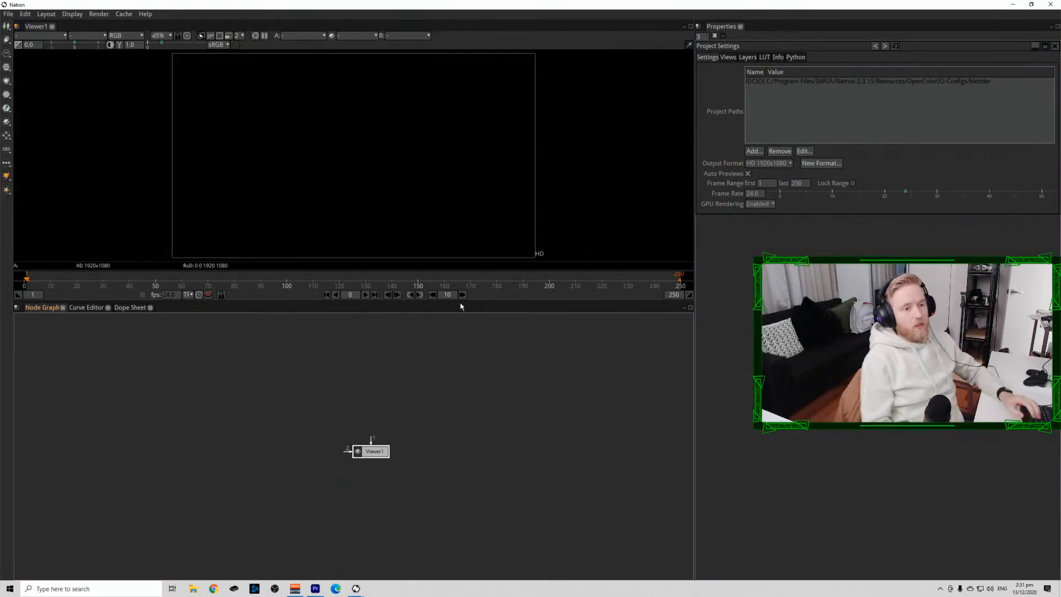
Add several Transform nodes in the empty area of the node graph.
{"action": "left_click", "coordinate": [553, 478]}
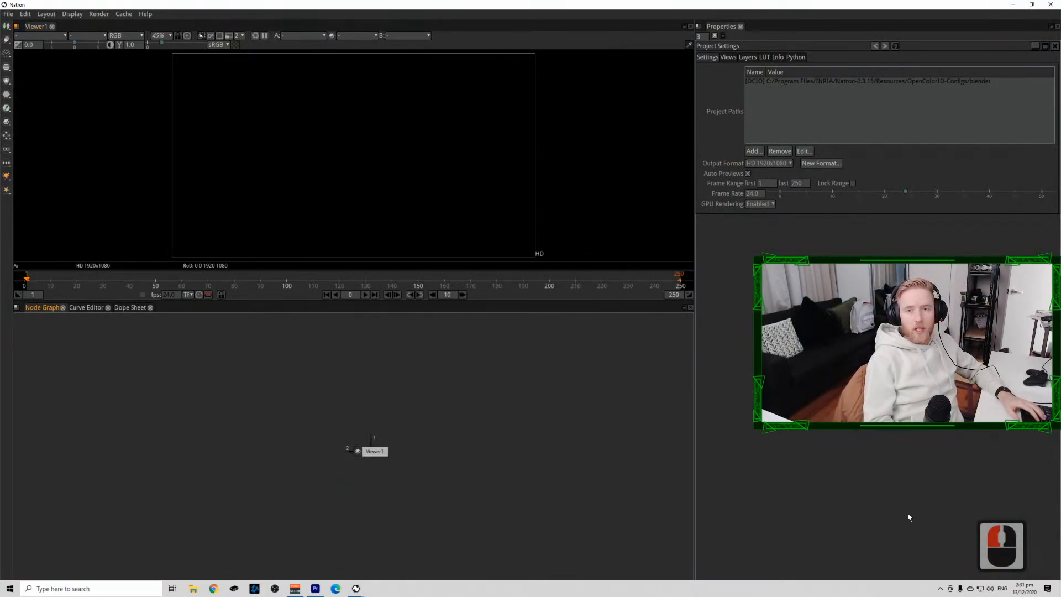
{"action": "left_click", "coordinate": [516, 435]}
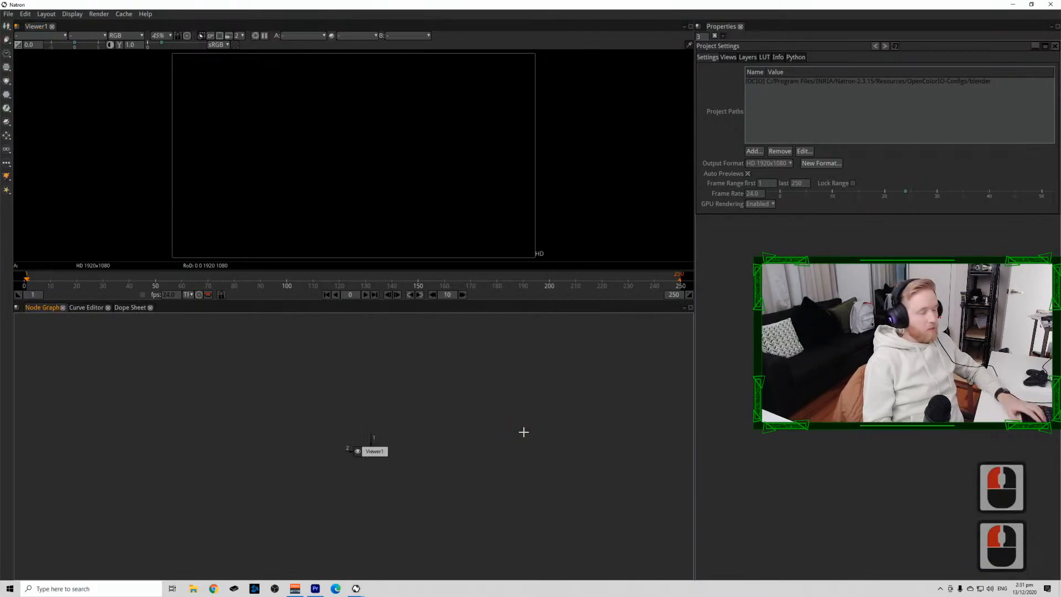
{"action": "key", "text": "t"}
{"action": "key", "text": "t"}
{"action": "key", "text": "t"}
{"action": "key", "text": "t"}
{"action": "key", "text": "t"}
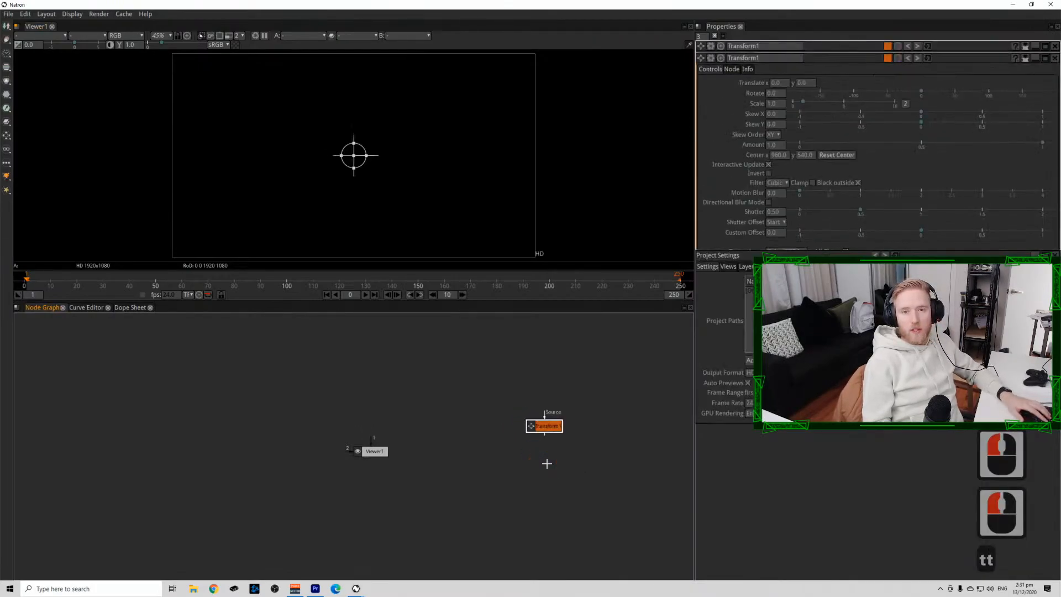
{"action": "key", "text": "t"}
{"action": "key", "text": "t"}
{"action": "key", "text": "t"}
Delete all the Transform nodes from the node graph.
{"action": "left_click_drag", "start_coordinate": [490, 381], "coordinate": [625, 578]}
{"action": "key", "text": "BackSpace"}
{"action": "left_click", "coordinate": [542, 441]}
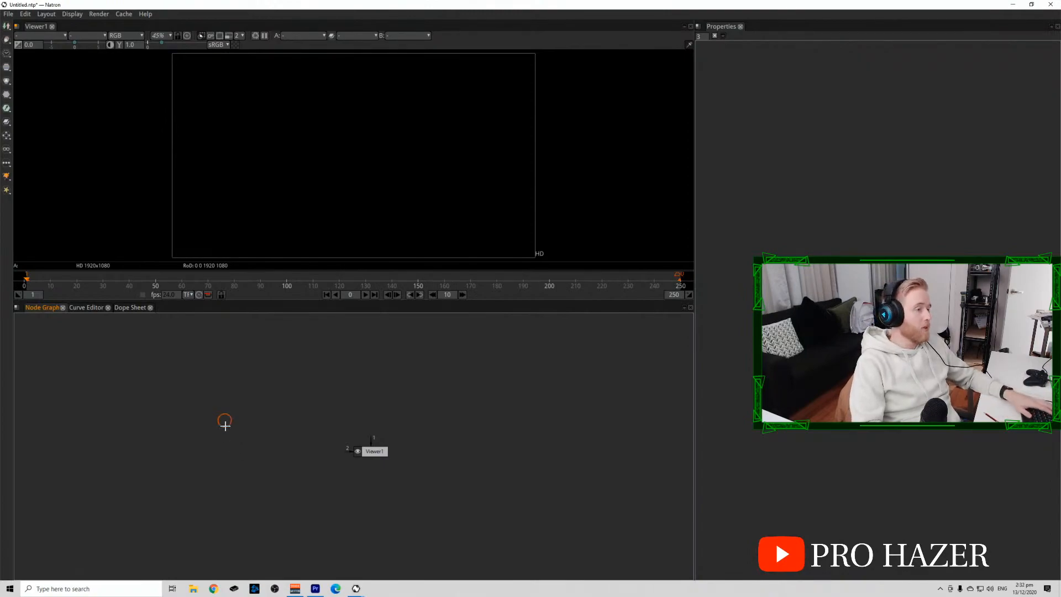
{"action": "left_click_drag", "start_coordinate": [236, 444], "coordinate": [236, 433]}
{"action": "left_click", "coordinate": [231, 400]}
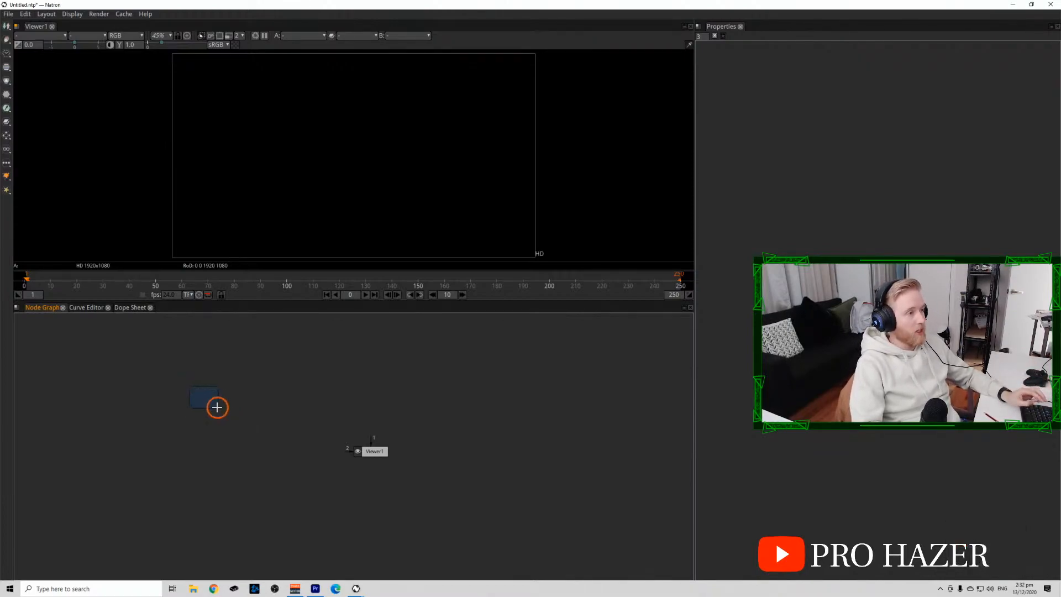
{"action": "left_click_drag", "start_coordinate": [218, 408], "coordinate": [219, 402]}
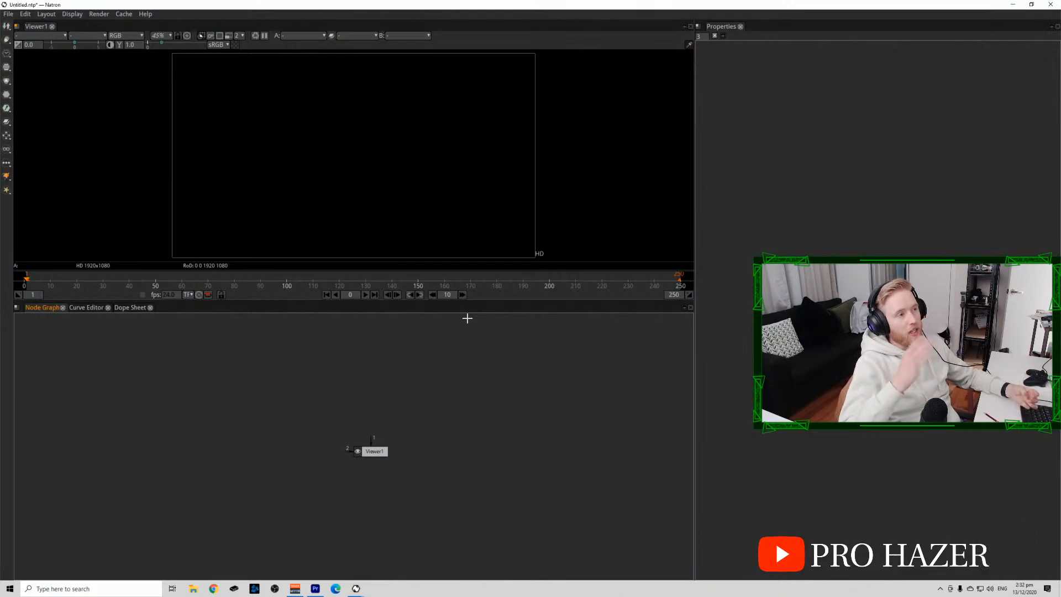
Load Live01.png with a Read node shown in the viewer, and spread the Read and Viewer nodes apart.
{"action": "left_click", "coordinate": [292, 368]}
{"action": "key", "text": "r"}
{"action": "left_click", "coordinate": [495, 260]}
{"action": "left_click", "coordinate": [702, 354]}
{"action": "left_click_drag", "start_coordinate": [310, 382], "coordinate": [129, 411]}
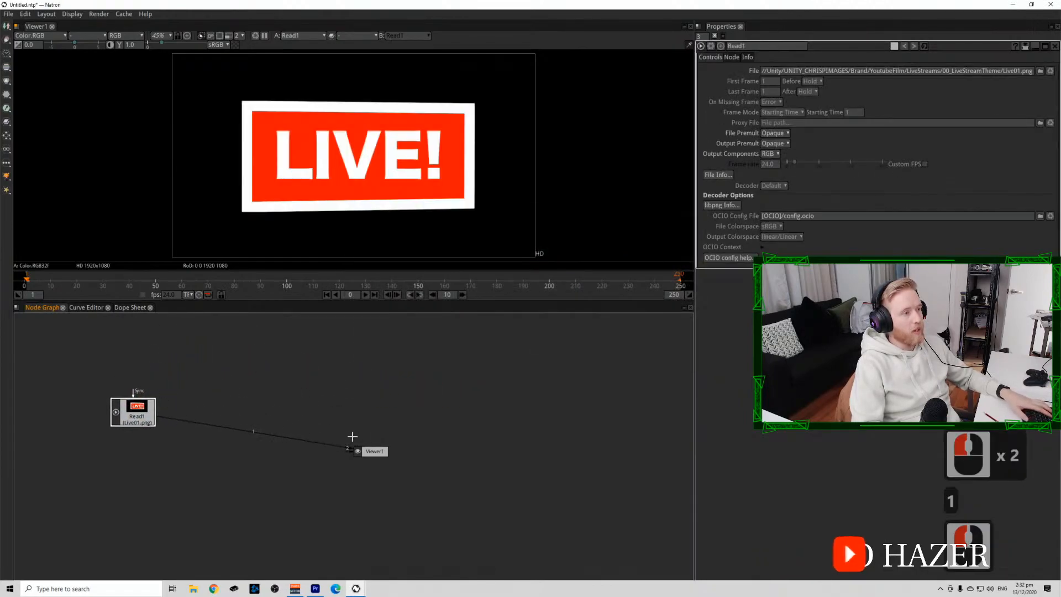
{"action": "left_click_drag", "start_coordinate": [367, 451], "coordinate": [301, 501]}
Add a Text node to the node graph and set its text to LIVE!
{"action": "left_click", "coordinate": [334, 431]}
{"action": "key", "text": "Tab"}
{"action": "type", "text": "text"}
{"action": "left_click", "coordinate": [351, 448]}
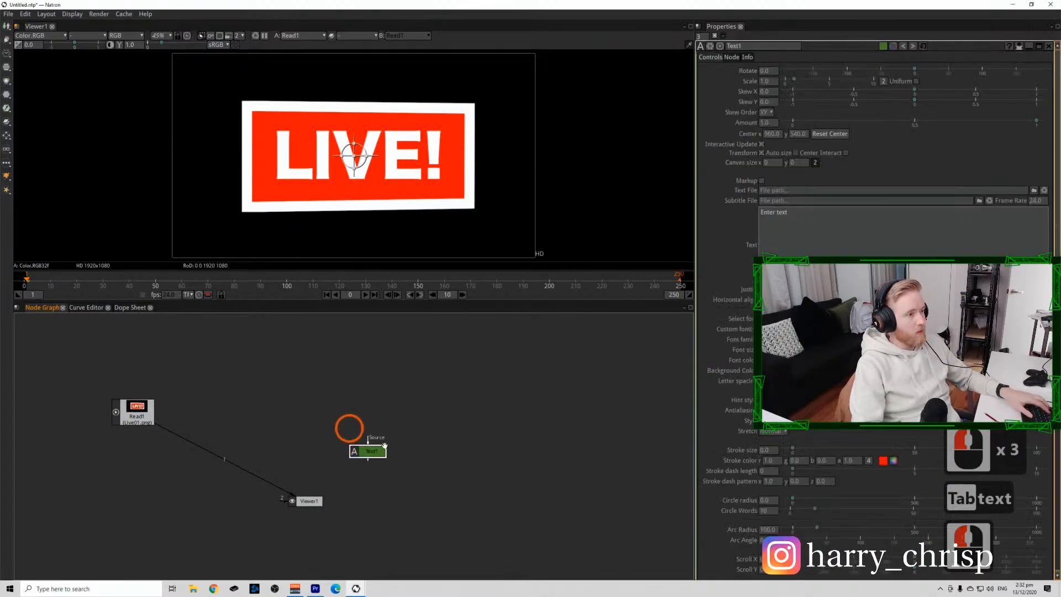
{"action": "double_click", "coordinate": [837, 218]}
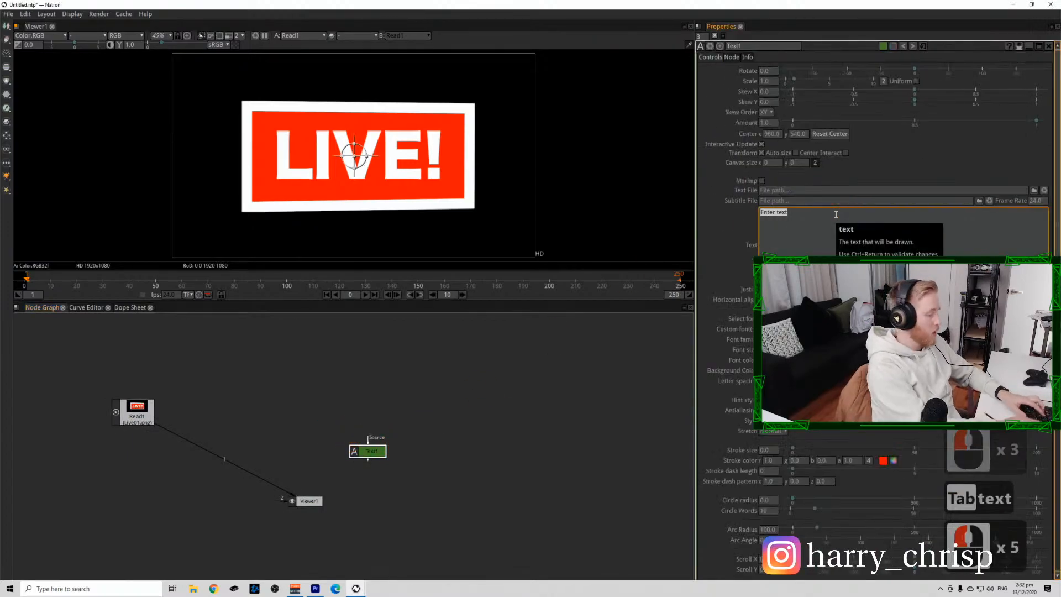
{"action": "type", "text": "LIVE!"}
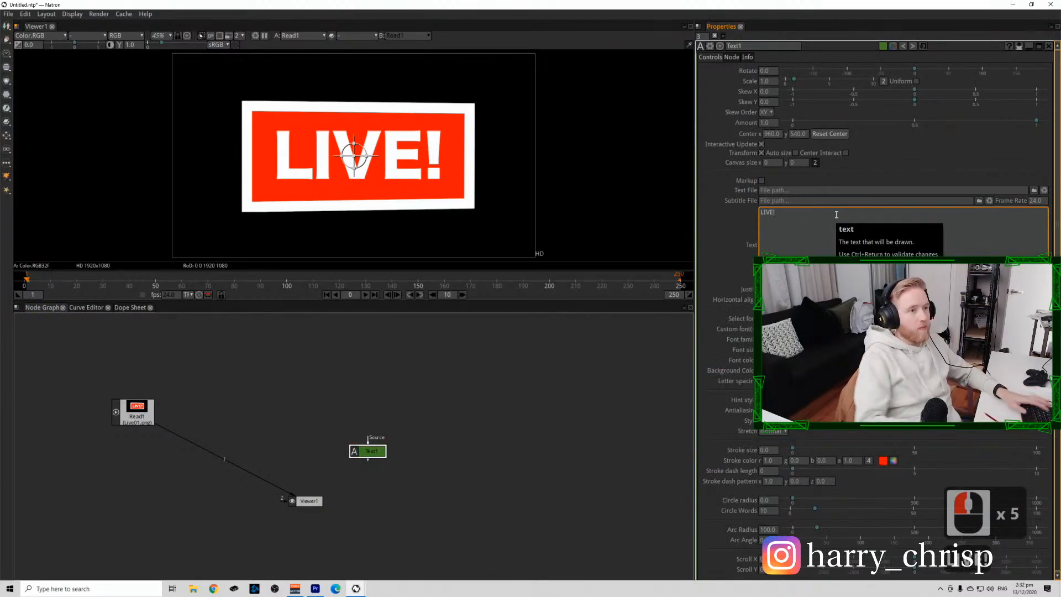
Move the Text node above the Viewer node and display its output in the viewer.
{"action": "left_click", "coordinate": [369, 458]}
{"action": "left_click_drag", "start_coordinate": [370, 460], "coordinate": [374, 378]}
{"action": "key", "text": "1"}
Set the Text node's scale to 1.
{"action": "double_click", "coordinate": [781, 216]}
{"action": "mouse_move", "coordinate": [794, 79]}
{"action": "left_mouse_down"}
{"action": "mouse_move", "coordinate": [819, 83]}
{"action": "mouse_move", "coordinate": [785, 81]}
{"action": "left_mouse_up"}
{"action": "double_click", "coordinate": [773, 82]}
{"action": "type", "text": "1"}
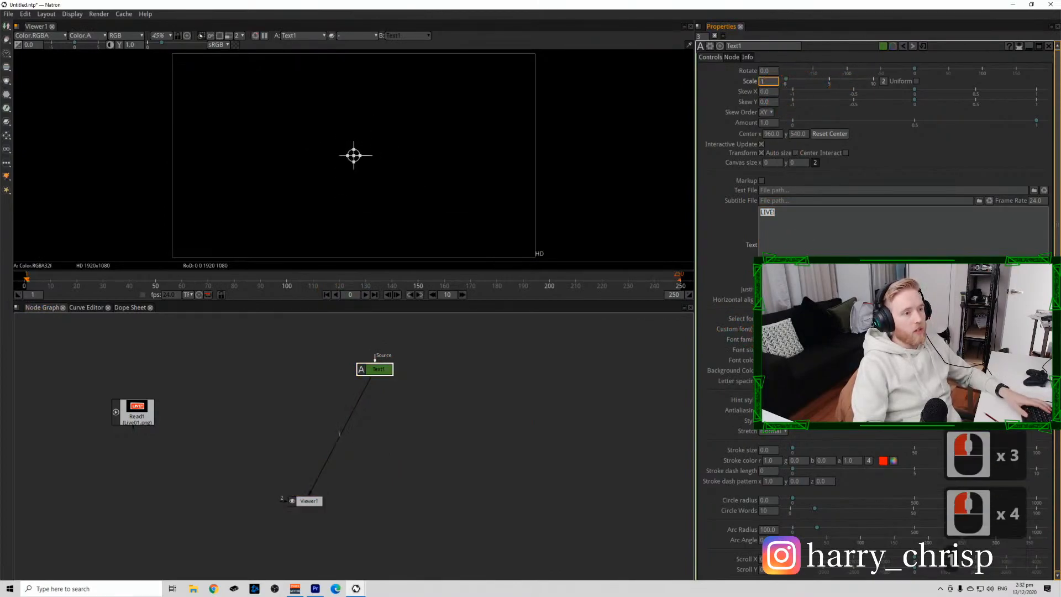
{"action": "key", "text": "Return"}
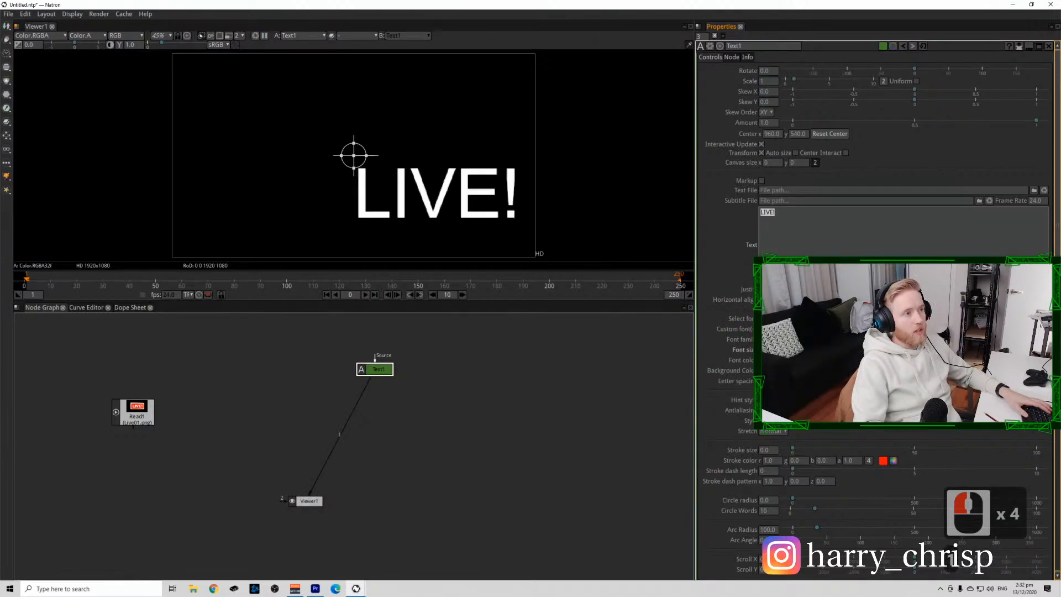
Try other font and style options for the Text node and re-enter its text as LIVE!
{"action": "left_click", "coordinate": [775, 319]}
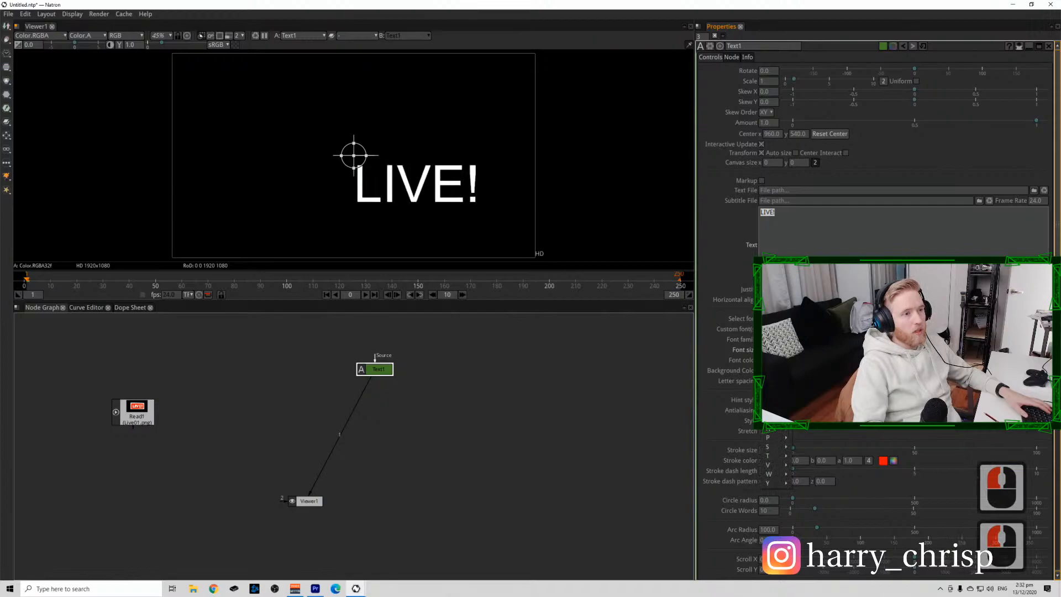
{"action": "left_click", "coordinate": [812, 342]}
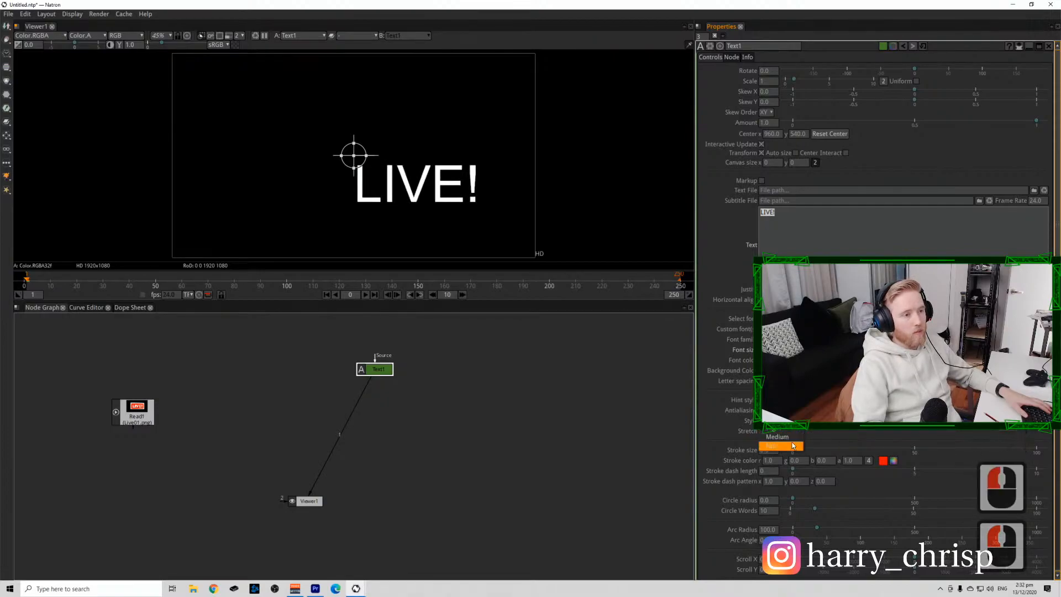
{"action": "left_click", "coordinate": [727, 404]}
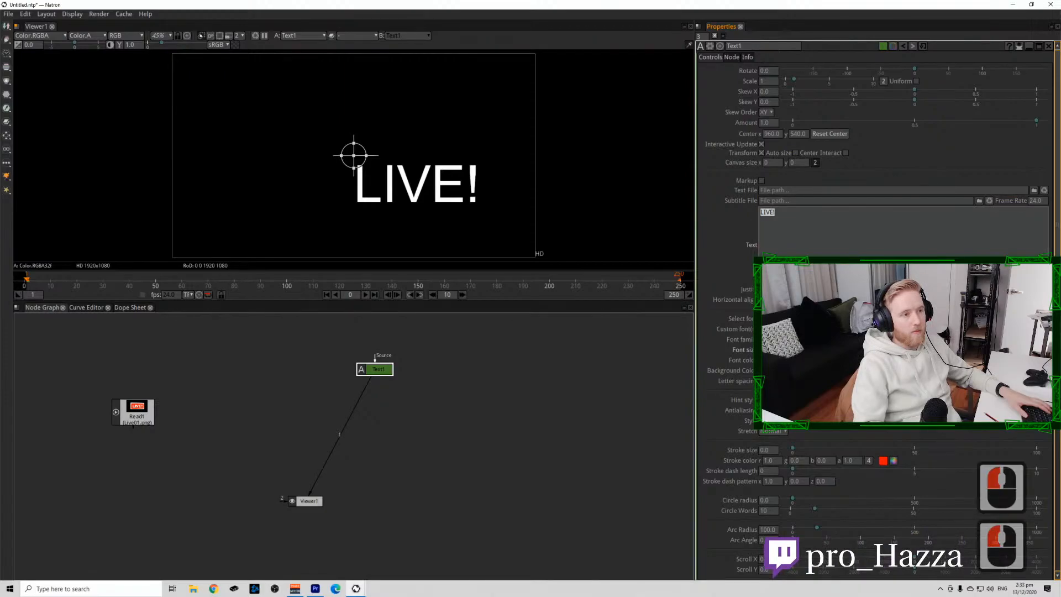
{"action": "left_click", "coordinate": [773, 339]}
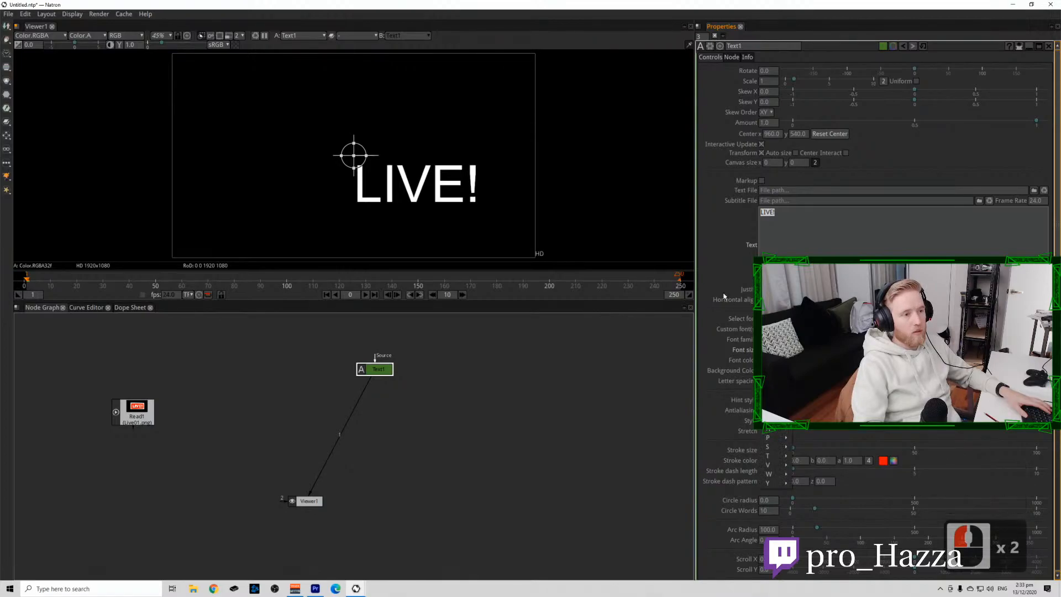
{"action": "left_click", "coordinate": [766, 439]}
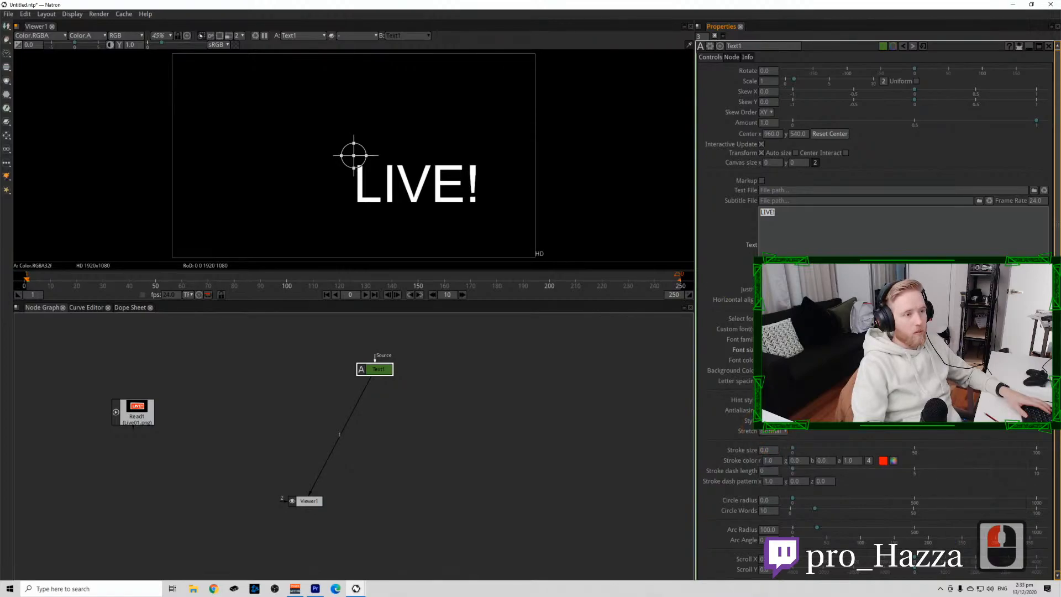
{"action": "left_click", "coordinate": [772, 431]}
{"action": "left_click", "coordinate": [781, 439]}
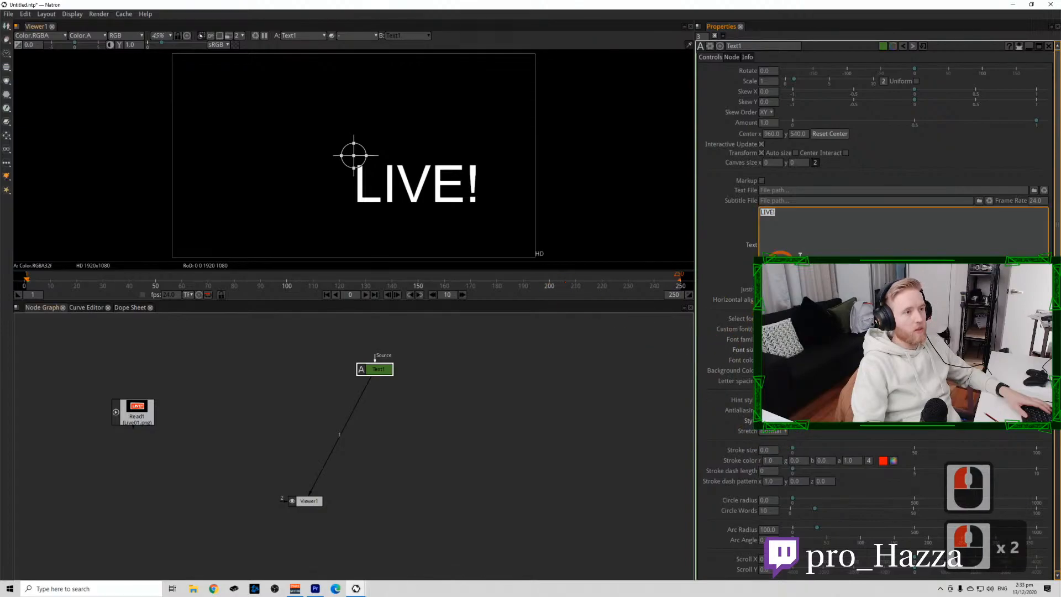
{"action": "type", "text": "LIVE"}
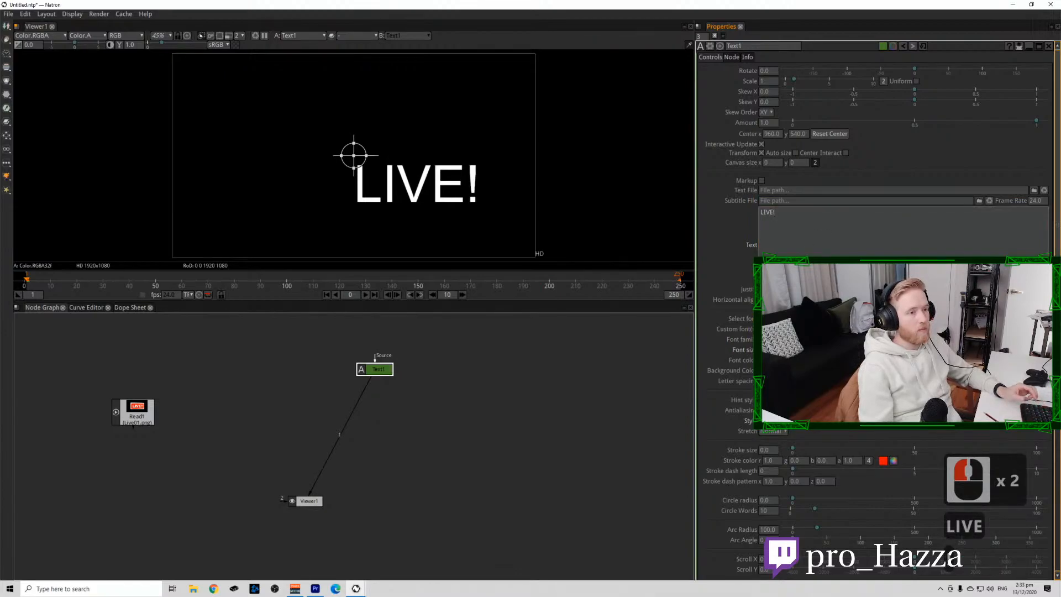
Move the LIVE! text up and left of the frame's centre.
{"action": "left_click", "coordinate": [773, 431]}
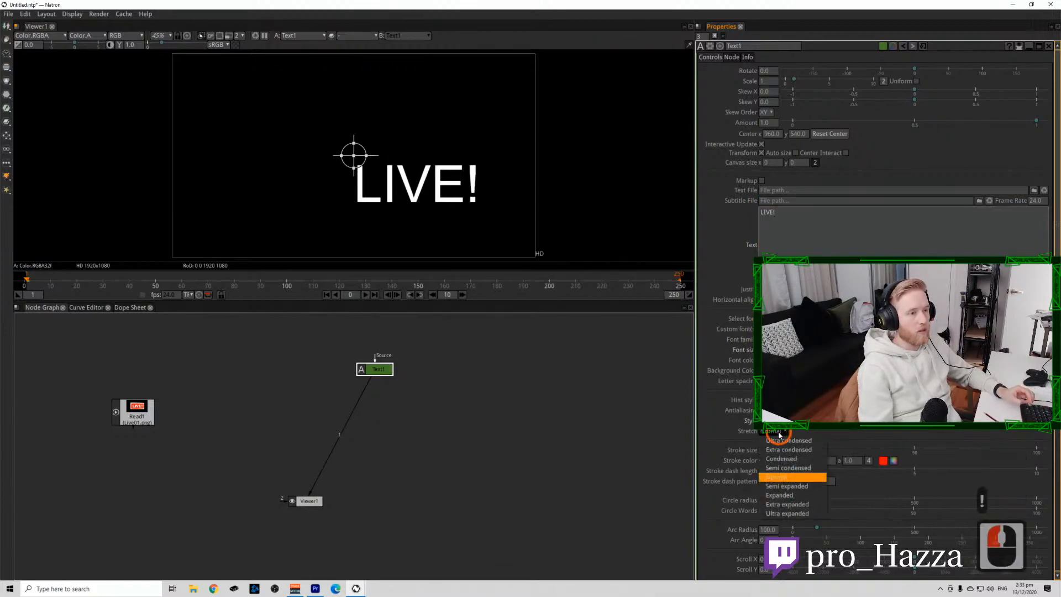
{"action": "left_click", "coordinate": [730, 429]}
{"action": "left_click_drag", "start_coordinate": [348, 156], "coordinate": [279, 128]}
Add an unconnected Roto node, close the Text node's properties and limit the open properties panels to 1.
{"action": "left_click", "coordinate": [442, 406]}
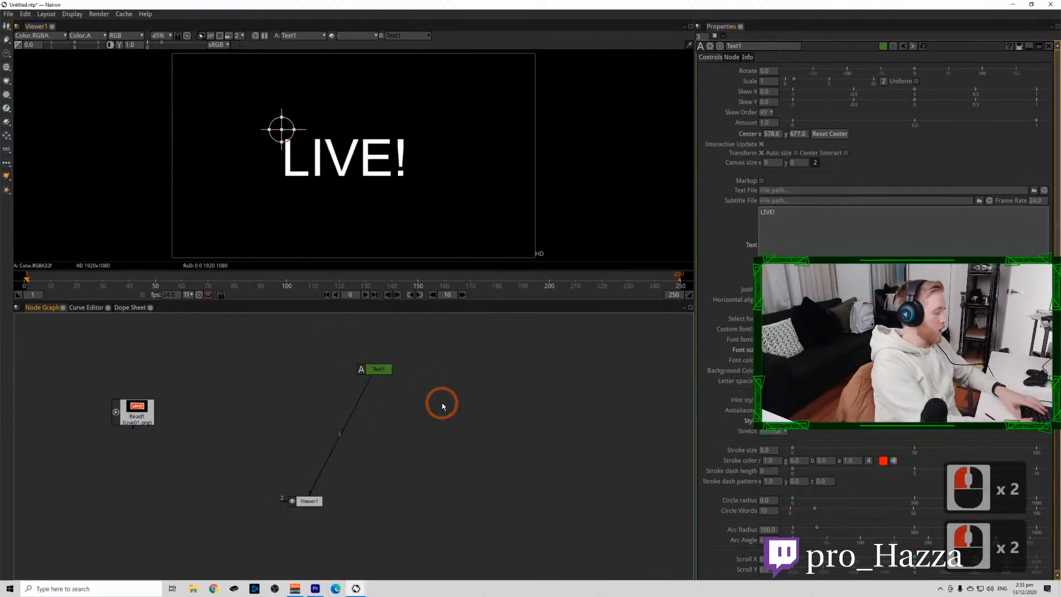
{"action": "key", "text": "o"}
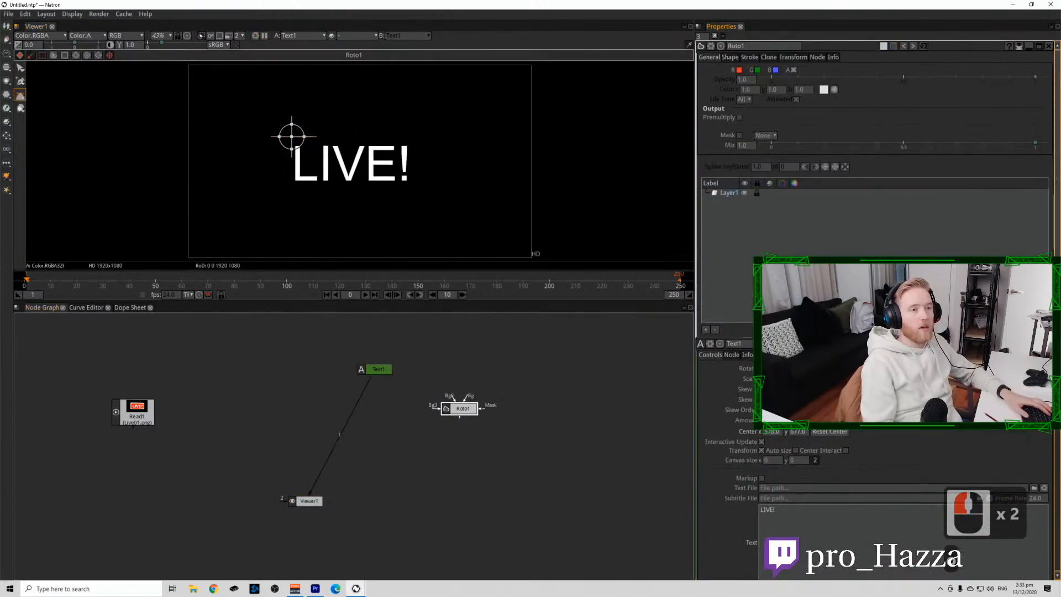
{"action": "left_click", "coordinate": [1048, 344]}
{"action": "double_click", "coordinate": [700, 37]}
{"action": "type", "text": "1"}
Remove the stray Bezier from the Roto layer and draw a rectangle around the LIVE! text.
{"action": "left_click", "coordinate": [651, 132]}
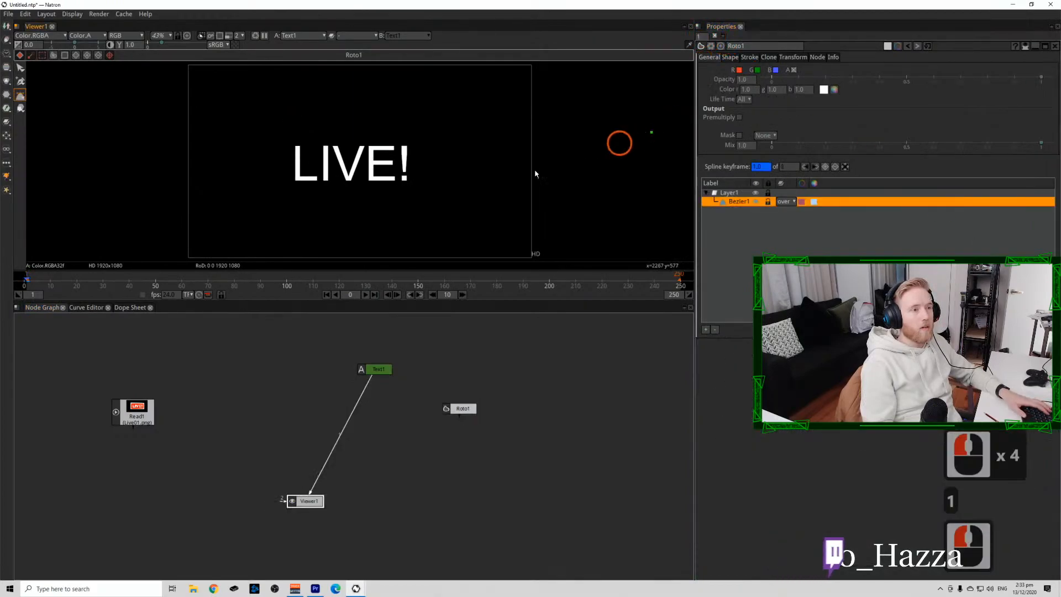
{"action": "left_click", "coordinate": [713, 330]}
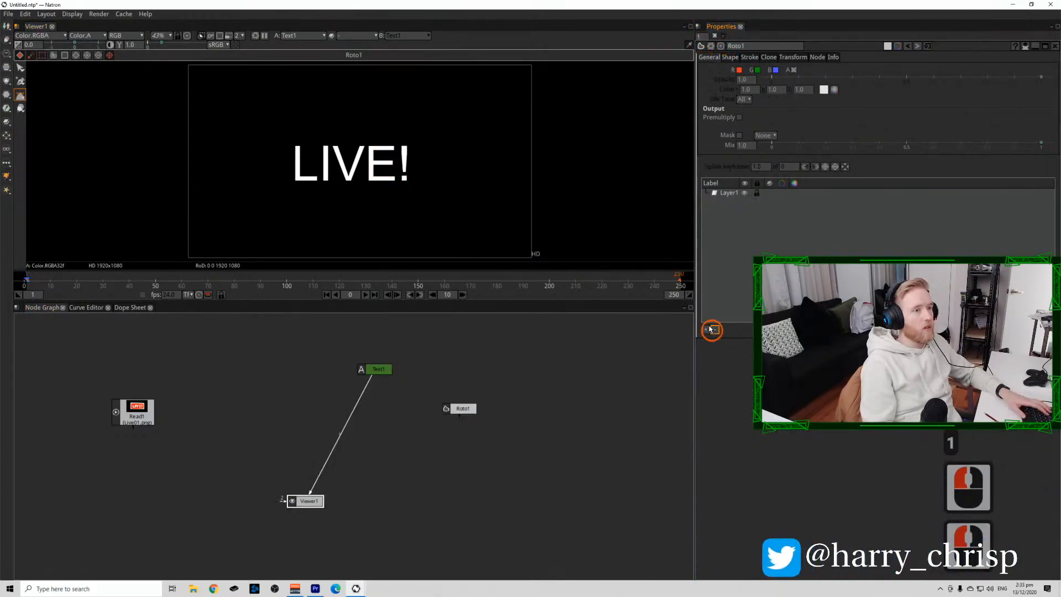
{"action": "left_click", "coordinate": [25, 97]}
{"action": "left_click", "coordinate": [56, 114]}
{"action": "left_click_drag", "start_coordinate": [269, 127], "coordinate": [434, 195]}
Shift individual corners of the Roto rectangle to give it an uneven, slanted outline around the text.
{"action": "left_click", "coordinate": [408, 185]}
{"action": "left_click", "coordinate": [442, 204]}
{"action": "left_click_drag", "start_coordinate": [271, 131], "coordinate": [277, 133]}
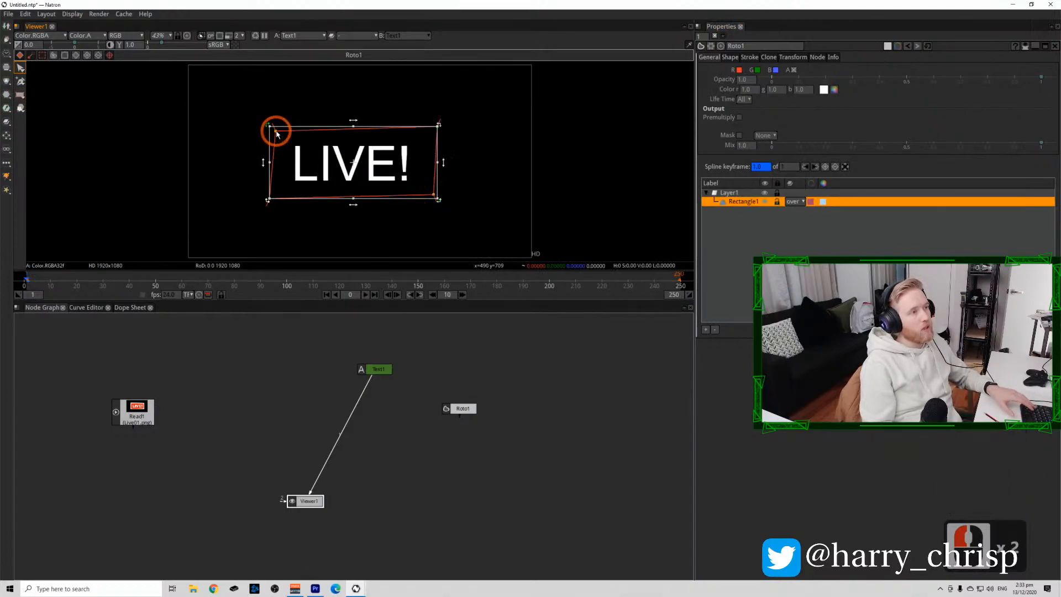
{"action": "left_click", "coordinate": [453, 242]}
Move the Roto node up beside the Text node.
{"action": "left_click", "coordinate": [441, 414]}
{"action": "left_click", "coordinate": [464, 410]}
{"action": "left_click_drag", "start_coordinate": [467, 409], "coordinate": [483, 383]}
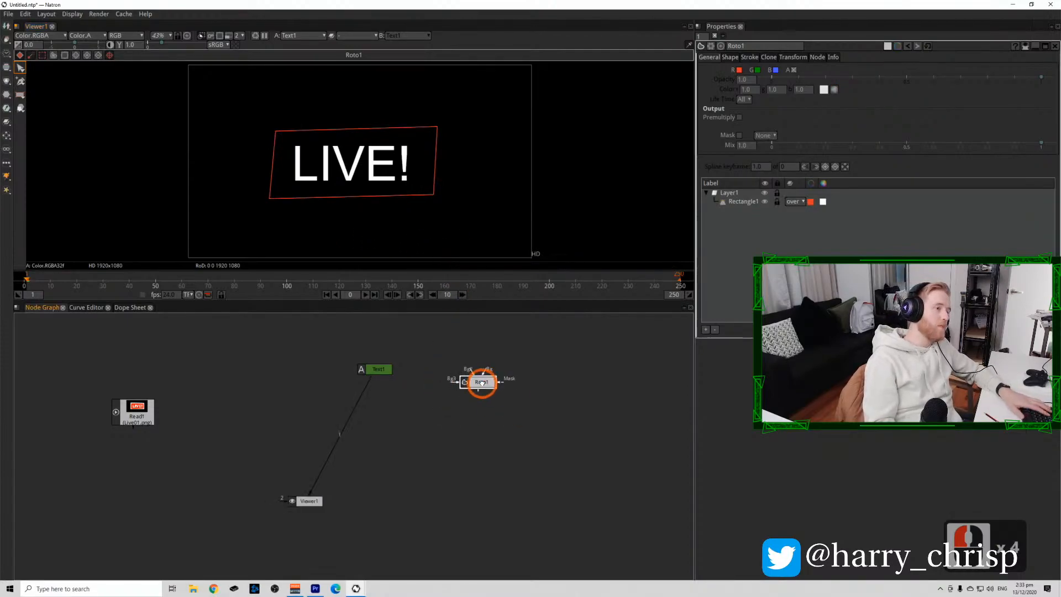
{"action": "left_click", "coordinate": [550, 406]}
{"action": "key", "text": "Tab"}
{"action": "left_click", "coordinate": [484, 339]}
Enable the red channel in the Roto node's output.
{"action": "double_click", "coordinate": [482, 379]}
{"action": "left_click", "coordinate": [757, 71]}
{"action": "left_click", "coordinate": [741, 72]}
{"action": "left_click", "coordinate": [525, 372]}
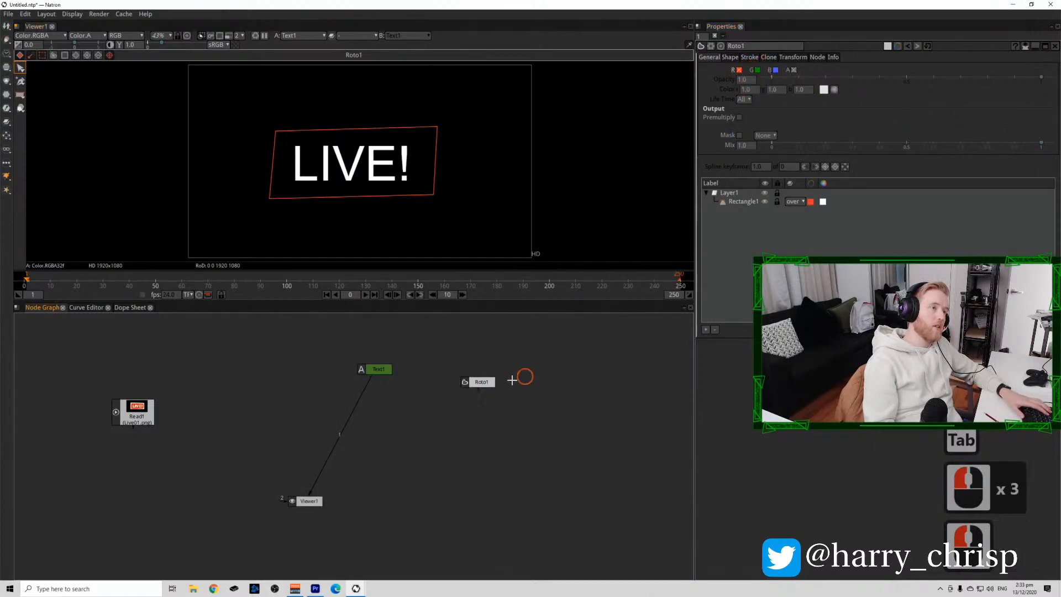
Display the Roto node's output in the viewer.
{"action": "left_click", "coordinate": [479, 381]}
{"action": "key", "text": "1"}
{"action": "left_click", "coordinate": [546, 375]}
{"action": "left_click", "coordinate": [508, 374]}
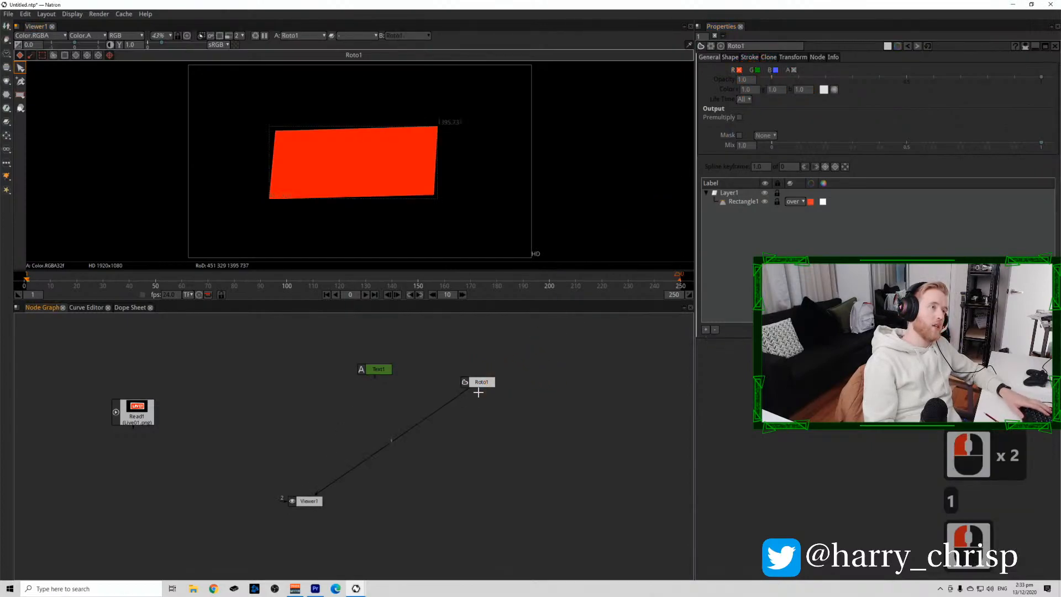
Search the nodes for "edge", add an EdgeDetect node and place it below the Roto node as its source.
{"action": "left_click", "coordinate": [498, 417]}
{"action": "key", "text": "Tab"}
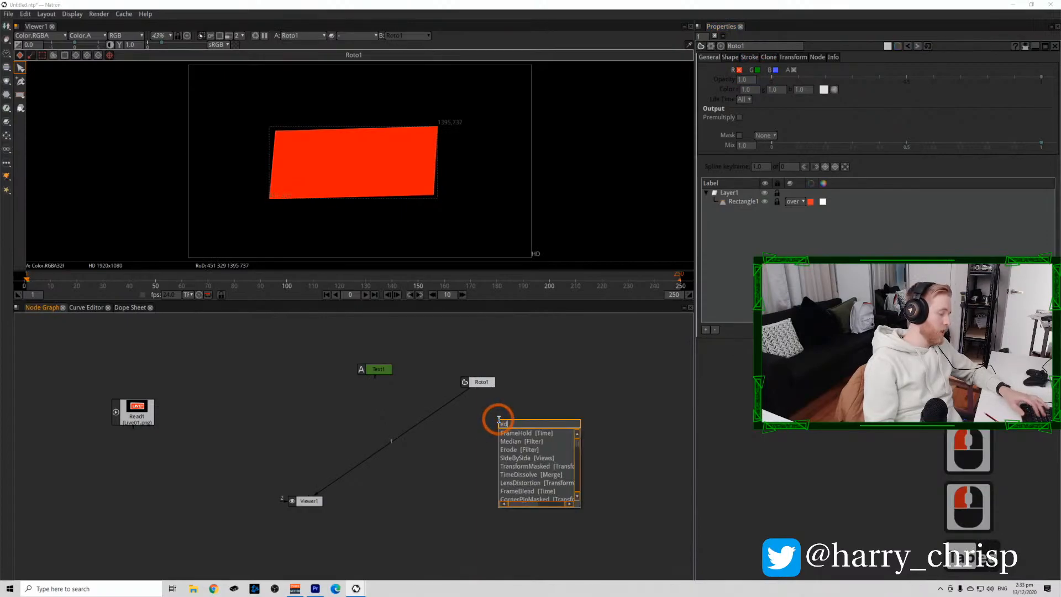
{"action": "type", "text": "edge"}
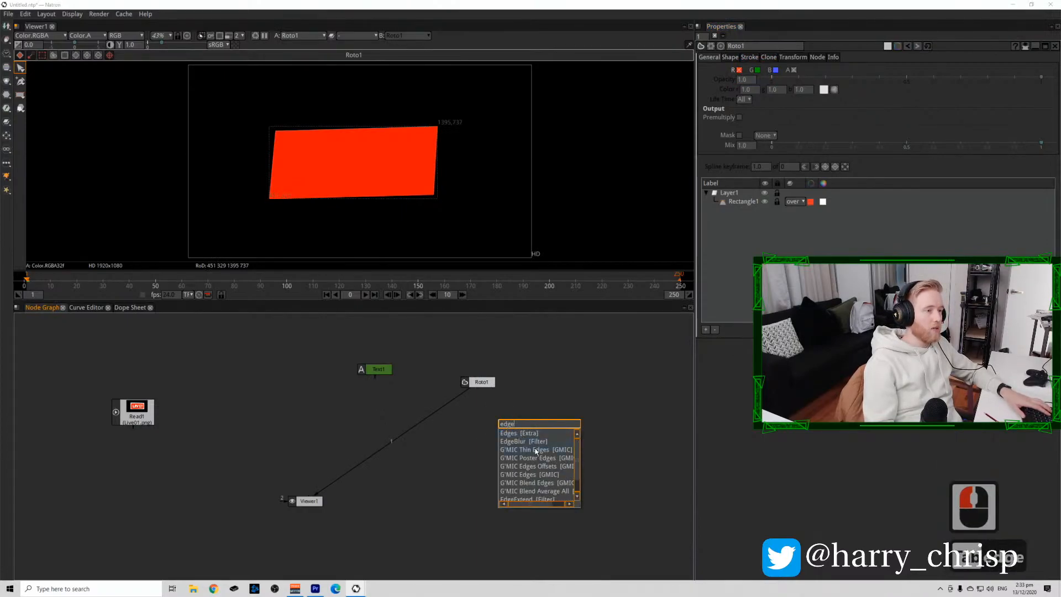
{"action": "scroll", "coordinate": [535, 451], "scroll_direction": "down", "scroll_amount": 3}
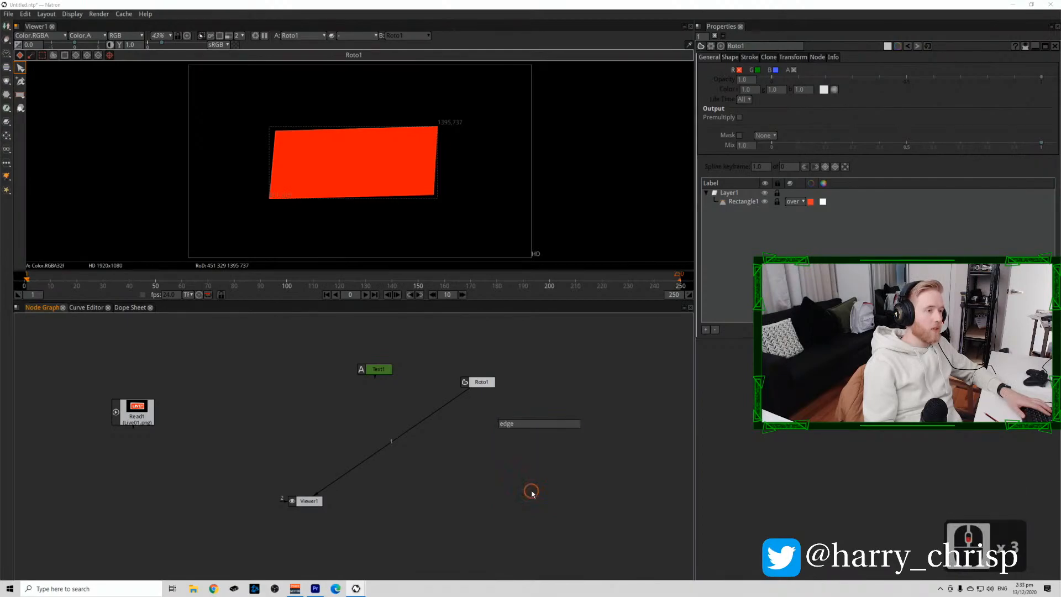
{"action": "left_click", "coordinate": [531, 491]}
{"action": "left_click_drag", "start_coordinate": [549, 485], "coordinate": [512, 458]}
Show the EdgeDetect output in the viewer and set its Erode Size to -10.
{"action": "key", "text": "1"}
{"action": "key", "text": "a"}
{"action": "key", "text": "a"}
{"action": "scroll", "coordinate": [331, 149], "scroll_direction": "up", "scroll_amount": 4}
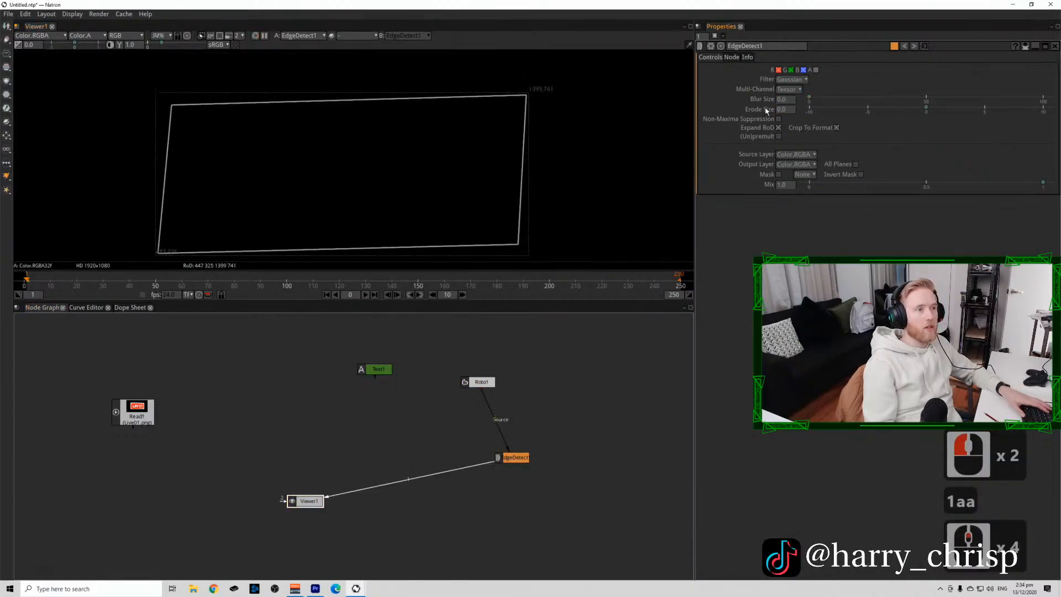
{"action": "left_click_drag", "start_coordinate": [934, 112], "coordinate": [801, 136]}
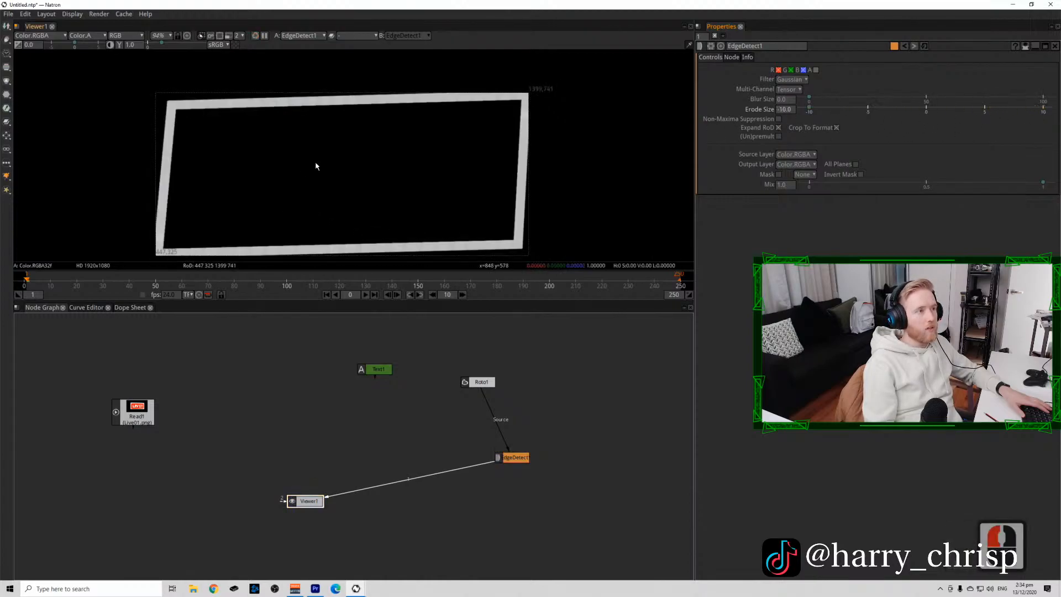
{"action": "scroll", "coordinate": [313, 161], "scroll_direction": "down", "scroll_amount": 2}
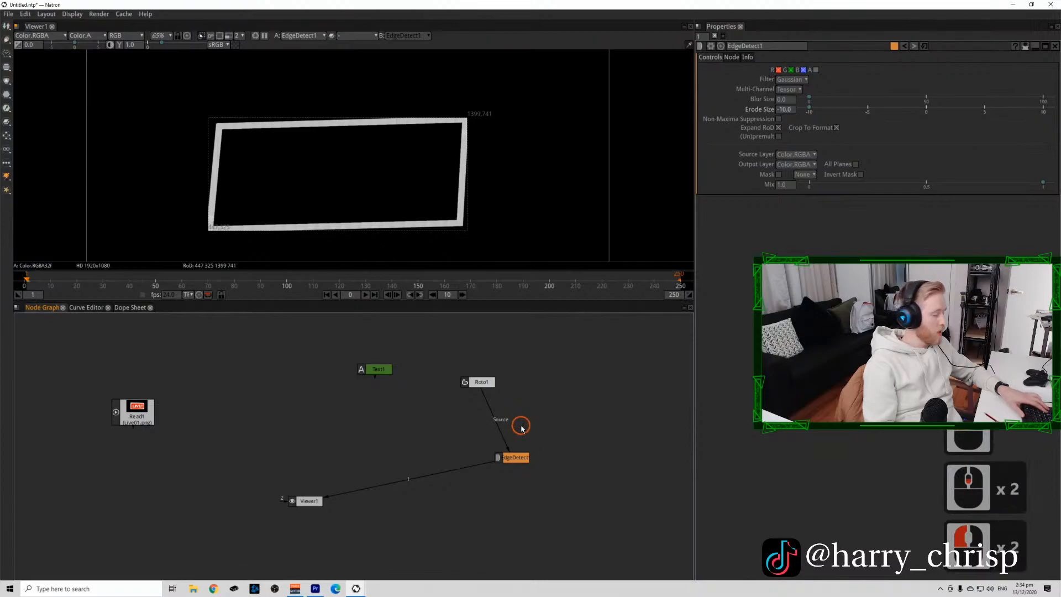
Examine the EdgeDetect outline's bounding box against the HD frame and open the project settings.
{"action": "key", "text": "Tab"}
{"action": "scroll", "coordinate": [472, 140], "scroll_direction": "up", "scroll_amount": 3}
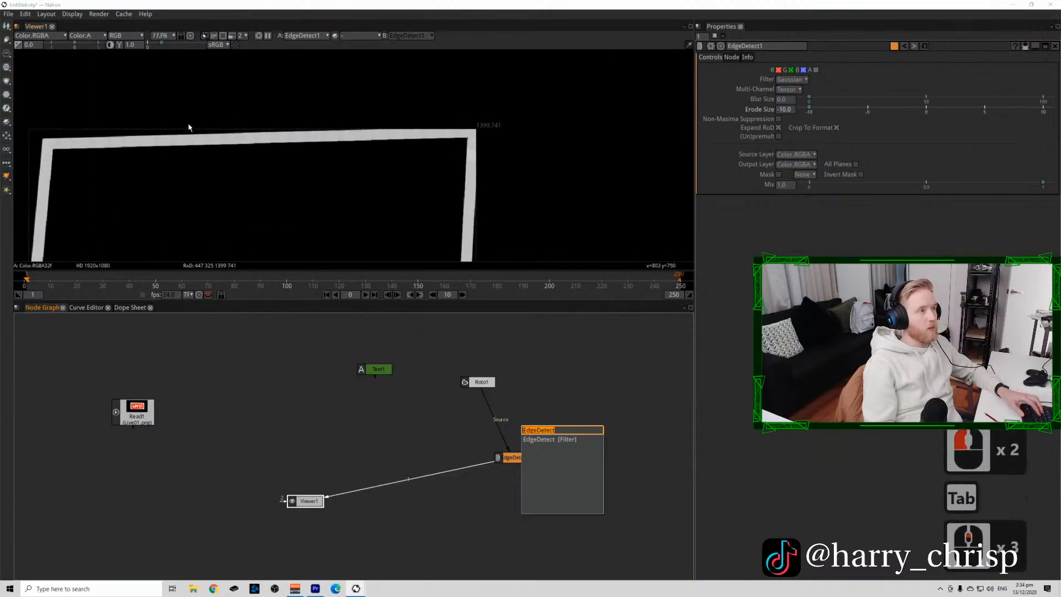
{"action": "left_click_drag", "start_coordinate": [41, 126], "coordinate": [379, 221]}
{"action": "left_click_drag", "start_coordinate": [131, 88], "coordinate": [399, 91]}
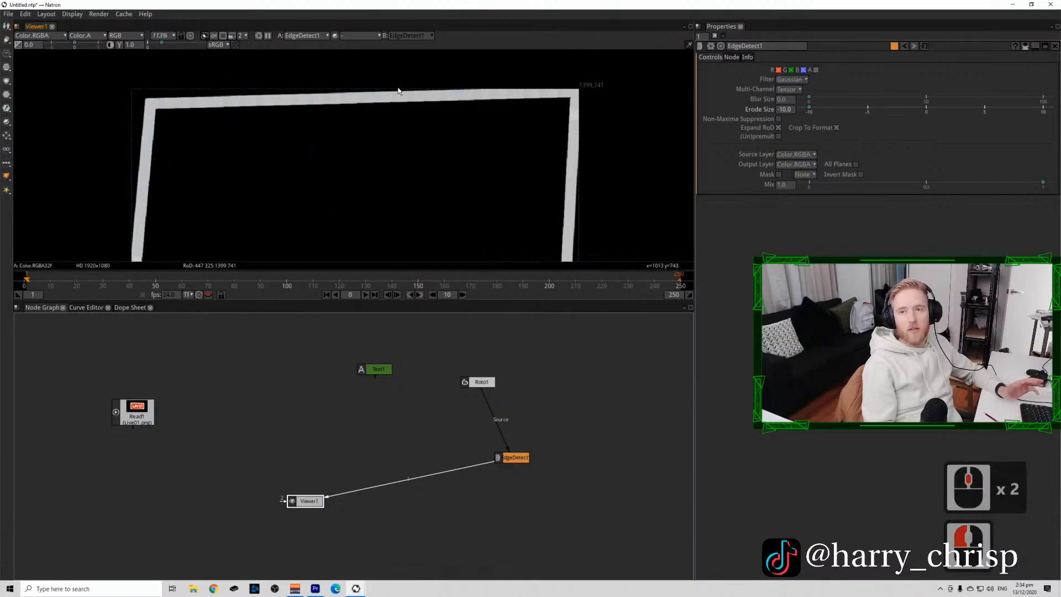
{"action": "scroll", "coordinate": [280, 186], "scroll_direction": "down", "scroll_amount": 6}
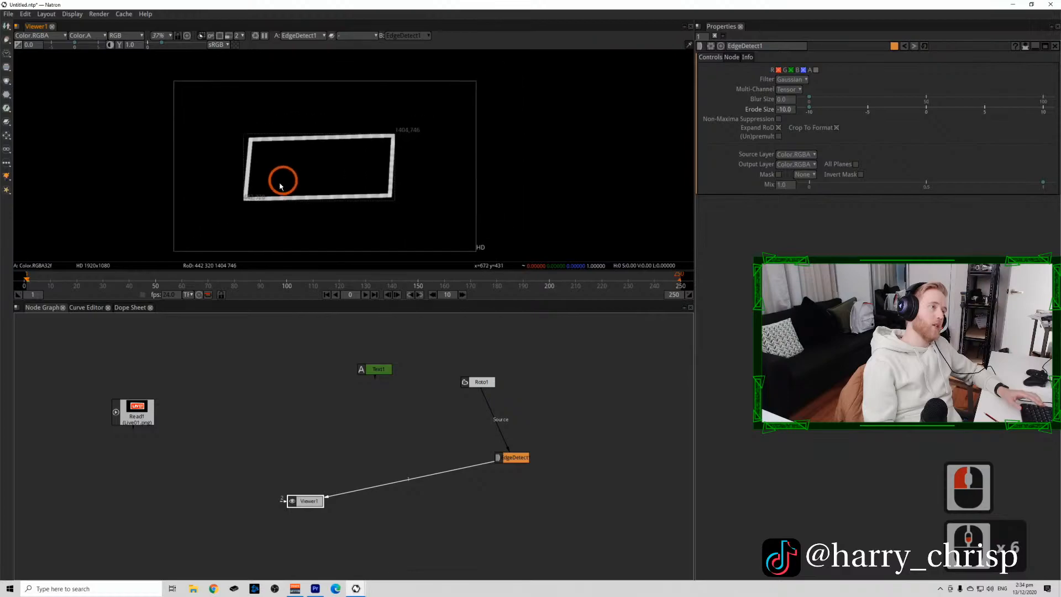
{"action": "middle_click", "coordinate": [280, 186]}
{"action": "left_click_drag", "start_coordinate": [173, 80], "coordinate": [474, 244]}
{"action": "left_click", "coordinate": [596, 386]}
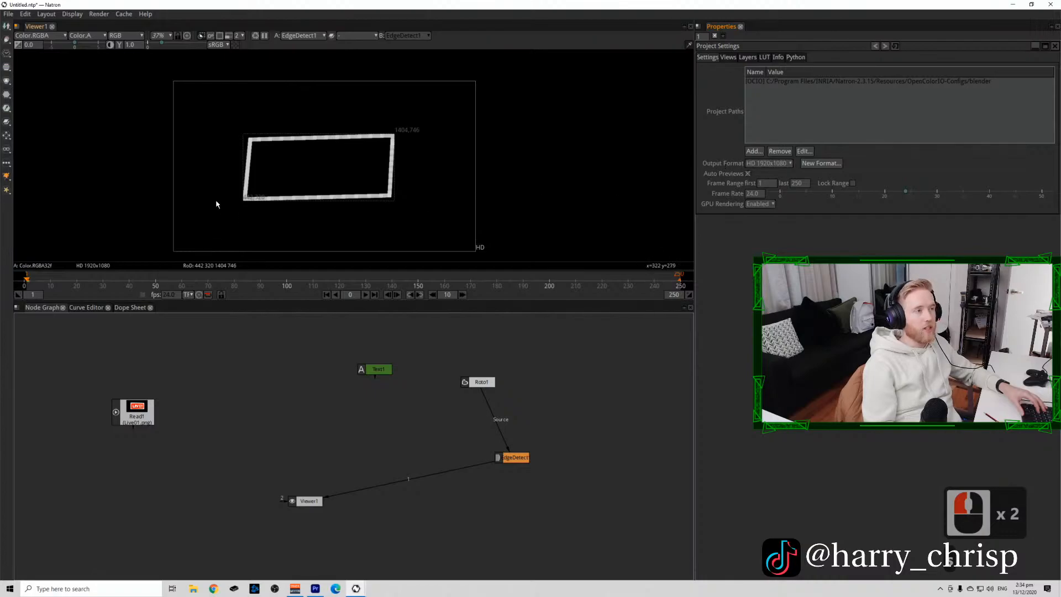
{"action": "left_click_drag", "start_coordinate": [241, 133], "coordinate": [402, 201]}
Show the Roto node's output in the viewer and examine the rectangle's bounding box.
{"action": "left_click", "coordinate": [511, 366]}
{"action": "left_click", "coordinate": [480, 382]}
{"action": "key", "text": "1"}
{"action": "left_click_drag", "start_coordinate": [236, 124], "coordinate": [424, 216]}
{"action": "left_click", "coordinate": [445, 320]}
Open the Roto node's properties, try moving Rectangle1's upper-right corner outward, and undo the move.
{"action": "double_click", "coordinate": [482, 382]}
{"action": "left_click", "coordinate": [719, 203]}
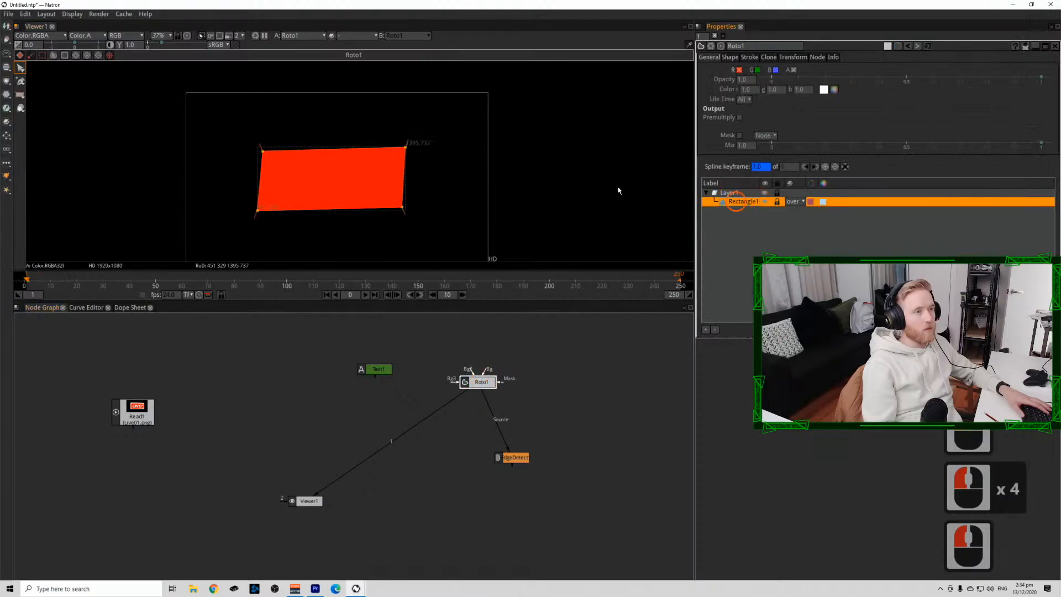
{"action": "left_click_drag", "start_coordinate": [406, 147], "coordinate": [433, 115]}
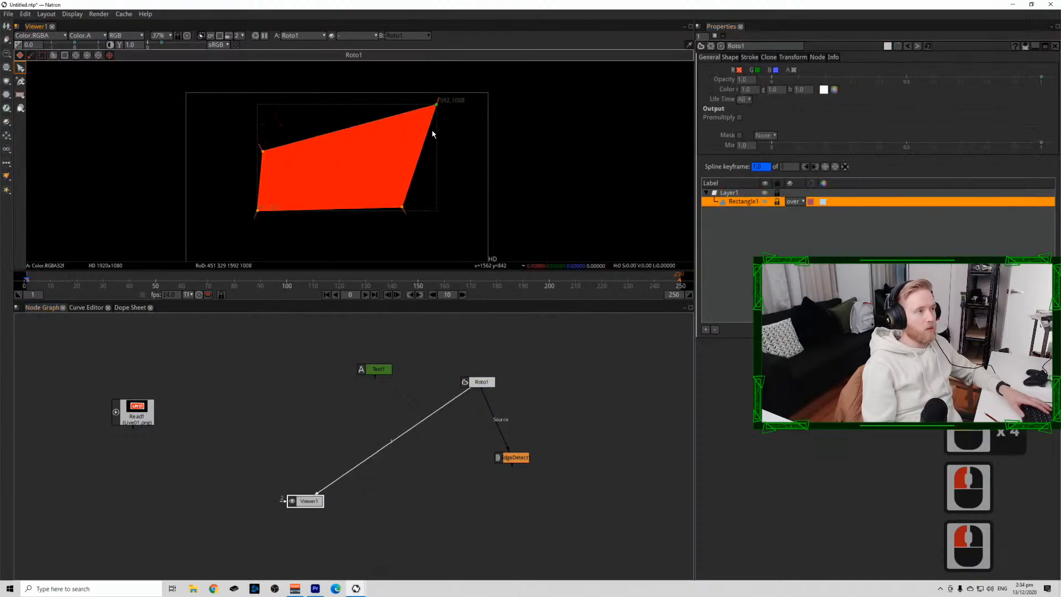
{"action": "key", "text": "ctrl+z"}
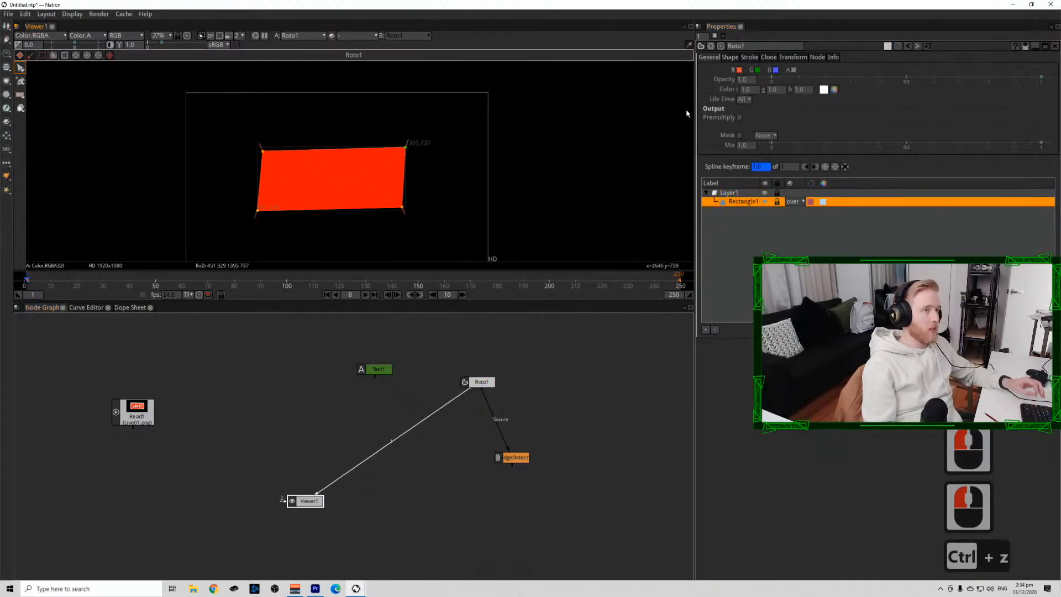
Close the open node settings, align EdgeDetect directly below Roto, and show its properties and output.
{"action": "left_click", "coordinate": [715, 36]}
{"action": "left_click_drag", "start_coordinate": [514, 457], "coordinate": [484, 437]}
{"action": "double_click", "coordinate": [484, 437]}
{"action": "key", "text": "1"}
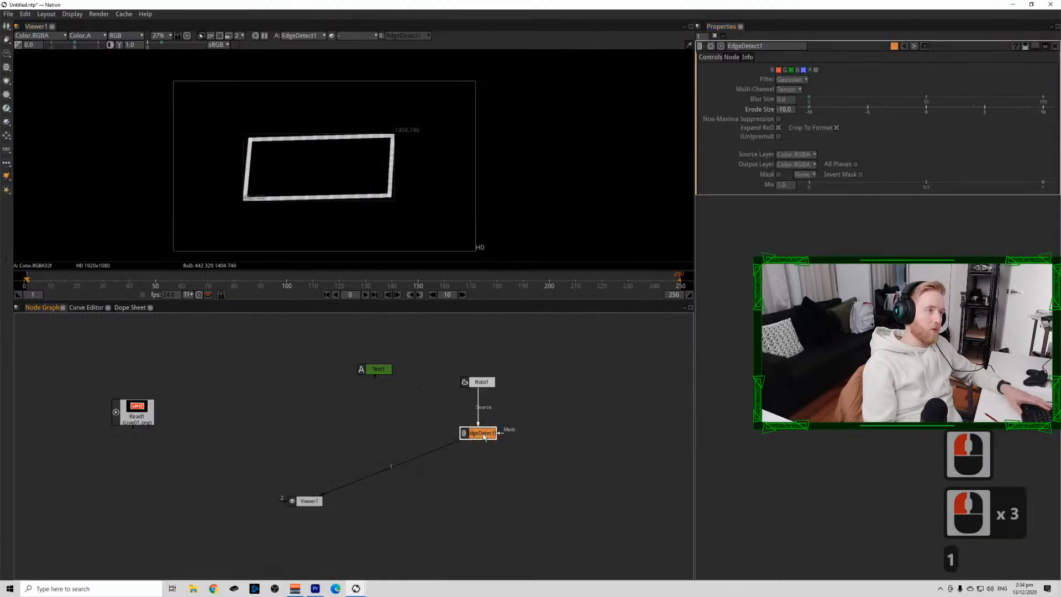
Connect the Roto and EdgeDetect nodes to two viewer inputs and compare them with a W-Under wipe.
{"action": "left_click", "coordinate": [481, 382]}
{"action": "key", "text": "1"}
{"action": "left_click", "coordinate": [480, 430]}
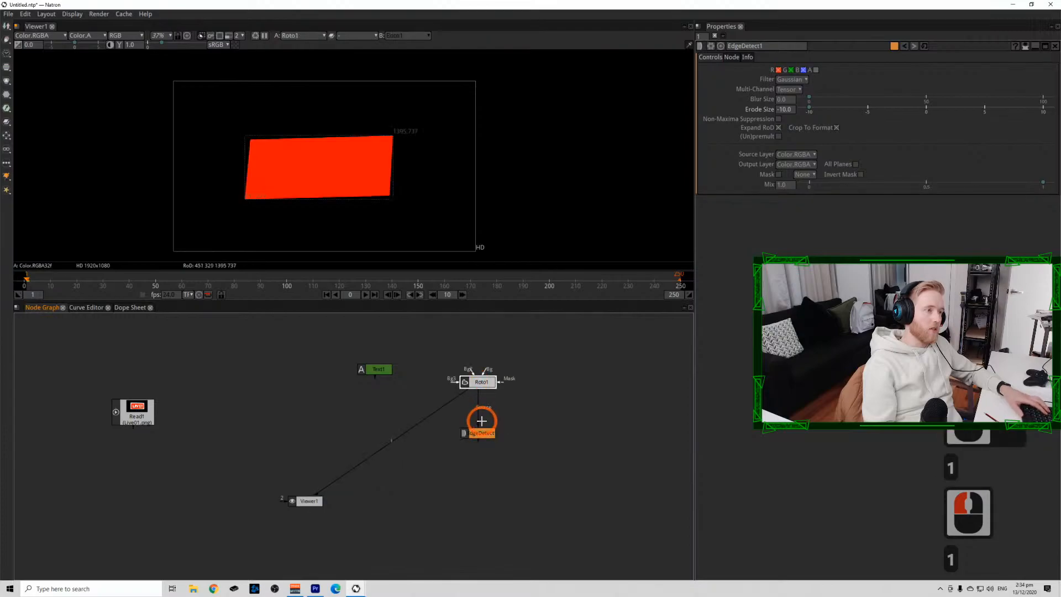
{"action": "key", "text": "2"}
{"action": "scroll", "coordinate": [396, 153], "scroll_direction": "up", "scroll_amount": 5}
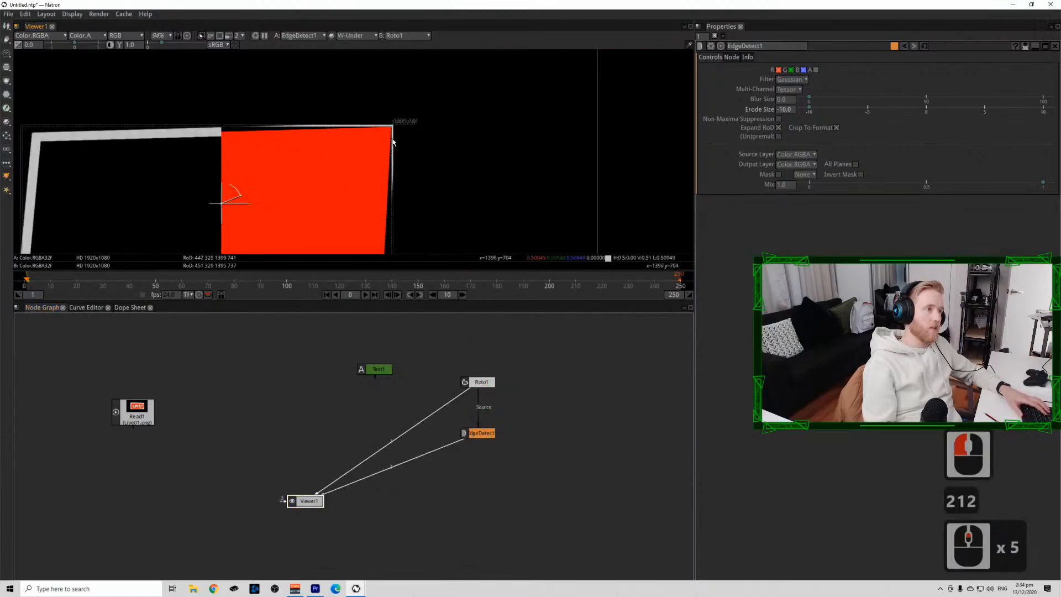
{"action": "key", "text": "w"}
{"action": "key", "text": "1"}
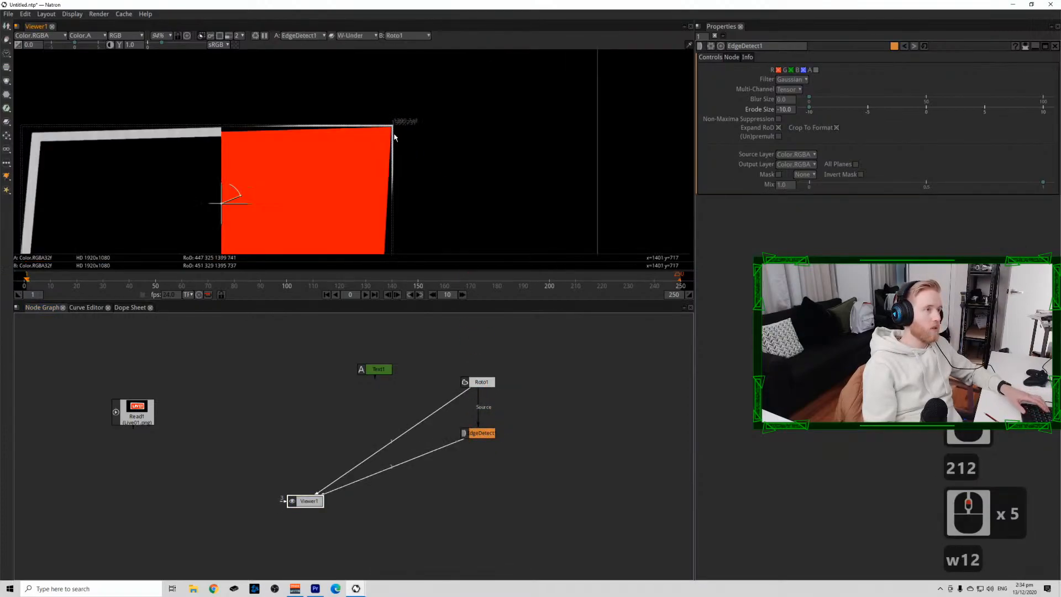
{"action": "key", "text": "2"}
Compare the Roto shape with the EdgeDetect outline at the upper-right corner using the W-Under wipe.
{"action": "scroll", "coordinate": [394, 136], "scroll_direction": "up", "scroll_amount": 5}
{"action": "key", "text": "1"}
{"action": "key", "text": "2"}
{"action": "key", "text": "1"}
{"action": "key", "text": "2"}
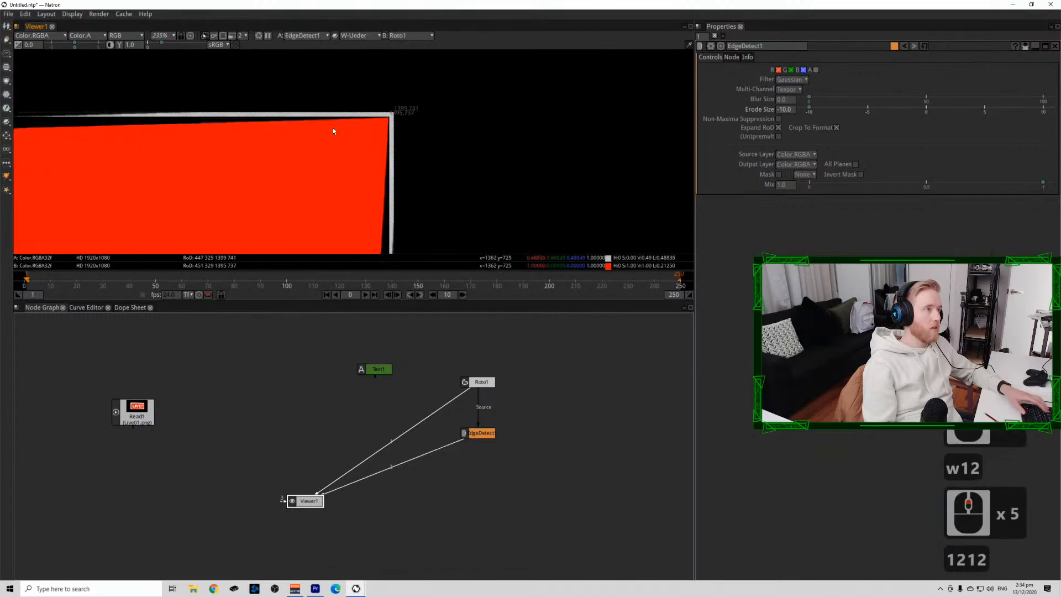
{"action": "left_click_drag", "start_coordinate": [259, 137], "coordinate": [516, 173]}
{"action": "key", "text": "1"}
{"action": "key", "text": "2"}
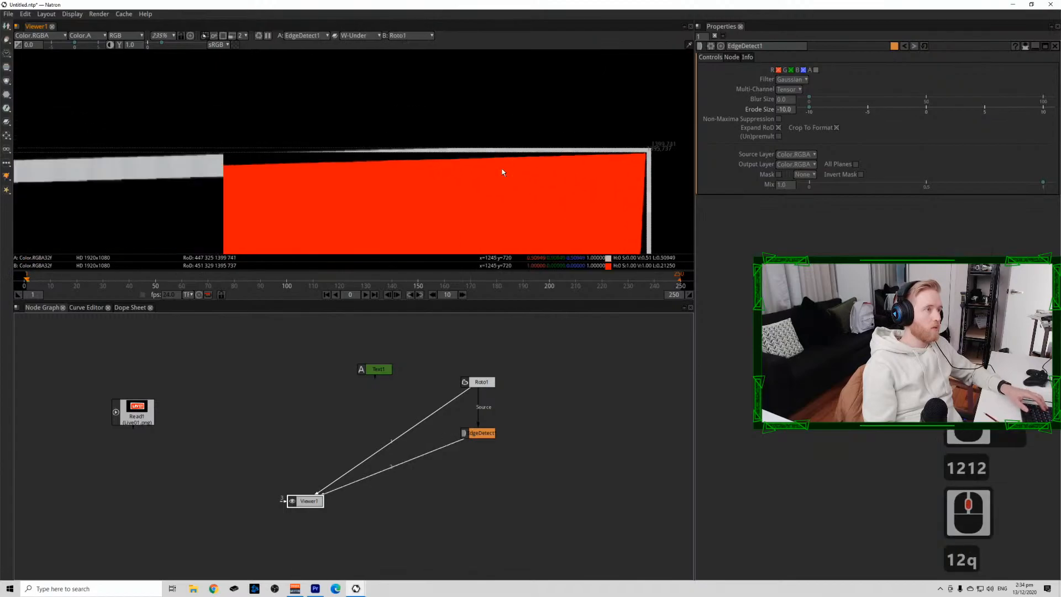
{"action": "scroll", "coordinate": [486, 180], "scroll_direction": "down", "scroll_amount": 6}
{"action": "left_click", "coordinate": [357, 37]}
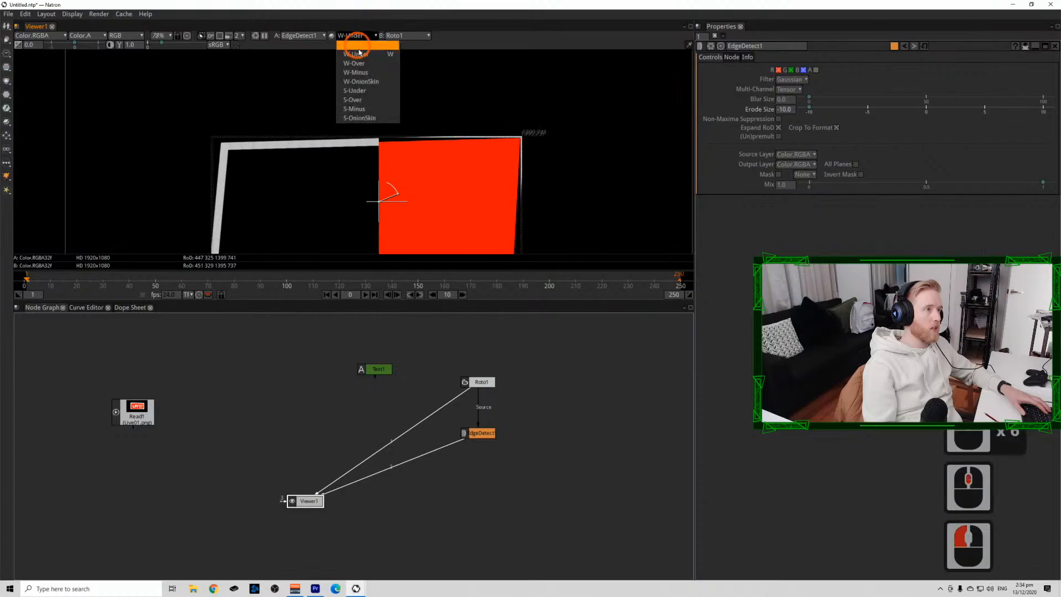
{"action": "left_click", "coordinate": [359, 54]}
{"action": "scroll", "coordinate": [428, 73], "scroll_direction": "up", "scroll_amount": 7}
{"action": "key", "text": "1"}
{"action": "key", "text": "2"}
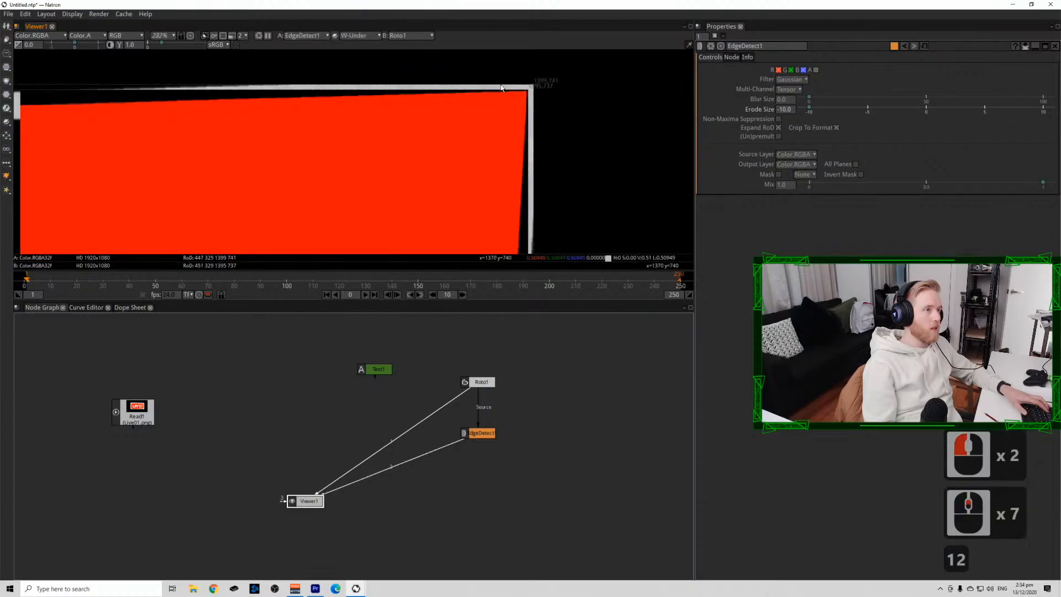
Turn off the viewer's wipe comparison and alternate between the full Roto and EdgeDetect outputs.
{"action": "left_click", "coordinate": [356, 35]}
{"action": "left_click", "coordinate": [350, 46]}
{"action": "left_click", "coordinate": [295, 451]}
{"action": "key", "text": "1"}
{"action": "key", "text": "2"}
{"action": "key", "text": "1"}
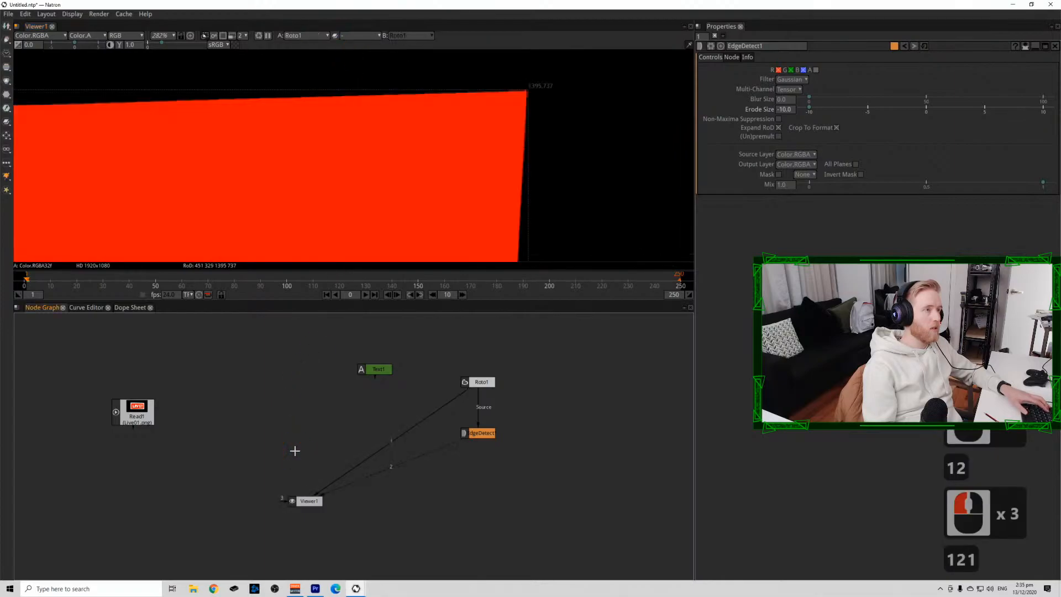
{"action": "key", "text": "2"}
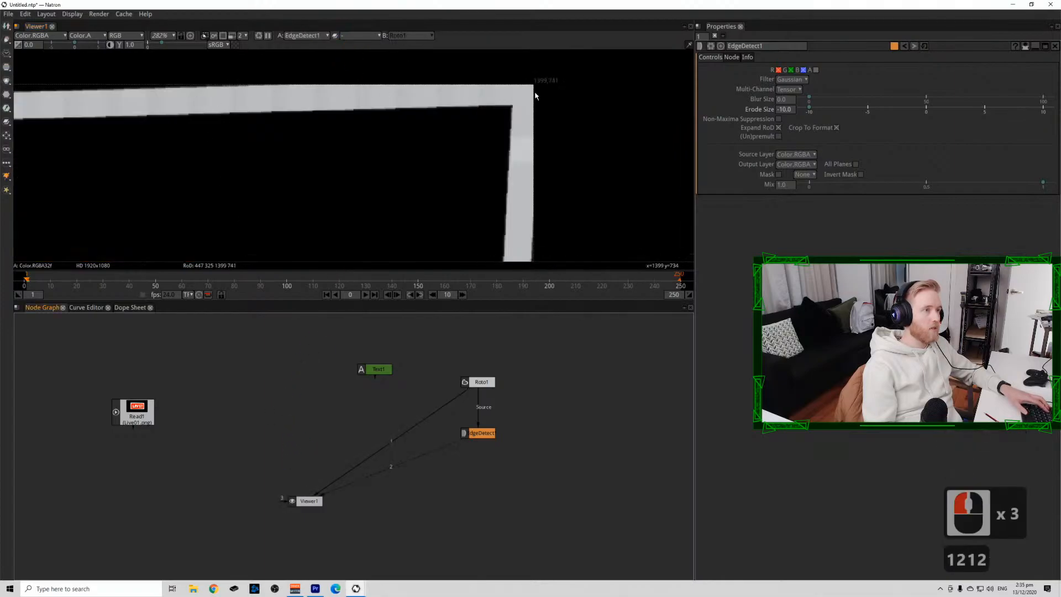
Search the nodes for "adju" and add an AdjustRoD node beside EdgeDetect.
{"action": "double_click", "coordinate": [505, 405]}
{"action": "key", "text": "Tab"}
{"action": "type", "text": "adju"}
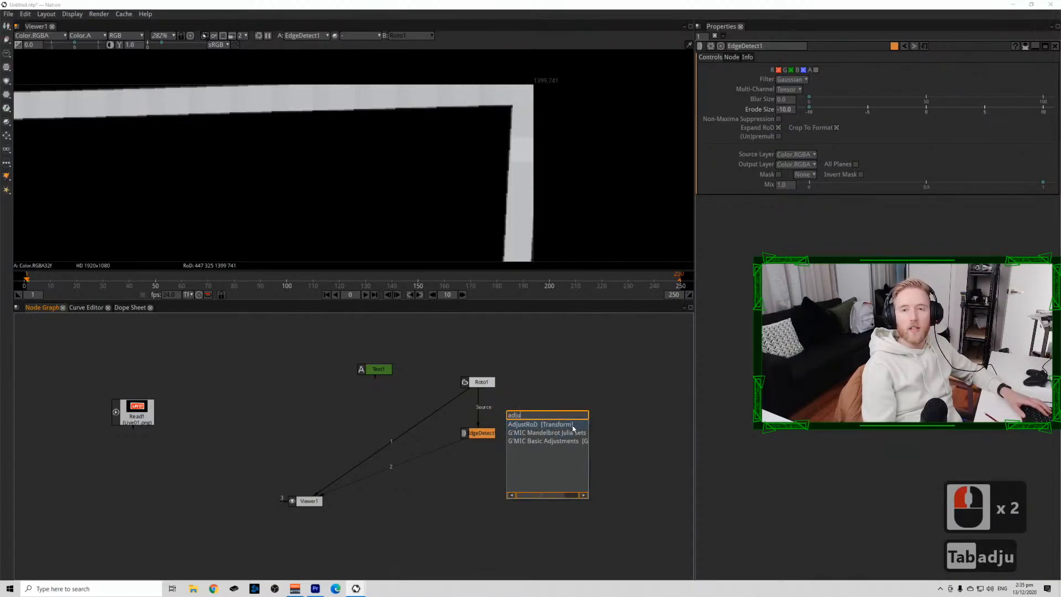
{"action": "left_click", "coordinate": [551, 424]}
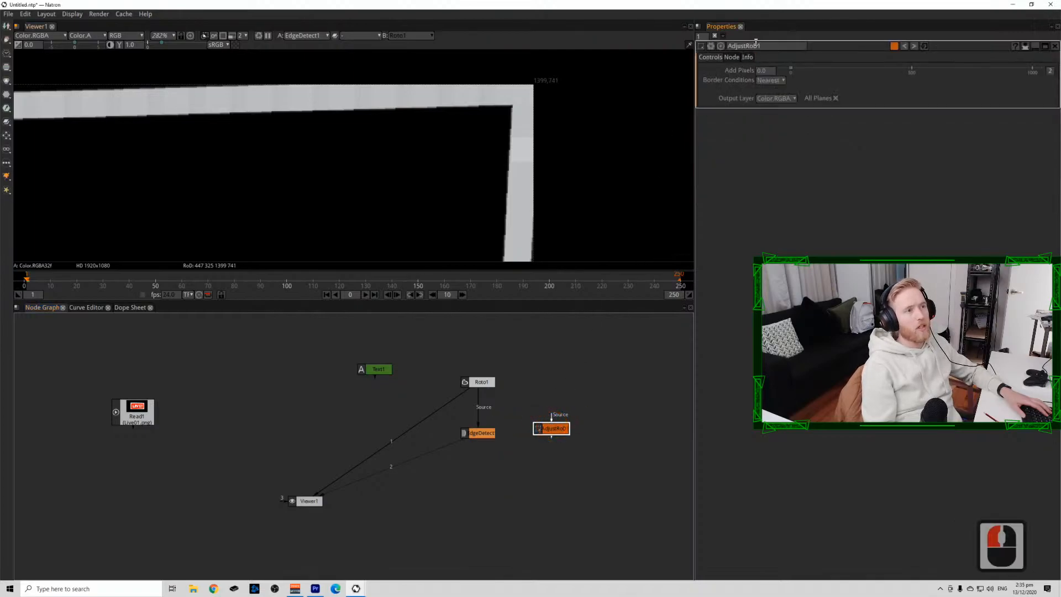
Open the AdjustRoD node's documentation, read its description, and close the page.
{"action": "double_click", "coordinate": [556, 430]}
{"action": "key", "text": "i"}
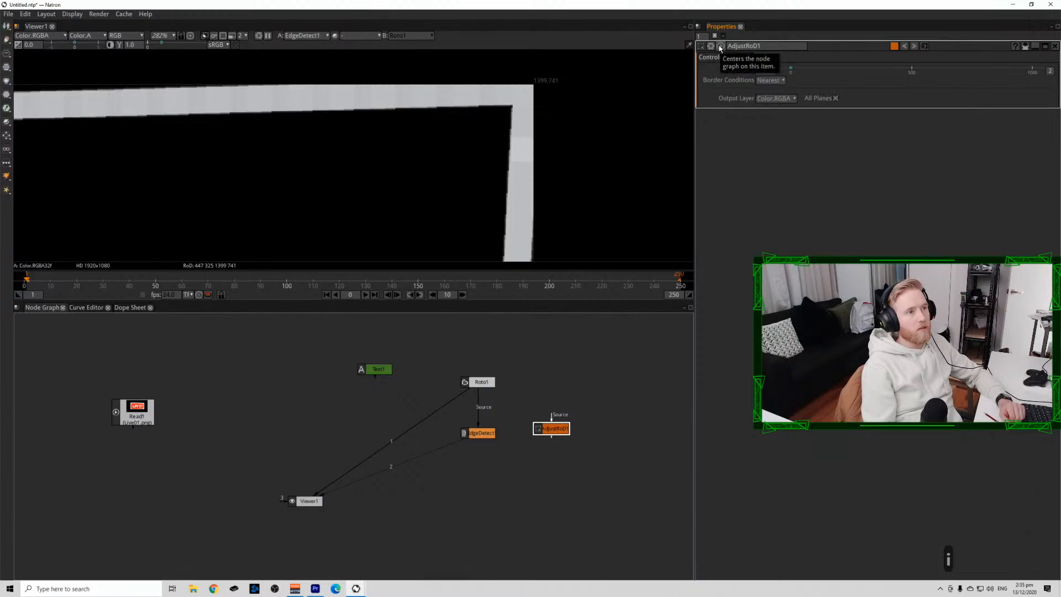
{"action": "left_click", "coordinate": [1014, 46]}
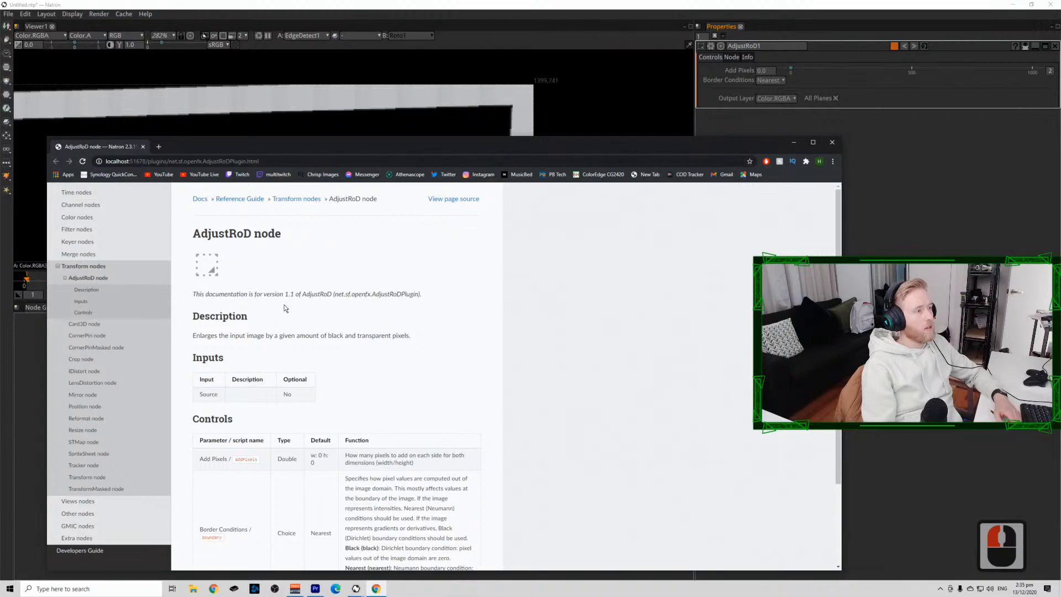
{"action": "left_click_drag", "start_coordinate": [329, 294], "coordinate": [400, 295]}
{"action": "left_click", "coordinate": [404, 294]}
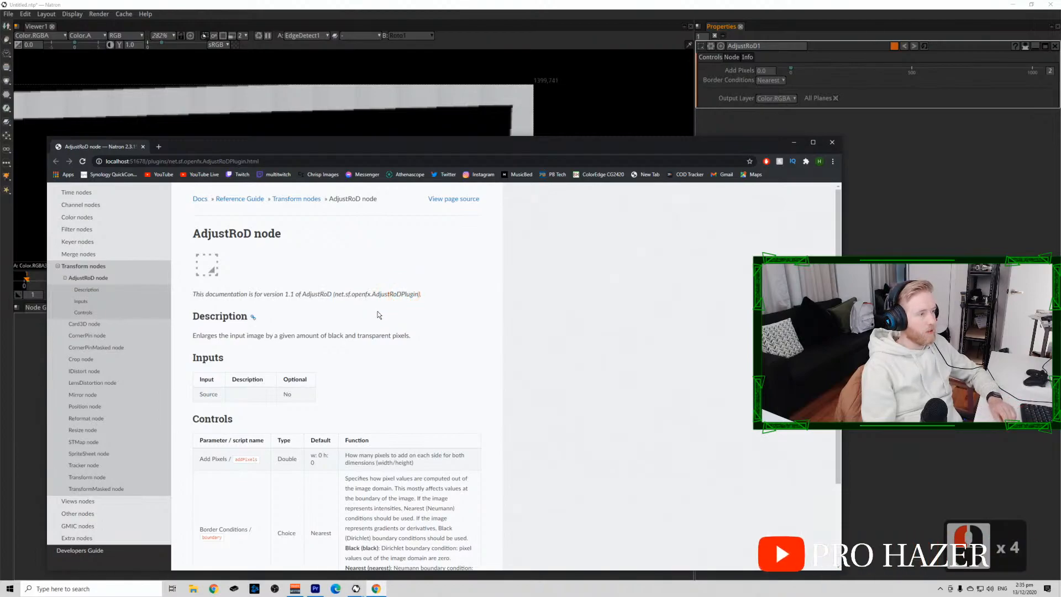
{"action": "left_click", "coordinate": [832, 142]}
Move EdgeDetect further down, insert AdjustRoD between Roto and EdgeDetect, and show AdjustRoD's output in the viewer.
{"action": "left_click_drag", "start_coordinate": [544, 429], "coordinate": [552, 405]}
{"action": "left_click_drag", "start_coordinate": [485, 434], "coordinate": [485, 494]}
{"action": "left_click_drag", "start_coordinate": [522, 414], "coordinate": [517, 415]}
{"action": "left_click_drag", "start_coordinate": [518, 398], "coordinate": [471, 430]}
{"action": "left_click", "coordinate": [478, 435]}
{"action": "key", "text": "1"}
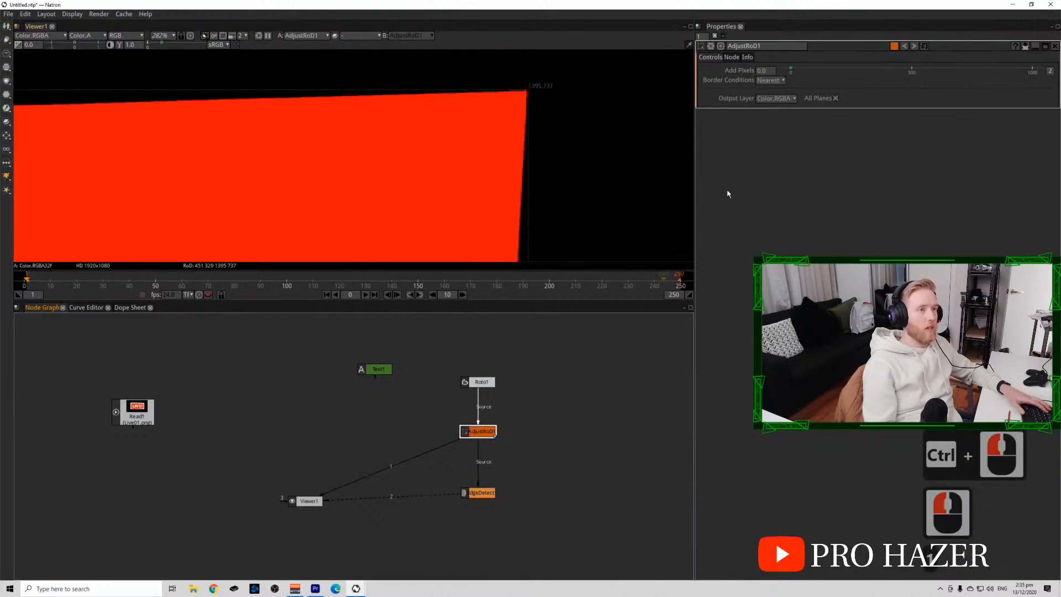
Set AdjustRoD's Add Pixels to 68 and check the bounding box around the rectangle.
{"action": "left_click_drag", "start_coordinate": [789, 72], "coordinate": [807, 70]}
{"action": "key", "text": "1"}
{"action": "scroll", "coordinate": [576, 123], "scroll_direction": "down", "scroll_amount": 10}
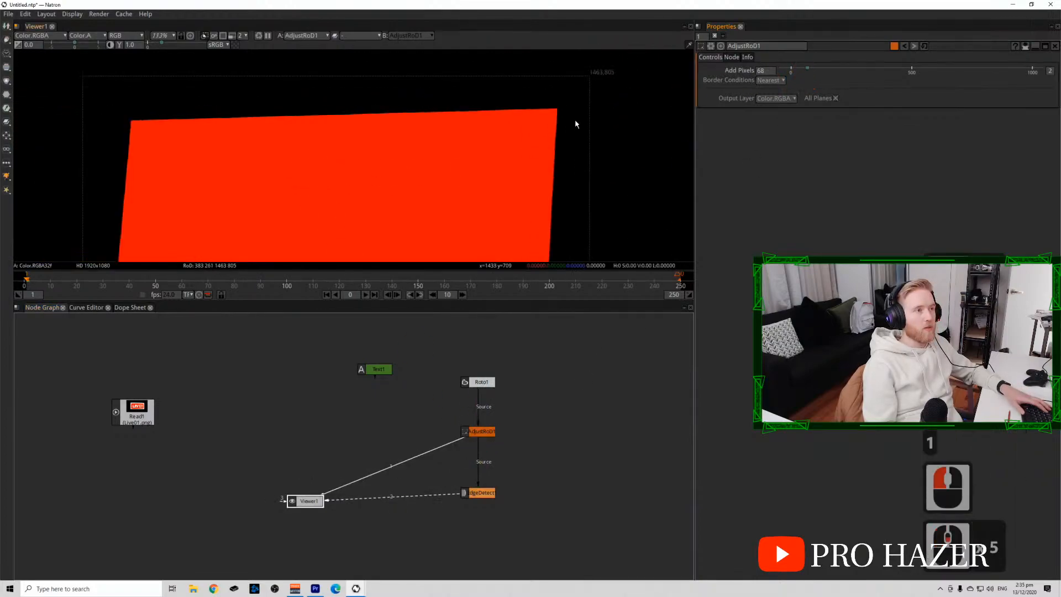
{"action": "left_click_drag", "start_coordinate": [545, 128], "coordinate": [542, 113]}
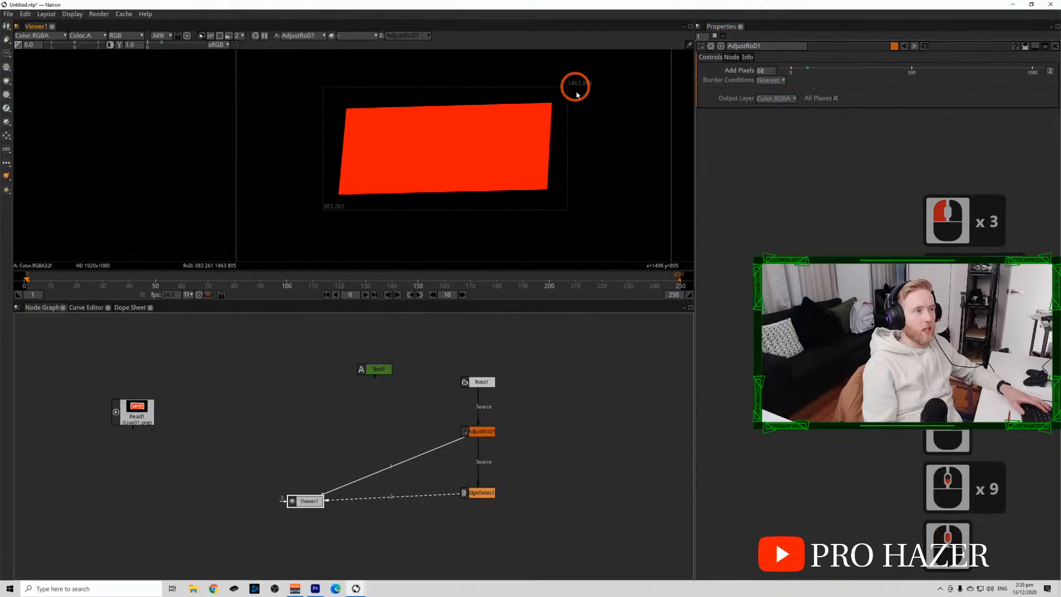
Show the EdgeDetect output and toggle AdjustRoD on and off to compare the outline's upper-right corner.
{"action": "left_click", "coordinate": [471, 492]}
{"action": "key", "text": "1"}
{"action": "left_click", "coordinate": [488, 429]}
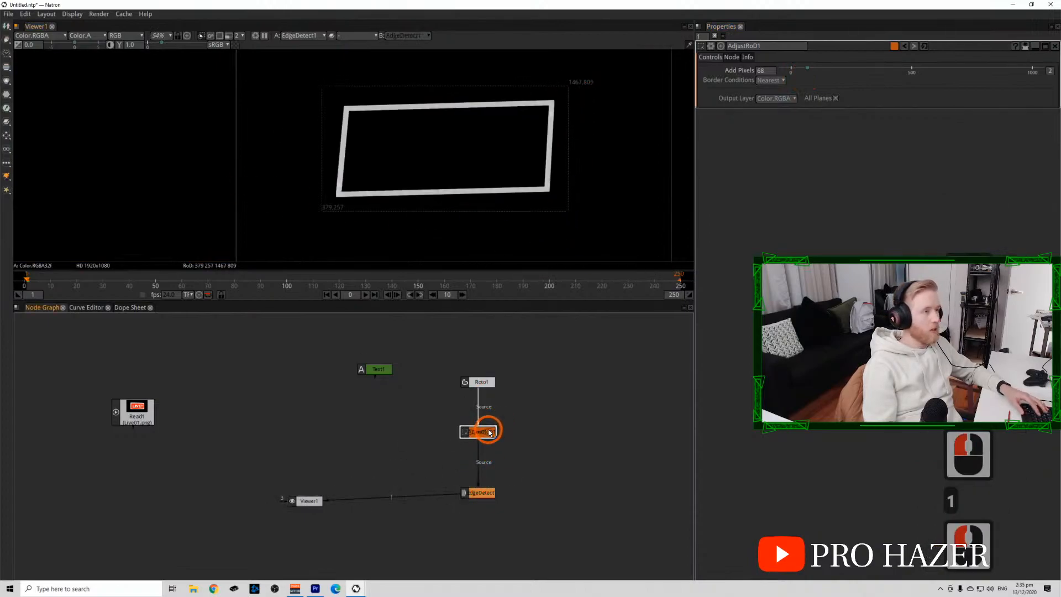
{"action": "key", "text": "1"}
{"action": "scroll", "coordinate": [573, 114], "scroll_direction": "up", "scroll_amount": 5}
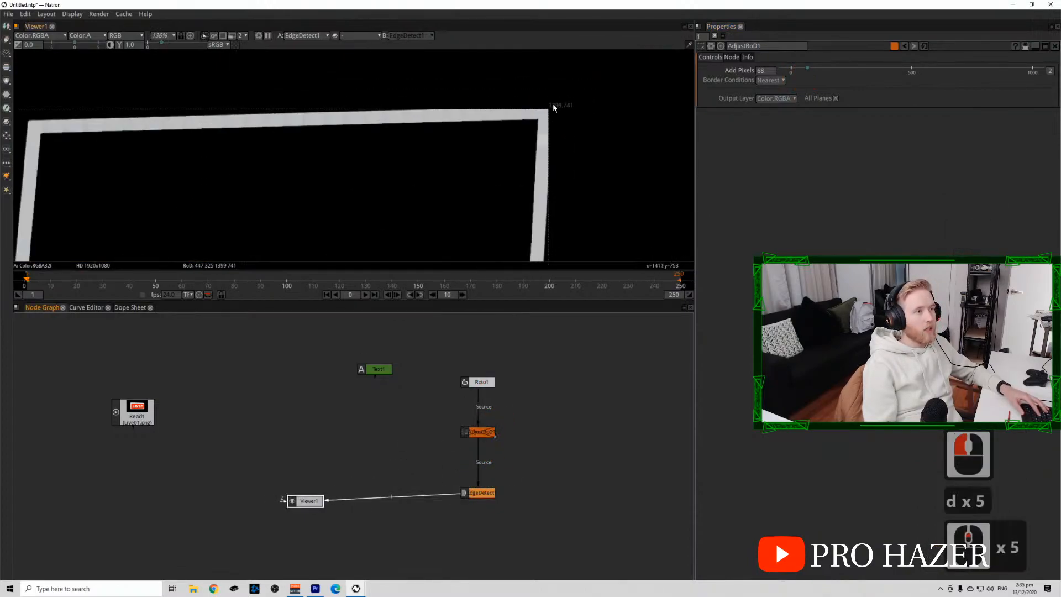
{"action": "key", "text": "d"}
{"action": "key", "text": "d"}
Toggle EdgeDetect off and on, and re-enable AdjustRoD while comparing the resulting outlines.
{"action": "left_click", "coordinate": [480, 494]}
{"action": "key", "text": "d"}
{"action": "key", "text": "d"}
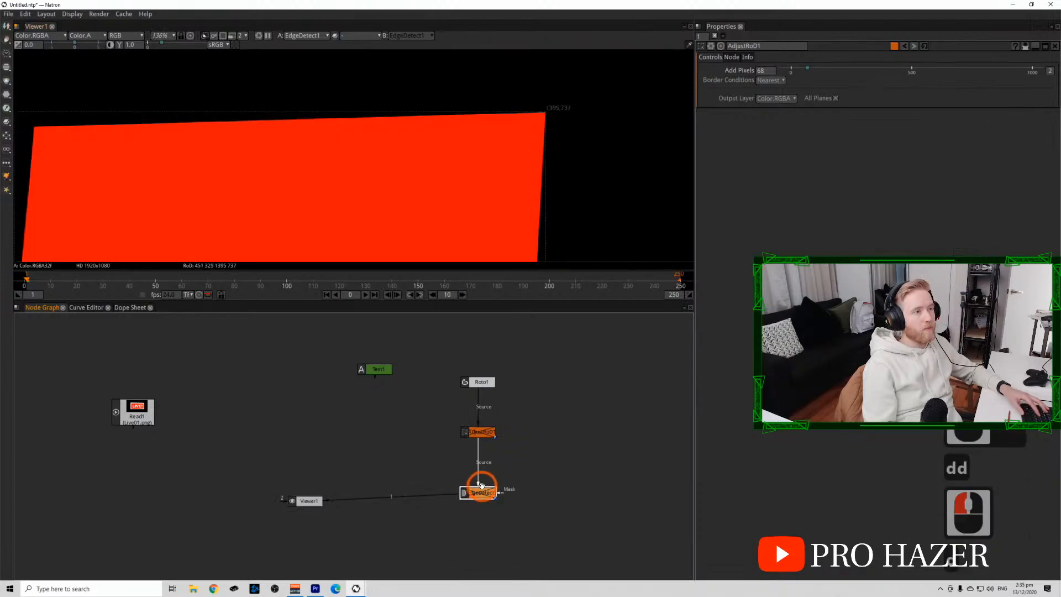
{"action": "left_click", "coordinate": [487, 434]}
{"action": "key", "text": "d"}
{"action": "key", "text": "d"}
{"action": "key", "text": "d"}
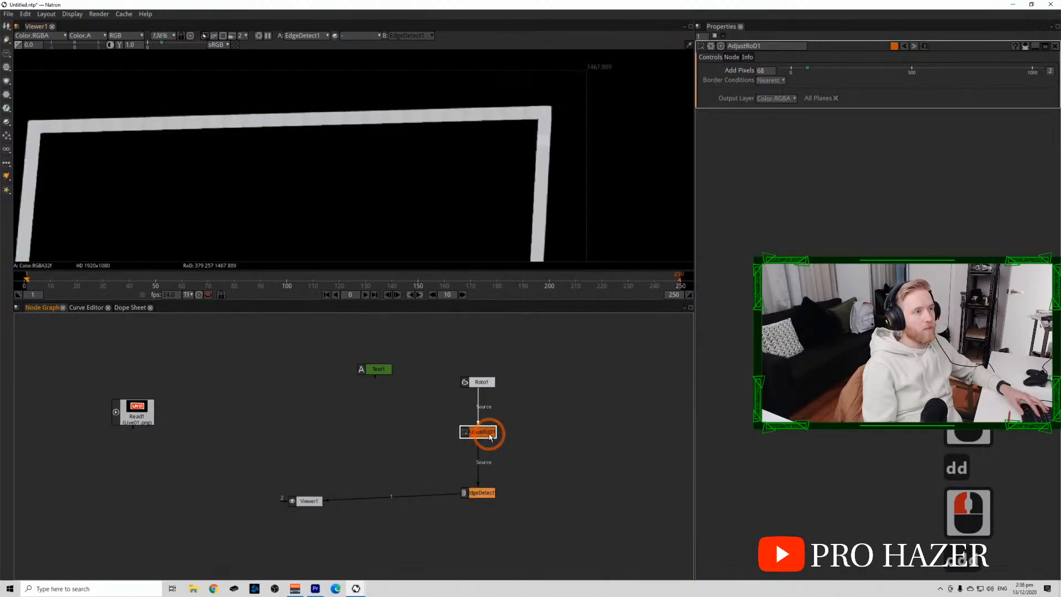
Reduce AdjustRoD's Add Pixels to 15 and check the bounding box around the outline.
{"action": "left_click", "coordinate": [570, 177]}
{"action": "left_click_drag", "start_coordinate": [807, 69], "coordinate": [795, 70]}
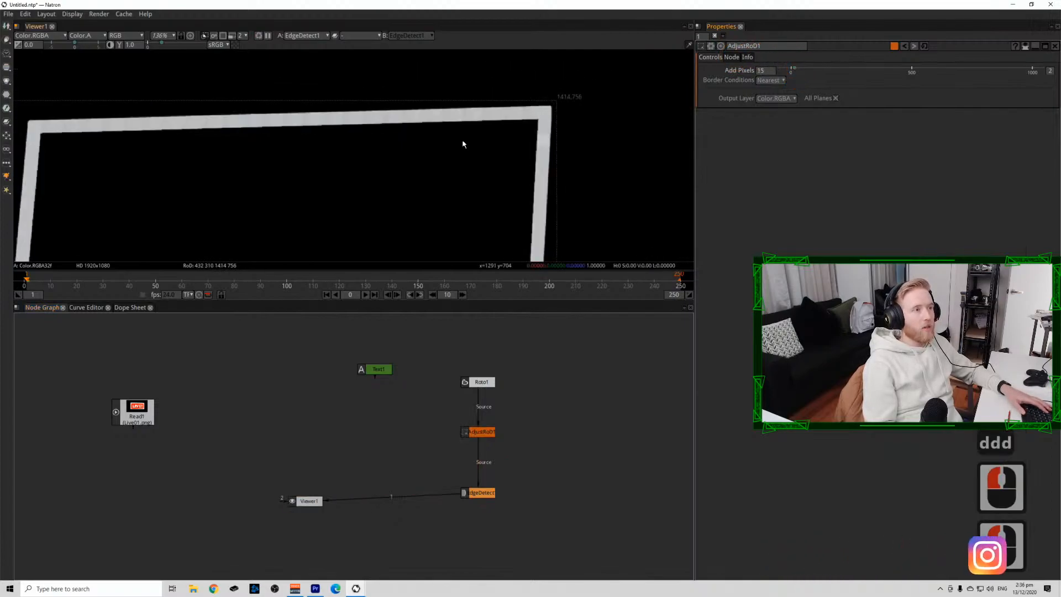
{"action": "scroll", "coordinate": [167, 147], "scroll_direction": "down", "scroll_amount": 3}
{"action": "left_click_drag", "start_coordinate": [156, 157], "coordinate": [208, 77]}
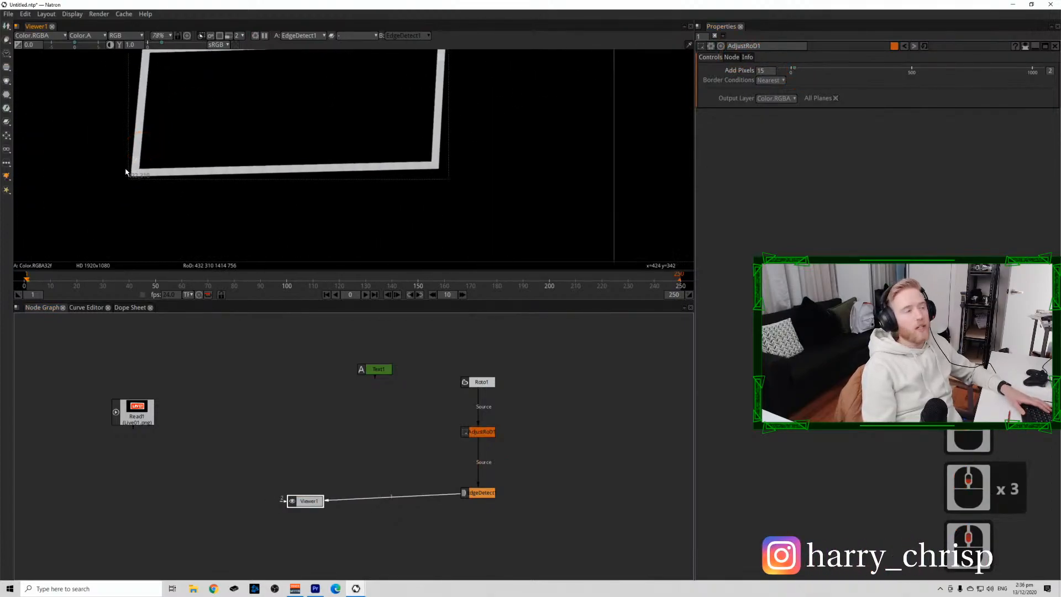
Sample a pixel's colour on the left side of the EdgeDetect outline.
{"action": "scroll", "coordinate": [132, 166], "scroll_direction": "up", "scroll_amount": 6}
{"action": "scroll", "coordinate": [149, 145], "scroll_direction": "up", "scroll_amount": 4}
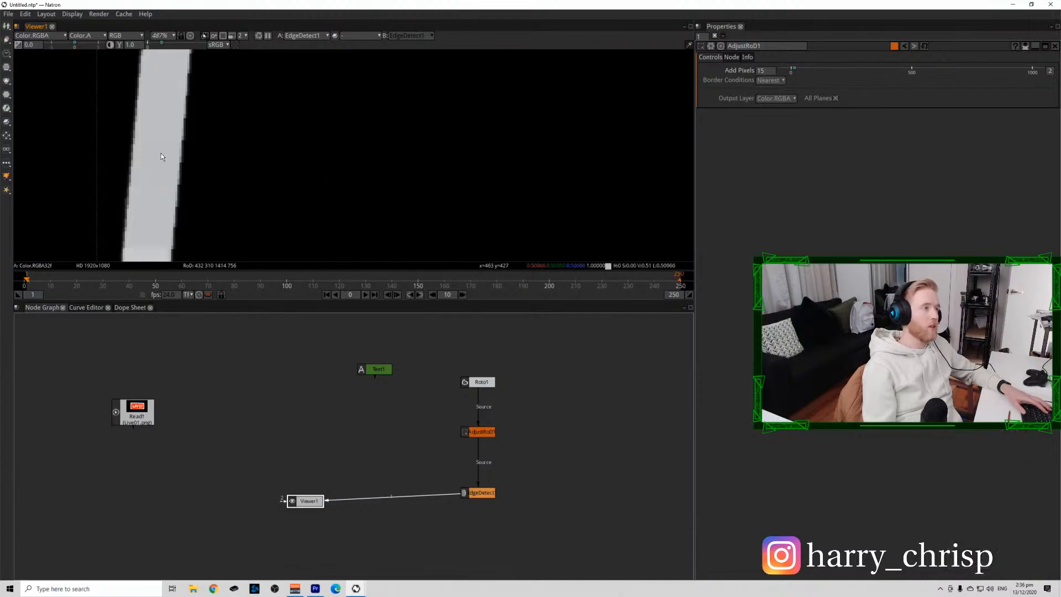
{"action": "scroll", "coordinate": [151, 155], "scroll_direction": "down", "scroll_amount": 4}
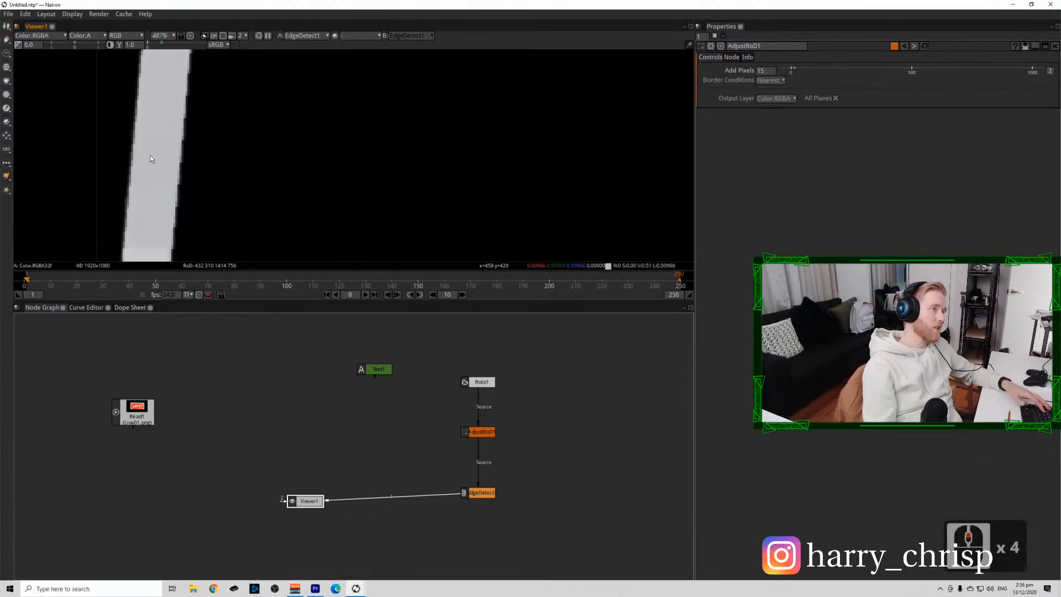
{"action": "left_click", "coordinate": [151, 156], "text": "ctrl"}
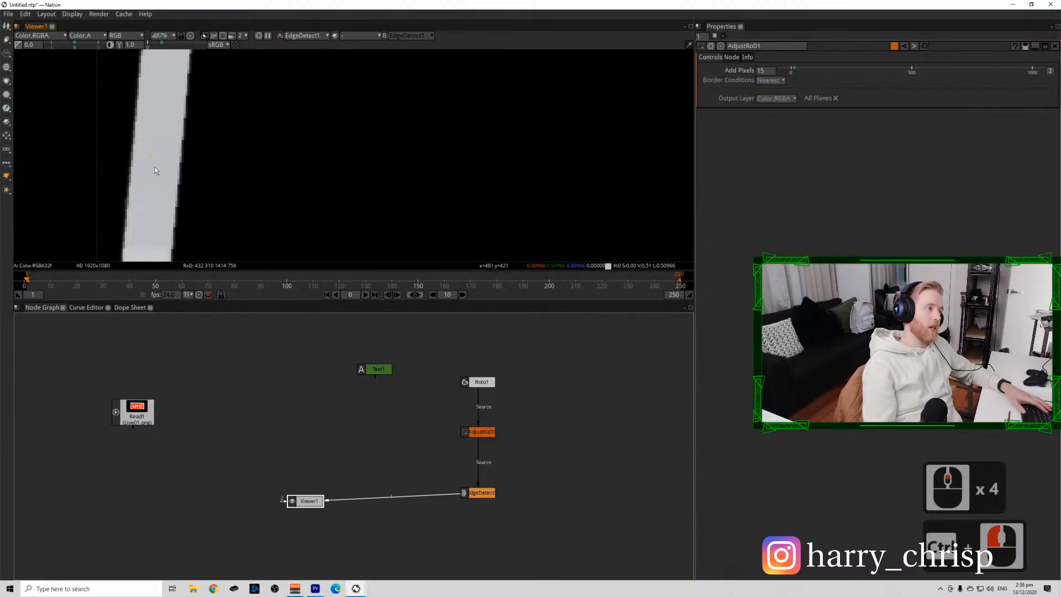
{"action": "left_click", "coordinate": [172, 309]}
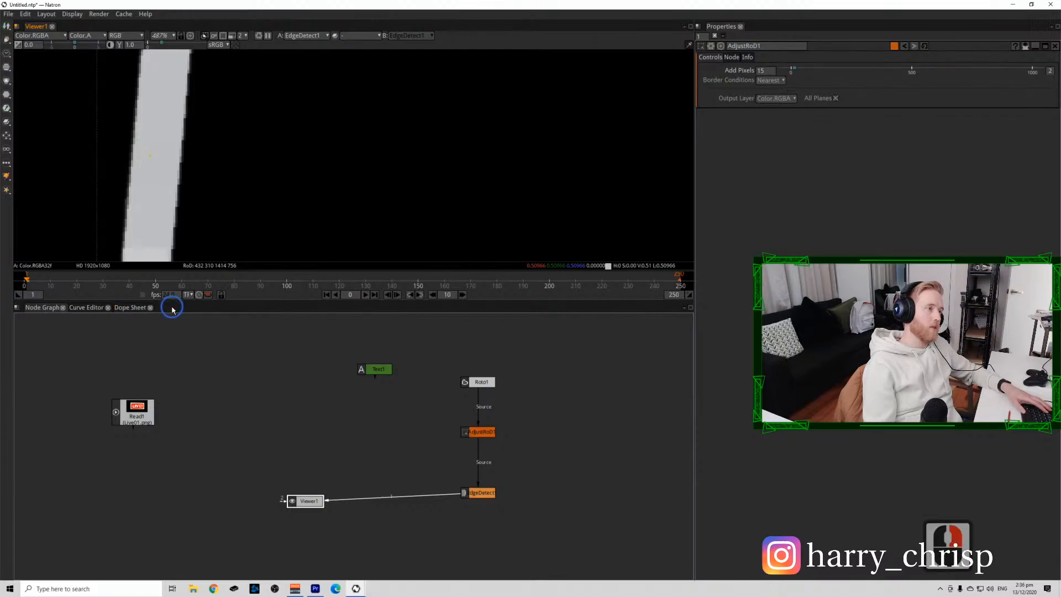
{"action": "left_click", "coordinate": [172, 309]}
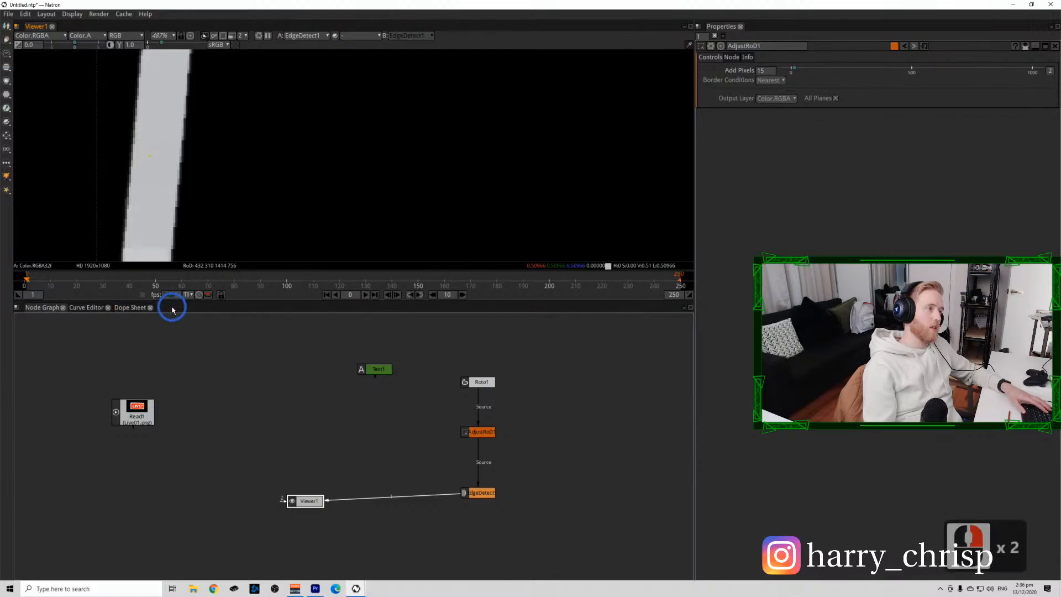
{"action": "left_click", "coordinate": [17, 307]}
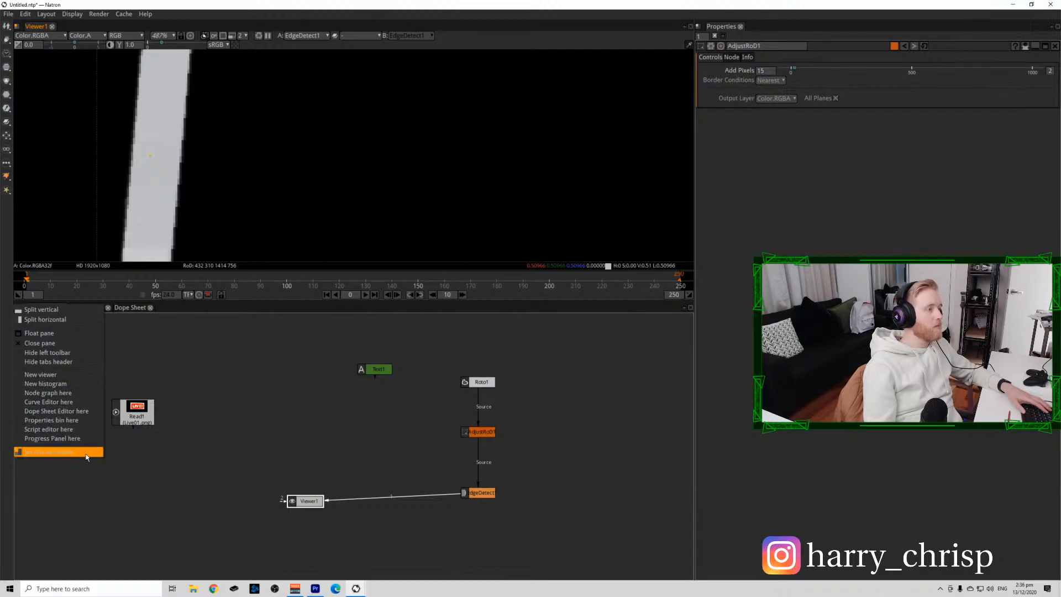
{"action": "left_click", "coordinate": [153, 183]}
Sample pixel colours at several points across the left side of the EdgeDetect outline.
{"action": "left_click", "coordinate": [155, 181], "text": "ctrl"}
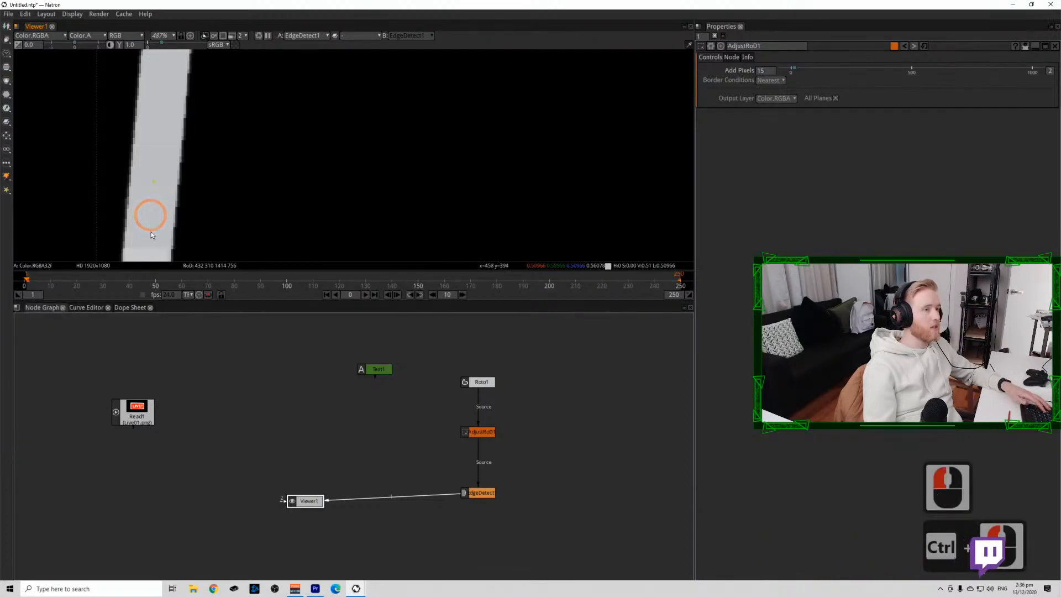
{"action": "left_click", "coordinate": [149, 154], "text": "ctrl"}
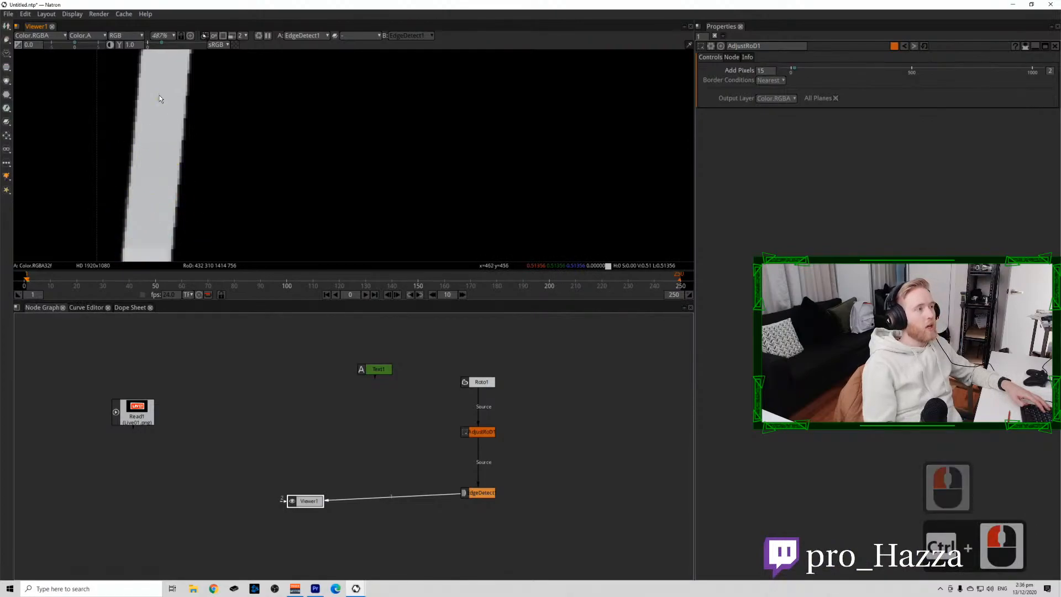
{"action": "left_click", "coordinate": [172, 157], "text": "ctrl"}
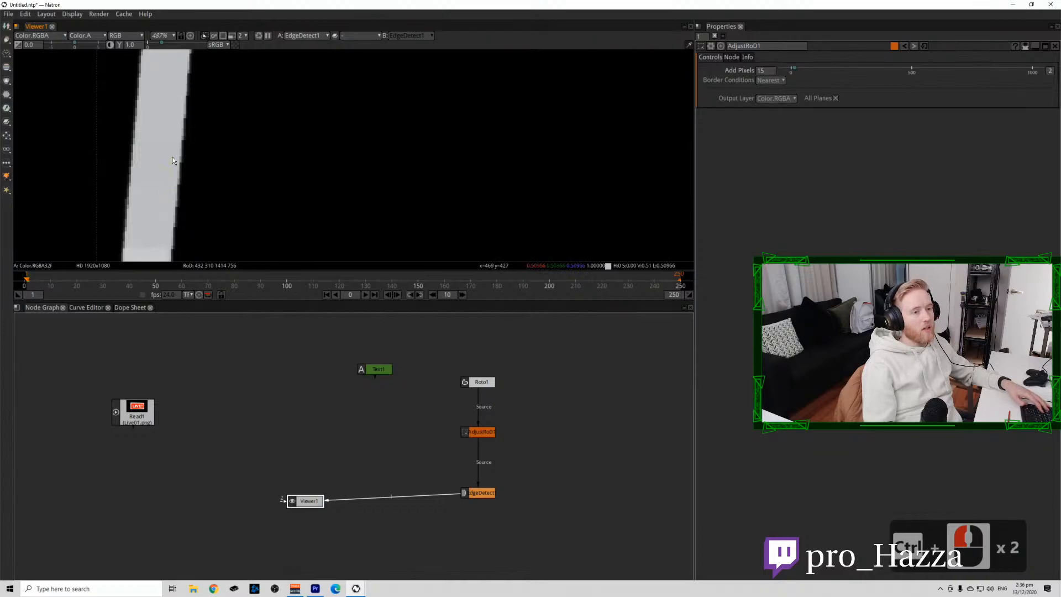
{"action": "left_click", "coordinate": [184, 149], "text": "ctrl"}
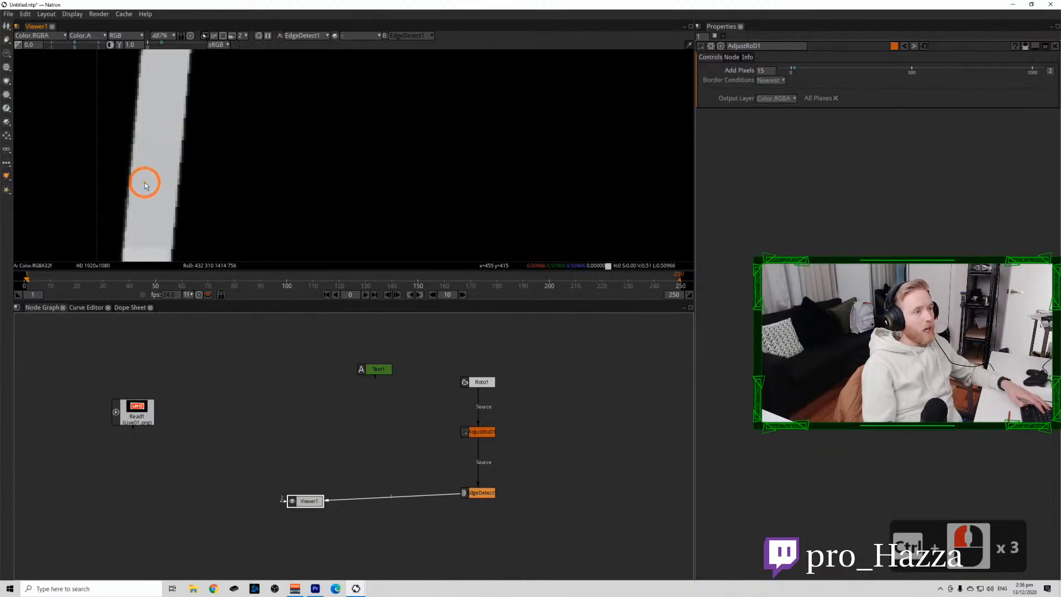
Move EdgeDetect up slightly and add a Grade node directly after it.
{"action": "left_click_drag", "start_coordinate": [489, 490], "coordinate": [488, 474]}
{"action": "key", "text": "g"}
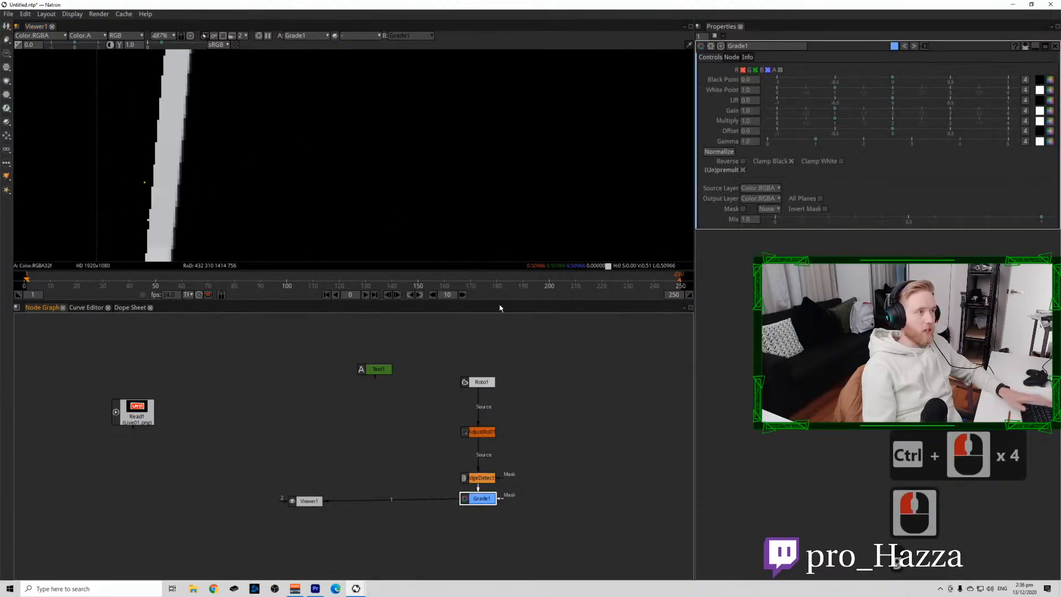
{"action": "scroll", "coordinate": [165, 205], "scroll_direction": "down", "scroll_amount": 8}
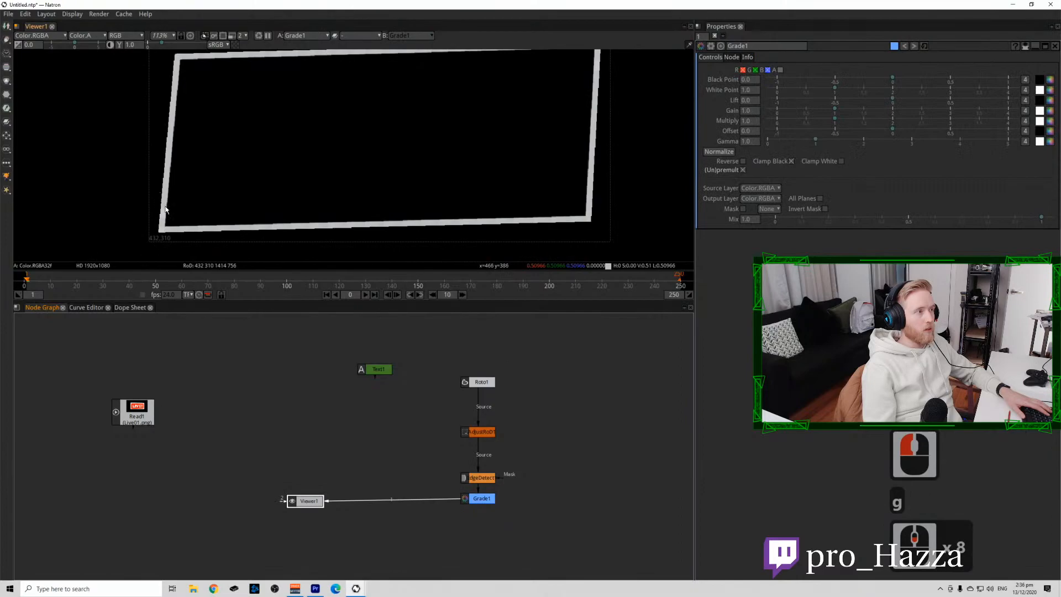
Compare the EdgeDetect and Grade outputs in viewer inputs 1 and 2, then check the Grade's alpha channel.
{"action": "left_click", "coordinate": [478, 479]}
{"action": "key", "text": "1"}
{"action": "left_click", "coordinate": [480, 498]}
{"action": "key", "text": "1"}
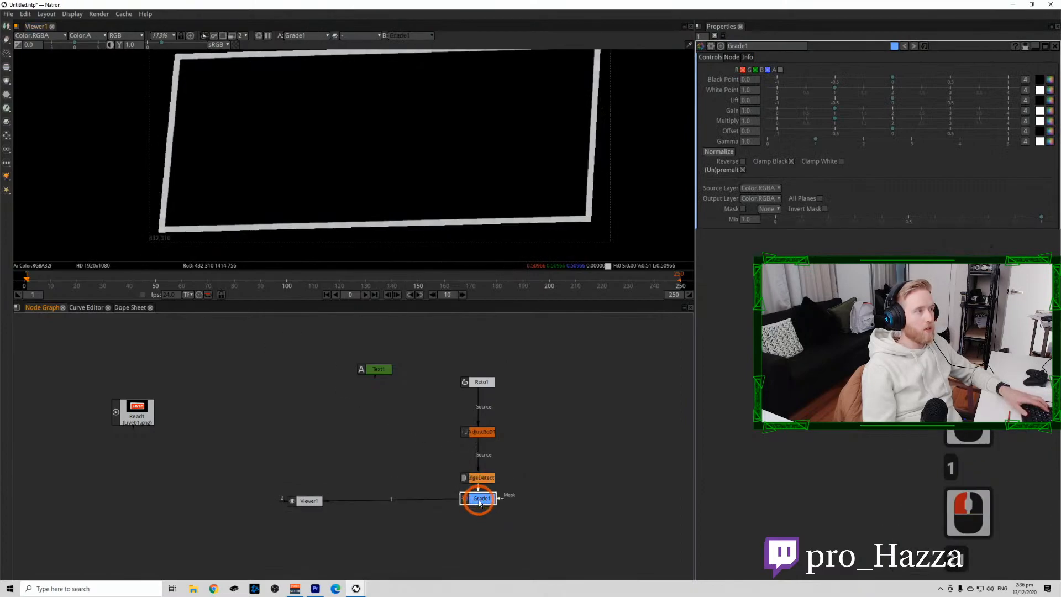
{"action": "left_click", "coordinate": [487, 480]}
{"action": "key", "text": "1"}
{"action": "left_click", "coordinate": [486, 497]}
{"action": "key", "text": "2"}
{"action": "key", "text": "a"}
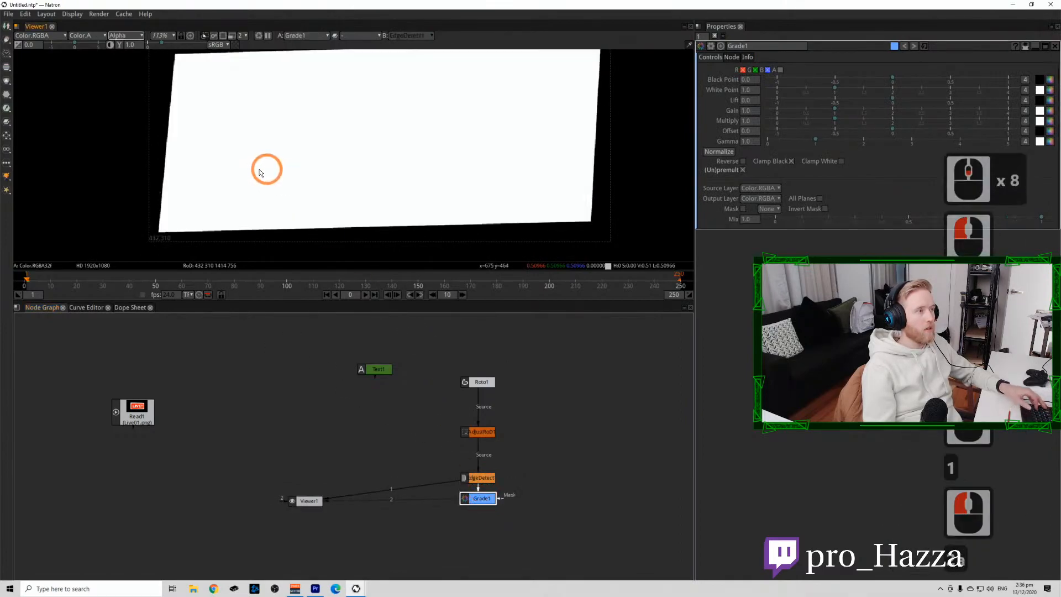
Turn off (Un)premult on the Grade node and return the viewer to RGB.
{"action": "left_click", "coordinate": [480, 499]}
{"action": "left_click", "coordinate": [752, 180]}
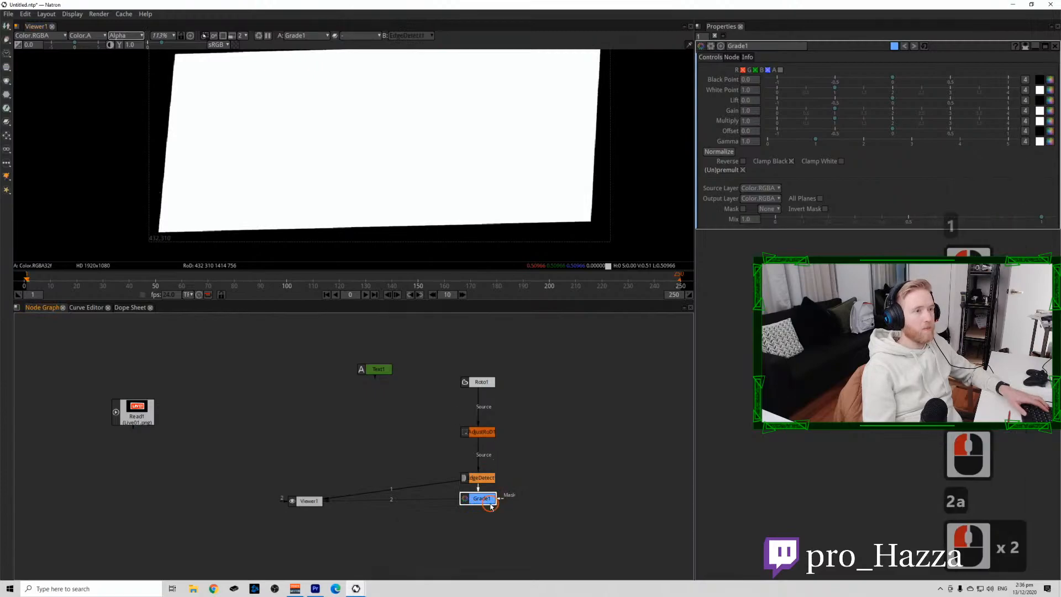
{"action": "left_click", "coordinate": [742, 171]}
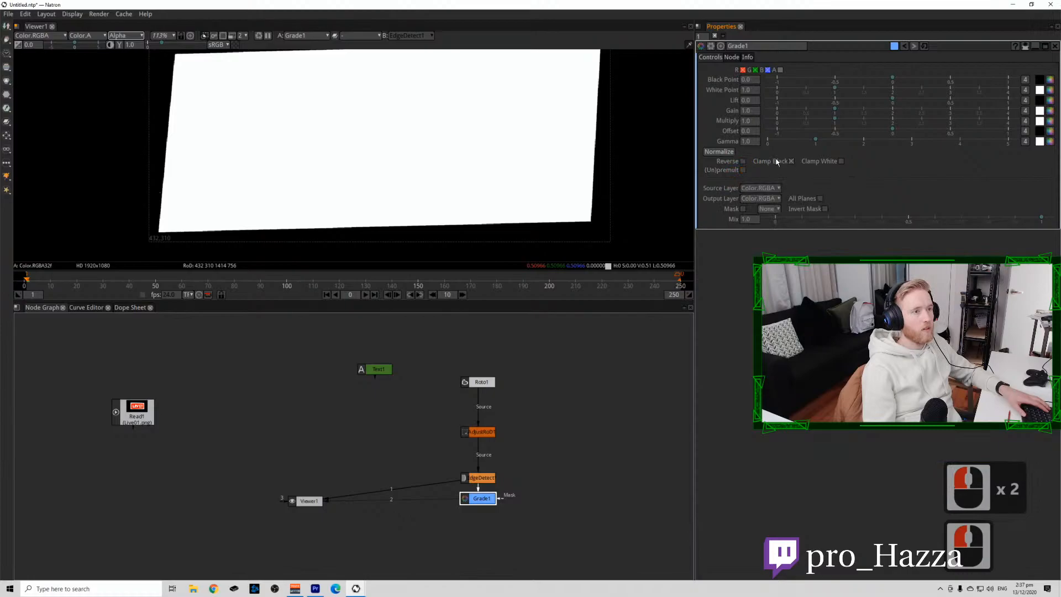
{"action": "left_click", "coordinate": [743, 171]}
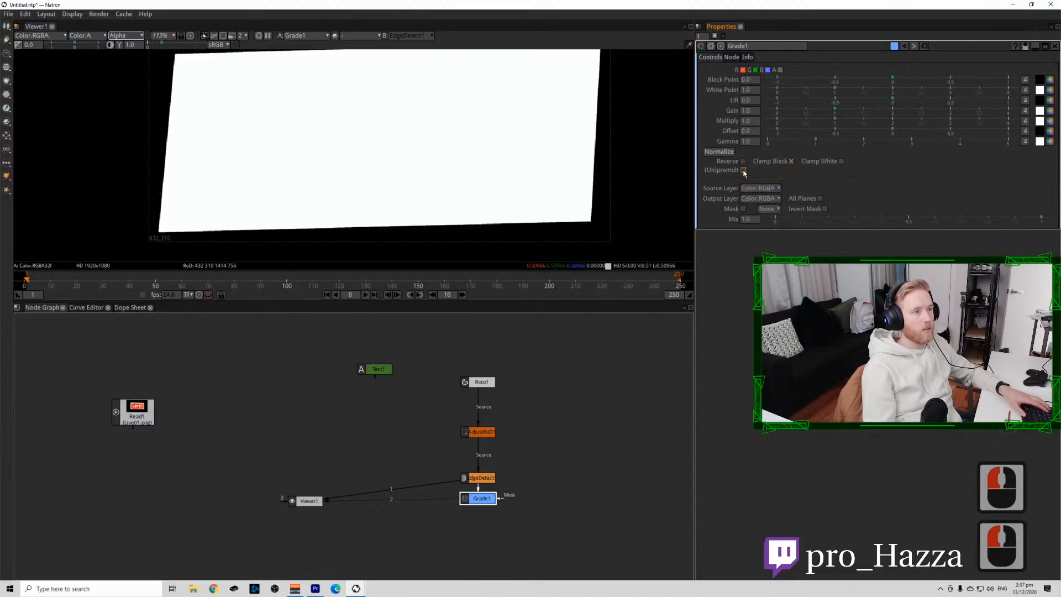
{"action": "left_click", "coordinate": [744, 171]}
{"action": "left_click", "coordinate": [599, 387]}
{"action": "key", "text": "a"}
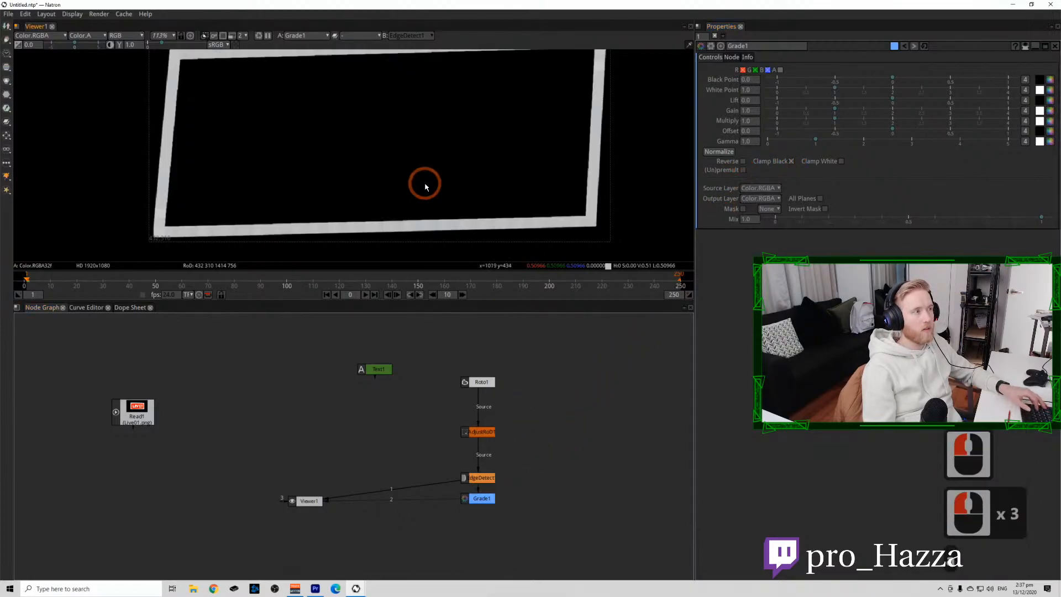
Toggle the Grade's (Un)premult option on and off to compare the outline's thickness, leaving it off.
{"action": "left_click", "coordinate": [742, 170]}
{"action": "left_click", "coordinate": [742, 171]}
{"action": "left_click", "coordinate": [742, 171]}
{"action": "left_click", "coordinate": [742, 171]}
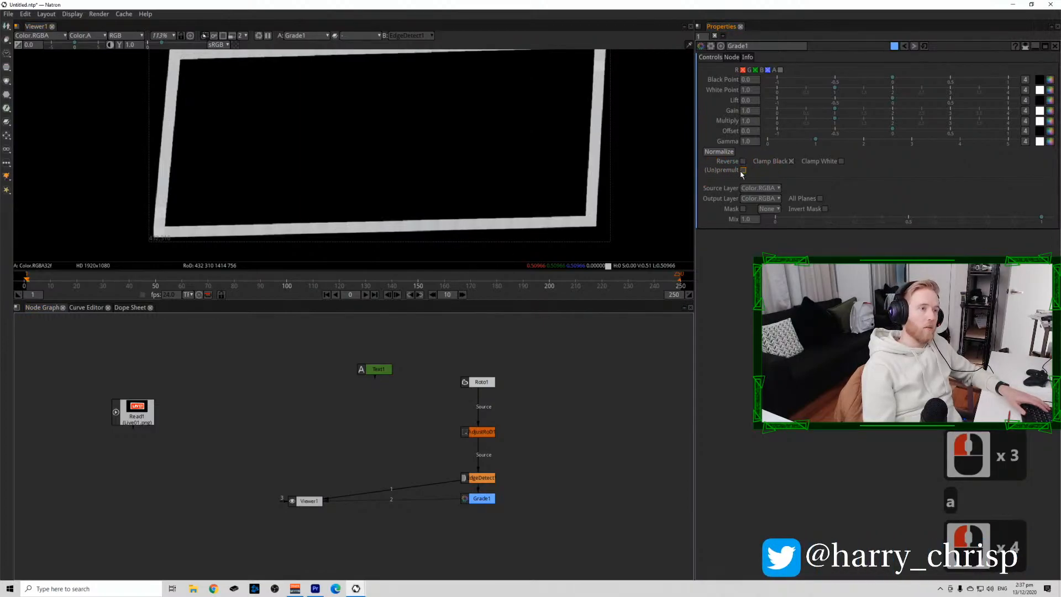
{"action": "left_click", "coordinate": [743, 171]}
{"action": "left_click", "coordinate": [742, 171]}
Examine the outline's lower-left corner, move the Grade node further below EdgeDetect and show its output in the viewer.
{"action": "left_click_drag", "start_coordinate": [182, 192], "coordinate": [171, 214]}
{"action": "scroll", "coordinate": [178, 217], "scroll_direction": "up", "scroll_amount": 8}
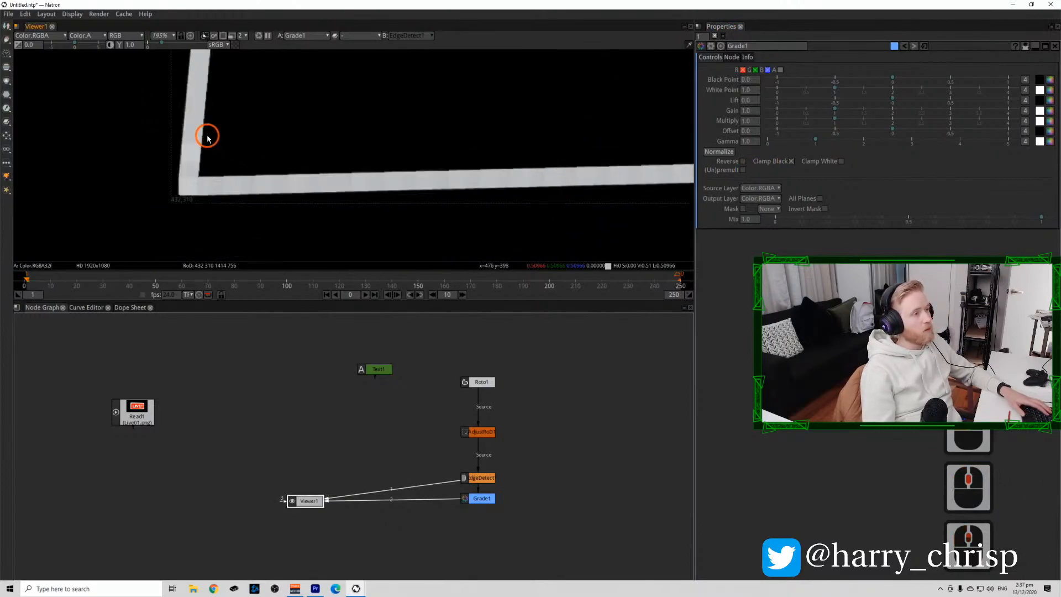
{"action": "left_click", "coordinate": [499, 505]}
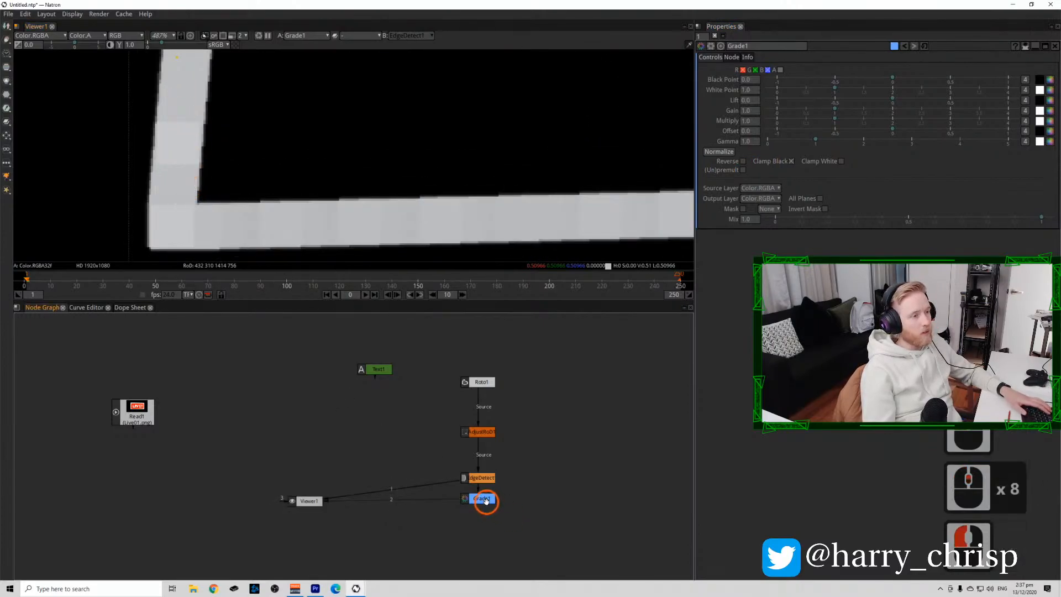
{"action": "left_click_drag", "start_coordinate": [485, 502], "coordinate": [485, 525]}
{"action": "key", "text": "1"}
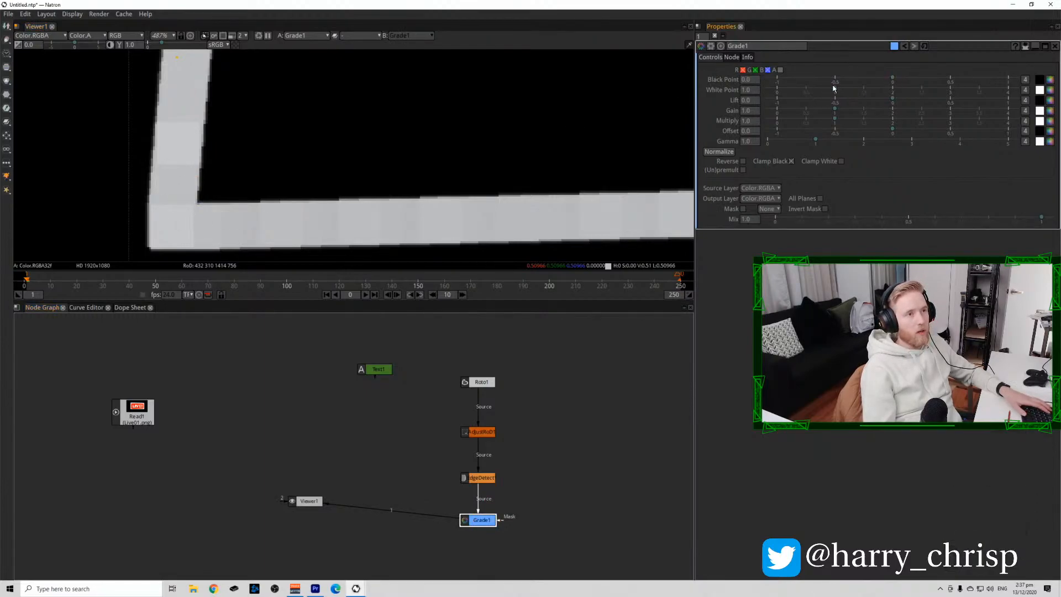
Lower the Grade's White Point to 0.259 and sample pixels on the outline to check their brightness.
{"action": "left_click_drag", "start_coordinate": [834, 88], "coordinate": [802, 88]}
{"action": "left_click", "coordinate": [183, 187]}
{"action": "left_click", "coordinate": [824, 175]}
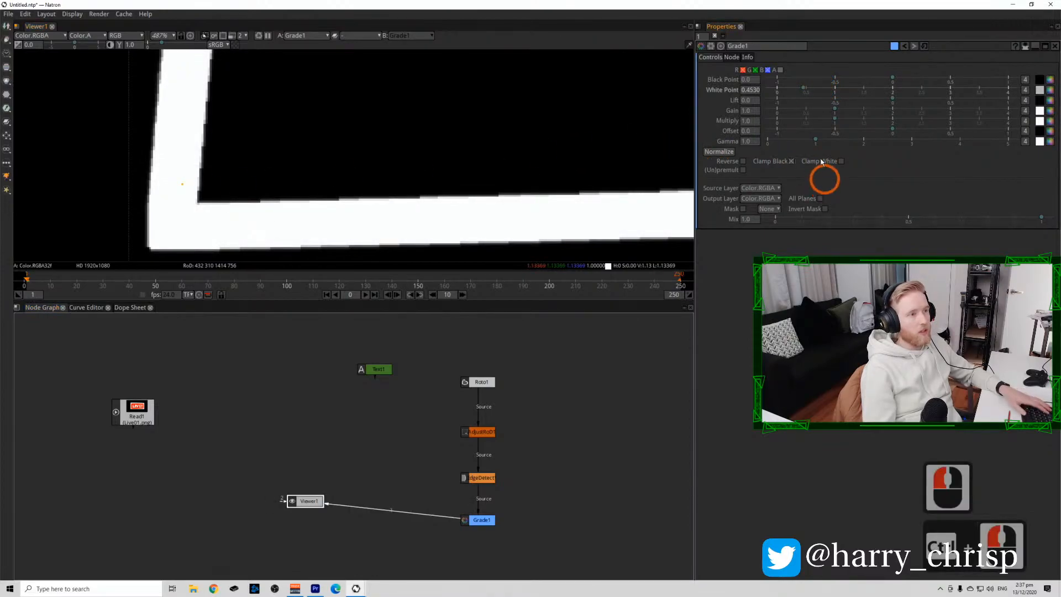
{"action": "left_click", "coordinate": [804, 89], "text": "ctrl"}
{"action": "left_click_drag", "start_coordinate": [805, 90], "coordinate": [791, 99]}
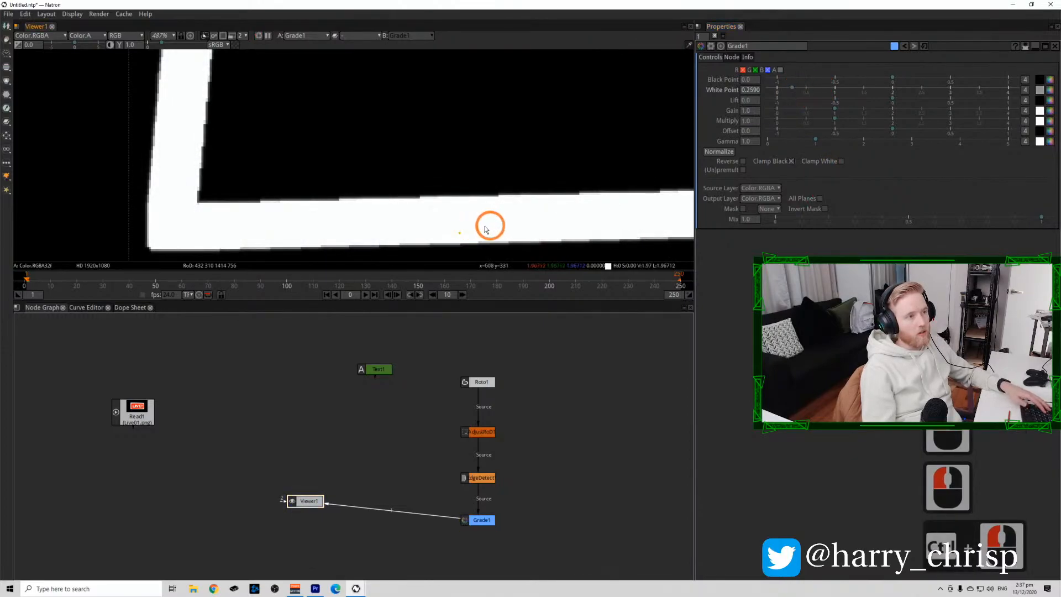
{"action": "scroll", "coordinate": [457, 230], "scroll_direction": "down", "scroll_amount": 14}
{"action": "scroll", "coordinate": [375, 166], "scroll_direction": "up", "scroll_amount": 5}
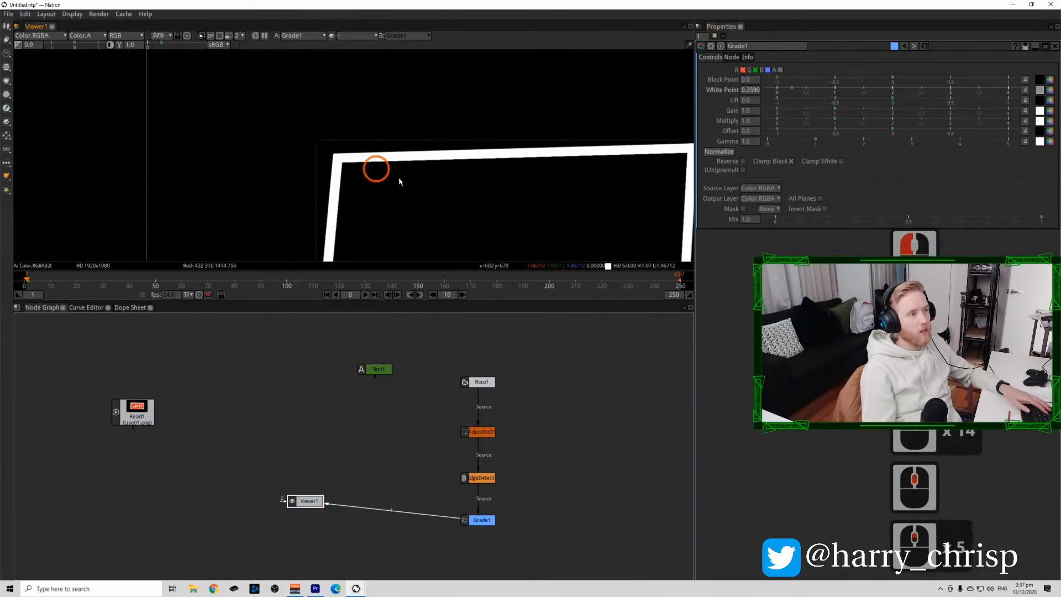
Enable Clamp White on the Grade node and sample the outline's lower edge.
{"action": "left_click", "coordinate": [723, 121]}
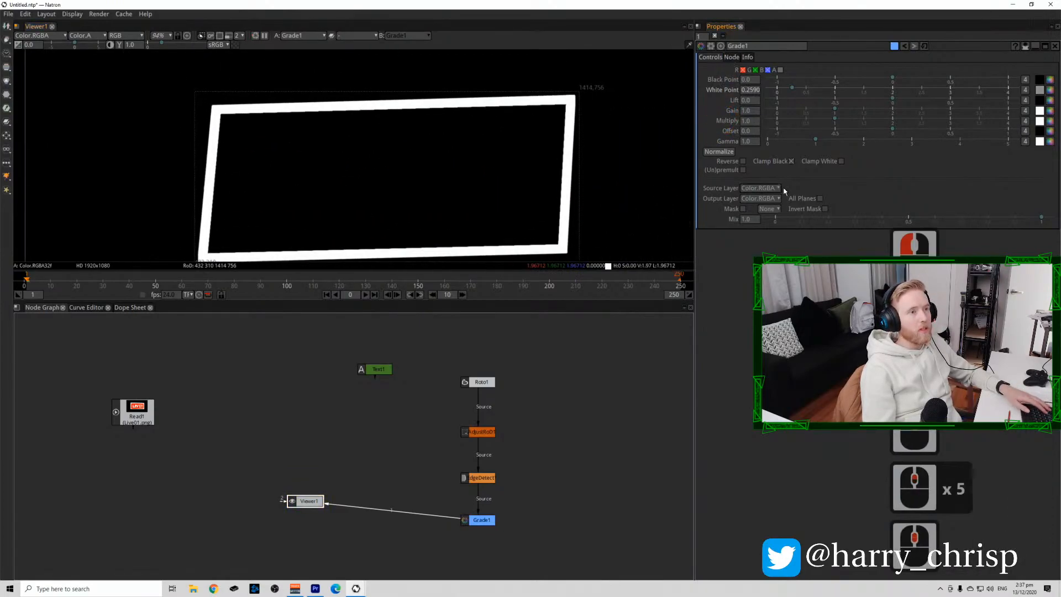
{"action": "left_click", "coordinate": [841, 161]}
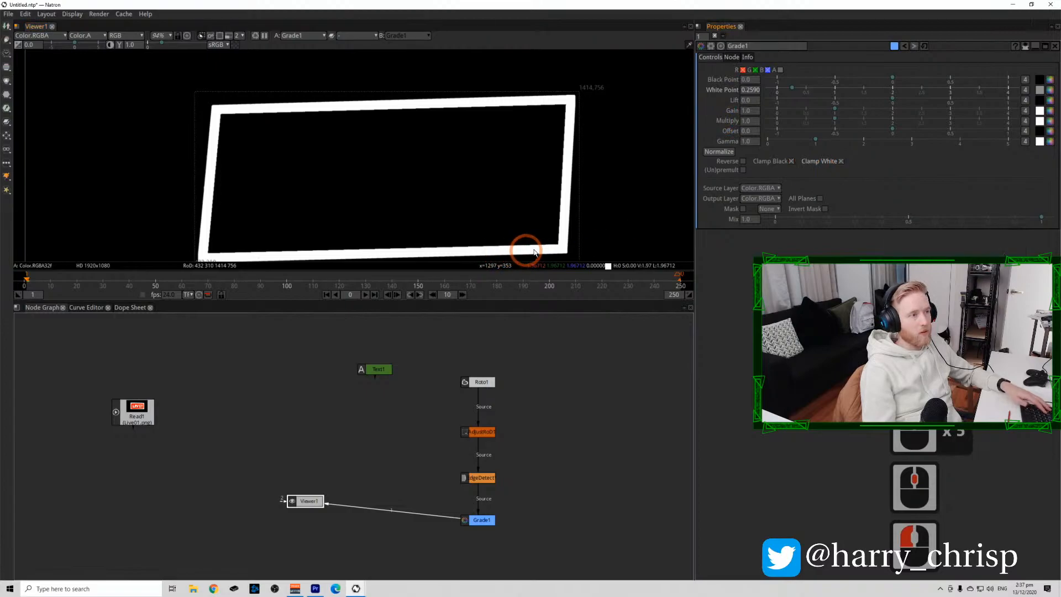
{"action": "left_click", "coordinate": [537, 251], "text": "ctrl"}
{"action": "left_click", "coordinate": [521, 250], "text": "ctrl"}
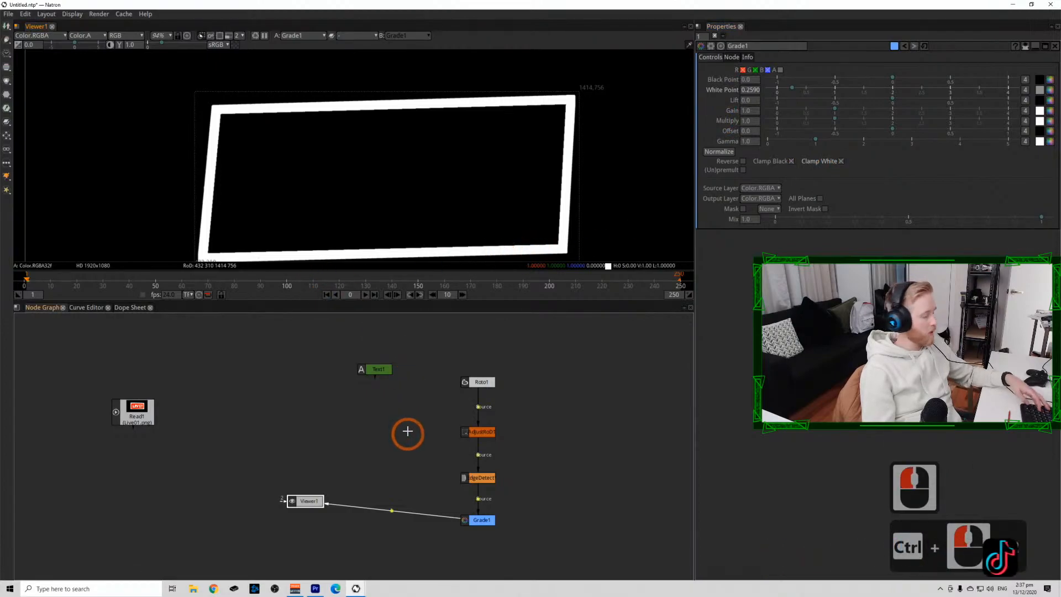
Save the project as StreamThumbnail02 in the 02_ThumbnailMaking folder, using the ntp file type.
{"action": "key", "text": "ctrl+s"}
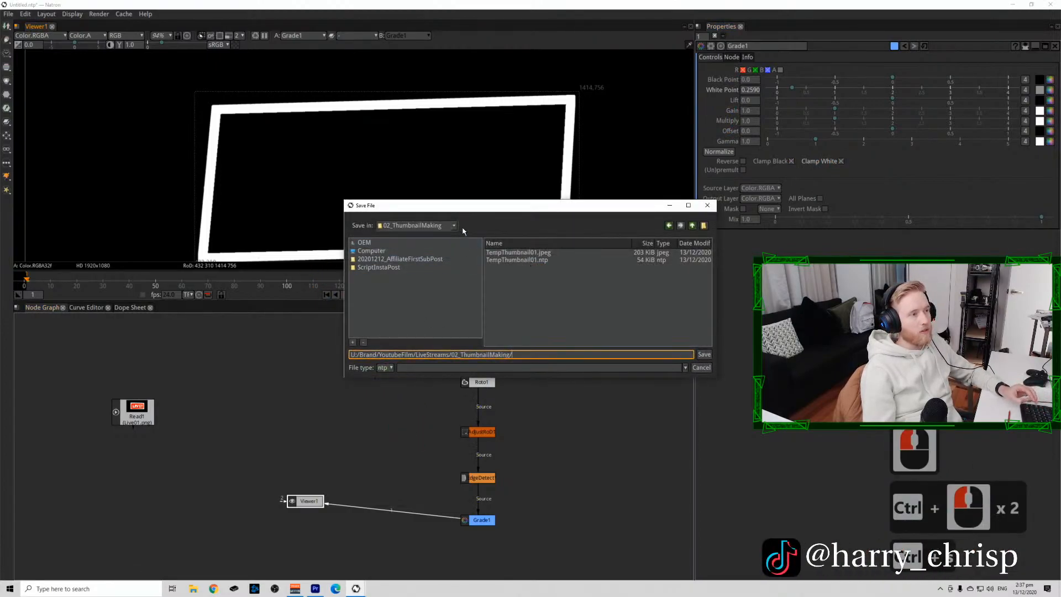
{"action": "left_click", "coordinate": [521, 356]}
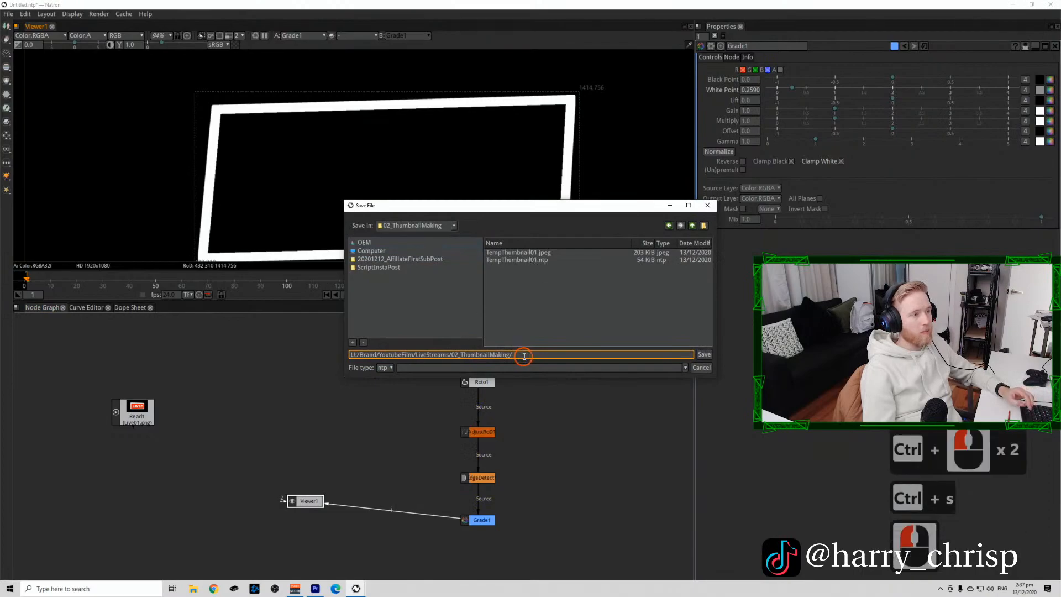
{"action": "type", "text": "S"}
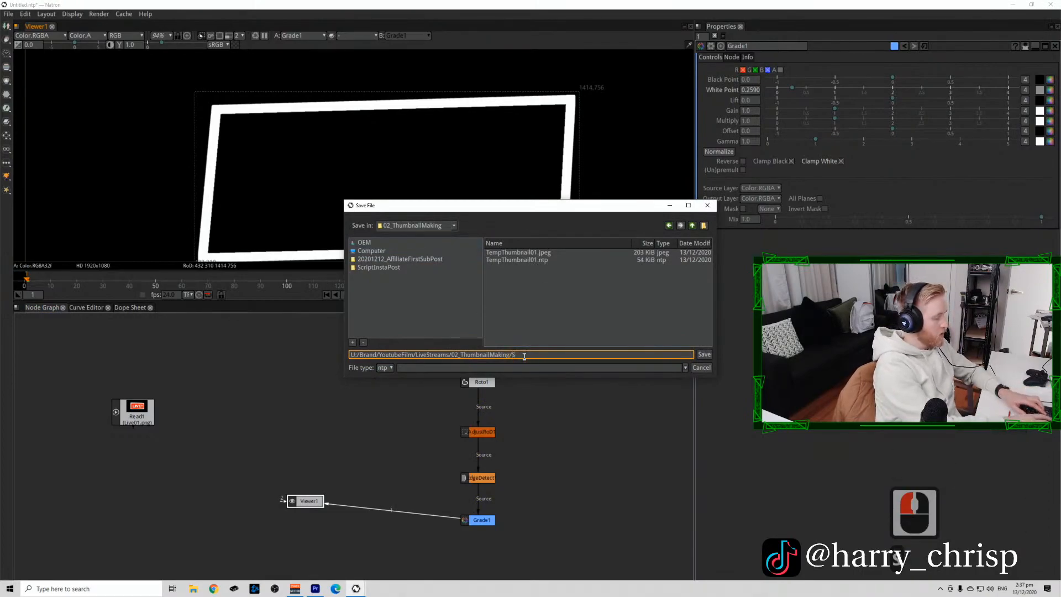
{"action": "type", "text": "treak"}
{"action": "key", "text": "BackSpace"}
{"action": "type", "text": "mThu"}
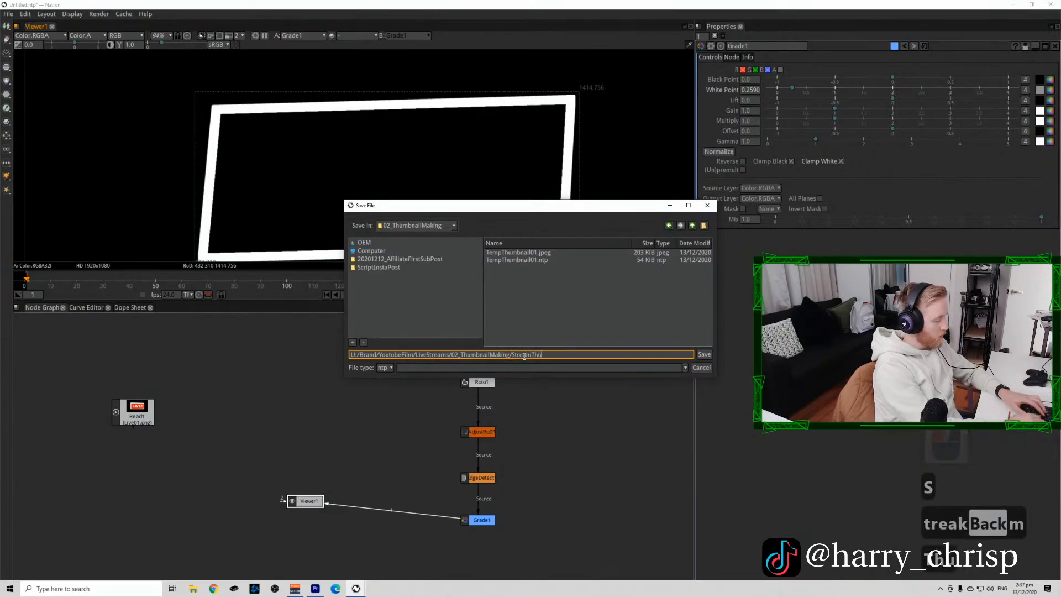
{"action": "type", "text": "mbnail02"}
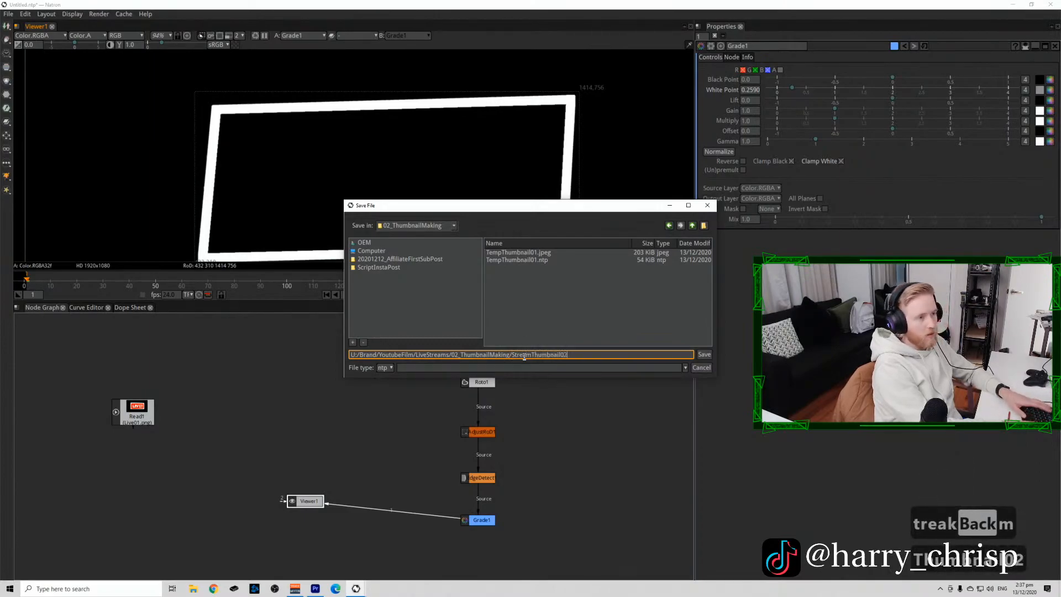
{"action": "key", "text": "BackSpace"}
{"action": "key", "text": "BackSpace"}
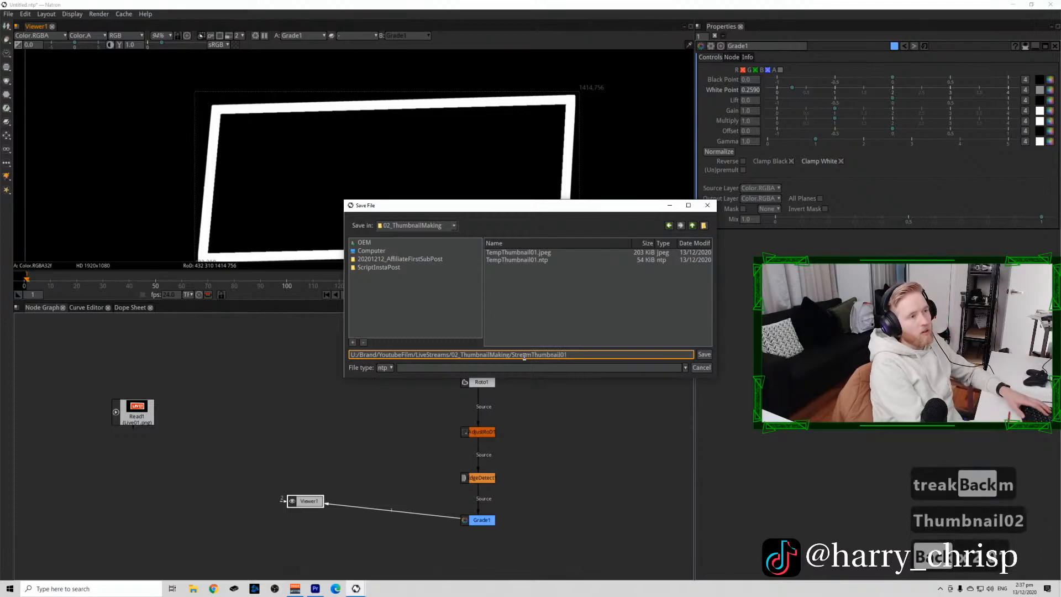
{"action": "key", "text": "BackSpace"}
{"action": "key", "text": "BackSpace"}
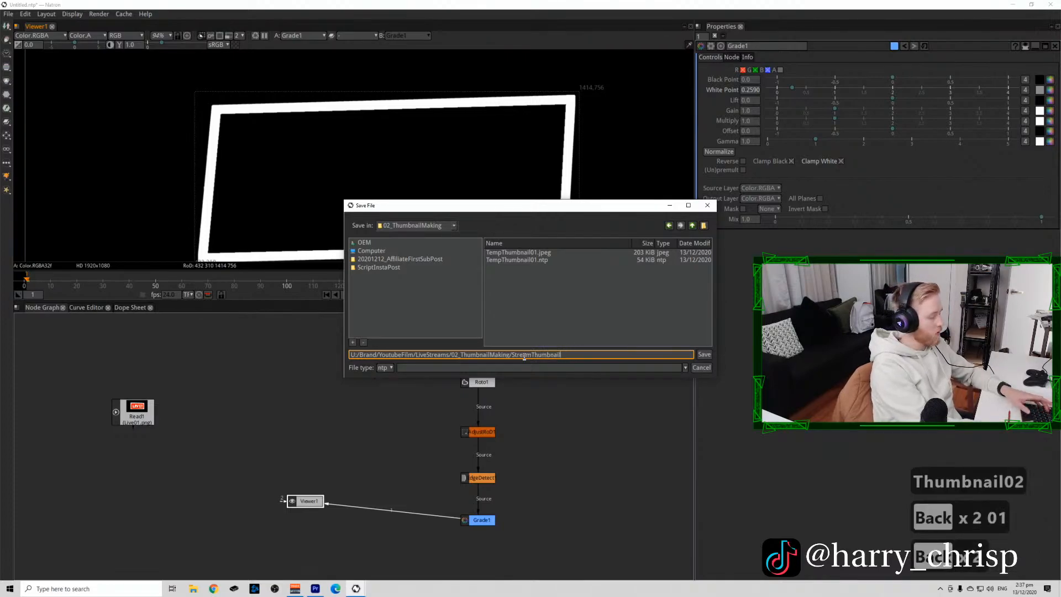
{"action": "left_click", "coordinate": [705, 354]}
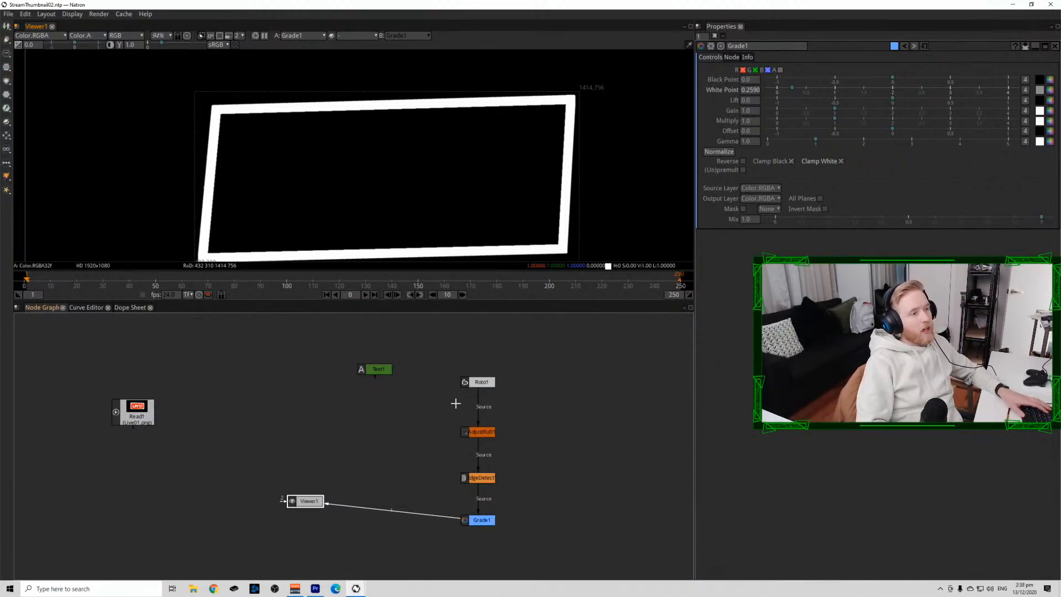
Move the Roto node out of the outline chain's column and load Roto and Grade into viewer inputs 1 and 2.
{"action": "left_click_drag", "start_coordinate": [478, 382], "coordinate": [428, 415]}
{"action": "key", "text": "1"}
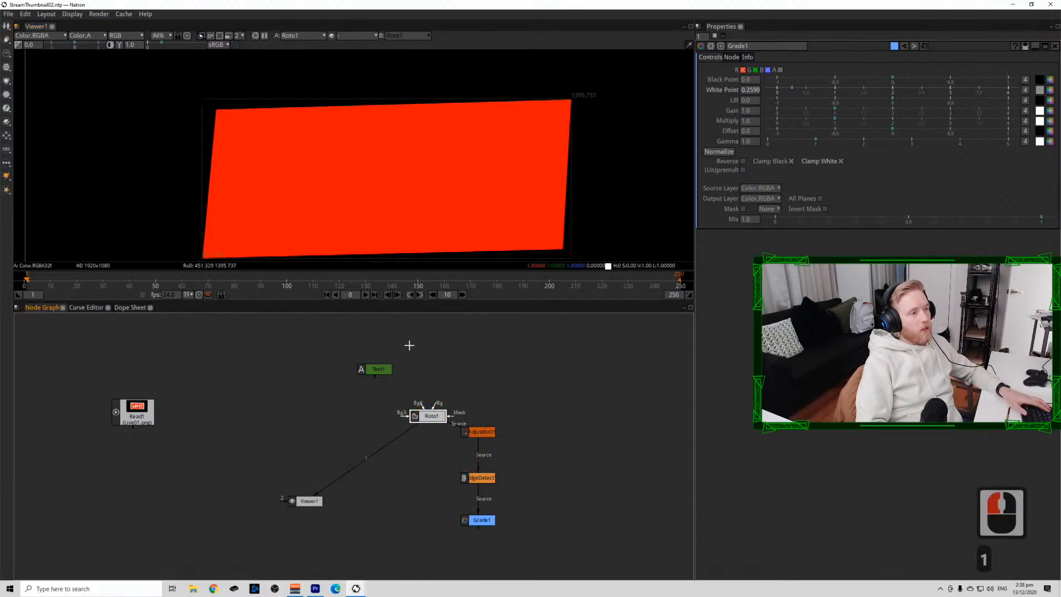
{"action": "left_click", "coordinate": [485, 519]}
{"action": "key", "text": "2"}
Add a Merge node below Roto that places the Grade outline (A) over the Roto shape (B).
{"action": "left_click_drag", "start_coordinate": [484, 519], "coordinate": [466, 469]}
{"action": "left_click_drag", "start_coordinate": [418, 365], "coordinate": [395, 369]}
{"action": "left_click", "coordinate": [393, 446]}
{"action": "key", "text": "m"}
{"action": "left_click_drag", "start_coordinate": [404, 441], "coordinate": [388, 496]}
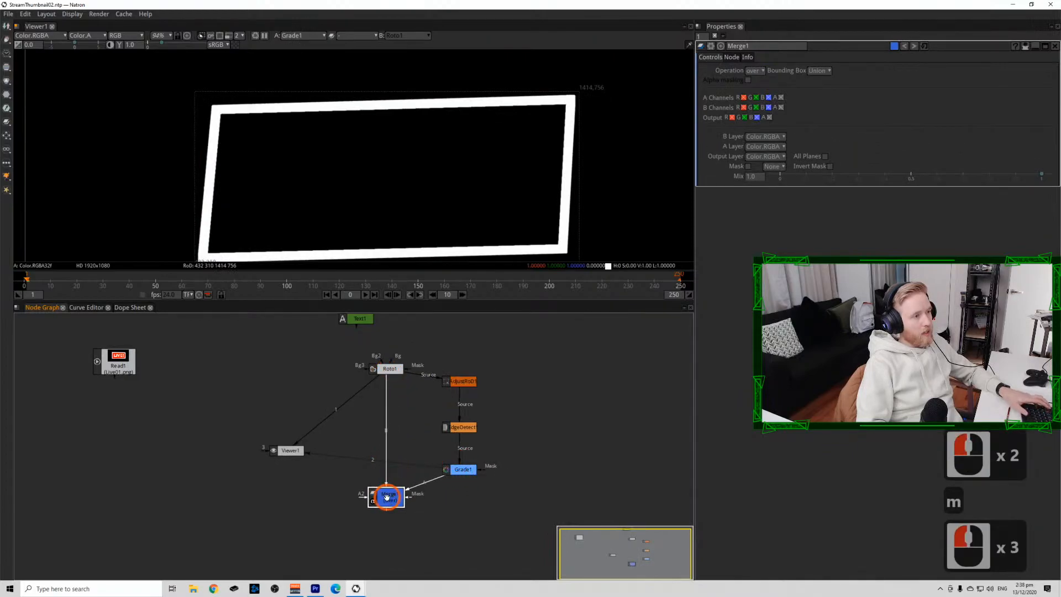
Compare the Merge result with the Grade output in the viewer.
{"action": "key", "text": "1"}
{"action": "left_click", "coordinate": [450, 471]}
{"action": "key", "text": "1"}
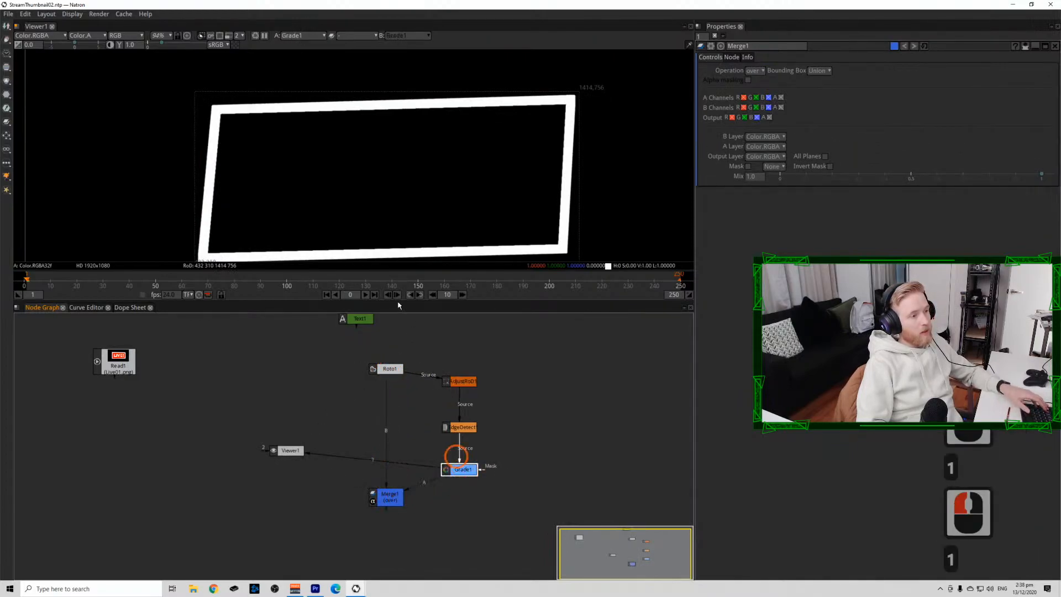
Inspect the alpha channels of the Grade and Merge1 outputs against their RGB images in the viewer.
{"action": "key", "text": "a"}
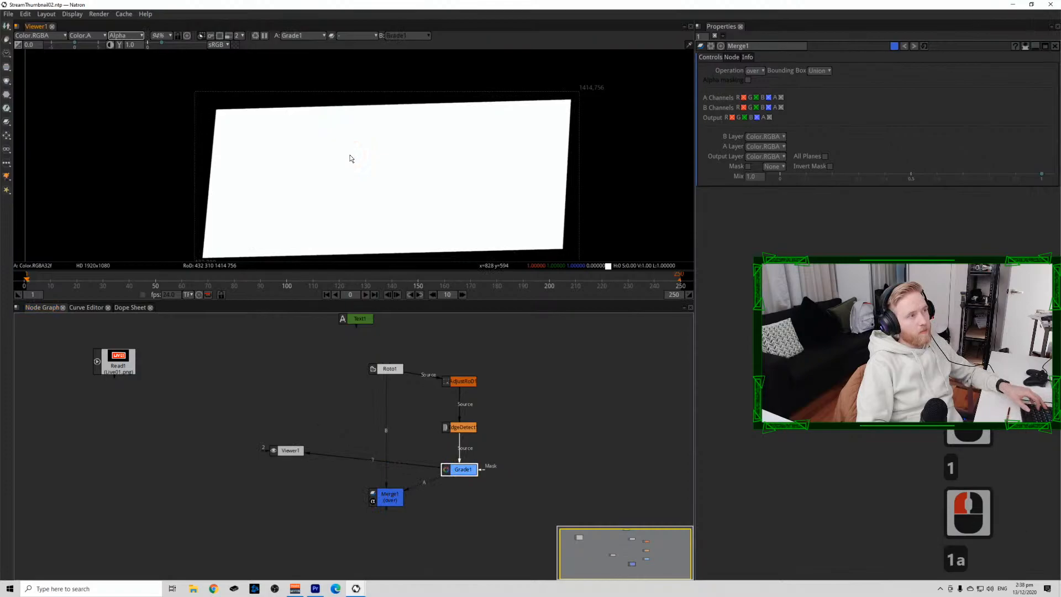
{"action": "key", "text": "a"}
{"action": "key", "text": "a"}
{"action": "key", "text": "a"}
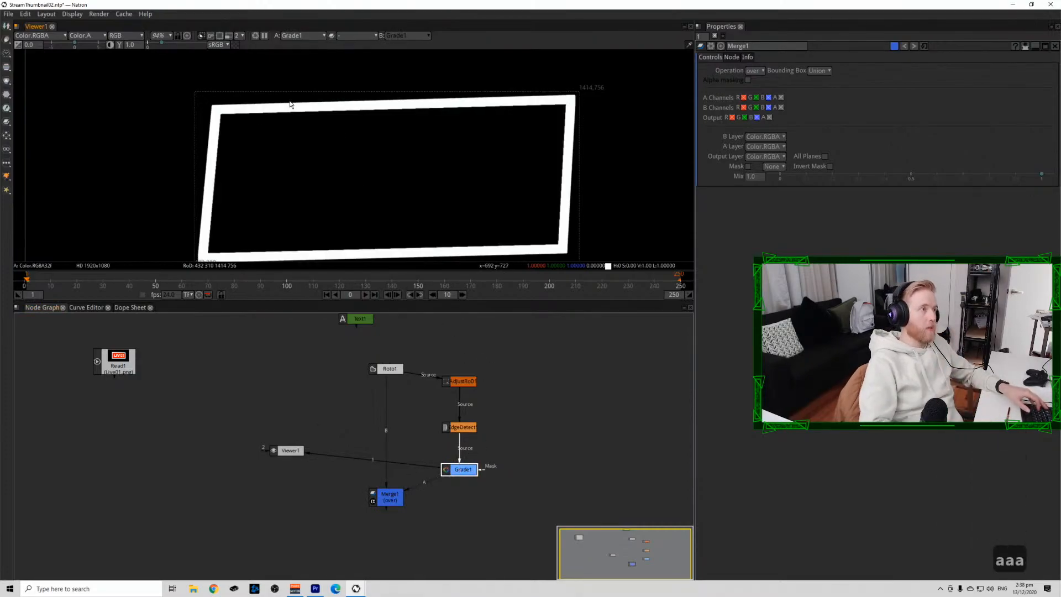
{"action": "key", "text": "a"}
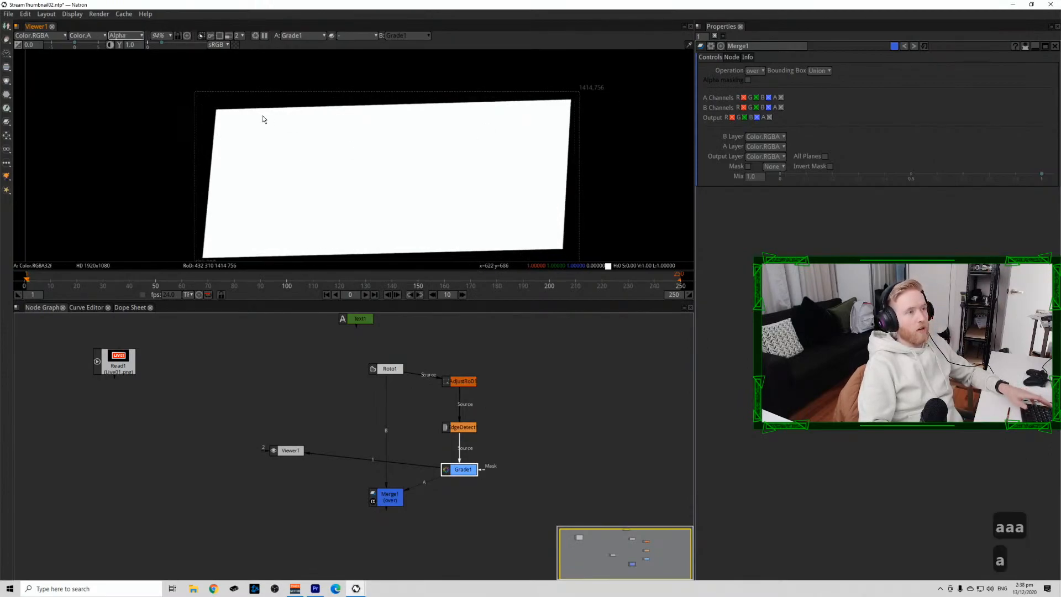
{"action": "left_click", "coordinate": [395, 496]}
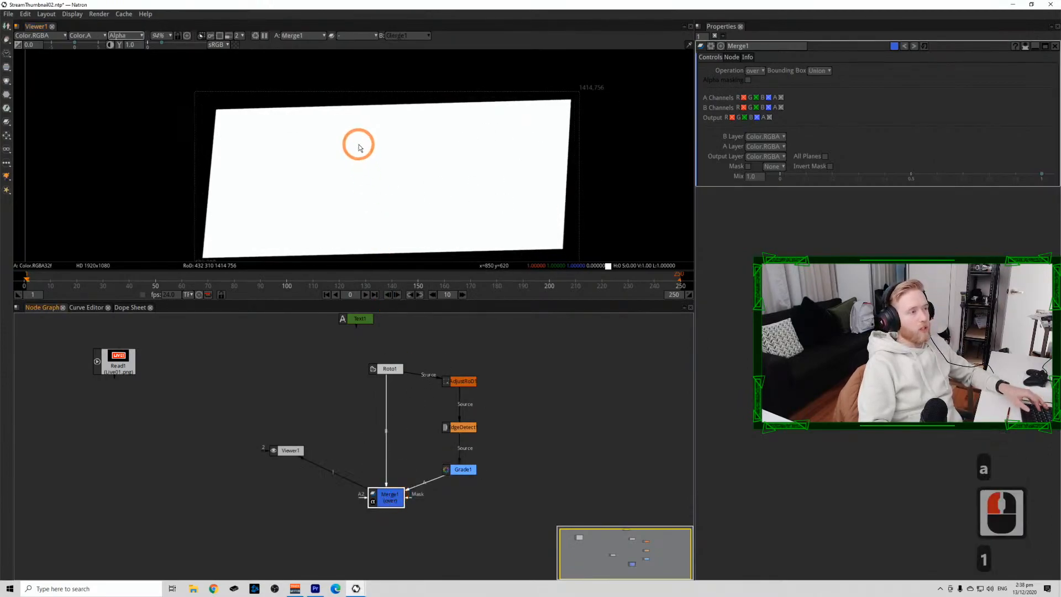
{"action": "key", "text": "1"}
{"action": "key", "text": "a"}
Add a Shuffle node below Grade1 and set its alpha output to B.Color.R.
{"action": "left_click_drag", "start_coordinate": [495, 473], "coordinate": [468, 435]}
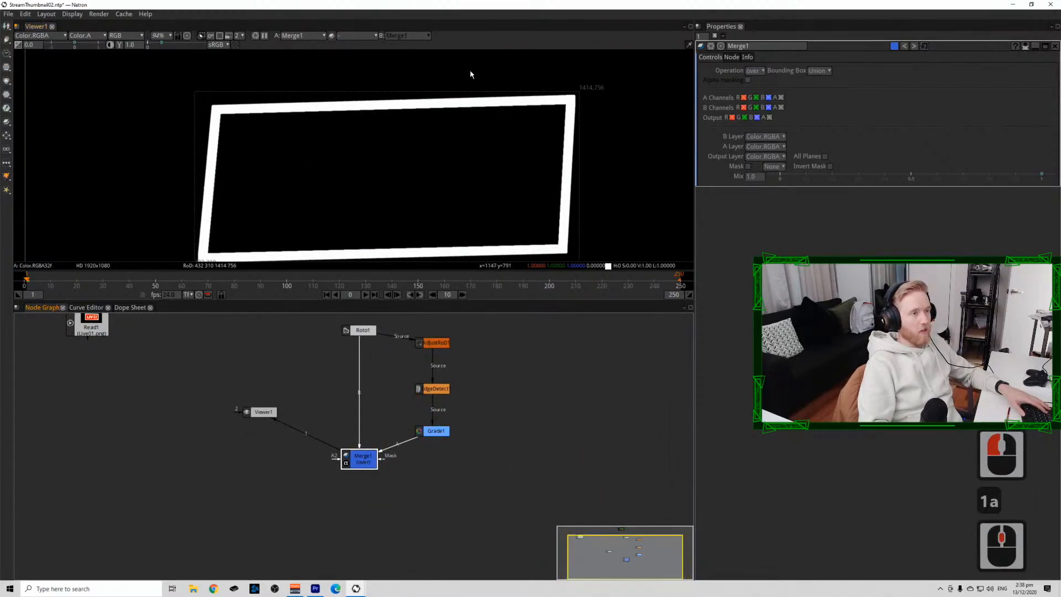
{"action": "left_click", "coordinate": [438, 466]}
{"action": "key", "text": "Tab"}
{"action": "type", "text": "shu"}
{"action": "left_click", "coordinate": [453, 484]}
{"action": "left_click_drag", "start_coordinate": [472, 487], "coordinate": [439, 431]}
{"action": "left_click_drag", "start_coordinate": [447, 472], "coordinate": [439, 446]}
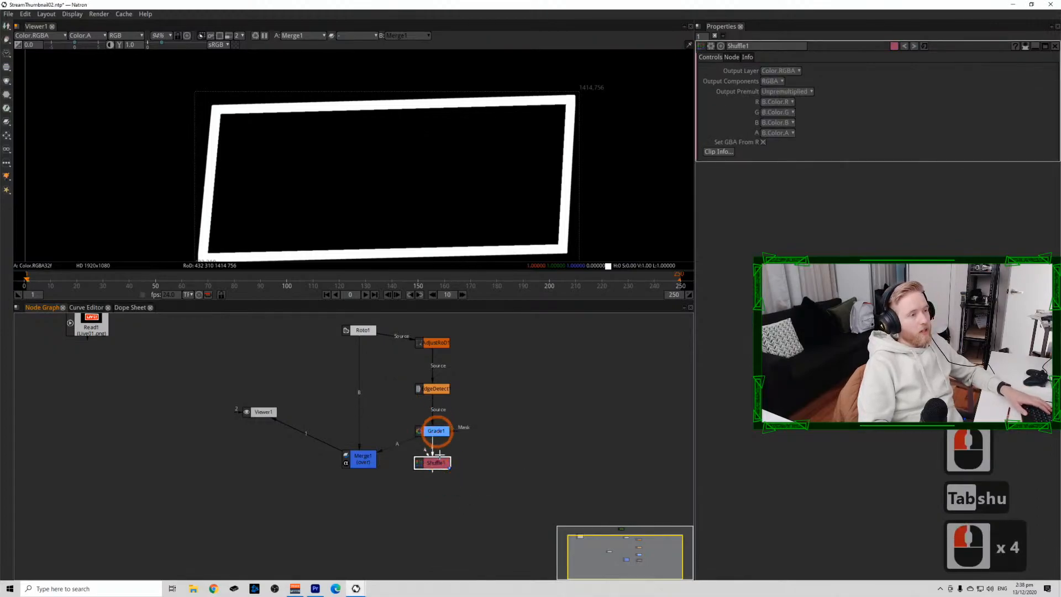
{"action": "left_click", "coordinate": [772, 133]}
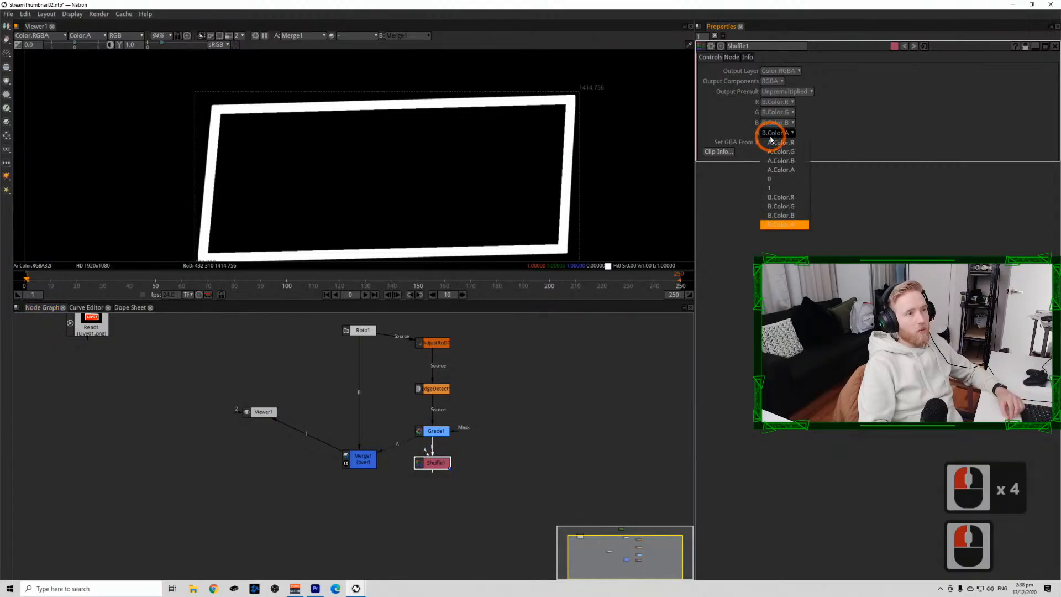
{"action": "left_click", "coordinate": [792, 200]}
Compare the alpha channels of the Merge1, Grade1 and Shuffle1 outputs in the viewer.
{"action": "left_click", "coordinate": [343, 127]}
{"action": "key", "text": "a"}
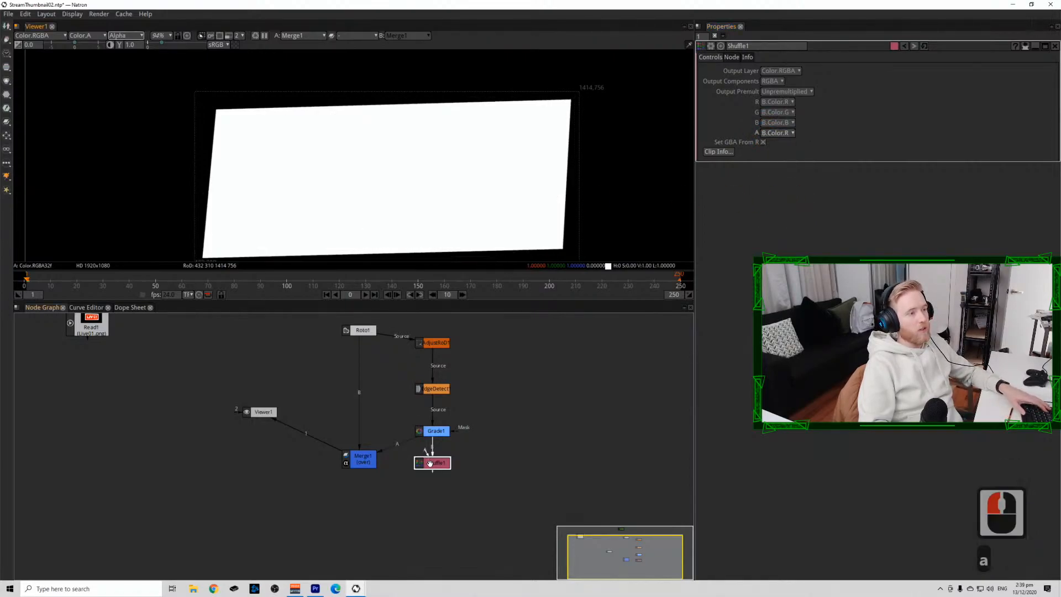
{"action": "left_click", "coordinate": [435, 430]}
{"action": "key", "text": "1"}
{"action": "left_click", "coordinate": [434, 464]}
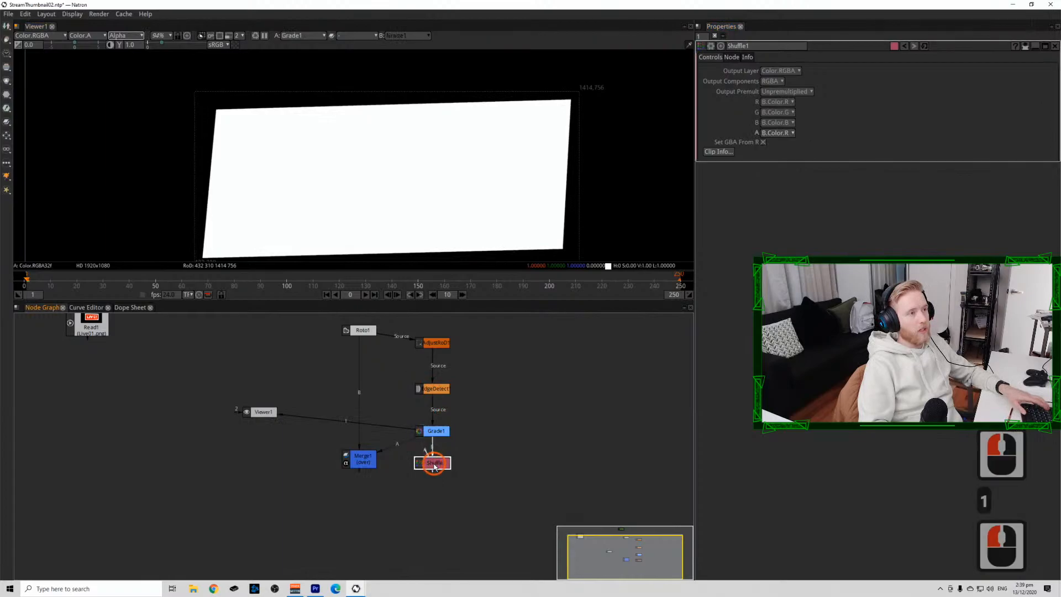
{"action": "key", "text": "1"}
{"action": "key", "text": "a"}
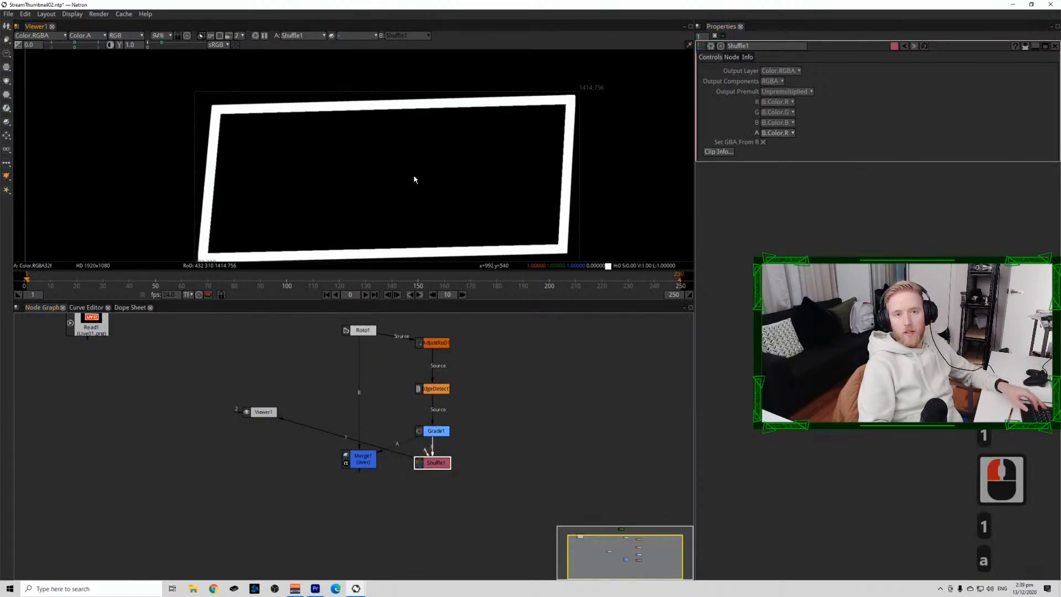
{"action": "key", "text": "a"}
{"action": "key", "text": "a"}
{"action": "key", "text": "a"}
Move Merge1 lower, view its result, and reconnect its A input from Grade1 to Shuffle1.
{"action": "left_click_drag", "start_coordinate": [362, 459], "coordinate": [362, 500]}
{"action": "key", "text": "1"}
{"action": "left_click_drag", "start_coordinate": [416, 435], "coordinate": [434, 462]}
Move the Viewer and Text nodes down beside Merge1 in the node graph.
{"action": "left_click_drag", "start_coordinate": [264, 410], "coordinate": [196, 466]}
{"action": "scroll", "coordinate": [176, 408], "scroll_direction": "down", "scroll_amount": 2}
{"action": "left_click_drag", "start_coordinate": [198, 420], "coordinate": [222, 485]}
{"action": "left_click_drag", "start_coordinate": [261, 355], "coordinate": [232, 525]}
Add a second Merge node below Merge1 that places the Text node (A) over Merge1 (B), and view its result.
{"action": "left_click", "coordinate": [275, 505]}
{"action": "left_click", "coordinate": [231, 525], "text": "shift"}
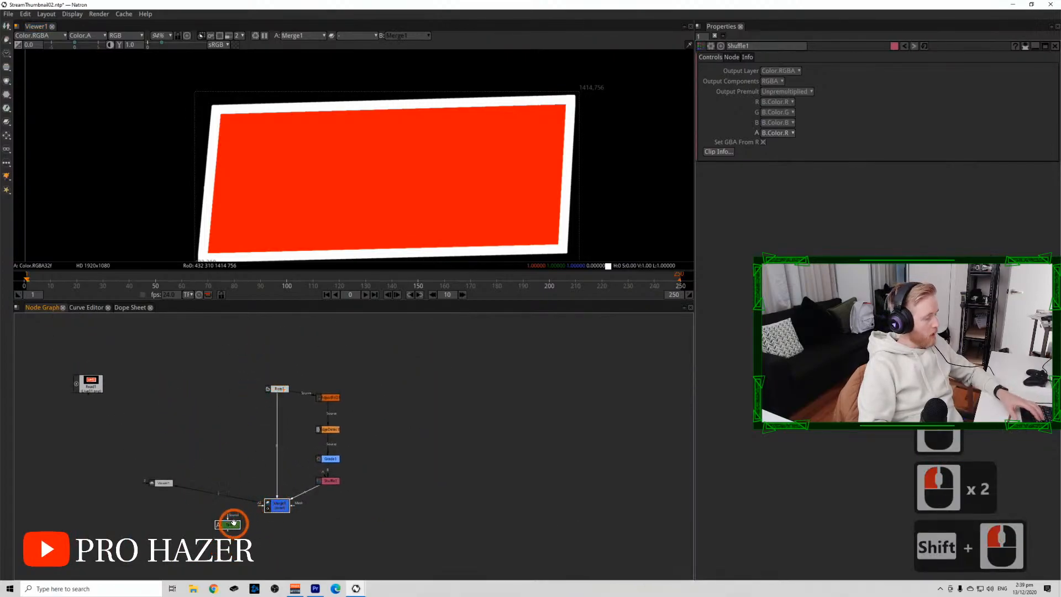
{"action": "key", "text": "m"}
{"action": "left_click_drag", "start_coordinate": [367, 453], "coordinate": [275, 538]}
{"action": "left_click_drag", "start_coordinate": [269, 528], "coordinate": [231, 525]}
{"action": "left_click_drag", "start_coordinate": [272, 525], "coordinate": [278, 546]}
{"action": "key", "text": "1"}
{"action": "scroll", "coordinate": [507, 195], "scroll_direction": "down", "scroll_amount": 5}
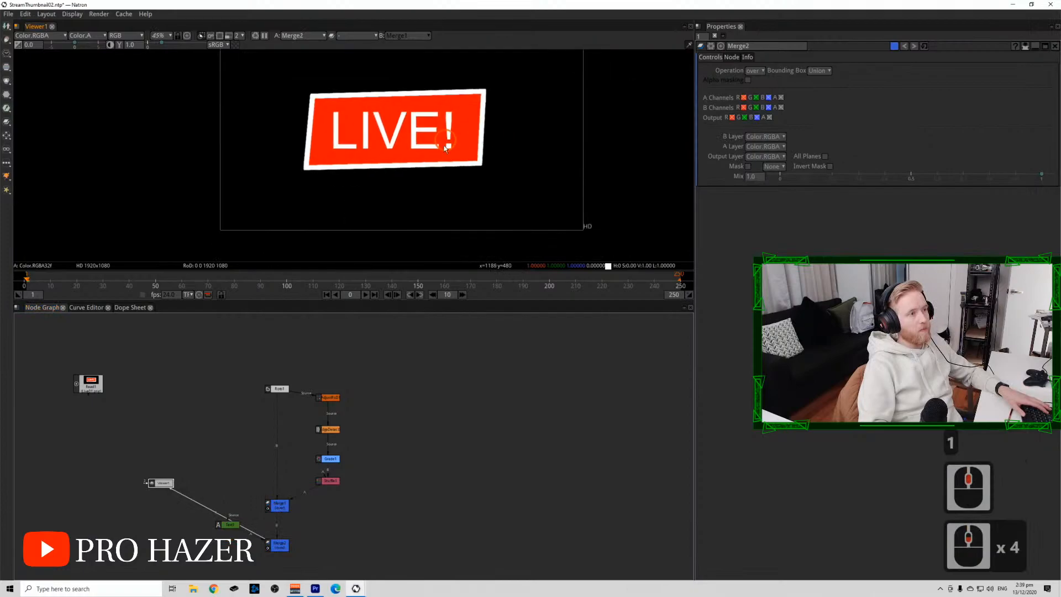
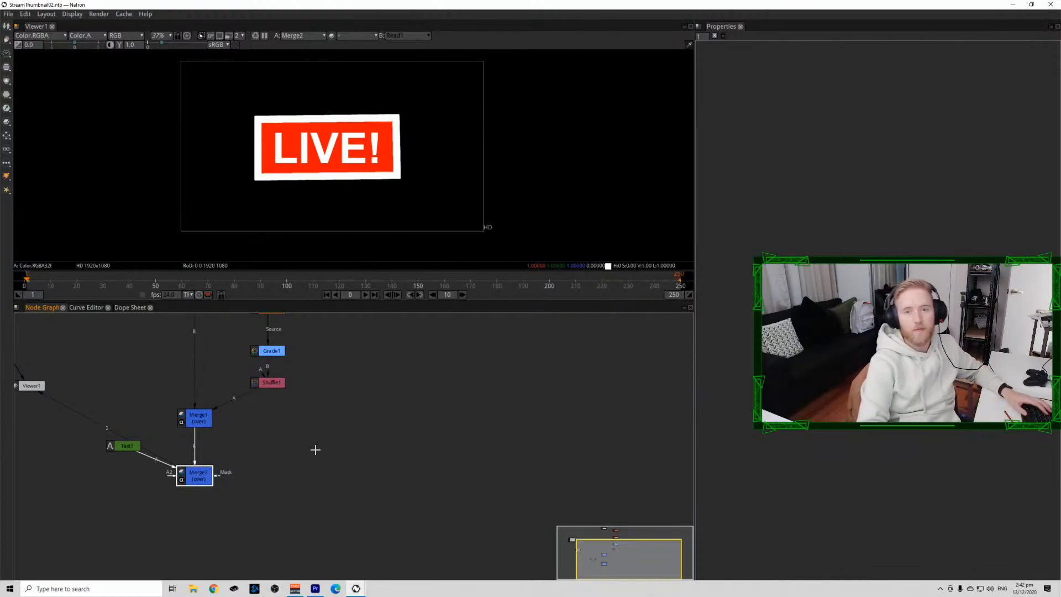
{"action": "left_click", "coordinate": [340, 448]}
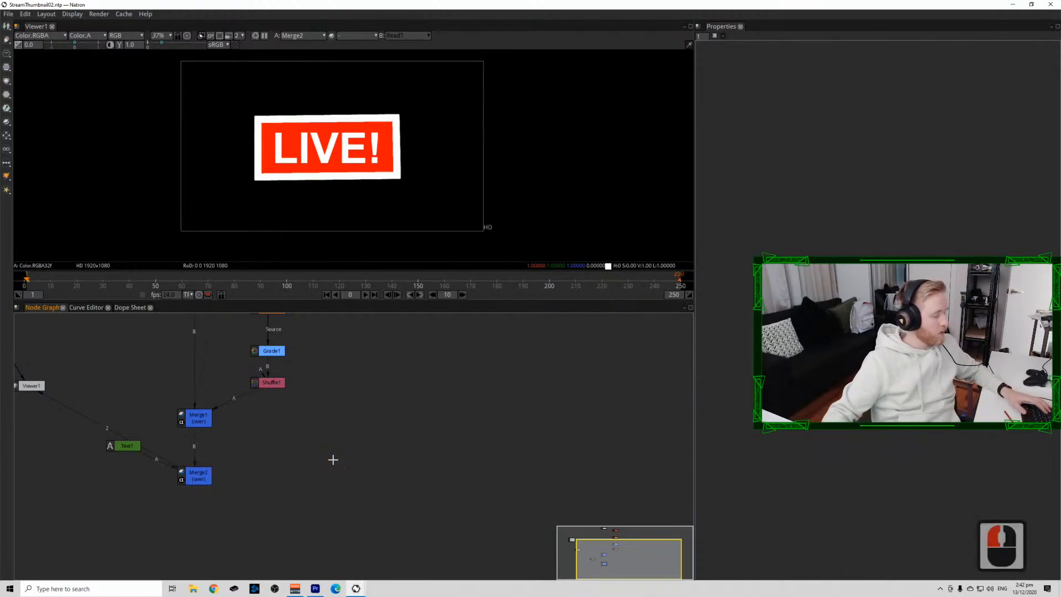
{"action": "key", "text": "r"}
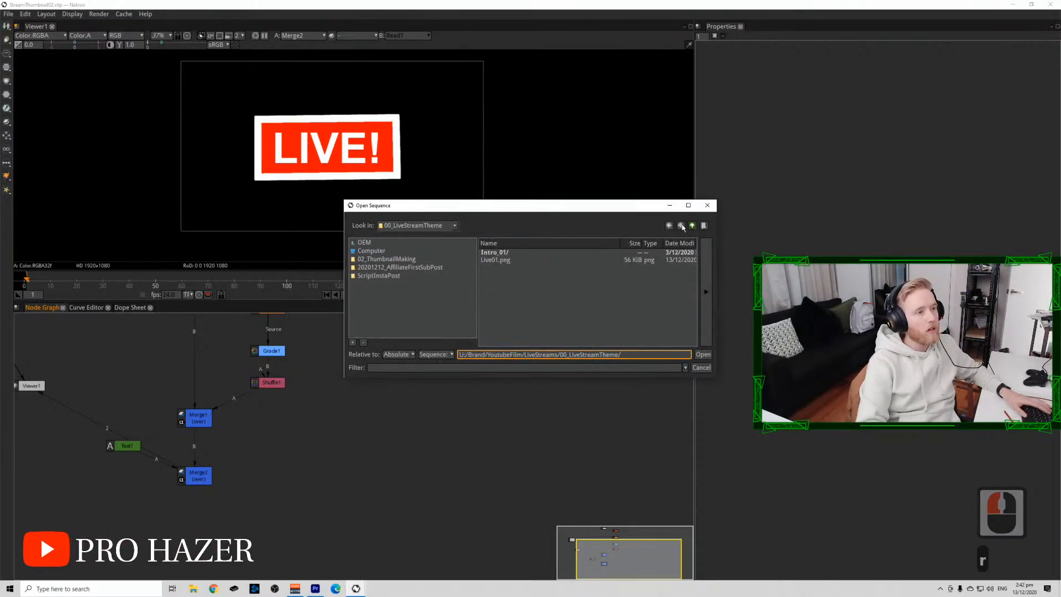
{"action": "left_click", "coordinate": [692, 225]}
{"action": "double_click", "coordinate": [536, 268]}
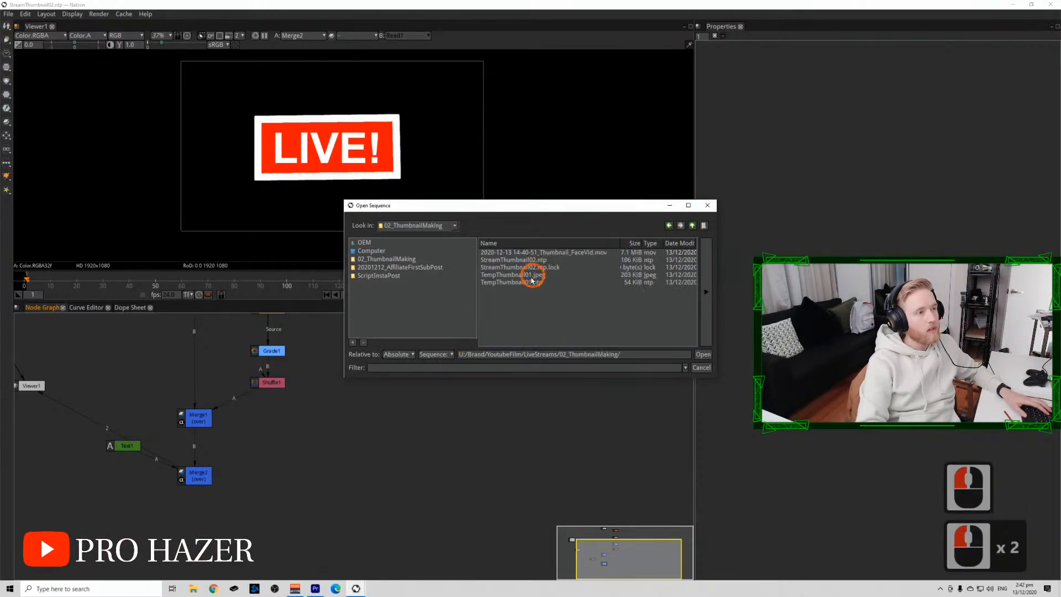
{"action": "left_click", "coordinate": [552, 252]}
{"action": "left_click", "coordinate": [703, 355]}
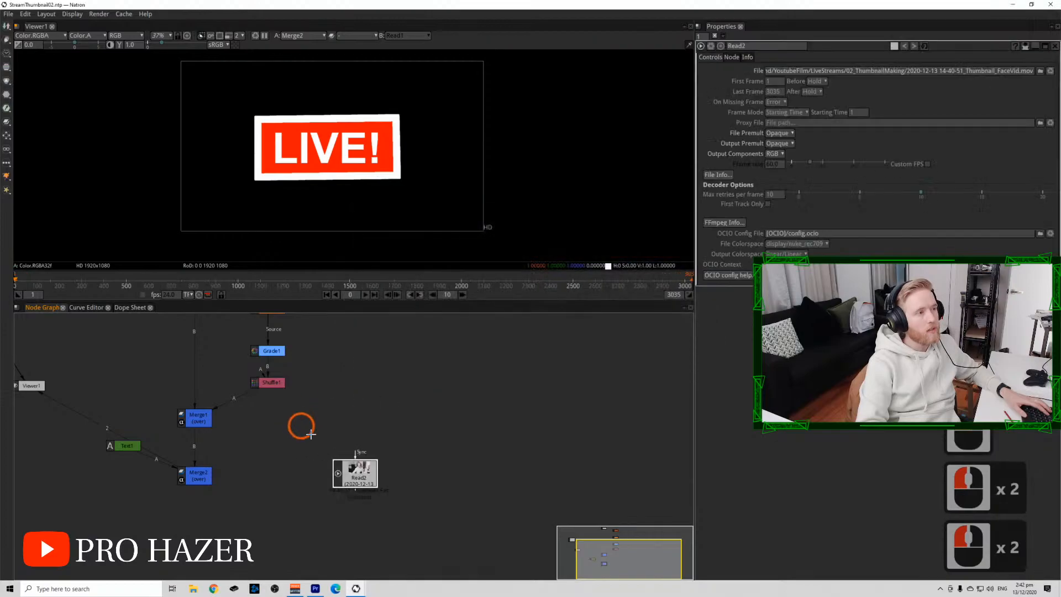
{"action": "left_click", "coordinate": [370, 398]}
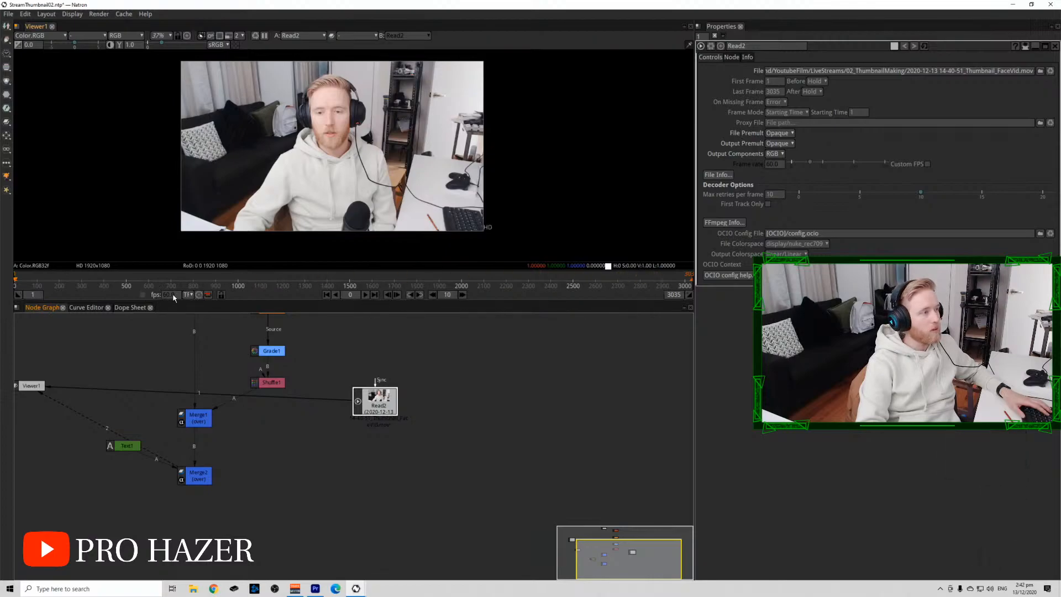
Switch the viewer from the face video to the Merge2 banner result.
{"action": "left_click", "coordinate": [188, 295]}
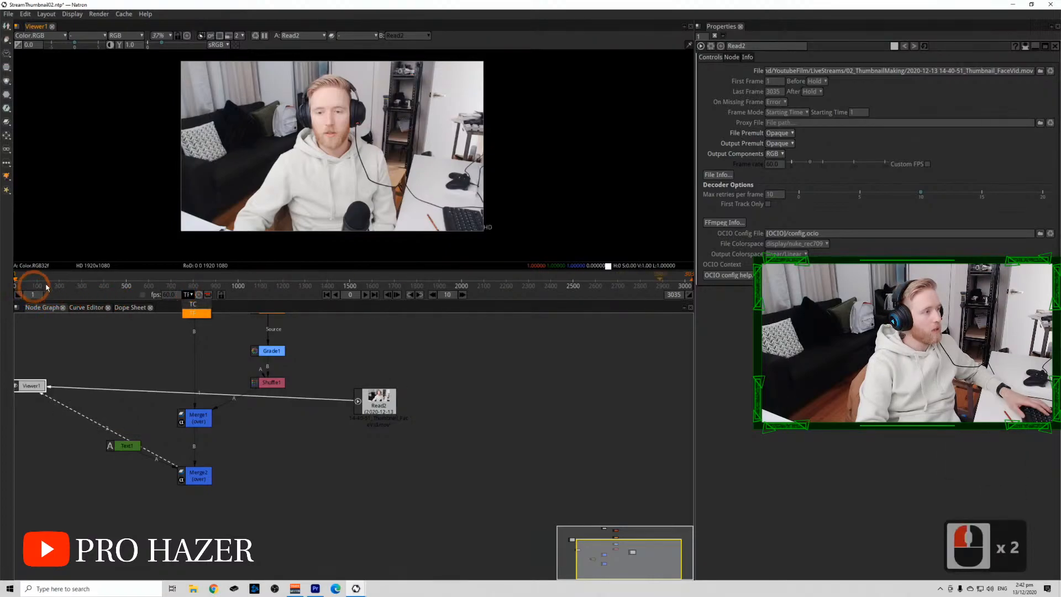
{"action": "left_click", "coordinate": [445, 398]}
{"action": "left_click", "coordinate": [199, 475]}
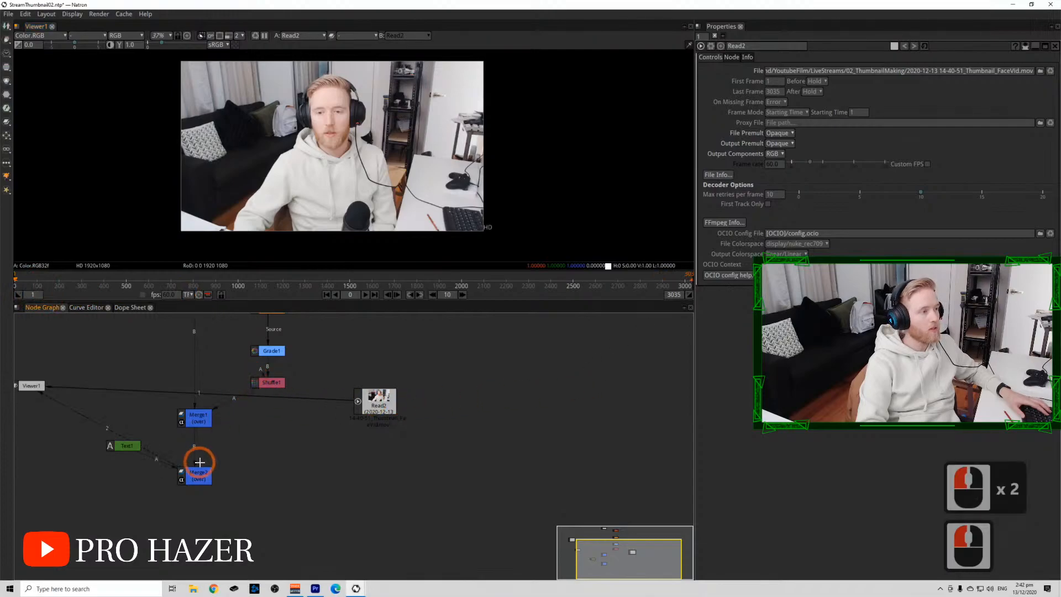
{"action": "key", "text": "1"}
Check the project's frame range in the project settings against the Read2 clip's frame range.
{"action": "left_click_drag", "start_coordinate": [420, 383], "coordinate": [461, 431]}
{"action": "left_click", "coordinate": [562, 448]}
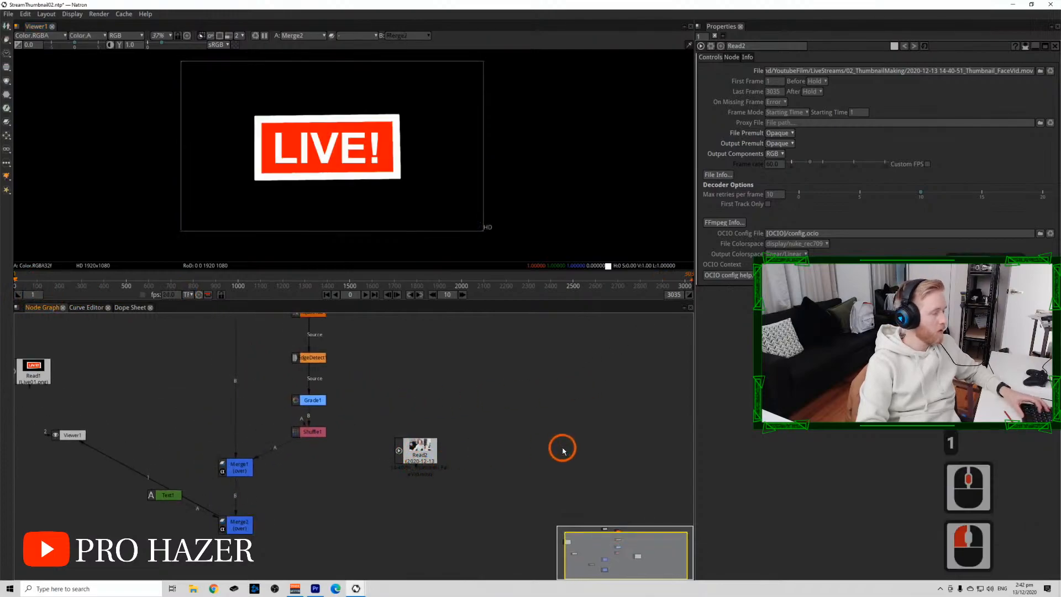
{"action": "key", "text": "s"}
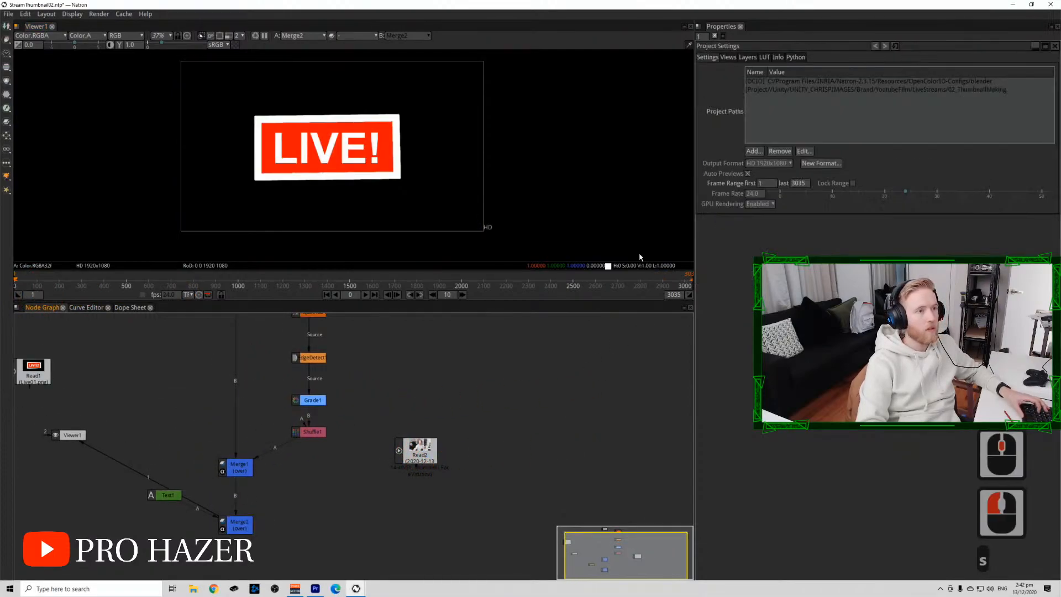
{"action": "left_click", "coordinate": [799, 184]}
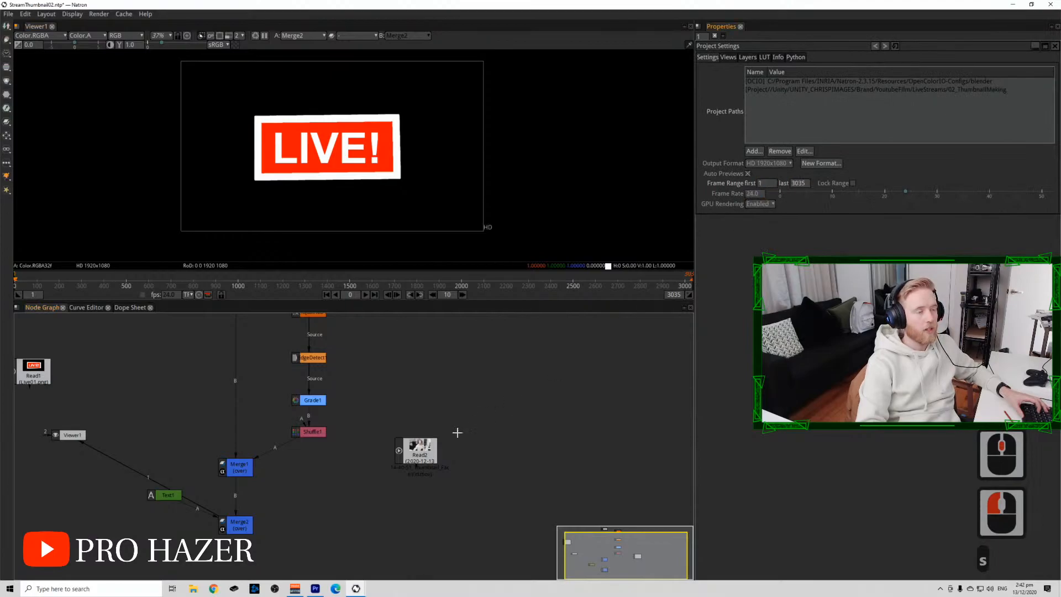
{"action": "double_click", "coordinate": [418, 450]}
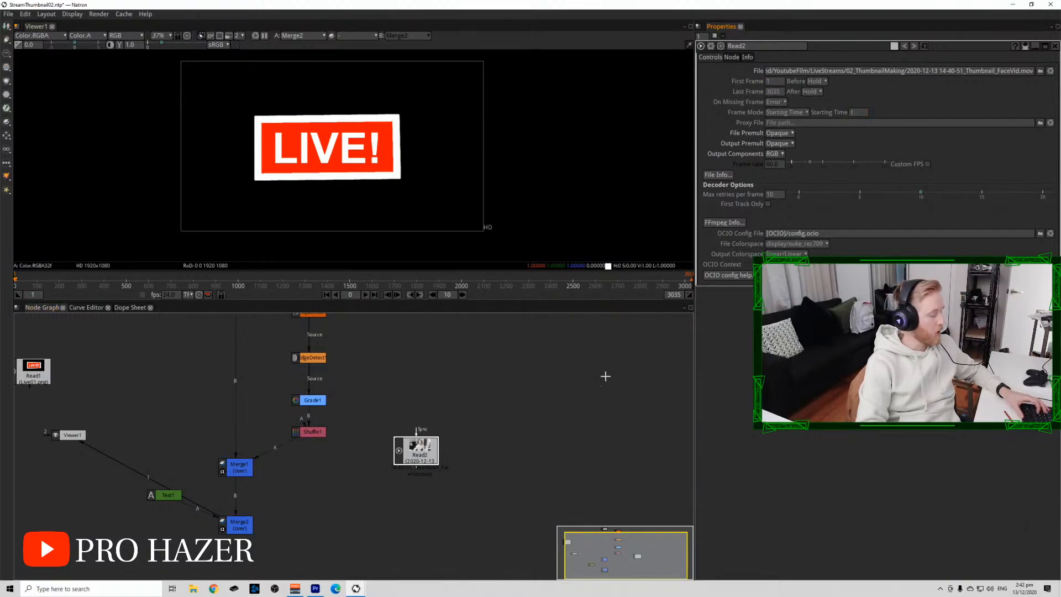
{"action": "left_click", "coordinate": [511, 445]}
{"action": "key", "text": "s"}
{"action": "left_click", "coordinate": [799, 184]}
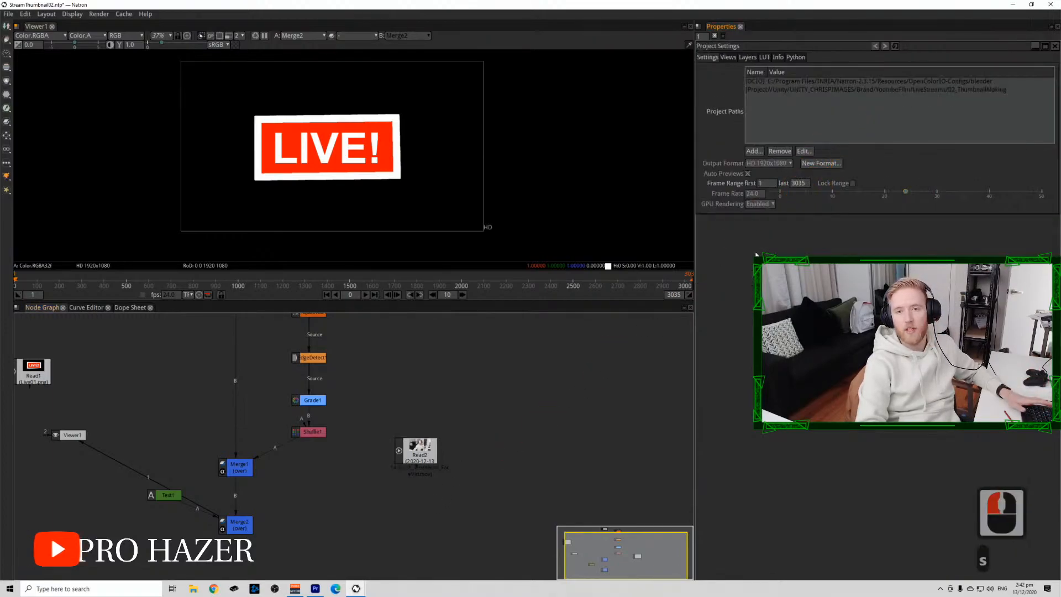
View the Read2 face video and return the viewer to the Merge2 banner.
{"action": "left_click", "coordinate": [476, 487]}
{"action": "left_click", "coordinate": [421, 453]}
{"action": "key", "text": "1"}
{"action": "left_click", "coordinate": [359, 431]}
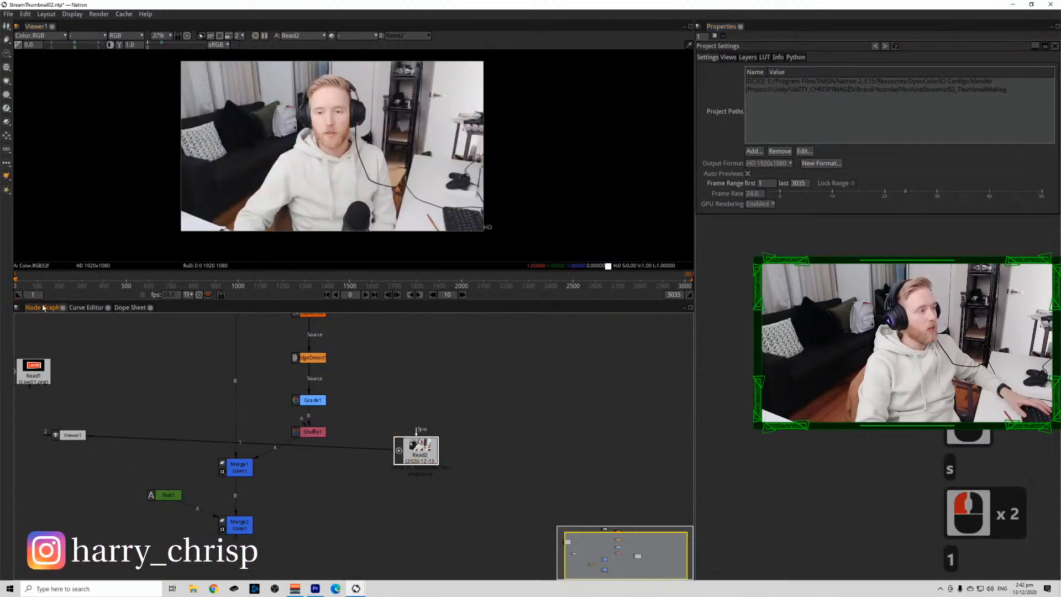
{"action": "left_click", "coordinate": [246, 519]}
{"action": "key", "text": "1"}
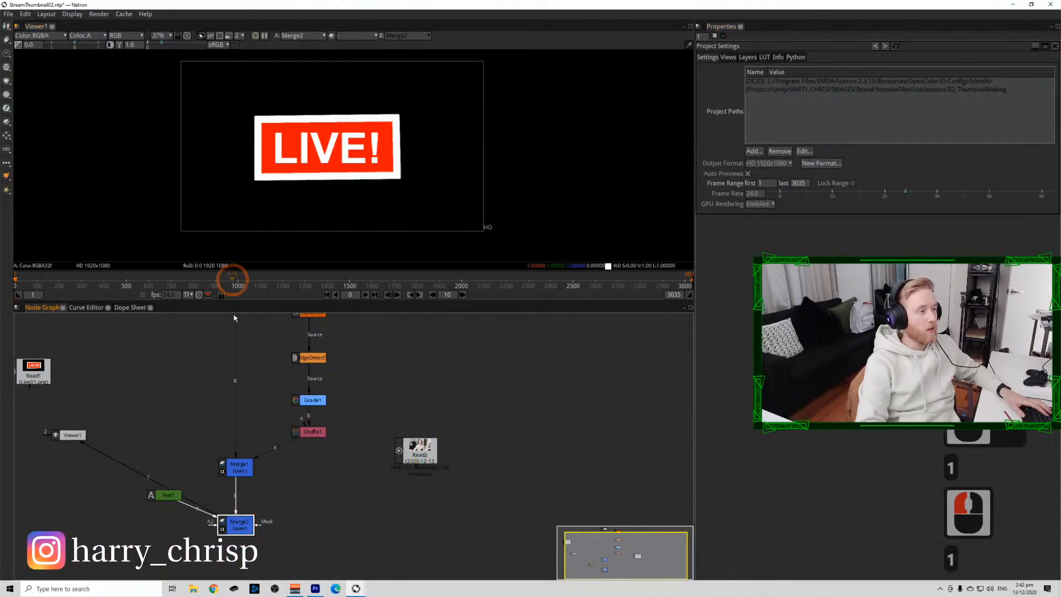
Scrub the timeline to frame 1838 while viewing the LIVE! banner.
{"action": "scroll", "coordinate": [193, 329], "scroll_direction": "down", "scroll_amount": 4}
{"action": "left_click_drag", "start_coordinate": [246, 443], "coordinate": [283, 486]}
{"action": "left_click", "coordinate": [187, 380]}
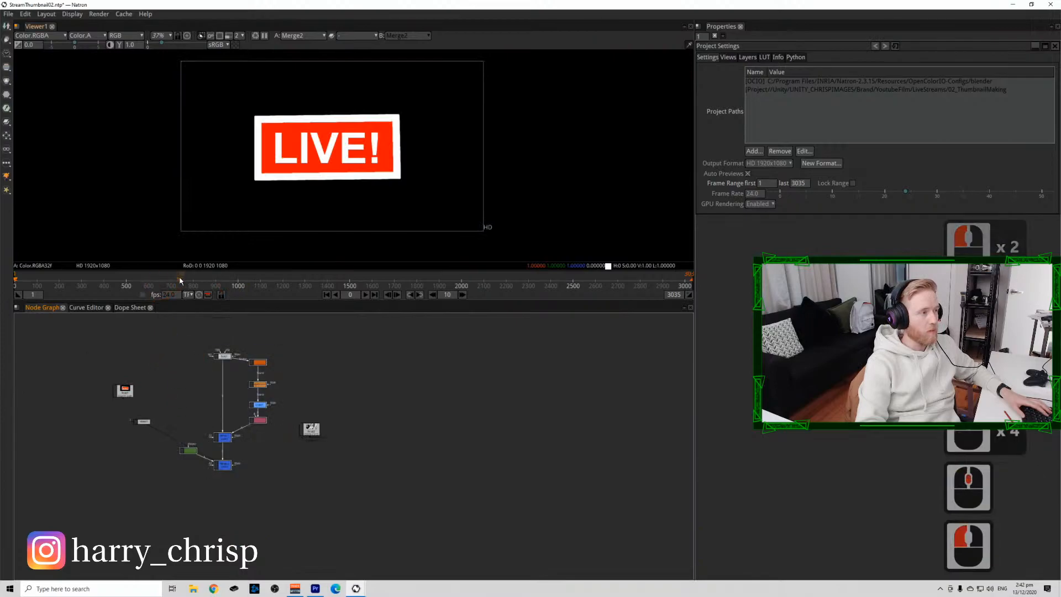
{"action": "left_click", "coordinate": [180, 280]}
{"action": "left_click", "coordinate": [378, 281]}
{"action": "left_click", "coordinate": [425, 281]}
Load the Read2 face video into the viewer and scrub through it to frame 1001.
{"action": "left_click", "coordinate": [301, 437]}
{"action": "key", "text": "1"}
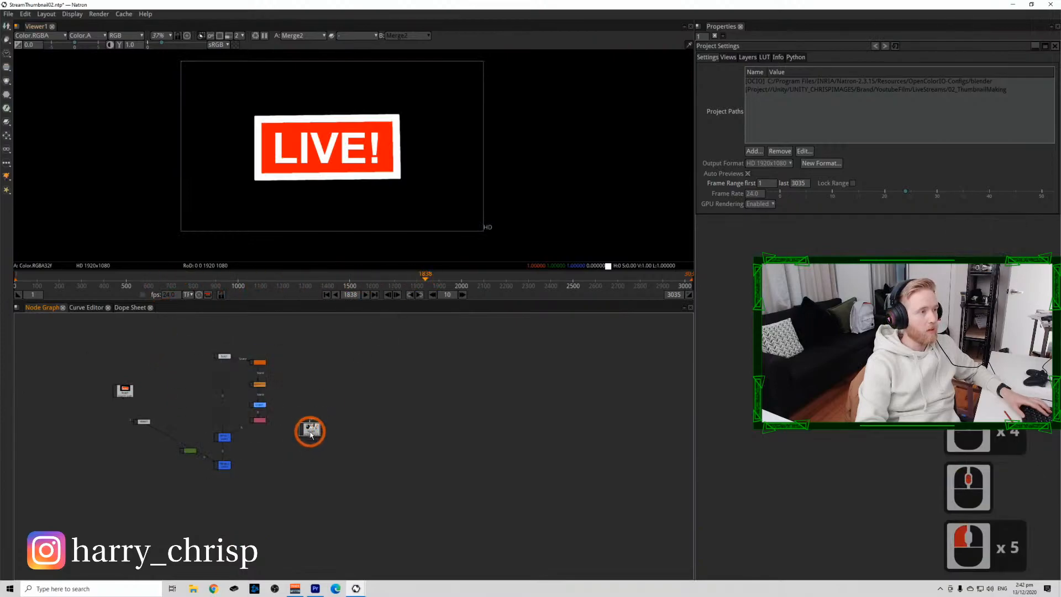
{"action": "left_click", "coordinate": [300, 385]}
{"action": "left_click", "coordinate": [261, 280]}
{"action": "left_click", "coordinate": [208, 280]}
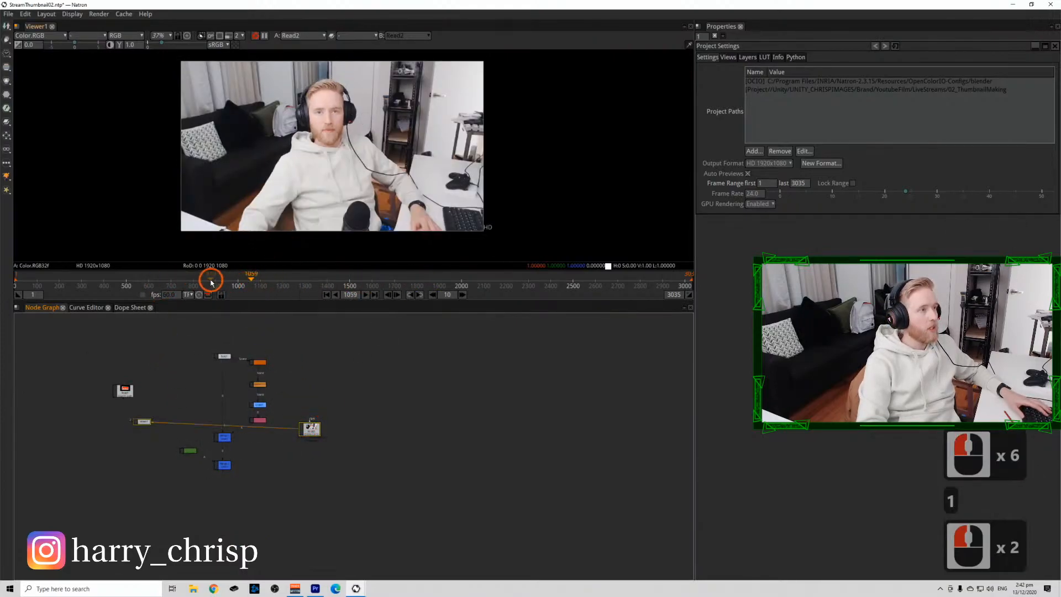
{"action": "left_click", "coordinate": [204, 280]}
{"action": "left_click", "coordinate": [276, 283]}
{"action": "left_click", "coordinate": [237, 282]}
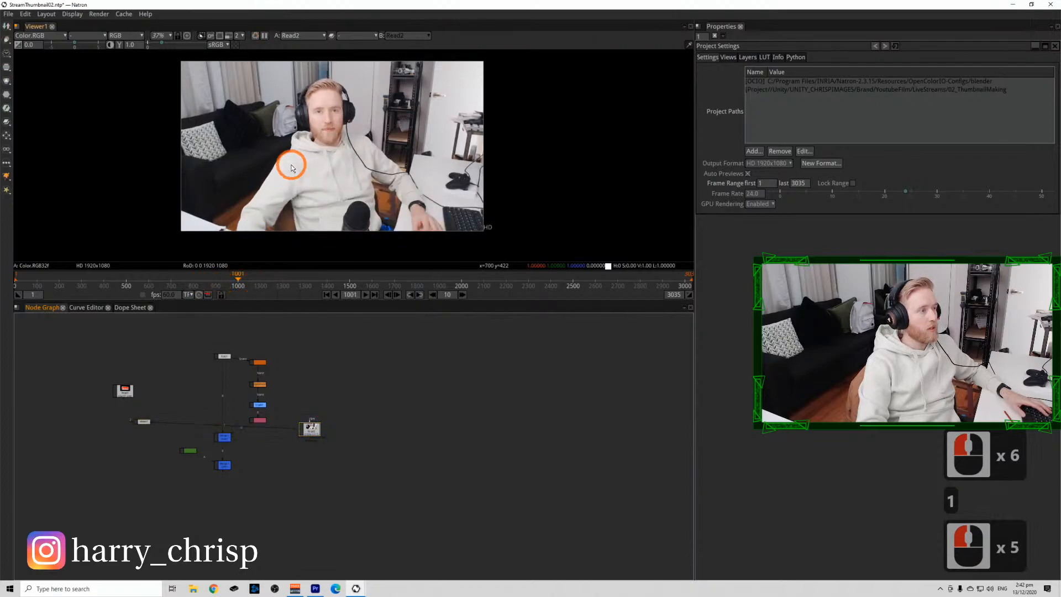
Enlarge the viewer, fit the Read2 face video to it and scrub to frame 655.
{"action": "key", "text": "space"}
{"action": "key", "text": "h"}
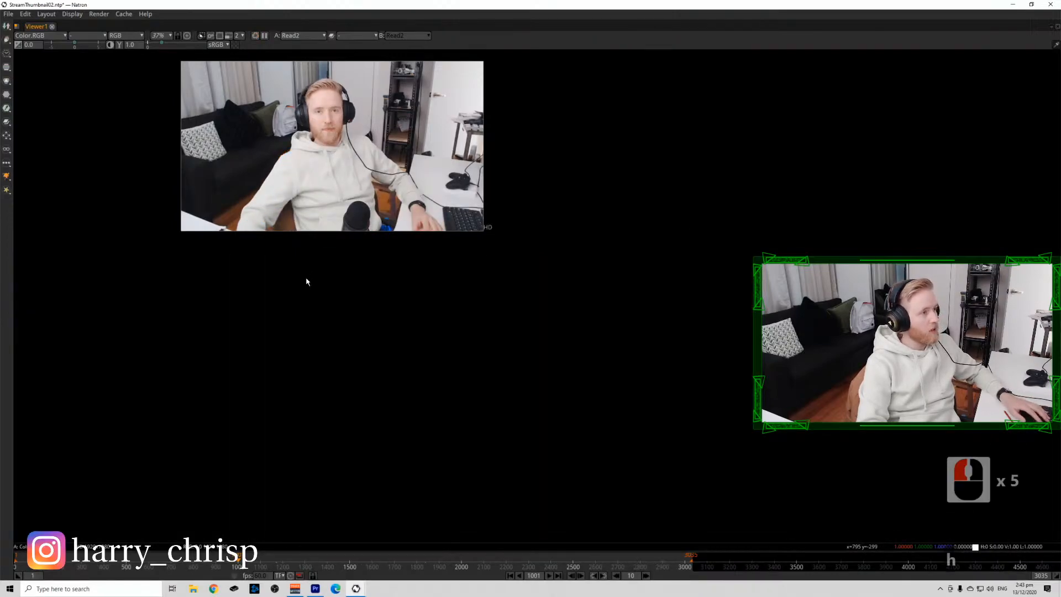
{"action": "key", "text": "f"}
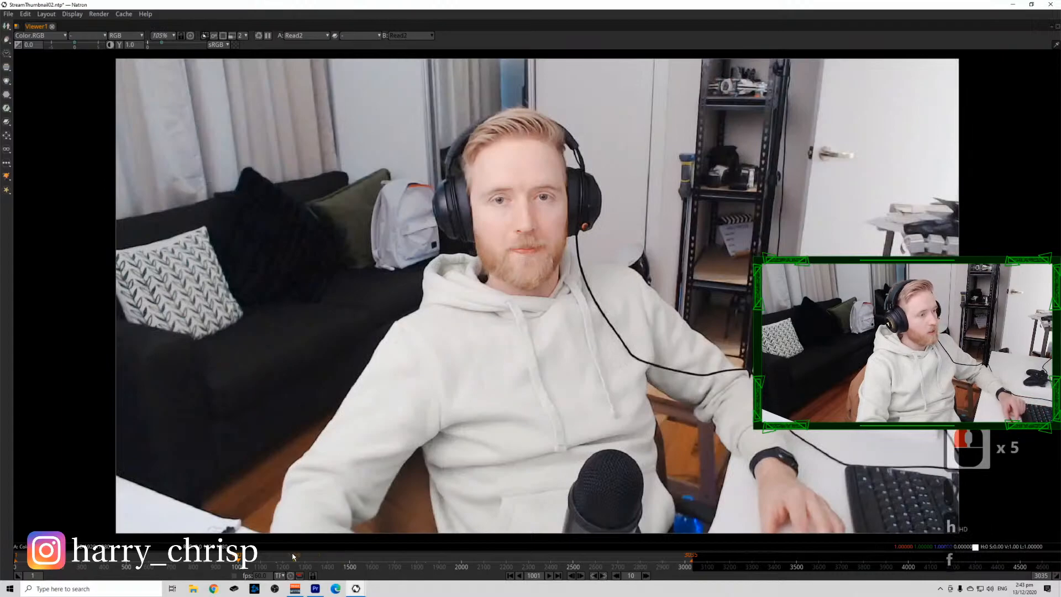
{"action": "left_click", "coordinate": [287, 560]}
{"action": "left_click", "coordinate": [367, 563]}
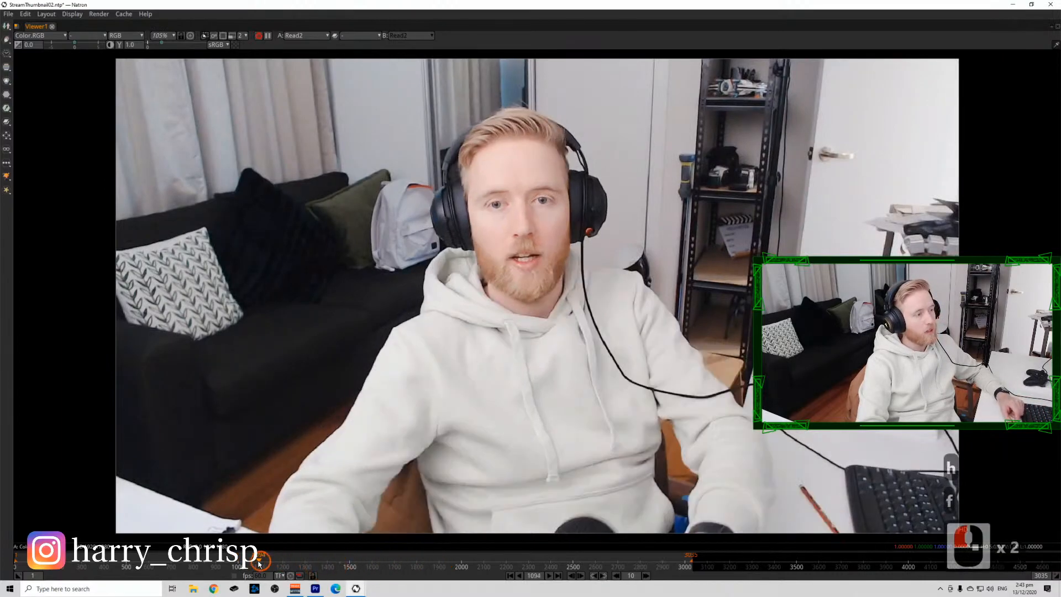
{"action": "left_click", "coordinate": [223, 566]}
{"action": "left_click_drag", "start_coordinate": [222, 567], "coordinate": [160, 565]}
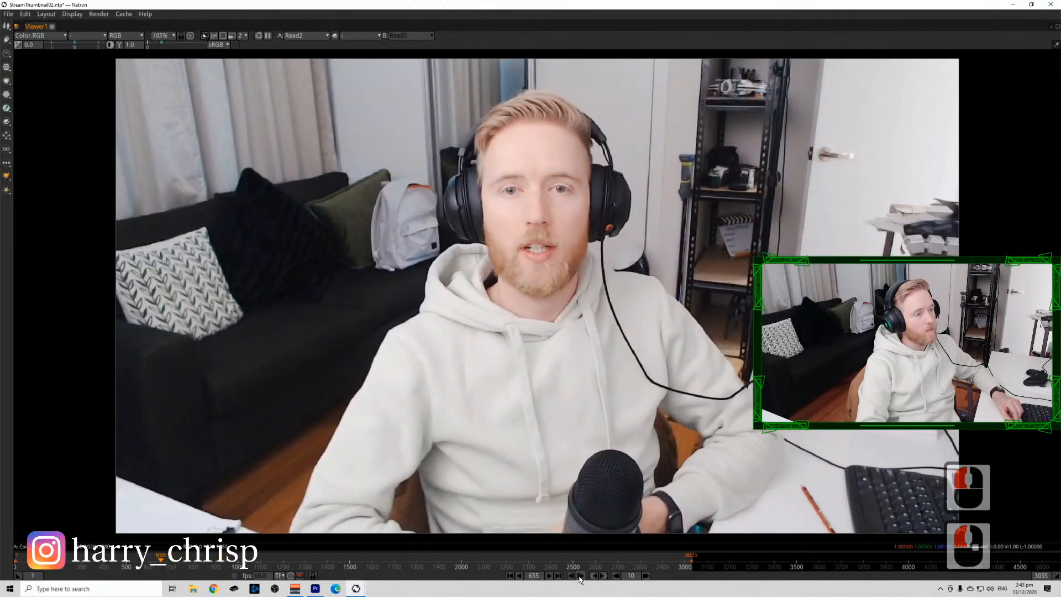
Play the face video from frame 655, scrub to the thumbs-up section and return to frame 2369.
{"action": "left_click", "coordinate": [549, 576]}
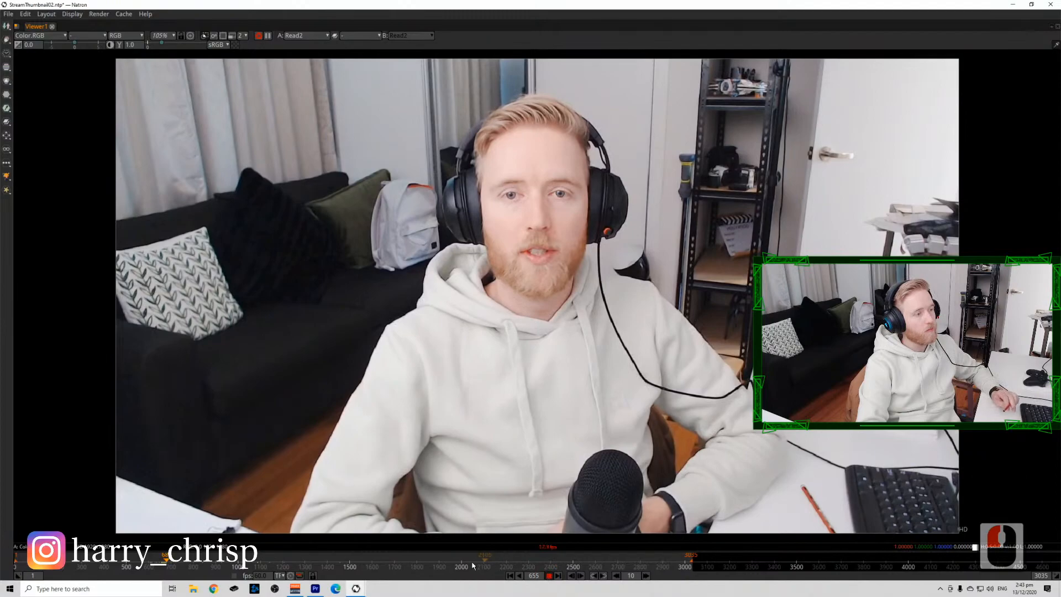
{"action": "left_click", "coordinate": [548, 577]}
{"action": "left_click", "coordinate": [527, 564]}
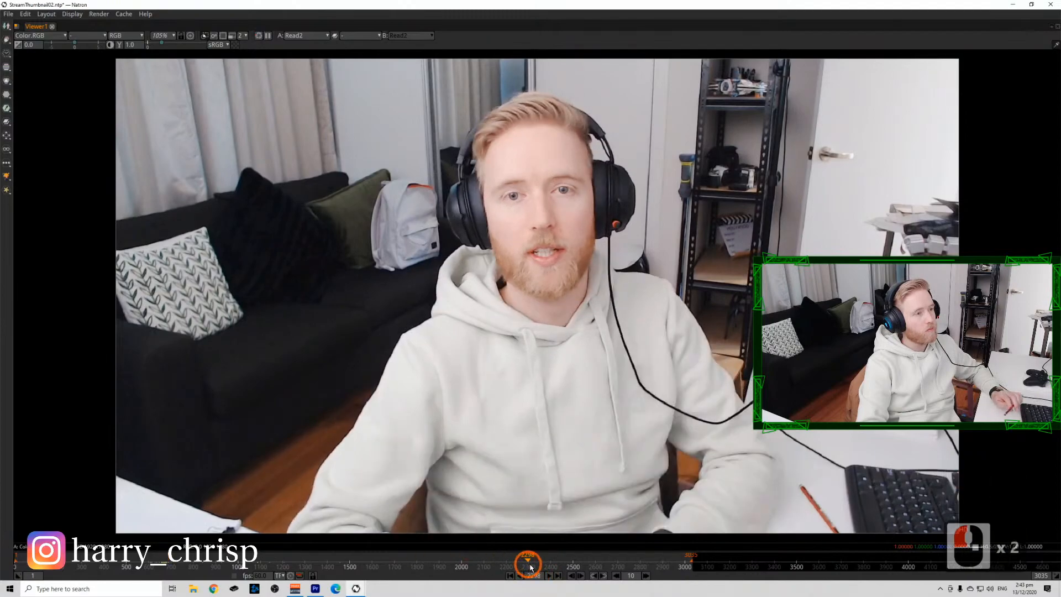
{"action": "left_click", "coordinate": [573, 562]}
{"action": "left_click", "coordinate": [613, 563]}
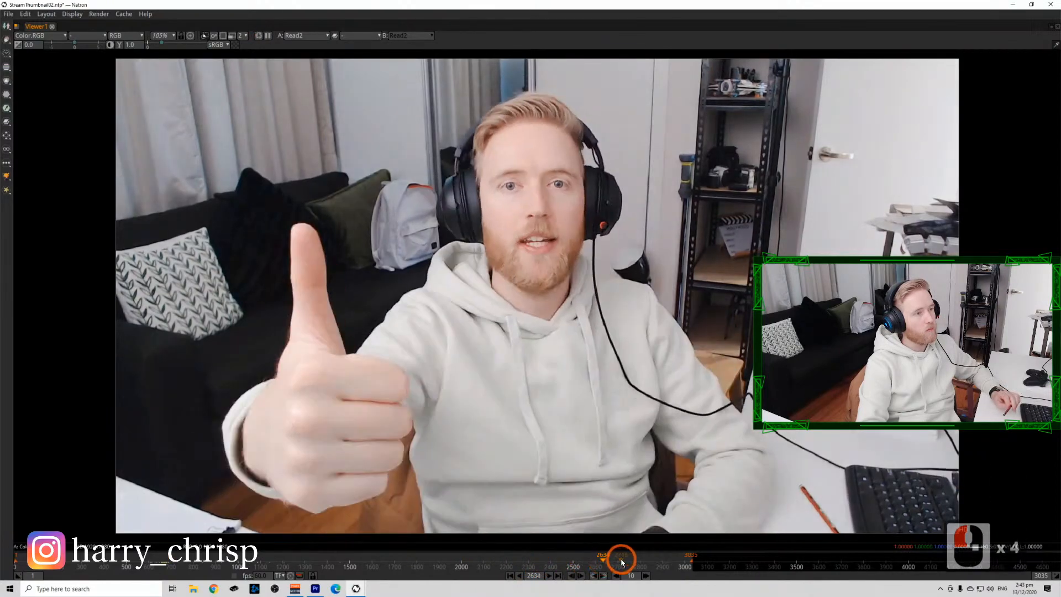
{"action": "left_click", "coordinate": [621, 563]}
{"action": "left_click_drag", "start_coordinate": [621, 563], "coordinate": [544, 568]}
Play the face video briefly from frame 2369, stop it and scrub to frame 2463.
{"action": "left_click", "coordinate": [525, 575]}
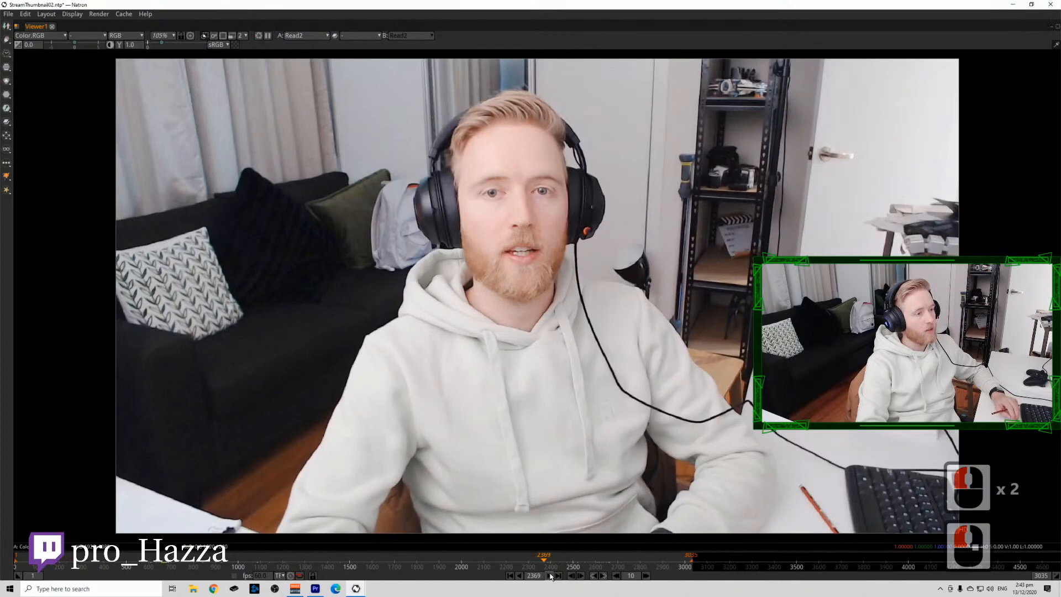
{"action": "left_click", "coordinate": [551, 575]}
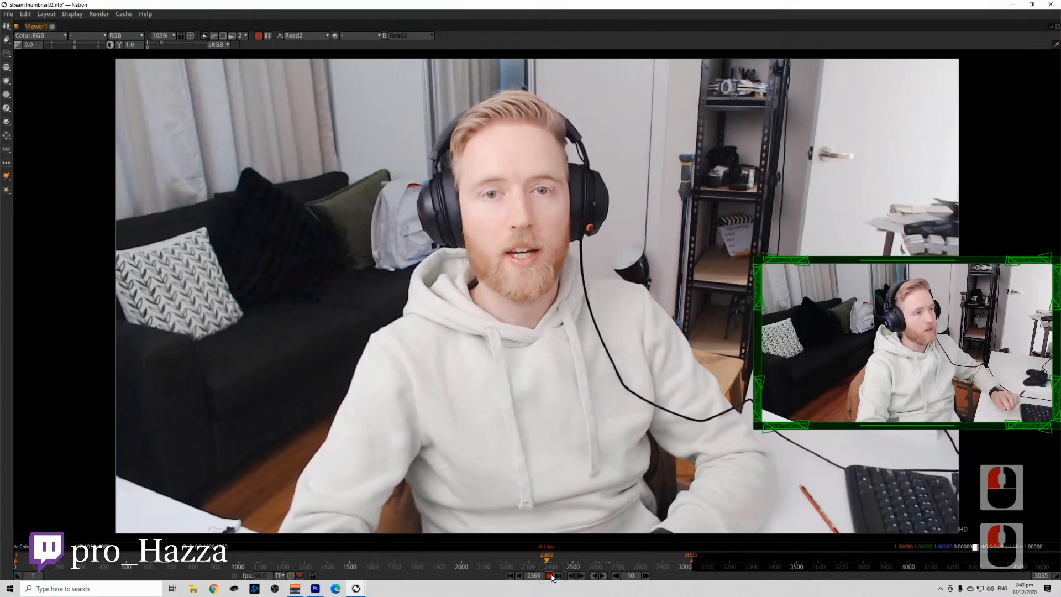
{"action": "left_click", "coordinate": [549, 575]}
{"action": "left_click", "coordinate": [532, 560]}
{"action": "left_click_drag", "start_coordinate": [534, 562], "coordinate": [565, 563]}
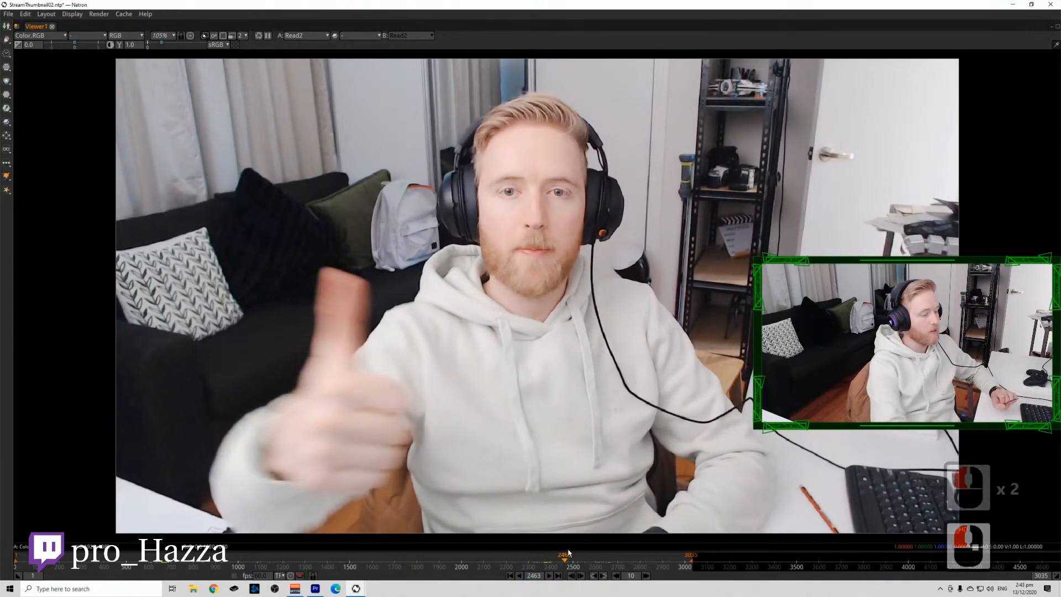
Step forward frame by frame from frame 2463 through the thumbs-up gesture to examine the poses.
{"action": "key", "text": "Right"}
{"action": "key", "text": "Right"}
{"action": "key", "text": "Down"}
{"action": "key", "text": "Right"}
{"action": "key", "text": "Right"}
{"action": "key", "text": "Right"}
{"action": "key", "text": "Right"}
{"action": "key", "text": "Right"}
{"action": "key", "text": "Right"}
{"action": "key", "text": "Right"}
{"action": "key", "text": "Right"}
{"action": "key", "text": "Right"}
{"action": "key", "text": "Right"}
{"action": "key", "text": "Right"}
{"action": "key", "text": "Right"}
{"action": "key", "text": "Right"}
{"action": "key", "text": "Right"}
{"action": "key", "text": "Right"}
{"action": "key", "text": "Right"}
{"action": "key", "text": "Right"}
{"action": "key", "text": "Right"}
{"action": "key", "text": "Right"}
{"action": "key", "text": "Right"}
{"action": "key", "text": "Right"}
{"action": "key", "text": "Right"}
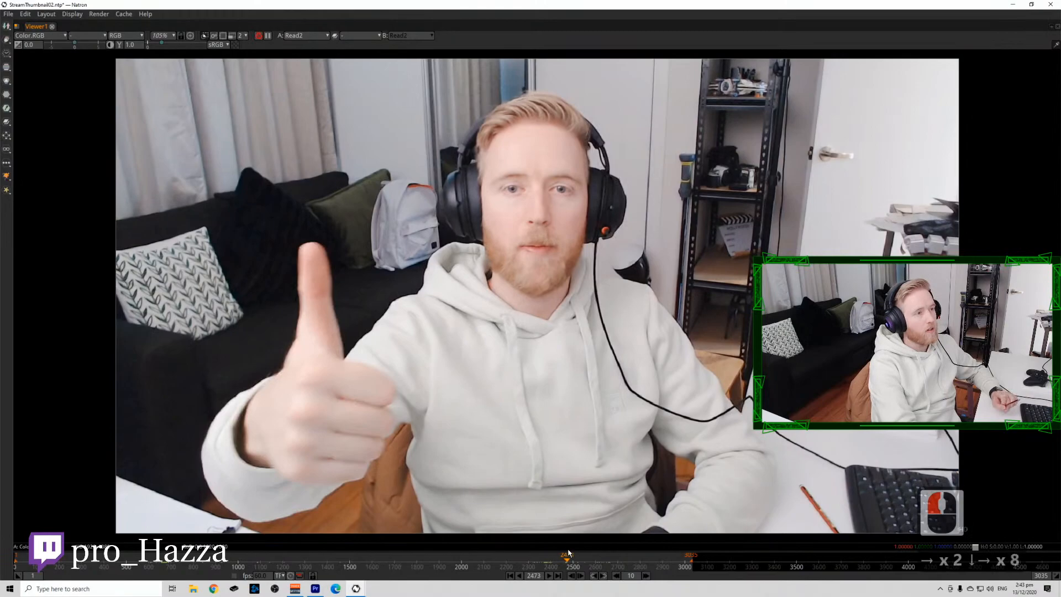
Scrub through the end of the face video to frame 2942.
{"action": "left_click", "coordinate": [623, 563]}
{"action": "left_click", "coordinate": [639, 563]}
{"action": "left_click", "coordinate": [644, 563]}
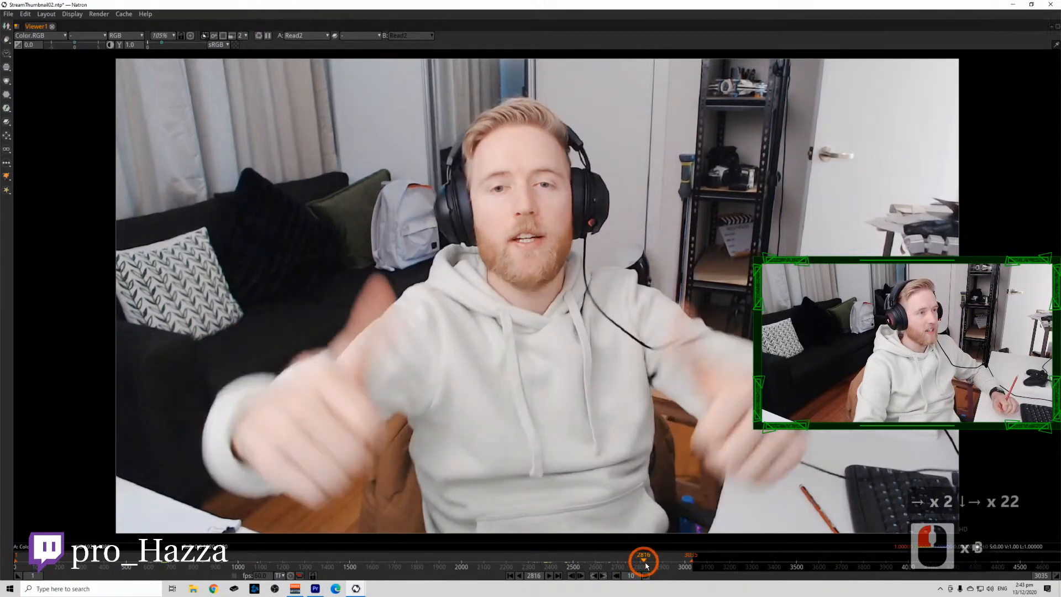
{"action": "left_click", "coordinate": [651, 563]}
{"action": "left_click", "coordinate": [656, 563]}
{"action": "left_click", "coordinate": [660, 563]}
{"action": "left_click", "coordinate": [671, 564]}
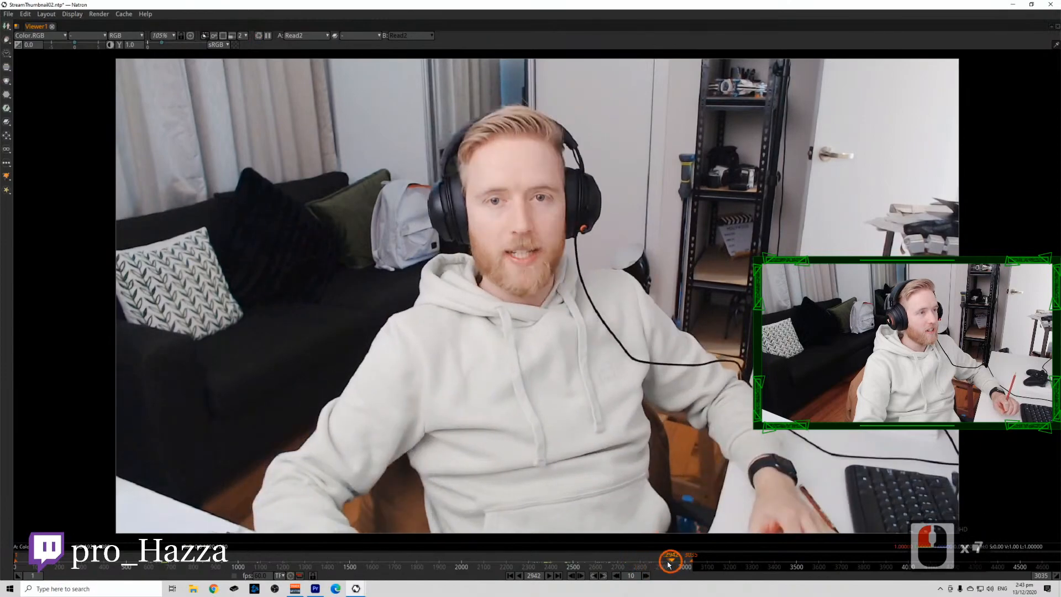
Jump back to the smiling pose near frame 246 and step back a few frames.
{"action": "left_click", "coordinate": [66, 563]}
{"action": "left_click", "coordinate": [67, 563]}
{"action": "left_click", "coordinate": [69, 563]}
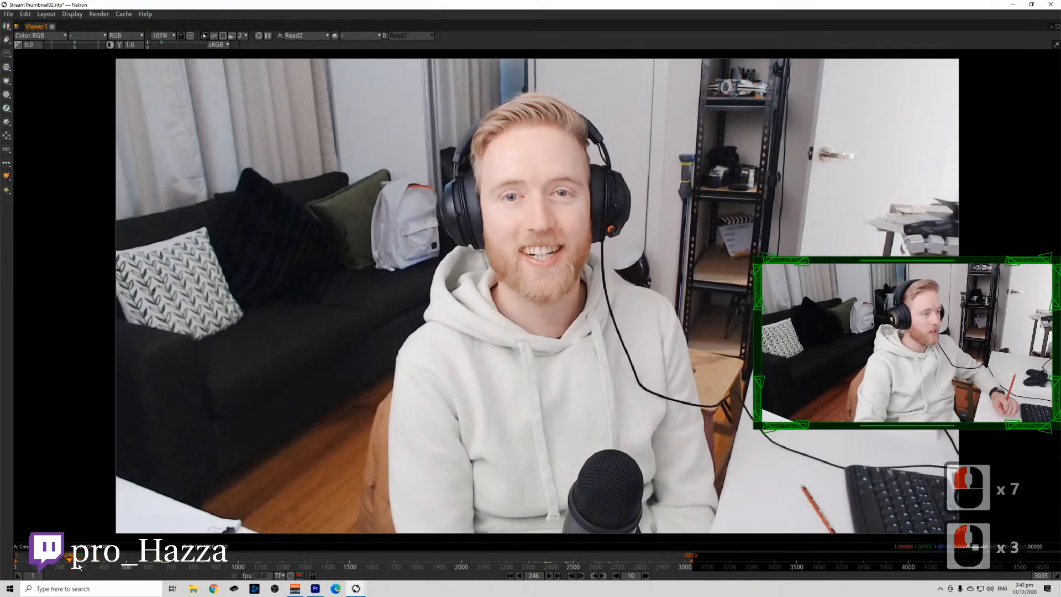
{"action": "key", "text": "Left"}
{"action": "key", "text": "Left"}
{"action": "key", "text": "Left"}
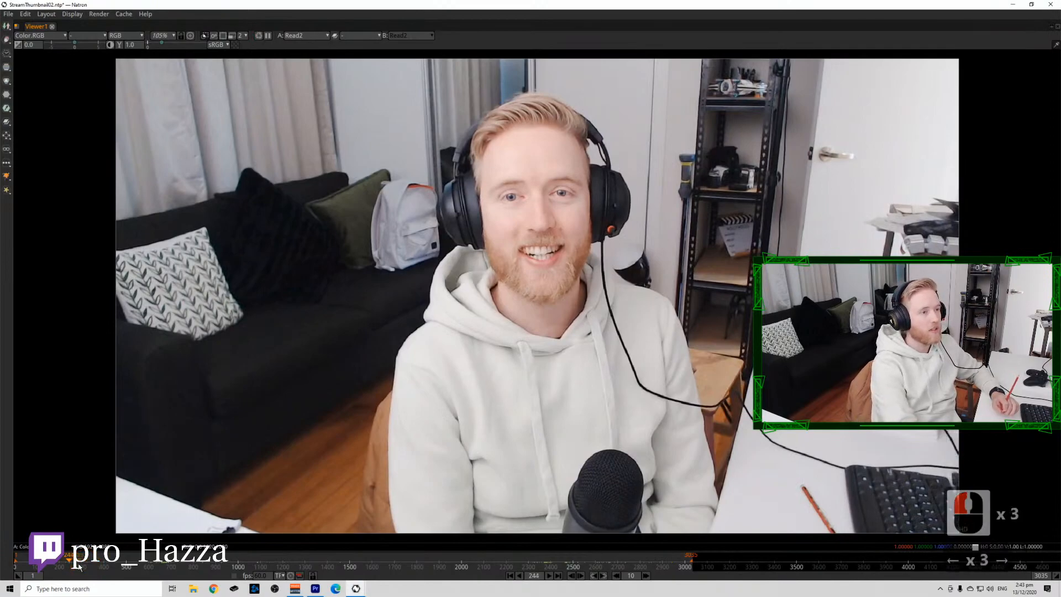
Compare neighbouring frames of the smiling pose one by one and settle on frame 237.
{"action": "key", "text": "Right"}
{"action": "key", "text": "Right"}
{"action": "key", "text": "Right"}
{"action": "key", "text": "Right"}
{"action": "key", "text": "Right"}
{"action": "key", "text": "Right"}
{"action": "key", "text": "Right"}
{"action": "key", "text": "Right"}
{"action": "key", "text": "Right"}
{"action": "key", "text": "Right"}
{"action": "key", "text": "Right"}
{"action": "key", "text": "Right"}
{"action": "key", "text": "Right"}
{"action": "key", "text": "Right"}
{"action": "key", "text": "Right"}
{"action": "key", "text": "Left"}
{"action": "key", "text": "Left"}
{"action": "key", "text": "Left"}
{"action": "key", "text": "Left"}
{"action": "key", "text": "Left"}
{"action": "key", "text": "Left"}
{"action": "key", "text": "Left"}
{"action": "key", "text": "Left"}
{"action": "key", "text": "Left"}
{"action": "key", "text": "Left"}
{"action": "key", "text": "Left"}
{"action": "key", "text": "Left"}
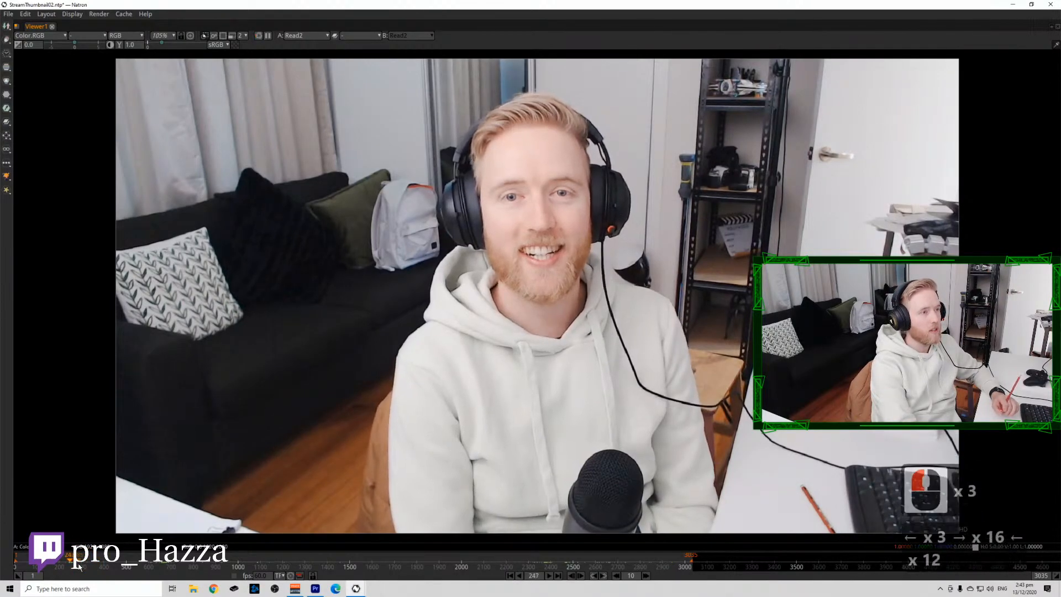
{"action": "key", "text": "Left"}
{"action": "key", "text": "Left"}
{"action": "key", "text": "Left"}
{"action": "key", "text": "Left"}
{"action": "key", "text": "Left"}
{"action": "key", "text": "Left"}
{"action": "key", "text": "Left"}
{"action": "key", "text": "Left"}
{"action": "key", "text": "Left"}
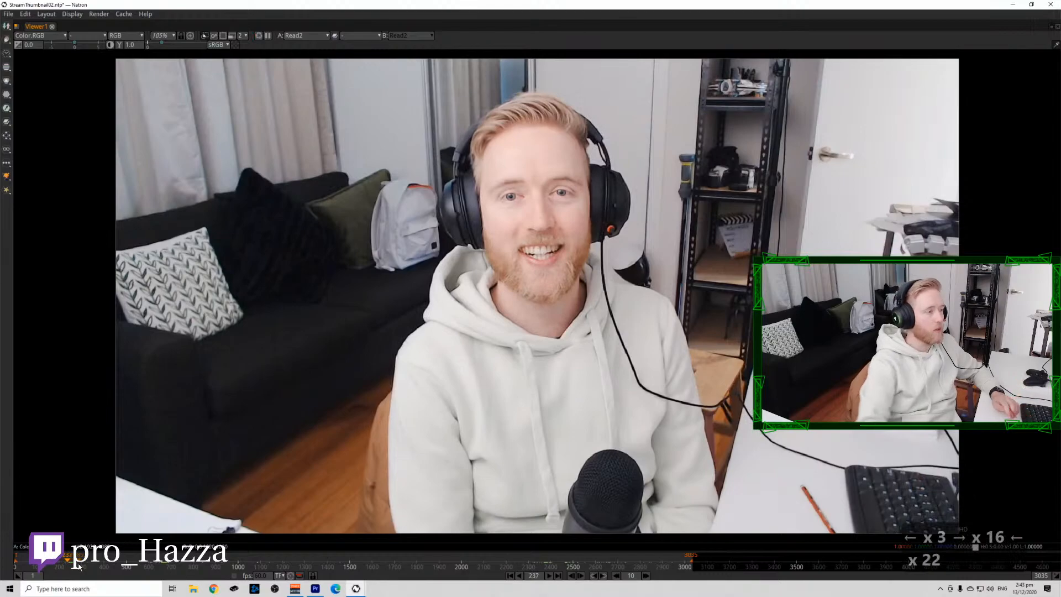
Play the face video from frame 237 to frame 377 and restore the full panel layout.
{"action": "left_click", "coordinate": [549, 576]}
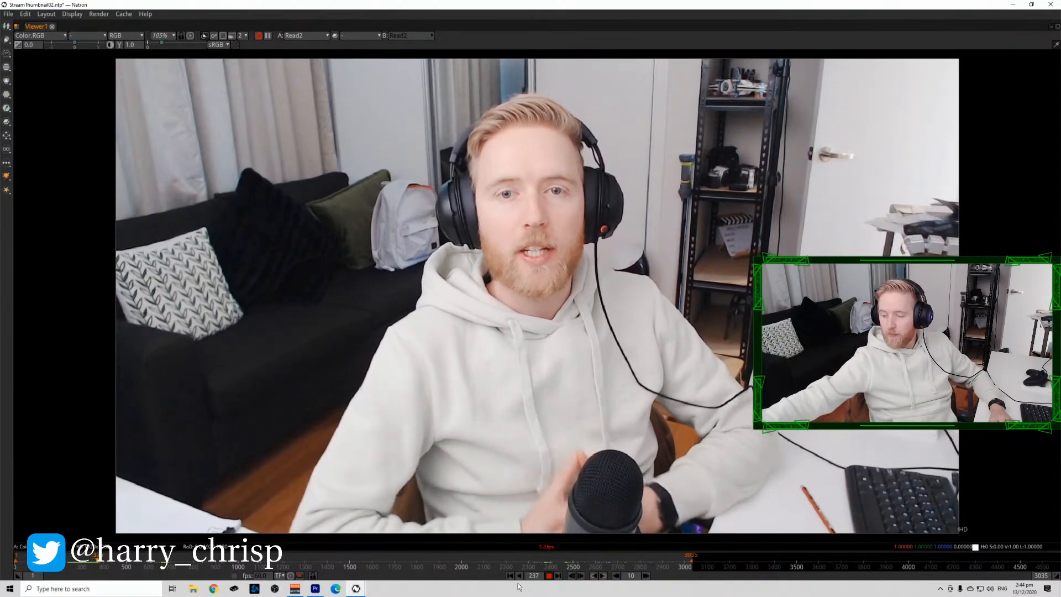
{"action": "left_click", "coordinate": [549, 575]}
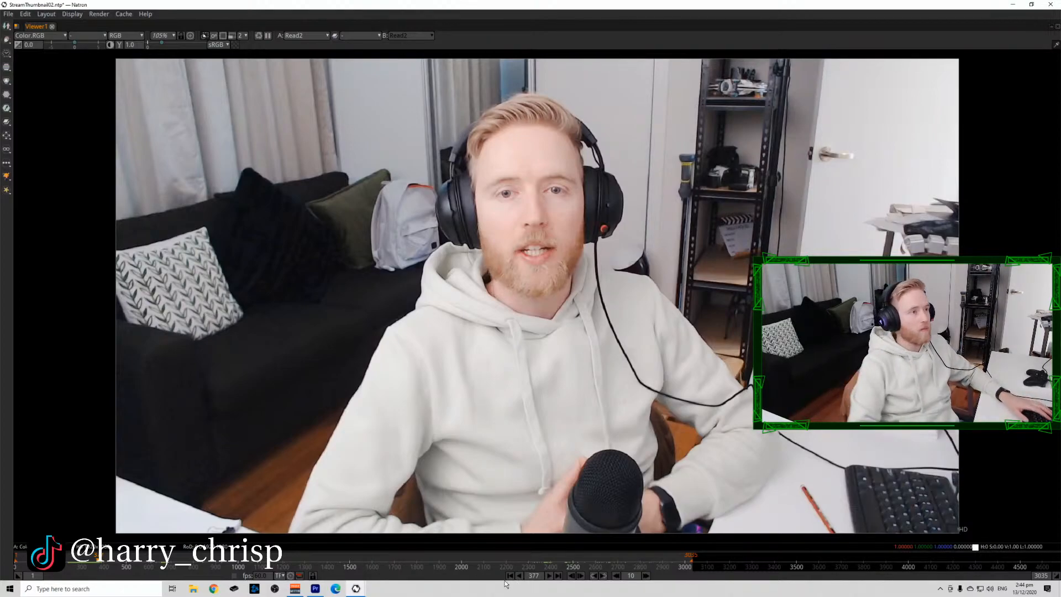
{"action": "left_click", "coordinate": [432, 411]}
{"action": "key", "text": "space"}
{"action": "left_click", "coordinate": [407, 416]}
{"action": "key", "text": "r"}
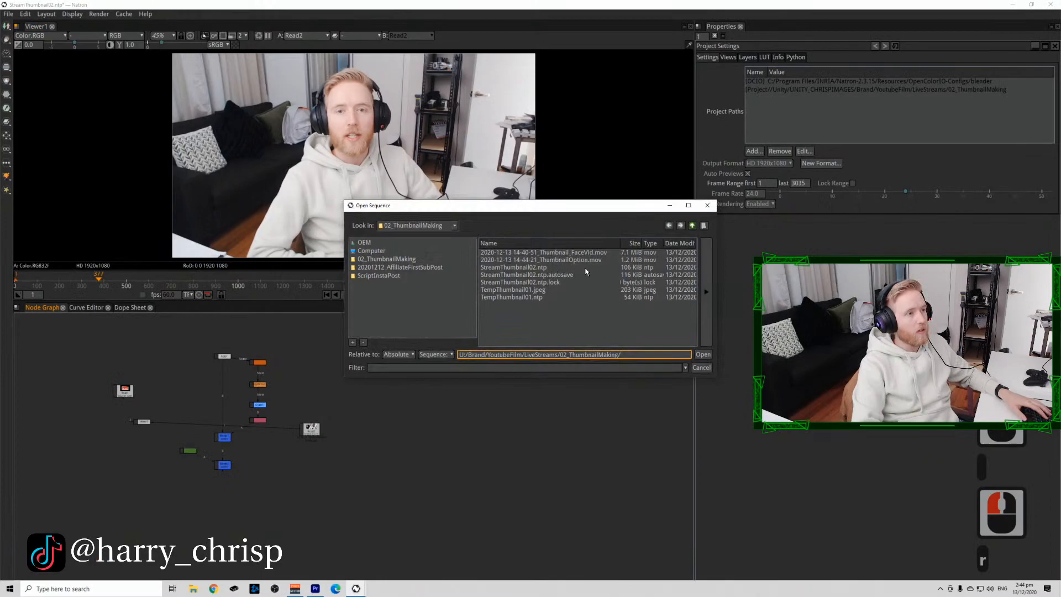
{"action": "left_click", "coordinate": [574, 259]}
{"action": "left_click", "coordinate": [703, 354]}
{"action": "left_click", "coordinate": [421, 440]}
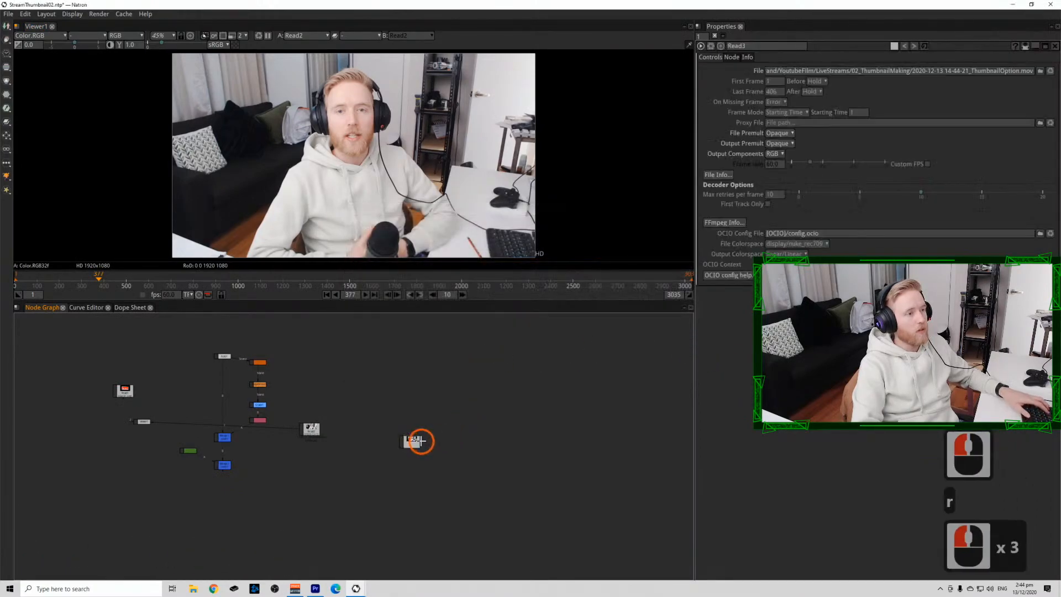
{"action": "left_click", "coordinate": [421, 440]}
{"action": "left_click_drag", "start_coordinate": [421, 441], "coordinate": [390, 404]}
{"action": "key", "text": "1"}
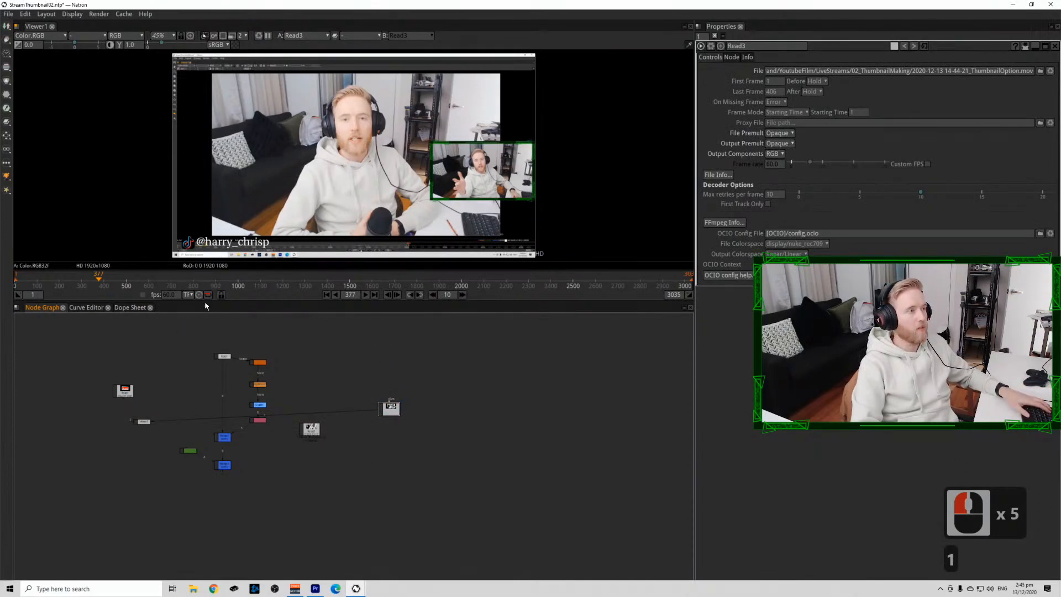
Examine the ThumbnailOption clip in the enlarged viewer, scrubbing to frame 335, and restore the panel layout.
{"action": "mouse_move", "coordinate": [98, 283]}
{"action": "left_mouse_down"}
{"action": "mouse_move", "coordinate": [64, 281]}
{"action": "mouse_move", "coordinate": [130, 284]}
{"action": "mouse_move", "coordinate": [97, 281]}
{"action": "left_mouse_up"}
{"action": "left_click", "coordinate": [307, 167]}
{"action": "key", "text": "space"}
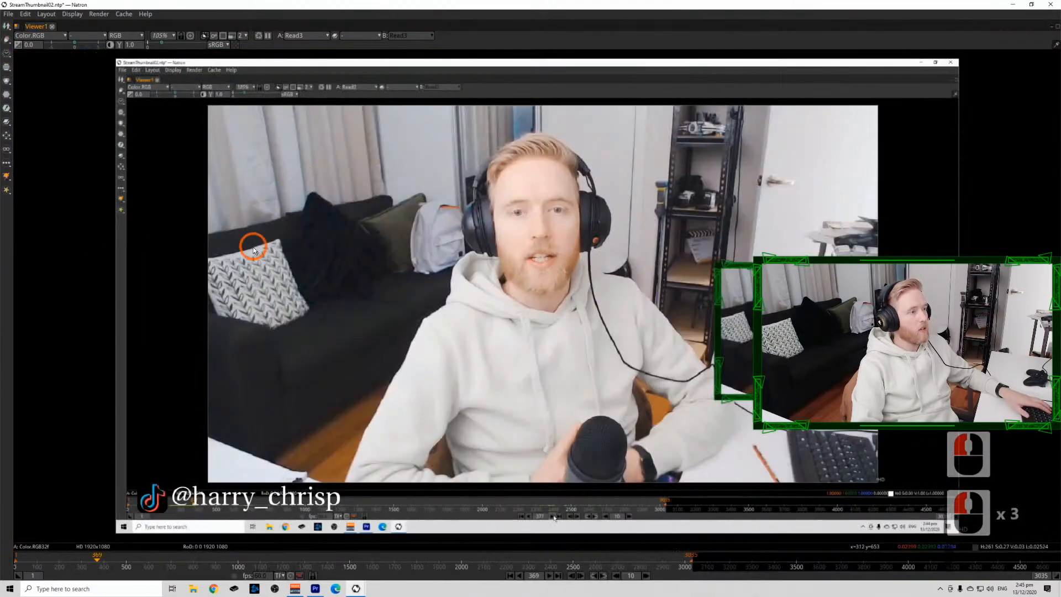
{"action": "left_click", "coordinate": [90, 562]}
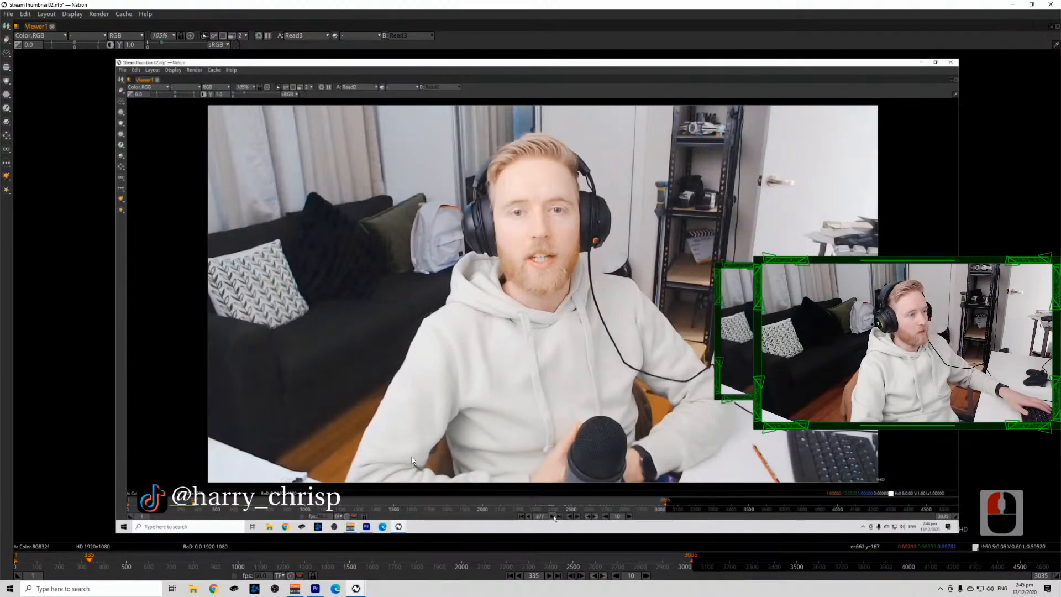
{"action": "key", "text": "space"}
Add a FrameHold node after the ThumbnailOption Read node and display its output in the viewer.
{"action": "left_click", "coordinate": [412, 391]}
{"action": "left_click", "coordinate": [433, 471]}
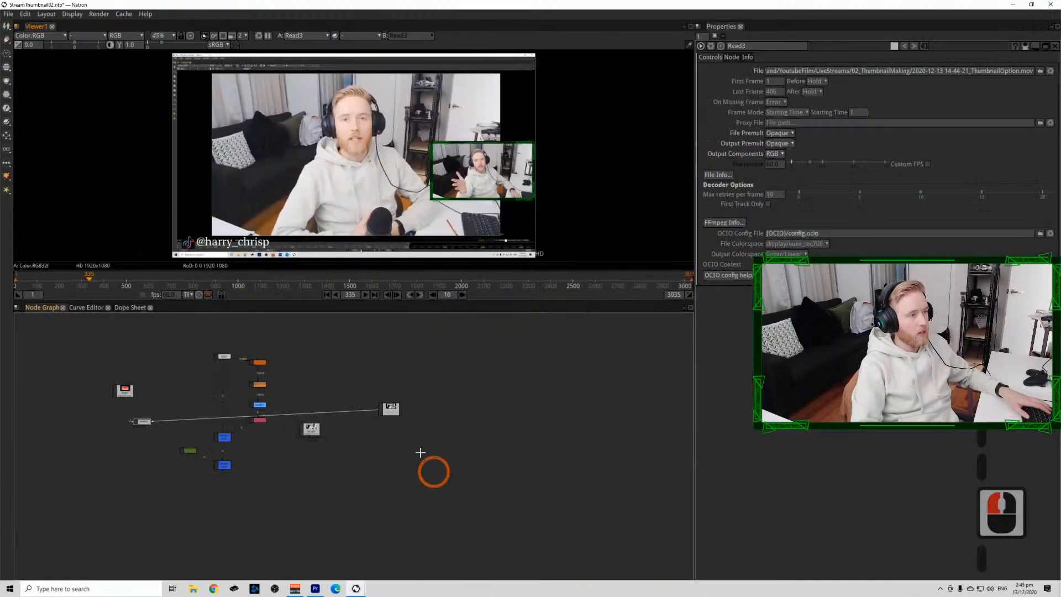
{"action": "left_click", "coordinate": [391, 408]}
{"action": "left_click", "coordinate": [393, 409]}
{"action": "key", "text": "Tab"}
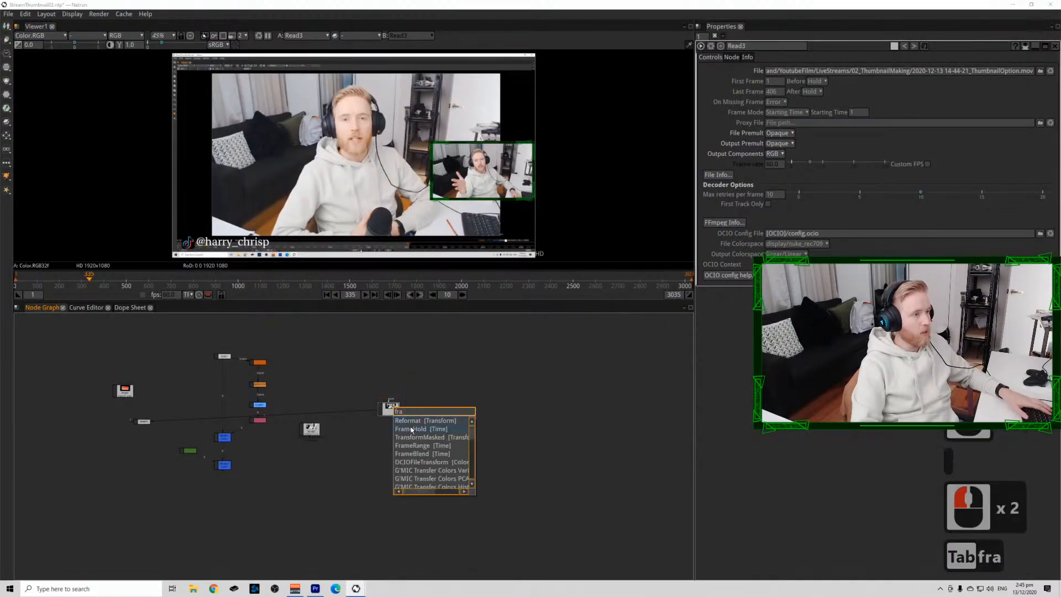
{"action": "double_click", "coordinate": [411, 429]}
{"action": "key", "text": "1"}
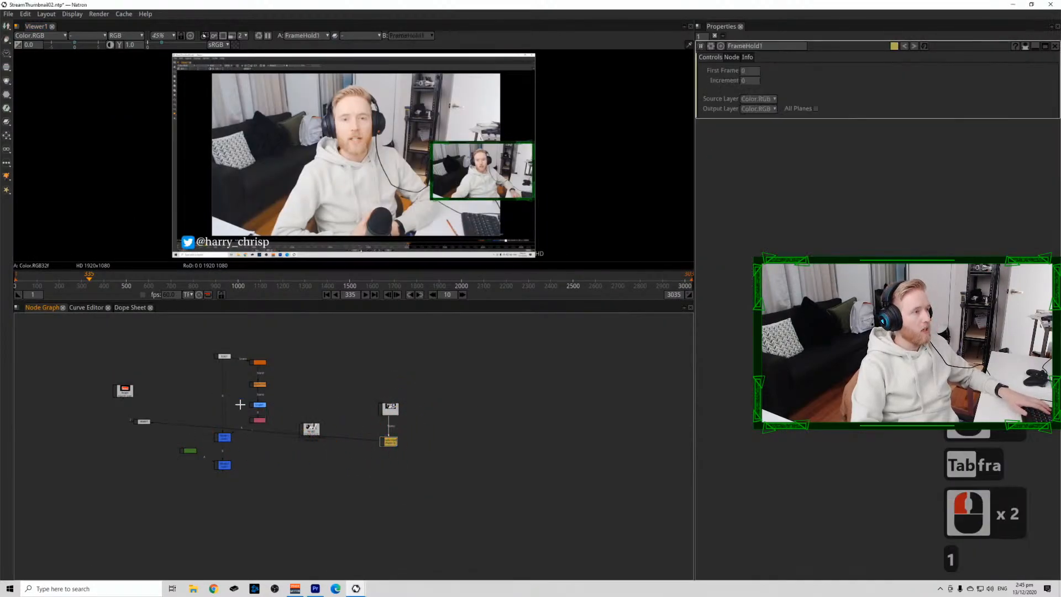
Add a Merge node below FrameHold1 and connect its A input to the Merge2 LIVE! banner.
{"action": "left_click", "coordinate": [390, 441]}
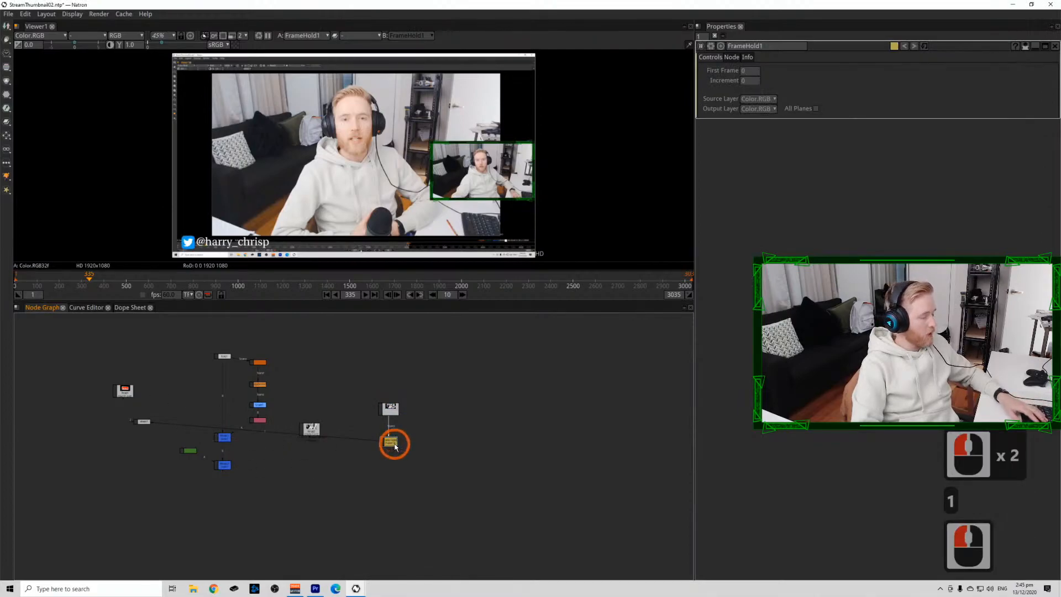
{"action": "key", "text": "m"}
{"action": "left_click_drag", "start_coordinate": [390, 448], "coordinate": [218, 467]}
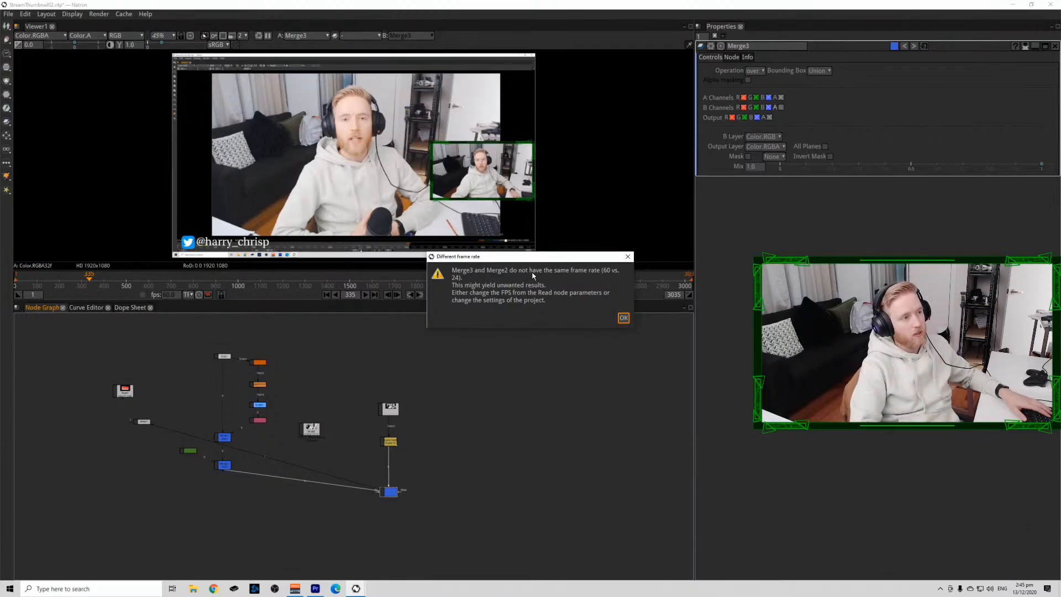
{"action": "left_click", "coordinate": [624, 318]}
{"action": "left_click", "coordinate": [374, 495]}
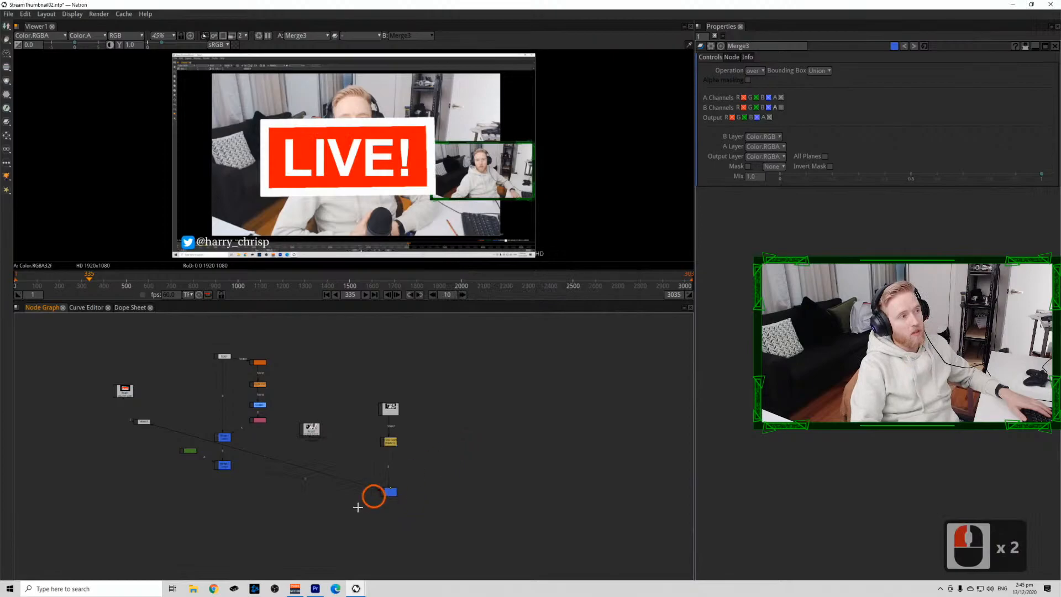
{"action": "left_click", "coordinate": [390, 493]}
Insert a Transform node between Merge2 and Merge3, space it below Merge2 and display Merge3 in the viewer.
{"action": "left_click", "coordinate": [228, 368]}
{"action": "scroll", "coordinate": [216, 358], "scroll_direction": "up", "scroll_amount": 4}
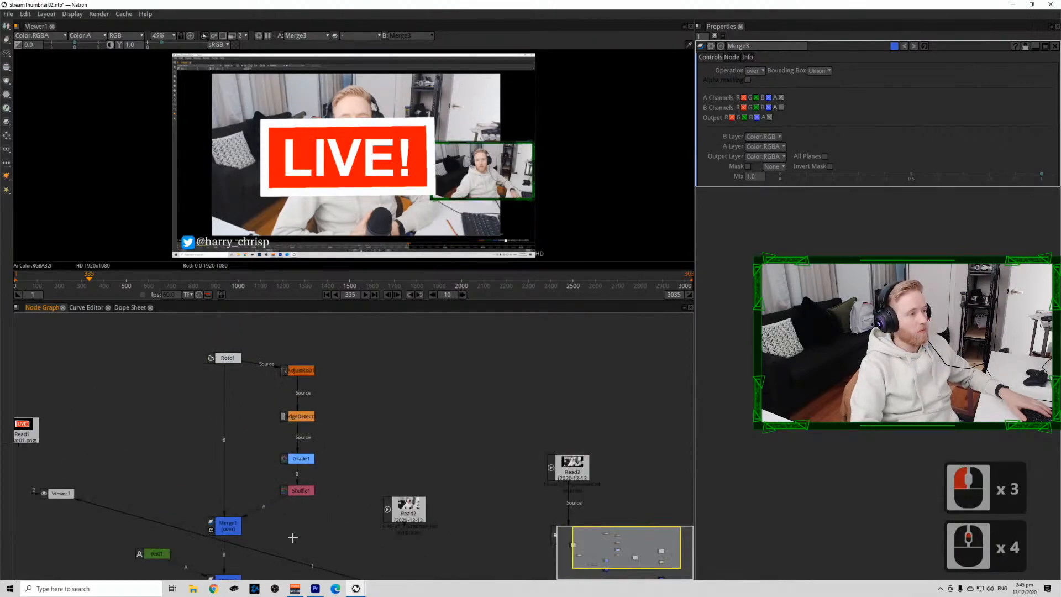
{"action": "left_click_drag", "start_coordinate": [261, 530], "coordinate": [210, 372]}
{"action": "left_click", "coordinate": [174, 424]}
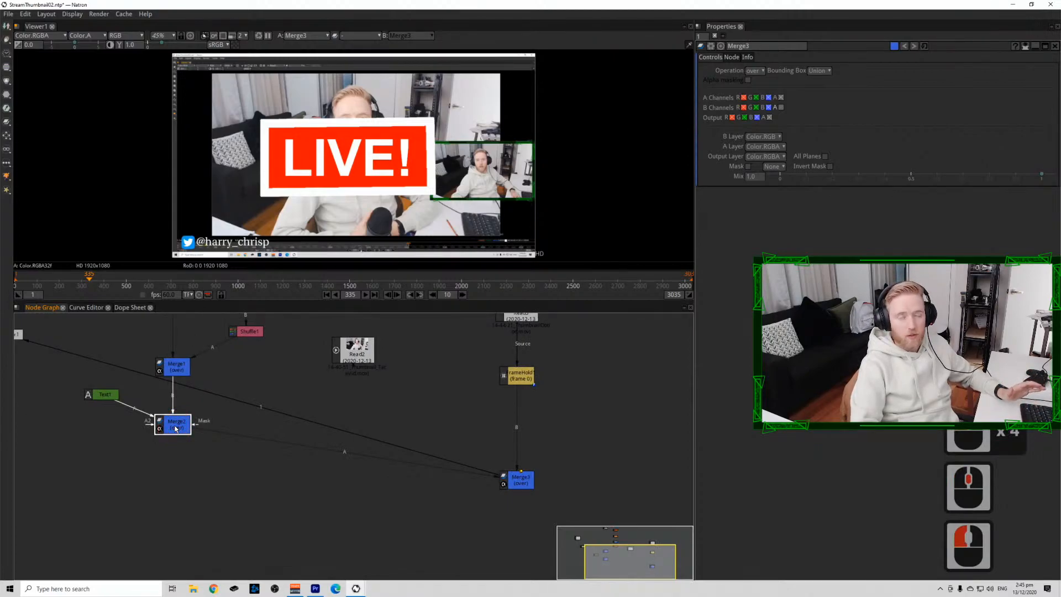
{"action": "key", "text": "t"}
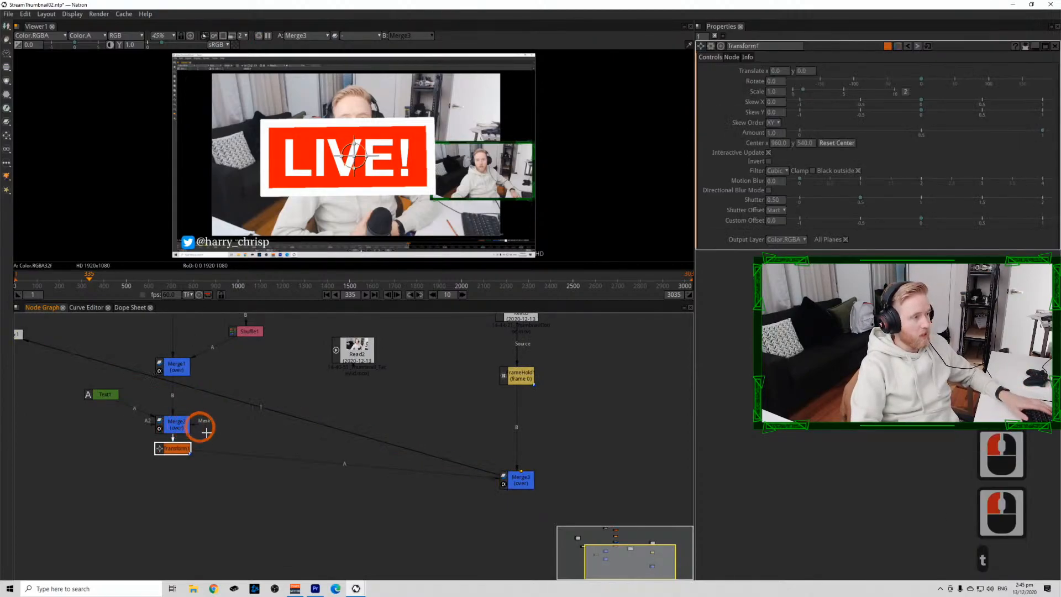
{"action": "left_click_drag", "start_coordinate": [173, 448], "coordinate": [176, 480]}
{"action": "left_click", "coordinate": [503, 486]}
{"action": "key", "text": "1"}
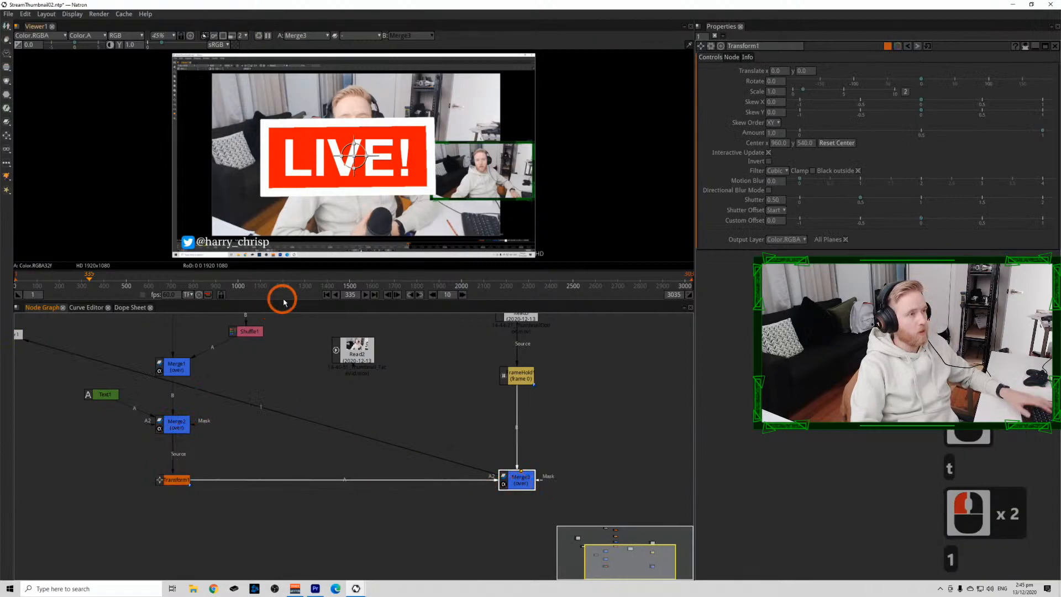
Scale the LIVE! banner to 0.7 and move it to the image's upper-left corner, at about x -582, y 368.
{"action": "left_click_drag", "start_coordinate": [354, 156], "coordinate": [270, 95]}
{"action": "scroll", "coordinate": [773, 92], "scroll_direction": "down", "scroll_amount": 3}
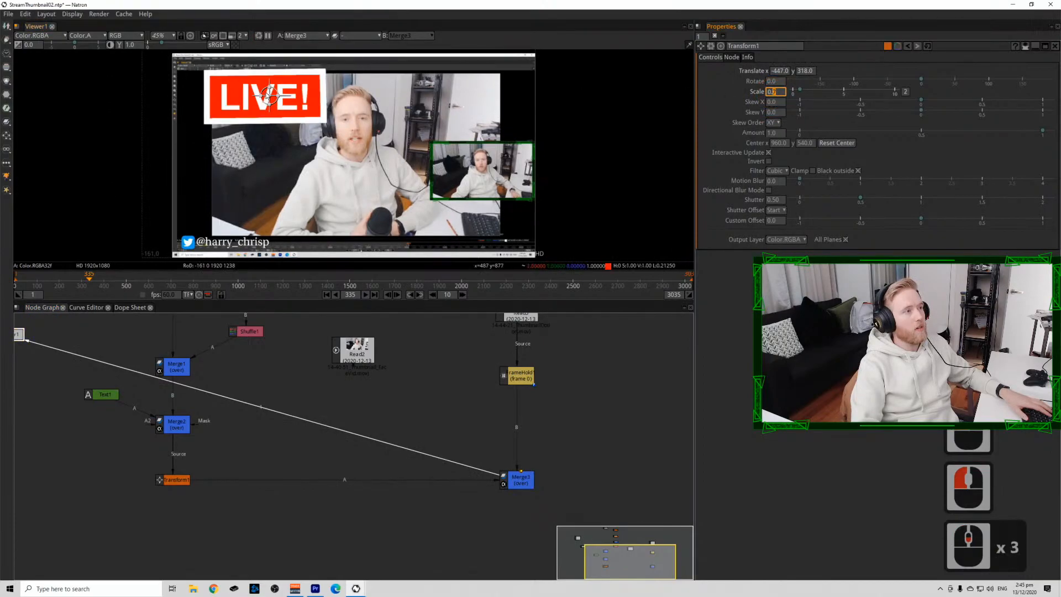
{"action": "left_click_drag", "start_coordinate": [269, 95], "coordinate": [243, 86]}
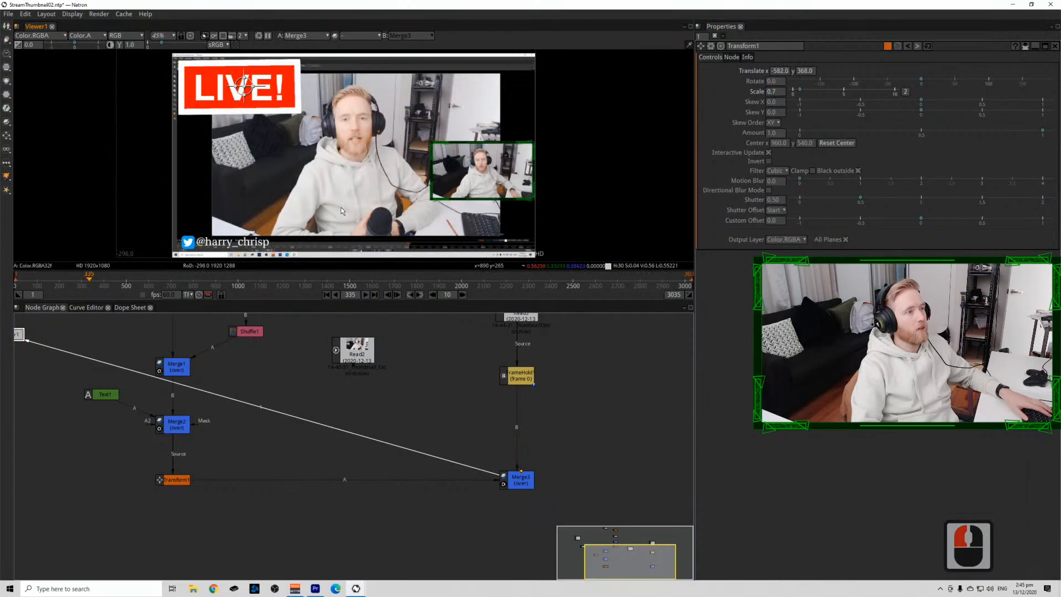
Add a Text node in the empty graph area below Merge3.
{"action": "left_click", "coordinate": [335, 499]}
{"action": "left_click", "coordinate": [413, 525]}
{"action": "key", "text": "Tab"}
{"action": "type", "text": "text"}
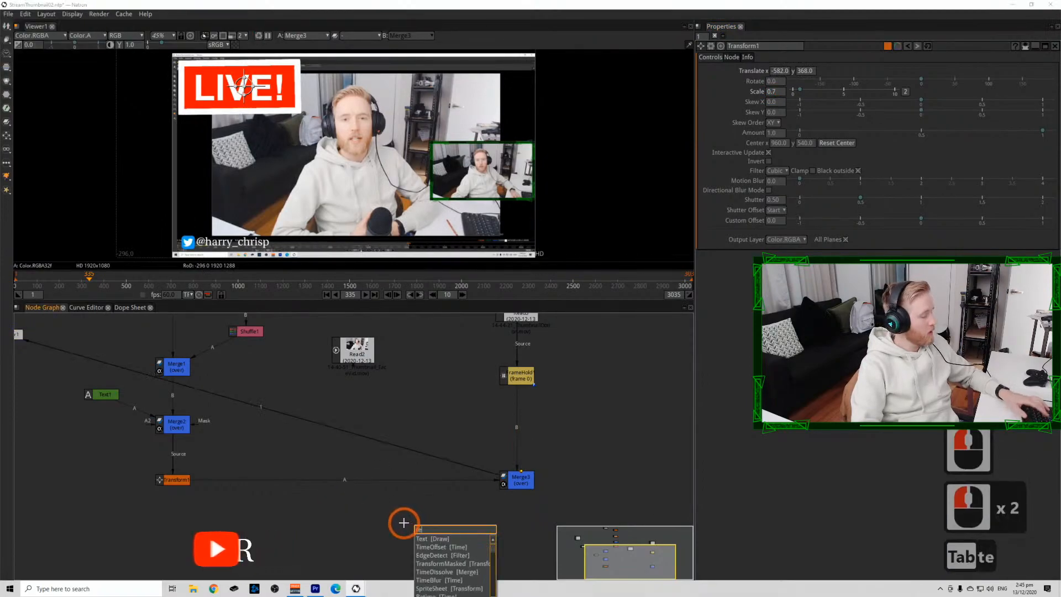
{"action": "left_click", "coordinate": [423, 525]}
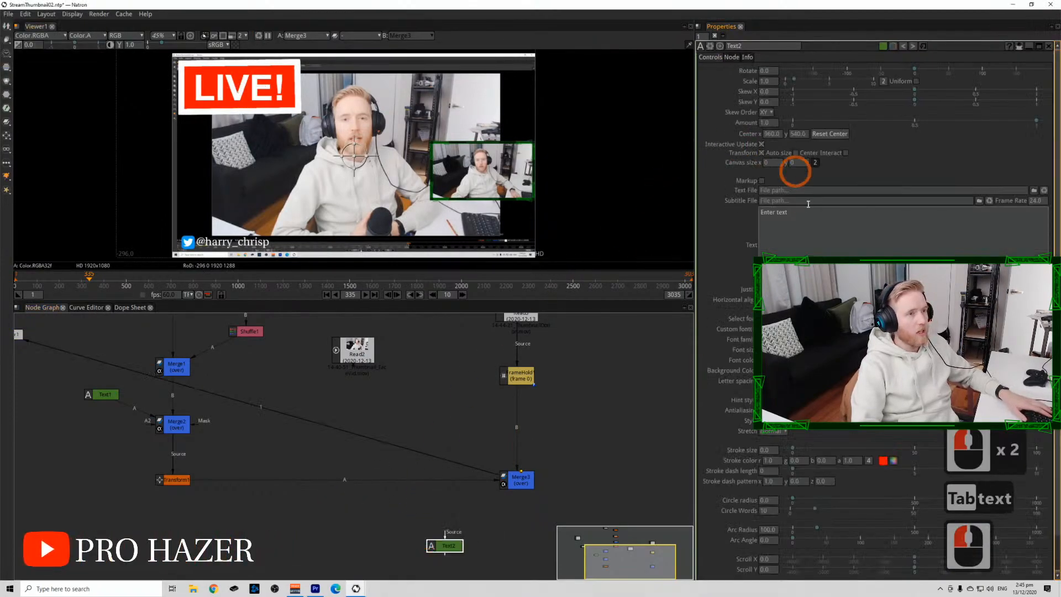
Set the new Text node's content to "Making Thumbnails" and display it in the viewer.
{"action": "double_click", "coordinate": [811, 226]}
{"action": "type", "text": "Mak"}
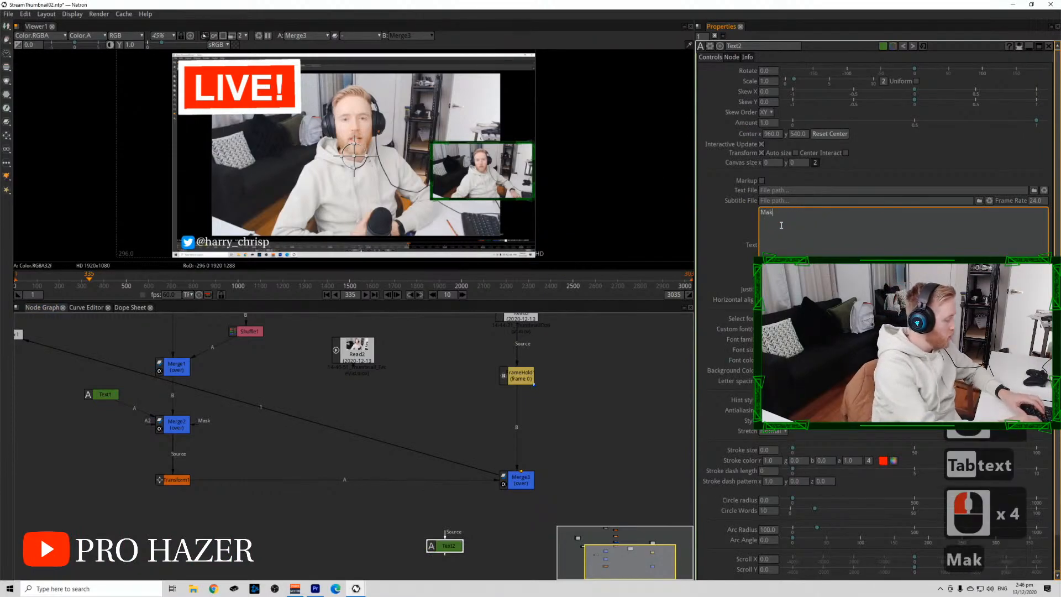
{"action": "type", "text": "ing Thun"}
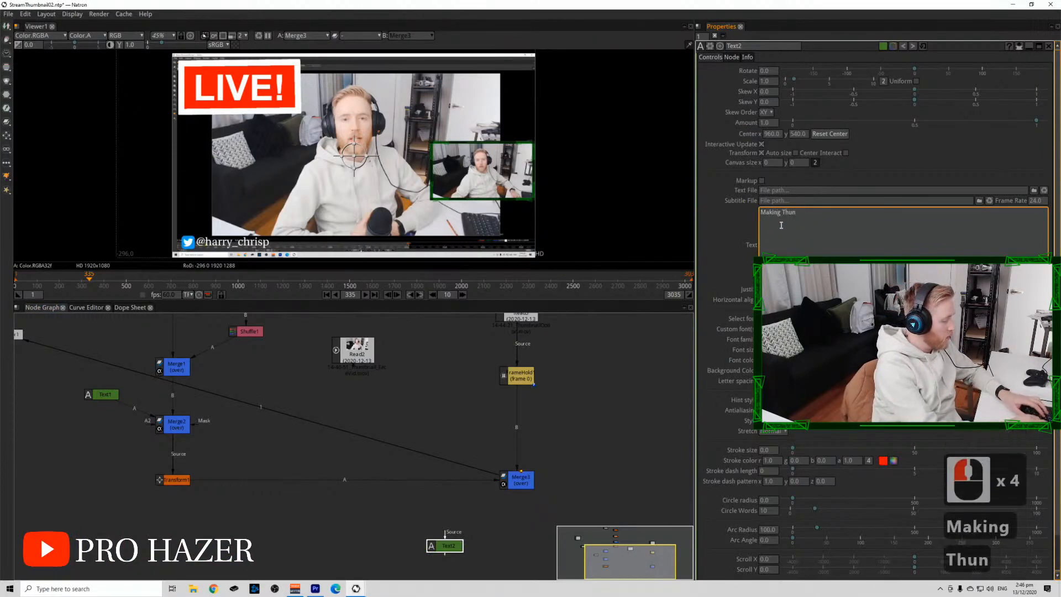
{"action": "key", "text": "BackSpace"}
{"action": "type", "text": "mbnails"}
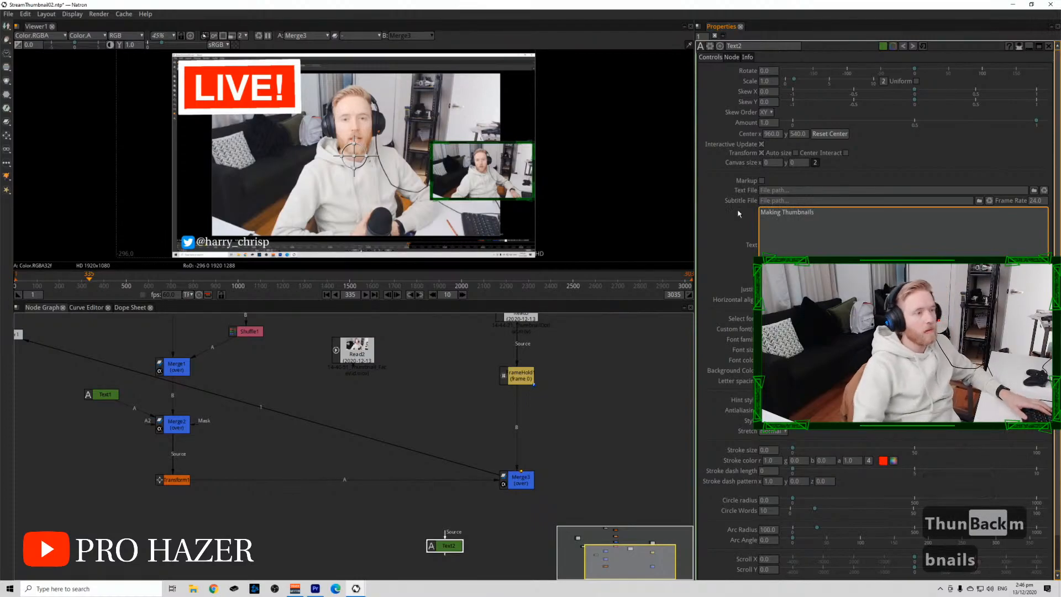
{"action": "left_click", "coordinate": [462, 548]}
{"action": "key", "text": "1"}
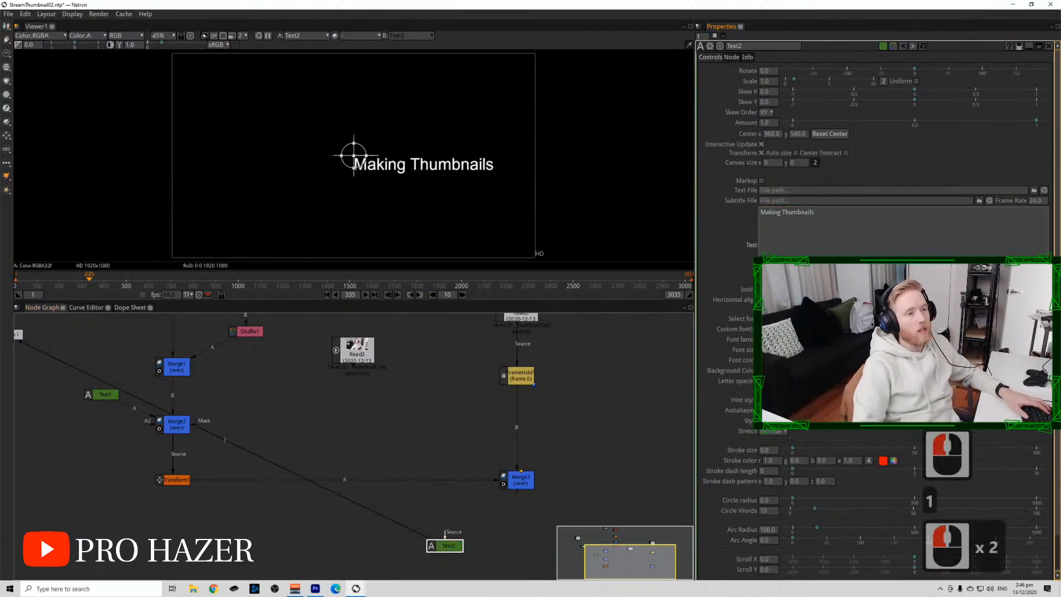
Make the "Making Thumbnails" text bold.
{"action": "double_click", "coordinate": [806, 244]}
{"action": "left_click", "coordinate": [806, 244]}
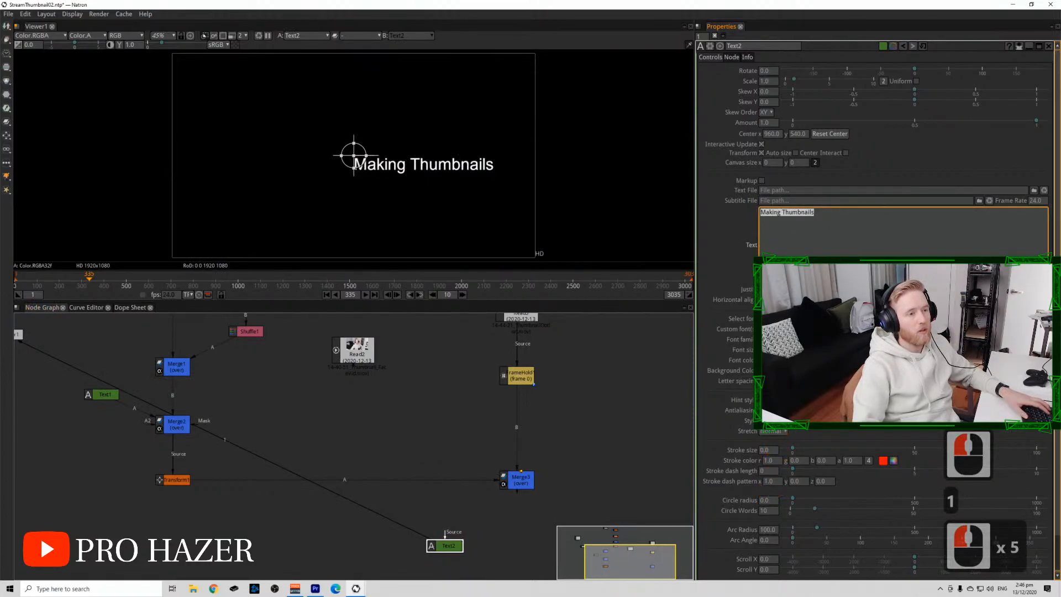
{"action": "left_click", "coordinate": [774, 422]}
{"action": "left_click", "coordinate": [785, 431]}
{"action": "left_click", "coordinate": [836, 421]}
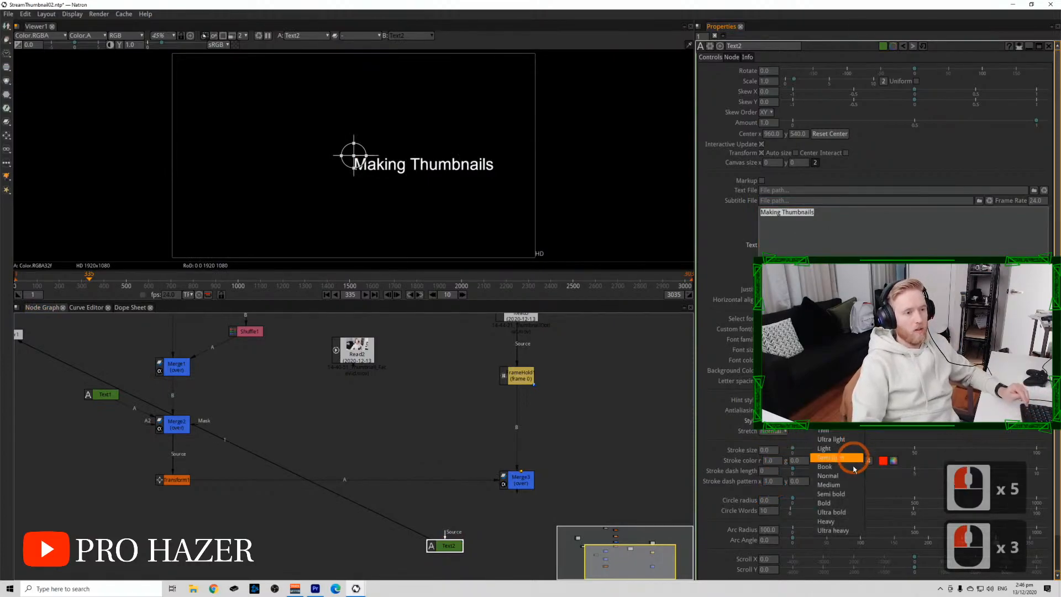
{"action": "left_click", "coordinate": [843, 501]}
{"action": "left_click", "coordinate": [419, 415]}
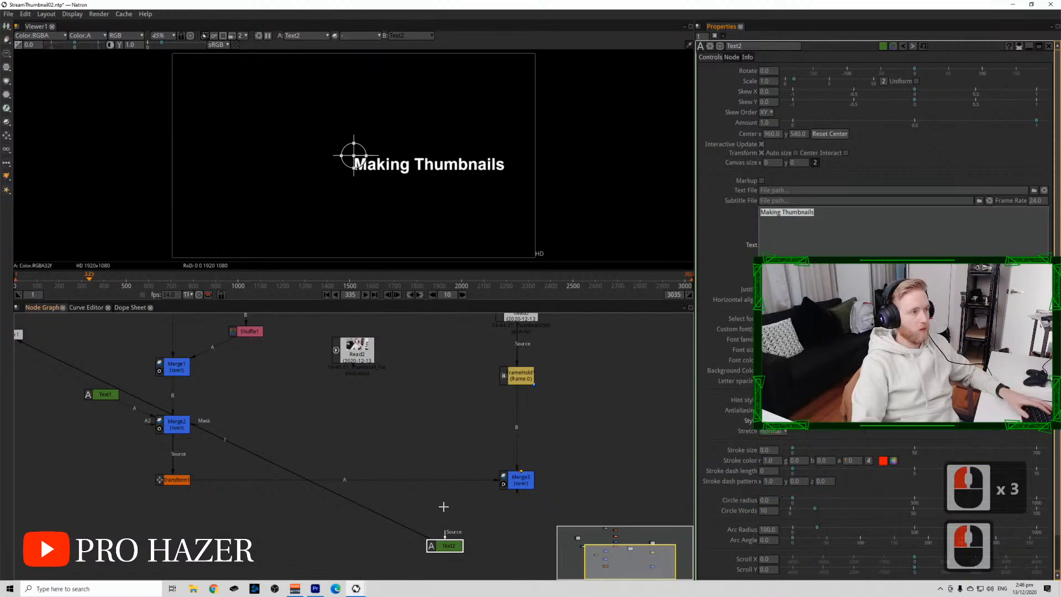
Shift Text2 aside and add a Constant node next to it.
{"action": "left_click_drag", "start_coordinate": [444, 506], "coordinate": [352, 428]}
{"action": "left_click", "coordinate": [827, 126]}
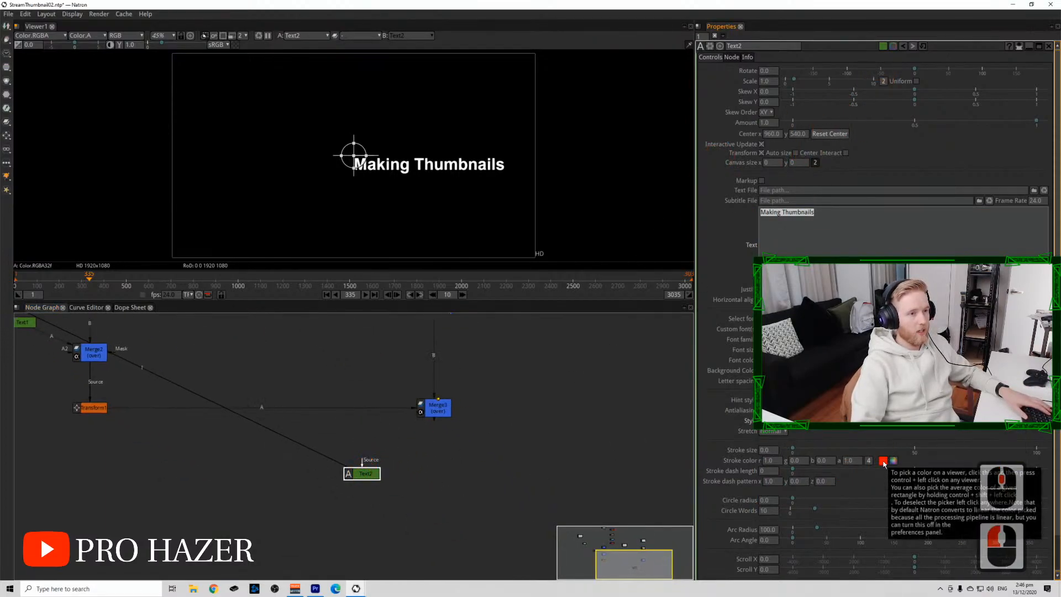
{"action": "left_click_drag", "start_coordinate": [348, 477], "coordinate": [313, 481]}
{"action": "key", "text": "Tab"}
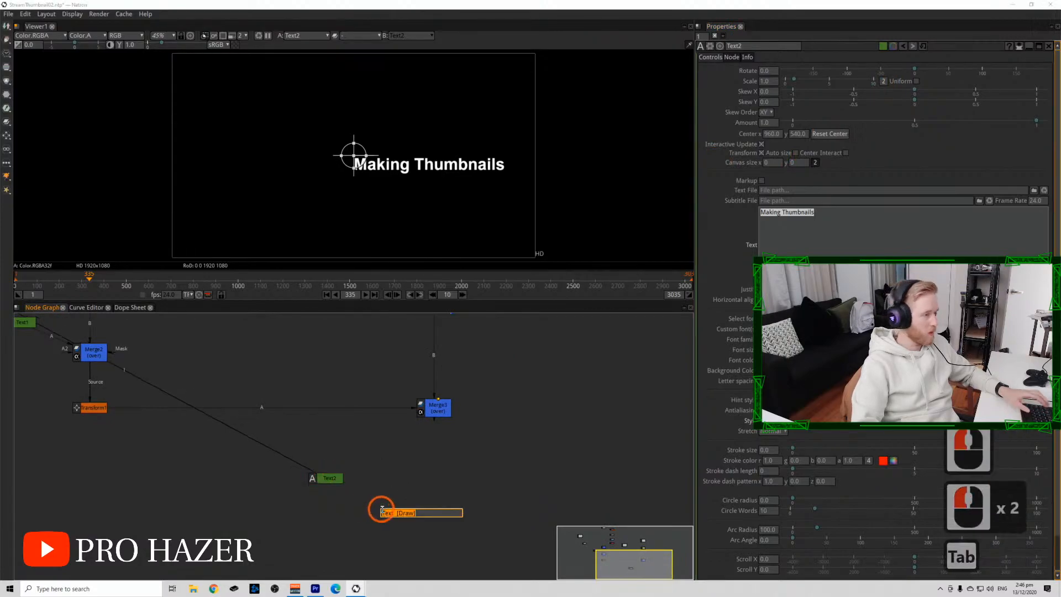
{"action": "type", "text": "cons"}
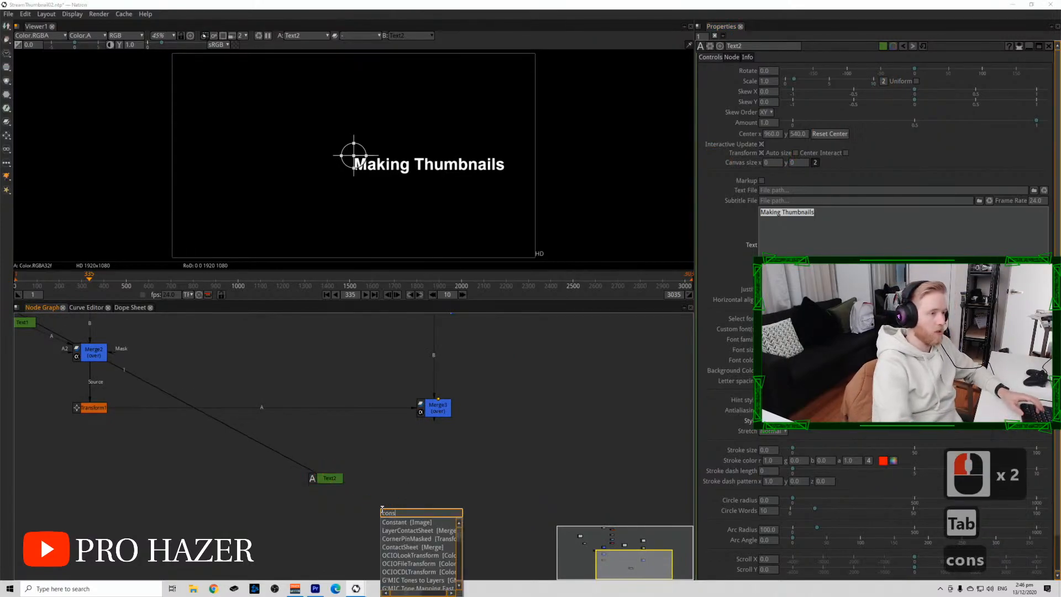
{"action": "left_click", "coordinate": [391, 522]}
{"action": "mouse_move", "coordinate": [411, 532]}
{"action": "left_mouse_down"}
{"action": "mouse_move", "coordinate": [407, 493]}
{"action": "mouse_move", "coordinate": [416, 536]}
{"action": "left_mouse_up"}
Merge Text2 as the A input over Constant1 using the mask operation, and display the merge in the viewer.
{"action": "key", "text": "m"}
{"action": "left_click_drag", "start_coordinate": [353, 494], "coordinate": [330, 479]}
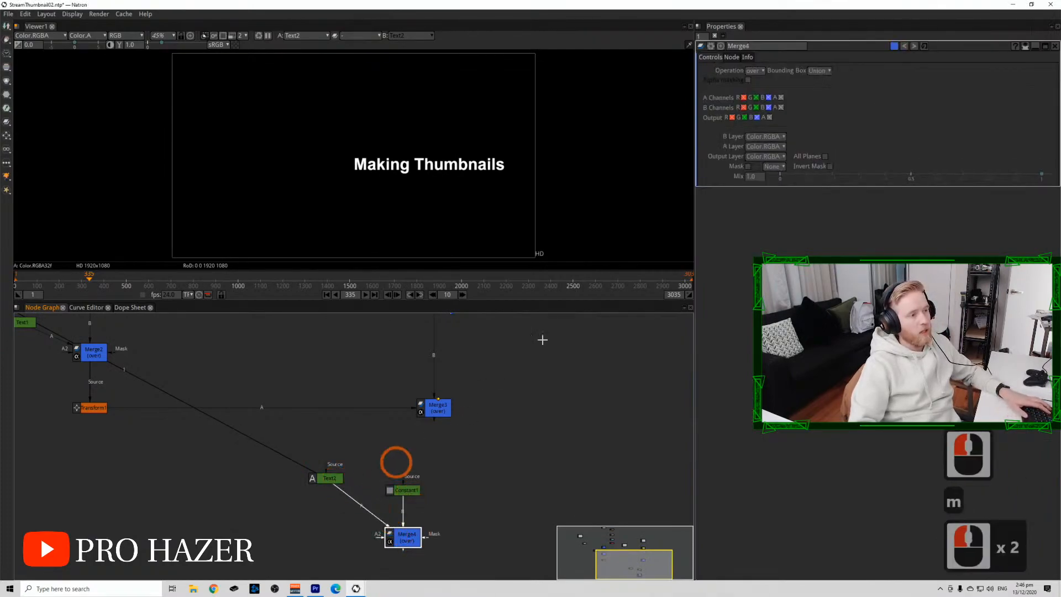
{"action": "left_click", "coordinate": [754, 71]}
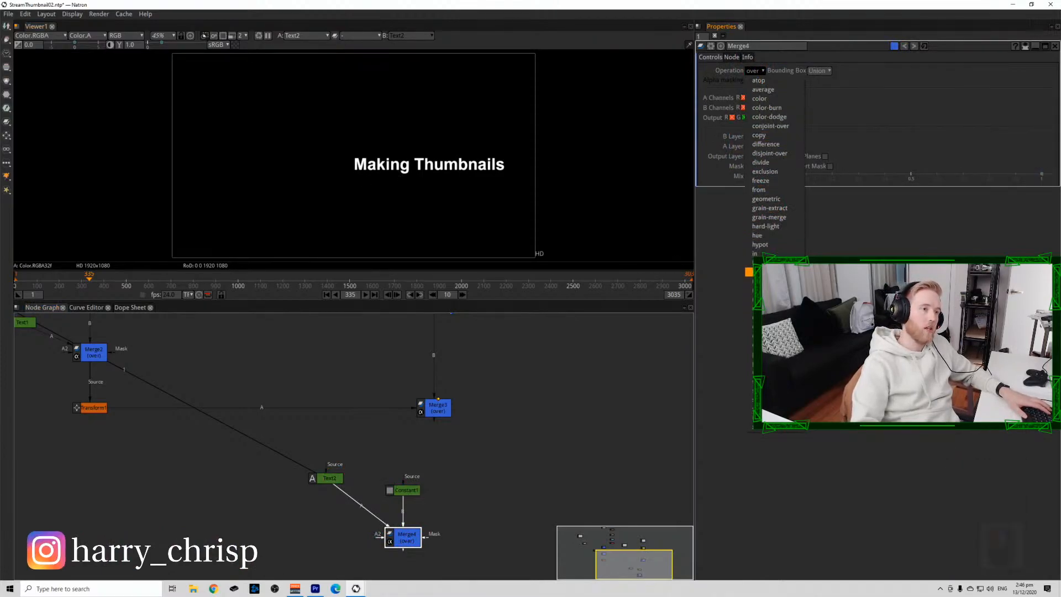
{"action": "left_click", "coordinate": [774, 272]}
{"action": "left_click", "coordinate": [475, 470]}
{"action": "left_click", "coordinate": [407, 536]}
{"action": "key", "text": "1"}
{"action": "left_click_drag", "start_coordinate": [436, 502], "coordinate": [422, 476]}
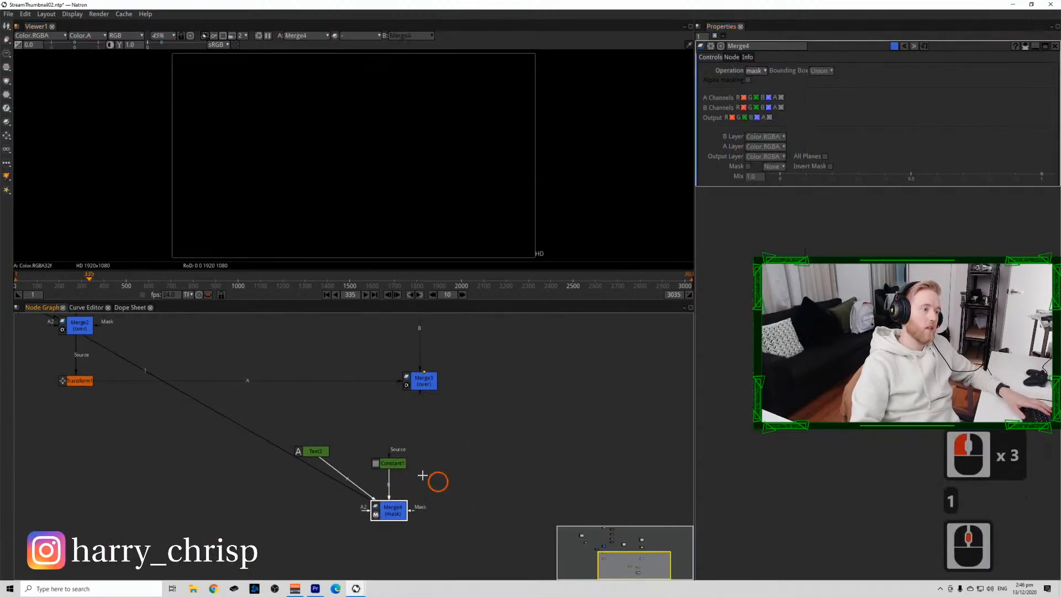
Display Constant1 in the viewer and open its properties.
{"action": "left_click", "coordinate": [392, 463]}
{"action": "key", "text": "1"}
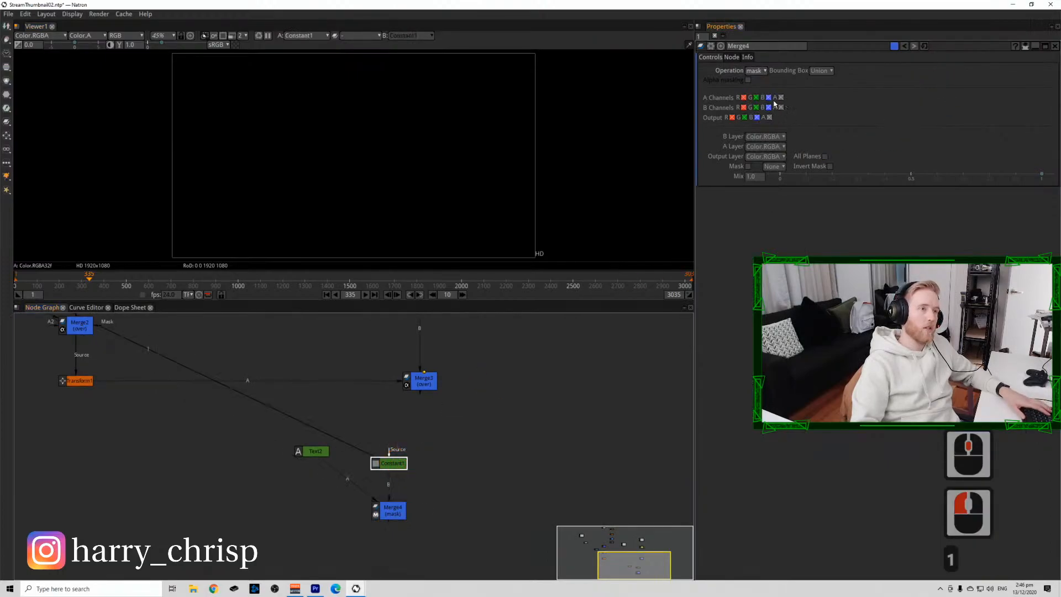
{"action": "left_click_drag", "start_coordinate": [1033, 173], "coordinate": [1049, 173]}
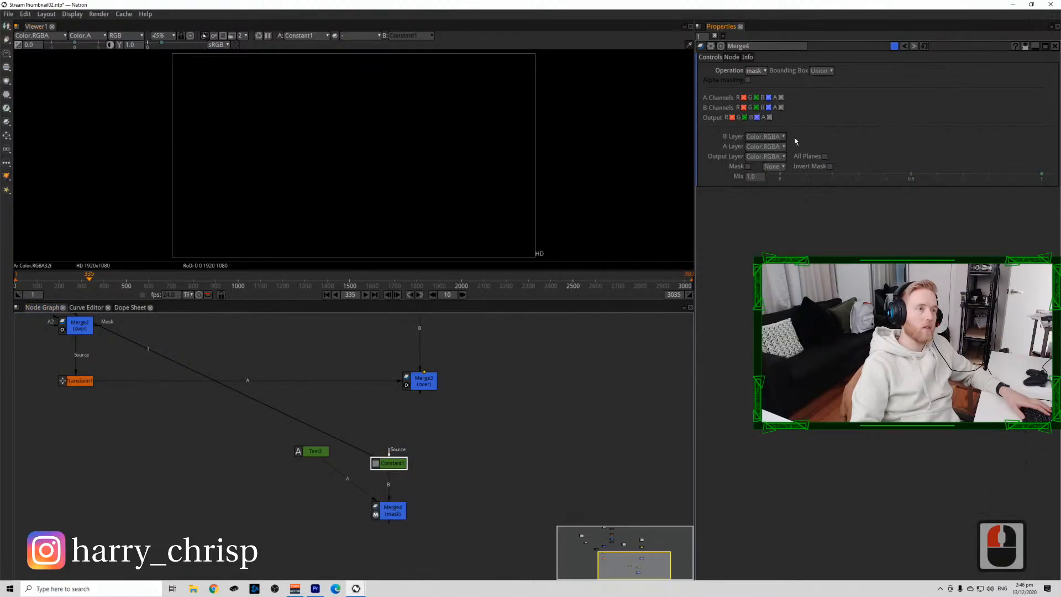
{"action": "triple_click", "coordinate": [401, 464]}
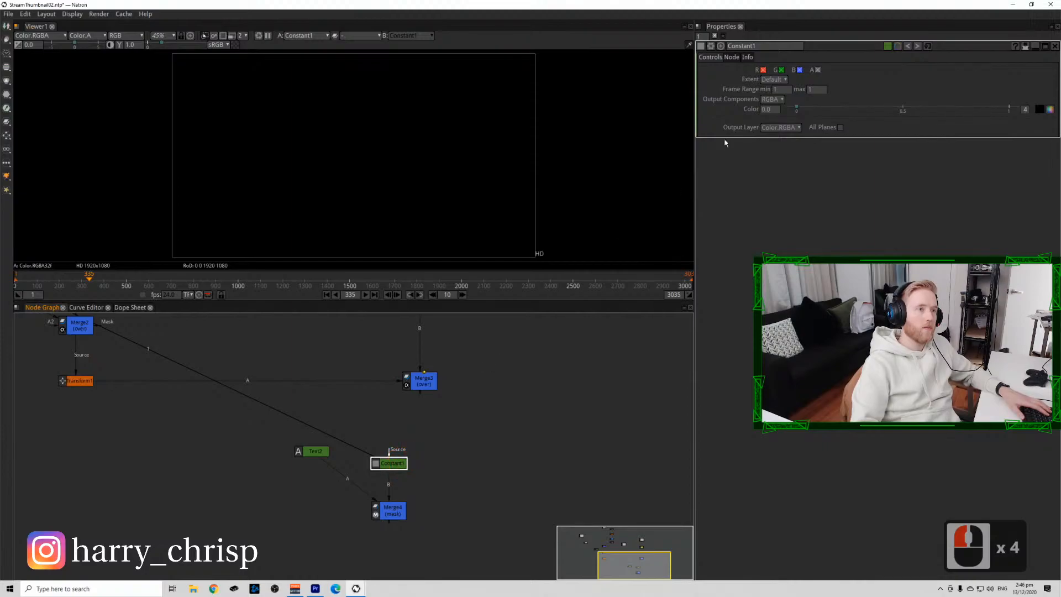
Try to give Constant1 a green colour with hue 89 and saturation 255.
{"action": "double_click", "coordinate": [1041, 111]}
{"action": "left_click", "coordinate": [1050, 110]}
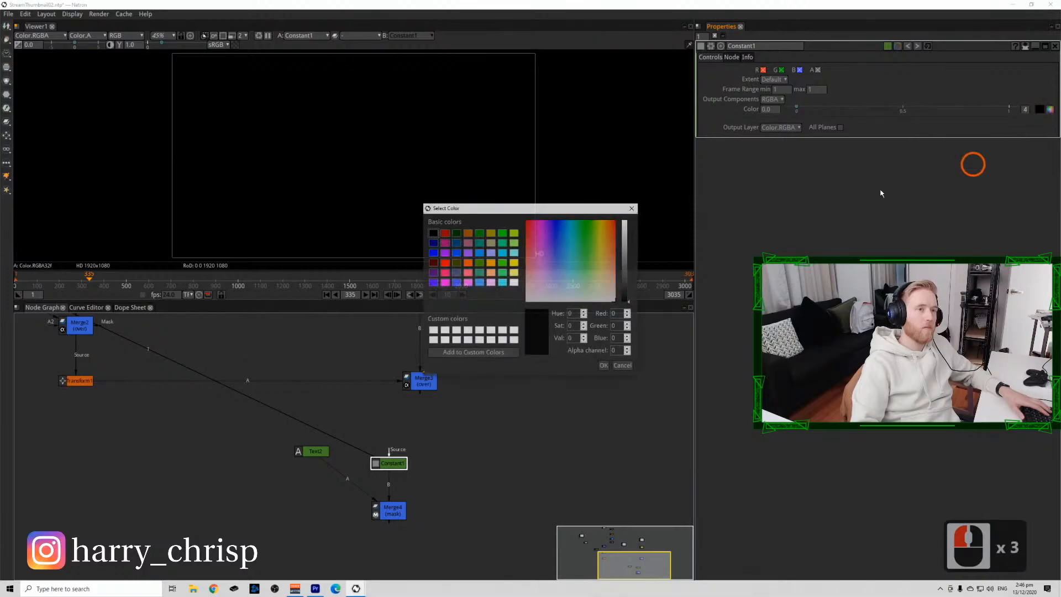
{"action": "left_click", "coordinate": [591, 221]}
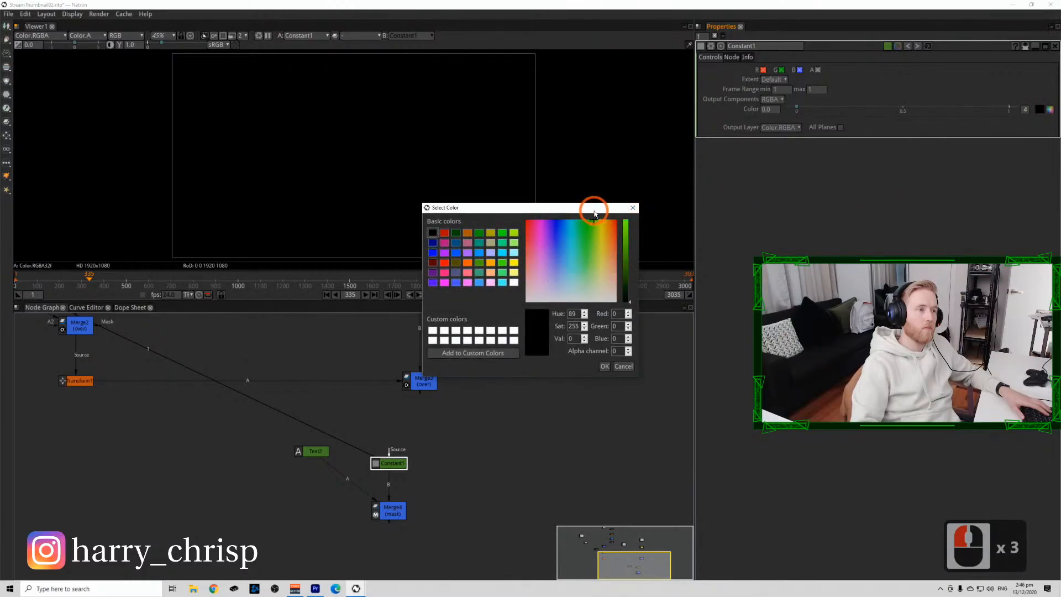
{"action": "left_click", "coordinate": [602, 367]}
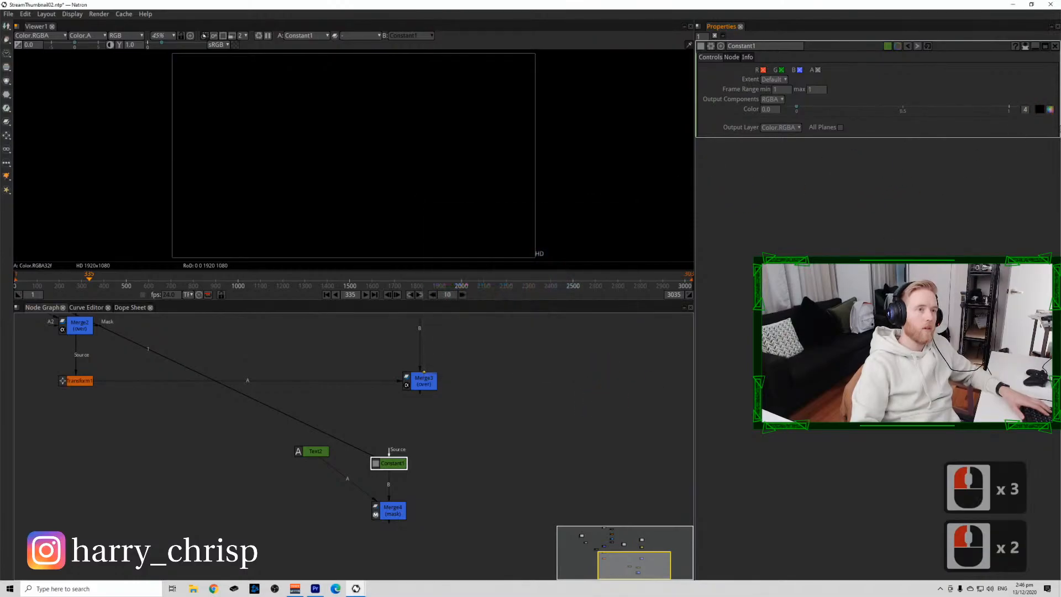
Make Constant1 green by setting its colour to 1.0 with red and blue channels disabled, and display Merge4.
{"action": "left_click", "coordinate": [1008, 108]}
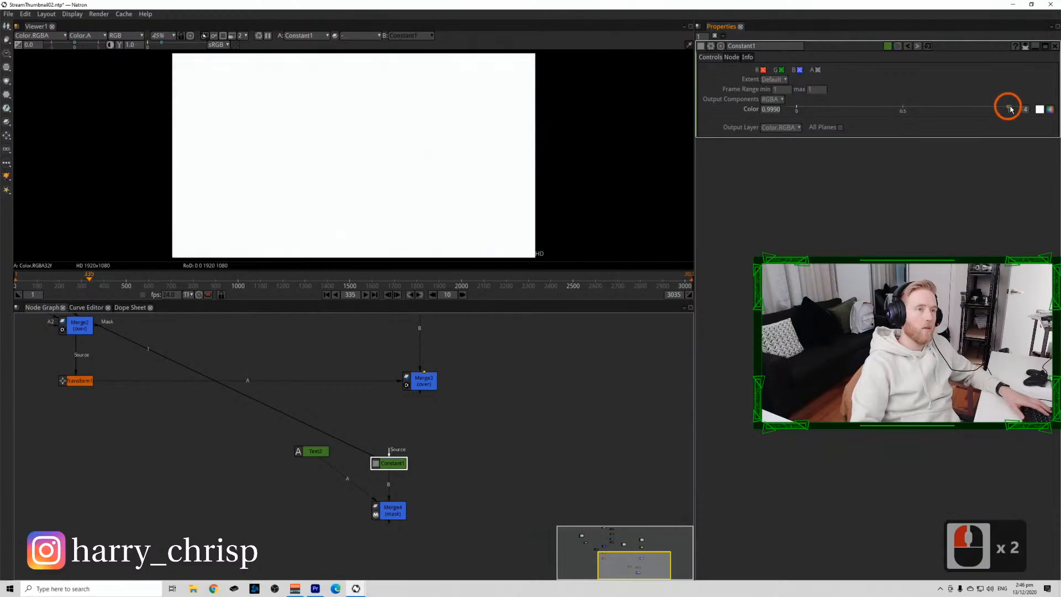
{"action": "left_click", "coordinate": [763, 69]}
{"action": "left_click", "coordinate": [799, 69]}
{"action": "left_click", "coordinate": [414, 492]}
{"action": "left_click", "coordinate": [389, 509]}
{"action": "key", "text": "1"}
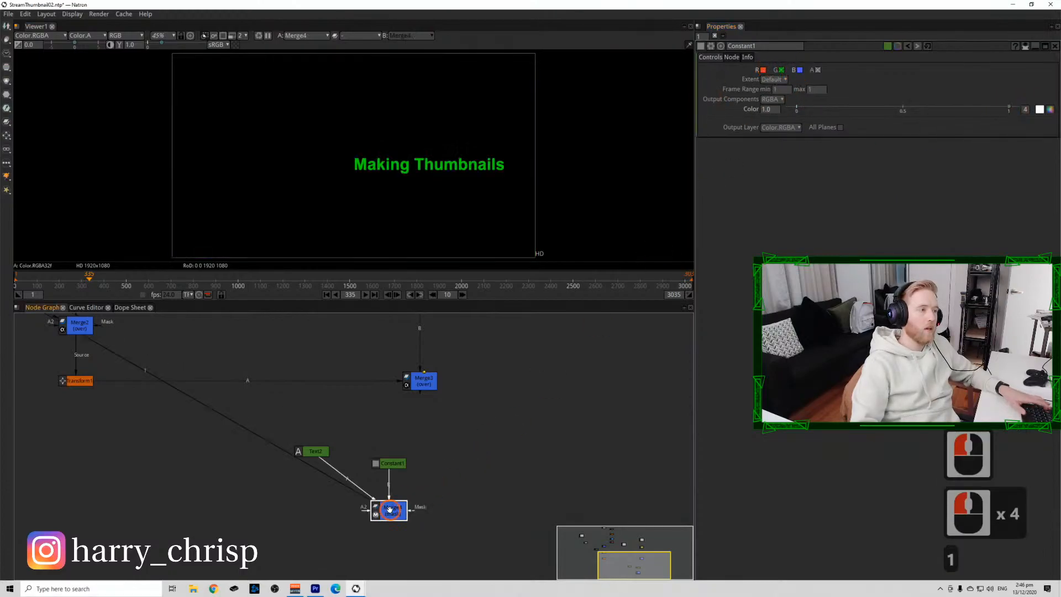
Enlarge the "Making Thumbnails" text and move it along the image's lower edge, with its center at x 267, y 264.
{"action": "double_click", "coordinate": [313, 451]}
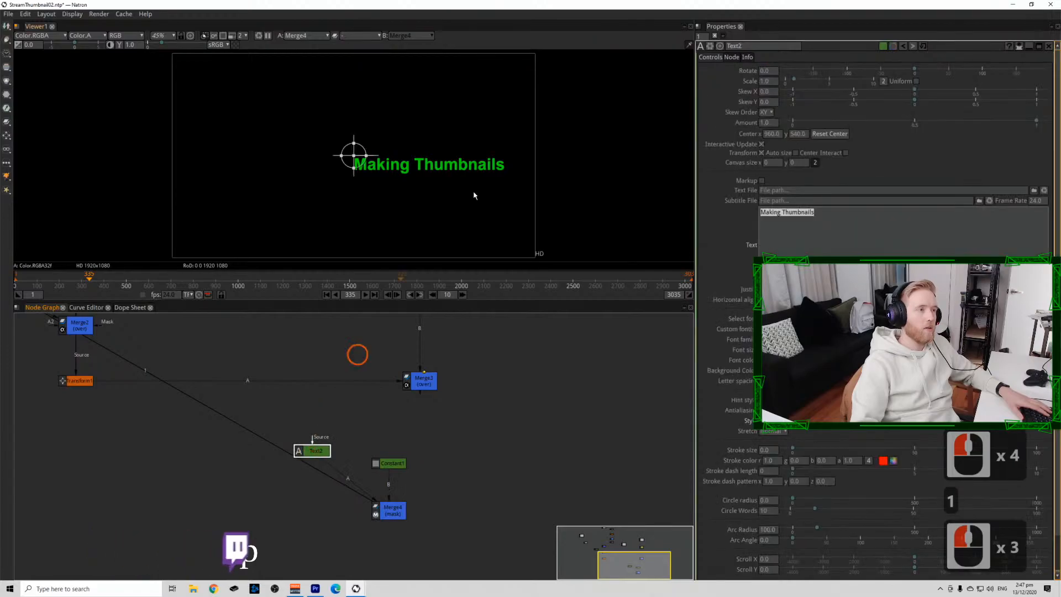
{"action": "left_click", "coordinate": [852, 225]}
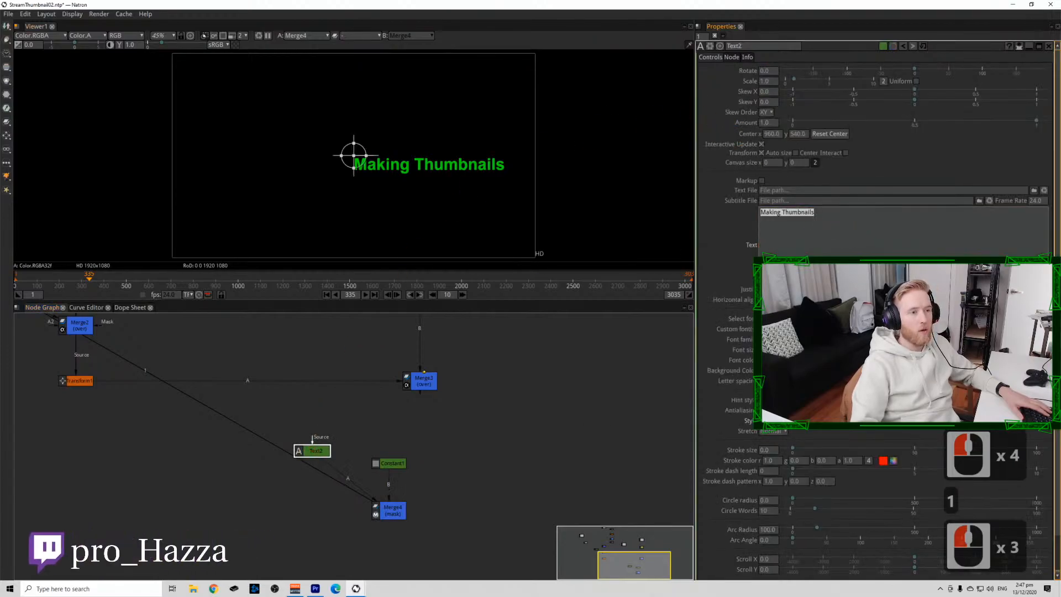
{"action": "scroll", "coordinate": [852, 225], "scroll_direction": "down", "scroll_amount": 6}
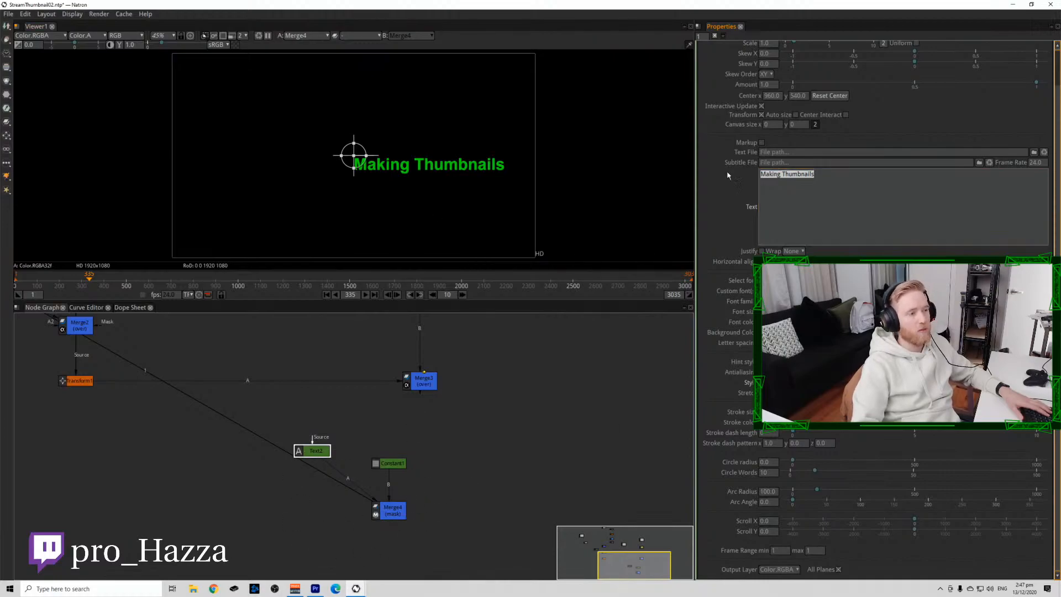
{"action": "left_click_drag", "start_coordinate": [354, 155], "coordinate": [261, 208]}
{"action": "left_click_drag", "start_coordinate": [824, 311], "coordinate": [851, 311]}
{"action": "left_click_drag", "start_coordinate": [264, 211], "coordinate": [225, 210]}
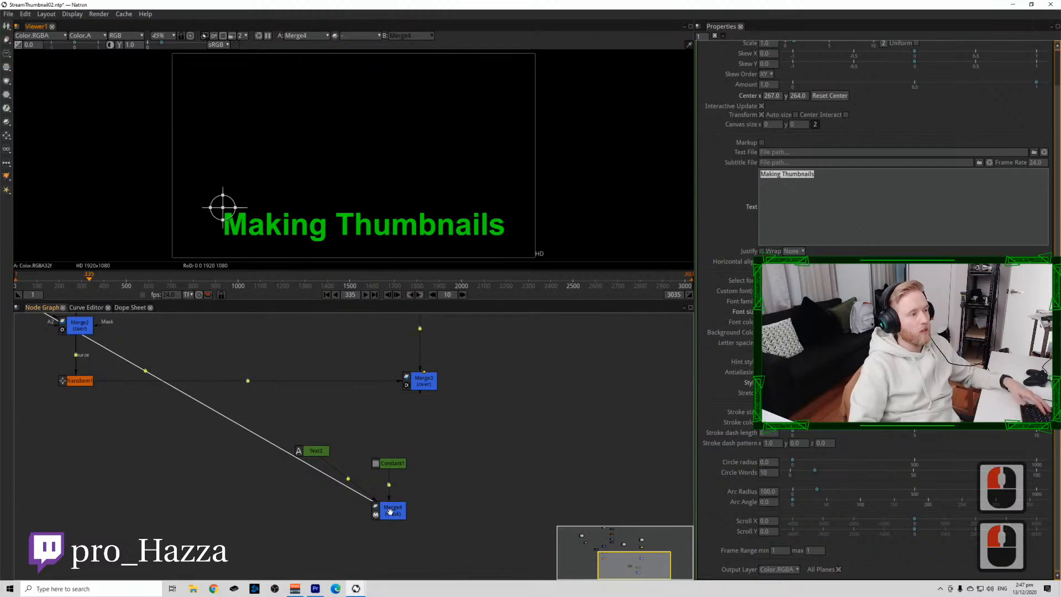
Shift the Text2, Constant1 and Merge4 group aside and add a Merge node well below Merge3.
{"action": "left_click_drag", "start_coordinate": [390, 509], "coordinate": [308, 495]}
{"action": "left_click", "coordinate": [427, 382]}
{"action": "key", "text": "m"}
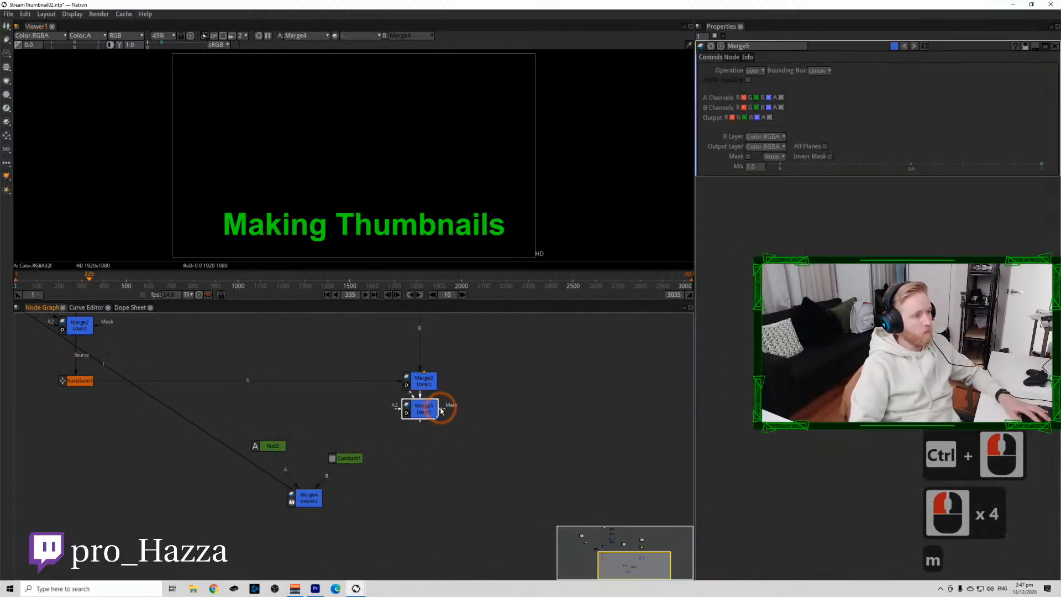
{"action": "left_click_drag", "start_coordinate": [436, 407], "coordinate": [396, 532]}
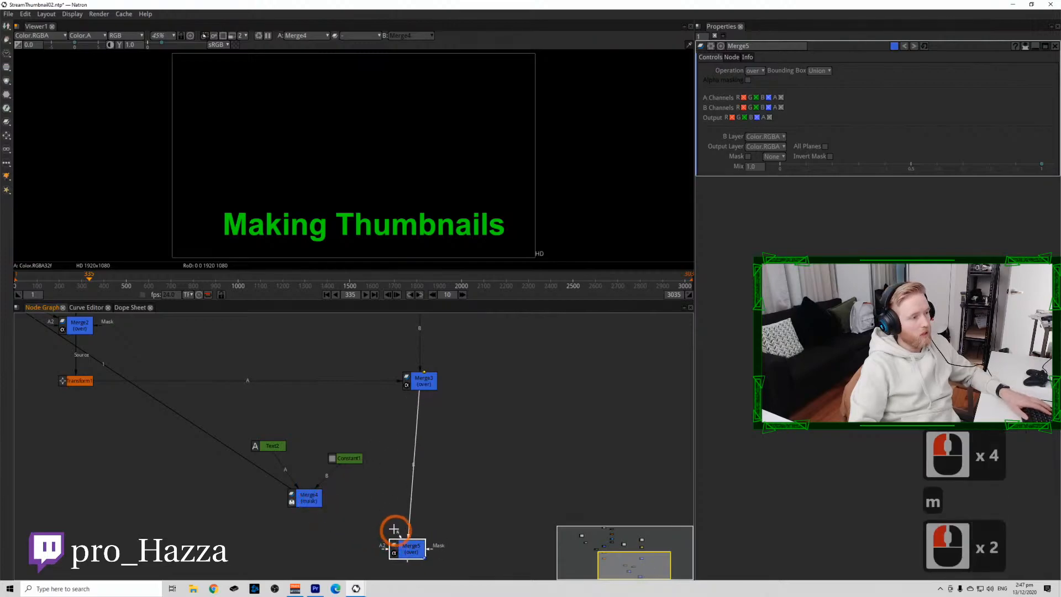
Connect the new merge's A input to Merge4, align it under Merge3 and display the composite in the viewer.
{"action": "left_click", "coordinate": [360, 525]}
{"action": "left_click", "coordinate": [400, 535]}
{"action": "left_click_drag", "start_coordinate": [318, 507], "coordinate": [316, 503]}
{"action": "left_click", "coordinate": [382, 537]}
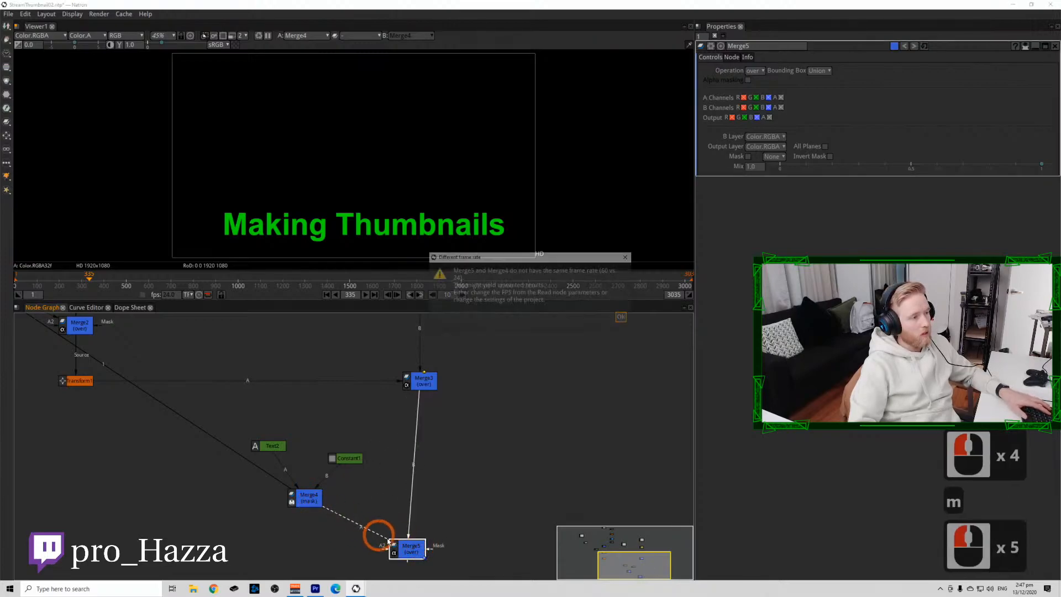
{"action": "left_click", "coordinate": [628, 317]}
{"action": "left_click", "coordinate": [599, 372]}
{"action": "left_click", "coordinate": [430, 544]}
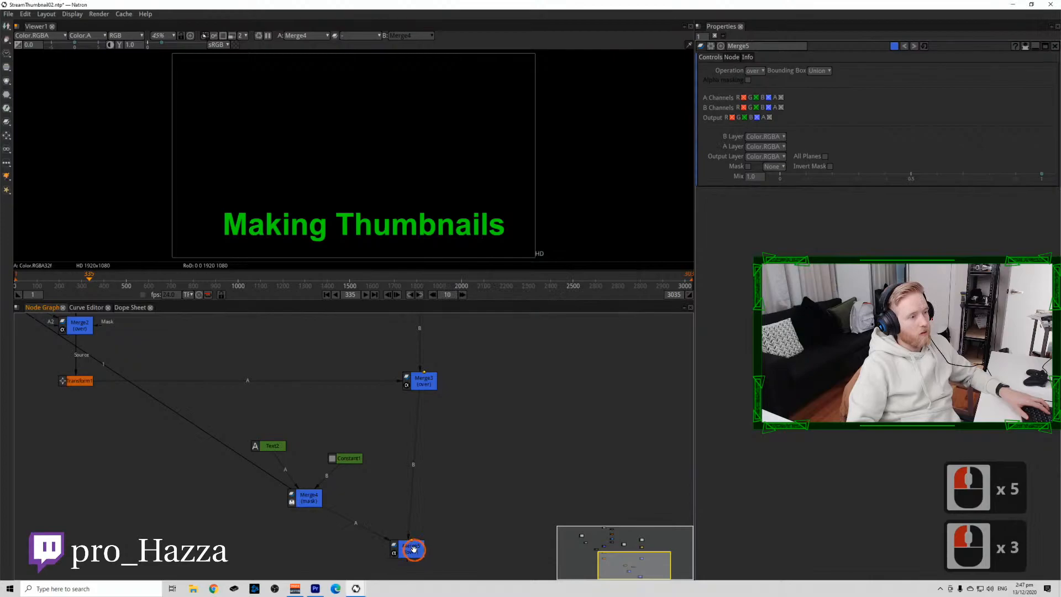
{"action": "left_click_drag", "start_coordinate": [413, 549], "coordinate": [430, 549]}
{"action": "key", "text": "1"}
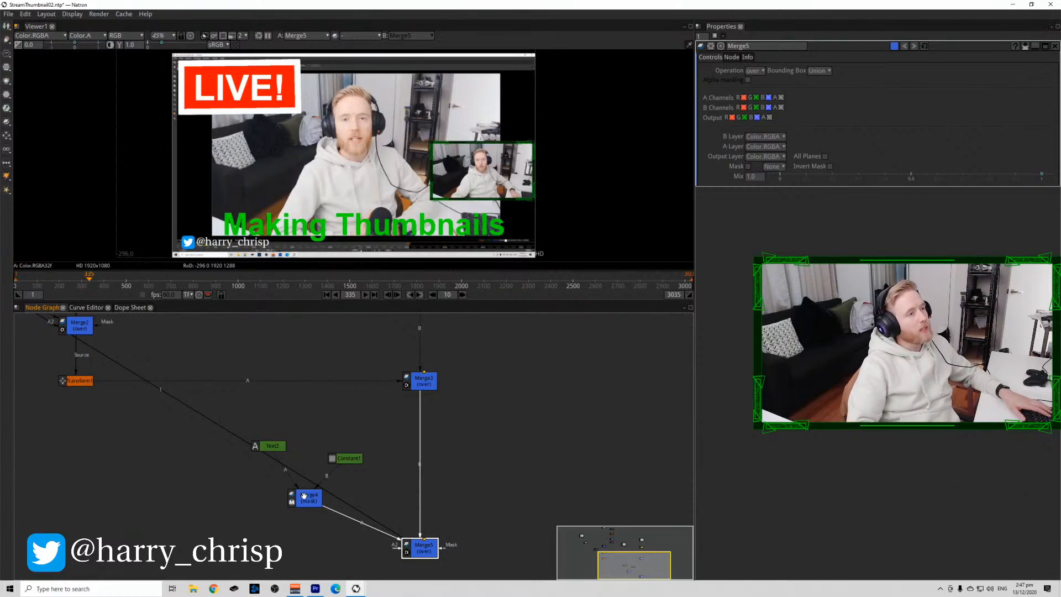
Try feeding Text2 straight into Merge5 and giving the text a background color.
{"action": "double_click", "coordinate": [270, 447]}
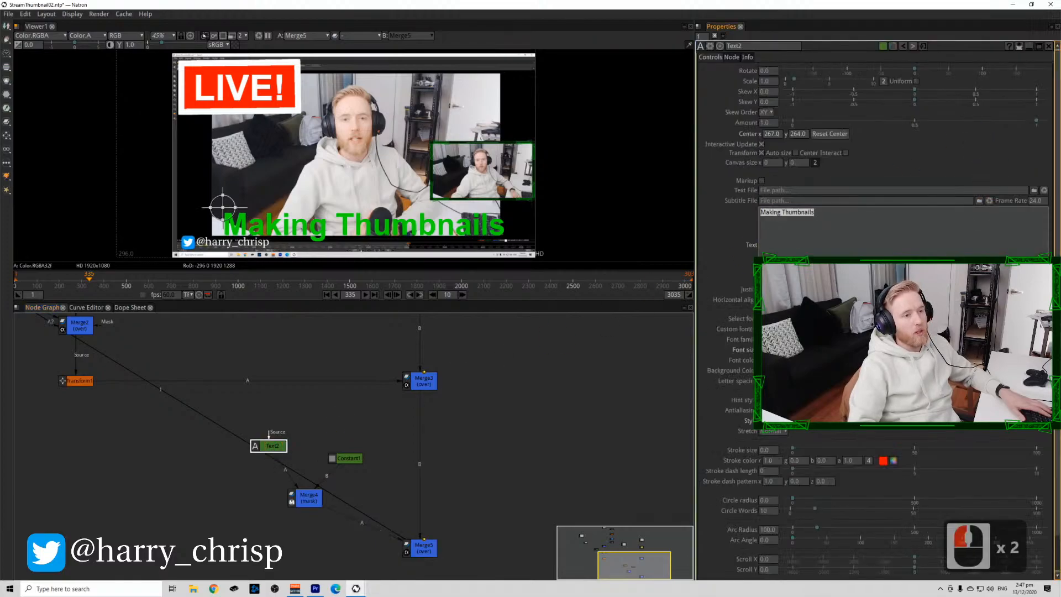
{"action": "left_click", "coordinate": [324, 508]}
{"action": "double_click", "coordinate": [269, 445]}
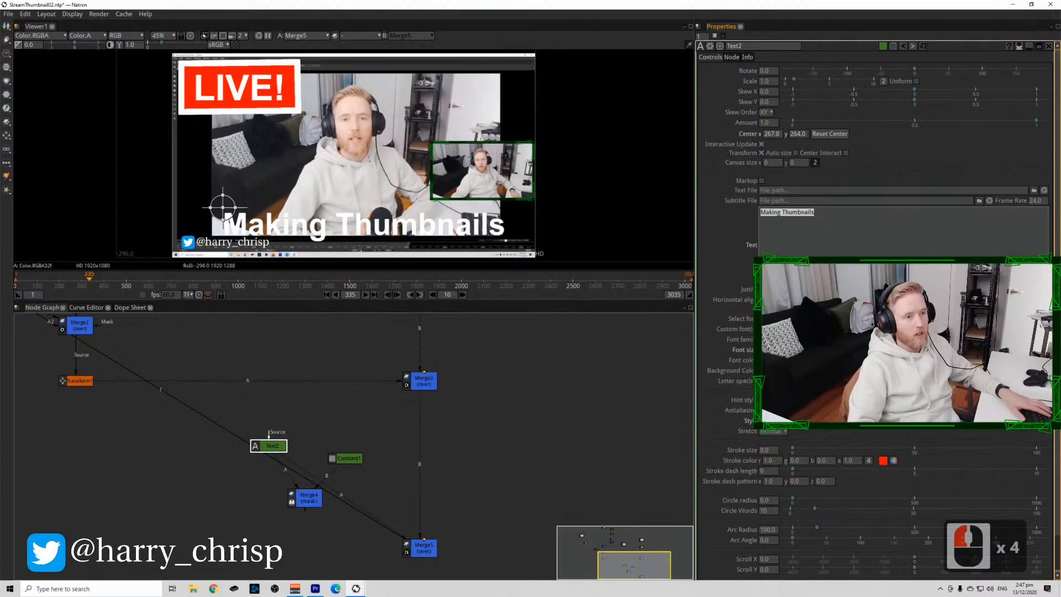
{"action": "left_click_drag", "start_coordinate": [787, 371], "coordinate": [807, 370]}
Undo the text background color change and reconnect Merge5's A input to Merge4.
{"action": "key", "text": "ctrl+z"}
{"action": "key", "text": "ctrl+z"}
{"action": "key", "text": "ctrl+z"}
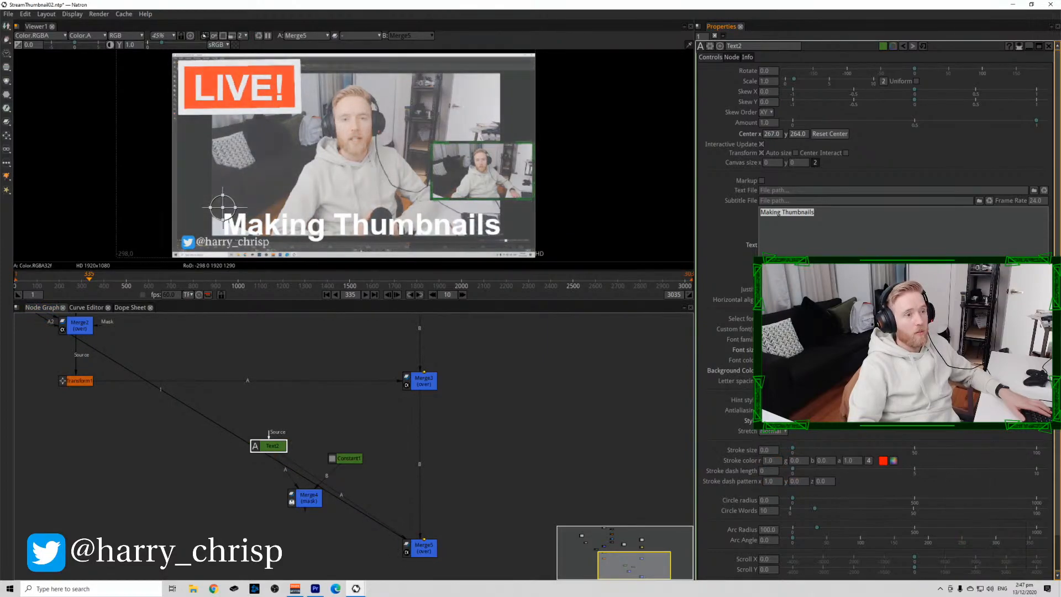
{"action": "left_click", "coordinate": [656, 476]}
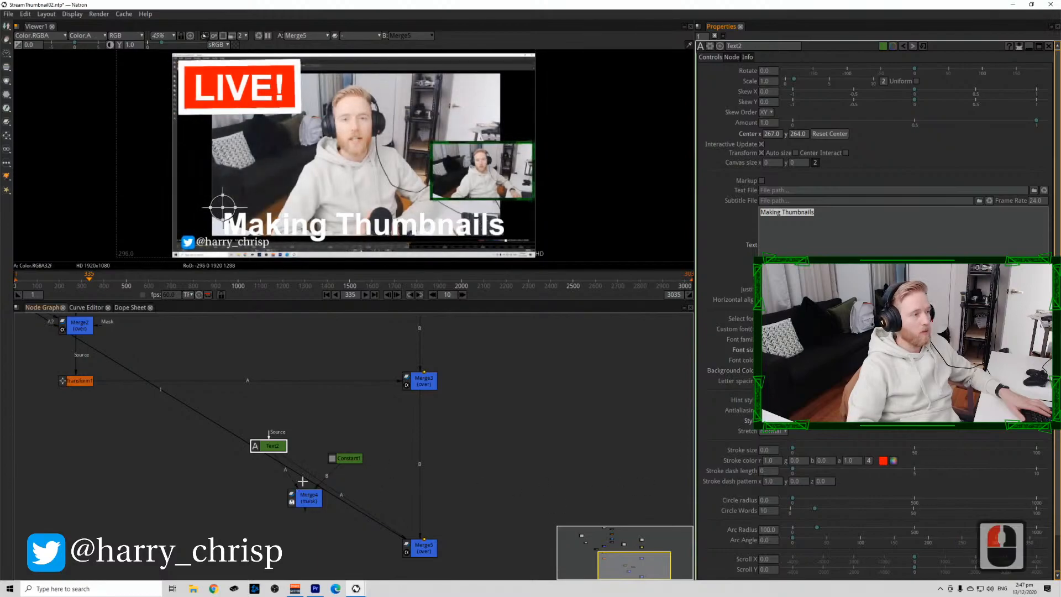
{"action": "left_click_drag", "start_coordinate": [306, 488], "coordinate": [307, 497]}
{"action": "left_click", "coordinate": [315, 521]}
{"action": "left_click", "coordinate": [302, 534]}
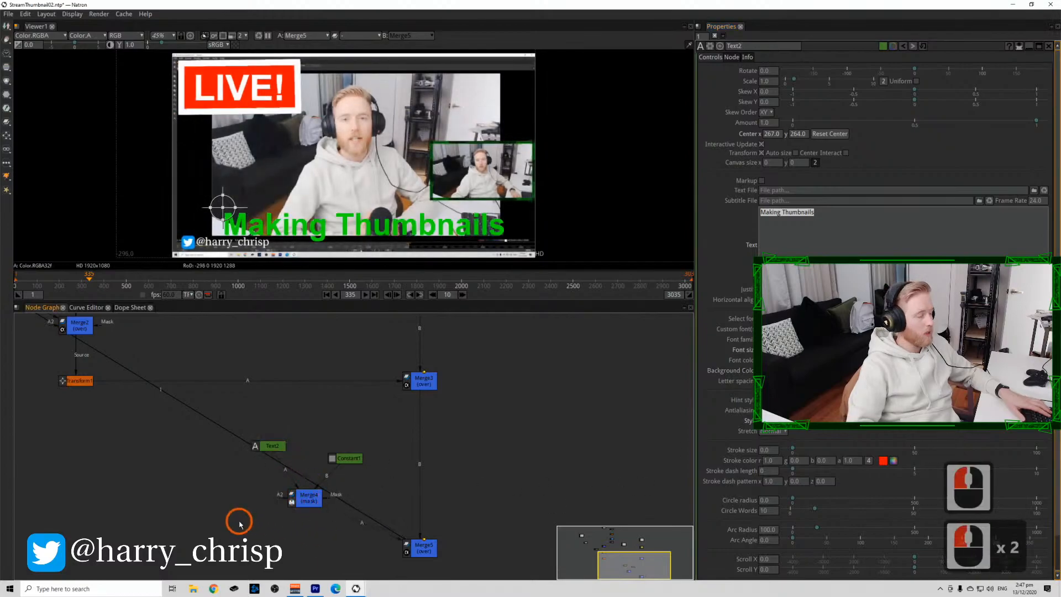
Add a second Constant node below and beside Merge4, set its color to 0.1630 and display it in the viewer.
{"action": "left_click", "coordinate": [239, 521]}
{"action": "key", "text": "Tab"}
{"action": "key", "text": "Tab"}
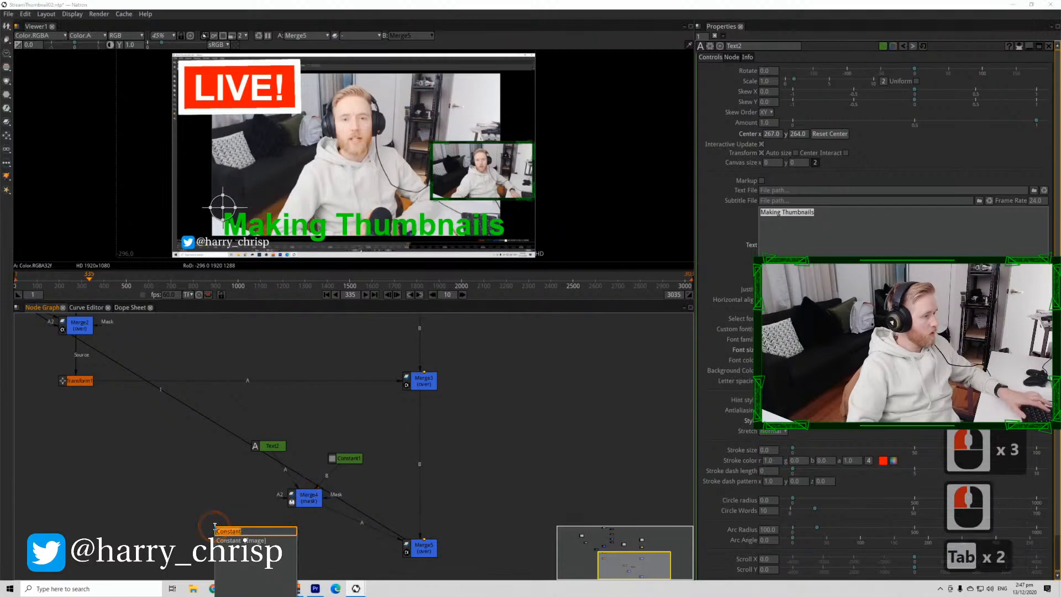
{"action": "key", "text": "Return"}
{"action": "left_click", "coordinate": [233, 531]}
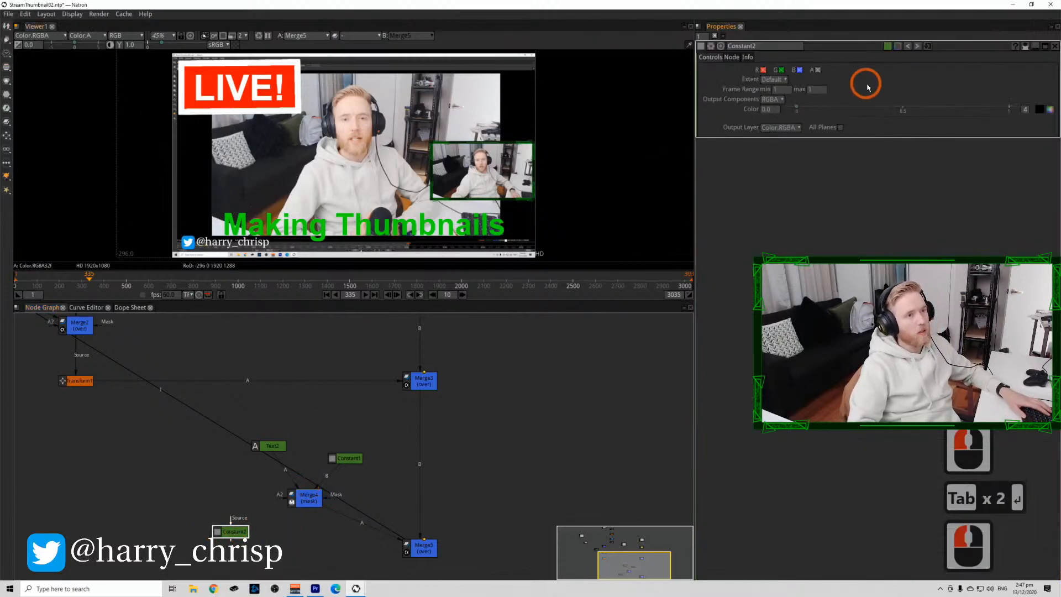
{"action": "left_click", "coordinate": [831, 105]}
{"action": "double_click", "coordinate": [243, 540]}
{"action": "left_click", "coordinate": [240, 539]}
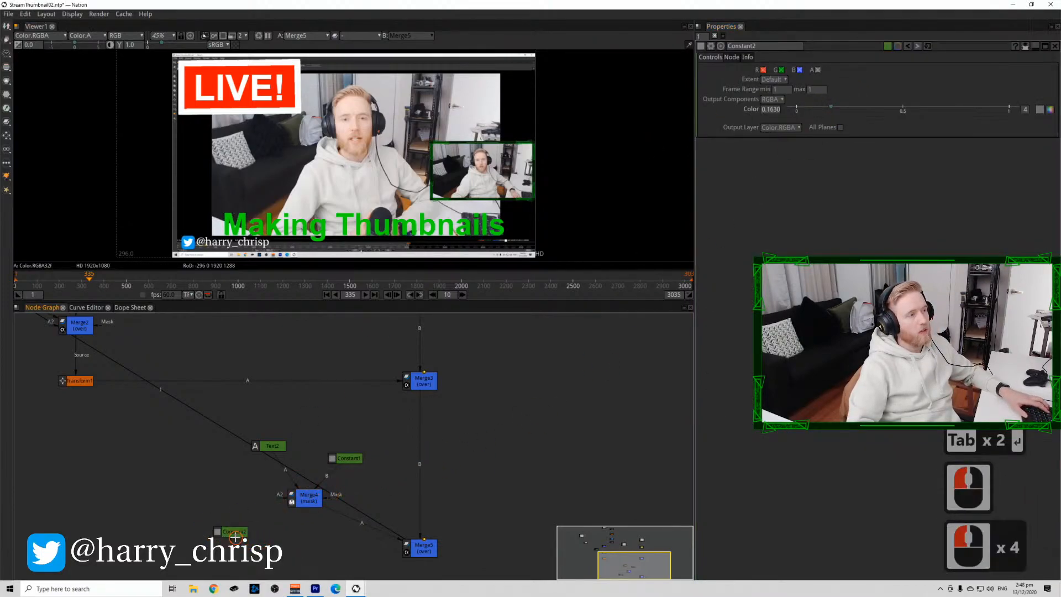
{"action": "key", "text": "1"}
{"action": "left_click", "coordinate": [231, 534]}
{"action": "key", "text": "1"}
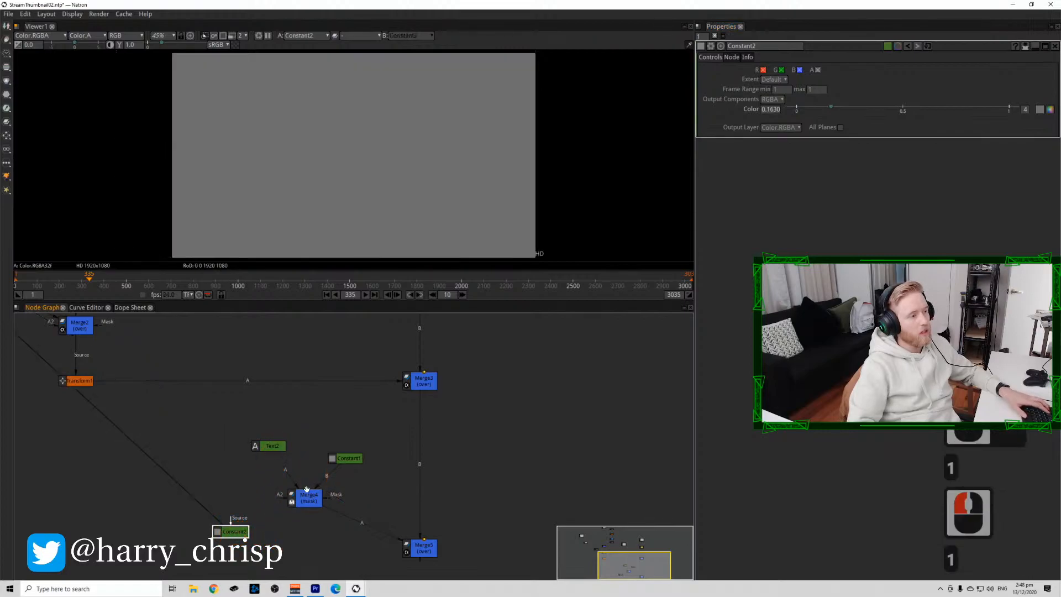
Display Merge4, add a Roto node below it and draw a rectangle closely around the "Making Thumbnails" text.
{"action": "left_click", "coordinate": [308, 493]}
{"action": "key", "text": "1"}
{"action": "left_click", "coordinate": [276, 561]}
{"action": "key", "text": "o"}
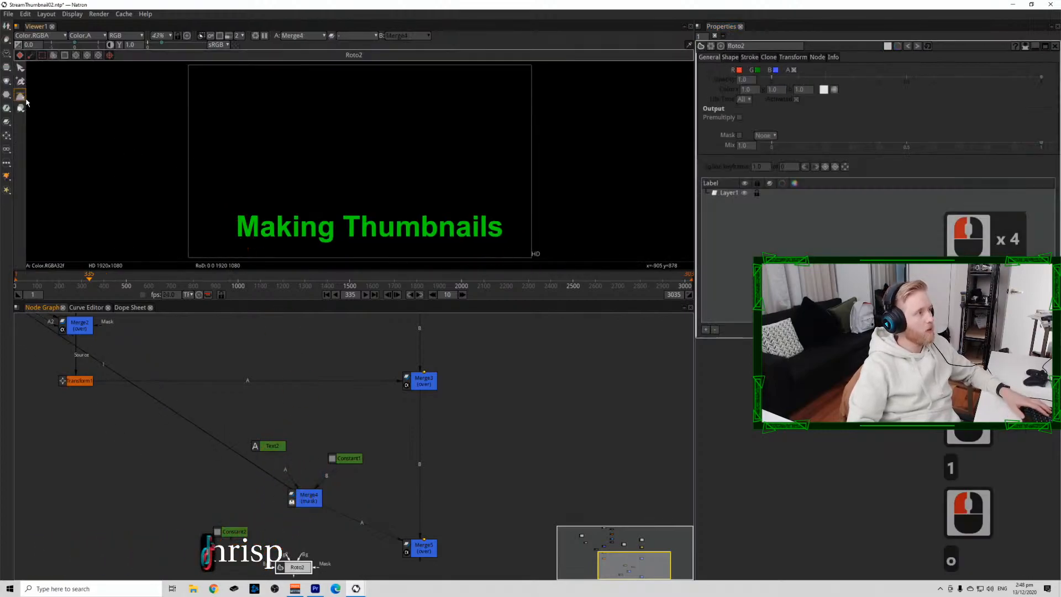
{"action": "left_click_drag", "start_coordinate": [20, 95], "coordinate": [44, 119]}
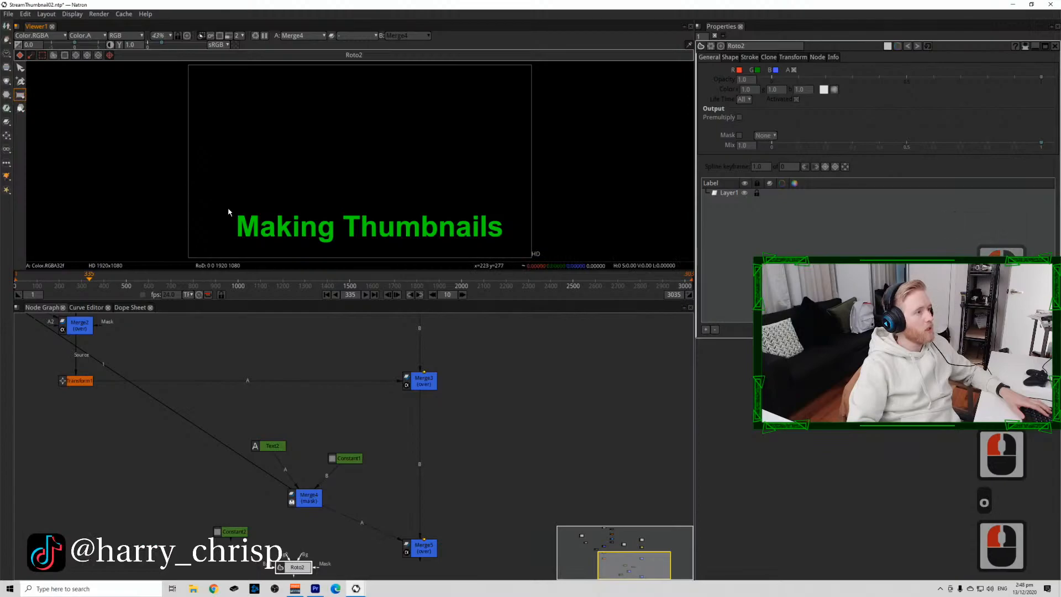
{"action": "left_click_drag", "start_coordinate": [228, 209], "coordinate": [510, 246]}
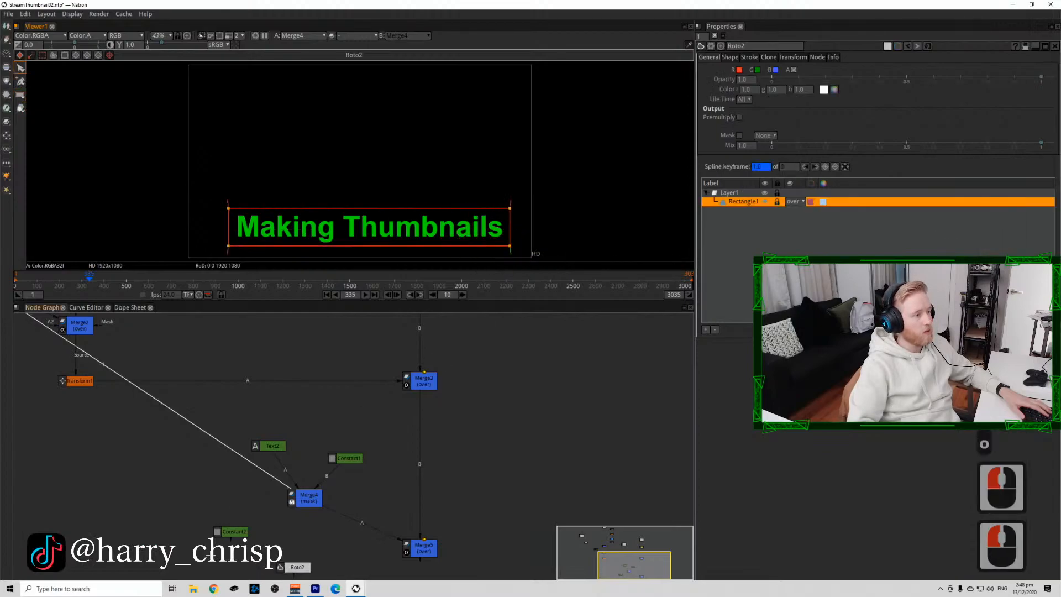
Paste a copy of the Merge4 mask node below Roto2 and save the project.
{"action": "left_click_drag", "start_coordinate": [247, 538], "coordinate": [255, 473]}
{"action": "left_click", "coordinate": [313, 434]}
{"action": "key", "text": "ctrl+c"}
{"action": "left_click", "coordinate": [292, 497]}
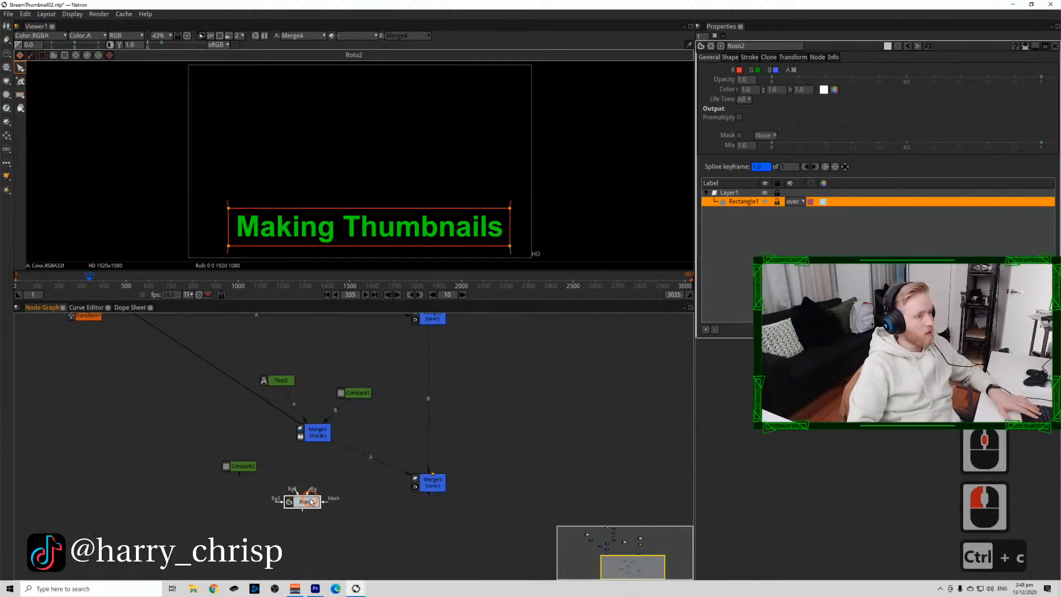
{"action": "key", "text": "ctrl+v"}
{"action": "key", "text": "ctrl+s"}
Connect Constant2 to the pasted merge's B input and Roto2 to its A input, and display the masked bar.
{"action": "left_click_drag", "start_coordinate": [320, 545], "coordinate": [243, 468]}
{"action": "left_click", "coordinate": [311, 547]}
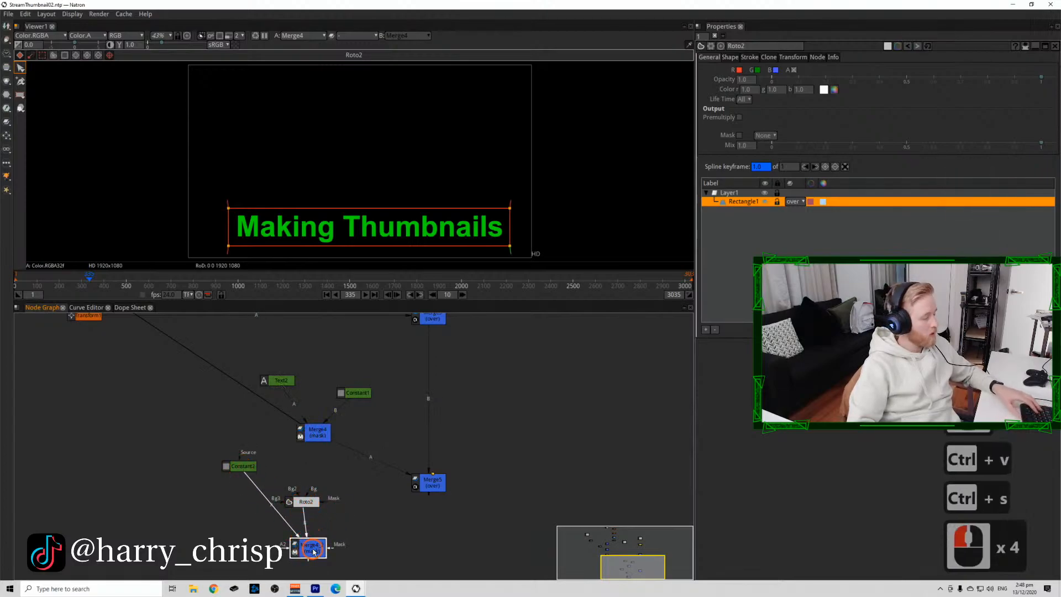
{"action": "key", "text": "shift+x"}
{"action": "left_click_drag", "start_coordinate": [313, 550], "coordinate": [242, 493]}
{"action": "key", "text": "1"}
Move the Constant2, Roto2 and Merge4_2 nodes into a tidy group beside the title nodes.
{"action": "left_click_drag", "start_coordinate": [285, 535], "coordinate": [182, 428]}
{"action": "left_click", "coordinate": [268, 471], "text": "shift"}
{"action": "left_click_drag", "start_coordinate": [222, 503], "coordinate": [142, 450]}
Add a Merge node under Merge4 with Merge4 as its A input and Merge4_2 as its B input, and display it.
{"action": "double_click", "coordinate": [290, 410]}
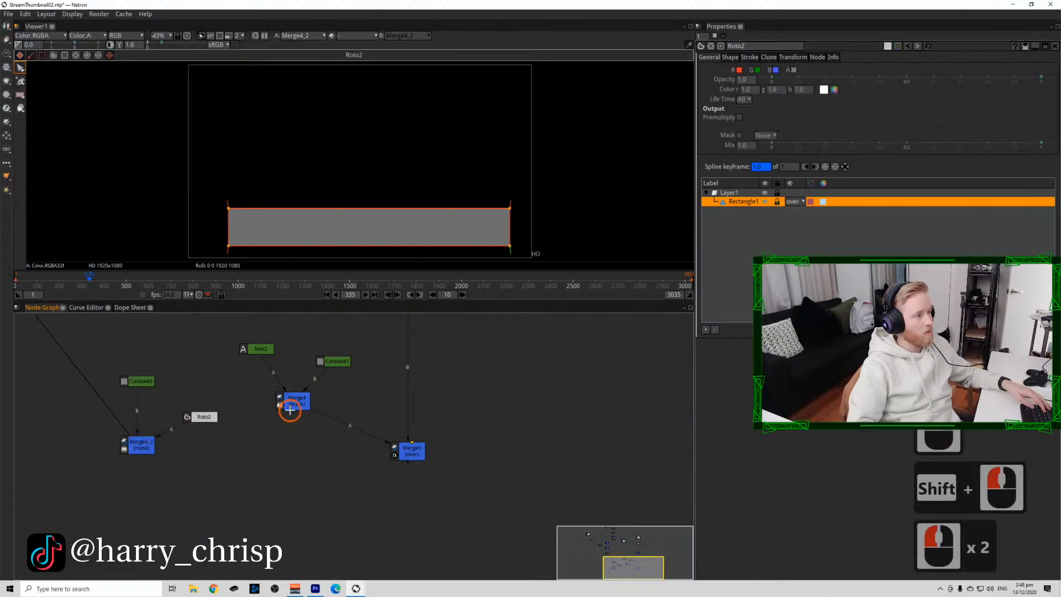
{"action": "left_click", "coordinate": [301, 405]}
{"action": "key", "text": "m"}
{"action": "left_click_drag", "start_coordinate": [298, 423], "coordinate": [157, 442]}
{"action": "left_click", "coordinate": [281, 466]}
{"action": "left_click", "coordinate": [300, 466]}
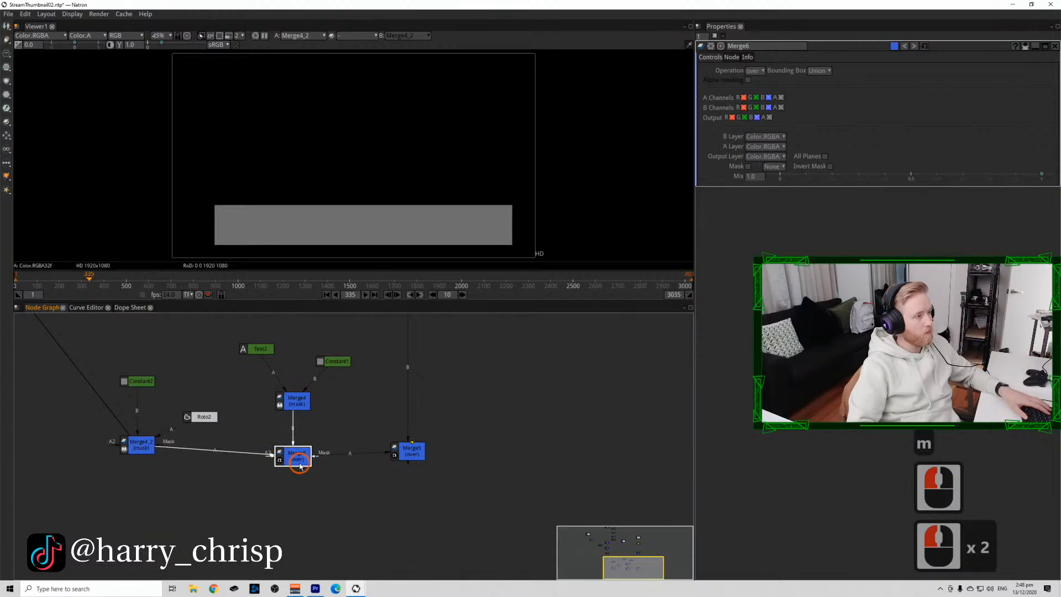
{"action": "key", "text": "shift+x"}
{"action": "left_click", "coordinate": [300, 462]}
{"action": "key", "text": "1"}
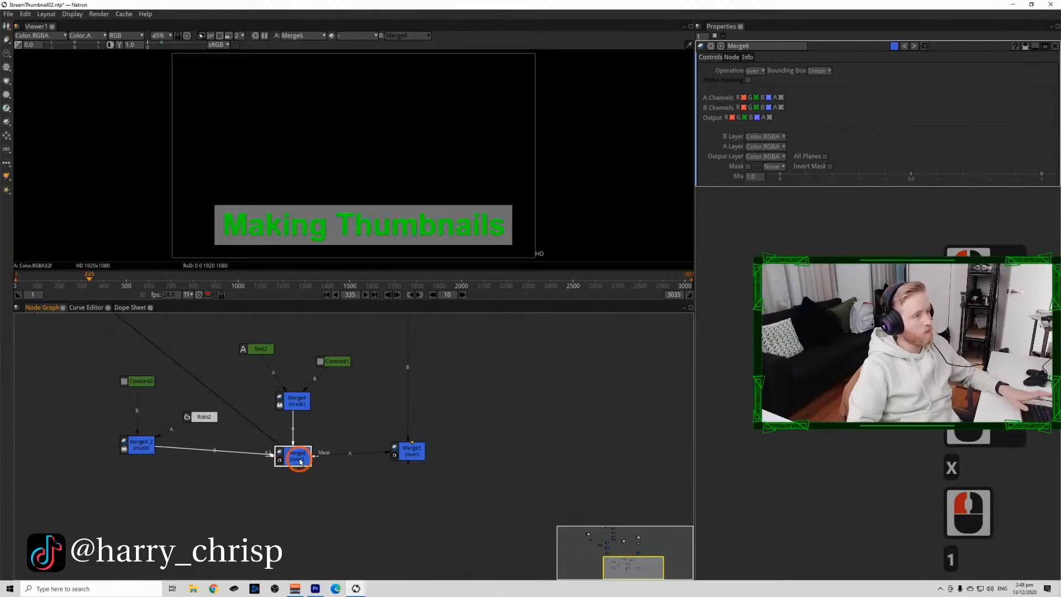
Display the full composite from Merge5 and set Constant2's color to 1.0.
{"action": "left_click", "coordinate": [411, 455]}
{"action": "key", "text": "1"}
{"action": "key", "text": "1"}
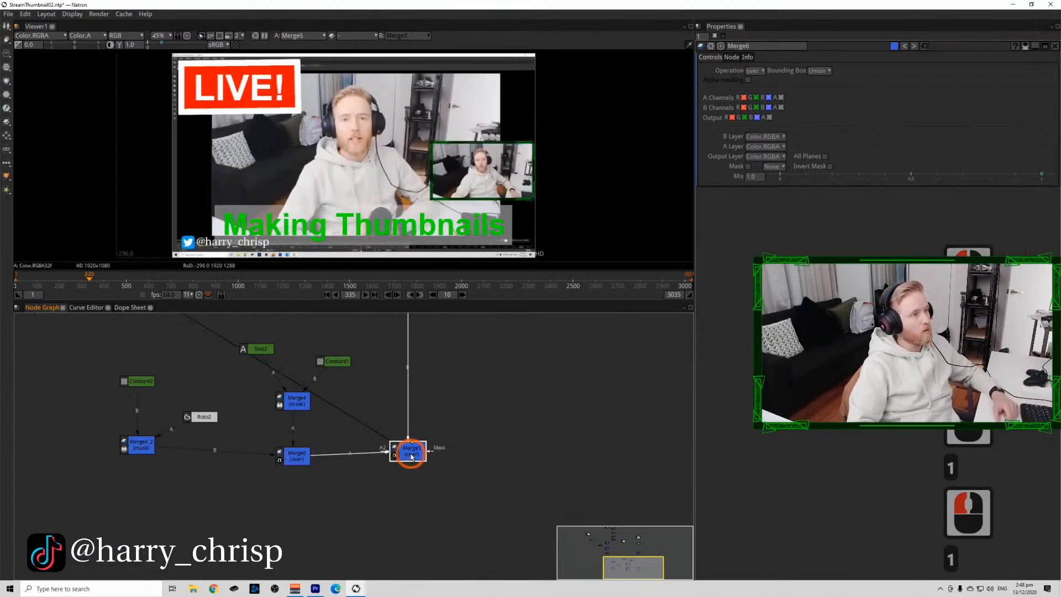
{"action": "double_click", "coordinate": [153, 439]}
{"action": "double_click", "coordinate": [138, 381]}
{"action": "left_click_drag", "start_coordinate": [966, 111], "coordinate": [1013, 113]}
{"action": "left_click", "coordinate": [1012, 113]}
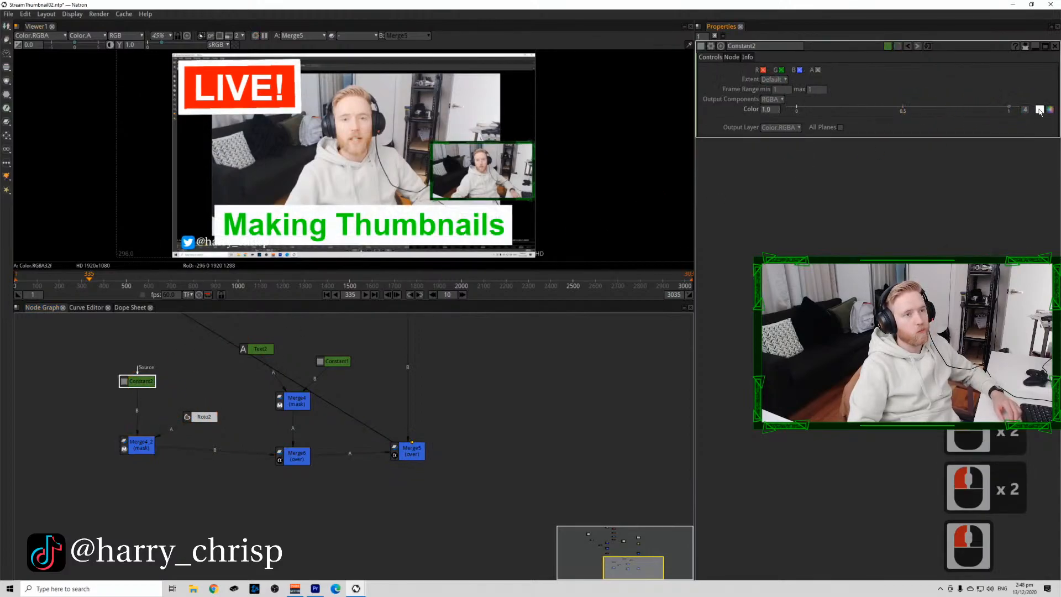
Split Constant2's color into separate channels and set red, green and blue to 0.0 for a black title bar.
{"action": "double_click", "coordinate": [1040, 110]}
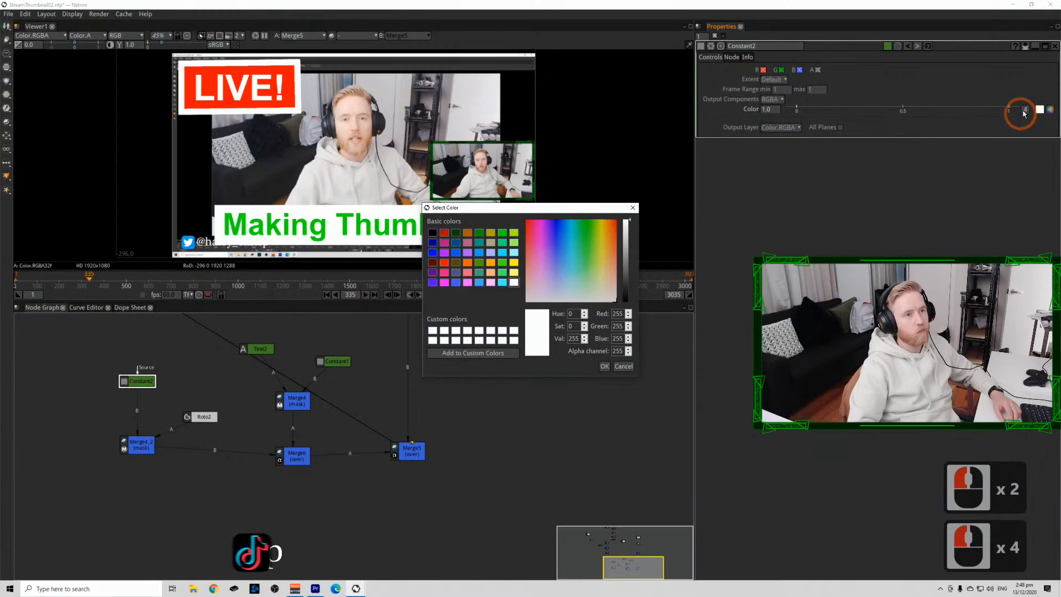
{"action": "left_click", "coordinate": [632, 207]}
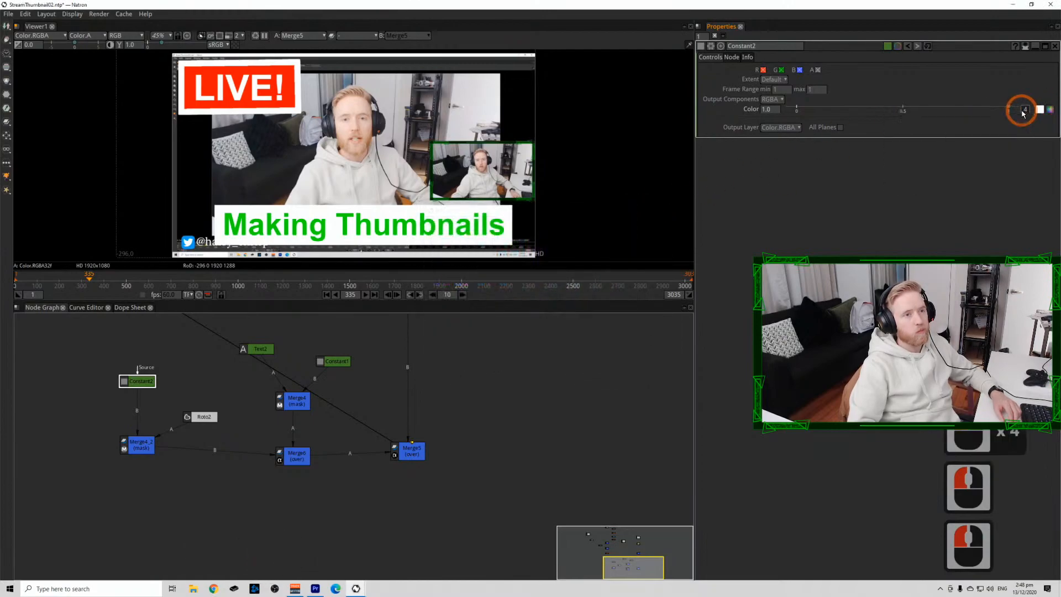
{"action": "left_click", "coordinate": [1025, 108]}
{"action": "double_click", "coordinate": [854, 109]}
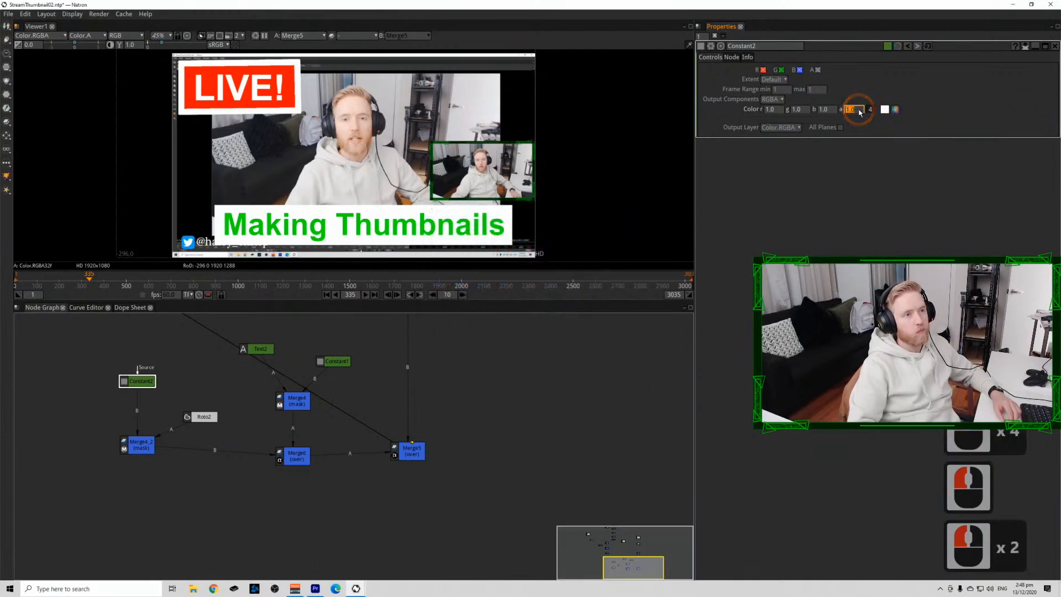
{"action": "left_click", "coordinate": [819, 111]}
{"action": "key", "text": "Down"}
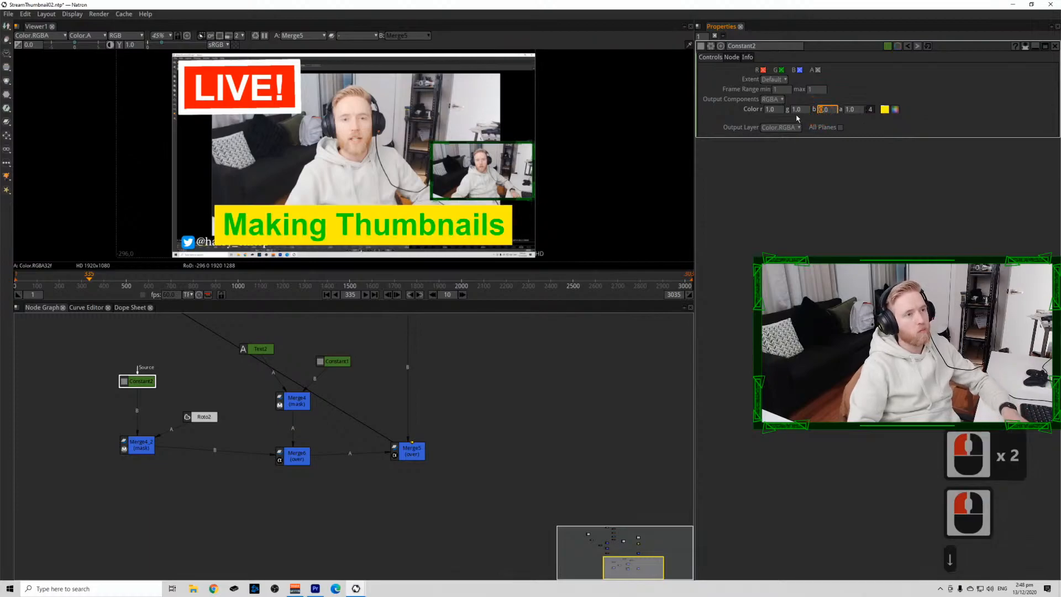
{"action": "key", "text": "Down"}
{"action": "left_click", "coordinate": [767, 111]}
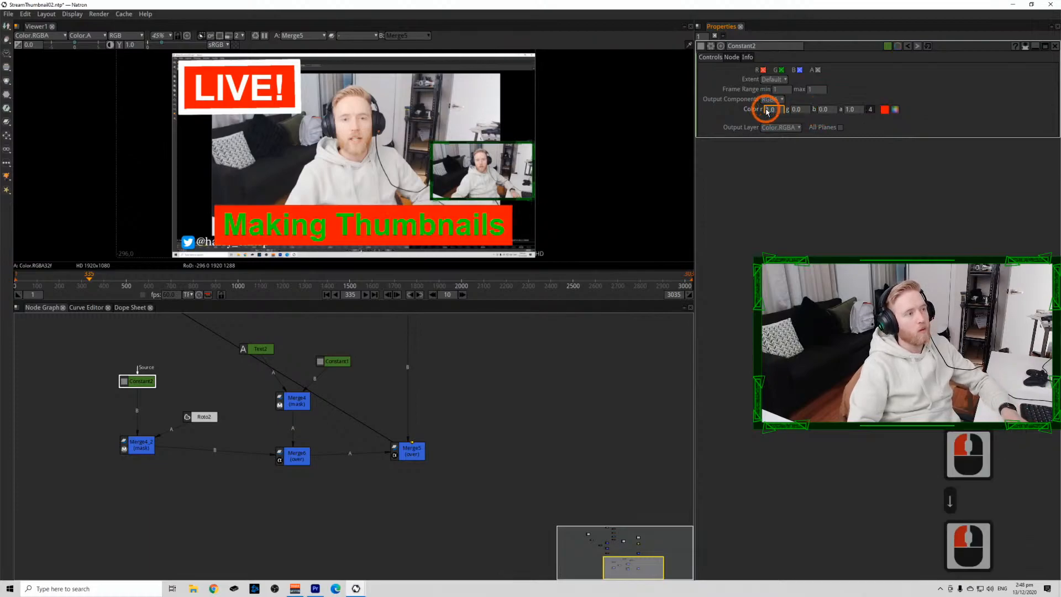
{"action": "key", "text": "Down"}
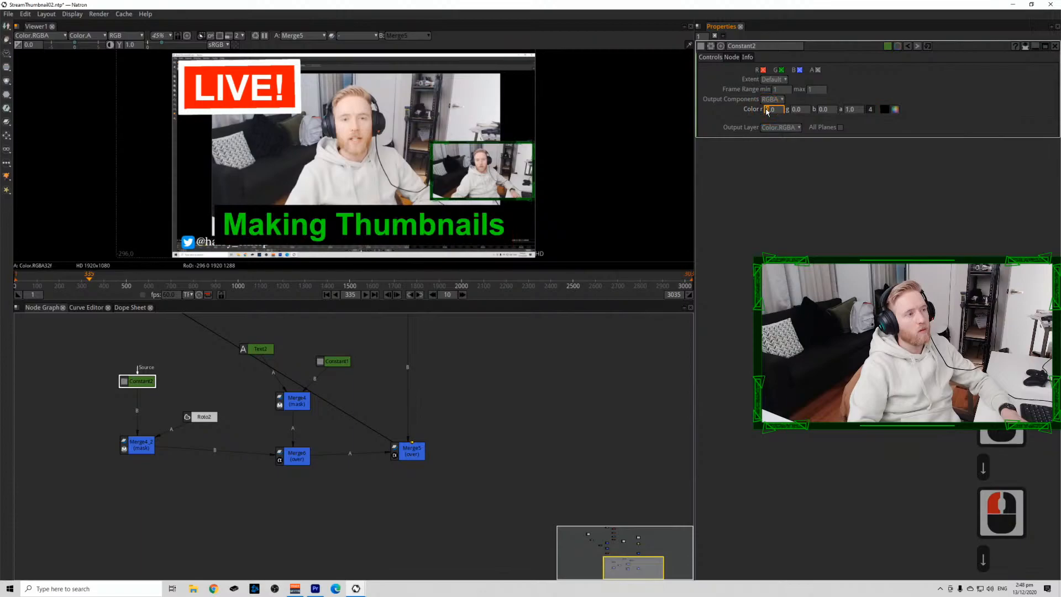
{"action": "double_click", "coordinate": [770, 110]}
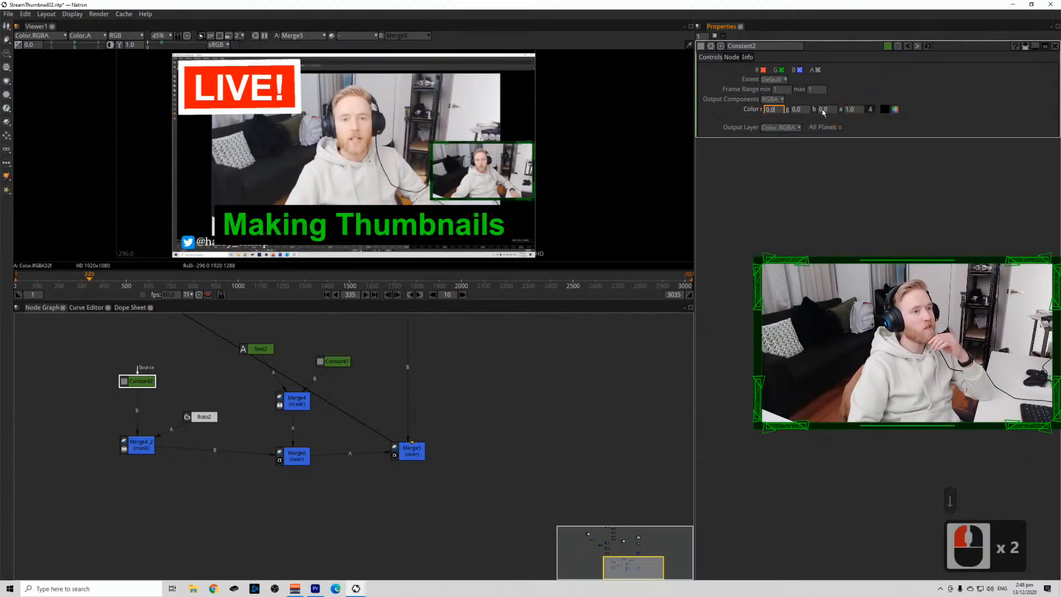
{"action": "left_click", "coordinate": [640, 388]}
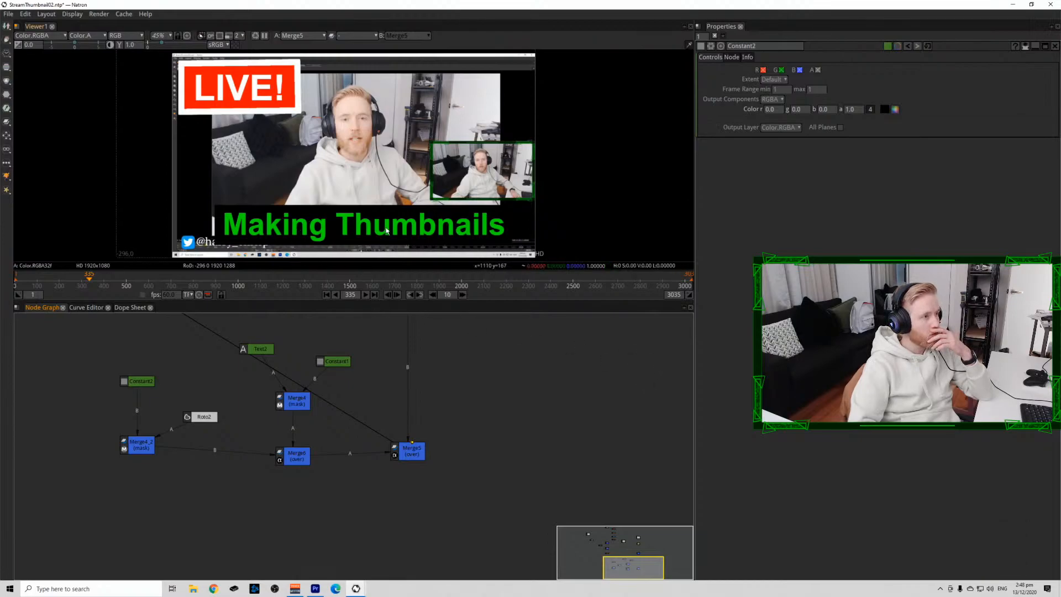
Open Merge4_2 and Merge6 and try adjusting Merge6's Mix to make the title bar transparent.
{"action": "double_click", "coordinate": [138, 445]}
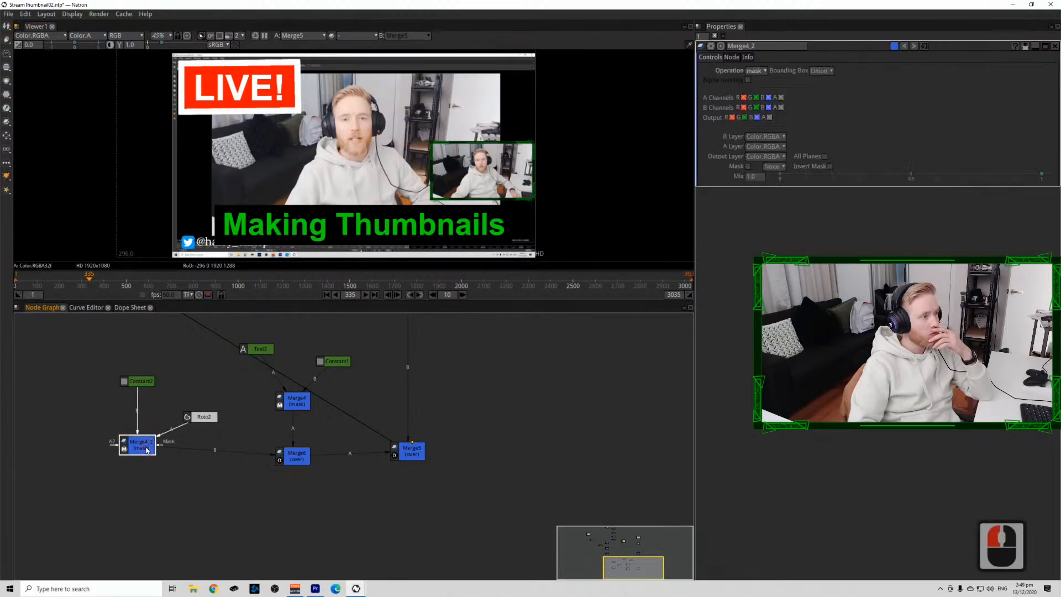
{"action": "left_click", "coordinate": [298, 454]}
{"action": "double_click", "coordinate": [301, 451]}
{"action": "left_click_drag", "start_coordinate": [1023, 176], "coordinate": [1047, 182]}
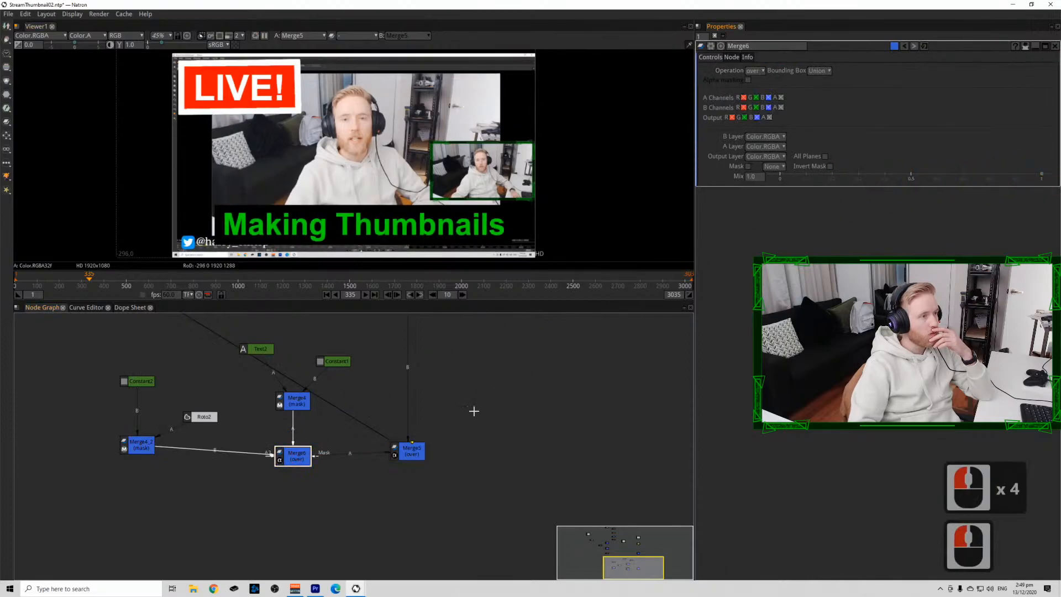
Add a Grade node after Merge4_2 and set its Multiply to 0.8620 to make the black bar semi-transparent.
{"action": "double_click", "coordinate": [133, 451]}
{"action": "key", "text": "g"}
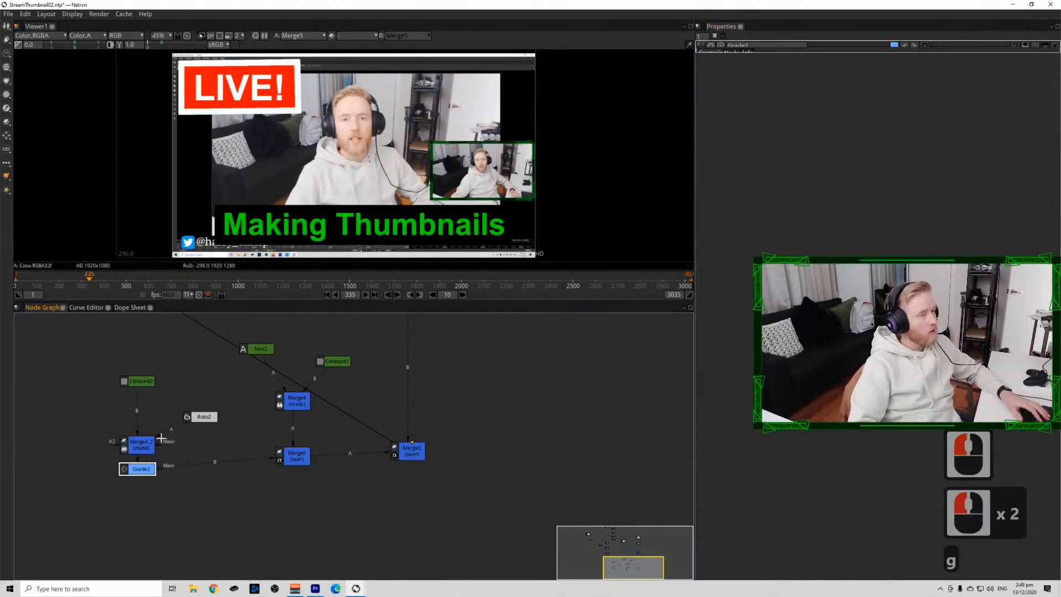
{"action": "mouse_move", "coordinate": [835, 120]}
{"action": "left_mouse_down"}
{"action": "mouse_move", "coordinate": [808, 118]}
{"action": "mouse_move", "coordinate": [826, 118]}
{"action": "left_mouse_up"}
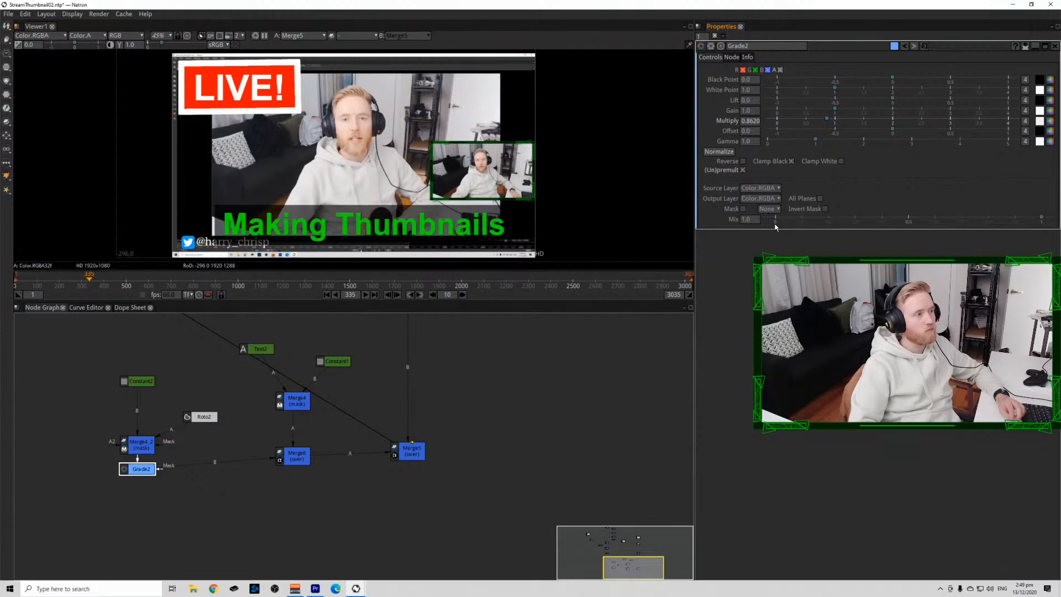
Add a Transform node after Merge6, shift the title and bar to translate x -30, y 26, and close the node properties.
{"action": "left_click", "coordinate": [308, 455]}
{"action": "key", "text": "t"}
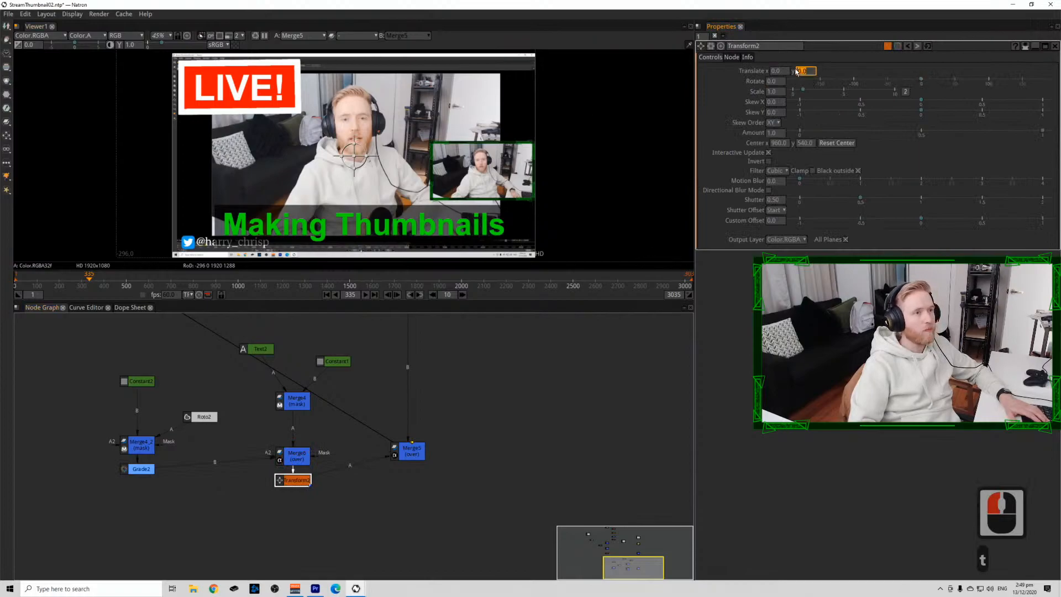
{"action": "scroll", "coordinate": [797, 71], "scroll_direction": "up", "scroll_amount": 20}
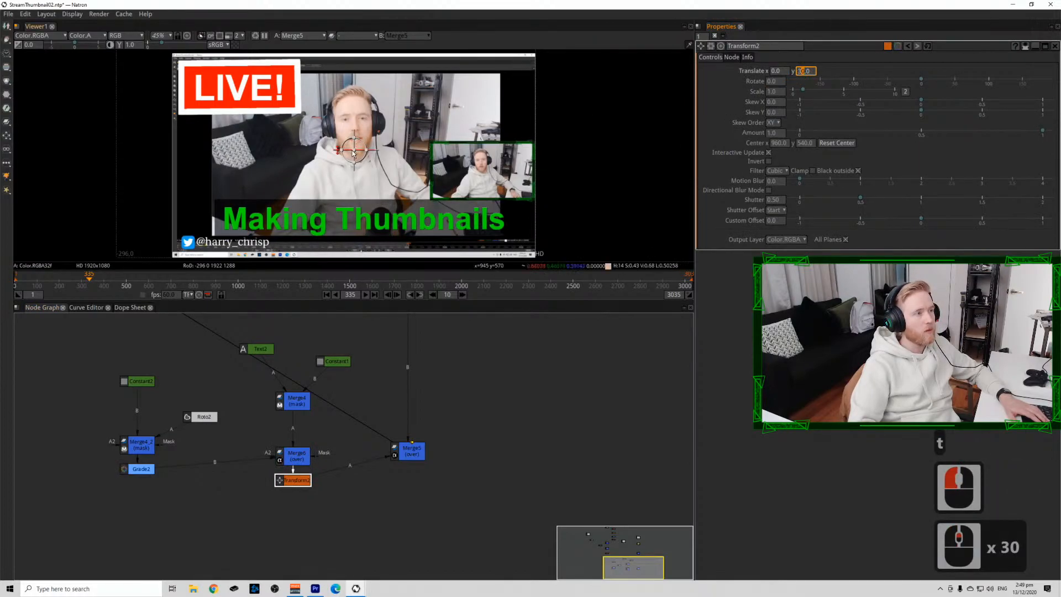
{"action": "left_click_drag", "start_coordinate": [354, 150], "coordinate": [347, 152]}
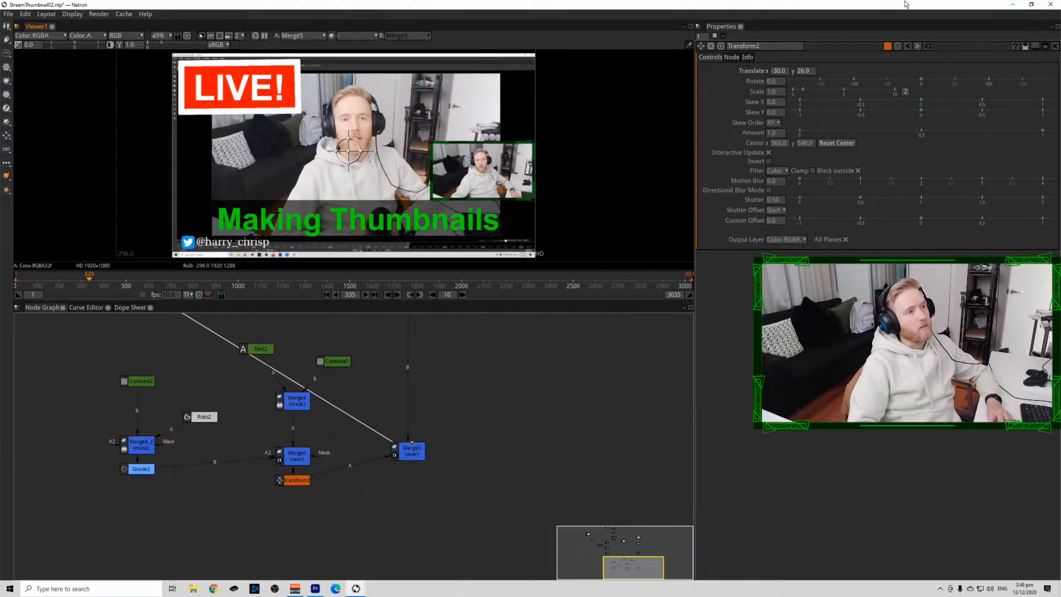
{"action": "left_click", "coordinate": [715, 37]}
{"action": "left_click", "coordinate": [647, 110]}
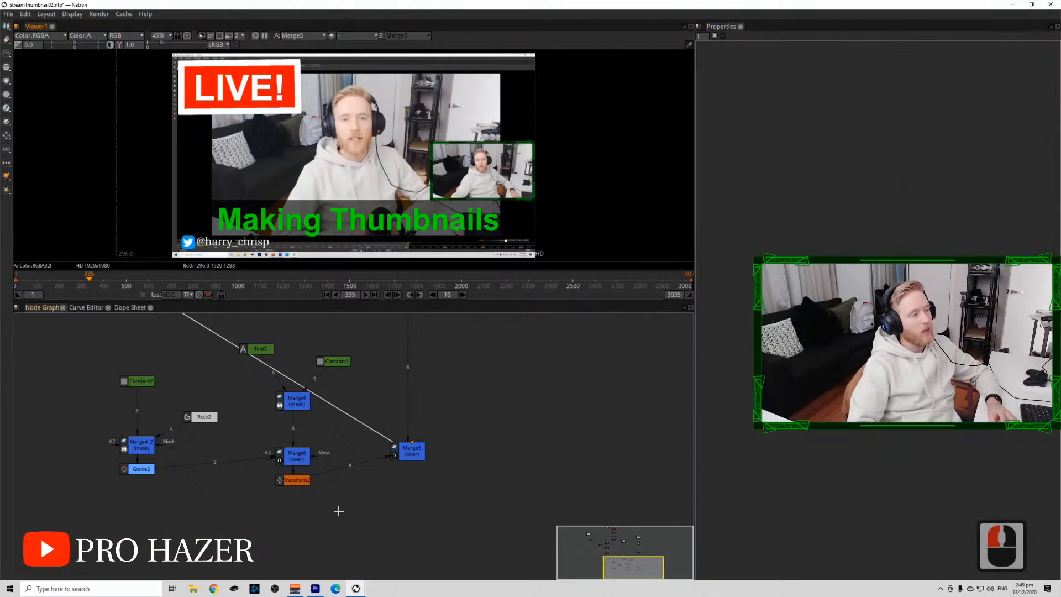
Save the thumbnail project under its existing file name.
{"action": "left_click", "coordinate": [339, 514]}
{"action": "key", "text": "ctrl+s"}
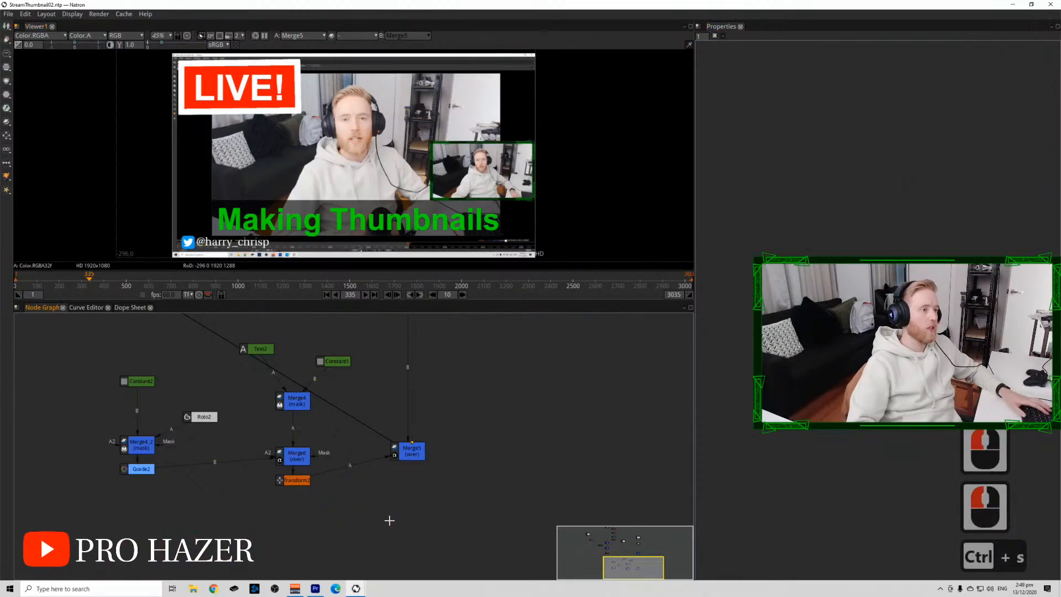
{"action": "left_click", "coordinate": [496, 522]}
Switch to File Explorer and look for logo files in the Brand > Logos folder on the U: drive.
{"action": "left_click", "coordinate": [194, 589]}
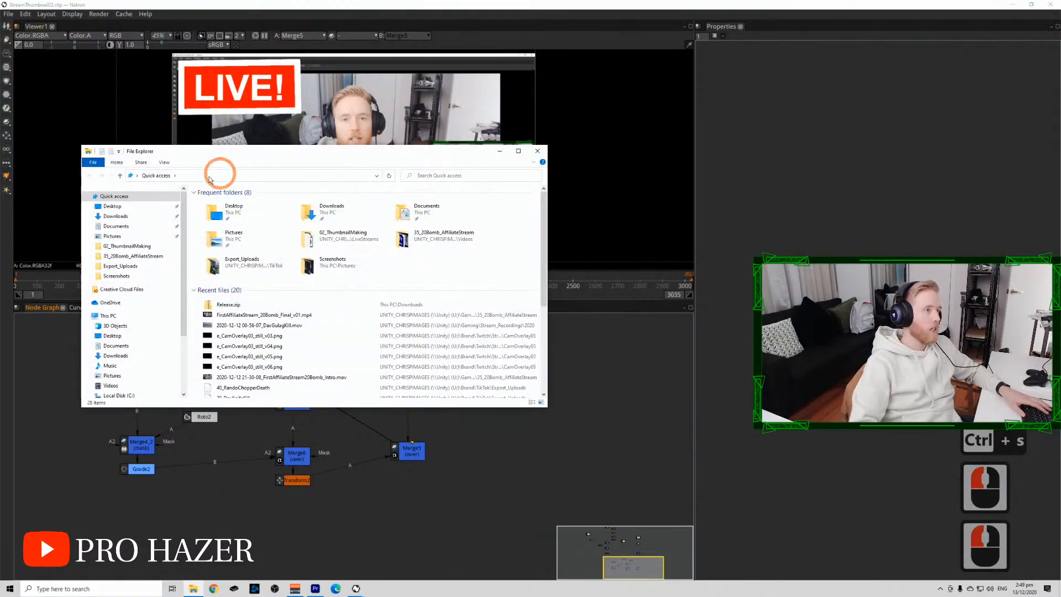
{"action": "left_click", "coordinate": [120, 265]}
{"action": "scroll", "coordinate": [141, 342], "scroll_direction": "down", "scroll_amount": 7}
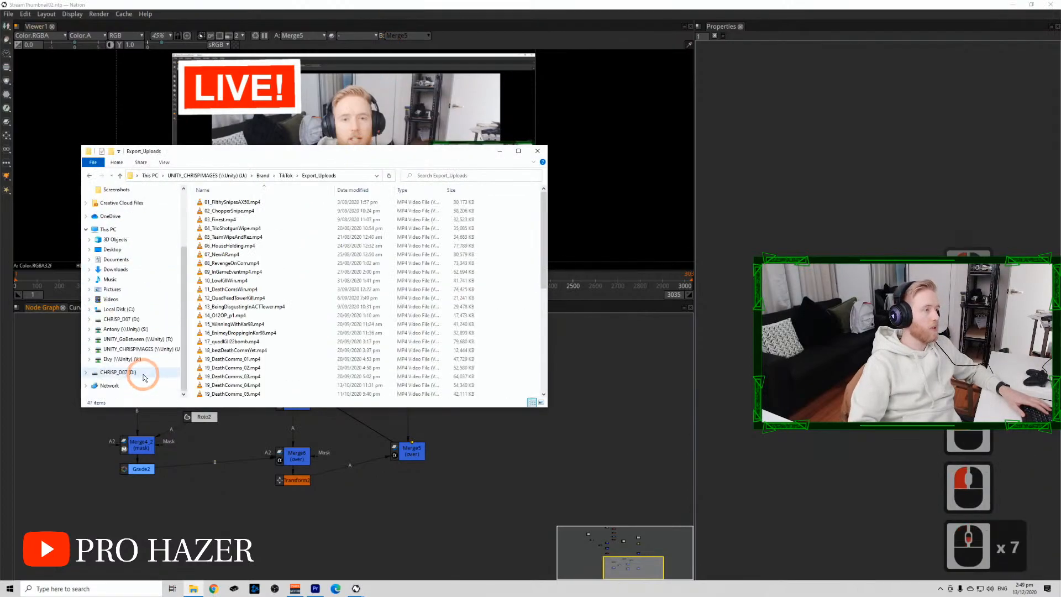
{"action": "left_click", "coordinate": [138, 348]}
{"action": "left_click", "coordinate": [250, 212]}
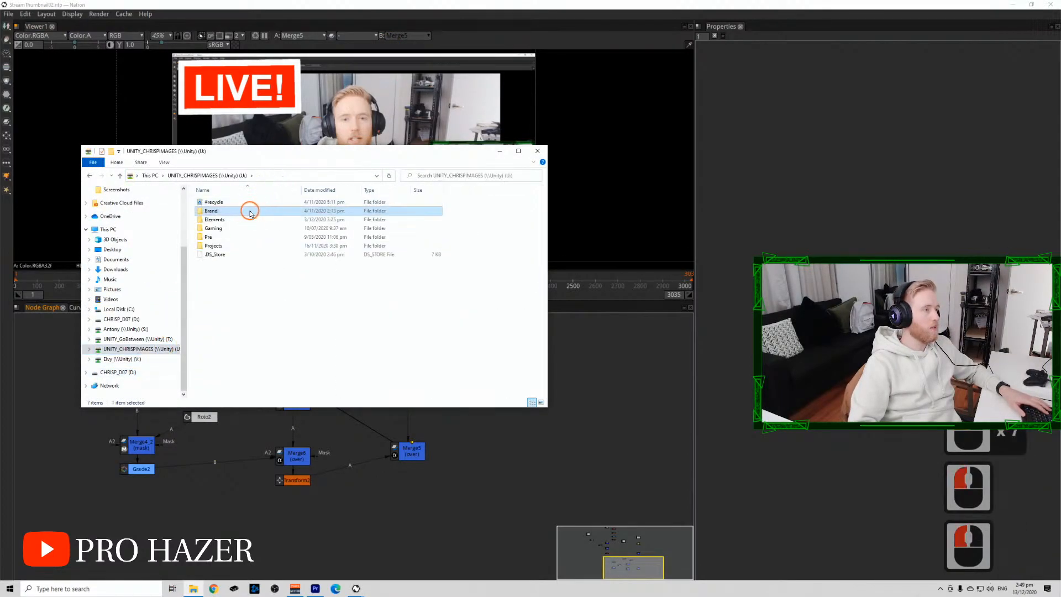
{"action": "double_click", "coordinate": [249, 211]}
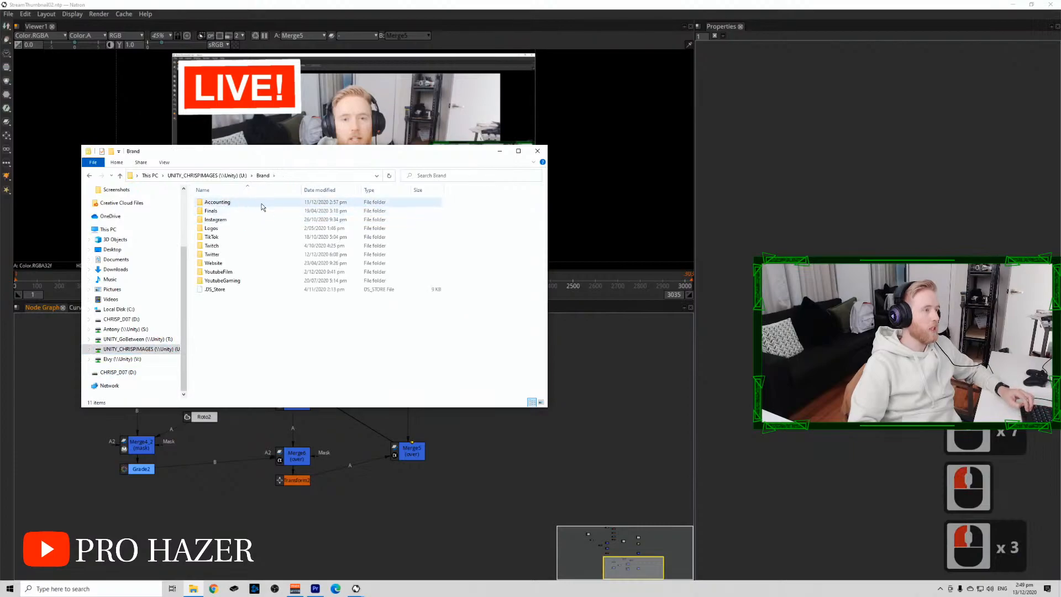
{"action": "double_click", "coordinate": [242, 228]}
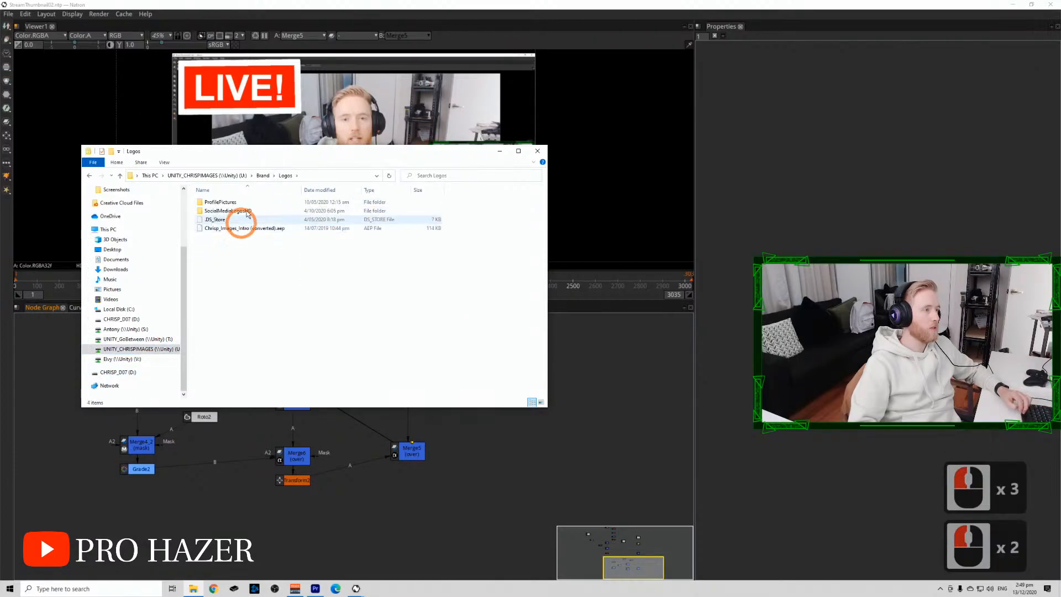
{"action": "left_click", "coordinate": [262, 175]}
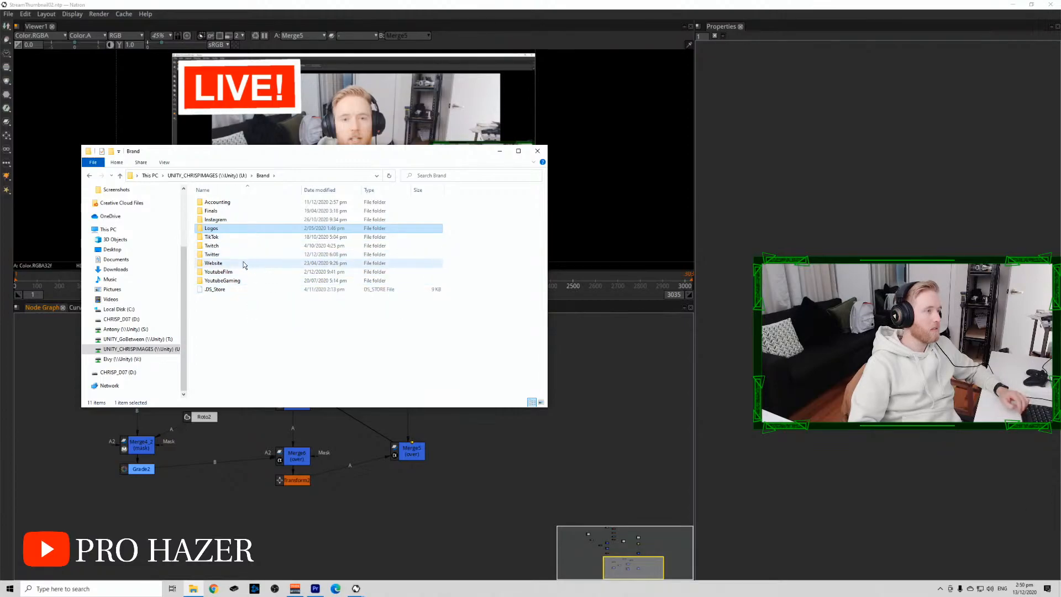
Look through the Gaming > YoutubeThumbnails > ThumbnailElements folder for logo images and close File Explorer.
{"action": "left_click", "coordinate": [228, 175]}
{"action": "double_click", "coordinate": [243, 276]}
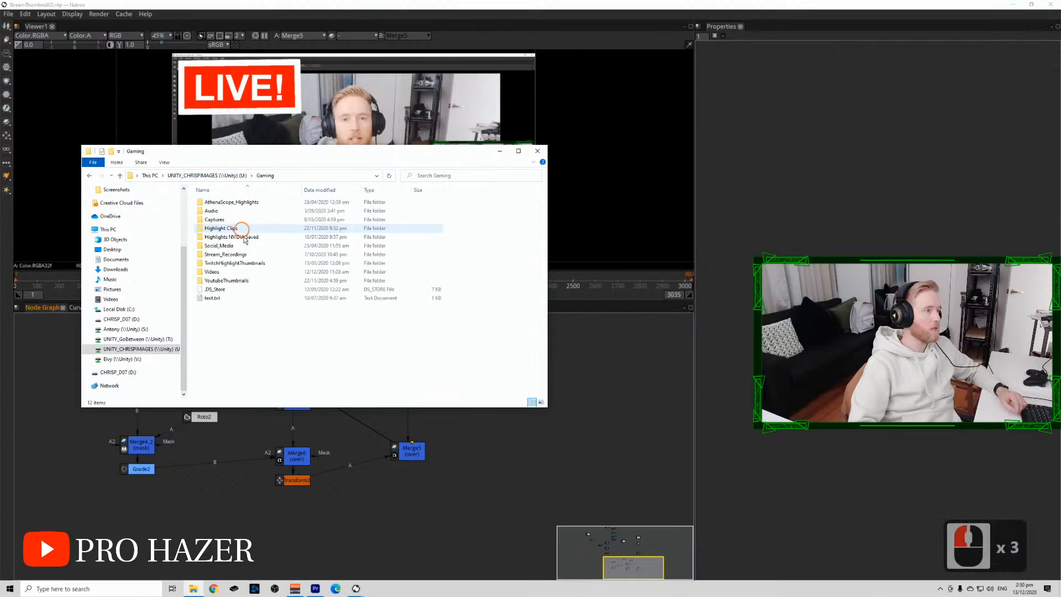
{"action": "double_click", "coordinate": [263, 280]}
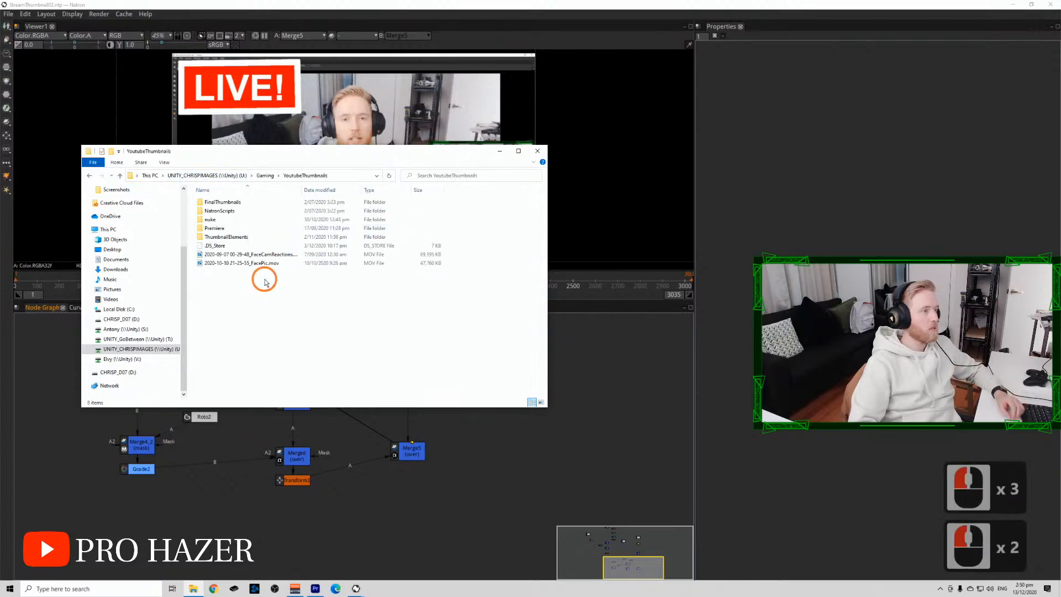
{"action": "left_click", "coordinate": [253, 213]}
{"action": "double_click", "coordinate": [279, 236]}
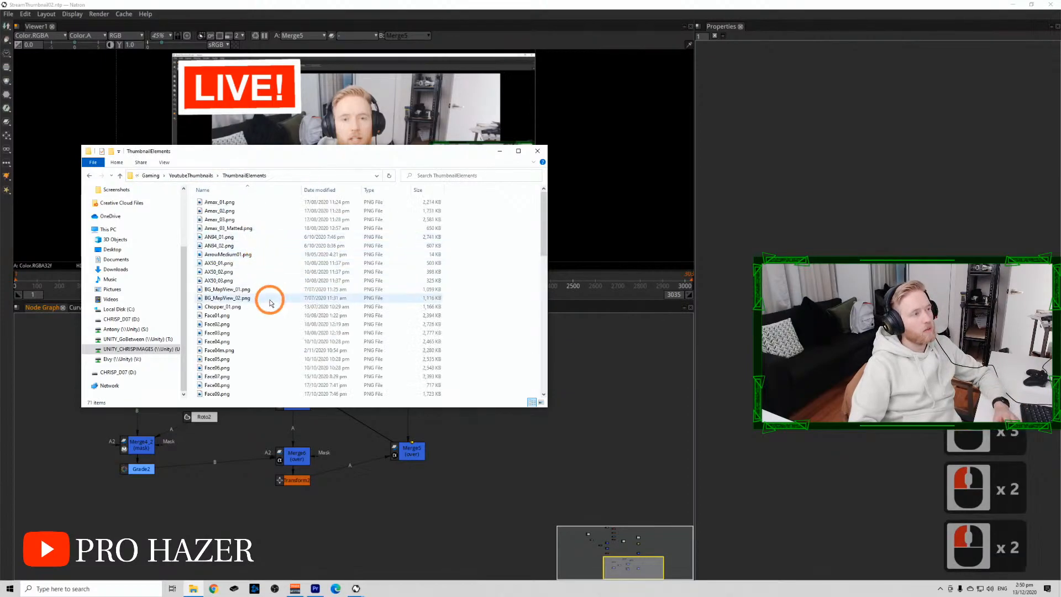
{"action": "scroll", "coordinate": [271, 306], "scroll_direction": "down", "scroll_amount": 16}
{"action": "scroll", "coordinate": [271, 306], "scroll_direction": "down", "scroll_amount": 9}
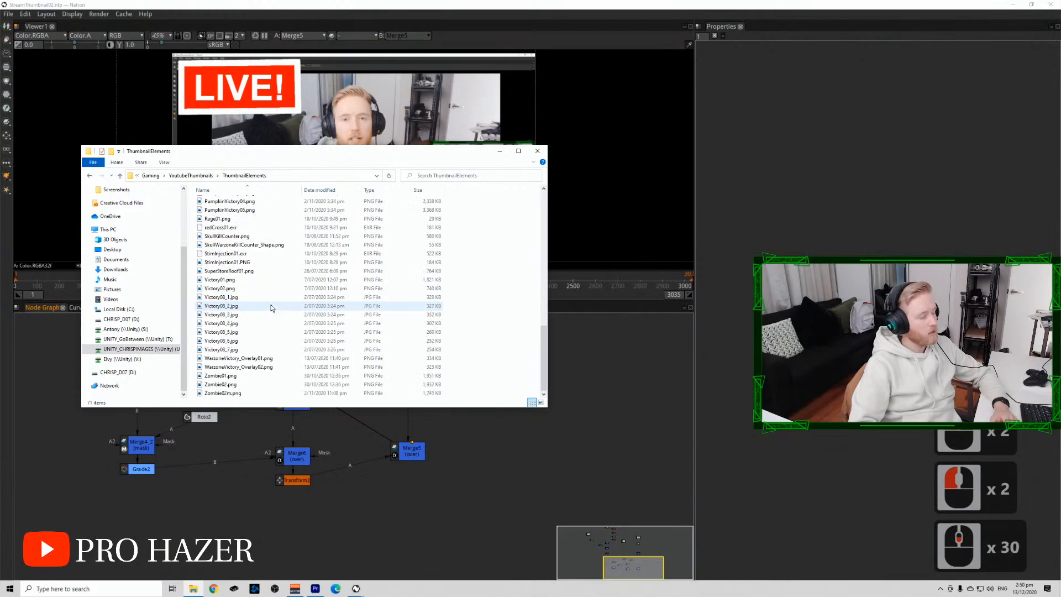
{"action": "key", "text": "n"}
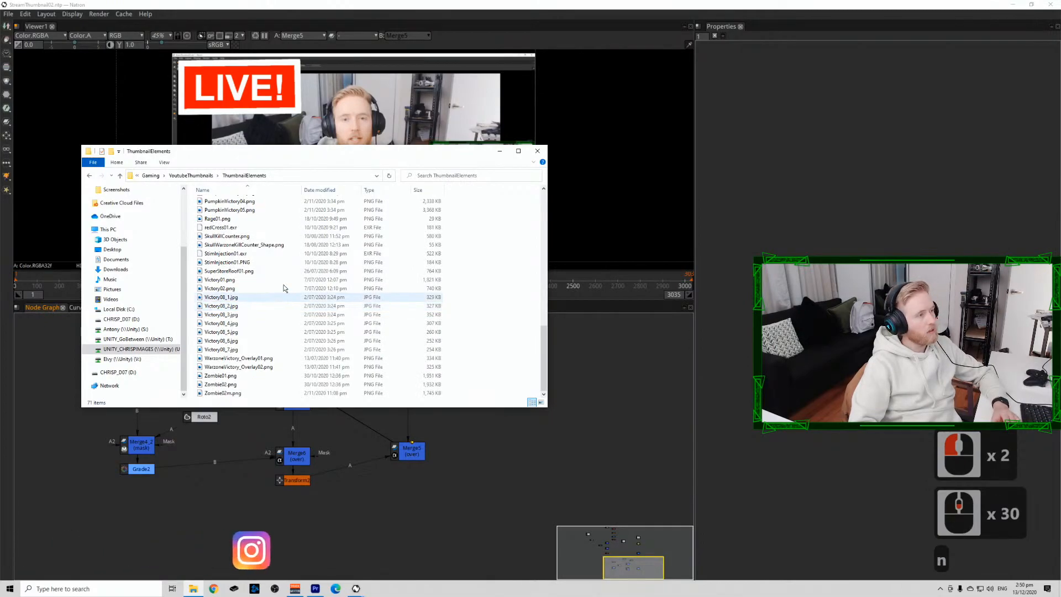
{"action": "left_click", "coordinate": [536, 151]}
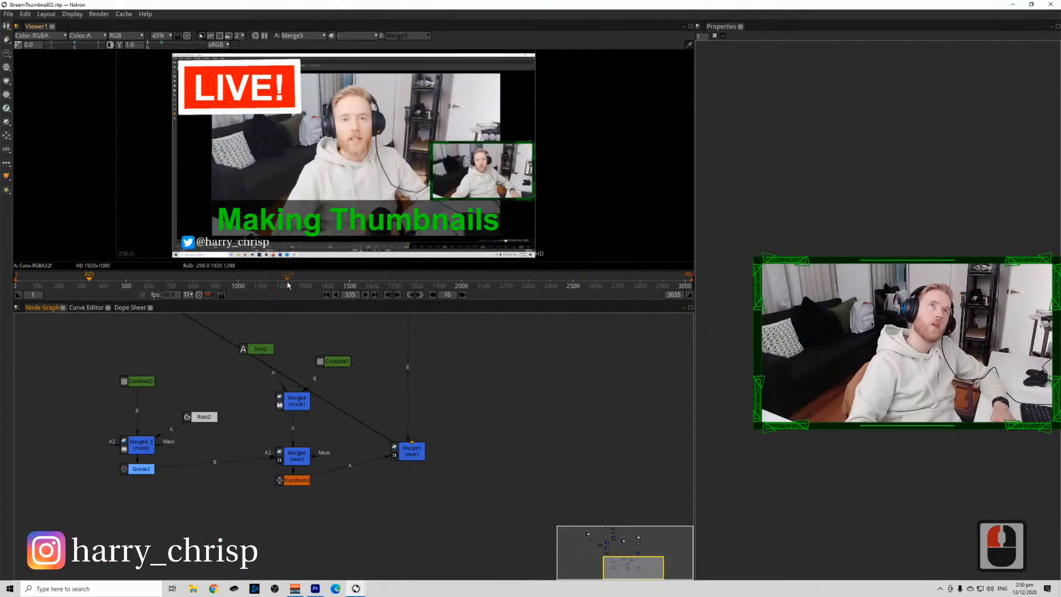
Reopen File Explorer and check the Brand and Elements folders on the U: drive for logo images.
{"action": "left_click", "coordinate": [194, 589]}
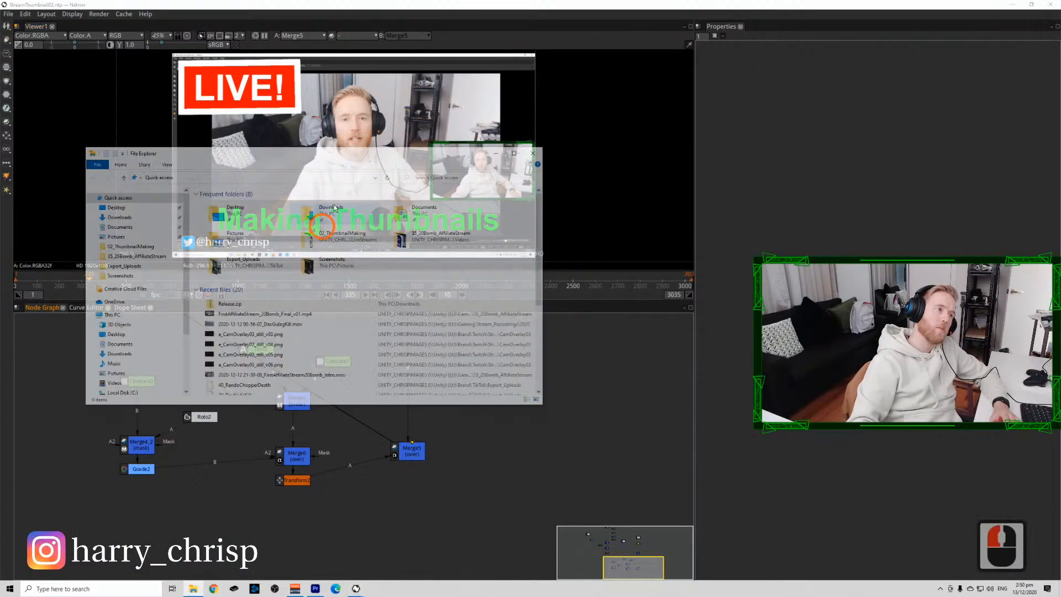
{"action": "scroll", "coordinate": [152, 308], "scroll_direction": "down", "scroll_amount": 7}
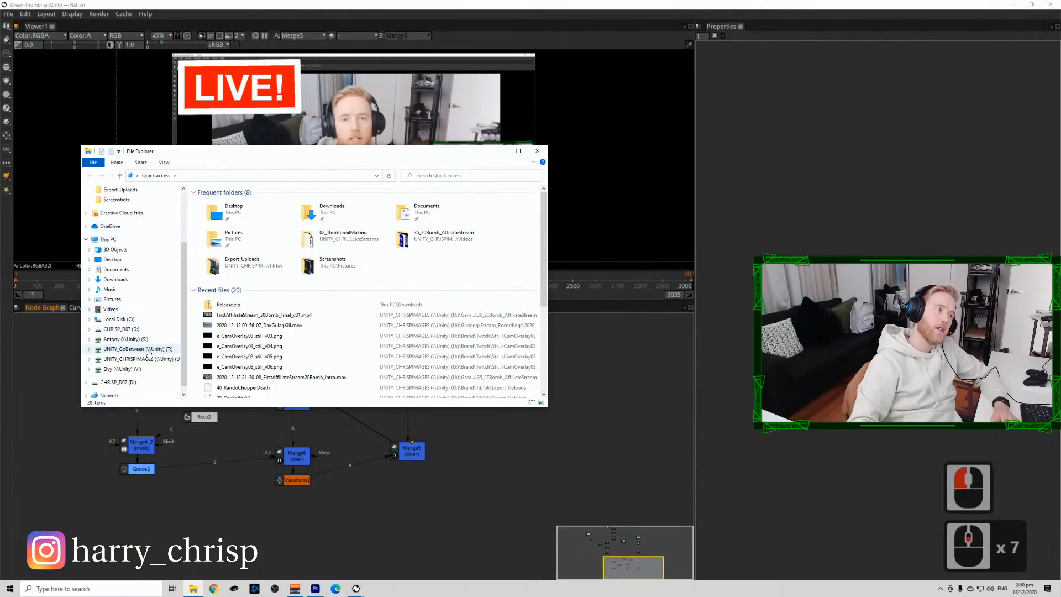
{"action": "left_click", "coordinate": [154, 359]}
{"action": "left_click", "coordinate": [256, 210]}
{"action": "double_click", "coordinate": [255, 211]}
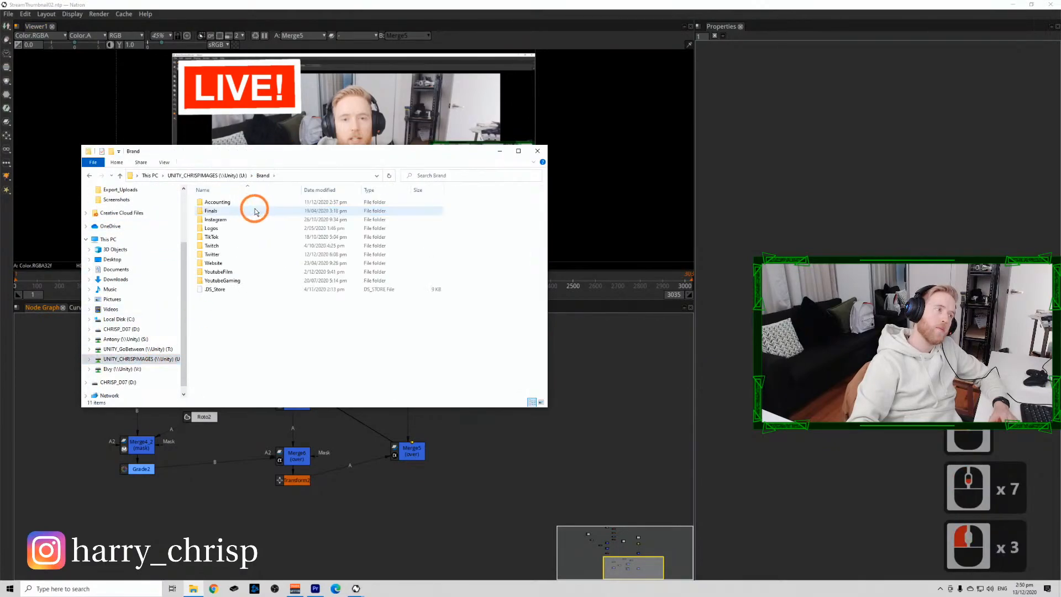
{"action": "left_click", "coordinate": [239, 174]}
{"action": "double_click", "coordinate": [237, 220]}
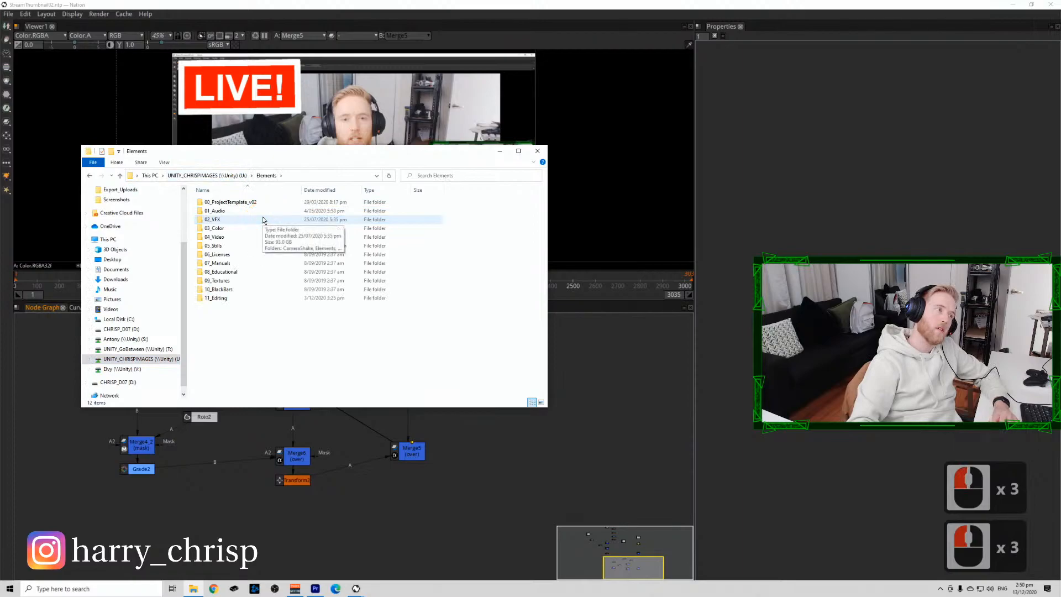
{"action": "left_click", "coordinate": [226, 175]}
Check Brand's Finals and YoutubeFilm > LiveStreams folders for logo images and return to the drive's root.
{"action": "double_click", "coordinate": [243, 209]}
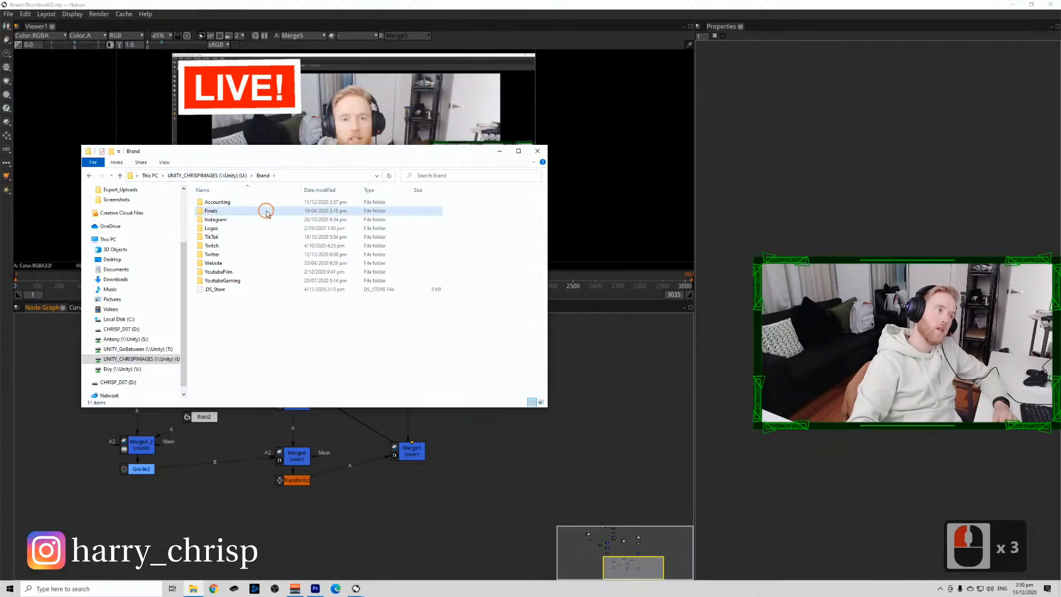
{"action": "double_click", "coordinate": [267, 213]}
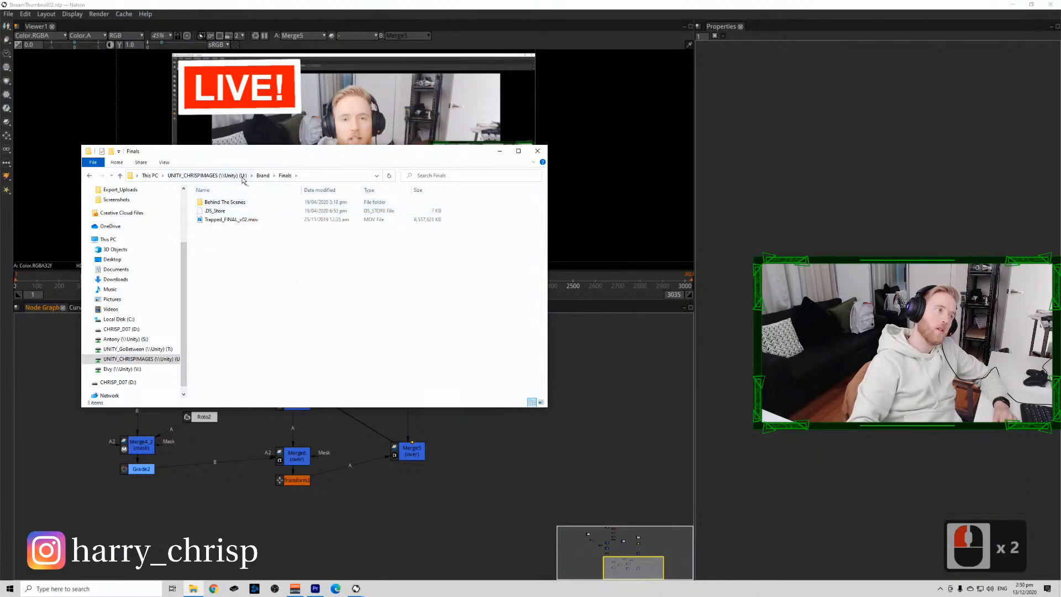
{"action": "left_click", "coordinate": [261, 177]}
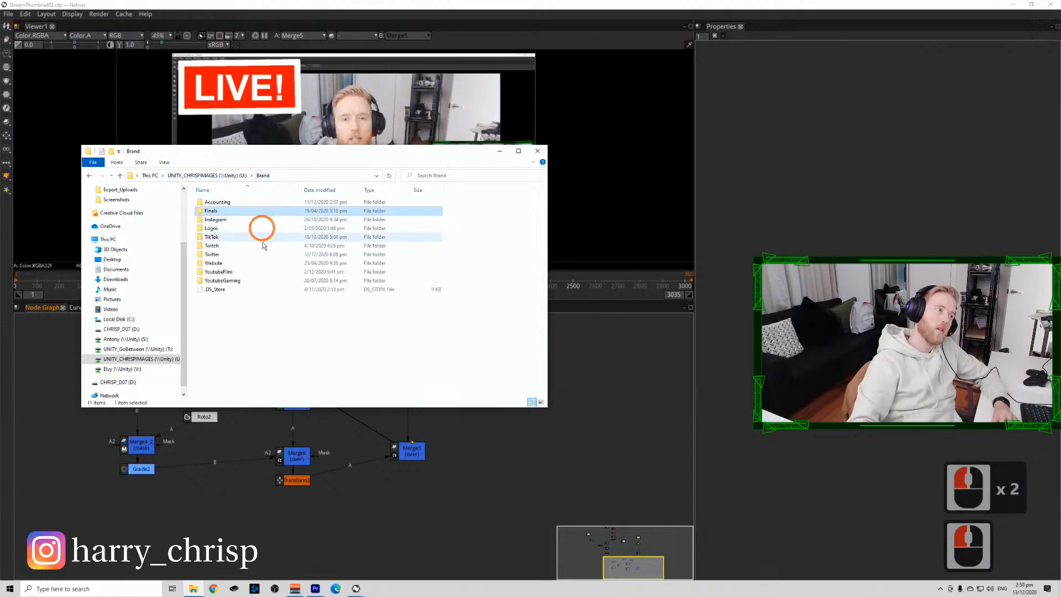
{"action": "double_click", "coordinate": [252, 274]}
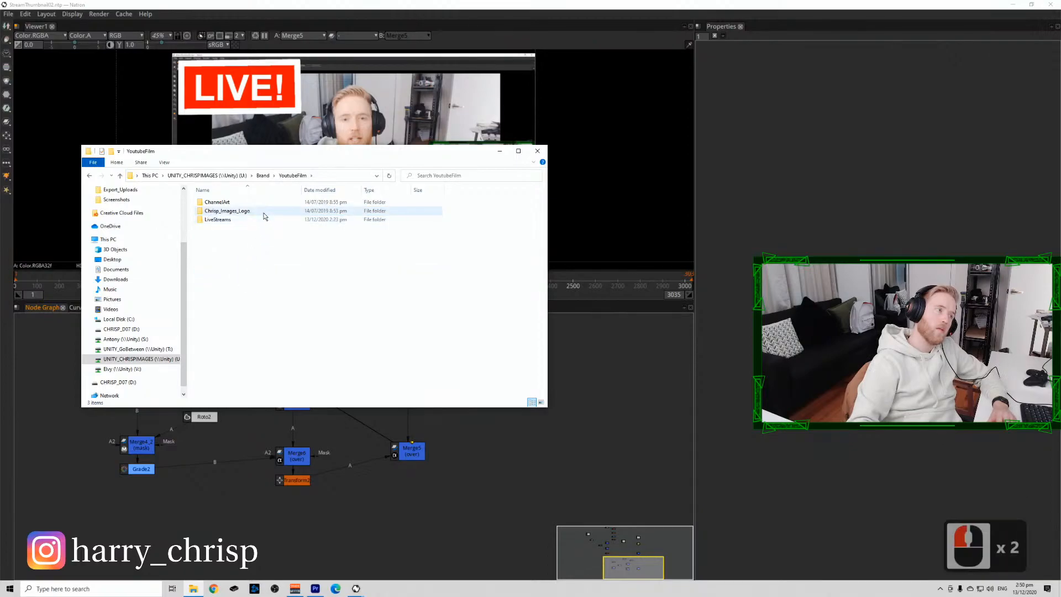
{"action": "double_click", "coordinate": [264, 220]}
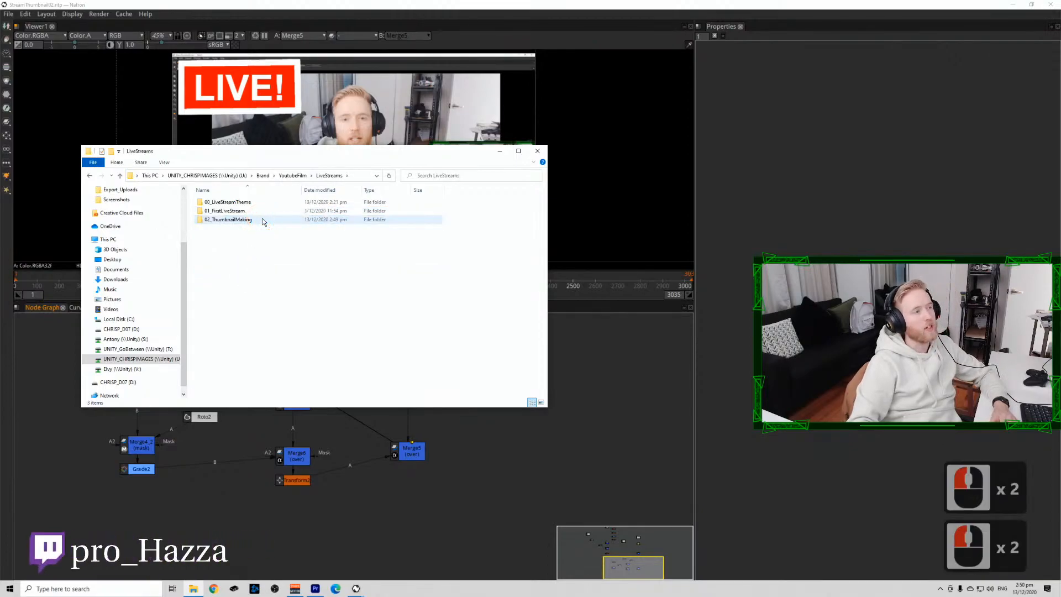
{"action": "left_click", "coordinate": [223, 176]}
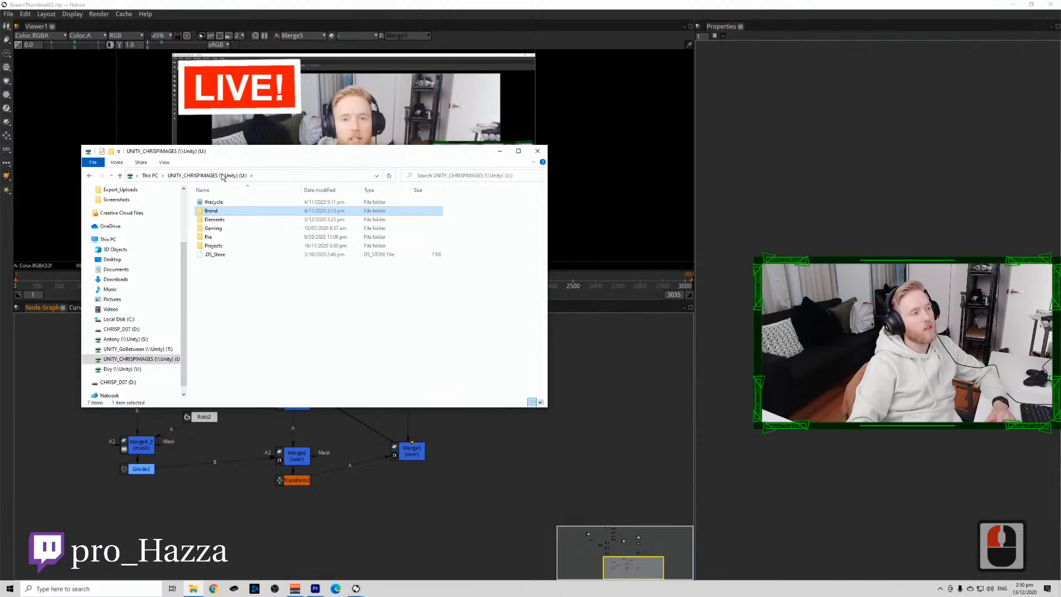
Check the Projects folder on the U: drive and go back to the drive's root.
{"action": "left_click", "coordinate": [263, 212]}
{"action": "left_click", "coordinate": [264, 214]}
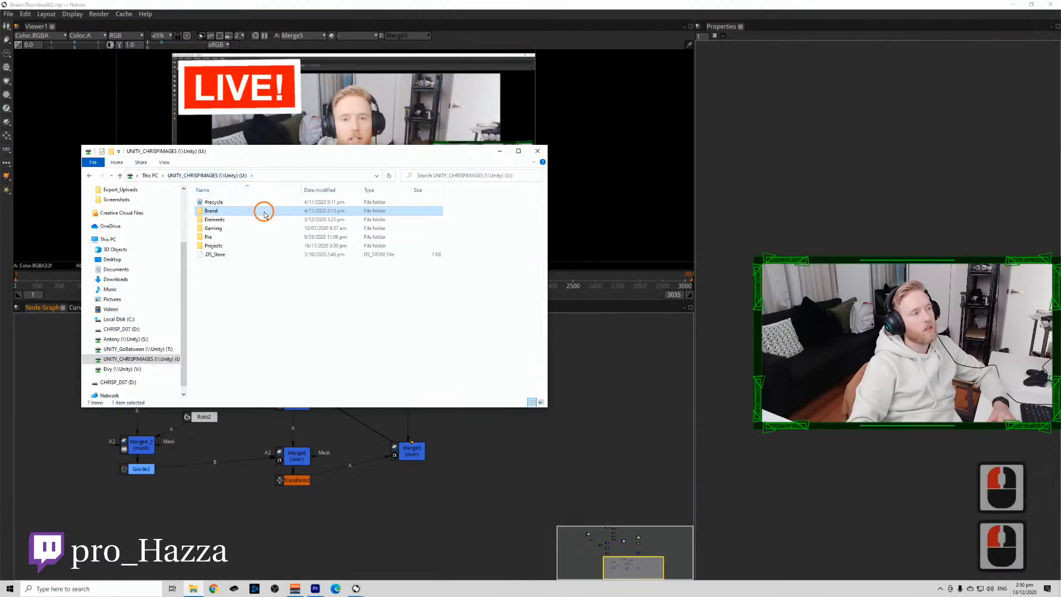
{"action": "double_click", "coordinate": [229, 247]}
{"action": "left_click", "coordinate": [233, 249]}
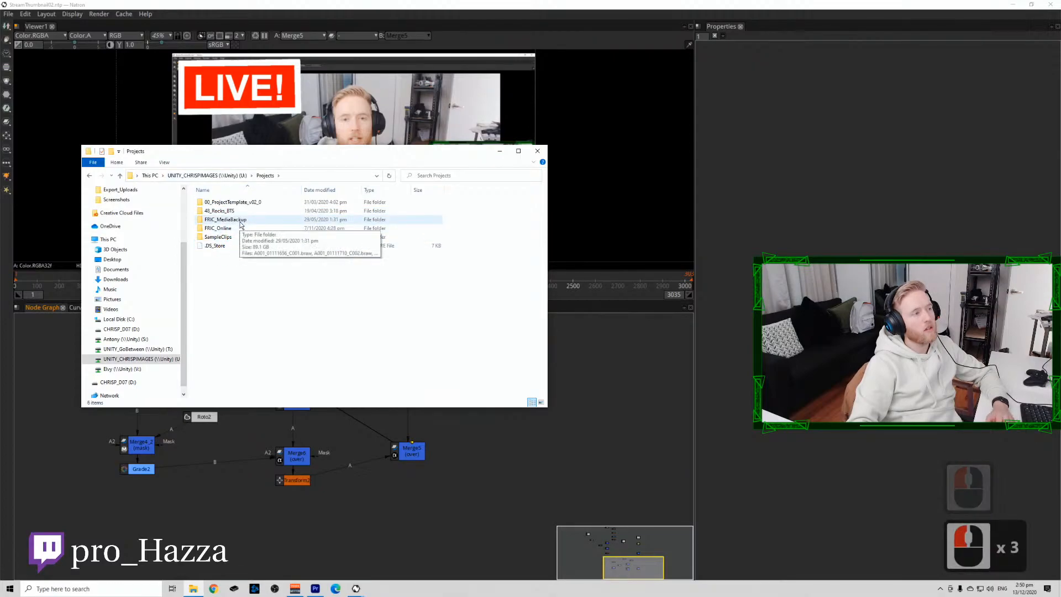
{"action": "left_click", "coordinate": [227, 175]}
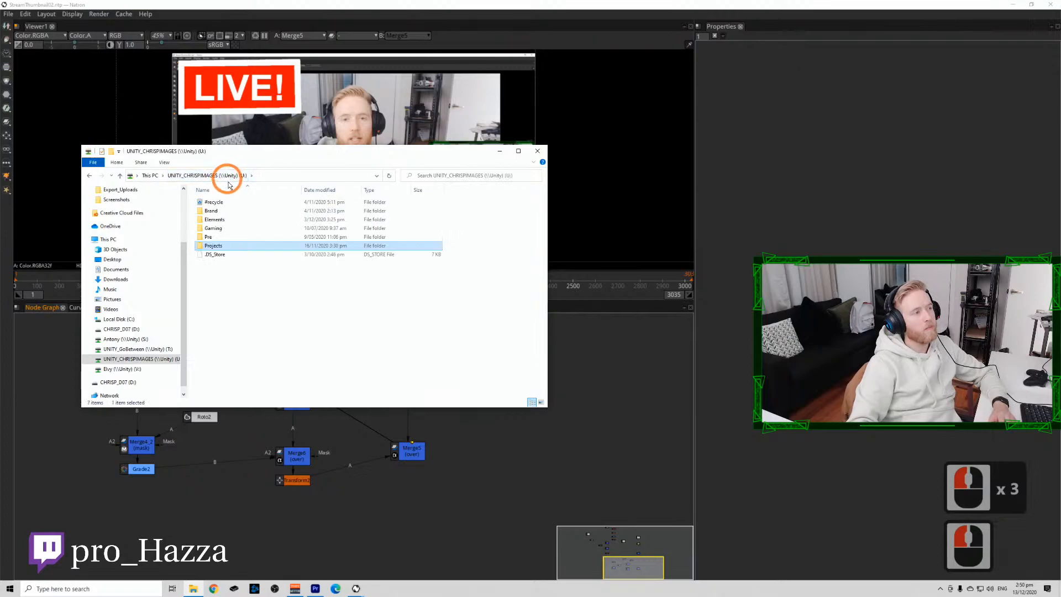
Check the Thumbnails folder inside Brand > Website, and open the neighbouring SocialsLinks folder holding the social media logos.
{"action": "left_click", "coordinate": [256, 230]}
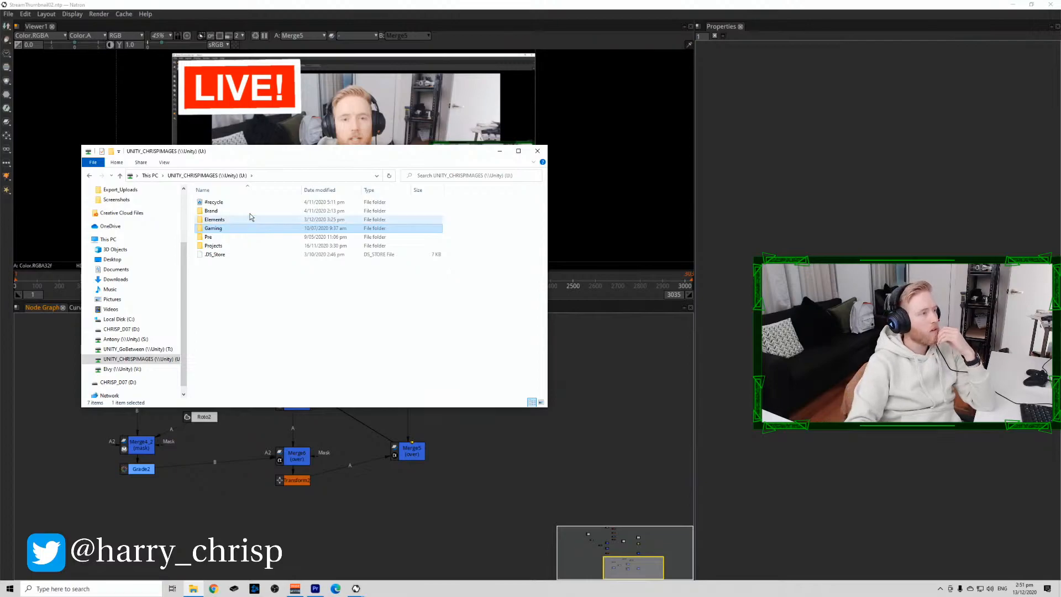
{"action": "double_click", "coordinate": [250, 210]}
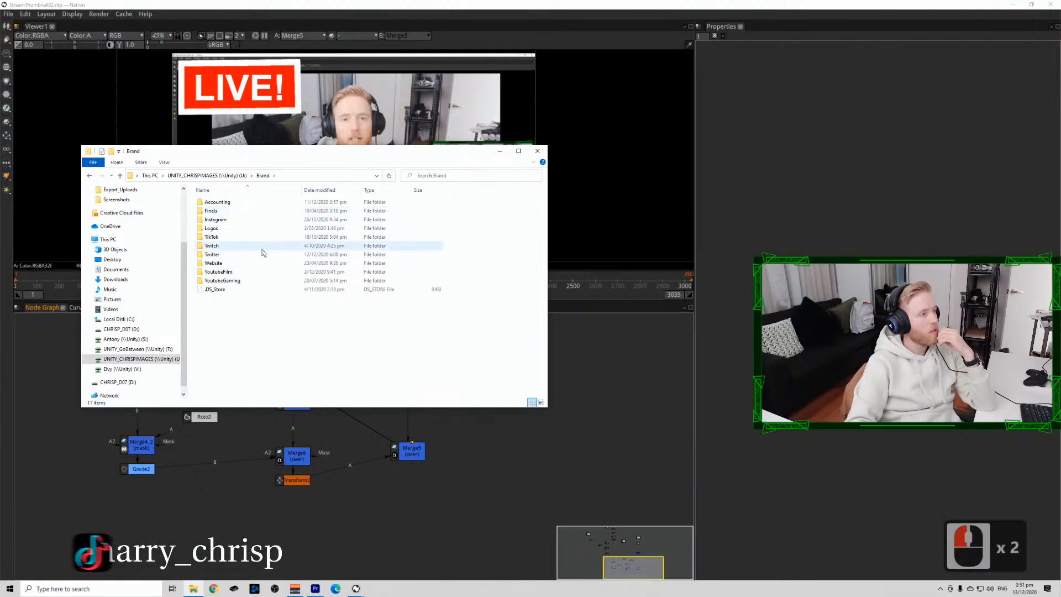
{"action": "double_click", "coordinate": [254, 264]}
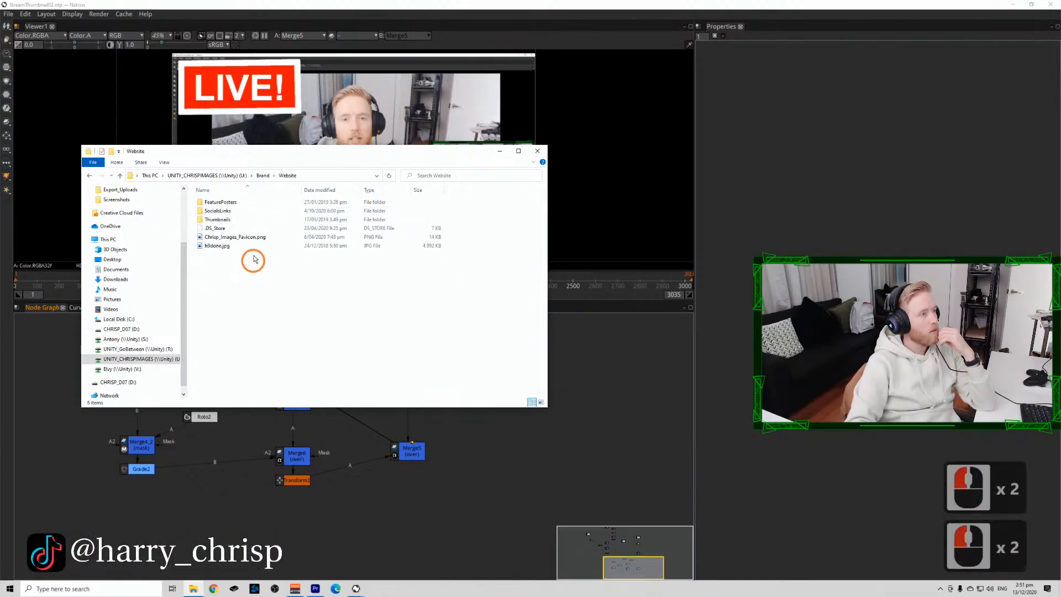
{"action": "double_click", "coordinate": [242, 220]}
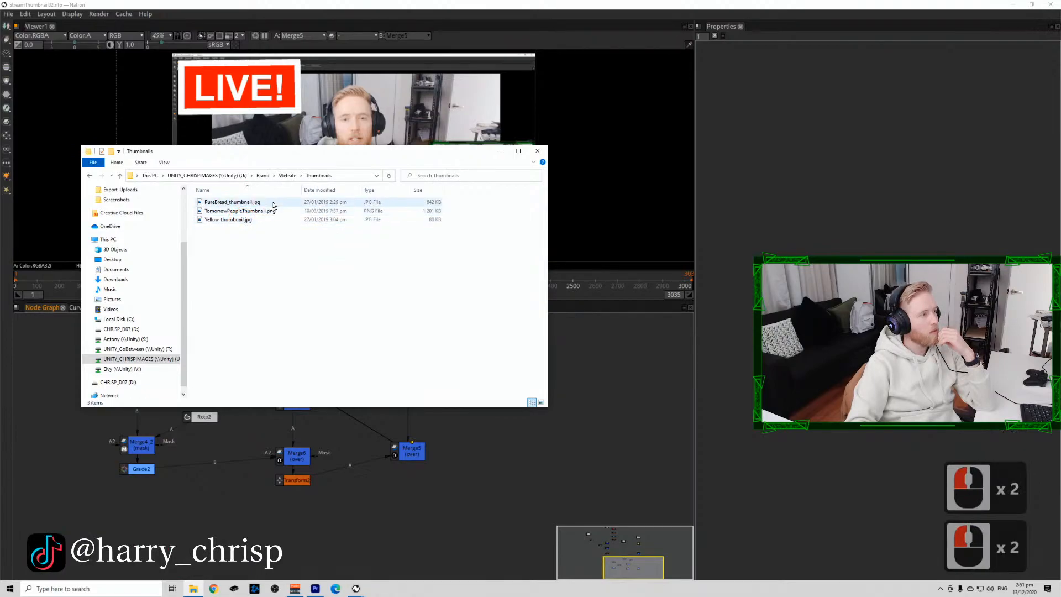
{"action": "left_click", "coordinate": [284, 177]}
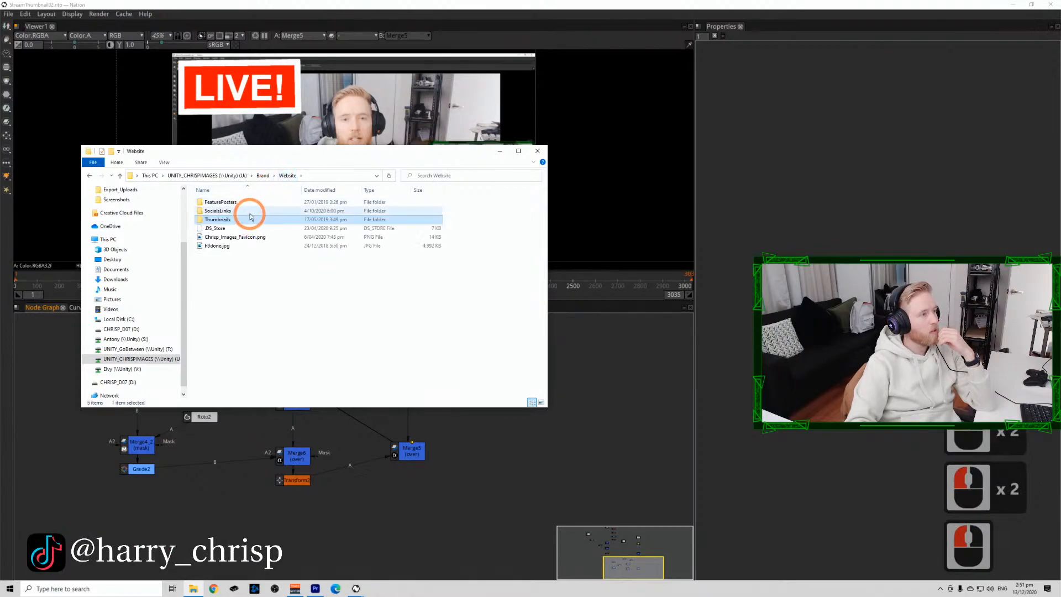
{"action": "double_click", "coordinate": [252, 212]}
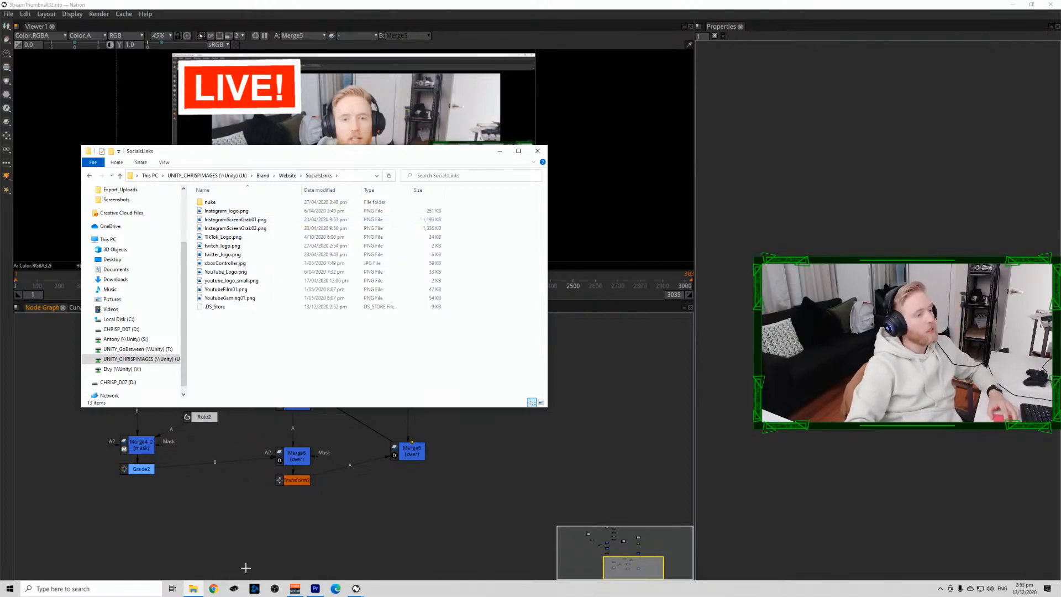
Switch to Chrome and search Google Images for "natron logo".
{"action": "left_click", "coordinate": [230, 588]}
{"action": "type", "text": "na"}
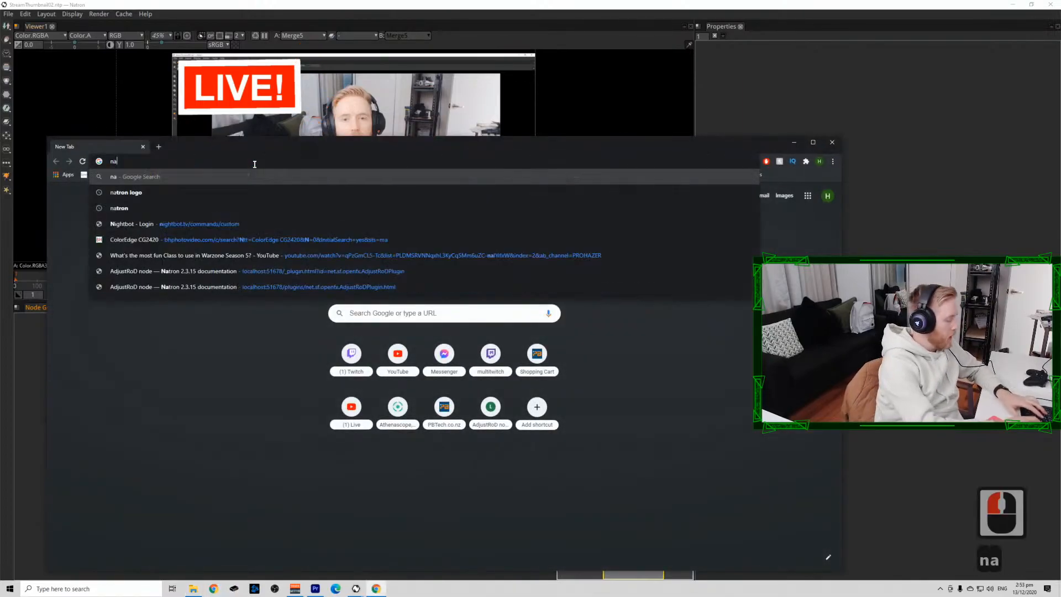
{"action": "type", "text": "tron logo"}
{"action": "key", "text": "Return"}
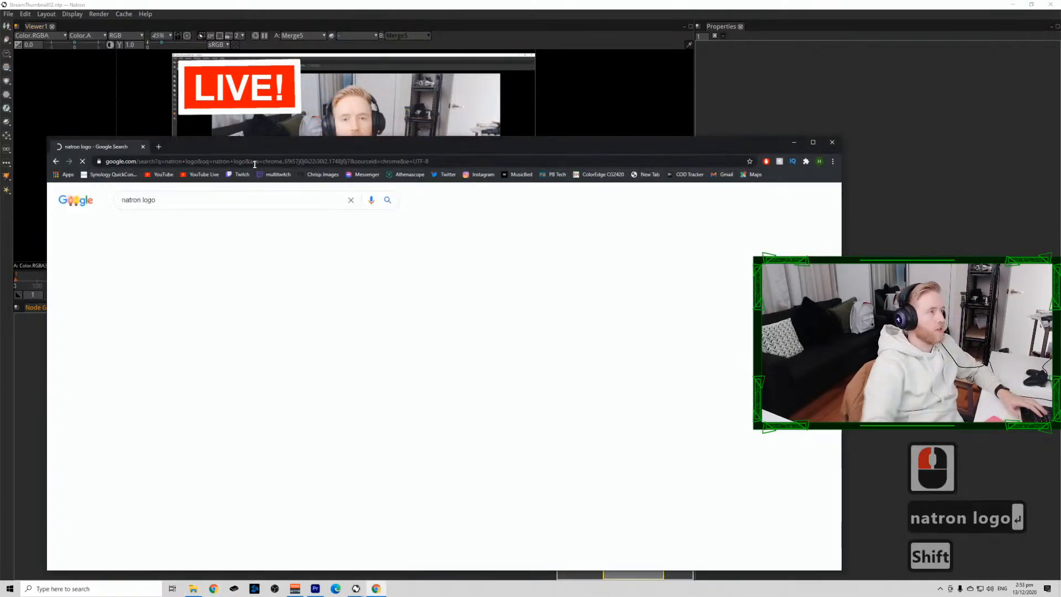
{"action": "left_click", "coordinate": [160, 223]}
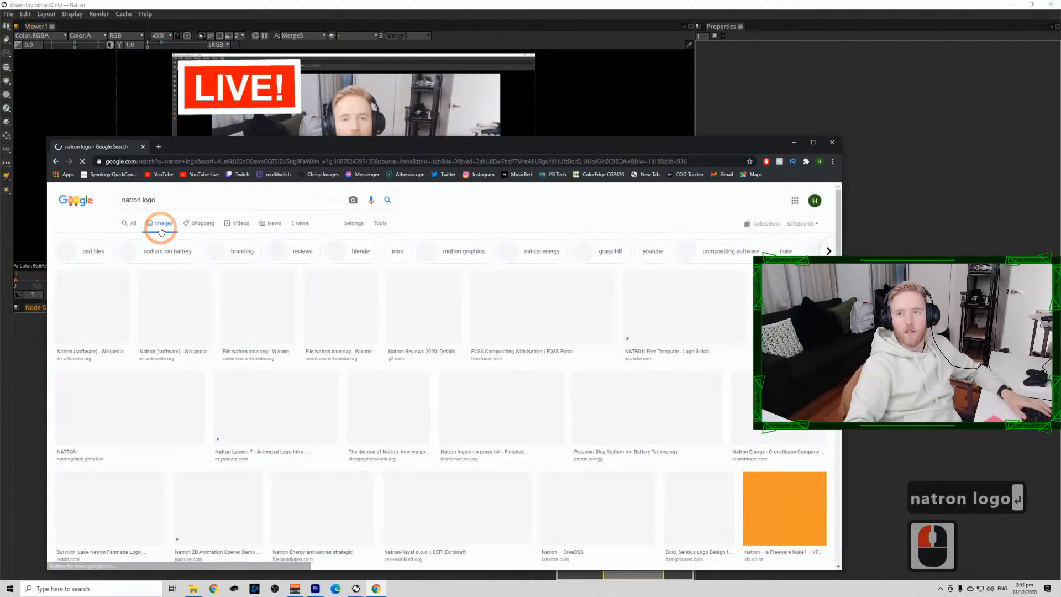
Open the Wikipedia Natron logo result and start saving its image, with the U: drive as location.
{"action": "left_click", "coordinate": [100, 301]}
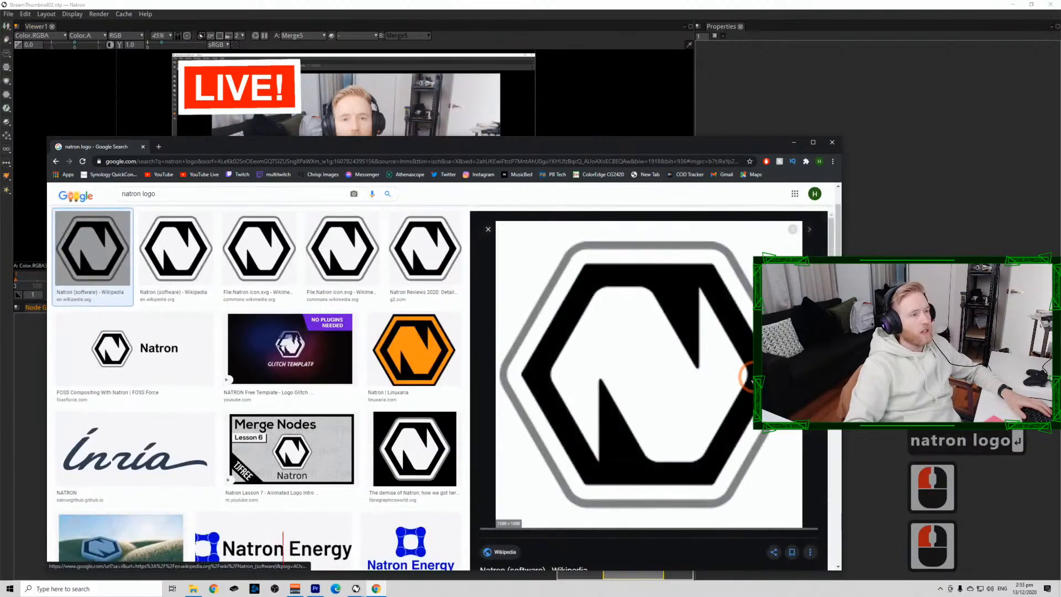
{"action": "right_click", "coordinate": [623, 337]}
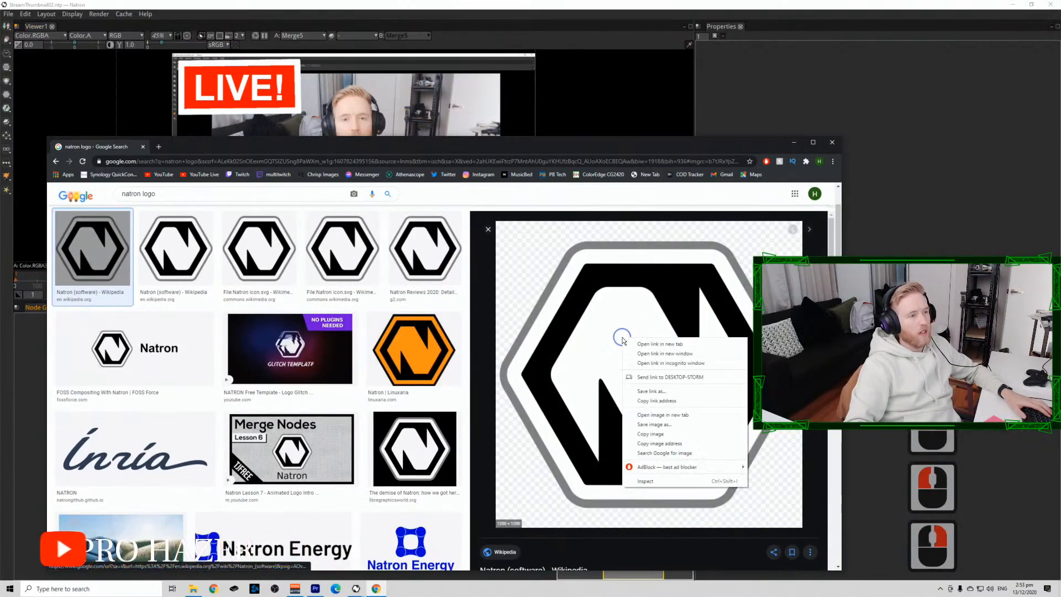
{"action": "left_click", "coordinate": [692, 429]}
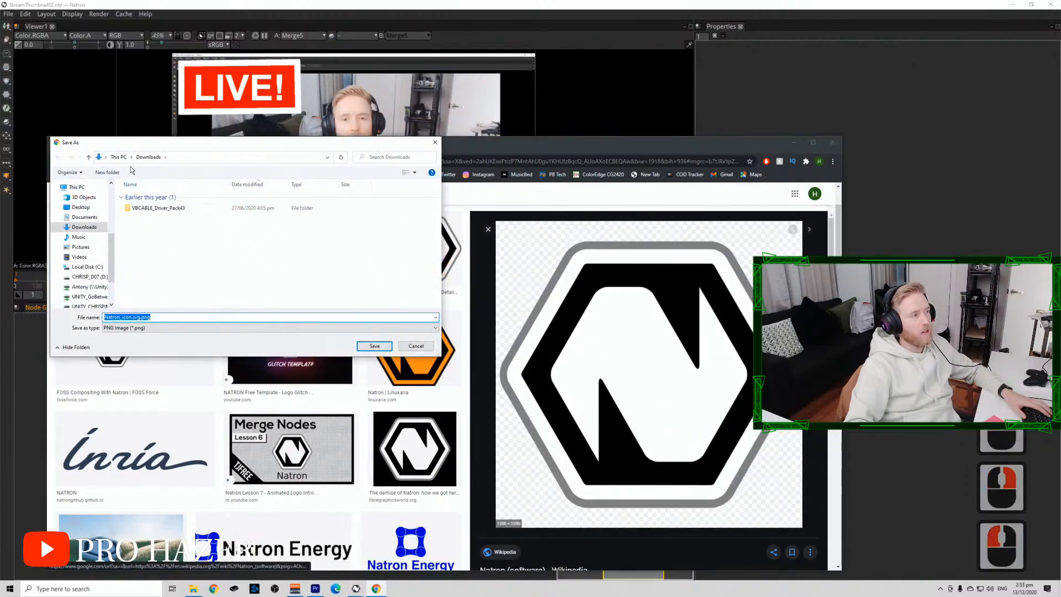
{"action": "scroll", "coordinate": [81, 283], "scroll_direction": "down", "scroll_amount": 6}
{"action": "left_click", "coordinate": [94, 262]}
{"action": "left_click", "coordinate": [94, 252]}
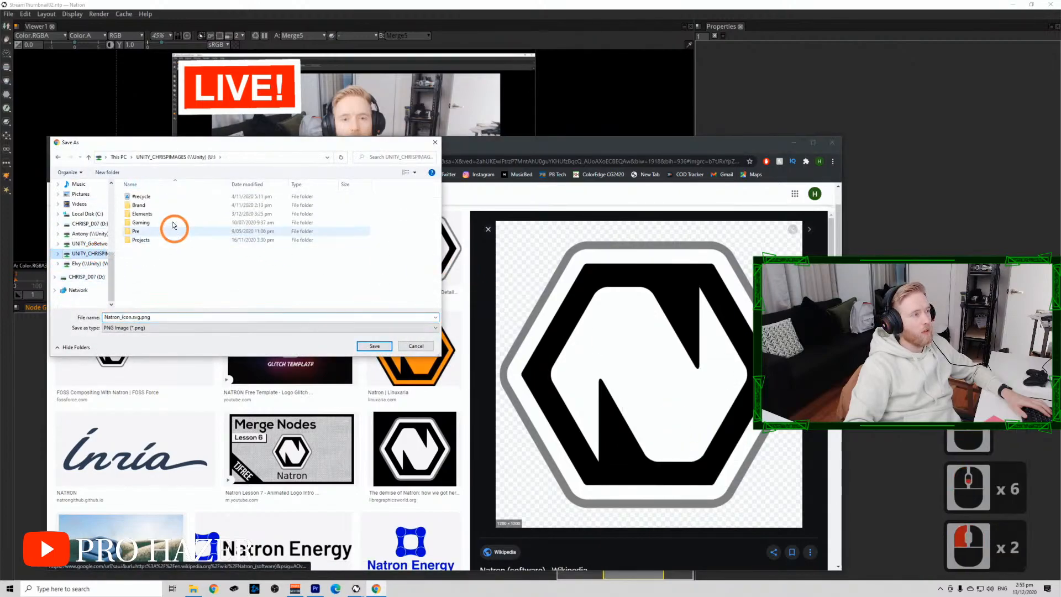
Look through Gaming > YoutubeThumbnails > ThumbnailElements for a suitable save location and return to the drive's root.
{"action": "double_click", "coordinate": [162, 223]}
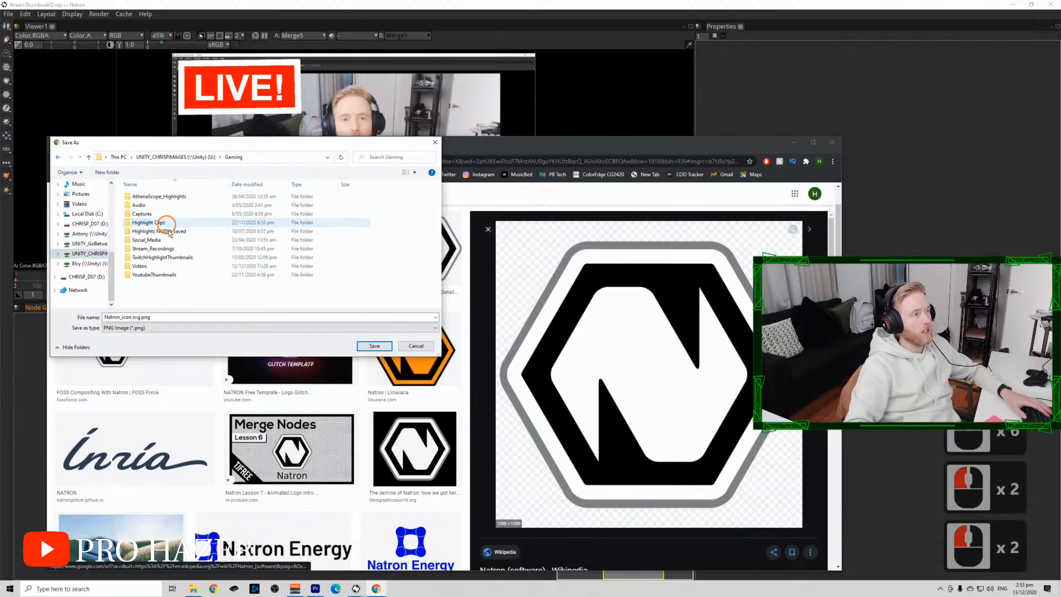
{"action": "double_click", "coordinate": [166, 274]}
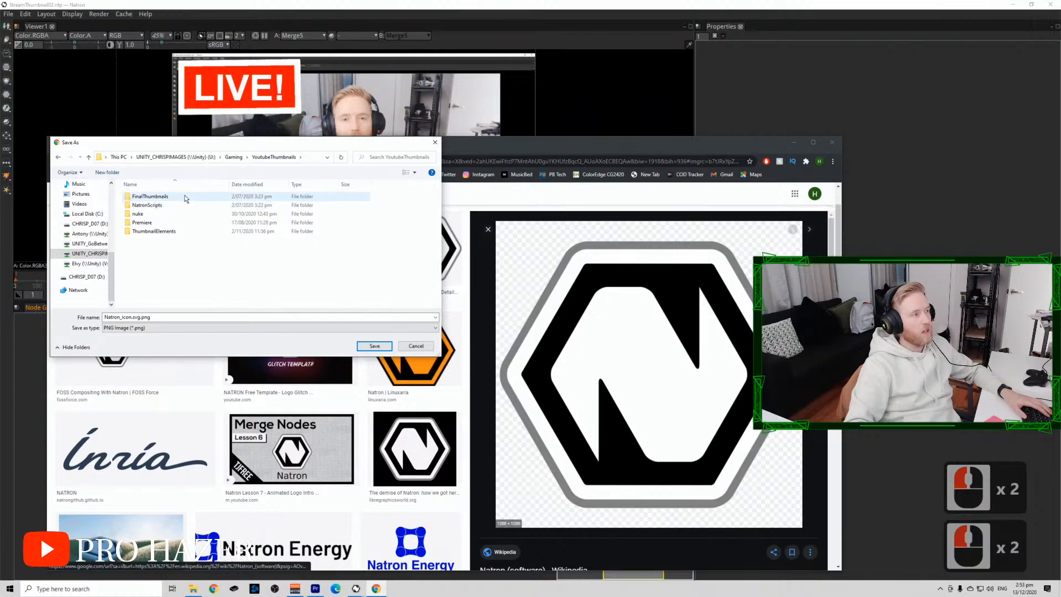
{"action": "double_click", "coordinate": [154, 231]}
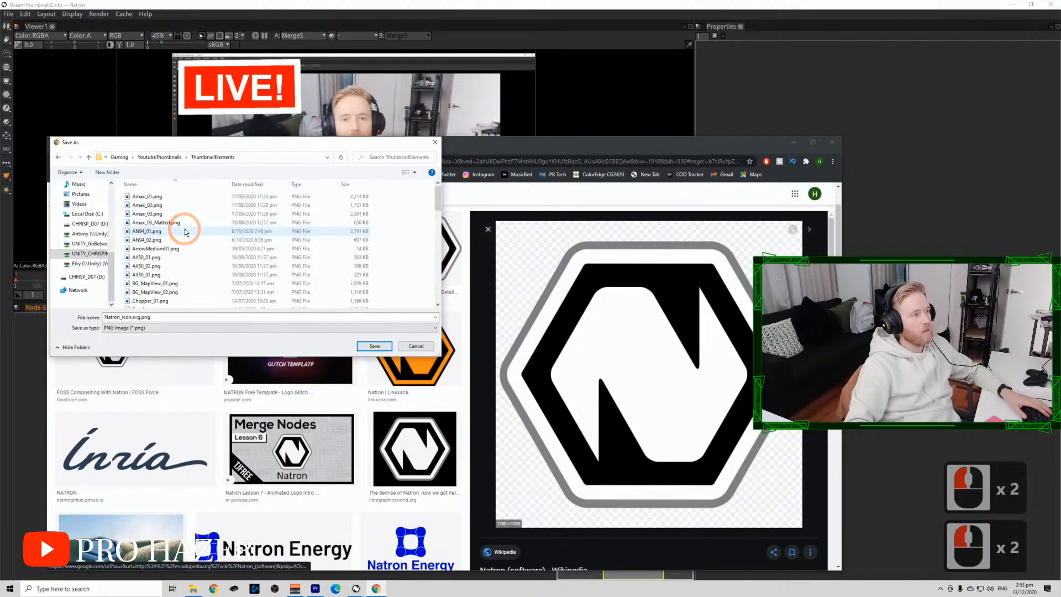
{"action": "key", "text": "n"}
{"action": "scroll", "coordinate": [188, 244], "scroll_direction": "down", "scroll_amount": 6}
{"action": "scroll", "coordinate": [191, 251], "scroll_direction": "down", "scroll_amount": 8}
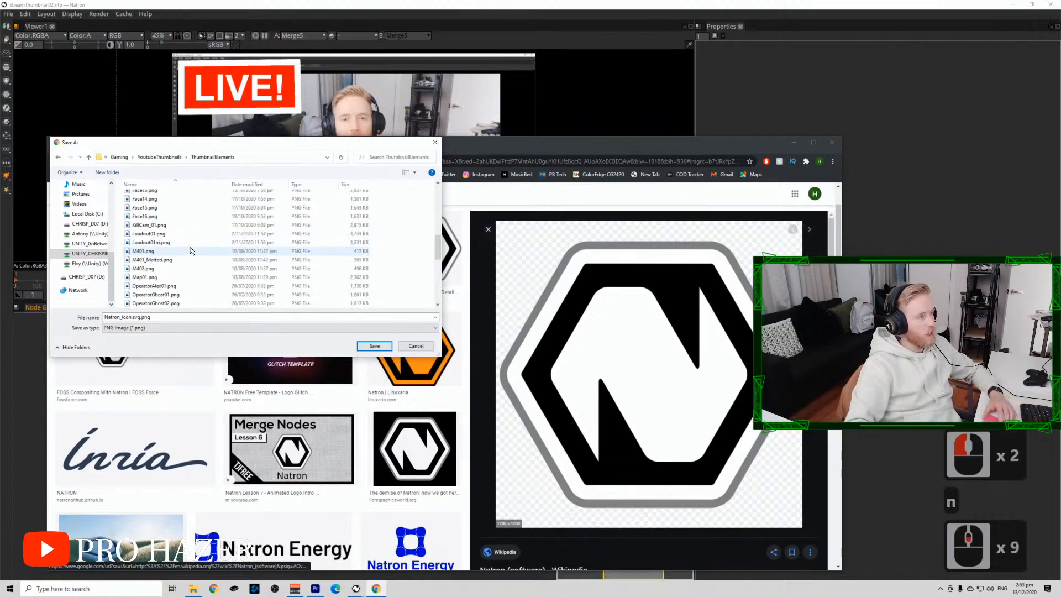
{"action": "scroll", "coordinate": [191, 251], "scroll_direction": "up", "scroll_amount": 4}
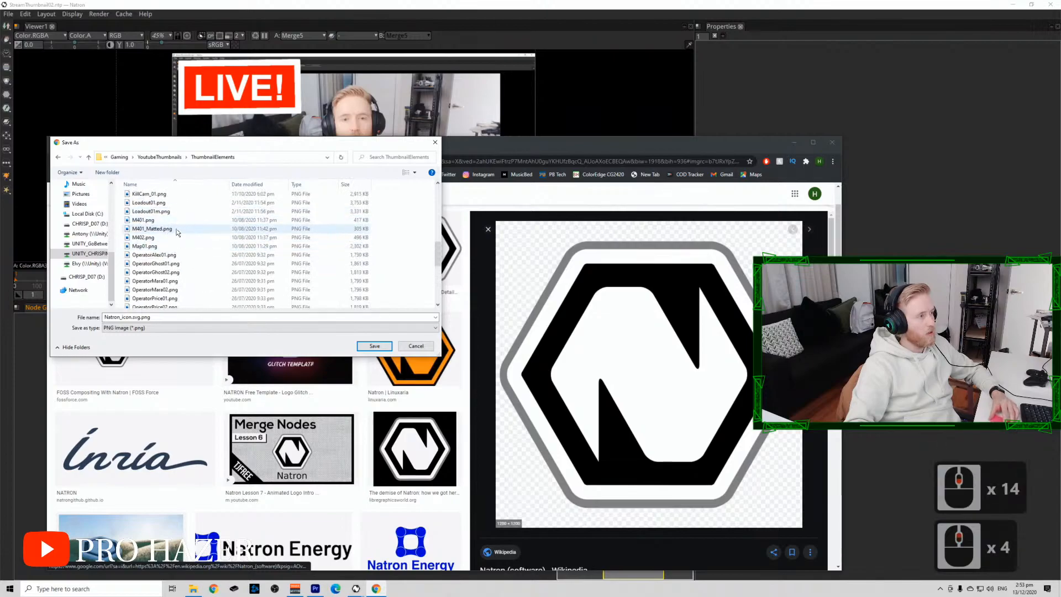
{"action": "left_click", "coordinate": [158, 158]}
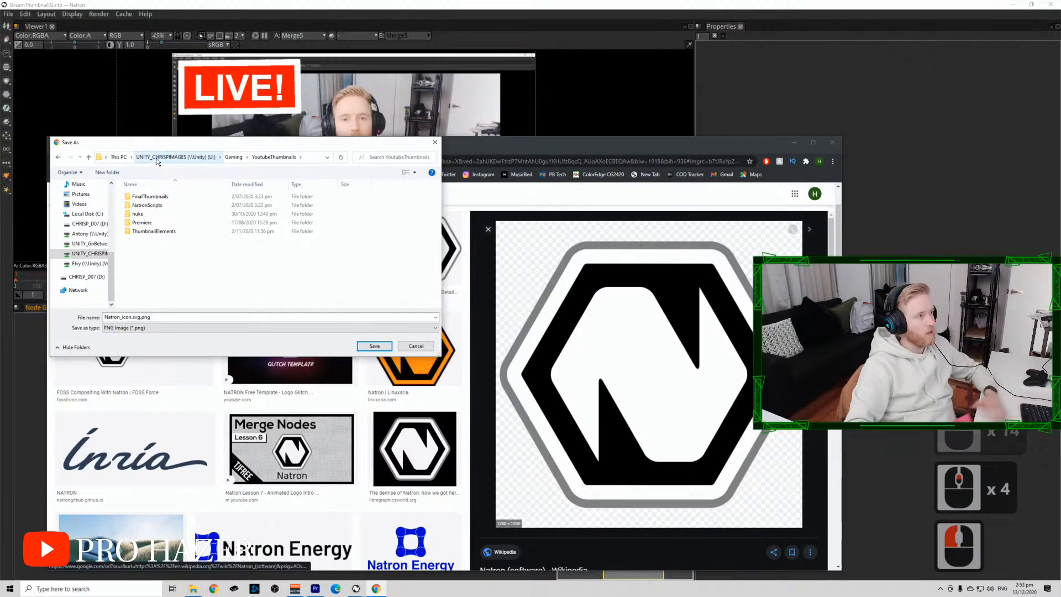
{"action": "left_click", "coordinate": [235, 157]}
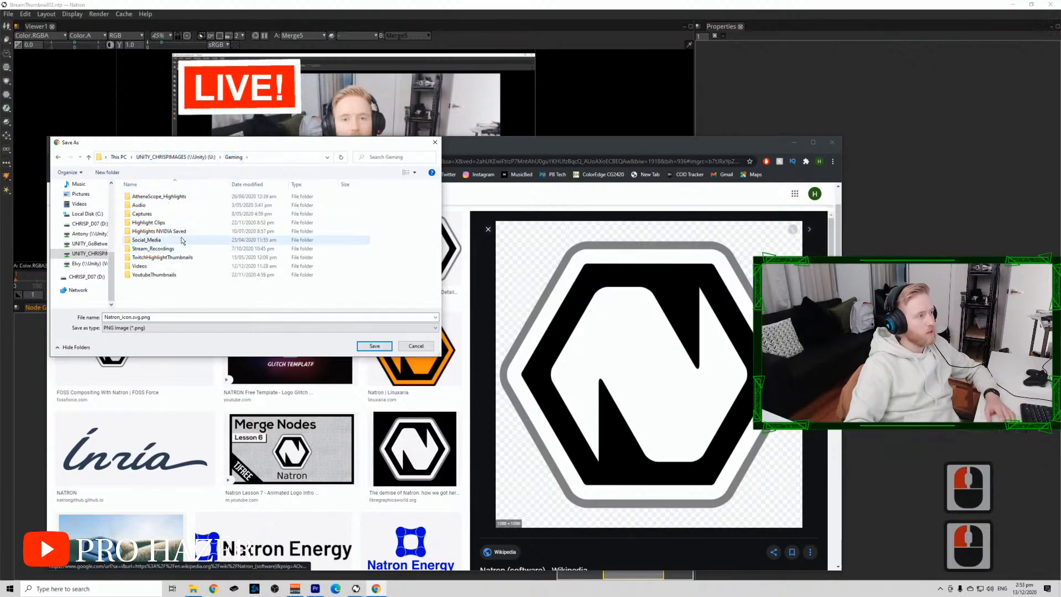
{"action": "left_click", "coordinate": [152, 156]}
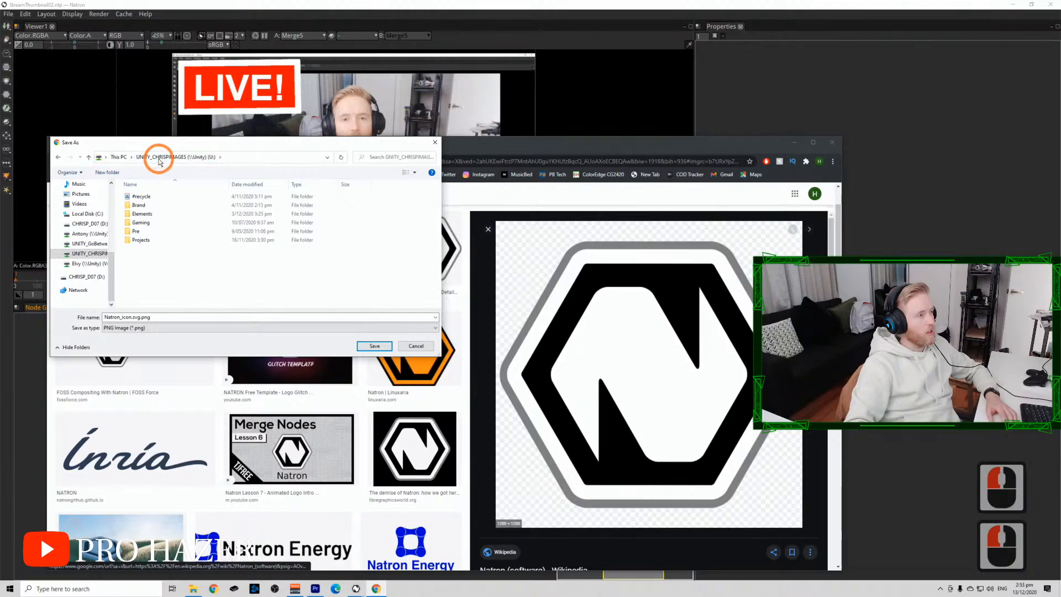
Set the save location to the folder Brand > YoutubeFilm > LiveStreams > 02_ThumbnailMaking.
{"action": "double_click", "coordinate": [166, 206]}
{"action": "left_click", "coordinate": [173, 274]}
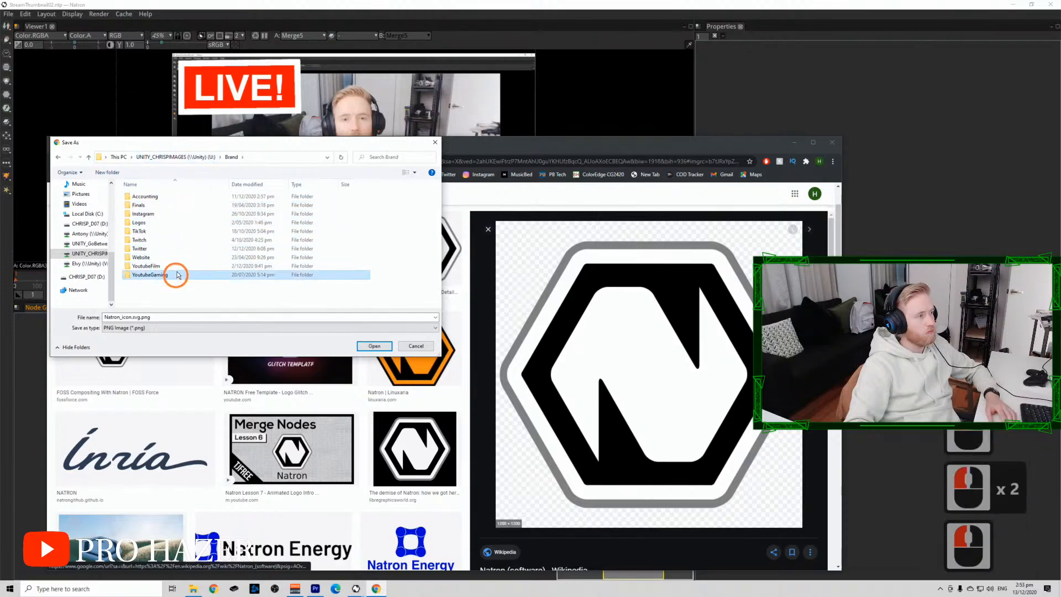
{"action": "double_click", "coordinate": [184, 266]}
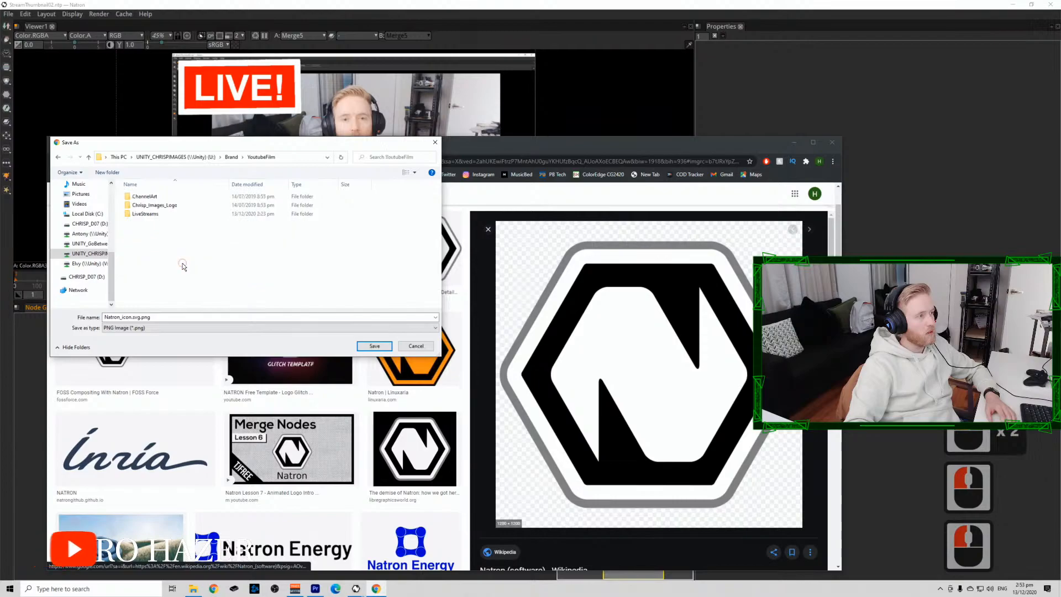
{"action": "double_click", "coordinate": [176, 207]}
{"action": "left_click", "coordinate": [182, 214]}
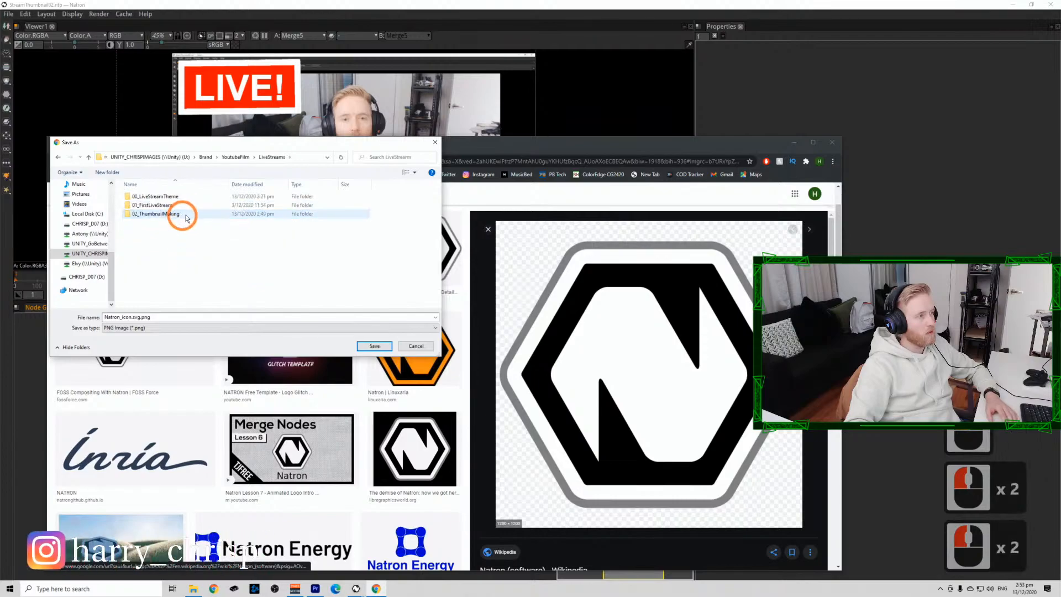
{"action": "double_click", "coordinate": [181, 214]}
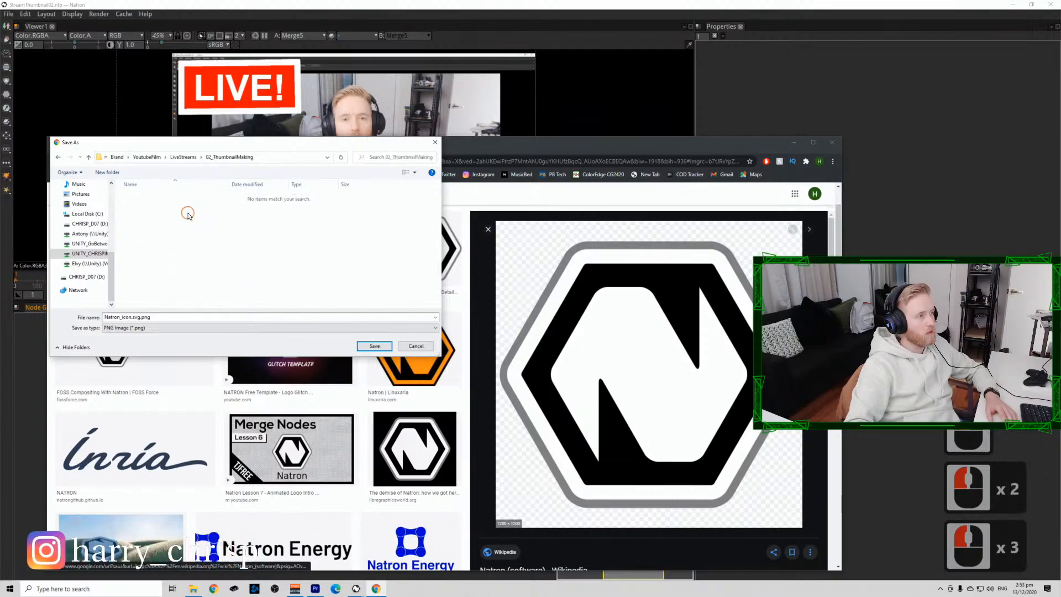
Shorten the file name to Natron_icon.png and save the logo image.
{"action": "left_click", "coordinate": [139, 317]}
{"action": "left_click", "coordinate": [138, 316]}
{"action": "key", "text": "Delete"}
{"action": "key", "text": "BackSpace"}
{"action": "key", "text": "BackSpace"}
{"action": "key", "text": "BackSpace"}
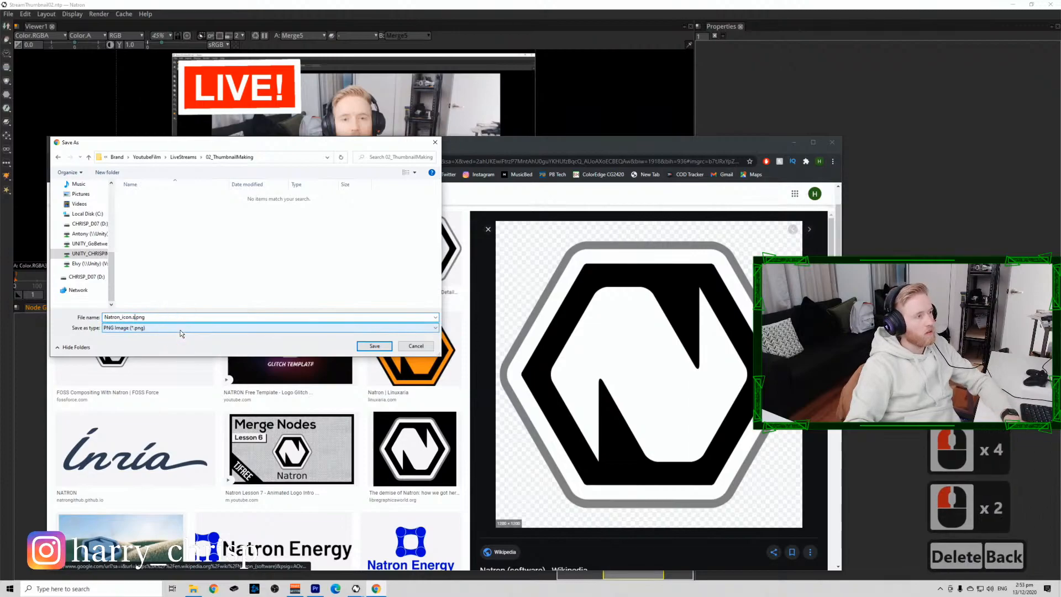
{"action": "left_click", "coordinate": [365, 344]}
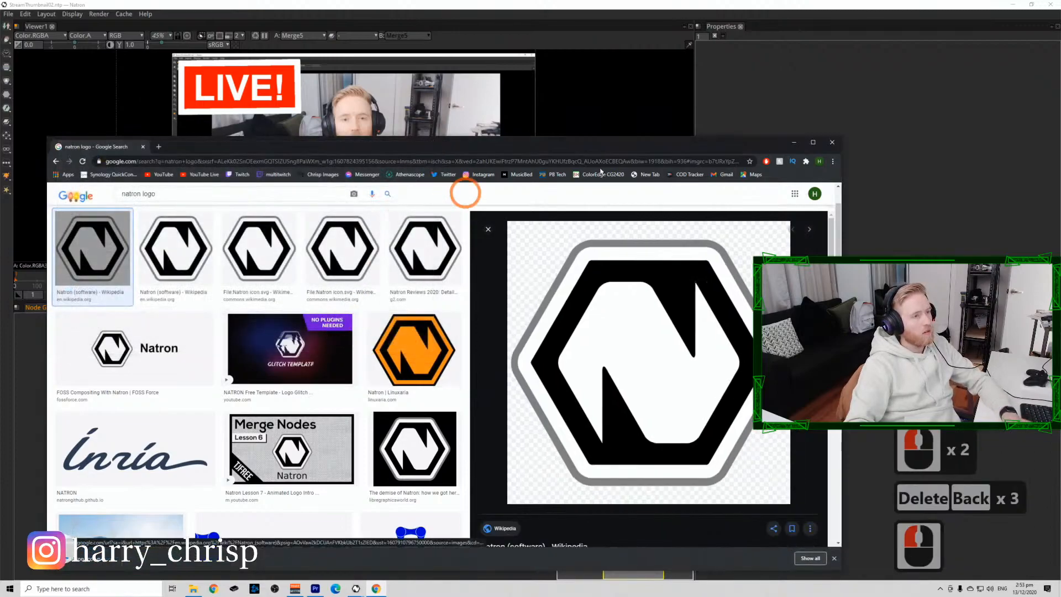
Switch to Natron and read Natron_icon.png from the 02_ThumbnailMaking folder into the node graph.
{"action": "left_click", "coordinate": [812, 107]}
{"action": "left_click", "coordinate": [502, 426]}
{"action": "key", "text": "r"}
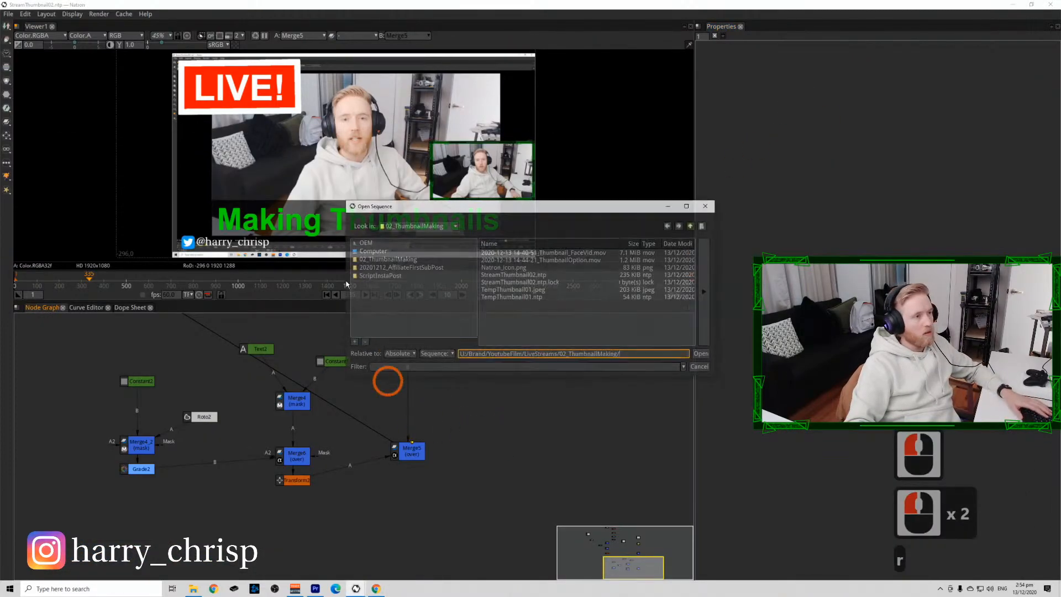
{"action": "left_click", "coordinate": [517, 267]}
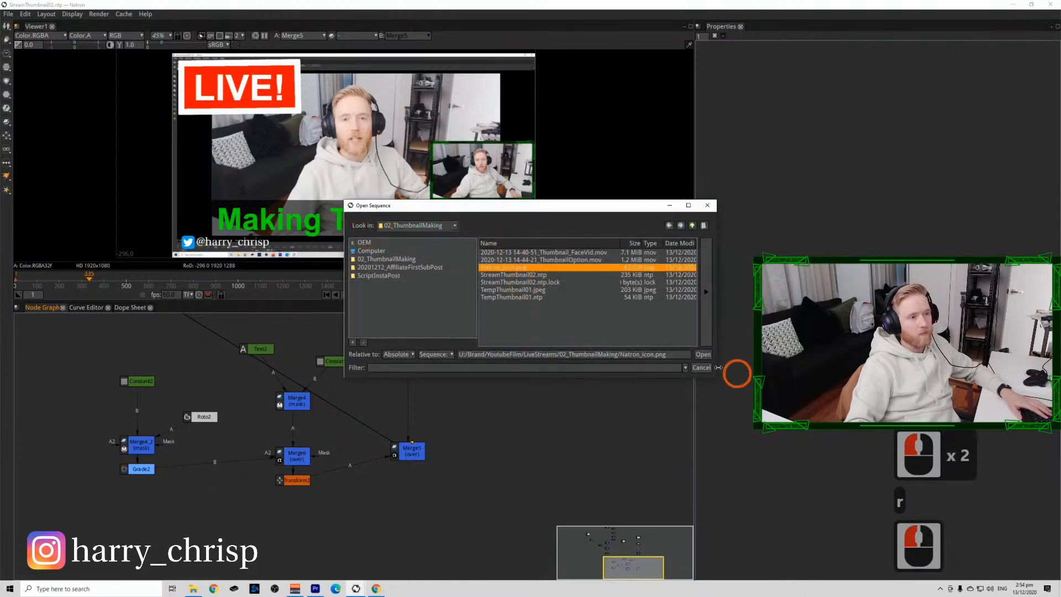
{"action": "left_click", "coordinate": [703, 354]}
Show the logo's Read node in the viewer and inspect its alpha channel.
{"action": "left_click", "coordinate": [530, 439]}
{"action": "key", "text": "1"}
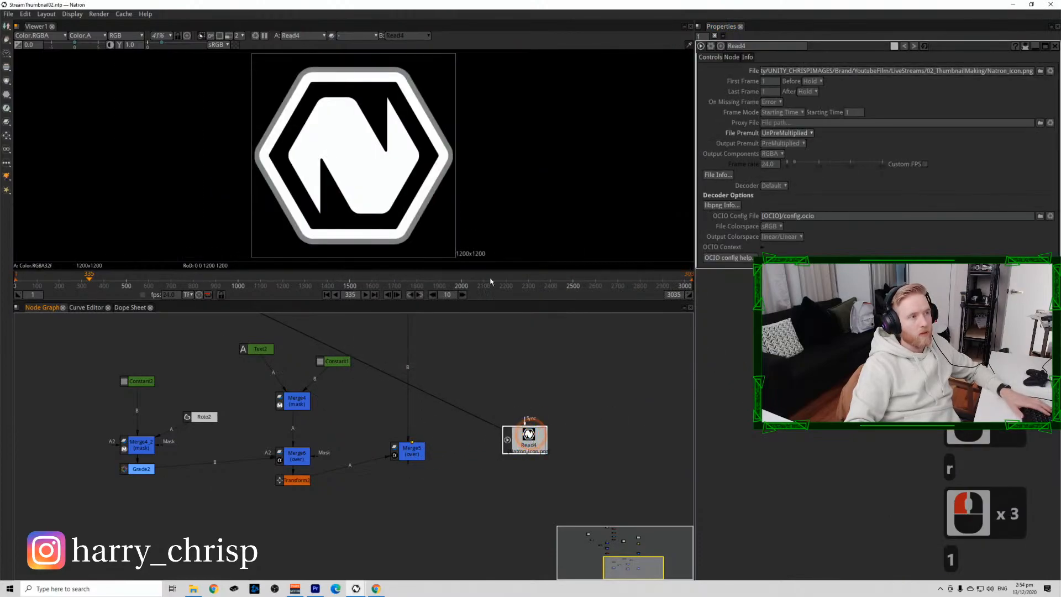
{"action": "key", "text": "a"}
{"action": "key", "text": "a"}
{"action": "key", "text": "a"}
{"action": "key", "text": "a"}
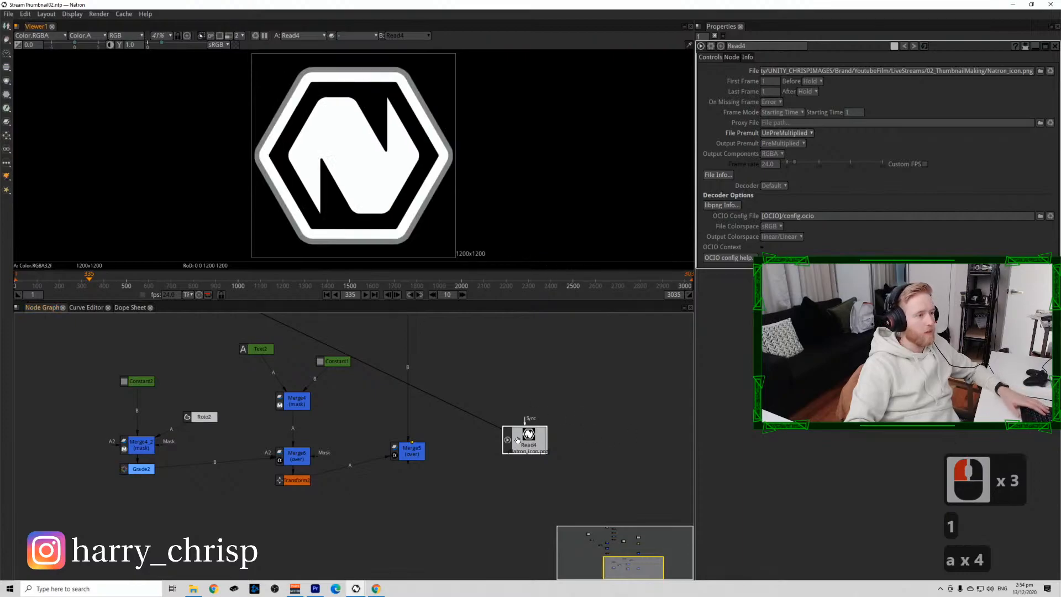
Add a Transform below the logo's Read node, merge it over the Merge5 output, and view the new merge.
{"action": "left_click_drag", "start_coordinate": [525, 440], "coordinate": [538, 497]}
{"action": "key", "text": "t"}
{"action": "left_click", "coordinate": [400, 481]}
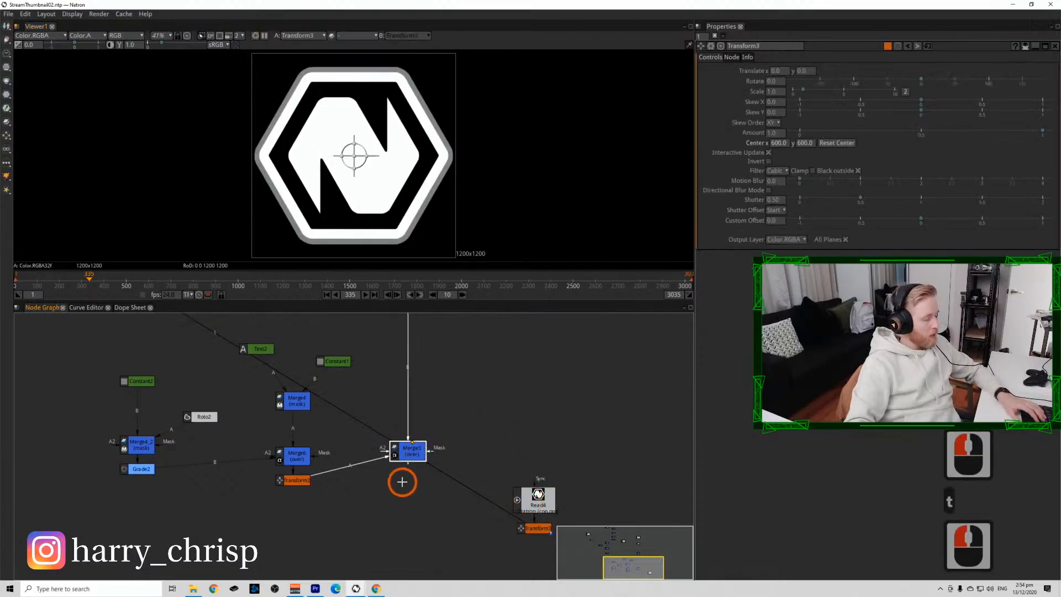
{"action": "key", "text": "m"}
{"action": "left_click_drag", "start_coordinate": [411, 484], "coordinate": [533, 528]}
{"action": "left_click", "coordinate": [621, 319]}
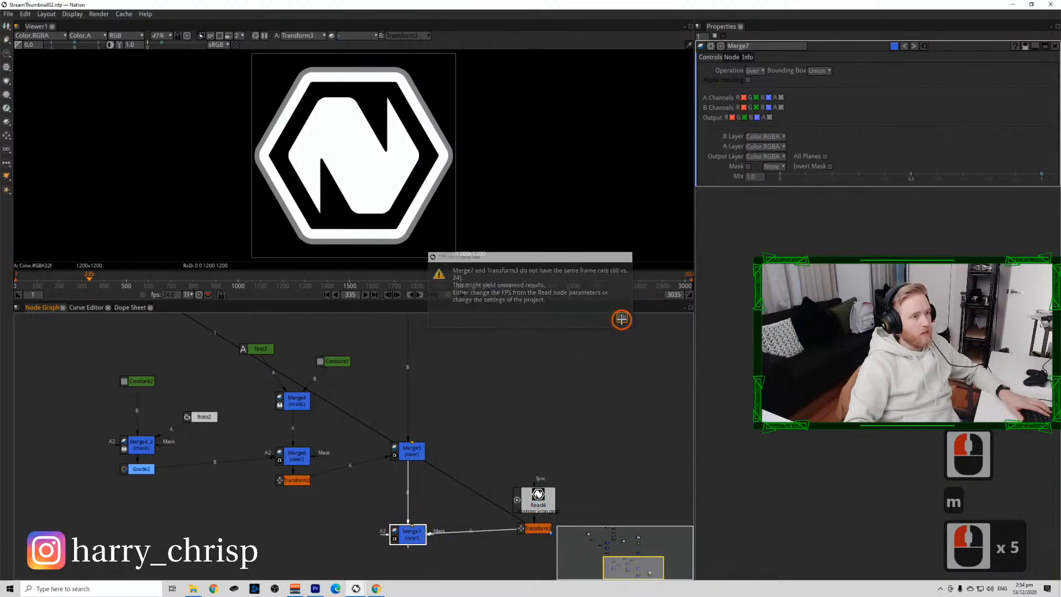
{"action": "left_click", "coordinate": [413, 532]}
{"action": "key", "text": "1"}
Scale the Natron logo to 0.5 and move it to the thumbnail's upper-right corner.
{"action": "double_click", "coordinate": [537, 528]}
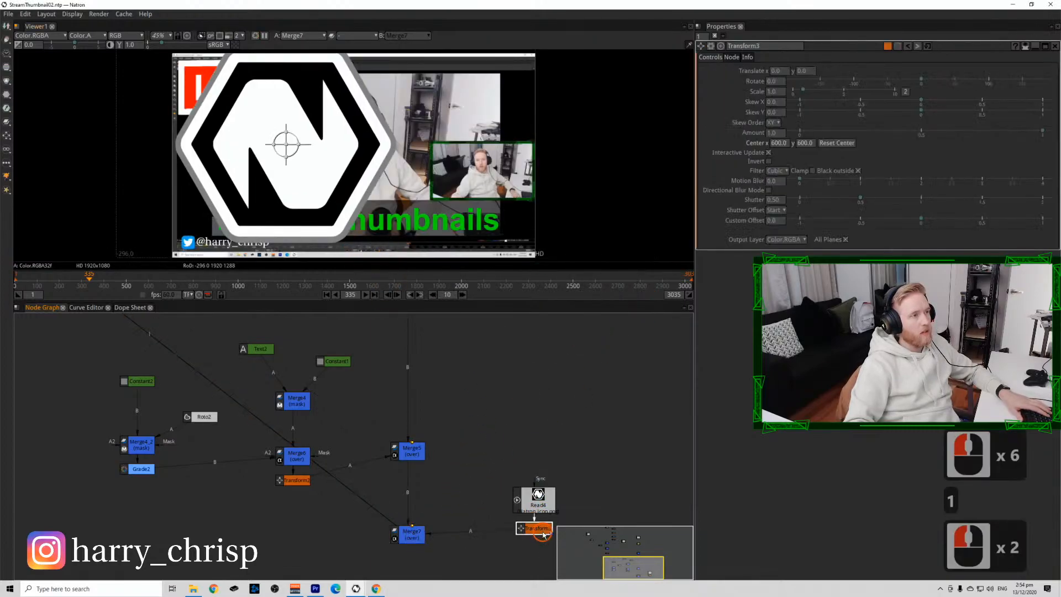
{"action": "left_click", "coordinate": [775, 92]}
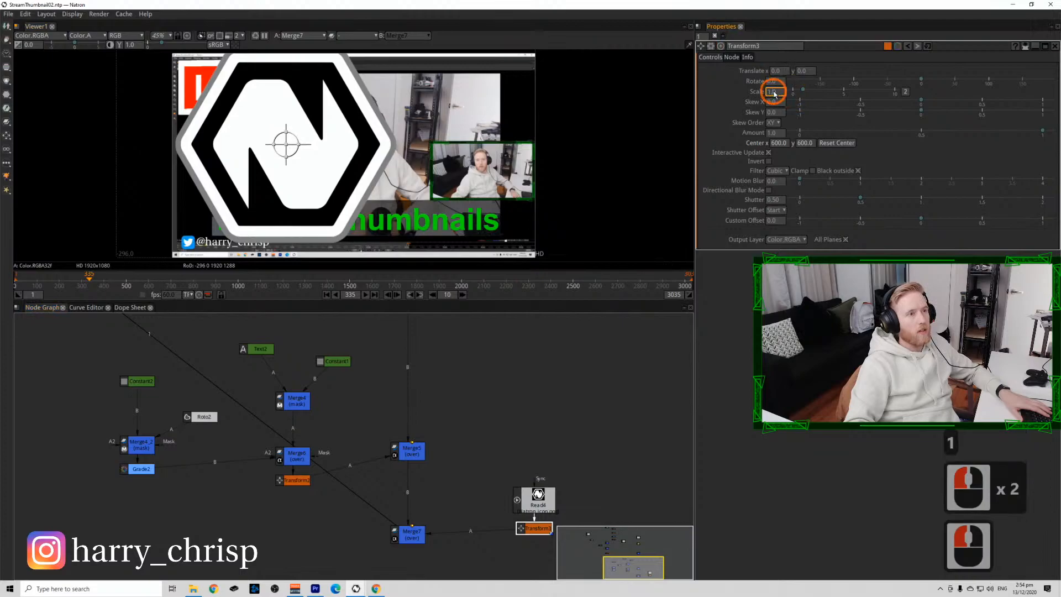
{"action": "scroll", "coordinate": [774, 91], "scroll_direction": "down", "scroll_amount": 5}
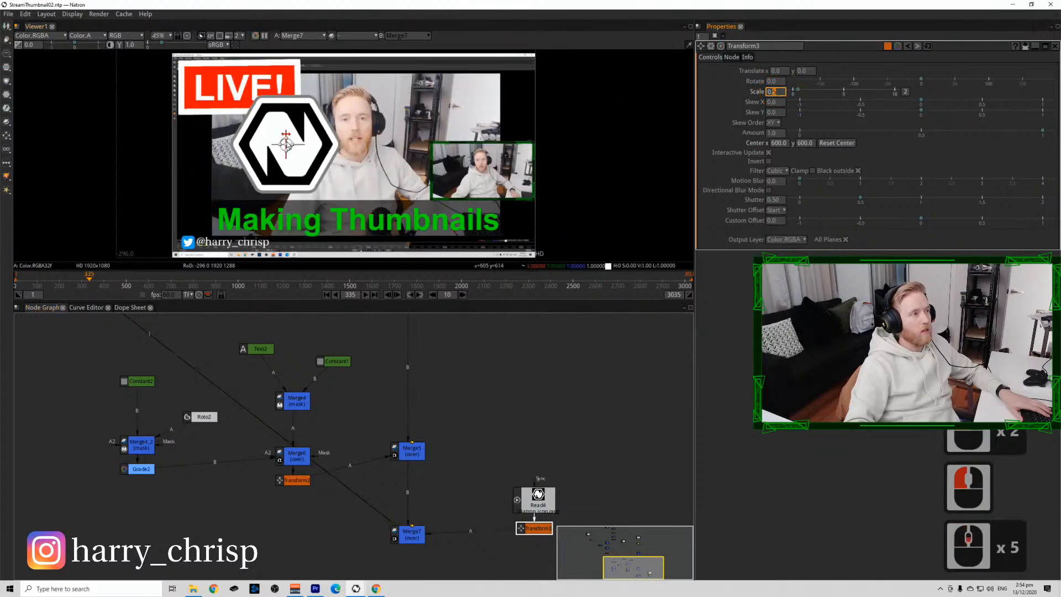
{"action": "left_click_drag", "start_coordinate": [286, 144], "coordinate": [477, 103]}
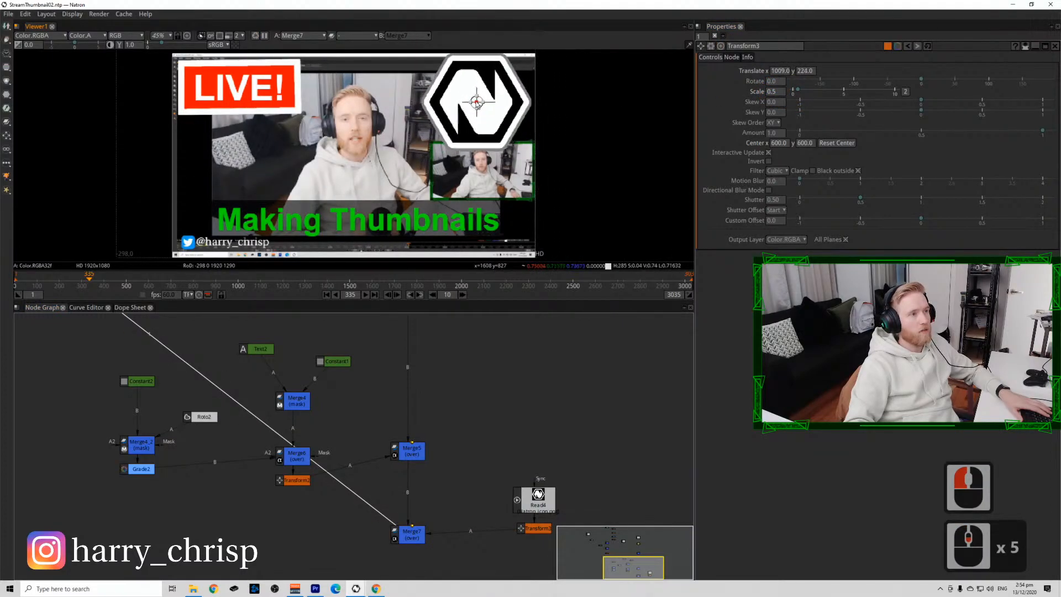
Set the logo's scale to 0.4, nudge its translation to about x 1019, y 254, and close the node properties.
{"action": "left_click", "coordinate": [772, 92]}
{"action": "scroll", "coordinate": [773, 97], "scroll_direction": "down", "scroll_amount": 1}
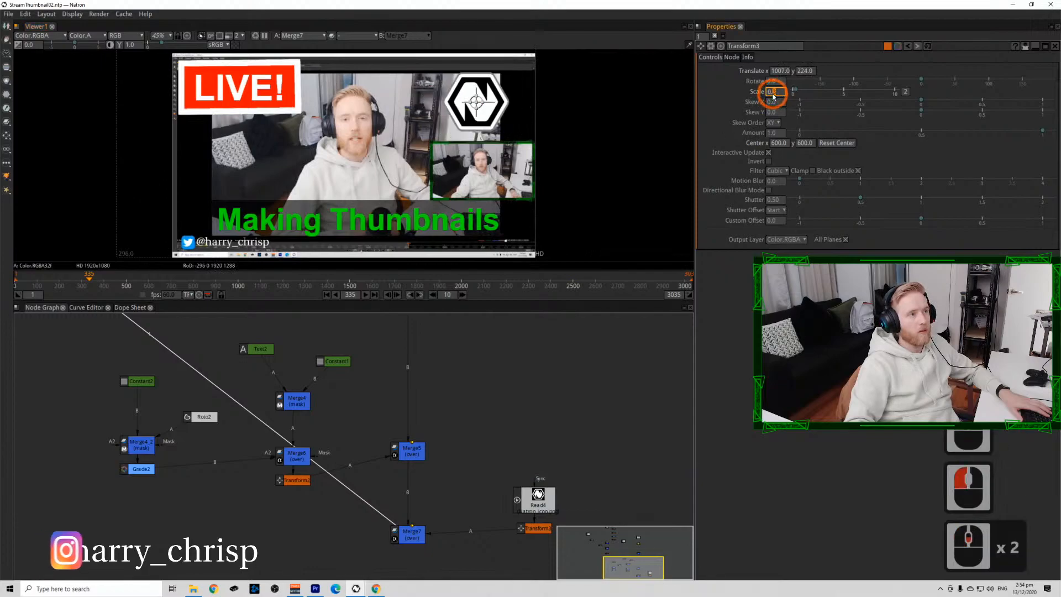
{"action": "left_click_drag", "start_coordinate": [478, 105], "coordinate": [481, 98]}
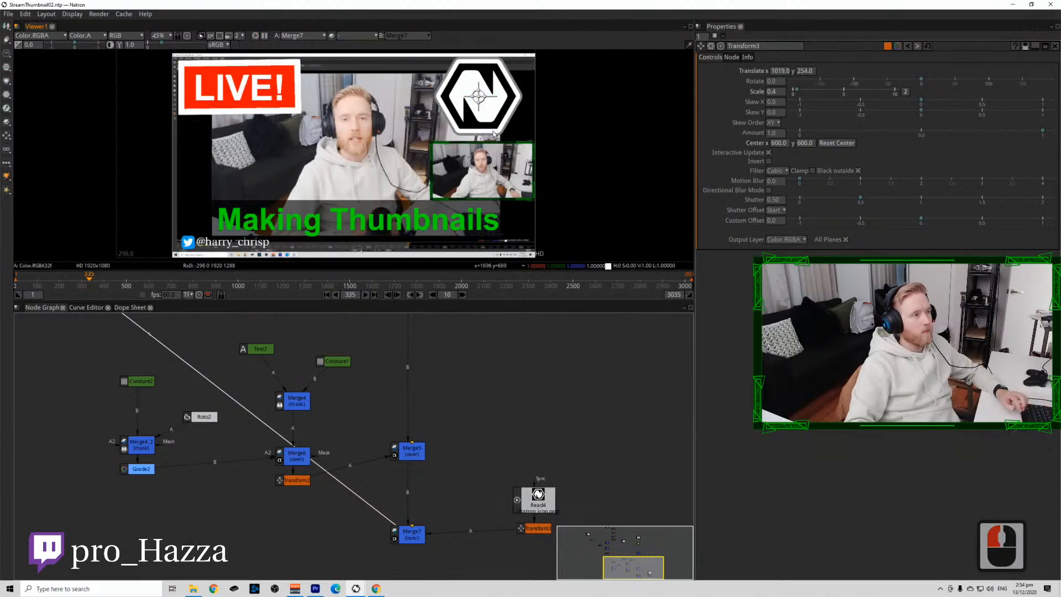
{"action": "left_click", "coordinate": [391, 216]}
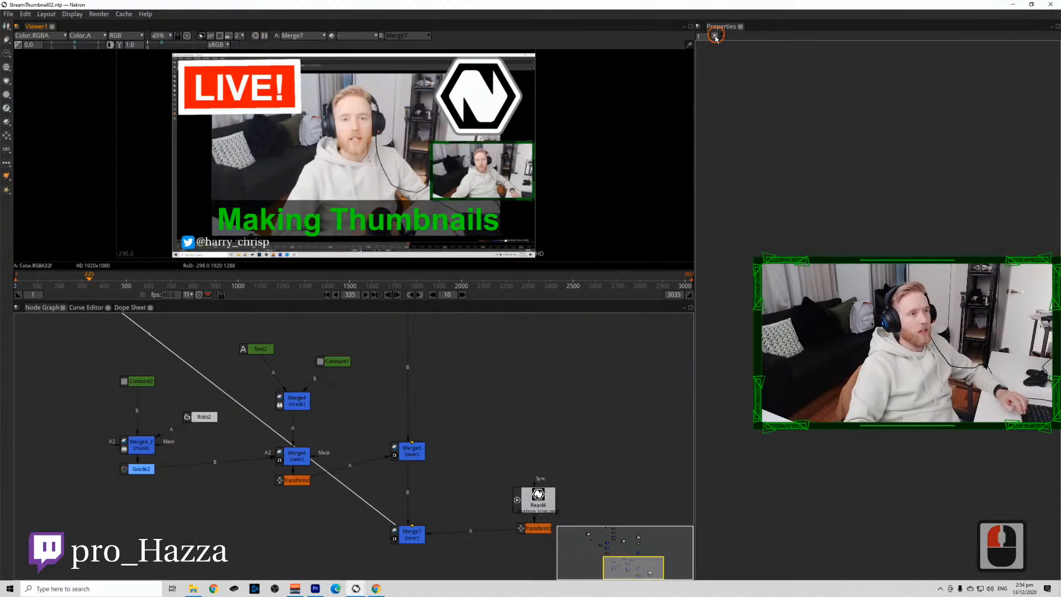
Add a Crop node after the logo's merge to trim the overhanging image to the 1920 x 1080 frame.
{"action": "scroll", "coordinate": [391, 215], "scroll_direction": "down", "scroll_amount": 2}
{"action": "left_click_drag", "start_coordinate": [390, 206], "coordinate": [343, 191]}
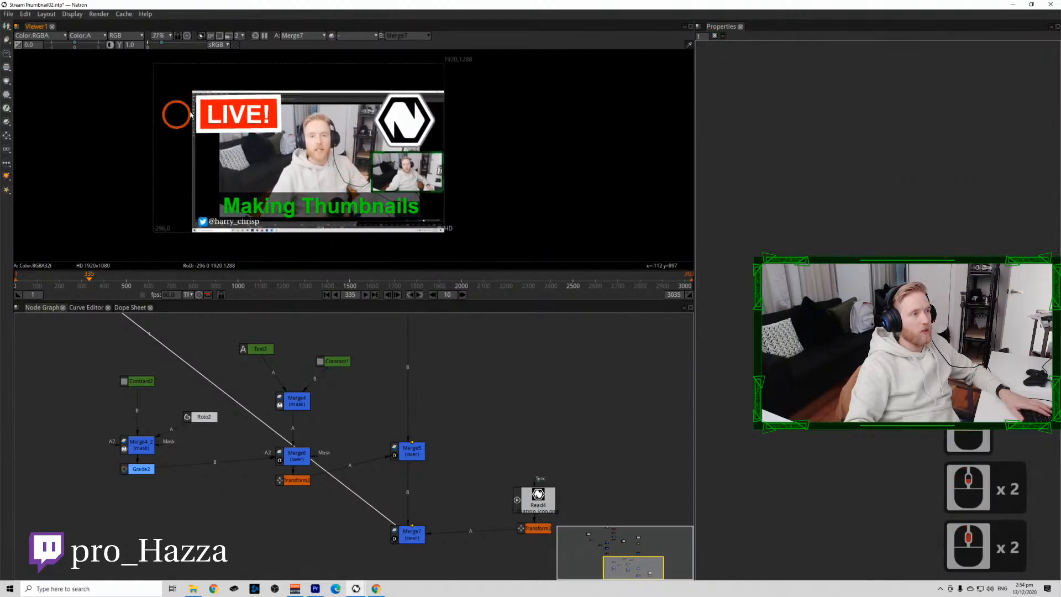
{"action": "left_click_drag", "start_coordinate": [204, 101], "coordinate": [345, 176]}
{"action": "left_click", "coordinate": [409, 451]}
{"action": "left_click", "coordinate": [398, 536]}
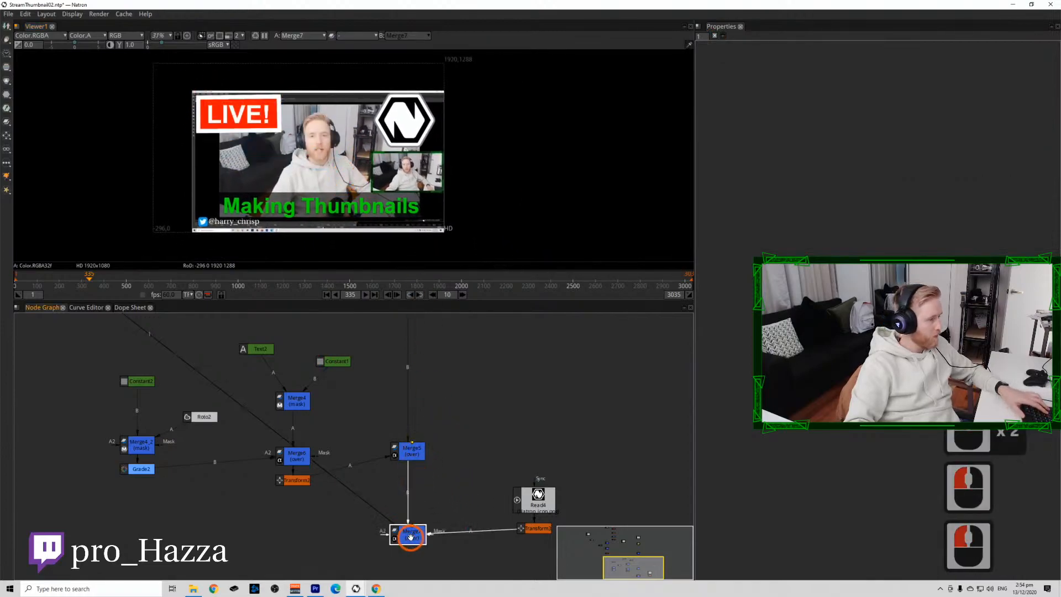
{"action": "key", "text": "Tab"}
{"action": "type", "text": "crop"}
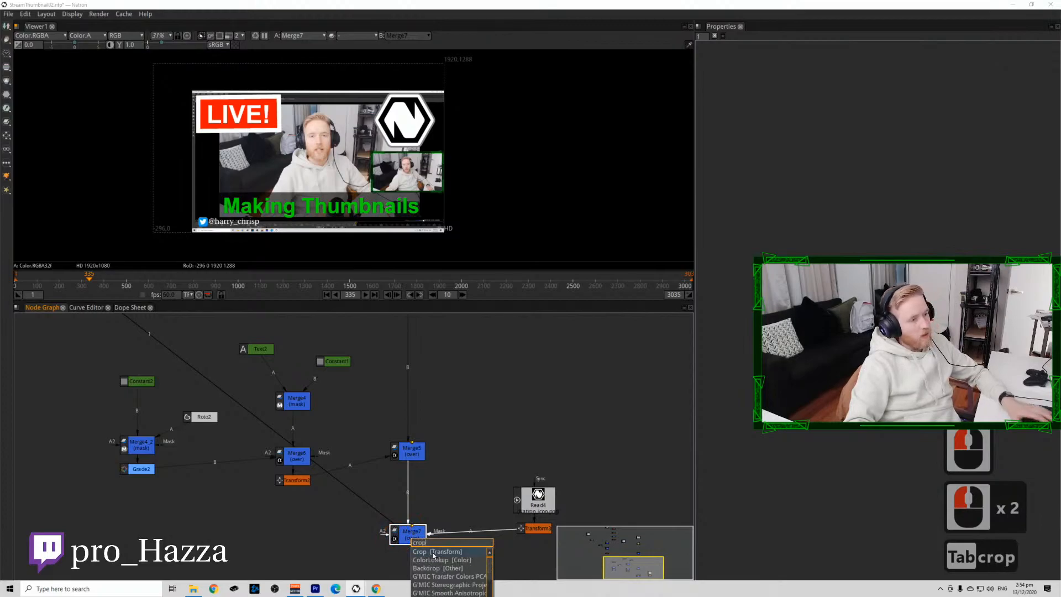
{"action": "left_click", "coordinate": [430, 551]}
{"action": "scroll", "coordinate": [431, 440], "scroll_direction": "up", "scroll_amount": 2}
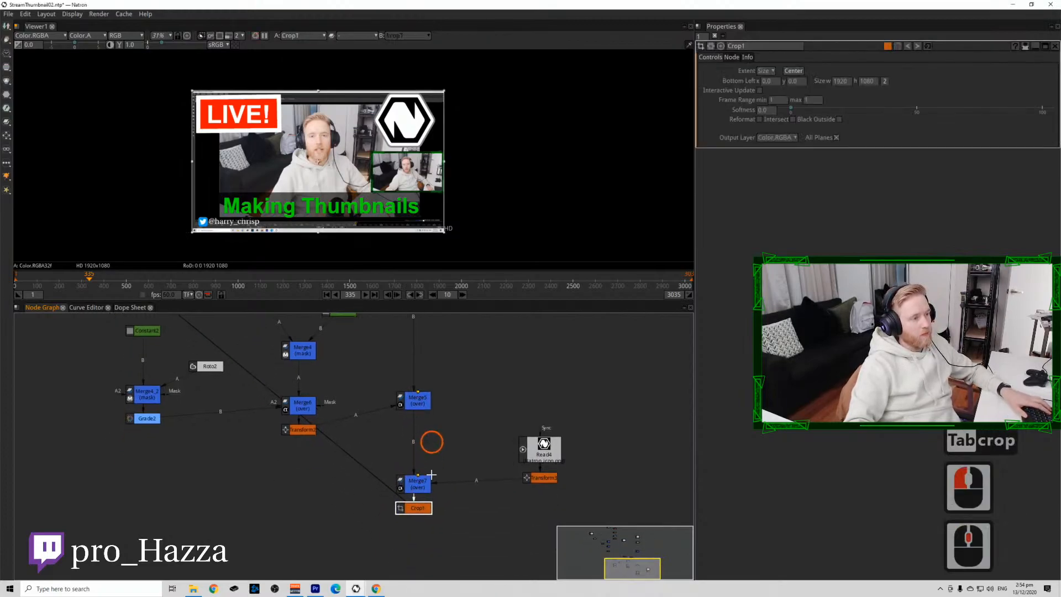
Add a Write node after the Crop node, saving to StreamThumbnail02.jpeg in the 02_ThumbnailMaking folder.
{"action": "scroll", "coordinate": [409, 484], "scroll_direction": "up", "scroll_amount": 3}
{"action": "left_click_drag", "start_coordinate": [410, 484], "coordinate": [421, 498]}
{"action": "key", "text": "1"}
{"action": "left_click", "coordinate": [422, 498]}
{"action": "key", "text": "e"}
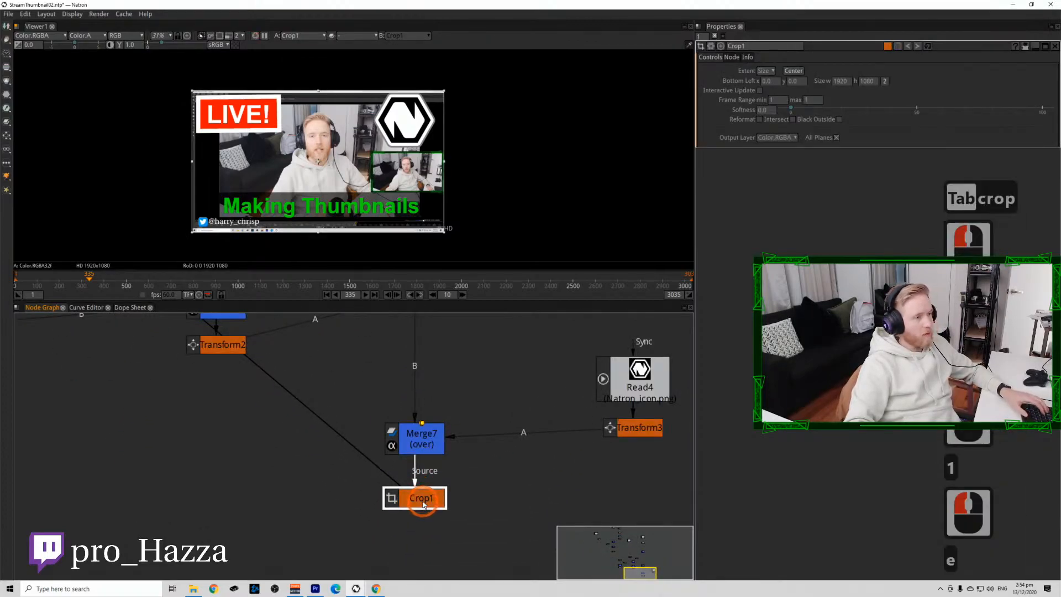
{"action": "left_click", "coordinate": [426, 511]}
{"action": "left_click", "coordinate": [426, 504]}
{"action": "key", "text": "w"}
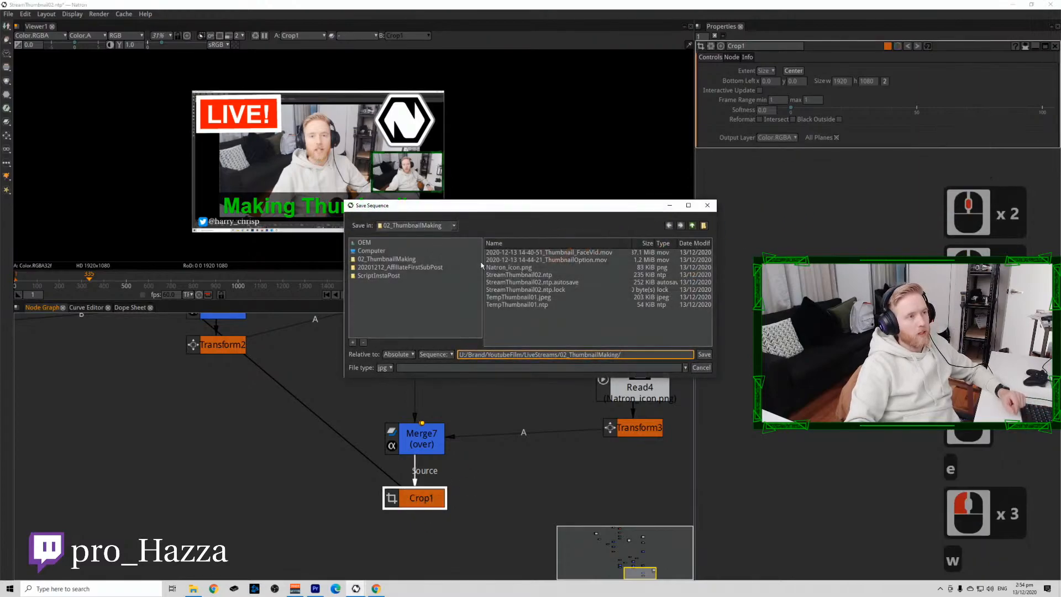
{"action": "left_click", "coordinate": [636, 354]}
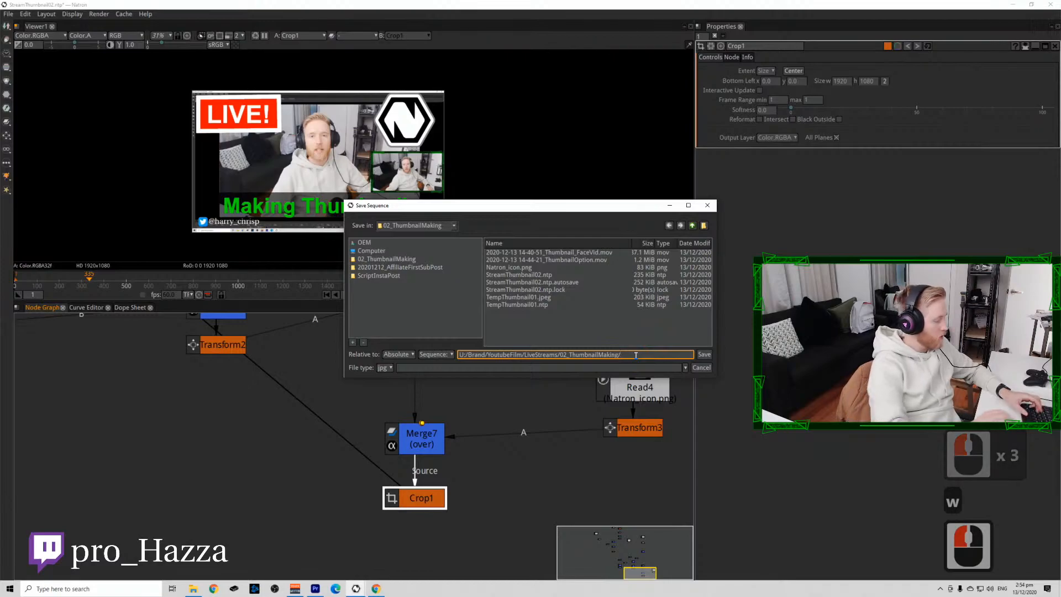
{"action": "type", "text": "StreamT"}
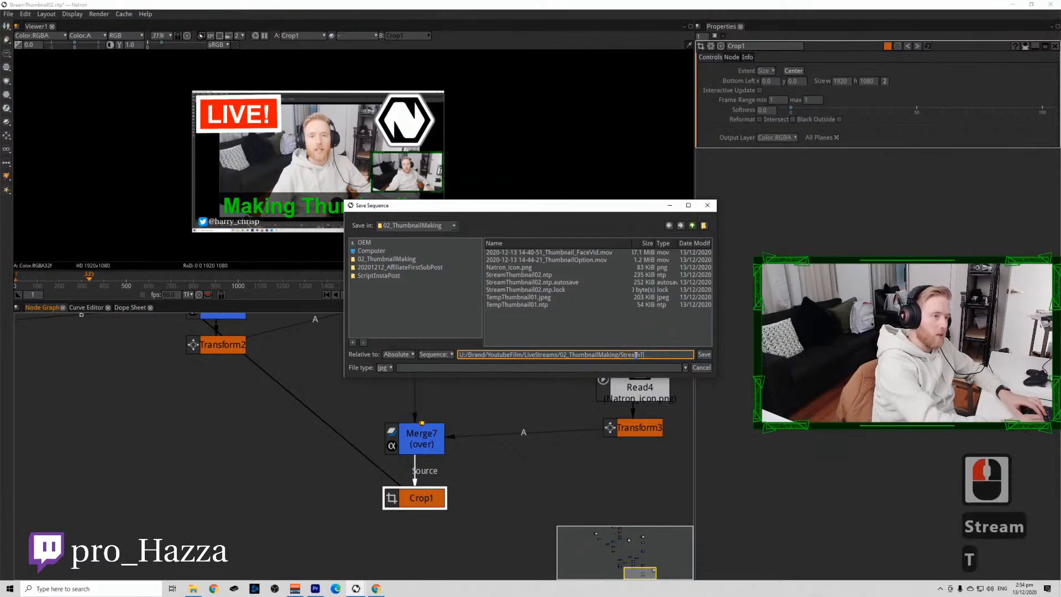
{"action": "type", "text": "humbnail02"}
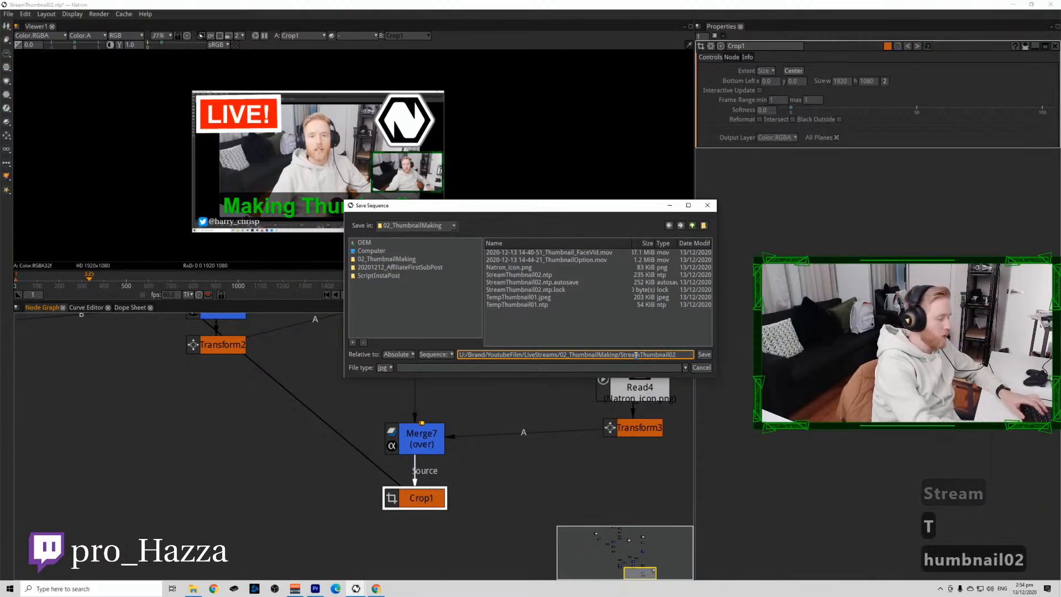
{"action": "key", "text": "shift"}
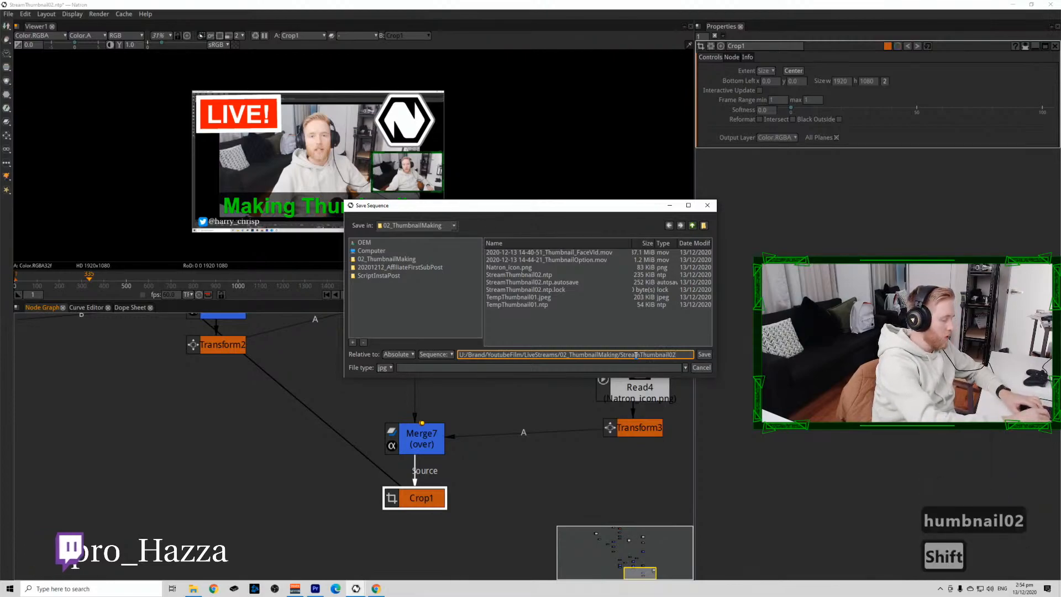
{"action": "type", "text": ".jpeg"}
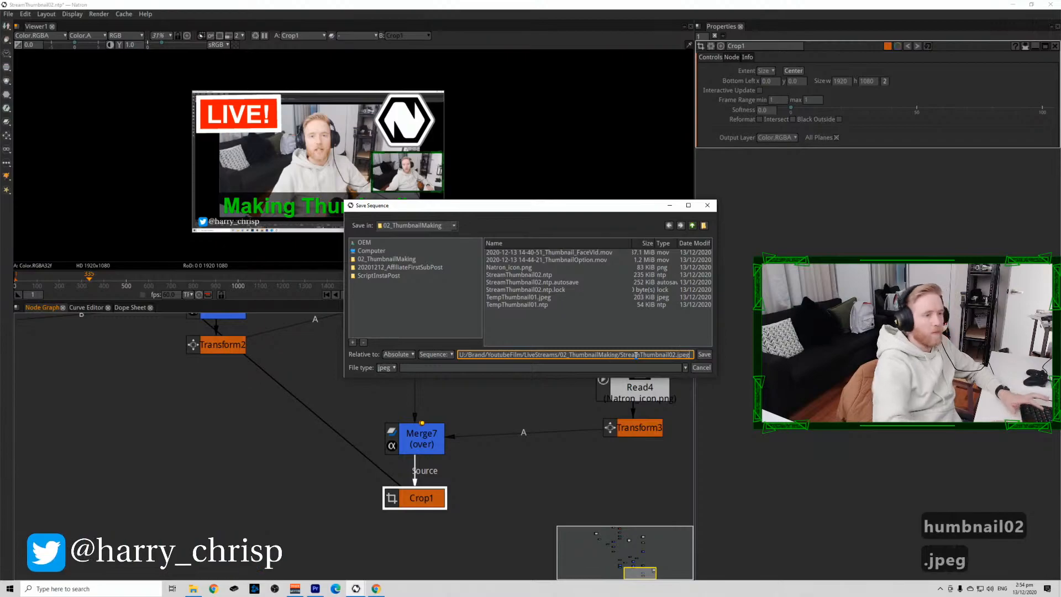
{"action": "left_click", "coordinate": [703, 354]}
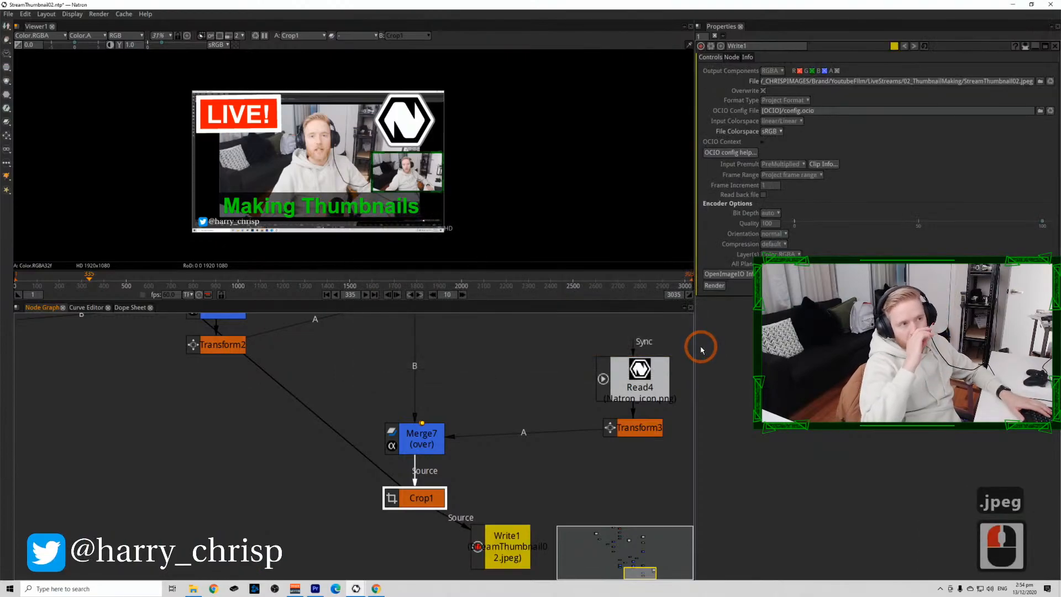
Go to the timeline's first frame and set the Write node's output components to RGB.
{"action": "left_click_drag", "start_coordinate": [489, 392], "coordinate": [383, 322]}
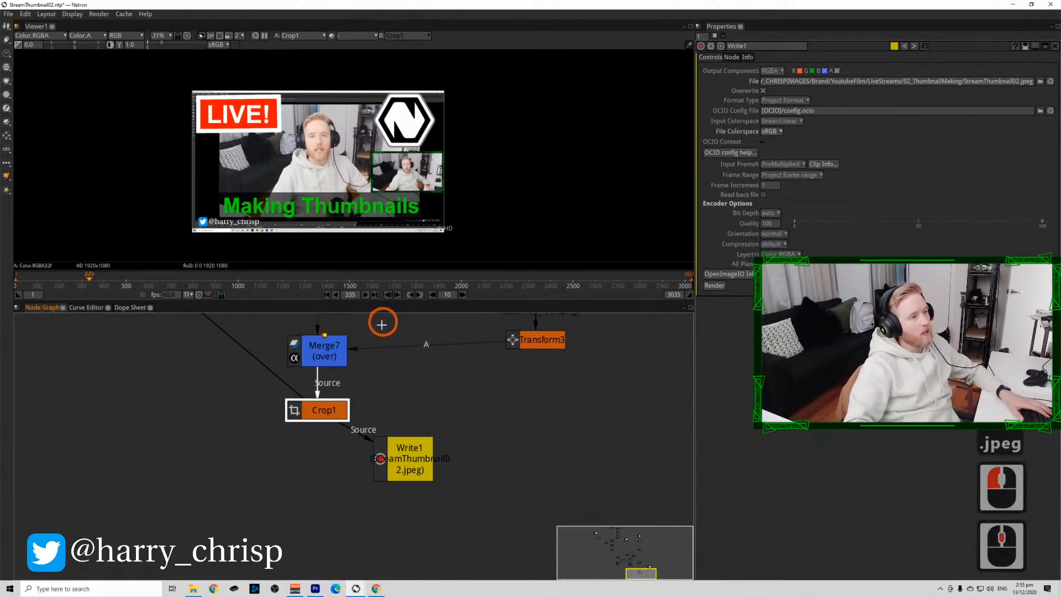
{"action": "left_click", "coordinate": [328, 296]}
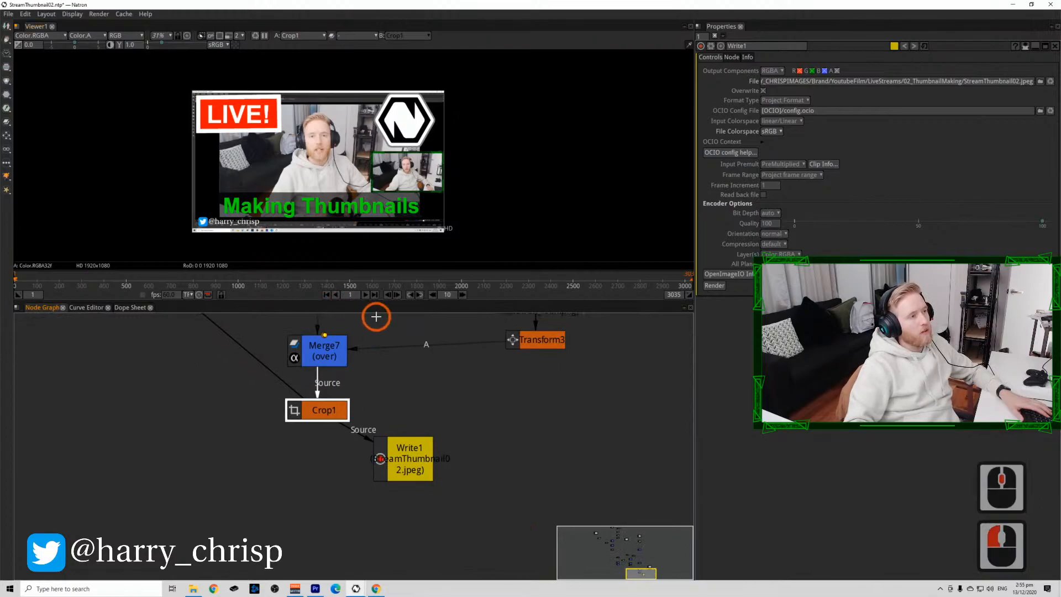
{"action": "left_click", "coordinate": [494, 437]}
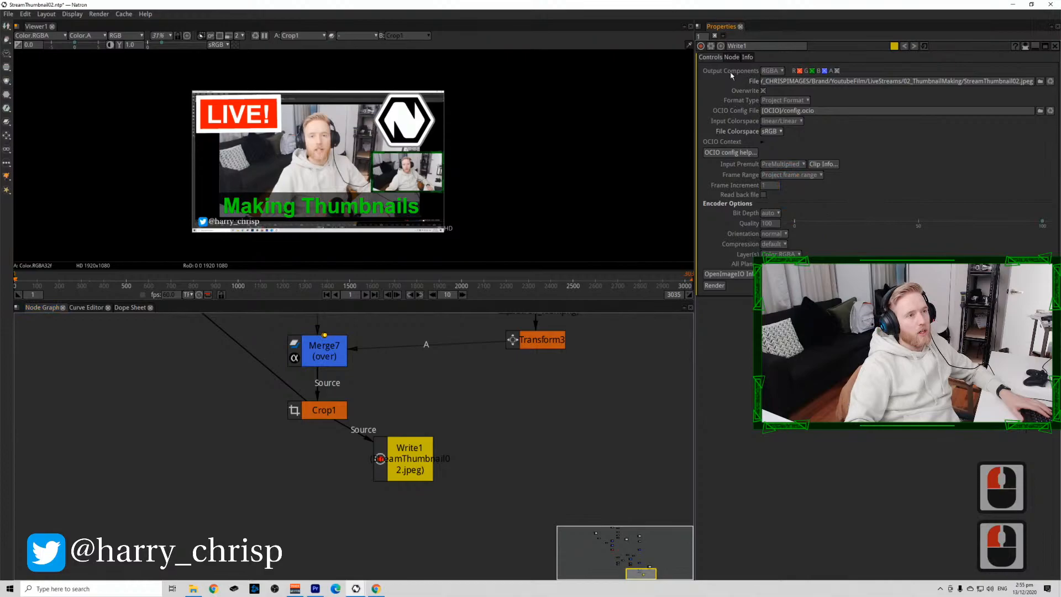
{"action": "left_click", "coordinate": [771, 75]}
{"action": "left_click", "coordinate": [769, 90]}
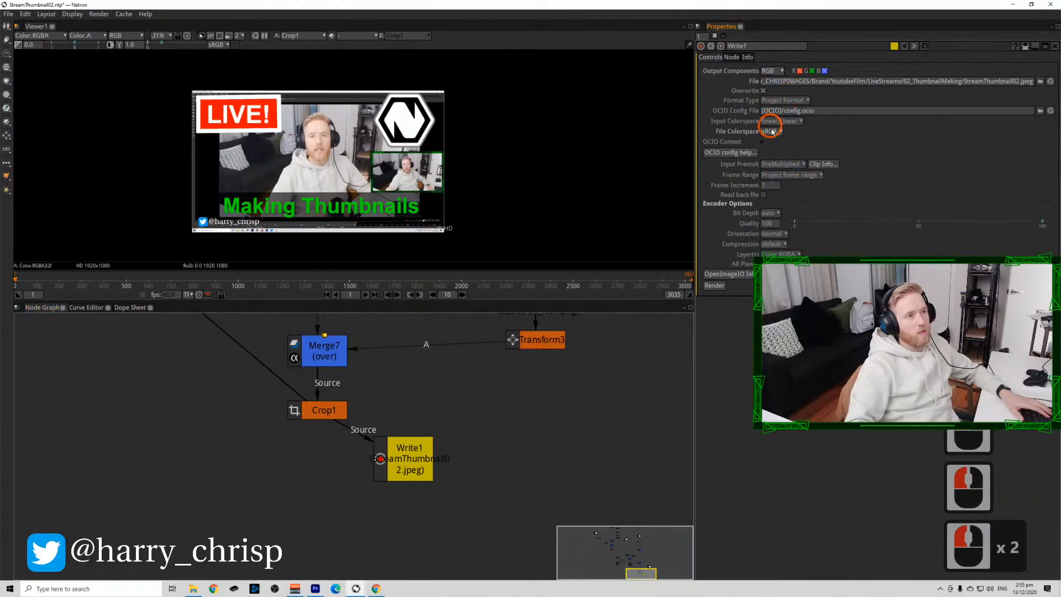
Switch the Write node's frame range to Manual and set its last frame to 1.
{"action": "left_click", "coordinate": [789, 175]}
{"action": "left_click", "coordinate": [796, 194]}
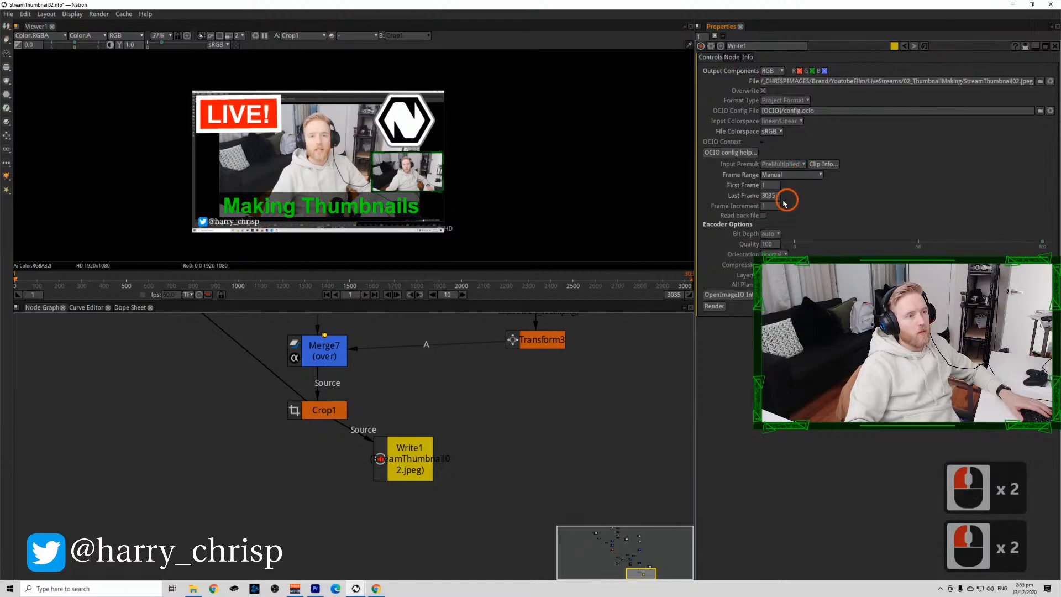
{"action": "double_click", "coordinate": [779, 197]}
{"action": "type", "text": "1"}
{"action": "left_click", "coordinate": [833, 206]}
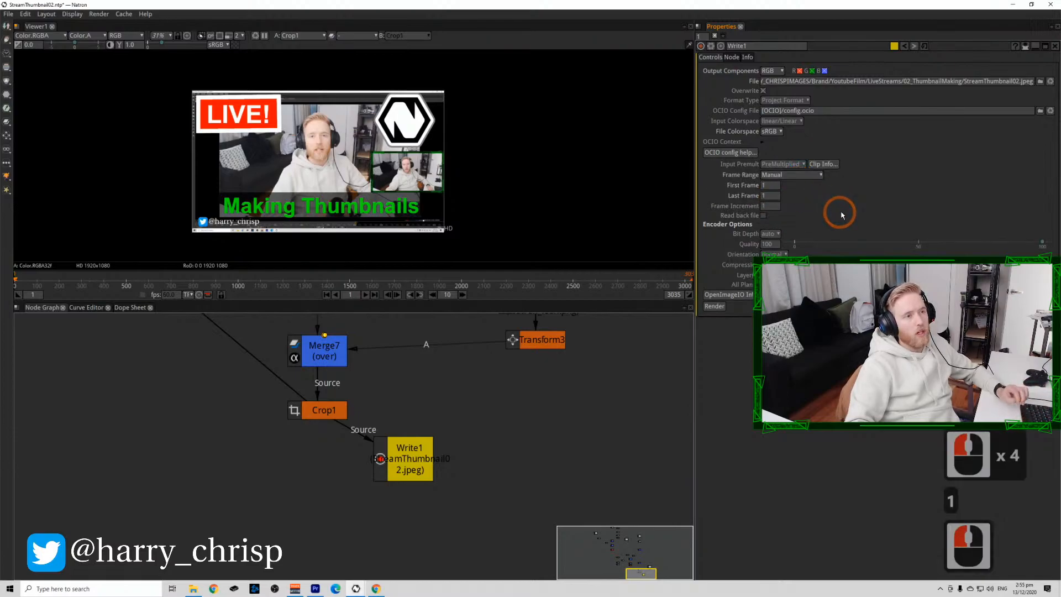
Move the Write node further down below the Crop node in the node graph.
{"action": "left_click", "coordinate": [377, 198]}
{"action": "key", "text": "a"}
{"action": "key", "text": "a"}
{"action": "left_click_drag", "start_coordinate": [407, 451], "coordinate": [386, 546]}
{"action": "key", "text": "Tab"}
{"action": "type", "text": "cons"}
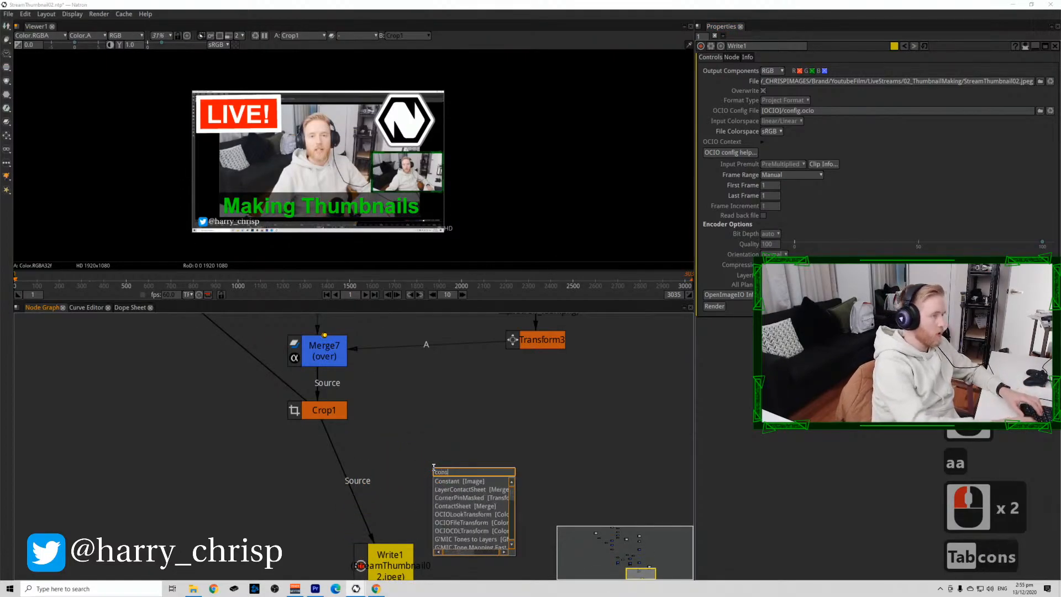
{"action": "left_click", "coordinate": [452, 429]}
{"action": "left_click", "coordinate": [482, 512]}
Render the Write node, then open StreamThumbnail02.jpeg from Brand/YoutubeFilm/LiveStreams/02_ThumbnailMaking in File Explorer to inspect the export, and return to Natron.
{"action": "left_click_drag", "start_coordinate": [485, 511], "coordinate": [468, 369]}
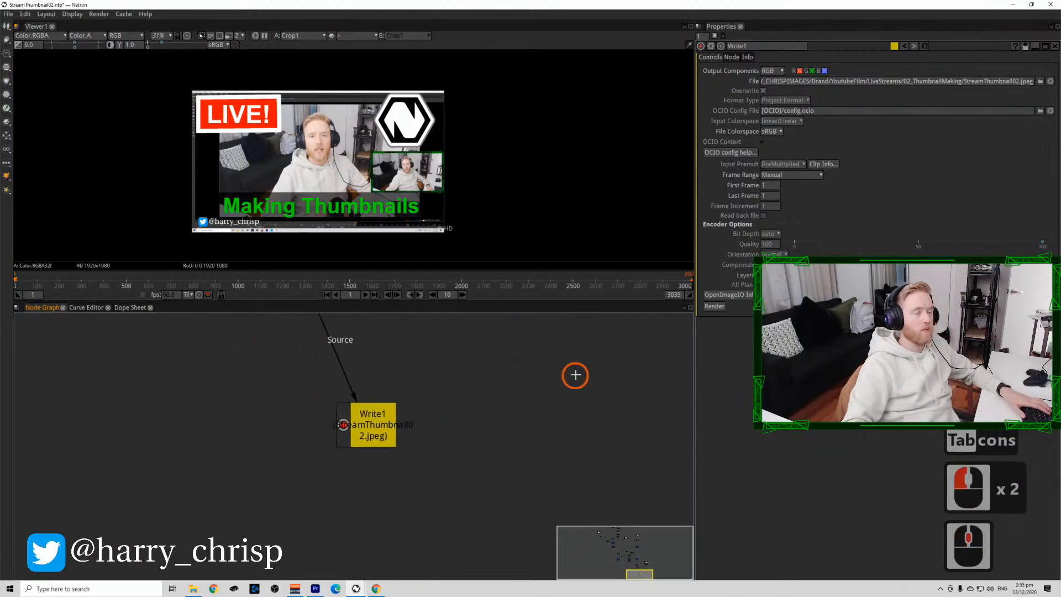
{"action": "left_click", "coordinate": [716, 306]}
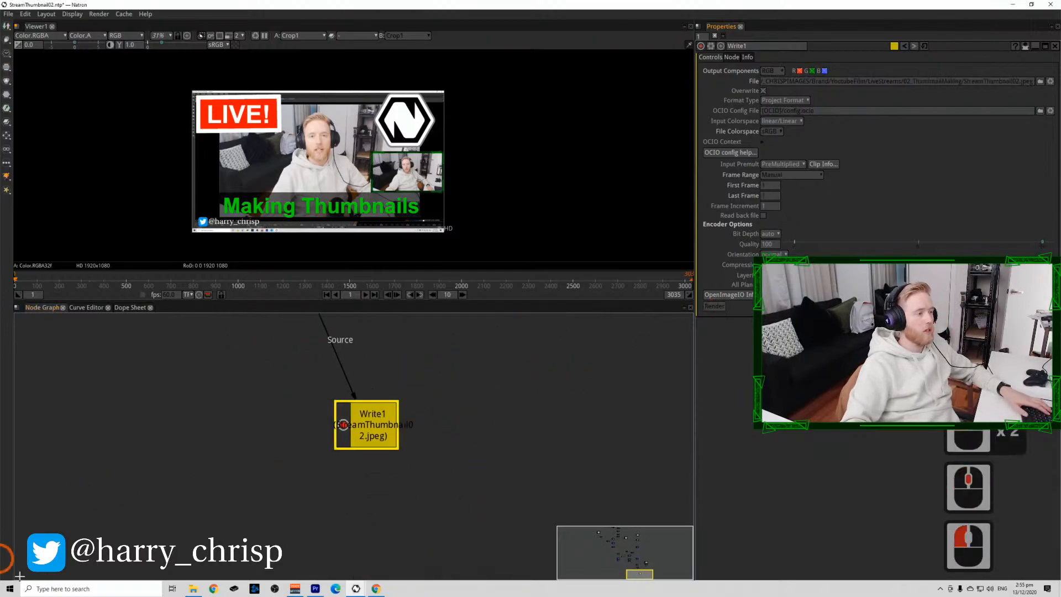
{"action": "left_click", "coordinate": [192, 589]}
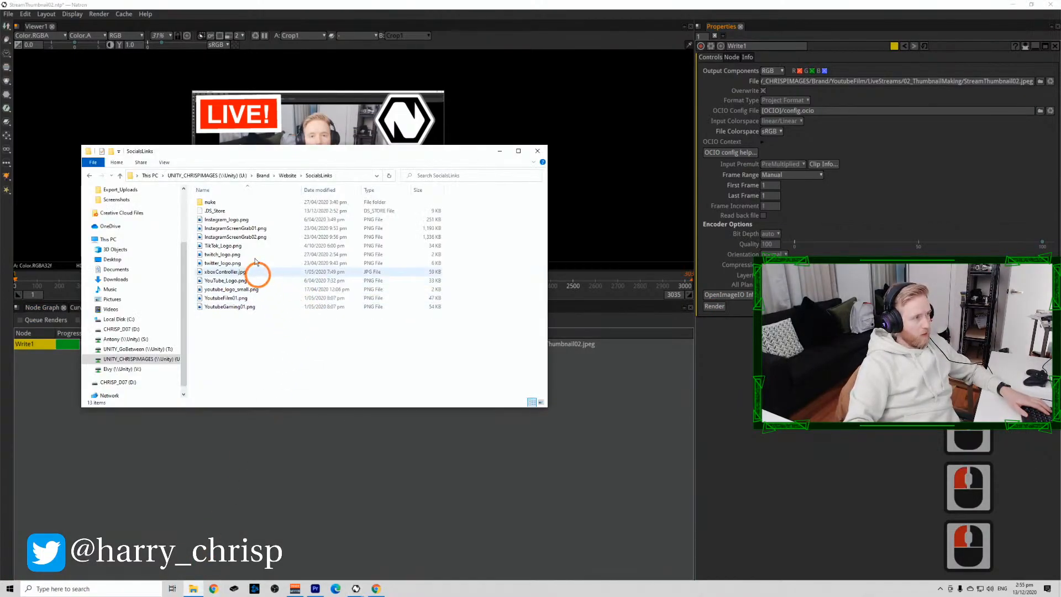
{"action": "left_click", "coordinate": [230, 176]}
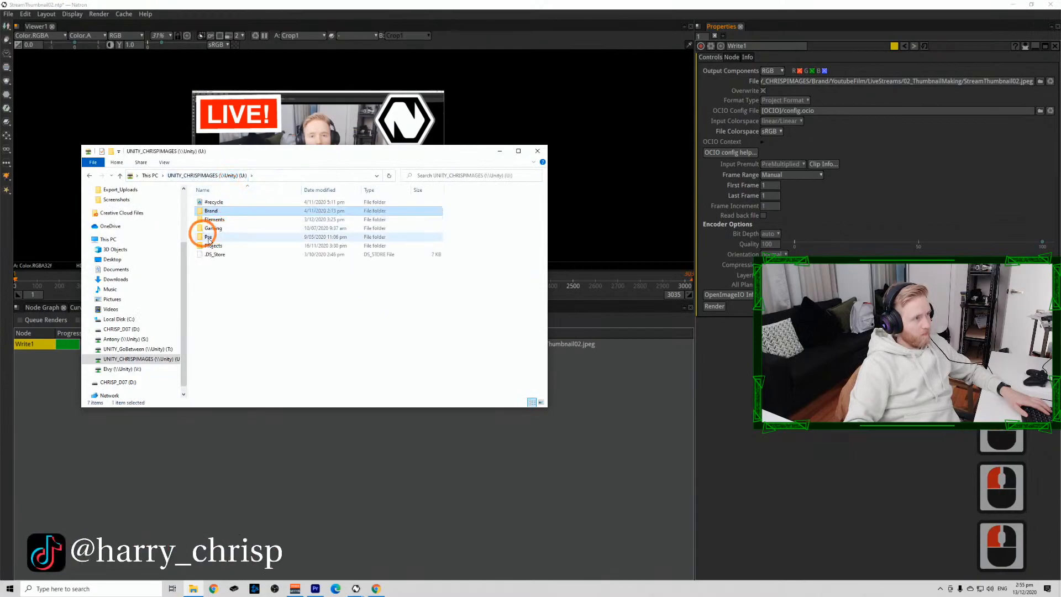
{"action": "double_click", "coordinate": [235, 212]}
{"action": "double_click", "coordinate": [253, 279]}
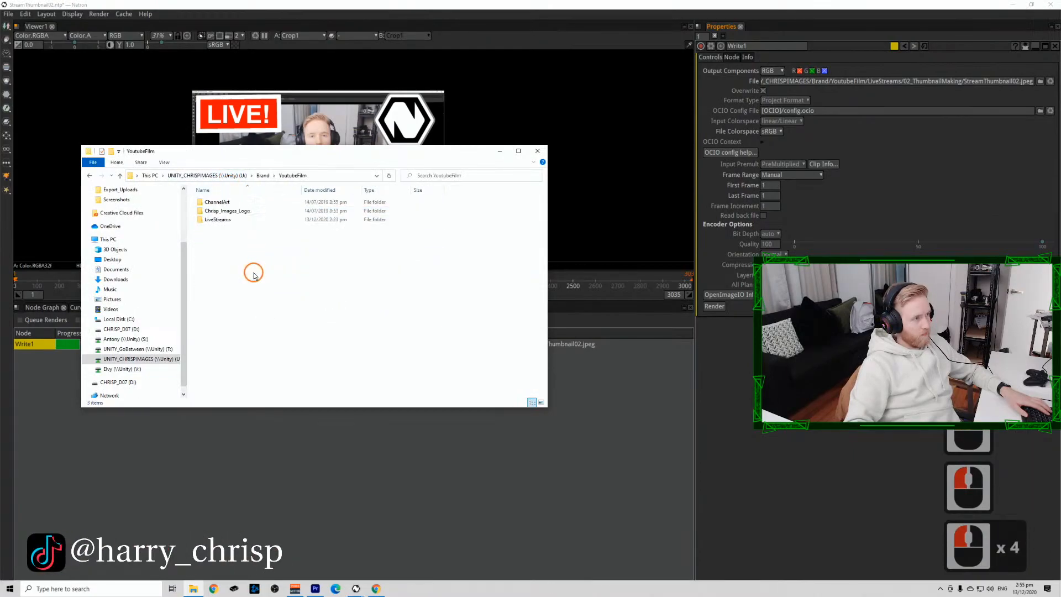
{"action": "double_click", "coordinate": [250, 219]}
{"action": "double_click", "coordinate": [252, 220]}
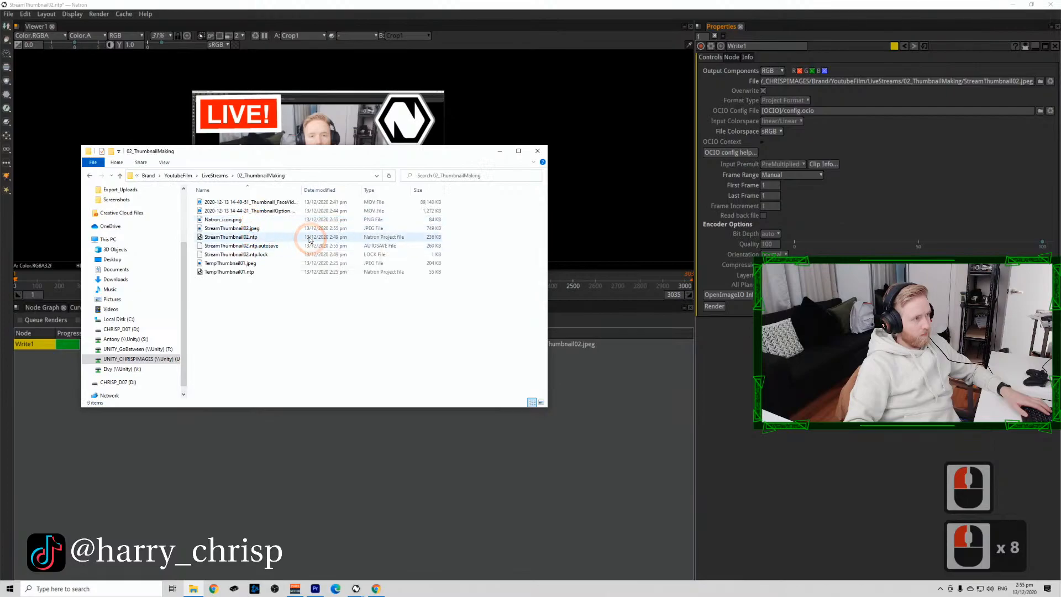
{"action": "double_click", "coordinate": [280, 229]}
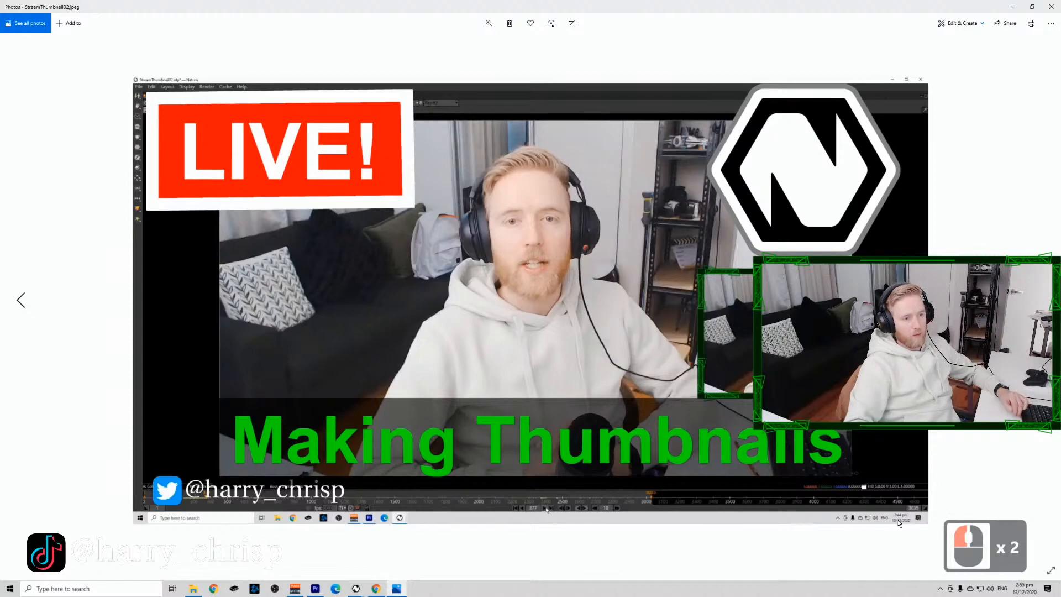
{"action": "left_click", "coordinate": [1051, 6]}
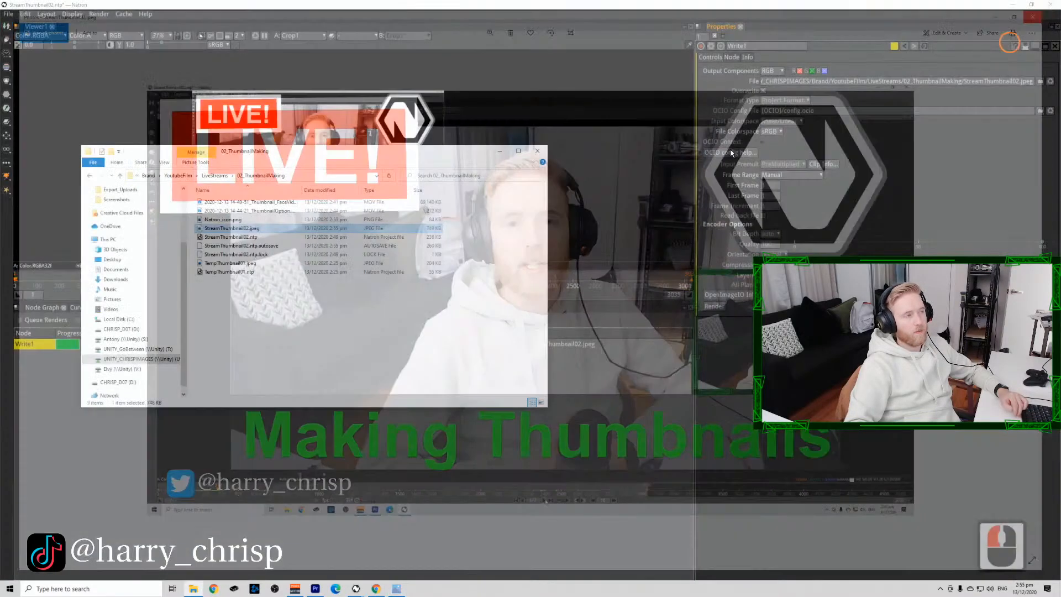
{"action": "left_click", "coordinate": [540, 452]}
View the background video's FrameHold node in the node graph and add a Transform directly below it.
{"action": "left_click", "coordinate": [42, 308]}
{"action": "left_click", "coordinate": [333, 396]}
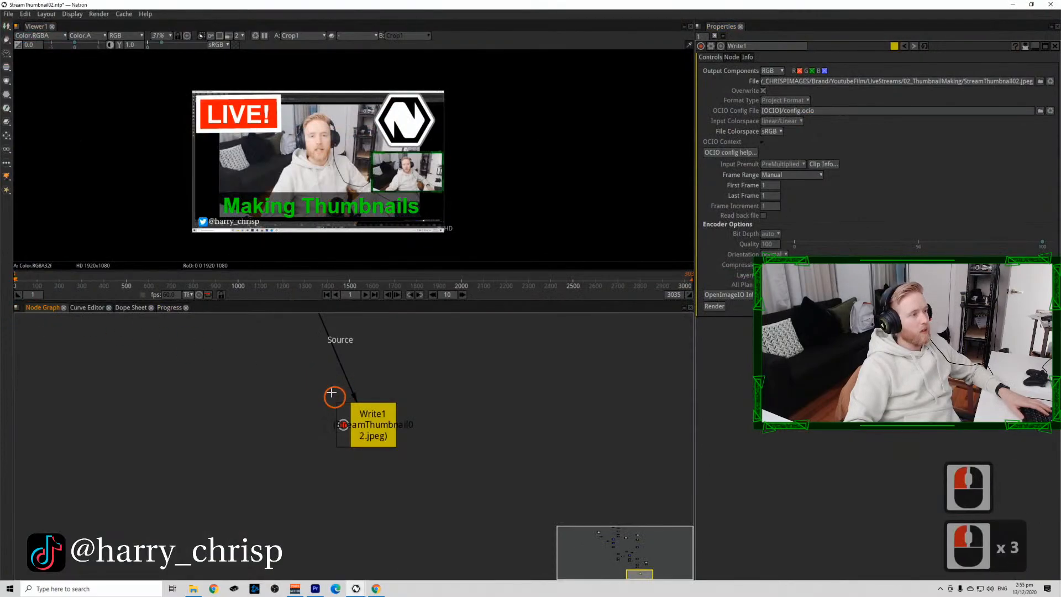
{"action": "scroll", "coordinate": [334, 396], "scroll_direction": "down", "scroll_amount": 5}
{"action": "left_click_drag", "start_coordinate": [334, 397], "coordinate": [313, 540]}
{"action": "left_click_drag", "start_coordinate": [297, 392], "coordinate": [296, 464]}
{"action": "left_click", "coordinate": [309, 359]}
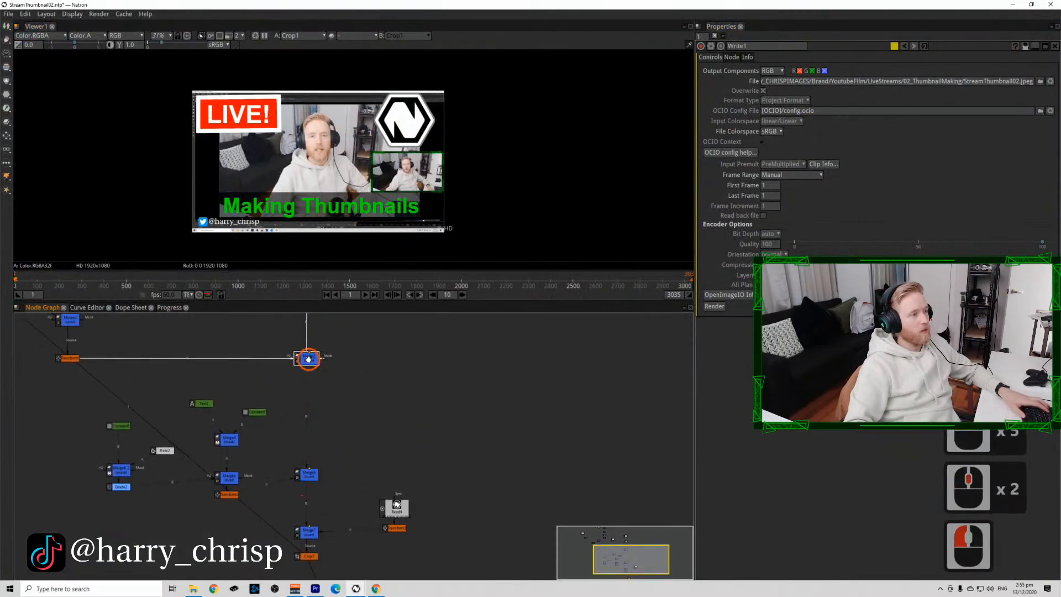
{"action": "key", "text": "1"}
{"action": "left_click_drag", "start_coordinate": [309, 359], "coordinate": [310, 519]}
{"action": "left_click", "coordinate": [309, 448]}
{"action": "key", "text": "1"}
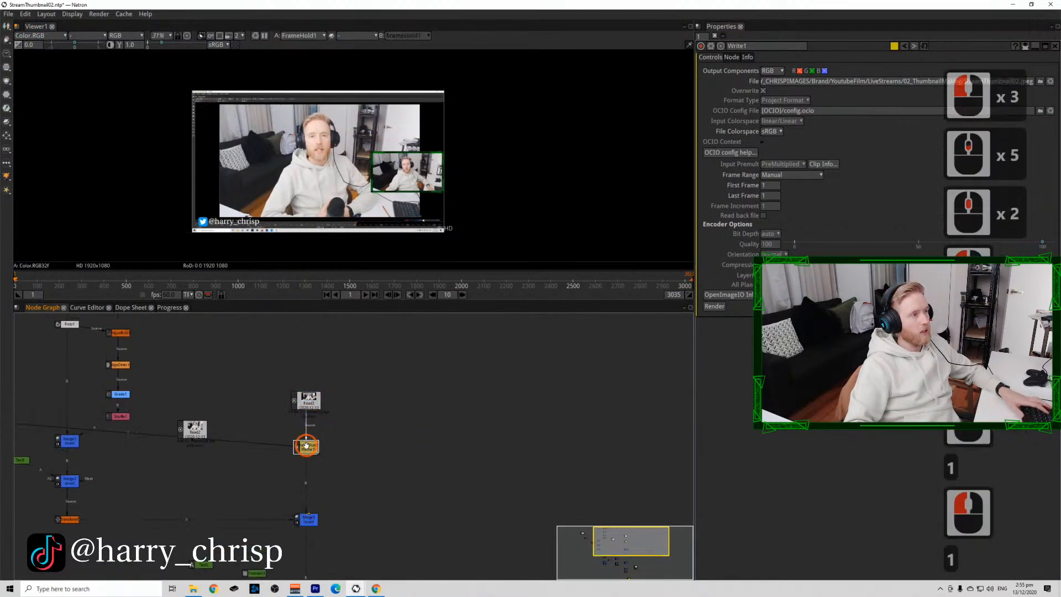
{"action": "left_click", "coordinate": [311, 451]}
{"action": "key", "text": "t"}
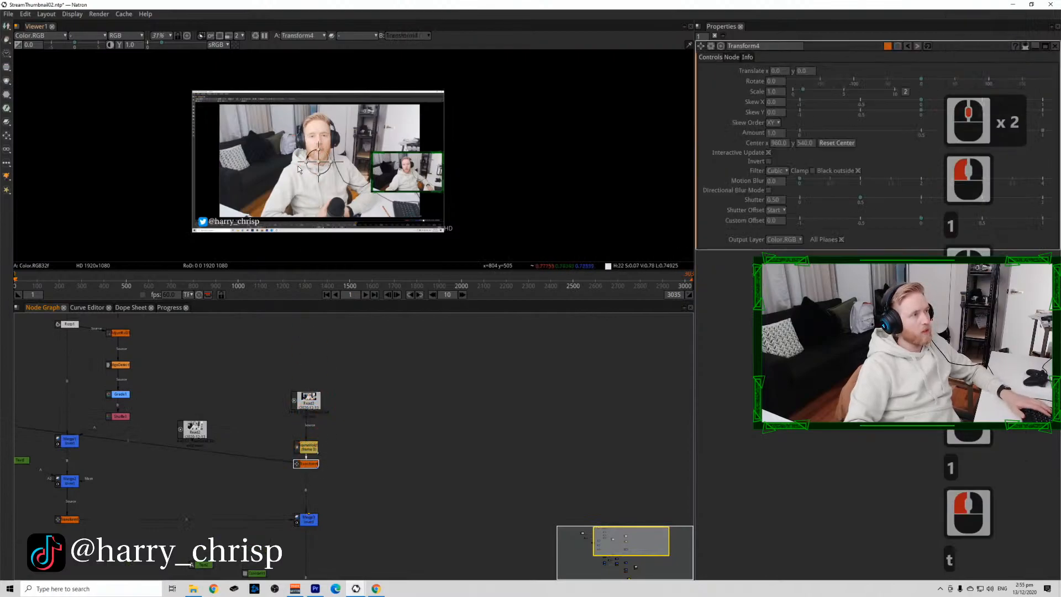
Separate the new Transform's x and y scale and set the y scale to 1.06.
{"action": "scroll", "coordinate": [299, 169], "scroll_direction": "up", "scroll_amount": 1}
{"action": "scroll", "coordinate": [298, 169], "scroll_direction": "up", "scroll_amount": 1}
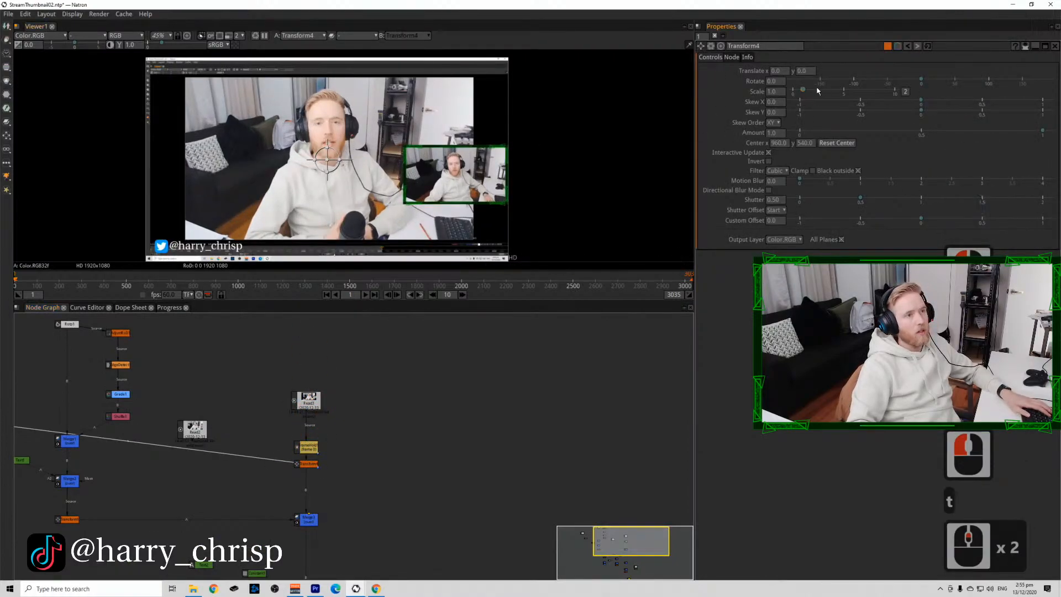
{"action": "left_click", "coordinate": [902, 92]}
{"action": "double_click", "coordinate": [804, 92]}
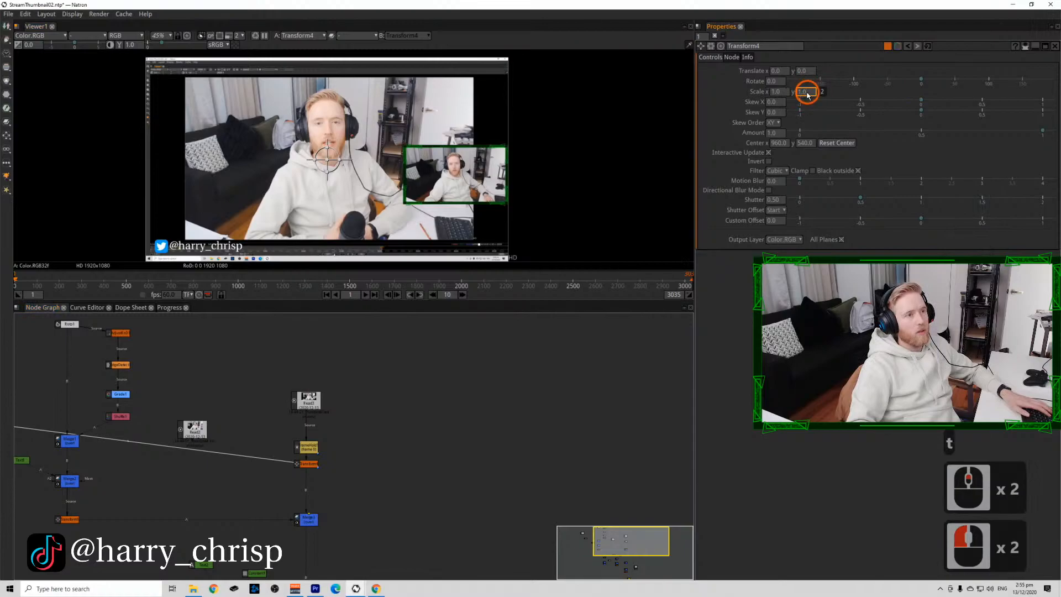
{"action": "scroll", "coordinate": [805, 94], "scroll_direction": "up", "scroll_amount": 2}
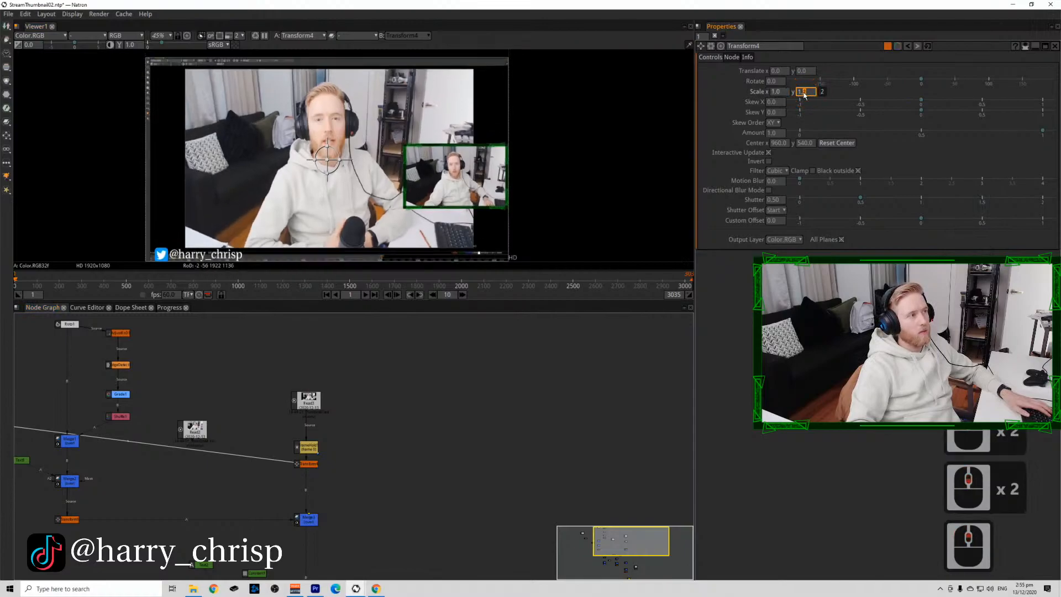
{"action": "scroll", "coordinate": [807, 97], "scroll_direction": "down", "scroll_amount": 3}
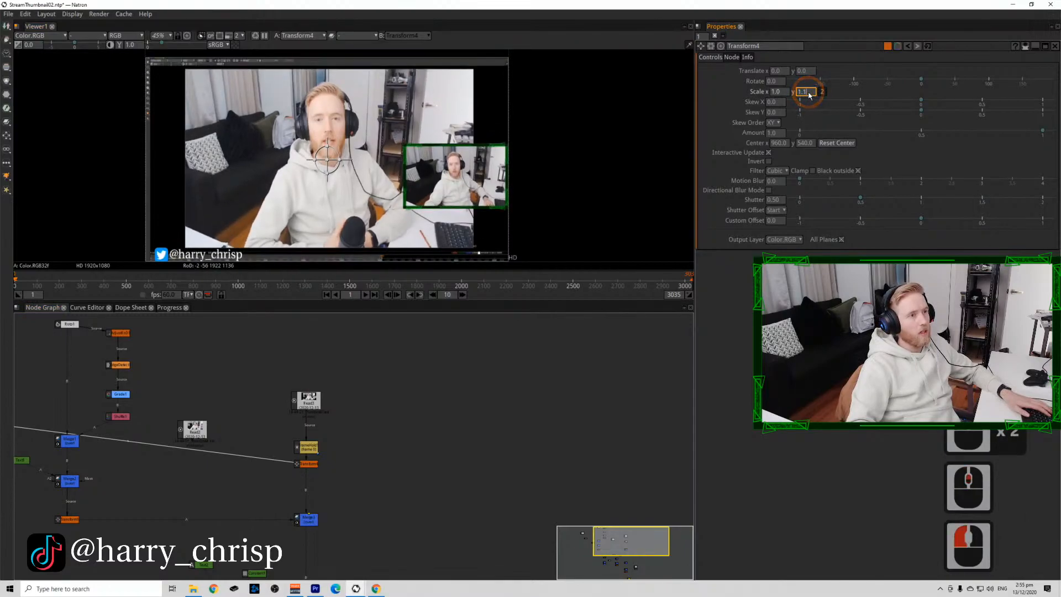
{"action": "scroll", "coordinate": [809, 95], "scroll_direction": "down", "scroll_amount": 2}
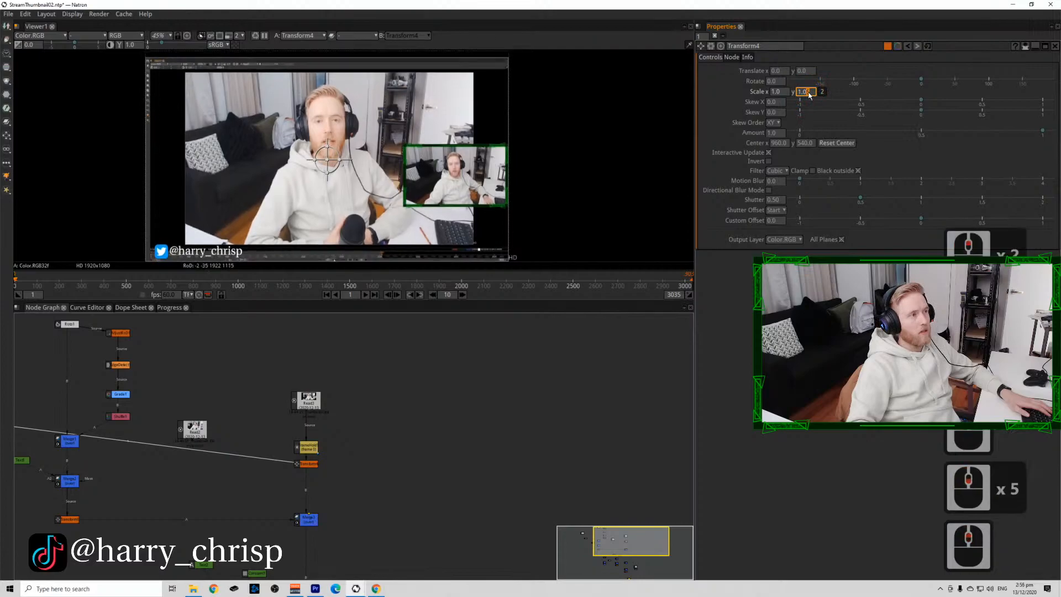
Set the background Transform's y translation to -2.
{"action": "left_click", "coordinate": [801, 71]}
{"action": "left_click", "coordinate": [800, 71]}
{"action": "left_click", "coordinate": [800, 73]}
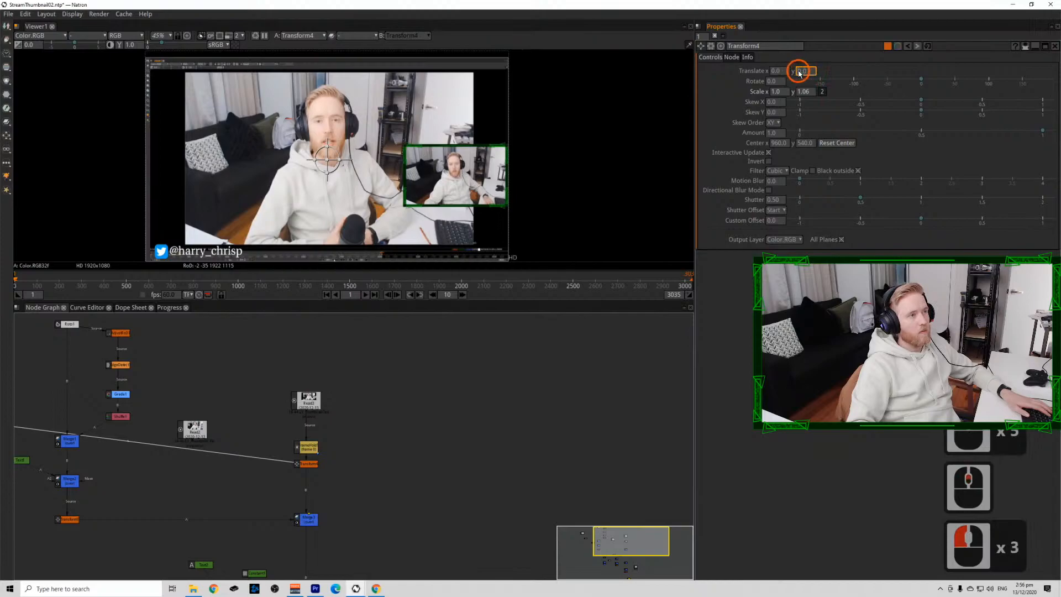
{"action": "scroll", "coordinate": [800, 72], "scroll_direction": "down", "scroll_amount": 2}
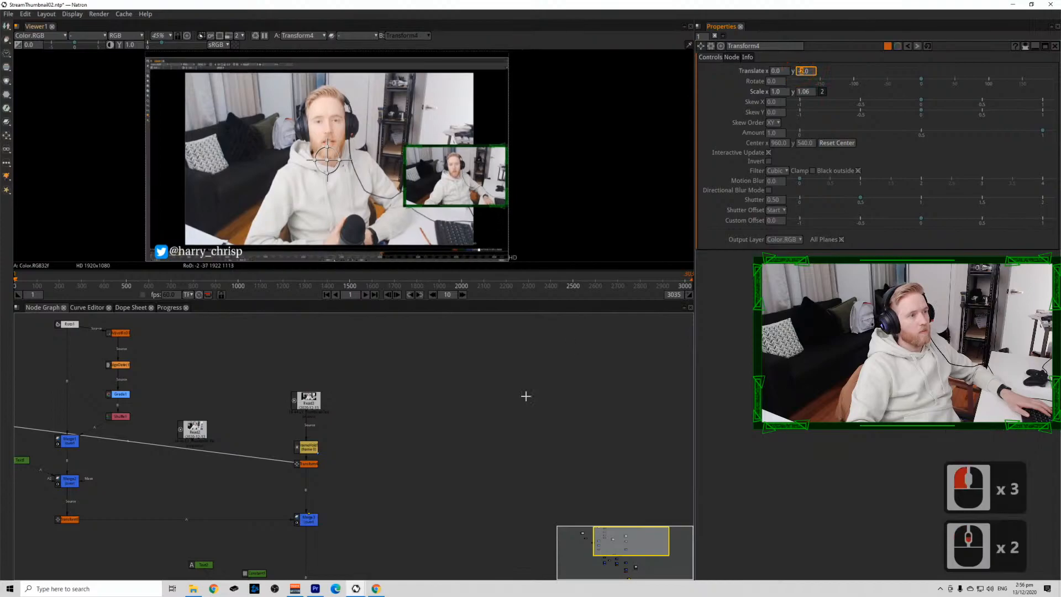
Render the Write node again, reopen StreamThumbnail02.jpeg to check the rescaled background, and close the image and its folder window.
{"action": "scroll", "coordinate": [535, 426], "scroll_direction": "down", "scroll_amount": 4}
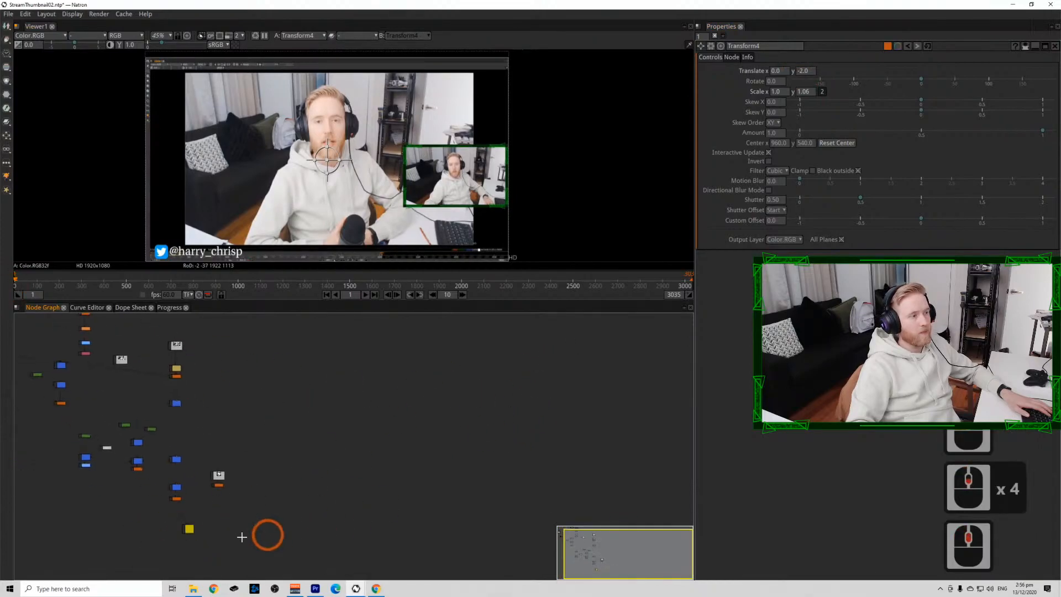
{"action": "double_click", "coordinate": [189, 530]}
{"action": "left_click", "coordinate": [715, 303]}
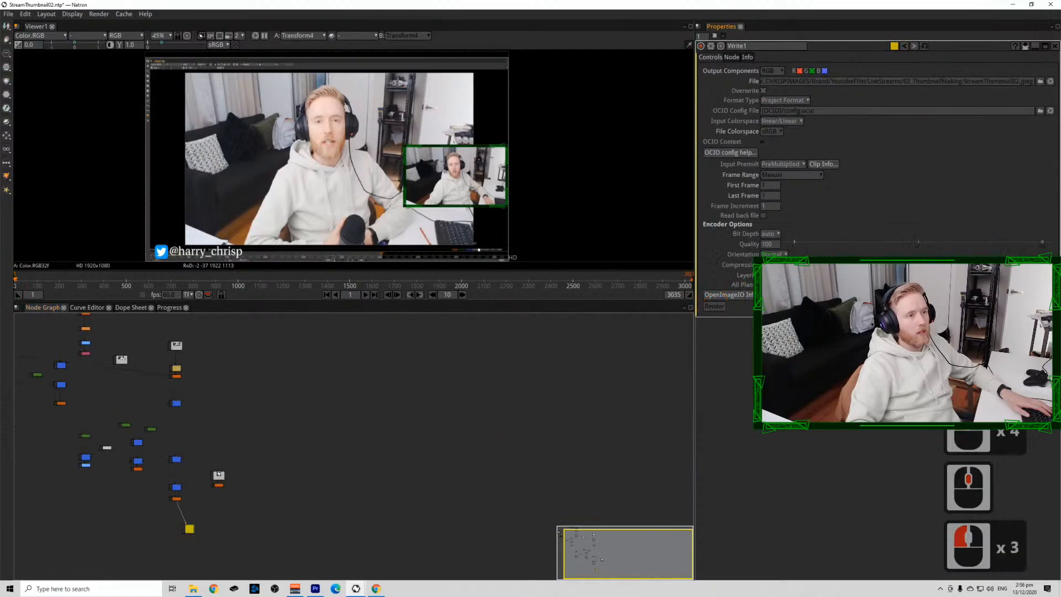
{"action": "left_click", "coordinate": [193, 588]}
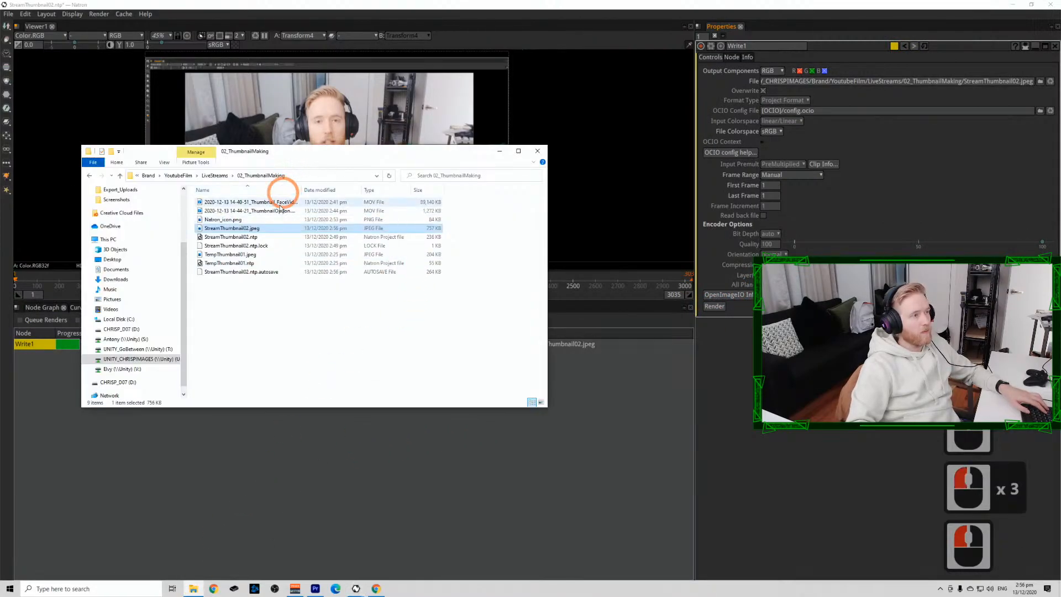
{"action": "double_click", "coordinate": [276, 228]}
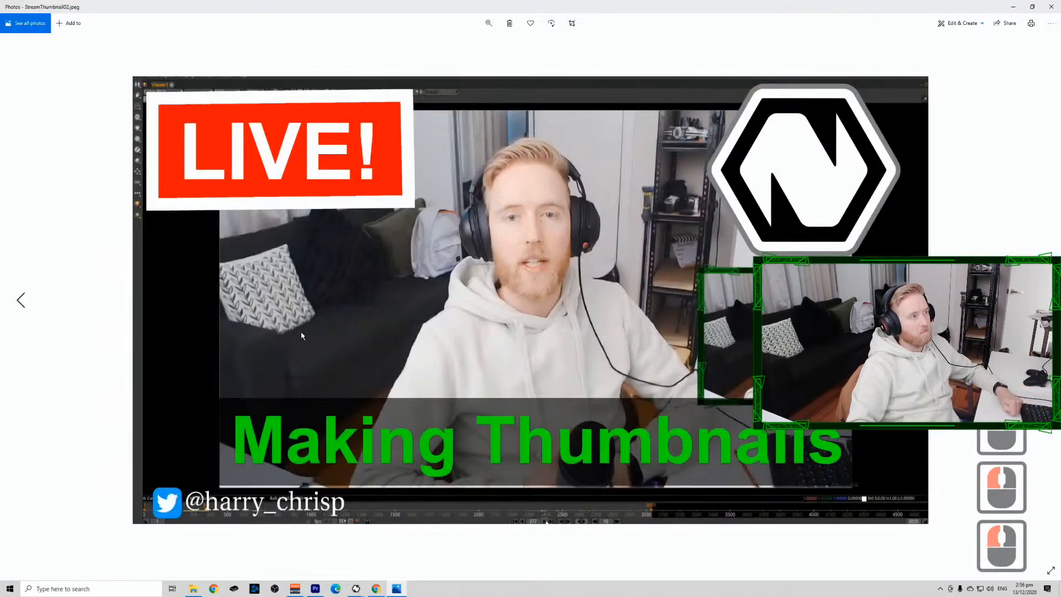
{"action": "left_click", "coordinate": [1050, 12]}
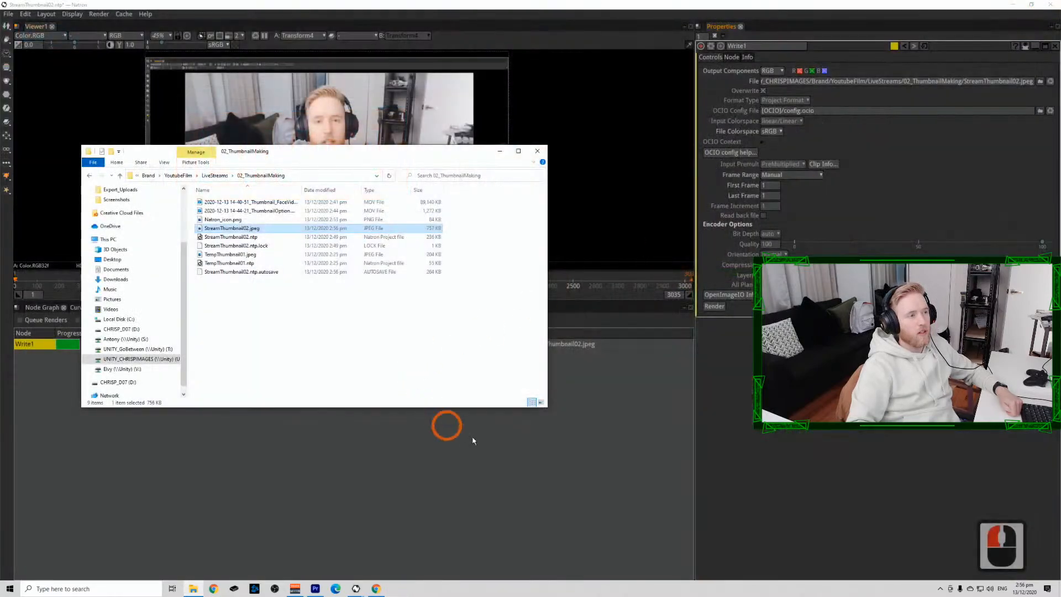
{"action": "left_click", "coordinate": [543, 150]}
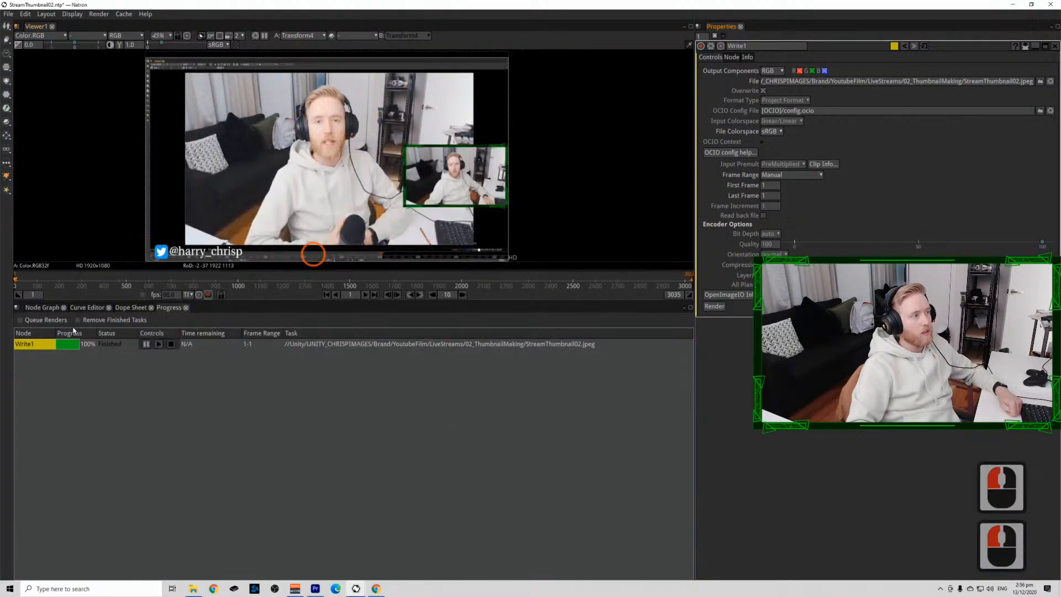
Return from the render progress list to the node graph.
{"action": "left_click", "coordinate": [42, 307]}
{"action": "left_click_drag", "start_coordinate": [186, 529], "coordinate": [173, 534]}
{"action": "left_click", "coordinate": [258, 516]}
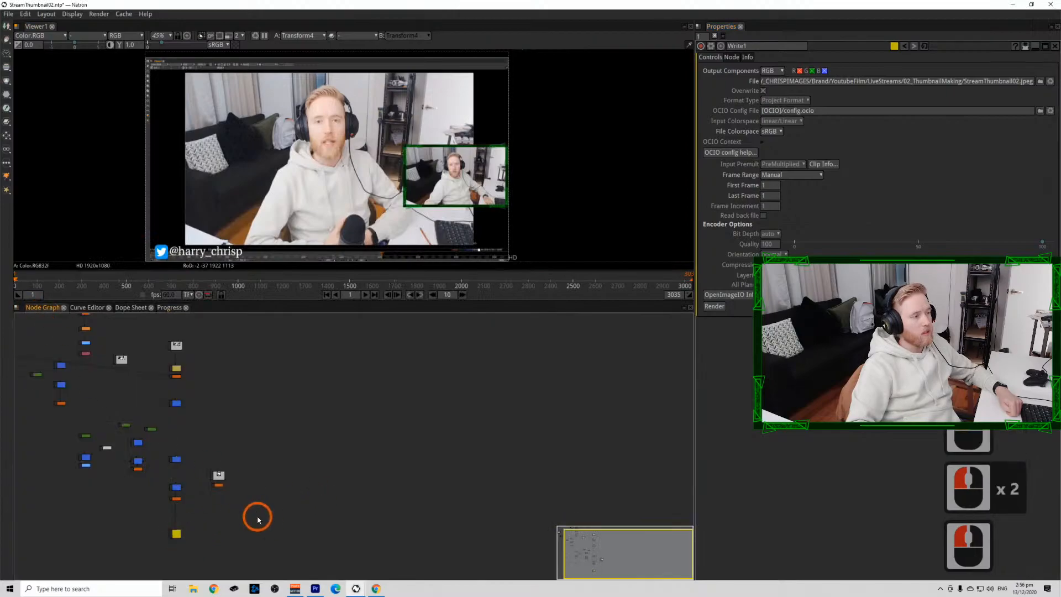
{"action": "left_click", "coordinate": [218, 551]}
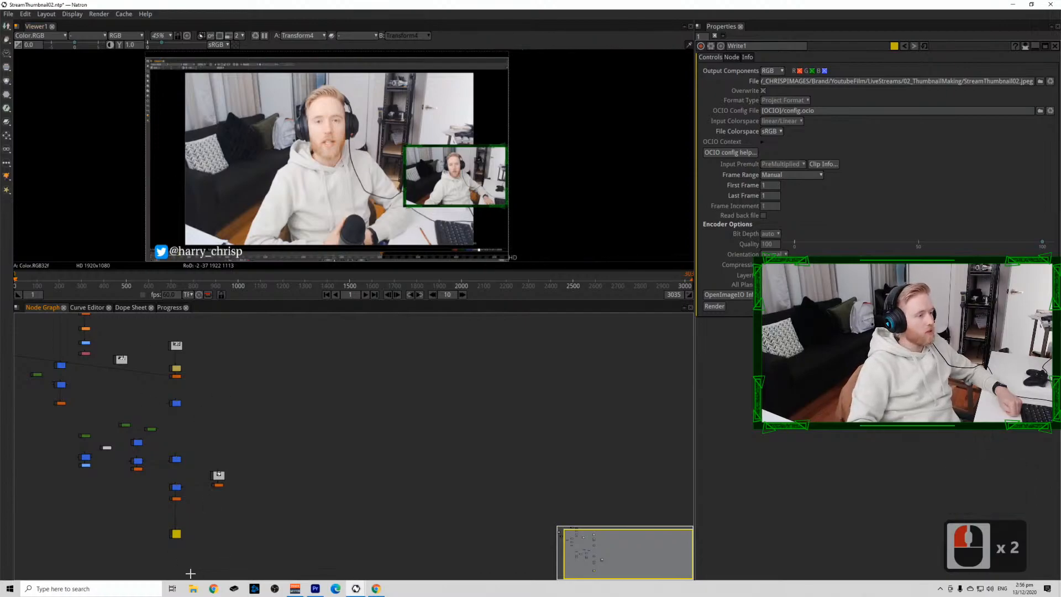
{"action": "left_click", "coordinate": [214, 587]}
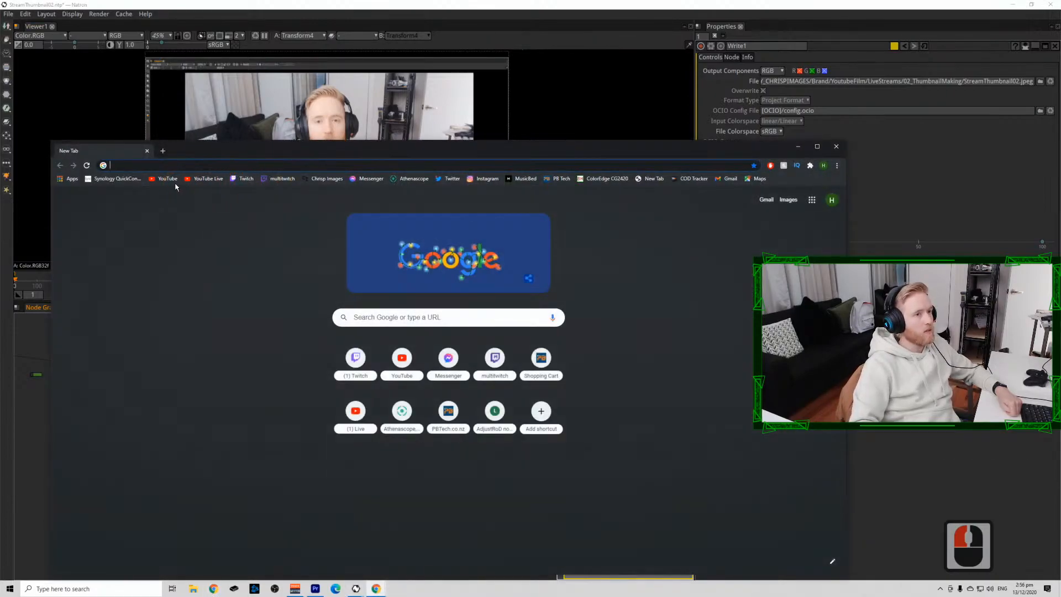
{"action": "left_click", "coordinate": [836, 146]}
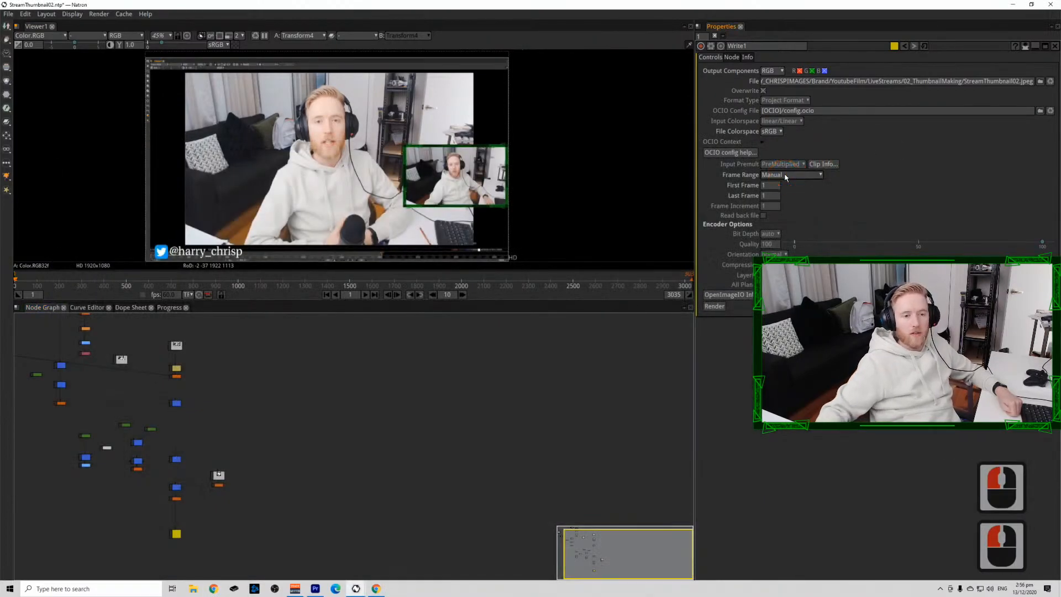
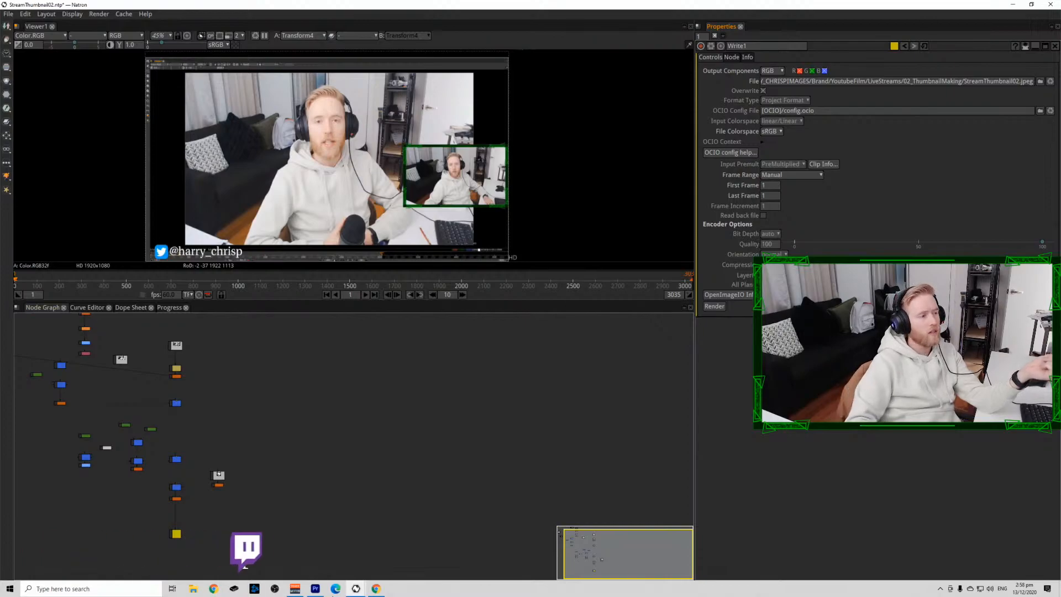
Switch to Chrome, load YouTube and view the subscribed PRO HAZER channel.
{"action": "left_click", "coordinate": [376, 588]}
{"action": "left_click", "coordinate": [161, 174]}
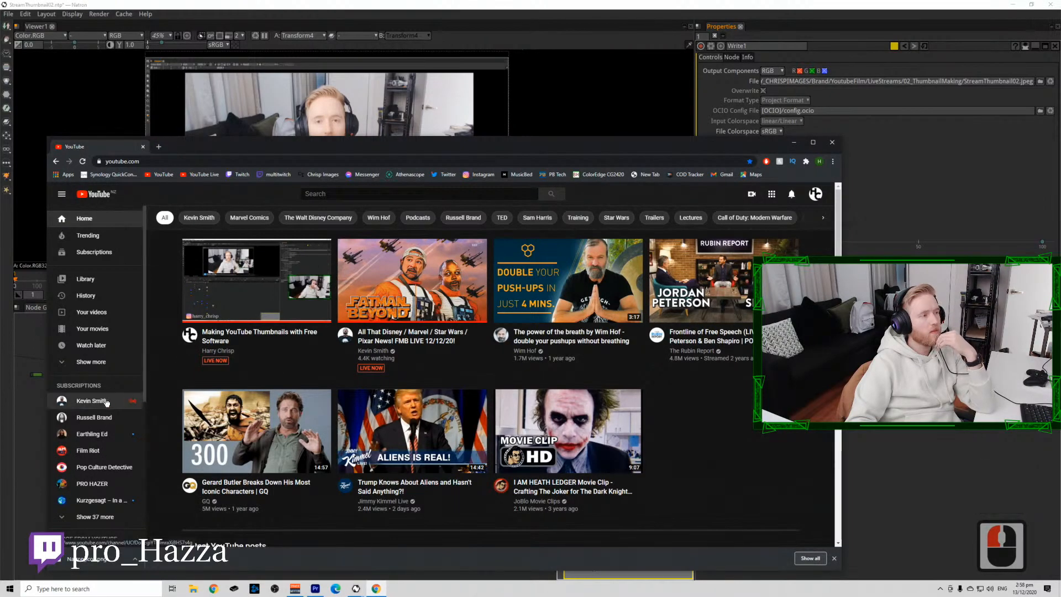
{"action": "scroll", "coordinate": [102, 408], "scroll_direction": "down", "scroll_amount": 3}
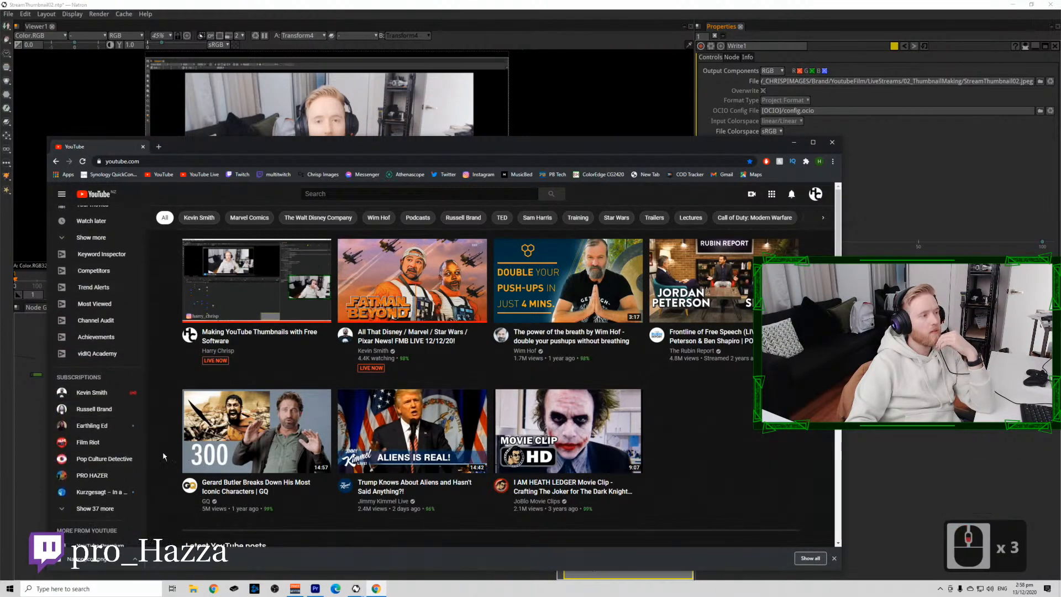
{"action": "left_click", "coordinate": [89, 476]}
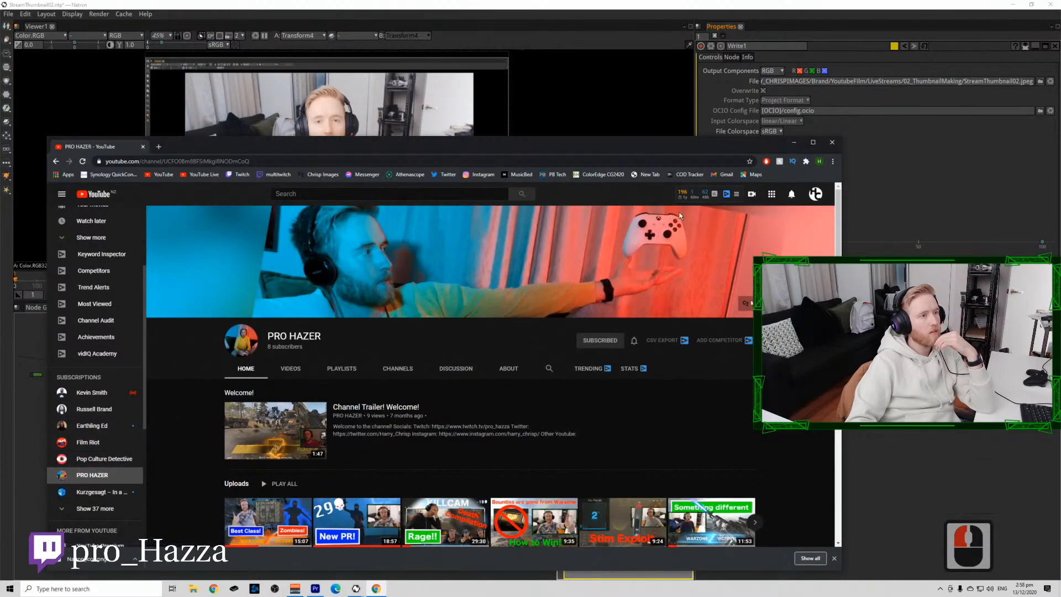
{"action": "scroll", "coordinate": [403, 304], "scroll_direction": "up", "scroll_amount": 6}
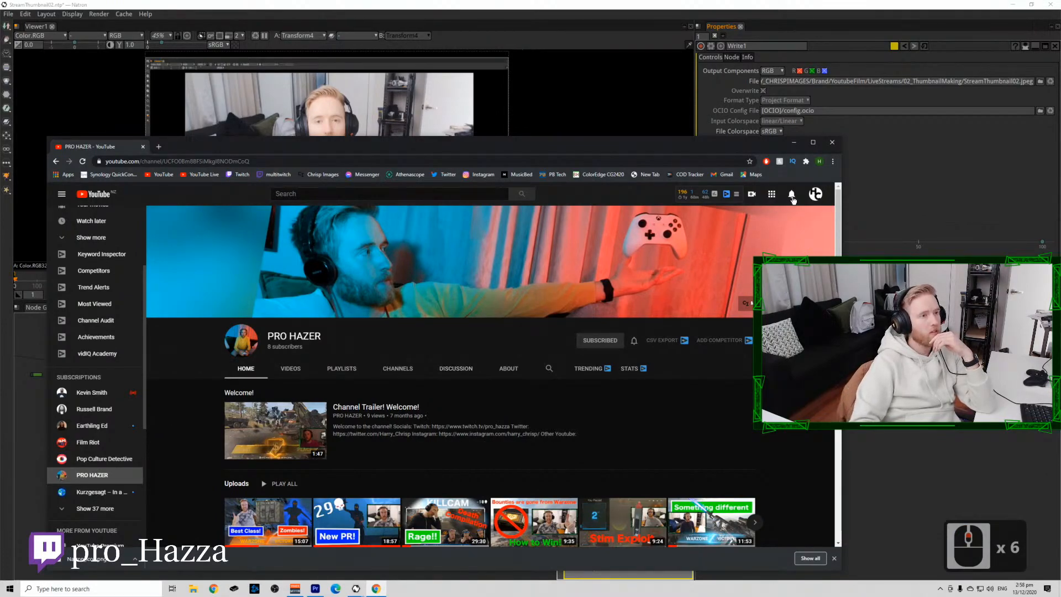
Go to YouTube Studio's live streaming control room from the video creation options.
{"action": "left_click", "coordinate": [815, 193]}
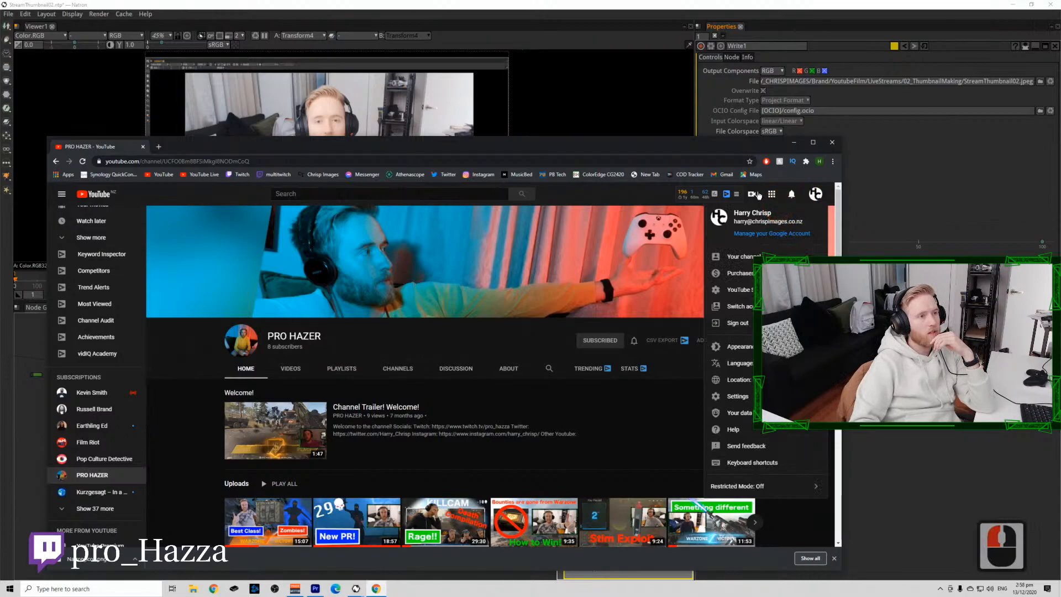
{"action": "left_click", "coordinate": [759, 195]}
{"action": "left_click", "coordinate": [782, 223]}
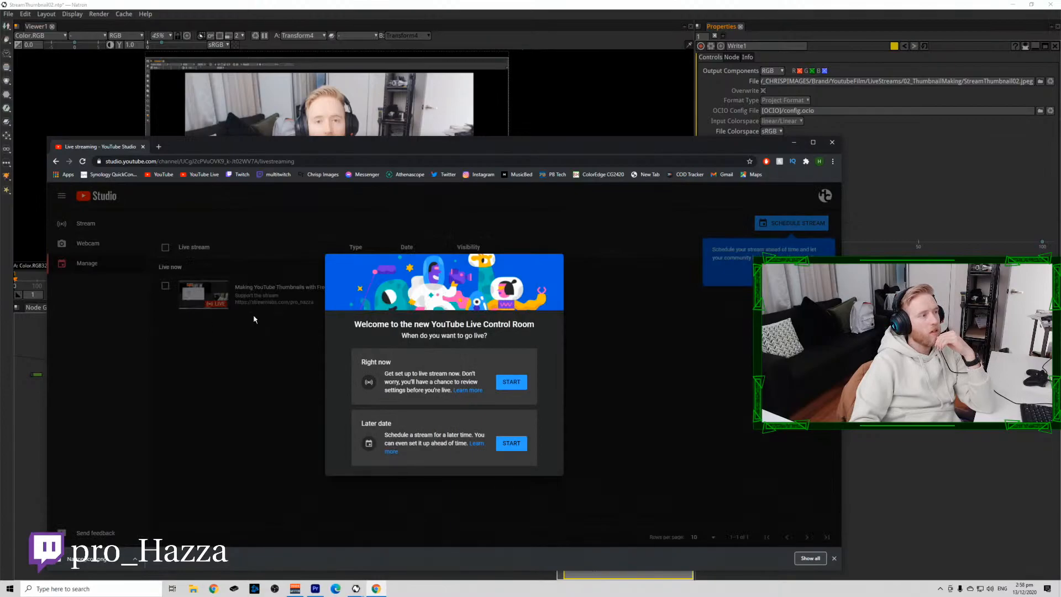
Try to open the current live stream listed behind the welcome dialog.
{"action": "left_click", "coordinate": [185, 291]}
{"action": "triple_click", "coordinate": [167, 269]}
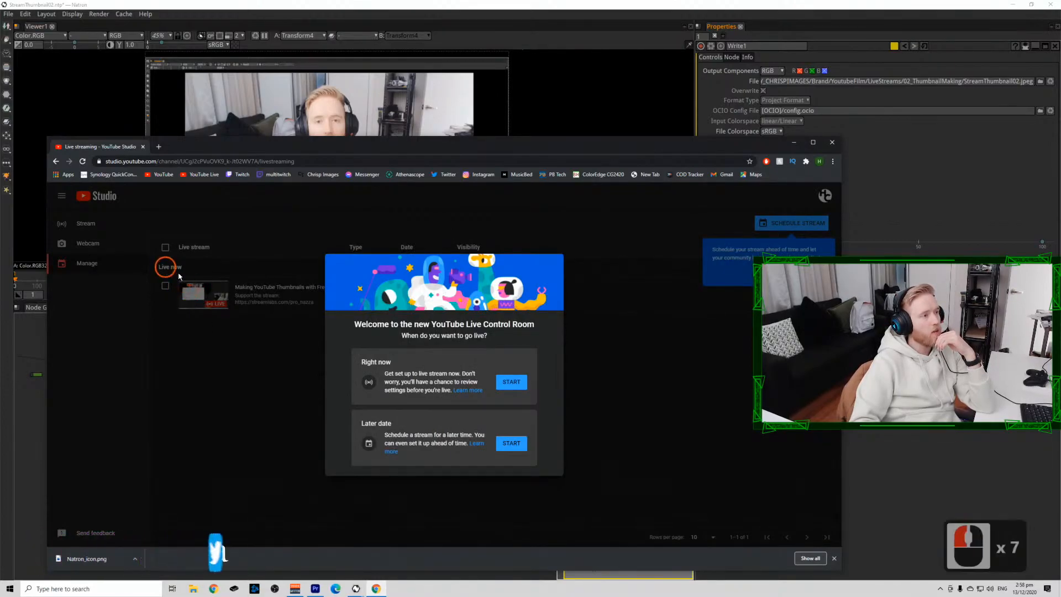
{"action": "double_click", "coordinate": [207, 290]}
{"action": "triple_click", "coordinate": [200, 294]}
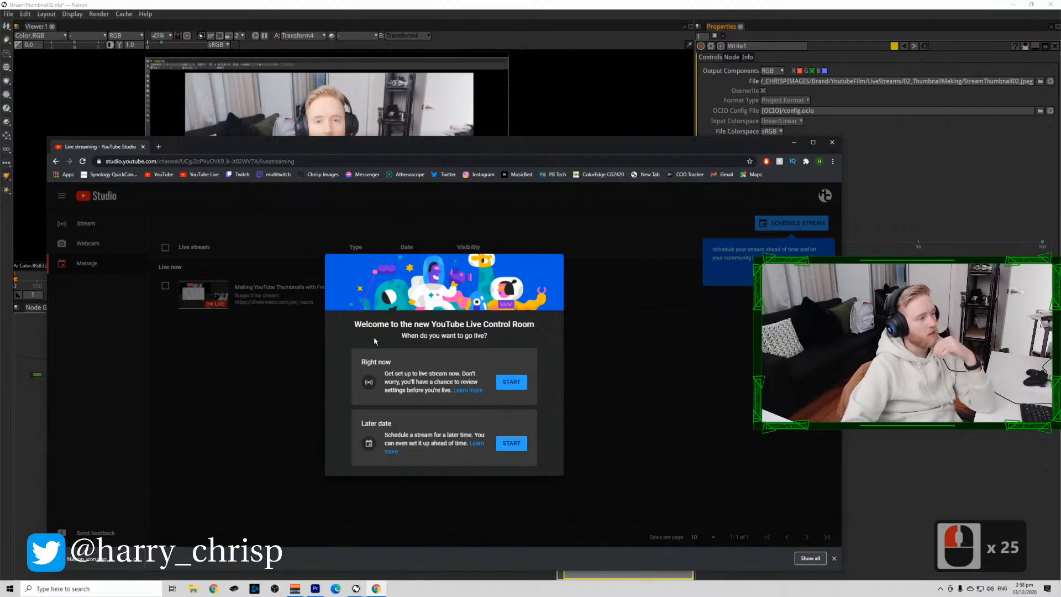
Dismiss the browser's downloads bar and choose to go live right now with streaming software.
{"action": "left_click", "coordinate": [834, 558]}
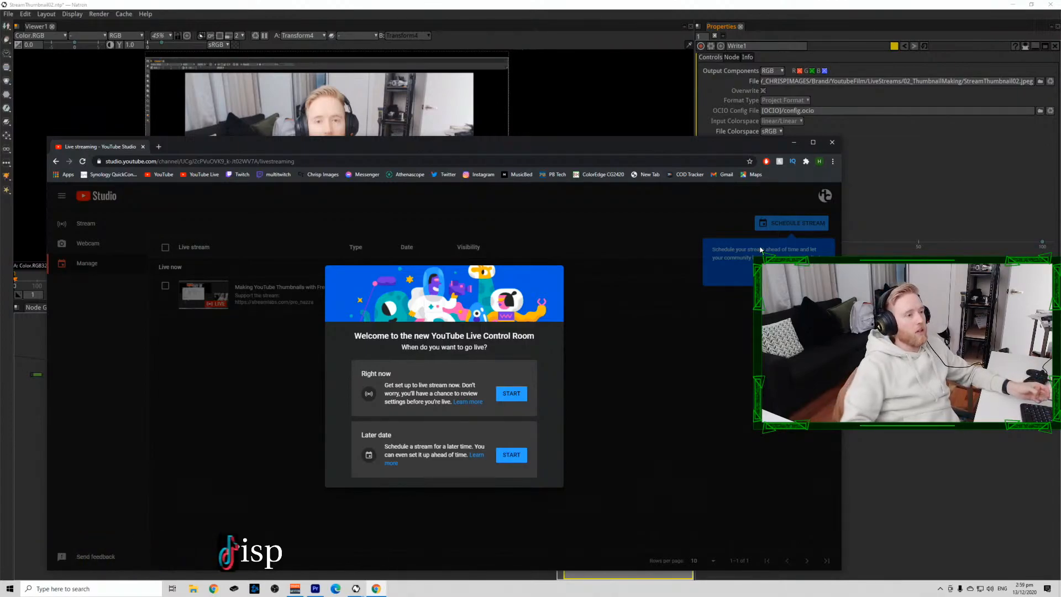
{"action": "left_click", "coordinate": [519, 393]}
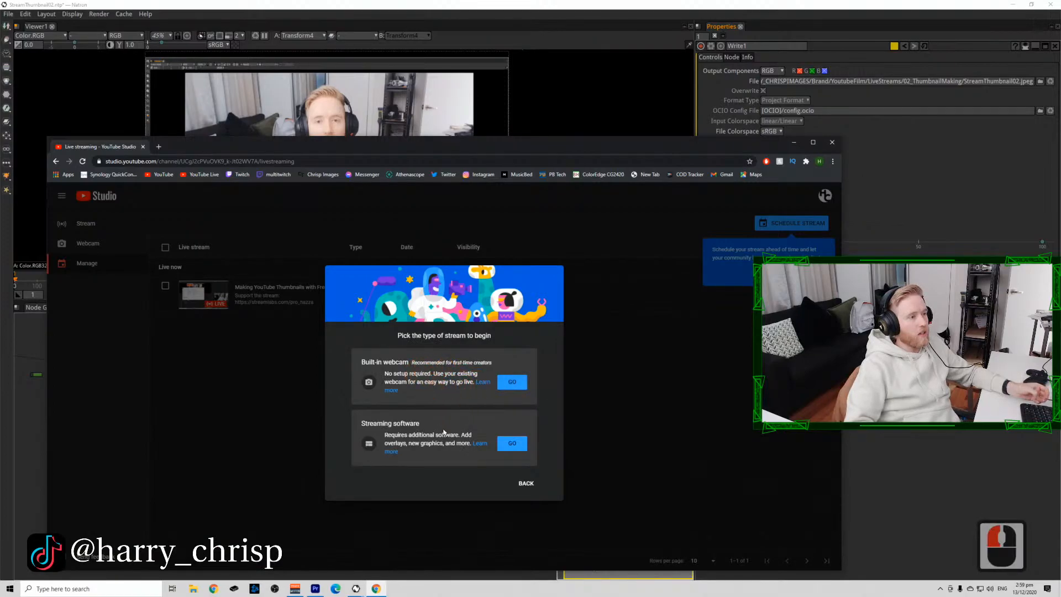
{"action": "left_click", "coordinate": [505, 444]}
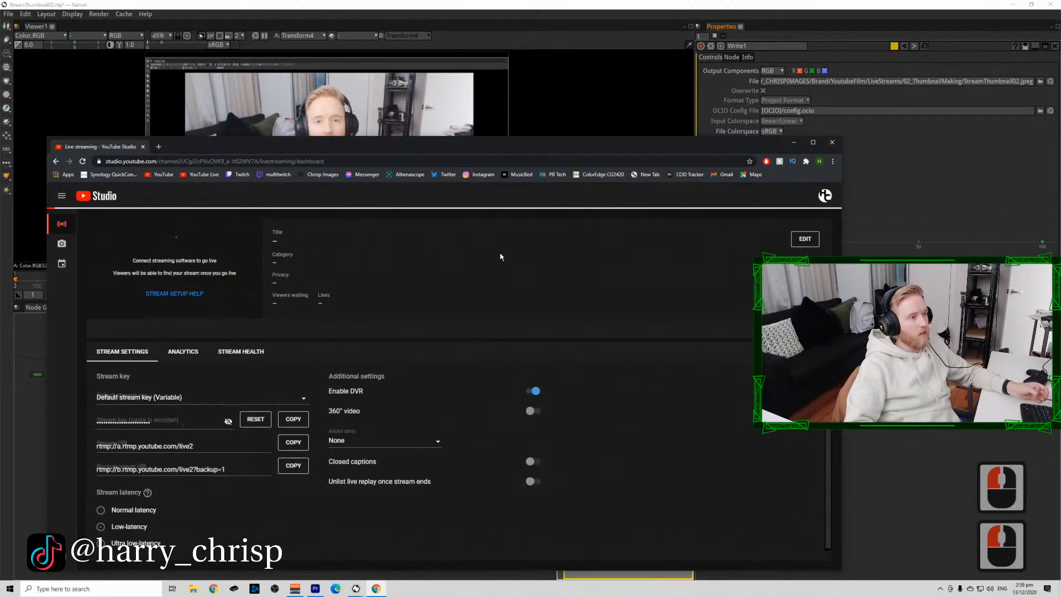
Copy the full Natron description from the stream's edit settings, leaving the settings without saving.
{"action": "left_click", "coordinate": [654, 239]}
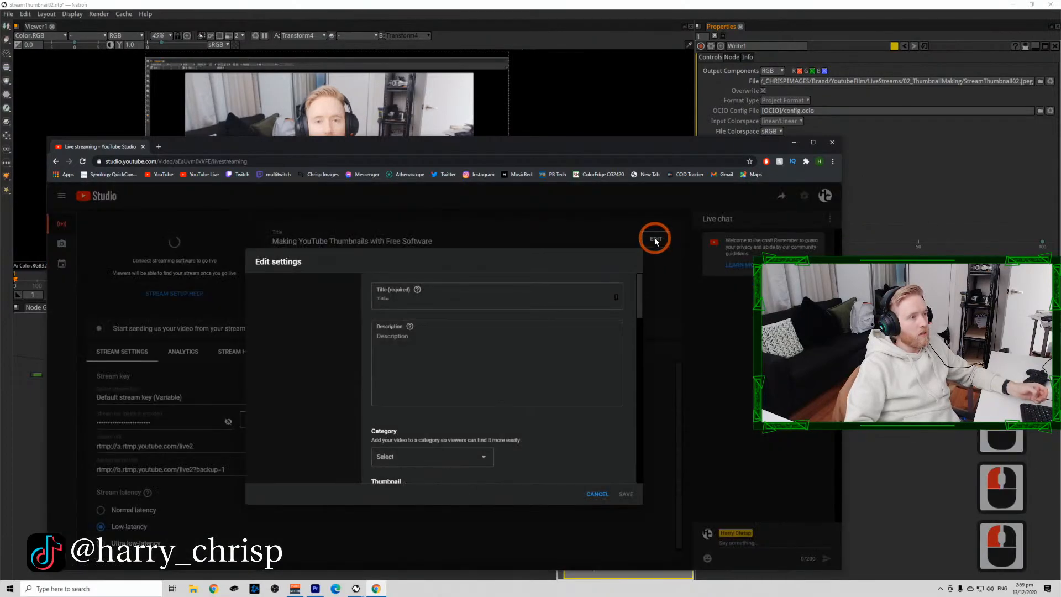
{"action": "left_click", "coordinate": [507, 398]}
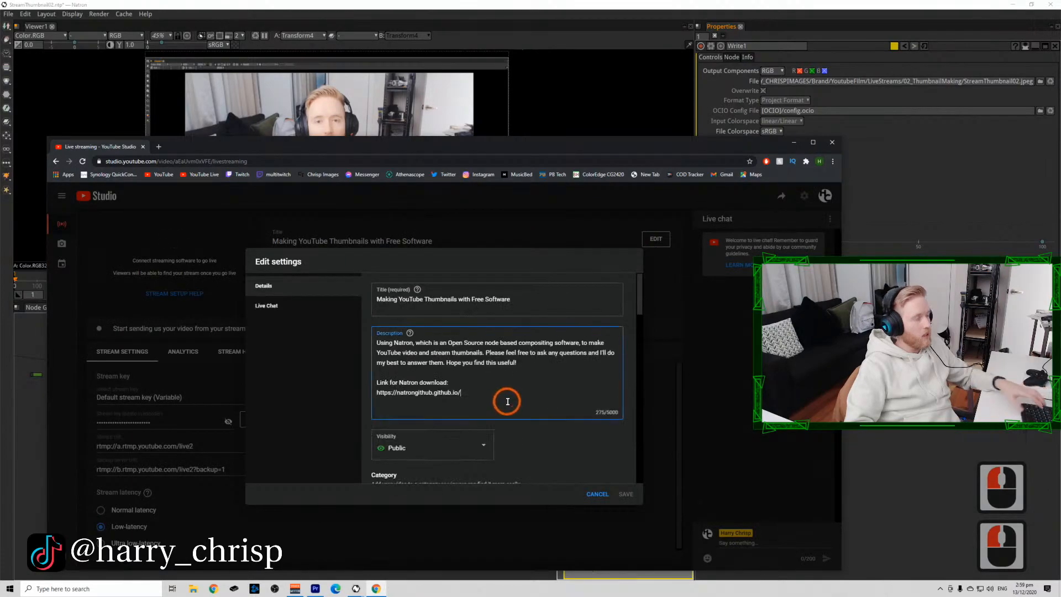
{"action": "key", "text": "ctrl+a"}
{"action": "key", "text": "ctrl+c"}
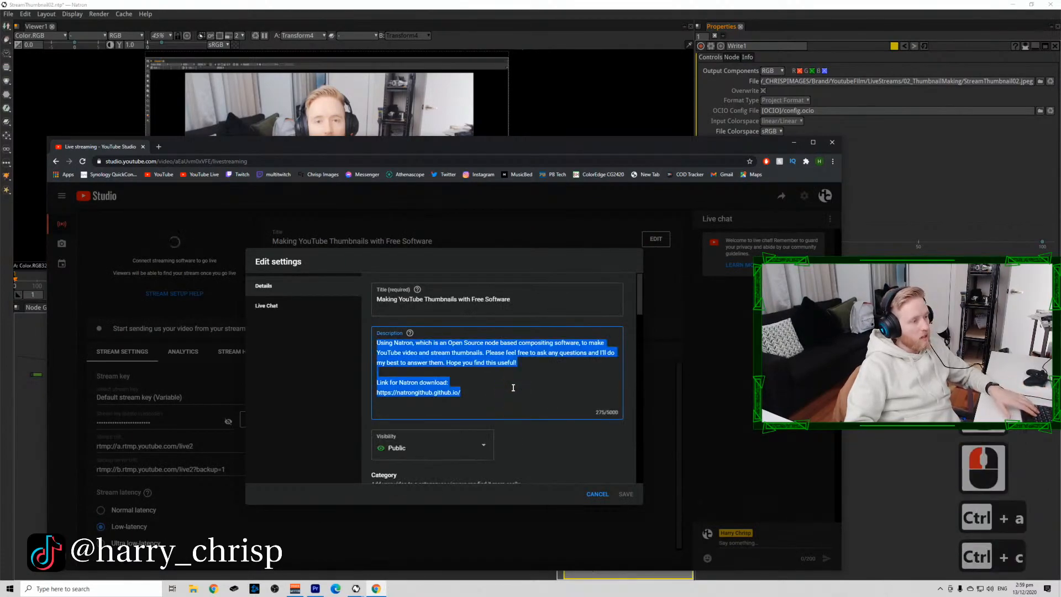
{"action": "key", "text": "ctrl+c"}
{"action": "left_click", "coordinate": [597, 491]}
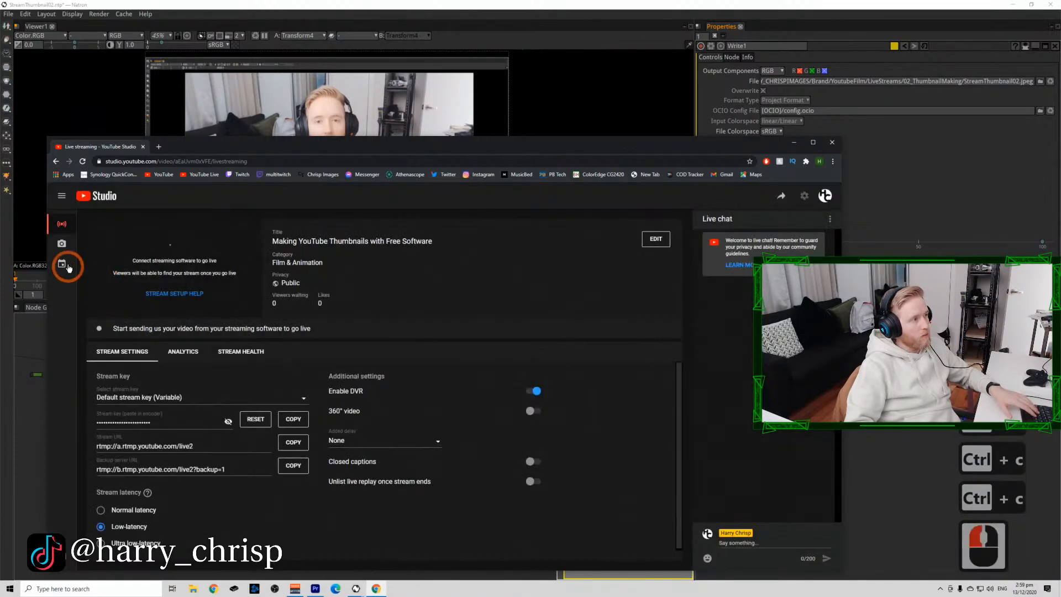
Open the settings of the stream that is live now and replace its description with the copied Natron text.
{"action": "left_click", "coordinate": [65, 264]}
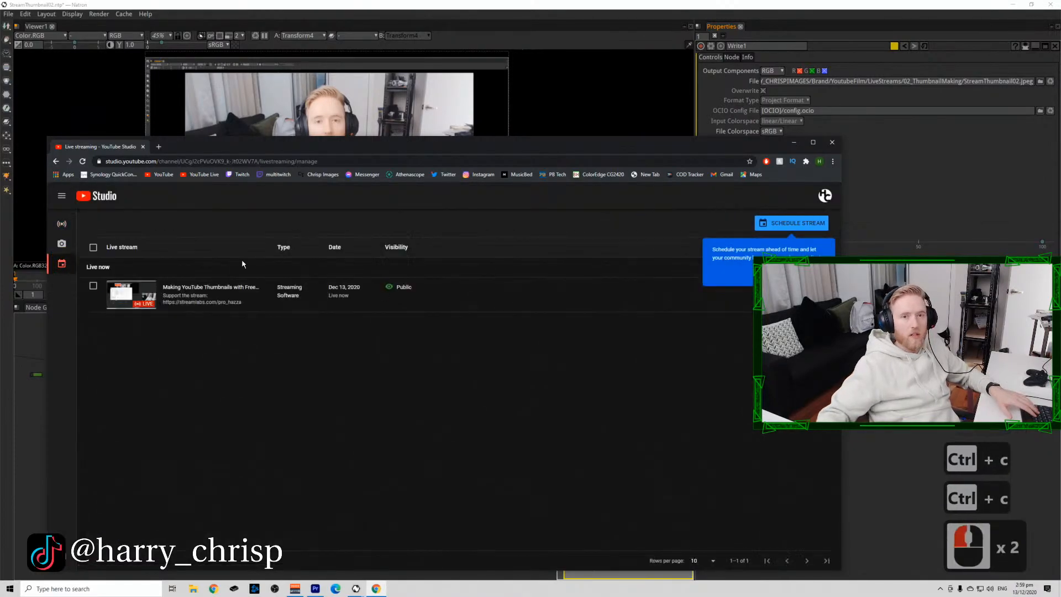
{"action": "left_click", "coordinate": [210, 287]}
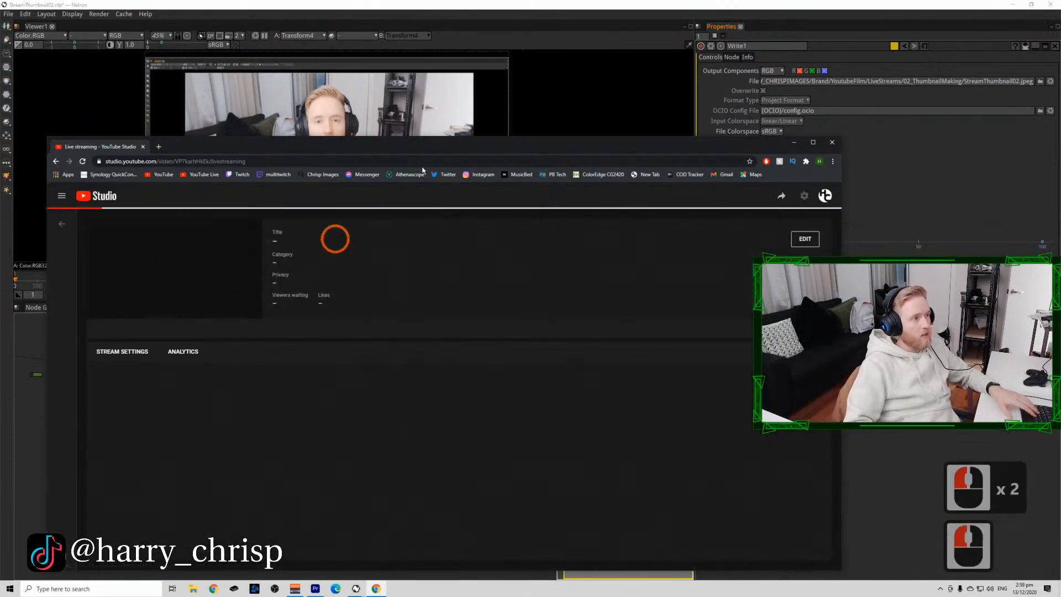
{"action": "left_click", "coordinate": [656, 238]}
{"action": "left_click", "coordinate": [409, 369]}
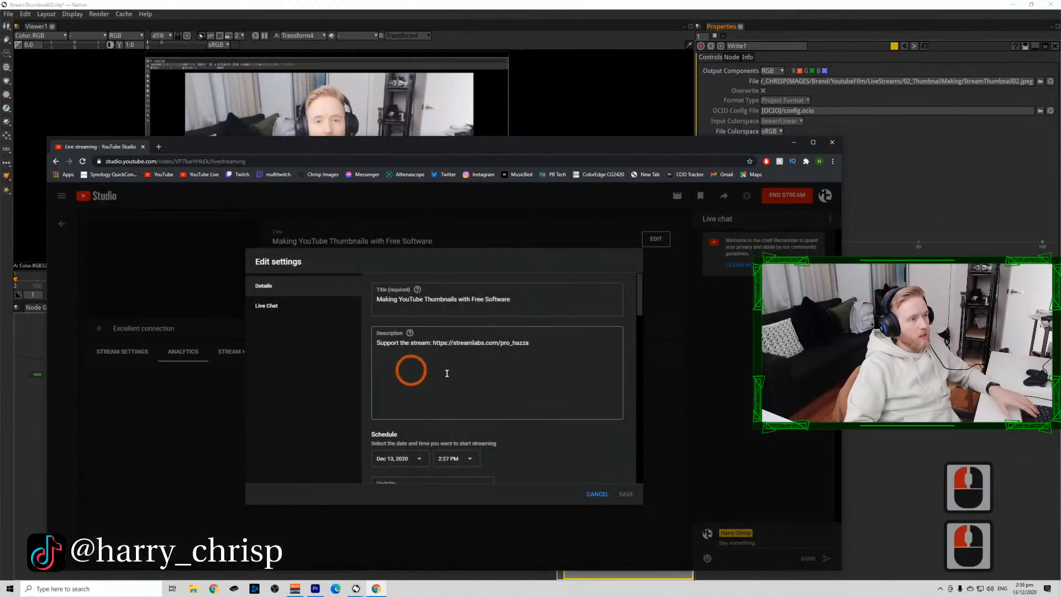
{"action": "triple_click", "coordinate": [471, 367]}
{"action": "key", "text": "ctrl+v"}
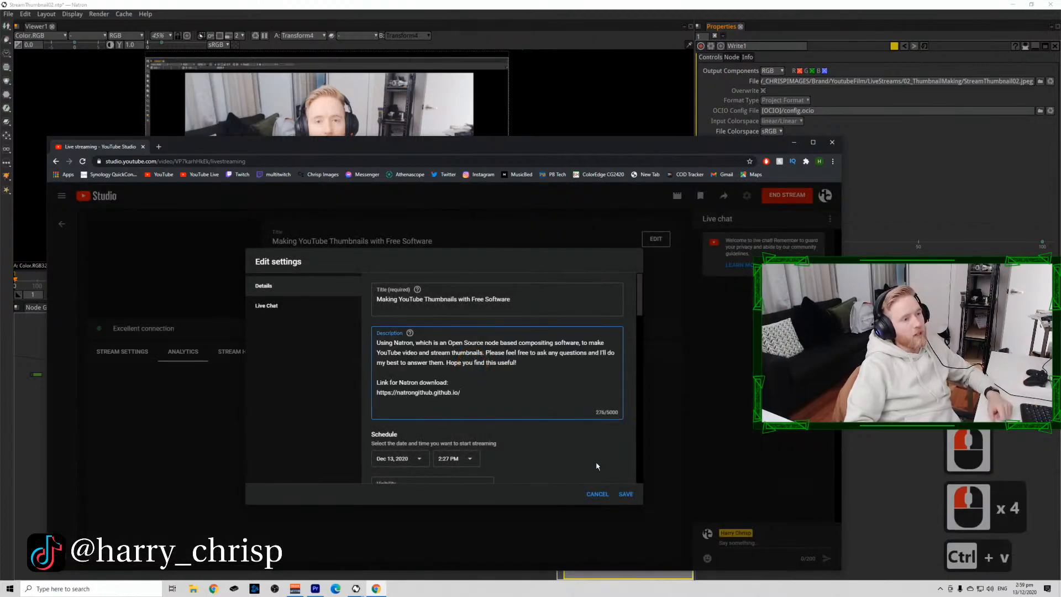
Upload StreamThumbnail02.jpeg from Brand > YoutubeFilm > LiveStreams > 02_ThumbnailMaking as the stream's thumbnail and save the settings.
{"action": "scroll", "coordinate": [610, 468], "scroll_direction": "down", "scroll_amount": 10}
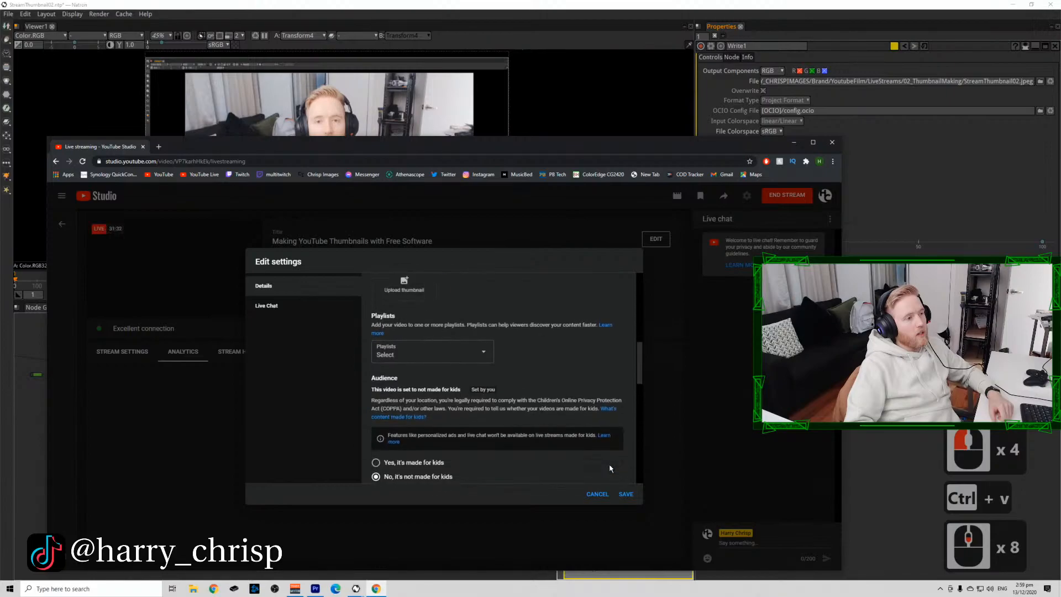
{"action": "scroll", "coordinate": [610, 465], "scroll_direction": "up", "scroll_amount": 2}
{"action": "left_click", "coordinate": [404, 367]}
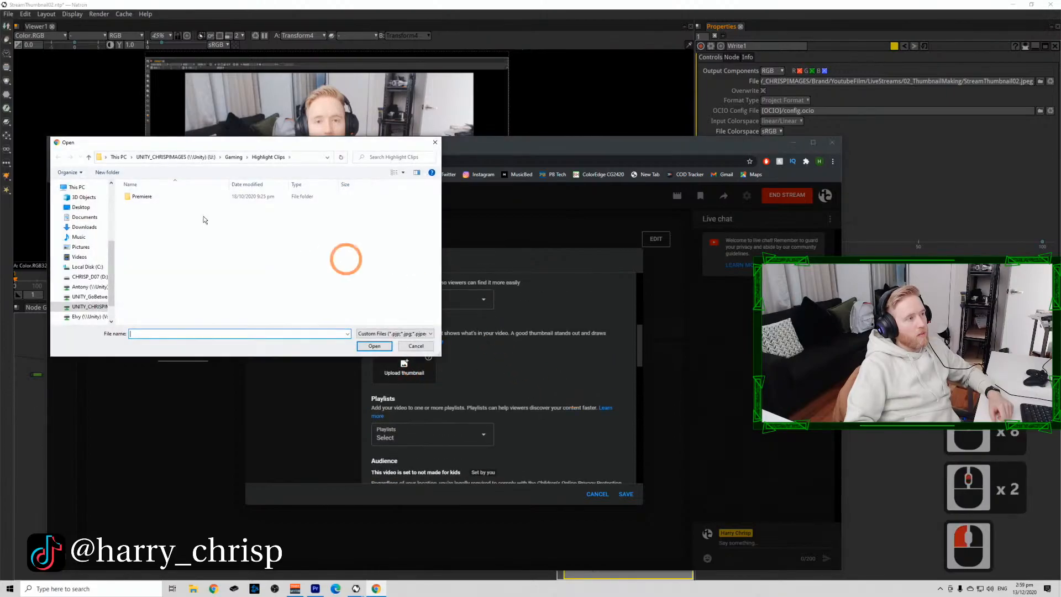
{"action": "left_click", "coordinate": [195, 157]}
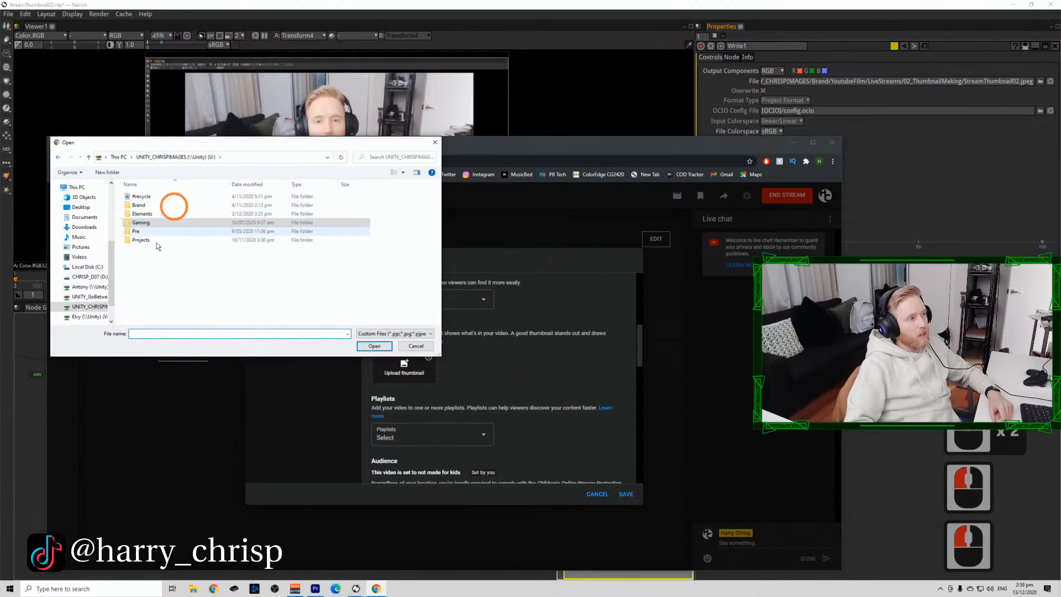
{"action": "double_click", "coordinate": [151, 198]}
{"action": "double_click", "coordinate": [182, 268]}
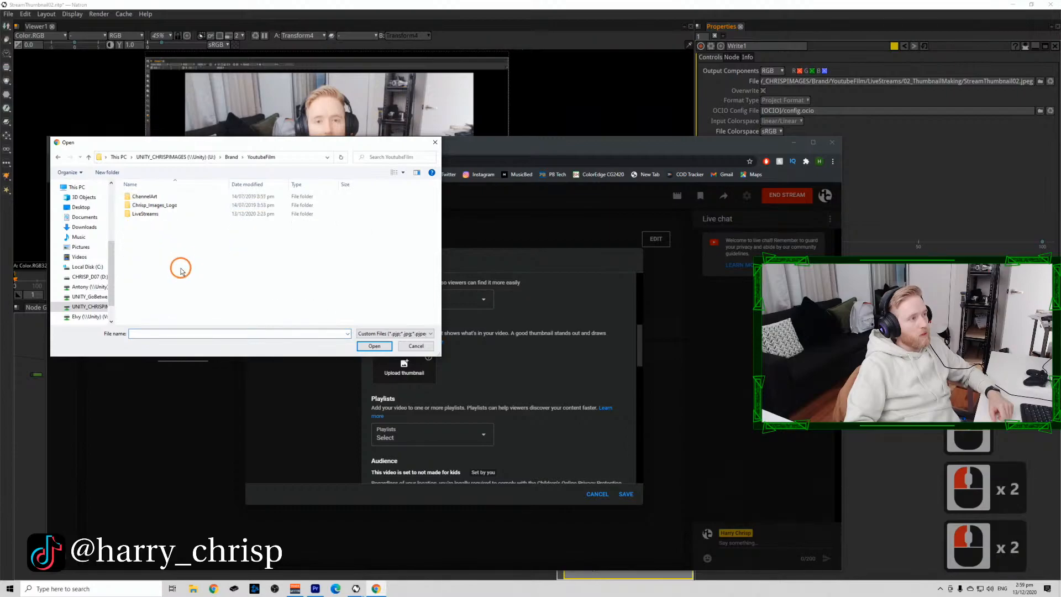
{"action": "double_click", "coordinate": [164, 216]}
{"action": "double_click", "coordinate": [164, 214]}
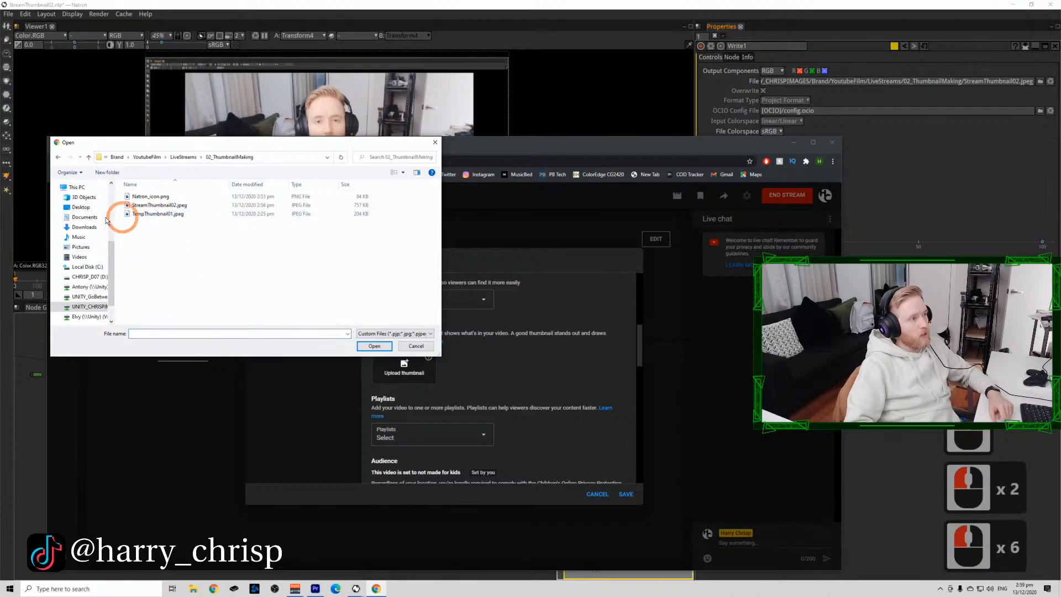
{"action": "left_click", "coordinate": [145, 205]}
{"action": "left_click", "coordinate": [387, 347]}
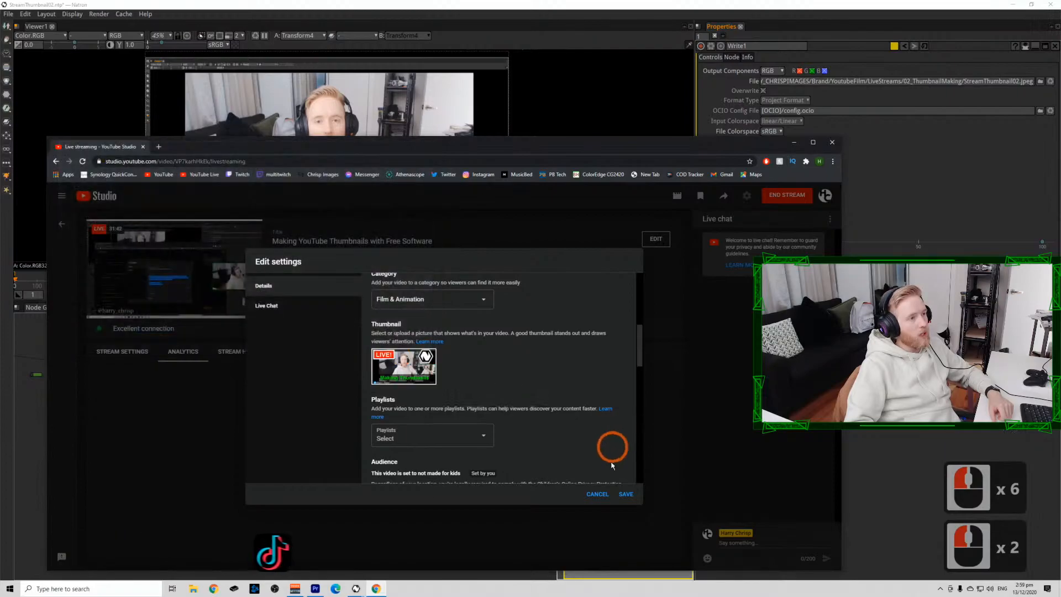
{"action": "left_click", "coordinate": [625, 494]}
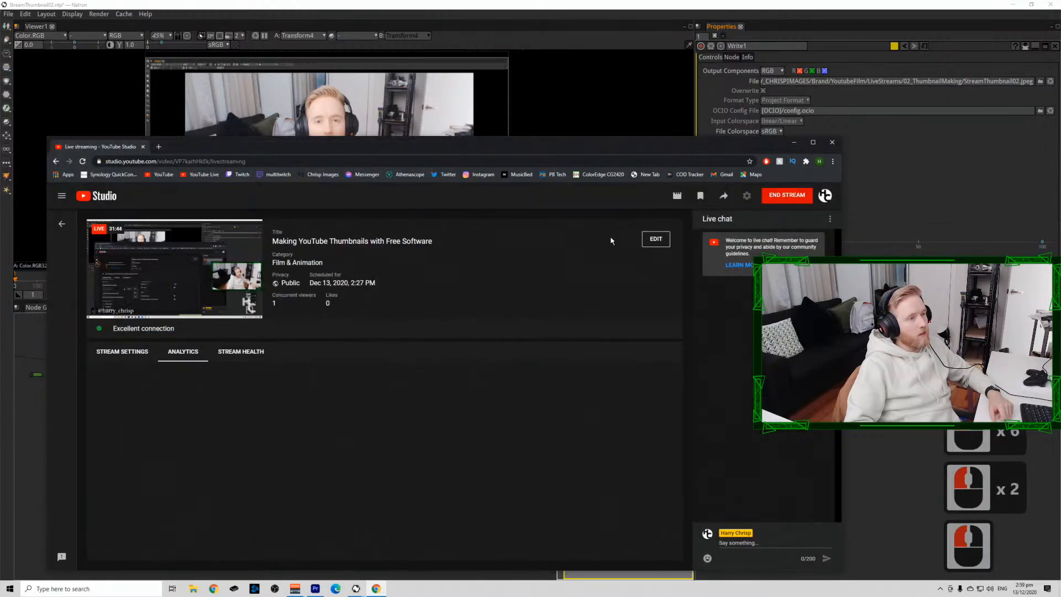
Add the live stream to the Live Streams playlist and save its settings.
{"action": "left_click", "coordinate": [656, 239]}
{"action": "scroll", "coordinate": [452, 360], "scroll_direction": "down", "scroll_amount": 5}
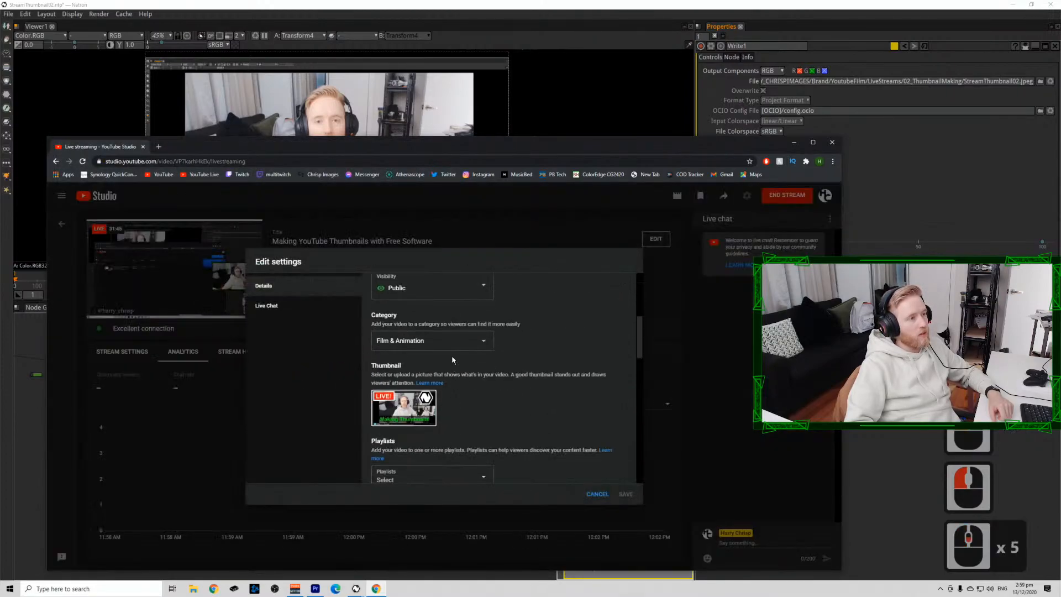
{"action": "scroll", "coordinate": [454, 339], "scroll_direction": "down", "scroll_amount": 2}
{"action": "left_click", "coordinate": [399, 396]}
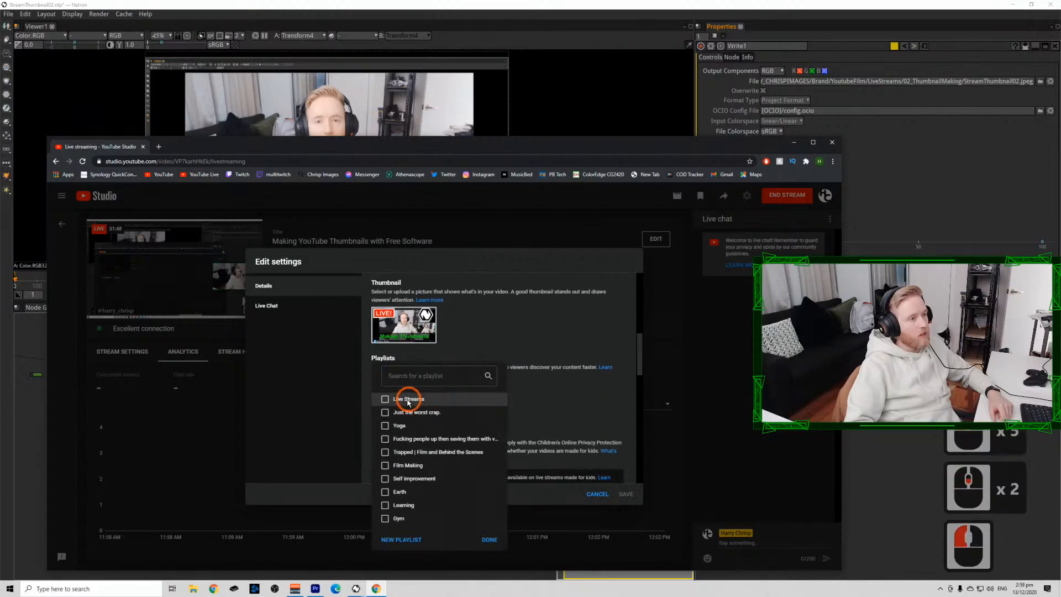
{"action": "left_click", "coordinate": [386, 399]}
{"action": "left_click", "coordinate": [489, 539]}
{"action": "left_click", "coordinate": [537, 449]}
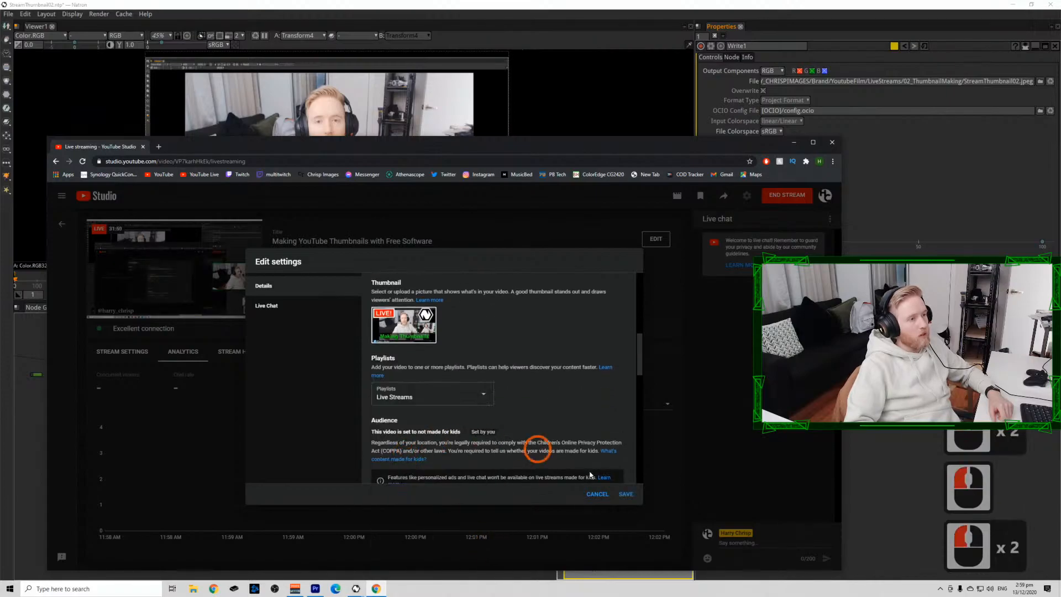
{"action": "left_click", "coordinate": [626, 494]}
{"action": "left_click", "coordinate": [355, 445]}
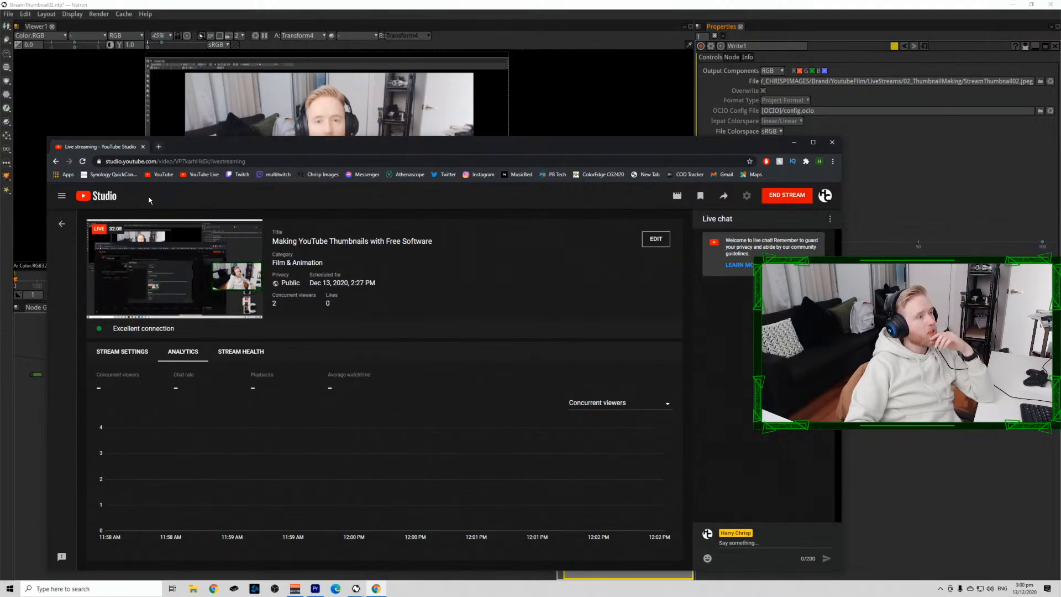
Switch back to Natron, show the Write1 node's output in the viewer and save the StreamThumbnail02 project.
{"action": "mouse_move", "coordinate": [173, 294]}
{"action": "scroll", "coordinate": [173, 294], "scroll_direction": "down", "scroll_amount": 8}
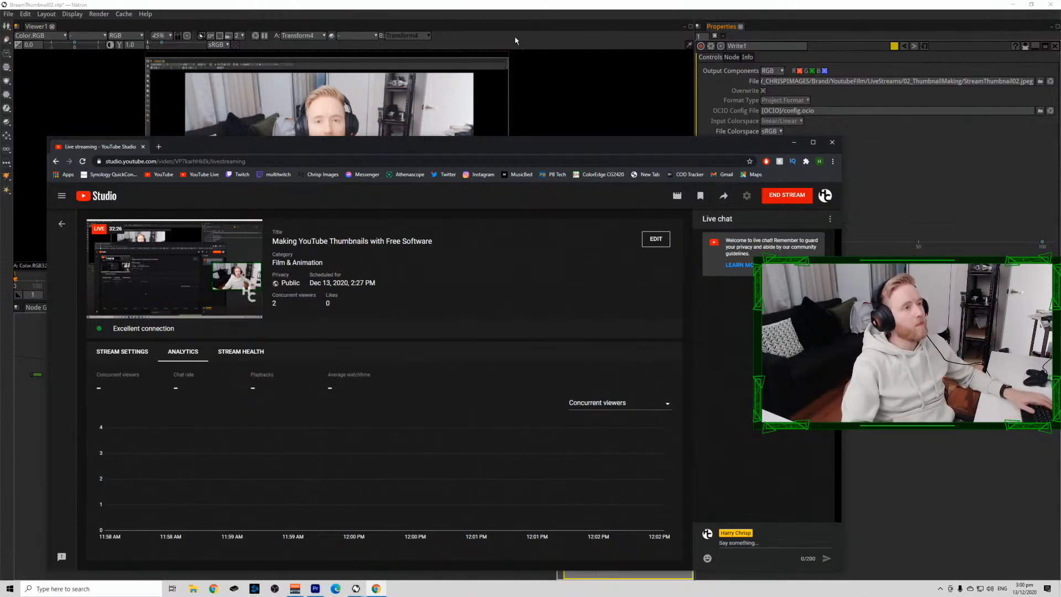
{"action": "mouse_move", "coordinate": [120, 308]}
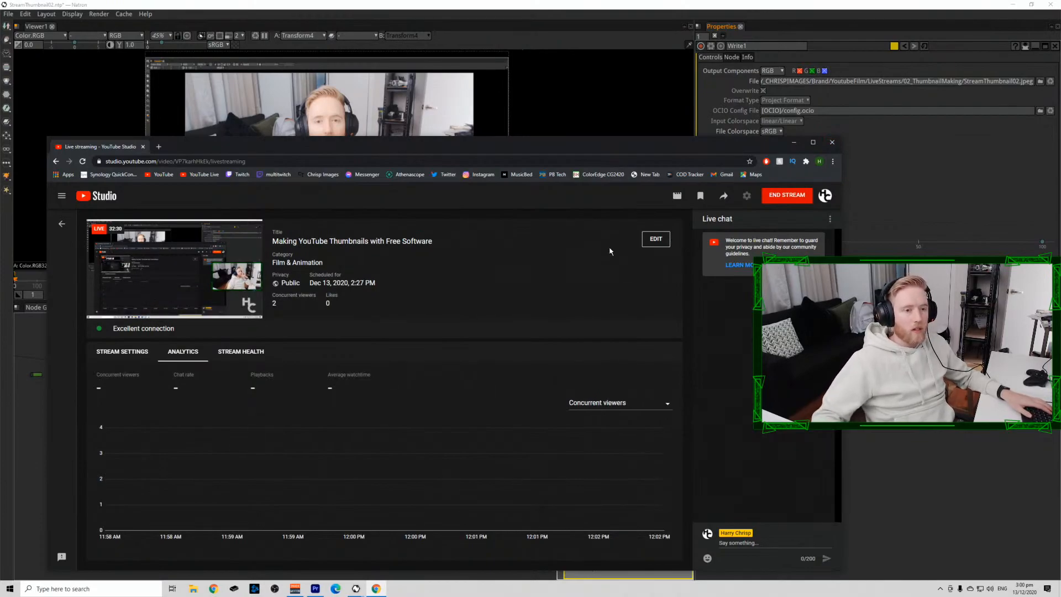
{"action": "left_click", "coordinate": [794, 142]}
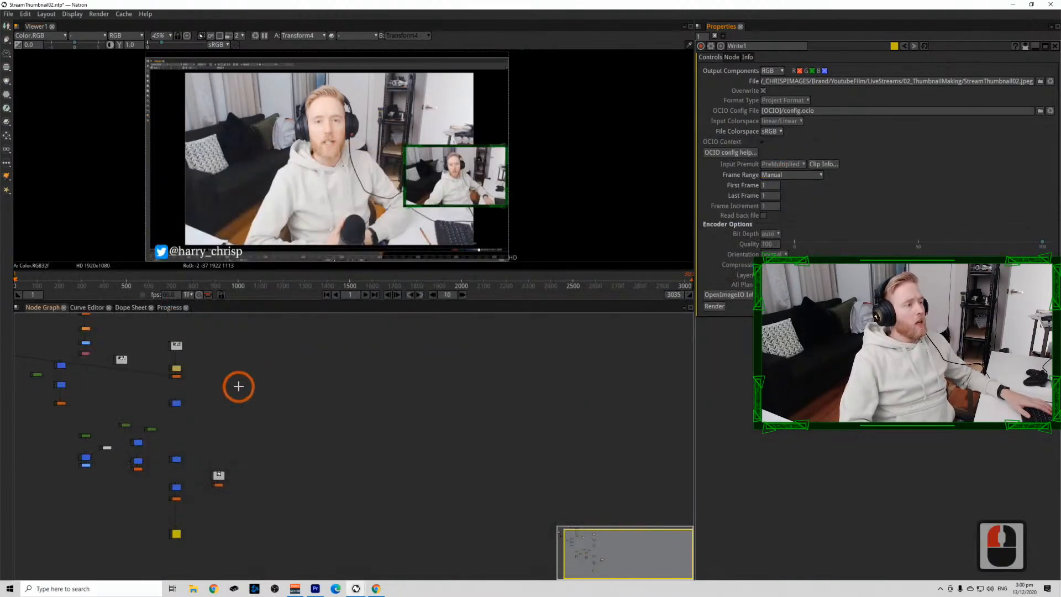
{"action": "scroll", "coordinate": [374, 465], "scroll_direction": "up", "scroll_amount": 9}
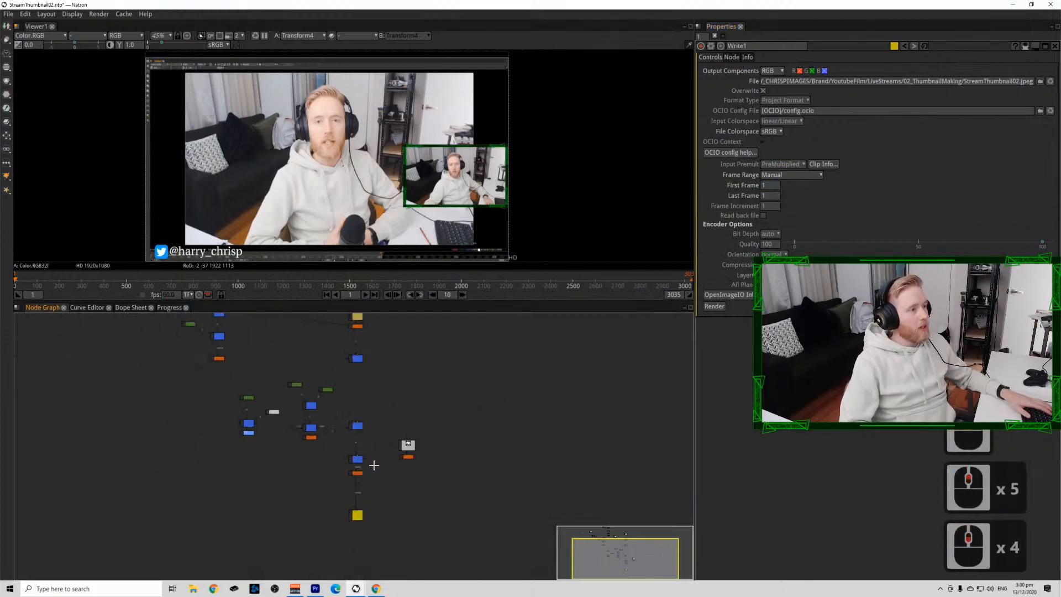
{"action": "left_click", "coordinate": [356, 514]}
{"action": "key", "text": "1"}
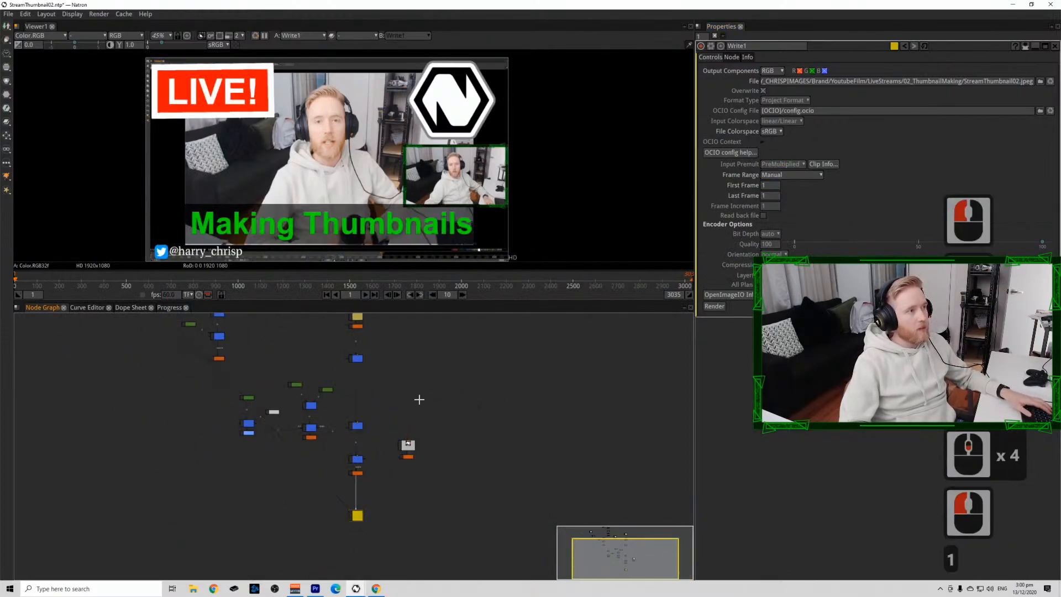
{"action": "left_click_drag", "start_coordinate": [420, 404], "coordinate": [401, 516]}
{"action": "scroll", "coordinate": [409, 497], "scroll_direction": "down", "scroll_amount": 10}
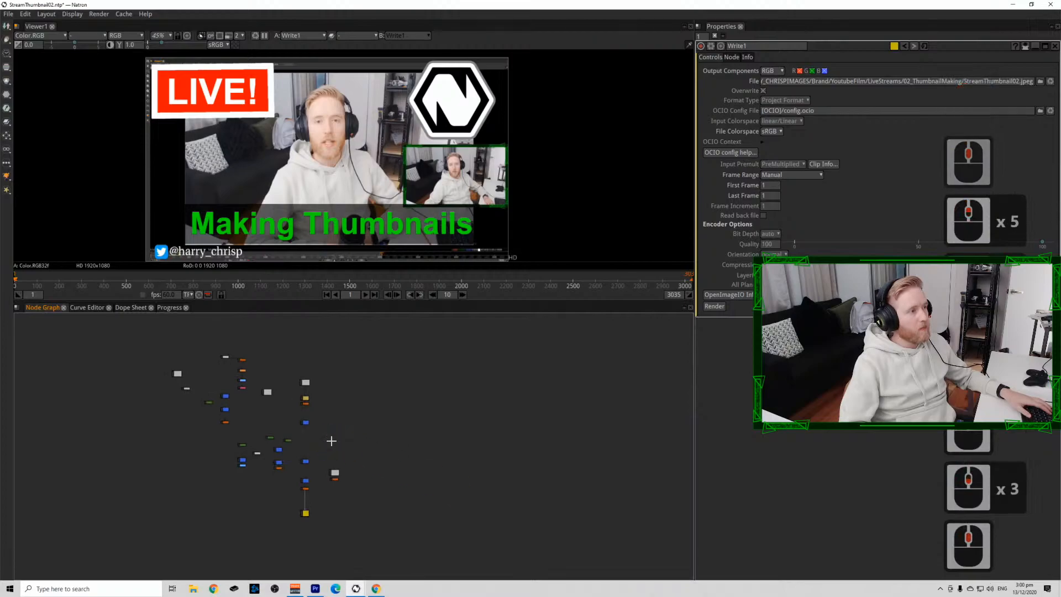
{"action": "left_click", "coordinate": [406, 430]}
{"action": "key", "text": "ctrl+s"}
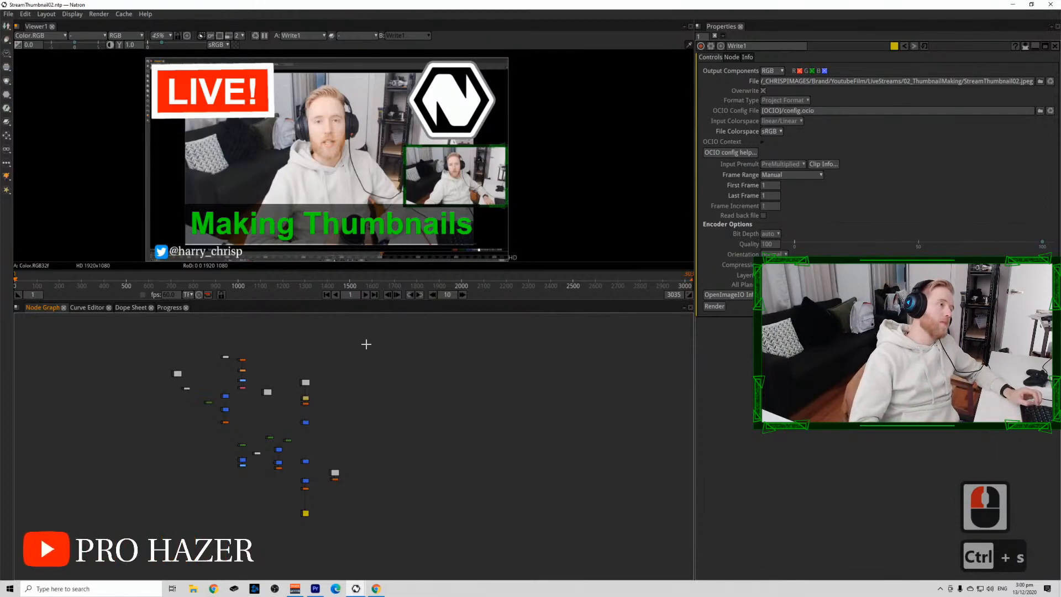
Close the StreamThumbnail02 project and bring up an empty Natron project.
{"action": "key", "text": "ctrl+w"}
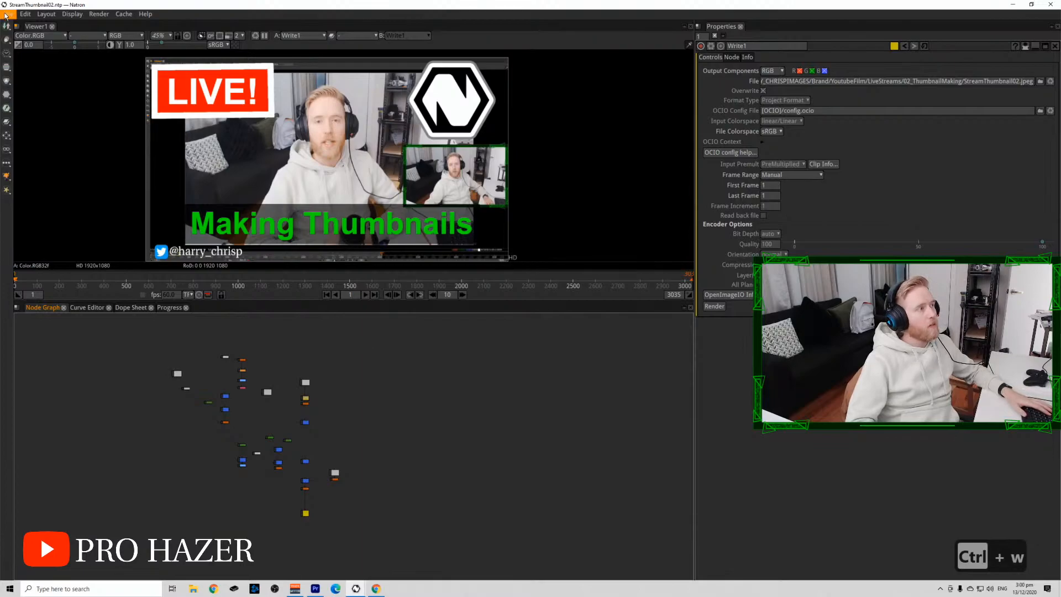
{"action": "left_click", "coordinate": [7, 14]}
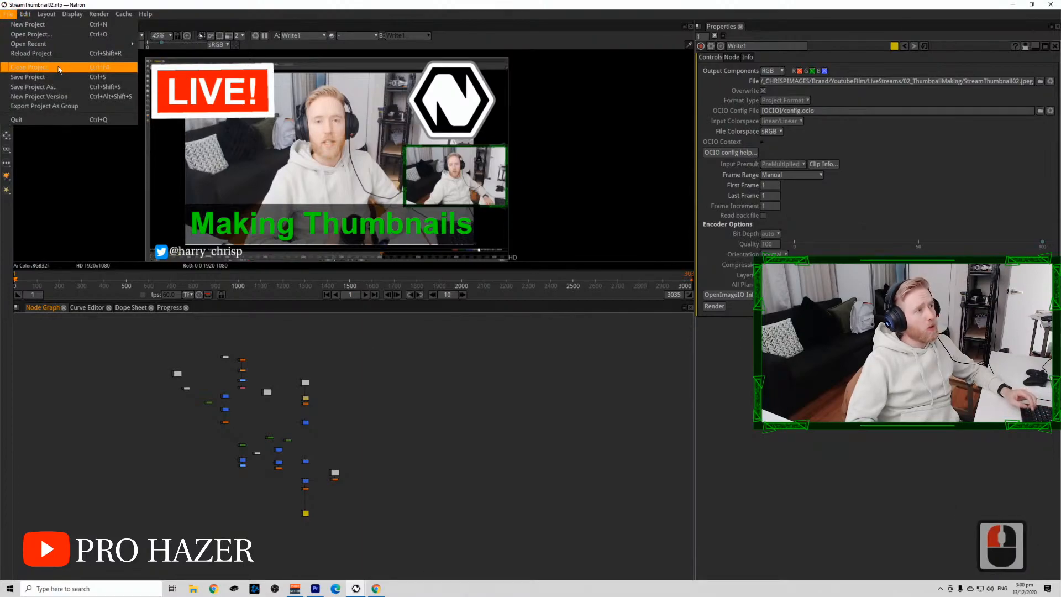
{"action": "left_click", "coordinate": [59, 67]}
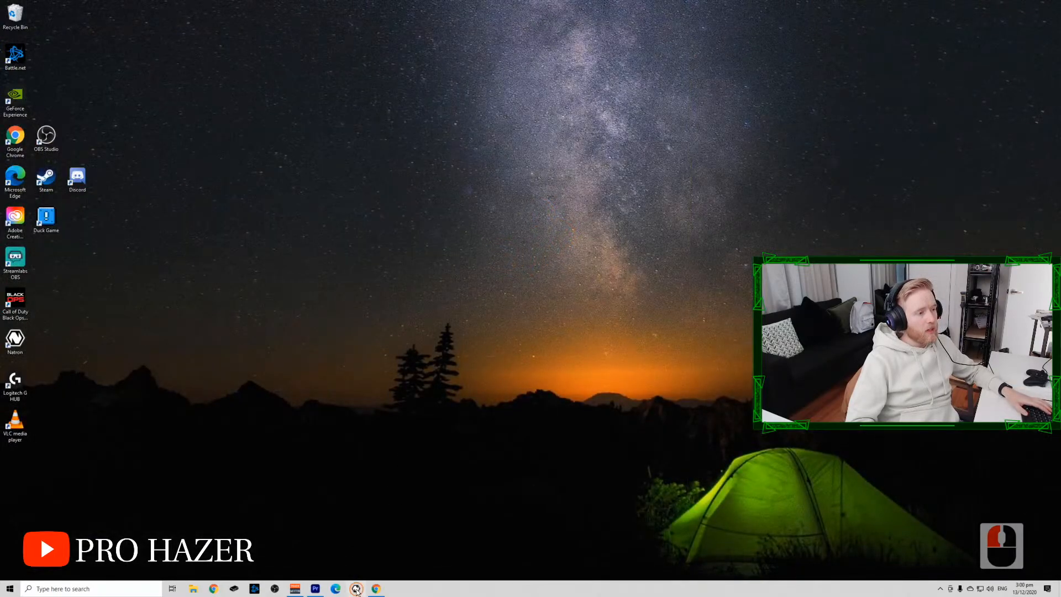
{"action": "left_click", "coordinate": [418, 435]}
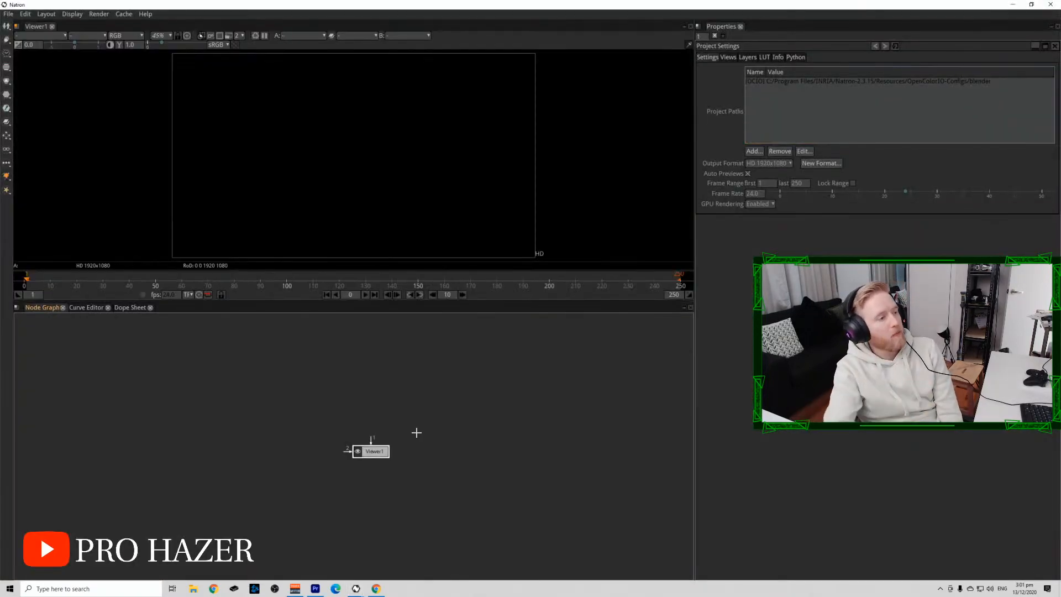
Open the Gaming > Videos > 35_20Bomb_AffiliateStream folder of the UNITY_CHRISPIMAGES drive in File Explorer.
{"action": "left_click", "coordinate": [195, 589]}
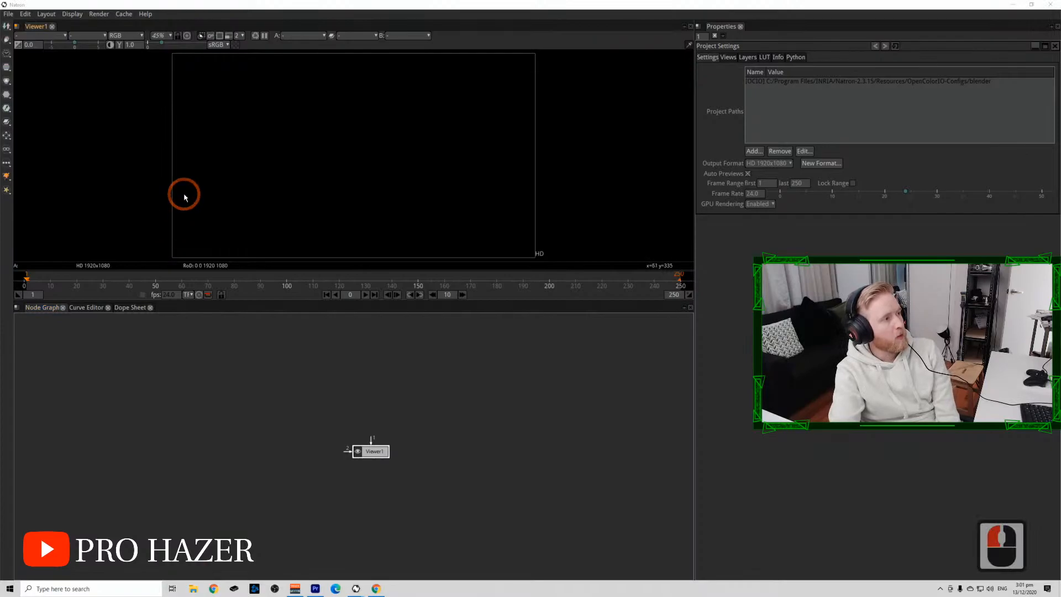
{"action": "scroll", "coordinate": [133, 346], "scroll_direction": "down", "scroll_amount": 9}
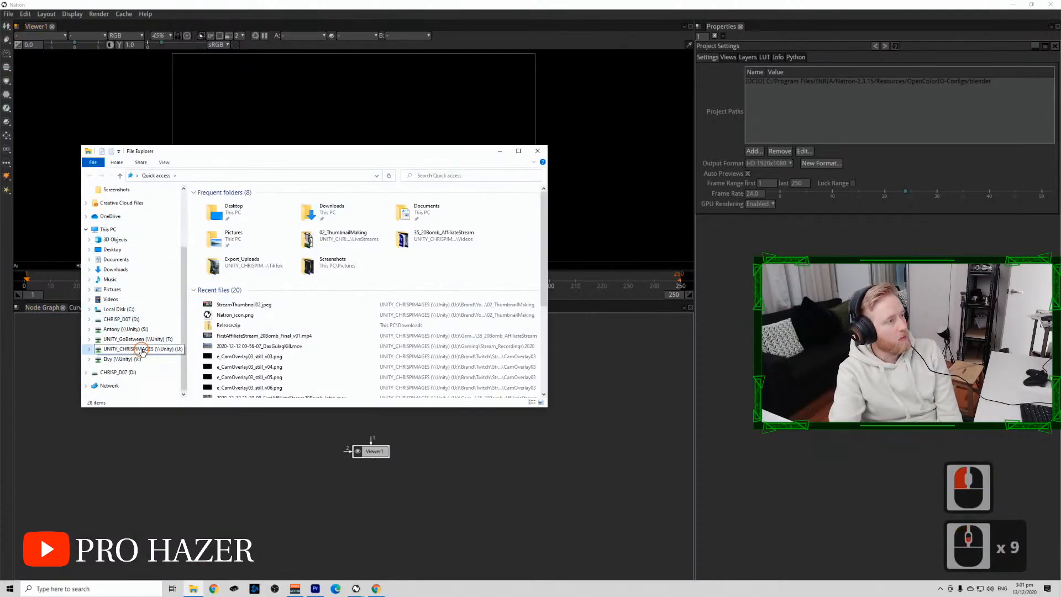
{"action": "left_click", "coordinate": [132, 348]}
{"action": "double_click", "coordinate": [248, 230]}
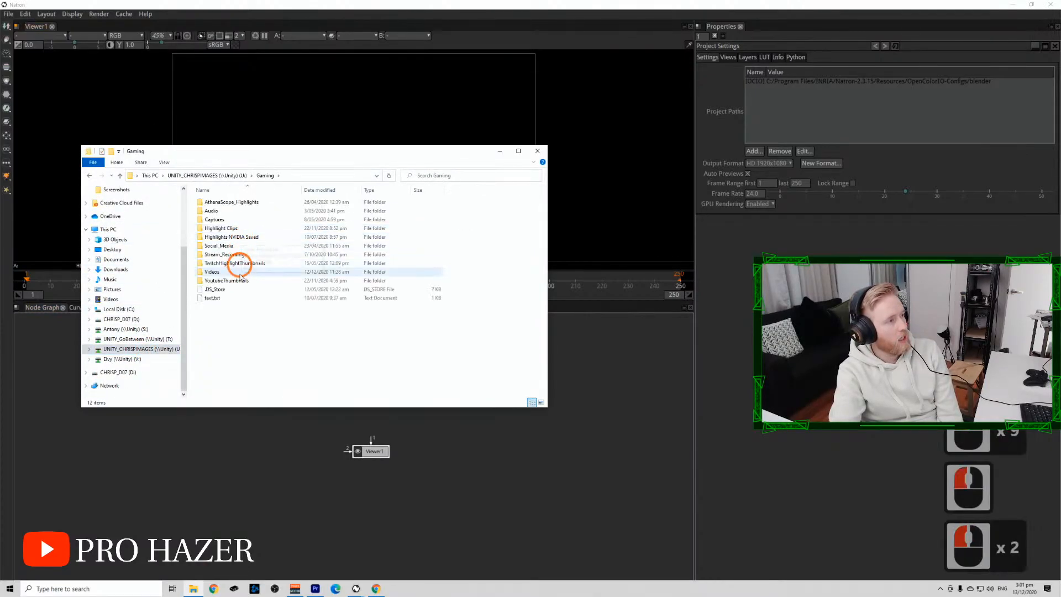
{"action": "double_click", "coordinate": [238, 275]}
{"action": "left_click", "coordinate": [237, 342]}
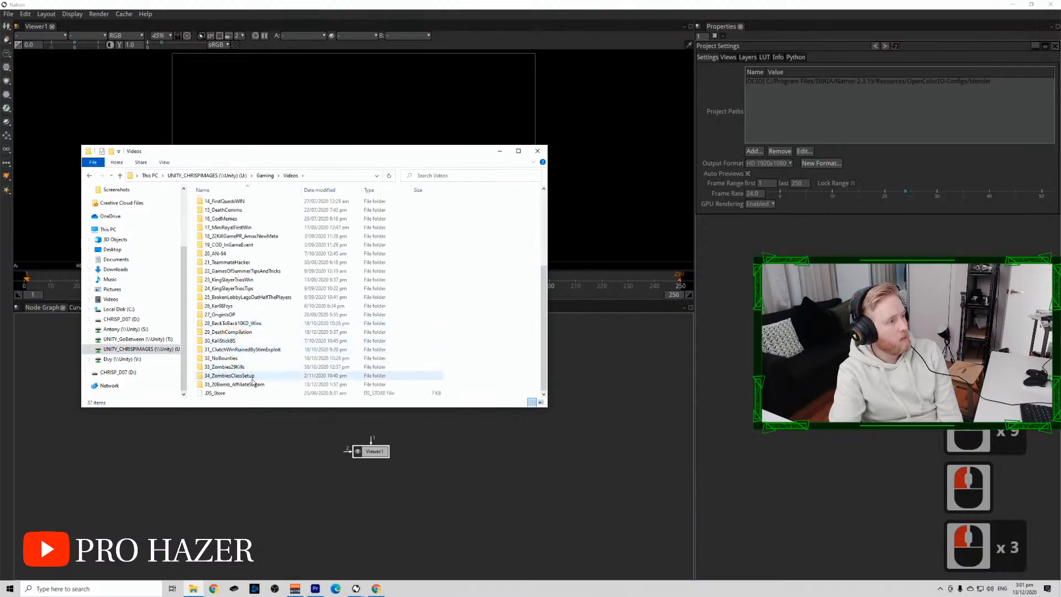
{"action": "double_click", "coordinate": [234, 384]}
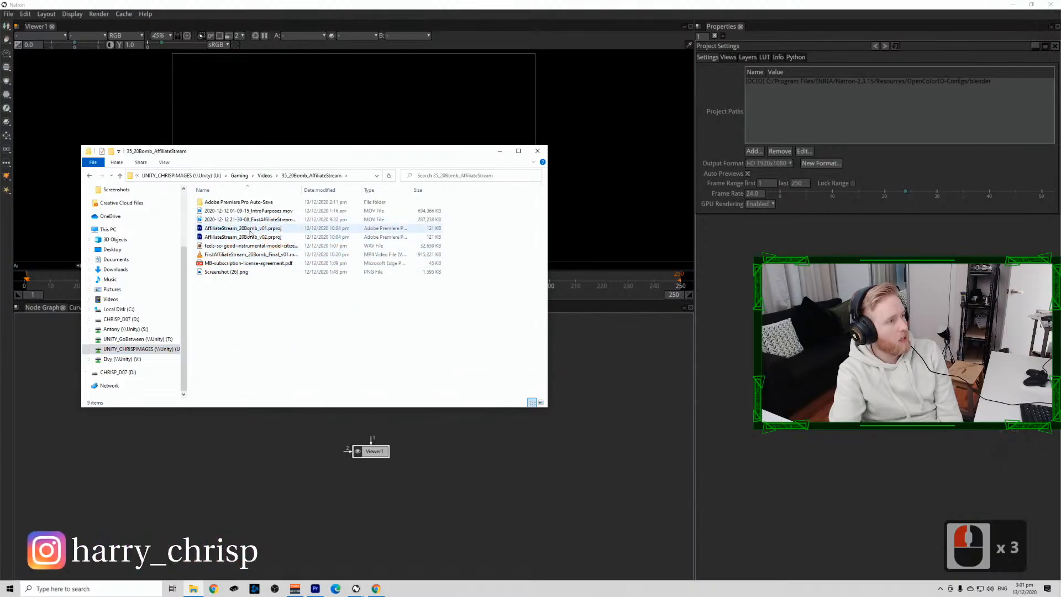
Play the FirstAffiliateStream20Bomb_Intro.mov recording, skip ahead in it and close the player.
{"action": "double_click", "coordinate": [329, 219]}
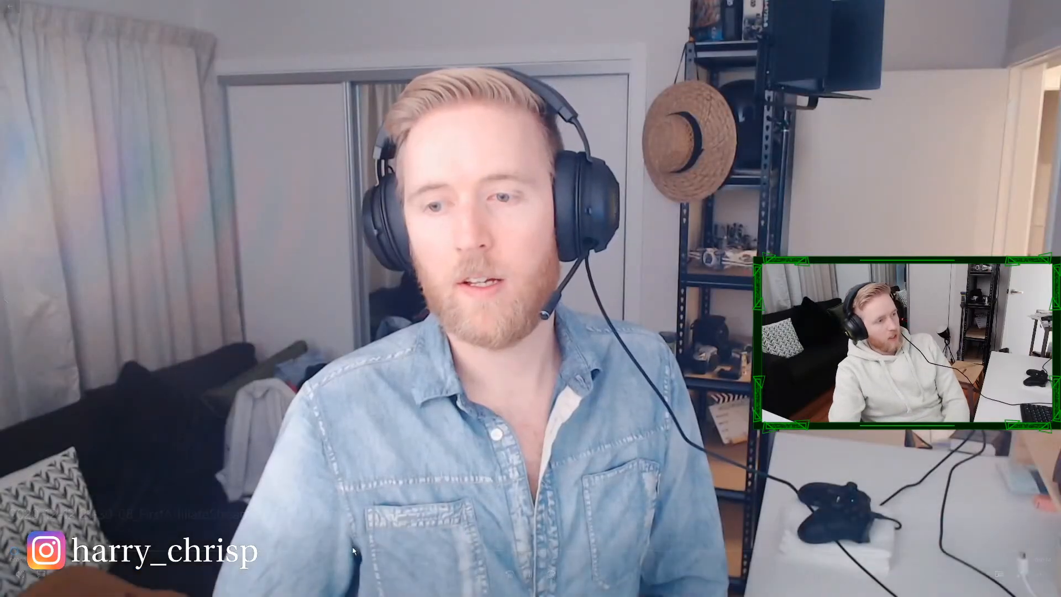
{"action": "left_click", "coordinate": [355, 551]}
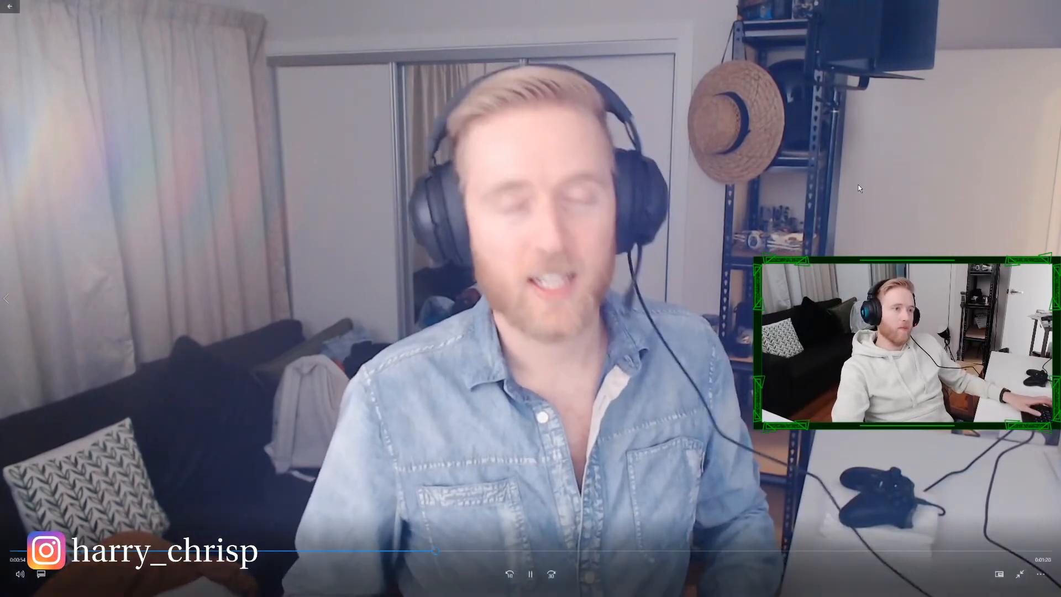
{"action": "key", "text": "Escape"}
{"action": "key", "text": "Escape"}
{"action": "key", "text": "Escape"}
{"action": "key", "text": "Escape"}
{"action": "left_click", "coordinate": [1051, 6]}
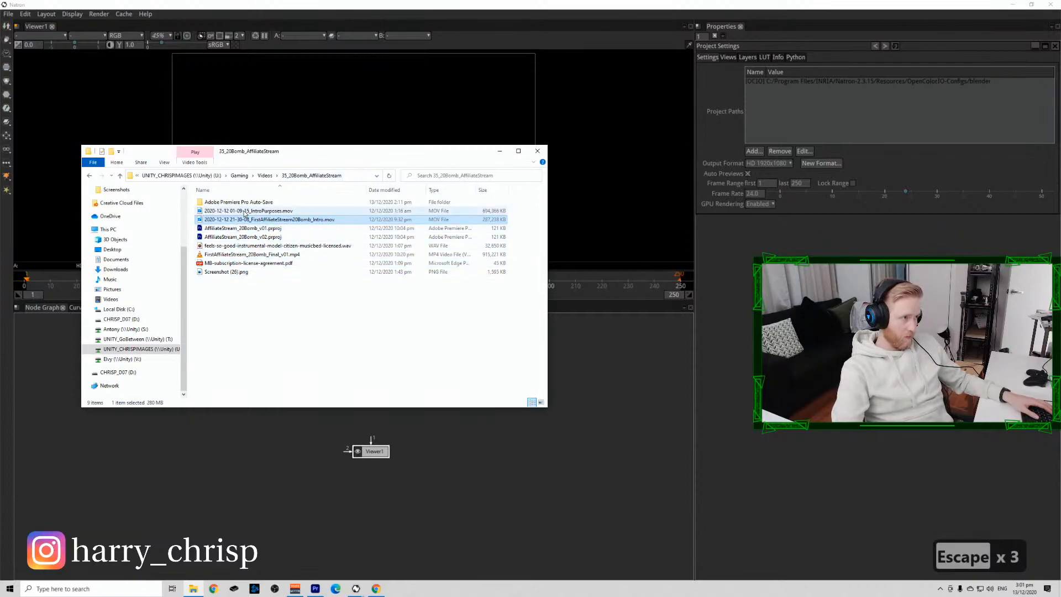
Skim through several moments of FirstAffiliateStream_20Bomb_Final_v01.mp4 in VLC and close the player.
{"action": "double_click", "coordinate": [252, 254]}
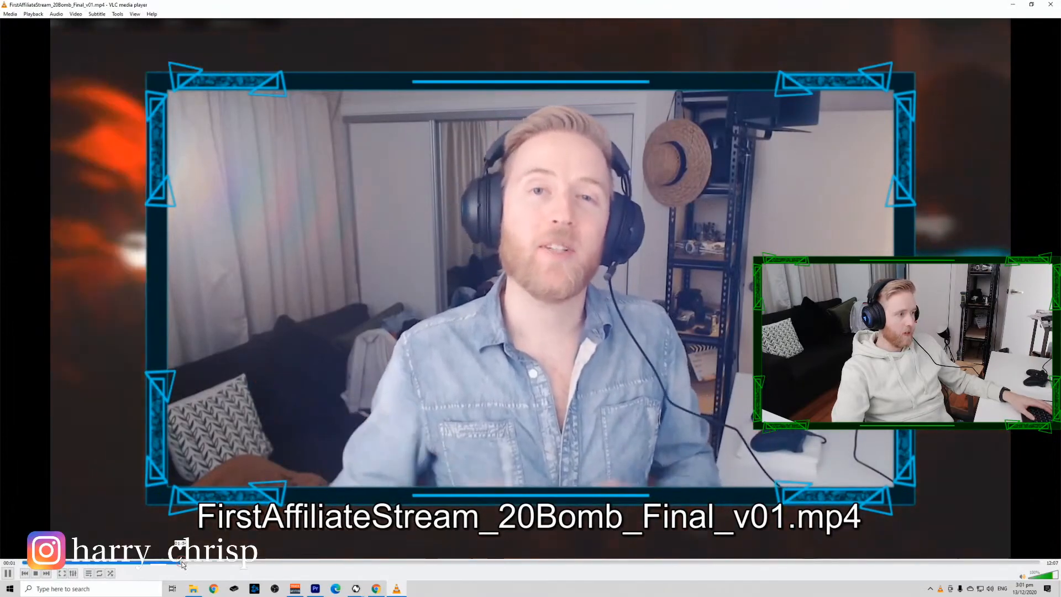
{"action": "left_click", "coordinate": [307, 565]}
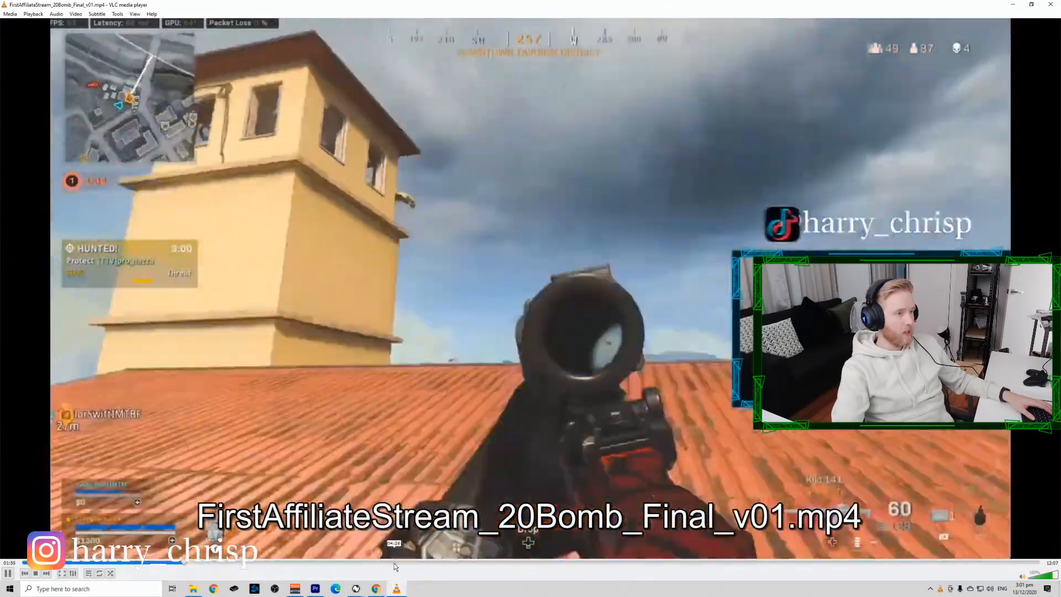
{"action": "left_click", "coordinate": [396, 563]}
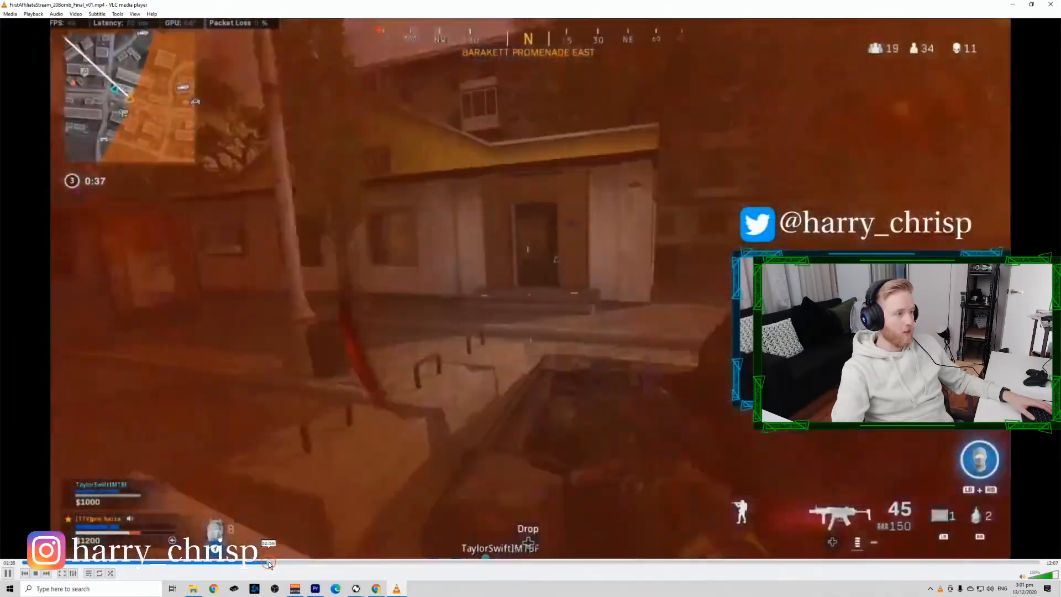
{"action": "left_click", "coordinate": [263, 564]}
{"action": "left_click", "coordinate": [187, 564]}
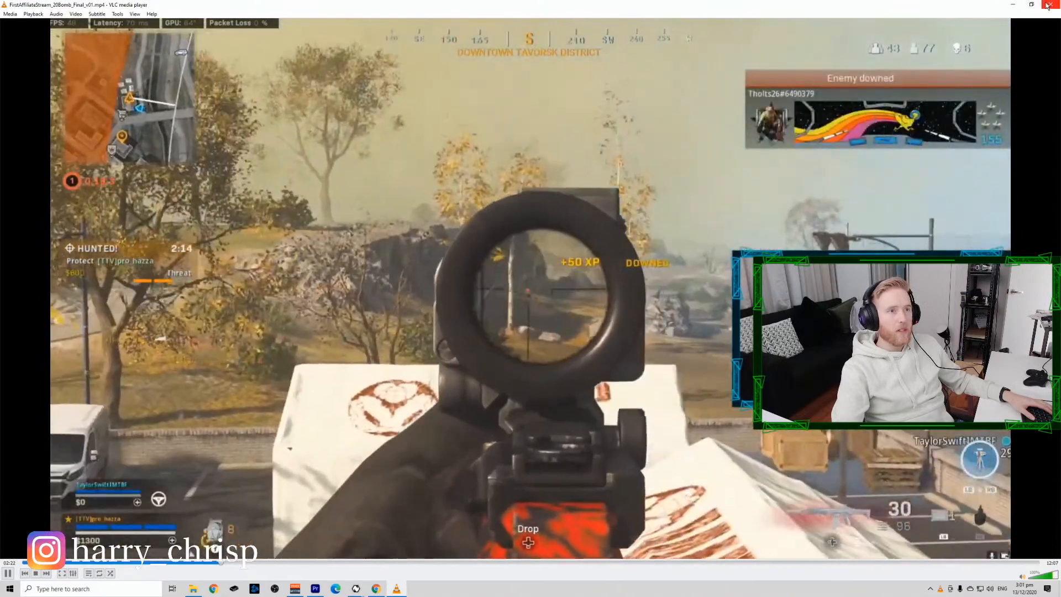
{"action": "left_click", "coordinate": [1051, 4]}
{"action": "left_click", "coordinate": [611, 325]}
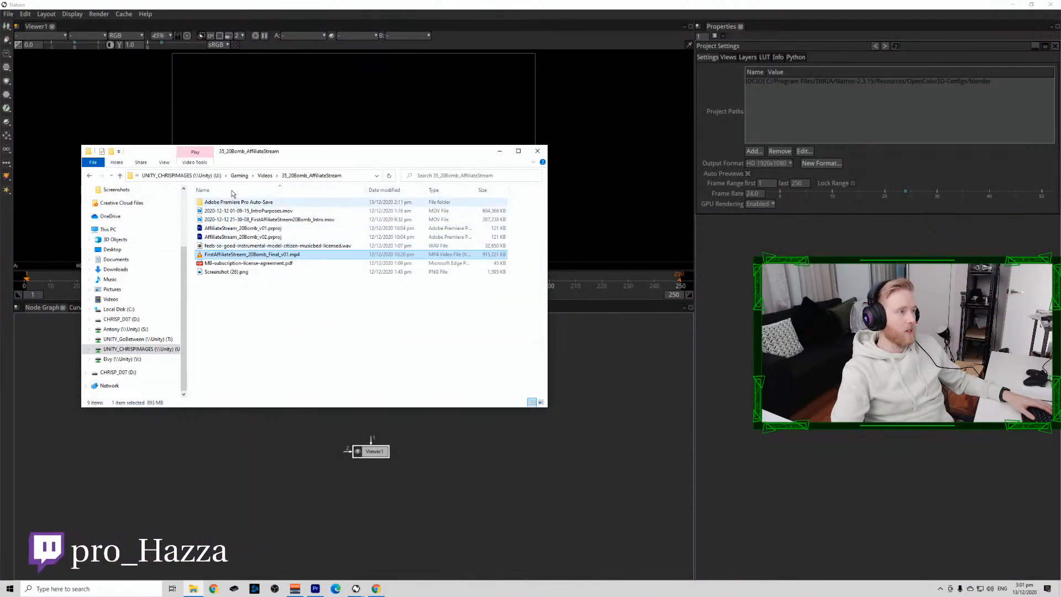
Preview the IntroPurposes.mov recording and close the player.
{"action": "double_click", "coordinate": [275, 254]}
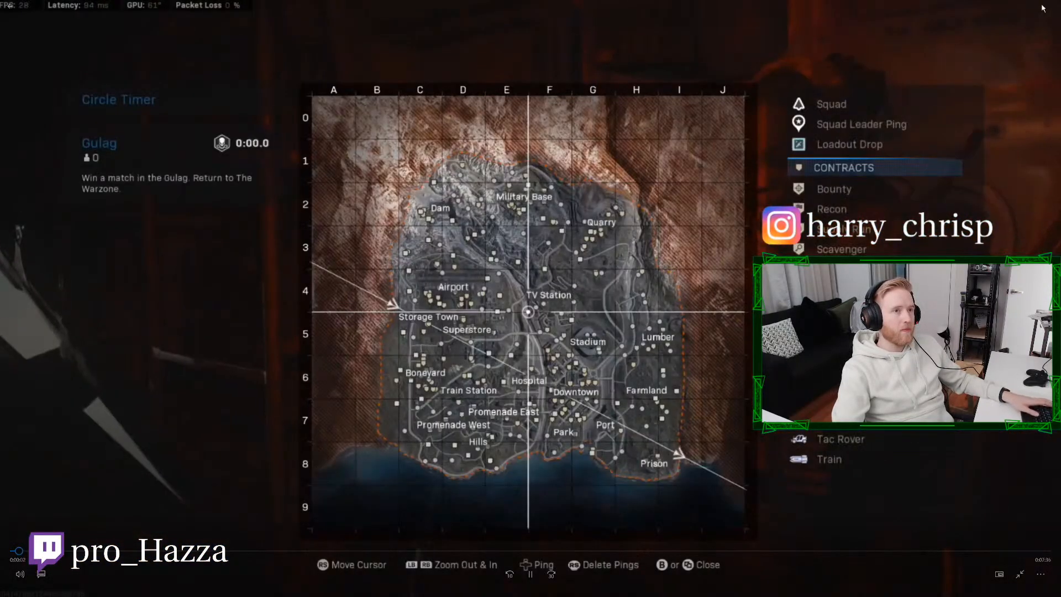
{"action": "key", "text": "Escape"}
{"action": "key", "text": "Escape"}
{"action": "key", "text": "Escape"}
{"action": "key", "text": "Escape"}
{"action": "left_click", "coordinate": [1047, 10]}
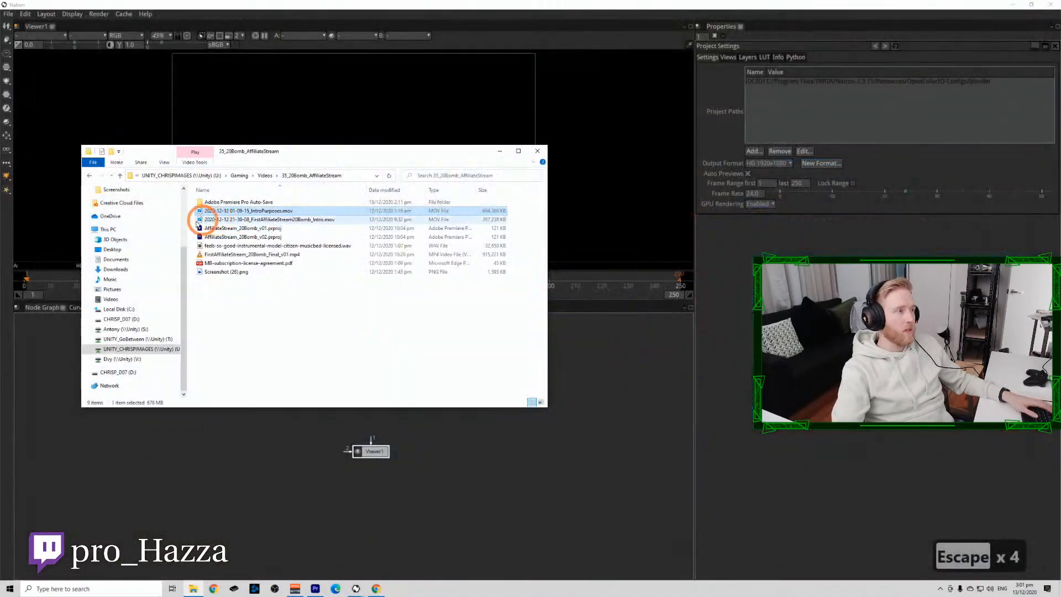
Scan FirstAffiliateStream20Bomb_Intro.mov for a suitable thumbnail frame, pausing at about 1:08, and close the player.
{"action": "double_click", "coordinate": [297, 220]}
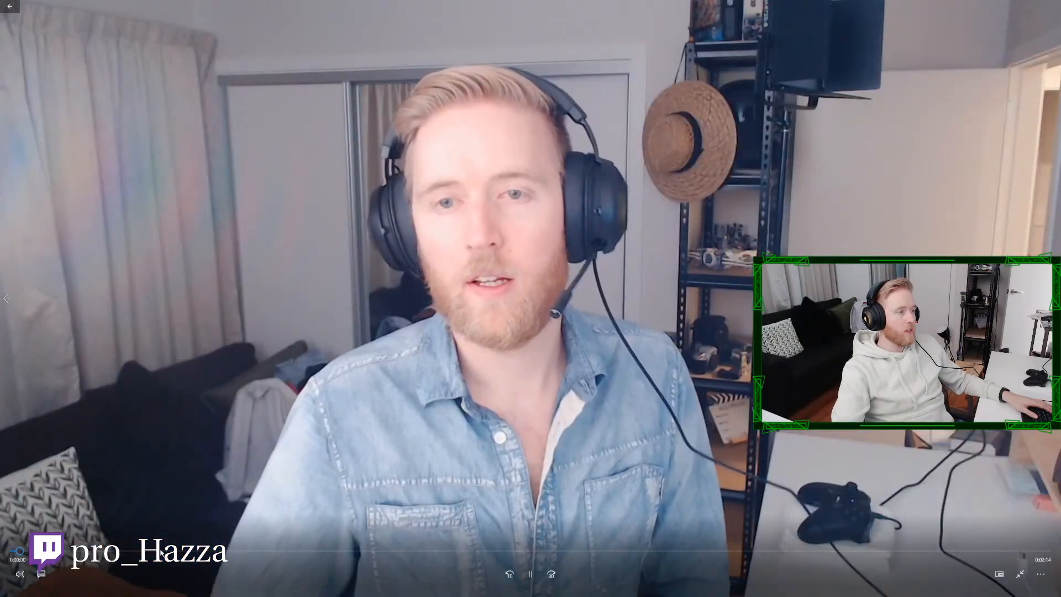
{"action": "left_click_drag", "start_coordinate": [160, 551], "coordinate": [481, 561]}
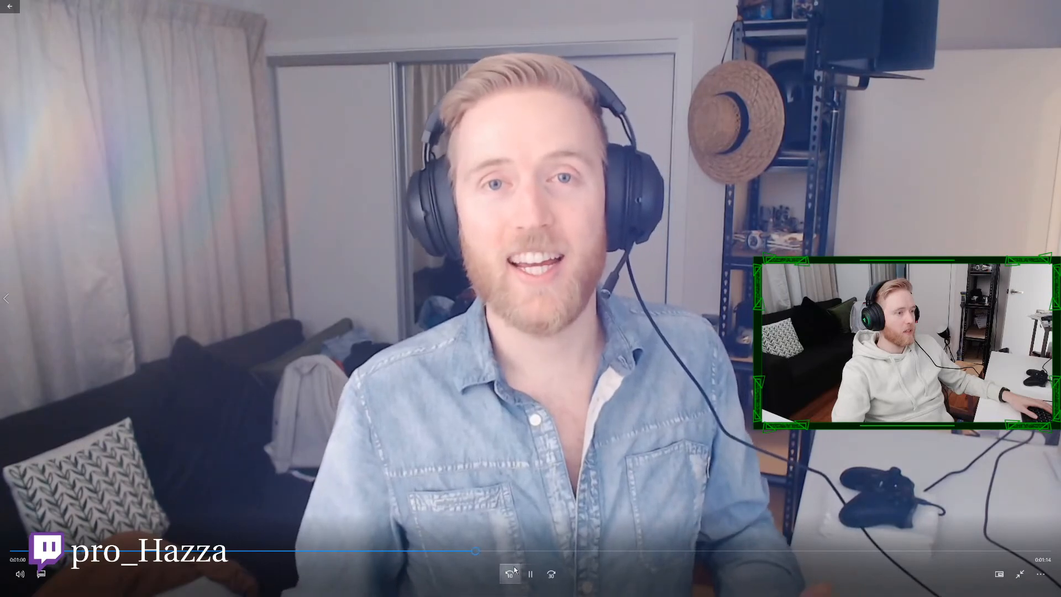
{"action": "left_click", "coordinate": [22, 575]}
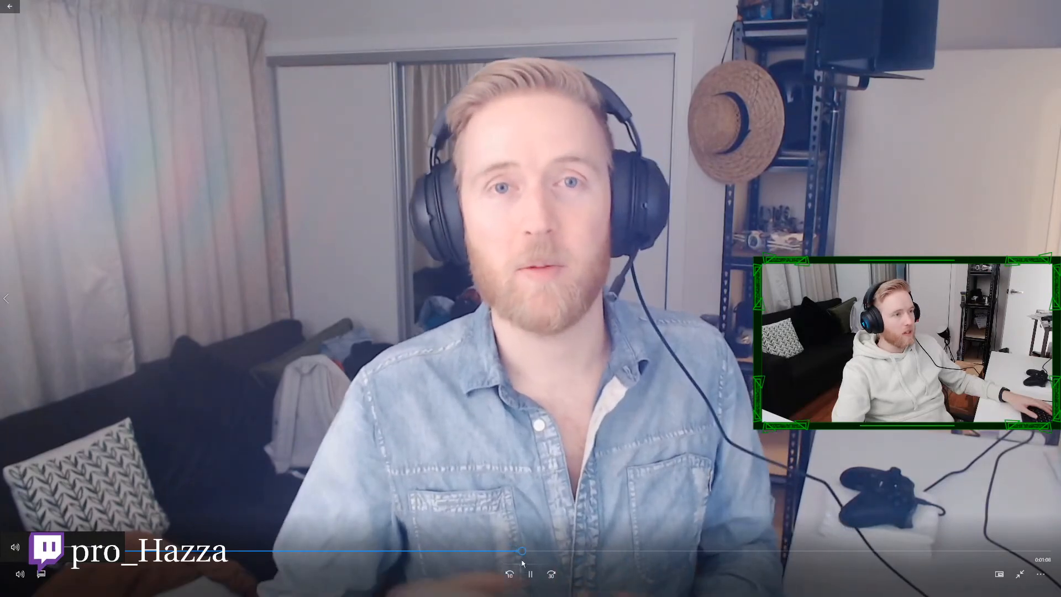
{"action": "left_click", "coordinate": [532, 575]}
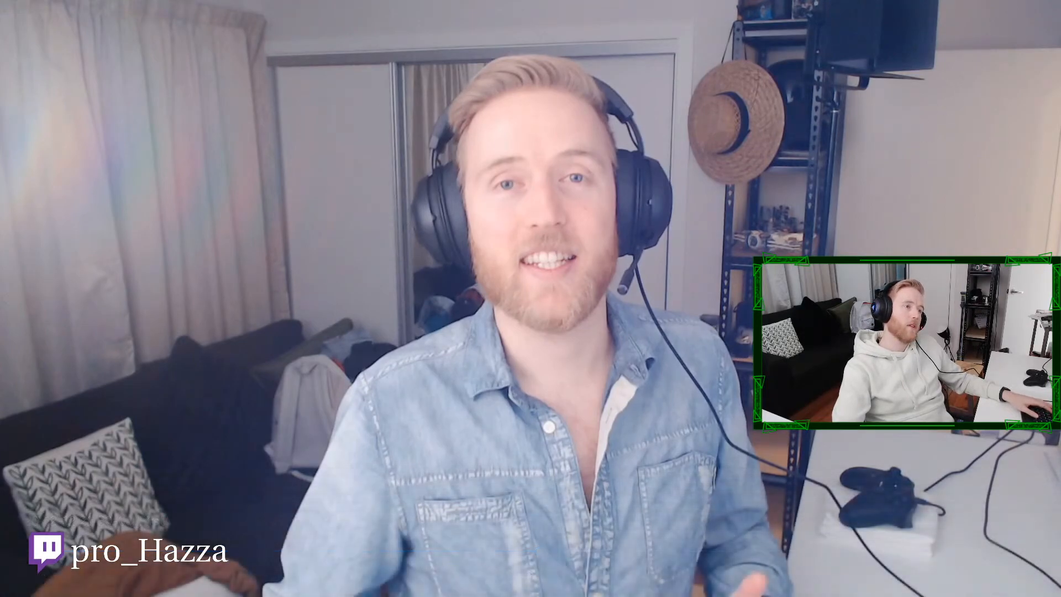
{"action": "mouse_move", "coordinate": [1011, 21]}
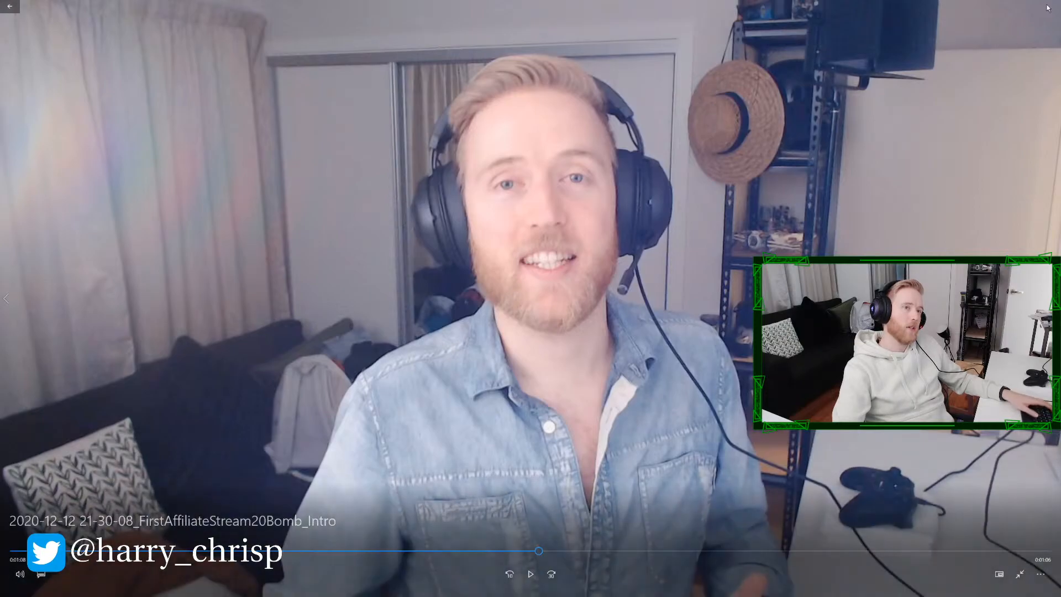
{"action": "key", "text": "Escape"}
{"action": "key", "text": "Escape"}
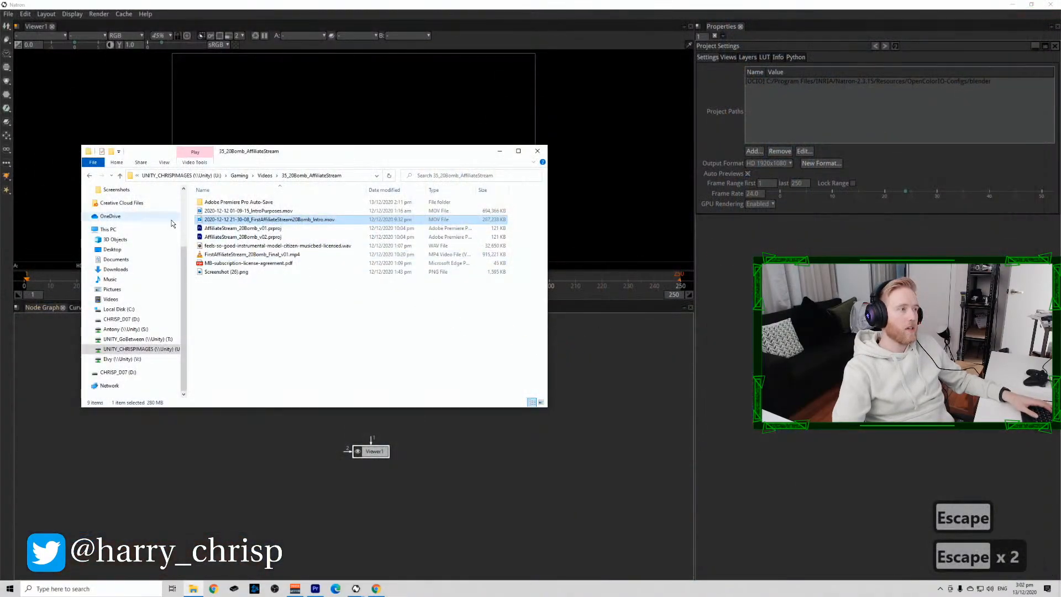
Import FirstAffiliateStream20Bomb_Intro.mov as a Read node placed above the Viewer, and move the playhead to about frame 3721.
{"action": "left_click_drag", "start_coordinate": [212, 220], "coordinate": [575, 462]}
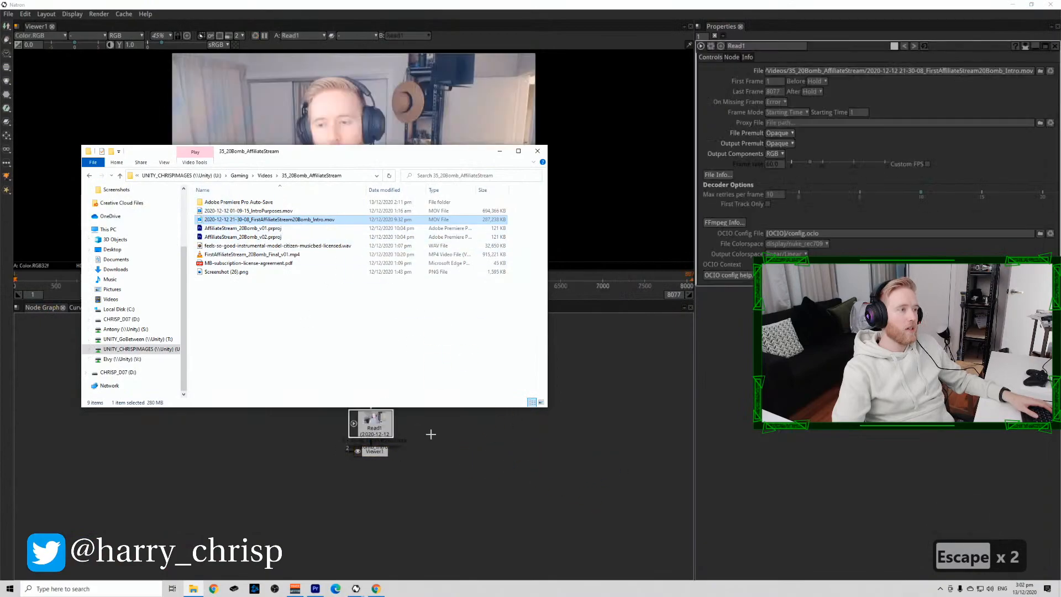
{"action": "left_click", "coordinate": [431, 434]}
{"action": "left_click_drag", "start_coordinate": [389, 427], "coordinate": [390, 388]}
{"action": "key", "text": "1"}
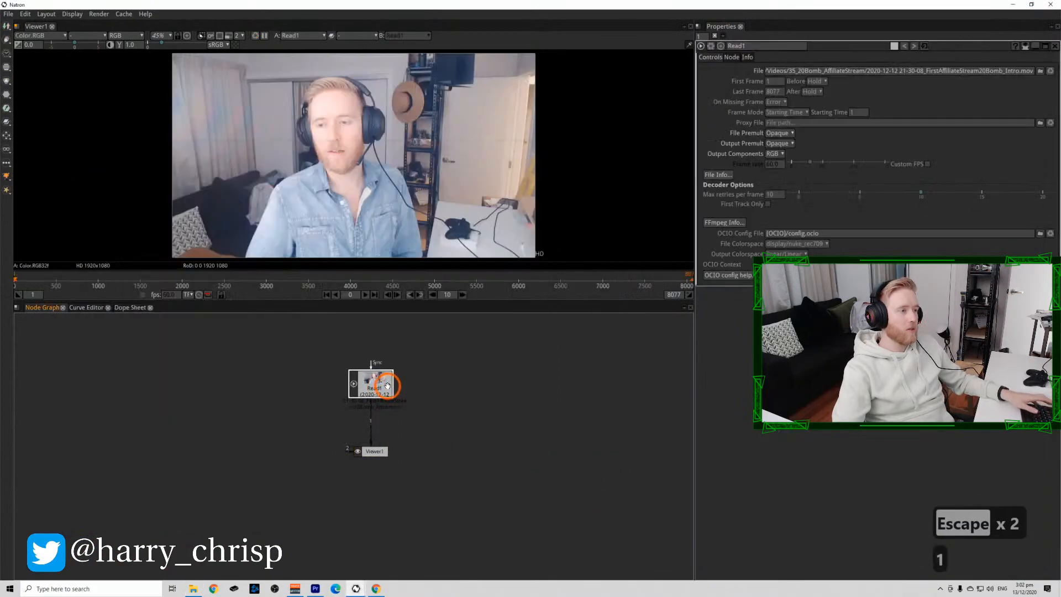
{"action": "left_click", "coordinate": [319, 284]}
{"action": "left_click_drag", "start_coordinate": [339, 284], "coordinate": [327, 281]}
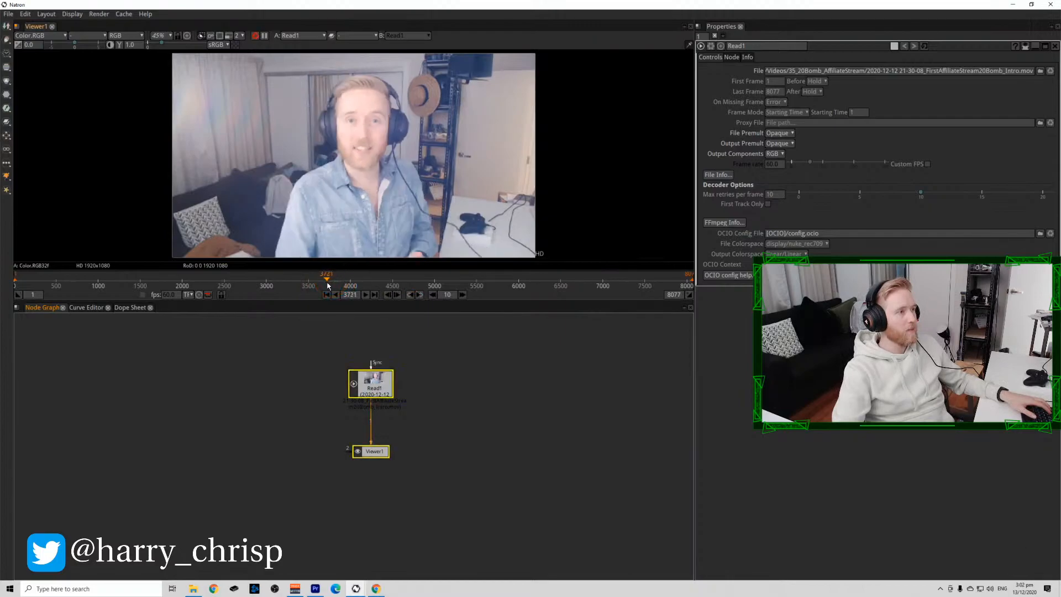
Play the intro footage from frame 3721 in an enlarged viewer and stop at about frame 3801.
{"action": "left_click", "coordinate": [366, 295]}
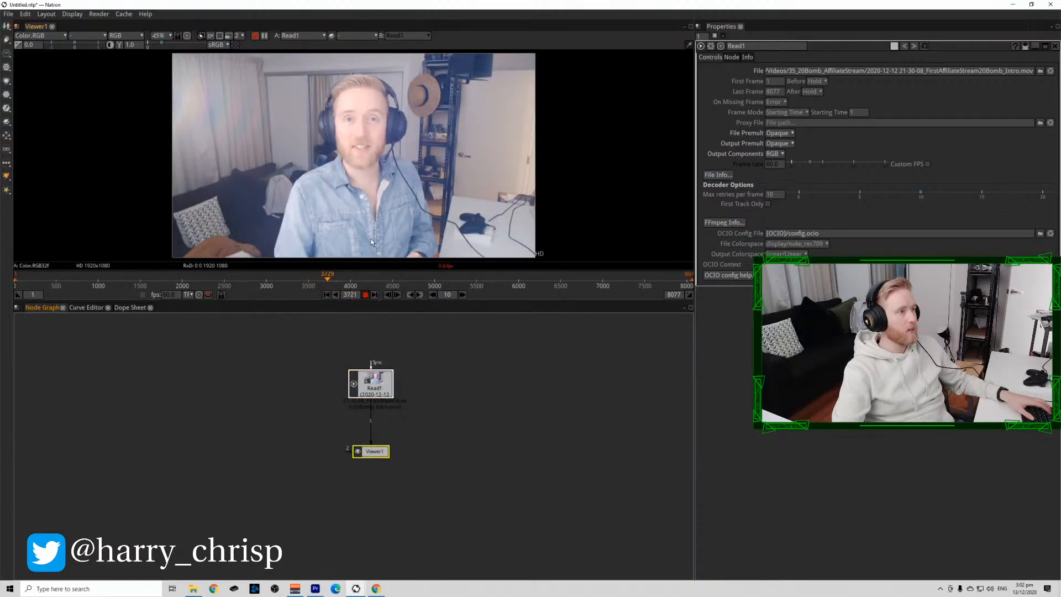
{"action": "left_click", "coordinate": [371, 202]}
{"action": "key", "text": "space"}
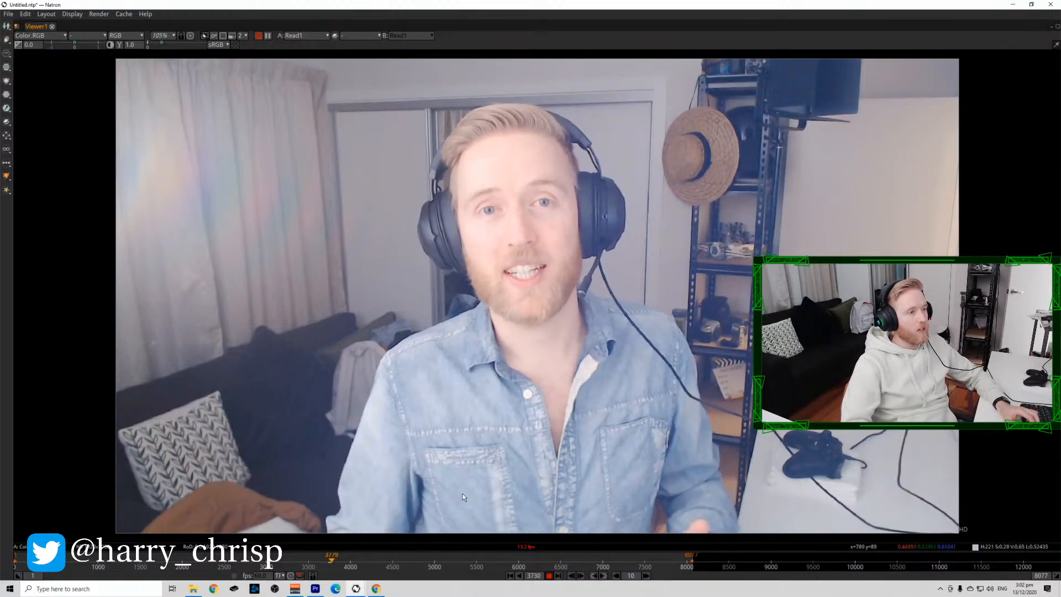
{"action": "key", "text": "space"}
{"action": "left_click", "coordinate": [365, 295]}
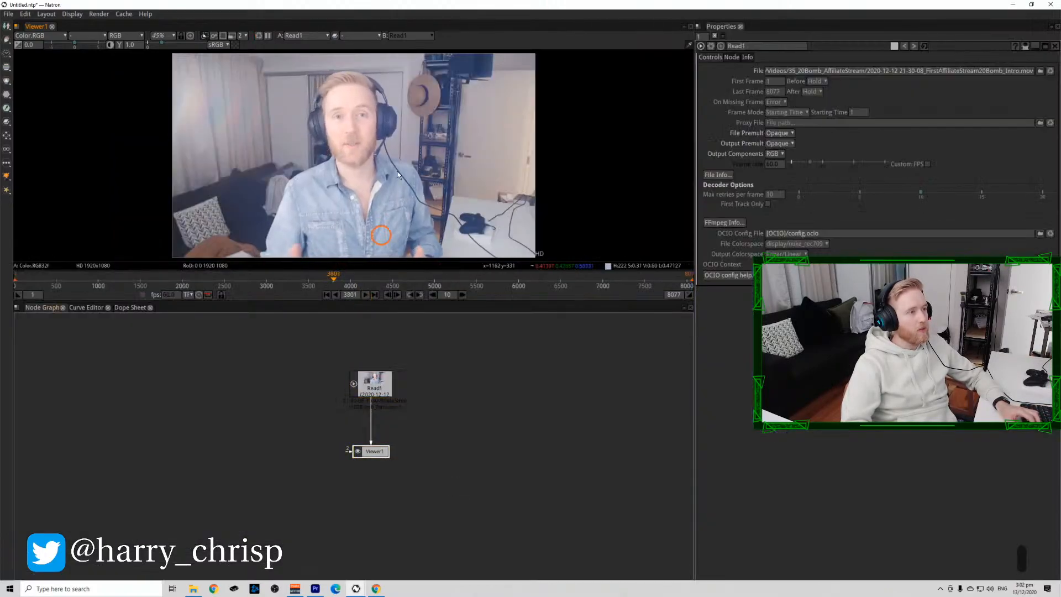
{"action": "key", "text": "space"}
Step frame by frame back through the footage to frame 3781 as the thumbnail frame, and restore the normal viewer layout.
{"action": "key", "text": "Left"}
{"action": "key", "text": "Left"}
{"action": "key", "text": "Left"}
{"action": "key", "text": "Left"}
{"action": "key", "text": "Left"}
{"action": "key", "text": "Left"}
{"action": "key", "text": "Left"}
{"action": "key", "text": "Left"}
{"action": "key", "text": "Left"}
{"action": "key", "text": "Left"}
{"action": "key", "text": "Left"}
{"action": "key", "text": "Left"}
{"action": "key", "text": "Left"}
{"action": "key", "text": "Left"}
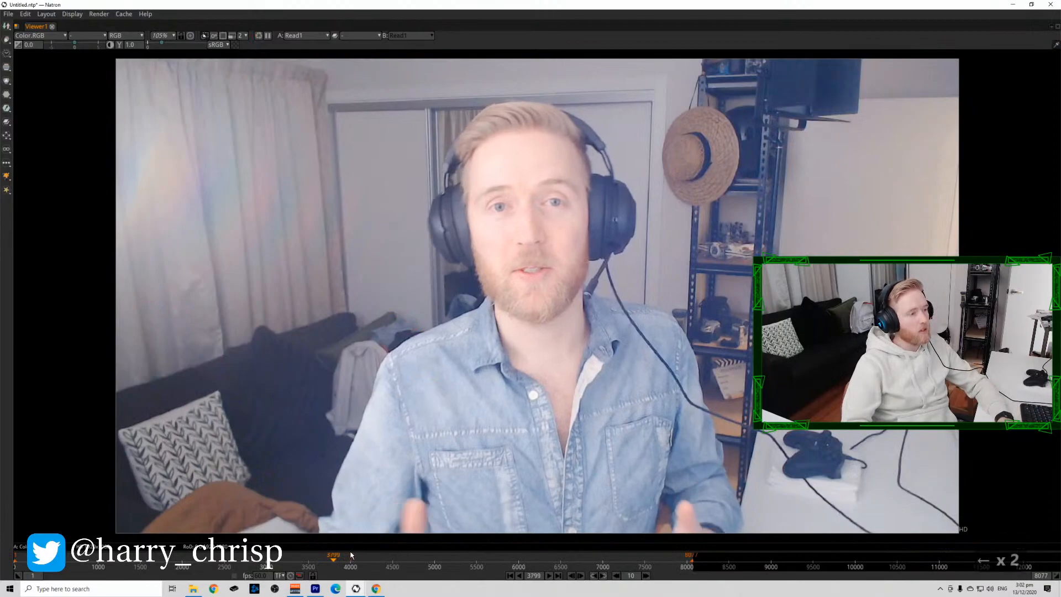
{"action": "key", "text": "Left"}
{"action": "key", "text": "Left"}
{"action": "key", "text": "Left"}
{"action": "key", "text": "Left"}
{"action": "key", "text": "Left"}
{"action": "key", "text": "Left"}
{"action": "key", "text": "Left"}
{"action": "key", "text": "Left"}
{"action": "key", "text": "Left"}
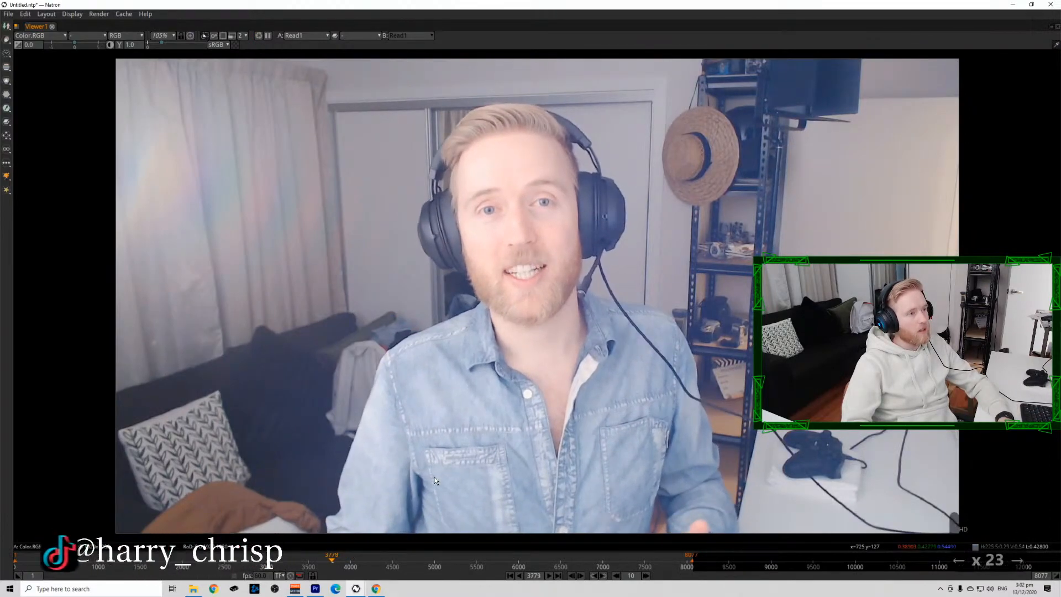
{"action": "key", "text": "Right"}
{"action": "key", "text": "Right"}
{"action": "key", "text": "Right"}
{"action": "key", "text": "Right"}
{"action": "key", "text": "Right"}
{"action": "key", "text": "Right"}
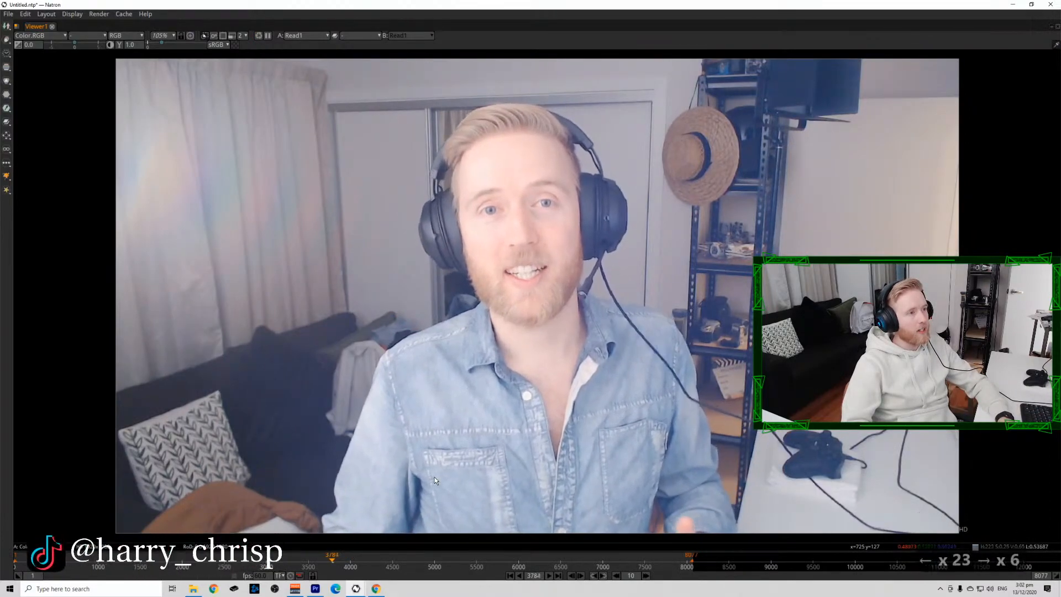
{"action": "key", "text": "Left"}
{"action": "key", "text": "Left"}
{"action": "key", "text": "Left"}
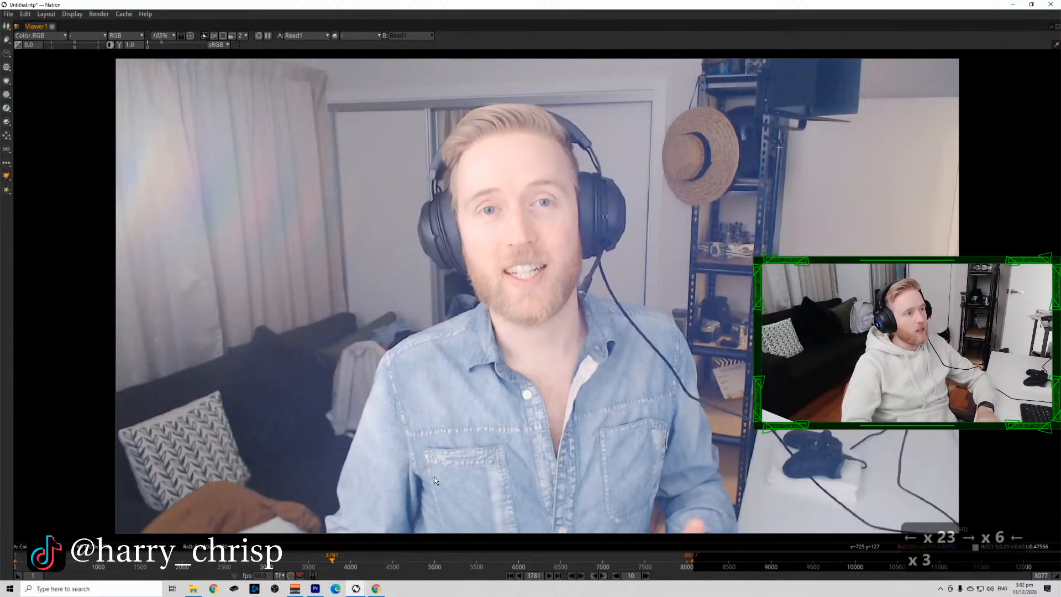
{"action": "key", "text": "space"}
Move the Viewer node aside and insert a FrameHold node below the Read1 footage node.
{"action": "left_click_drag", "start_coordinate": [375, 449], "coordinate": [252, 450]}
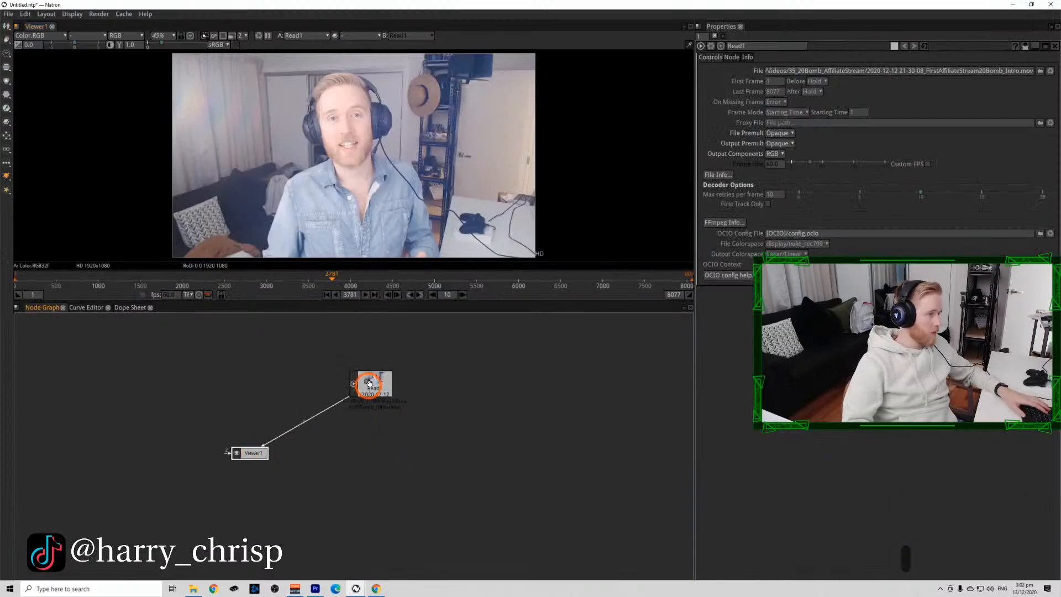
{"action": "key", "text": "Tab"}
{"action": "type", "text": "fra"}
{"action": "left_click", "coordinate": [375, 418]}
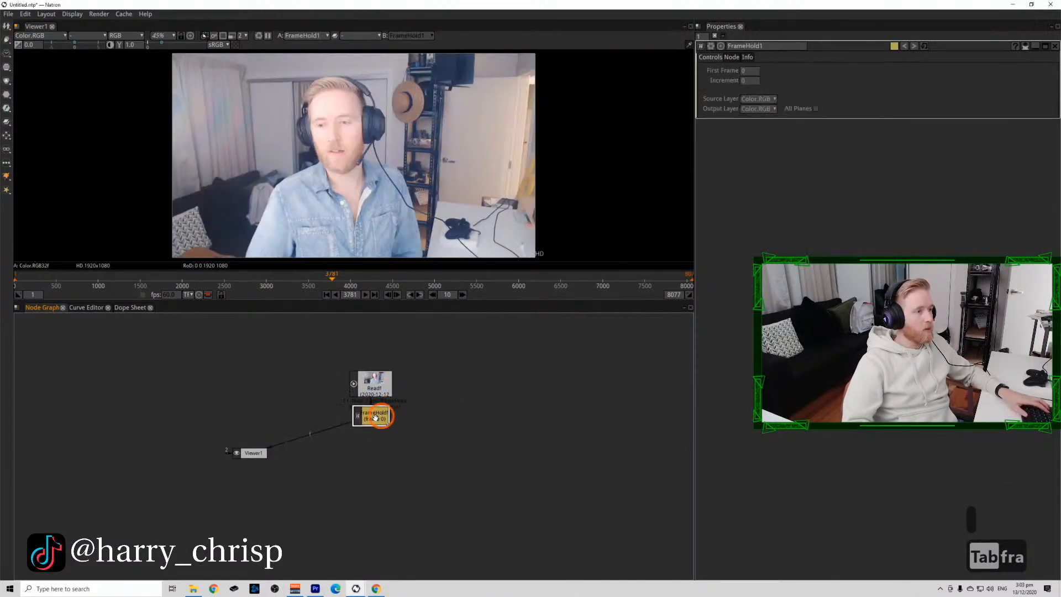
{"action": "left_click_drag", "start_coordinate": [375, 417], "coordinate": [376, 431]}
{"action": "key", "text": "1"}
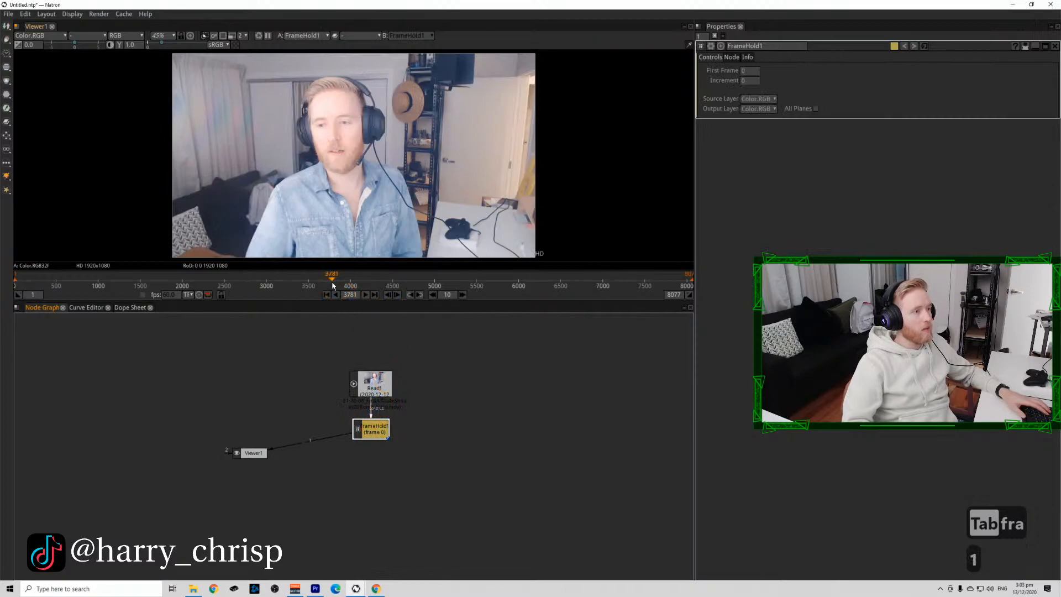
Set the FrameHold node's first frame to 3781 and check the held frame in the viewer.
{"action": "left_click", "coordinate": [745, 77]}
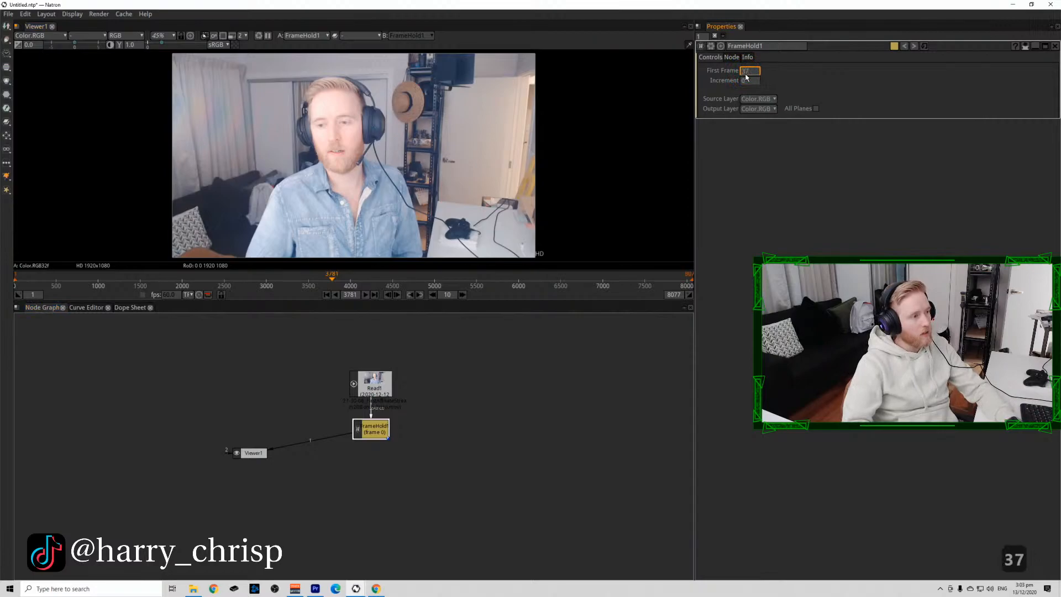
{"action": "type", "text": "3781"}
{"action": "left_click", "coordinate": [748, 165]}
{"action": "left_click", "coordinate": [417, 427]}
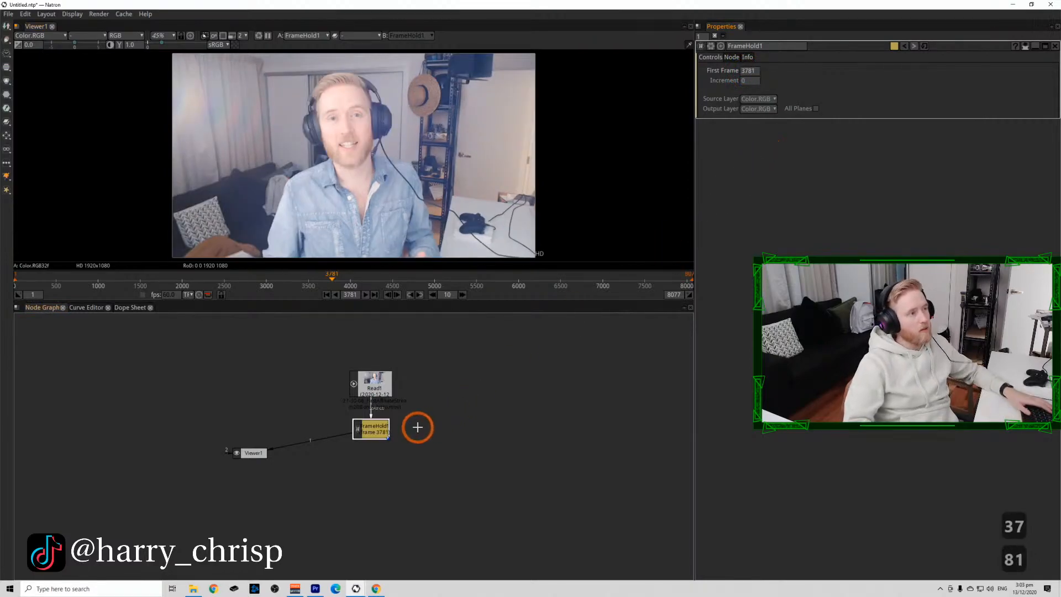
{"action": "left_click", "coordinate": [391, 434]}
{"action": "key", "text": "1"}
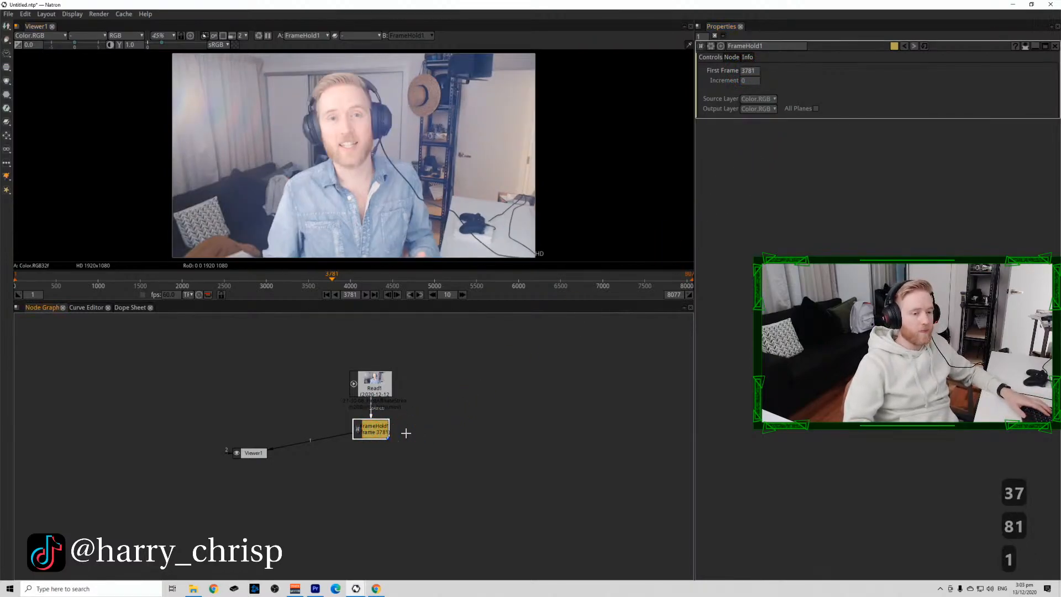
{"action": "scroll", "coordinate": [342, 126], "scroll_direction": "up", "scroll_amount": 4}
{"action": "scroll", "coordinate": [341, 126], "scroll_direction": "down", "scroll_amount": 3}
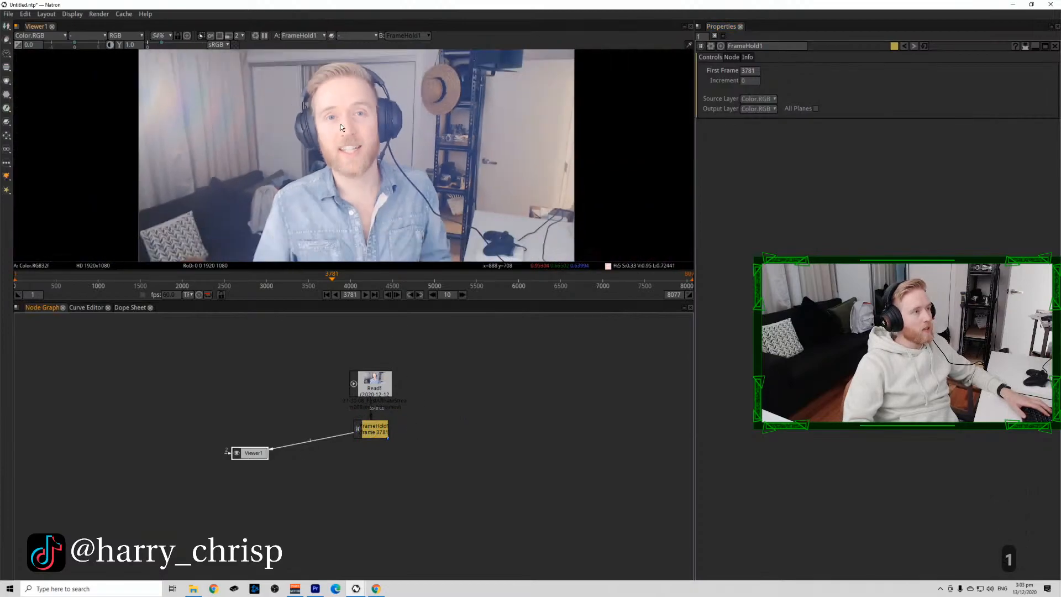
Start another Read node beside the FrameHold and browse to U:/Gaming/YoutubeThumbnails/ThumbnailElements.
{"action": "left_click", "coordinate": [440, 426]}
{"action": "left_click", "coordinate": [462, 407]}
{"action": "key", "text": "r"}
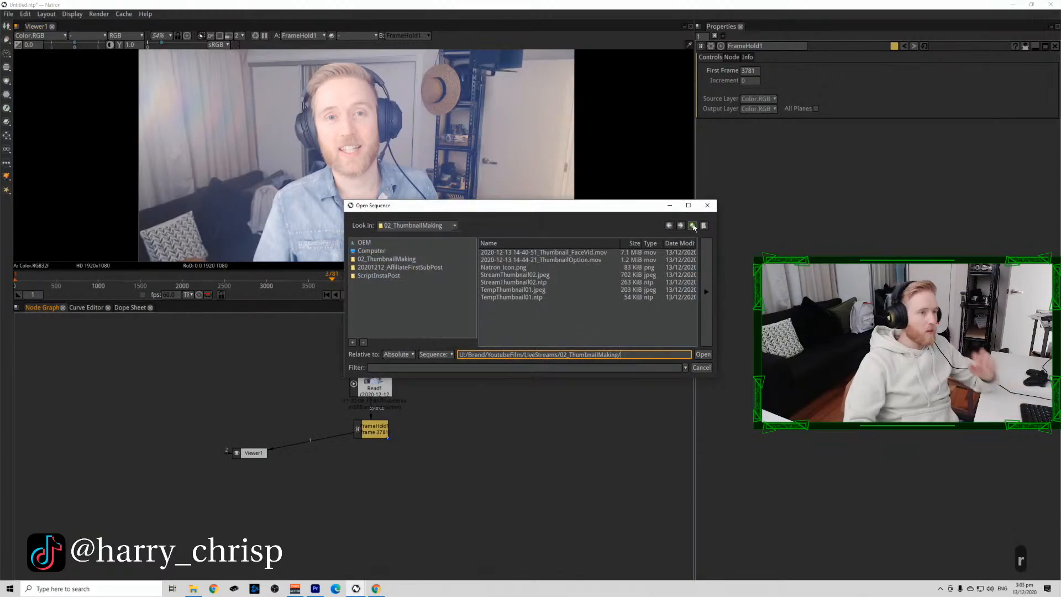
{"action": "left_click", "coordinate": [691, 226]}
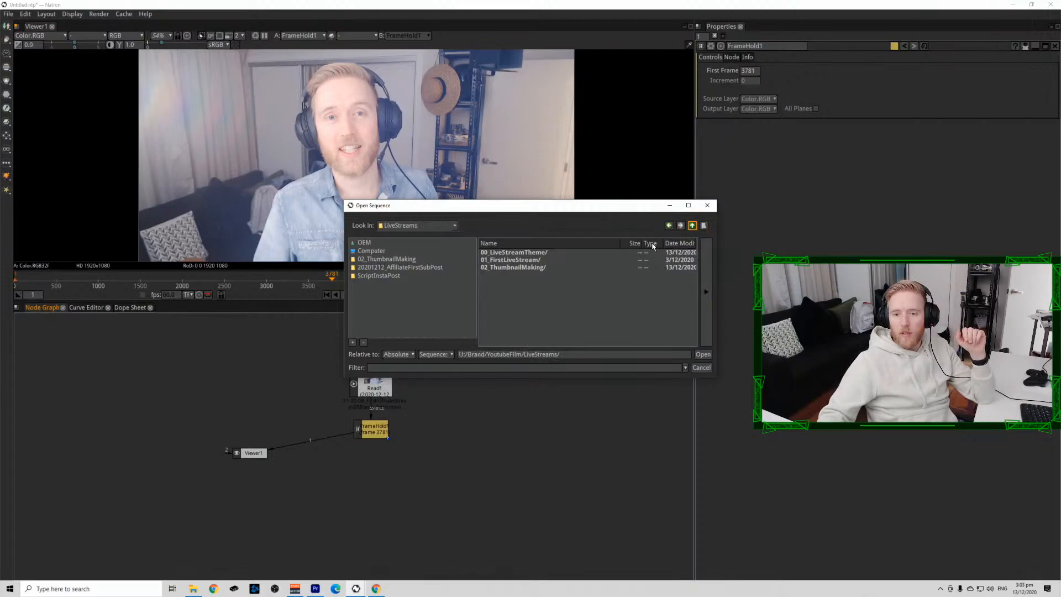
{"action": "left_click", "coordinate": [693, 225]}
{"action": "left_click", "coordinate": [693, 225]}
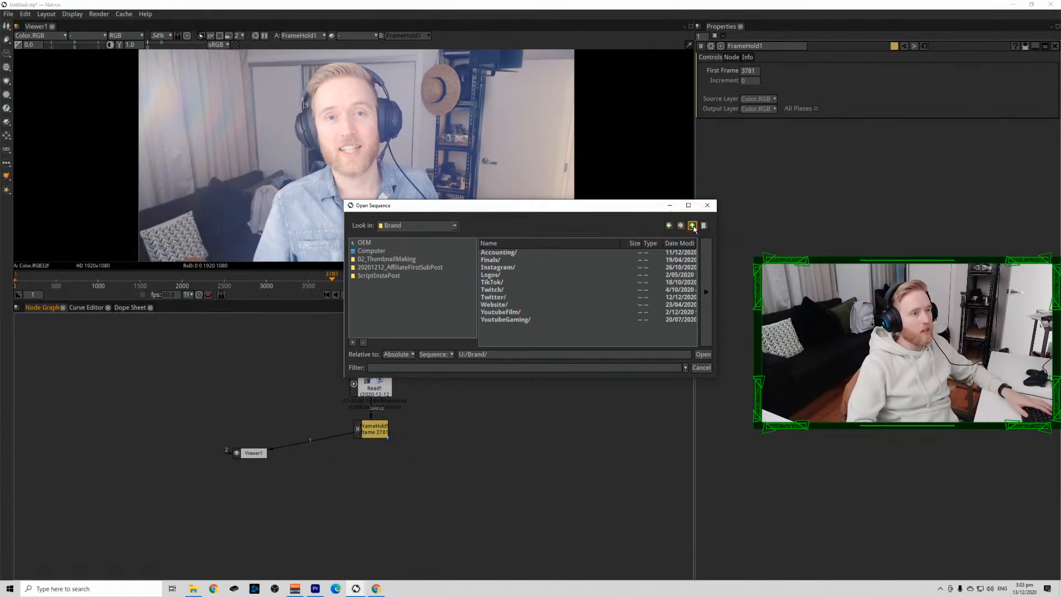
{"action": "left_click", "coordinate": [692, 226]}
{"action": "double_click", "coordinate": [506, 276]}
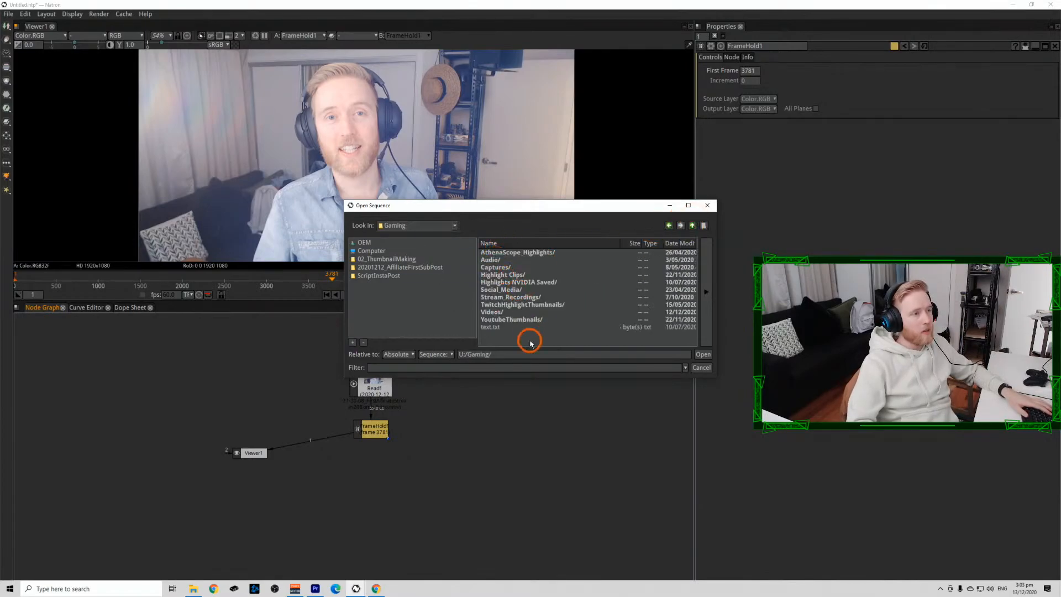
{"action": "double_click", "coordinate": [511, 319]}
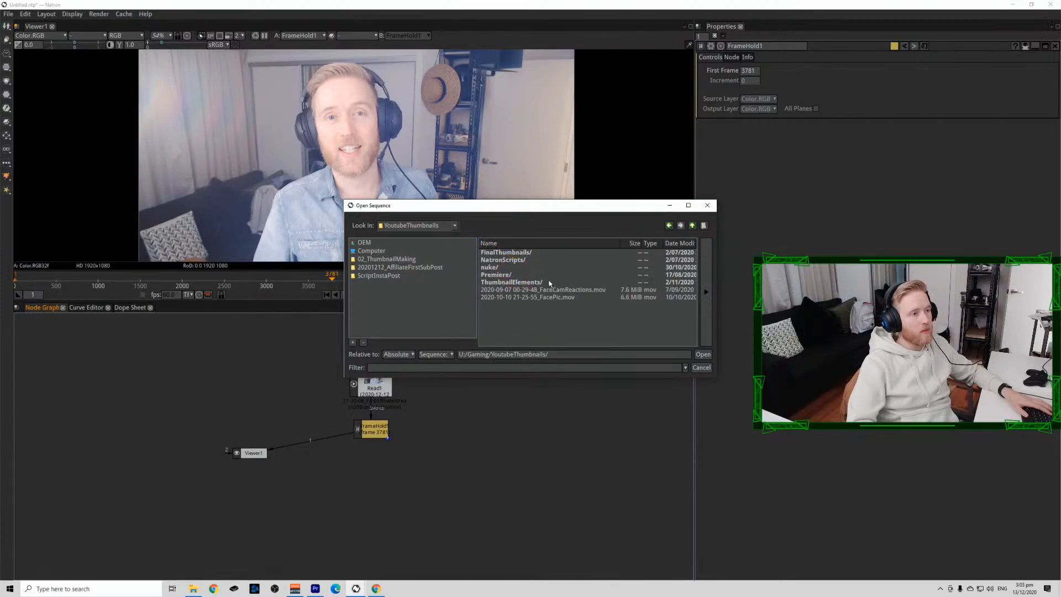
{"action": "double_click", "coordinate": [511, 282]}
Import the BG_MapView_##.png background image sequence and show it in the viewer.
{"action": "scroll", "coordinate": [544, 265], "scroll_direction": "down", "scroll_amount": 4}
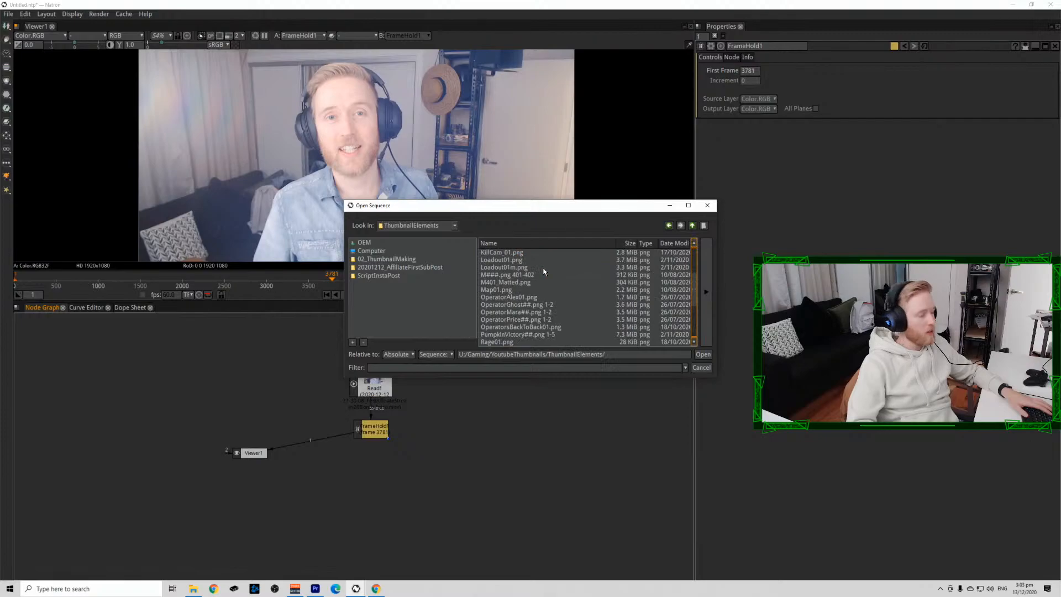
{"action": "scroll", "coordinate": [544, 275], "scroll_direction": "up", "scroll_amount": 4}
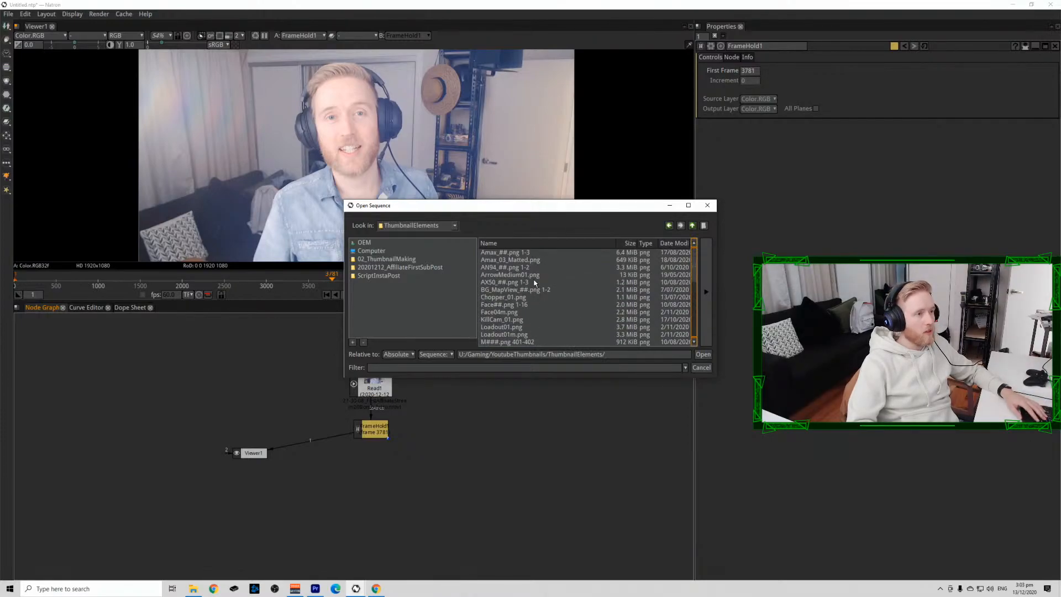
{"action": "left_click", "coordinate": [508, 292]}
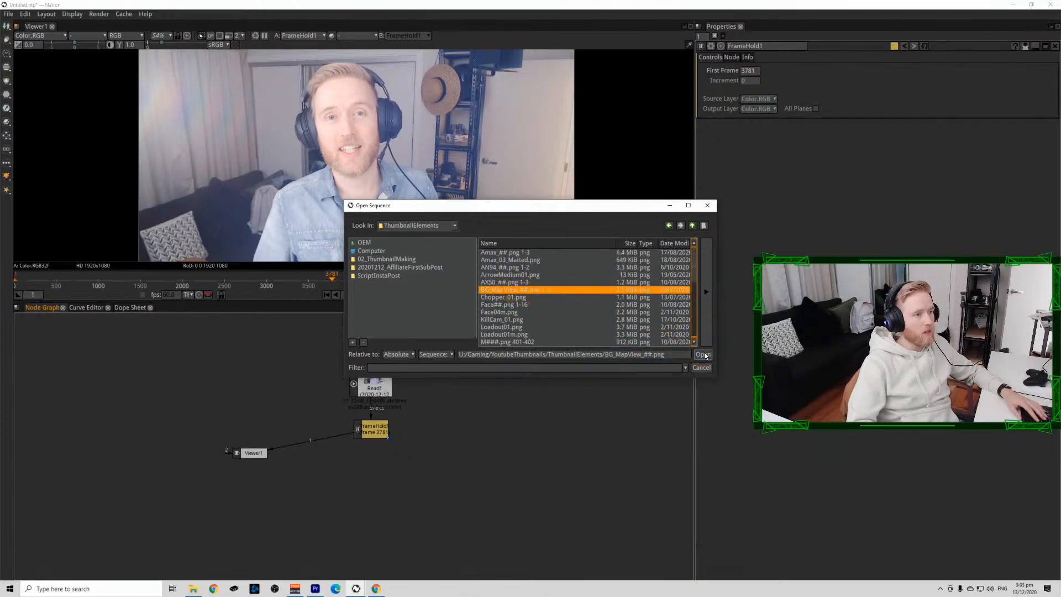
{"action": "left_click", "coordinate": [703, 354]}
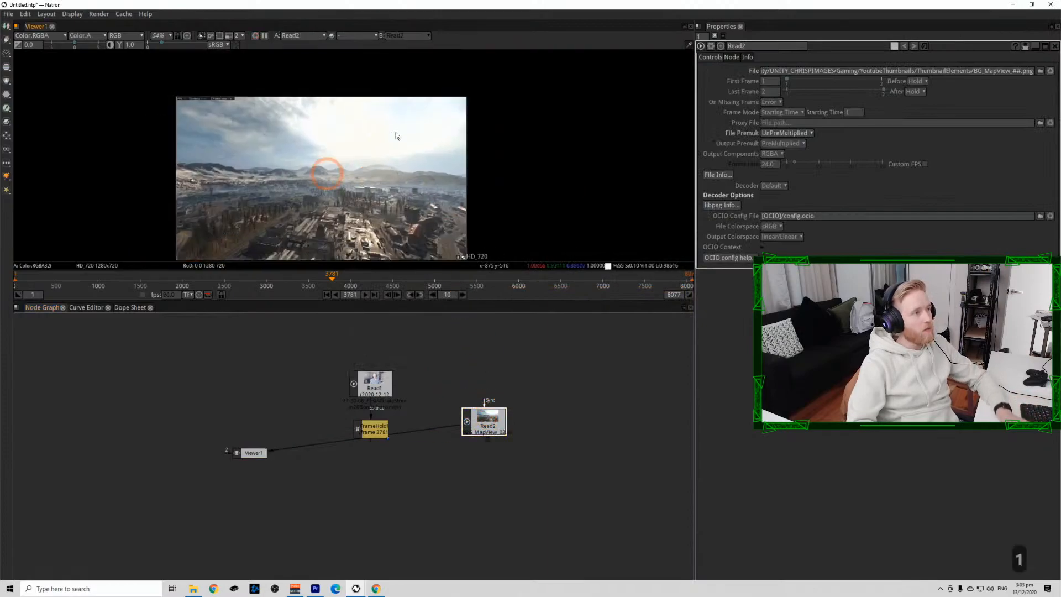
{"action": "left_click_drag", "start_coordinate": [395, 133], "coordinate": [366, 137]}
Compare the two map view background images at the start of the timeline and leave the playhead on frame 2.
{"action": "key", "text": "Left"}
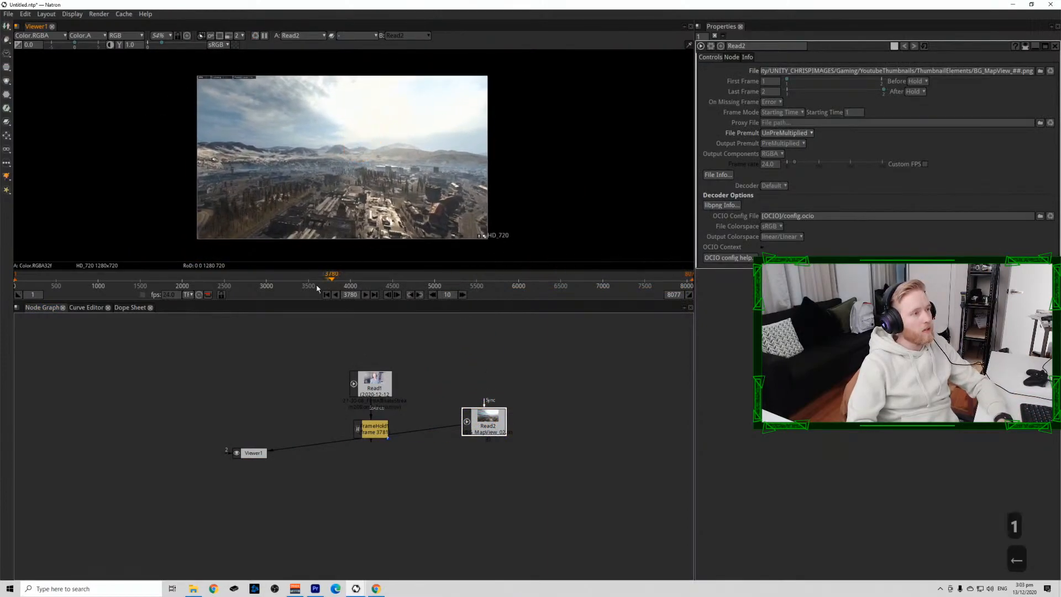
{"action": "left_click", "coordinate": [326, 294]}
{"action": "left_click", "coordinate": [355, 202]}
{"action": "key", "text": "Right"}
{"action": "key", "text": "Right"}
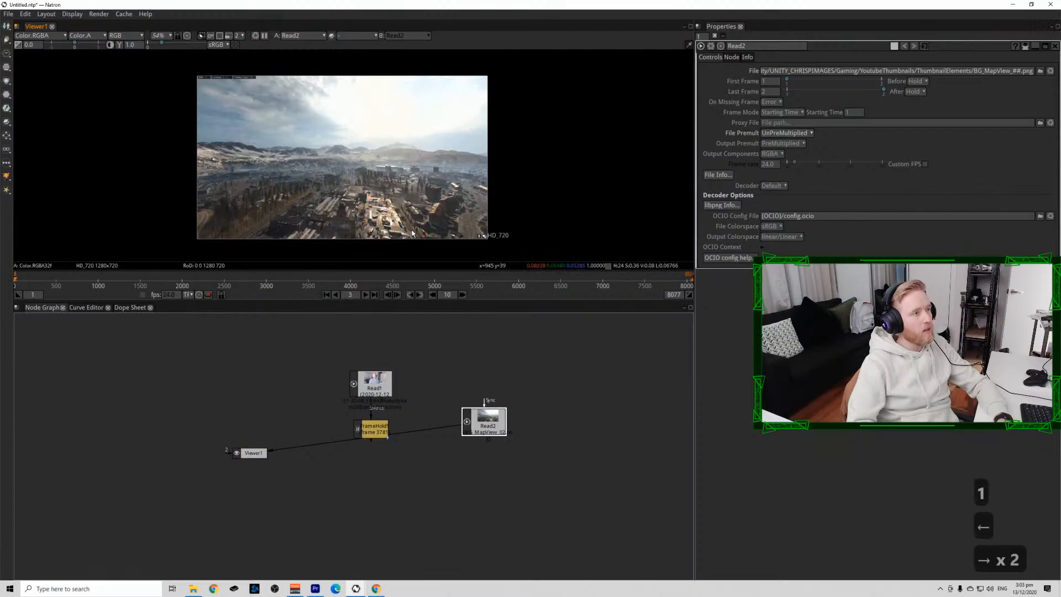
{"action": "key", "text": "Left"}
{"action": "key", "text": "Left"}
{"action": "key", "text": "Right"}
{"action": "key", "text": "Left"}
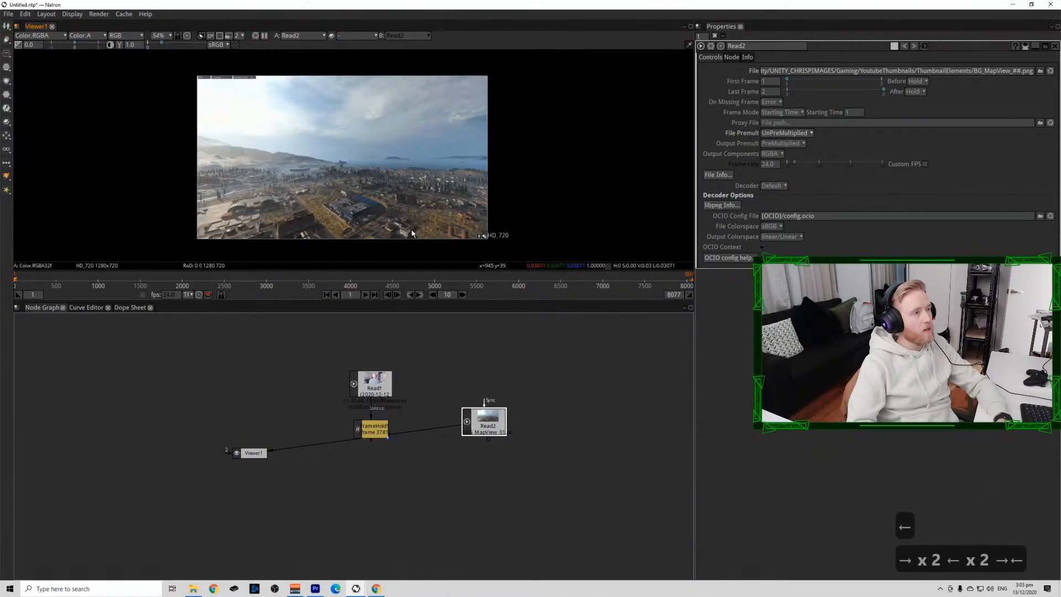
{"action": "key", "text": "Right"}
{"action": "key", "text": "Left"}
{"action": "key", "text": "Right"}
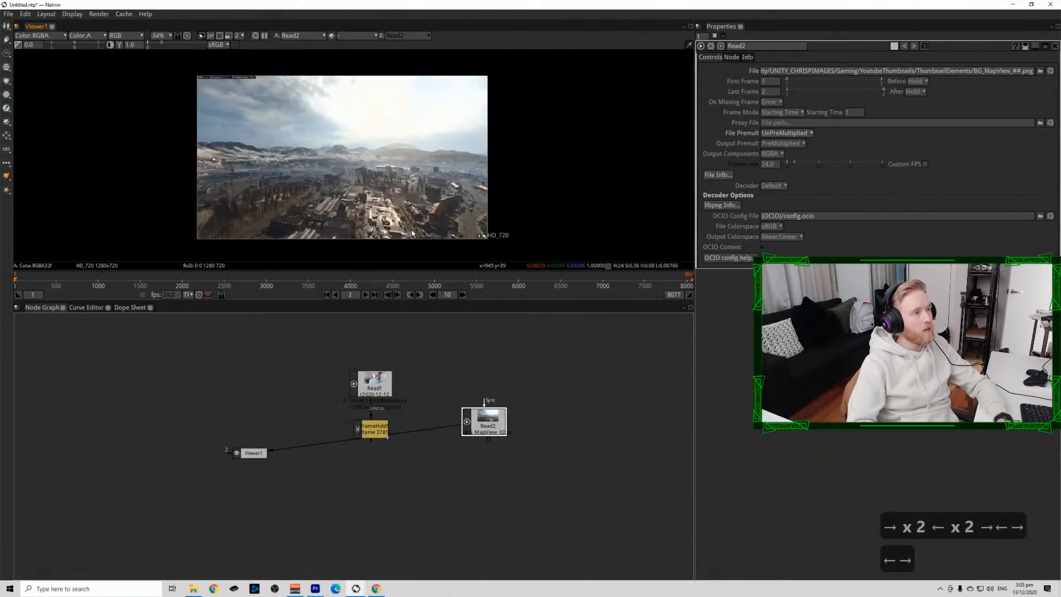
Move the map background node away from the footage and search the available nodes for "def" and "camera".
{"action": "left_click_drag", "start_coordinate": [492, 420], "coordinate": [548, 380]}
{"action": "key", "text": "Tab"}
{"action": "type", "text": "def"}
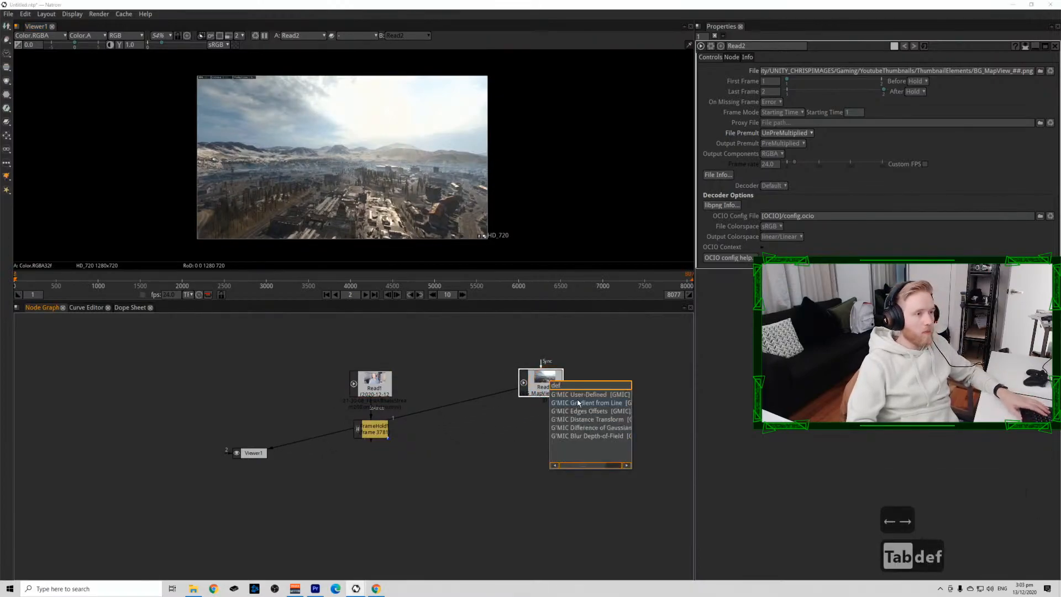
{"action": "key", "text": "BackSpace"}
{"action": "key", "text": "BackSpace"}
{"action": "key", "text": "BackSpace"}
{"action": "type", "text": "c"}
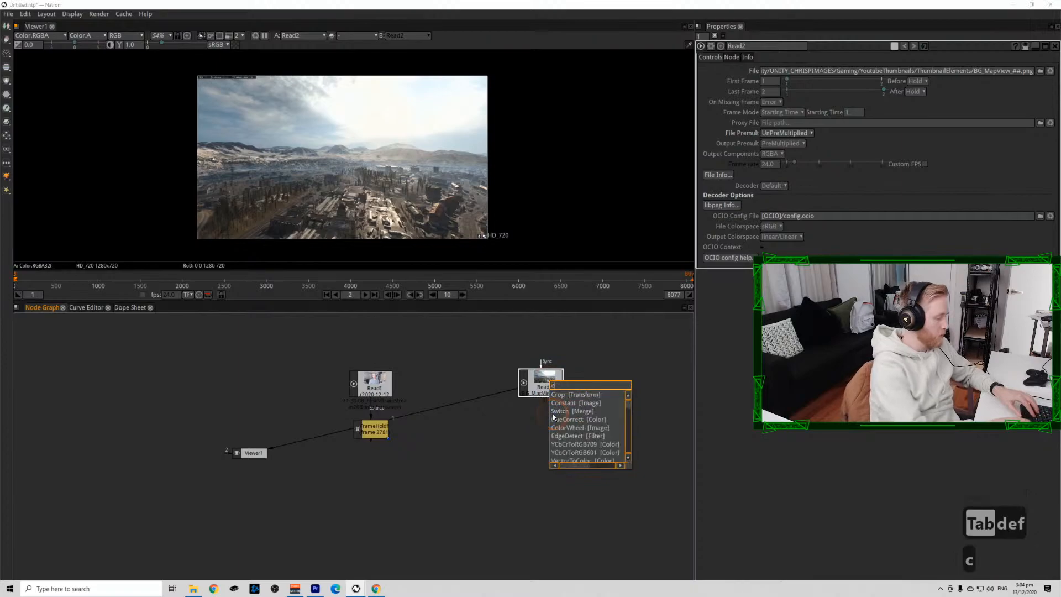
{"action": "type", "text": "amera"}
{"action": "key", "text": "BackSpace"}
{"action": "key", "text": "BackSpace"}
{"action": "key", "text": "BackSpace"}
{"action": "key", "text": "BackSpace"}
{"action": "key", "text": "BackSpace"}
{"action": "key", "text": "BackSpace"}
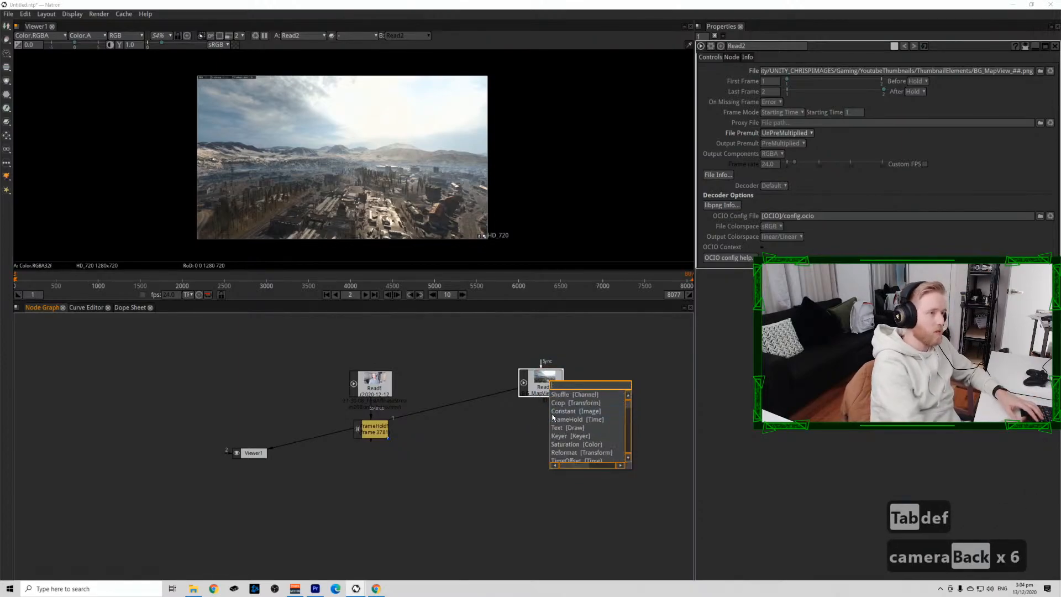
{"action": "left_click", "coordinate": [36, 83]}
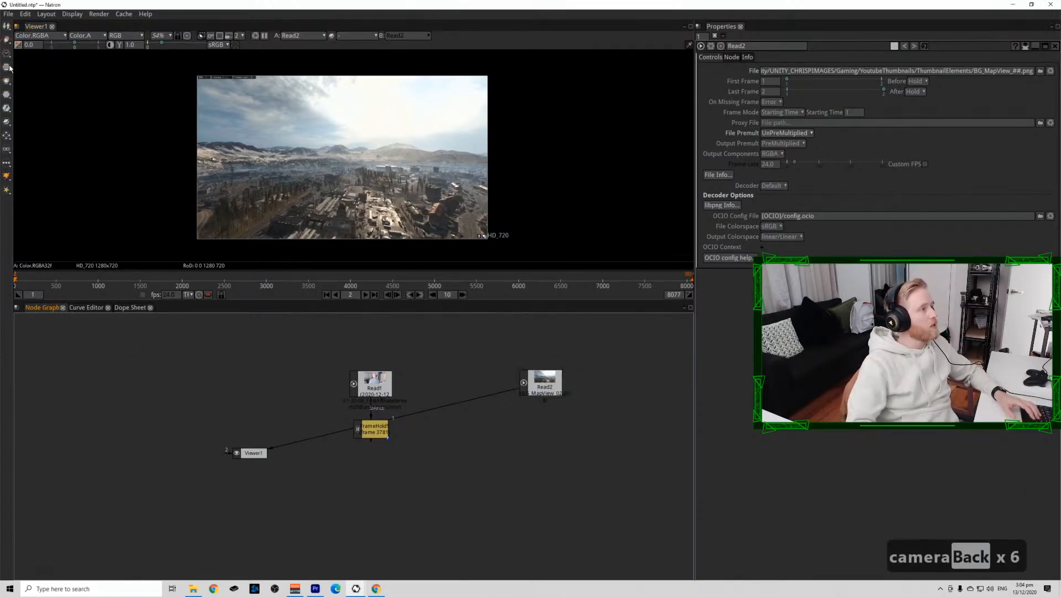
Look through the colour and filter node categories and add a Bloom filter node.
{"action": "left_click", "coordinate": [7, 66]}
{"action": "left_click", "coordinate": [7, 82]}
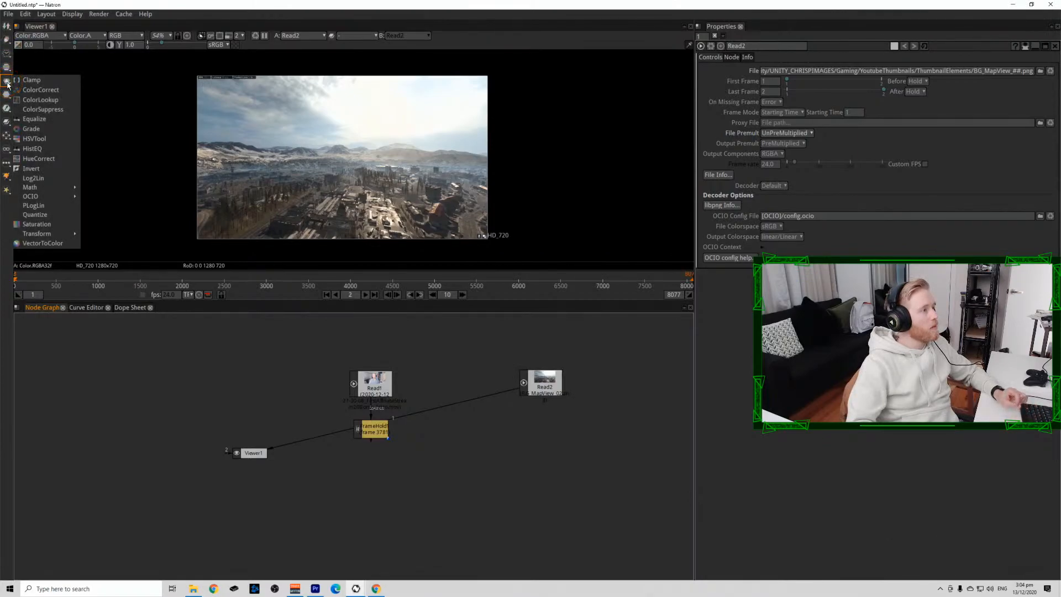
{"action": "left_click", "coordinate": [6, 95]}
{"action": "left_click", "coordinate": [6, 95]}
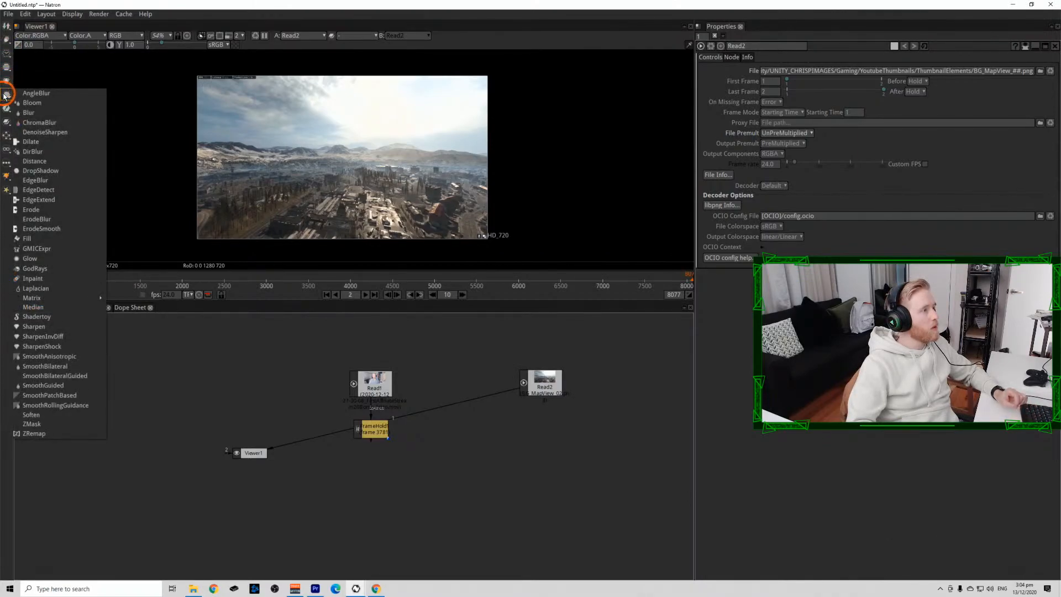
{"action": "left_click", "coordinate": [71, 105]}
Arrange the Bloom node below the map background as its source, view its output, and set the bloom size to 4.
{"action": "left_click_drag", "start_coordinate": [376, 453], "coordinate": [474, 388]}
{"action": "key", "text": "1"}
{"action": "left_click", "coordinate": [497, 415]}
{"action": "left_click", "coordinate": [533, 385]}
{"action": "left_click", "coordinate": [481, 454]}
{"action": "key", "text": "1"}
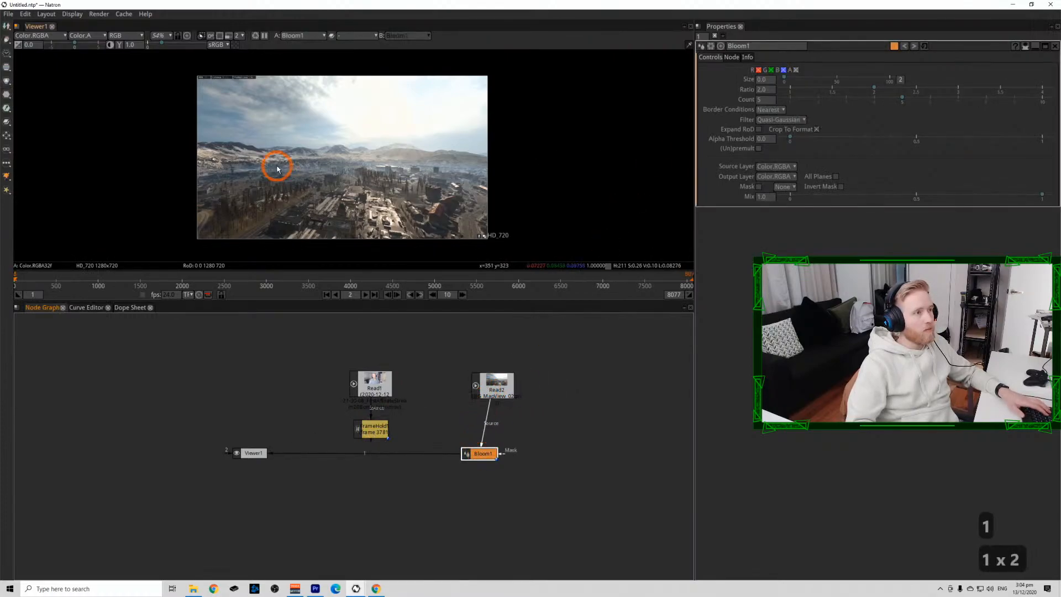
{"action": "key", "text": "f"}
{"action": "left_click", "coordinate": [788, 81]}
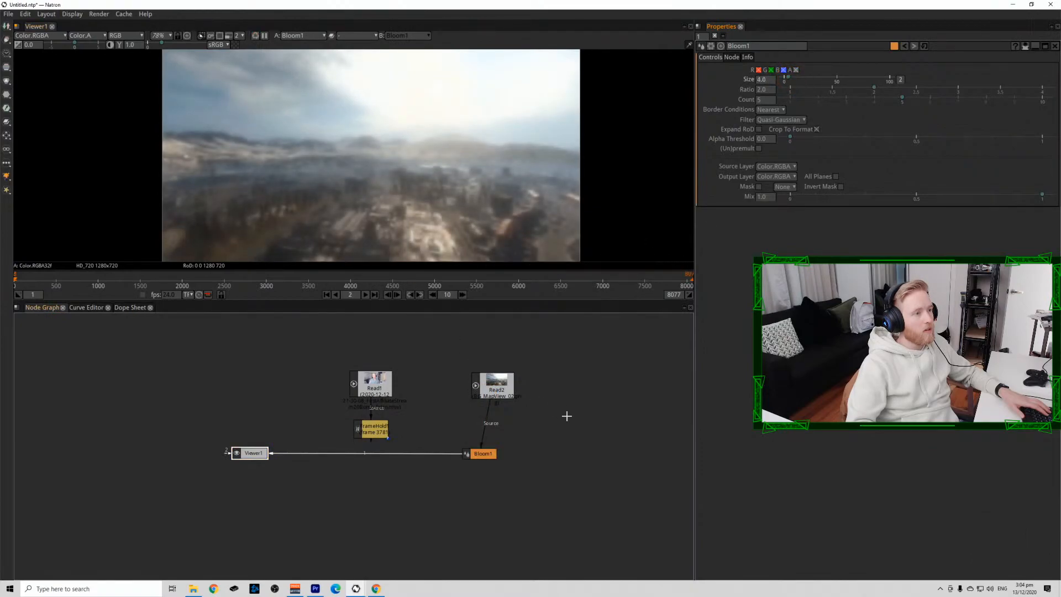
Delete the Bloom node below the map background.
{"action": "left_click", "coordinate": [483, 451]}
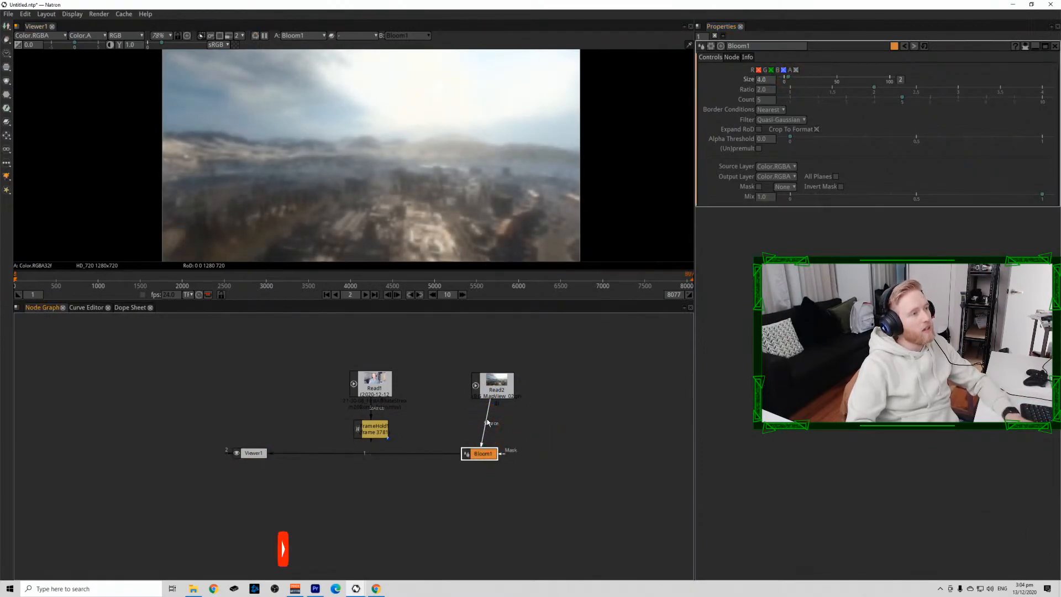
{"action": "key", "text": "Delete"}
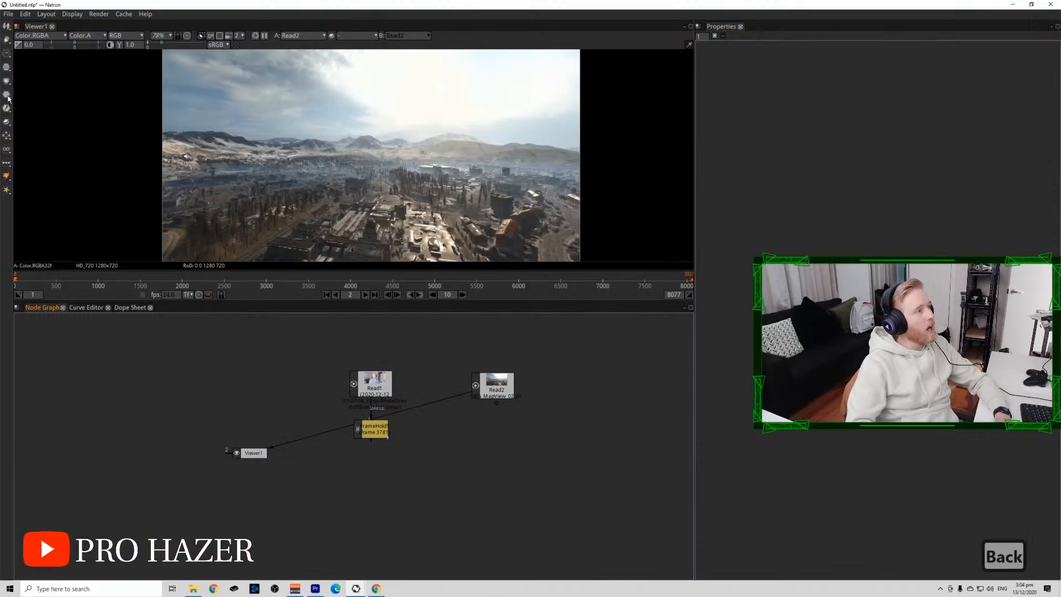
Add a Soften filter node, connect its source to the map background, and view its output.
{"action": "left_click", "coordinate": [6, 95]}
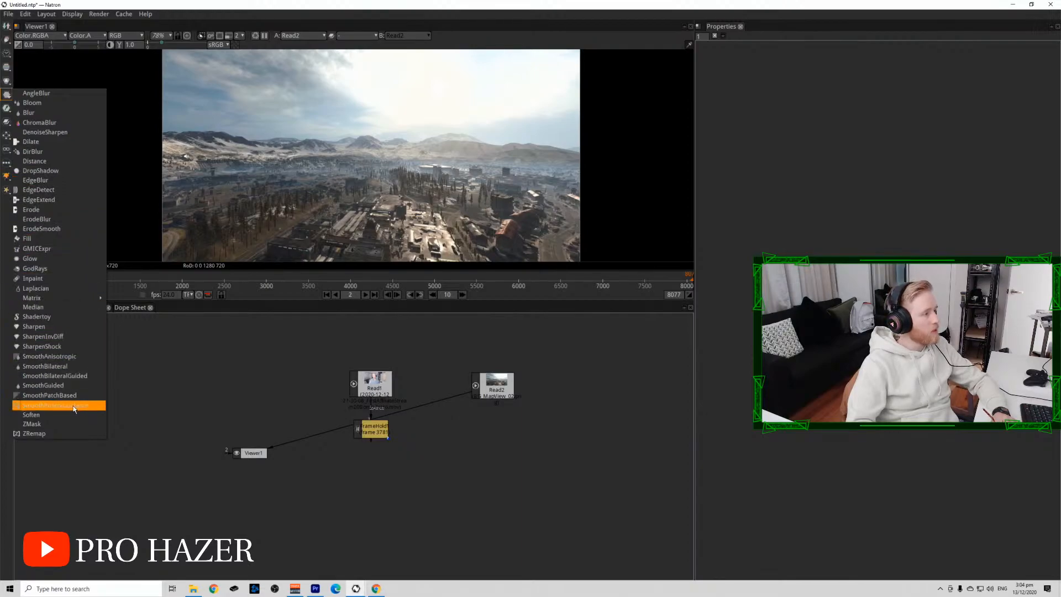
{"action": "left_click", "coordinate": [31, 415]}
{"action": "left_click_drag", "start_coordinate": [372, 445], "coordinate": [487, 385]}
{"action": "left_click", "coordinate": [447, 436]}
{"action": "key", "text": "1"}
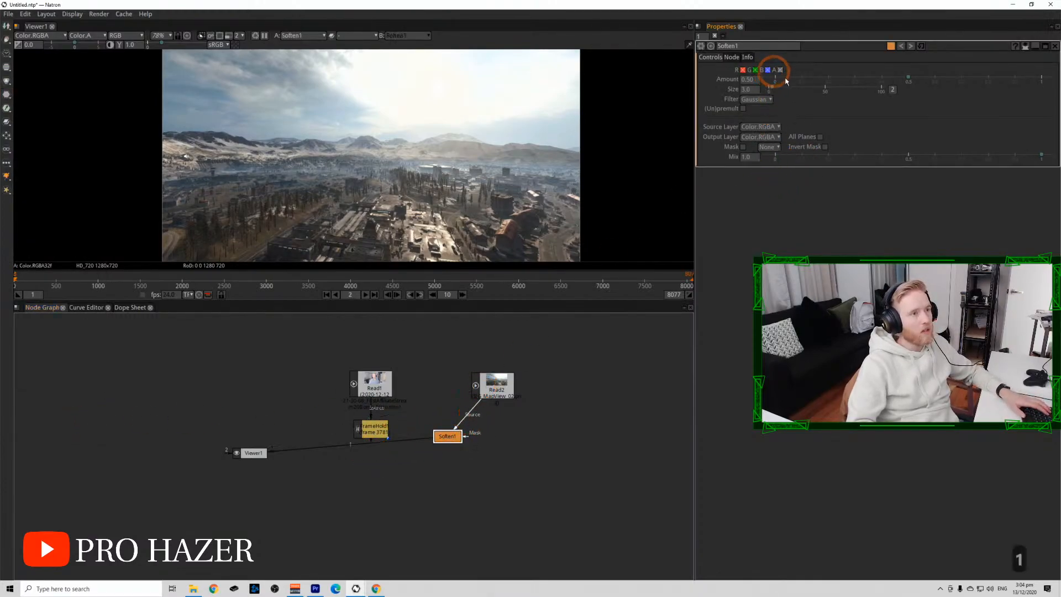
Try different Soften amounts and sizes, ending at amount 0.493 and size 68.2, and delete the Soften node.
{"action": "left_click_drag", "start_coordinate": [915, 78], "coordinate": [1038, 82]}
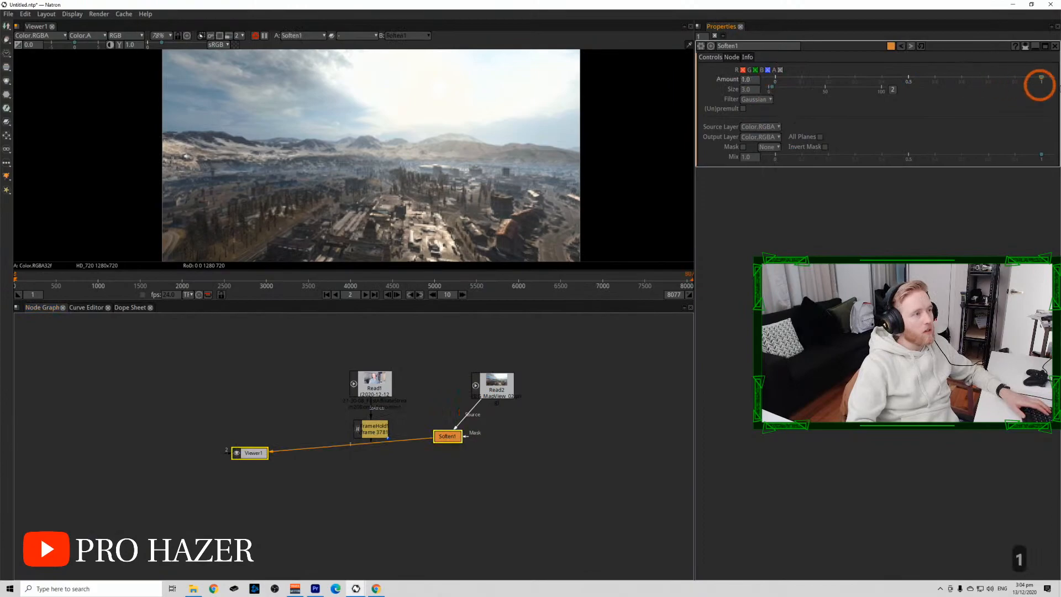
{"action": "scroll", "coordinate": [375, 205], "scroll_direction": "up", "scroll_amount": 8}
{"action": "left_click", "coordinate": [746, 80]}
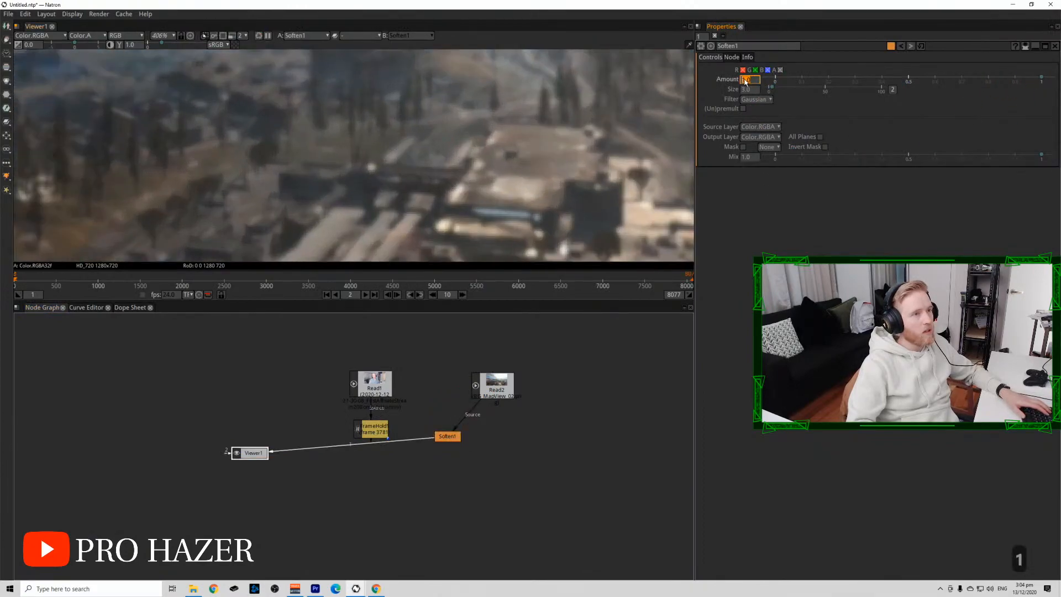
{"action": "scroll", "coordinate": [742, 82], "scroll_direction": "down", "scroll_amount": 8}
{"action": "scroll", "coordinate": [742, 82], "scroll_direction": "up", "scroll_amount": 6}
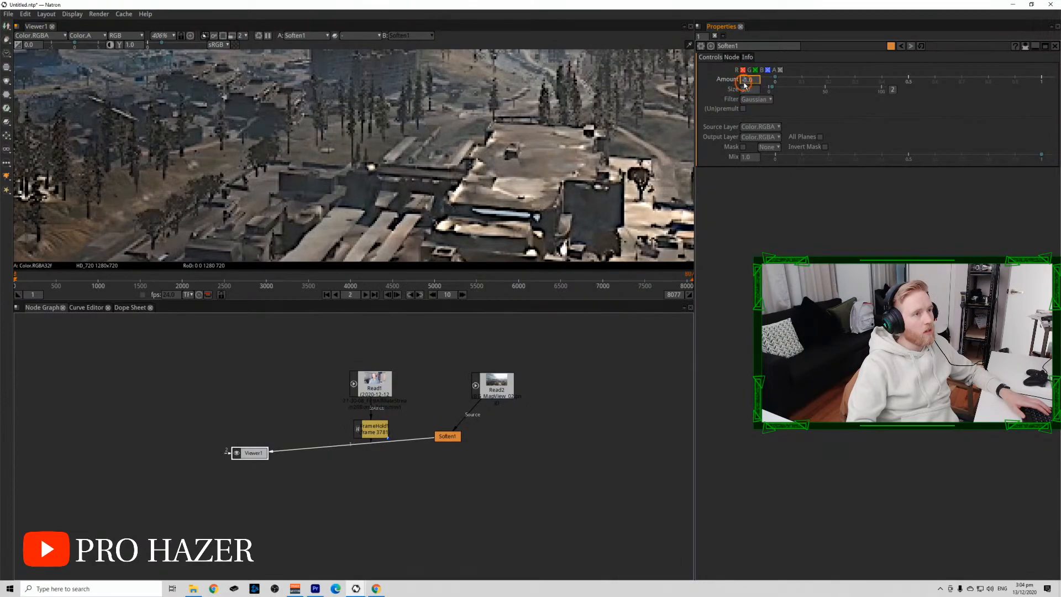
{"action": "left_click", "coordinate": [904, 78]}
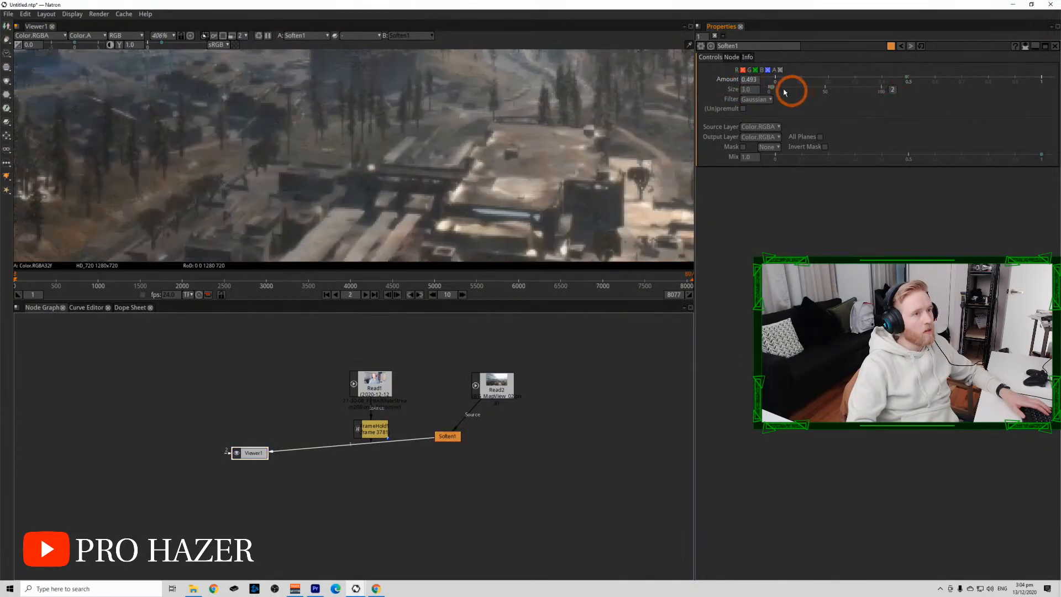
{"action": "left_click_drag", "start_coordinate": [794, 90], "coordinate": [845, 89]}
{"action": "left_click", "coordinate": [455, 438]}
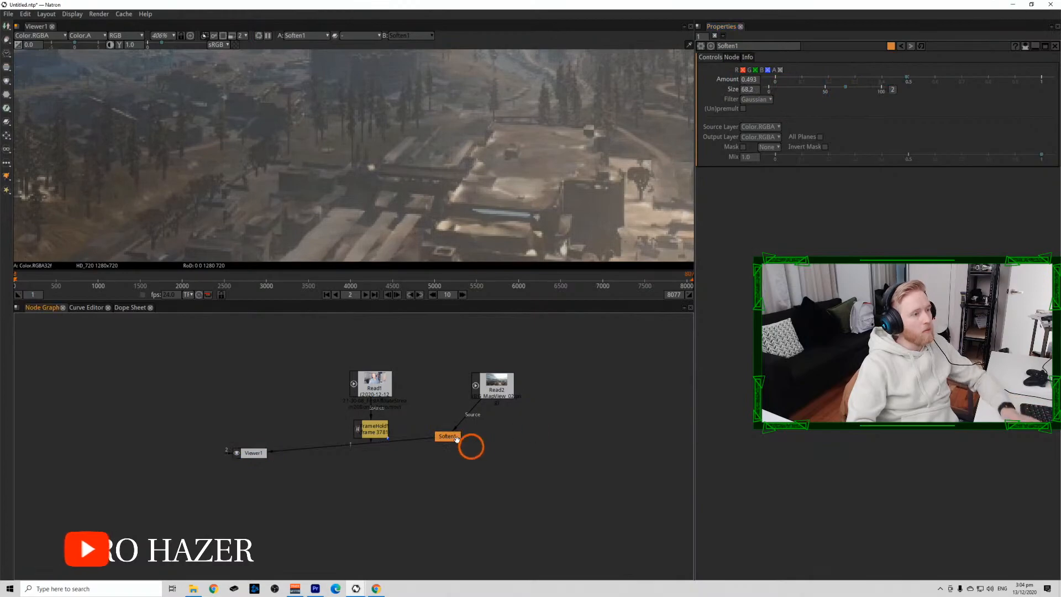
{"action": "key", "text": "BackSpace"}
Switch to the YouTube Studio live stream page in Chrome and briefly check the YouTube home page in a separate tab.
{"action": "left_click", "coordinate": [4, 97]}
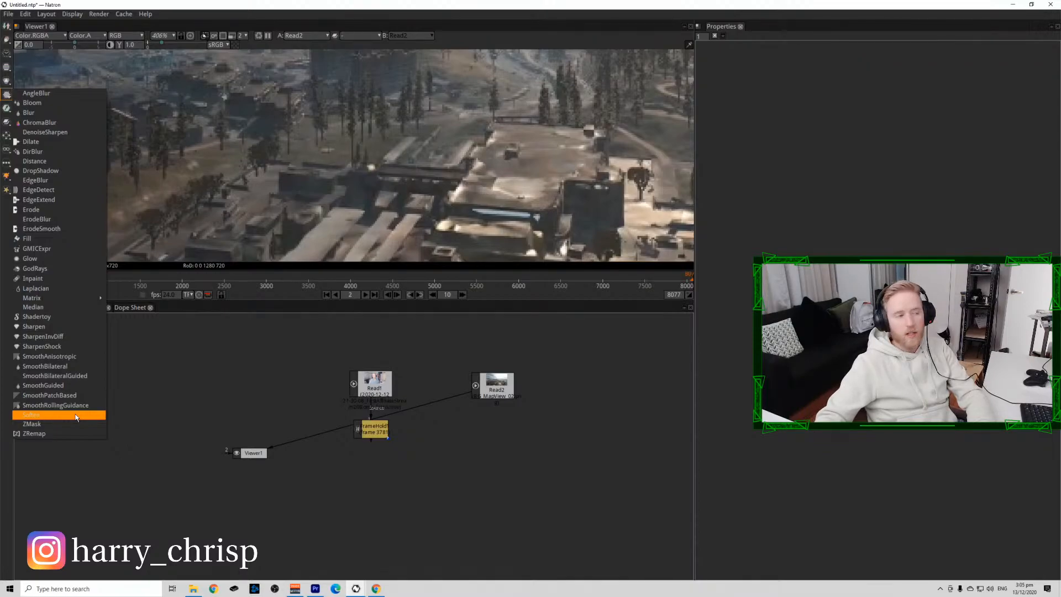
{"action": "left_click", "coordinate": [375, 588]}
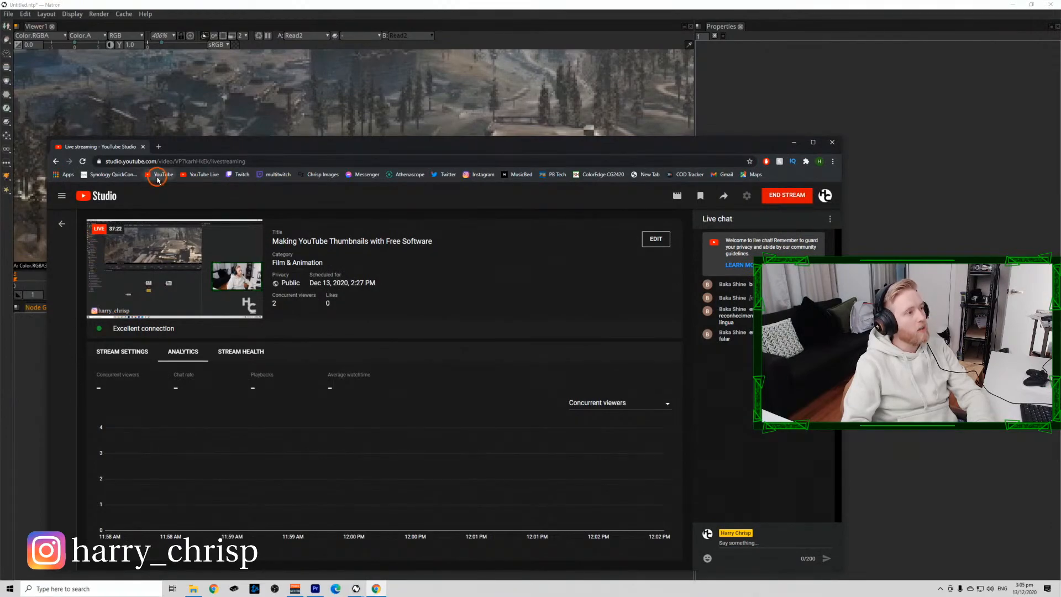
{"action": "left_click", "coordinate": [157, 180]}
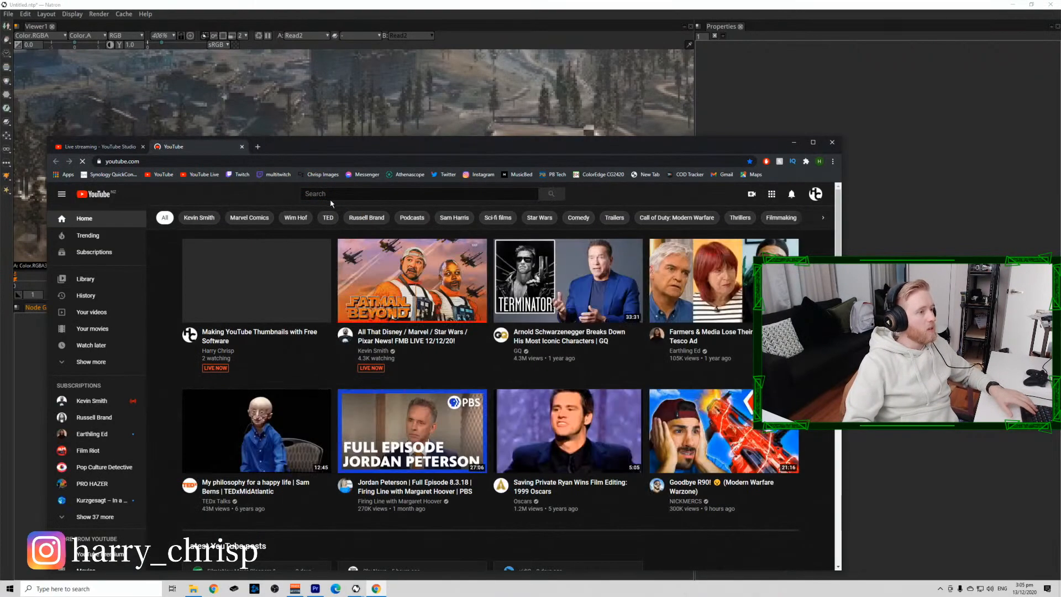
{"action": "left_click", "coordinate": [241, 147]}
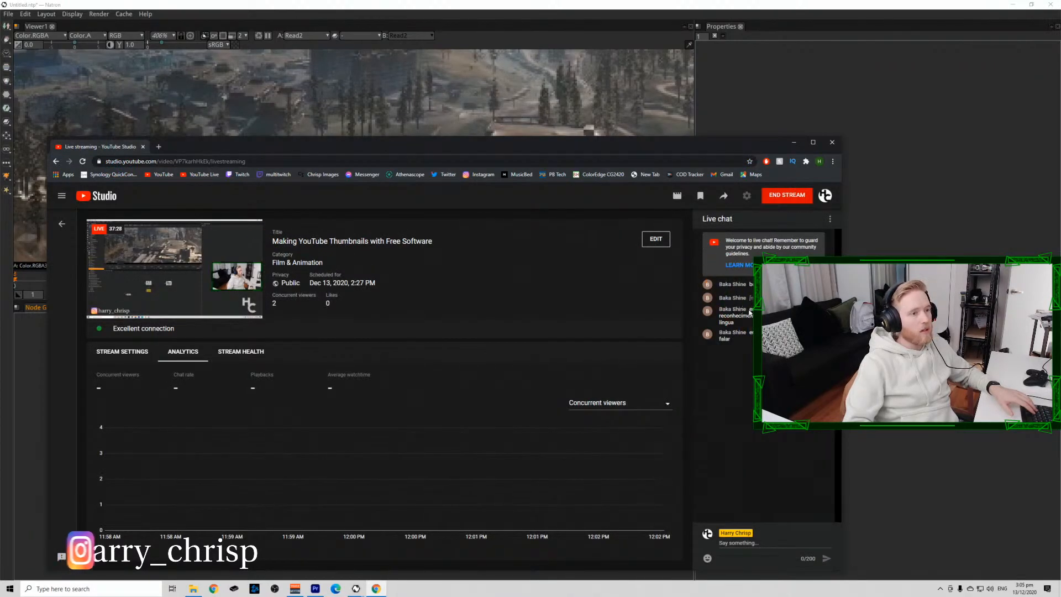
Copy the third live chat message and search the web for "google translate" in a new tab.
{"action": "left_click_drag", "start_coordinate": [750, 308], "coordinate": [746, 324]}
{"action": "key", "text": "ctrl+c"}
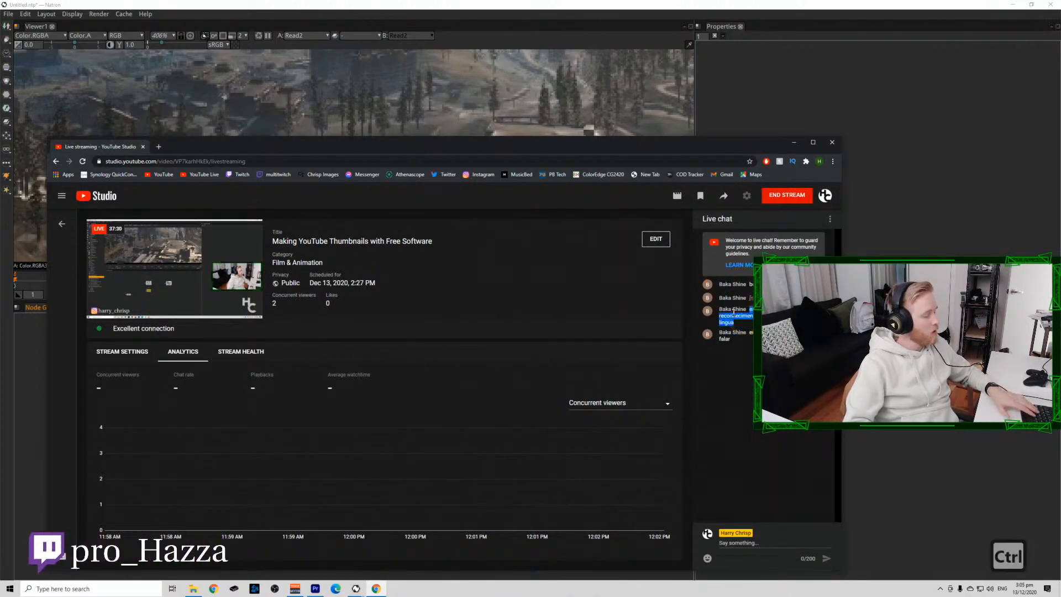
{"action": "left_click", "coordinate": [158, 147]}
{"action": "type", "text": "google translate"}
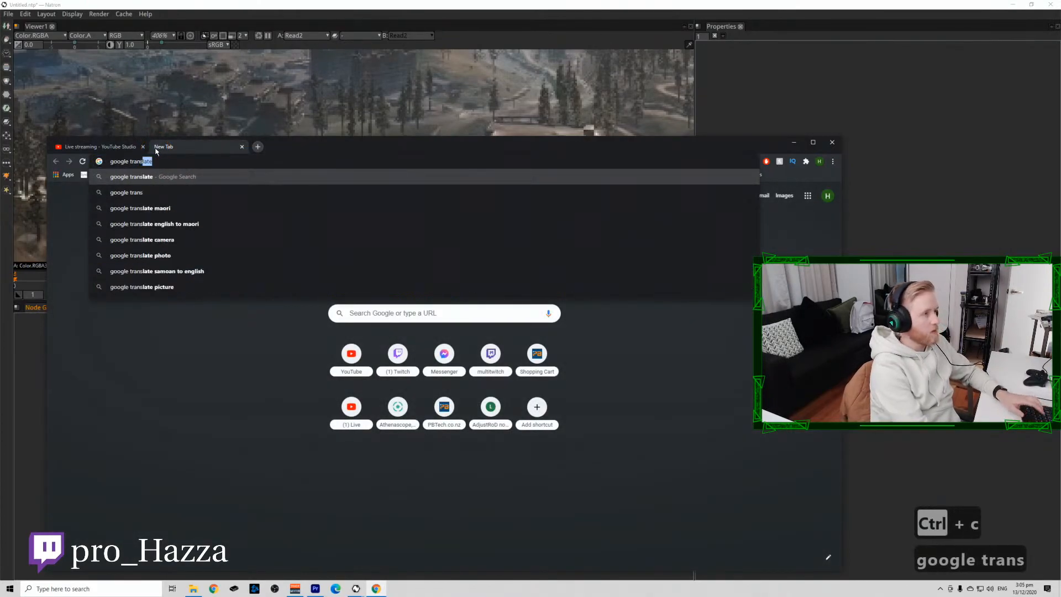
{"action": "key", "text": "Return"}
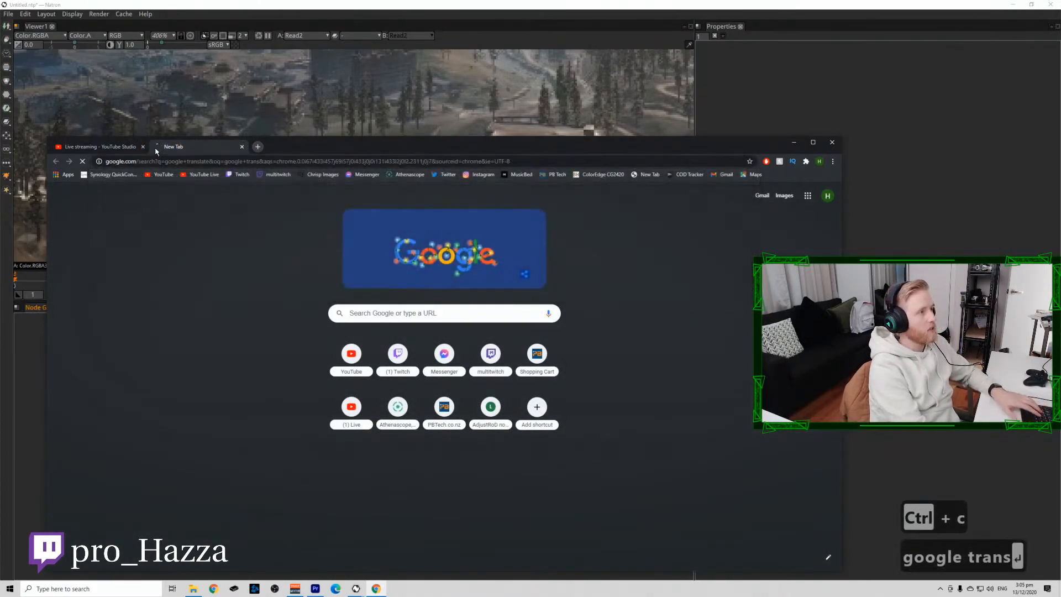
Dismiss the source language list and translate the copied chat message into English.
{"action": "left_click", "coordinate": [191, 271]}
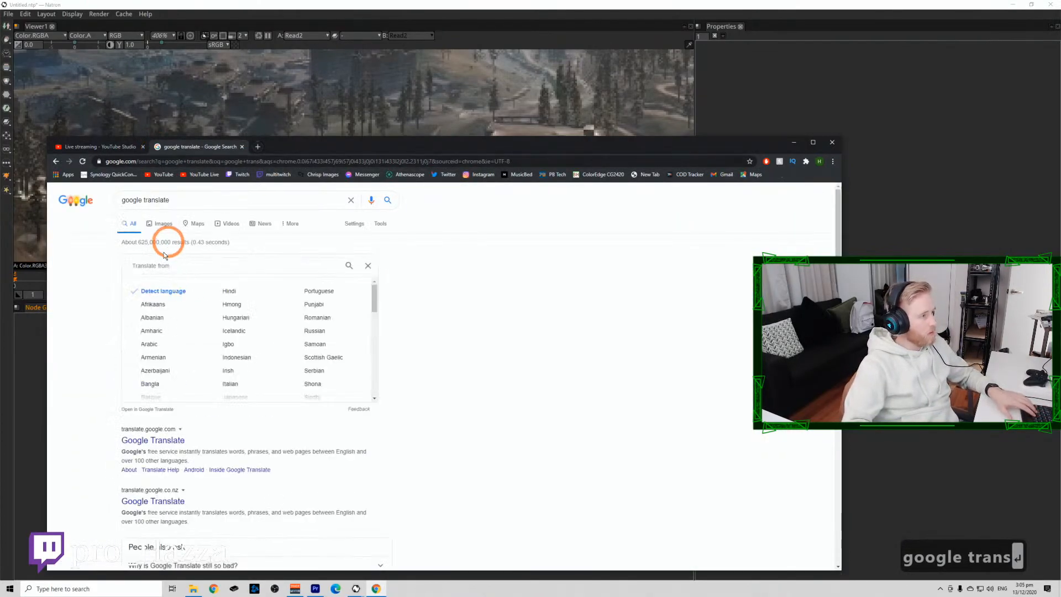
{"action": "left_click", "coordinate": [368, 265]}
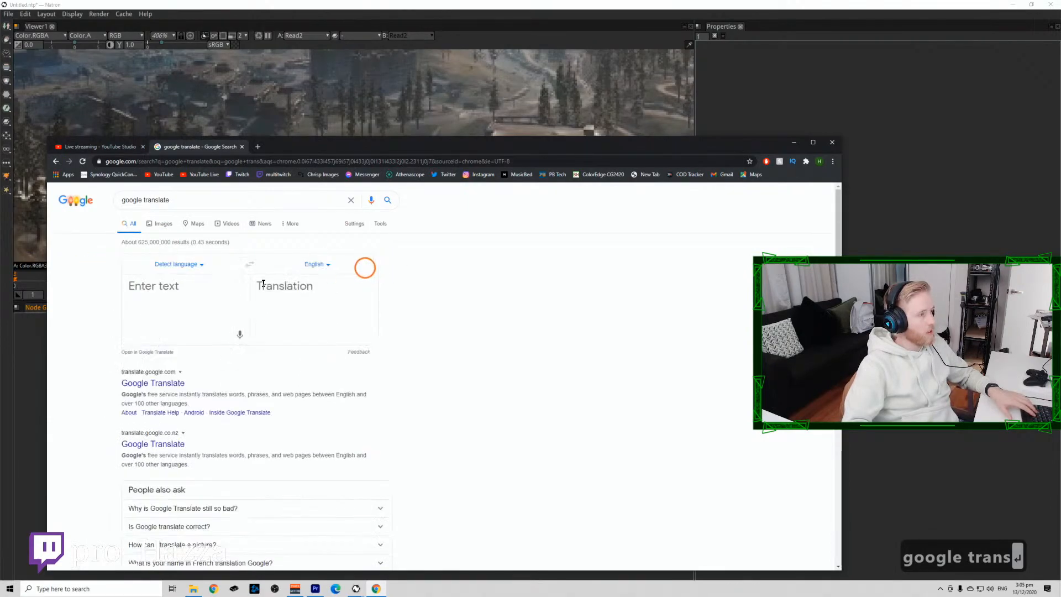
{"action": "left_click", "coordinate": [137, 309]}
{"action": "left_click", "coordinate": [161, 304]}
{"action": "key", "text": "ctrl+v"}
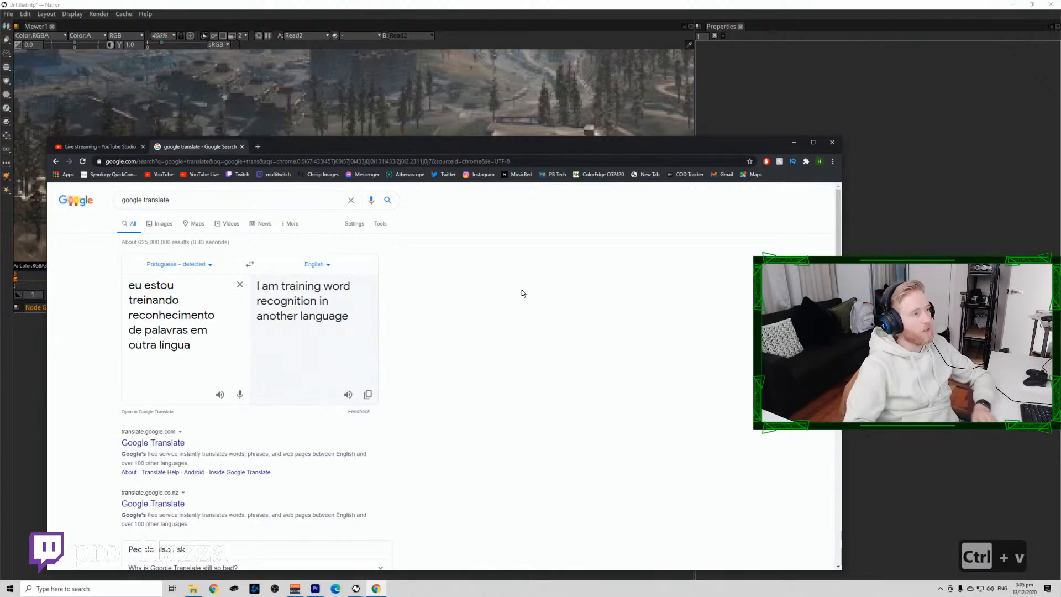
Copy the last live chat message and translate it into English in Google Translate.
{"action": "left_click", "coordinate": [107, 145]}
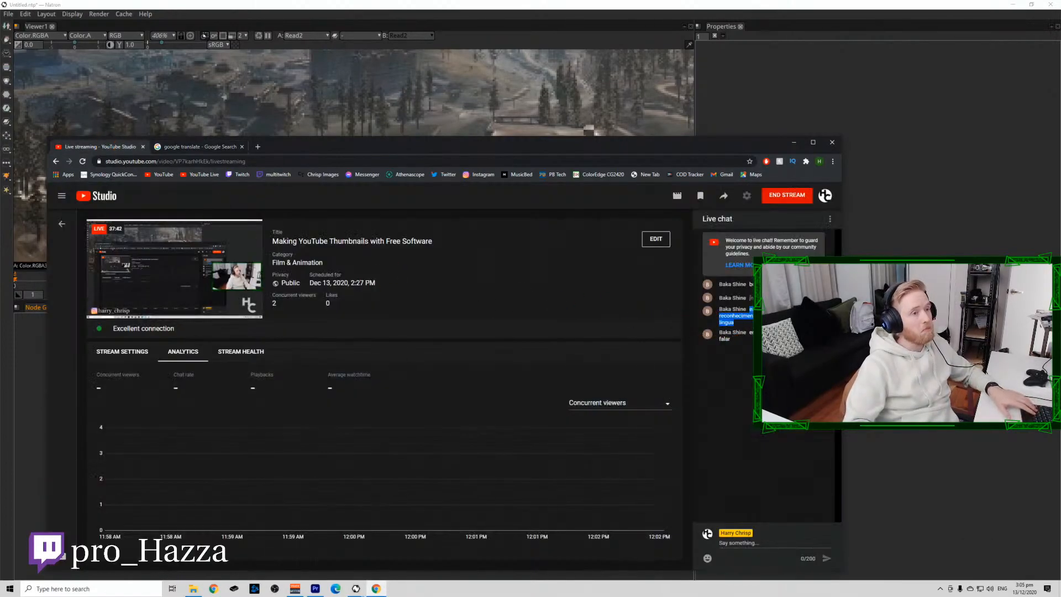
{"action": "left_click_drag", "start_coordinate": [749, 332], "coordinate": [746, 344]}
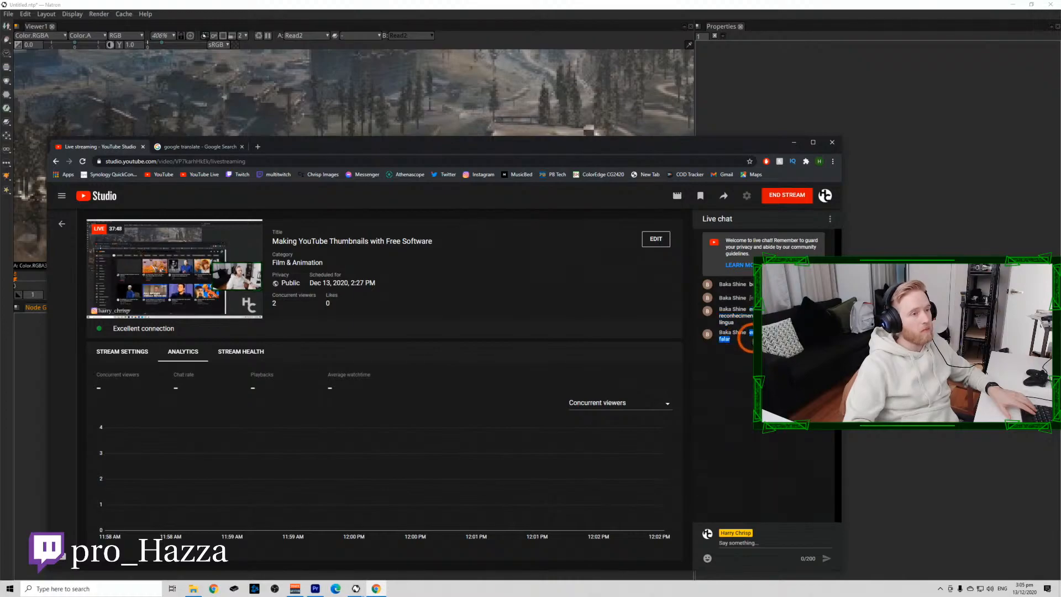
{"action": "key", "text": "ctrl+c"}
{"action": "left_click", "coordinate": [209, 145]}
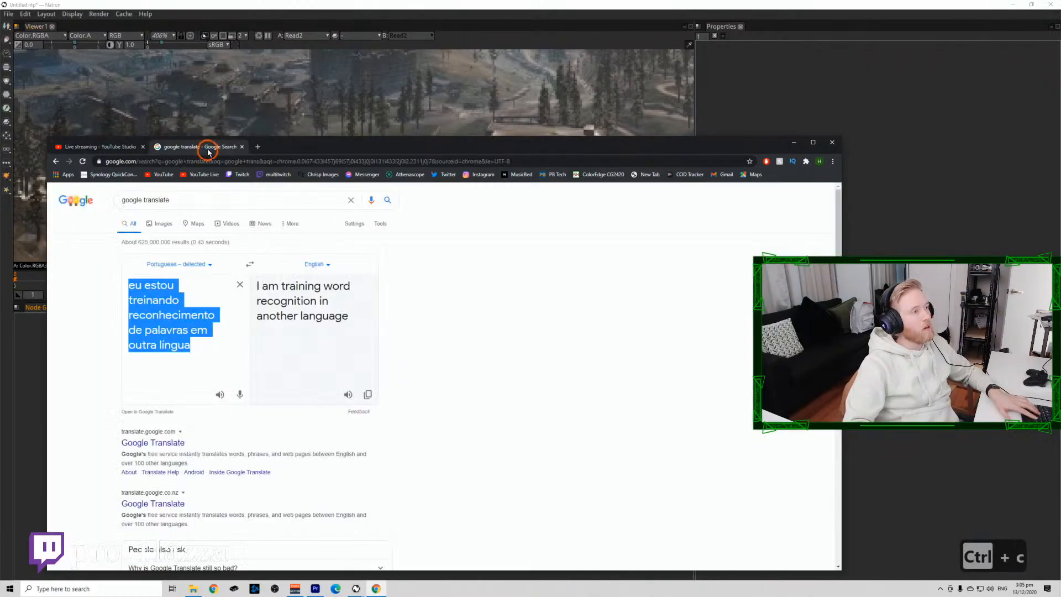
{"action": "key", "text": "ctrl+v"}
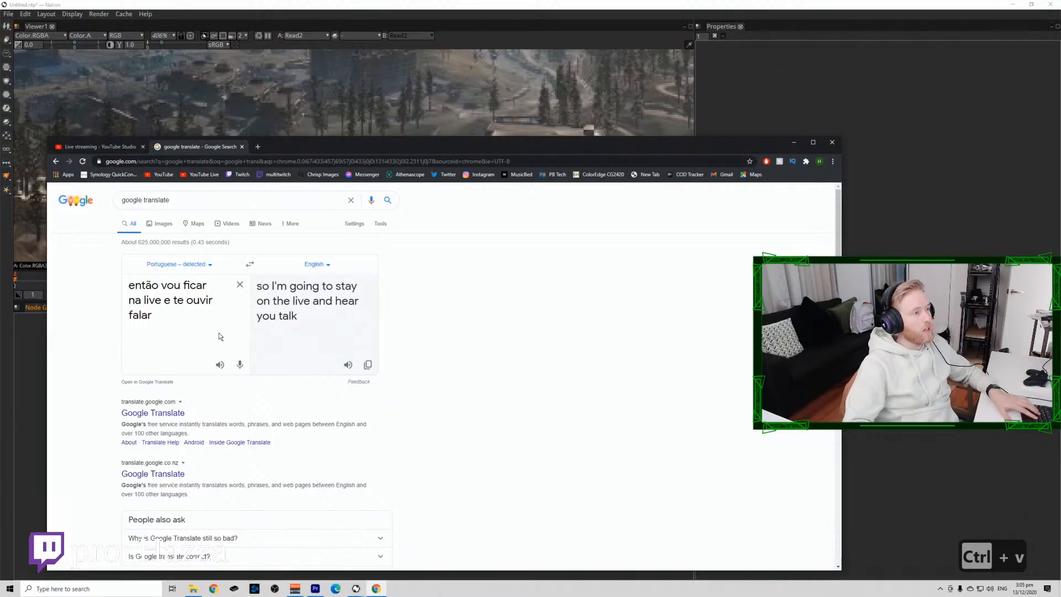
Copy the first live chat message, "boa noite", and translate it into English.
{"action": "left_click", "coordinate": [115, 148]}
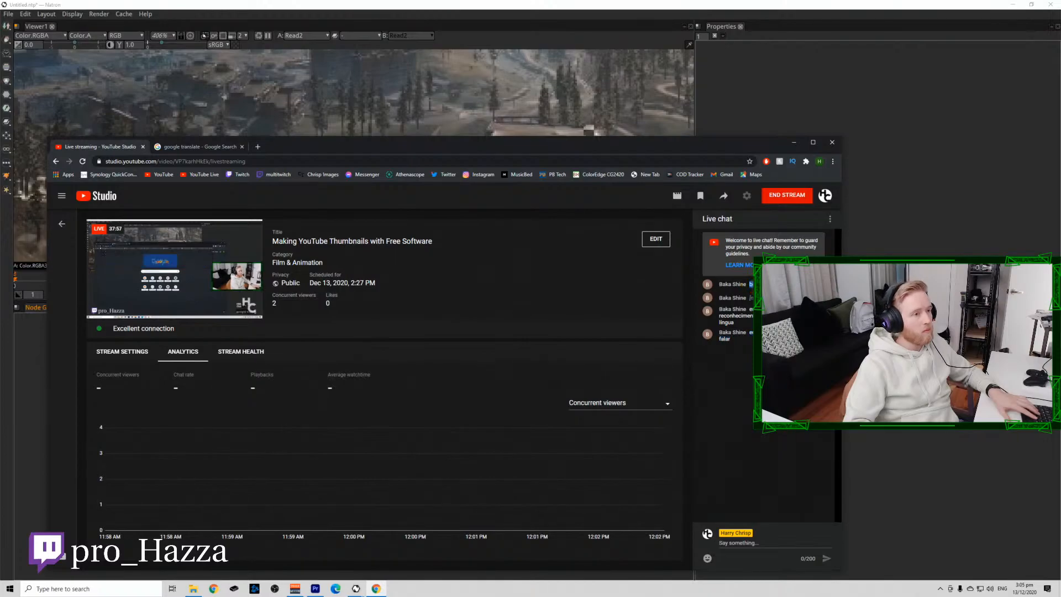
{"action": "key", "text": "ctrl+c"}
{"action": "left_click", "coordinate": [194, 148]}
{"action": "key", "text": "ctrl+v"}
{"action": "left_click", "coordinate": [222, 362]}
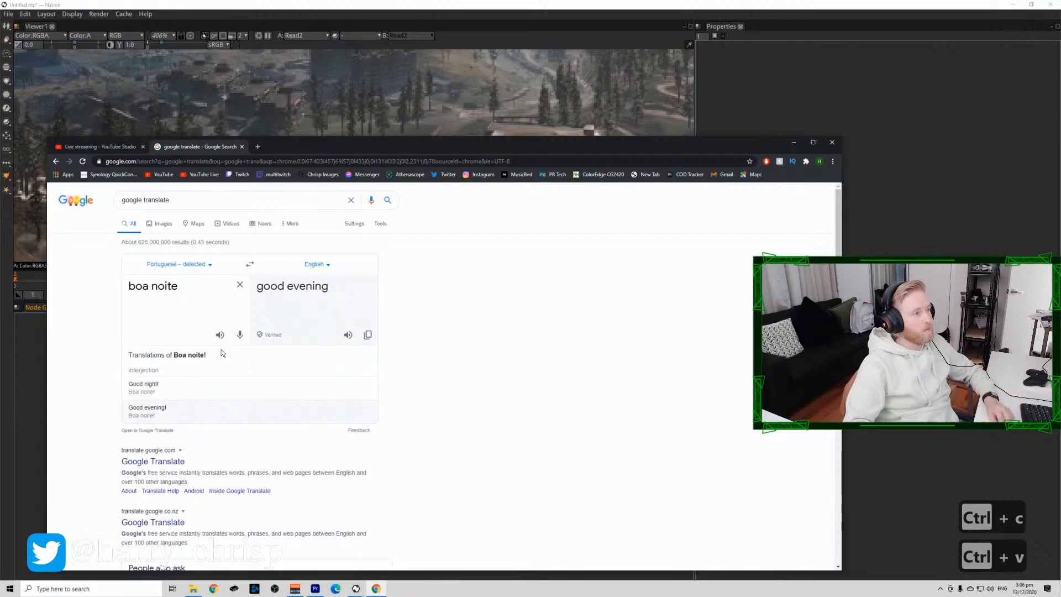
Check the live chat again, close the Google Translate tab, and return to Natron.
{"action": "left_click", "coordinate": [111, 147]}
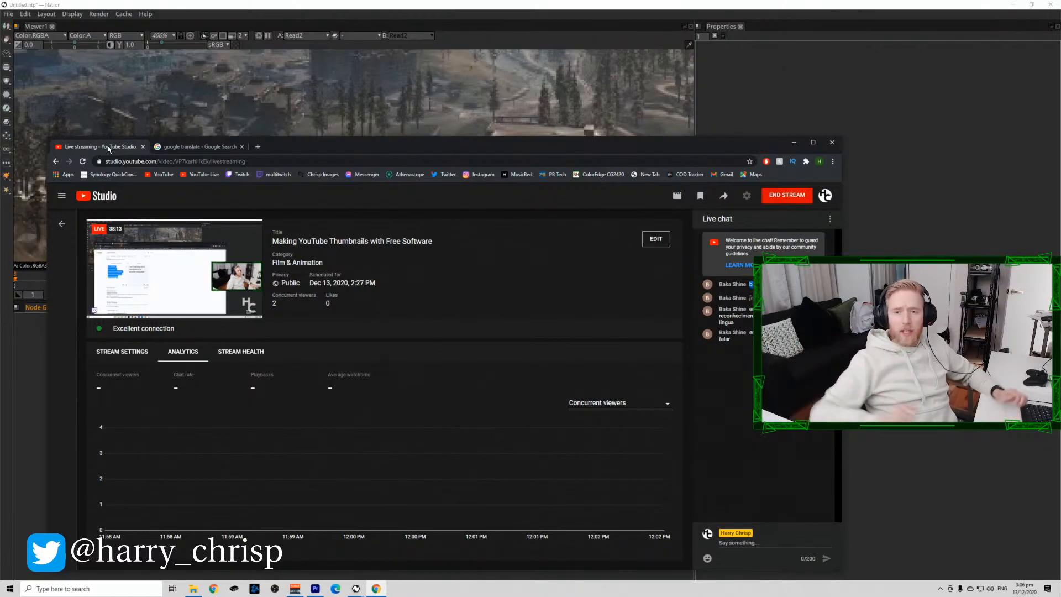
{"action": "left_click", "coordinate": [215, 147]}
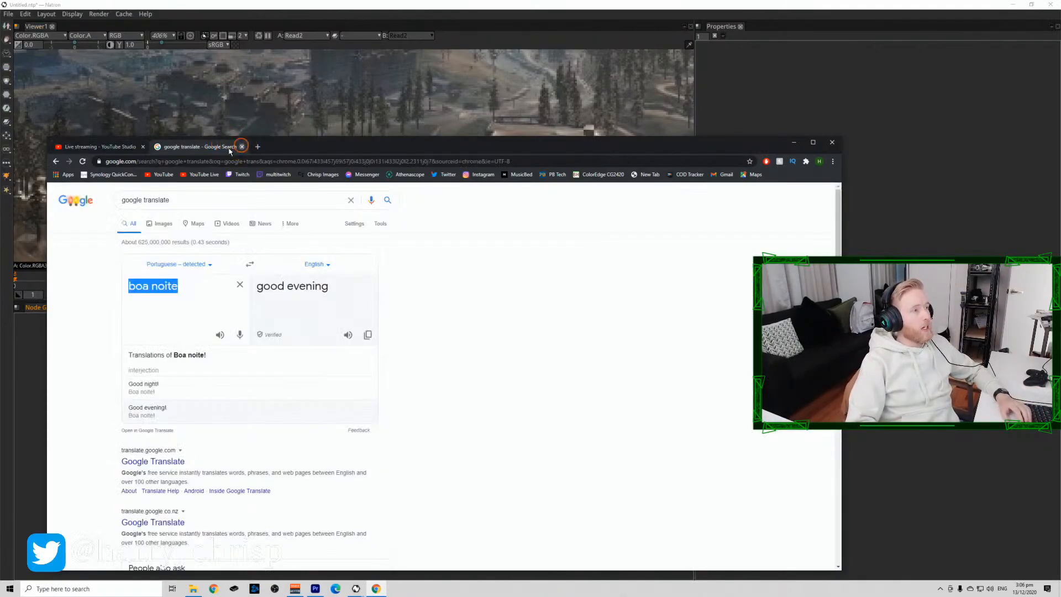
{"action": "left_click", "coordinate": [242, 146]}
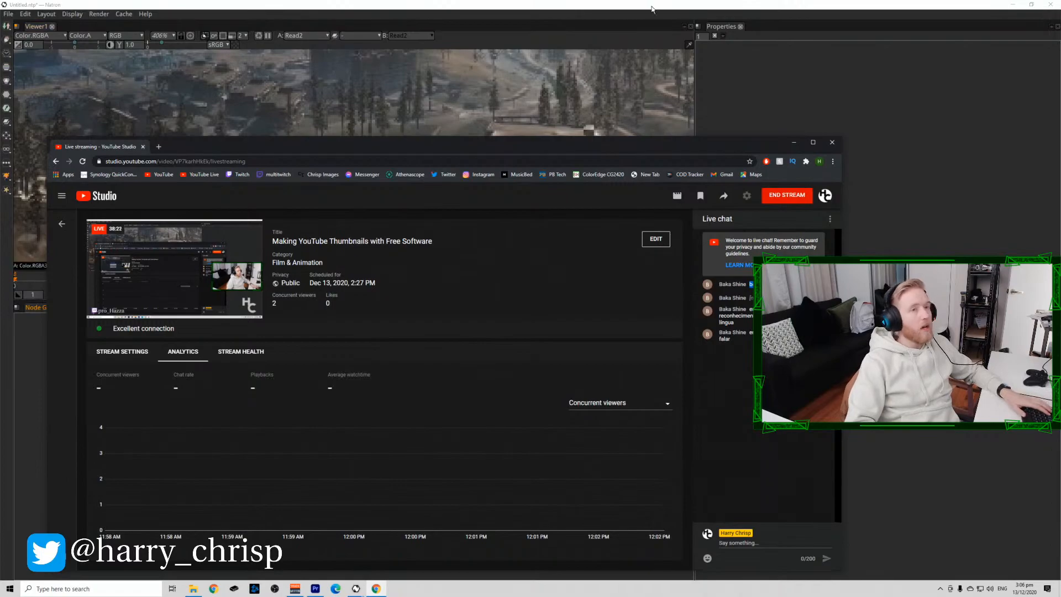
{"action": "left_click", "coordinate": [1029, 120]}
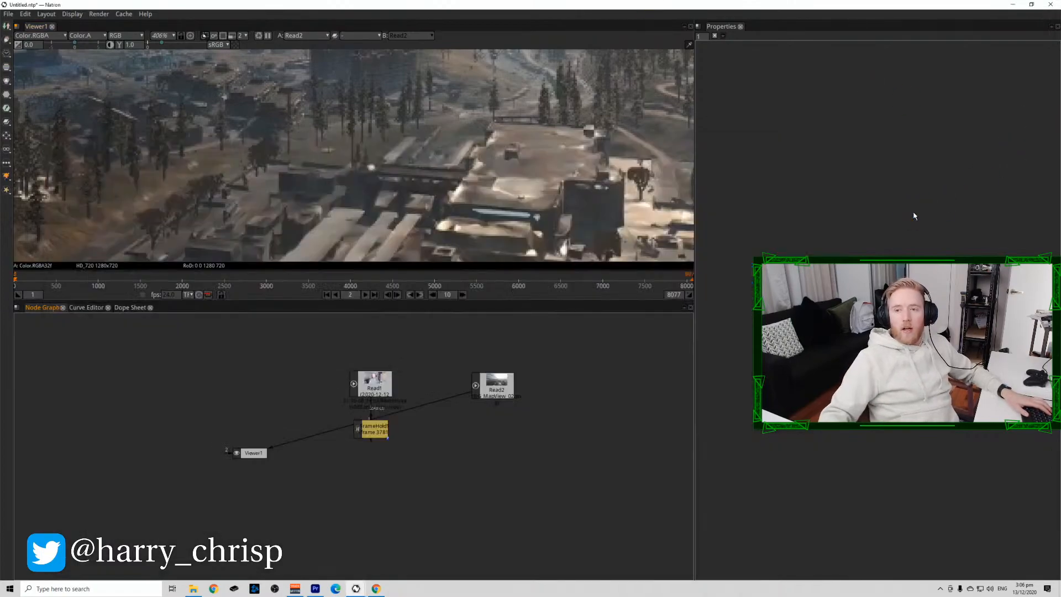
Add a Blur node below the map background, set its size to about 15.8, and leave the Blur node selected.
{"action": "left_click", "coordinate": [500, 387]}
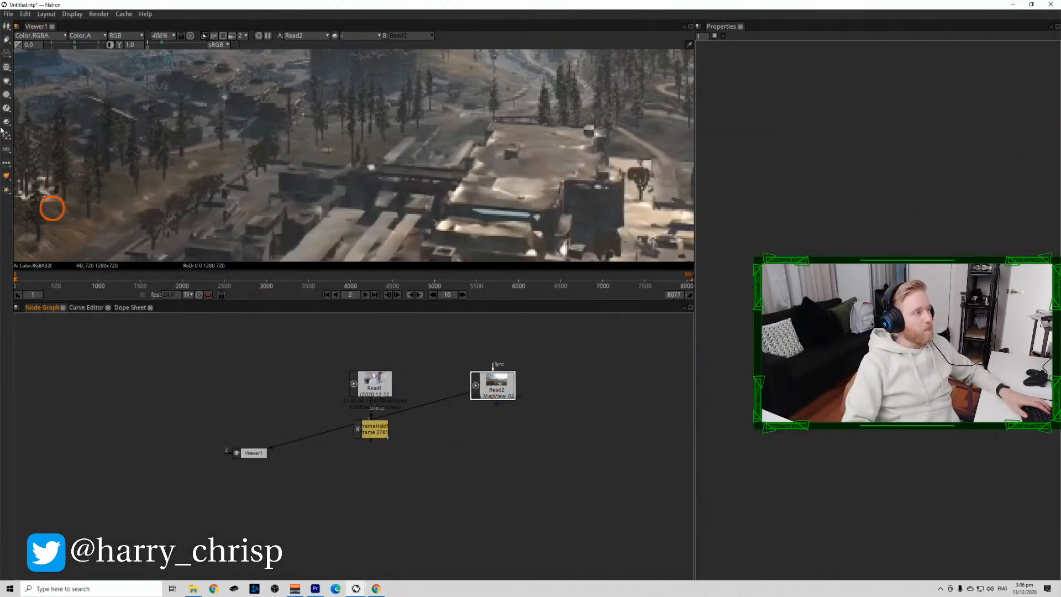
{"action": "key", "text": "b"}
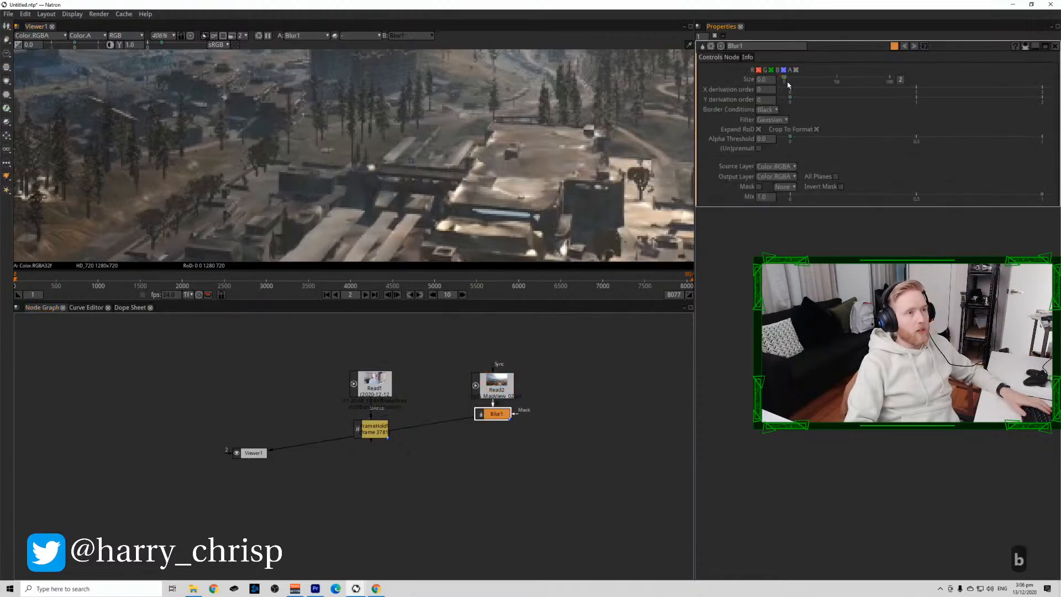
{"action": "left_click_drag", "start_coordinate": [783, 78], "coordinate": [795, 78]}
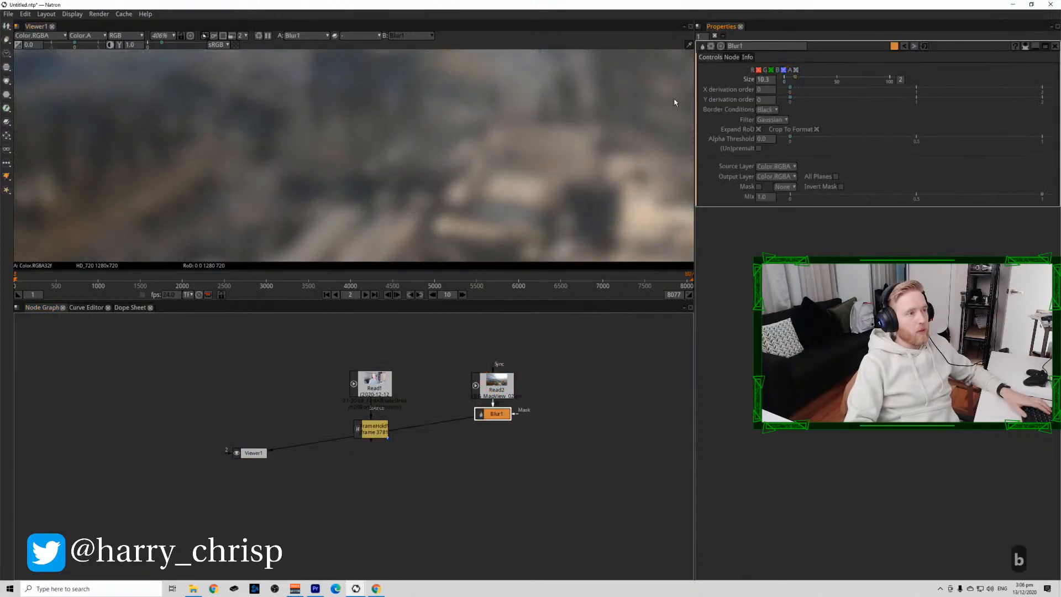
{"action": "scroll", "coordinate": [412, 122], "scroll_direction": "down", "scroll_amount": 5}
{"action": "left_click_drag", "start_coordinate": [412, 121], "coordinate": [277, 234]}
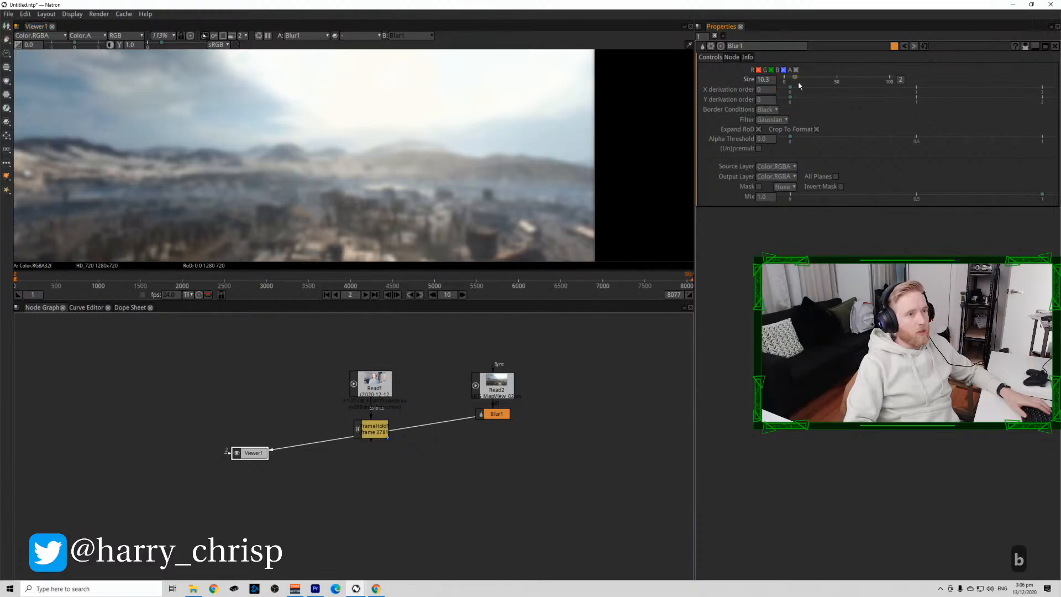
{"action": "left_click_drag", "start_coordinate": [795, 78], "coordinate": [800, 78]}
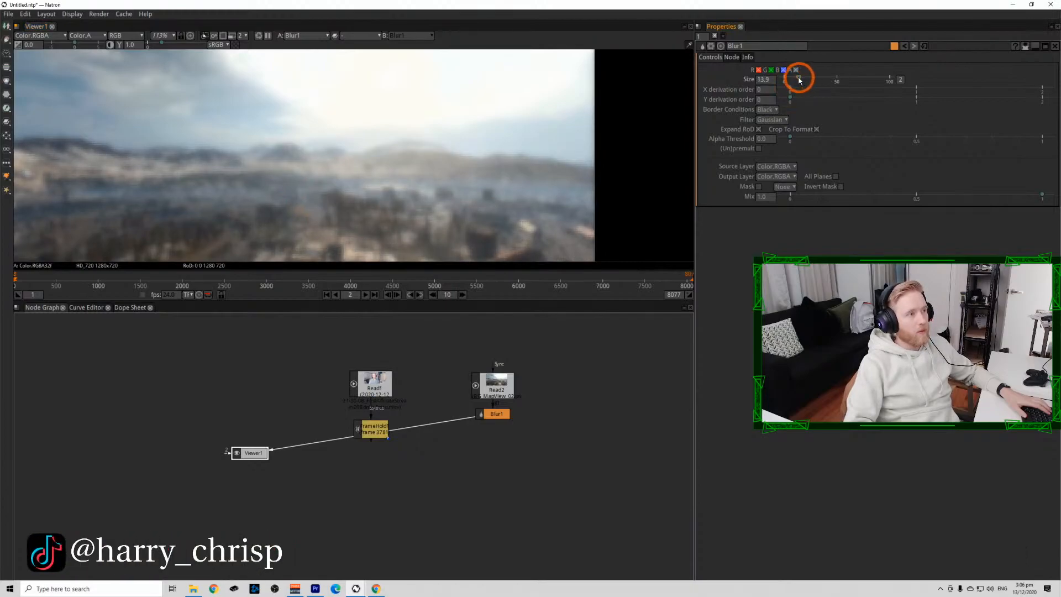
{"action": "left_click", "coordinate": [514, 476]}
{"action": "left_click", "coordinate": [405, 429]}
{"action": "left_click", "coordinate": [521, 405]}
{"action": "left_click", "coordinate": [495, 414]}
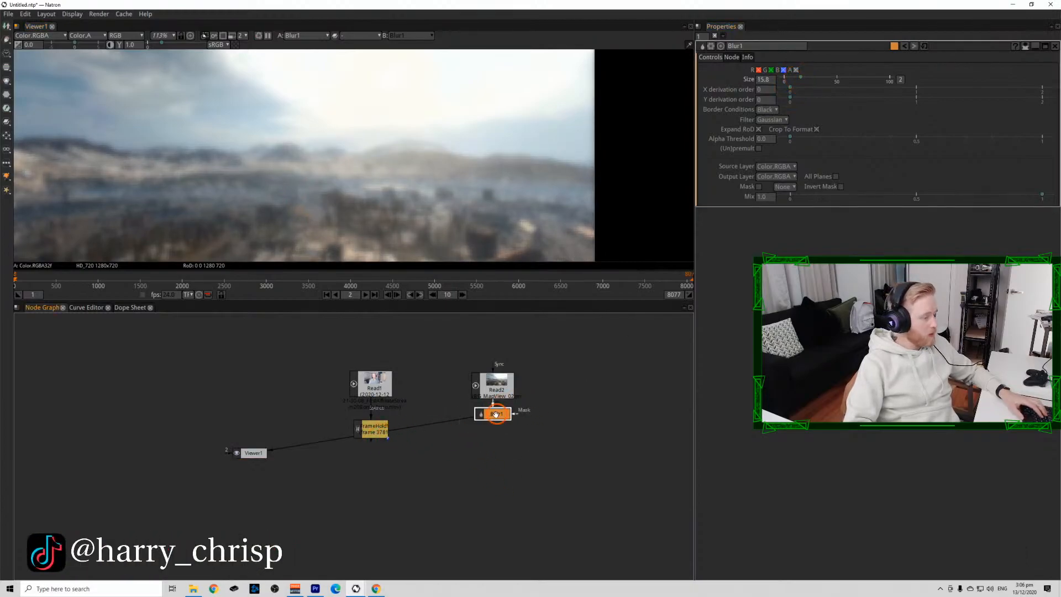
Add a Merge node below the Blur, connect the FrameHold to its A input, and view the merged result.
{"action": "left_click", "coordinate": [415, 474]}
{"action": "left_click", "coordinate": [486, 413]}
{"action": "key", "text": "m"}
{"action": "left_click_drag", "start_coordinate": [486, 439], "coordinate": [379, 434]}
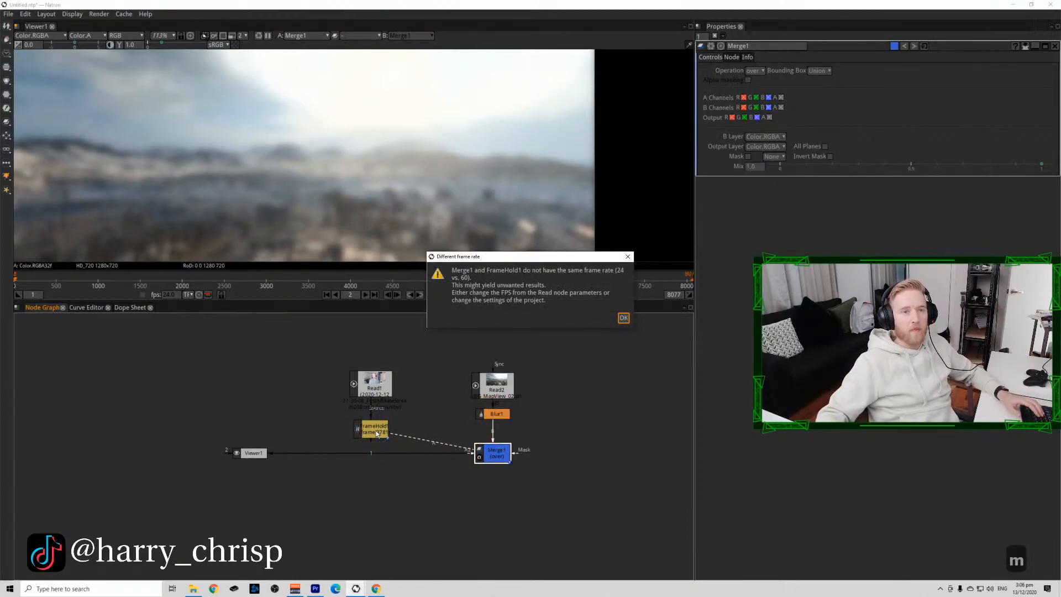
{"action": "left_click", "coordinate": [623, 318]}
{"action": "left_click", "coordinate": [486, 451]}
{"action": "key", "text": "1"}
{"action": "left_click", "coordinate": [577, 399]}
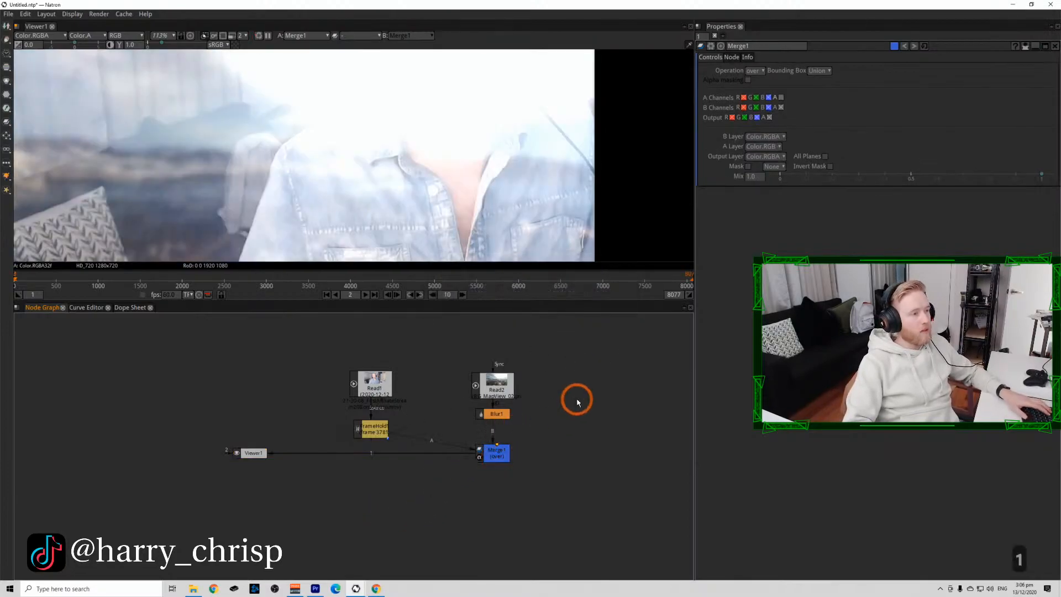
Set the project's frame rate to 60 in the project settings and view the Merge output.
{"action": "key", "text": "s"}
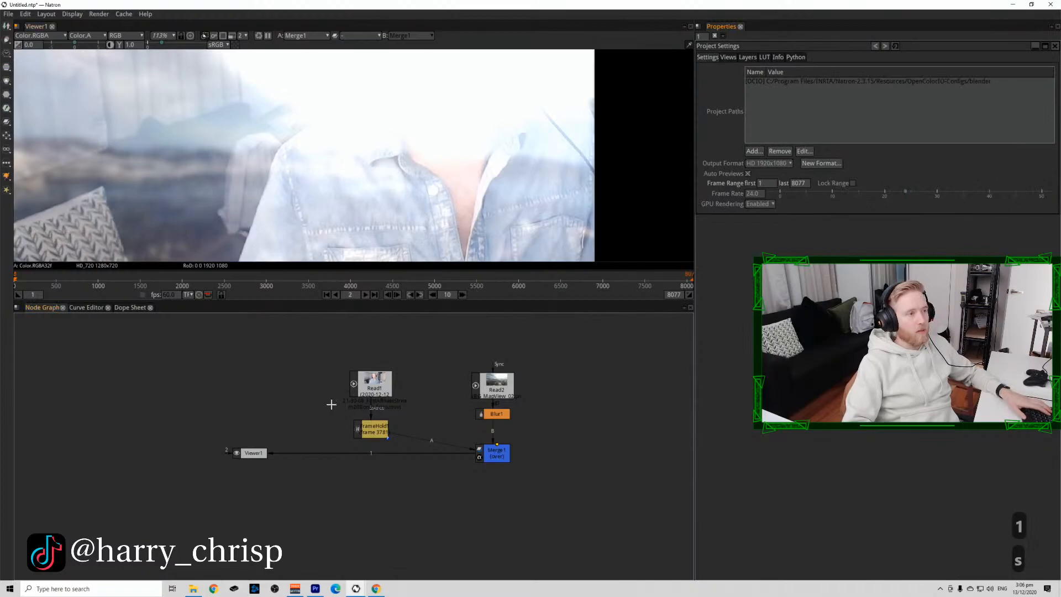
{"action": "left_click", "coordinate": [366, 388]}
{"action": "left_click", "coordinate": [558, 430]}
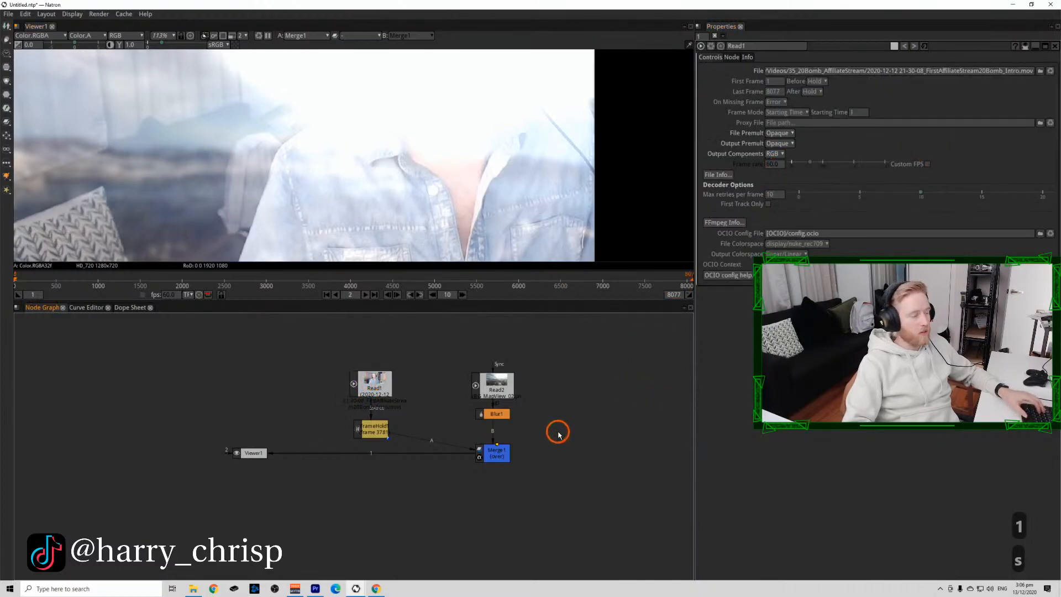
{"action": "key", "text": "s"}
{"action": "left_click", "coordinate": [798, 184]}
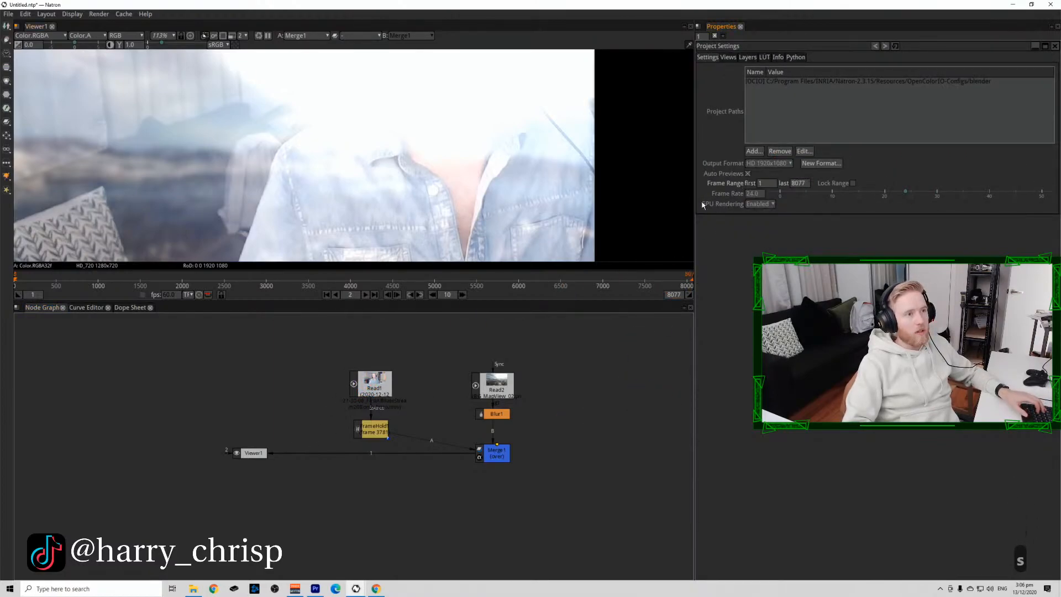
{"action": "type", "text": "60"}
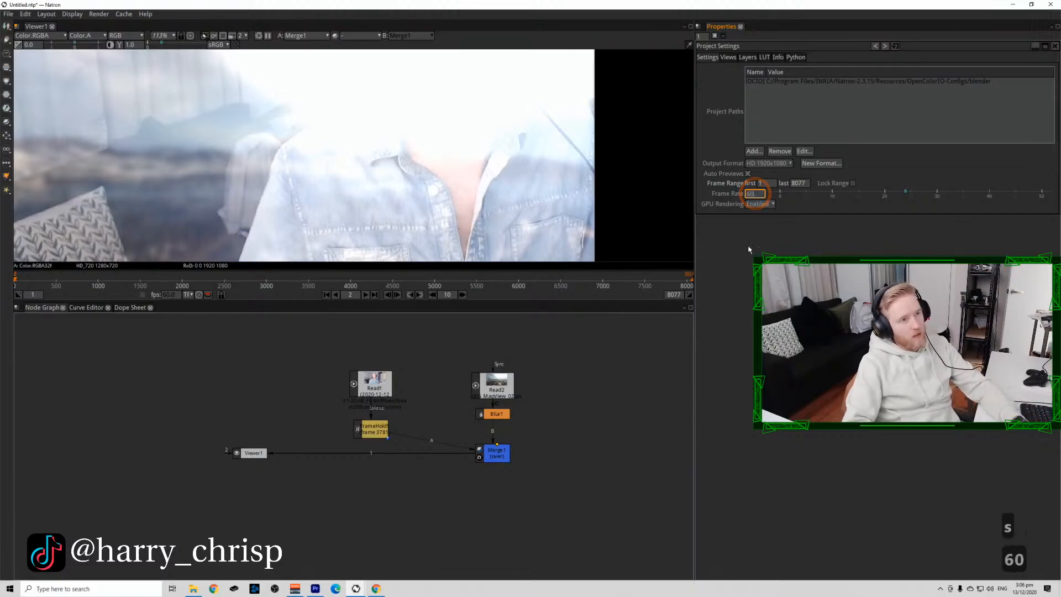
{"action": "left_click", "coordinate": [514, 475]}
{"action": "left_click", "coordinate": [503, 456]}
{"action": "key", "text": "1"}
{"action": "left_click", "coordinate": [434, 407]}
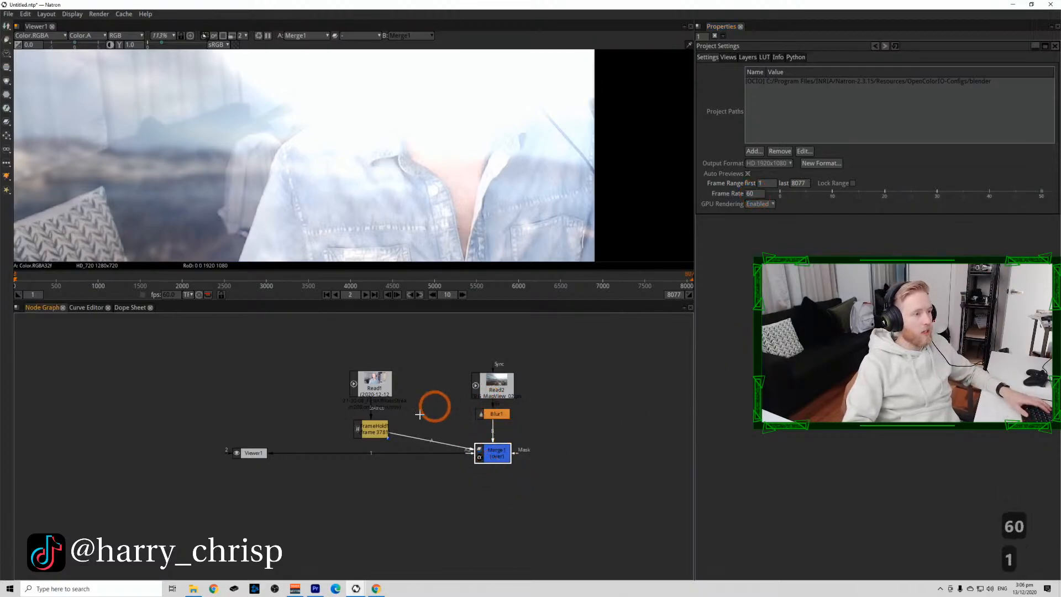
Insert a Shuffle node between the FrameHold and the Merge, and move it down below the FrameHold.
{"action": "left_click", "coordinate": [383, 432]}
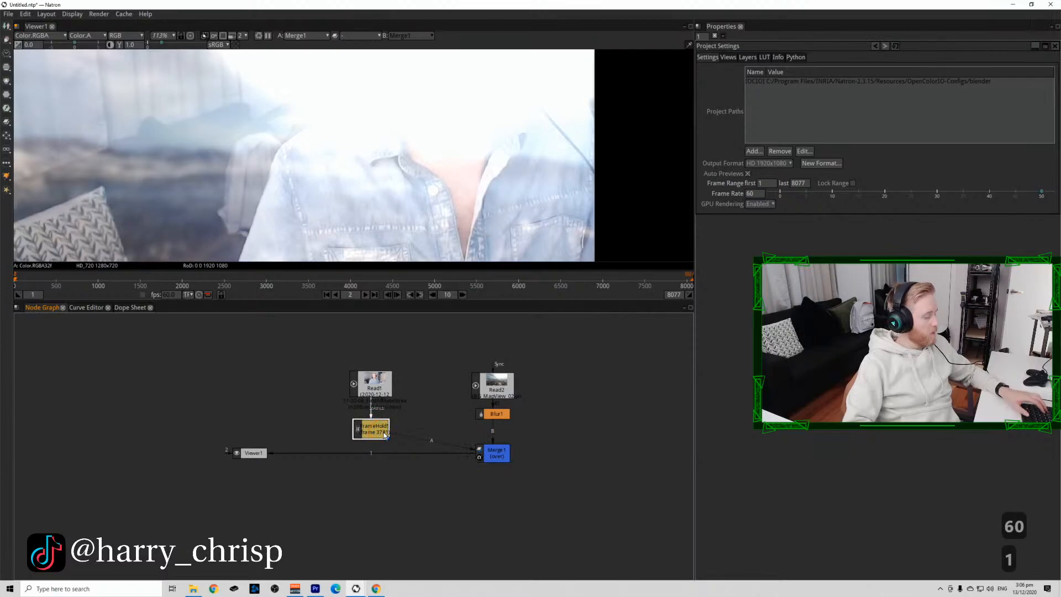
{"action": "key", "text": "Tab"}
{"action": "type", "text": "shu"}
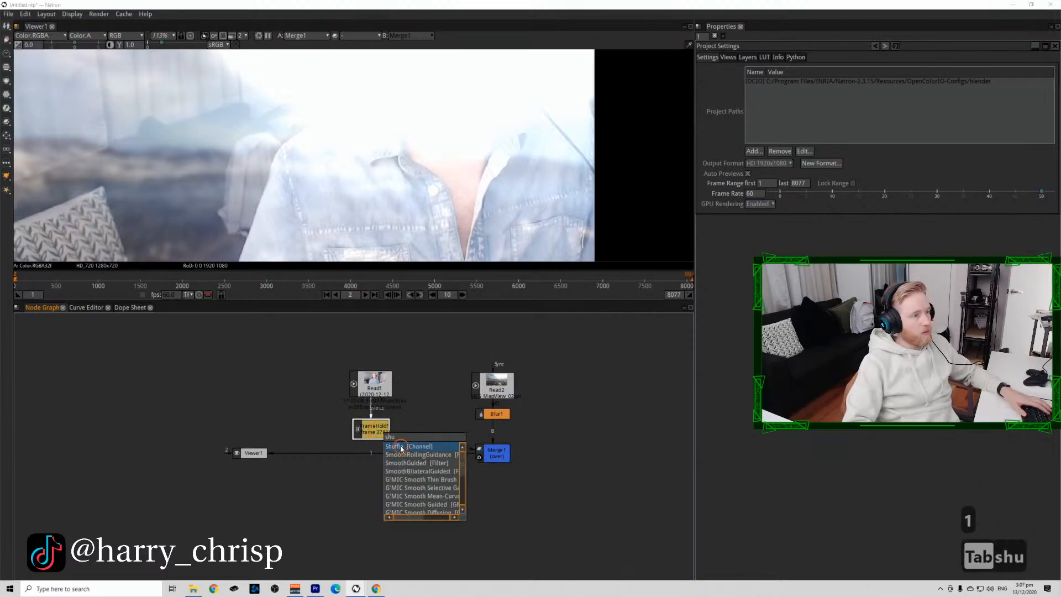
{"action": "key", "text": "Return"}
{"action": "left_click", "coordinate": [371, 455]}
{"action": "left_click_drag", "start_coordinate": [371, 456], "coordinate": [372, 493]}
Add a Constant node beside the Shuffle, raise its colour value, and connect it to the Shuffle's A input.
{"action": "left_click", "coordinate": [284, 528]}
{"action": "key", "text": "Tab"}
{"action": "type", "text": "cons"}
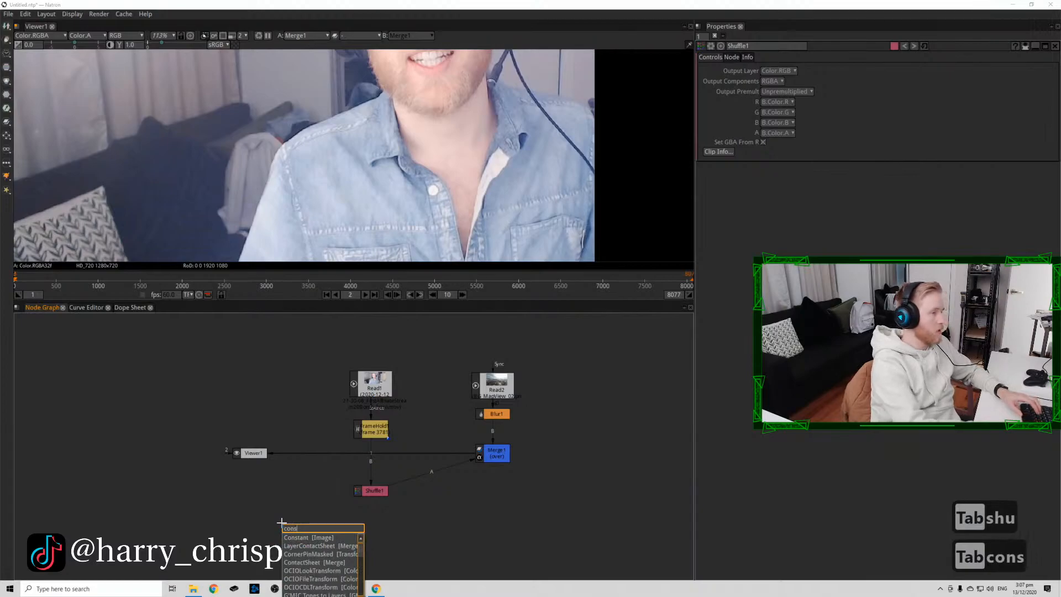
{"action": "key", "text": "Return"}
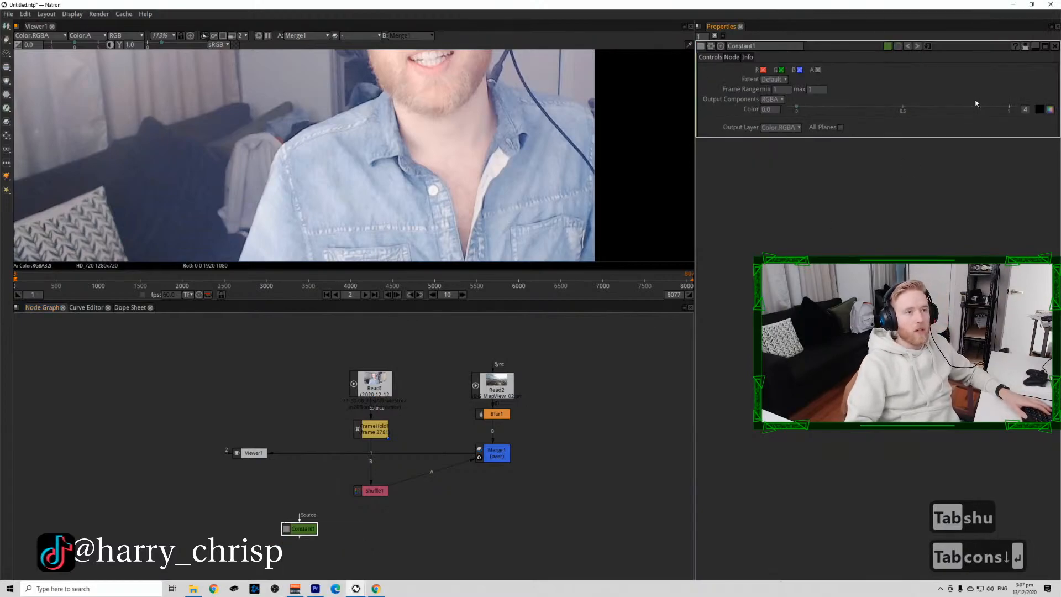
{"action": "left_click", "coordinate": [1020, 108]}
{"action": "left_click_drag", "start_coordinate": [380, 489], "coordinate": [301, 528]}
Set the Shuffle's alpha channel to A.Color.B, move the Merge node lower, and view its output.
{"action": "left_click", "coordinate": [371, 517]}
{"action": "left_click", "coordinate": [777, 102]}
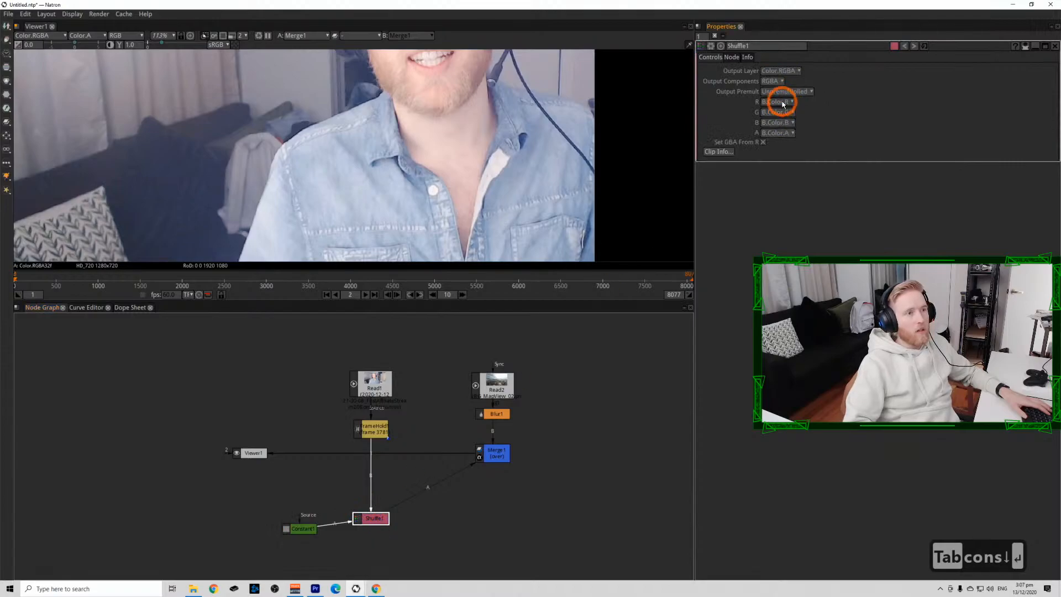
{"action": "left_click", "coordinate": [782, 135]}
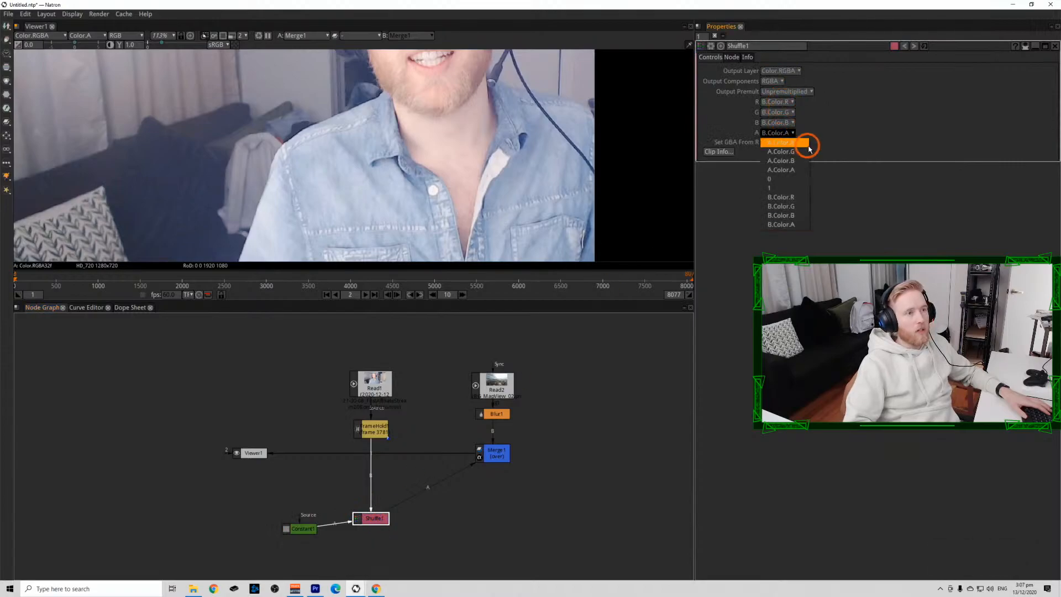
{"action": "left_click", "coordinate": [801, 161]}
{"action": "left_click", "coordinate": [379, 518]}
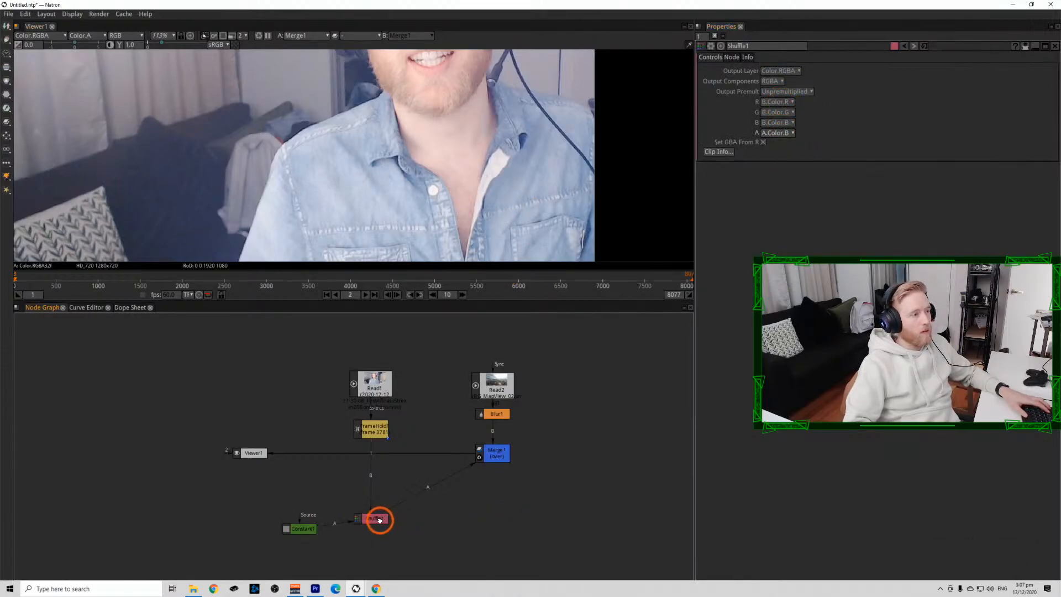
{"action": "key", "text": "1"}
{"action": "left_click_drag", "start_coordinate": [496, 454], "coordinate": [495, 489]}
{"action": "key", "text": "1"}
{"action": "scroll", "coordinate": [379, 180], "scroll_direction": "down", "scroll_amount": 9}
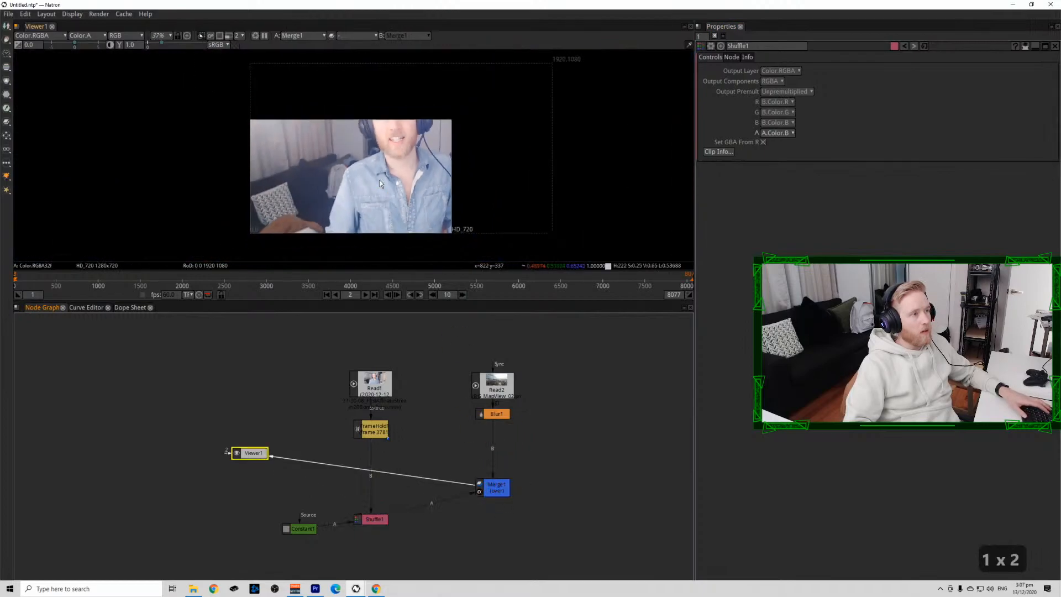
Insert a Reformat node between the Blur and the Merge, and view its output.
{"action": "left_click", "coordinate": [496, 427]}
{"action": "key", "text": "Tab"}
{"action": "type", "text": "ref"}
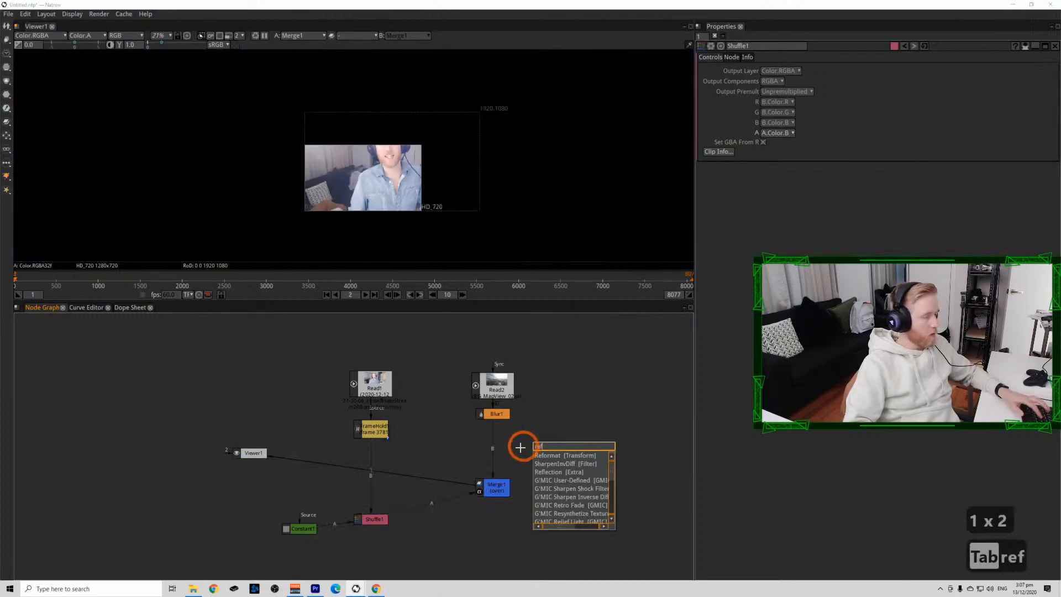
{"action": "left_click", "coordinate": [550, 456]}
{"action": "left_click", "coordinate": [502, 413]}
{"action": "key", "text": "1"}
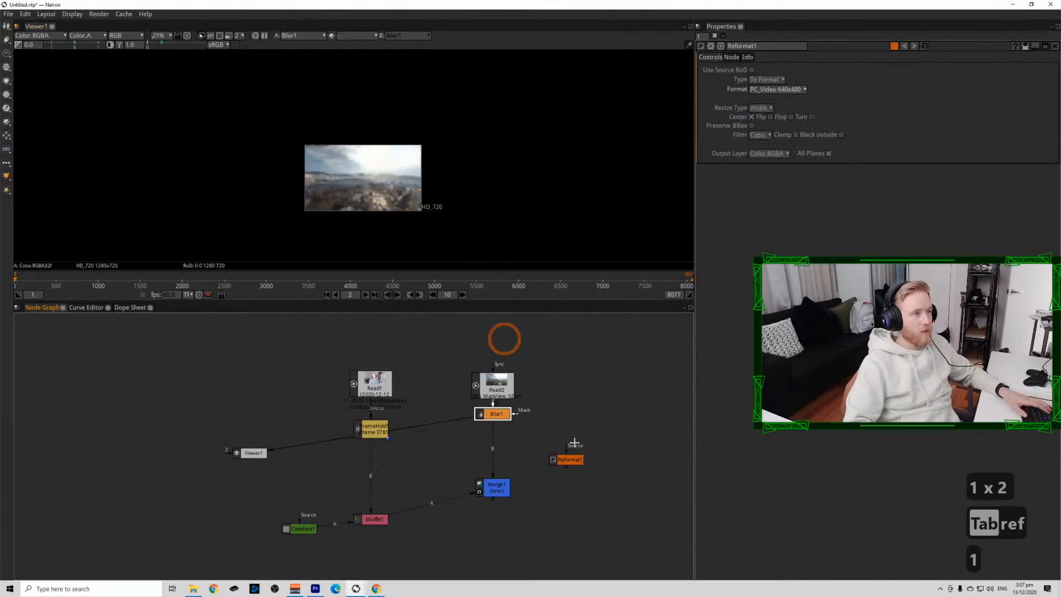
{"action": "left_click_drag", "start_coordinate": [572, 461], "coordinate": [495, 446]}
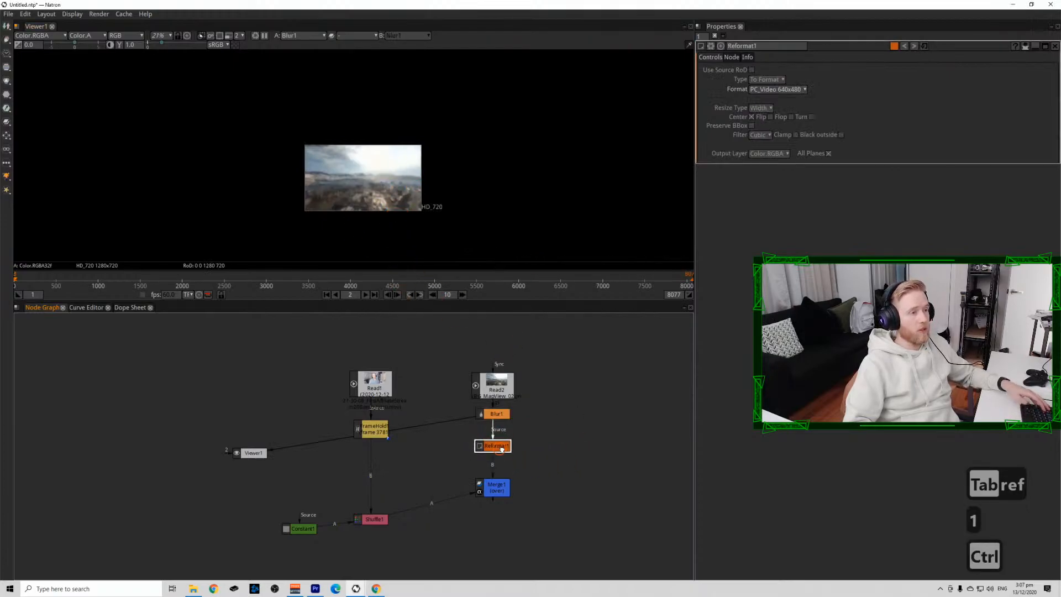
{"action": "key", "text": "1"}
Set the Reformat's format to HD 1920x1080 and compare the Merge and Reformat outputs in the viewer.
{"action": "scroll", "coordinate": [387, 221], "scroll_direction": "up", "scroll_amount": 5}
{"action": "left_click", "coordinate": [778, 89]}
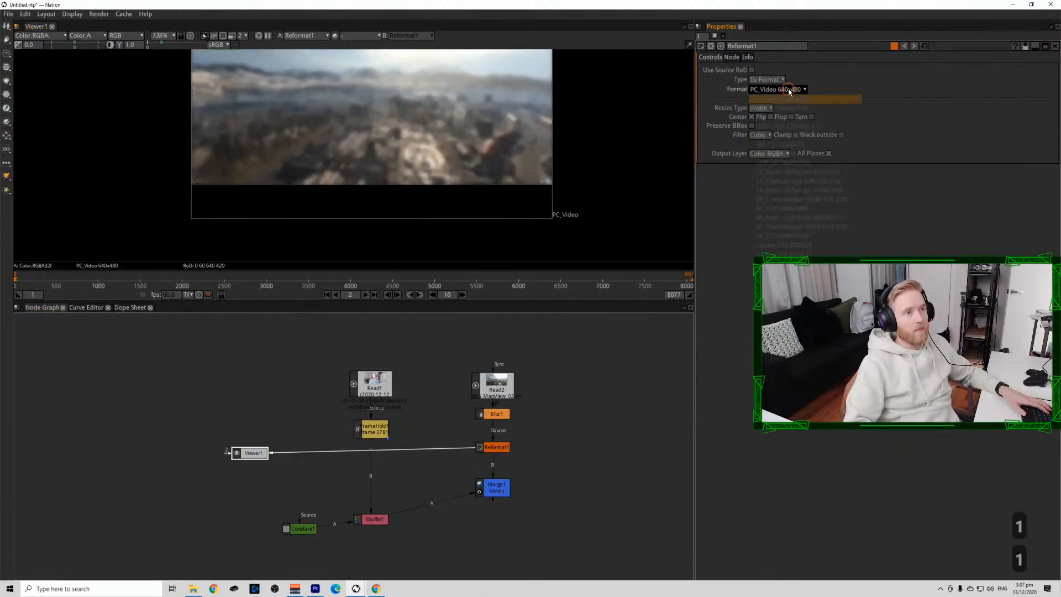
{"action": "left_click", "coordinate": [779, 153]}
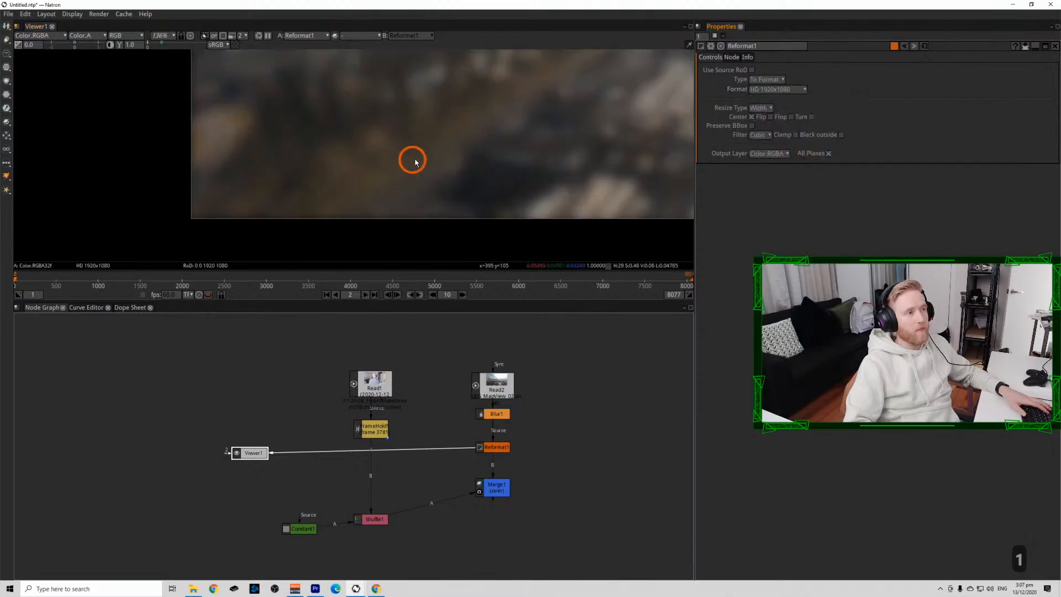
{"action": "scroll", "coordinate": [414, 160], "scroll_direction": "down", "scroll_amount": 5}
{"action": "scroll", "coordinate": [418, 164], "scroll_direction": "down", "scroll_amount": 3}
{"action": "left_click", "coordinate": [509, 486]}
{"action": "key", "text": "1"}
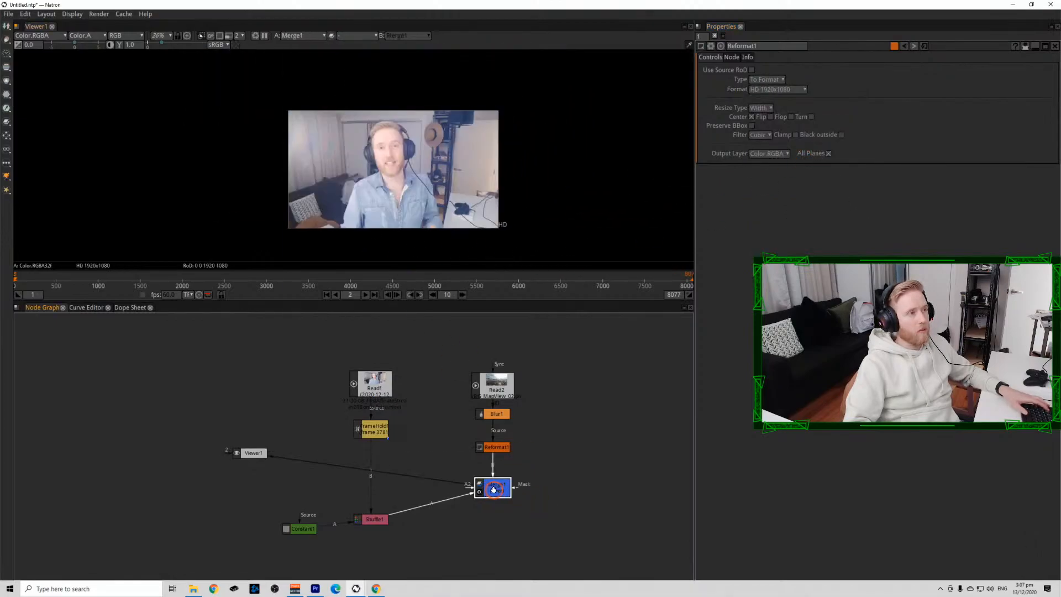
{"action": "left_click", "coordinate": [496, 445]}
{"action": "key", "text": "1"}
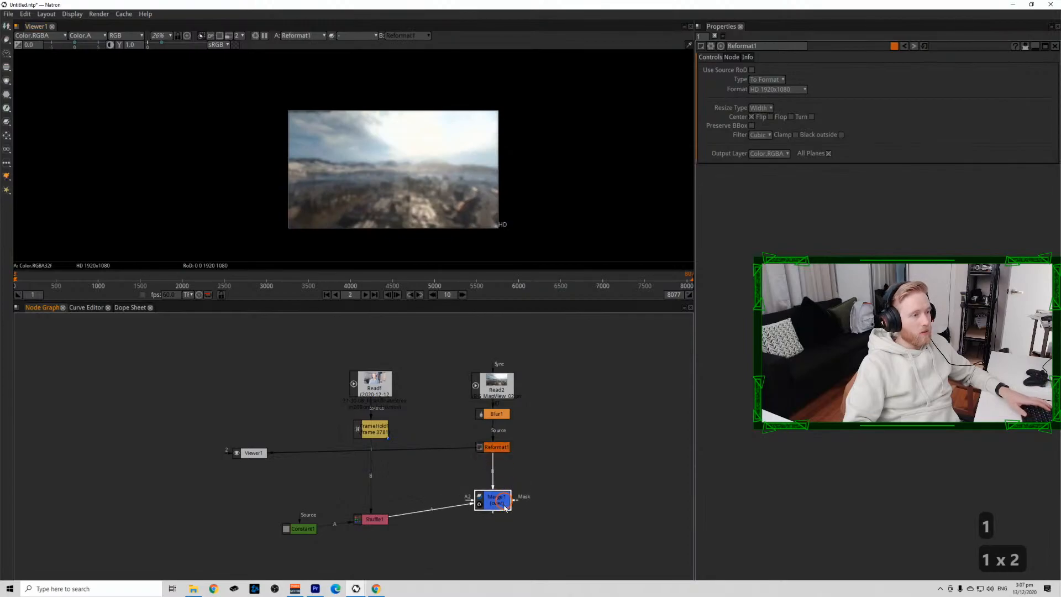
Extract the Blur node from above the Reformat and reinsert it between the Reformat and the Merge.
{"action": "left_click", "coordinate": [502, 405]}
{"action": "left_click", "coordinate": [499, 414]}
{"action": "key", "text": "ctrl+shift+x"}
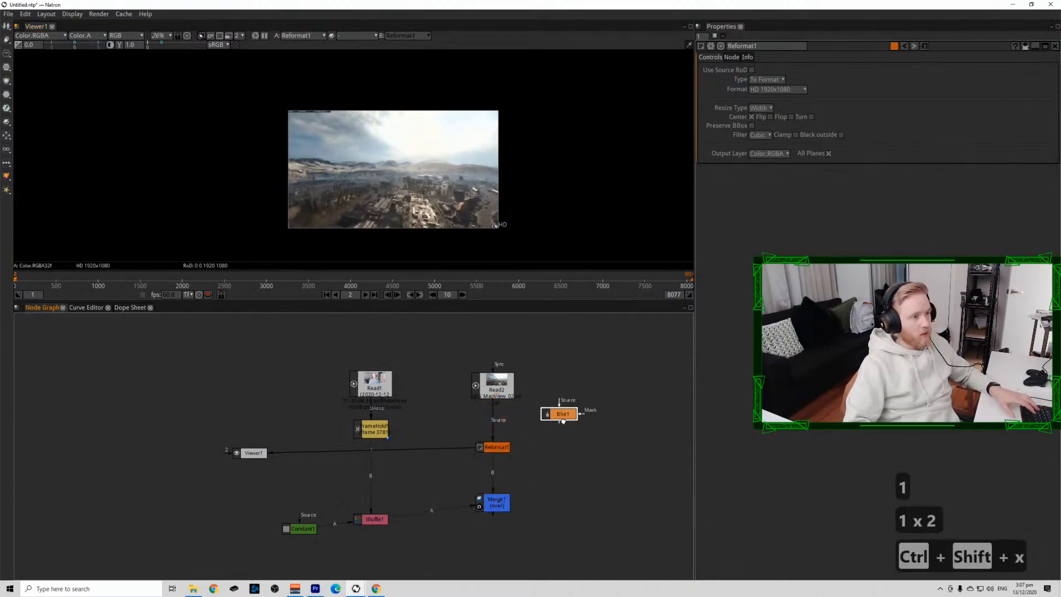
{"action": "left_click_drag", "start_coordinate": [562, 415], "coordinate": [494, 426]}
{"action": "scroll", "coordinate": [268, 102], "scroll_direction": "up", "scroll_amount": 10}
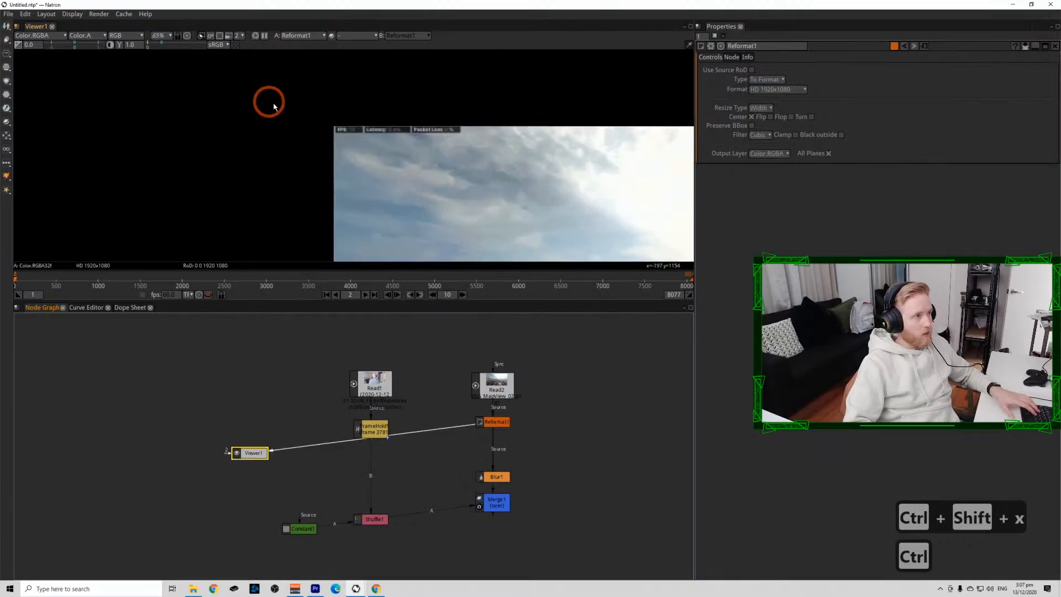
Insert a Transform node below the Reformat and scale the map background to 1.04.
{"action": "left_click", "coordinate": [506, 417]}
{"action": "key", "text": "t"}
{"action": "left_click", "coordinate": [786, 80]}
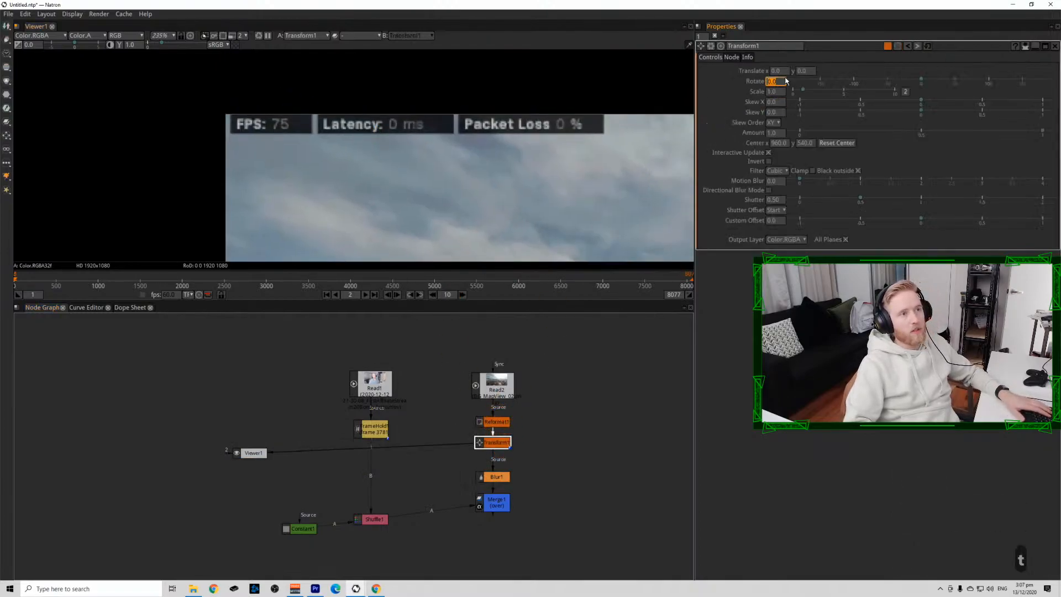
{"action": "scroll", "coordinate": [779, 94], "scroll_direction": "up", "scroll_amount": 4}
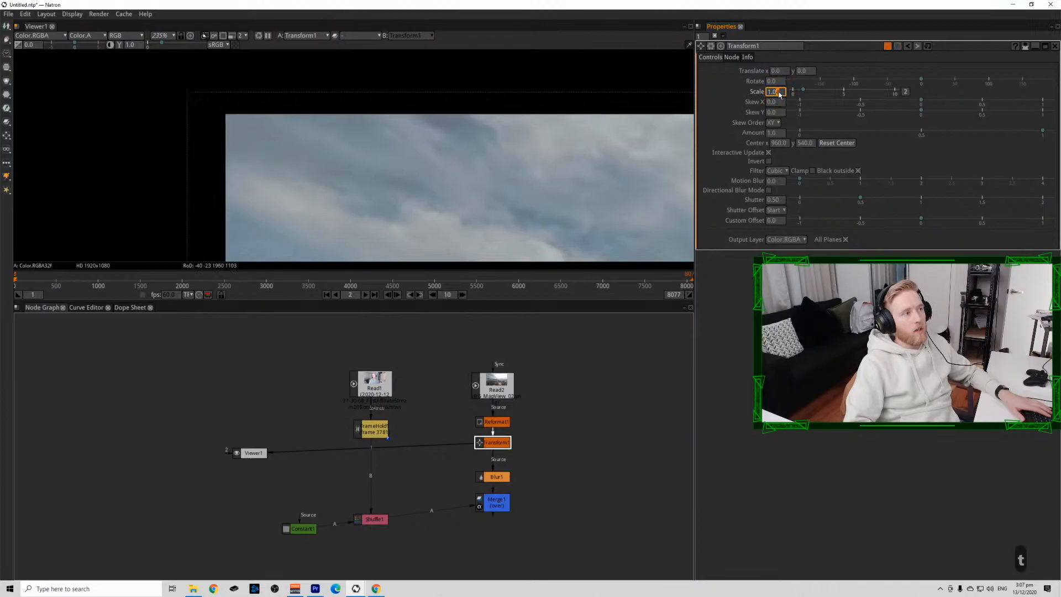
{"action": "left_click", "coordinate": [556, 441]}
View the blurred background's edges and set the Transform's scale to 1.05.
{"action": "left_click", "coordinate": [509, 479]}
{"action": "key", "text": "1"}
{"action": "left_click", "coordinate": [500, 505]}
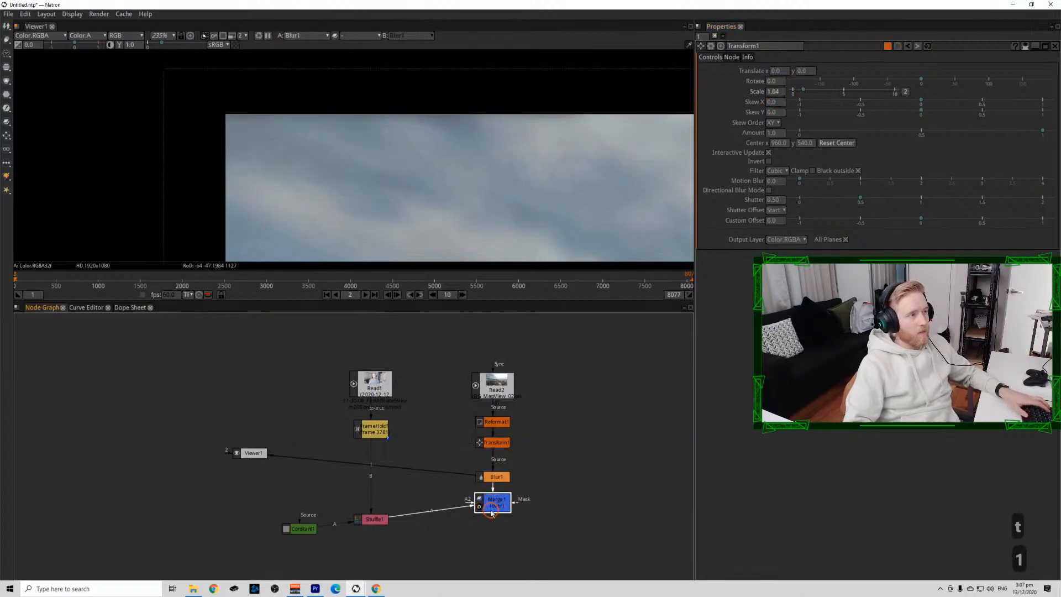
{"action": "key", "text": "1"}
{"action": "left_click", "coordinate": [493, 477]}
{"action": "key", "text": "1"}
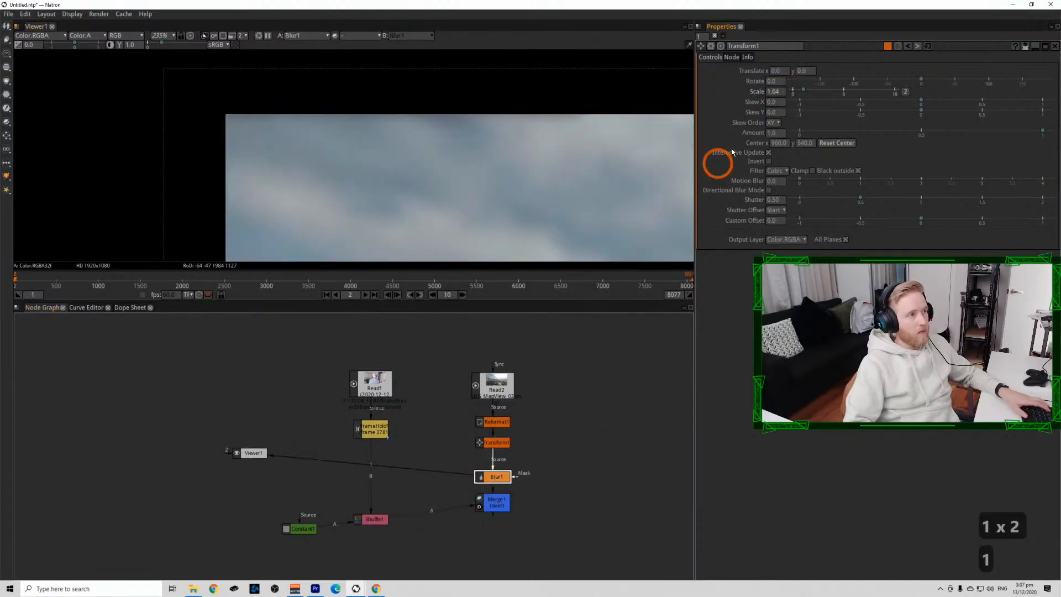
{"action": "left_click", "coordinate": [782, 90]}
{"action": "scroll", "coordinate": [776, 93], "scroll_direction": "up", "scroll_amount": 1}
{"action": "scroll", "coordinate": [585, 206], "scroll_direction": "down", "scroll_amount": 9}
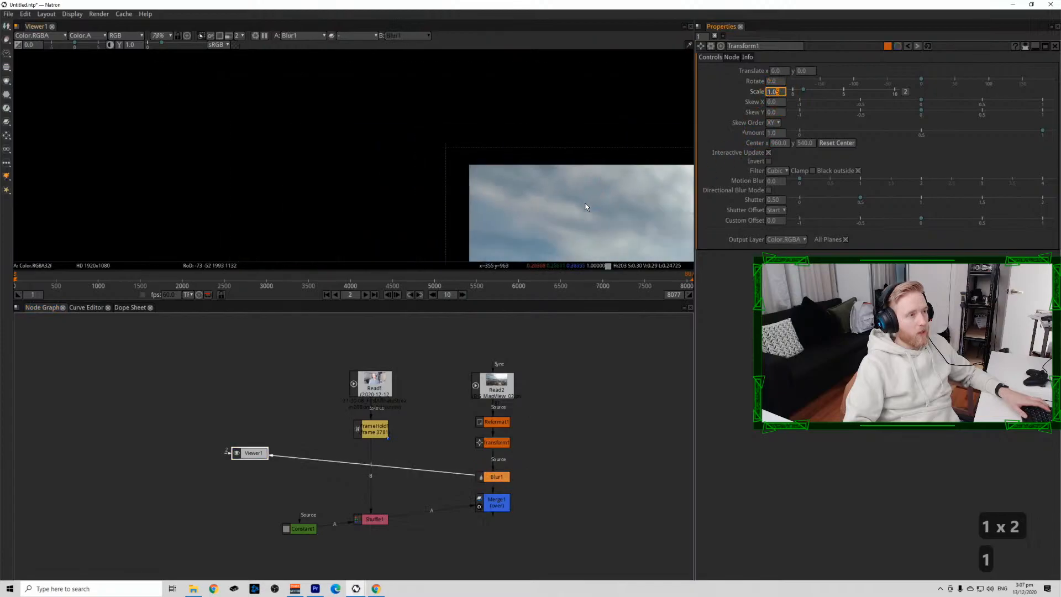
{"action": "left_click_drag", "start_coordinate": [592, 218], "coordinate": [259, 99]}
Move the Merge node down level with the Shuffle and view its full output.
{"action": "left_click", "coordinate": [490, 537]}
{"action": "left_click_drag", "start_coordinate": [495, 502], "coordinate": [495, 519]}
{"action": "key", "text": "1"}
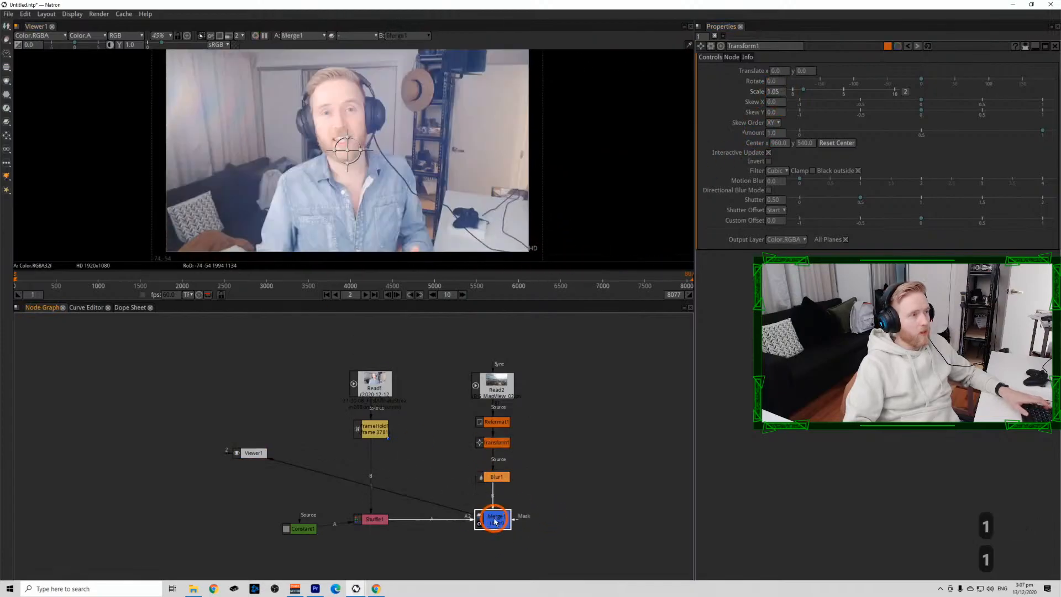
{"action": "left_click", "coordinate": [404, 525]}
Start saving the project and browse to the folder U:/Gaming/Videos/35_20Bomb_AffiliateStream.
{"action": "key", "text": "ctrl+s"}
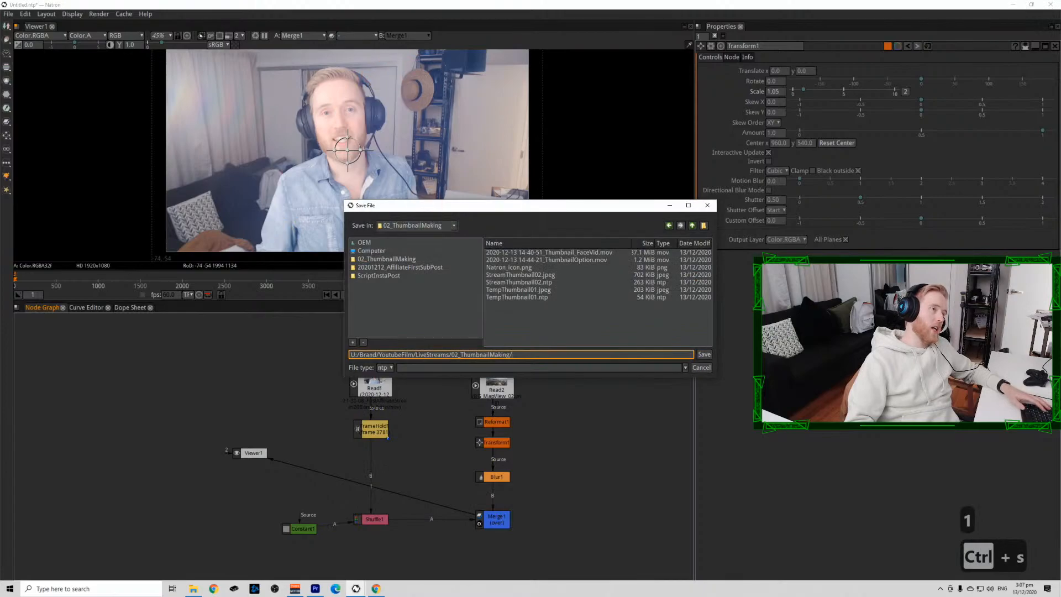
{"action": "left_click", "coordinate": [692, 225]}
{"action": "left_click", "coordinate": [692, 225]}
{"action": "left_click", "coordinate": [691, 225]}
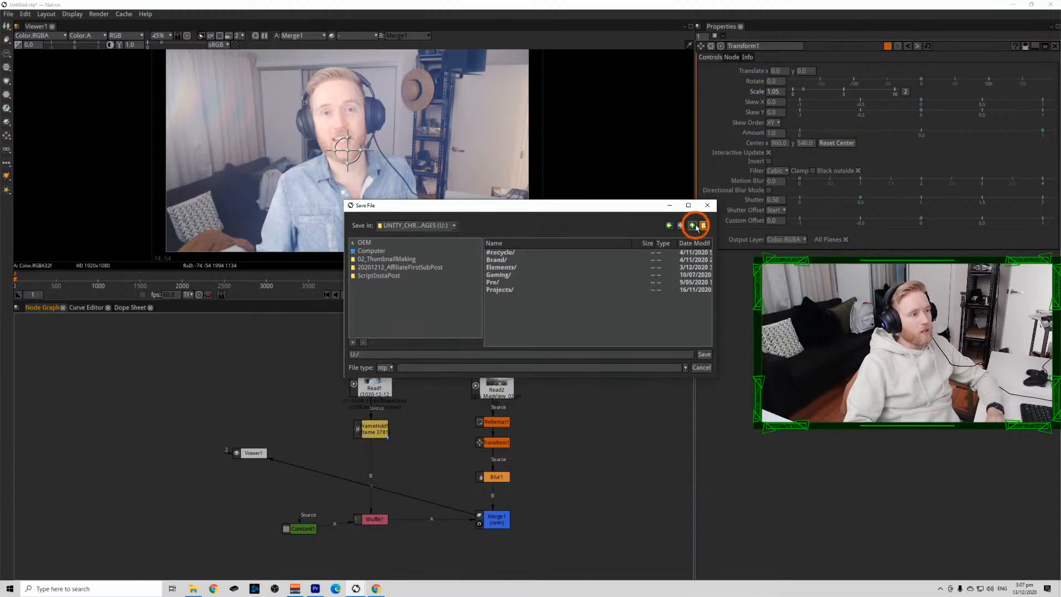
{"action": "double_click", "coordinate": [526, 274]}
{"action": "left_click", "coordinate": [521, 312]}
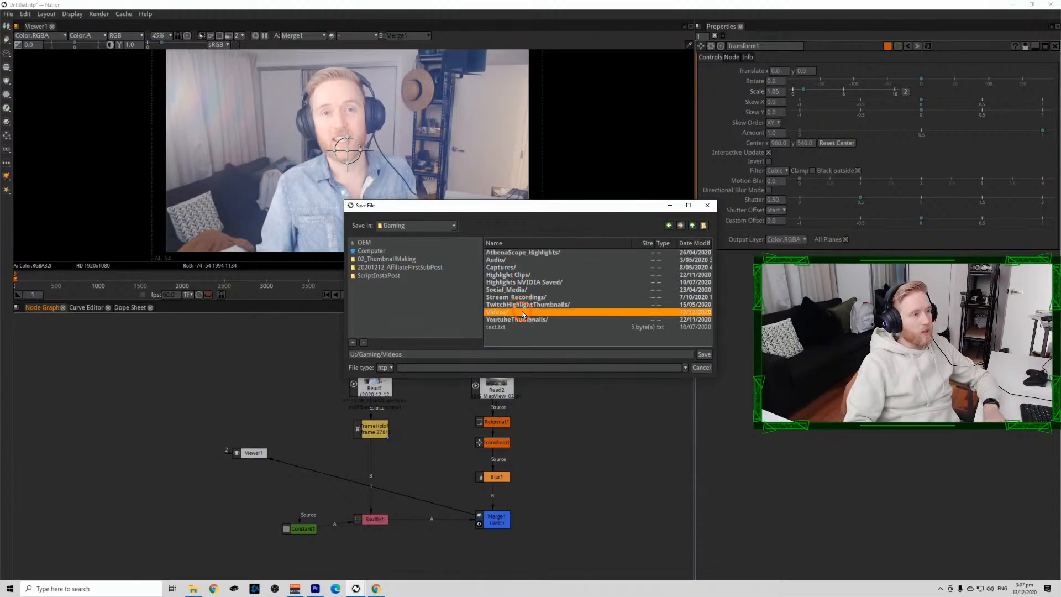
{"action": "double_click", "coordinate": [522, 314]}
{"action": "double_click", "coordinate": [545, 341]}
{"action": "left_click", "coordinate": [523, 315]}
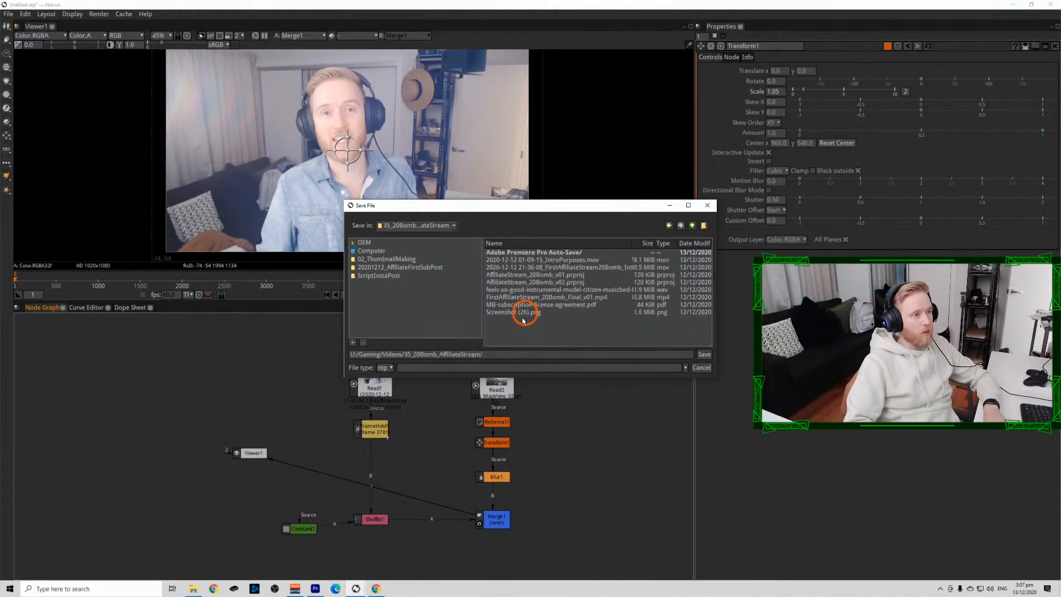
Create a new folder named tnail inside 35_20Bomb_AffiliateStream and open it as the save location.
{"action": "left_click", "coordinate": [704, 226]}
{"action": "left_click", "coordinate": [550, 377]}
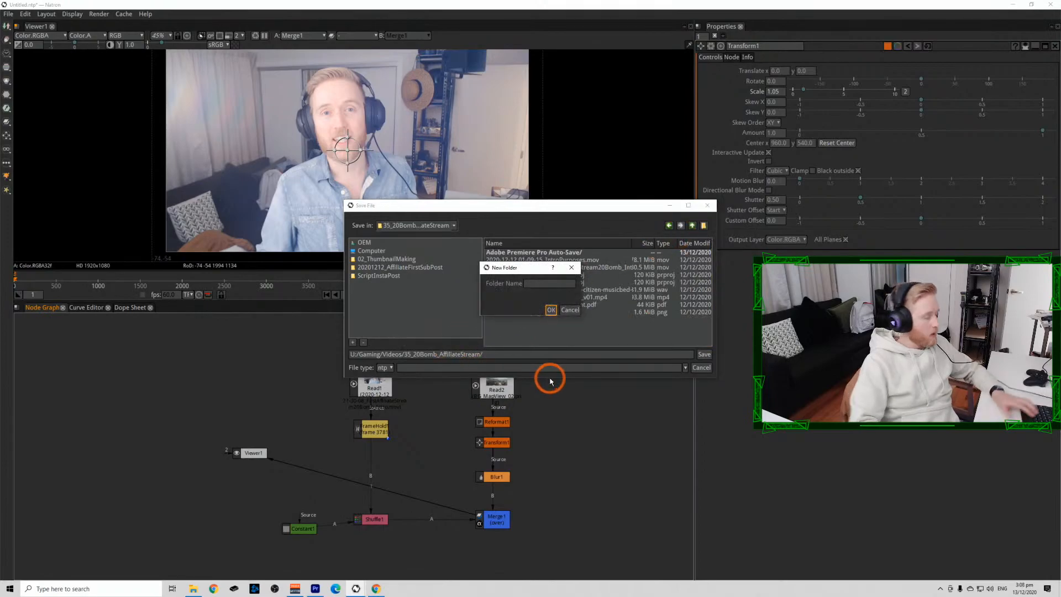
{"action": "left_click", "coordinate": [535, 287]}
{"action": "type", "text": "tnail"}
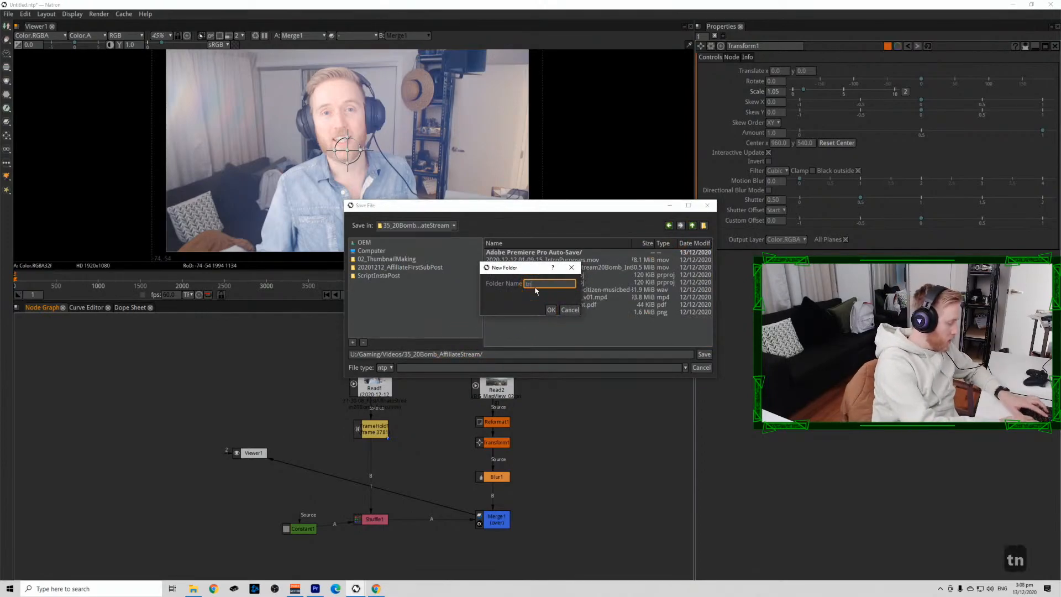
{"action": "left_click", "coordinate": [551, 310]}
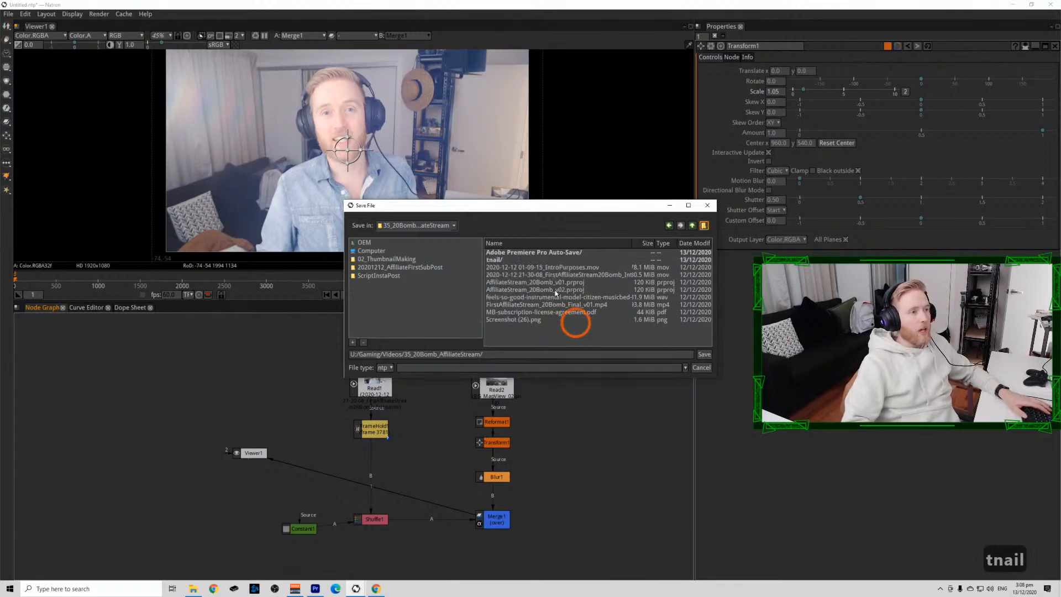
{"action": "double_click", "coordinate": [537, 260]}
Name the project s35_tnail_v01 and save it in the tnail folder.
{"action": "left_click", "coordinate": [527, 357]}
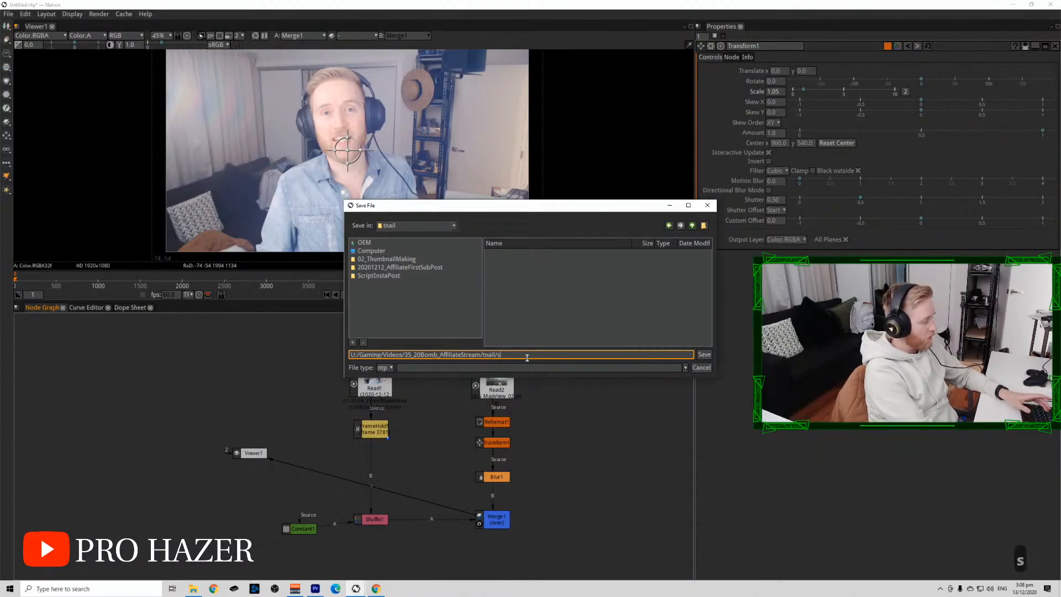
{"action": "type", "text": "35_tn"}
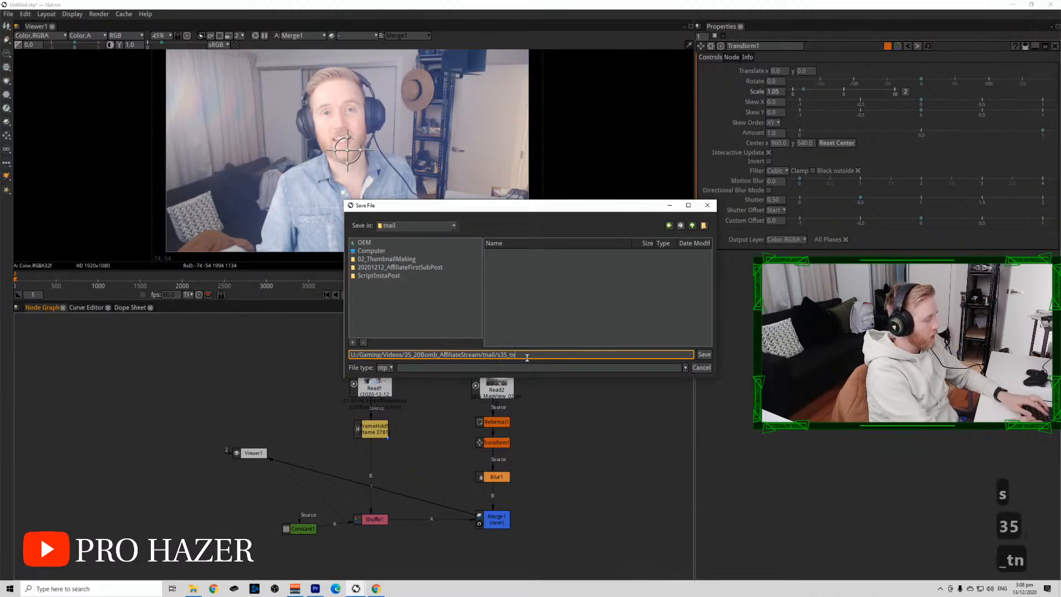
{"action": "type", "text": "ail_v0"}
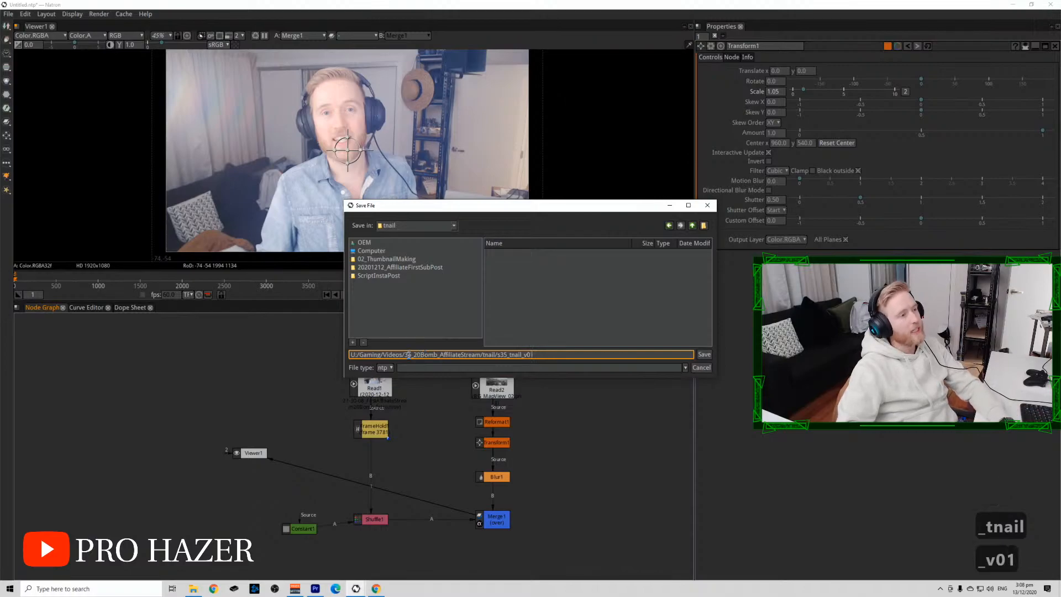
{"action": "type", "text": "1"}
{"action": "left_click", "coordinate": [704, 356]}
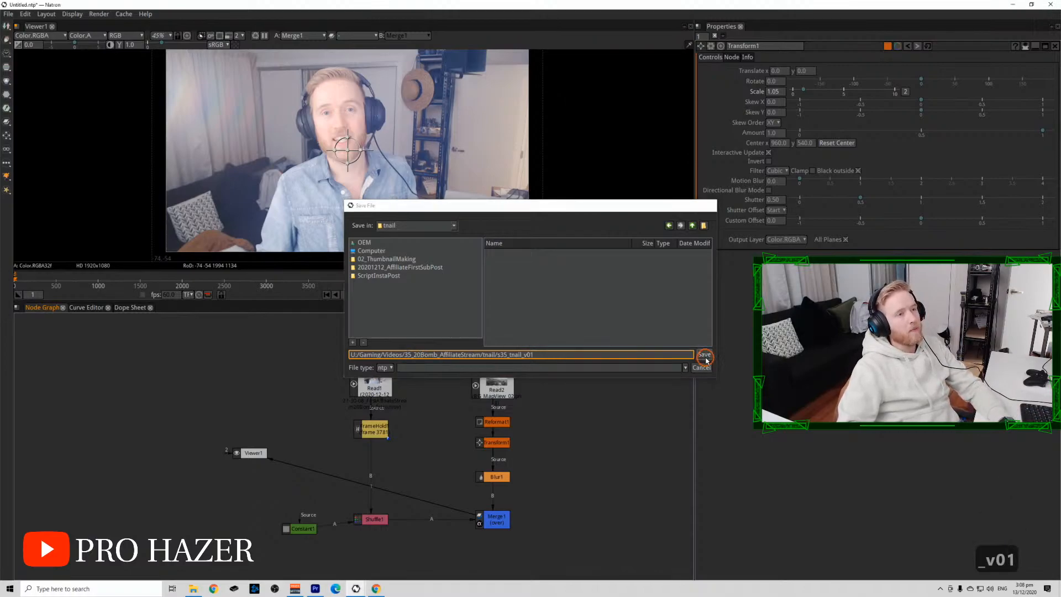
{"action": "left_click_drag", "start_coordinate": [498, 513], "coordinate": [496, 508]}
{"action": "key", "text": "ctrl+s"}
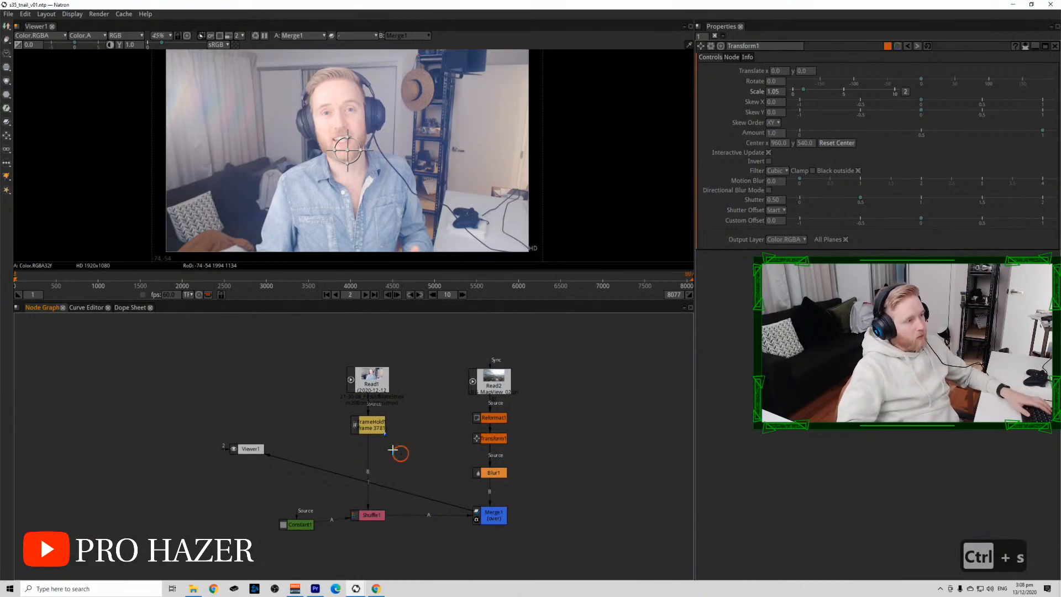
Insert a Roto node between the FrameHold and the Shuffle, and maximize the viewer for drawing.
{"action": "key", "text": "o"}
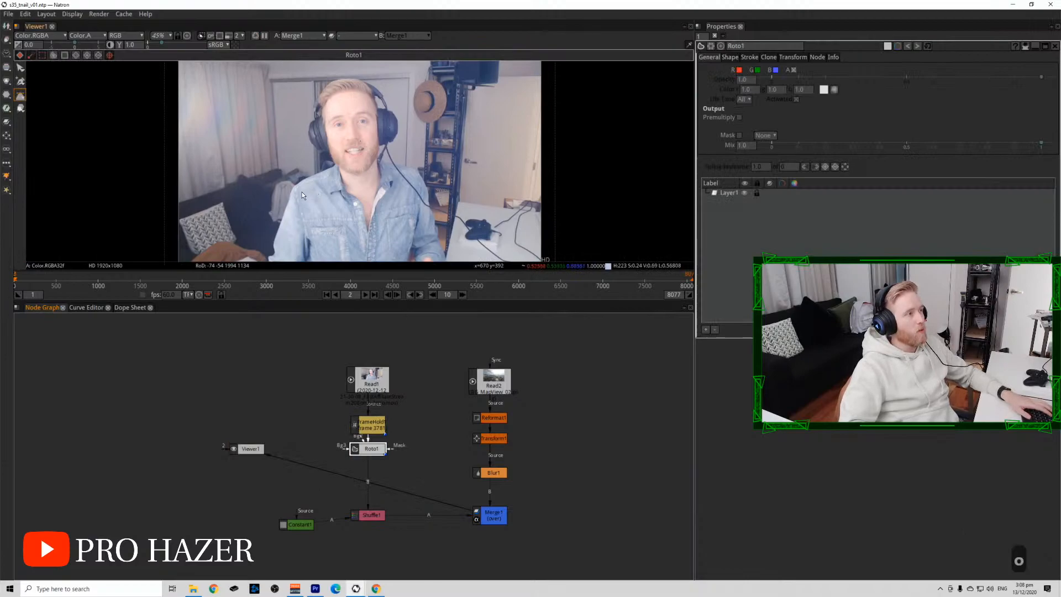
{"action": "scroll", "coordinate": [296, 191], "scroll_direction": "up", "scroll_amount": 1}
{"action": "scroll", "coordinate": [296, 192], "scroll_direction": "up", "scroll_amount": 5}
{"action": "key", "text": "space"}
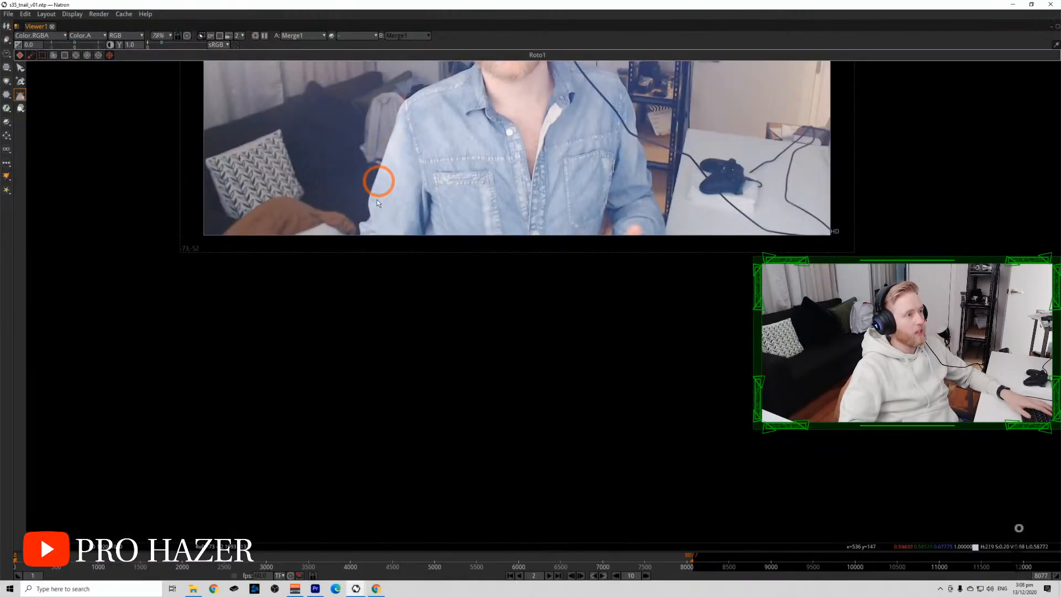
Start a Bezier roto shape just below the frame's lower edge and trace the cuff of the man's image-left sleeve.
{"action": "scroll", "coordinate": [359, 221], "scroll_direction": "up", "scroll_amount": 3}
{"action": "scroll", "coordinate": [359, 221], "scroll_direction": "up", "scroll_amount": 8}
{"action": "left_click", "coordinate": [356, 409]}
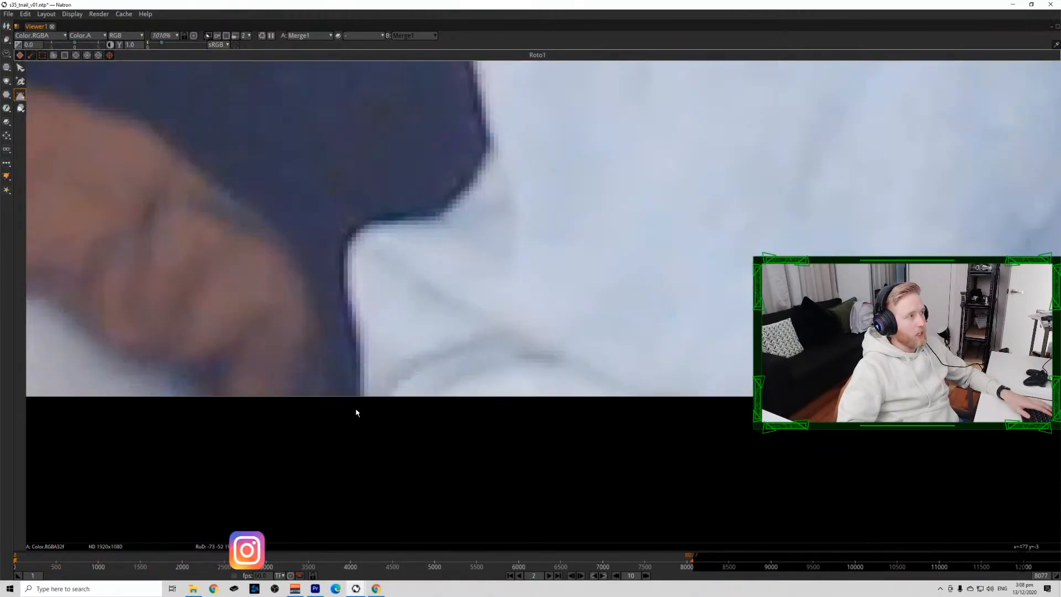
{"action": "left_click", "coordinate": [359, 347]}
{"action": "left_click", "coordinate": [344, 280]}
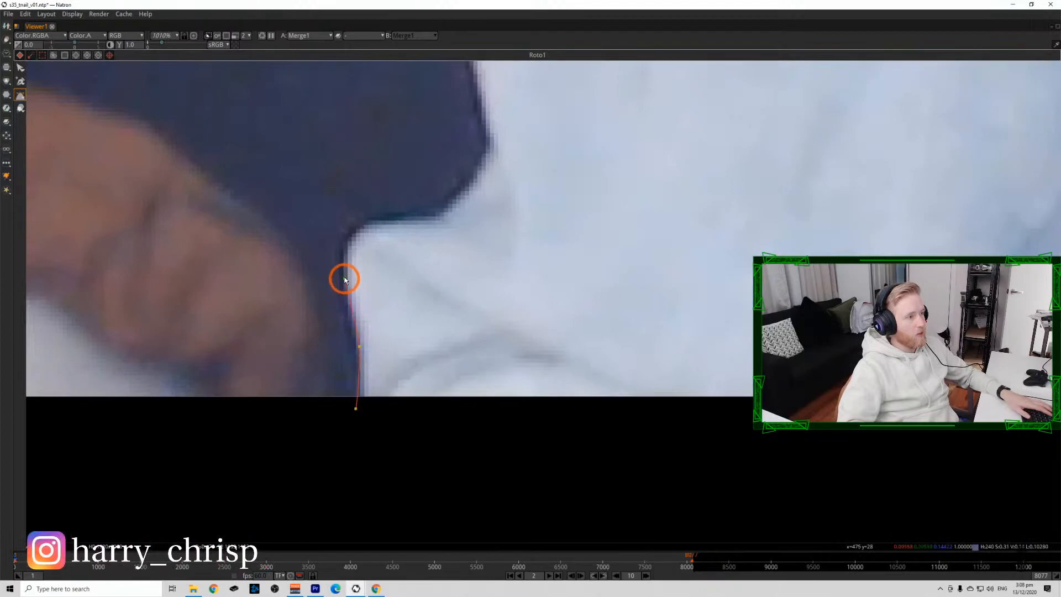
{"action": "left_click", "coordinate": [350, 234]}
{"action": "left_click_drag", "start_coordinate": [387, 216], "coordinate": [441, 209]}
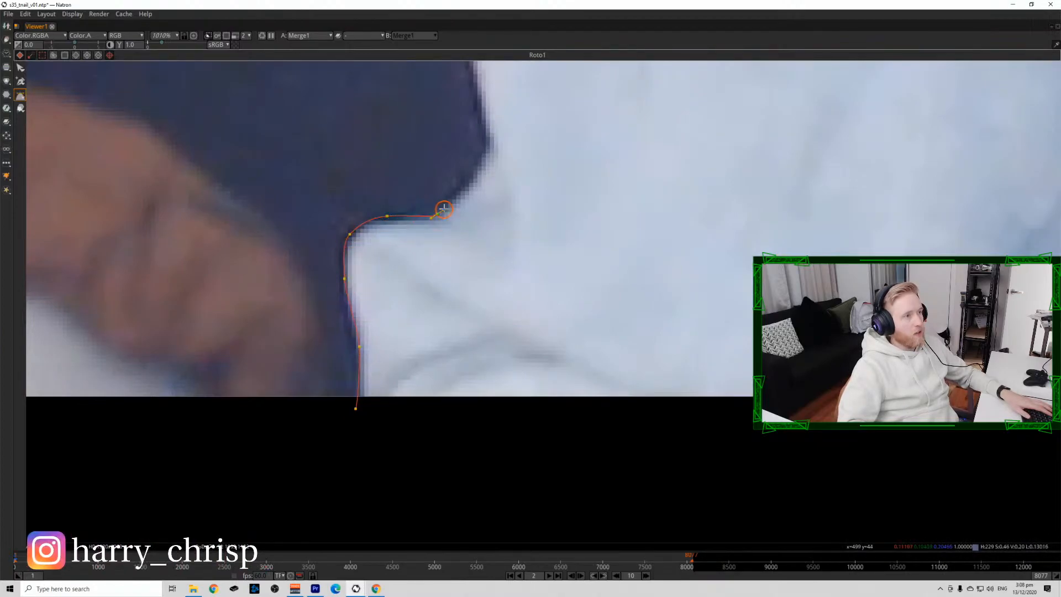
{"action": "left_click_drag", "start_coordinate": [489, 144], "coordinate": [415, 313]}
Continue the roto outline up the outer edge of the image-left sleeve, past the elbow to the grey jacket behind it.
{"action": "scroll", "coordinate": [416, 314], "scroll_direction": "down", "scroll_amount": 3}
{"action": "scroll", "coordinate": [415, 317], "scroll_direction": "down", "scroll_amount": 2}
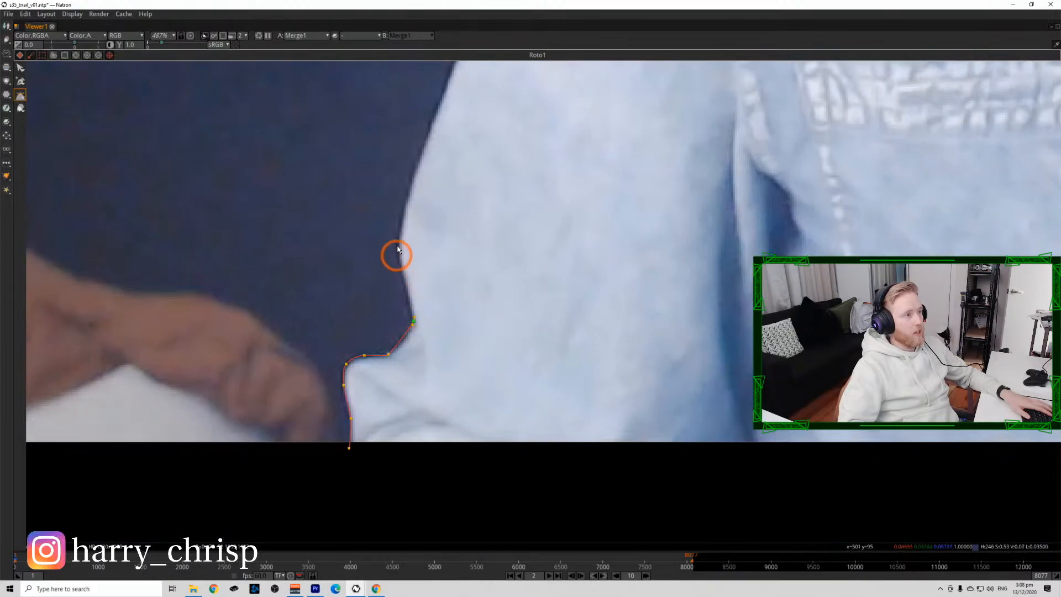
{"action": "left_click_drag", "start_coordinate": [396, 250], "coordinate": [398, 240]}
{"action": "left_click_drag", "start_coordinate": [422, 156], "coordinate": [398, 256]}
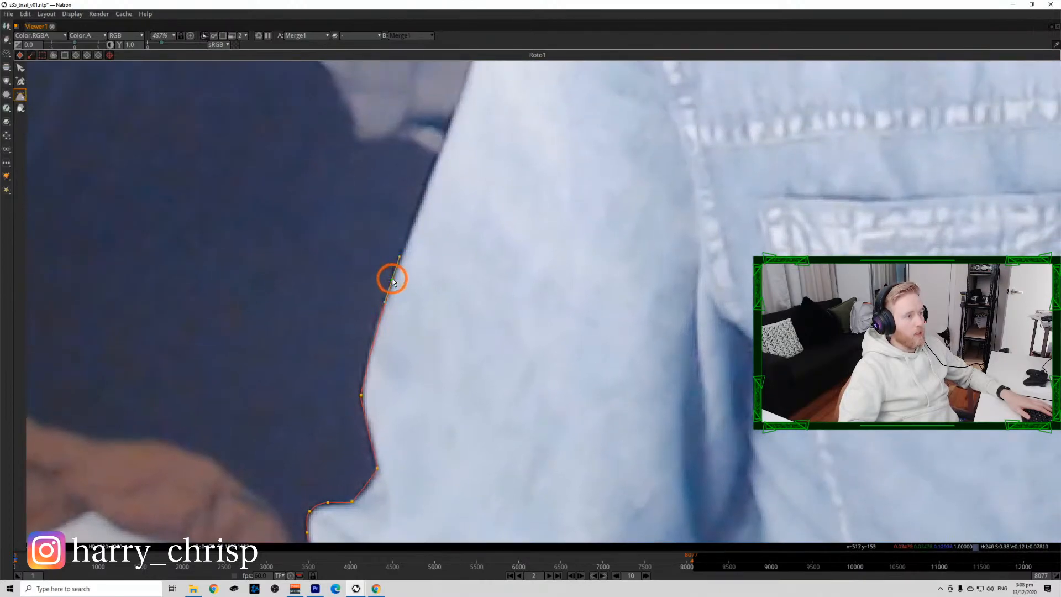
{"action": "left_click_drag", "start_coordinate": [431, 180], "coordinate": [394, 258]}
{"action": "left_click_drag", "start_coordinate": [403, 219], "coordinate": [410, 202]}
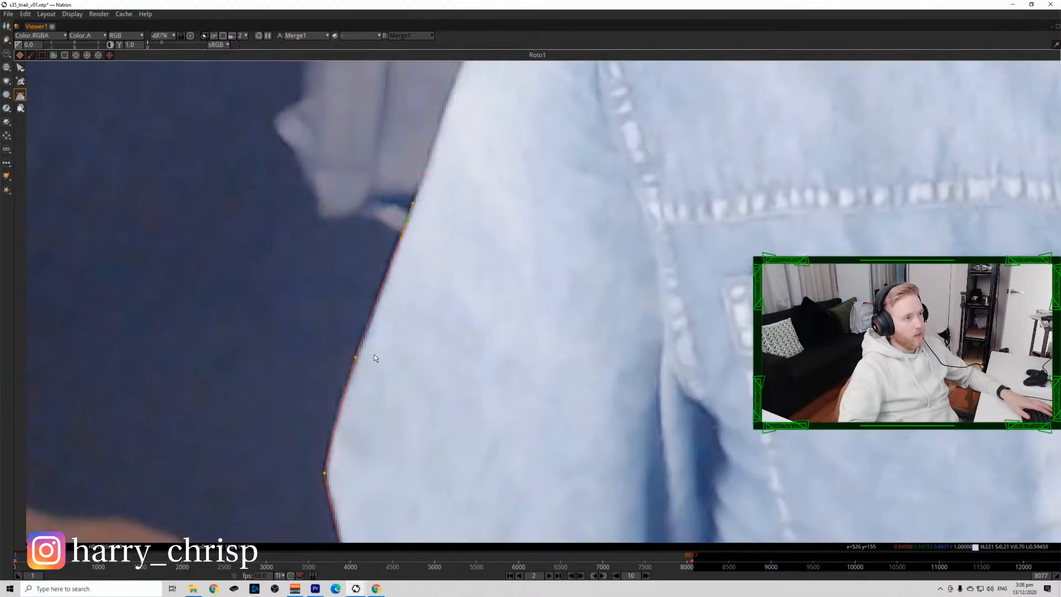
{"action": "left_click_drag", "start_coordinate": [396, 251], "coordinate": [374, 338]}
{"action": "left_click_drag", "start_coordinate": [397, 217], "coordinate": [344, 353]}
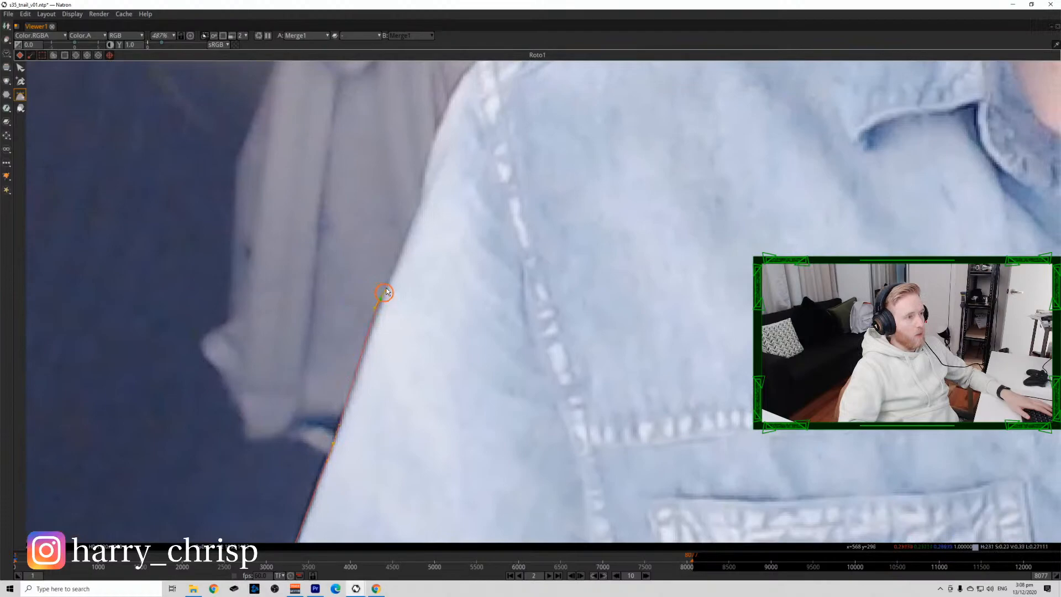
{"action": "left_click_drag", "start_coordinate": [386, 291], "coordinate": [388, 277]}
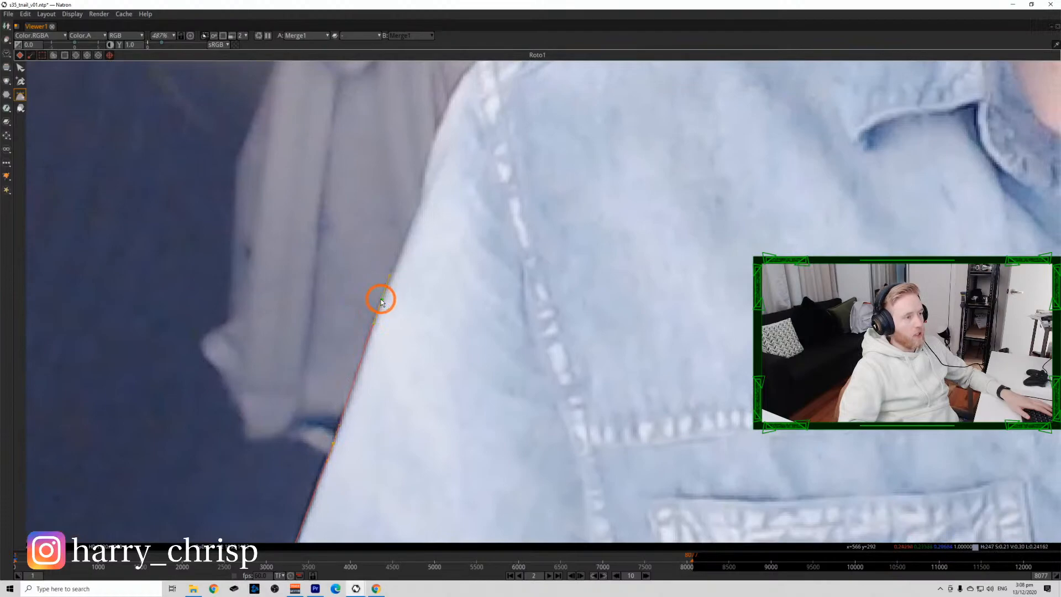
Extend the roto outline along the upper arm to the shoulder seam, curving the last point around the shoulder.
{"action": "scroll", "coordinate": [381, 301], "scroll_direction": "down", "scroll_amount": 15}
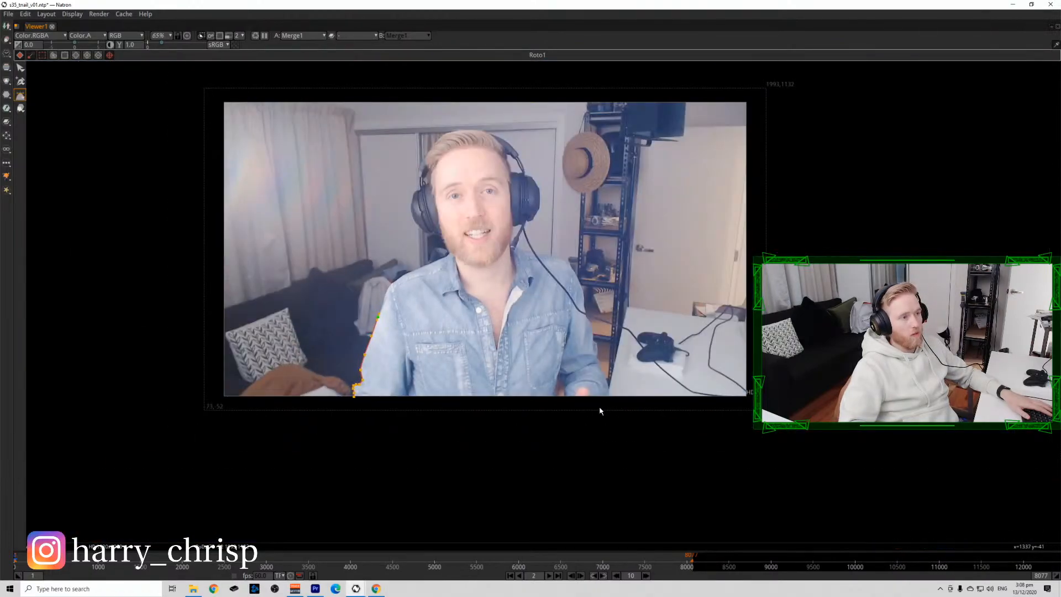
{"action": "scroll", "coordinate": [442, 228], "scroll_direction": "up", "scroll_amount": 12}
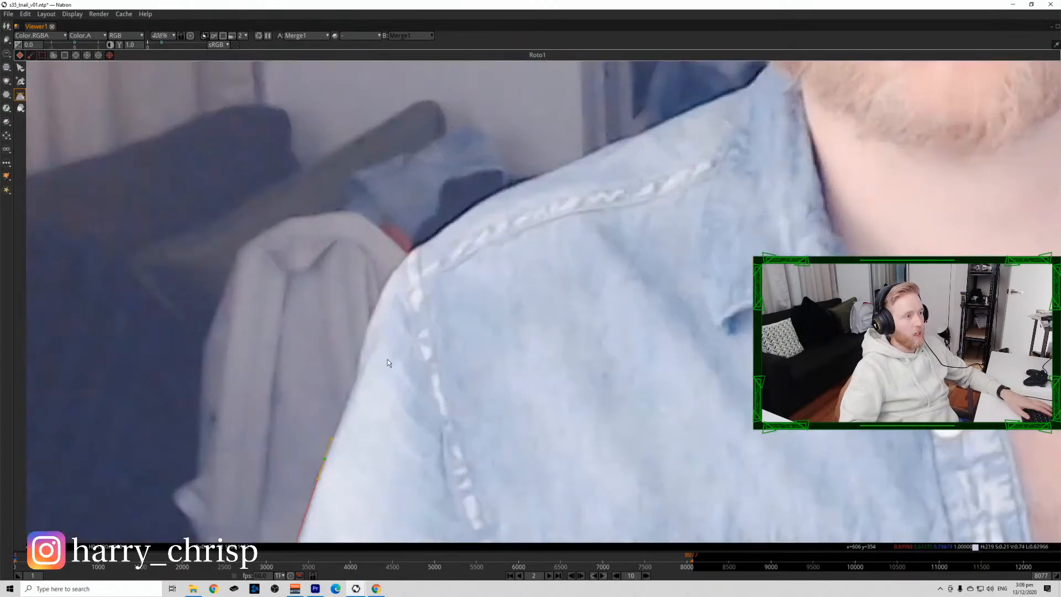
{"action": "left_click", "coordinate": [358, 374]}
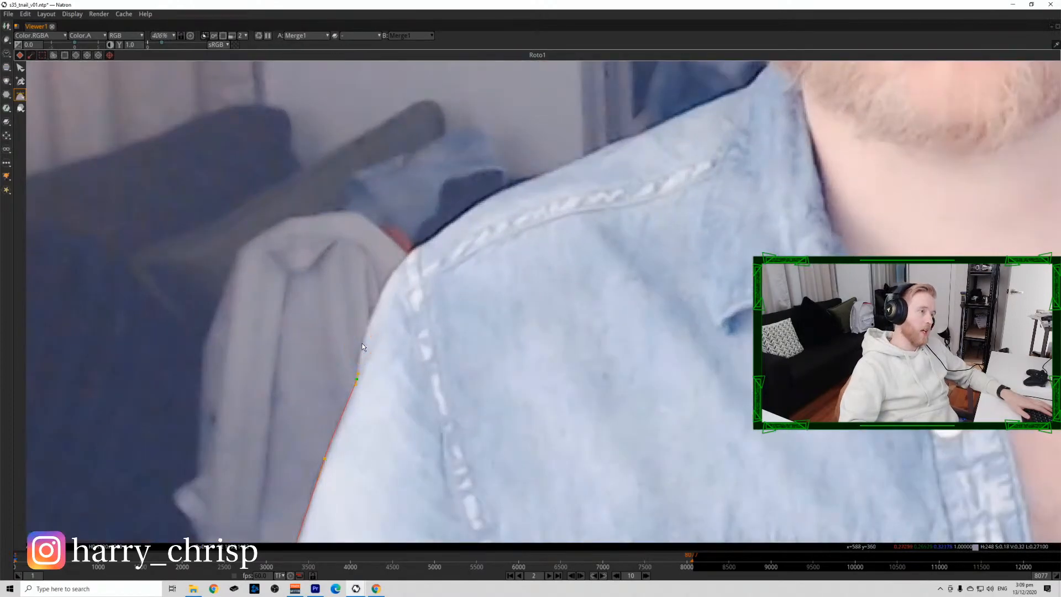
{"action": "mouse_move", "coordinate": [409, 252]}
{"action": "left_mouse_down"}
{"action": "mouse_move", "coordinate": [436, 236]}
{"action": "mouse_move", "coordinate": [411, 250]}
{"action": "left_mouse_up"}
{"action": "scroll", "coordinate": [447, 254], "scroll_direction": "down", "scroll_amount": 10}
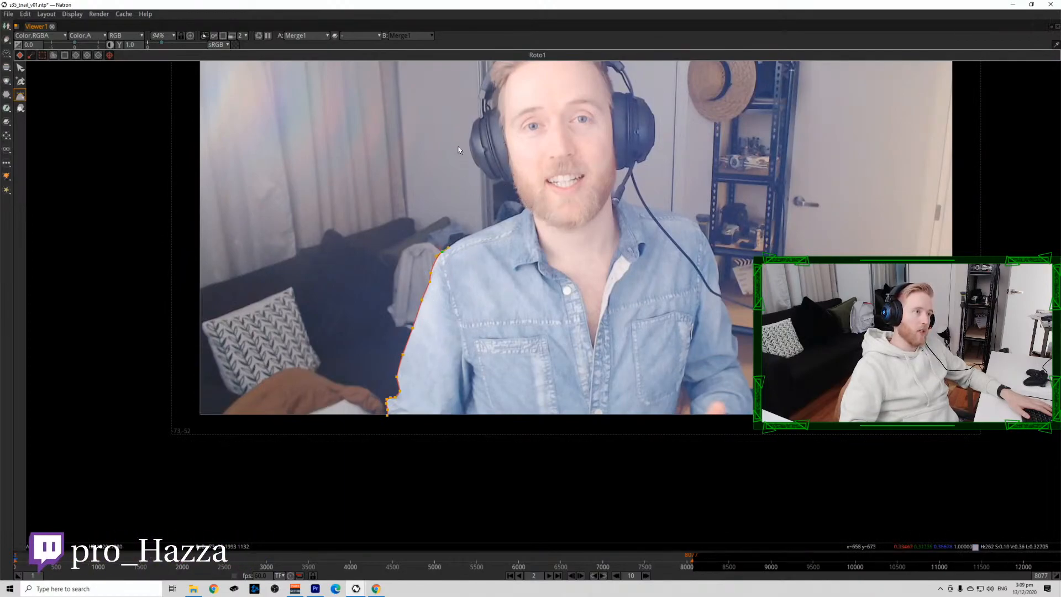
Trace the top of the denim shirt's shoulder with roto points from the shoulder seam towards the collar.
{"action": "scroll", "coordinate": [482, 251], "scroll_direction": "up", "scroll_amount": 15}
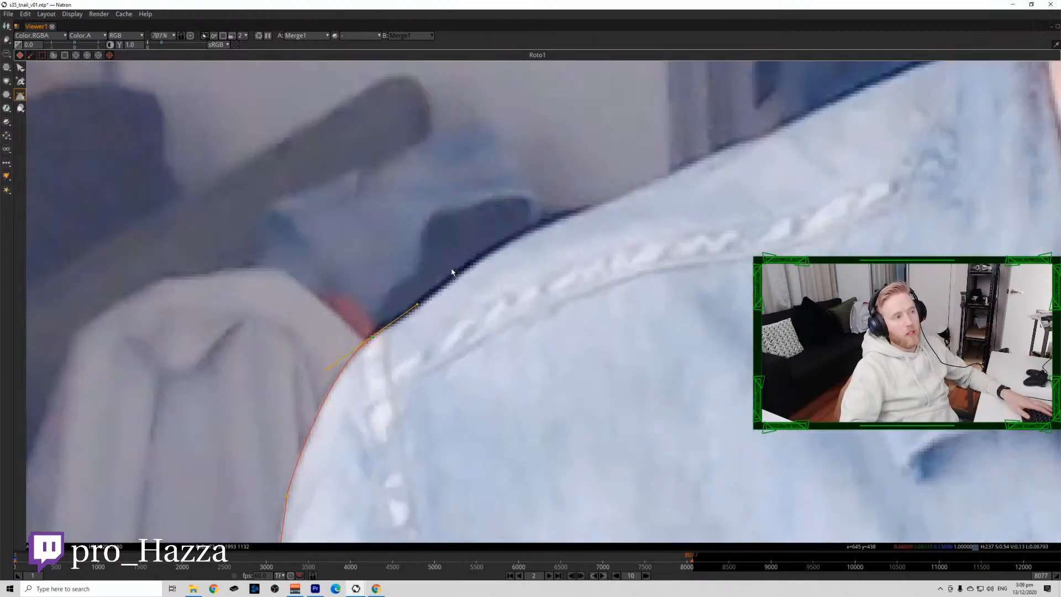
{"action": "mouse_move", "coordinate": [481, 255]}
{"action": "left_mouse_down"}
{"action": "mouse_move", "coordinate": [491, 246]}
{"action": "mouse_move", "coordinate": [480, 260]}
{"action": "left_mouse_up"}
{"action": "left_click_drag", "start_coordinate": [526, 231], "coordinate": [365, 269]}
{"action": "left_click_drag", "start_coordinate": [440, 245], "coordinate": [278, 337]}
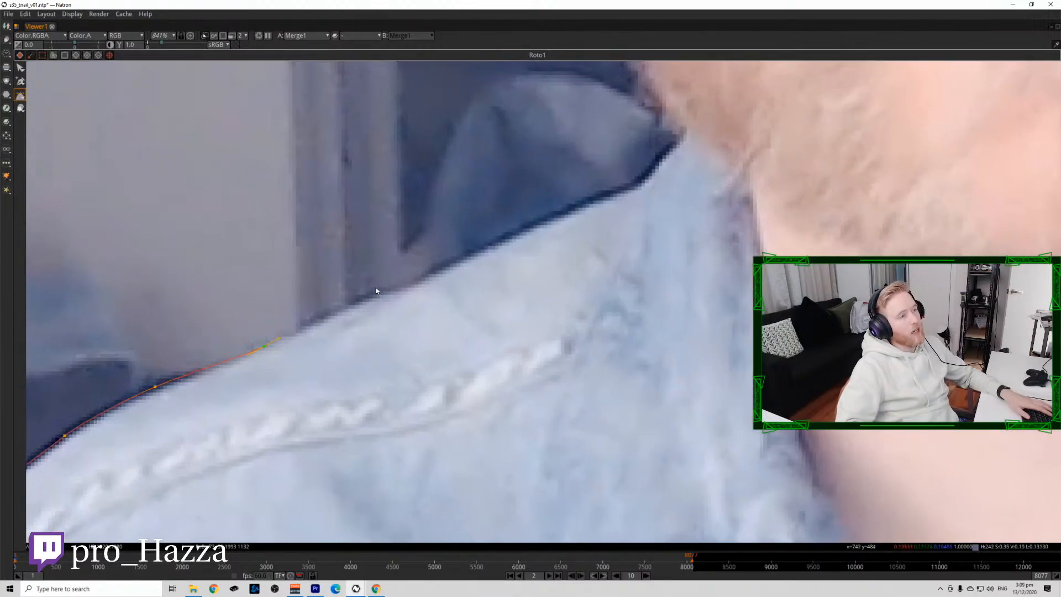
{"action": "left_click_drag", "start_coordinate": [458, 259], "coordinate": [545, 220]}
{"action": "left_click", "coordinate": [542, 221]}
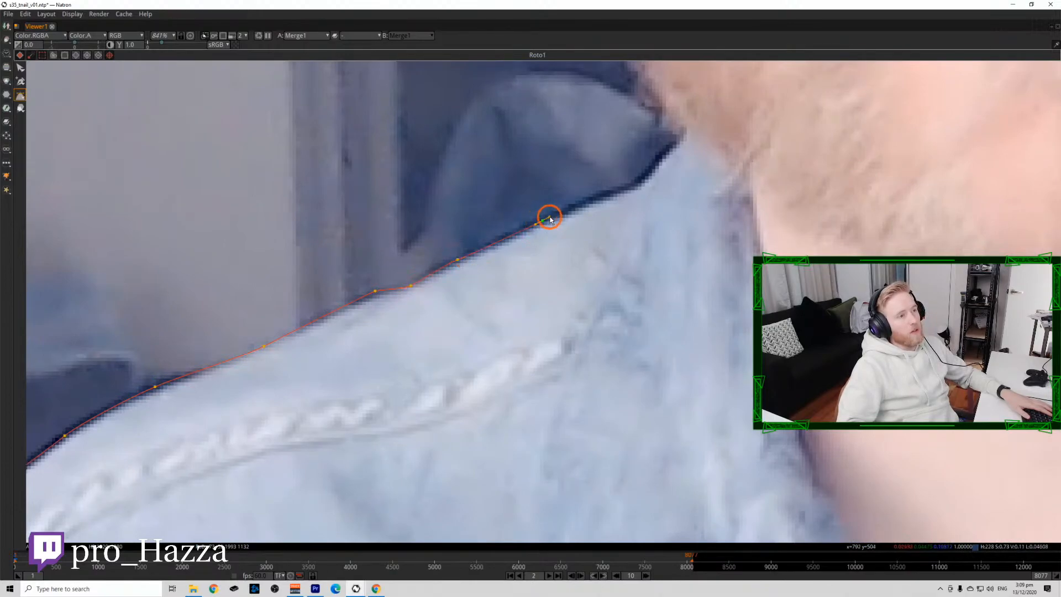
{"action": "left_click", "coordinate": [608, 192]}
{"action": "left_click", "coordinate": [635, 187]}
Carry the roto outline over the collar tip and up the bearded jaw towards the headphone ear cup.
{"action": "scroll", "coordinate": [681, 135], "scroll_direction": "down", "scroll_amount": 3}
{"action": "left_click_drag", "start_coordinate": [681, 136], "coordinate": [442, 341]}
{"action": "scroll", "coordinate": [436, 341], "scroll_direction": "up", "scroll_amount": 3}
{"action": "left_click_drag", "start_coordinate": [421, 212], "coordinate": [472, 281]}
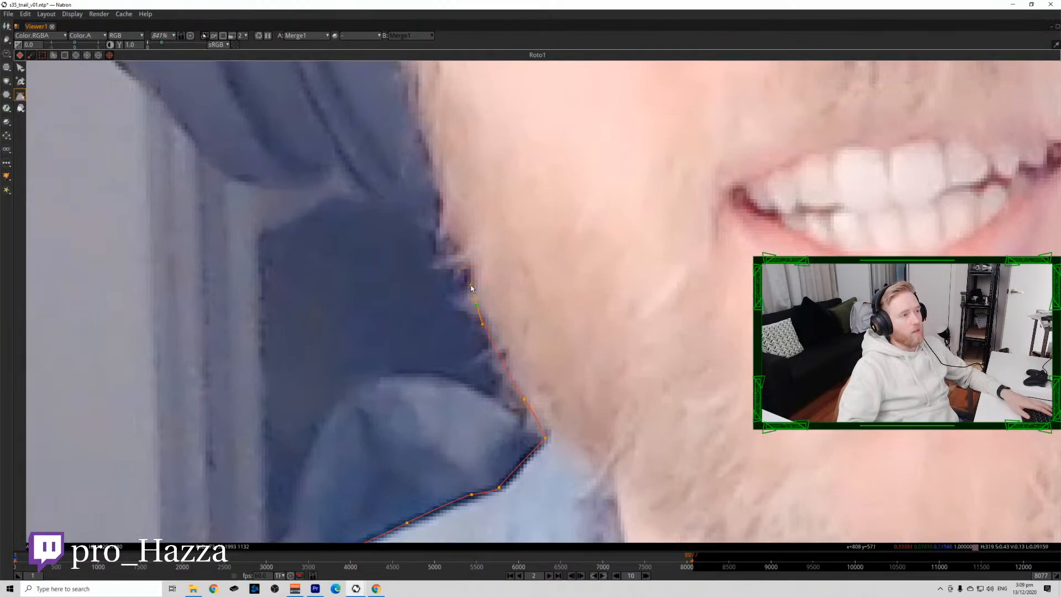
{"action": "left_click", "coordinate": [448, 229]}
{"action": "left_click_drag", "start_coordinate": [442, 181], "coordinate": [453, 344]}
Trace the underside of the image-left headphone ear cup outward from the jaw.
{"action": "left_click", "coordinate": [443, 344]}
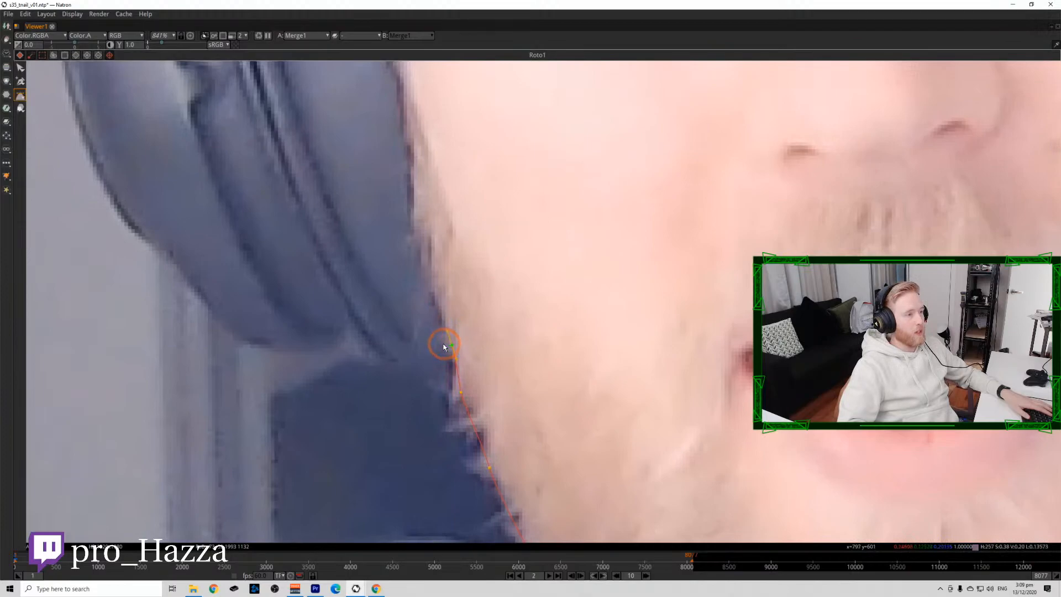
{"action": "left_click", "coordinate": [385, 364]}
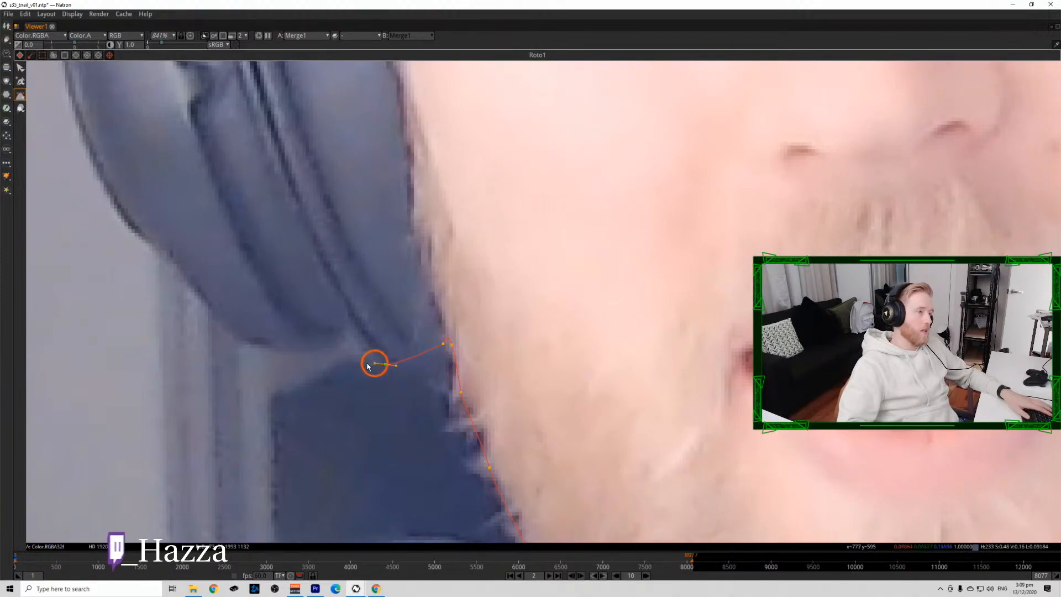
{"action": "left_click", "coordinate": [342, 346]}
{"action": "left_click", "coordinate": [307, 349]}
{"action": "left_click", "coordinate": [242, 345]}
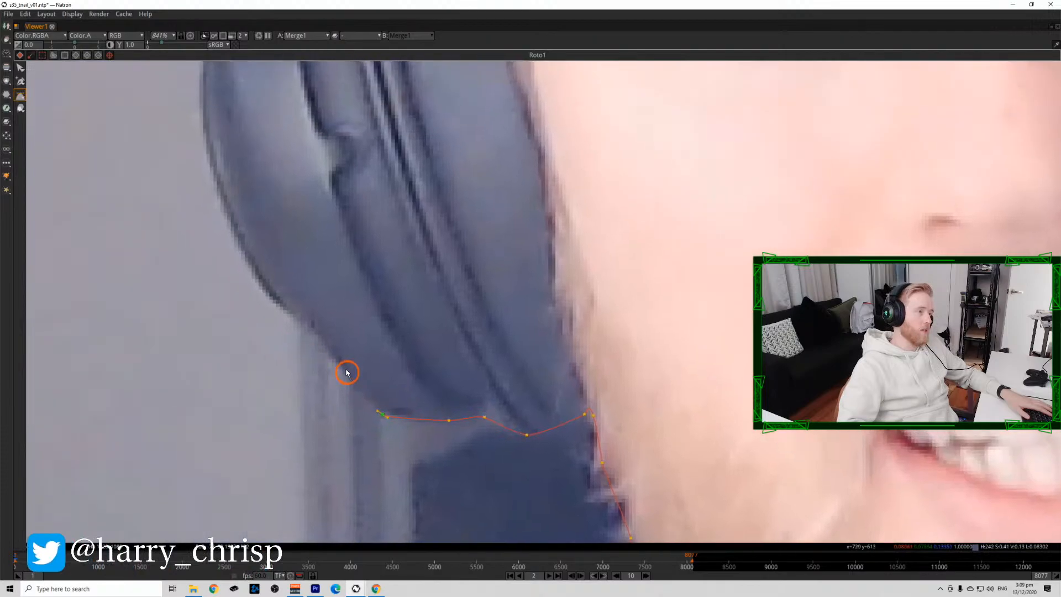
Continue the roto outline up the outer edge of the image-left ear cup with curved points towards the headband.
{"action": "left_click", "coordinate": [332, 358]}
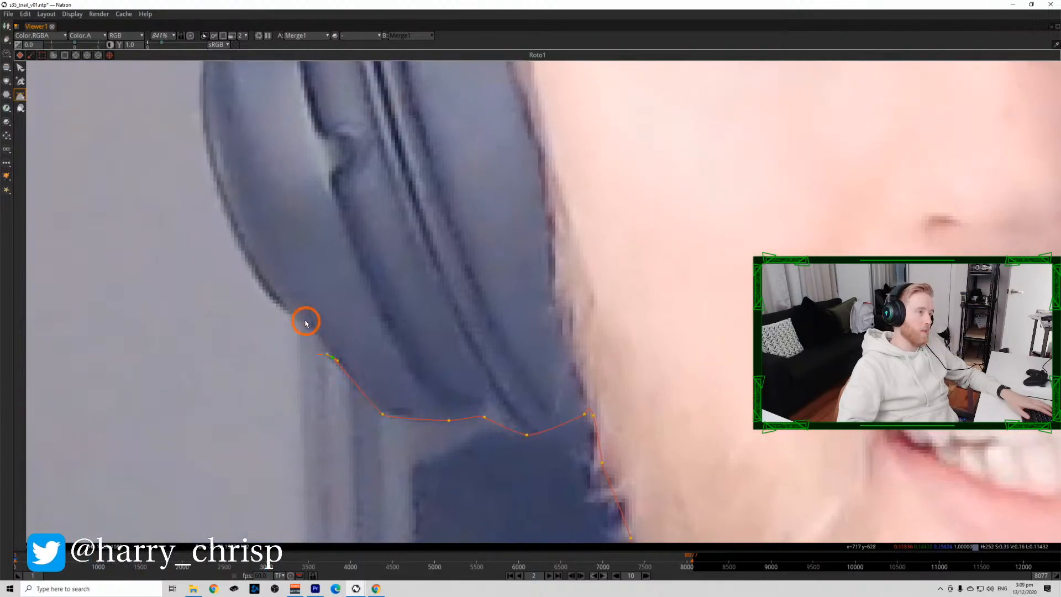
{"action": "left_click_drag", "start_coordinate": [305, 327], "coordinate": [313, 327]}
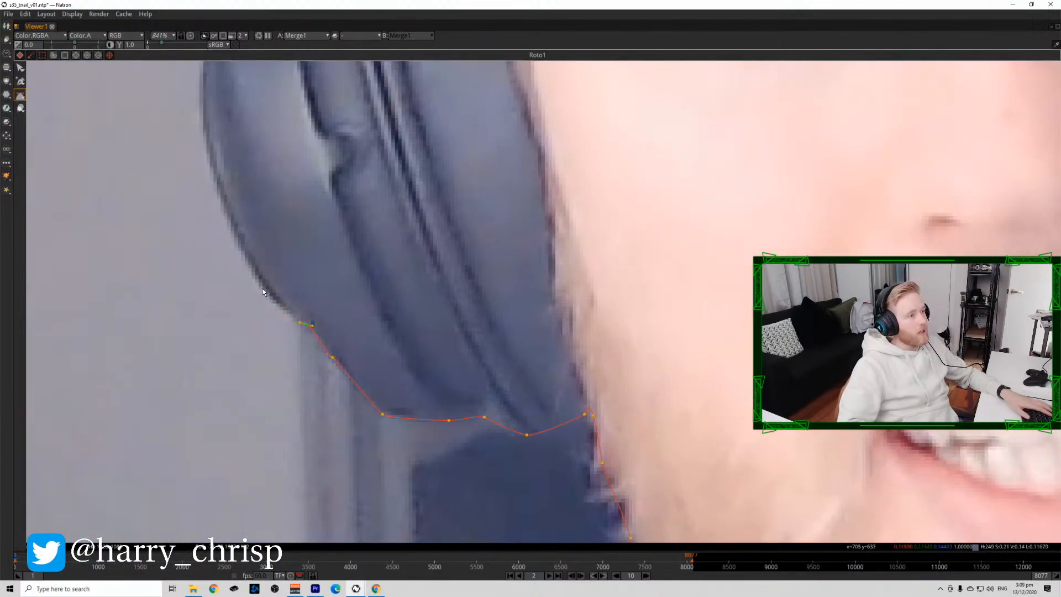
{"action": "left_click_drag", "start_coordinate": [214, 186], "coordinate": [253, 288]}
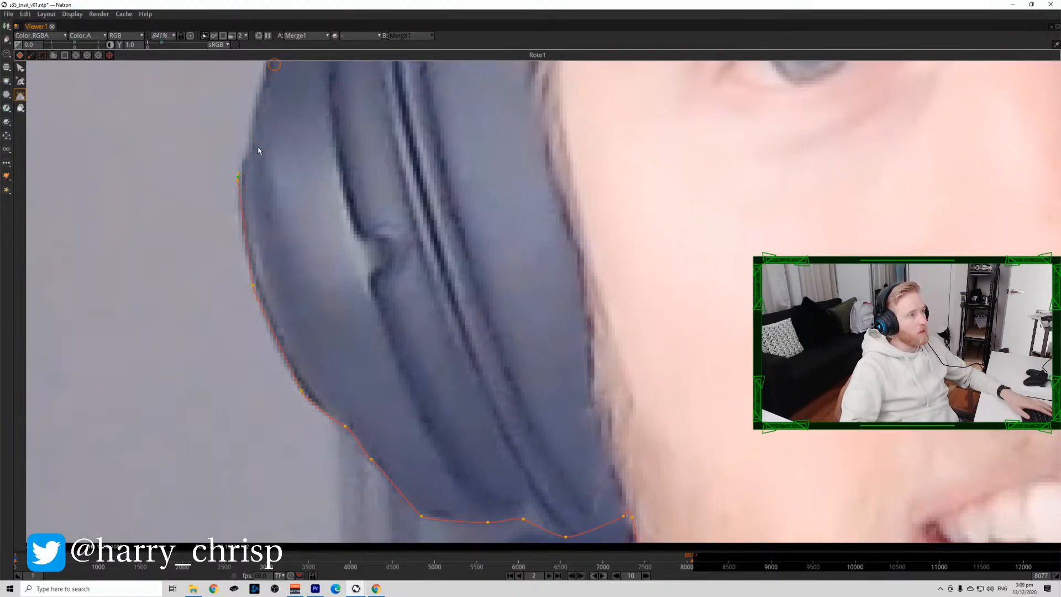
{"action": "left_click_drag", "start_coordinate": [239, 176], "coordinate": [257, 381]}
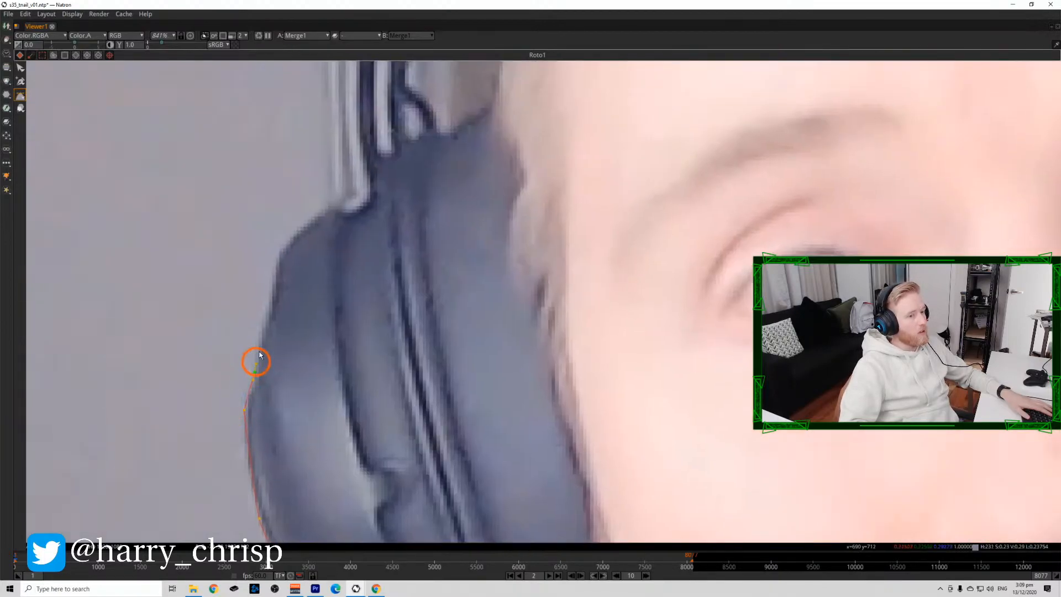
{"action": "left_click_drag", "start_coordinate": [294, 265], "coordinate": [266, 351]}
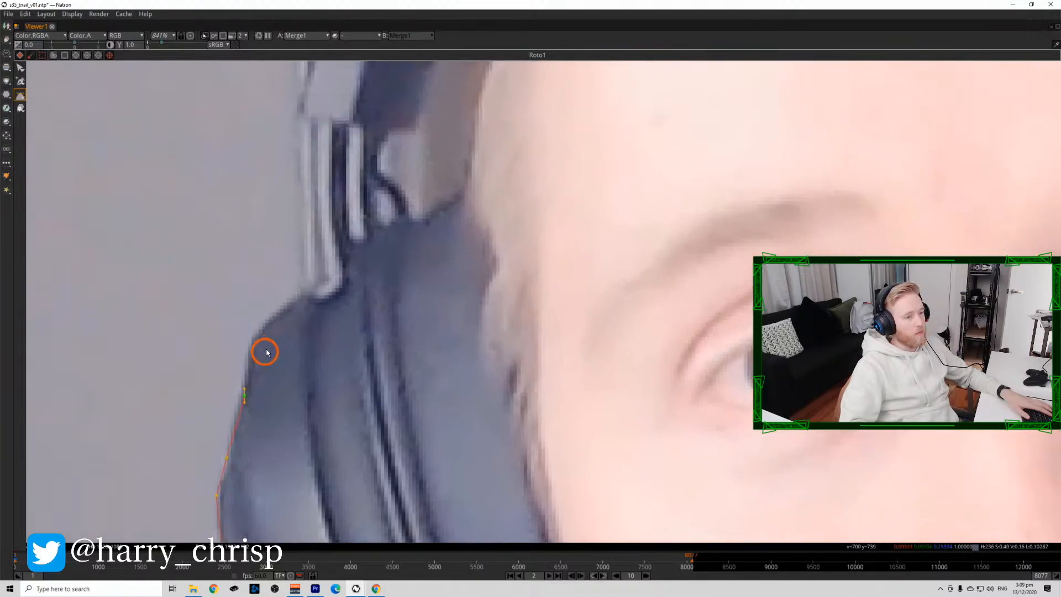
{"action": "left_click", "coordinate": [941, 590]}
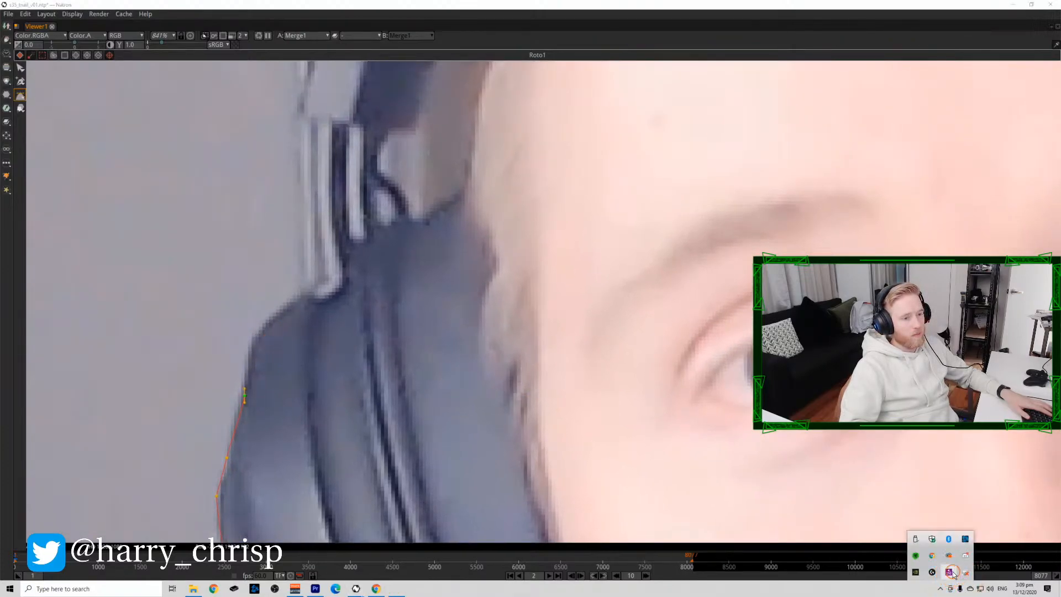
{"action": "left_click", "coordinate": [951, 572]}
Continue the roto outline around the upper corner of the image-left ear cup to the foot of the headband slider.
{"action": "left_click_drag", "start_coordinate": [261, 355], "coordinate": [266, 393]}
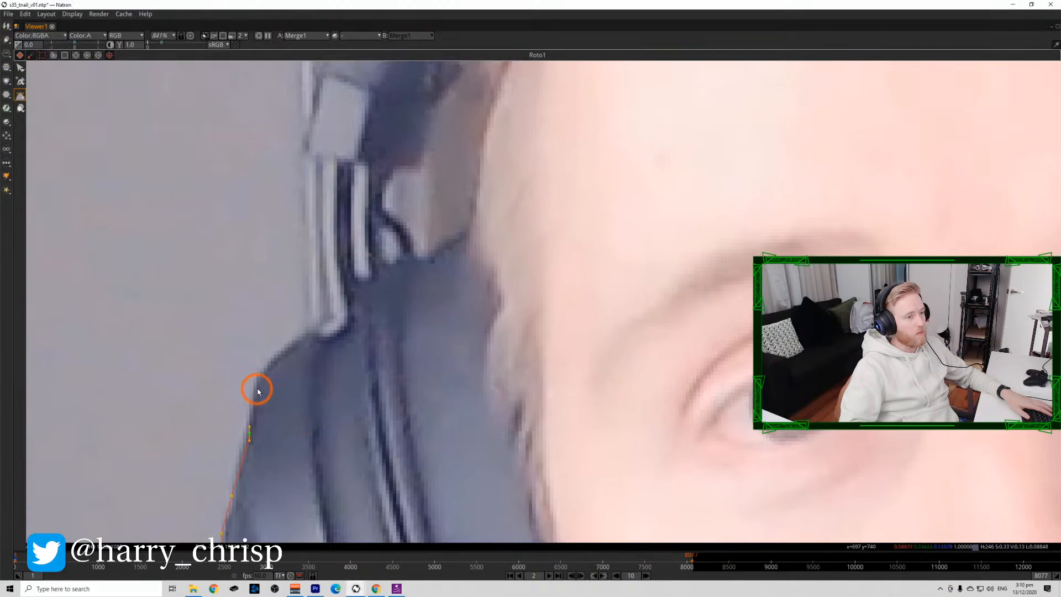
{"action": "left_click", "coordinate": [259, 381]}
{"action": "left_click", "coordinate": [322, 337]}
{"action": "left_click", "coordinate": [350, 321]}
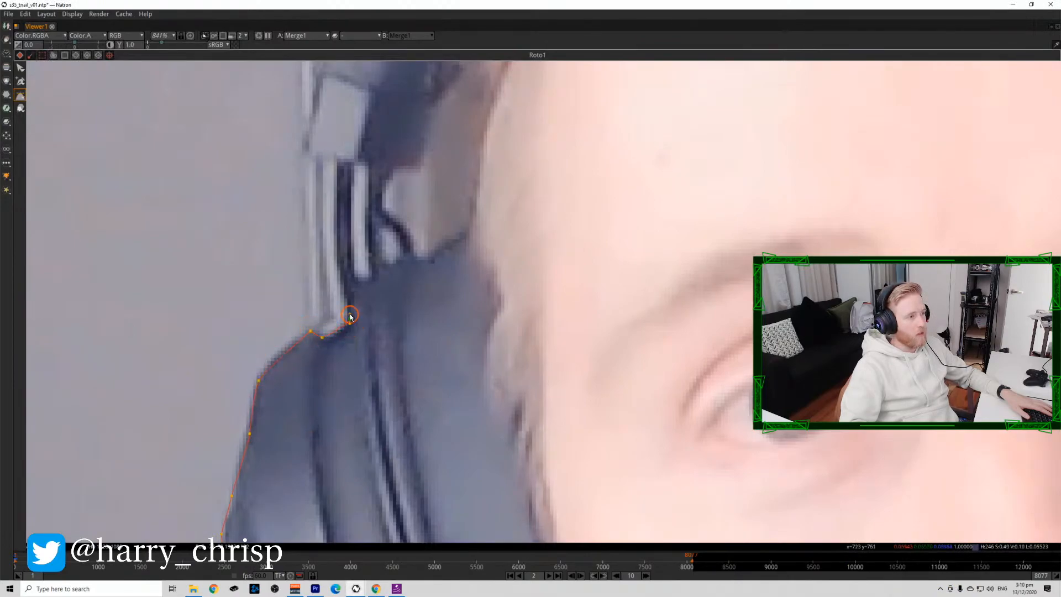
Carry the roto outline up the image-left slider and along the headband's outer edge to the hair.
{"action": "left_click", "coordinate": [338, 285]}
{"action": "left_click", "coordinate": [333, 273]}
{"action": "left_click_drag", "start_coordinate": [311, 189], "coordinate": [286, 329]}
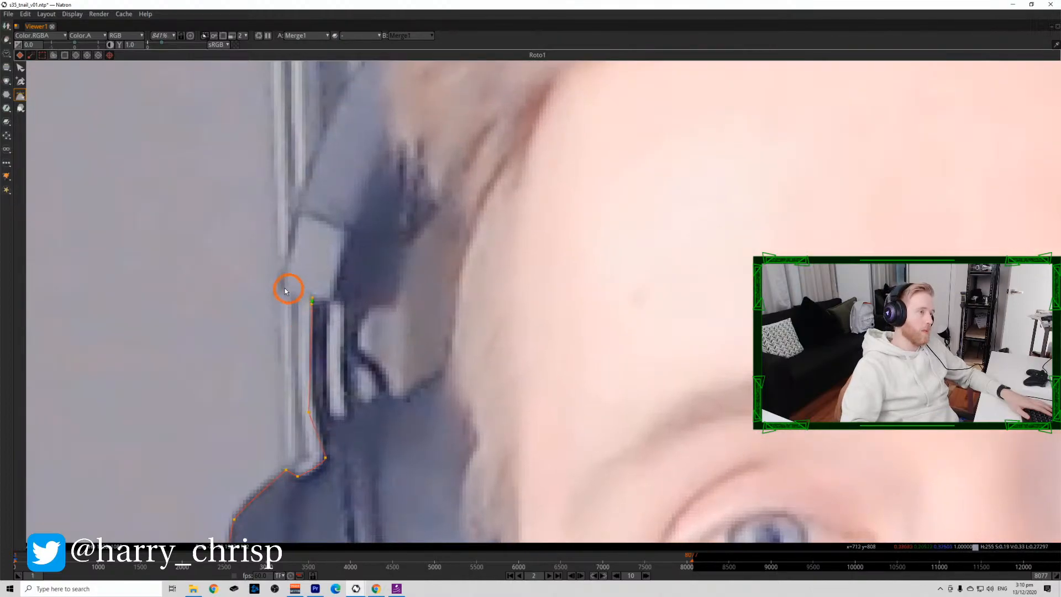
{"action": "left_click", "coordinate": [297, 208]}
{"action": "left_click_drag", "start_coordinate": [296, 209], "coordinate": [318, 350]}
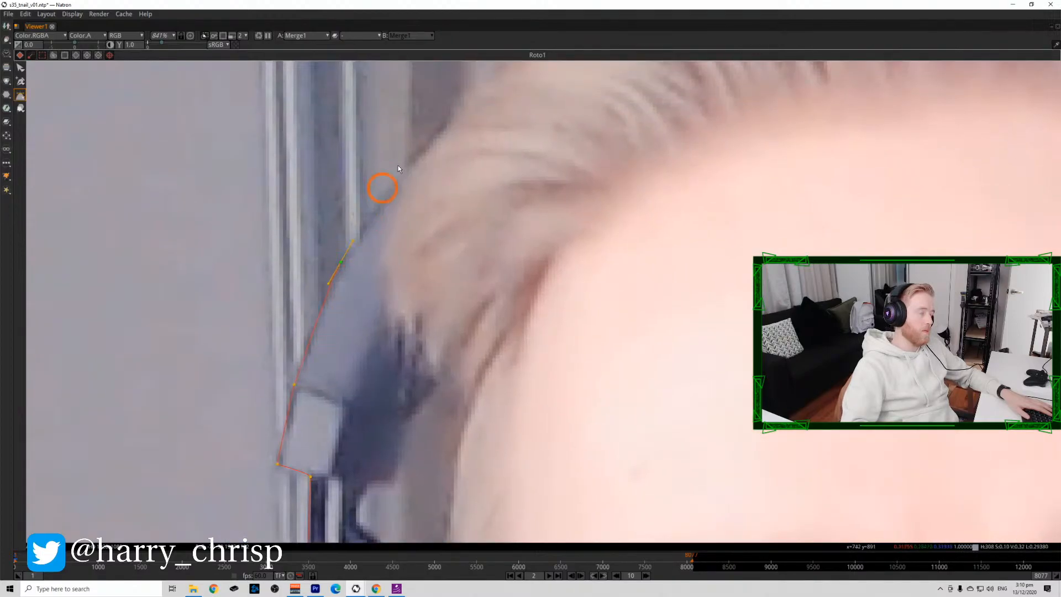
{"action": "left_click_drag", "start_coordinate": [399, 169], "coordinate": [282, 338]}
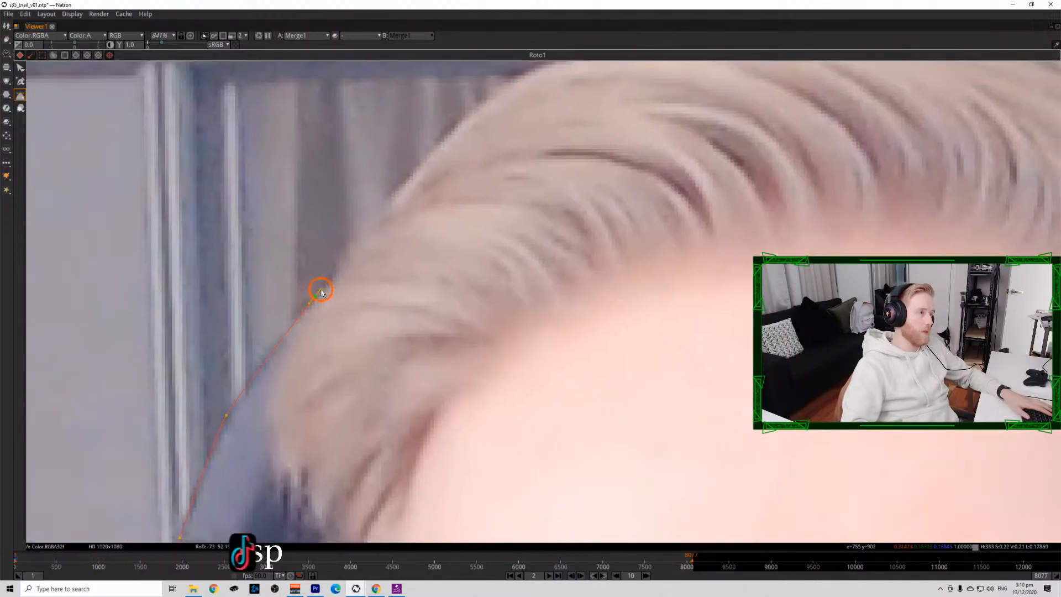
Trace the image-left side of the hair up towards the crown and reposition the point where the outline flattens.
{"action": "left_click", "coordinate": [334, 275]}
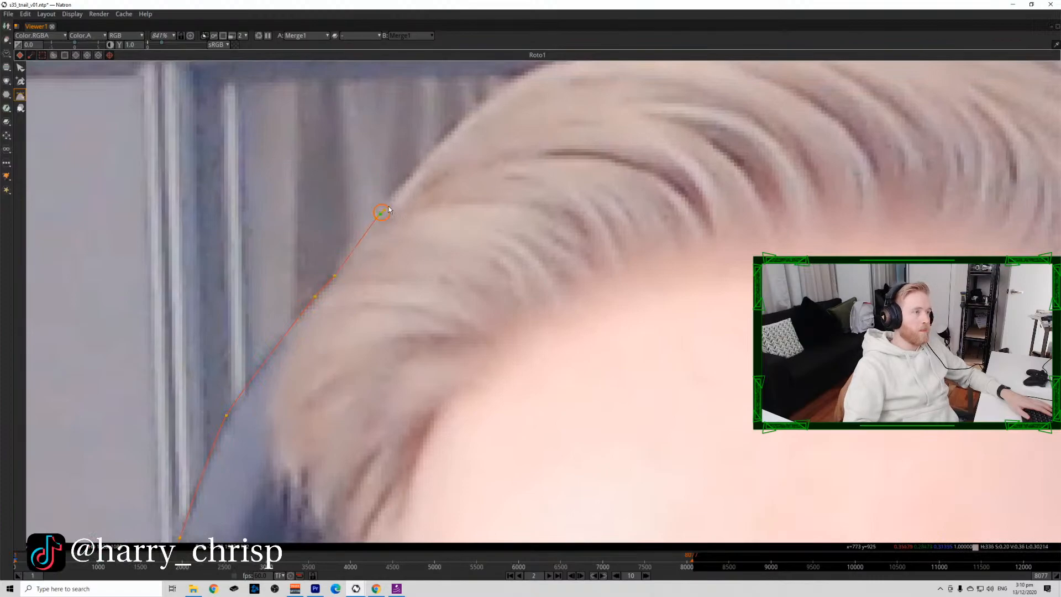
{"action": "left_click_drag", "start_coordinate": [384, 214], "coordinate": [277, 353]}
{"action": "left_click", "coordinate": [276, 349]}
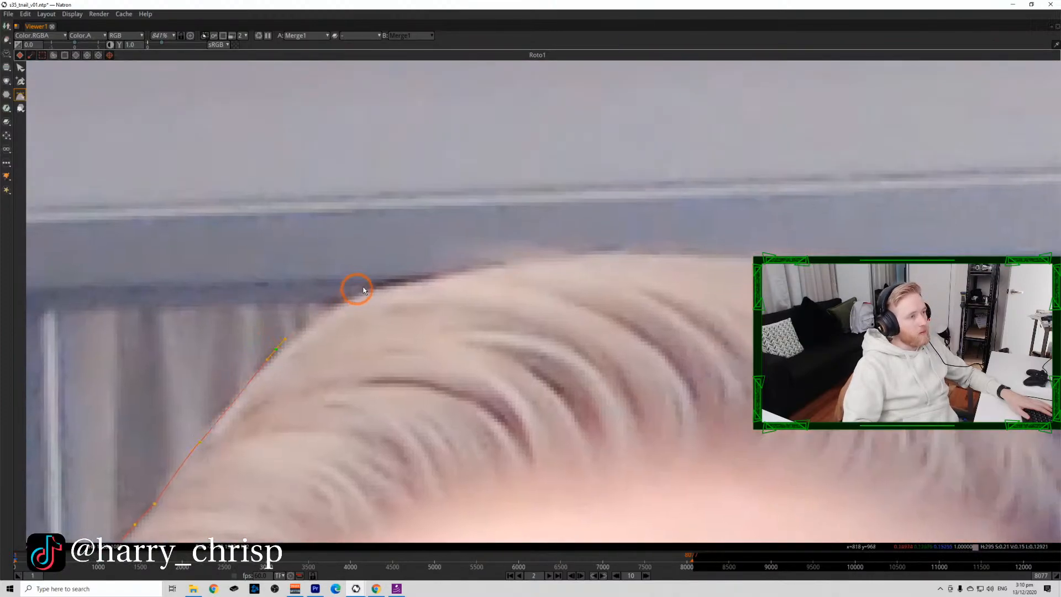
{"action": "left_click_drag", "start_coordinate": [370, 285], "coordinate": [436, 278]}
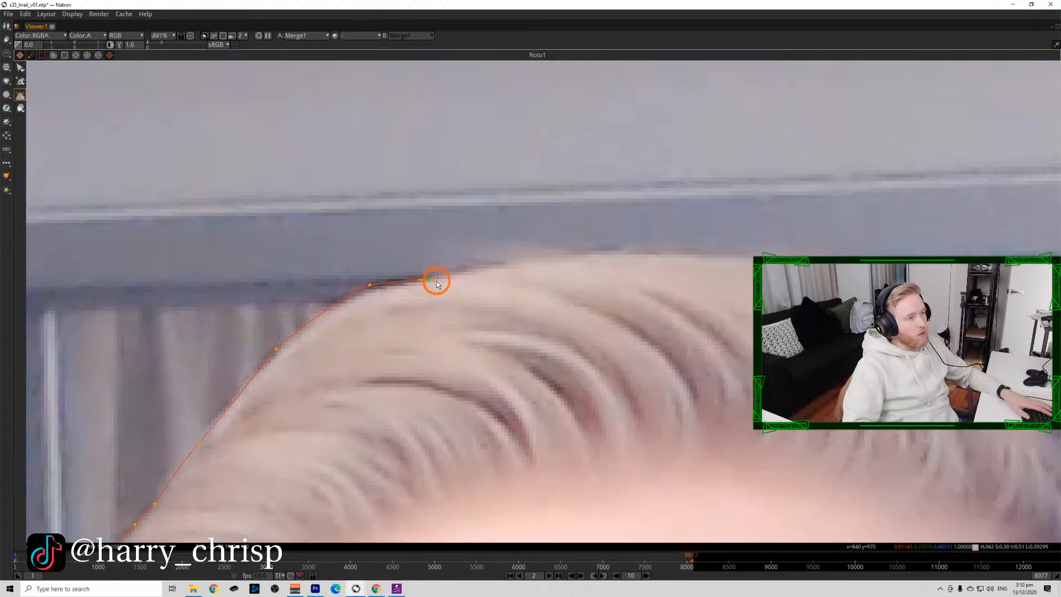
{"action": "left_click", "coordinate": [371, 284]}
{"action": "left_click_drag", "start_coordinate": [370, 286], "coordinate": [374, 288]}
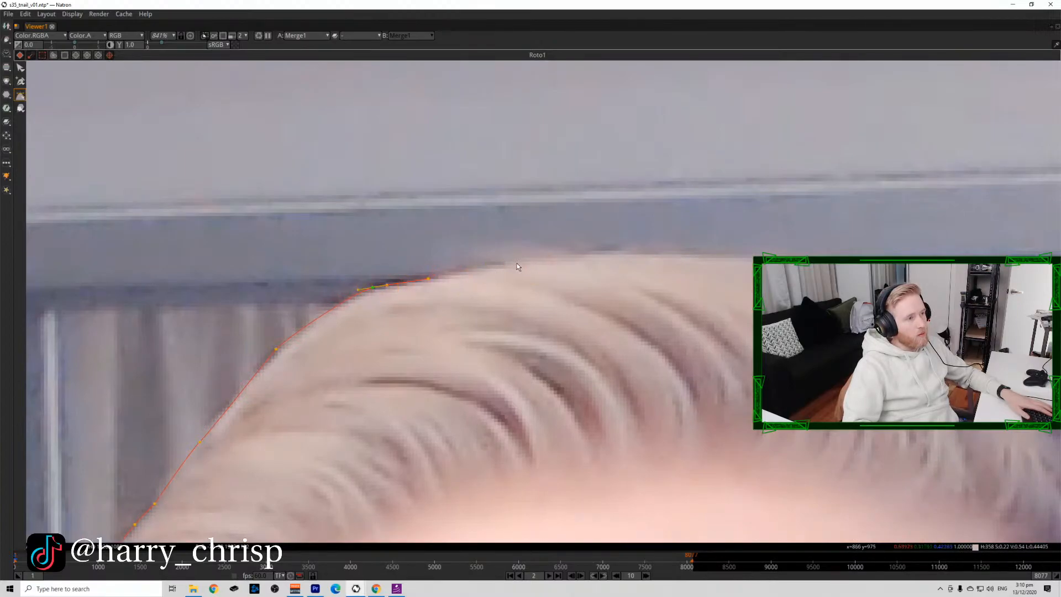
Continue the roto outline over the top of the hair to where the headband emerges on the image-right side.
{"action": "left_click_drag", "start_coordinate": [508, 255], "coordinate": [584, 250]}
{"action": "left_click_drag", "start_coordinate": [692, 258], "coordinate": [486, 245]}
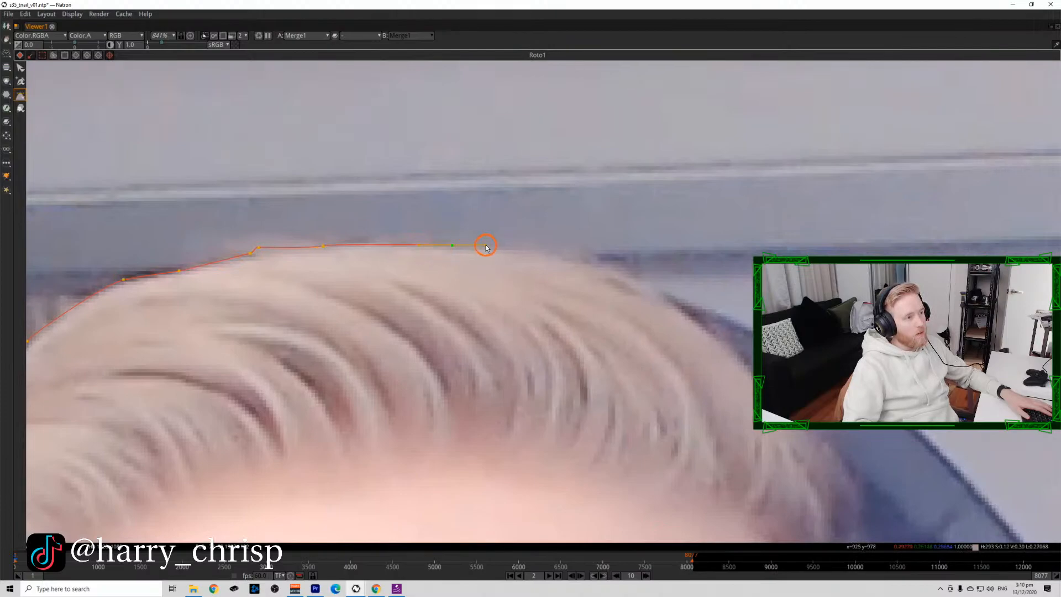
{"action": "left_click_drag", "start_coordinate": [582, 262], "coordinate": [612, 269]}
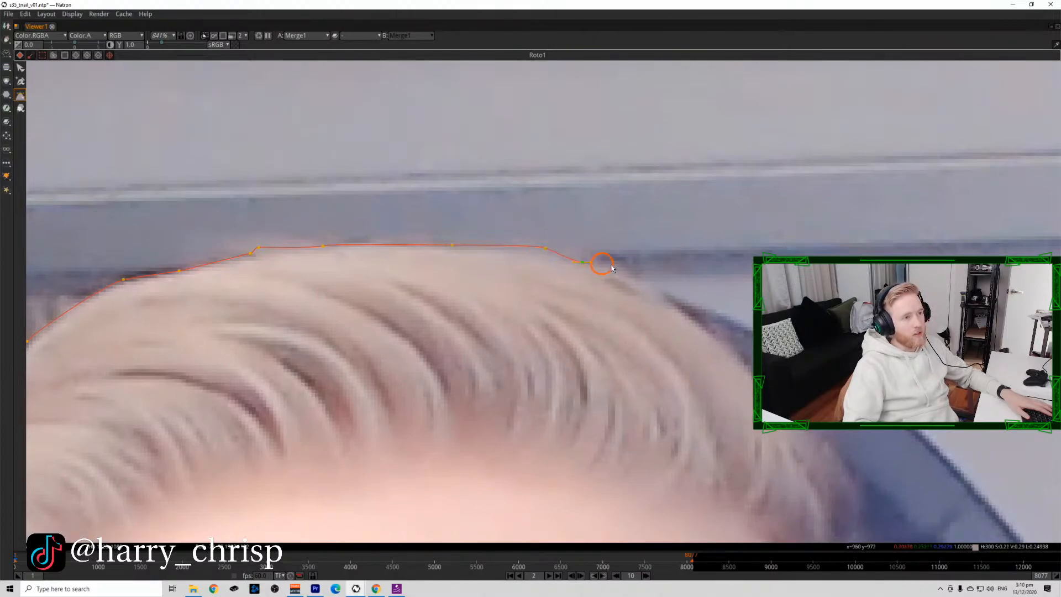
{"action": "left_click_drag", "start_coordinate": [666, 291], "coordinate": [440, 243]}
{"action": "left_click", "coordinate": [436, 238]}
Trace the outer edge of the image-right headband, its end corner and the slider arm down to the ear cup.
{"action": "left_click_drag", "start_coordinate": [672, 400], "coordinate": [478, 303]}
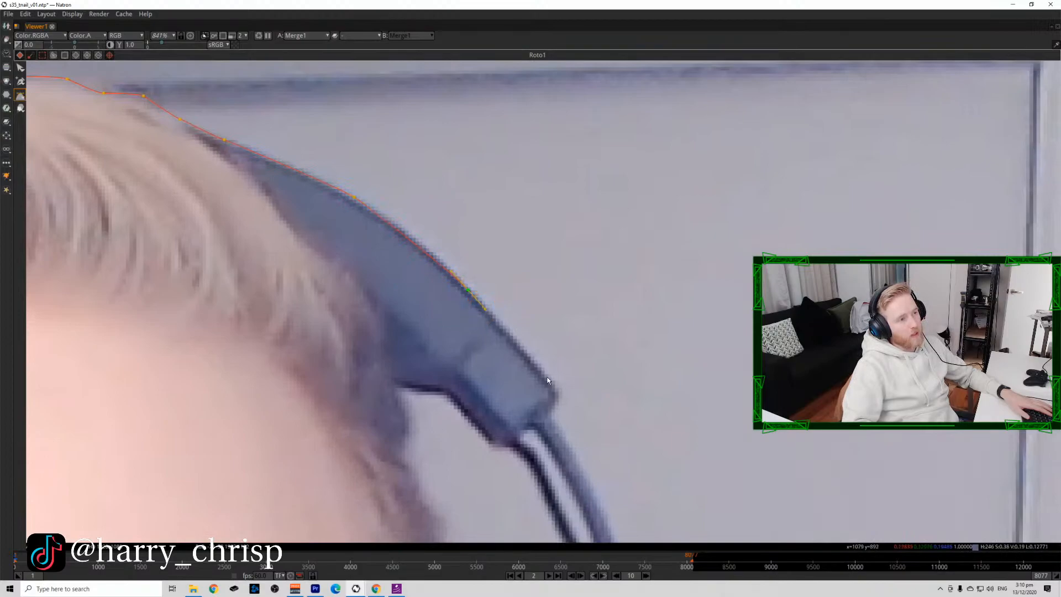
{"action": "left_click", "coordinate": [557, 391]}
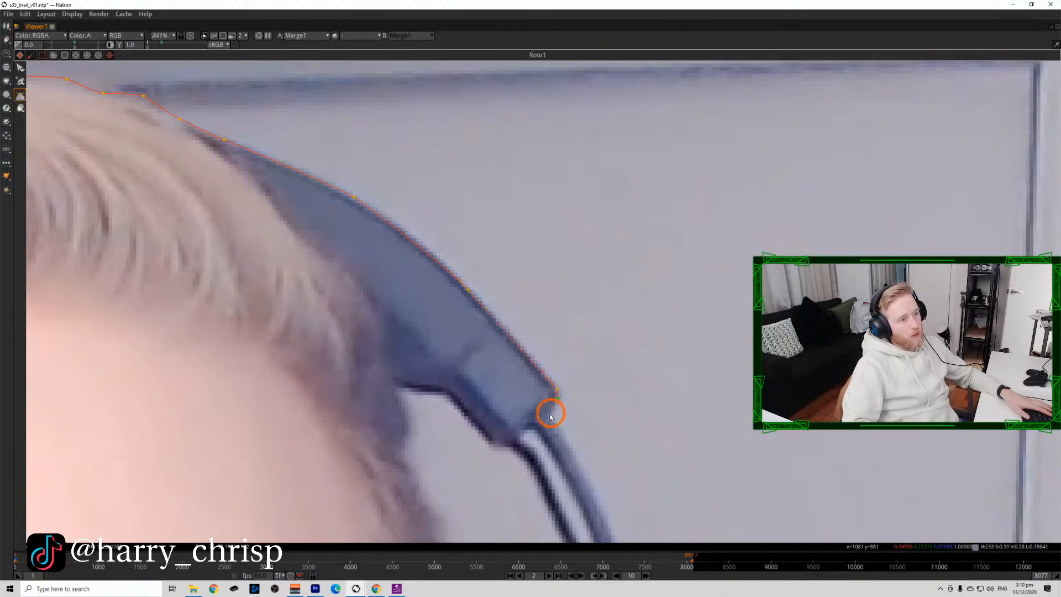
{"action": "left_click_drag", "start_coordinate": [579, 439], "coordinate": [390, 295]}
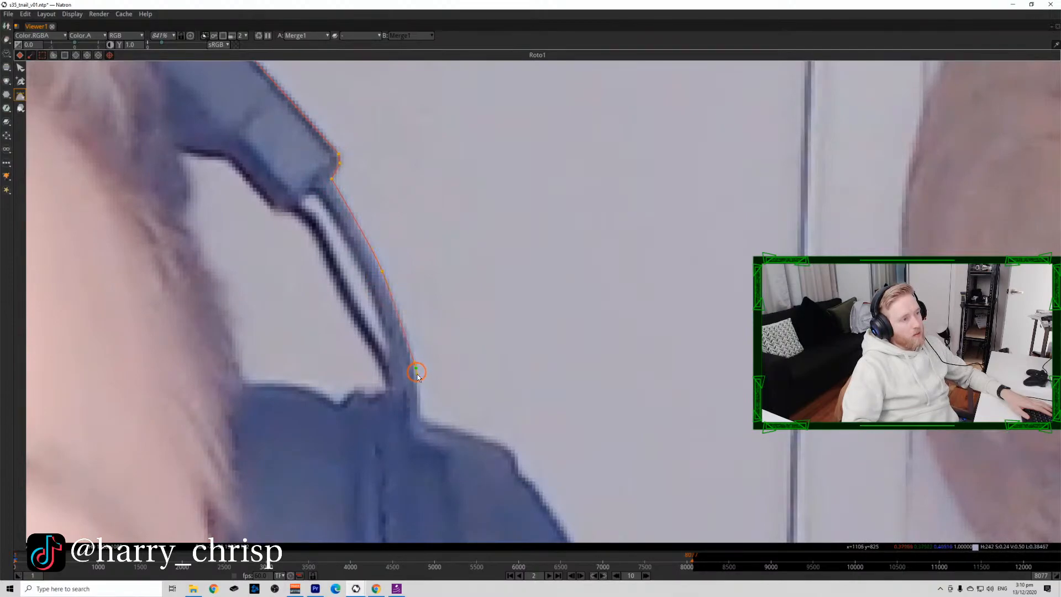
{"action": "left_click_drag", "start_coordinate": [418, 376], "coordinate": [308, 233]}
{"action": "left_click", "coordinate": [420, 416]}
Carry the roto outline over the top of the image-right ear cup and round its upper outer corner.
{"action": "left_click", "coordinate": [383, 360]}
{"action": "left_click", "coordinate": [298, 239]}
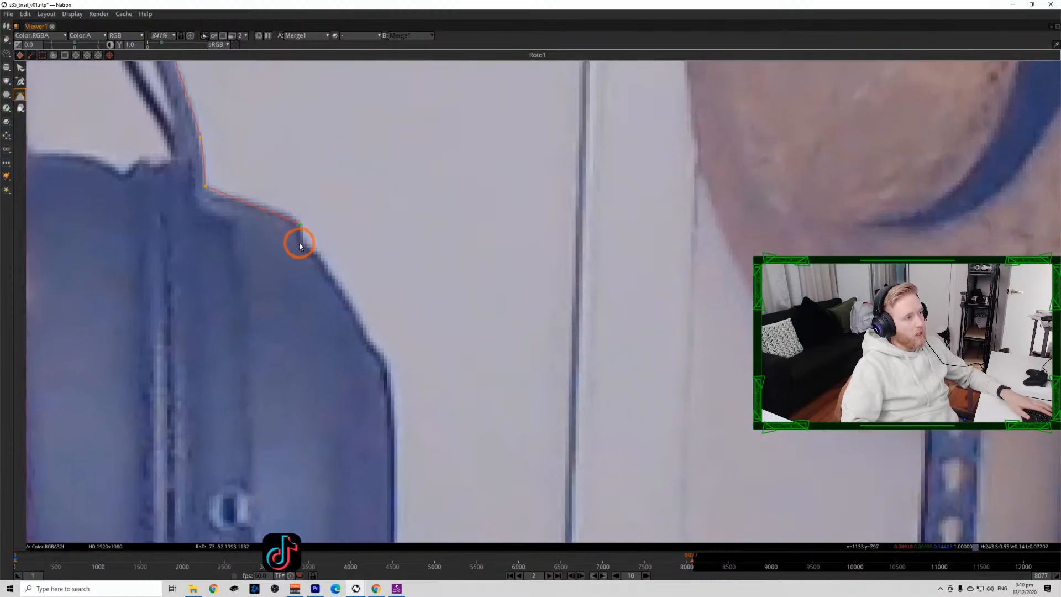
{"action": "left_click", "coordinate": [350, 302]}
{"action": "left_click", "coordinate": [367, 338]}
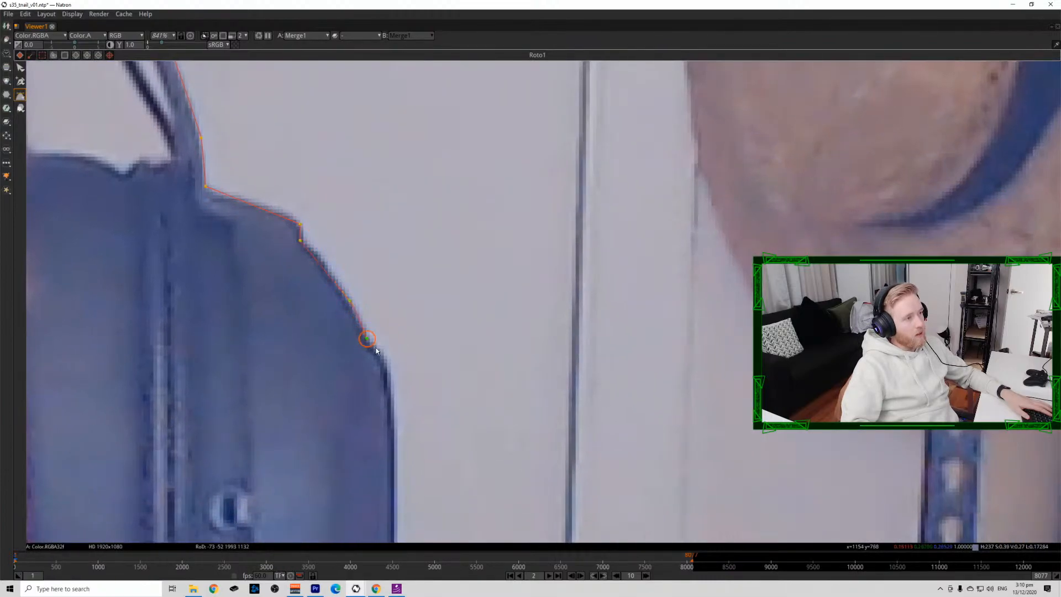
{"action": "left_click", "coordinate": [387, 367]}
{"action": "left_click_drag", "start_coordinate": [393, 398], "coordinate": [361, 179]}
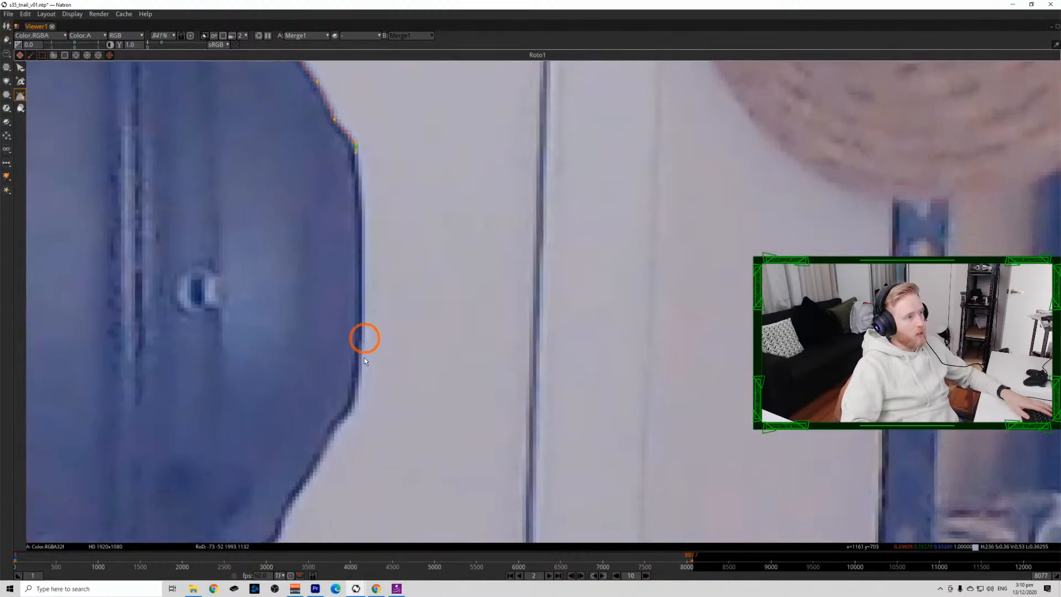
Trace the lower outer edge and underside of the image-right ear cup to the notch beside the microphone arm.
{"action": "left_click_drag", "start_coordinate": [354, 398], "coordinate": [390, 272]}
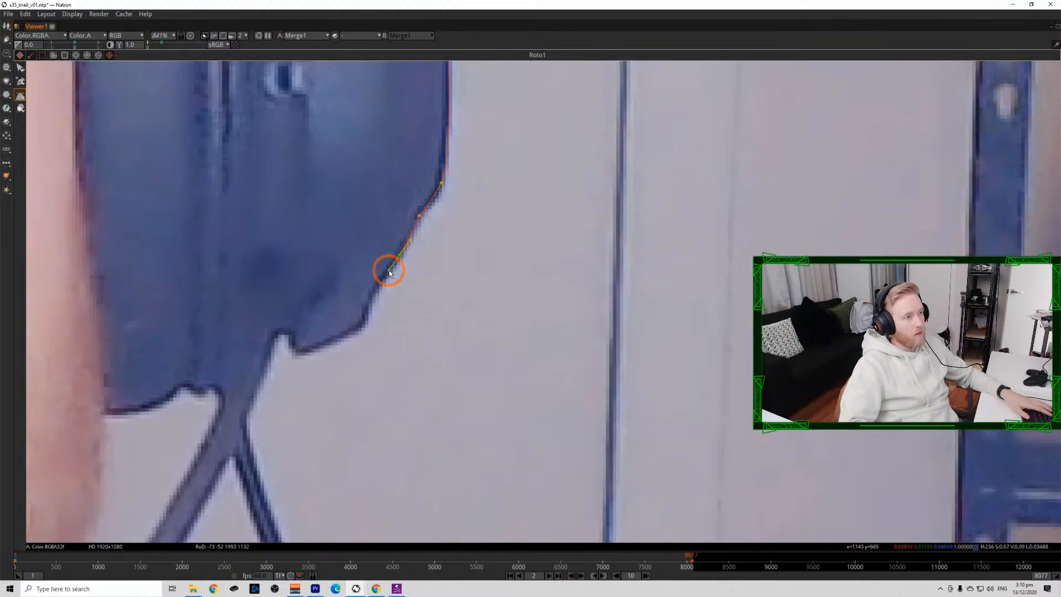
{"action": "left_click", "coordinate": [365, 324]}
{"action": "left_click", "coordinate": [292, 350]}
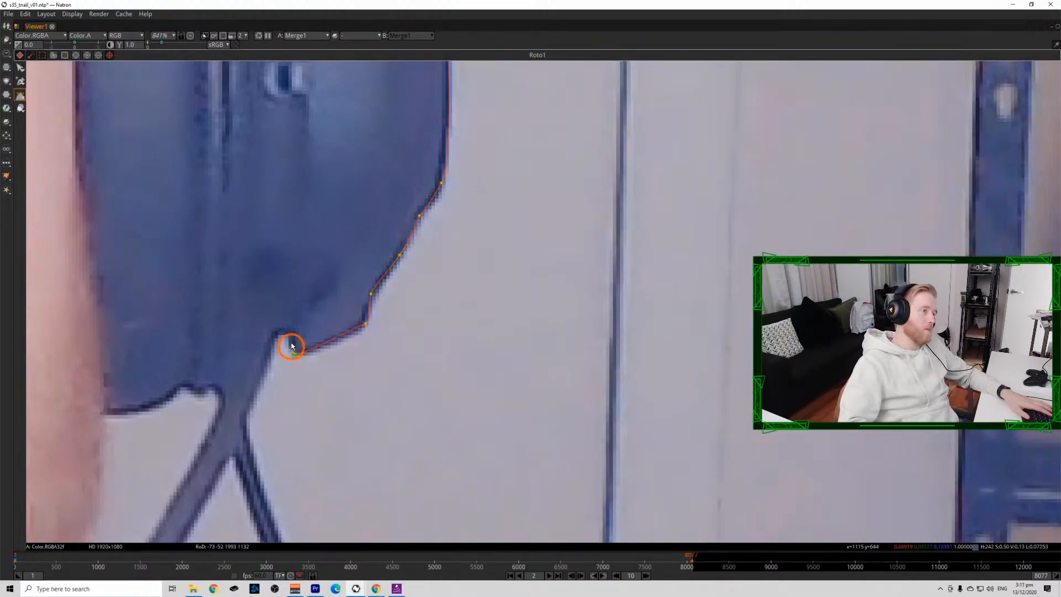
{"action": "left_click", "coordinate": [288, 334]}
{"action": "left_click", "coordinate": [277, 331]}
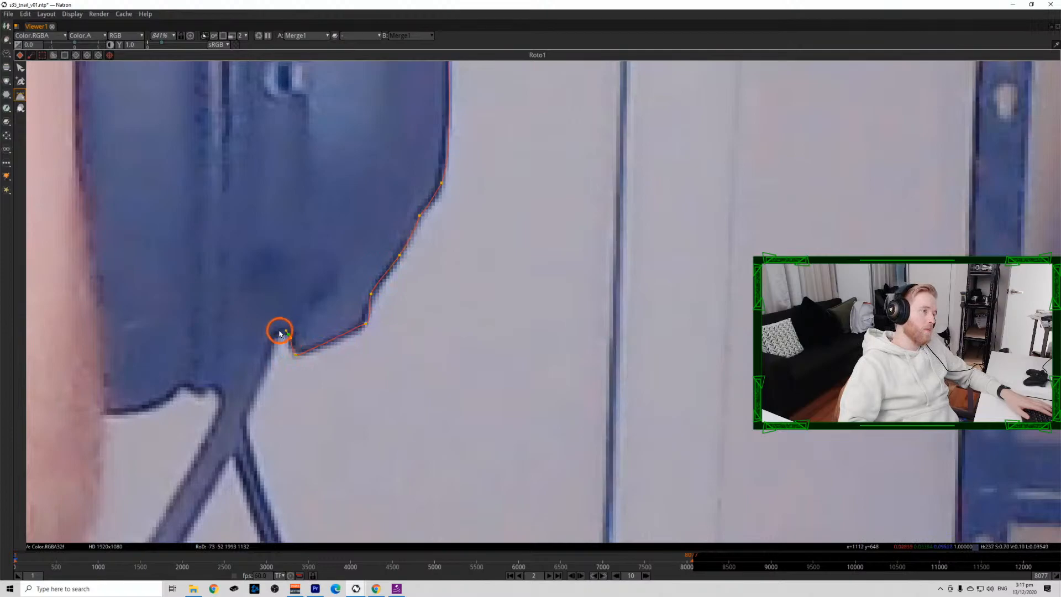
Trace down the microphone arm's edge and along the outer side of the hanging cable to the shirt shoulder.
{"action": "left_click", "coordinate": [266, 368]}
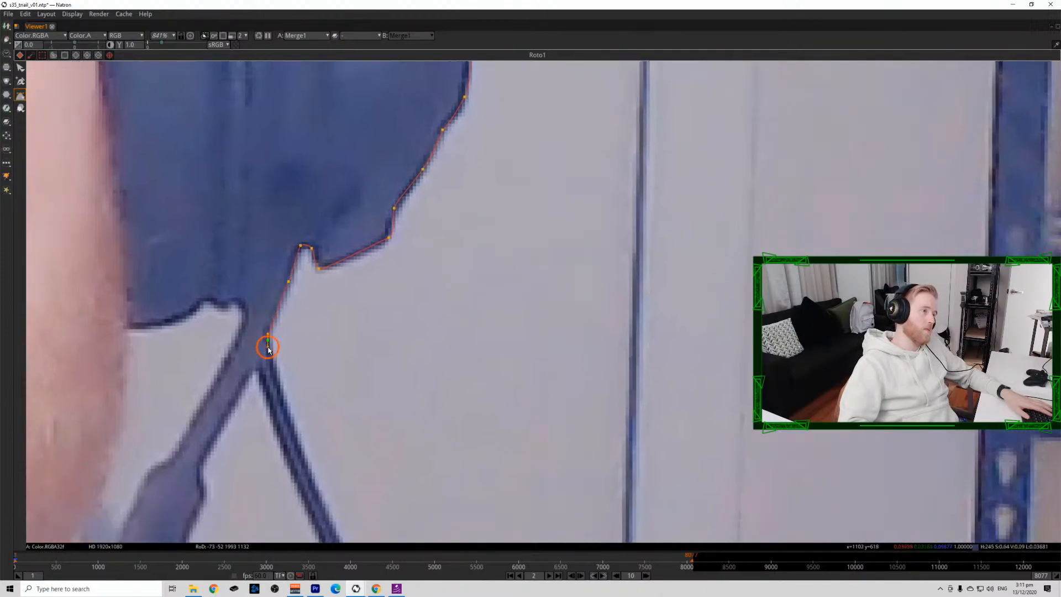
{"action": "scroll", "coordinate": [270, 390], "scroll_direction": "down", "scroll_amount": 2}
{"action": "left_click_drag", "start_coordinate": [270, 395], "coordinate": [237, 181]}
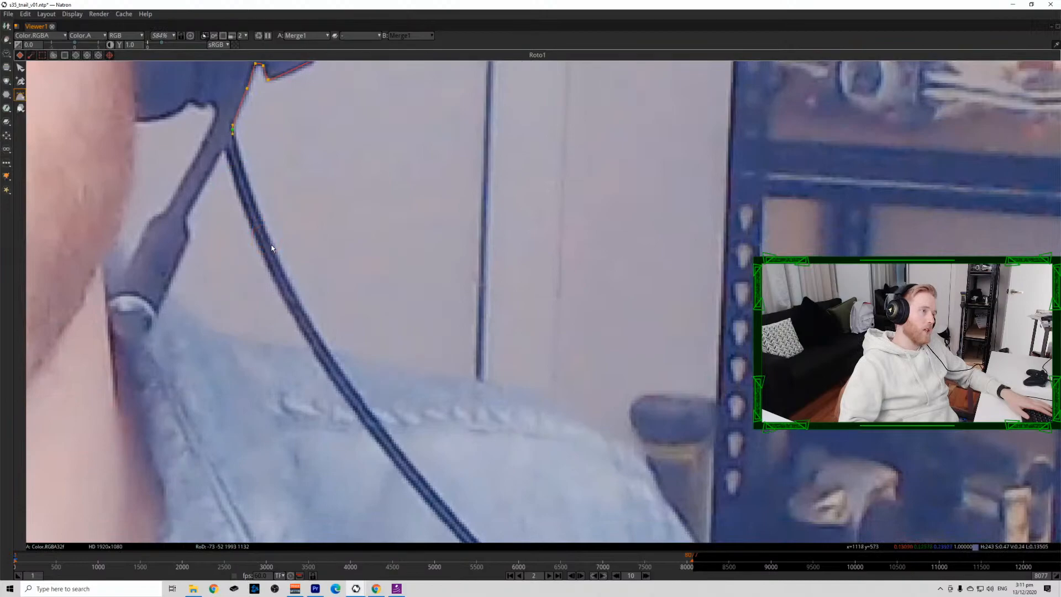
{"action": "left_click", "coordinate": [291, 289]}
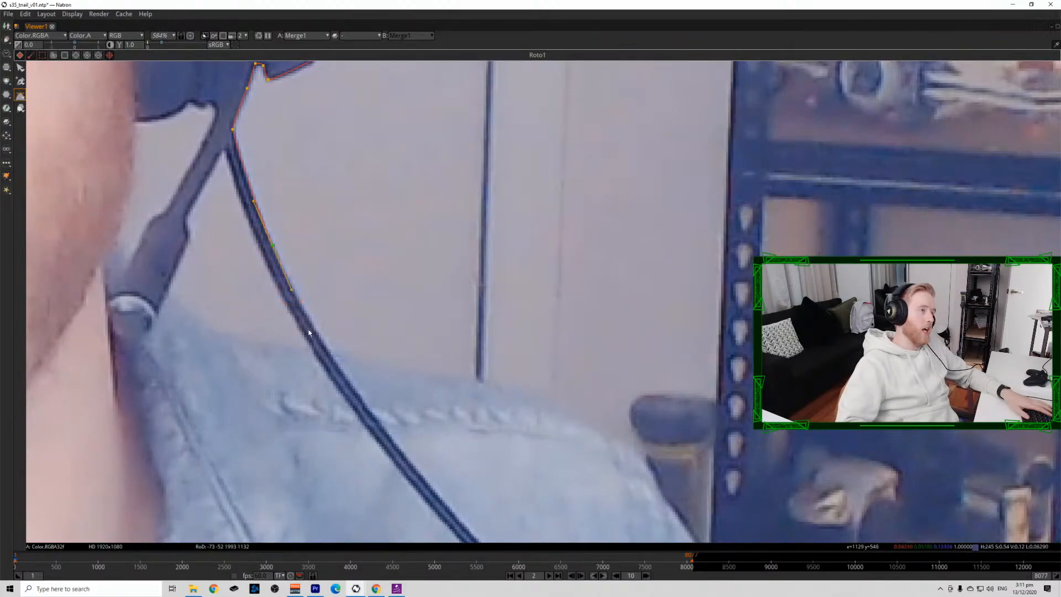
{"action": "left_click", "coordinate": [331, 351]}
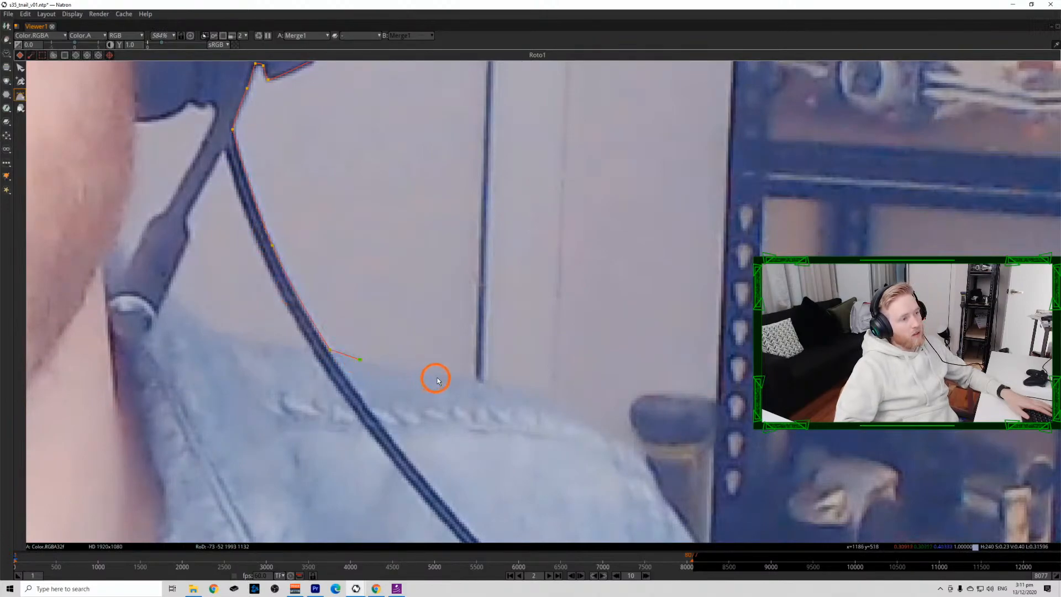
Continue the roto outline along the top of the image-right shoulder and over its outer curve.
{"action": "left_click", "coordinate": [493, 384]}
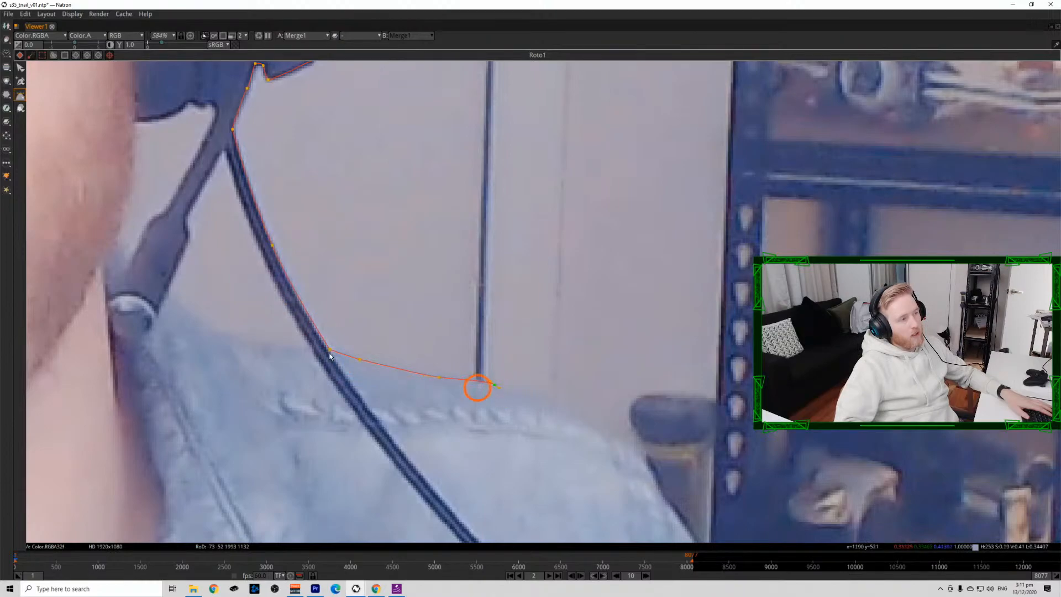
{"action": "left_click_drag", "start_coordinate": [626, 457], "coordinate": [369, 342]}
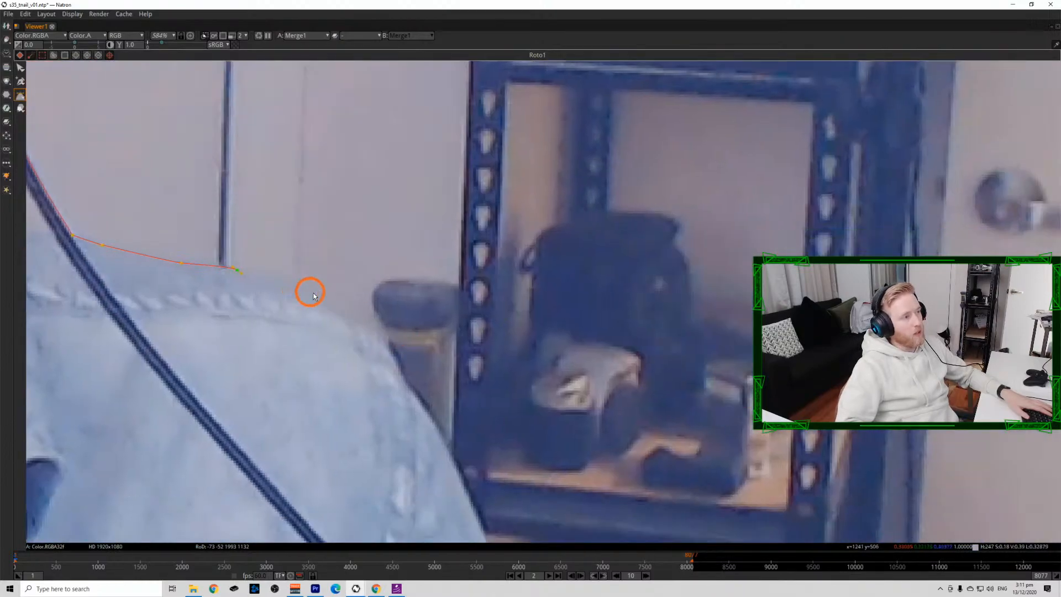
{"action": "left_click", "coordinate": [311, 299]}
{"action": "left_click", "coordinate": [383, 337]}
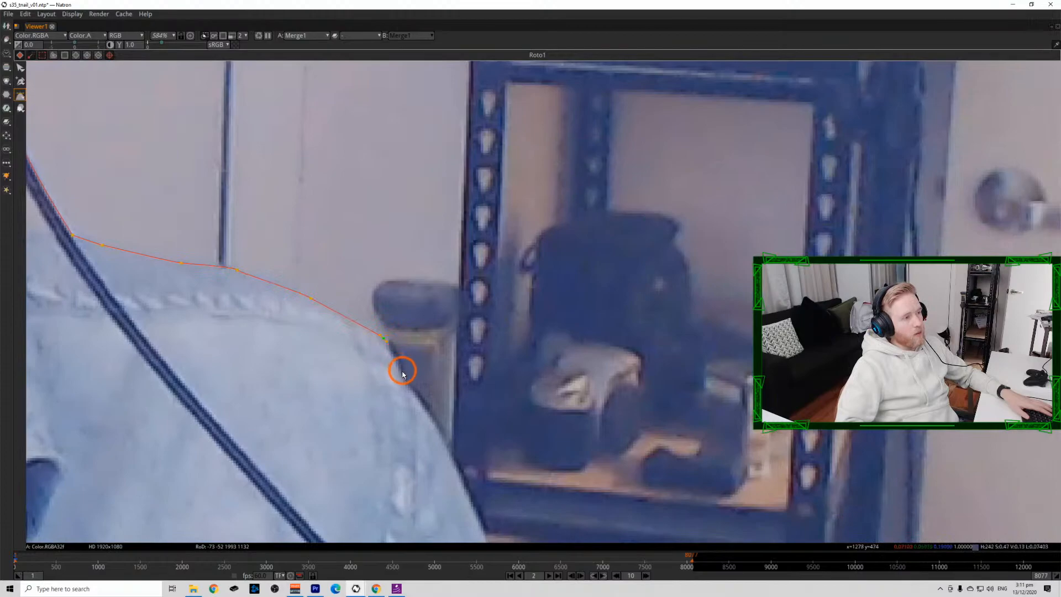
{"action": "left_click", "coordinate": [402, 376]}
{"action": "left_click_drag", "start_coordinate": [427, 419], "coordinate": [243, 188]}
Trace the outer edge of the image-right upper sleeve down to where the cable crosses it.
{"action": "left_click", "coordinate": [251, 192]}
{"action": "left_click", "coordinate": [264, 220]}
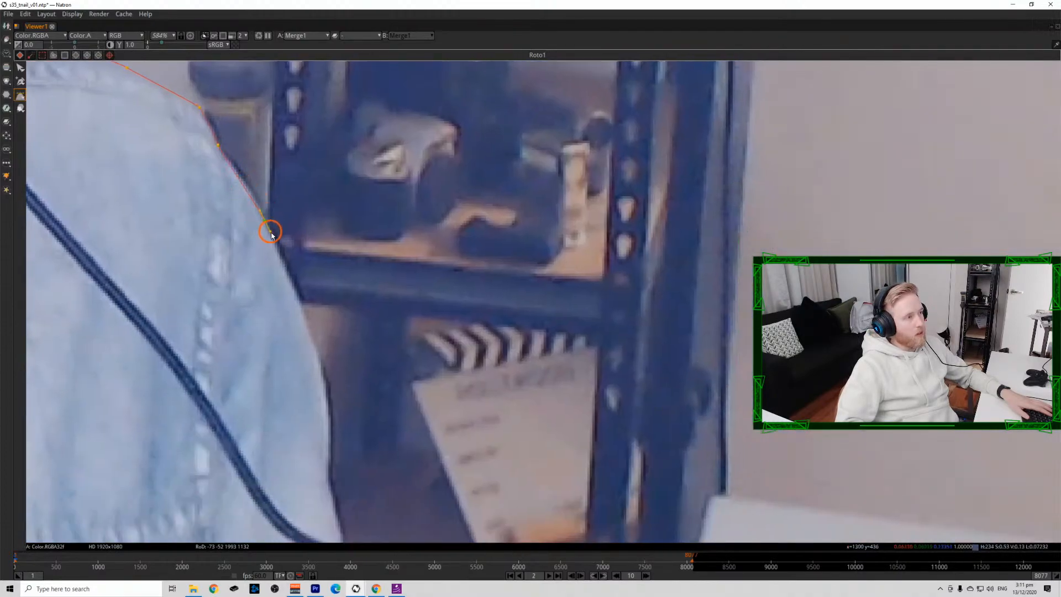
{"action": "left_click", "coordinate": [321, 374]}
{"action": "left_click", "coordinate": [329, 454]}
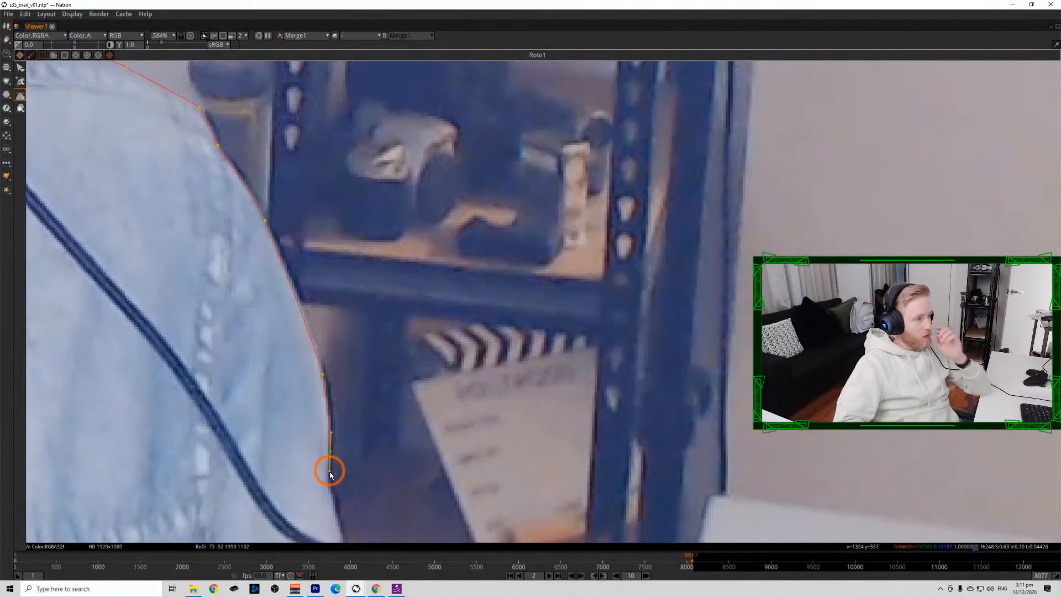
{"action": "left_click", "coordinate": [328, 481]}
{"action": "left_click_drag", "start_coordinate": [328, 483], "coordinate": [305, 296]}
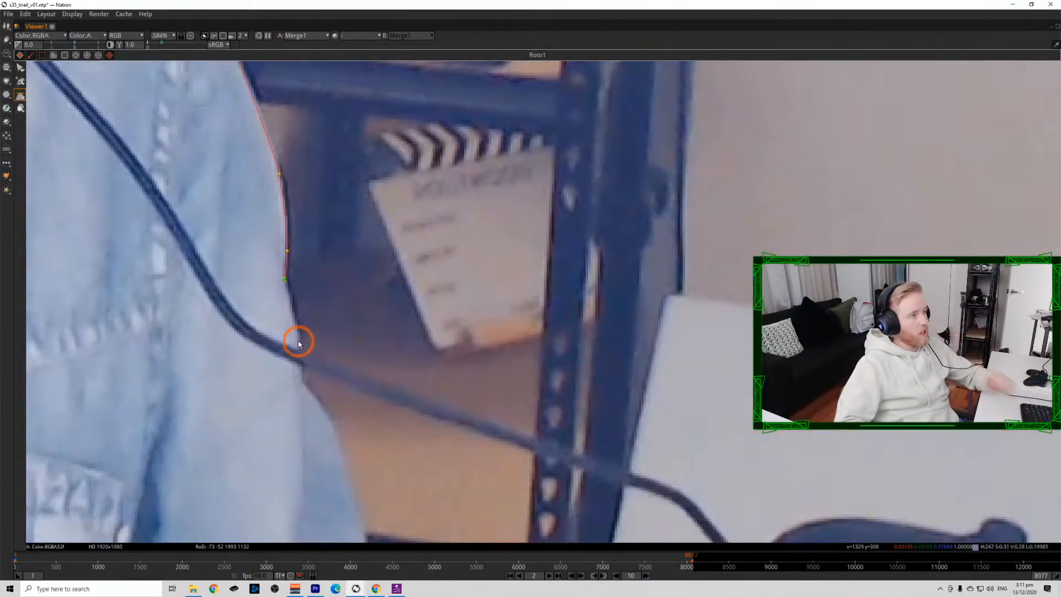
{"action": "left_click_drag", "start_coordinate": [302, 341], "coordinate": [302, 350]}
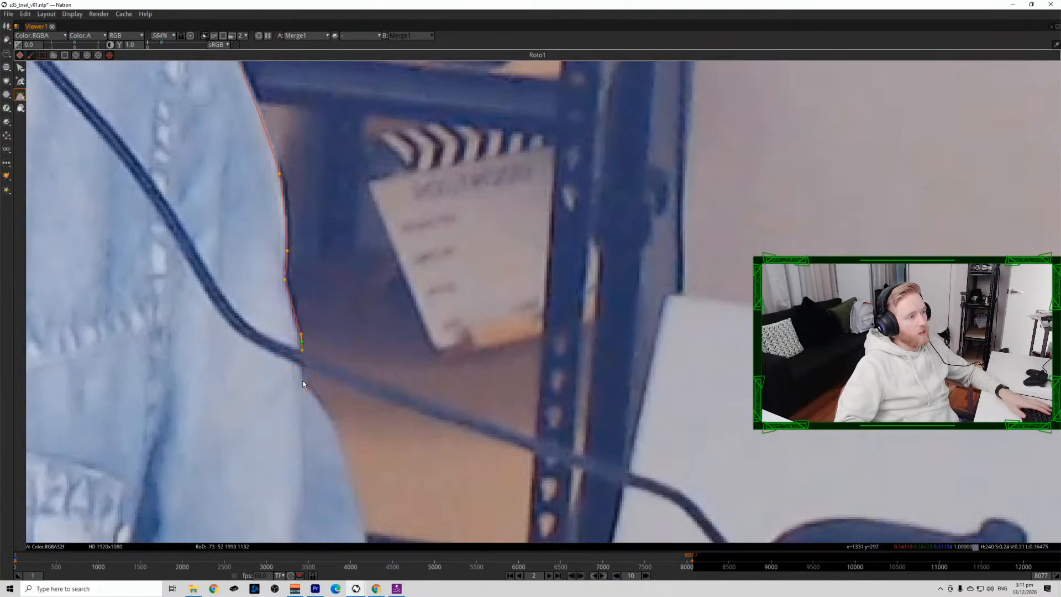
Trace the outer edge of the image-right sleeve from the cable crossing down past the elbow folds to the cuff near the frame's lower edge.
{"action": "scroll", "coordinate": [330, 415], "scroll_direction": "down", "scroll_amount": 1}
{"action": "left_click_drag", "start_coordinate": [331, 414], "coordinate": [285, 296]}
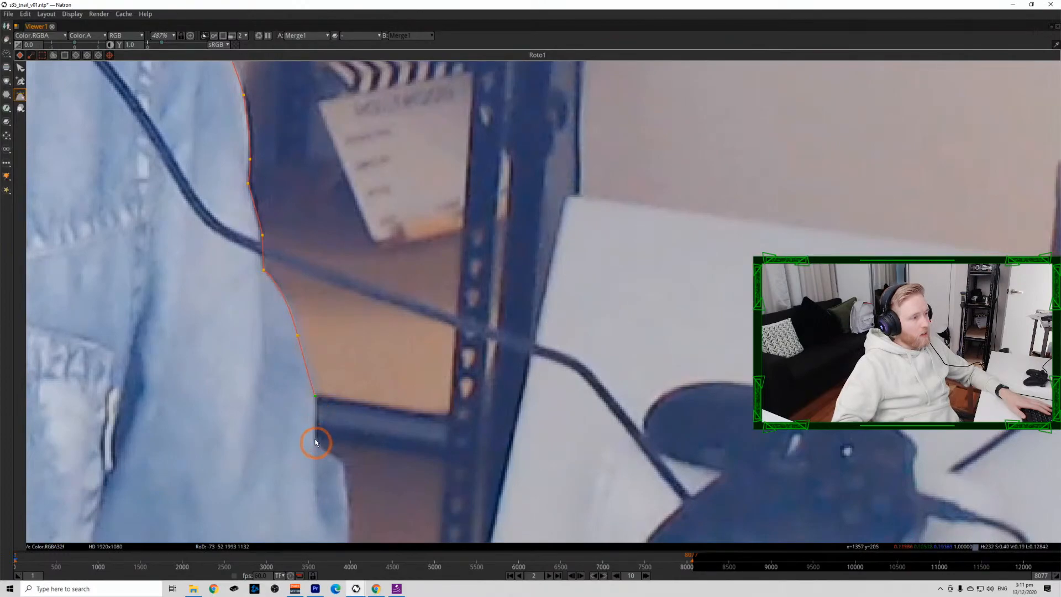
{"action": "left_click_drag", "start_coordinate": [315, 440], "coordinate": [308, 265]}
{"action": "left_click", "coordinate": [307, 280]}
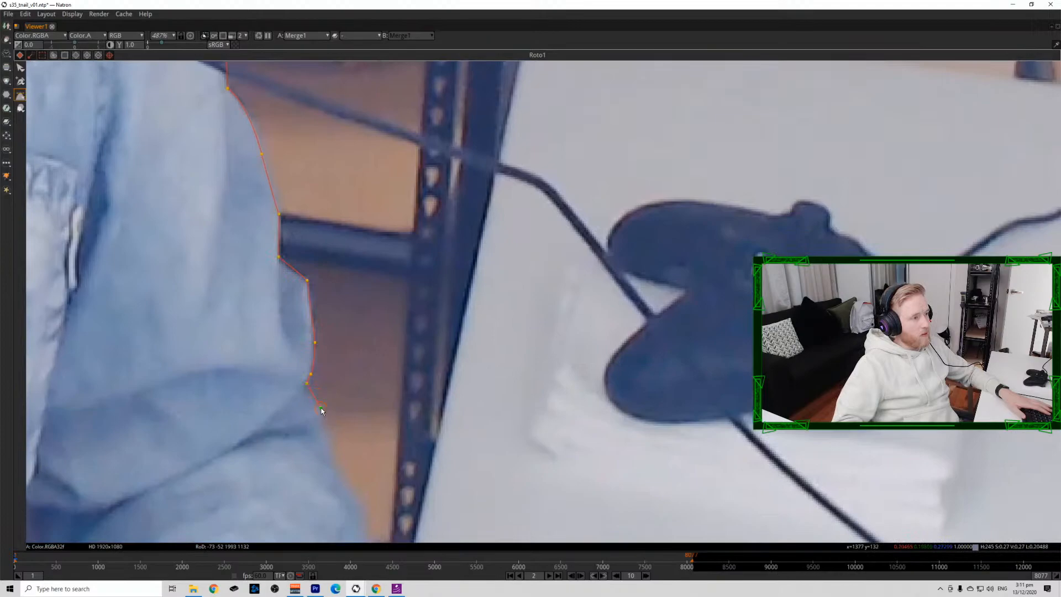
{"action": "left_click_drag", "start_coordinate": [321, 411], "coordinate": [302, 223]}
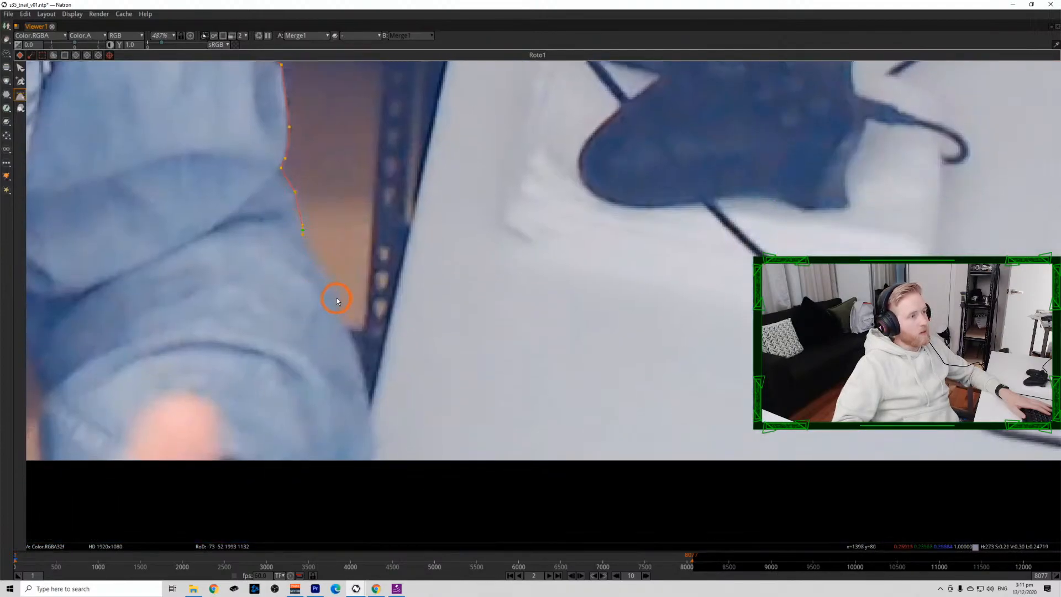
{"action": "left_click_drag", "start_coordinate": [366, 369], "coordinate": [346, 238]}
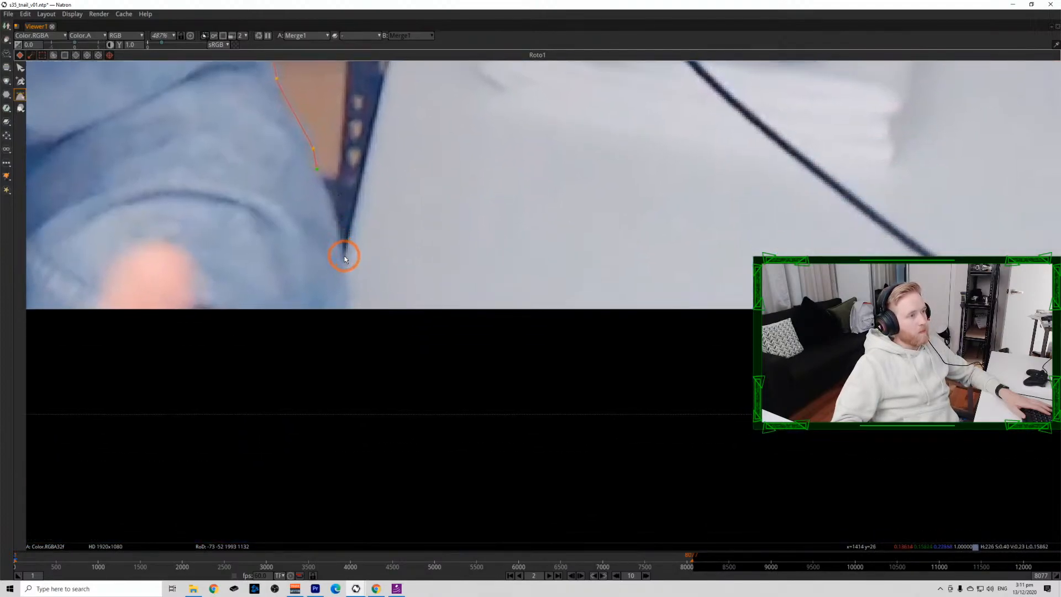
Carry the outline below the frame's lower edge, close the roto shape around the man, and lower its image-left bottom corner point below the frame.
{"action": "left_click", "coordinate": [345, 319]}
{"action": "left_click", "coordinate": [339, 344]}
{"action": "scroll", "coordinate": [337, 351], "scroll_direction": "down", "scroll_amount": 7}
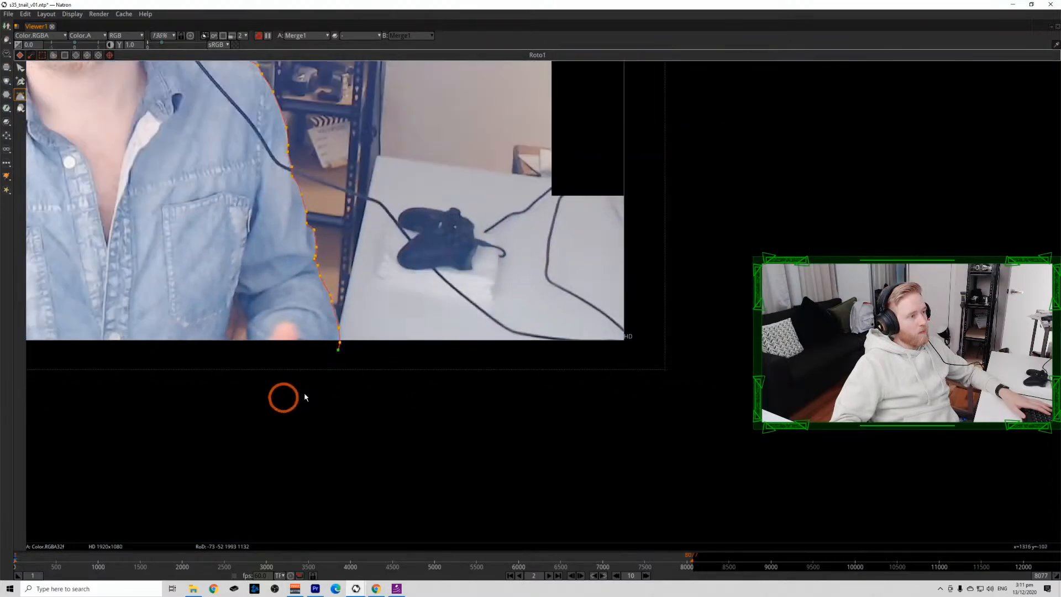
{"action": "left_click_drag", "start_coordinate": [298, 396], "coordinate": [525, 400]}
{"action": "key", "text": "Return"}
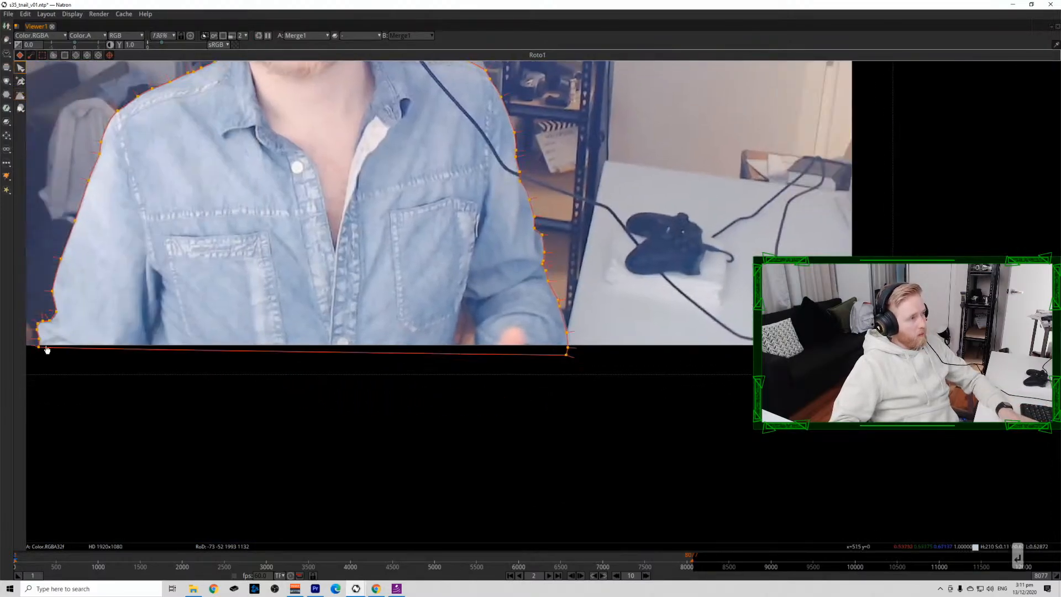
{"action": "left_click_drag", "start_coordinate": [37, 345], "coordinate": [39, 352]}
{"action": "left_click", "coordinate": [375, 381]}
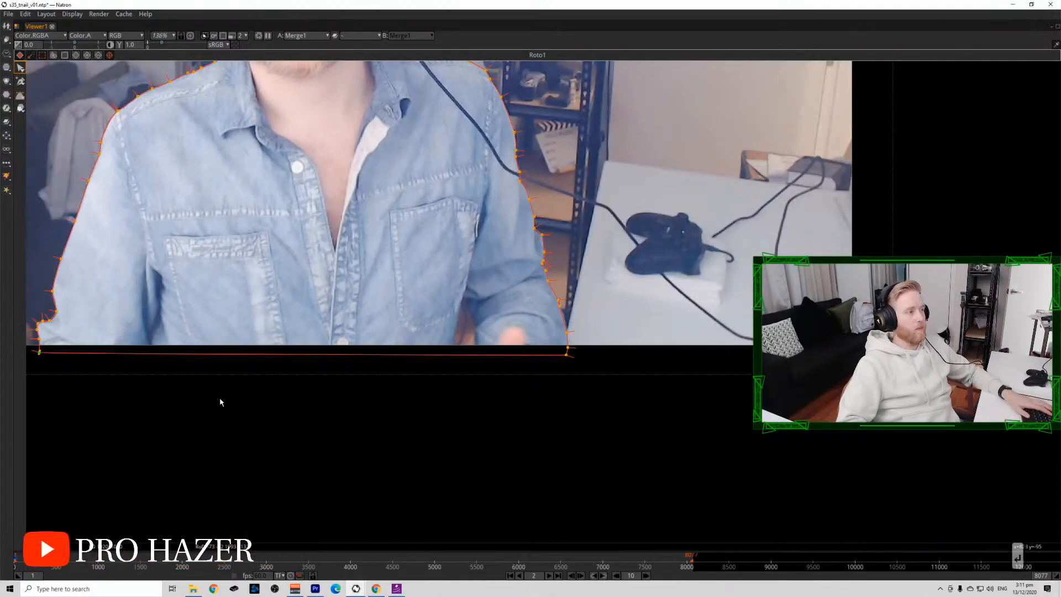
Draw a separate closed roto shape around the gap between the torso and the image-right forearm, extending it below the frame.
{"action": "scroll", "coordinate": [493, 326], "scroll_direction": "up", "scroll_amount": 4}
{"action": "left_click_drag", "start_coordinate": [491, 325], "coordinate": [174, 310]}
{"action": "left_click", "coordinate": [21, 95]}
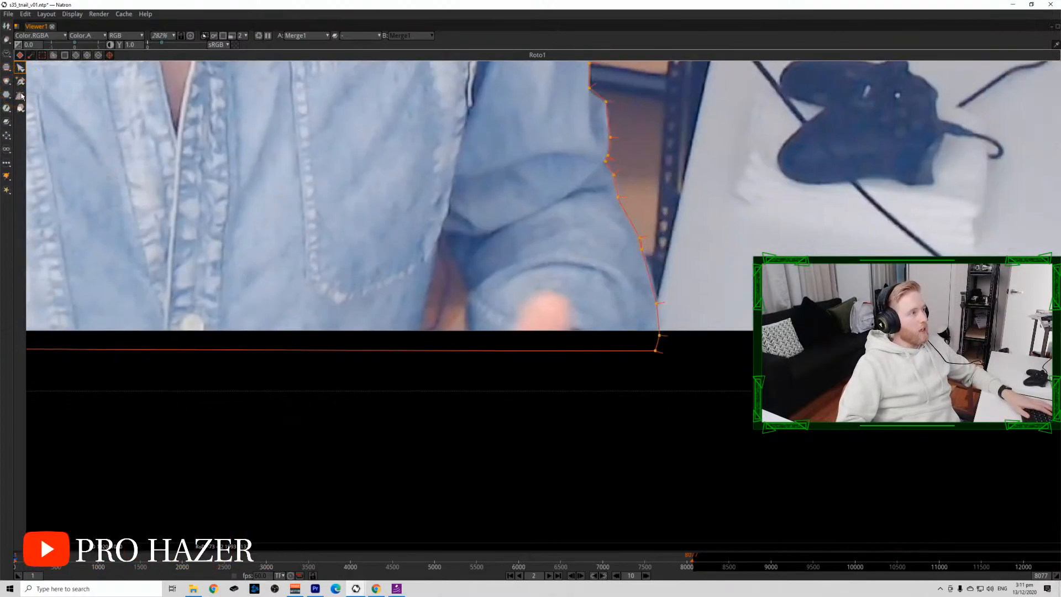
{"action": "scroll", "coordinate": [498, 314], "scroll_direction": "up", "scroll_amount": 2}
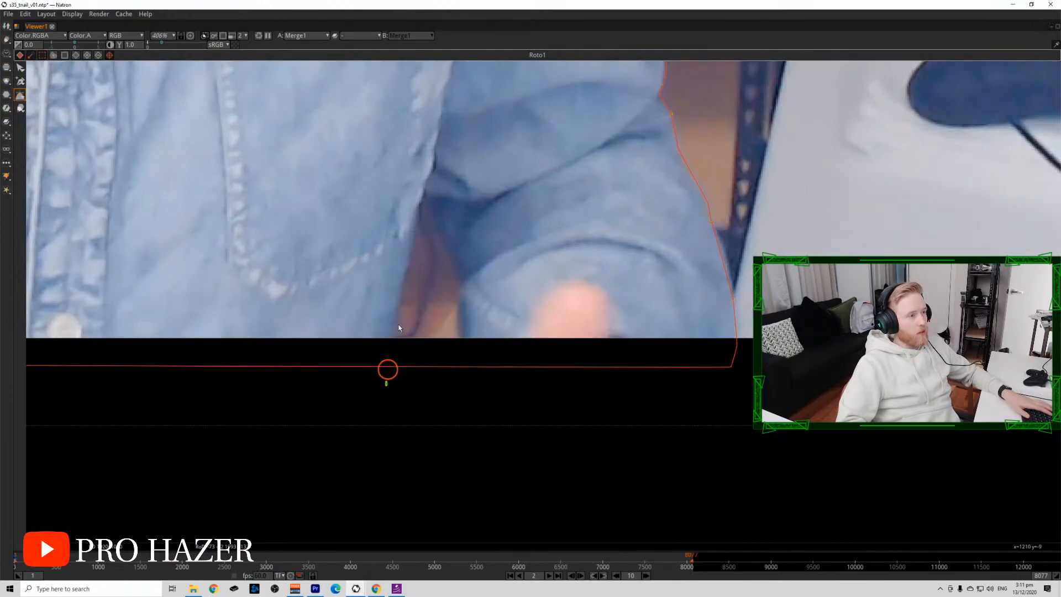
{"action": "left_click", "coordinate": [386, 383]}
{"action": "left_click", "coordinate": [423, 193]}
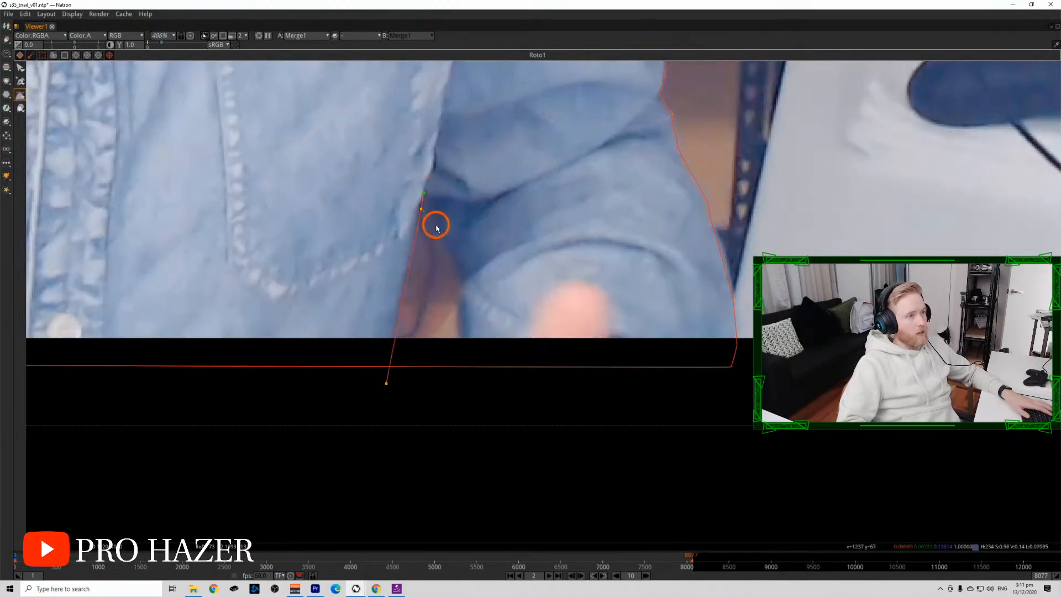
{"action": "left_click", "coordinate": [460, 348]}
{"action": "scroll", "coordinate": [391, 359], "scroll_direction": "down", "scroll_amount": 10}
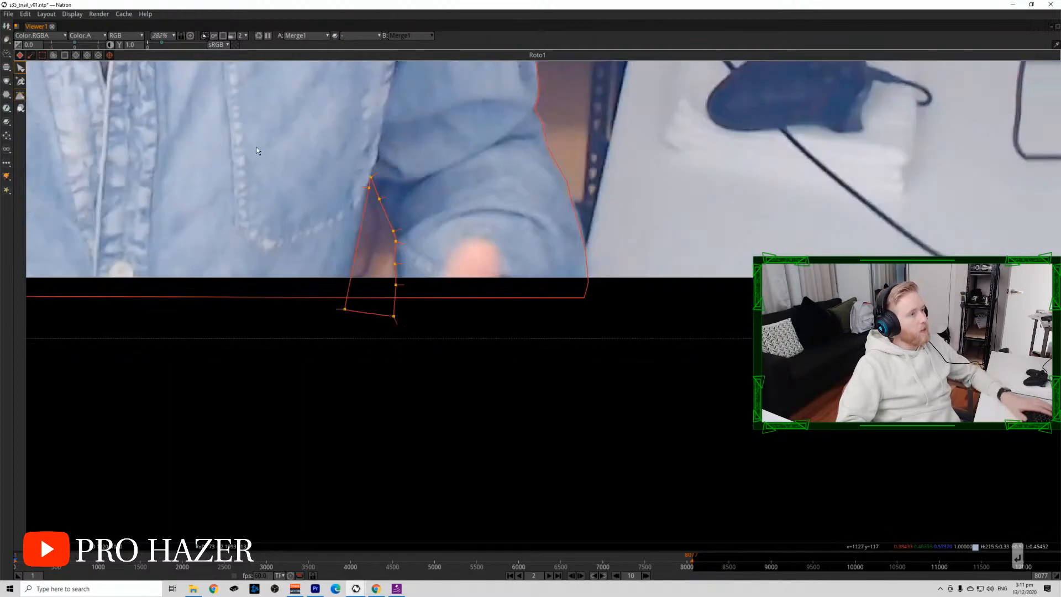
Draw a closed roto shape around the background gap between the microphone arm, the hanging cable and the shoulder.
{"action": "scroll", "coordinate": [307, 212], "scroll_direction": "up", "scroll_amount": 8}
{"action": "scroll", "coordinate": [306, 212], "scroll_direction": "up", "scroll_amount": 5}
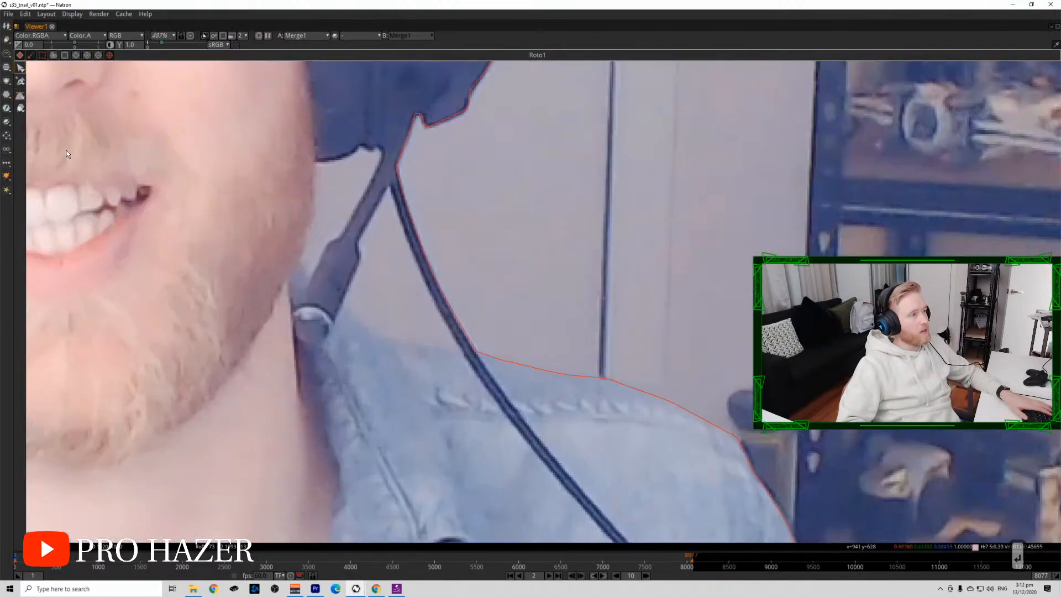
{"action": "left_click", "coordinate": [20, 94]}
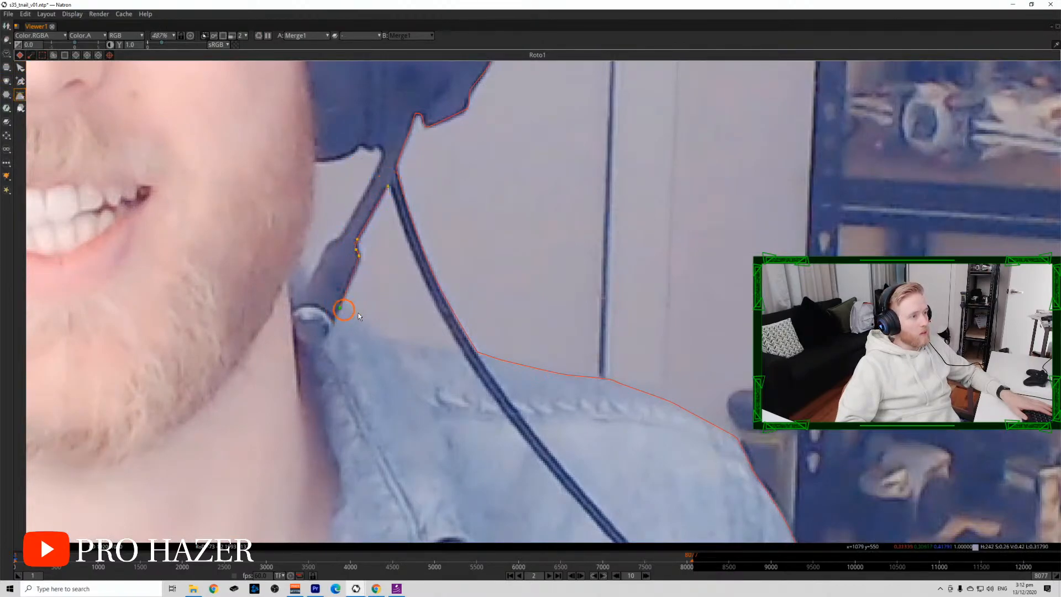
{"action": "left_click", "coordinate": [340, 307]}
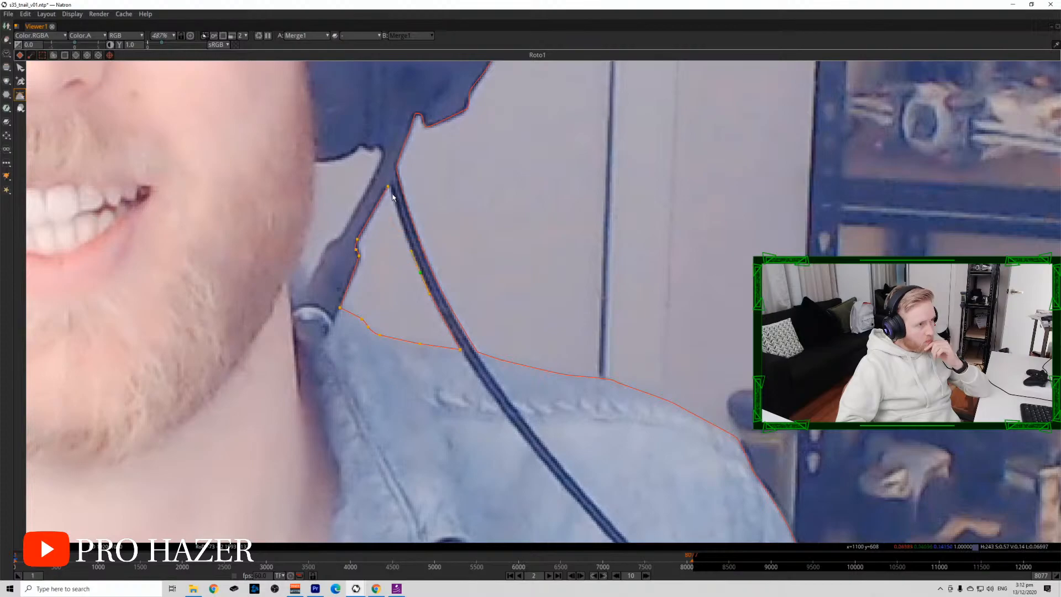
{"action": "key", "text": "Return"}
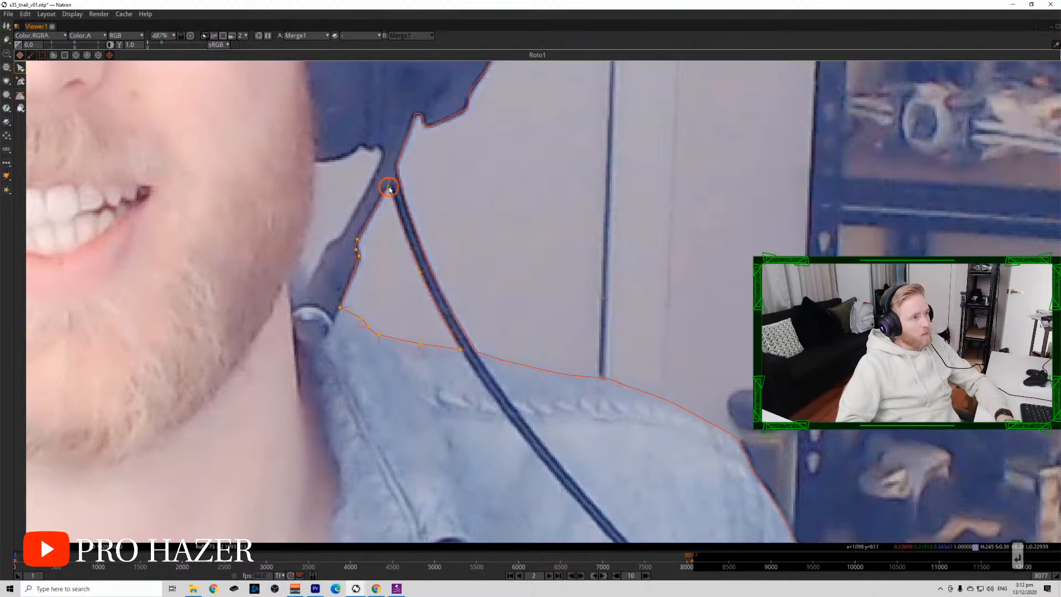
Draw a closed roto shape around the background gap between the jaw, the underside of the ear cup and the microphone arm.
{"action": "left_click", "coordinate": [21, 95]}
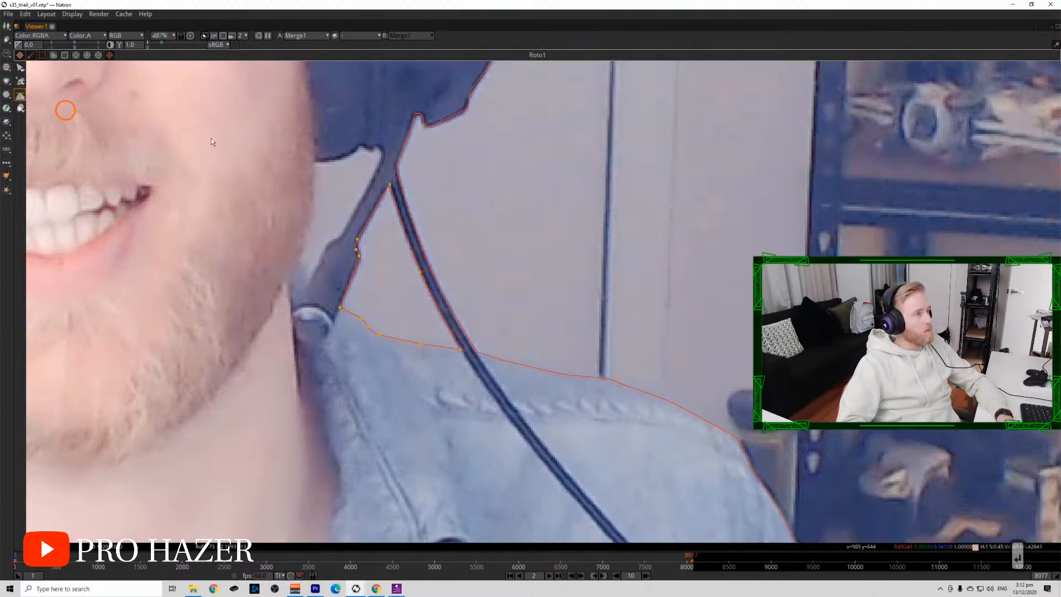
{"action": "left_click", "coordinate": [309, 220]}
{"action": "left_click", "coordinate": [299, 243]}
{"action": "left_click", "coordinate": [297, 257]}
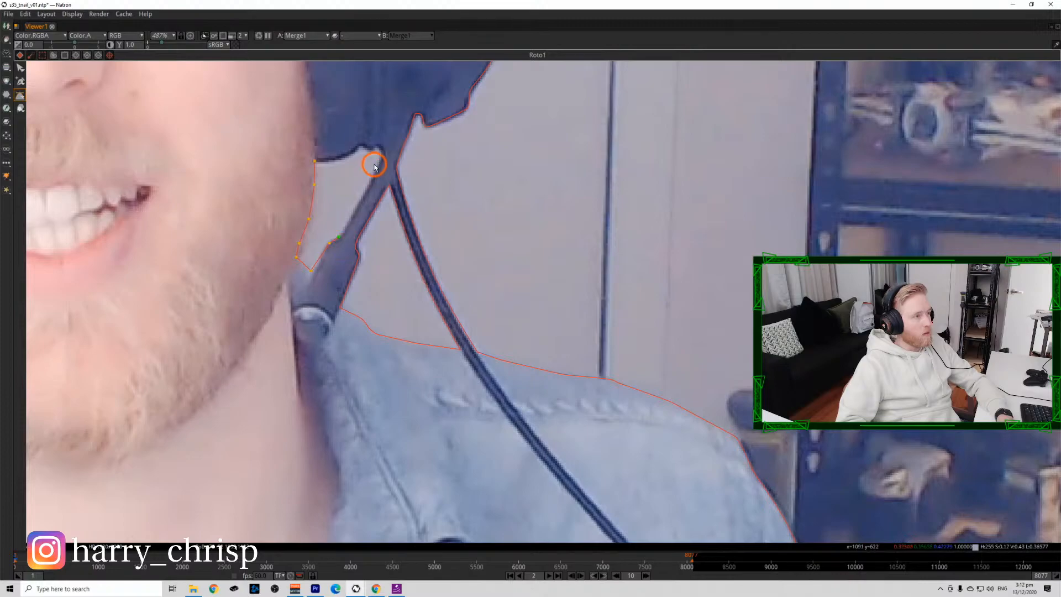
{"action": "left_click_drag", "start_coordinate": [374, 166], "coordinate": [379, 159]}
{"action": "left_click", "coordinate": [356, 150]}
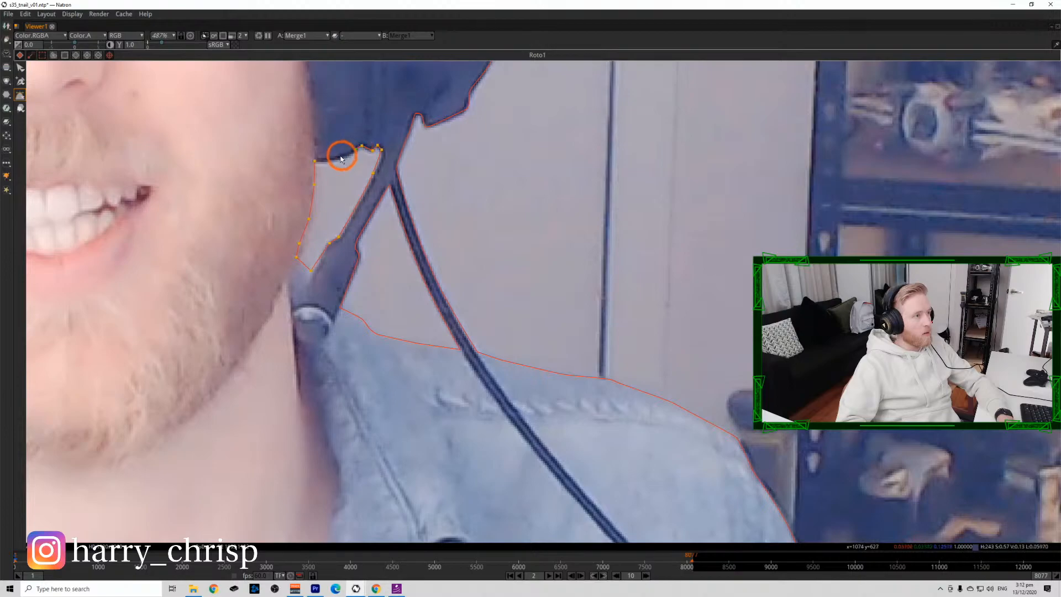
{"action": "left_click_drag", "start_coordinate": [340, 157], "coordinate": [331, 159]}
{"action": "key", "text": "Return"}
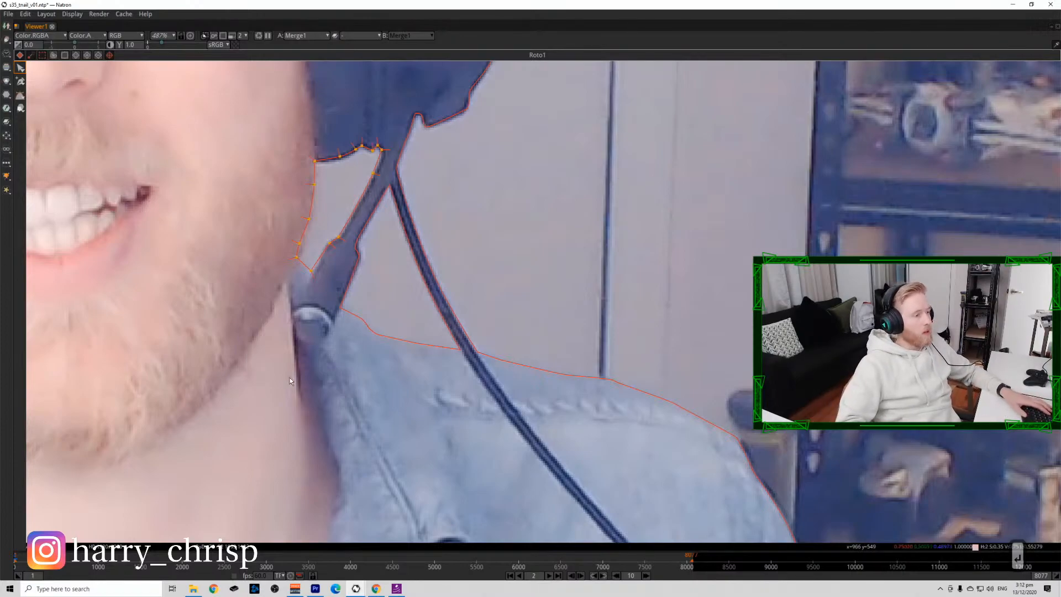
Switch to Chrome, open a new tab, and copy the latest live chat message from YouTube Studio.
{"action": "left_click", "coordinate": [375, 587]}
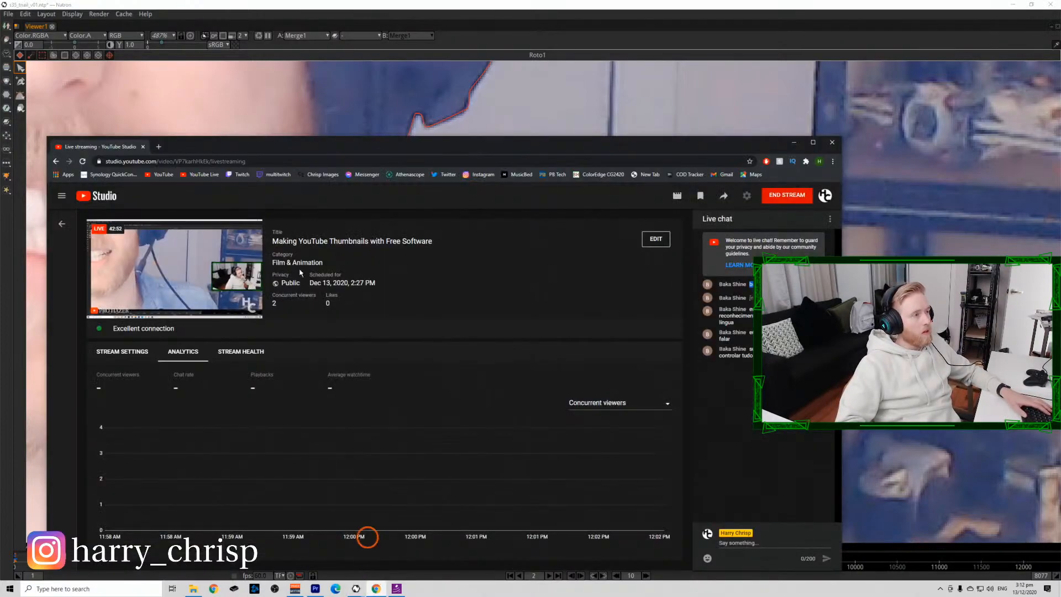
{"action": "left_click", "coordinate": [159, 147]}
{"action": "left_click", "coordinate": [110, 146]}
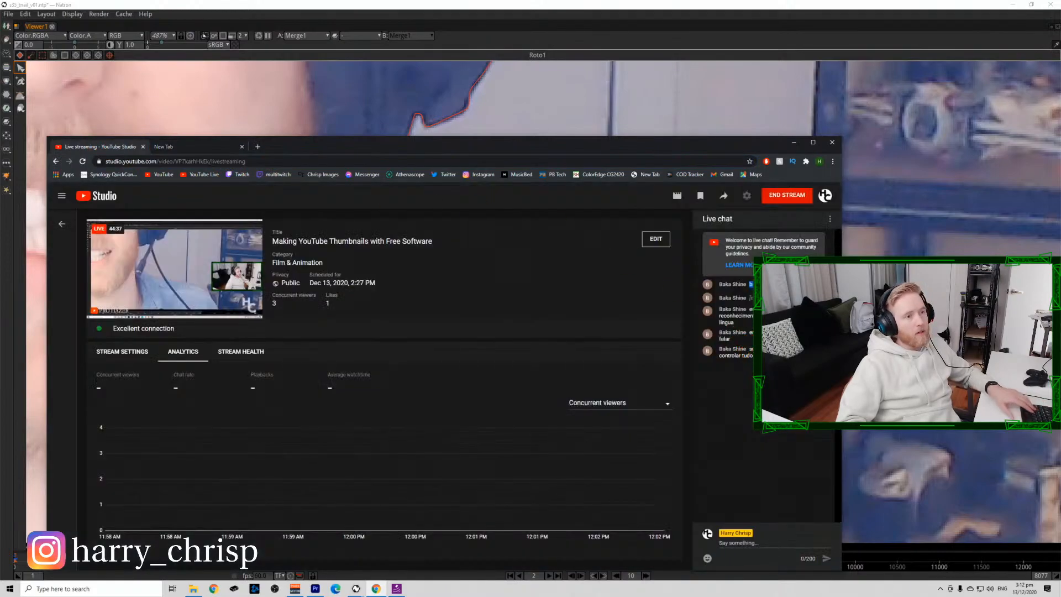
{"action": "left_click_drag", "start_coordinate": [749, 351], "coordinate": [754, 356]}
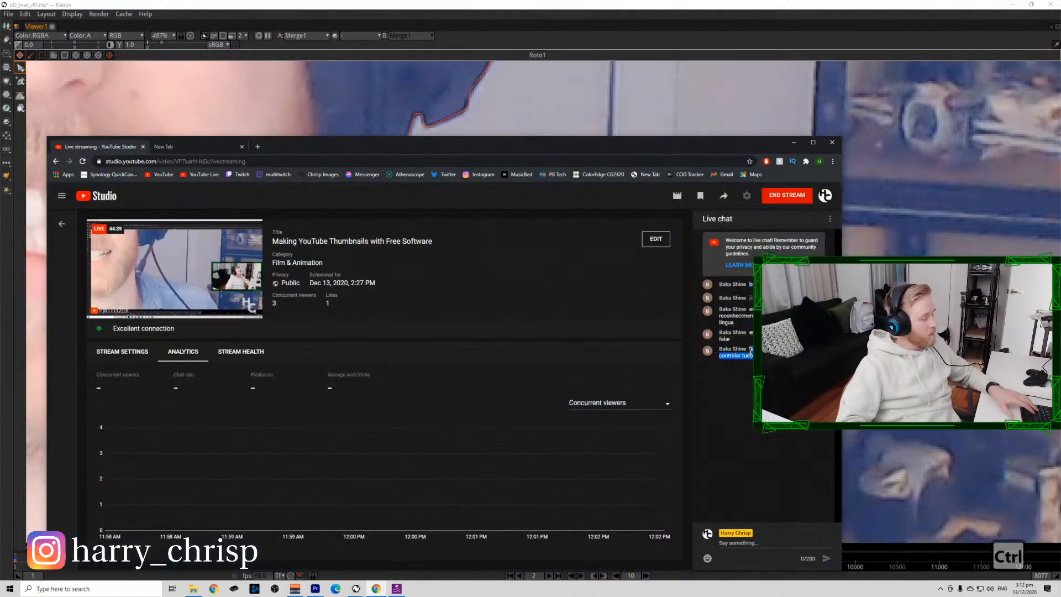
{"action": "key", "text": "ctrl+c"}
Search Google for "google translate" in the new tab and translate the copied chat message into English.
{"action": "left_click", "coordinate": [193, 146]}
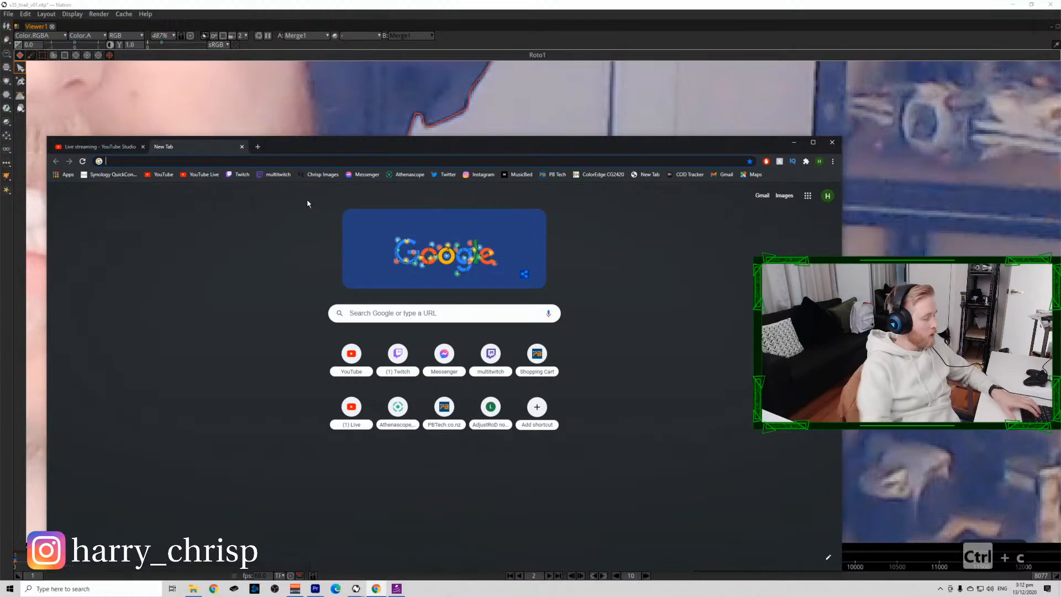
{"action": "type", "text": "goggle"}
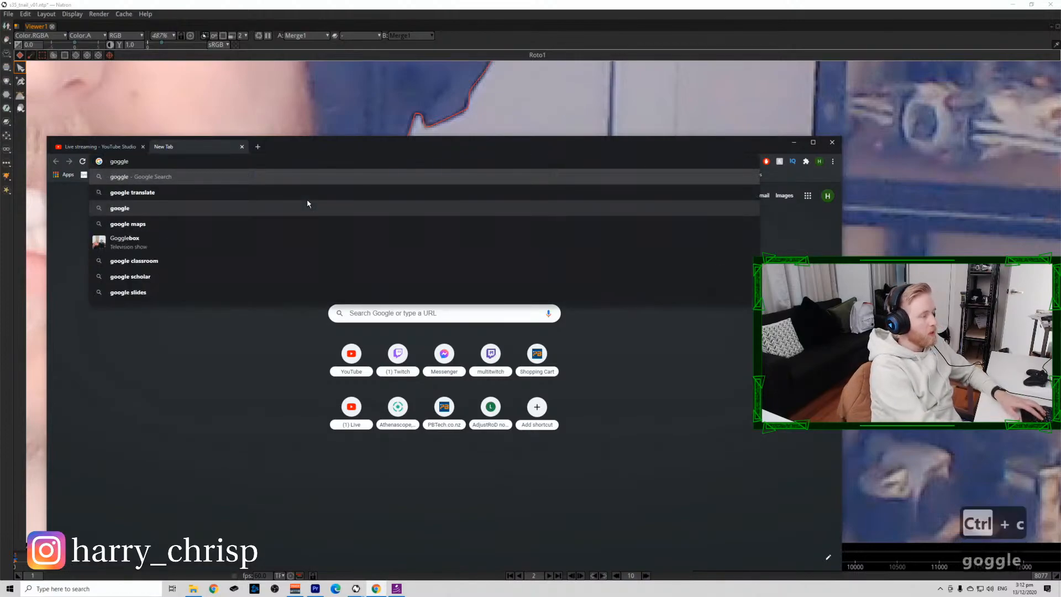
{"action": "key", "text": "BackSpace"}
{"action": "type", "text": "translate"}
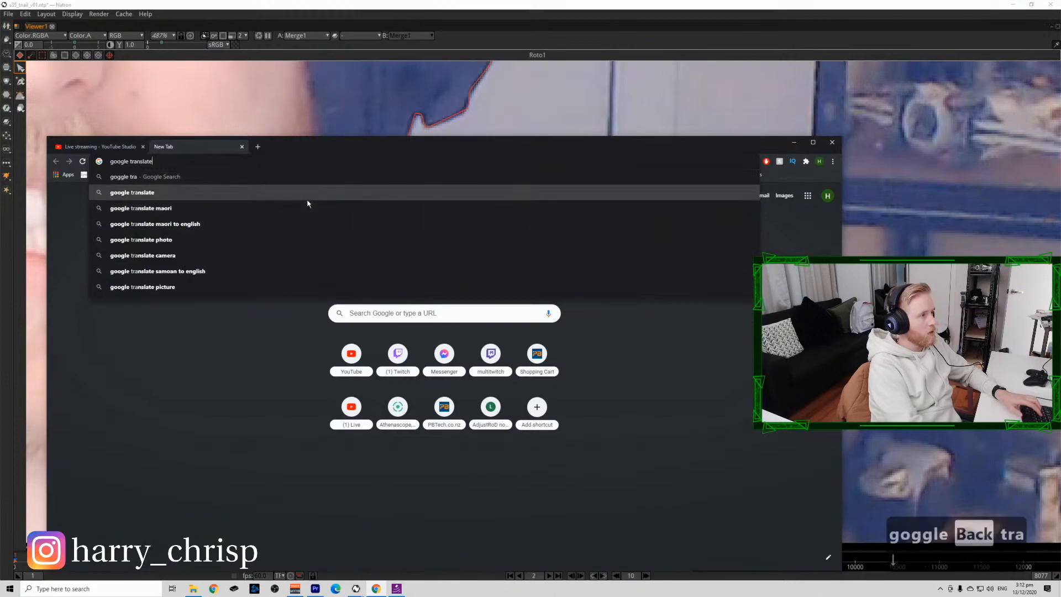
{"action": "key", "text": "Return"}
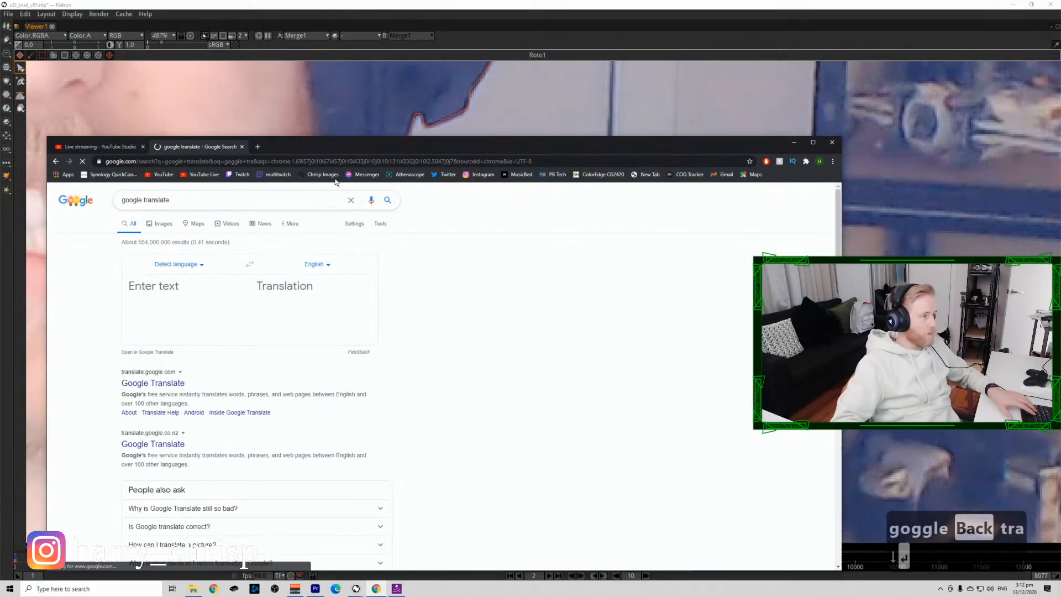
{"action": "left_click", "coordinate": [203, 310]}
{"action": "key", "text": "ctrl+v"}
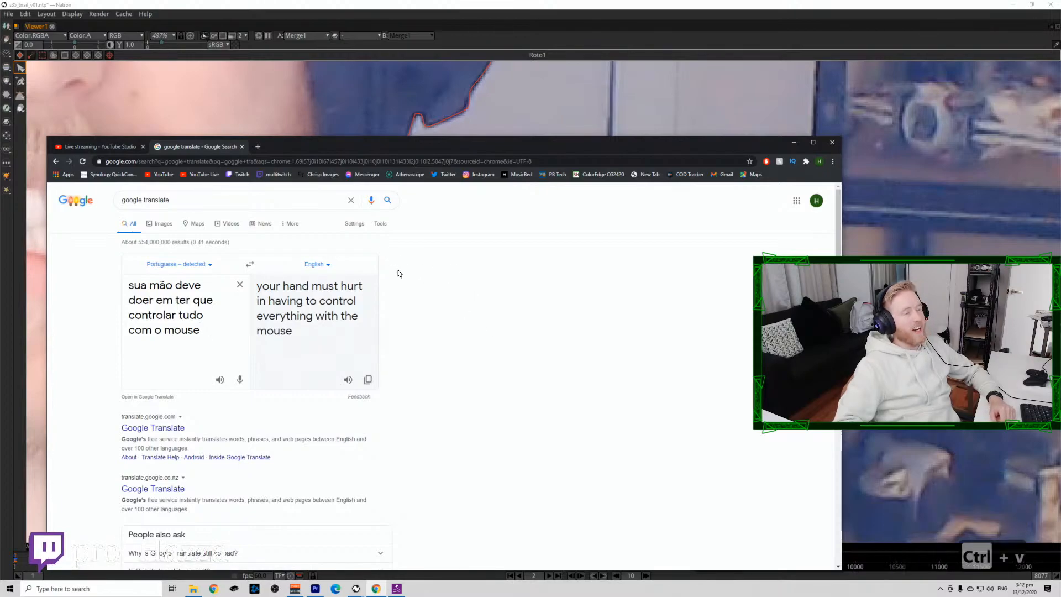
Return to Natron and draw closed roto shapes around the narrow slit in the image-left headphone slider and the small gap beside it.
{"action": "left_click", "coordinate": [458, 14]}
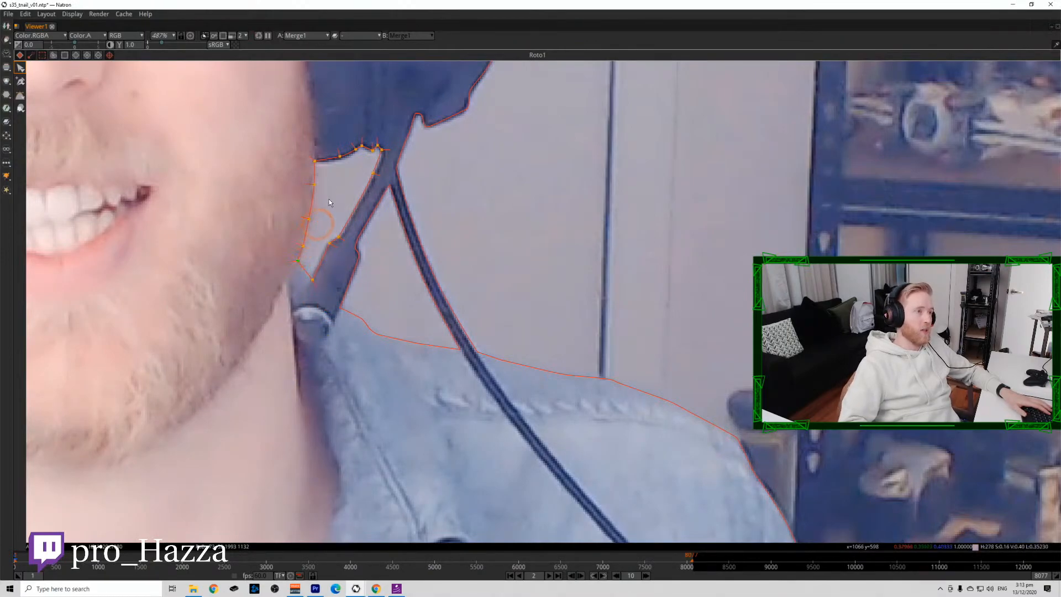
{"action": "scroll", "coordinate": [374, 174], "scroll_direction": "down", "scroll_amount": 10}
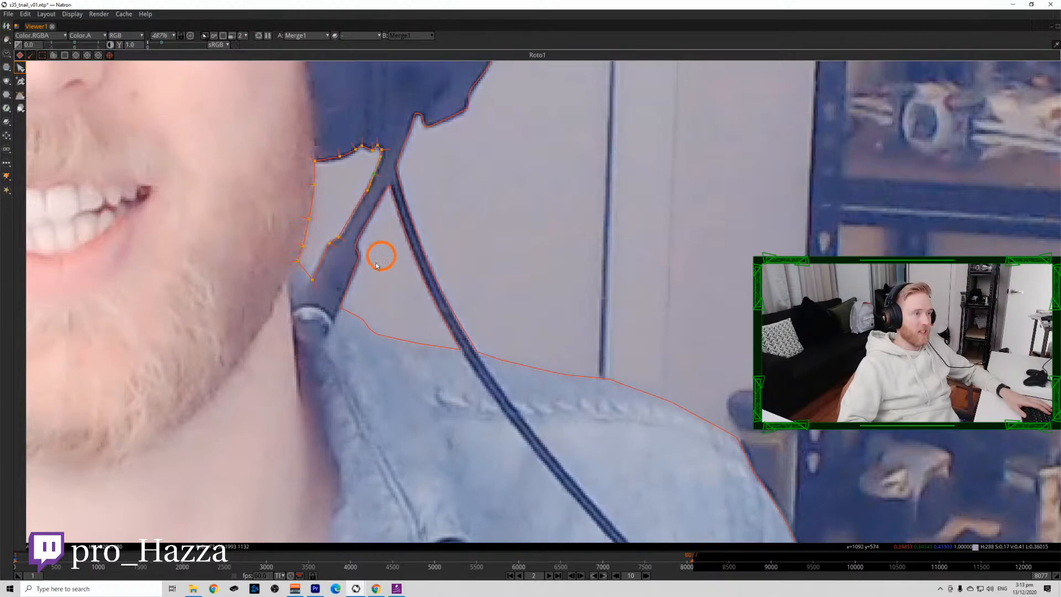
{"action": "scroll", "coordinate": [284, 248], "scroll_direction": "up", "scroll_amount": 8}
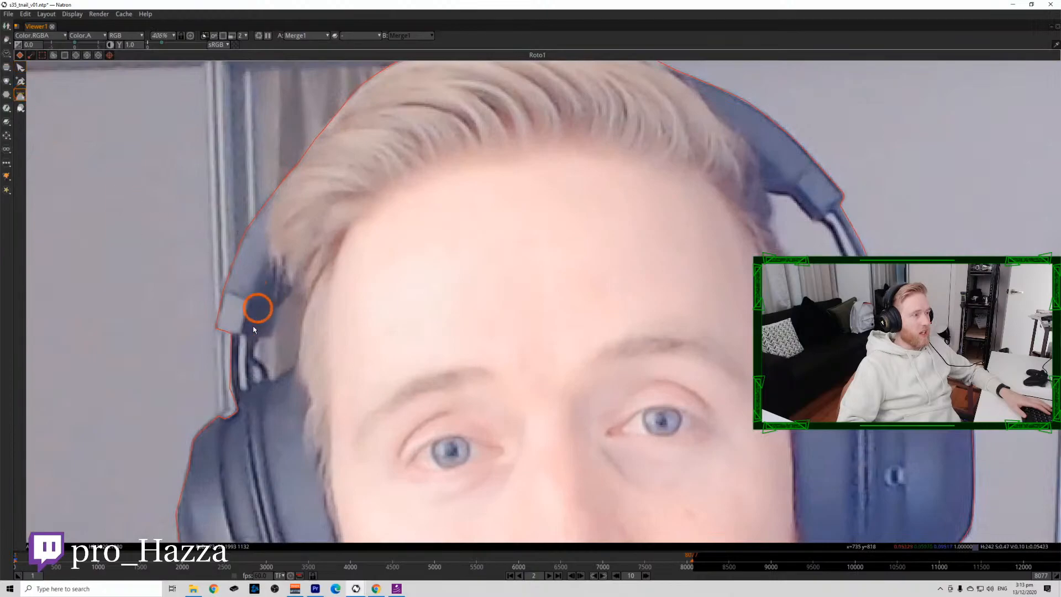
{"action": "scroll", "coordinate": [254, 329], "scroll_direction": "up", "scroll_amount": 3}
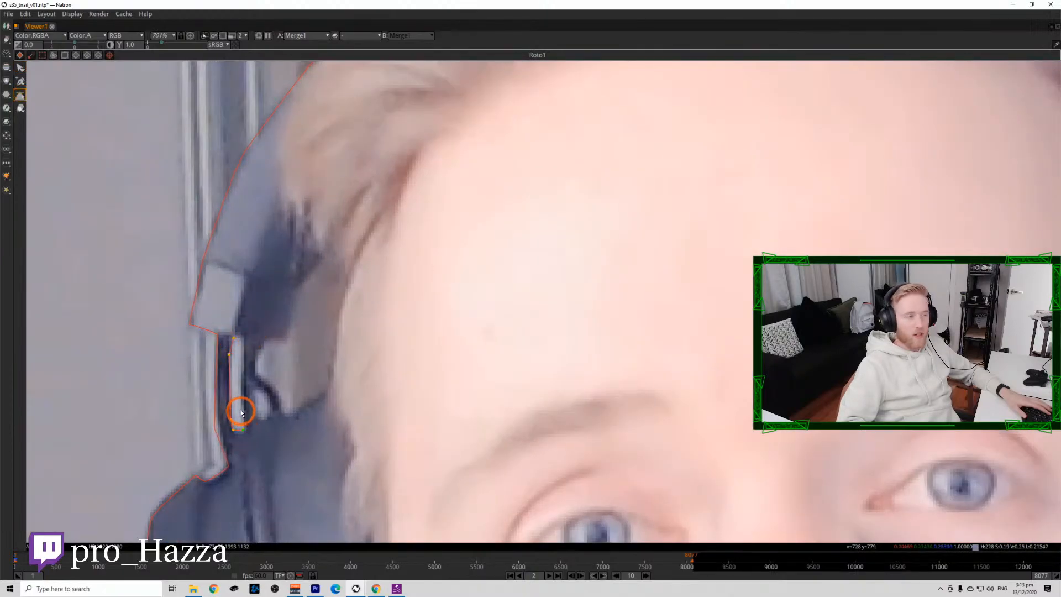
{"action": "left_click", "coordinate": [242, 338]}
{"action": "key", "text": "Return"}
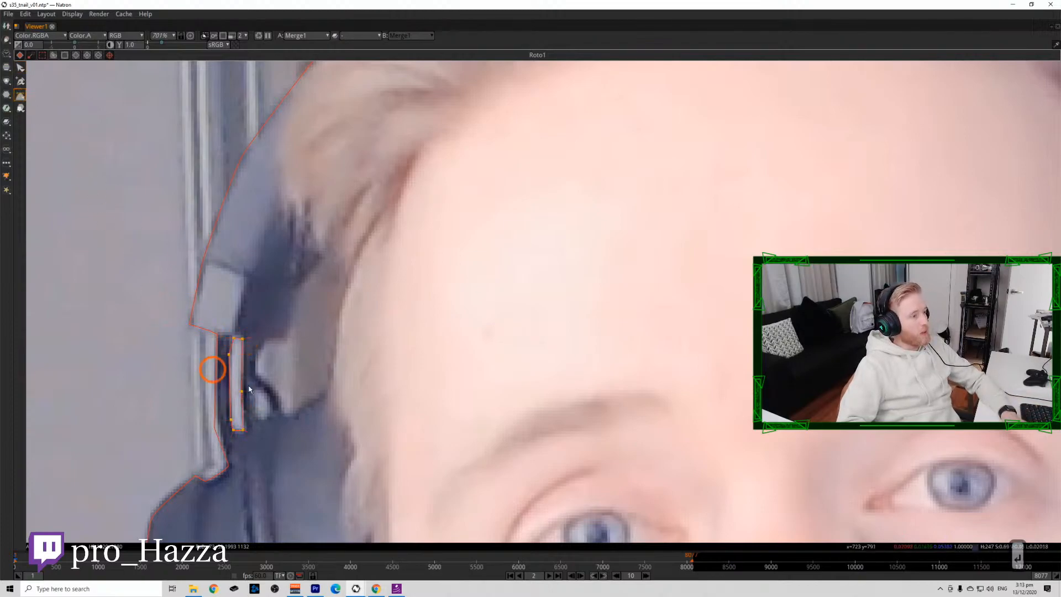
{"action": "left_click", "coordinate": [256, 393]}
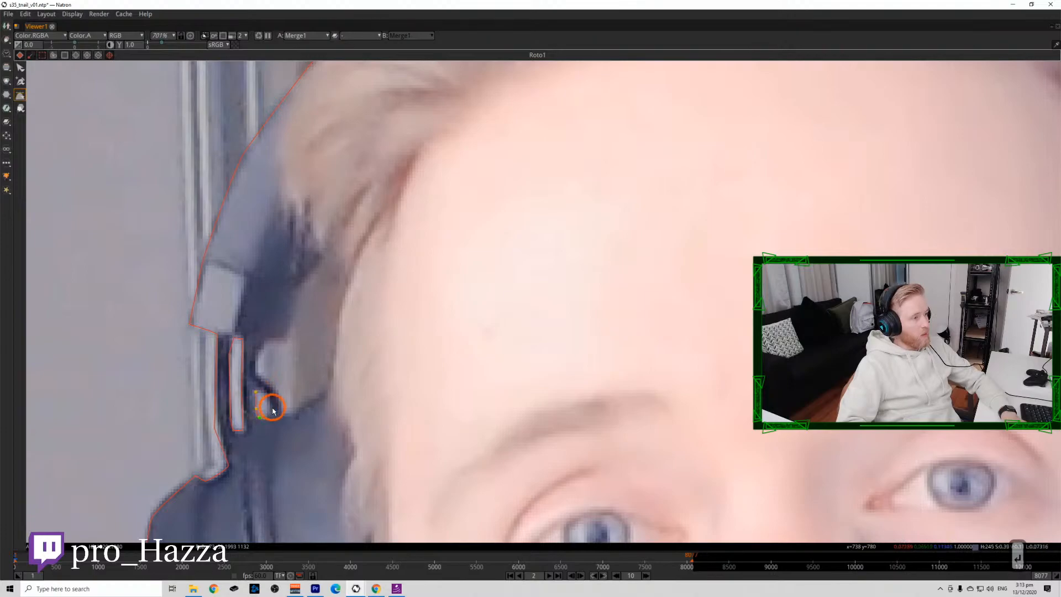
{"action": "key", "text": "Return"}
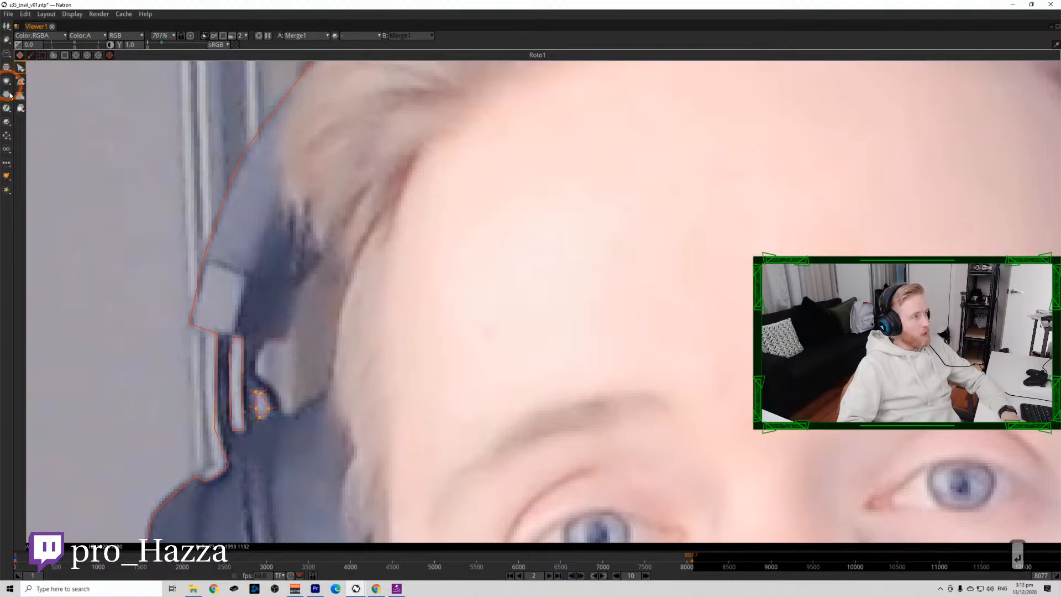
Draw a closed roto shape around the background gap between the hair and the image-left headphone slider.
{"action": "left_click", "coordinate": [297, 288]}
{"action": "left_click", "coordinate": [285, 340]}
{"action": "left_click", "coordinate": [267, 342]}
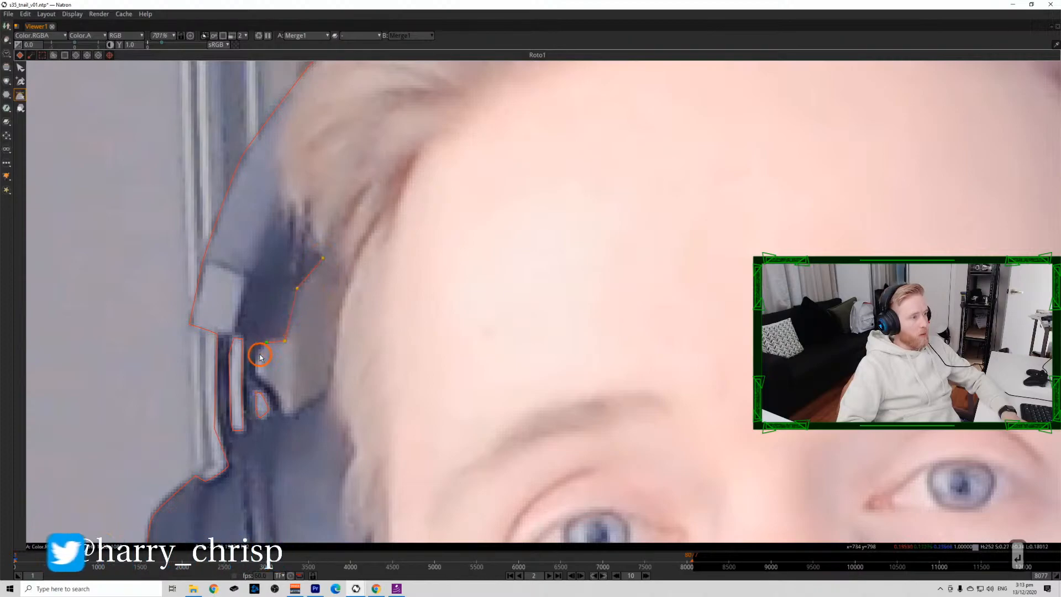
{"action": "left_click", "coordinate": [255, 356]}
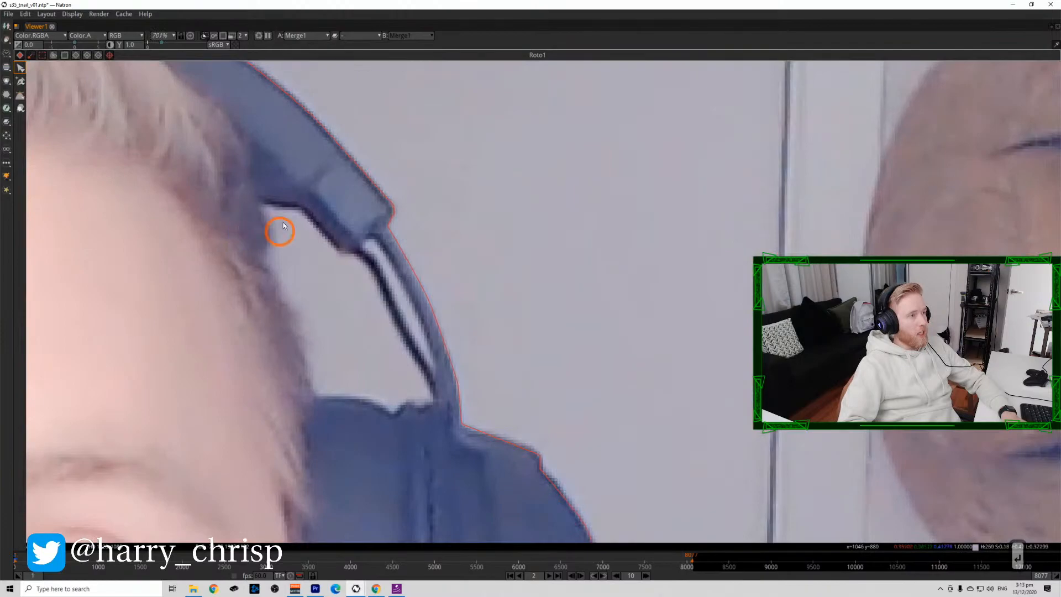
Draw closed roto shapes around the large gap between the hair and the image-right headphone slider and around the slider's narrow slit.
{"action": "left_click", "coordinate": [21, 96]}
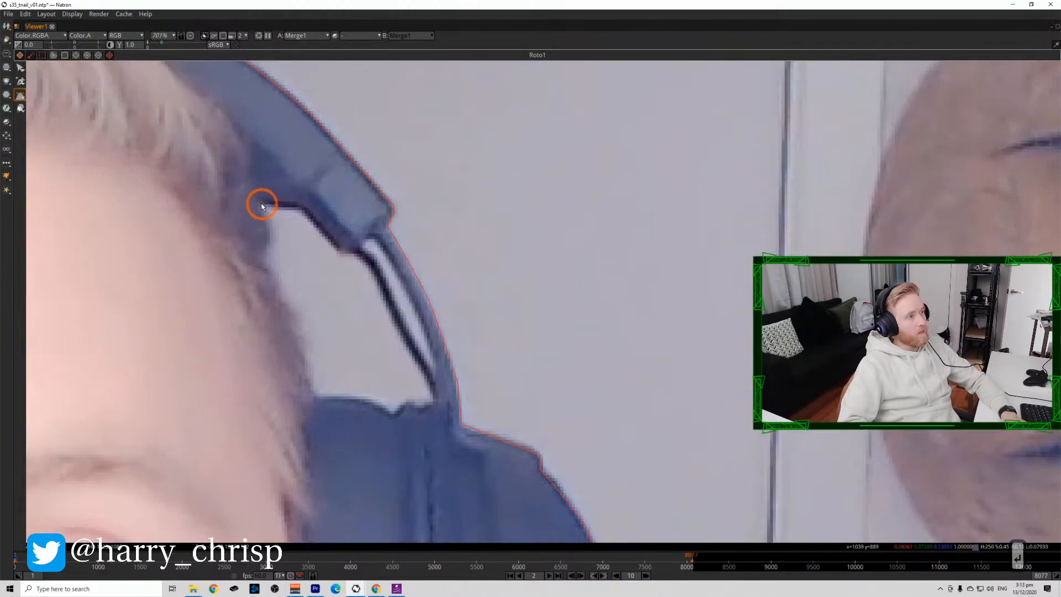
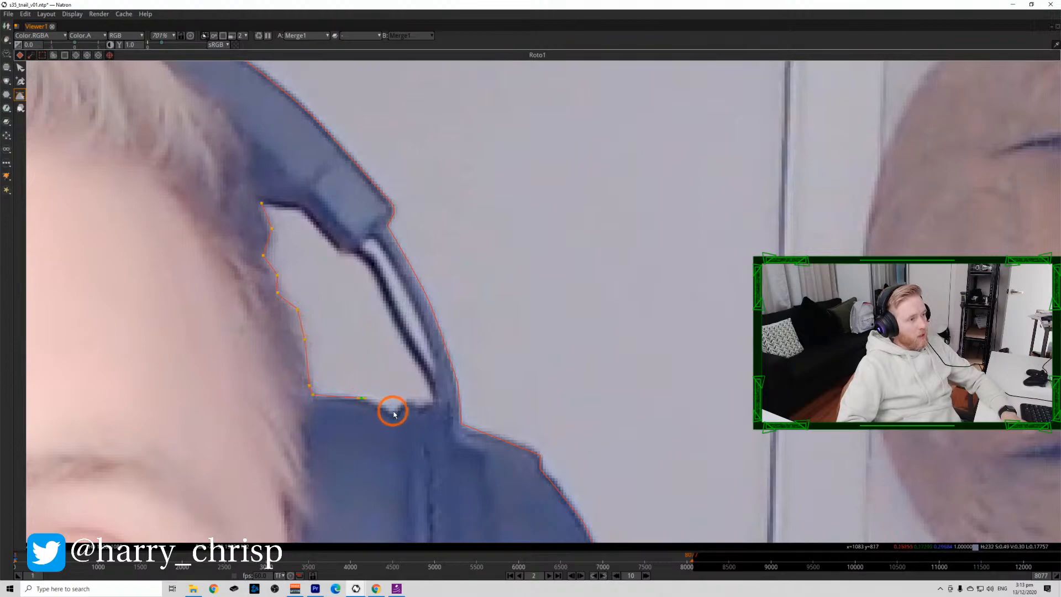
{"action": "left_click", "coordinate": [430, 396]}
{"action": "left_click_drag", "start_coordinate": [390, 315], "coordinate": [389, 312]}
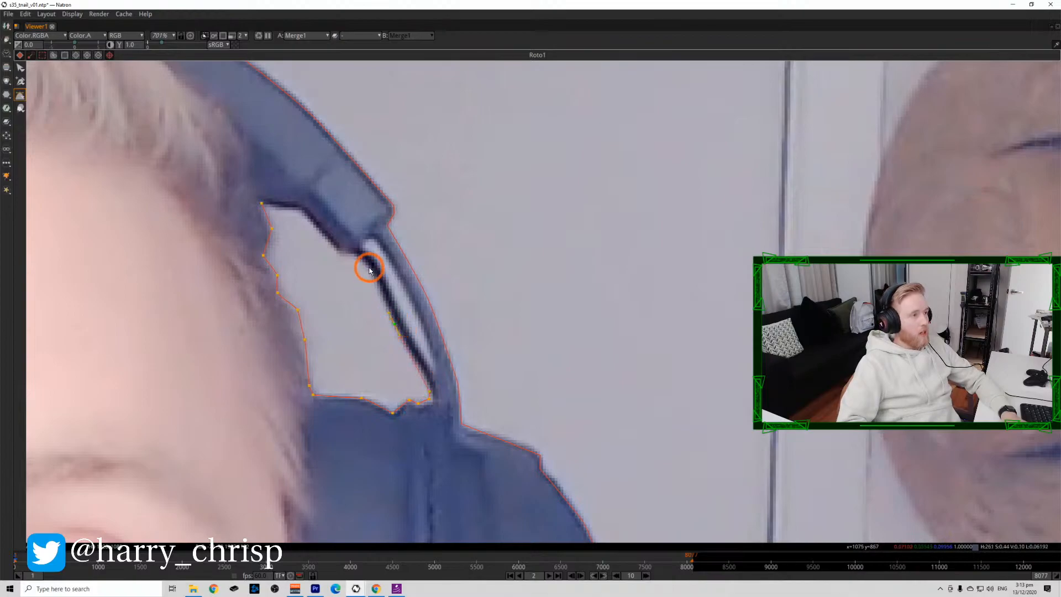
{"action": "left_click", "coordinate": [301, 210]}
{"action": "key", "text": "Return"}
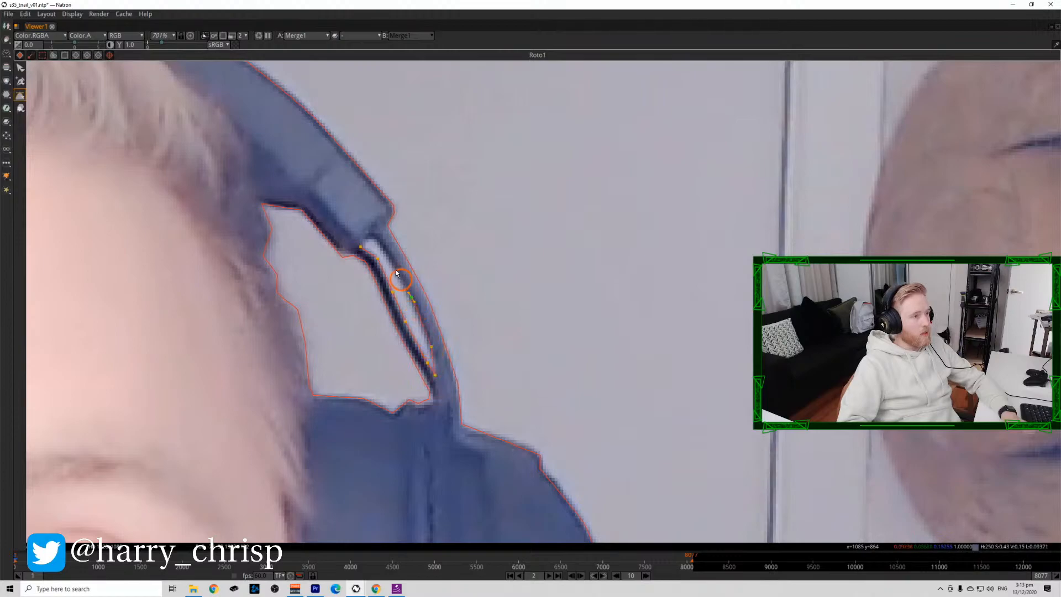
Save the project and restore the full layout with the viewer, node graph and properties.
{"action": "scroll", "coordinate": [380, 247], "scroll_direction": "down", "scroll_amount": 7}
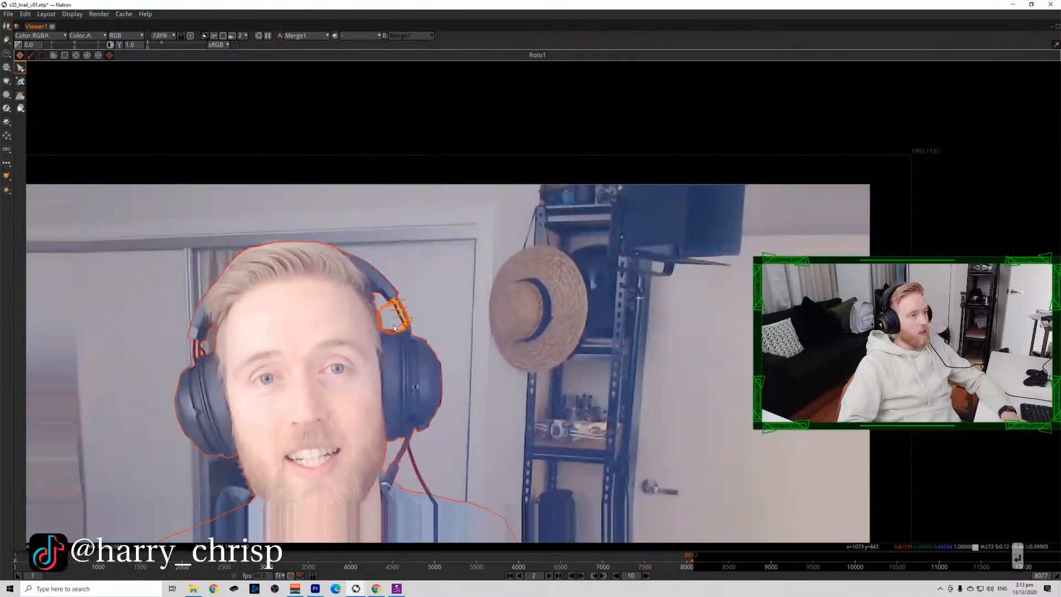
{"action": "key", "text": "ctrl+s"}
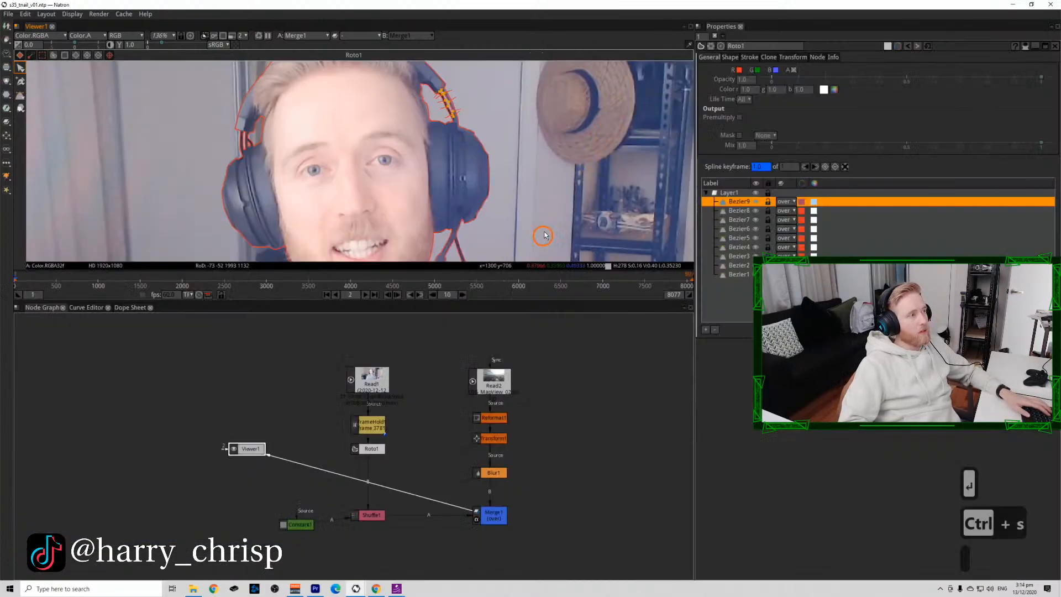
{"action": "key", "text": "space"}
{"action": "scroll", "coordinate": [551, 185], "scroll_direction": "down", "scroll_amount": 3}
{"action": "scroll", "coordinate": [551, 184], "scroll_direction": "down", "scroll_amount": 3}
{"action": "left_click_drag", "start_coordinate": [550, 184], "coordinate": [251, 131]}
{"action": "scroll", "coordinate": [345, 152], "scroll_direction": "up", "scroll_amount": 4}
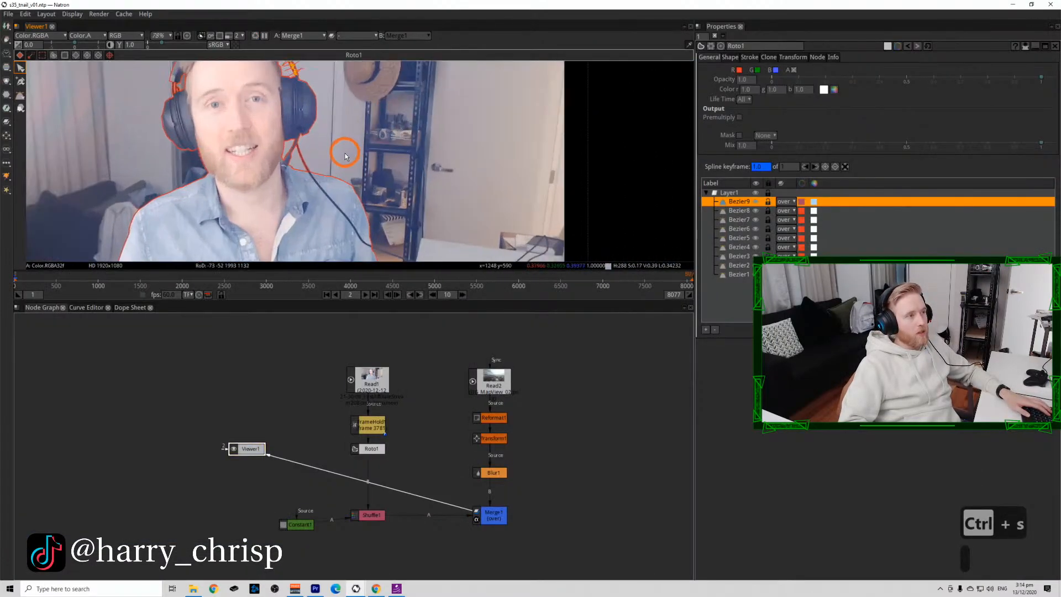
Select the Bezier9 to Bezier2 shapes in Roto1 and set the blending operator of Bezier9 to stencil.
{"action": "left_click", "coordinate": [739, 265], "text": "shift"}
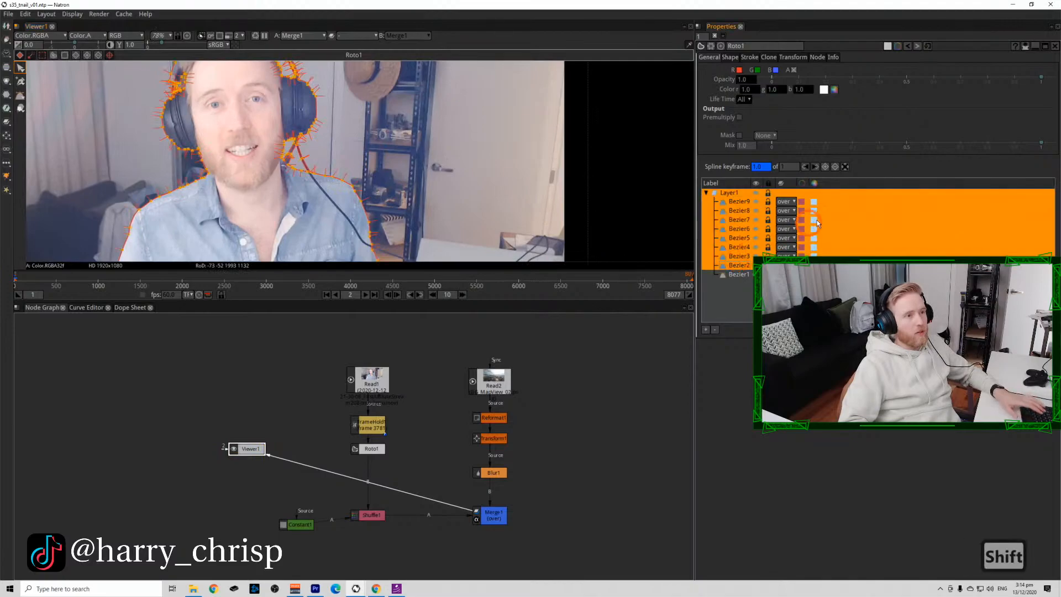
{"action": "left_click", "coordinate": [785, 202]}
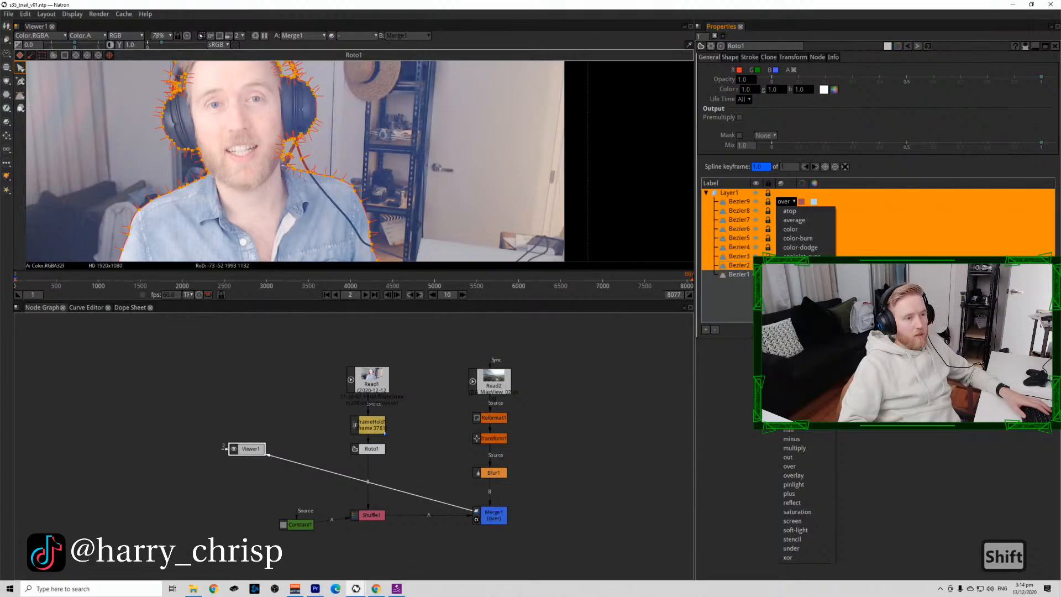
{"action": "left_click", "coordinate": [803, 539]}
Show the alpha channel of the Roto1 node in the viewer, framed on the microphone-arm gaps.
{"action": "left_click", "coordinate": [390, 443]}
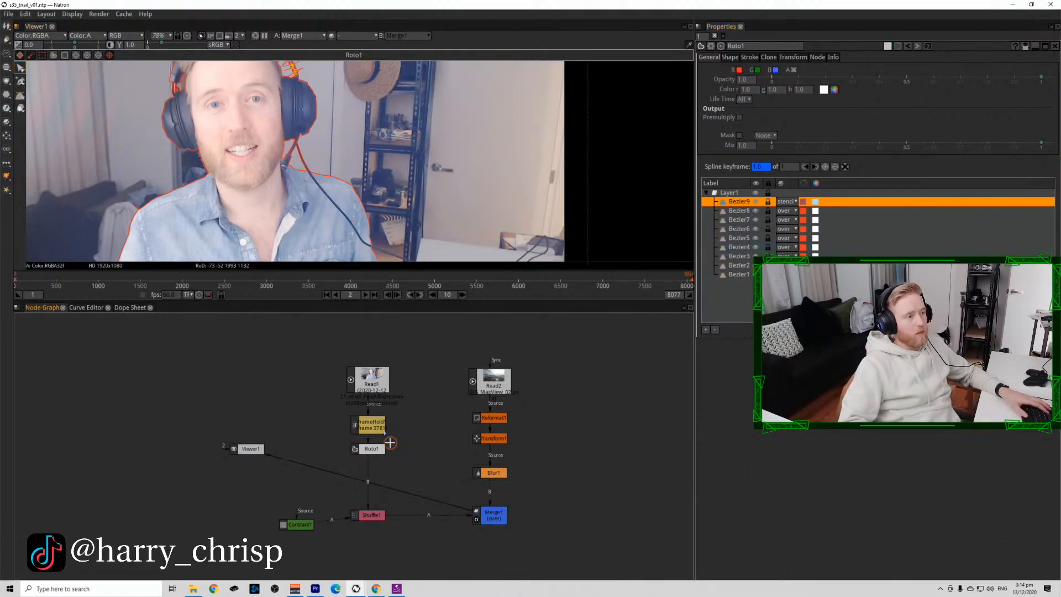
{"action": "left_click_drag", "start_coordinate": [369, 442], "coordinate": [367, 452]}
{"action": "key", "text": "1"}
{"action": "key", "text": "a"}
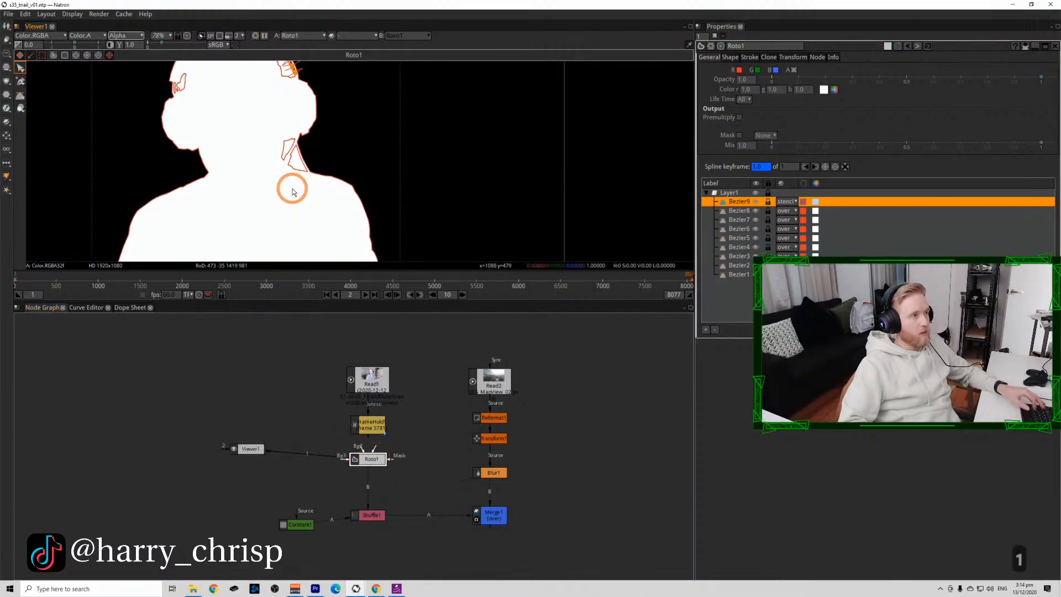
{"action": "scroll", "coordinate": [269, 147], "scroll_direction": "up", "scroll_amount": 5}
Set the blending operator of the Bezier8, Bezier2 and Bezier3 shapes to stencil.
{"action": "left_click", "coordinate": [786, 211]}
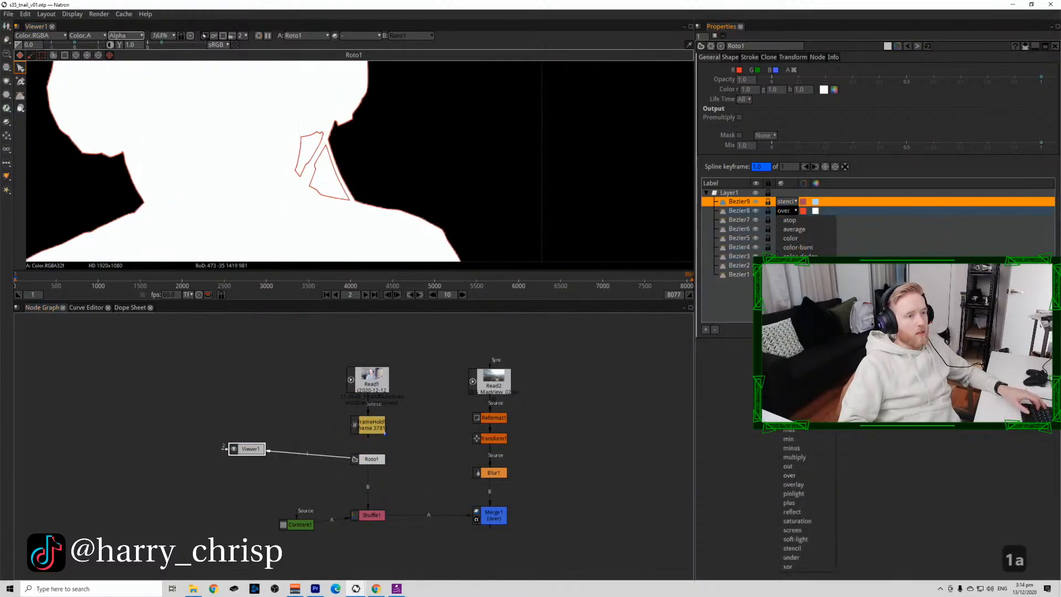
{"action": "left_click", "coordinate": [792, 548]}
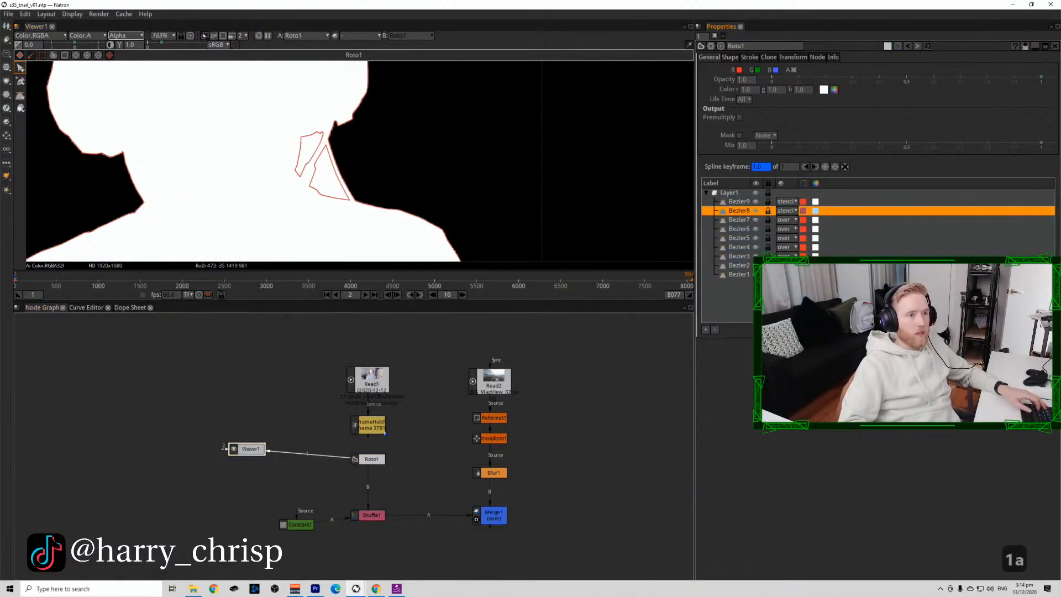
{"action": "left_click", "coordinate": [740, 264], "text": "shift"}
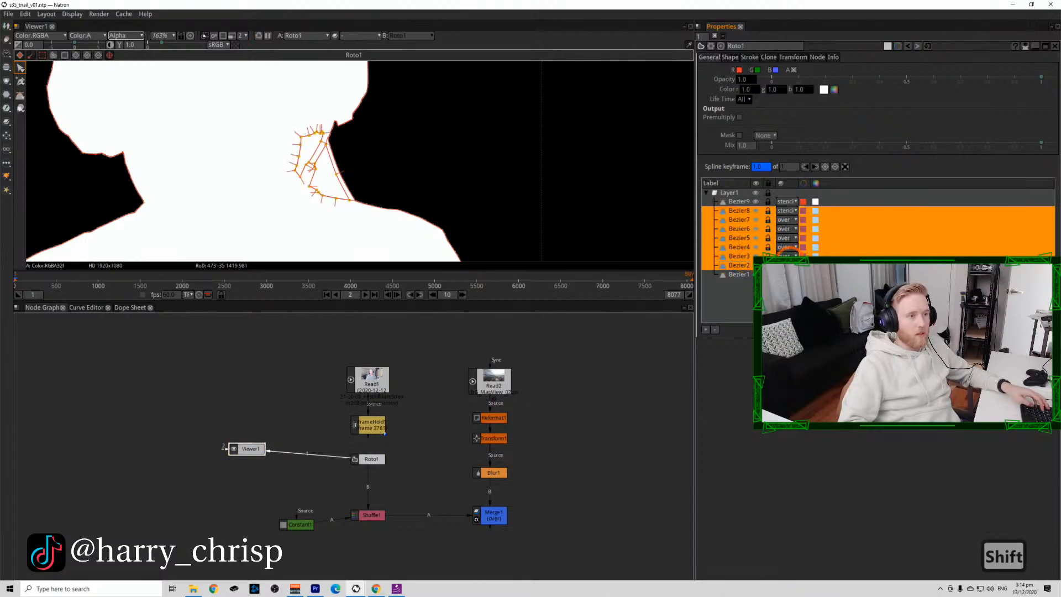
{"action": "left_click", "coordinate": [788, 264]}
{"action": "left_click", "coordinate": [802, 573]}
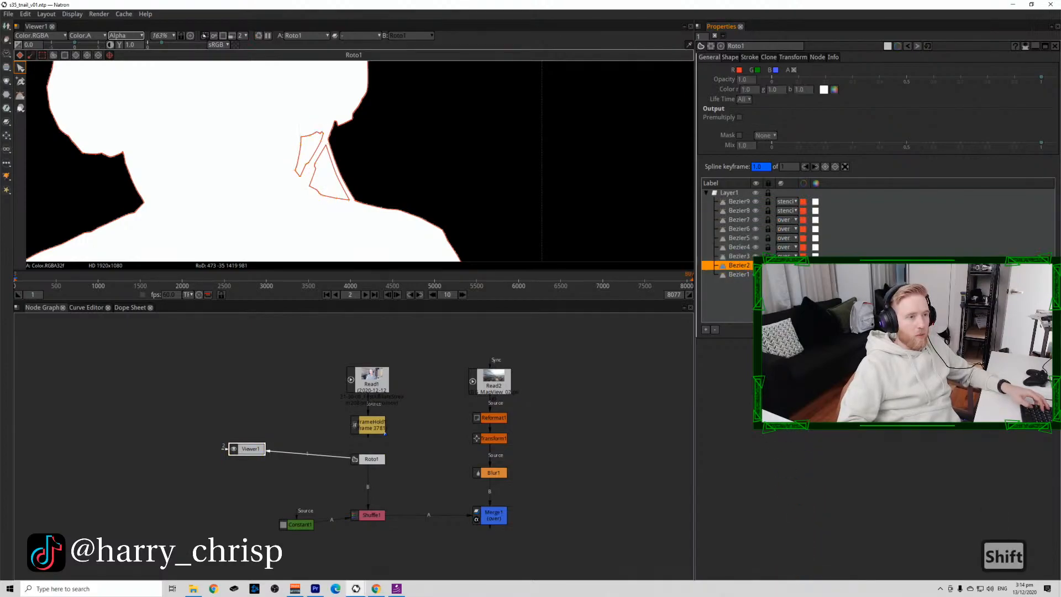
{"action": "left_click", "coordinate": [788, 255]}
{"action": "left_click", "coordinate": [805, 564]}
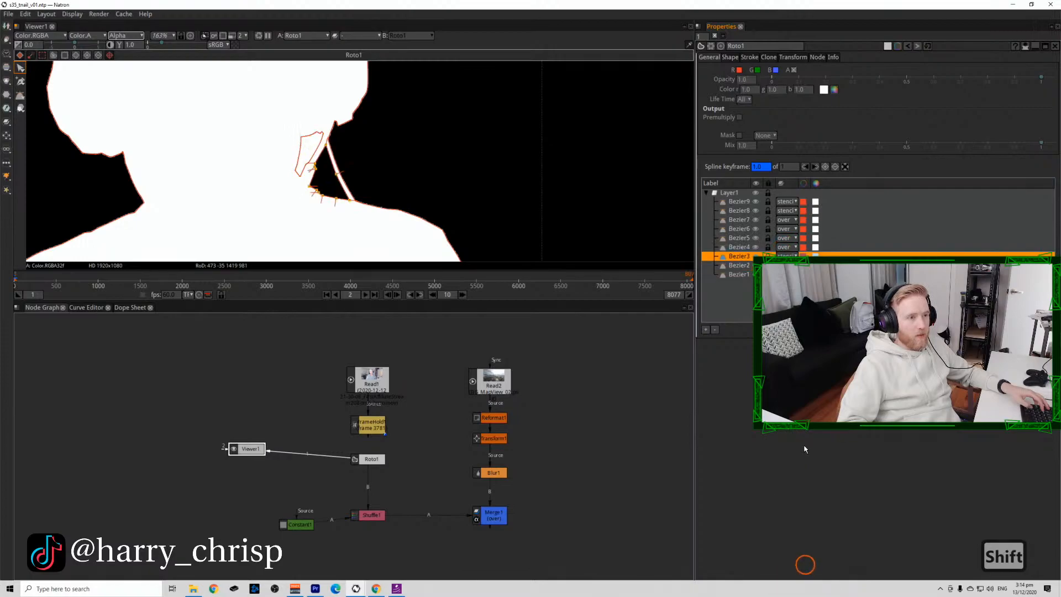
Set the blending operator of the Bezier4, Bezier5, Bezier6 and Bezier7 shapes to stencil.
{"action": "left_click", "coordinate": [784, 247]}
{"action": "left_click", "coordinate": [801, 572]}
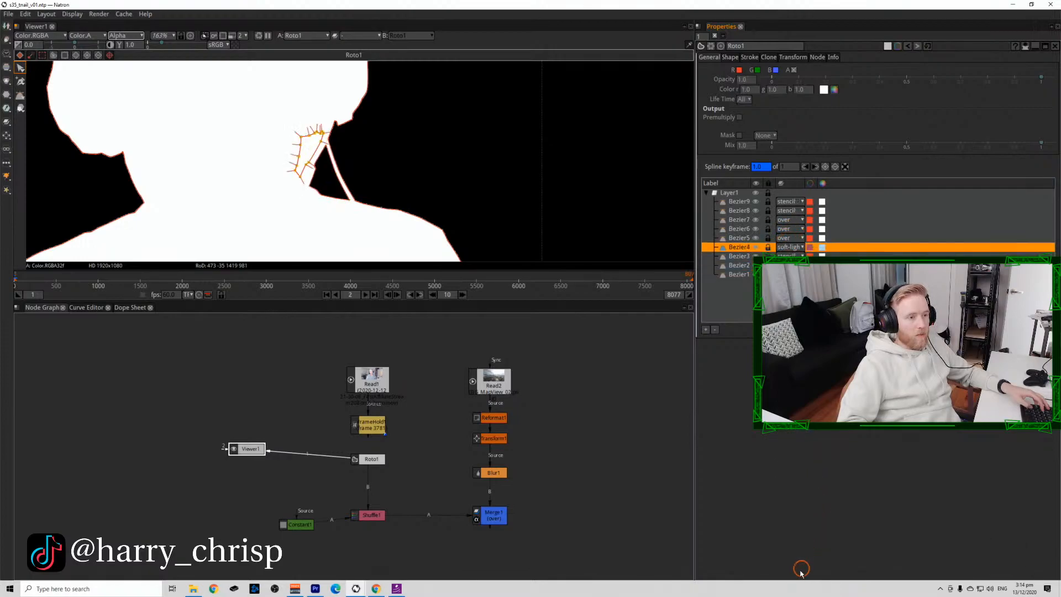
{"action": "left_click", "coordinate": [785, 247]}
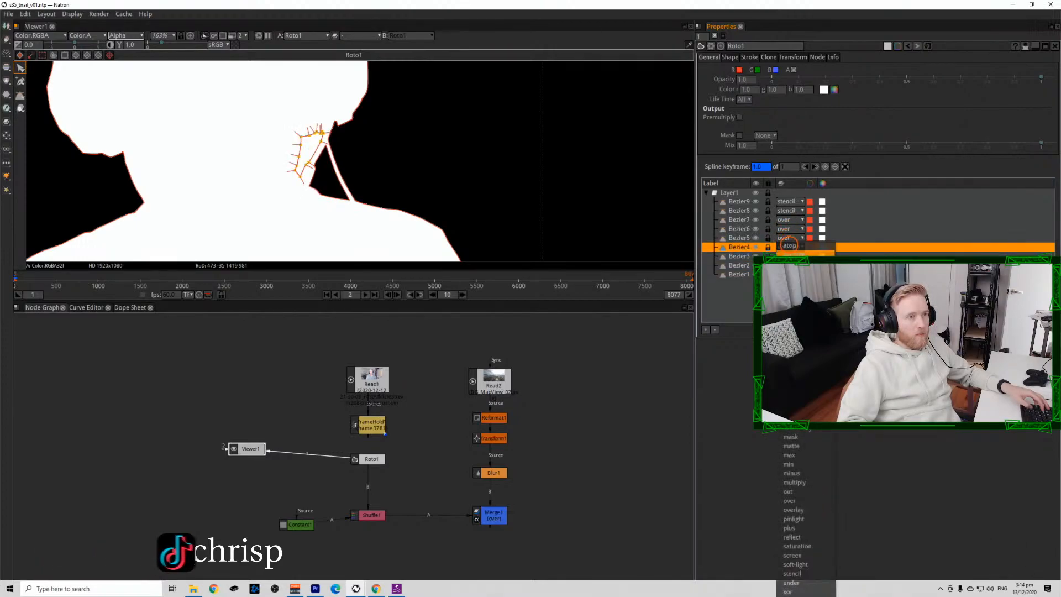
{"action": "left_click", "coordinate": [802, 566]}
{"action": "left_click", "coordinate": [791, 240]}
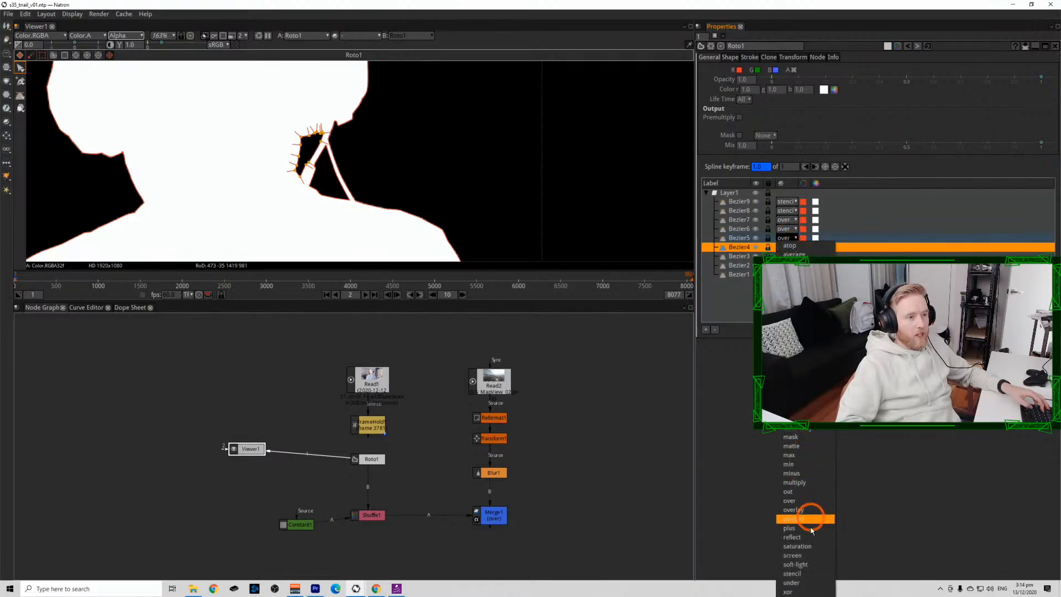
{"action": "left_click", "coordinate": [802, 568]}
{"action": "left_click", "coordinate": [787, 228]}
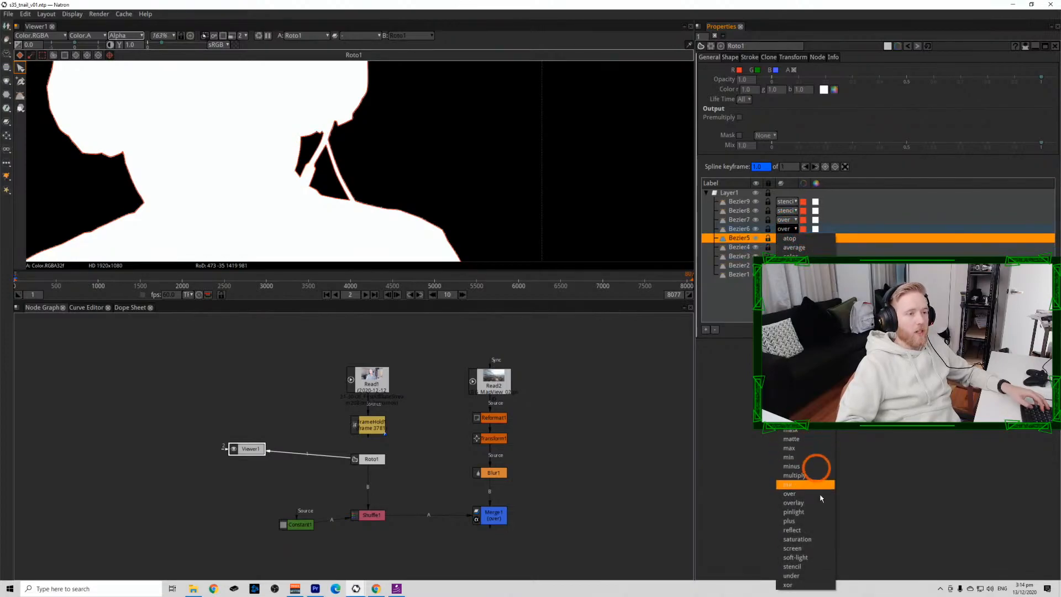
{"action": "left_click", "coordinate": [802, 567]}
{"action": "left_click", "coordinate": [790, 218]}
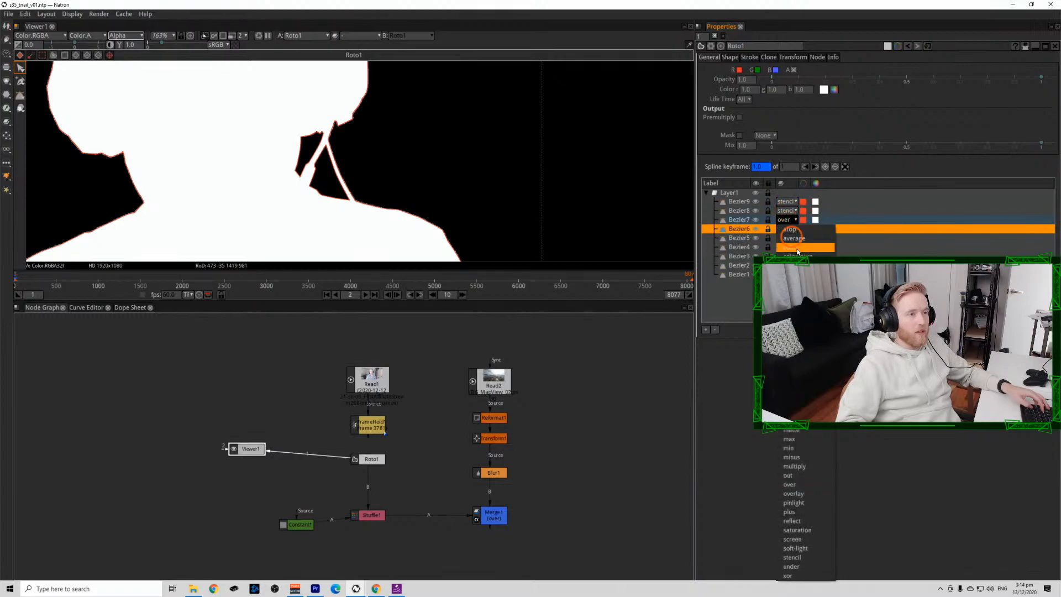
{"action": "left_click", "coordinate": [807, 557]}
Inspect the Roto1 matte around the headphone gaps, selecting the Bezier8 shape and toggling the alpha display.
{"action": "scroll", "coordinate": [324, 199], "scroll_direction": "down", "scroll_amount": 5}
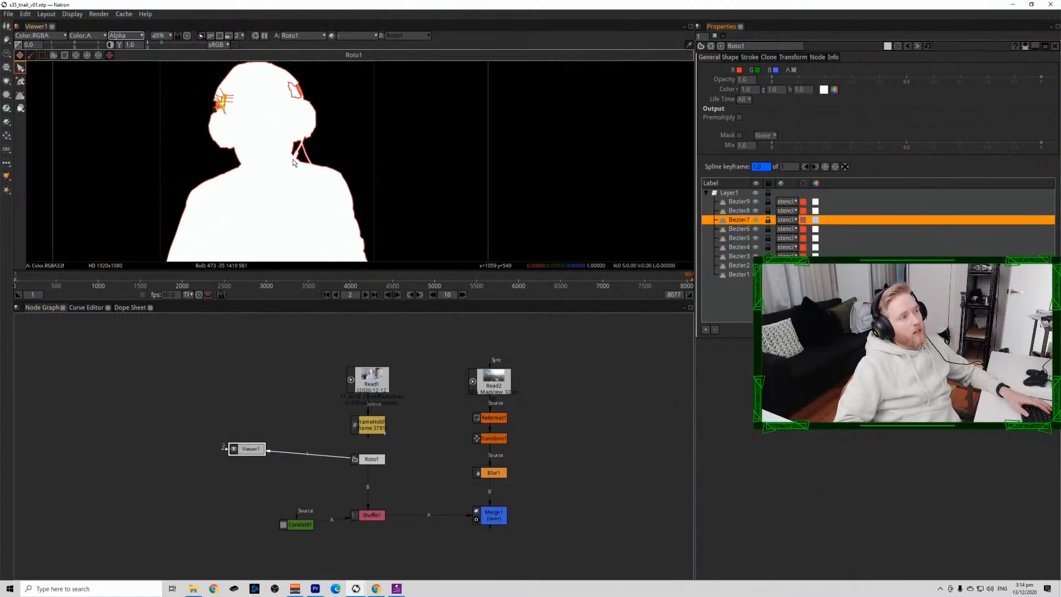
{"action": "scroll", "coordinate": [317, 98], "scroll_direction": "up", "scroll_amount": 5}
{"action": "left_click", "coordinate": [322, 91]}
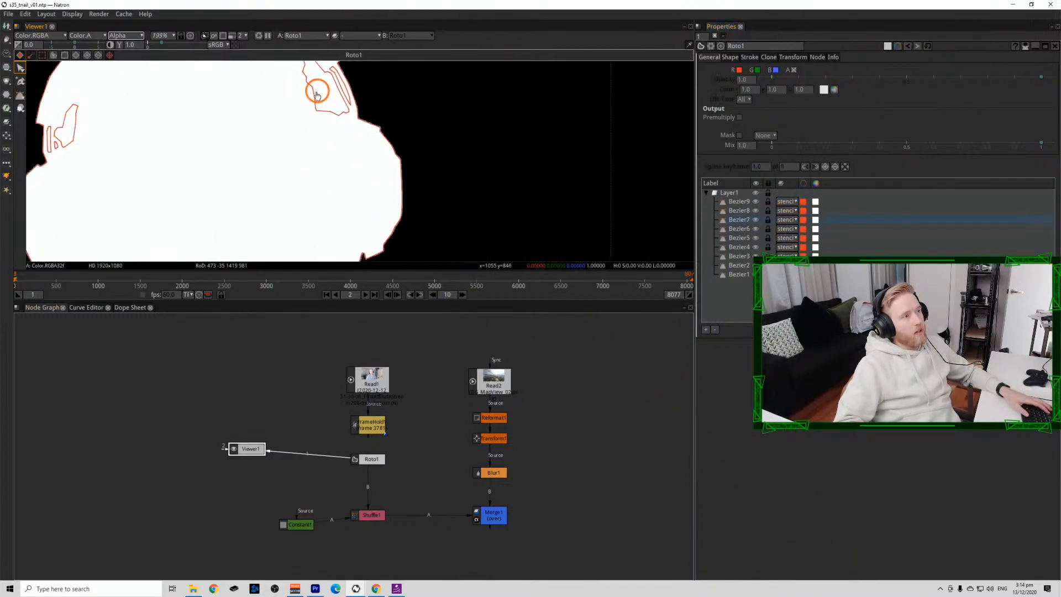
{"action": "left_click", "coordinate": [314, 95]}
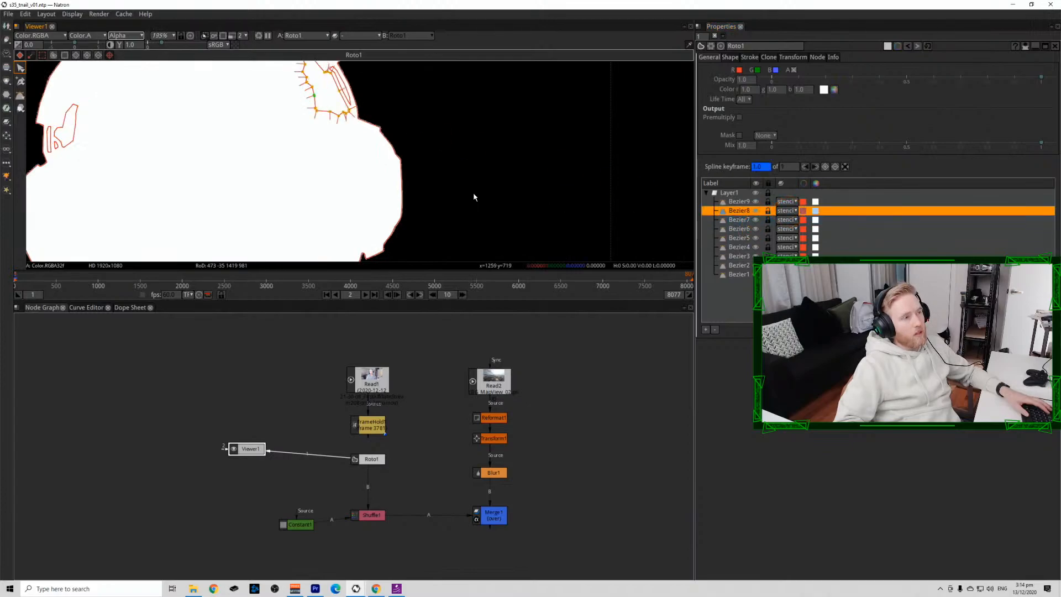
{"action": "scroll", "coordinate": [417, 225], "scroll_direction": "down", "scroll_amount": 5}
{"action": "scroll", "coordinate": [405, 145], "scroll_direction": "up", "scroll_amount": 5}
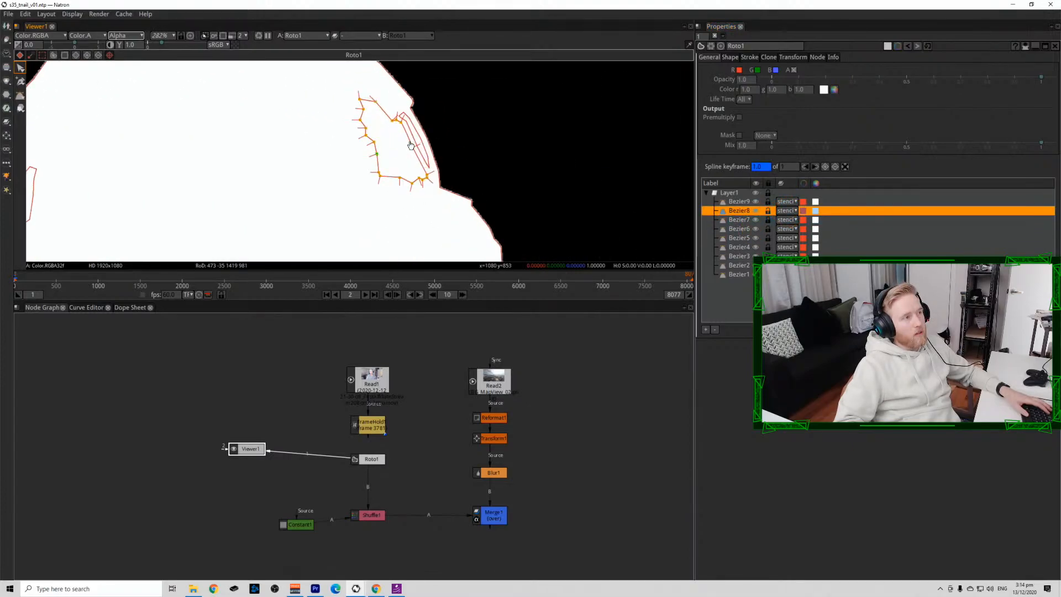
{"action": "key", "text": "a"}
{"action": "key", "text": "a"}
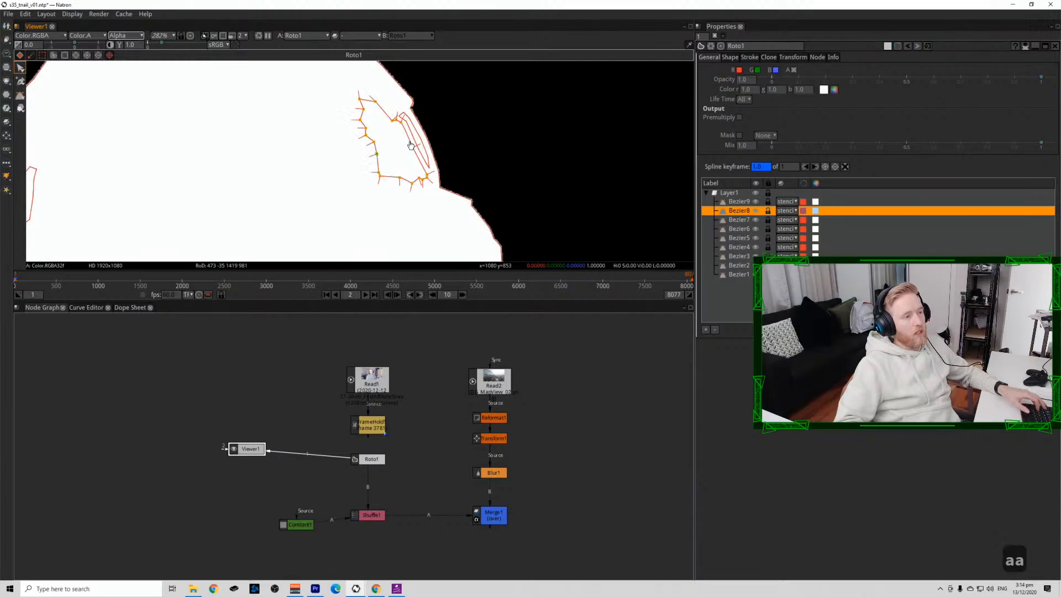
{"action": "key", "text": "a"}
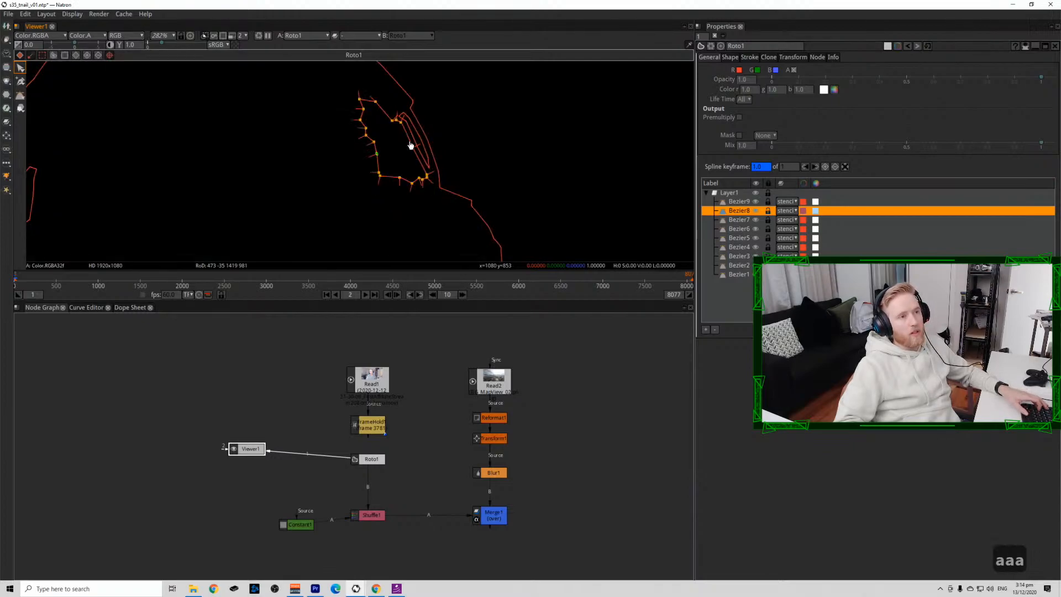
{"action": "scroll", "coordinate": [410, 146], "scroll_direction": "down", "scroll_amount": 5}
{"action": "key", "text": "a"}
{"action": "key", "text": "a"}
{"action": "key", "text": "a"}
{"action": "key", "text": "a"}
{"action": "key", "text": "a"}
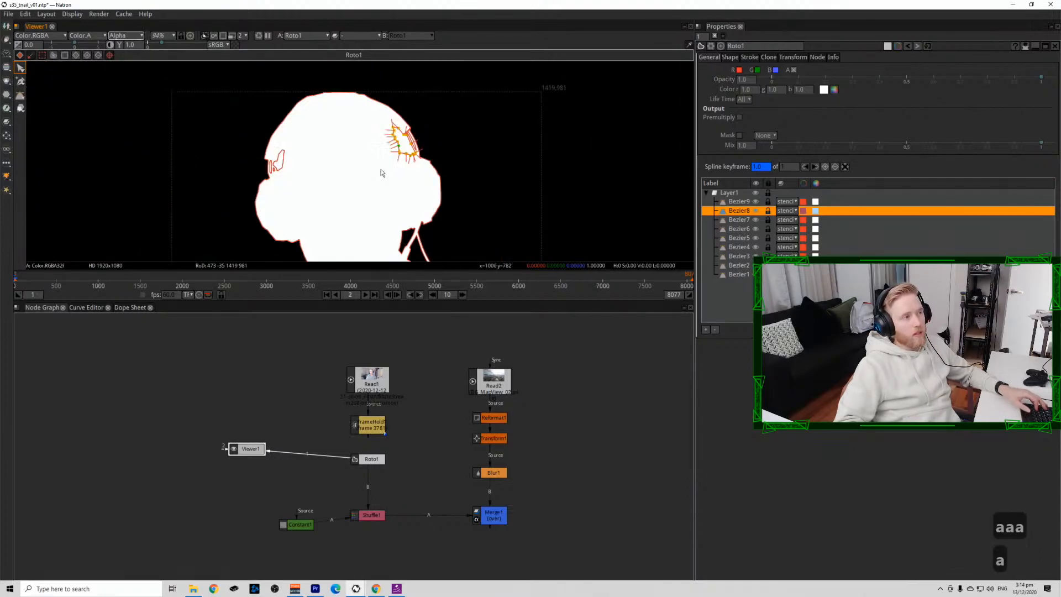
Duplicate the Roto1 node, place the copy beside the original and show the copy in the viewer.
{"action": "left_click", "coordinate": [366, 458]}
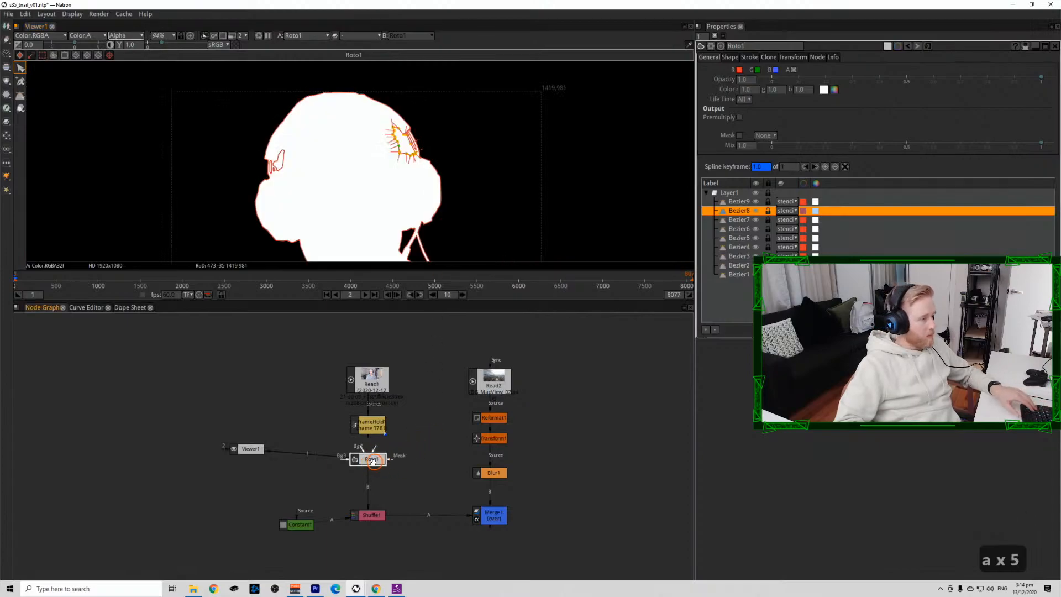
{"action": "key", "text": "ctrl+c"}
{"action": "key", "text": "ctrl+v"}
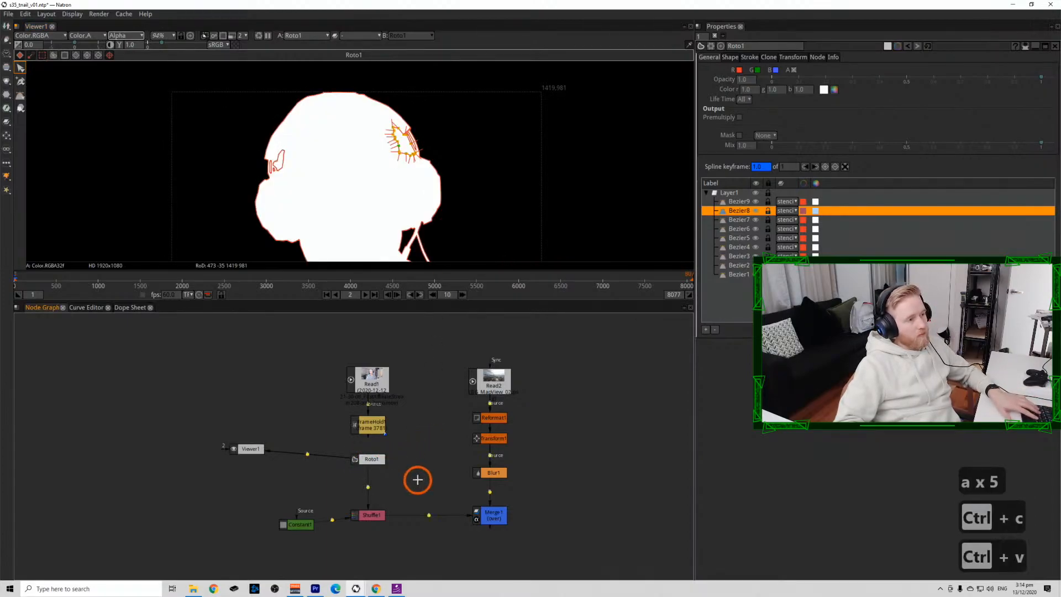
{"action": "mouse_move", "coordinate": [416, 478]}
{"action": "left_mouse_down"}
{"action": "mouse_move", "coordinate": [434, 488]}
{"action": "mouse_move", "coordinate": [430, 470]}
{"action": "left_mouse_up"}
{"action": "left_click", "coordinate": [430, 466]}
{"action": "key", "text": "1"}
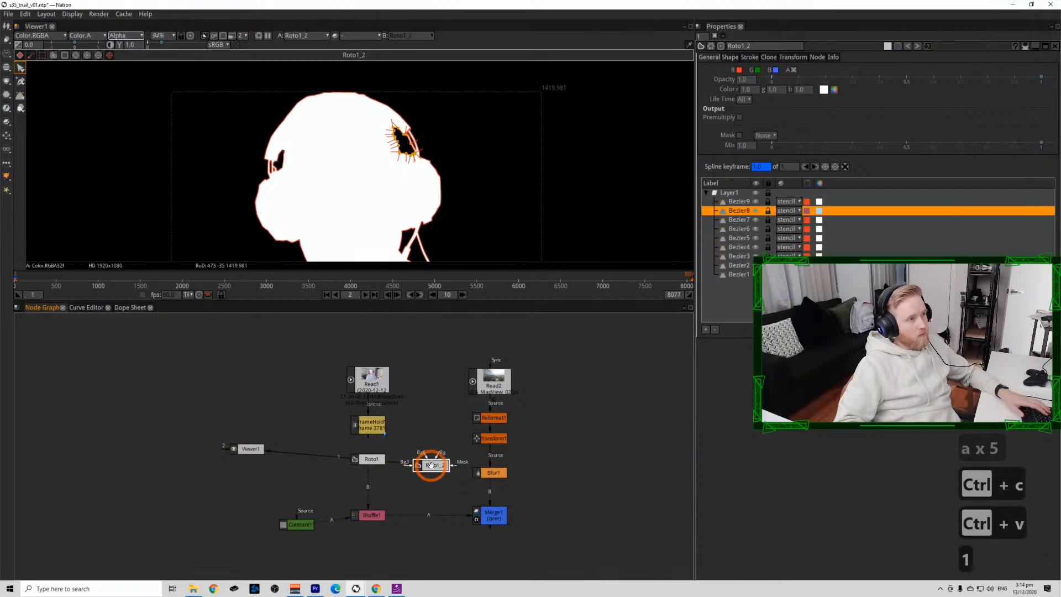
Compare the mattes of Roto1 and its copy Roto1_2 by alternating them in the viewer.
{"action": "left_click", "coordinate": [372, 462]}
{"action": "key", "text": "1"}
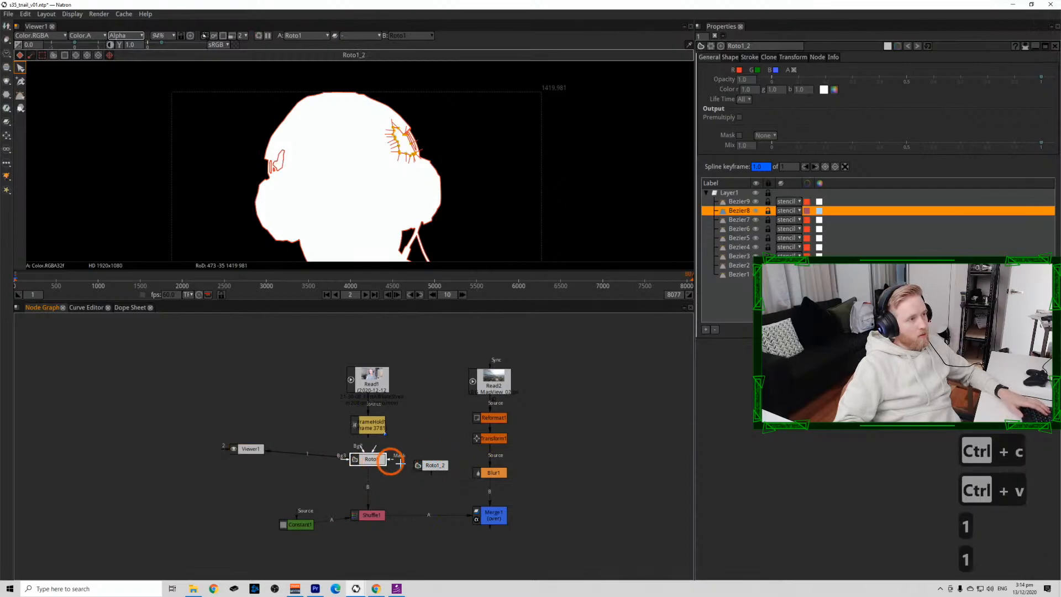
{"action": "left_click", "coordinate": [430, 466]}
{"action": "key", "text": "1"}
{"action": "left_click_drag", "start_coordinate": [409, 458], "coordinate": [439, 394]}
{"action": "left_click", "coordinate": [411, 396]}
{"action": "key", "text": "1"}
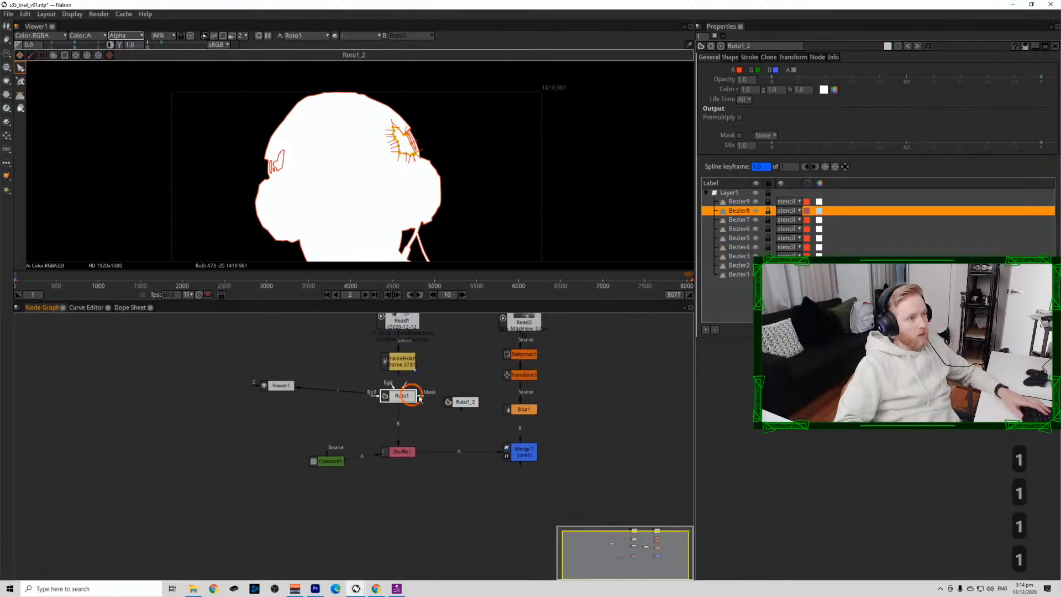
Alternate the viewer between Roto1_2 and Roto1, clear the open node properties, and show the Roto1_2 matte without shape overlays.
{"action": "left_click", "coordinate": [457, 404]}
{"action": "key", "text": "1"}
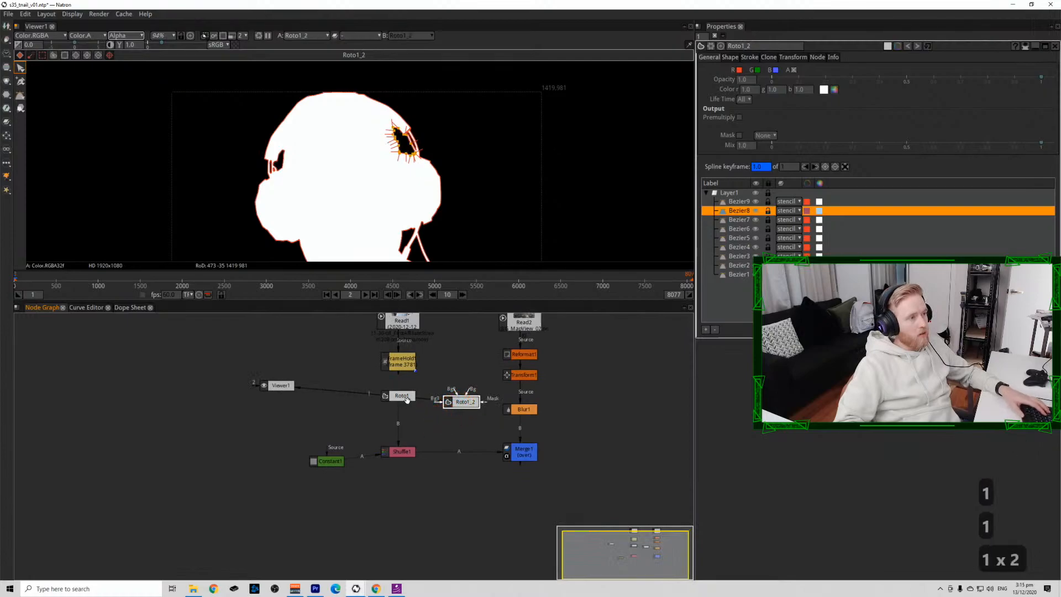
{"action": "left_click", "coordinate": [407, 399]}
{"action": "key", "text": "1"}
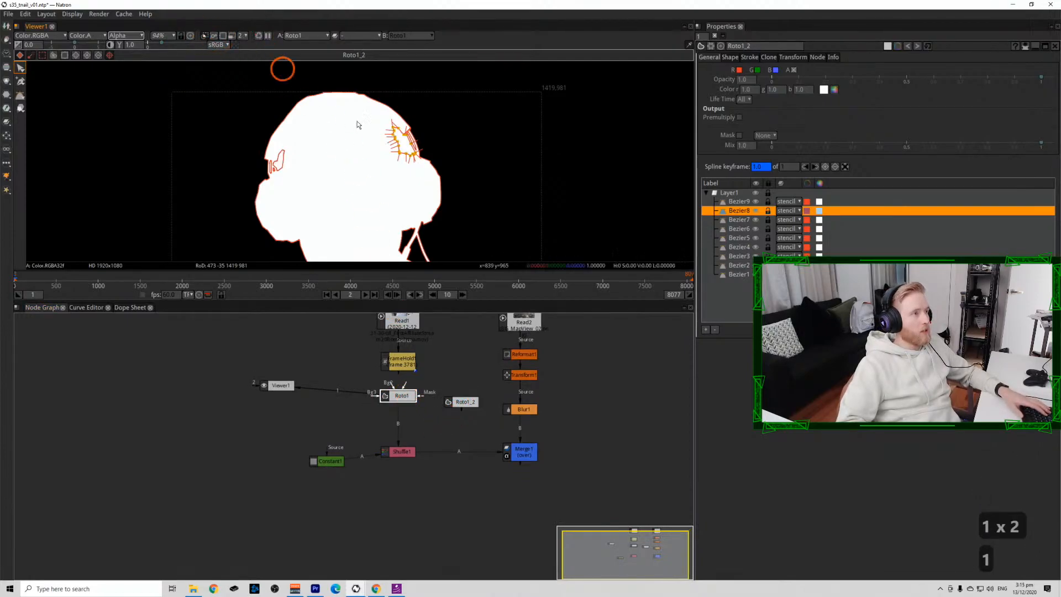
{"action": "left_click", "coordinate": [715, 35]}
{"action": "left_click", "coordinate": [431, 340]}
{"action": "left_click", "coordinate": [467, 399]}
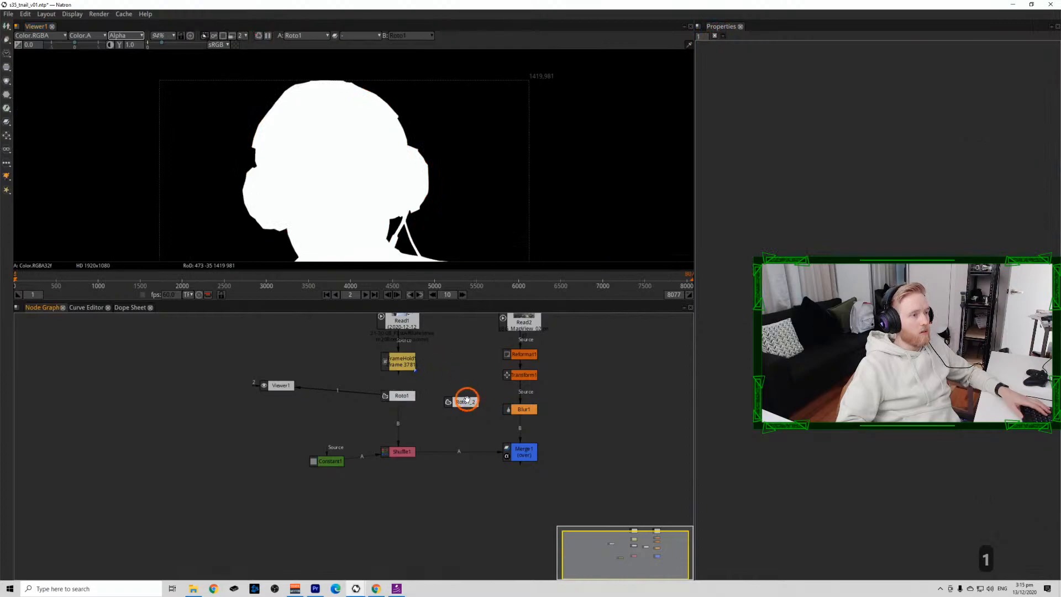
{"action": "key", "text": "1"}
Pull Roto1 out of the node chain and connect Roto1_2 in its place between FrameHold1 and Shuffle1.
{"action": "left_click_drag", "start_coordinate": [280, 381], "coordinate": [220, 415]}
{"action": "left_click_drag", "start_coordinate": [411, 397], "coordinate": [276, 379]}
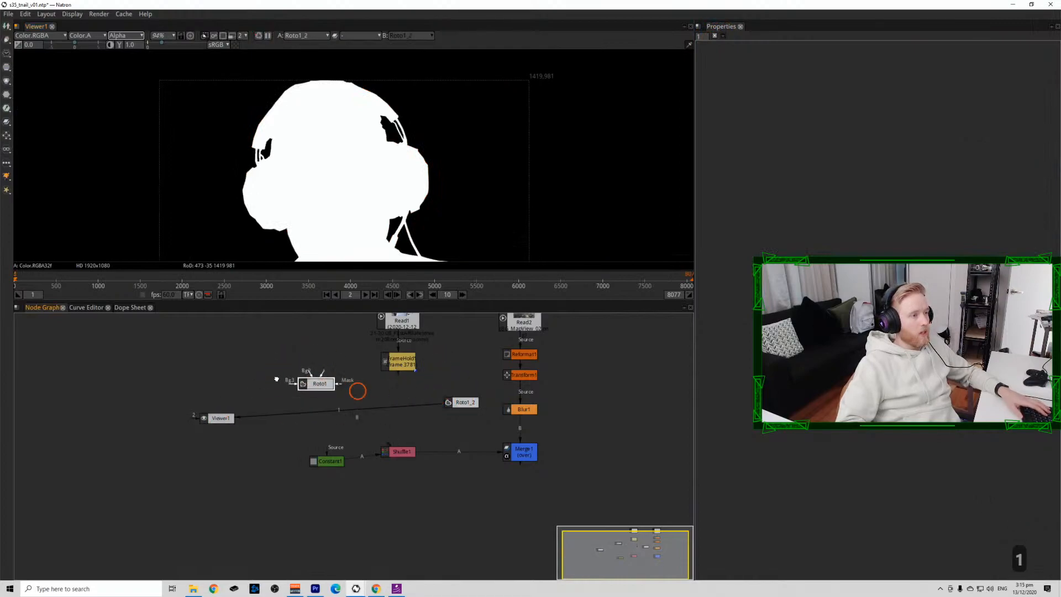
{"action": "left_click_drag", "start_coordinate": [469, 405], "coordinate": [419, 405]}
{"action": "left_click_drag", "start_coordinate": [294, 390], "coordinate": [400, 362]}
View FrameHold1 and Roto1_2 in turn, toggling between the colour and alpha displays to check each node's alpha.
{"action": "left_click", "coordinate": [400, 360]}
{"action": "key", "text": "1"}
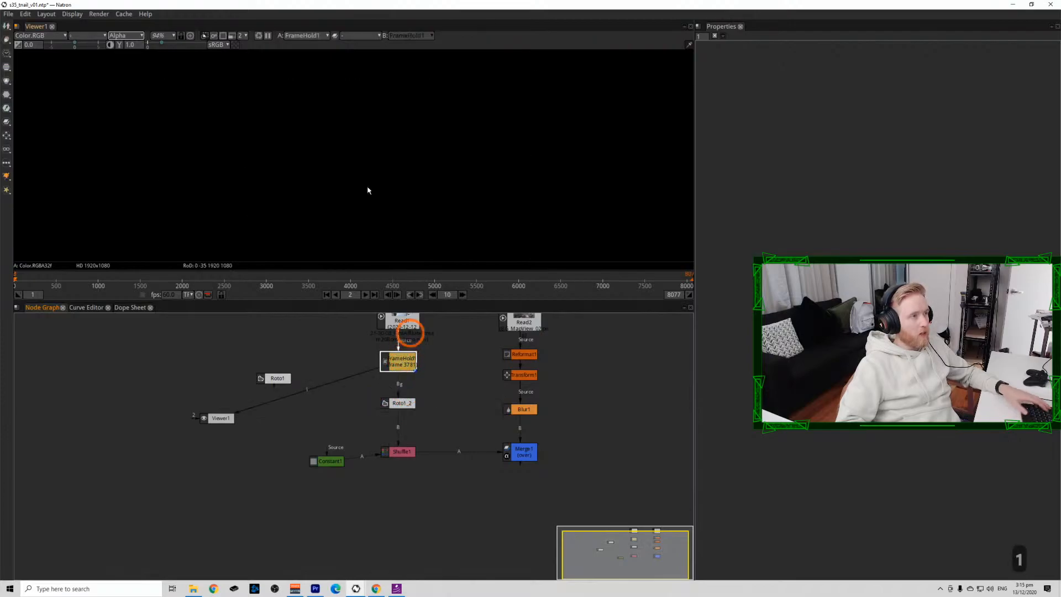
{"action": "key", "text": "a"}
{"action": "key", "text": "a"}
{"action": "key", "text": "a"}
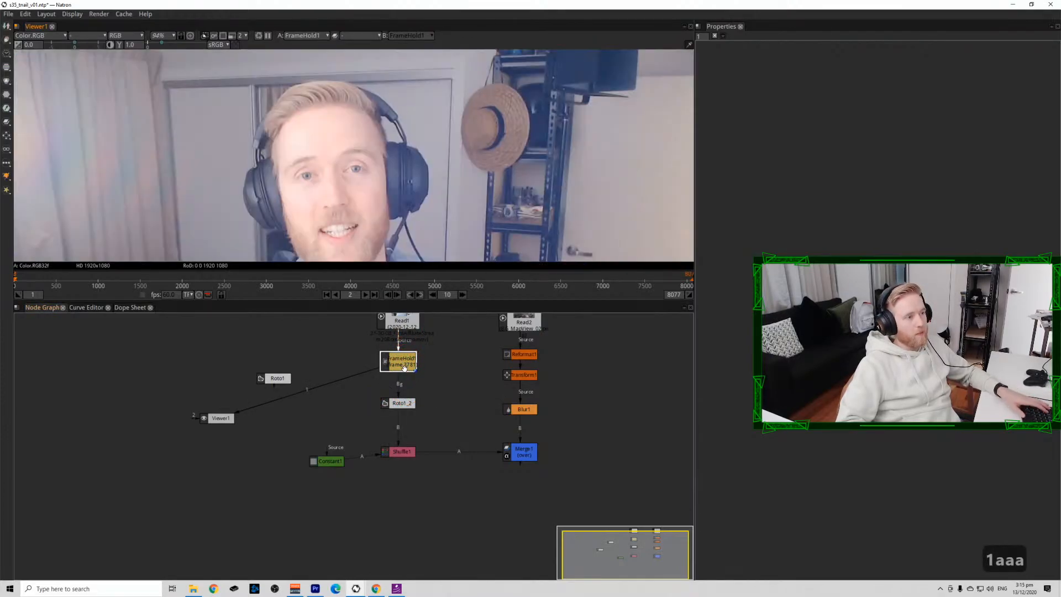
{"action": "left_click", "coordinate": [398, 403]}
{"action": "key", "text": "1"}
{"action": "key", "text": "a"}
{"action": "scroll", "coordinate": [368, 184], "scroll_direction": "down", "scroll_amount": 5}
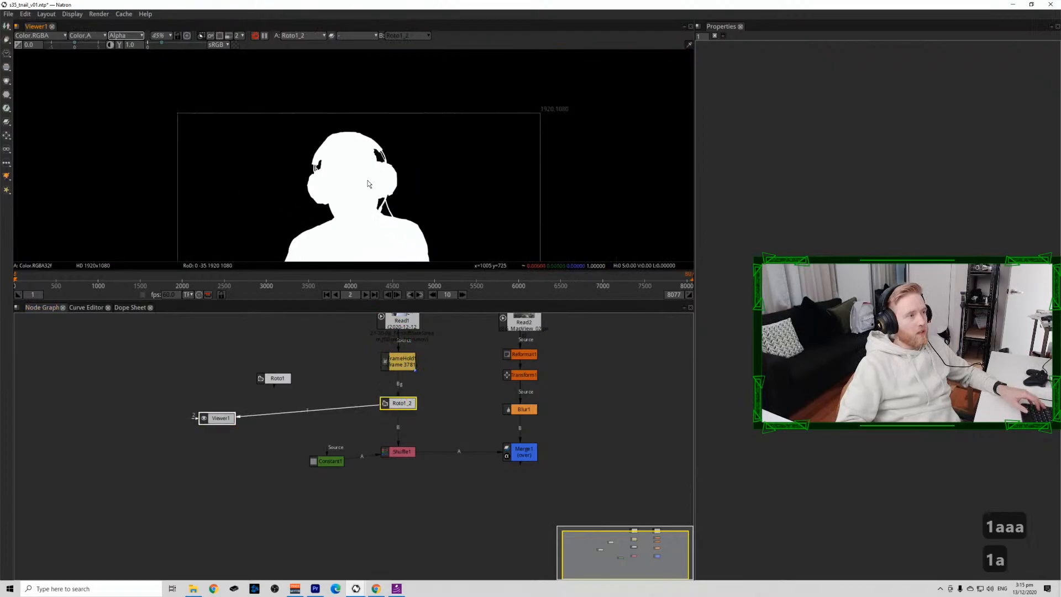
{"action": "key", "text": "a"}
{"action": "key", "text": "a"}
{"action": "key", "text": "a"}
Review the drawing channels in the Roto1_2 properties, toggle the alpha display, and close the properties.
{"action": "double_click", "coordinate": [409, 408]}
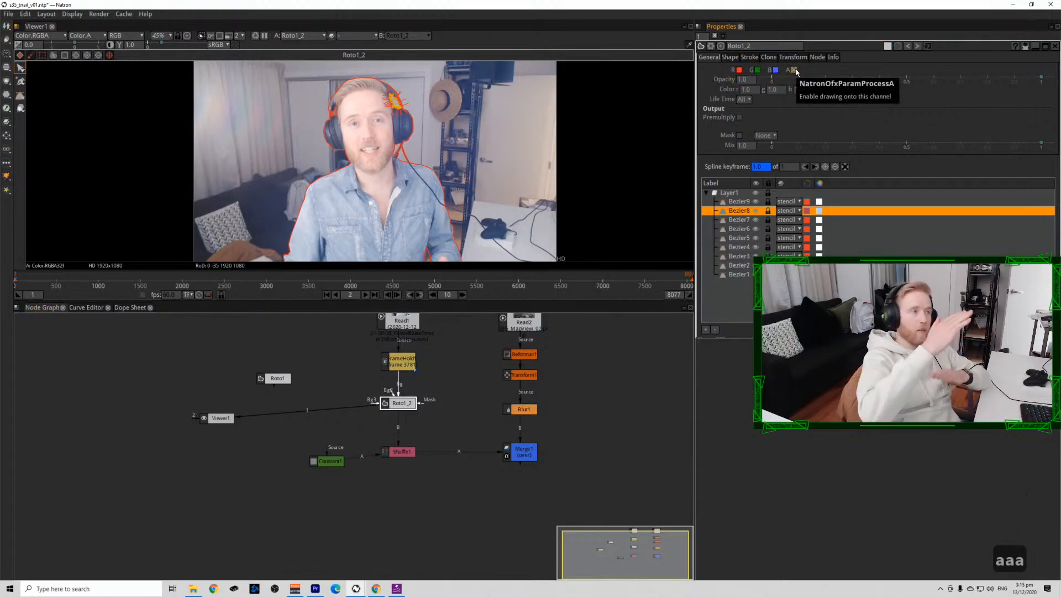
{"action": "key", "text": "a"}
{"action": "key", "text": "a"}
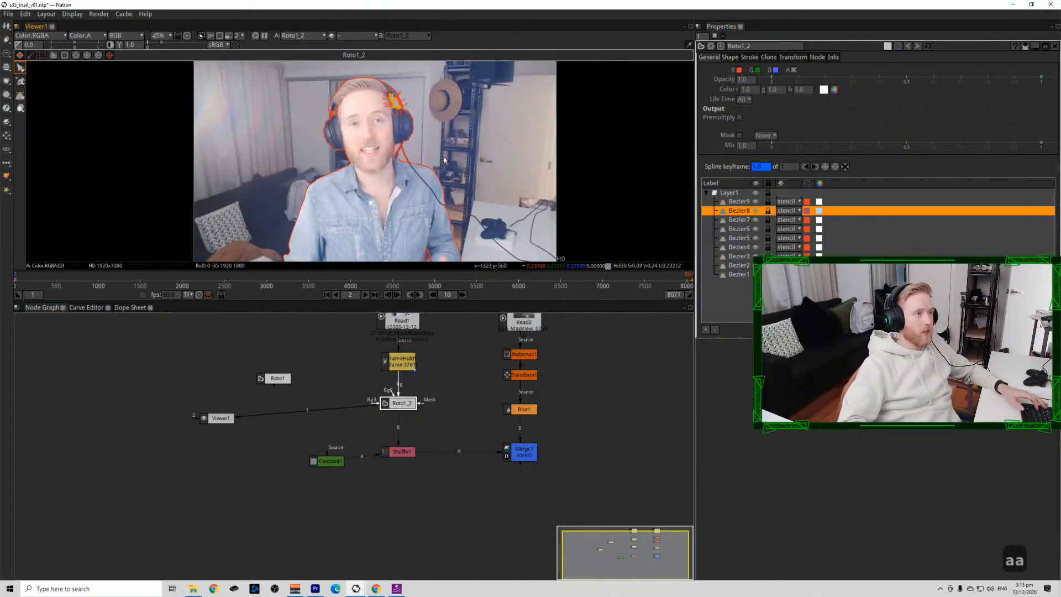
{"action": "key", "text": "a"}
{"action": "left_click", "coordinate": [716, 37]}
{"action": "key", "text": "a"}
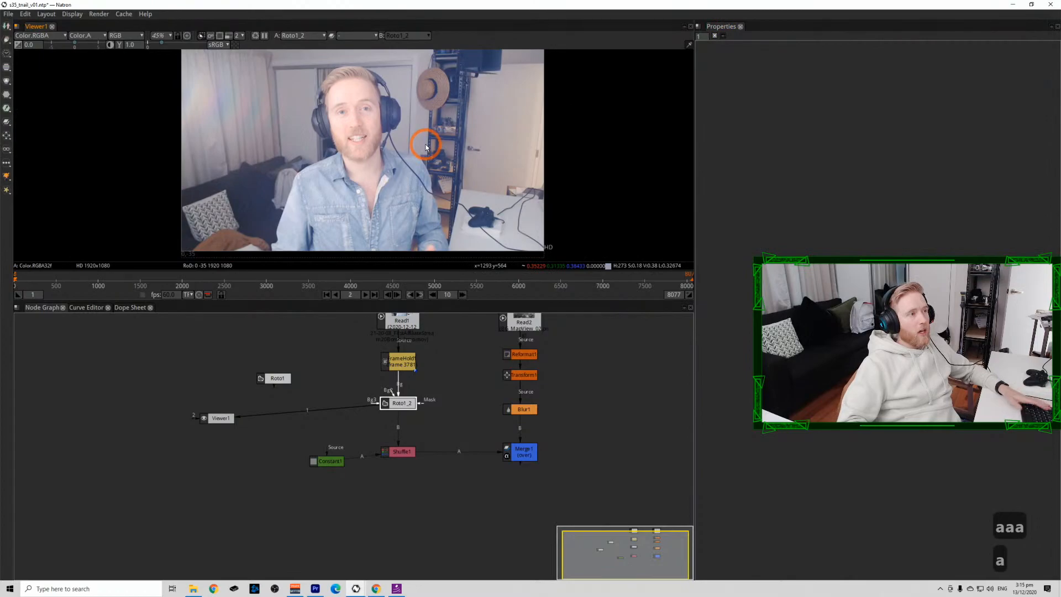
Delete the Shuffle1 and Constant1 nodes from the node graph.
{"action": "left_click", "coordinate": [409, 404]}
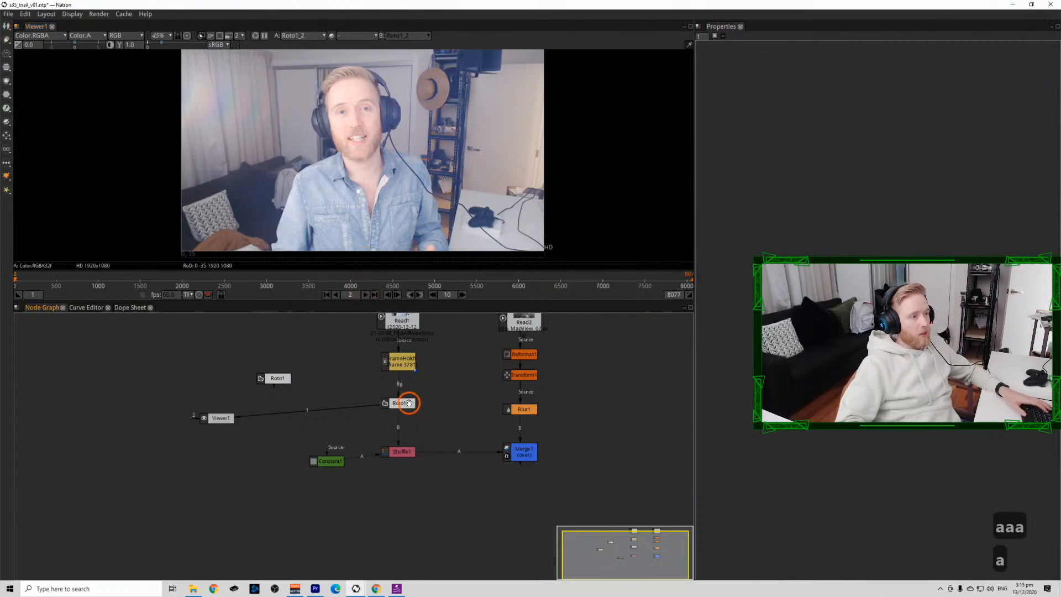
{"action": "left_click", "coordinate": [401, 450]}
{"action": "left_click_drag", "start_coordinate": [271, 508], "coordinate": [436, 426]}
{"action": "key", "text": "BackSpace"}
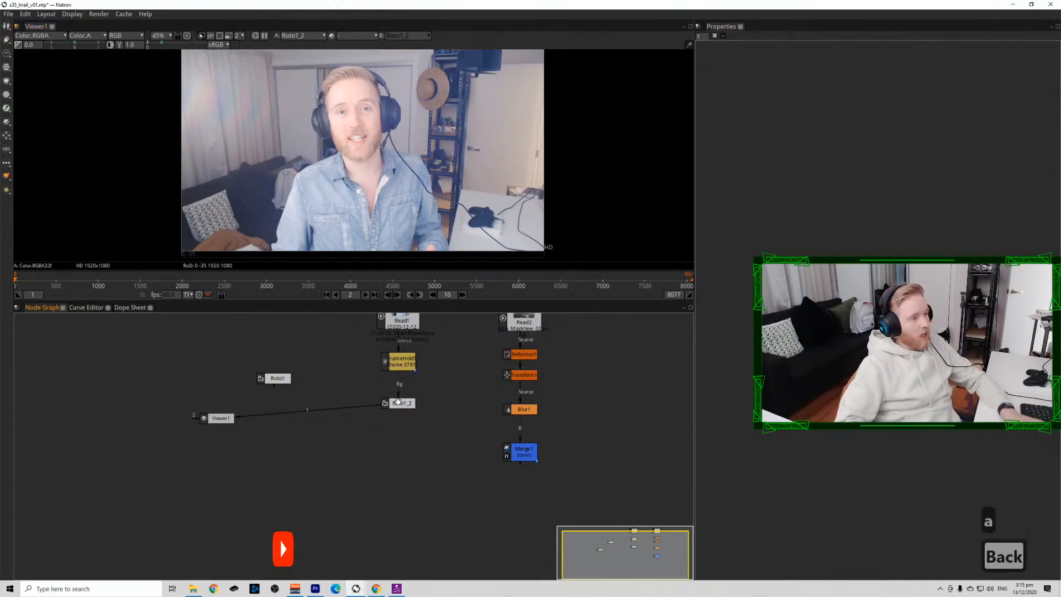
Add a Premult node directly after Roto1_2.
{"action": "left_click", "coordinate": [397, 402]}
{"action": "key", "text": "Tab"}
{"action": "type", "text": "pre"}
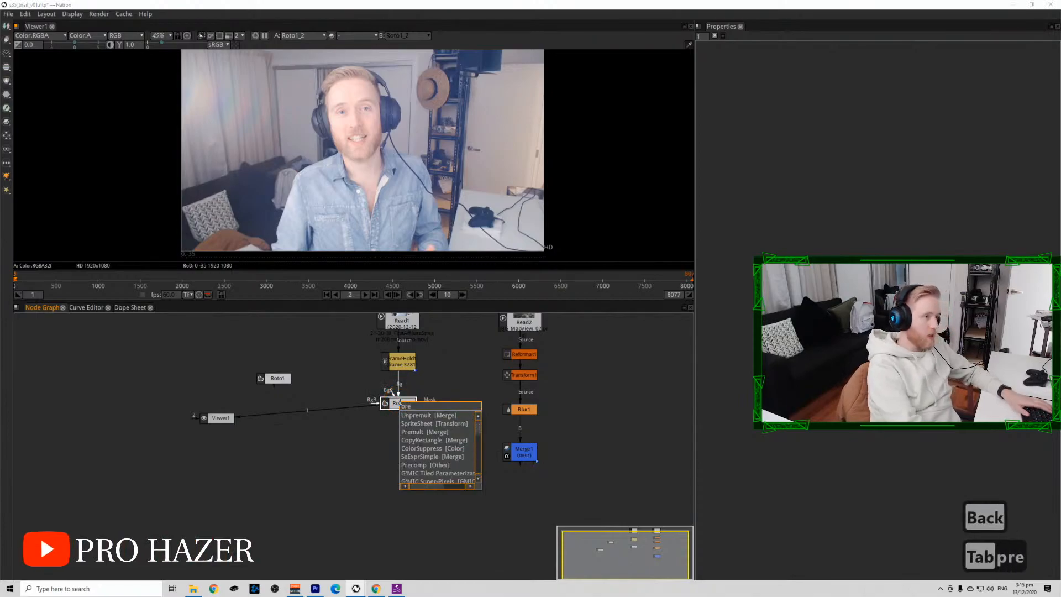
{"action": "key", "text": "Down"}
{"action": "key", "text": "Down"}
{"action": "key", "text": "Down"}
{"action": "key", "text": "Return"}
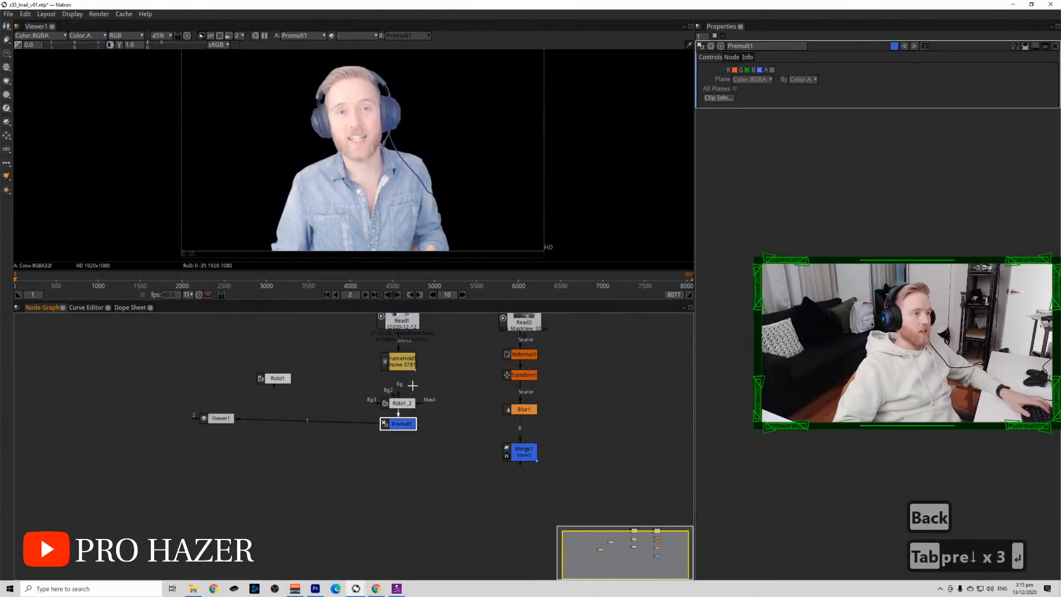
Compare FrameHold1 with Roto1_2 in the viewer and examine the Roto1_2 alpha matte against its colour image.
{"action": "left_click", "coordinate": [409, 362]}
{"action": "key", "text": "1"}
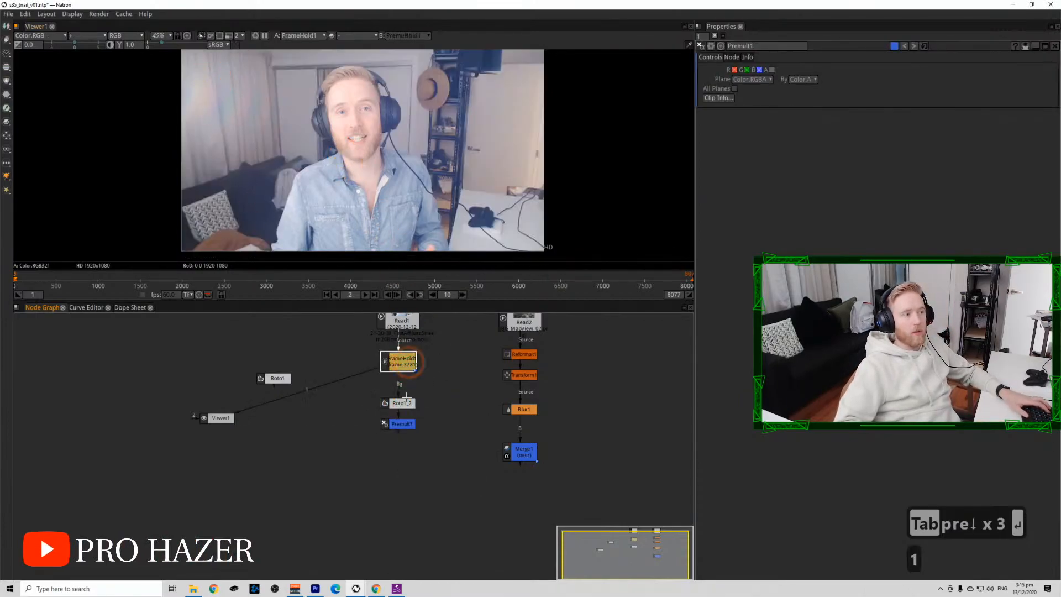
{"action": "left_click", "coordinate": [403, 402]}
{"action": "key", "text": "1"}
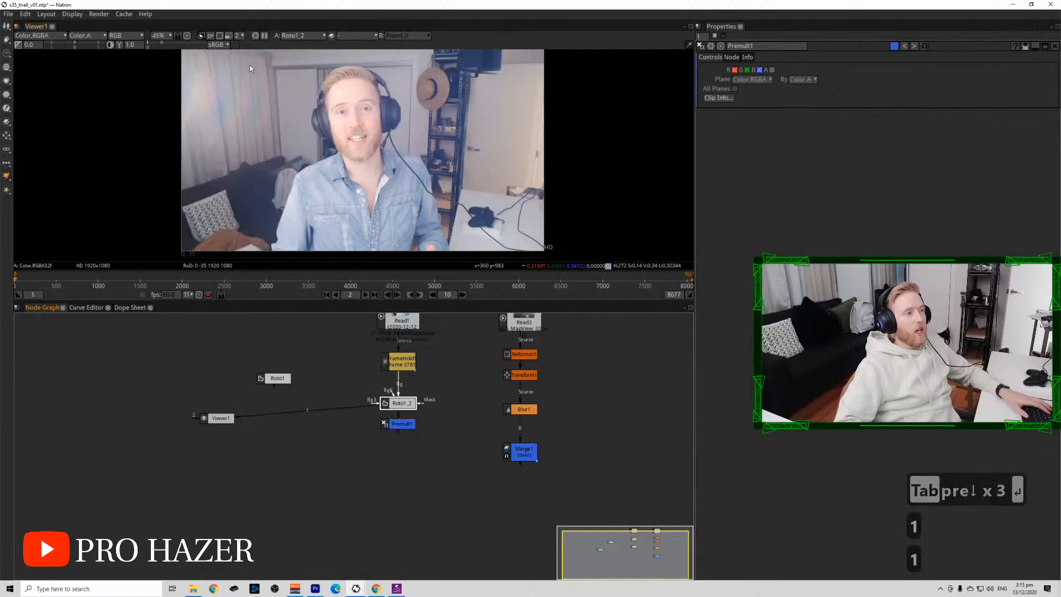
{"action": "key", "text": "a"}
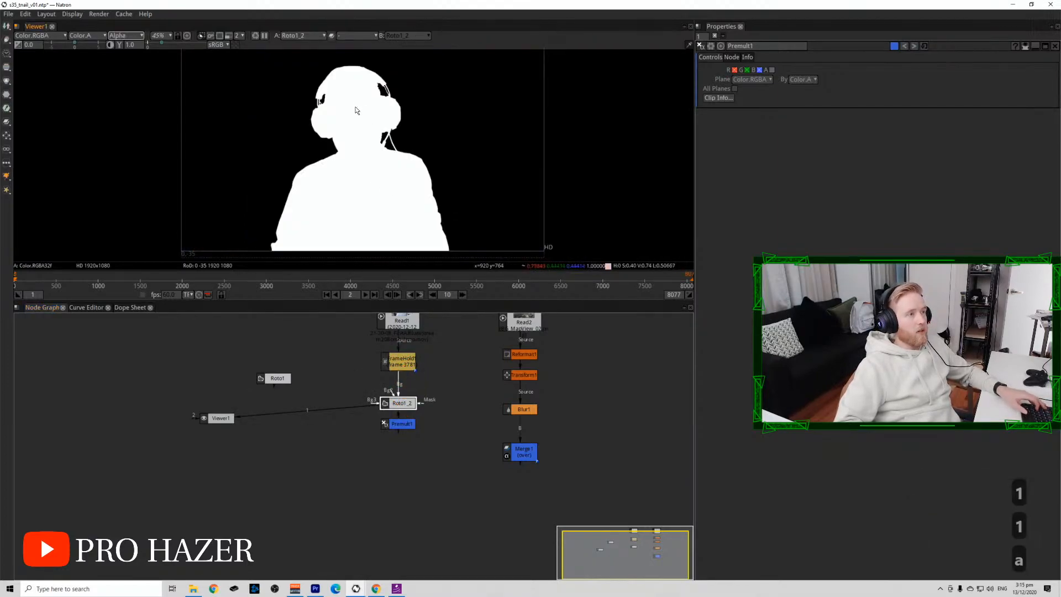
{"action": "key", "text": "a"}
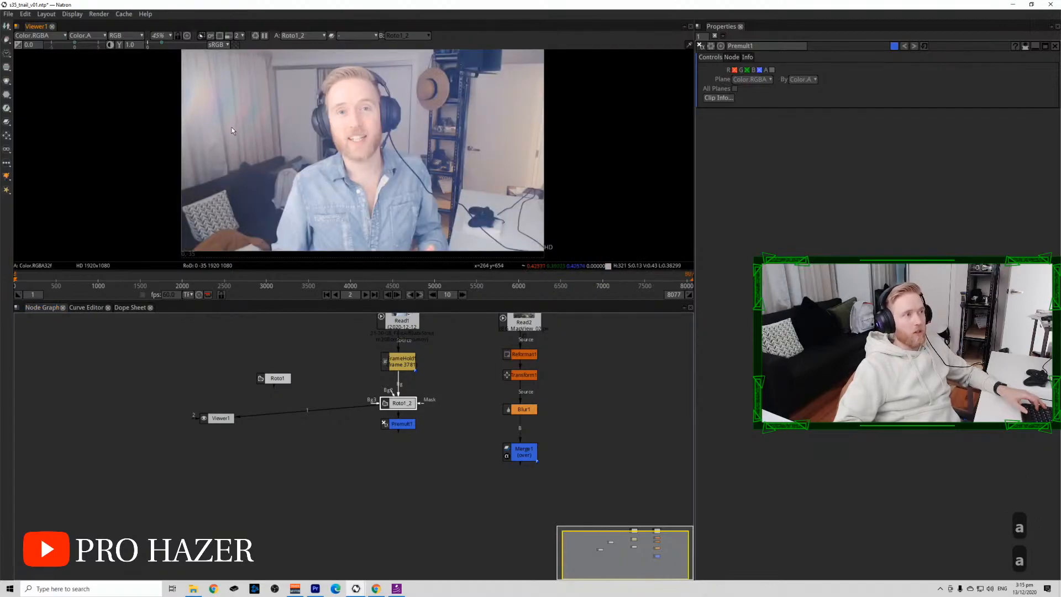
{"action": "key", "text": "a"}
{"action": "key", "text": "a"}
{"action": "key", "text": "a"}
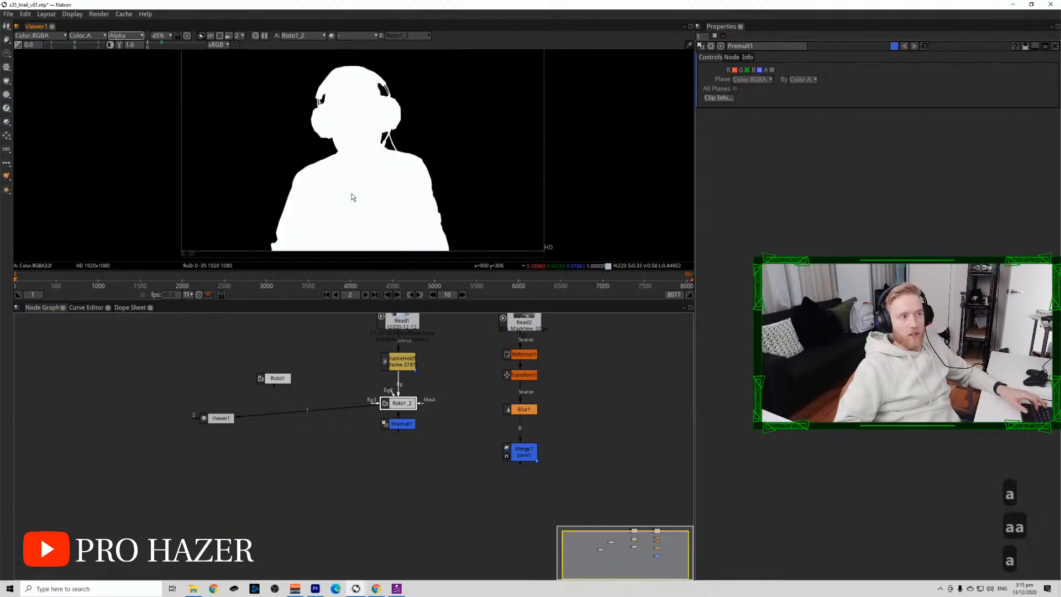
{"action": "key", "text": "a"}
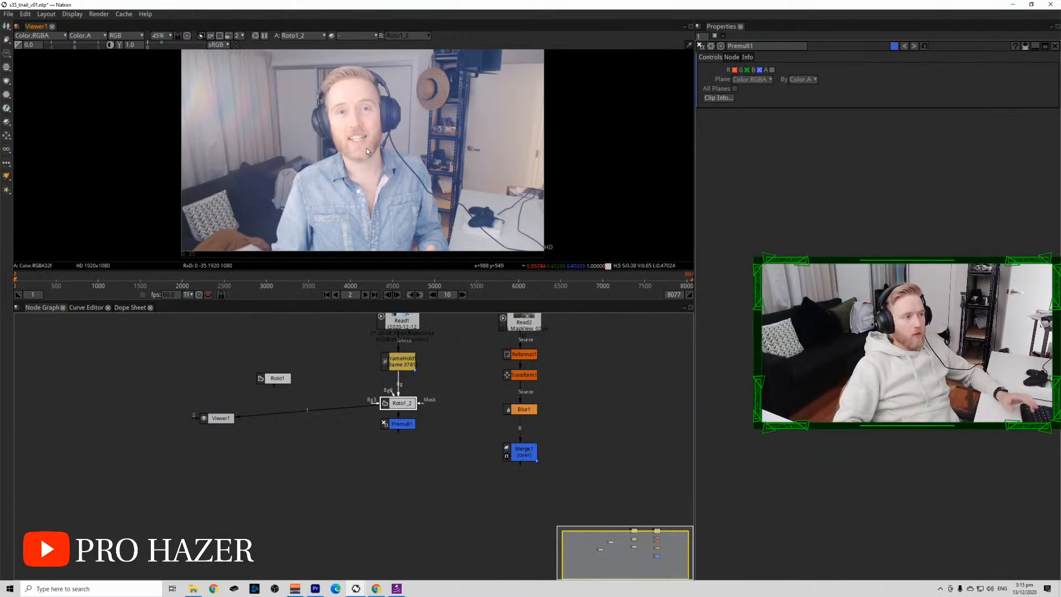
Move Premult1 slightly lower beneath Roto1_2 and save the project.
{"action": "left_click", "coordinate": [406, 478]}
{"action": "left_click_drag", "start_coordinate": [401, 426], "coordinate": [401, 437]}
{"action": "left_click", "coordinate": [419, 471]}
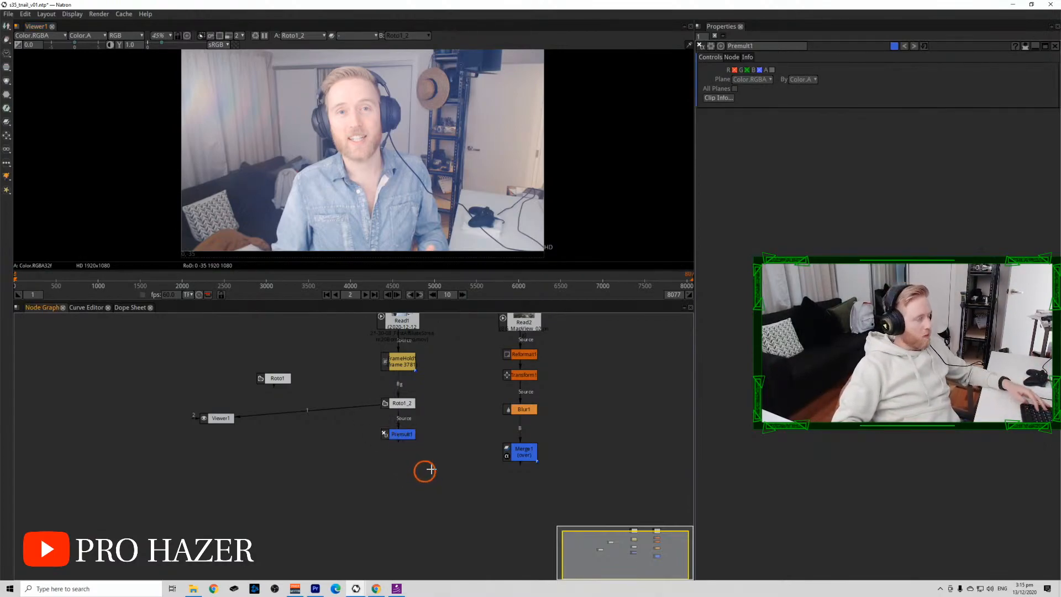
{"action": "key", "text": "ctrl+s"}
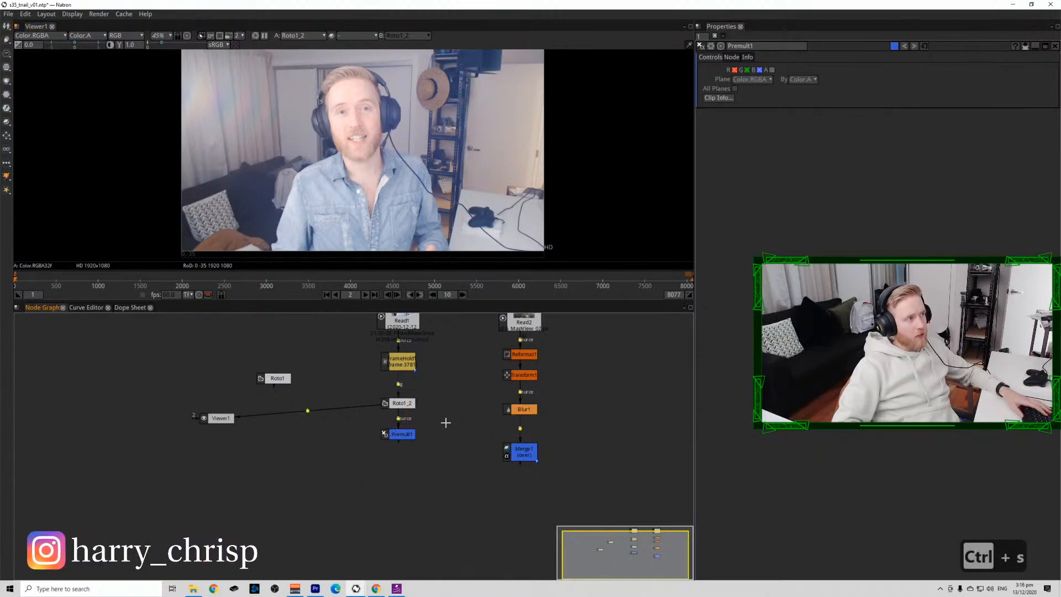
Connect the A input of Merge1 to Premult1 and show Merge1 in the viewer.
{"action": "mouse_move", "coordinate": [450, 1]}
{"action": "left_mouse_down"}
{"action": "mouse_move", "coordinate": [450, 65]}
{"action": "mouse_move", "coordinate": [471, 1]}
{"action": "left_mouse_up"}
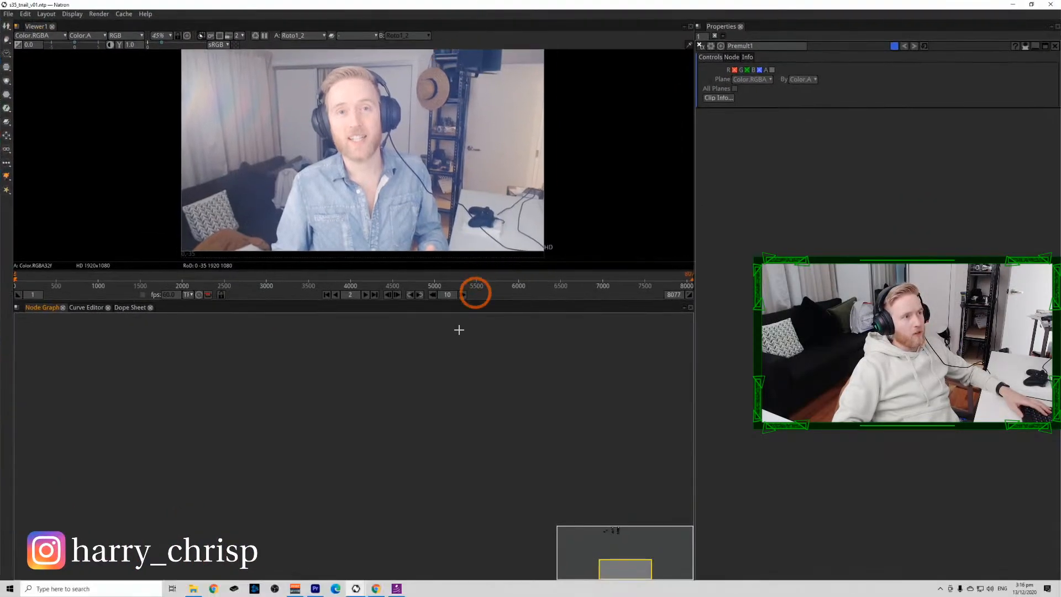
{"action": "left_click", "coordinate": [400, 397]}
{"action": "scroll", "coordinate": [399, 398], "scroll_direction": "down", "scroll_amount": 6}
{"action": "left_click", "coordinate": [402, 399]}
{"action": "left_click_drag", "start_coordinate": [610, 527], "coordinate": [593, 530]}
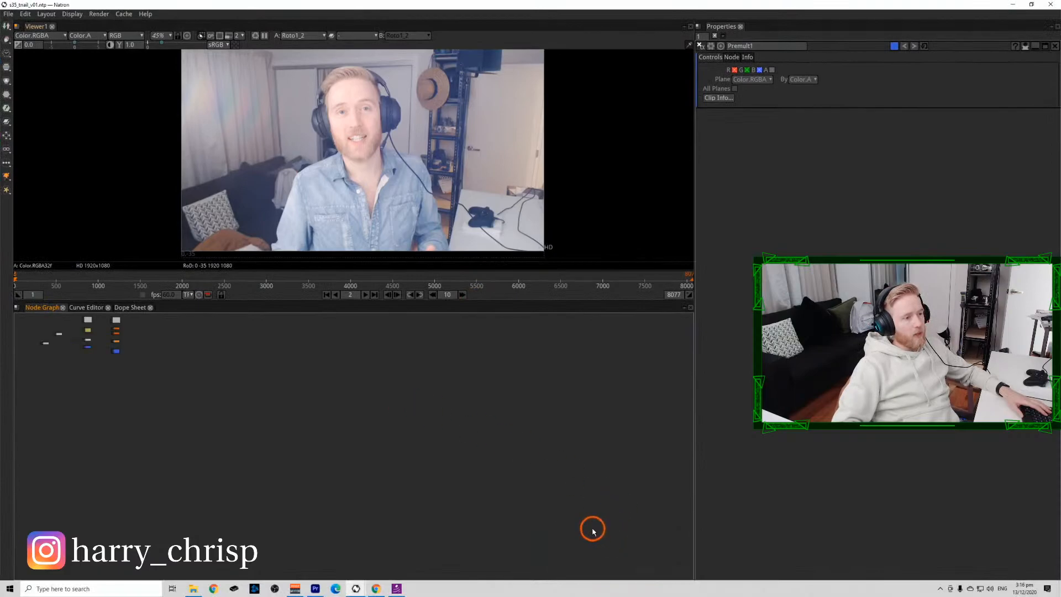
{"action": "scroll", "coordinate": [85, 340], "scroll_direction": "up", "scroll_amount": 11}
{"action": "left_click", "coordinate": [310, 425]}
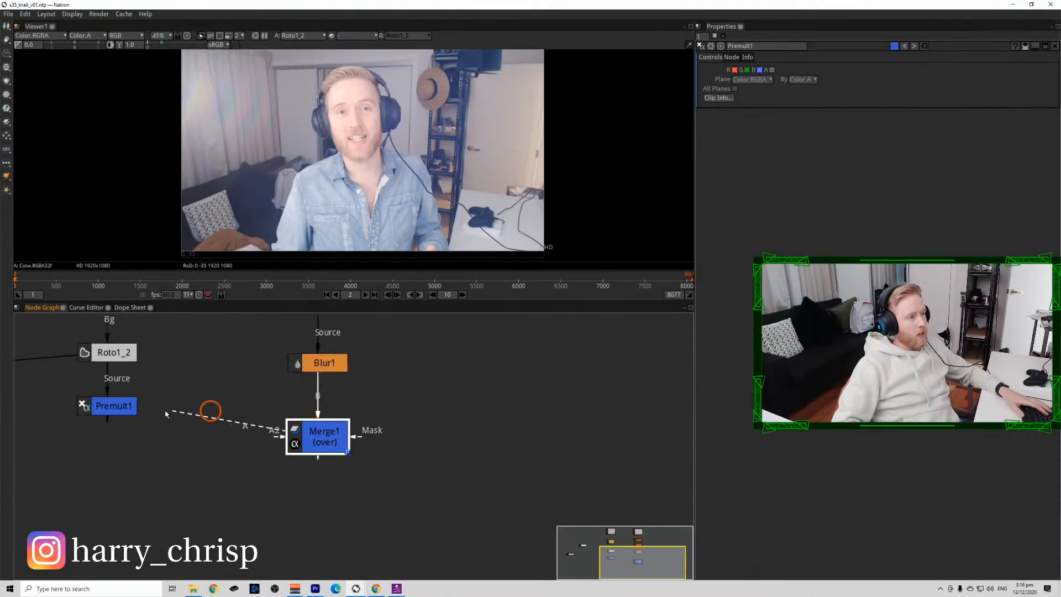
{"action": "left_click_drag", "start_coordinate": [165, 414], "coordinate": [135, 407]}
{"action": "left_click", "coordinate": [331, 445]}
{"action": "key", "text": "1"}
Frame the whole merged composite in the viewer and save the project.
{"action": "left_click", "coordinate": [440, 121]}
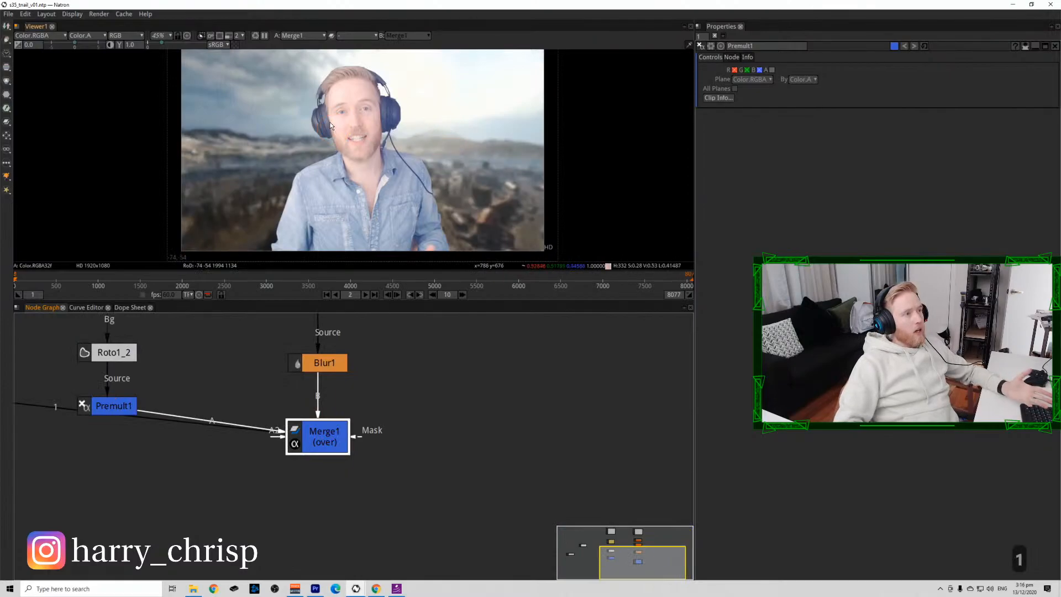
{"action": "scroll", "coordinate": [352, 121], "scroll_direction": "down", "scroll_amount": 3}
{"action": "left_click_drag", "start_coordinate": [352, 122], "coordinate": [411, 150]}
{"action": "scroll", "coordinate": [405, 161], "scroll_direction": "up", "scroll_amount": 2}
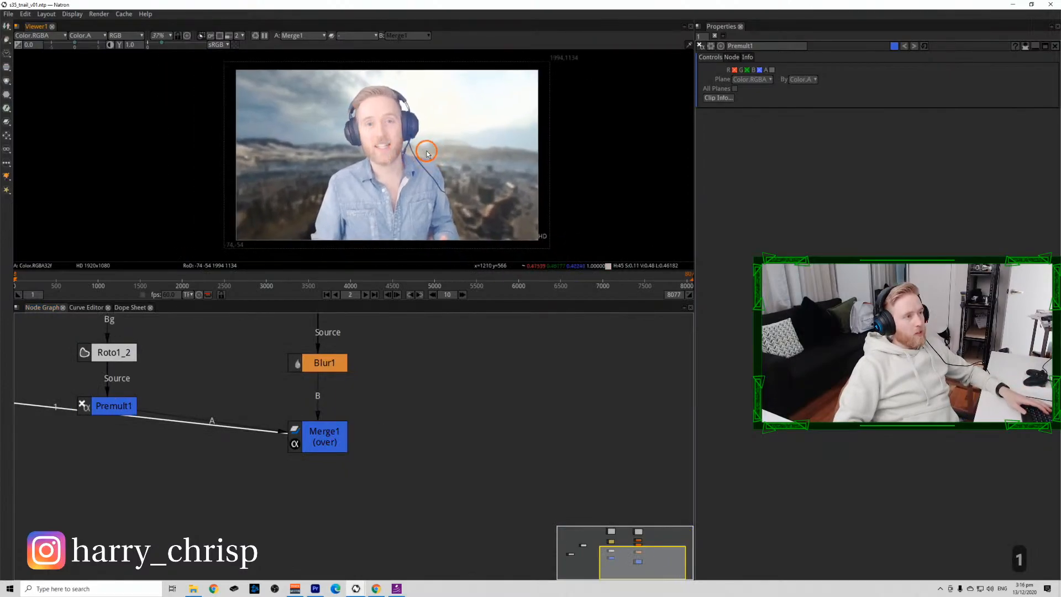
{"action": "key", "text": "ctrl+s"}
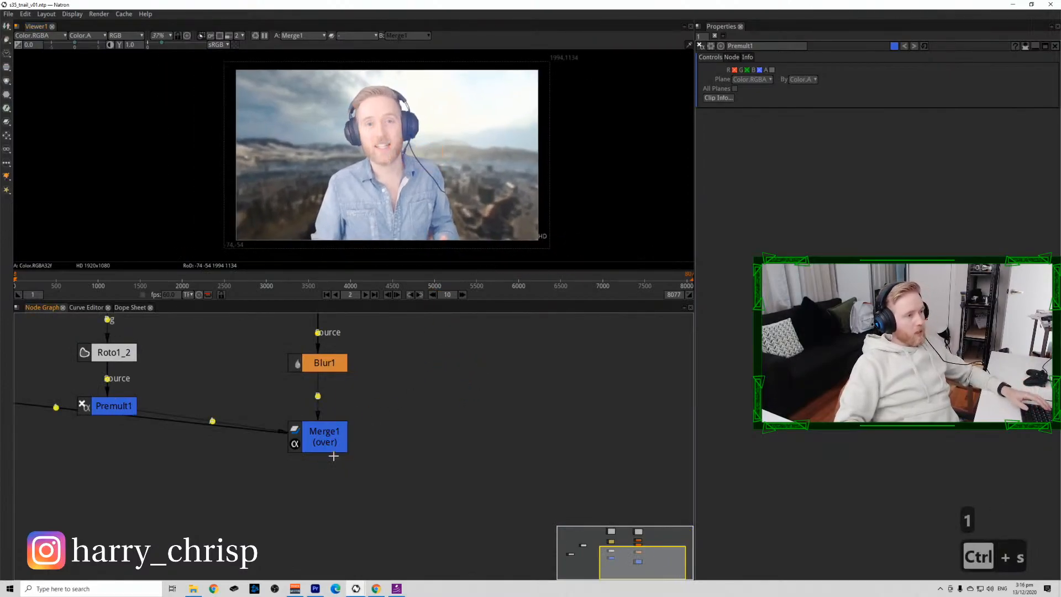
Switch to Chrome and search Google for "twitch affiliate" in a new tab.
{"action": "left_click", "coordinate": [213, 589]}
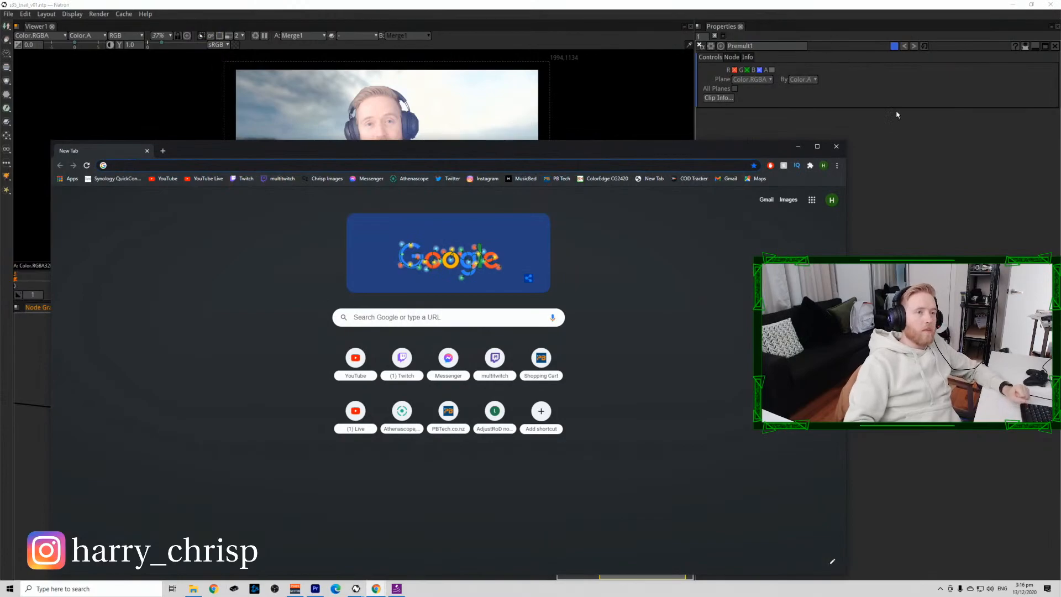
{"action": "left_click", "coordinate": [761, 235]}
{"action": "left_click", "coordinate": [375, 589]}
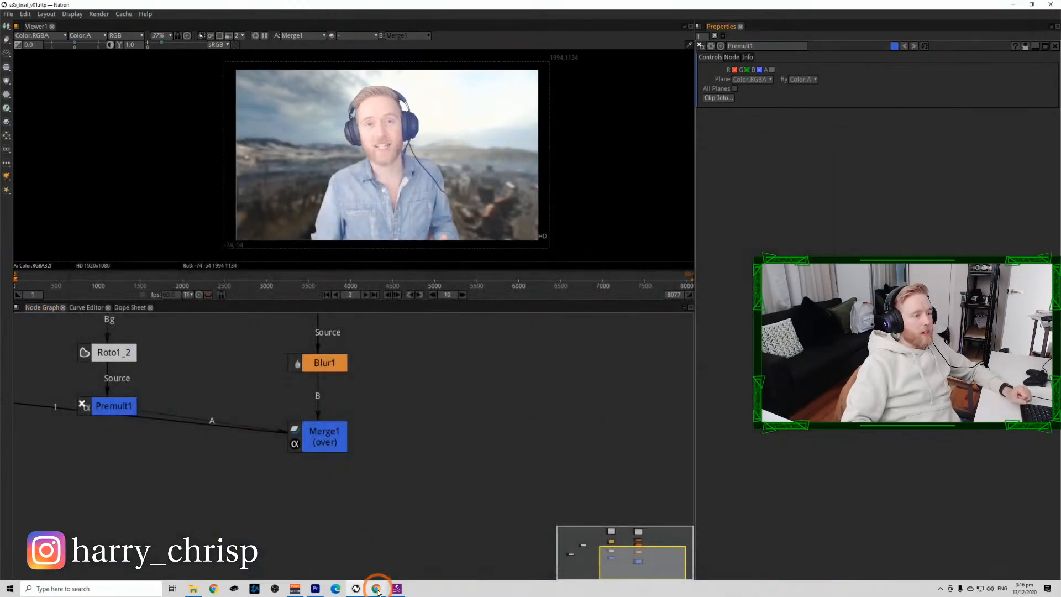
{"action": "left_click", "coordinate": [258, 148]}
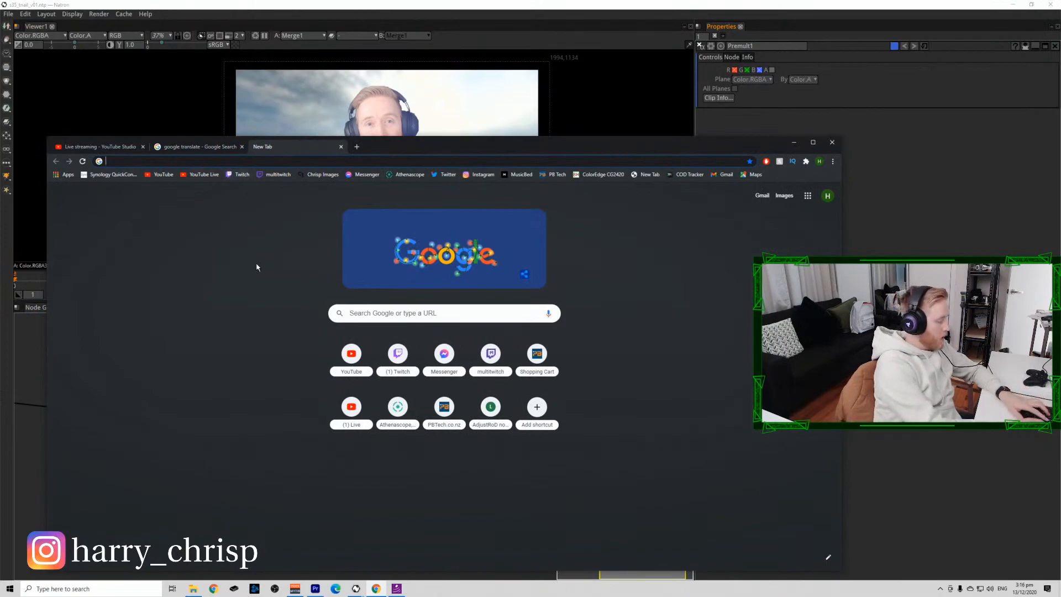
{"action": "type", "text": "twit"}
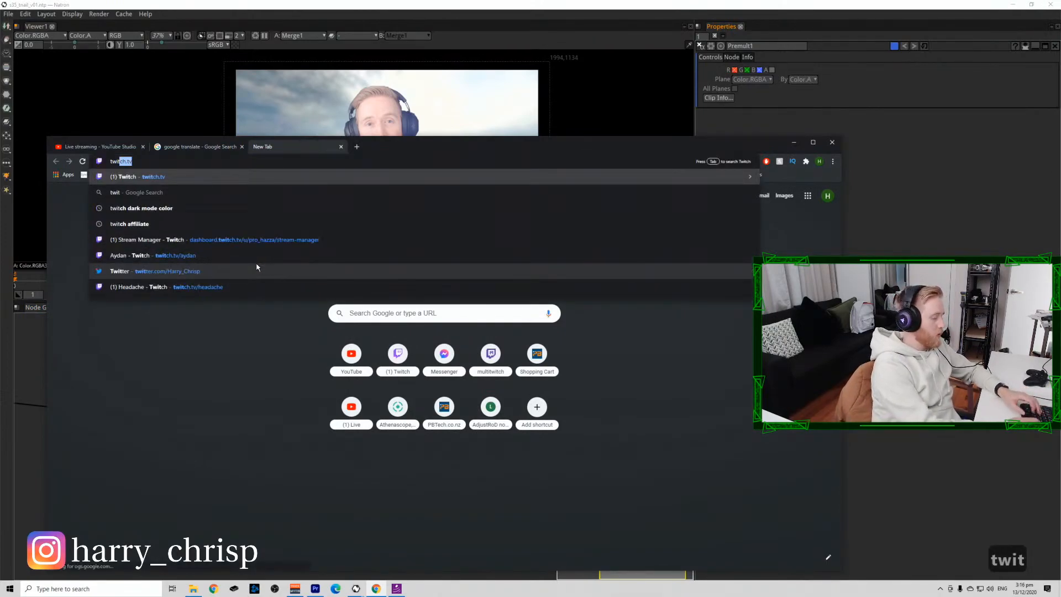
{"action": "type", "text": "ch aff"}
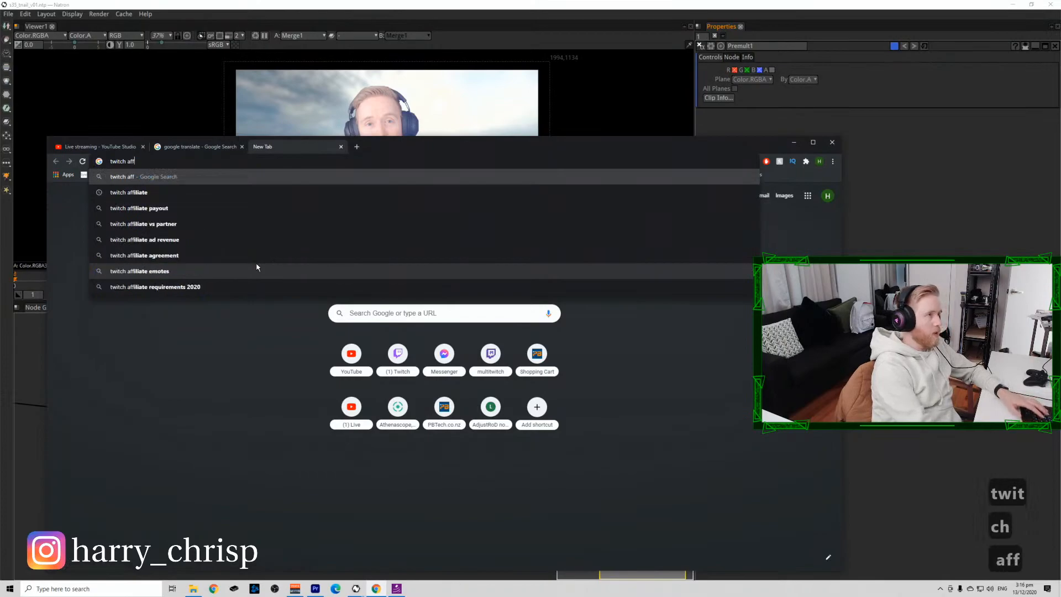
{"action": "key", "text": "Down"}
{"action": "key", "text": "Return"}
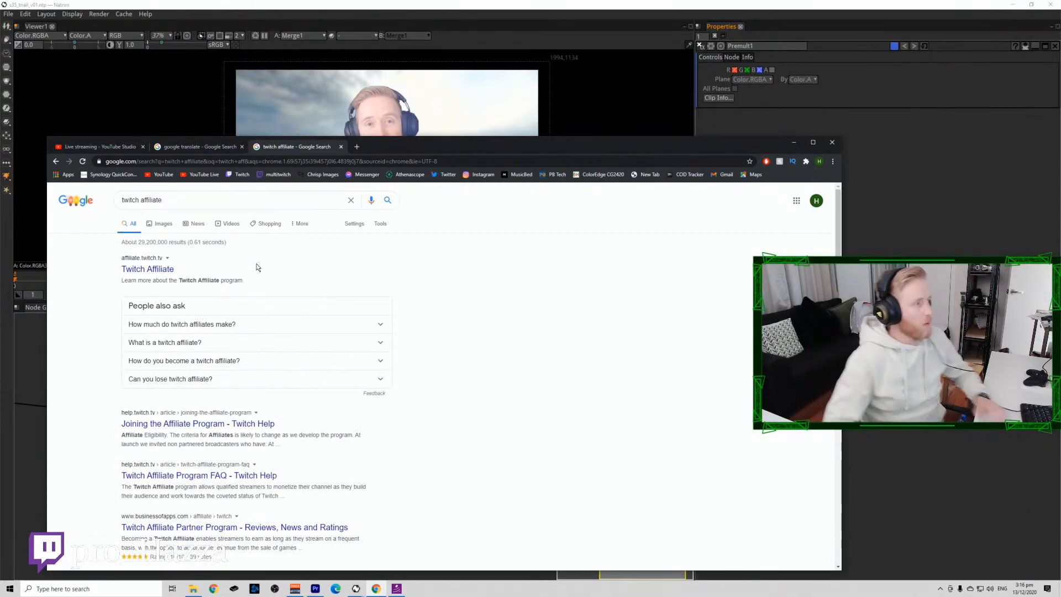
Browse the image results, preview the "You're invited to be a Twitch Affiliate." picture, and bring up its saving options.
{"action": "left_click", "coordinate": [158, 223]}
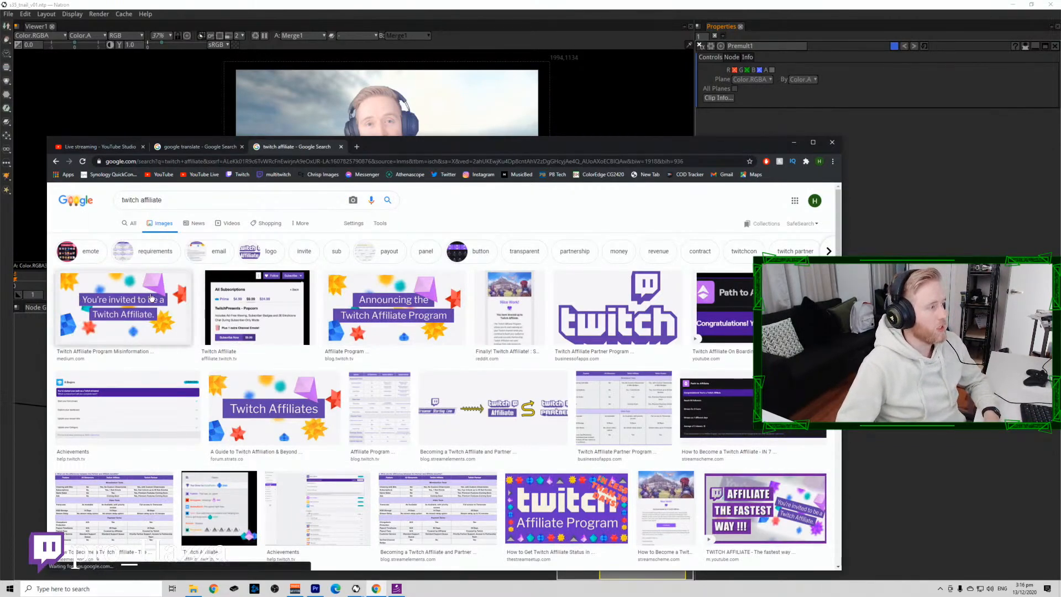
{"action": "scroll", "coordinate": [332, 359], "scroll_direction": "down", "scroll_amount": 3}
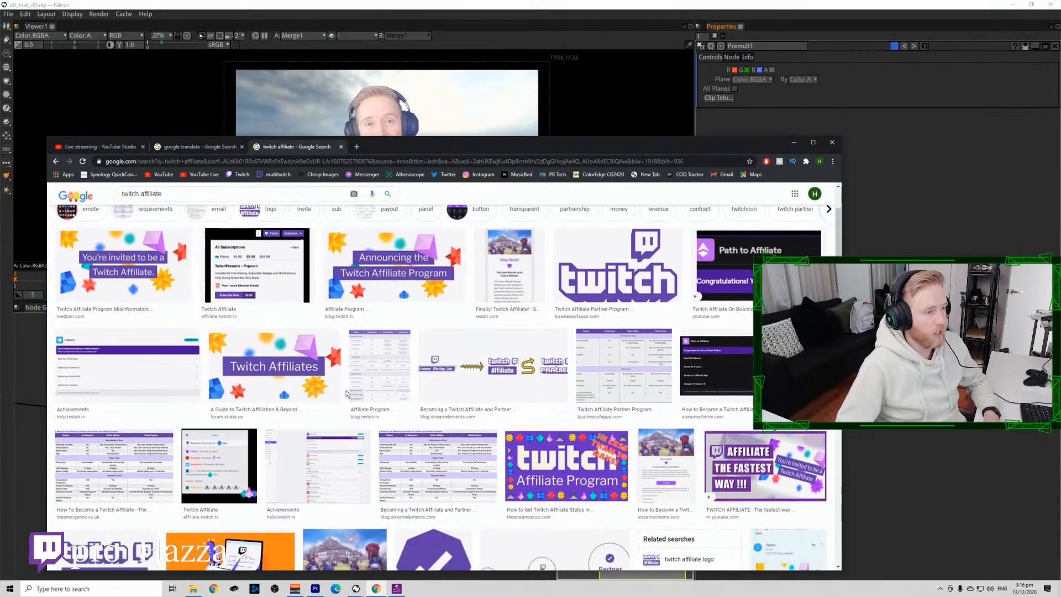
{"action": "scroll", "coordinate": [347, 393], "scroll_direction": "down", "scroll_amount": 3}
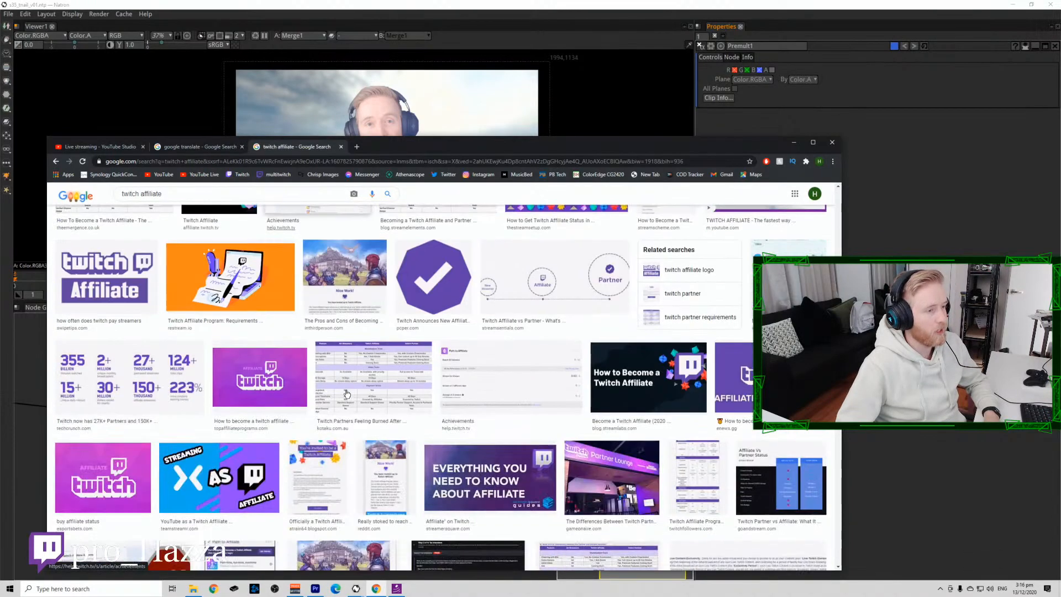
{"action": "scroll", "coordinate": [347, 393], "scroll_direction": "up", "scroll_amount": 5}
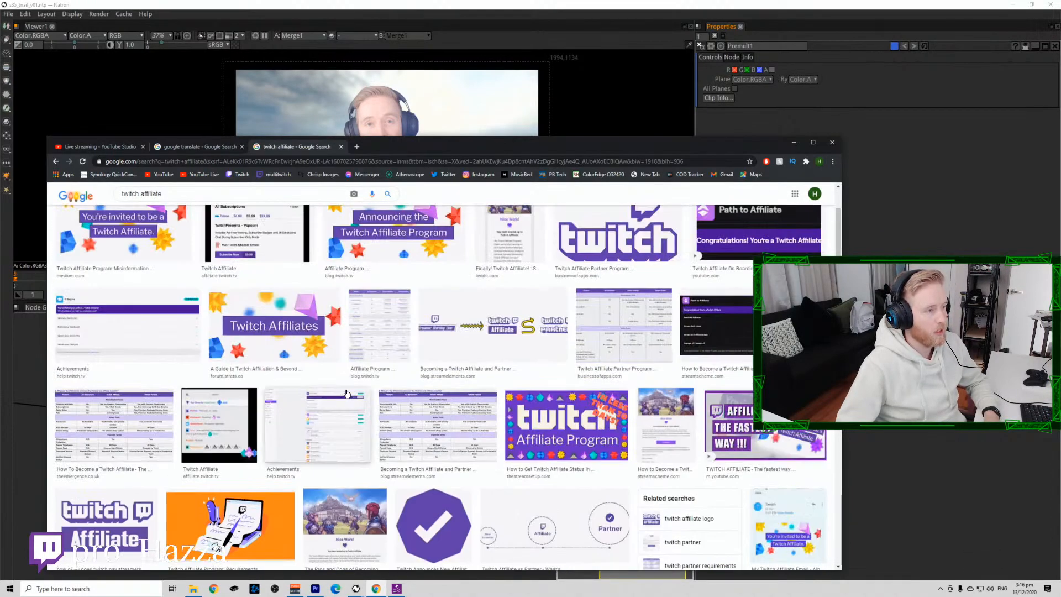
{"action": "scroll", "coordinate": [346, 393], "scroll_direction": "up", "scroll_amount": 3}
{"action": "left_click", "coordinate": [142, 325]}
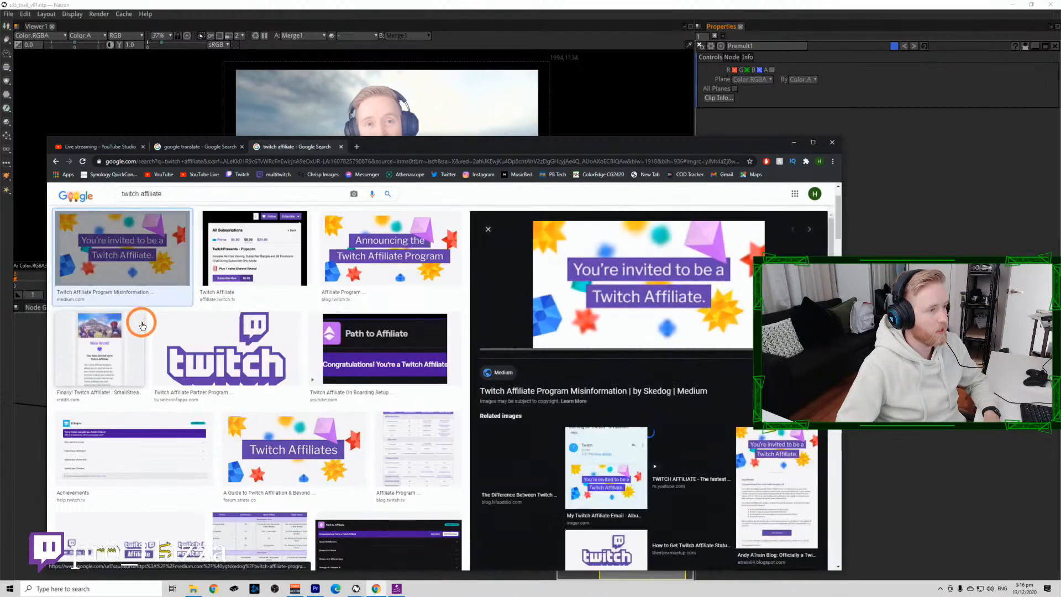
{"action": "right_click", "coordinate": [598, 299]}
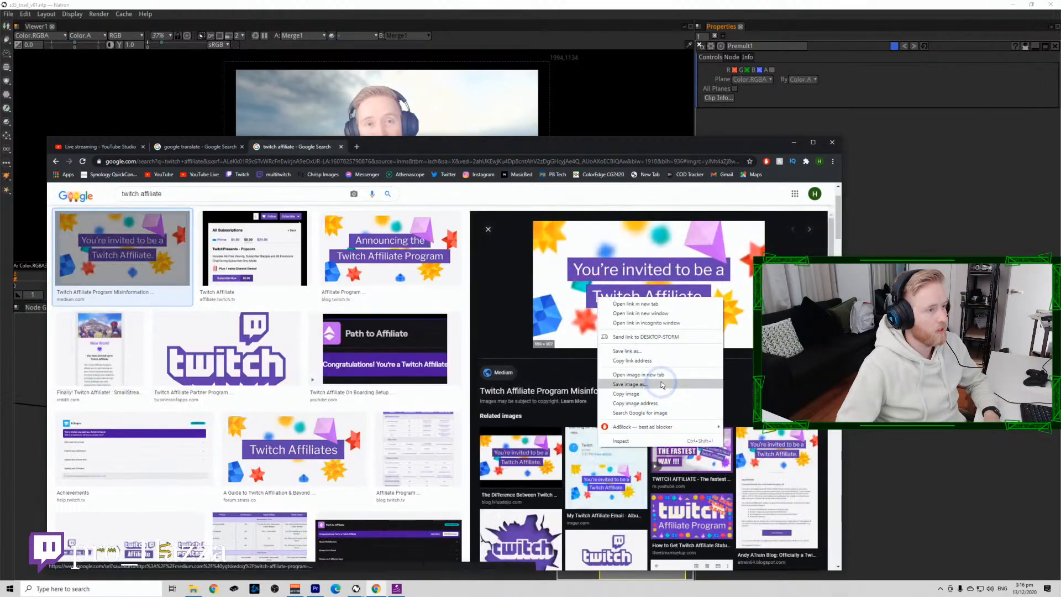
Start saving the "You're invited to be a Twitch Affiliate" image and choose the folder Gaming > Videos > 35_20Bomb_AffiliateStream > tnail.
{"action": "left_click", "coordinate": [655, 374]}
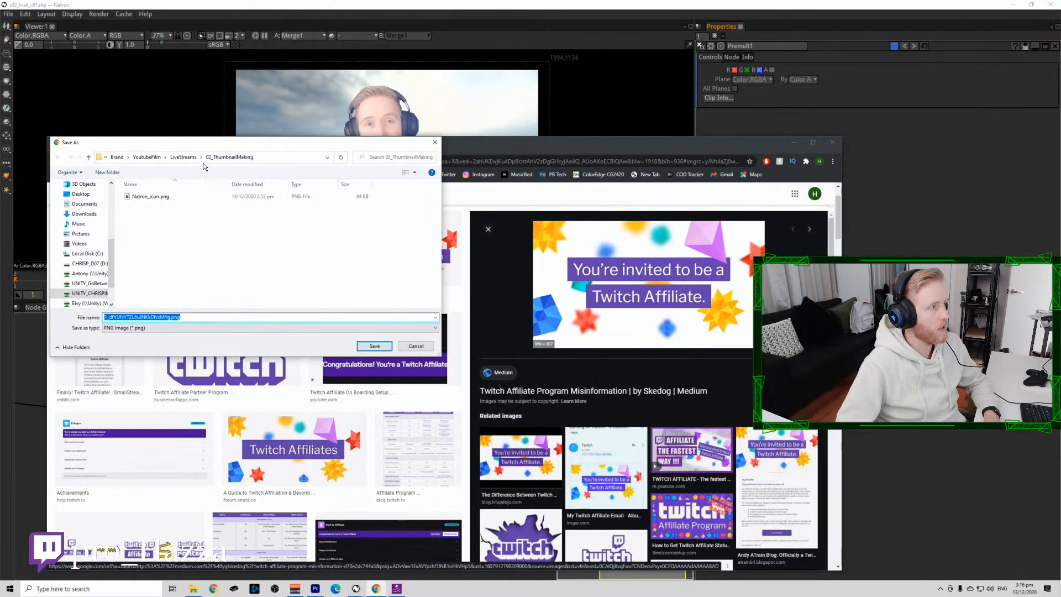
{"action": "left_click", "coordinate": [117, 158]}
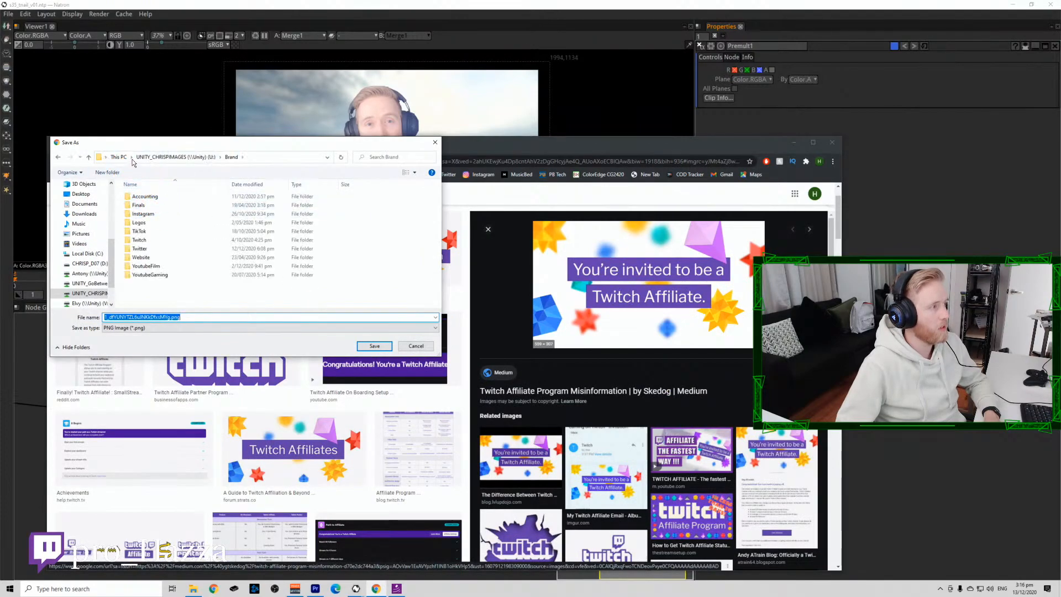
{"action": "left_click", "coordinate": [156, 158]}
{"action": "double_click", "coordinate": [166, 222]}
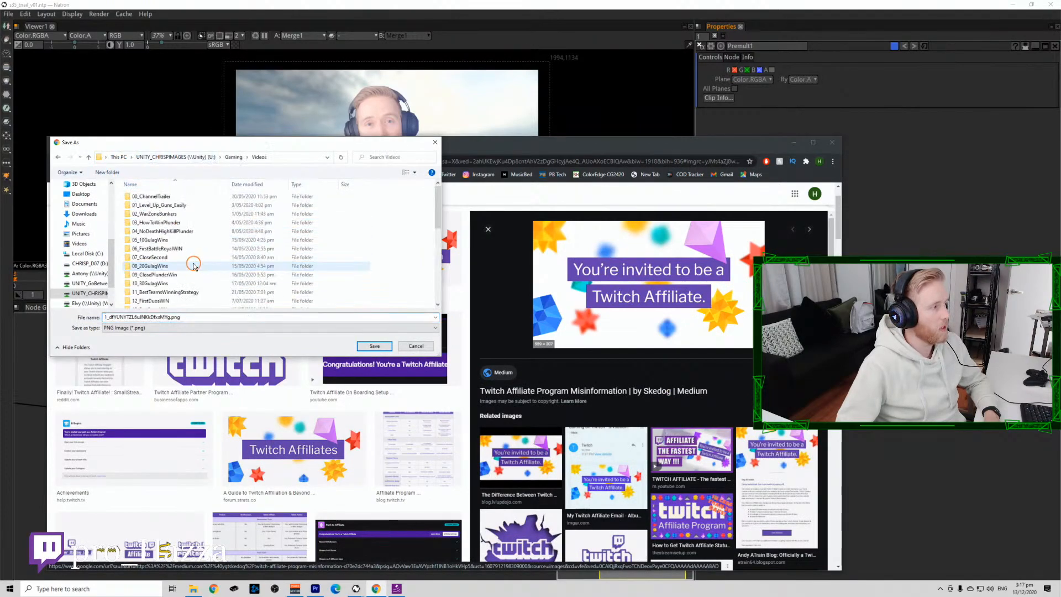
{"action": "double_click", "coordinate": [193, 262]}
{"action": "double_click", "coordinate": [188, 302]}
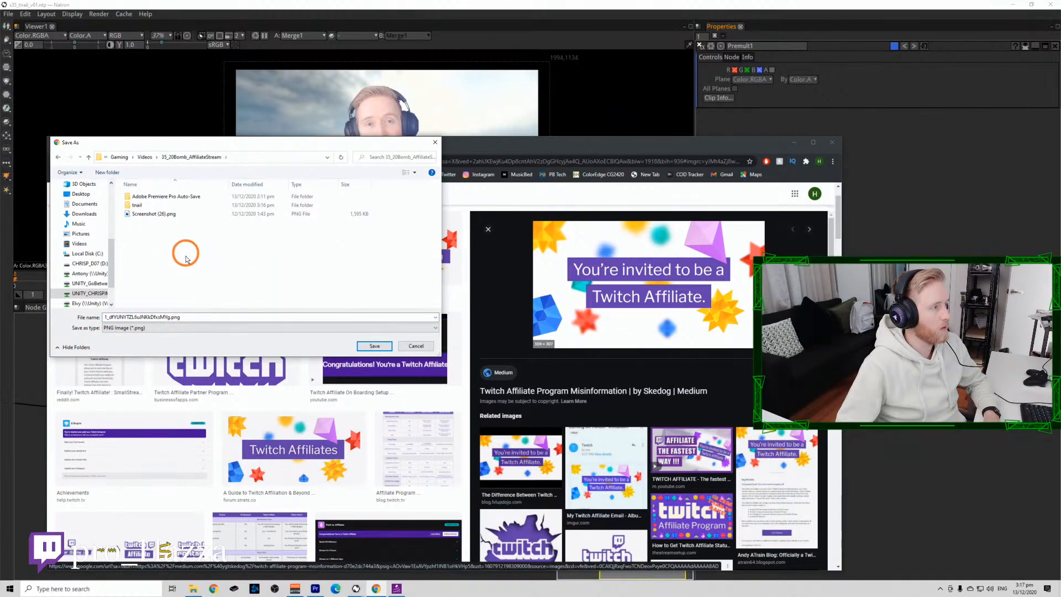
{"action": "double_click", "coordinate": [166, 208]}
Replace the image's default file name with TwitchGems01.png and save it.
{"action": "left_click", "coordinate": [173, 319]}
{"action": "left_click", "coordinate": [170, 318]}
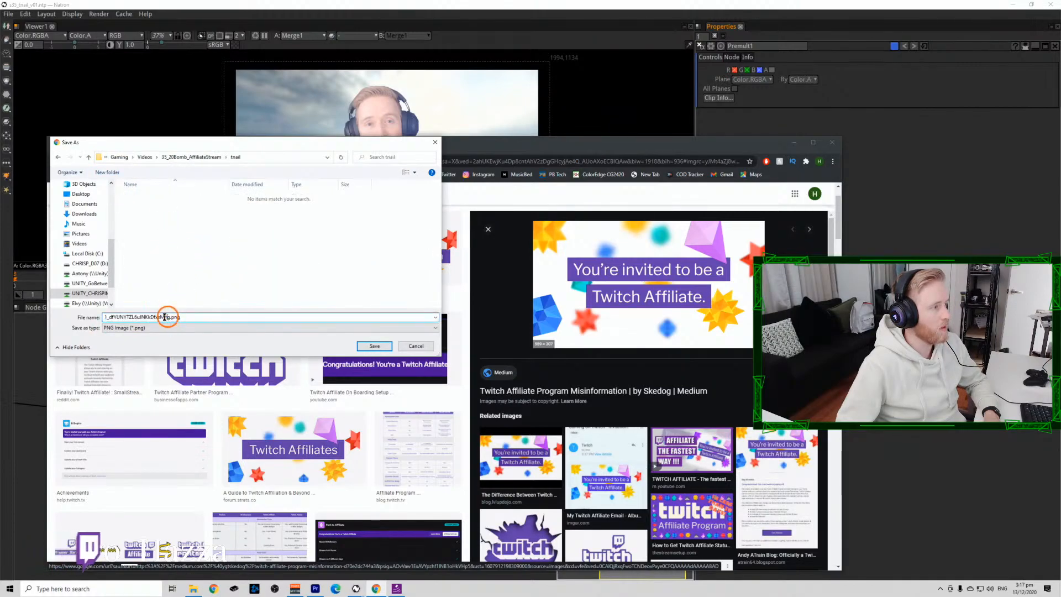
{"action": "left_click_drag", "start_coordinate": [162, 315], "coordinate": [103, 316]}
{"action": "left_click", "coordinate": [168, 316]}
{"action": "type", "text": "Tw"}
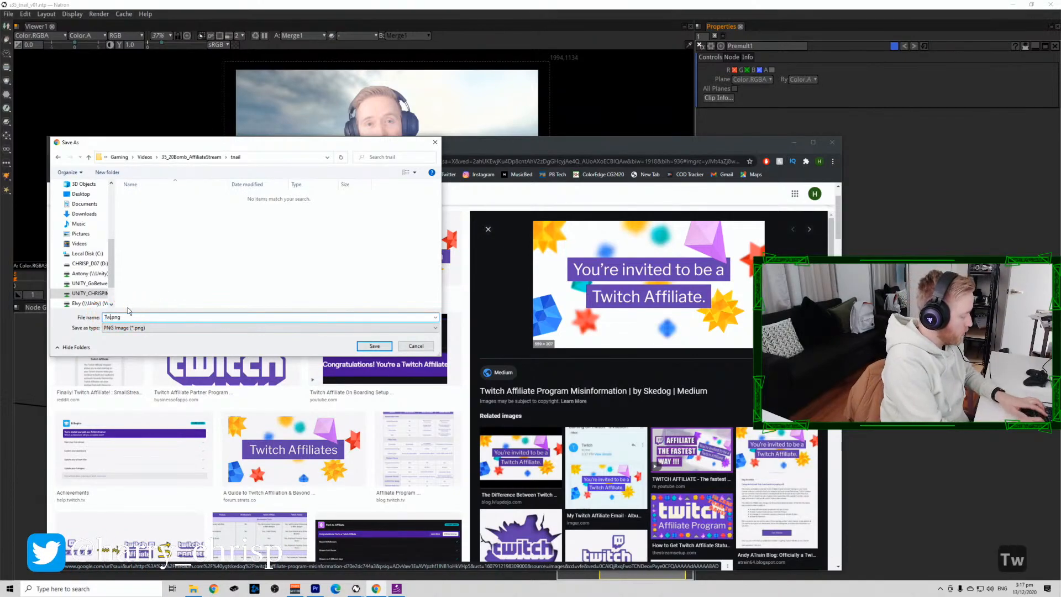
{"action": "type", "text": "itchC"}
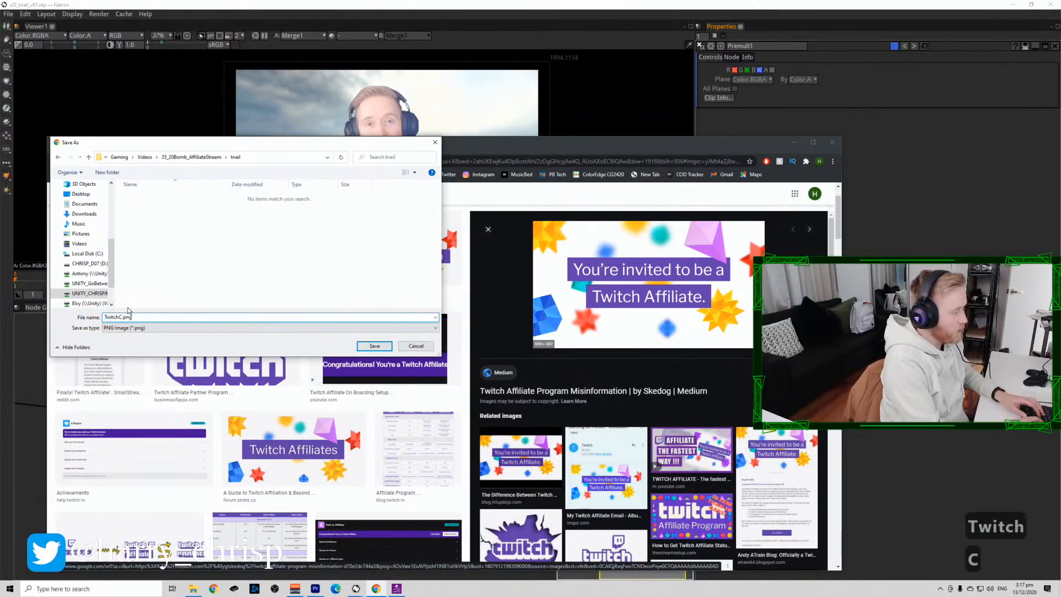
{"action": "key", "text": "BackSpace"}
{"action": "type", "text": "Gems"}
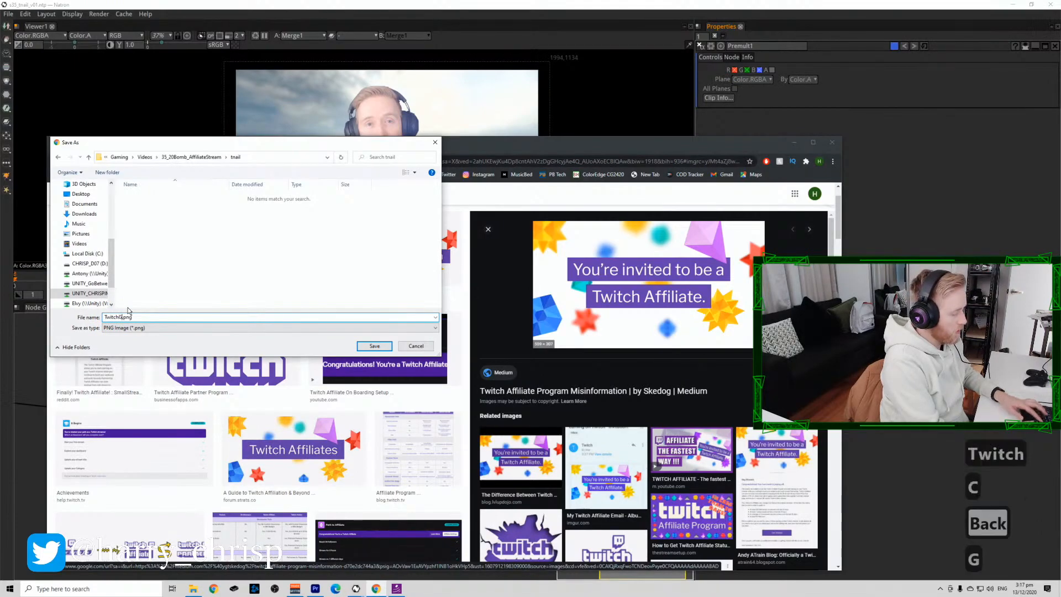
{"action": "type", "text": "01"}
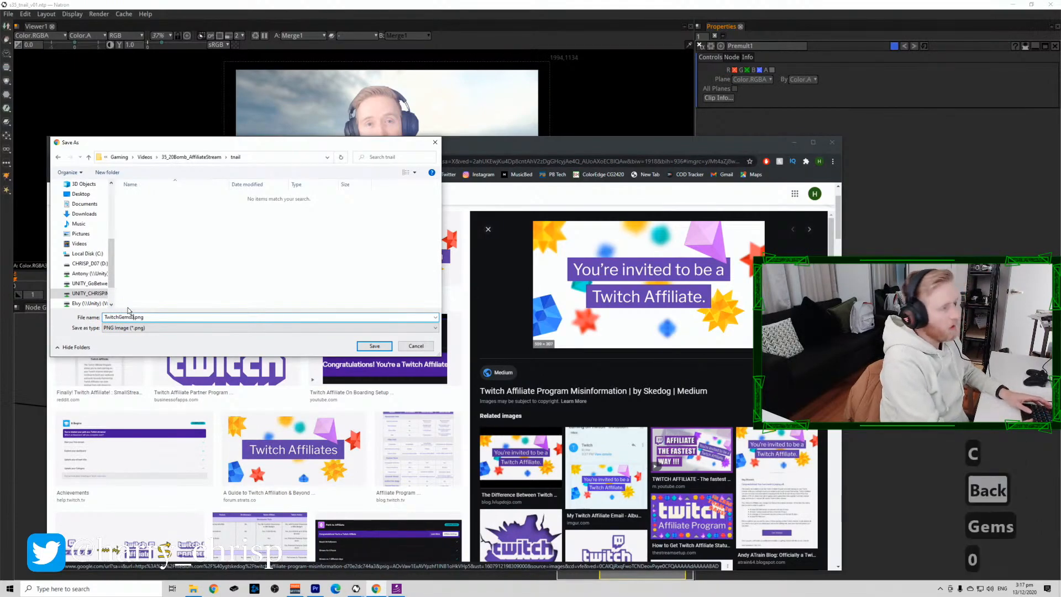
{"action": "key", "text": "Return"}
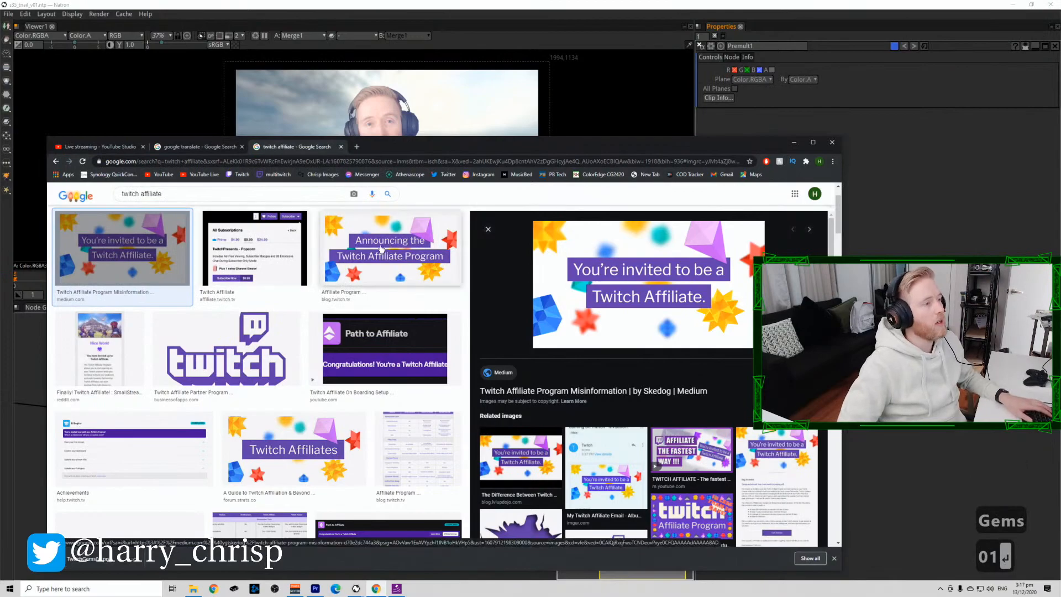
Save the "Announcing the Twitch Affiliate Program" image in the tnail folder as TwitchGems02.jpeg.
{"action": "left_click", "coordinate": [424, 269]}
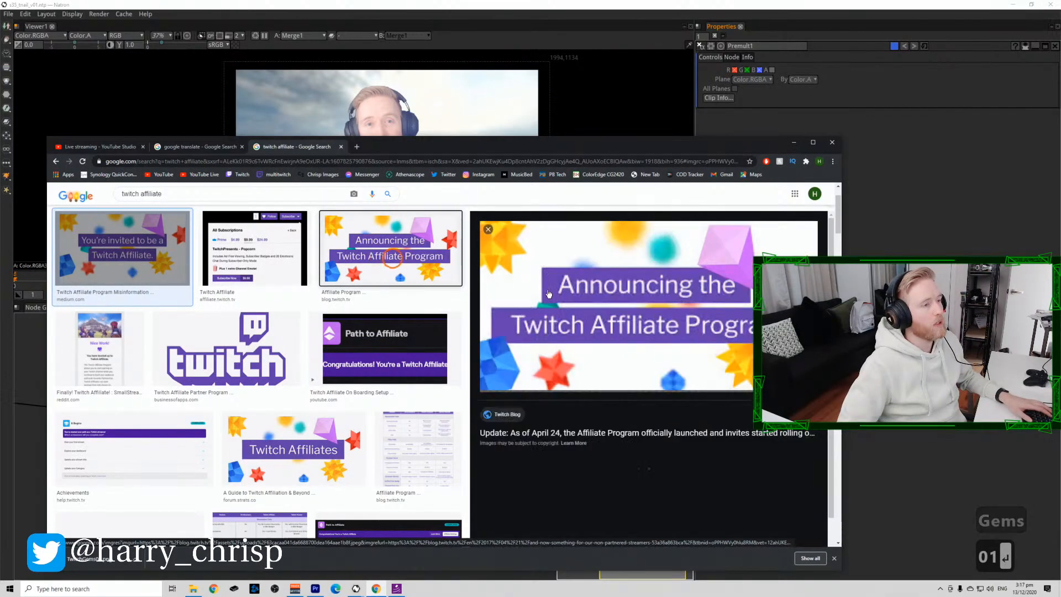
{"action": "right_click", "coordinate": [658, 318]}
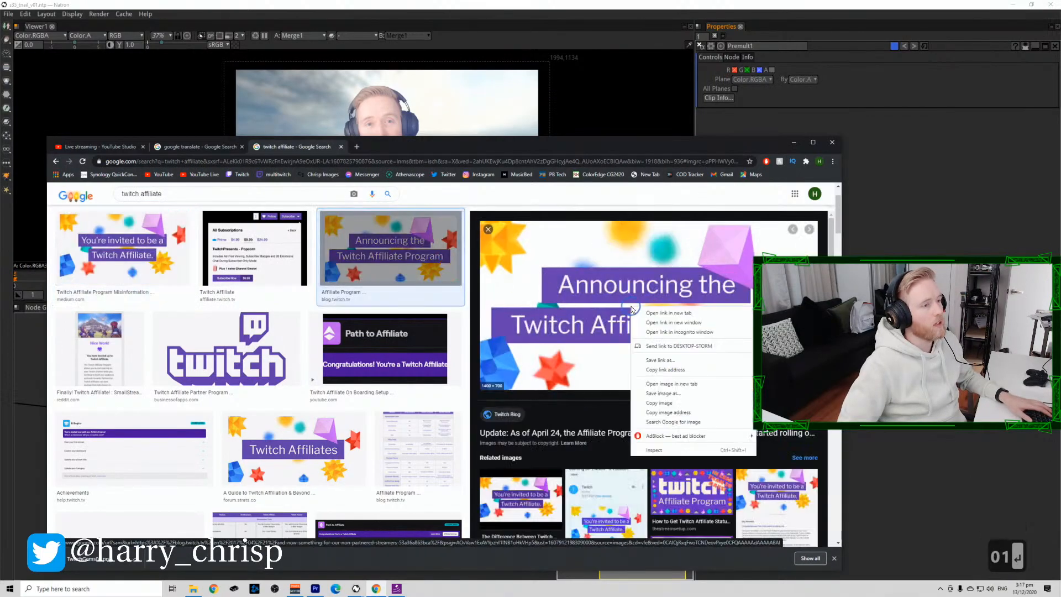
{"action": "left_click", "coordinate": [690, 368]}
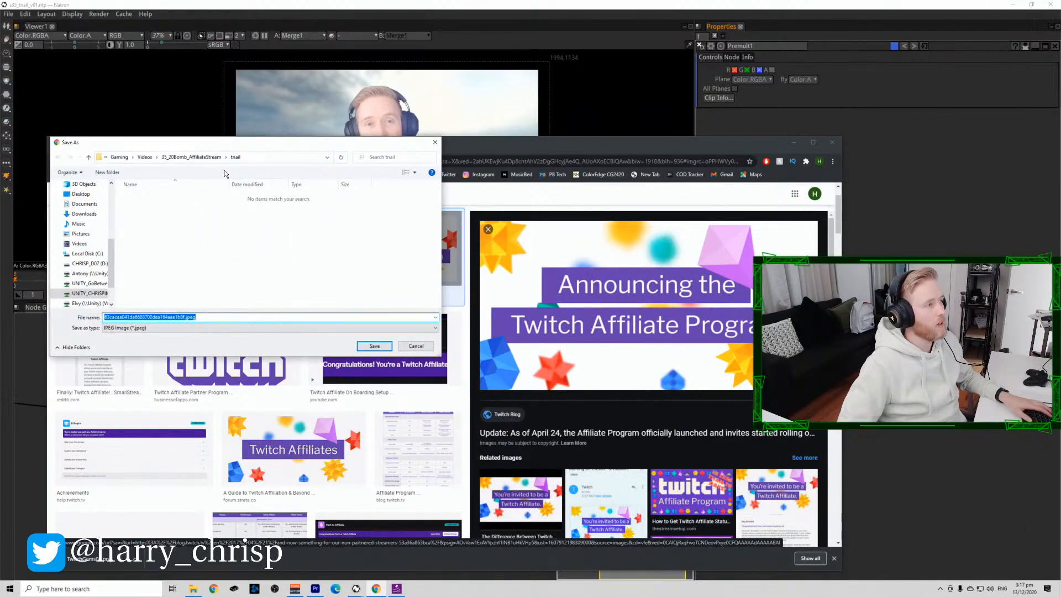
{"action": "left_click", "coordinate": [212, 157]}
{"action": "double_click", "coordinate": [174, 209]}
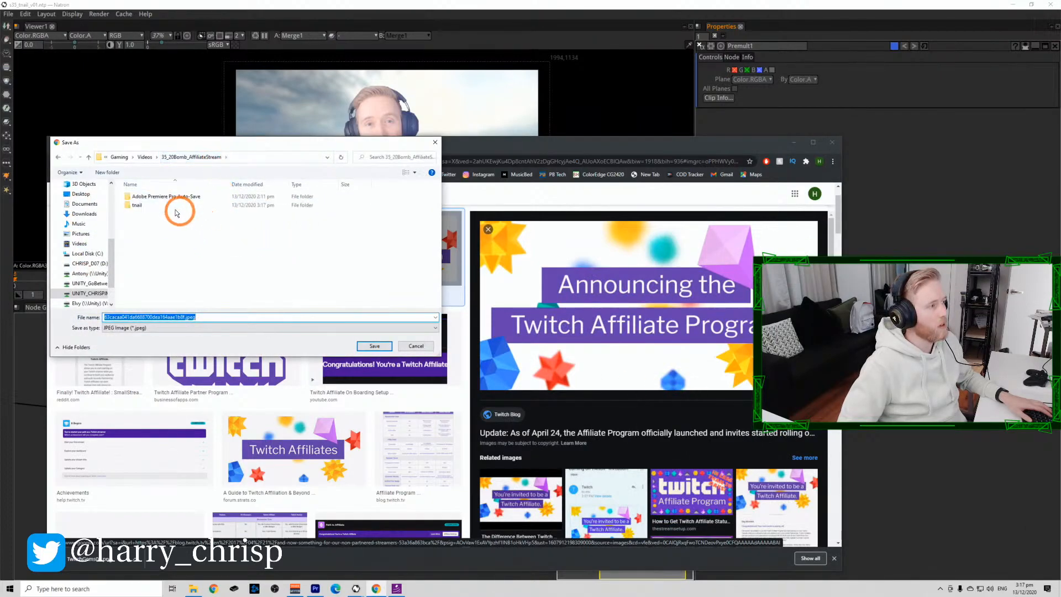
{"action": "left_click", "coordinate": [180, 317]}
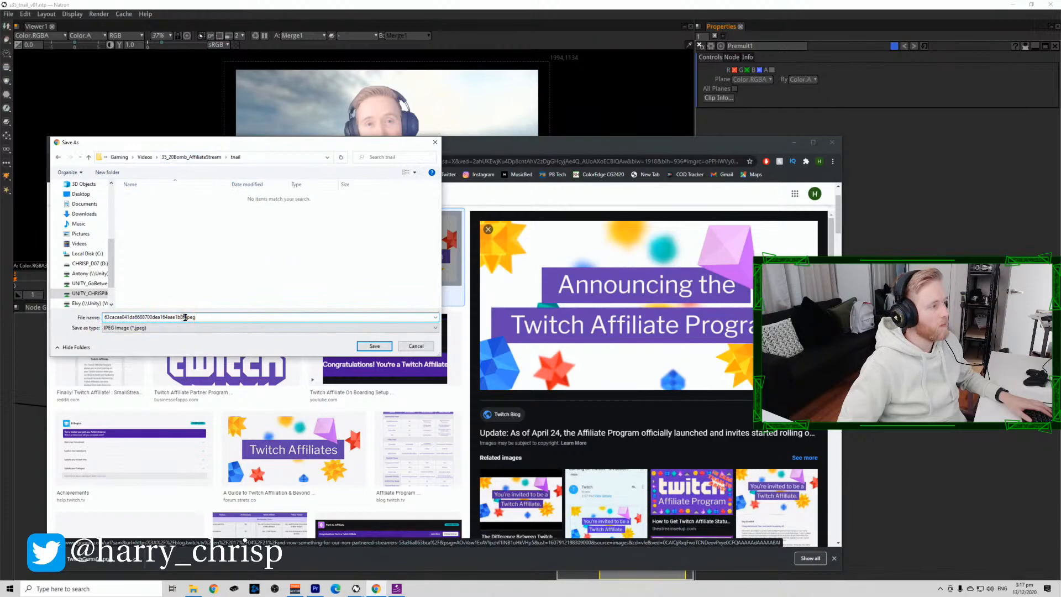
{"action": "left_click_drag", "start_coordinate": [185, 316], "coordinate": [50, 319]}
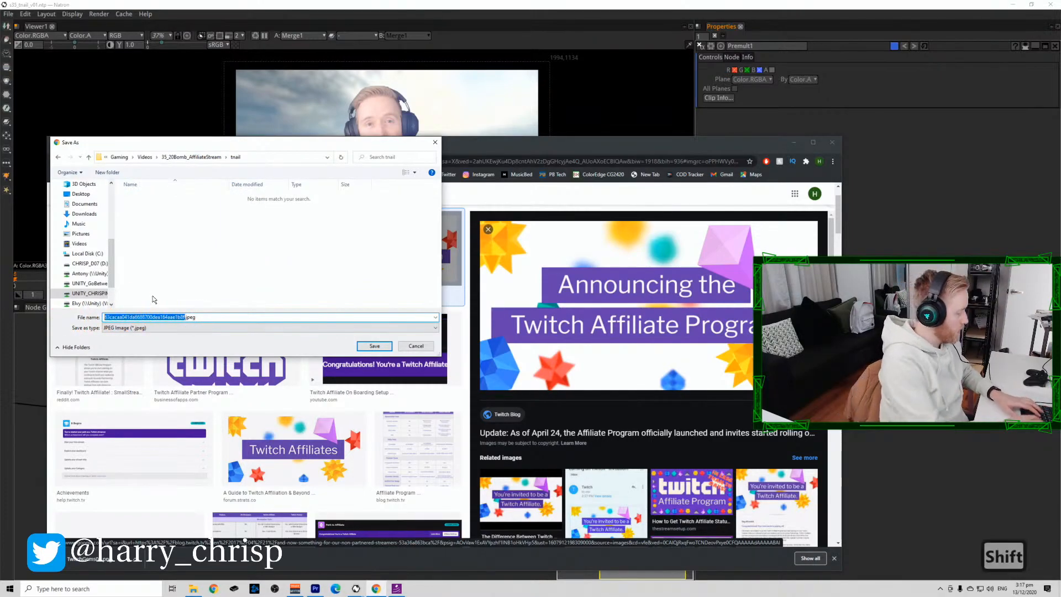
{"action": "type", "text": "TwitchGe"}
{"action": "type", "text": "ms02"}
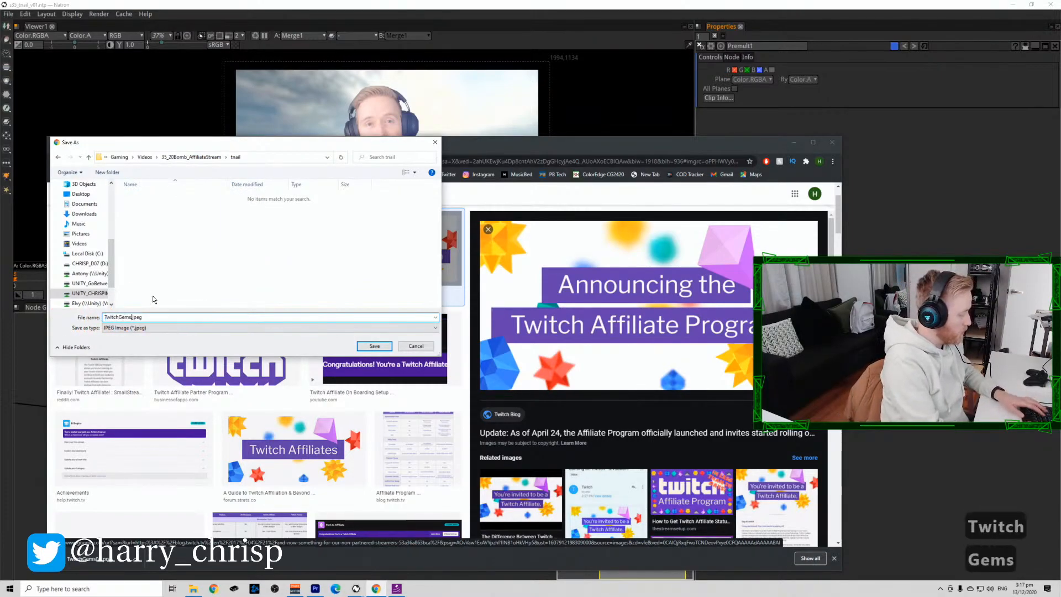
{"action": "key", "text": "Return"}
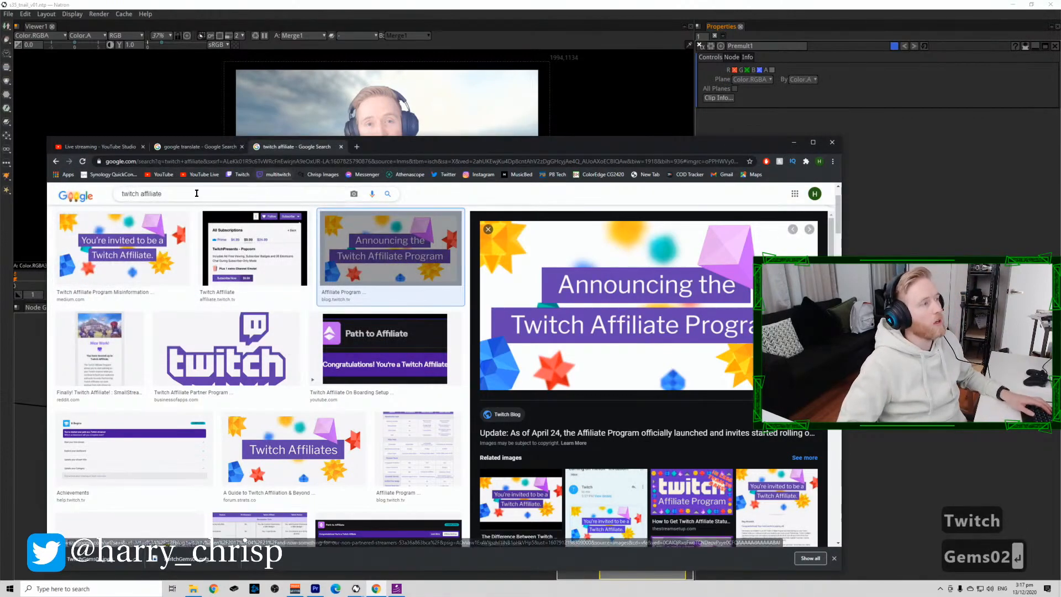
Run image searches for "twitch gems" and "twitch bits".
{"action": "scroll", "coordinate": [155, 221], "scroll_direction": "up", "scroll_amount": 1}
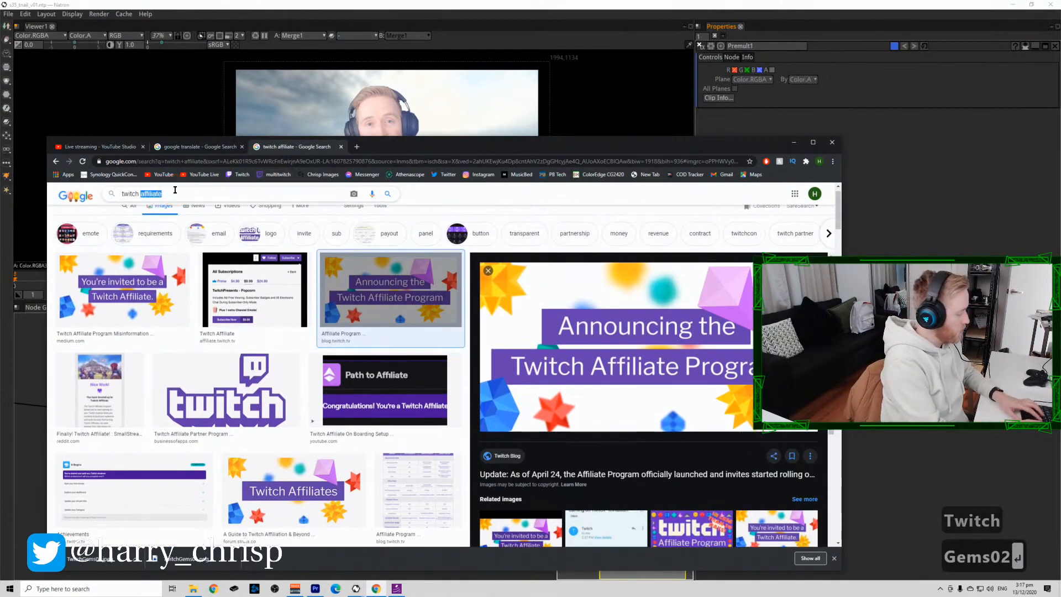
{"action": "type", "text": "gems"}
{"action": "key", "text": "Return"}
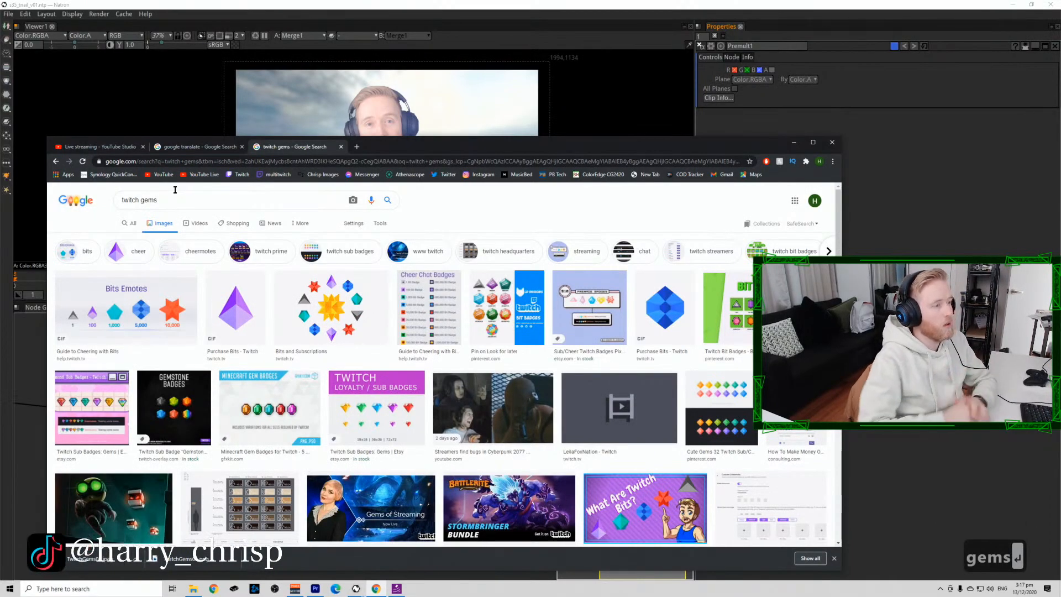
{"action": "type", "text": "bits"}
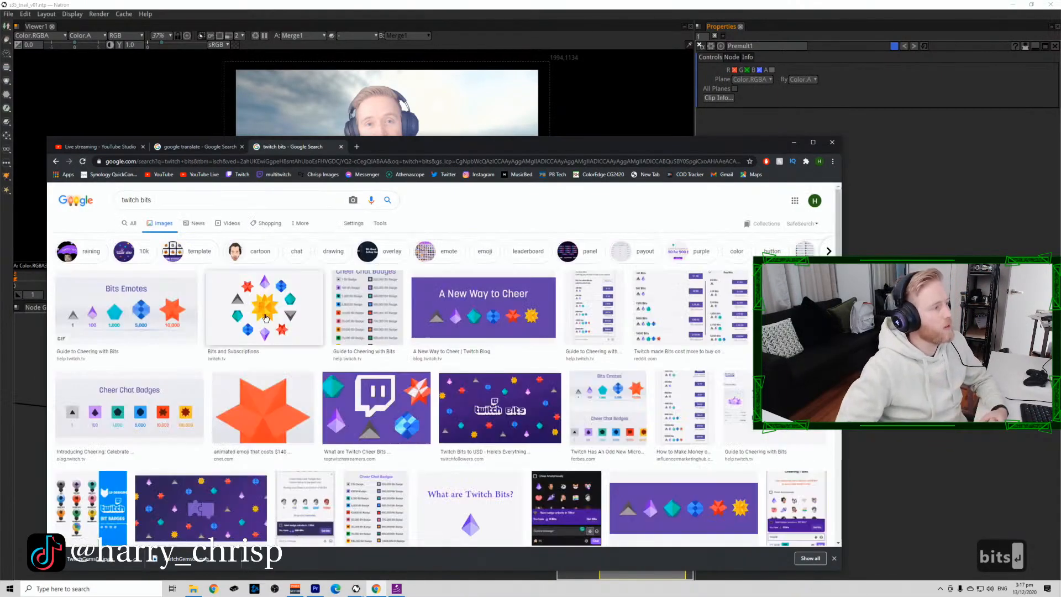
Save the Bits and Subscriptions image with gems circling a yellow star in the tnail folder as Twitchbits01jpg.jpg.
{"action": "left_click", "coordinate": [293, 289]}
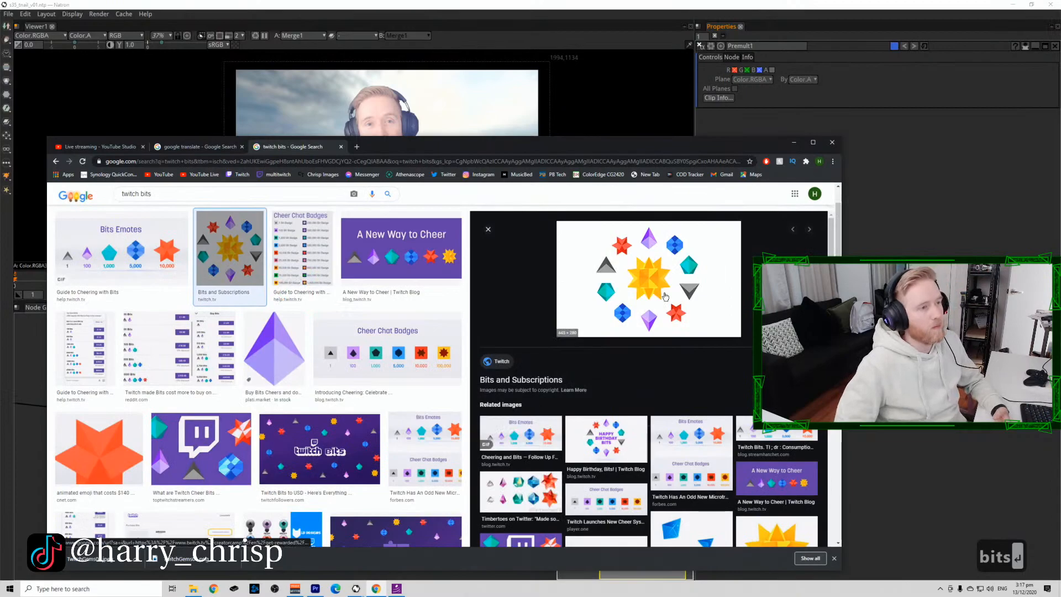
{"action": "right_click", "coordinate": [660, 284]}
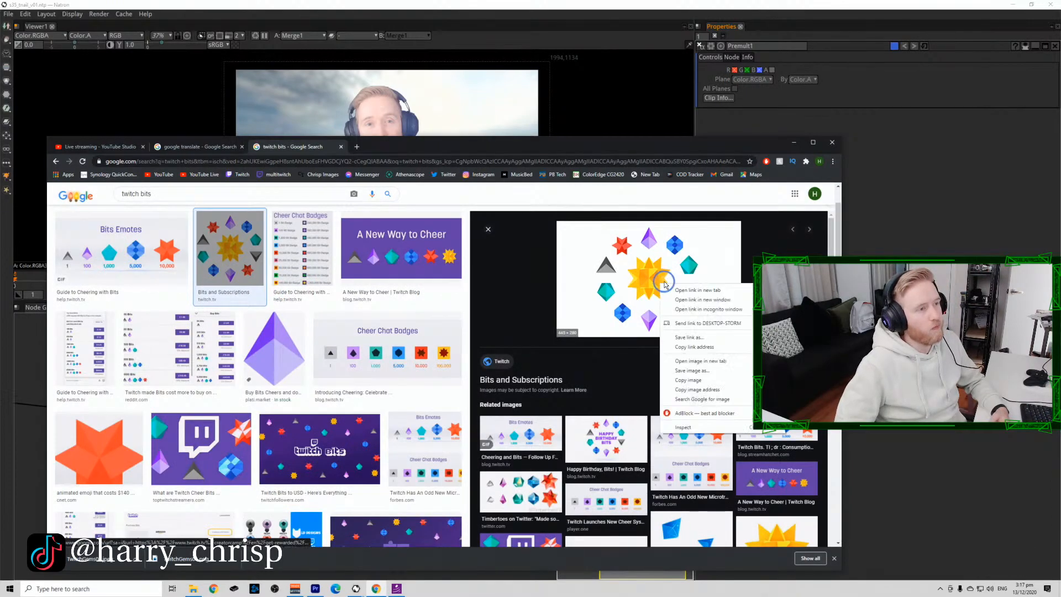
{"action": "left_click", "coordinate": [719, 372]}
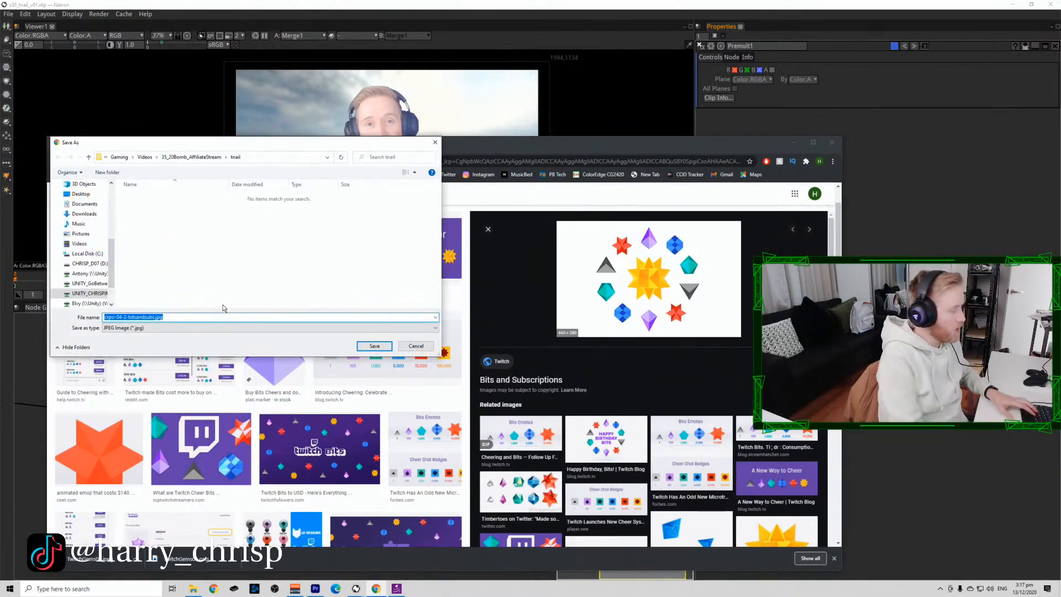
{"action": "key", "text": "Left"}
{"action": "key", "text": "ctrl+shift+Right"}
{"action": "key", "text": "ctrl+shift+Right"}
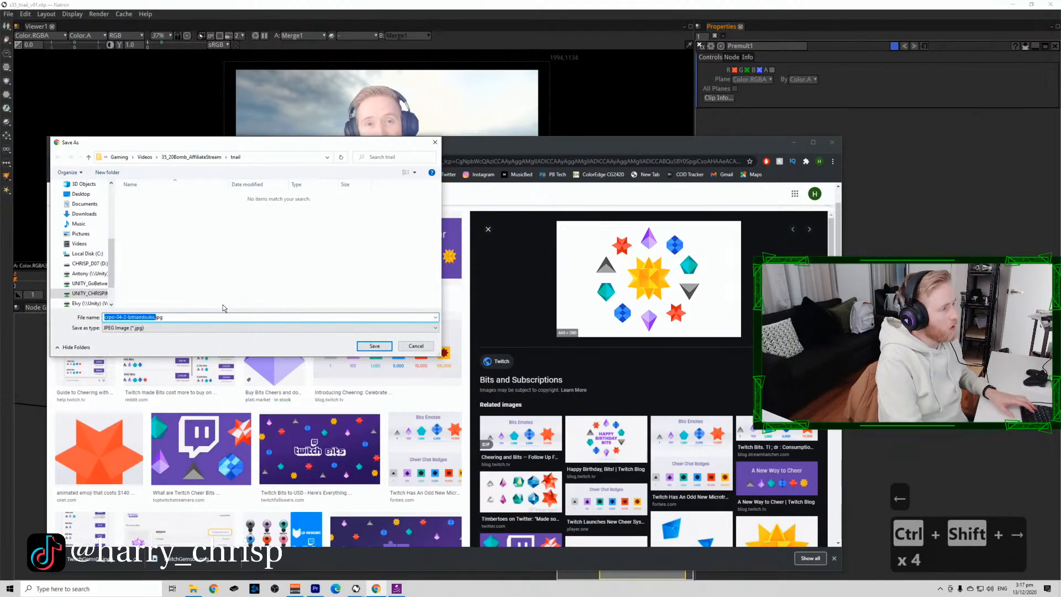
{"action": "type", "text": "T"}
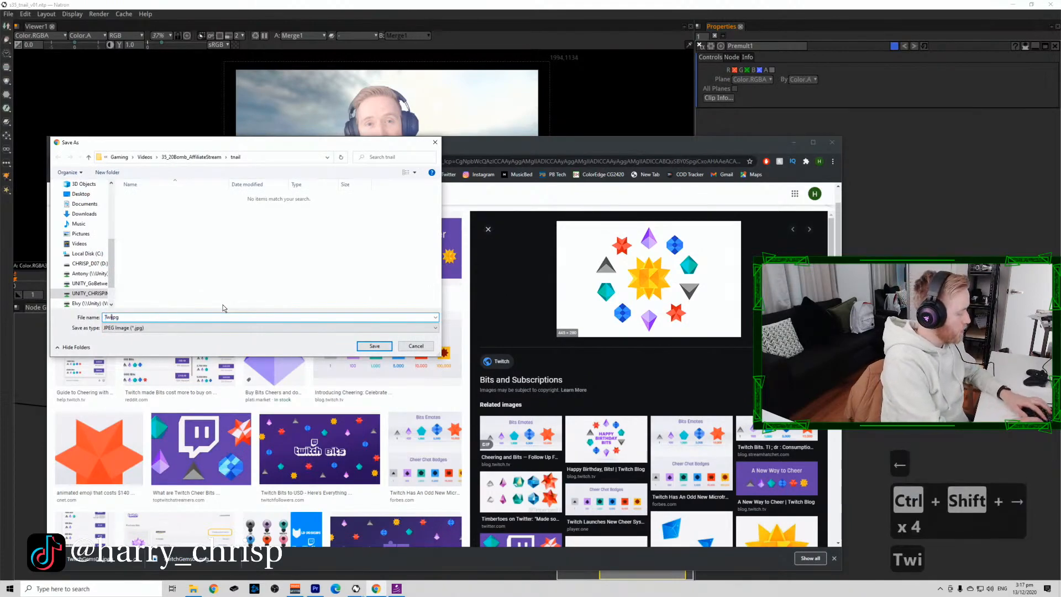
{"action": "type", "text": "wi"}
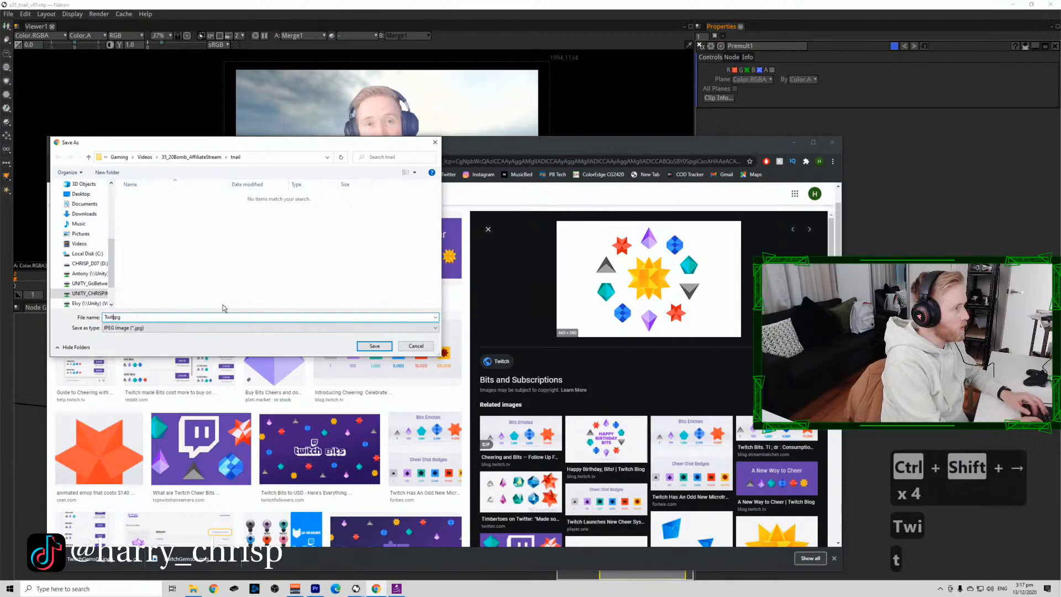
{"action": "type", "text": "tchbits"}
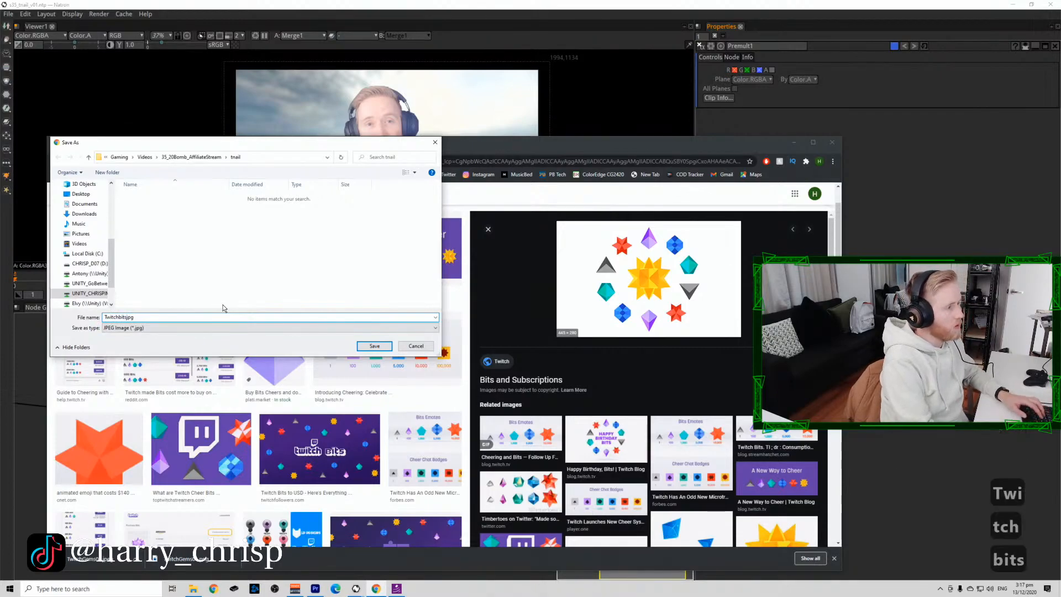
{"action": "type", "text": "01"}
{"action": "key", "text": "Return"}
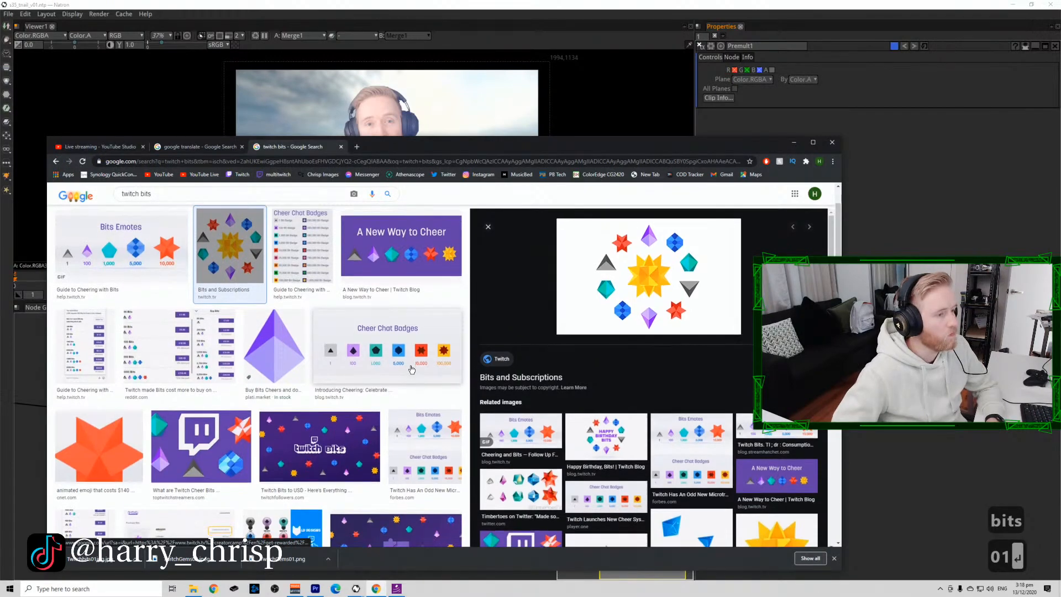
Look through the "twitch bits" image results for further usable gem and bits artwork.
{"action": "scroll", "coordinate": [412, 369], "scroll_direction": "down", "scroll_amount": 2}
{"action": "scroll", "coordinate": [412, 369], "scroll_direction": "down", "scroll_amount": 1}
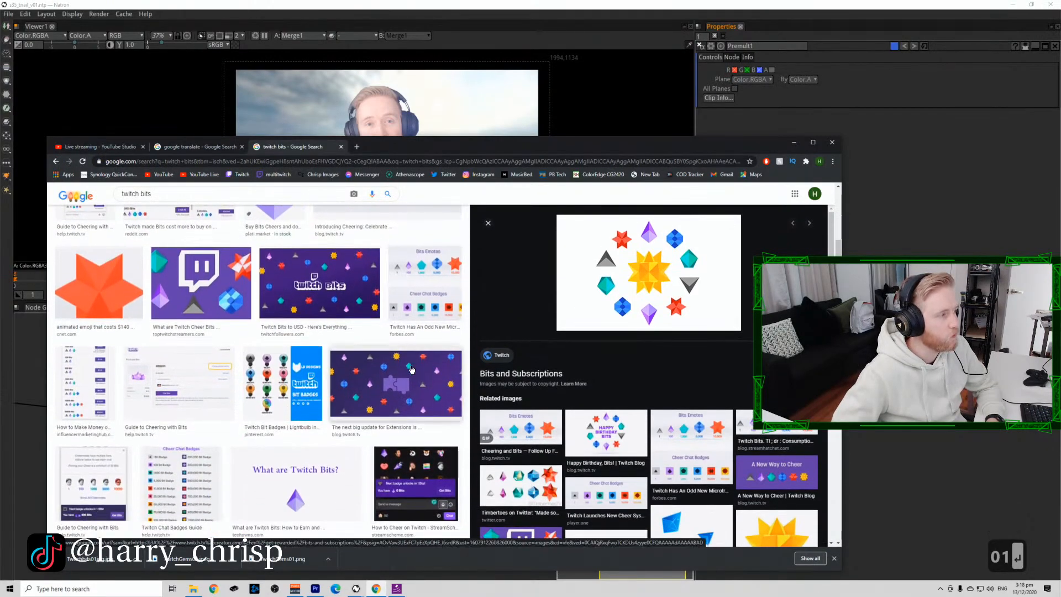
{"action": "scroll", "coordinate": [412, 369], "scroll_direction": "down", "scroll_amount": 3}
{"action": "scroll", "coordinate": [412, 370], "scroll_direction": "up", "scroll_amount": 4}
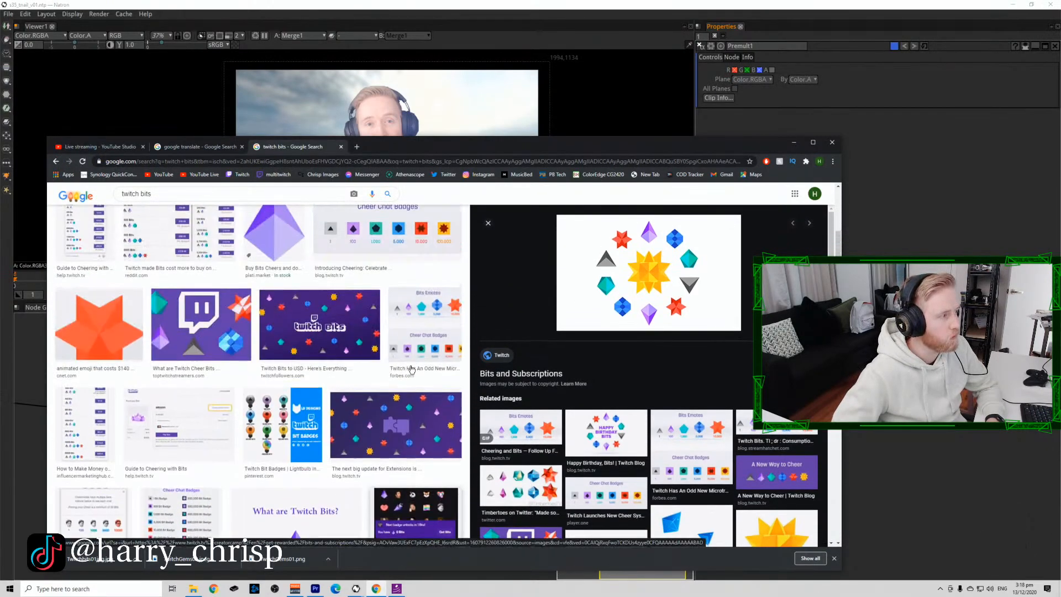
{"action": "scroll", "coordinate": [411, 369], "scroll_direction": "down", "scroll_amount": 5}
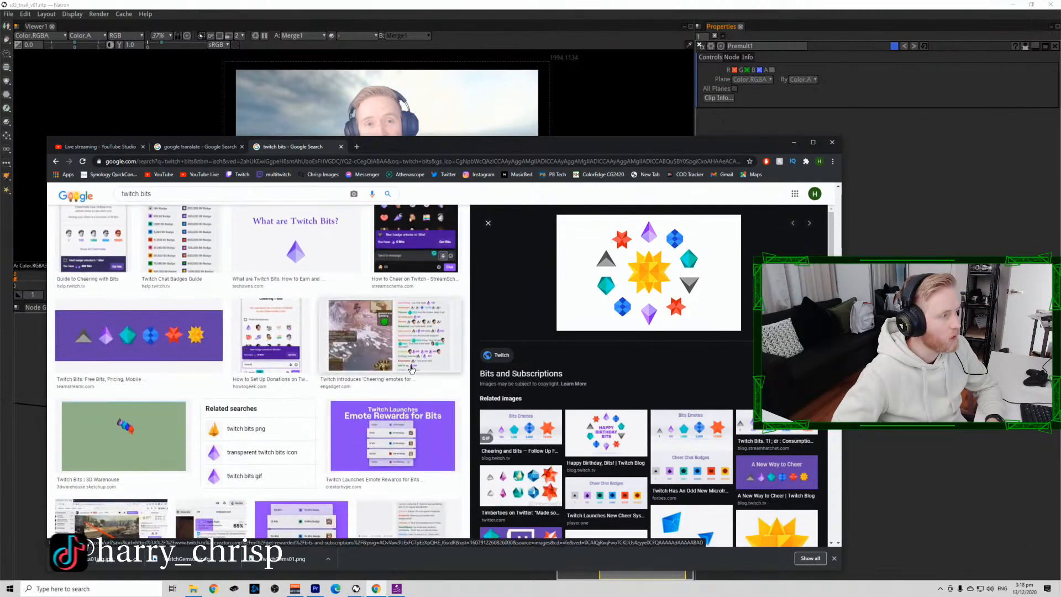
{"action": "scroll", "coordinate": [411, 369], "scroll_direction": "down", "scroll_amount": 4}
{"action": "scroll", "coordinate": [412, 370], "scroll_direction": "down", "scroll_amount": 6}
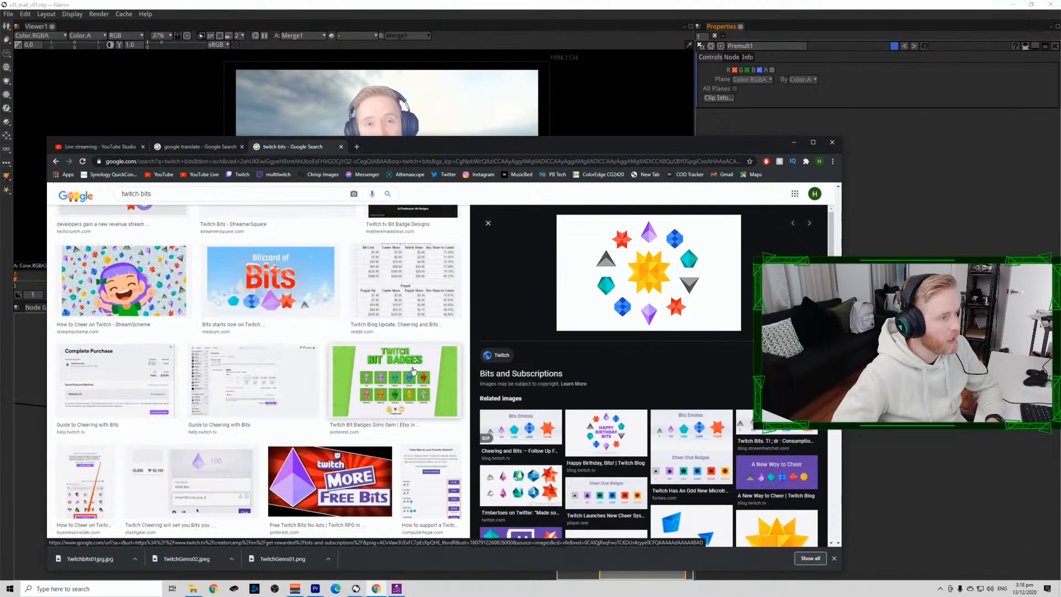
{"action": "scroll", "coordinate": [413, 371], "scroll_direction": "down", "scroll_amount": 5}
{"action": "scroll", "coordinate": [416, 352], "scroll_direction": "up", "scroll_amount": 2}
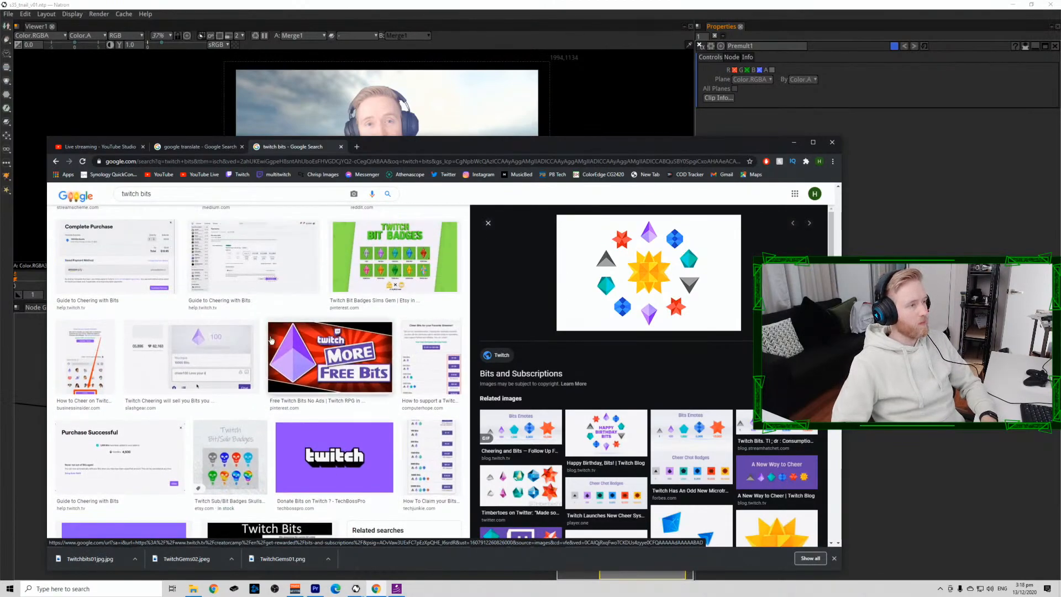
{"action": "scroll", "coordinate": [270, 340], "scroll_direction": "down", "scroll_amount": 3}
{"action": "scroll", "coordinate": [271, 340], "scroll_direction": "down", "scroll_amount": 5}
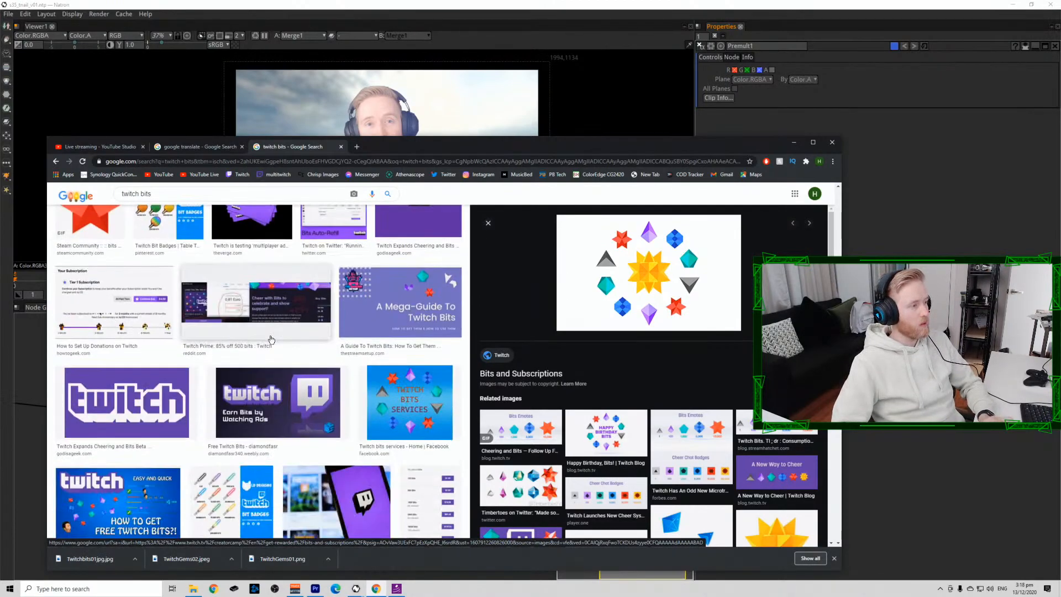
{"action": "scroll", "coordinate": [271, 340], "scroll_direction": "up", "scroll_amount": 8}
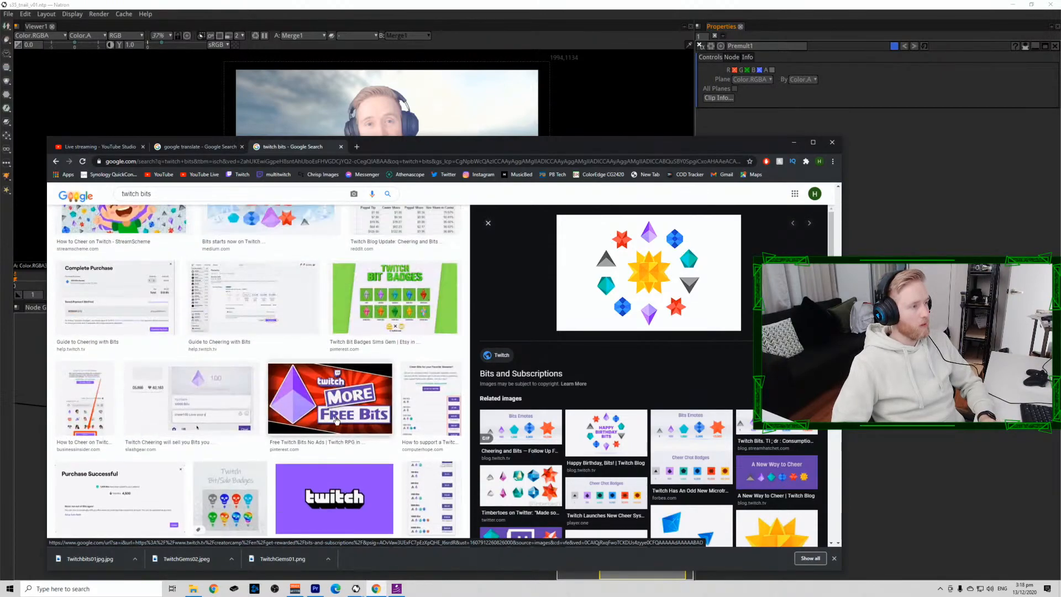
Copy the latest Portuguese message from the YouTube Studio live chat and translate it into English in Google Translate.
{"action": "left_click", "coordinate": [194, 146]}
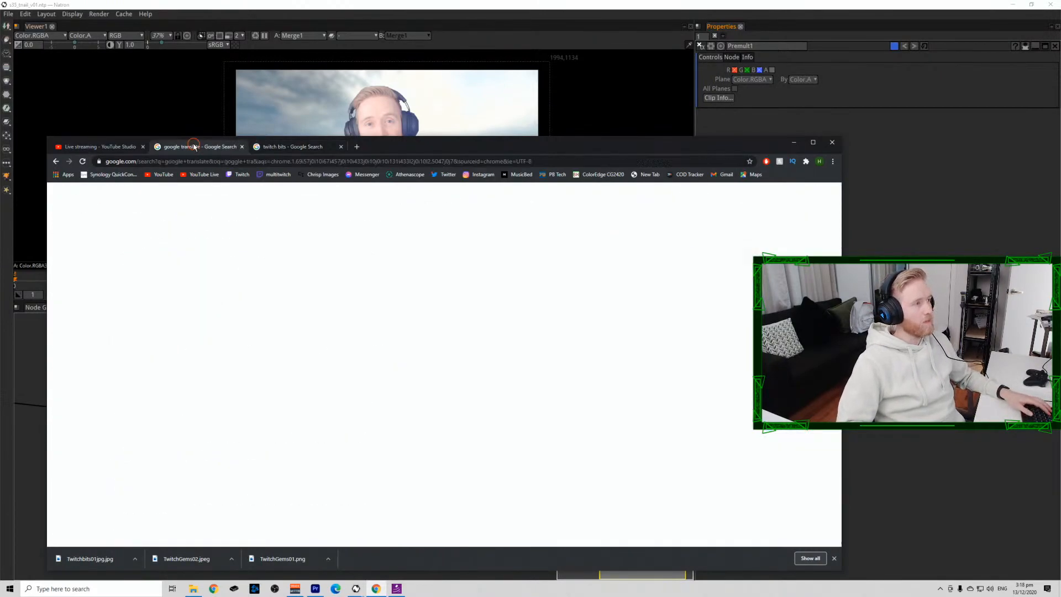
{"action": "left_click", "coordinate": [290, 146]}
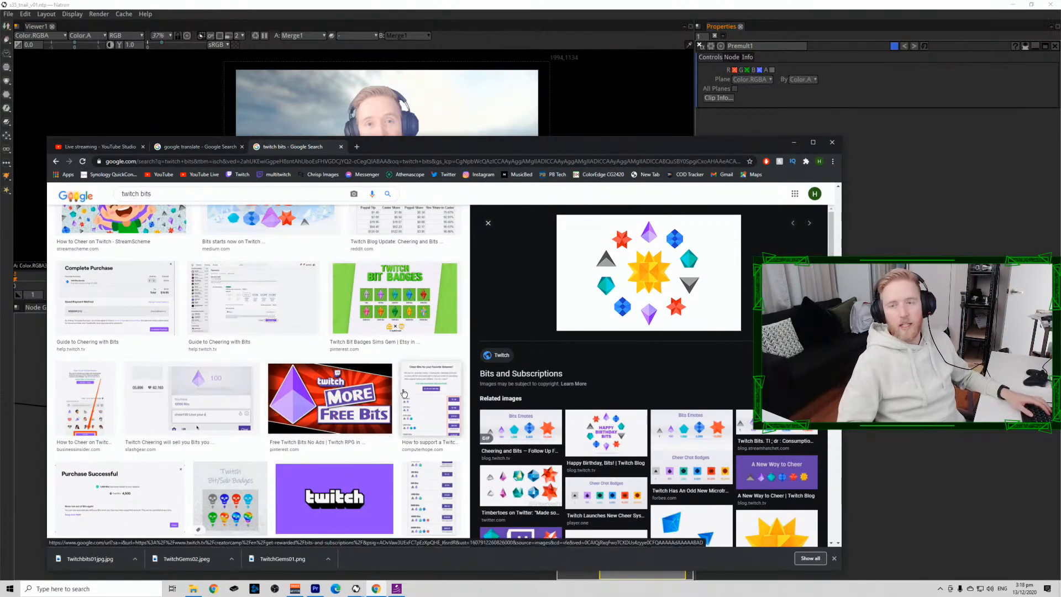
{"action": "left_click", "coordinate": [171, 148]}
{"action": "left_click", "coordinate": [123, 151]}
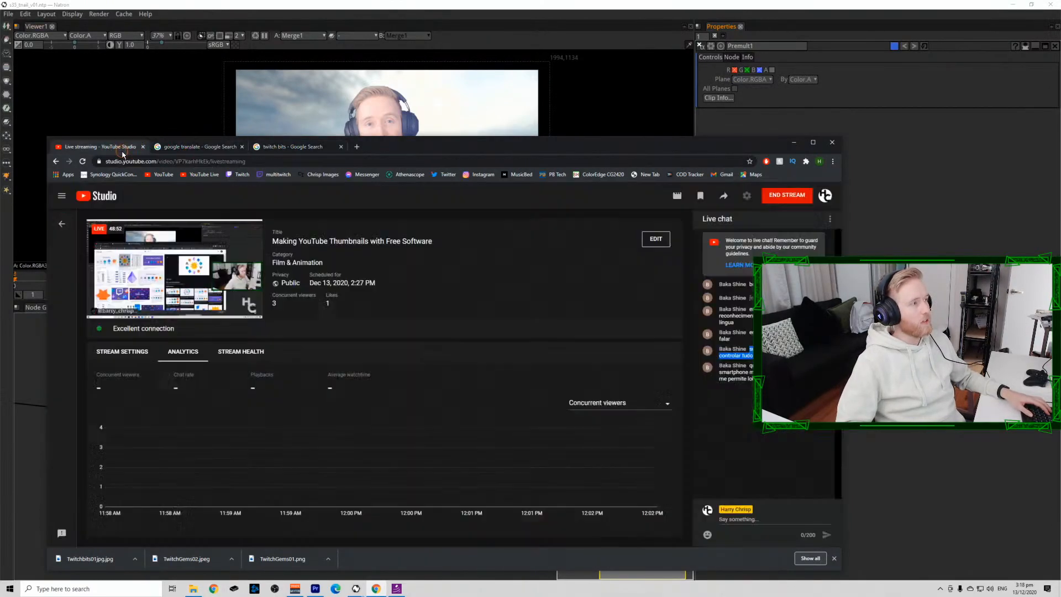
{"action": "left_click_drag", "start_coordinate": [765, 380], "coordinate": [751, 369]}
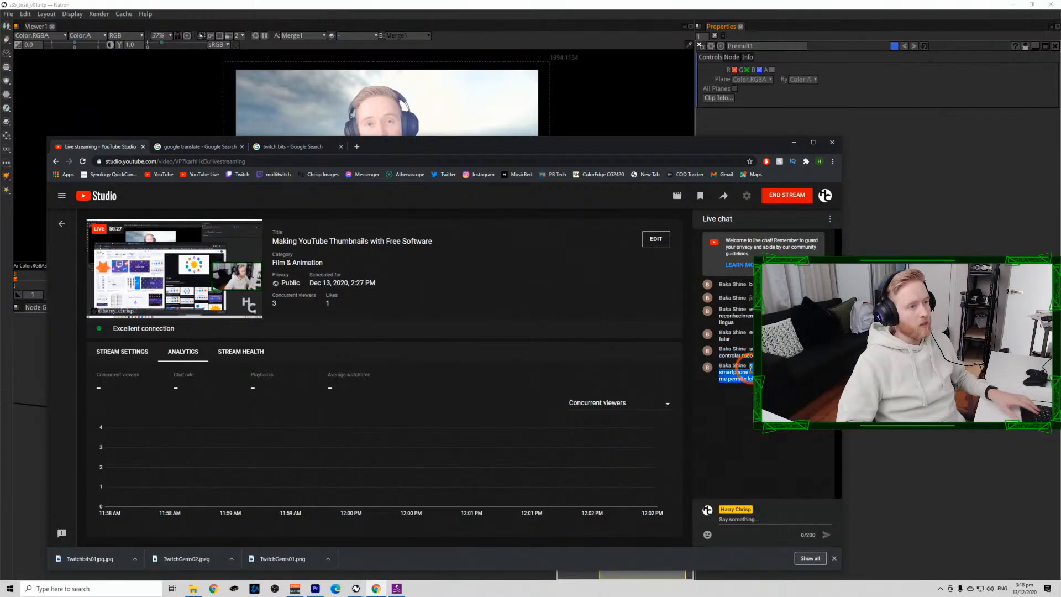
{"action": "key", "text": "ctrl+c"}
{"action": "left_click", "coordinate": [200, 146]}
{"action": "key", "text": "ctrl+v"}
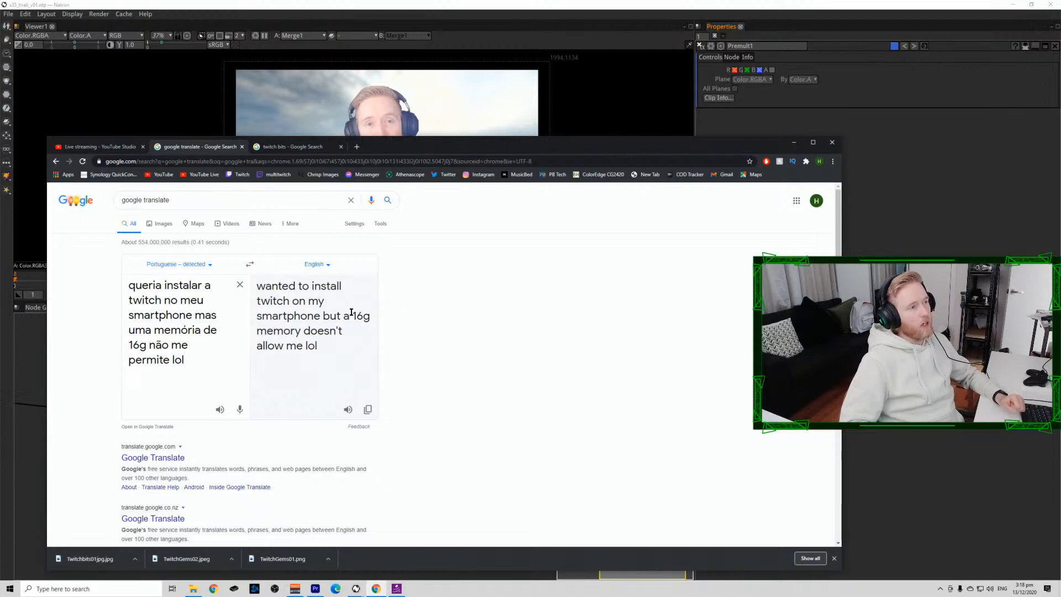
{"action": "left_click_drag", "start_coordinate": [381, 316], "coordinate": [350, 316]}
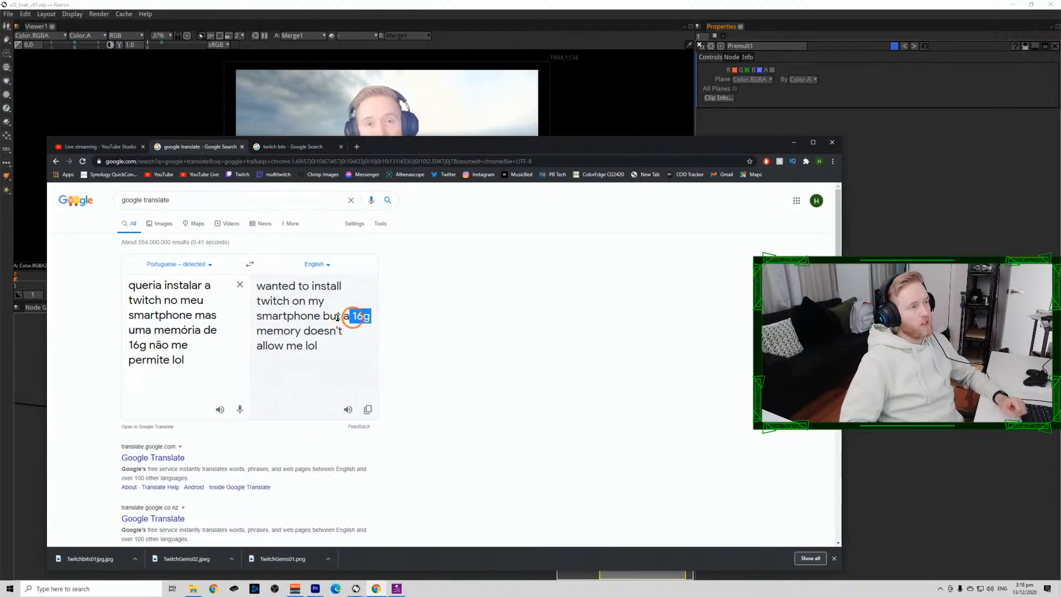
Check the YouTube Studio live chat for new messages.
{"action": "left_click", "coordinate": [293, 147]}
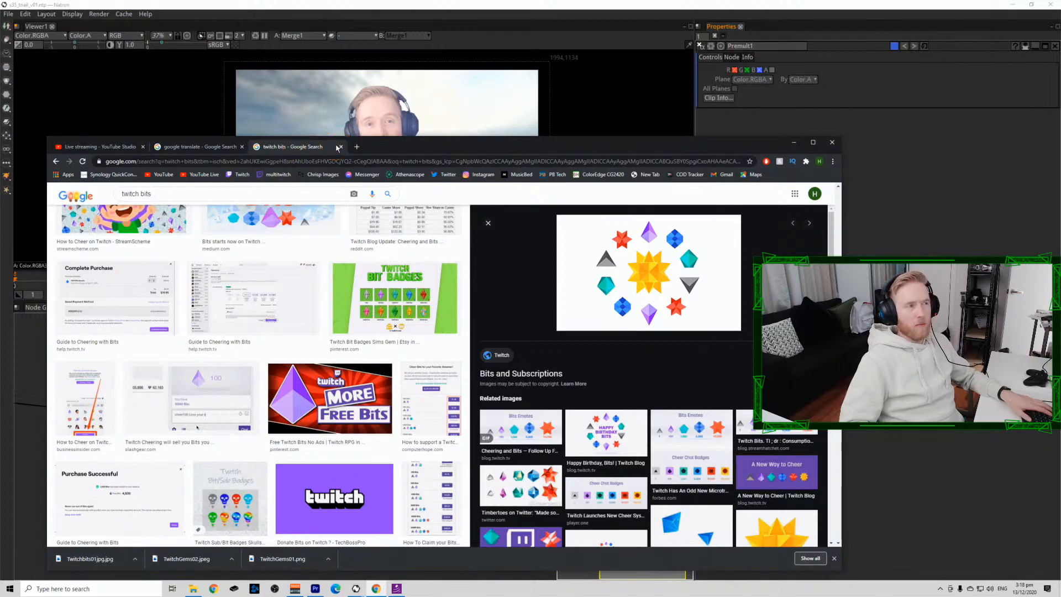
{"action": "left_click", "coordinate": [184, 145]}
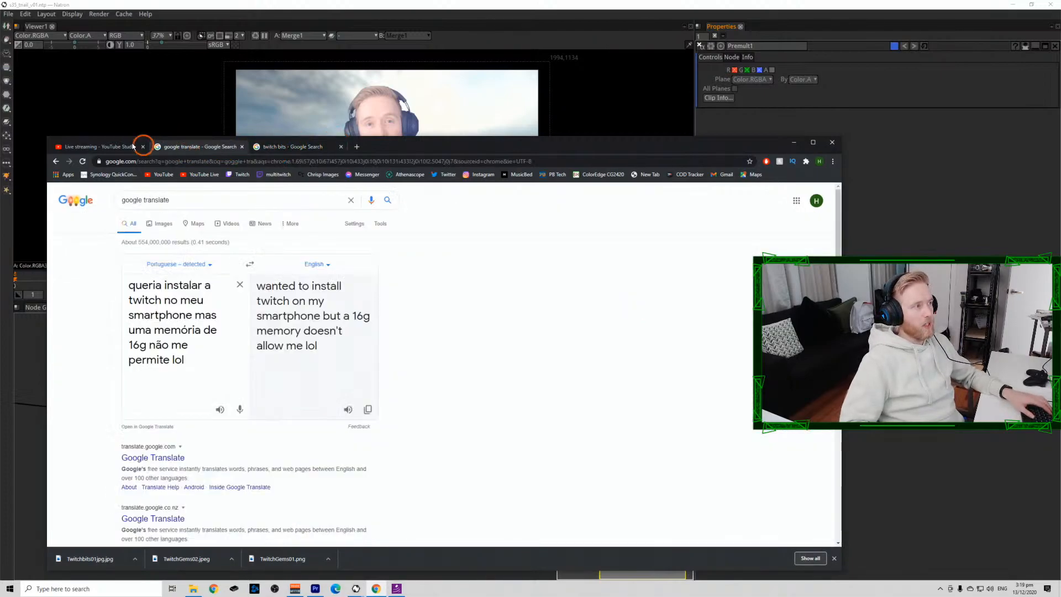
{"action": "left_click", "coordinate": [111, 146]}
{"action": "left_click", "coordinate": [725, 252]}
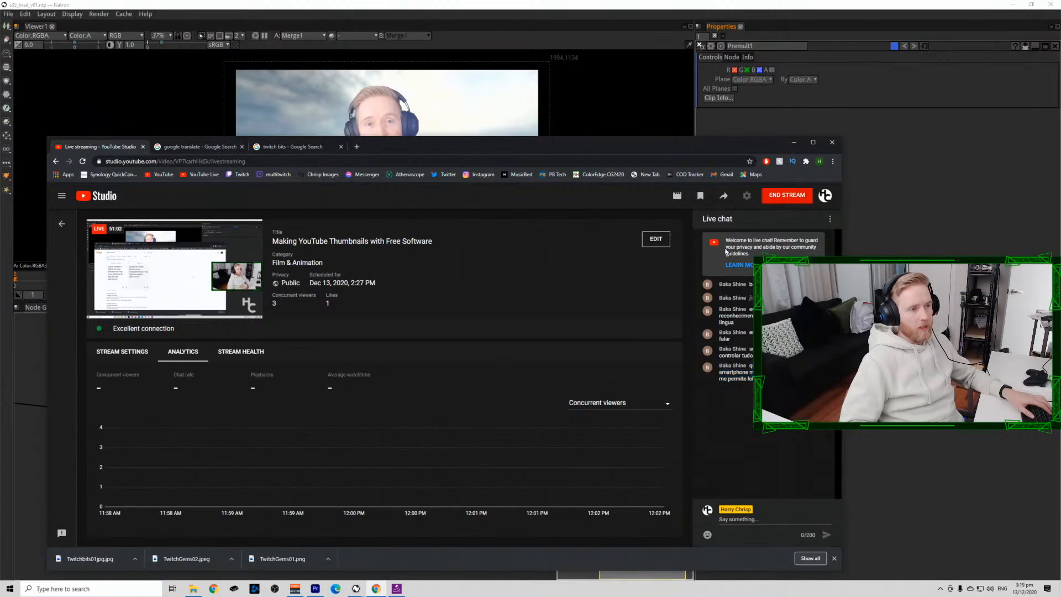
Switch to Natron and insert a Grade node between Roto1_2 and Premult1.
{"action": "left_click", "coordinate": [540, 88]}
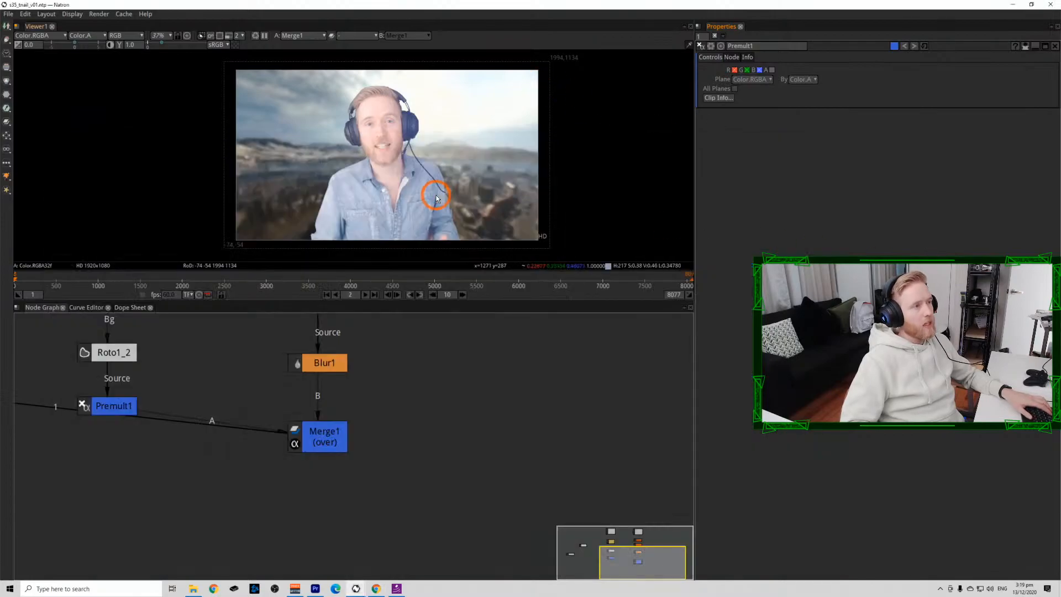
{"action": "left_click_drag", "start_coordinate": [342, 374], "coordinate": [464, 461]}
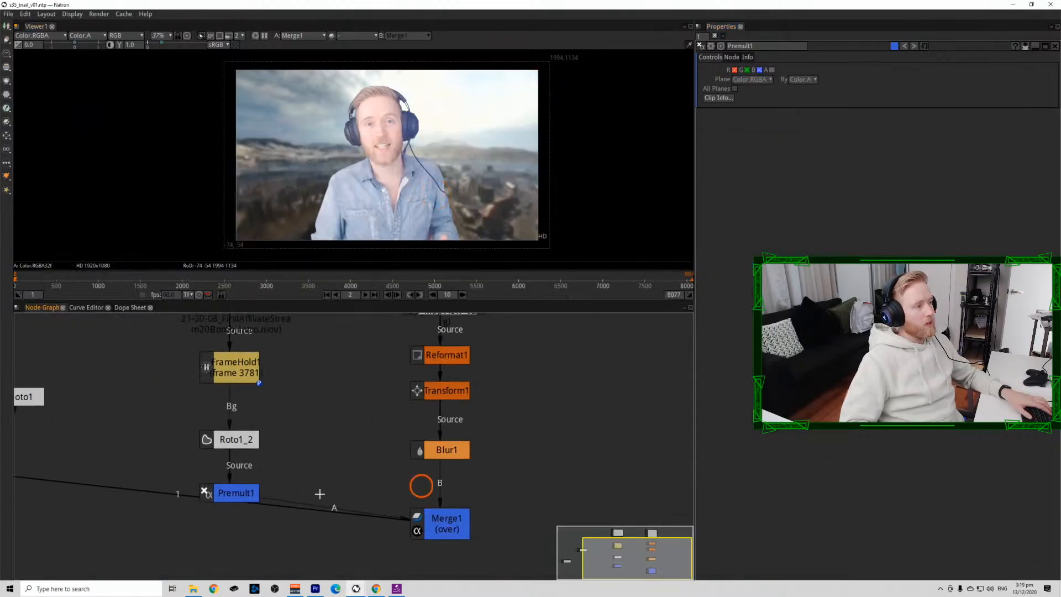
{"action": "left_click_drag", "start_coordinate": [240, 444], "coordinate": [240, 428]}
{"action": "key", "text": "g"}
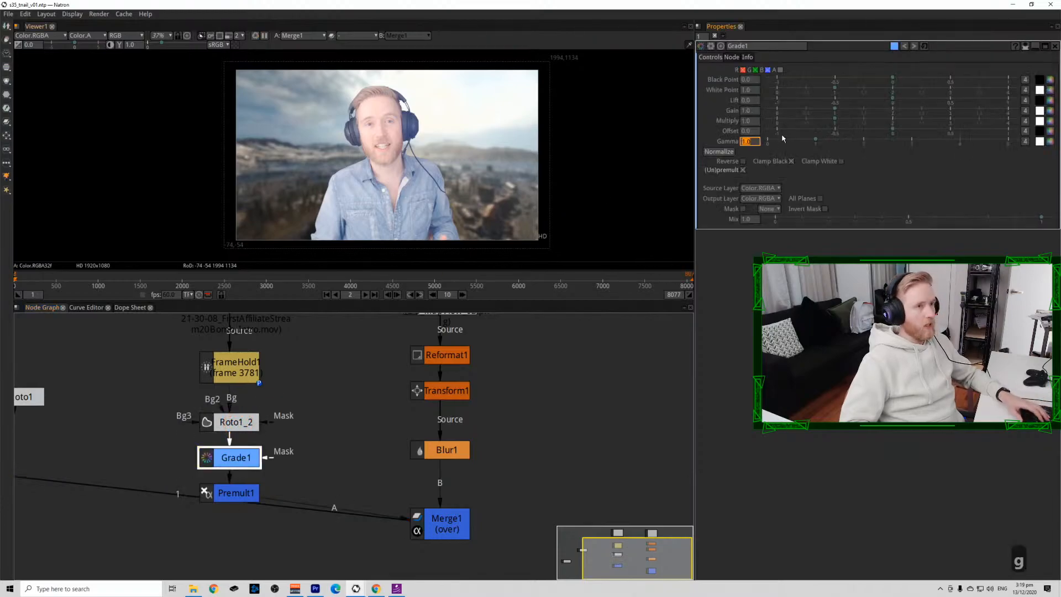
Lower the Grade's Lift to about -0.092, with its blue channel at about -0.162.
{"action": "left_click", "coordinate": [885, 101]}
{"action": "left_click_drag", "start_coordinate": [887, 102], "coordinate": [883, 102]}
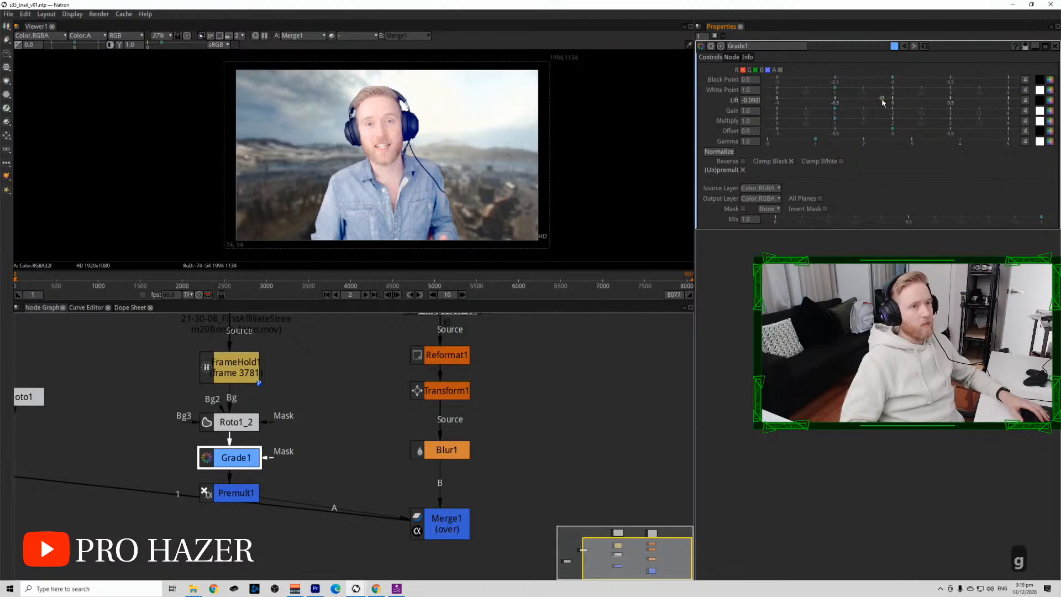
{"action": "left_click", "coordinate": [1027, 101]}
{"action": "left_click", "coordinate": [808, 101]}
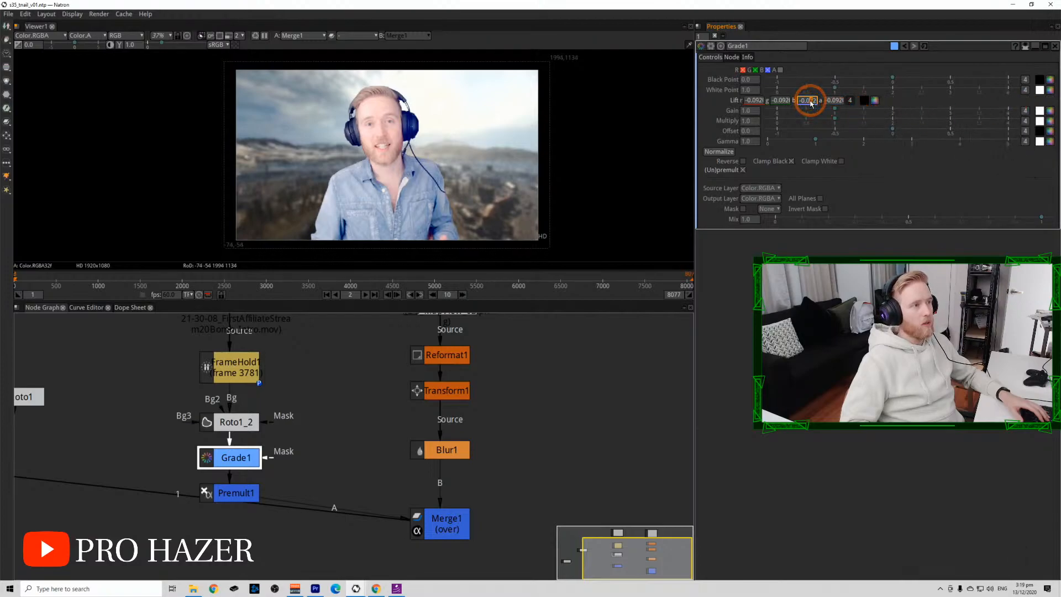
{"action": "scroll", "coordinate": [811, 104], "scroll_direction": "down", "scroll_amount": 5}
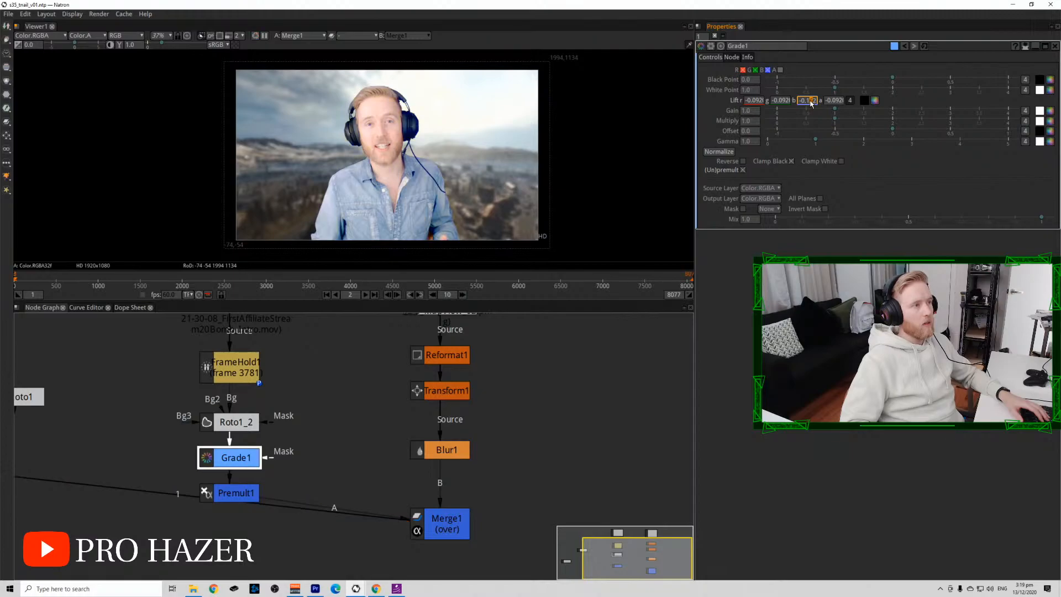
Toggle the Grade1 node off and on repeatedly to compare the man's image with and without the grade.
{"action": "scroll", "coordinate": [390, 140], "scroll_direction": "up", "scroll_amount": 10}
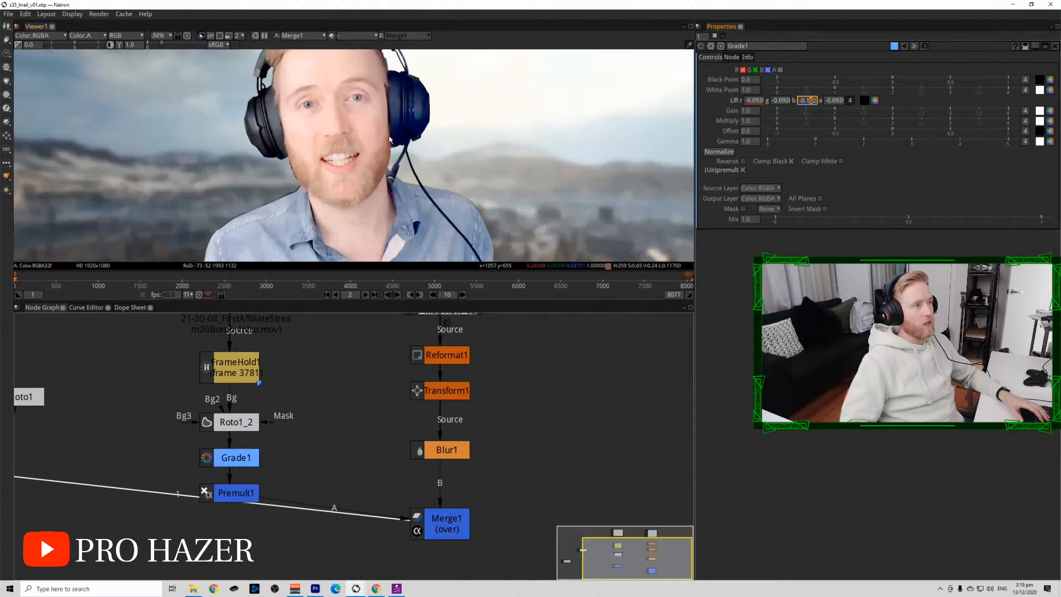
{"action": "left_click", "coordinate": [228, 461]}
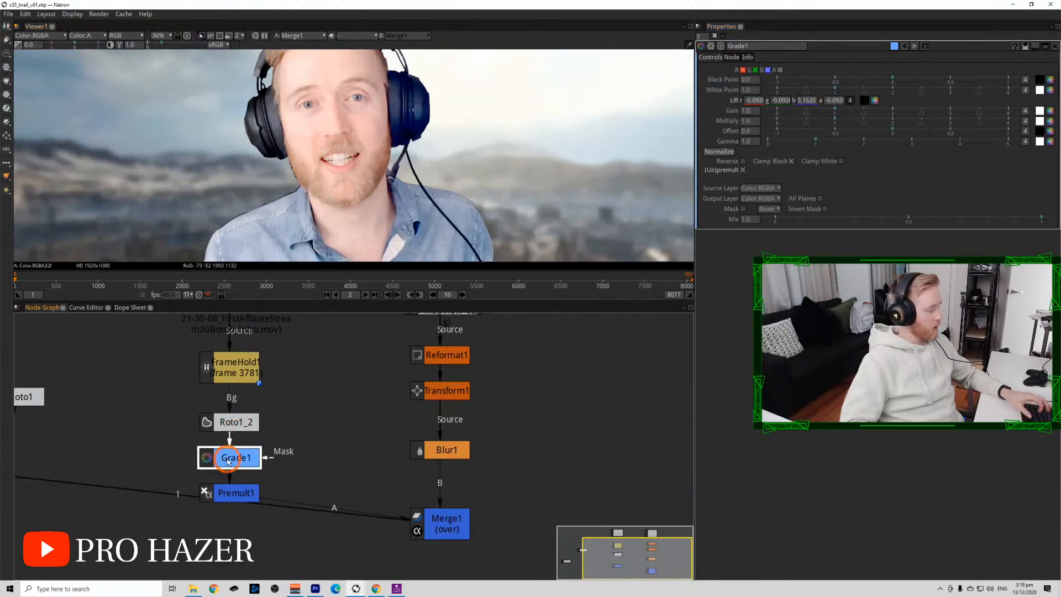
{"action": "key", "text": "d"}
{"action": "key", "text": "d"}
{"action": "key", "text": "d"}
{"action": "key", "text": "d"}
{"action": "key", "text": "d"}
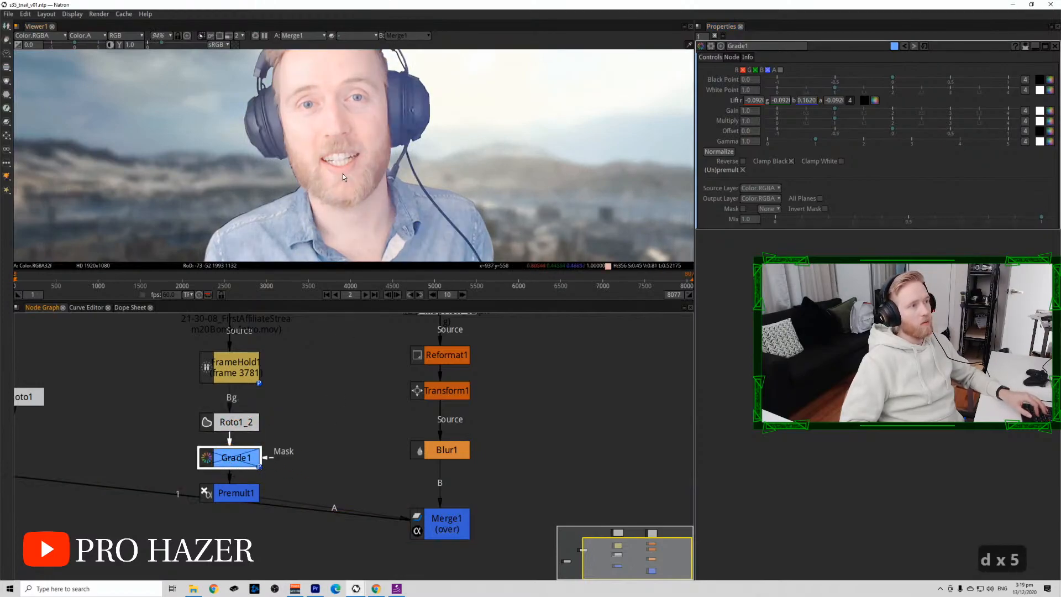
{"action": "key", "text": "d"}
{"action": "key", "text": "d"}
{"action": "key", "text": "d"}
{"action": "key", "text": "d"}
{"action": "key", "text": "d"}
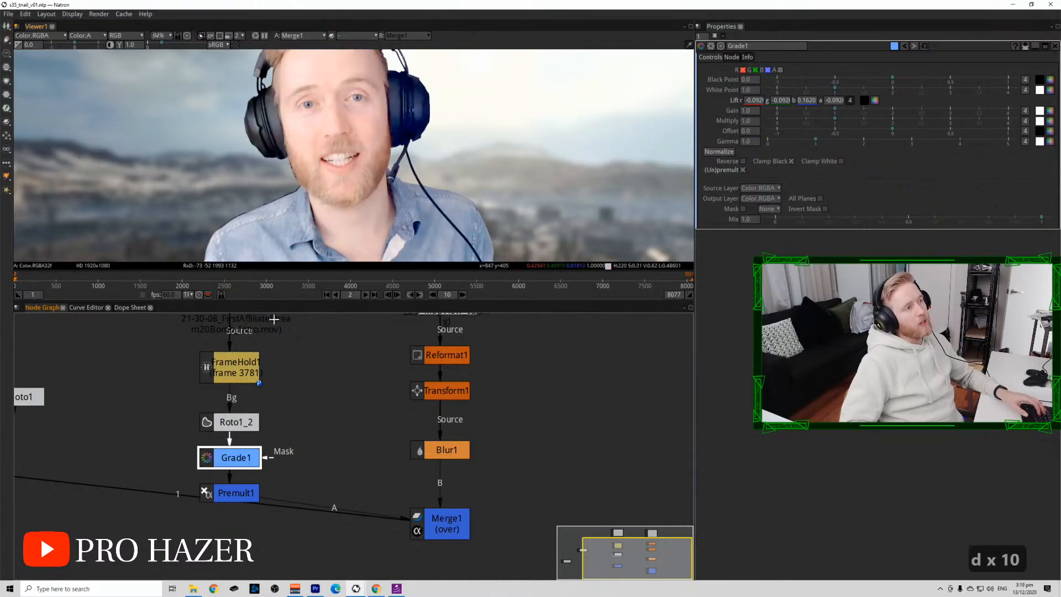
Adjust the Roto1_2 Bezier points along the man's shoulder inward to remove the dark edge beside the shirt.
{"action": "scroll", "coordinate": [261, 220], "scroll_direction": "up", "scroll_amount": 4}
{"action": "scroll", "coordinate": [301, 212], "scroll_direction": "down", "scroll_amount": 3}
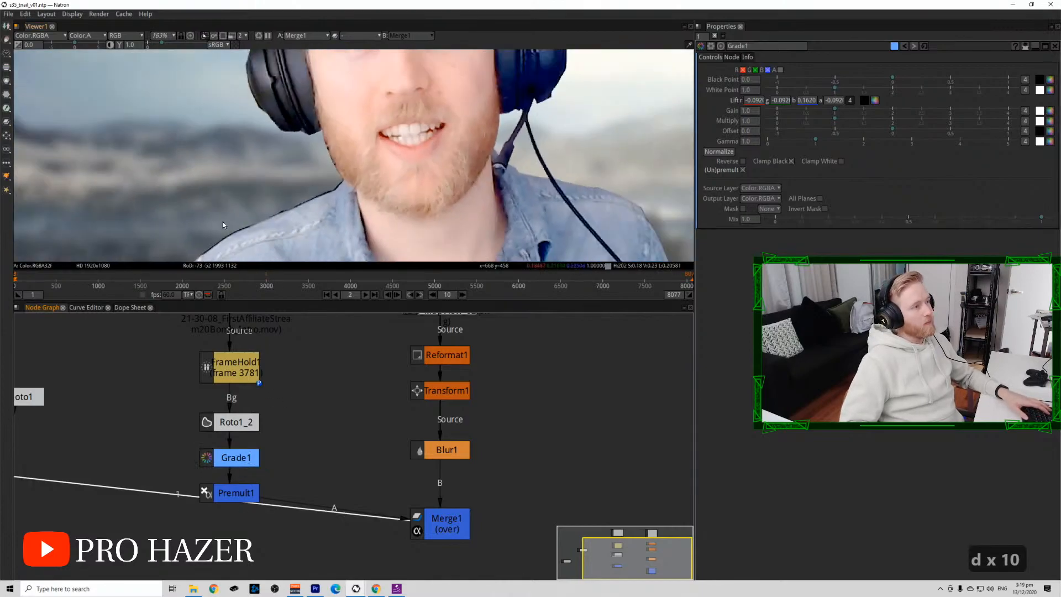
{"action": "scroll", "coordinate": [295, 207], "scroll_direction": "up", "scroll_amount": 2}
{"action": "scroll", "coordinate": [287, 207], "scroll_direction": "up", "scroll_amount": 2}
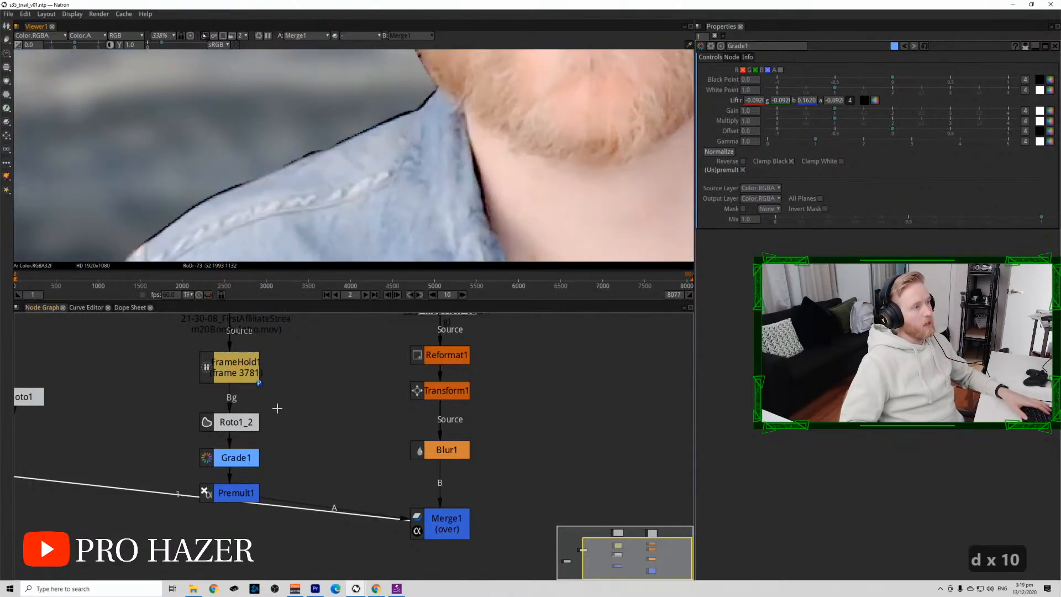
{"action": "left_click", "coordinate": [237, 423]}
{"action": "left_click", "coordinate": [233, 209]}
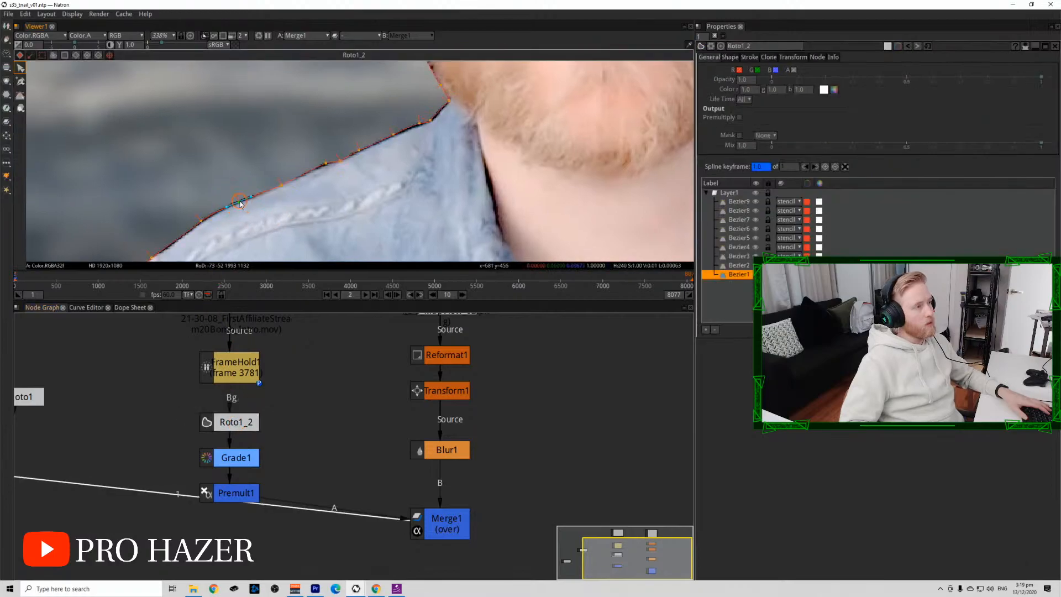
{"action": "left_click_drag", "start_coordinate": [240, 203], "coordinate": [202, 209]}
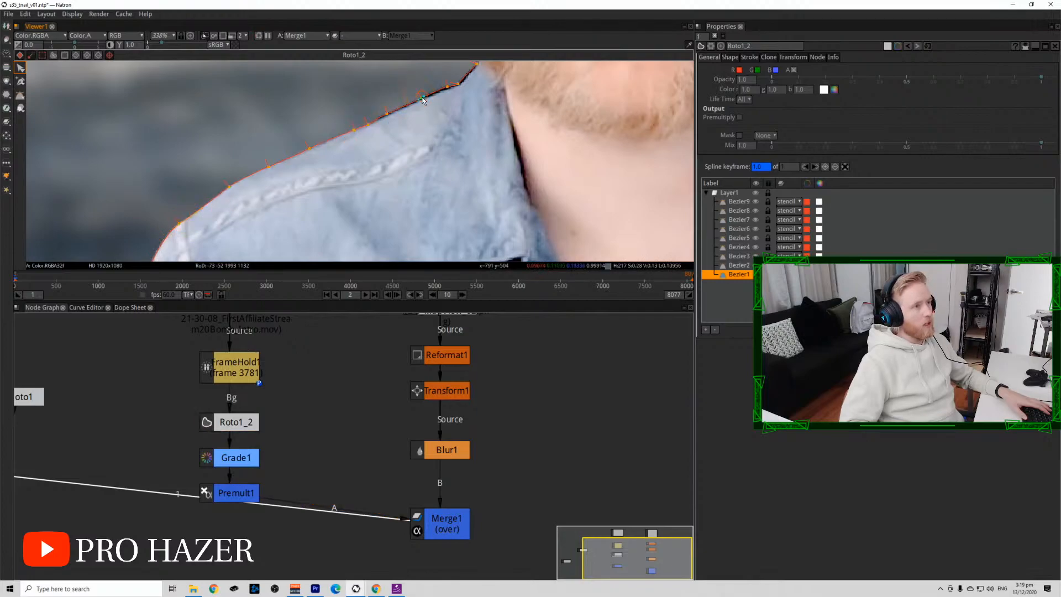
{"action": "left_click", "coordinate": [450, 86]}
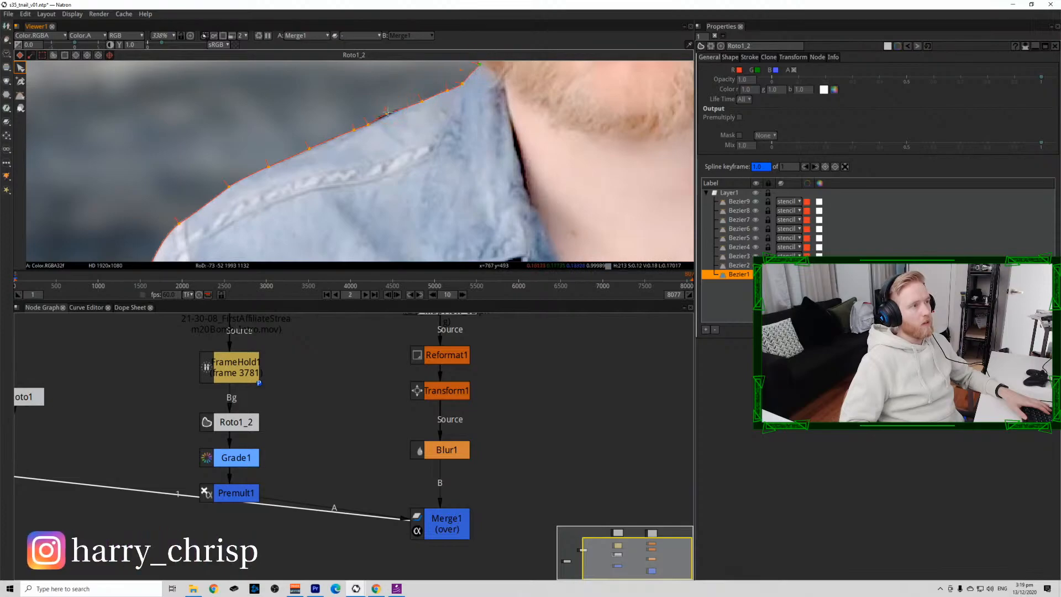
{"action": "left_click_drag", "start_coordinate": [387, 113], "coordinate": [390, 116]}
Move the Premult1 node lower in the node graph to make room beneath Grade1.
{"action": "scroll", "coordinate": [409, 130], "scroll_direction": "down", "scroll_amount": 5}
{"action": "scroll", "coordinate": [421, 181], "scroll_direction": "up", "scroll_amount": 2}
{"action": "left_click_drag", "start_coordinate": [420, 181], "coordinate": [441, 239]}
{"action": "left_click_drag", "start_coordinate": [280, 461], "coordinate": [297, 397]}
{"action": "left_click_drag", "start_coordinate": [205, 482], "coordinate": [258, 479]}
{"action": "left_click", "coordinate": [255, 426]}
{"action": "left_click", "coordinate": [287, 417]}
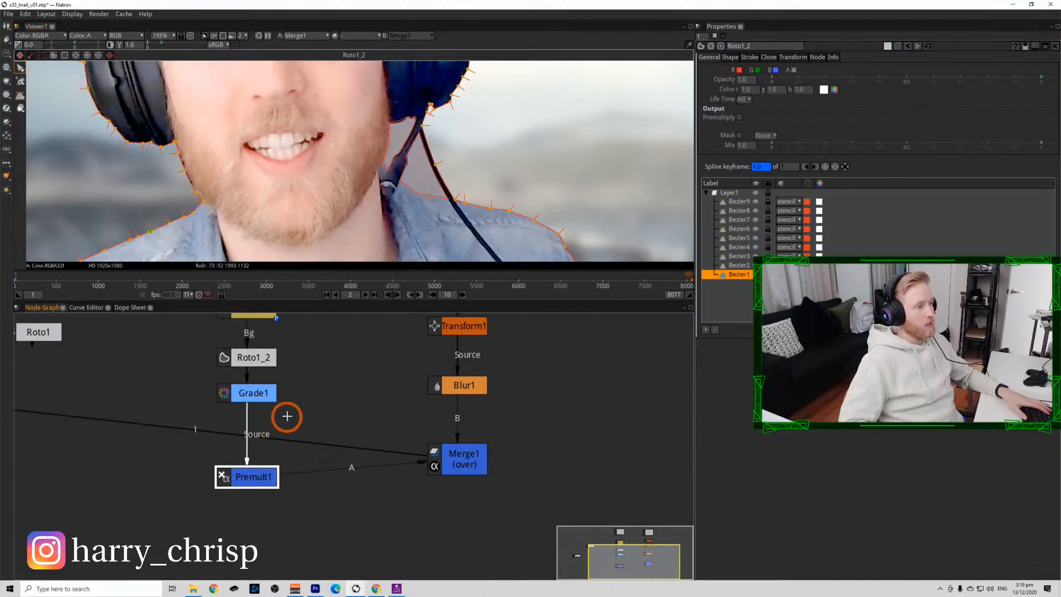
Insert a Blur node between Grade1 and Premult1, adjust its processed channels and raise its Size slightly.
{"action": "left_click", "coordinate": [257, 398]}
{"action": "key", "text": "b"}
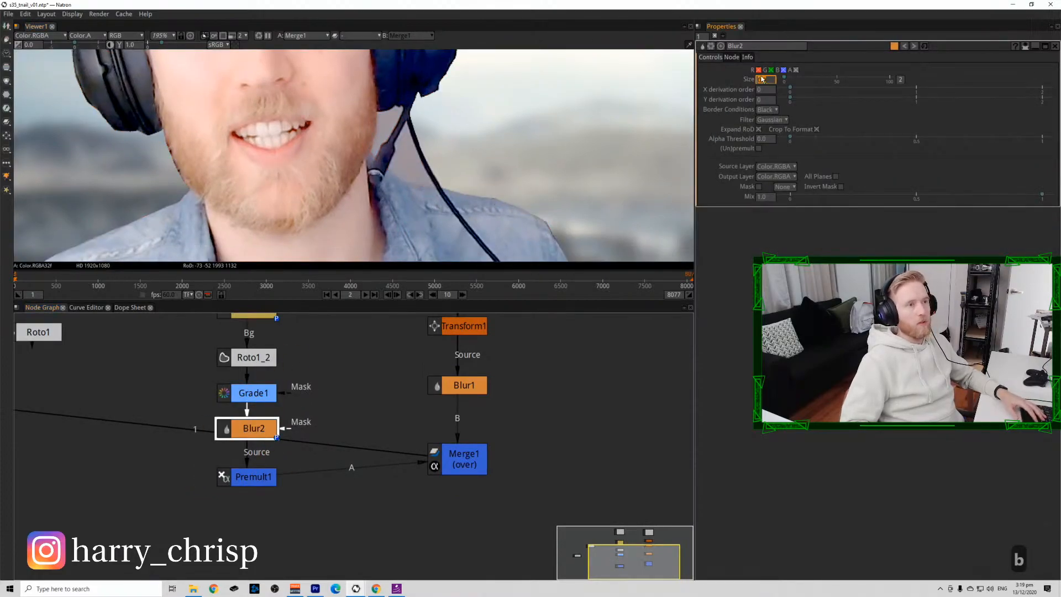
{"action": "left_click", "coordinate": [784, 70]}
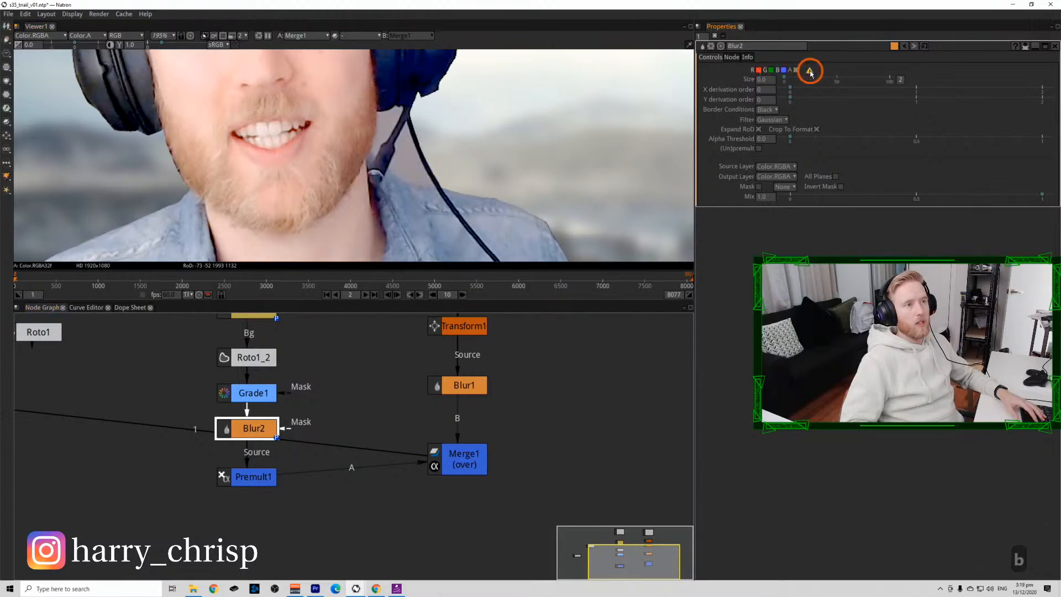
{"action": "left_click", "coordinate": [788, 81]}
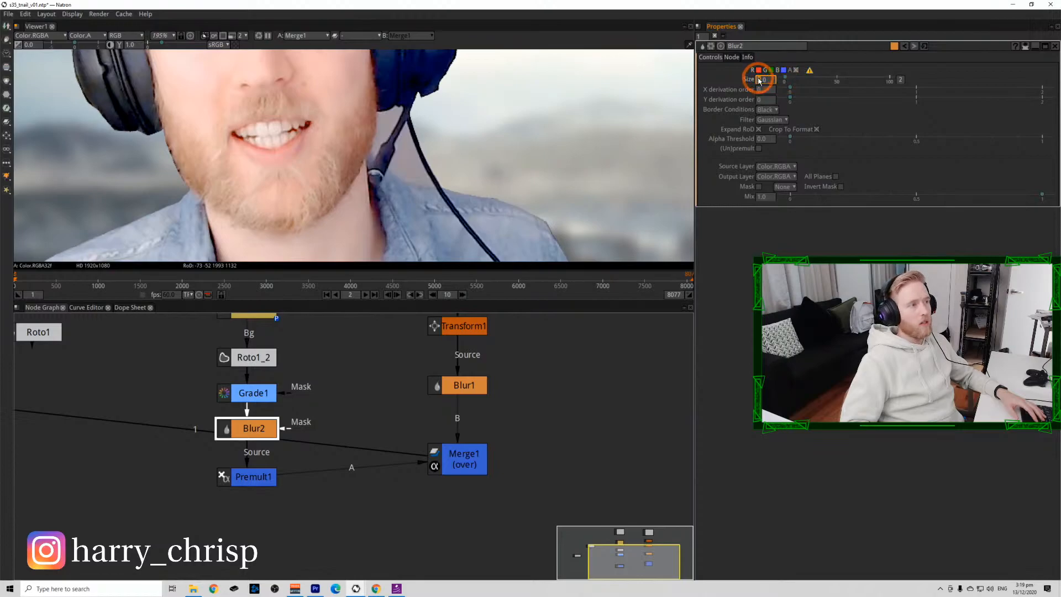
{"action": "scroll", "coordinate": [759, 82], "scroll_direction": "up", "scroll_amount": 2}
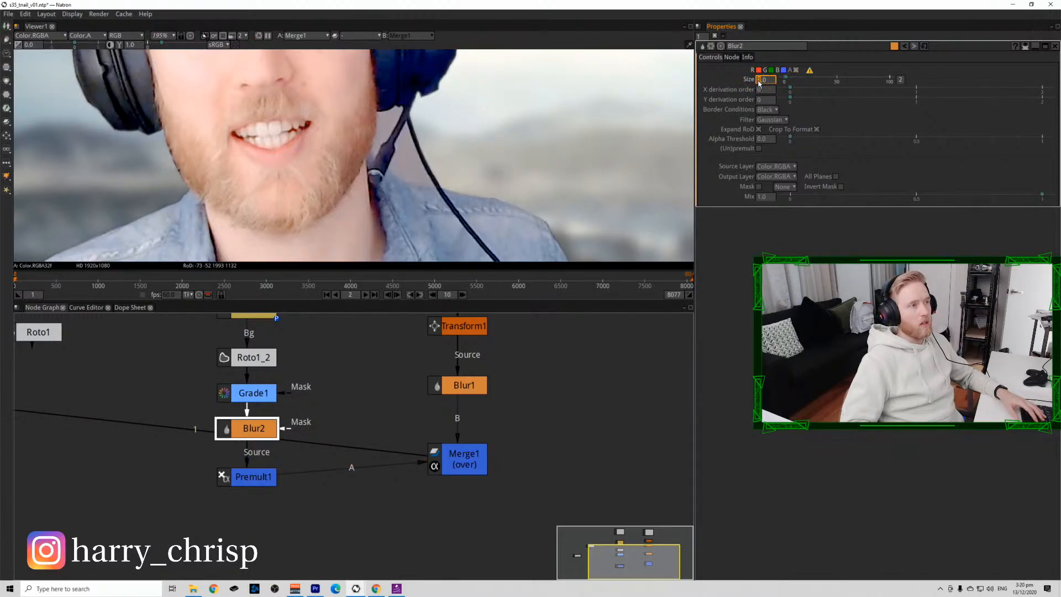
Nudge a Roto1_2 Bezier point on the shoulder edge near the headset cable inward, and save the project.
{"action": "scroll", "coordinate": [524, 207], "scroll_direction": "up", "scroll_amount": 9}
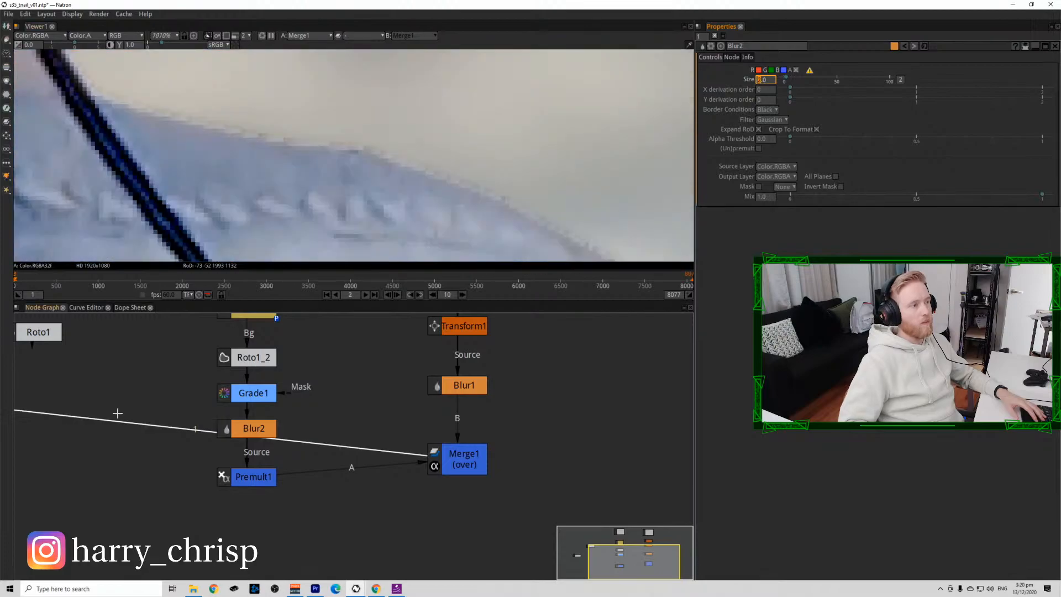
{"action": "double_click", "coordinate": [253, 359]}
{"action": "left_click_drag", "start_coordinate": [300, 157], "coordinate": [292, 167]}
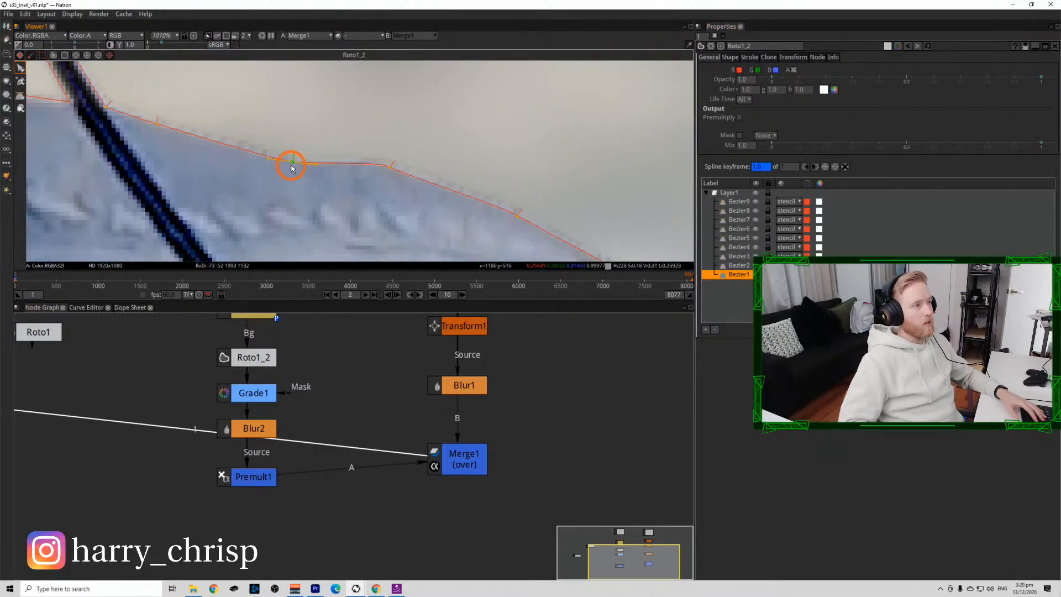
{"action": "left_click", "coordinate": [715, 35]}
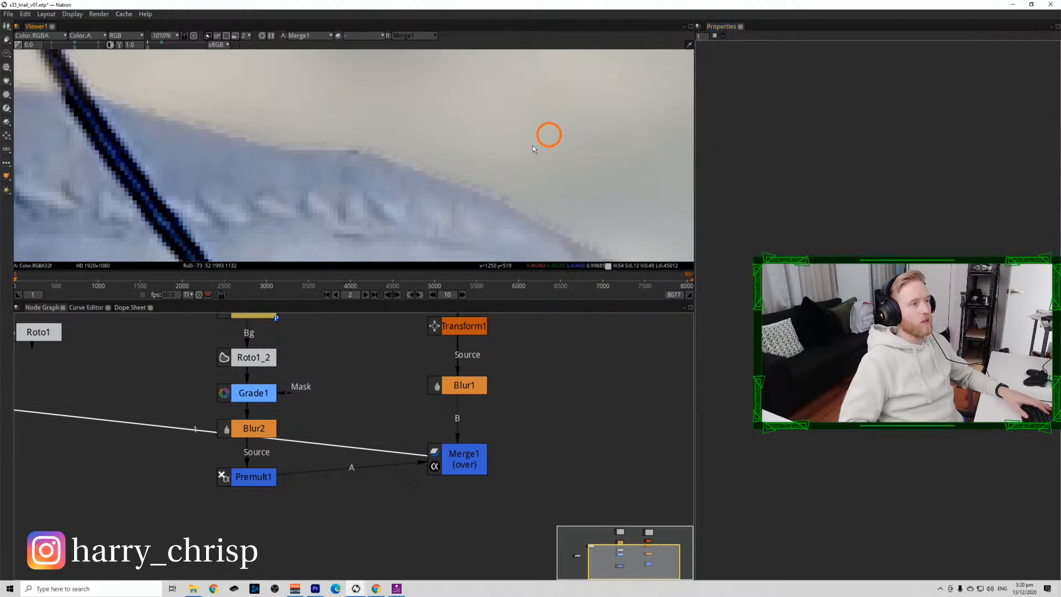
{"action": "scroll", "coordinate": [533, 148], "scroll_direction": "down", "scroll_amount": 15}
{"action": "key", "text": "ctrl+s"}
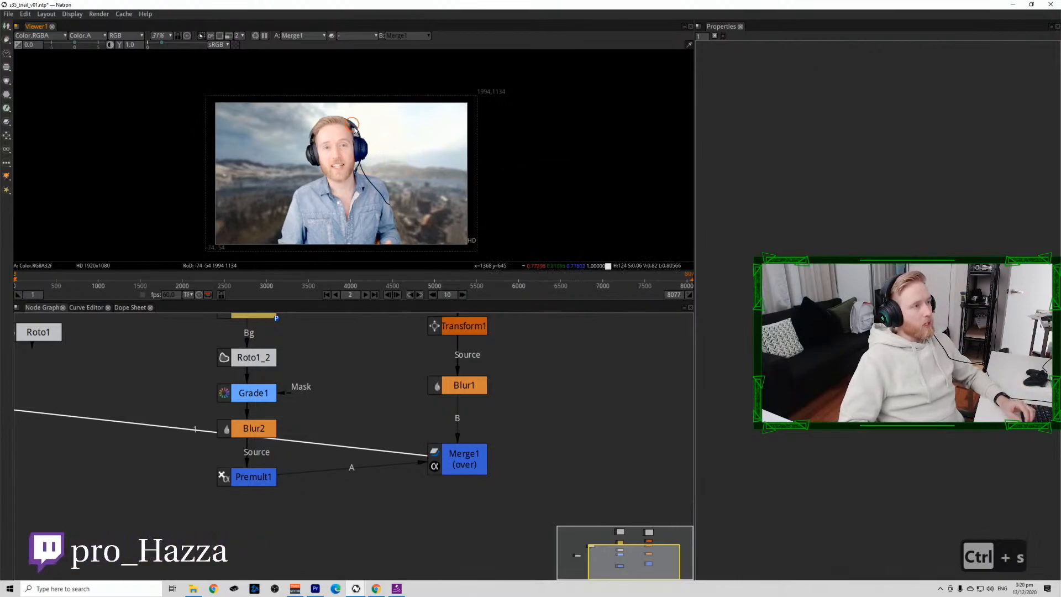
Switch Roto1_2's Bezier8 to the minus operator and back to stencil to cut out the larger headphone gap beside the hair.
{"action": "scroll", "coordinate": [353, 132], "scroll_direction": "up", "scroll_amount": 20}
{"action": "scroll", "coordinate": [326, 141], "scroll_direction": "down", "scroll_amount": 8}
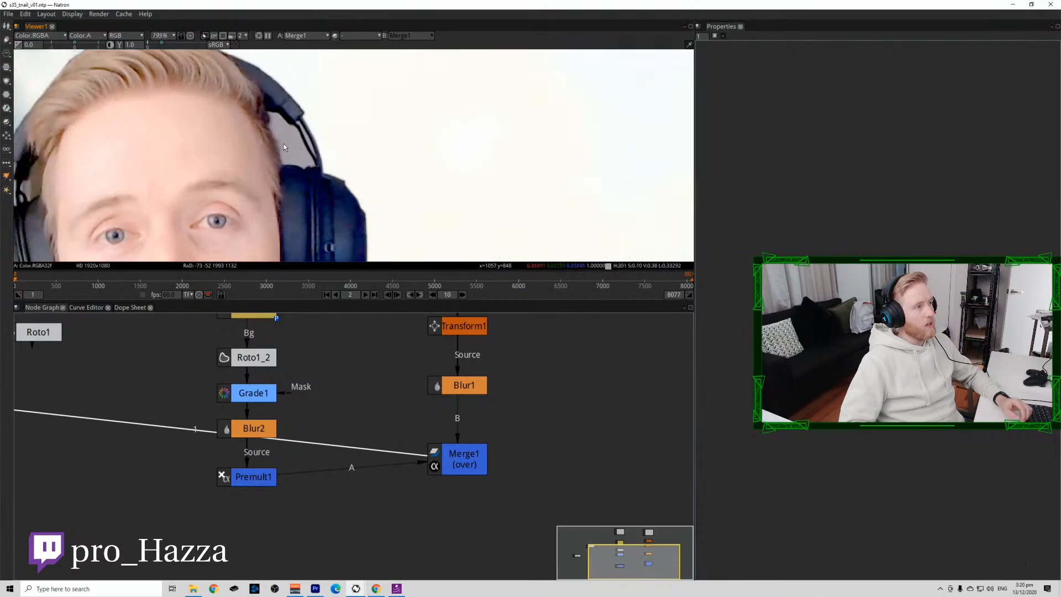
{"action": "left_click_drag", "start_coordinate": [379, 159], "coordinate": [505, 146]}
{"action": "left_click", "coordinate": [259, 358]}
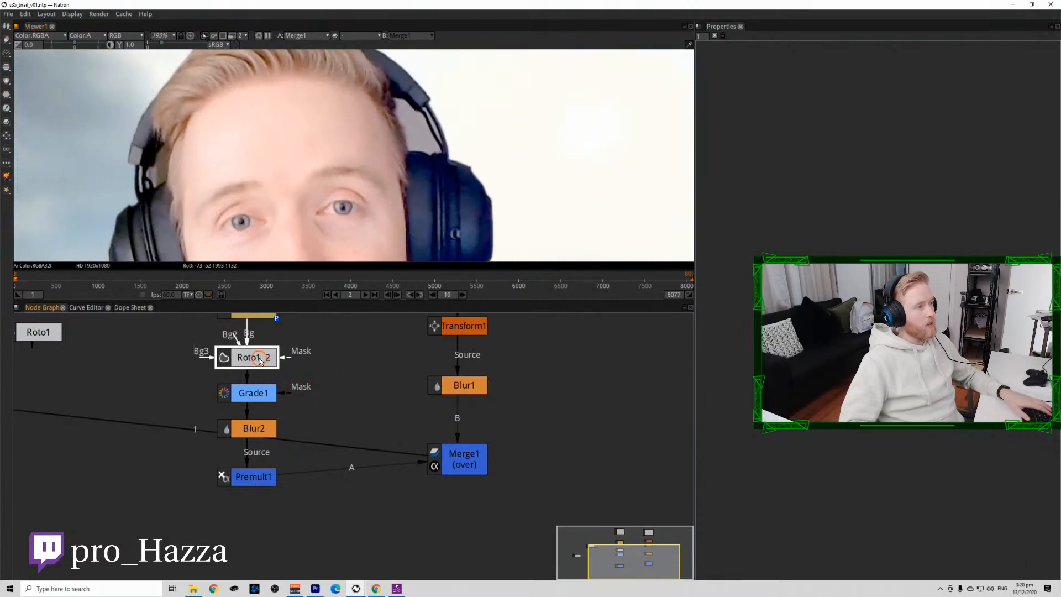
{"action": "double_click", "coordinate": [259, 358]}
{"action": "left_click", "coordinate": [802, 211]}
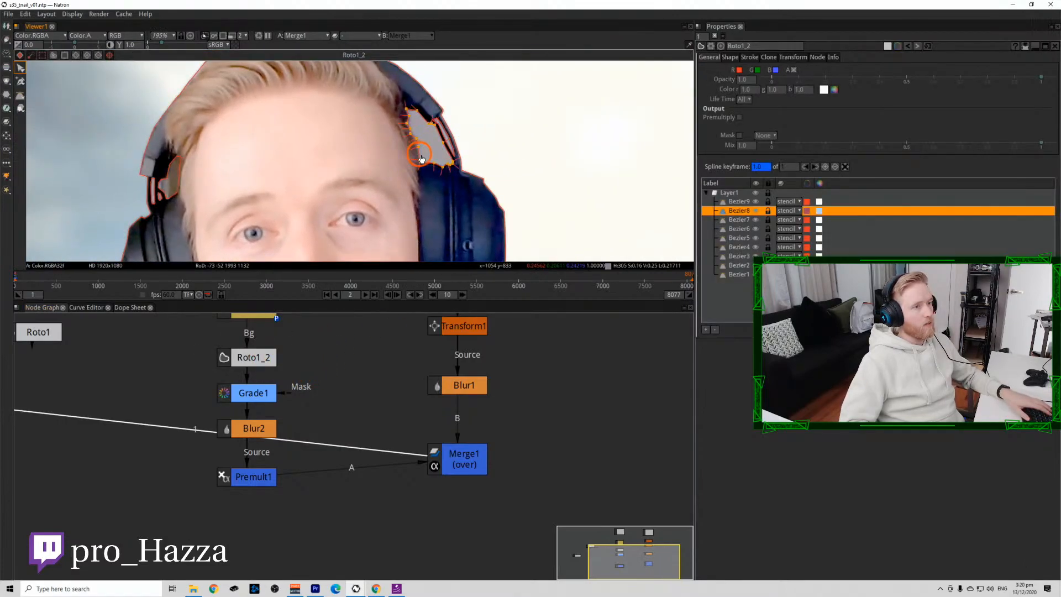
{"action": "left_click", "coordinate": [795, 211]}
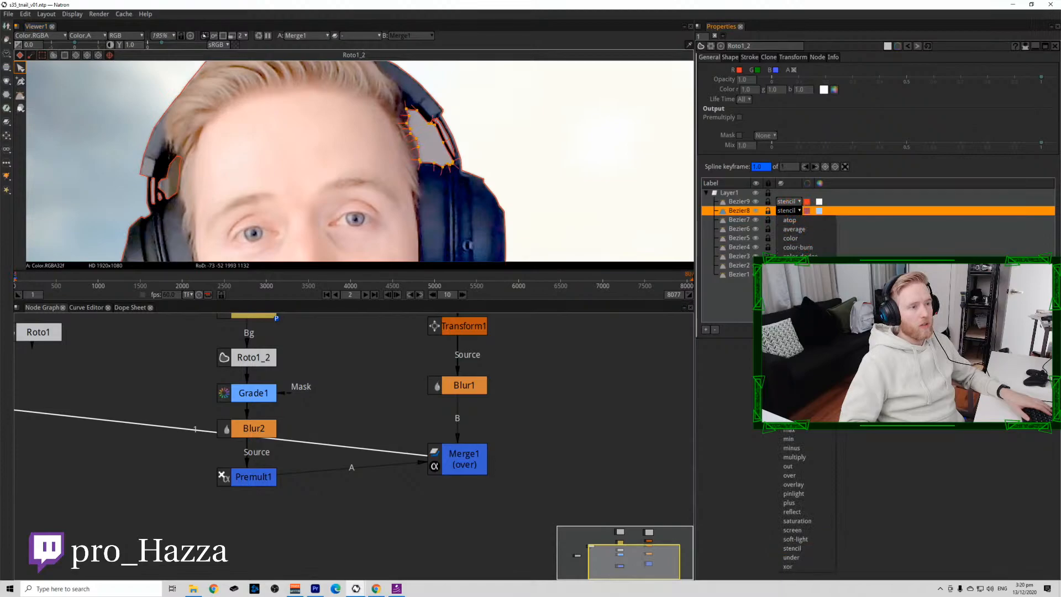
{"action": "left_click", "coordinate": [818, 451]}
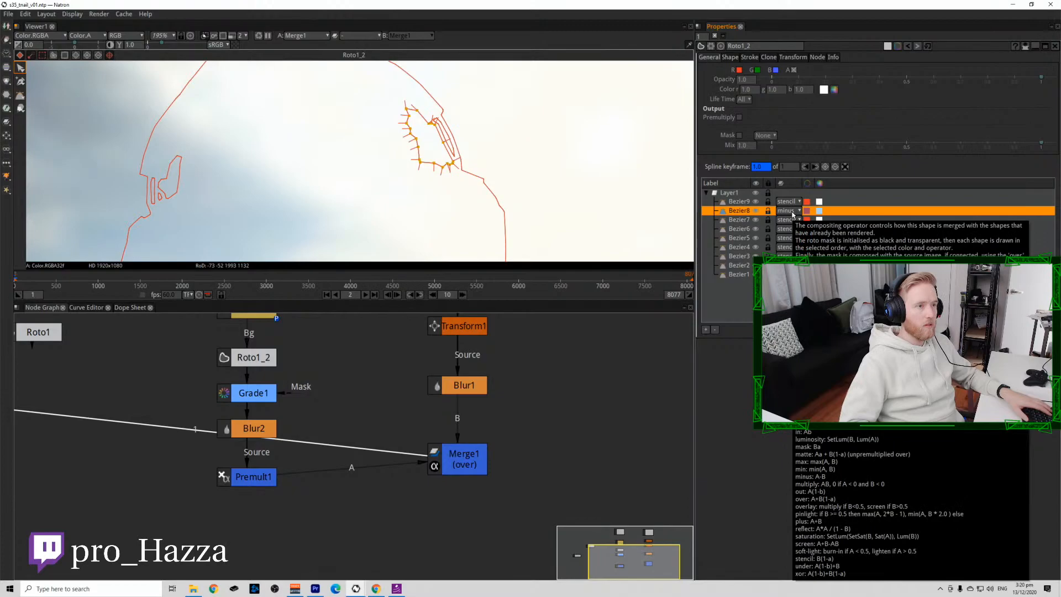
{"action": "left_click", "coordinate": [793, 212]}
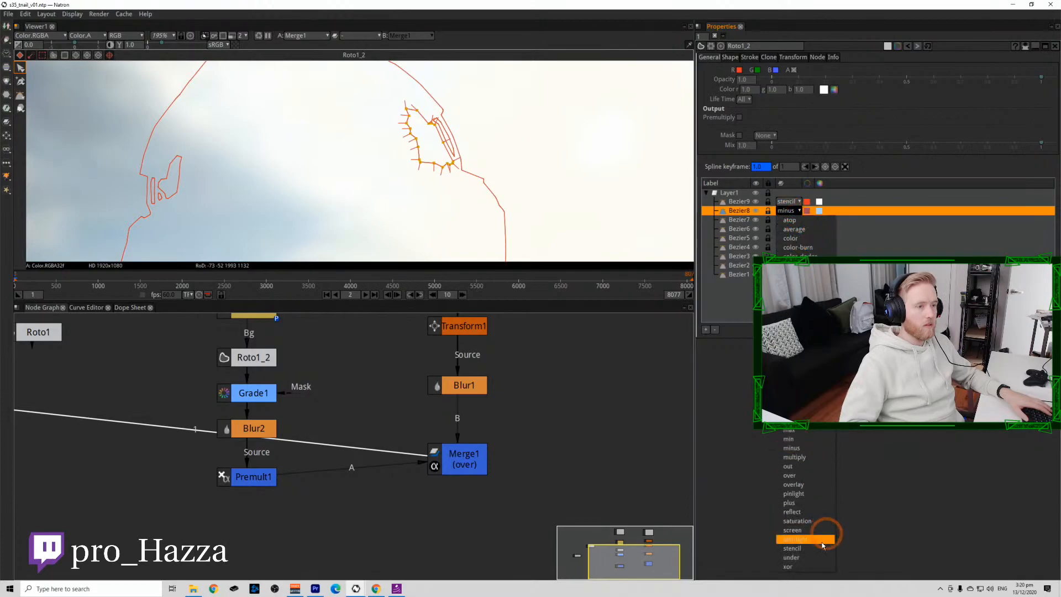
{"action": "left_click", "coordinate": [814, 548]}
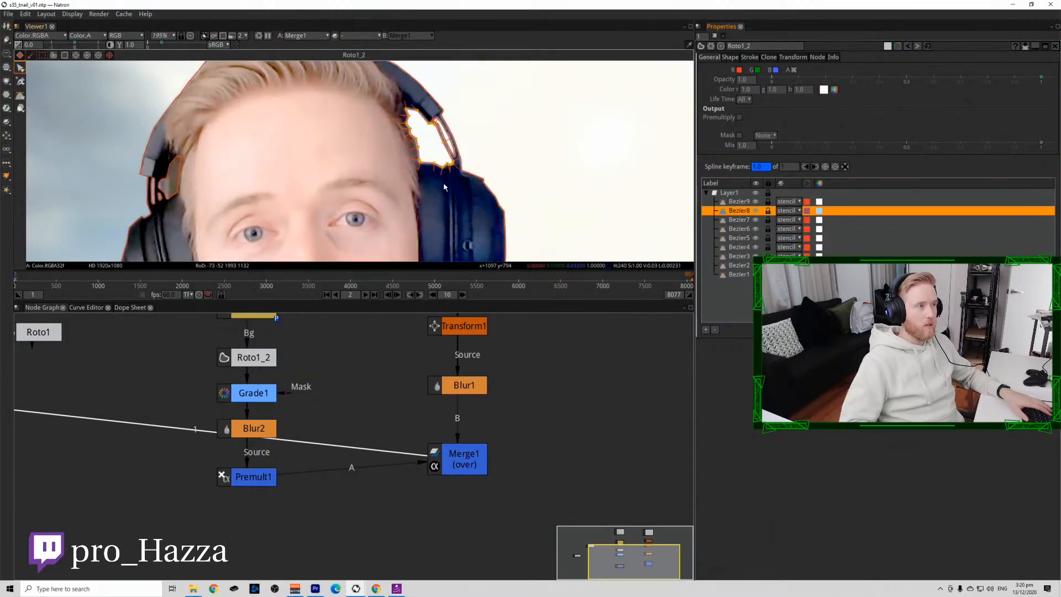
Switch Roto1_2's Bezier7 to the screen operator and back to stencil to cut out the gap inside the opposite headphone.
{"action": "left_click", "coordinate": [820, 219]}
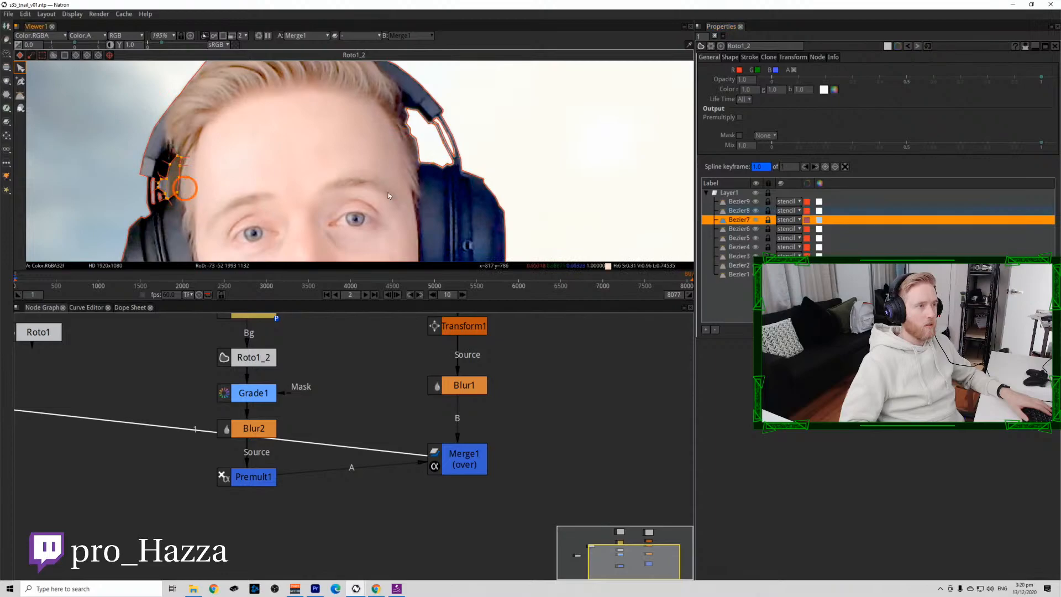
{"action": "left_click", "coordinate": [787, 220]}
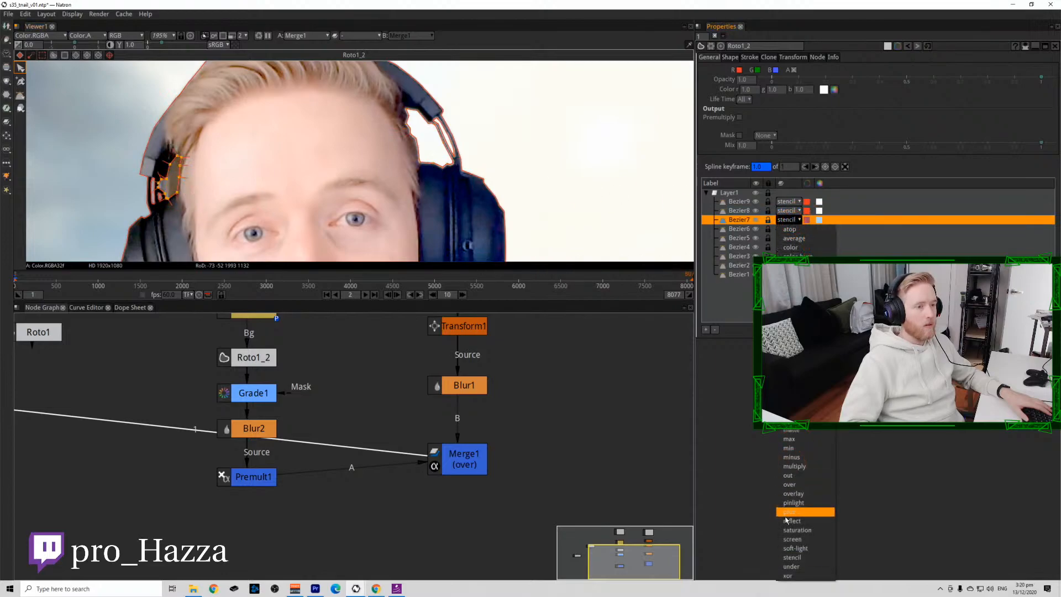
{"action": "left_click", "coordinate": [795, 539]}
{"action": "left_click", "coordinate": [799, 219]}
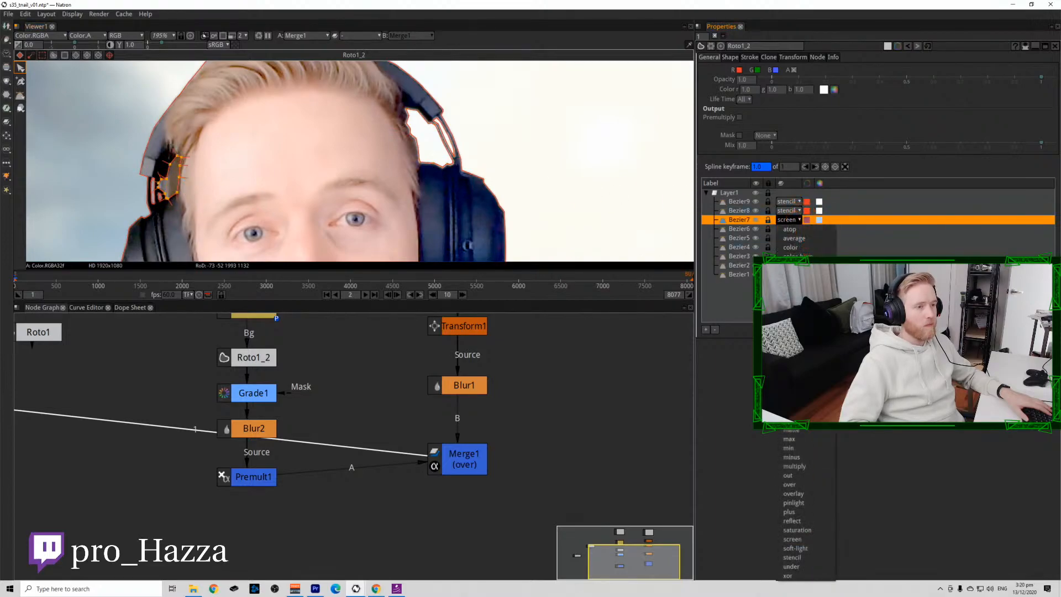
{"action": "left_click", "coordinate": [801, 549]}
{"action": "left_click", "coordinate": [214, 245]}
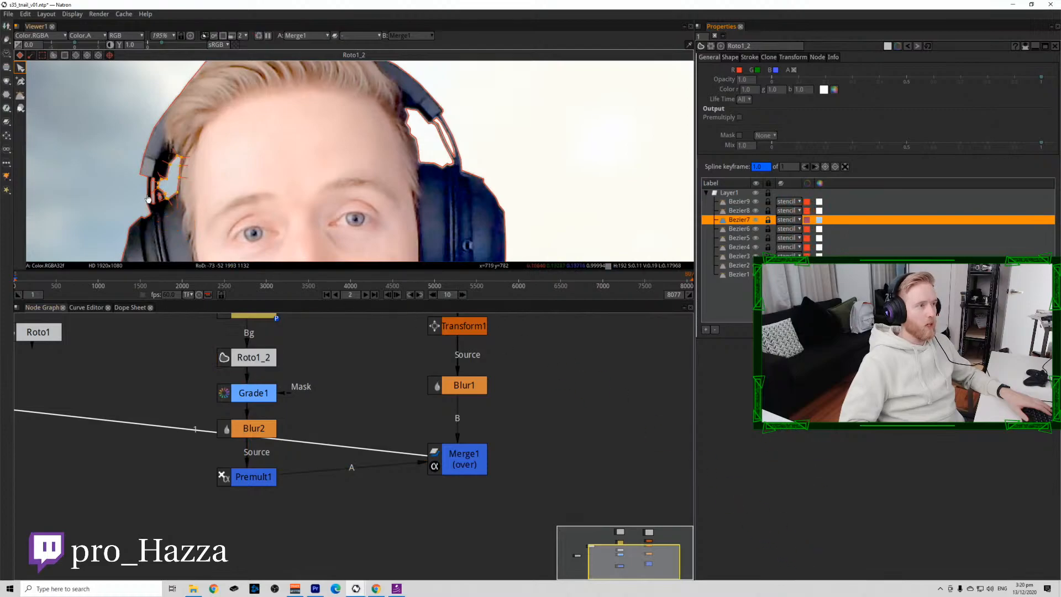
Switch Roto1_2's Bezier5 to the freeze operator and back to stencil to cut out the narrow slot in the headphone arm.
{"action": "scroll", "coordinate": [147, 198], "scroll_direction": "up", "scroll_amount": 10}
{"action": "left_click", "coordinate": [177, 227]}
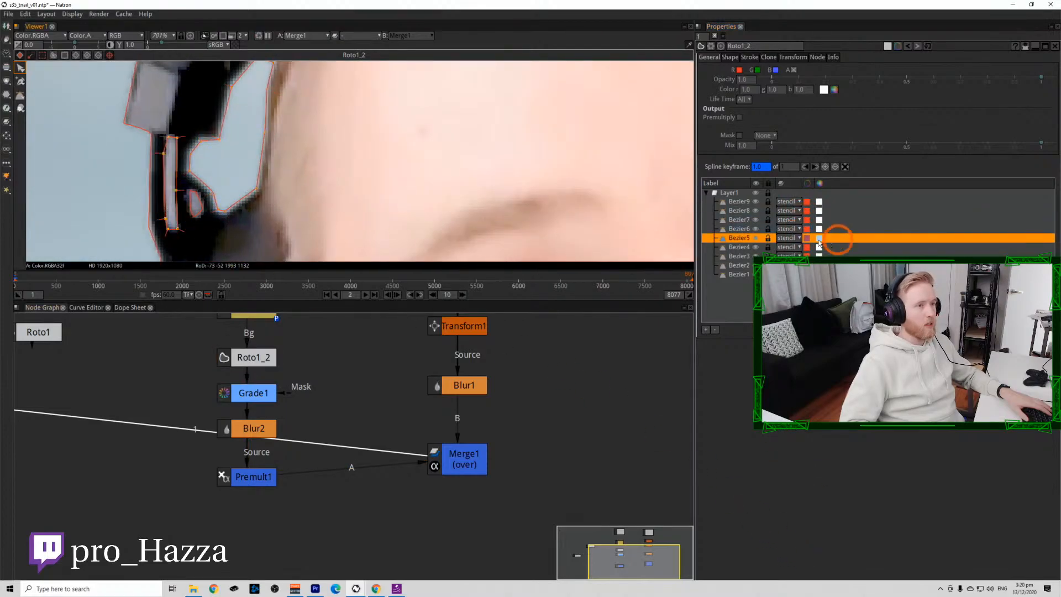
{"action": "left_click", "coordinate": [788, 238]}
{"action": "left_click", "coordinate": [791, 344]}
{"action": "left_click", "coordinate": [792, 242]}
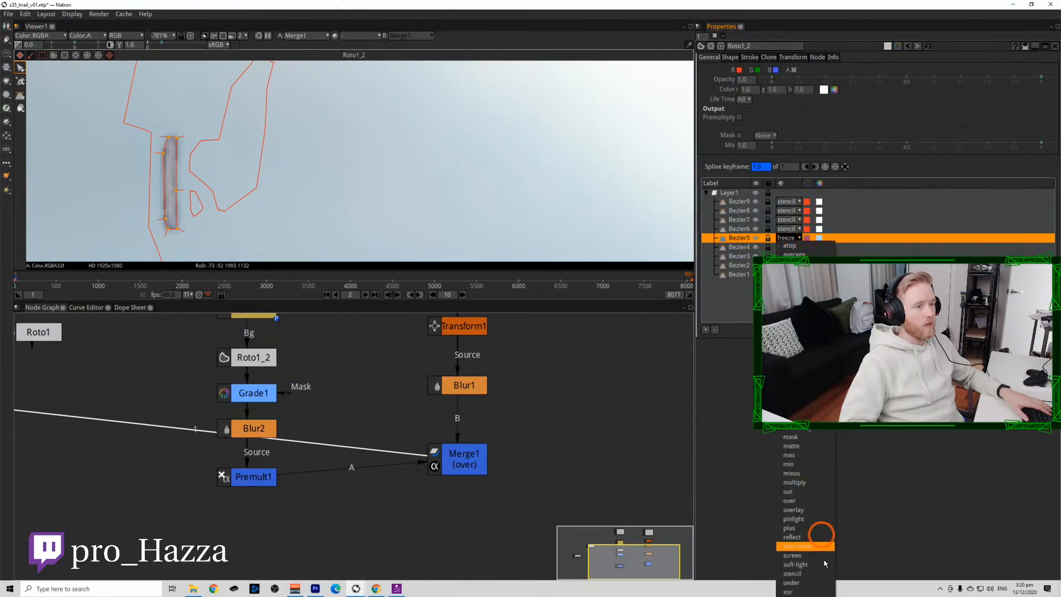
{"action": "left_click", "coordinate": [805, 569]}
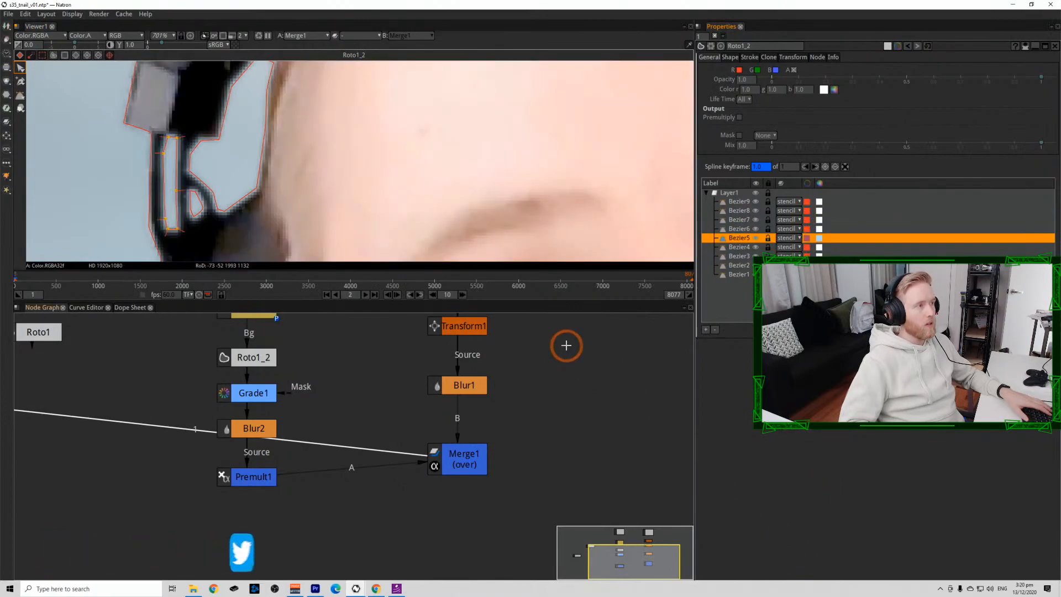
Check the headphone cutouts around Bezier8, close the Roto1_2 properties and save the project.
{"action": "scroll", "coordinate": [410, 114], "scroll_direction": "down", "scroll_amount": 15}
{"action": "scroll", "coordinate": [410, 115], "scroll_direction": "up", "scroll_amount": 7}
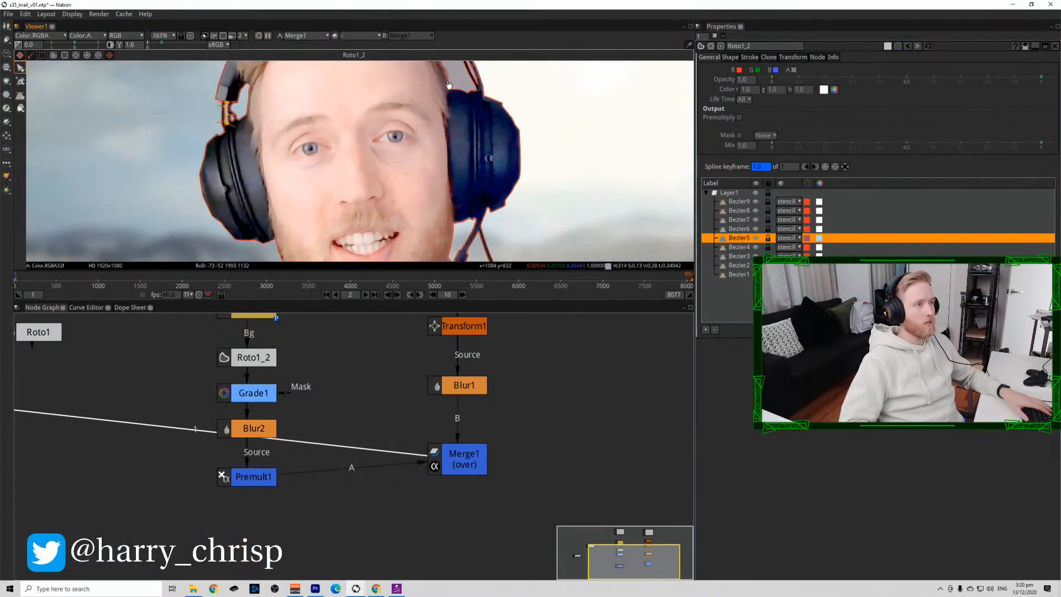
{"action": "left_click", "coordinate": [739, 211]}
{"action": "left_click", "coordinate": [723, 44]}
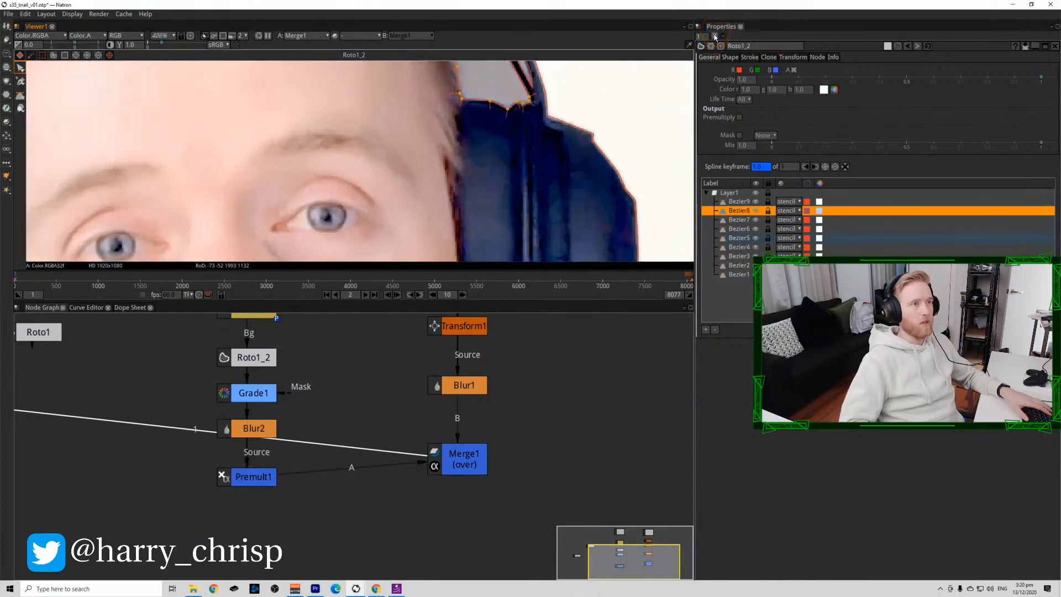
{"action": "scroll", "coordinate": [327, 180], "scroll_direction": "down", "scroll_amount": 5}
{"action": "key", "text": "ctrl+s"}
{"action": "scroll", "coordinate": [328, 180], "scroll_direction": "down", "scroll_amount": 8}
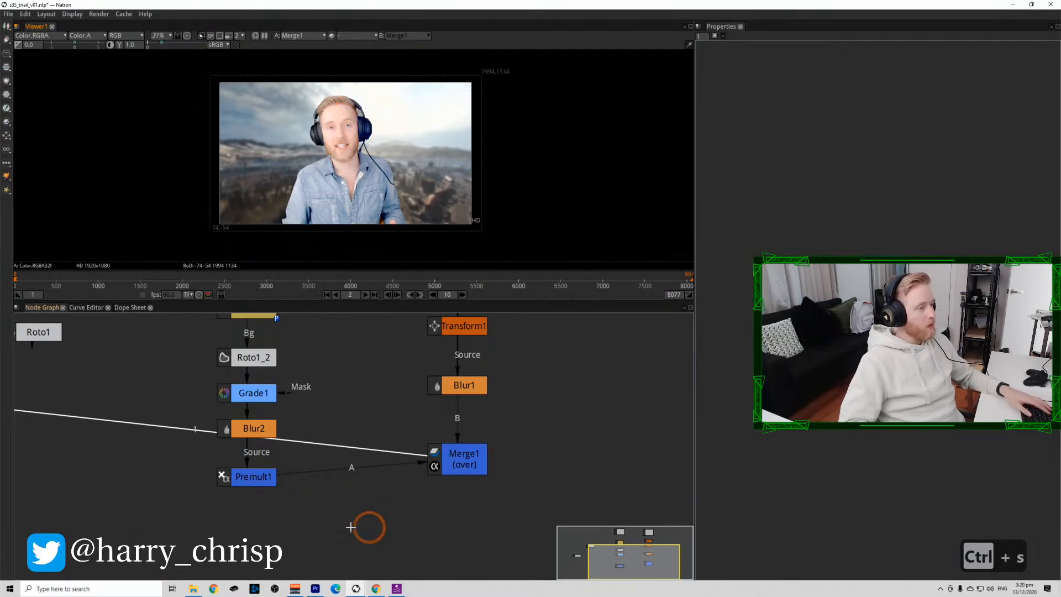
Import Twitchbits01jpg.jpg, TwitchGems01.png and TwitchGems02.jpeg from the tnail folder in File Explorer into Natron's node graph.
{"action": "left_click", "coordinate": [193, 588]}
{"action": "double_click", "coordinate": [294, 212]}
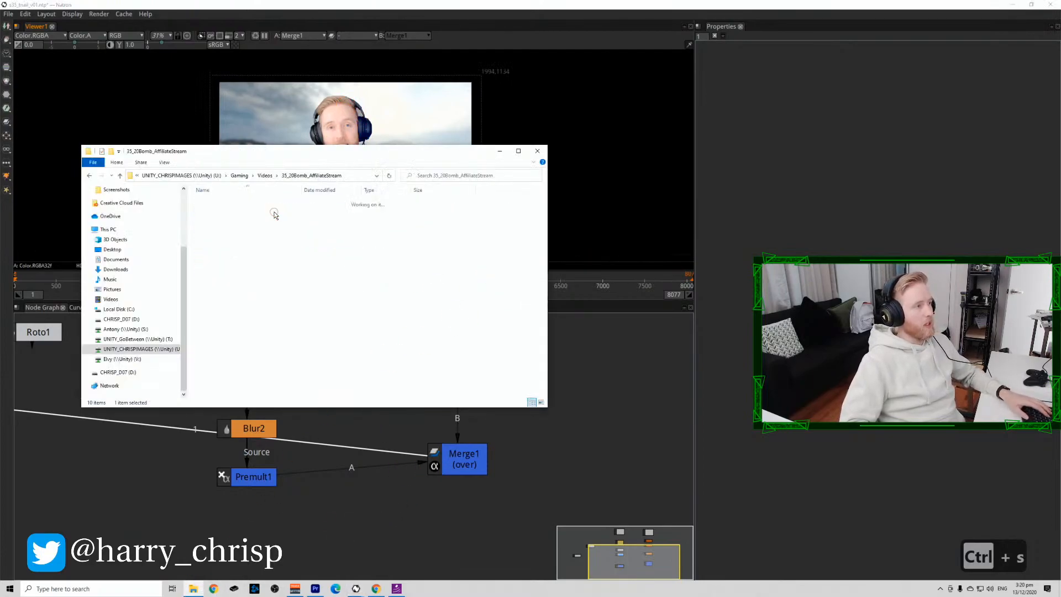
{"action": "left_click", "coordinate": [261, 273]}
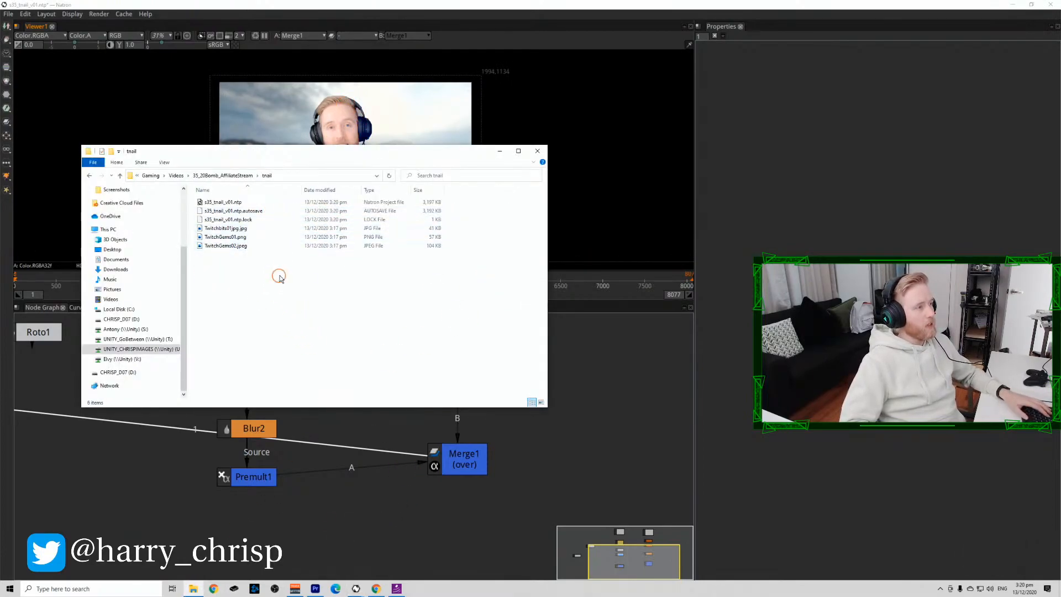
{"action": "left_click_drag", "start_coordinate": [279, 278], "coordinate": [258, 227]}
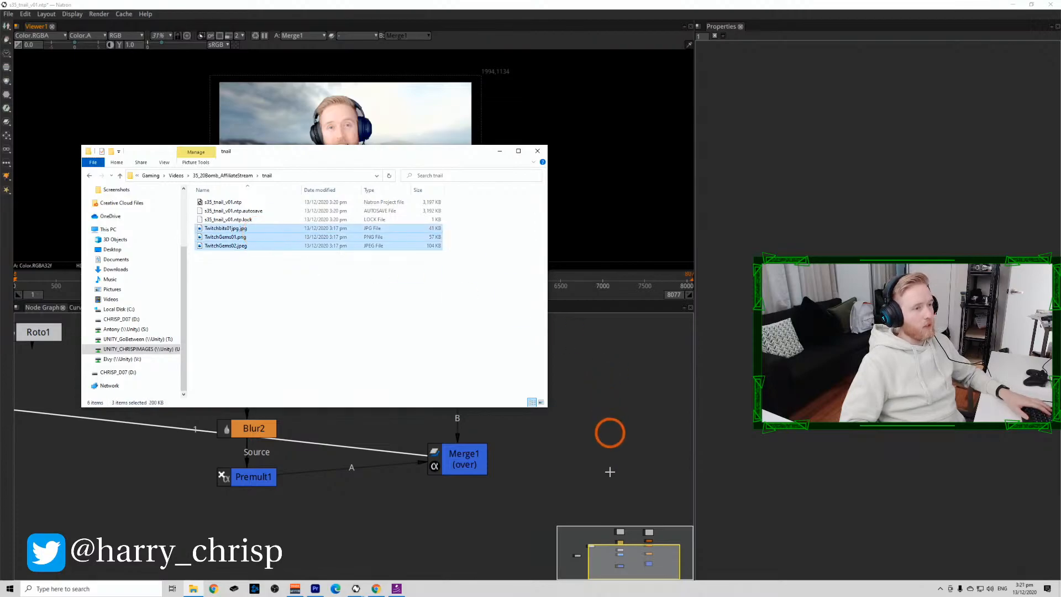
{"action": "left_click_drag", "start_coordinate": [610, 472], "coordinate": [553, 413]}
Spread the three imported Read nodes out below the node tree, previewing the bits and gems images in the viewer.
{"action": "scroll", "coordinate": [553, 413], "scroll_direction": "down", "scroll_amount": 3}
{"action": "left_click_drag", "start_coordinate": [440, 426], "coordinate": [243, 492]}
{"action": "key", "text": "1"}
{"action": "left_click_drag", "start_coordinate": [235, 349], "coordinate": [321, 379]}
{"action": "key", "text": "1"}
{"action": "scroll", "coordinate": [247, 414], "scroll_direction": "down", "scroll_amount": 7}
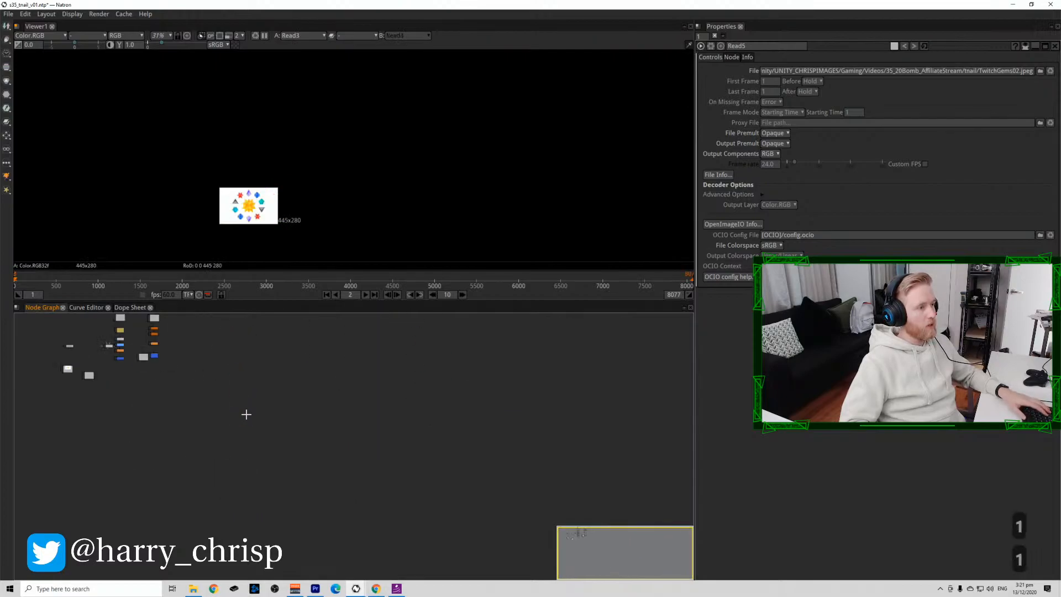
{"action": "left_click_drag", "start_coordinate": [176, 381], "coordinate": [316, 491]}
{"action": "scroll", "coordinate": [301, 535], "scroll_direction": "up", "scroll_amount": 5}
{"action": "key", "text": "1"}
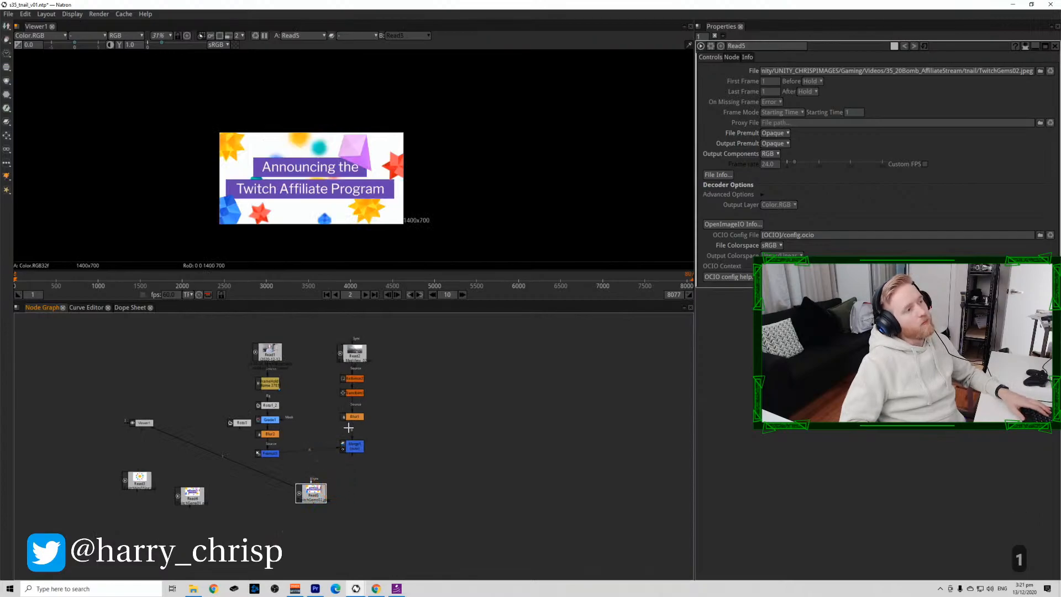
{"action": "scroll", "coordinate": [313, 490], "scroll_direction": "up", "scroll_amount": 2}
{"action": "left_click_drag", "start_coordinate": [321, 501], "coordinate": [283, 501]}
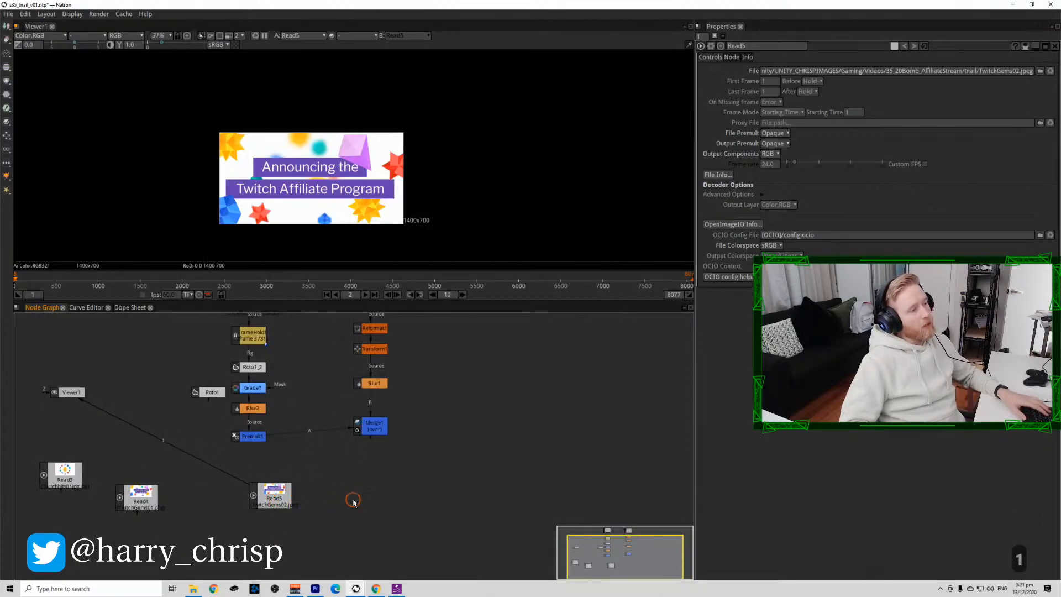
Create a Text node below the node tree reading "Twitch Affiliate" and show it in the viewer.
{"action": "key", "text": "Tab"}
{"action": "type", "text": "text"}
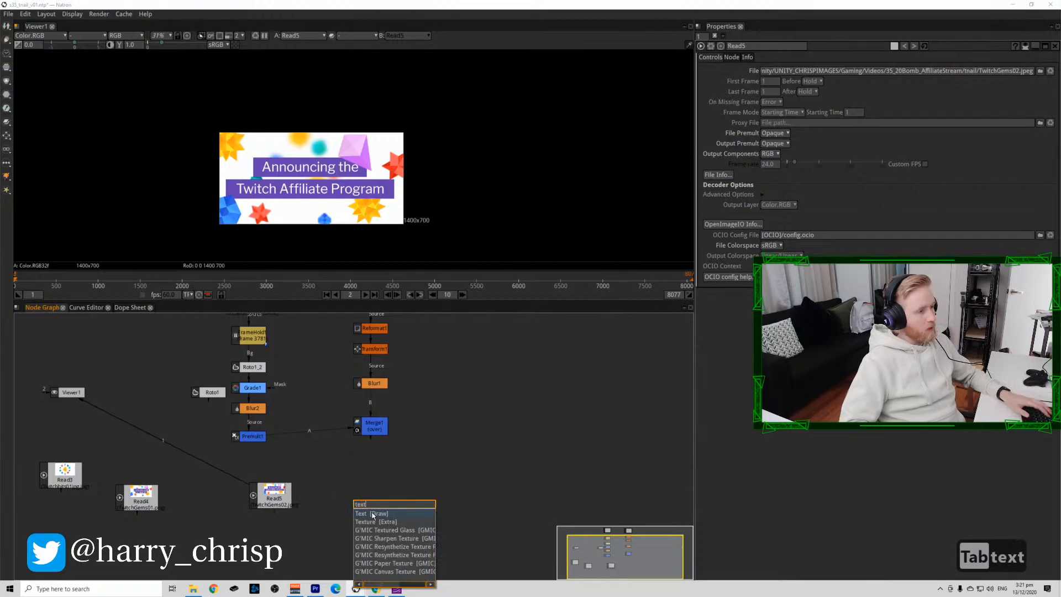
{"action": "left_click", "coordinate": [373, 513]}
{"action": "left_click", "coordinate": [826, 235]}
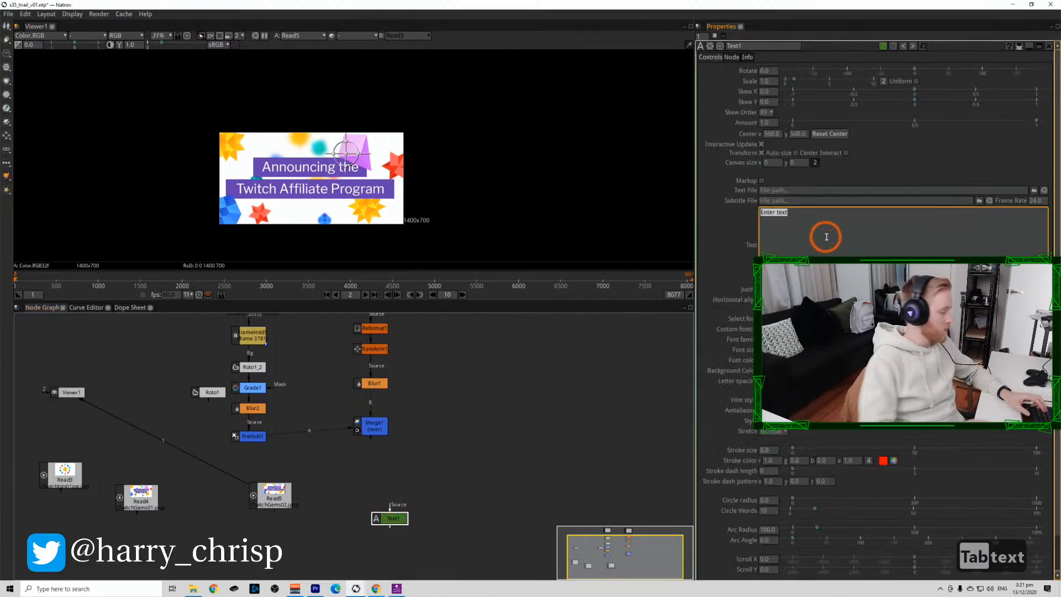
{"action": "type", "text": "Twitch"}
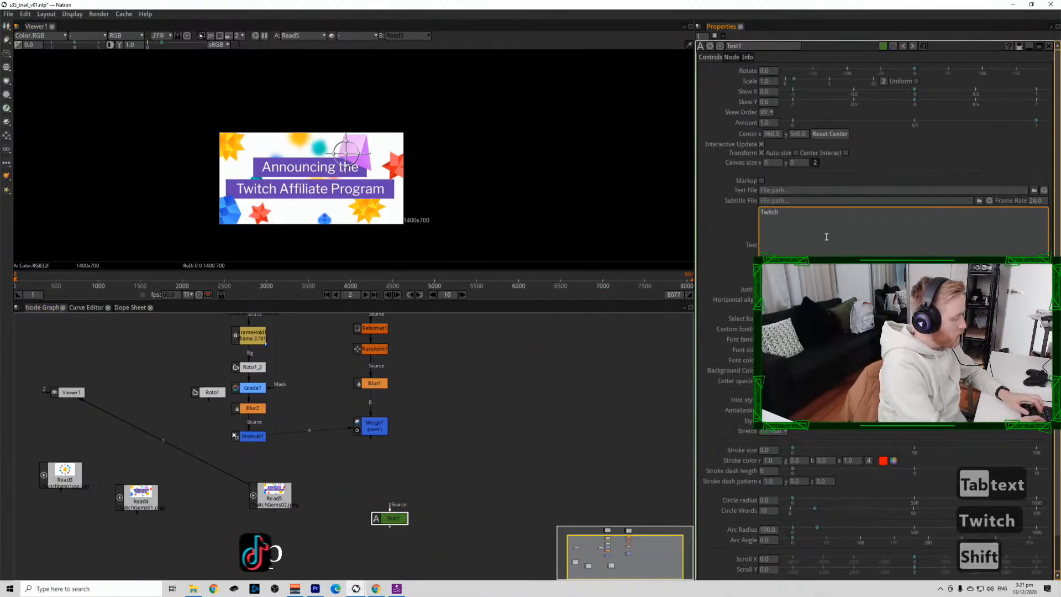
{"action": "type", "text": " Affil"}
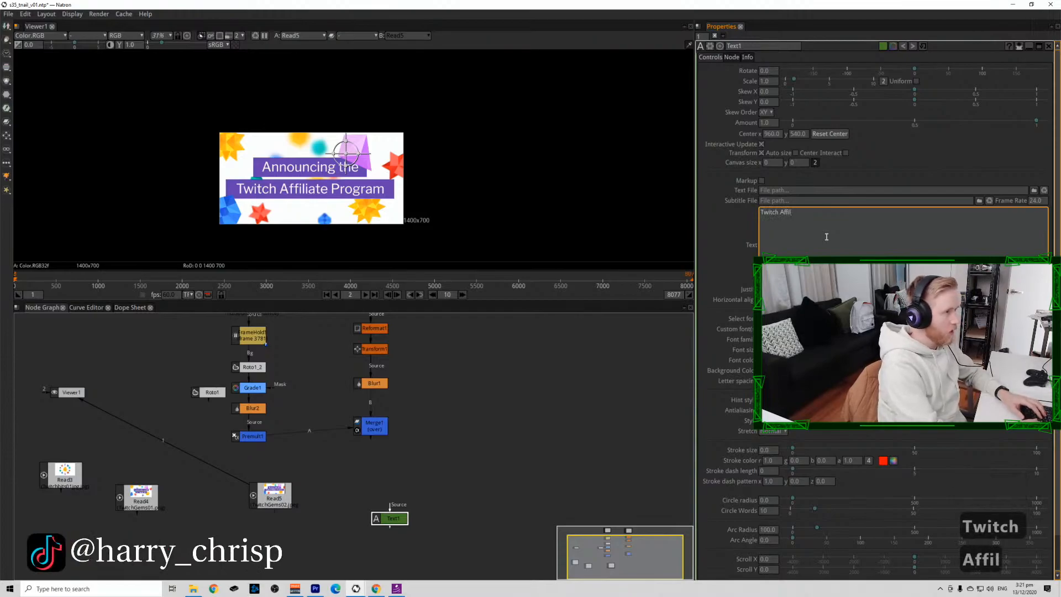
{"action": "type", "text": "iate"}
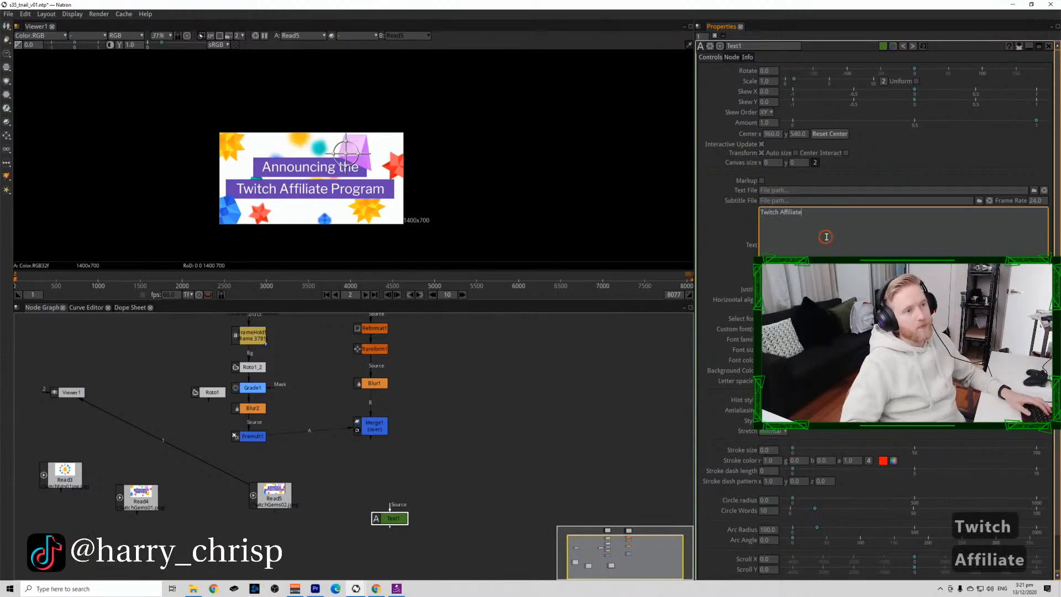
{"action": "left_click", "coordinate": [393, 518]}
{"action": "key", "text": "1"}
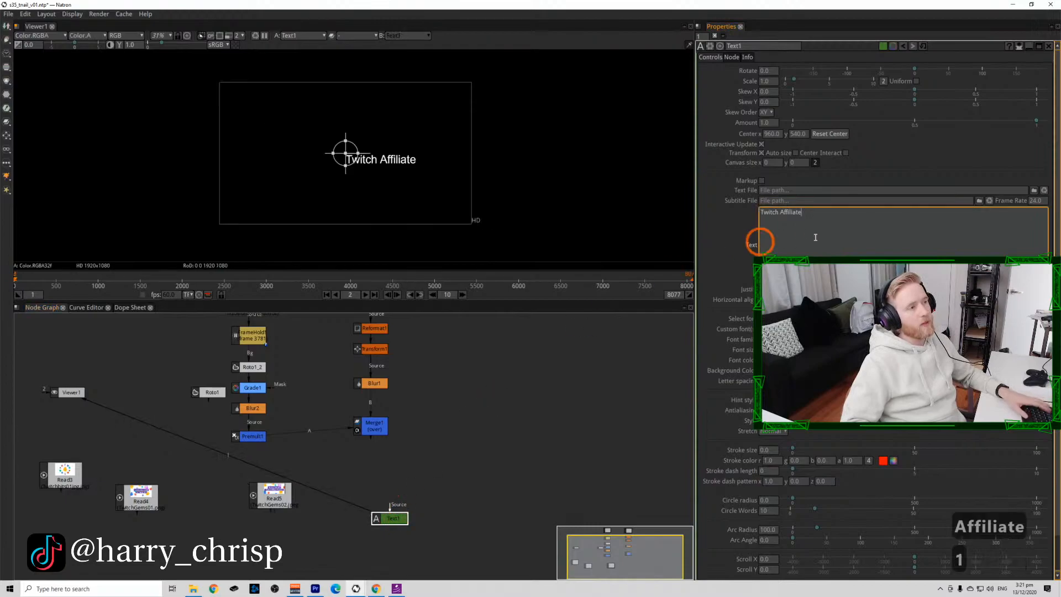
Enlarge the Twitch Affiliate text's font and move it to the frame's upper left, centre about x 187, y 1039.
{"action": "double_click", "coordinate": [829, 241]}
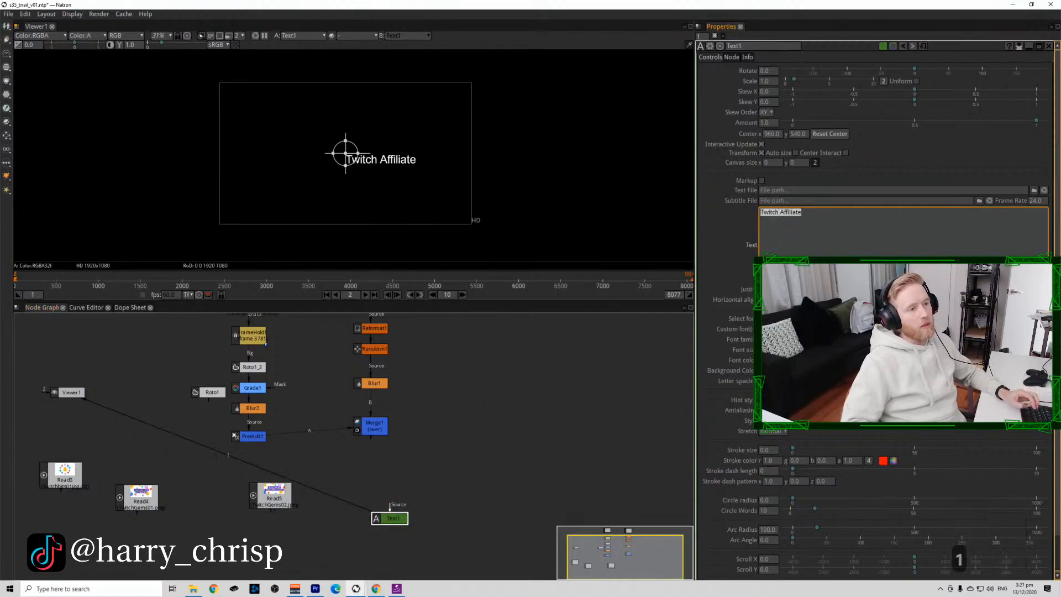
{"action": "left_click_drag", "start_coordinate": [823, 349], "coordinate": [881, 350]}
{"action": "left_click_drag", "start_coordinate": [347, 157], "coordinate": [249, 93]}
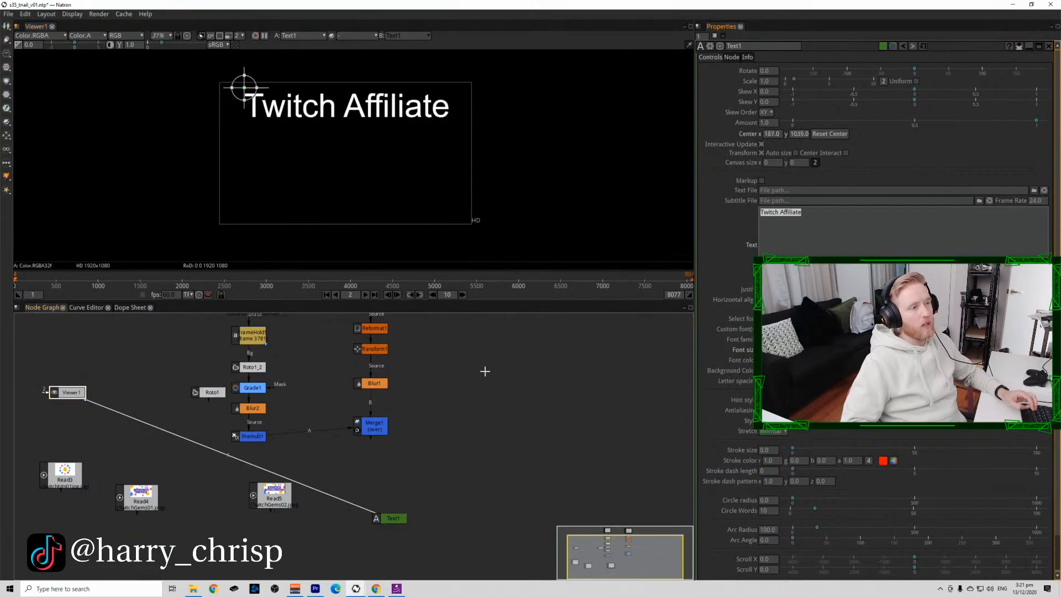
Add a Constant node and set its colour by sampling the purple banner in the Read5 image.
{"action": "left_click_drag", "start_coordinate": [484, 417], "coordinate": [477, 363]}
{"action": "left_click", "coordinate": [431, 452]}
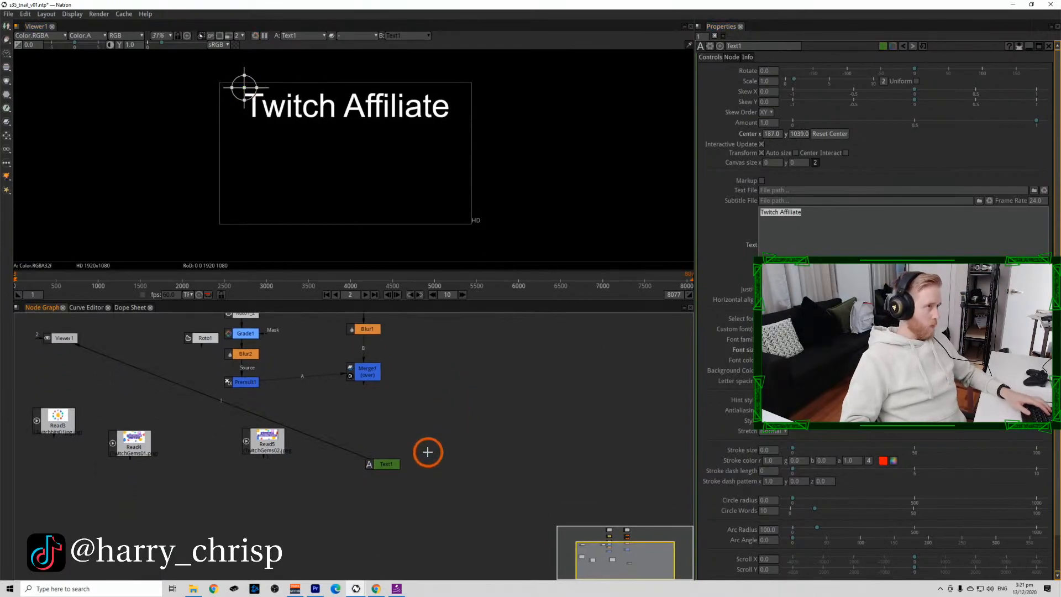
{"action": "key", "text": "Tab"}
{"action": "type", "text": "con"}
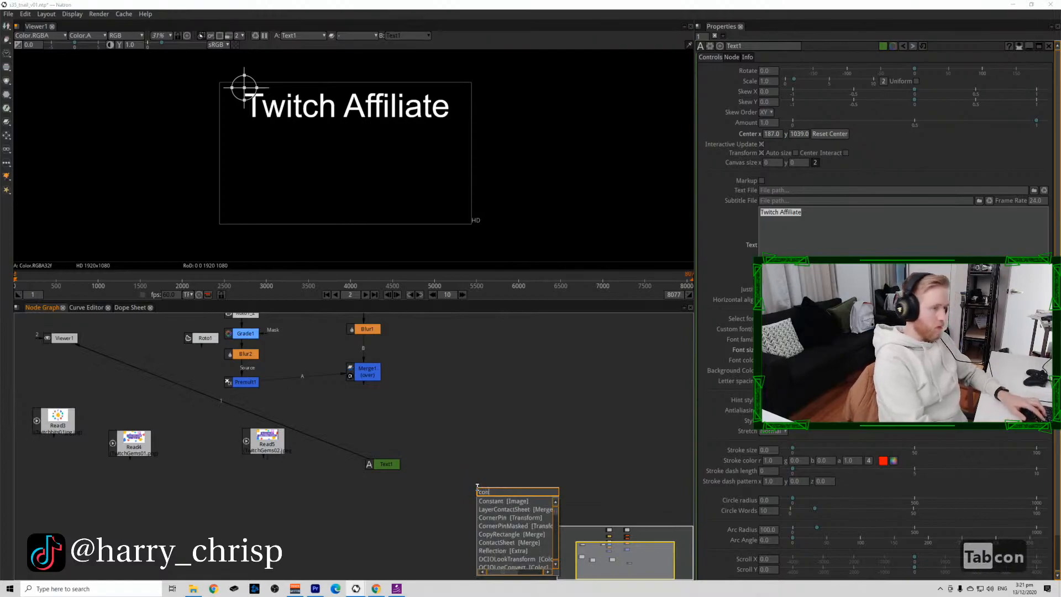
{"action": "key", "text": "Down"}
{"action": "key", "text": "Return"}
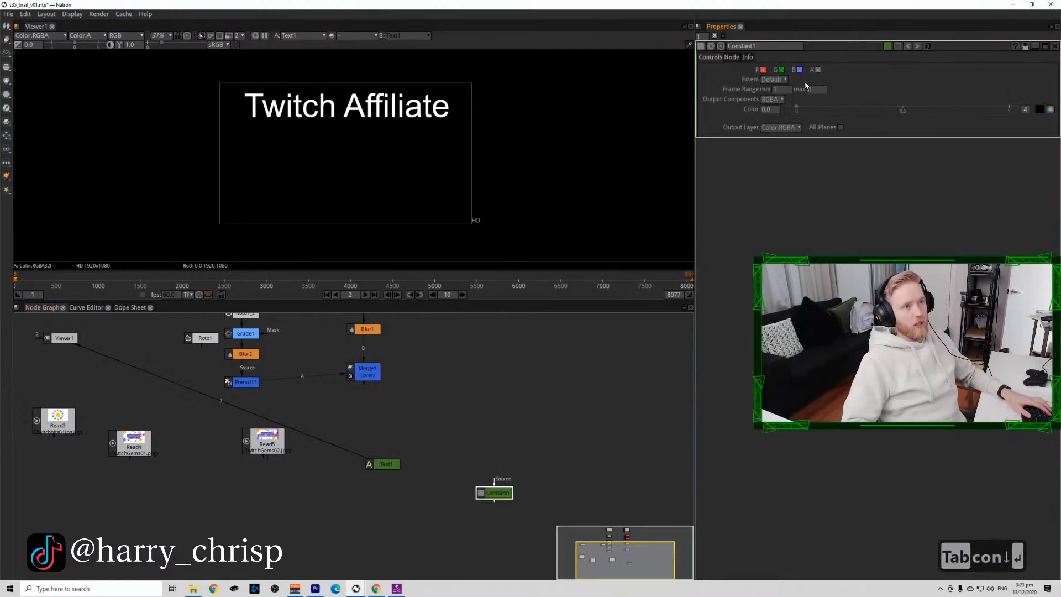
{"action": "left_click", "coordinate": [267, 437]}
{"action": "key", "text": "1"}
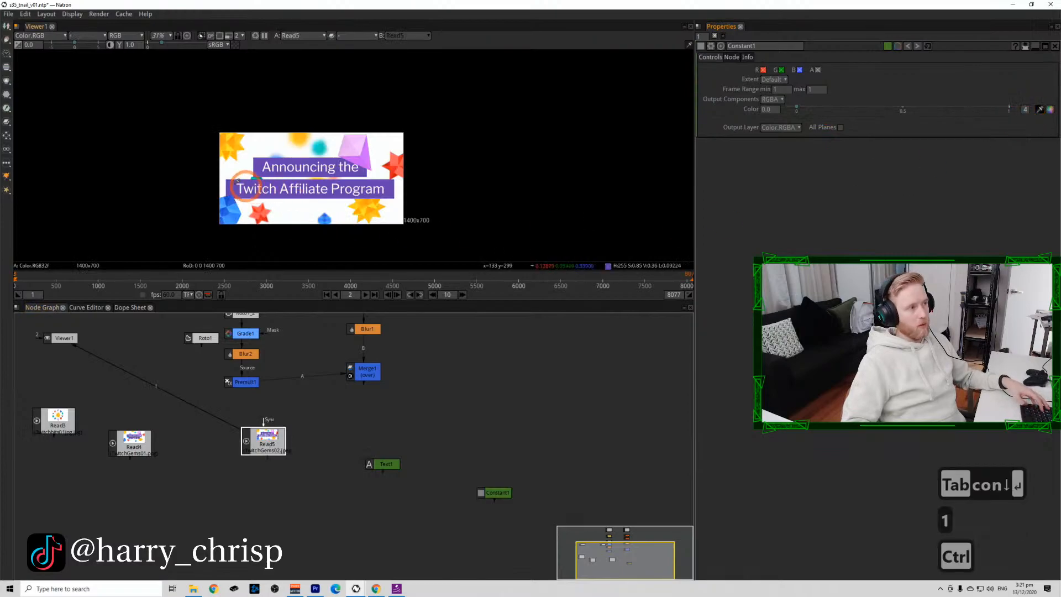
{"action": "left_click", "coordinate": [234, 189], "text": "ctrl"}
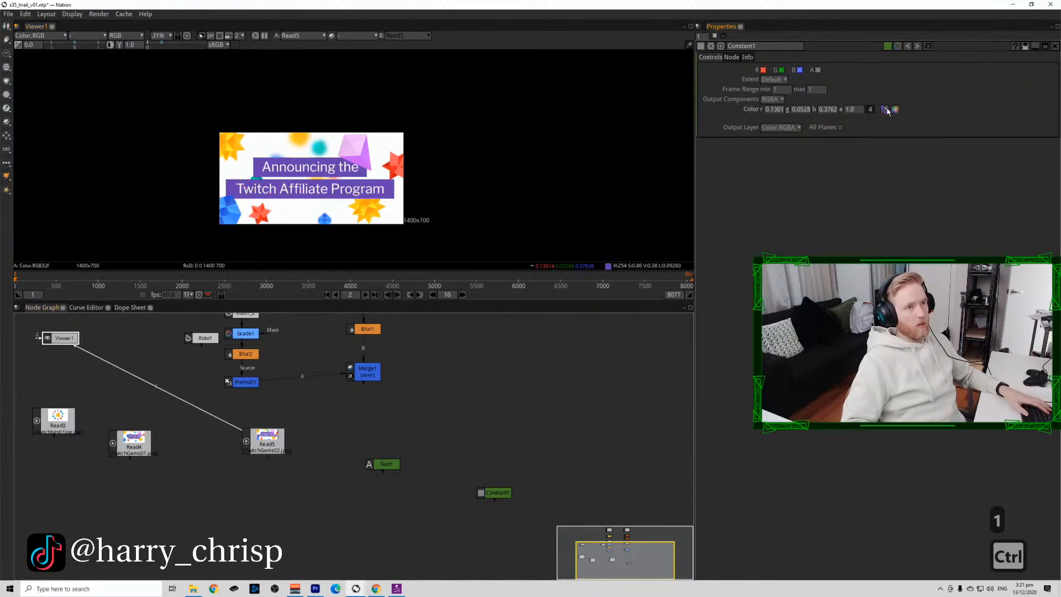
Merge Text1 as input A with Constant1 as input B using the mask operation, and view the purple text.
{"action": "left_click_drag", "start_coordinate": [494, 491], "coordinate": [417, 532]}
{"action": "key", "text": "m"}
{"action": "left_click_drag", "start_coordinate": [395, 493], "coordinate": [386, 467]}
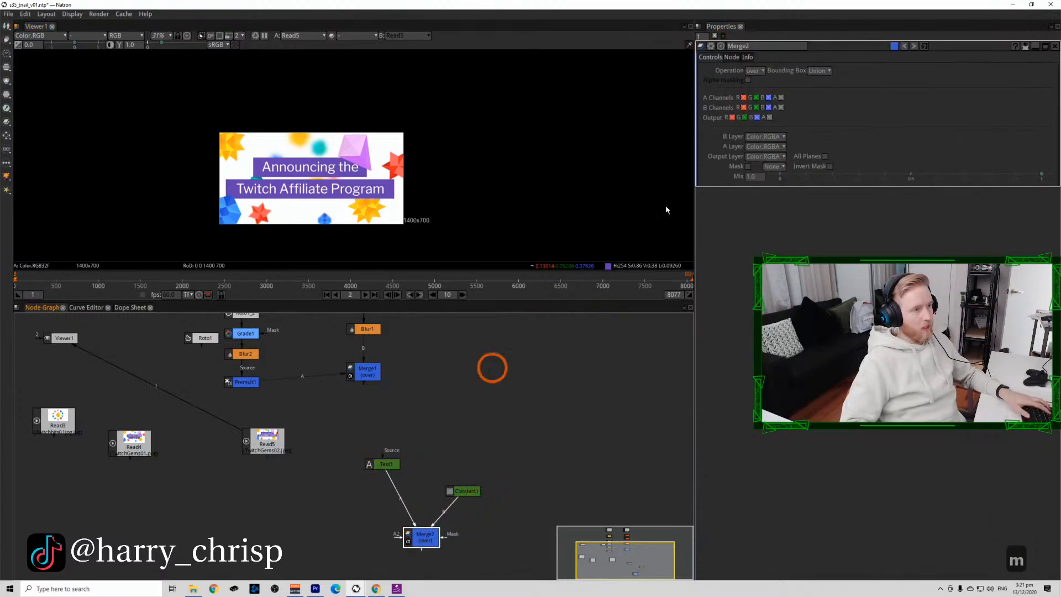
{"action": "left_click", "coordinate": [754, 70]}
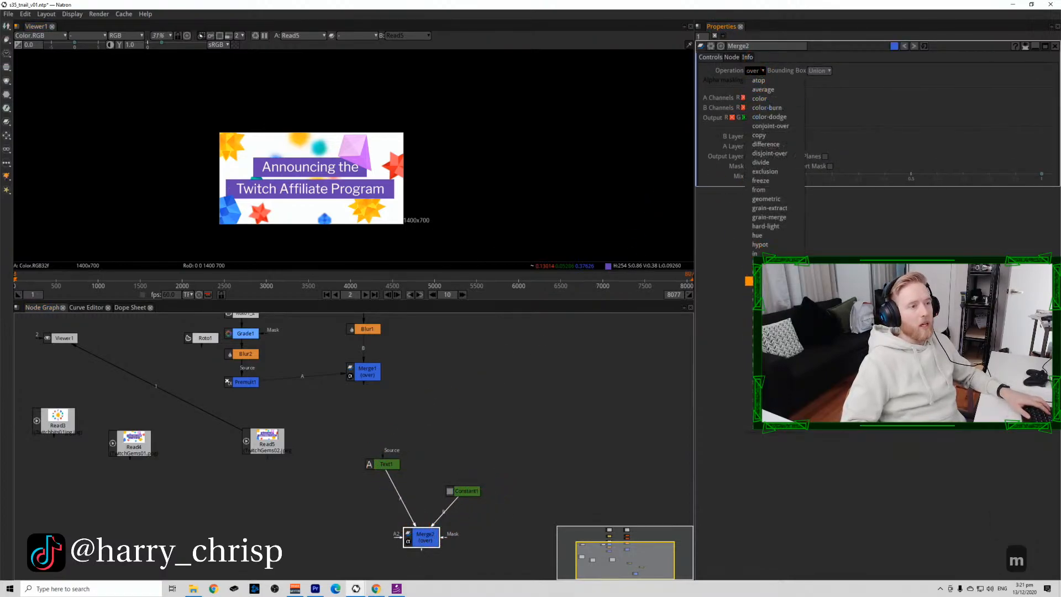
{"action": "left_click", "coordinate": [767, 274]}
{"action": "left_click_drag", "start_coordinate": [466, 506], "coordinate": [464, 466]}
{"action": "left_click", "coordinate": [462, 470]}
{"action": "left_click", "coordinate": [422, 495]}
{"action": "key", "text": "1"}
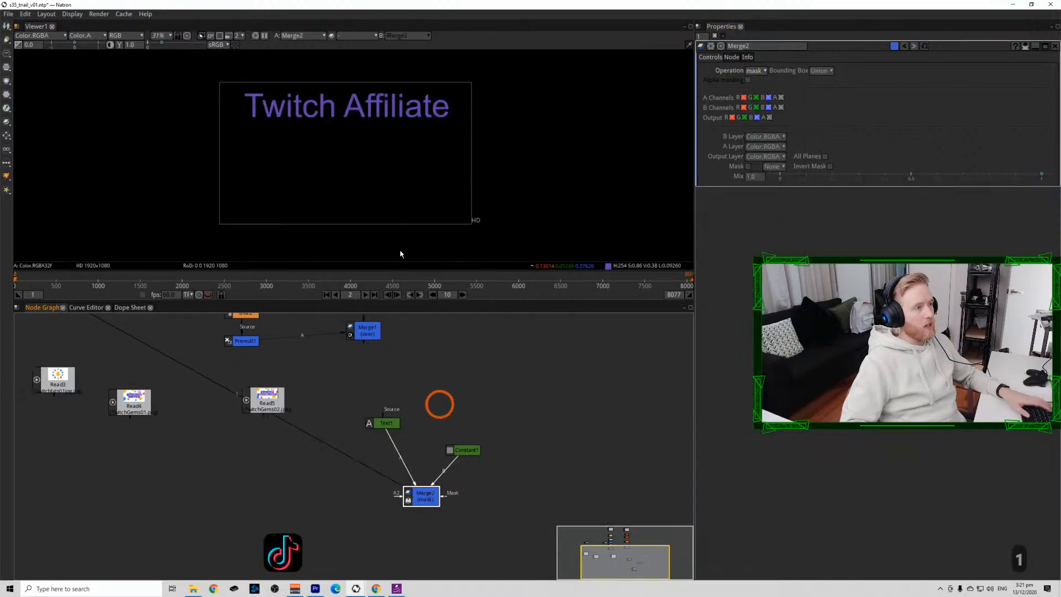
Set Text1's font weight to Bold and shift the text to a centre of about x 91, y 1058.
{"action": "scroll", "coordinate": [343, 93], "scroll_direction": "up", "scroll_amount": 5}
{"action": "left_click", "coordinate": [395, 423]}
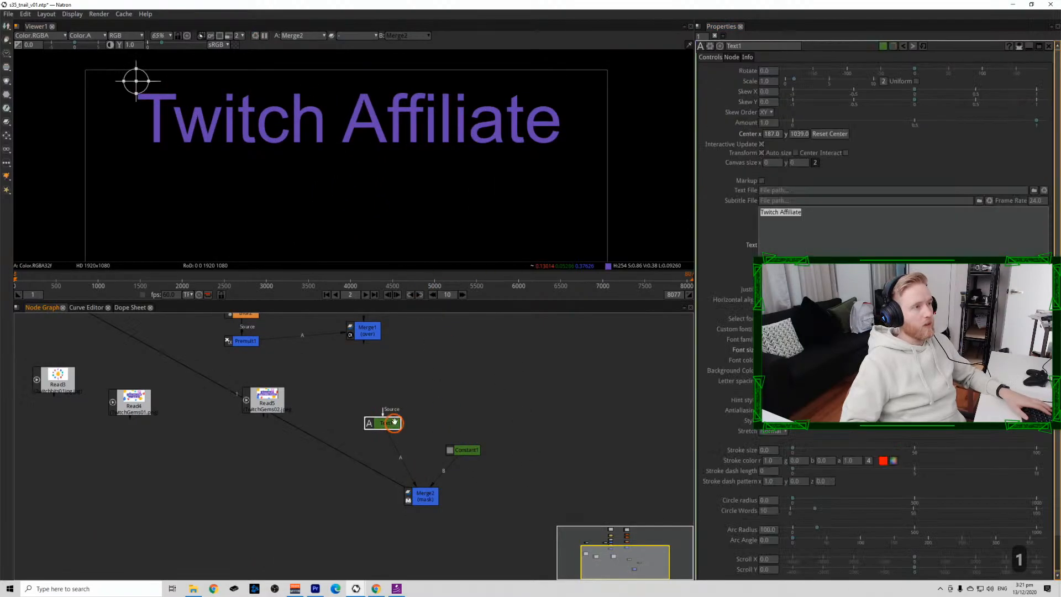
{"action": "triple_click", "coordinate": [828, 228]}
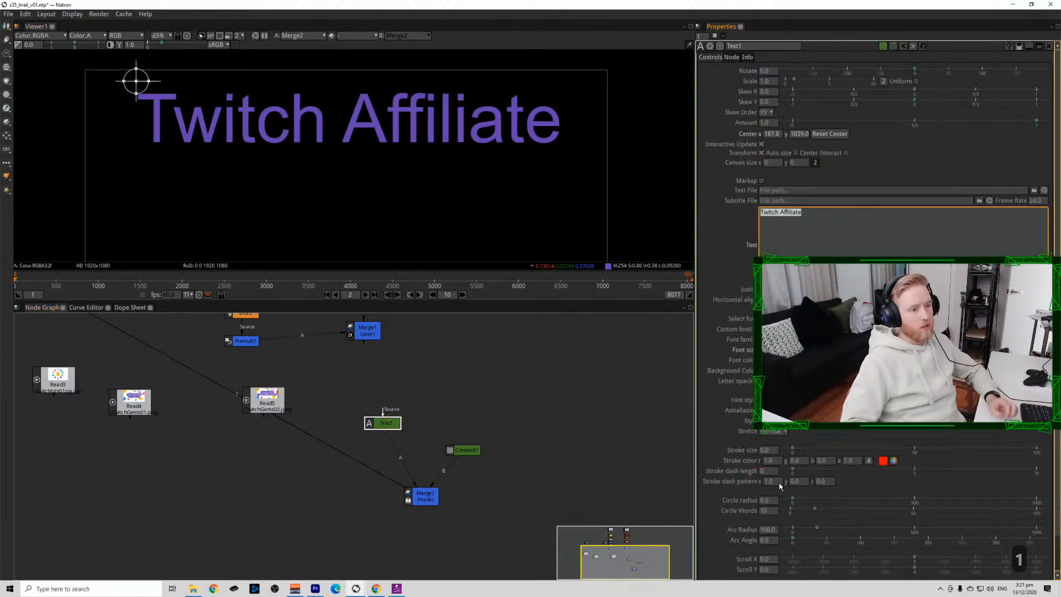
{"action": "left_click", "coordinate": [783, 432]}
{"action": "left_click", "coordinate": [786, 433]}
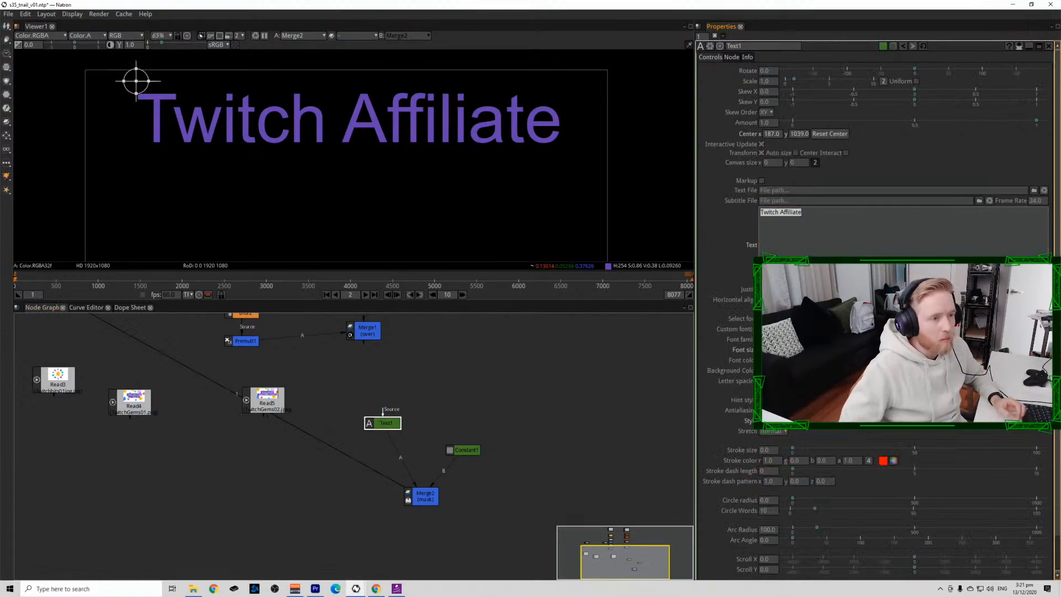
{"action": "left_click", "coordinate": [836, 421]}
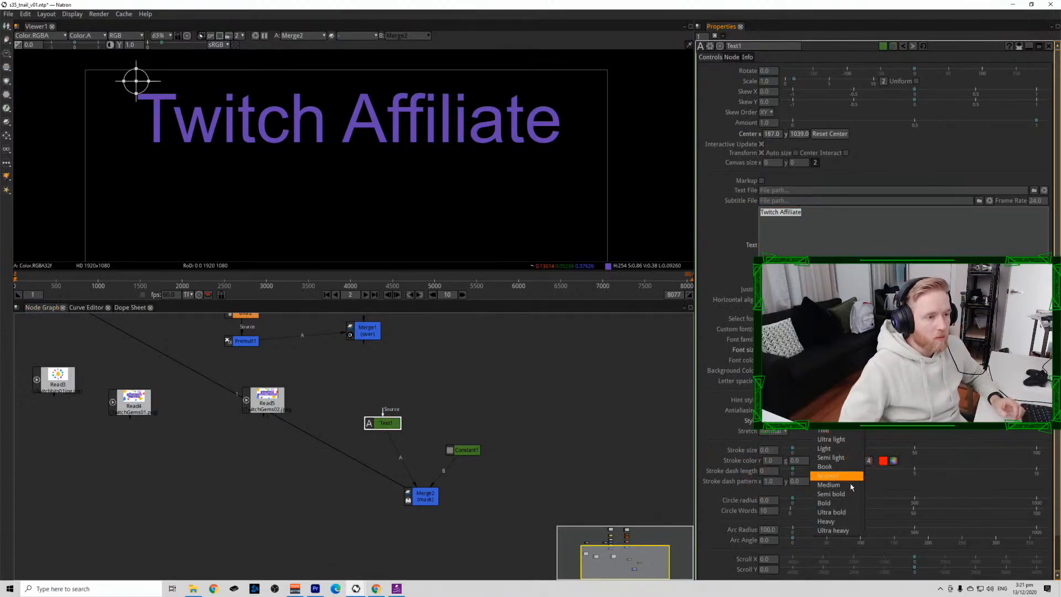
{"action": "left_click", "coordinate": [846, 502]}
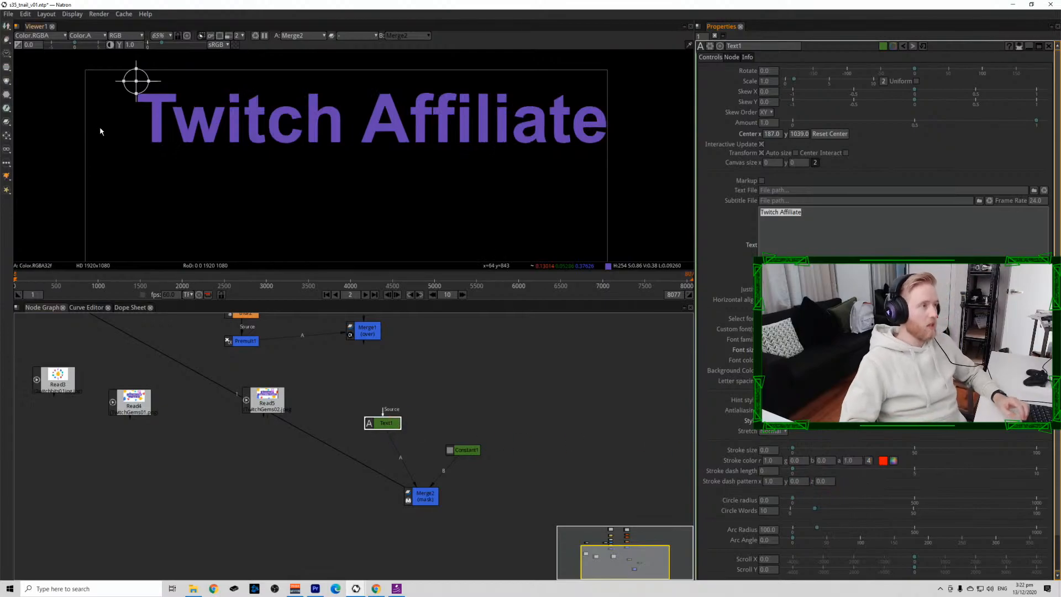
{"action": "left_click_drag", "start_coordinate": [137, 84], "coordinate": [111, 79]}
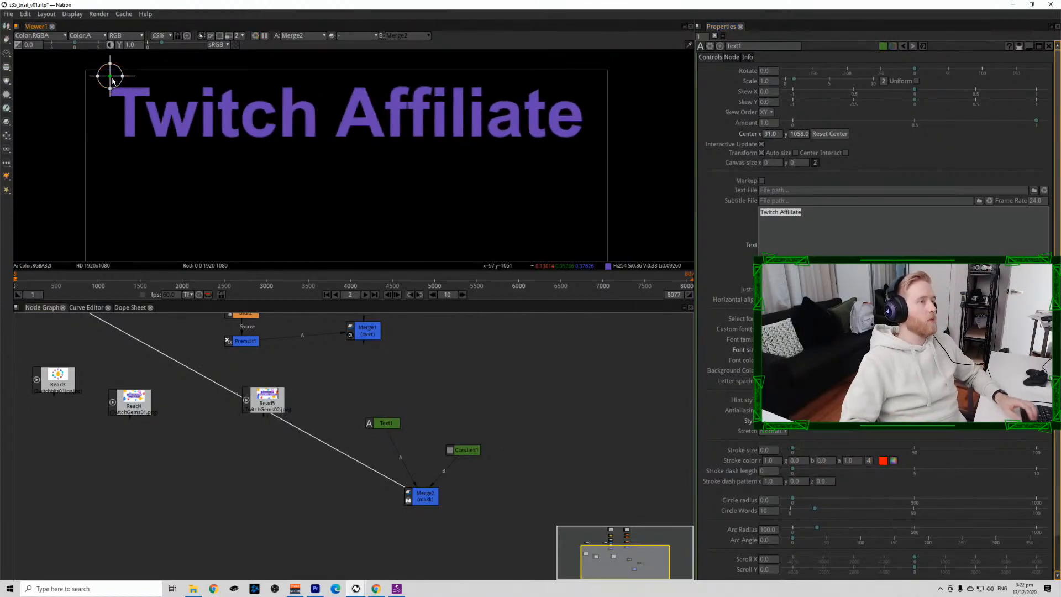
Move the text nodes beside the main tree, merge the purple text over Merge1's output and view the composite.
{"action": "left_click_drag", "start_coordinate": [356, 396], "coordinate": [486, 520]}
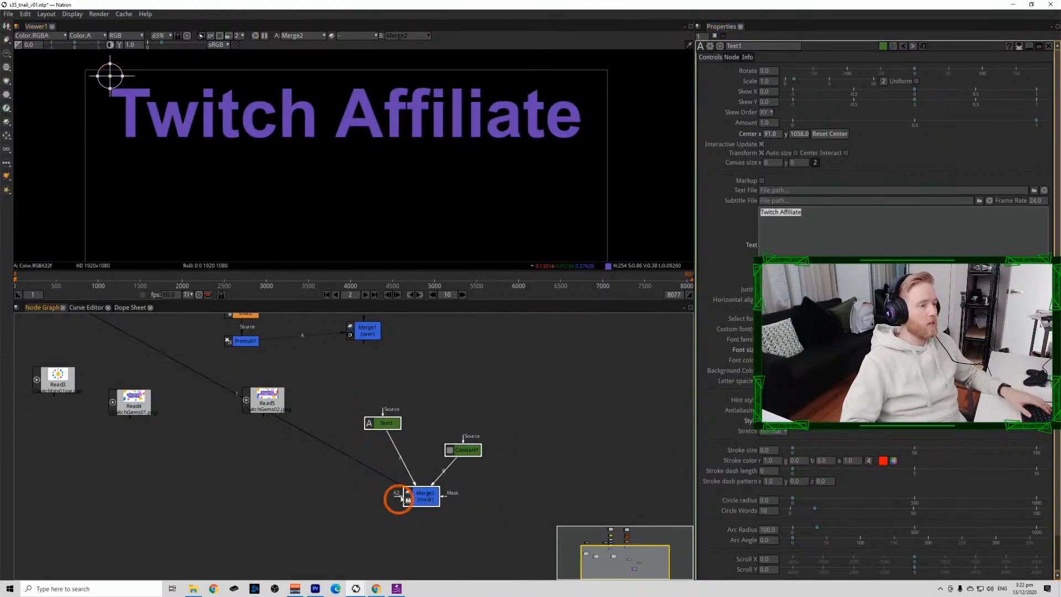
{"action": "left_click_drag", "start_coordinate": [407, 499], "coordinate": [480, 412]}
{"action": "left_click", "coordinate": [362, 369]}
{"action": "left_click", "coordinate": [358, 327]}
{"action": "key", "text": "m"}
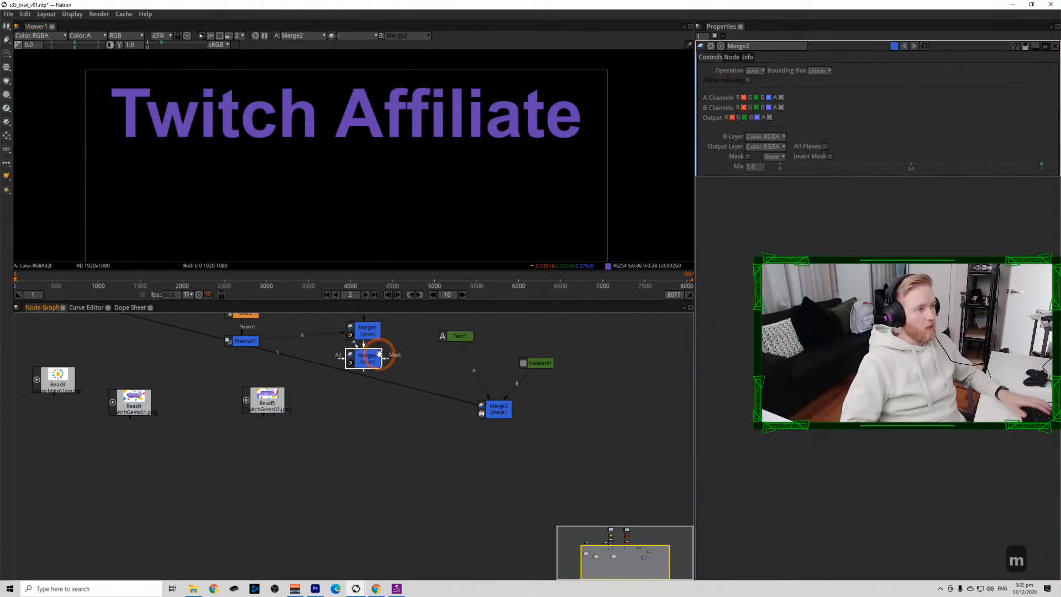
{"action": "left_click_drag", "start_coordinate": [376, 356], "coordinate": [489, 418]}
{"action": "key", "text": "1"}
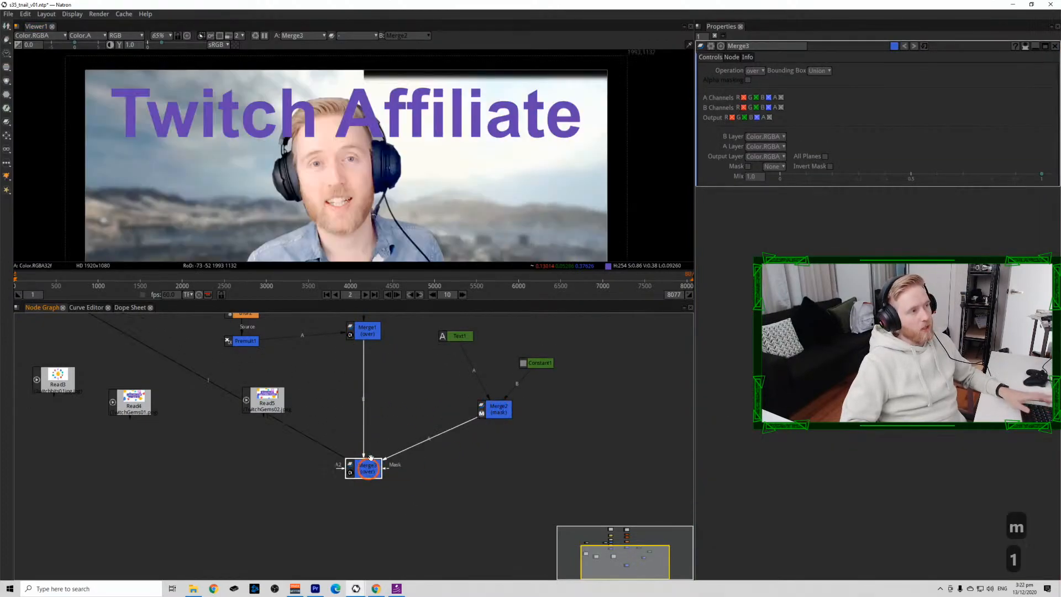
Insert a Transform node between Premult1 and Merge1 in the man's cutout branch.
{"action": "scroll", "coordinate": [395, 351], "scroll_direction": "down", "scroll_amount": 3}
{"action": "scroll", "coordinate": [442, 192], "scroll_direction": "down", "scroll_amount": 2}
{"action": "left_click_drag", "start_coordinate": [438, 192], "coordinate": [409, 157]}
{"action": "left_click_drag", "start_coordinate": [398, 362], "coordinate": [409, 384]}
{"action": "scroll", "coordinate": [409, 384], "scroll_direction": "up", "scroll_amount": 5}
{"action": "left_click", "coordinate": [316, 440]}
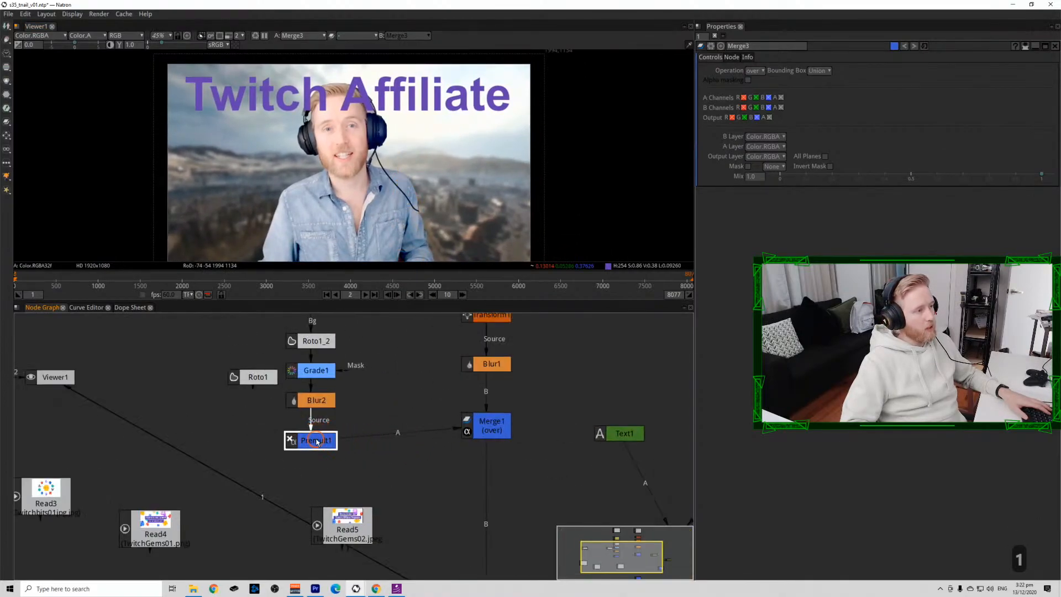
{"action": "key", "text": "t"}
{"action": "scroll", "coordinate": [355, 188], "scroll_direction": "down", "scroll_amount": 1}
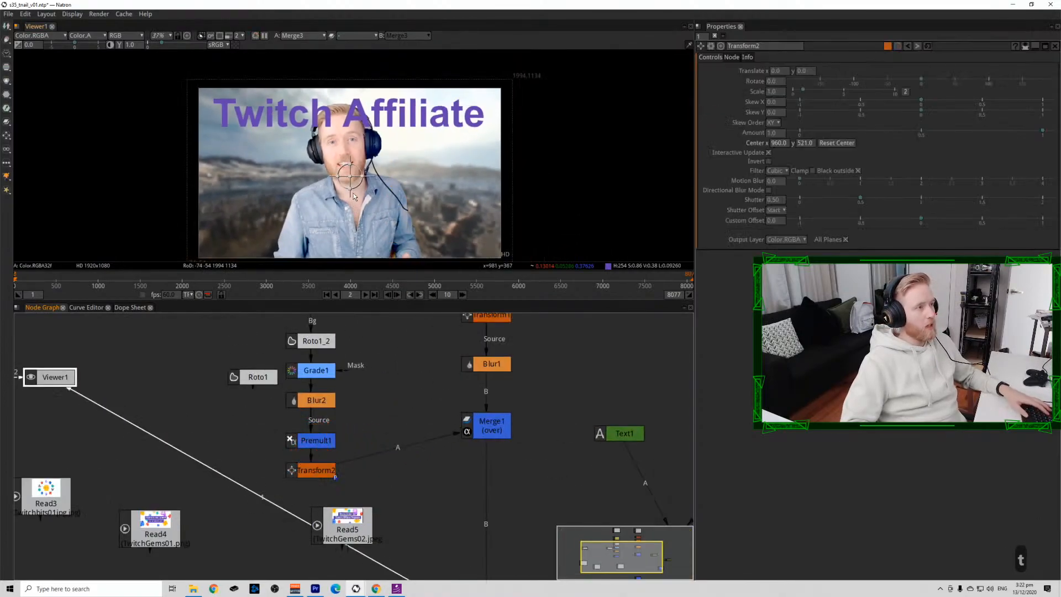
Move the new Transform's centre point to the frame's lower edge at about x 966, with y set to 0.
{"action": "left_click_drag", "start_coordinate": [350, 157], "coordinate": [351, 216], "text": "ctrl"}
{"action": "scroll", "coordinate": [324, 219], "scroll_direction": "up", "scroll_amount": 4}
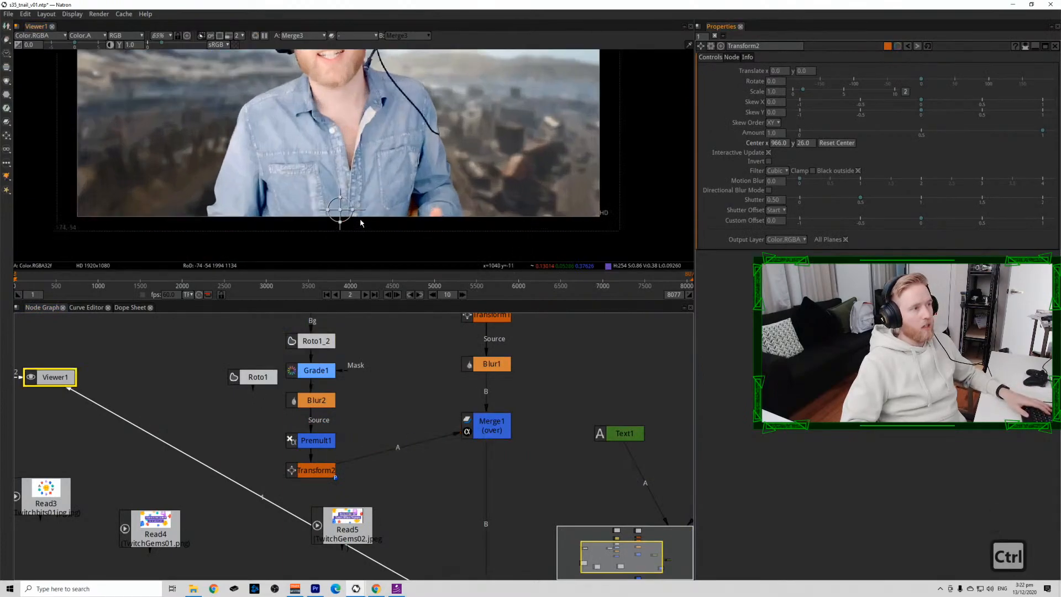
{"action": "scroll", "coordinate": [353, 218], "scroll_direction": "up", "scroll_amount": 10}
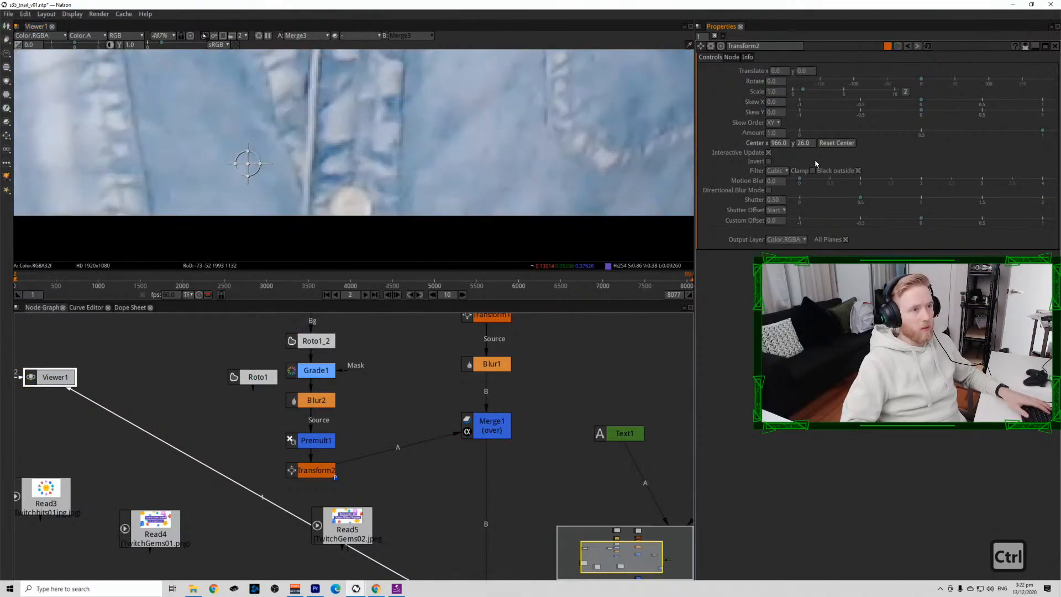
{"action": "left_click_drag", "start_coordinate": [814, 143], "coordinate": [792, 143]}
{"action": "type", "text": "0"}
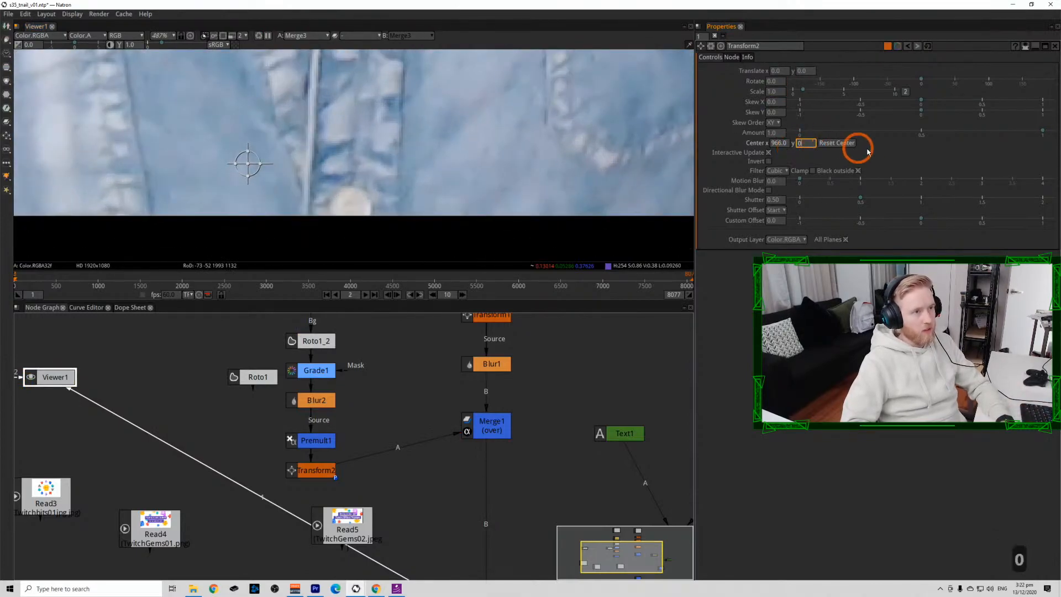
{"action": "left_click", "coordinate": [857, 148]}
Scale the man's cutout to 0.9 with Transform2 and save the project.
{"action": "scroll", "coordinate": [233, 209], "scroll_direction": "down", "scroll_amount": 7}
{"action": "scroll", "coordinate": [233, 209], "scroll_direction": "down", "scroll_amount": 7}
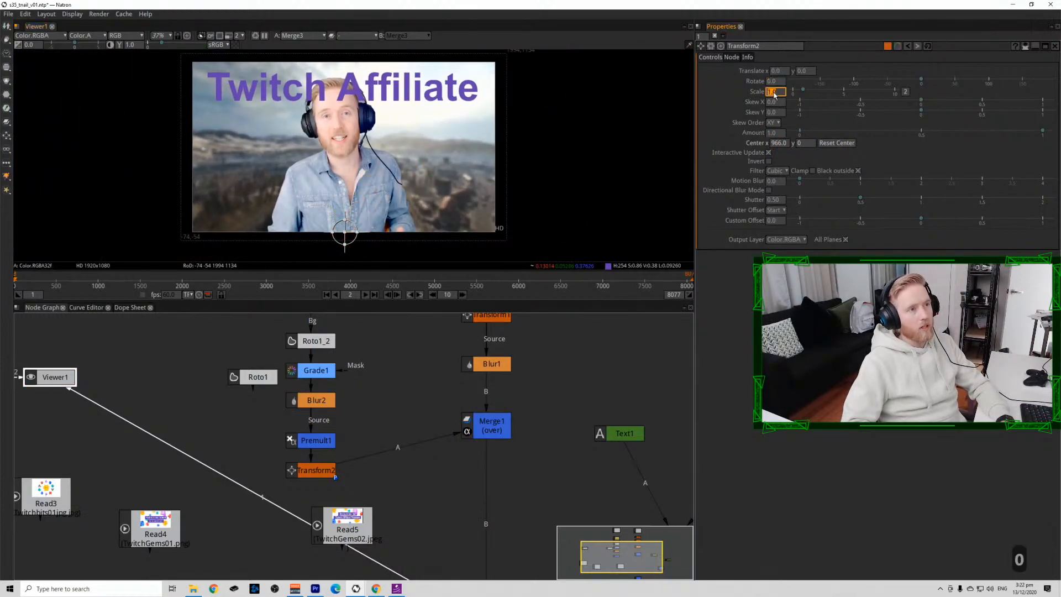
{"action": "scroll", "coordinate": [775, 95], "scroll_direction": "down", "scroll_amount": 1}
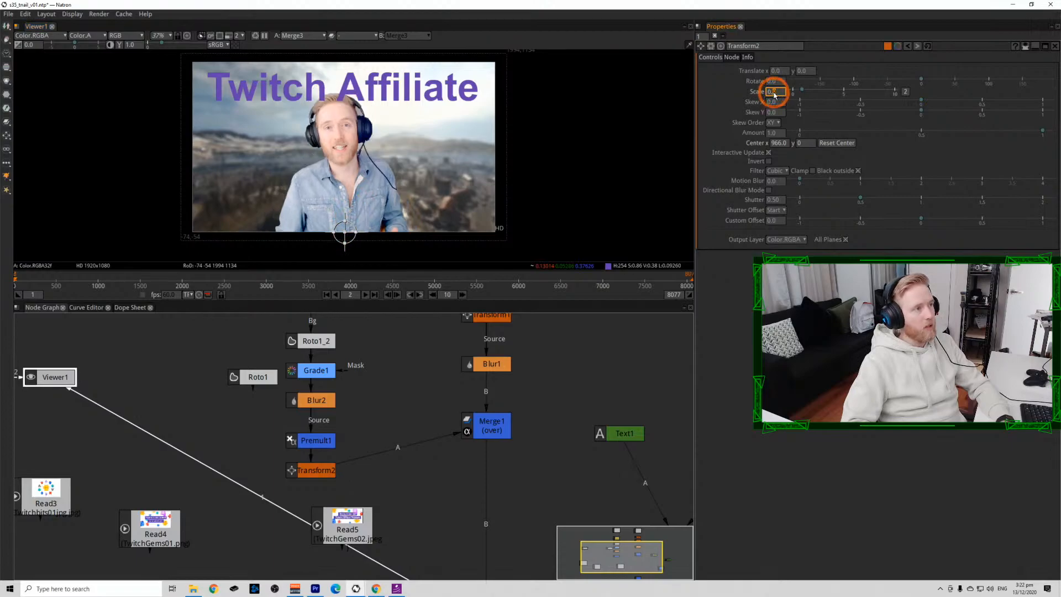
{"action": "scroll", "coordinate": [775, 95], "scroll_direction": "up", "scroll_amount": 2}
{"action": "scroll", "coordinate": [775, 95], "scroll_direction": "down", "scroll_amount": 1}
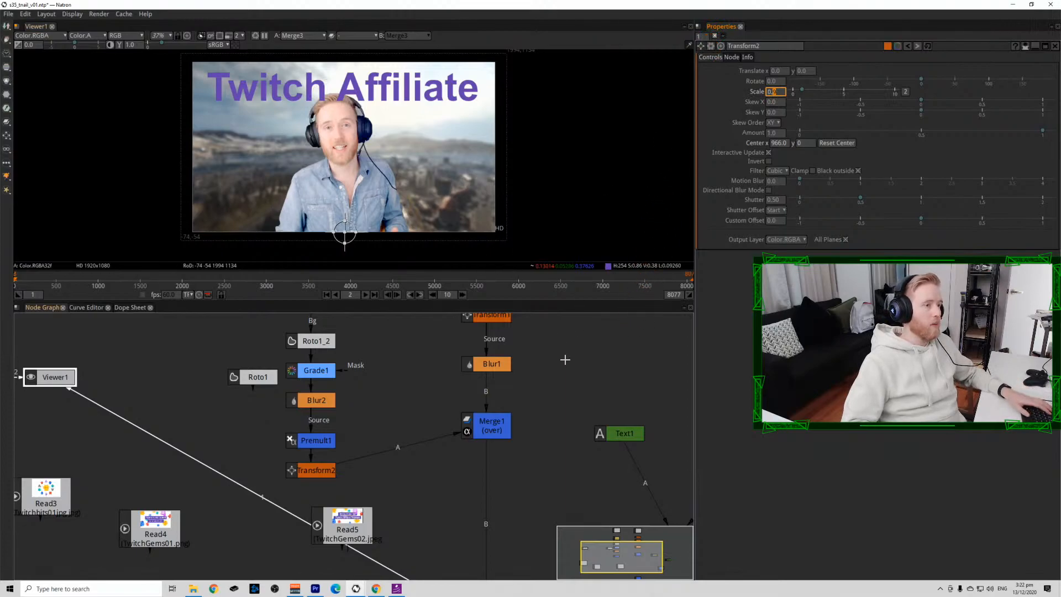
{"action": "scroll", "coordinate": [564, 360], "scroll_direction": "down", "scroll_amount": 4}
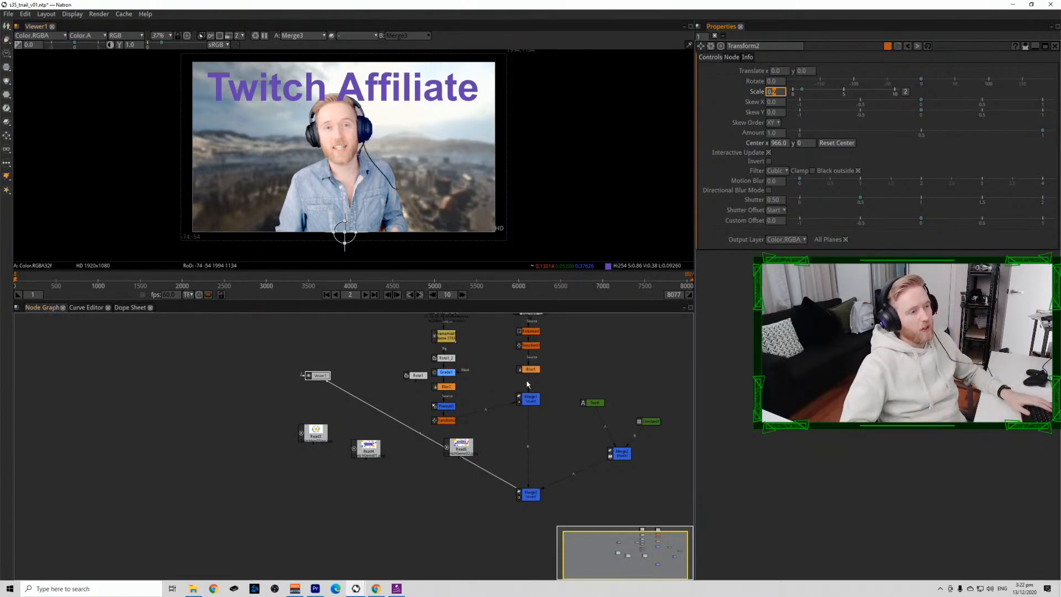
{"action": "key", "text": "Return"}
{"action": "scroll", "coordinate": [478, 421], "scroll_direction": "down", "scroll_amount": 5}
{"action": "key", "text": "ctrl+s"}
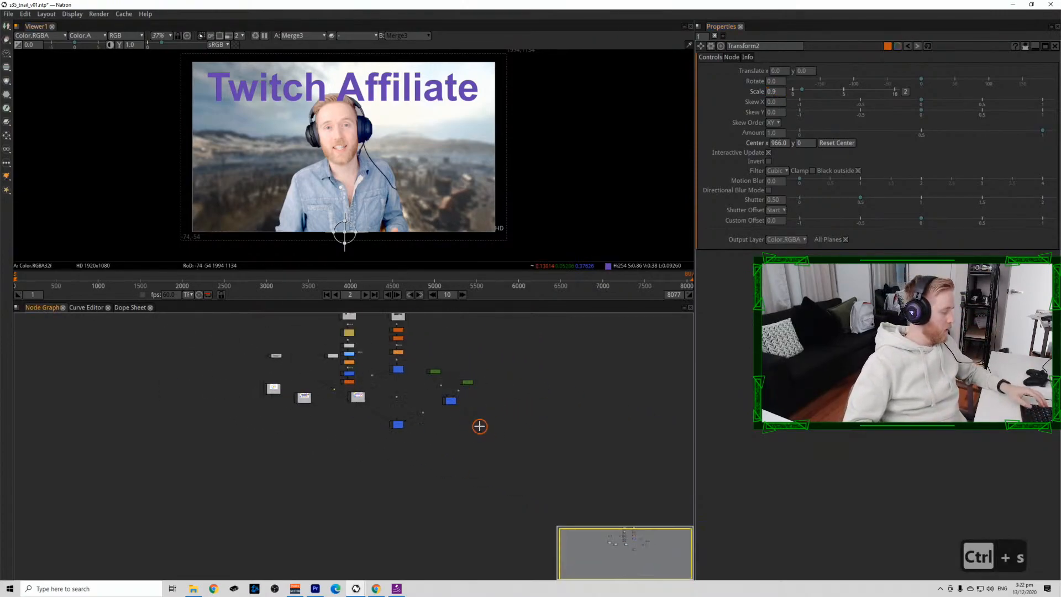
Add an STMap node in the empty graph area below Merge3.
{"action": "key", "text": "Tab"}
{"action": "type", "text": "stma"}
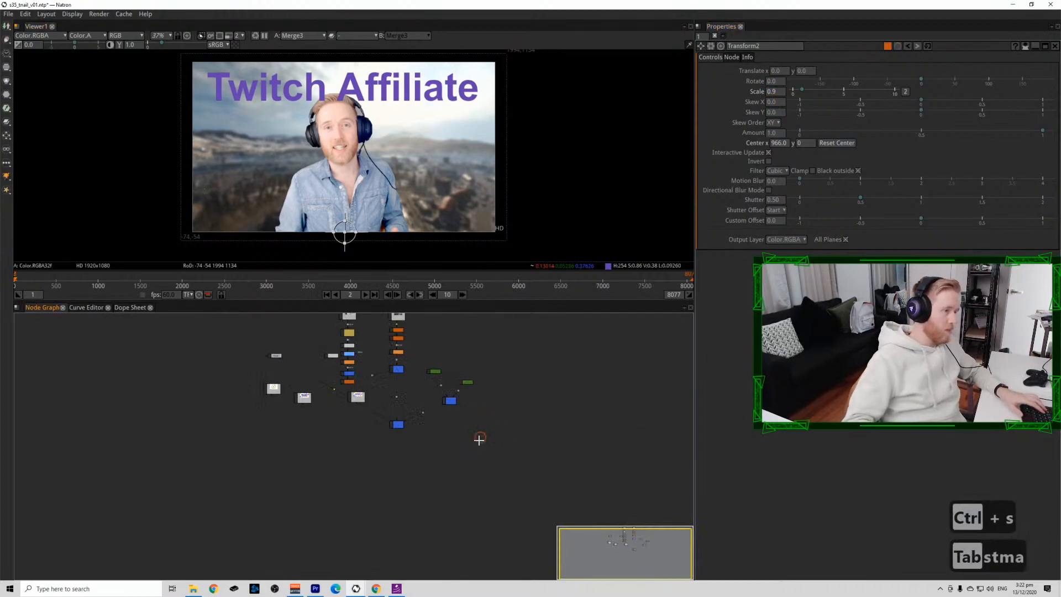
{"action": "key", "text": "Tab"}
{"action": "left_click", "coordinate": [477, 437]}
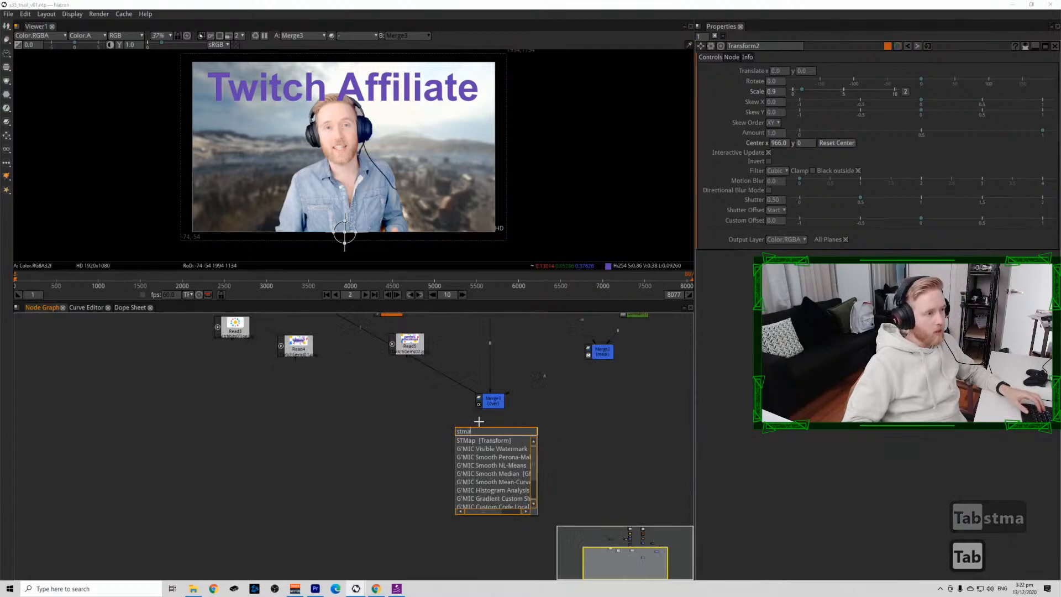
{"action": "left_click", "coordinate": [477, 441]}
{"action": "scroll", "coordinate": [521, 442], "scroll_direction": "up", "scroll_amount": 1}
{"action": "scroll", "coordinate": [508, 444], "scroll_direction": "up", "scroll_amount": 3}
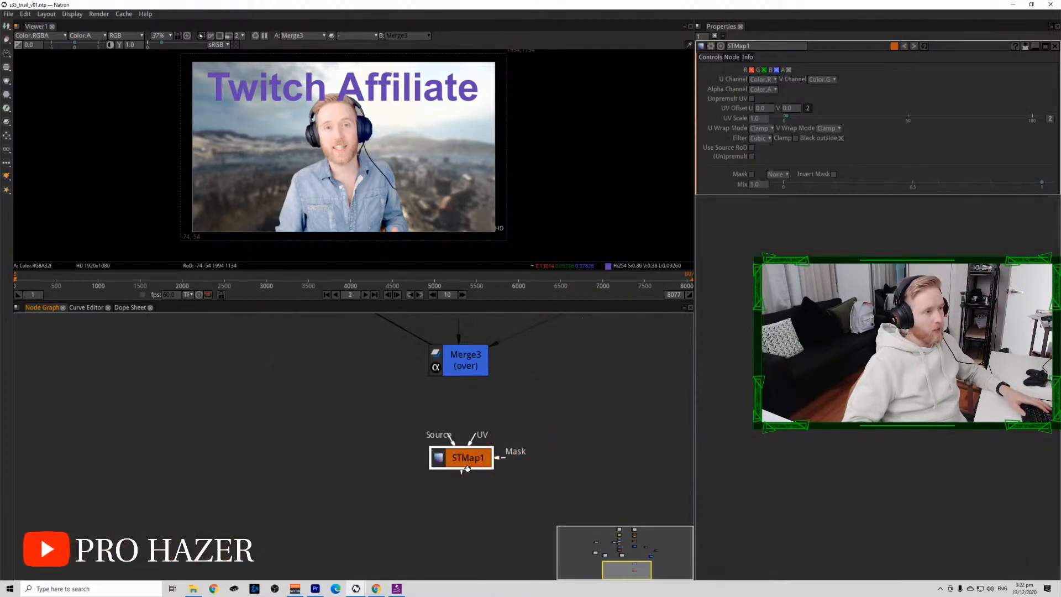
Place STMap1 below Merge2, connect its source to Merge2, and view both nodes' outputs.
{"action": "left_click_drag", "start_coordinate": [463, 464], "coordinate": [644, 432]}
{"action": "left_click_drag", "start_coordinate": [644, 433], "coordinate": [311, 372]}
{"action": "scroll", "coordinate": [335, 432], "scroll_direction": "down", "scroll_amount": 4}
{"action": "scroll", "coordinate": [358, 450], "scroll_direction": "up", "scroll_amount": 2}
{"action": "key", "text": "1"}
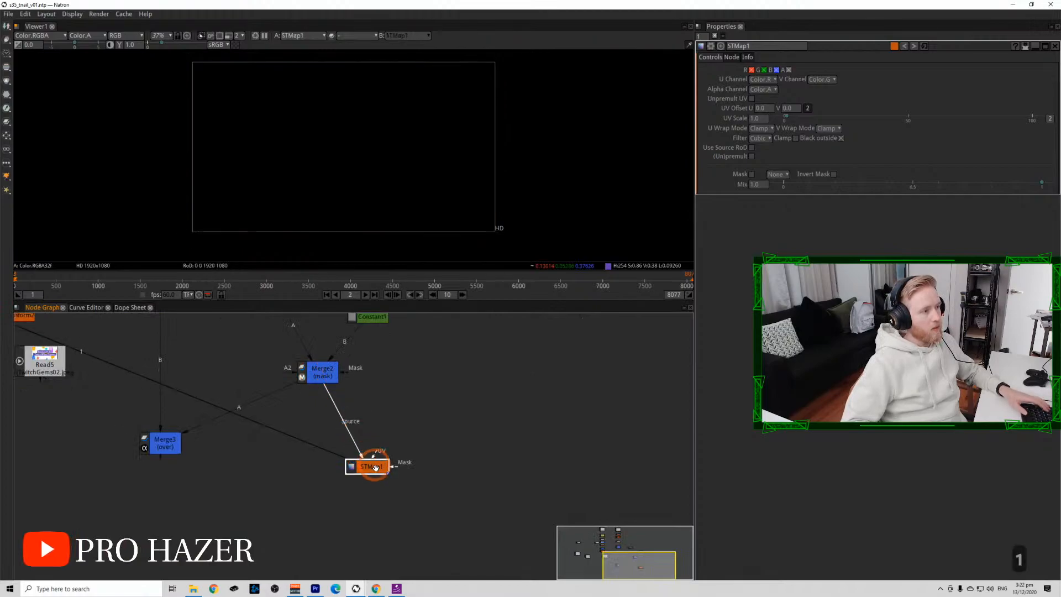
{"action": "left_click_drag", "start_coordinate": [374, 466], "coordinate": [342, 471]}
{"action": "left_click", "coordinate": [315, 372]}
{"action": "key", "text": "1"}
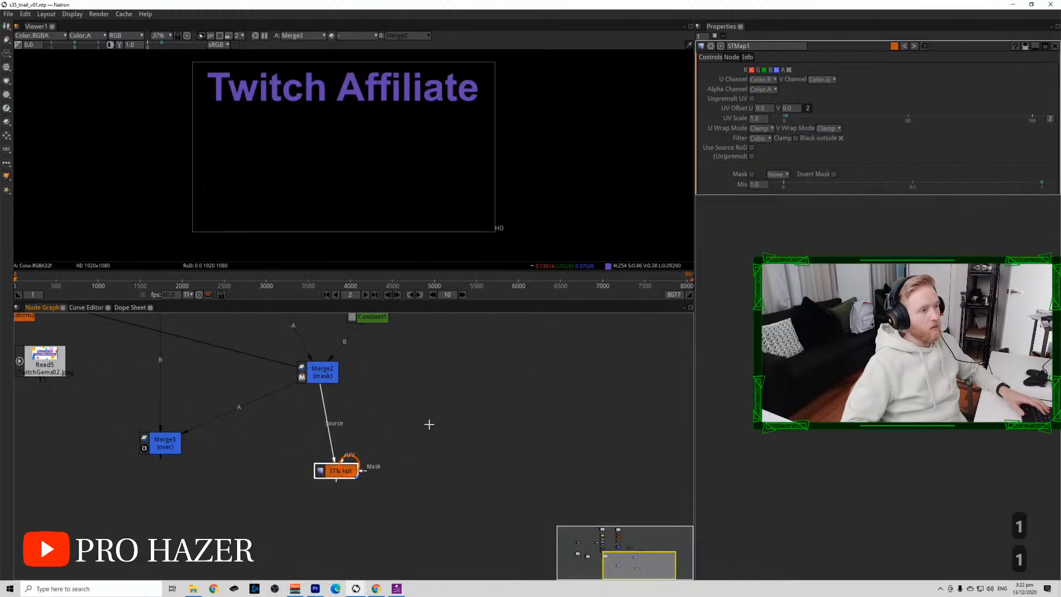
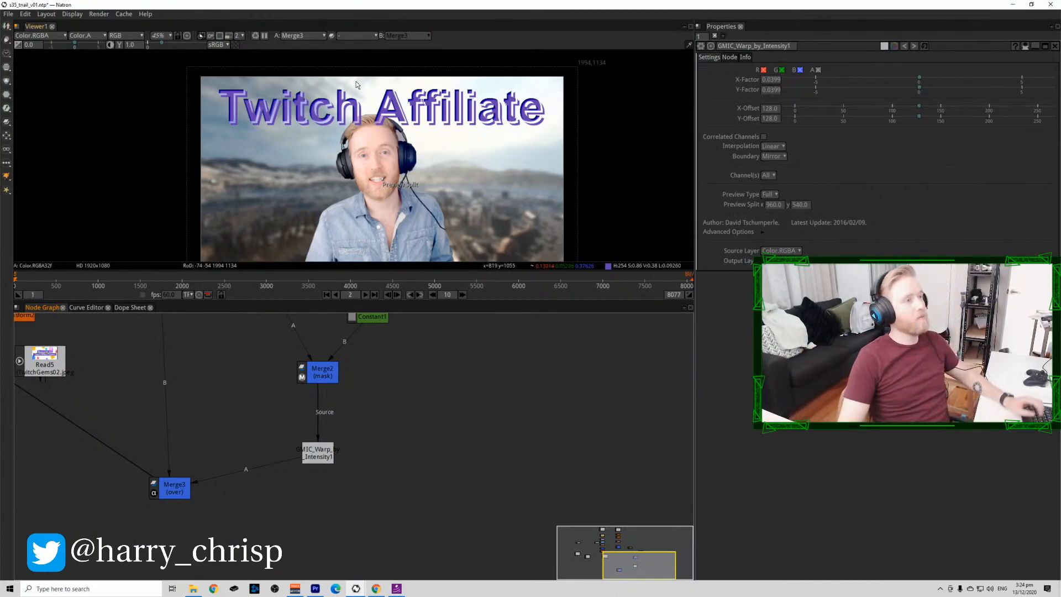
Try an X-Offset of 58 and a higher Y-Offset on the title's G'MIC Warp by Intensity node.
{"action": "scroll", "coordinate": [393, 108], "scroll_direction": "up", "scroll_amount": 10}
{"action": "left_click", "coordinate": [317, 451]}
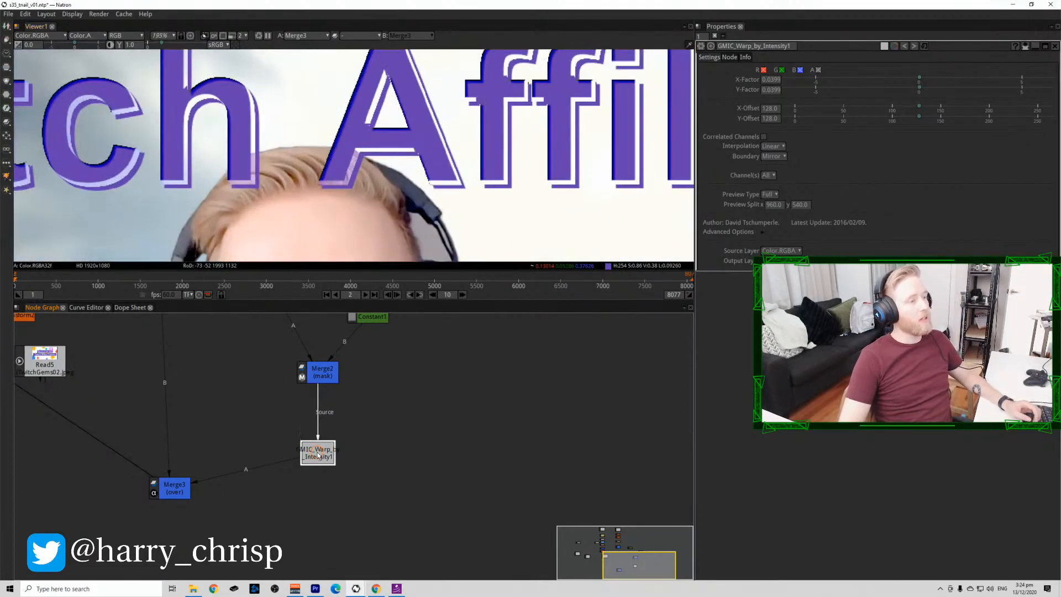
{"action": "double_click", "coordinate": [768, 119]}
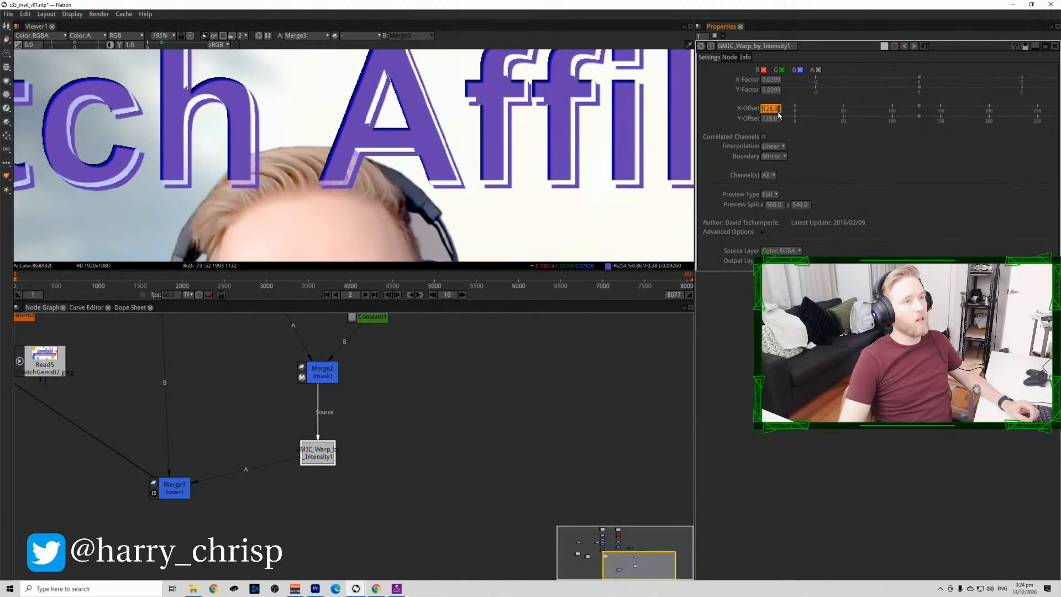
{"action": "type", "text": "58"}
{"action": "key", "text": "Return"}
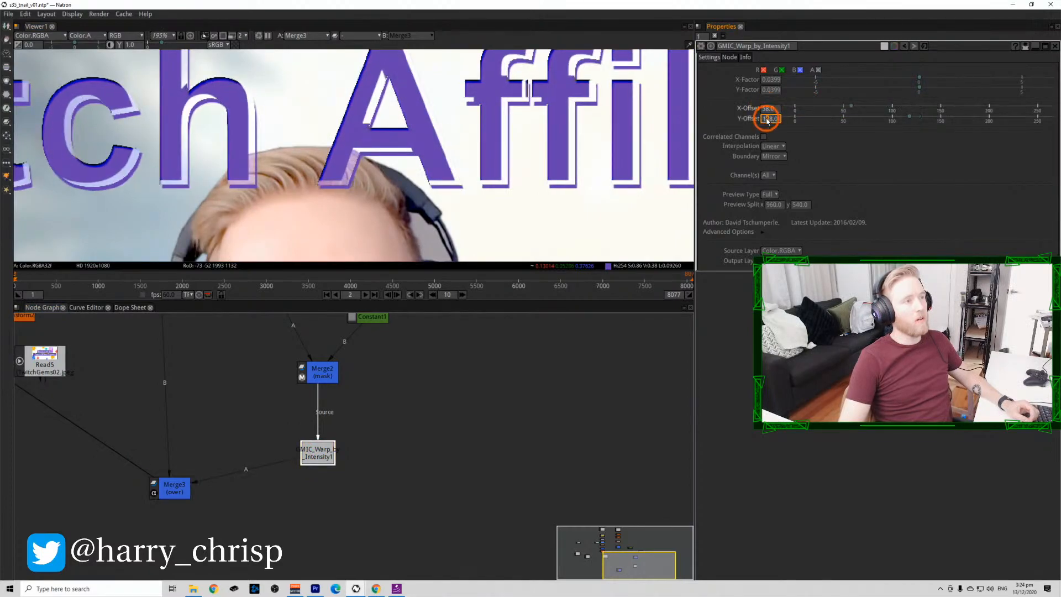
{"action": "scroll", "coordinate": [767, 122], "scroll_direction": "up", "scroll_amount": 6}
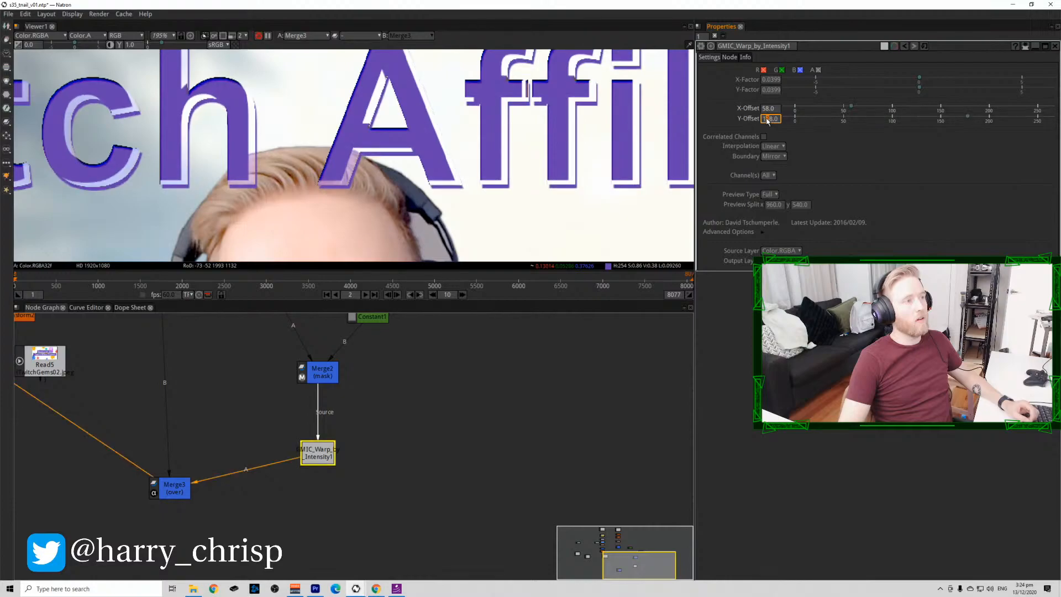
{"action": "scroll", "coordinate": [767, 120], "scroll_direction": "up", "scroll_amount": 1}
{"action": "scroll", "coordinate": [390, 170], "scroll_direction": "down", "scroll_amount": 10}
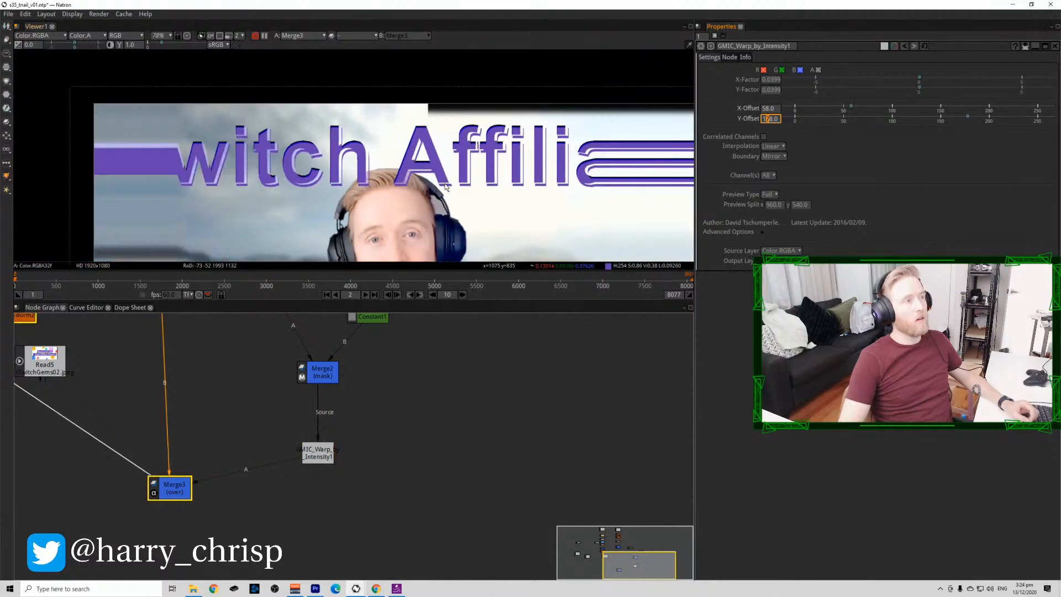
Save the project and check the framed composite with the warped title.
{"action": "left_click", "coordinate": [390, 170]}
{"action": "key", "text": "ctrl+s"}
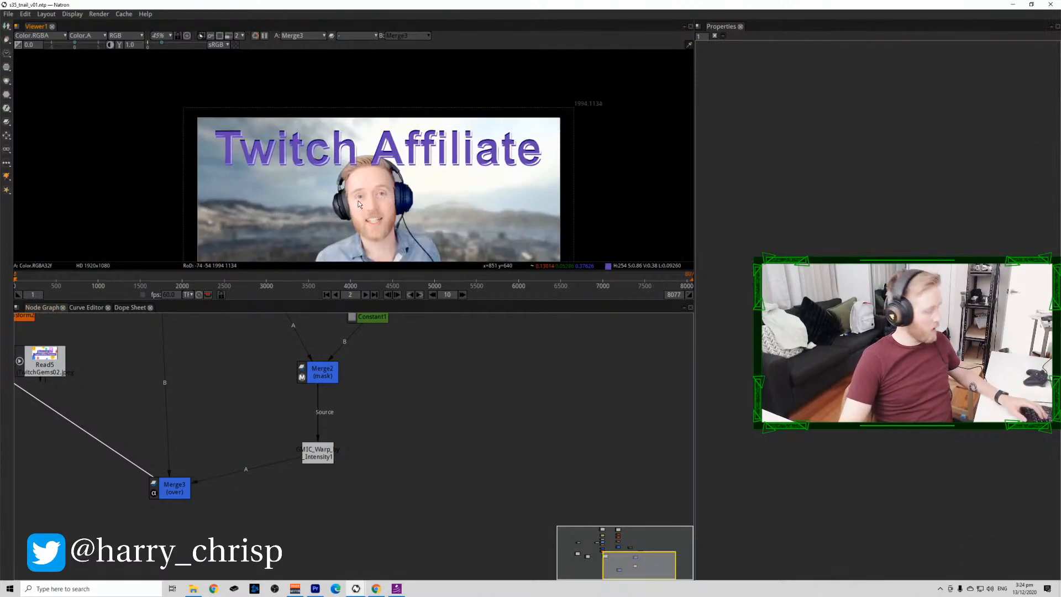
{"action": "left_click", "coordinate": [359, 200]}
{"action": "key", "text": "h"}
{"action": "left_click_drag", "start_coordinate": [433, 207], "coordinate": [433, 174]}
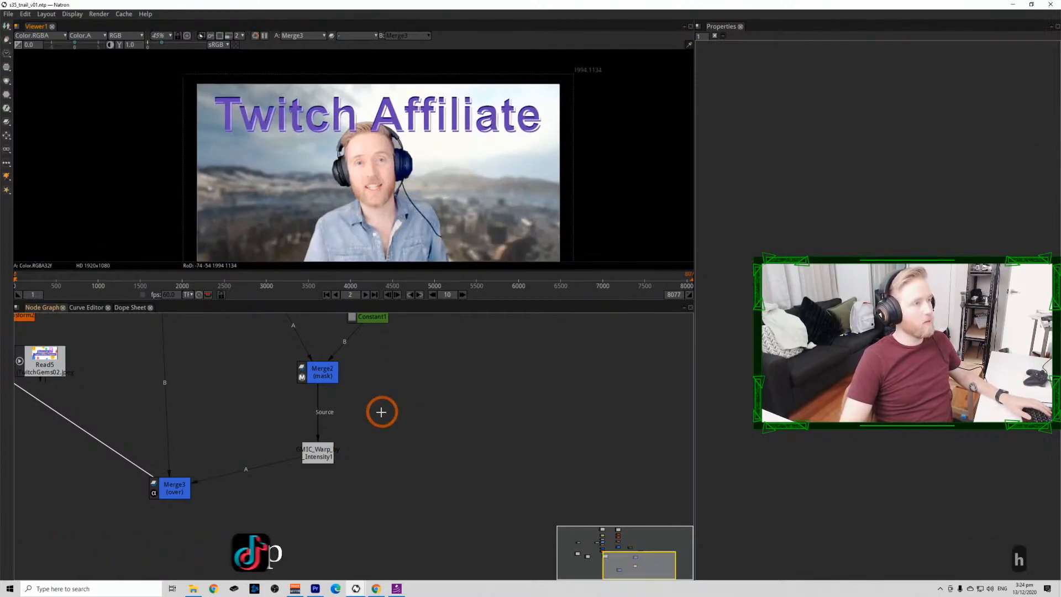
{"action": "scroll", "coordinate": [365, 412], "scroll_direction": "down", "scroll_amount": 2}
{"action": "left_click_drag", "start_coordinate": [361, 412], "coordinate": [405, 366]}
{"action": "scroll", "coordinate": [381, 414], "scroll_direction": "up", "scroll_amount": 2}
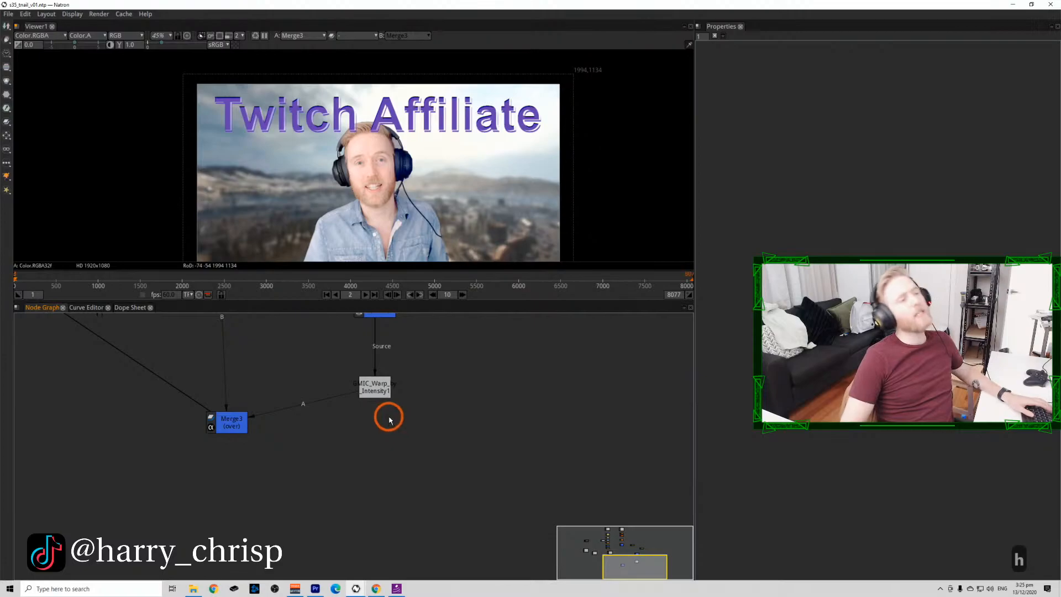
Switch to Chrome, copy the newest YouTube Studio live chat message and translate it with Google Translate.
{"action": "left_click", "coordinate": [378, 590]}
{"action": "left_click", "coordinate": [212, 148]}
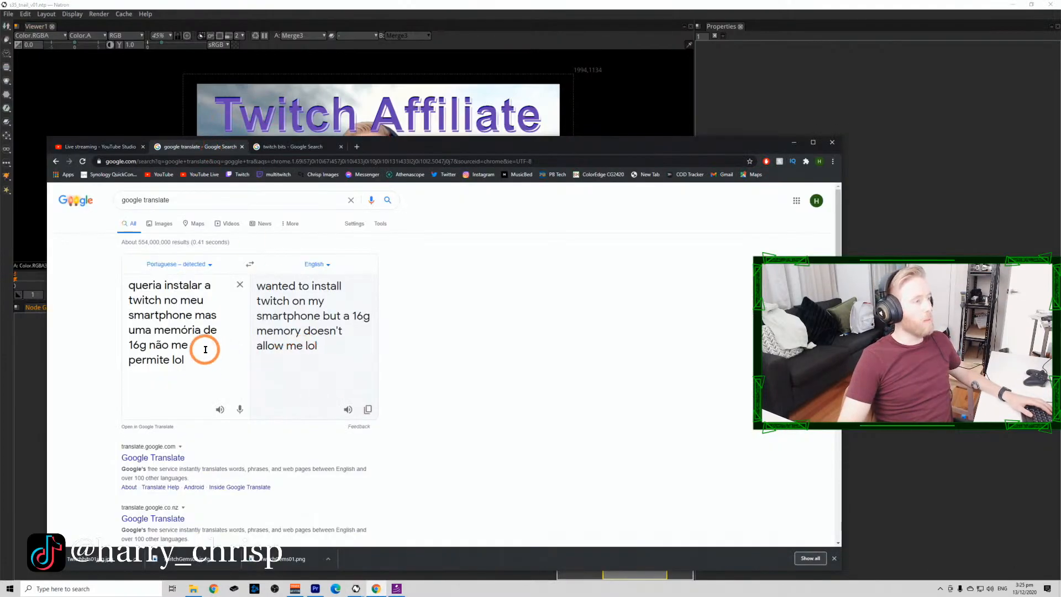
{"action": "left_click", "coordinate": [120, 148]}
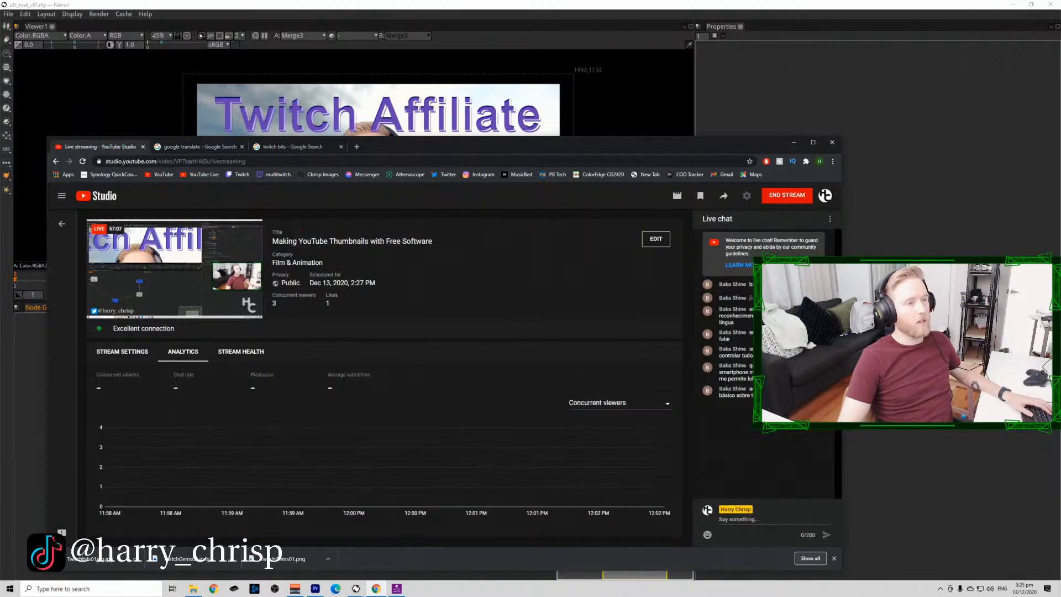
{"action": "key", "text": "ctrl+c"}
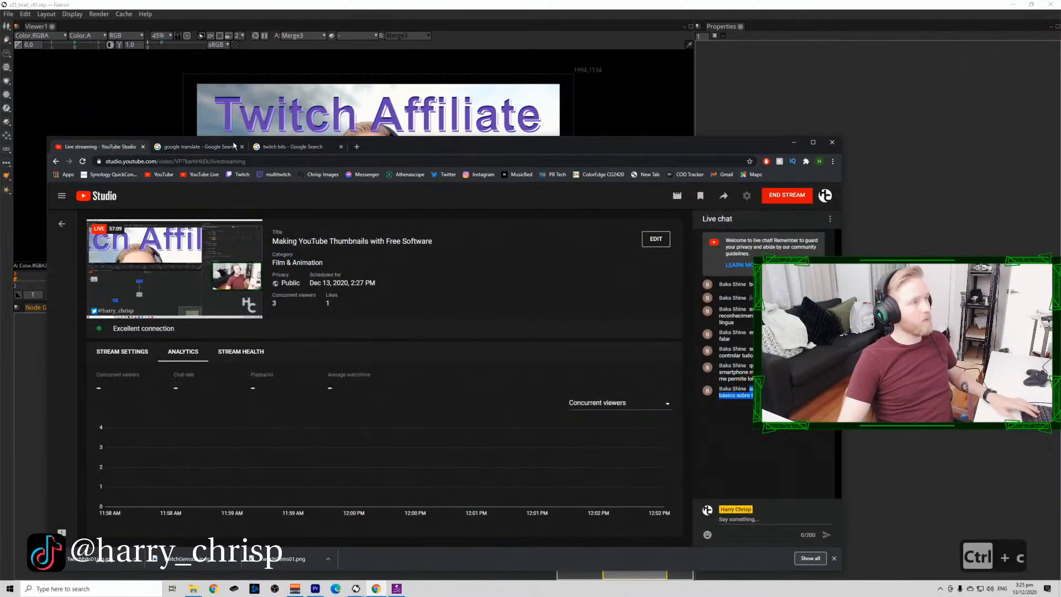
{"action": "left_click", "coordinate": [286, 148]}
{"action": "left_click", "coordinate": [215, 152]}
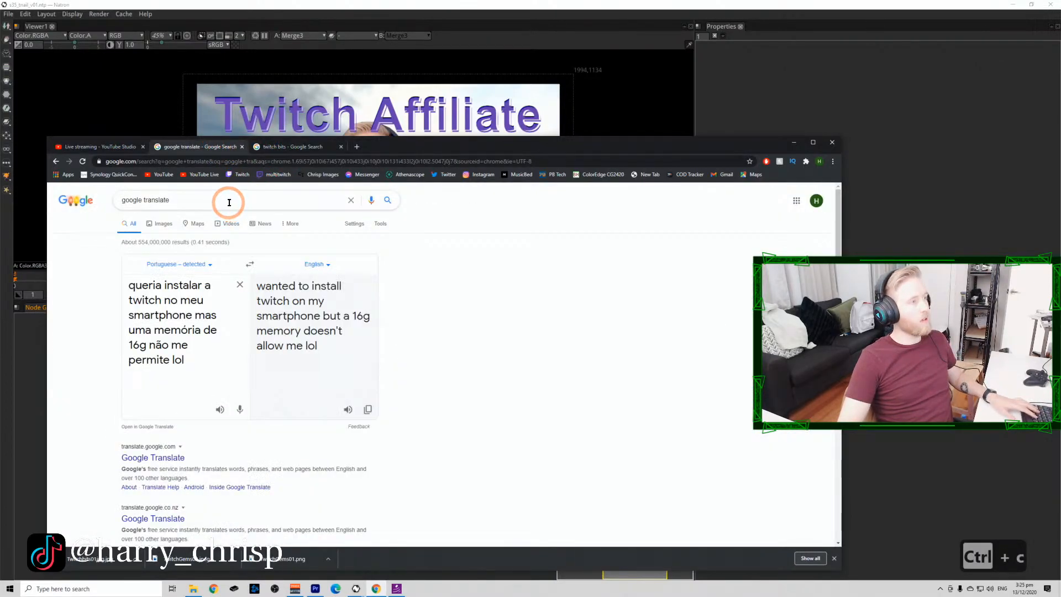
{"action": "triple_click", "coordinate": [176, 328]}
{"action": "key", "text": "ctrl+v"}
{"action": "left_click", "coordinate": [301, 319]}
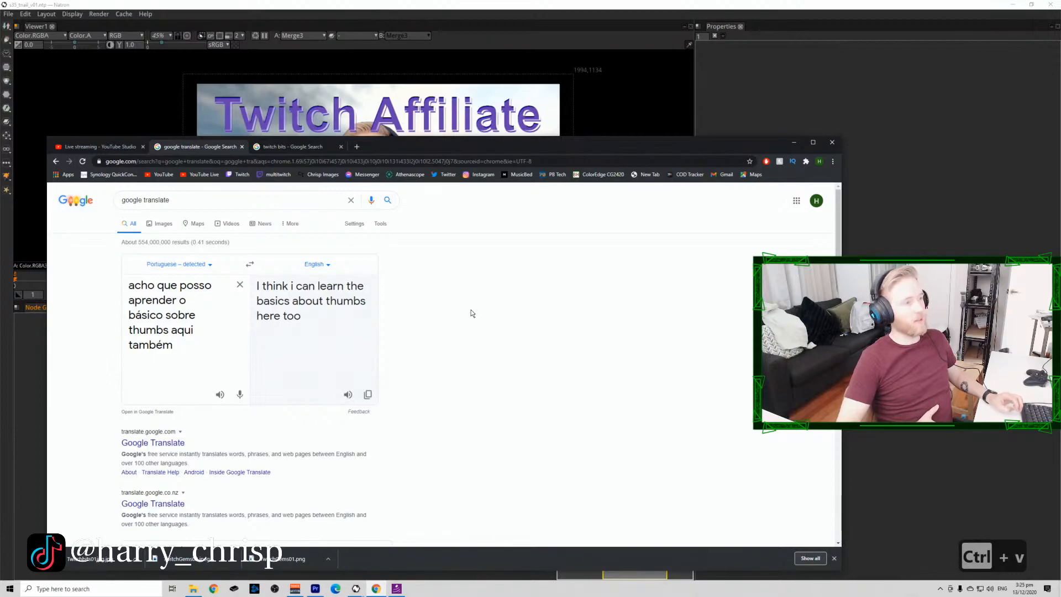
Translate the following live chat message with Google Translate and return to Natron.
{"action": "left_click", "coordinate": [101, 148]}
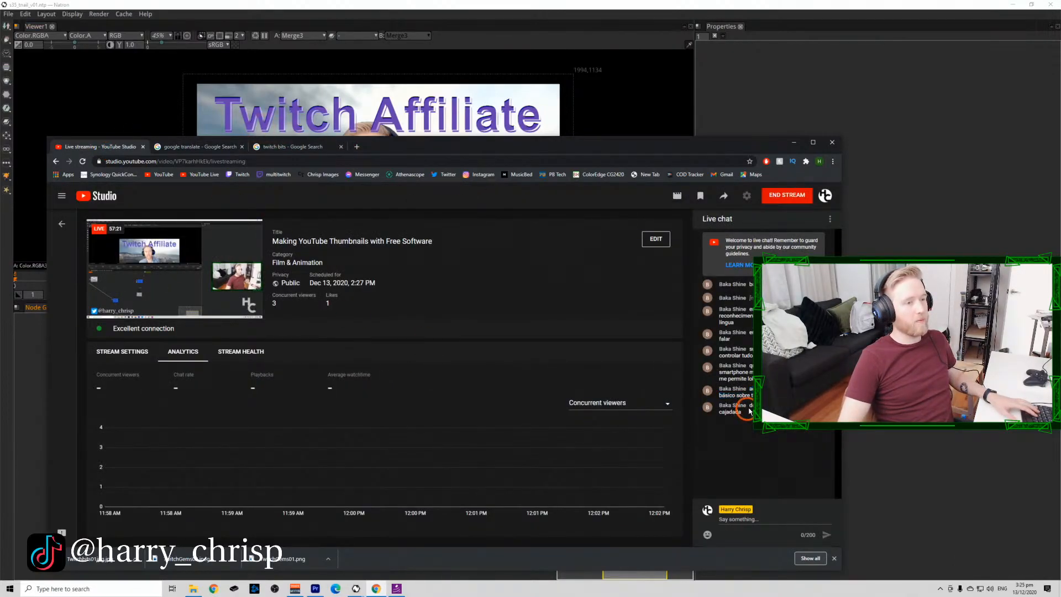
{"action": "key", "text": "ctrl+c"}
{"action": "left_click", "coordinate": [200, 147]}
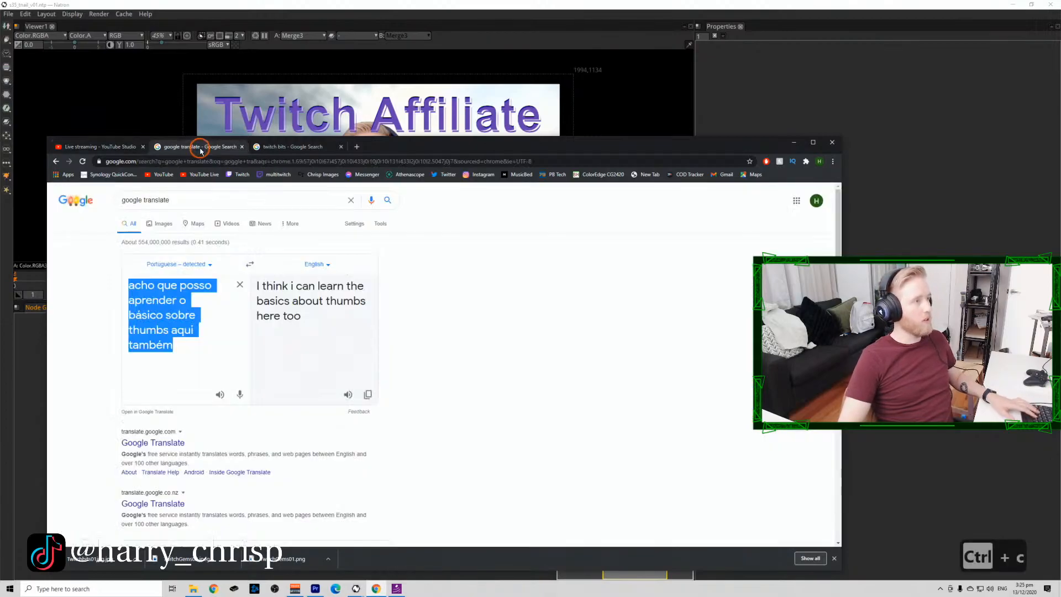
{"action": "key", "text": "ctrl+v"}
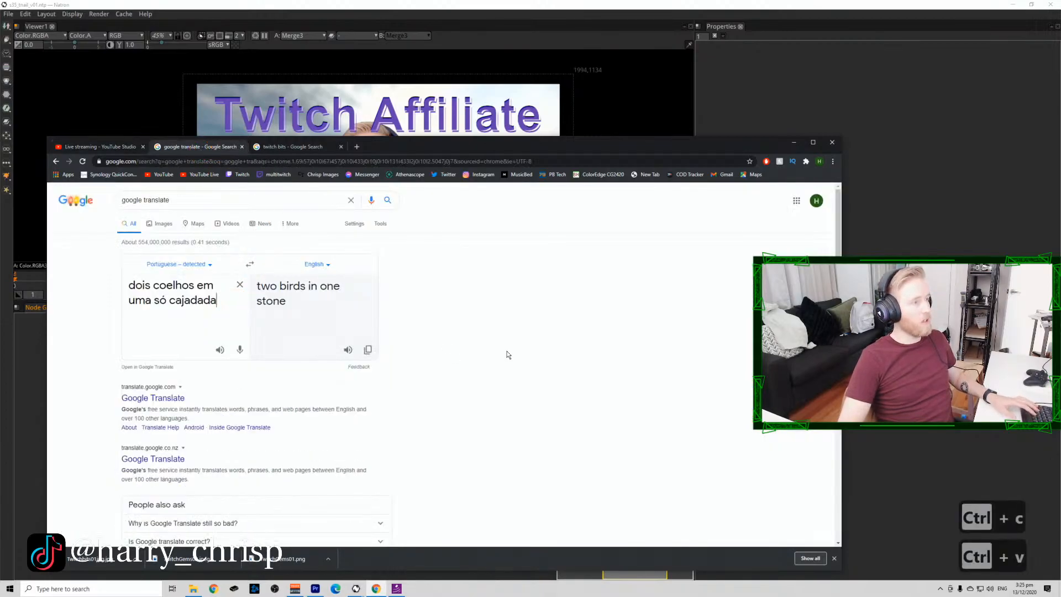
{"action": "left_click", "coordinate": [114, 147]}
{"action": "left_click", "coordinate": [359, 5]}
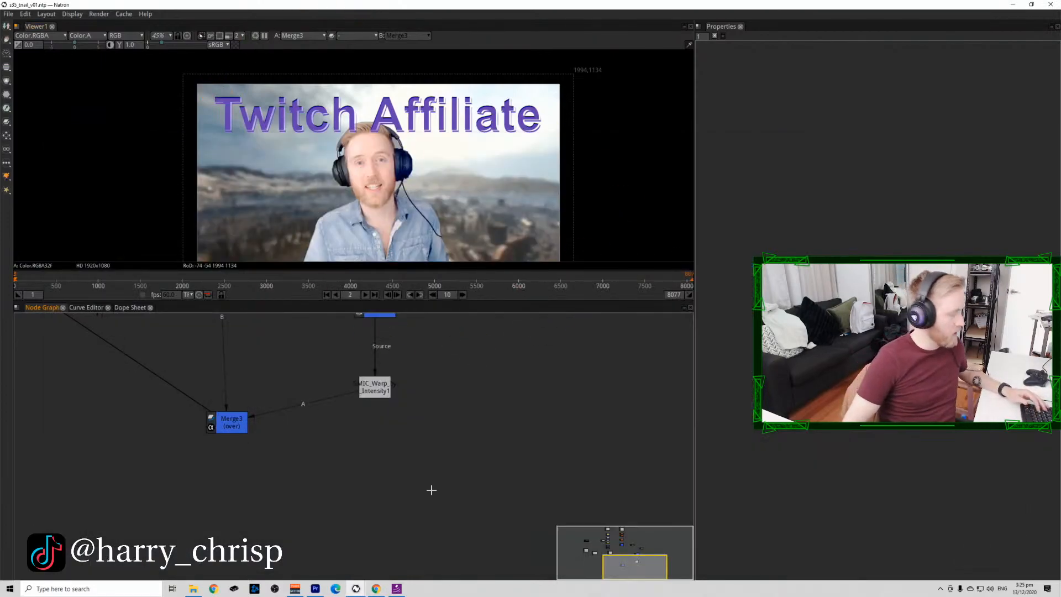
Move the Read5 Twitch gems image node away from the cutout branch, lower in the node graph.
{"action": "scroll", "coordinate": [431, 412], "scroll_direction": "down", "scroll_amount": 3}
{"action": "left_click_drag", "start_coordinate": [431, 412], "coordinate": [467, 506]}
{"action": "scroll", "coordinate": [467, 506], "scroll_direction": "down", "scroll_amount": 1}
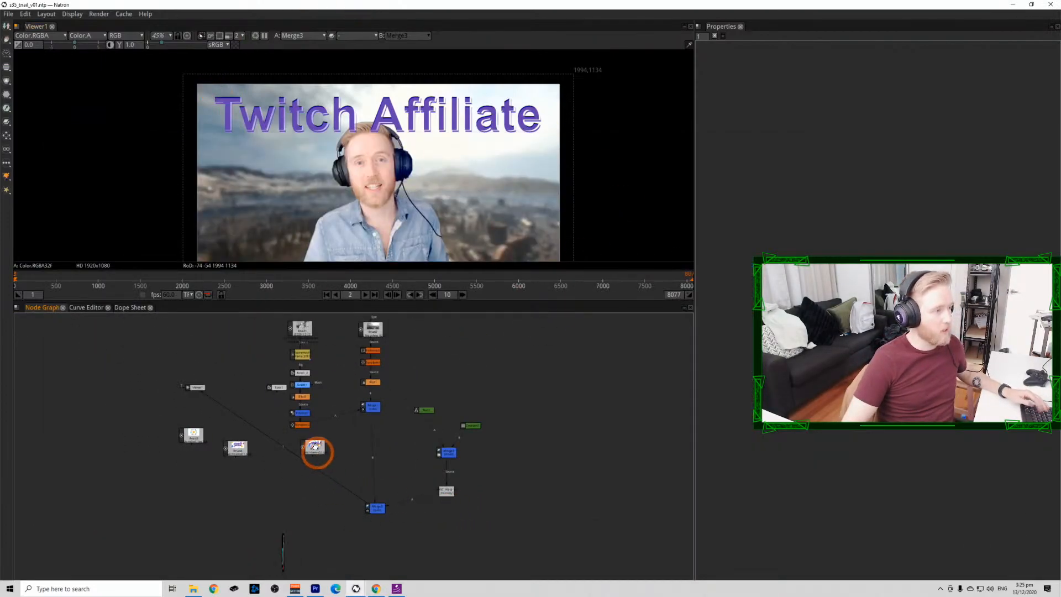
{"action": "left_click_drag", "start_coordinate": [317, 452], "coordinate": [285, 496]}
{"action": "left_click_drag", "start_coordinate": [401, 514], "coordinate": [377, 454]}
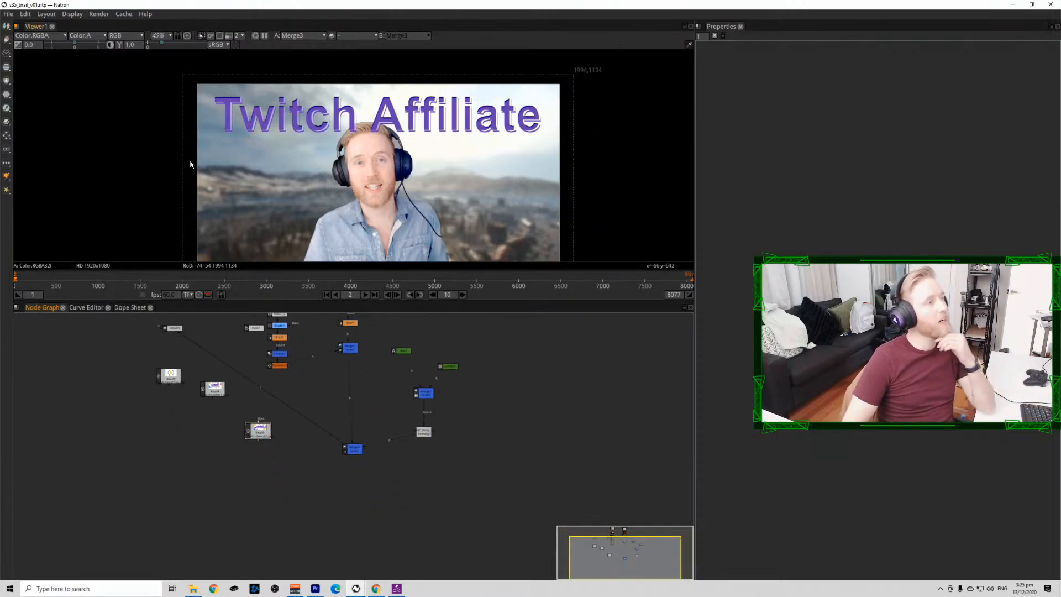
Add an IDistort node below the G'MIC Warp by Intensity node and connect its source to the warp's output.
{"action": "left_click", "coordinate": [7, 136]}
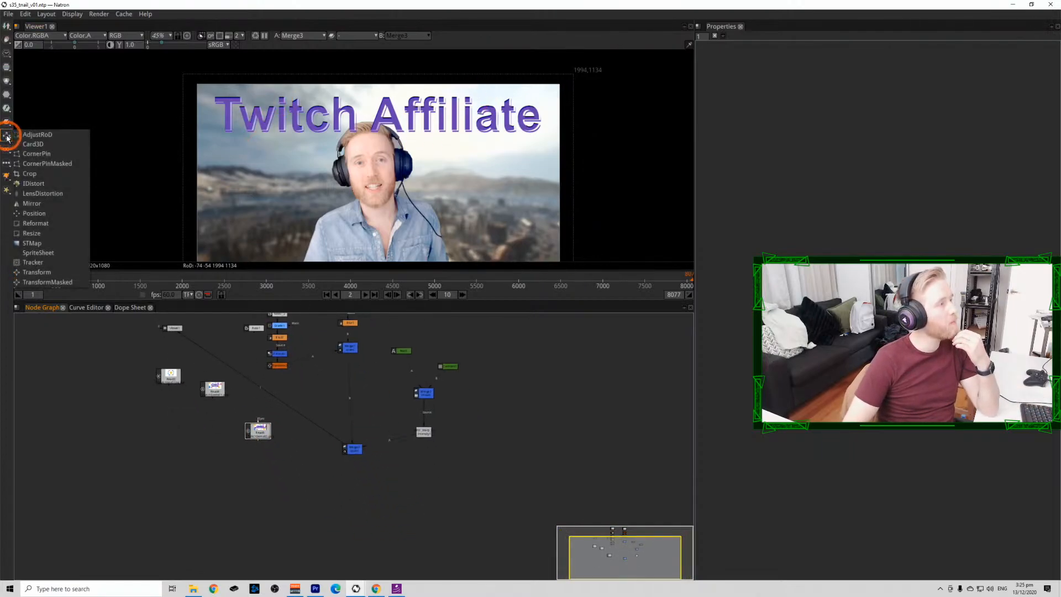
{"action": "left_click", "coordinate": [56, 186]}
{"action": "scroll", "coordinate": [314, 417], "scroll_direction": "up", "scroll_amount": 5}
{"action": "left_click_drag", "start_coordinate": [190, 497], "coordinate": [460, 381]}
{"action": "scroll", "coordinate": [464, 452], "scroll_direction": "up", "scroll_amount": 1}
{"action": "scroll", "coordinate": [464, 452], "scroll_direction": "up", "scroll_amount": 1}
{"action": "left_click_drag", "start_coordinate": [476, 449], "coordinate": [453, 365]}
Add a Radial node beside IDistort1 and view its output.
{"action": "left_click", "coordinate": [602, 444]}
{"action": "key", "text": "Tab"}
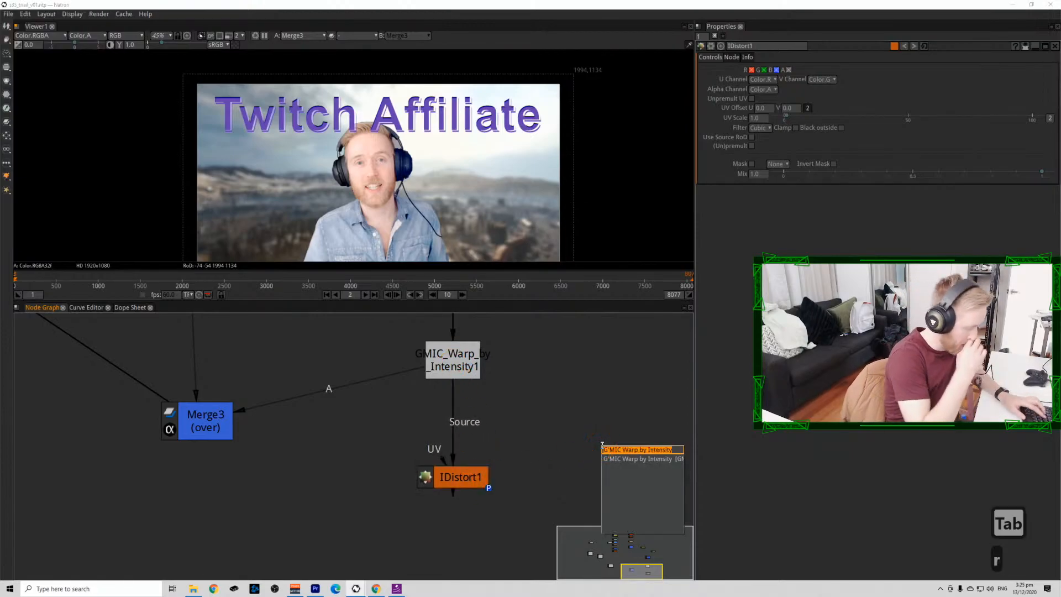
{"action": "type", "text": "radia"}
{"action": "key", "text": "Down"}
{"action": "key", "text": "Return"}
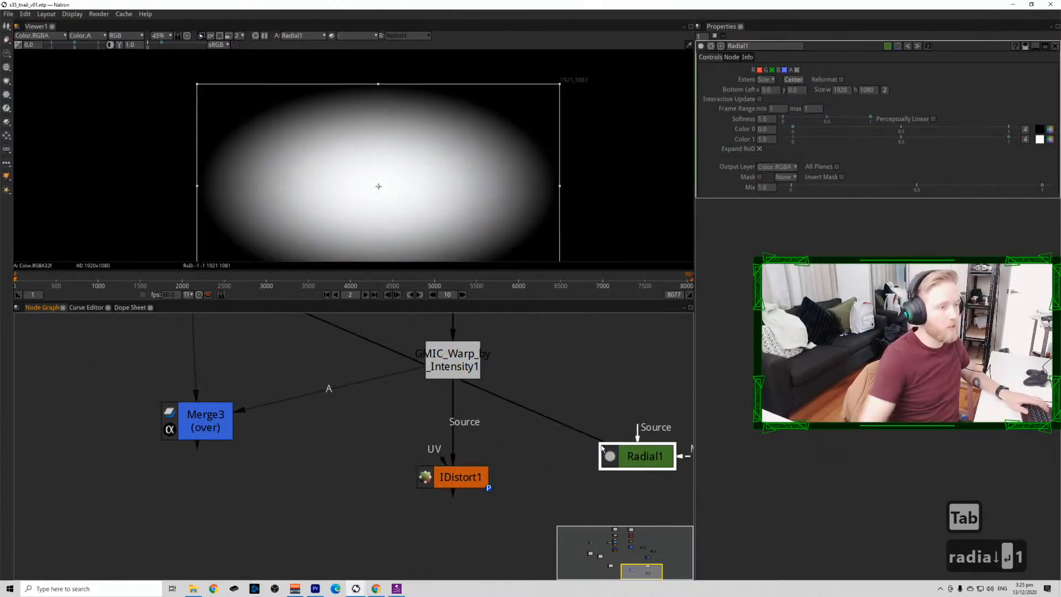
Connect IDistort1's UV input to Radial1 and view IDistort1's output.
{"action": "scroll", "coordinate": [411, 108], "scroll_direction": "down", "scroll_amount": 5}
{"action": "scroll", "coordinate": [403, 116], "scroll_direction": "up", "scroll_amount": 4}
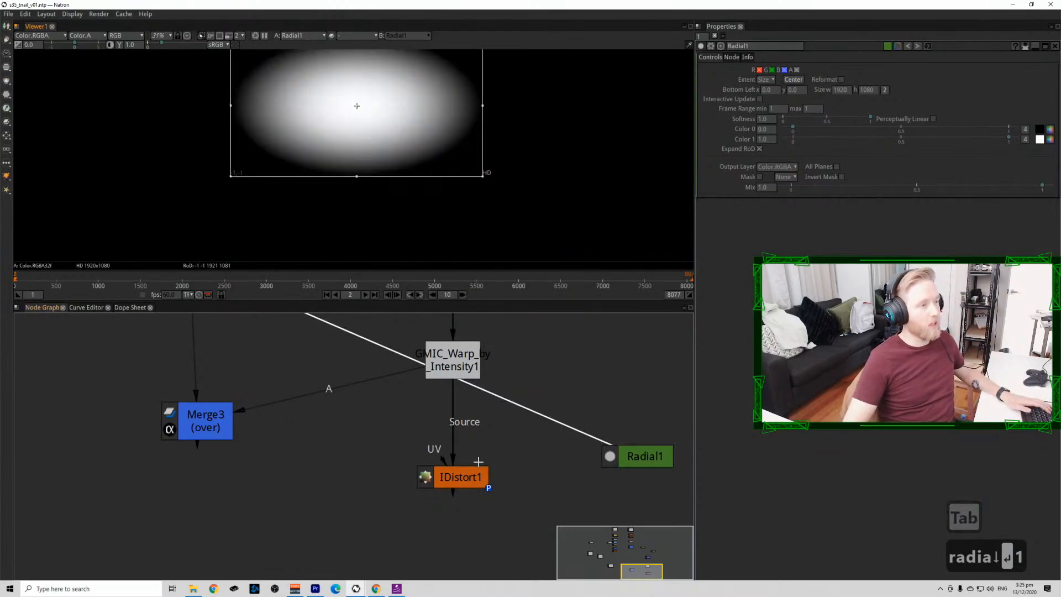
{"action": "left_click_drag", "start_coordinate": [453, 458], "coordinate": [639, 456]}
{"action": "left_click", "coordinate": [478, 476]}
{"action": "key", "text": "1"}
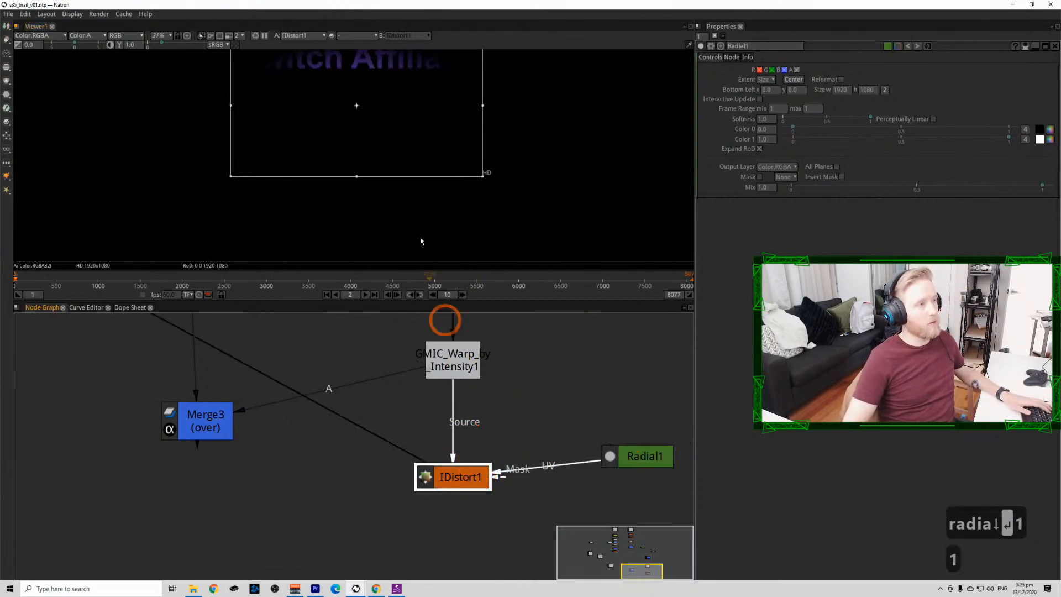
Compare IDistort1's output with the warp node's output and set IDistort1's UV Scale to 100.
{"action": "left_click_drag", "start_coordinate": [397, 193], "coordinate": [394, 237]}
{"action": "scroll", "coordinate": [374, 163], "scroll_direction": "up", "scroll_amount": 1}
{"action": "double_click", "coordinate": [464, 473]}
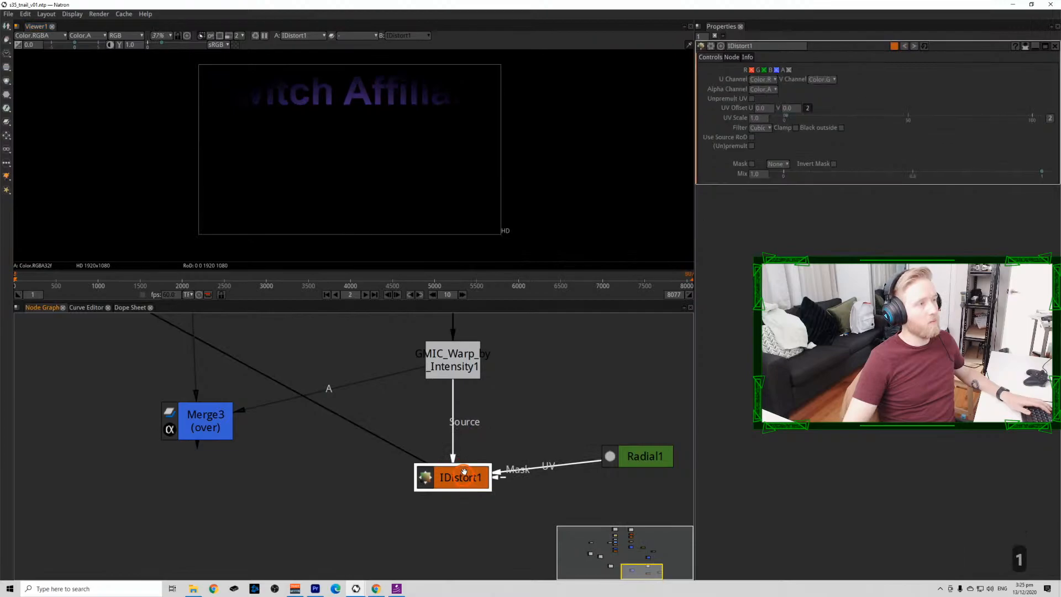
{"action": "left_click", "coordinate": [456, 355]}
{"action": "key", "text": "1"}
{"action": "left_click", "coordinate": [477, 476]}
{"action": "key", "text": "1"}
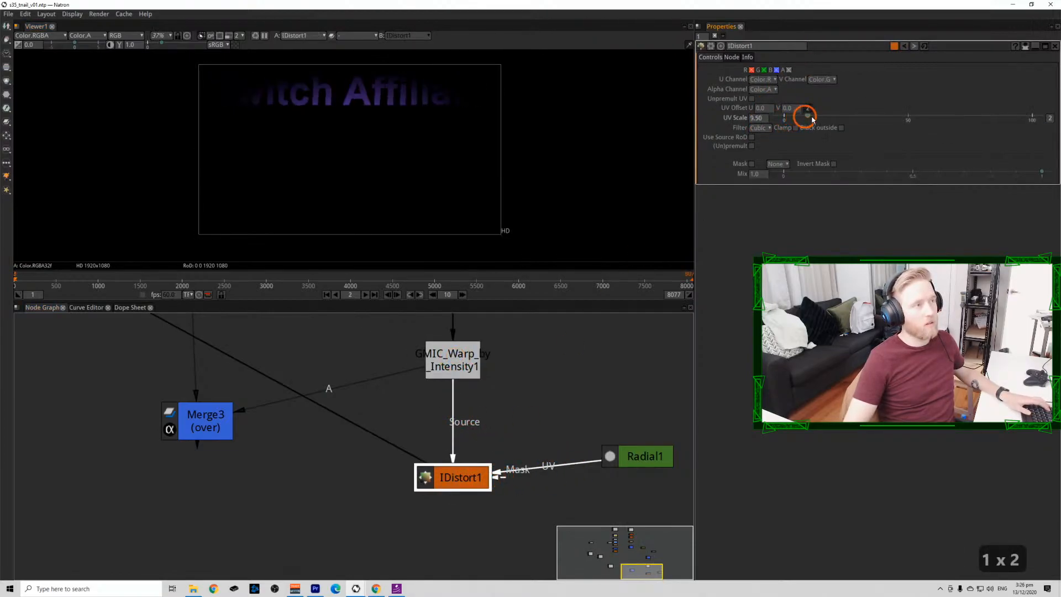
{"action": "left_click_drag", "start_coordinate": [812, 118], "coordinate": [986, 118]}
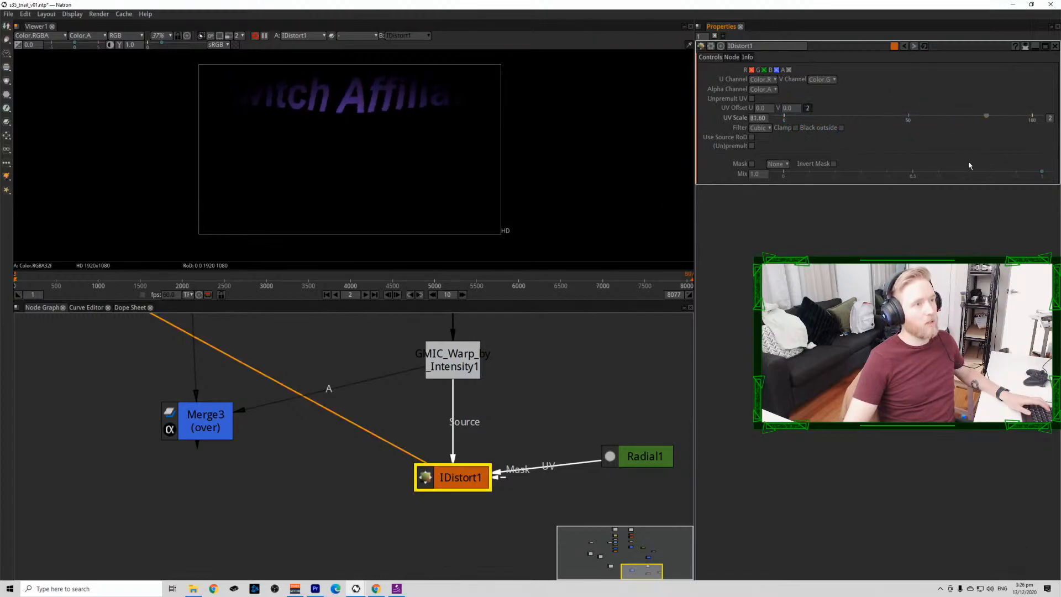
Insert an Invert node between Radial1 and IDistort1's UV input.
{"action": "left_click_drag", "start_coordinate": [536, 422], "coordinate": [510, 379]}
{"action": "left_click_drag", "start_coordinate": [614, 424], "coordinate": [620, 411]}
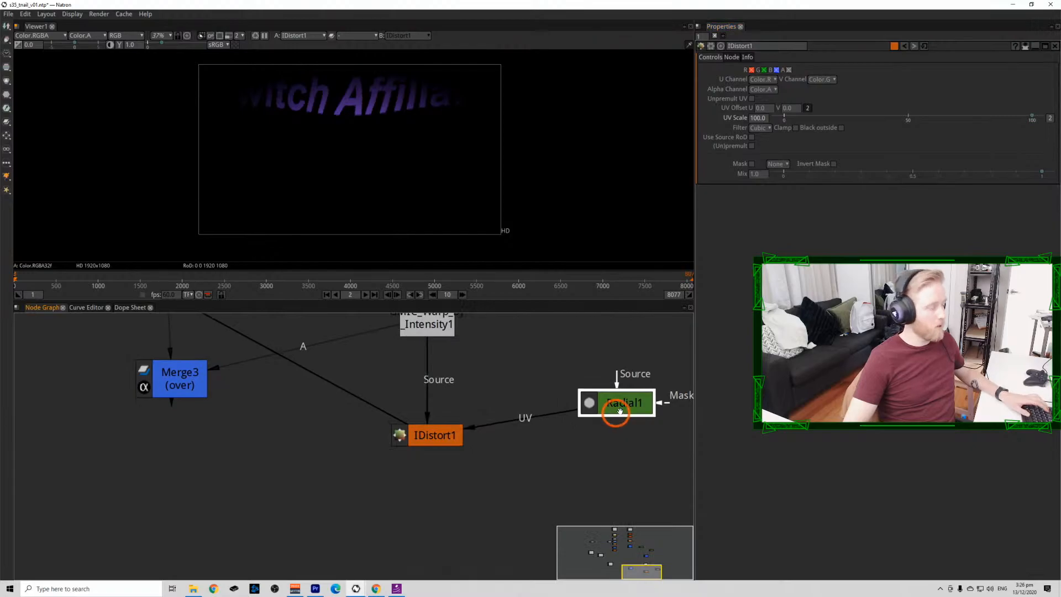
{"action": "key", "text": "Tab"}
{"action": "type", "text": "inver"}
{"action": "key", "text": "Down"}
{"action": "key", "text": "Return"}
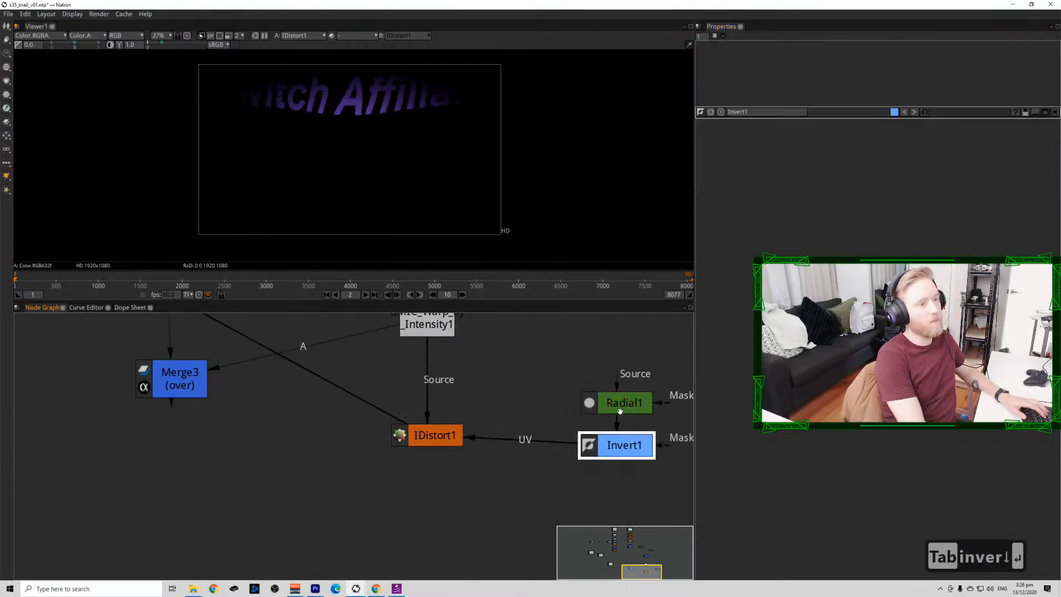
Move Radial1 farther above Invert1 and compare the outputs of the two nodes.
{"action": "left_click_drag", "start_coordinate": [620, 410], "coordinate": [619, 381]}
{"action": "key", "text": "1"}
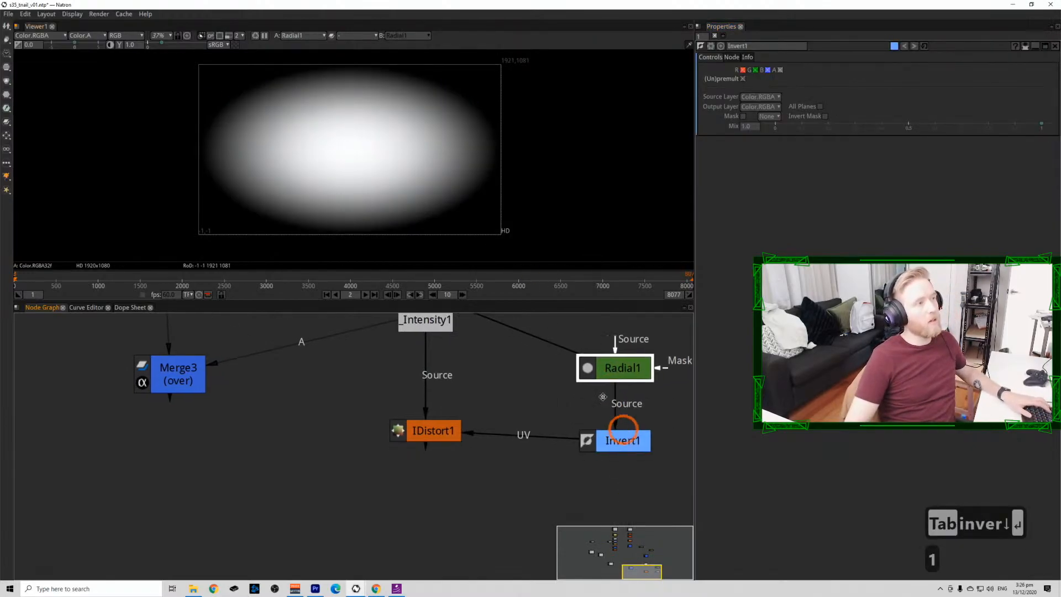
{"action": "left_click_drag", "start_coordinate": [623, 429], "coordinate": [554, 377]}
{"action": "left_click", "coordinate": [569, 398]}
{"action": "key", "text": "1"}
{"action": "left_click", "coordinate": [555, 351]}
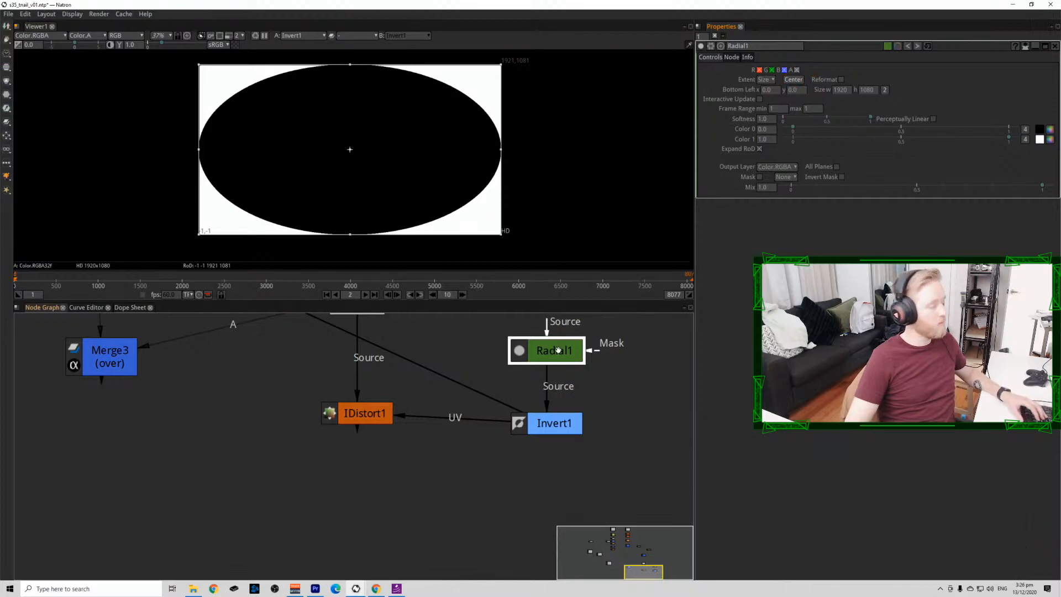
Try a Blur node with a size of about 40.6 between Radial1 and Invert1, and delete it again.
{"action": "key", "text": "b"}
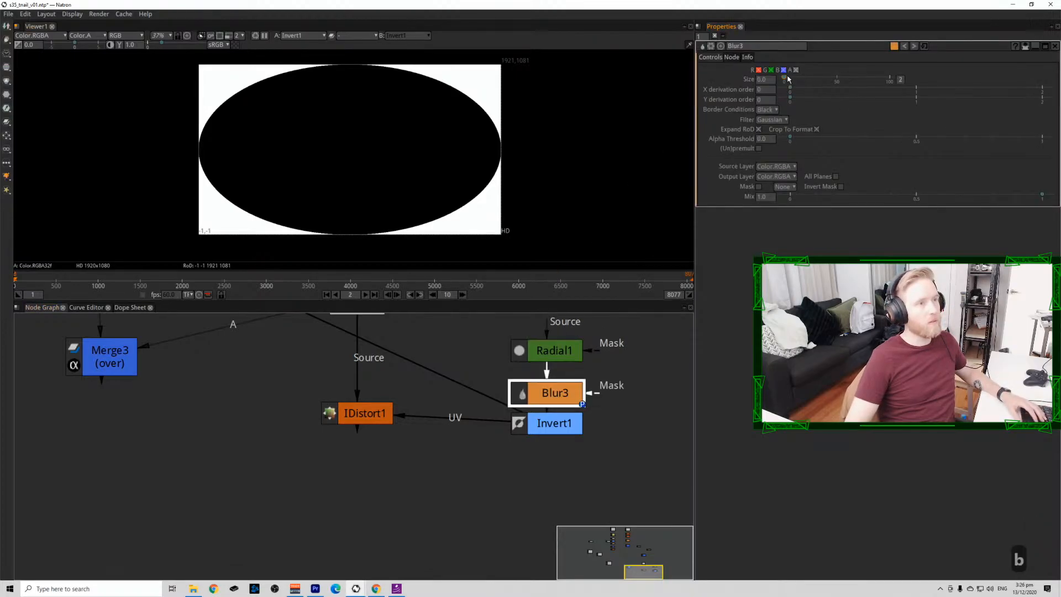
{"action": "left_click_drag", "start_coordinate": [787, 79], "coordinate": [828, 106]}
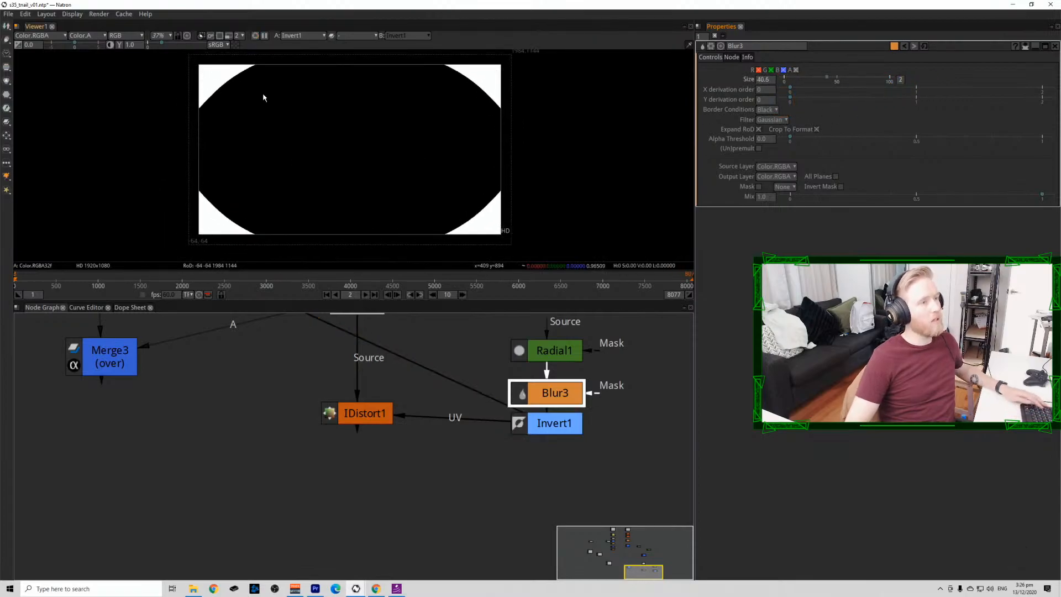
{"action": "key", "text": "Delete"}
View Radial1's output and insert a Shuffle node between Radial1 and Invert1.
{"action": "left_click", "coordinate": [554, 349]}
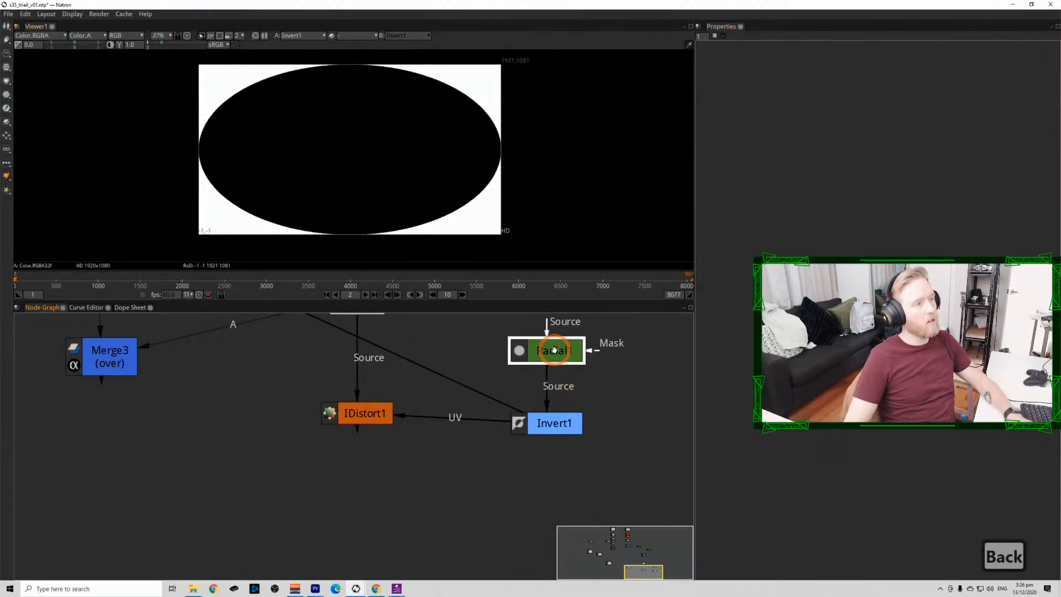
{"action": "key", "text": "1"}
{"action": "key", "text": "Tab"}
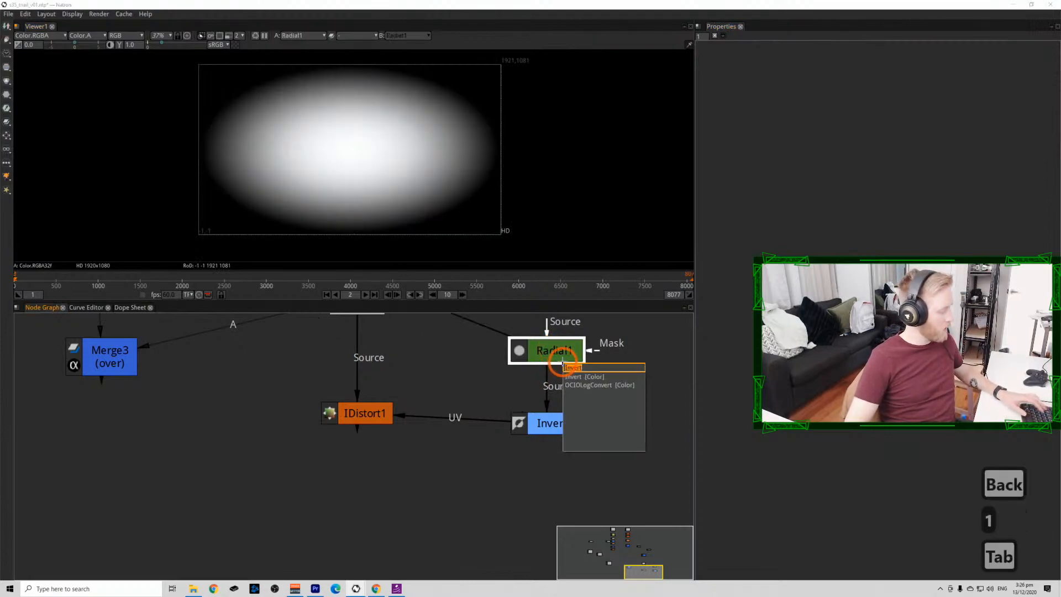
{"action": "type", "text": "shu"}
{"action": "left_click", "coordinate": [572, 375]}
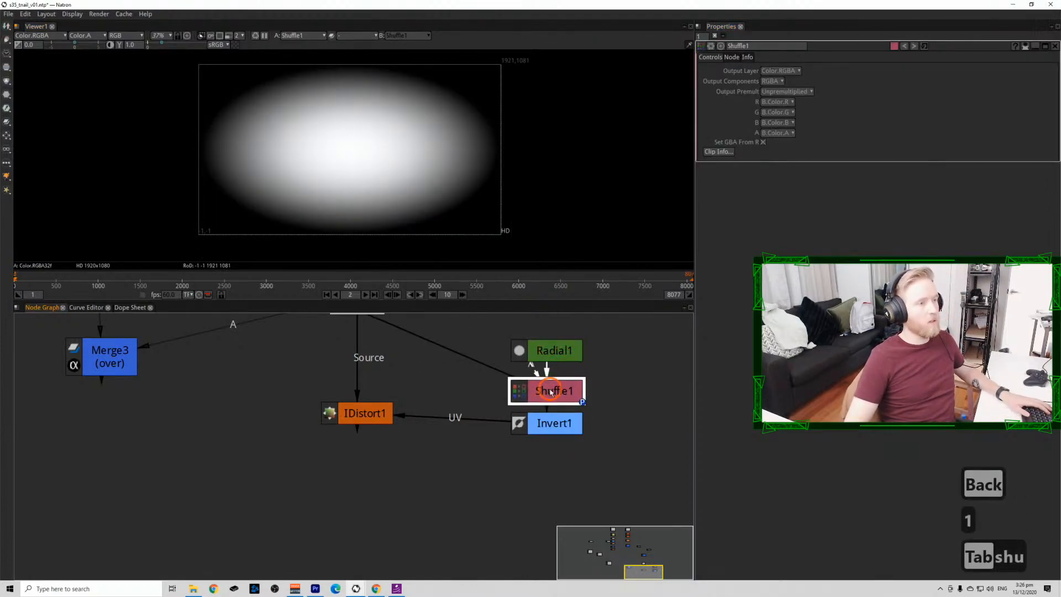
{"action": "left_click", "coordinate": [715, 137]}
Set Shuffle1's alpha output to B.Color.R and check its alpha channel in the viewer.
{"action": "left_click", "coordinate": [769, 133]}
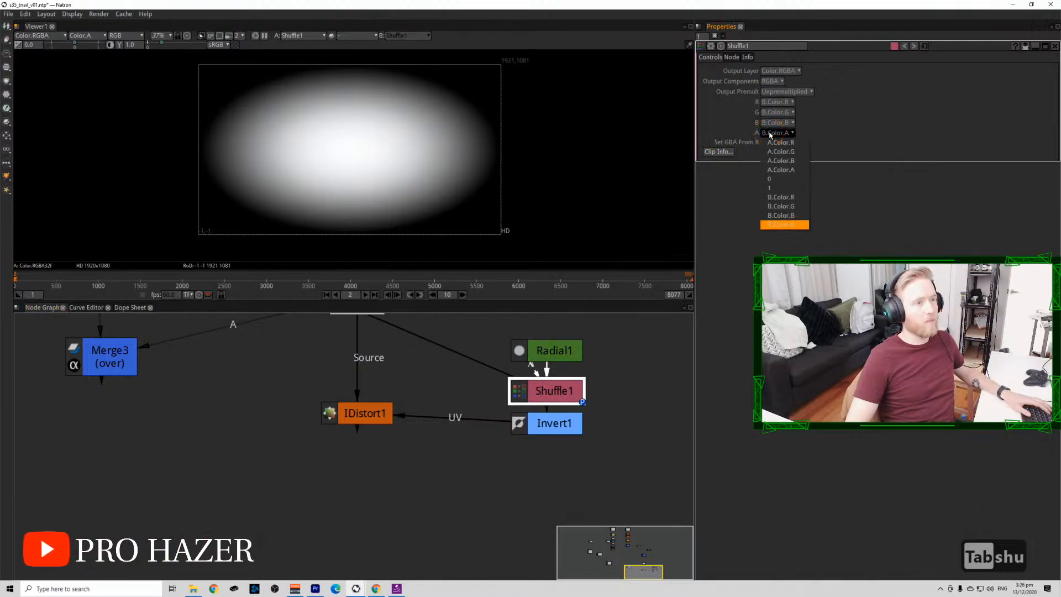
{"action": "left_click", "coordinate": [780, 197]}
{"action": "left_click", "coordinate": [544, 382]}
{"action": "left_click", "coordinate": [358, 138]}
{"action": "key", "text": "a"}
{"action": "key", "text": "a"}
{"action": "key", "text": "a"}
Delete Invert1 to check IDistort1's output without it, and undo the deletion.
{"action": "left_click", "coordinate": [547, 423]}
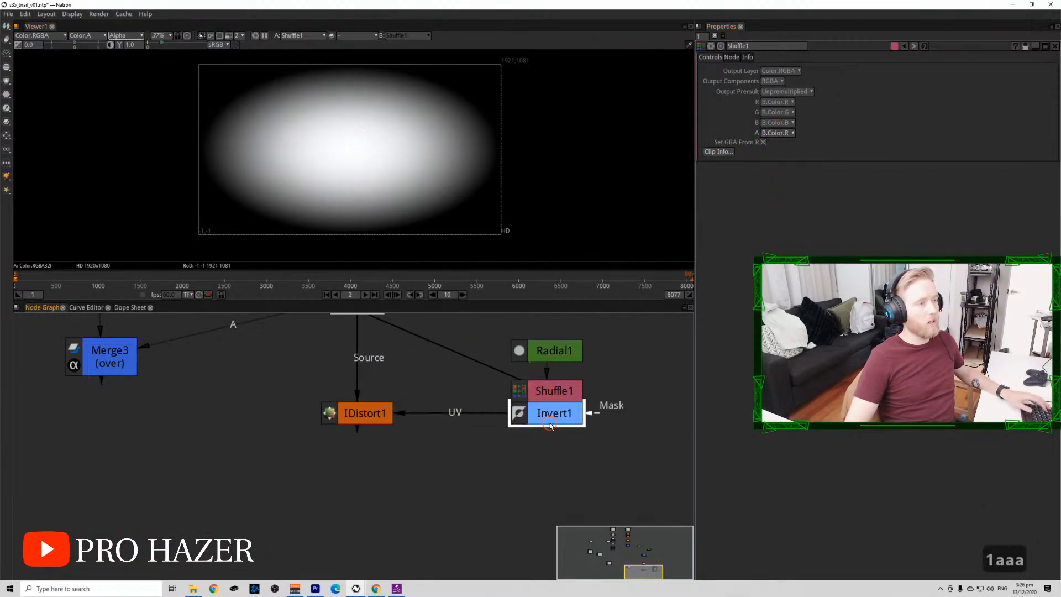
{"action": "key", "text": "1"}
{"action": "key", "text": "BackSpace"}
{"action": "left_click", "coordinate": [348, 413]}
{"action": "key", "text": "1"}
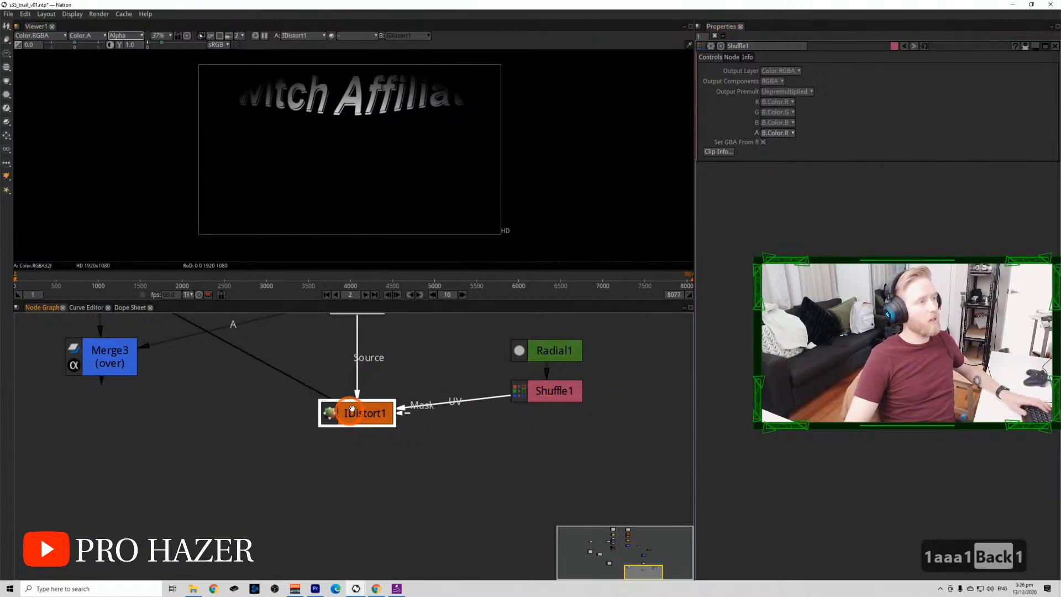
{"action": "left_click_drag", "start_coordinate": [348, 413], "coordinate": [348, 434]}
{"action": "left_click", "coordinate": [551, 393]}
{"action": "key", "text": "ctrl+z"}
{"action": "key", "text": "ctrl+z"}
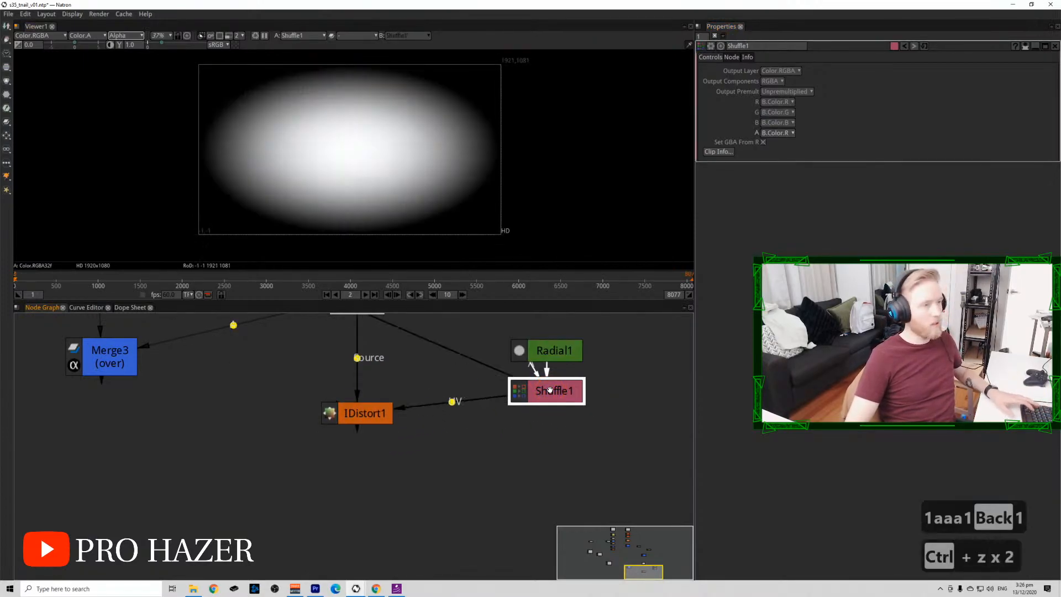
{"action": "key", "text": "ctrl+z"}
Reposition IDistort1 and Invert1 level with each other and compare their alpha outputs.
{"action": "left_click_drag", "start_coordinate": [367, 422], "coordinate": [367, 442]}
{"action": "key", "text": "1"}
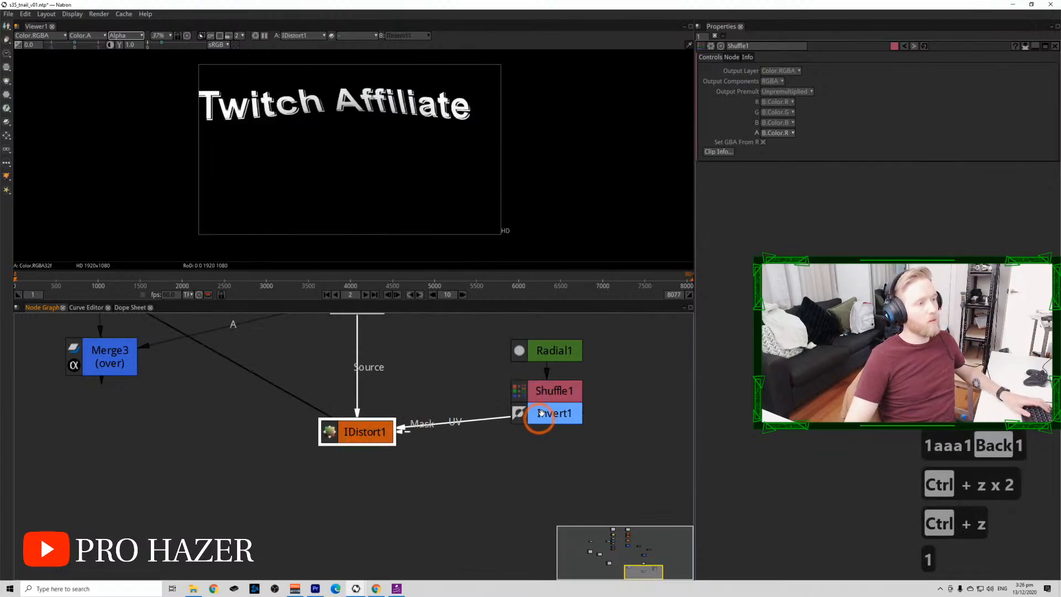
{"action": "left_click_drag", "start_coordinate": [544, 416], "coordinate": [543, 426]}
{"action": "key", "text": "1"}
{"action": "left_click_drag", "start_coordinate": [445, 444], "coordinate": [419, 400]}
{"action": "left_click", "coordinate": [356, 391]}
{"action": "key", "text": "1"}
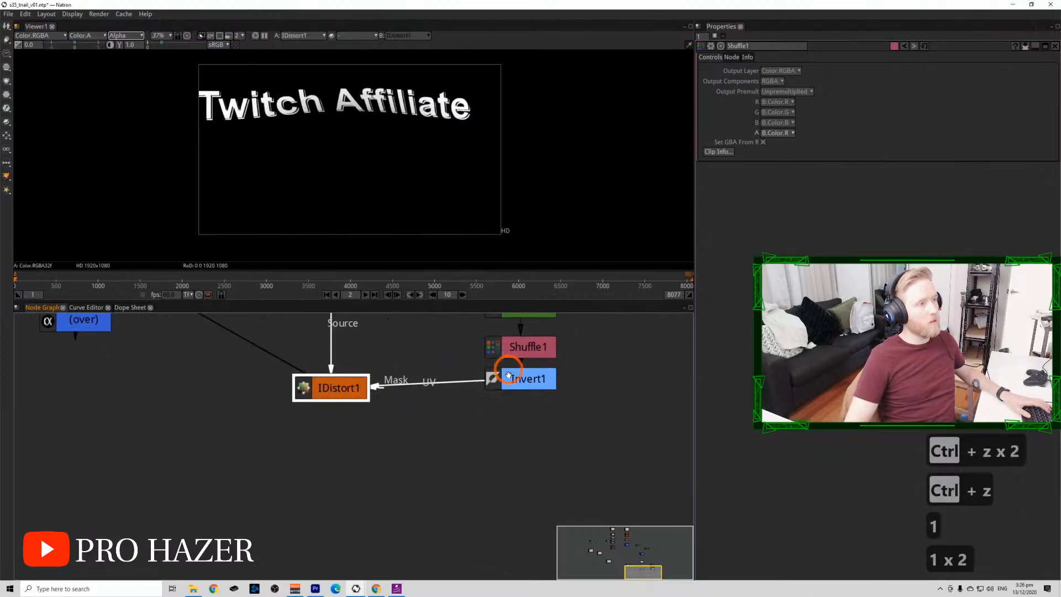
{"action": "left_click_drag", "start_coordinate": [509, 376], "coordinate": [509, 385]}
Look through the node categories for another node that can bend the title.
{"action": "left_click", "coordinate": [348, 471]}
{"action": "left_click", "coordinate": [8, 120]}
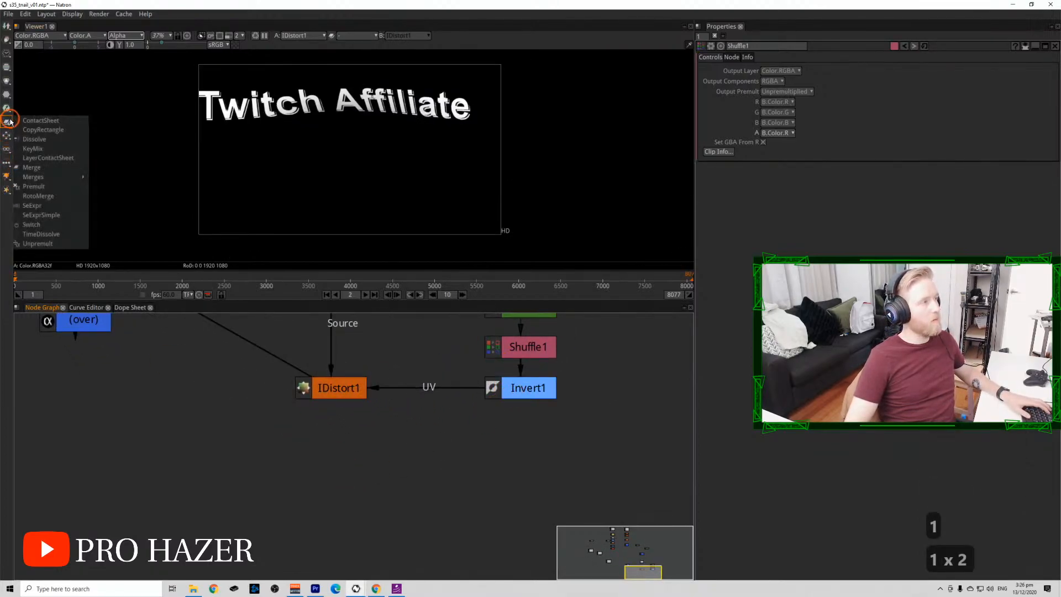
{"action": "left_click", "coordinate": [9, 119]}
{"action": "left_click", "coordinate": [6, 109]}
{"action": "left_click", "coordinate": [6, 107]}
{"action": "left_click", "coordinate": [6, 109]}
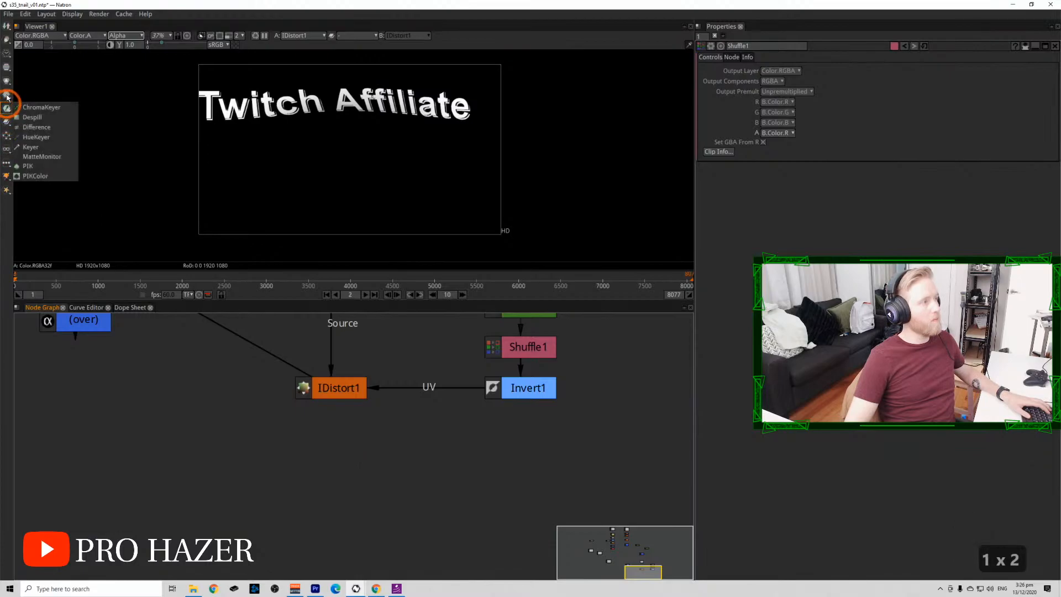
{"action": "left_click", "coordinate": [7, 98]}
{"action": "left_click", "coordinate": [8, 96]}
{"action": "left_click", "coordinate": [7, 96]}
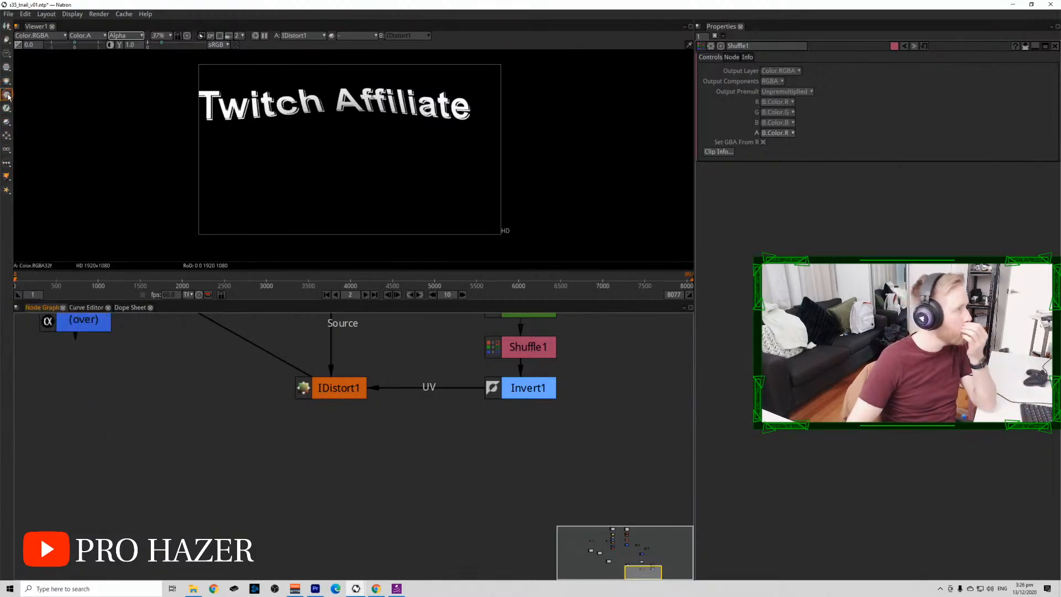
{"action": "left_click", "coordinate": [8, 94]}
{"action": "left_click", "coordinate": [7, 67]}
{"action": "left_click", "coordinate": [7, 121]}
{"action": "left_click", "coordinate": [7, 134]}
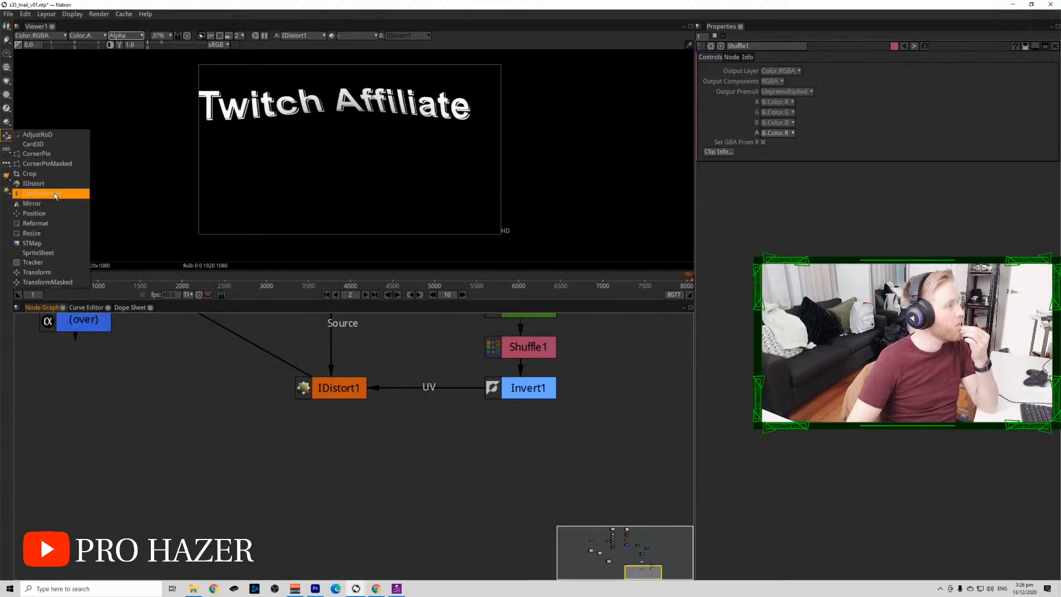
Add a LensDistortion node, connect its Source to the GMIC_Warp_by_Intensity1 node and view its output.
{"action": "left_click", "coordinate": [55, 195]}
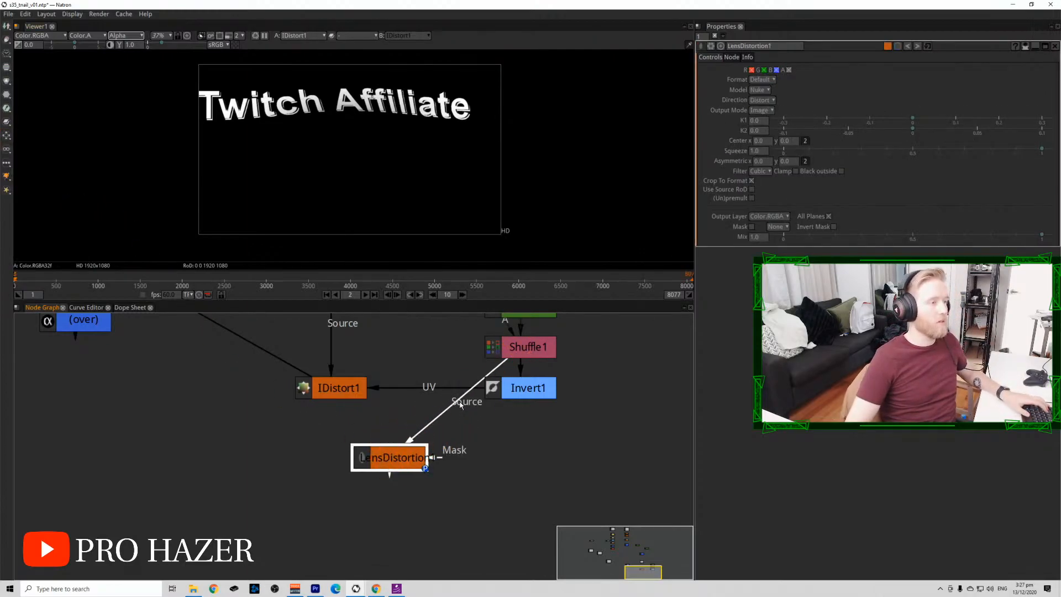
{"action": "left_click_drag", "start_coordinate": [490, 435], "coordinate": [498, 460]}
{"action": "left_click_drag", "start_coordinate": [511, 394], "coordinate": [406, 416]}
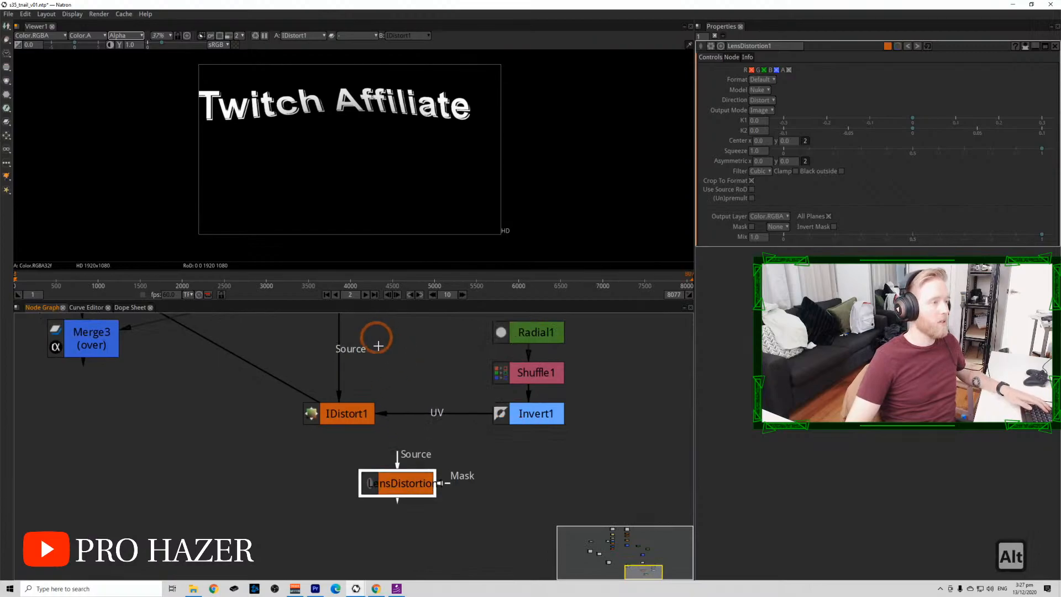
{"action": "scroll", "coordinate": [392, 517], "scroll_direction": "down", "scroll_amount": 3}
{"action": "left_click_drag", "start_coordinate": [395, 492], "coordinate": [360, 384]}
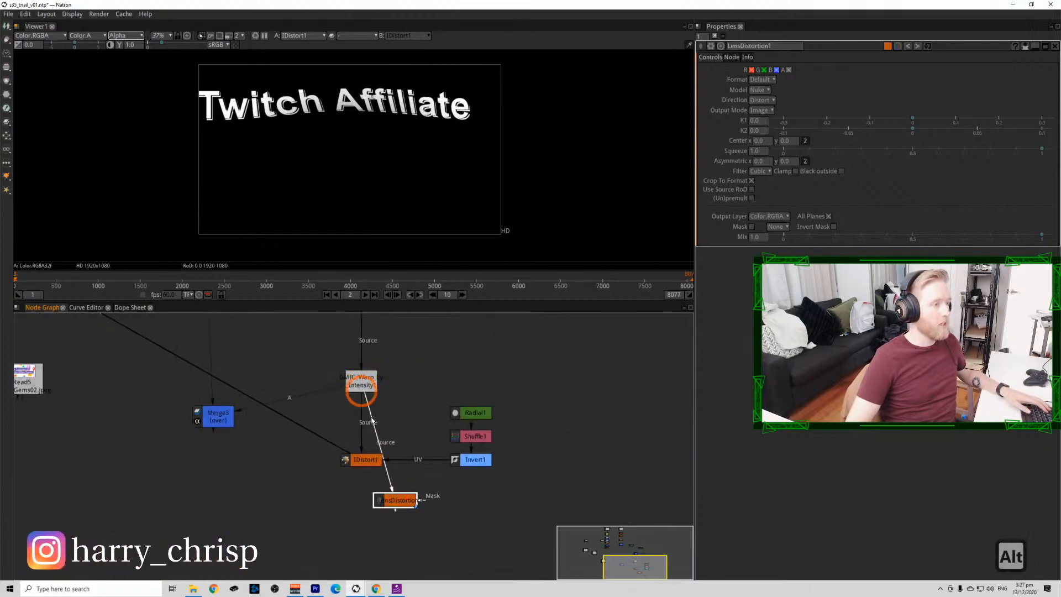
{"action": "key", "text": "1"}
{"action": "left_click_drag", "start_coordinate": [402, 502], "coordinate": [419, 505]}
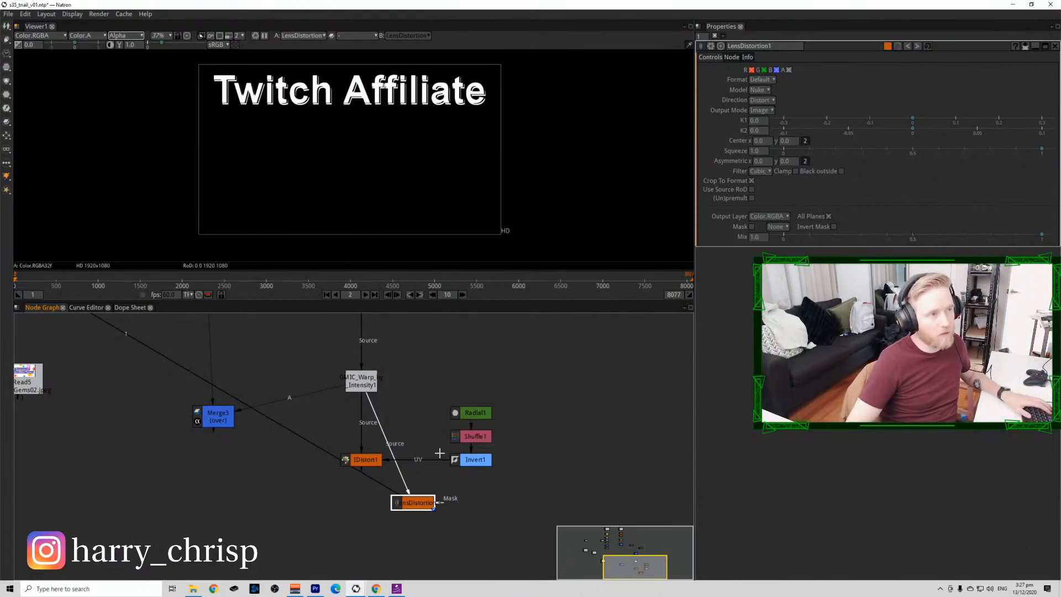
{"action": "left_click_drag", "start_coordinate": [438, 453], "coordinate": [406, 436]}
{"action": "left_click", "coordinate": [394, 488]}
{"action": "key", "text": "1"}
Curve the title by setting LensDistortion1's K1 to -0.30 and K2 to about 0.065.
{"action": "left_click", "coordinate": [764, 140]}
{"action": "left_click", "coordinate": [867, 148]}
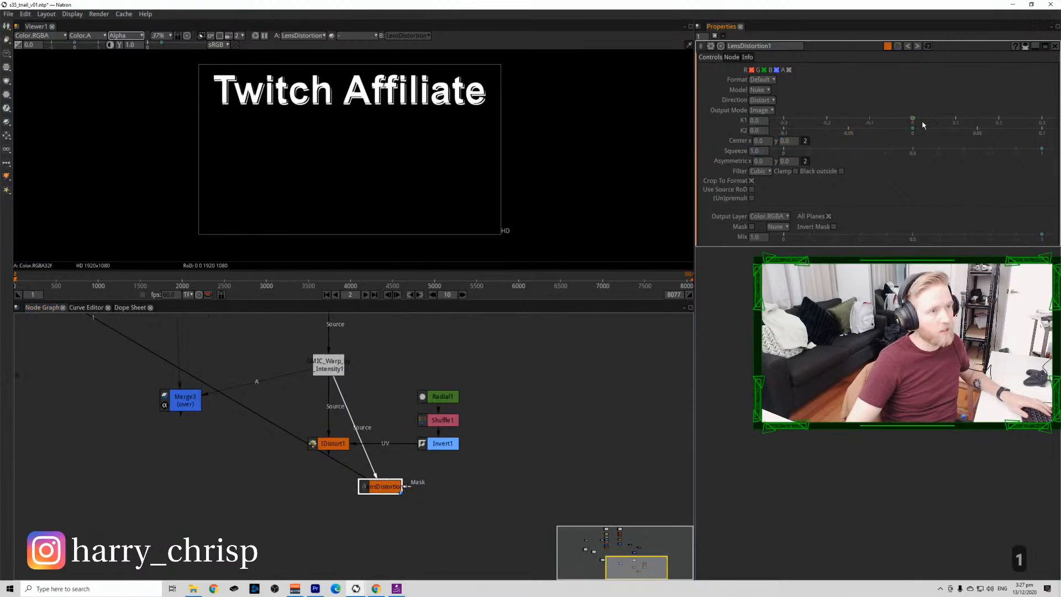
{"action": "left_click_drag", "start_coordinate": [911, 120], "coordinate": [984, 164]}
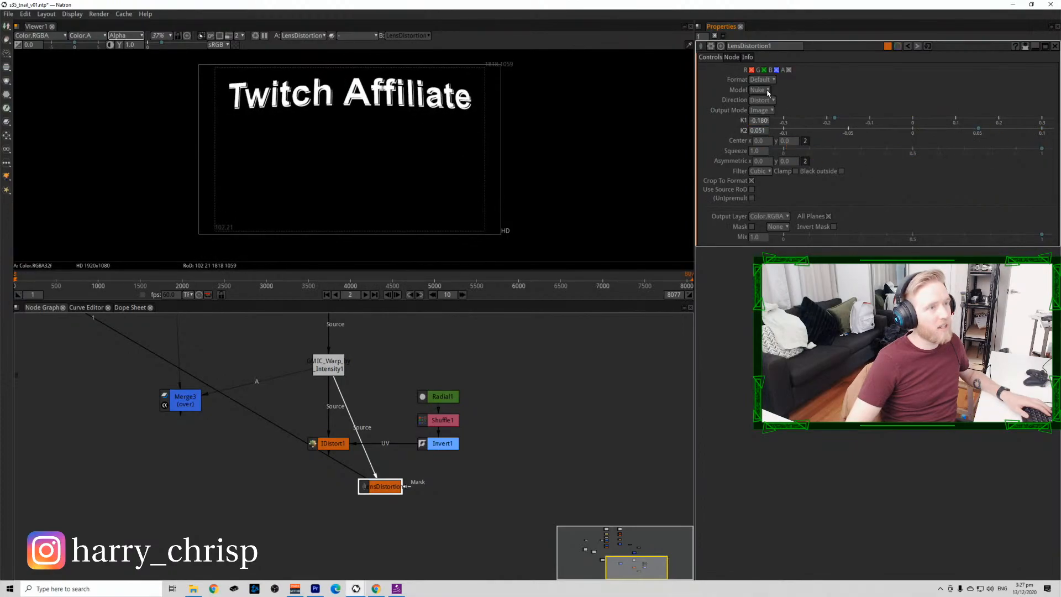
{"action": "left_click", "coordinate": [766, 90]}
{"action": "left_click", "coordinate": [766, 100]}
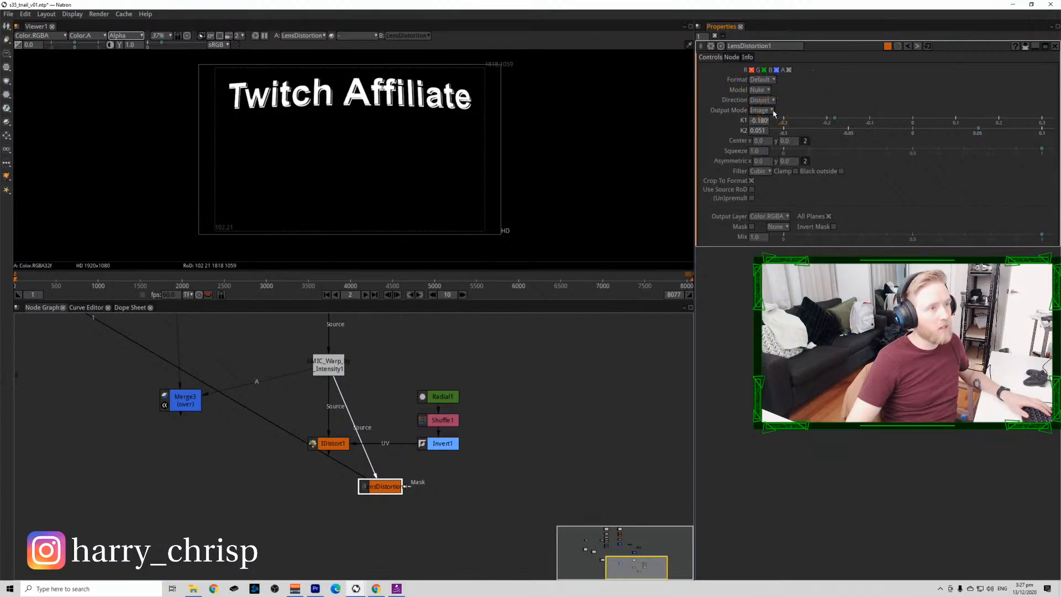
{"action": "left_click_drag", "start_coordinate": [833, 120], "coordinate": [776, 127]}
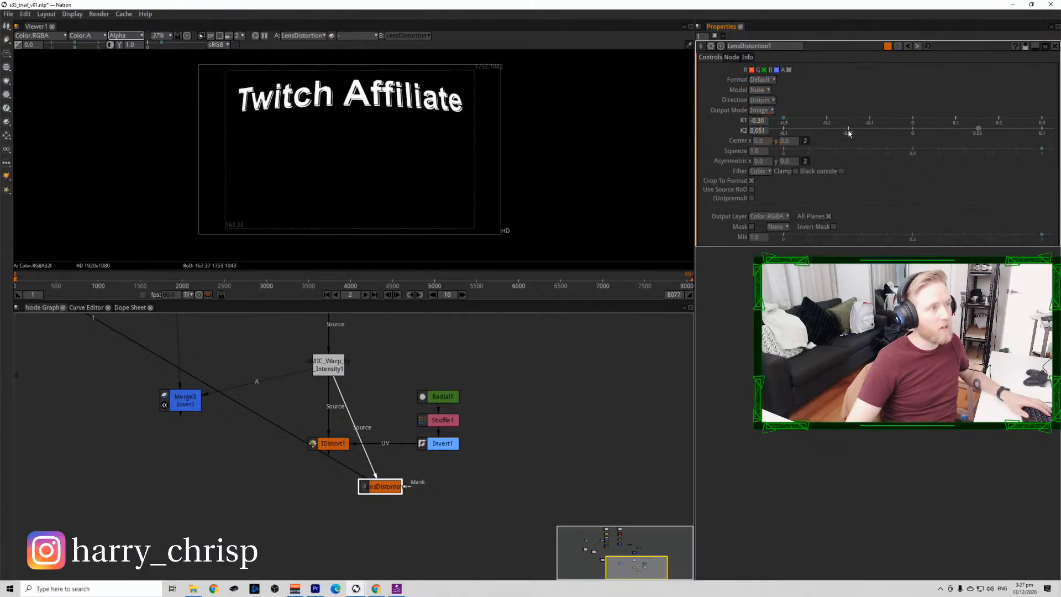
{"action": "left_click_drag", "start_coordinate": [971, 130], "coordinate": [996, 131]}
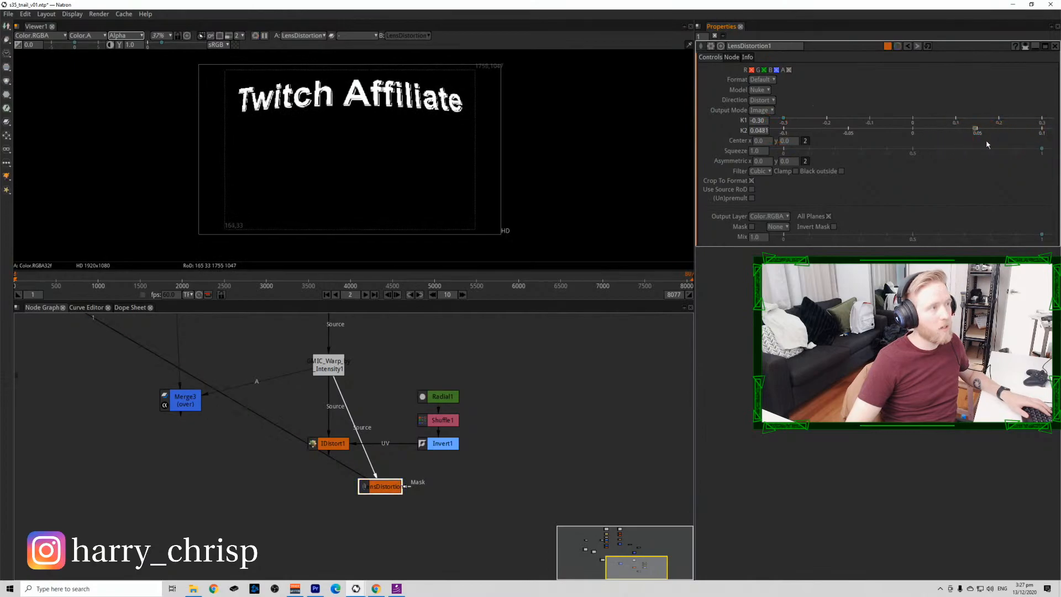
Return the viewer to colour display and compare the GMIC warp node's output with LensDistortion1's.
{"action": "scroll", "coordinate": [395, 391], "scroll_direction": "down", "scroll_amount": 2}
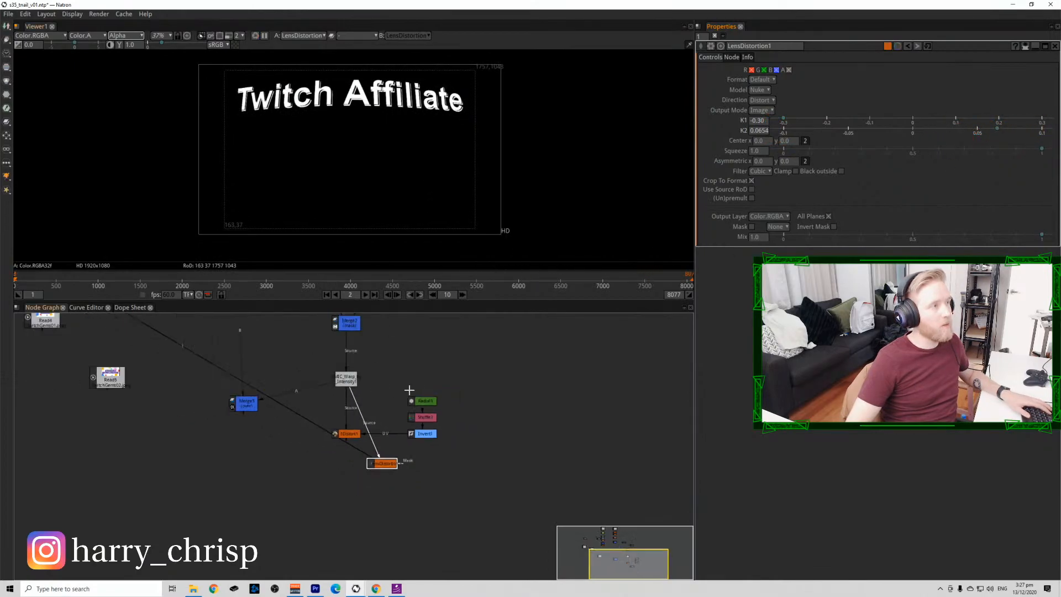
{"action": "left_click_drag", "start_coordinate": [407, 388], "coordinate": [350, 376]}
{"action": "key", "text": "1"}
{"action": "left_click", "coordinate": [329, 134]}
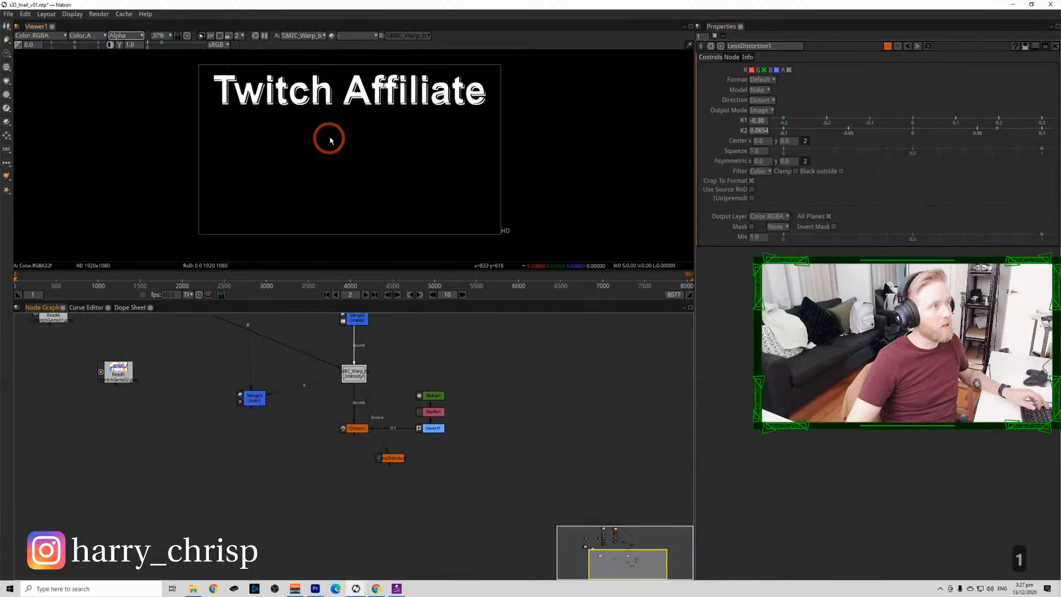
{"action": "key", "text": "a"}
{"action": "left_click", "coordinate": [388, 459]}
{"action": "key", "text": "2"}
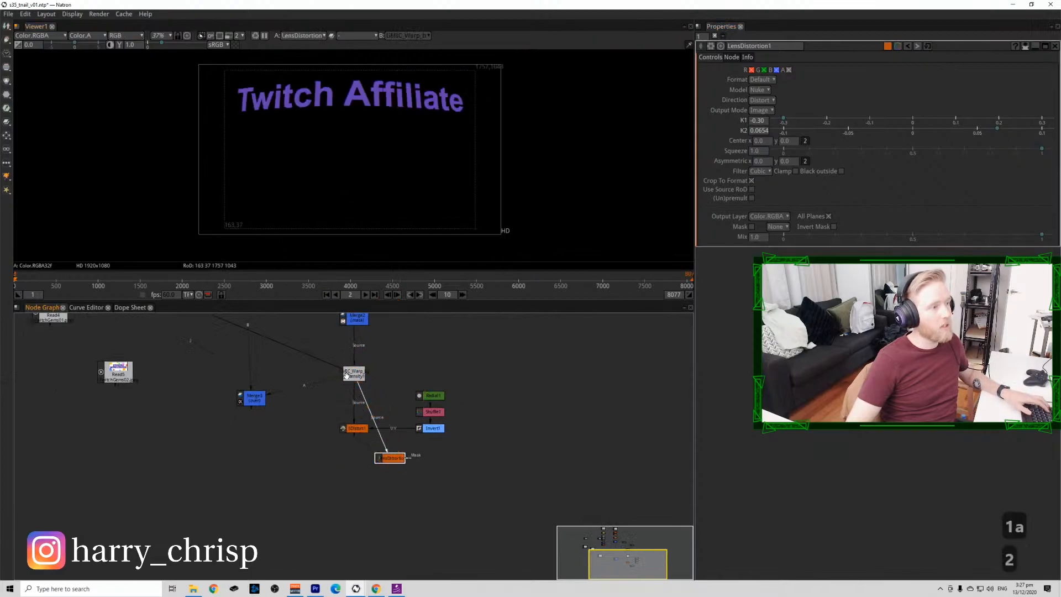
{"action": "scroll", "coordinate": [347, 375], "scroll_direction": "up", "scroll_amount": 3}
{"action": "scroll", "coordinate": [318, 104], "scroll_direction": "up", "scroll_amount": 4}
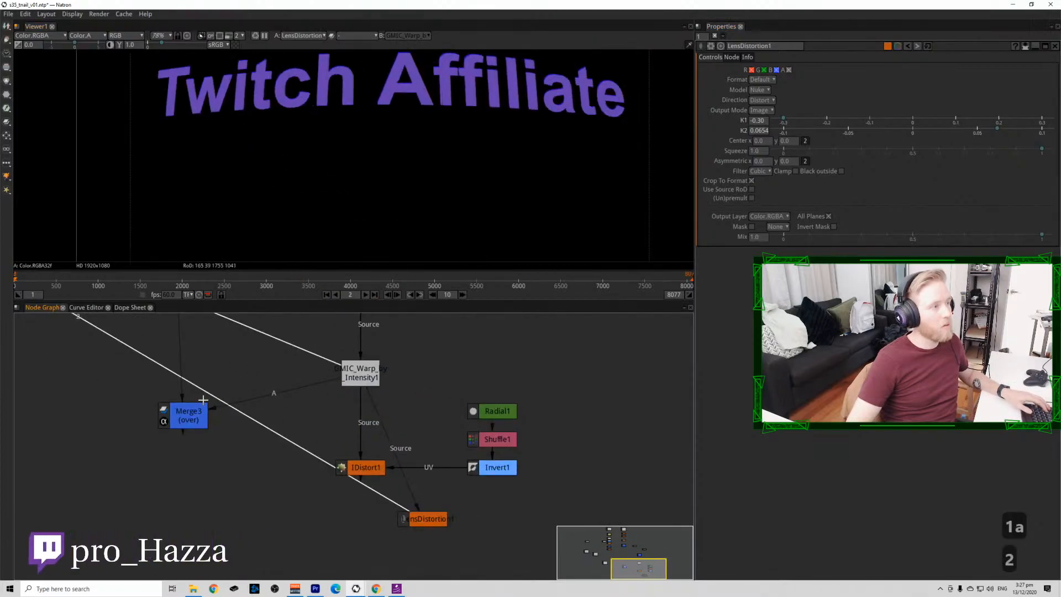
Move Merge3 lower in the graph, connect its A input to LensDistortion1 and view the merged result.
{"action": "left_click_drag", "start_coordinate": [203, 399], "coordinate": [172, 587]}
{"action": "left_click_drag", "start_coordinate": [338, 400], "coordinate": [422, 522]}
{"action": "left_click_drag", "start_coordinate": [413, 509], "coordinate": [439, 399]}
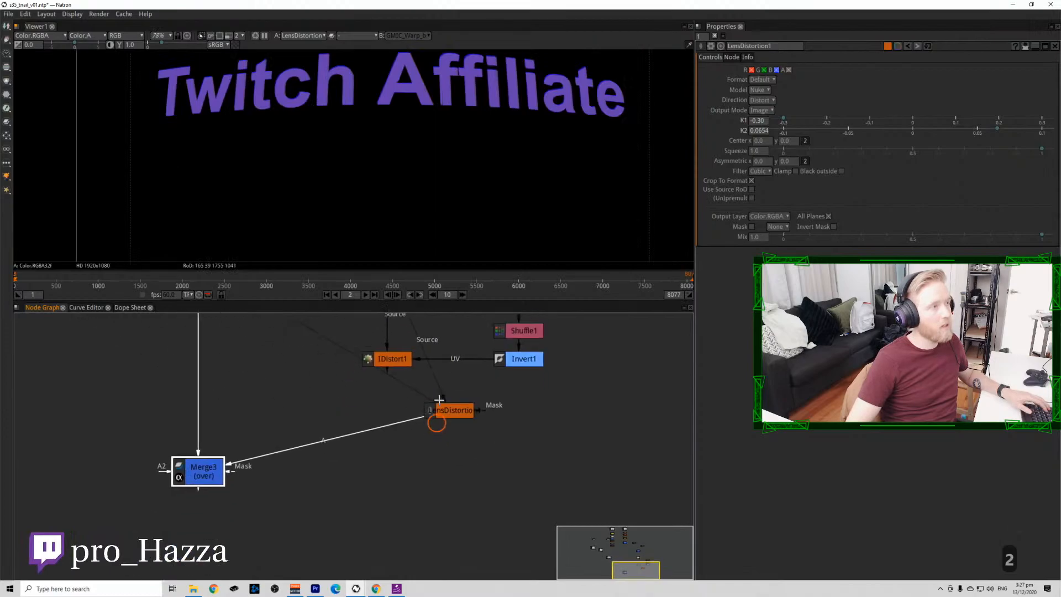
{"action": "key", "text": "1"}
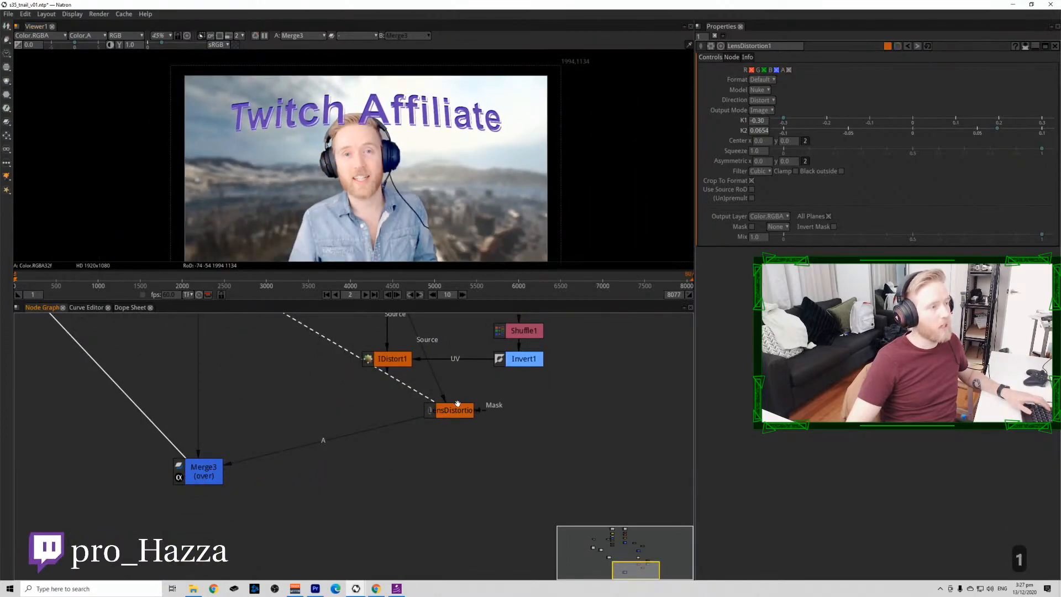
Reconnect Merge3's A input to IDistort1 and view the outputs of IDistort1 and Invert1.
{"action": "left_click_drag", "start_coordinate": [411, 425], "coordinate": [396, 364]}
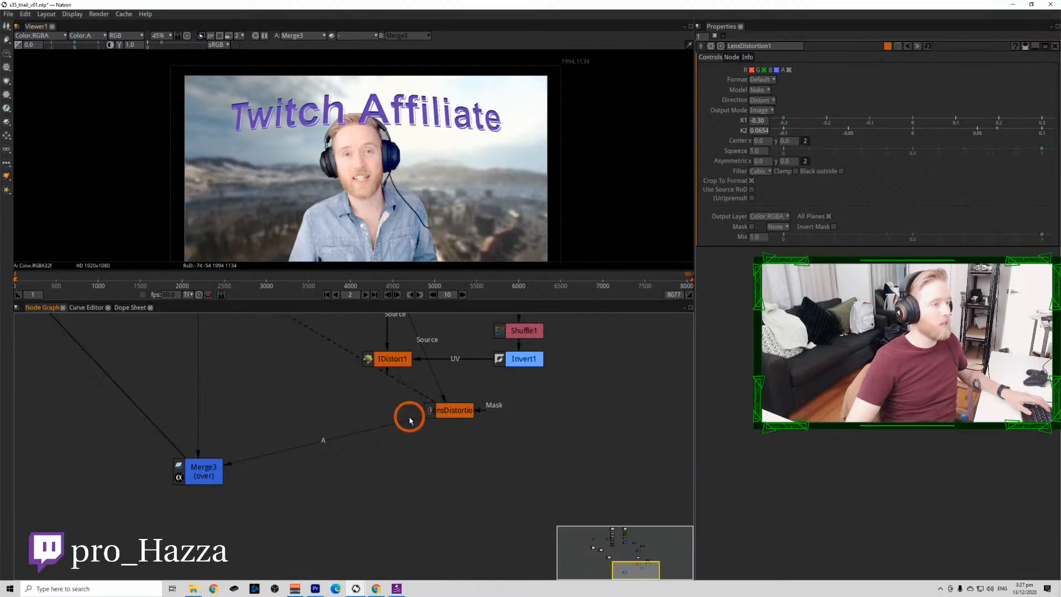
{"action": "left_click_drag", "start_coordinate": [410, 421], "coordinate": [394, 363]}
{"action": "key", "text": "1"}
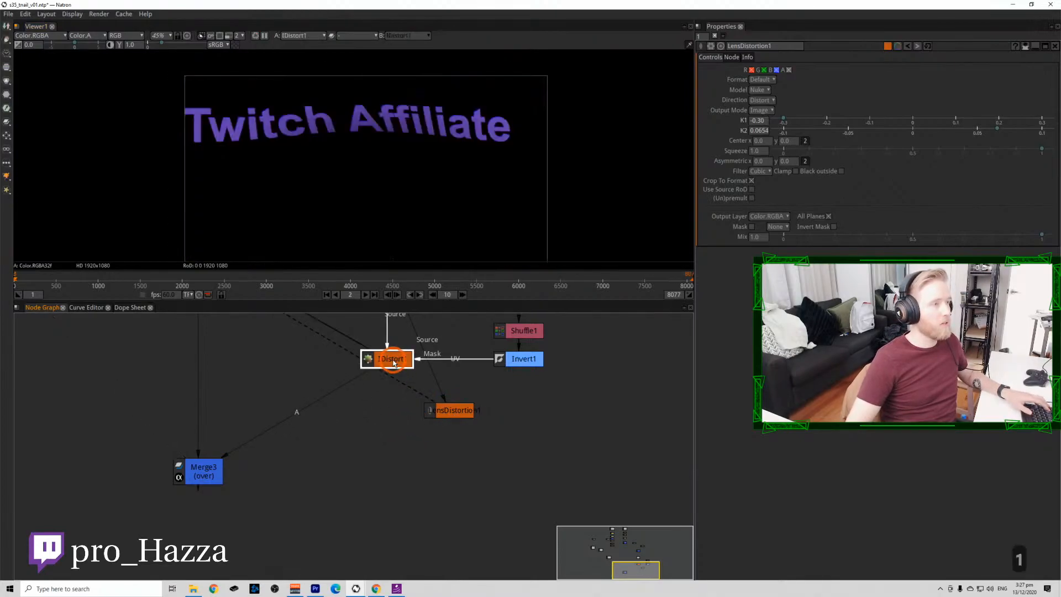
{"action": "left_click", "coordinate": [526, 360]}
{"action": "key", "text": "1"}
{"action": "scroll", "coordinate": [525, 360], "scroll_direction": "down", "scroll_amount": 5}
{"action": "scroll", "coordinate": [505, 206], "scroll_direction": "down", "scroll_amount": 4}
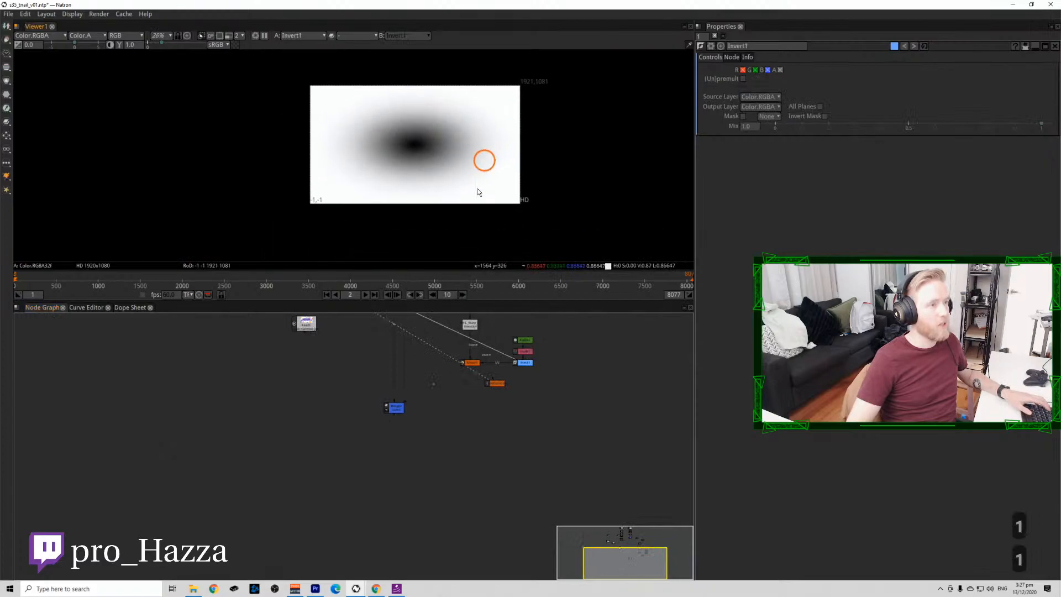
Compare IDistort1's warped title with Invert1's inverted radial gradient in the viewer.
{"action": "left_click", "coordinate": [471, 363]}
{"action": "key", "text": "1"}
{"action": "left_click", "coordinate": [552, 381]}
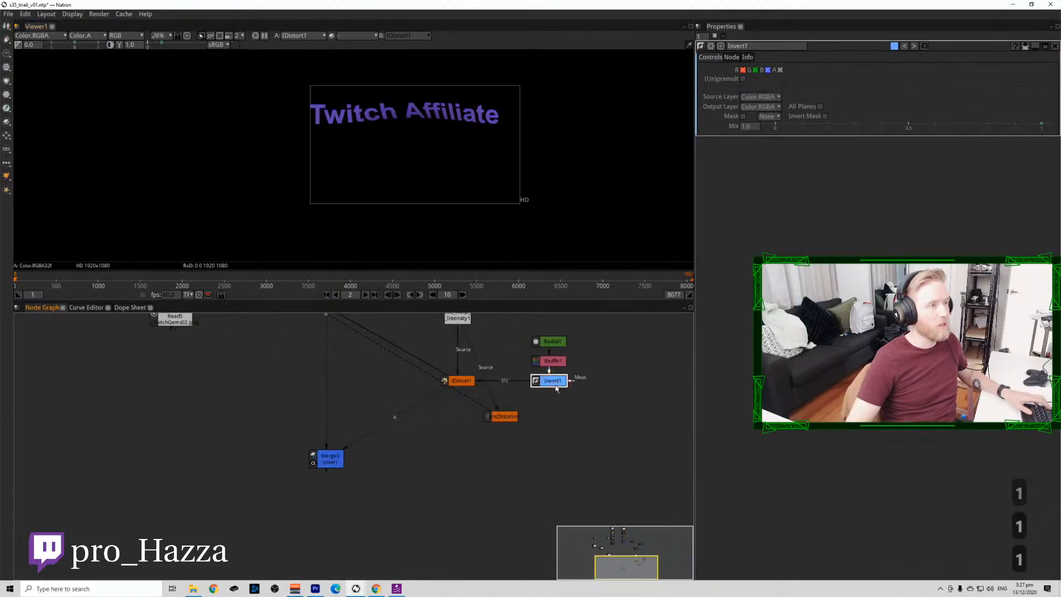
{"action": "key", "text": "1"}
Move LensDistortion1 clear of IDistort1's branch in the node graph and view IDistort1's output.
{"action": "left_click_drag", "start_coordinate": [496, 411], "coordinate": [366, 360]}
{"action": "left_click", "coordinate": [463, 380]}
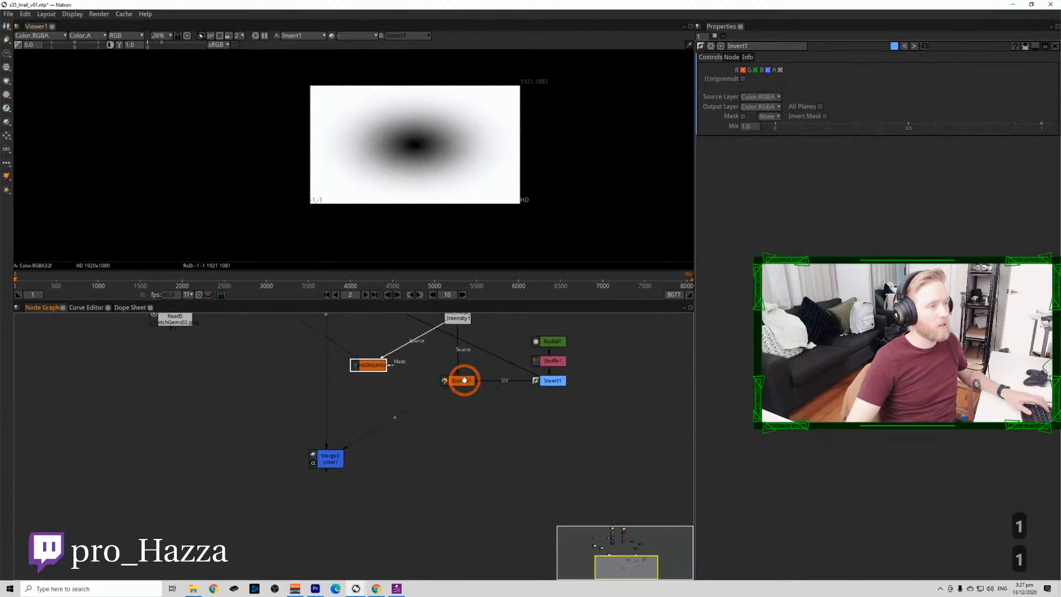
{"action": "key", "text": "1"}
{"action": "scroll", "coordinate": [414, 157], "scroll_direction": "up", "scroll_amount": 5}
{"action": "left_click", "coordinate": [460, 380]}
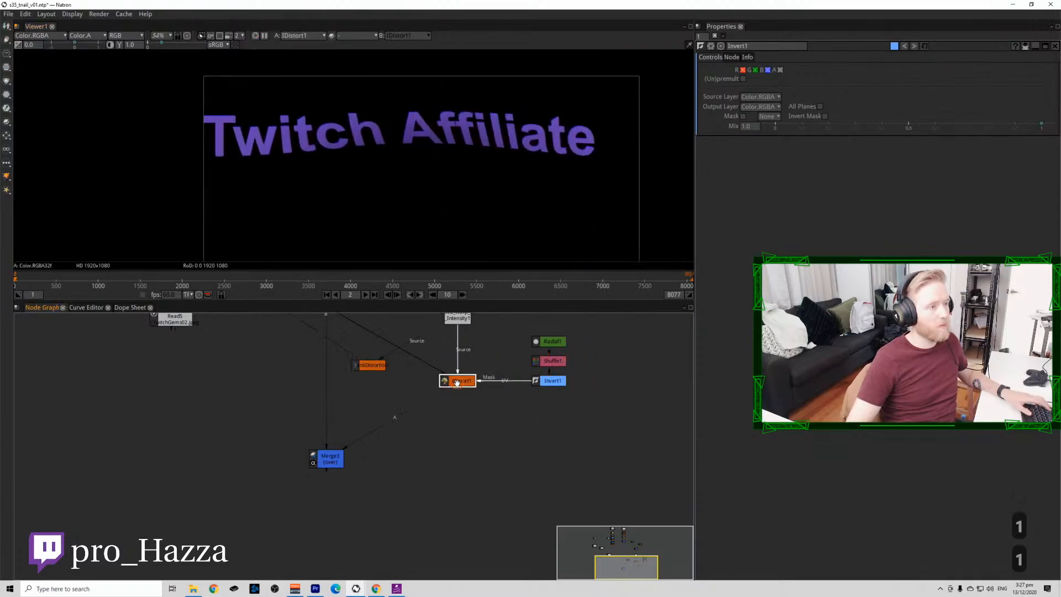
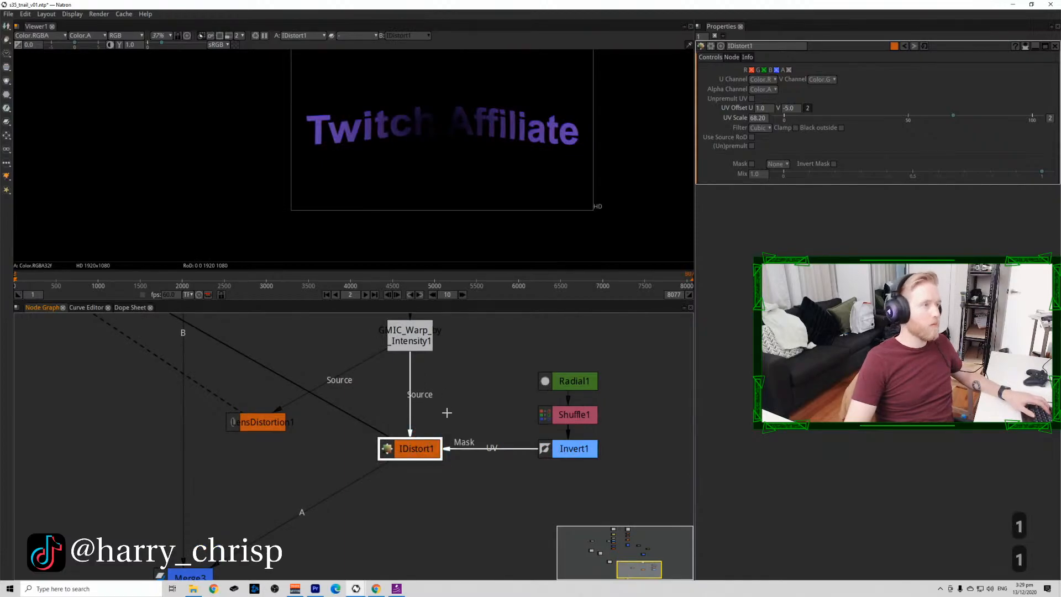
Place LensDistortion1 level with IDistort1, connect its source to IDistort1 and view the combined distortion.
{"action": "scroll", "coordinate": [434, 399], "scroll_direction": "down", "scroll_amount": 3}
{"action": "left_click_drag", "start_coordinate": [434, 421], "coordinate": [386, 502]}
{"action": "scroll", "coordinate": [425, 126], "scroll_direction": "up", "scroll_amount": 2}
{"action": "scroll", "coordinate": [426, 126], "scroll_direction": "up", "scroll_amount": 3}
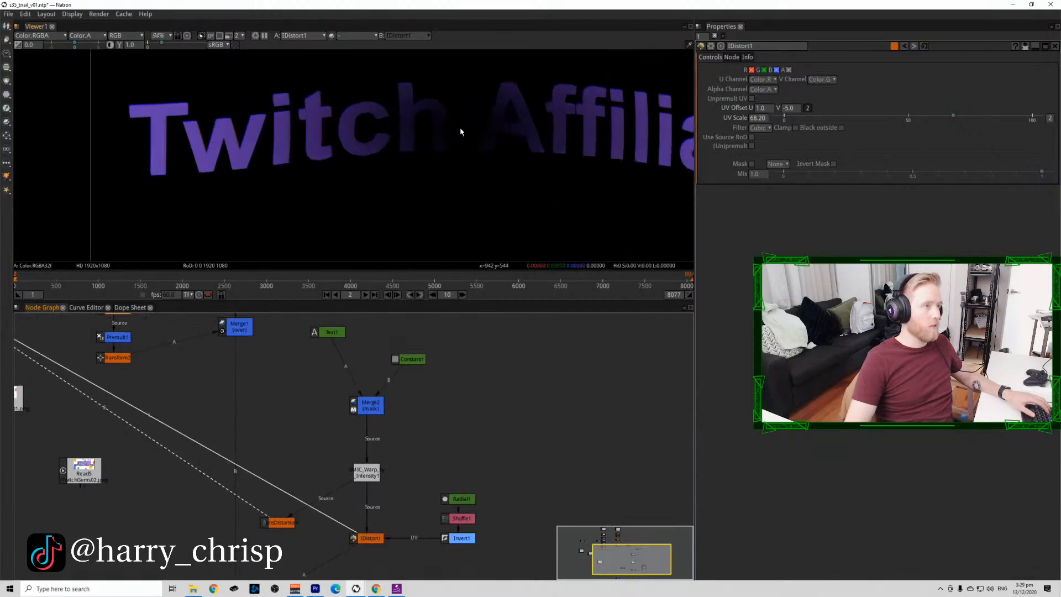
{"action": "scroll", "coordinate": [398, 161], "scroll_direction": "down", "scroll_amount": 3}
{"action": "left_click_drag", "start_coordinate": [334, 477], "coordinate": [387, 381]}
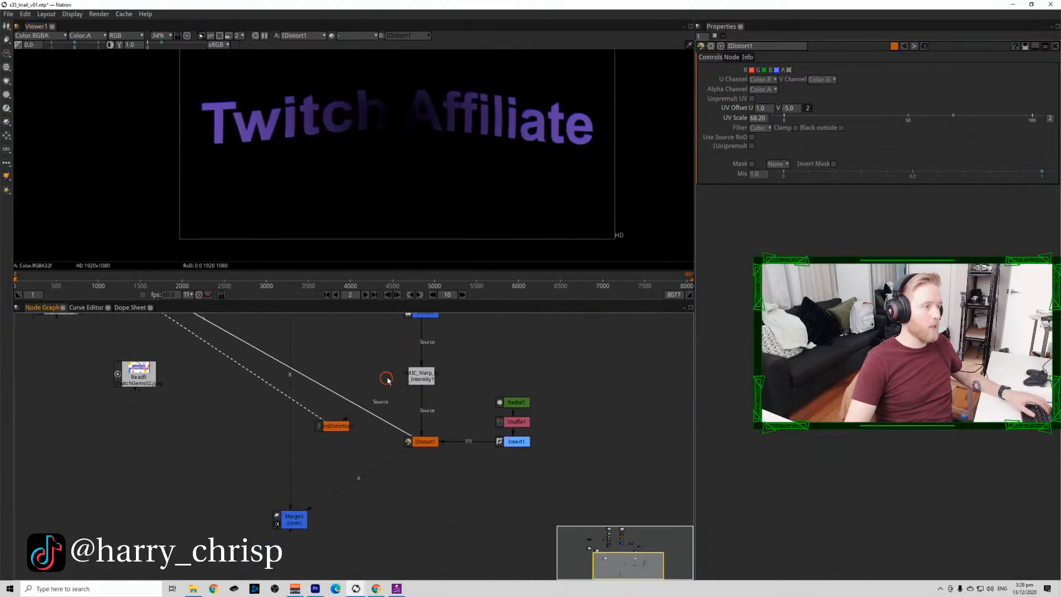
{"action": "left_click", "coordinate": [387, 435]}
{"action": "left_click_drag", "start_coordinate": [334, 426], "coordinate": [332, 440]}
{"action": "key", "text": "1"}
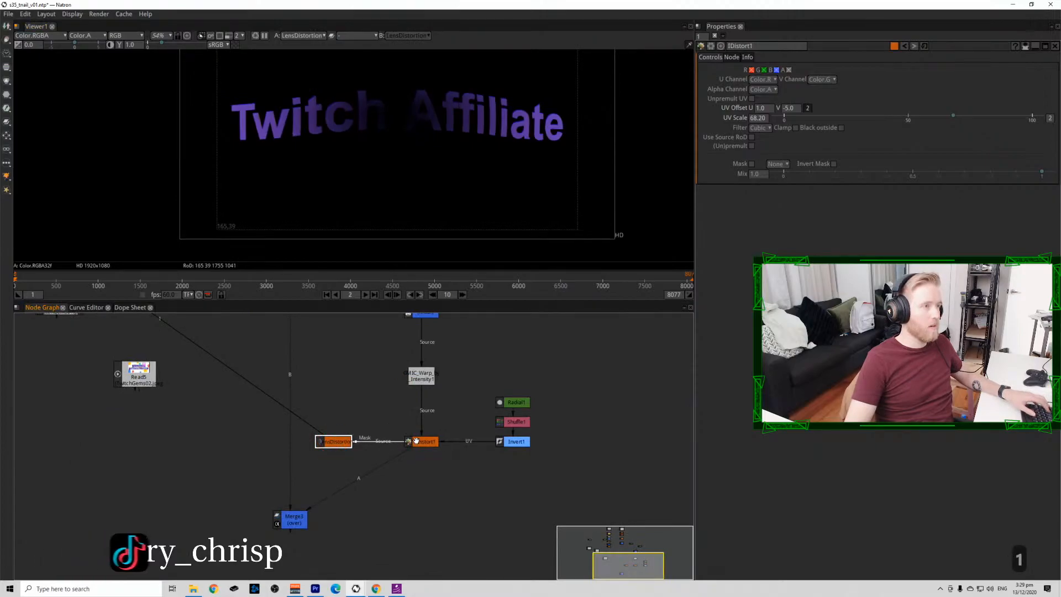
Try IDistort1's Unpremult UV option on the title and turn it off again.
{"action": "scroll", "coordinate": [443, 229], "scroll_direction": "down", "scroll_amount": 2}
{"action": "scroll", "coordinate": [422, 147], "scroll_direction": "up", "scroll_amount": 2}
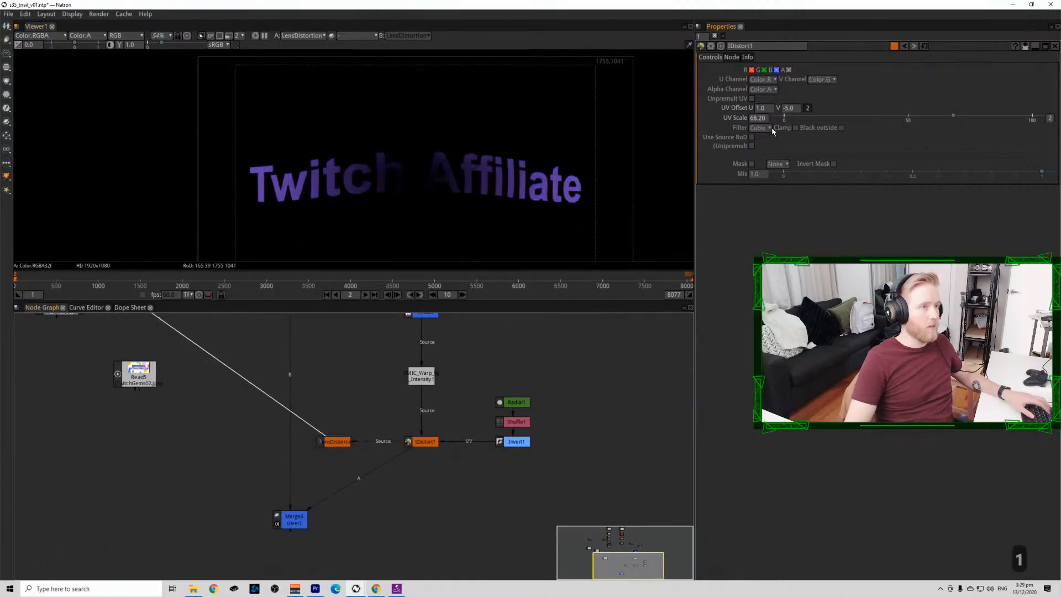
{"action": "left_click", "coordinate": [752, 99]}
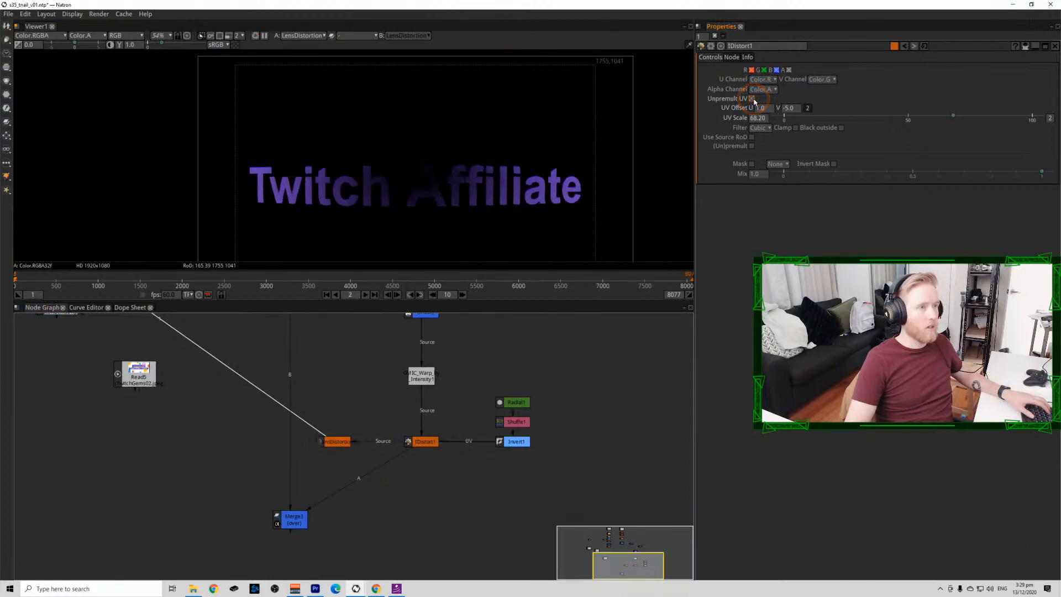
{"action": "left_click", "coordinate": [752, 99]}
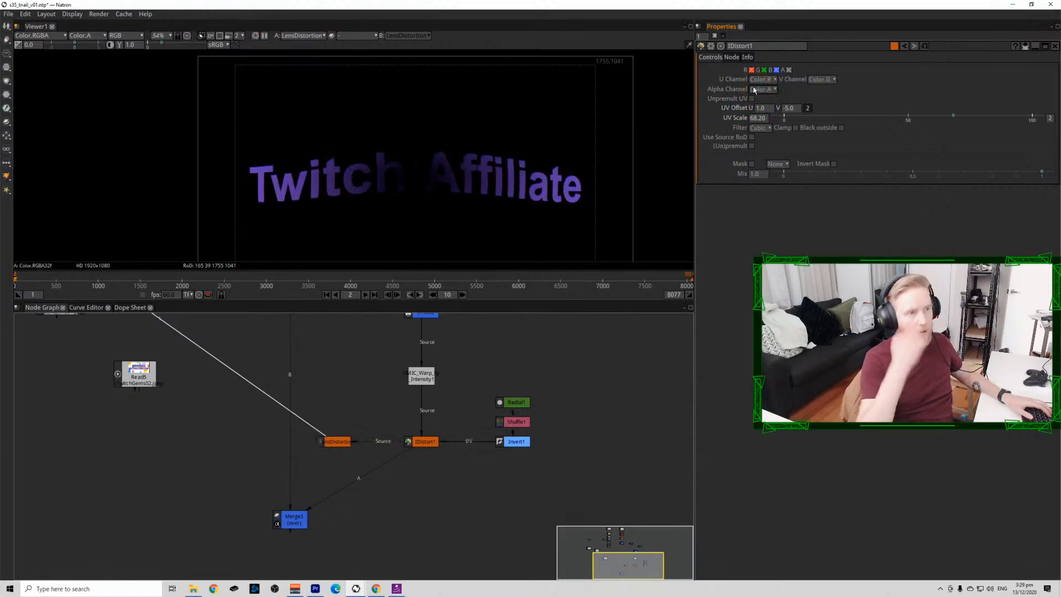
{"action": "left_click", "coordinate": [751, 142]}
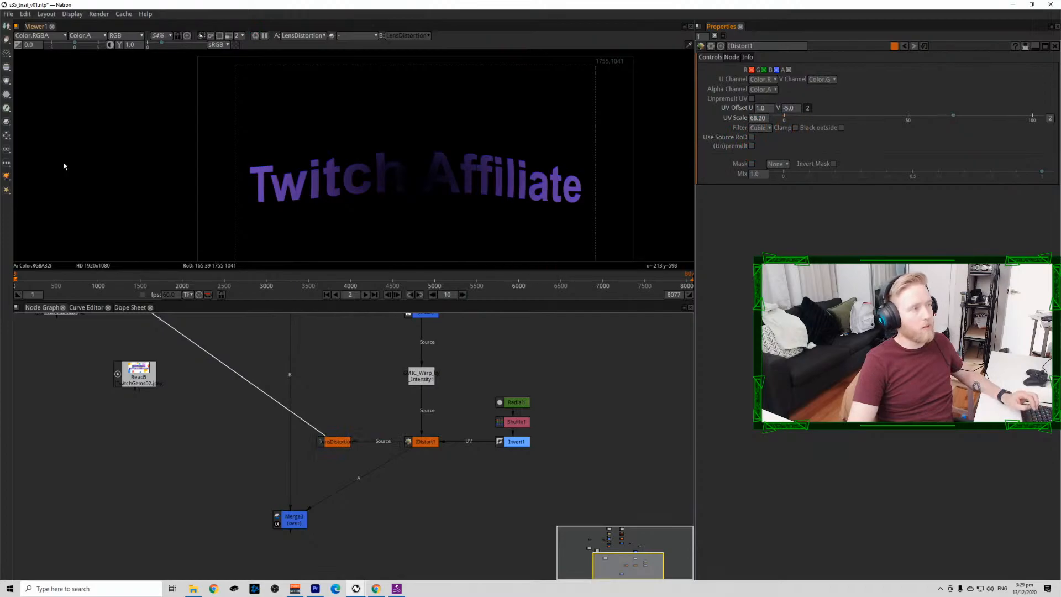
Examine the available transform, merge, utility and G'MIC nodes, including Degradations, Lights & Shadows, Repair, Various and Rendering.
{"action": "left_click", "coordinate": [8, 135]}
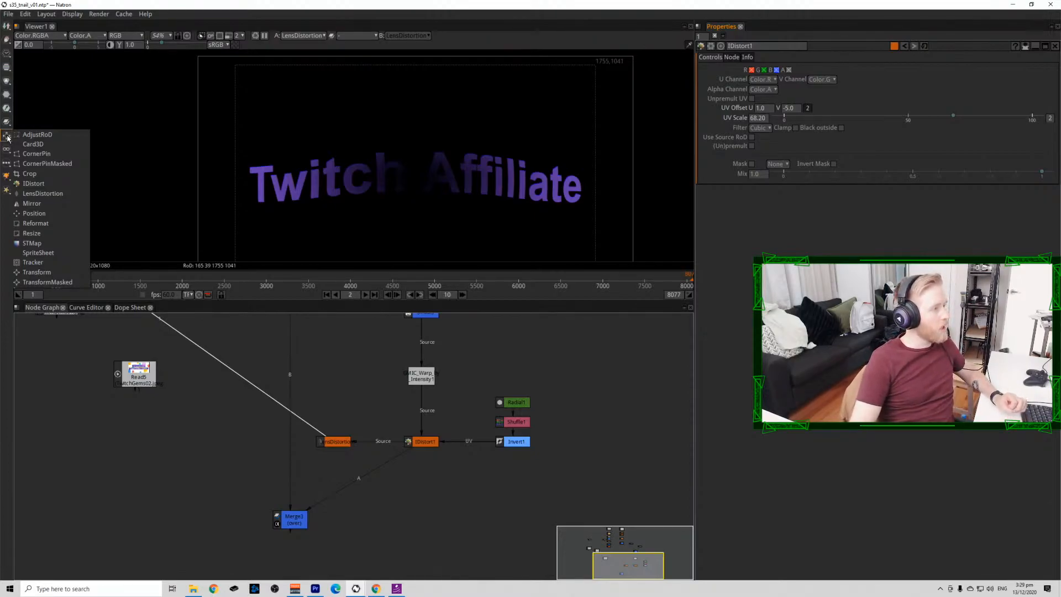
{"action": "left_click", "coordinate": [6, 121]}
{"action": "left_click", "coordinate": [6, 122]}
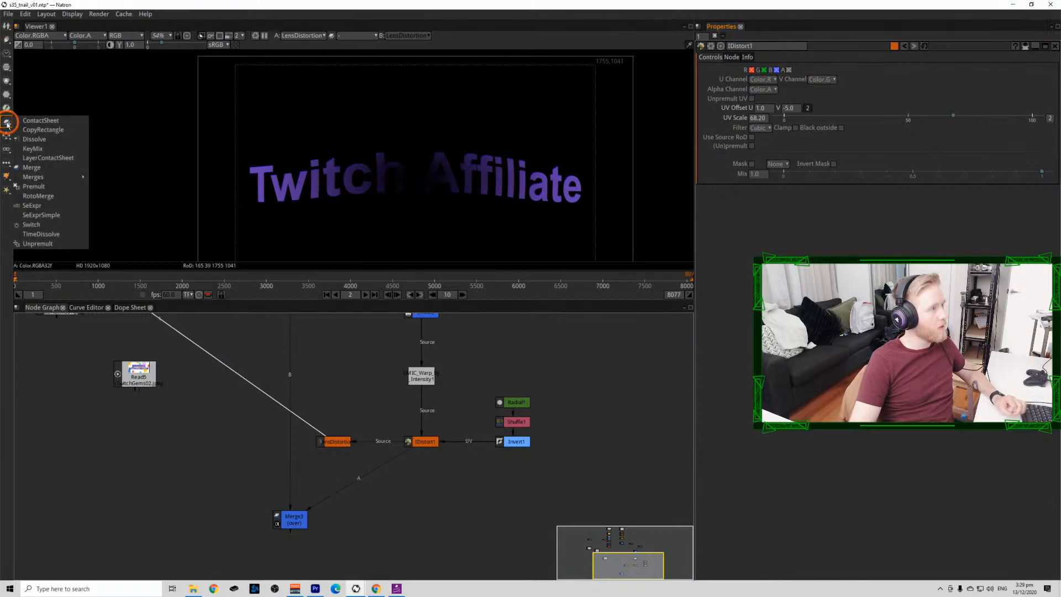
{"action": "left_click", "coordinate": [6, 163]}
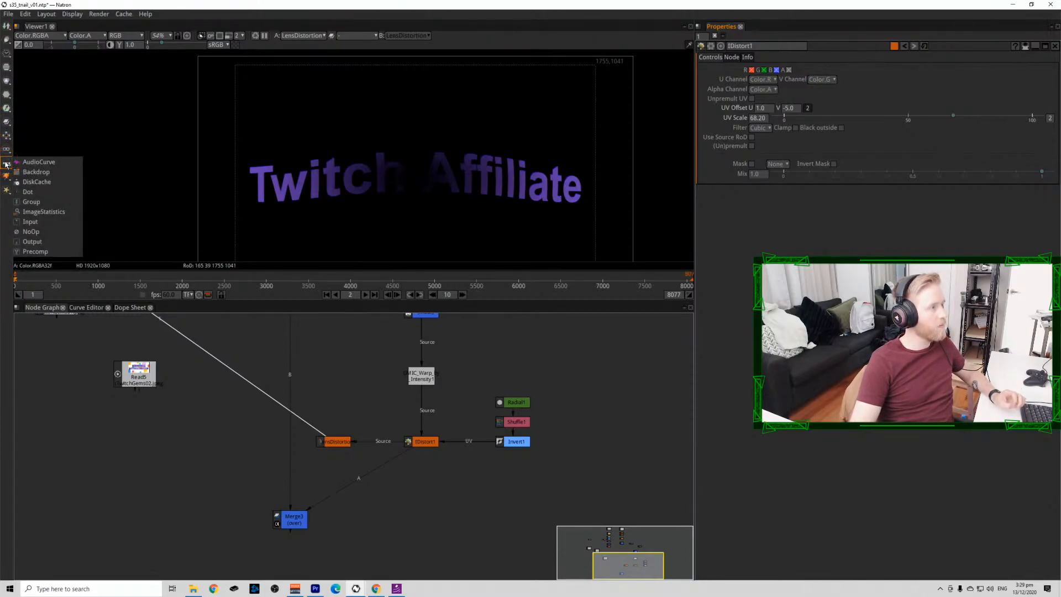
{"action": "left_click", "coordinate": [6, 163]}
{"action": "left_click", "coordinate": [7, 176]}
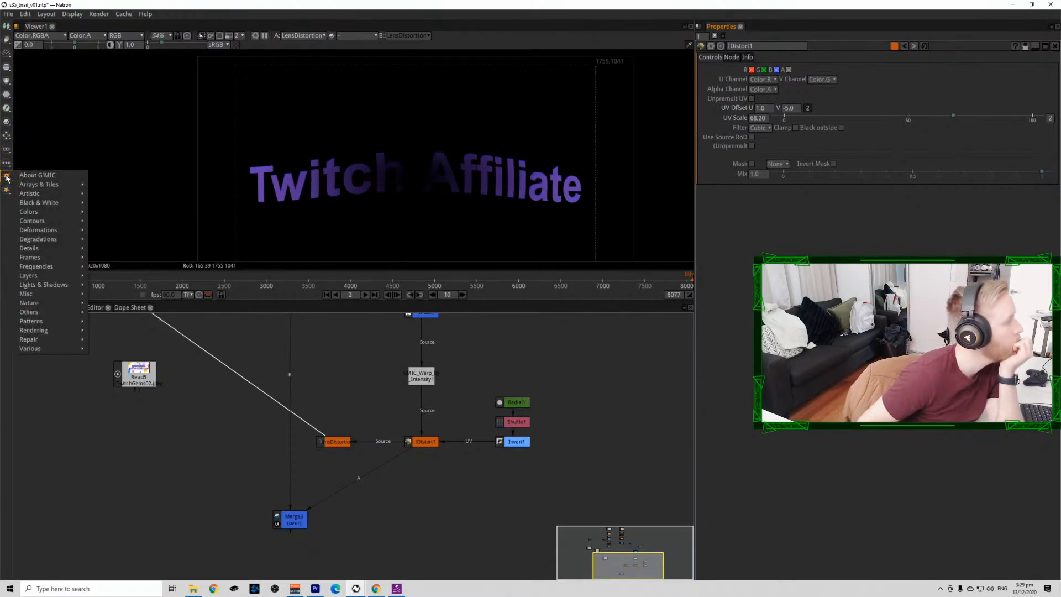
{"action": "mouse_move", "coordinate": [55, 233]}
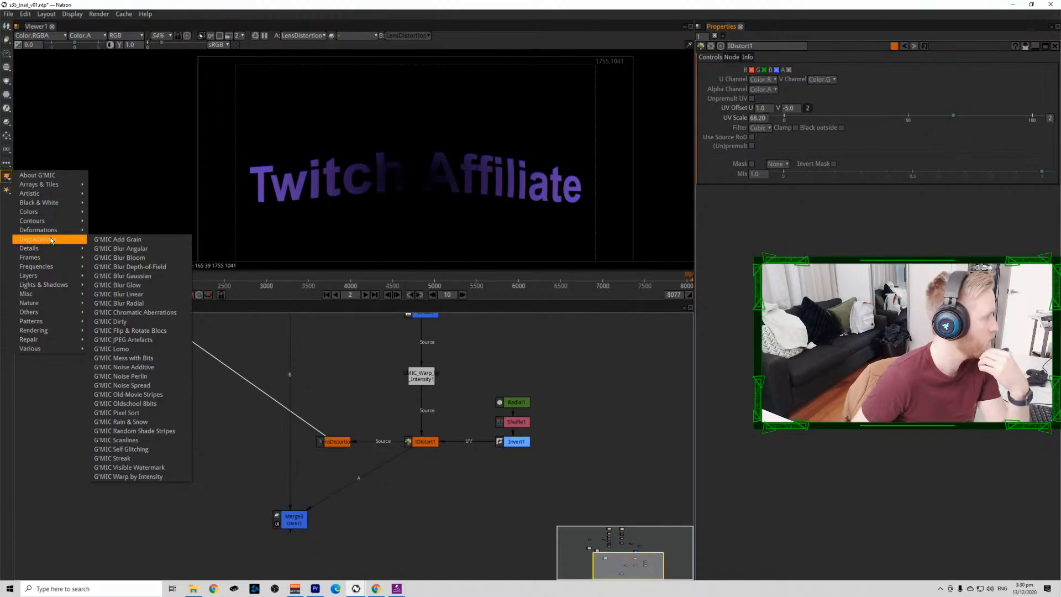
{"action": "mouse_move", "coordinate": [58, 286]}
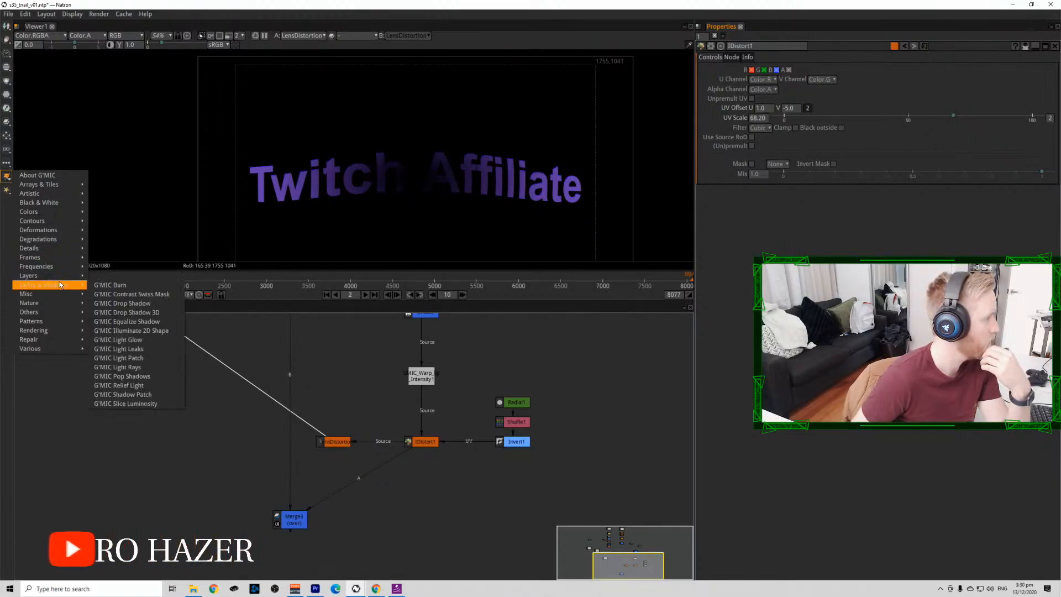
{"action": "mouse_move", "coordinate": [72, 313]}
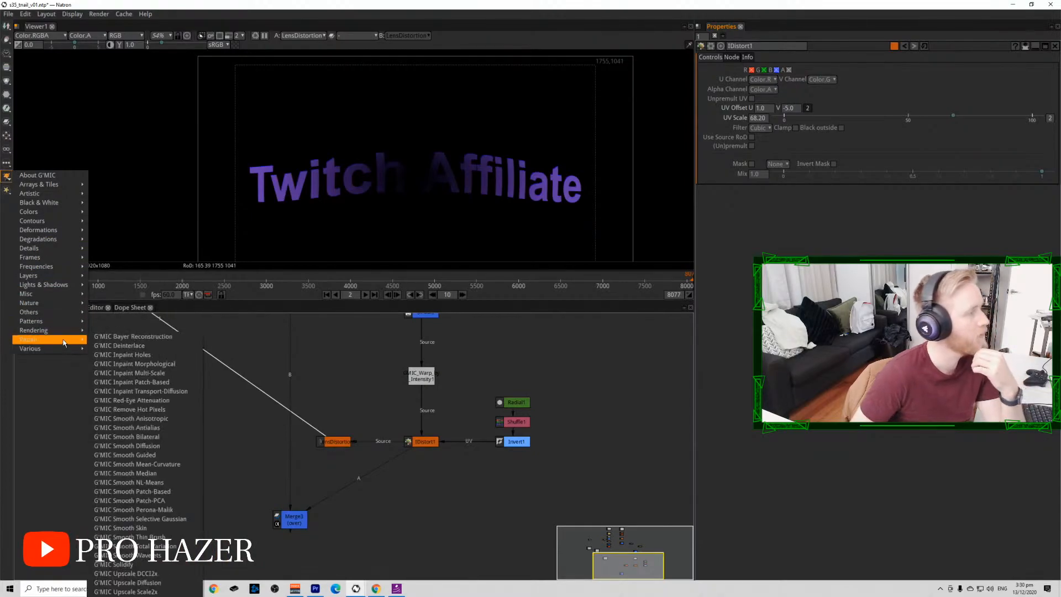
{"action": "mouse_move", "coordinate": [53, 349]}
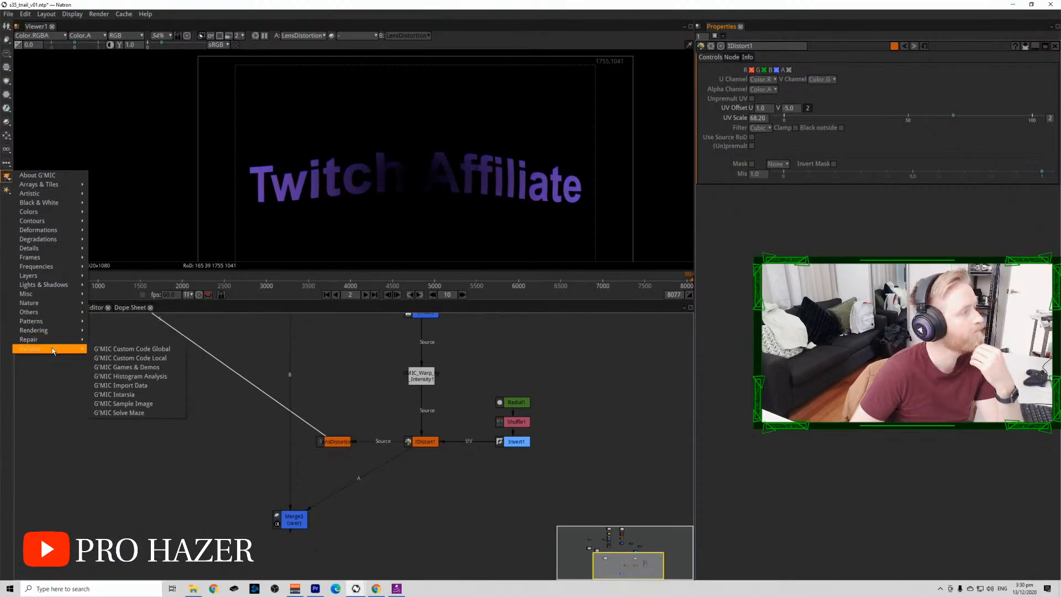
{"action": "mouse_move", "coordinate": [39, 330]}
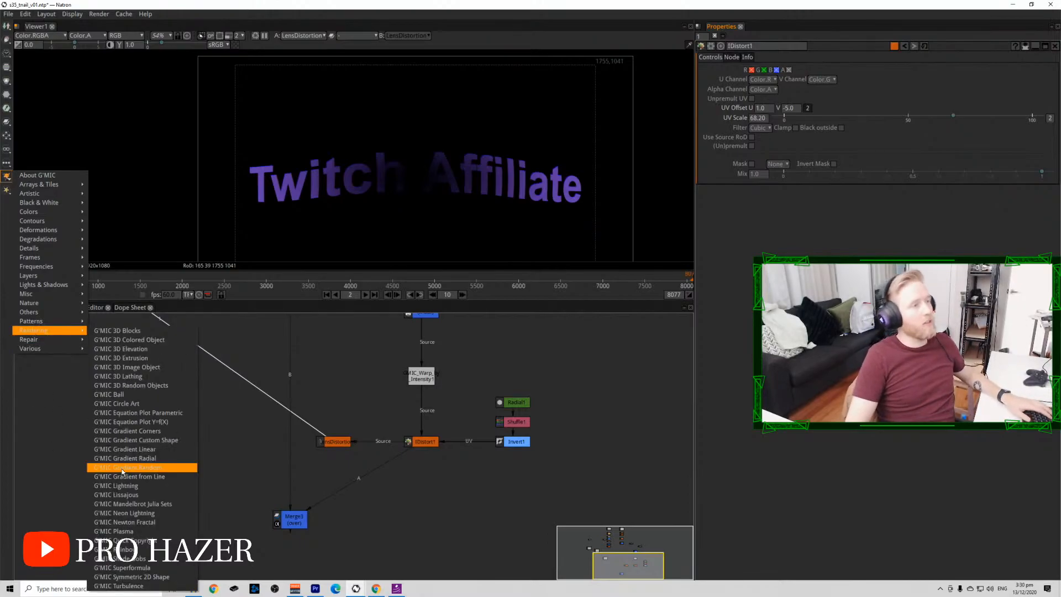
{"action": "left_click", "coordinate": [421, 497]}
Reconnect LensDistortion1's source to the GMIC warp node, bypassing IDistort1, and view LensDistortion1's output.
{"action": "left_click", "coordinate": [341, 438]}
{"action": "key", "text": "1"}
{"action": "left_click", "coordinate": [429, 435]}
{"action": "left_click_drag", "start_coordinate": [401, 438], "coordinate": [419, 385]}
{"action": "left_click", "coordinate": [336, 447]}
{"action": "key", "text": "1"}
{"action": "left_click", "coordinate": [395, 461]}
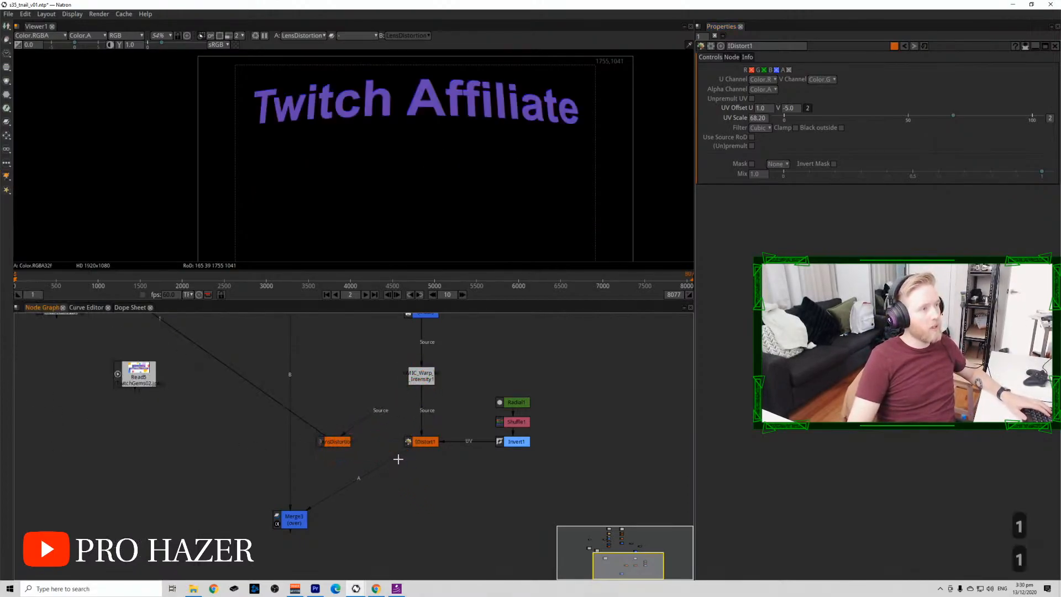
Connect Merge3's A input to LensDistortion1 and view the merged composite.
{"action": "left_click_drag", "start_coordinate": [344, 446], "coordinate": [343, 446]}
{"action": "left_click", "coordinate": [301, 521]}
{"action": "key", "text": "1"}
{"action": "left_click", "coordinate": [303, 502]}
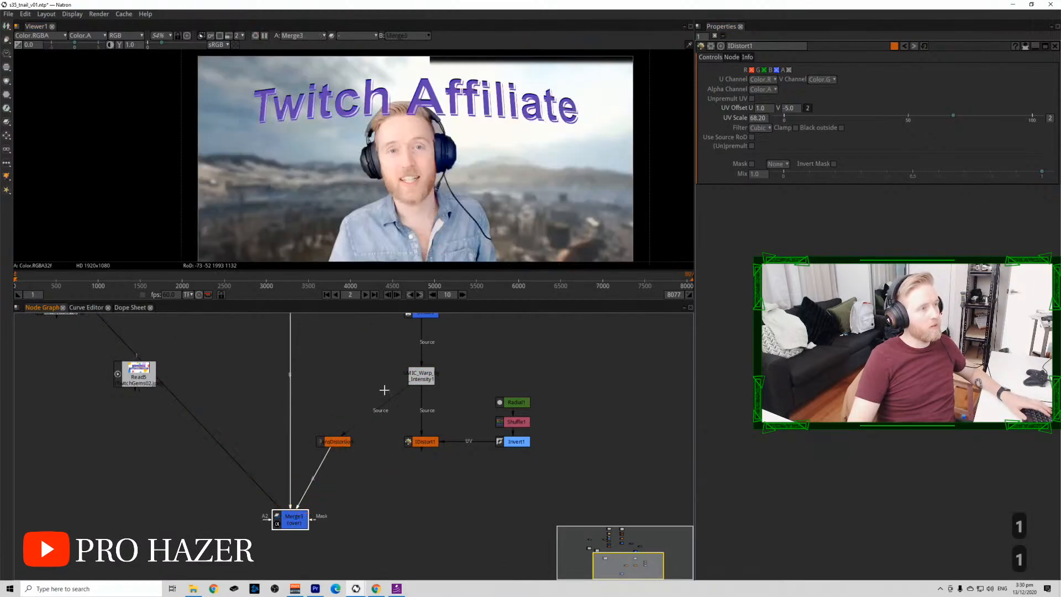
Set LensDistortion1's K2 to about 0.043.
{"action": "left_click", "coordinate": [338, 442]}
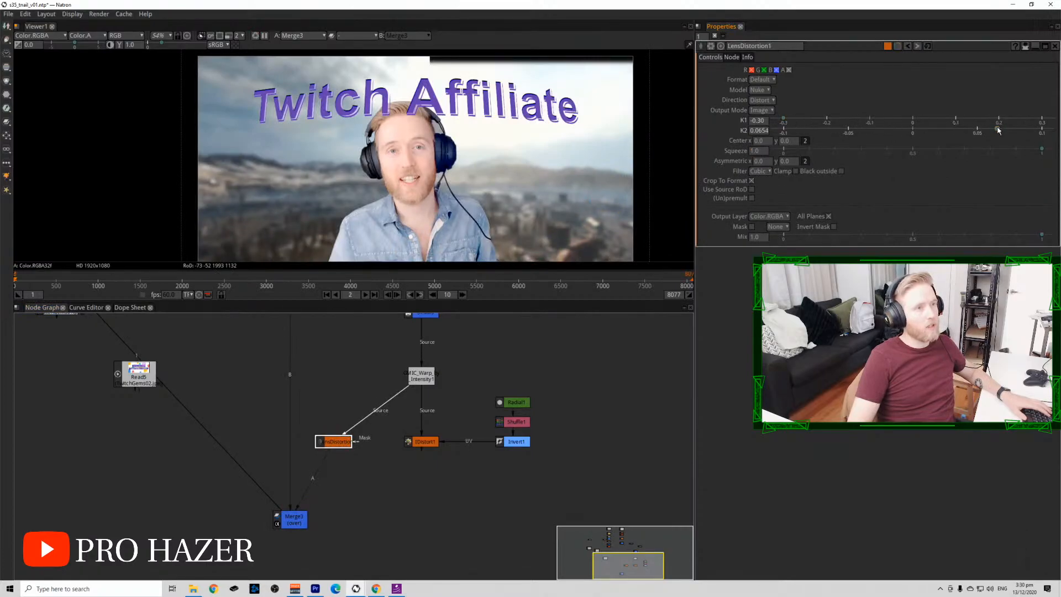
{"action": "left_click_drag", "start_coordinate": [999, 130], "coordinate": [956, 129]}
{"action": "mouse_move", "coordinate": [958, 167]}
{"action": "left_mouse_down"}
{"action": "mouse_move", "coordinate": [986, 161]}
{"action": "mouse_move", "coordinate": [968, 165]}
{"action": "left_mouse_up"}
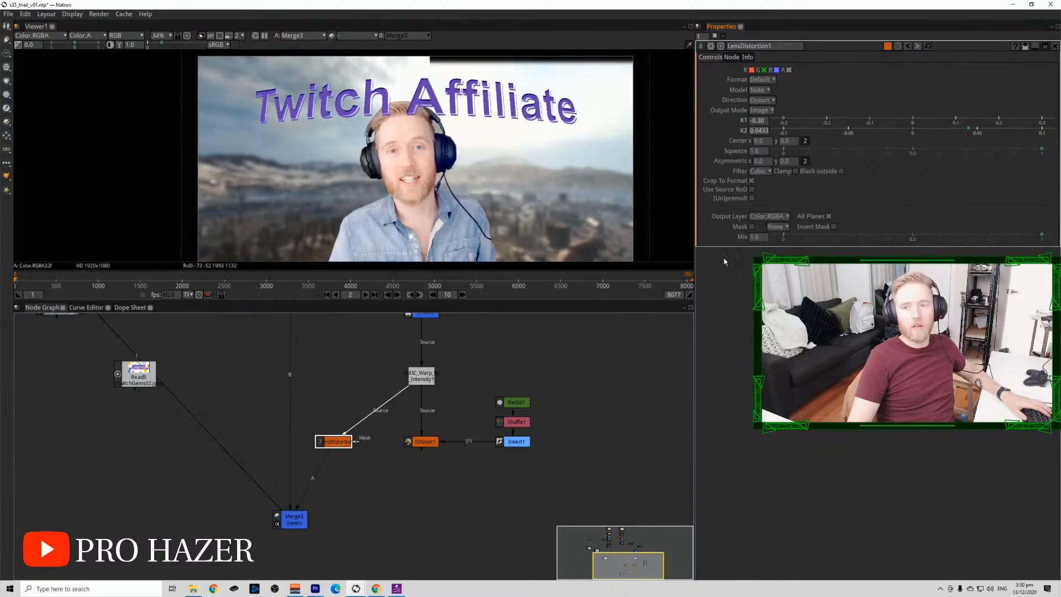
Switch to Chrome and translate the live chat message "boa noute pra você amigo" from Portuguese to English in Google Translate.
{"action": "left_click", "coordinate": [376, 588]}
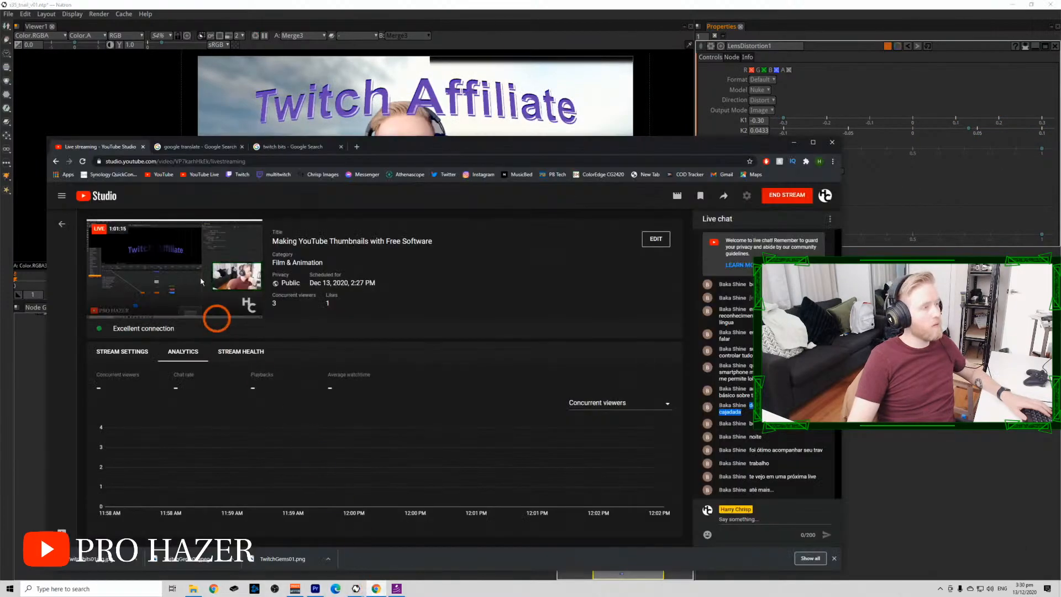
{"action": "left_click", "coordinate": [200, 146]}
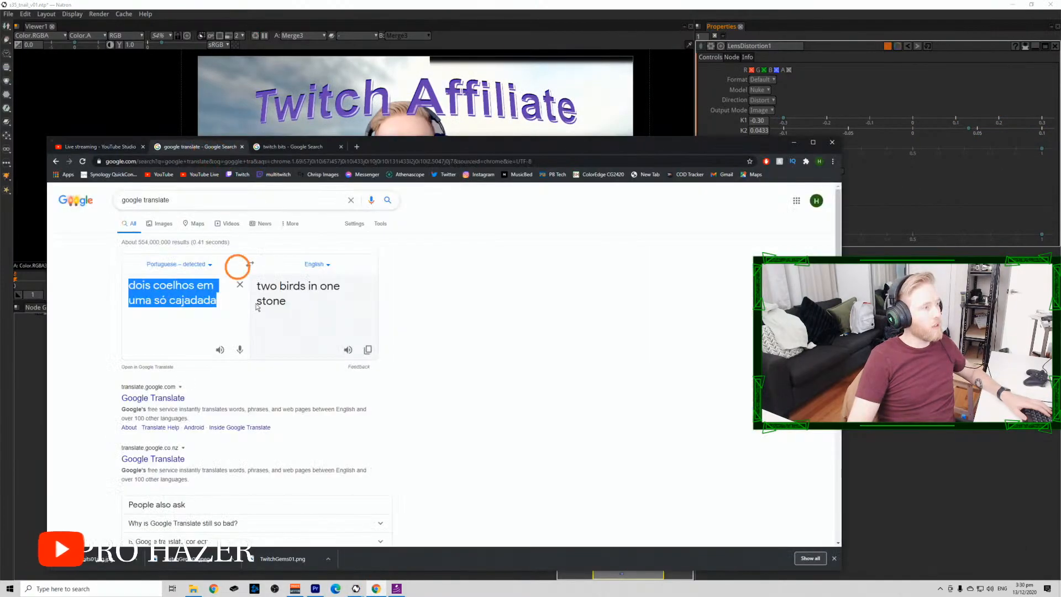
{"action": "left_click", "coordinate": [81, 148]}
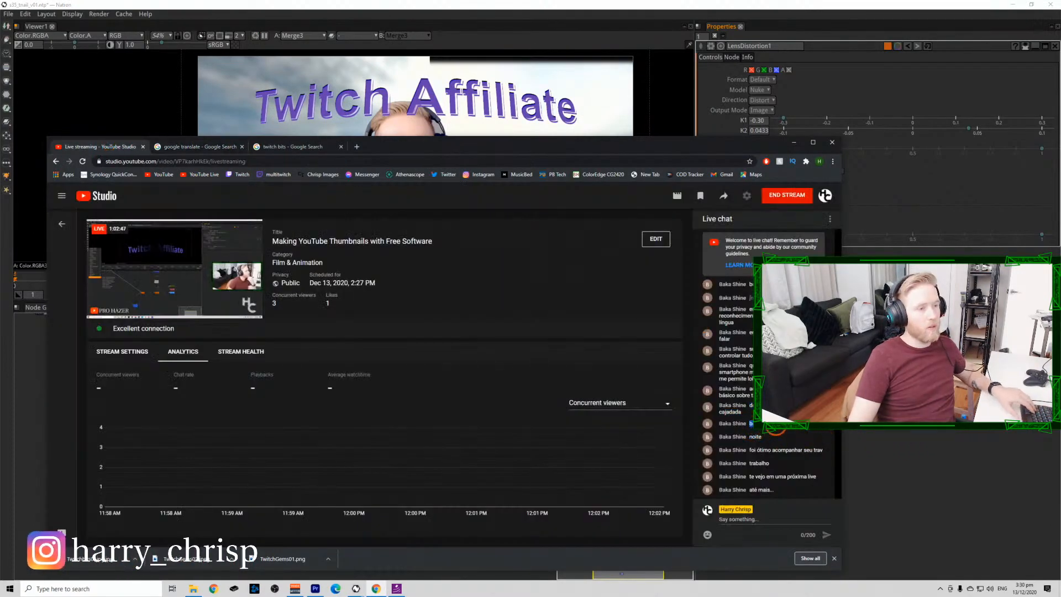
{"action": "key", "text": "ctrl+c"}
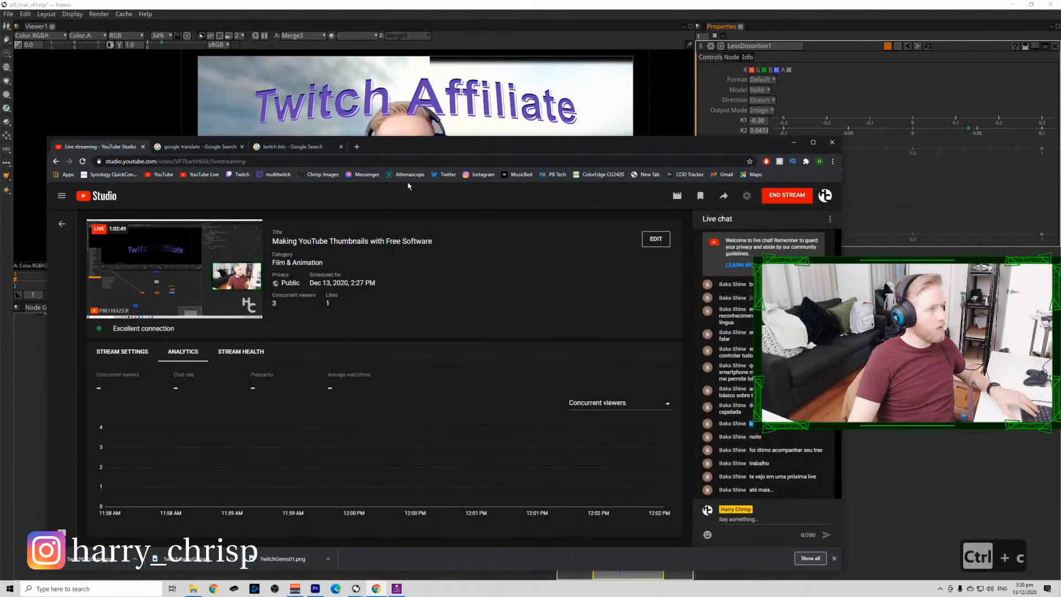
{"action": "left_click", "coordinate": [272, 148]}
{"action": "left_click", "coordinate": [203, 147]}
{"action": "key", "text": "ctrl+v"}
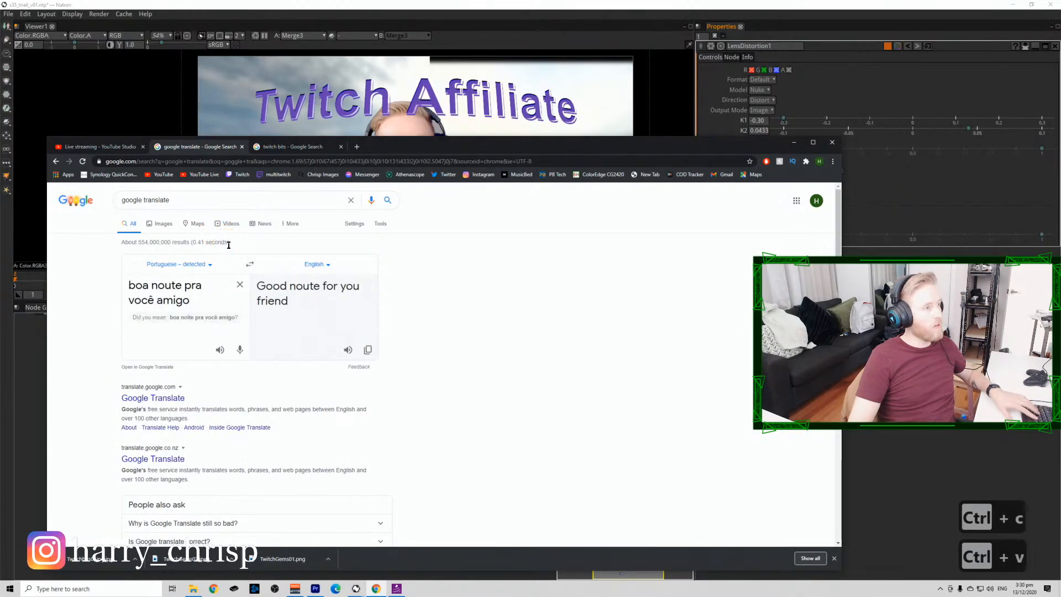
Copy the chat's correction "noite" and replace the misspelled "noute" in the text being translated.
{"action": "left_click", "coordinate": [108, 148]}
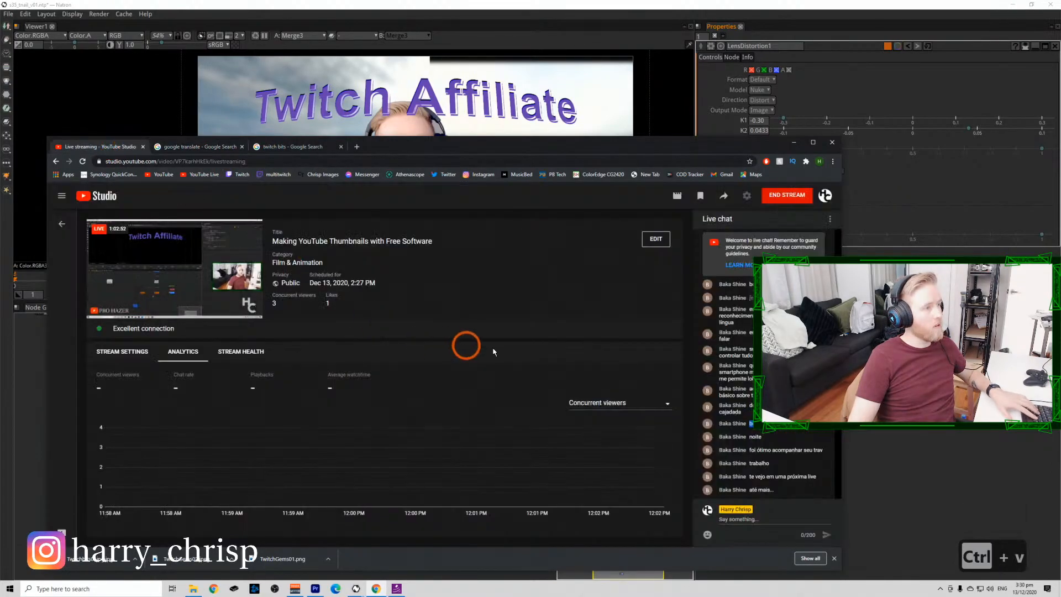
{"action": "left_click_drag", "start_coordinate": [758, 438], "coordinate": [761, 436]}
{"action": "left_click", "coordinate": [760, 436]}
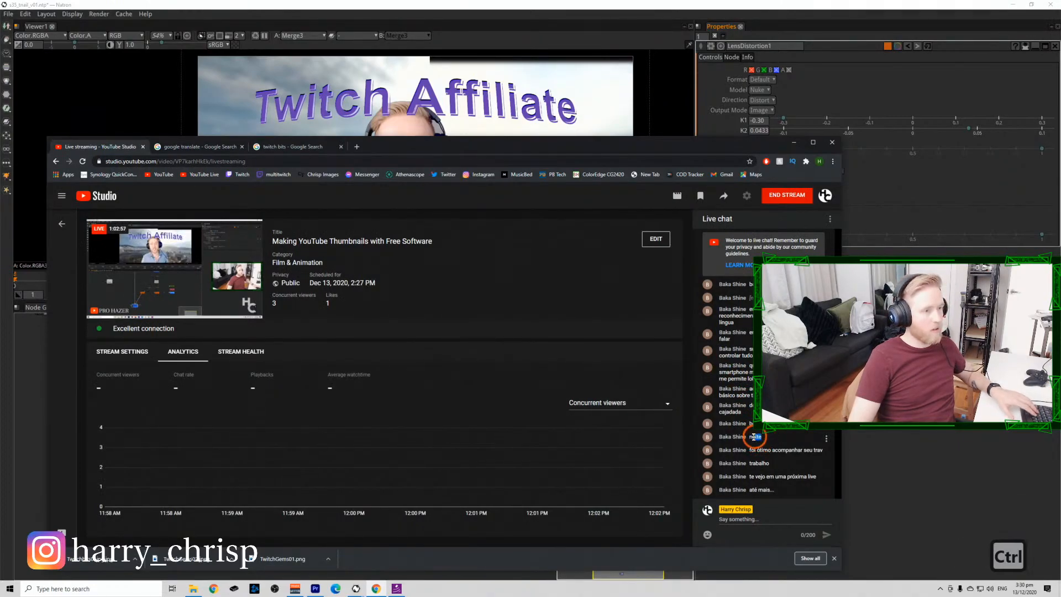
{"action": "key", "text": "ctrl+c"}
{"action": "left_click", "coordinate": [200, 147]}
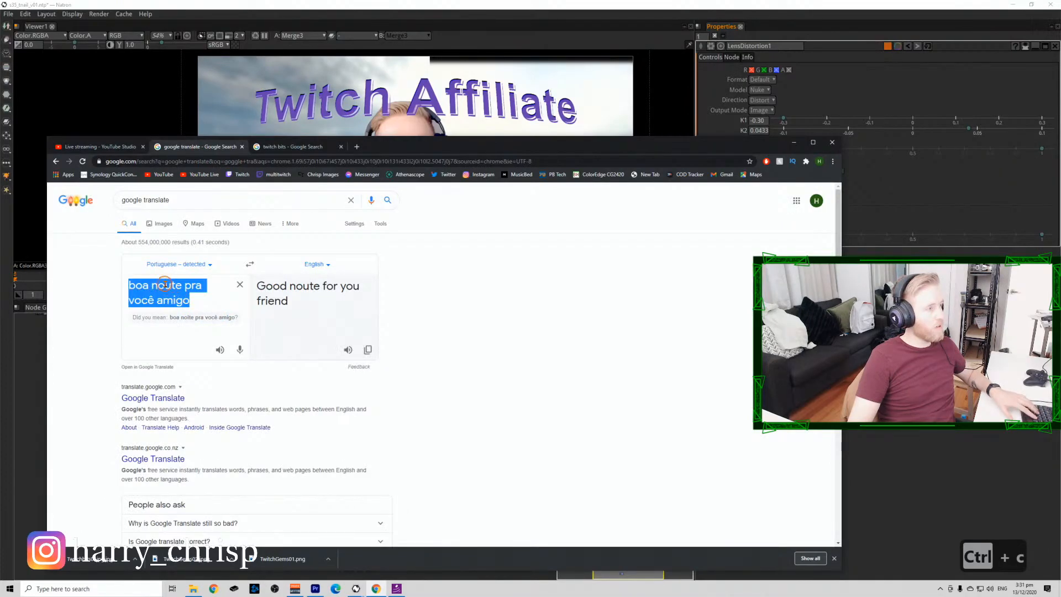
{"action": "double_click", "coordinate": [165, 284]}
{"action": "key", "text": "ctrl+v"}
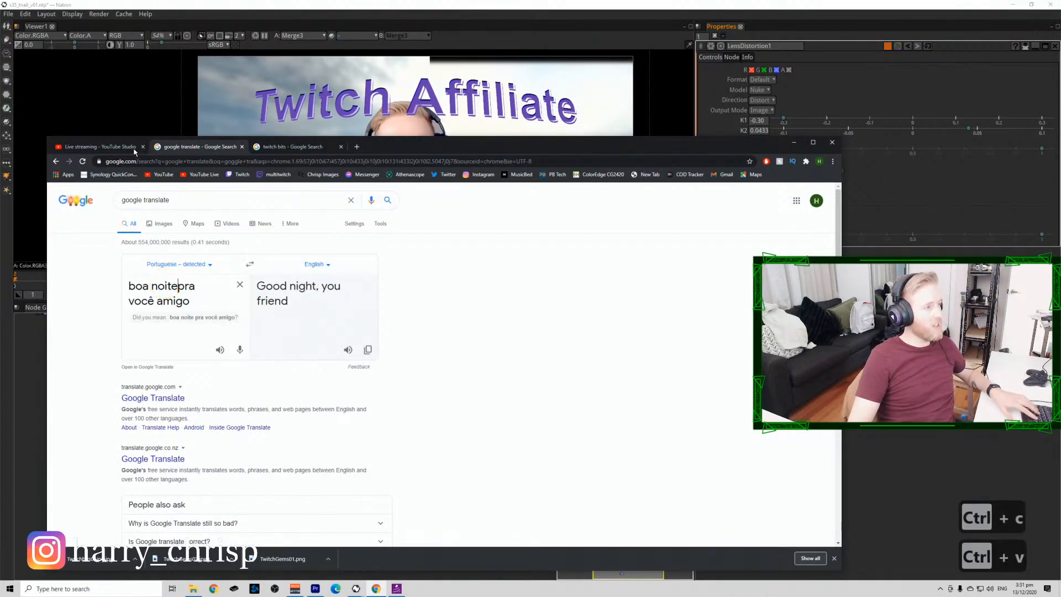
Copy the chat message "foi ótimo acompanhar seu trav" and translate it to English in Google Translate.
{"action": "left_click", "coordinate": [97, 147]}
{"action": "left_click_drag", "start_coordinate": [749, 450], "coordinate": [824, 451]}
{"action": "key", "text": "ctrl+c"}
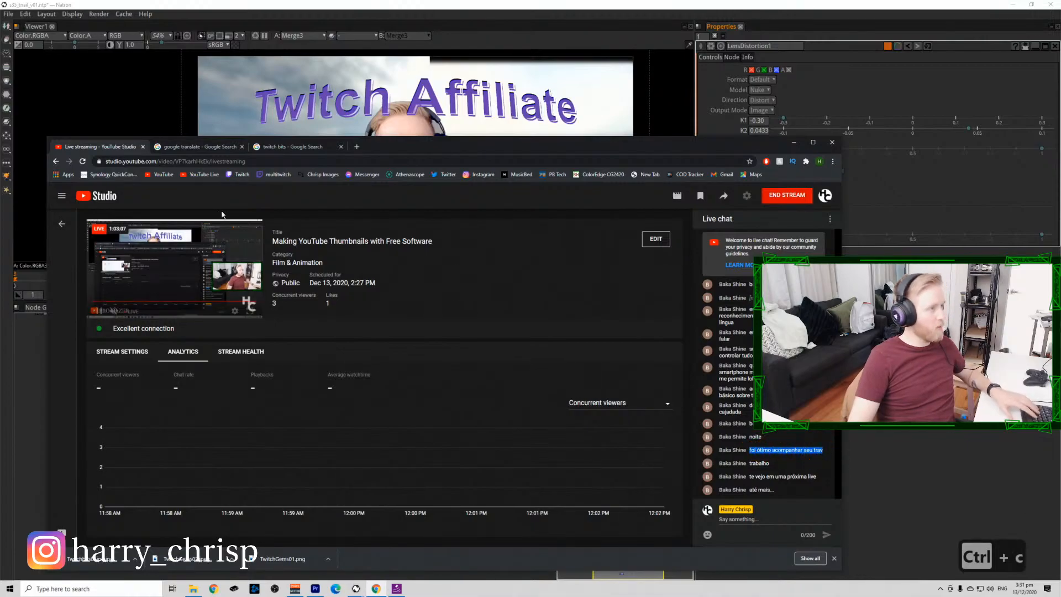
{"action": "left_click", "coordinate": [196, 147]}
{"action": "key", "text": "ctrl+v"}
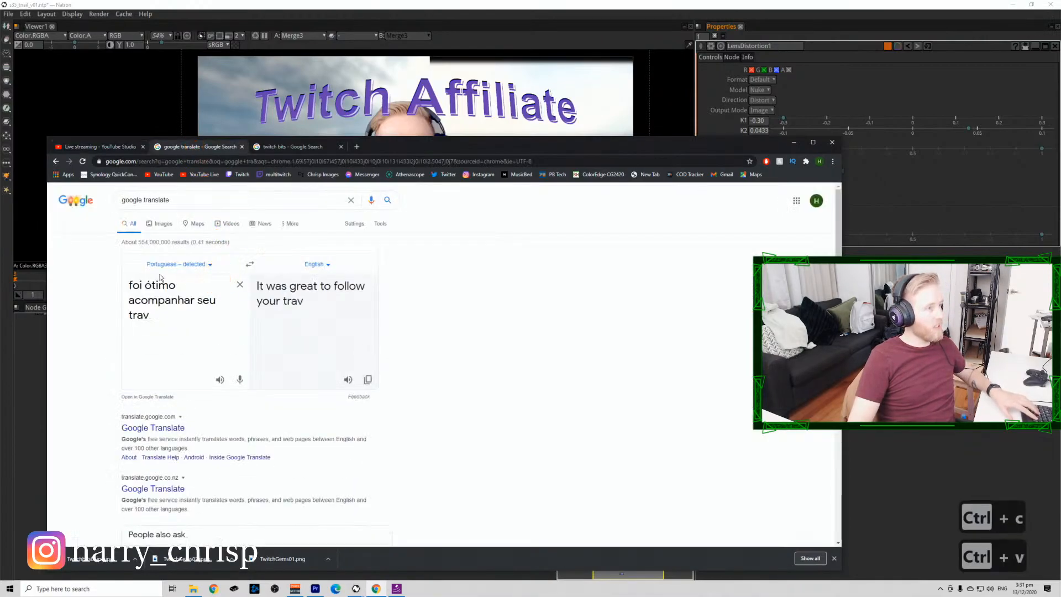
Copy the live chat message "trabalho" and translate it to English in Google Translate.
{"action": "left_click", "coordinate": [92, 147]}
{"action": "double_click", "coordinate": [766, 464]}
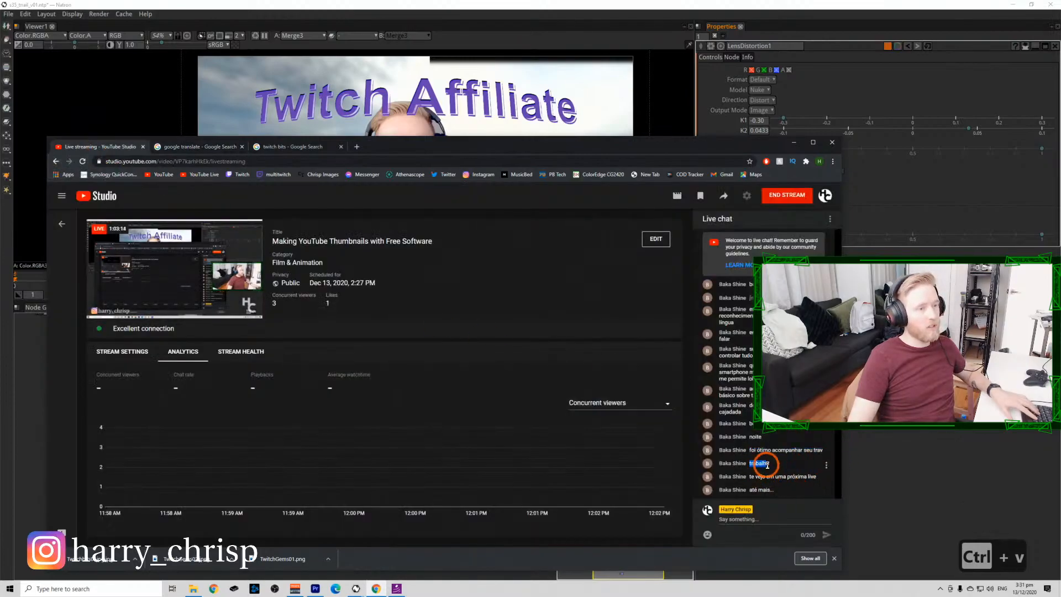
{"action": "key", "text": "ctrl+c"}
{"action": "left_click", "coordinate": [204, 147]}
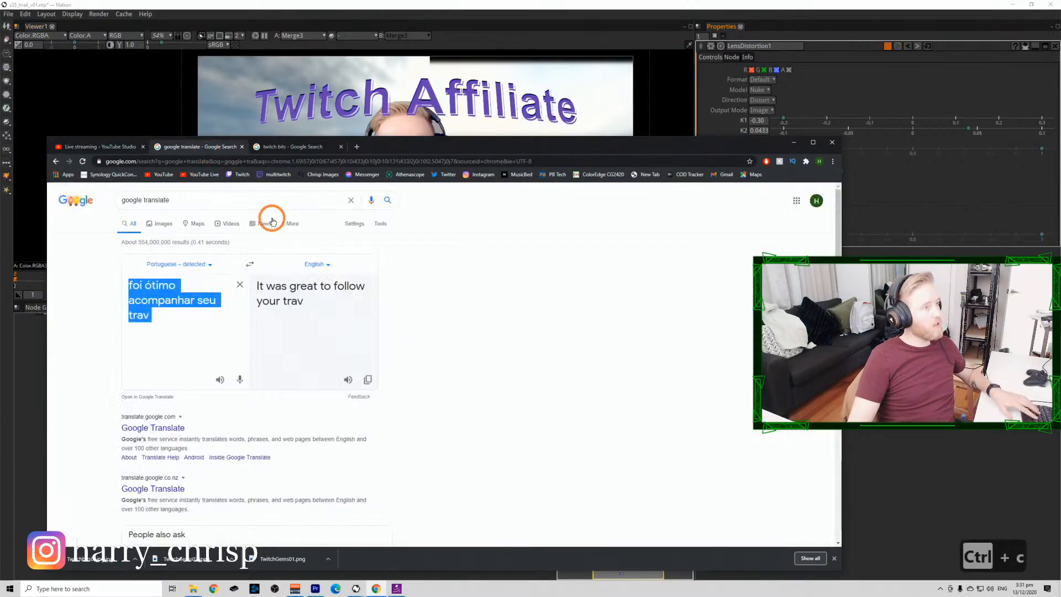
{"action": "key", "text": "ctrl+v"}
Copy the chat message "te vejo em uma próxima live" and translate it to English in Google Translate.
{"action": "left_click", "coordinate": [94, 147]}
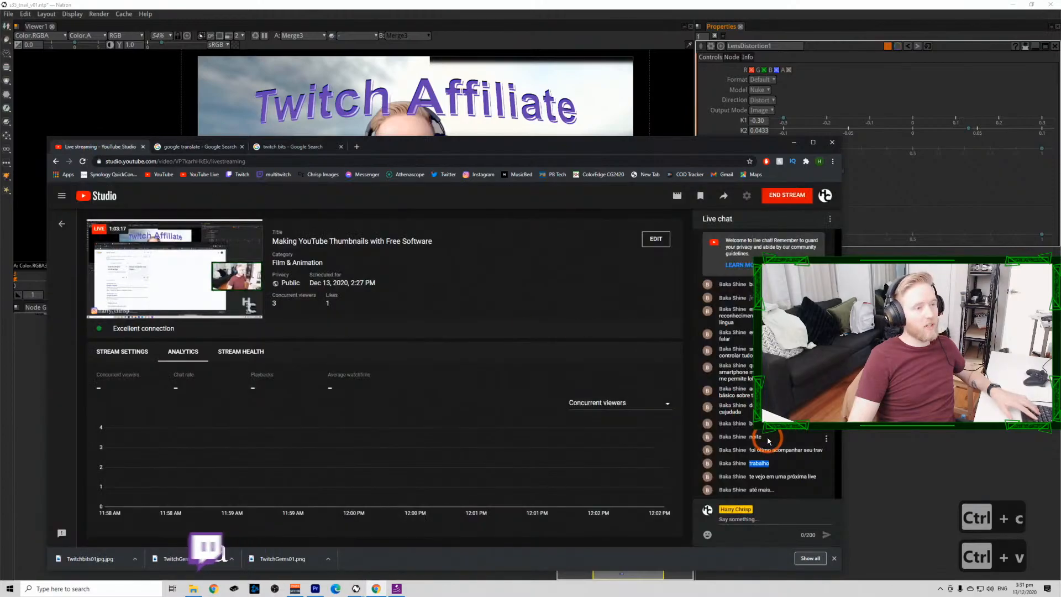
{"action": "left_click_drag", "start_coordinate": [749, 479], "coordinate": [816, 477]}
{"action": "key", "text": "ctrl+c"}
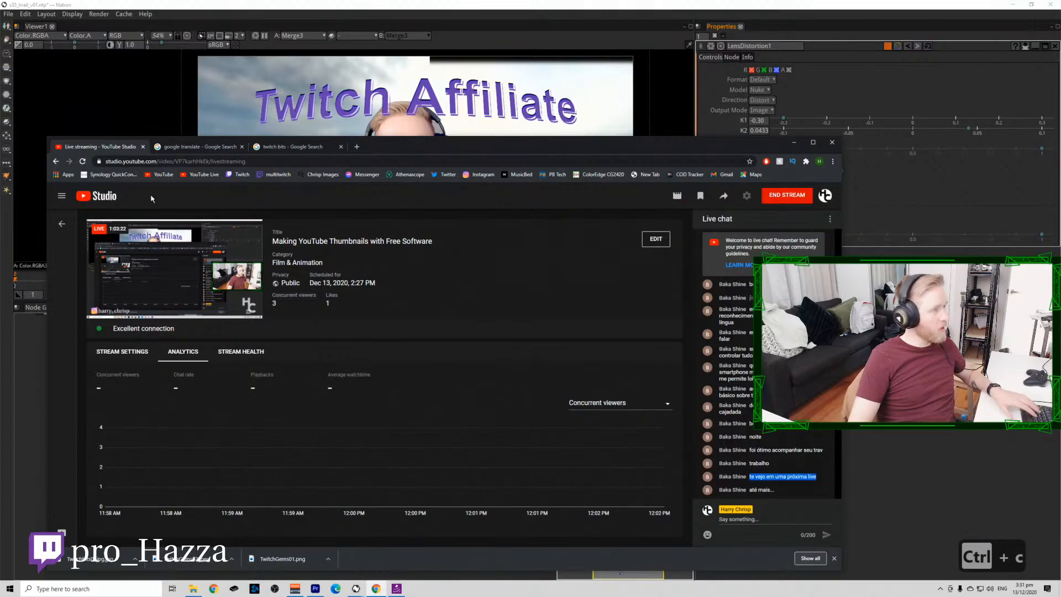
{"action": "left_click", "coordinate": [212, 146]}
{"action": "key", "text": "ctrl+v"}
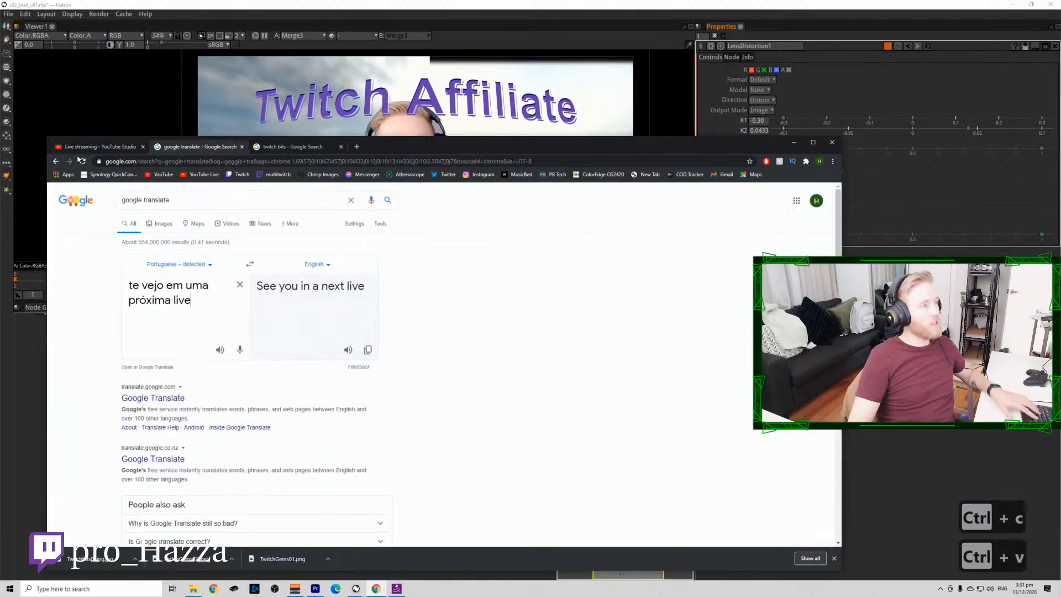
Copy the chat message "até mais..." and translate it to English in Google Translate.
{"action": "left_click", "coordinate": [83, 147]}
{"action": "left_click_drag", "start_coordinate": [750, 490], "coordinate": [773, 489]}
{"action": "key", "text": "ctrl+c"}
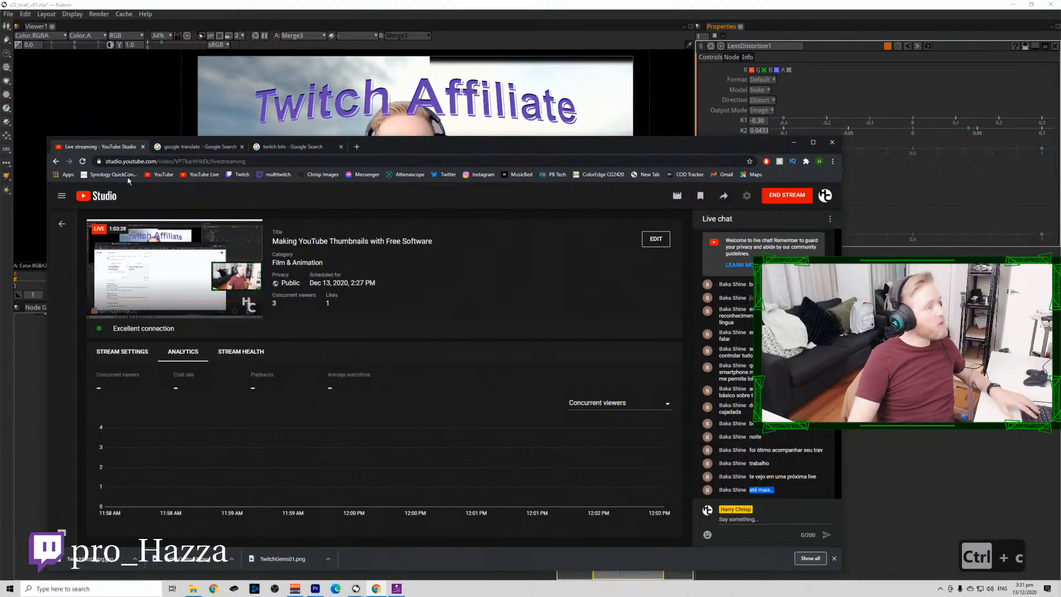
{"action": "left_click", "coordinate": [190, 147]}
{"action": "key", "text": "ctrl+v"}
{"action": "left_click", "coordinate": [423, 187]}
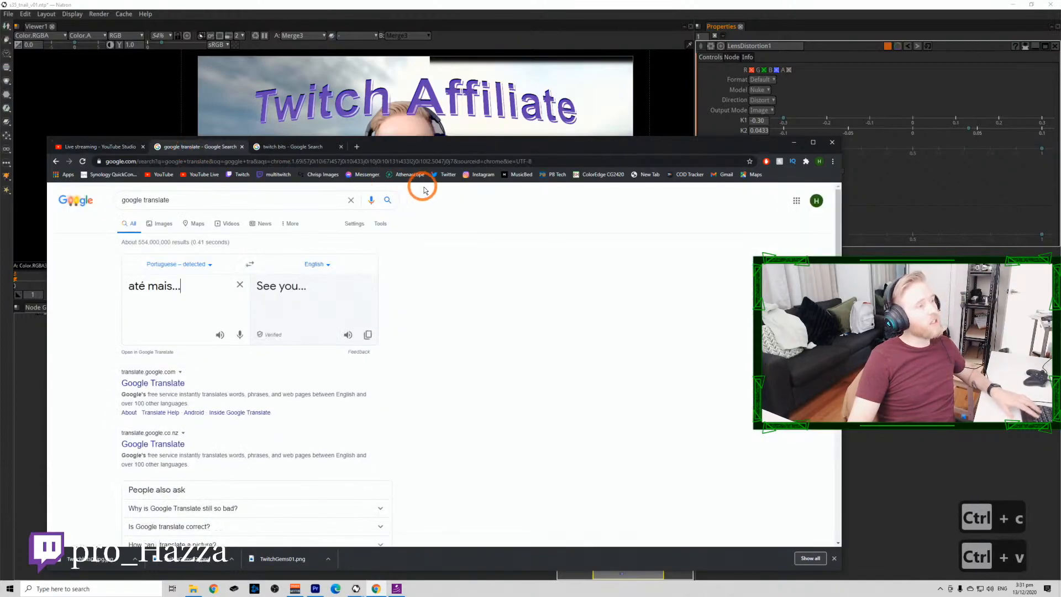
Check the live chat once more, return to Natron and inspect the whole composite with the curved title.
{"action": "left_click", "coordinate": [86, 146]}
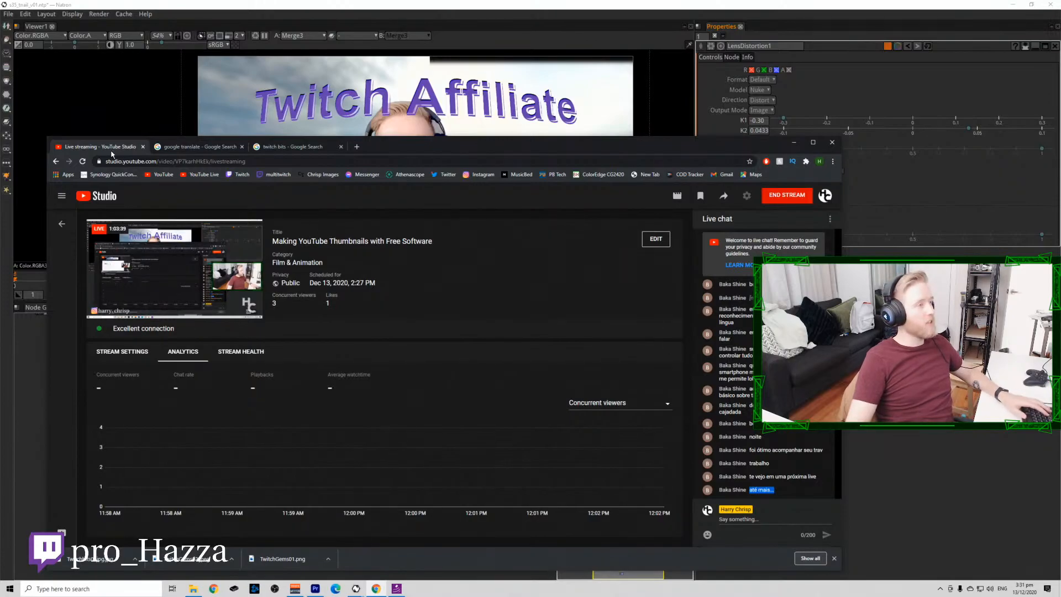
{"action": "left_click", "coordinate": [188, 147]}
{"action": "left_click", "coordinate": [211, 207]}
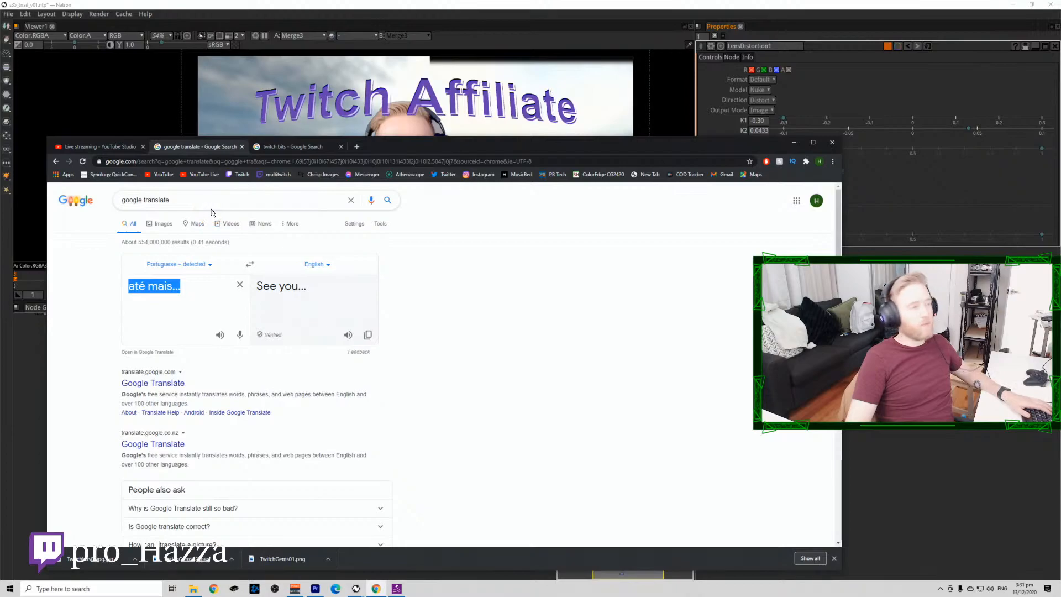
{"action": "left_click", "coordinate": [108, 146]}
{"action": "left_click", "coordinate": [473, 6]}
{"action": "left_click", "coordinate": [368, 246]}
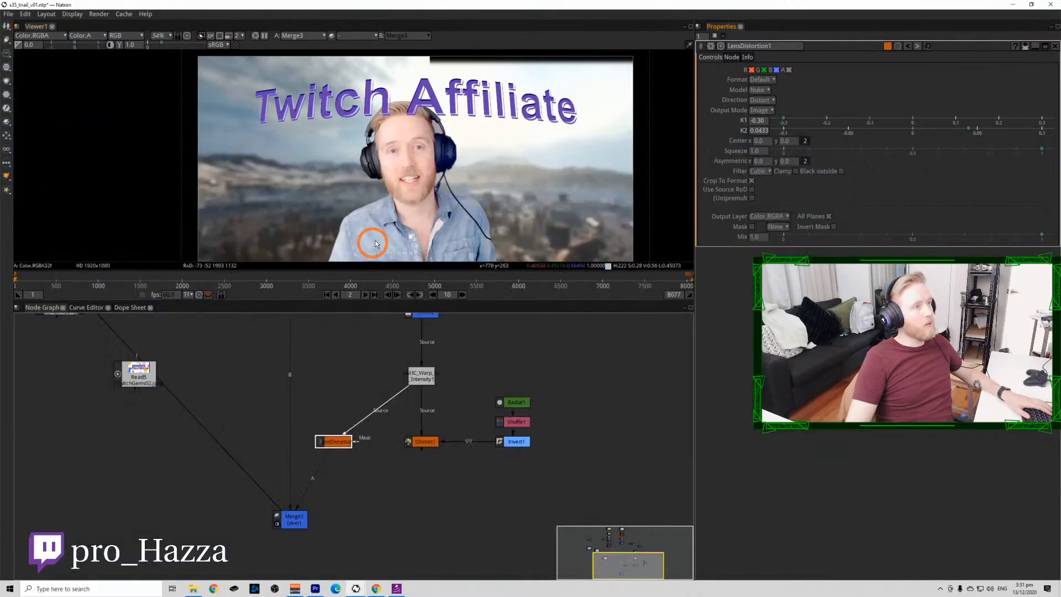
{"action": "left_click", "coordinate": [532, 198]}
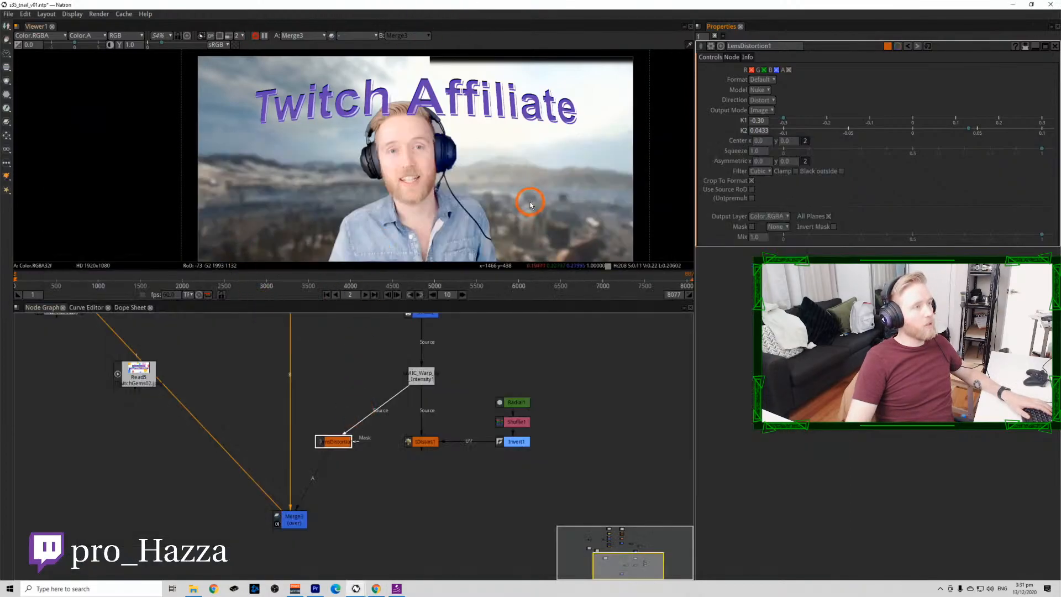
{"action": "left_click_drag", "start_coordinate": [484, 217], "coordinate": [464, 184]}
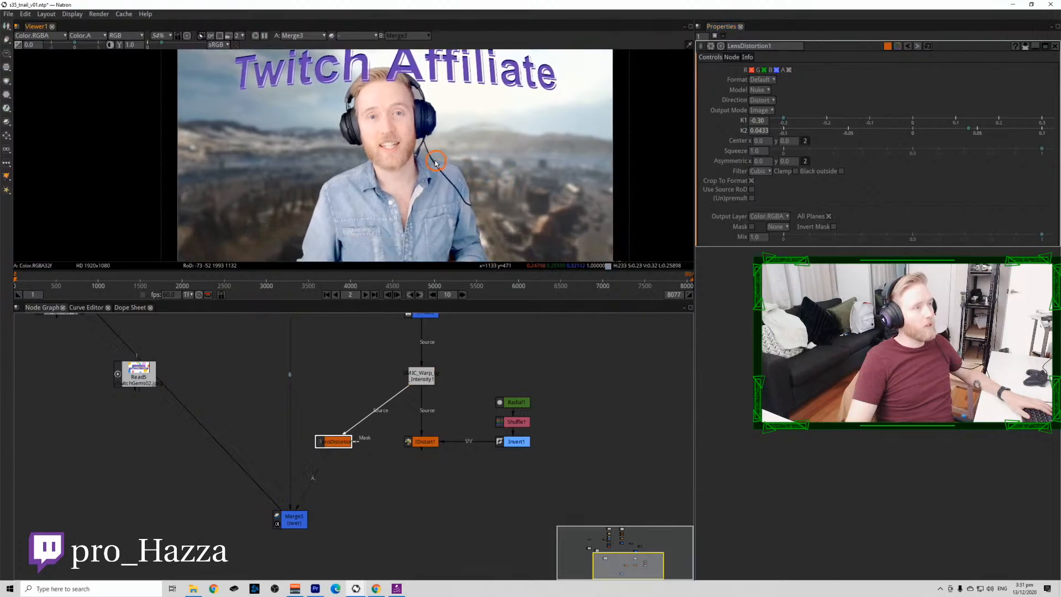
{"action": "scroll", "coordinate": [436, 179], "scroll_direction": "down", "scroll_amount": 1}
{"action": "left_click", "coordinate": [432, 174]}
Add a Transform node after LensDistortion1 and set its scale to 1.1 to enlarge the curved title.
{"action": "left_click", "coordinate": [340, 437]}
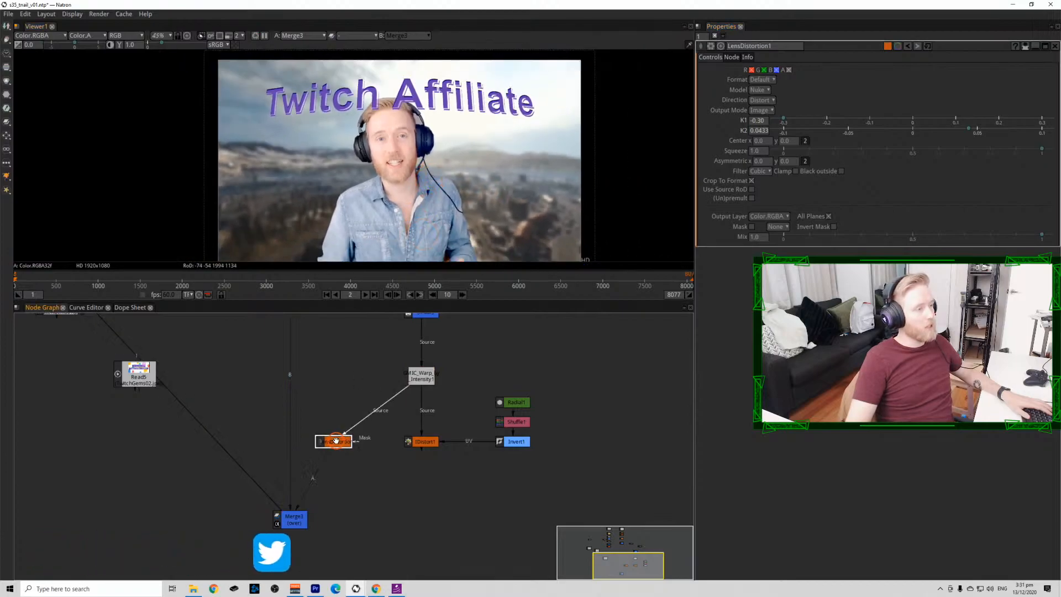
{"action": "key", "text": "t"}
{"action": "left_click", "coordinate": [799, 72]}
{"action": "left_click_drag", "start_coordinate": [797, 73], "coordinate": [446, 365]}
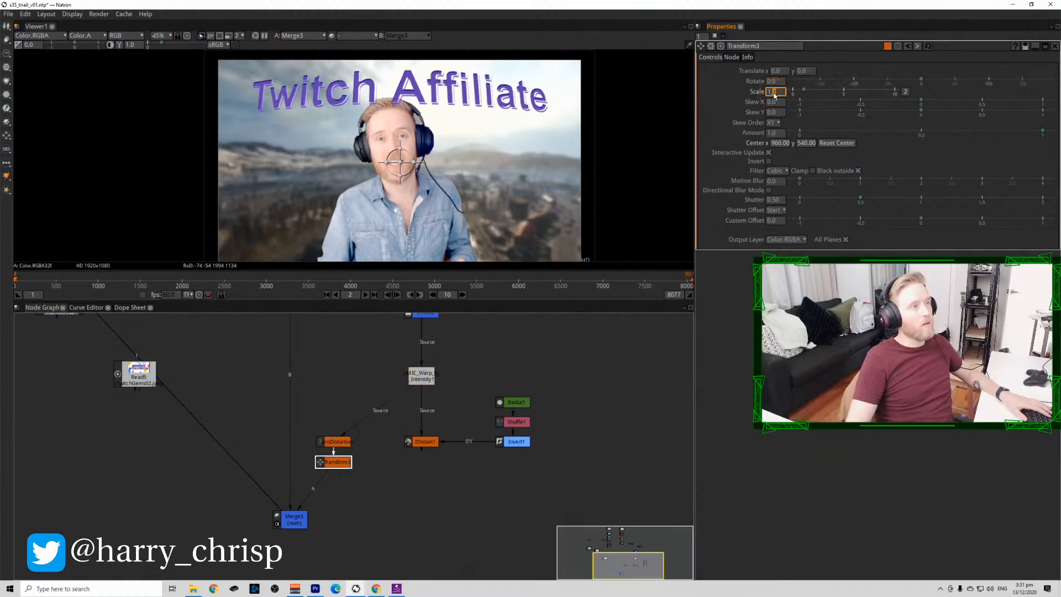
{"action": "left_click", "coordinate": [440, 488]}
{"action": "left_click", "coordinate": [290, 513]}
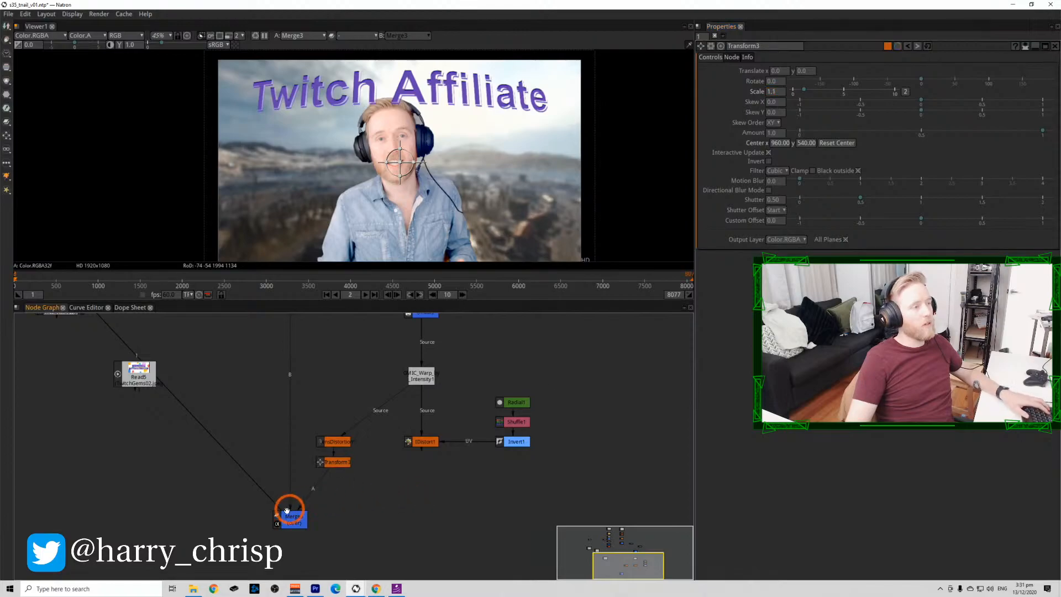
Enlarge the font of the Text1 title and shift the title to about x -5, y 1066.
{"action": "left_click_drag", "start_coordinate": [443, 370], "coordinate": [443, 452]}
{"action": "double_click", "coordinate": [382, 379]}
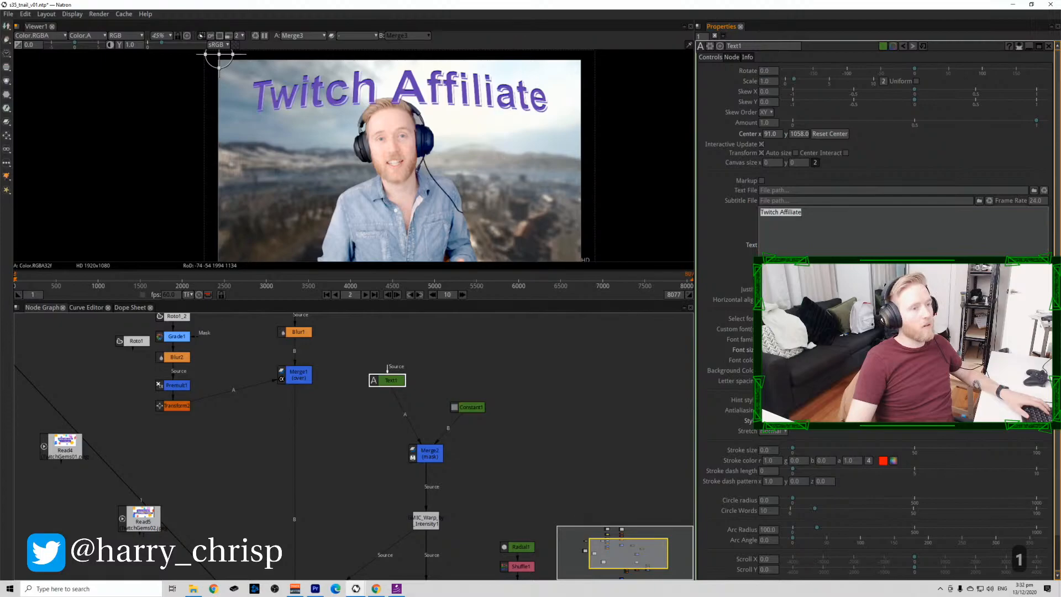
{"action": "scroll", "coordinate": [769, 350], "scroll_direction": "up", "scroll_amount": 5}
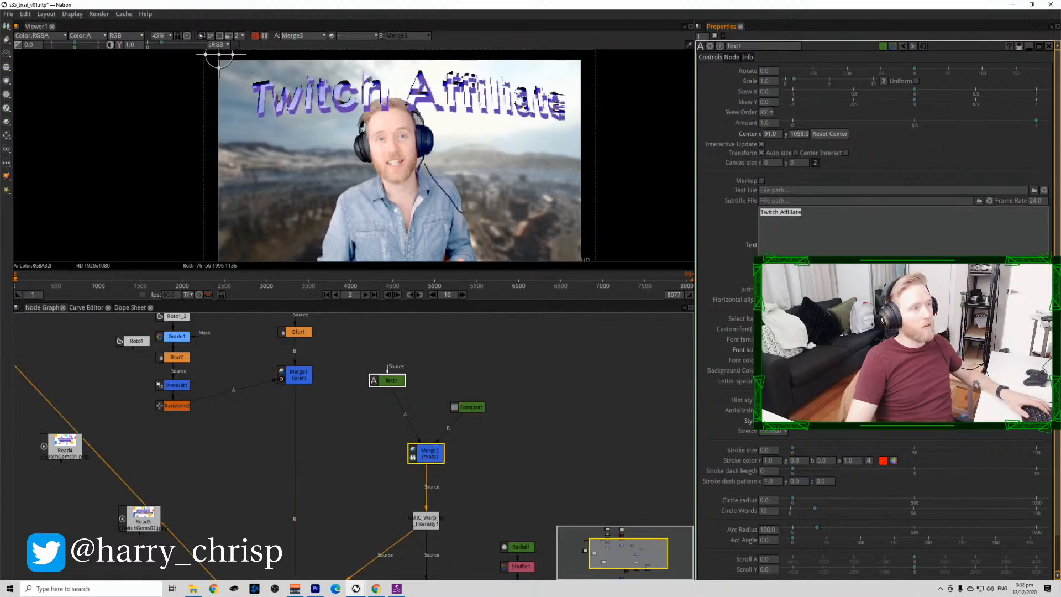
{"action": "mouse_move", "coordinate": [219, 55]}
{"action": "left_mouse_down"}
{"action": "mouse_move", "coordinate": [186, 54]}
{"action": "mouse_move", "coordinate": [199, 54]}
{"action": "left_mouse_up"}
View the Merge2 output, reduce the title's font size to fit the frame, and reposition the title at about x 27, y 1072.
{"action": "left_click", "coordinate": [445, 530]}
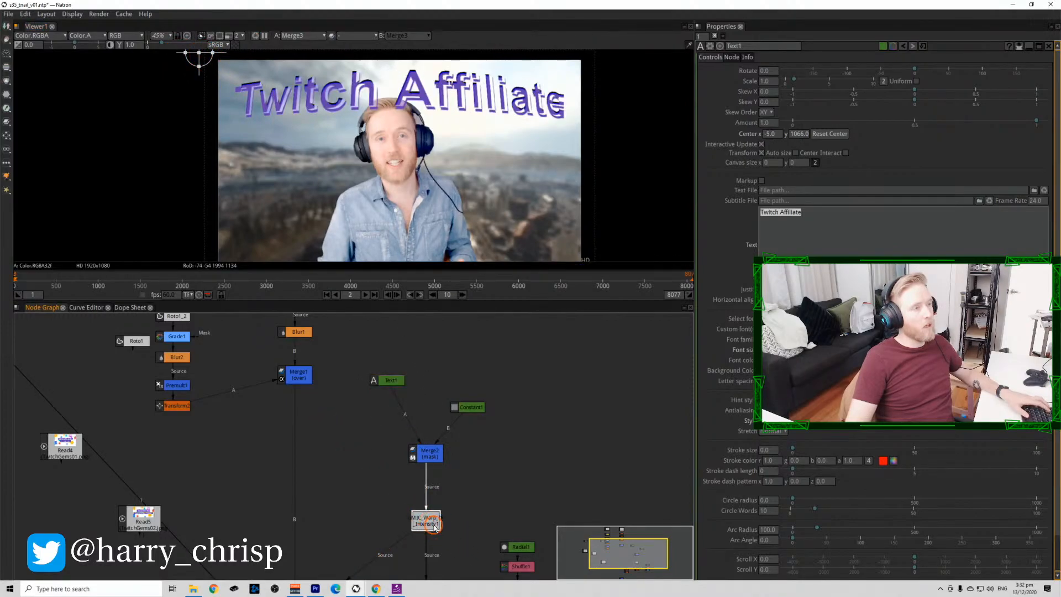
{"action": "key", "text": "1"}
{"action": "left_click_drag", "start_coordinate": [460, 498], "coordinate": [431, 446]}
{"action": "left_click", "coordinate": [401, 398]}
{"action": "left_click", "coordinate": [396, 467]}
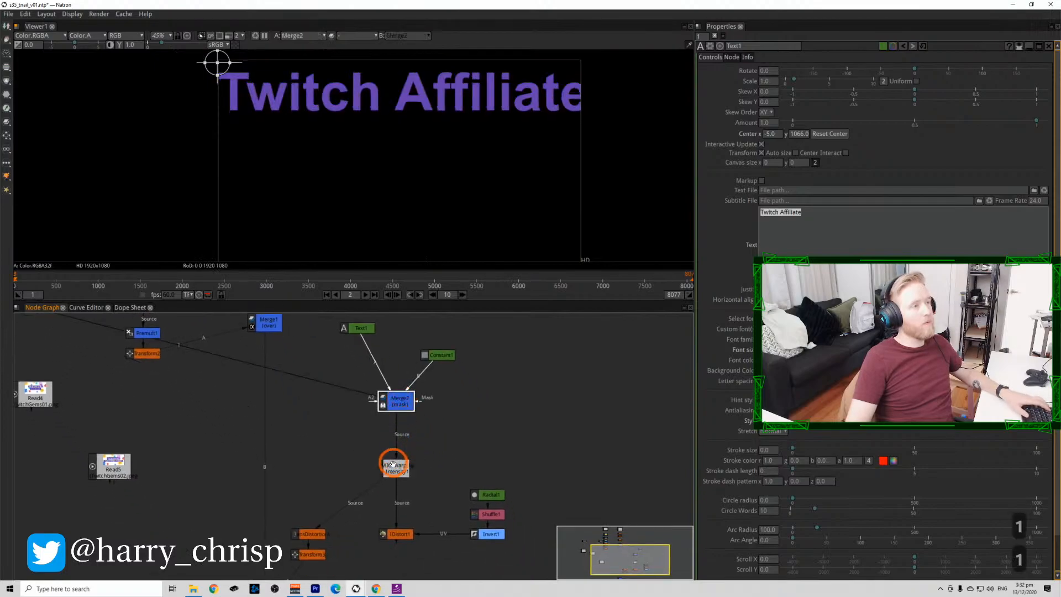
{"action": "key", "text": "1"}
{"action": "key", "text": "1"}
{"action": "left_click", "coordinate": [401, 398]}
{"action": "key", "text": "1"}
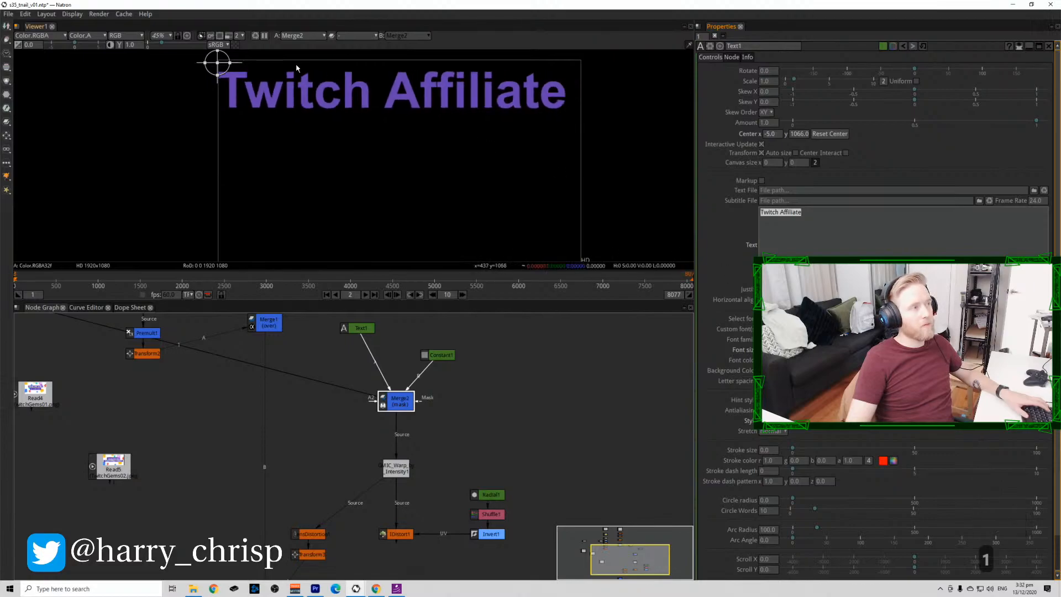
{"action": "left_click_drag", "start_coordinate": [217, 63], "coordinate": [223, 64]}
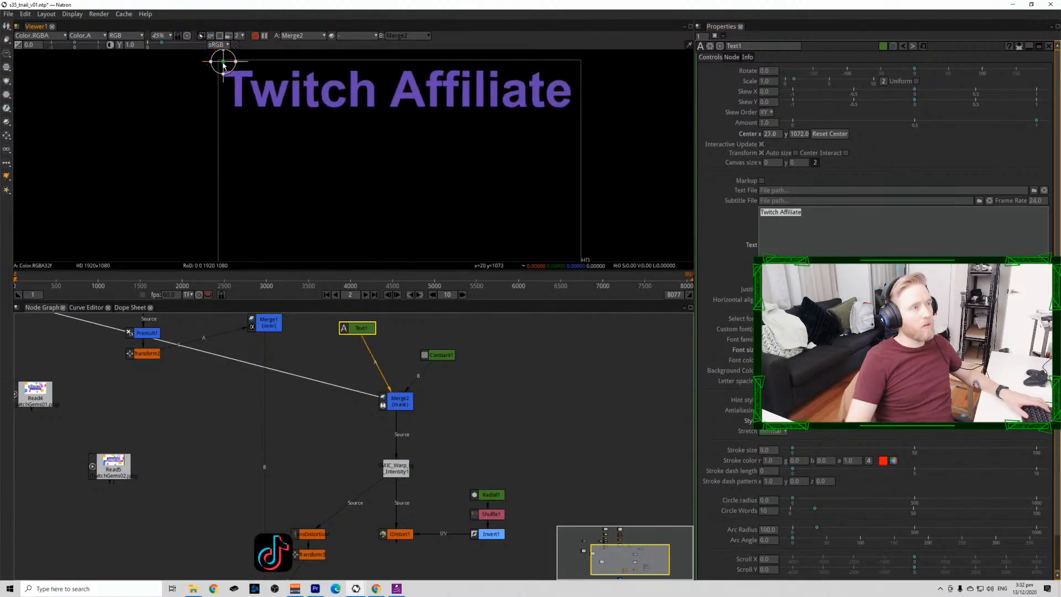
View the title through the warp, LensDistortion1, Transform3 and Merge3 outputs in turn, and save the project.
{"action": "key", "text": "1"}
{"action": "left_click_drag", "start_coordinate": [408, 490], "coordinate": [444, 395]}
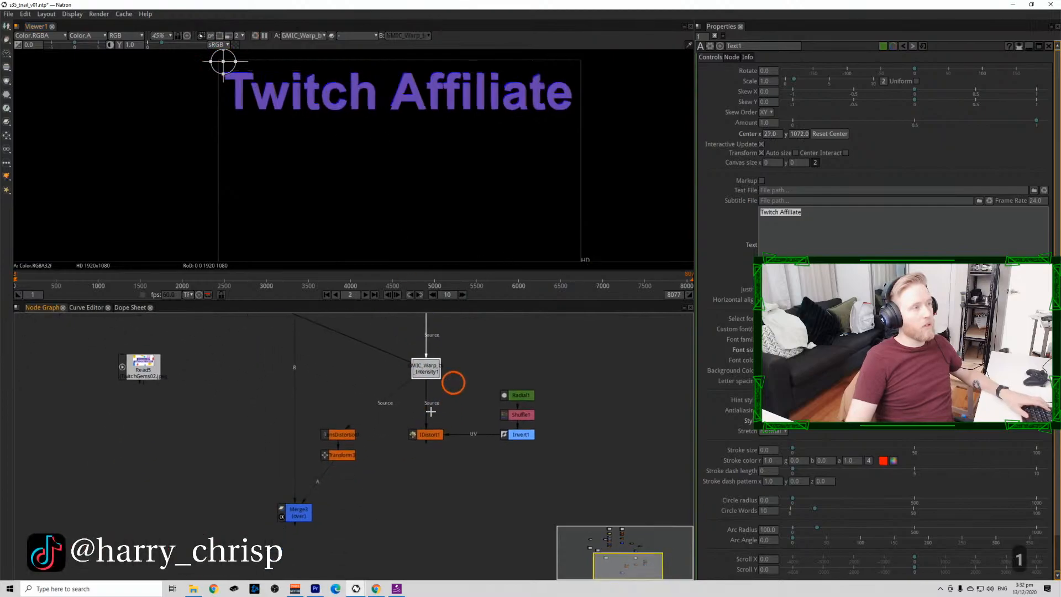
{"action": "left_click", "coordinate": [343, 434]}
{"action": "key", "text": "1"}
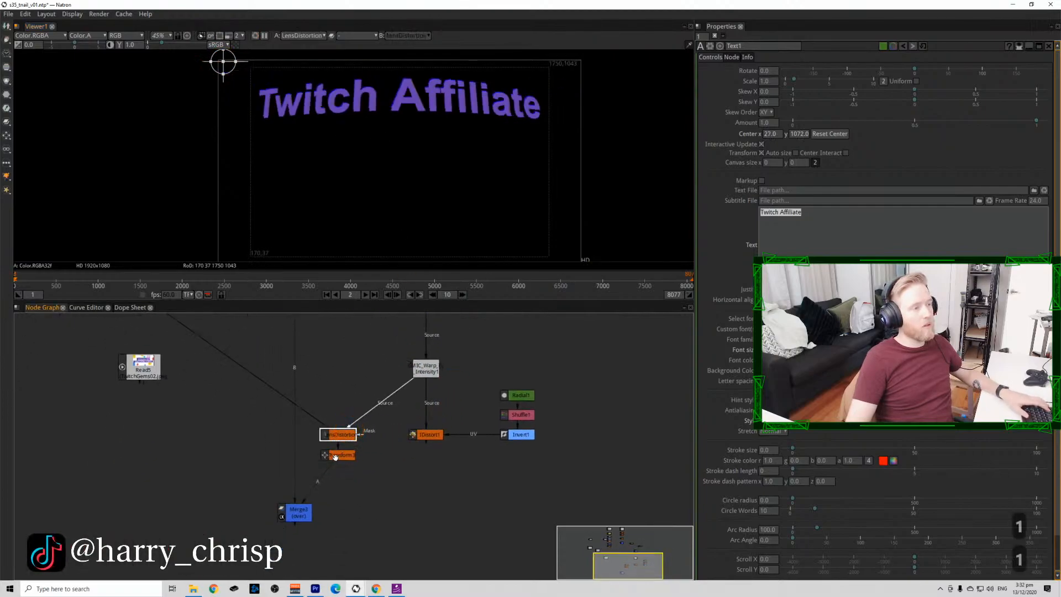
{"action": "left_click", "coordinate": [335, 457]}
{"action": "key", "text": "1"}
{"action": "left_click", "coordinate": [303, 509]}
{"action": "key", "text": "1"}
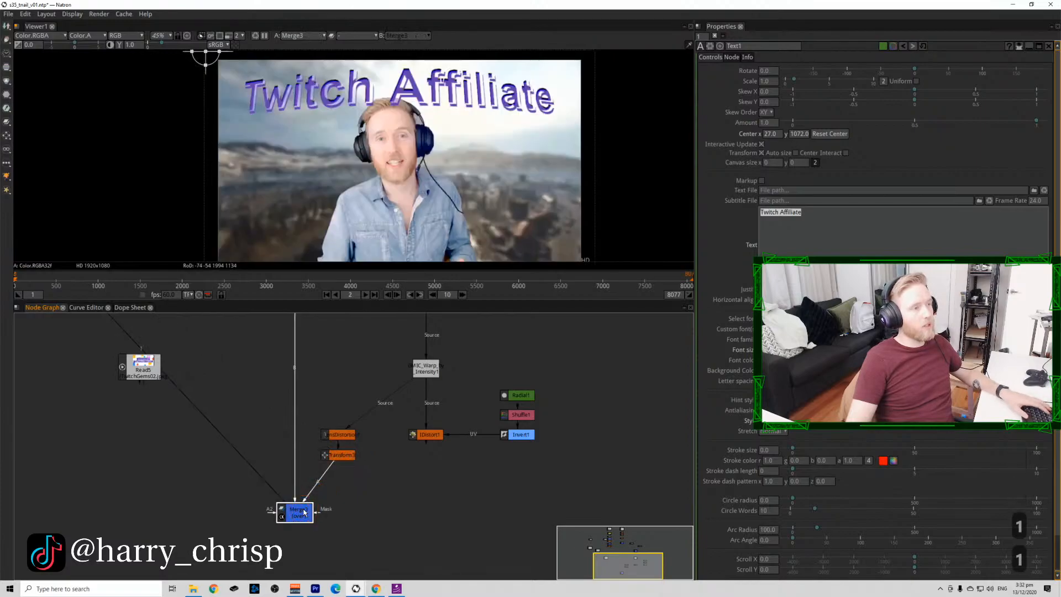
{"action": "left_click", "coordinate": [392, 498]}
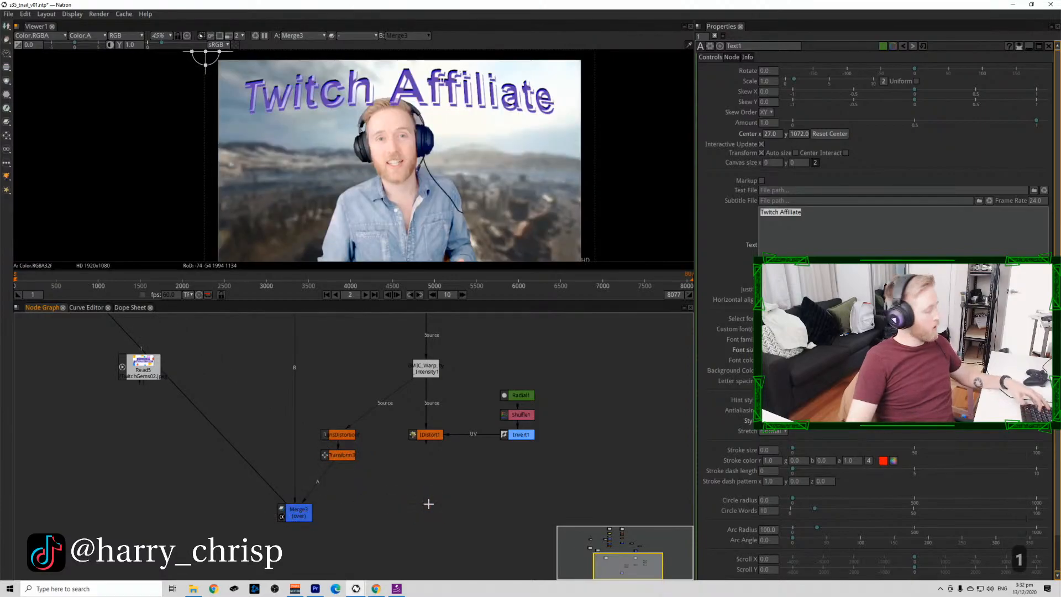
{"action": "key", "text": "ctrl+s"}
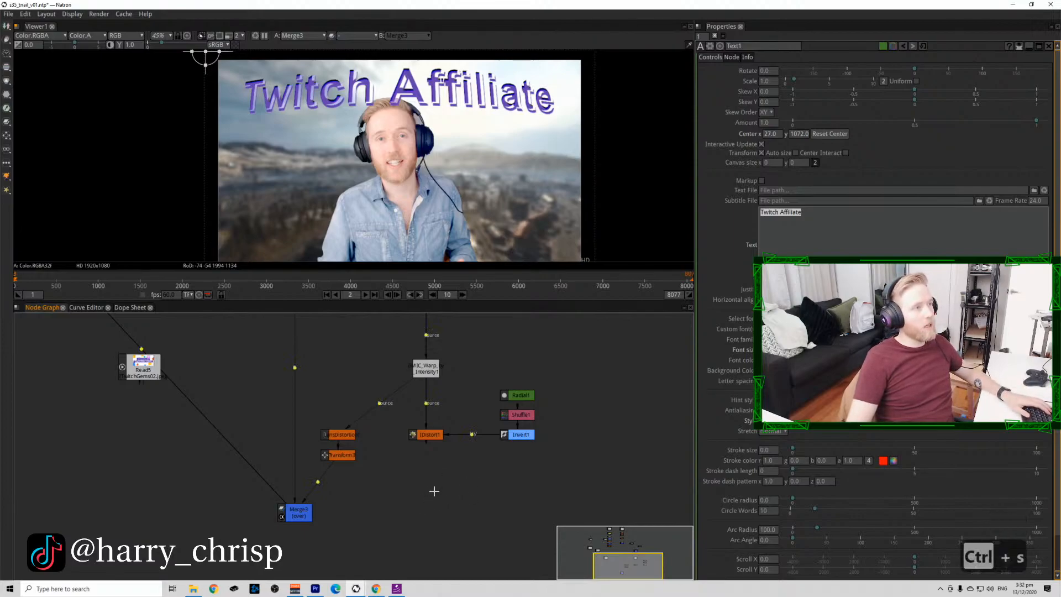
Set the GMIC warp node's X-Offset to about 76 and Y-Offset to about 176, and save the project.
{"action": "double_click", "coordinate": [425, 368]}
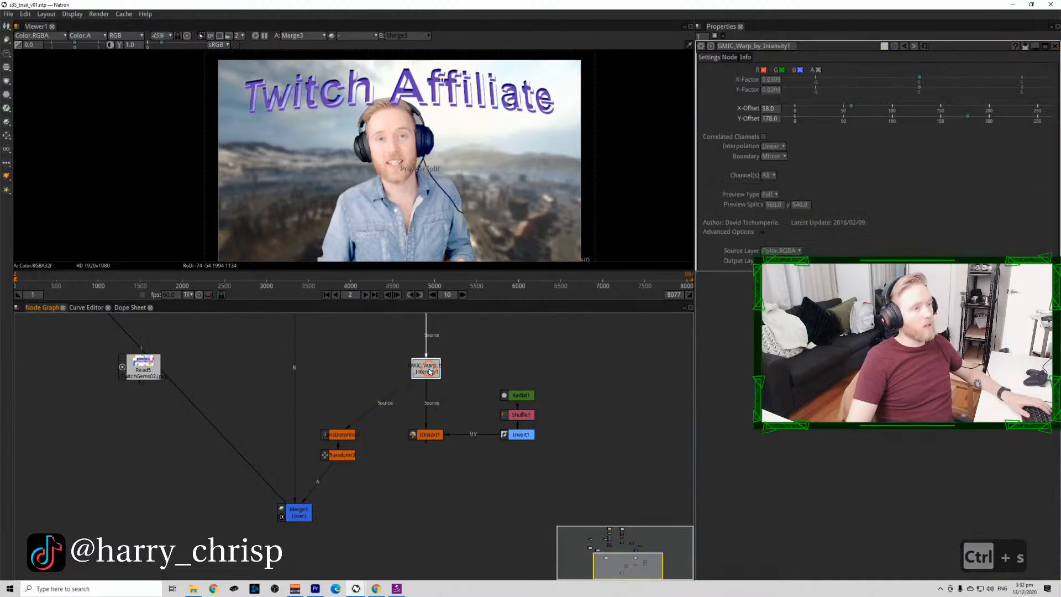
{"action": "left_click", "coordinate": [775, 251]}
{"action": "left_click_drag", "start_coordinate": [963, 118], "coordinate": [1046, 122]}
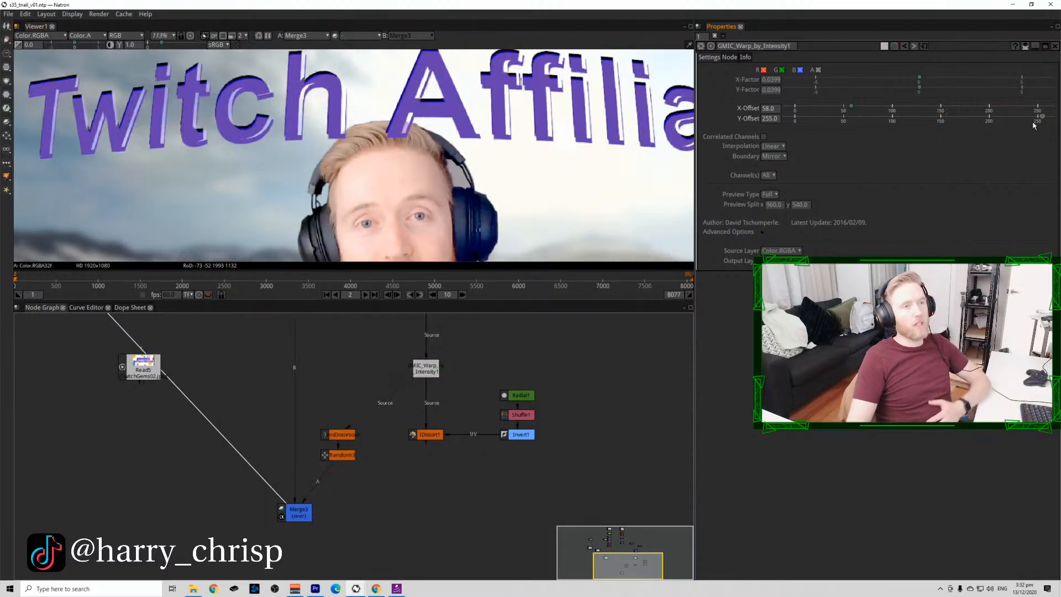
{"action": "left_click_drag", "start_coordinate": [1031, 119], "coordinate": [966, 120]}
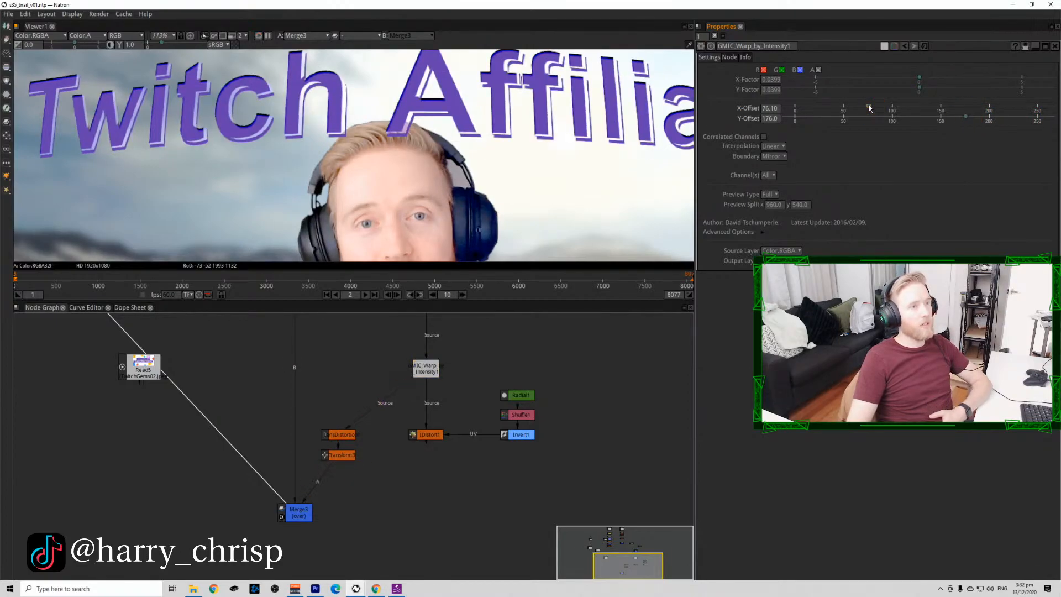
{"action": "scroll", "coordinate": [365, 217], "scroll_direction": "down", "scroll_amount": 5}
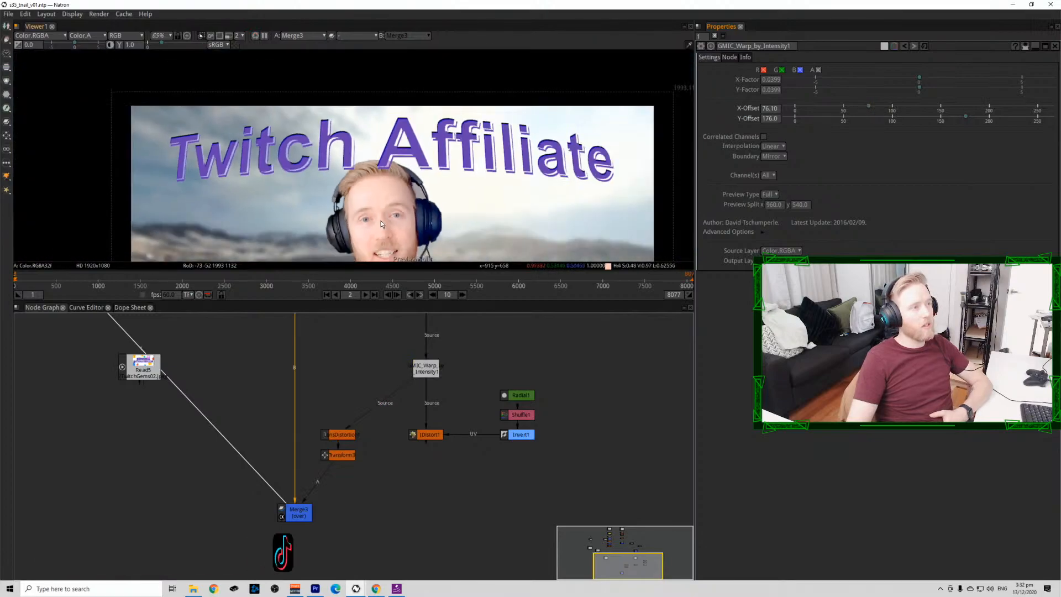
{"action": "scroll", "coordinate": [385, 194], "scroll_direction": "down", "scroll_amount": 4}
{"action": "left_click", "coordinate": [385, 182]}
{"action": "key", "text": "ctrl+s"}
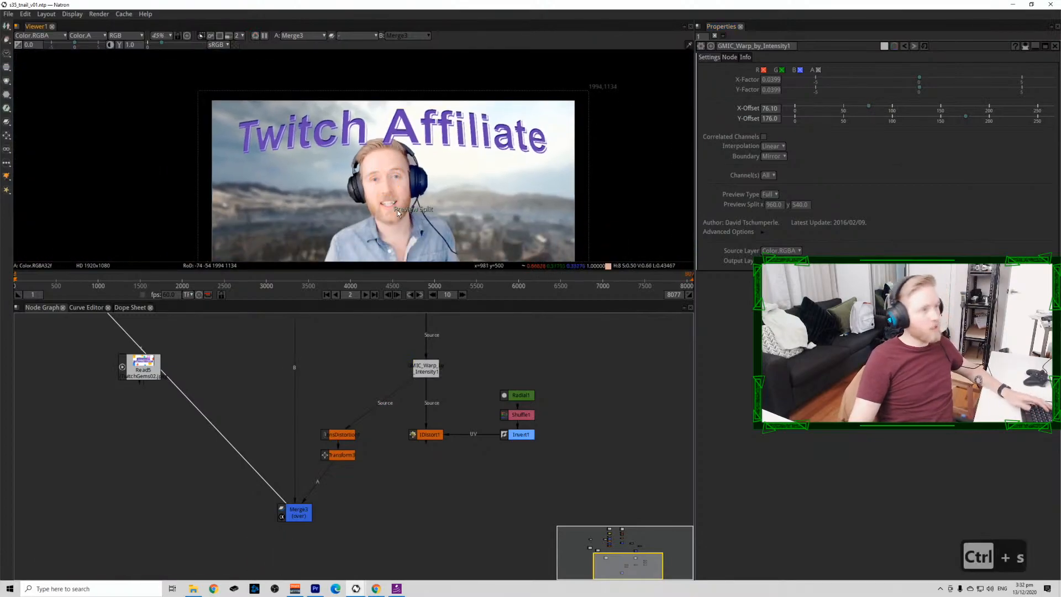
Set the size of the background's Blur1 node to about 31.1 and save the project.
{"action": "scroll", "coordinate": [397, 210], "scroll_direction": "down", "scroll_amount": 2}
{"action": "left_click", "coordinate": [347, 453]}
{"action": "scroll", "coordinate": [360, 491], "scroll_direction": "down", "scroll_amount": 5}
{"action": "left_click_drag", "start_coordinate": [359, 492], "coordinate": [365, 510]}
{"action": "scroll", "coordinate": [332, 344], "scroll_direction": "up", "scroll_amount": 2}
{"action": "double_click", "coordinate": [333, 345]}
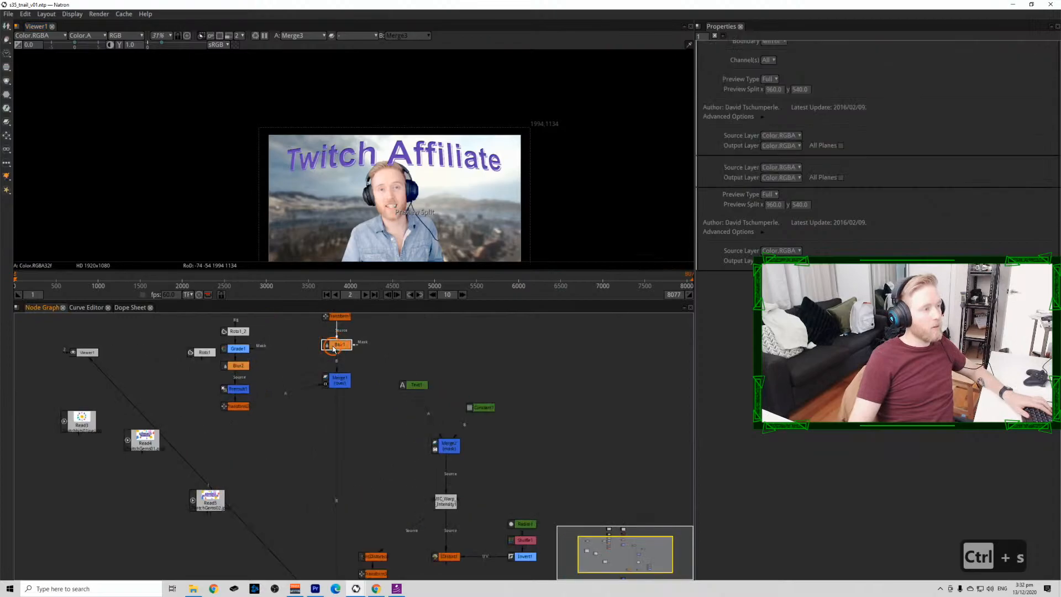
{"action": "left_click_drag", "start_coordinate": [799, 79], "coordinate": [818, 80]}
{"action": "scroll", "coordinate": [464, 189], "scroll_direction": "up", "scroll_amount": 4}
{"action": "scroll", "coordinate": [450, 194], "scroll_direction": "down", "scroll_amount": 4}
{"action": "left_click_drag", "start_coordinate": [449, 195], "coordinate": [441, 134]}
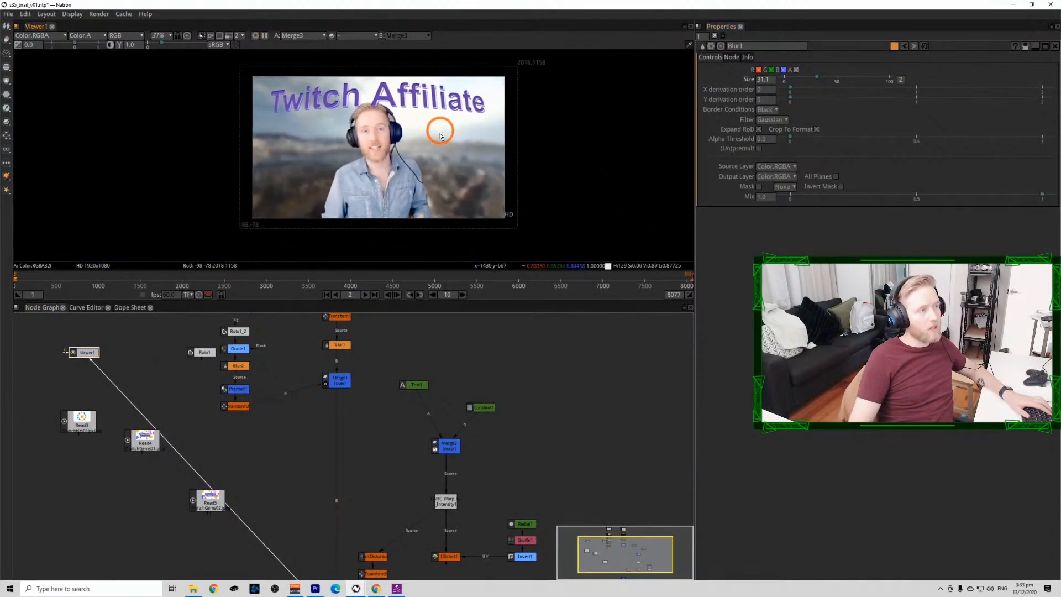
{"action": "key", "text": "ctrl+s"}
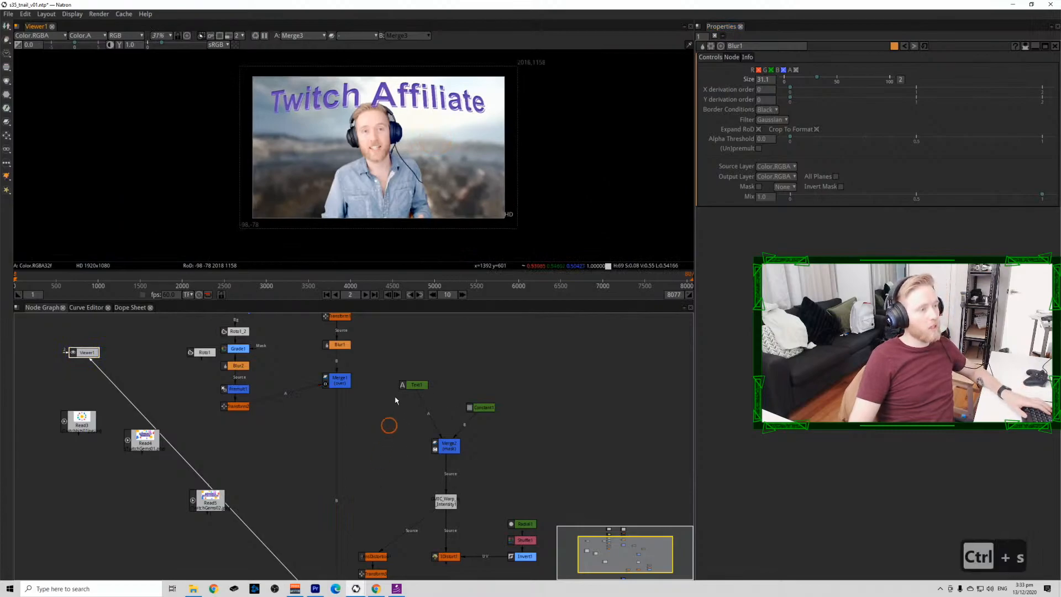
{"action": "scroll", "coordinate": [371, 398], "scroll_direction": "down", "scroll_amount": 10}
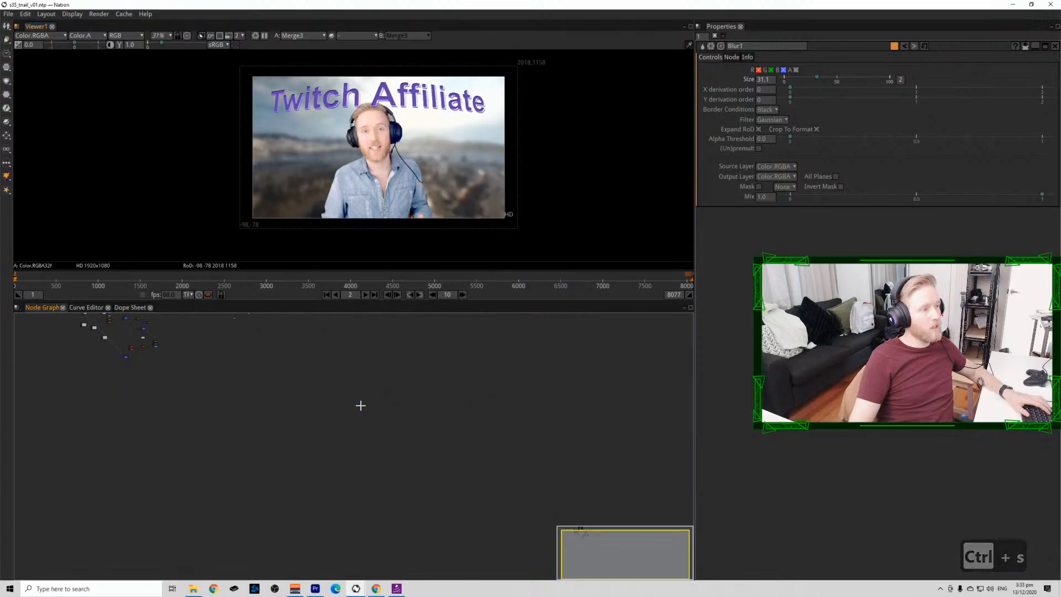
View the Read5 announcement image and the Read4 invitation image in turn, ending on Read5.
{"action": "left_click_drag", "start_coordinate": [158, 345], "coordinate": [339, 456]}
{"action": "scroll", "coordinate": [241, 420], "scroll_direction": "up", "scroll_amount": 9}
{"action": "key", "text": "1"}
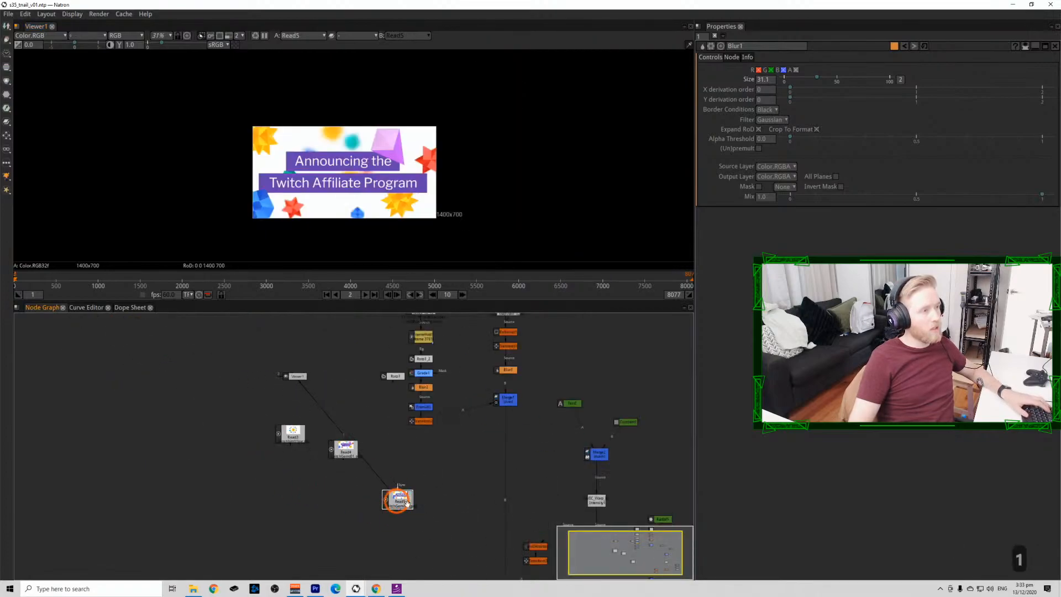
{"action": "left_click_drag", "start_coordinate": [402, 480], "coordinate": [355, 405]}
{"action": "left_click", "coordinate": [306, 379]}
{"action": "key", "text": "1"}
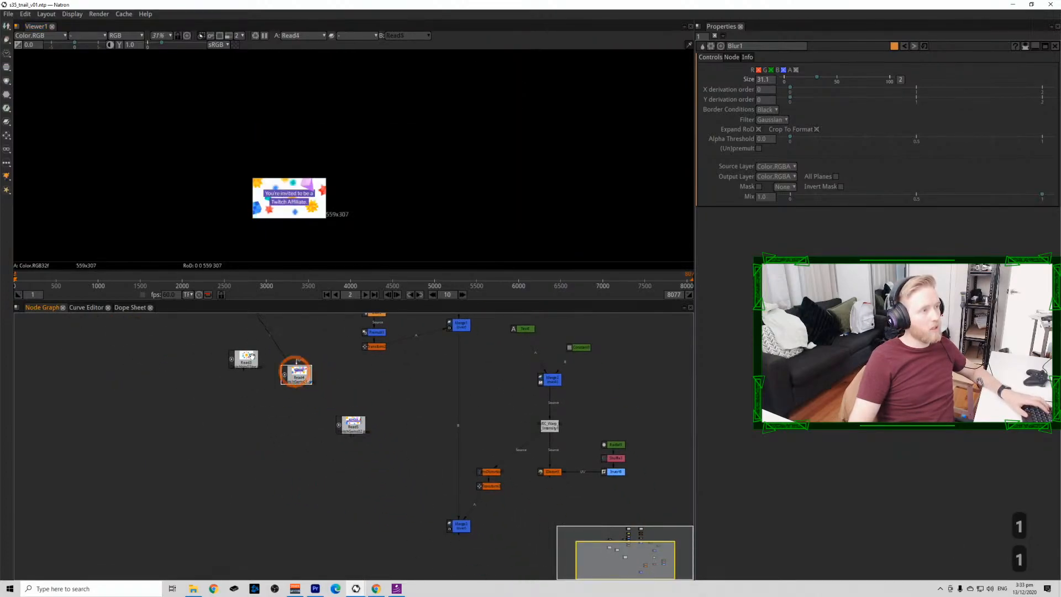
{"action": "key", "text": "1"}
{"action": "left_click", "coordinate": [378, 422]}
{"action": "key", "text": "1"}
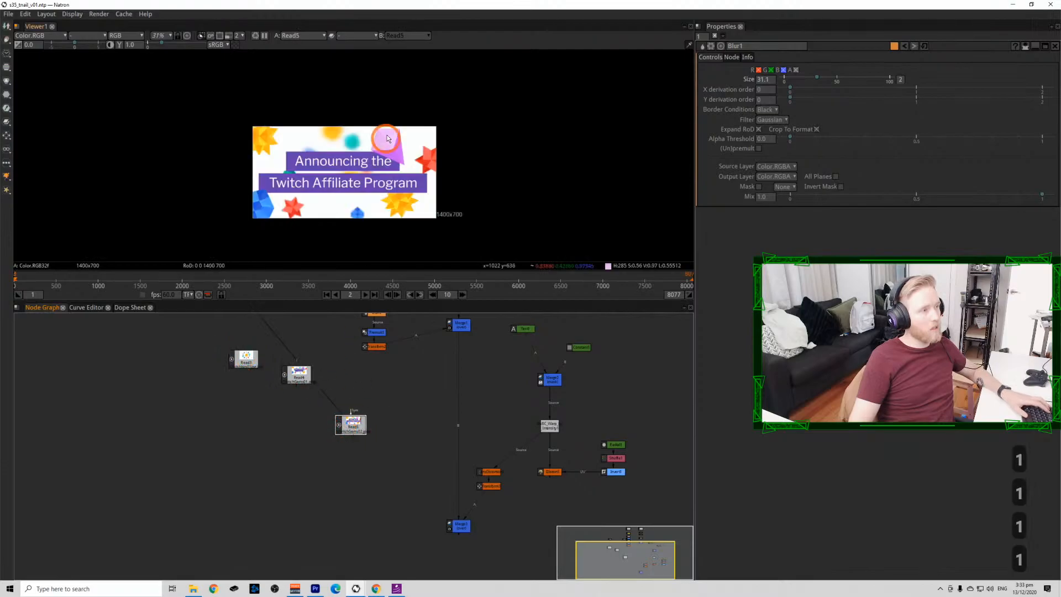
Examine the gem shapes around the lettering in the Read5 announcement image up close and as a whole.
{"action": "scroll", "coordinate": [390, 182], "scroll_direction": "up", "scroll_amount": 4}
{"action": "left_click", "coordinate": [391, 179]}
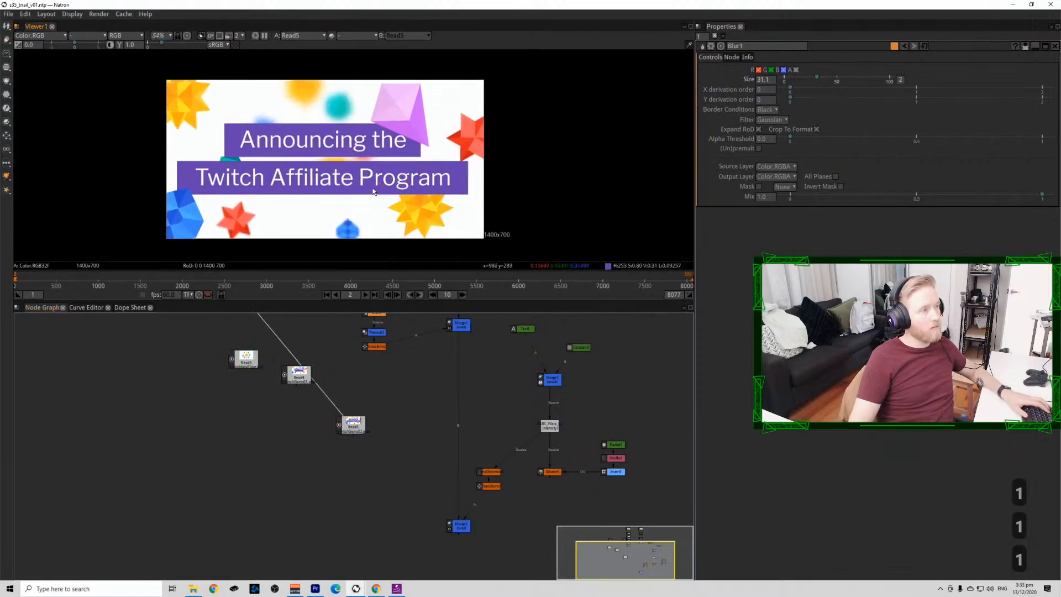
{"action": "scroll", "coordinate": [179, 233], "scroll_direction": "up", "scroll_amount": 15}
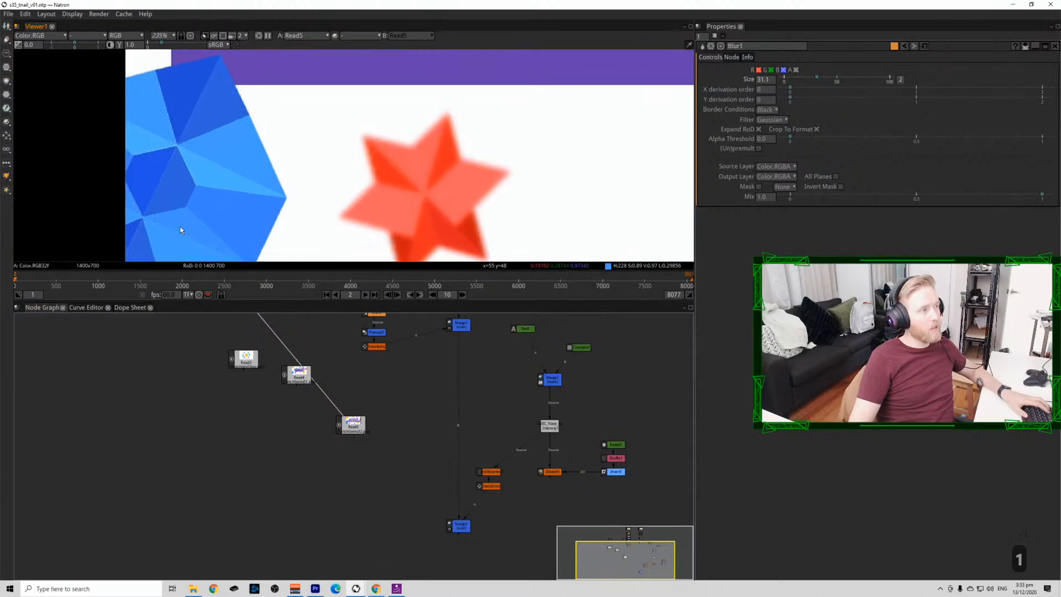
{"action": "scroll", "coordinate": [183, 230], "scroll_direction": "down", "scroll_amount": 9}
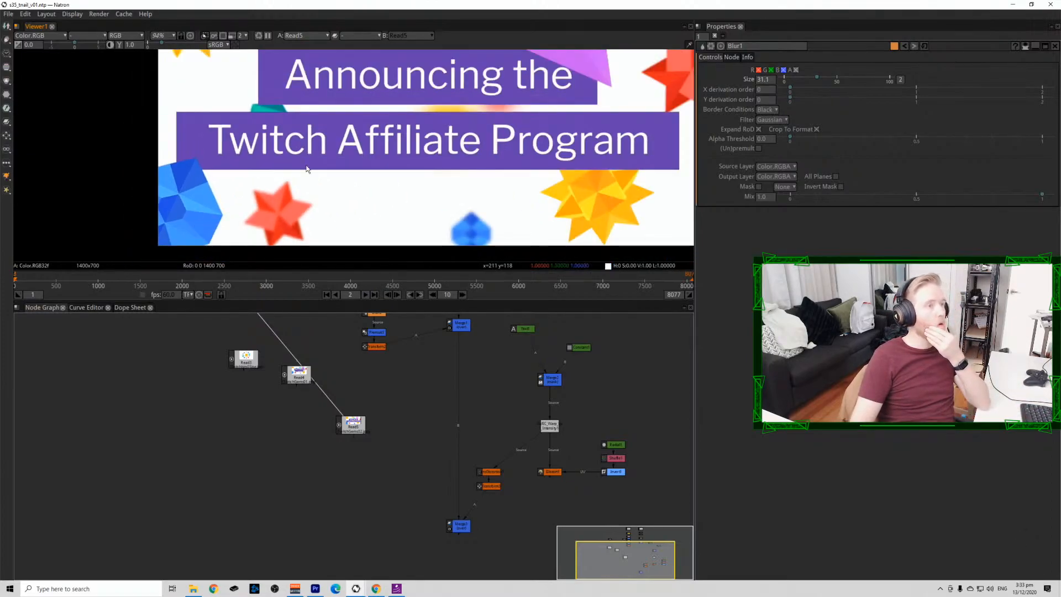
{"action": "scroll", "coordinate": [649, 215], "scroll_direction": "up", "scroll_amount": 3}
{"action": "scroll", "coordinate": [650, 215], "scroll_direction": "down", "scroll_amount": 3}
{"action": "left_click_drag", "start_coordinate": [649, 215], "coordinate": [533, 217]}
{"action": "scroll", "coordinate": [490, 176], "scroll_direction": "down", "scroll_amount": 1}
{"action": "scroll", "coordinate": [489, 176], "scroll_direction": "down", "scroll_amount": 1}
{"action": "left_click_drag", "start_coordinate": [490, 154], "coordinate": [411, 178]}
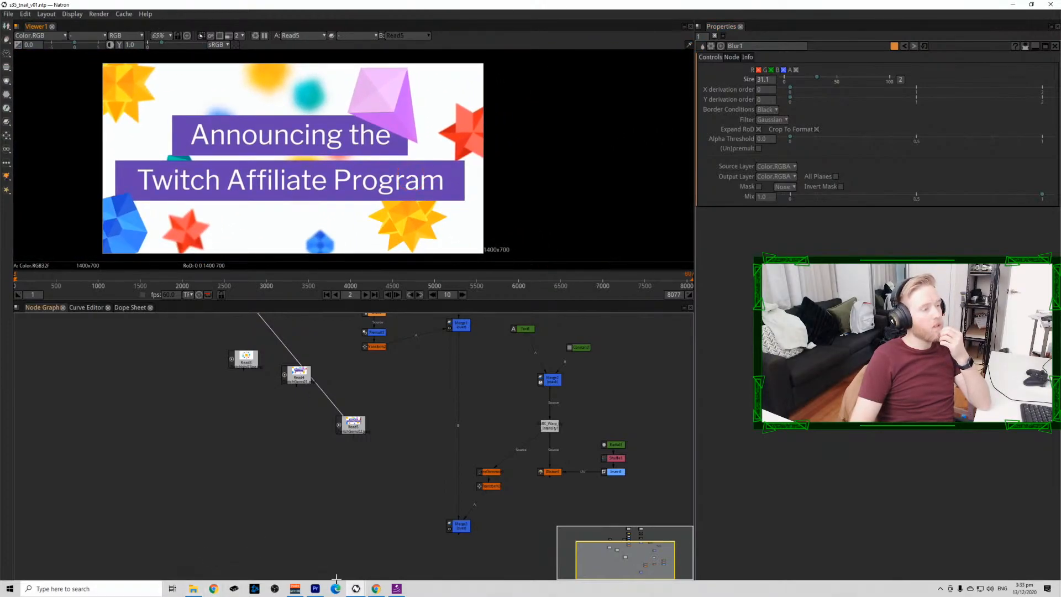
Switch to Chrome and open the preview of the animated red star from Steam Community in the twitch bits image results.
{"action": "left_click", "coordinate": [369, 585]}
{"action": "left_click", "coordinate": [299, 159]}
{"action": "left_click", "coordinate": [284, 305]}
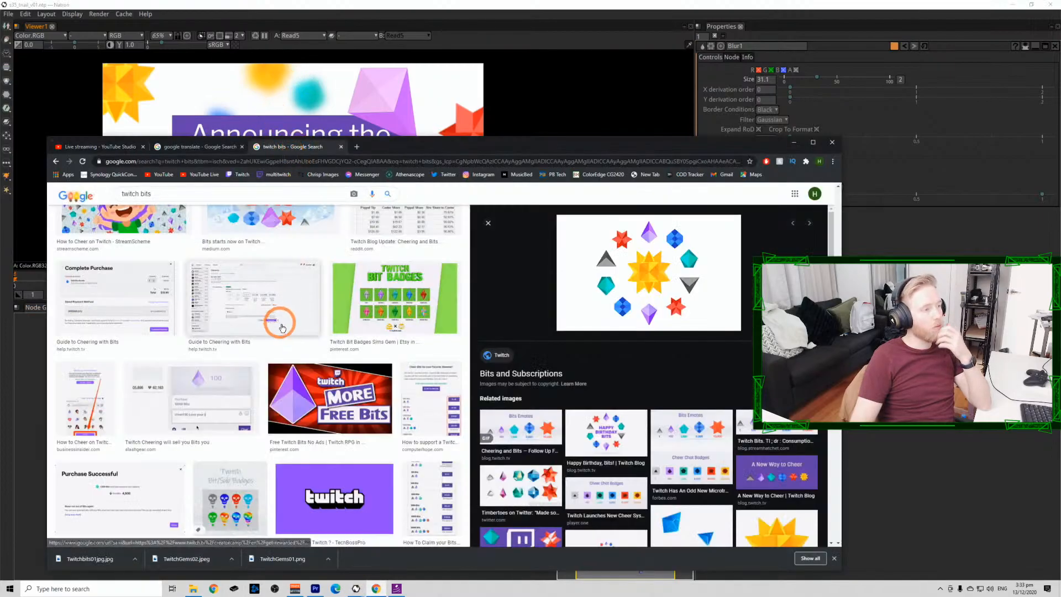
{"action": "scroll", "coordinate": [282, 328], "scroll_direction": "down", "scroll_amount": 5}
{"action": "left_click", "coordinate": [90, 324]}
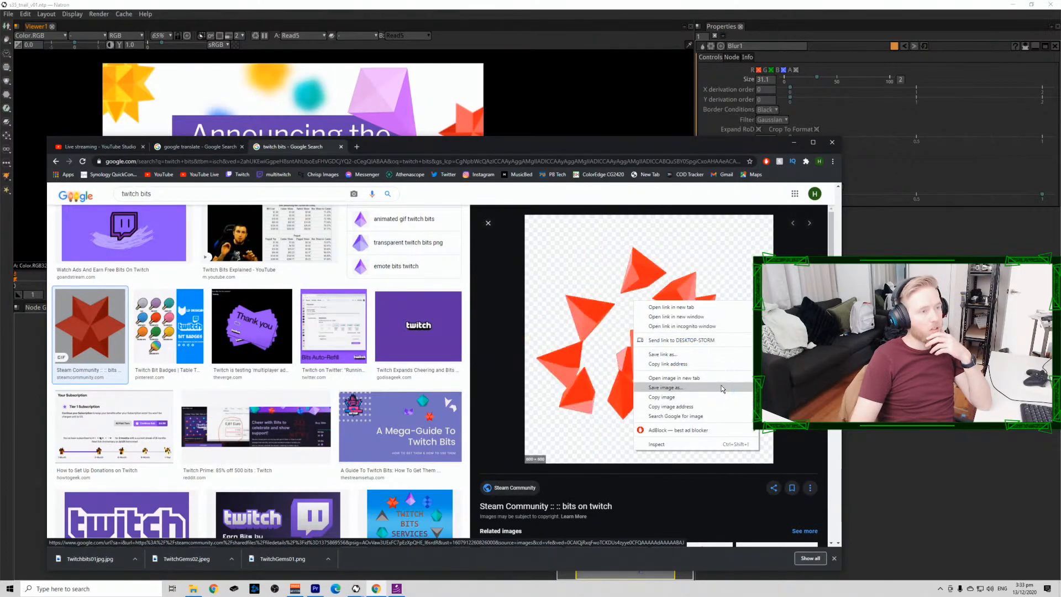
Save the red star animation as bits02.gif in the tnail folder.
{"action": "left_click", "coordinate": [711, 388]}
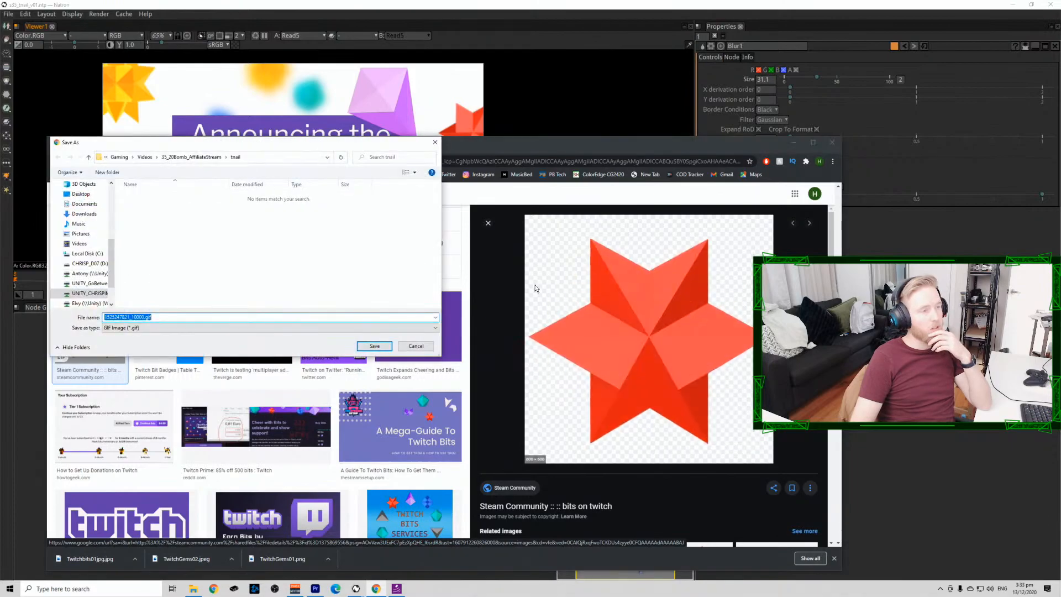
{"action": "left_click", "coordinate": [187, 158]}
{"action": "double_click", "coordinate": [158, 205]}
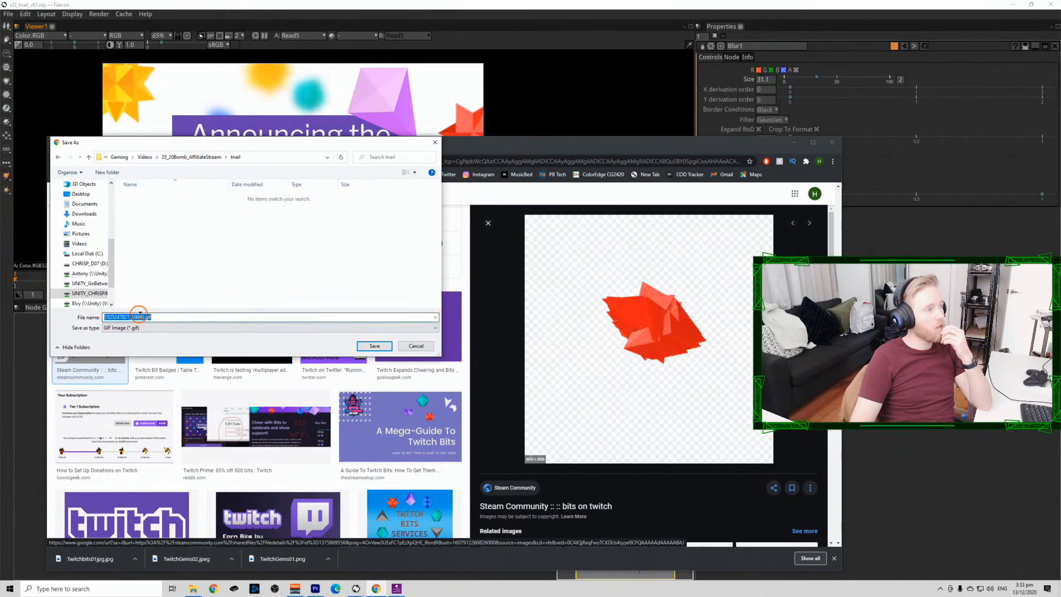
{"action": "type", "text": "bits02"}
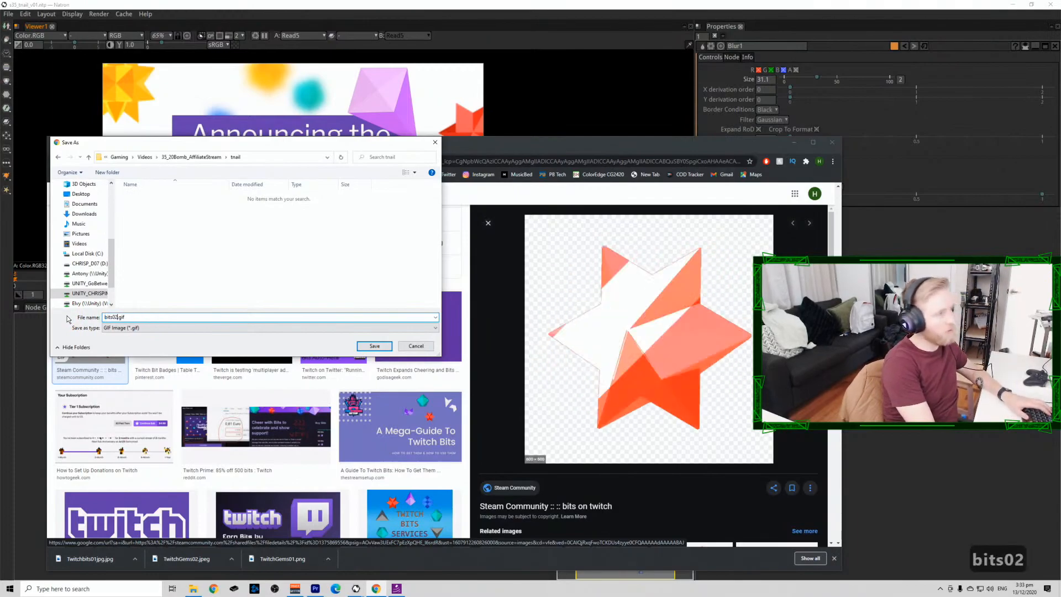
{"action": "key", "text": "Return"}
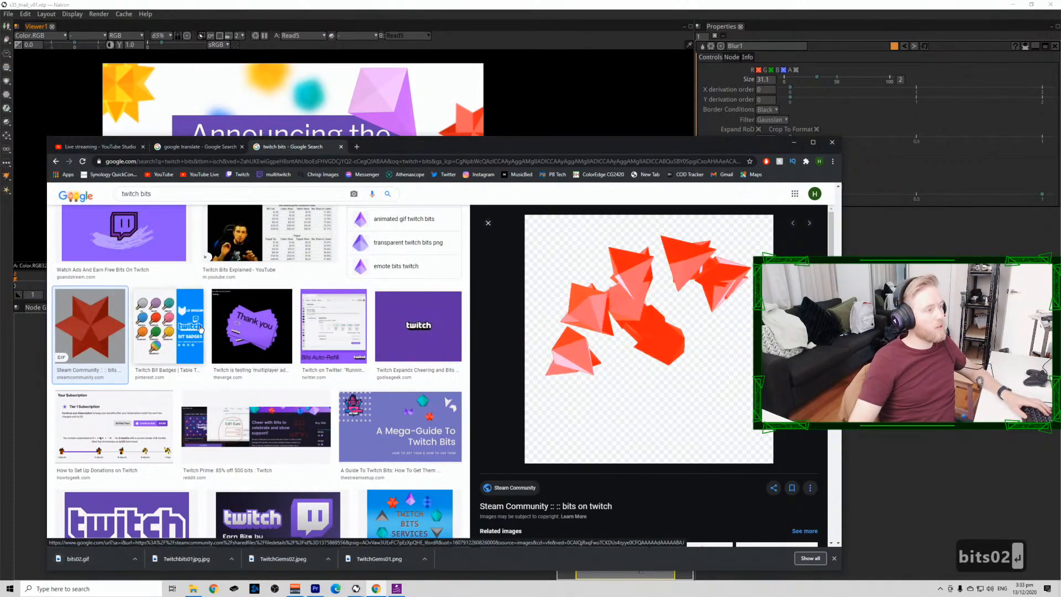
Open the yellow star animation from the related images and save it as bits03.gif in the tnail folder.
{"action": "scroll", "coordinate": [276, 325], "scroll_direction": "down", "scroll_amount": 10}
{"action": "scroll", "coordinate": [718, 428], "scroll_direction": "down", "scroll_amount": 3}
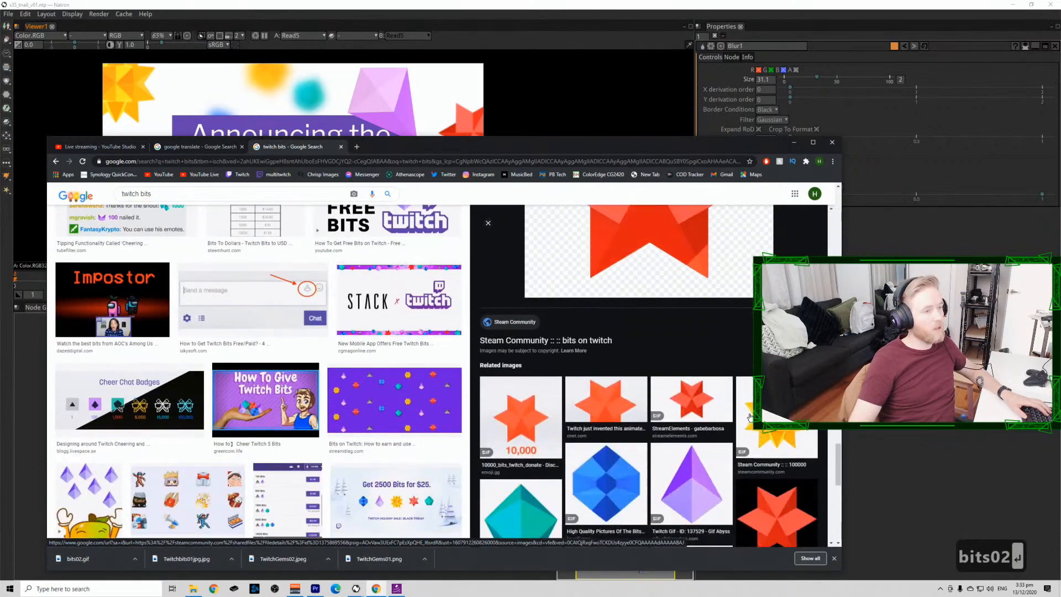
{"action": "left_click", "coordinate": [767, 427]}
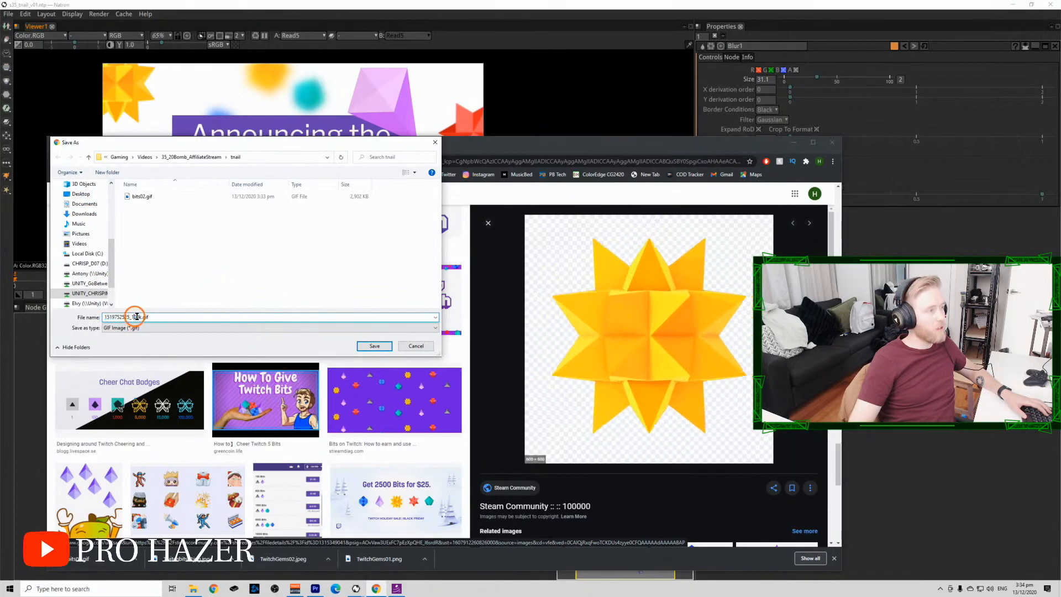
{"action": "type", "text": "bits"}
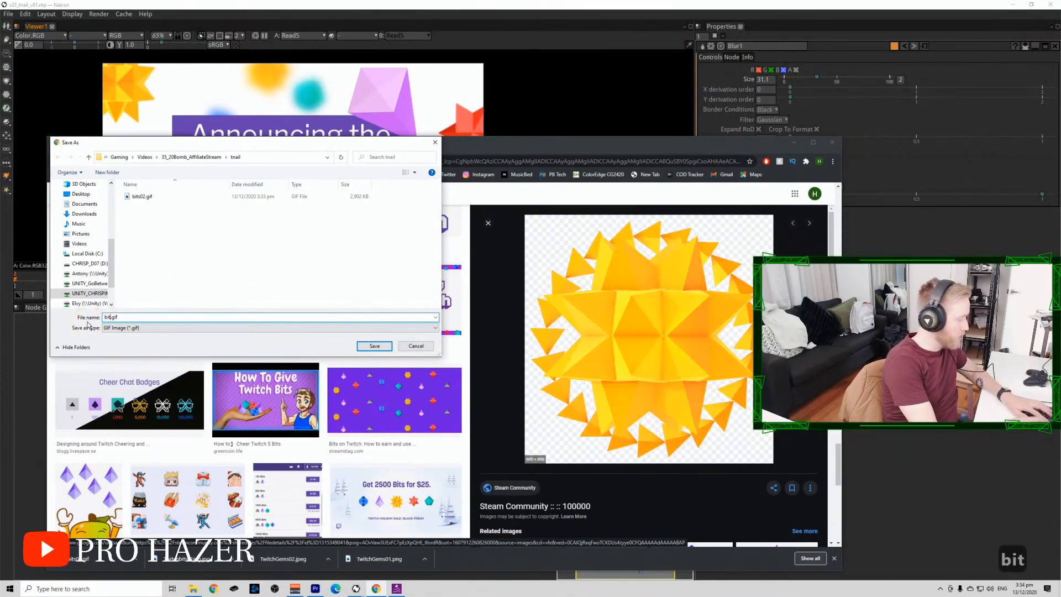
{"action": "type", "text": "03"}
{"action": "key", "text": "Return"}
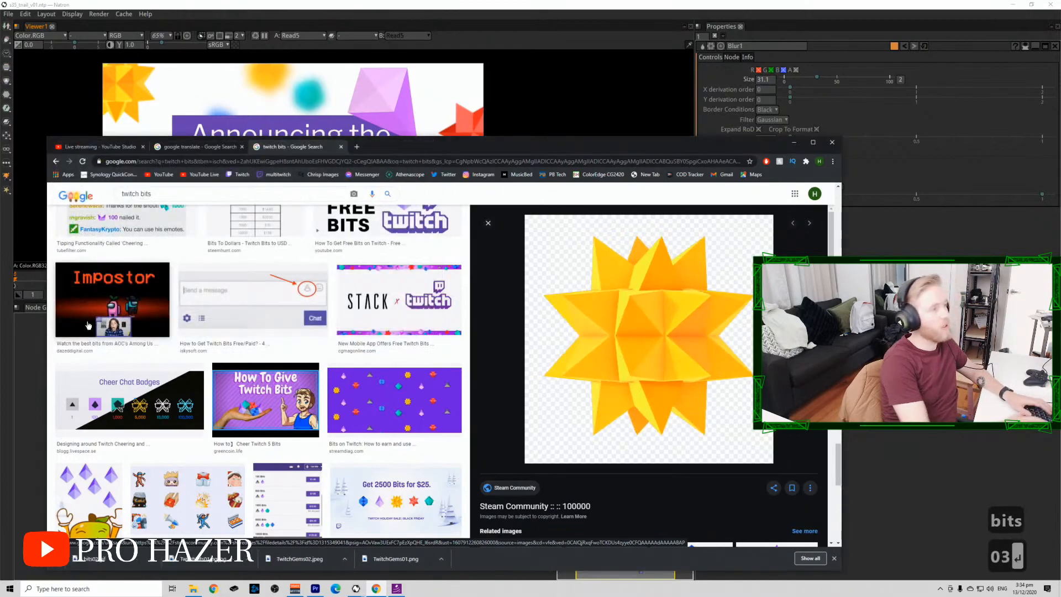
Switch to File Explorer and import bits02.gif and bits03.gif from the tnail folder into Natron's node graph.
{"action": "left_click", "coordinate": [249, 3]}
{"action": "left_click", "coordinate": [192, 589]}
{"action": "left_click", "coordinate": [322, 254]}
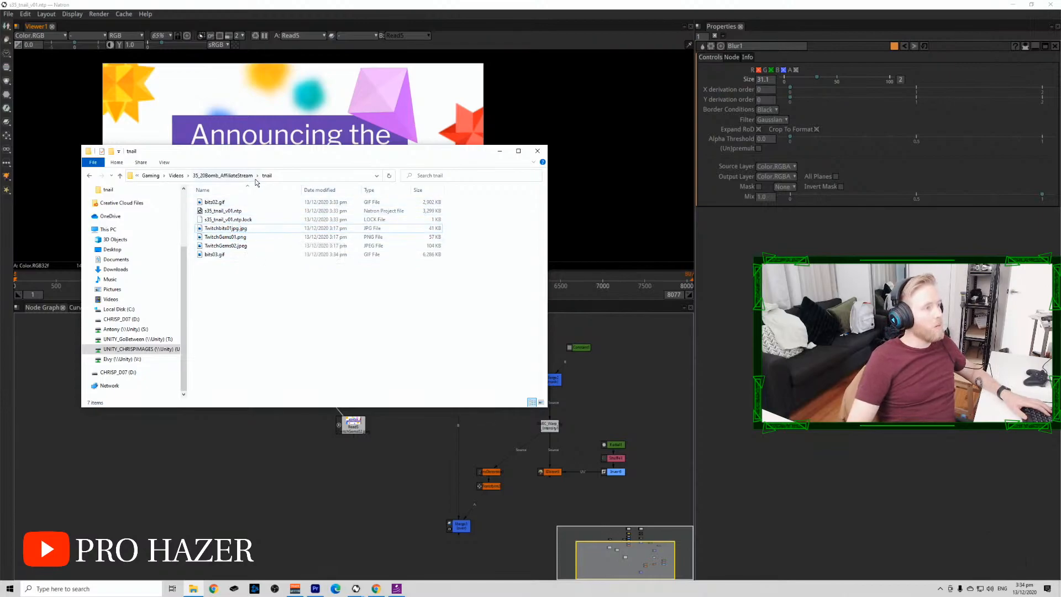
{"action": "left_click", "coordinate": [265, 176]}
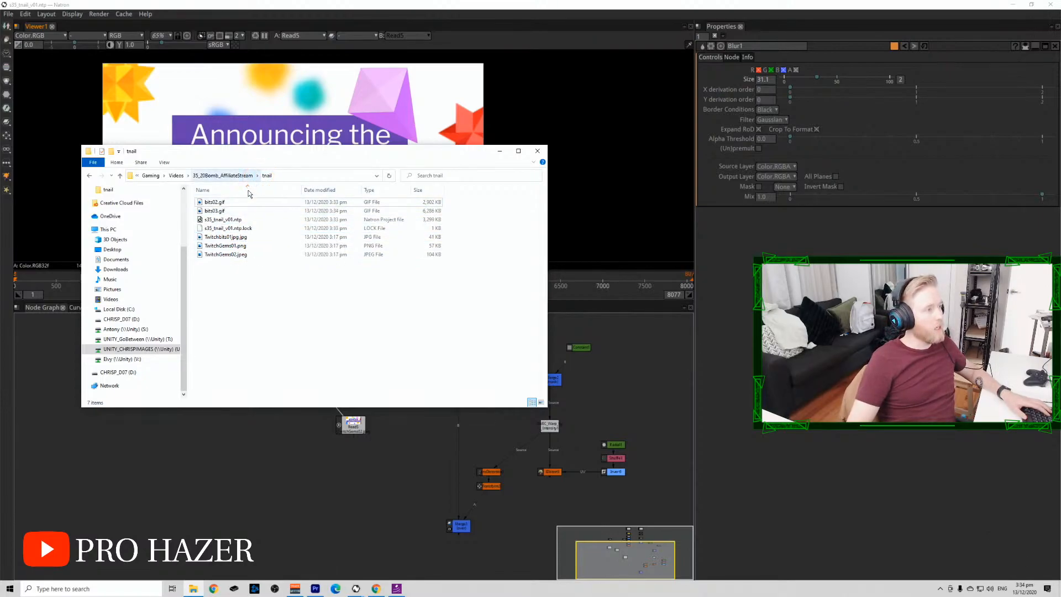
{"action": "left_click_drag", "start_coordinate": [214, 202], "coordinate": [298, 462]}
{"action": "left_click", "coordinate": [315, 412]}
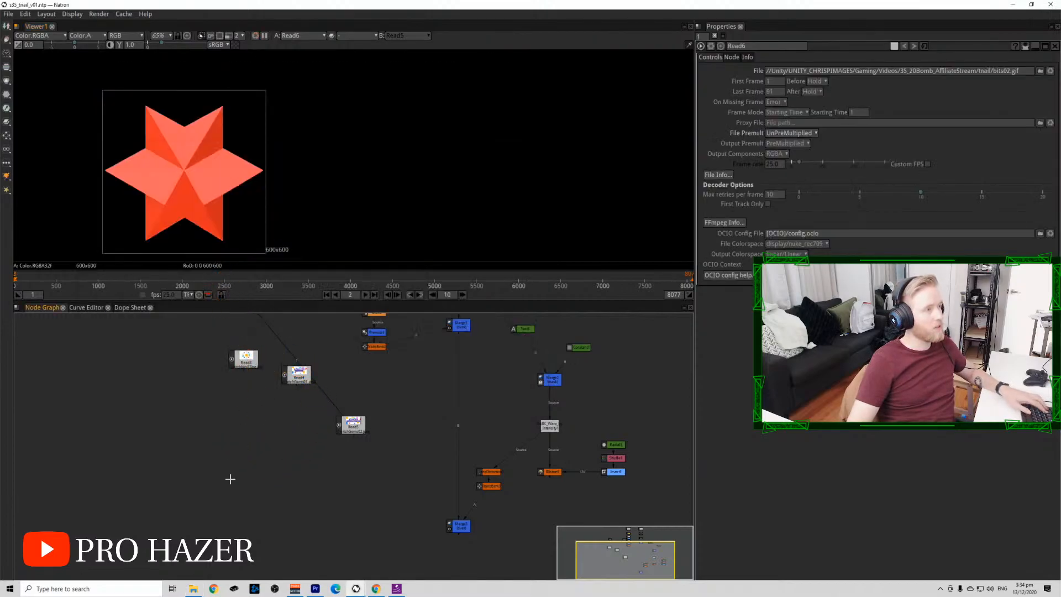
{"action": "key", "text": "alt+Tab"}
{"action": "left_click_drag", "start_coordinate": [225, 208], "coordinate": [261, 497]}
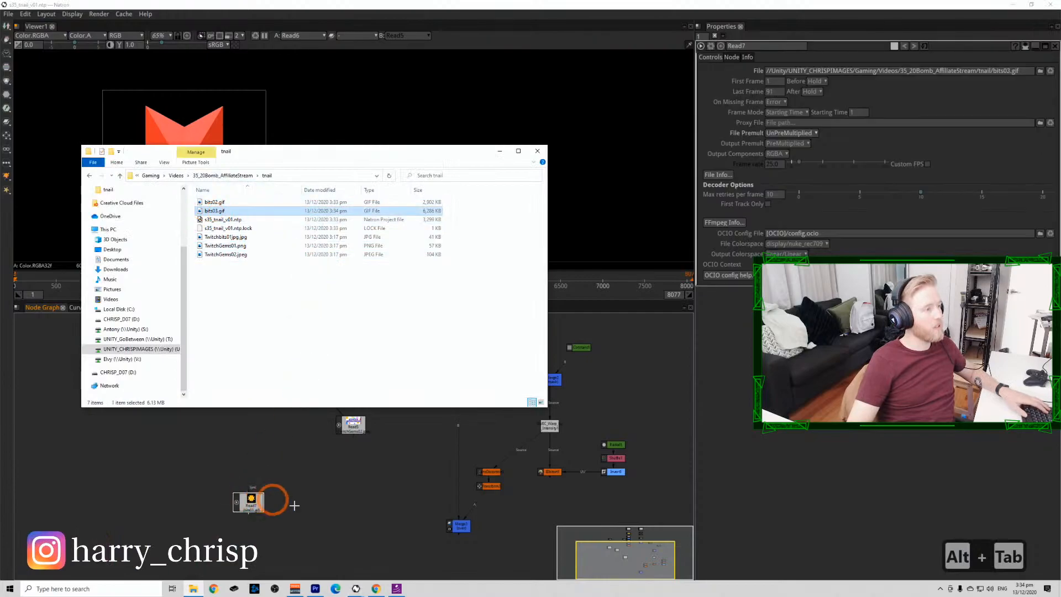
Return to Chrome, open the blue gem animation from the related images and save it as bits01.gif in the tnail folder.
{"action": "key", "text": "alt+Tab"}
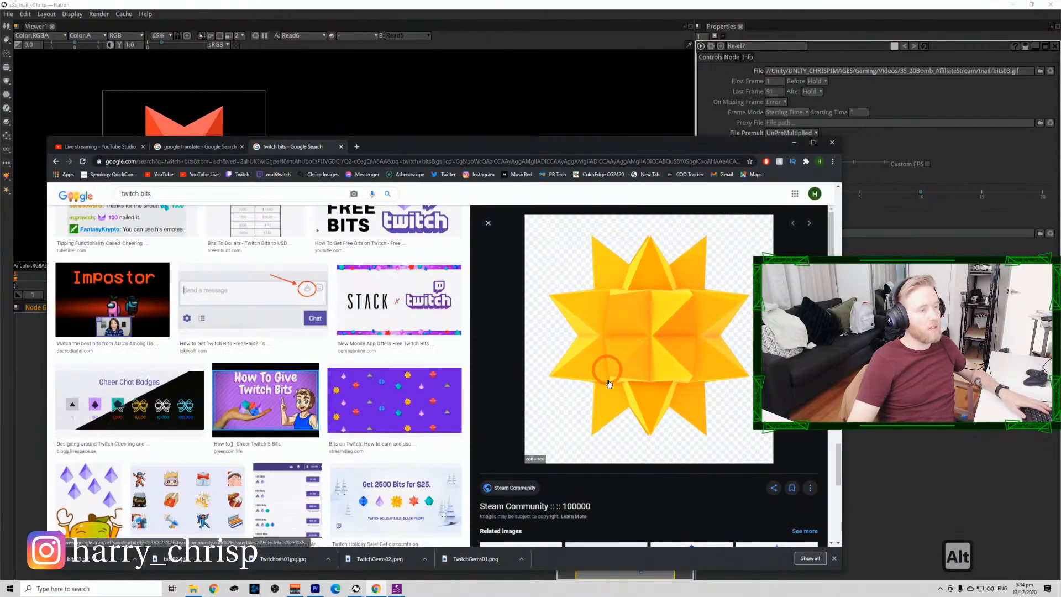
{"action": "scroll", "coordinate": [605, 370], "scroll_direction": "down", "scroll_amount": 5}
{"action": "left_click", "coordinate": [683, 340]}
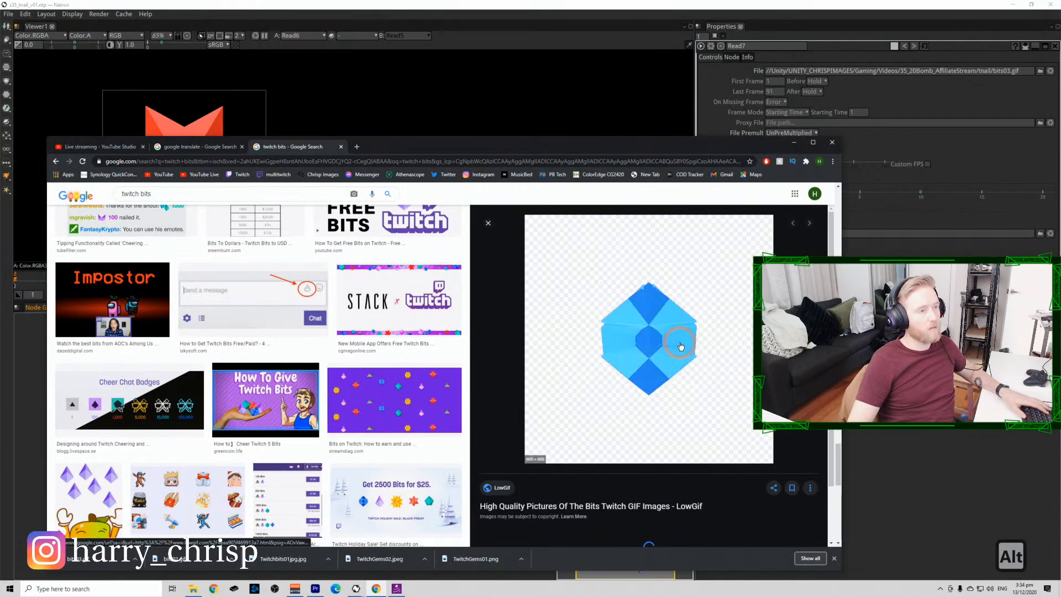
{"action": "right_click", "coordinate": [677, 346]}
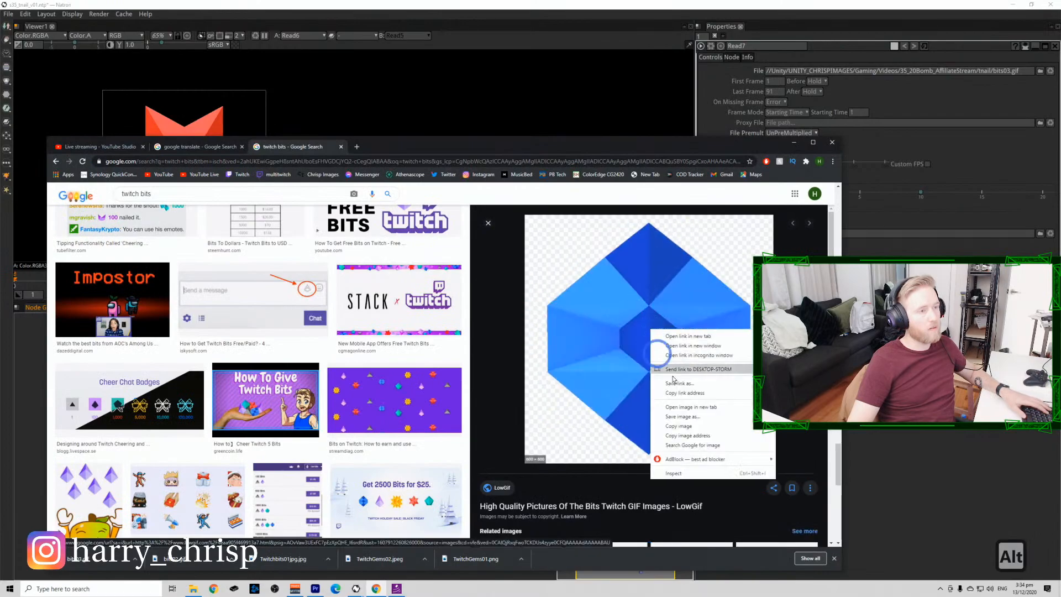
{"action": "left_click", "coordinate": [688, 413]}
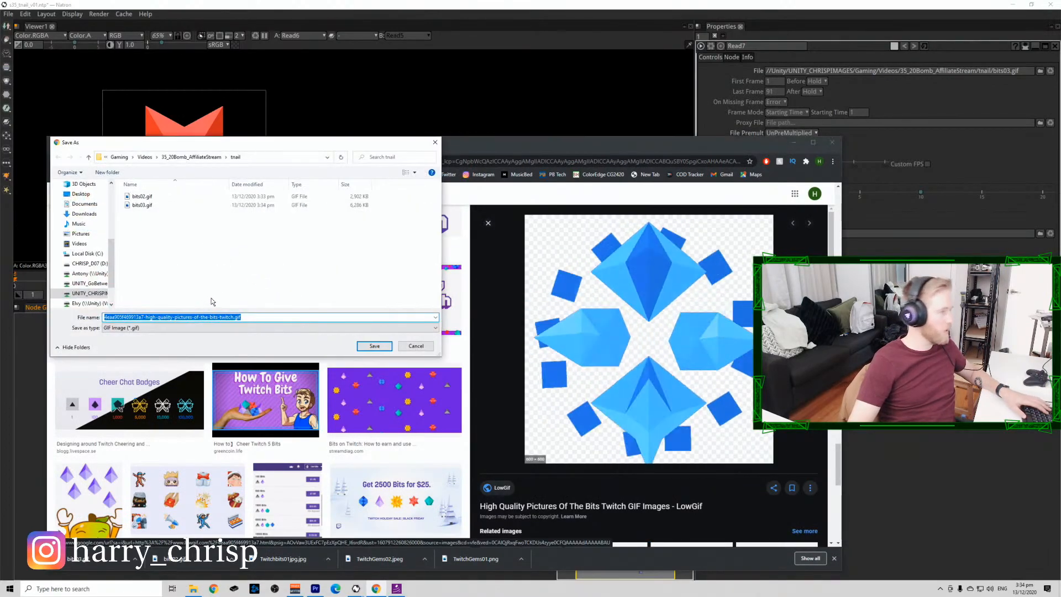
{"action": "key", "text": "Left"}
{"action": "key", "text": "ctrl+shift+Right"}
{"action": "key", "text": "ctrl+shift+Right"}
{"action": "key", "text": "ctrl+shift+Right"}
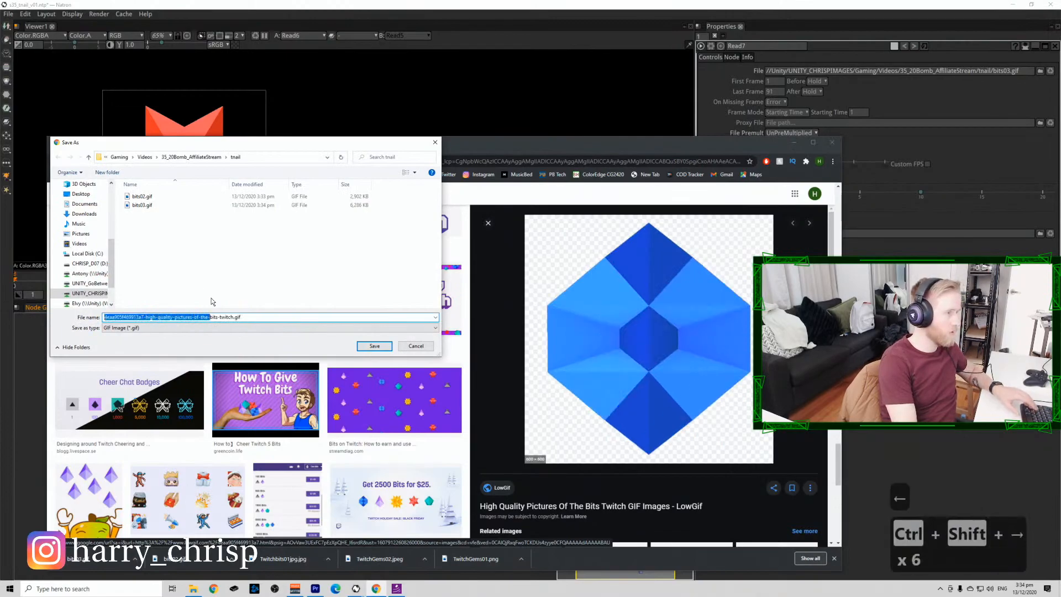
{"action": "type", "text": "bits"}
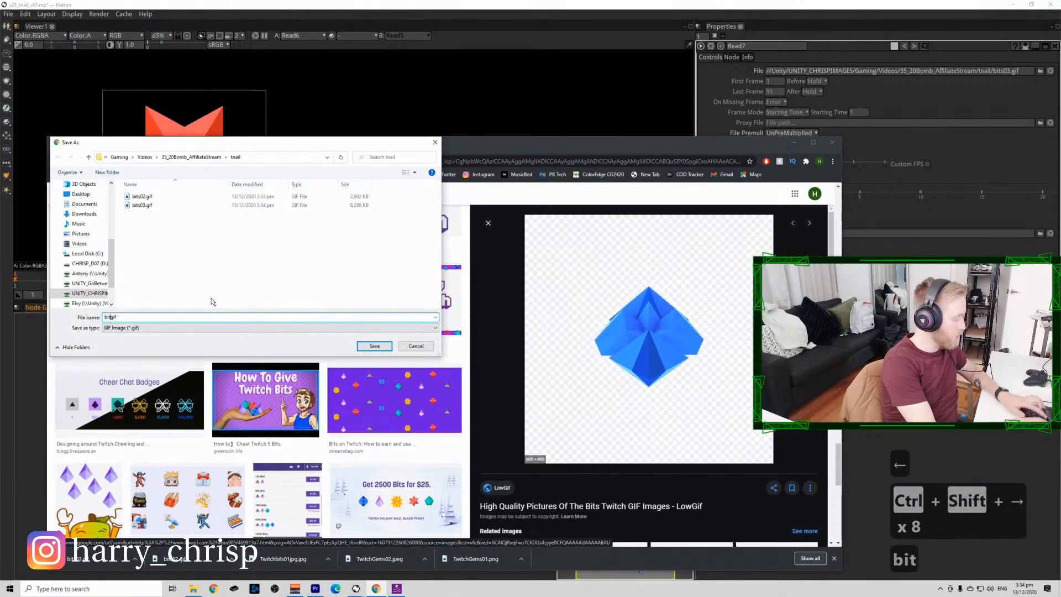
{"action": "type", "text": "01"}
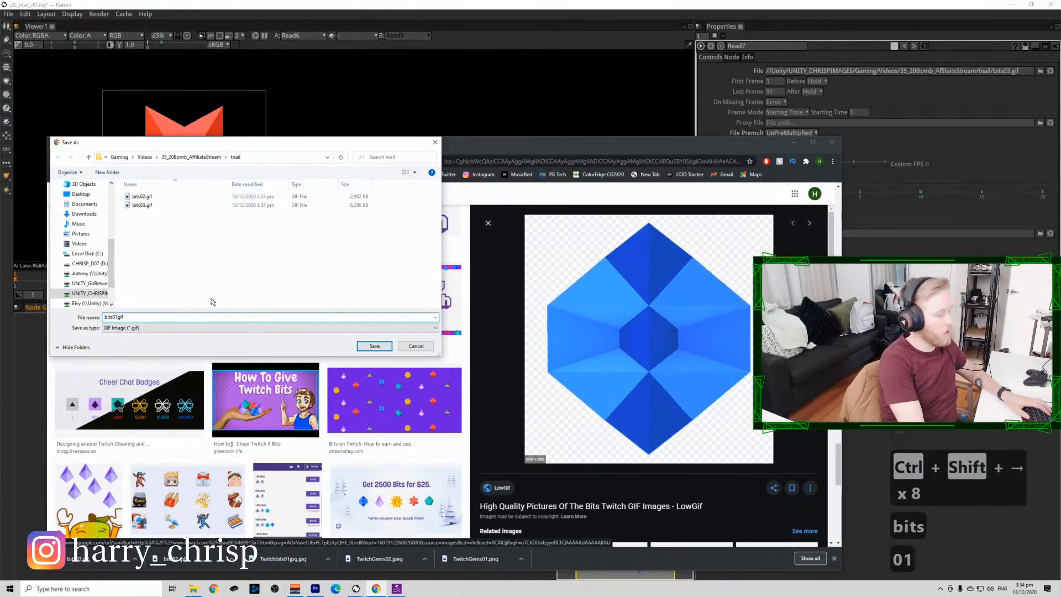
{"action": "key", "text": "Return"}
Open the teal gem animation from Streamlabs in the related images and save it as bits04.gif in the tnail folder.
{"action": "scroll", "coordinate": [552, 370], "scroll_direction": "down", "scroll_amount": 4}
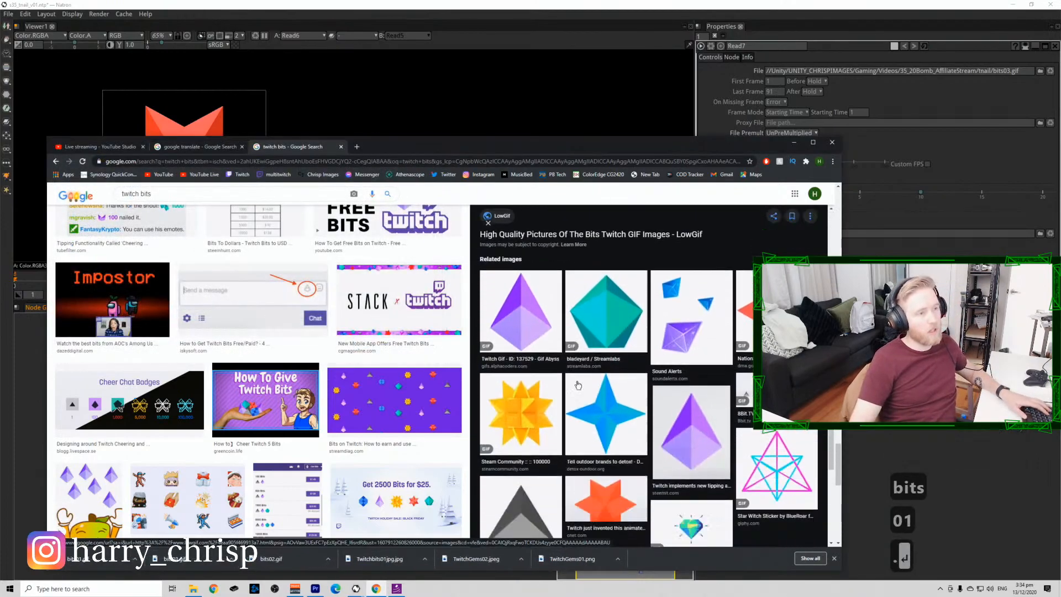
{"action": "left_click", "coordinate": [577, 385]}
{"action": "right_click", "coordinate": [600, 284]}
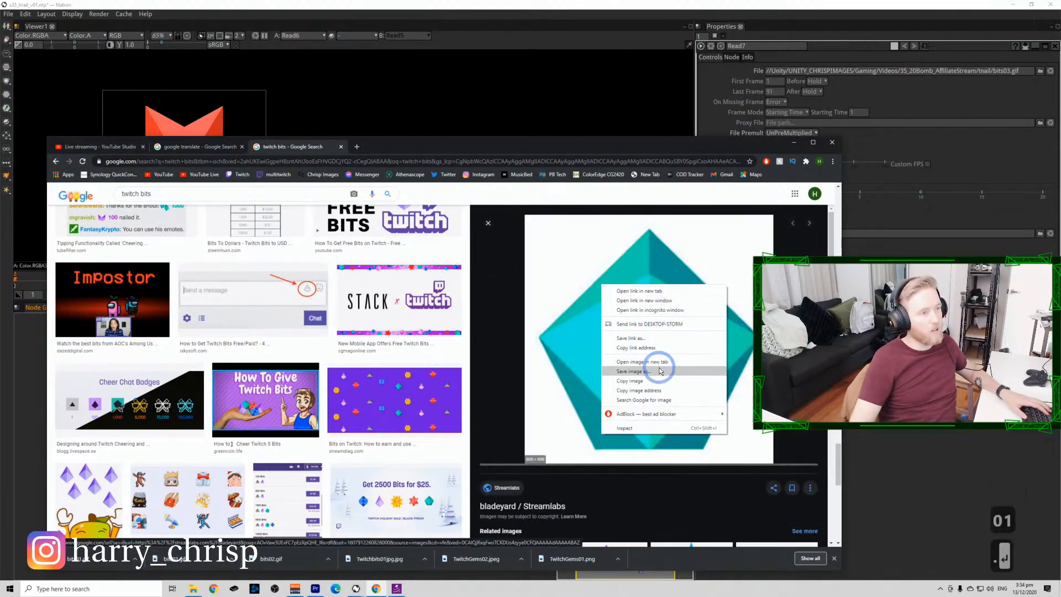
{"action": "right_click", "coordinate": [577, 275]}
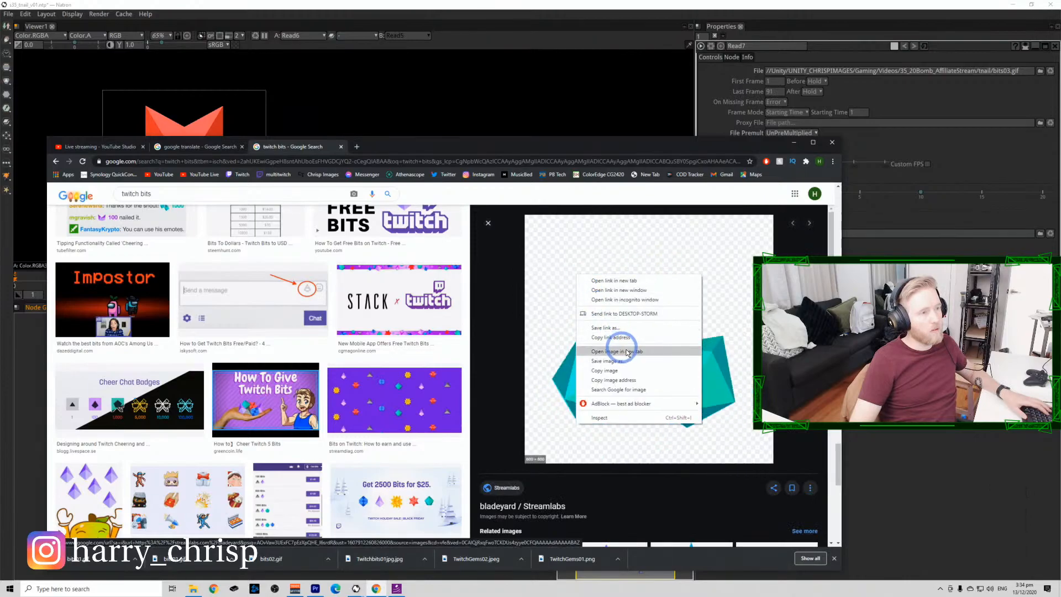
{"action": "left_click", "coordinate": [605, 361]}
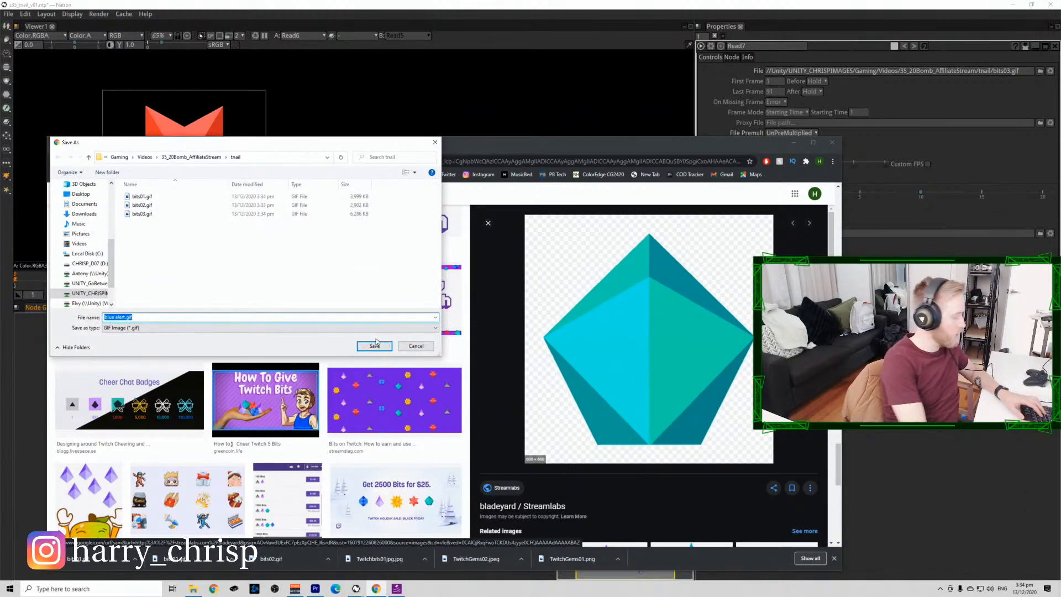
{"action": "type", "text": "bits0"}
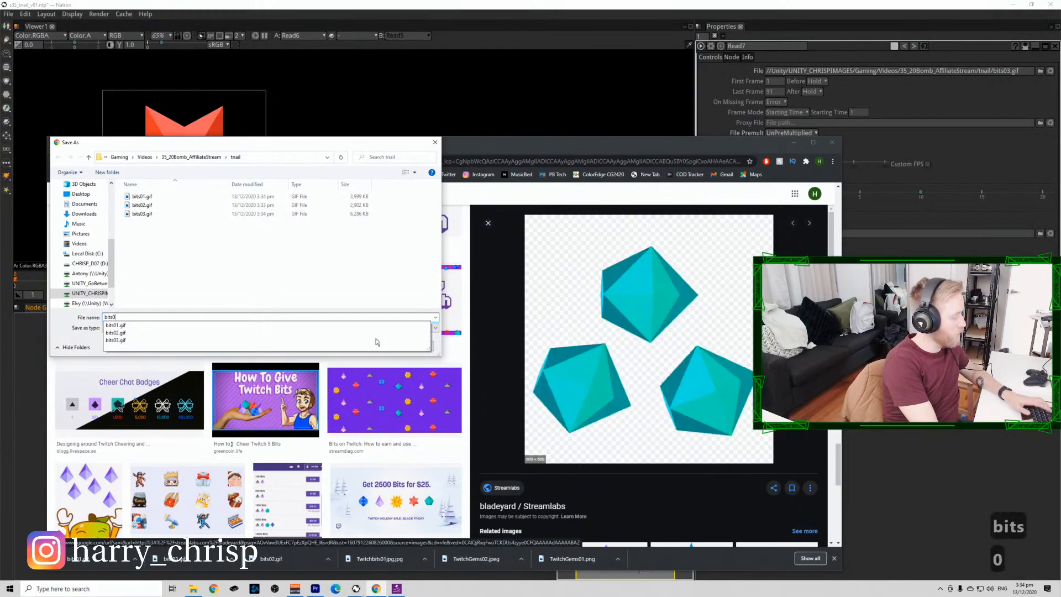
{"action": "type", "text": "4.gif"}
{"action": "key", "text": "Return"}
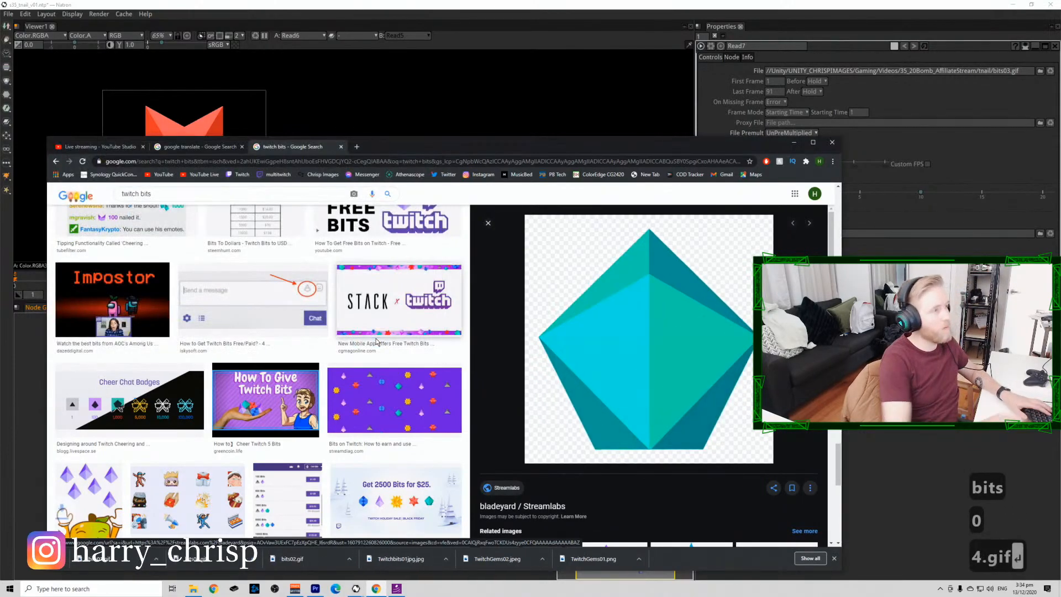
Open the purple gem animation from Gif Abyss in the related images and save it as bits05.gif in the tnail folder.
{"action": "scroll", "coordinate": [650, 332], "scroll_direction": "down", "scroll_amount": 5}
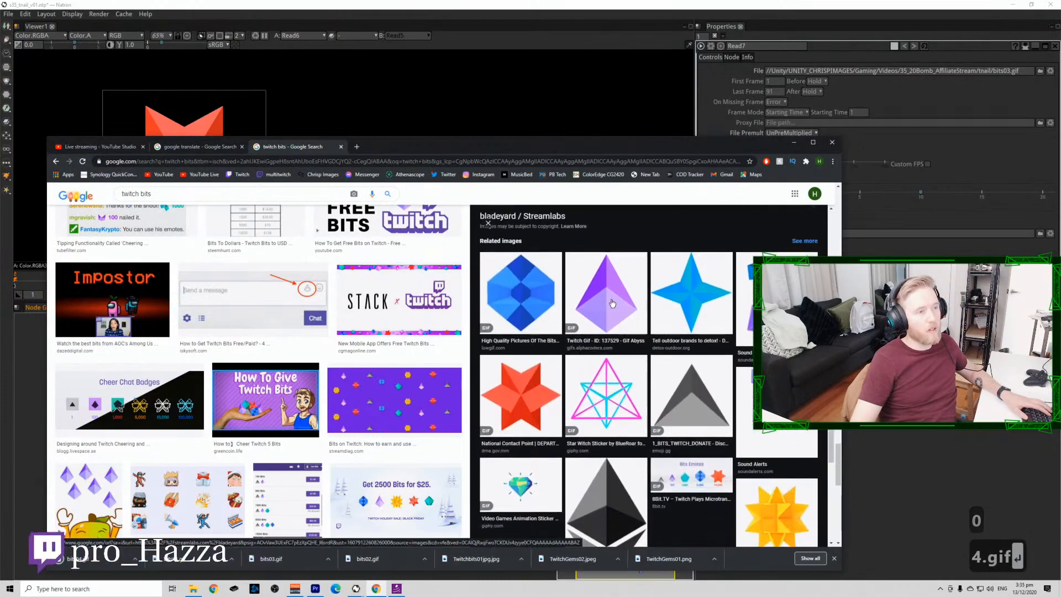
{"action": "left_click", "coordinate": [612, 303]}
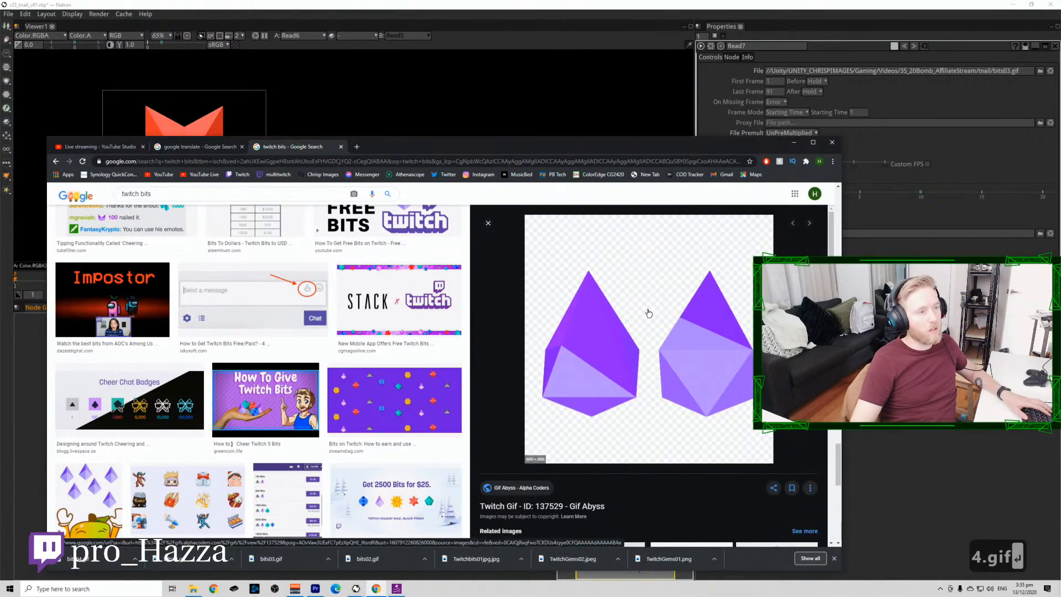
{"action": "right_click", "coordinate": [649, 311]}
{"action": "left_click", "coordinate": [702, 385]}
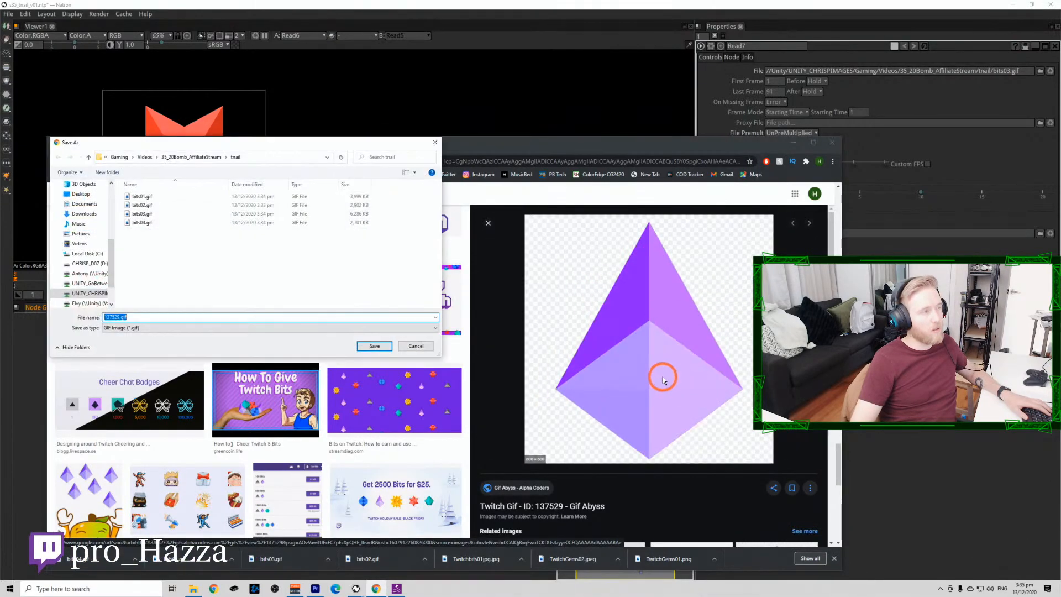
{"action": "type", "text": "bits"}
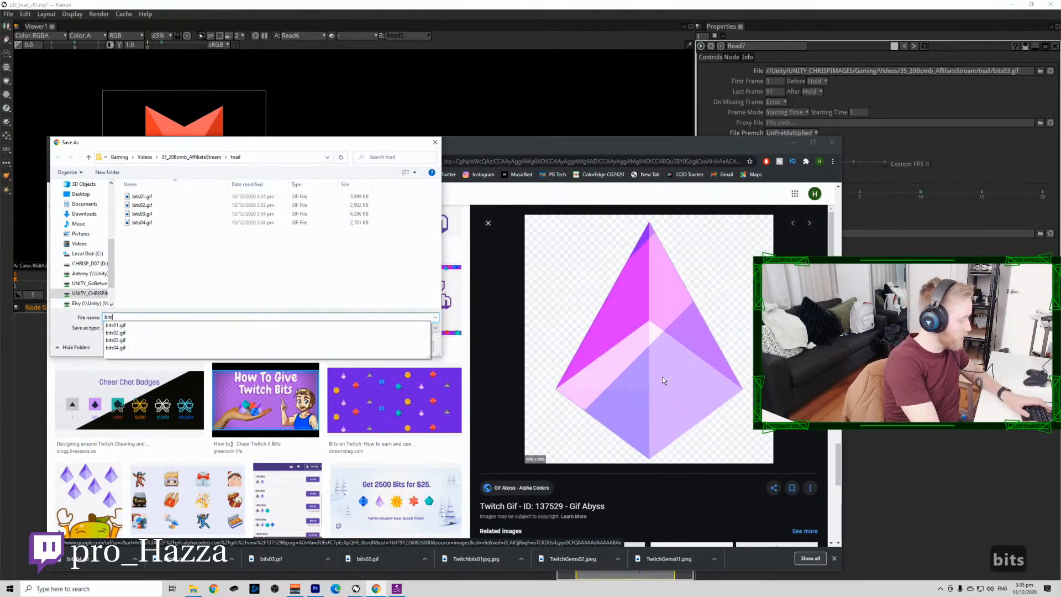
{"action": "type", "text": "05.gif"}
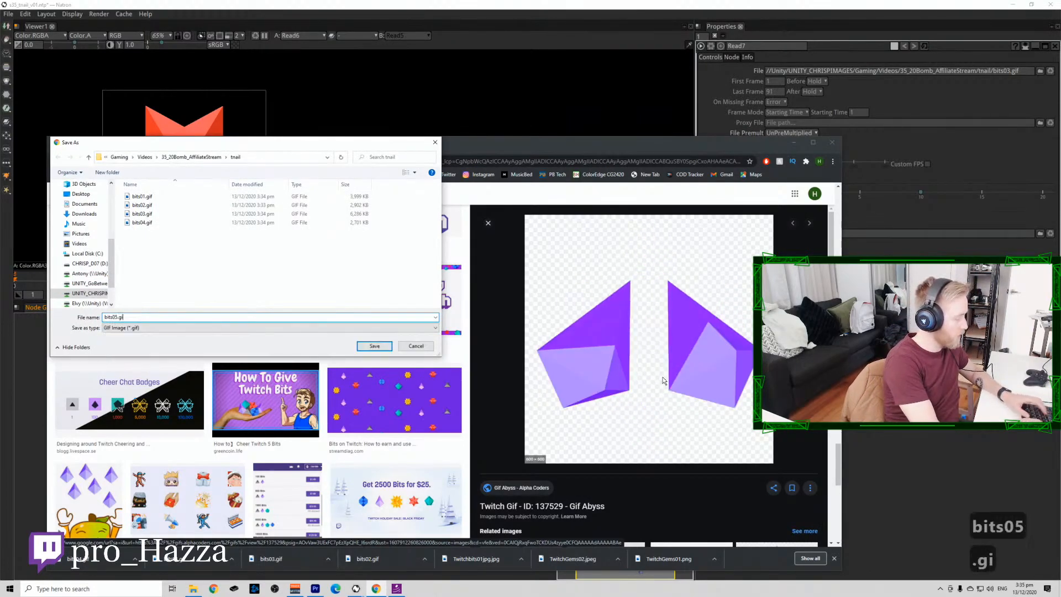
{"action": "key", "text": "Return"}
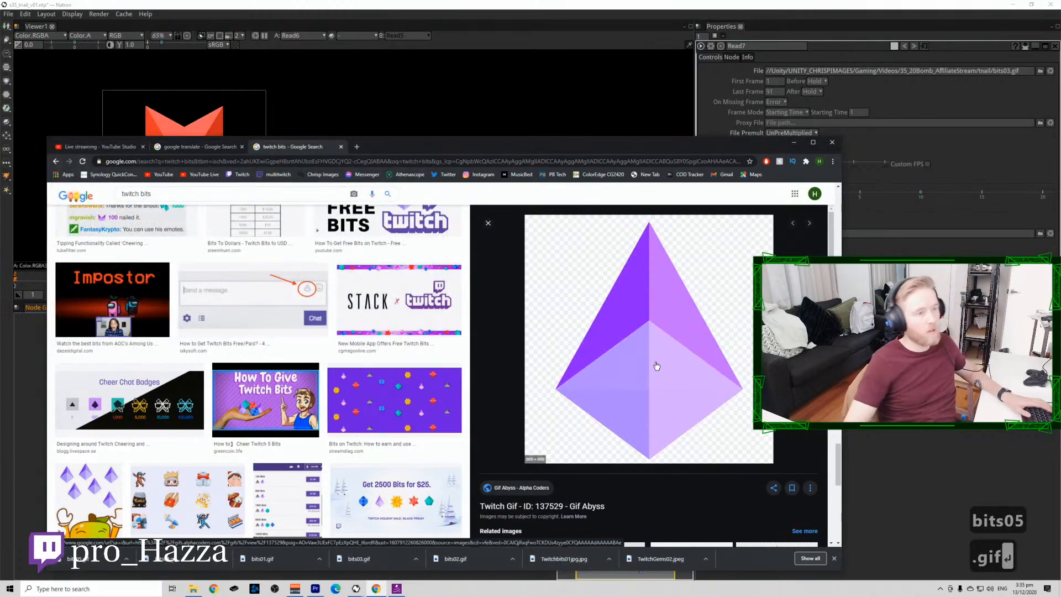
Look through the related images of the Star Witch sticker and the purple gem for further bit animations.
{"action": "scroll", "coordinate": [663, 370], "scroll_direction": "down", "scroll_amount": 5}
{"action": "left_click", "coordinate": [769, 373]}
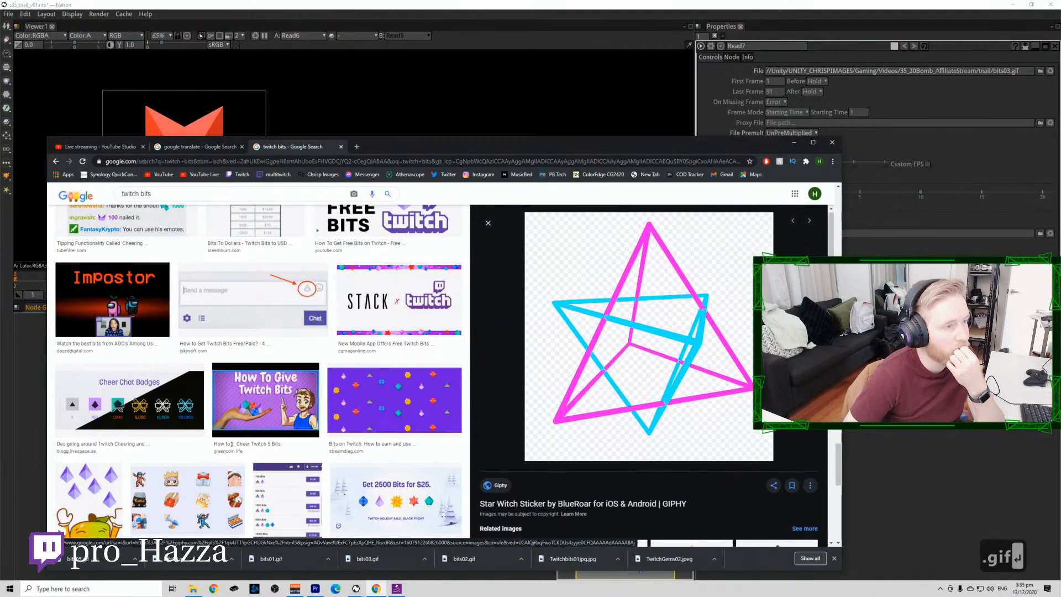
{"action": "scroll", "coordinate": [649, 375], "scroll_direction": "down", "scroll_amount": 5}
{"action": "scroll", "coordinate": [546, 374], "scroll_direction": "down", "scroll_amount": 3}
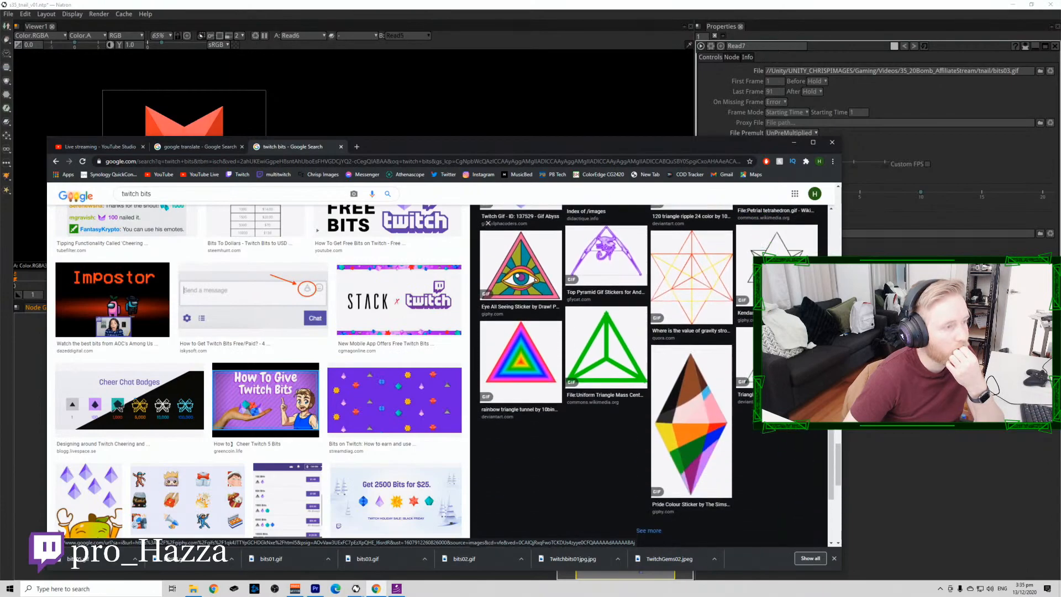
{"action": "scroll", "coordinate": [546, 374], "scroll_direction": "up", "scroll_amount": 5}
{"action": "left_click", "coordinate": [546, 374]}
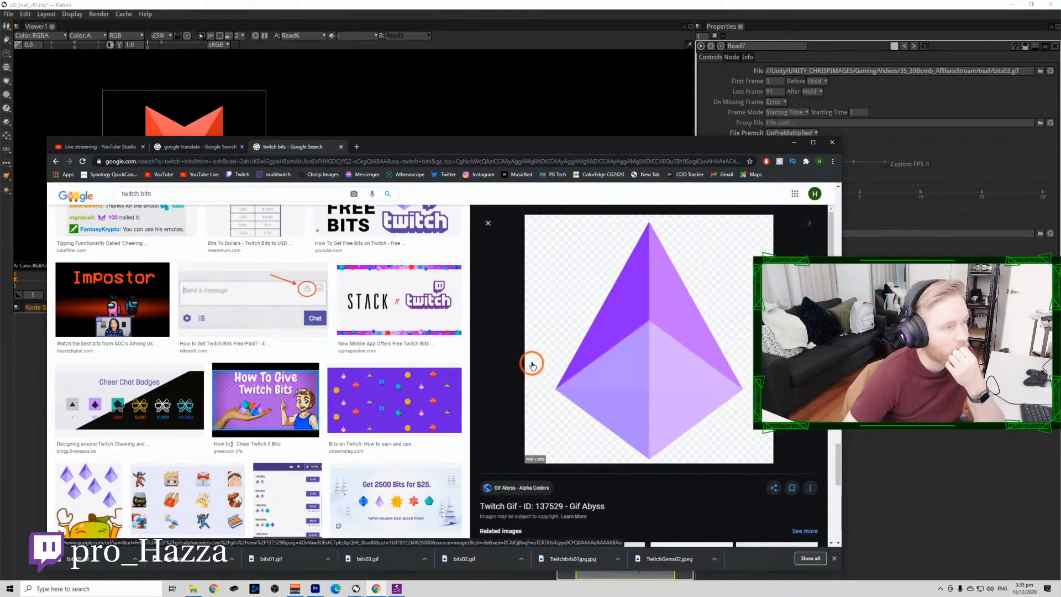
{"action": "scroll", "coordinate": [683, 365], "scroll_direction": "down", "scroll_amount": 5}
{"action": "scroll", "coordinate": [682, 371], "scroll_direction": "down", "scroll_amount": 2}
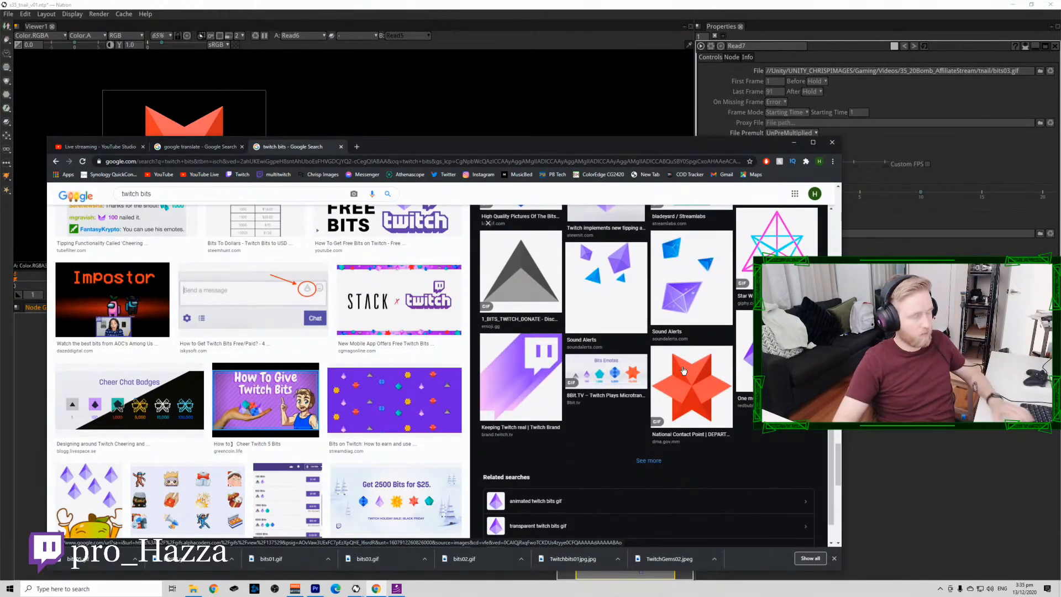
Switch to File Explorer and import bits05.gif from the tnail folder into Natron's node graph.
{"action": "left_click", "coordinate": [277, 21]}
{"action": "left_click", "coordinate": [194, 587]}
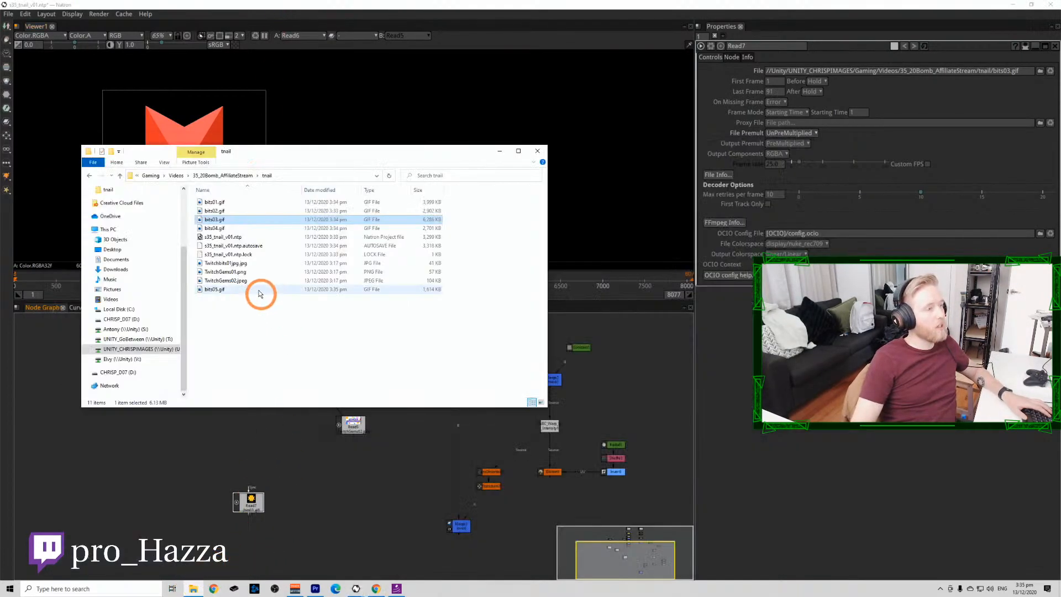
{"action": "left_click", "coordinate": [216, 228]}
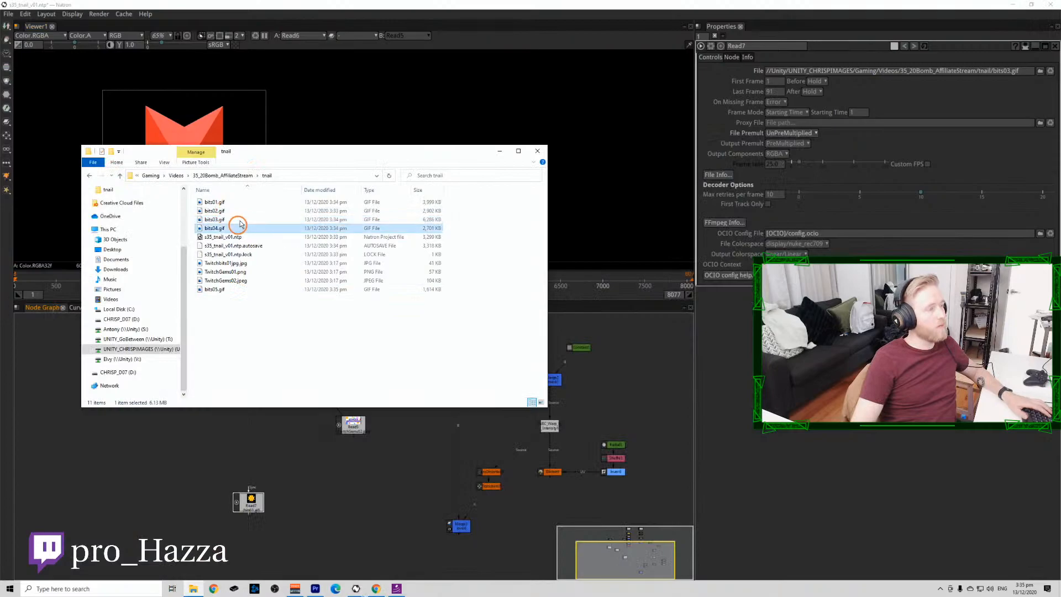
{"action": "left_click", "coordinate": [215, 202], "text": "shift"}
{"action": "left_click_drag", "start_coordinate": [221, 204], "coordinate": [128, 486]}
{"action": "left_click_drag", "start_coordinate": [214, 289], "coordinate": [238, 448]}
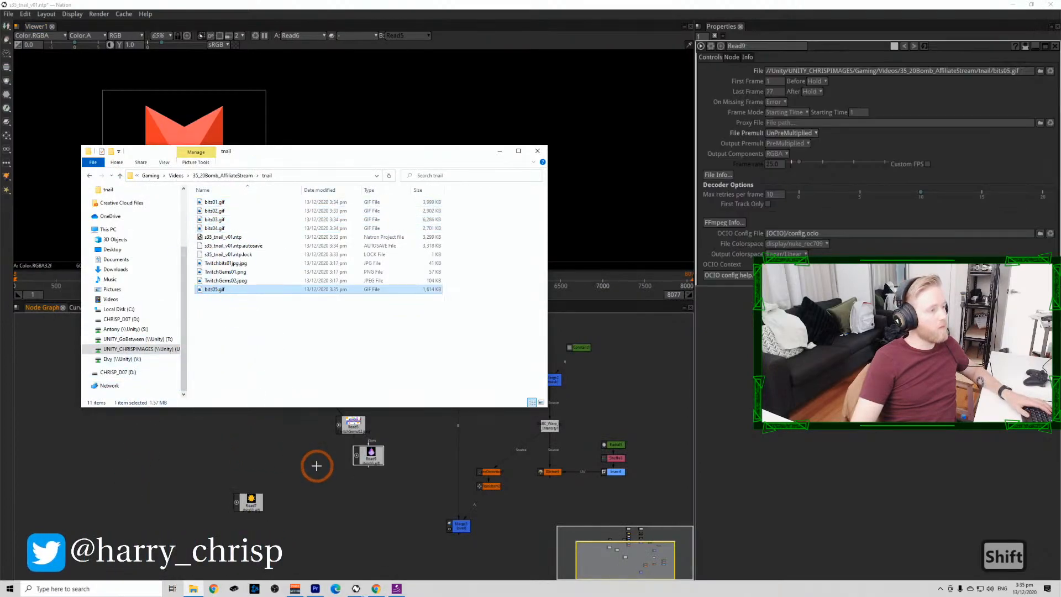
{"action": "left_click", "coordinate": [317, 466]}
Line up the red, purple and yellow gem Read nodes in a row, checking them in the viewer.
{"action": "left_click_drag", "start_coordinate": [369, 457], "coordinate": [168, 456]}
{"action": "left_click_drag", "start_coordinate": [378, 459], "coordinate": [268, 450]}
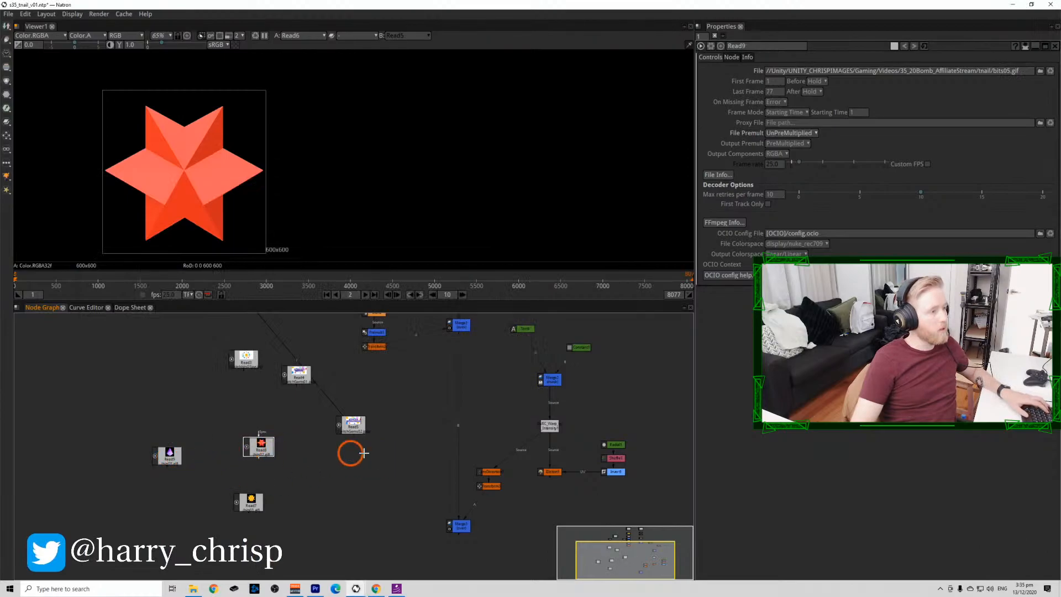
{"action": "left_click_drag", "start_coordinate": [171, 456], "coordinate": [156, 433]}
{"action": "left_click_drag", "start_coordinate": [251, 496], "coordinate": [284, 501]}
{"action": "scroll", "coordinate": [239, 476], "scroll_direction": "down", "scroll_amount": 4}
{"action": "scroll", "coordinate": [294, 459], "scroll_direction": "up", "scroll_amount": 1}
{"action": "scroll", "coordinate": [295, 460], "scroll_direction": "up", "scroll_amount": 2}
{"action": "left_click_drag", "start_coordinate": [149, 453], "coordinate": [118, 507]}
{"action": "key", "text": "1"}
{"action": "left_click", "coordinate": [204, 503]}
{"action": "key", "text": "1"}
{"action": "left_click_drag", "start_coordinate": [229, 547], "coordinate": [201, 498]}
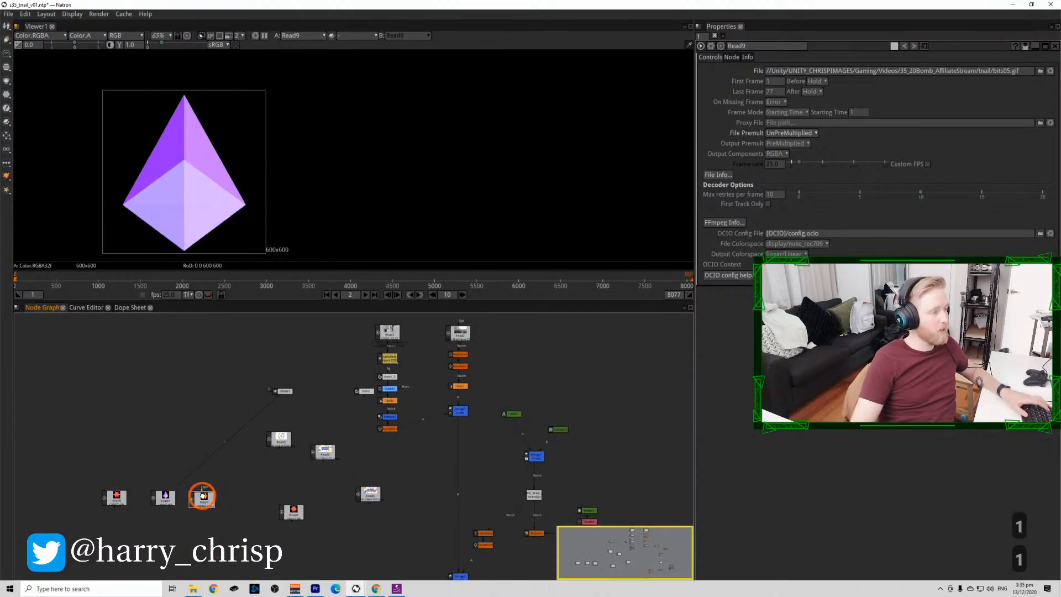
{"action": "key", "text": "1"}
Delete the duplicate red star Read node and reposition the Twitchbits01 and TwitchGems image nodes away from the gem row.
{"action": "left_click", "coordinate": [304, 511]}
{"action": "key", "text": "BackSpace"}
{"action": "left_click_drag", "start_coordinate": [373, 497], "coordinate": [319, 411]}
{"action": "scroll", "coordinate": [108, 412], "scroll_direction": "up", "scroll_amount": 2}
{"action": "left_click_drag", "start_coordinate": [107, 412], "coordinate": [141, 439]}
{"action": "left_click_drag", "start_coordinate": [431, 444], "coordinate": [375, 461]}
{"action": "left_click_drag", "start_coordinate": [309, 449], "coordinate": [375, 523]}
{"action": "left_click_drag", "start_coordinate": [450, 447], "coordinate": [431, 465]}
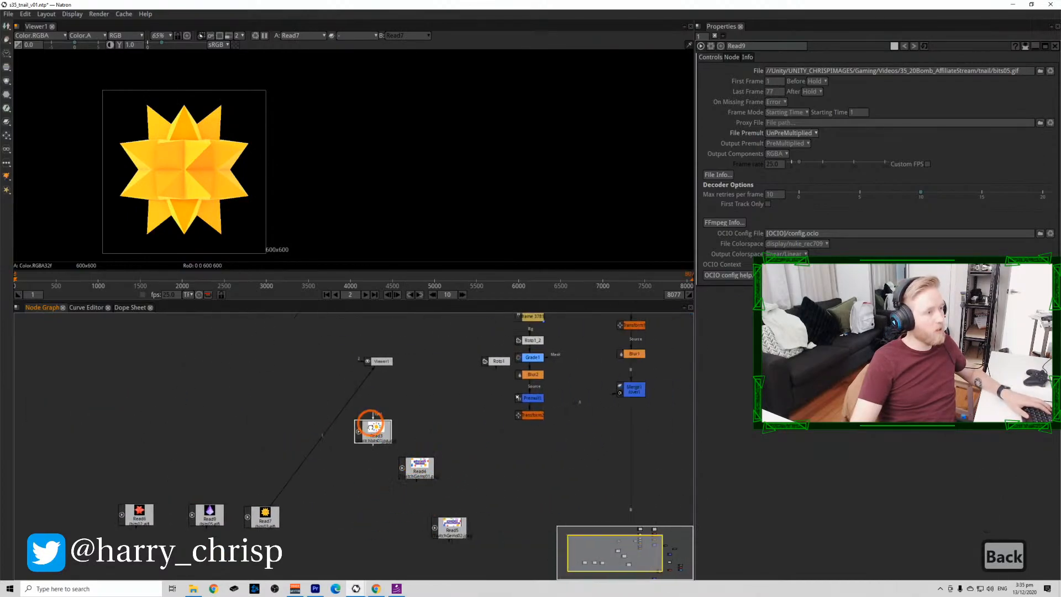
{"action": "left_click_drag", "start_coordinate": [372, 426], "coordinate": [358, 446]}
Show the bits02.gif, bits05.gif and bits03.gif nodes in the viewer one after another.
{"action": "left_click", "coordinate": [140, 512]}
{"action": "key", "text": "1"}
{"action": "left_click", "coordinate": [209, 513]}
{"action": "key", "text": "1"}
{"action": "left_click", "coordinate": [276, 519]}
{"action": "key", "text": "1"}
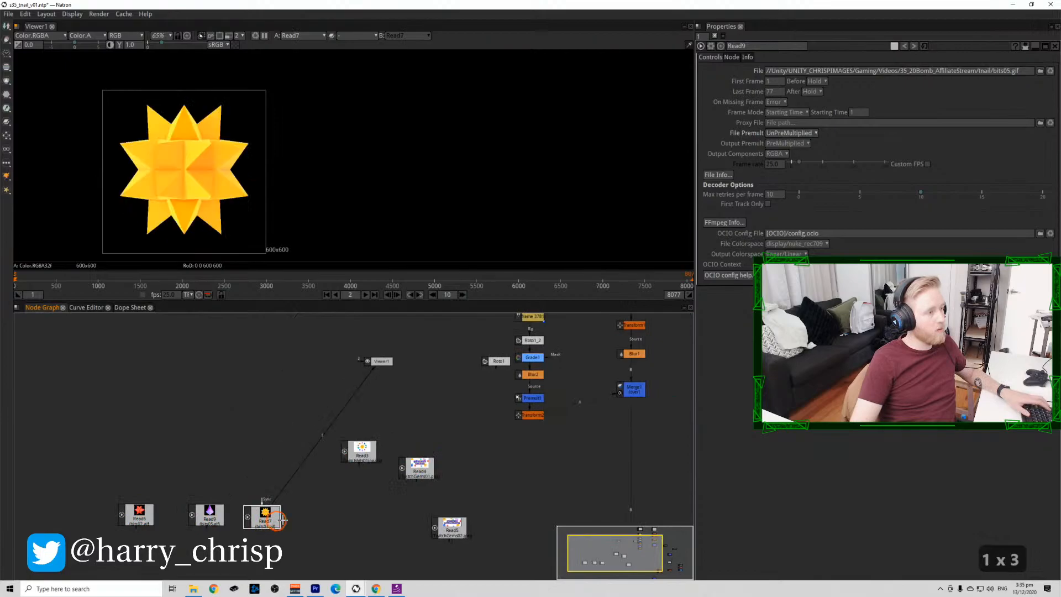
{"action": "scroll", "coordinate": [262, 536], "scroll_direction": "up", "scroll_amount": 2}
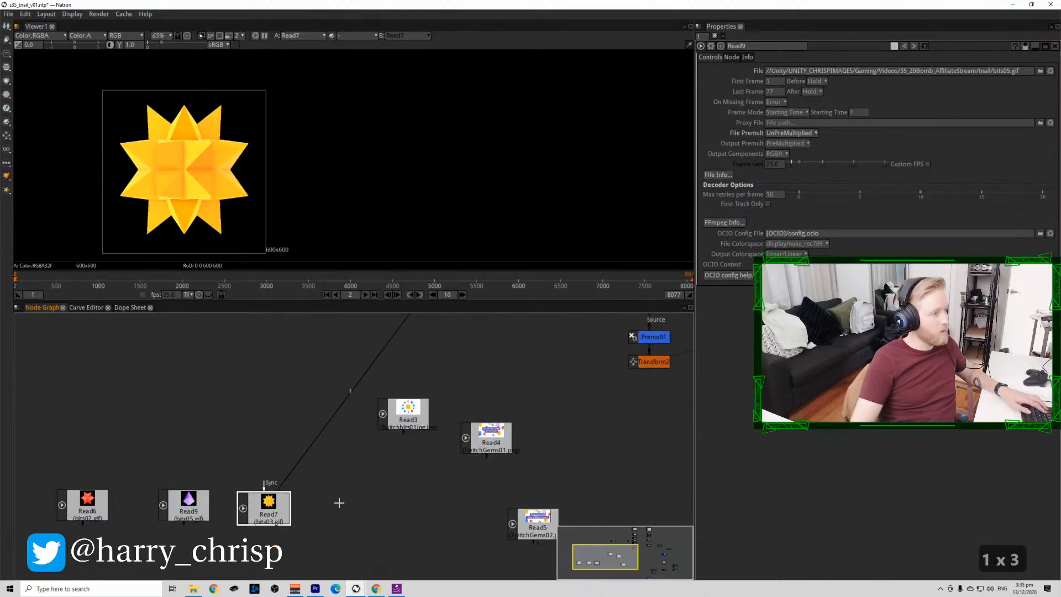
Import bits01.gif from the tnail folder into the node graph, placing it beside the yellow star node.
{"action": "key", "text": "alt+Tab"}
{"action": "left_click", "coordinate": [194, 206]}
{"action": "left_click_drag", "start_coordinate": [370, 464], "coordinate": [353, 511]}
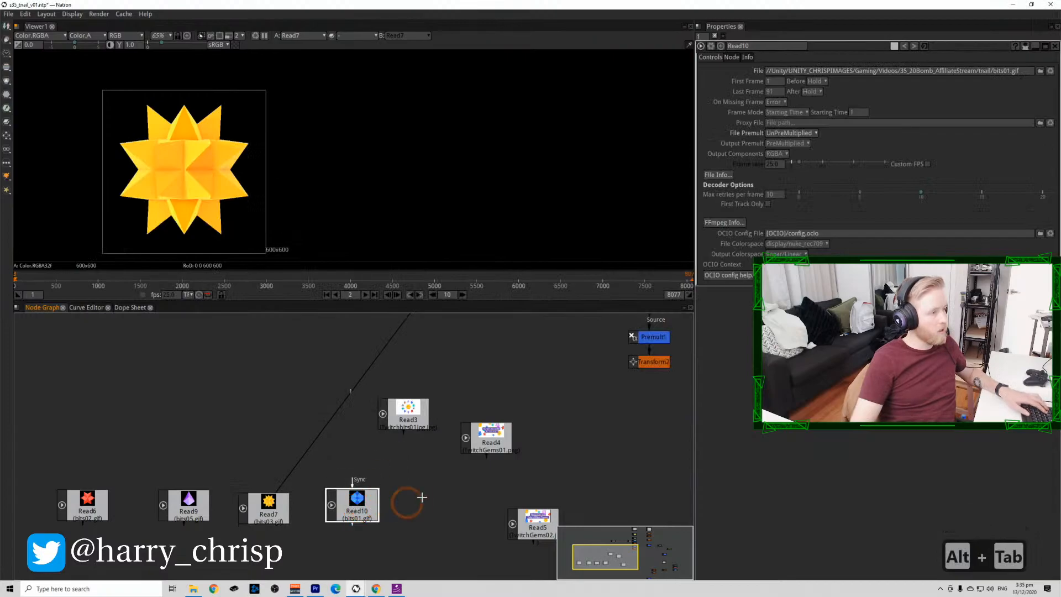
Import bits04.gif from the tnail folder, place it beside the blue gem node and show it in the viewer.
{"action": "key", "text": "alt"}
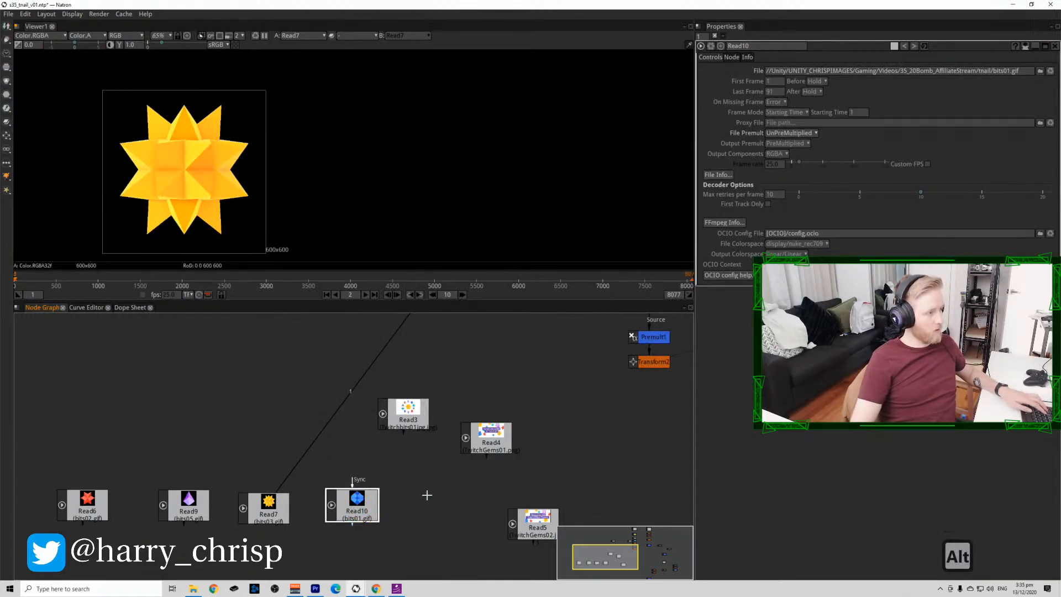
{"action": "key", "text": "alt+Tab"}
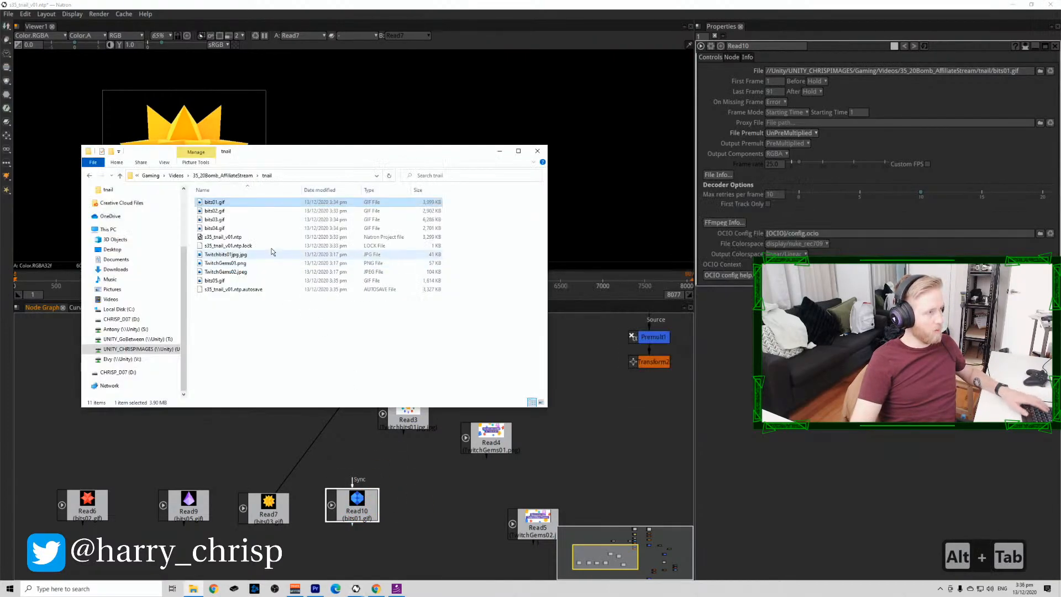
{"action": "left_click", "coordinate": [199, 231]}
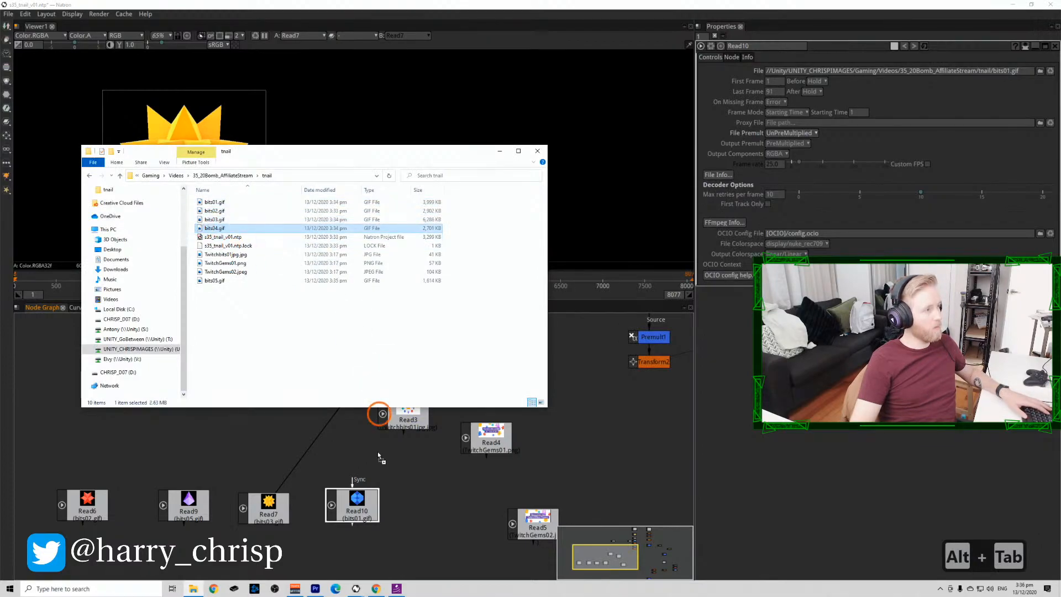
{"action": "left_click_drag", "start_coordinate": [379, 450], "coordinate": [398, 471]}
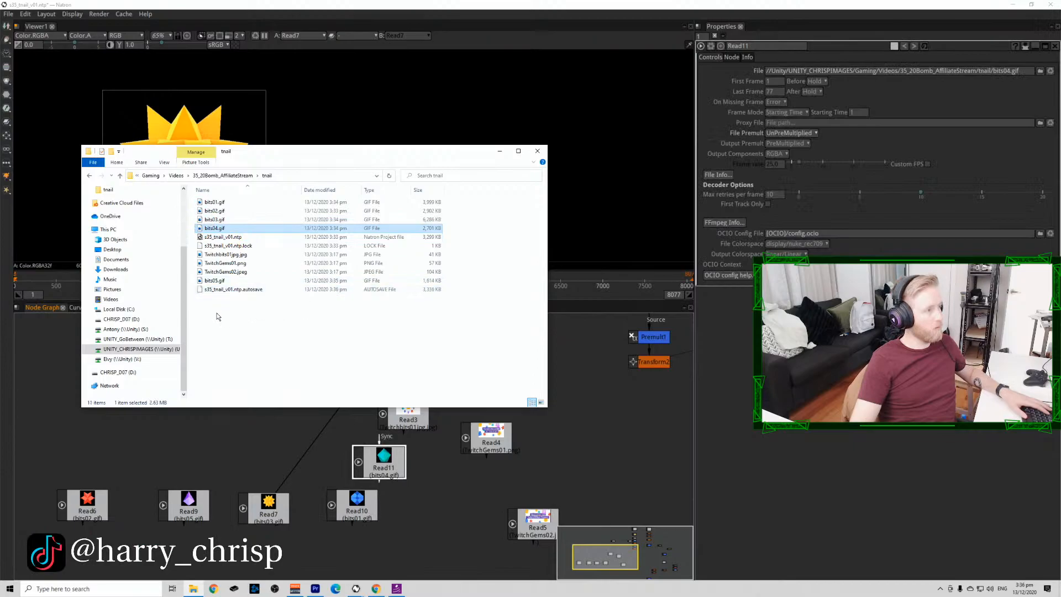
{"action": "left_click", "coordinate": [269, 445]}
{"action": "left_click_drag", "start_coordinate": [362, 477], "coordinate": [405, 518]}
{"action": "key", "text": "1"}
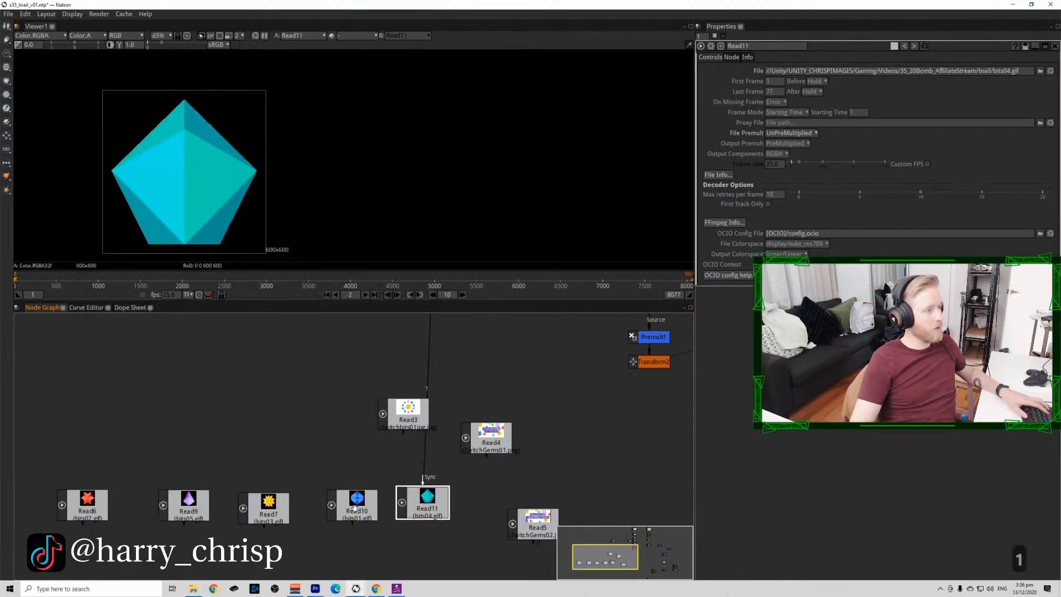
Arrange the gem Read nodes in a row ordered bits01, bits02, bits03, bits04 and bits05.
{"action": "left_click_drag", "start_coordinate": [354, 507], "coordinate": [105, 401]}
{"action": "left_click_drag", "start_coordinate": [426, 514], "coordinate": [254, 402]}
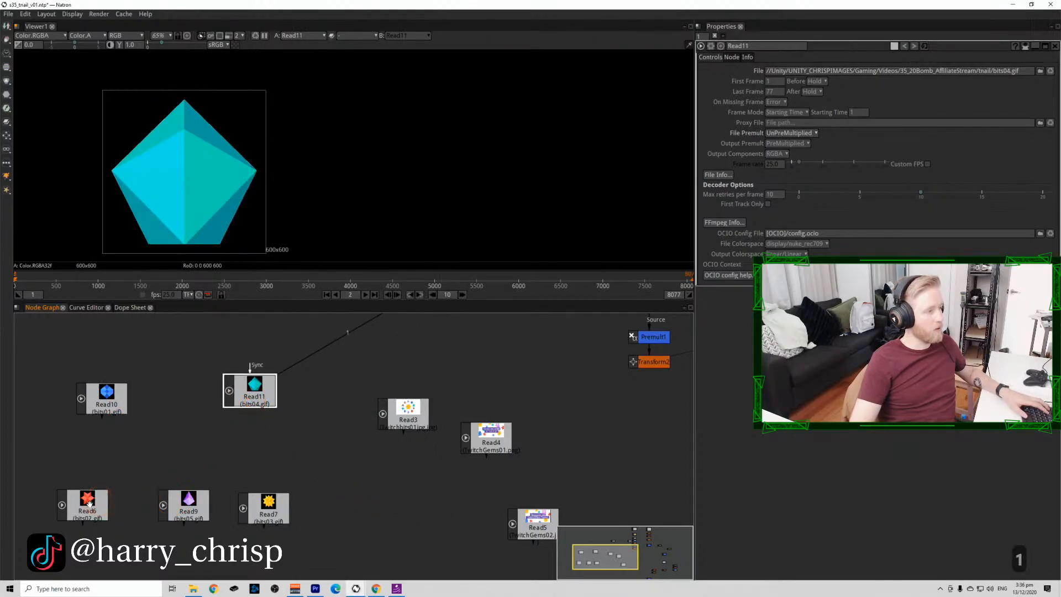
{"action": "left_click_drag", "start_coordinate": [89, 503], "coordinate": [172, 411]}
{"action": "left_click_drag", "start_coordinate": [240, 396], "coordinate": [299, 406]}
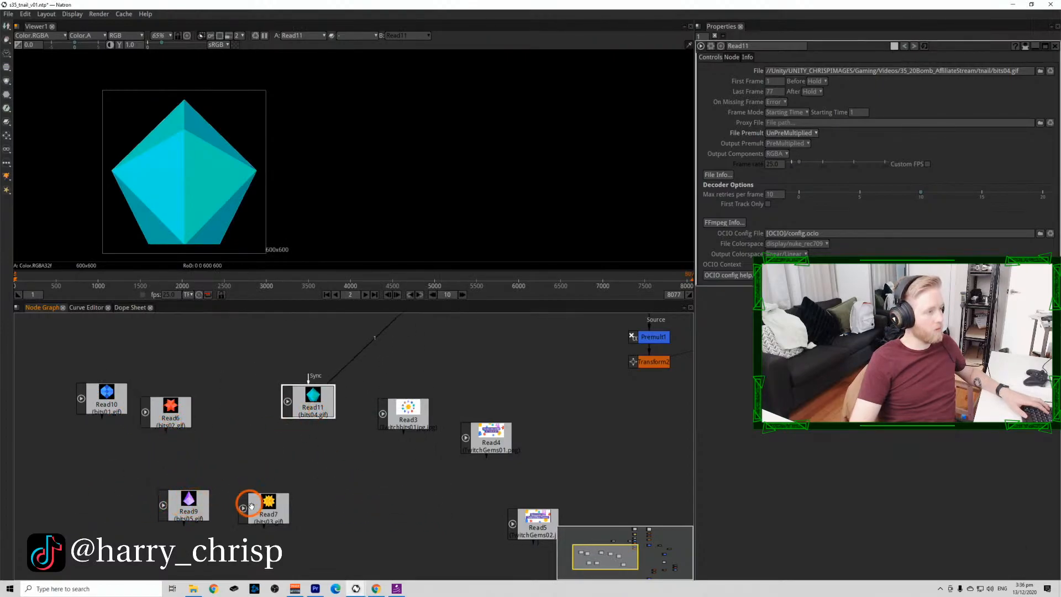
{"action": "left_click_drag", "start_coordinate": [265, 504], "coordinate": [225, 411]}
{"action": "left_click_drag", "start_coordinate": [187, 504], "coordinate": [354, 409]}
Select all five gem Read nodes and move them together to the space beside the Merge3 node.
{"action": "left_click_drag", "start_coordinate": [45, 451], "coordinate": [422, 339]}
{"action": "left_click_drag", "start_coordinate": [355, 406], "coordinate": [272, 469]}
{"action": "scroll", "coordinate": [172, 404], "scroll_direction": "down", "scroll_amount": 2}
{"action": "scroll", "coordinate": [328, 390], "scroll_direction": "down", "scroll_amount": 1}
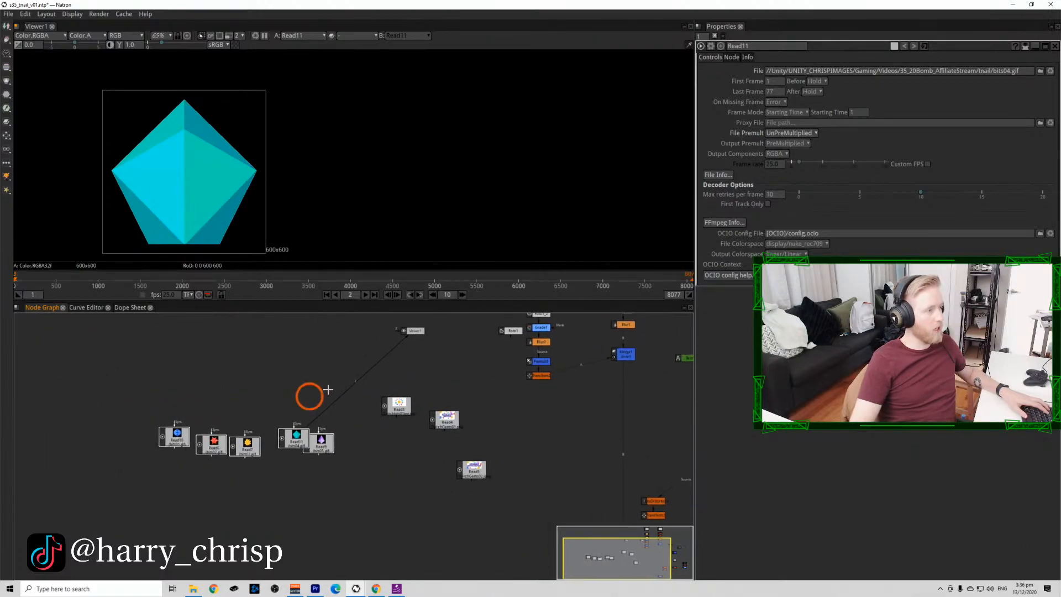
{"action": "left_click_drag", "start_coordinate": [340, 450], "coordinate": [430, 491]}
{"action": "left_click_drag", "start_coordinate": [344, 439], "coordinate": [564, 486]}
{"action": "scroll", "coordinate": [274, 428], "scroll_direction": "down", "scroll_amount": 5}
{"action": "scroll", "coordinate": [315, 444], "scroll_direction": "up", "scroll_amount": 4}
{"action": "left_click_drag", "start_coordinate": [558, 504], "coordinate": [557, 438]}
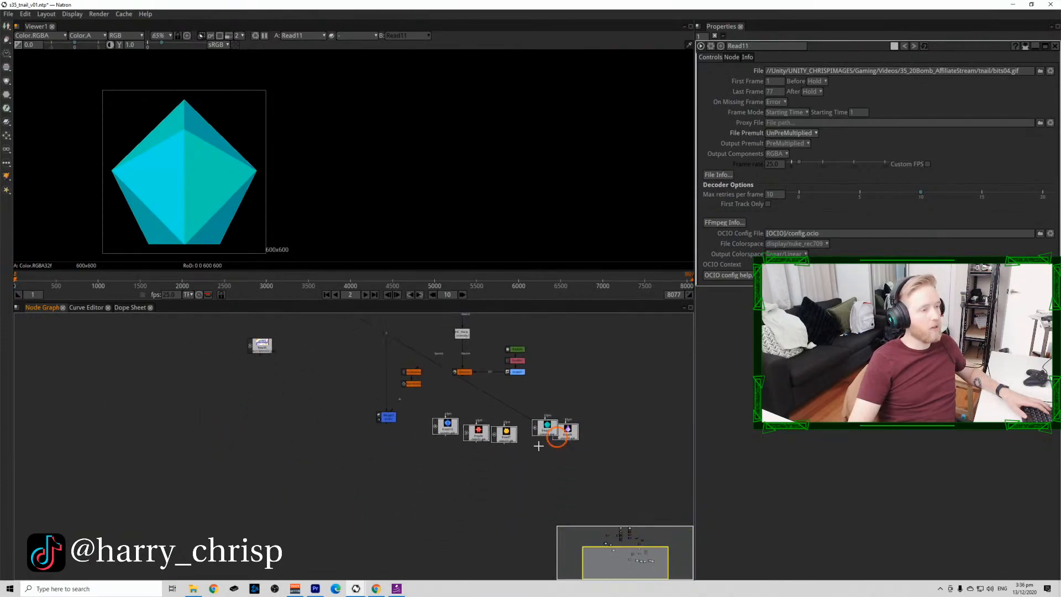
{"action": "scroll", "coordinate": [530, 448], "scroll_direction": "up", "scroll_amount": 3}
{"action": "left_click", "coordinate": [517, 457]}
Show the bits01.gif node in the viewer, play its animation briefly and return to the first frame.
{"action": "left_click", "coordinate": [389, 408]}
{"action": "key", "text": "1"}
{"action": "left_click", "coordinate": [366, 294]}
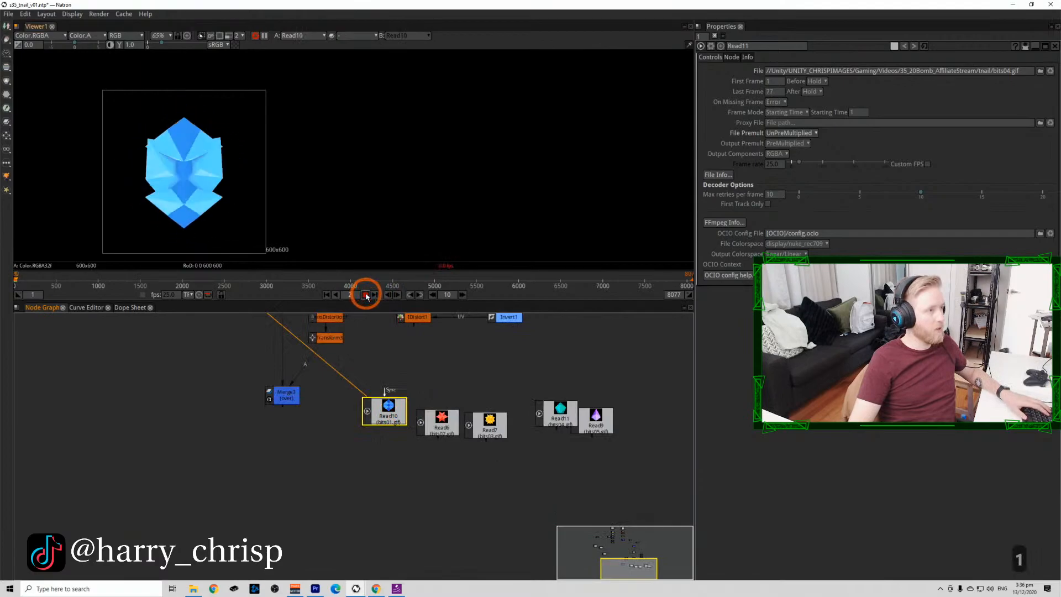
{"action": "left_click", "coordinate": [365, 294]}
{"action": "left_click", "coordinate": [326, 295]}
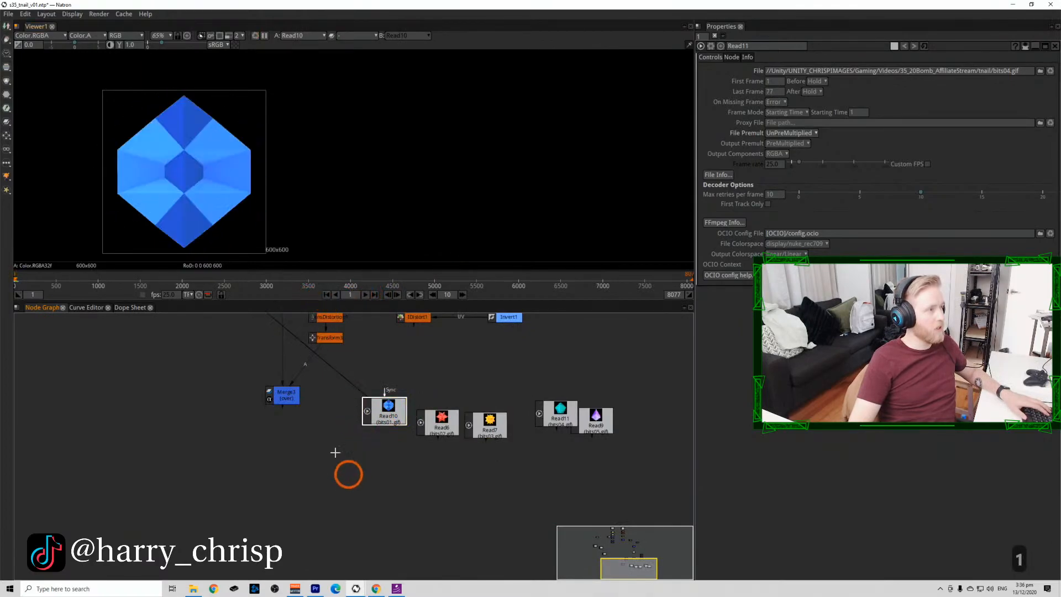
Add a Merge below Merge3 with Merge3 as input B and bits01.gif as input A, and show it in the viewer.
{"action": "key", "text": "m"}
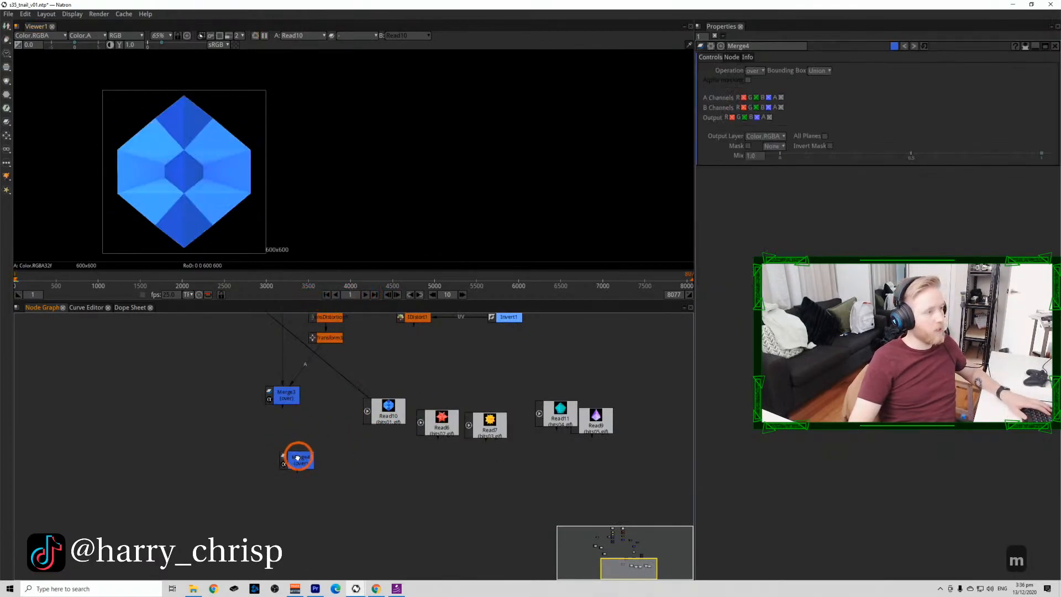
{"action": "mouse_move", "coordinate": [295, 446]}
{"action": "left_mouse_down"}
{"action": "mouse_move", "coordinate": [282, 393]}
{"action": "mouse_move", "coordinate": [293, 459]}
{"action": "left_mouse_up"}
{"action": "left_click_drag", "start_coordinate": [293, 419], "coordinate": [285, 402]}
{"action": "left_click_drag", "start_coordinate": [376, 410], "coordinate": [376, 411]}
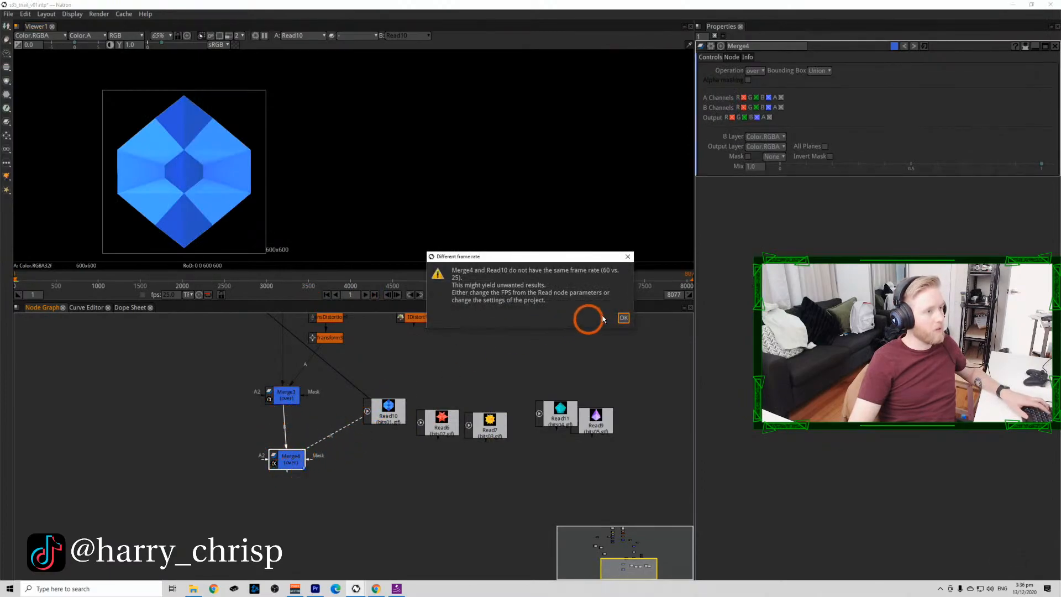
{"action": "left_click", "coordinate": [622, 318]}
{"action": "left_click_drag", "start_coordinate": [286, 473], "coordinate": [284, 476]}
{"action": "key", "text": "1"}
{"action": "scroll", "coordinate": [279, 453], "scroll_direction": "up", "scroll_amount": 10}
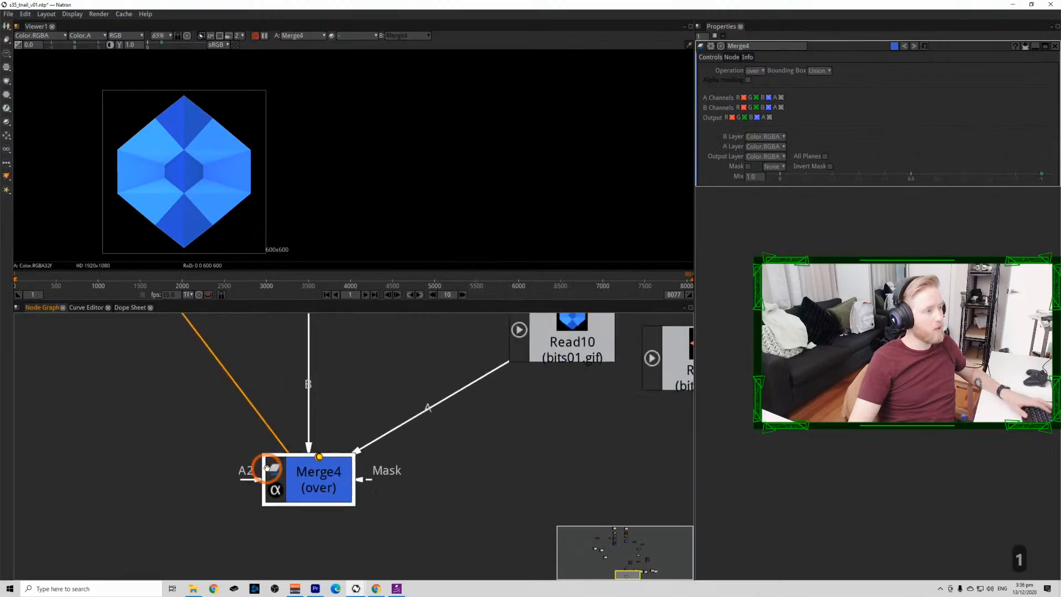
{"action": "scroll", "coordinate": [359, 453], "scroll_direction": "down", "scroll_amount": 10}
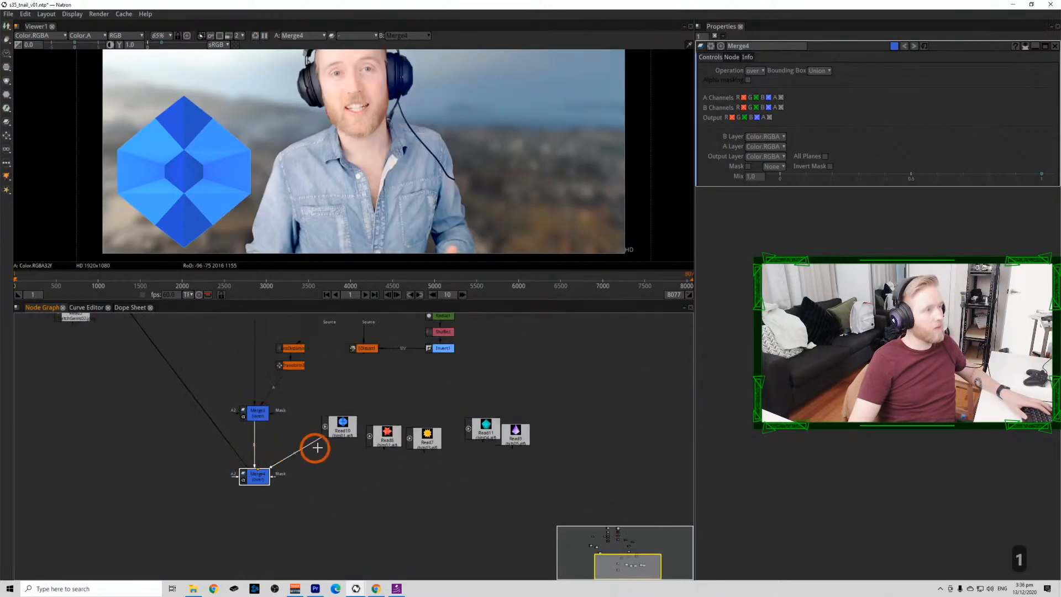
Insert a Transform after the blue bits01.gif node and add a new Merge below Merge4.
{"action": "left_click_drag", "start_coordinate": [336, 431], "coordinate": [326, 438]}
{"action": "key", "text": "t"}
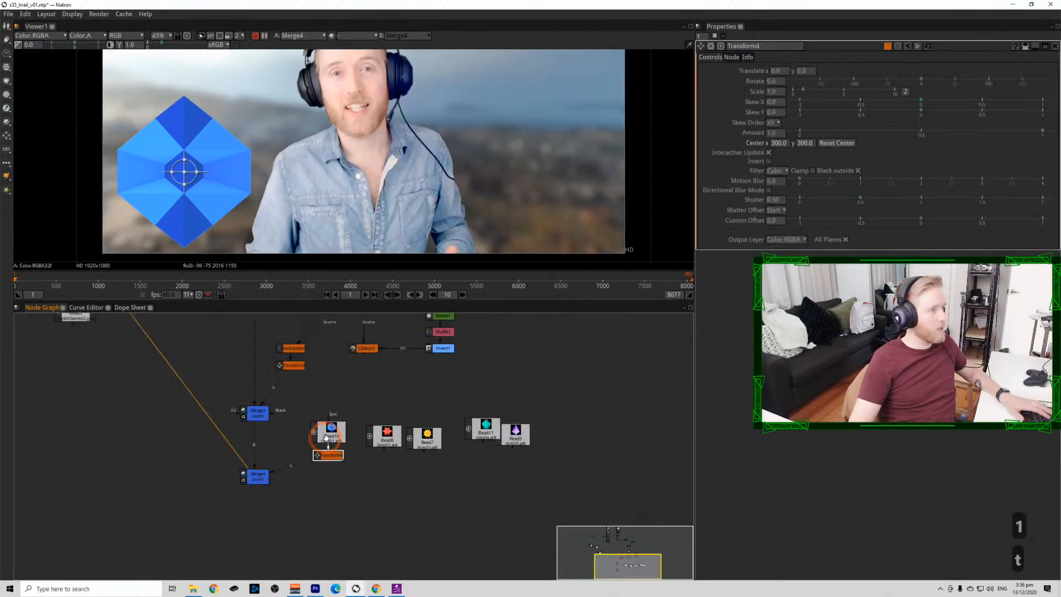
{"action": "left_click", "coordinate": [254, 480]}
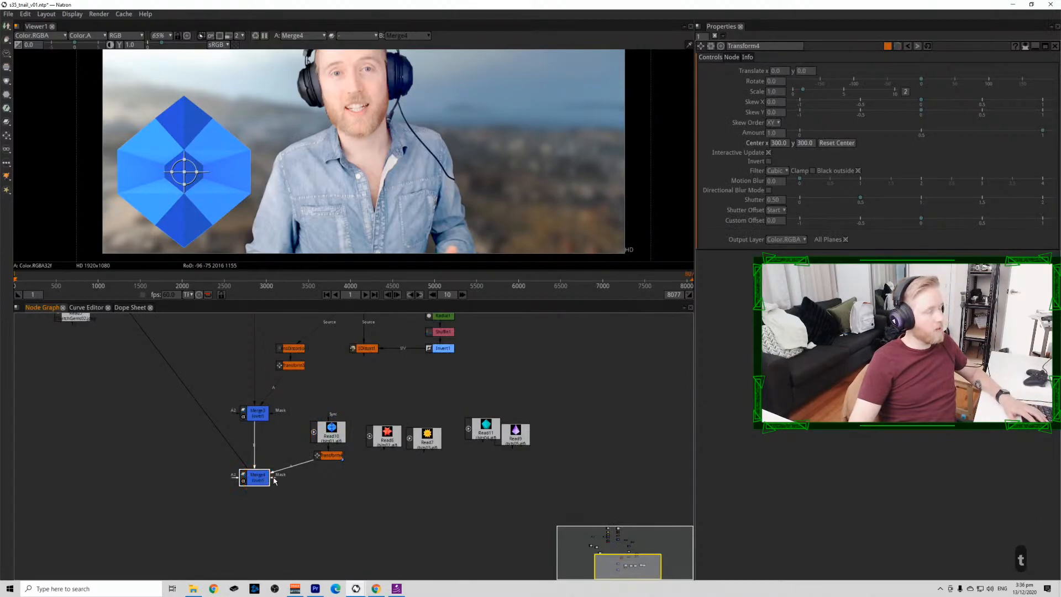
{"action": "scroll", "coordinate": [278, 488], "scroll_direction": "down", "scroll_amount": 4}
{"action": "key", "text": "m"}
{"action": "left_click_drag", "start_coordinate": [254, 472], "coordinate": [218, 478]}
{"action": "scroll", "coordinate": [263, 512], "scroll_direction": "up", "scroll_amount": 4}
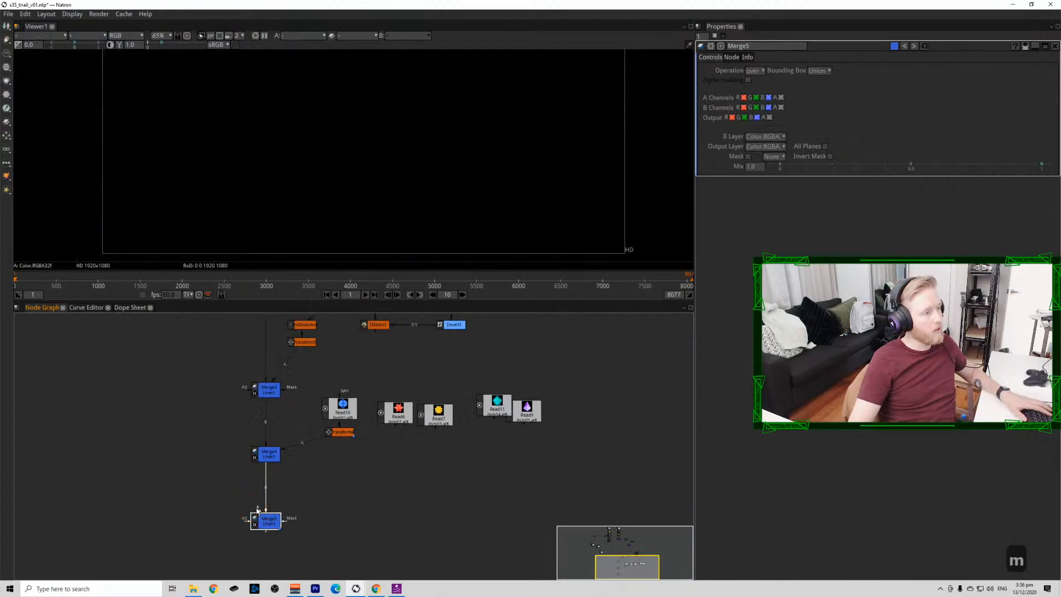
Connect the red gem to Merge5 with a Transform after it, and stack the remaining gem Read nodes below it.
{"action": "mouse_move", "coordinate": [392, 419]}
{"action": "left_mouse_down"}
{"action": "mouse_move", "coordinate": [386, 453]}
{"action": "mouse_move", "coordinate": [401, 435]}
{"action": "left_mouse_up"}
{"action": "left_click", "coordinate": [620, 312]}
{"action": "key", "text": "t"}
{"action": "left_click_drag", "start_coordinate": [438, 416], "coordinate": [421, 517]}
{"action": "left_click_drag", "start_coordinate": [496, 409], "coordinate": [475, 490]}
Add three more Merge nodes below Merge5 and space them out down the main chain.
{"action": "scroll", "coordinate": [480, 499], "scroll_direction": "down", "scroll_amount": 2}
{"action": "left_click", "coordinate": [327, 434]}
{"action": "key", "text": "m"}
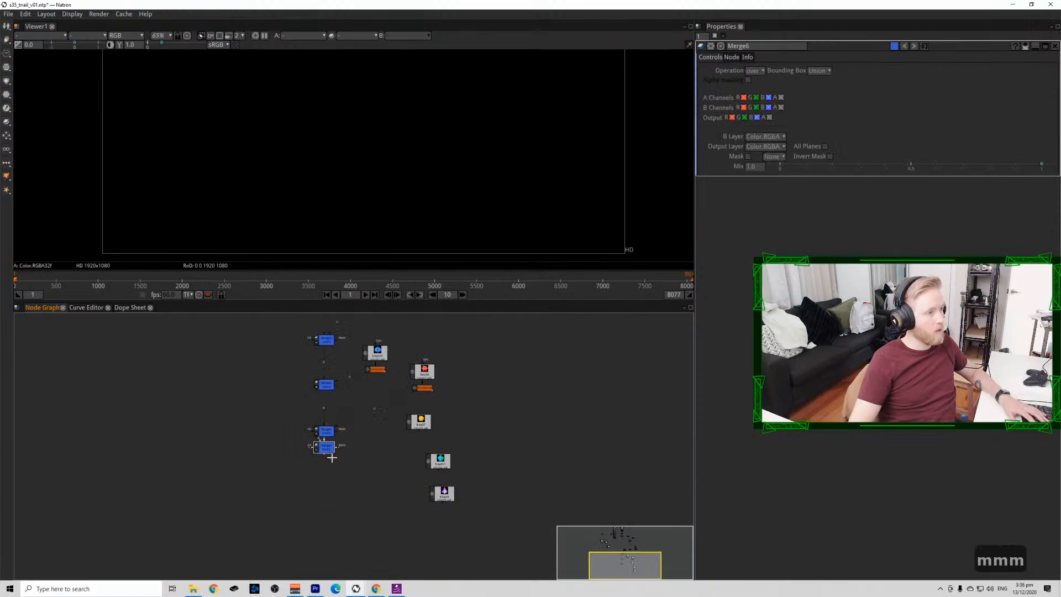
{"action": "key", "text": "m"}
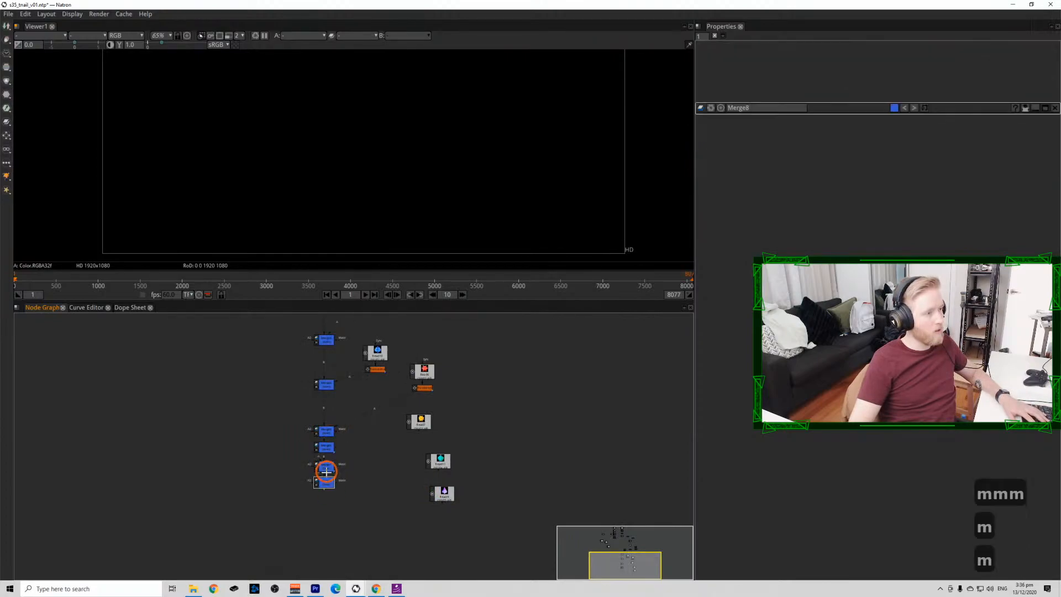
{"action": "left_click_drag", "start_coordinate": [326, 463], "coordinate": [326, 492]}
Add a Transform node to each of the yellow, teal and purple gem Read nodes.
{"action": "left_click", "coordinate": [421, 421]}
{"action": "key", "text": "t"}
{"action": "left_click", "coordinate": [448, 467]}
{"action": "key", "text": "t"}
{"action": "left_click", "coordinate": [445, 495]}
{"action": "key", "text": "t"}
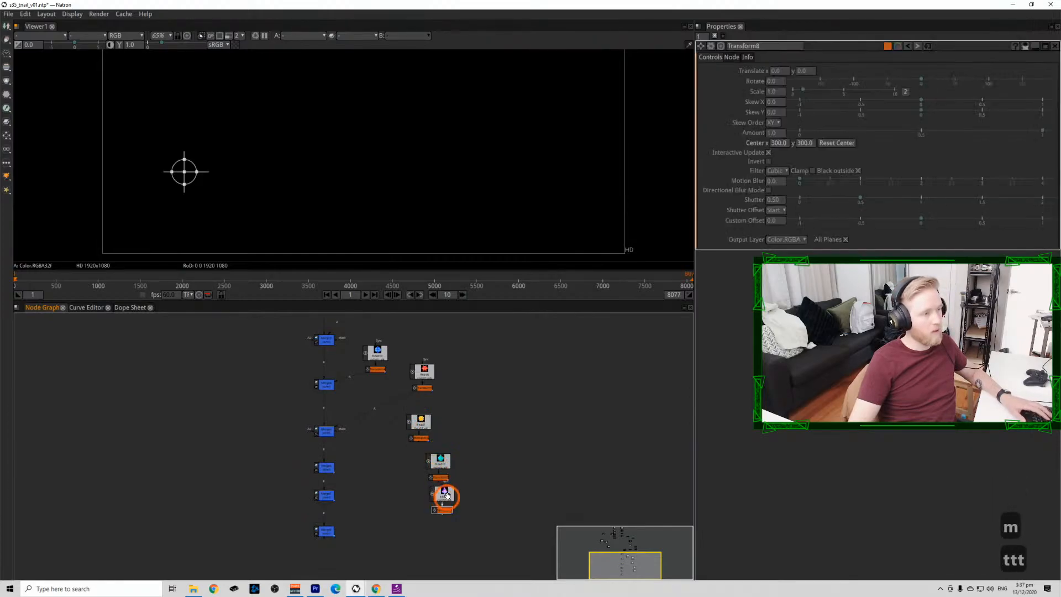
Connect the yellow, teal and purple gem Transforms to the A inputs of the three lowest Merges in order.
{"action": "left_click_drag", "start_coordinate": [426, 526], "coordinate": [475, 496]}
{"action": "left_click", "coordinate": [321, 462]}
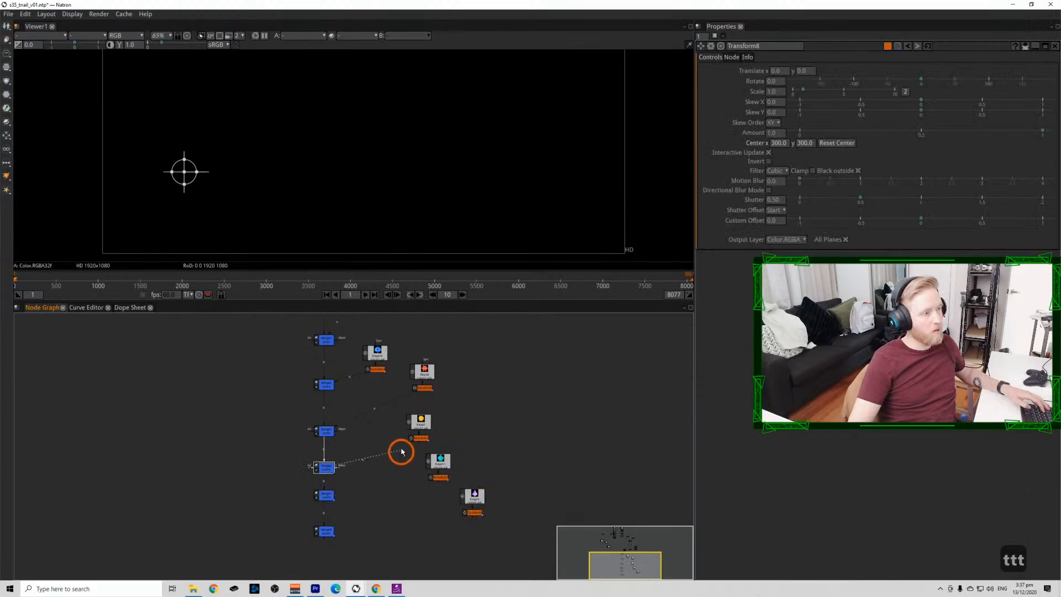
{"action": "left_click", "coordinate": [318, 490]}
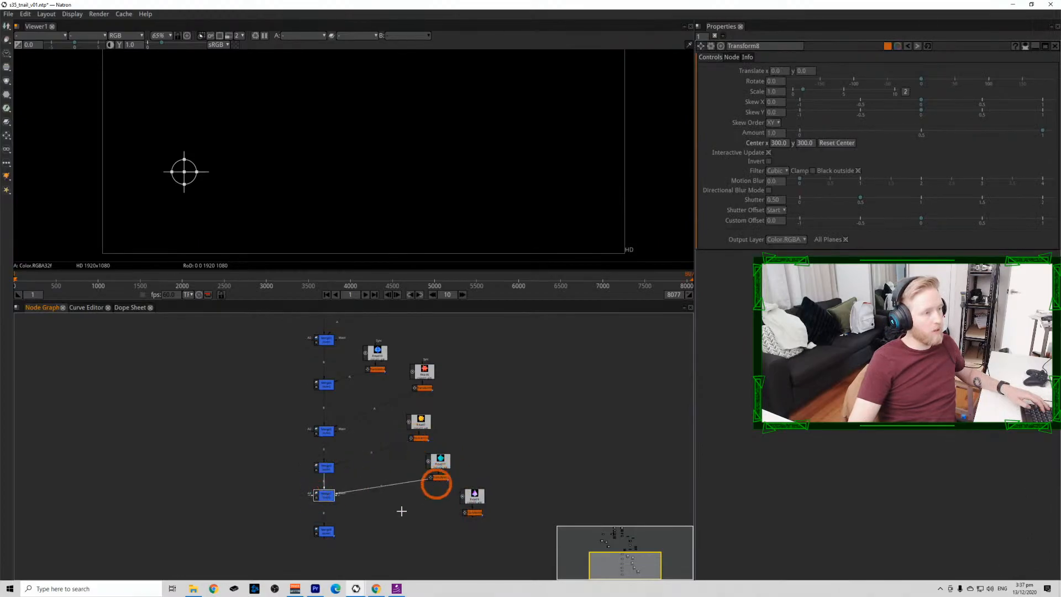
{"action": "left_click_drag", "start_coordinate": [471, 514], "coordinate": [472, 512]}
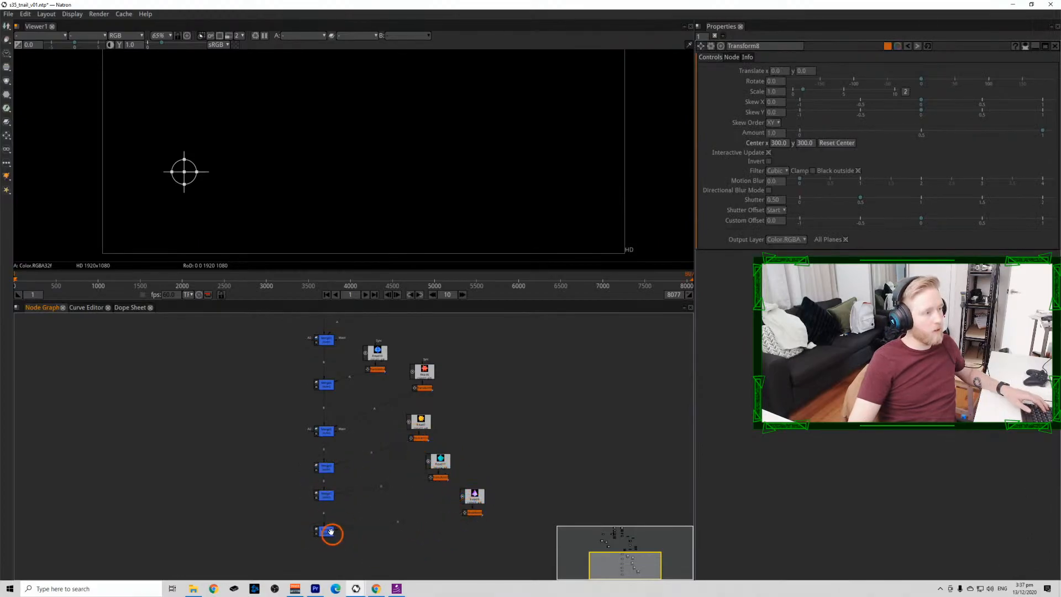
Show Merge8 in the viewer and move the purple gem beside the man's shoulder, translated about x 1353, y -4.
{"action": "key", "text": "1"}
{"action": "scroll", "coordinate": [184, 164], "scroll_direction": "down", "scroll_amount": 2}
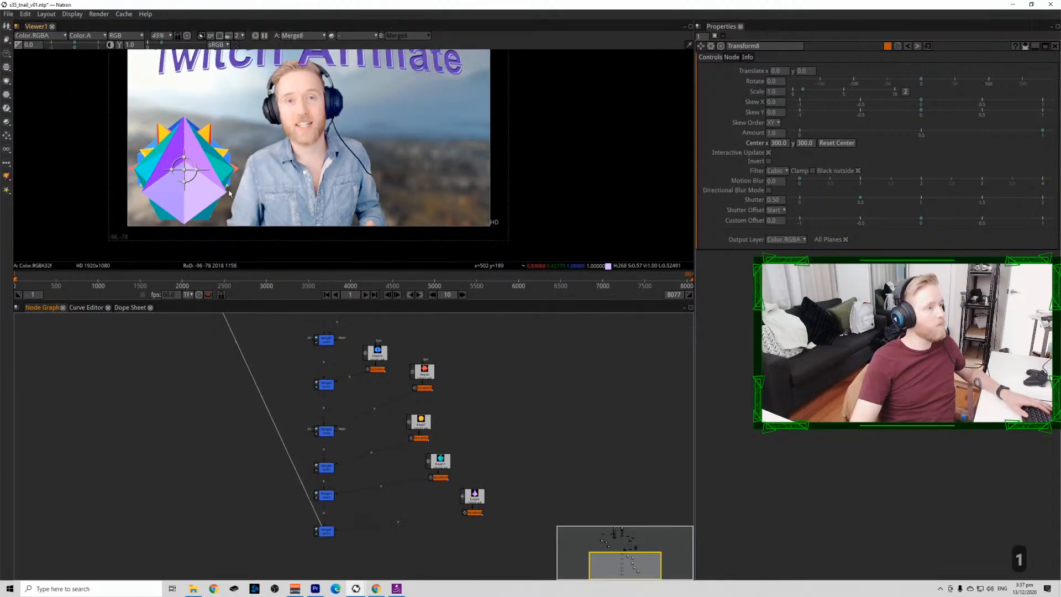
{"action": "left_click_drag", "start_coordinate": [184, 171], "coordinate": [437, 171]}
{"action": "scroll", "coordinate": [421, 167], "scroll_direction": "down", "scroll_amount": 1}
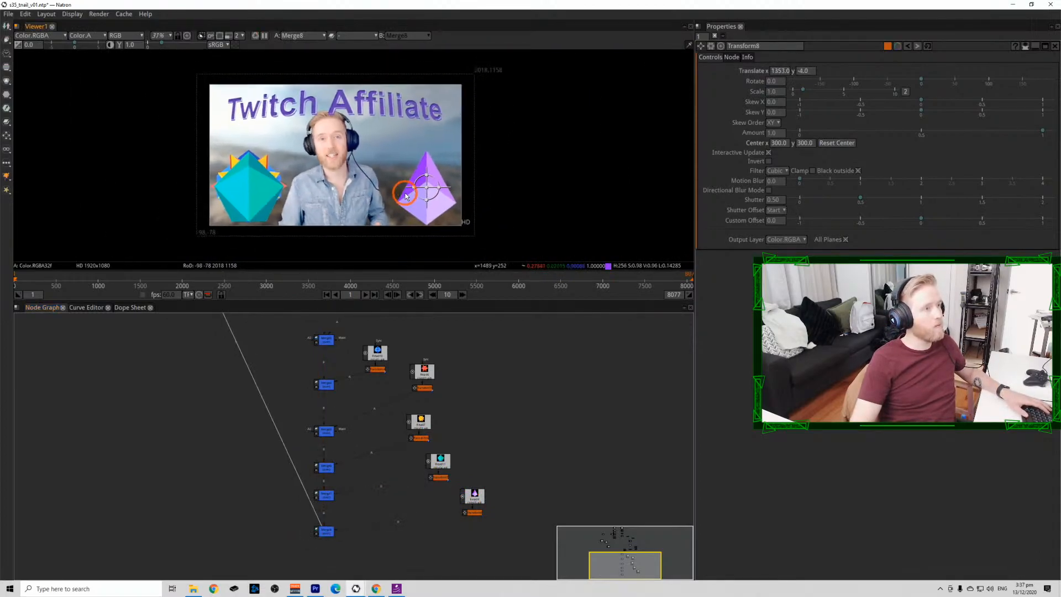
Move the teal gem above the purple one using its Transform, translated about x 1181, y 363.
{"action": "scroll", "coordinate": [421, 168], "scroll_direction": "up", "scroll_amount": 2}
{"action": "left_click", "coordinate": [438, 477]}
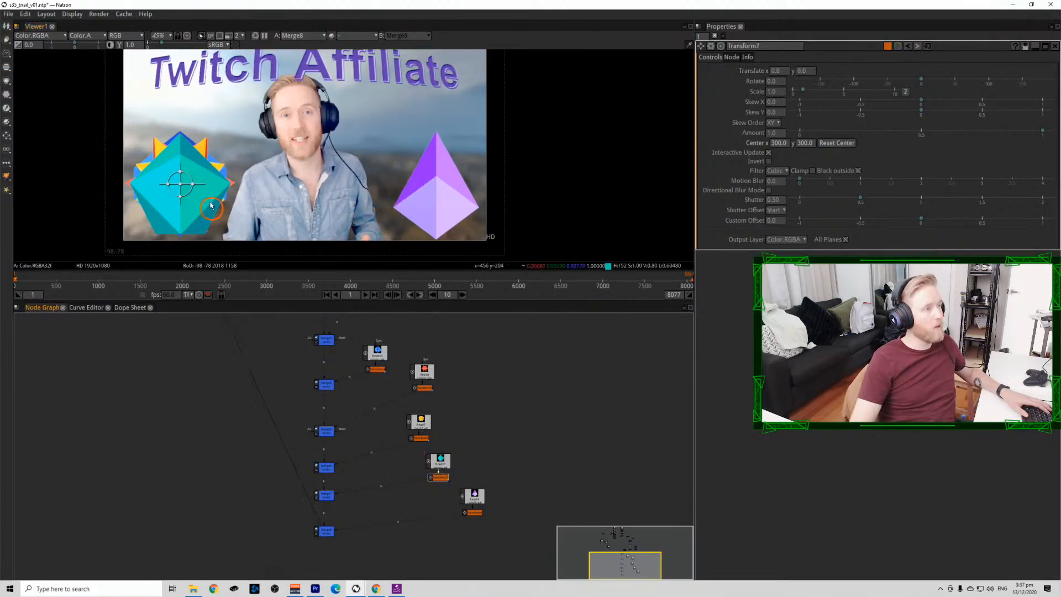
{"action": "left_click_drag", "start_coordinate": [181, 189], "coordinate": [403, 115]}
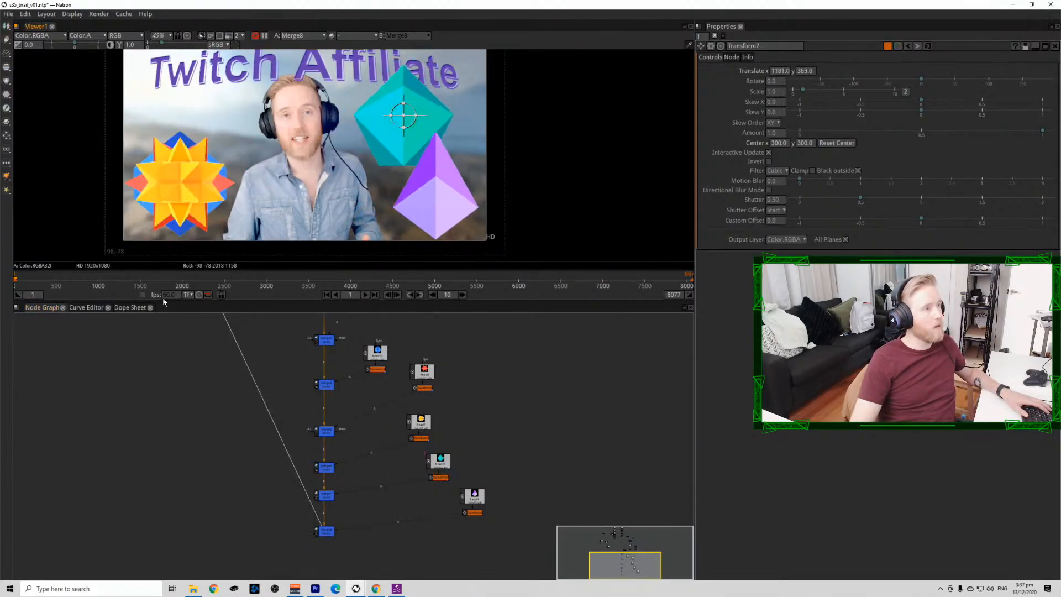
Move the yellow gem to the image's upper left and the red gem to the bottom edge beside the presenter.
{"action": "left_click", "coordinate": [418, 438]}
{"action": "left_click_drag", "start_coordinate": [181, 189], "coordinate": [160, 125]}
{"action": "left_click", "coordinate": [426, 386]}
{"action": "left_click_drag", "start_coordinate": [181, 189], "coordinate": [378, 239]}
Move the blue gem to the image's lower-left corner at translate -80, -180 and set its scale to 0.8.
{"action": "left_click", "coordinate": [376, 368]}
{"action": "left_click_drag", "start_coordinate": [180, 184], "coordinate": [164, 217]}
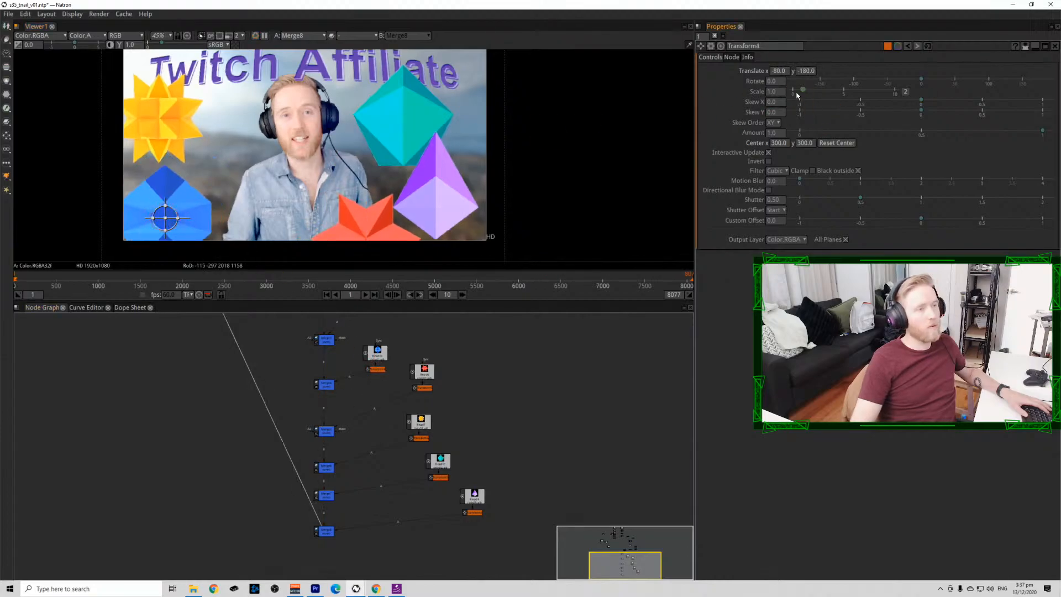
{"action": "type", "text": "0.8"}
{"action": "key", "text": "Return"}
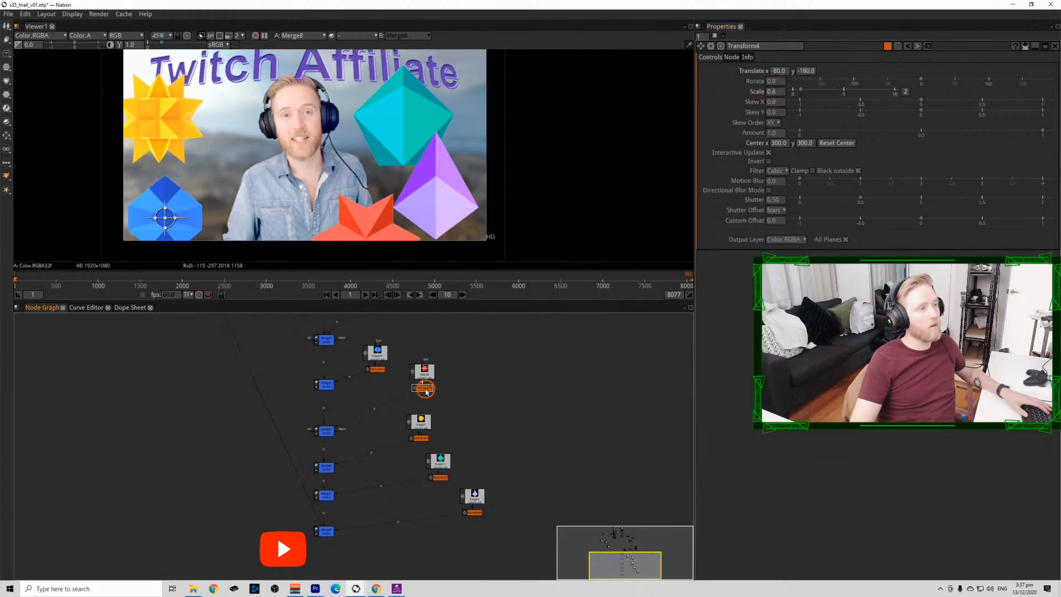
Set the red gem's scale to 0.8 and move the yellow gem into the image's top-left corner at translate -221, 694.
{"action": "left_click", "coordinate": [425, 389]}
{"action": "double_click", "coordinate": [777, 92]}
{"action": "scroll", "coordinate": [774, 95], "scroll_direction": "down", "scroll_amount": 2}
{"action": "left_click_drag", "start_coordinate": [247, 144], "coordinate": [258, 208]}
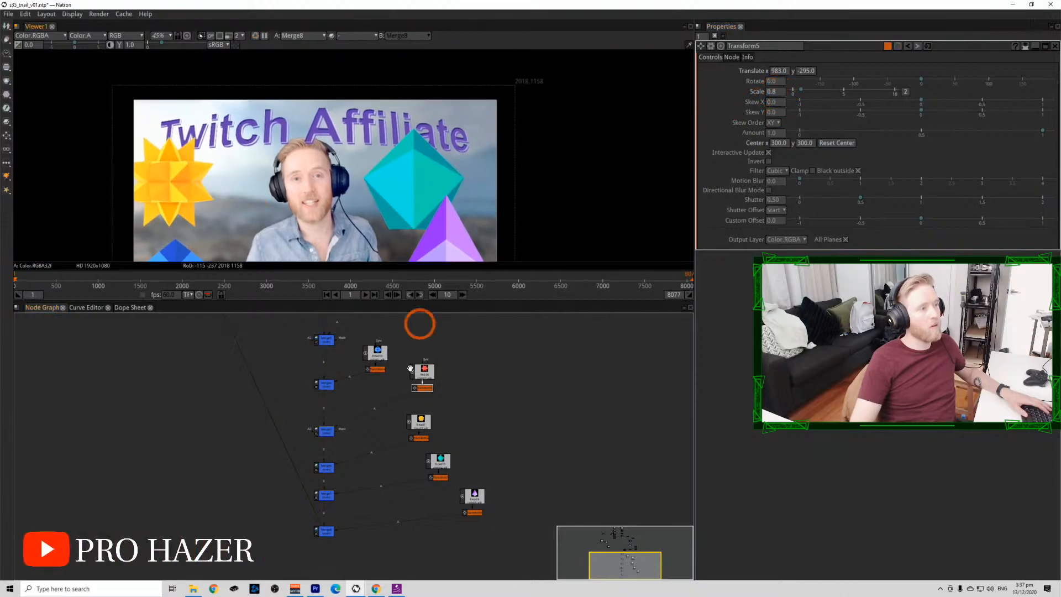
{"action": "left_click", "coordinate": [421, 438]}
{"action": "left_click_drag", "start_coordinate": [172, 182], "coordinate": [149, 117]}
Bring the title text's merge node Merge3 below Merge8, connect it to the end of the gem merge chain and view its output.
{"action": "scroll", "coordinate": [329, 359], "scroll_direction": "down", "scroll_amount": 2}
{"action": "left_click_drag", "start_coordinate": [328, 371], "coordinate": [288, 565]}
{"action": "scroll", "coordinate": [328, 409], "scroll_direction": "down", "scroll_amount": 4}
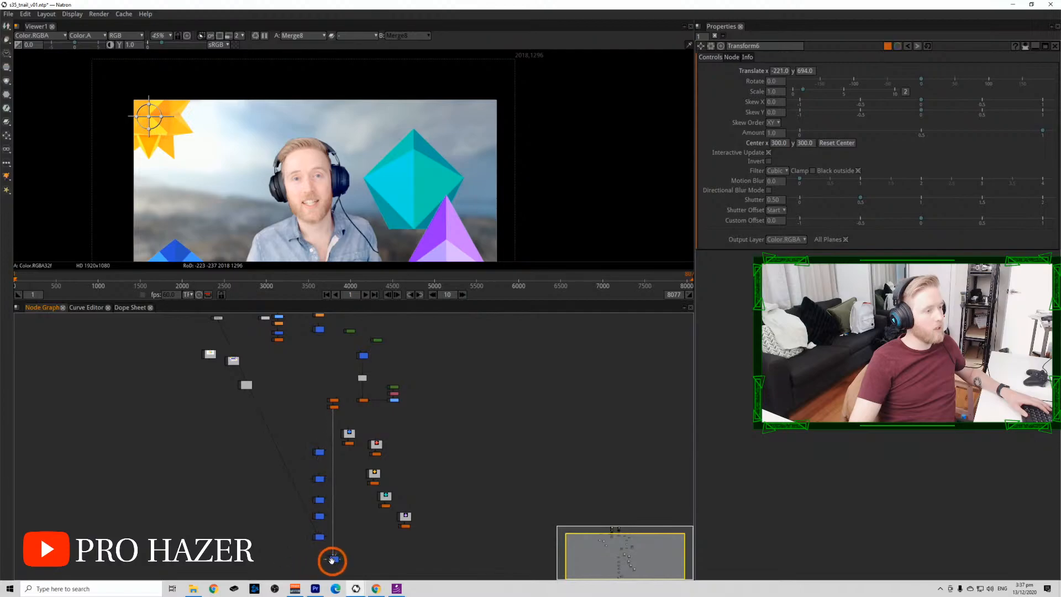
{"action": "scroll", "coordinate": [334, 563], "scroll_direction": "up", "scroll_amount": 5}
{"action": "left_click", "coordinate": [370, 567]}
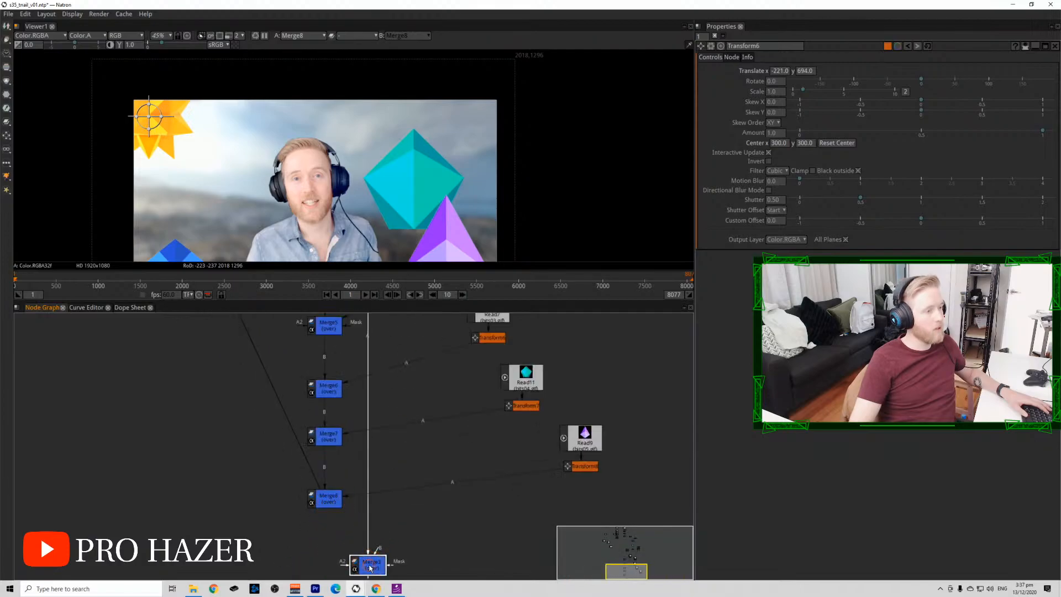
{"action": "key", "text": "1"}
Move the title text's node branch to the left of the gem merge chain and reposition Merge3 under Merge8.
{"action": "scroll", "coordinate": [348, 547], "scroll_direction": "down", "scroll_amount": 6}
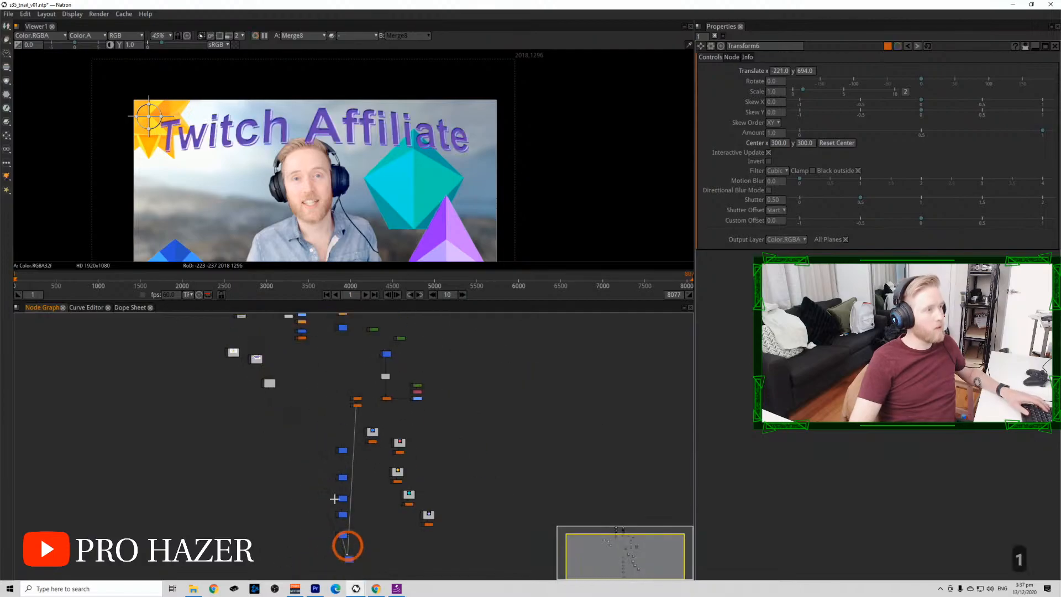
{"action": "left_click_drag", "start_coordinate": [445, 371], "coordinate": [277, 535]}
{"action": "left_click_drag", "start_coordinate": [324, 562], "coordinate": [329, 526]}
{"action": "scroll", "coordinate": [222, 489], "scroll_direction": "down", "scroll_amount": 3}
{"action": "left_click_drag", "start_coordinate": [220, 498], "coordinate": [332, 326]}
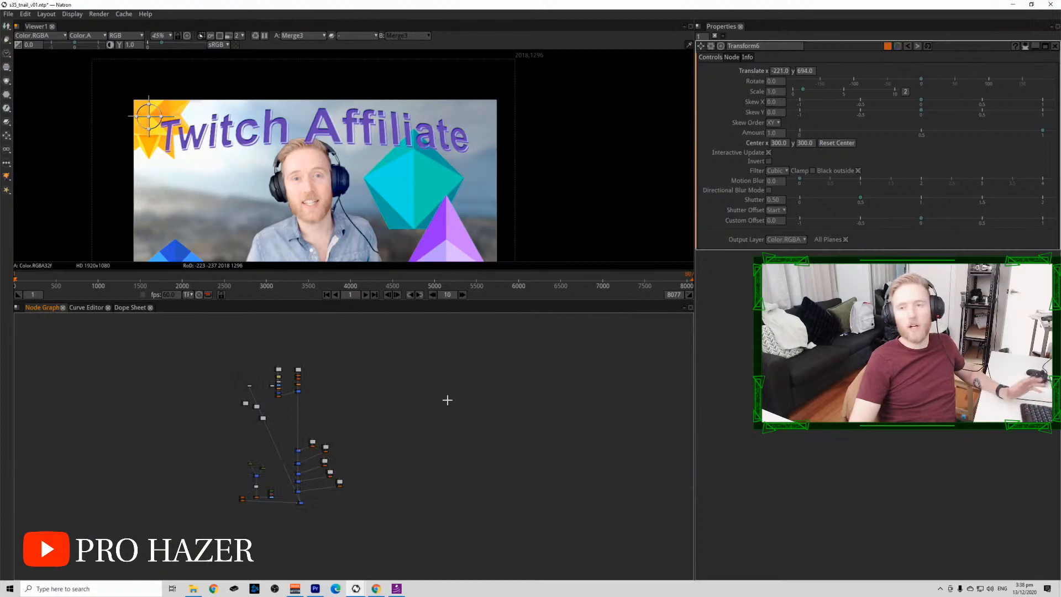
Align Merge3 directly beneath Merge8, view its output and close the yellow gem's transform properties.
{"action": "left_click", "coordinate": [297, 466]}
{"action": "scroll", "coordinate": [313, 381], "scroll_direction": "up", "scroll_amount": 6}
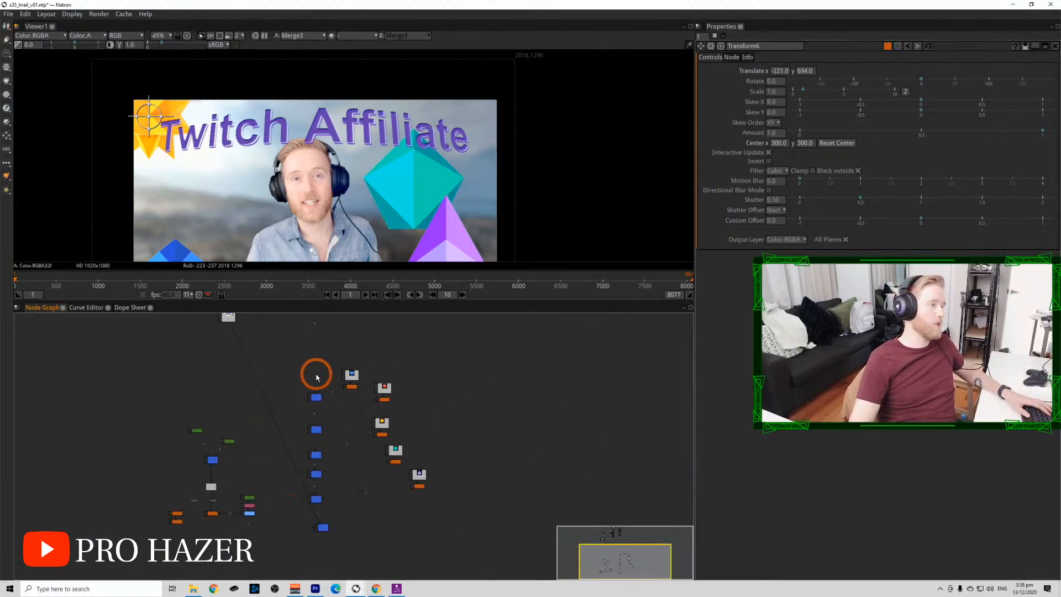
{"action": "scroll", "coordinate": [317, 393], "scroll_direction": "down", "scroll_amount": 7}
{"action": "left_click_drag", "start_coordinate": [319, 394], "coordinate": [322, 454]}
{"action": "left_click_drag", "start_coordinate": [338, 355], "coordinate": [344, 399]}
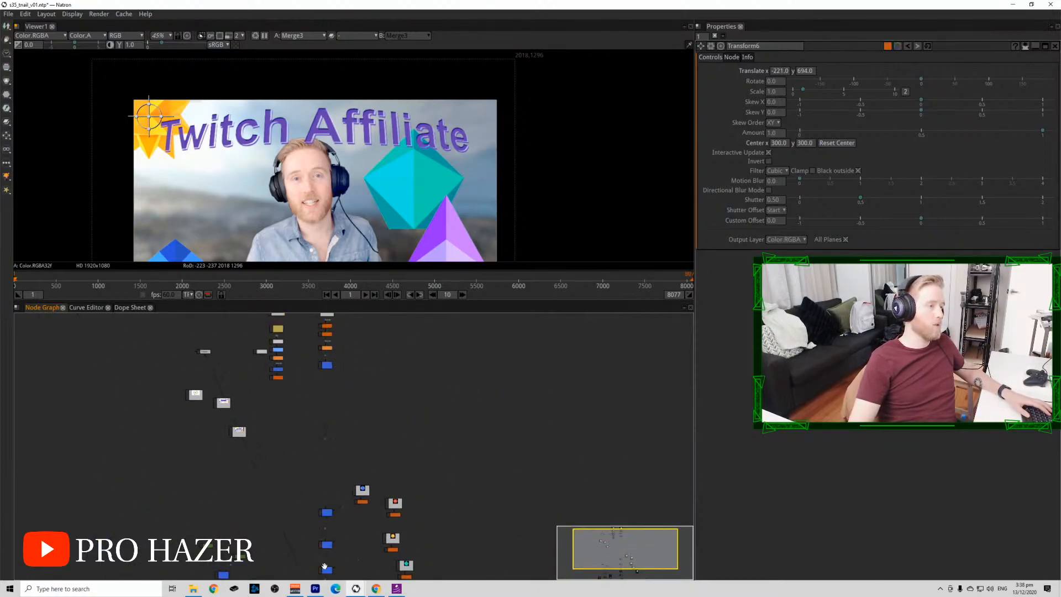
{"action": "left_click_drag", "start_coordinate": [325, 566], "coordinate": [335, 372]}
{"action": "scroll", "coordinate": [339, 389], "scroll_direction": "up", "scroll_amount": 6}
{"action": "mouse_move", "coordinate": [359, 560]}
{"action": "left_mouse_down"}
{"action": "mouse_move", "coordinate": [328, 559]}
{"action": "mouse_move", "coordinate": [339, 556]}
{"action": "left_mouse_up"}
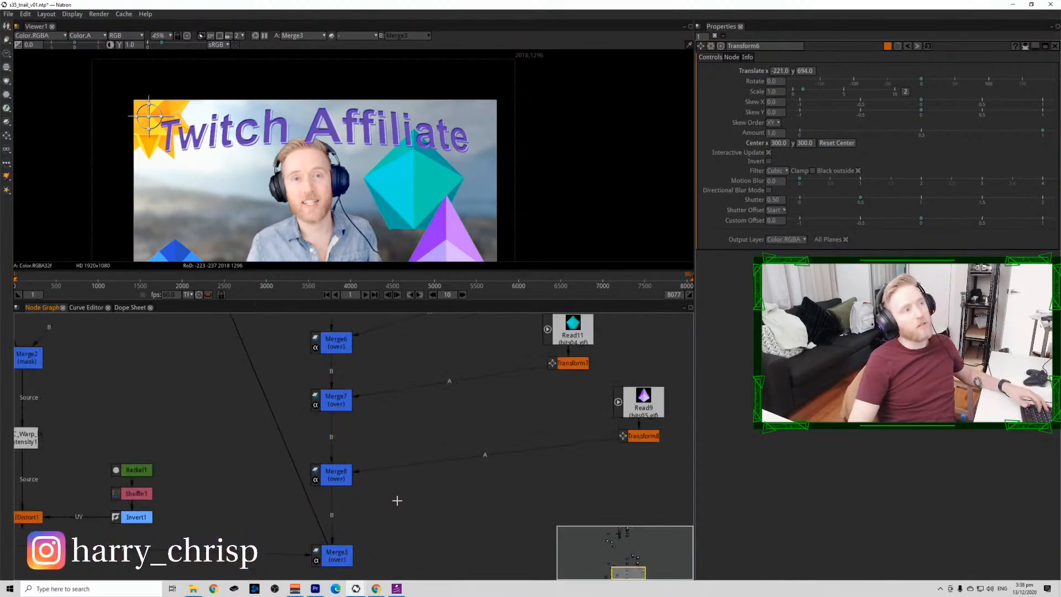
{"action": "scroll", "coordinate": [393, 409], "scroll_direction": "down", "scroll_amount": 3}
{"action": "left_click", "coordinate": [363, 479]}
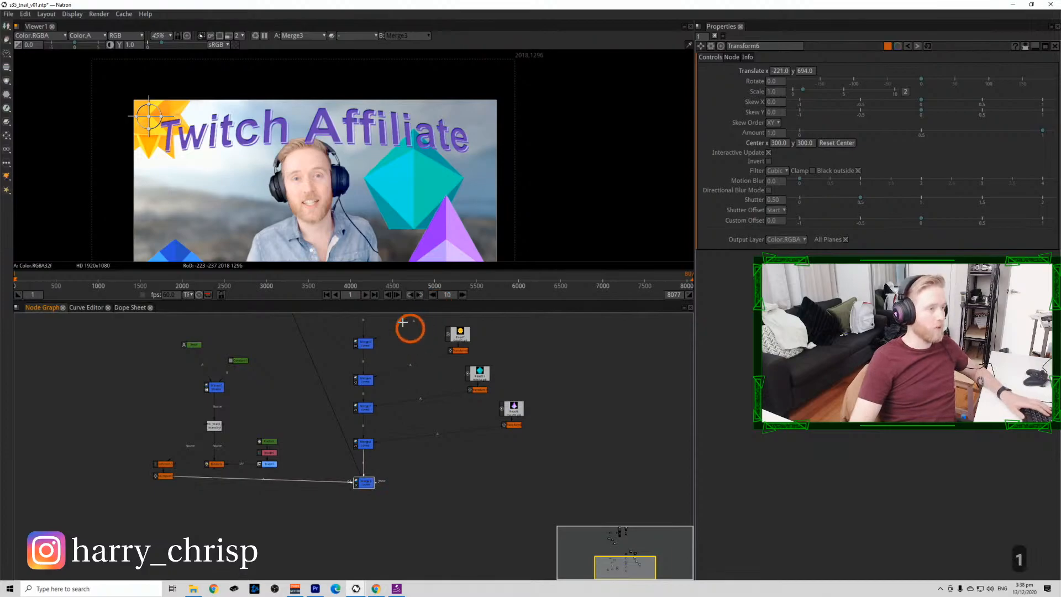
{"action": "left_click", "coordinate": [715, 36]}
Move the teal gem to the image's upper right at translate 1439, 458 and set its scale to 0.9.
{"action": "left_click_drag", "start_coordinate": [432, 330], "coordinate": [409, 416]}
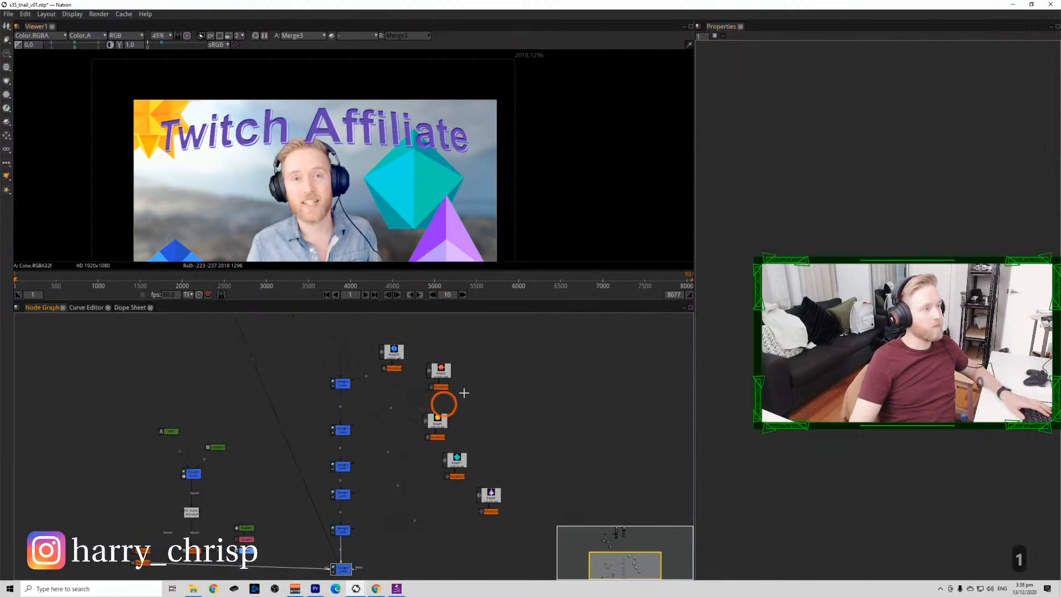
{"action": "double_click", "coordinate": [456, 476]}
{"action": "left_click_drag", "start_coordinate": [413, 179], "coordinate": [541, 181]}
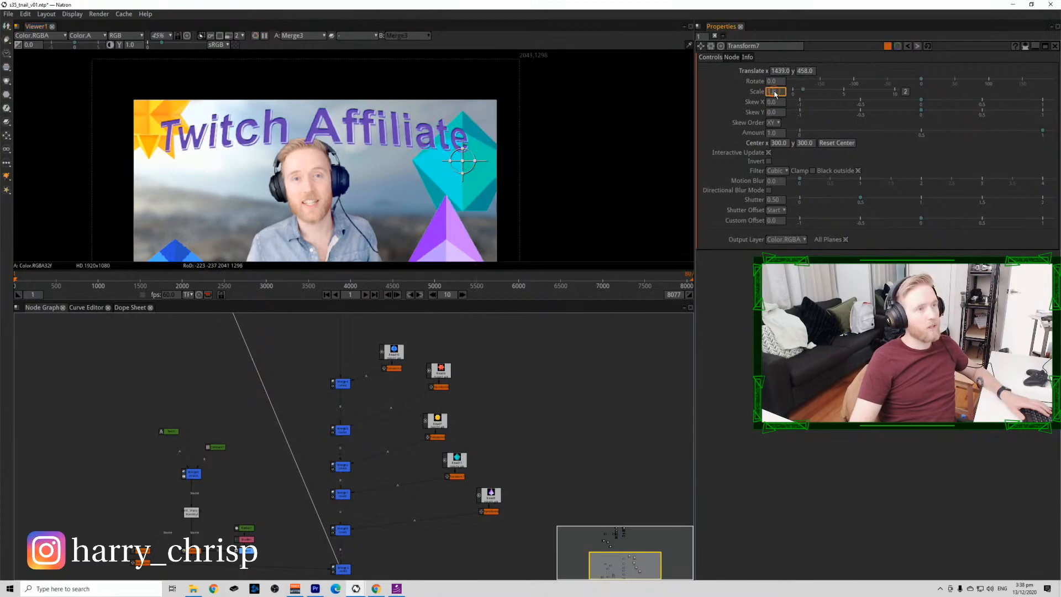
{"action": "scroll", "coordinate": [773, 93], "scroll_direction": "down", "scroll_amount": 1}
Move the red gem above the blue gem, at translate 100, 300.
{"action": "left_click_drag", "start_coordinate": [292, 240], "coordinate": [332, 158]}
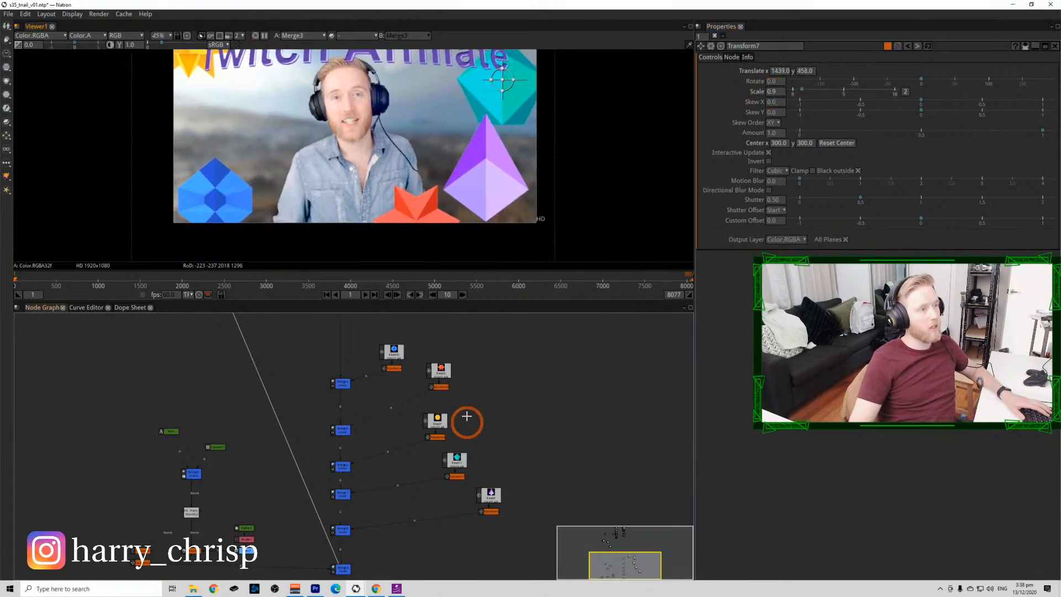
{"action": "double_click", "coordinate": [441, 388]}
{"action": "left_click_drag", "start_coordinate": [417, 225], "coordinate": [250, 110]}
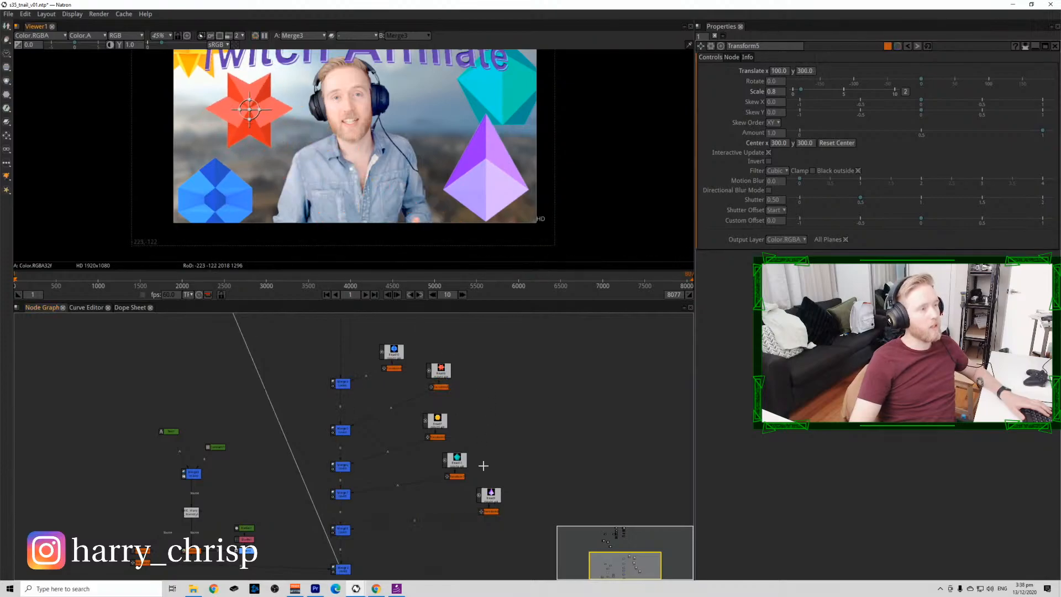
Move the purple gem slightly inward from the image's right edge, to translate 1248, -44.
{"action": "left_click_drag", "start_coordinate": [453, 494], "coordinate": [441, 469]}
{"action": "double_click", "coordinate": [480, 487]}
{"action": "left_click_drag", "start_coordinate": [487, 171], "coordinate": [465, 177]}
Insert a FrameHold node after the purple gem's Read9 node and set its first frame to 30.
{"action": "scroll", "coordinate": [490, 464], "scroll_direction": "up", "scroll_amount": 4}
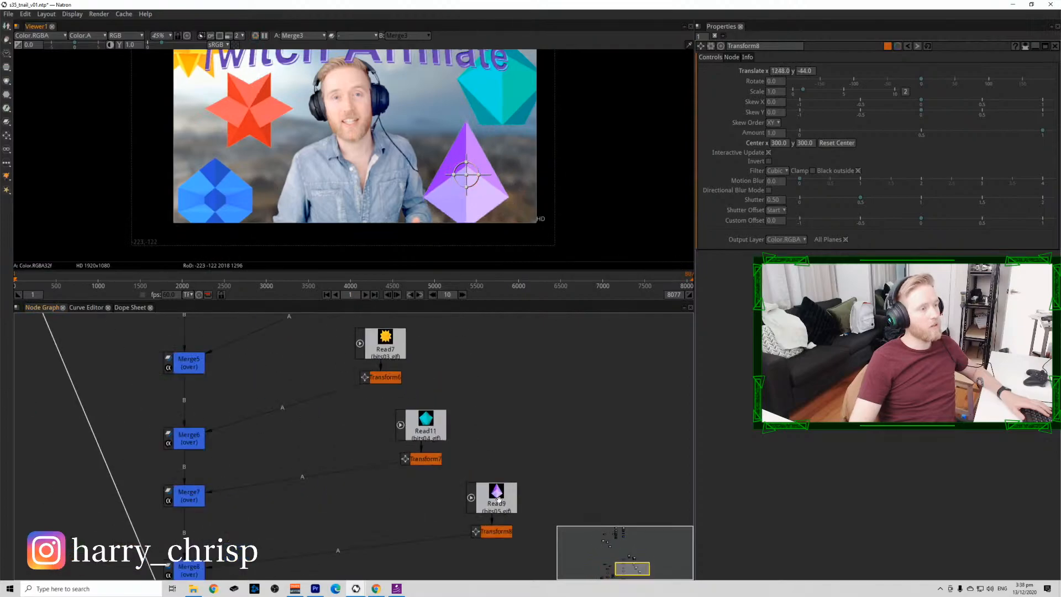
{"action": "left_click", "coordinate": [498, 478]}
{"action": "key", "text": "Tab"}
{"action": "type", "text": "fra"}
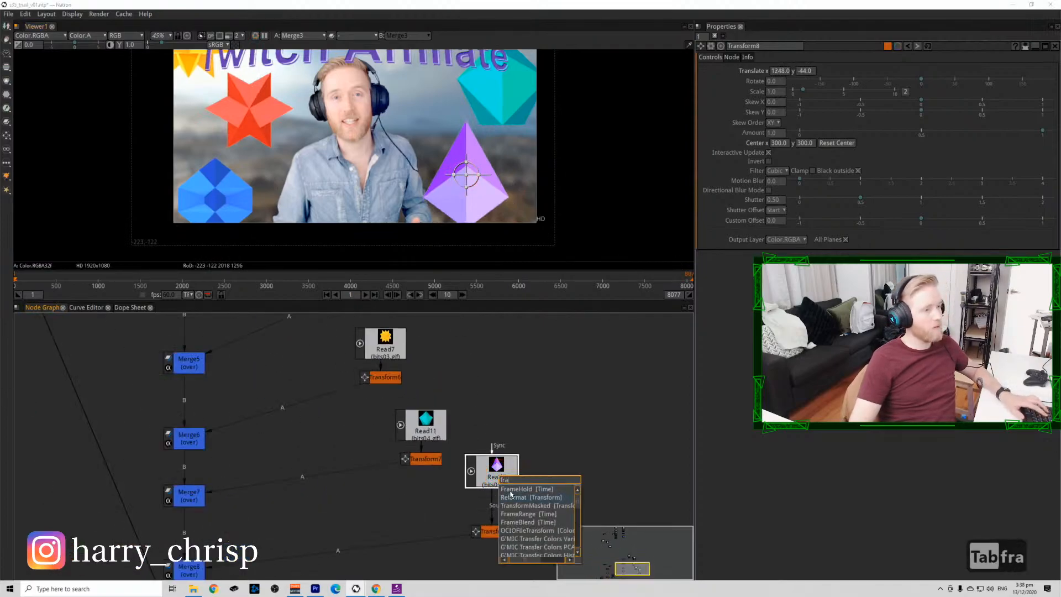
{"action": "key", "text": "Return"}
{"action": "type", "text": "19"}
{"action": "key", "text": "Return"}
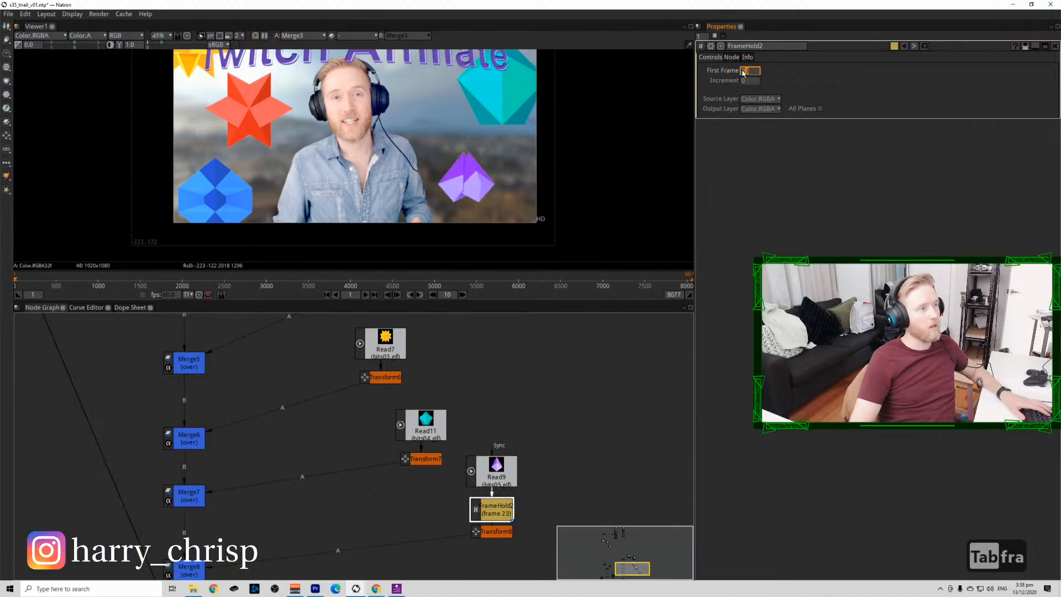
{"action": "scroll", "coordinate": [743, 73], "scroll_direction": "up", "scroll_amount": 11}
{"action": "scroll", "coordinate": [744, 73], "scroll_direction": "down", "scroll_amount": 4}
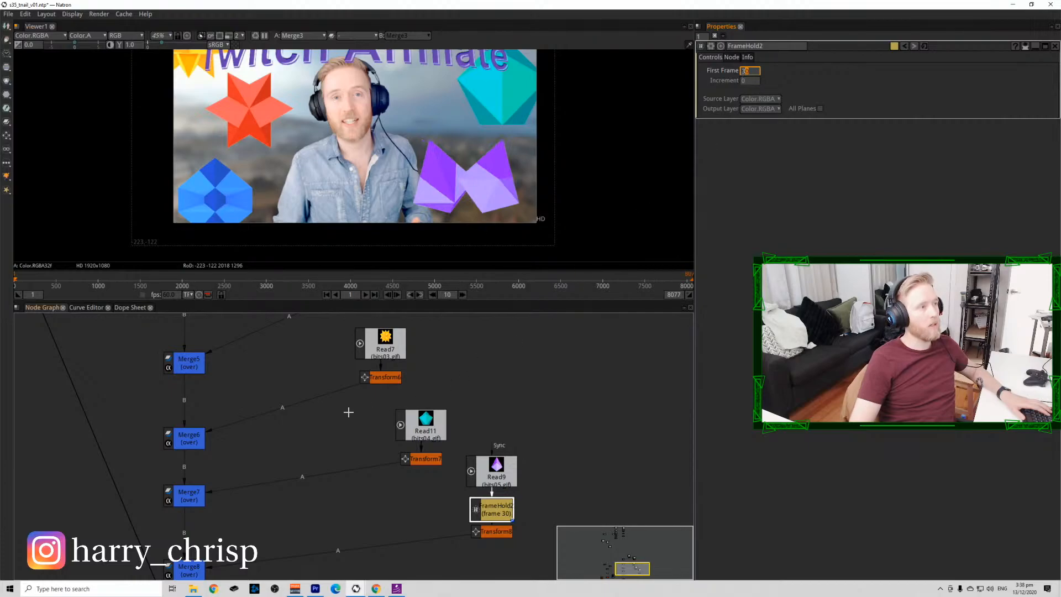
Make room below the teal gem's Read11 node, insert a FrameHold node there and set its first frame to 11.
{"action": "scroll", "coordinate": [342, 423], "scroll_direction": "down", "scroll_amount": 3}
{"action": "left_click_drag", "start_coordinate": [390, 429], "coordinate": [409, 404]}
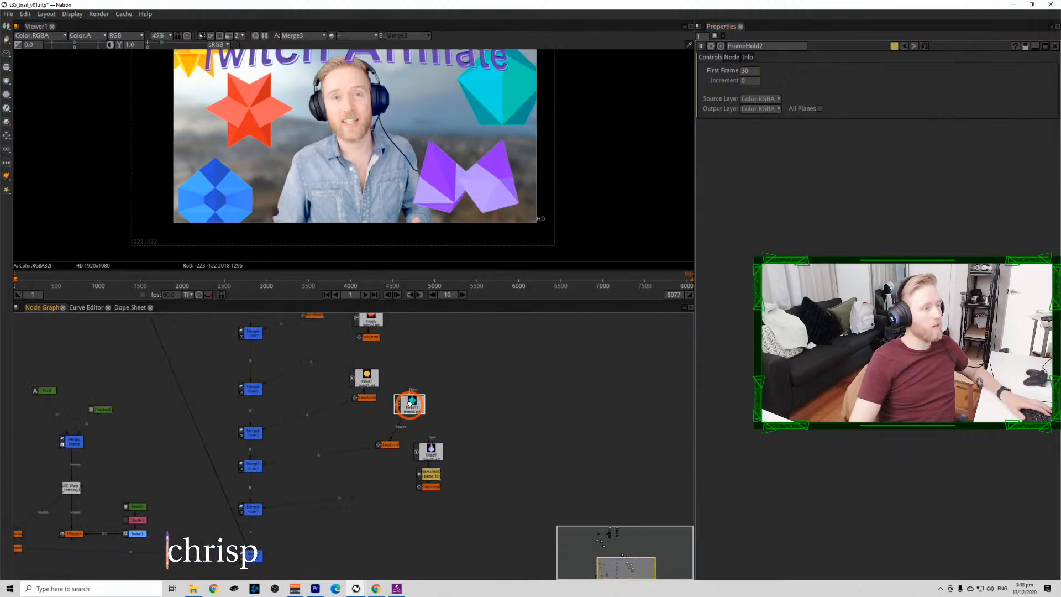
{"action": "key", "text": "Tab"}
{"action": "type", "text": "FrameHold"}
{"action": "key", "text": "Return"}
{"action": "left_click", "coordinate": [744, 72]}
{"action": "scroll", "coordinate": [742, 75], "scroll_direction": "up", "scroll_amount": 14}
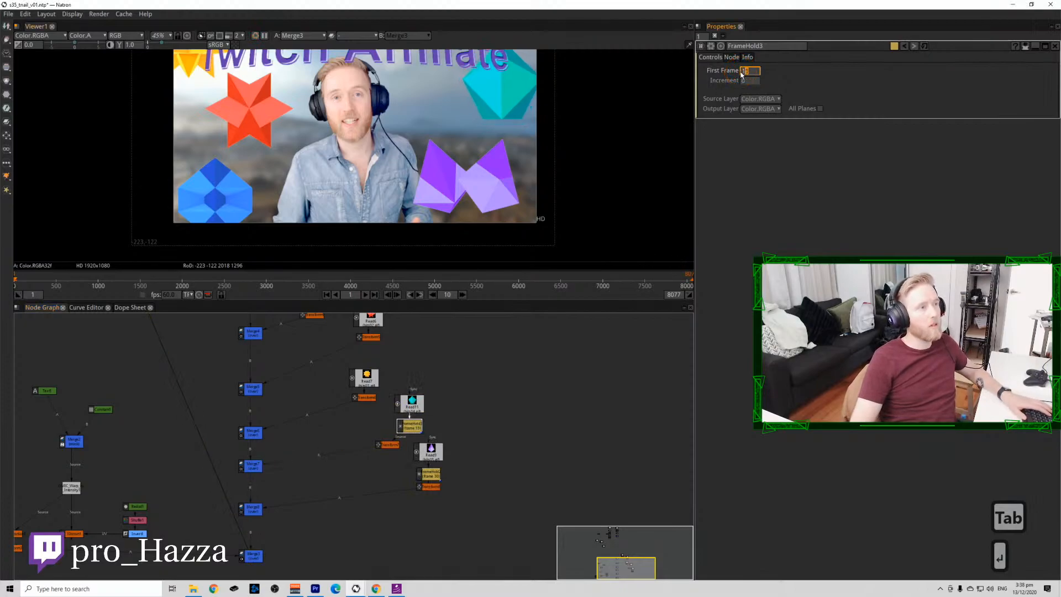
Set the teal gem's scale to 1 in Transform7.
{"action": "double_click", "coordinate": [387, 444]}
{"action": "left_click", "coordinate": [776, 92]}
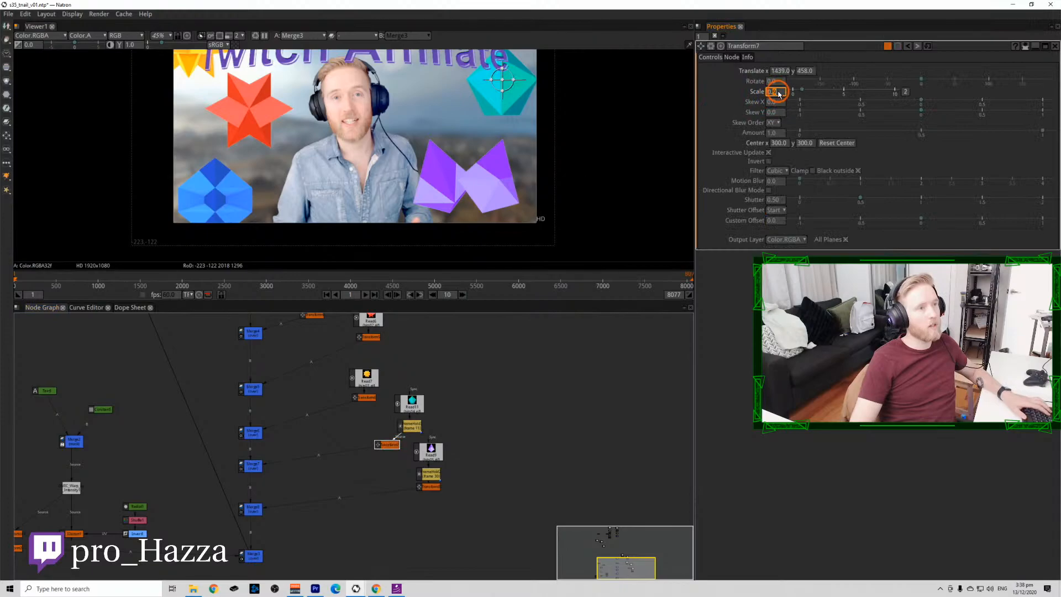
{"action": "type", "text": "1"}
Advance the first frame of the teal gem's FrameHold until the gem is split into three smaller gems.
{"action": "double_click", "coordinate": [410, 429]}
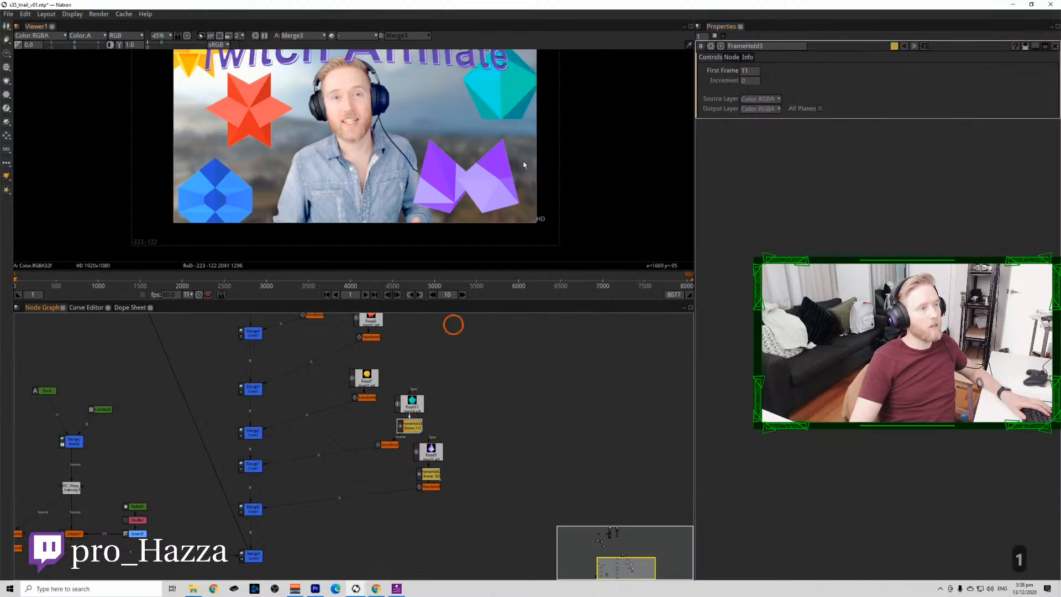
{"action": "left_click_drag", "start_coordinate": [540, 126], "coordinate": [548, 189]}
{"action": "scroll", "coordinate": [548, 189], "scroll_direction": "up", "scroll_amount": 4}
{"action": "left_click", "coordinate": [744, 70]}
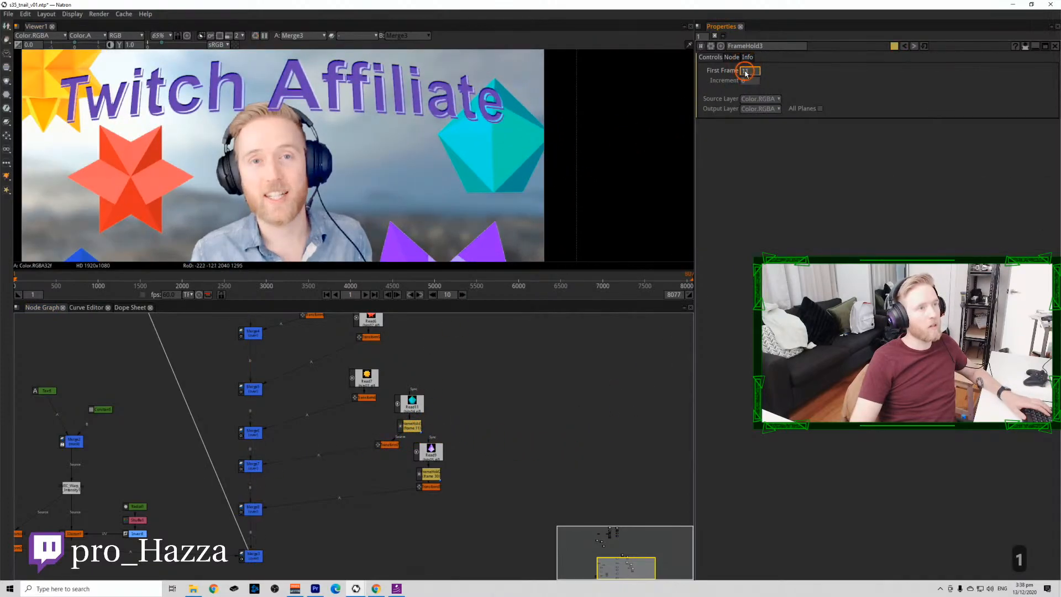
{"action": "key", "text": "Up"}
{"action": "key", "text": "Up"}
{"action": "key", "text": "Up"}
{"action": "key", "text": "Up"}
{"action": "key", "text": "Up"}
{"action": "key", "text": "Up"}
{"action": "key", "text": "Up"}
{"action": "key", "text": "Up"}
{"action": "key", "text": "Up"}
{"action": "key", "text": "Up"}
{"action": "key", "text": "Up"}
{"action": "key", "text": "Up"}
{"action": "key", "text": "Up"}
{"action": "key", "text": "Up"}
{"action": "key", "text": "Up"}
{"action": "key", "text": "Up"}
{"action": "key", "text": "Up"}
{"action": "key", "text": "Up"}
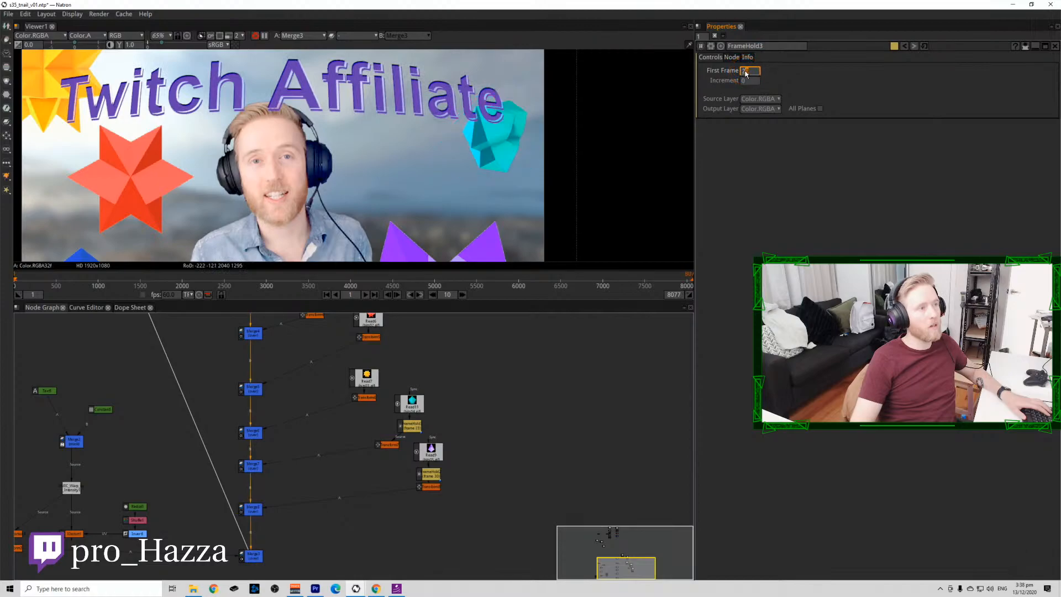
{"action": "key", "text": "Up"}
{"action": "key", "text": "Up"}
{"action": "key", "text": "Up"}
{"action": "key", "text": "Up"}
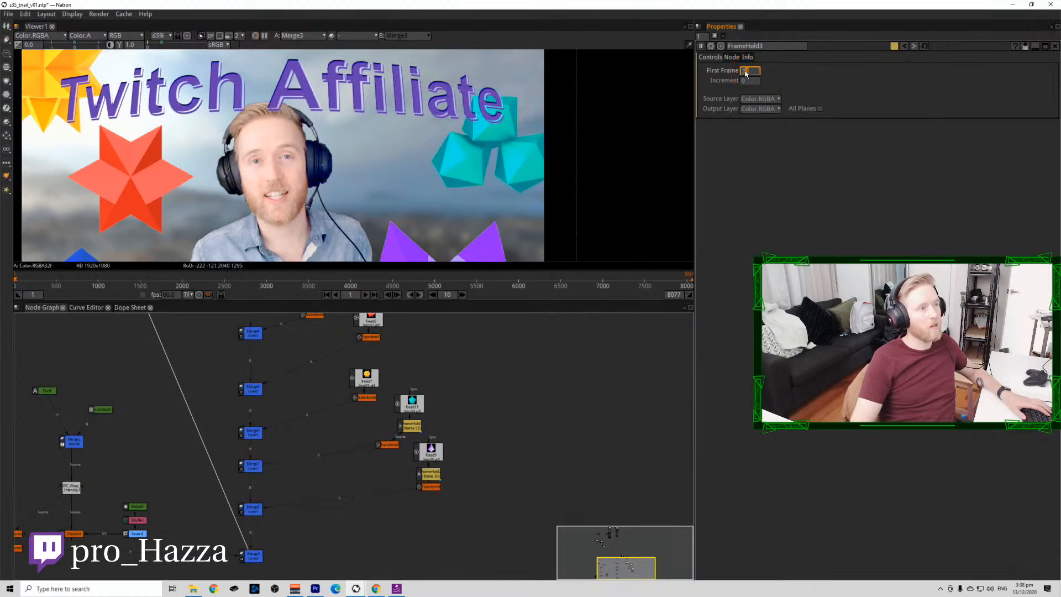
{"action": "scroll", "coordinate": [562, 214], "scroll_direction": "down", "scroll_amount": 4}
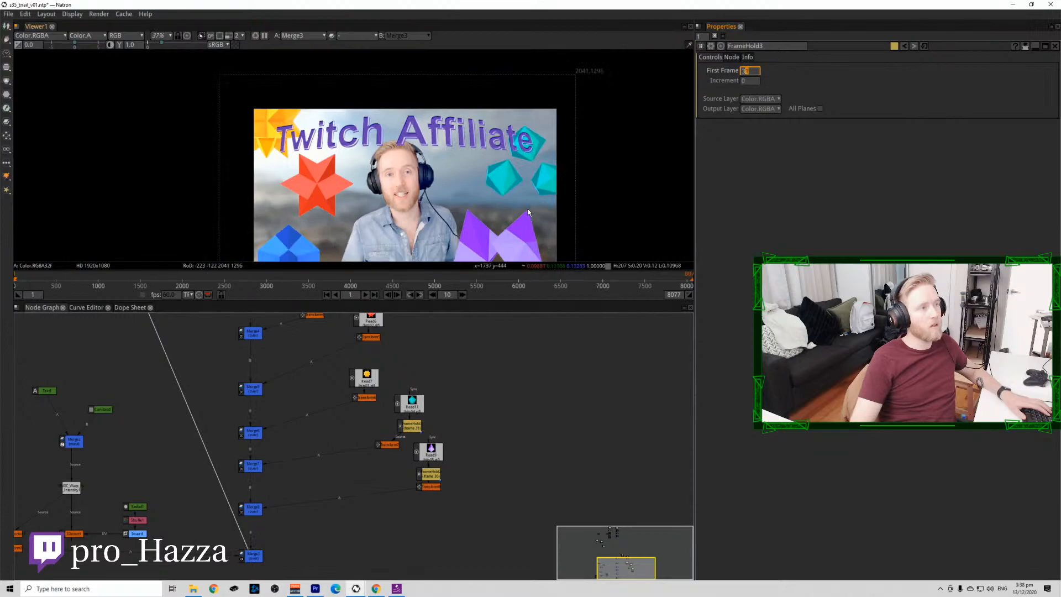
Move the teal gems to the image's left side above the blue gem, at translate 94, 313.
{"action": "scroll", "coordinate": [528, 212], "scroll_direction": "down", "scroll_amount": 2}
{"action": "left_click", "coordinate": [393, 442]}
{"action": "left_click", "coordinate": [385, 446]}
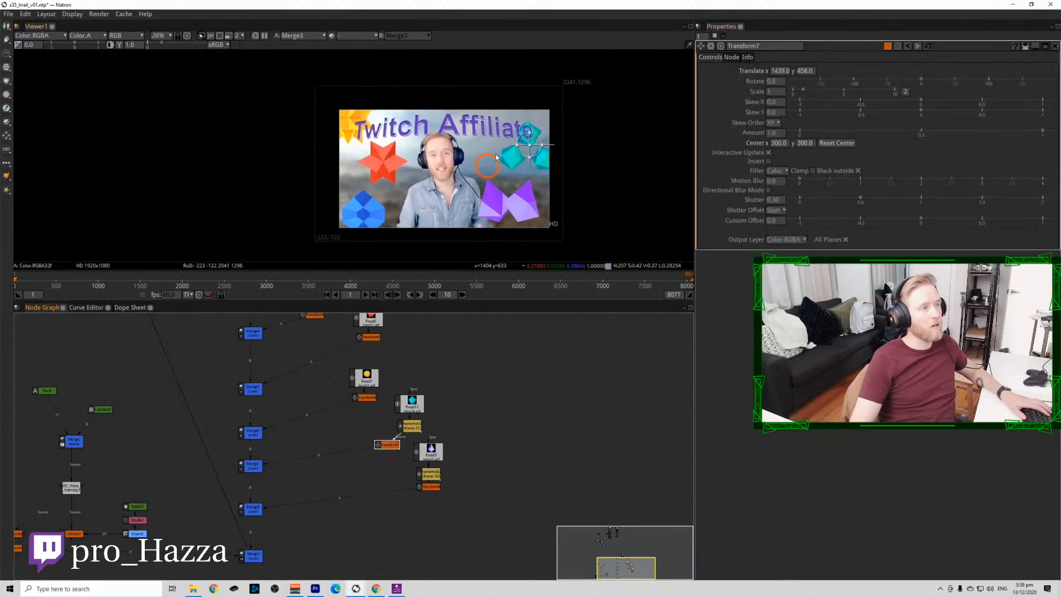
{"action": "left_click_drag", "start_coordinate": [535, 144], "coordinate": [384, 161]}
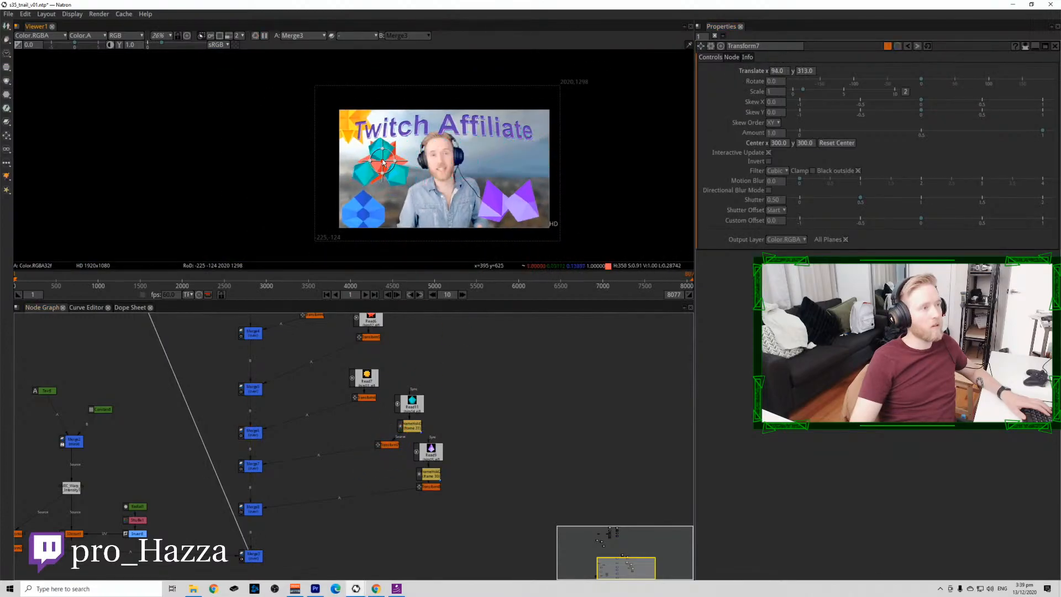
Move the red gem to the image's right side above the purple gem and shift the purple gem to translate 1238, -82.
{"action": "left_click", "coordinate": [370, 338]}
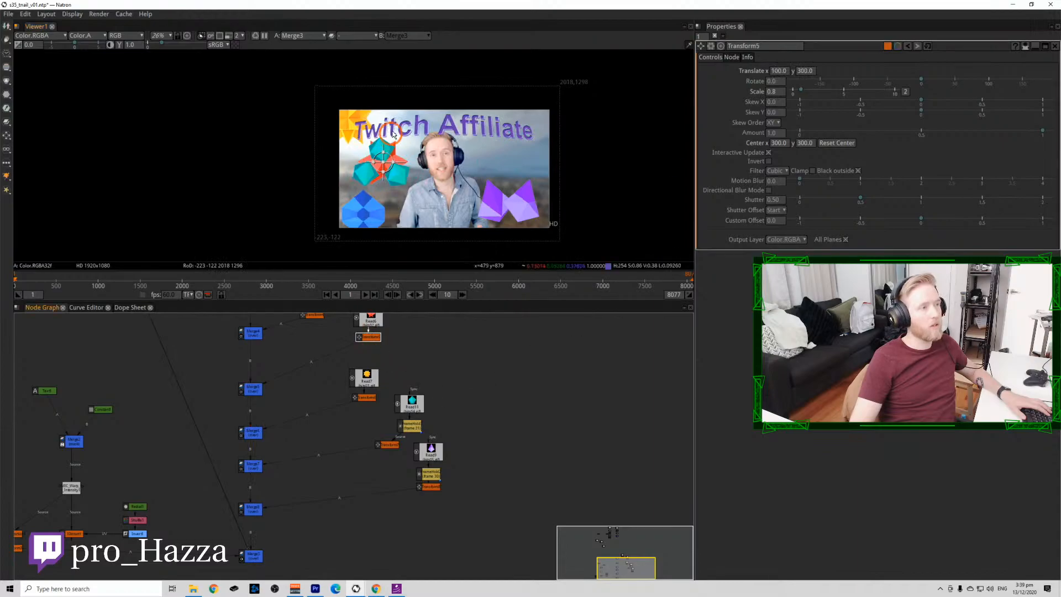
{"action": "left_click_drag", "start_coordinate": [381, 166], "coordinate": [512, 184]}
{"action": "scroll", "coordinate": [502, 194], "scroll_direction": "up", "scroll_amount": 4}
{"action": "left_click", "coordinate": [430, 486]}
{"action": "left_click_drag", "start_coordinate": [516, 216], "coordinate": [522, 213]}
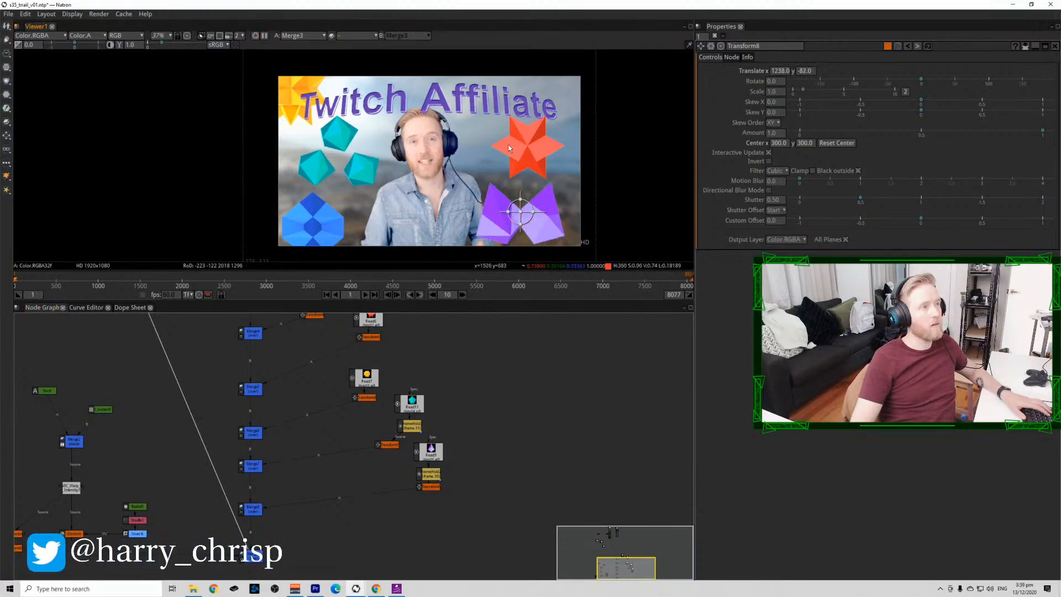
Insert a FrameHold node after the blue gem's Read node and advance its first frame until the gem splits into pieces.
{"action": "scroll", "coordinate": [325, 333], "scroll_direction": "up", "scroll_amount": 1}
{"action": "left_click_drag", "start_coordinate": [325, 334], "coordinate": [326, 312]}
{"action": "key", "text": "Tab"}
{"action": "key", "text": "Return"}
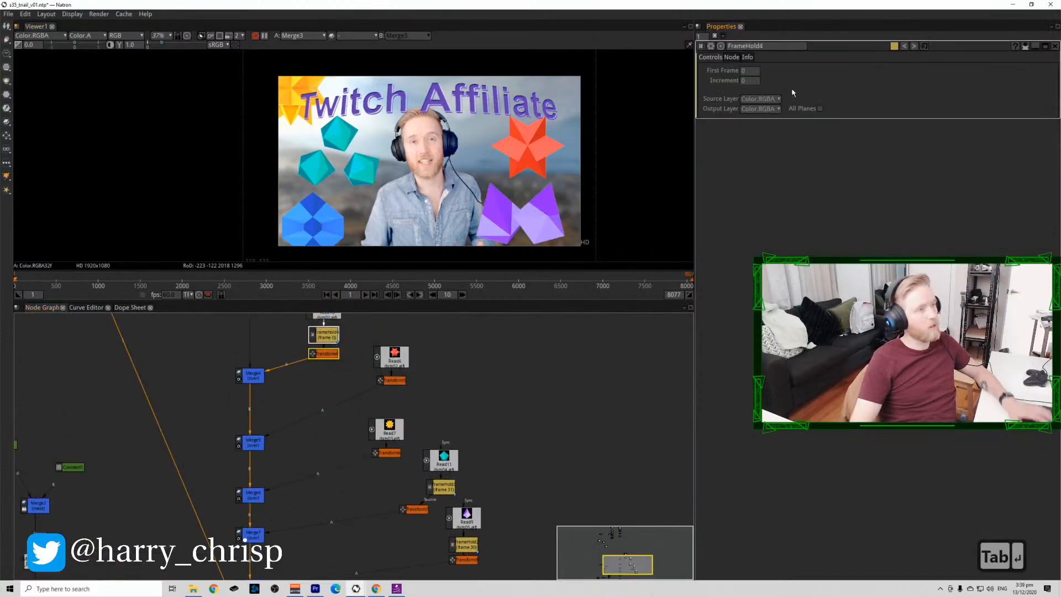
{"action": "left_click", "coordinate": [746, 71]}
{"action": "type", "text": "3"}
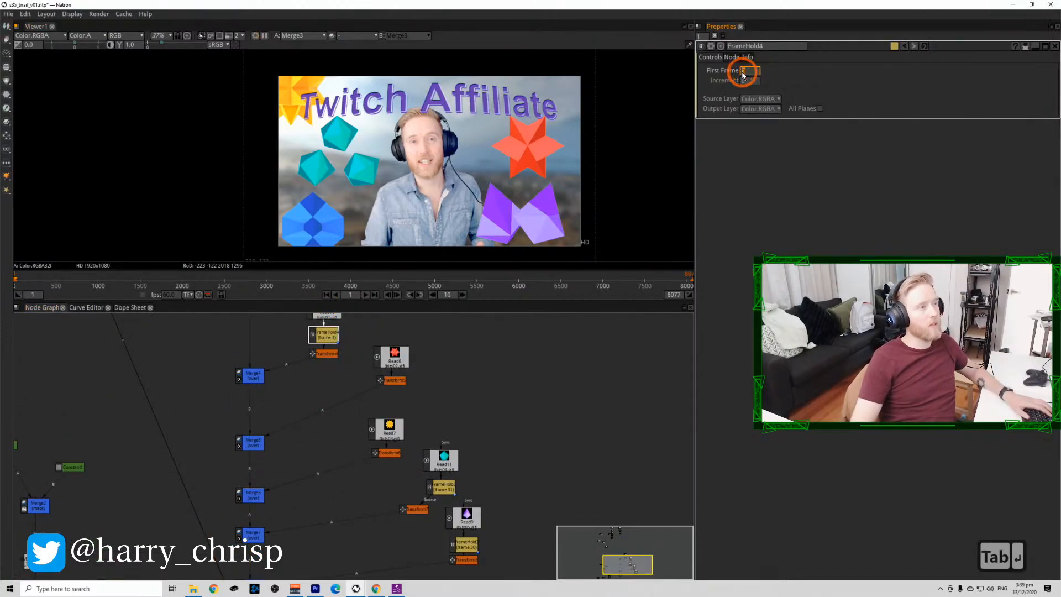
{"action": "scroll", "coordinate": [743, 76], "scroll_direction": "up", "scroll_amount": 11}
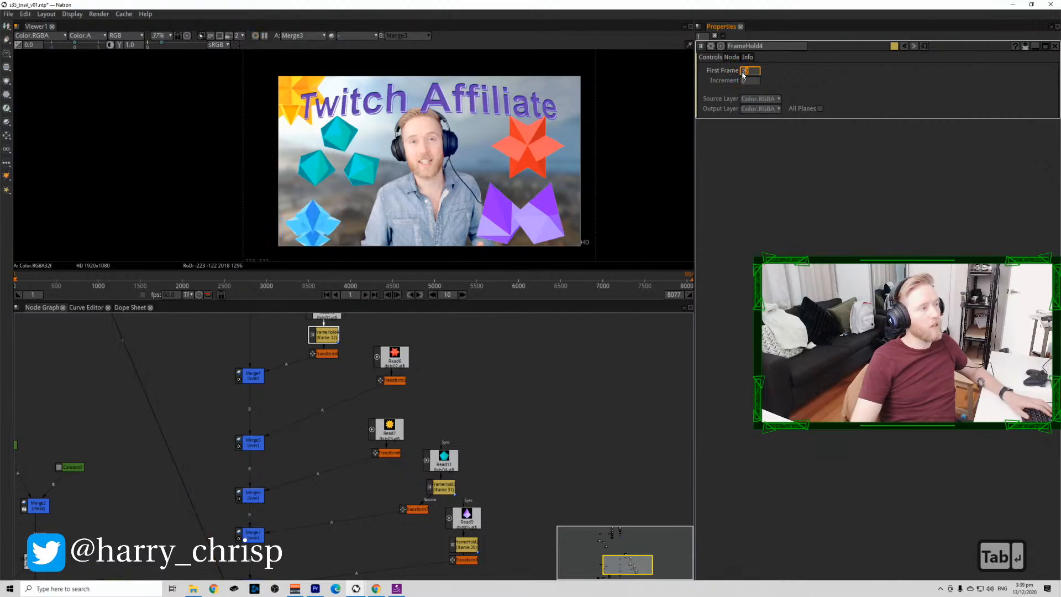
{"action": "scroll", "coordinate": [743, 75], "scroll_direction": "up", "scroll_amount": 14}
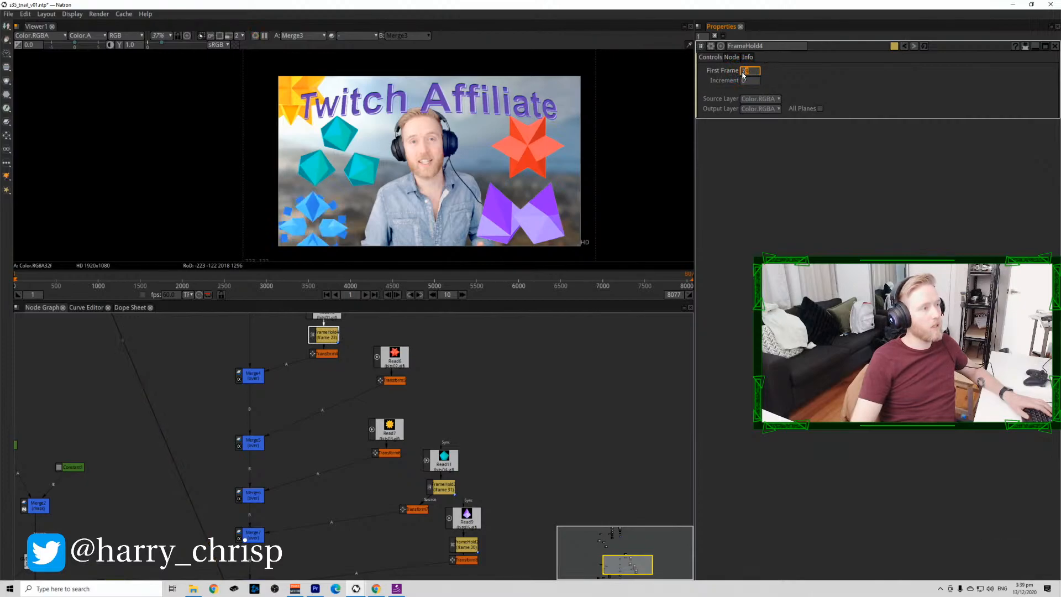
Advance the first frame of the blue gem's FrameHold to 50 so the pieces form one faceted gem.
{"action": "scroll", "coordinate": [742, 76], "scroll_direction": "up", "scroll_amount": 2}
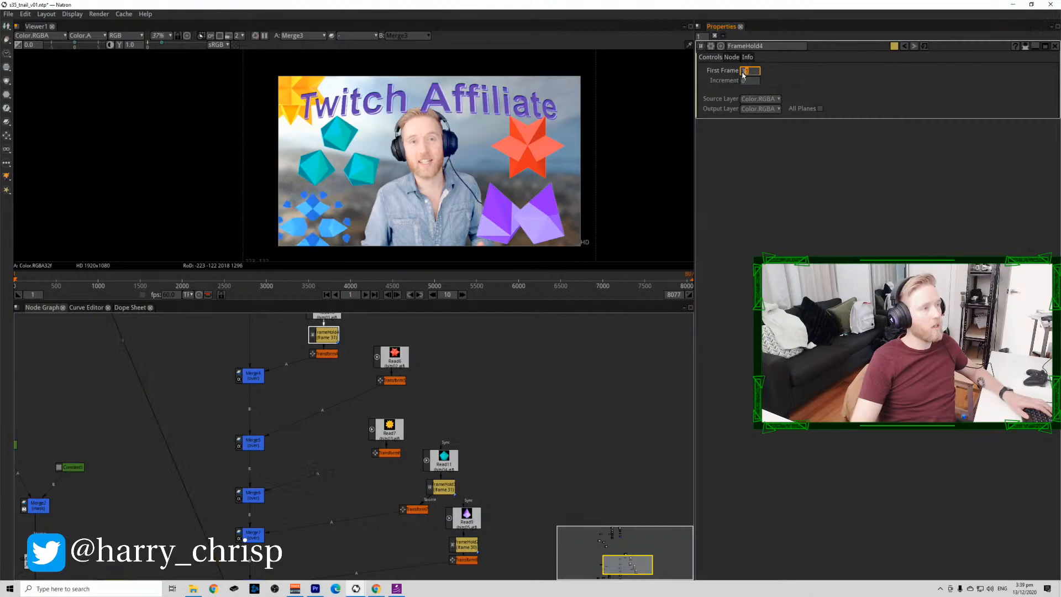
{"action": "scroll", "coordinate": [744, 76], "scroll_direction": "up", "scroll_amount": 10}
{"action": "scroll", "coordinate": [743, 76], "scroll_direction": "up", "scroll_amount": 6}
{"action": "scroll", "coordinate": [743, 76], "scroll_direction": "up", "scroll_amount": 1}
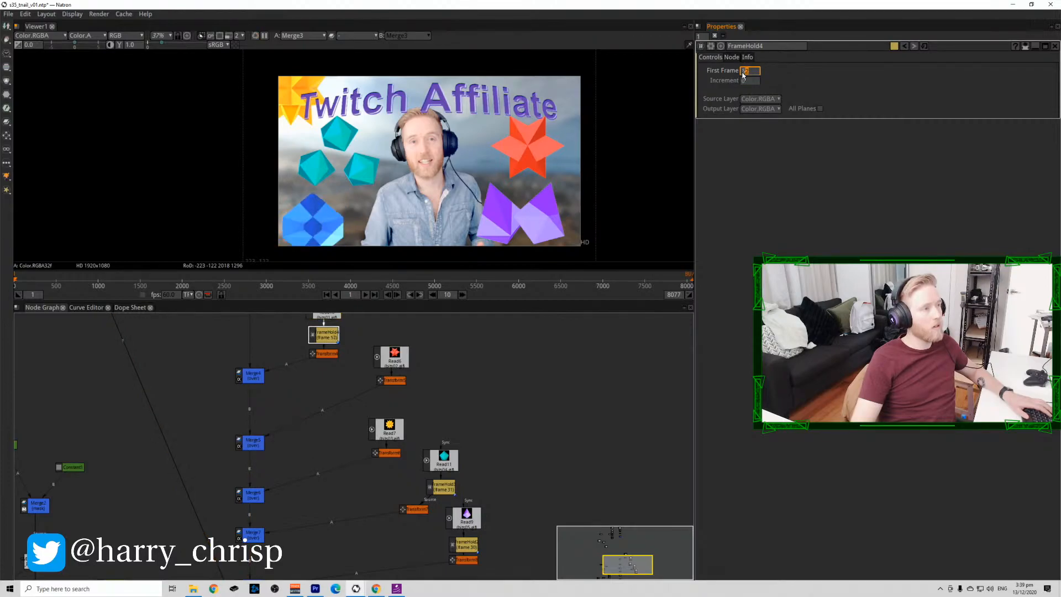
{"action": "scroll", "coordinate": [743, 76], "scroll_direction": "up", "scroll_amount": 1}
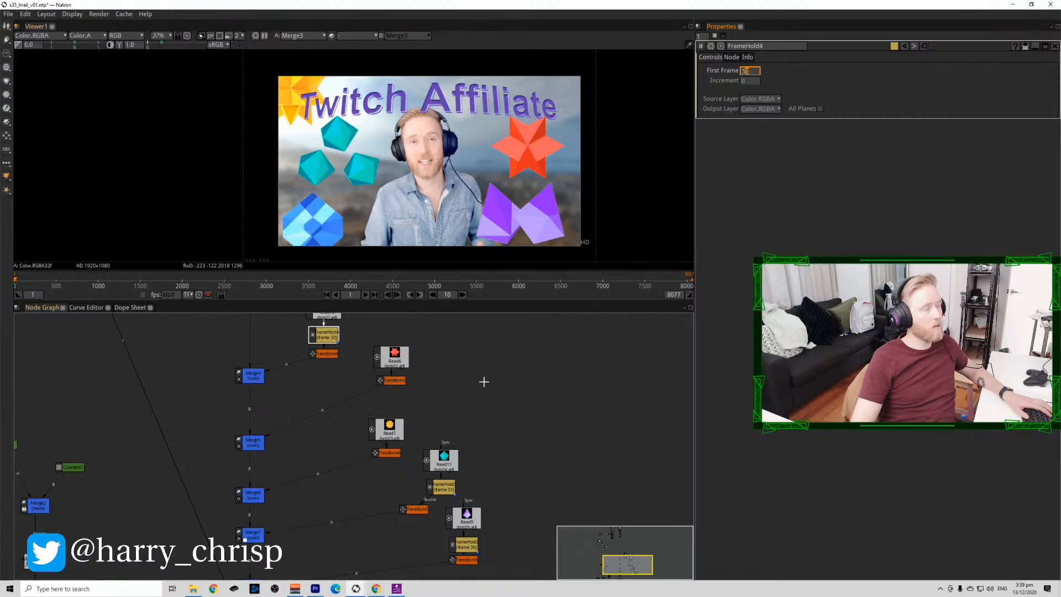
Insert a FrameHold node between the red gem's Read and Transform nodes.
{"action": "scroll", "coordinate": [372, 202], "scroll_direction": "down", "scroll_amount": 1}
{"action": "left_click_drag", "start_coordinate": [371, 202], "coordinate": [343, 174]}
{"action": "scroll", "coordinate": [343, 174], "scroll_direction": "up", "scroll_amount": 1}
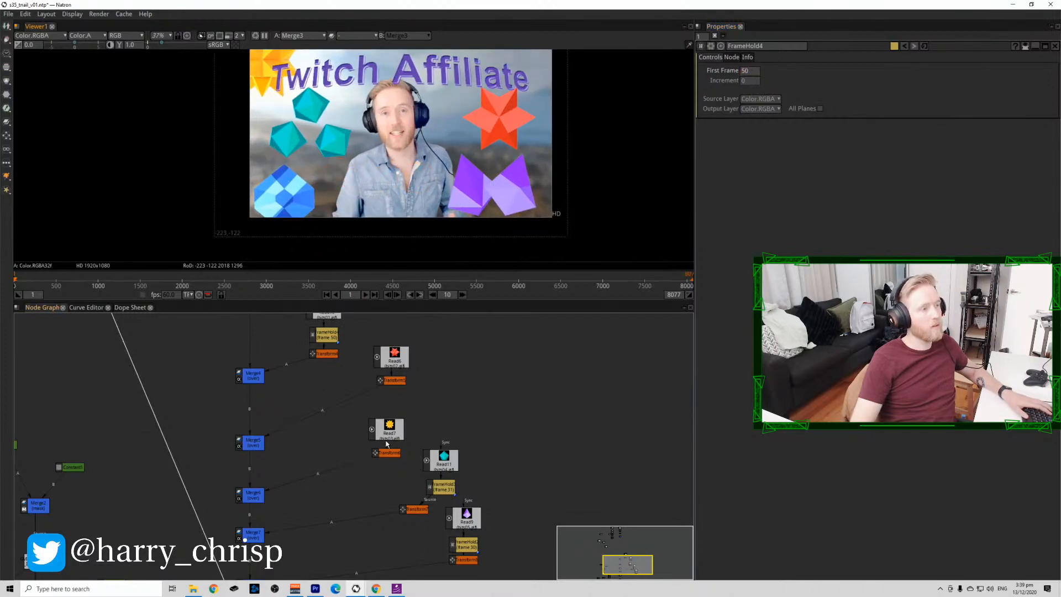
{"action": "left_click_drag", "start_coordinate": [396, 356], "coordinate": [395, 339]}
{"action": "key", "text": "Tab"}
{"action": "key", "text": "Tab"}
{"action": "key", "text": "Return"}
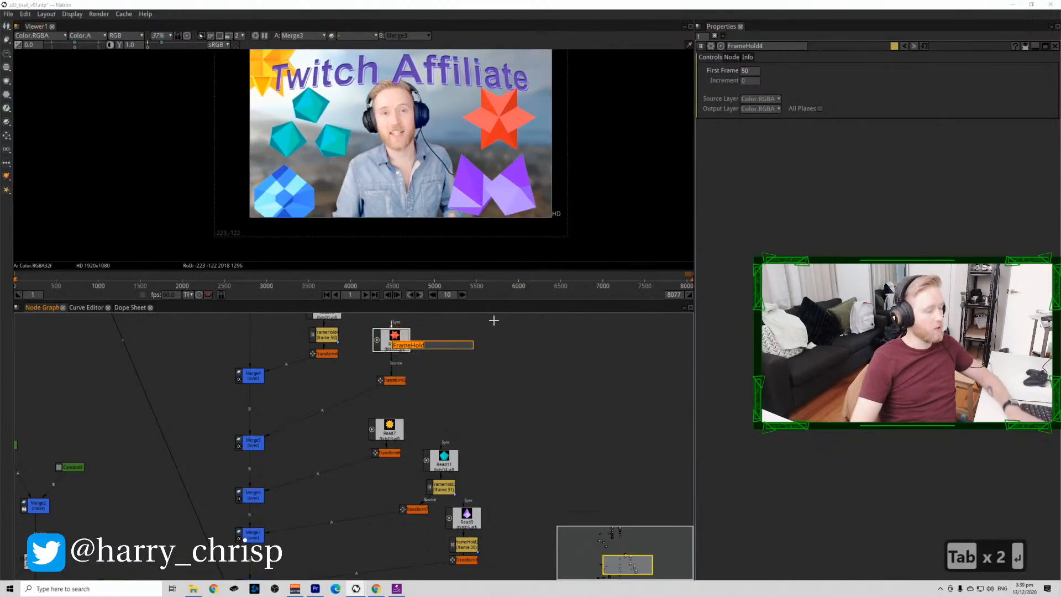
Advance the first frame of the red gem's FrameHold until the star is whole with one point highlighted white.
{"action": "left_click", "coordinate": [743, 73]}
{"action": "type", "text": "24"}
{"action": "key", "text": "Return"}
{"action": "scroll", "coordinate": [743, 74], "scroll_direction": "up", "scroll_amount": 16}
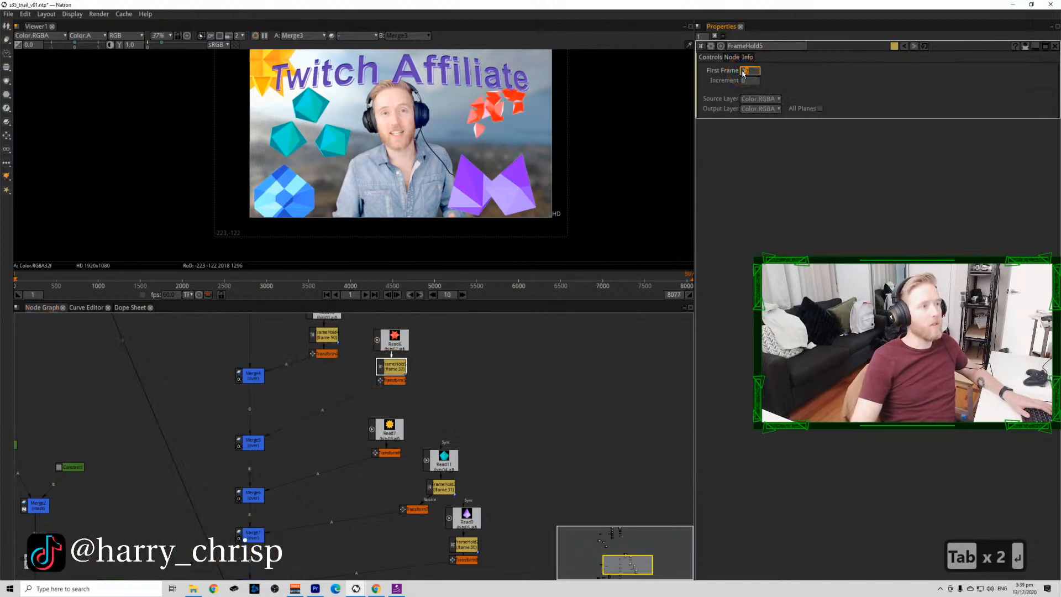
{"action": "scroll", "coordinate": [743, 73], "scroll_direction": "up", "scroll_amount": 20}
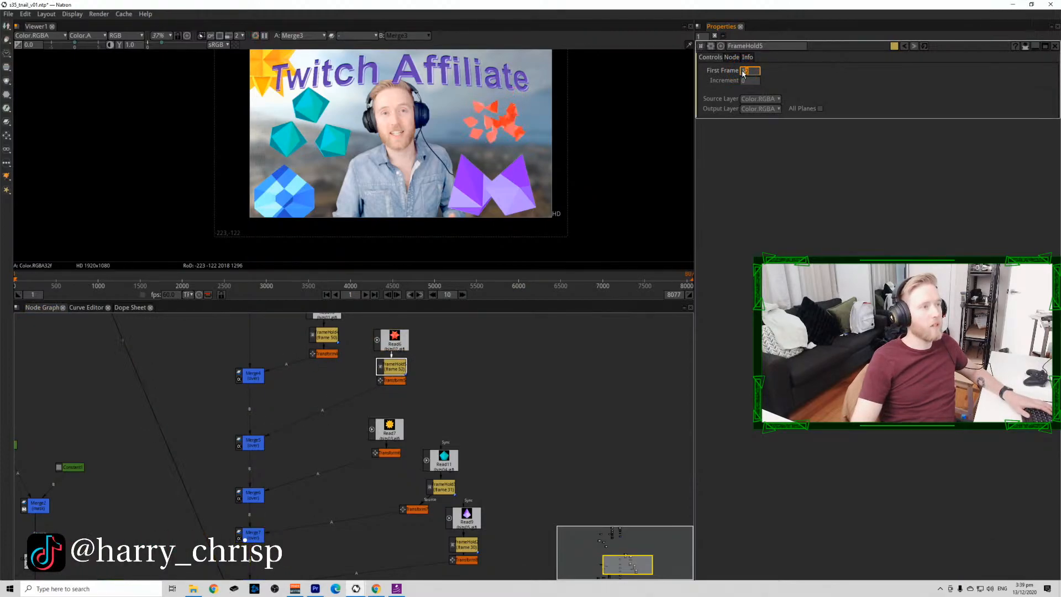
{"action": "scroll", "coordinate": [743, 74], "scroll_direction": "up", "scroll_amount": 7}
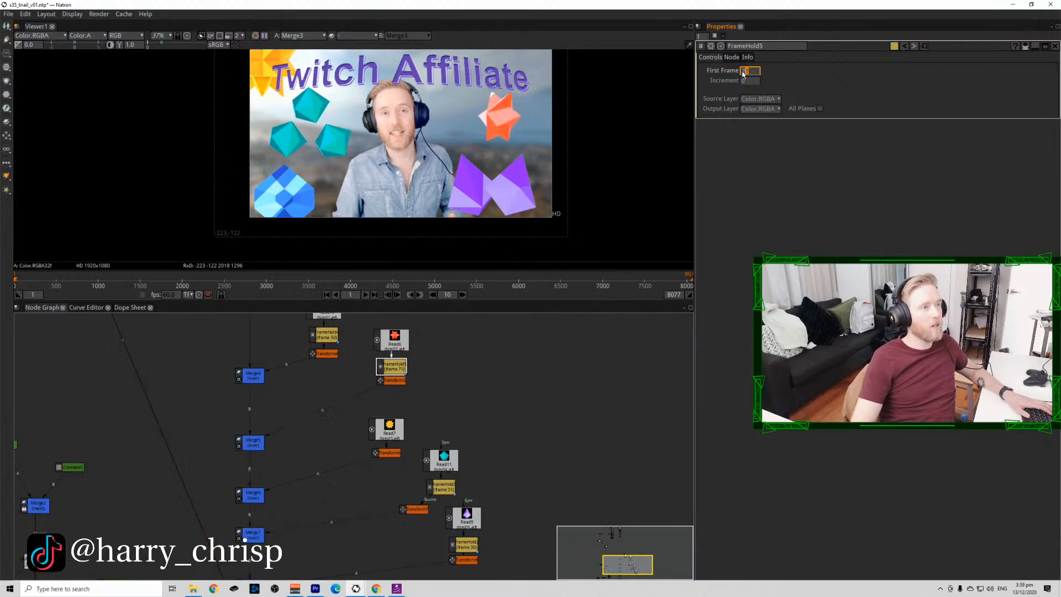
{"action": "scroll", "coordinate": [743, 73], "scroll_direction": "down", "scroll_amount": 2}
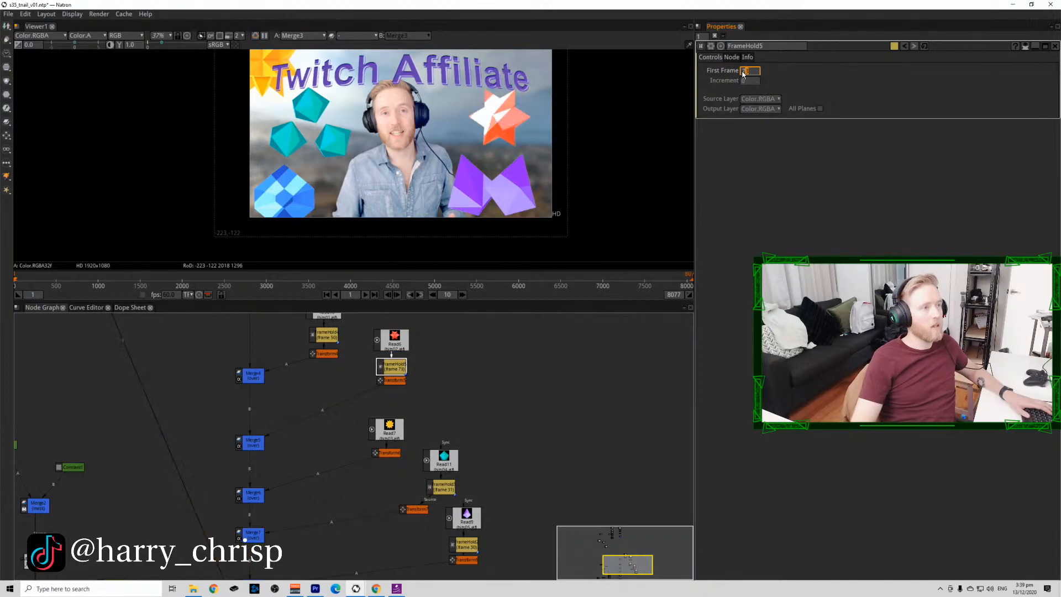
{"action": "scroll", "coordinate": [744, 74], "scroll_direction": "up", "scroll_amount": 2}
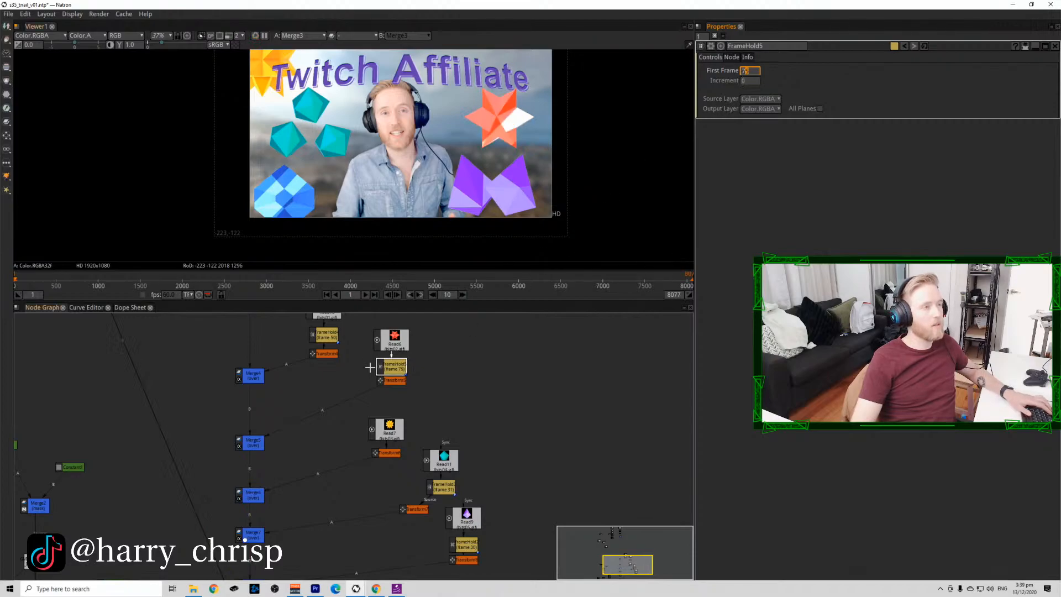
Close the open FrameHold properties and save the project.
{"action": "left_click", "coordinate": [715, 36]}
{"action": "scroll", "coordinate": [455, 121], "scroll_direction": "down", "scroll_amount": 1}
{"action": "left_click_drag", "start_coordinate": [454, 121], "coordinate": [419, 144]}
{"action": "left_click", "coordinate": [530, 372]}
{"action": "key", "text": "ctrl"}
{"action": "key", "text": "ctrl+s"}
Examine the presenter's branch in the node graph, its Grade settings and the composed thumbnail.
{"action": "scroll", "coordinate": [429, 399], "scroll_direction": "down", "scroll_amount": 3}
{"action": "left_click_drag", "start_coordinate": [380, 424], "coordinate": [360, 456]}
{"action": "left_click", "coordinate": [320, 496]}
{"action": "key", "text": "1"}
{"action": "left_click_drag", "start_coordinate": [350, 386], "coordinate": [355, 476]}
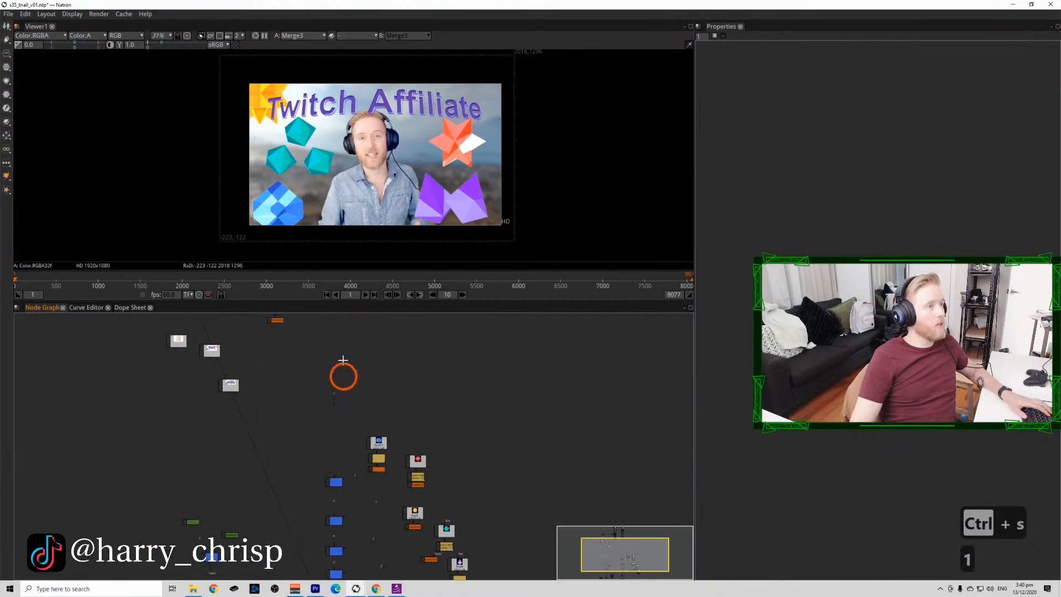
{"action": "left_click_drag", "start_coordinate": [341, 362], "coordinate": [350, 459]}
{"action": "left_click_drag", "start_coordinate": [343, 401], "coordinate": [344, 427]}
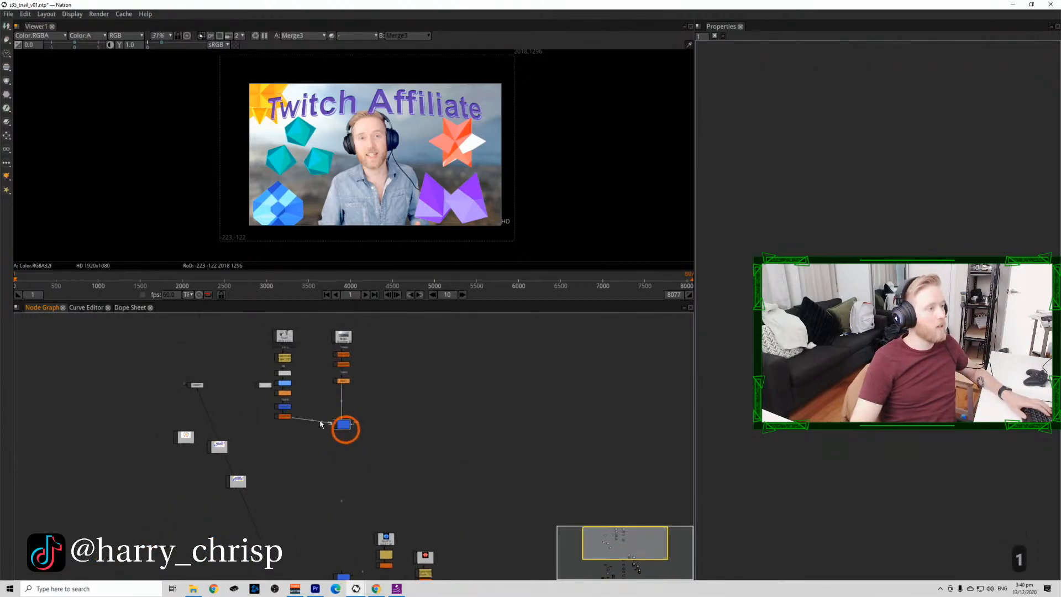
{"action": "double_click", "coordinate": [289, 383]}
{"action": "left_click", "coordinate": [572, 217]}
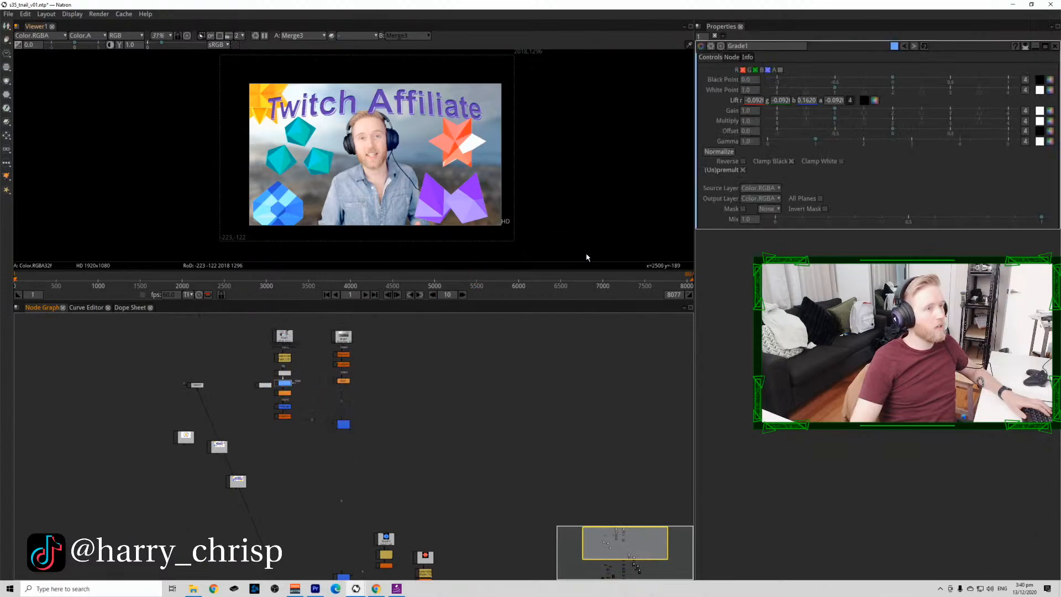
{"action": "left_click", "coordinate": [715, 36]}
{"action": "left_click", "coordinate": [446, 168]}
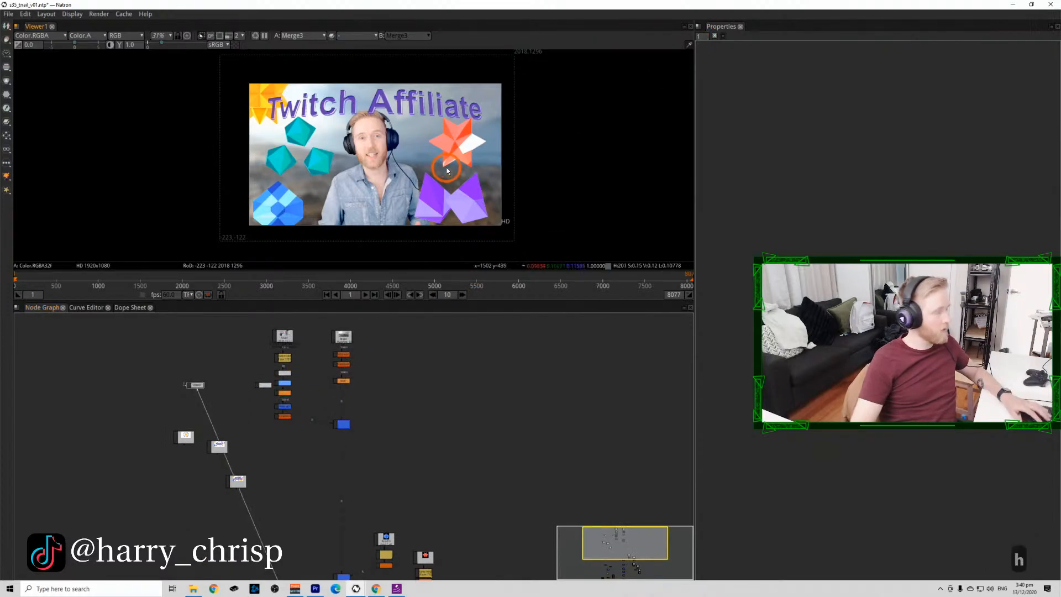
{"action": "scroll", "coordinate": [447, 171], "scroll_direction": "up", "scroll_amount": 3}
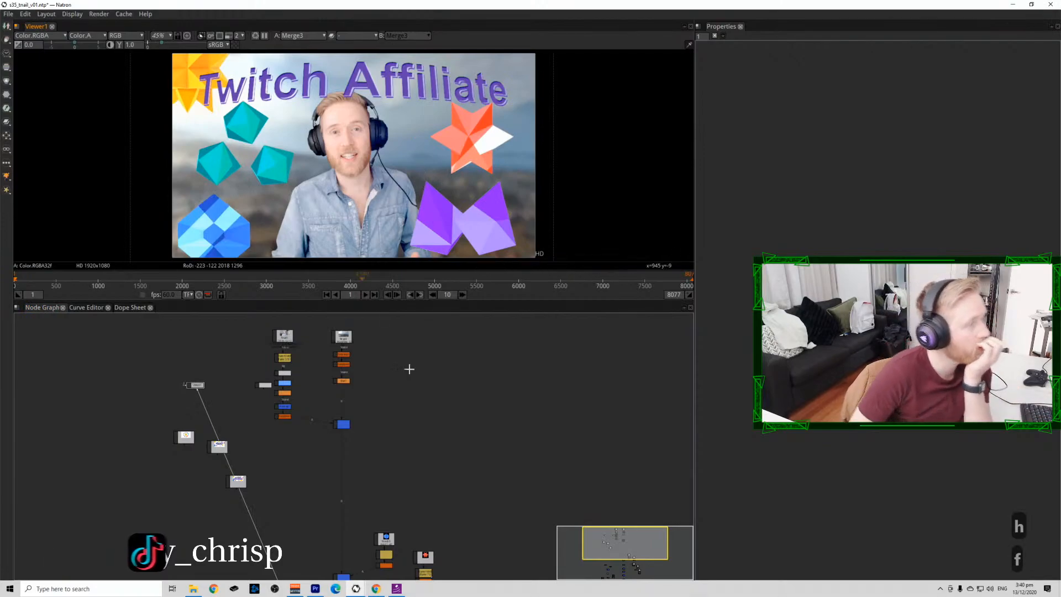
View the presenter-over-background merge and move it down together with the presenter's branch to free space below the background nodes.
{"action": "left_click", "coordinate": [341, 423]}
{"action": "key", "text": "1"}
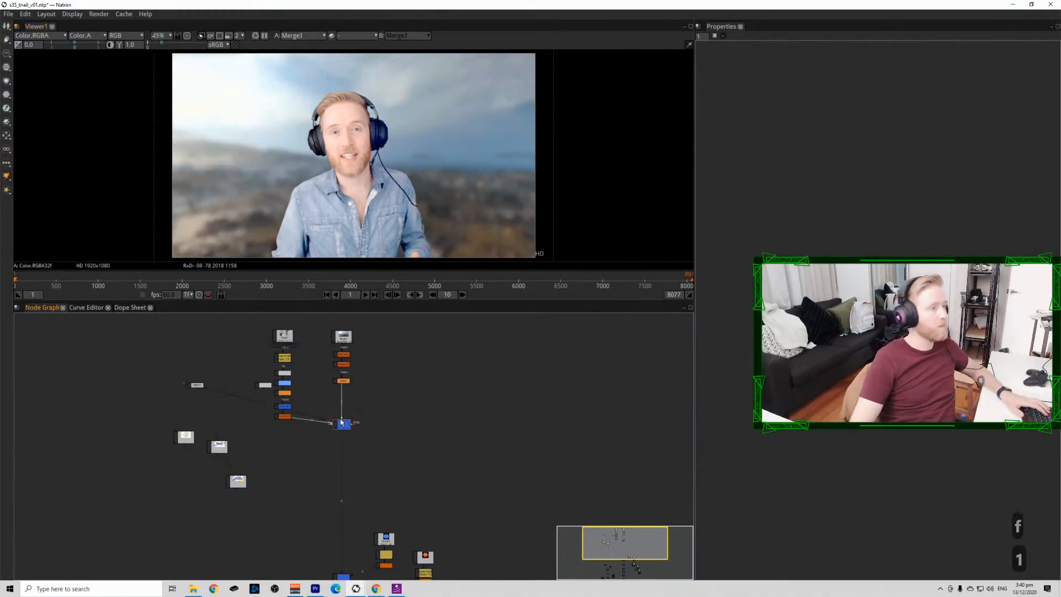
{"action": "left_click_drag", "start_coordinate": [135, 497], "coordinate": [257, 342]}
{"action": "left_click", "coordinate": [344, 425], "text": "shift"}
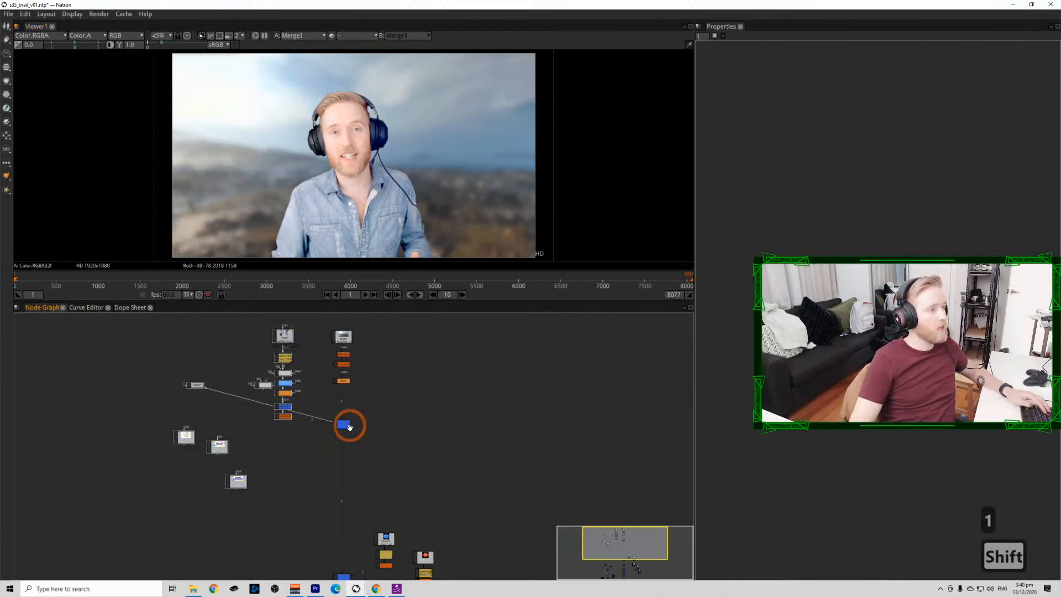
{"action": "left_click_drag", "start_coordinate": [336, 422], "coordinate": [342, 478]}
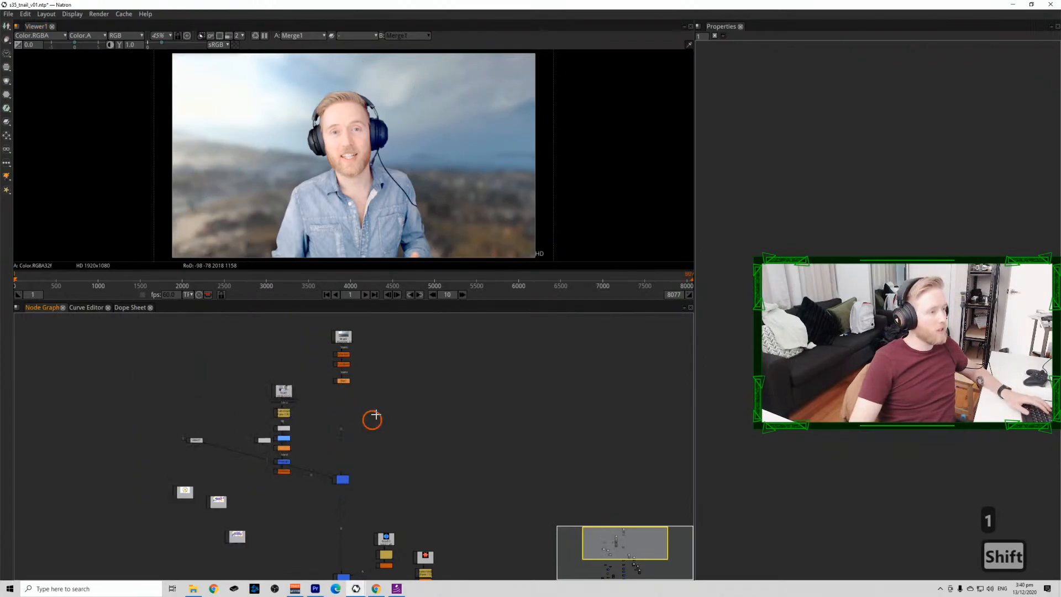
Add a Roto node and draw a four-point ray shape widening from the presenter's chest to the image's upper left corner.
{"action": "key", "text": "o"}
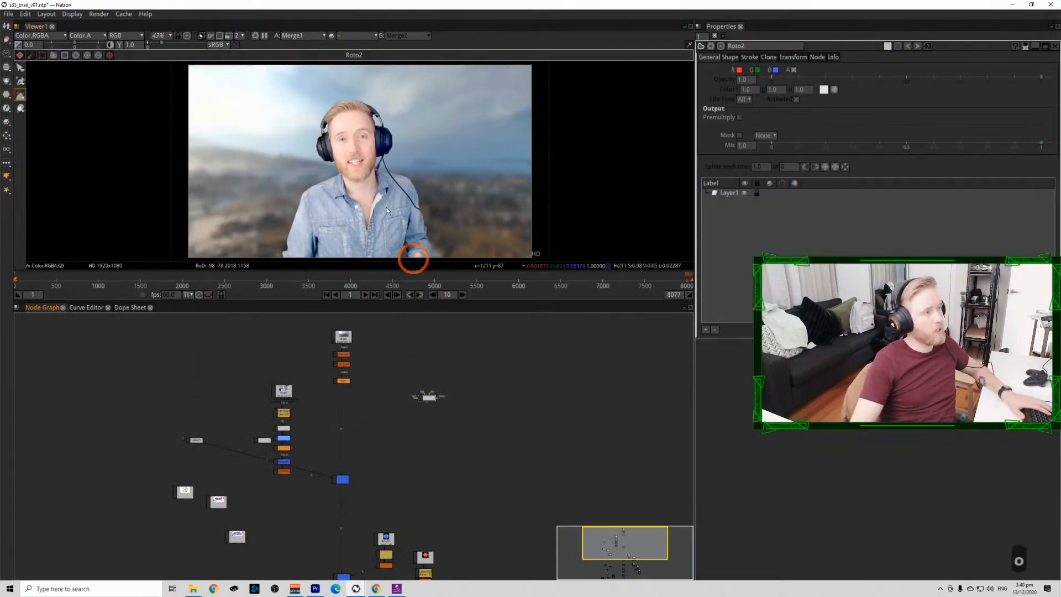
{"action": "left_click", "coordinate": [343, 211]}
{"action": "left_click", "coordinate": [207, 77]}
{"action": "left_click", "coordinate": [246, 63]}
{"action": "left_click", "coordinate": [344, 202]}
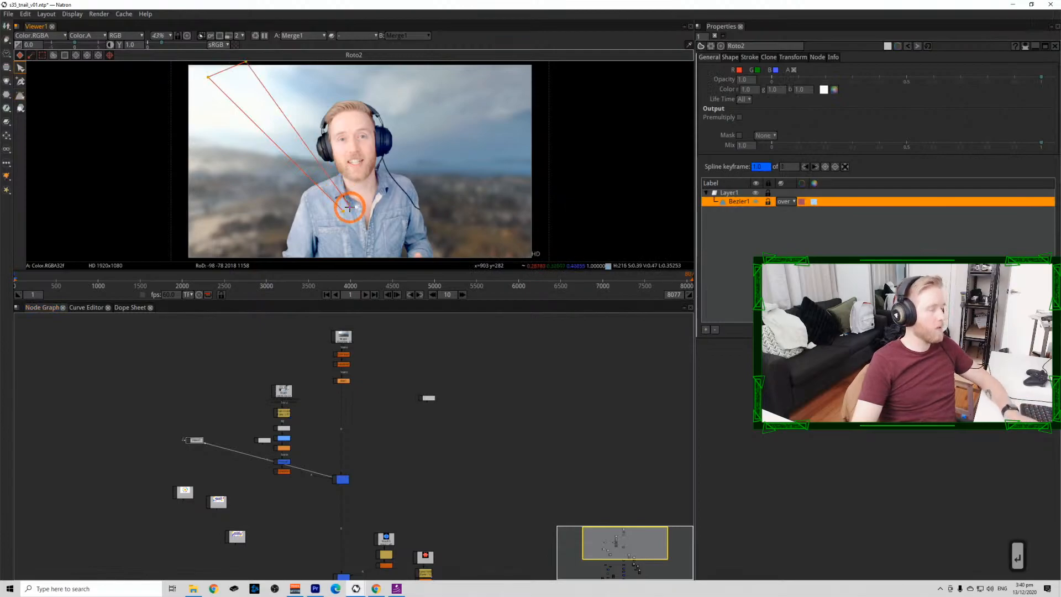
{"action": "left_click", "coordinate": [21, 96]}
{"action": "left_click", "coordinate": [359, 198]}
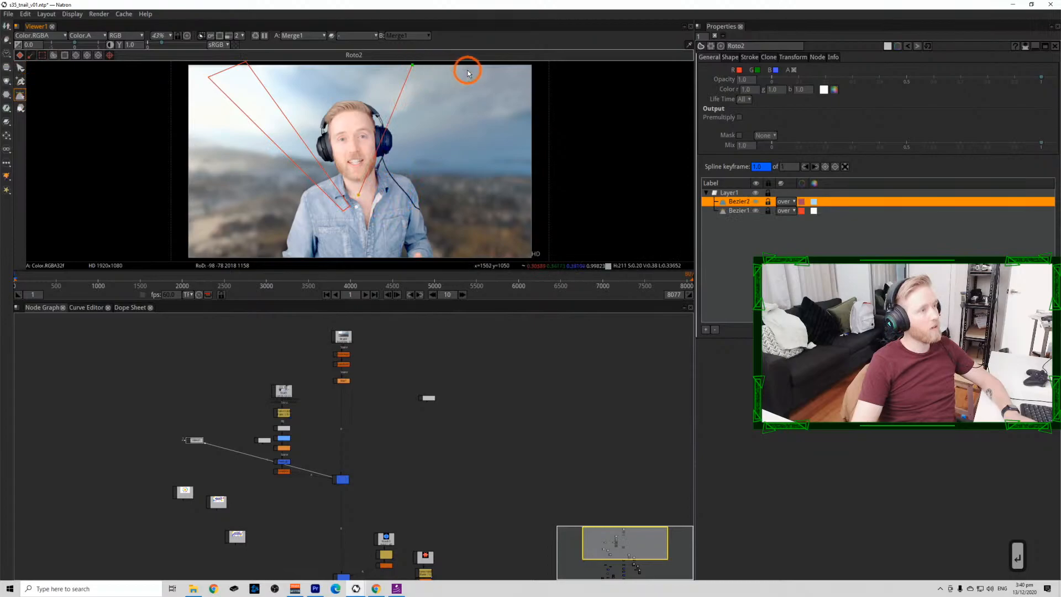
{"action": "key", "text": "Return"}
{"action": "key", "text": "Return"}
{"action": "left_click", "coordinate": [376, 205]}
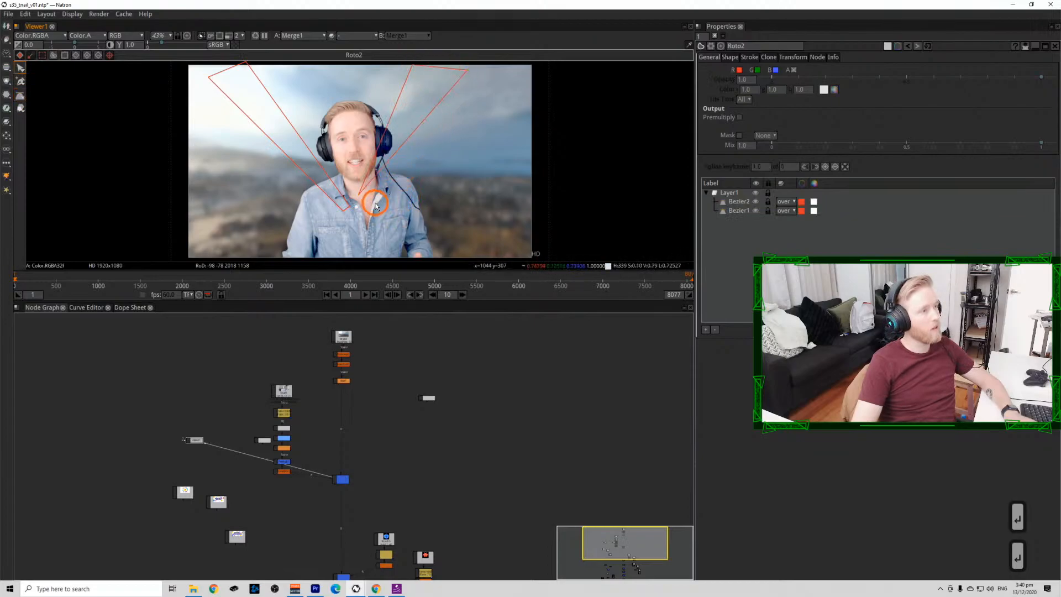
{"action": "left_click", "coordinate": [737, 201]}
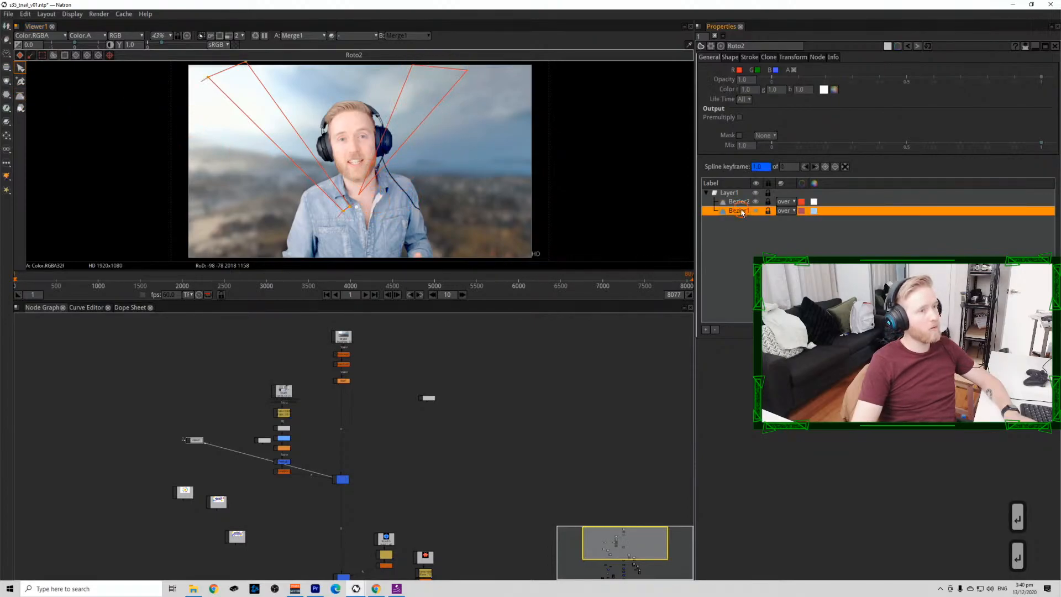
{"action": "left_click", "coordinate": [715, 330]}
Draw two more ray shapes from the presenter's chest, one straight up over the face and one toward the image's upper right.
{"action": "left_click", "coordinate": [21, 95]}
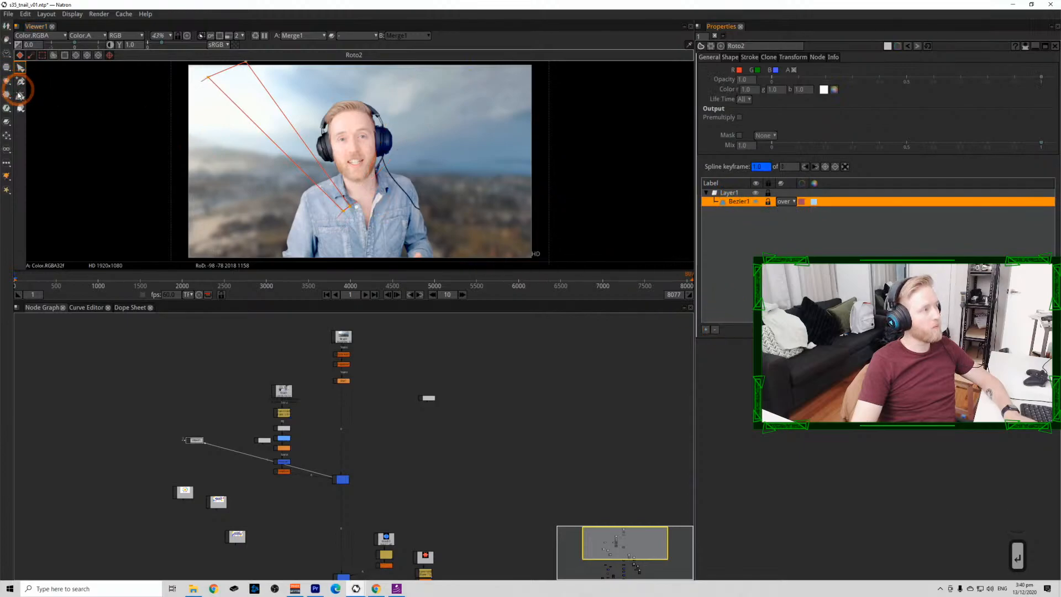
{"action": "left_click", "coordinate": [320, 63]}
{"action": "left_click_drag", "start_coordinate": [360, 64], "coordinate": [348, 107]}
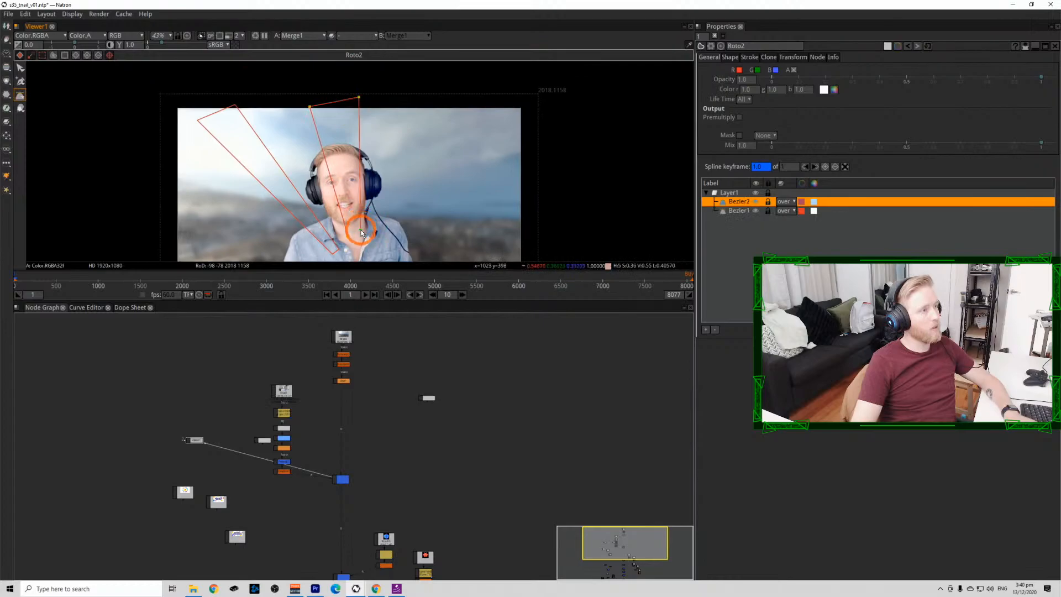
{"action": "key", "text": "Return"}
{"action": "left_click", "coordinate": [366, 235]}
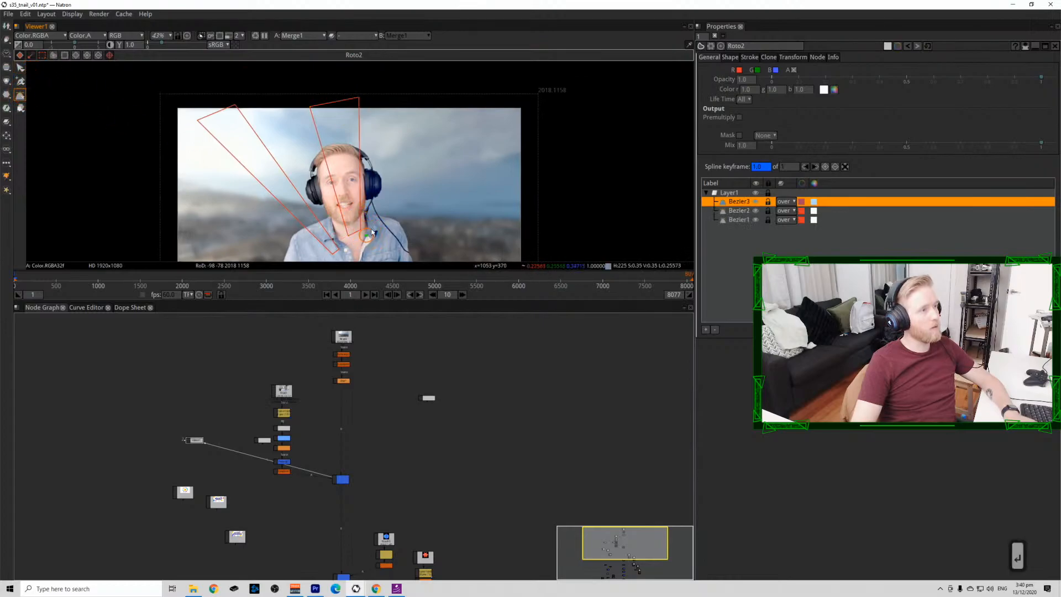
{"action": "left_click", "coordinate": [422, 103]}
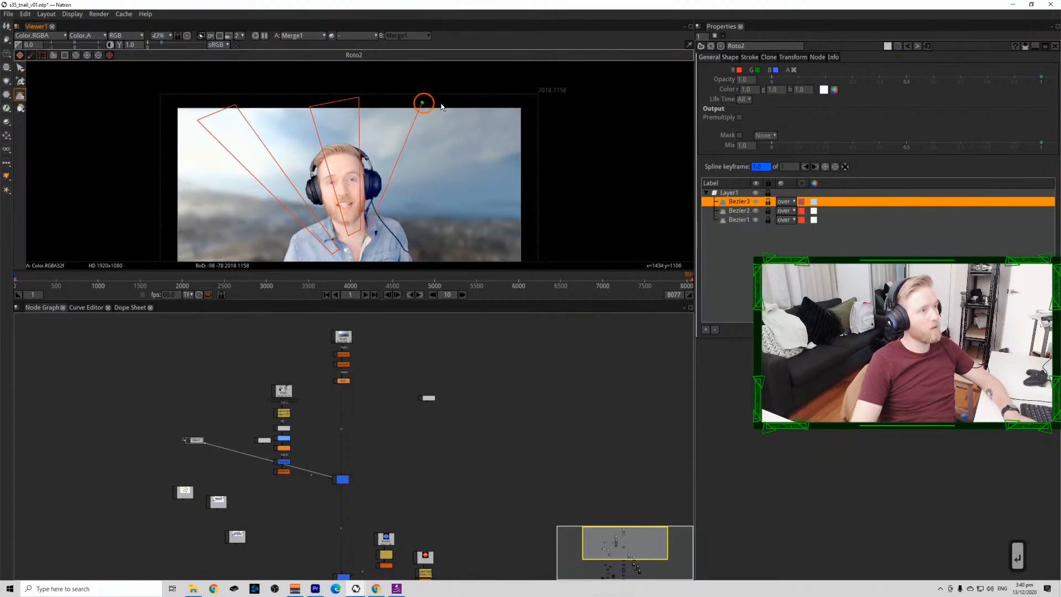
{"action": "left_click", "coordinate": [374, 235]}
{"action": "key", "text": "Return"}
Draw a ray shape from the presenter's chest out past the middle of the image's right edge.
{"action": "left_click", "coordinate": [20, 95]}
{"action": "left_click_drag", "start_coordinate": [416, 163], "coordinate": [413, 92]}
{"action": "left_click", "coordinate": [376, 190]}
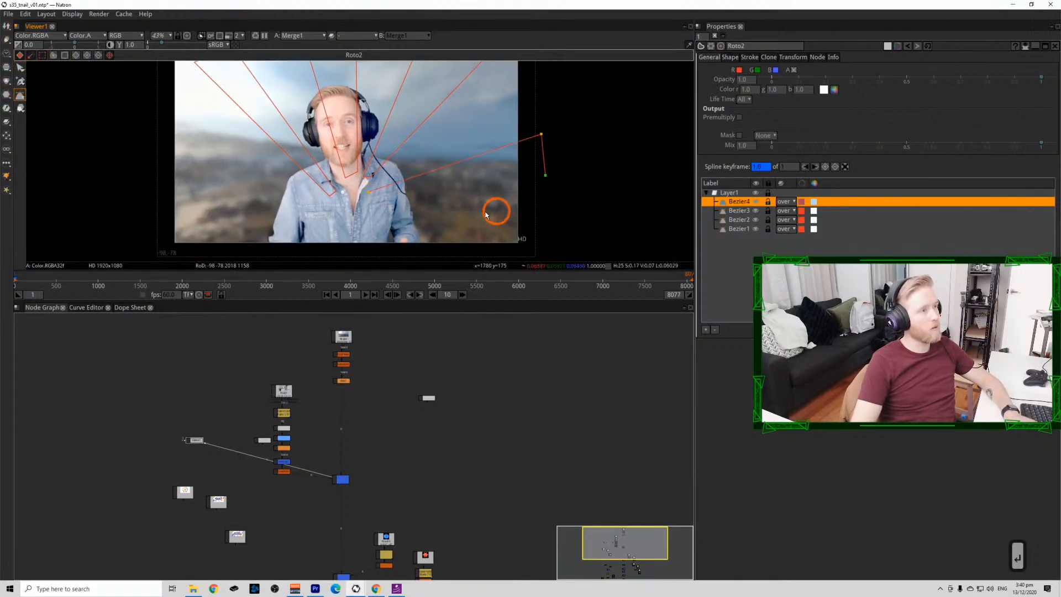
{"action": "left_click", "coordinate": [377, 210]}
{"action": "key", "text": "Return"}
Draw a ray shape from the presenter's arm out past the lower part of the image's left edge.
{"action": "left_click", "coordinate": [103, 88]}
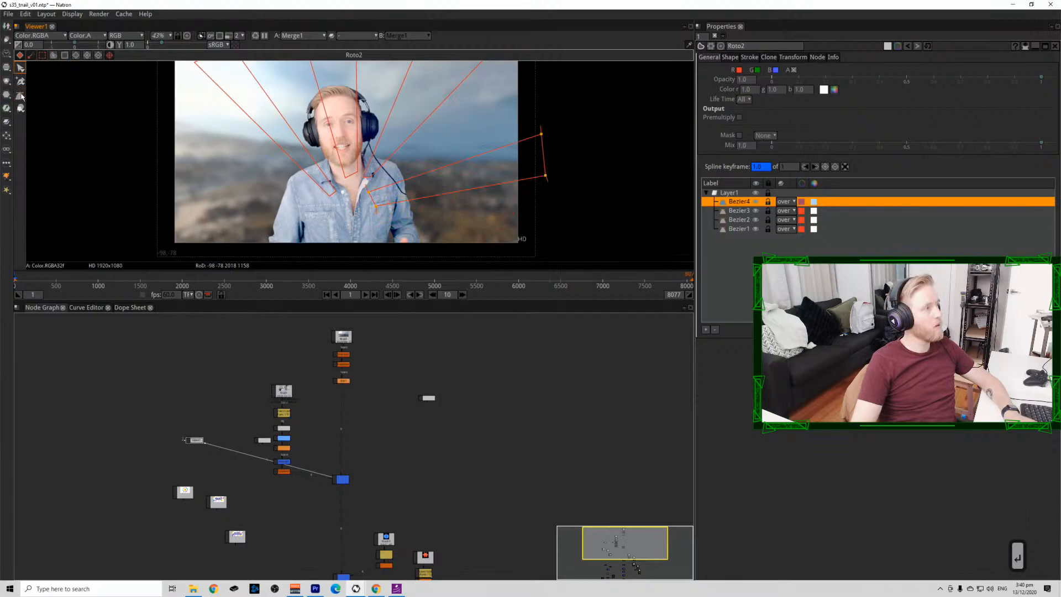
{"action": "left_click", "coordinate": [292, 203]}
{"action": "left_click", "coordinate": [130, 165]}
{"action": "left_click", "coordinate": [127, 214]}
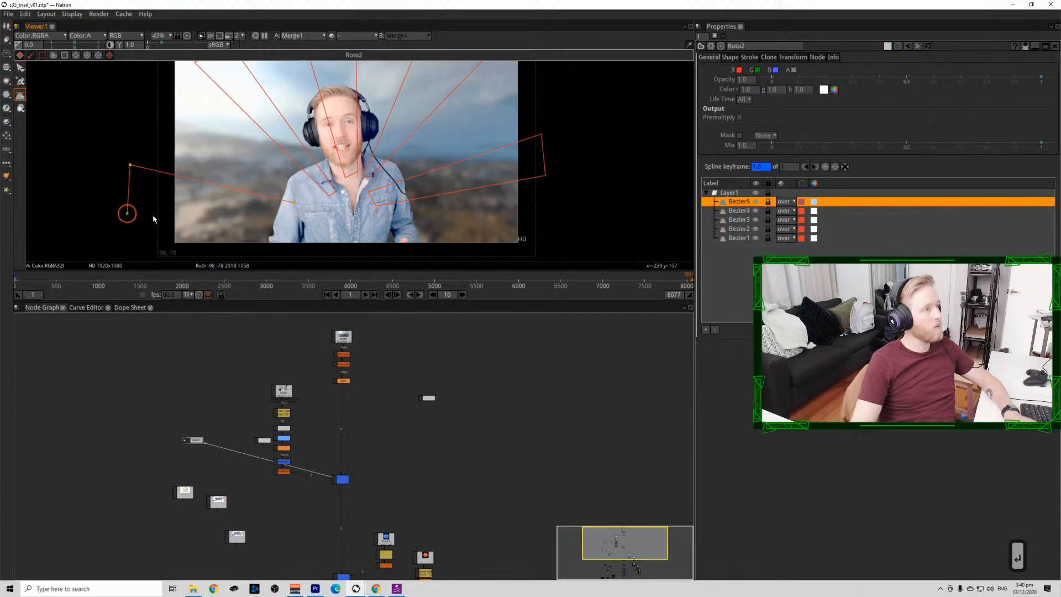
{"action": "left_click", "coordinate": [297, 224]}
{"action": "key", "text": "Return"}
Draw a narrower ray shape past the image's left edge, between the upper left ray and the lower left ray.
{"action": "scroll", "coordinate": [316, 180], "scroll_direction": "down", "scroll_amount": 4}
{"action": "left_click_drag", "start_coordinate": [316, 179], "coordinate": [284, 215]}
{"action": "left_click", "coordinate": [69, 127]}
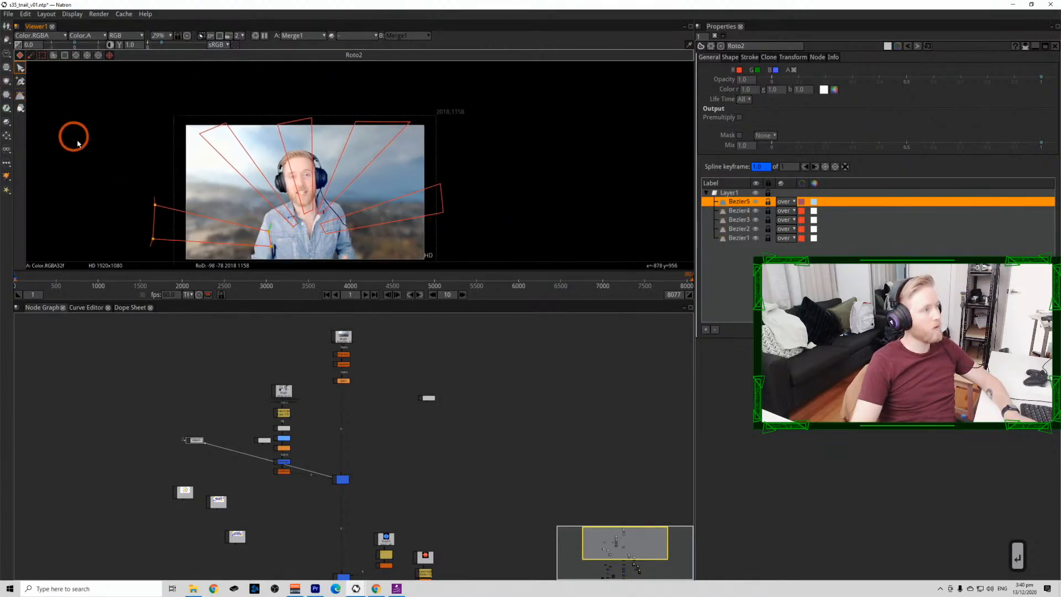
{"action": "left_click", "coordinate": [245, 211]}
{"action": "left_click", "coordinate": [179, 164]}
{"action": "key", "text": "Return"}
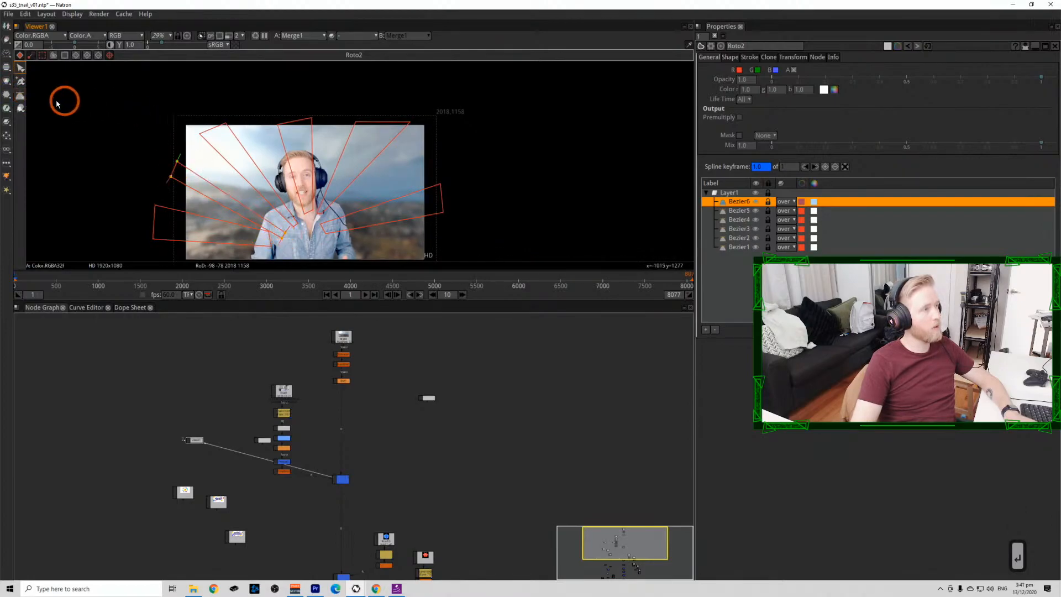
Draw a thin ray shape from the presenter's lower torso out past the image's lower right edge.
{"action": "left_click", "coordinate": [330, 251]}
{"action": "left_click", "coordinate": [440, 251]}
{"action": "left_click", "coordinate": [332, 257]}
{"action": "key", "text": "Return"}
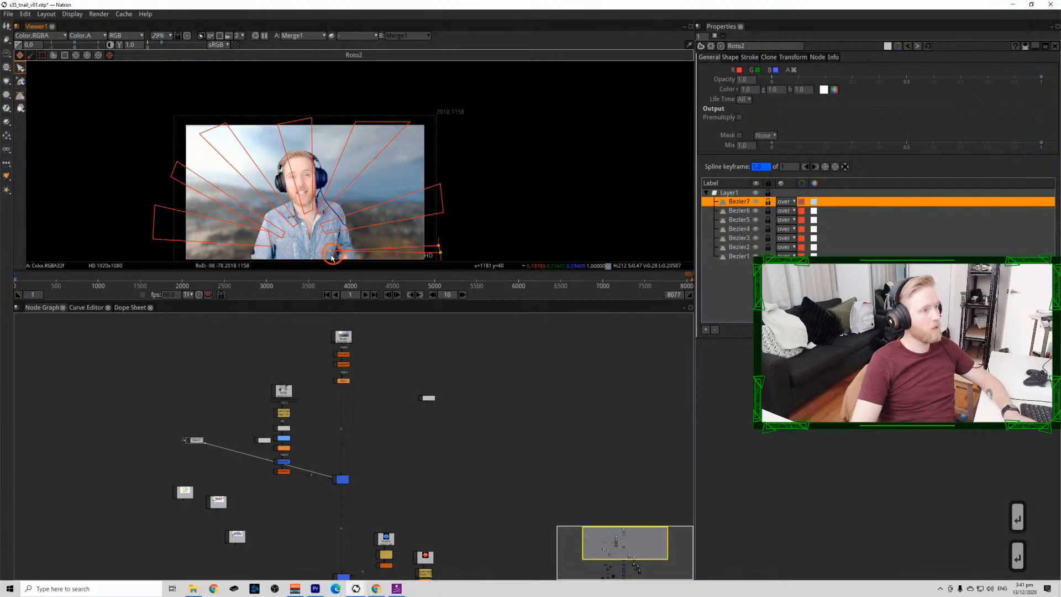
Draw a narrow ray shape from the presenter's chest past the image's right edge, between the upper right and middle right rays.
{"action": "scroll", "coordinate": [348, 255], "scroll_direction": "up", "scroll_amount": 5}
{"action": "left_click_drag", "start_coordinate": [307, 254], "coordinate": [260, 234]}
{"action": "scroll", "coordinate": [241, 193], "scroll_direction": "down", "scroll_amount": 3}
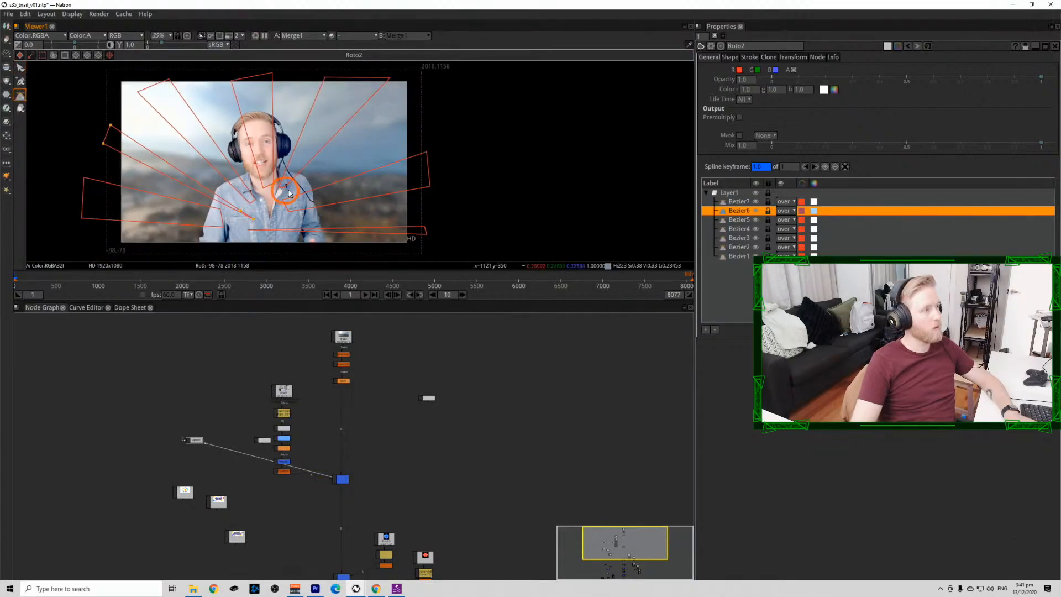
{"action": "left_click", "coordinate": [355, 145]}
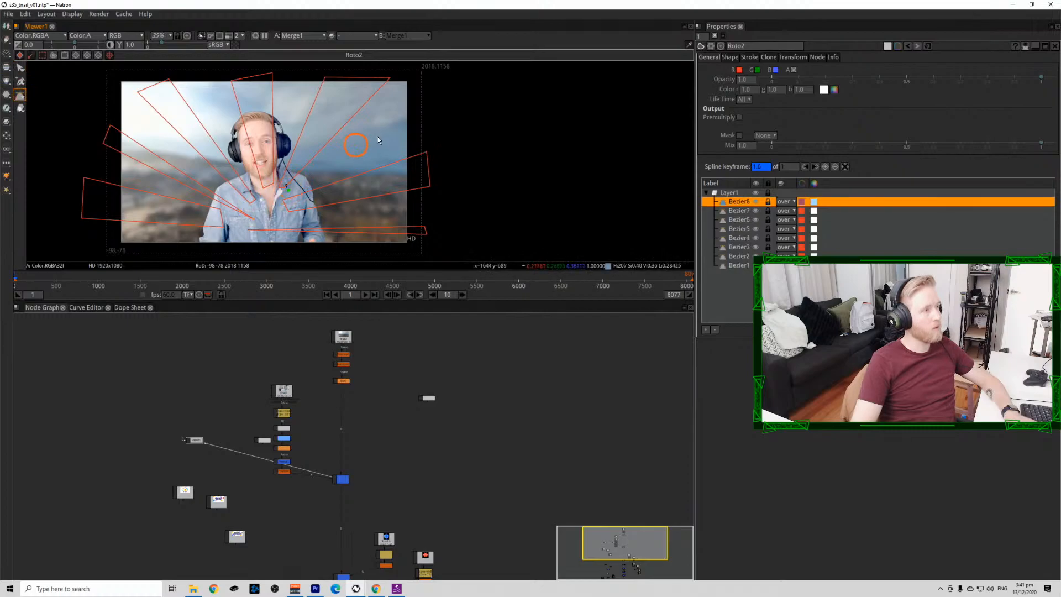
{"action": "key", "text": "Return"}
Pull the middle right ray's inner end toward the chest centre and move its outer corners farther past the image's right edge.
{"action": "left_click", "coordinate": [308, 196]}
{"action": "left_click", "coordinate": [326, 186]}
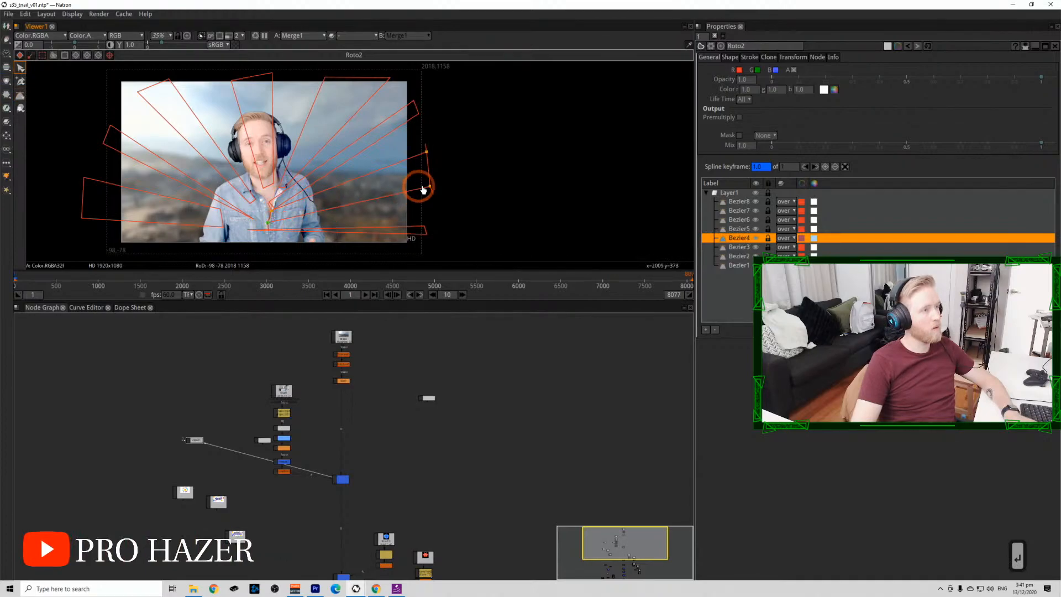
{"action": "left_click_drag", "start_coordinate": [430, 186], "coordinate": [435, 203]}
{"action": "left_click_drag", "start_coordinate": [426, 149], "coordinate": [442, 153]}
Extend the upper left ray and the upper left corner of the ray above the head farther beyond the image's top edge.
{"action": "left_click", "coordinate": [138, 89]}
{"action": "left_click", "coordinate": [164, 80]}
{"action": "left_click_drag", "start_coordinate": [160, 84], "coordinate": [138, 66]}
{"action": "left_click_drag", "start_coordinate": [120, 108], "coordinate": [125, 80]}
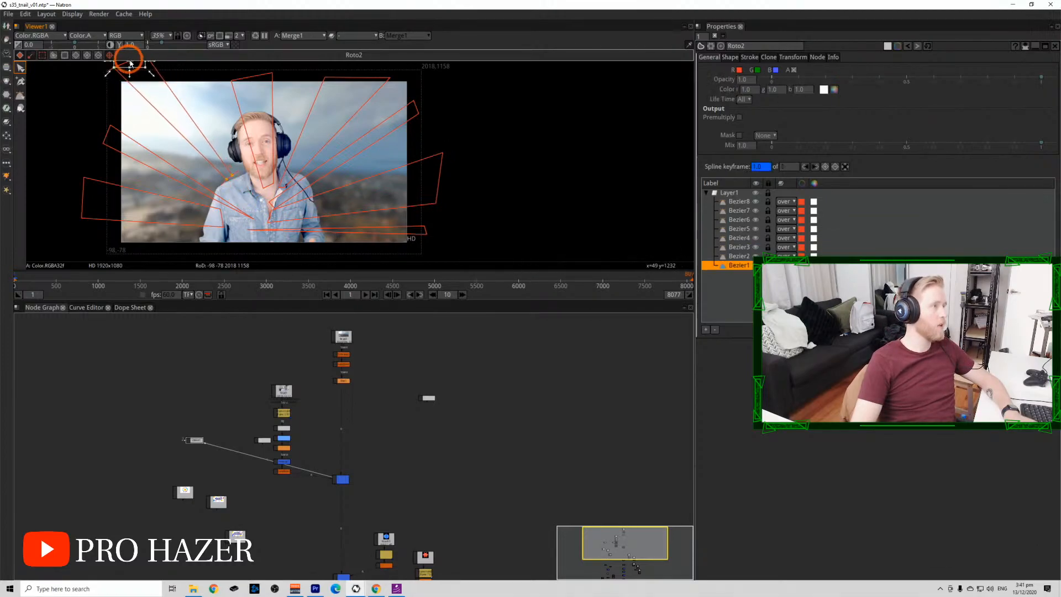
{"action": "left_click", "coordinate": [241, 201]}
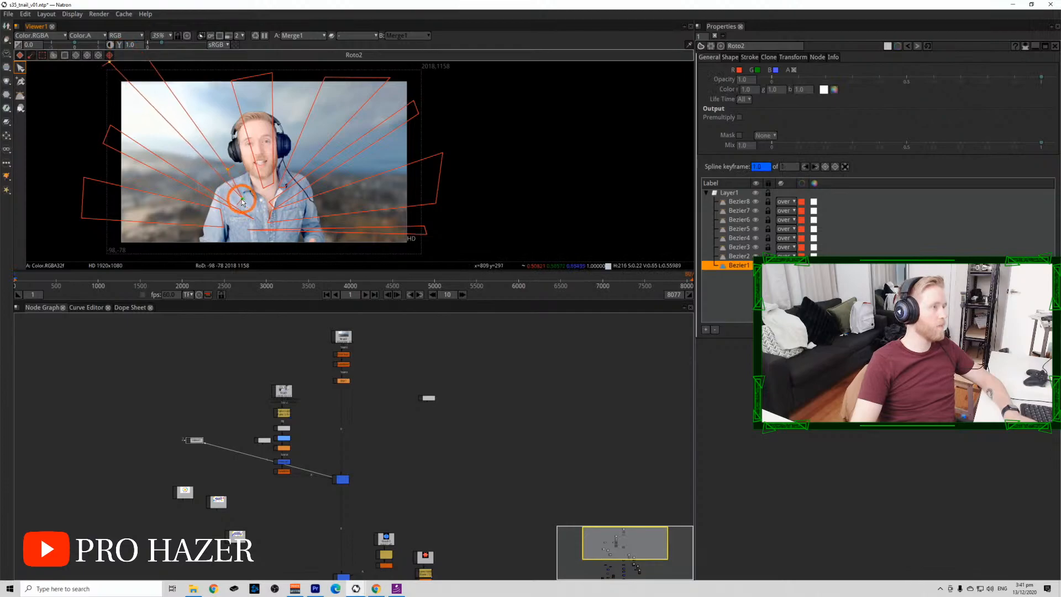
{"action": "left_click", "coordinate": [230, 81]}
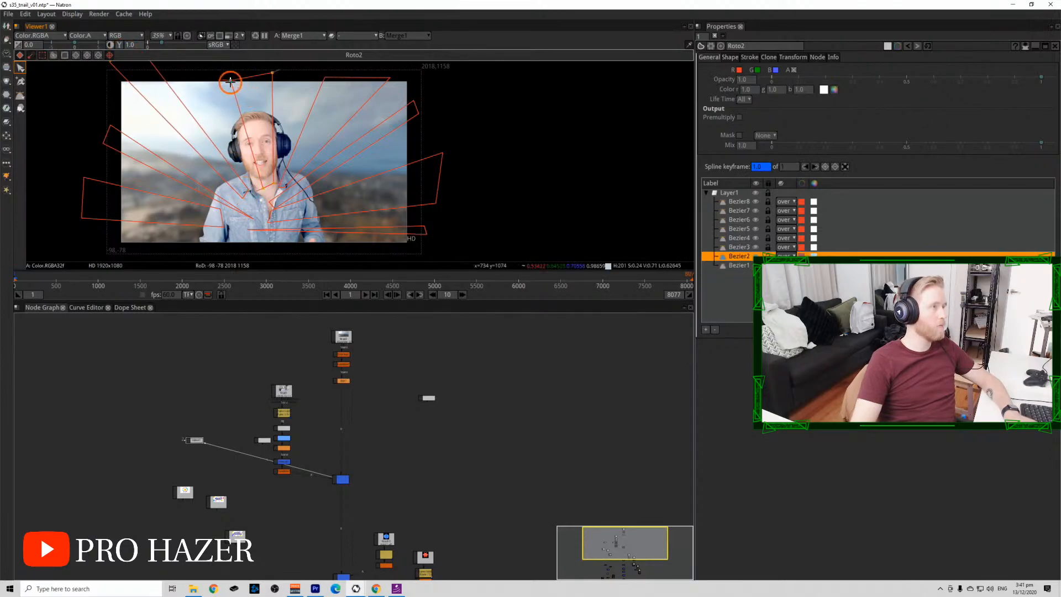
{"action": "left_click", "coordinate": [338, 72]}
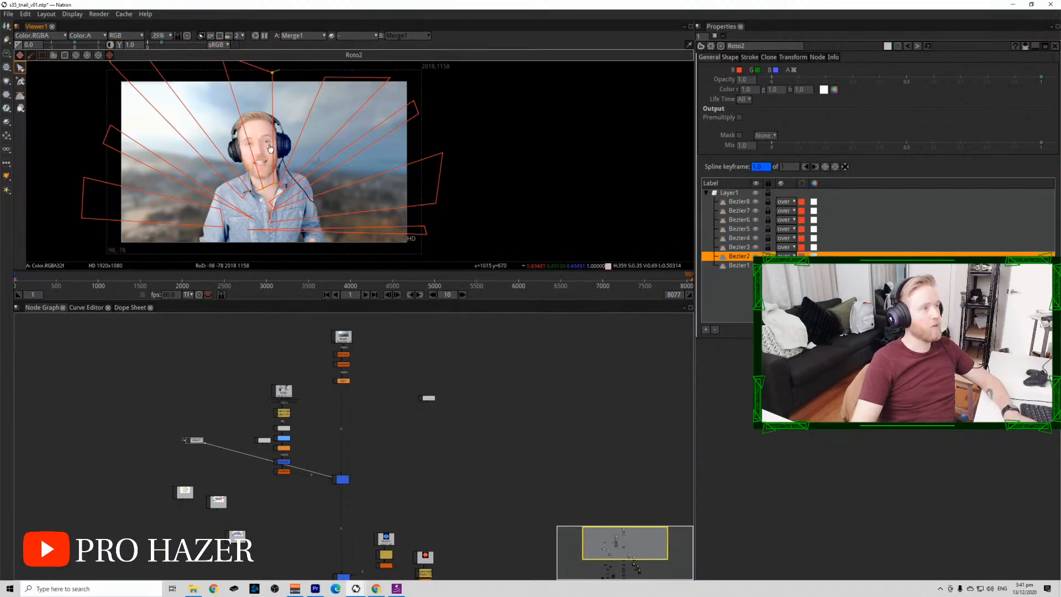
Move the inner tips of the two rays on the image's left side closer to the centre of the presenter's chest.
{"action": "left_click_drag", "start_coordinate": [221, 209], "coordinate": [252, 219]}
{"action": "left_click", "coordinate": [249, 213]}
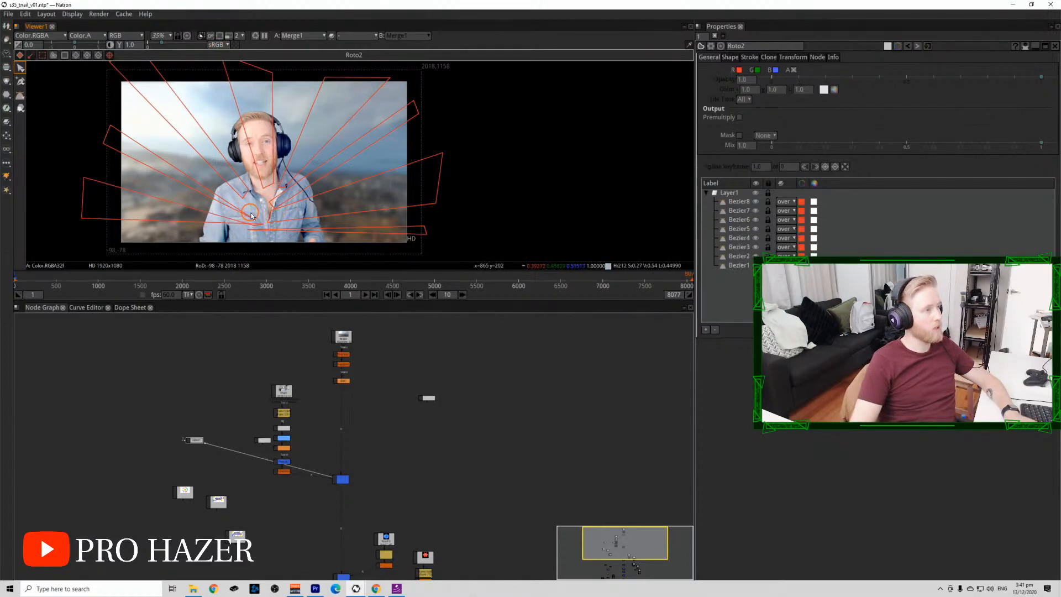
{"action": "scroll", "coordinate": [249, 231], "scroll_direction": "up", "scroll_amount": 5}
{"action": "left_click", "coordinate": [254, 209]}
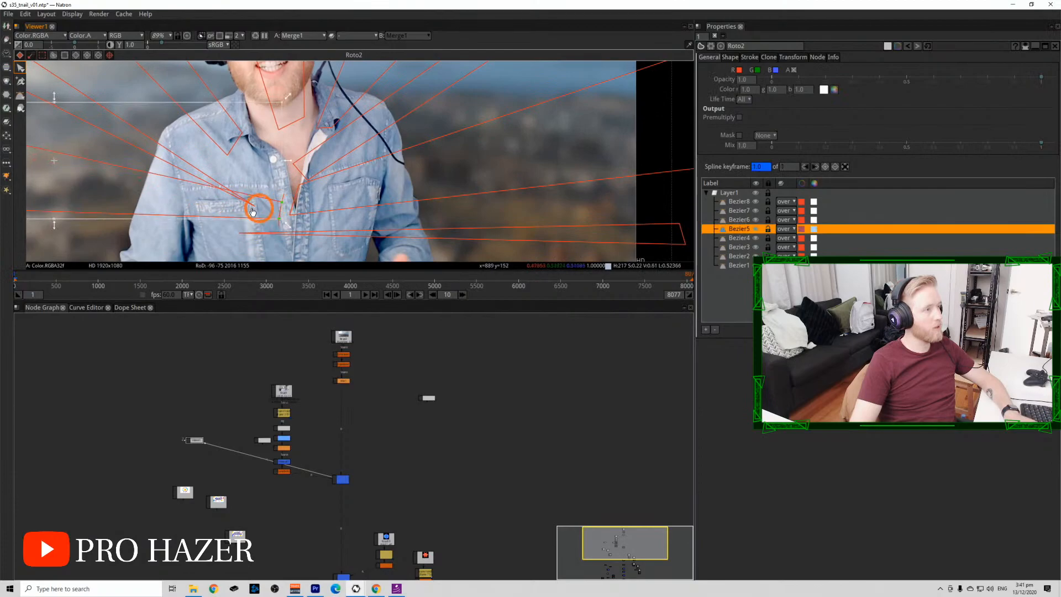
{"action": "left_click_drag", "start_coordinate": [251, 206], "coordinate": [267, 212]}
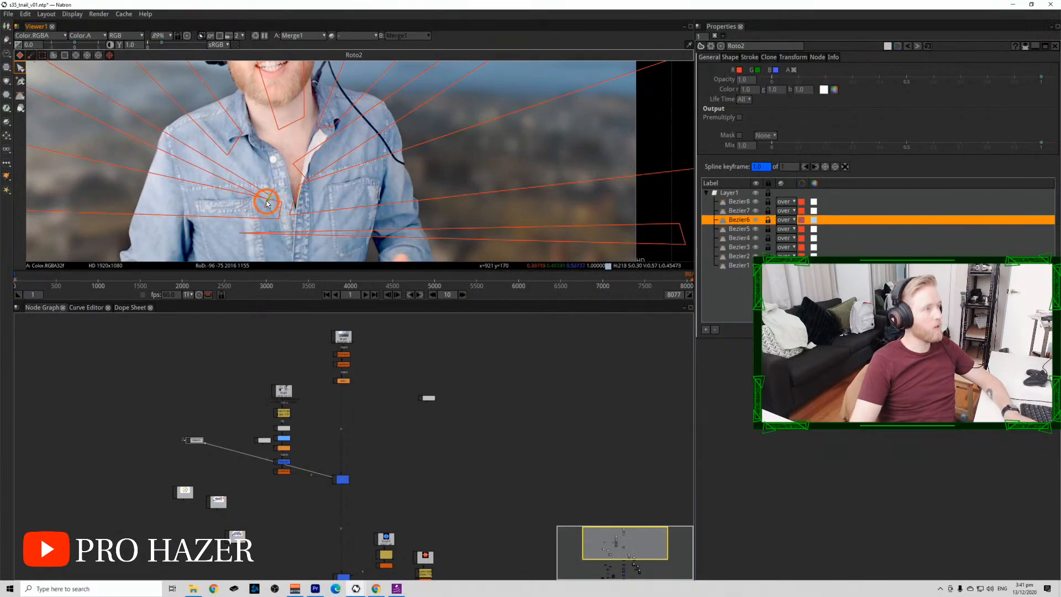
{"action": "scroll", "coordinate": [264, 202], "scroll_direction": "down", "scroll_amount": 5}
{"action": "scroll", "coordinate": [263, 202], "scroll_direction": "down", "scroll_amount": 1}
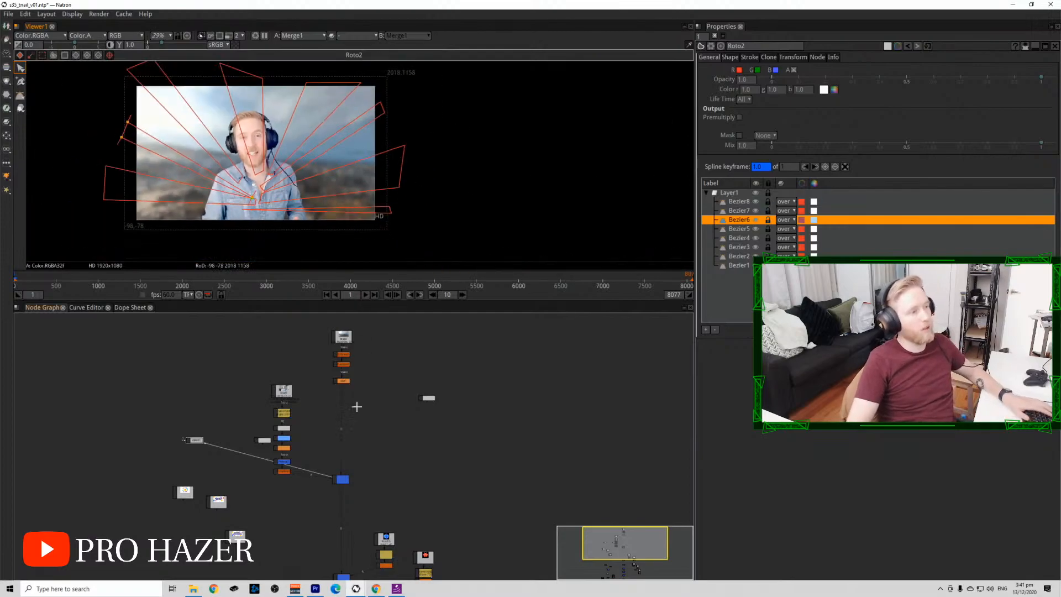
Add a Grade node below the background's Blur1 and connect Roto2 to it as the mask.
{"action": "scroll", "coordinate": [355, 405], "scroll_direction": "up", "scroll_amount": 5}
{"action": "key", "text": "g"}
{"action": "left_click_drag", "start_coordinate": [426, 431], "coordinate": [537, 388]}
{"action": "key", "text": "1"}
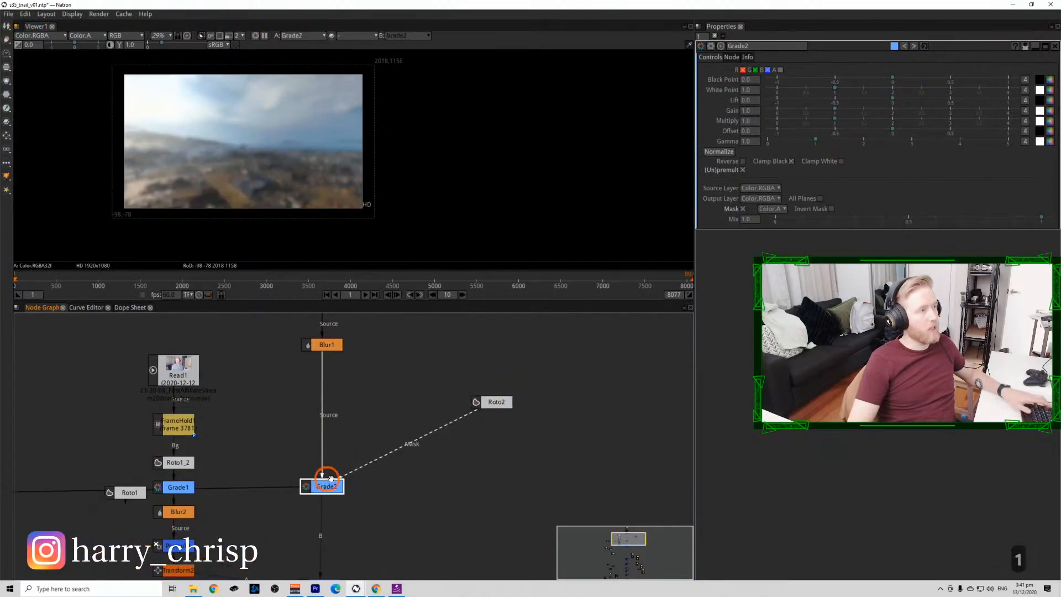
Raise Grade2's multiply to about 2.843 and view the result through Merge1.
{"action": "scroll", "coordinate": [365, 413], "scroll_direction": "down", "scroll_amount": 2}
{"action": "left_click_drag", "start_coordinate": [835, 119], "coordinate": [941, 119]}
{"action": "left_click", "coordinate": [336, 490]}
{"action": "key", "text": "1"}
Move Roto2 closer to Grade2 and add a Blur of size 9.5 after it to soften the rays.
{"action": "left_click_drag", "start_coordinate": [460, 360], "coordinate": [418, 383]}
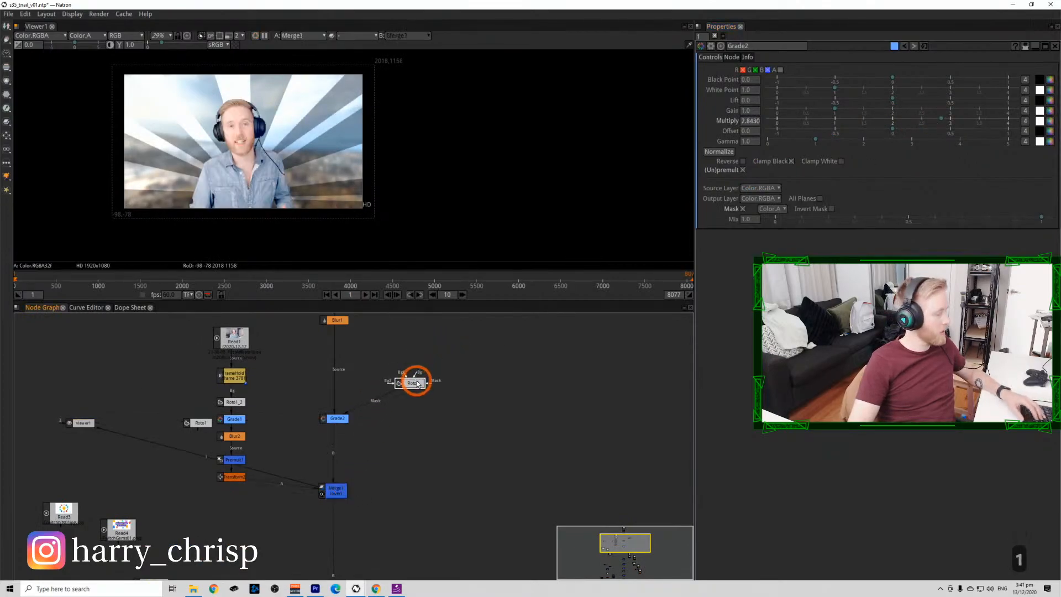
{"action": "key", "text": "b"}
{"action": "mouse_move", "coordinate": [793, 79]}
{"action": "left_mouse_down"}
{"action": "mouse_move", "coordinate": [826, 79]}
{"action": "mouse_move", "coordinate": [788, 83]}
{"action": "left_mouse_up"}
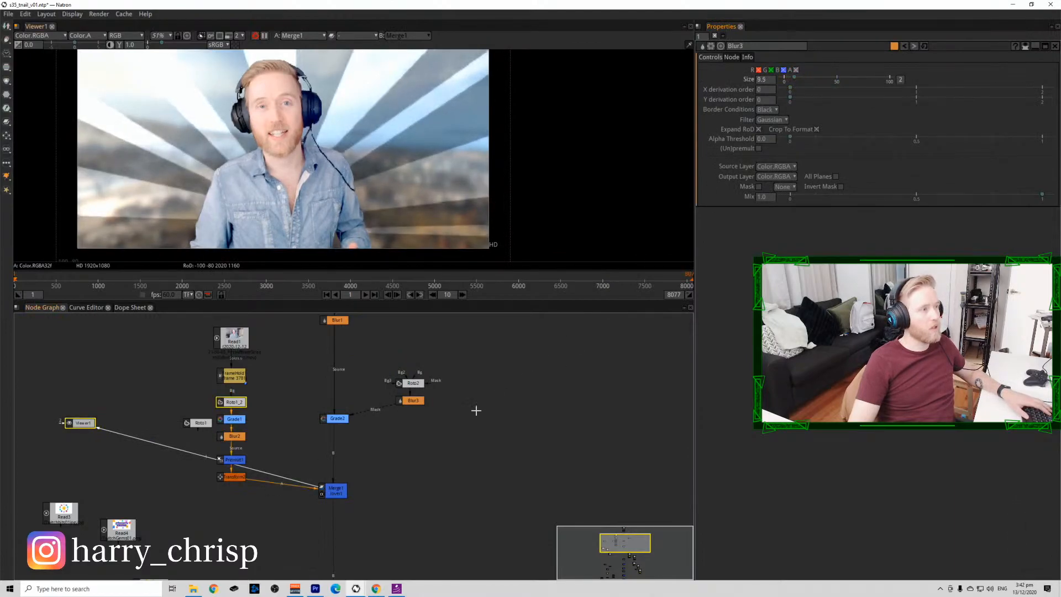
Add a second Blur after Blur3 with size 32.7 and a mix of about 0.649.
{"action": "left_click", "coordinate": [414, 400]}
{"action": "key", "text": "b"}
{"action": "left_click_drag", "start_coordinate": [789, 81], "coordinate": [836, 79]}
{"action": "left_click_drag", "start_coordinate": [866, 197], "coordinate": [977, 200]}
{"action": "mouse_move", "coordinate": [835, 79]}
{"action": "left_mouse_down"}
{"action": "mouse_move", "coordinate": [772, 80]}
{"action": "mouse_move", "coordinate": [819, 91]}
{"action": "left_mouse_up"}
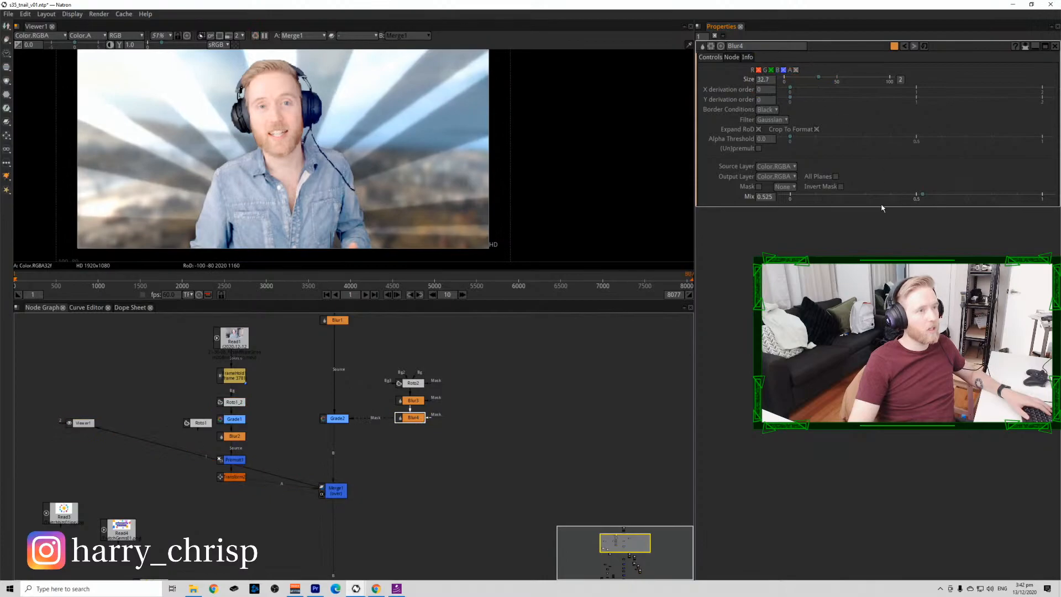
{"action": "left_click_drag", "start_coordinate": [995, 195], "coordinate": [957, 200]}
{"action": "left_click_drag", "start_coordinate": [955, 198], "coordinate": [954, 198]}
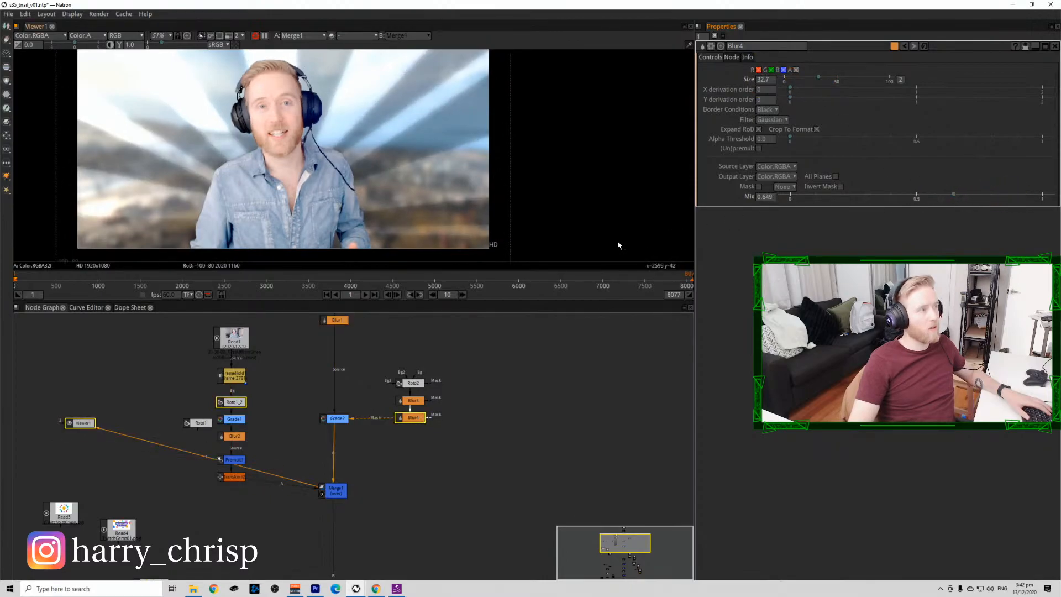
Set Grade2's multiply colour to a bright green with red 144, green 255 and blue 16.
{"action": "scroll", "coordinate": [412, 195], "scroll_direction": "down", "scroll_amount": 2}
{"action": "scroll", "coordinate": [372, 404], "scroll_direction": "up", "scroll_amount": 3}
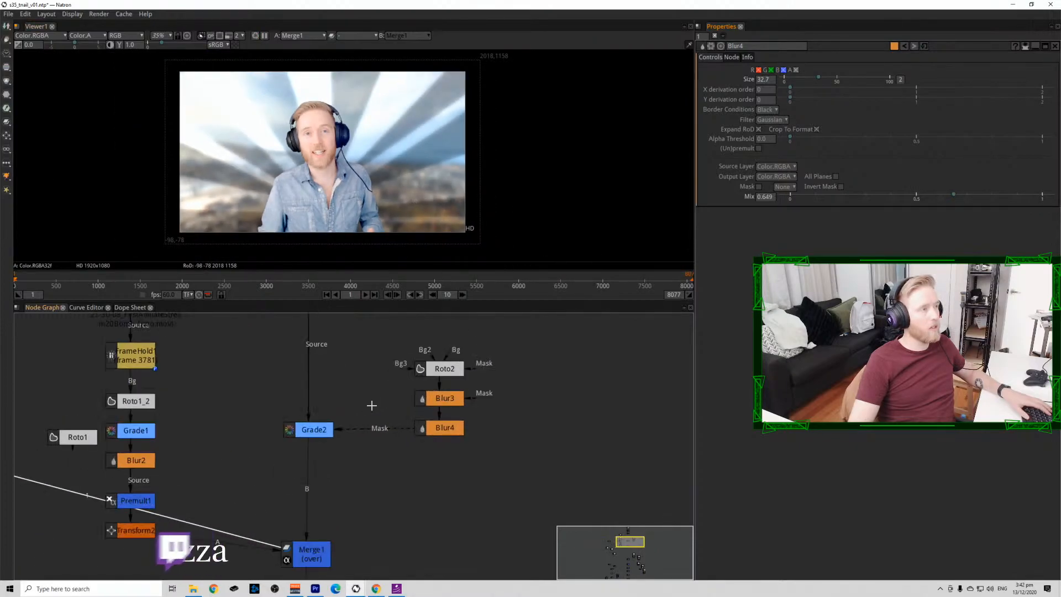
{"action": "left_click", "coordinate": [318, 436]}
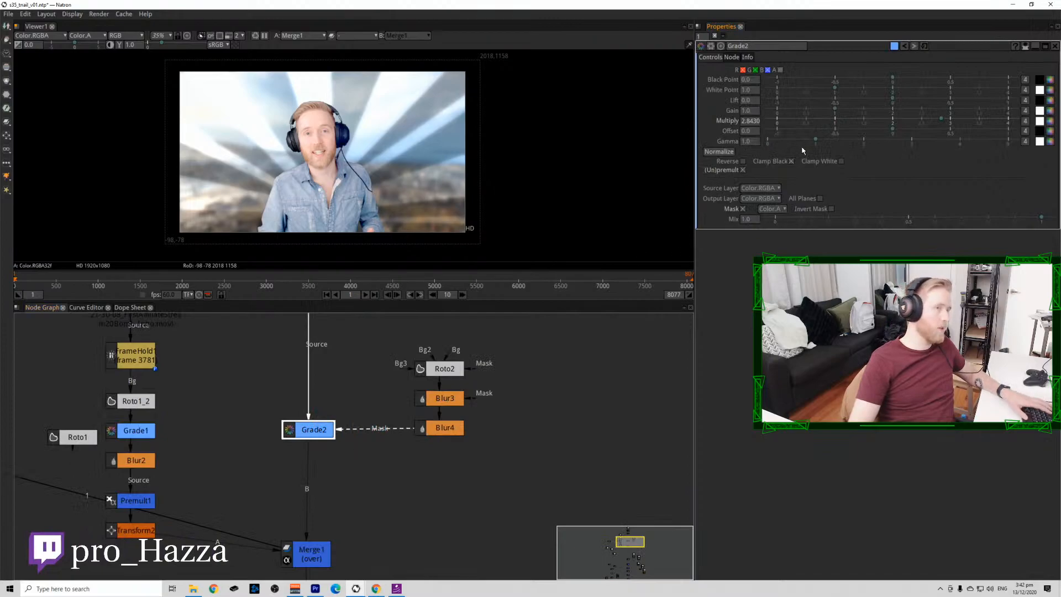
{"action": "left_click", "coordinate": [1039, 121]}
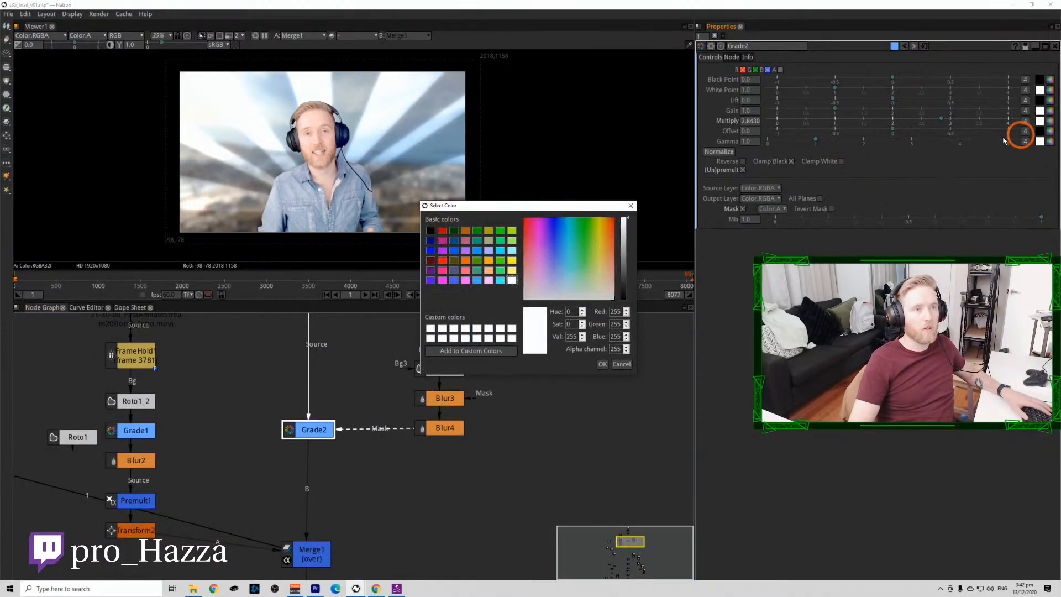
{"action": "mouse_move", "coordinate": [588, 232]}
{"action": "left_mouse_down"}
{"action": "mouse_move", "coordinate": [605, 227]}
{"action": "mouse_move", "coordinate": [593, 225]}
{"action": "left_mouse_up"}
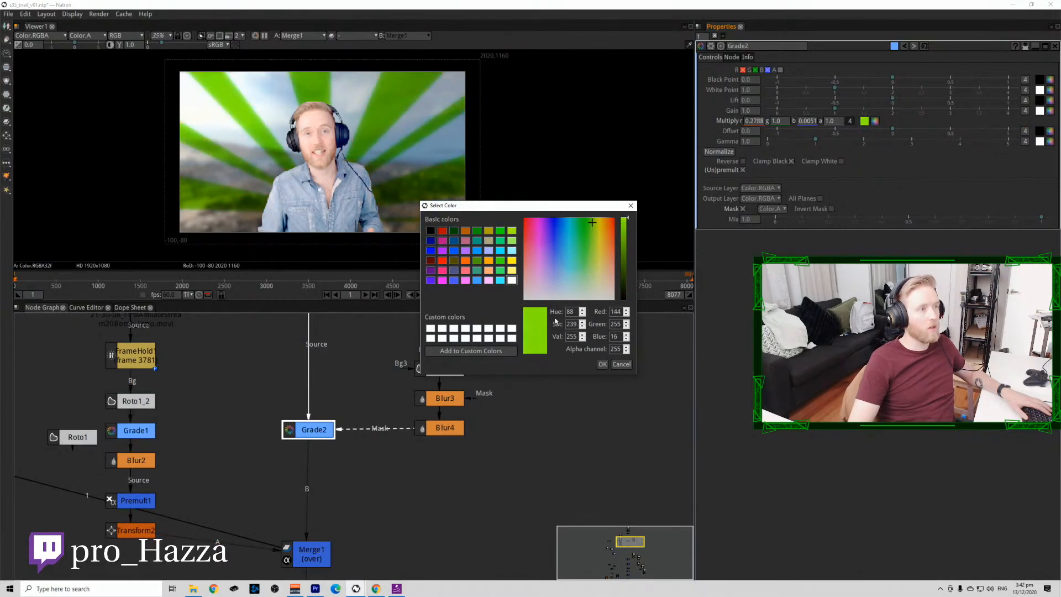
{"action": "left_click", "coordinate": [603, 364]}
View the full composite with the title and gems through the last merge node, Merge3.
{"action": "scroll", "coordinate": [549, 398], "scroll_direction": "down", "scroll_amount": 6}
{"action": "left_click_drag", "start_coordinate": [549, 397], "coordinate": [528, 285]}
{"action": "scroll", "coordinate": [453, 460], "scroll_direction": "down", "scroll_amount": 4}
{"action": "left_click_drag", "start_coordinate": [435, 543], "coordinate": [412, 467]}
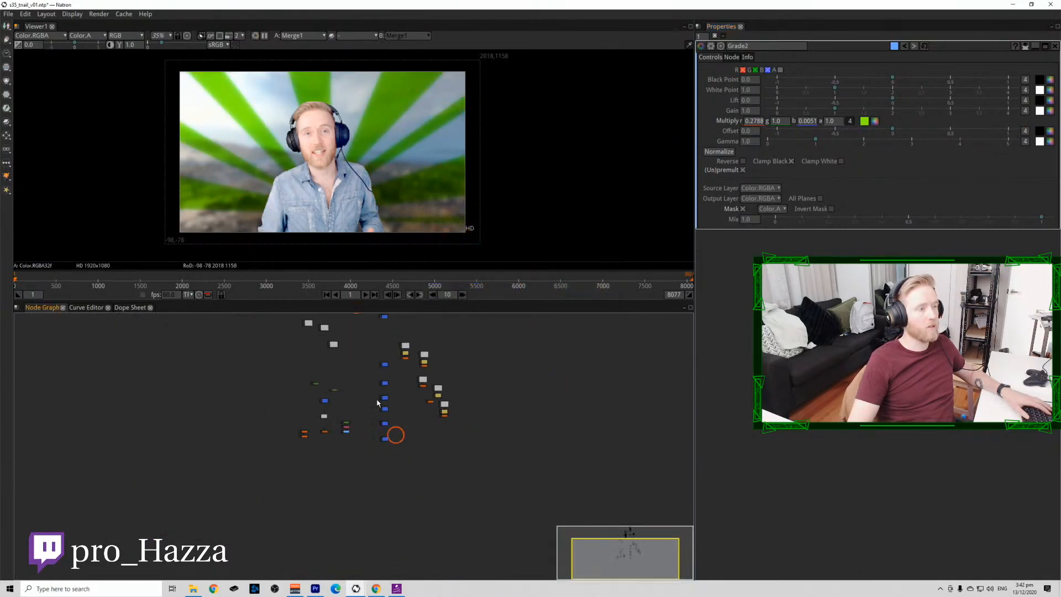
{"action": "scroll", "coordinate": [403, 461], "scroll_direction": "up", "scroll_amount": 5}
{"action": "left_click_drag", "start_coordinate": [365, 508], "coordinate": [346, 426]}
{"action": "left_click", "coordinate": [381, 380]}
{"action": "key", "text": "1"}
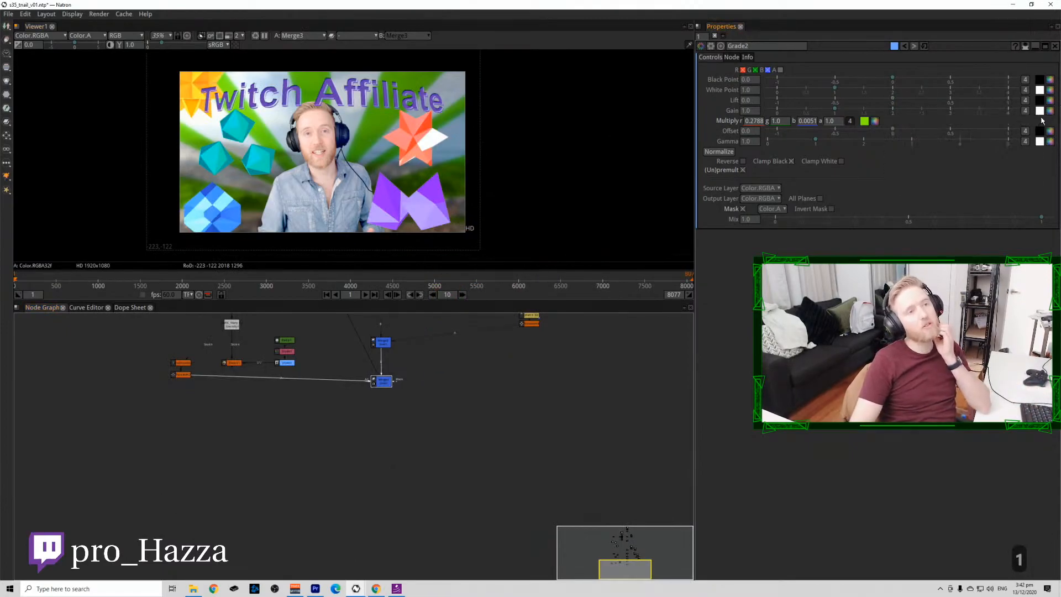
{"action": "left_click", "coordinate": [874, 121]}
{"action": "left_click", "coordinate": [572, 243]}
{"action": "left_click_drag", "start_coordinate": [572, 244], "coordinate": [552, 279]}
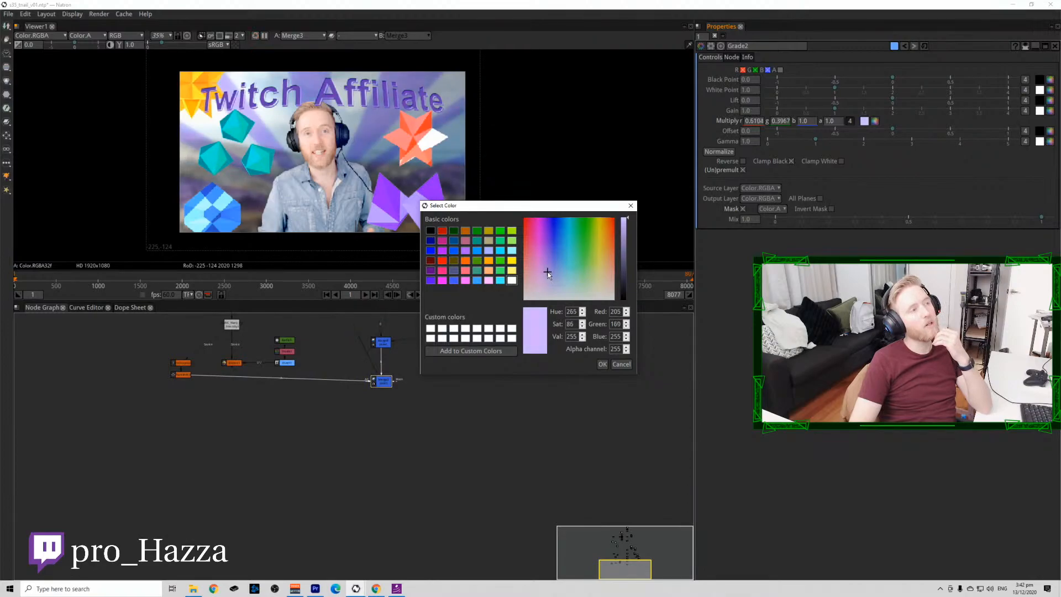
{"action": "left_click_drag", "start_coordinate": [550, 274], "coordinate": [552, 282]}
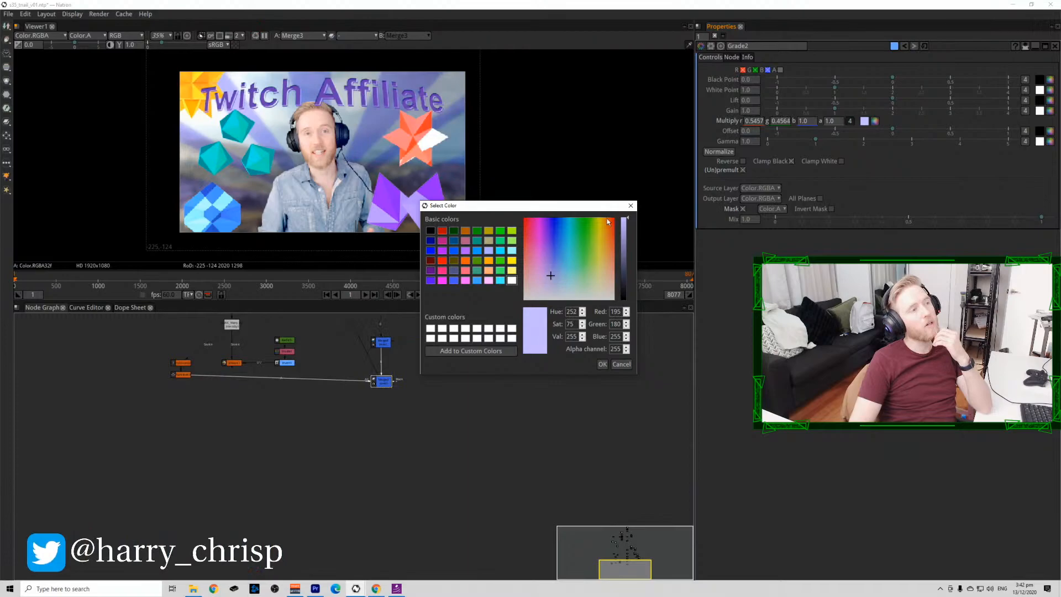
{"action": "left_click", "coordinate": [631, 206]}
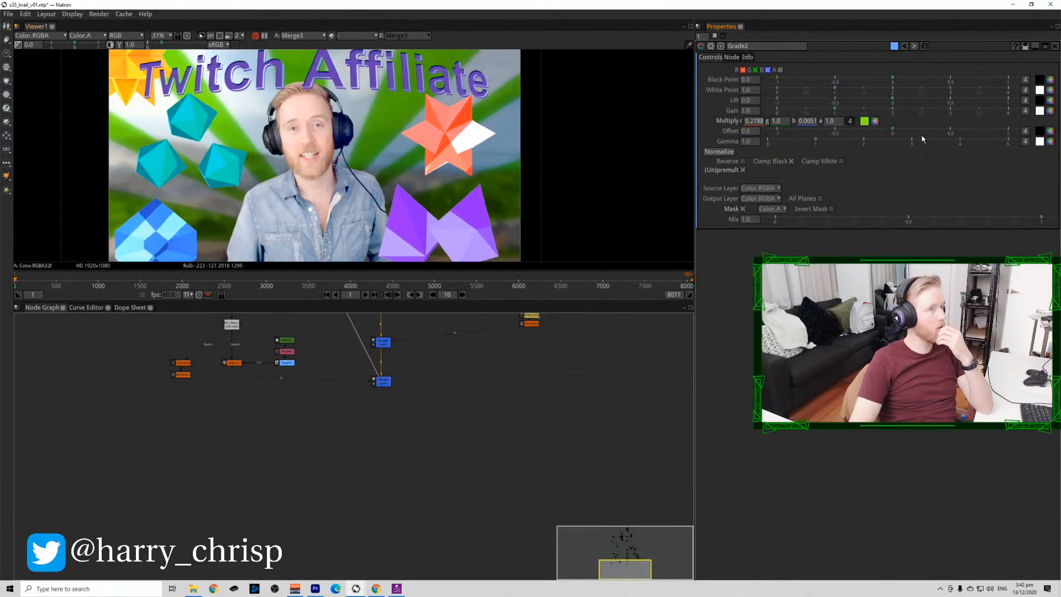
Tint the rays by setting Grade2's multiply colour to a pale lilac with red 236, green 203 and blue 255.
{"action": "left_click", "coordinate": [864, 121]}
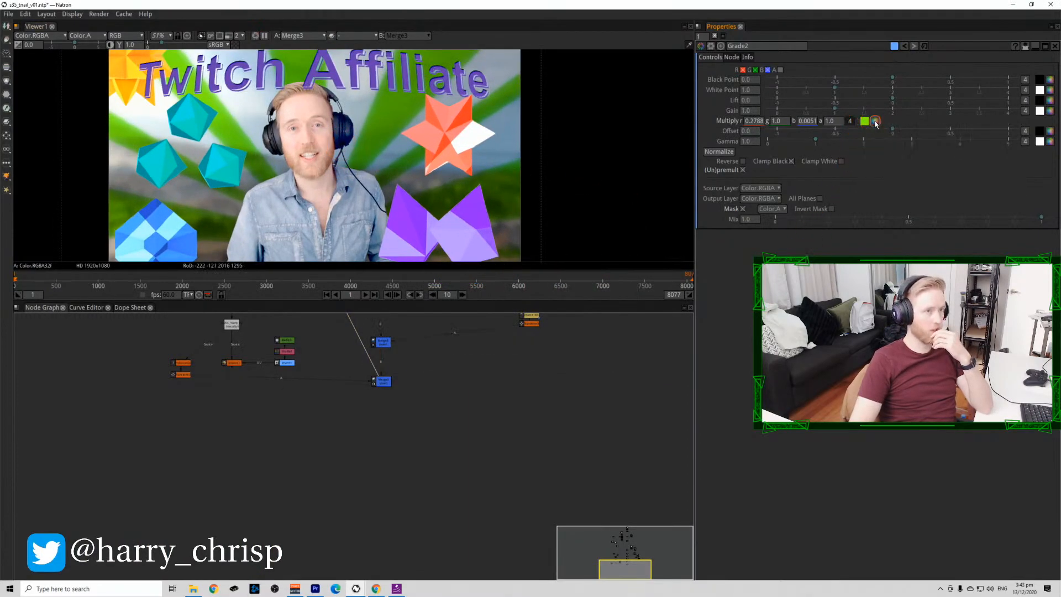
{"action": "left_click", "coordinate": [556, 270]}
{"action": "left_click_drag", "start_coordinate": [556, 270], "coordinate": [539, 283]}
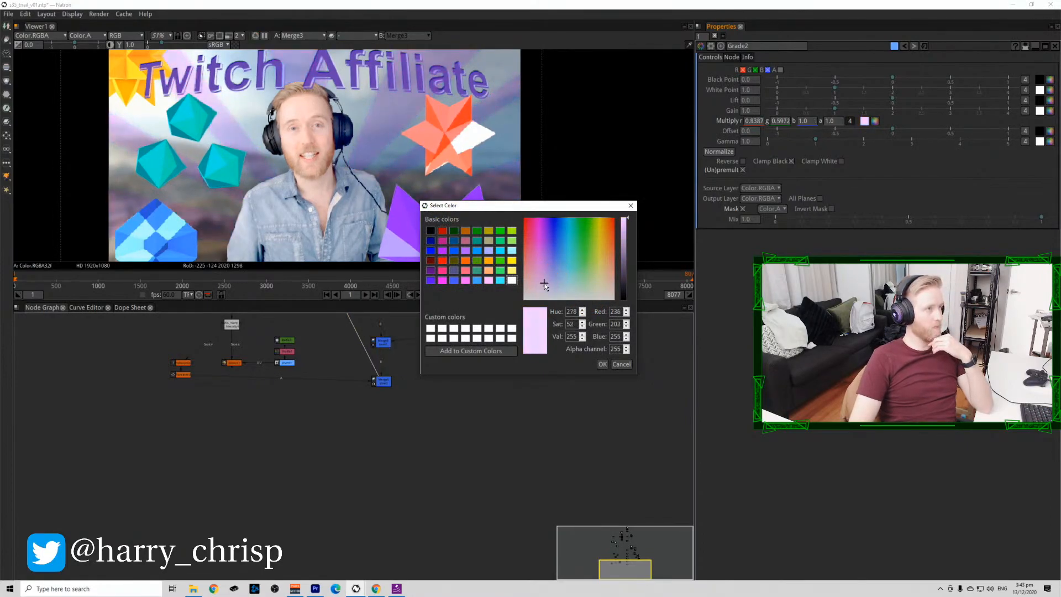
{"action": "left_click", "coordinate": [603, 364]}
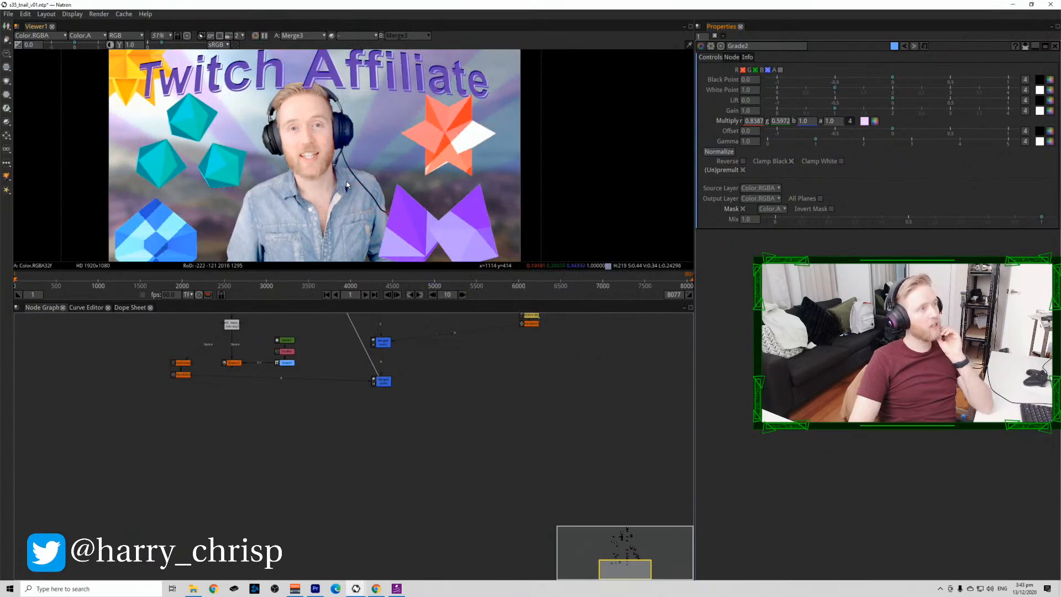
{"action": "scroll", "coordinate": [343, 119], "scroll_direction": "down", "scroll_amount": 3}
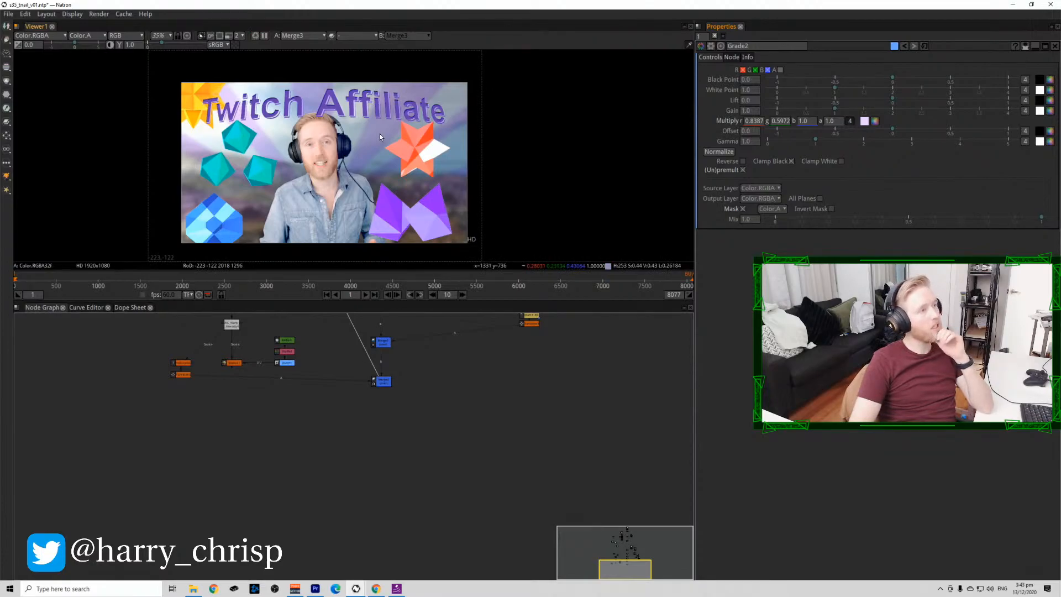
Move Transform3's centre onto the title, enlarge the title to scale 1.3 and translate it to x 22, y 11.
{"action": "left_click_drag", "start_coordinate": [486, 337], "coordinate": [463, 482]}
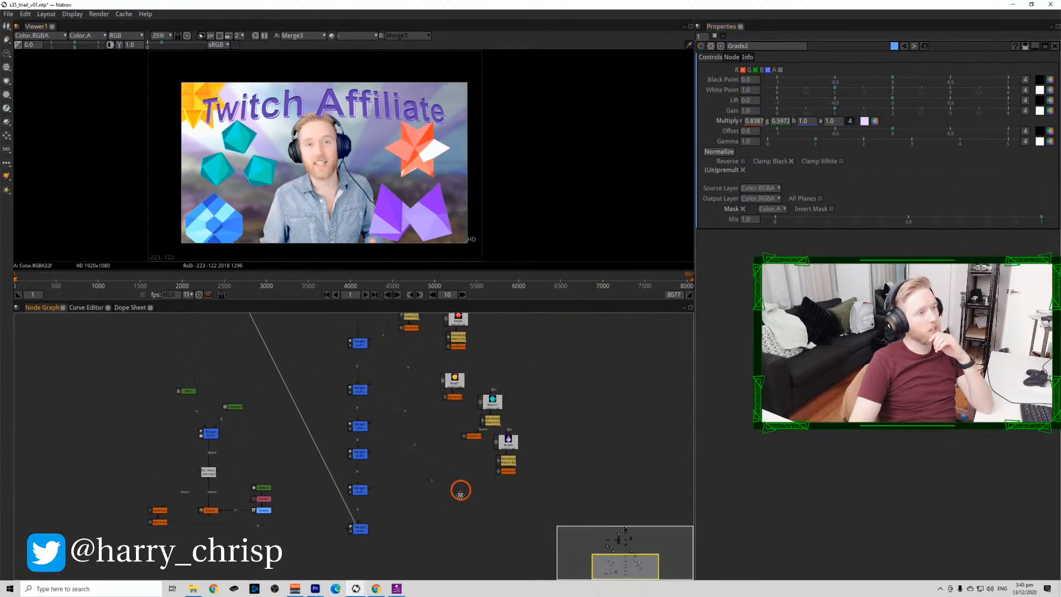
{"action": "scroll", "coordinate": [205, 514], "scroll_direction": "up", "scroll_amount": 3}
{"action": "left_click", "coordinate": [133, 526]}
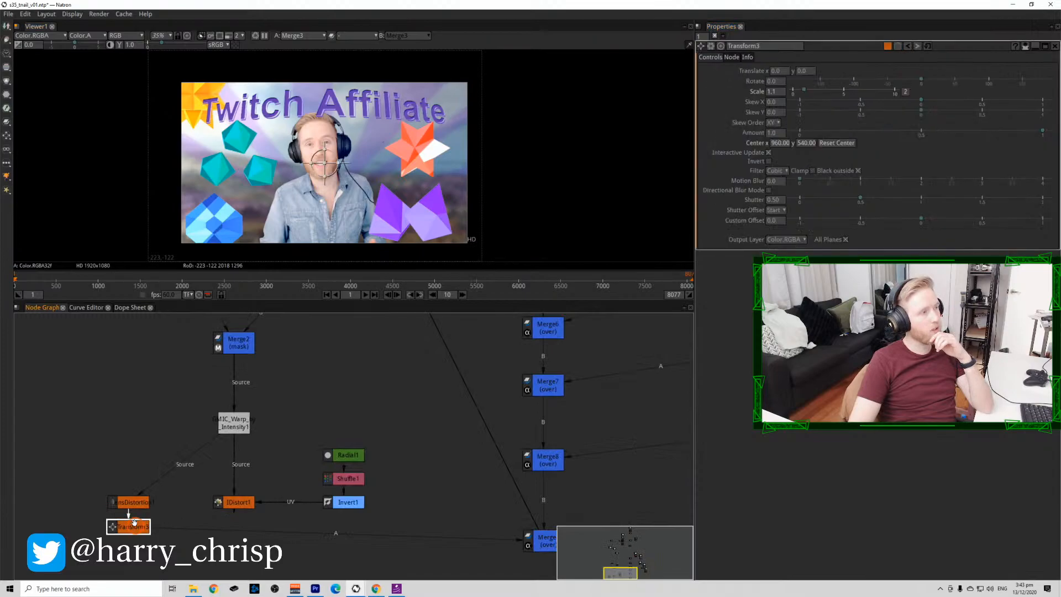
{"action": "left_click_drag", "start_coordinate": [325, 163], "coordinate": [321, 109]}
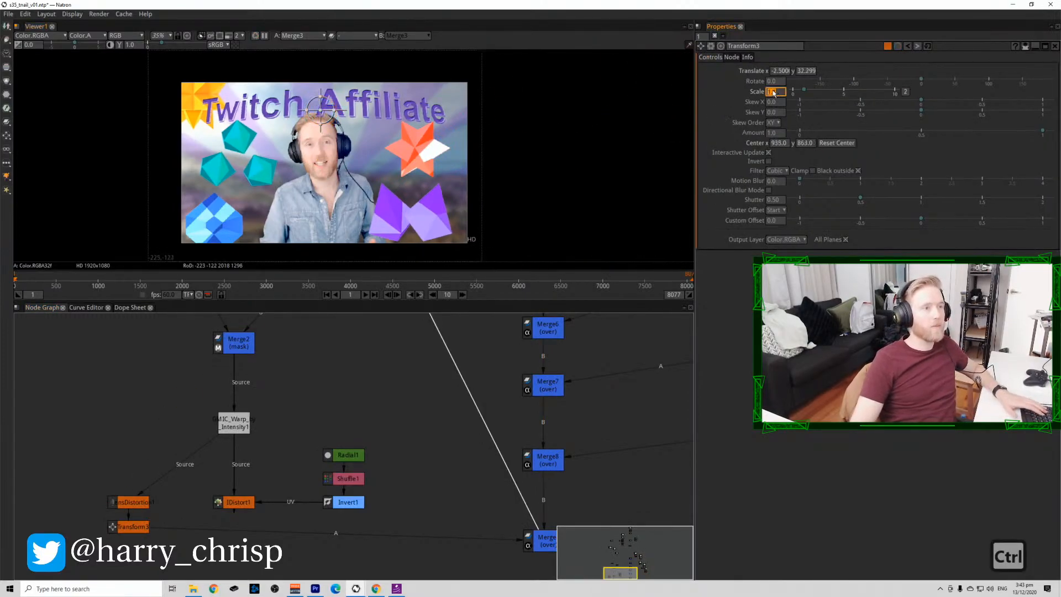
{"action": "scroll", "coordinate": [773, 93], "scroll_direction": "up", "scroll_amount": 1}
{"action": "left_click_drag", "start_coordinate": [320, 110], "coordinate": [324, 114]}
Reduce the letter spacing of the "Twitch Affiliate" text in Text1.
{"action": "scroll", "coordinate": [244, 433], "scroll_direction": "down", "scroll_amount": 4}
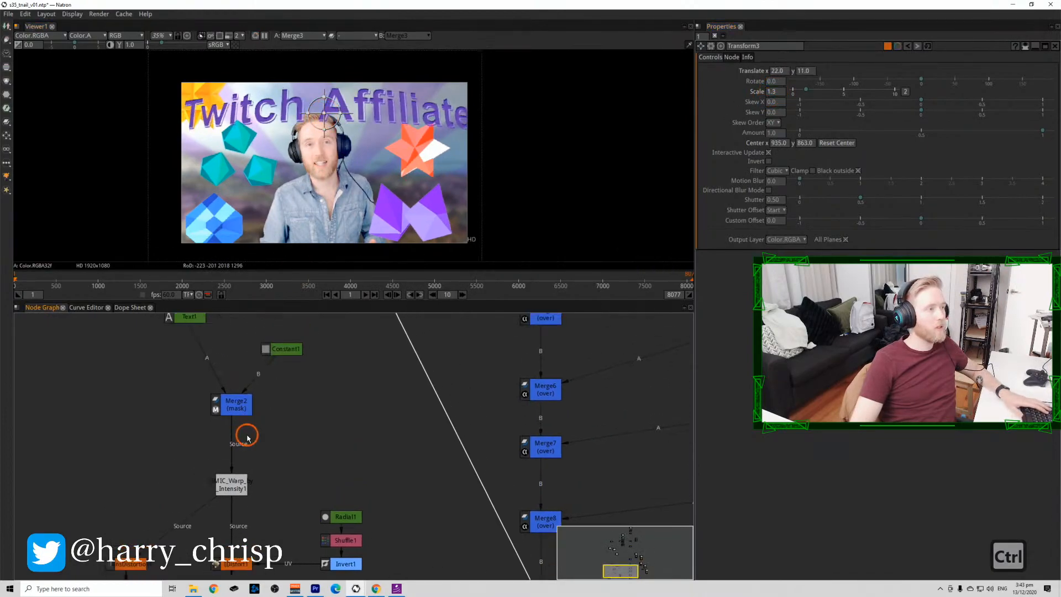
{"action": "left_click", "coordinate": [220, 386]}
{"action": "left_click", "coordinate": [853, 222]}
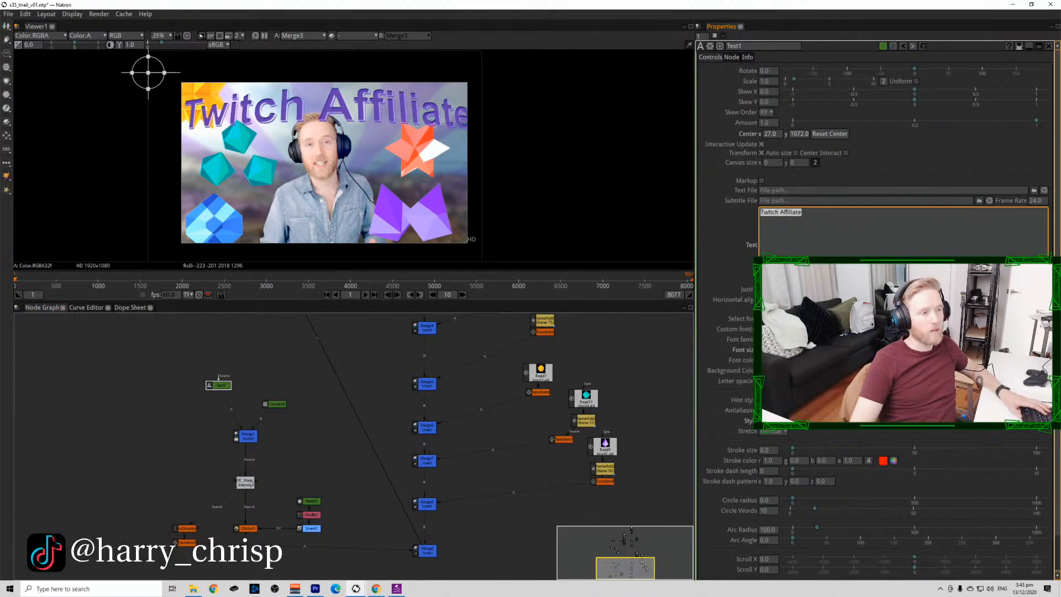
{"action": "left_click_drag", "start_coordinate": [805, 380], "coordinate": [798, 381]}
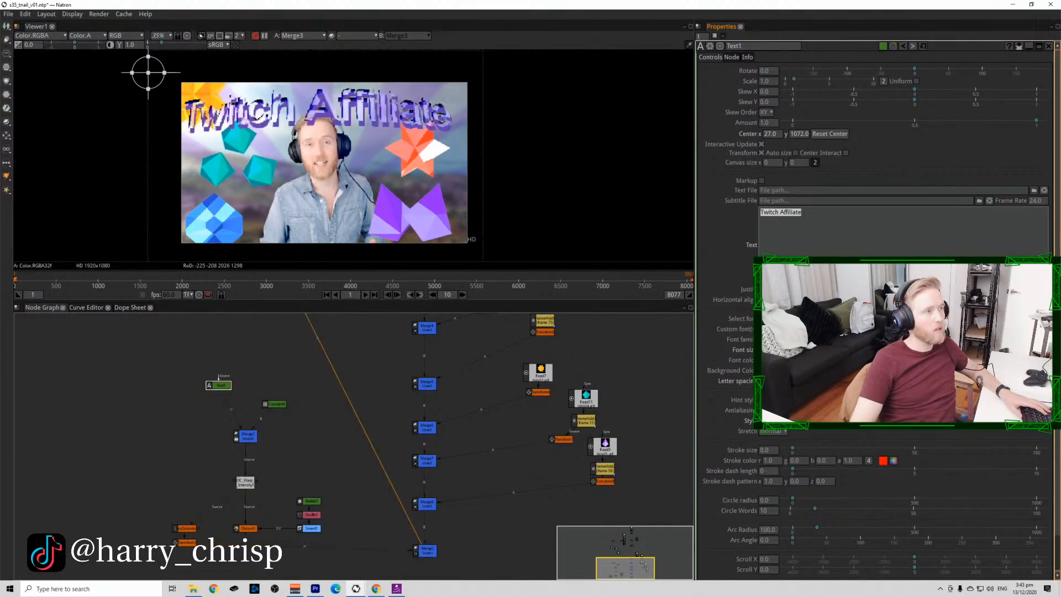
View Text1 on its own and move the "Twitch Affiliate" text's centre to x 117, y 1030.
{"action": "left_click", "coordinate": [227, 388]}
{"action": "key", "text": "1"}
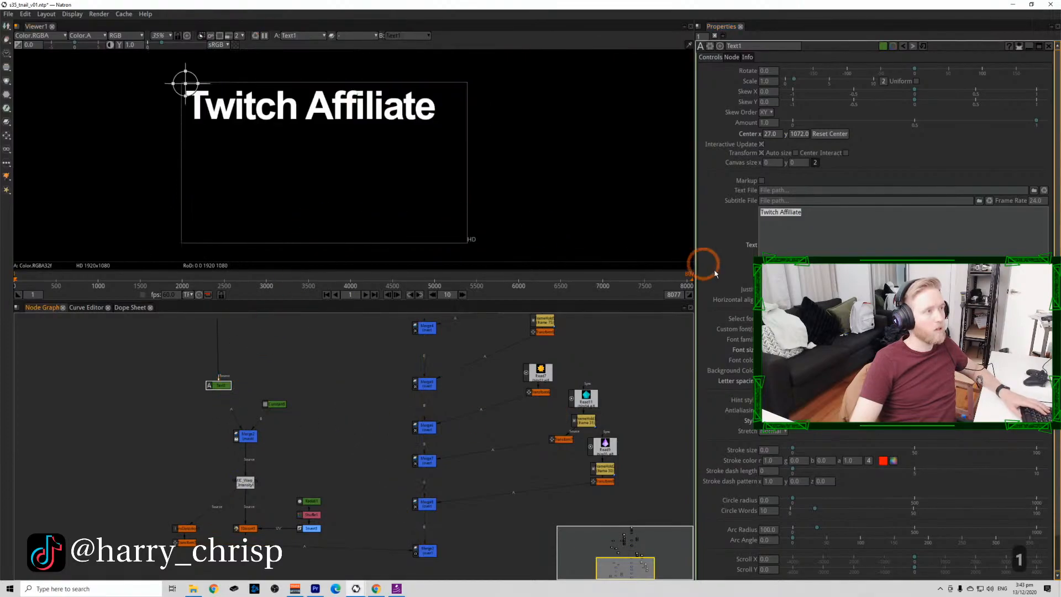
{"action": "left_click_drag", "start_coordinate": [179, 84], "coordinate": [200, 92]}
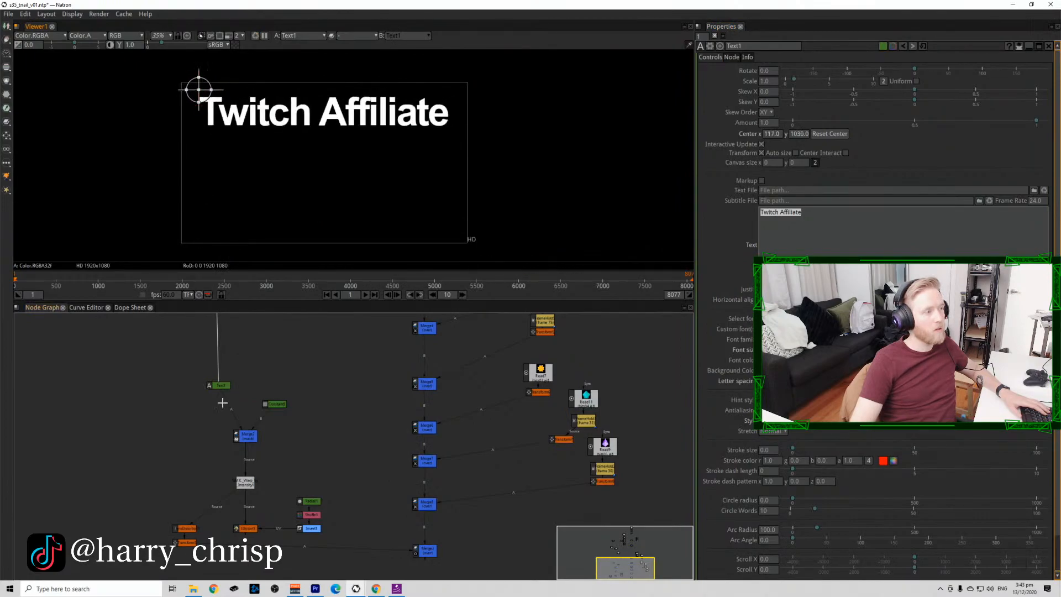
Check the title's output through its merge, GMIC warp and following transform nodes down to Transform3.
{"action": "left_click", "coordinate": [238, 431]}
{"action": "key", "text": "1"}
{"action": "left_click", "coordinate": [250, 483]}
{"action": "key", "text": "1"}
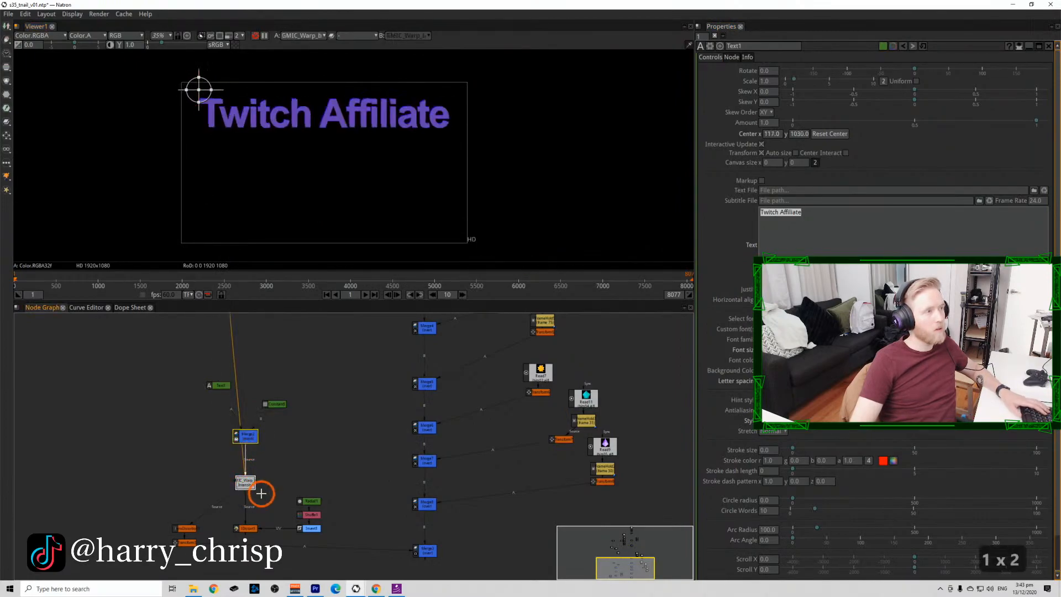
{"action": "left_click_drag", "start_coordinate": [259, 492], "coordinate": [257, 411]}
{"action": "key", "text": "1"}
{"action": "left_click", "coordinate": [181, 448]}
{"action": "key", "text": "1"}
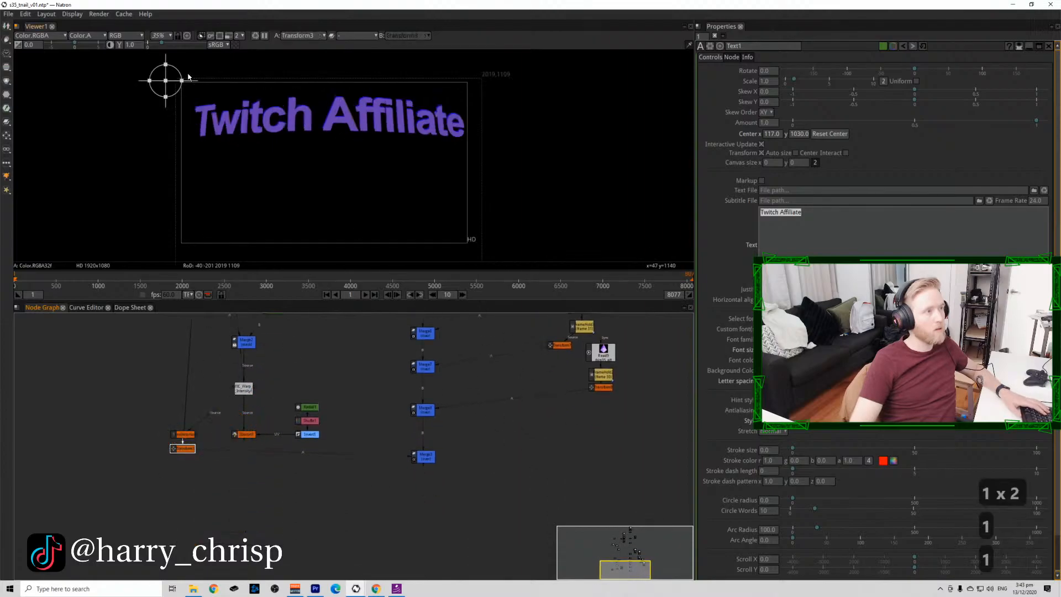
Shift the title with Transform3 to translate x 1, y 35 and view the composite through Merge3.
{"action": "double_click", "coordinate": [181, 447]}
{"action": "left_click_drag", "start_coordinate": [326, 114], "coordinate": [323, 112]}
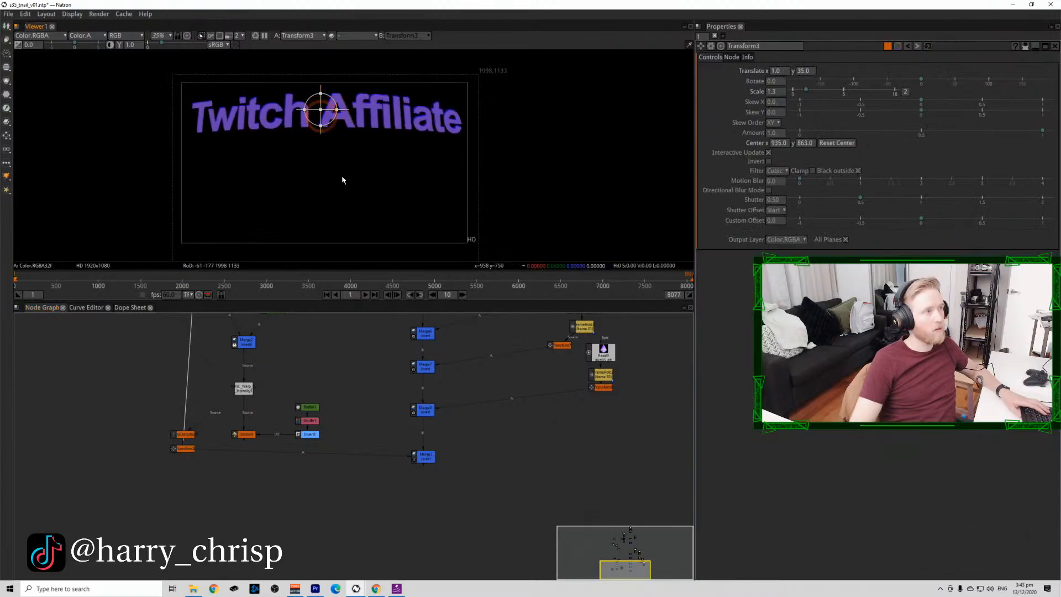
{"action": "left_click", "coordinate": [425, 455]}
{"action": "key", "text": "1"}
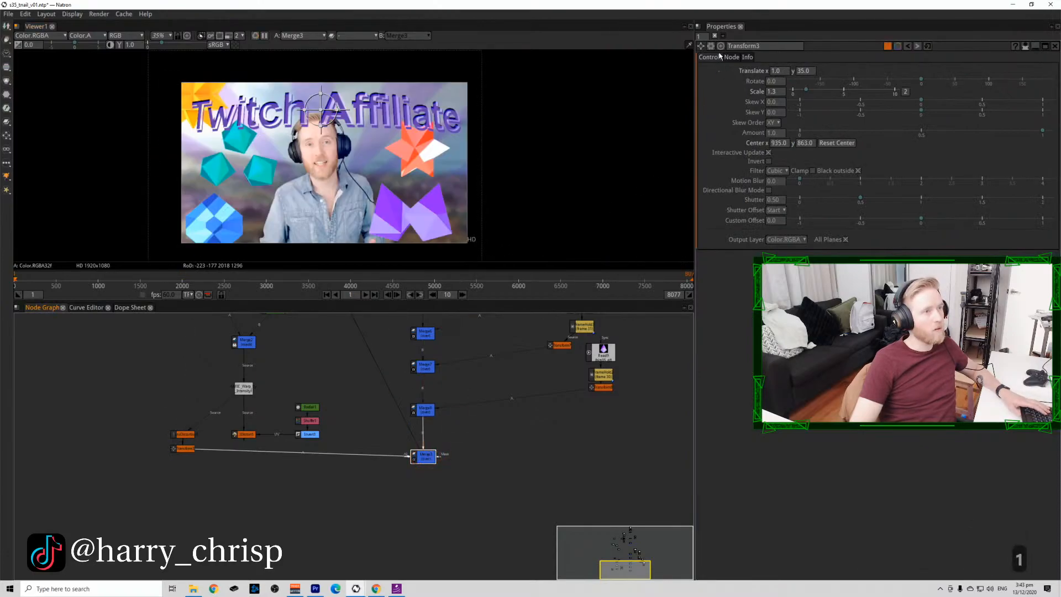
Close the open node properties and save the project.
{"action": "left_click", "coordinate": [714, 36]}
{"action": "scroll", "coordinate": [394, 89], "scroll_direction": "up", "scroll_amount": 4}
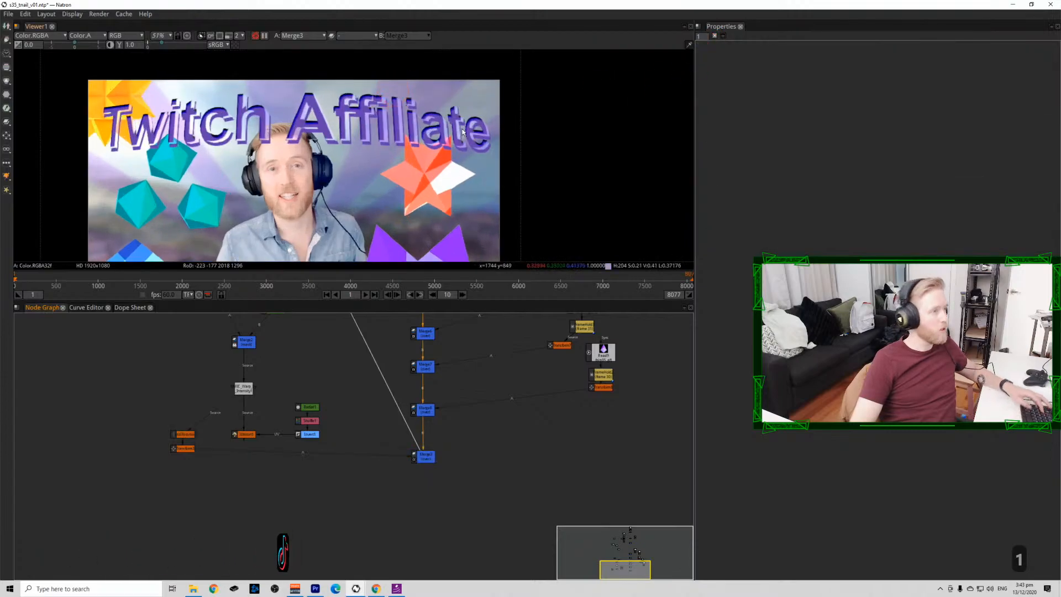
{"action": "key", "text": "ctrl+s"}
{"action": "scroll", "coordinate": [392, 130], "scroll_direction": "down", "scroll_amount": 4}
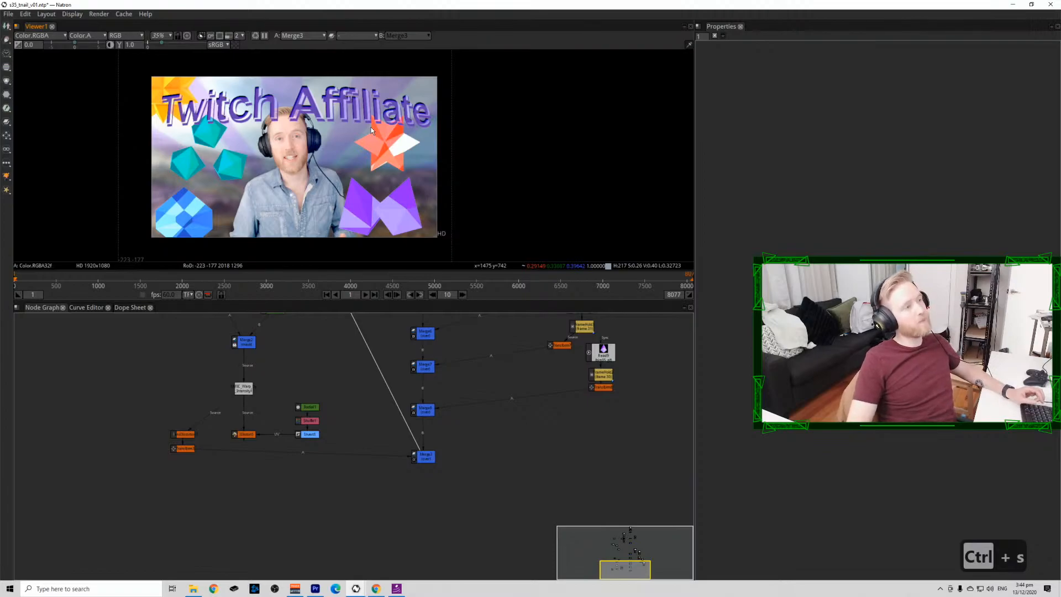
Add a new Roto node beside Roto2 and draw a closed Bezier shape around the presenter's torso.
{"action": "left_click_drag", "start_coordinate": [431, 389], "coordinate": [362, 572]}
{"action": "scroll", "coordinate": [376, 364], "scroll_direction": "up", "scroll_amount": 3}
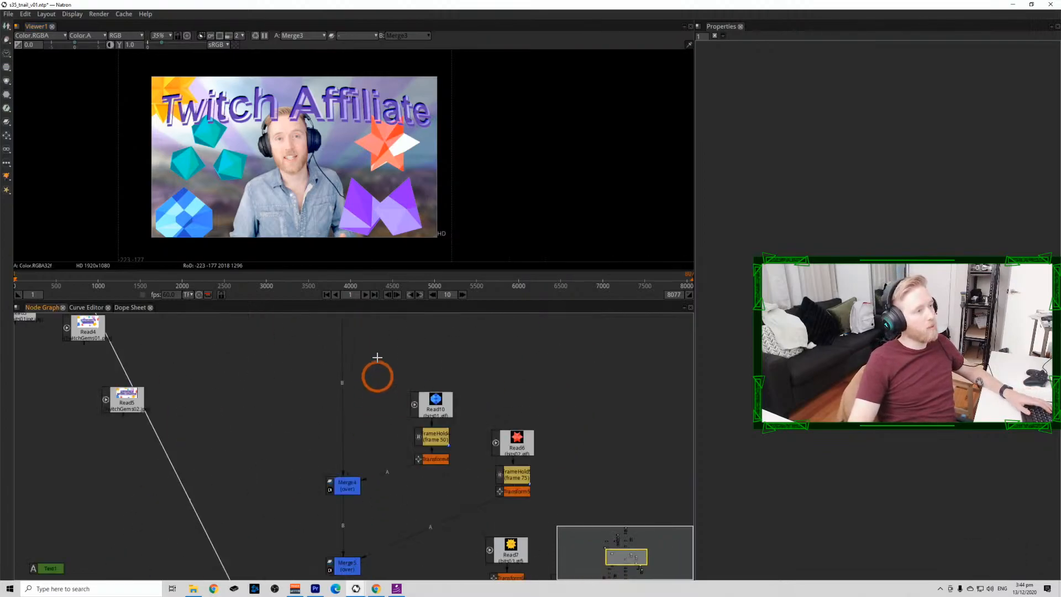
{"action": "left_click_drag", "start_coordinate": [379, 329], "coordinate": [358, 460]}
{"action": "scroll", "coordinate": [450, 336], "scroll_direction": "up", "scroll_amount": 3}
{"action": "left_click_drag", "start_coordinate": [450, 336], "coordinate": [406, 394]}
{"action": "left_click", "coordinate": [545, 431]}
{"action": "key", "text": "o"}
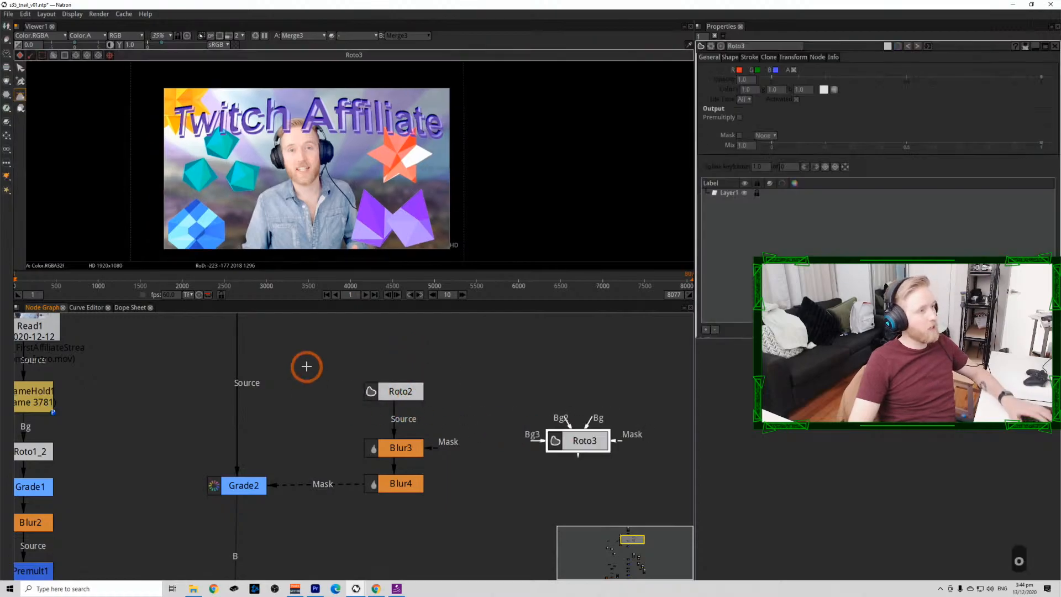
{"action": "left_click", "coordinate": [244, 210]}
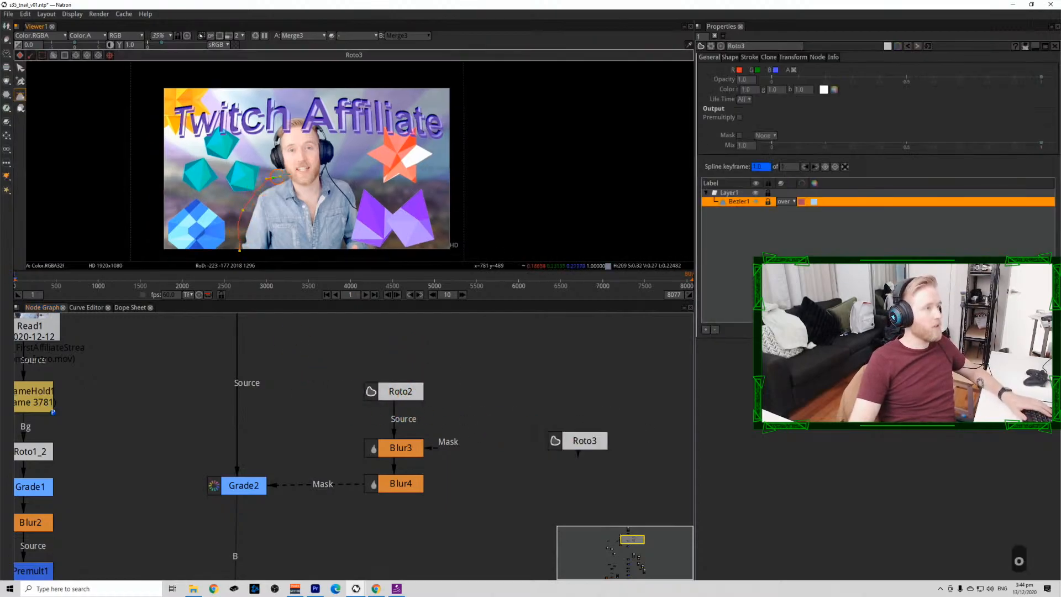
{"action": "left_click", "coordinate": [368, 210]}
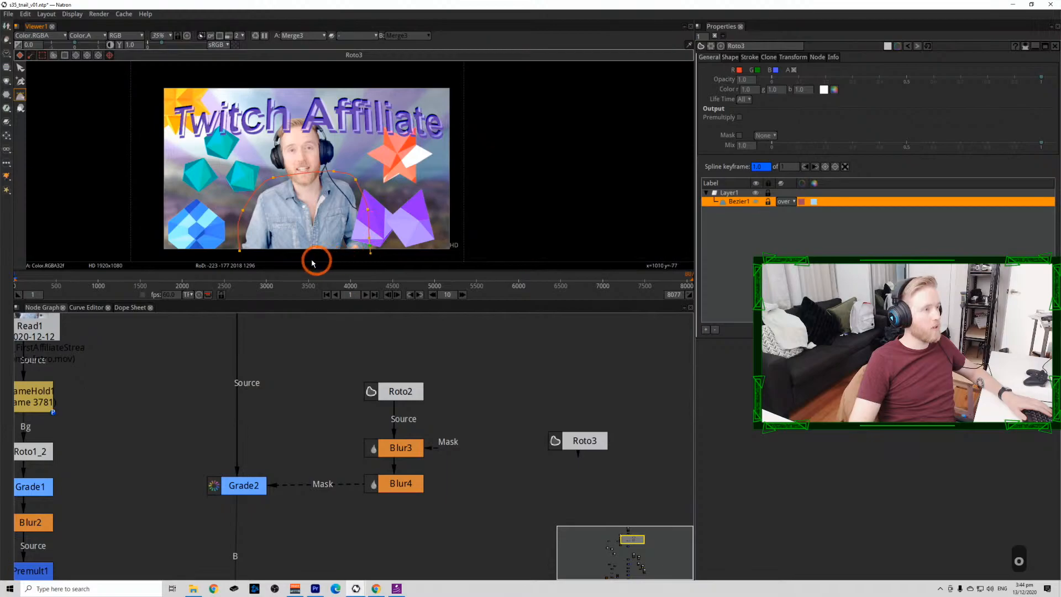
{"action": "key", "text": "Return"}
Attach a Blur node below Roto3, view its alpha and set the blur size to 200.
{"action": "left_click_drag", "start_coordinate": [560, 438], "coordinate": [536, 410]}
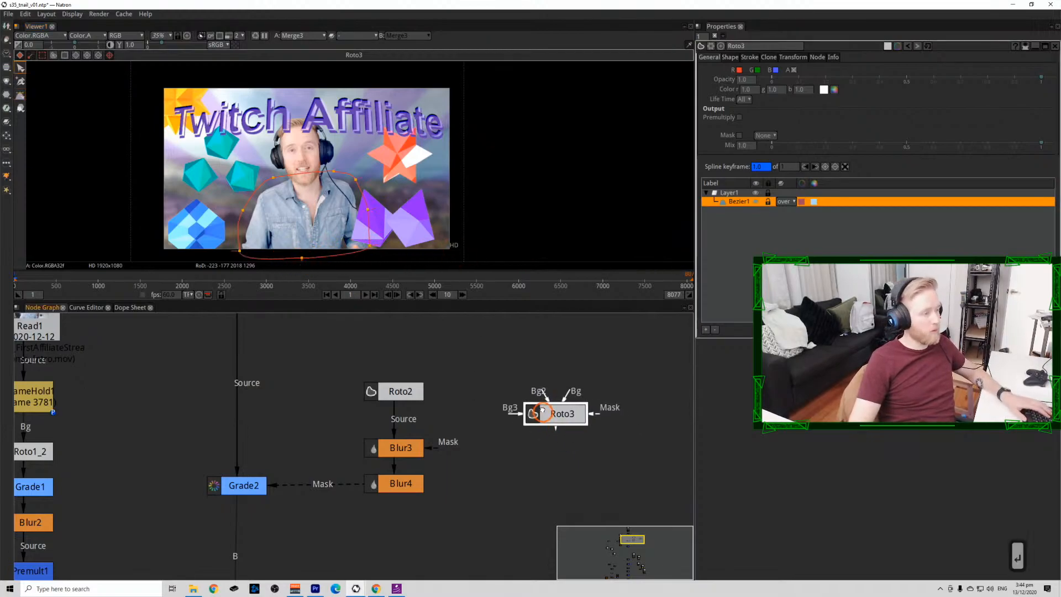
{"action": "key", "text": "b"}
{"action": "left_click", "coordinate": [590, 351]}
{"action": "key", "text": "1"}
{"action": "left_click", "coordinate": [870, 85]}
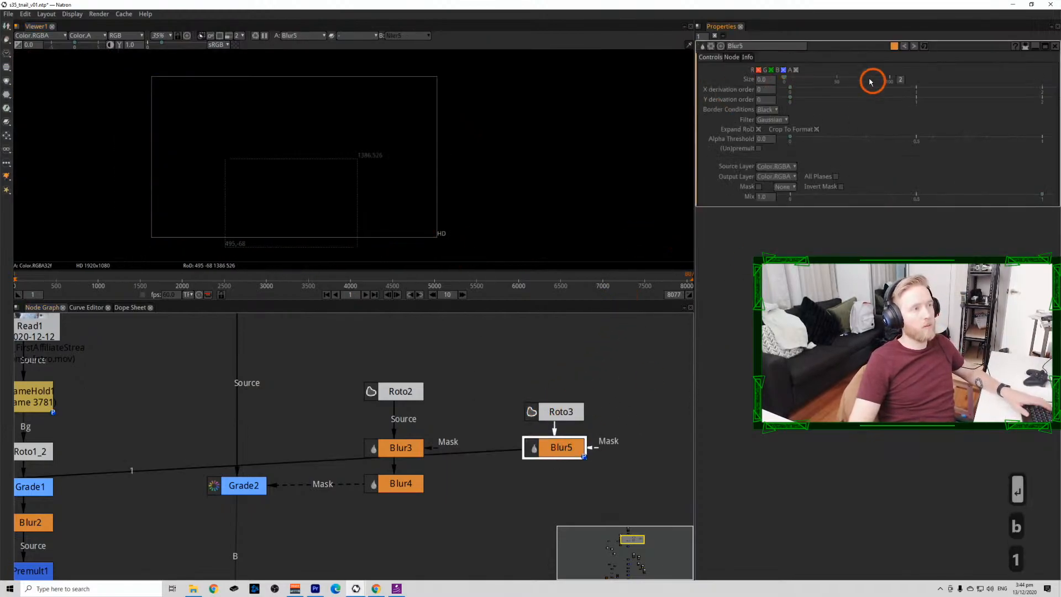
{"action": "key", "text": "a"}
{"action": "left_click_drag", "start_coordinate": [783, 79], "coordinate": [1025, 80]}
{"action": "left_click_drag", "start_coordinate": [775, 80], "coordinate": [755, 79]}
{"action": "type", "text": "200"}
{"action": "key", "text": "Return"}
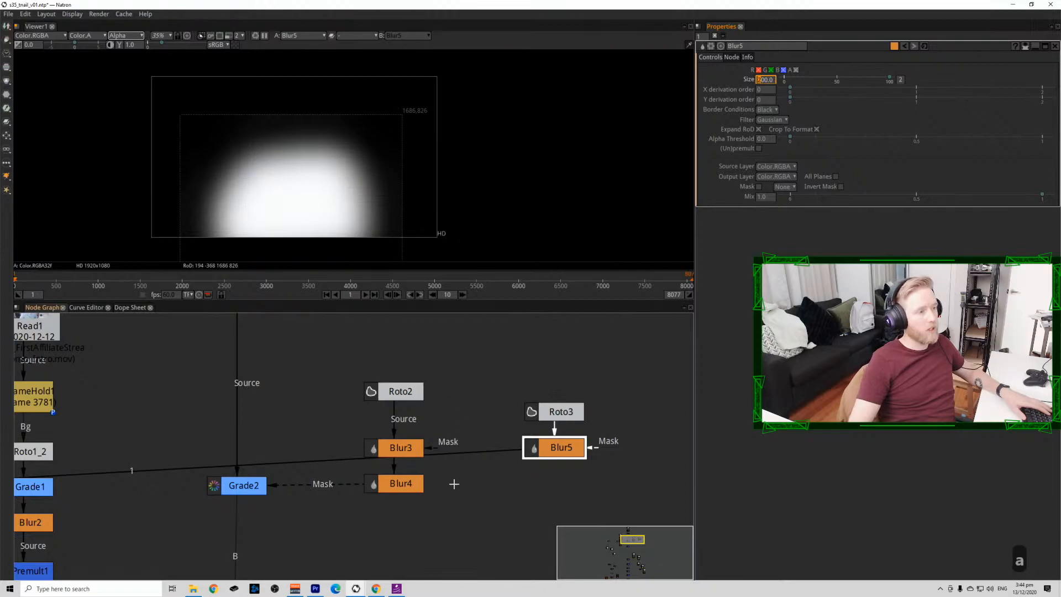
Add a Merge node below Blur4, connect its A input to Blur5 and set the operation to screen.
{"action": "left_click", "coordinate": [392, 488]}
{"action": "key", "text": "m"}
{"action": "left_click_drag", "start_coordinate": [374, 504], "coordinate": [558, 448]}
{"action": "left_click", "coordinate": [728, 87]}
{"action": "left_click", "coordinate": [754, 71]}
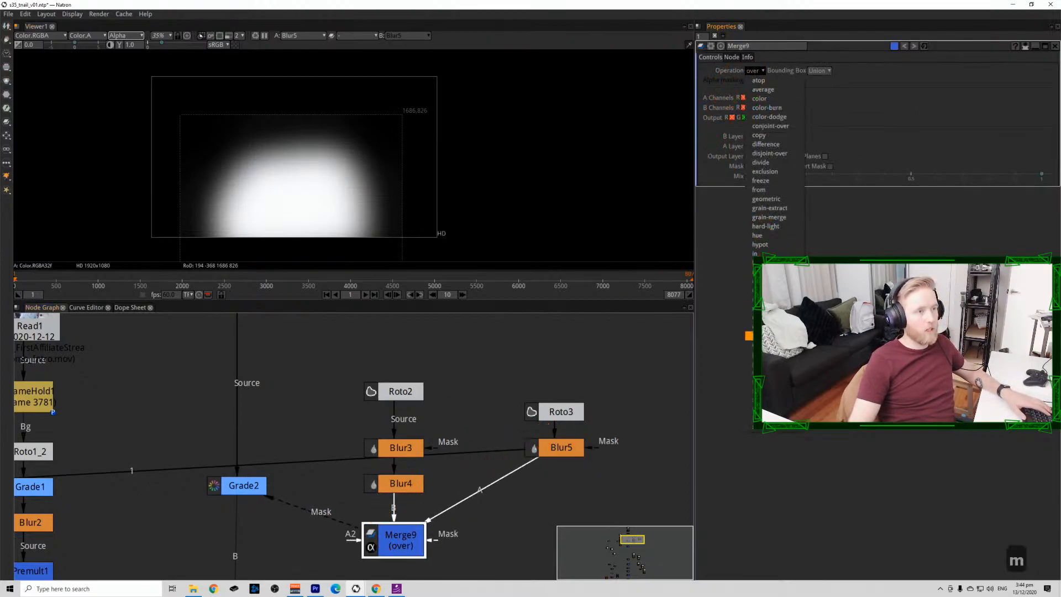
{"action": "left_click", "coordinate": [766, 390]}
Move Grade2 down level with Merge9 and save the project.
{"action": "scroll", "coordinate": [275, 456], "scroll_direction": "down", "scroll_amount": 3}
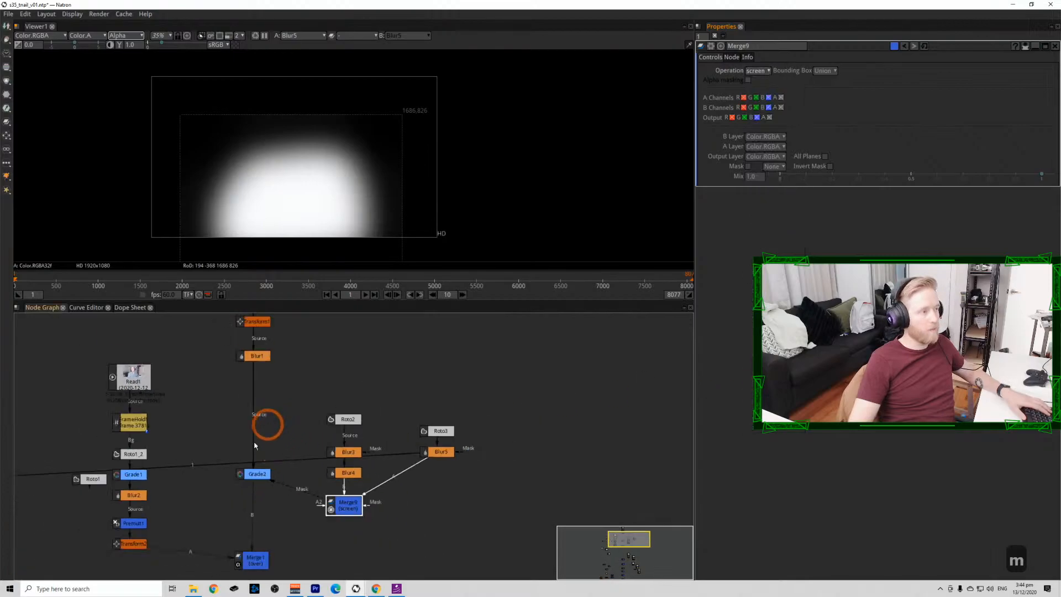
{"action": "left_click_drag", "start_coordinate": [250, 470], "coordinate": [251, 501]}
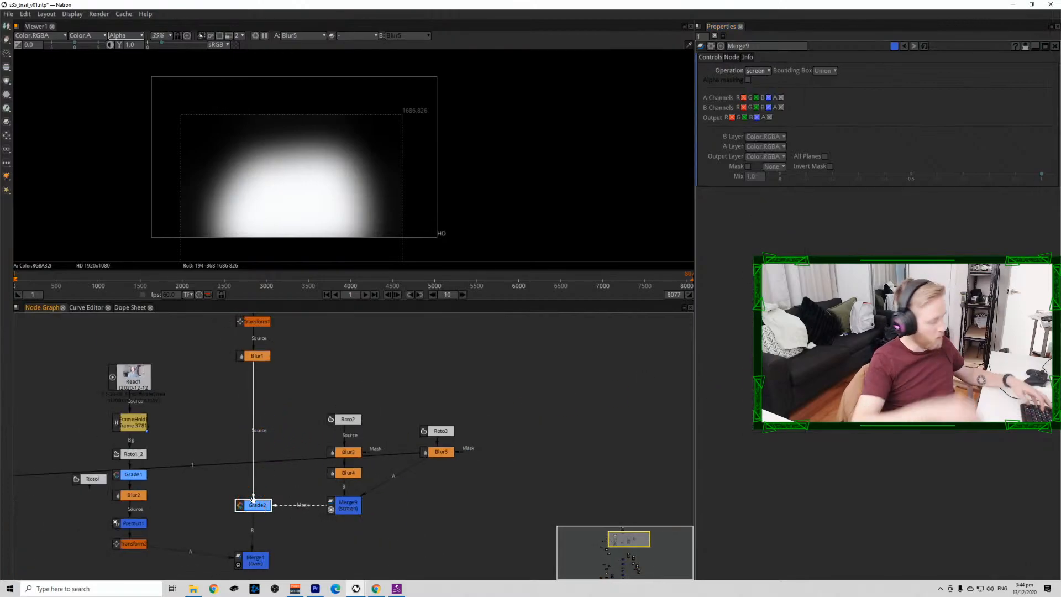
{"action": "key", "text": "ctrl+s"}
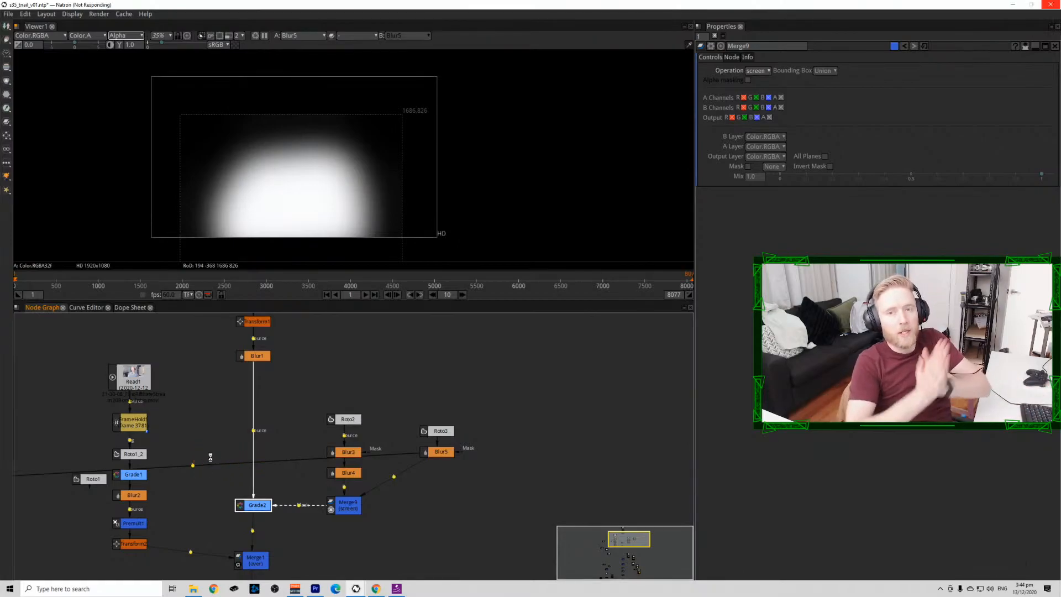
View the Merge1 composite in full colour and examine the presenter against the rays up close.
{"action": "scroll", "coordinate": [210, 456], "scroll_direction": "down", "scroll_amount": 5}
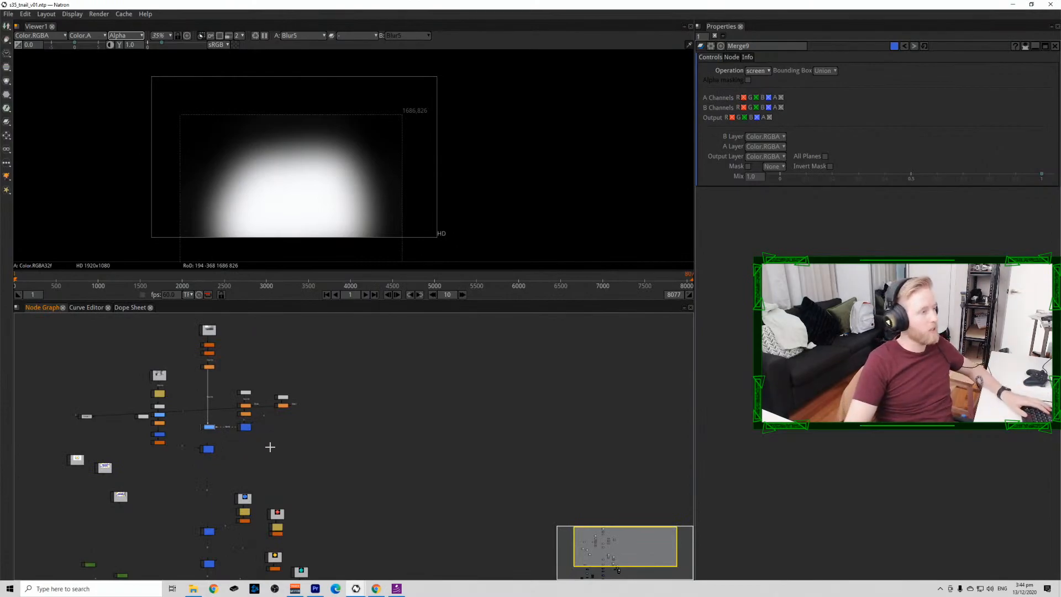
{"action": "key", "text": "1"}
{"action": "left_click", "coordinate": [339, 180]}
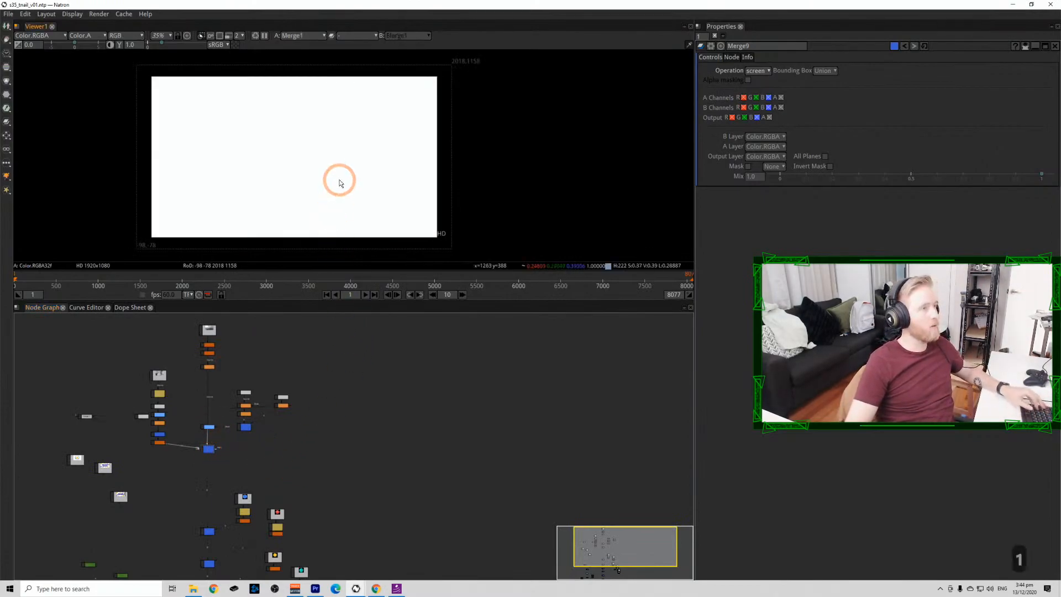
{"action": "key", "text": "a"}
{"action": "scroll", "coordinate": [328, 183], "scroll_direction": "up", "scroll_amount": 5}
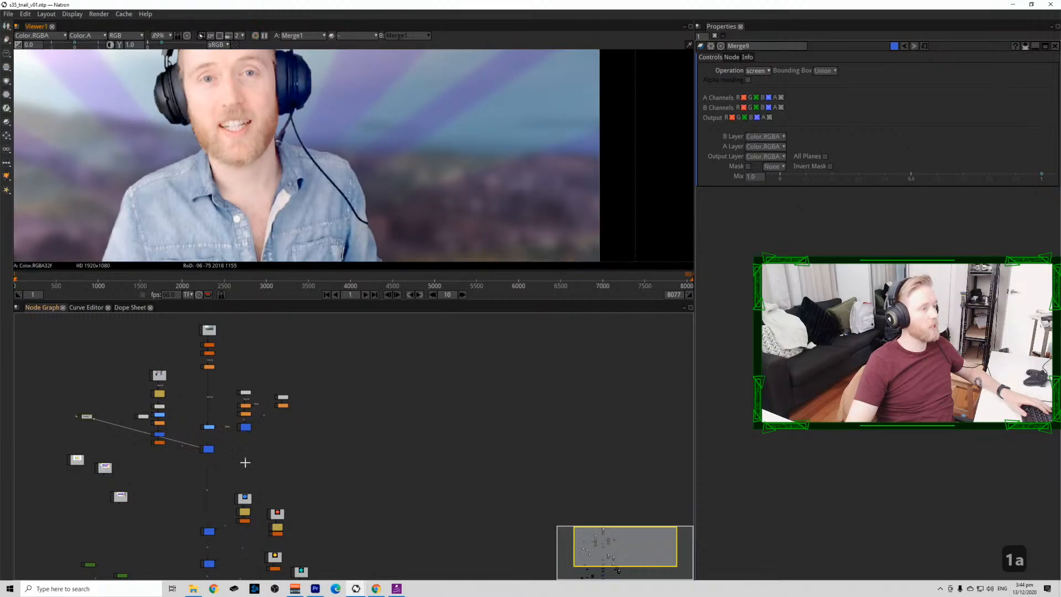
Add a Grade node below Grade2 and connect its mask input to Blur5.
{"action": "scroll", "coordinate": [221, 451], "scroll_direction": "up", "scroll_amount": 3}
{"action": "left_click_drag", "start_coordinate": [190, 432], "coordinate": [351, 378]}
{"action": "key", "text": "g"}
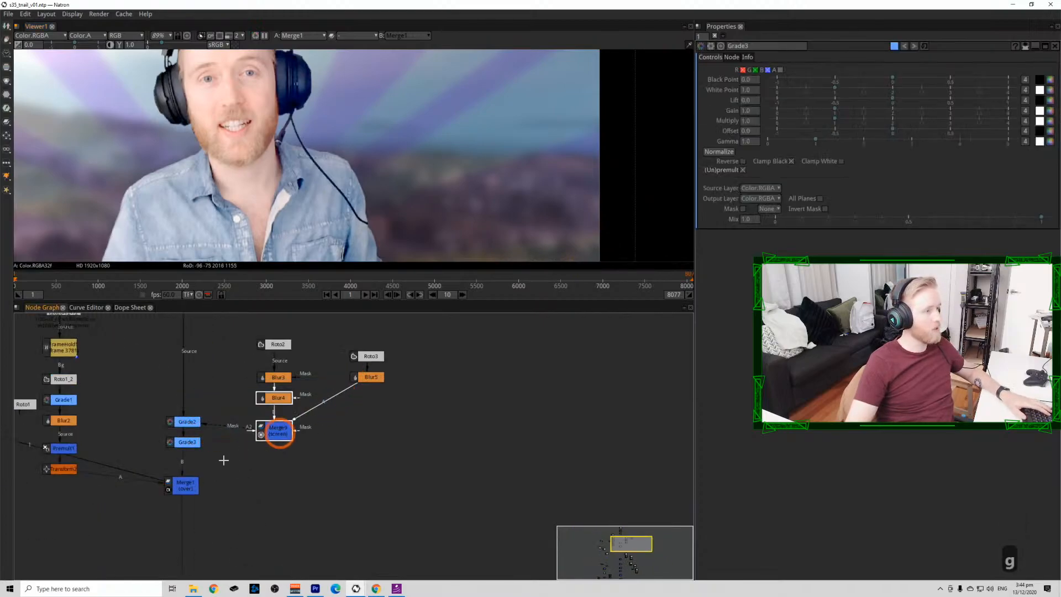
{"action": "left_click", "coordinate": [186, 446]}
{"action": "left_click_drag", "start_coordinate": [206, 445], "coordinate": [367, 376]}
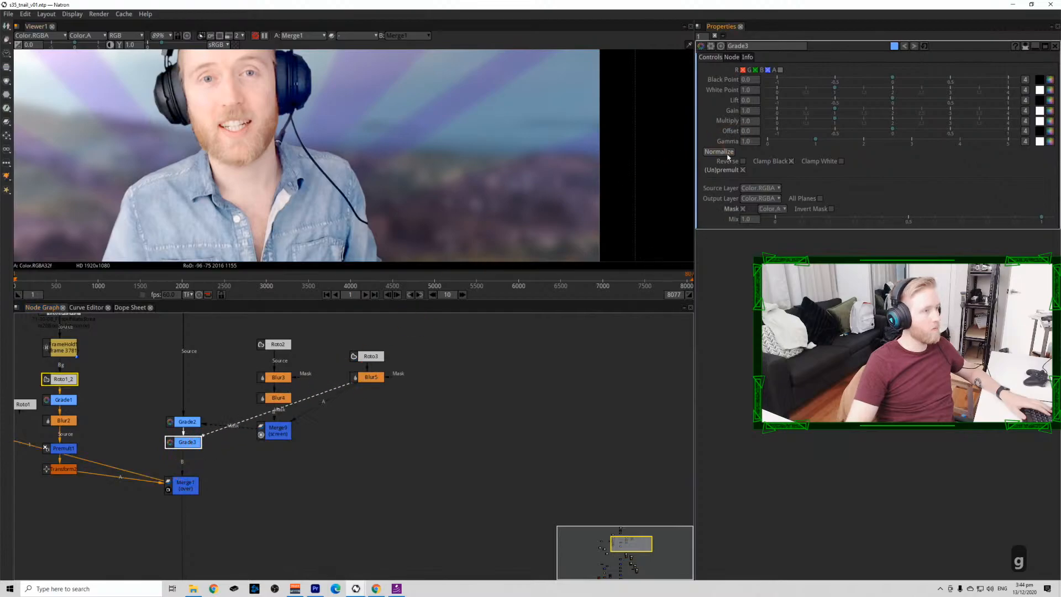
Brighten the masked area by setting Grade3's multiply to 2.111, and save the project.
{"action": "left_click_drag", "start_coordinate": [835, 122], "coordinate": [899, 125]}
{"action": "key", "text": "f"}
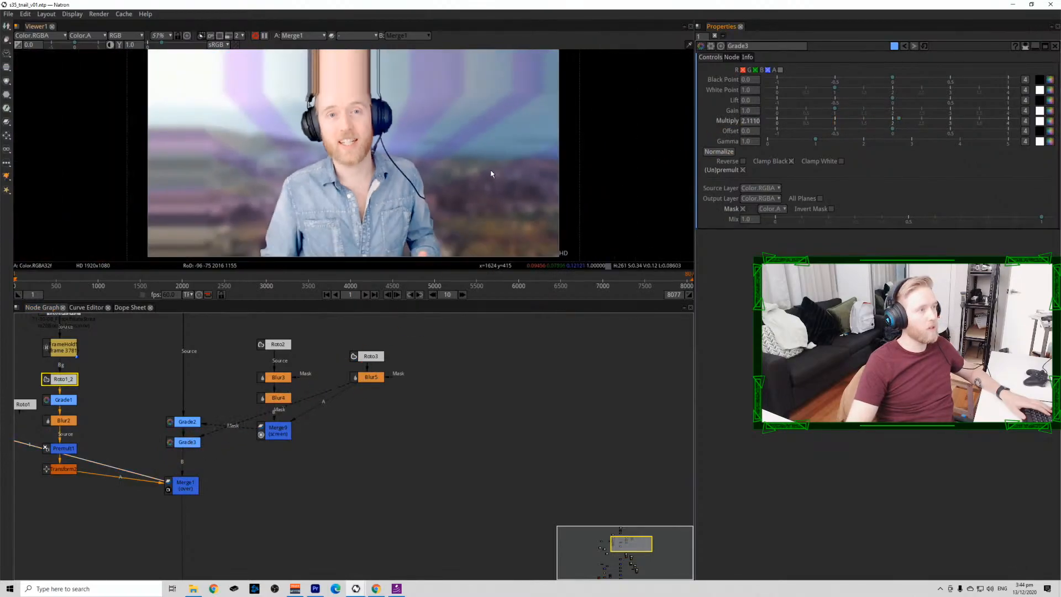
{"action": "key", "text": "ctrl+s"}
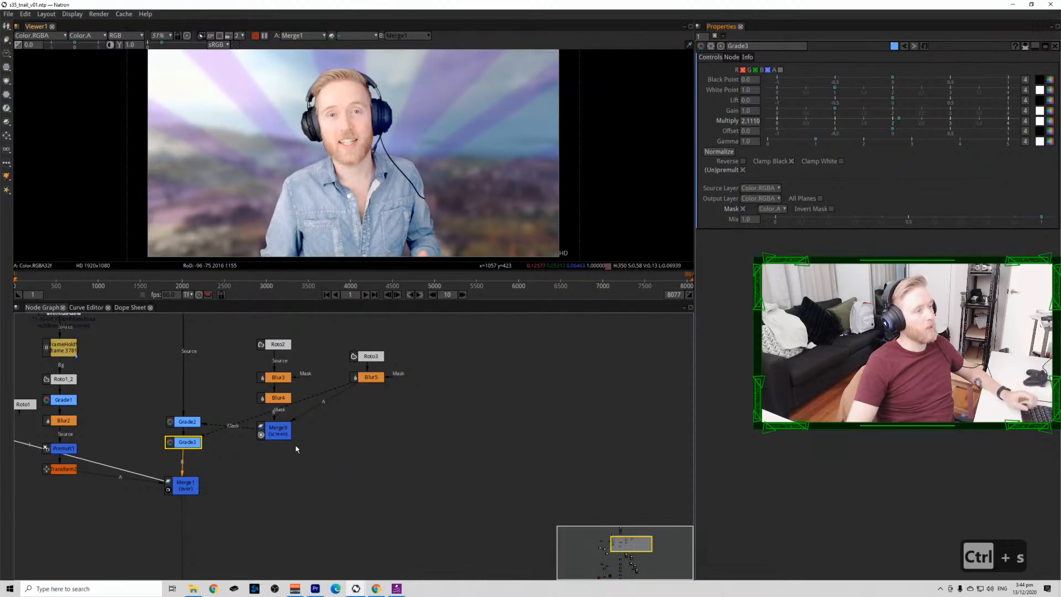
View the full composite through Merge3 and examine the edges of the teal gem beside the presenter's shoulder.
{"action": "scroll", "coordinate": [304, 457], "scroll_direction": "down", "scroll_amount": 5}
{"action": "scroll", "coordinate": [193, 363], "scroll_direction": "up", "scroll_amount": 5}
{"action": "left_click", "coordinate": [165, 376]}
{"action": "key", "text": "1"}
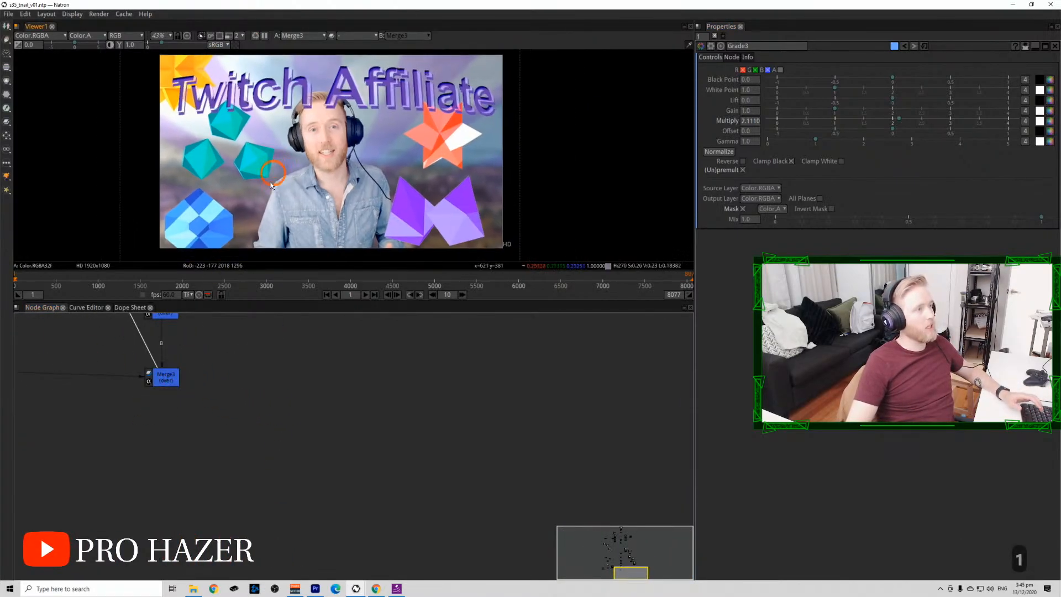
{"action": "scroll", "coordinate": [271, 184], "scroll_direction": "up", "scroll_amount": 10}
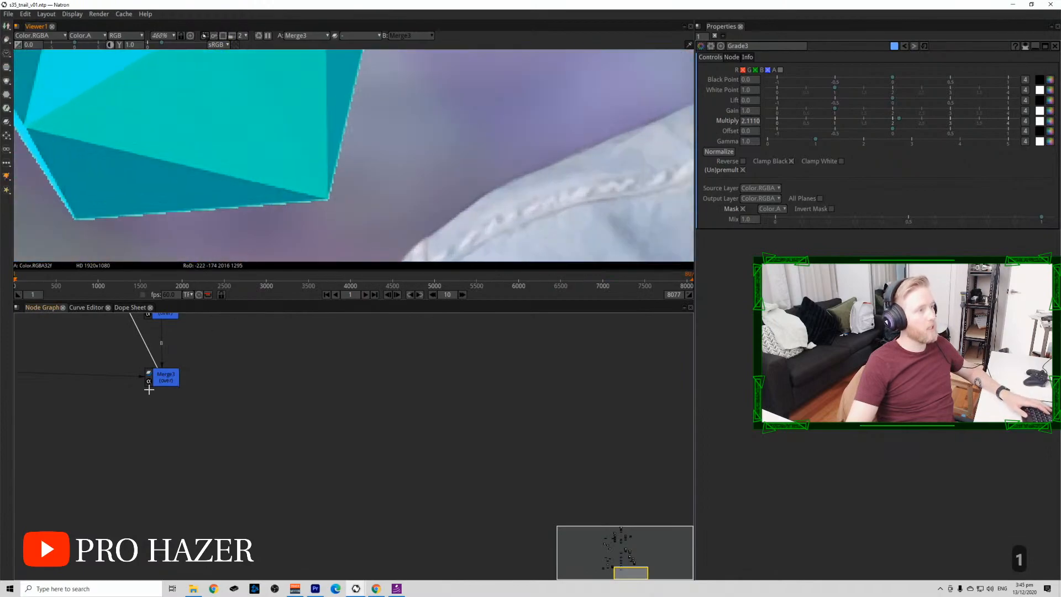
Examine the purple gem's alpha and colour through its Transform8 node.
{"action": "scroll", "coordinate": [184, 351], "scroll_direction": "down", "scroll_amount": 6}
{"action": "left_click_drag", "start_coordinate": [185, 351], "coordinate": [251, 472]}
{"action": "scroll", "coordinate": [310, 418], "scroll_direction": "up", "scroll_amount": 3}
{"action": "left_click_drag", "start_coordinate": [310, 418], "coordinate": [351, 438]}
{"action": "left_click", "coordinate": [403, 468]}
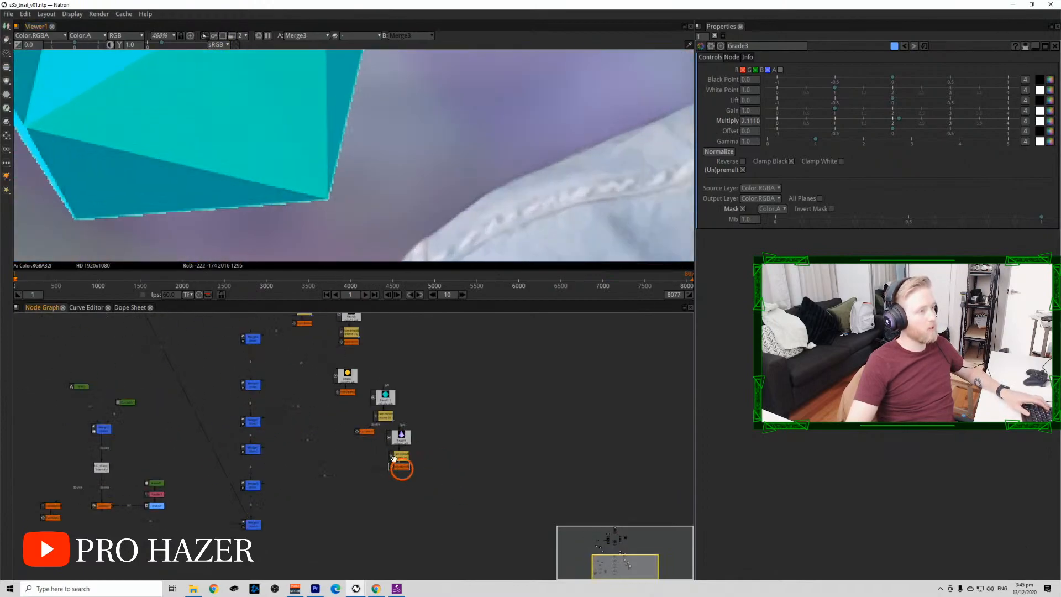
{"action": "key", "text": "1"}
{"action": "left_click", "coordinate": [309, 209]}
{"action": "key", "text": "a"}
{"action": "scroll", "coordinate": [256, 227], "scroll_direction": "down", "scroll_amount": 9}
{"action": "left_click_drag", "start_coordinate": [255, 227], "coordinate": [349, 127]}
{"action": "left_click", "coordinate": [291, 157]}
{"action": "key", "text": "a"}
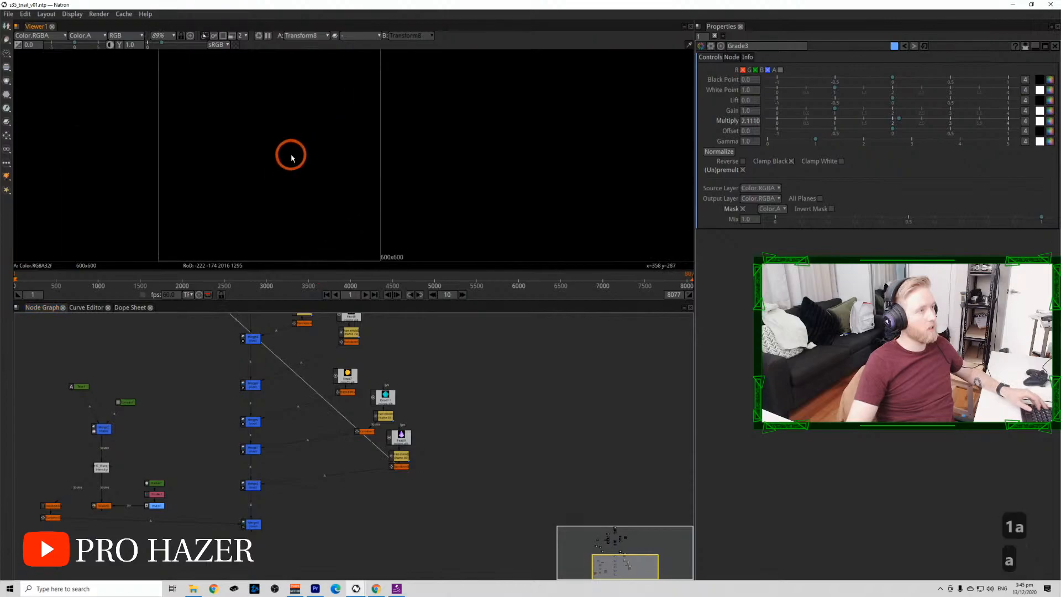
Compare the purple gem's output at Read9, FrameHold2 and Transform8.
{"action": "left_click", "coordinate": [398, 468]}
{"action": "key", "text": "1"}
{"action": "left_click", "coordinate": [400, 455]}
{"action": "key", "text": "1"}
{"action": "left_click", "coordinate": [400, 438]}
{"action": "key", "text": "1"}
{"action": "left_click", "coordinate": [401, 451]}
{"action": "key", "text": "1"}
{"action": "scroll", "coordinate": [396, 465], "scroll_direction": "up", "scroll_amount": 6}
{"action": "left_click", "coordinate": [405, 469]}
{"action": "key", "text": "1"}
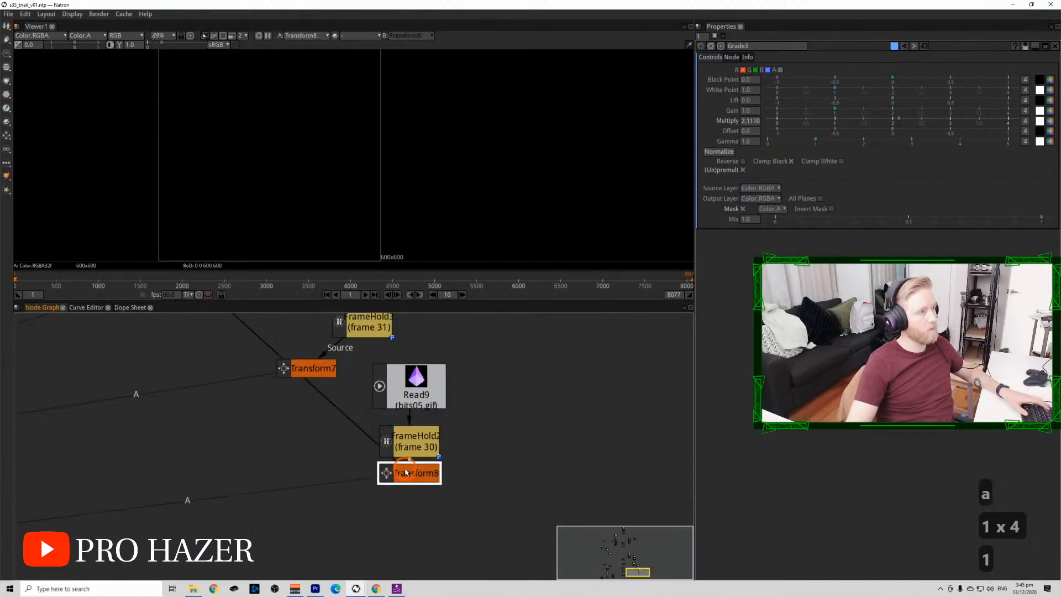
Inspect the purple gem's edges at FrameHold2 in both alpha and colour.
{"action": "left_click", "coordinate": [368, 239]}
{"action": "scroll", "coordinate": [366, 237], "scroll_direction": "down", "scroll_amount": 5}
{"action": "left_click", "coordinate": [419, 451]}
{"action": "key", "text": "1"}
{"action": "left_click", "coordinate": [333, 188]}
{"action": "scroll", "coordinate": [334, 194], "scroll_direction": "up", "scroll_amount": 10}
{"action": "key", "text": "a"}
{"action": "key", "text": "a"}
{"action": "scroll", "coordinate": [346, 194], "scroll_direction": "down", "scroll_amount": 4}
{"action": "left_click_drag", "start_coordinate": [347, 196], "coordinate": [330, 134]}
Move Transform8 down to make room below FrameHold2 and create an Unpremult node beside the gem's branch.
{"action": "left_click_drag", "start_coordinate": [420, 478], "coordinate": [420, 535]}
{"action": "left_click", "coordinate": [442, 481]}
{"action": "scroll", "coordinate": [442, 481], "scroll_direction": "down", "scroll_amount": 5}
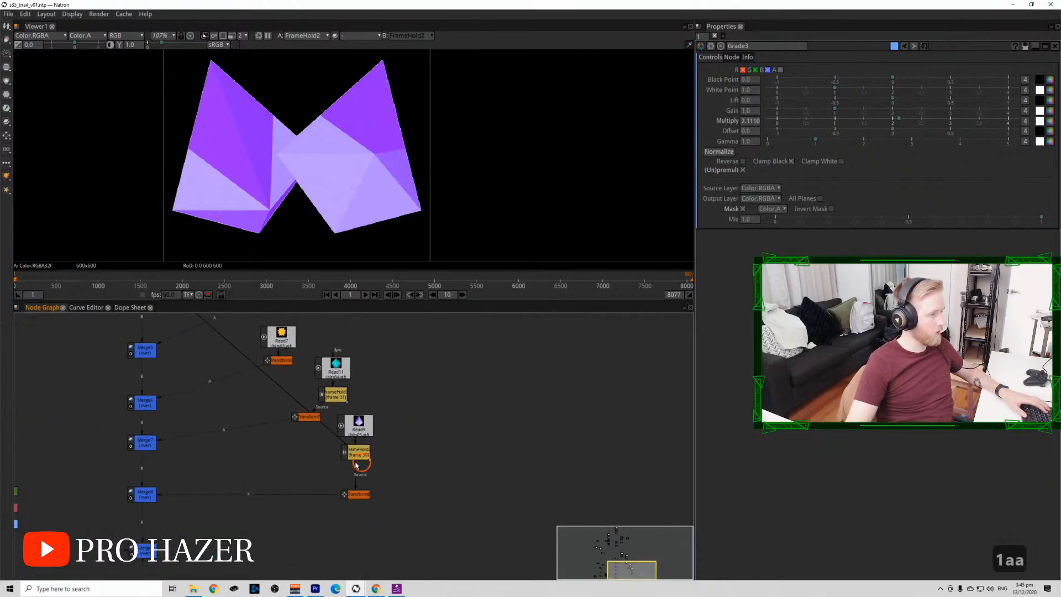
{"action": "key", "text": "Tab"}
{"action": "type", "text": "unpre"}
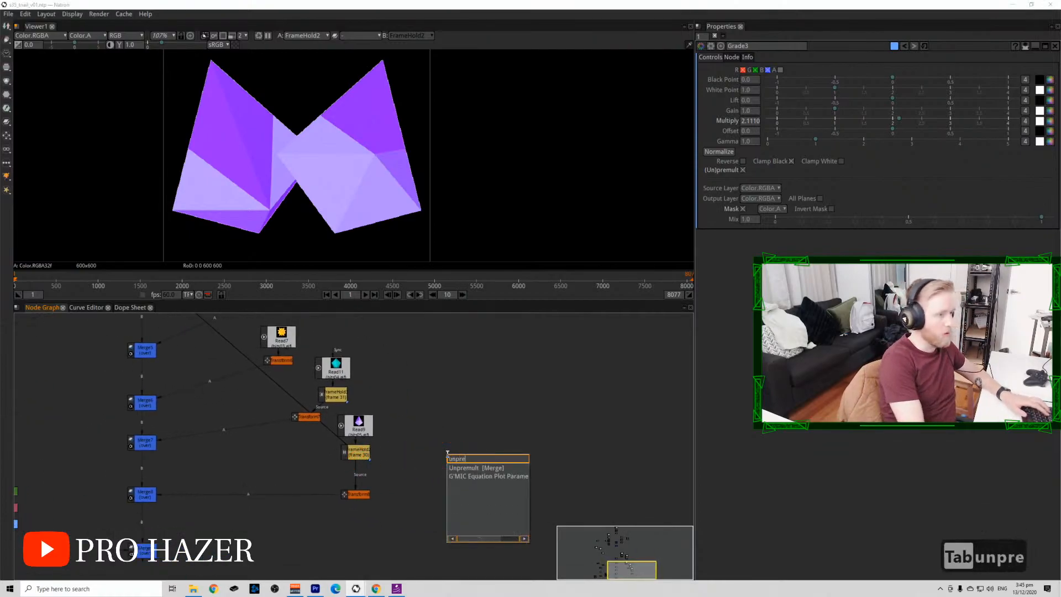
{"action": "key", "text": "Down"}
{"action": "key", "text": "Return"}
Chain an Erode node and a Premult node below Unpremult1, and open the Erode node's properties.
{"action": "key", "text": "Tab"}
{"action": "type", "text": "erod"}
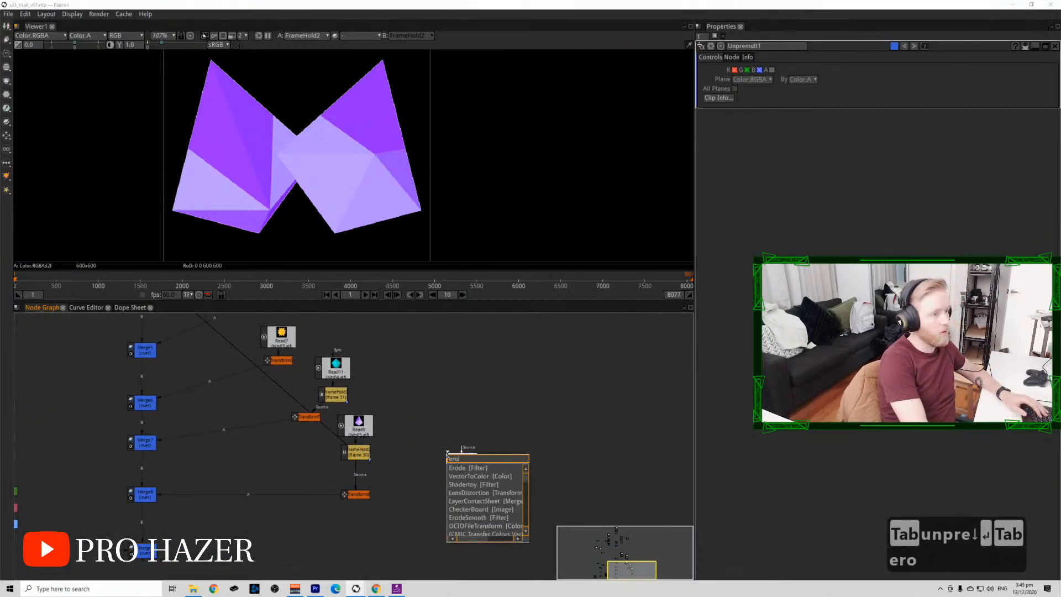
{"action": "key", "text": "Down"}
{"action": "key", "text": "Return"}
{"action": "key", "text": "Tab"}
{"action": "type", "text": "pre"}
{"action": "key", "text": "Down"}
{"action": "key", "text": "Down"}
{"action": "key", "text": "Return"}
{"action": "double_click", "coordinate": [464, 476]}
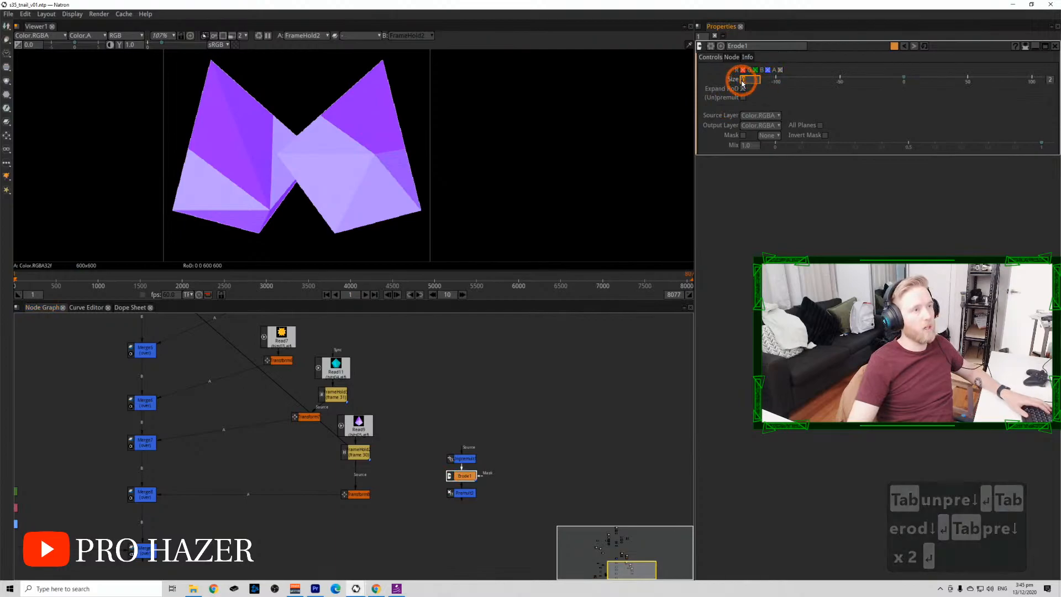
Set Erode1's size to -1 and feed FrameHold2 into Unpremult1.
{"action": "scroll", "coordinate": [742, 82], "scroll_direction": "down", "scroll_amount": 2}
{"action": "left_click", "coordinate": [553, 432]}
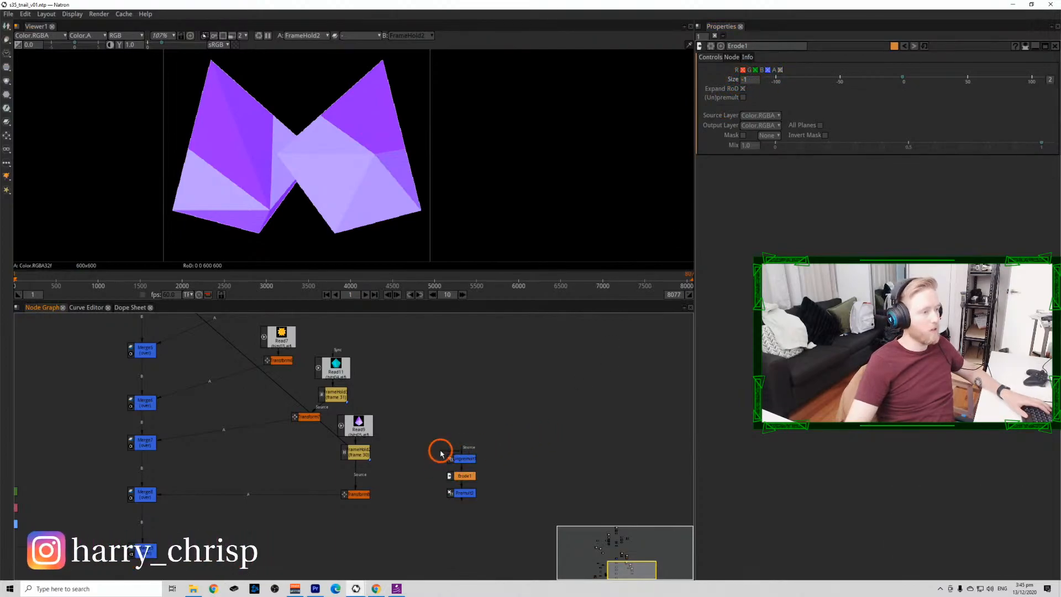
{"action": "left_click", "coordinate": [369, 452]}
{"action": "key", "text": "1"}
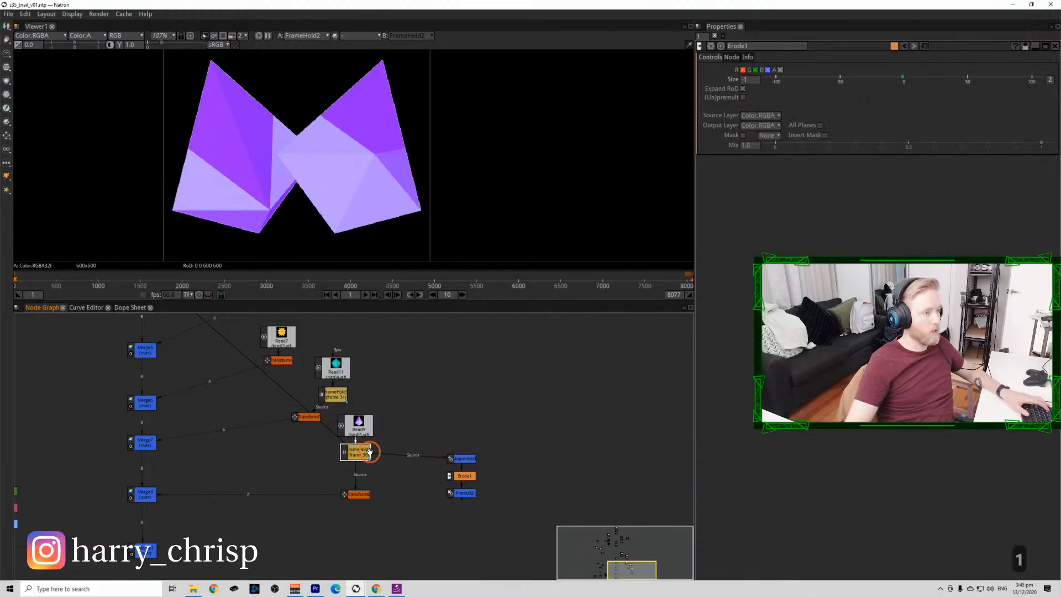
Compare the purple gem's edges at FrameHold2 with the eroded output at Premult2.
{"action": "left_click", "coordinate": [458, 491]}
{"action": "key", "text": "2"}
{"action": "key", "text": "1"}
{"action": "scroll", "coordinate": [424, 170], "scroll_direction": "up", "scroll_amount": 5}
{"action": "key", "text": "2"}
{"action": "key", "text": "1"}
{"action": "left_click", "coordinate": [392, 476]}
{"action": "key", "text": "1"}
{"action": "left_click", "coordinate": [461, 492]}
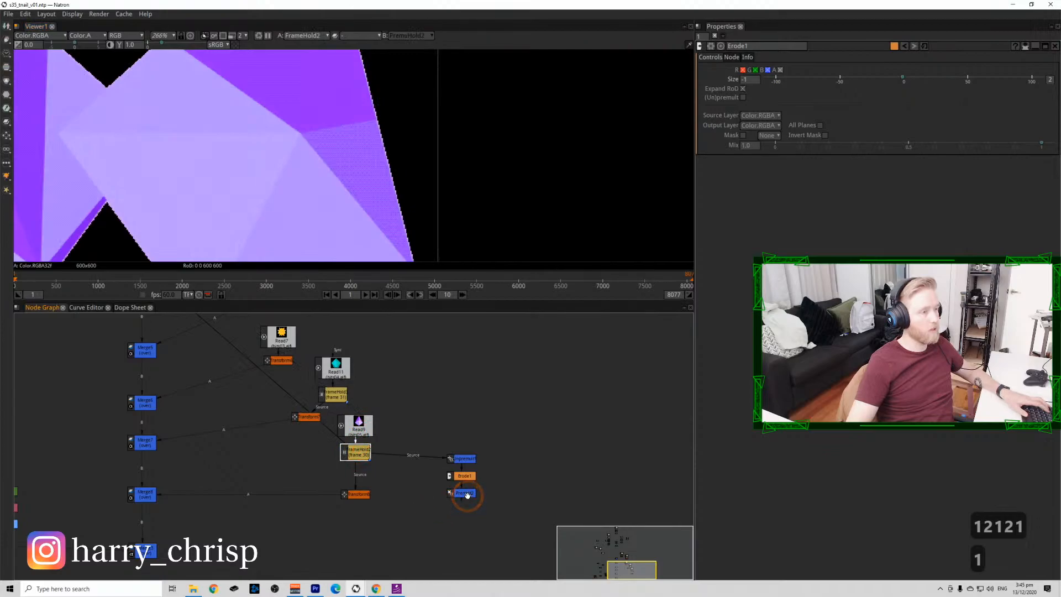
{"action": "key", "text": "2"}
{"action": "left_click", "coordinate": [468, 493]}
Turn off the red, green and blue channels in Erode1 so only alpha is processed, and compare Premult2 with FrameHold2.
{"action": "left_click", "coordinate": [464, 476]}
{"action": "left_click", "coordinate": [743, 69]}
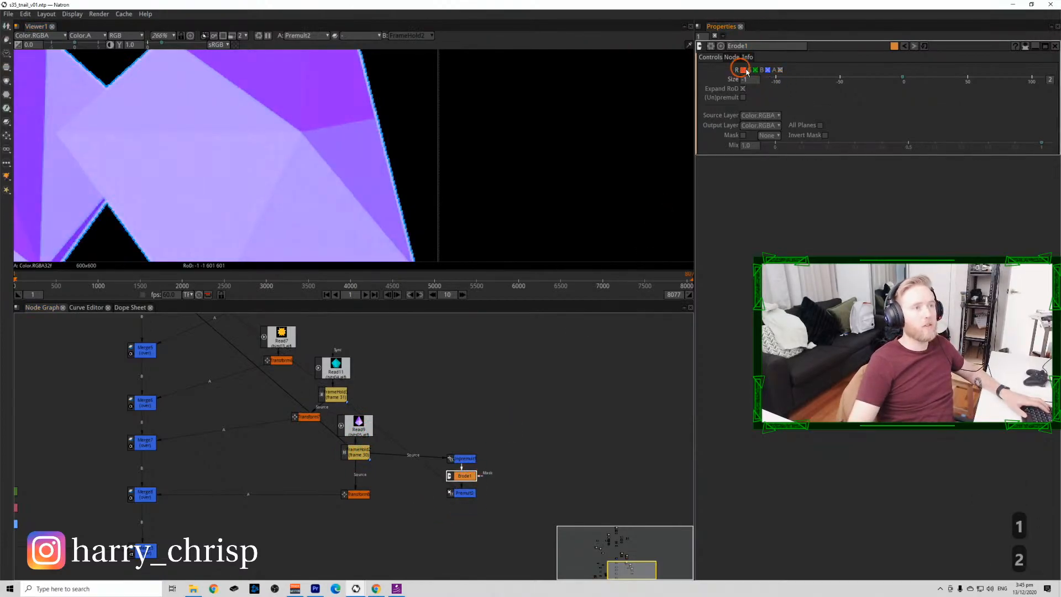
{"action": "left_click", "coordinate": [767, 71]}
{"action": "left_click", "coordinate": [755, 70]}
{"action": "left_click", "coordinate": [534, 387]}
{"action": "key", "text": "1"}
{"action": "key", "text": "2"}
{"action": "key", "text": "1"}
{"action": "key", "text": "2"}
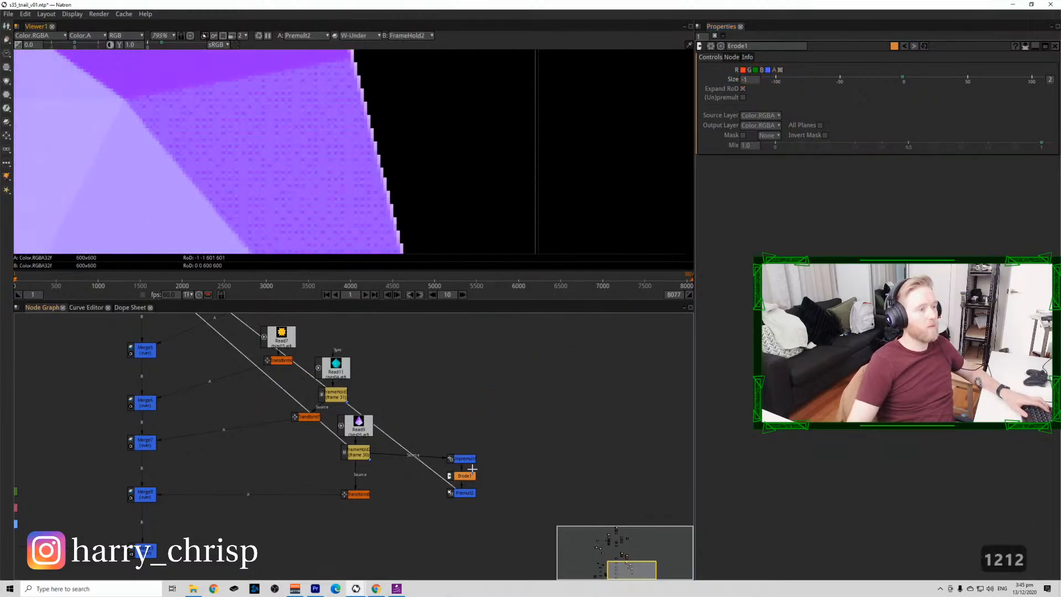
Inspect the purple gem's alpha edge at Unpremult1 and Erode1.
{"action": "left_click", "coordinate": [461, 458]}
{"action": "key", "text": "1"}
{"action": "left_click", "coordinate": [448, 202]}
{"action": "key", "text": "a"}
{"action": "left_click", "coordinate": [459, 431]}
{"action": "left_click", "coordinate": [465, 476]}
{"action": "key", "text": "1"}
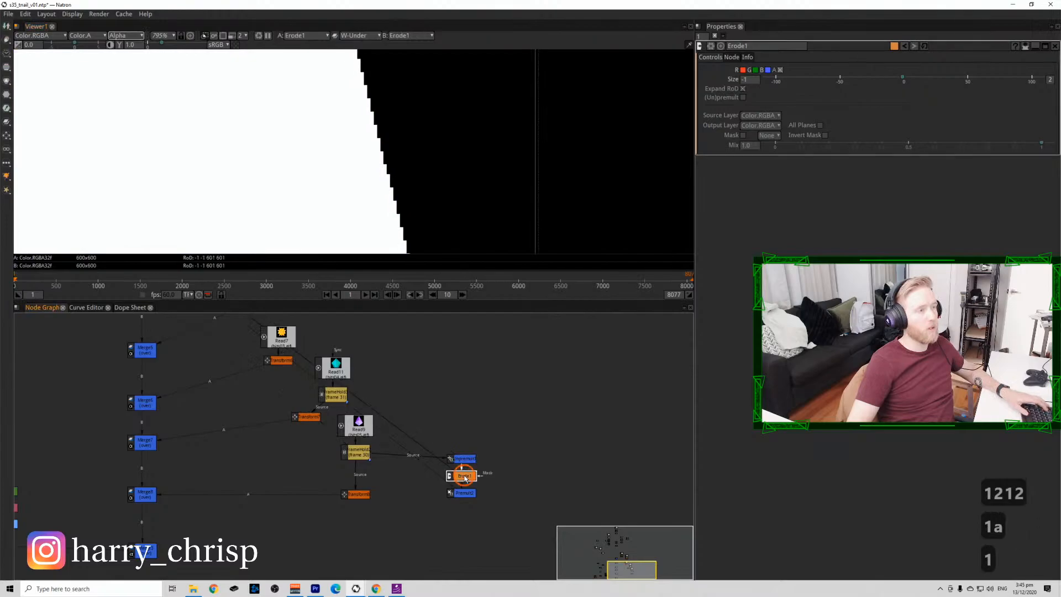
Set Erode1's size to 1.
{"action": "left_click", "coordinate": [763, 92]}
{"action": "left_click", "coordinate": [767, 78]}
{"action": "left_click", "coordinate": [757, 79]}
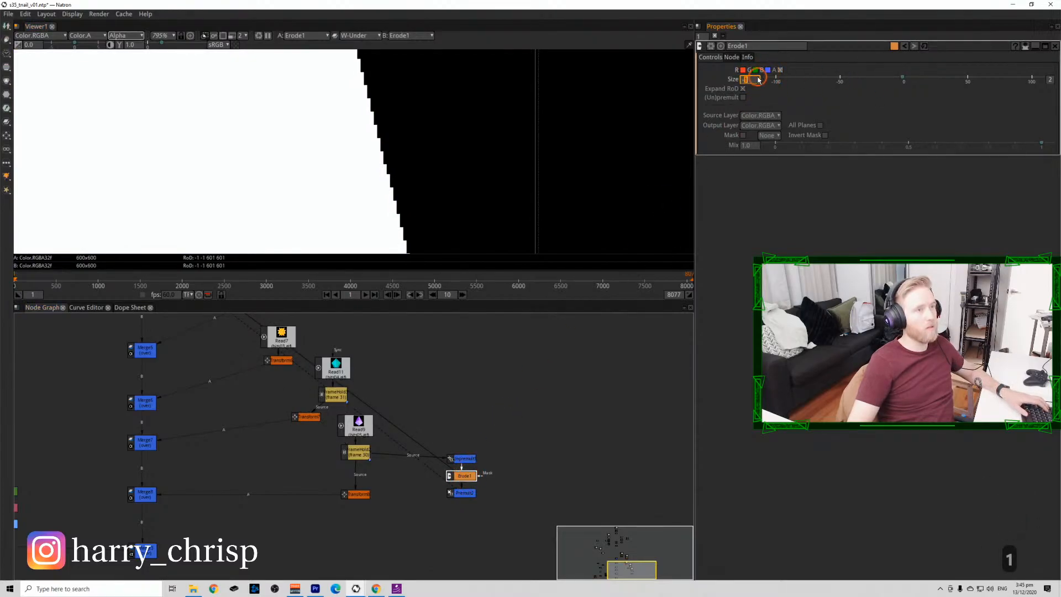
{"action": "type", "text": "1"}
{"action": "left_click", "coordinate": [651, 137]}
{"action": "left_click", "coordinate": [758, 269]}
Compare the purple gem's edges in colour between FrameHold2 and Premult2, both close up and as a whole.
{"action": "left_click", "coordinate": [362, 453]}
{"action": "key", "text": "1"}
{"action": "key", "text": "a"}
{"action": "left_click", "coordinate": [469, 492]}
{"action": "key", "text": "2"}
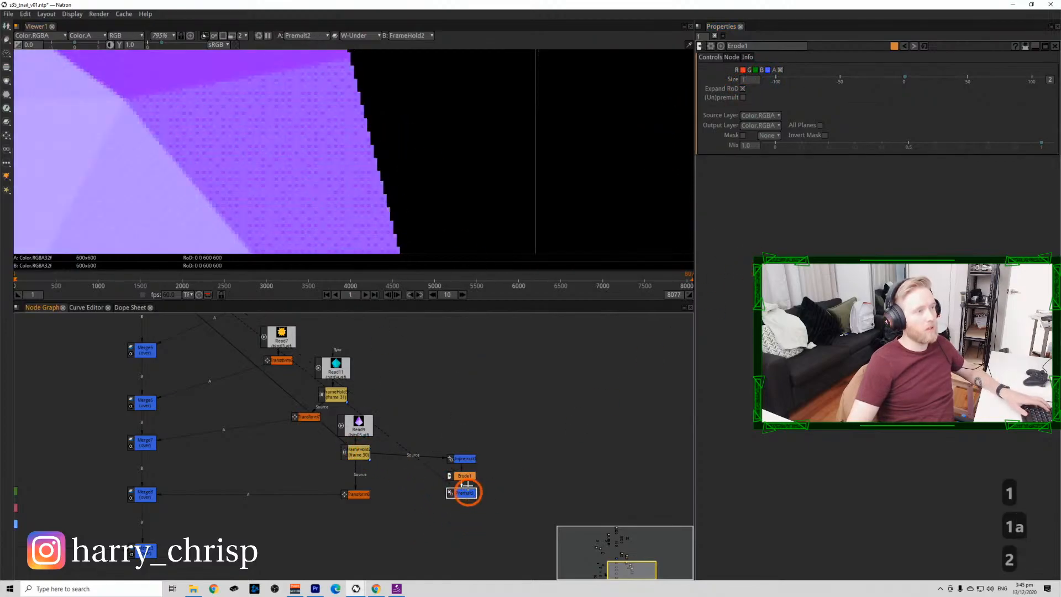
{"action": "left_click", "coordinate": [404, 148]}
{"action": "key", "text": "1"}
{"action": "scroll", "coordinate": [398, 153], "scroll_direction": "down", "scroll_amount": 12}
{"action": "key", "text": "2"}
{"action": "left_click_drag", "start_coordinate": [217, 162], "coordinate": [273, 171]}
{"action": "key", "text": "1"}
{"action": "scroll", "coordinate": [326, 231], "scroll_direction": "up", "scroll_amount": 7}
{"action": "key", "text": "2"}
{"action": "key", "text": "1"}
{"action": "key", "text": "2"}
{"action": "key", "text": "1"}
{"action": "key", "text": "2"}
{"action": "scroll", "coordinate": [379, 472], "scroll_direction": "down", "scroll_amount": 3}
Undo the accidental change at Transform8 and examine the purple gem in the composite at Merge8.
{"action": "left_click_drag", "start_coordinate": [369, 490], "coordinate": [415, 469]}
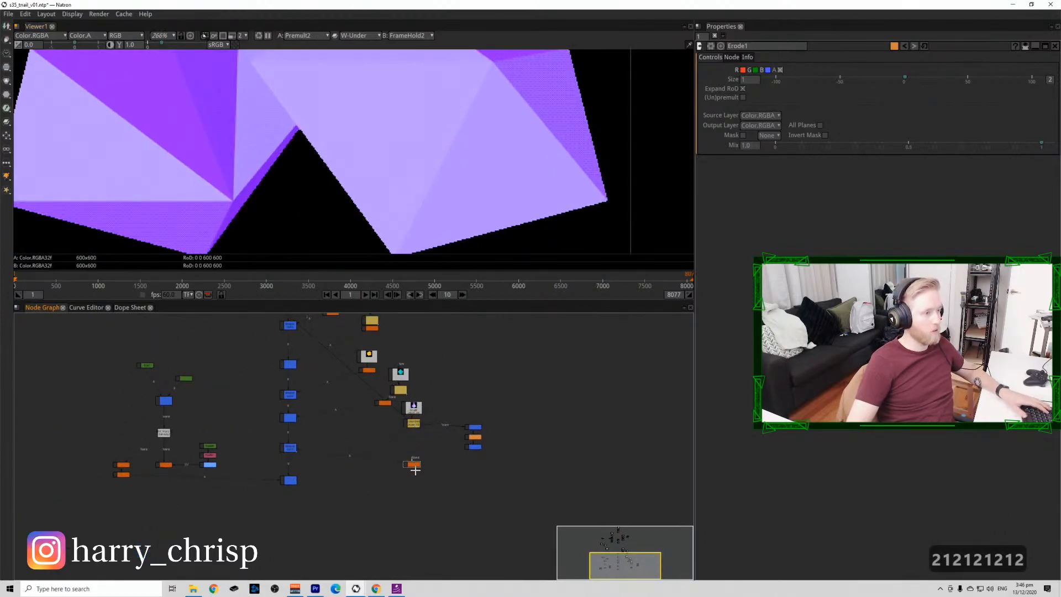
{"action": "key", "text": "ctrl+z"}
{"action": "left_click", "coordinate": [294, 444]}
{"action": "key", "text": "1"}
{"action": "left_click", "coordinate": [351, 391]}
{"action": "scroll", "coordinate": [396, 164], "scroll_direction": "down", "scroll_amount": 6}
{"action": "scroll", "coordinate": [402, 168], "scroll_direction": "down", "scroll_amount": 5}
{"action": "scroll", "coordinate": [379, 173], "scroll_direction": "up", "scroll_amount": 8}
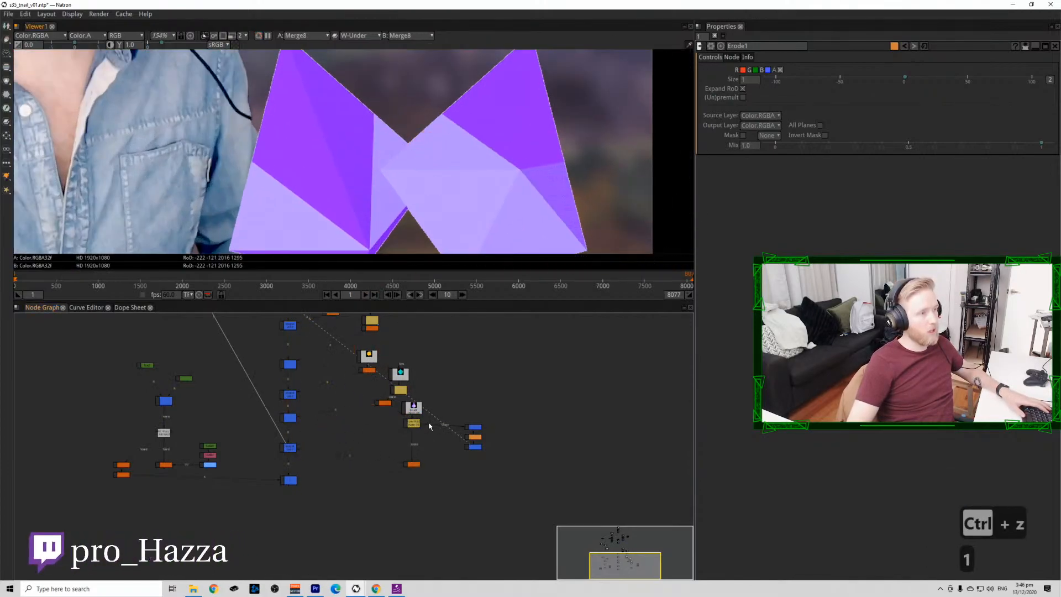
{"action": "scroll", "coordinate": [431, 426], "scroll_direction": "up", "scroll_amount": 5}
Insert the Unpremult1, Erode1 and Premult2 chain between FrameHold2 and Transform8, and save the project.
{"action": "left_click", "coordinate": [447, 445]}
{"action": "left_click_drag", "start_coordinate": [422, 435], "coordinate": [574, 470]}
{"action": "left_click_drag", "start_coordinate": [634, 380], "coordinate": [500, 497]}
{"action": "left_click_drag", "start_coordinate": [580, 444], "coordinate": [425, 466]}
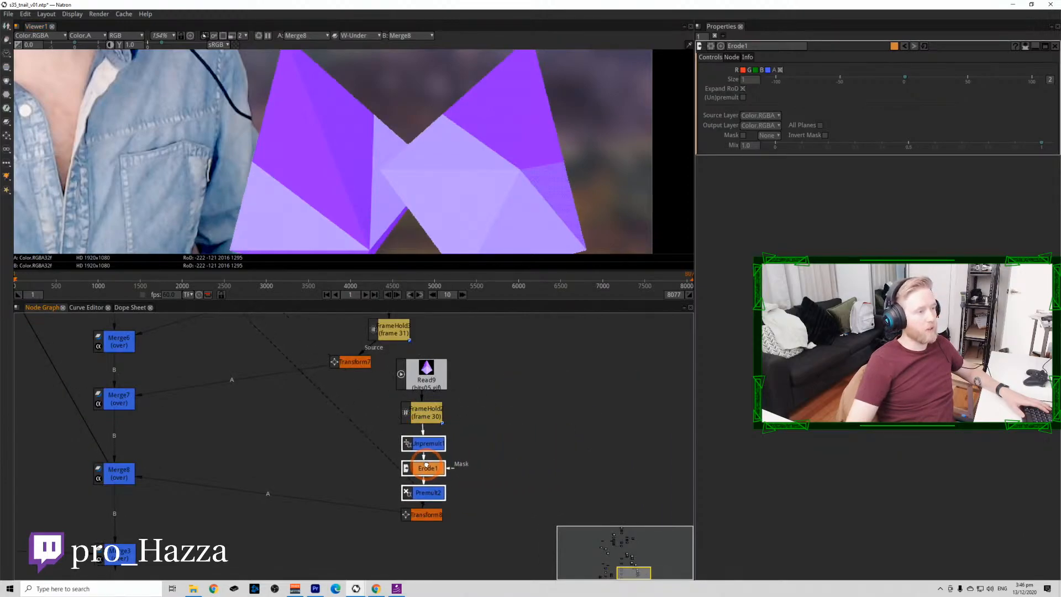
{"action": "left_click", "coordinate": [508, 485]}
{"action": "key", "text": "ctrl+s"}
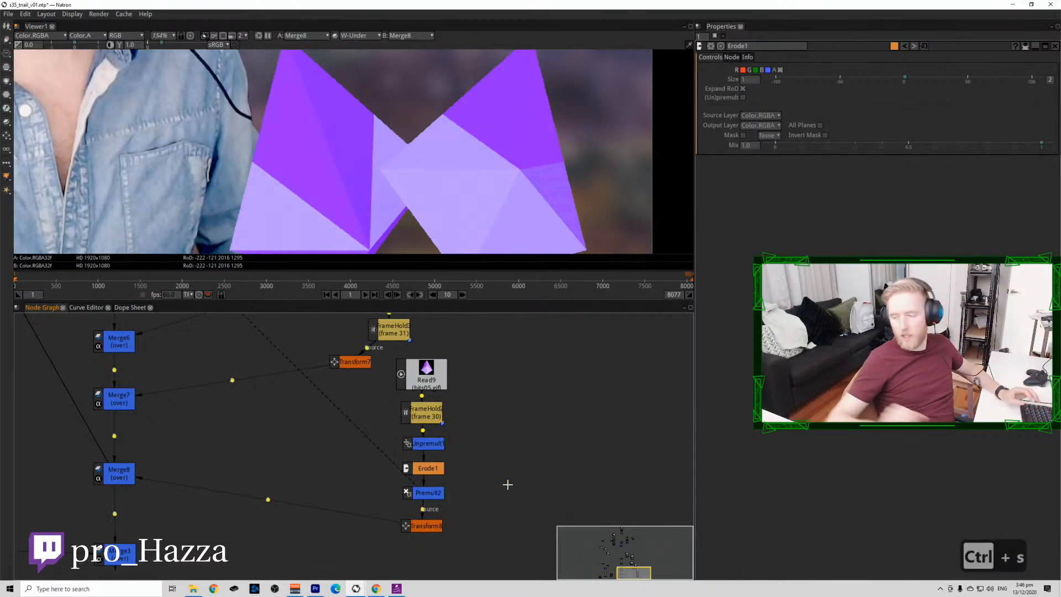
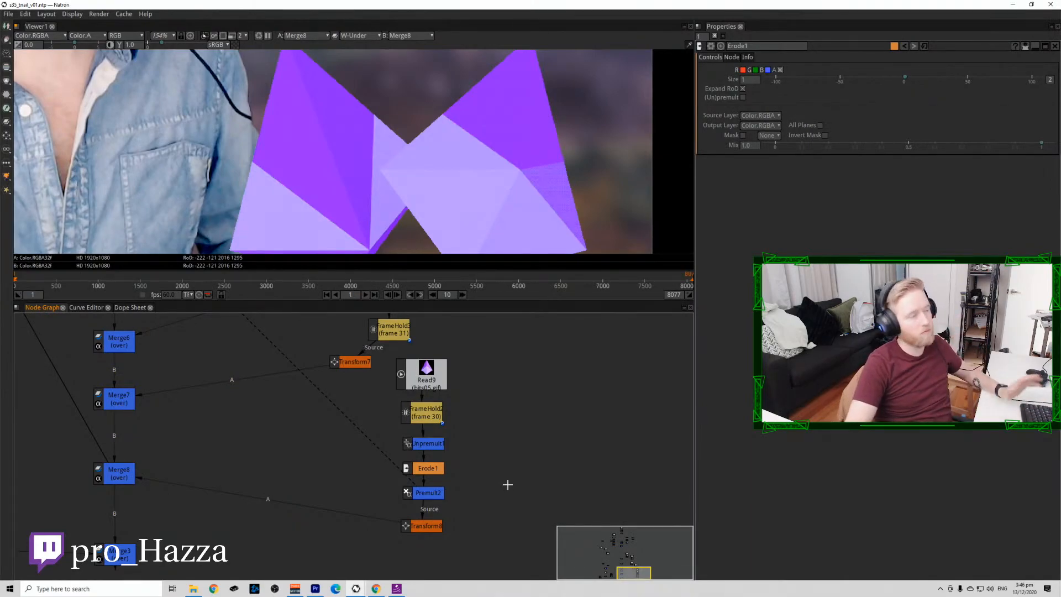
Move Merge8 and the nodes beneath it down in the graph, and shift the purple gem's branch away from the merges.
{"action": "scroll", "coordinate": [615, 400], "scroll_direction": "down", "scroll_amount": 8}
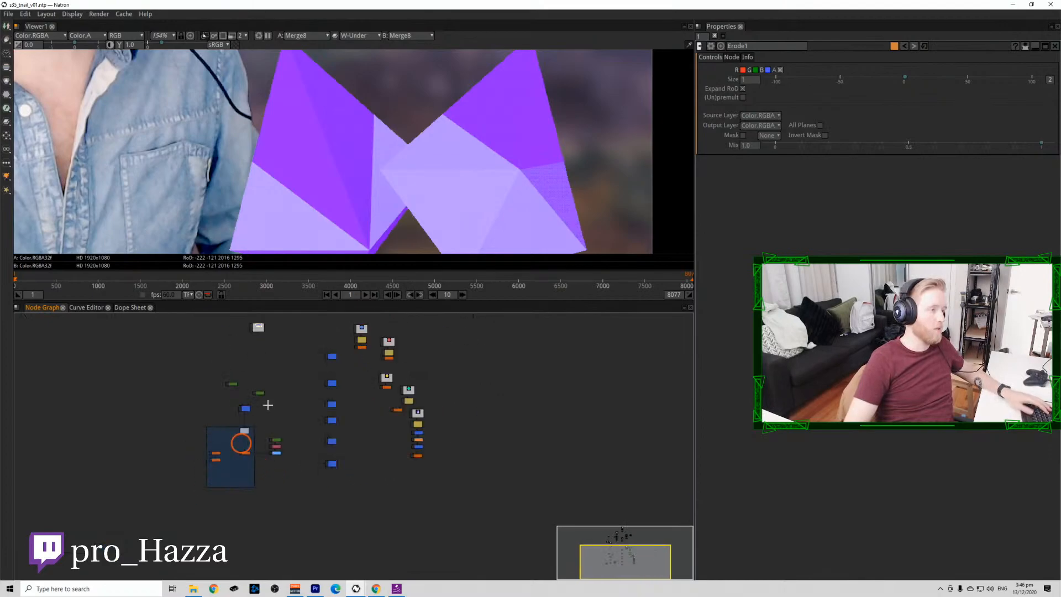
{"action": "key", "text": "shift"}
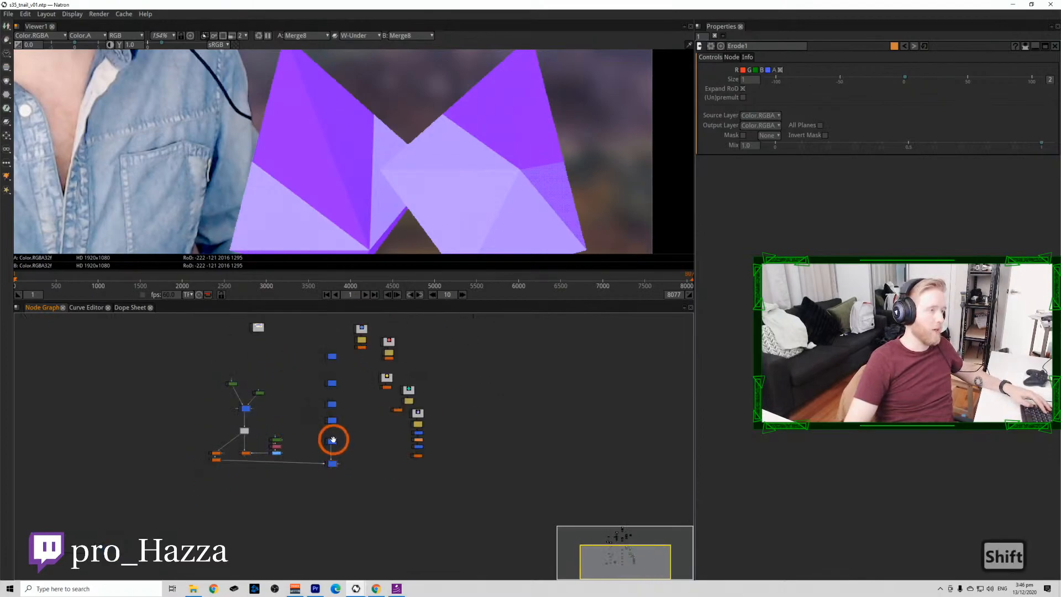
{"action": "left_click_drag", "start_coordinate": [331, 440], "coordinate": [334, 483]}
{"action": "left_click_drag", "start_coordinate": [418, 457], "coordinate": [497, 444]}
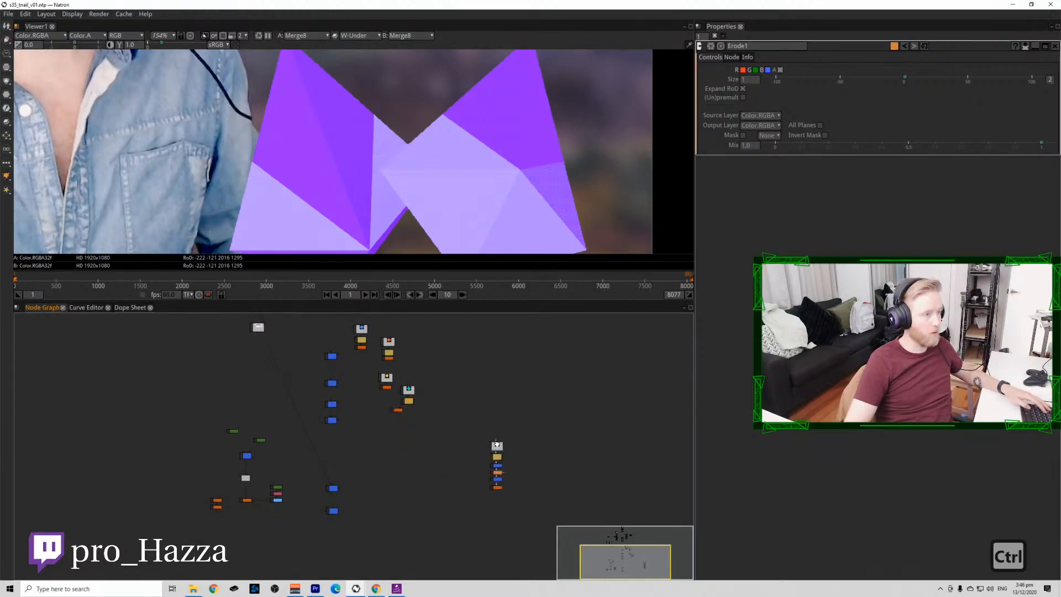
Shift the teal gem's branch beside the purple one and leave a gap between its FrameHold and Transform nodes.
{"action": "left_click_drag", "start_coordinate": [380, 430], "coordinate": [437, 383]}
{"action": "left_click_drag", "start_coordinate": [409, 390], "coordinate": [459, 437]}
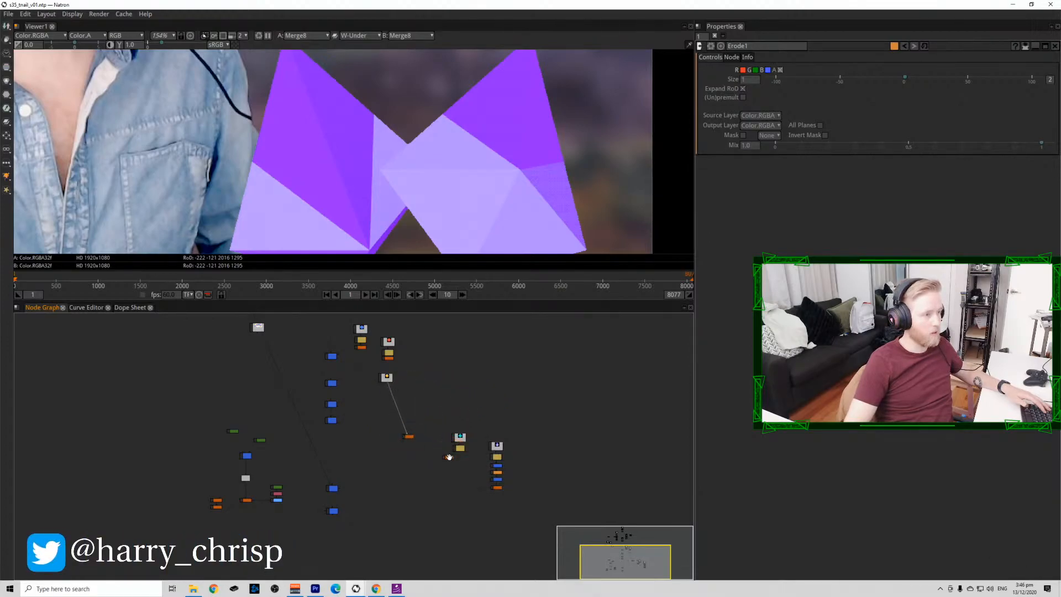
{"action": "left_click_drag", "start_coordinate": [469, 484], "coordinate": [460, 476]}
{"action": "left_click_drag", "start_coordinate": [460, 436], "coordinate": [463, 422]}
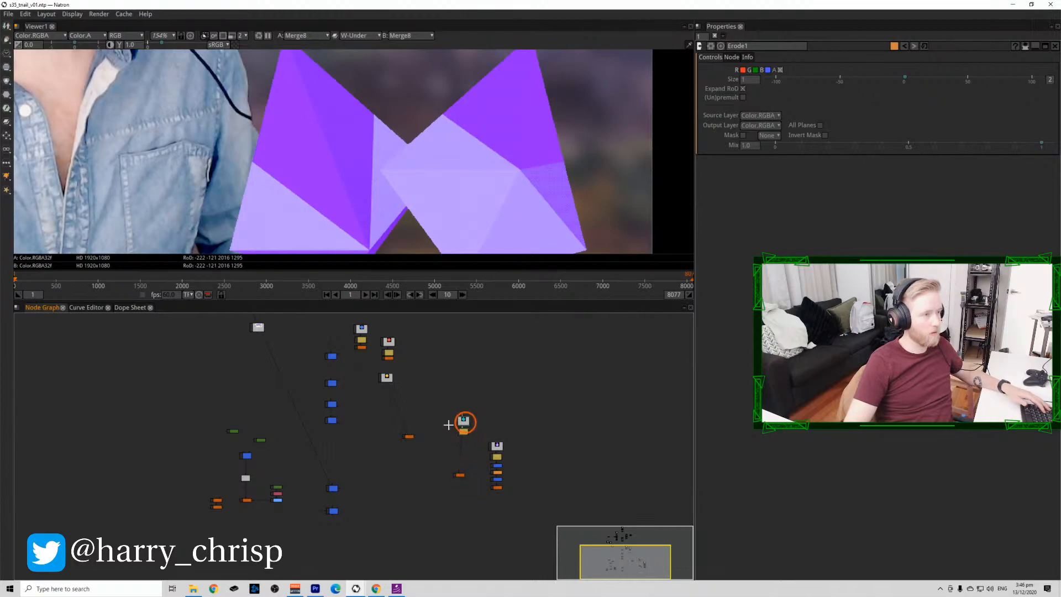
Lower the remaining Merge nodes and spread out the yellow, red and blue gem branches with their Transforms lowered to make gaps.
{"action": "left_click_drag", "start_coordinate": [330, 421], "coordinate": [334, 472]}
{"action": "left_click_drag", "start_coordinate": [331, 402], "coordinate": [330, 448]}
{"action": "left_click_drag", "start_coordinate": [391, 380], "coordinate": [380, 332]}
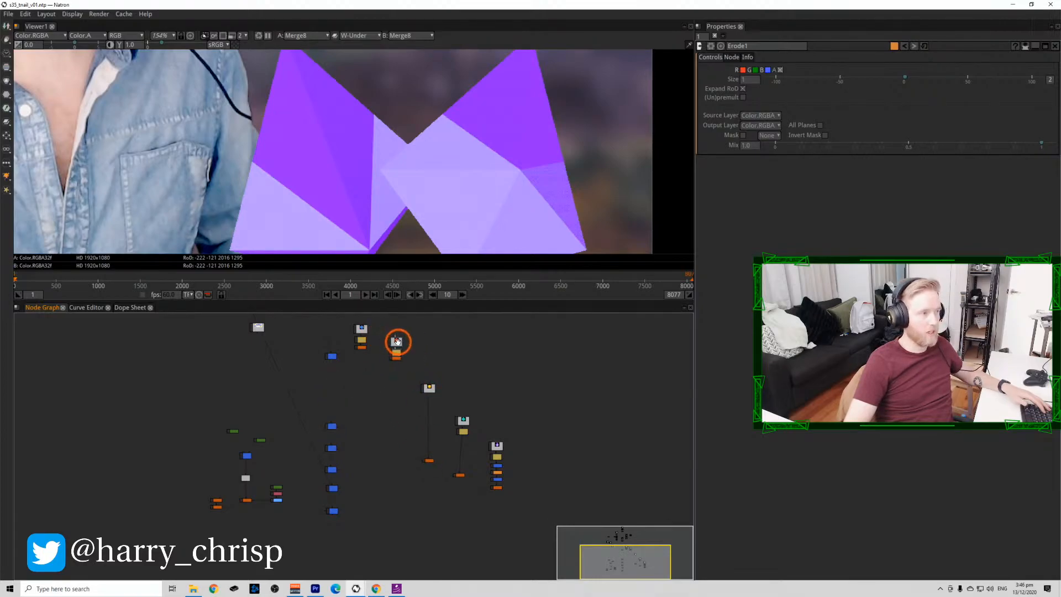
{"action": "left_click_drag", "start_coordinate": [332, 356], "coordinate": [331, 406]}
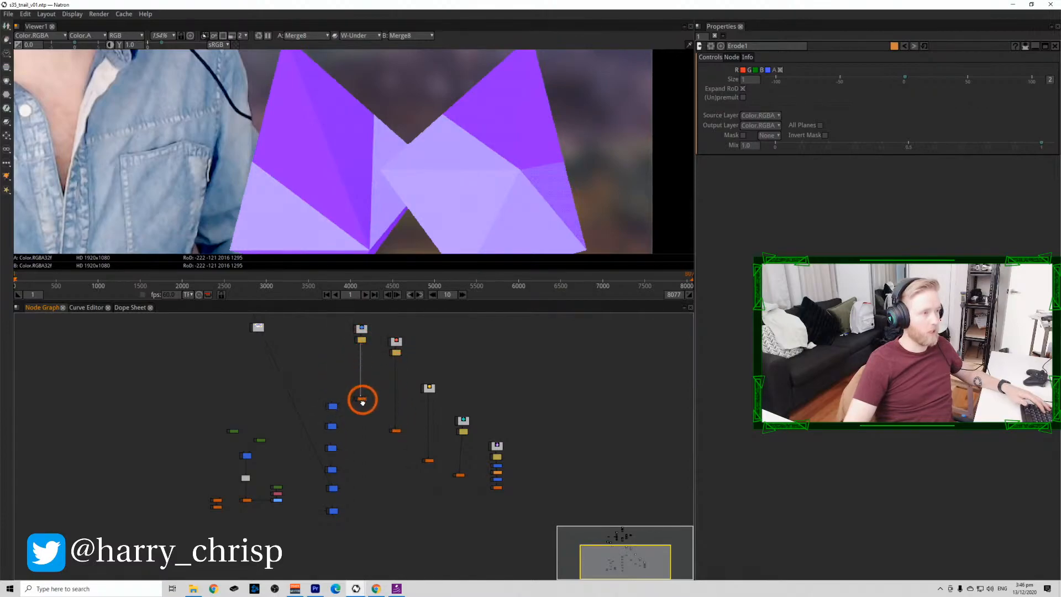
{"action": "scroll", "coordinate": [537, 485], "scroll_direction": "up", "scroll_amount": 4}
Copy the purple gem's Unpremult, Erode and Premult nodes and insert them between the teal gem's FrameHold and Transform.
{"action": "left_click_drag", "start_coordinate": [512, 484], "coordinate": [458, 433]}
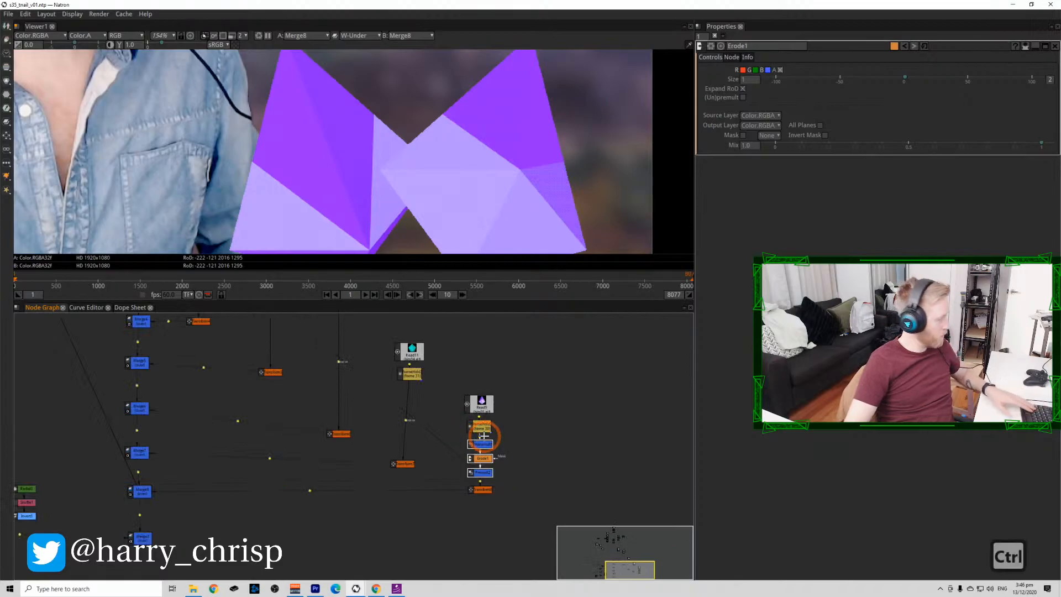
{"action": "key", "text": "ctrl+c"}
{"action": "scroll", "coordinate": [460, 423], "scroll_direction": "down", "scroll_amount": 4}
{"action": "scroll", "coordinate": [459, 443], "scroll_direction": "up", "scroll_amount": 4}
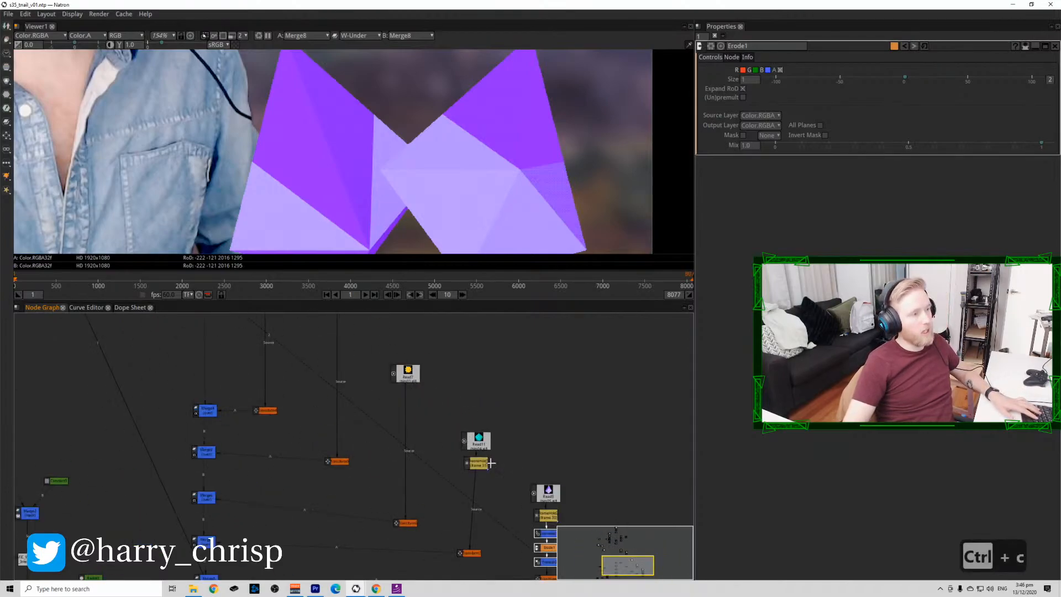
{"action": "left_click_drag", "start_coordinate": [474, 438], "coordinate": [466, 406]}
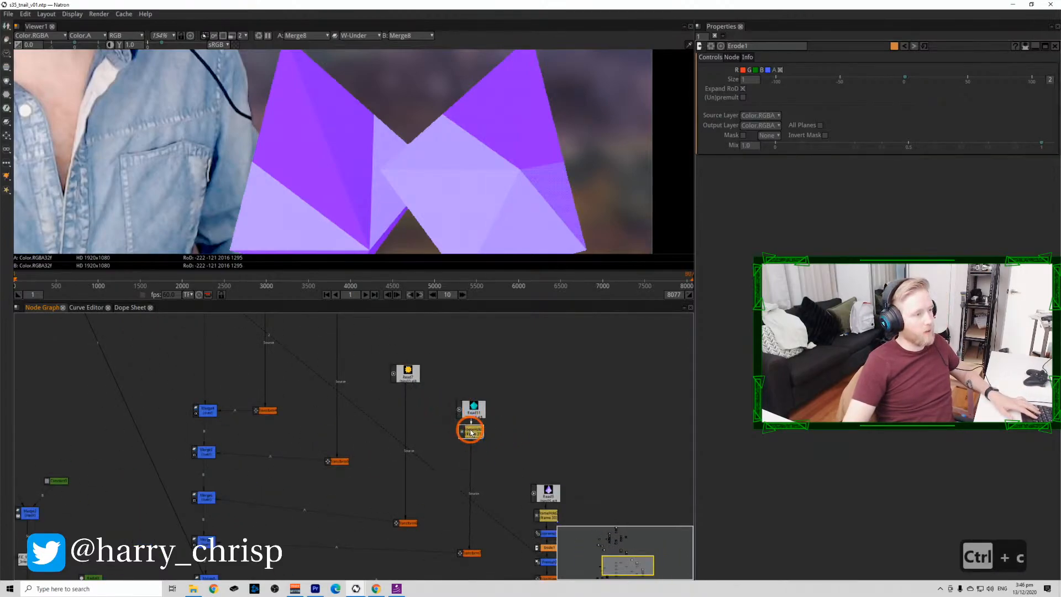
{"action": "key", "text": "ctrl+v"}
{"action": "mouse_move", "coordinate": [484, 446]}
{"action": "left_mouse_down"}
{"action": "mouse_move", "coordinate": [499, 490]}
{"action": "mouse_move", "coordinate": [473, 436]}
{"action": "left_mouse_up"}
{"action": "left_click_drag", "start_coordinate": [493, 493], "coordinate": [479, 464]}
Insert a copy of the Unpremult, Erode and Premult chain between the yellow gem's Read node and its Transform.
{"action": "left_click", "coordinate": [415, 406]}
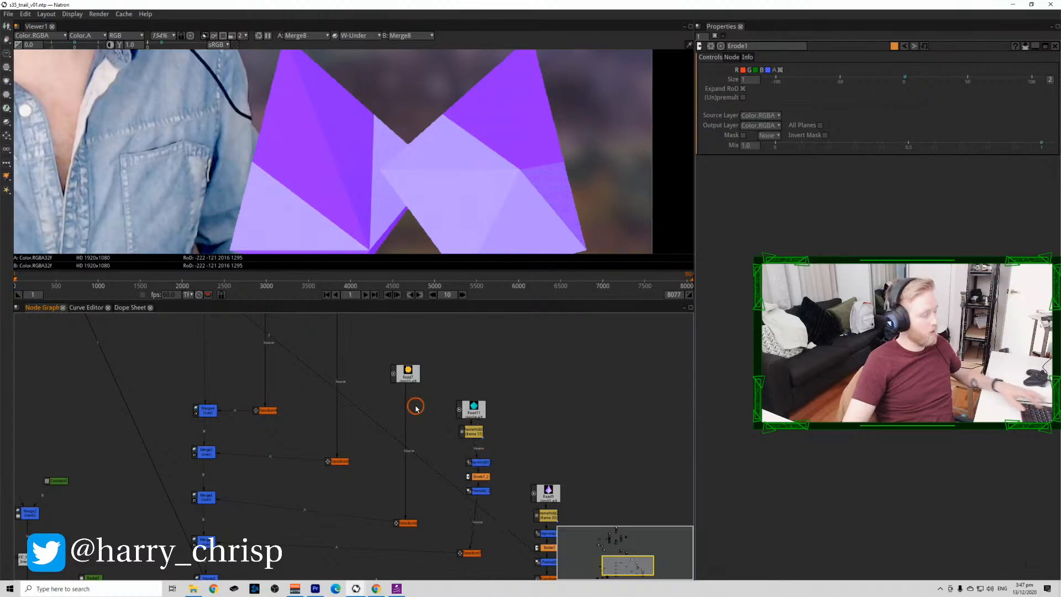
{"action": "key", "text": "ctrl+v"}
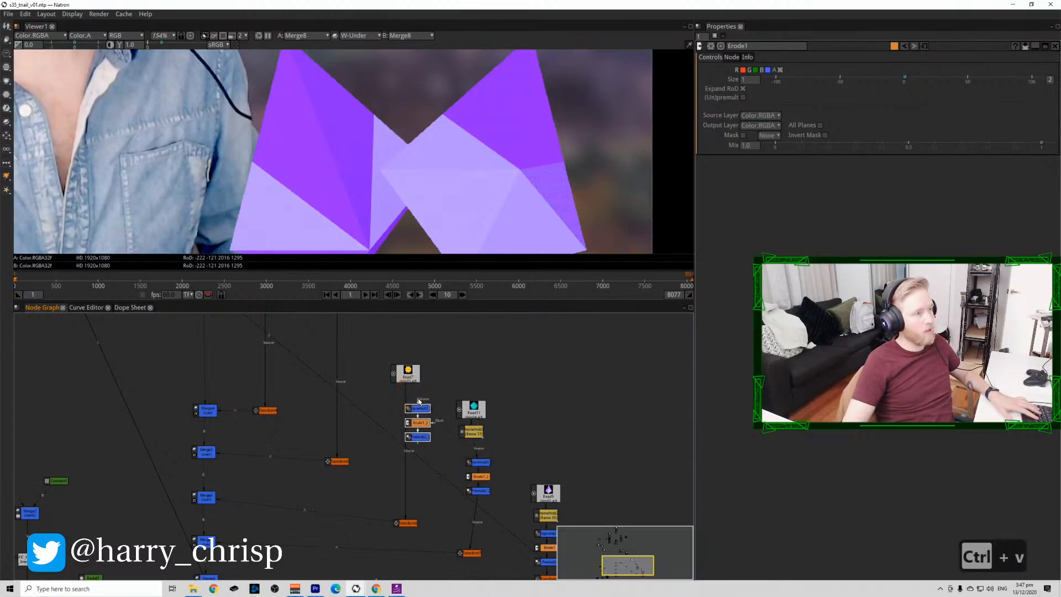
{"action": "left_click_drag", "start_coordinate": [419, 402], "coordinate": [406, 377]}
{"action": "left_click_drag", "start_coordinate": [407, 457], "coordinate": [403, 547]}
Insert copies of the Unpremult, Erode and Premult chain below the FrameHold nodes of the red and blue gems.
{"action": "left_click", "coordinate": [383, 452]}
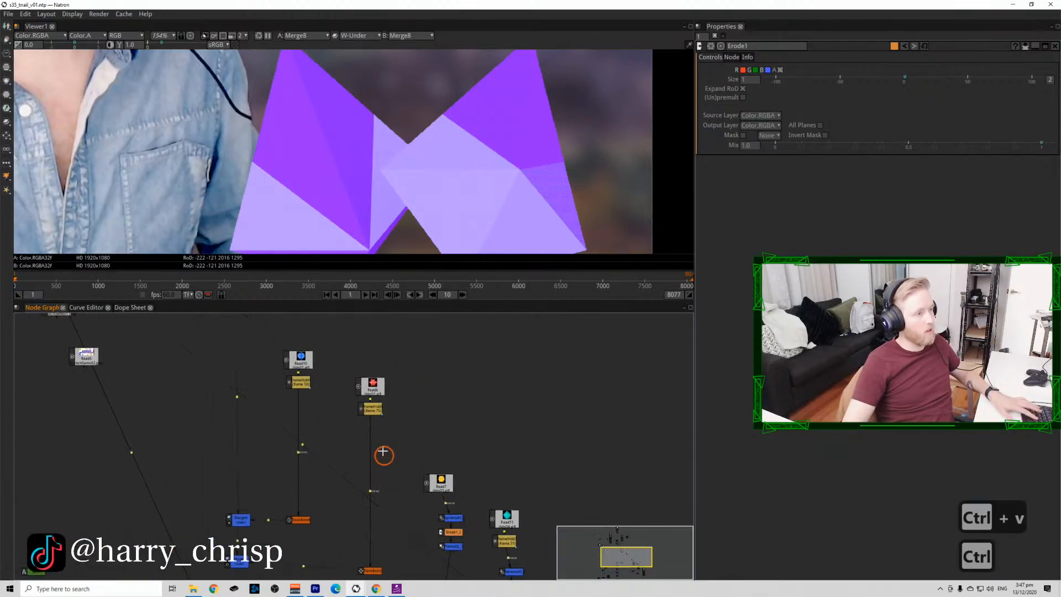
{"action": "key", "text": "ctrl+v"}
{"action": "left_click", "coordinate": [370, 433]}
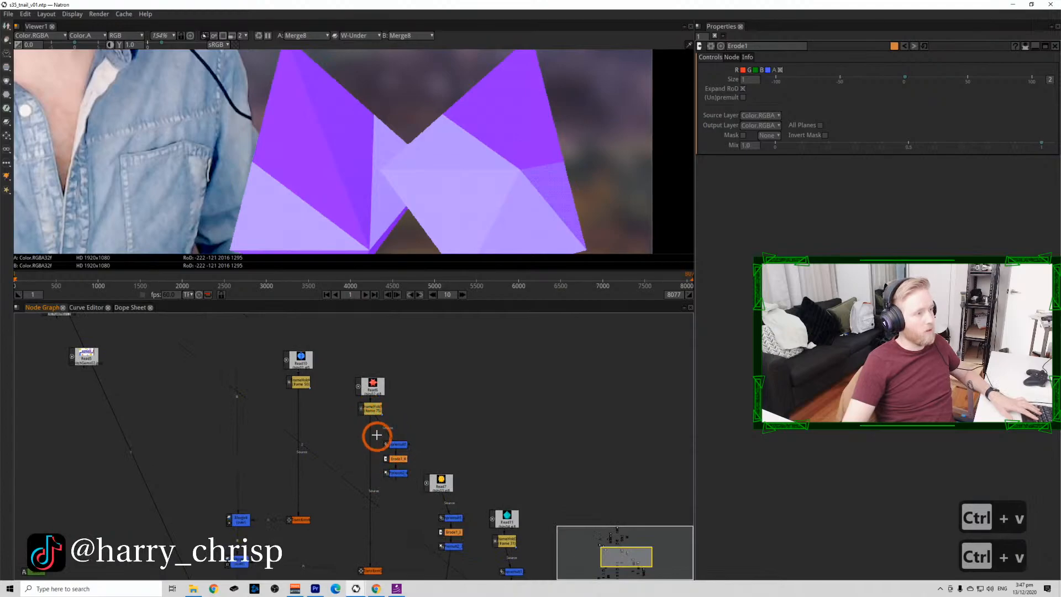
{"action": "left_click_drag", "start_coordinate": [371, 425], "coordinate": [393, 473]}
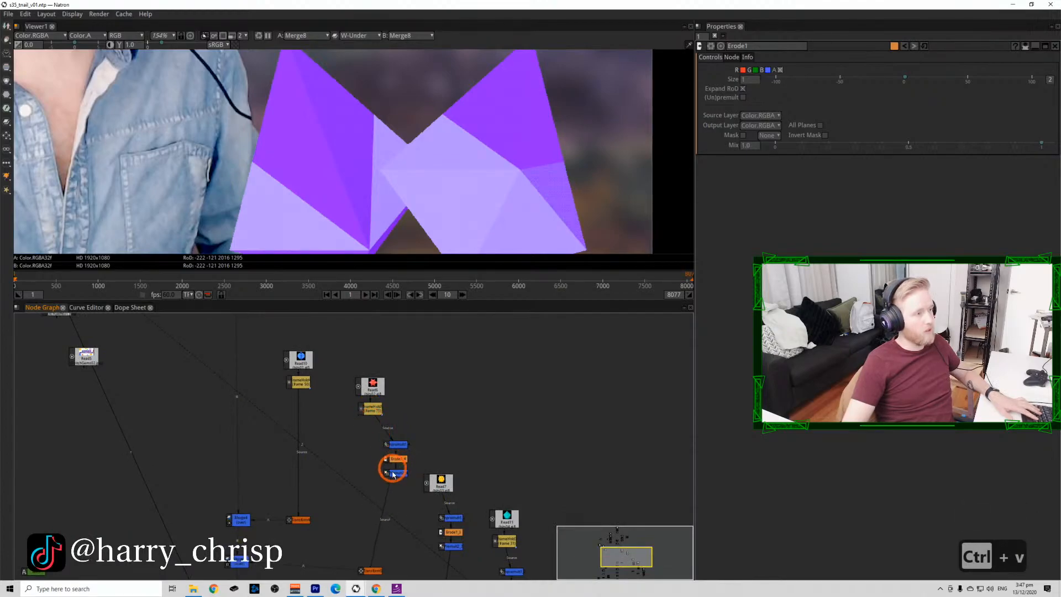
{"action": "left_click", "coordinate": [332, 440]}
{"action": "key", "text": "ctrl+v"}
{"action": "left_click", "coordinate": [337, 420]}
{"action": "left_click_drag", "start_coordinate": [311, 391], "coordinate": [299, 400]}
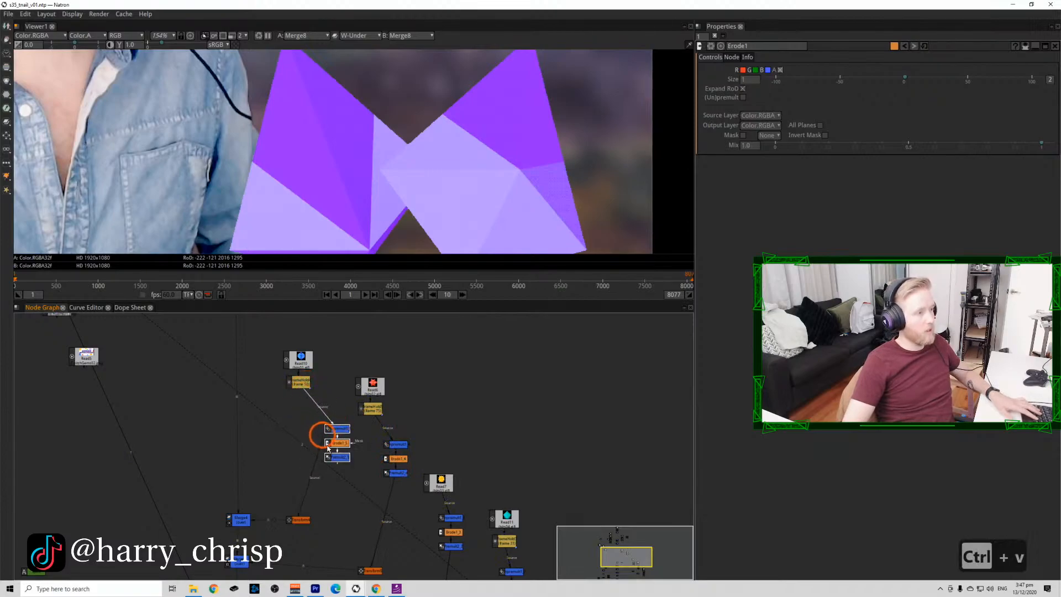
Delete the pasted edge-cleanup chains from the blue, red, yellow and teal branches and reconnect the loose Transforms to their sources.
{"action": "scroll", "coordinate": [346, 460], "scroll_direction": "down", "scroll_amount": 3}
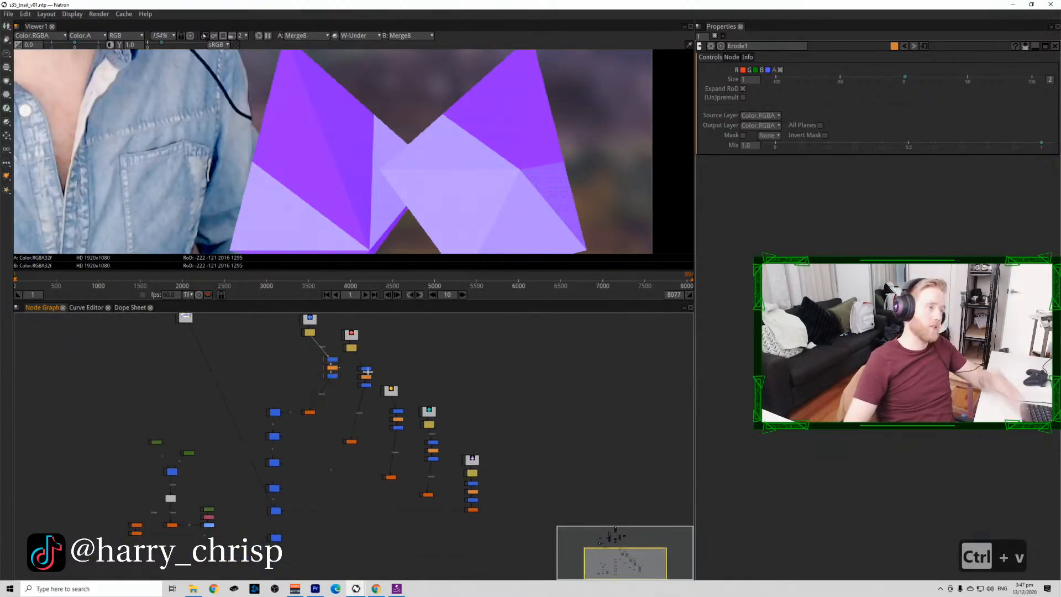
{"action": "key", "text": "BackSpace"}
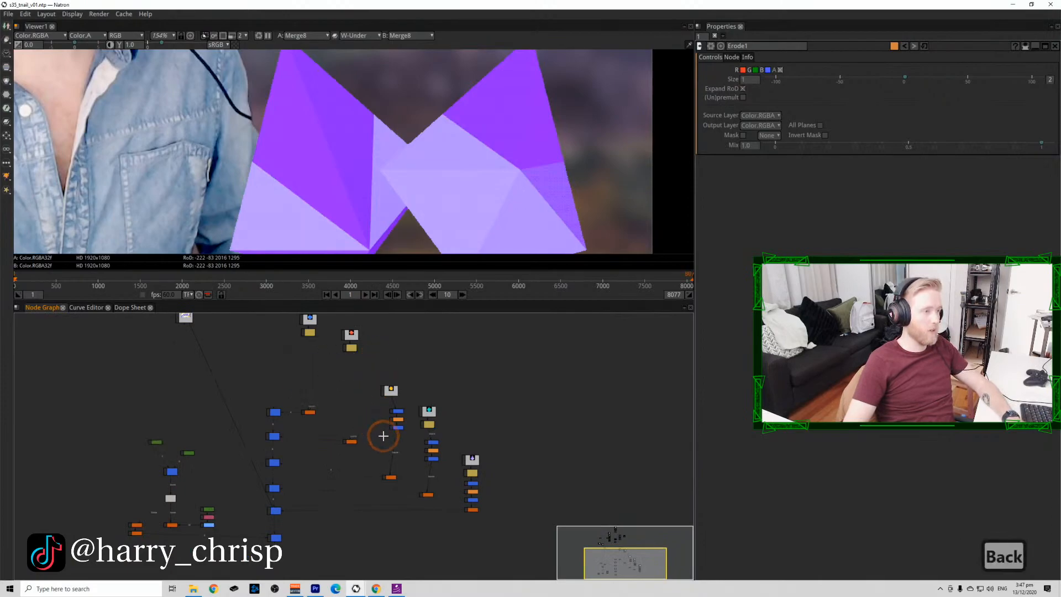
{"action": "key", "text": "BackSpace"}
{"action": "key", "text": "BackSpace"}
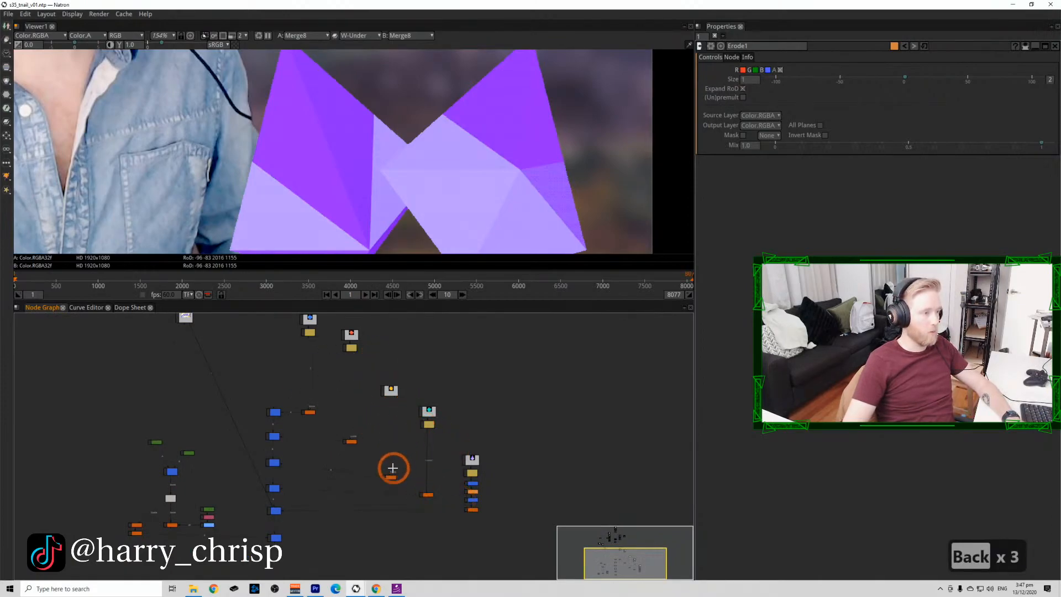
{"action": "left_click_drag", "start_coordinate": [394, 414], "coordinate": [391, 393]}
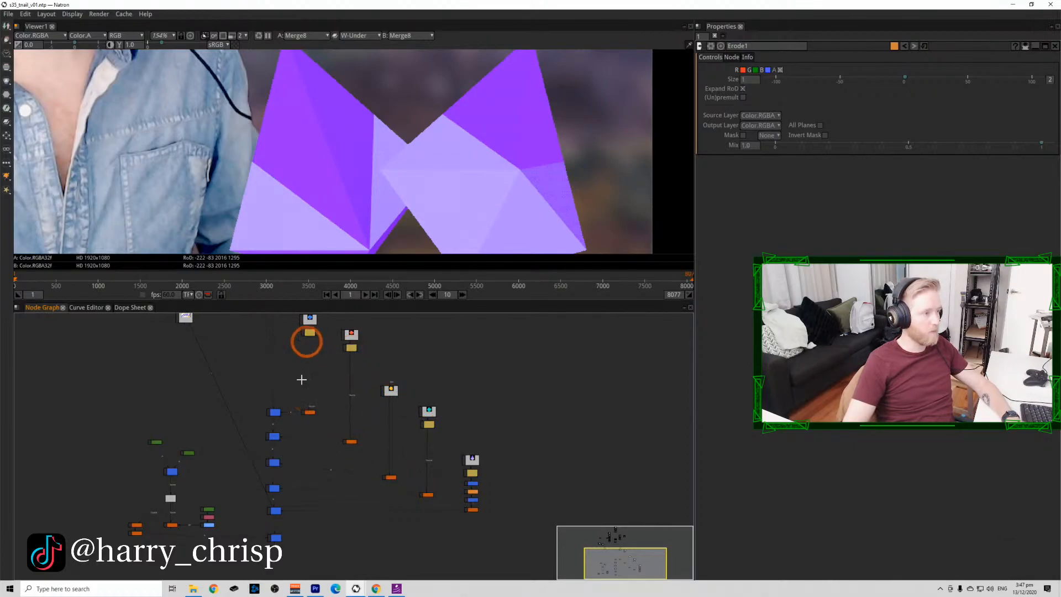
{"action": "left_click_drag", "start_coordinate": [312, 348], "coordinate": [309, 334]}
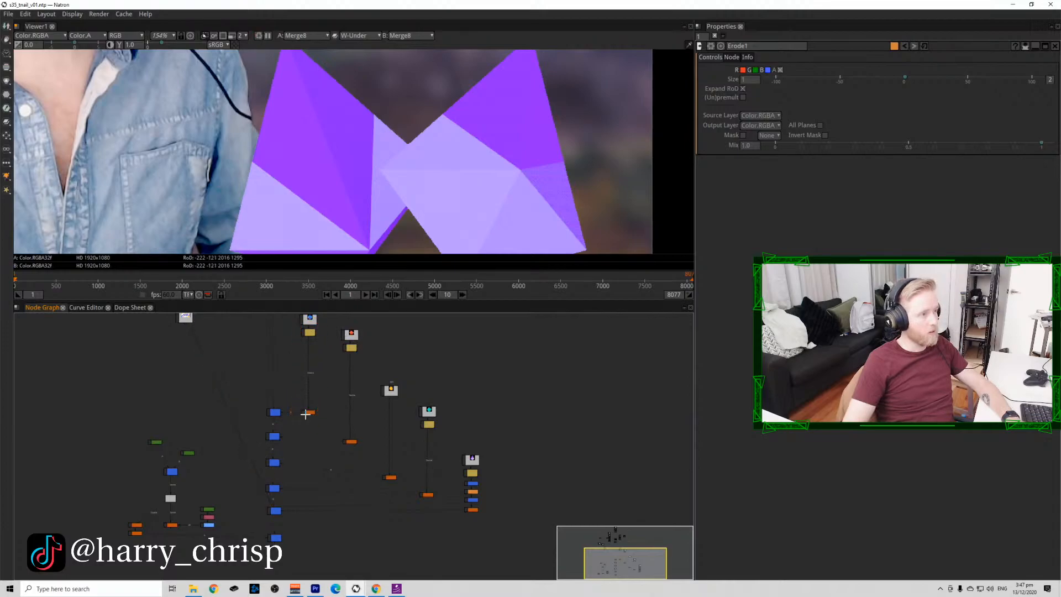
Move the red, yellow and teal gems' Transform nodes close beneath their sources and raise the purple gem's branch alongside them.
{"action": "left_click", "coordinate": [350, 443]}
{"action": "left_click_drag", "start_coordinate": [349, 371], "coordinate": [349, 362]}
{"action": "left_click", "coordinate": [380, 461]}
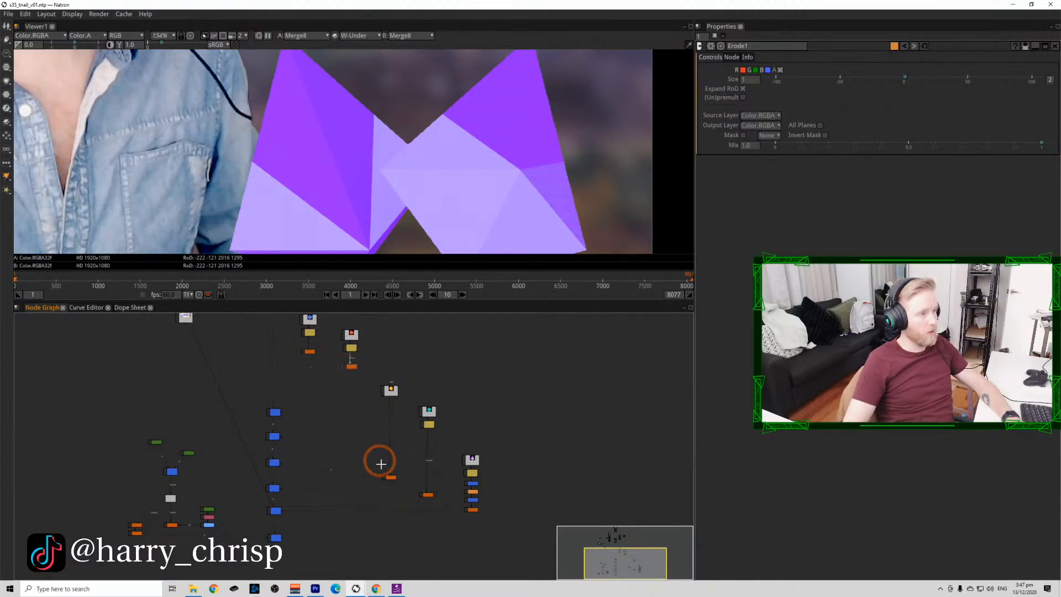
{"action": "left_click_drag", "start_coordinate": [382, 417], "coordinate": [428, 440]}
{"action": "left_click", "coordinate": [471, 507]}
{"action": "left_click_drag", "start_coordinate": [504, 521], "coordinate": [470, 420]}
Combine all five gem Transforms in one new Merge node and delete the old individual gem merges from the main column.
{"action": "key", "text": "m"}
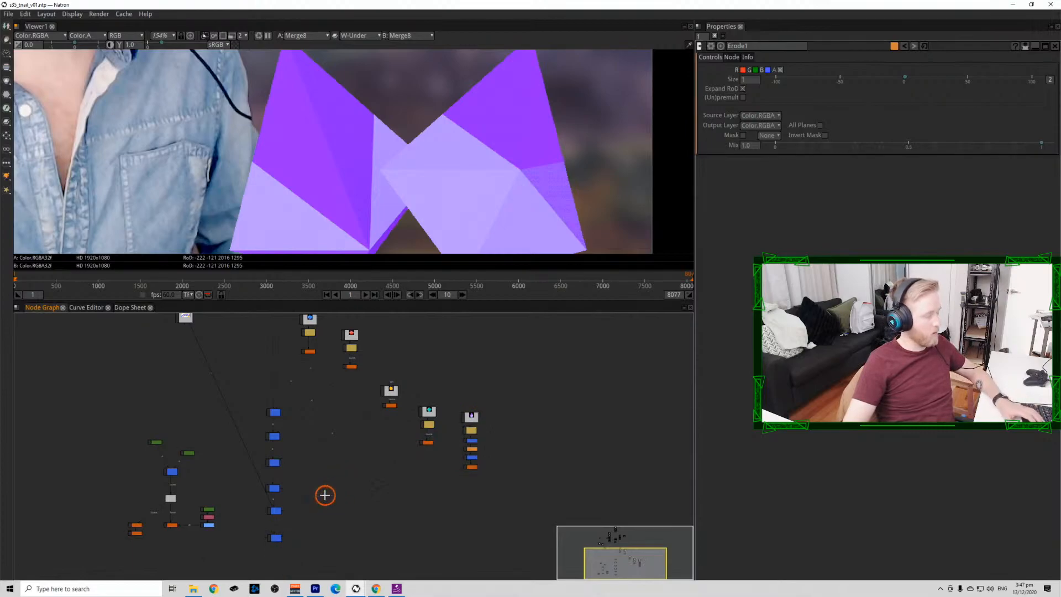
{"action": "mouse_move", "coordinate": [341, 497]}
{"action": "left_mouse_down"}
{"action": "mouse_move", "coordinate": [308, 351]}
{"action": "mouse_move", "coordinate": [332, 498]}
{"action": "left_mouse_up"}
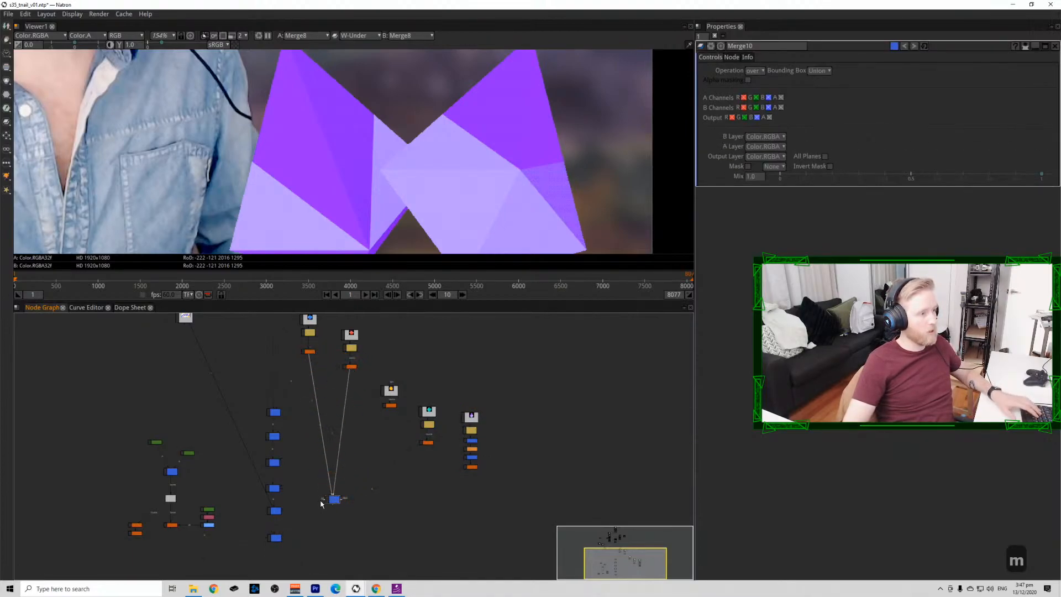
{"action": "left_click_drag", "start_coordinate": [379, 421], "coordinate": [390, 405]}
{"action": "left_click_drag", "start_coordinate": [419, 452], "coordinate": [471, 467]}
{"action": "left_click_drag", "start_coordinate": [301, 518], "coordinate": [276, 467]}
{"action": "key", "text": "BackSpace"}
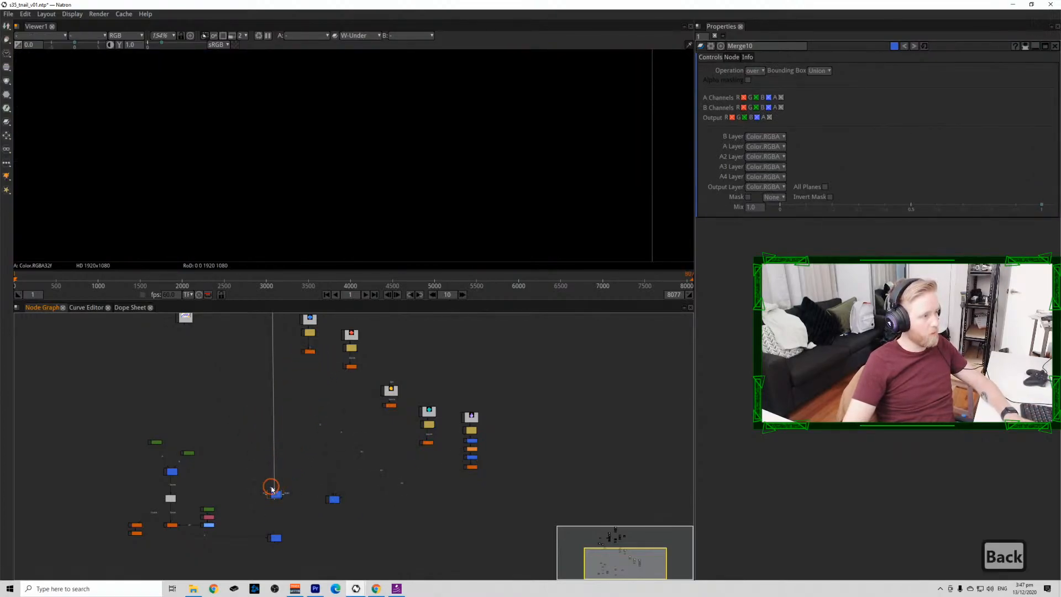
Extract the Unpremult, Erode and Premult nodes from the purple gem's branch and attach them below the new gem Merge.
{"action": "left_click_drag", "start_coordinate": [483, 461], "coordinate": [450, 433]}
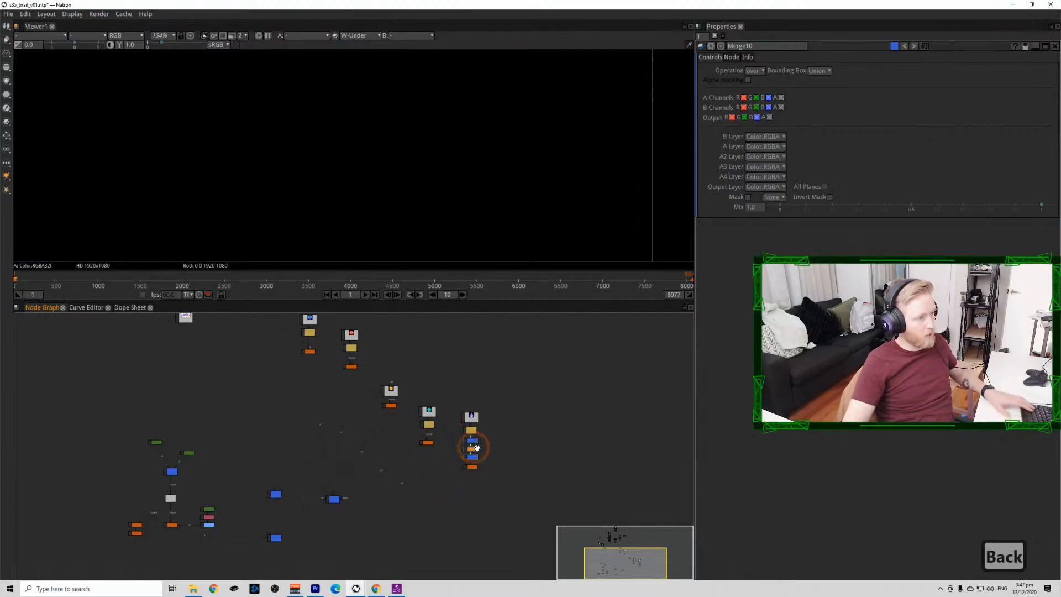
{"action": "key", "text": "ctrl+shift+x"}
{"action": "left_click_drag", "start_coordinate": [498, 464], "coordinate": [331, 536]}
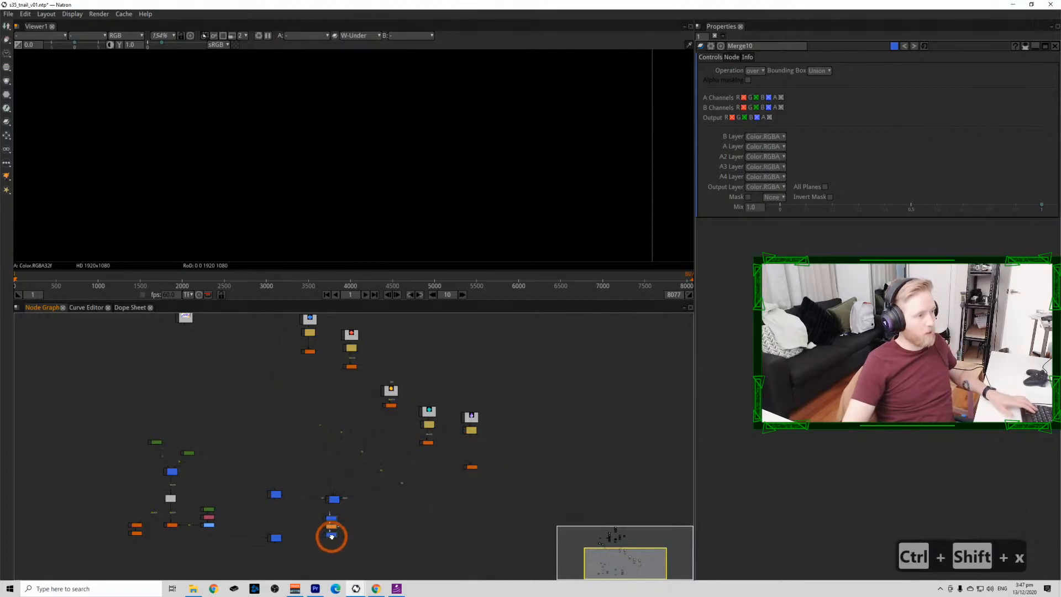
{"action": "left_click_drag", "start_coordinate": [471, 462], "coordinate": [470, 432]}
Show the new gem Merge's output in the viewer without the wipe and reposition the edge-cleanup chain beneath it.
{"action": "key", "text": "1"}
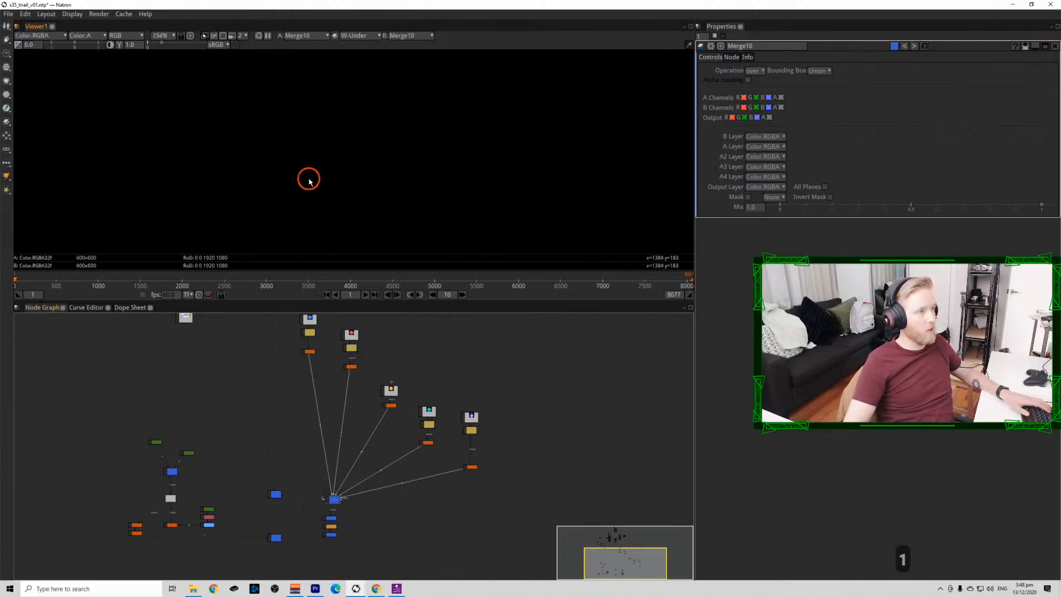
{"action": "scroll", "coordinate": [325, 220], "scroll_direction": "up", "scroll_amount": 4}
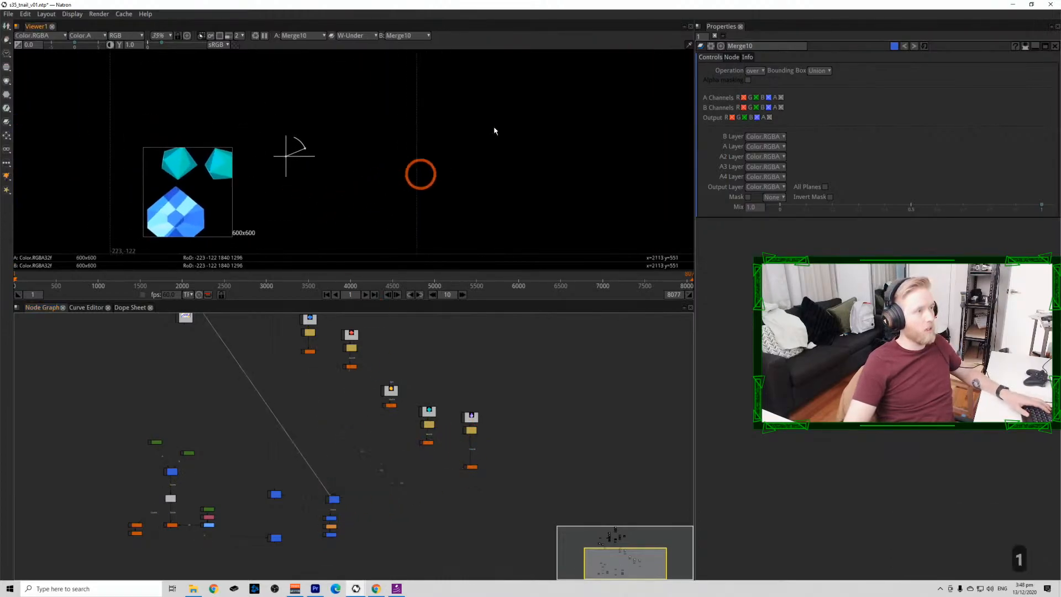
{"action": "key", "text": "q"}
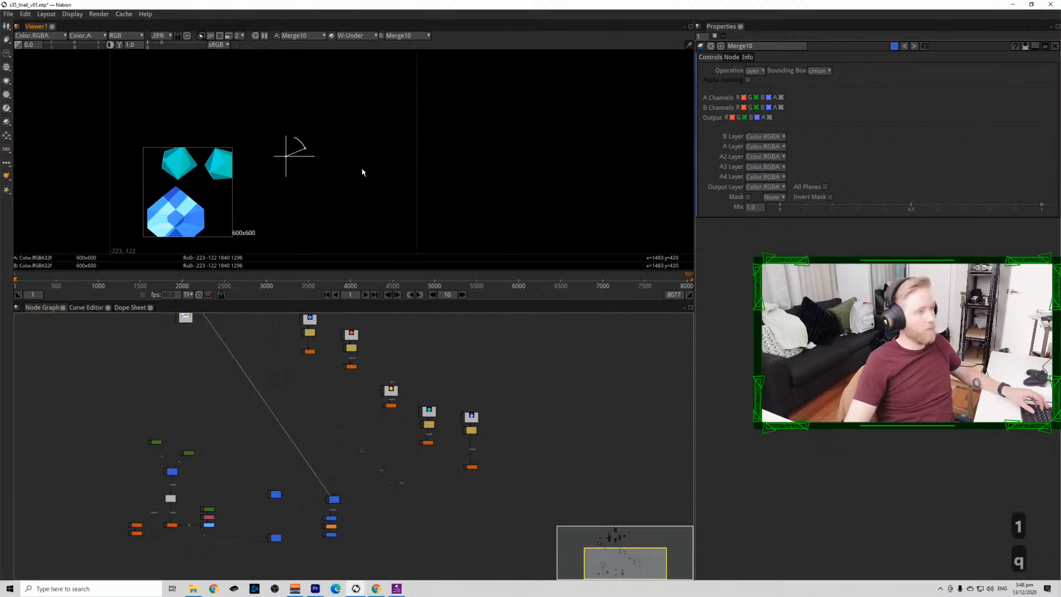
{"action": "key", "text": "w"}
{"action": "scroll", "coordinate": [328, 530], "scroll_direction": "up", "scroll_amount": 4}
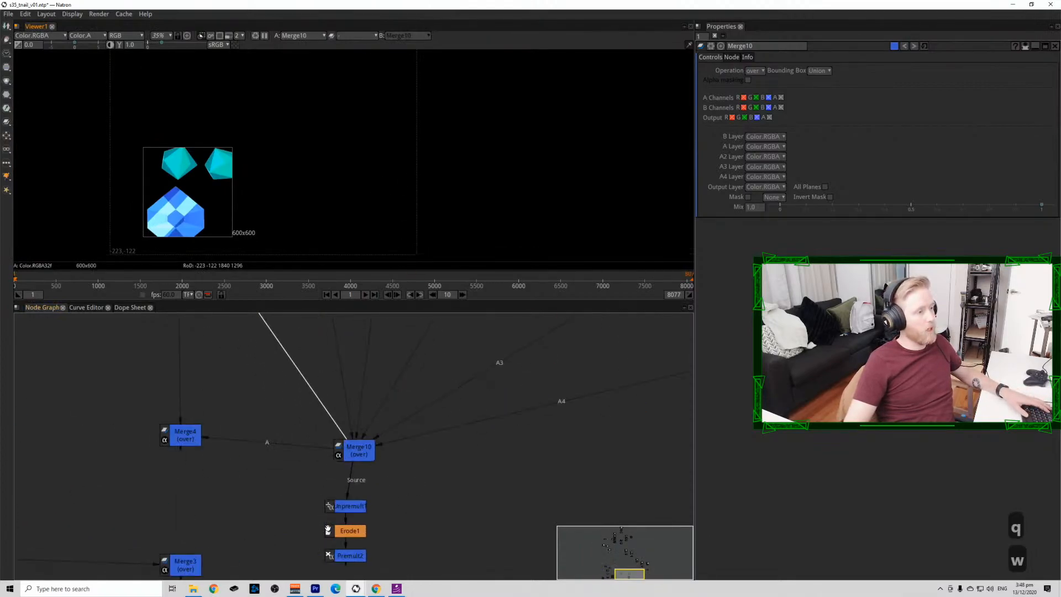
{"action": "left_click_drag", "start_coordinate": [304, 516], "coordinate": [293, 411]}
{"action": "left_click_drag", "start_coordinate": [275, 375], "coordinate": [426, 491]}
{"action": "left_click_drag", "start_coordinate": [356, 402], "coordinate": [399, 531]}
{"action": "scroll", "coordinate": [383, 441], "scroll_direction": "down", "scroll_amount": 5}
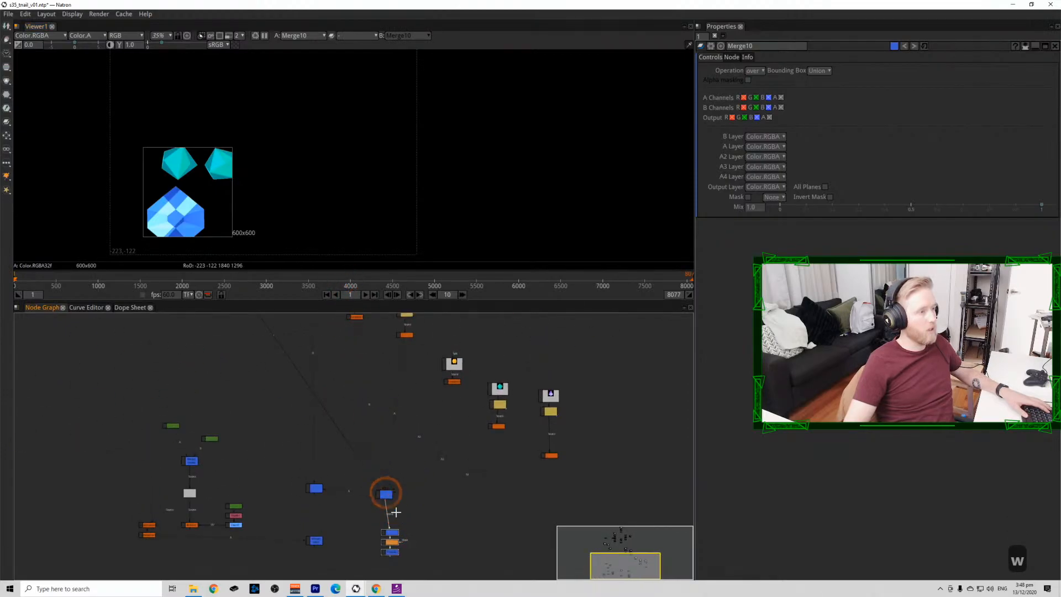
Examine the frame bounds around the merged gems and trace the Merge's inputs back to the blue gem's Transform.
{"action": "scroll", "coordinate": [395, 506], "scroll_direction": "up", "scroll_amount": 5}
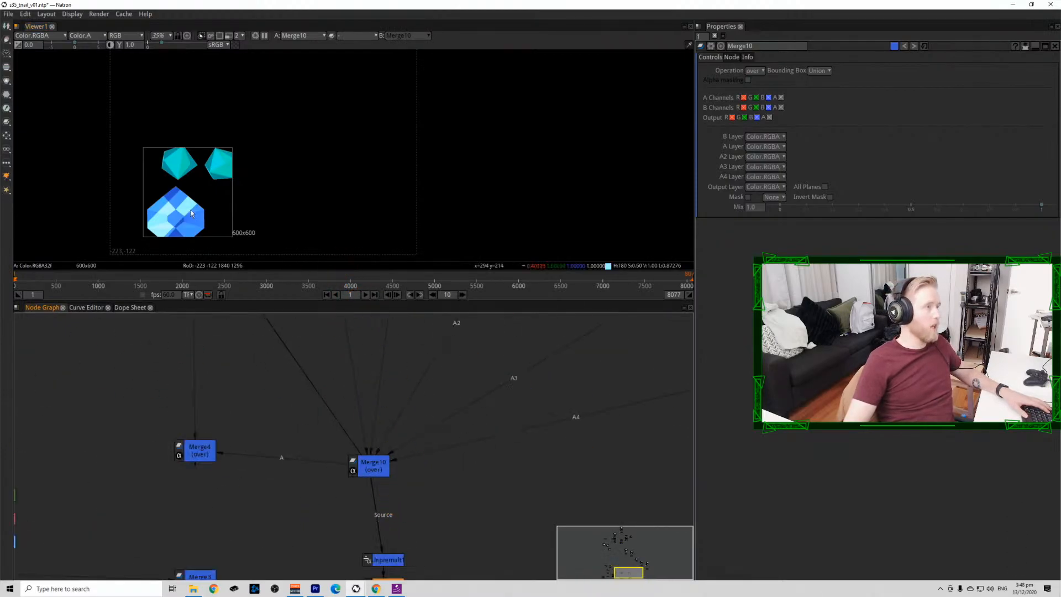
{"action": "scroll", "coordinate": [133, 194], "scroll_direction": "down", "scroll_amount": 3}
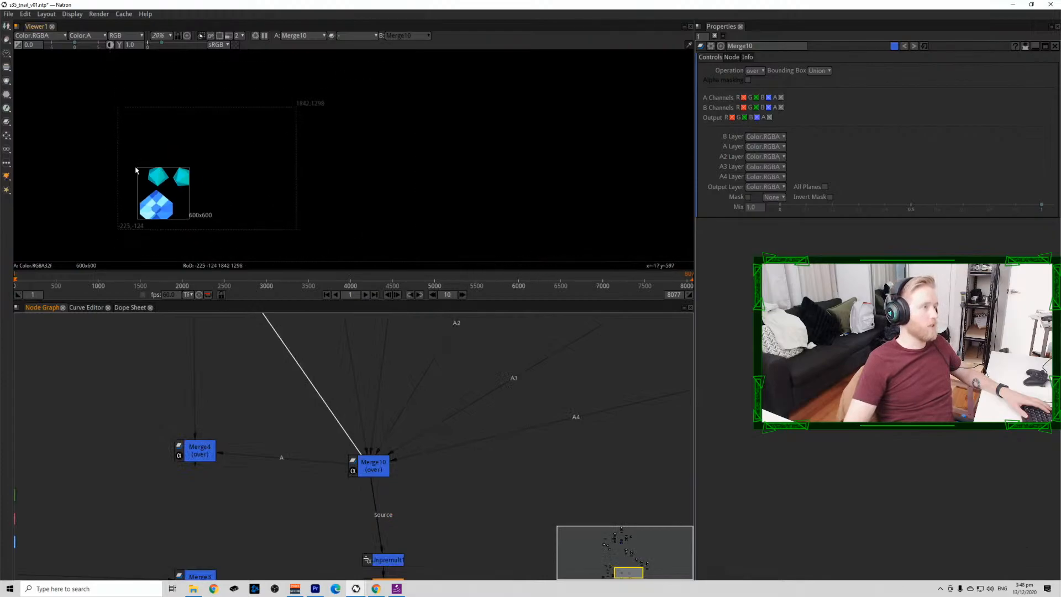
{"action": "left_click_drag", "start_coordinate": [135, 167], "coordinate": [191, 219]}
{"action": "scroll", "coordinate": [267, 339], "scroll_direction": "down", "scroll_amount": 5}
{"action": "left_click_drag", "start_coordinate": [270, 347], "coordinate": [334, 497]}
{"action": "scroll", "coordinate": [377, 550], "scroll_direction": "up", "scroll_amount": 7}
{"action": "left_click", "coordinate": [339, 534]}
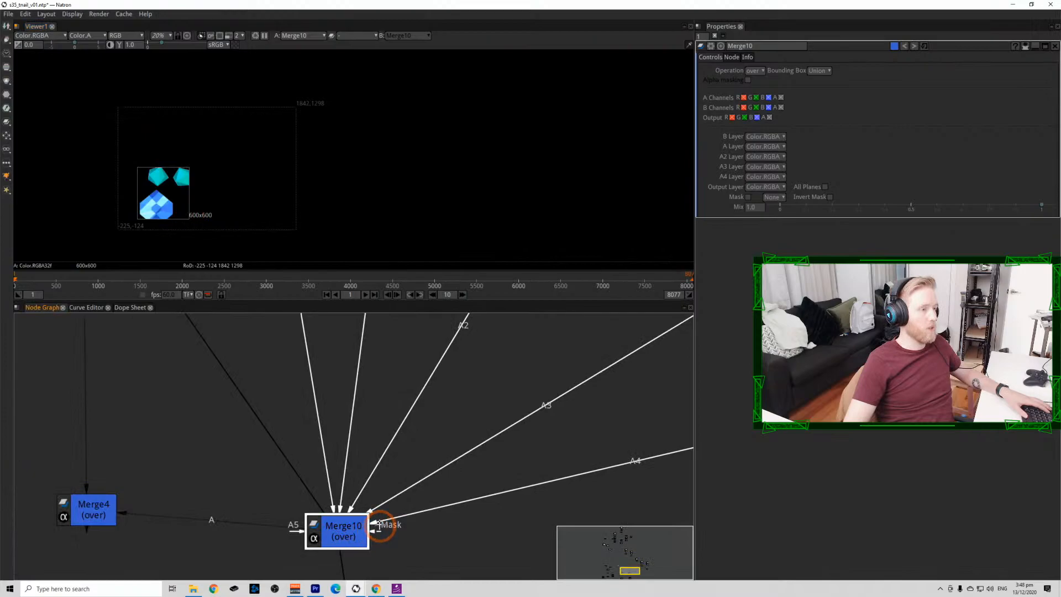
{"action": "scroll", "coordinate": [314, 448], "scroll_direction": "down", "scroll_amount": 3}
{"action": "left_click_drag", "start_coordinate": [328, 369], "coordinate": [363, 459]}
{"action": "scroll", "coordinate": [367, 443], "scroll_direction": "up", "scroll_amount": 3}
{"action": "left_click_drag", "start_coordinate": [287, 337], "coordinate": [330, 499]}
{"action": "scroll", "coordinate": [329, 498], "scroll_direction": "down", "scroll_amount": 3}
View the blue gem's Transform output and add a Reformat node directly below it.
{"action": "left_click", "coordinate": [309, 342]}
{"action": "key", "text": "1"}
{"action": "key", "text": "Tab"}
{"action": "type", "text": "Premult"}
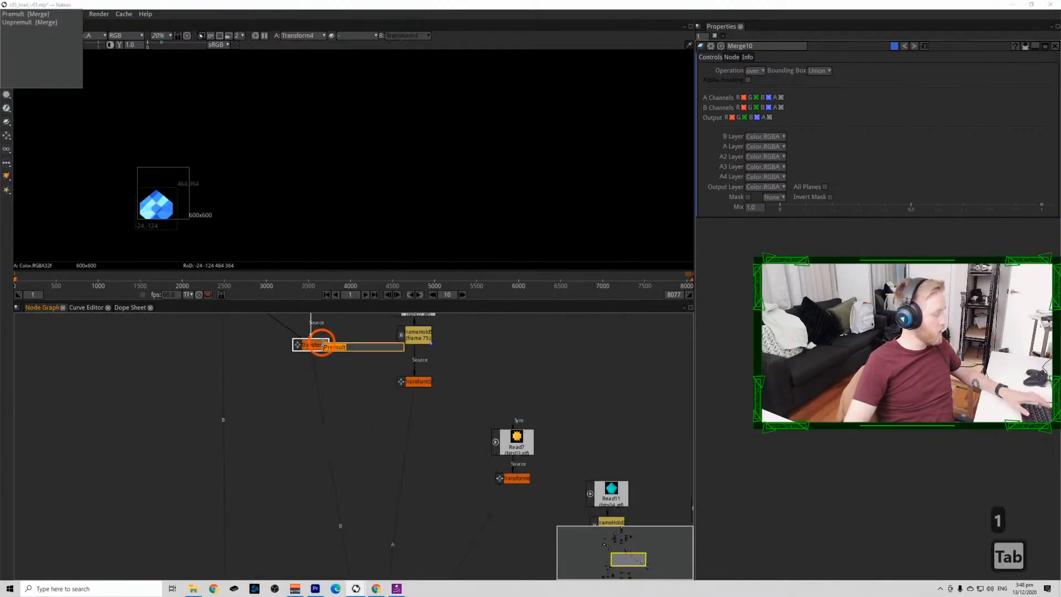
{"action": "type", "text": "ref"}
{"action": "left_click", "coordinate": [349, 357]}
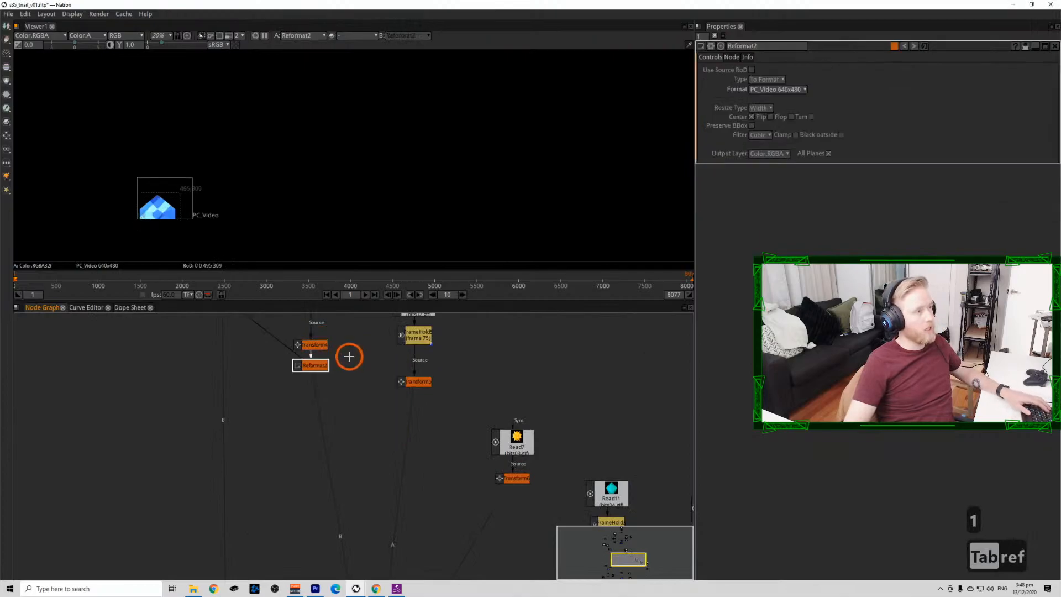
Set the blue gem's Reformat to HD 1920x1080 with resize type None and centring turned off.
{"action": "scroll", "coordinate": [297, 366], "scroll_direction": "up", "scroll_amount": 5}
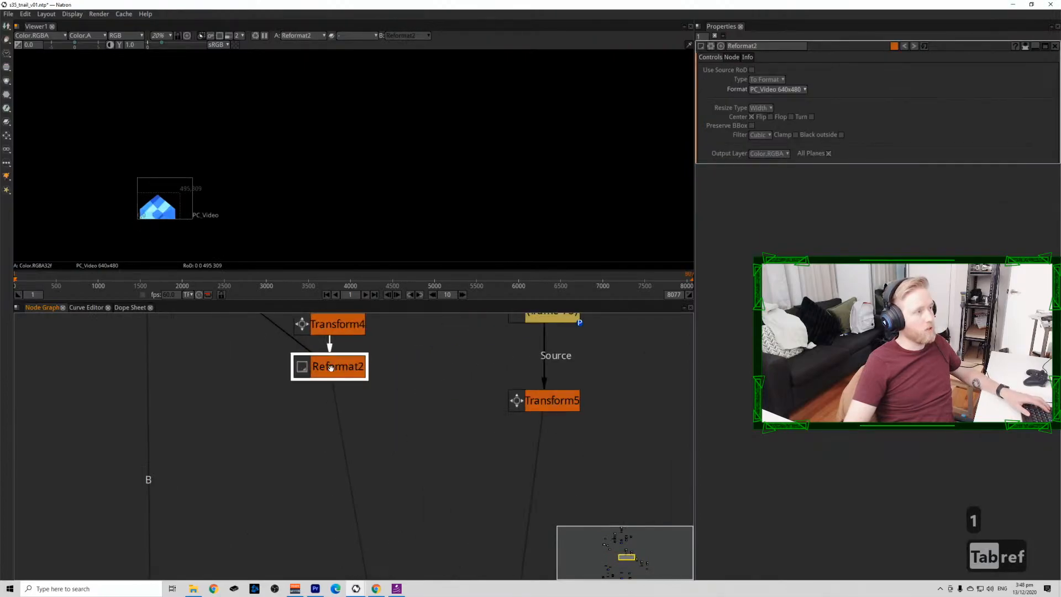
{"action": "left_click", "coordinate": [778, 89]}
{"action": "left_click", "coordinate": [779, 154]}
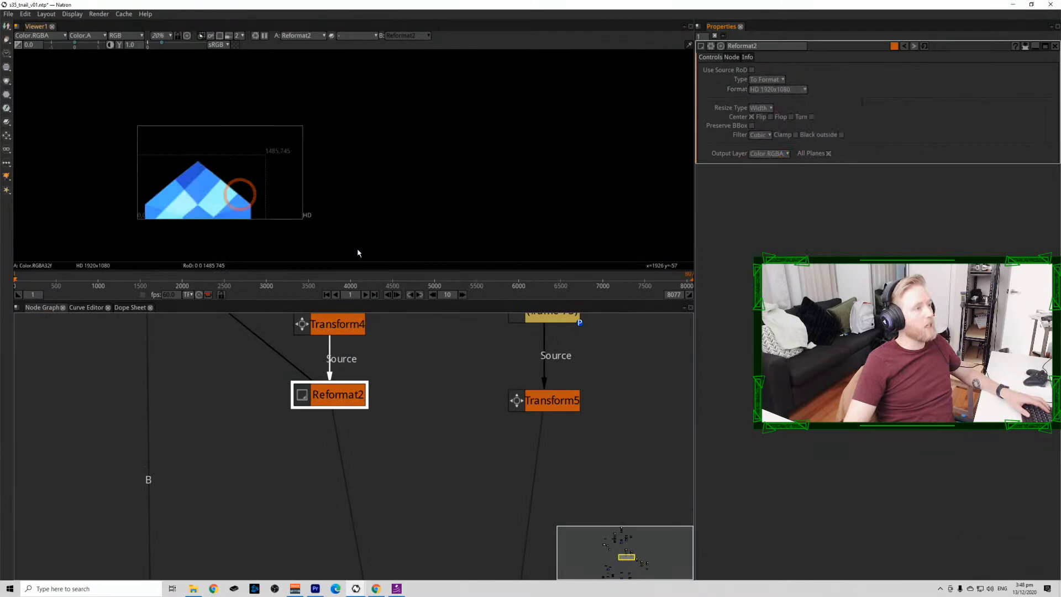
{"action": "left_click", "coordinate": [760, 108]}
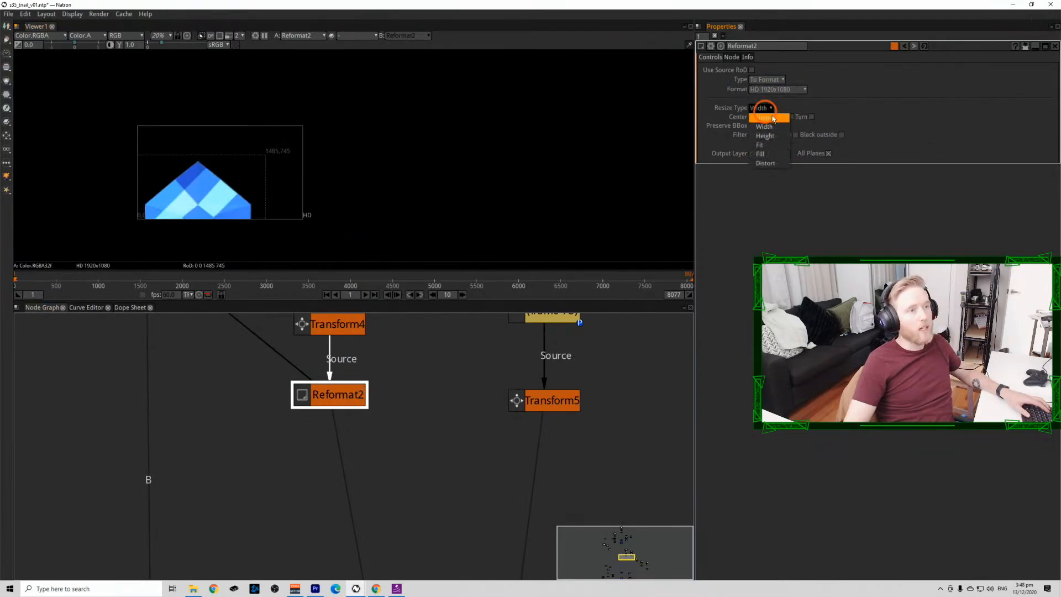
{"action": "left_click", "coordinate": [770, 116]}
{"action": "scroll", "coordinate": [335, 382], "scroll_direction": "down", "scroll_amount": 3}
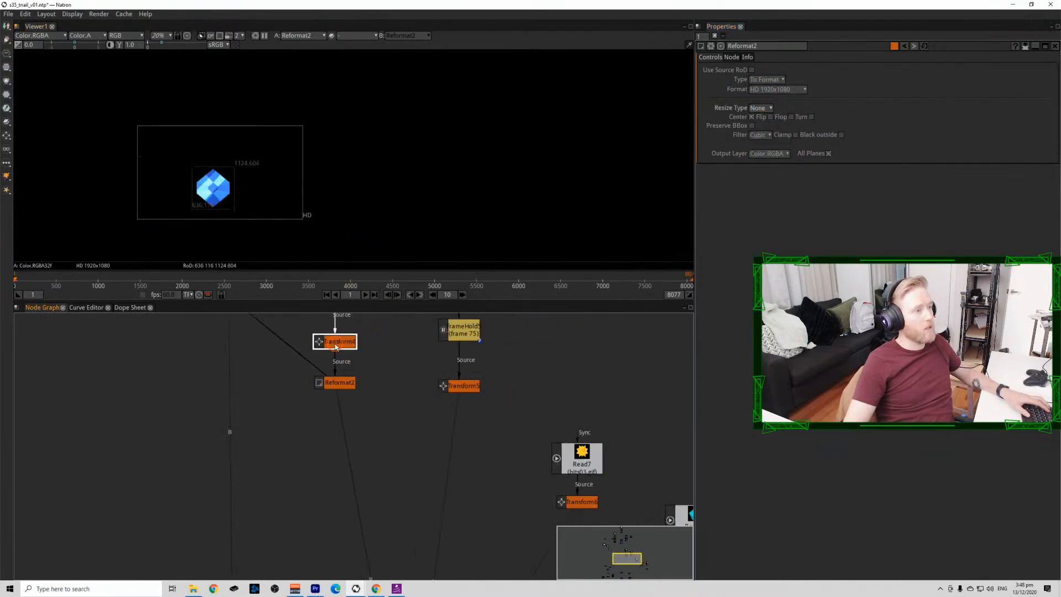
{"action": "key", "text": "1"}
{"action": "key", "text": "1"}
{"action": "scroll", "coordinate": [351, 409], "scroll_direction": "down", "scroll_amount": 3}
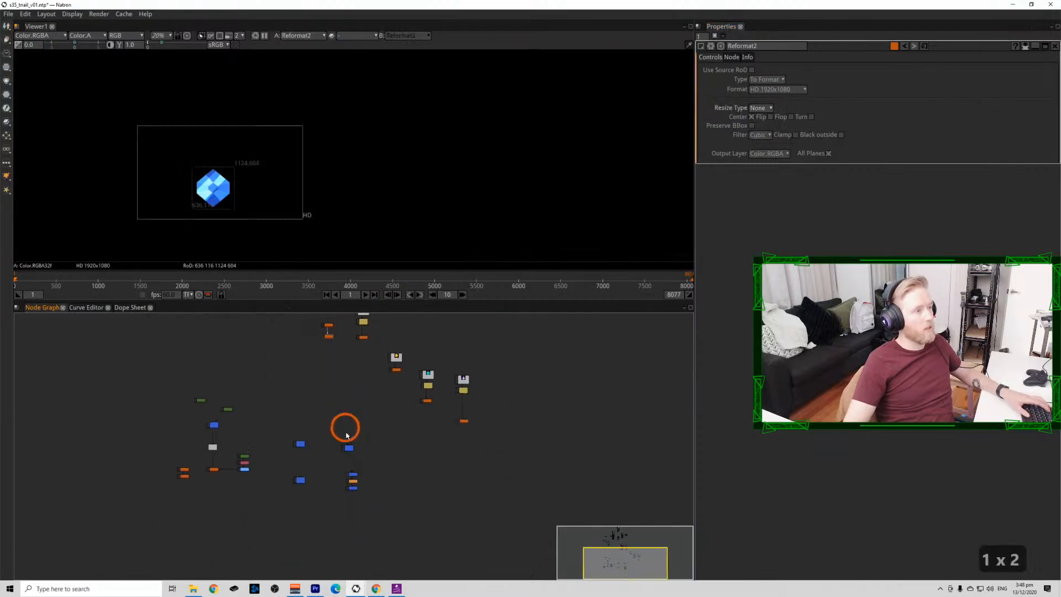
{"action": "left_click", "coordinate": [751, 116]}
Line up the edge-cleanup chain directly under the gem Merge and display the Merge's output in the viewer.
{"action": "scroll", "coordinate": [362, 475], "scroll_direction": "up", "scroll_amount": 5}
{"action": "left_click_drag", "start_coordinate": [316, 485], "coordinate": [421, 578]}
{"action": "left_click_drag", "start_coordinate": [389, 539], "coordinate": [375, 495]}
{"action": "left_click", "coordinate": [357, 421]}
{"action": "key", "text": "1"}
Compare the gems' edges between the Merge output and the eroded Premult output at close range.
{"action": "left_click", "coordinate": [359, 539]}
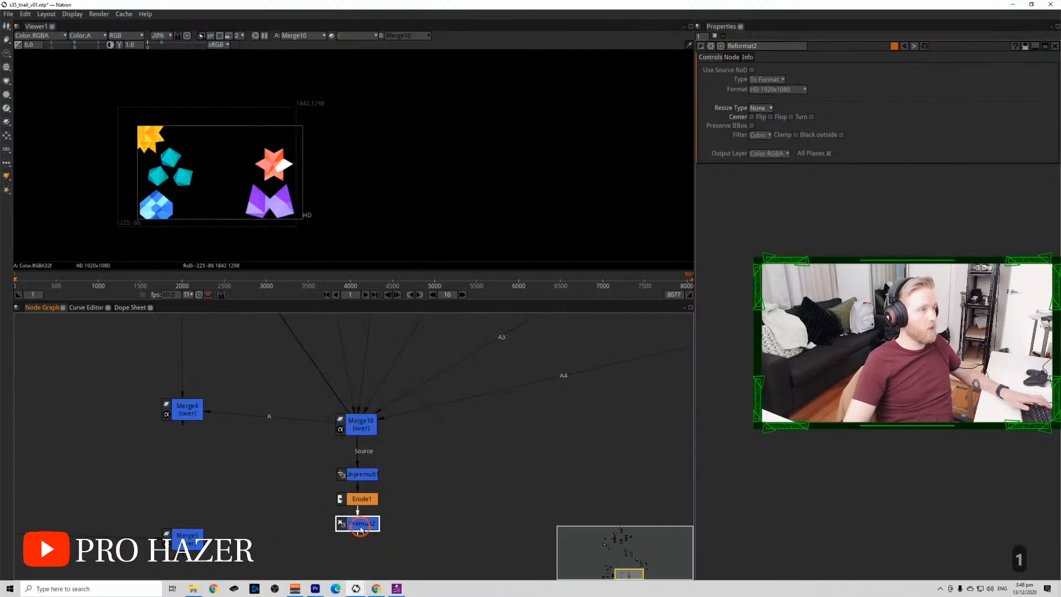
{"action": "scroll", "coordinate": [131, 142], "scroll_direction": "up", "scroll_amount": 10}
{"action": "left_click", "coordinate": [355, 523]}
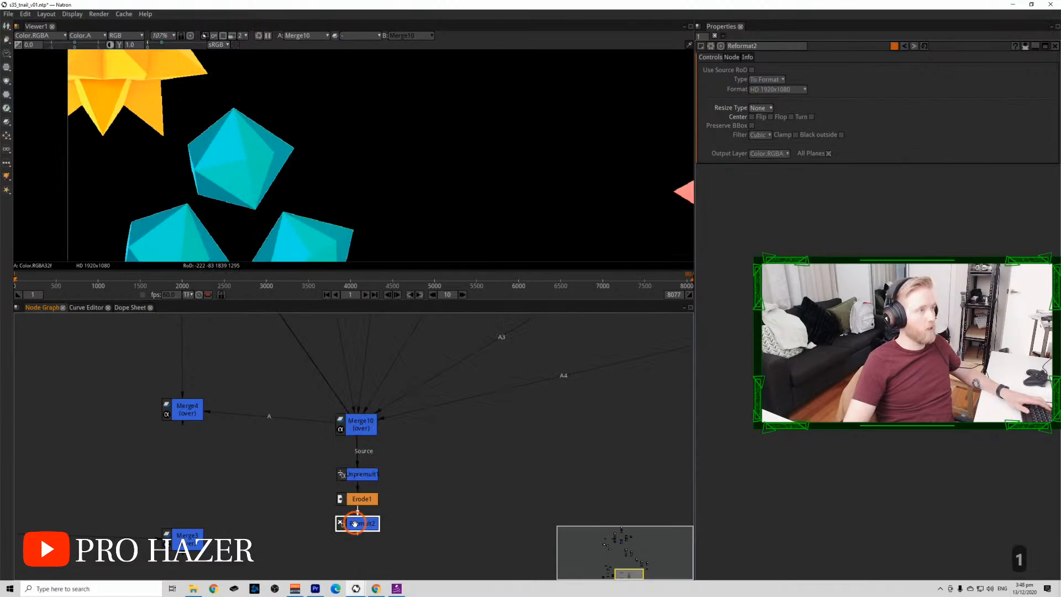
{"action": "key", "text": "2"}
{"action": "key", "text": "1"}
{"action": "key", "text": "2"}
{"action": "scroll", "coordinate": [489, 228], "scroll_direction": "down", "scroll_amount": 2}
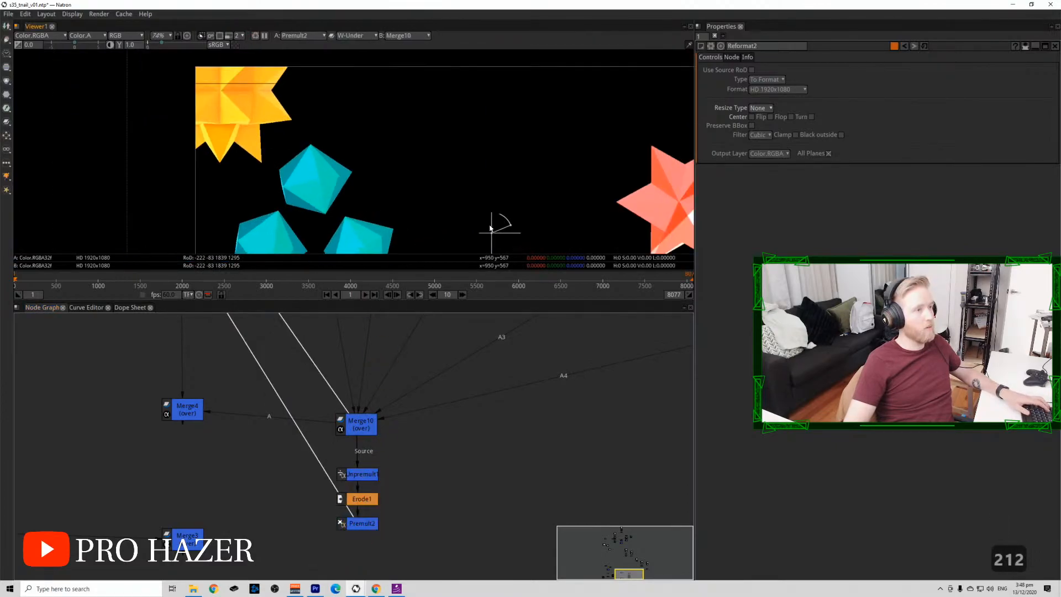
{"action": "key", "text": "w"}
{"action": "key", "text": "w"}
{"action": "left_click", "coordinate": [706, 371]}
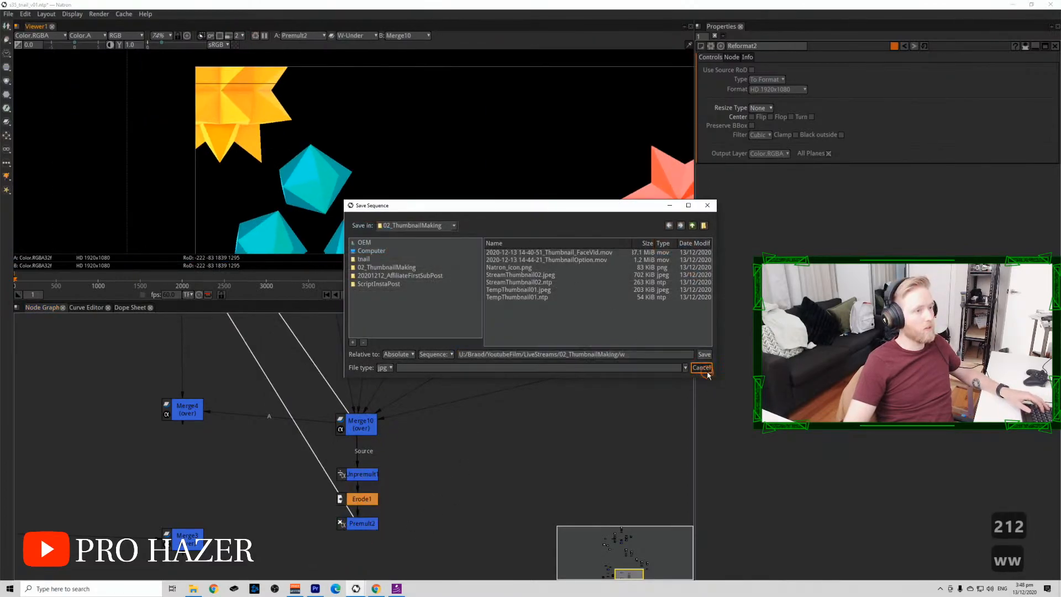
{"action": "left_click", "coordinate": [519, 199]}
Turn off the viewer wipe and alternate between the original and eroded gems to check their edges.
{"action": "key", "text": "w"}
{"action": "key", "text": "1"}
{"action": "key", "text": "2"}
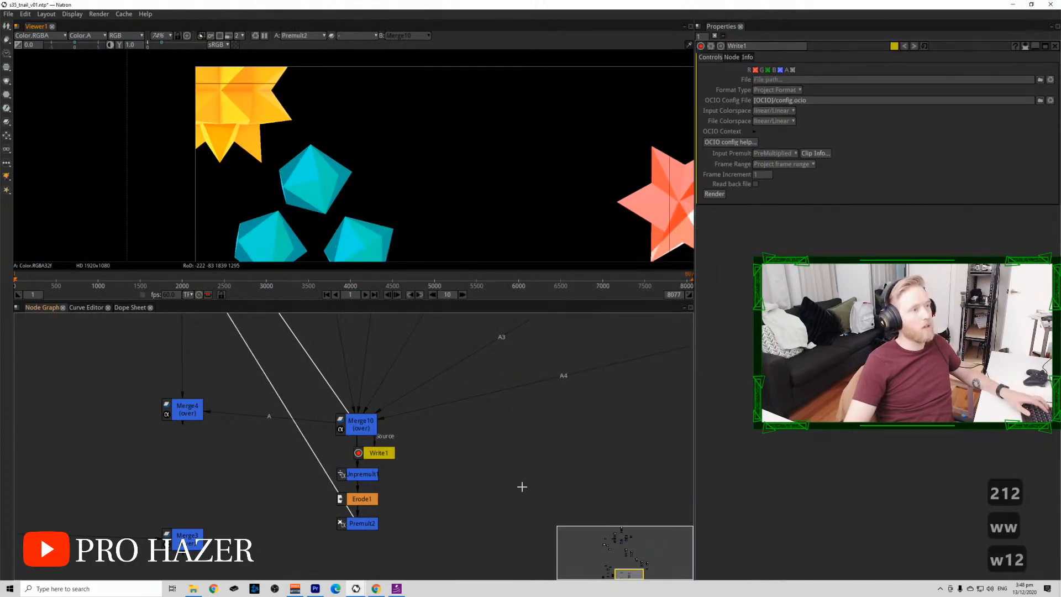
{"action": "key", "text": "1"}
{"action": "key", "text": "2"}
{"action": "key", "text": "1"}
{"action": "key", "text": "2"}
{"action": "key", "text": "1"}
{"action": "key", "text": "2"}
Save the project and delete the stray Write node below the gem Merge.
{"action": "left_click", "coordinate": [547, 445]}
{"action": "key", "text": "ctrl+s"}
{"action": "left_click", "coordinate": [414, 444]}
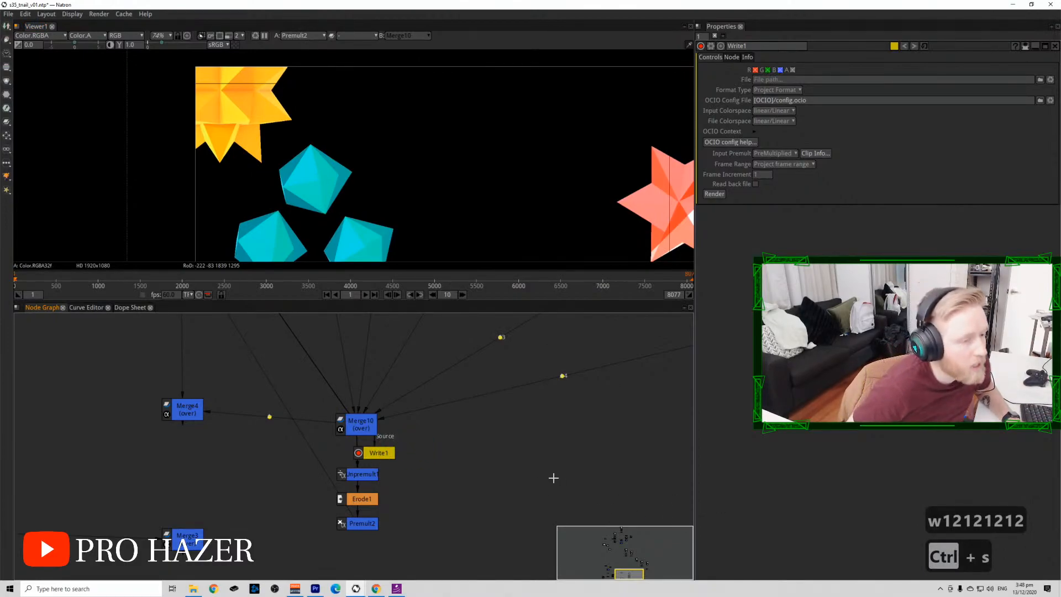
{"action": "left_click", "coordinate": [425, 463]}
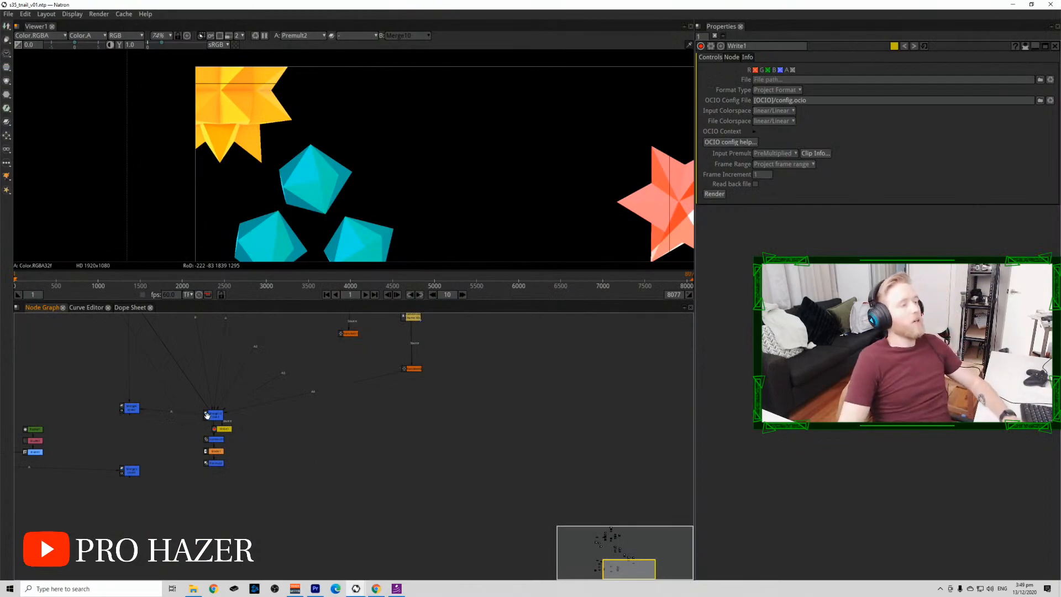
{"action": "left_click", "coordinate": [229, 426]}
{"action": "key", "text": "BackSpace"}
{"action": "key", "text": "BackSpace"}
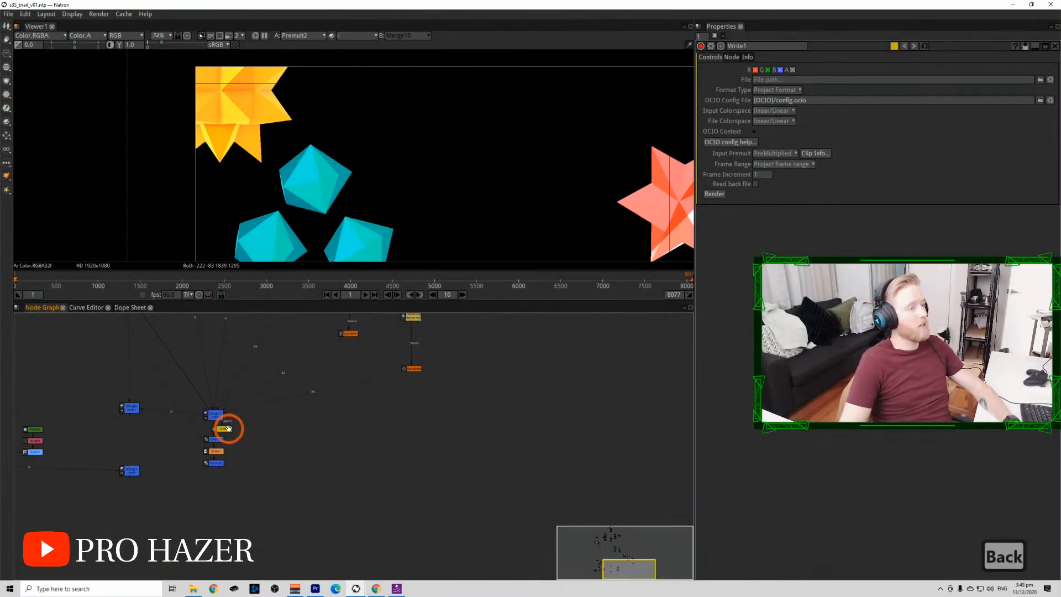
Connect Merge4's A input to the edge-cleanup chain's Premult output and space out the two merges in the main column.
{"action": "left_click_drag", "start_coordinate": [179, 423], "coordinate": [247, 426]}
{"action": "left_click", "coordinate": [249, 401]}
{"action": "left_click_drag", "start_coordinate": [298, 412], "coordinate": [323, 454]}
{"action": "left_click_drag", "start_coordinate": [239, 423], "coordinate": [239, 511]}
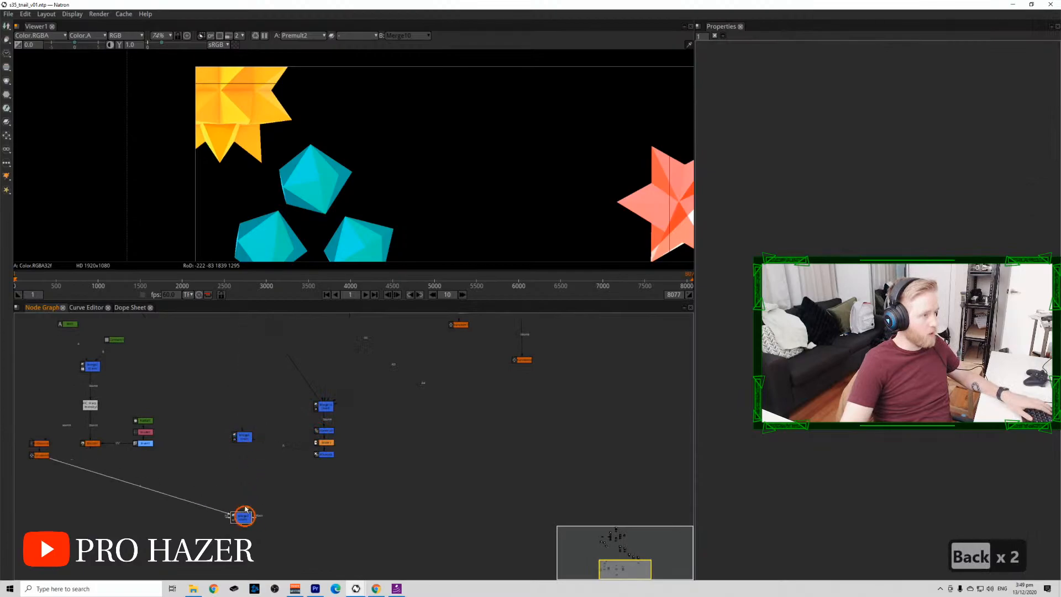
{"action": "left_click_drag", "start_coordinate": [240, 434], "coordinate": [242, 460]}
Connect Merge3's B input to Merge4 above it and display the complete thumbnail composite.
{"action": "key", "text": "1"}
{"action": "left_click", "coordinate": [236, 515]}
{"action": "left_click_drag", "start_coordinate": [237, 515], "coordinate": [239, 456]}
{"action": "left_click_drag", "start_coordinate": [241, 503], "coordinate": [243, 509]}
{"action": "key", "text": "1"}
{"action": "scroll", "coordinate": [390, 178], "scroll_direction": "down", "scroll_amount": 6}
{"action": "left_click_drag", "start_coordinate": [404, 219], "coordinate": [358, 171]}
{"action": "scroll", "coordinate": [358, 172], "scroll_direction": "up", "scroll_amount": 2}
Add a Crop node after Merge3 at the end of the main column and close its settings.
{"action": "key", "text": "Tab"}
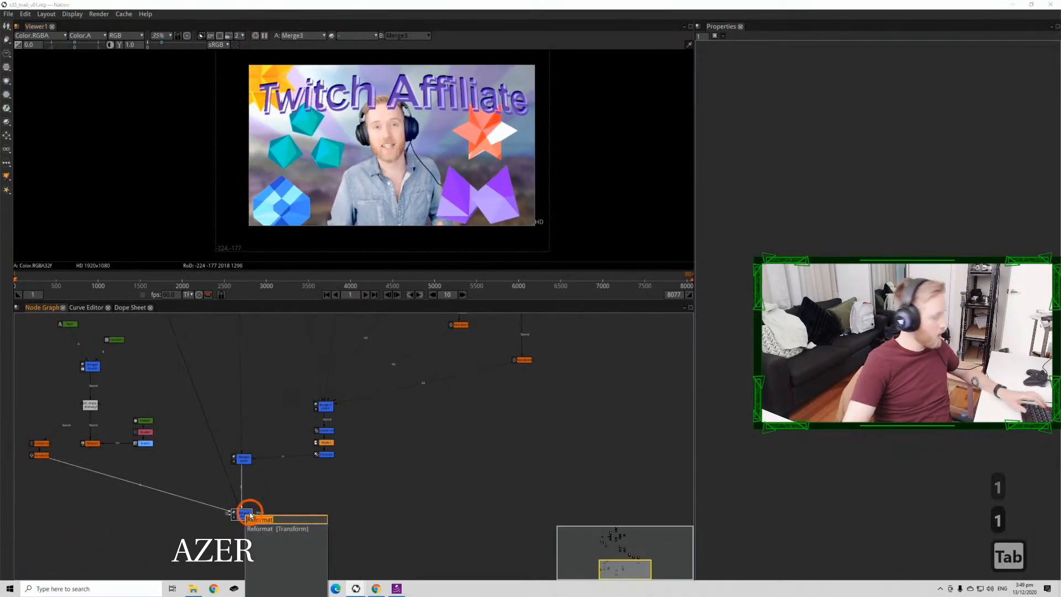
{"action": "type", "text": "crop"}
{"action": "key", "text": "Down"}
{"action": "key", "text": "Return"}
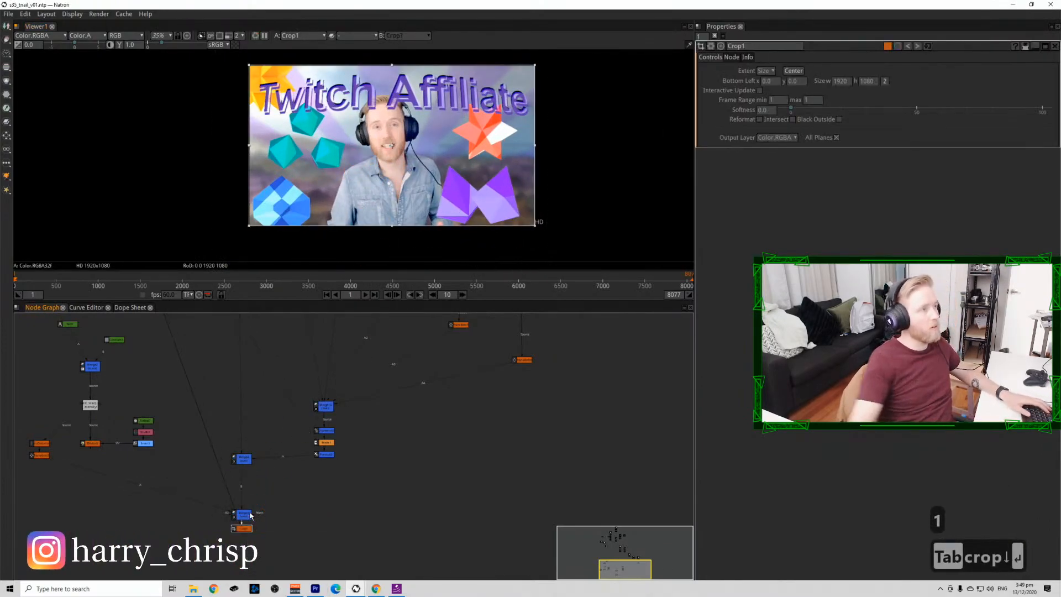
{"action": "left_click", "coordinate": [714, 36]}
Review the cropped thumbnail in an enlarged viewer fitted to the image, and return to the normal layout.
{"action": "scroll", "coordinate": [420, 111], "scroll_direction": "up", "scroll_amount": 2}
{"action": "key", "text": "space"}
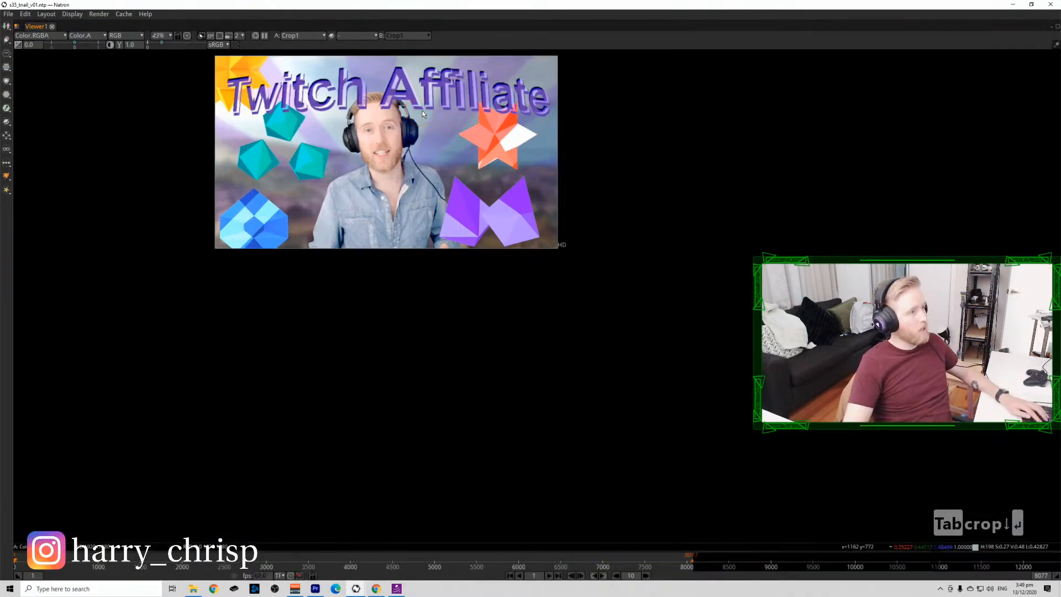
{"action": "key", "text": "f"}
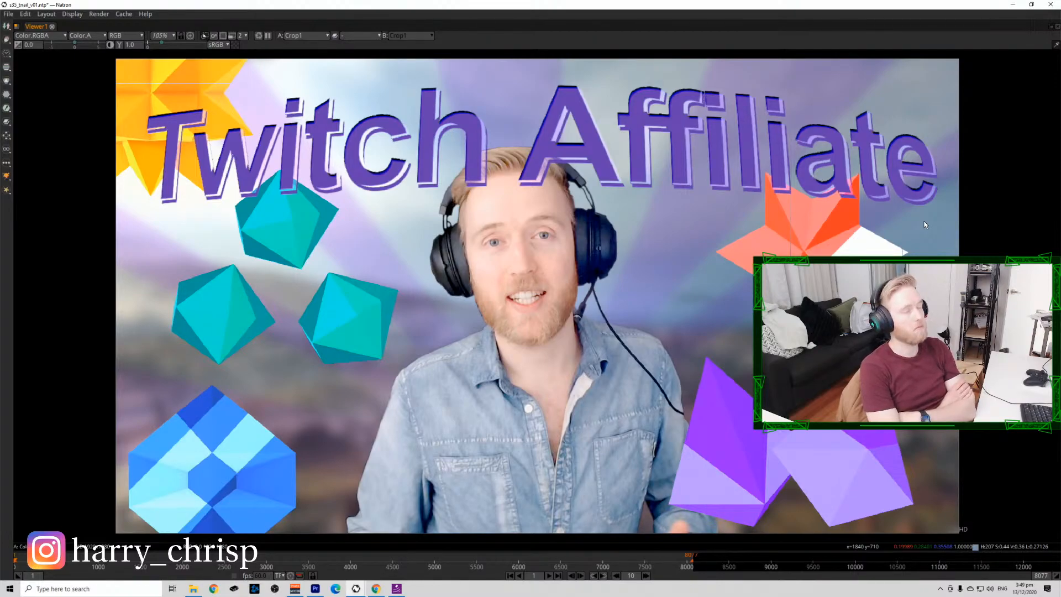
{"action": "key", "text": "space"}
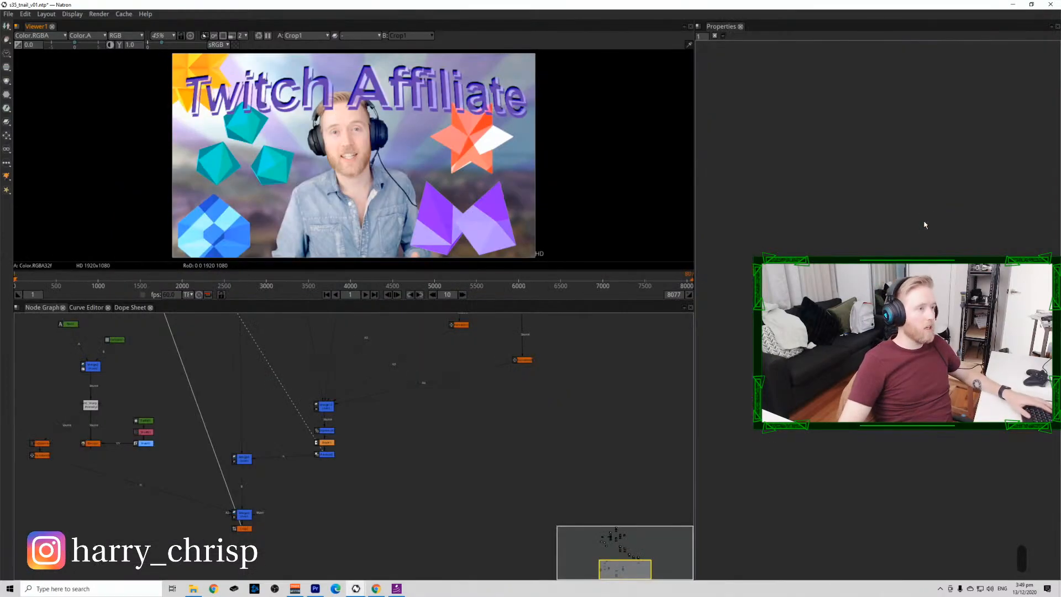
Move the Crop node further down below Merge3 and save the project.
{"action": "left_click_drag", "start_coordinate": [245, 532], "coordinate": [245, 556]}
{"action": "left_click", "coordinate": [285, 528]}
{"action": "key", "text": "ctrl+s"}
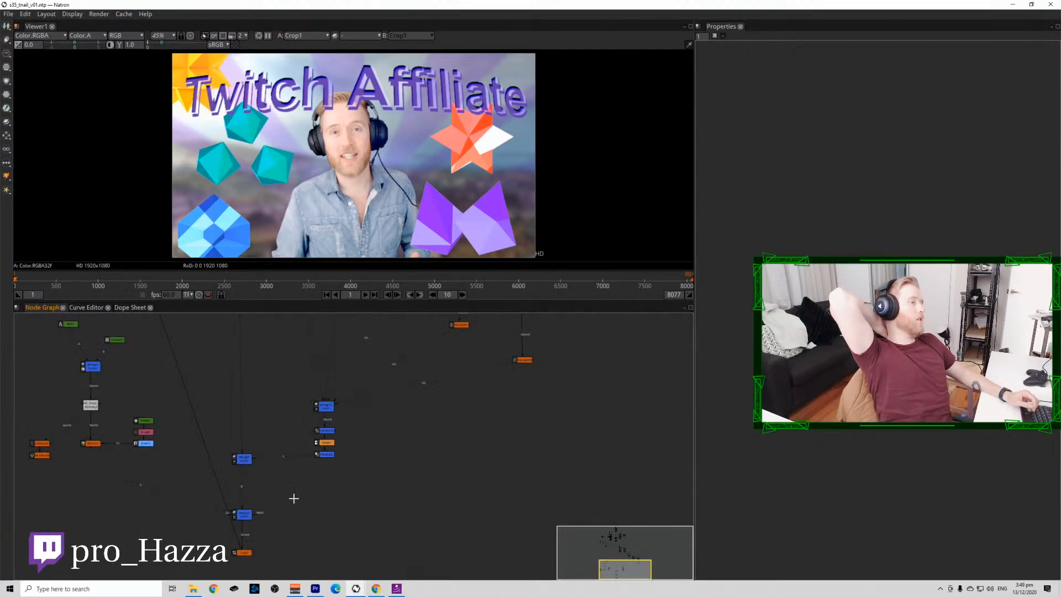
{"action": "left_click_drag", "start_coordinate": [317, 542], "coordinate": [337, 426]}
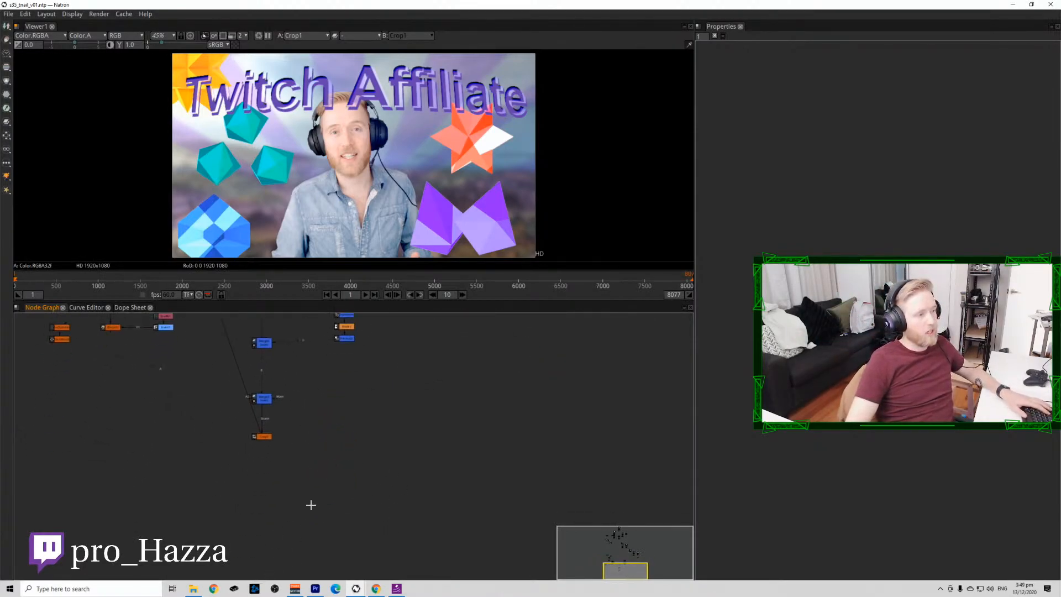
Switch to File Explorer and open the ThumbnailElements folder inside Gaming > YoutubeThumbnails.
{"action": "left_click", "coordinate": [195, 588]}
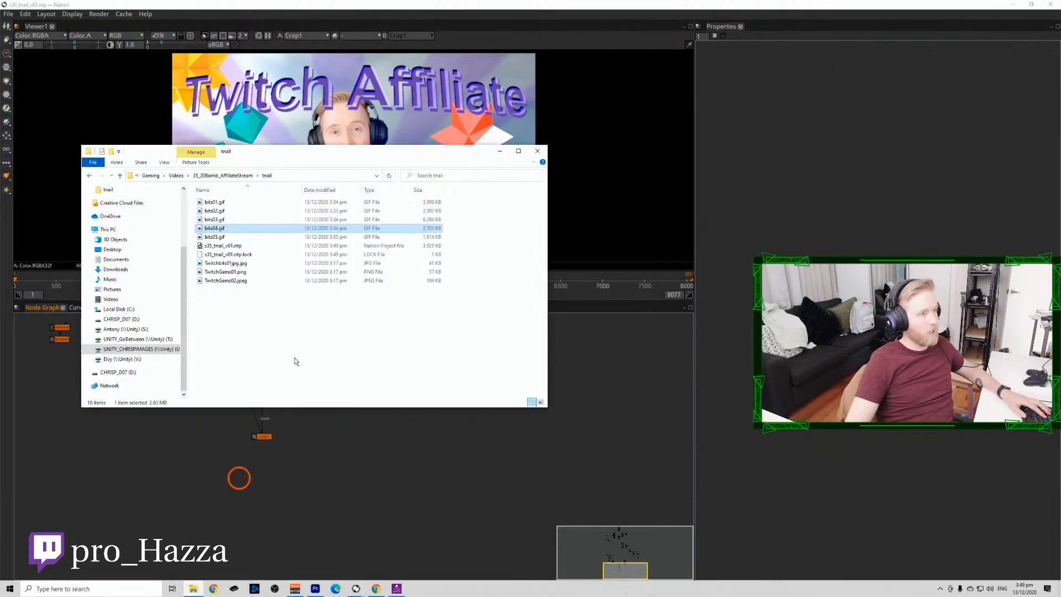
{"action": "left_click", "coordinate": [152, 176]}
{"action": "left_click", "coordinate": [257, 273]}
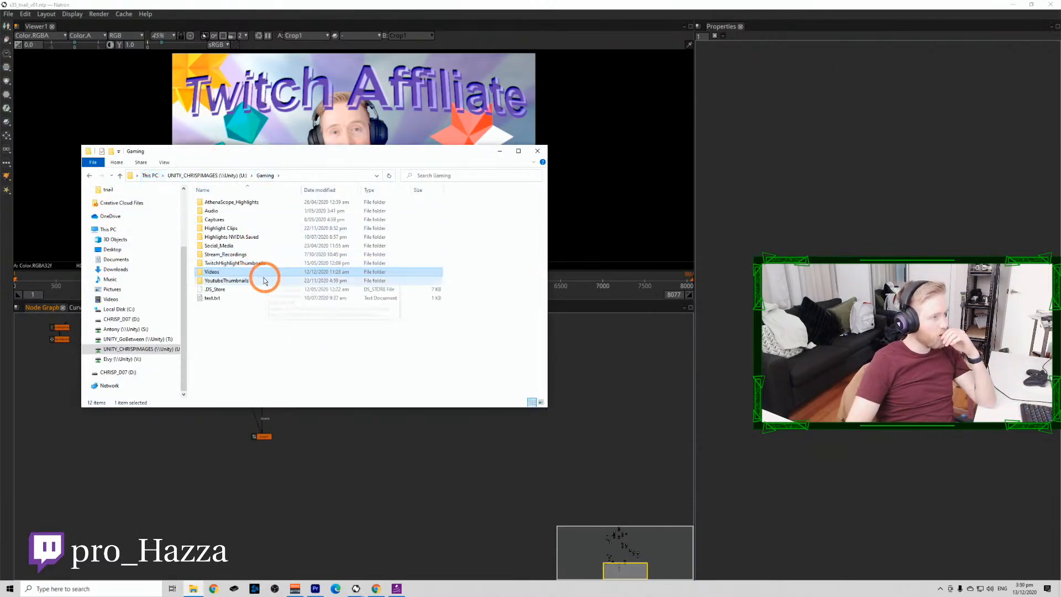
{"action": "double_click", "coordinate": [262, 280]}
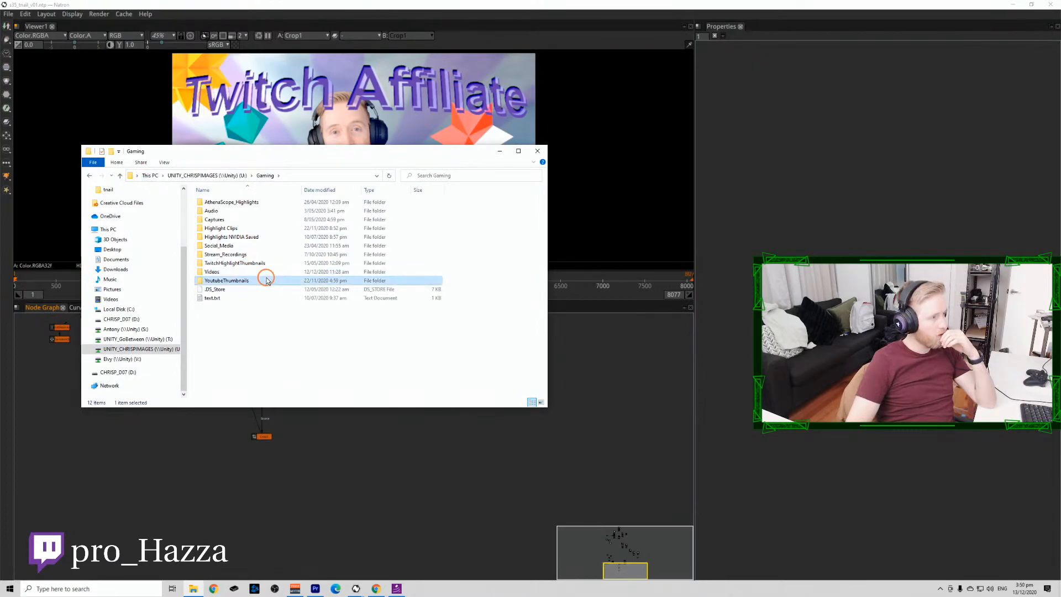
{"action": "double_click", "coordinate": [267, 236]}
Look through the file names in the ThumbnailElements folder for graphics to reuse in the thumbnail.
{"action": "scroll", "coordinate": [273, 284], "scroll_direction": "down", "scroll_amount": 10}
{"action": "scroll", "coordinate": [275, 290], "scroll_direction": "down", "scroll_amount": 3}
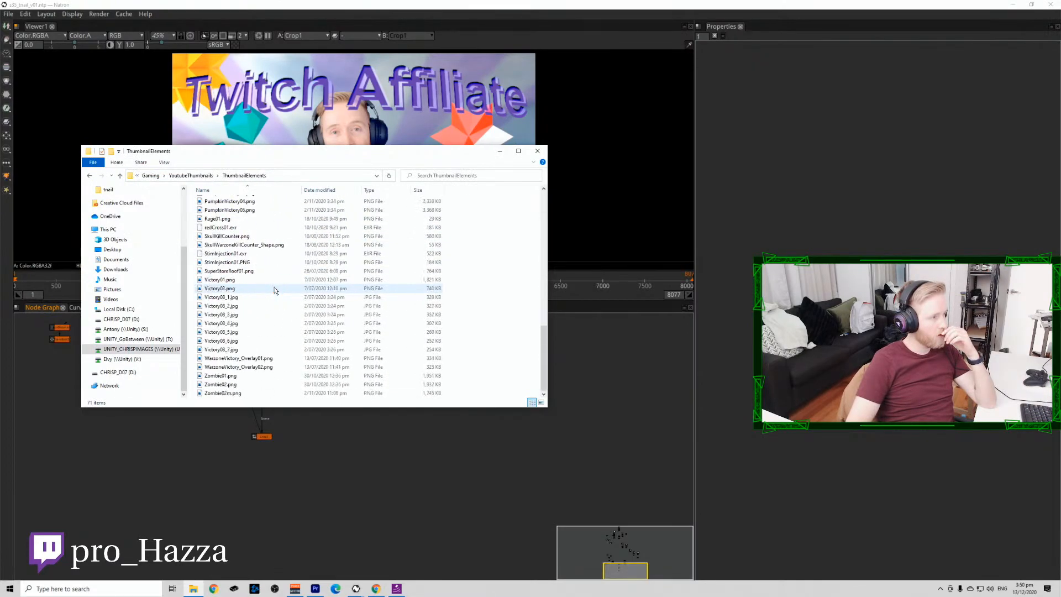
{"action": "scroll", "coordinate": [274, 290], "scroll_direction": "up", "scroll_amount": 15}
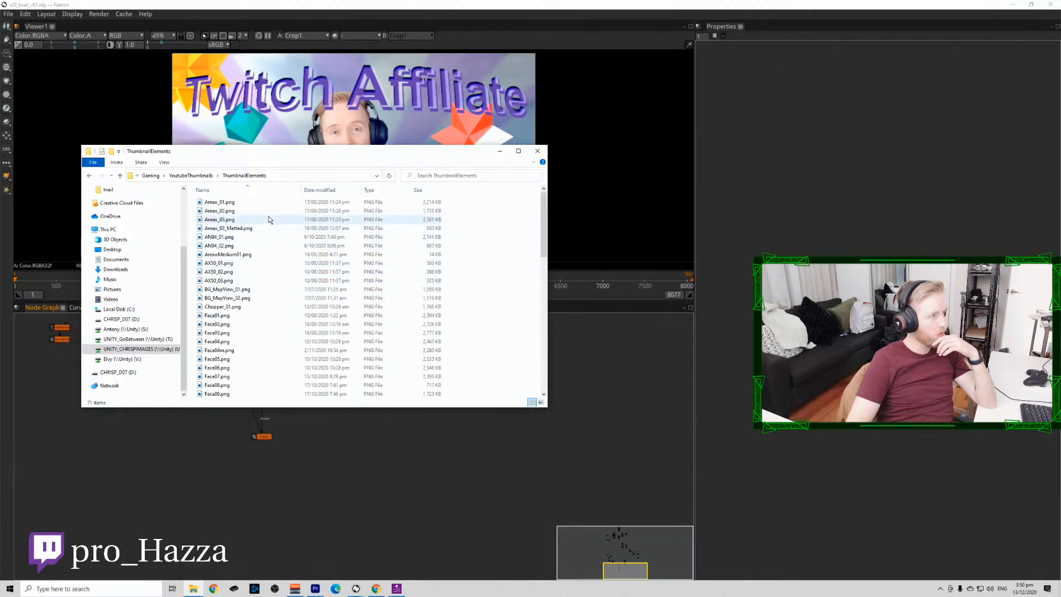
{"action": "scroll", "coordinate": [245, 314], "scroll_direction": "down", "scroll_amount": 1}
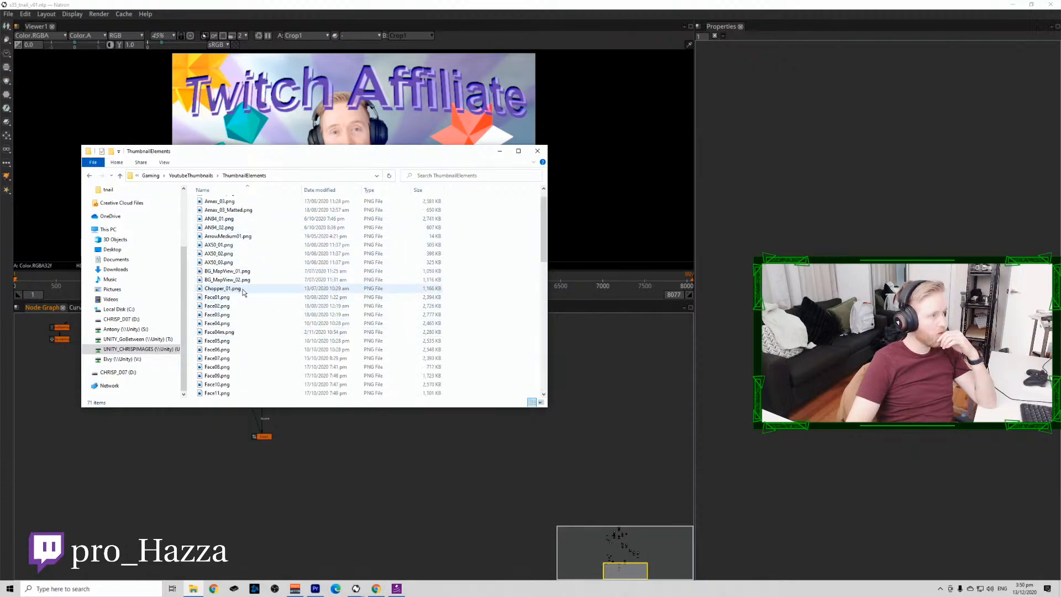
{"action": "scroll", "coordinate": [244, 299], "scroll_direction": "down", "scroll_amount": 4}
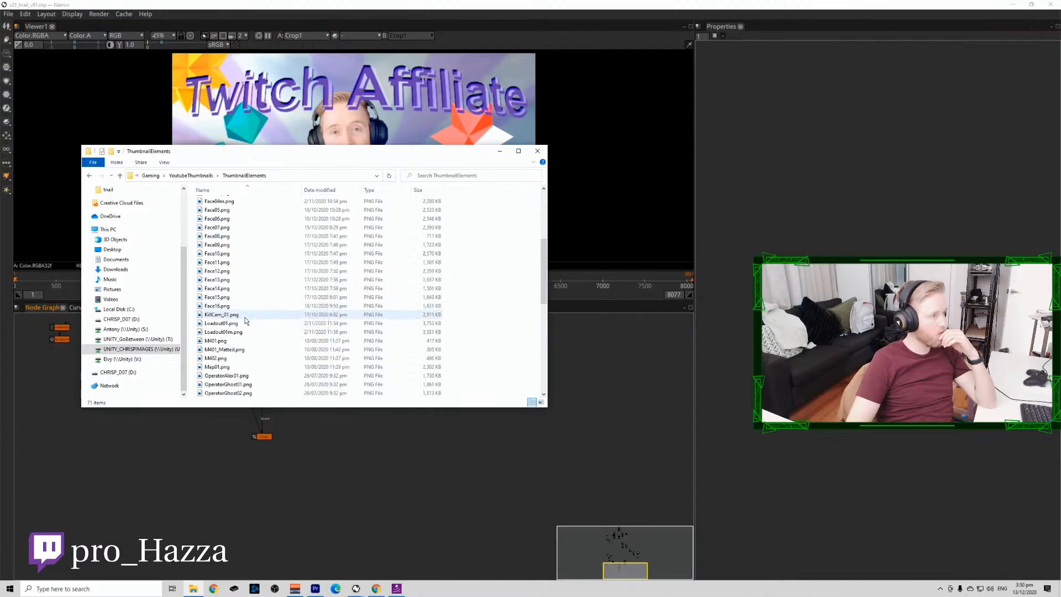
{"action": "scroll", "coordinate": [247, 337], "scroll_direction": "down", "scroll_amount": 1}
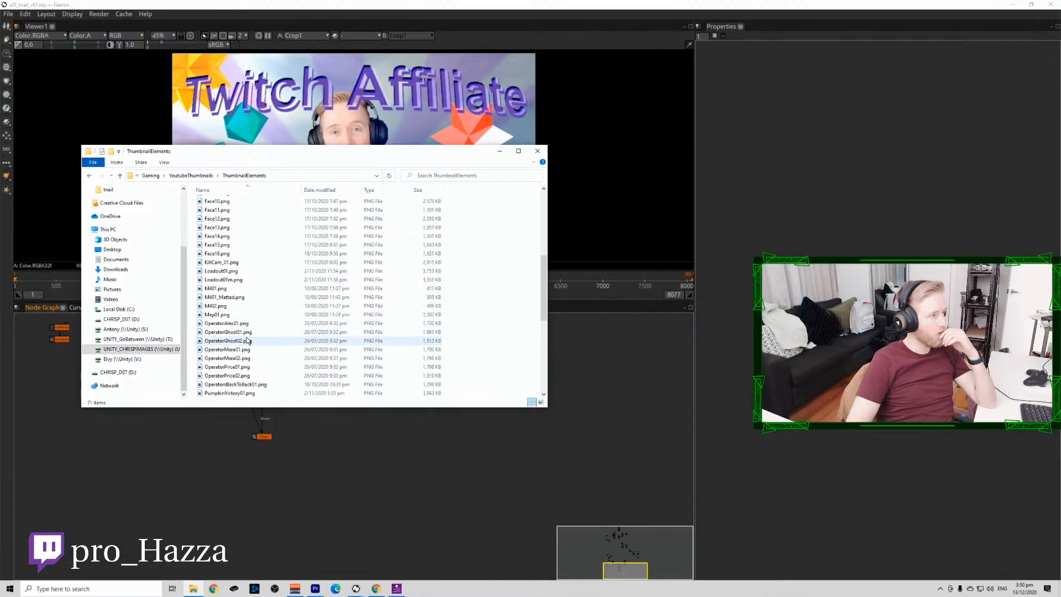
{"action": "scroll", "coordinate": [248, 332], "scroll_direction": "up", "scroll_amount": 6}
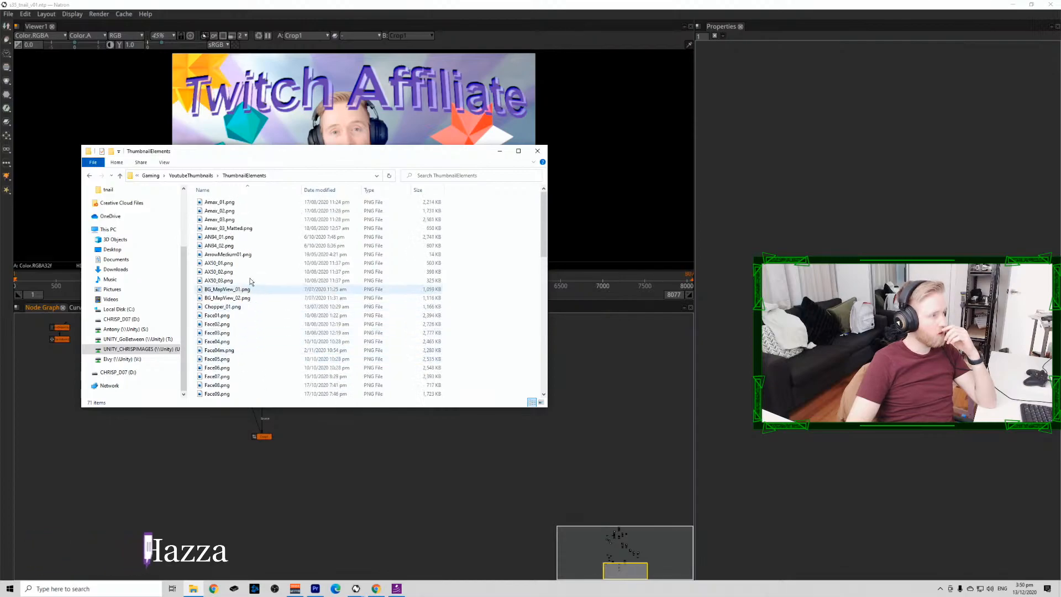
{"action": "scroll", "coordinate": [251, 285], "scroll_direction": "down", "scroll_amount": 1}
{"action": "scroll", "coordinate": [254, 282], "scroll_direction": "down", "scroll_amount": 4}
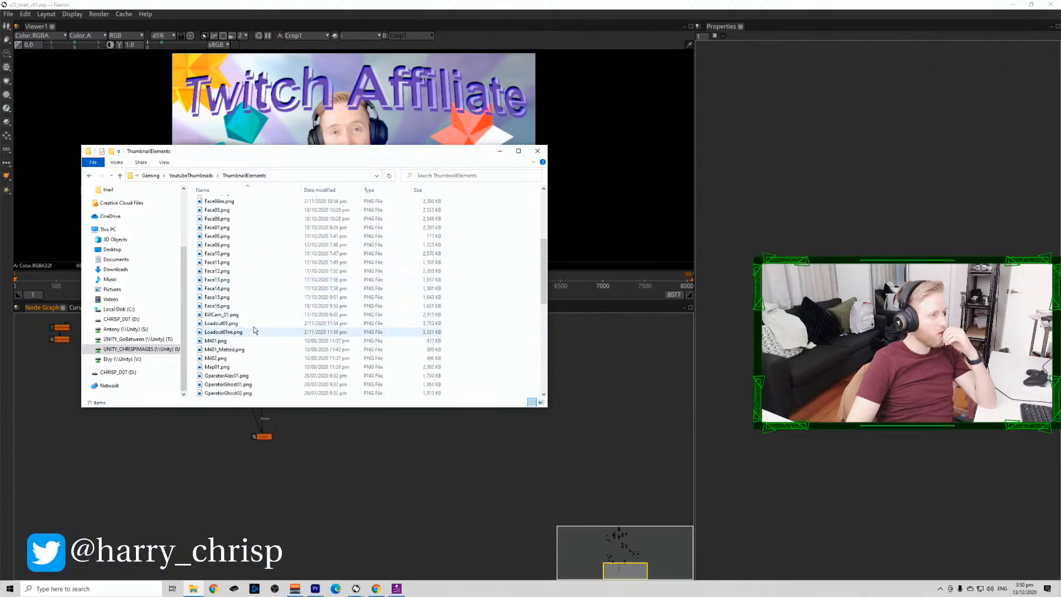
{"action": "left_click", "coordinate": [256, 315]}
{"action": "scroll", "coordinate": [254, 341], "scroll_direction": "down", "scroll_amount": 2}
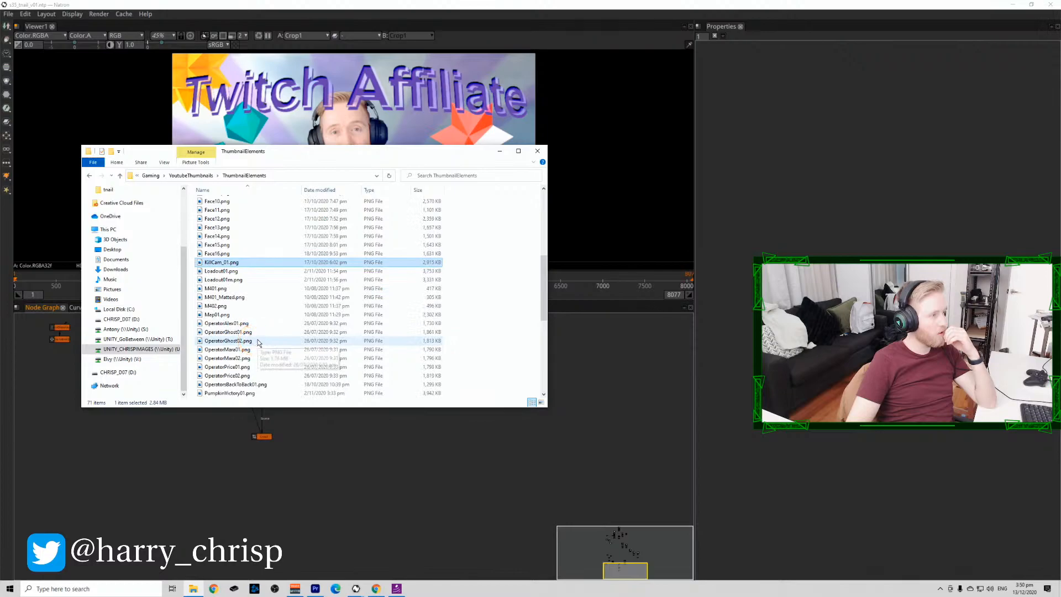
{"action": "scroll", "coordinate": [255, 344], "scroll_direction": "down", "scroll_amount": 8}
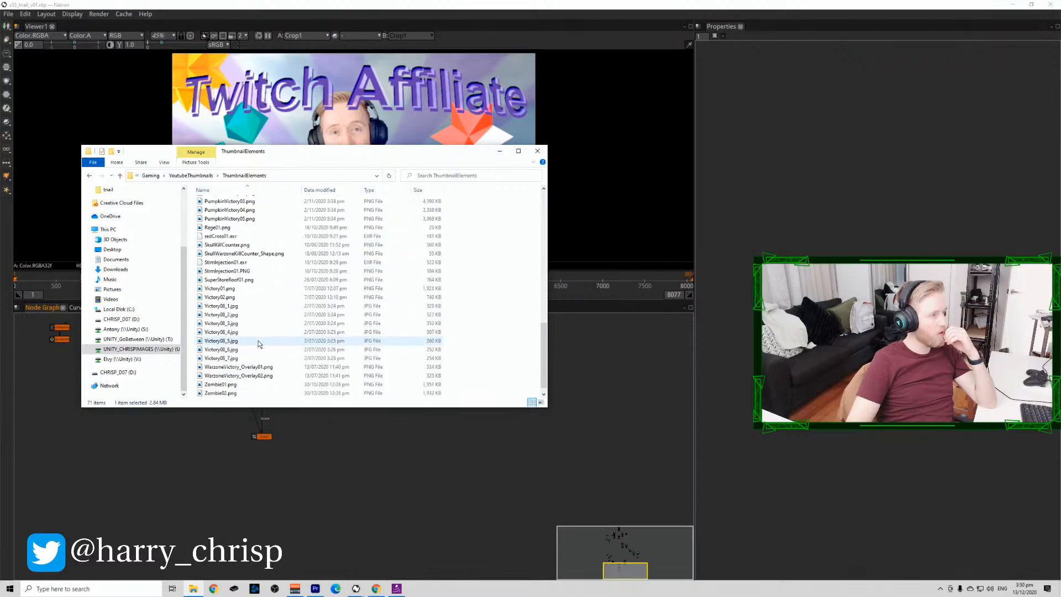
View the ThumbnailElements files as large icons in a maximised window, and close File Explorer to return to Natron.
{"action": "left_click", "coordinate": [123, 164]}
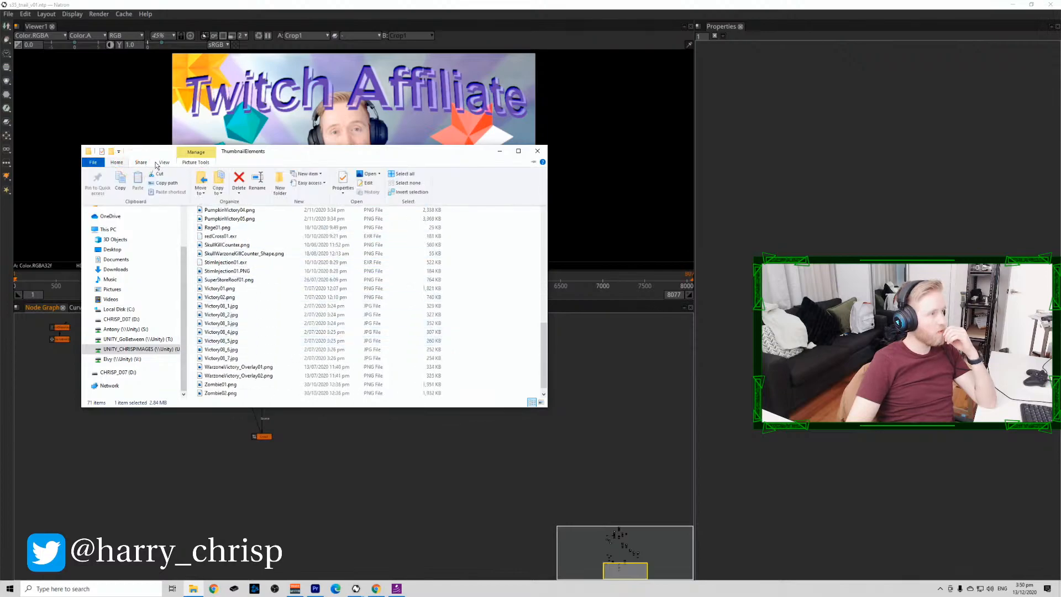
{"action": "left_click", "coordinate": [164, 163]}
{"action": "left_click", "coordinate": [210, 176]}
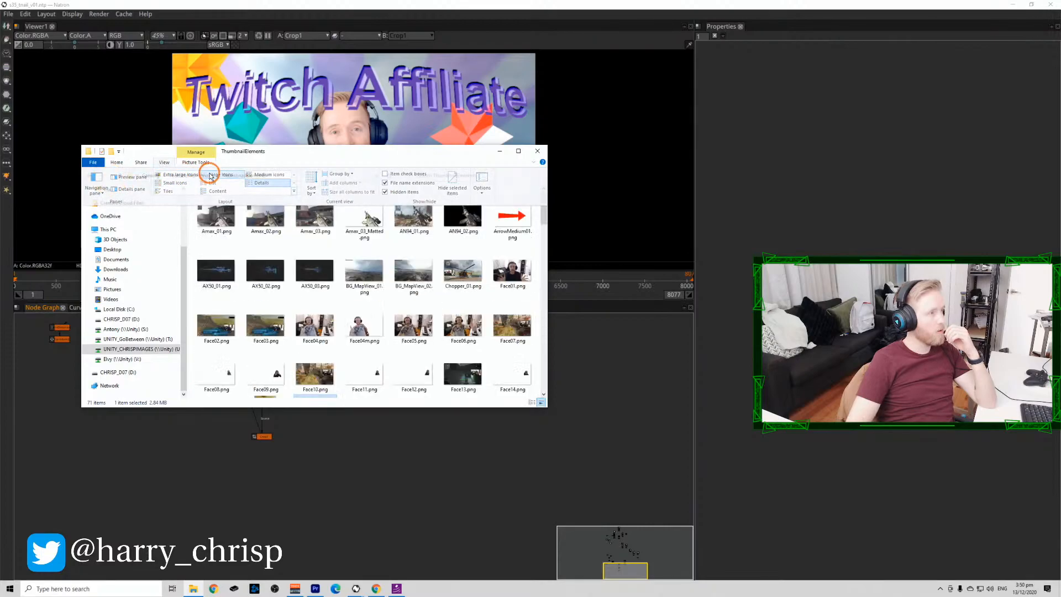
{"action": "double_click", "coordinate": [350, 152]}
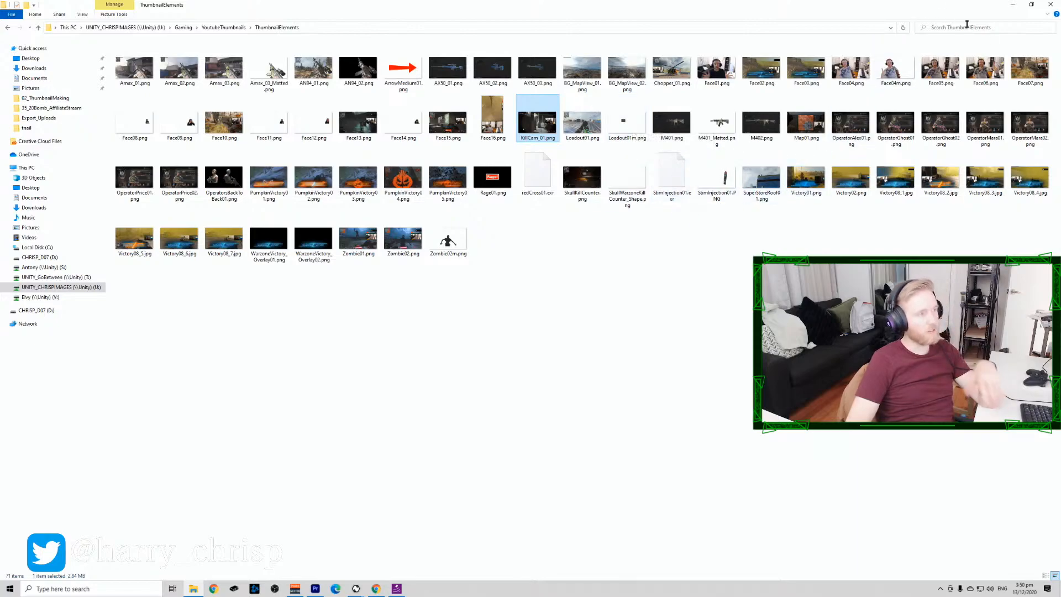
{"action": "left_click", "coordinate": [1051, 5]}
{"action": "left_click", "coordinate": [549, 231]}
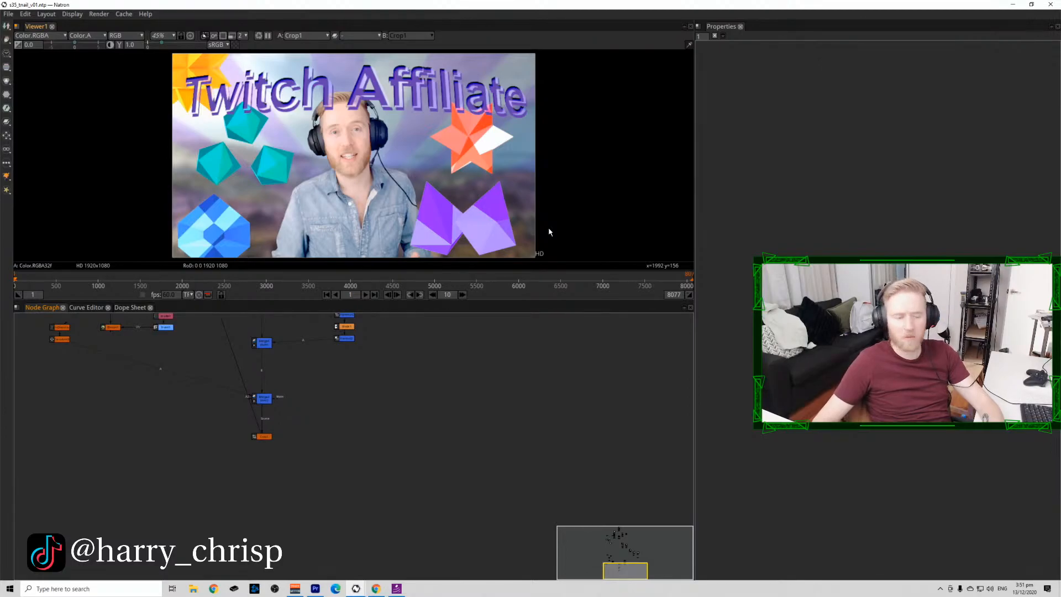
Reopen File Explorer and go to Gaming > YoutubeThumbnails > ThumbnailElements on the UNITY_CHRISPIMAGES drive.
{"action": "left_click", "coordinate": [196, 590]}
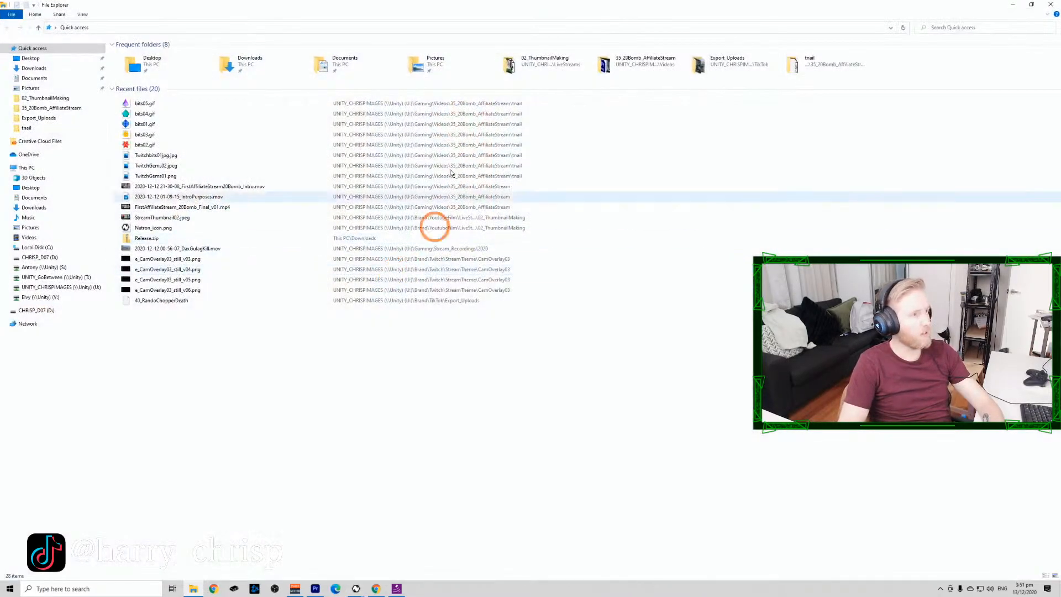
{"action": "left_click", "coordinate": [61, 287]}
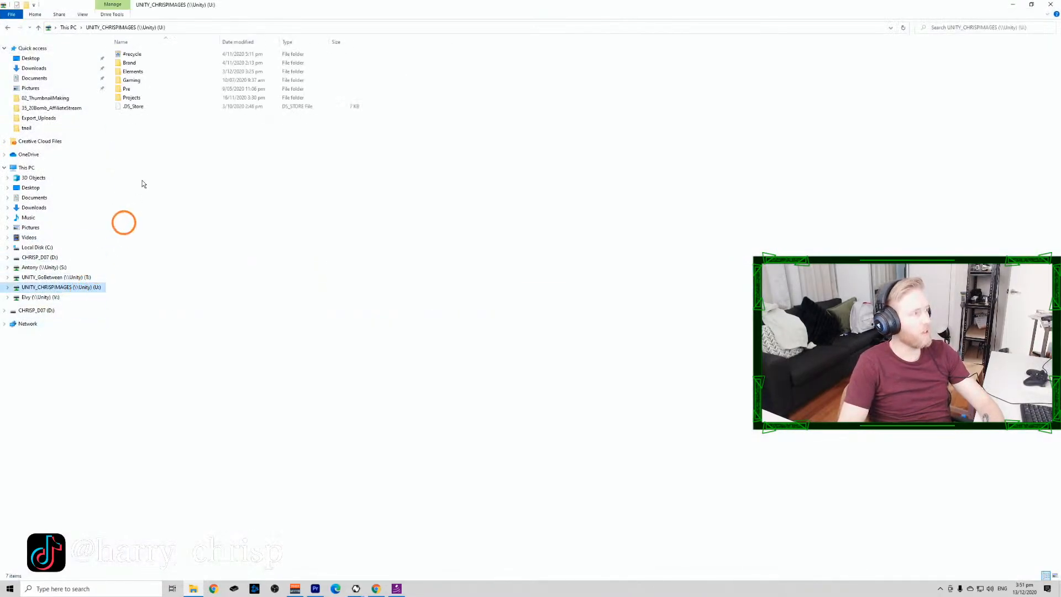
{"action": "double_click", "coordinate": [154, 81]}
{"action": "double_click", "coordinate": [185, 136]}
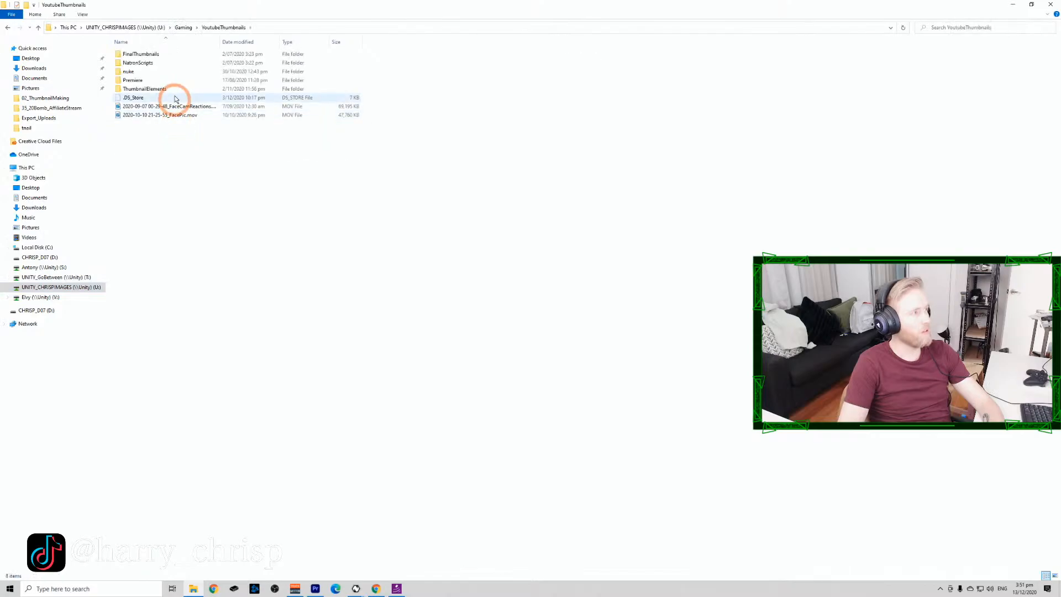
{"action": "double_click", "coordinate": [145, 89]}
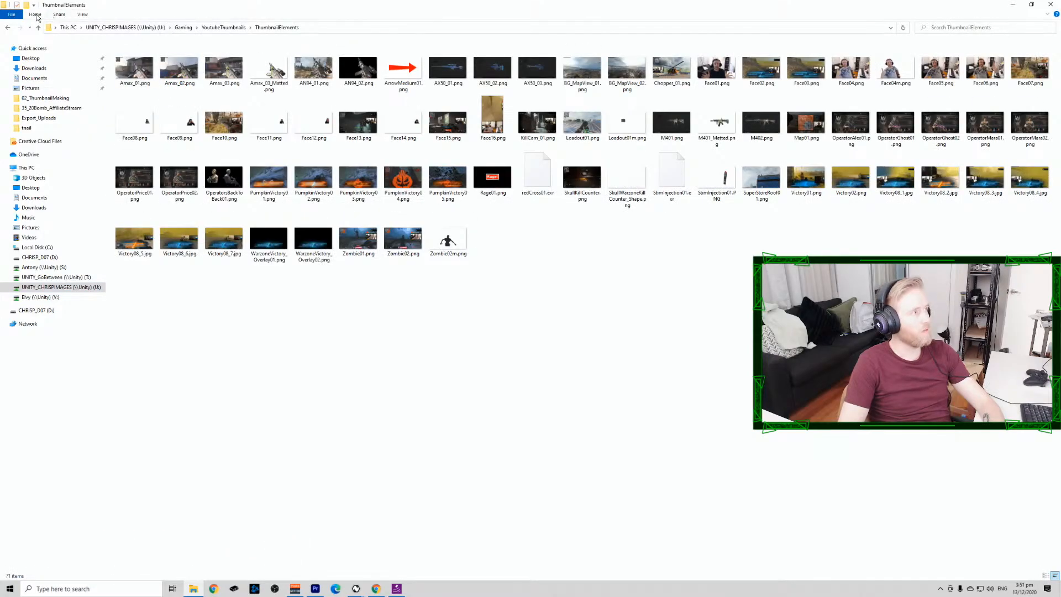
Show the ThumbnailElements files in Details layout and select SkullWarzoneKillCounter_Shape.png.
{"action": "left_click", "coordinate": [81, 15]}
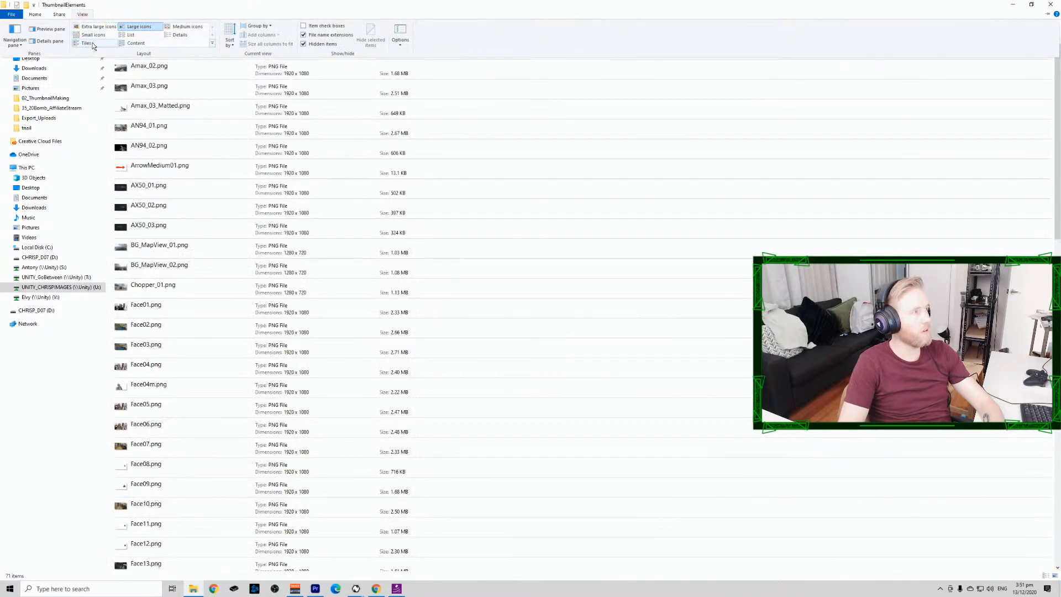
{"action": "left_click", "coordinate": [184, 34]}
{"action": "scroll", "coordinate": [158, 553], "scroll_direction": "down", "scroll_amount": 4}
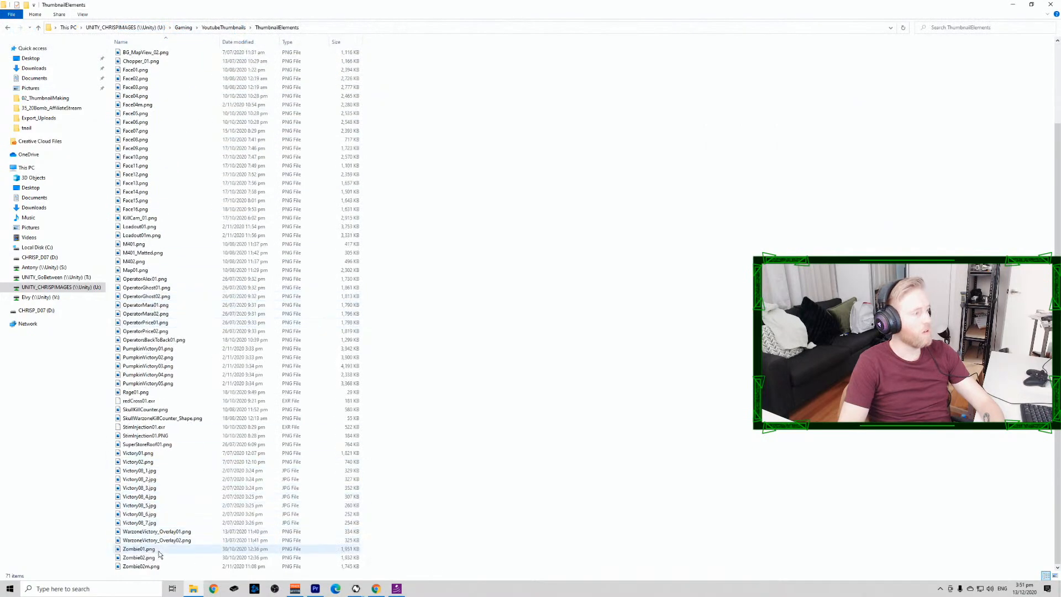
{"action": "left_click", "coordinate": [180, 420]}
Import SkullWarzoneKillCounter_Shape.png into Natron's node graph beside the main column and display it in the viewer.
{"action": "left_click_drag", "start_coordinate": [937, 5], "coordinate": [830, 182]}
{"action": "scroll", "coordinate": [622, 337], "scroll_direction": "down", "scroll_amount": 15}
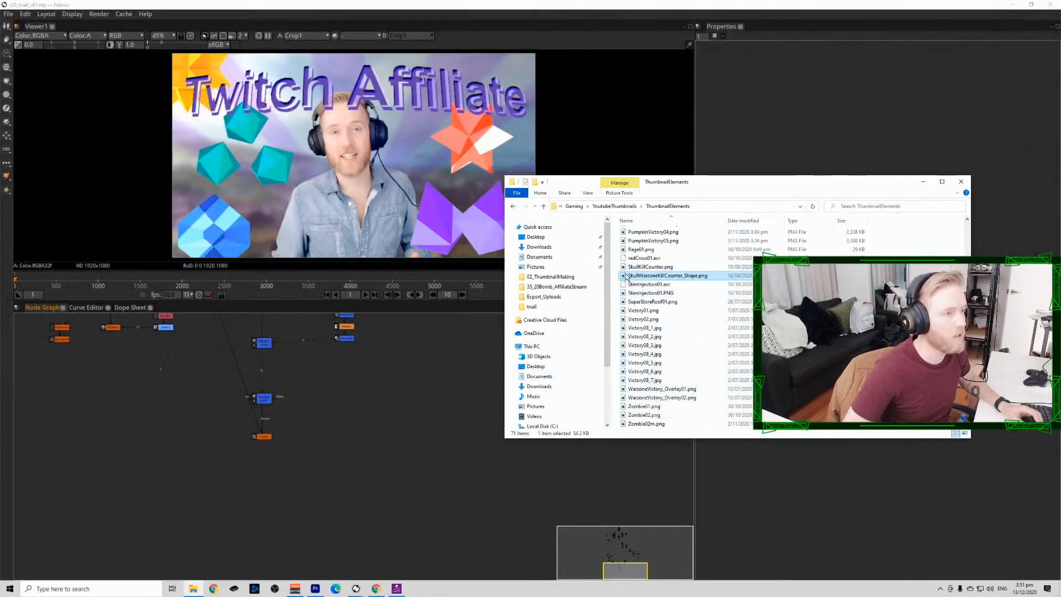
{"action": "left_click_drag", "start_coordinate": [428, 400], "coordinate": [409, 411]}
{"action": "left_click", "coordinate": [407, 414]}
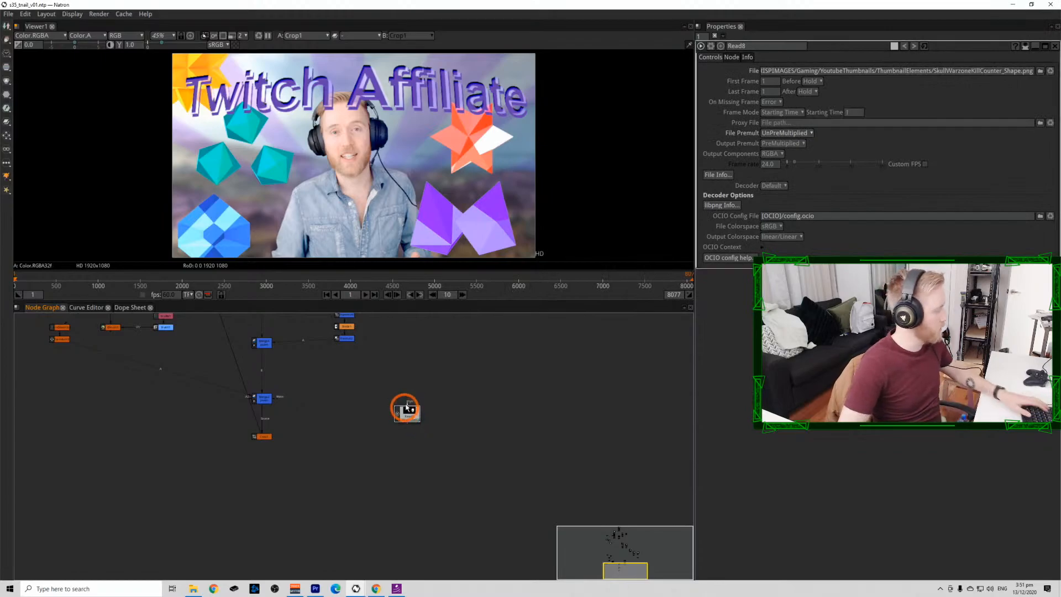
{"action": "key", "text": "1"}
{"action": "left_click", "coordinate": [410, 379]}
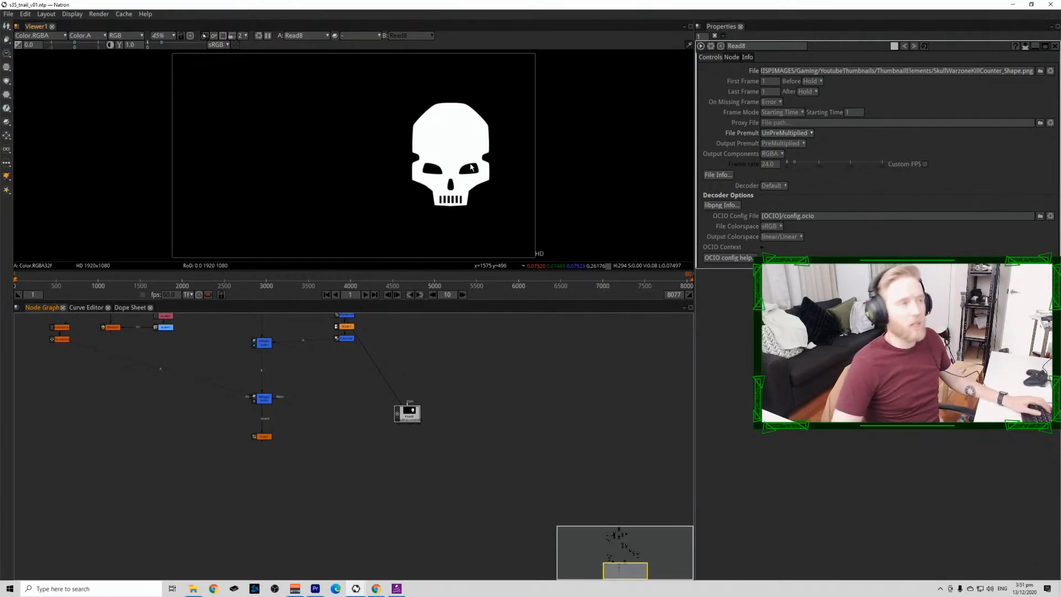
Examine the skull image's alpha channel and edges up close in the viewer.
{"action": "key", "text": "a"}
{"action": "scroll", "coordinate": [456, 169], "scroll_direction": "up", "scroll_amount": 4}
{"action": "key", "text": "a"}
{"action": "key", "text": "a"}
{"action": "key", "text": "a"}
{"action": "key", "text": "a"}
{"action": "key", "text": "a"}
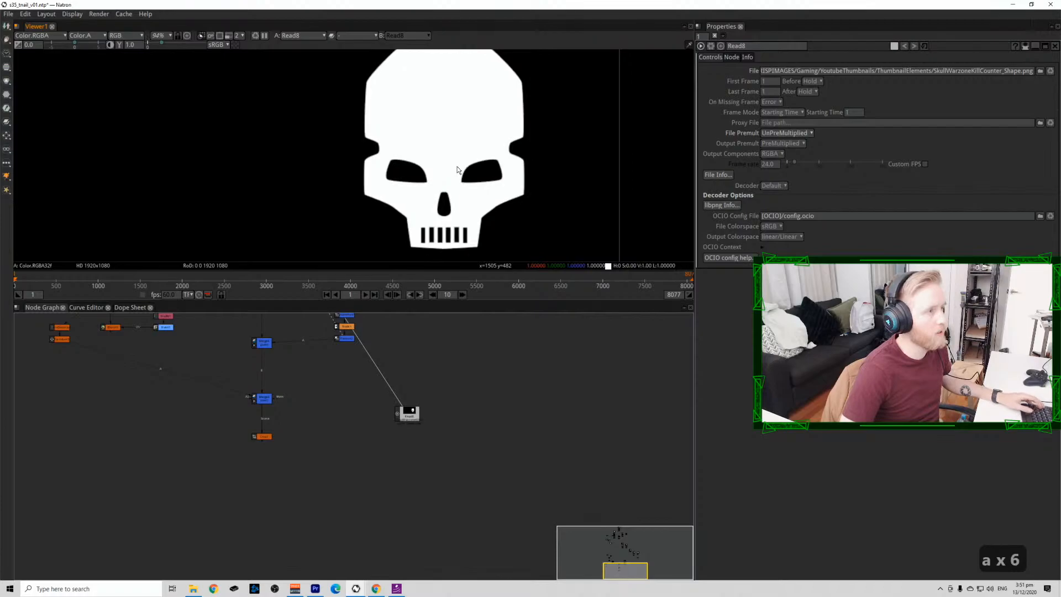
{"action": "scroll", "coordinate": [417, 234], "scroll_direction": "down", "scroll_amount": 5}
{"action": "left_click_drag", "start_coordinate": [415, 232], "coordinate": [431, 178]}
Add a Text node reading "20 Bomb", place it unconnected beside the skull Read node and display it.
{"action": "left_click", "coordinate": [322, 453]}
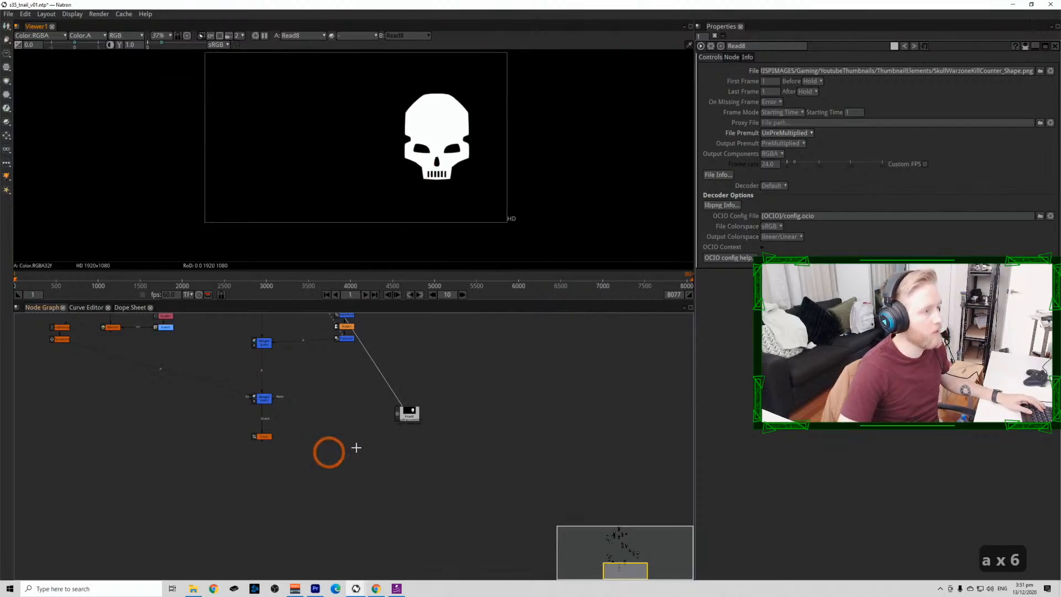
{"action": "key", "text": "Tab"}
{"action": "type", "text": "tex"}
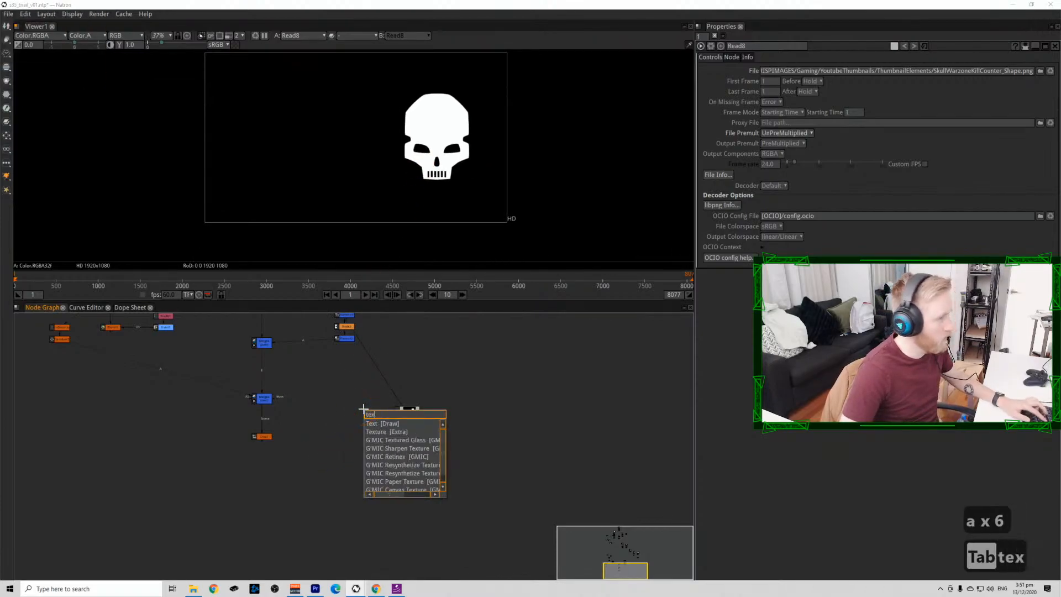
{"action": "left_click", "coordinate": [379, 425]}
{"action": "left_click", "coordinate": [806, 223]}
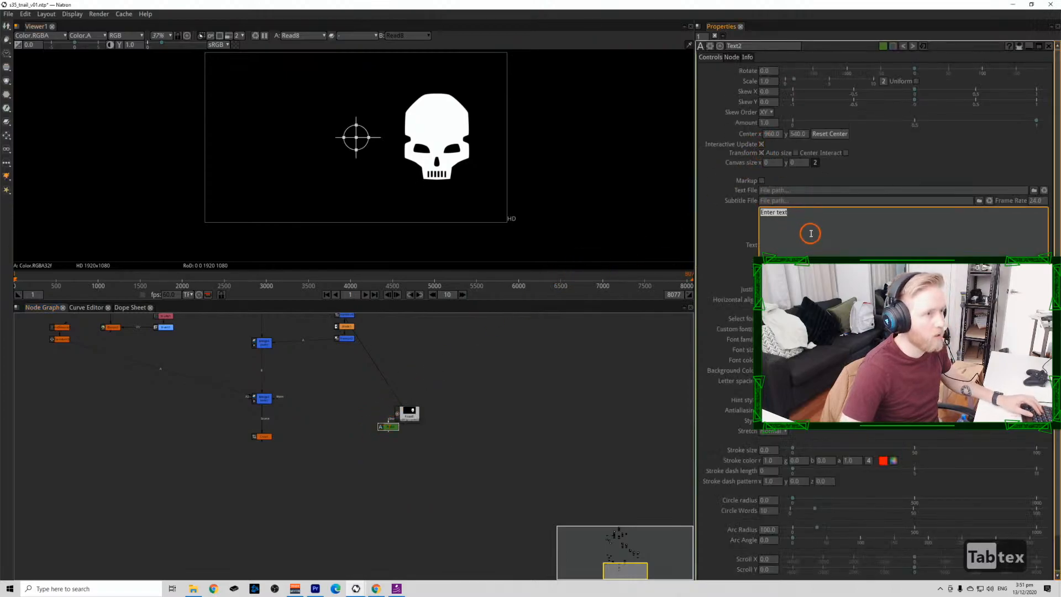
{"action": "type", "text": "20 Bomb"}
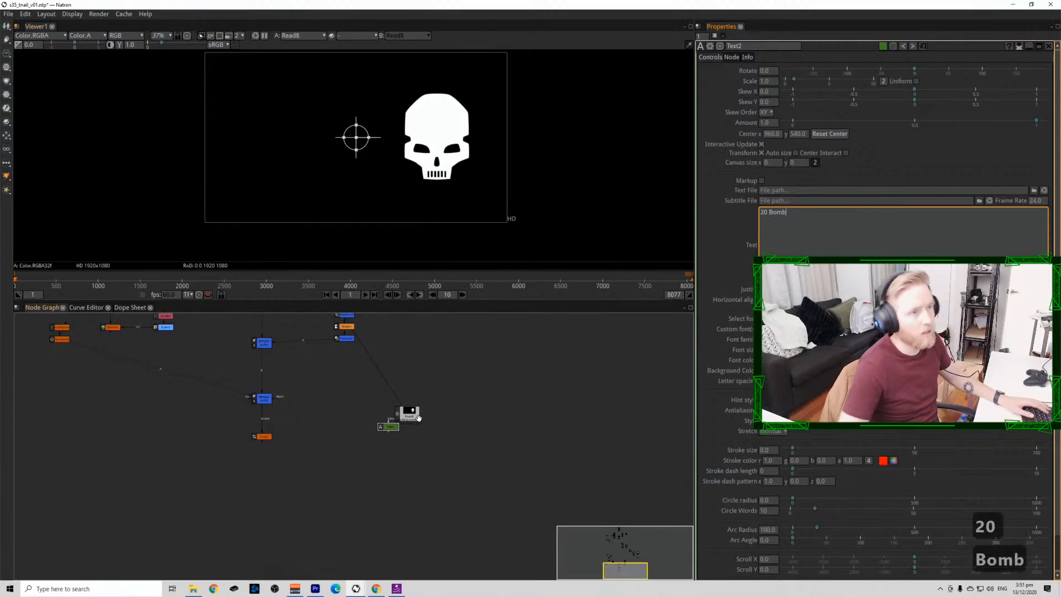
{"action": "left_click_drag", "start_coordinate": [393, 431], "coordinate": [362, 421]}
Make the "20 Bomb" text bold through the Text node's font style.
{"action": "left_click", "coordinate": [870, 230]}
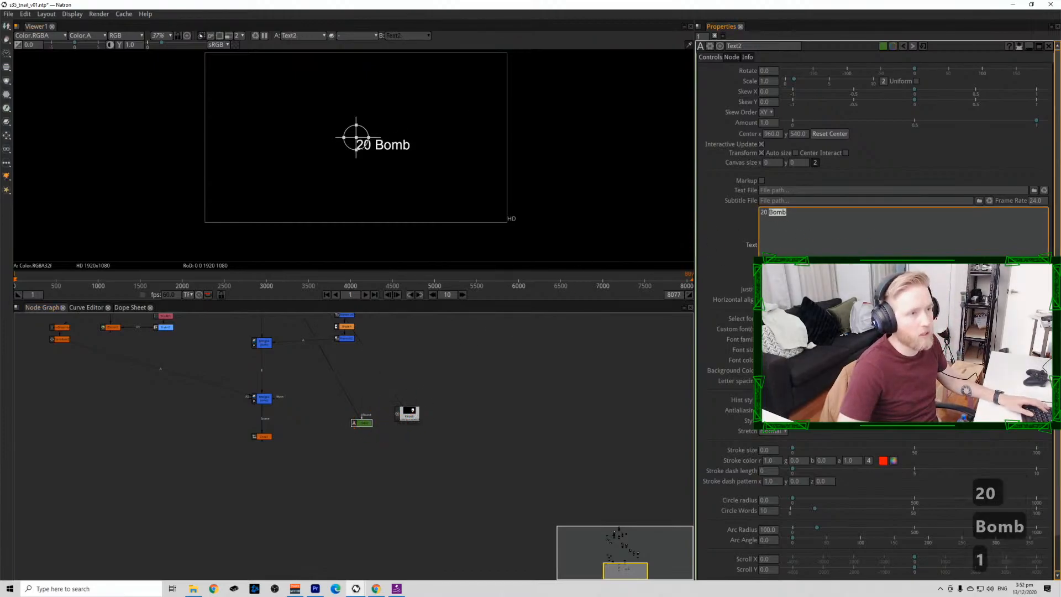
{"action": "left_click", "coordinate": [767, 422]}
{"action": "left_click", "coordinate": [800, 436]}
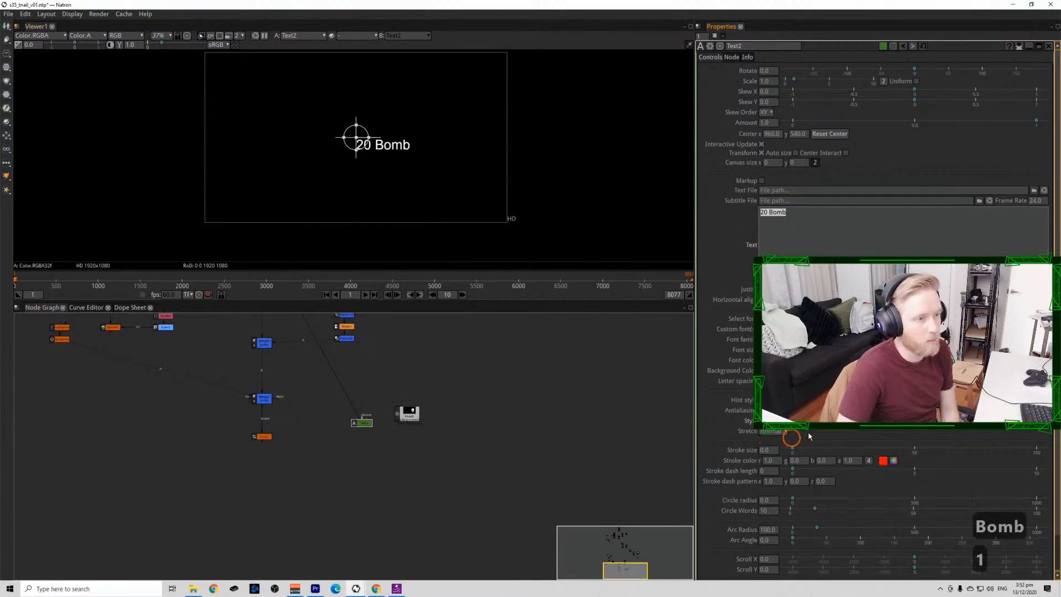
{"action": "left_click", "coordinate": [827, 421]}
{"action": "left_click", "coordinate": [835, 502]}
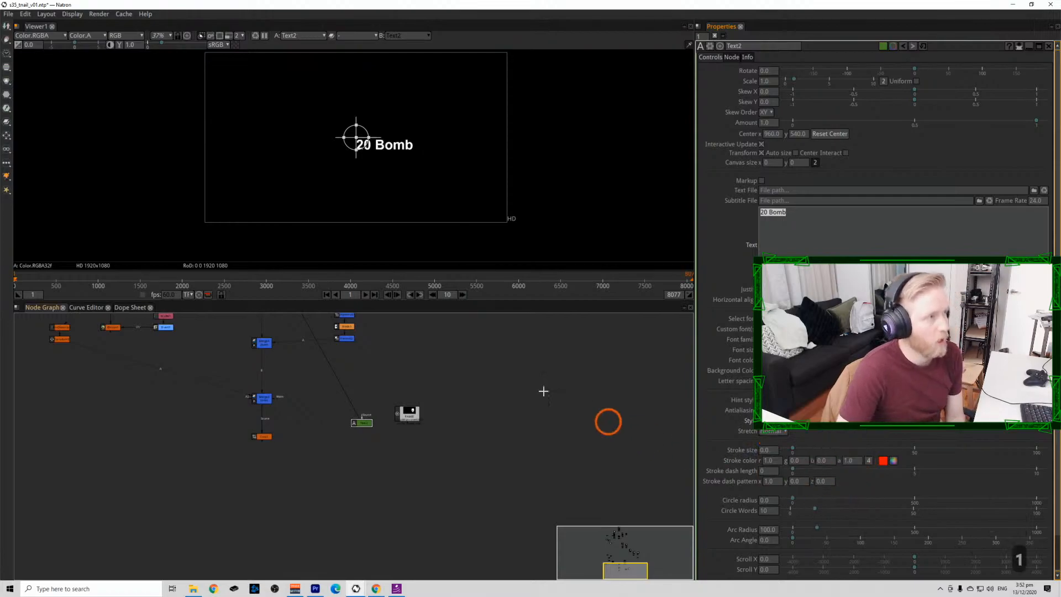
Slightly enlarge the "20 Bomb" text, merge the skull image over it with a Merge node and display the result.
{"action": "left_click_drag", "start_coordinate": [823, 348], "coordinate": [833, 348]}
{"action": "left_click", "coordinate": [369, 462]}
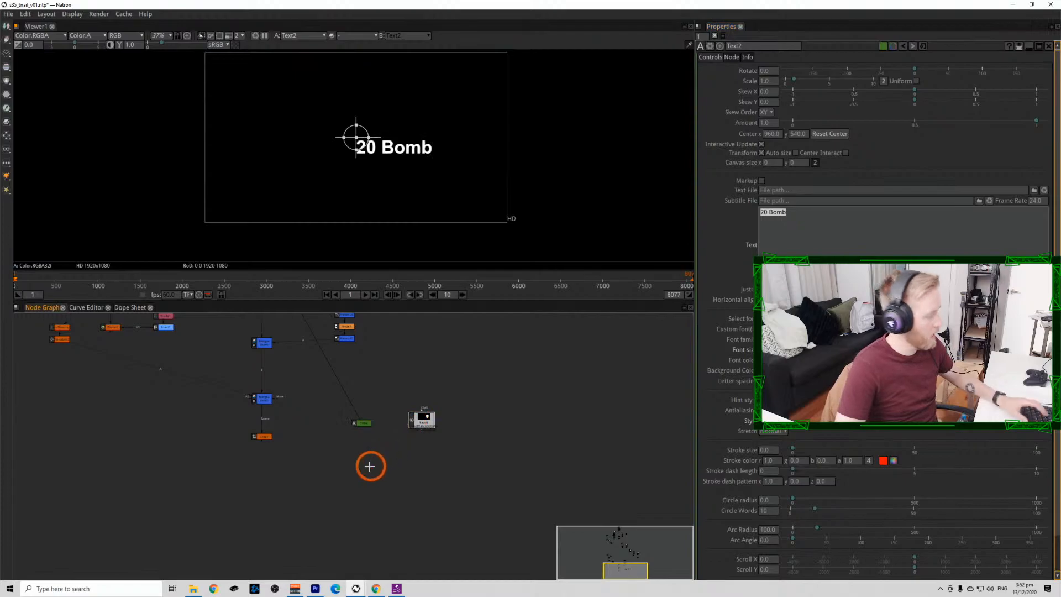
{"action": "key", "text": "m"}
{"action": "scroll", "coordinate": [373, 458], "scroll_direction": "up", "scroll_amount": 6}
{"action": "left_click_drag", "start_coordinate": [381, 462], "coordinate": [520, 369]}
{"action": "left_click_drag", "start_coordinate": [392, 495], "coordinate": [355, 379]}
{"action": "left_click_drag", "start_coordinate": [339, 439], "coordinate": [442, 414]}
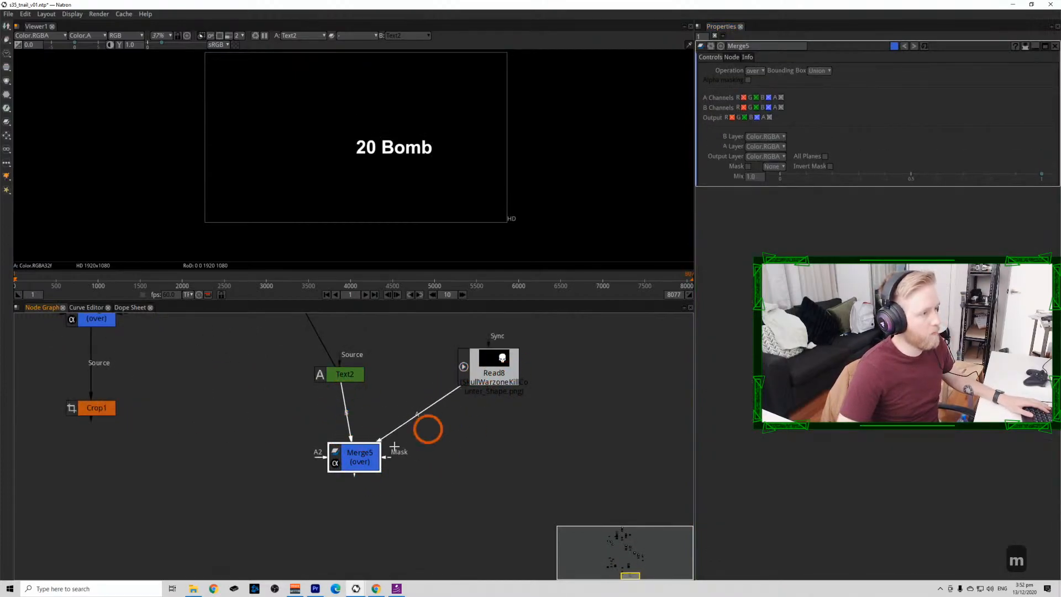
{"action": "key", "text": "1"}
Greatly enlarge the "20 Bomb" text and move it to the frame's left edge, with its center at about x 21, y 729.
{"action": "left_click", "coordinate": [345, 377]}
{"action": "left_click_drag", "start_coordinate": [355, 142], "coordinate": [298, 143]}
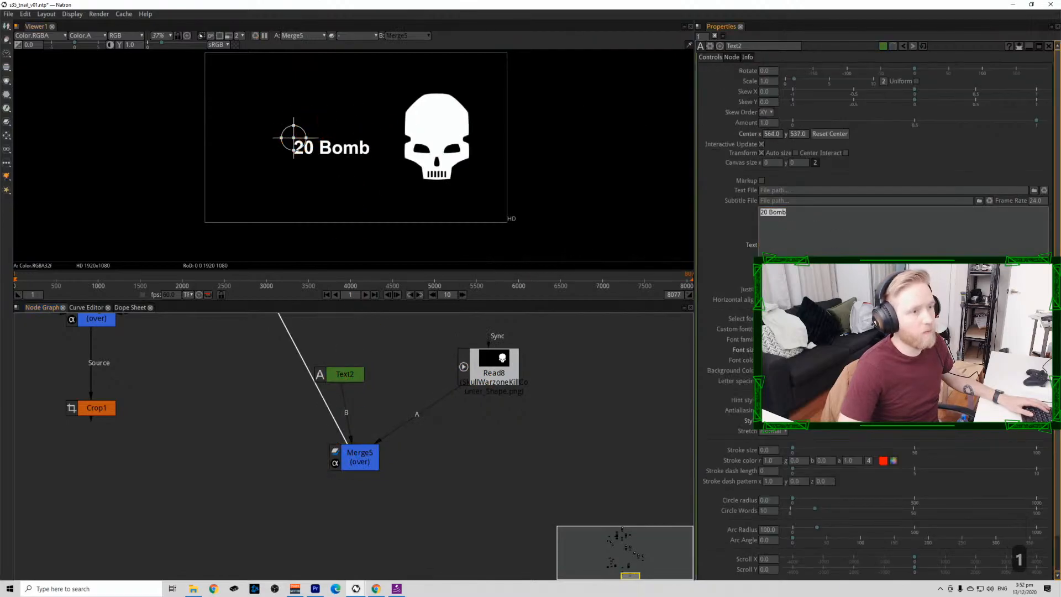
{"action": "left_click_drag", "start_coordinate": [835, 349], "coordinate": [912, 348]}
{"action": "left_click_drag", "start_coordinate": [193, 112], "coordinate": [208, 110]}
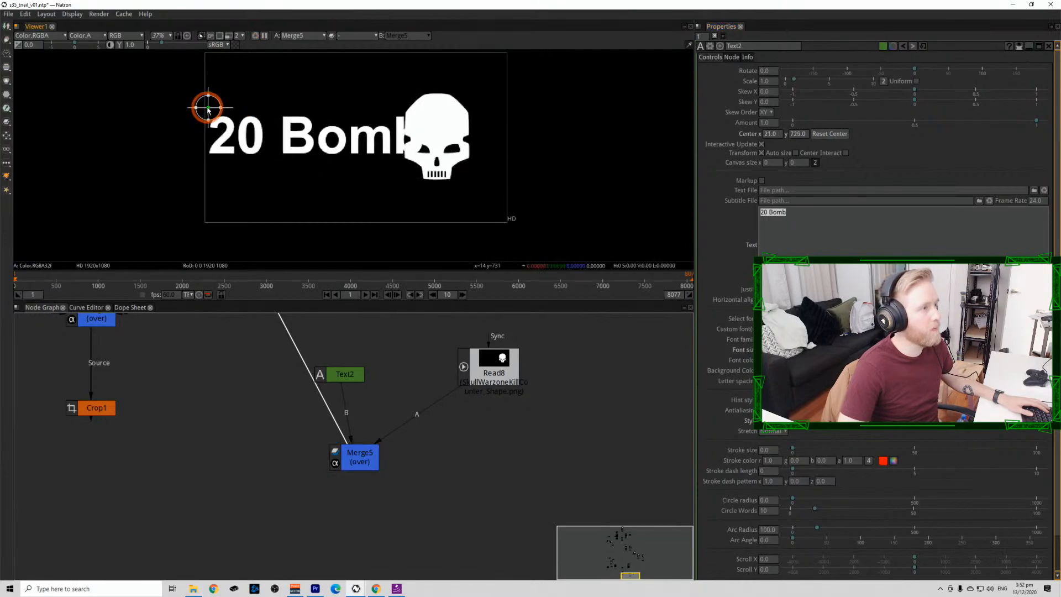
Add a Transform node after the skull Read node and move the skull beside the text, translated about x 212, y 29.
{"action": "key", "text": "t"}
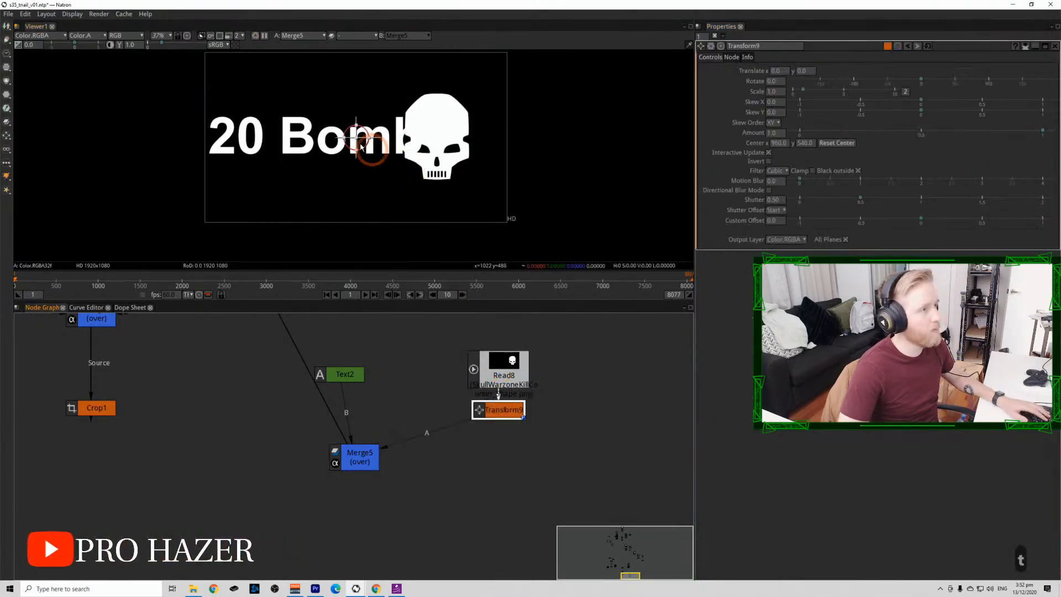
{"action": "left_click_drag", "start_coordinate": [356, 141], "coordinate": [390, 136]}
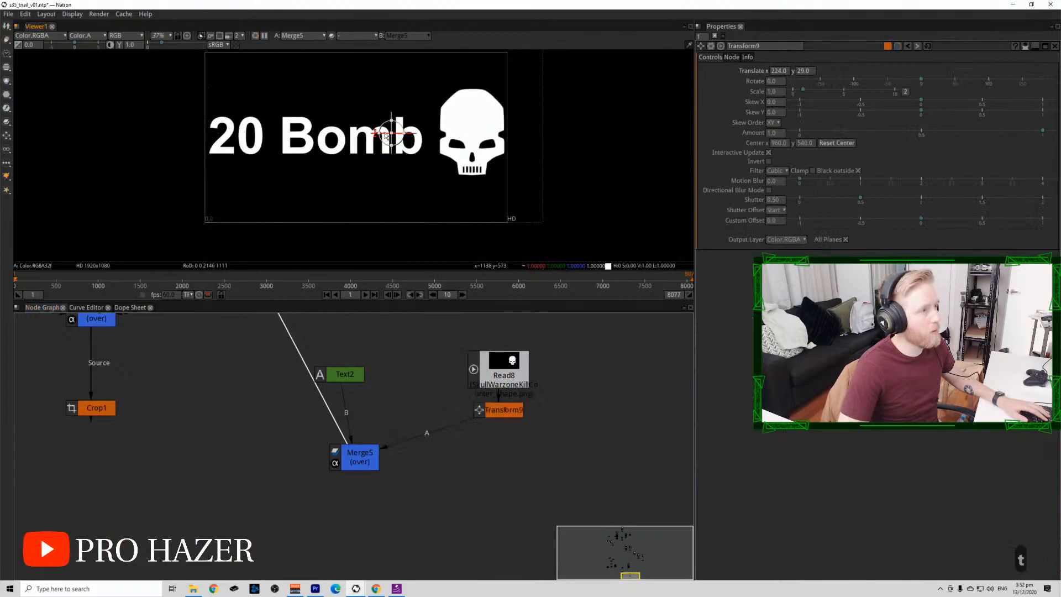
{"action": "left_click_drag", "start_coordinate": [391, 133], "coordinate": [389, 134]}
Add a Transform node after the skull-and-text merge, merge its output over the cropped composite and display the result.
{"action": "left_click", "coordinate": [361, 449]}
{"action": "key", "text": "t"}
{"action": "scroll", "coordinate": [331, 446], "scroll_direction": "down", "scroll_amount": 5}
{"action": "left_click_drag", "start_coordinate": [283, 445], "coordinate": [300, 442]}
{"action": "left_click", "coordinate": [237, 431]}
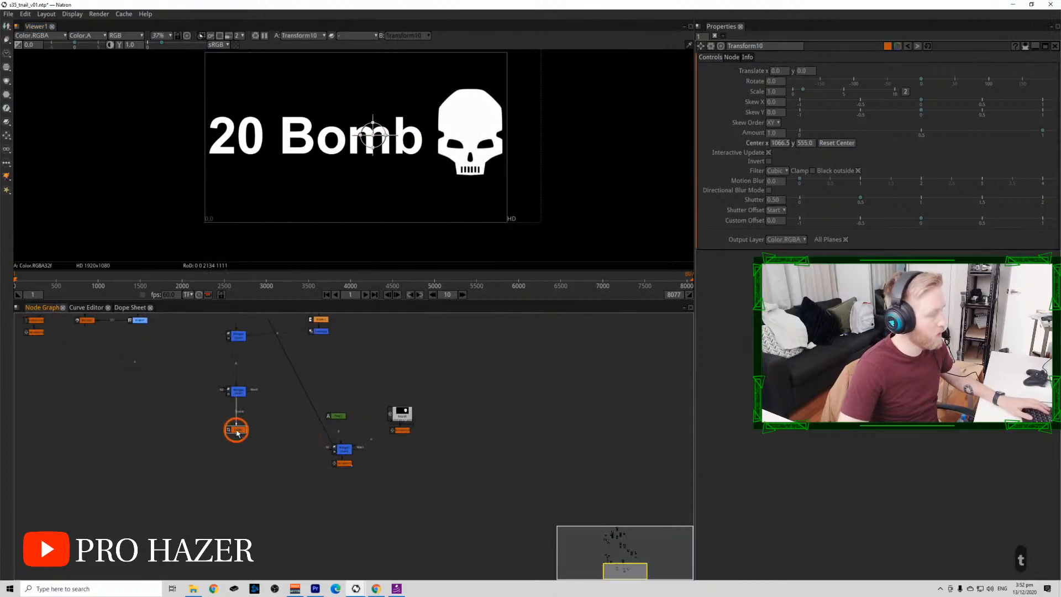
{"action": "key", "text": "m"}
{"action": "left_click_drag", "start_coordinate": [237, 436], "coordinate": [234, 486]}
{"action": "left_click_drag", "start_coordinate": [332, 469], "coordinate": [337, 464]}
{"action": "key", "text": "1"}
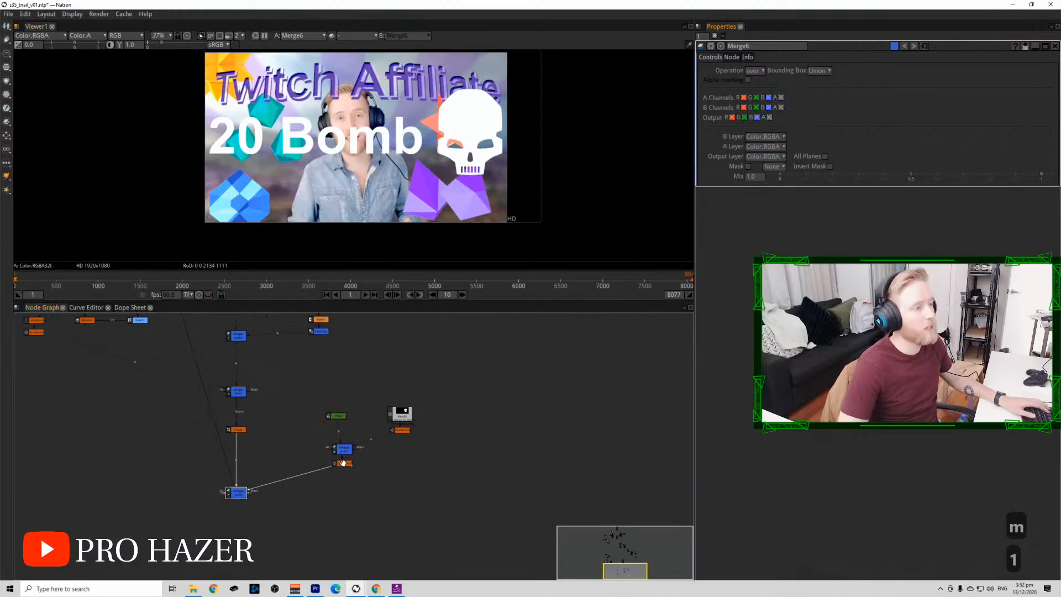
Scale the combined text and skull to 0.46 and move them to the thumbnail's lower middle, translated about x -27, y -412.
{"action": "left_click", "coordinate": [342, 463]}
{"action": "left_click", "coordinate": [866, 74]}
{"action": "left_click_drag", "start_coordinate": [814, 90], "coordinate": [797, 89]}
{"action": "left_click_drag", "start_coordinate": [373, 135], "coordinate": [370, 201]}
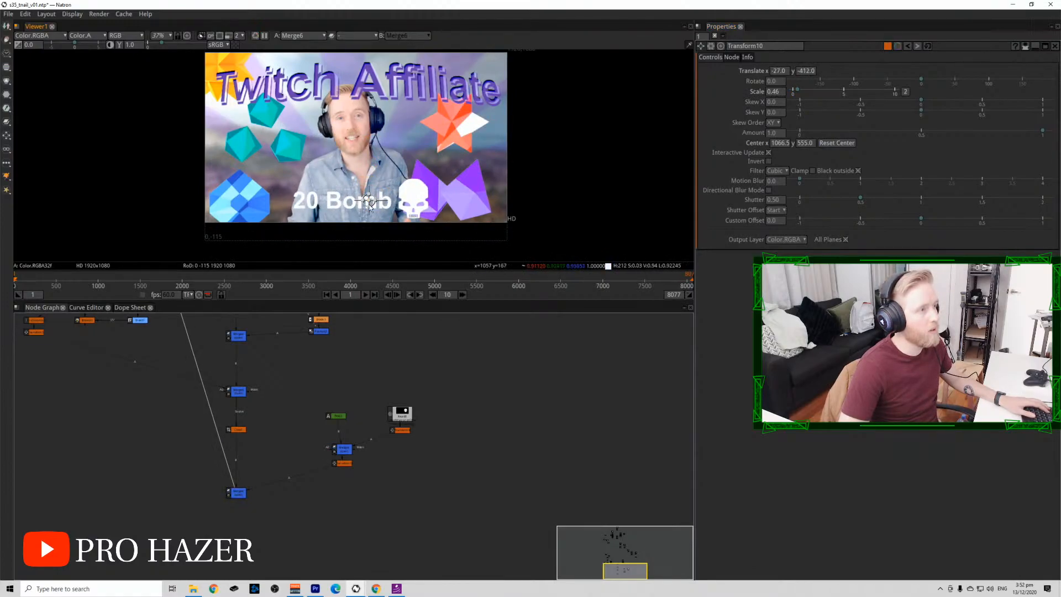
Enlarge the "20 Bomb" text with its center at about x 51, y 756, and shift the skull clear of its last letter.
{"action": "left_click", "coordinate": [338, 415]}
{"action": "mouse_move", "coordinate": [293, 188]}
{"action": "left_mouse_down"}
{"action": "mouse_move", "coordinate": [248, 187]}
{"action": "mouse_move", "coordinate": [295, 187]}
{"action": "left_mouse_up"}
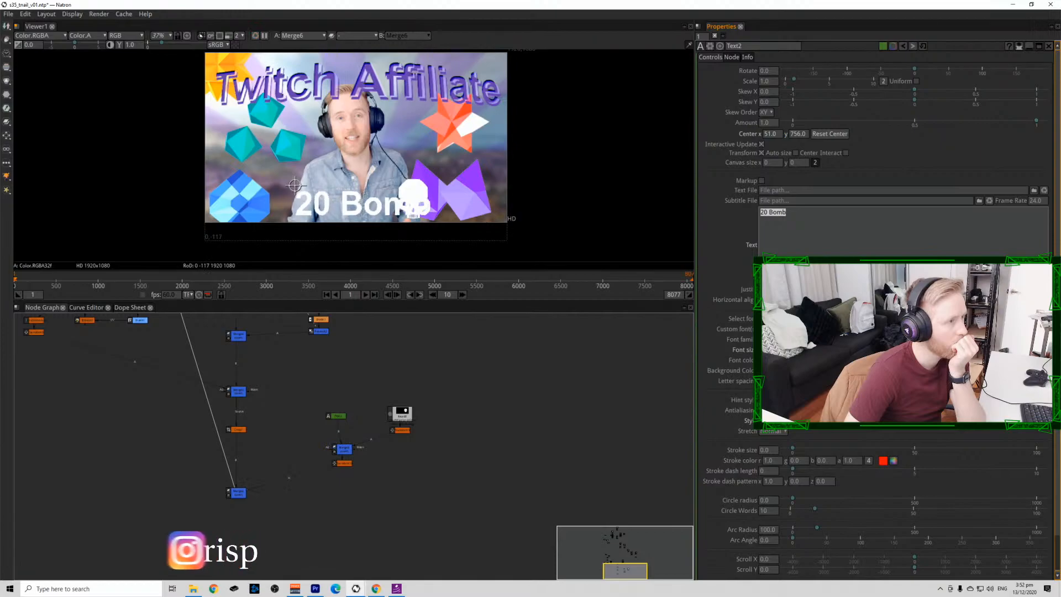
{"action": "left_click", "coordinate": [404, 431]}
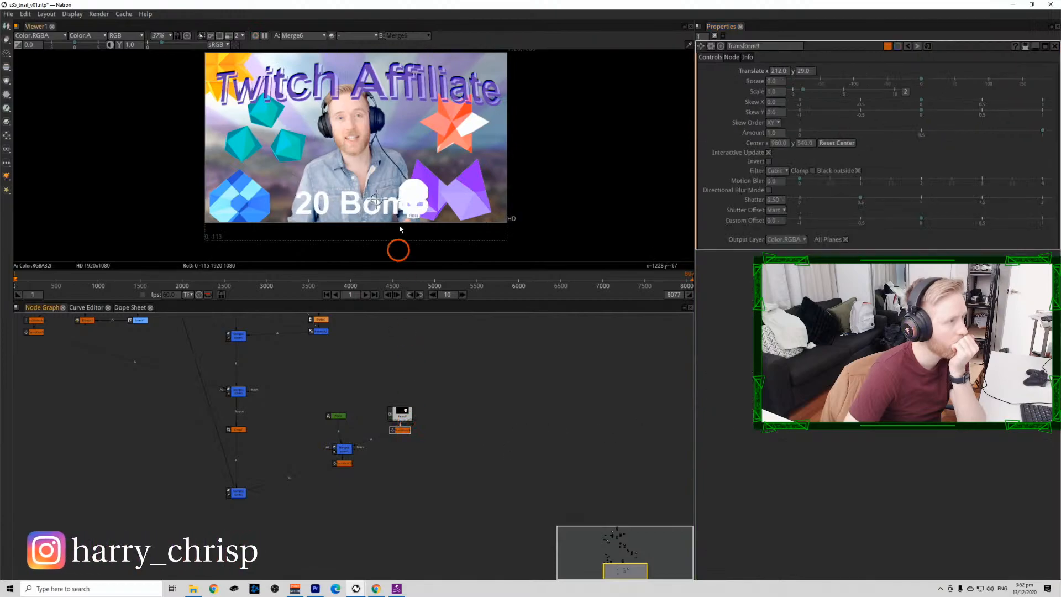
{"action": "left_click_drag", "start_coordinate": [421, 201], "coordinate": [415, 204]}
Shift the combined text and skull left and slightly up, to a translation of about x -180, y -391.
{"action": "left_click", "coordinate": [345, 463]}
{"action": "left_click_drag", "start_coordinate": [369, 200], "coordinate": [346, 196]}
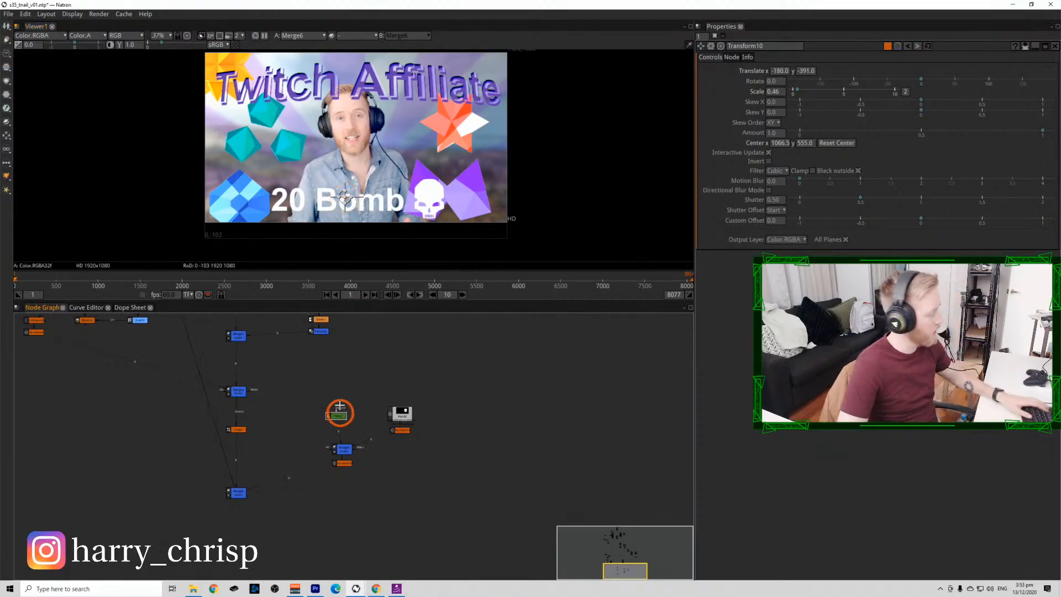
Add a Text node reading "and" after the "20 Bomb" Text node.
{"action": "key", "text": "Tab"}
{"action": "type", "text": "tex"}
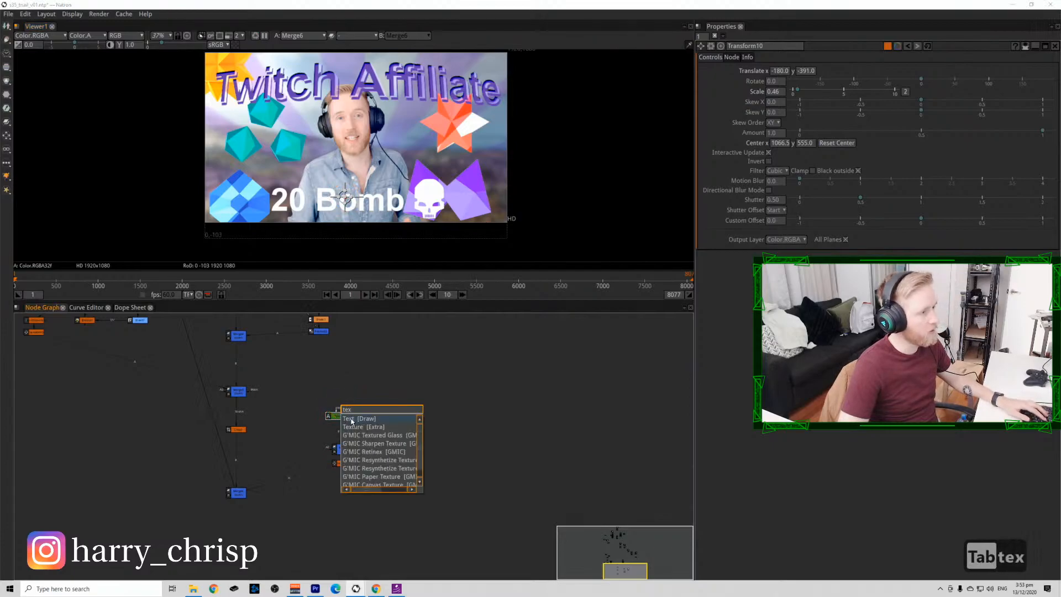
{"action": "left_click", "coordinate": [352, 418]}
{"action": "scroll", "coordinate": [337, 440], "scroll_direction": "up", "scroll_amount": 5}
{"action": "left_click", "coordinate": [769, 211]}
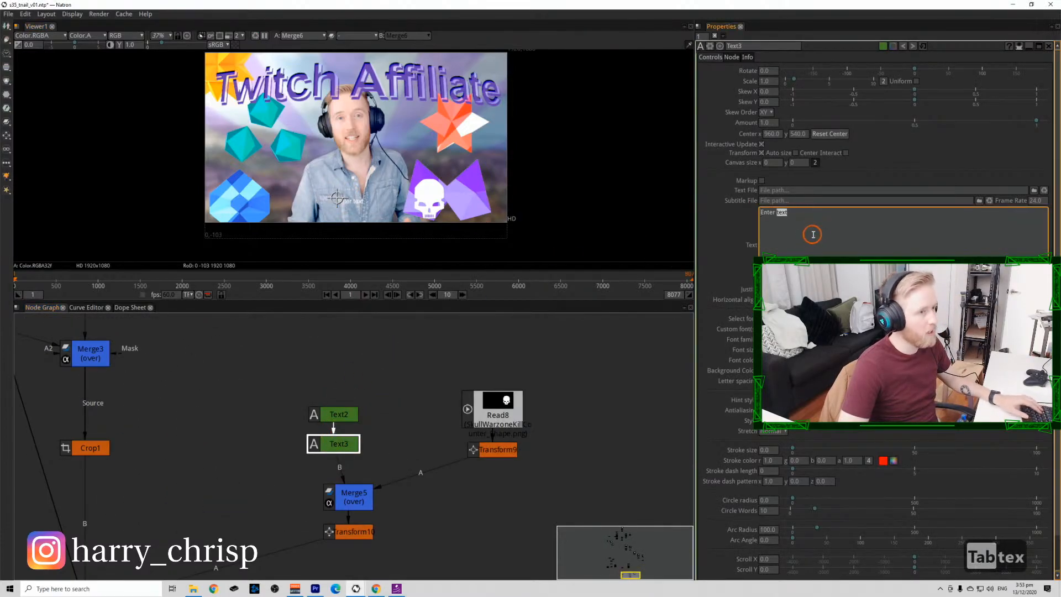
{"action": "triple_click", "coordinate": [813, 234]}
{"action": "type", "text": "abd"}
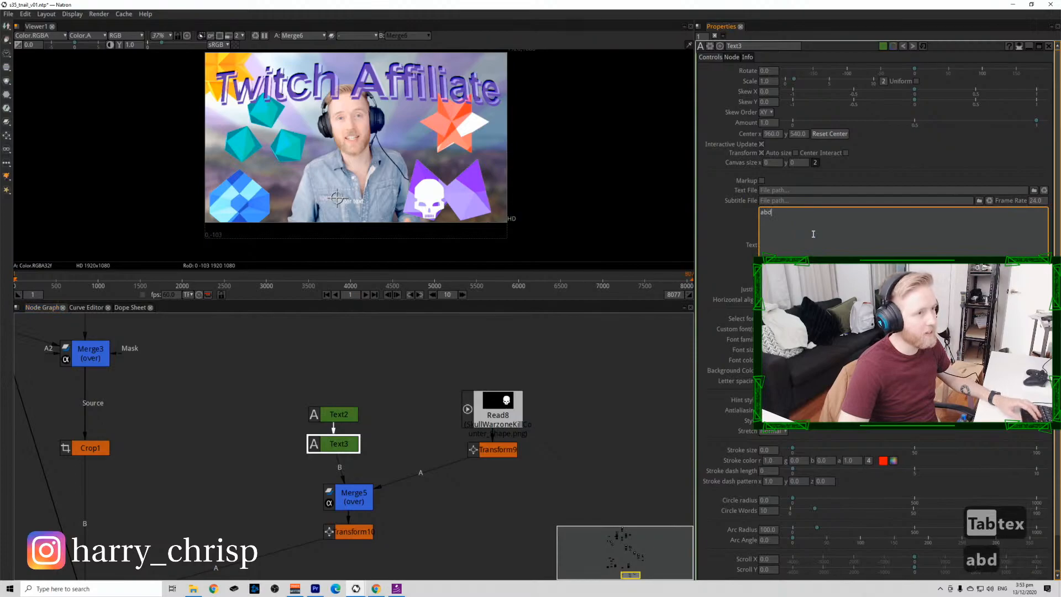
{"action": "key", "text": "BackSpace"}
{"action": "key", "text": "BackSpace"}
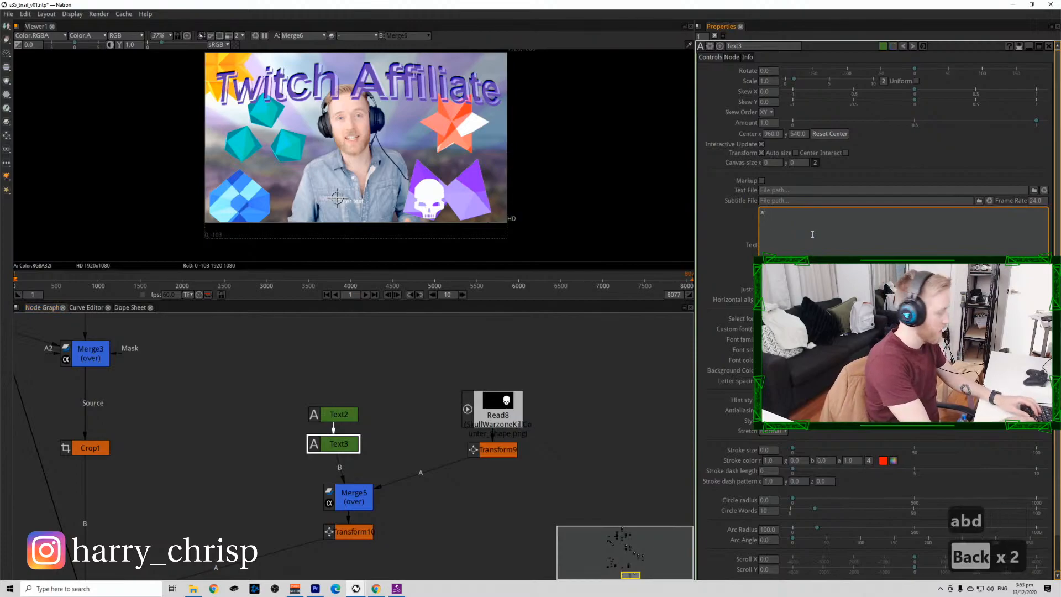
{"action": "type", "text": "nd"}
Display the "and" and "20 Bomb" Text nodes in turn in the viewer to compare their outputs.
{"action": "left_click", "coordinate": [339, 442]}
{"action": "key", "text": "1"}
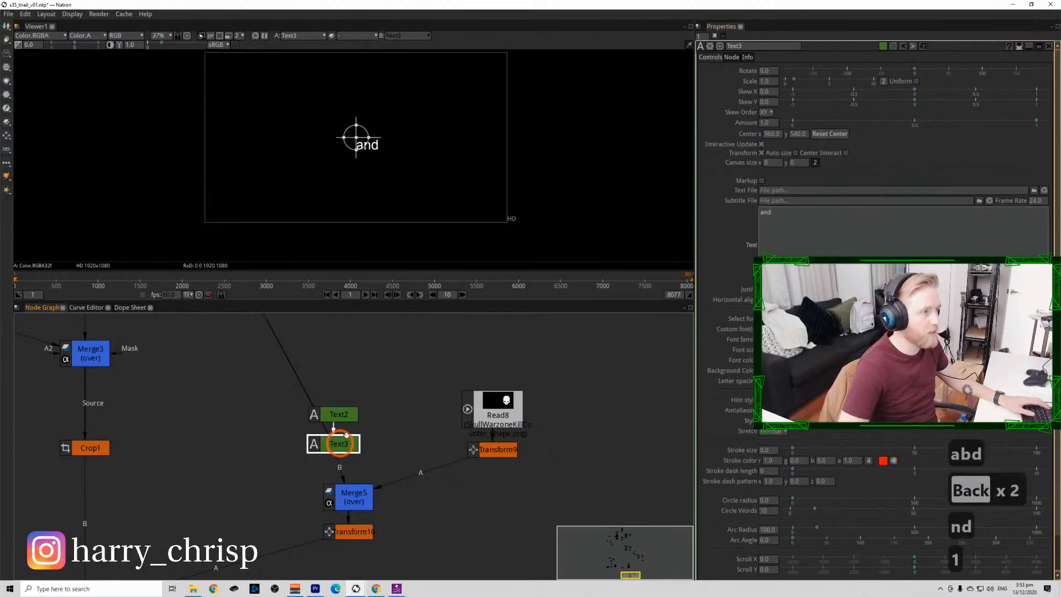
{"action": "left_click", "coordinate": [341, 443]}
{"action": "key", "text": "1"}
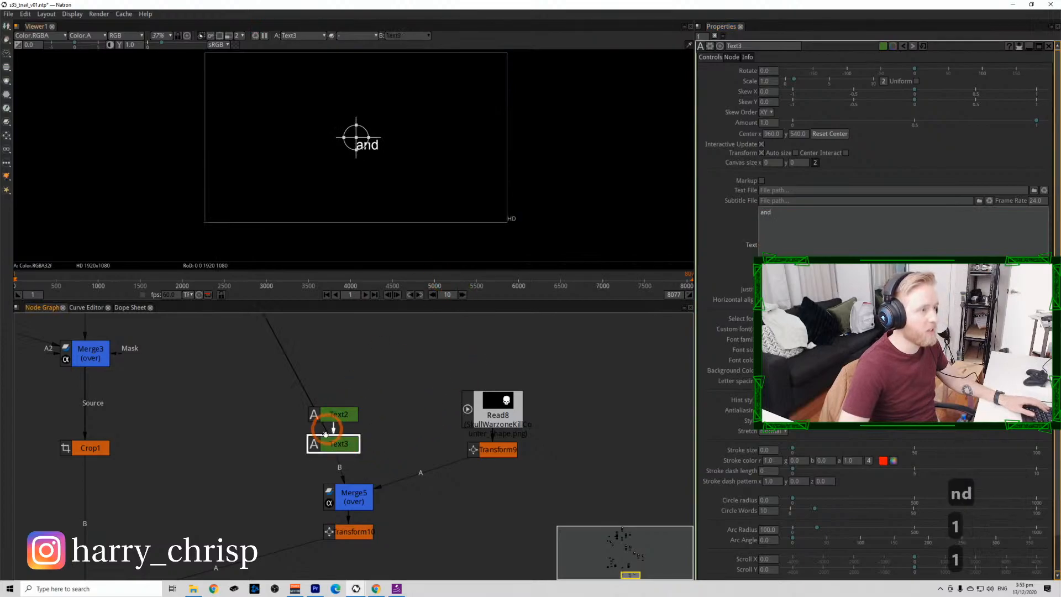
{"action": "left_click", "coordinate": [332, 412]}
{"action": "key", "text": "1"}
{"action": "left_click", "coordinate": [338, 443]}
{"action": "key", "text": "1"}
Separate the two Text nodes and combine "20 Bomb" over "and" with a Merge node, shown in the viewer.
{"action": "left_click_drag", "start_coordinate": [339, 446], "coordinate": [403, 452]}
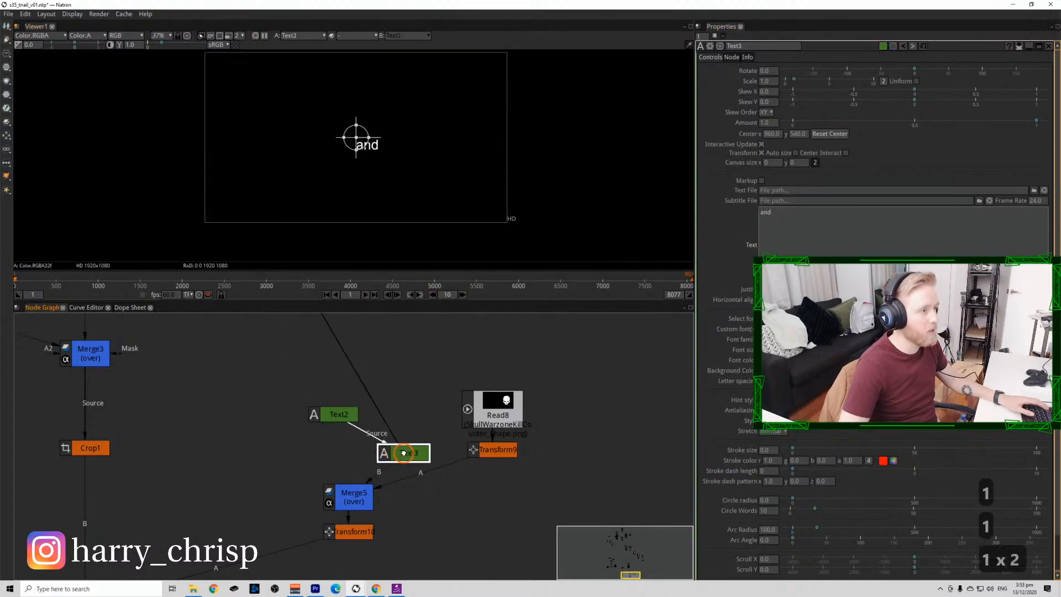
{"action": "left_click_drag", "start_coordinate": [338, 414], "coordinate": [310, 415]}
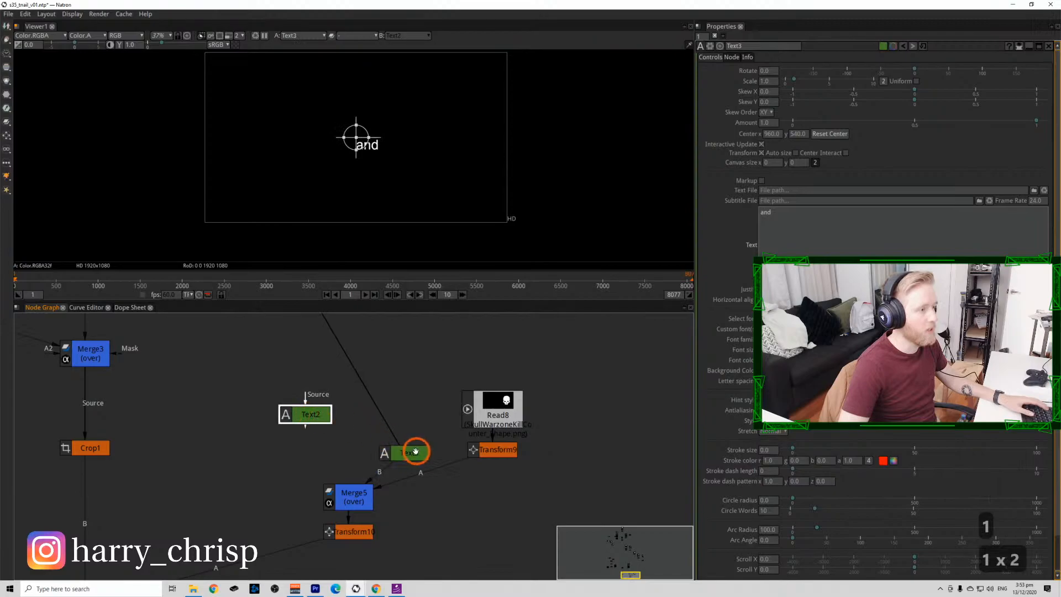
{"action": "left_click_drag", "start_coordinate": [411, 452], "coordinate": [395, 415]}
{"action": "key", "text": "m"}
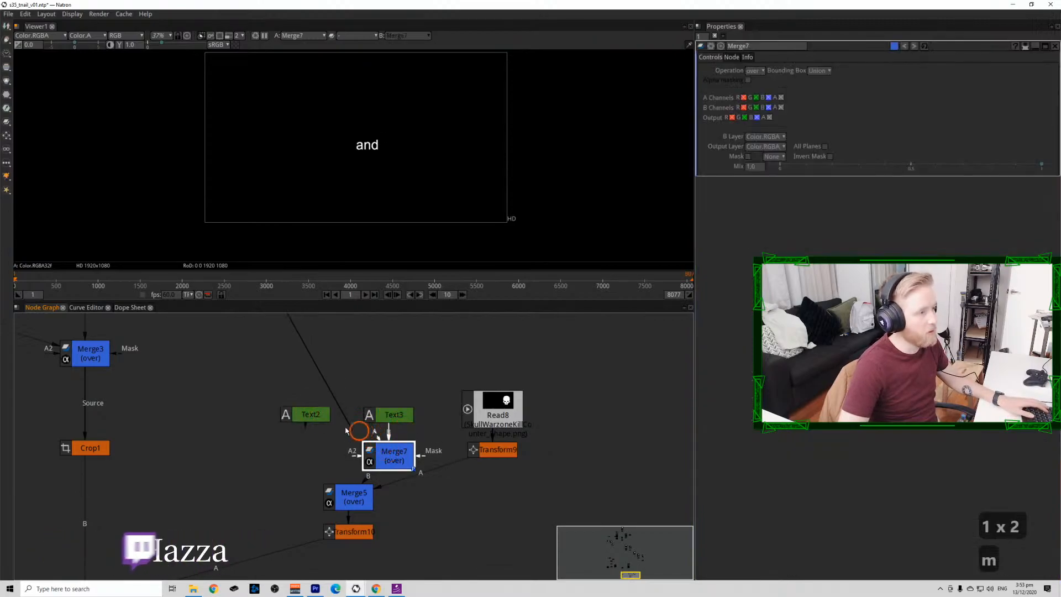
{"action": "left_click", "coordinate": [351, 414]}
{"action": "left_click_drag", "start_coordinate": [325, 423], "coordinate": [321, 419]}
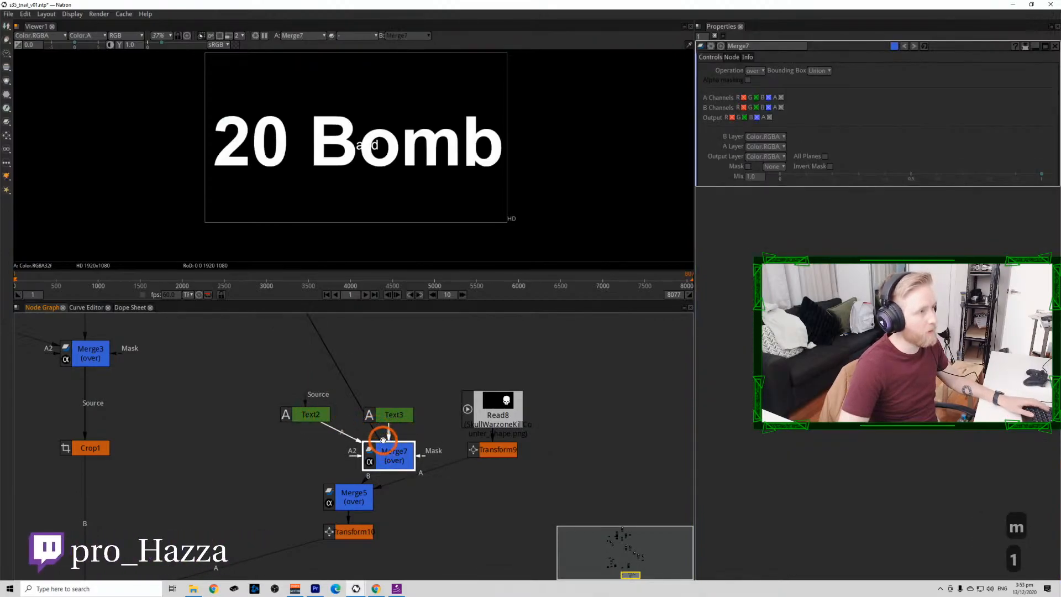
Enlarge the "and" text and place it above the start of "20 Bomb", with its center at about x 120, y 896.
{"action": "left_click", "coordinate": [387, 416]}
{"action": "left_click_drag", "start_coordinate": [355, 137], "coordinate": [247, 99]}
{"action": "left_click", "coordinate": [782, 219]}
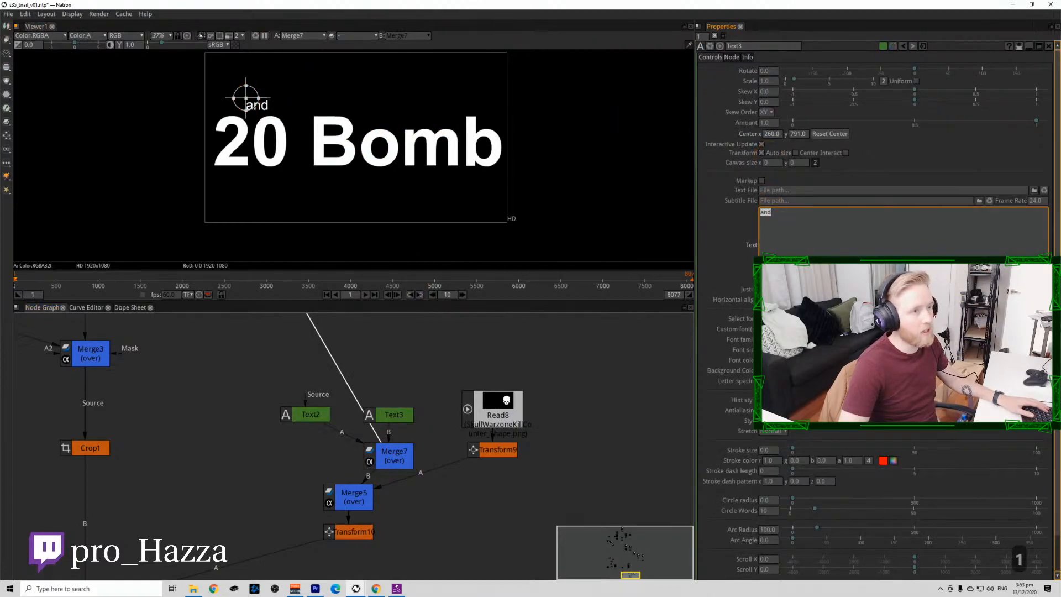
{"action": "left_click_drag", "start_coordinate": [823, 350], "coordinate": [833, 349]}
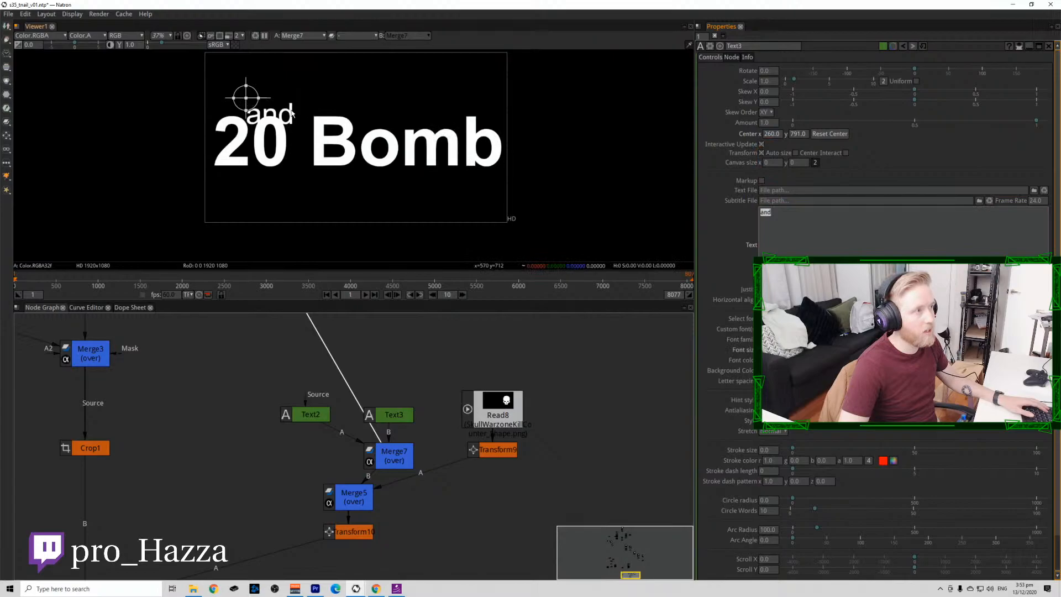
{"action": "left_click_drag", "start_coordinate": [247, 101], "coordinate": [224, 81]}
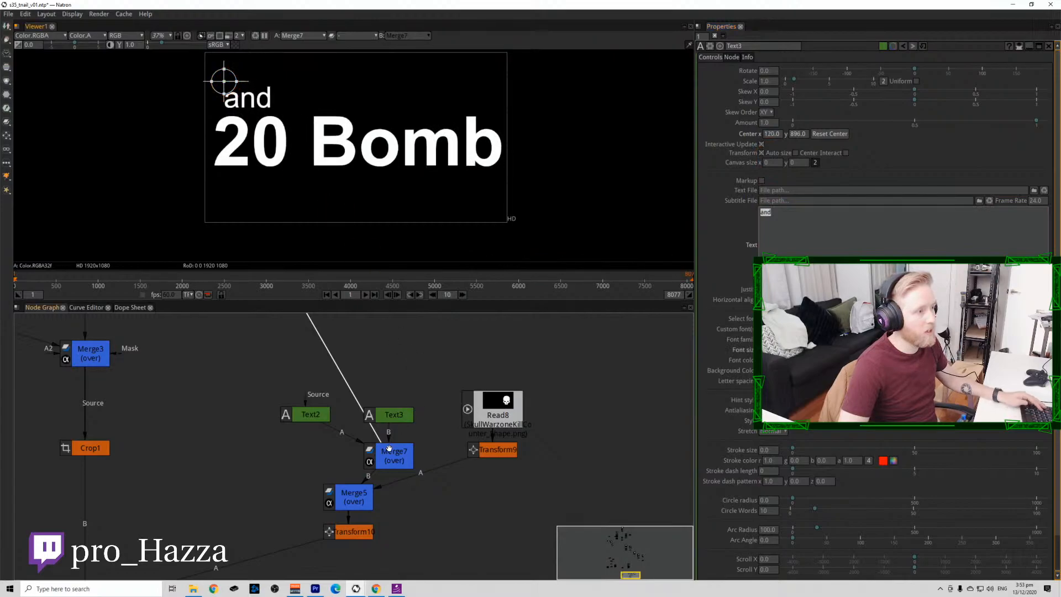
Move the text merge and its Text nodes higher in the graph, and add a separate Text node reading "Warzone Gameplay".
{"action": "left_click_drag", "start_coordinate": [382, 457], "coordinate": [319, 382]}
{"action": "left_click", "coordinate": [316, 414], "text": "shift"}
{"action": "left_click", "coordinate": [358, 400]}
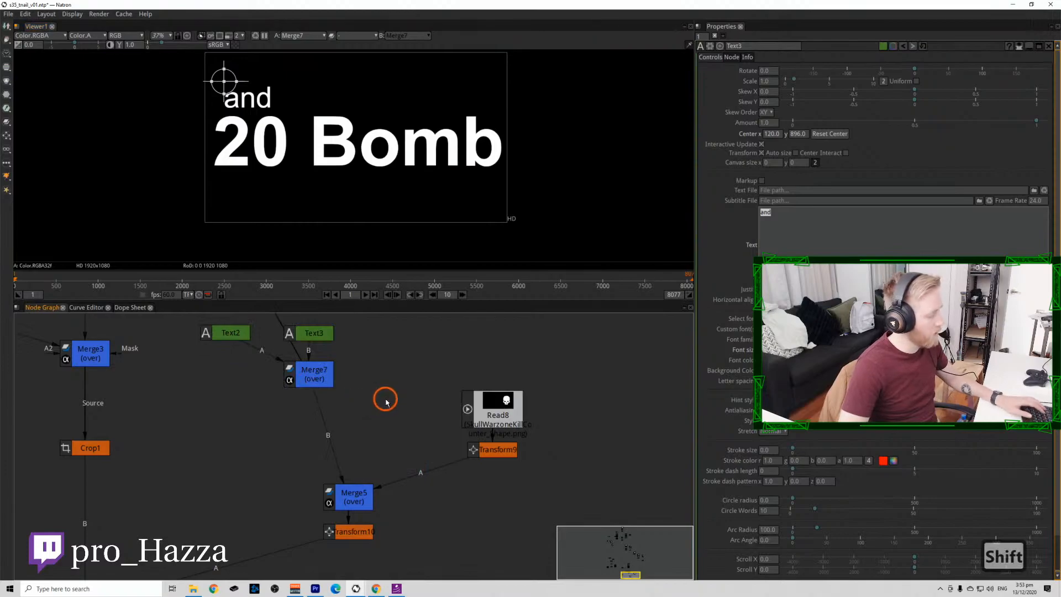
{"action": "key", "text": "Tab"}
{"action": "key", "text": "Return"}
{"action": "triple_click", "coordinate": [838, 227]}
{"action": "type", "text": "Warzone Gameplay"}
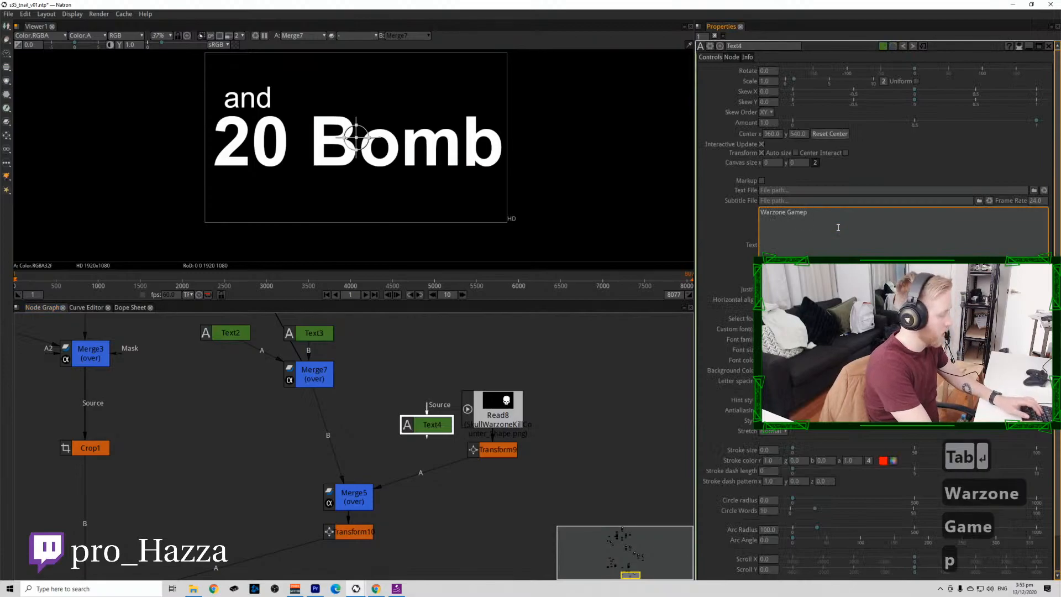
{"action": "left_click", "coordinate": [558, 398]}
{"action": "left_click", "coordinate": [422, 434]}
{"action": "left_click", "coordinate": [902, 235]}
{"action": "triple_click", "coordinate": [936, 226]}
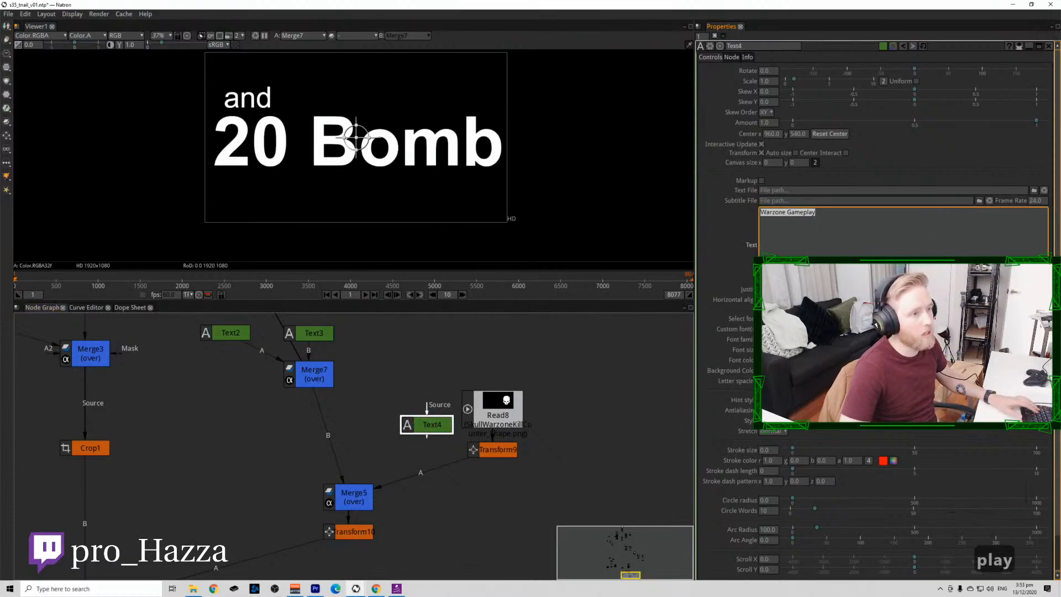
Place the "Warzone Gameplay" Text node beside the text merge and connect it to that merge's A2 input.
{"action": "left_click_drag", "start_coordinate": [433, 421], "coordinate": [394, 358]}
{"action": "left_click", "coordinate": [294, 378]}
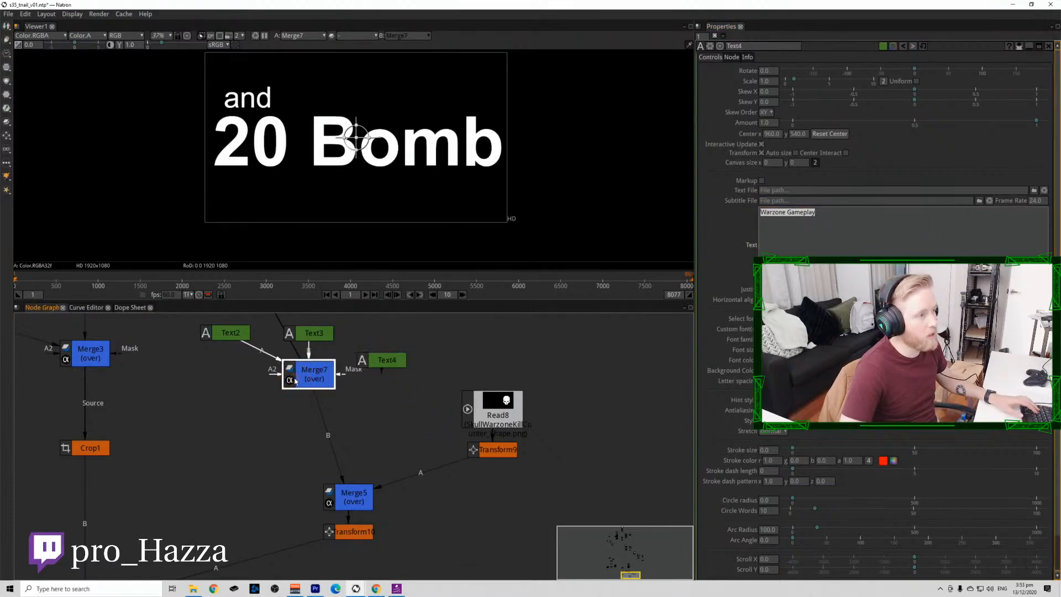
{"action": "left_click_drag", "start_coordinate": [328, 370], "coordinate": [367, 364]}
Enlarge the "Warzone Gameplay" text and place it beneath "20 Bomb", with its center at about x 253, y 291.
{"action": "left_click_drag", "start_coordinate": [356, 138], "coordinate": [378, 170]}
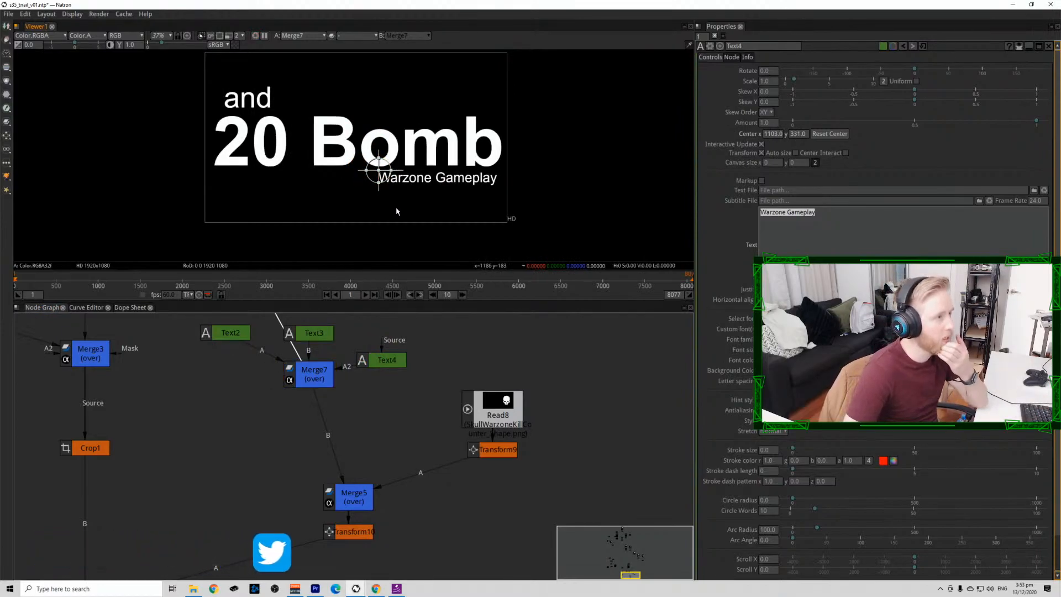
{"action": "left_click_drag", "start_coordinate": [823, 350], "coordinate": [858, 350]}
{"action": "left_click_drag", "start_coordinate": [378, 169], "coordinate": [245, 177]}
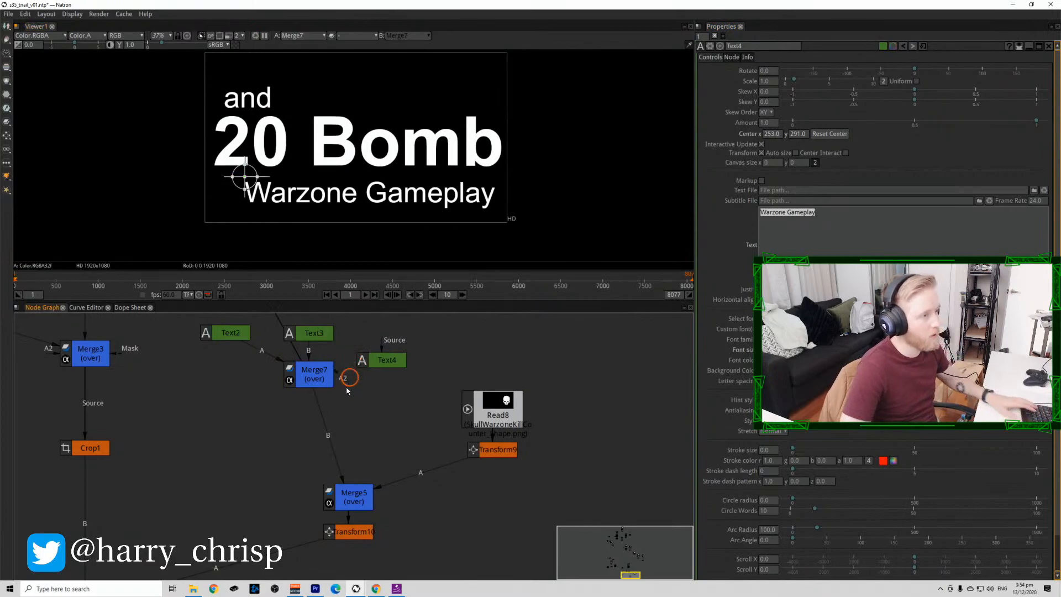
Disconnect the "Warzone Gameplay" Text node from the text merge and move it down beside the Transform of the combined text and skull.
{"action": "left_click_drag", "start_coordinate": [350, 372], "coordinate": [355, 449]}
{"action": "left_click", "coordinate": [348, 532]}
{"action": "key", "text": "1"}
{"action": "left_click", "coordinate": [367, 451]}
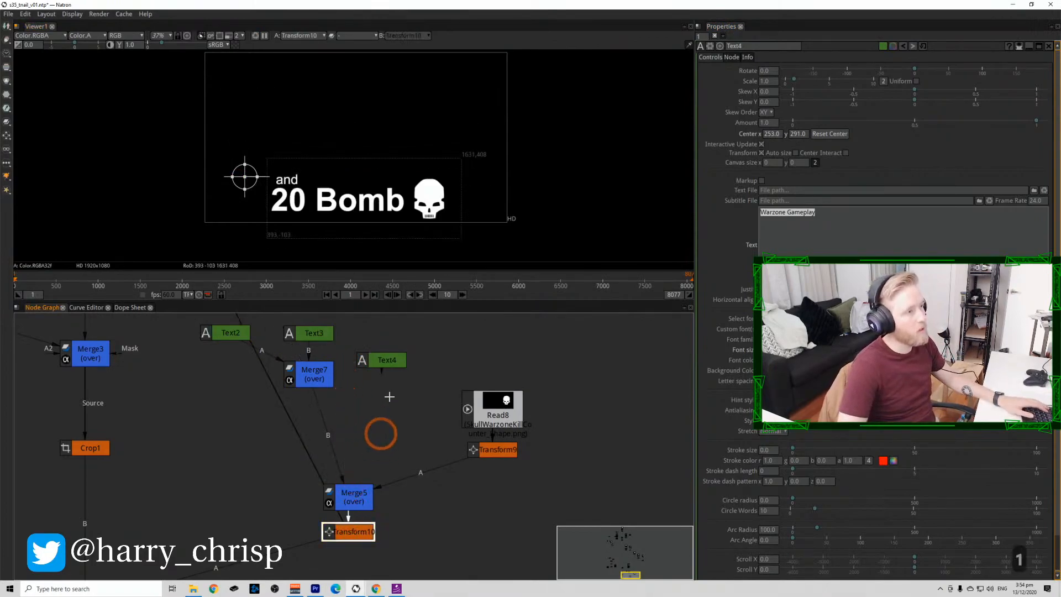
{"action": "left_click_drag", "start_coordinate": [380, 358], "coordinate": [443, 438]}
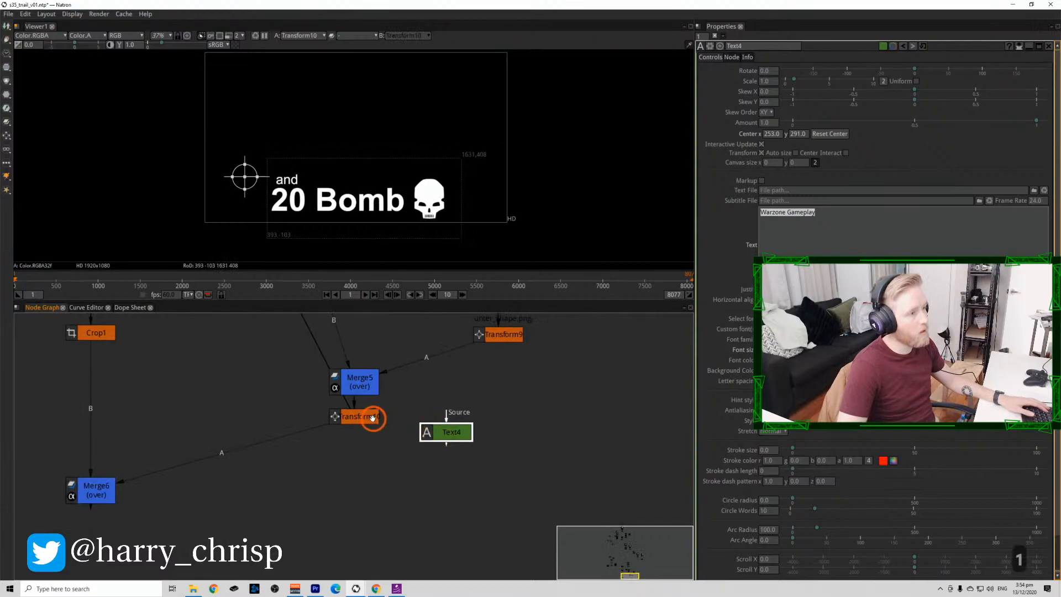
Compare the output of the text-and-skull merge with the output of the Transform below it.
{"action": "left_click_drag", "start_coordinate": [372, 419], "coordinate": [371, 460]}
{"action": "left_click", "coordinate": [357, 379]}
{"action": "key", "text": "1"}
{"action": "left_click", "coordinate": [360, 459]}
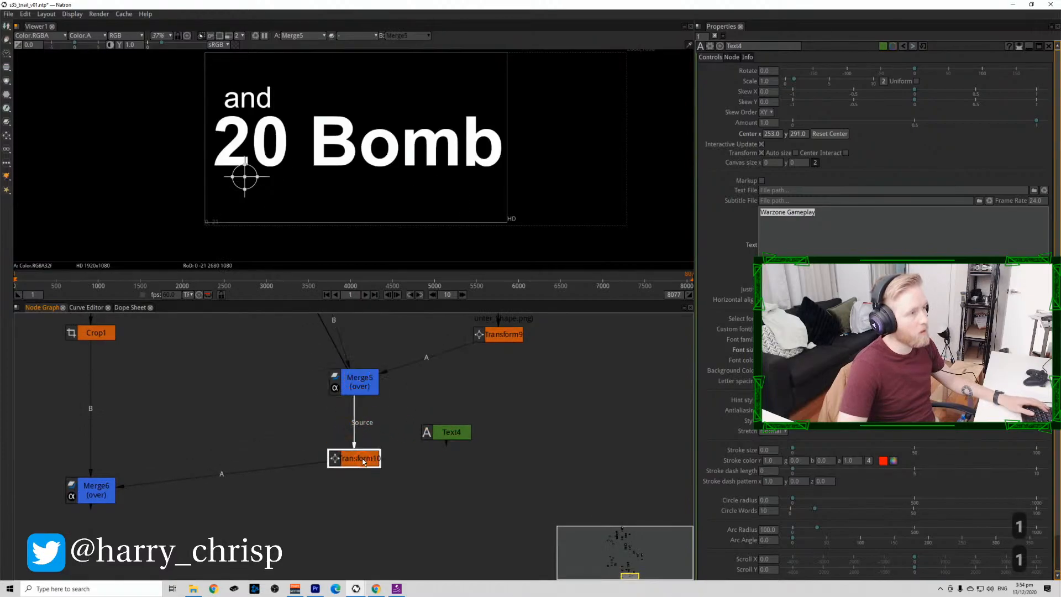
{"action": "key", "text": "1"}
Insert a Merge below the text-and-skull Transform, connect the "Warzone Gameplay" Text node to its A input, and view the result.
{"action": "left_click_drag", "start_coordinate": [462, 436], "coordinate": [445, 499]}
{"action": "left_click_drag", "start_coordinate": [364, 462], "coordinate": [343, 465]}
{"action": "key", "text": "m"}
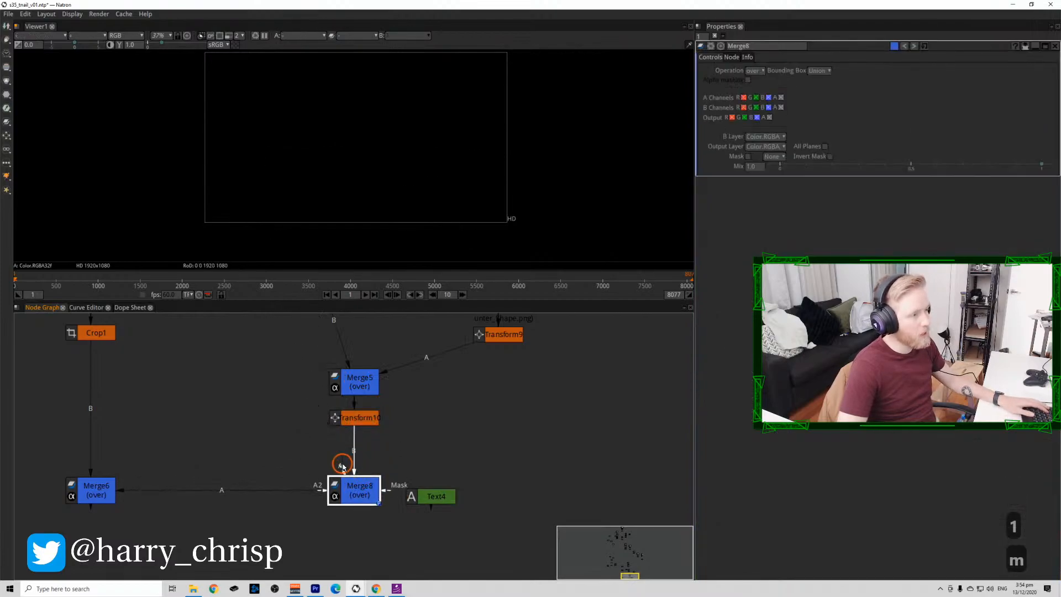
{"action": "left_click_drag", "start_coordinate": [451, 513], "coordinate": [440, 498]}
{"action": "left_click_drag", "start_coordinate": [440, 498], "coordinate": [480, 457]}
{"action": "left_click", "coordinate": [340, 490]}
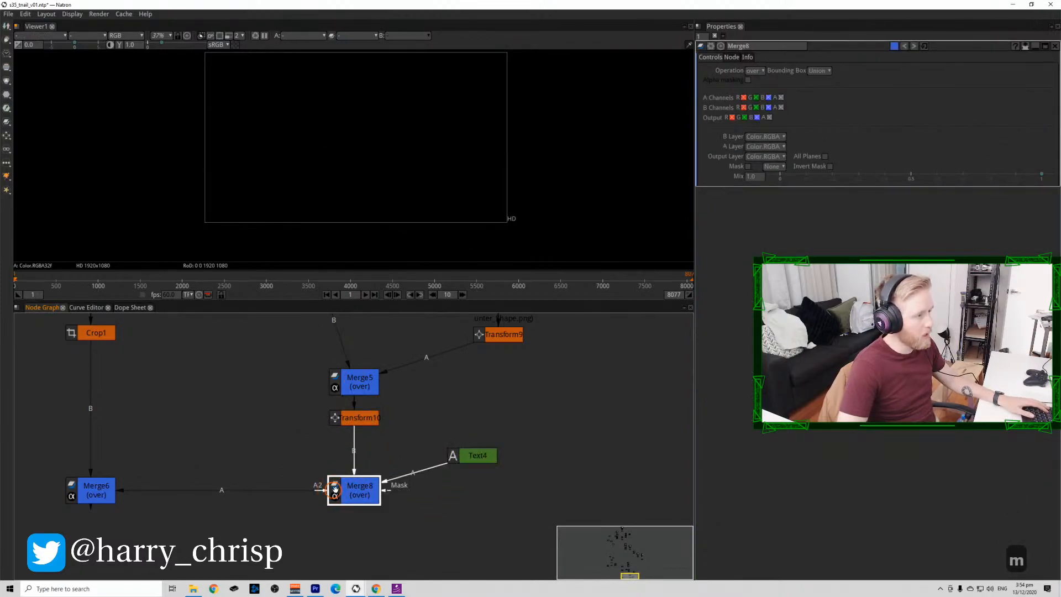
{"action": "key", "text": "1"}
Scale the "Warzone Gameplay" text to 0.36, center it at about x 777, y 75 beneath "20 Bomb", and view the final merge.
{"action": "double_click", "coordinate": [479, 456]}
{"action": "triple_click", "coordinate": [859, 227]}
{"action": "triple_click", "coordinate": [854, 243]}
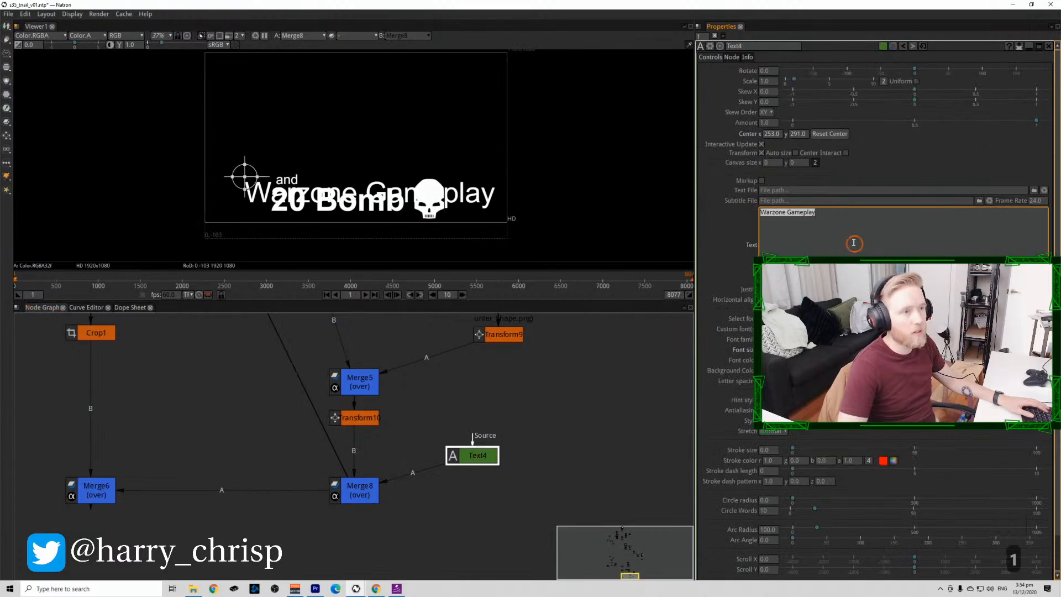
{"action": "left_click_drag", "start_coordinate": [851, 79], "coordinate": [789, 80]}
{"action": "left_click_drag", "start_coordinate": [245, 177], "coordinate": [327, 209]}
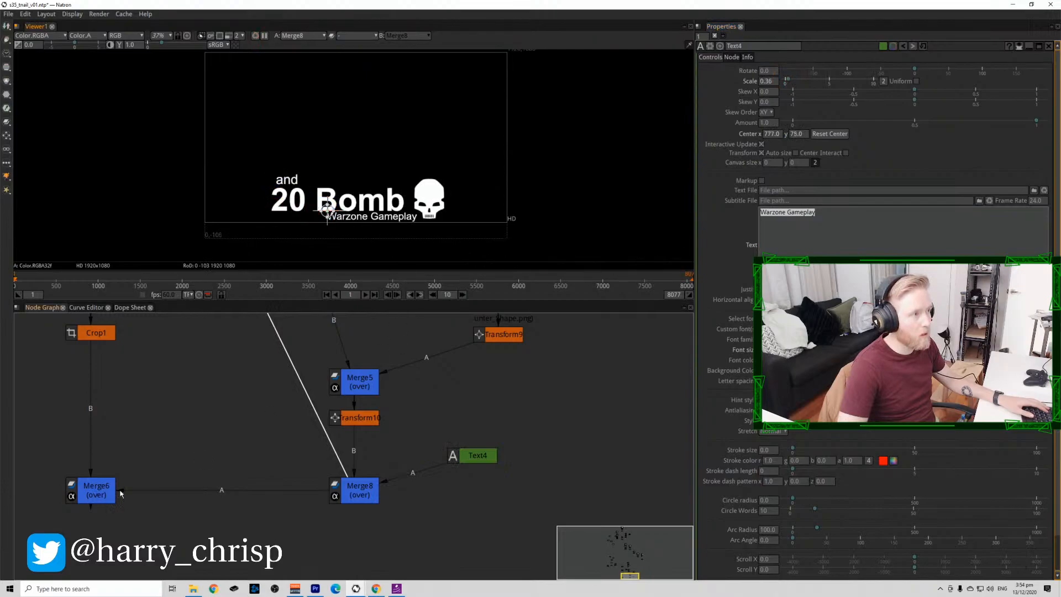
{"action": "left_click", "coordinate": [93, 500]}
{"action": "key", "text": "1"}
Move the "and" text closer to "20 Bomb", with its center at about x 269, y 857.
{"action": "left_click_drag", "start_coordinate": [327, 369], "coordinate": [323, 468]}
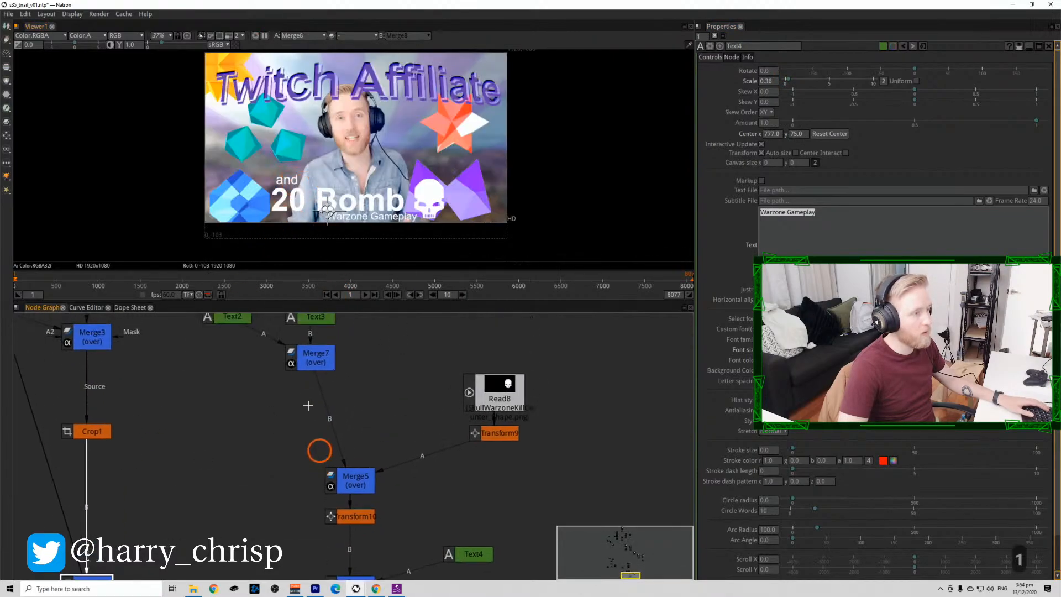
{"action": "left_click_drag", "start_coordinate": [310, 415], "coordinate": [312, 466]}
{"action": "left_click", "coordinate": [314, 367]}
{"action": "scroll", "coordinate": [286, 187], "scroll_direction": "up", "scroll_amount": 5}
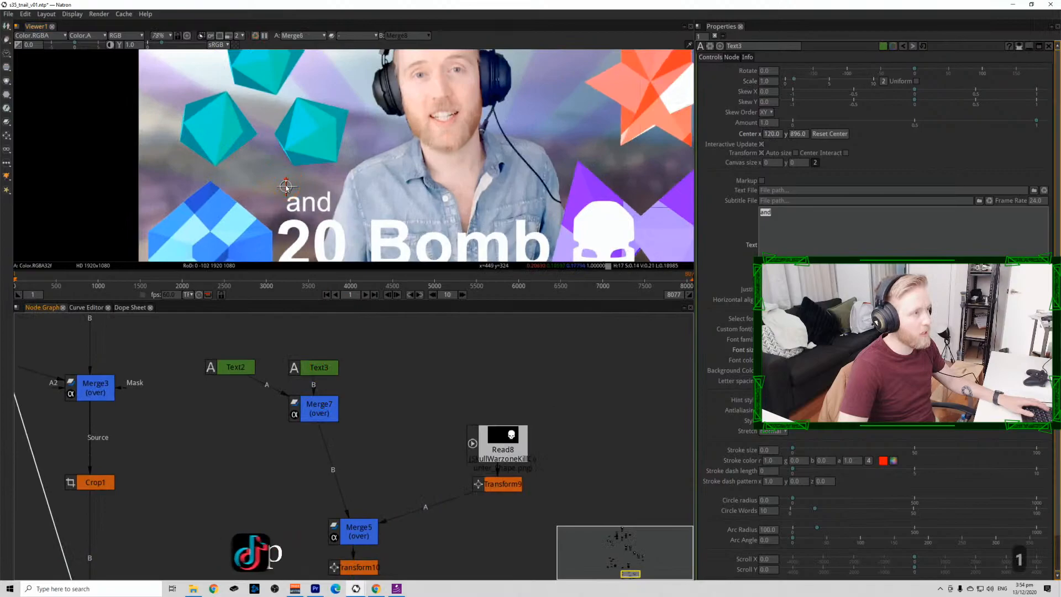
{"action": "left_click_drag", "start_coordinate": [286, 186], "coordinate": [307, 191]}
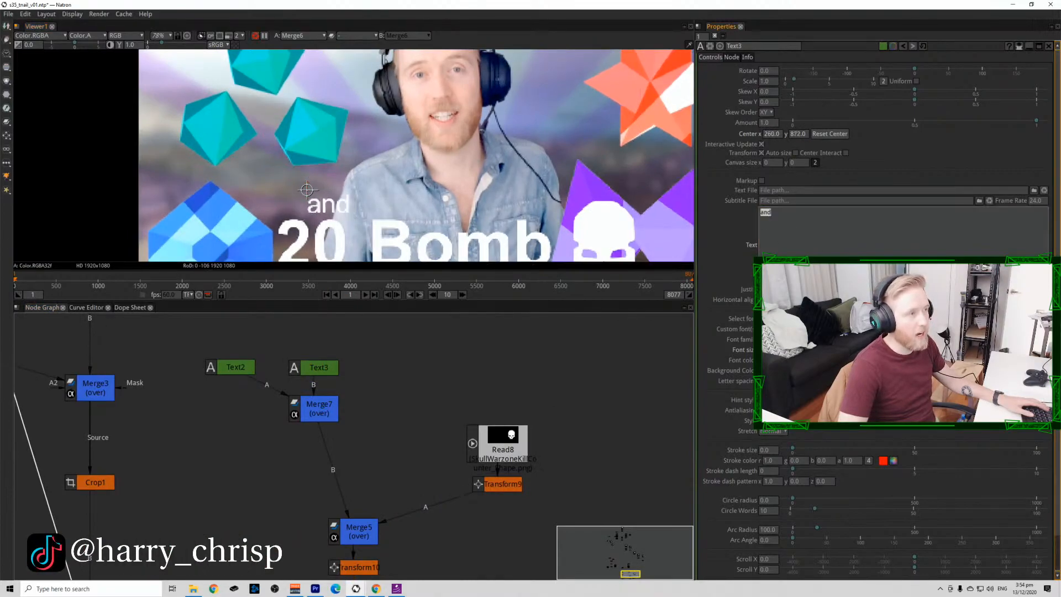
{"action": "left_click_drag", "start_coordinate": [307, 193], "coordinate": [309, 196]}
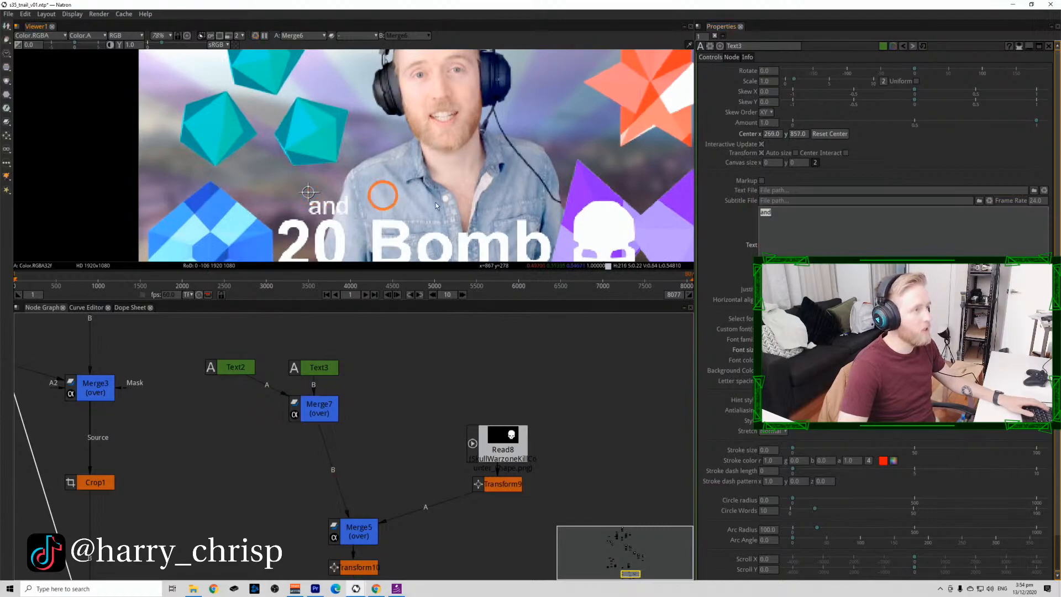
{"action": "scroll", "coordinate": [442, 212], "scroll_direction": "down", "scroll_amount": 5}
{"action": "left_click_drag", "start_coordinate": [450, 218], "coordinate": [405, 165]}
{"action": "scroll", "coordinate": [406, 167], "scroll_direction": "up", "scroll_amount": 3}
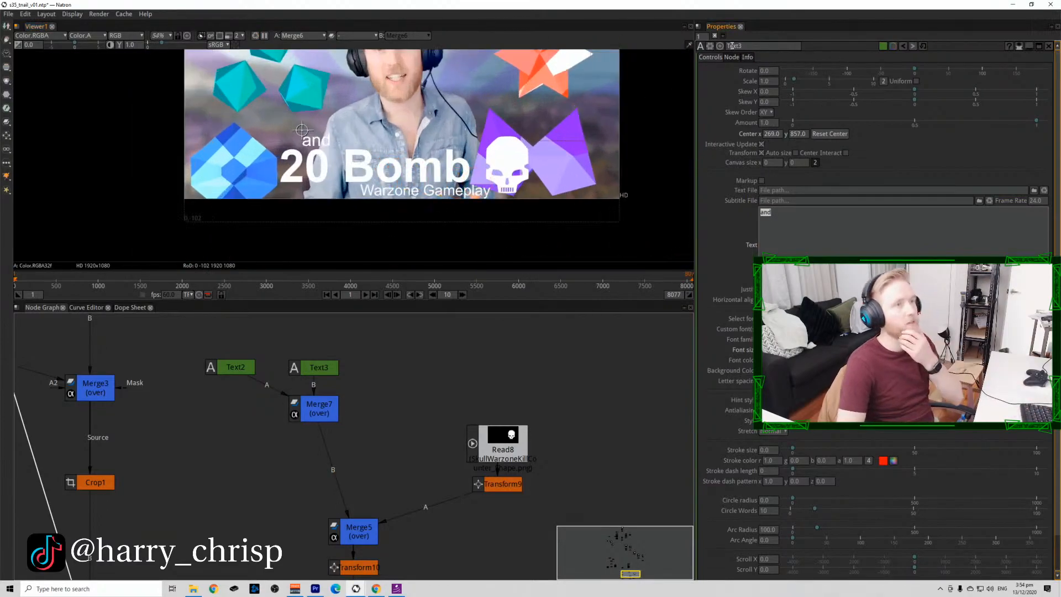
{"action": "left_click", "coordinate": [714, 37]}
Shift the purple shape to the right using its Transform, to about translate x 1302, y -80.
{"action": "scroll", "coordinate": [447, 160], "scroll_direction": "down", "scroll_amount": 4}
{"action": "left_click_drag", "start_coordinate": [429, 185], "coordinate": [345, 257]}
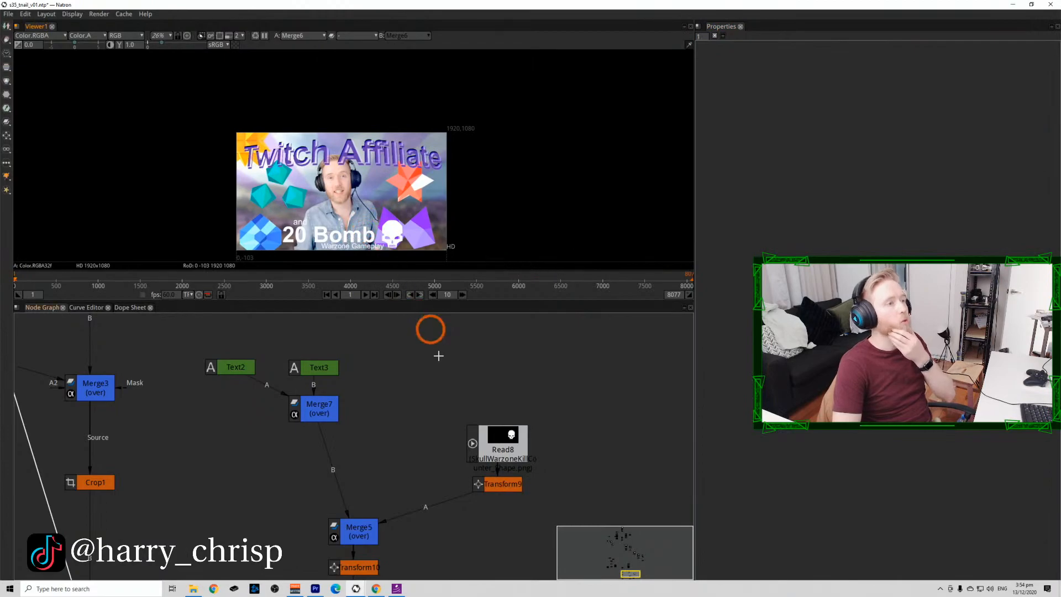
{"action": "scroll", "coordinate": [374, 390], "scroll_direction": "down", "scroll_amount": 6}
{"action": "left_click_drag", "start_coordinate": [385, 318], "coordinate": [372, 447]}
{"action": "left_click_drag", "start_coordinate": [496, 400], "coordinate": [470, 444]}
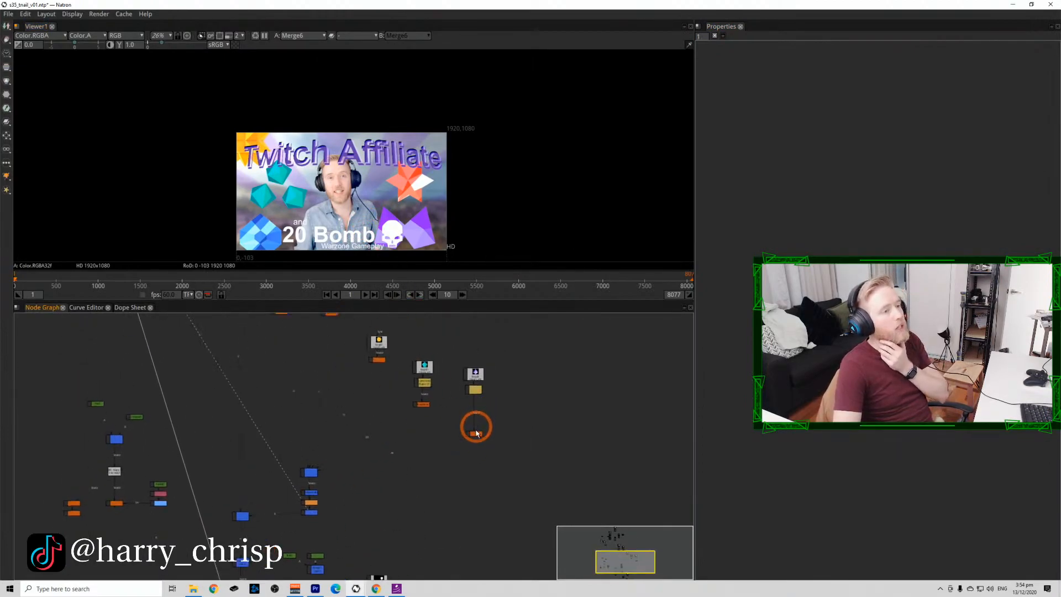
{"action": "double_click", "coordinate": [476, 432]}
{"action": "scroll", "coordinate": [399, 233], "scroll_direction": "up", "scroll_amount": 5}
{"action": "left_click", "coordinate": [421, 223]}
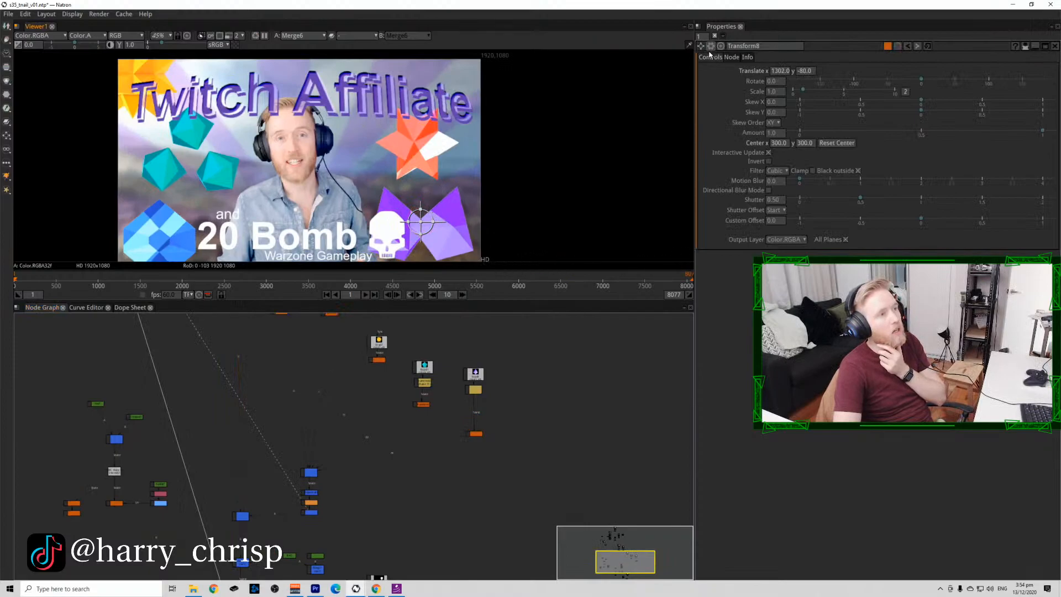
Move the red star slightly up to about translate x 1286, y 390, and save the project.
{"action": "left_click_drag", "start_coordinate": [375, 359], "coordinate": [380, 424]}
{"action": "double_click", "coordinate": [337, 378]}
{"action": "scroll", "coordinate": [772, 91], "scroll_direction": "up", "scroll_amount": 1}
{"action": "left_click_drag", "start_coordinate": [417, 146], "coordinate": [417, 136]}
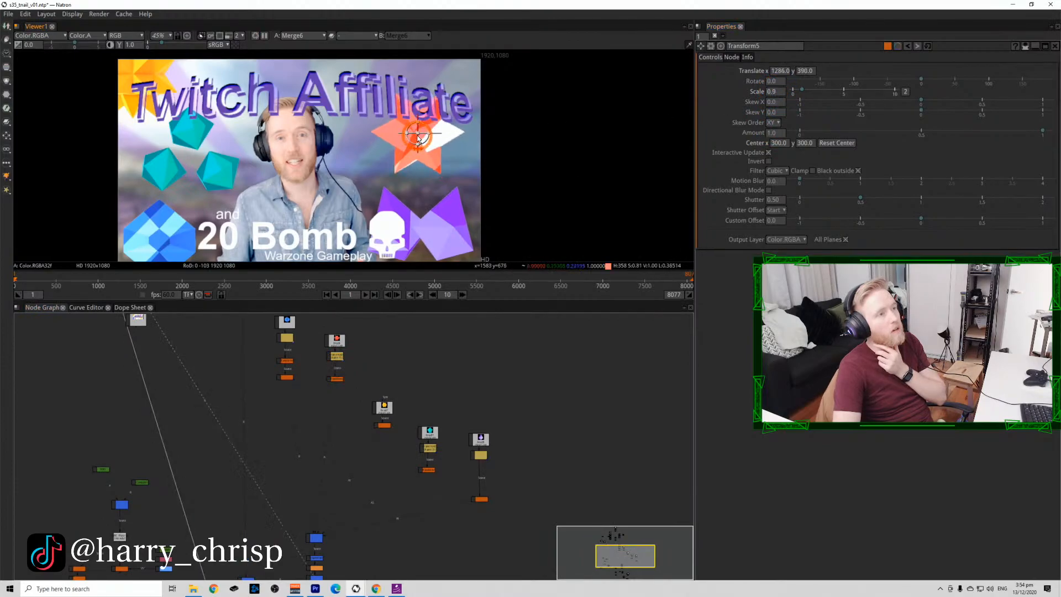
{"action": "left_click", "coordinate": [715, 36]}
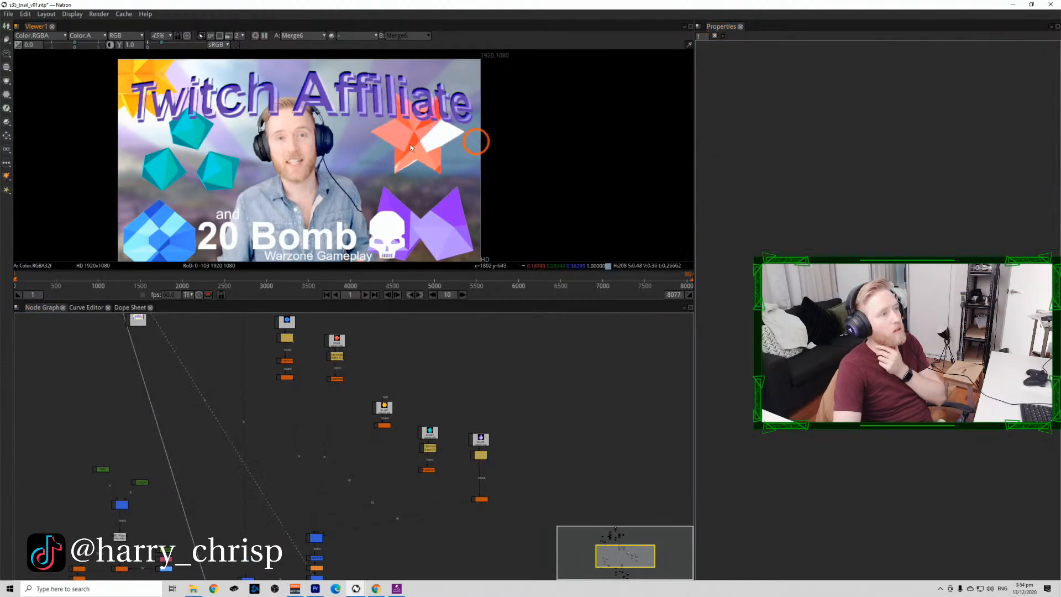
{"action": "scroll", "coordinate": [393, 145], "scroll_direction": "down", "scroll_amount": 2}
{"action": "key", "text": "ctrl+s"}
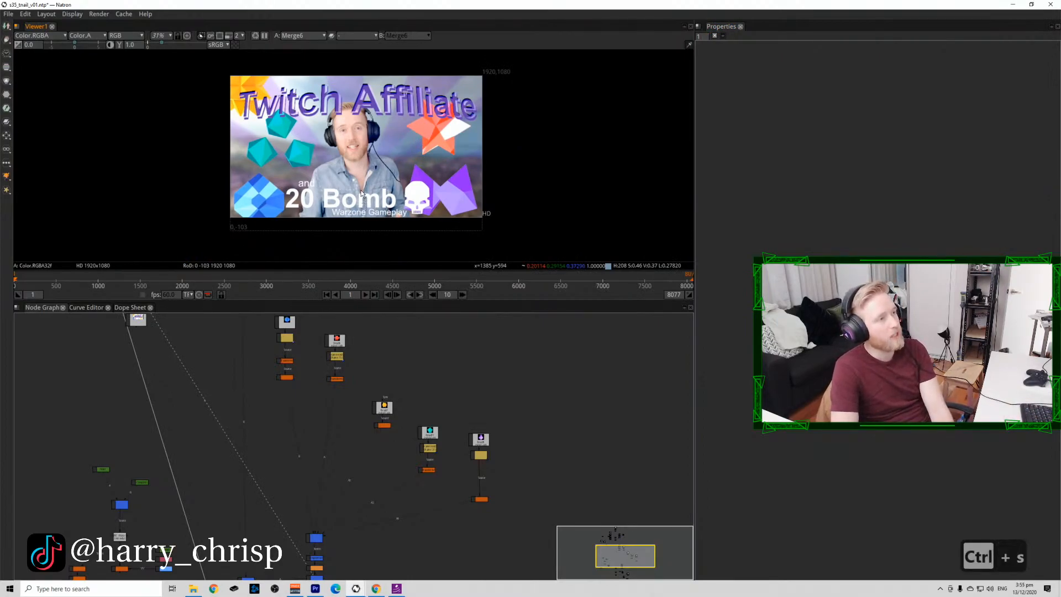
Move the "and" text above the middle of "Bomb", with its center at about x 1156, y 817.
{"action": "scroll", "coordinate": [325, 203], "scroll_direction": "up", "scroll_amount": 8}
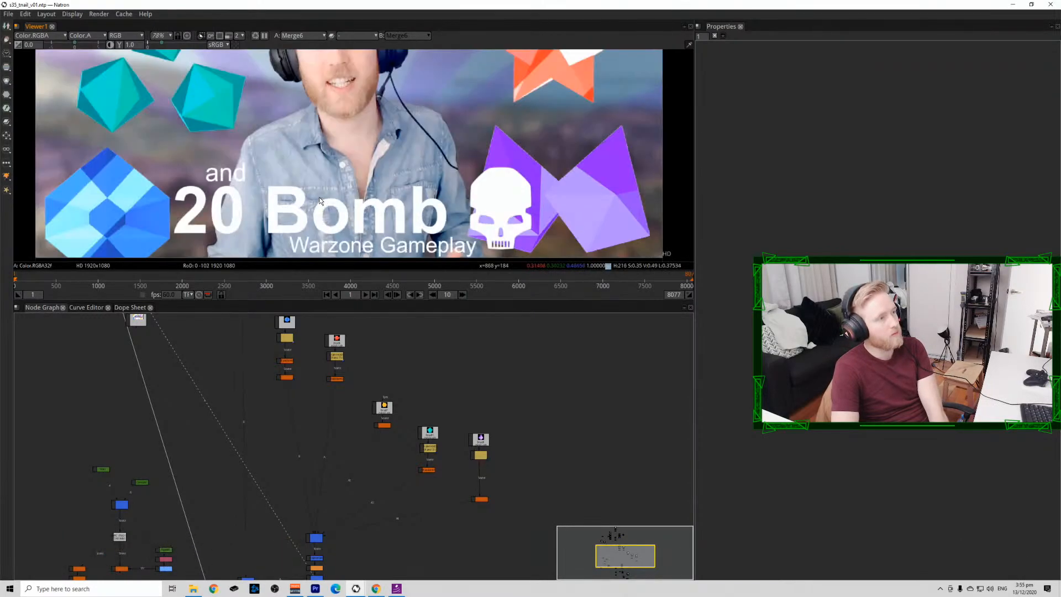
{"action": "scroll", "coordinate": [362, 499], "scroll_direction": "down", "scroll_amount": 1}
{"action": "left_click_drag", "start_coordinate": [362, 500], "coordinate": [343, 386]}
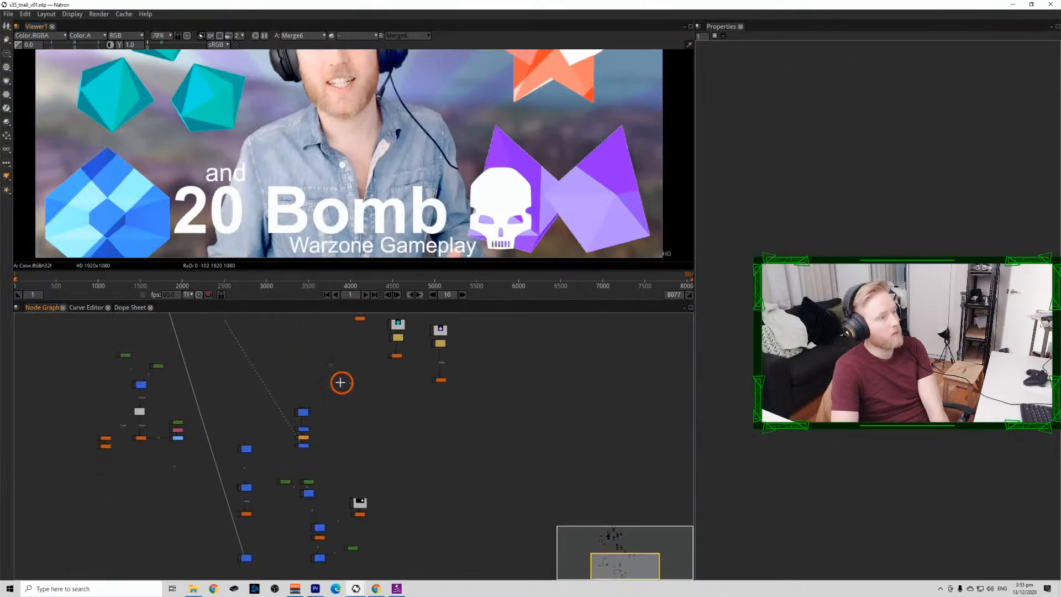
{"action": "scroll", "coordinate": [290, 500], "scroll_direction": "up", "scroll_amount": 3}
{"action": "left_click_drag", "start_coordinate": [290, 501], "coordinate": [283, 468]}
{"action": "double_click", "coordinate": [314, 437]}
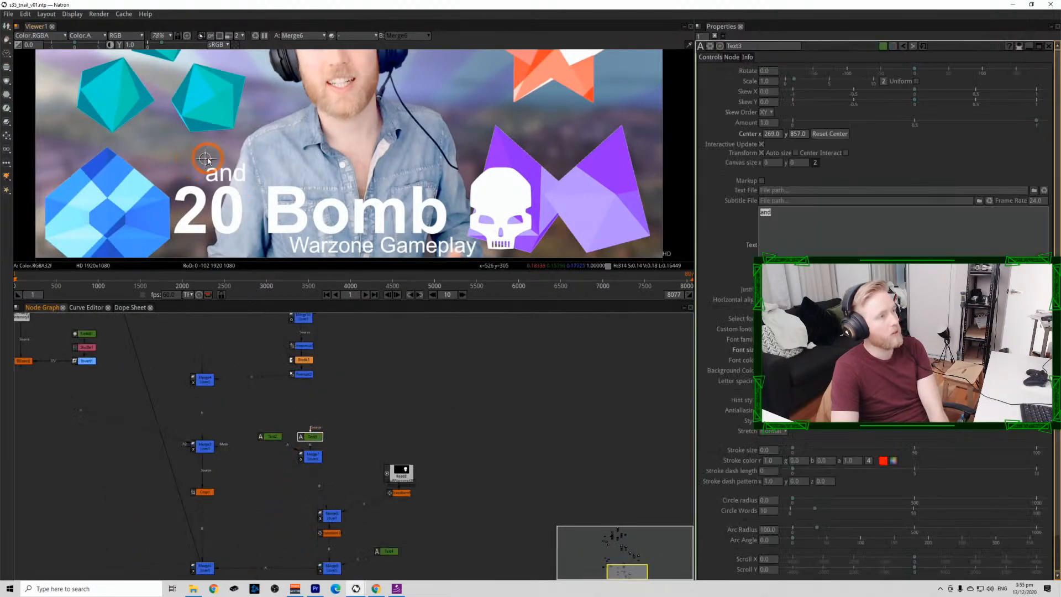
{"action": "left_click_drag", "start_coordinate": [205, 160], "coordinate": [342, 166]}
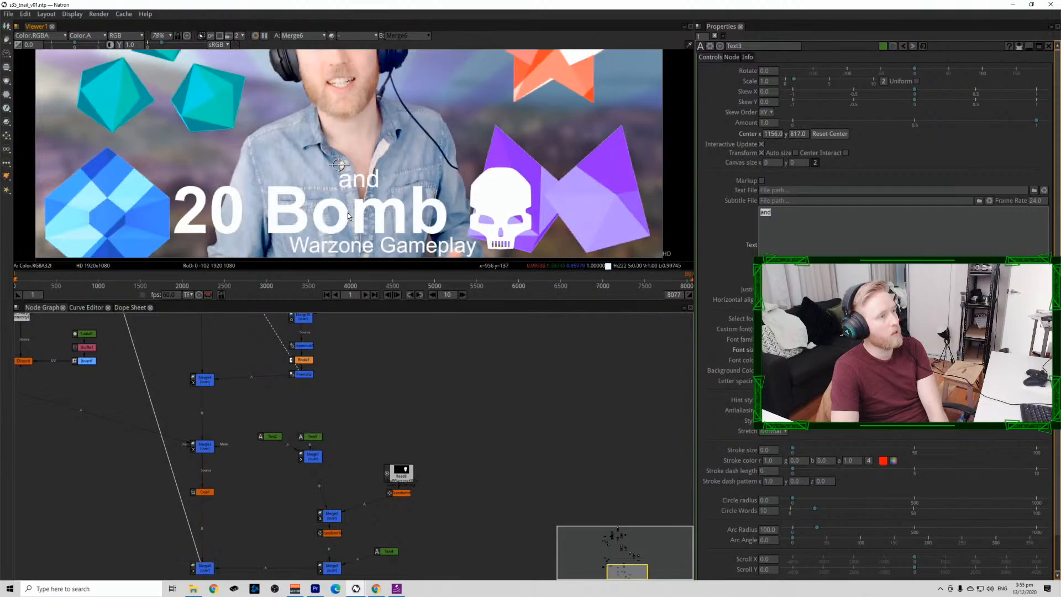
Shift the "Warzone Gameplay" text slightly left so it starts under the "B" of "Bomb", and save the project.
{"action": "left_click", "coordinate": [381, 551]}
{"action": "left_click_drag", "start_coordinate": [288, 234], "coordinate": [273, 236]}
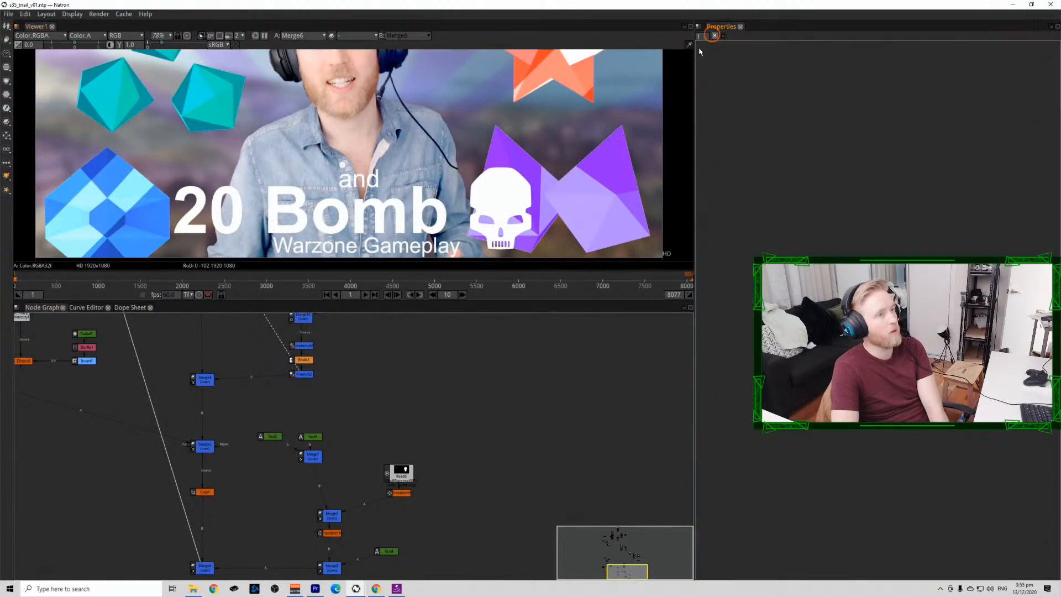
{"action": "left_click", "coordinate": [713, 37]}
{"action": "key", "text": "f"}
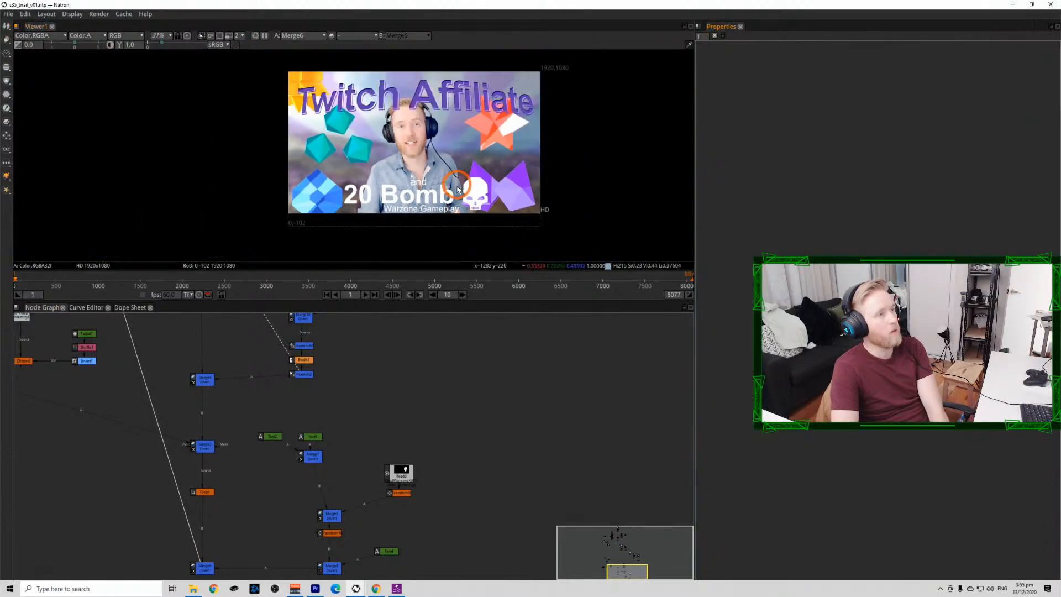
{"action": "left_click", "coordinate": [512, 213]}
{"action": "key", "text": "ctrl+s"}
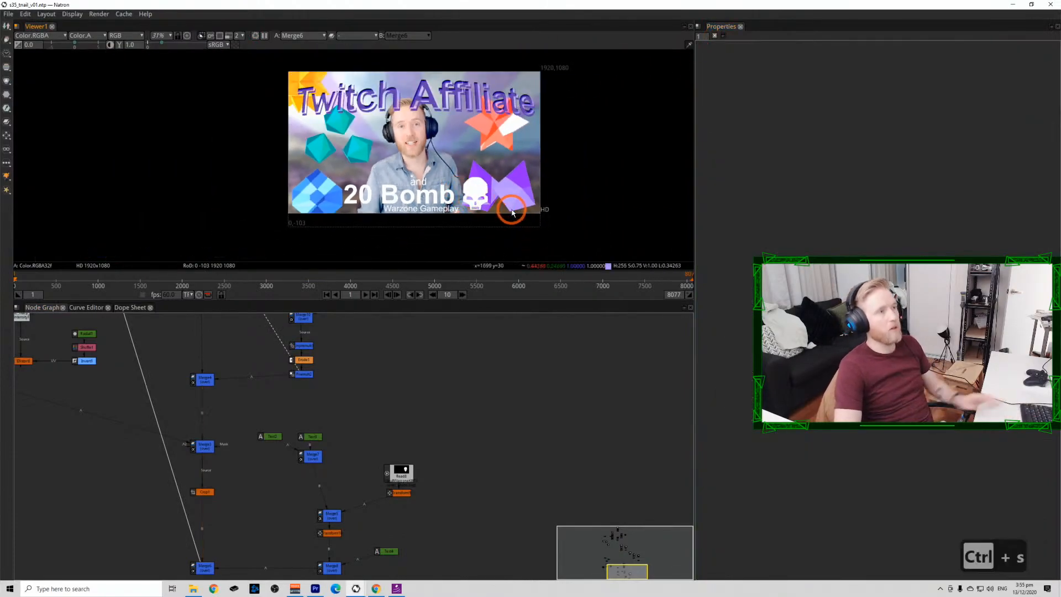
Duplicate the existing Crop node beneath the final merge, align it under that merge, and view its output.
{"action": "left_click", "coordinate": [203, 492]}
{"action": "left_click", "coordinate": [204, 492]}
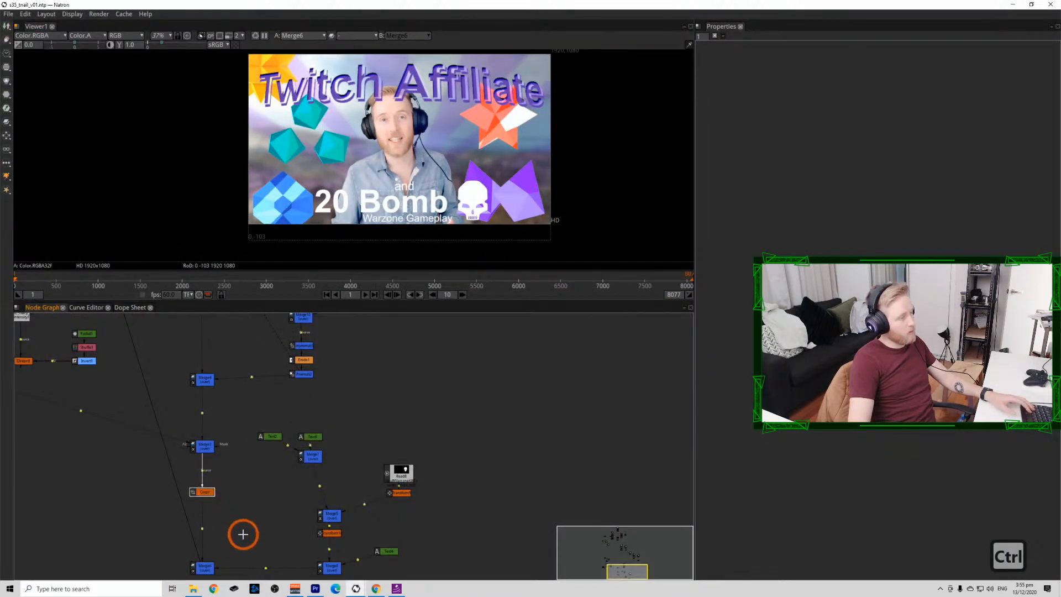
{"action": "key", "text": "ctrl+c"}
{"action": "scroll", "coordinate": [224, 522], "scroll_direction": "down", "scroll_amount": 2}
{"action": "key", "text": "ctrl+v"}
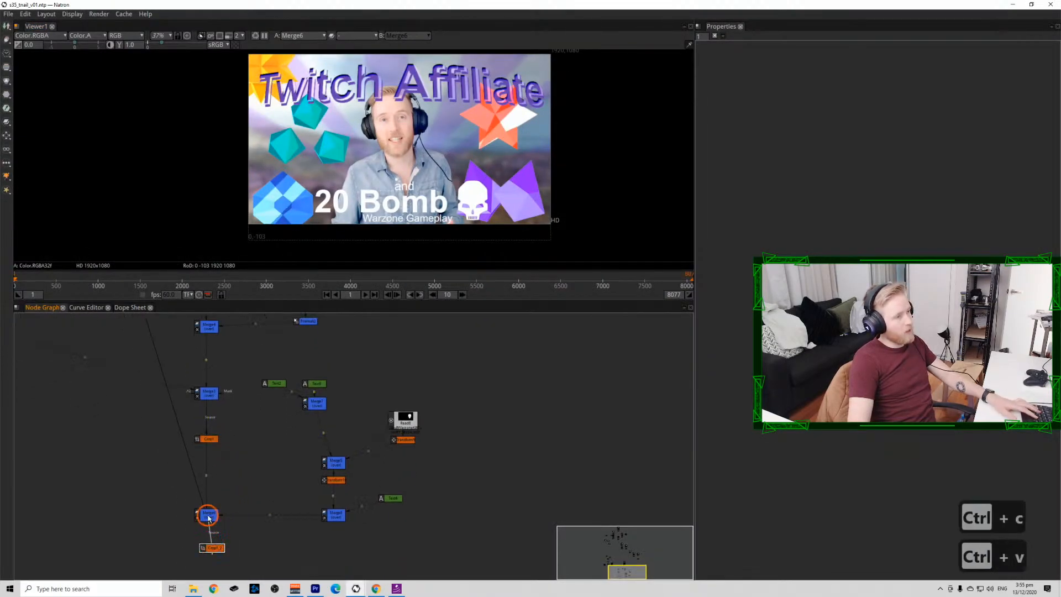
{"action": "left_click_drag", "start_coordinate": [213, 550], "coordinate": [207, 554]}
{"action": "key", "text": "1"}
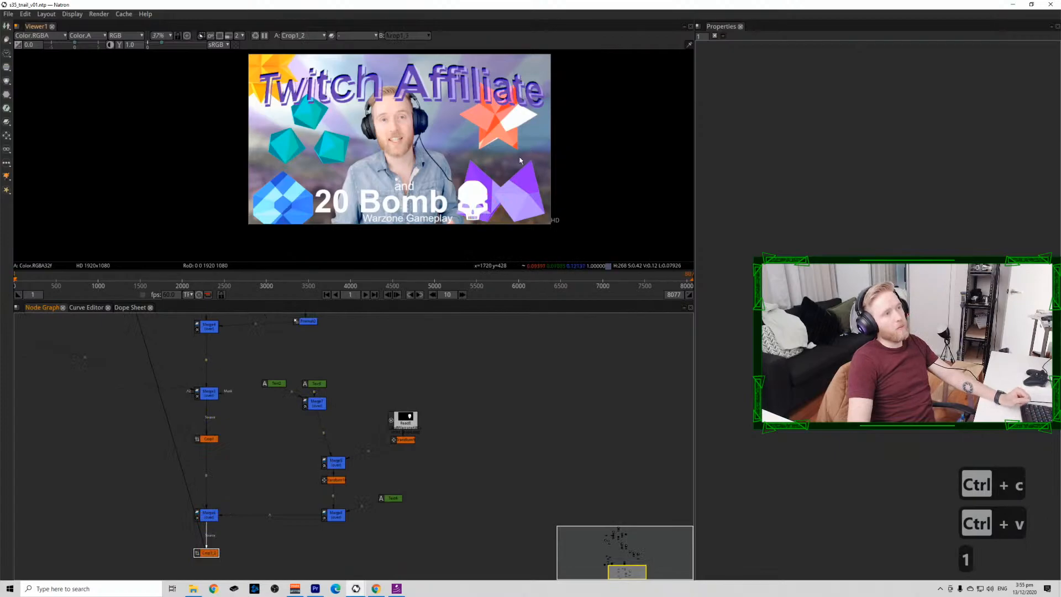
Inspect the whole cropped thumbnail fitted in the maximized viewer, and return to the normal layout.
{"action": "key", "text": "space"}
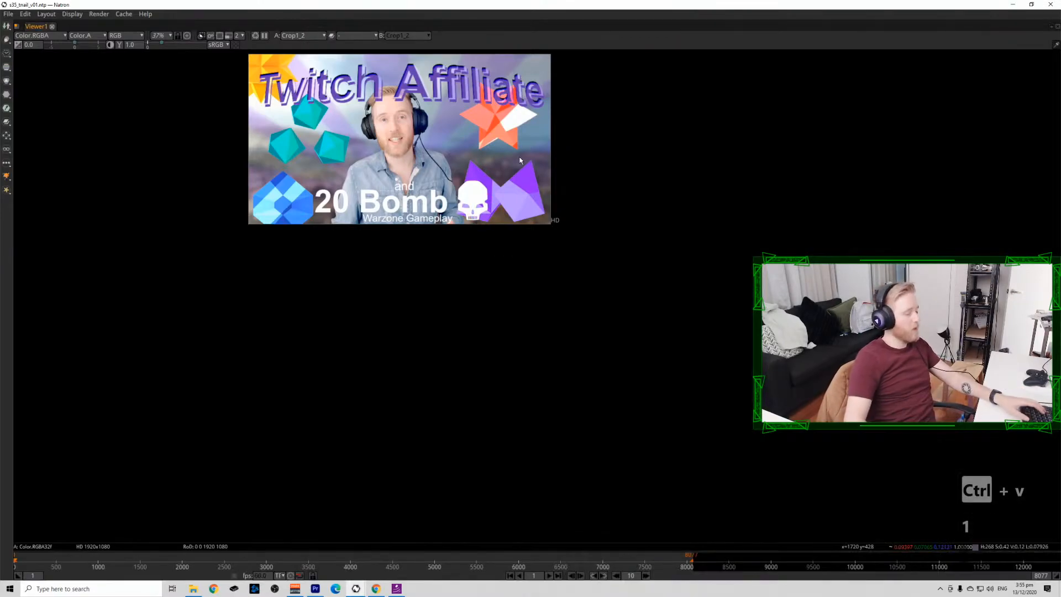
{"action": "key", "text": "f"}
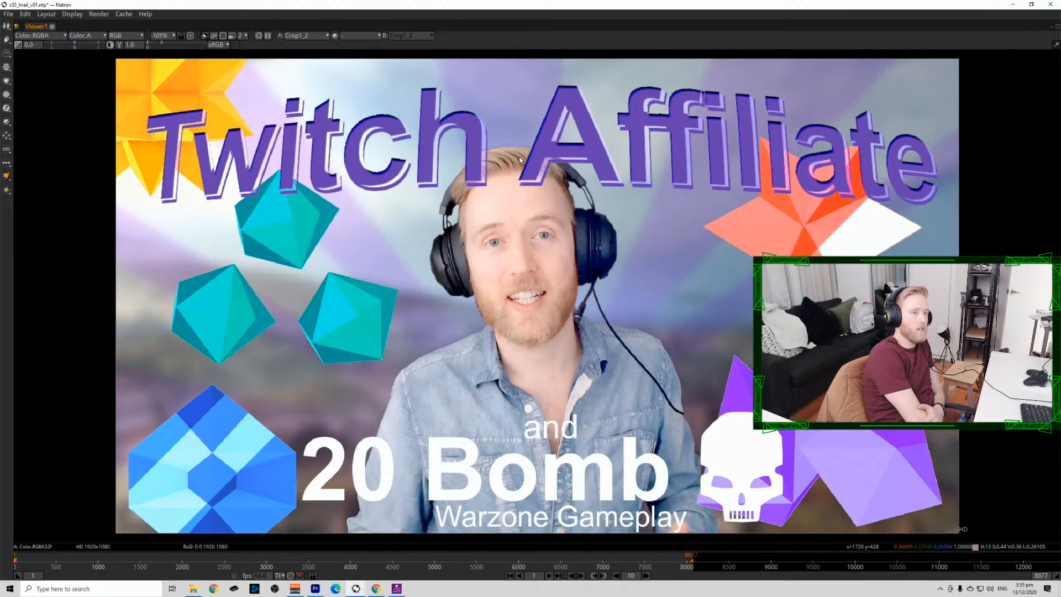
{"action": "key", "text": "space"}
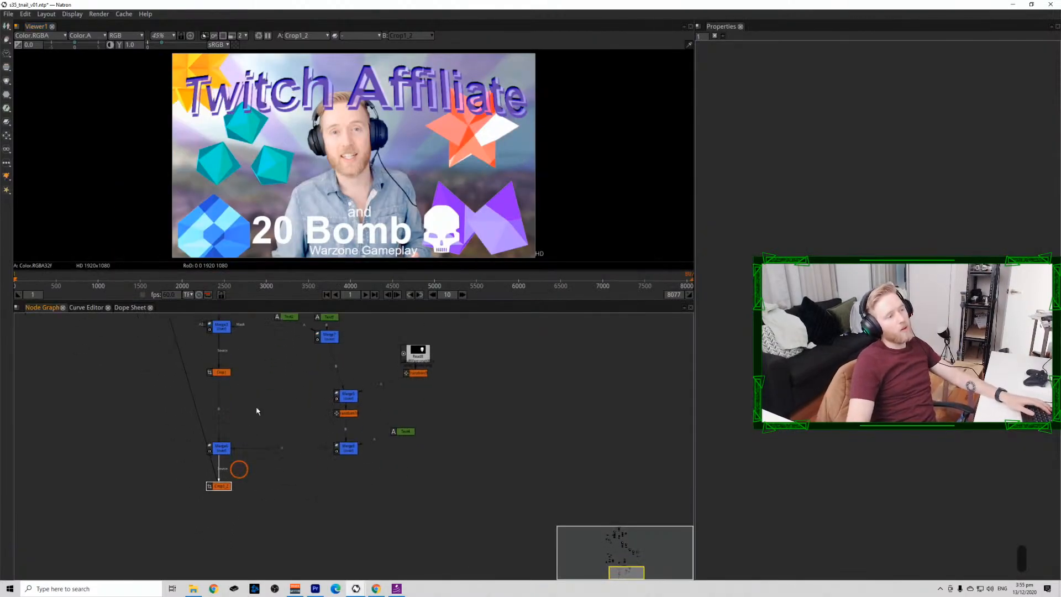
Add a Saturation node after the duplicated Crop and raise its saturation to about 1.3.
{"action": "scroll", "coordinate": [238, 482], "scroll_direction": "up", "scroll_amount": 3}
{"action": "key", "text": "Tab"}
{"action": "type", "text": "sat"}
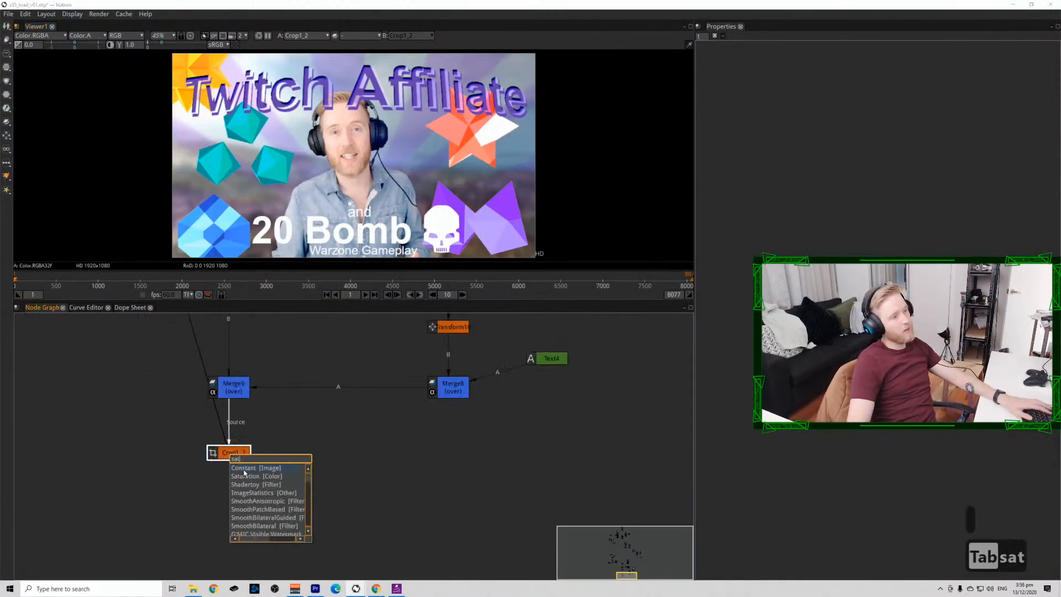
{"action": "left_click", "coordinate": [243, 476]}
{"action": "left_click", "coordinate": [767, 81]}
{"action": "left_click", "coordinate": [756, 81]}
{"action": "scroll", "coordinate": [756, 82], "scroll_direction": "up", "scroll_amount": 2}
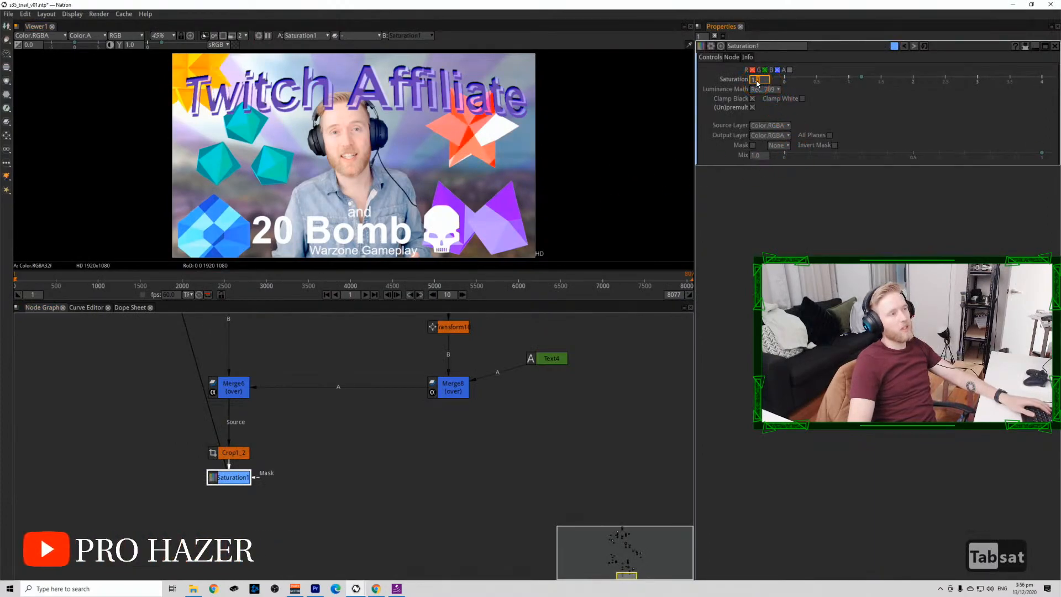
{"action": "scroll", "coordinate": [758, 83], "scroll_direction": "up", "scroll_amount": 1}
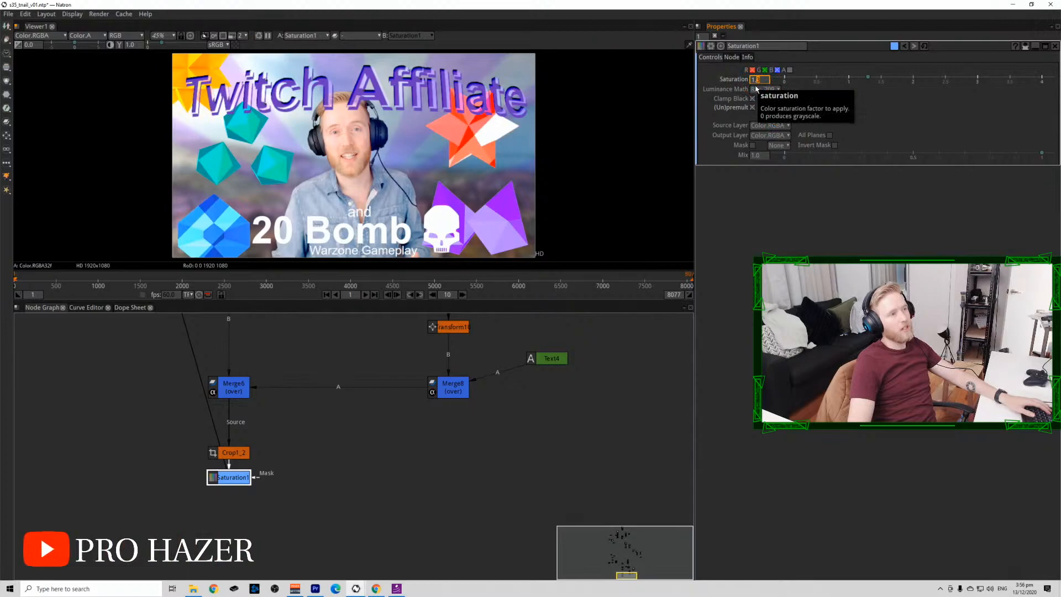
Add a Grade node after the Saturation node, with gamma at 0.9 and gain raised to about 1.1.
{"action": "left_click", "coordinate": [245, 484]}
{"action": "key", "text": "g"}
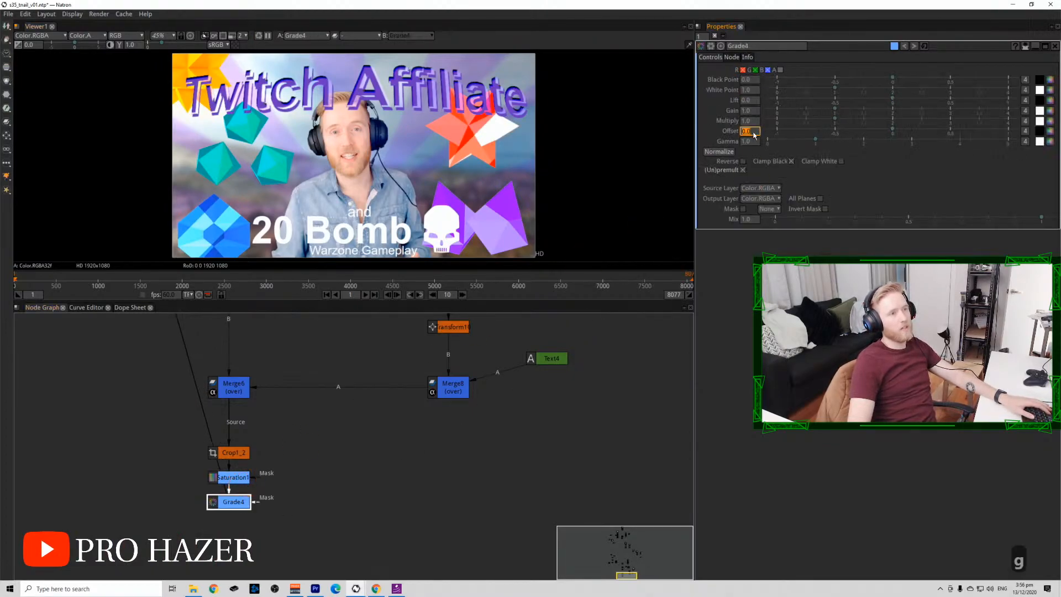
{"action": "scroll", "coordinate": [748, 144], "scroll_direction": "down", "scroll_amount": 1}
{"action": "scroll", "coordinate": [749, 144], "scroll_direction": "up", "scroll_amount": 1}
{"action": "scroll", "coordinate": [748, 144], "scroll_direction": "down", "scroll_amount": 1}
{"action": "scroll", "coordinate": [748, 144], "scroll_direction": "up", "scroll_amount": 1}
{"action": "scroll", "coordinate": [748, 144], "scroll_direction": "down", "scroll_amount": 1}
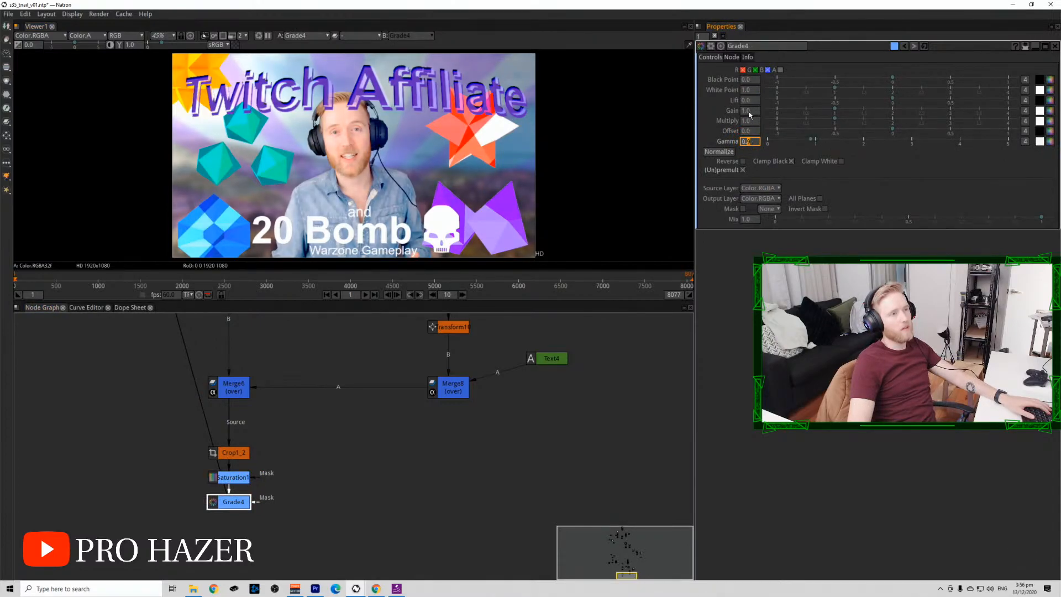
{"action": "scroll", "coordinate": [750, 113], "scroll_direction": "up", "scroll_amount": 1}
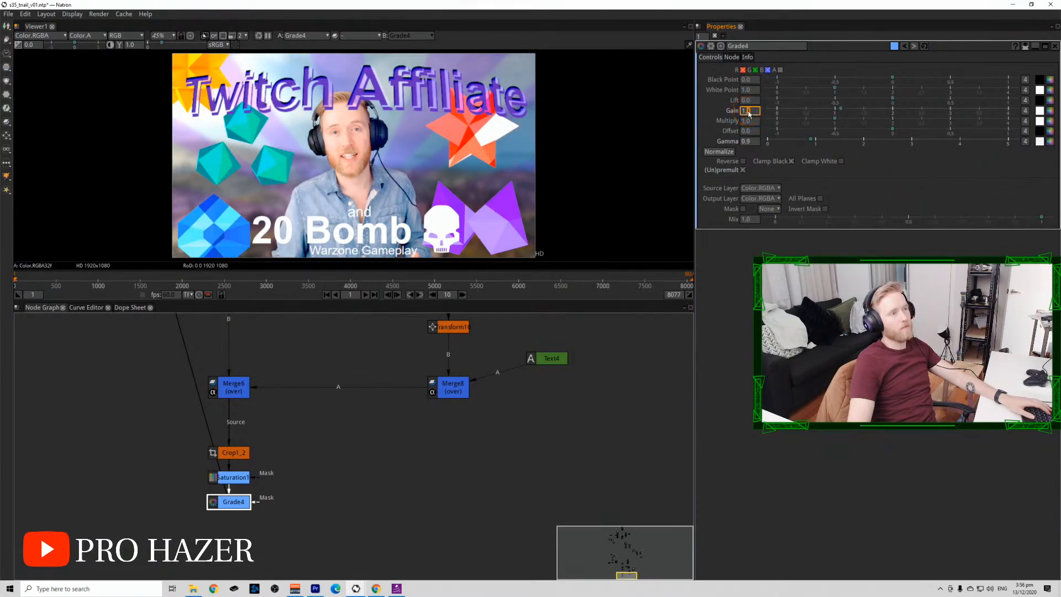
Close the open node property panels and save the project.
{"action": "left_click", "coordinate": [714, 36]}
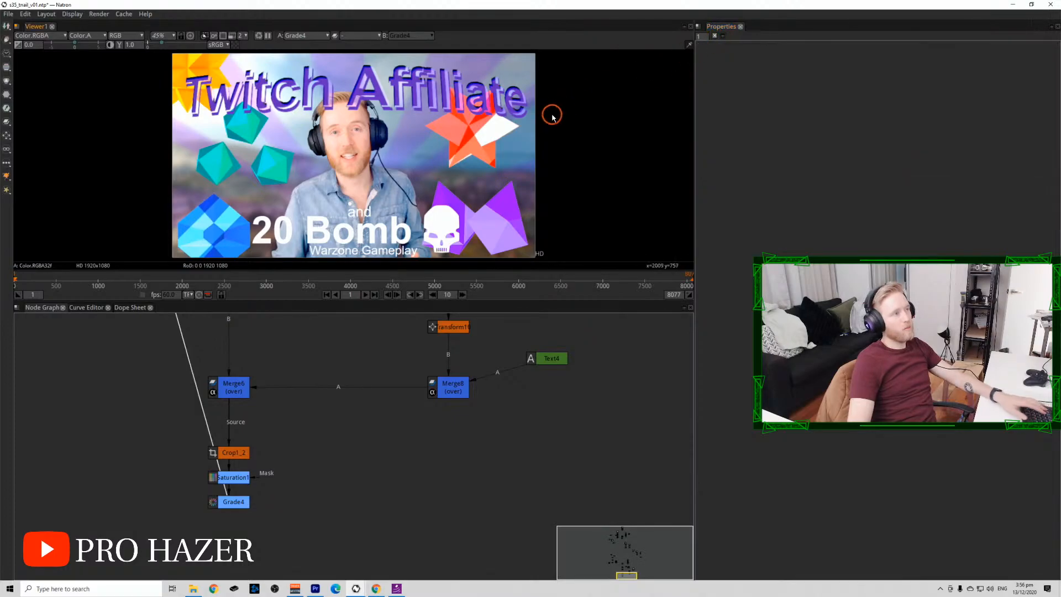
{"action": "key", "text": "ctrl+s"}
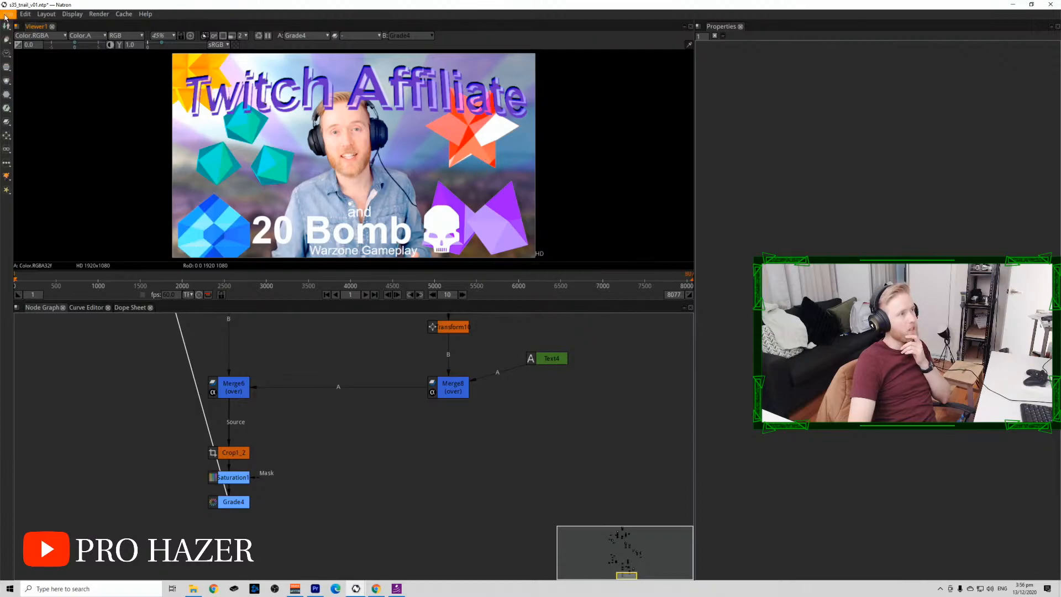
{"action": "left_click", "coordinate": [9, 13]}
{"action": "left_click", "coordinate": [64, 77]}
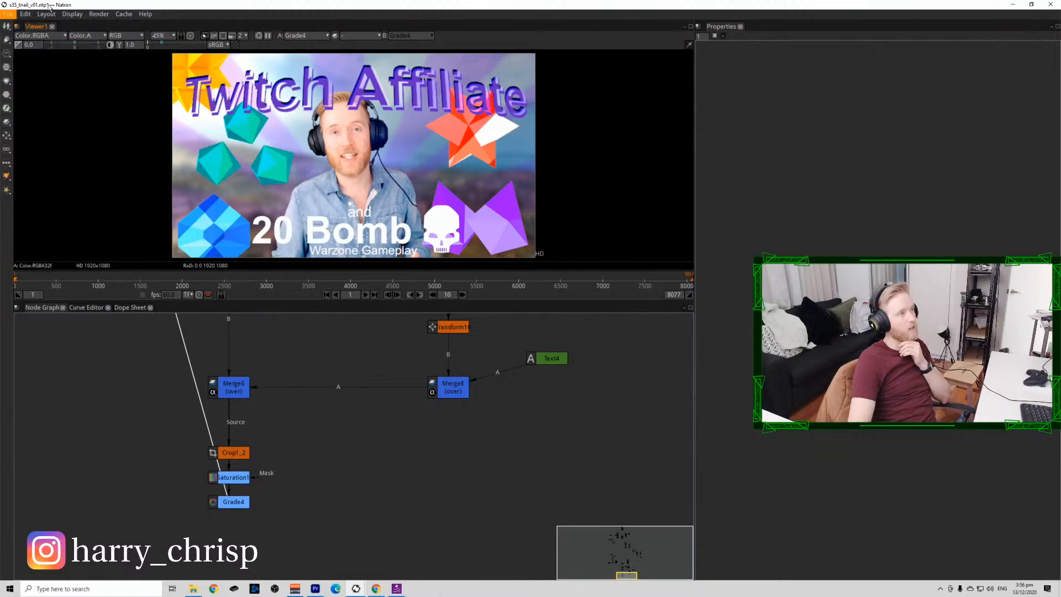
Add a Write node after the Grade node at the end of the node tree.
{"action": "left_click", "coordinate": [293, 497]}
{"action": "left_click", "coordinate": [253, 515]}
{"action": "left_click_drag", "start_coordinate": [281, 511], "coordinate": [319, 443]}
{"action": "scroll", "coordinate": [269, 443], "scroll_direction": "up", "scroll_amount": 2}
{"action": "left_click", "coordinate": [270, 433]}
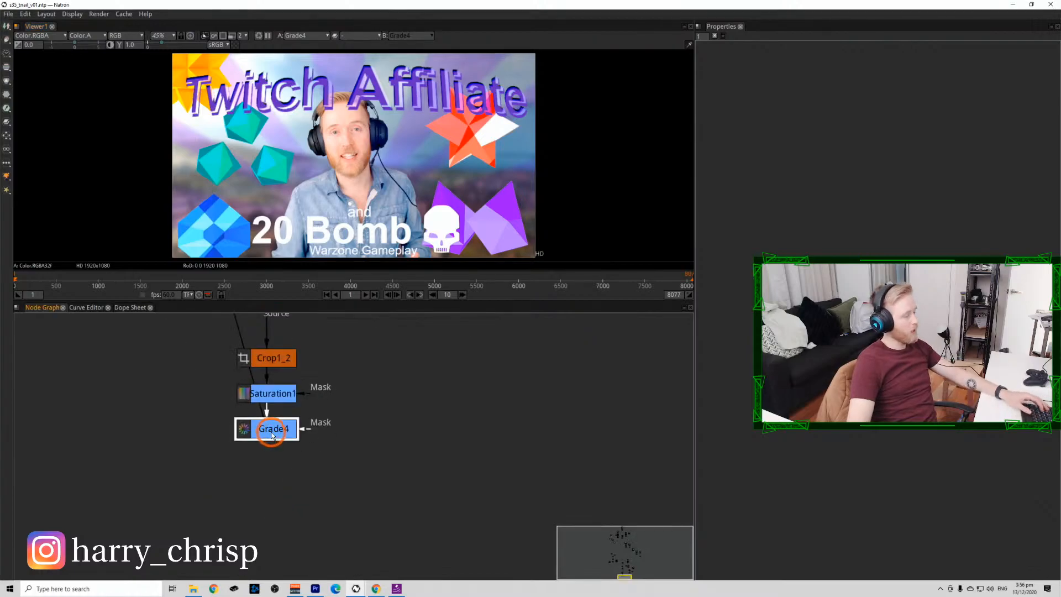
{"action": "key", "text": "w"}
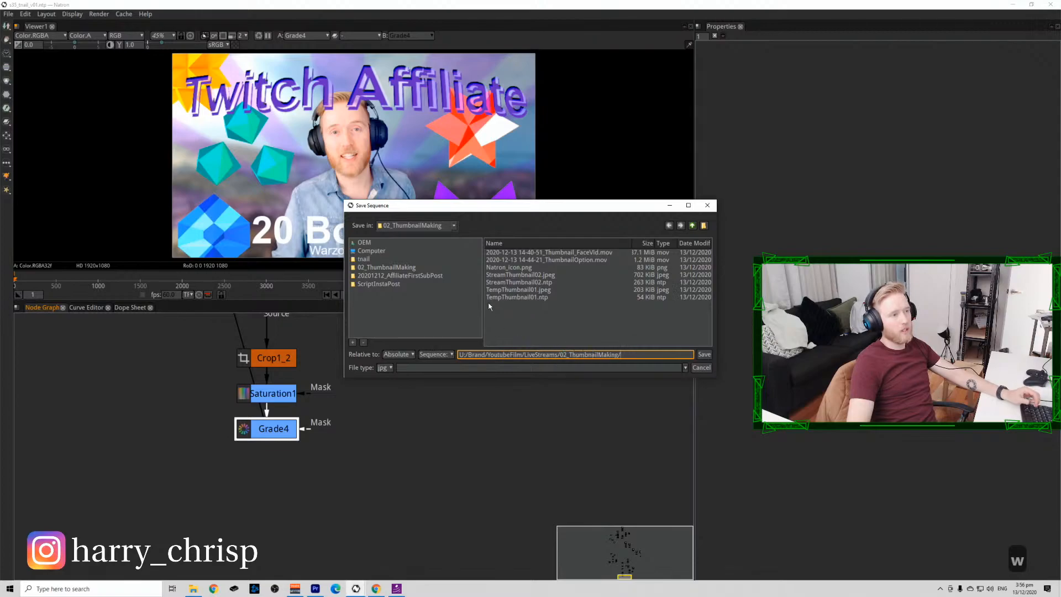
Browse the Write node's output location to Gaming/Videos/35_20Bomb_AffiliateStream/tnail.
{"action": "left_click", "coordinate": [691, 225]}
{"action": "left_click", "coordinate": [692, 225]}
{"action": "left_click", "coordinate": [692, 225]}
{"action": "left_click", "coordinate": [692, 226]}
{"action": "double_click", "coordinate": [500, 274]}
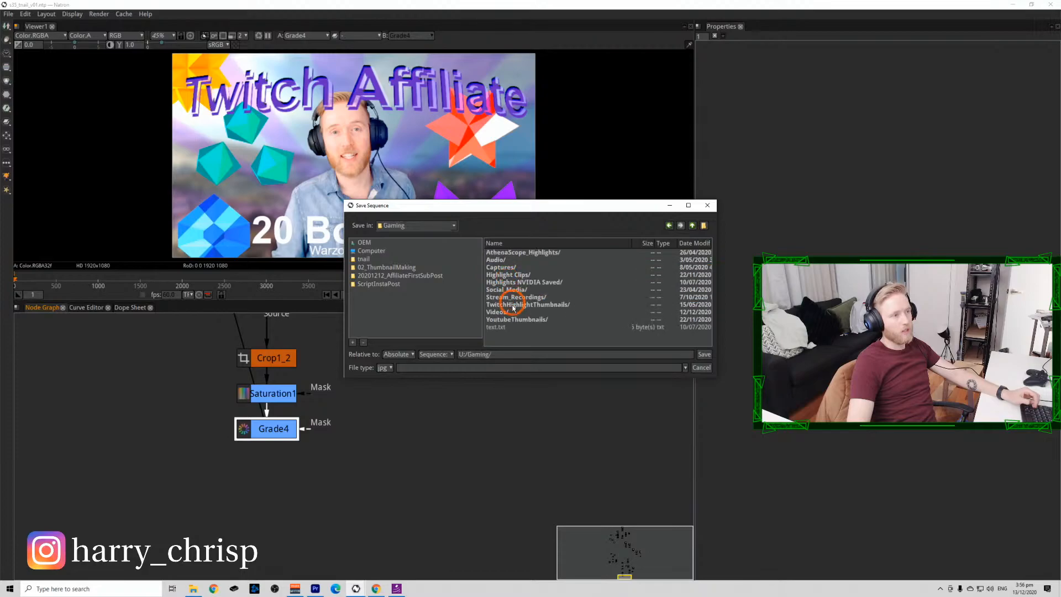
{"action": "double_click", "coordinate": [514, 315]}
{"action": "scroll", "coordinate": [539, 328], "scroll_direction": "down", "scroll_amount": 7}
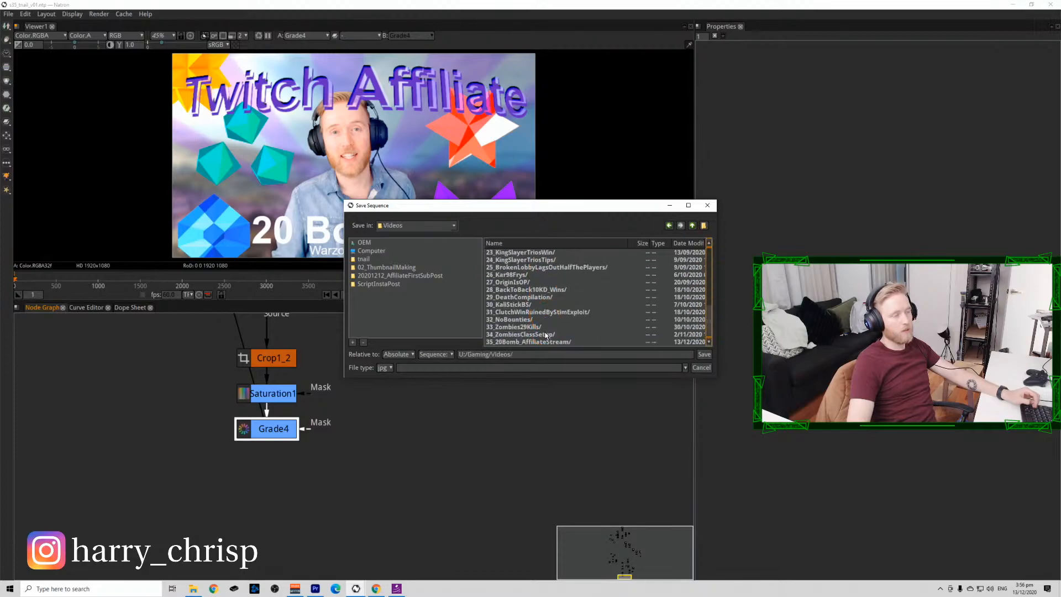
{"action": "double_click", "coordinate": [526, 342]}
{"action": "double_click", "coordinate": [512, 260]}
Name the output file v35_tnail_v01.jpeg and confirm it for the Write node.
{"action": "left_click", "coordinate": [612, 353]}
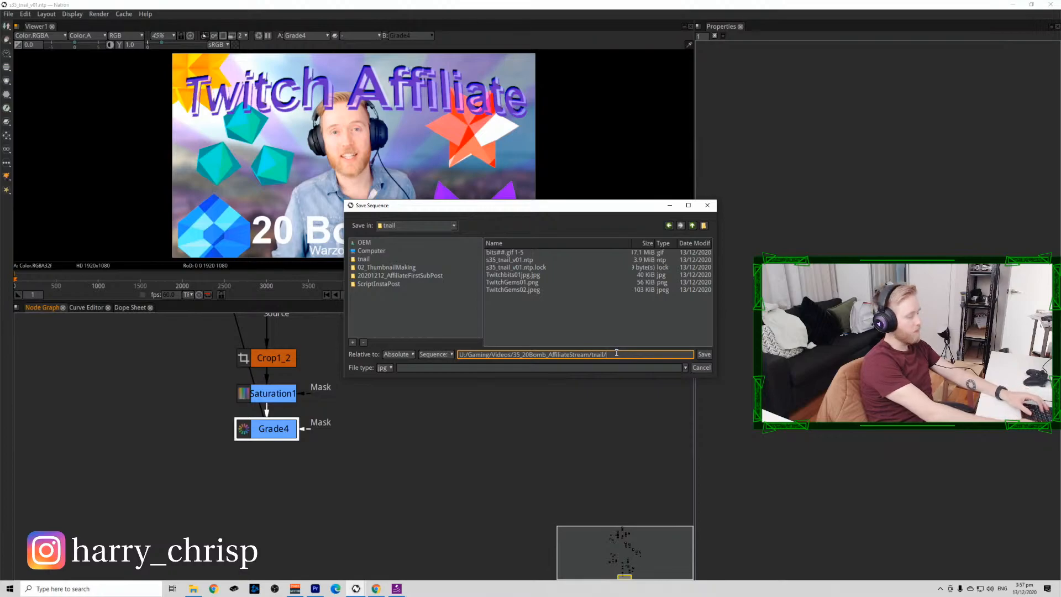
{"action": "type", "text": "v35_tmn"}
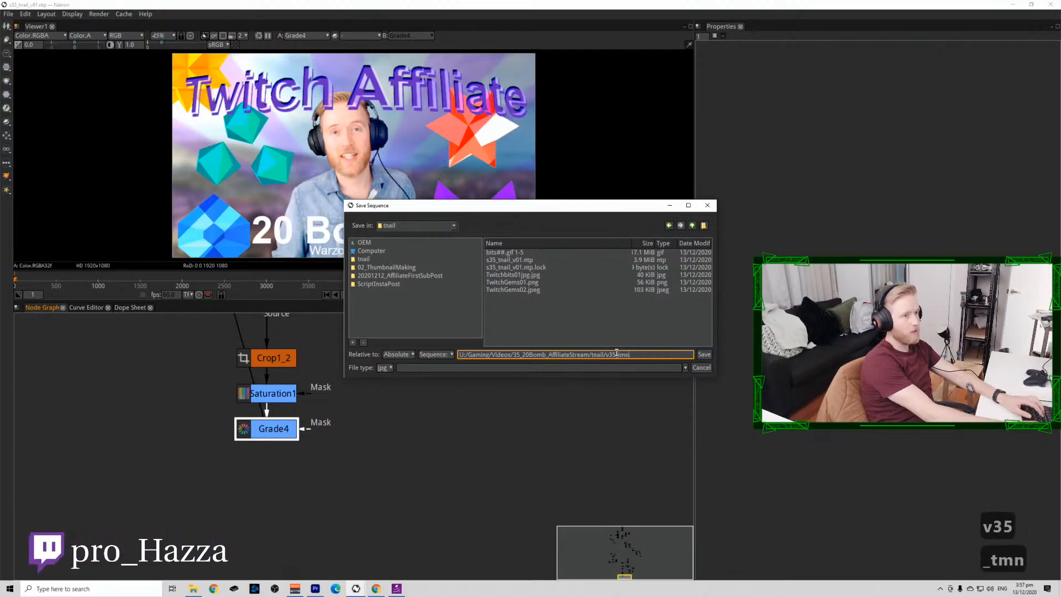
{"action": "key", "text": "BackSpace"}
{"action": "key", "text": "BackSpace"}
{"action": "type", "text": "nail"}
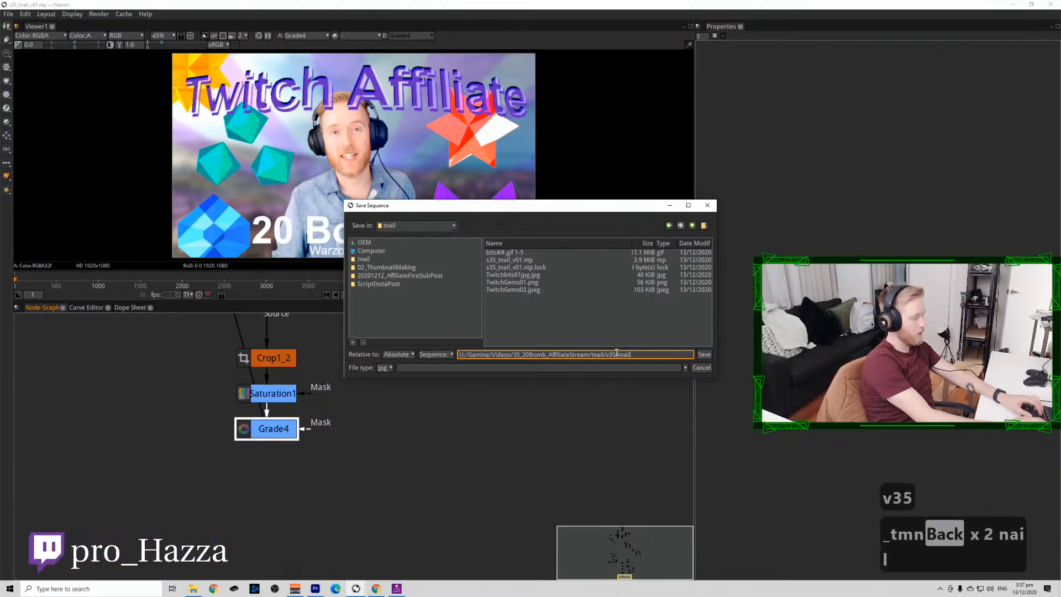
{"action": "type", "text": ")"}
{"action": "key", "text": "BackSpace"}
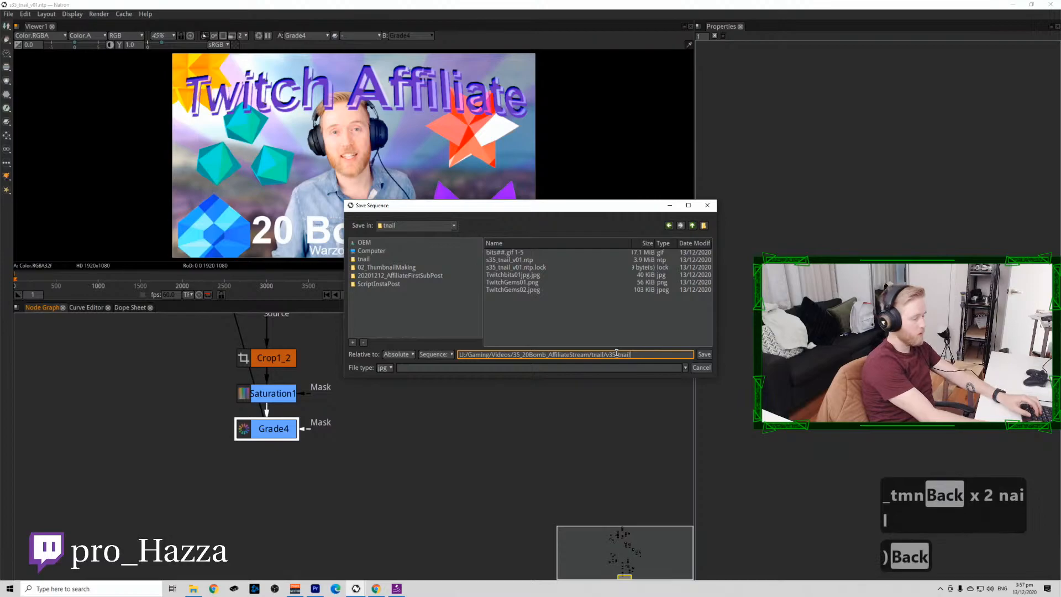
{"action": "type", "text": "_v01"}
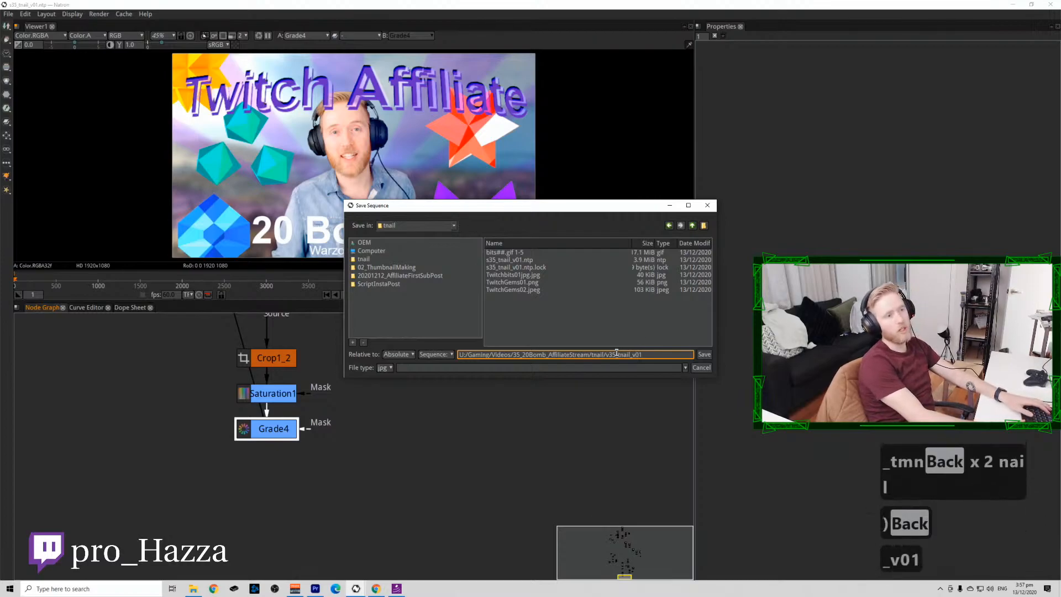
{"action": "type", "text": ".jpeg"}
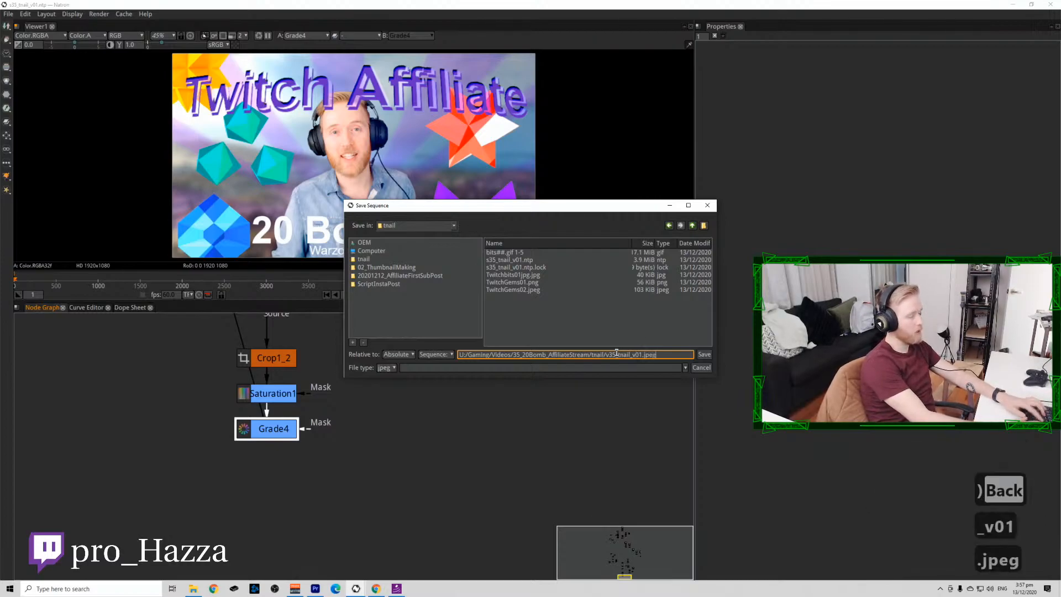
{"action": "key", "text": "Return"}
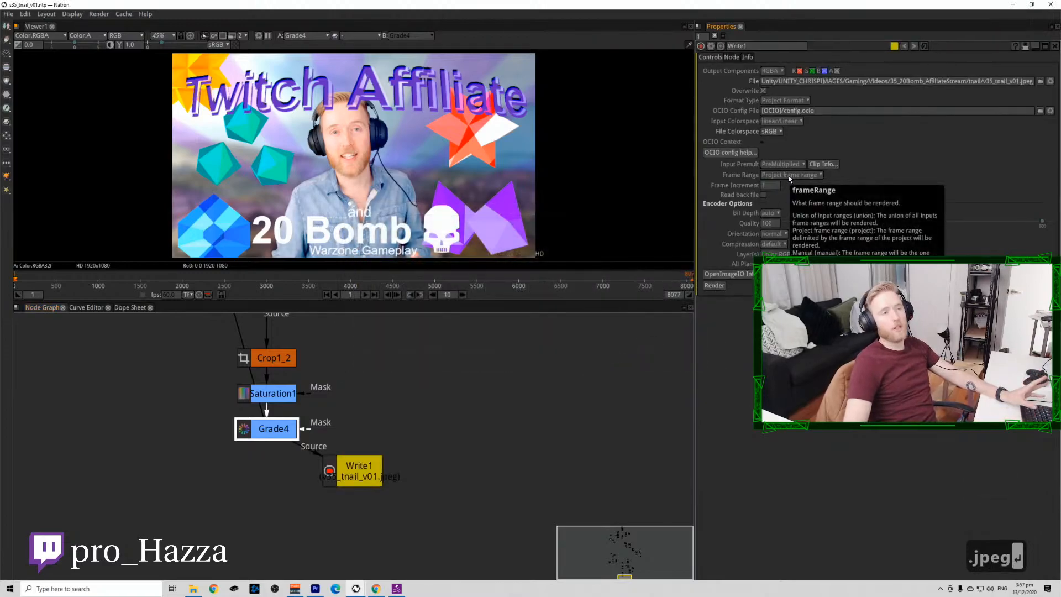
Check the Write node's frame range options and the frame range in the project settings.
{"action": "left_click", "coordinate": [795, 175]}
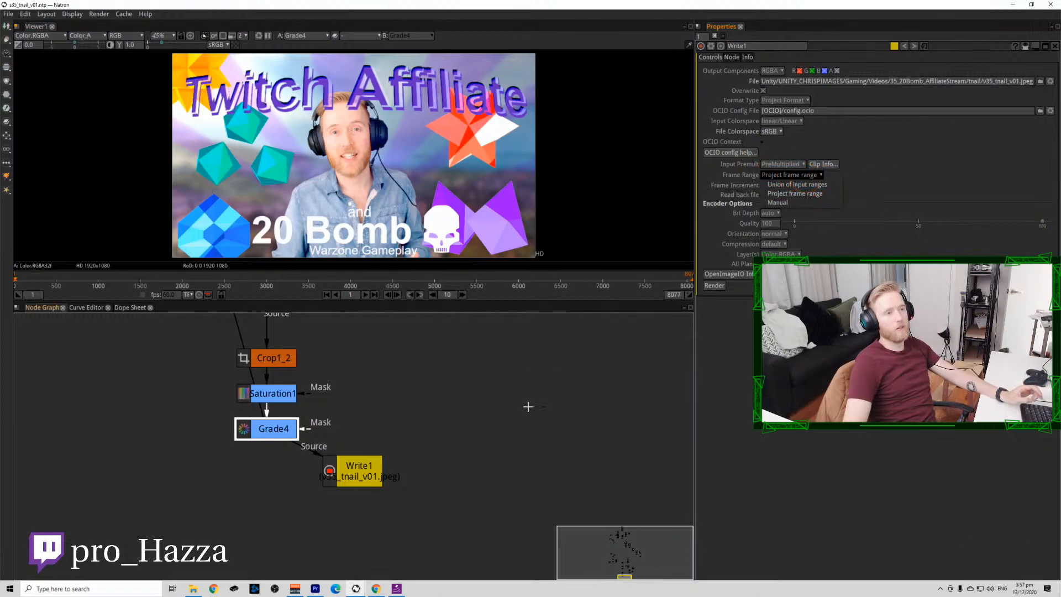
{"action": "left_click", "coordinate": [550, 370]}
{"action": "key", "text": "s"}
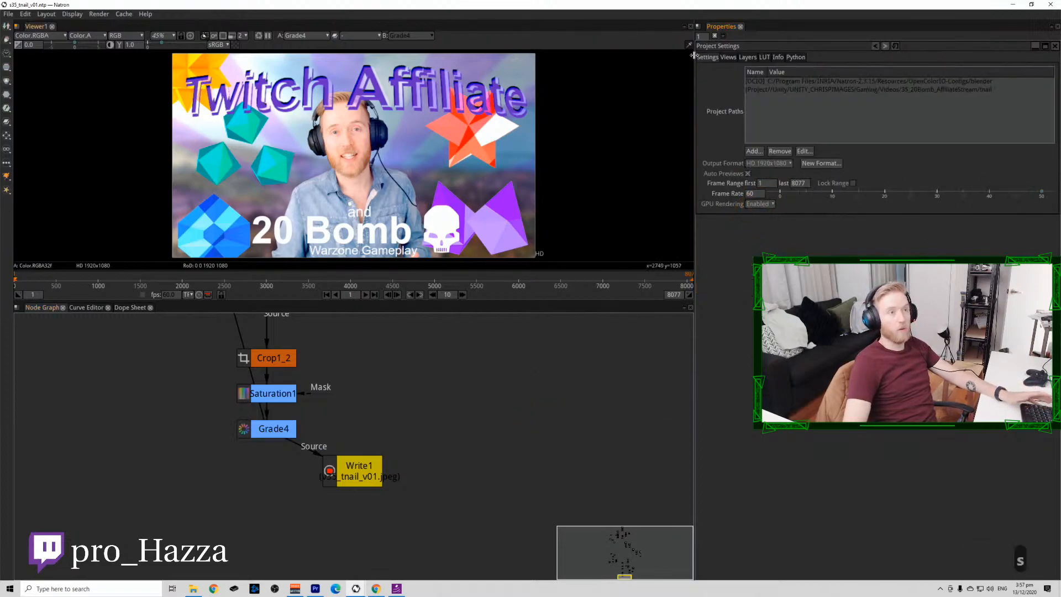
Set the Write node's frame range to Manual, with first frame 1 and last frame 1.
{"action": "double_click", "coordinate": [357, 472]}
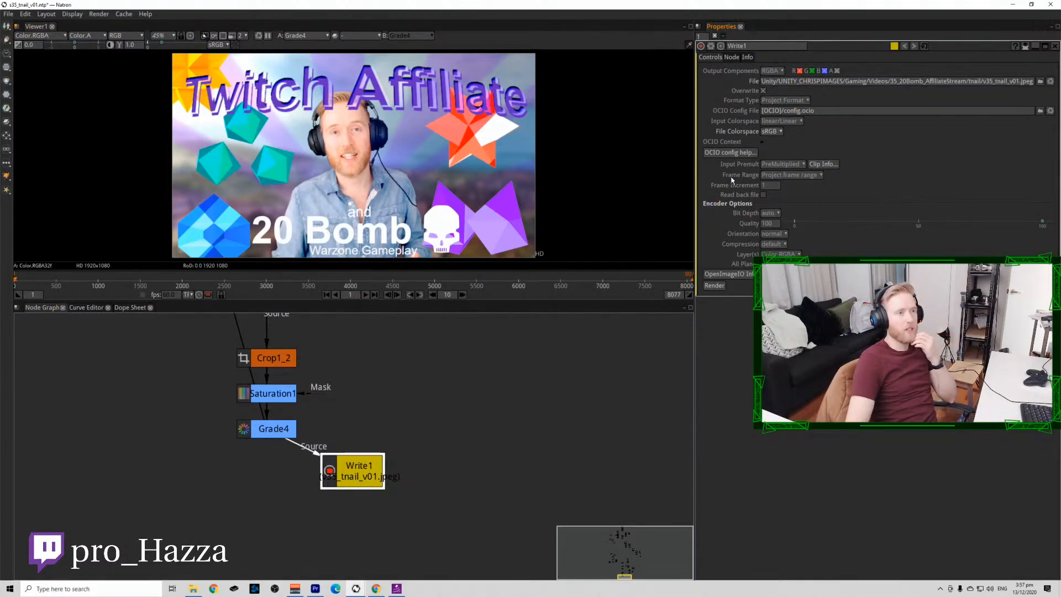
{"action": "left_click", "coordinate": [809, 175]}
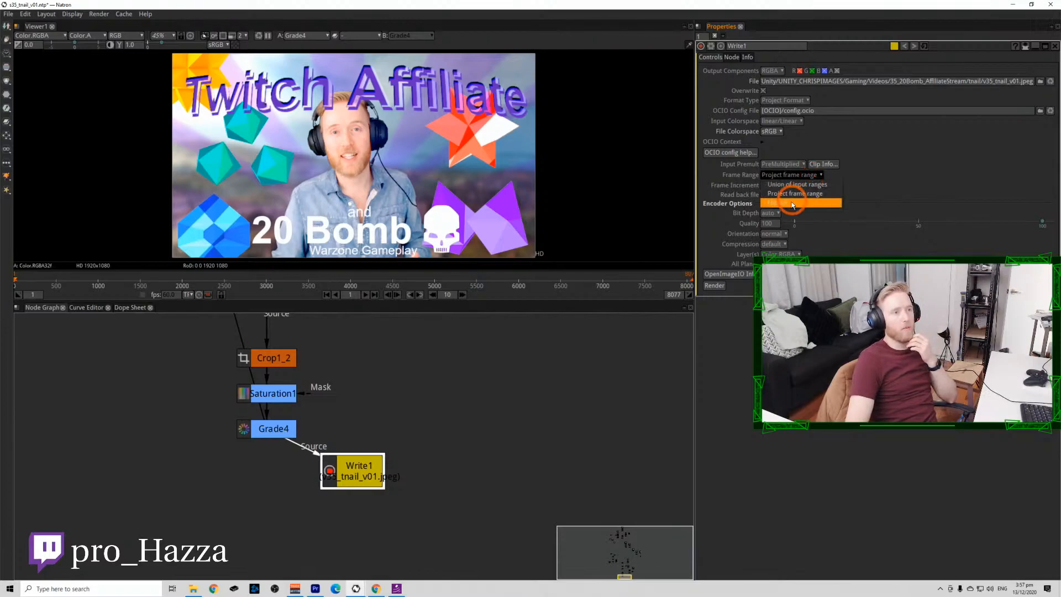
{"action": "left_click", "coordinate": [775, 194]}
{"action": "type", "text": "1"}
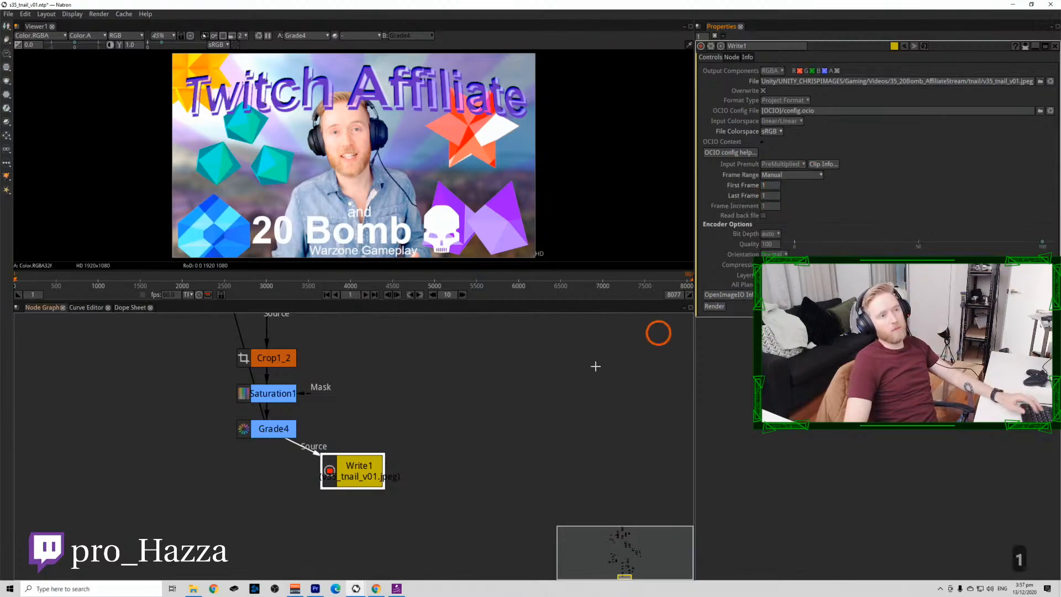
Deselect the Write node and save the project.
{"action": "left_click", "coordinate": [407, 390]}
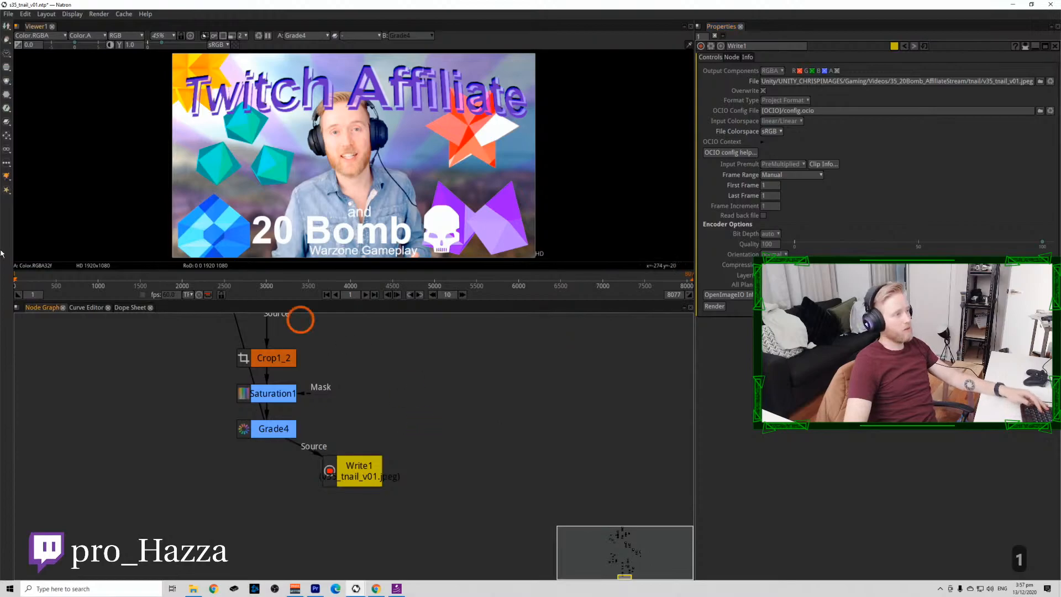
{"action": "left_click", "coordinate": [575, 426]}
{"action": "key", "text": "ctrl+s"}
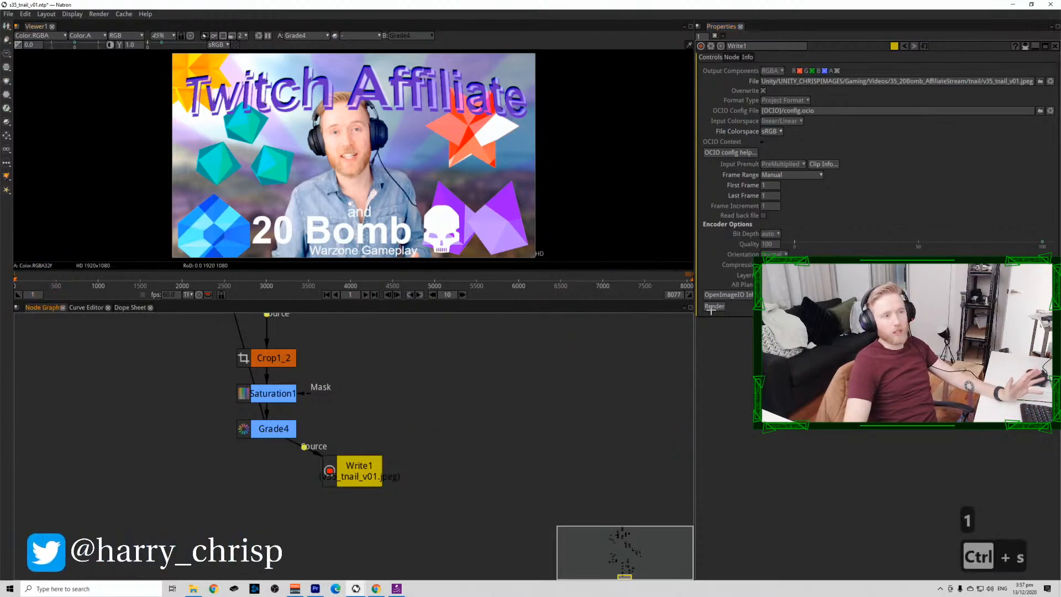
{"action": "left_click", "coordinate": [591, 55]}
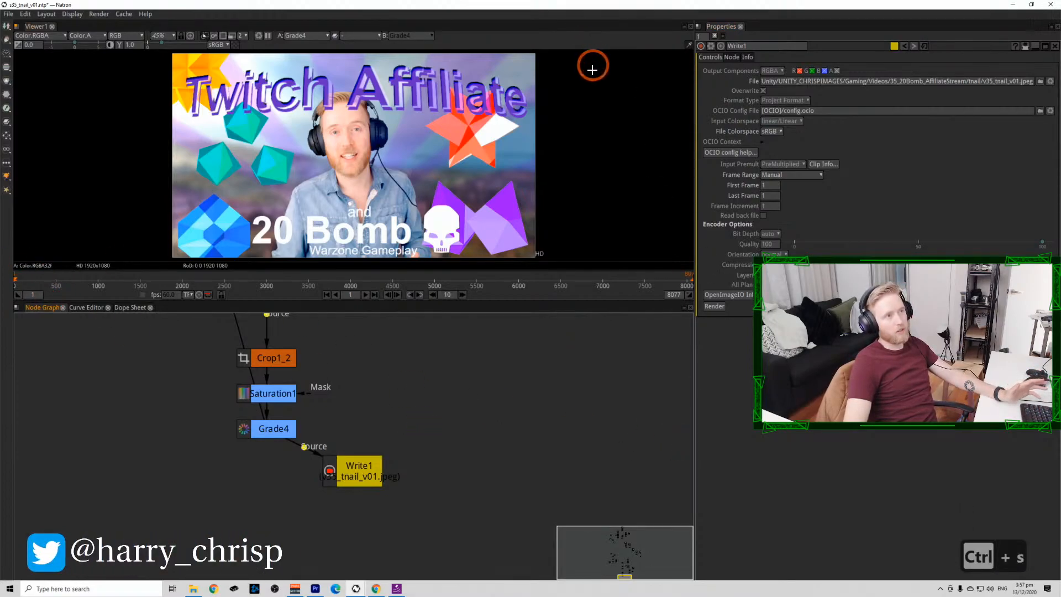
{"action": "left_click", "coordinate": [596, 376]}
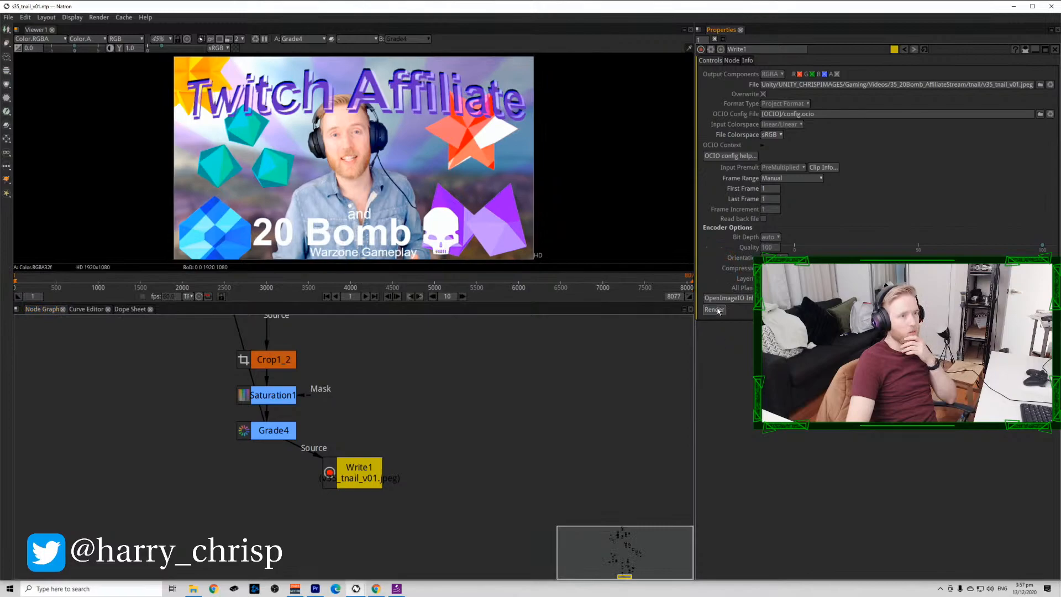
Render the thumbnail through the Write node and set its output components to RGB.
{"action": "left_click", "coordinate": [714, 309]}
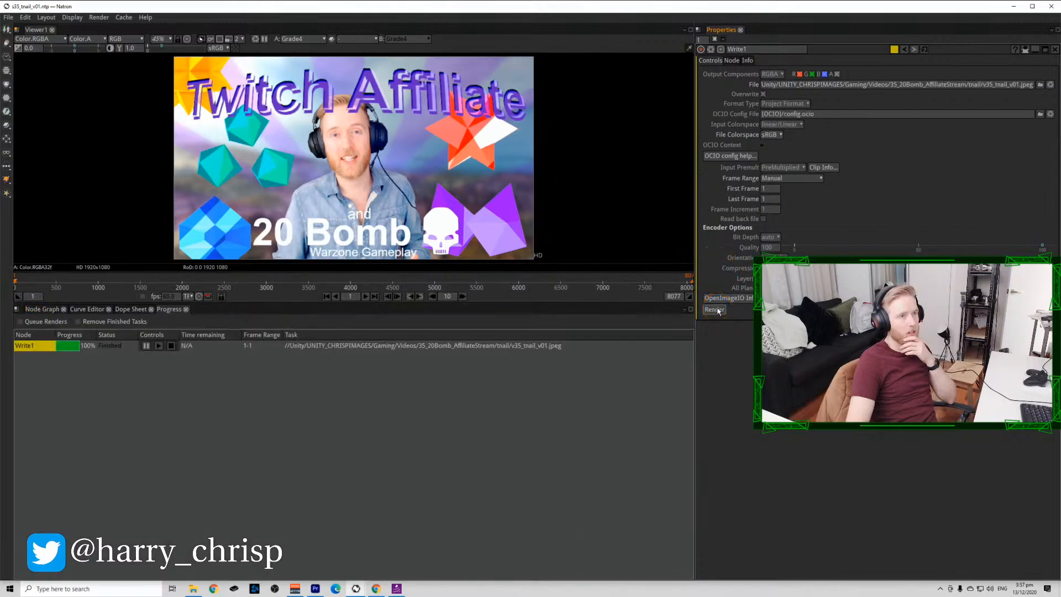
{"action": "left_click", "coordinate": [772, 74]}
{"action": "left_click", "coordinate": [773, 83]}
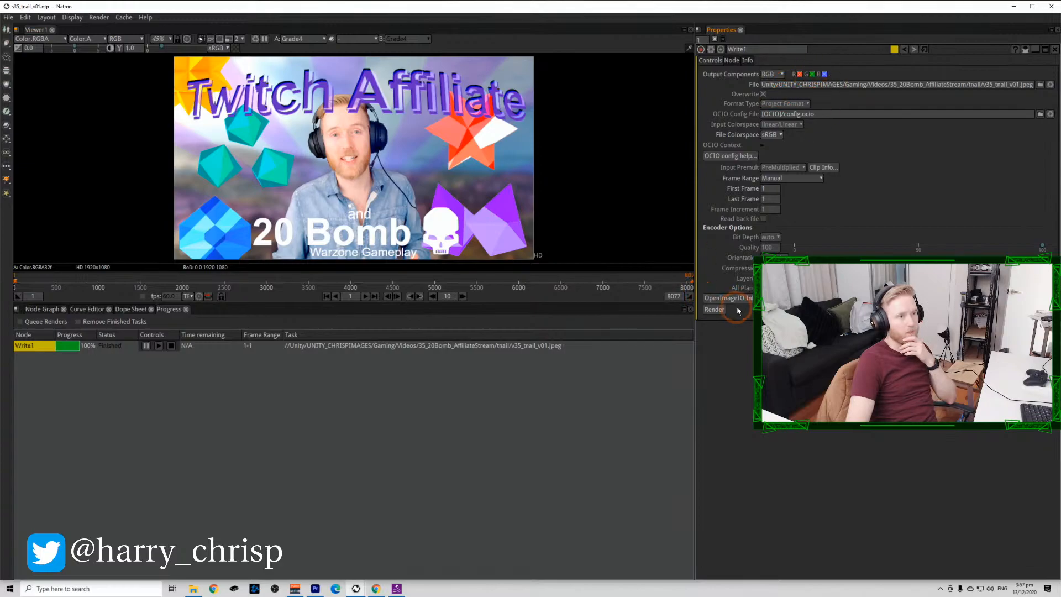
Switch to File Explorer, inspect the rendered v35_tnail_v01.jpeg from 35_20Bomb_AffiliateStream's tnail folder, and close the image.
{"action": "left_click", "coordinate": [193, 588]}
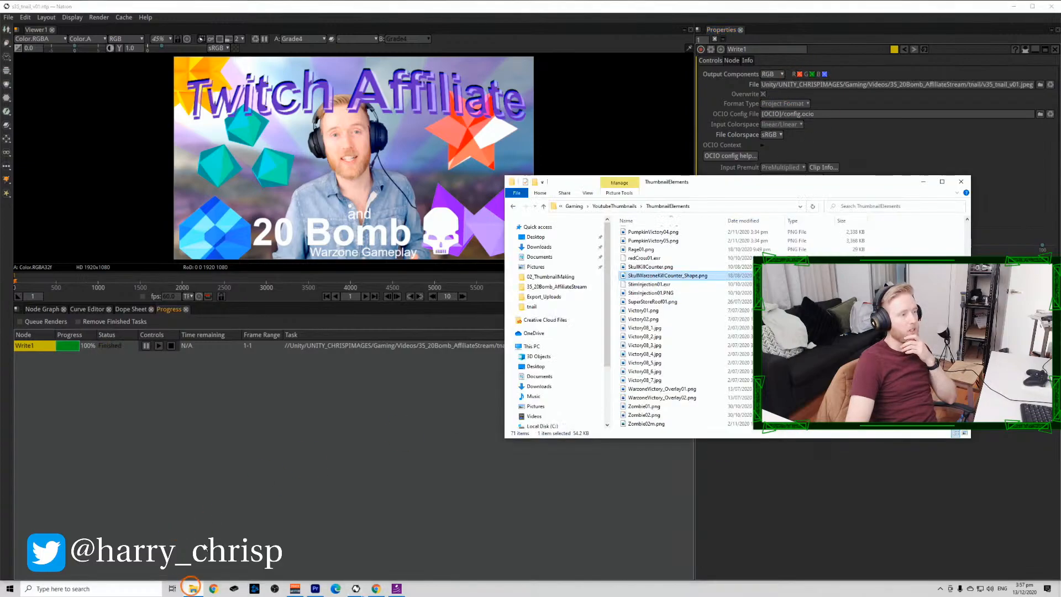
{"action": "left_click", "coordinate": [560, 308]}
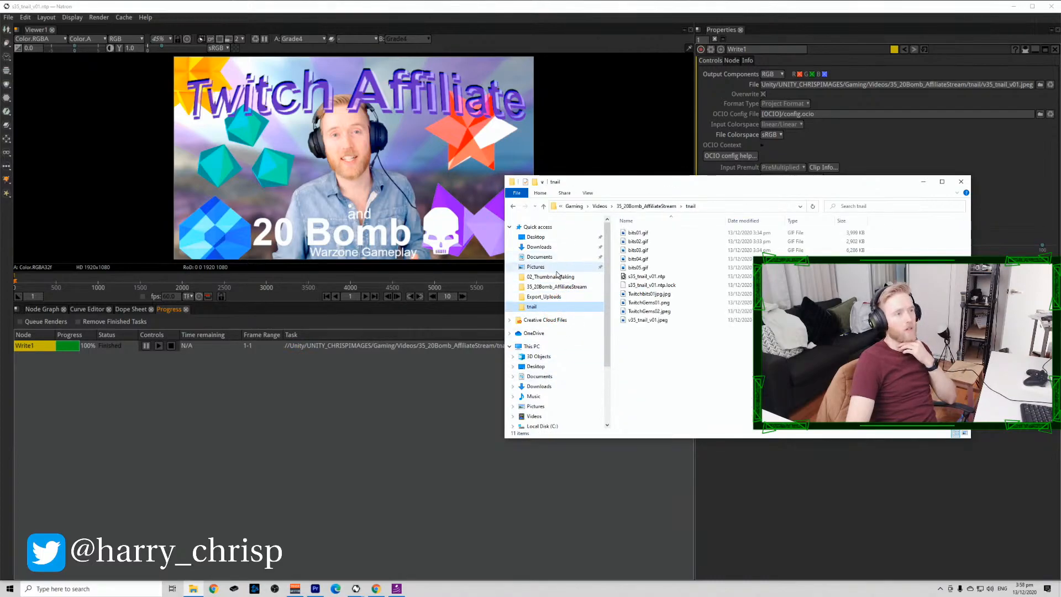
{"action": "scroll", "coordinate": [560, 385], "scroll_direction": "down", "scroll_amount": 3}
{"action": "left_click", "coordinate": [560, 388]}
{"action": "double_click", "coordinate": [662, 256]}
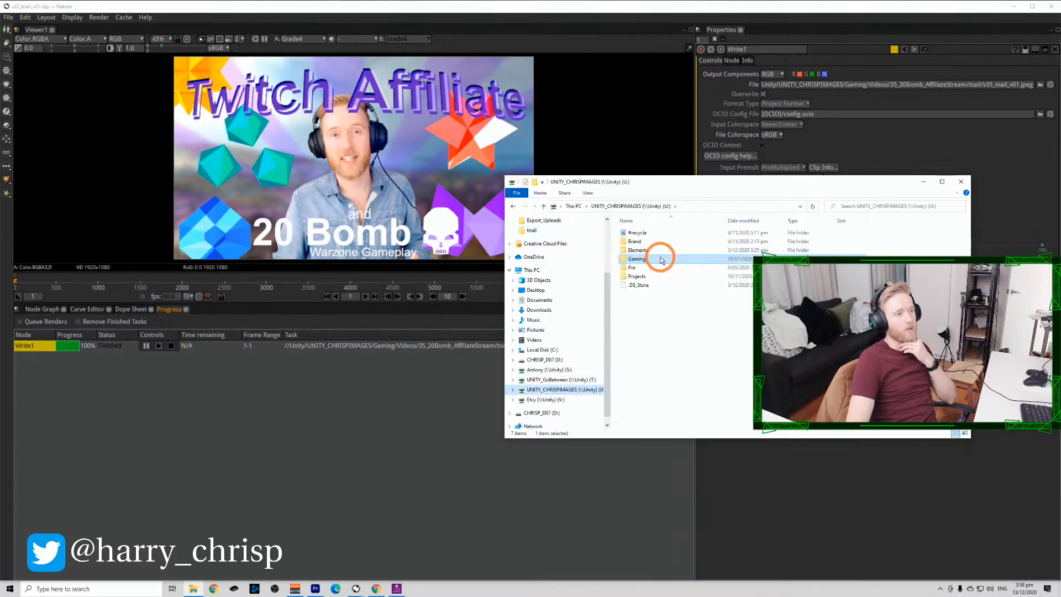
{"action": "left_click", "coordinate": [658, 304]}
{"action": "double_click", "coordinate": [658, 307]}
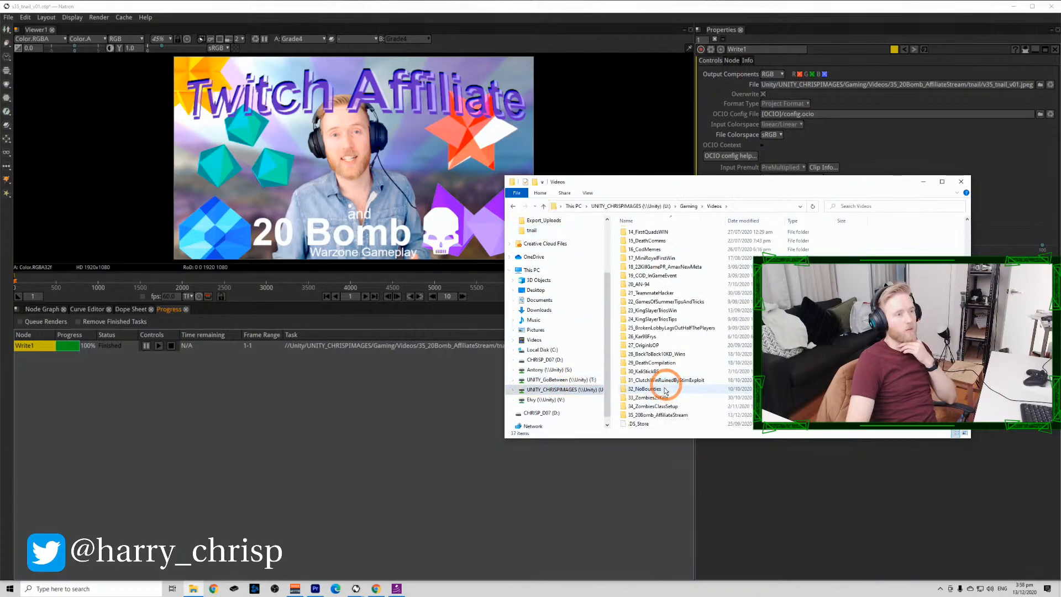
{"action": "double_click", "coordinate": [674, 415]}
{"action": "double_click", "coordinate": [665, 242]}
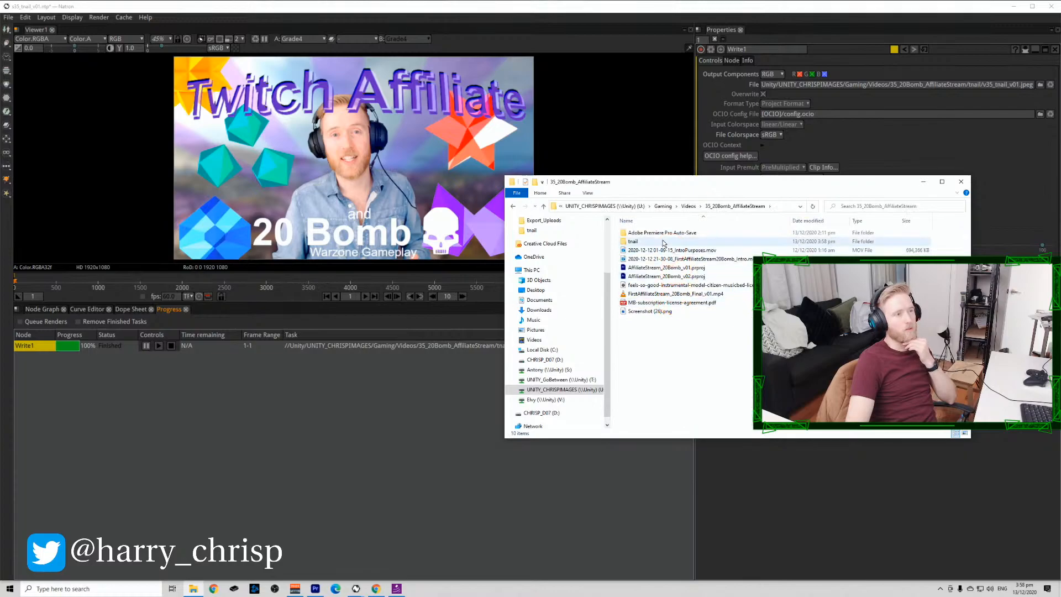
{"action": "double_click", "coordinate": [668, 330]}
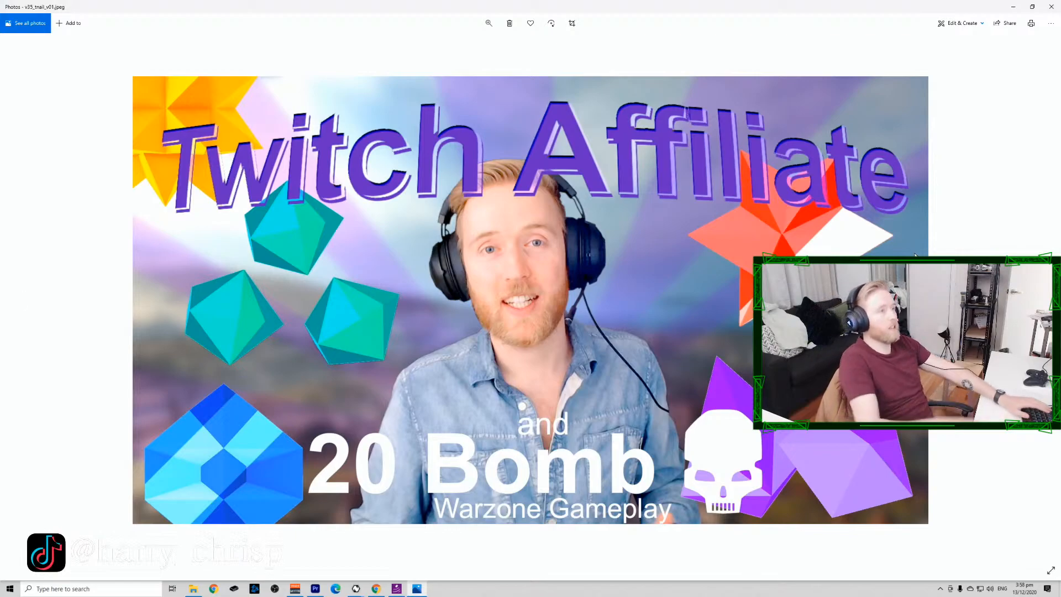
{"action": "left_click", "coordinate": [1051, 7]}
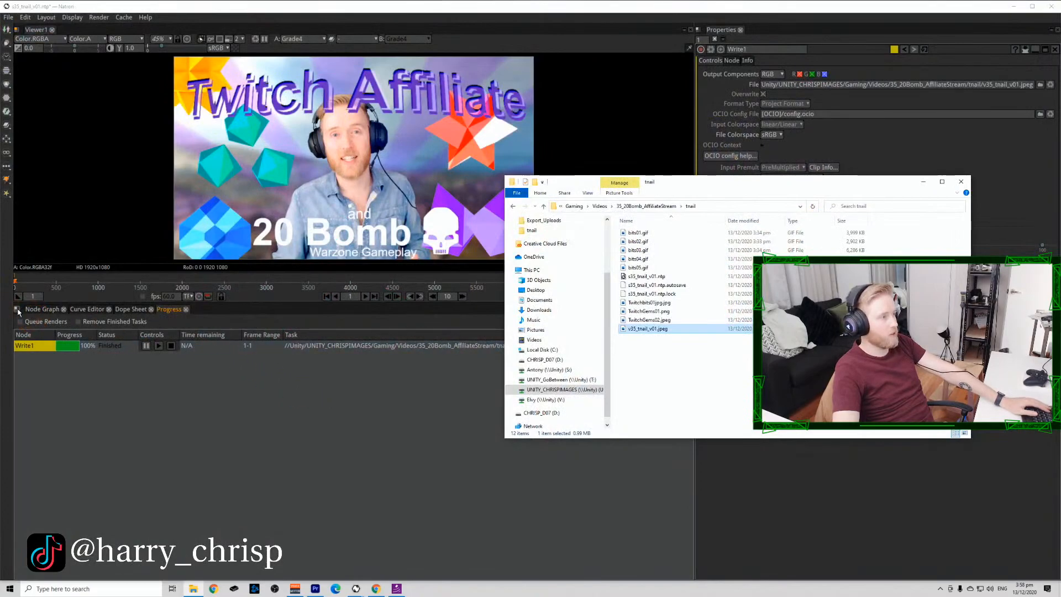
Return to Natron's node graph and add an EdgeBlur node.
{"action": "left_click", "coordinate": [42, 309]}
{"action": "left_click", "coordinate": [226, 455]}
{"action": "key", "text": "Tab"}
{"action": "type", "text": "edge"}
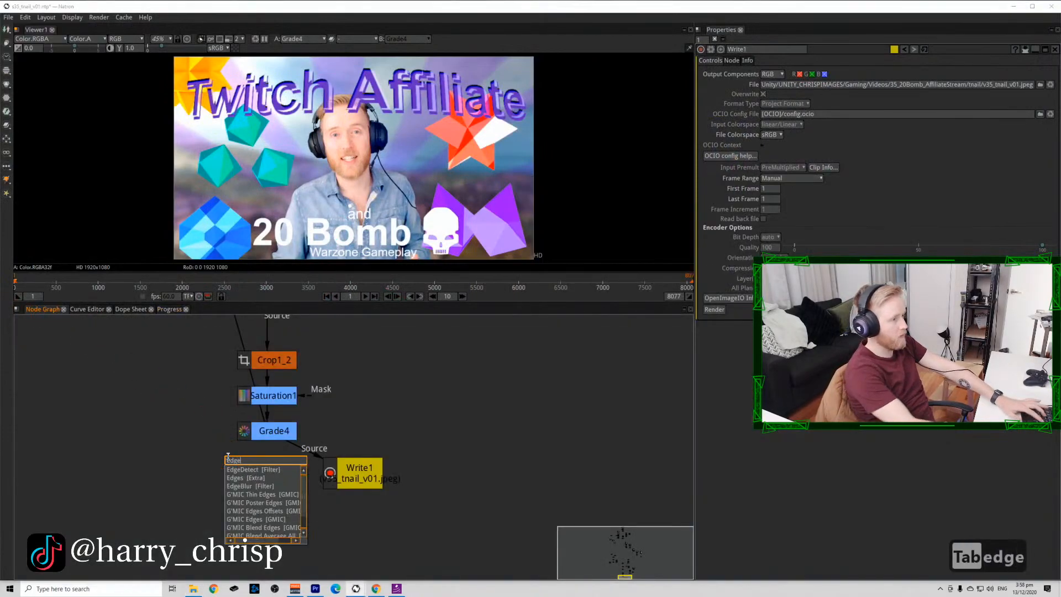
{"action": "key", "text": "Down"}
{"action": "key", "text": "Down"}
{"action": "key", "text": "Down"}
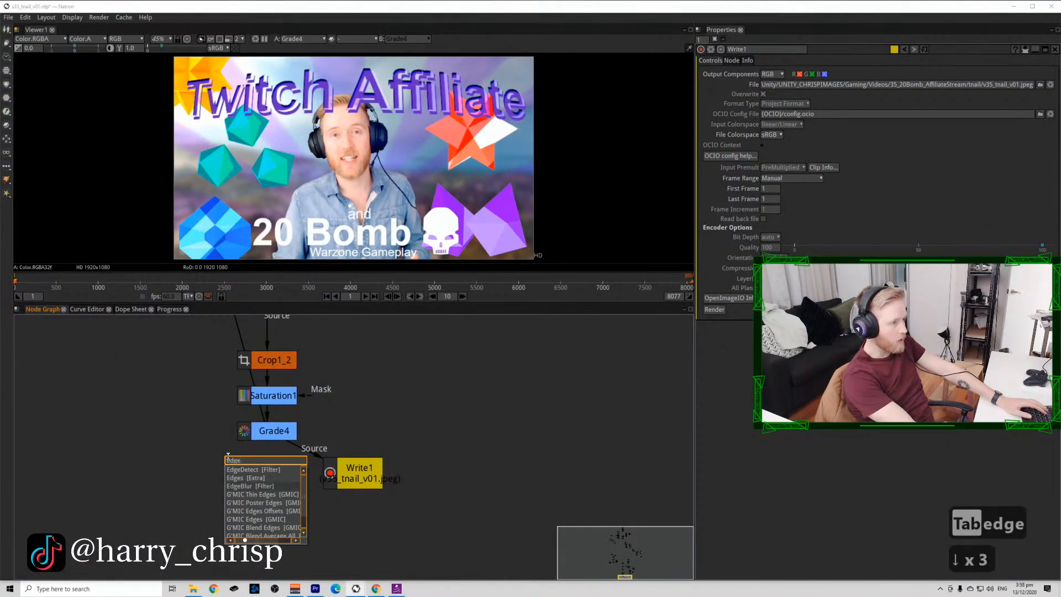
{"action": "key", "text": "Return"}
Insert the EdgeBlur node between Premult2 and the A input of Merge4.
{"action": "scroll", "coordinate": [415, 403], "scroll_direction": "down", "scroll_amount": 5}
{"action": "left_click_drag", "start_coordinate": [414, 404], "coordinate": [448, 414]}
{"action": "scroll", "coordinate": [421, 436], "scroll_direction": "up", "scroll_amount": 7}
{"action": "left_click_drag", "start_coordinate": [436, 475], "coordinate": [464, 450]}
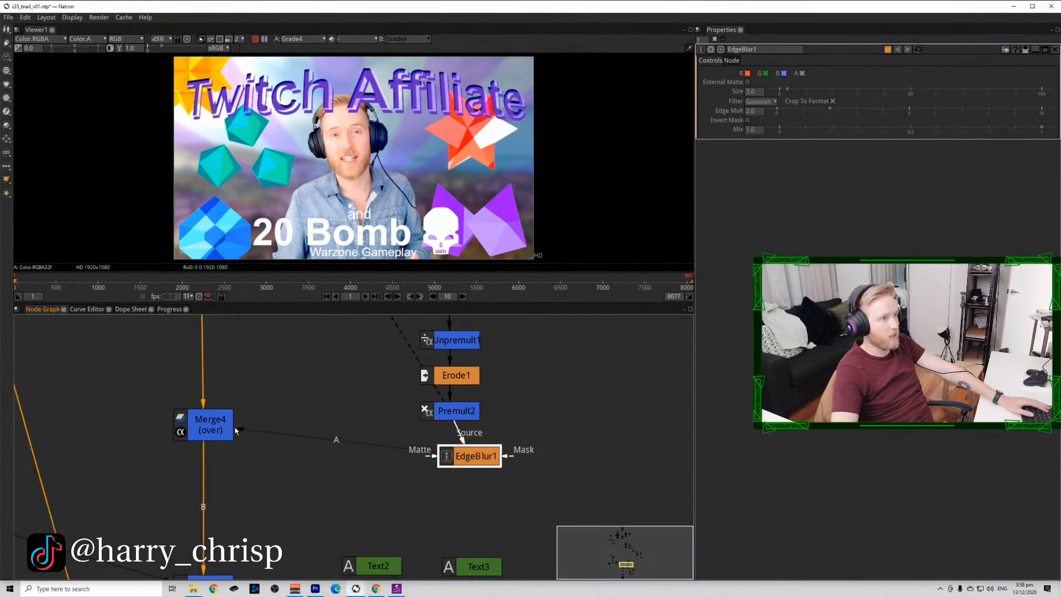
View Merge4's output close up at the teal gem edges, and align the EdgeBlur node beneath Premult2.
{"action": "left_click", "coordinate": [213, 418]}
{"action": "key", "text": "1"}
{"action": "scroll", "coordinate": [296, 142], "scroll_direction": "up", "scroll_amount": 10}
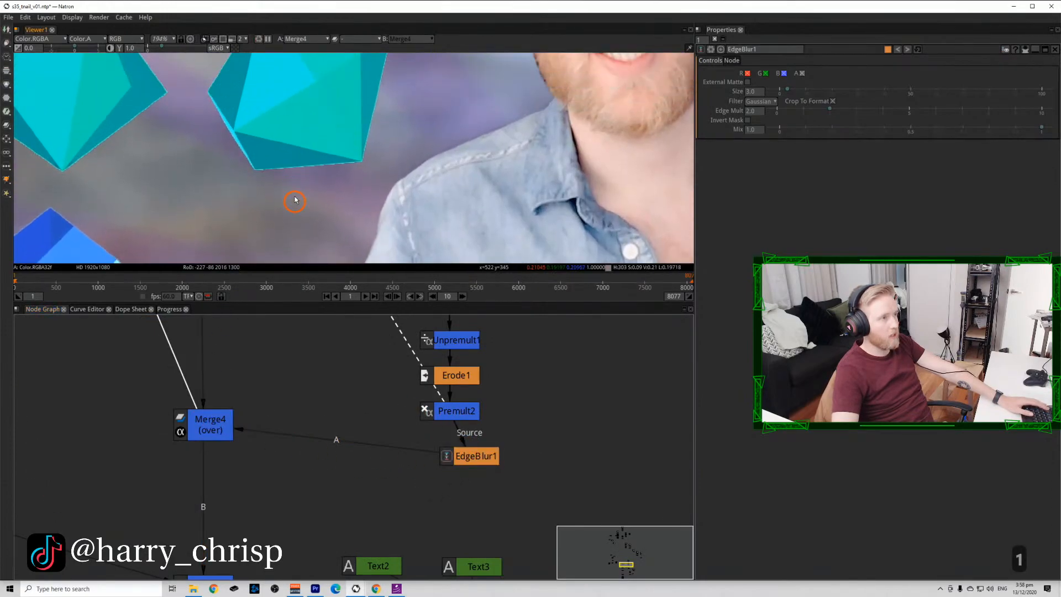
{"action": "left_click_drag", "start_coordinate": [484, 461], "coordinate": [459, 455]}
Toggle the EdgeBlur node off and on repeatedly to compare the gem edges with and without it.
{"action": "left_click", "coordinate": [750, 92]}
{"action": "key", "text": "d"}
{"action": "key", "text": "d"}
{"action": "key", "text": "d"}
{"action": "key", "text": "d"}
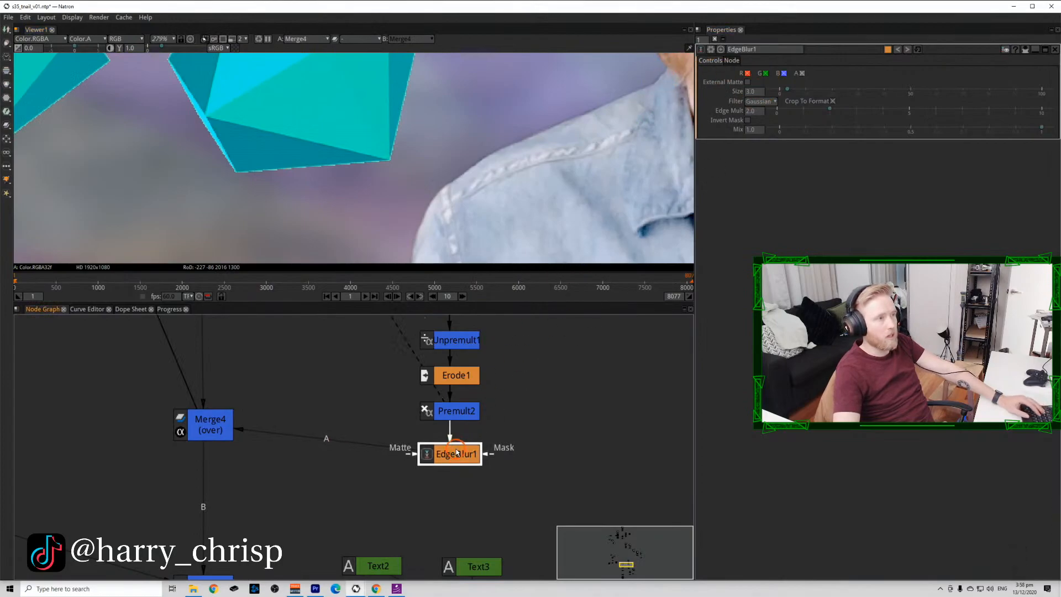
{"action": "key", "text": "d"}
{"action": "key", "text": "d"}
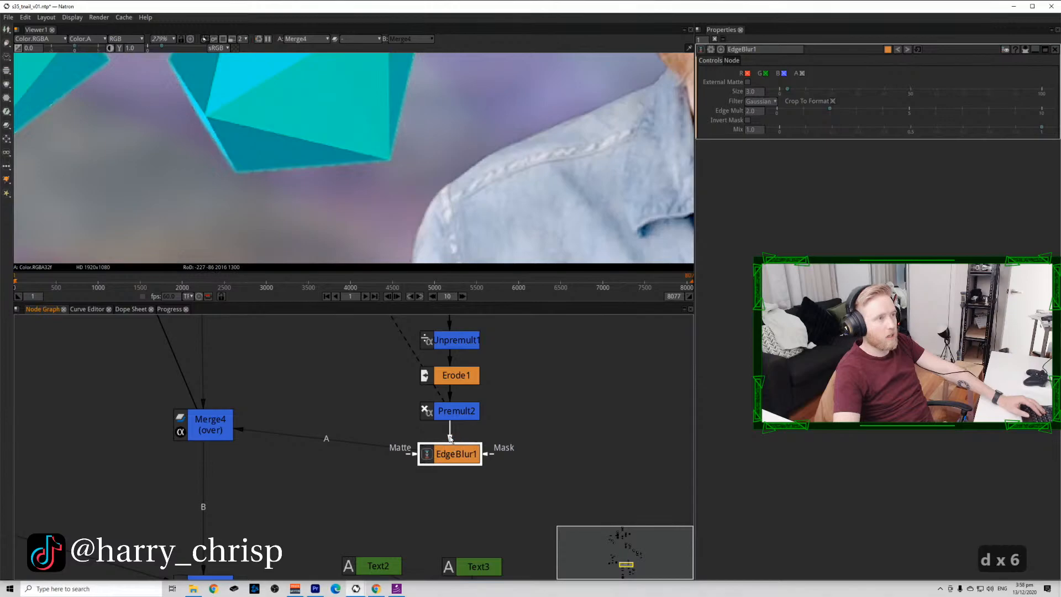
Toggle EdgeBlur1 off and back on to compare its effect on the gem edges.
{"action": "scroll", "coordinate": [303, 162], "scroll_direction": "down", "scroll_amount": 6}
{"action": "scroll", "coordinate": [303, 162], "scroll_direction": "down", "scroll_amount": 3}
{"action": "key", "text": "d"}
{"action": "key", "text": "d"}
Copy EdgeBlur1 and paste the copy at the transform node that feeds Merge1's A input.
{"action": "left_click", "coordinate": [454, 455]}
{"action": "key", "text": "ctrl+c"}
{"action": "scroll", "coordinate": [331, 486], "scroll_direction": "down", "scroll_amount": 6}
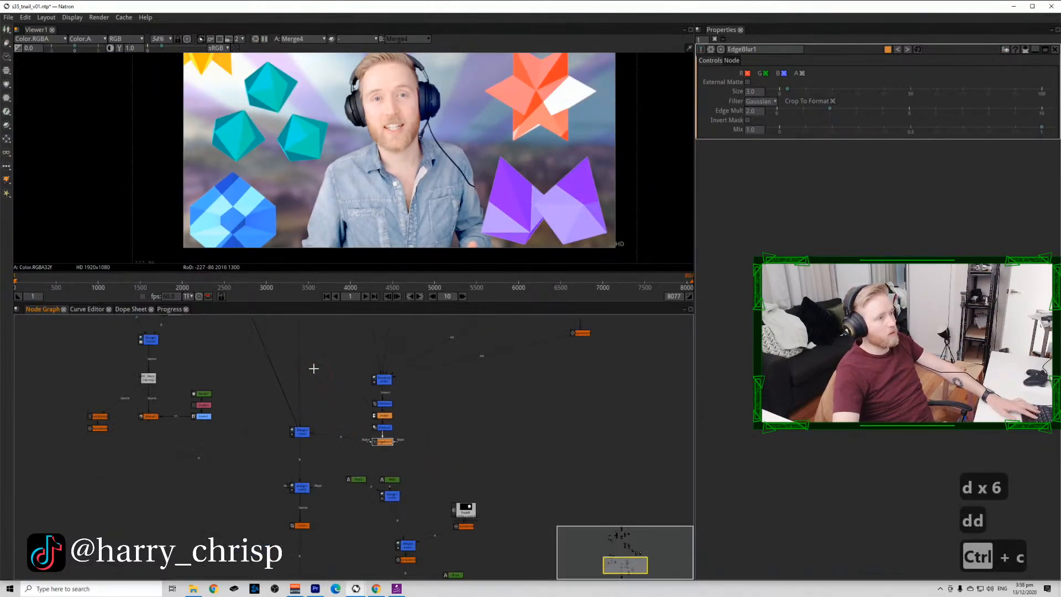
{"action": "scroll", "coordinate": [310, 369], "scroll_direction": "up", "scroll_amount": 5}
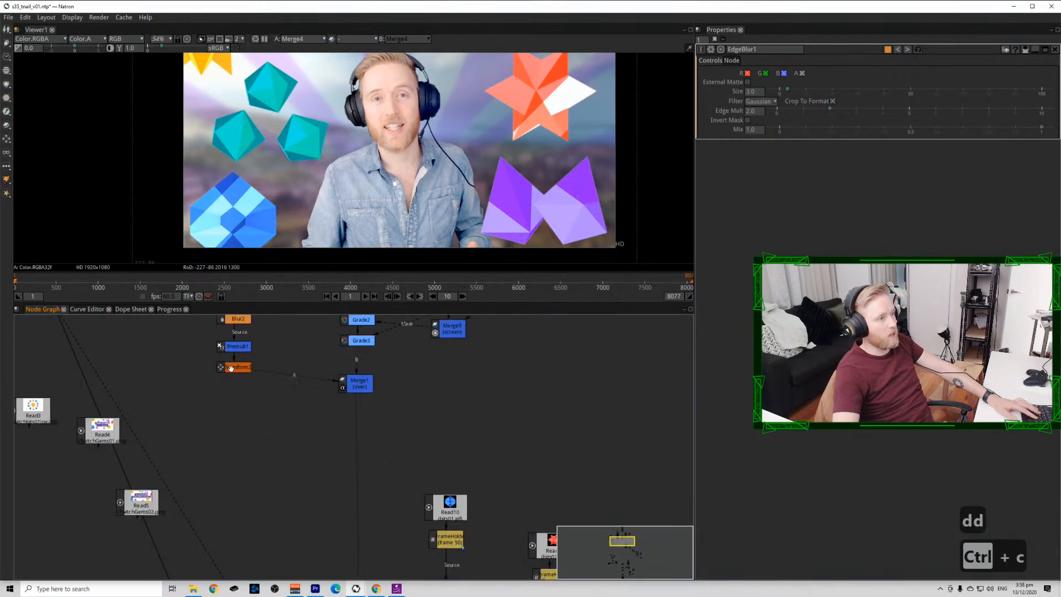
{"action": "key", "text": "ctrl+v"}
{"action": "left_click", "coordinate": [401, 141]}
{"action": "scroll", "coordinate": [412, 119], "scroll_direction": "up", "scroll_amount": 8}
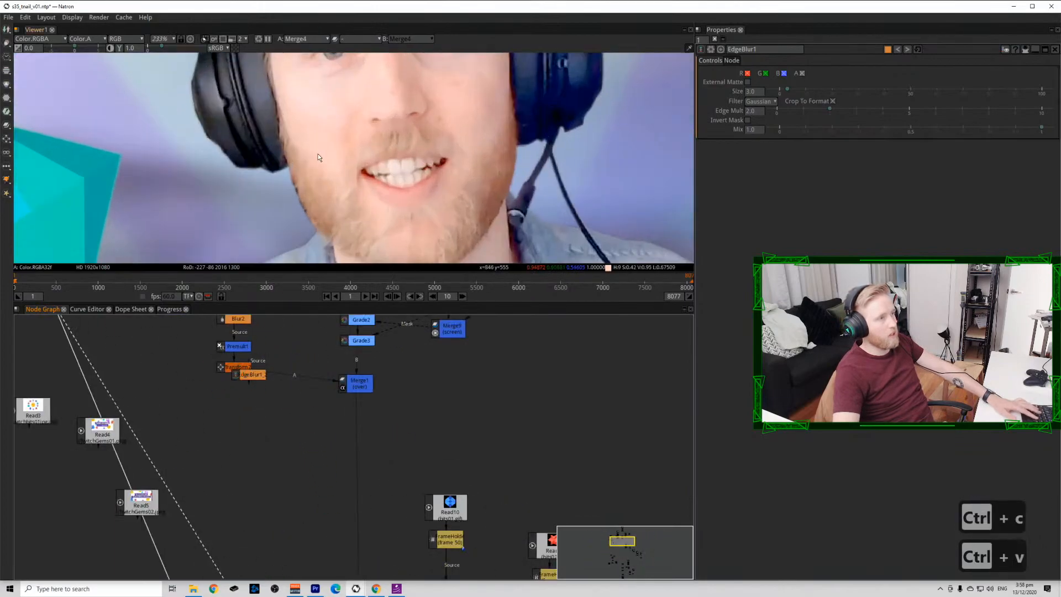
Import v35_tnail_v01.jpeg from the tnail folder into the node graph as a read node below Write1.
{"action": "scroll", "coordinate": [319, 157], "scroll_direction": "down", "scroll_amount": 10}
{"action": "scroll", "coordinate": [369, 515], "scroll_direction": "down", "scroll_amount": 6}
{"action": "left_click", "coordinate": [369, 515]}
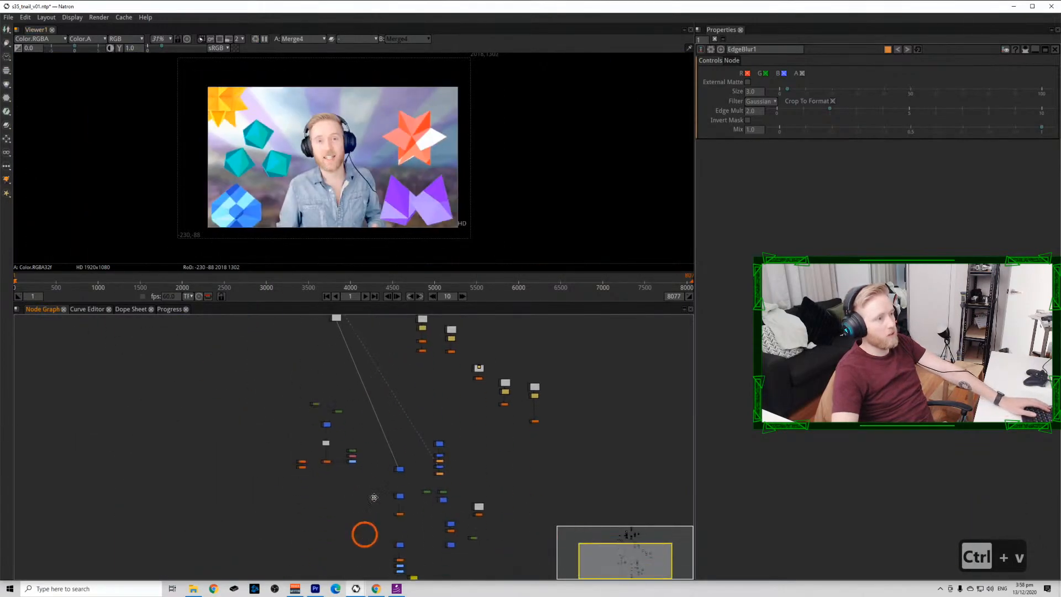
{"action": "scroll", "coordinate": [369, 515], "scroll_direction": "up", "scroll_amount": 6}
{"action": "key", "text": "r"}
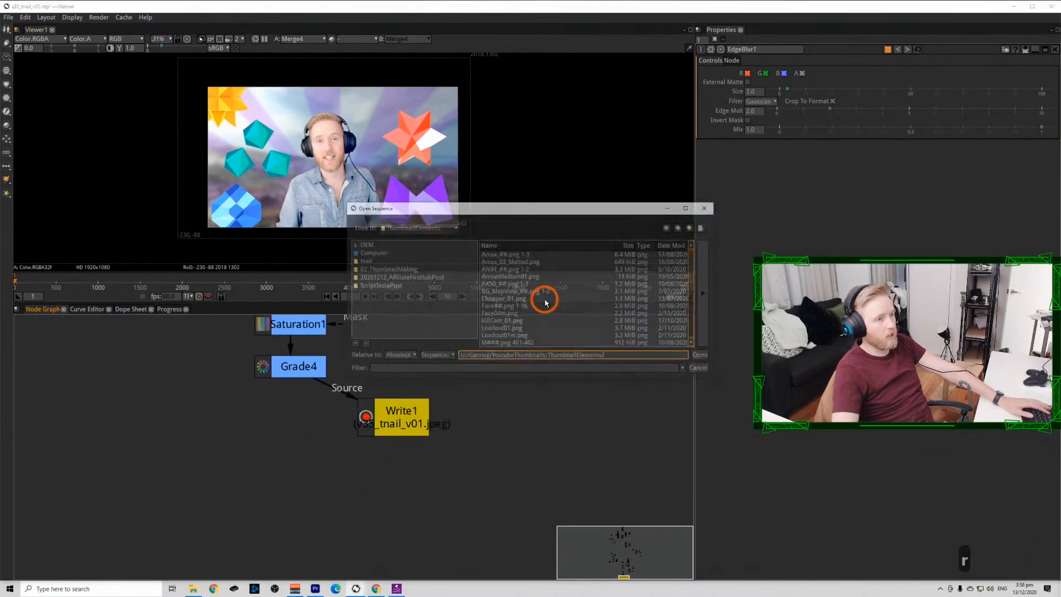
{"action": "left_click", "coordinate": [701, 369]}
{"action": "left_click", "coordinate": [192, 589]}
{"action": "left_click", "coordinate": [670, 320]}
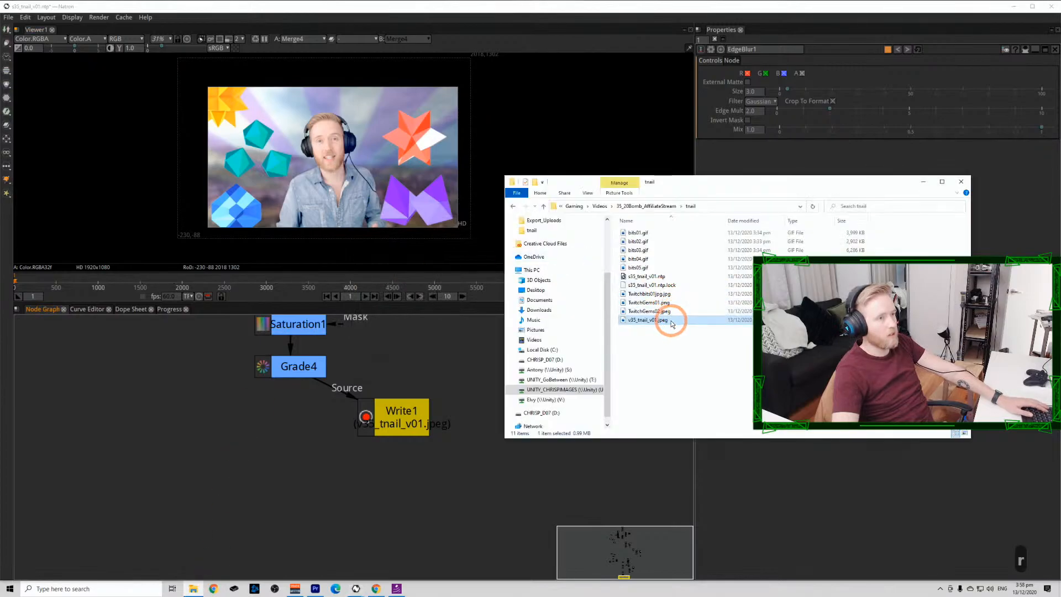
{"action": "left_click_drag", "start_coordinate": [671, 321], "coordinate": [313, 481]}
Connect the imported JPEG and Write1 to the viewer's first and second inputs, and move the read node farther away from Write1.
{"action": "key", "text": "1"}
{"action": "left_click", "coordinate": [387, 425]}
{"action": "key", "text": "2"}
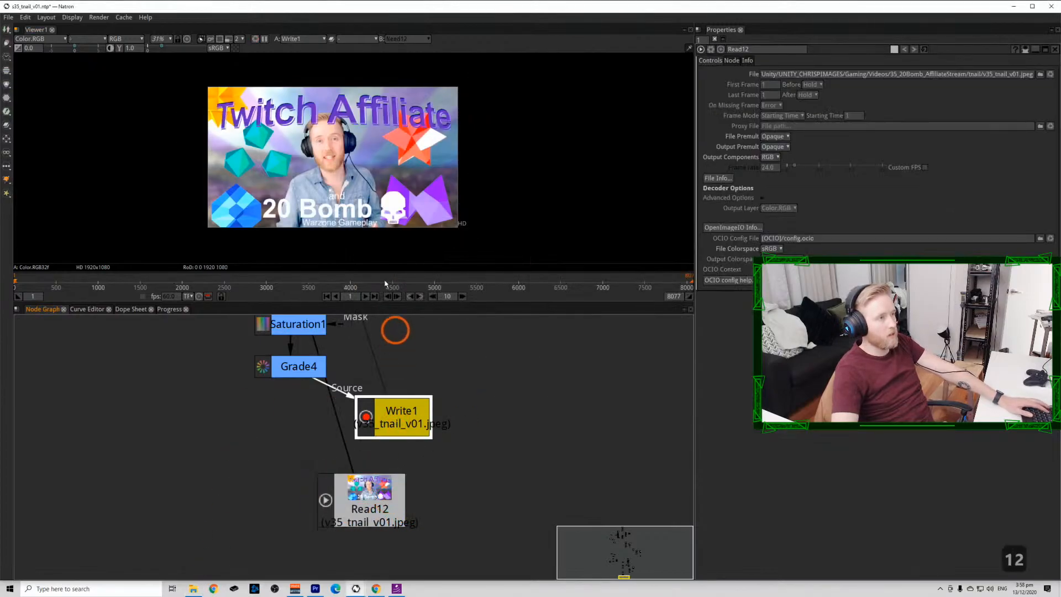
{"action": "key", "text": "space"}
{"action": "key", "text": "space"}
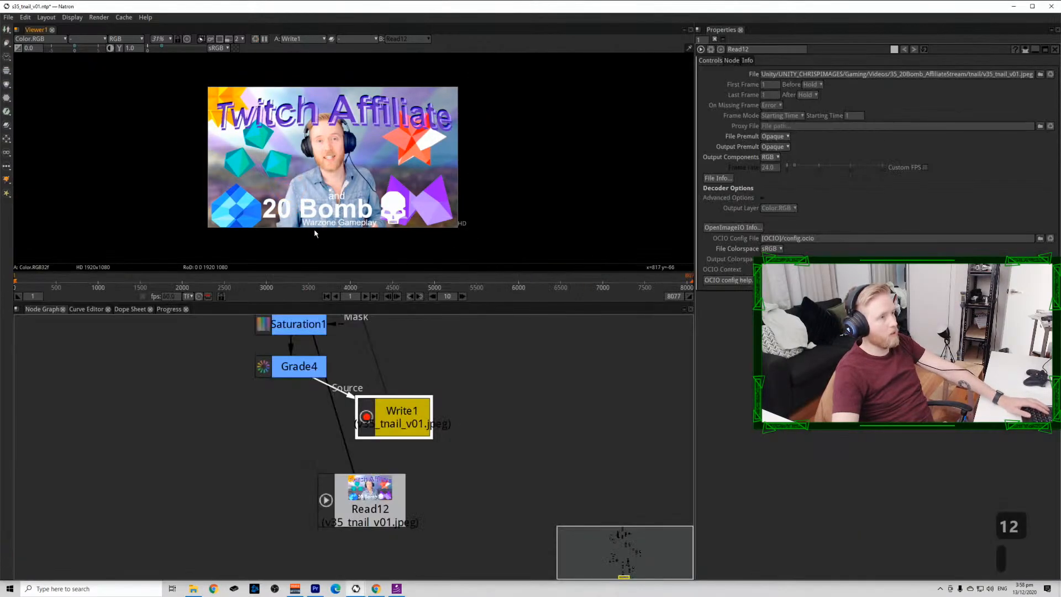
{"action": "scroll", "coordinate": [314, 240], "scroll_direction": "up", "scroll_amount": 8}
{"action": "left_click_drag", "start_coordinate": [378, 489], "coordinate": [302, 510]}
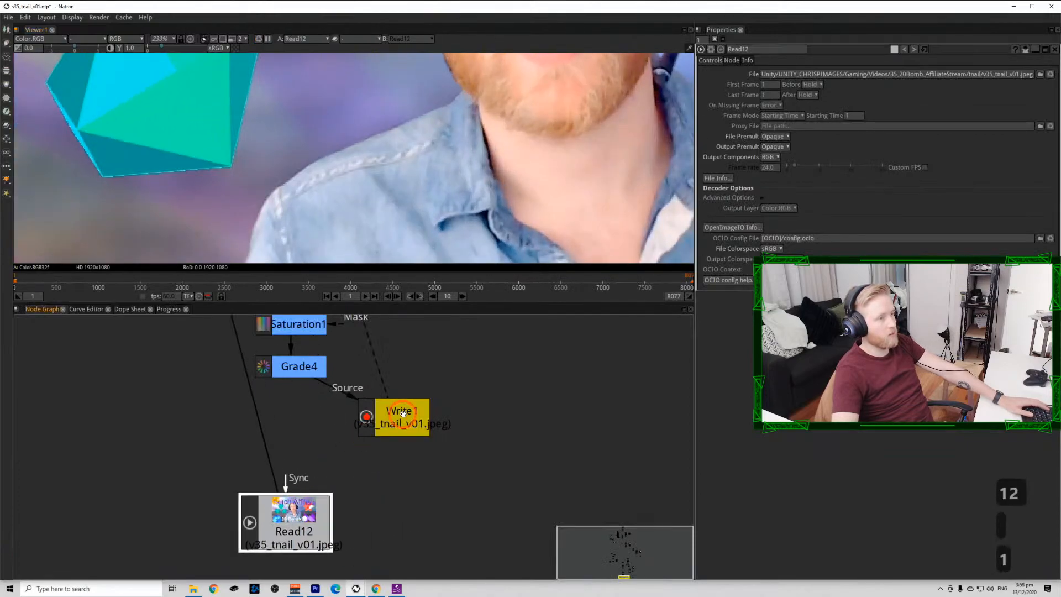
{"action": "key", "text": "1"}
{"action": "left_click", "coordinate": [450, 397]}
{"action": "key", "text": "2"}
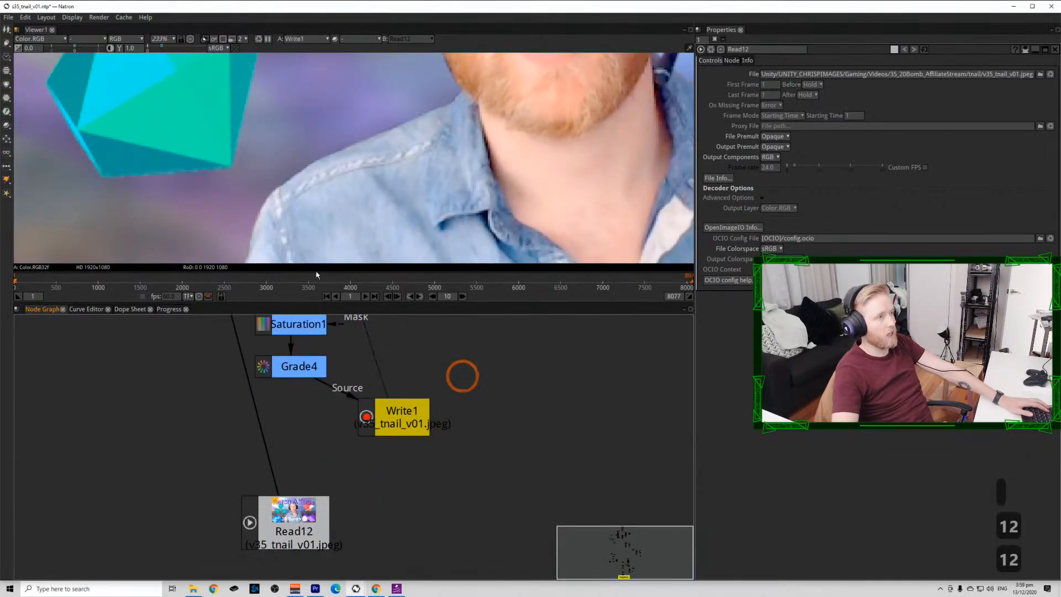
Compare the imported JPEG with the Write1 output along the teal gem's edges and around the face.
{"action": "scroll", "coordinate": [218, 190], "scroll_direction": "up", "scroll_amount": 5}
{"action": "key", "text": "1"}
{"action": "key", "text": "2"}
{"action": "scroll", "coordinate": [237, 154], "scroll_direction": "down", "scroll_amount": 3}
{"action": "left_click_drag", "start_coordinate": [238, 153], "coordinate": [319, 193]}
{"action": "scroll", "coordinate": [310, 188], "scroll_direction": "up", "scroll_amount": 4}
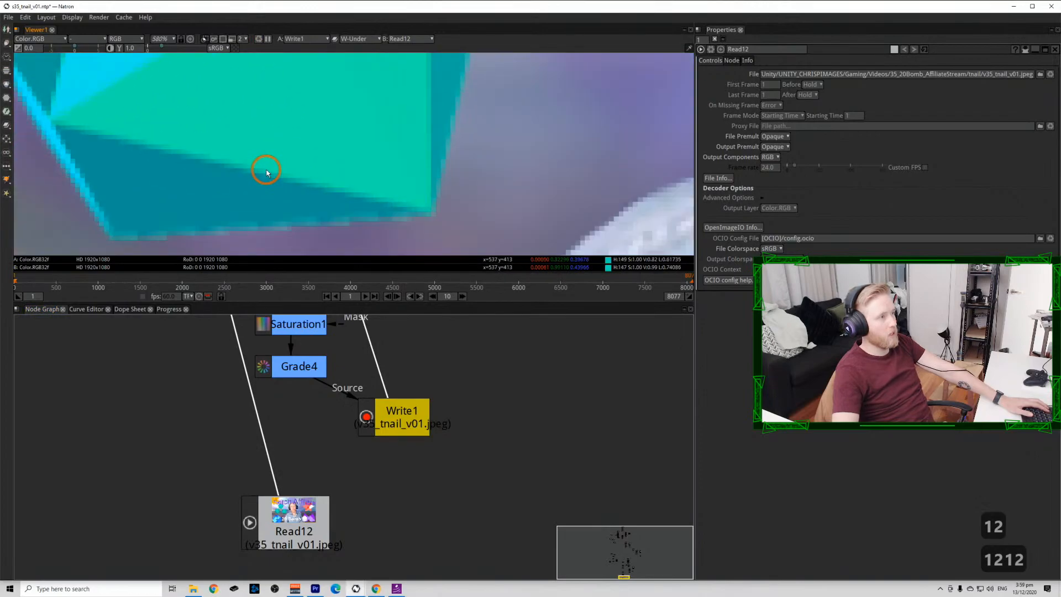
{"action": "key", "text": "1"}
{"action": "key", "text": "2"}
{"action": "key", "text": "1"}
{"action": "key", "text": "2"}
{"action": "key", "text": "1"}
{"action": "key", "text": "2"}
{"action": "scroll", "coordinate": [310, 180], "scroll_direction": "down", "scroll_amount": 4}
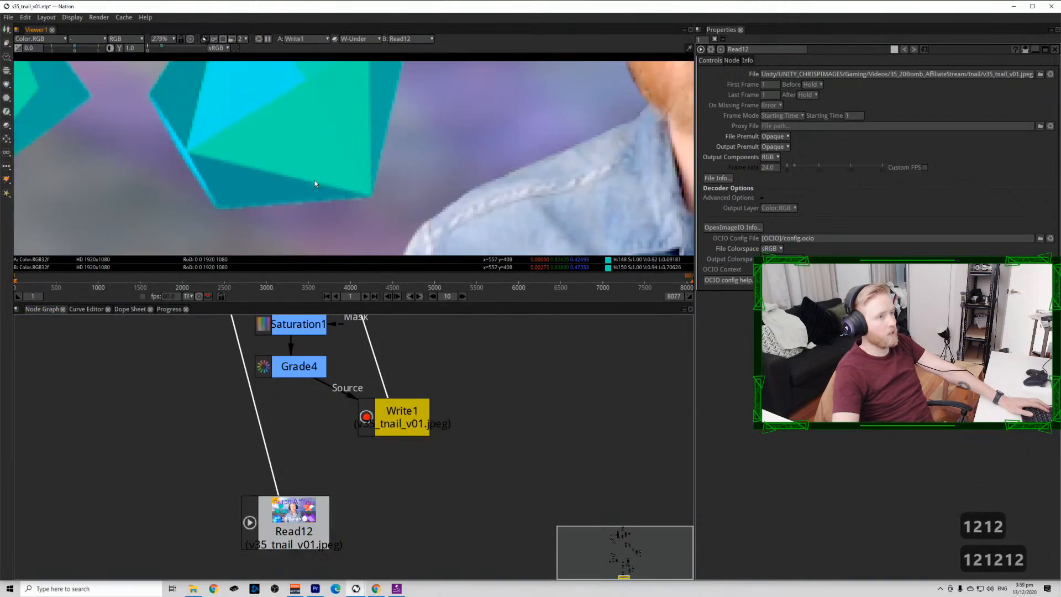
{"action": "left_click_drag", "start_coordinate": [589, 108], "coordinate": [274, 199]}
{"action": "key", "text": "1"}
{"action": "key", "text": "2"}
Open the properties of the EdgeBlur1 node below Premult2 and enable External Matte.
{"action": "left_click", "coordinate": [395, 354]}
{"action": "scroll", "coordinate": [441, 440], "scroll_direction": "down", "scroll_amount": 5}
{"action": "left_click", "coordinate": [419, 405]}
{"action": "left_click", "coordinate": [413, 491]}
{"action": "scroll", "coordinate": [421, 410], "scroll_direction": "up", "scroll_amount": 8}
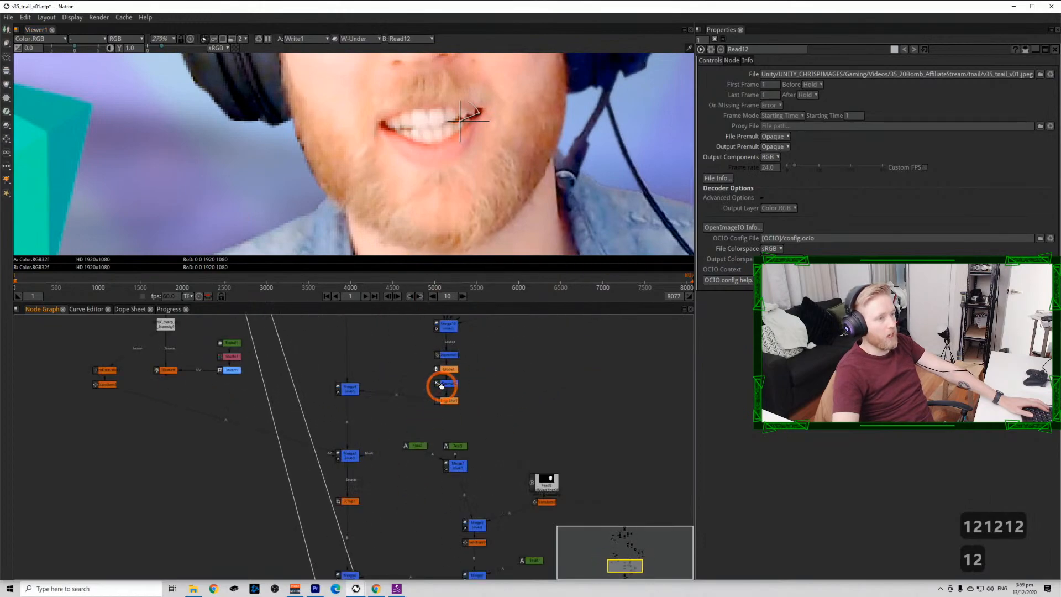
{"action": "double_click", "coordinate": [465, 426]}
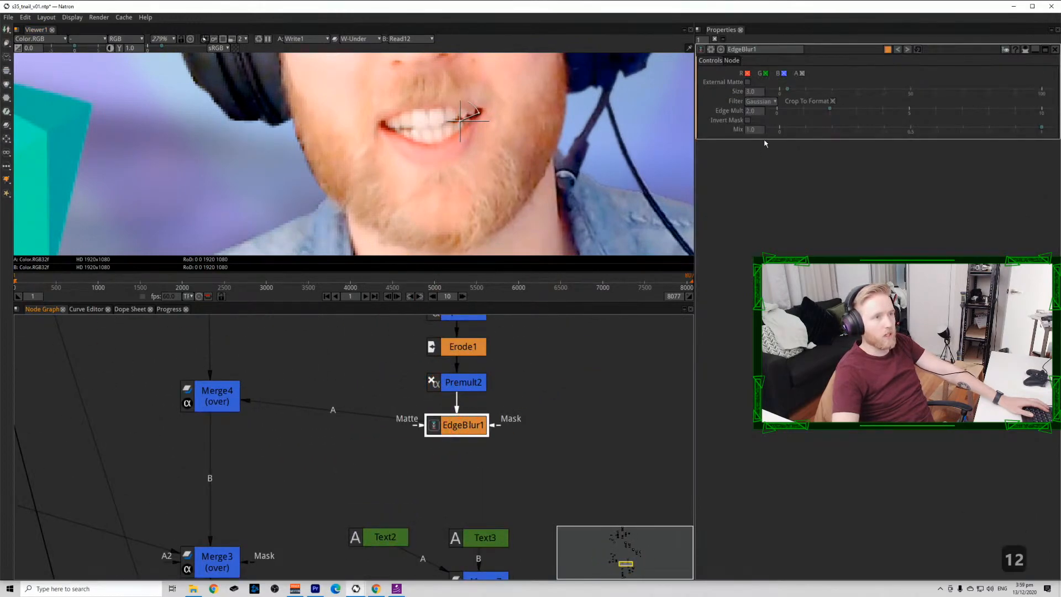
{"action": "left_click", "coordinate": [747, 81]}
Compare the Premult2 and EdgeBlur1 outputs in the viewer, close up on the teal gem's edge.
{"action": "key", "text": "1"}
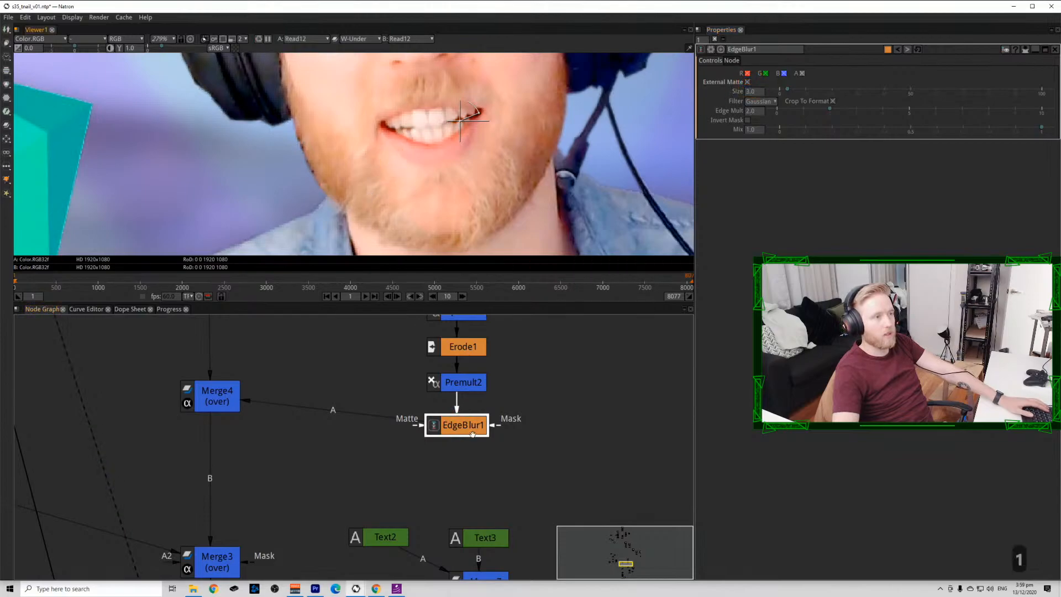
{"action": "left_click", "coordinate": [466, 388]}
{"action": "key", "text": "1"}
{"action": "left_click", "coordinate": [467, 427]}
{"action": "key", "text": "1"}
{"action": "left_click_drag", "start_coordinate": [58, 171], "coordinate": [246, 198]}
{"action": "scroll", "coordinate": [247, 197], "scroll_direction": "up", "scroll_amount": 3}
{"action": "left_click_drag", "start_coordinate": [254, 194], "coordinate": [341, 170]}
{"action": "left_click", "coordinate": [466, 381]}
{"action": "key", "text": "1"}
{"action": "left_click", "coordinate": [457, 425]}
{"action": "key", "text": "1"}
{"action": "left_click", "coordinate": [339, 157]}
Toggle External Matte on EdgeBlur1 to compare its effect on the gem edge, leaving it off.
{"action": "key", "text": "a"}
{"action": "key", "text": "a"}
{"action": "left_click", "coordinate": [747, 81]}
{"action": "left_click", "coordinate": [747, 82]}
{"action": "left_click", "coordinate": [747, 82]}
{"action": "left_click", "coordinate": [747, 82]}
{"action": "left_click", "coordinate": [747, 82]}
Move Merge4 down level with EdgeBlur1 and display its output in the viewer.
{"action": "left_click", "coordinate": [215, 405]}
{"action": "left_click_drag", "start_coordinate": [216, 405], "coordinate": [215, 433]}
{"action": "key", "text": "1"}
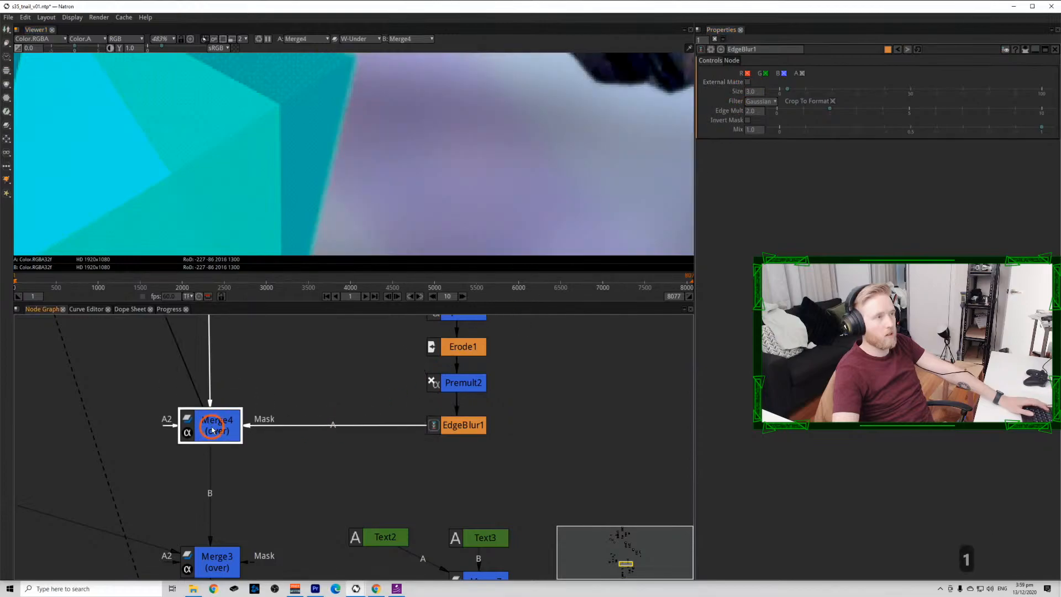
Display the imported JPEG and the Write1 output in turn through the viewer's first input.
{"action": "scroll", "coordinate": [226, 442], "scroll_direction": "down", "scroll_amount": 5}
{"action": "scroll", "coordinate": [225, 443], "scroll_direction": "down", "scroll_amount": 4}
{"action": "left_click_drag", "start_coordinate": [253, 480], "coordinate": [272, 405]}
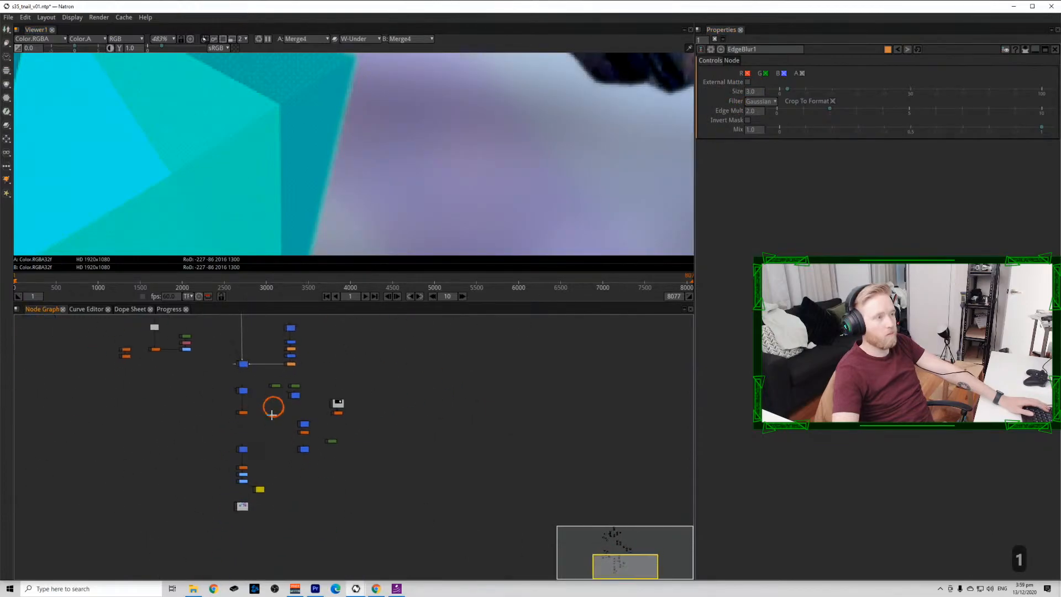
{"action": "scroll", "coordinate": [227, 511], "scroll_direction": "up", "scroll_amount": 6}
{"action": "left_click", "coordinate": [272, 498]}
{"action": "key", "text": "1"}
{"action": "left_click", "coordinate": [327, 451]}
{"action": "key", "text": "1"}
{"action": "left_click", "coordinate": [385, 452]}
{"action": "left_click", "coordinate": [275, 496]}
{"action": "key", "text": "1"}
{"action": "key", "text": "1"}
Switch between the viewer's two inputs to compare the gem edge and the mouth area.
{"action": "left_click", "coordinate": [360, 487]}
{"action": "key", "text": "2"}
{"action": "key", "text": "1"}
{"action": "key", "text": "2"}
{"action": "scroll", "coordinate": [541, 171], "scroll_direction": "down", "scroll_amount": 5}
{"action": "left_click_drag", "start_coordinate": [583, 187], "coordinate": [343, 147]}
{"action": "scroll", "coordinate": [343, 147], "scroll_direction": "up", "scroll_amount": 5}
{"action": "key", "text": "1"}
{"action": "key", "text": "2"}
Set the viewer's A/B compositing operator to none in place of W-Under.
{"action": "left_click", "coordinate": [352, 40]}
{"action": "left_click", "coordinate": [351, 48]}
{"action": "left_click", "coordinate": [405, 425]}
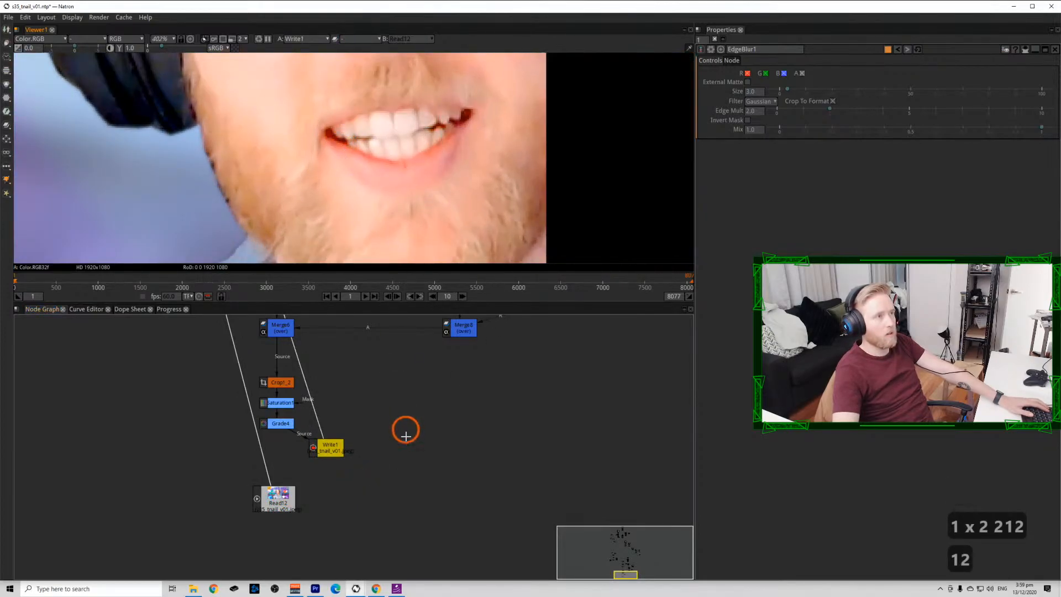
Alternate between the imported JPEG and the Write1 output to examine differences around the mouth, beard and headset.
{"action": "key", "text": "1"}
{"action": "key", "text": "2"}
{"action": "left_click", "coordinate": [407, 322]}
{"action": "left_click", "coordinate": [417, 414]}
{"action": "key", "text": "1"}
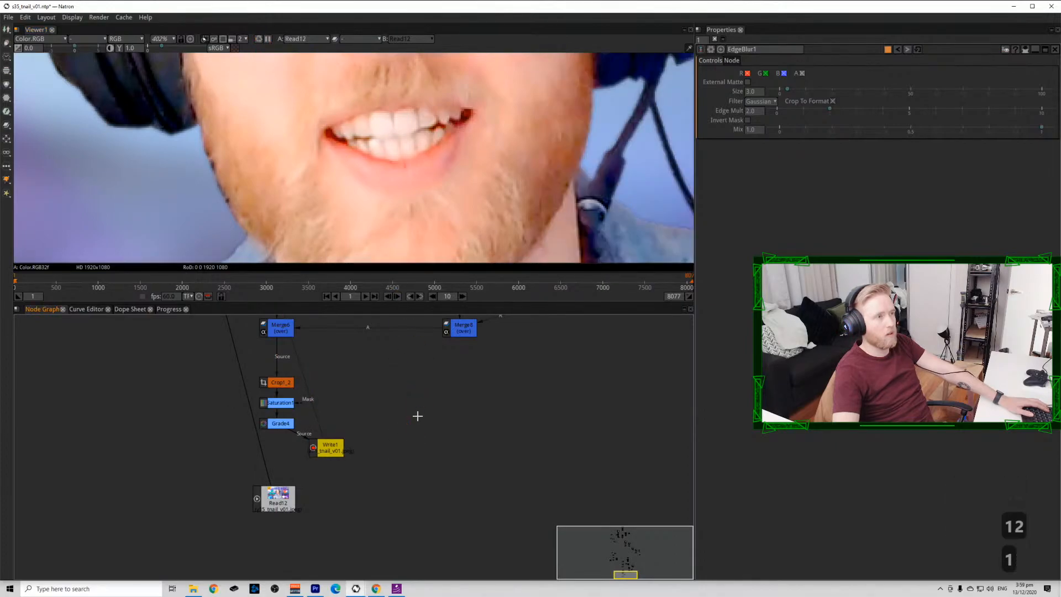
{"action": "left_click", "coordinate": [406, 437]}
{"action": "key", "text": "2"}
{"action": "key", "text": "1"}
{"action": "key", "text": "2"}
{"action": "key", "text": "1"}
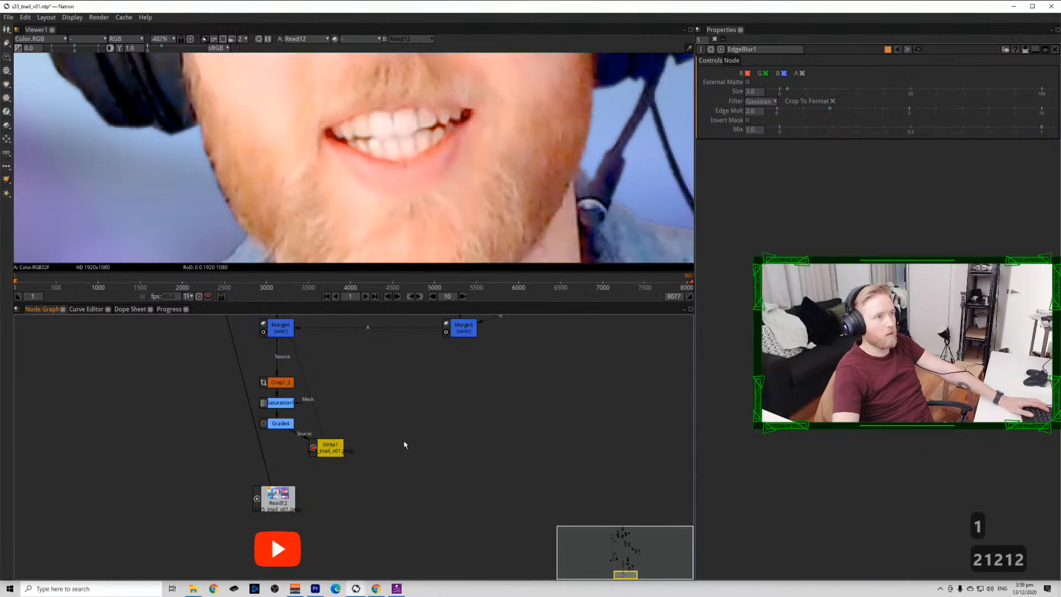
{"action": "key", "text": "2"}
{"action": "scroll", "coordinate": [284, 170], "scroll_direction": "down", "scroll_amount": 5}
{"action": "left_click", "coordinate": [394, 491]}
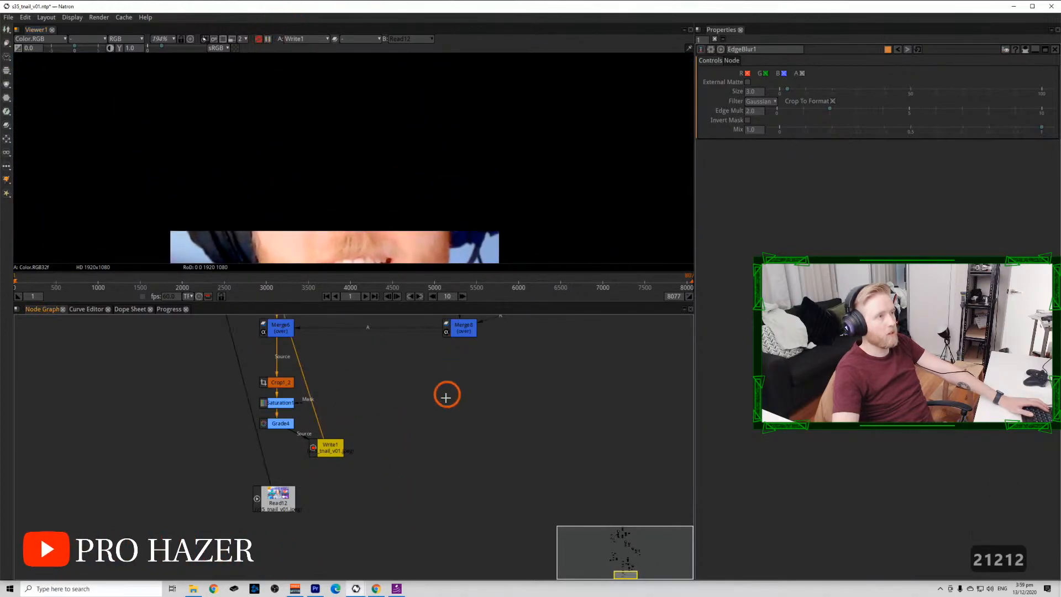
{"action": "left_click", "coordinate": [409, 402]}
{"action": "key", "text": "1"}
{"action": "key", "text": "2"}
{"action": "key", "text": "1"}
{"action": "key", "text": "2"}
{"action": "key", "text": "1"}
{"action": "key", "text": "2"}
{"action": "key", "text": "1"}
{"action": "key", "text": "2"}
Inspect the full Write1 thumbnail in a maximized, refreshed viewer, and restore the normal layout.
{"action": "scroll", "coordinate": [504, 135], "scroll_direction": "down", "scroll_amount": 5}
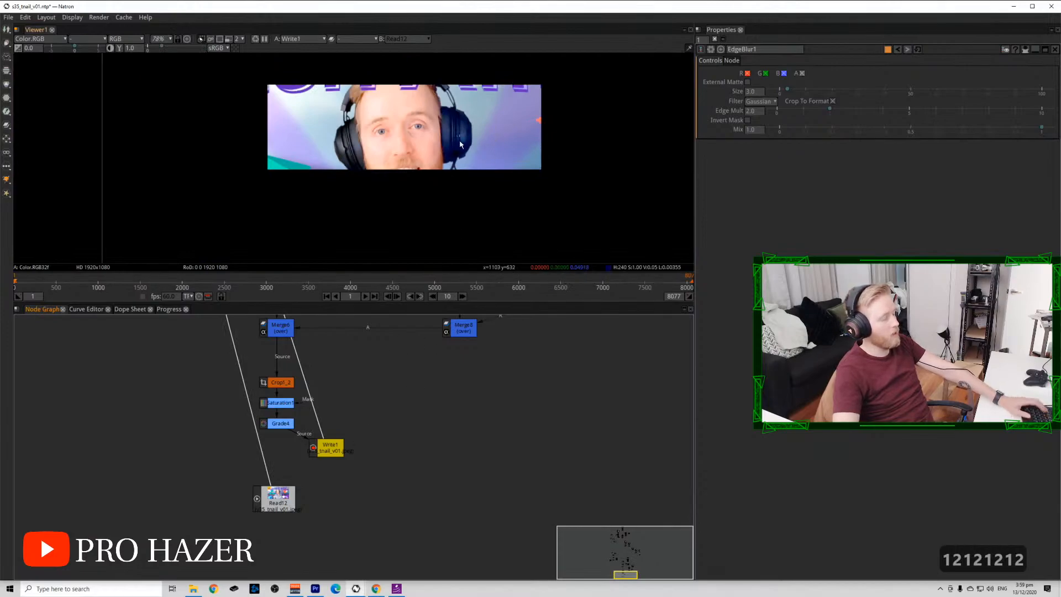
{"action": "key", "text": "space"}
{"action": "key", "text": "f"}
{"action": "left_click", "coordinate": [259, 39]}
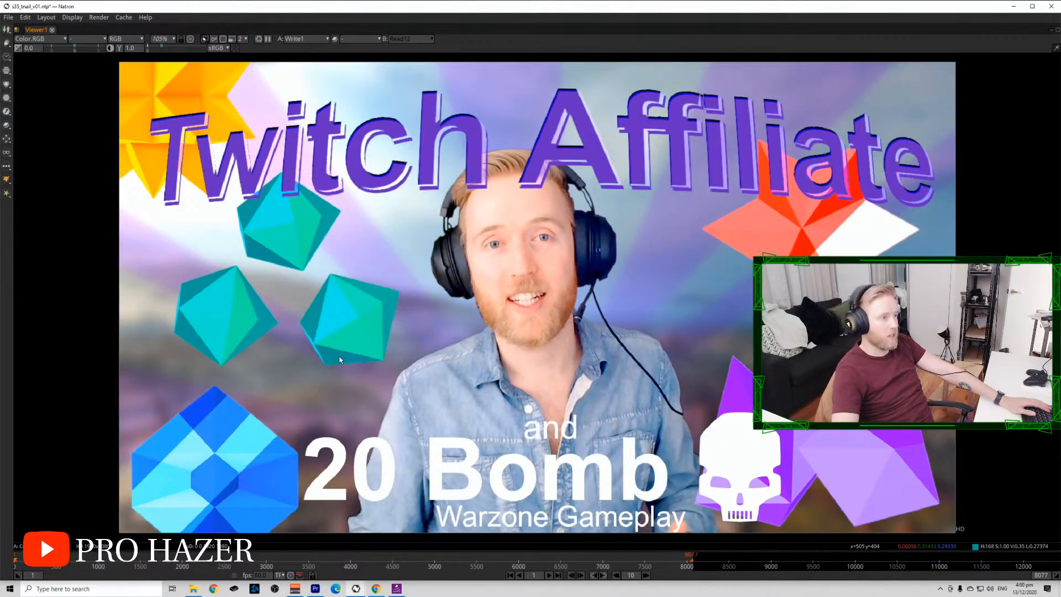
{"action": "scroll", "coordinate": [349, 367], "scroll_direction": "up", "scroll_amount": 5}
{"action": "scroll", "coordinate": [478, 162], "scroll_direction": "down", "scroll_amount": 4}
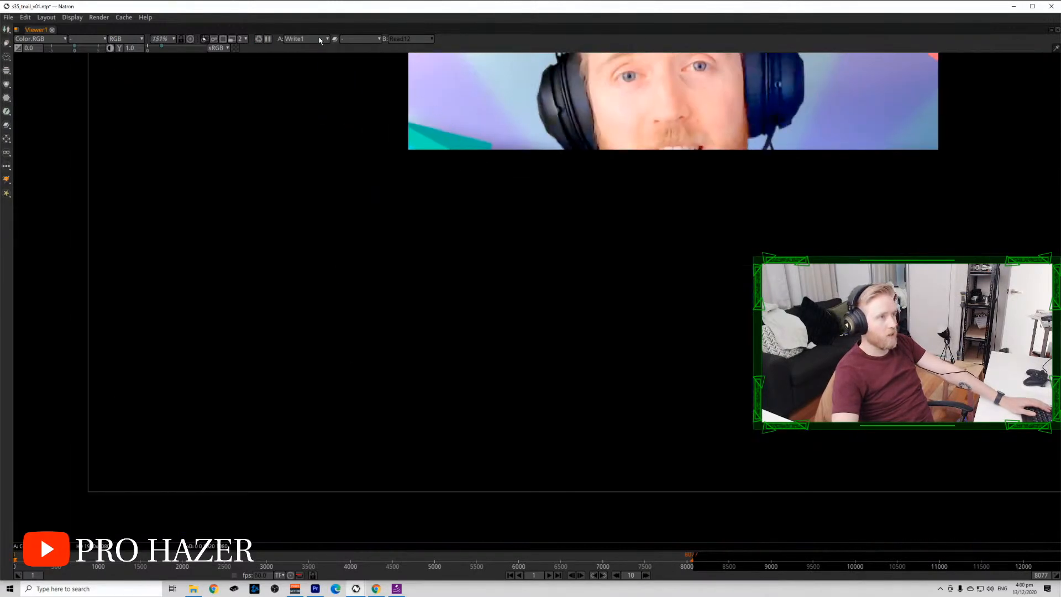
{"action": "left_click", "coordinate": [259, 39]}
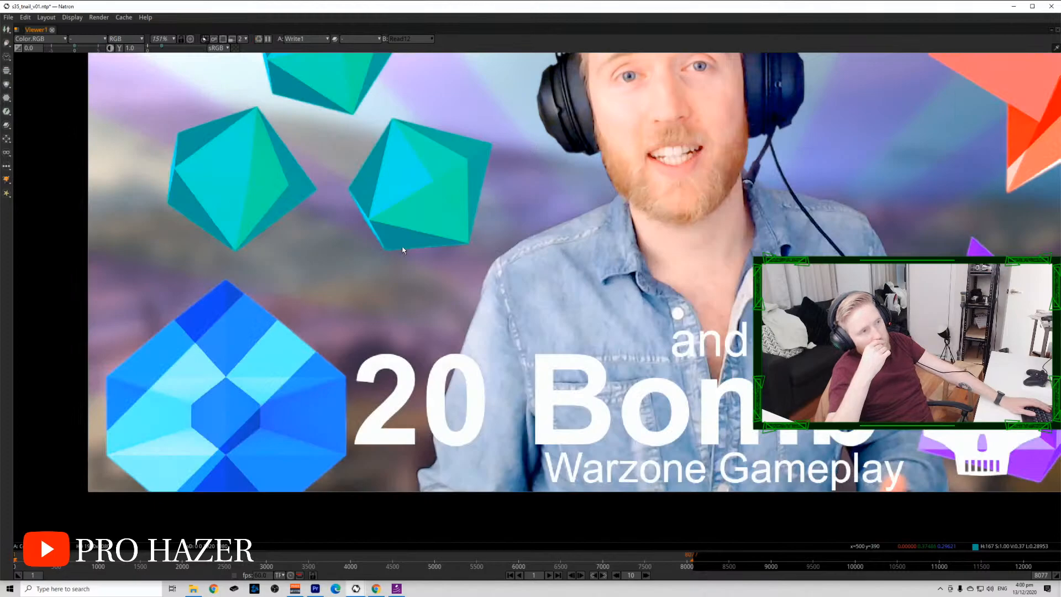
{"action": "key", "text": "space"}
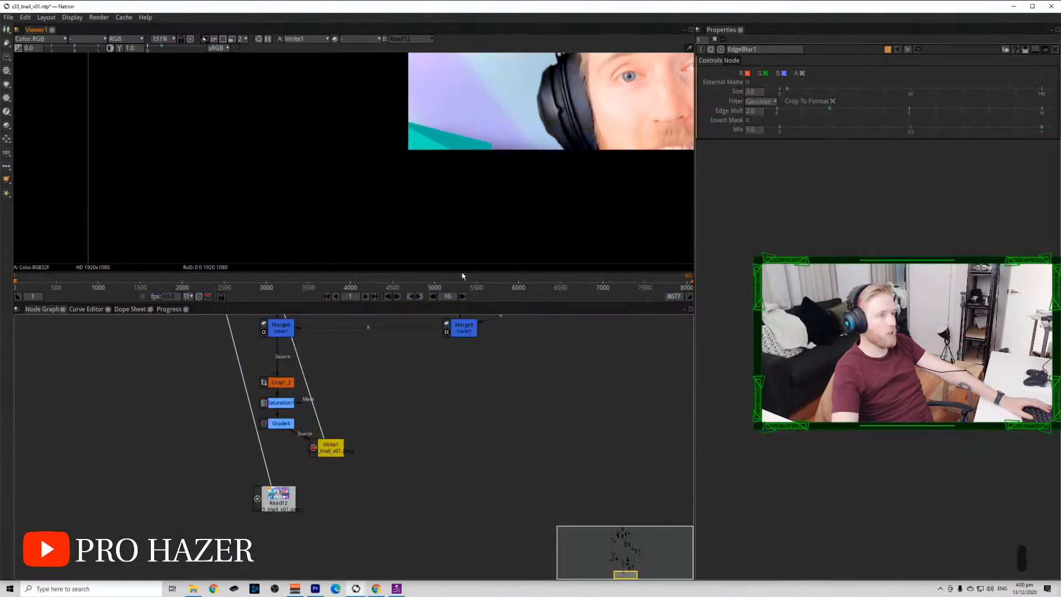
Render Write1 to v35_tnail_v01.jpeg and open the exported image from the tnail folder to check it.
{"action": "left_click", "coordinate": [329, 447]}
{"action": "left_click", "coordinate": [713, 310]}
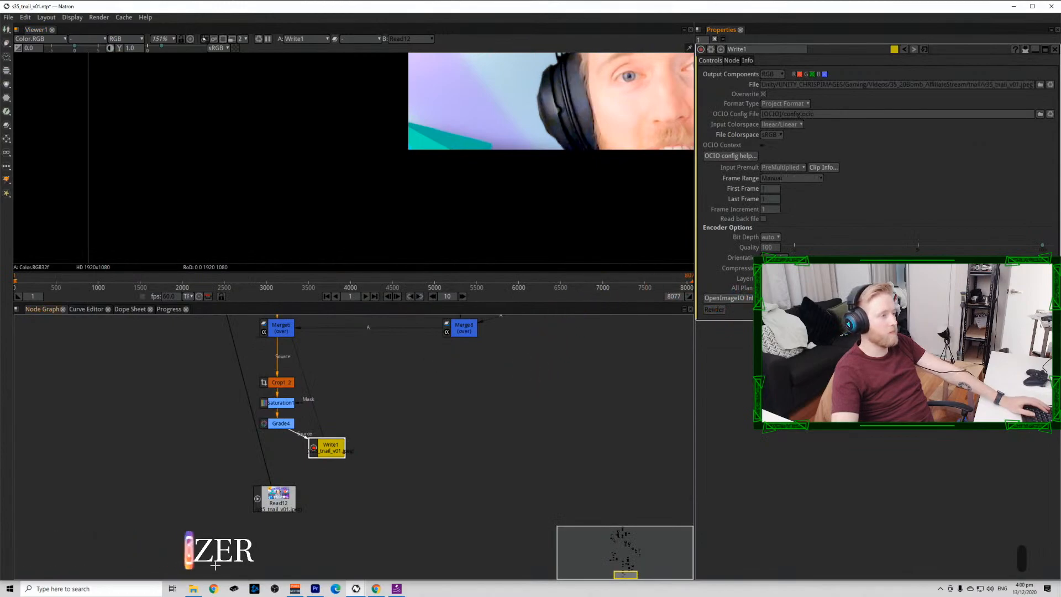
{"action": "left_click", "coordinate": [193, 589]}
{"action": "left_click", "coordinate": [672, 322]}
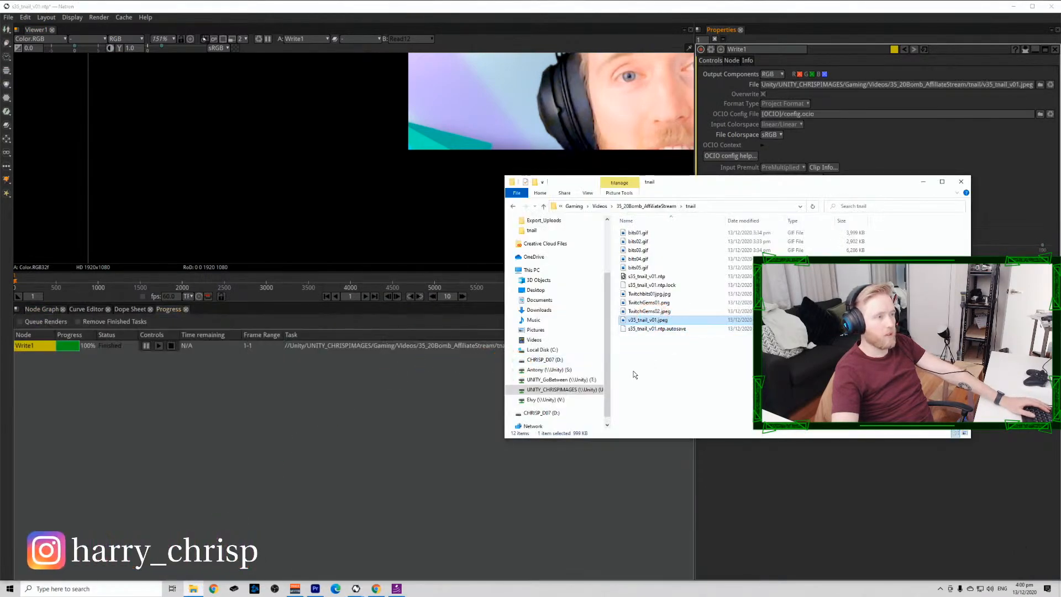
{"action": "double_click", "coordinate": [647, 319]}
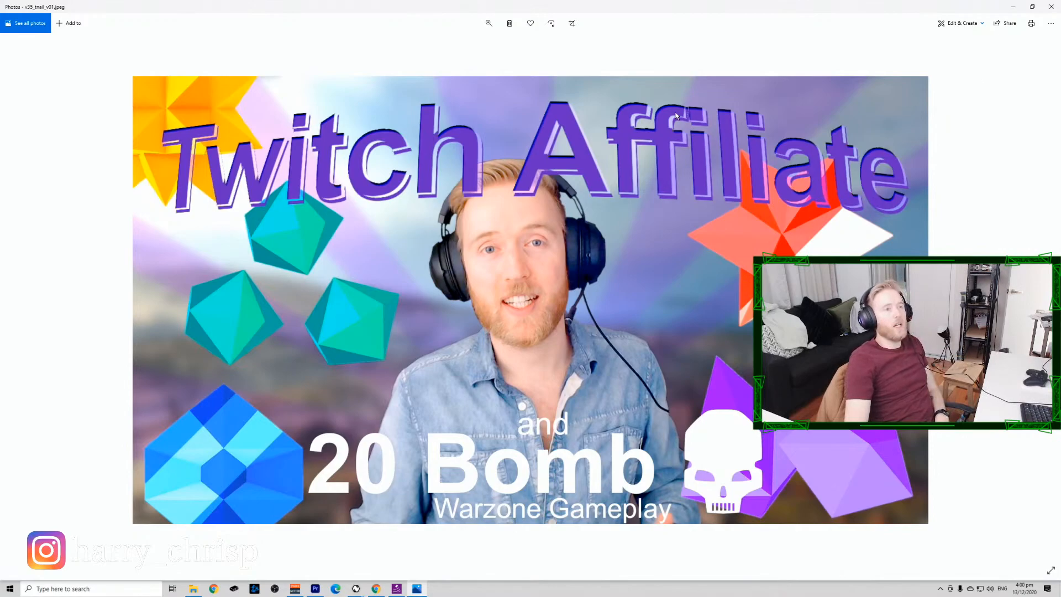
{"action": "left_click", "coordinate": [1052, 8]}
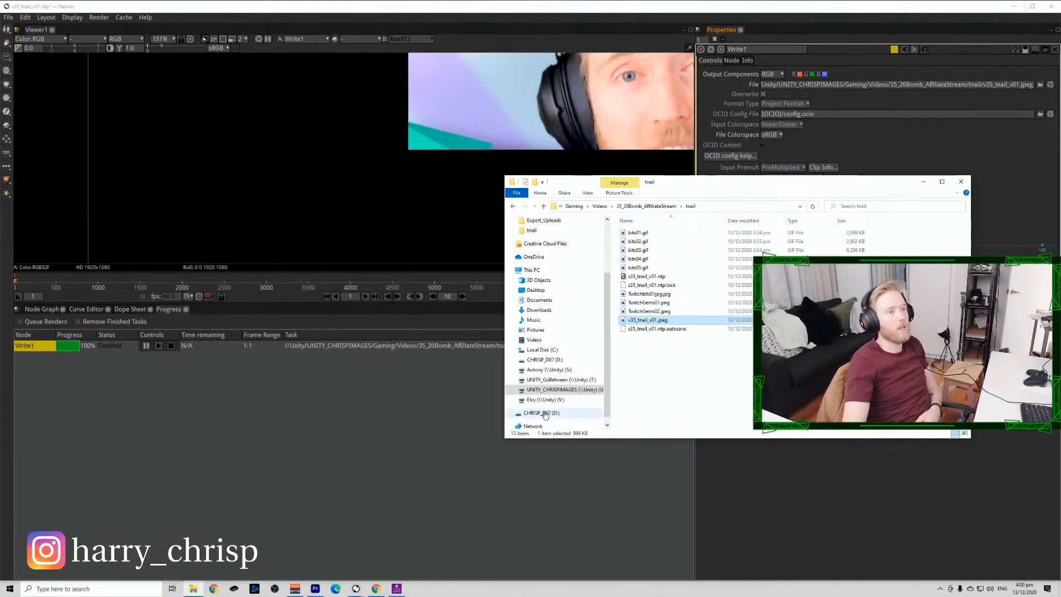
Save the project as a new version, s35_tnail_v02.ntp, in the tnail folder.
{"action": "left_click", "coordinate": [552, 3]}
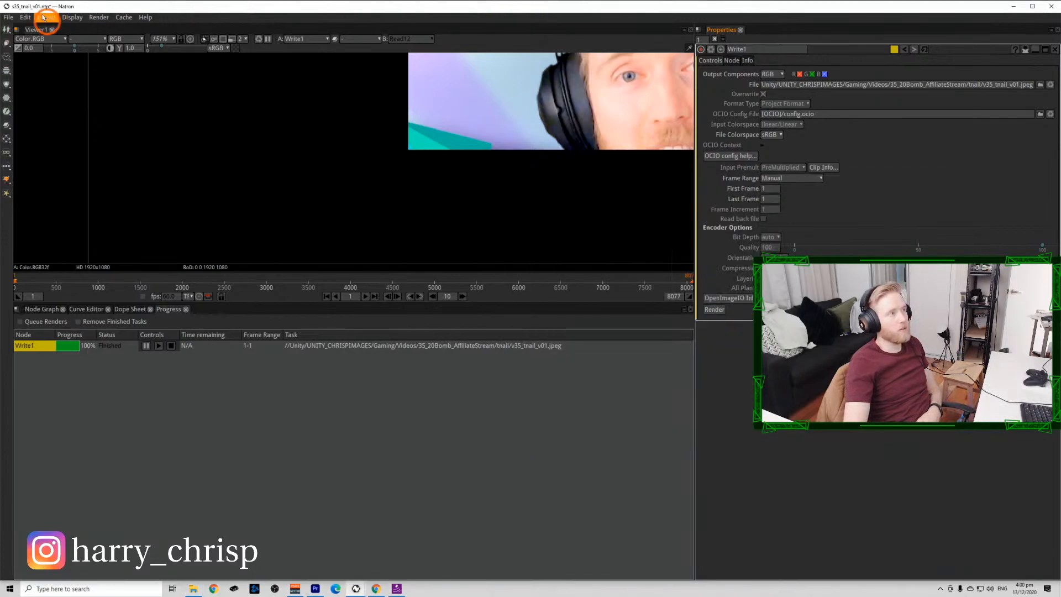
{"action": "left_click", "coordinate": [8, 17]}
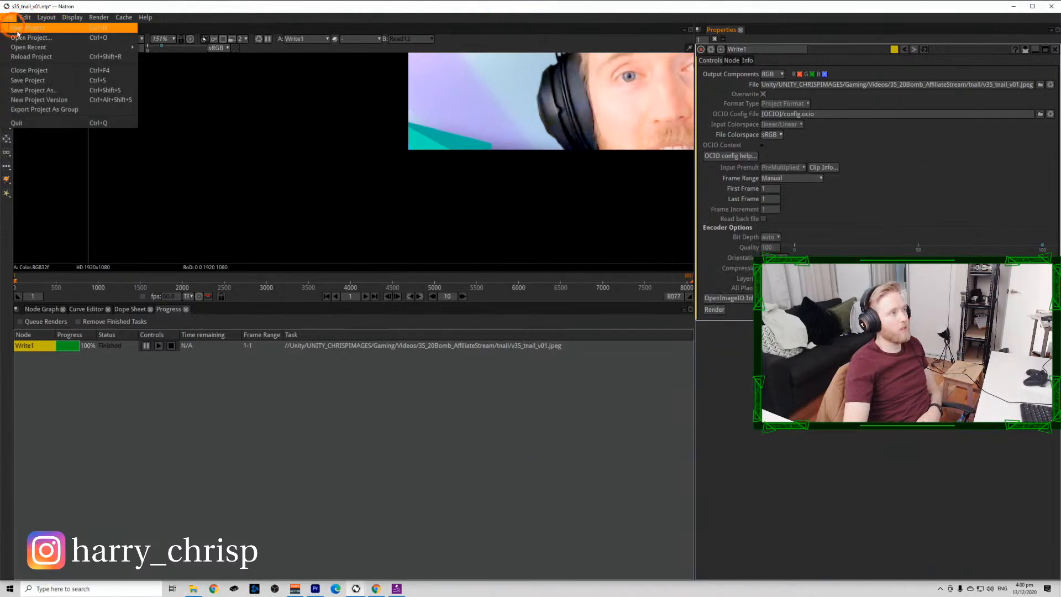
{"action": "left_click", "coordinate": [65, 91]}
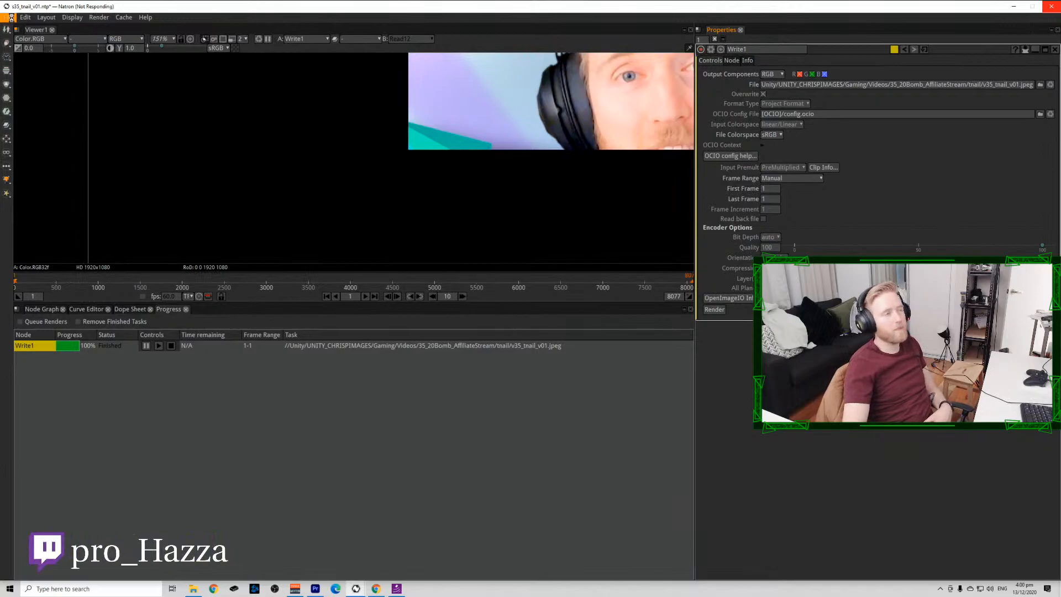
{"action": "left_click", "coordinate": [11, 18]}
{"action": "left_click", "coordinate": [60, 90]}
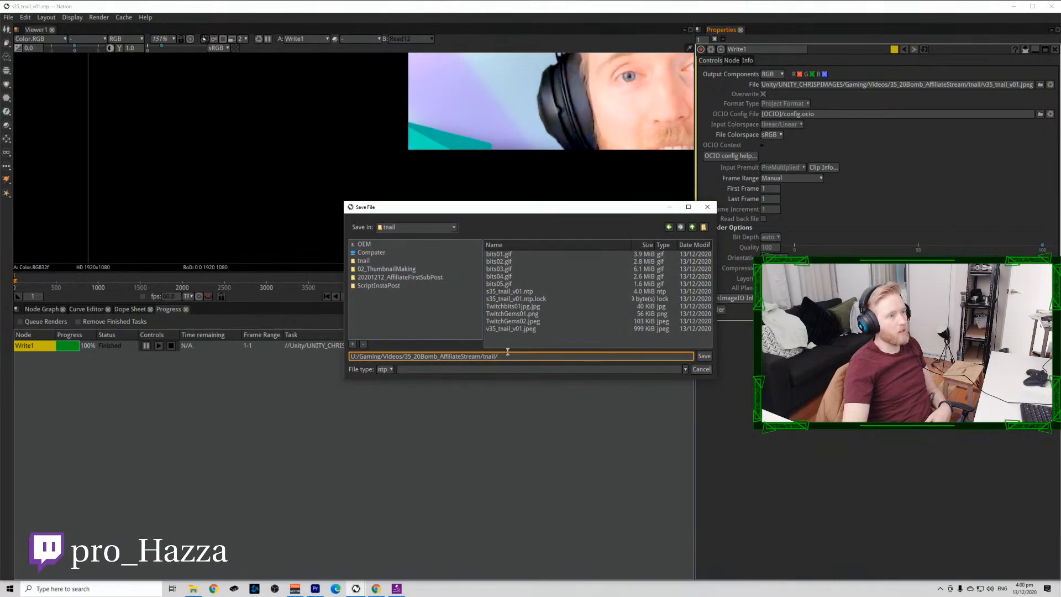
{"action": "left_click", "coordinate": [504, 292]}
{"action": "left_click_drag", "start_coordinate": [530, 357], "coordinate": [533, 394]}
{"action": "type", "text": "2"}
{"action": "left_click", "coordinate": [704, 356]}
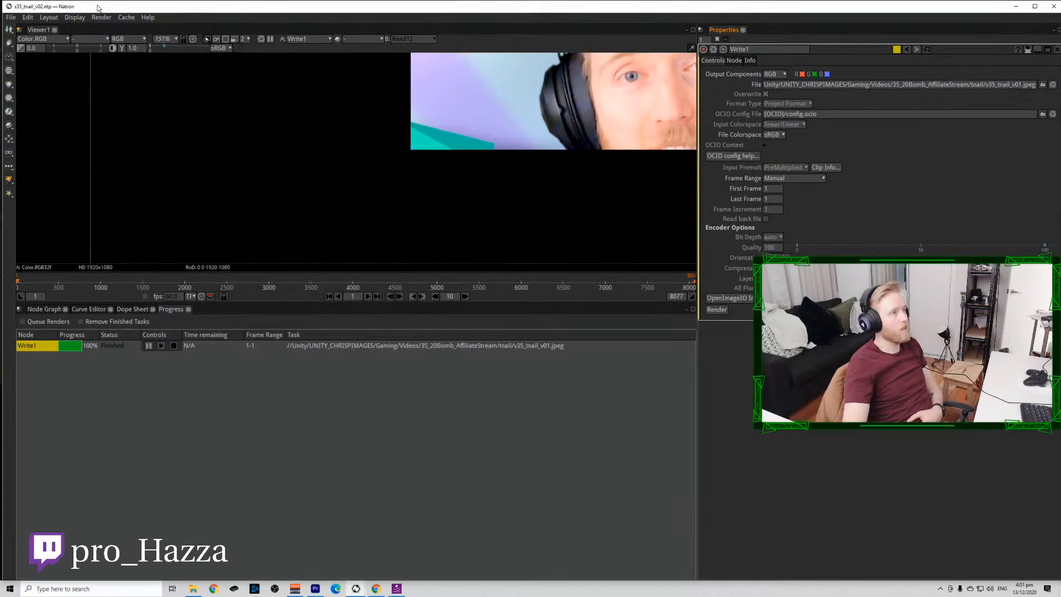
{"action": "left_click_drag", "start_coordinate": [97, 8], "coordinate": [95, 7]}
{"action": "left_click", "coordinate": [131, 5]}
{"action": "left_click", "coordinate": [926, 6]}
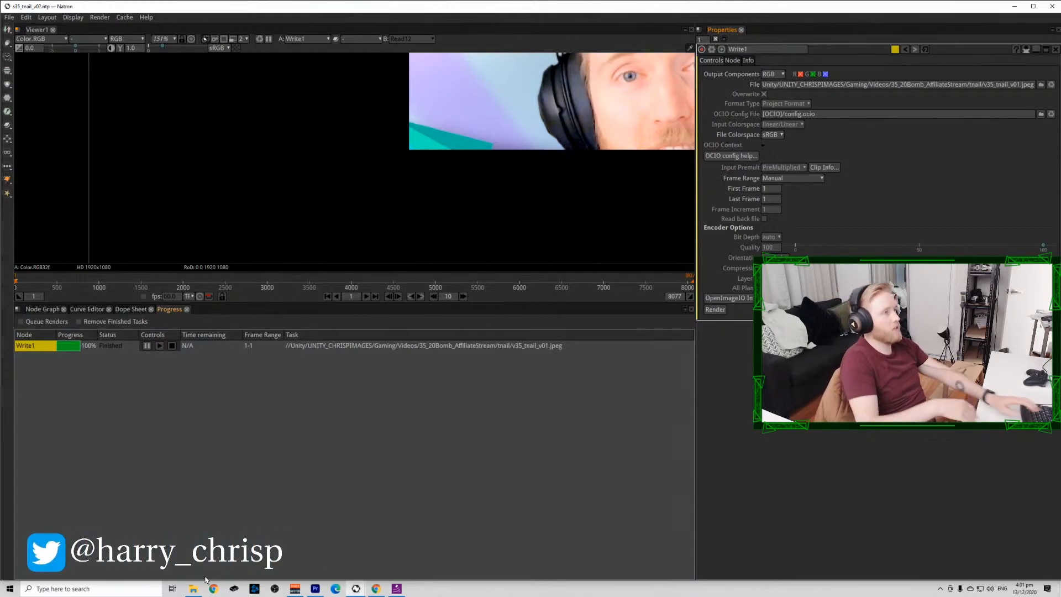
{"action": "left_click", "coordinate": [9, 17]}
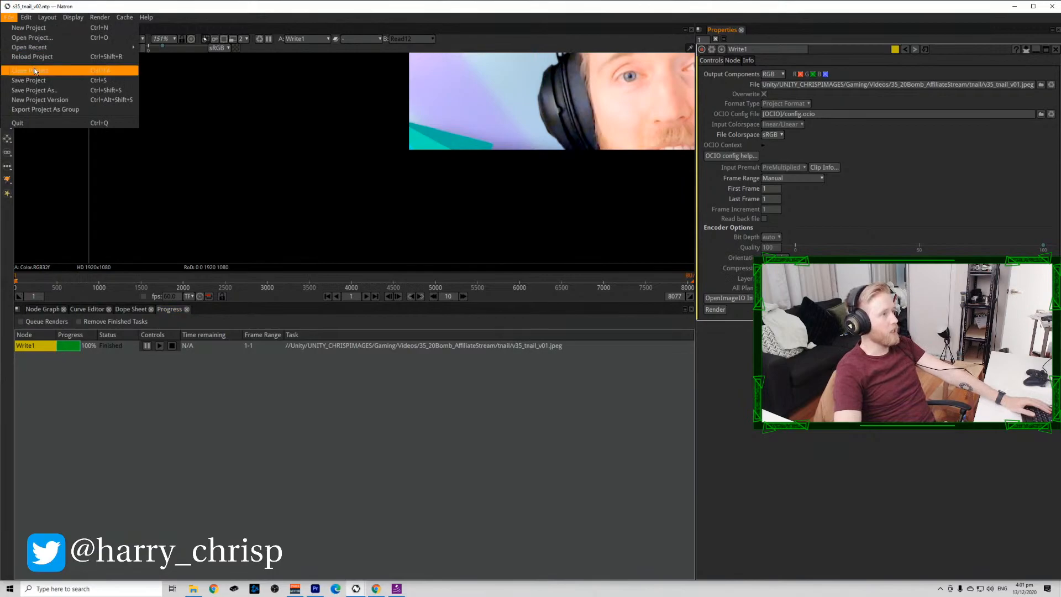
{"action": "mouse_move", "coordinate": [145, 17]}
{"action": "left_click", "coordinate": [178, 396]}
{"action": "left_click", "coordinate": [104, 414]}
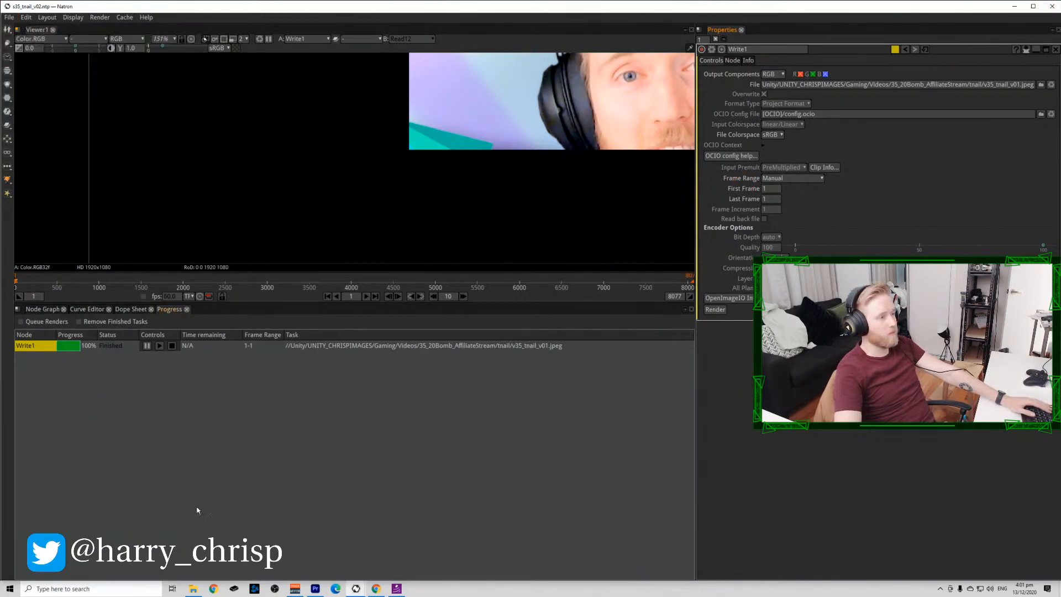
Open v35_tnail_v01.jpeg from the tnail folder, examine the thumbnail enlarged in the crop view, and close it without saving.
{"action": "left_click", "coordinate": [193, 588]}
{"action": "left_click", "coordinate": [685, 332]}
{"action": "double_click", "coordinate": [689, 332]}
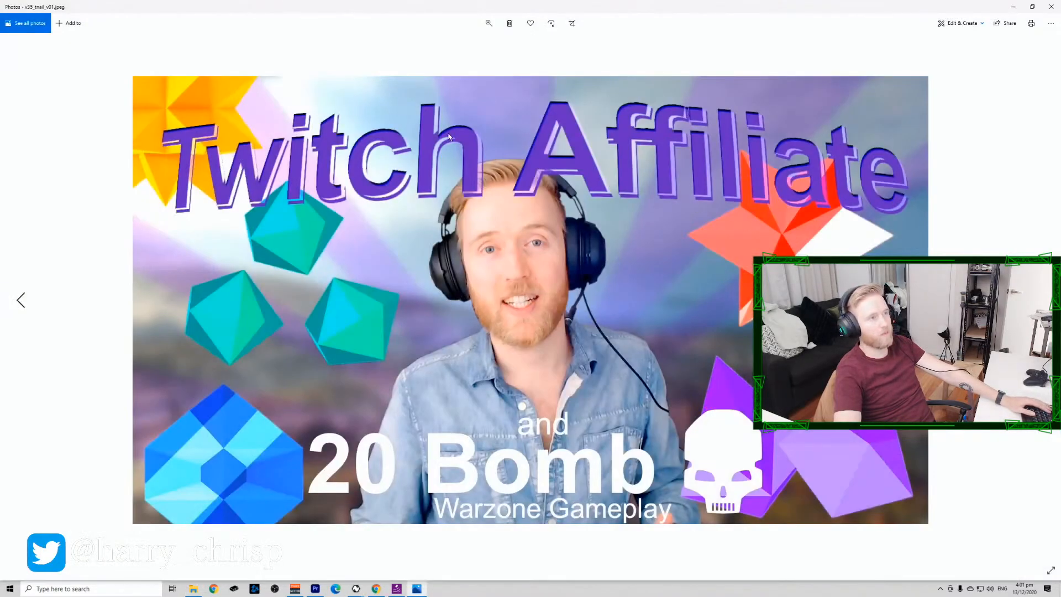
{"action": "left_click", "coordinate": [572, 23]}
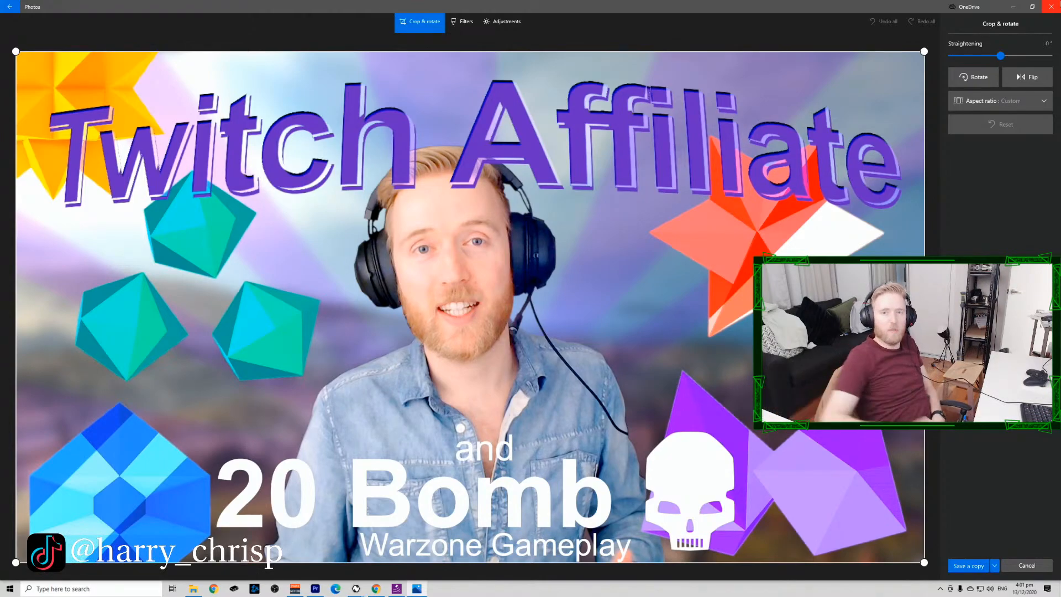
{"action": "left_click", "coordinate": [1051, 7]}
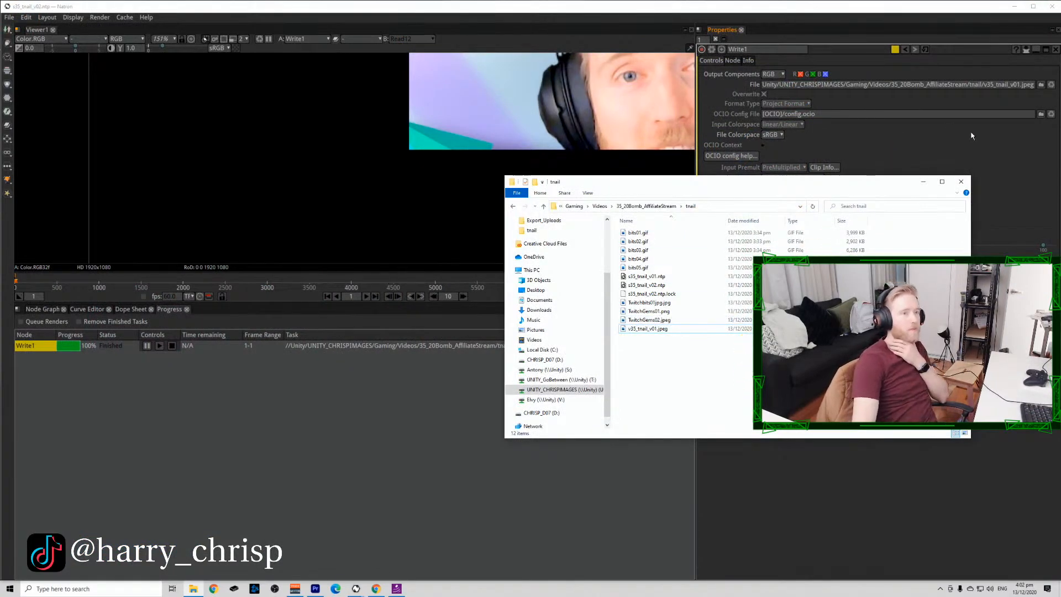
Close the finished thumbnail project, minimize the browser window and relaunch Natron with an empty project.
{"action": "left_click", "coordinate": [1053, 6]}
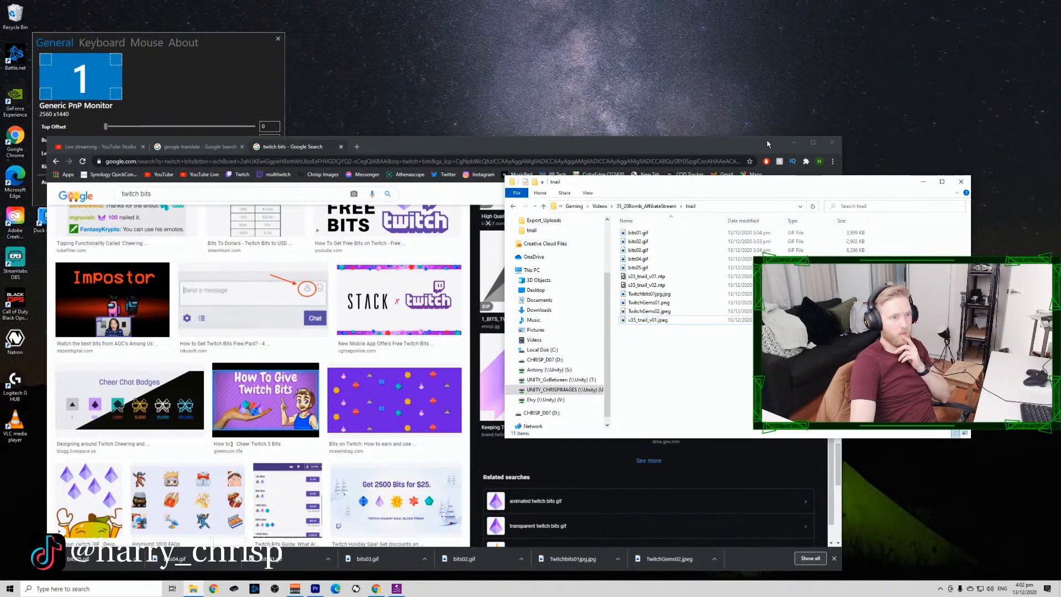
{"action": "left_click", "coordinate": [791, 145]}
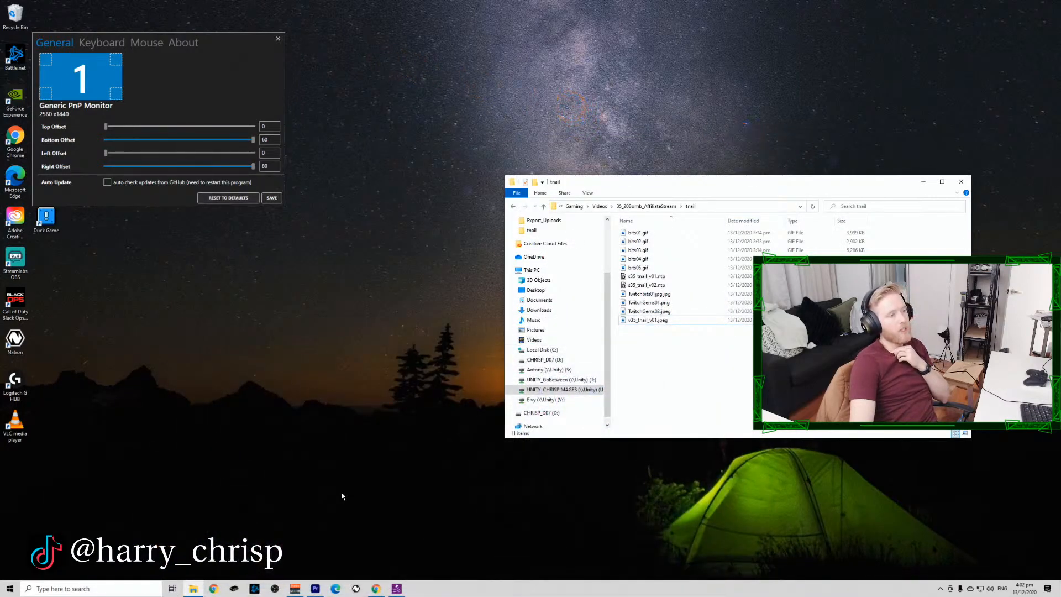
{"action": "left_click", "coordinate": [356, 588]}
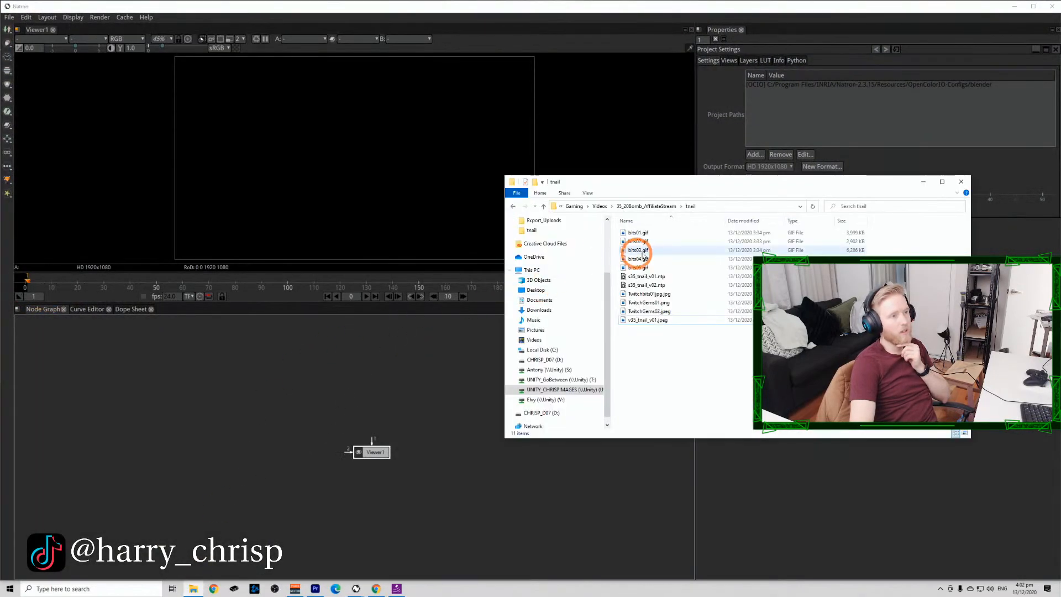
Import Natron_icon.png from Brand > YoutubeFilm > LiveStreams > 02_ThumbnailMaking and place its Read node up and to the left of Viewer1.
{"action": "left_click", "coordinate": [578, 207]}
{"action": "double_click", "coordinate": [680, 293]}
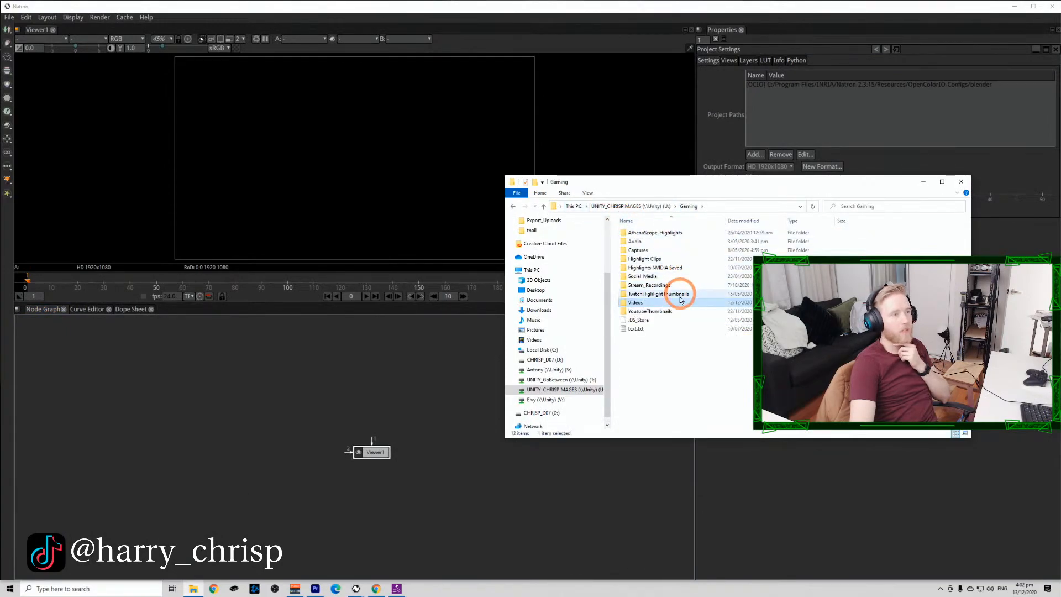
{"action": "left_click", "coordinate": [635, 206]}
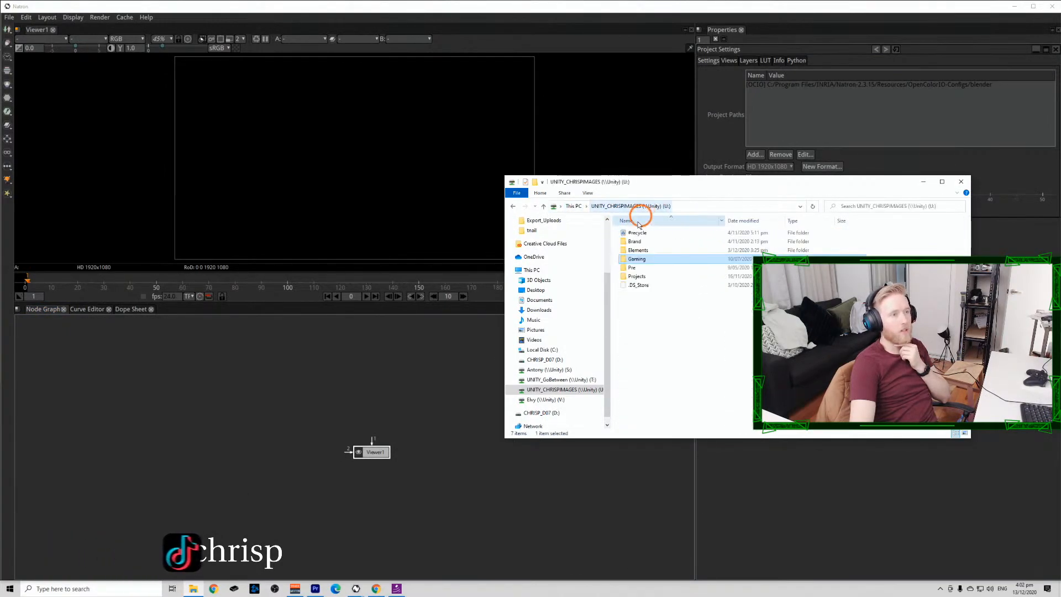
{"action": "left_click", "coordinate": [658, 242]}
{"action": "double_click", "coordinate": [657, 244]}
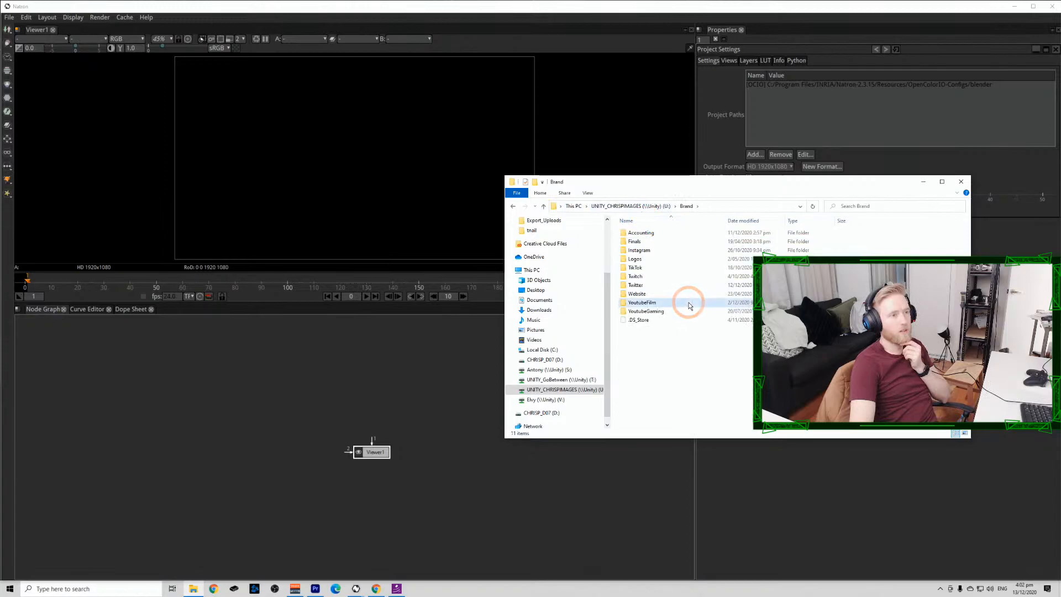
{"action": "double_click", "coordinate": [685, 299]}
{"action": "double_click", "coordinate": [674, 251]}
{"action": "double_click", "coordinate": [679, 251]}
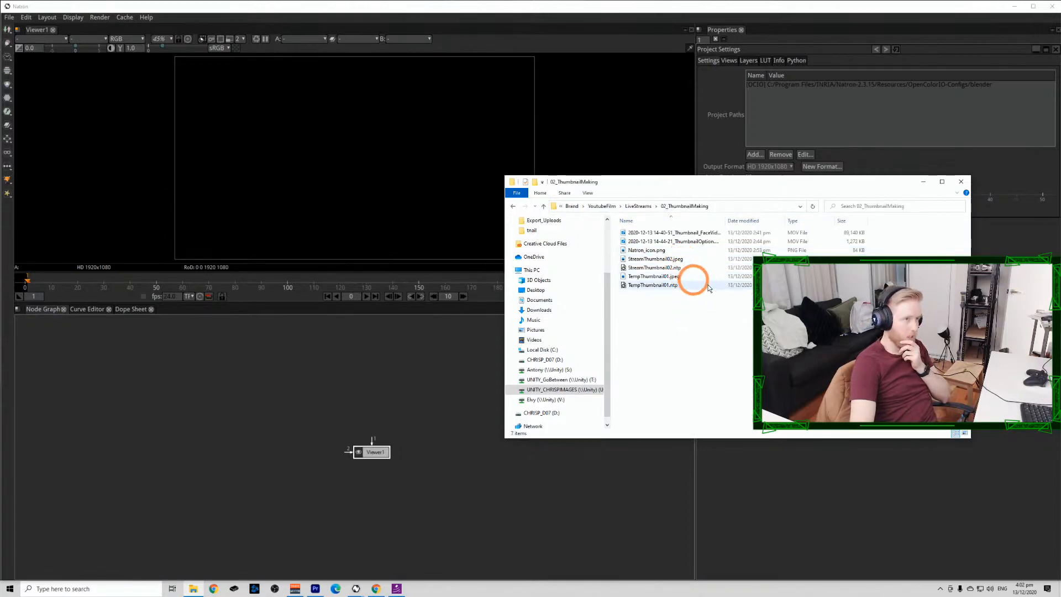
{"action": "left_click_drag", "start_coordinate": [646, 250], "coordinate": [235, 358]}
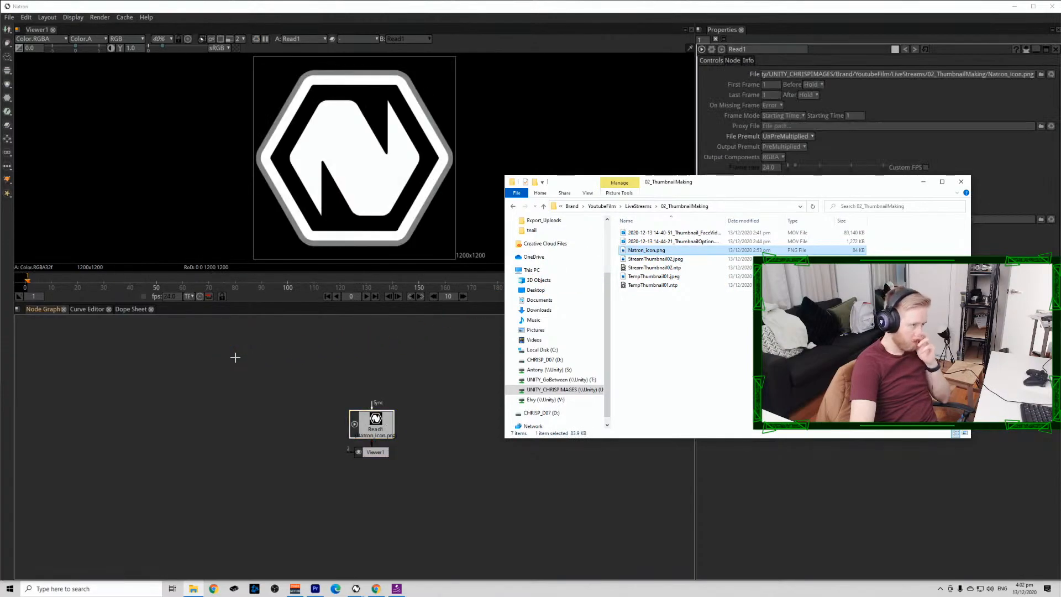
{"action": "left_click", "coordinate": [369, 408]}
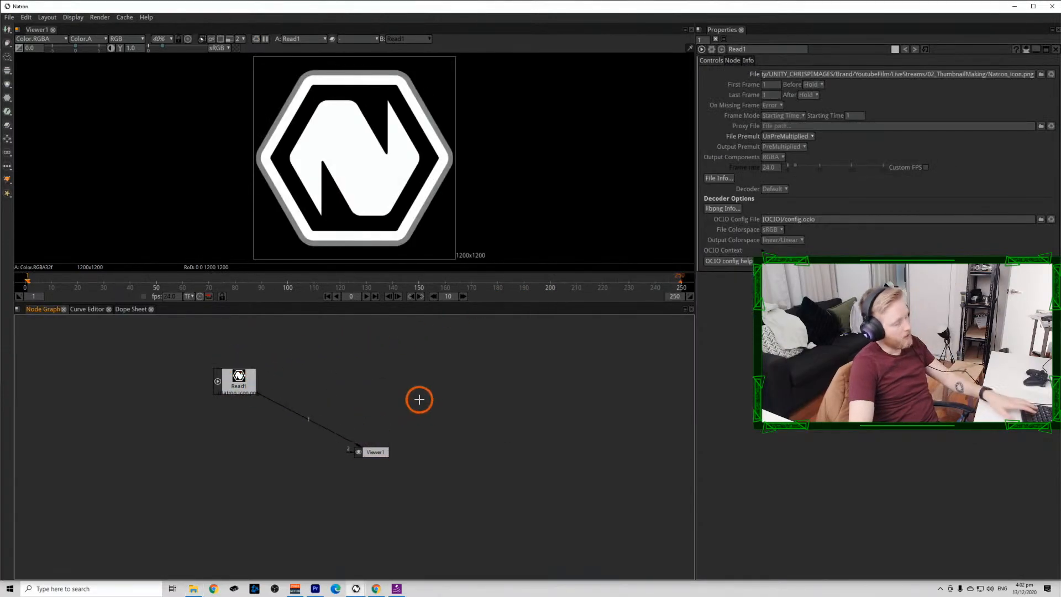
Start saving the new project and browse to Brand/YoutubeFilm/LiveStreams/02_ThumbnailMaking as the location.
{"action": "key", "text": "ctrl+s"}
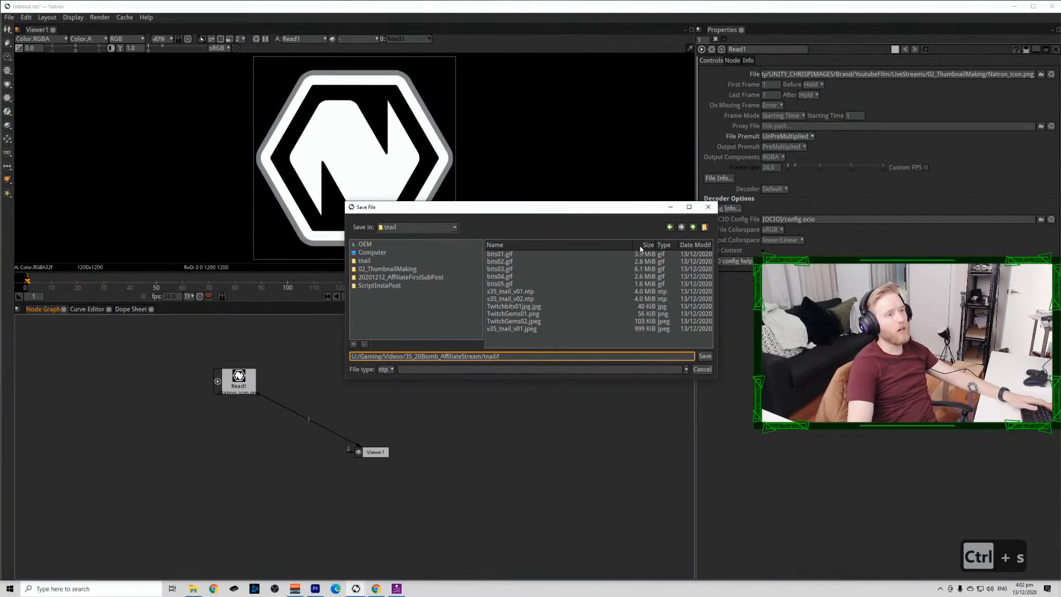
{"action": "left_click", "coordinate": [693, 228]}
{"action": "left_click", "coordinate": [692, 227]}
{"action": "left_click", "coordinate": [693, 227]}
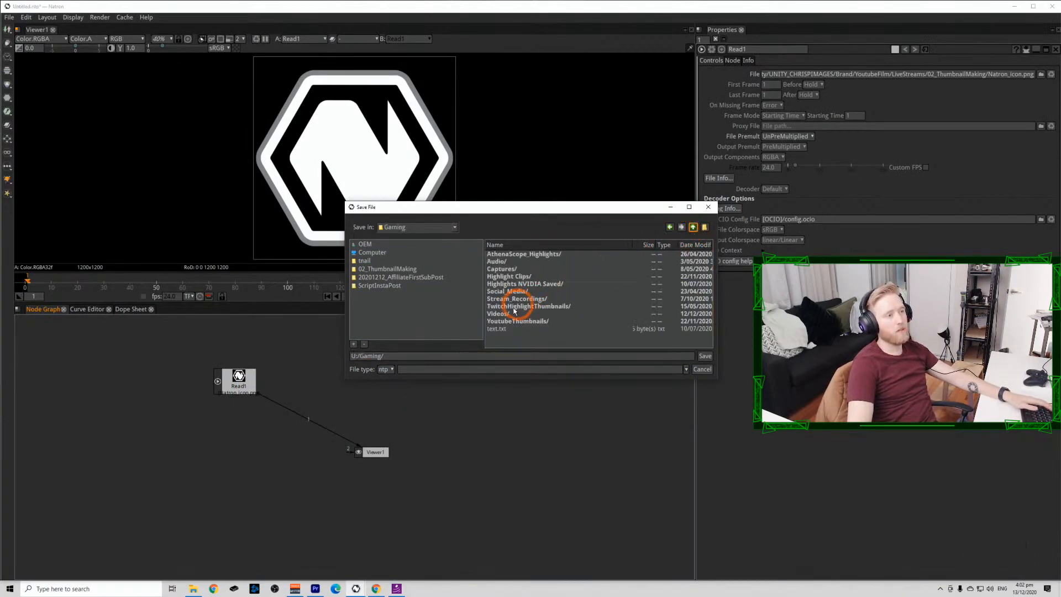
{"action": "left_click", "coordinate": [670, 227]}
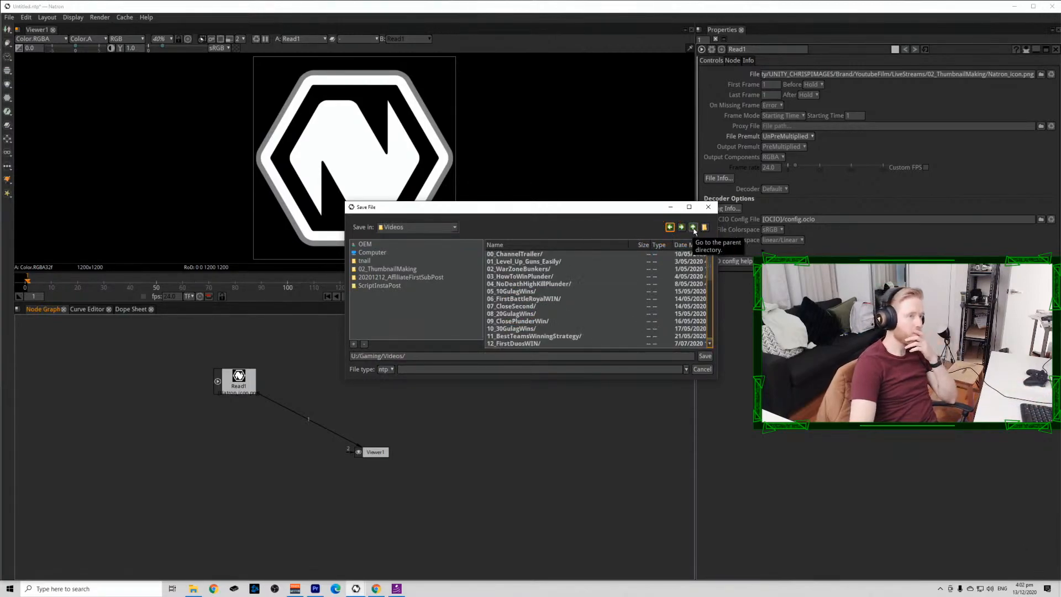
{"action": "left_click", "coordinate": [693, 227]}
{"action": "left_click", "coordinate": [693, 228]}
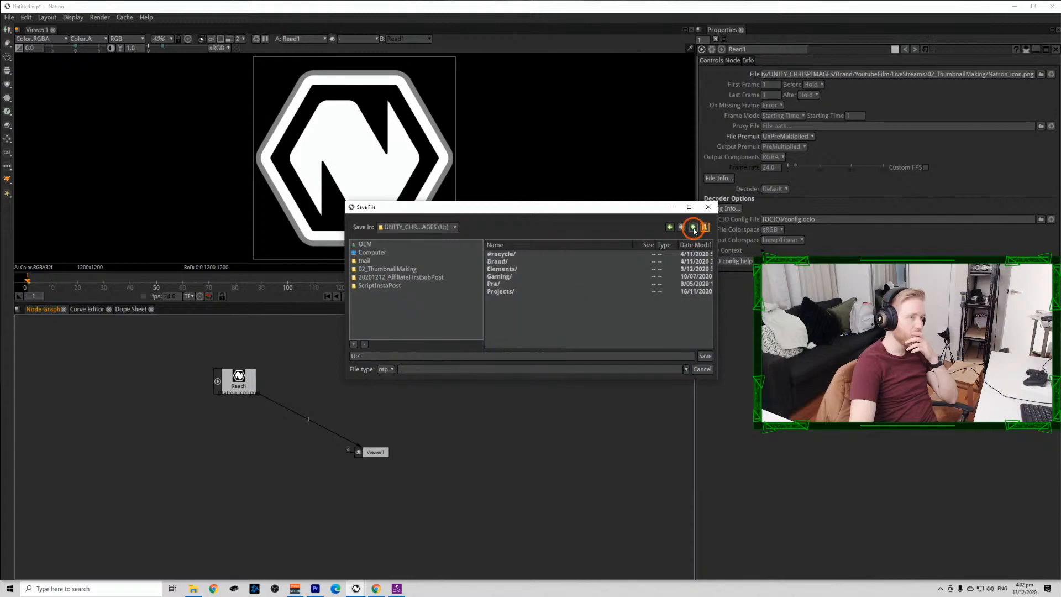
{"action": "double_click", "coordinate": [521, 264]}
{"action": "double_click", "coordinate": [519, 313]}
{"action": "double_click", "coordinate": [519, 269]}
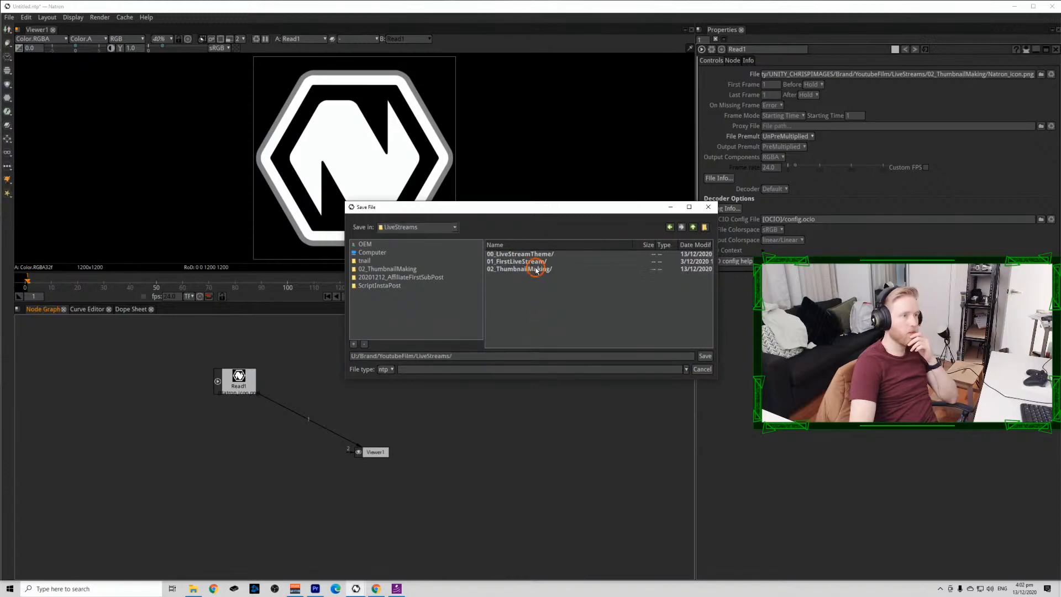
{"action": "double_click", "coordinate": [555, 269]}
Create a folder named NatronSeriesEp1 inside 02_ThumbnailMaking and open it.
{"action": "right_click", "coordinate": [532, 332]}
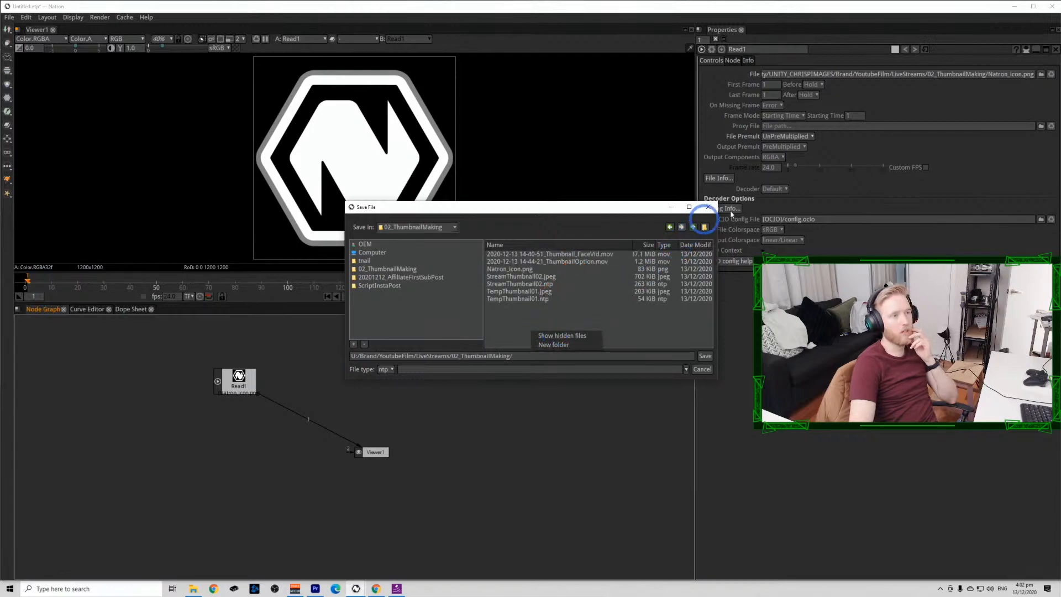
{"action": "left_click", "coordinate": [554, 344]}
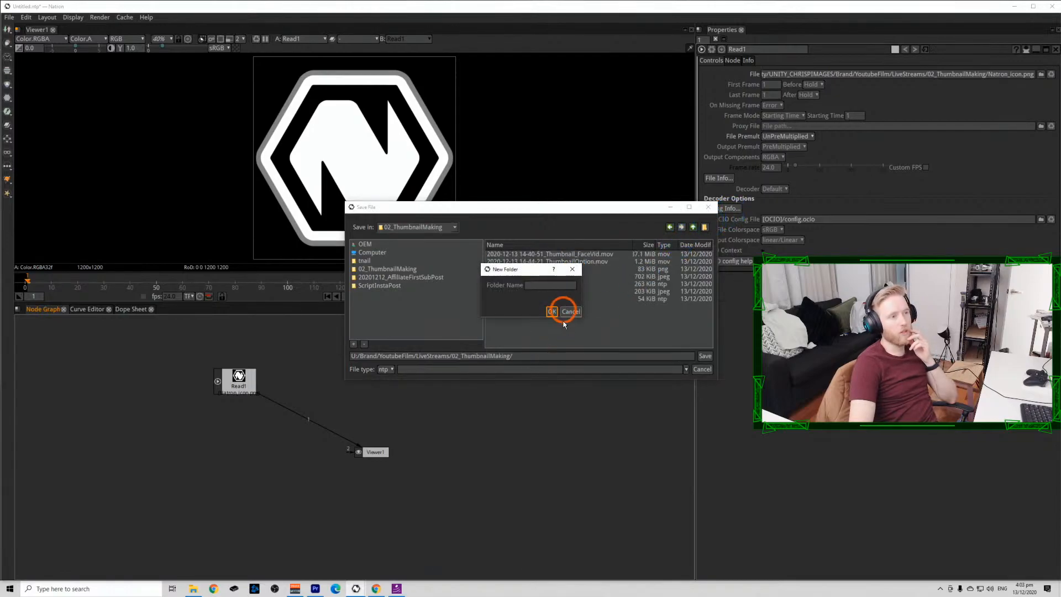
{"action": "left_click", "coordinate": [545, 287]}
{"action": "type", "text": "N"}
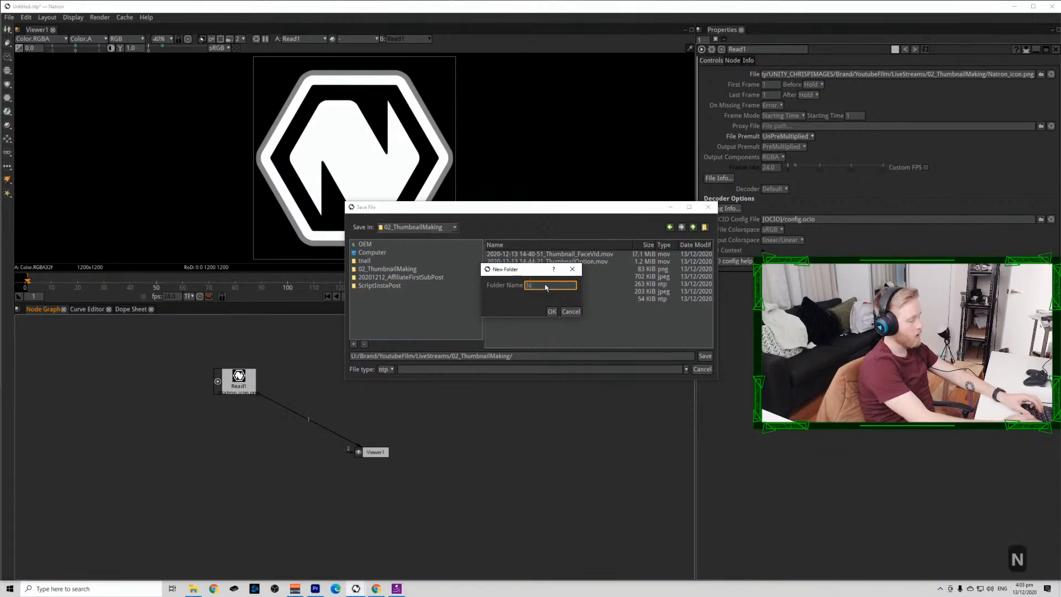
{"action": "type", "text": "atron"}
{"action": "key", "text": "BackSpace"}
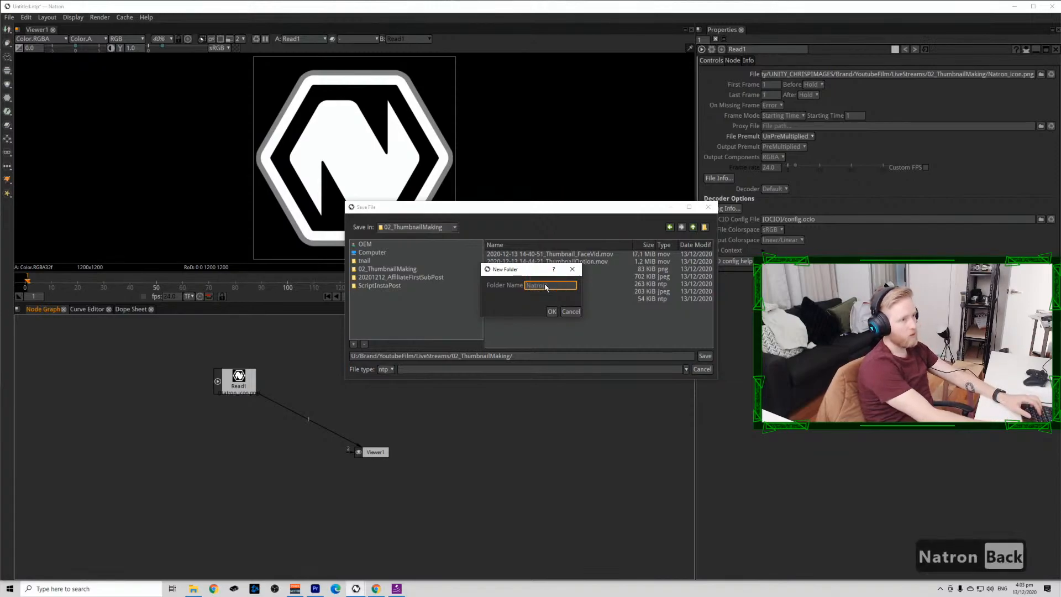
{"action": "type", "text": "SeriesEp1"}
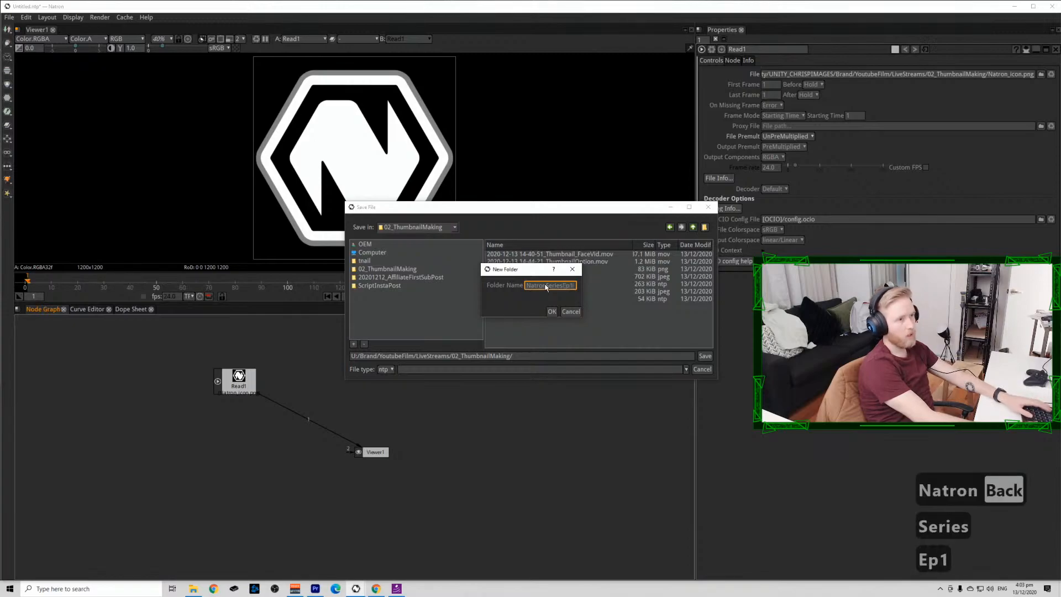
{"action": "left_click", "coordinate": [551, 311]}
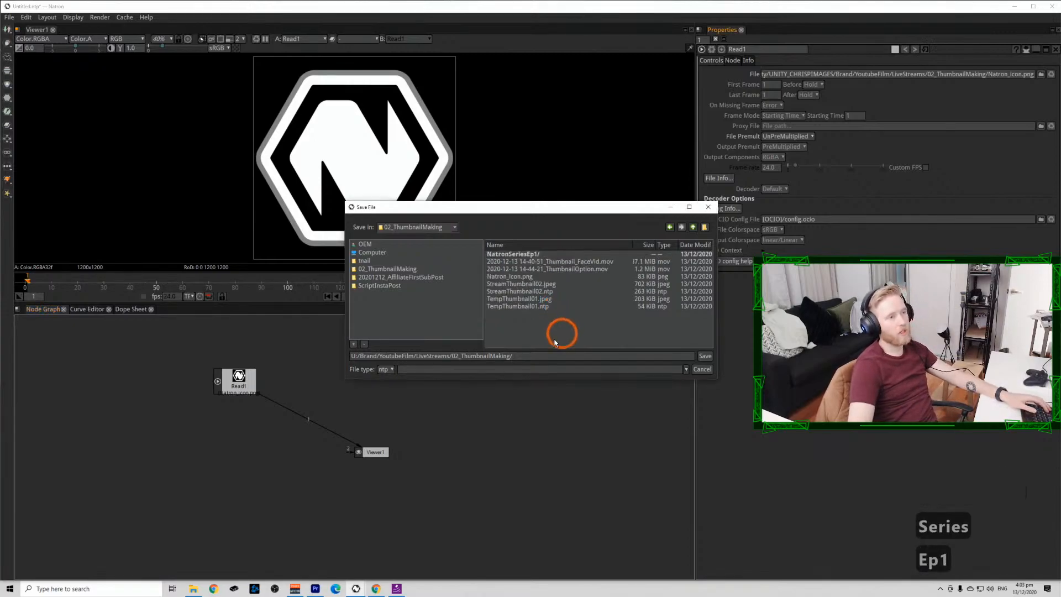
{"action": "double_click", "coordinate": [542, 254]}
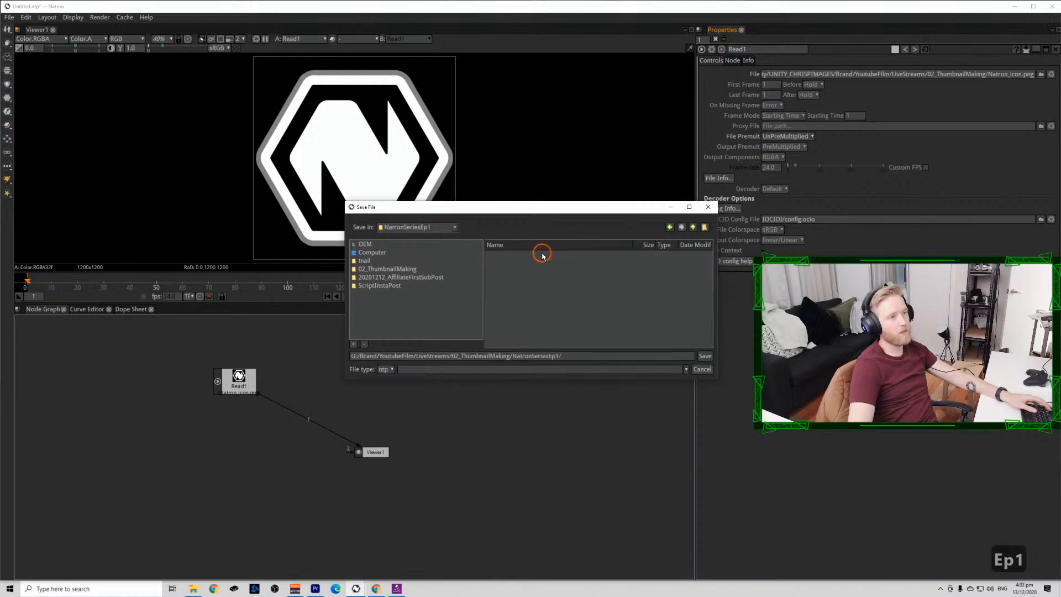
Save the project as NatronSeriesEp1_v01 in the NatronSeriesEp1 folder.
{"action": "left_click", "coordinate": [588, 351]}
{"action": "type", "text": "Natron"}
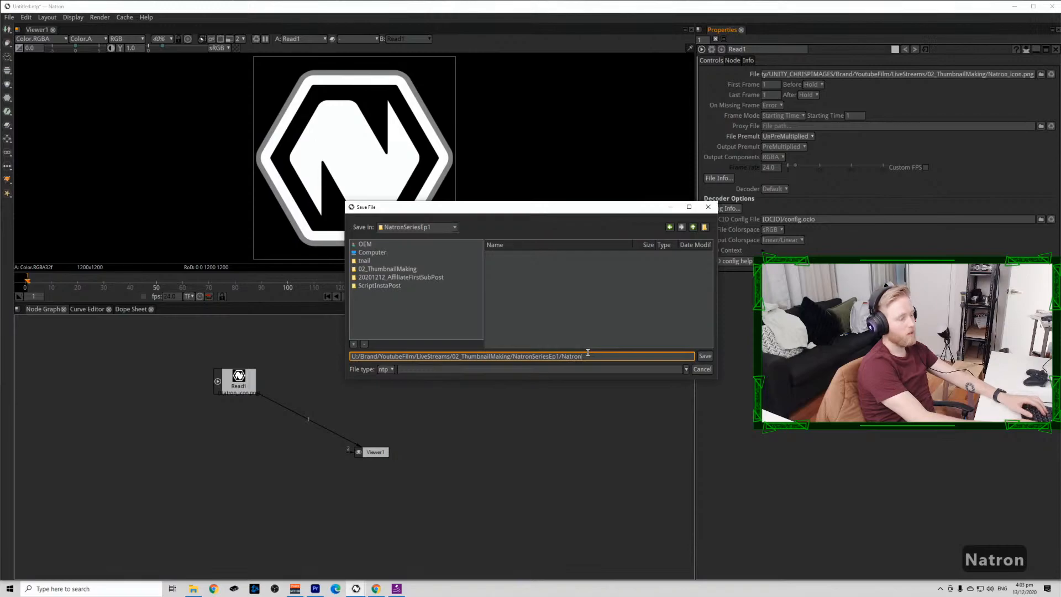
{"action": "type", "text": "Series"}
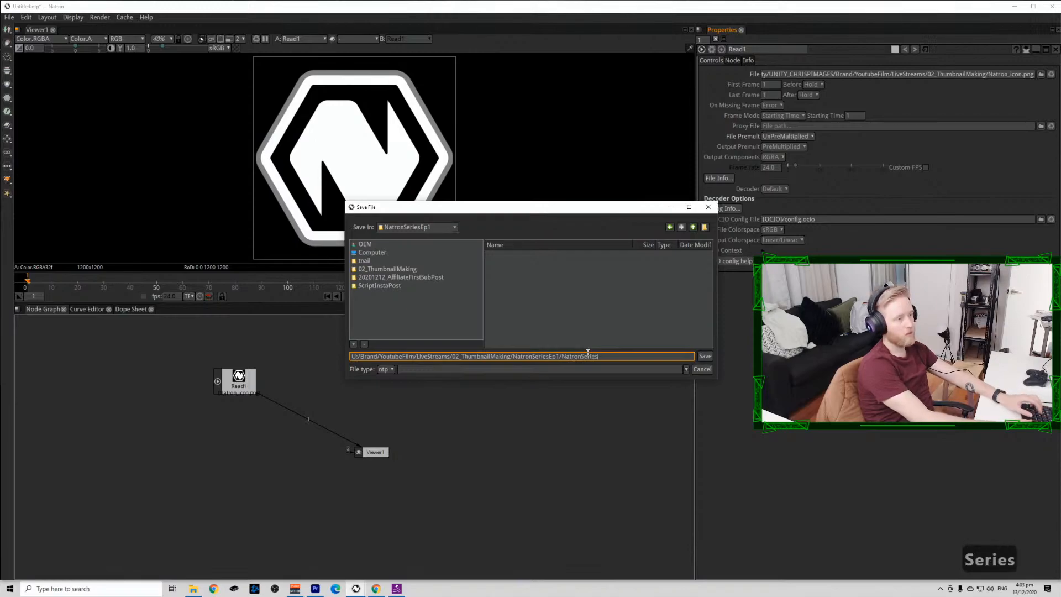
{"action": "type", "text": "Ep1_v01"}
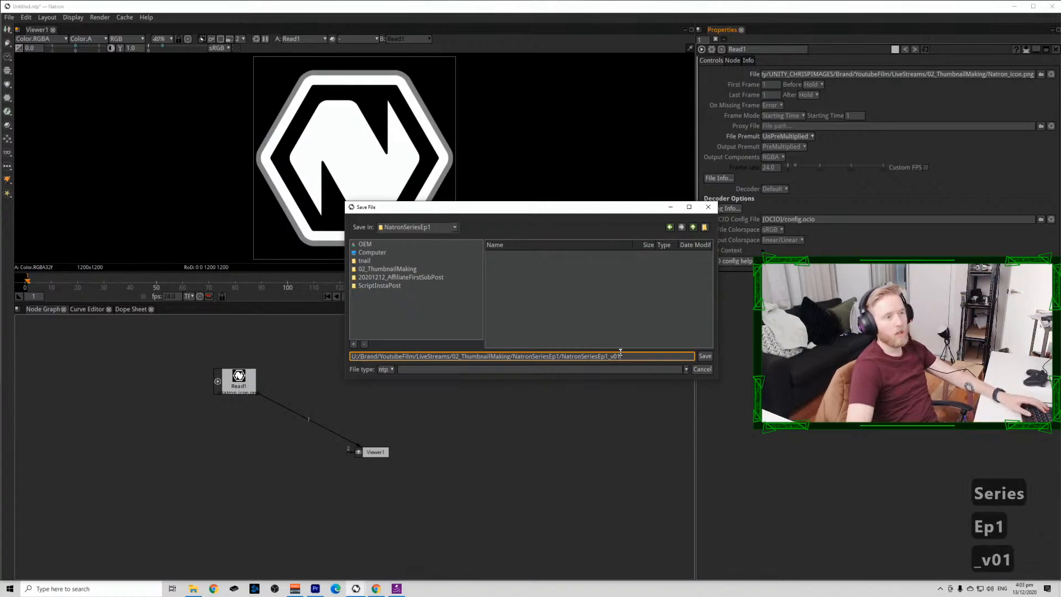
{"action": "left_click", "coordinate": [704, 356]}
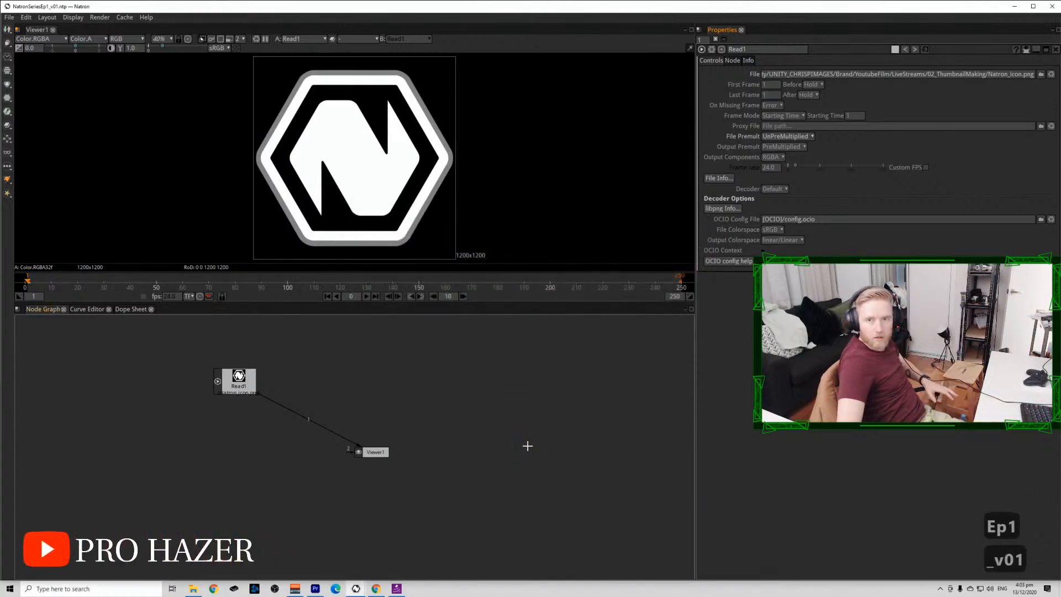
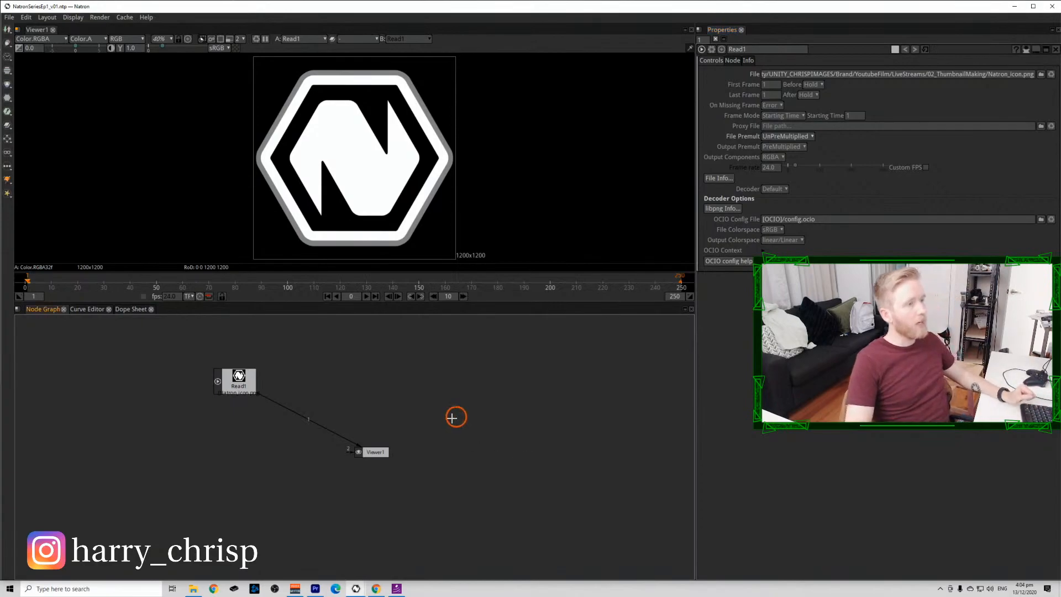
Set the project's output format to HD 1920x1080 in the project settings.
{"action": "key", "text": "s"}
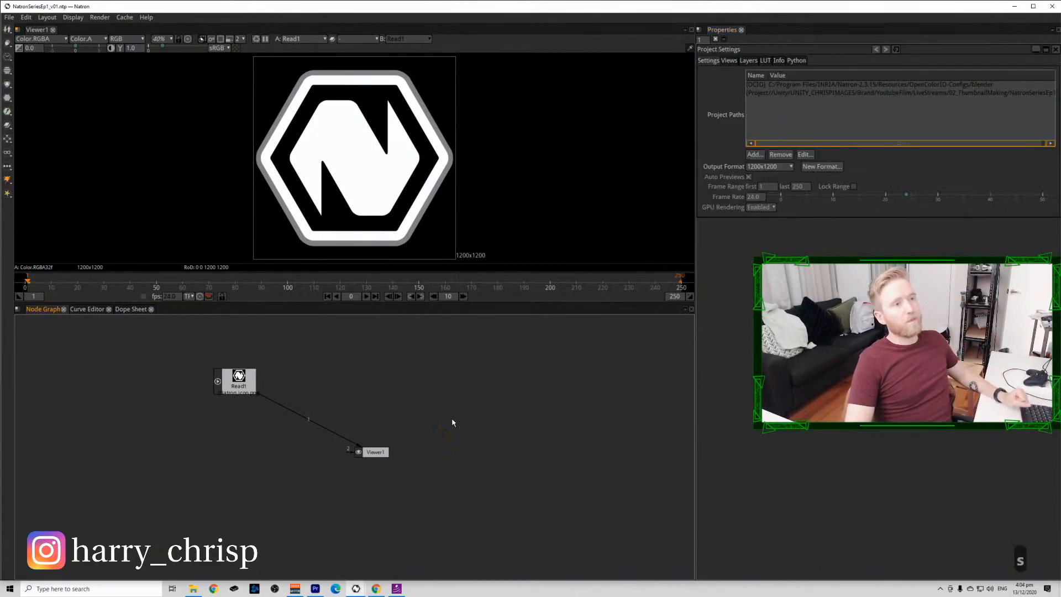
{"action": "left_click", "coordinate": [764, 167]}
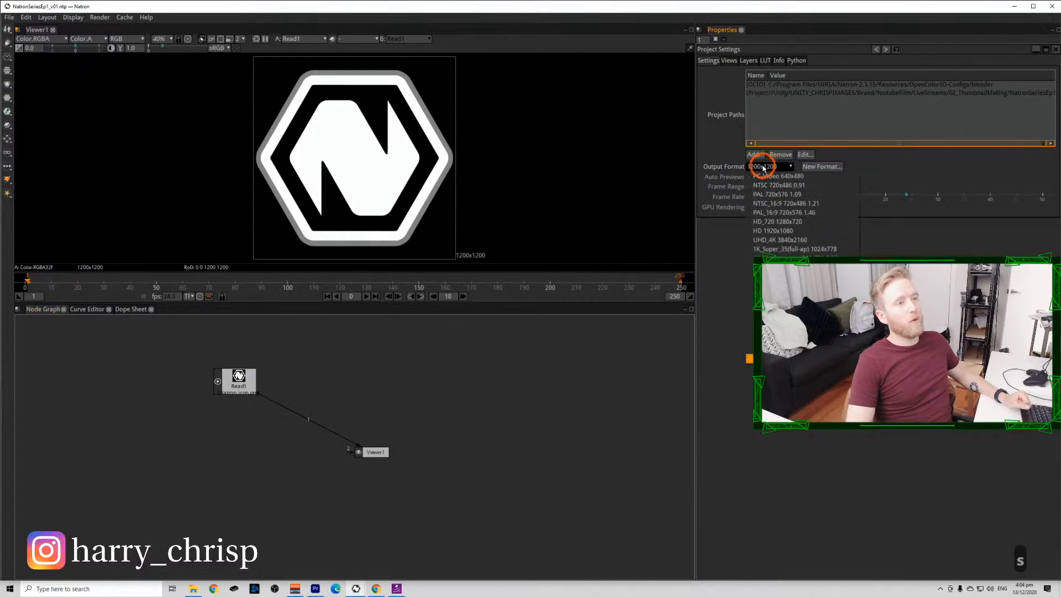
{"action": "left_click", "coordinate": [773, 231]}
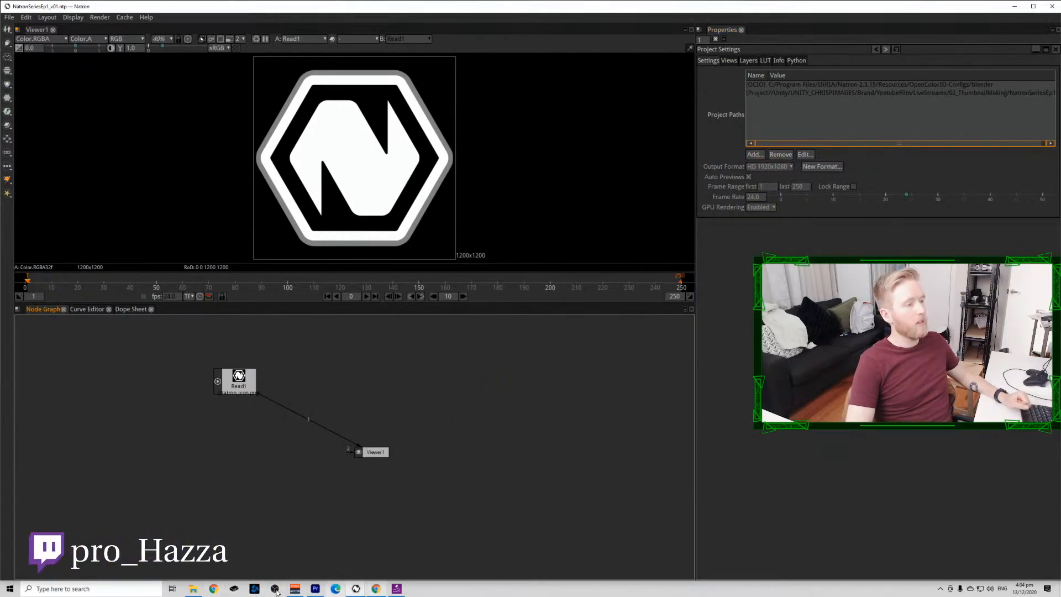
Browse to the Gaming/Videos/35_20Bomb_AffiliateStream/tnail folder and look at the finished v35_tnail_v01.jpeg thumbnail.
{"action": "left_click", "coordinate": [214, 588]}
{"action": "left_click", "coordinate": [830, 149]}
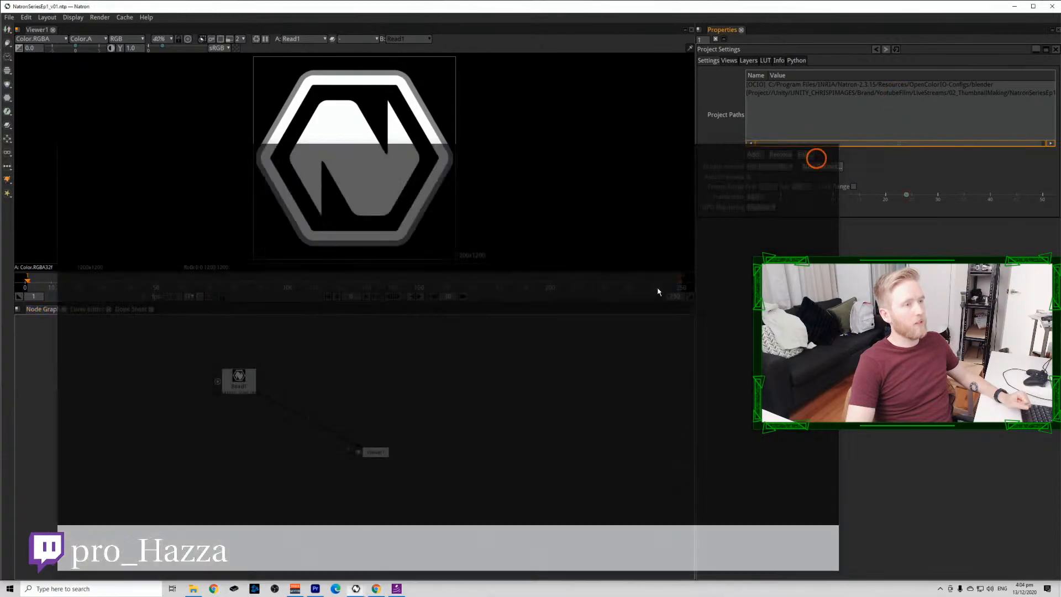
{"action": "left_click", "coordinate": [193, 589]}
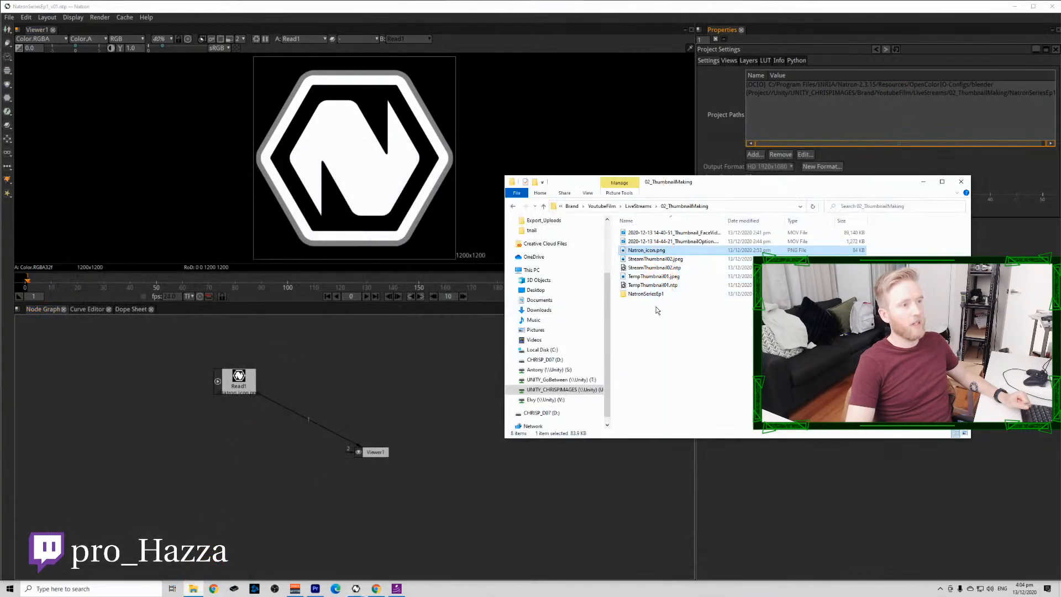
{"action": "left_click", "coordinate": [572, 207]}
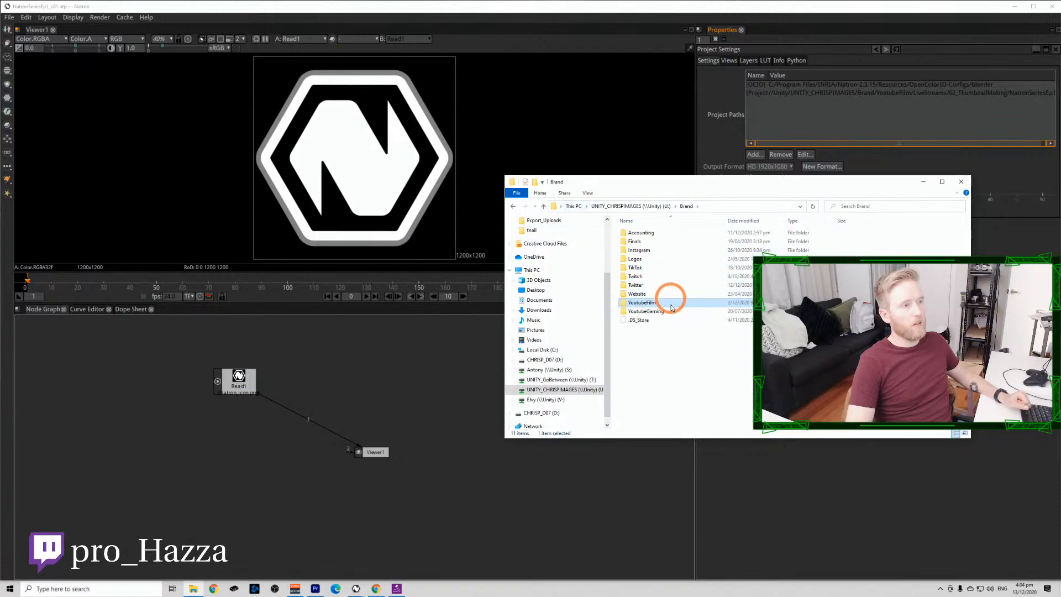
{"action": "left_click", "coordinate": [629, 206]}
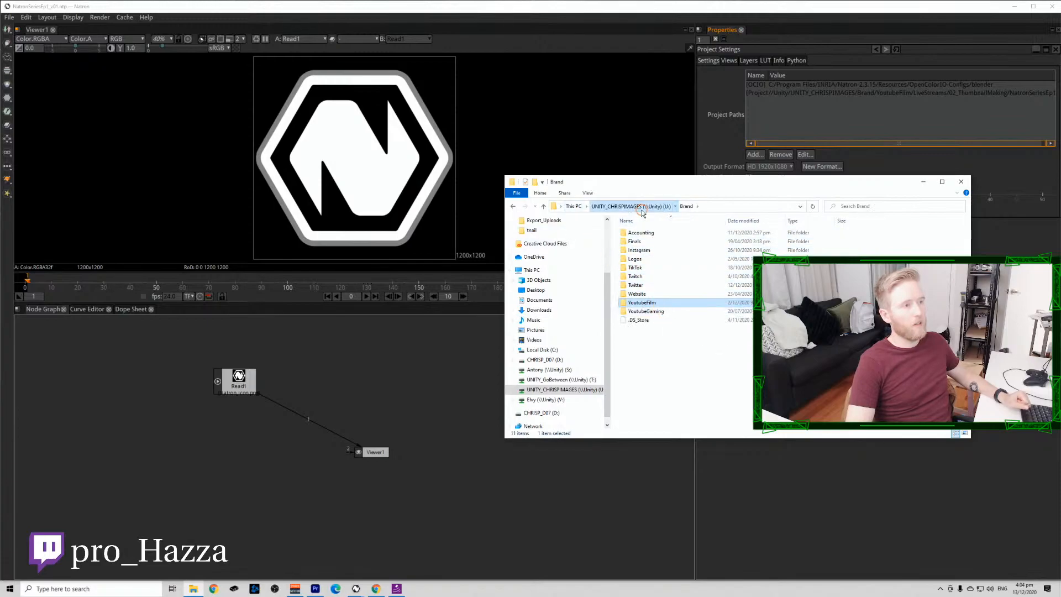
{"action": "double_click", "coordinate": [656, 259]}
{"action": "double_click", "coordinate": [636, 303]}
{"action": "double_click", "coordinate": [674, 414]}
{"action": "double_click", "coordinate": [633, 241]}
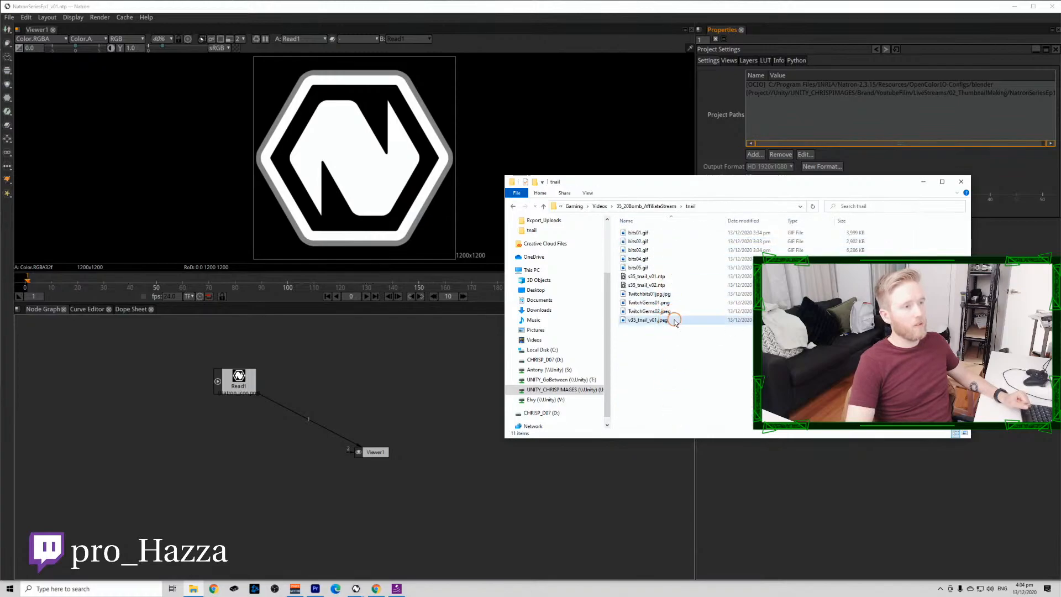
{"action": "double_click", "coordinate": [658, 319]}
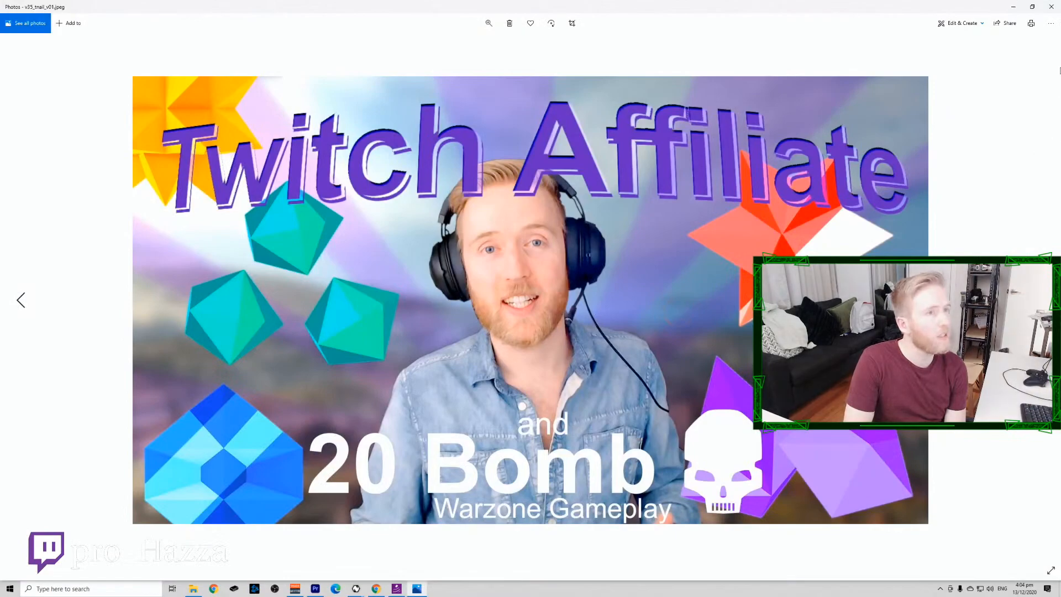
{"action": "left_click", "coordinate": [1051, 6]}
{"action": "left_click_drag", "start_coordinate": [643, 320], "coordinate": [424, 412]}
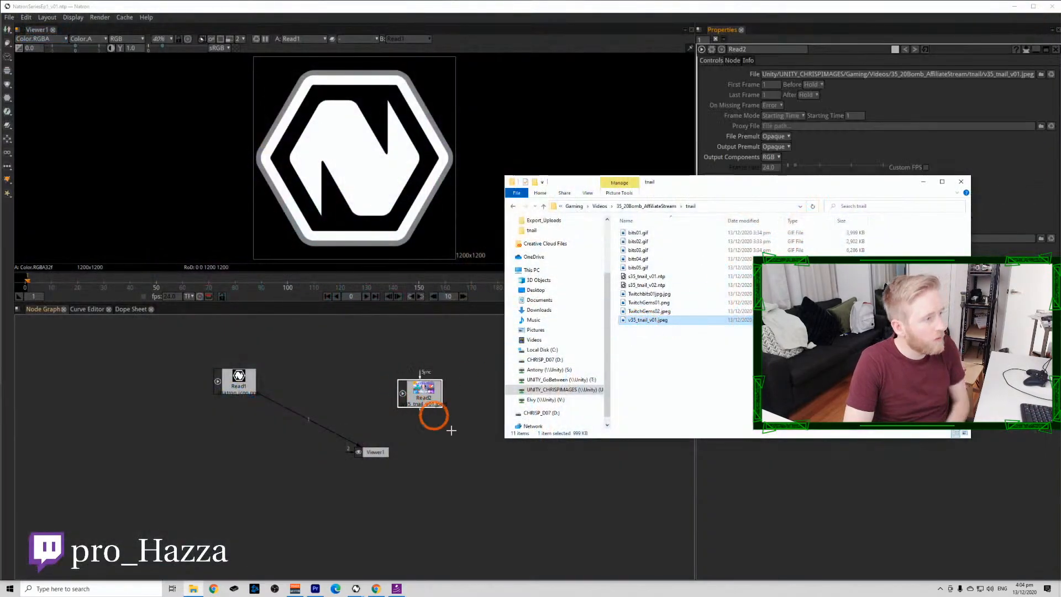
{"action": "left_click", "coordinate": [428, 394]}
{"action": "key", "text": "ctrl+space"}
{"action": "key", "text": "1"}
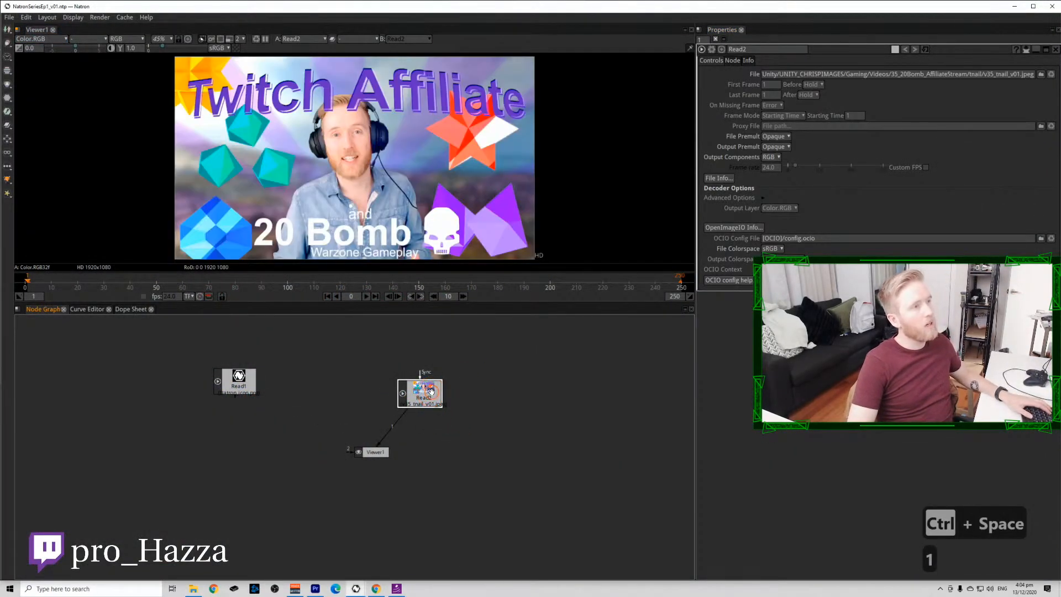
{"action": "key", "text": "BackSpace"}
Show the Natron icon's read node in the viewer and place the viewer node directly below it.
{"action": "left_click", "coordinate": [239, 389]}
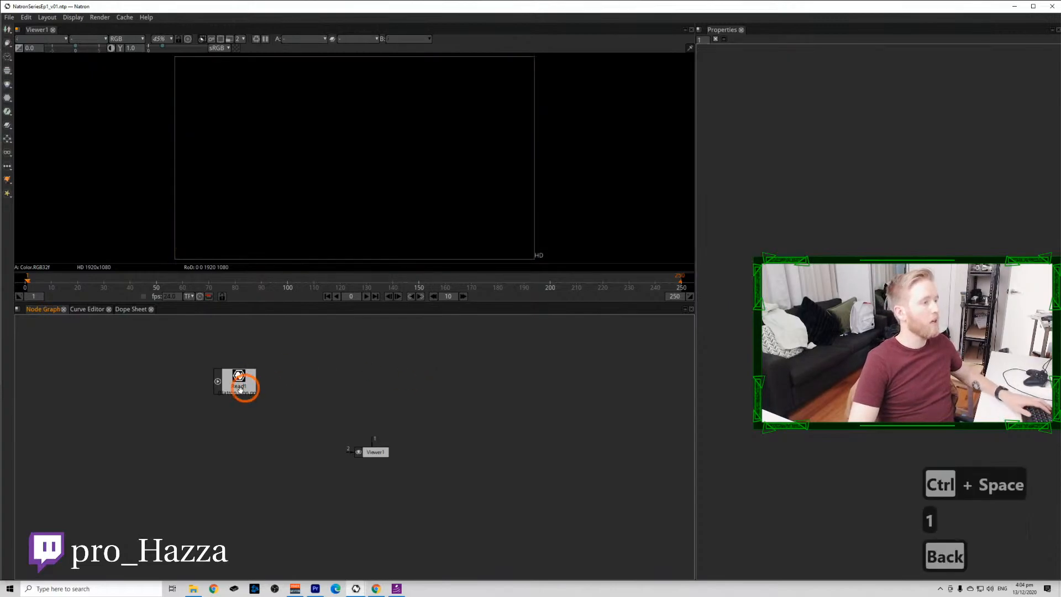
{"action": "key", "text": "1"}
{"action": "left_click", "coordinate": [346, 370]}
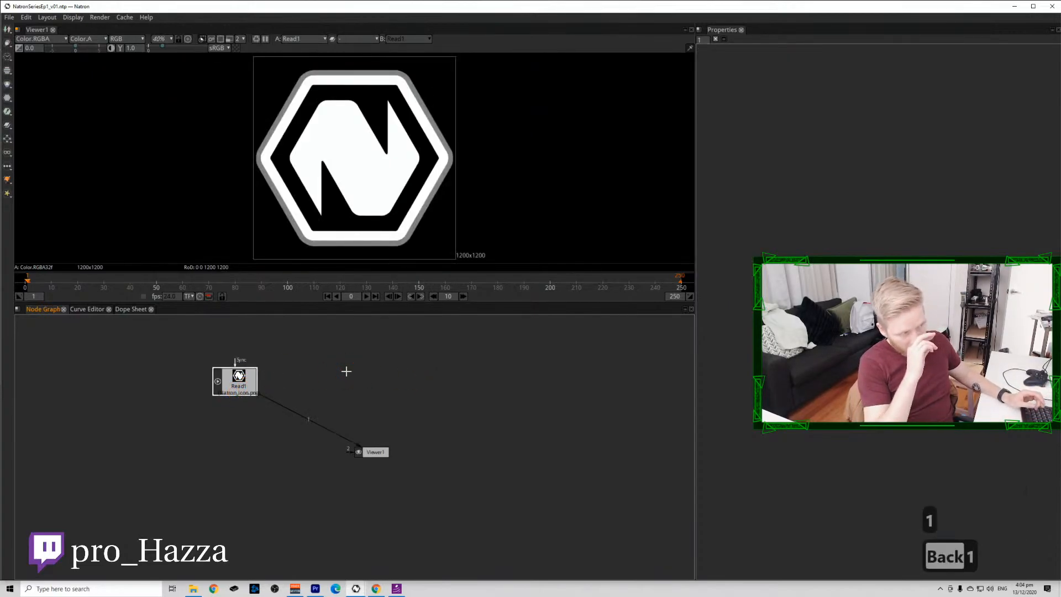
{"action": "left_click_drag", "start_coordinate": [385, 451], "coordinate": [247, 451]}
{"action": "left_click", "coordinate": [332, 447]}
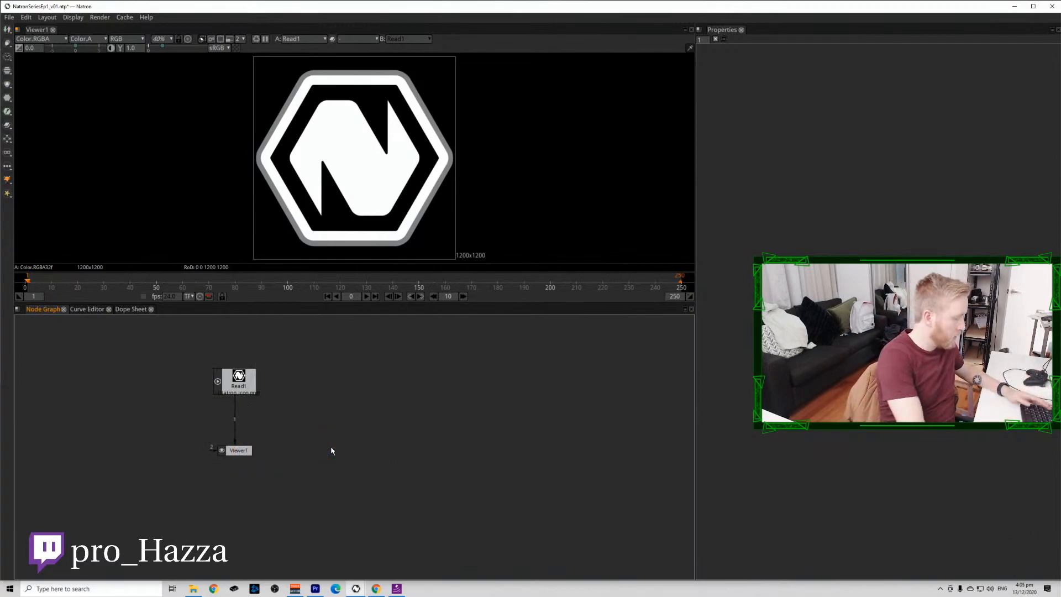
Take a full-screen screenshot of the Natron workspace and open the Pictures/Screenshots folder in a new File Explorer window.
{"action": "key", "text": "super+Print"}
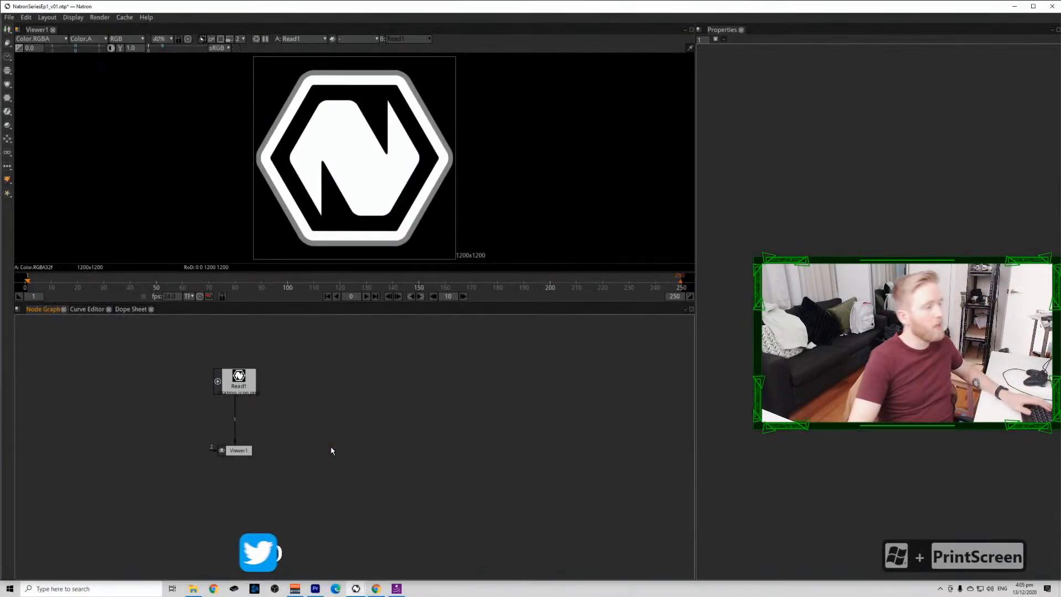
{"action": "left_click", "coordinate": [194, 590]}
{"action": "right_click", "coordinate": [194, 589]}
{"action": "left_click", "coordinate": [203, 536]}
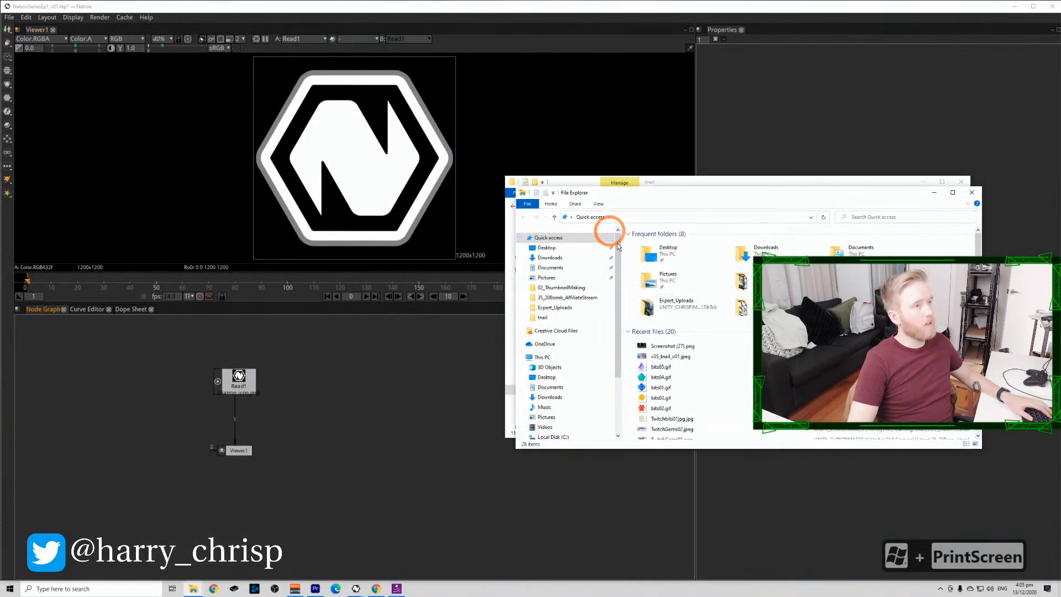
{"action": "left_click", "coordinate": [547, 277]}
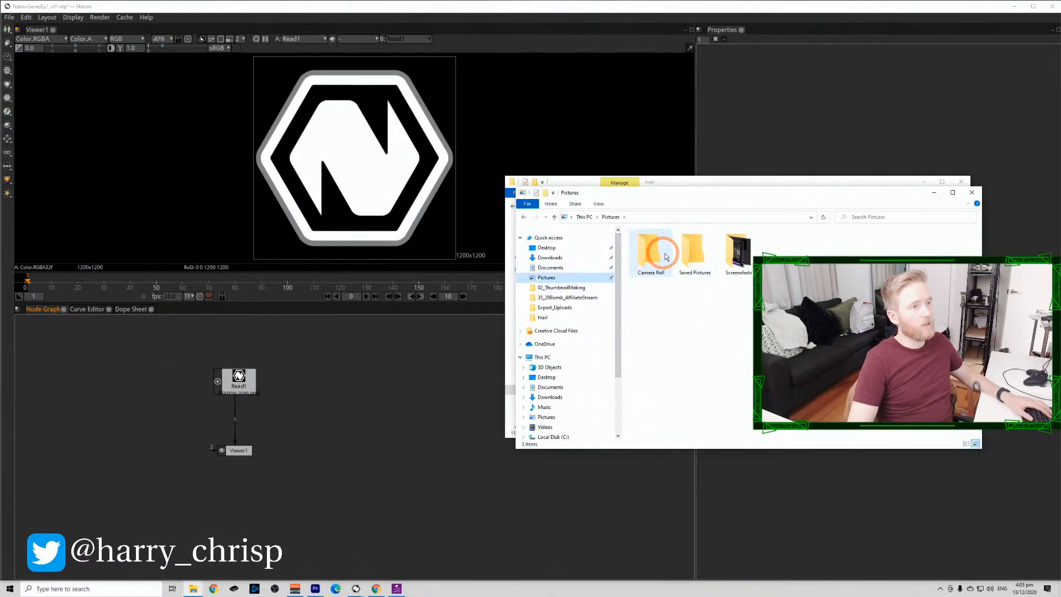
{"action": "left_click", "coordinate": [694, 255]}
{"action": "double_click", "coordinate": [735, 253]}
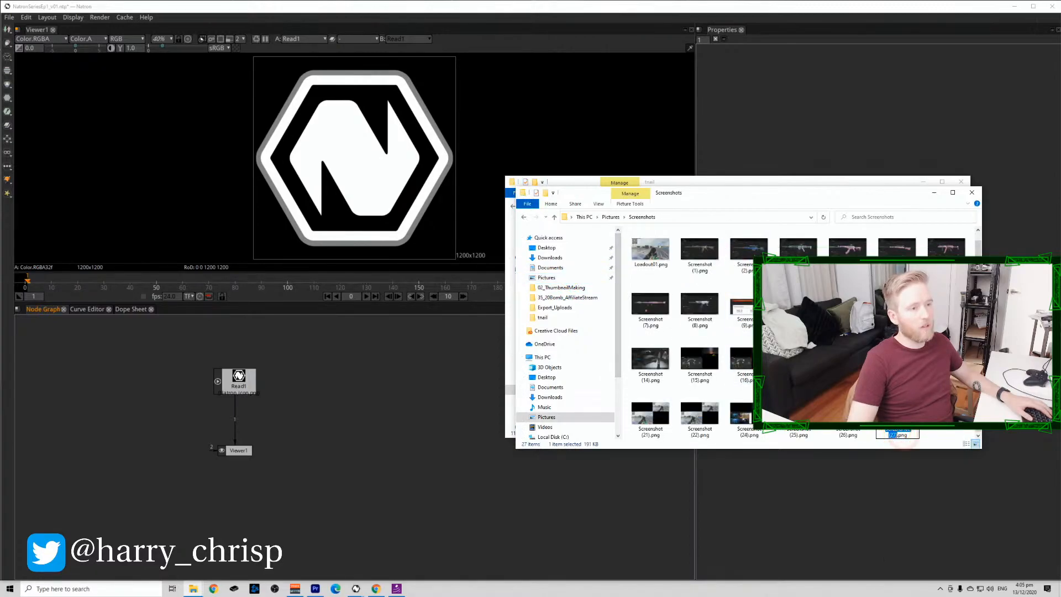
Rename the new screenshot file as Natron01.
{"action": "type", "text": "Natron0"}
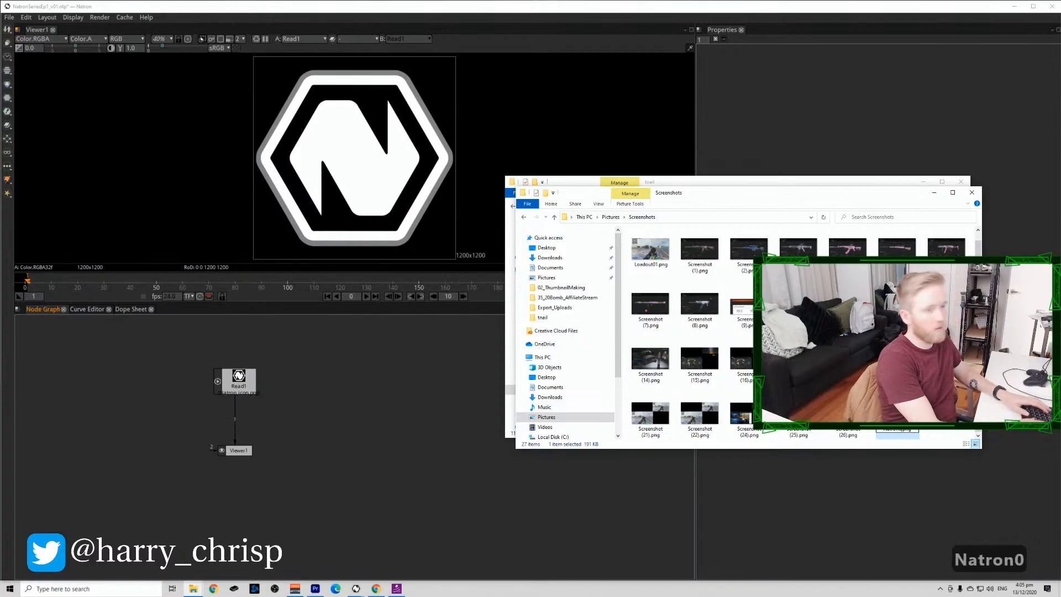
{"action": "type", "text": "1"}
{"action": "key", "text": "Return"}
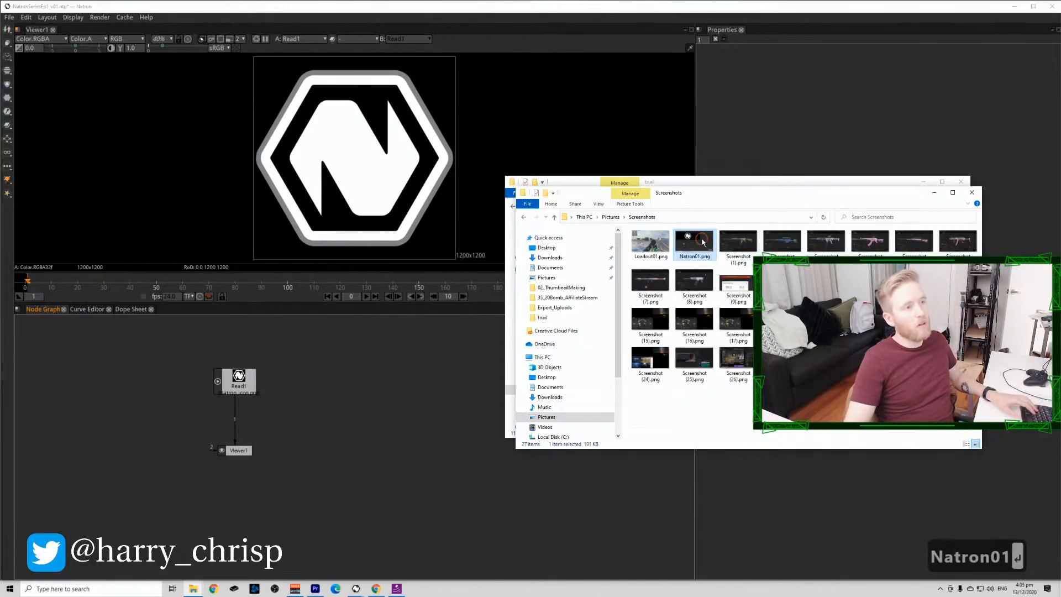
Copy Natron01.png from the Screenshots folder into the 02_ThumbnailMaking/NatronSeriesEp1 folder.
{"action": "key", "text": "ctrl+c"}
{"action": "left_click", "coordinate": [703, 183]}
{"action": "left_click", "coordinate": [681, 343]}
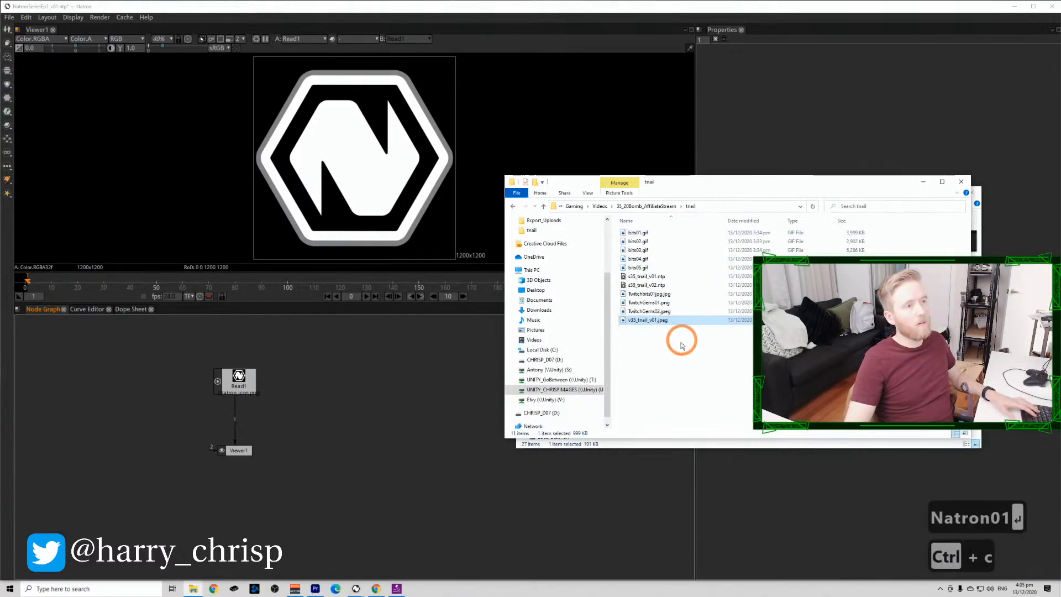
{"action": "left_click", "coordinate": [512, 207]}
{"action": "left_click", "coordinate": [512, 207]}
{"action": "left_click", "coordinate": [513, 207]}
{"action": "left_click", "coordinate": [512, 208]}
{"action": "left_click", "coordinate": [512, 207]}
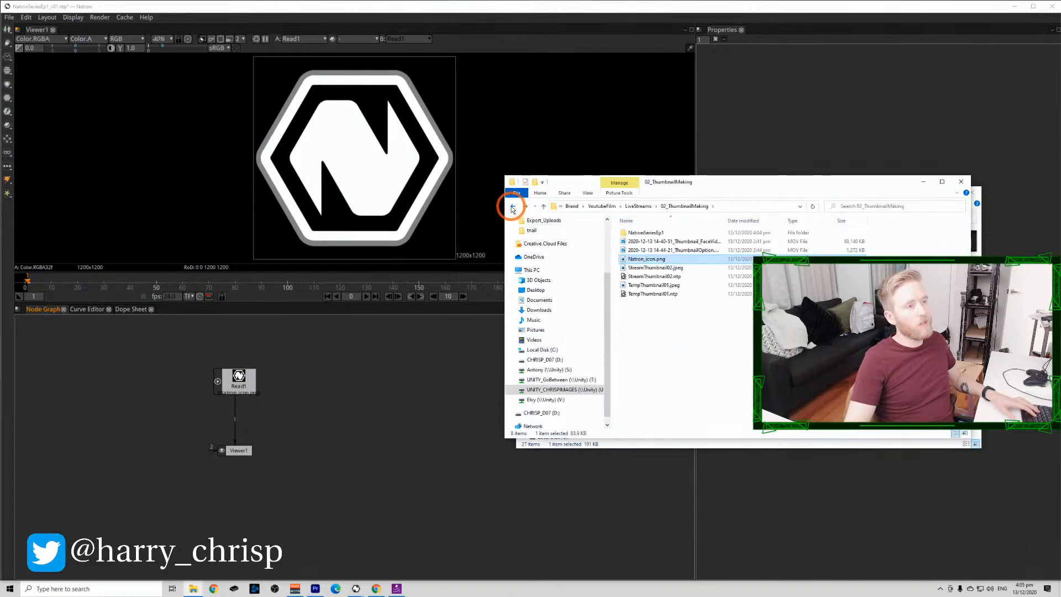
{"action": "double_click", "coordinate": [645, 232]}
{"action": "key", "text": "ctrl+v"}
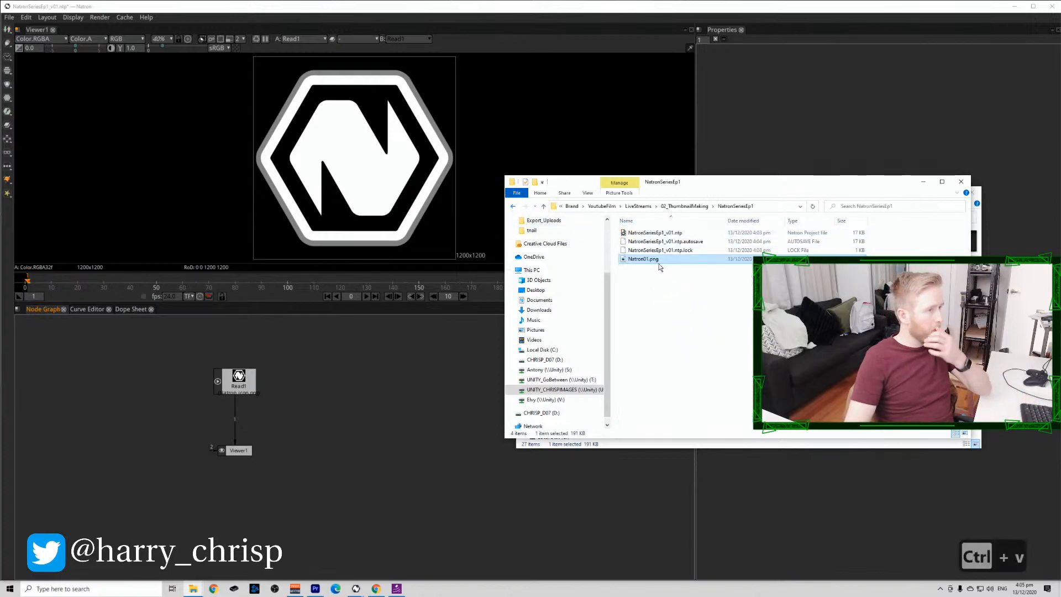
Import Natron01.png into the Natron node graph and display it in the viewer.
{"action": "left_click_drag", "start_coordinate": [658, 265], "coordinate": [374, 407]}
{"action": "key", "text": "1"}
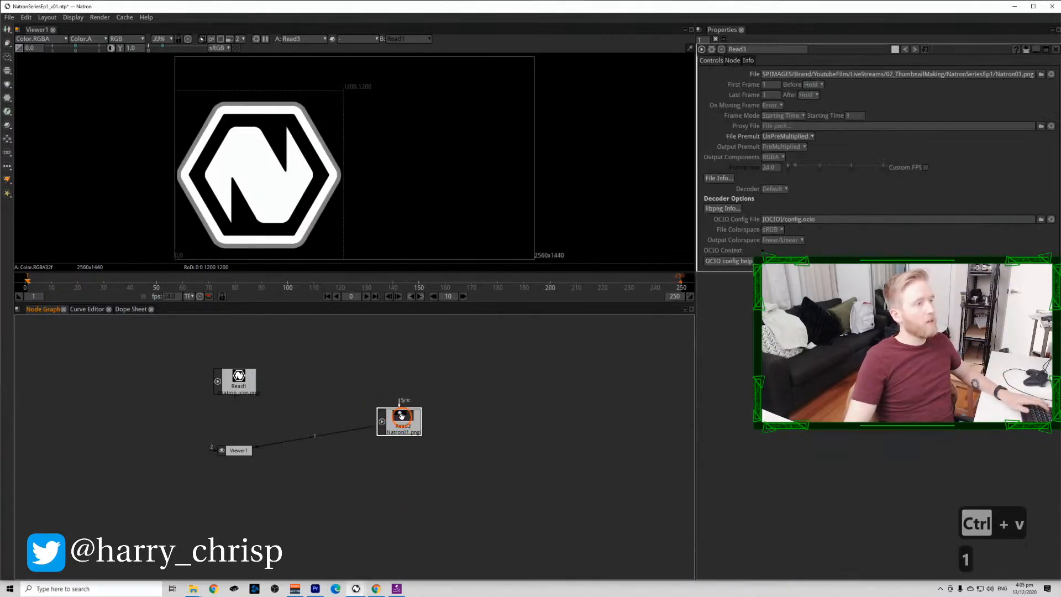
{"action": "left_click", "coordinate": [399, 422]}
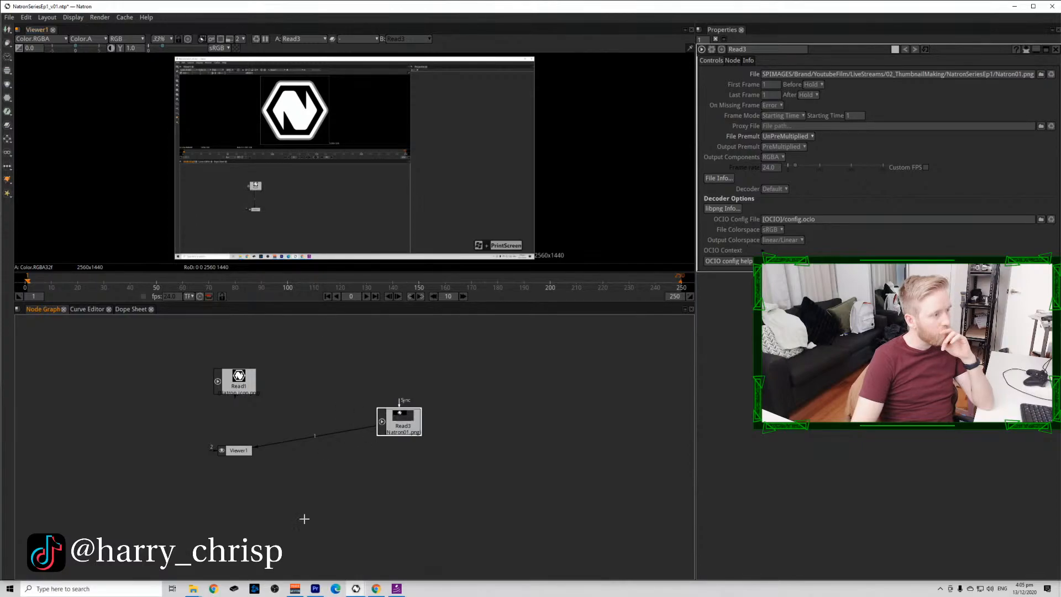
{"action": "mouse_move", "coordinate": [195, 589]}
{"action": "mouse_move", "coordinate": [213, 568]}
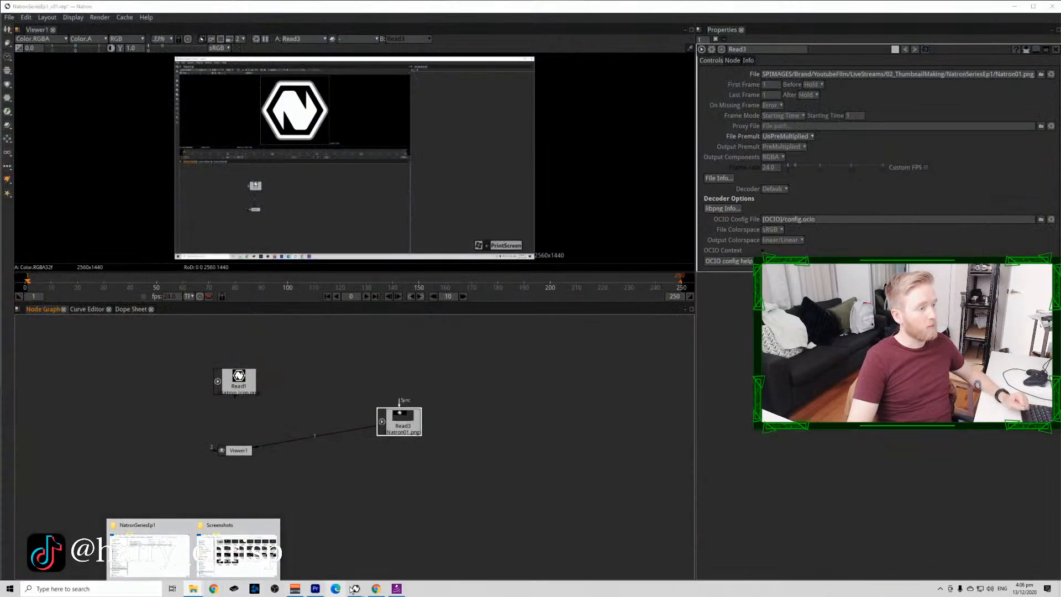
Open a second Natron project window and load the recent project s35_tnail_v02.ntp in it.
{"action": "left_click", "coordinate": [355, 516]}
{"action": "key", "text": "ctrl+n"}
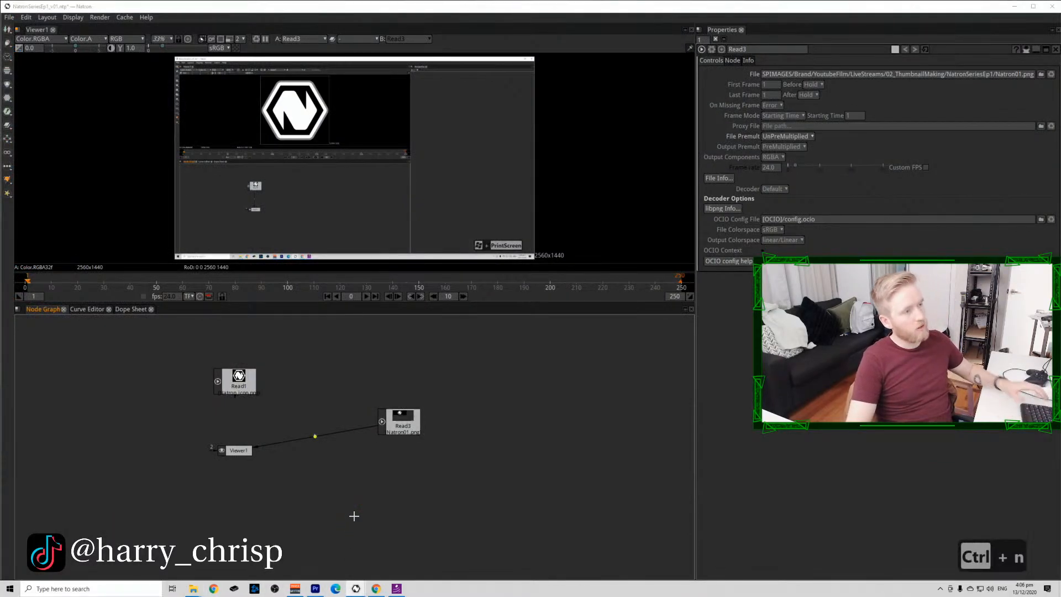
{"action": "key", "text": "ctrl+o"}
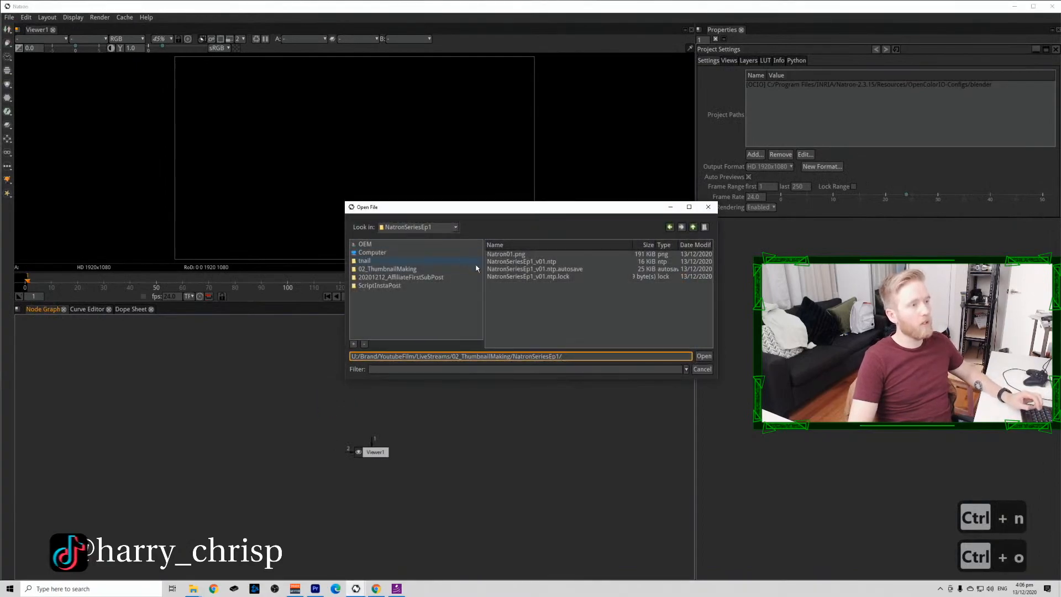
{"action": "left_click", "coordinate": [702, 369]}
{"action": "left_click", "coordinate": [6, 18]}
{"action": "left_click", "coordinate": [35, 38]}
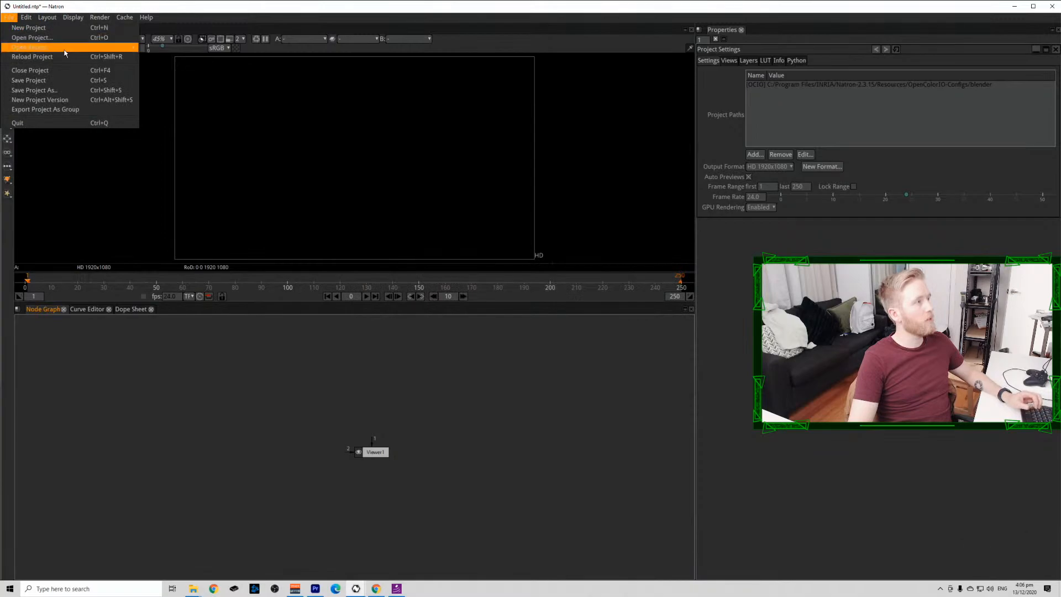
{"action": "mouse_move", "coordinate": [88, 49]}
{"action": "left_click", "coordinate": [163, 57]}
{"action": "left_click", "coordinate": [283, 404]}
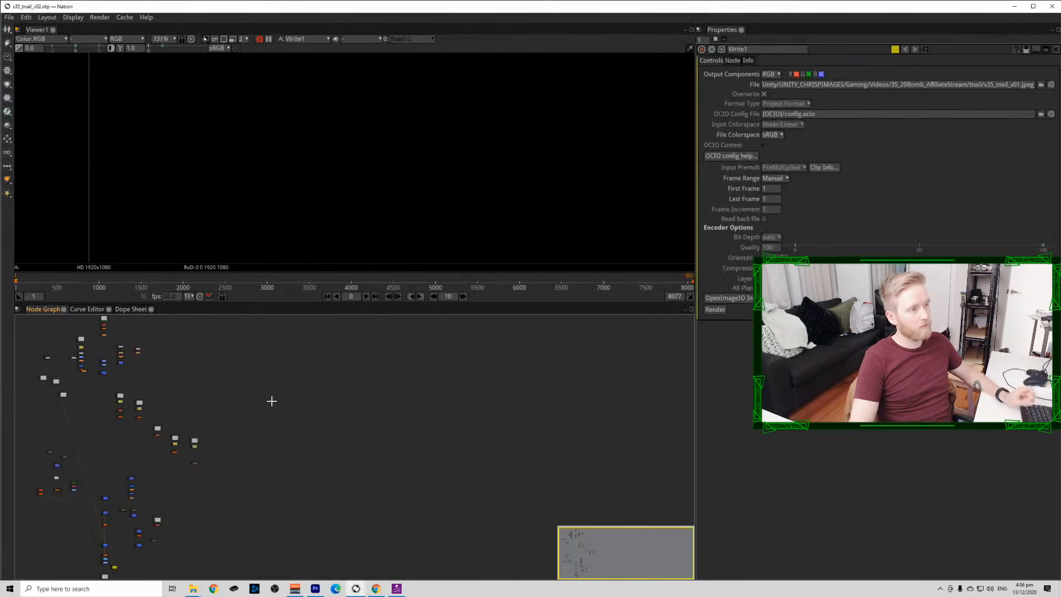
Copy the presenter cutout's node chain, from its read and FrameHold nodes down through Transform and EdgeBlur.
{"action": "scroll", "coordinate": [83, 347], "scroll_direction": "up", "scroll_amount": 3}
{"action": "left_click", "coordinate": [188, 423]}
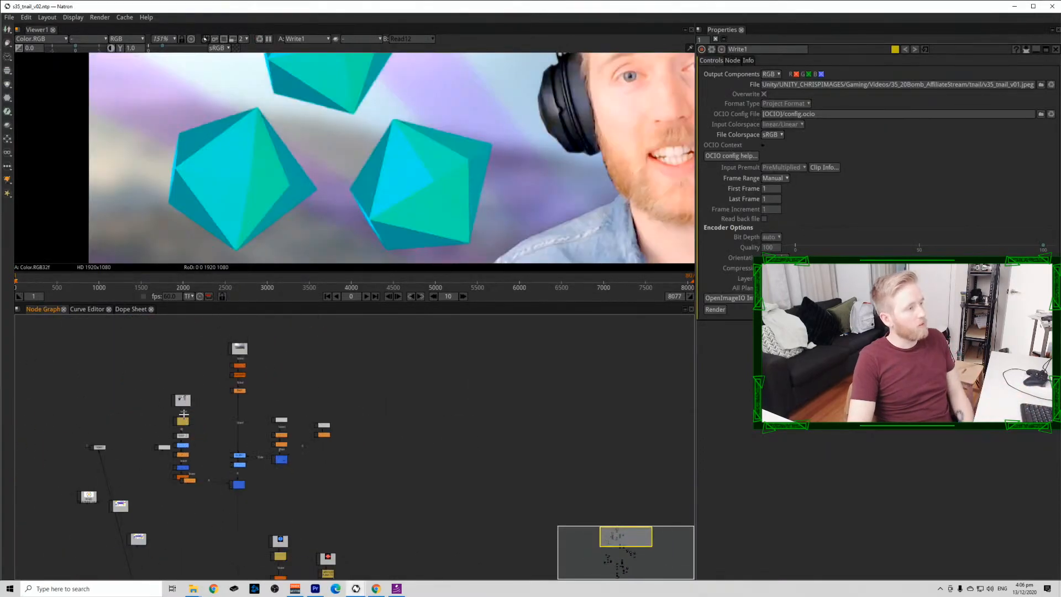
{"action": "left_click_drag", "start_coordinate": [183, 409], "coordinate": [209, 501]}
{"action": "scroll", "coordinate": [171, 460], "scroll_direction": "up", "scroll_amount": 6}
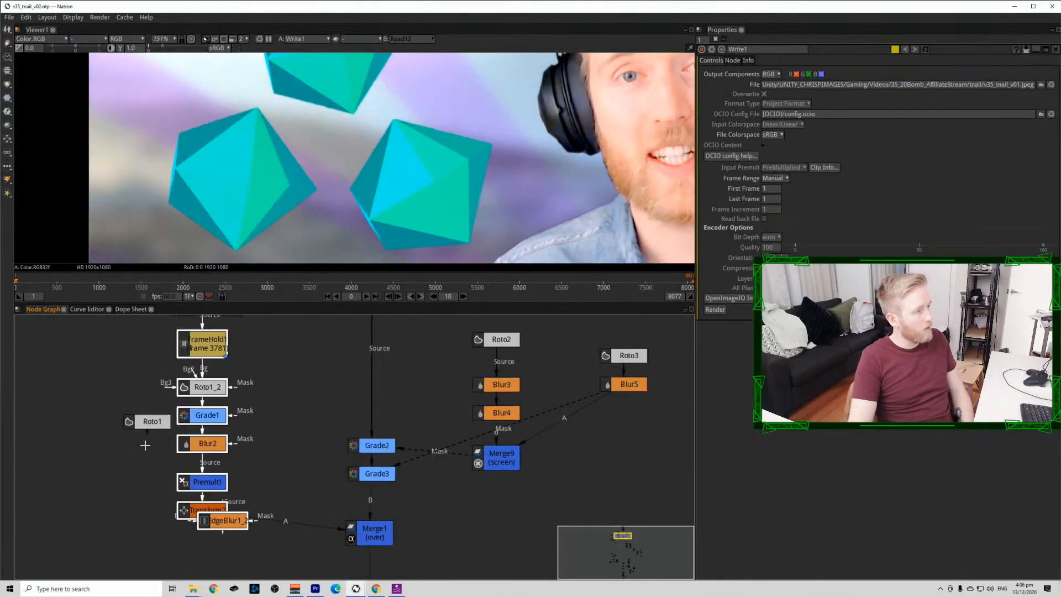
{"action": "scroll", "coordinate": [148, 423], "scroll_direction": "down", "scroll_amount": 2}
{"action": "left_click", "coordinate": [125, 420]}
{"action": "scroll", "coordinate": [124, 419], "scroll_direction": "down", "scroll_amount": 5}
{"action": "left_click_drag", "start_coordinate": [136, 351], "coordinate": [177, 485]}
{"action": "scroll", "coordinate": [570, 105], "scroll_direction": "down", "scroll_amount": 3}
{"action": "left_click_drag", "start_coordinate": [574, 111], "coordinate": [381, 129]}
{"action": "scroll", "coordinate": [372, 142], "scroll_direction": "up", "scroll_amount": 3}
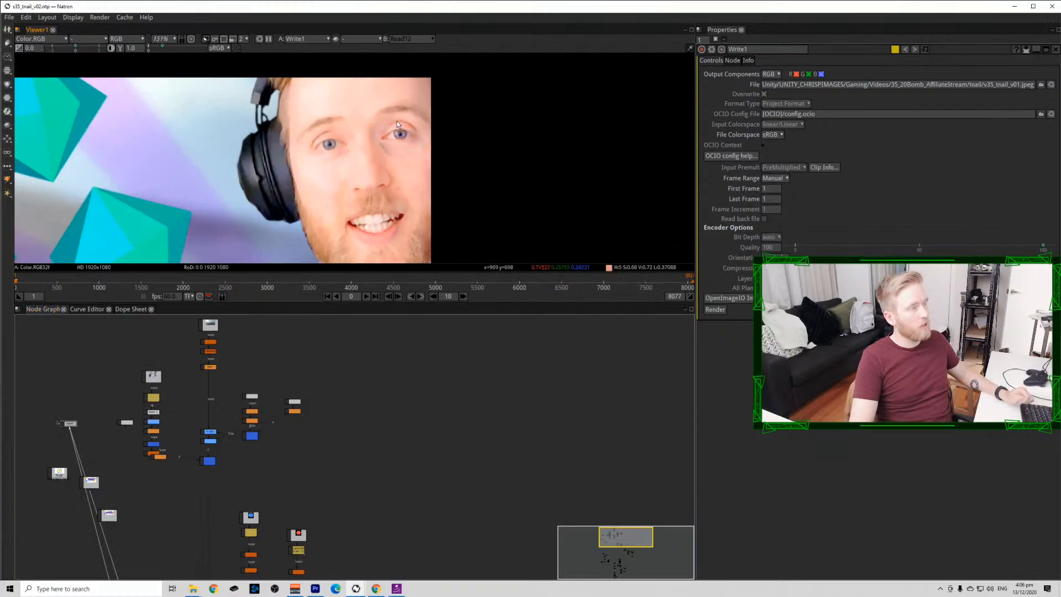
{"action": "left_click_drag", "start_coordinate": [131, 351], "coordinate": [175, 476]}
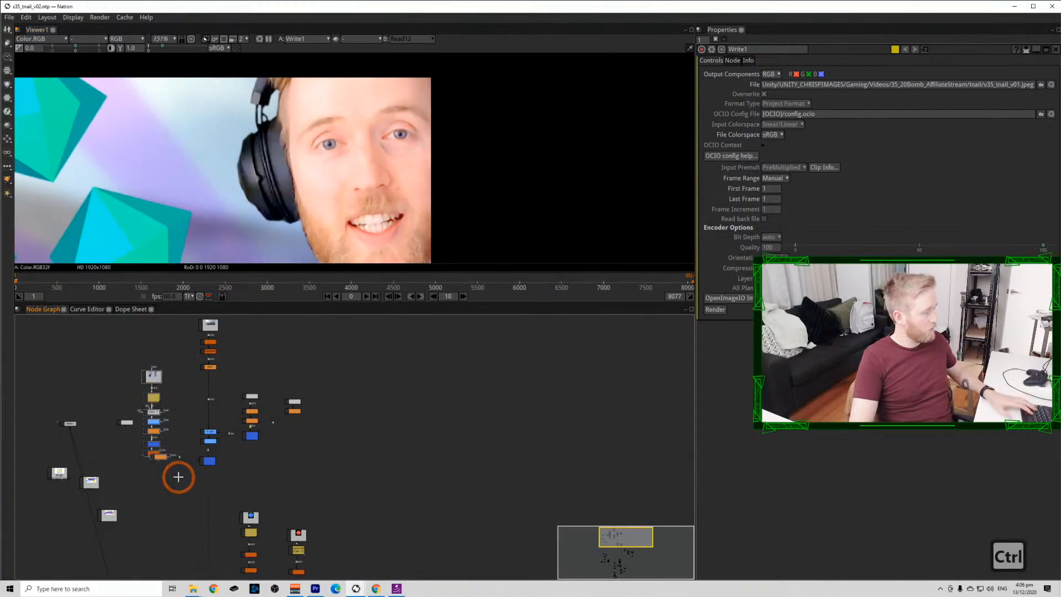
{"action": "key", "text": "ctrl+c"}
Display the read node of the rendered v35_tnail_v01.jpeg thumbnail in the viewer.
{"action": "scroll", "coordinate": [176, 475], "scroll_direction": "down", "scroll_amount": 3}
{"action": "scroll", "coordinate": [129, 544], "scroll_direction": "up", "scroll_amount": 5}
{"action": "left_click", "coordinate": [116, 380]}
{"action": "key", "text": "1"}
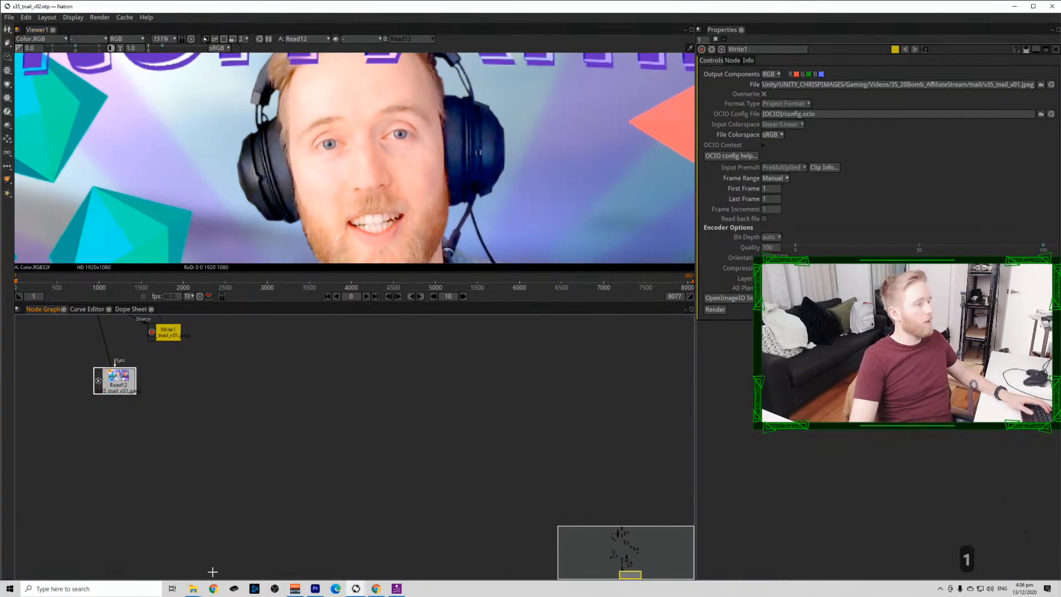
Switch back to the NatronSeriesEp1_v01 project, paste the presenter node chain and pull the EdgeBlur node aside.
{"action": "mouse_move", "coordinate": [356, 588]}
{"action": "left_click", "coordinate": [337, 559]}
{"action": "left_click", "coordinate": [530, 453]}
{"action": "key", "text": "ctrl+v"}
{"action": "left_click_drag", "start_coordinate": [569, 547], "coordinate": [477, 511]}
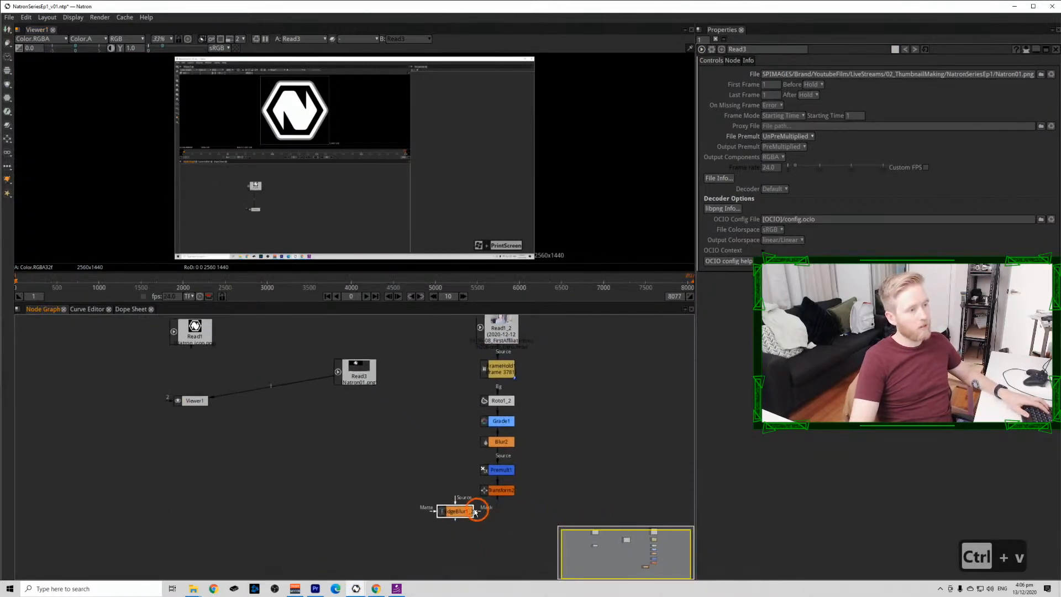
Display the pasted Transform2 node in the viewer and inspect the presenter cutout.
{"action": "scroll", "coordinate": [477, 512], "scroll_direction": "up", "scroll_amount": 1}
{"action": "left_click", "coordinate": [501, 490]}
{"action": "key", "text": "1"}
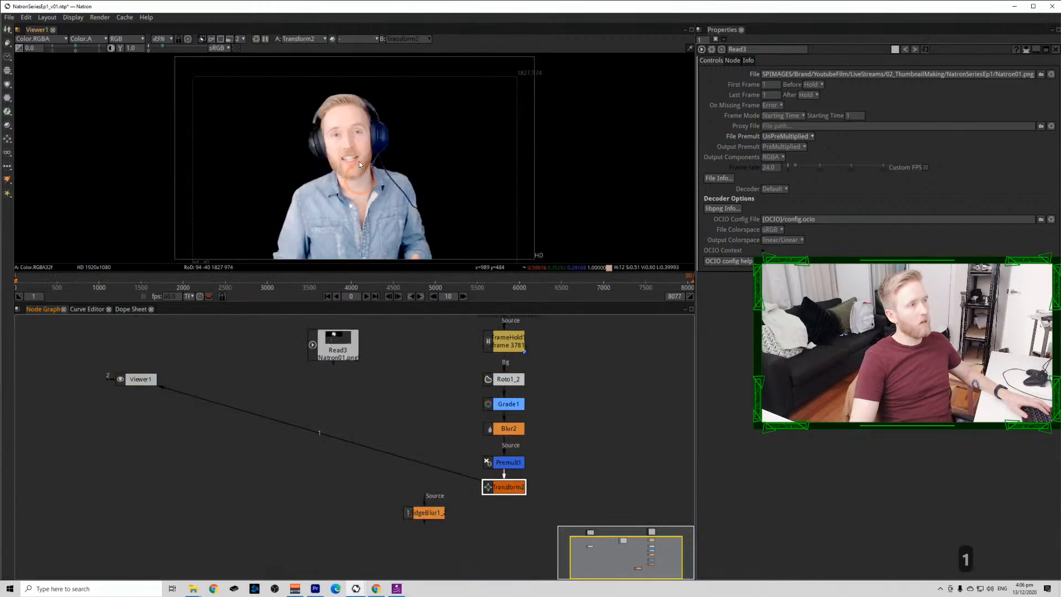
{"action": "scroll", "coordinate": [361, 169], "scroll_direction": "up", "scroll_amount": 3}
{"action": "scroll", "coordinate": [361, 375], "scroll_direction": "down", "scroll_amount": 4}
Move the EdgeBlur node well below the presenter chain and the Natron icon's read node closer to the screenshot's read node.
{"action": "left_click_drag", "start_coordinate": [360, 357], "coordinate": [365, 321]}
{"action": "left_click_drag", "start_coordinate": [239, 360], "coordinate": [413, 504]}
{"action": "left_click_drag", "start_coordinate": [231, 367], "coordinate": [264, 385]}
{"action": "scroll", "coordinate": [289, 237], "scroll_direction": "down", "scroll_amount": 4}
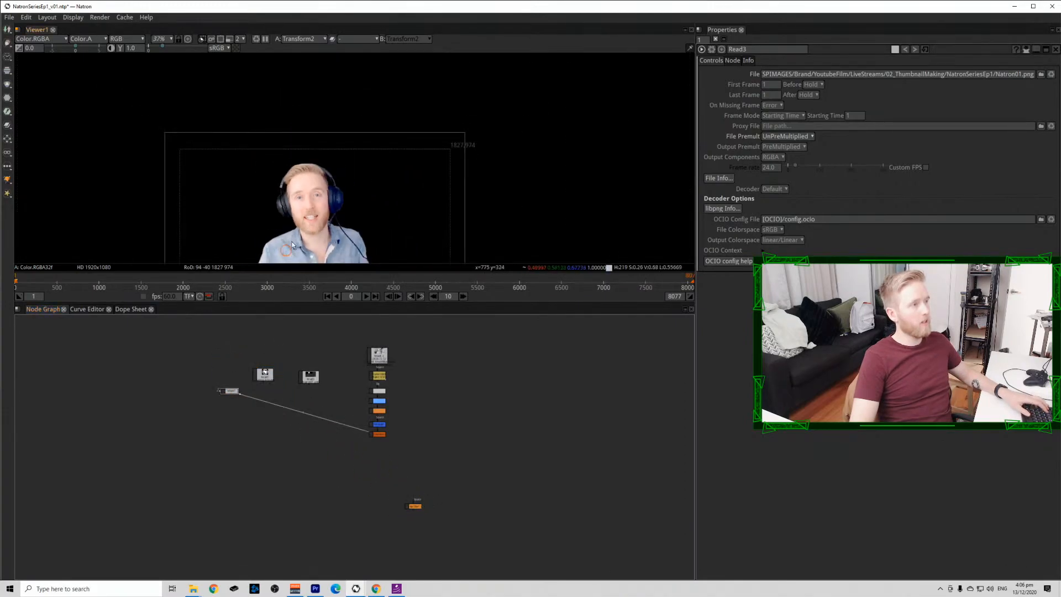
Display the presenter chain's Premult1 node in the viewer and check the uncropped cutout.
{"action": "left_click_drag", "start_coordinate": [286, 251], "coordinate": [302, 189]}
{"action": "scroll", "coordinate": [351, 401], "scroll_direction": "up", "scroll_amount": 5}
{"action": "left_click", "coordinate": [404, 423]}
{"action": "key", "text": "1"}
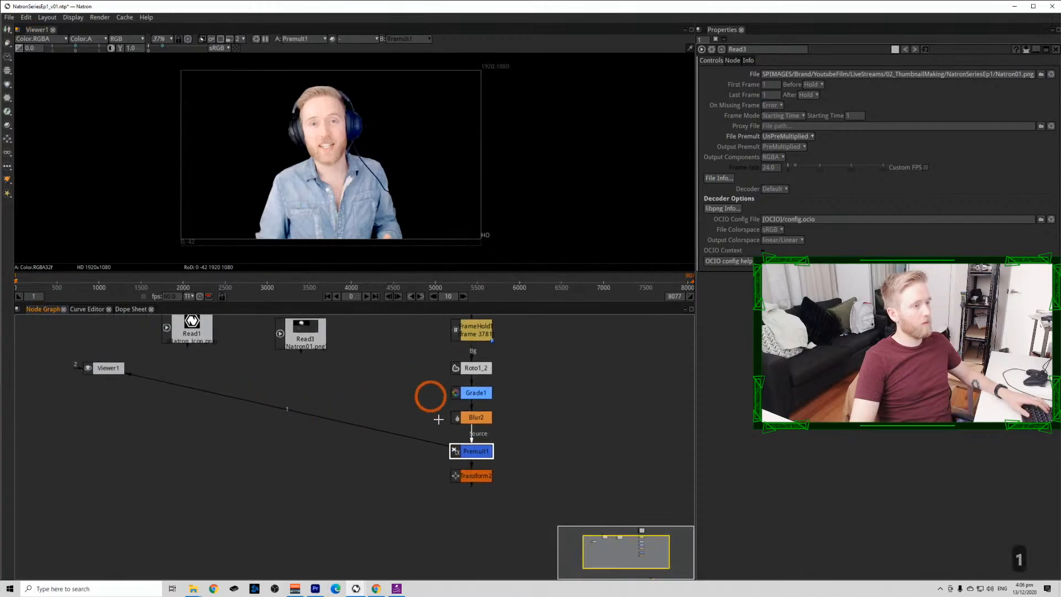
Delete the loose EdgeBlur node below the presenter chain.
{"action": "left_click_drag", "start_coordinate": [524, 502], "coordinate": [414, 429]}
{"action": "left_click_drag", "start_coordinate": [456, 553], "coordinate": [428, 489]}
{"action": "left_click", "coordinate": [426, 518]}
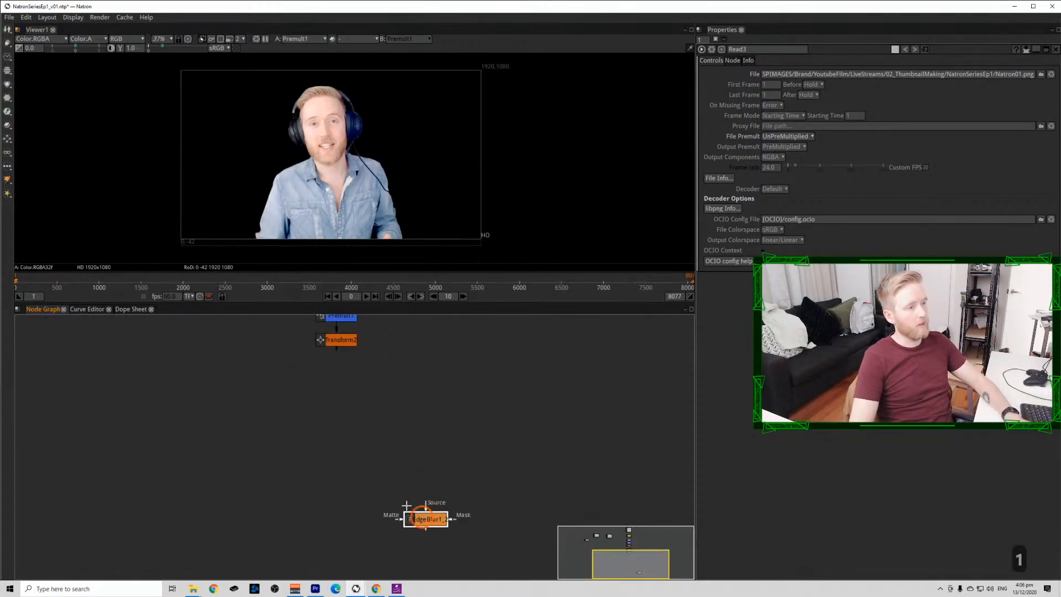
{"action": "key", "text": "BackSpace"}
Merge the presenter's Transform2 output over the Read3 screenshot, place the Merge node level with Transform2 and display it in the viewer.
{"action": "left_click_drag", "start_coordinate": [216, 382], "coordinate": [282, 508]}
{"action": "left_click_drag", "start_coordinate": [367, 450], "coordinate": [315, 493]}
{"action": "key", "text": "1"}
{"action": "key", "text": "m"}
{"action": "left_click_drag", "start_coordinate": [495, 529], "coordinate": [500, 538]}
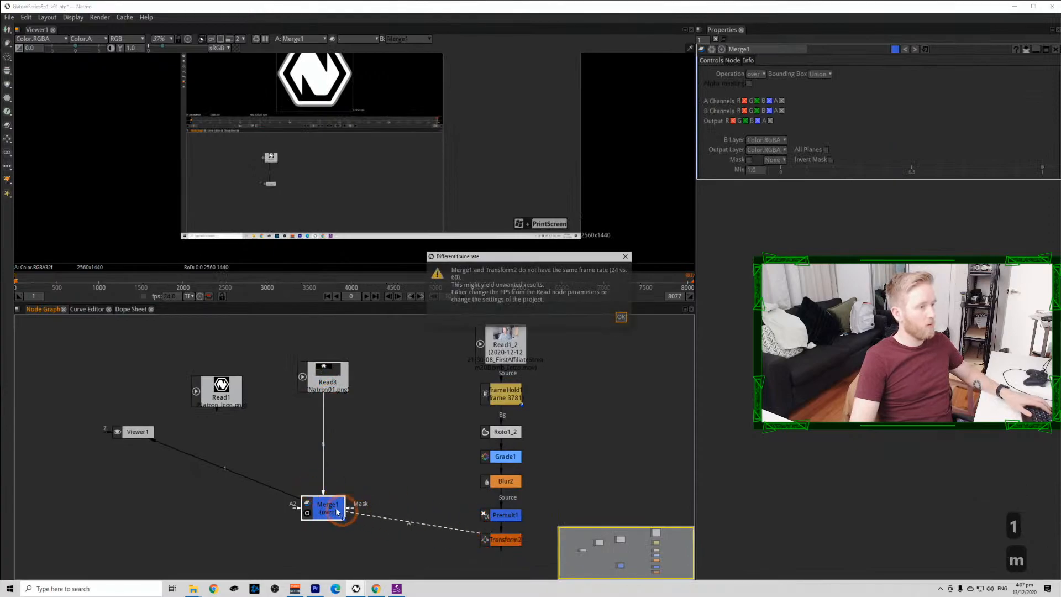
{"action": "left_click", "coordinate": [620, 312]}
{"action": "left_click", "coordinate": [324, 489]}
{"action": "left_click_drag", "start_coordinate": [324, 493], "coordinate": [329, 526]}
{"action": "key", "text": "1"}
Set the project frame rate to 60 in the project settings.
{"action": "left_click", "coordinate": [386, 421]}
{"action": "key", "text": "s"}
{"action": "left_click", "coordinate": [758, 198]}
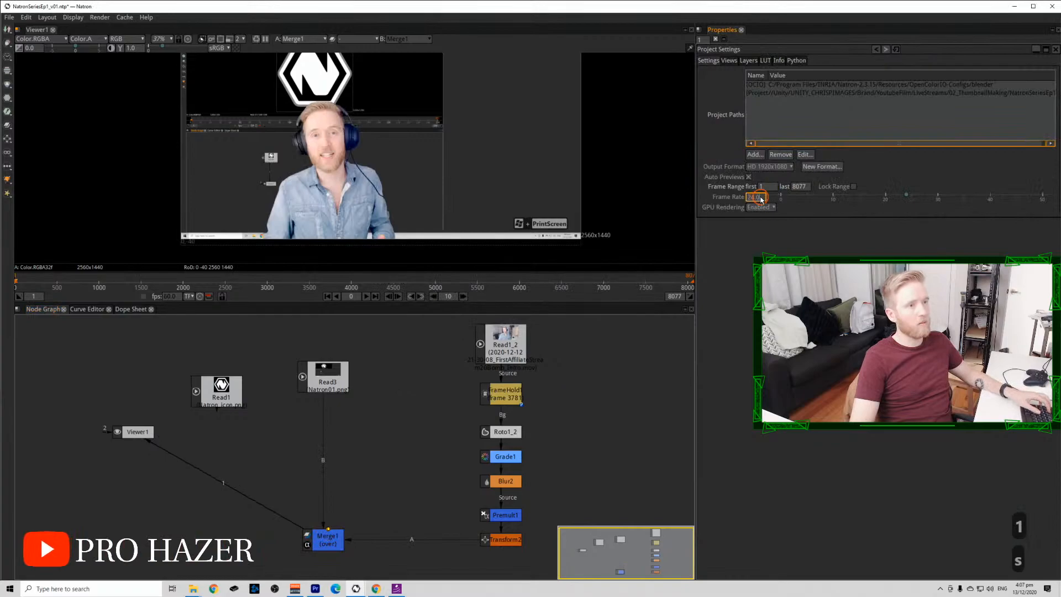
{"action": "type", "text": "60"}
{"action": "left_click", "coordinate": [426, 398]}
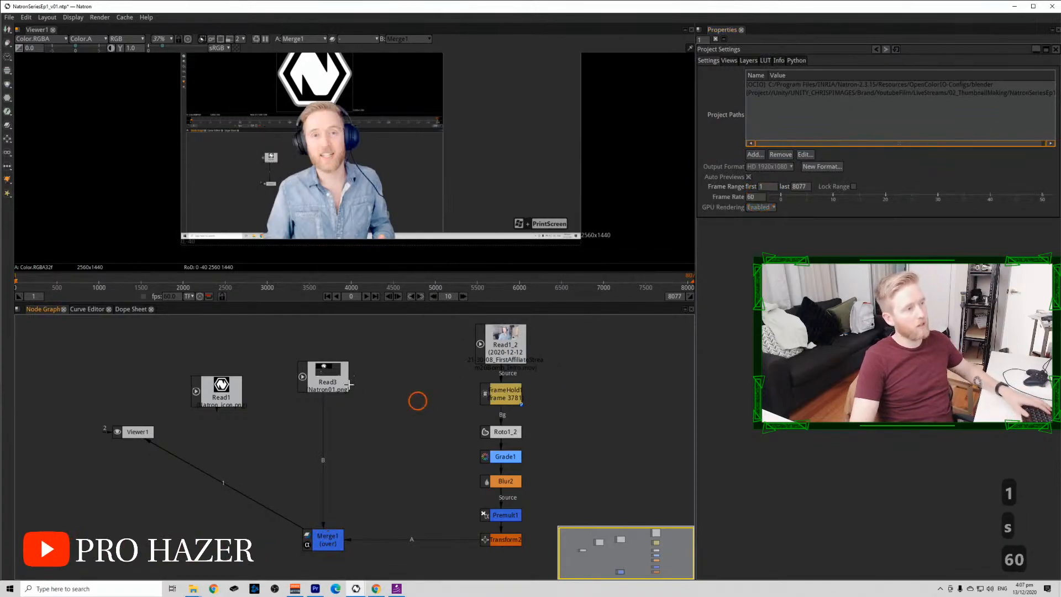
Compare the Read3 screenshot with the Merge1 composite in the viewer.
{"action": "left_click", "coordinate": [326, 378]}
{"action": "key", "text": "1"}
{"action": "left_click", "coordinate": [328, 535]}
{"action": "key", "text": "1"}
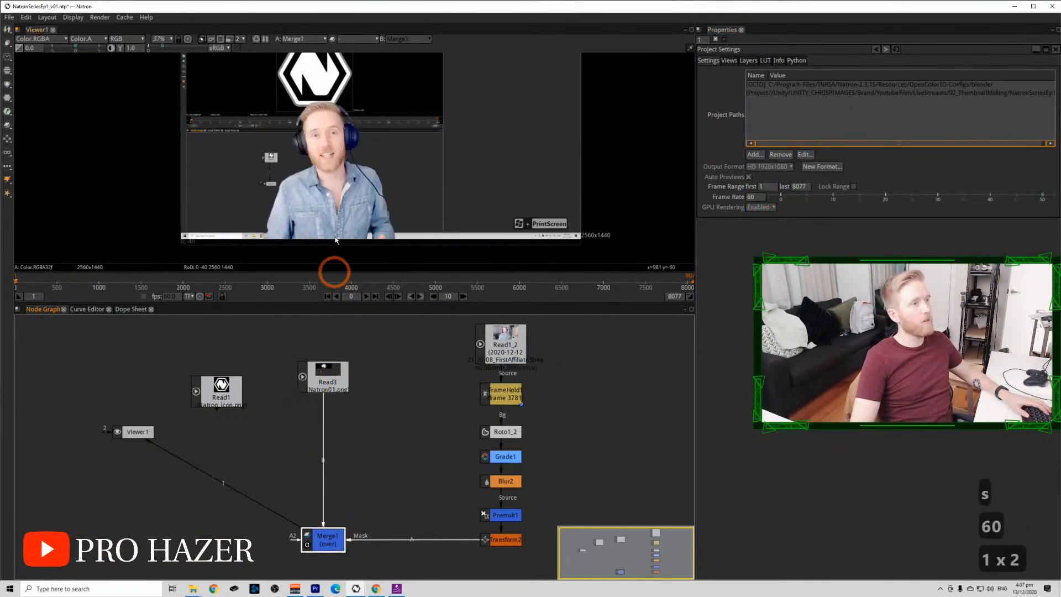
Insert a Reformat node between Read3 and Merge1 and set its format to HD 1920x1080.
{"action": "left_click", "coordinate": [359, 403]}
{"action": "key", "text": "Tab"}
{"action": "type", "text": "ref"}
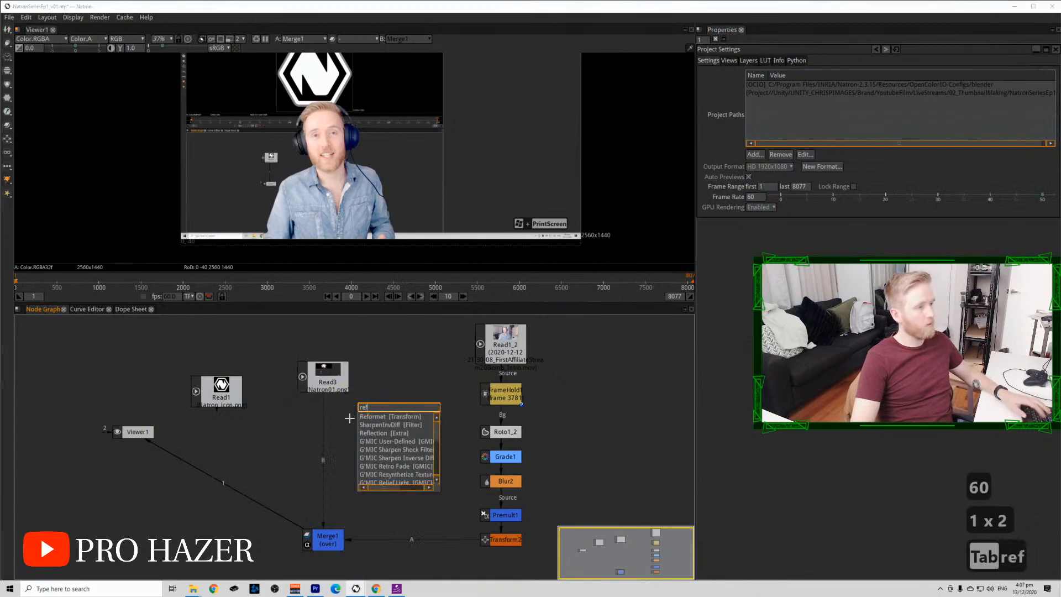
{"action": "left_click", "coordinate": [376, 414]}
{"action": "left_click_drag", "start_coordinate": [375, 414], "coordinate": [309, 424]}
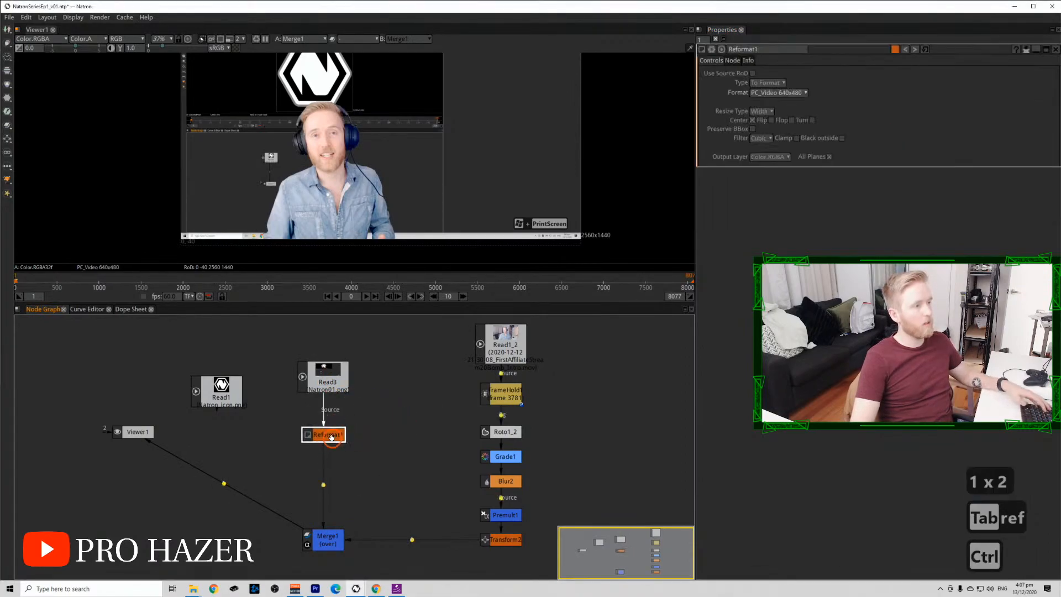
{"action": "left_click", "coordinate": [638, 195]}
{"action": "left_click", "coordinate": [778, 93]}
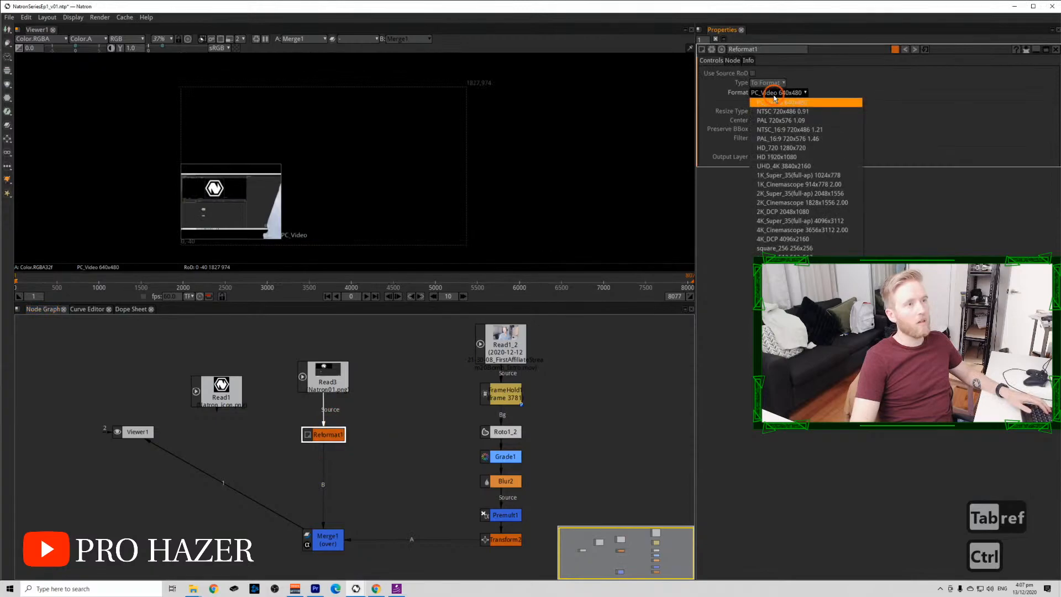
{"action": "left_click", "coordinate": [815, 157]}
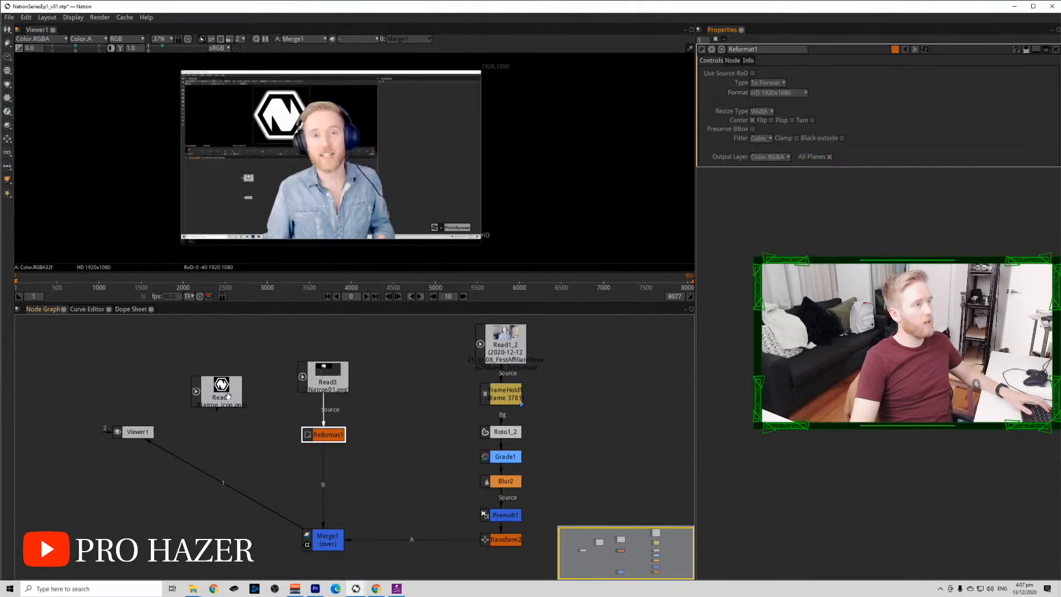
Set the presenter's Transform2 scale to 1 and its horizontal translation to 500.
{"action": "left_click", "coordinate": [507, 539]}
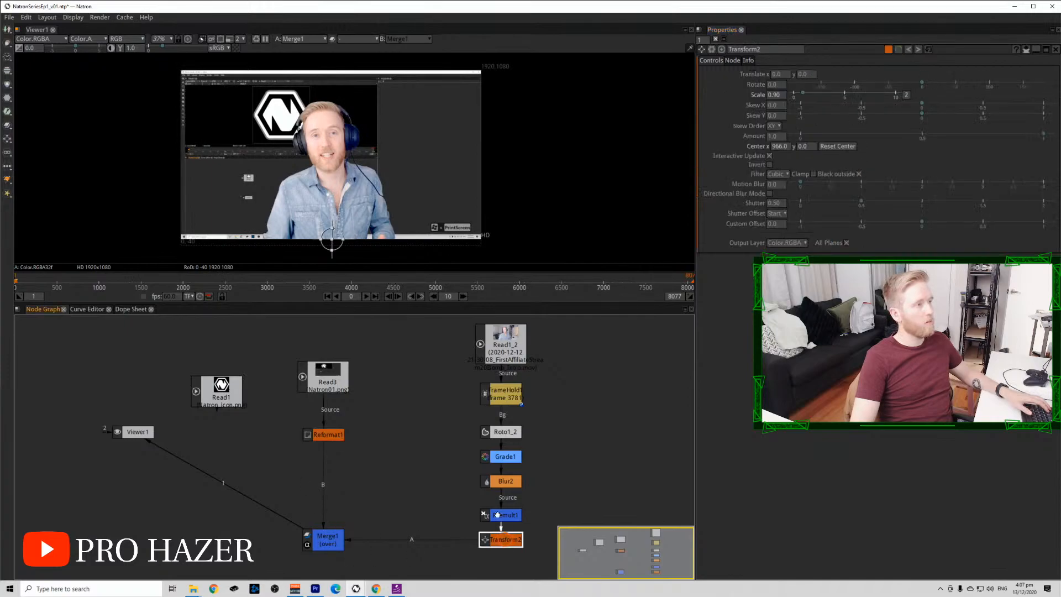
{"action": "double_click", "coordinate": [776, 95]}
{"action": "type", "text": "1"}
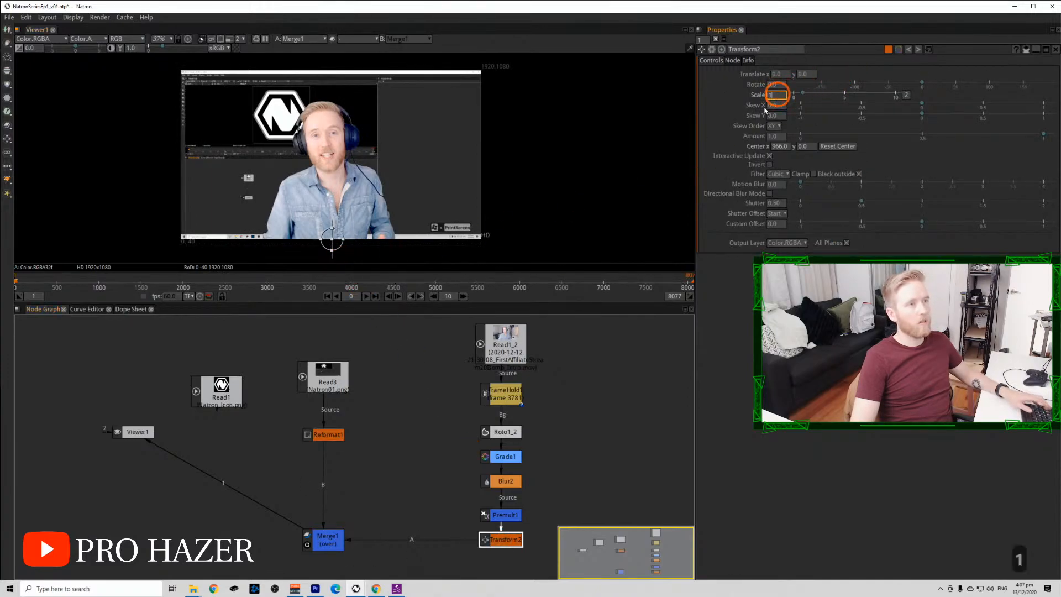
{"action": "left_click", "coordinate": [444, 185]}
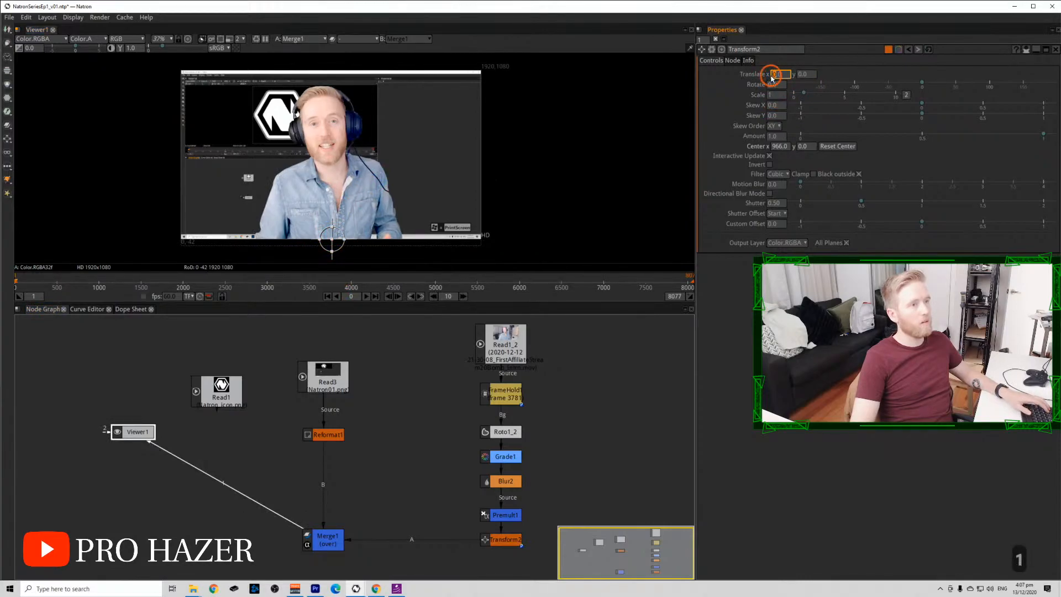
{"action": "type", "text": "100"}
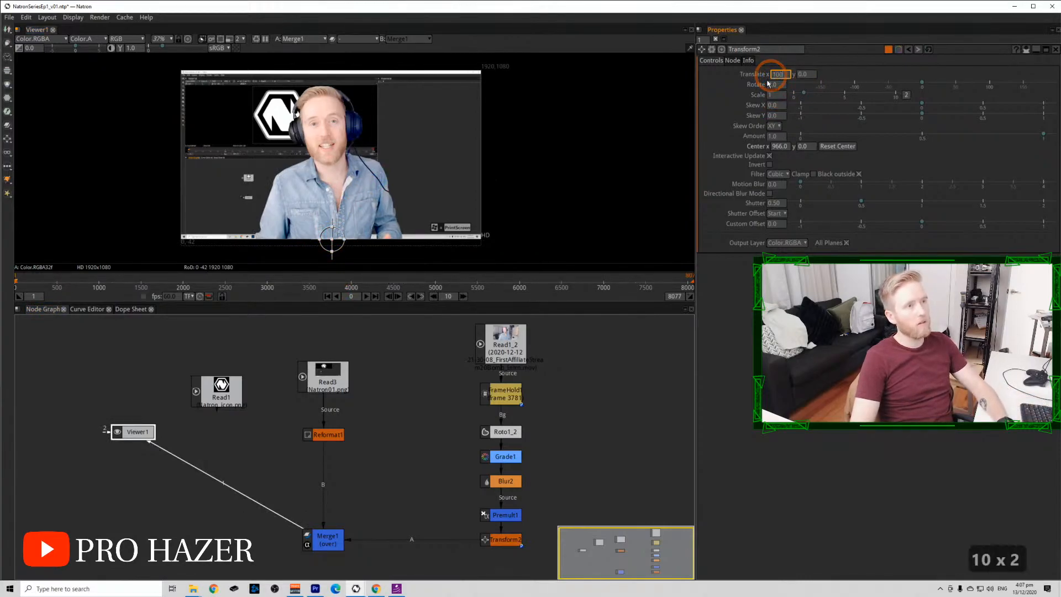
{"action": "left_click", "coordinate": [631, 131]}
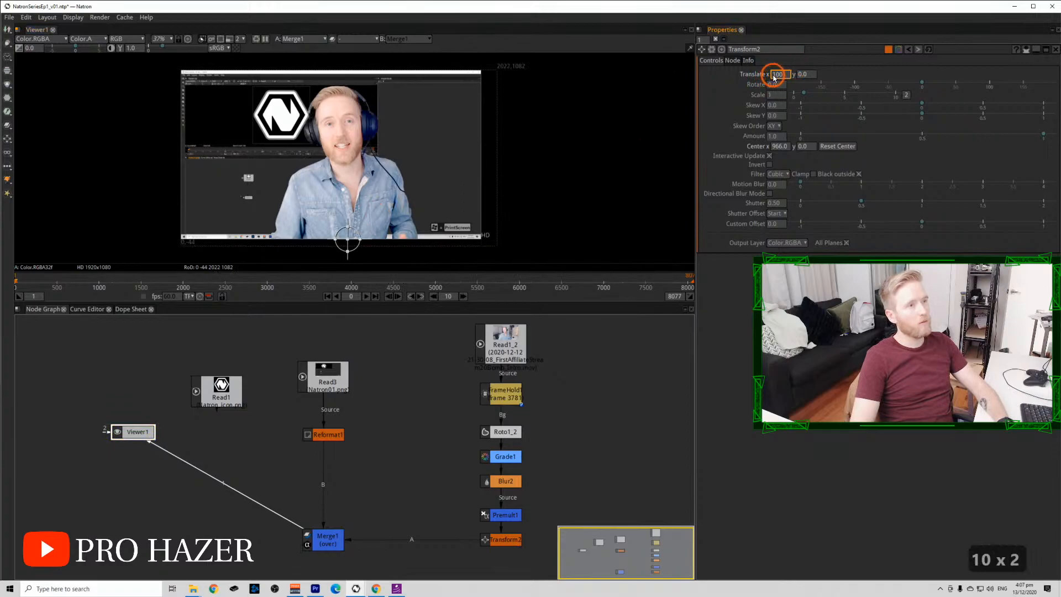
{"action": "scroll", "coordinate": [774, 76], "scroll_direction": "up", "scroll_amount": 4}
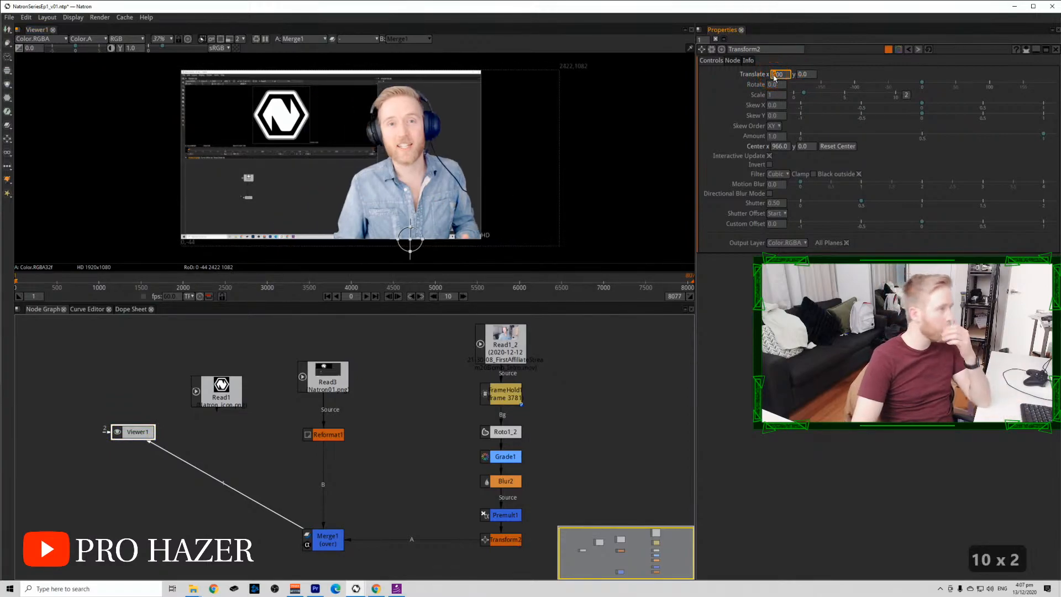
Add a Transform node after Reformat1 and slightly increase its vertical scale to stretch the background screenshot past the frame edges.
{"action": "left_click", "coordinate": [320, 433]}
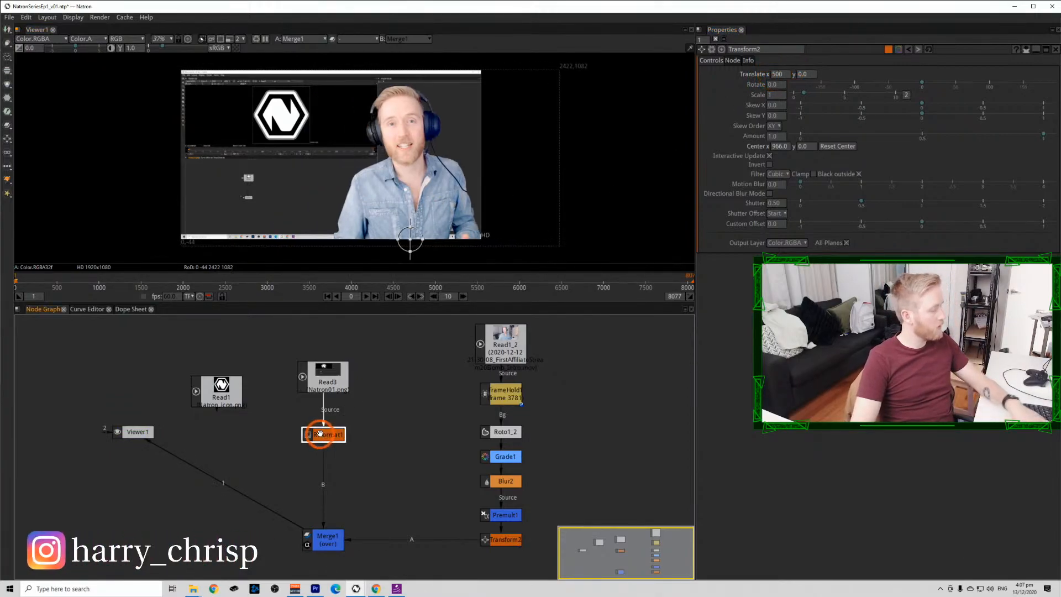
{"action": "key", "text": "t"}
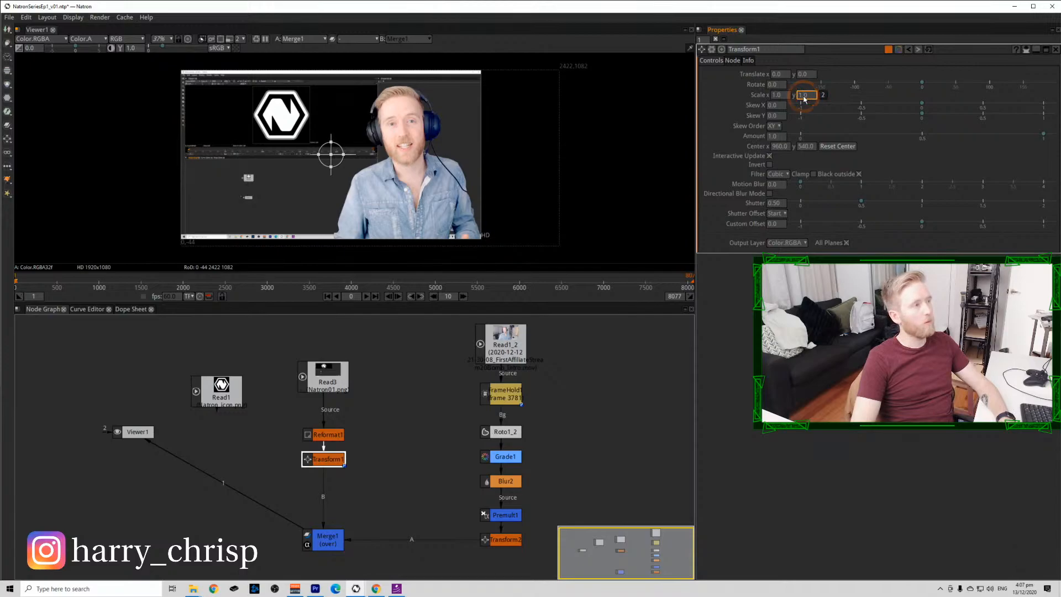
{"action": "scroll", "coordinate": [805, 100], "scroll_direction": "up", "scroll_amount": 1}
{"action": "scroll", "coordinate": [811, 97], "scroll_direction": "down", "scroll_amount": 2}
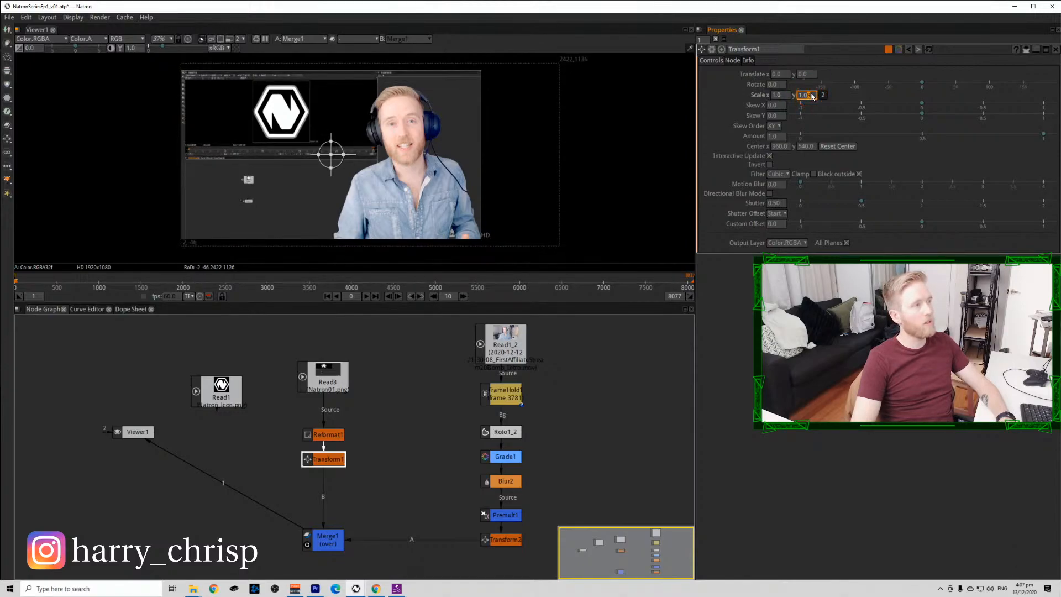
{"action": "left_click", "coordinate": [715, 39]}
{"action": "scroll", "coordinate": [296, 148], "scroll_direction": "up", "scroll_amount": 2}
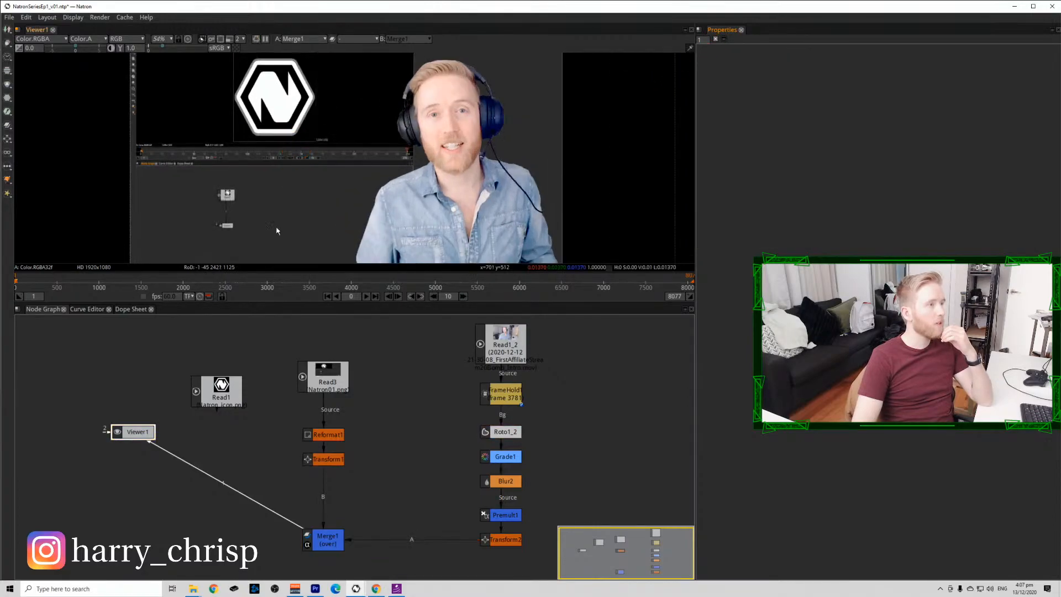
Switch to the s35_tnail_v02 project, maximize its node graph and frame the entire node tree.
{"action": "mouse_move", "coordinate": [355, 589]}
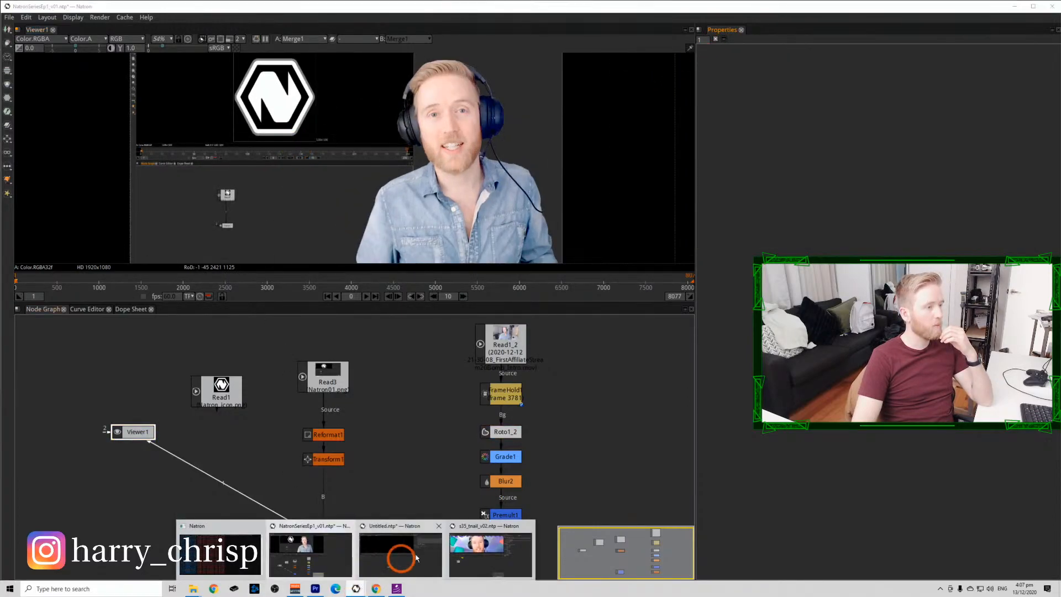
{"action": "left_click", "coordinate": [489, 549]}
{"action": "scroll", "coordinate": [349, 414], "scroll_direction": "down", "scroll_amount": 5}
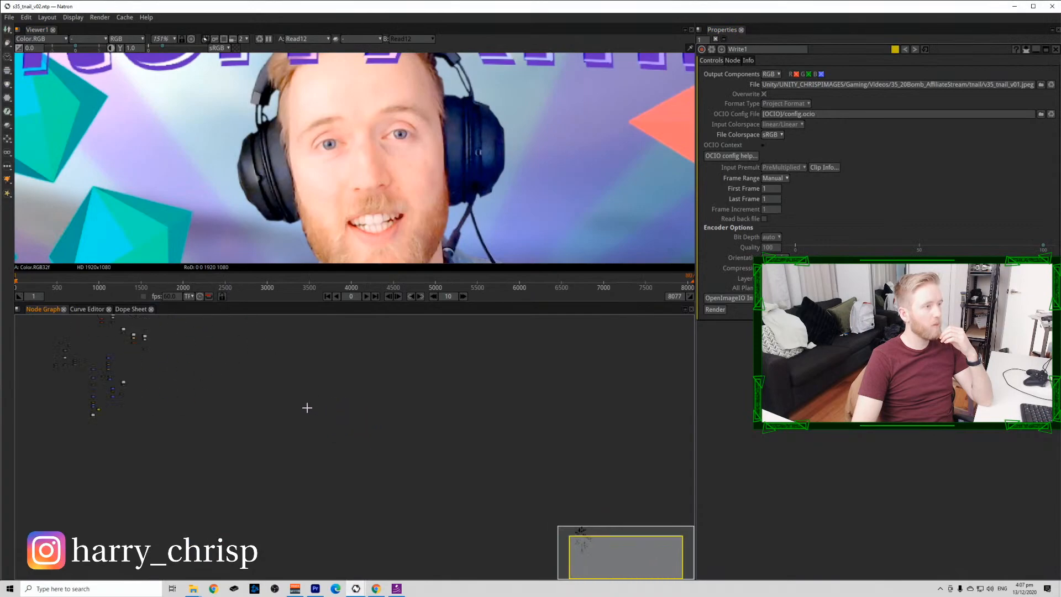
{"action": "scroll", "coordinate": [238, 465], "scroll_direction": "up", "scroll_amount": 1}
{"action": "left_click_drag", "start_coordinate": [238, 464], "coordinate": [301, 488]}
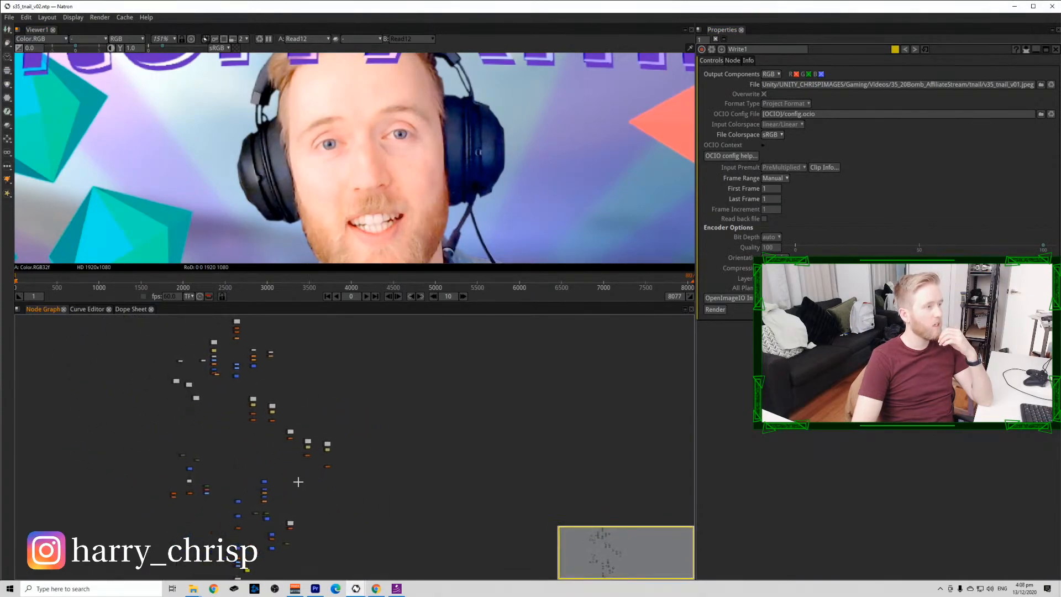
{"action": "left_click", "coordinate": [391, 412]}
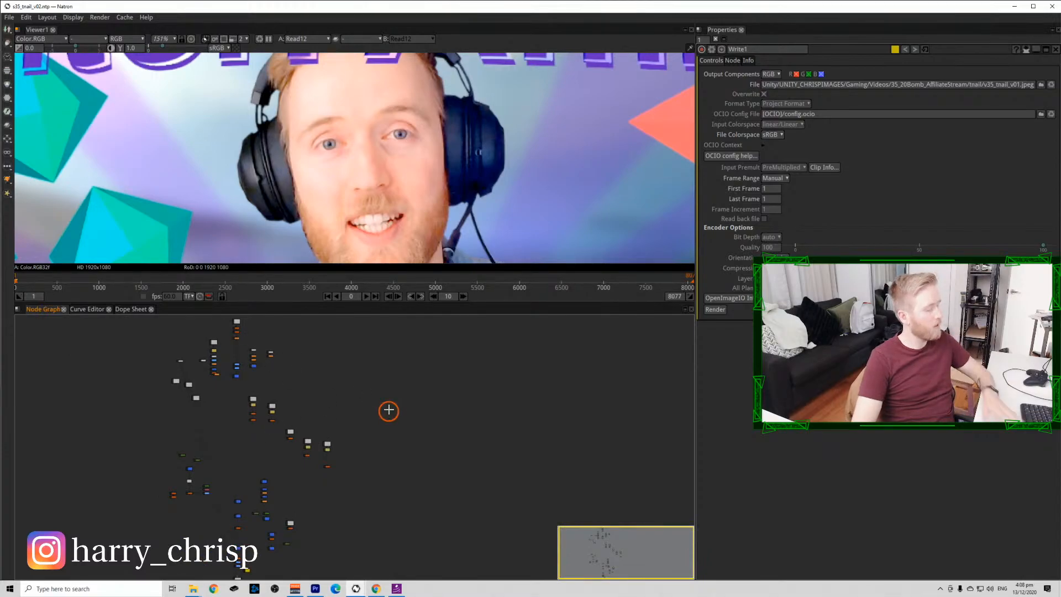
{"action": "key", "text": "space"}
{"action": "scroll", "coordinate": [205, 284], "scroll_direction": "up", "scroll_amount": 3}
{"action": "left_click_drag", "start_coordinate": [221, 343], "coordinate": [236, 508]}
{"action": "left_click_drag", "start_coordinate": [246, 437], "coordinate": [296, 464]}
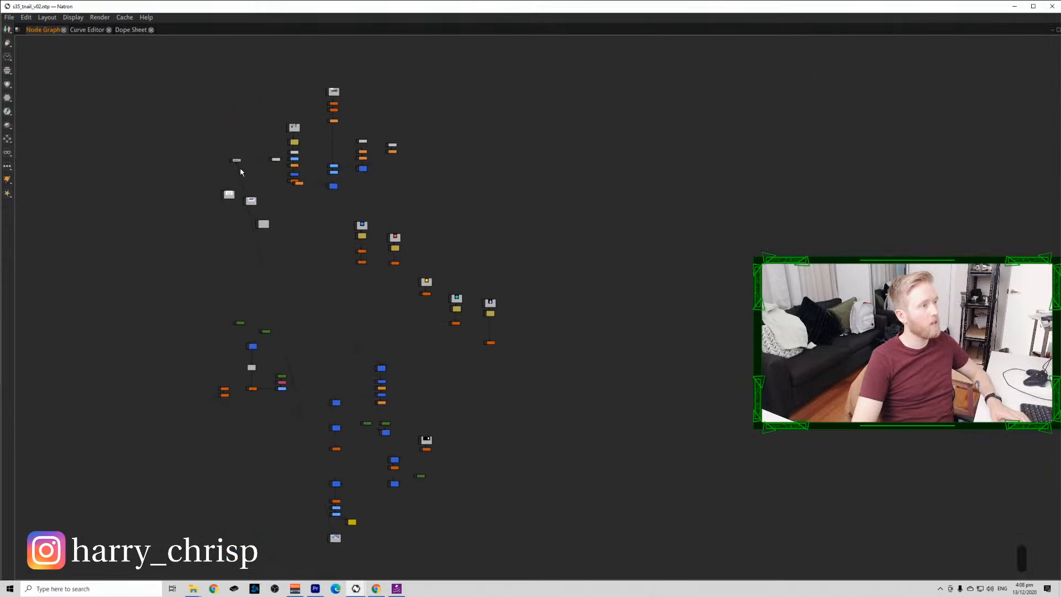
Move the viewer node down near the end of the tree and duplicate the upper node chains into the empty space below them.
{"action": "left_click_drag", "start_coordinate": [236, 160], "coordinate": [264, 515]}
{"action": "left_click_drag", "start_coordinate": [300, 188], "coordinate": [296, 196]}
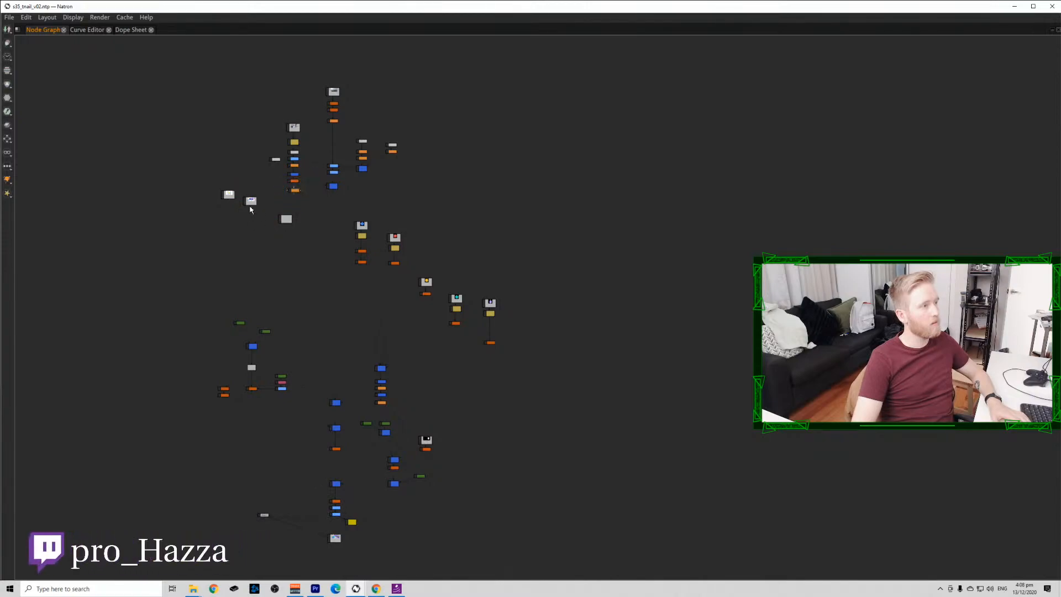
{"action": "left_click_drag", "start_coordinate": [277, 189], "coordinate": [409, 71]}
{"action": "key", "text": "ctrl+c"}
{"action": "left_click", "coordinate": [253, 275]}
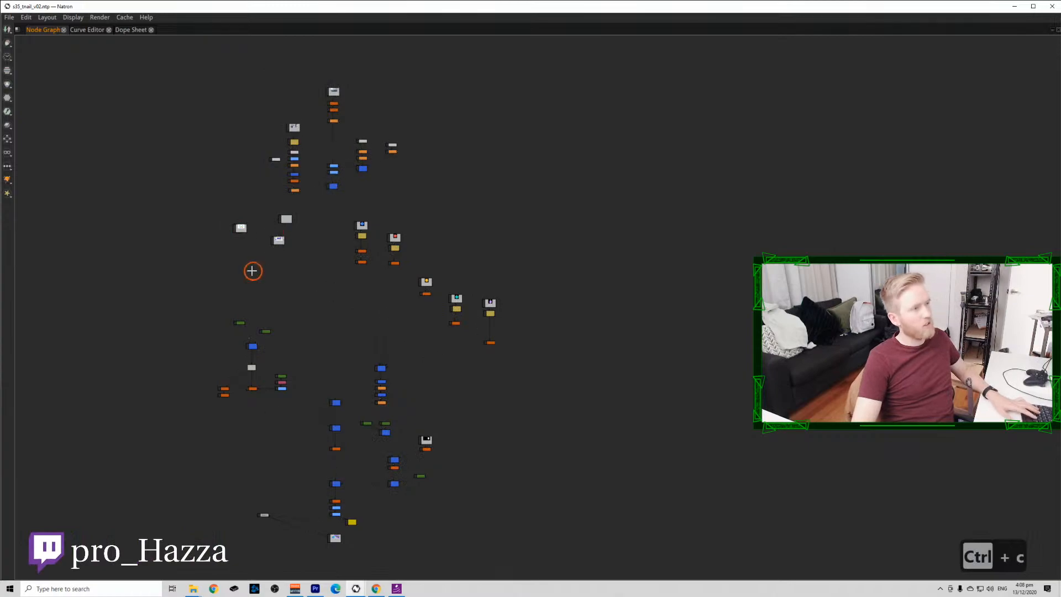
{"action": "key", "text": "ctrl+v"}
{"action": "left_click_drag", "start_coordinate": [244, 317], "coordinate": [263, 298]}
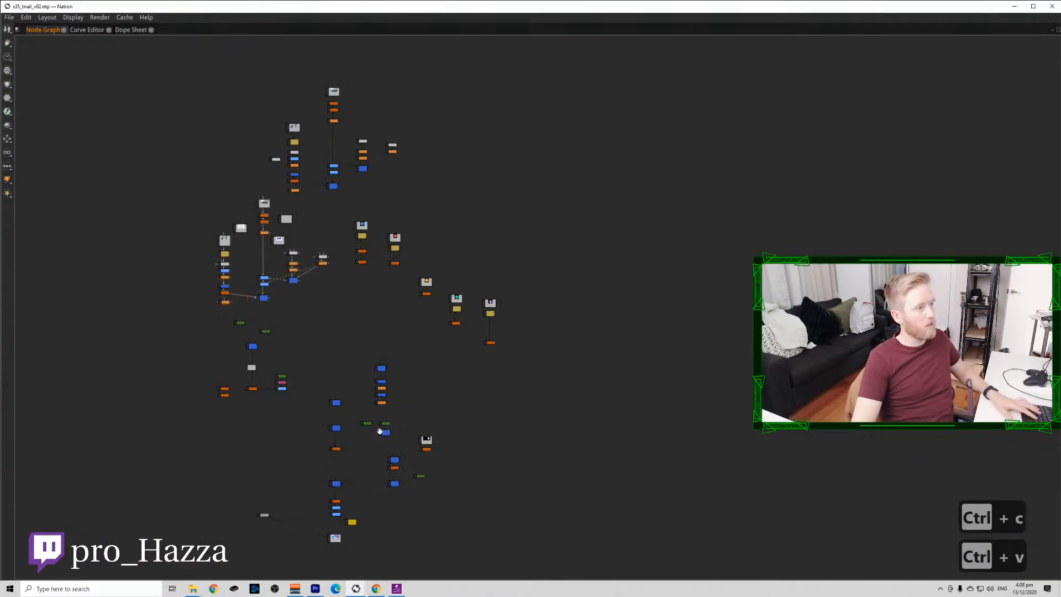
Duplicate the three read-node chains from the middle of the tree into the empty area at the tree's lower left.
{"action": "left_click_drag", "start_coordinate": [329, 415], "coordinate": [464, 489]}
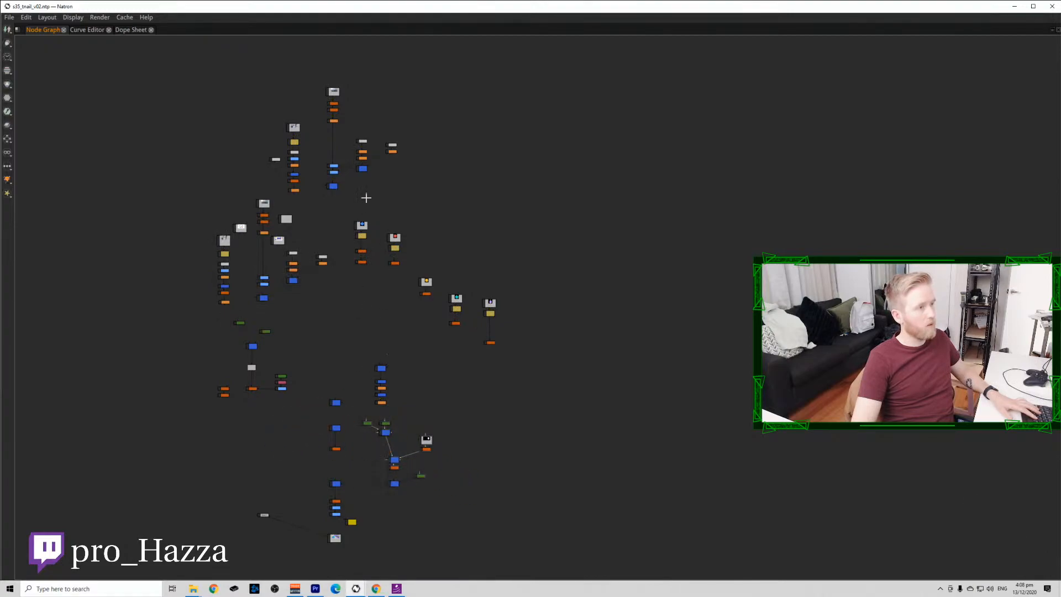
{"action": "left_click_drag", "start_coordinate": [356, 218], "coordinate": [449, 307]}
{"action": "key", "text": "ctrl+c"}
{"action": "left_click", "coordinate": [224, 449]}
{"action": "key", "text": "ctrl+v"}
{"action": "left_click_drag", "start_coordinate": [224, 449], "coordinate": [266, 436]}
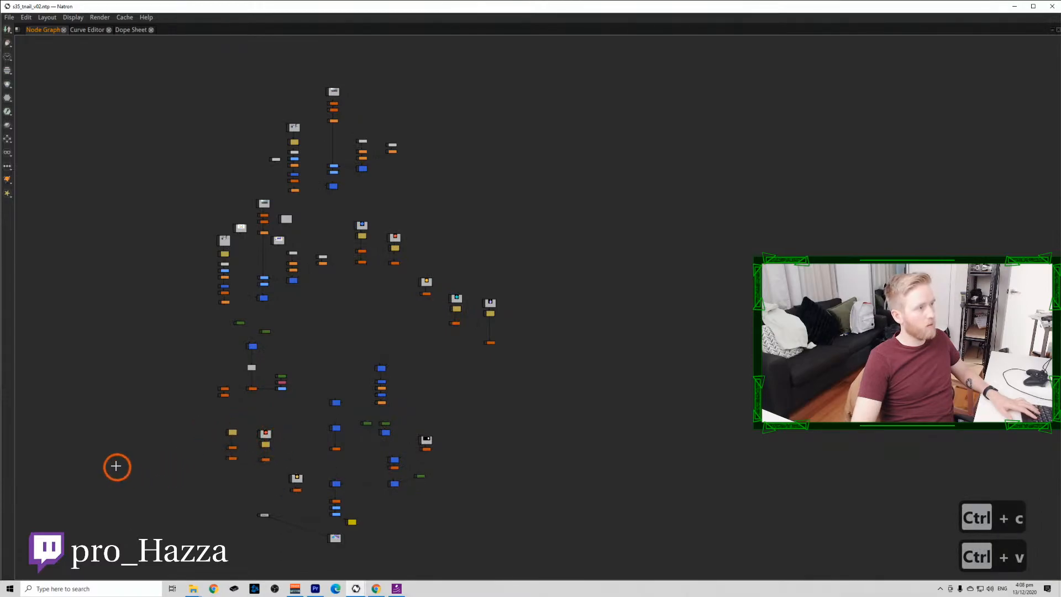
Capture a full-screen screenshot of the node graph and rename the new file in the Screenshots folder to Natron02.
{"action": "key", "text": "super"}
{"action": "key", "text": "super+Print"}
{"action": "left_click", "coordinate": [192, 589]}
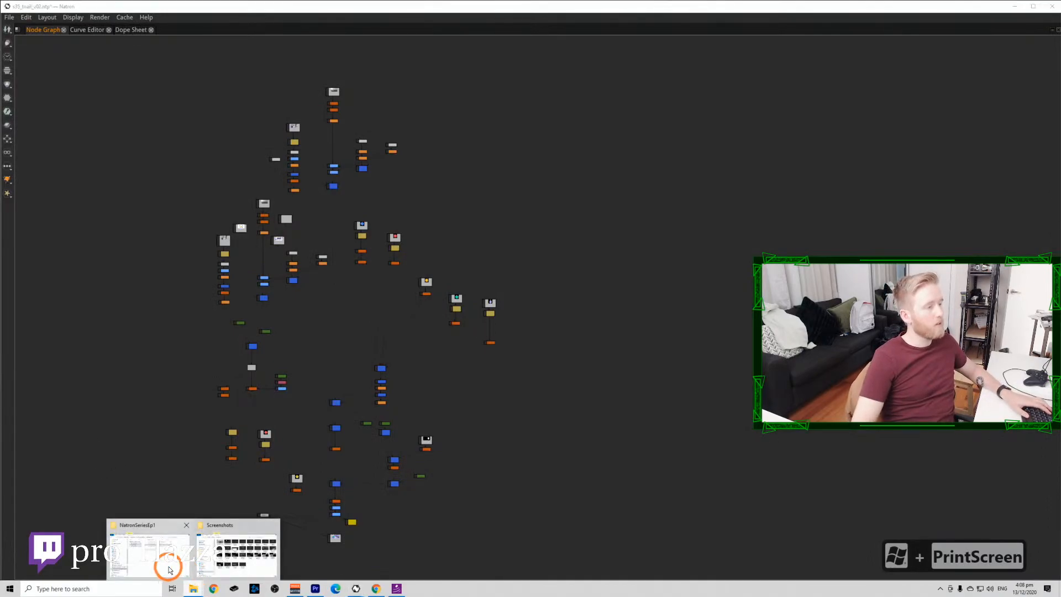
{"action": "left_click", "coordinate": [237, 550]}
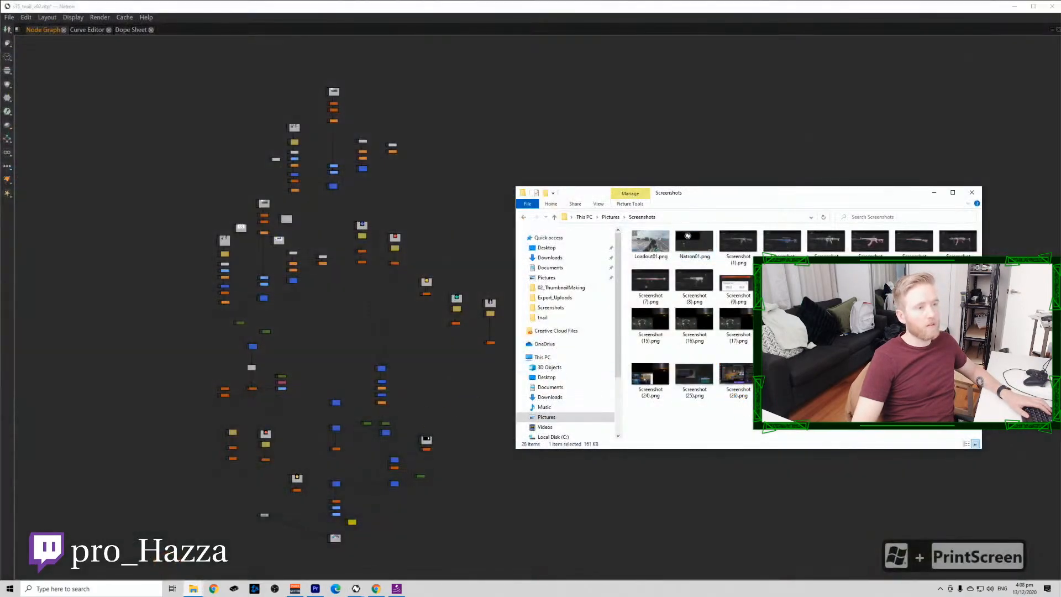
{"action": "type", "text": "Natron0"}
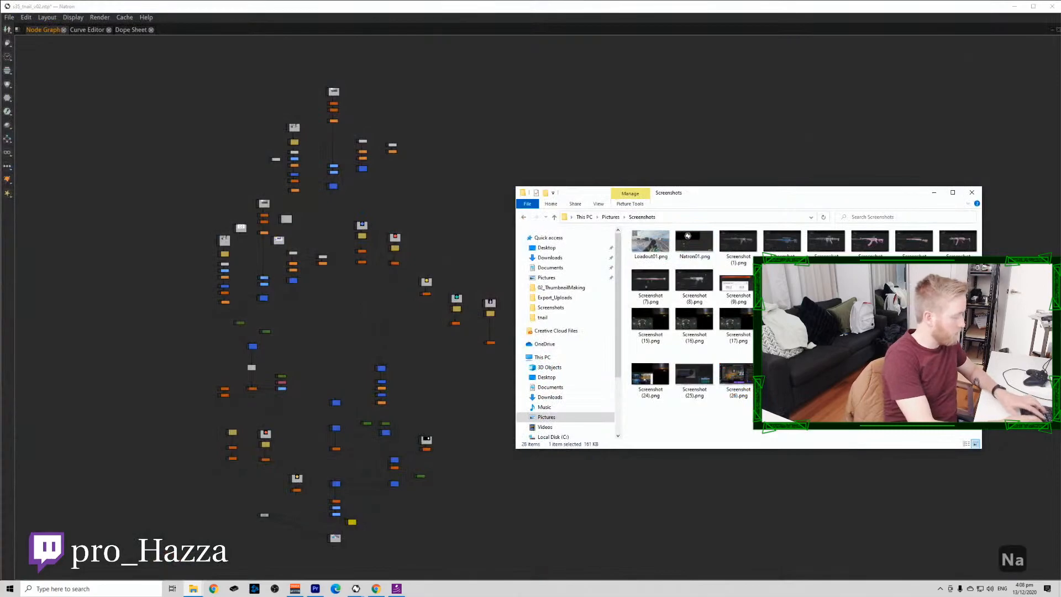
{"action": "type", "text": "2"}
{"action": "key", "text": "Return"}
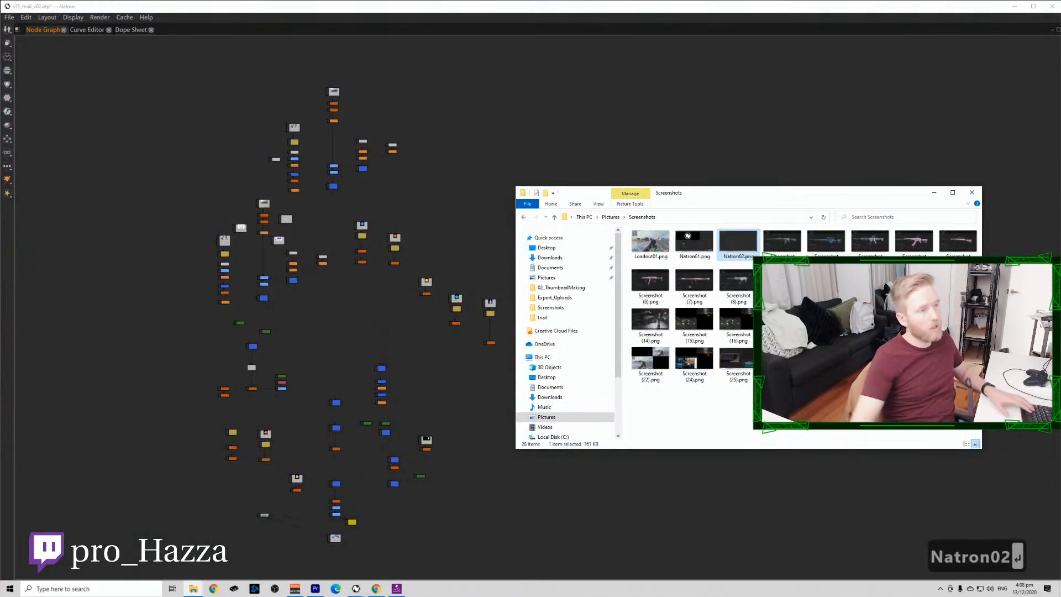
Copy Natron02.png from the Screenshots folder into the NatronSeriesEp1 folder.
{"action": "key", "text": "ctrl+c"}
{"action": "left_click", "coordinate": [192, 589]}
{"action": "left_click", "coordinate": [189, 567]}
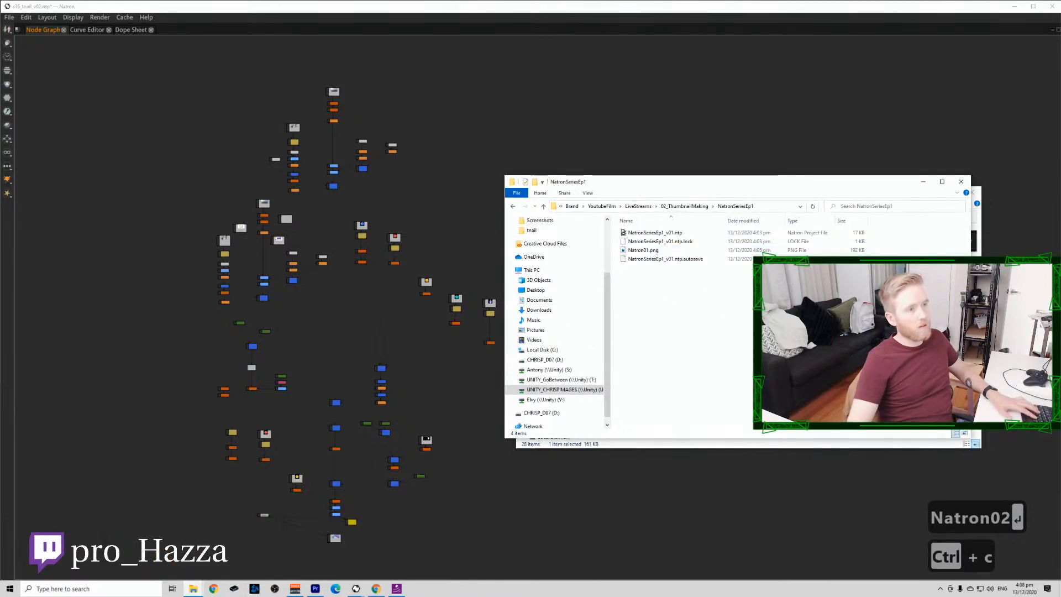
{"action": "key", "text": "ctrl+v"}
Switch to the NatronSeriesEp1_v01 project in Natron and bring Natron02.png from the NatronSeriesEp1 folder into its node graph.
{"action": "left_click", "coordinate": [356, 589]}
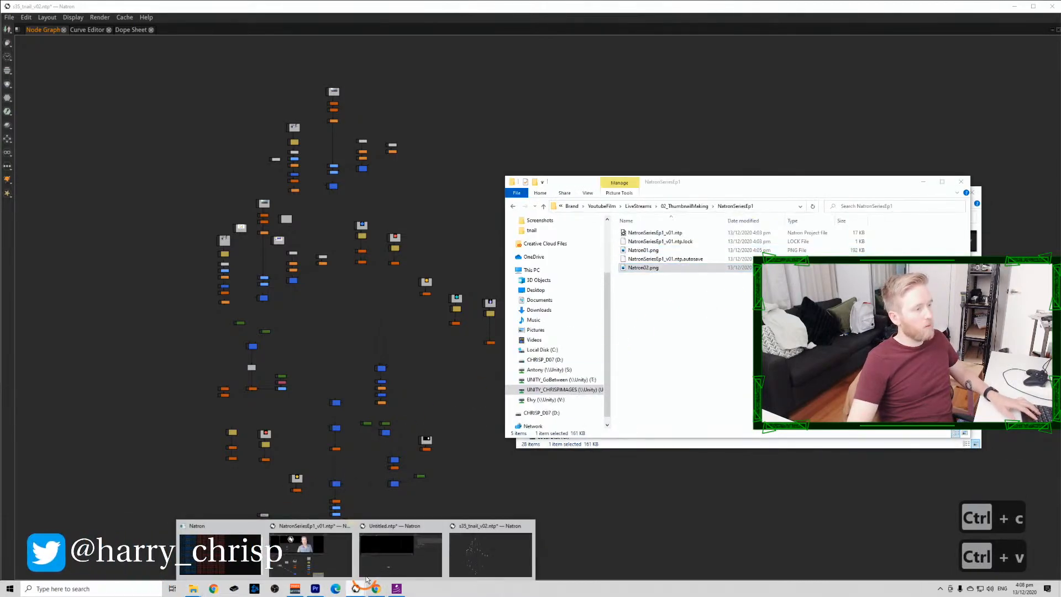
{"action": "left_click", "coordinate": [307, 553]}
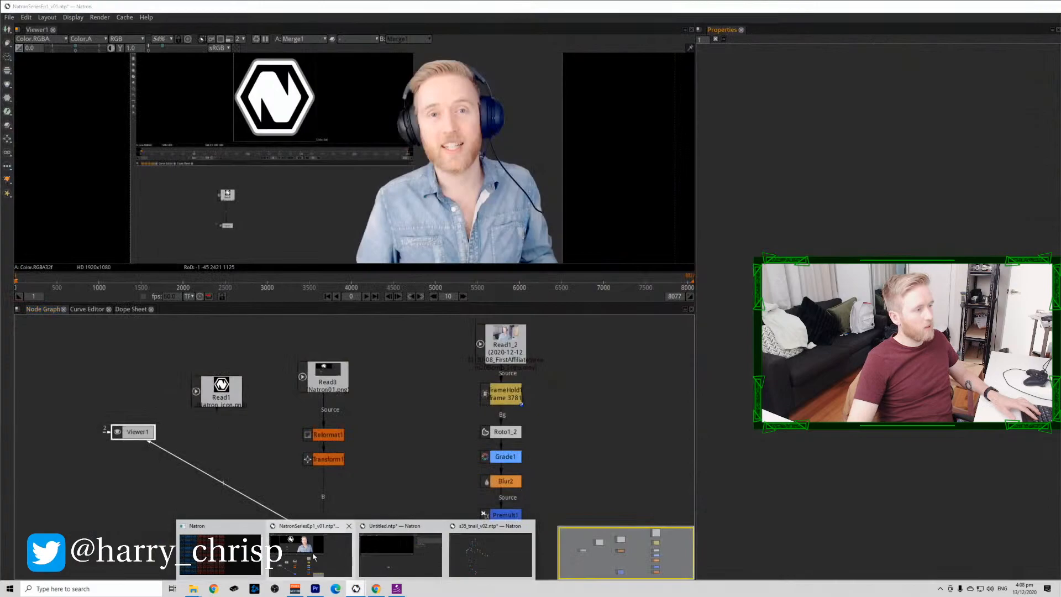
{"action": "left_click", "coordinate": [467, 492]}
{"action": "left_click", "coordinate": [197, 585]}
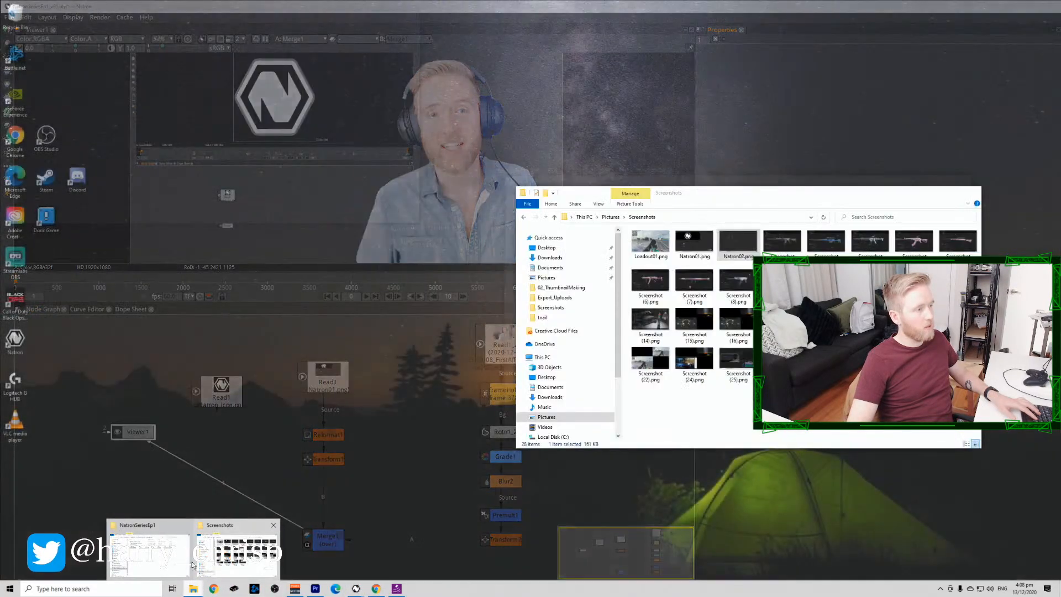
{"action": "left_click", "coordinate": [166, 526]}
{"action": "left_click_drag", "start_coordinate": [166, 519], "coordinate": [190, 473]}
{"action": "scroll", "coordinate": [201, 492], "scroll_direction": "down", "scroll_amount": 3}
{"action": "left_click_drag", "start_coordinate": [183, 405], "coordinate": [205, 525]}
{"action": "left_click", "coordinate": [273, 479]}
Rearrange the nodes so the Natron01 chain sits higher with the Natron02 read node beside it, and view the Natron02 image.
{"action": "left_click_drag", "start_coordinate": [232, 419], "coordinate": [189, 464]}
{"action": "left_click_drag", "start_coordinate": [383, 511], "coordinate": [308, 417]}
{"action": "left_click_drag", "start_coordinate": [361, 450], "coordinate": [361, 353]}
{"action": "left_click_drag", "start_coordinate": [356, 503], "coordinate": [362, 435]}
{"action": "left_click_drag", "start_coordinate": [312, 518], "coordinate": [313, 456]}
{"action": "key", "text": "1"}
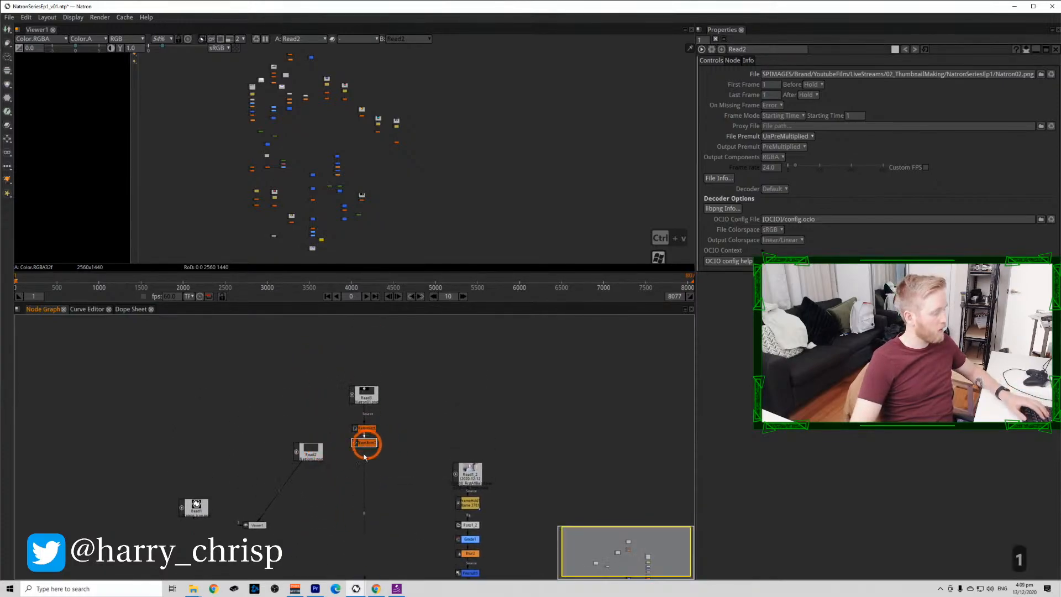
Add a Crop node after the Natron02 read and crop tightly around the node tree, about 873 by 1227 pixels.
{"action": "left_click", "coordinate": [310, 446]}
{"action": "key", "text": "Tab"}
{"action": "type", "text": "crop"}
{"action": "key", "text": "Return"}
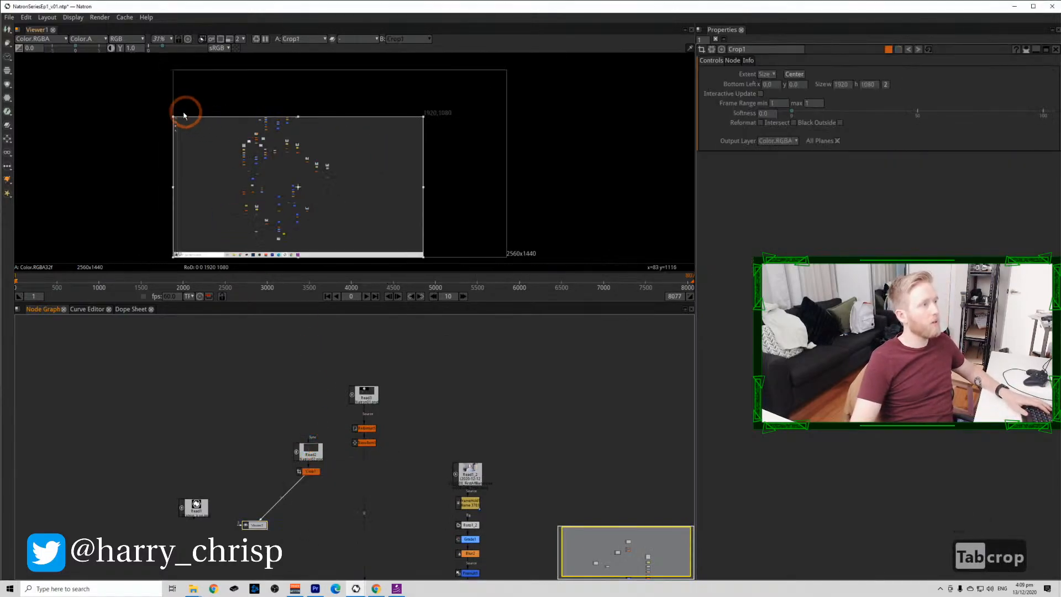
{"action": "left_click_drag", "start_coordinate": [175, 119], "coordinate": [201, 87]}
{"action": "left_click_drag", "start_coordinate": [423, 256], "coordinate": [343, 248]}
{"action": "left_click_drag", "start_coordinate": [210, 91], "coordinate": [229, 89]}
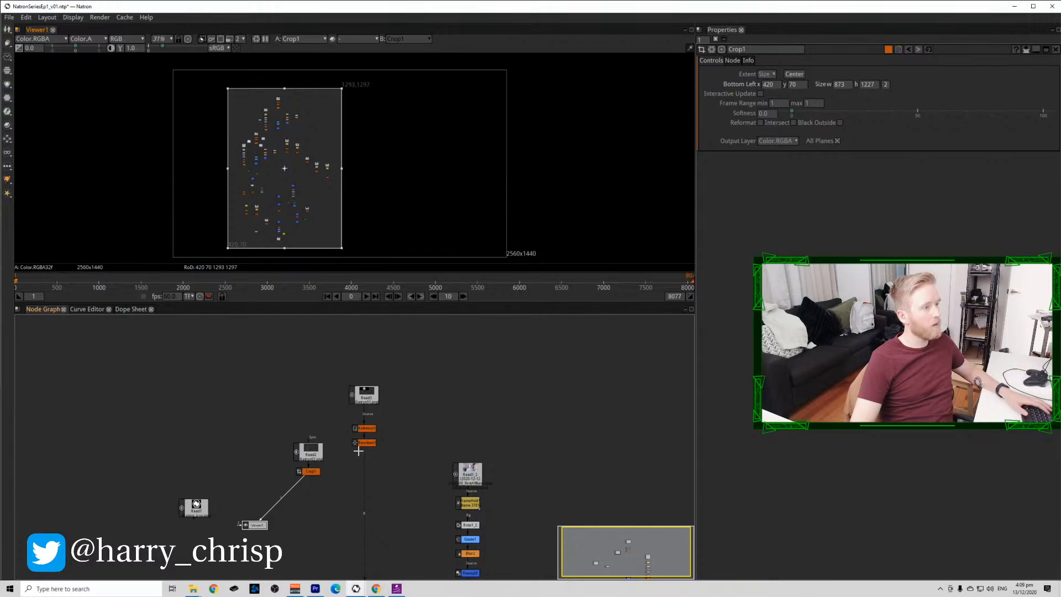
Insert a Merge between the Natron01 read and its Reformat, connect the Crop as the A input and view the result.
{"action": "left_click_drag", "start_coordinate": [385, 419], "coordinate": [363, 516]}
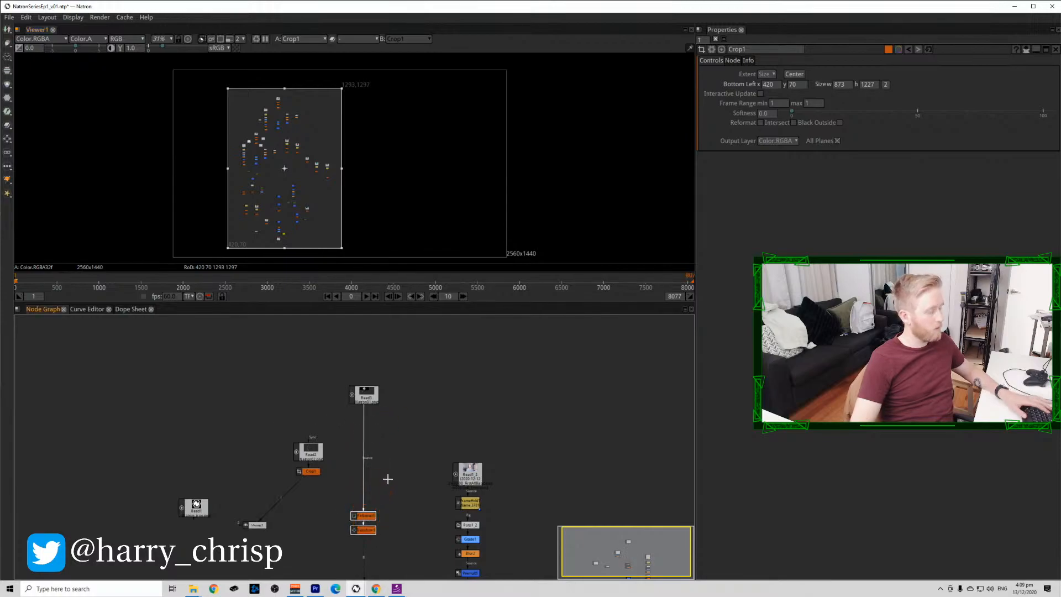
{"action": "key", "text": "m"}
{"action": "left_click_drag", "start_coordinate": [390, 482], "coordinate": [362, 474]}
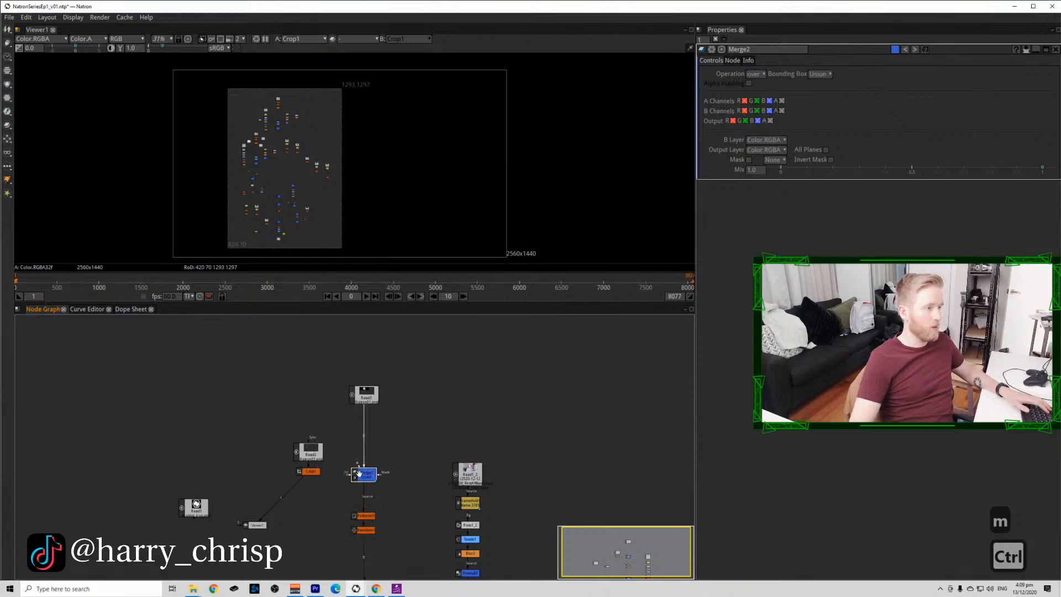
{"action": "left_click_drag", "start_coordinate": [346, 474], "coordinate": [312, 470]}
{"action": "left_click", "coordinate": [365, 479]}
{"action": "key", "text": "1"}
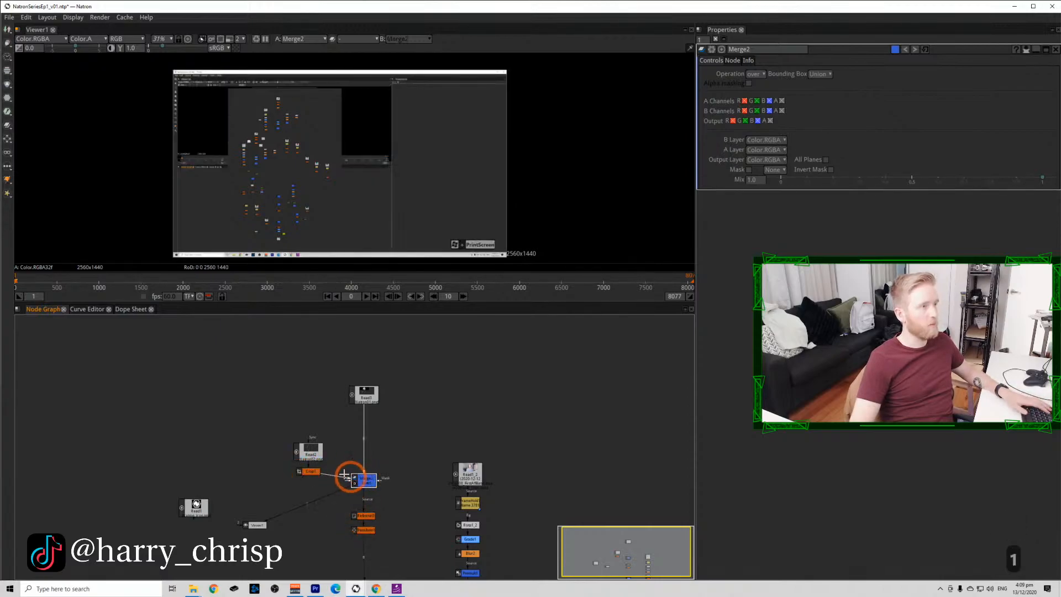
Add a Transform node after the Crop and set its scale to 0.6.
{"action": "scroll", "coordinate": [312, 469], "scroll_direction": "up", "scroll_amount": 2}
{"action": "left_click", "coordinate": [310, 471]}
{"action": "key", "text": "t"}
{"action": "left_click", "coordinate": [768, 95]}
{"action": "type", "text": "0.6"}
{"action": "key", "text": "Return"}
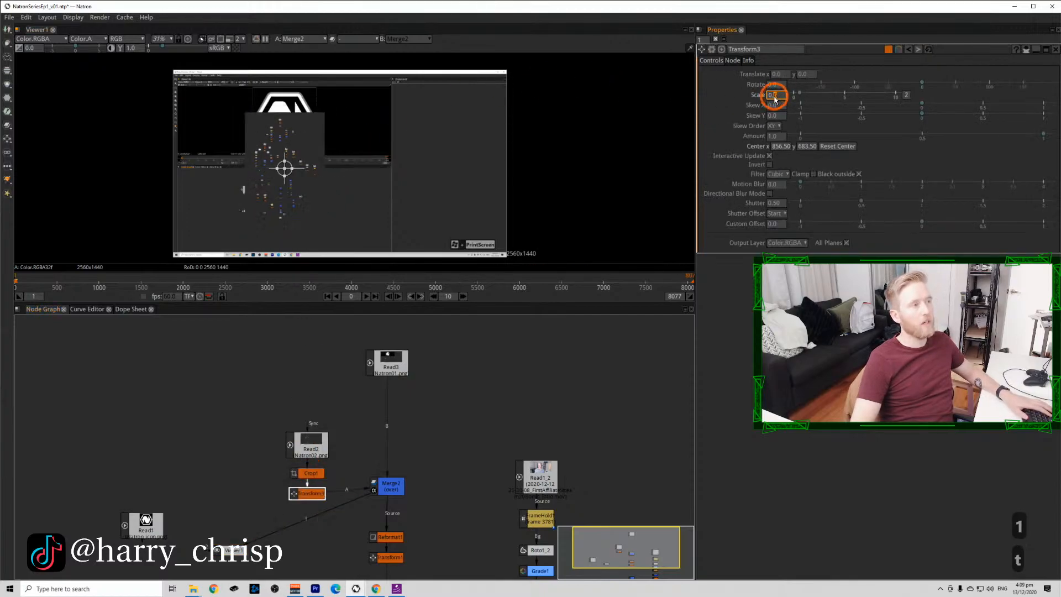
Move the cropped node tree over the screenshot's node graph area, rotating it 90 degrees and setting its scale to 1.0.
{"action": "left_click_drag", "start_coordinate": [284, 171], "coordinate": [267, 207]}
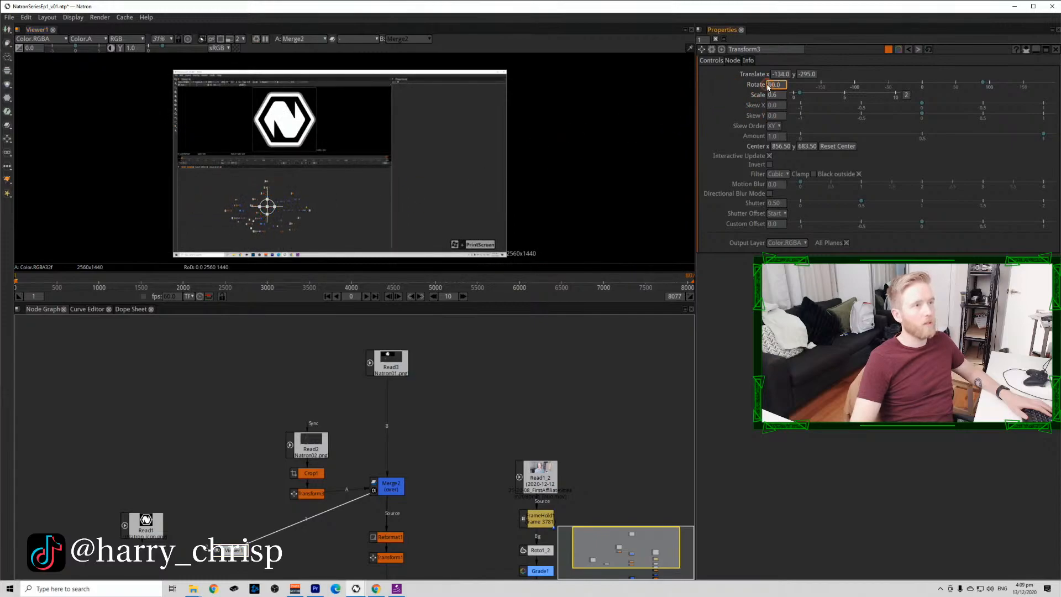
{"action": "scroll", "coordinate": [774, 99], "scroll_direction": "up", "scroll_amount": 4}
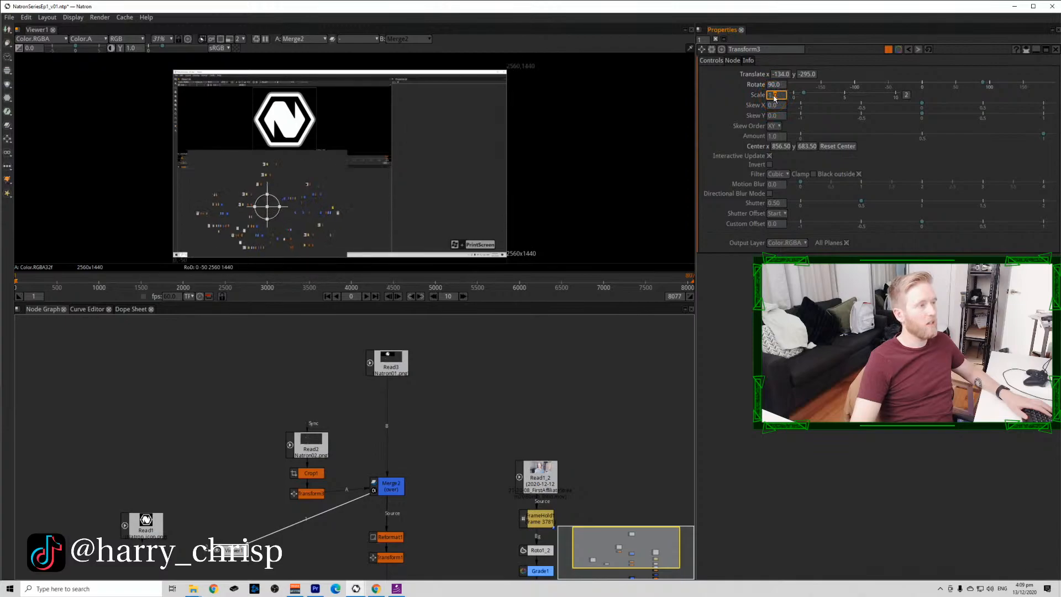
{"action": "left_click_drag", "start_coordinate": [268, 208], "coordinate": [276, 202]}
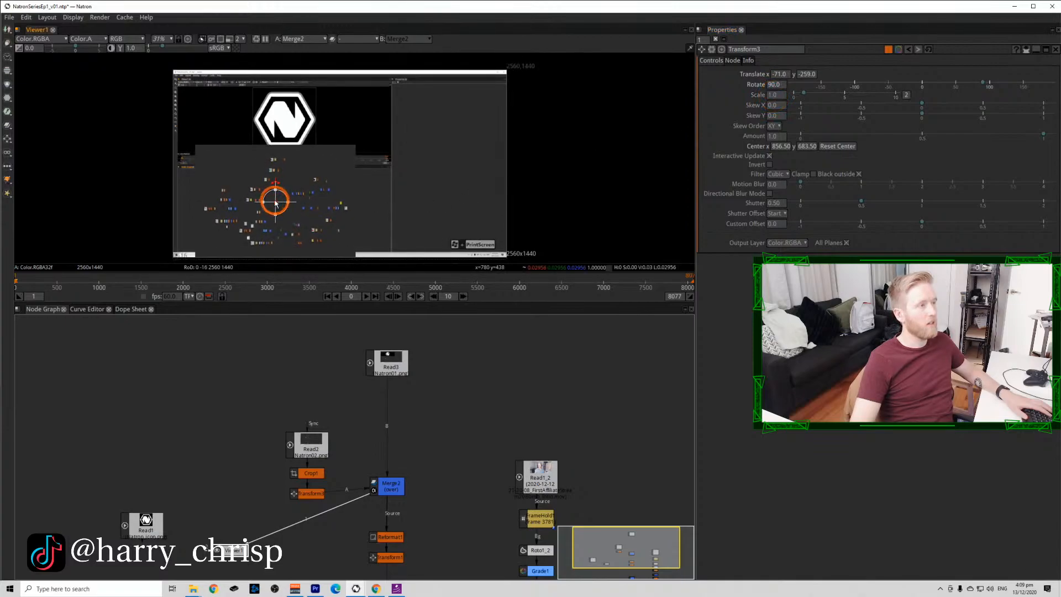
Scale the node tree to 0.7 in x and 1.2 in y and lower it to translate -77, -319.
{"action": "double_click", "coordinate": [804, 97]}
{"action": "type", "text": "0.5"}
{"action": "key", "text": "Return"}
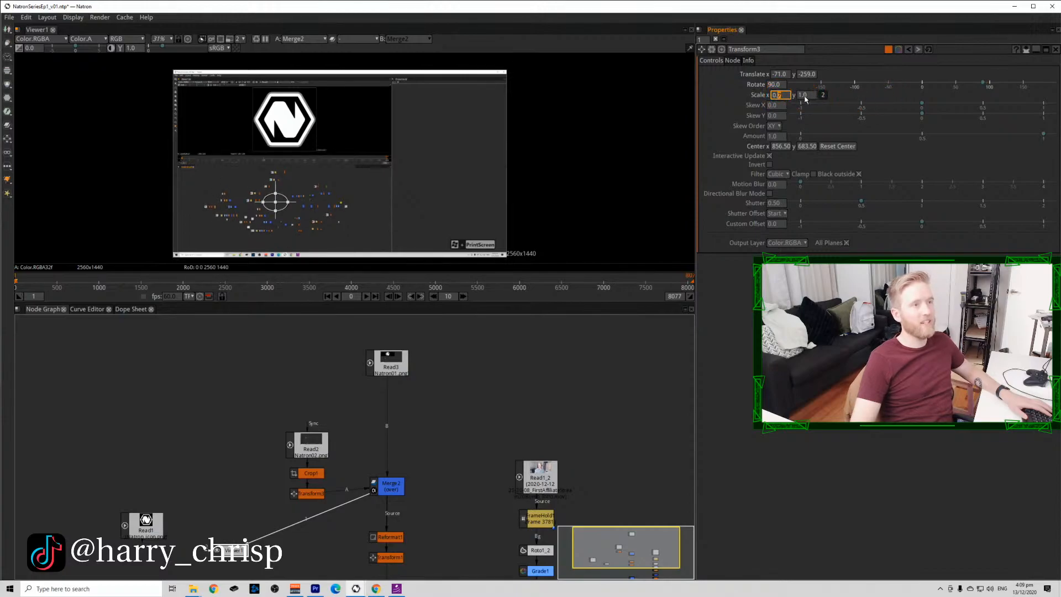
{"action": "double_click", "coordinate": [804, 97]}
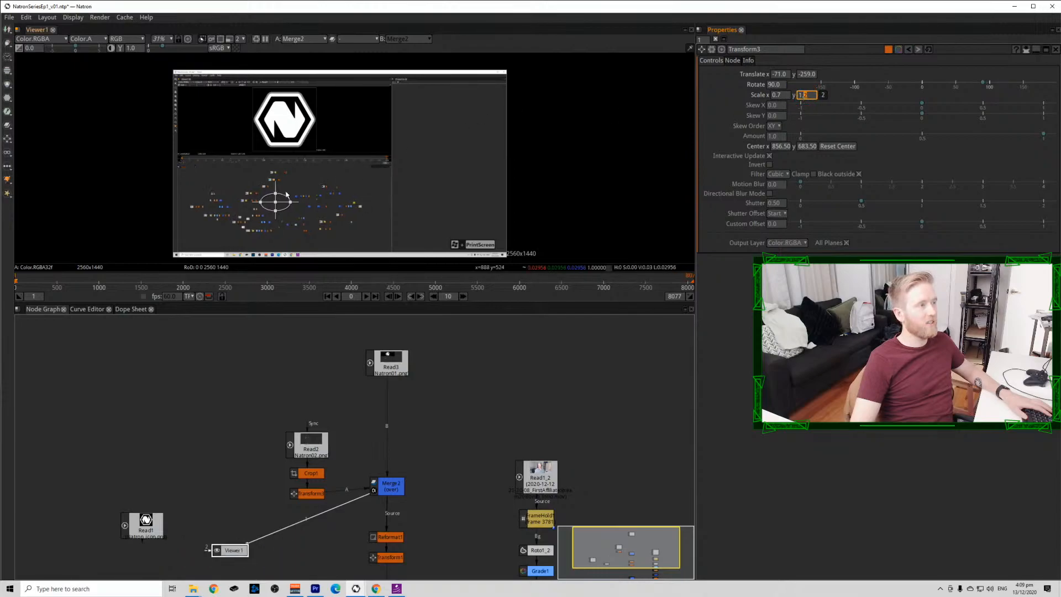
{"action": "type", "text": "1.2"}
{"action": "left_click_drag", "start_coordinate": [276, 204], "coordinate": [275, 213]}
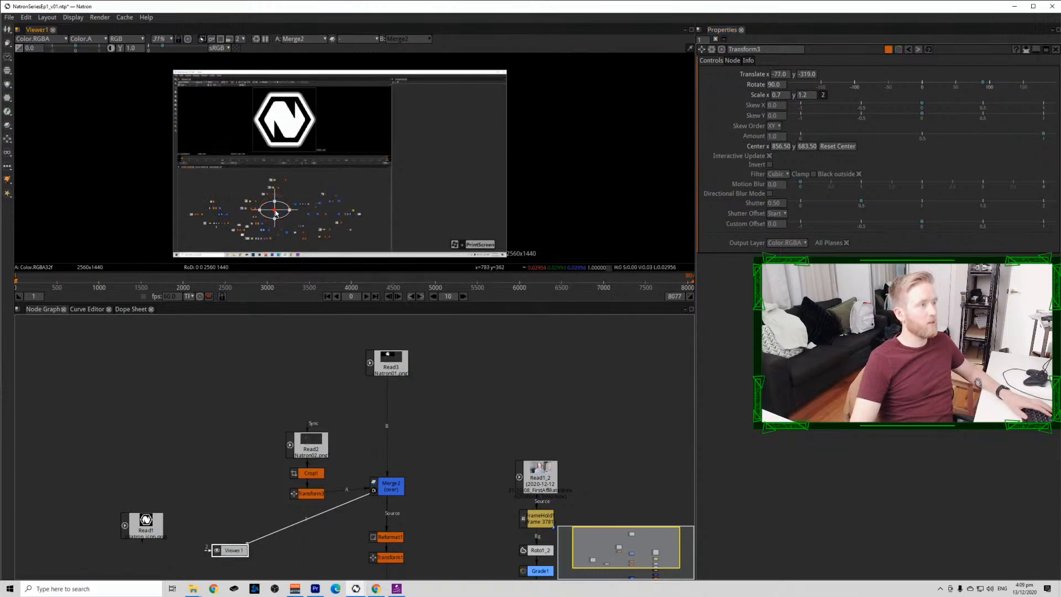
View the final Merge output with the properties closed and check the whole thumbnail composite.
{"action": "left_click", "coordinate": [355, 418]}
{"action": "scroll", "coordinate": [369, 494], "scroll_direction": "down", "scroll_amount": 2}
{"action": "left_click_drag", "start_coordinate": [369, 495], "coordinate": [334, 412]}
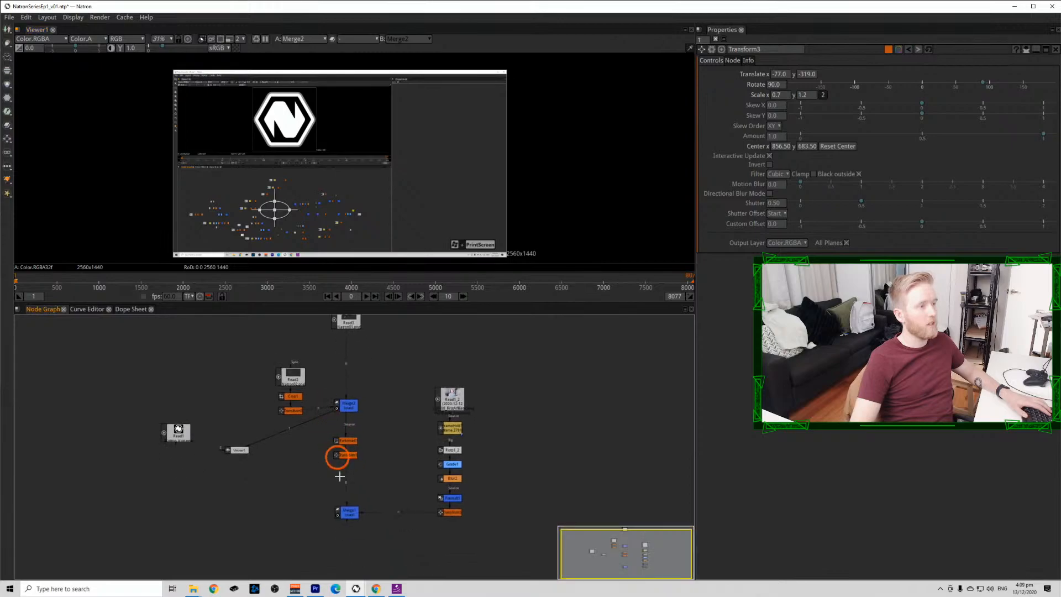
{"action": "left_click", "coordinate": [346, 510]}
{"action": "key", "text": "1"}
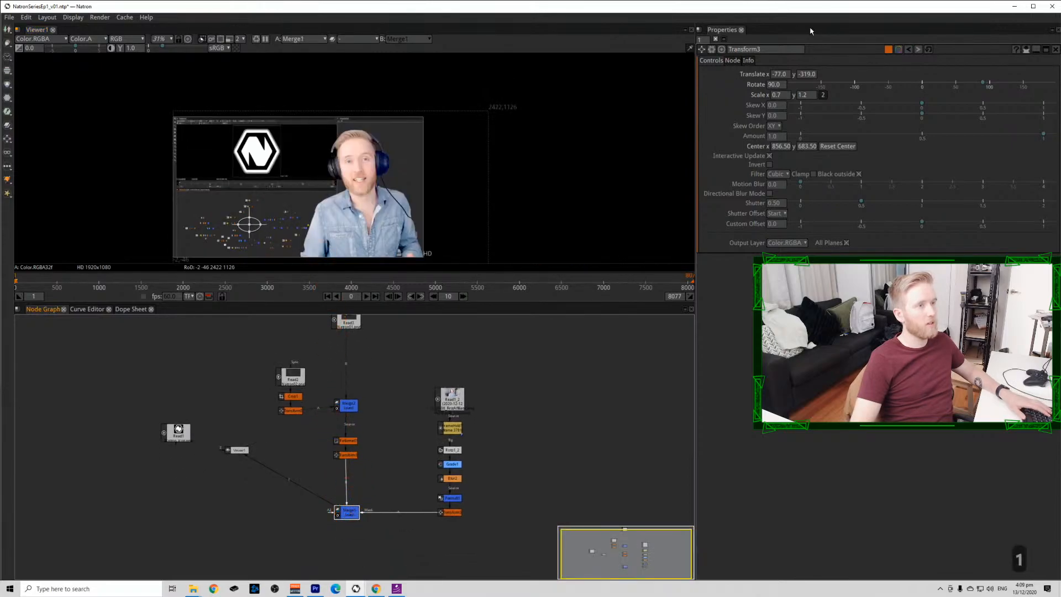
{"action": "left_click", "coordinate": [717, 40]}
{"action": "scroll", "coordinate": [334, 194], "scroll_direction": "up", "scroll_amount": 1}
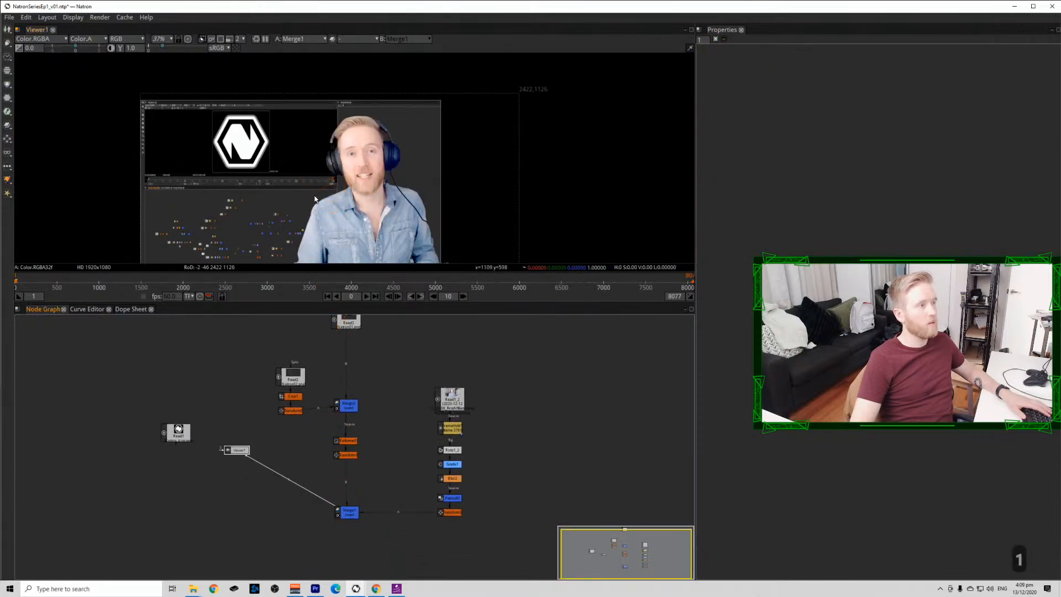
{"action": "left_click_drag", "start_coordinate": [311, 211], "coordinate": [283, 193]}
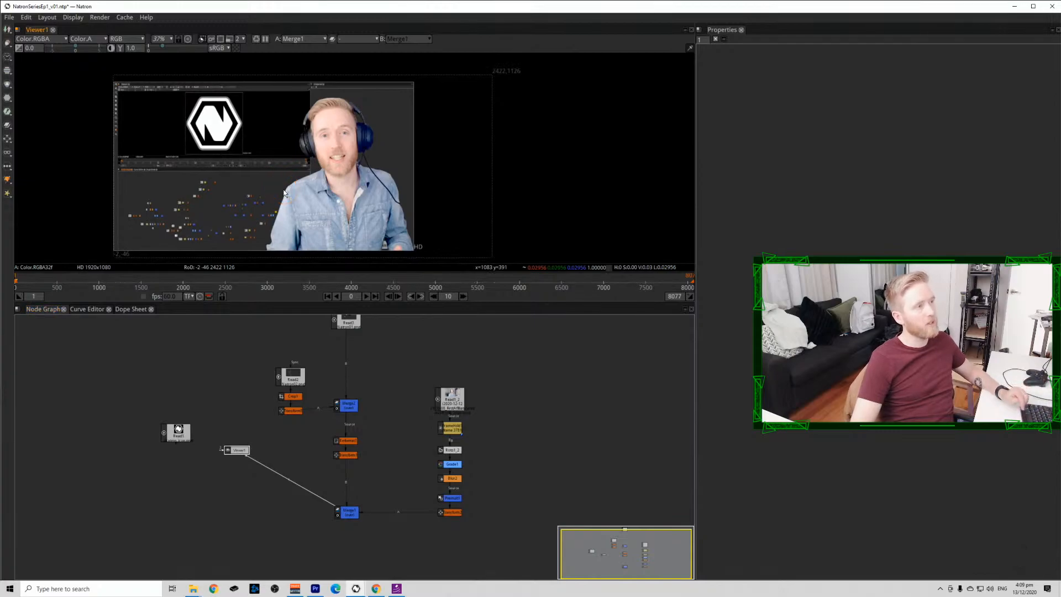
Insert a Merge below the background's Transform and connect the Natron icon read node to it.
{"action": "left_click", "coordinate": [347, 454]}
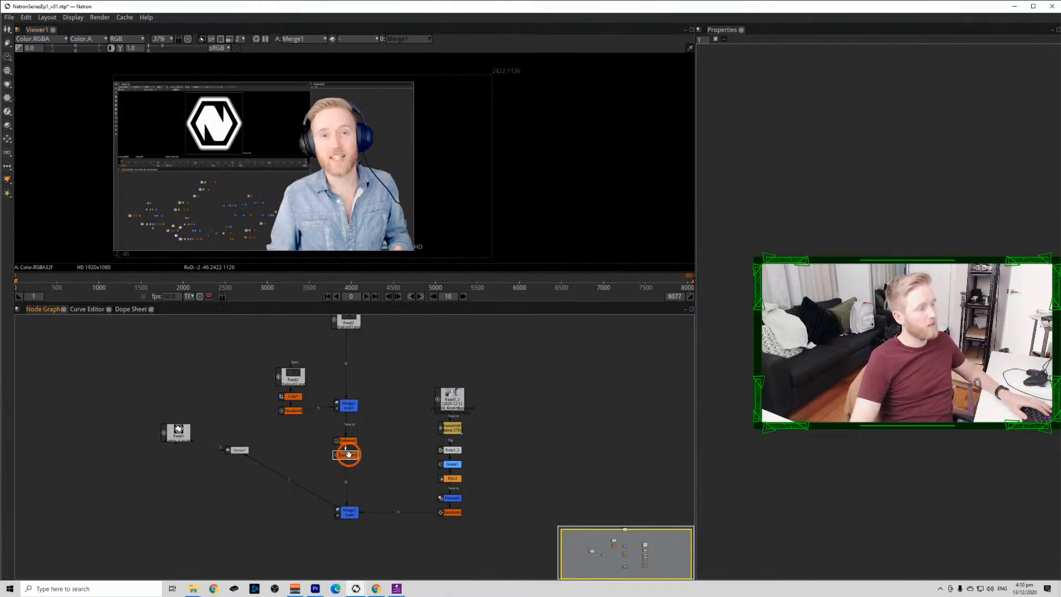
{"action": "key", "text": "m"}
{"action": "left_click_drag", "start_coordinate": [348, 471], "coordinate": [292, 452]}
Add a Transform to the Natron icon, shrink it to about 70% and position it beside the presenter's head.
{"action": "key", "text": "t"}
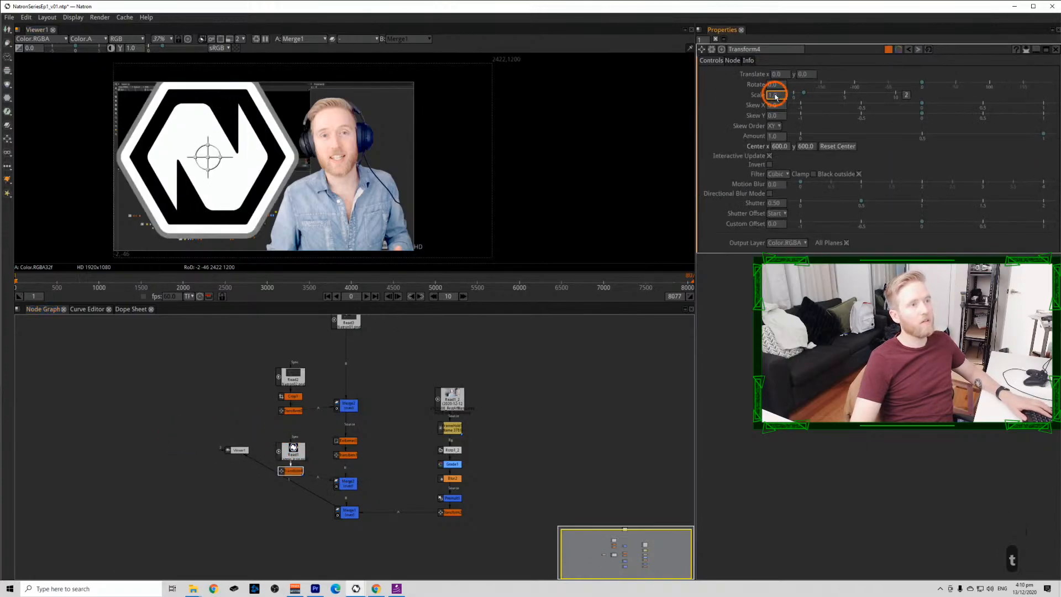
{"action": "type", "text": "0.5"}
{"action": "key", "text": "Return"}
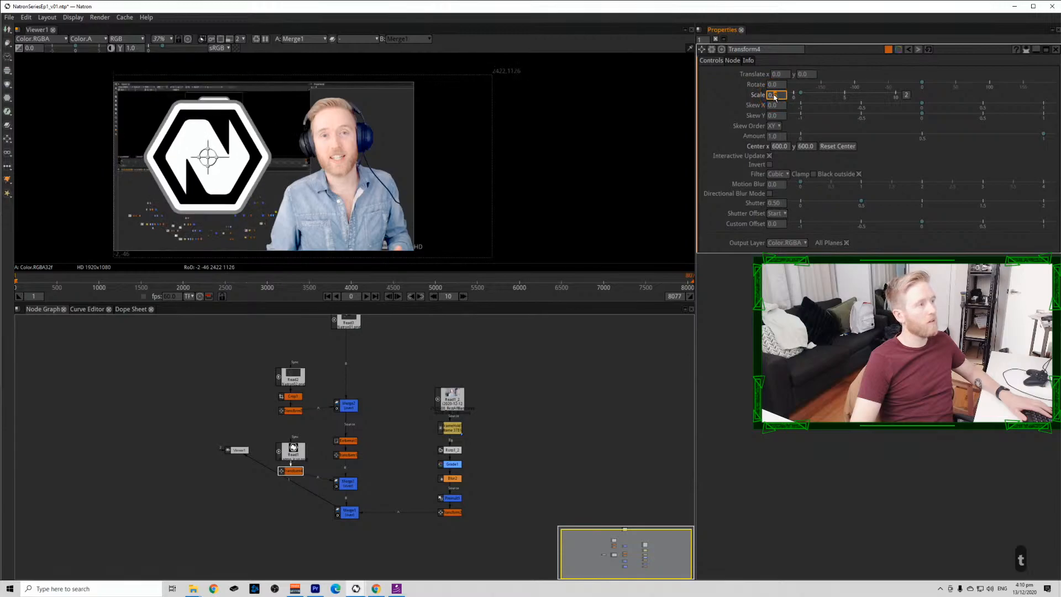
{"action": "mouse_move", "coordinate": [210, 158]}
{"action": "left_mouse_down"}
{"action": "mouse_move", "coordinate": [212, 133]}
{"action": "mouse_move", "coordinate": [213, 145]}
{"action": "left_mouse_up"}
{"action": "left_click", "coordinate": [715, 39]}
{"action": "left_click", "coordinate": [426, 374]}
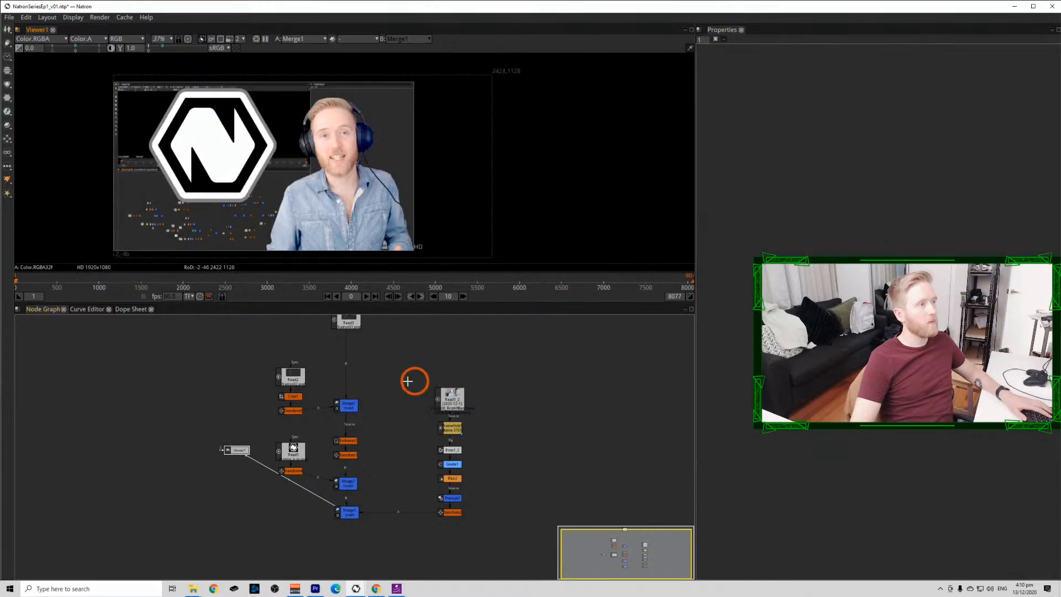
Switch to the s35_tnail_v02 project and copy its Roto2 node.
{"action": "left_click", "coordinate": [381, 379], "text": "ctrl"}
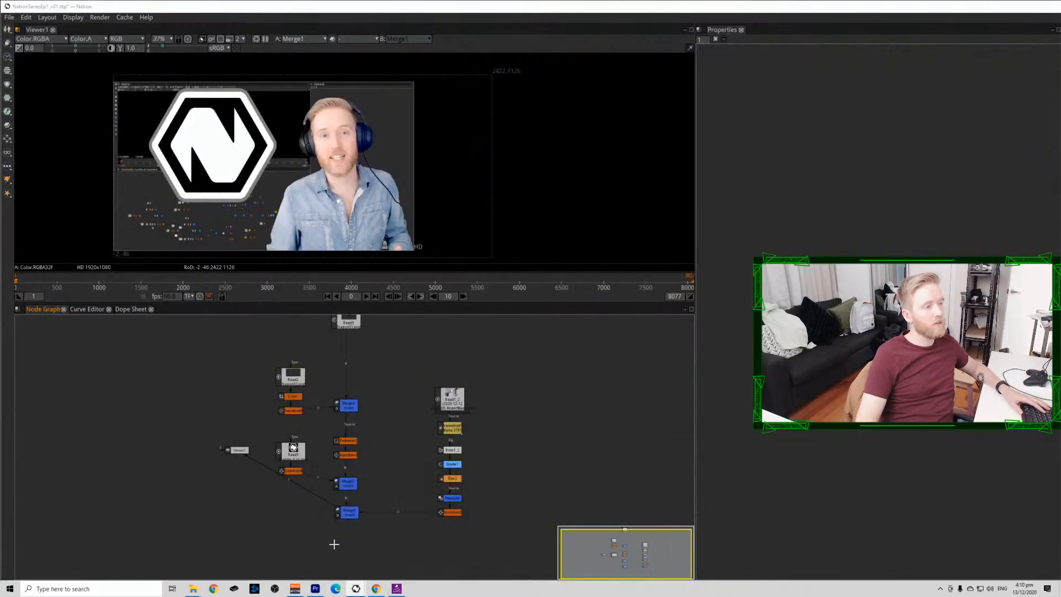
{"action": "left_click", "coordinate": [409, 544]}
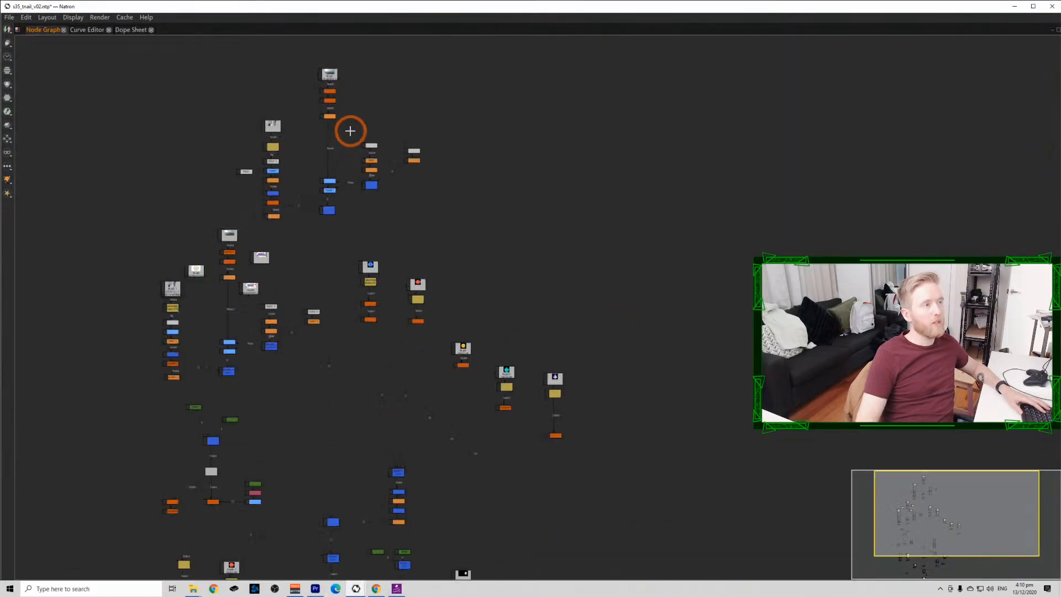
{"action": "scroll", "coordinate": [350, 131], "scroll_direction": "up", "scroll_amount": 8}
{"action": "left_click", "coordinate": [395, 174]}
{"action": "key", "text": "ctrl+c"}
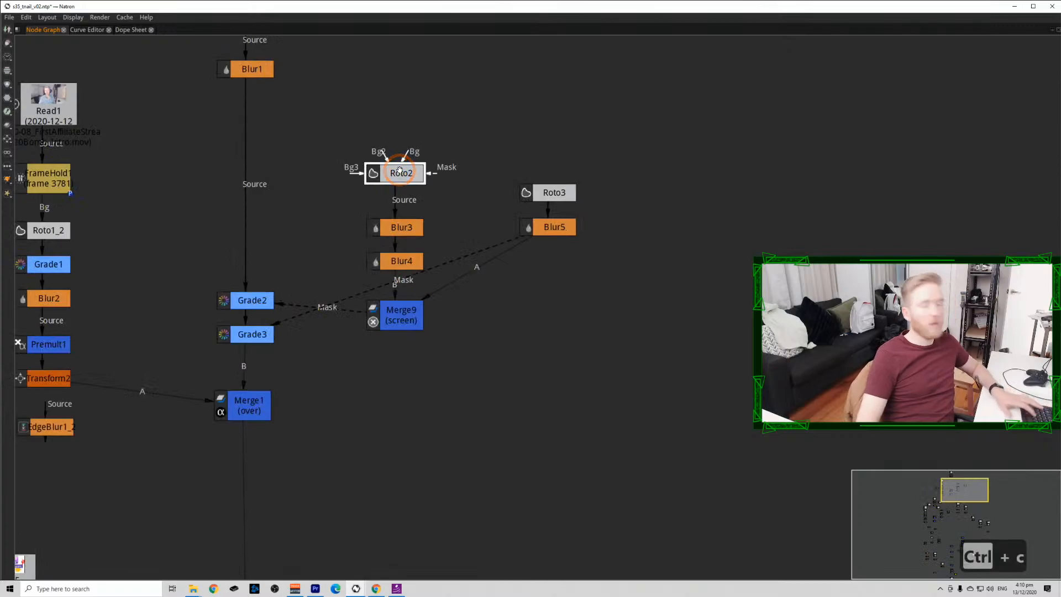
Paste the Roto2 node into the NatronSeriesEp1_v01 node graph, place it in the empty upper area and view its alpha.
{"action": "mouse_move", "coordinate": [363, 593]}
{"action": "left_click", "coordinate": [293, 525]}
{"action": "left_click", "coordinate": [132, 432]}
{"action": "key", "text": "ctrl+v"}
{"action": "left_click_drag", "start_coordinate": [130, 429], "coordinate": [181, 372]}
{"action": "key", "text": "1"}
{"action": "left_click", "coordinate": [230, 188]}
{"action": "key", "text": "a"}
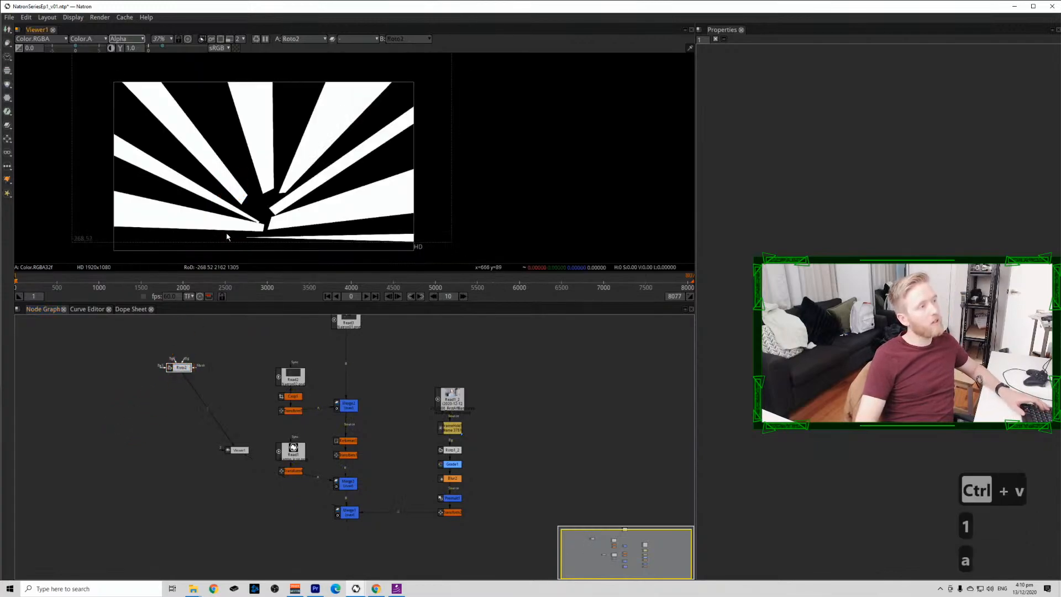
Open the Roto2 node, select all its ray shapes and enlarge them slightly.
{"action": "double_click", "coordinate": [177, 367]}
{"action": "scroll", "coordinate": [271, 220], "scroll_direction": "down", "scroll_amount": 2}
{"action": "key", "text": "ctrl+a"}
{"action": "key", "text": "ctrl+a"}
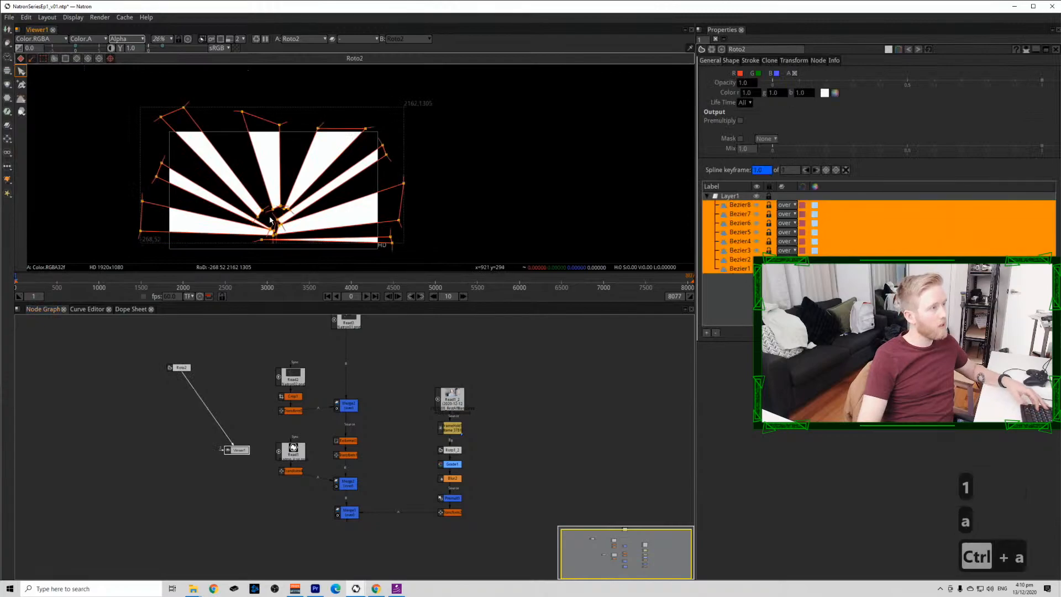
{"action": "mouse_move", "coordinate": [410, 249]}
{"action": "left_mouse_down"}
{"action": "mouse_move", "coordinate": [372, 229]}
{"action": "mouse_move", "coordinate": [410, 246]}
{"action": "left_mouse_up"}
{"action": "left_click", "coordinate": [307, 221]}
Add a Reformat node after the Natron icon's Transform and move it lower in the graph.
{"action": "left_click", "coordinate": [349, 374]}
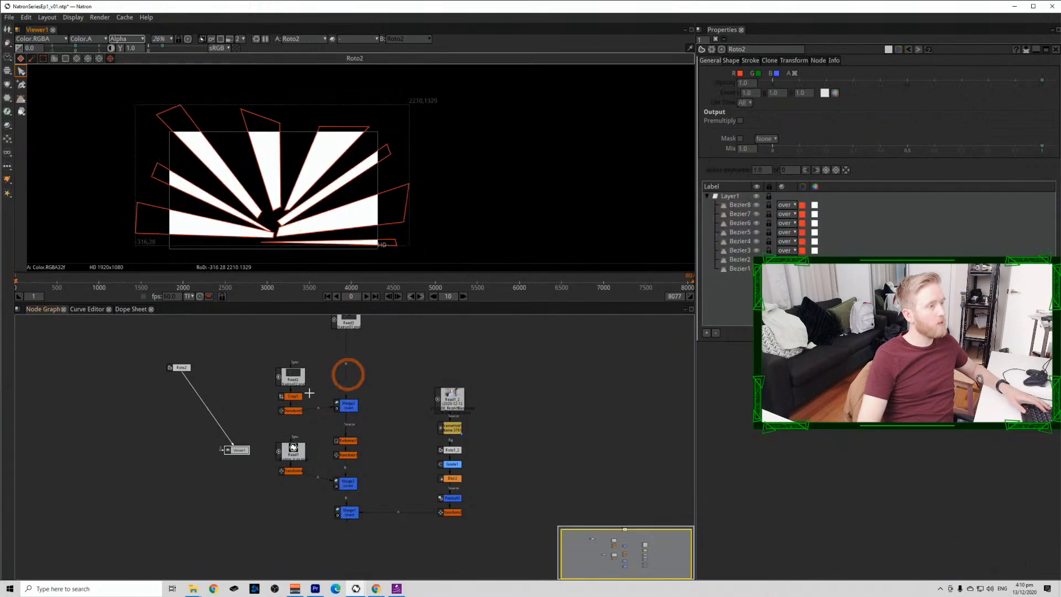
{"action": "scroll", "coordinate": [269, 382], "scroll_direction": "up", "scroll_amount": 1}
{"action": "left_click_drag", "start_coordinate": [255, 472], "coordinate": [256, 407]}
{"action": "left_click", "coordinate": [305, 429]}
{"action": "key", "text": "Tab"}
{"action": "type", "text": "ref"}
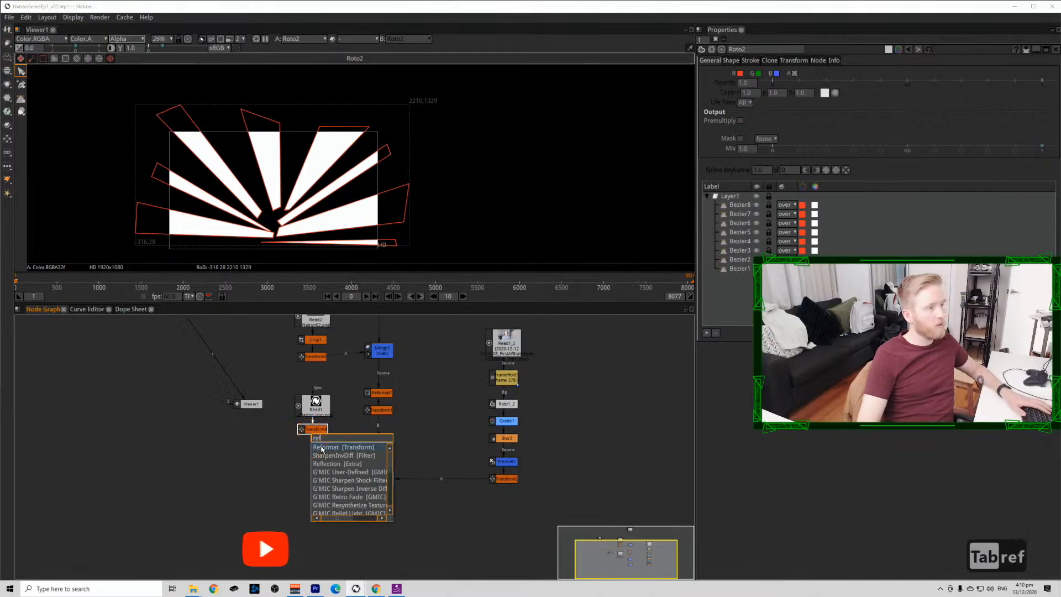
{"action": "left_click", "coordinate": [324, 447]}
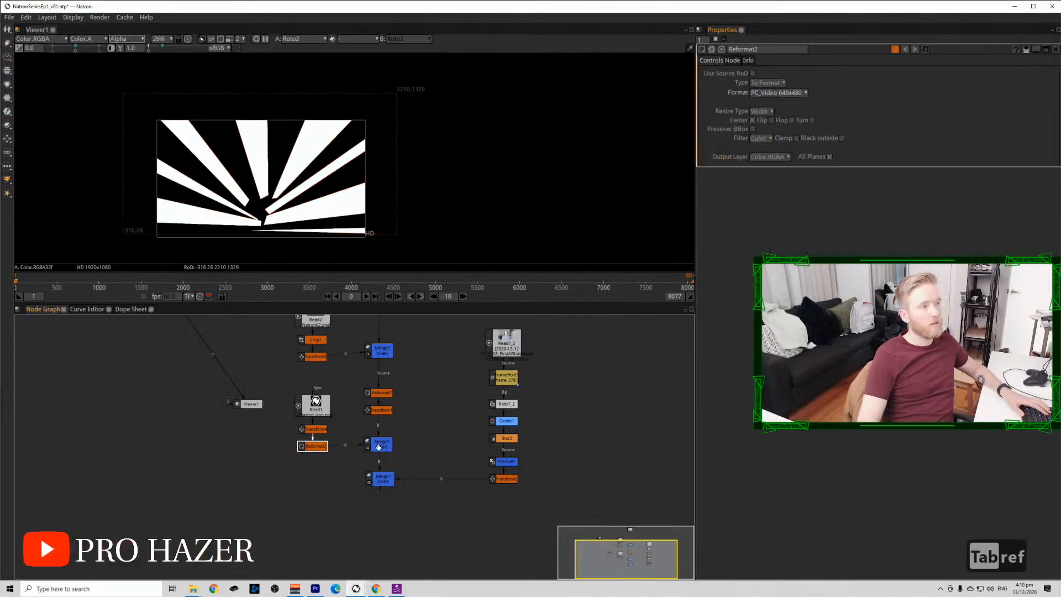
{"action": "left_click_drag", "start_coordinate": [321, 447], "coordinate": [322, 490]}
View the alpha output of the Natron icon's Transform node.
{"action": "left_click", "coordinate": [266, 436]}
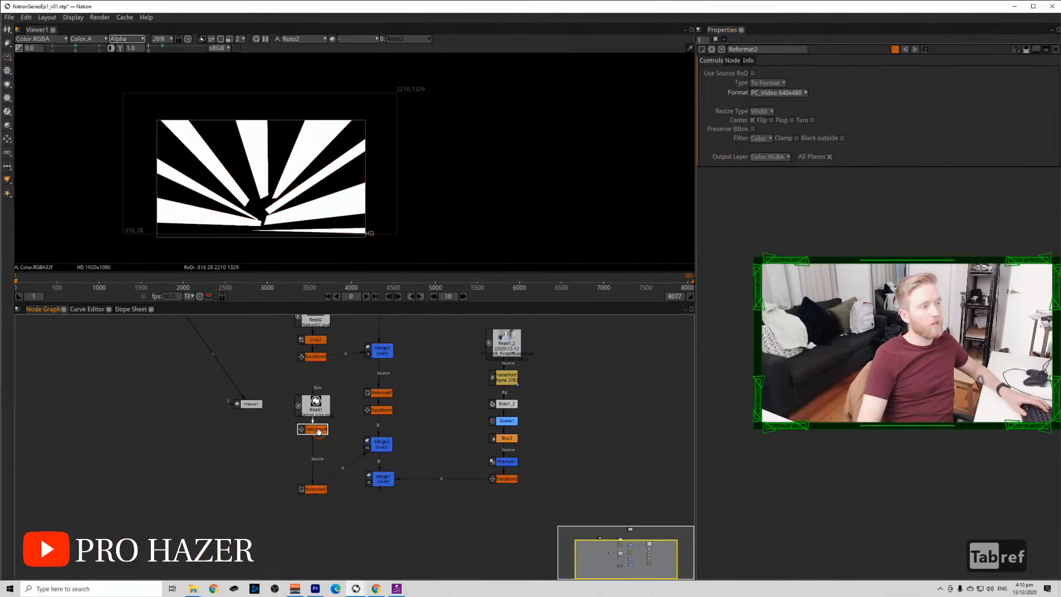
{"action": "left_click", "coordinate": [320, 435]}
{"action": "key", "text": "1"}
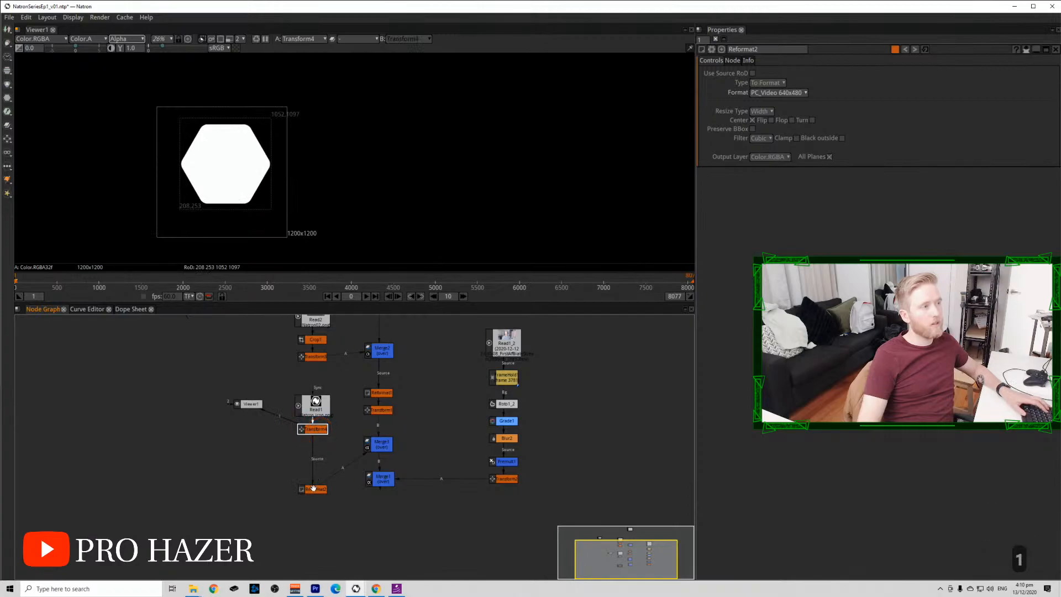
Move the Viewer1 node clear of the icon branch, place Roto2 beside that branch and open its properties.
{"action": "left_click_drag", "start_coordinate": [253, 410], "coordinate": [268, 482]}
{"action": "left_click_drag", "start_coordinate": [201, 379], "coordinate": [227, 517]}
{"action": "left_click_drag", "start_coordinate": [267, 478], "coordinate": [130, 573]}
{"action": "double_click", "coordinate": [225, 519]}
{"action": "left_click_drag", "start_coordinate": [258, 506], "coordinate": [257, 417]}
Select all ray shapes in Roto2 and move them together so they radiate from the centre of the hexagon icon.
{"action": "left_click", "coordinate": [280, 229]}
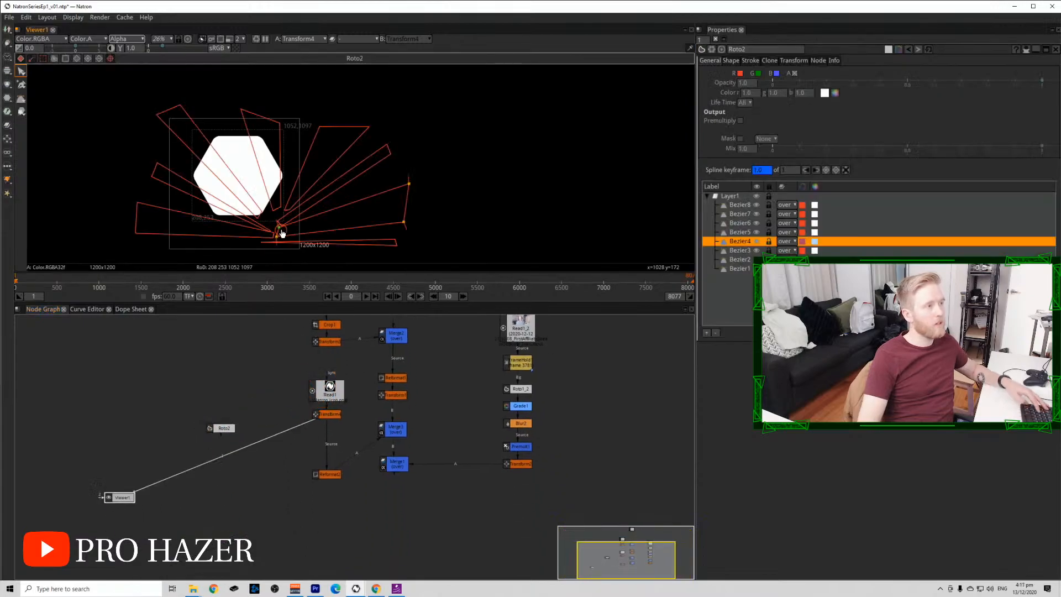
{"action": "key", "text": "ctrl+a"}
{"action": "key", "text": "ctrl+a"}
{"action": "key", "text": "ctrl+a"}
{"action": "key", "text": "ctrl+a"}
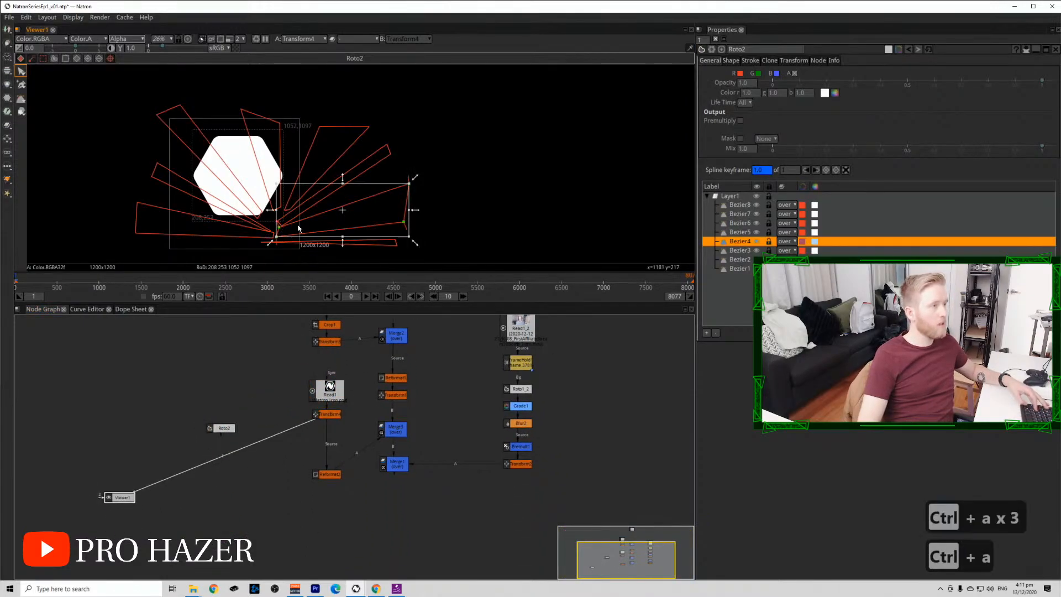
{"action": "left_click", "coordinate": [732, 215], "text": "shift"}
{"action": "key", "text": "ctrl+a"}
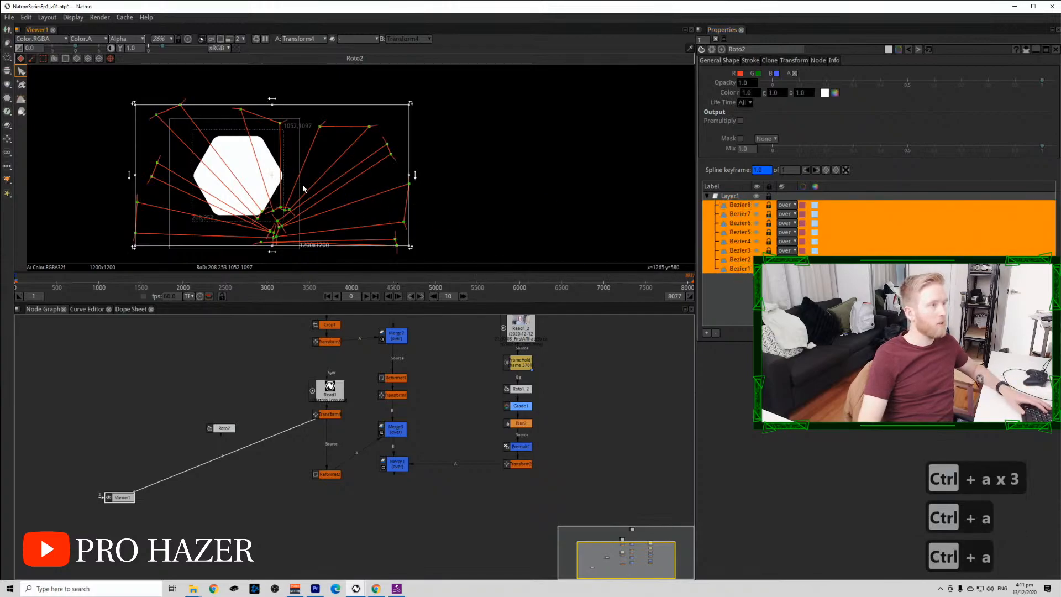
{"action": "left_click_drag", "start_coordinate": [273, 177], "coordinate": [237, 129]}
{"action": "left_click", "coordinate": [308, 240]}
Draw a closed four-point ray in Roto2 from the hexagon's centre outward to the lower left, below the existing rays.
{"action": "left_click", "coordinate": [23, 95]}
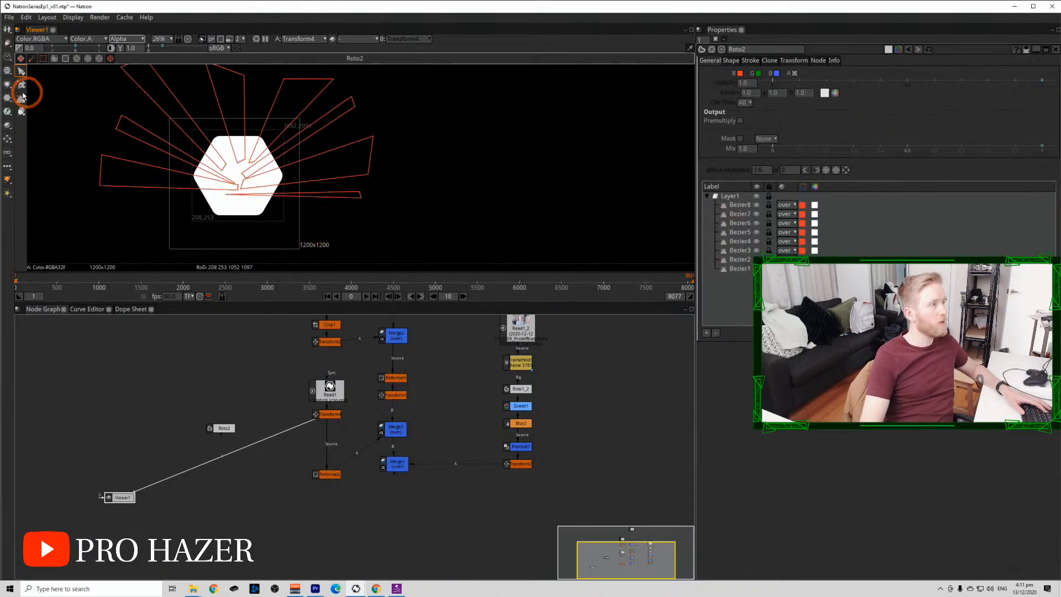
{"action": "left_click", "coordinate": [230, 173]}
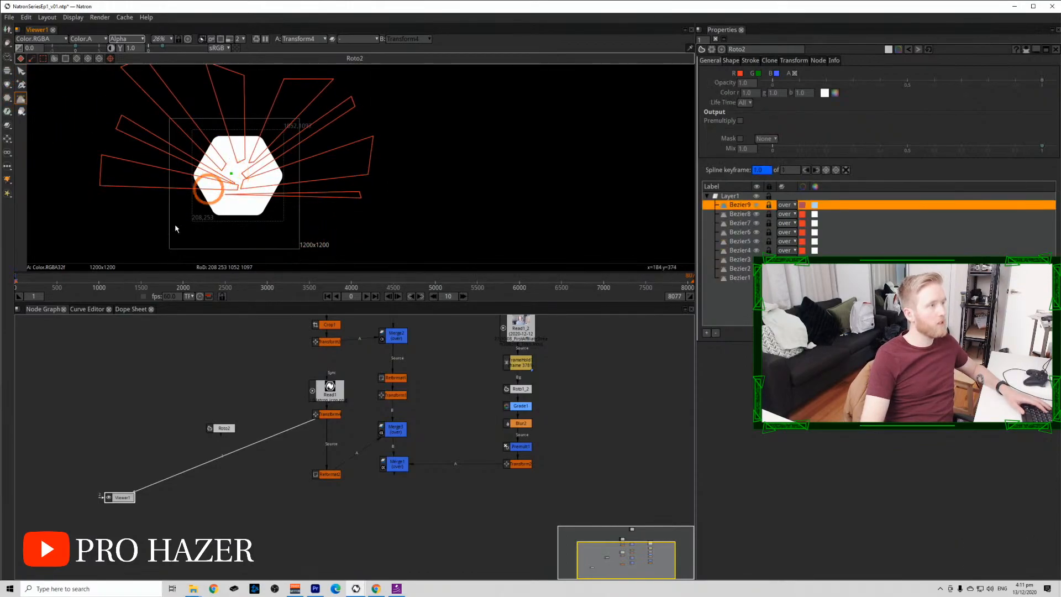
{"action": "left_click", "coordinate": [125, 248]}
{"action": "left_click", "coordinate": [235, 176]}
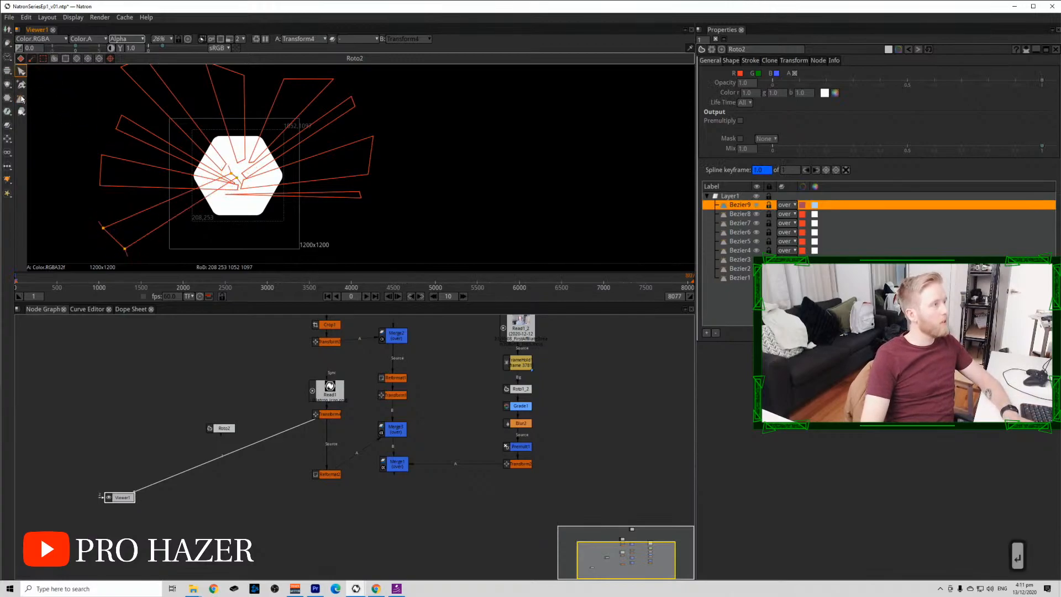
{"action": "key", "text": "Return"}
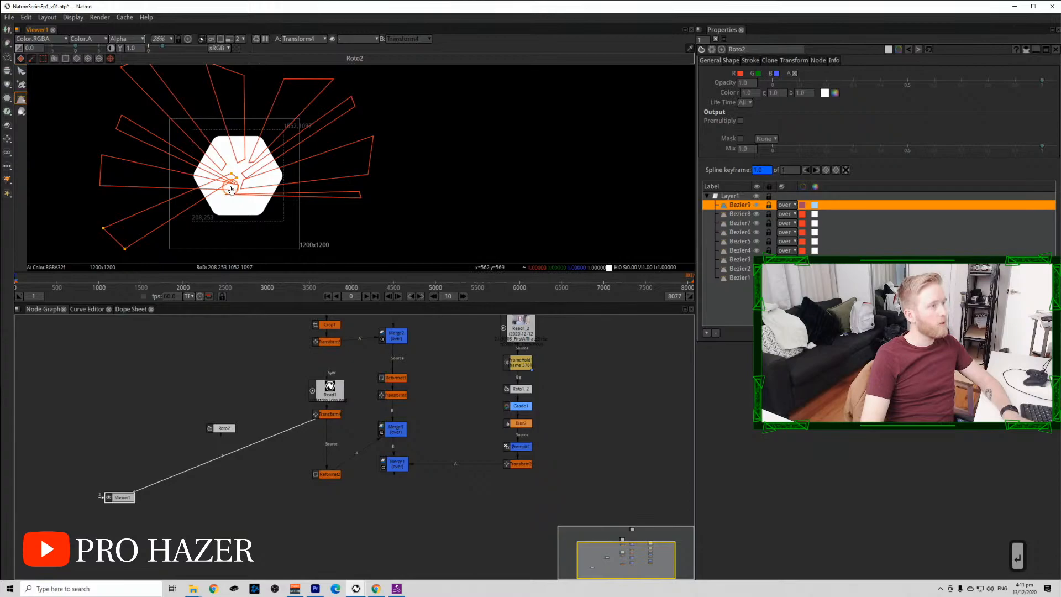
Draw a second closed ray from the hexagon's centre, widening toward the lower left beside the previous one.
{"action": "left_click", "coordinate": [231, 187]}
{"action": "left_click", "coordinate": [148, 255]}
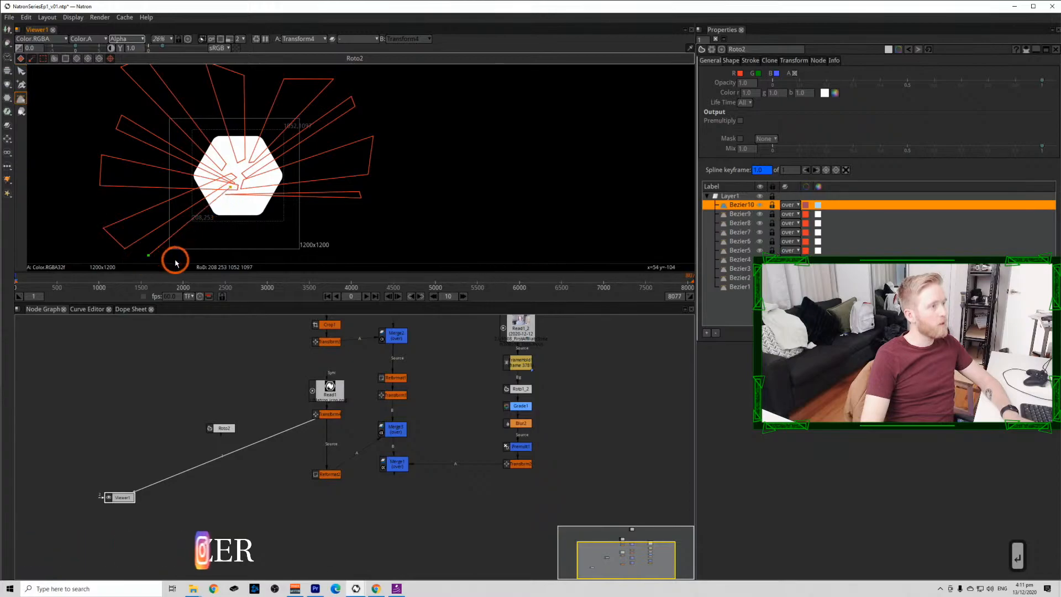
{"action": "left_click", "coordinate": [181, 259]}
{"action": "left_click", "coordinate": [230, 187]}
{"action": "key", "text": "Return"}
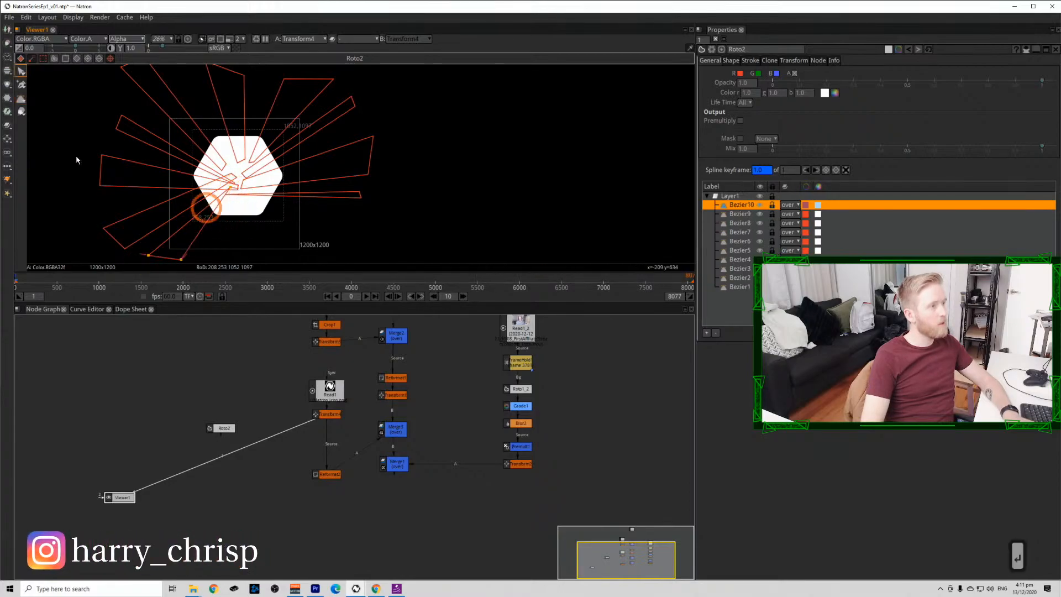
Draw a narrow ray straight down from the hexagon's centre and a wider one just to its right.
{"action": "left_click", "coordinate": [234, 192]}
{"action": "left_click", "coordinate": [215, 253]}
{"action": "key", "text": "Return"}
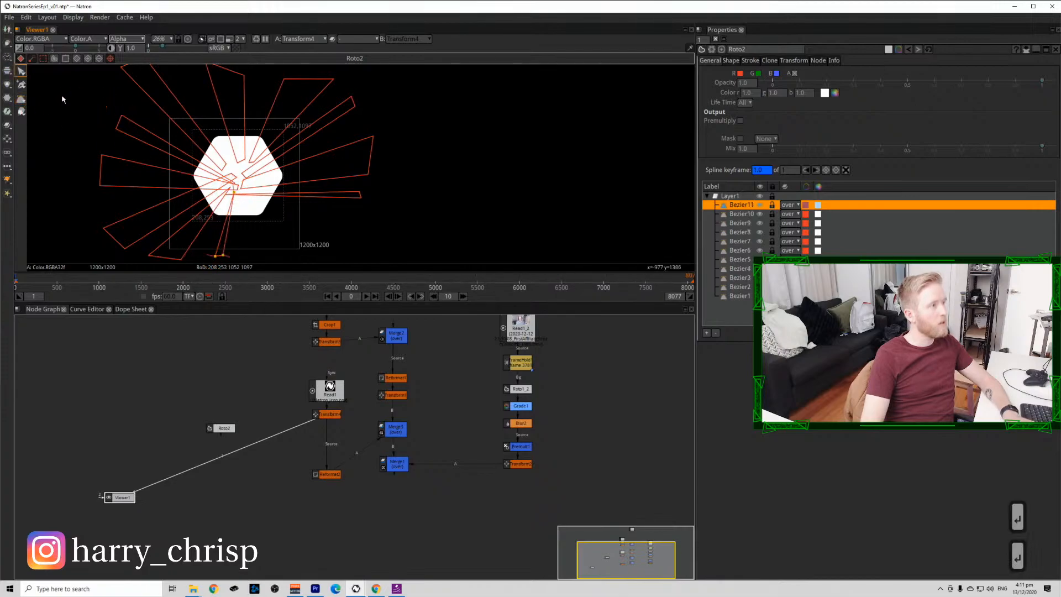
{"action": "left_click", "coordinate": [21, 99]}
{"action": "left_click", "coordinate": [239, 194]}
{"action": "left_click", "coordinate": [251, 254]}
{"action": "left_click", "coordinate": [278, 257]}
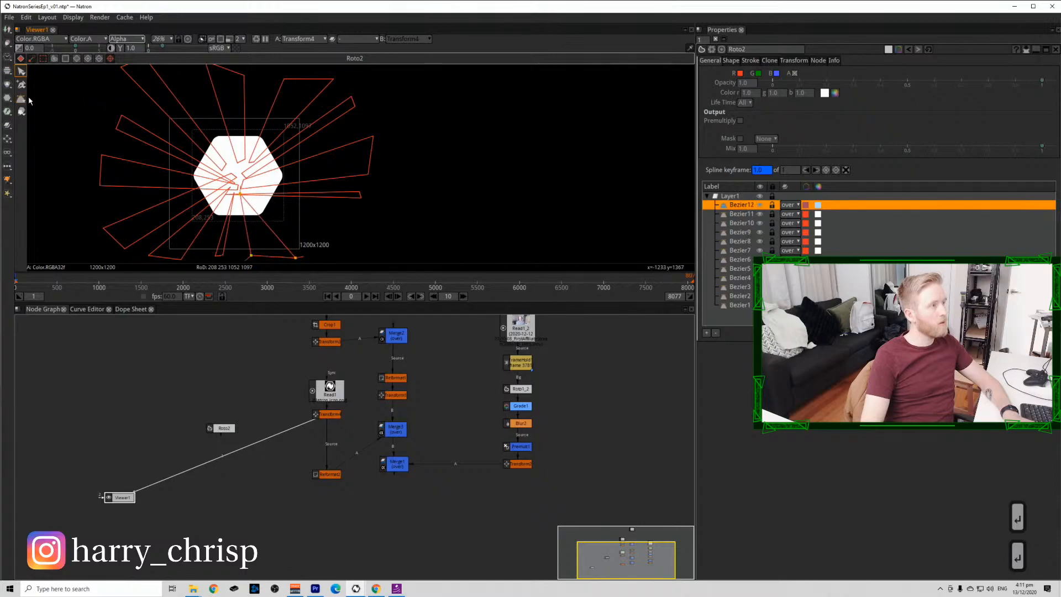
Draw a closed ray from the hexagon's lower right side outward to the lower right.
{"action": "left_click", "coordinate": [254, 205]}
{"action": "left_click", "coordinate": [323, 251]}
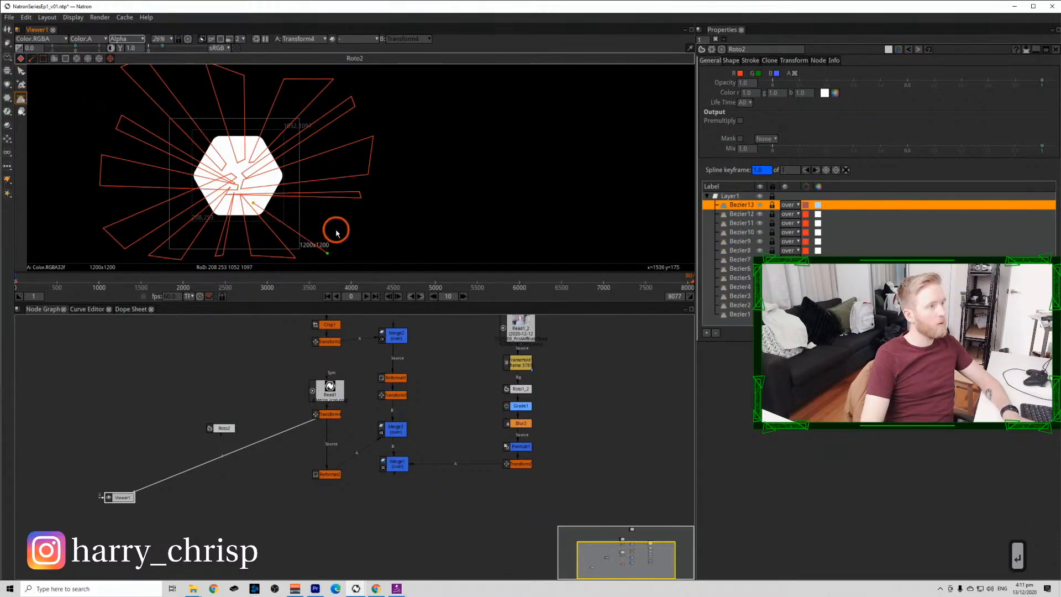
{"action": "left_click", "coordinate": [336, 229]}
{"action": "key", "text": "Return"}
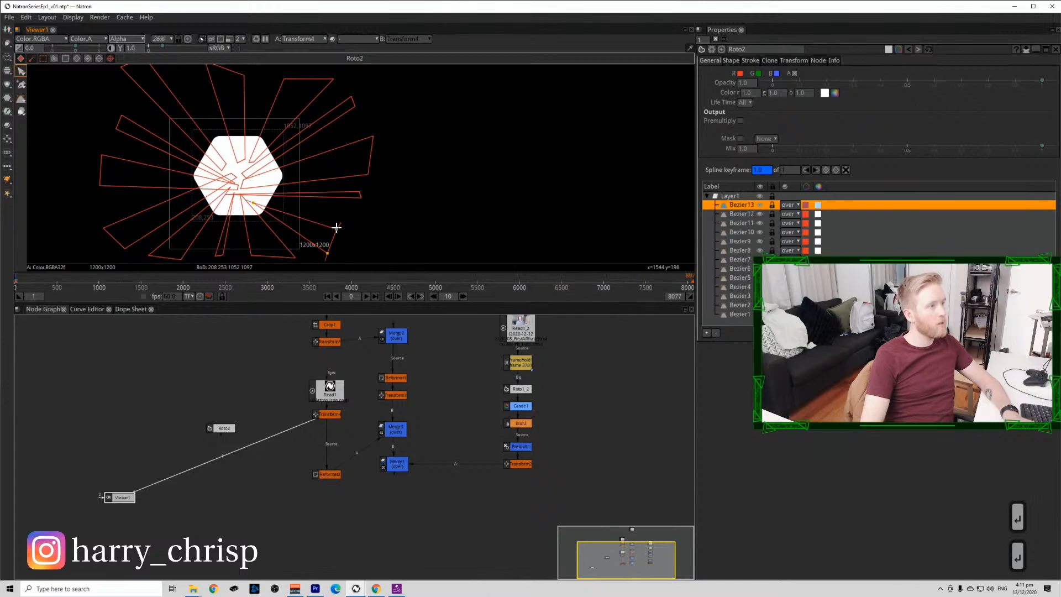
Adjust the outer corner points of the rays below and right of the hexagon to even out their widths and gaps.
{"action": "left_click", "coordinate": [336, 226]}
{"action": "left_click", "coordinate": [291, 256]}
{"action": "left_click", "coordinate": [351, 230]}
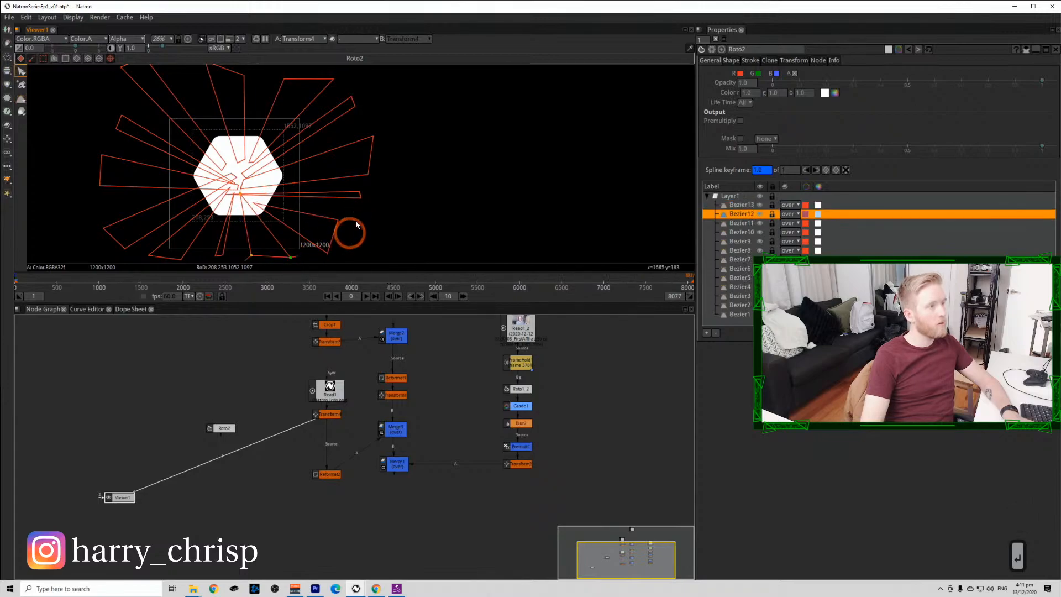
{"action": "left_click", "coordinate": [361, 198]}
{"action": "left_click_drag", "start_coordinate": [361, 199], "coordinate": [350, 203]}
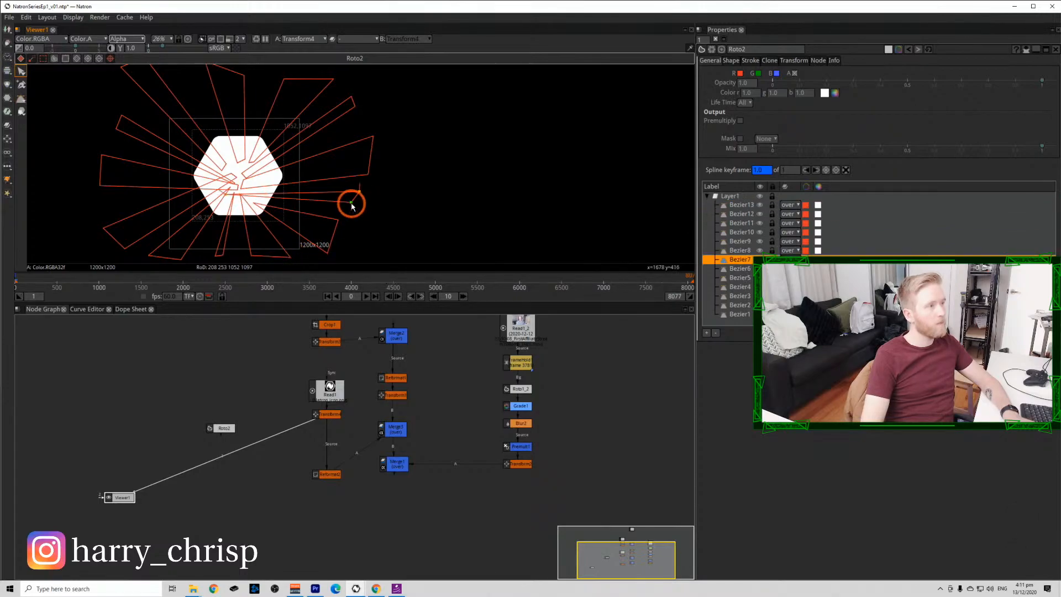
{"action": "left_click", "coordinate": [367, 134]}
{"action": "left_click", "coordinate": [366, 175]}
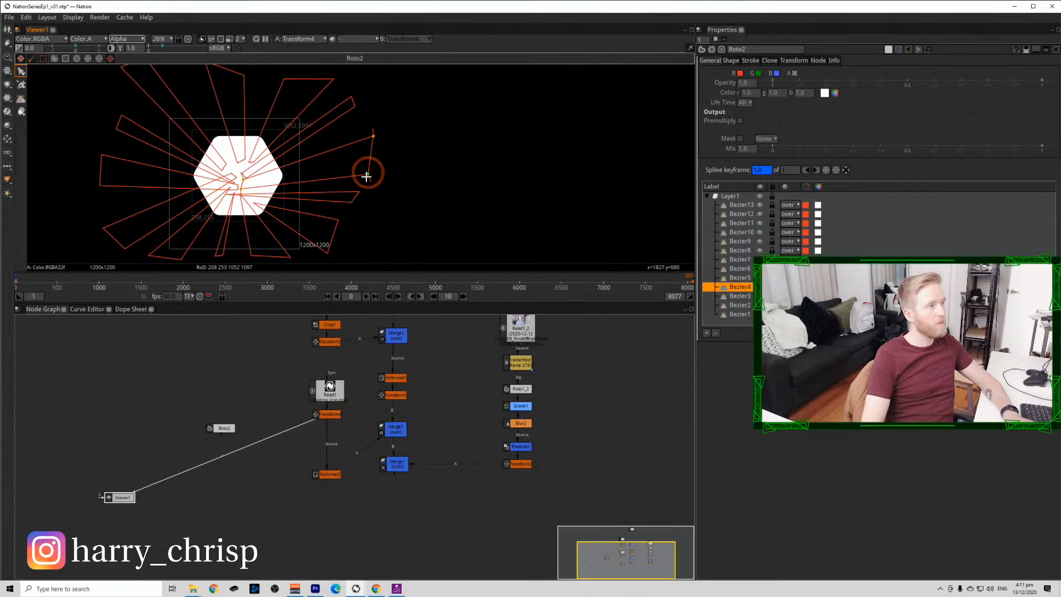
{"action": "left_click_drag", "start_coordinate": [368, 174], "coordinate": [366, 162]}
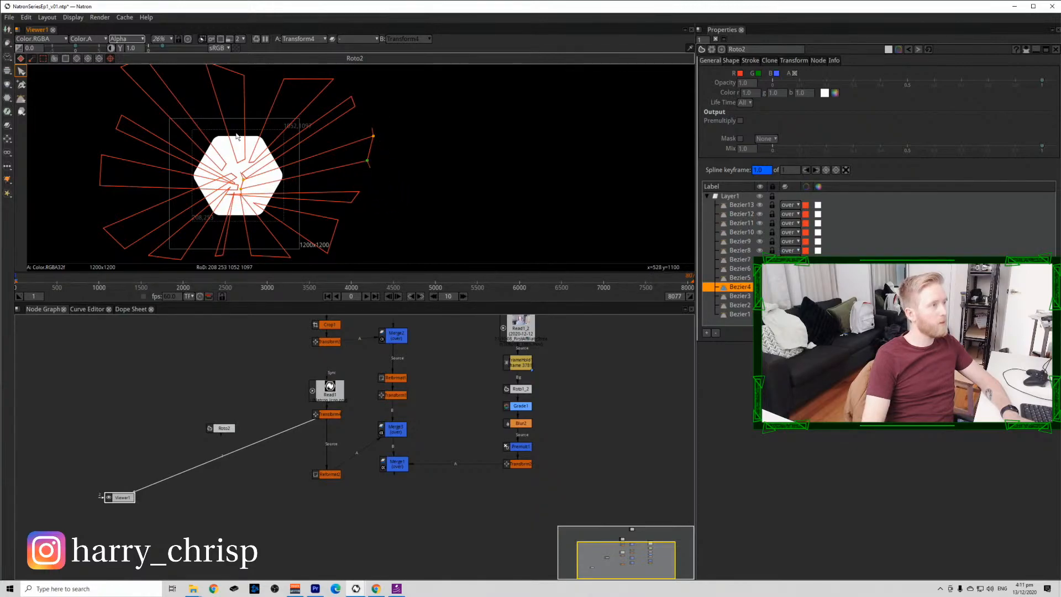
Move Roto2 higher in the graph and add a Constant node to its lower left.
{"action": "left_click_drag", "start_coordinate": [223, 428], "coordinate": [247, 420]}
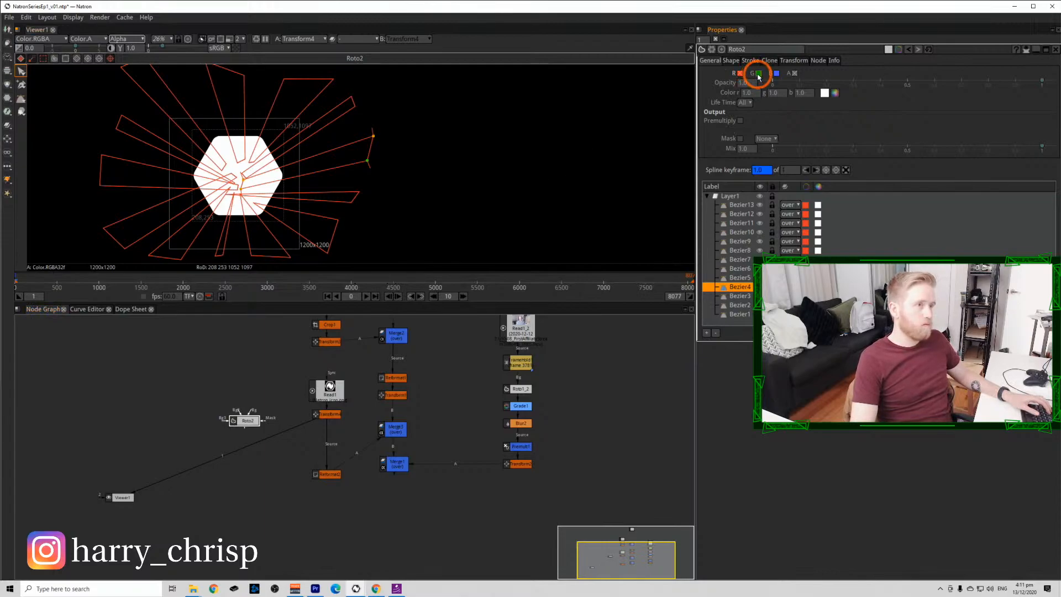
{"action": "left_click_drag", "start_coordinate": [245, 419], "coordinate": [232, 378]}
{"action": "left_click", "coordinate": [180, 407]}
{"action": "key", "text": "Tab"}
{"action": "type", "text": "const"}
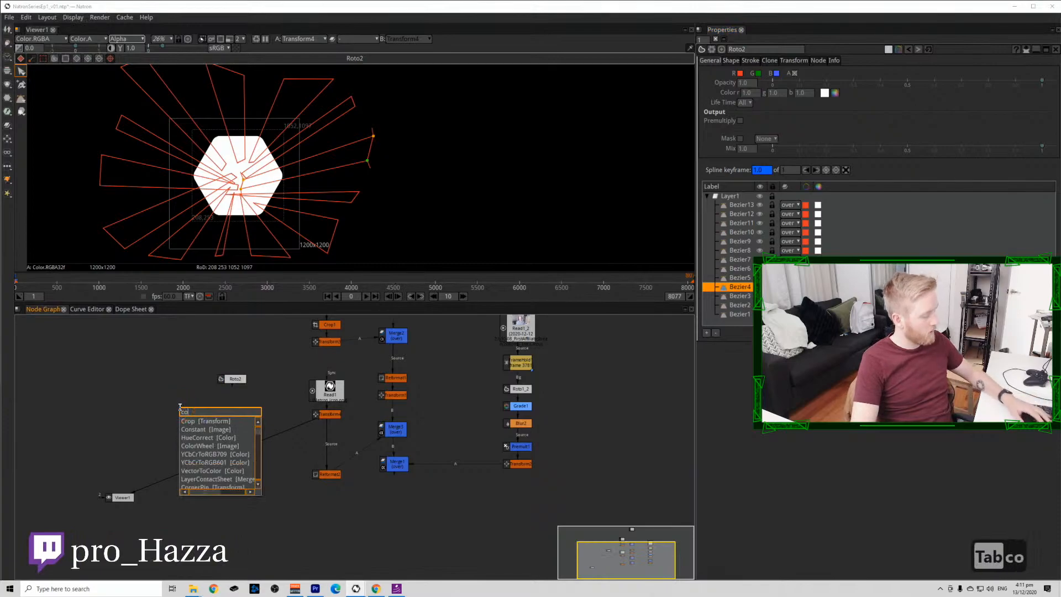
{"action": "key", "text": "Return"}
{"action": "left_click_drag", "start_coordinate": [200, 424], "coordinate": [170, 404]}
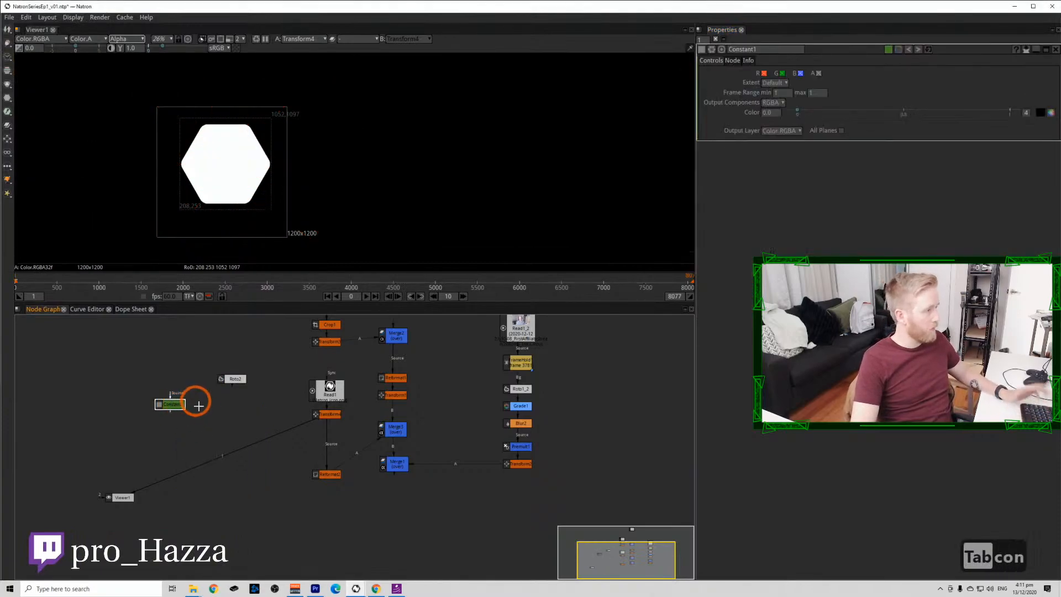
Add a Merge node below the Constant with Roto2 as its A input and set its operation to mask.
{"action": "key", "text": "m"}
{"action": "left_click_drag", "start_coordinate": [175, 430], "coordinate": [176, 445]}
{"action": "left_click_drag", "start_coordinate": [243, 378], "coordinate": [238, 378]}
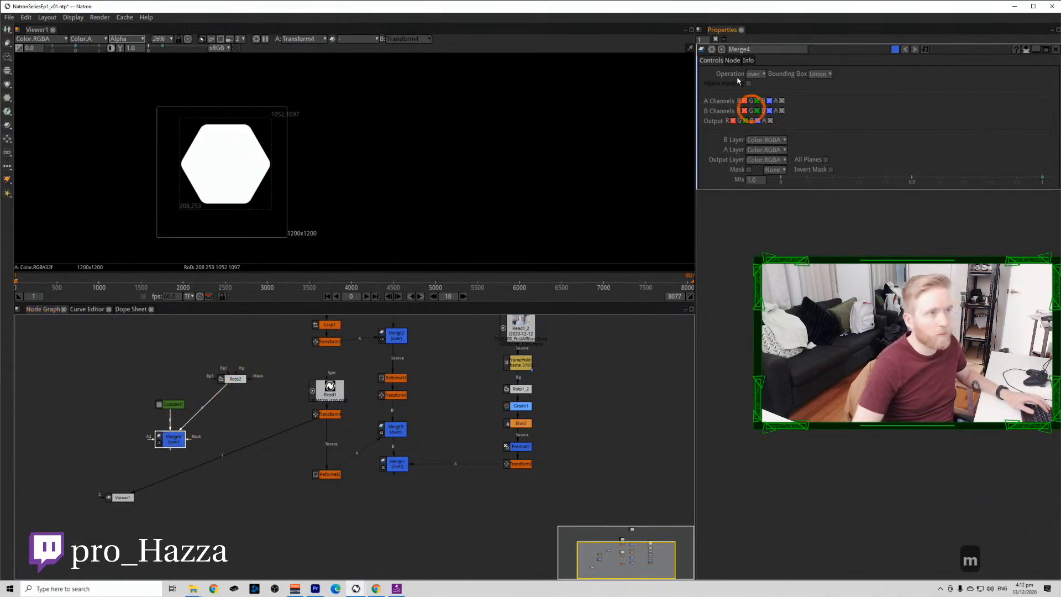
{"action": "left_click", "coordinate": [756, 73]}
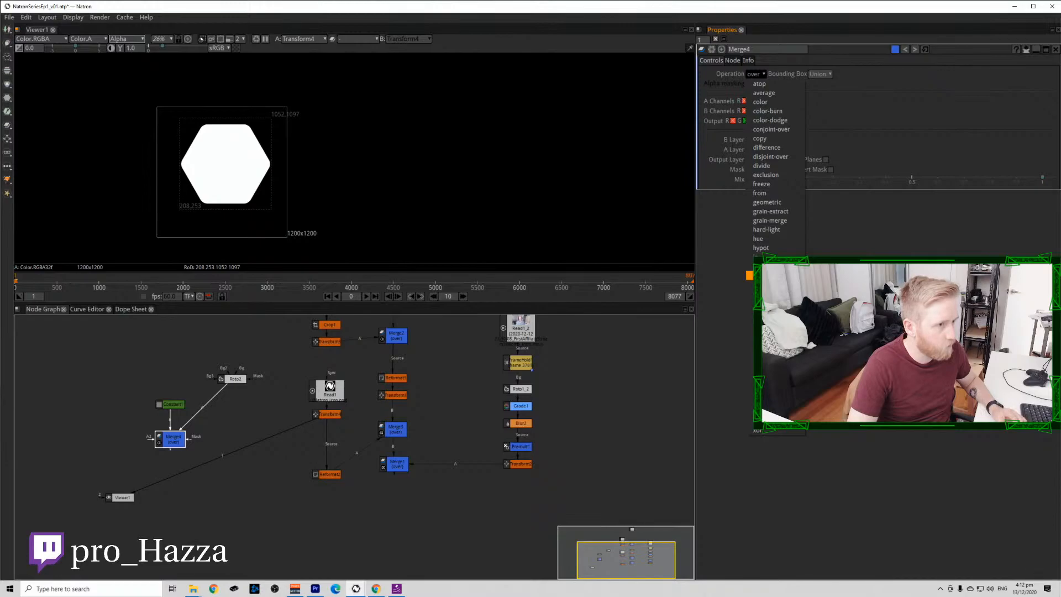
{"action": "left_click", "coordinate": [768, 274]}
View the Constant node and the icon's Read node to compare their frame formats.
{"action": "left_click", "coordinate": [167, 404]}
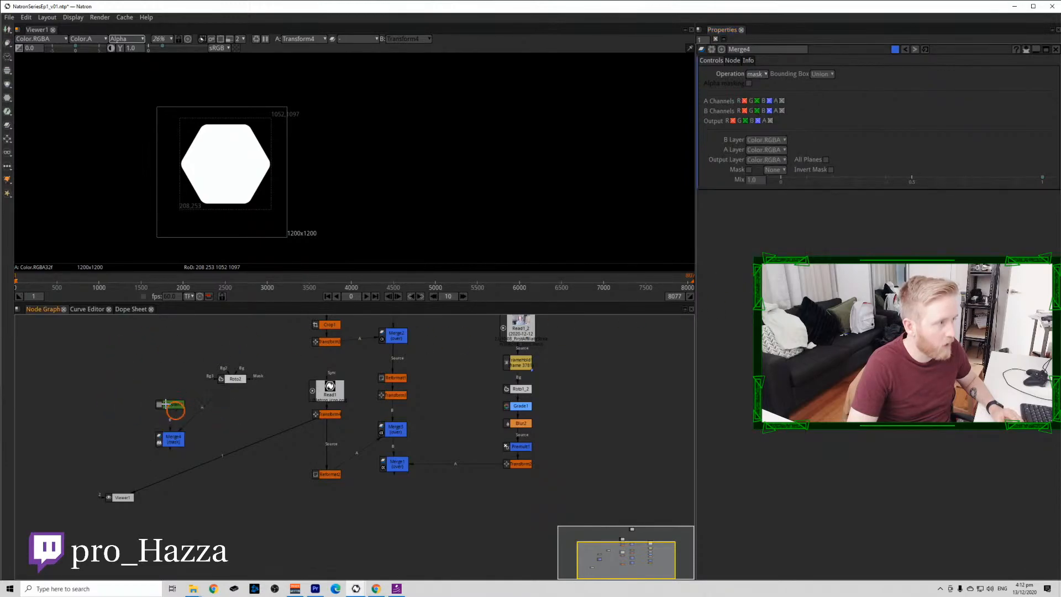
{"action": "left_click_drag", "start_coordinate": [170, 404], "coordinate": [166, 393]}
{"action": "key", "text": "1"}
{"action": "key", "text": "1"}
{"action": "left_click", "coordinate": [173, 398]}
{"action": "double_click", "coordinate": [177, 397]}
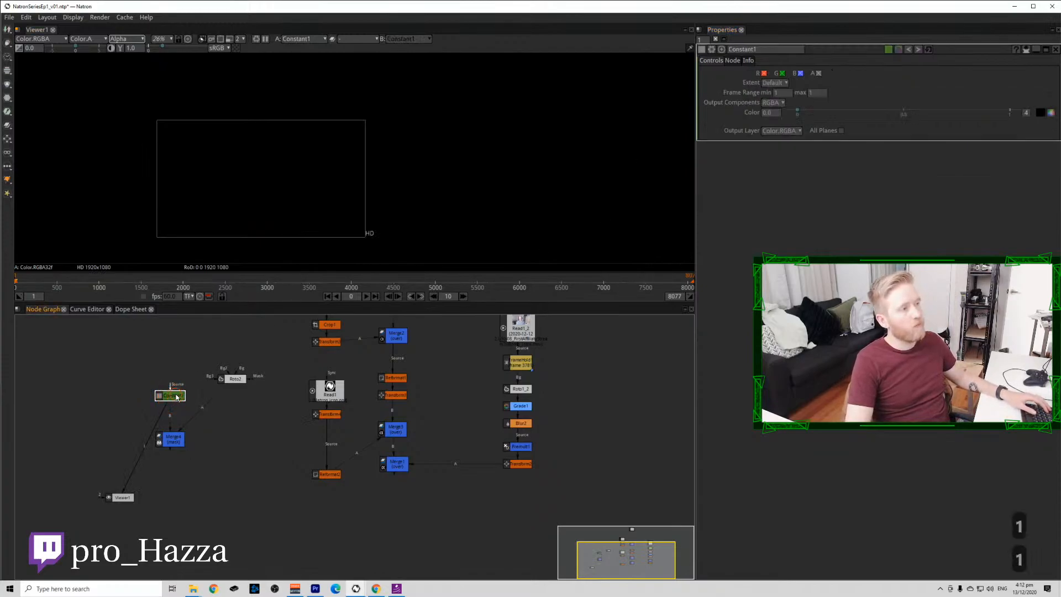
{"action": "left_click", "coordinate": [330, 392]}
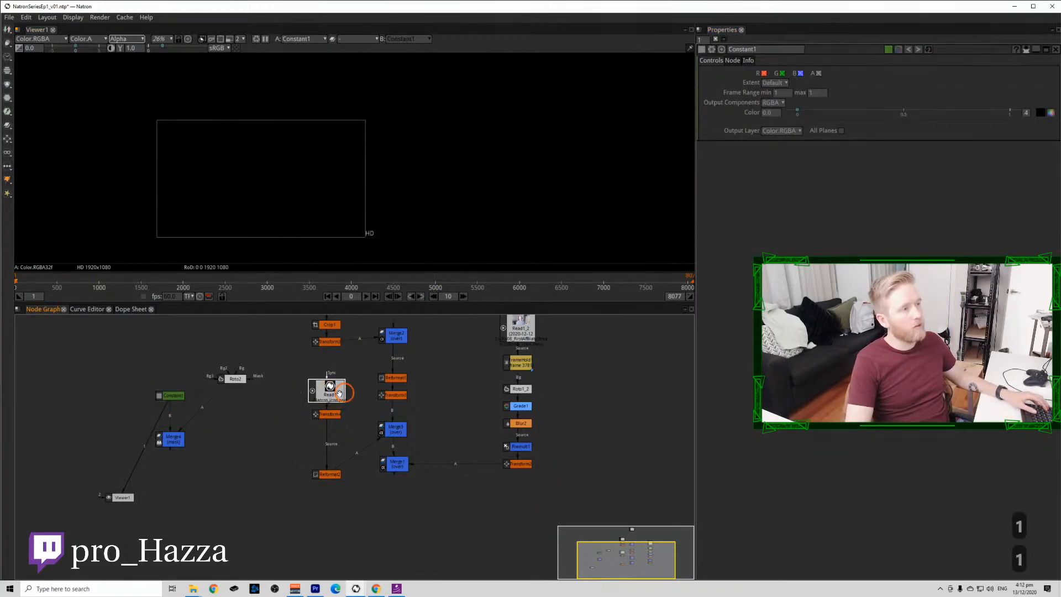
{"action": "key", "text": "1"}
{"action": "left_click", "coordinate": [605, 208]}
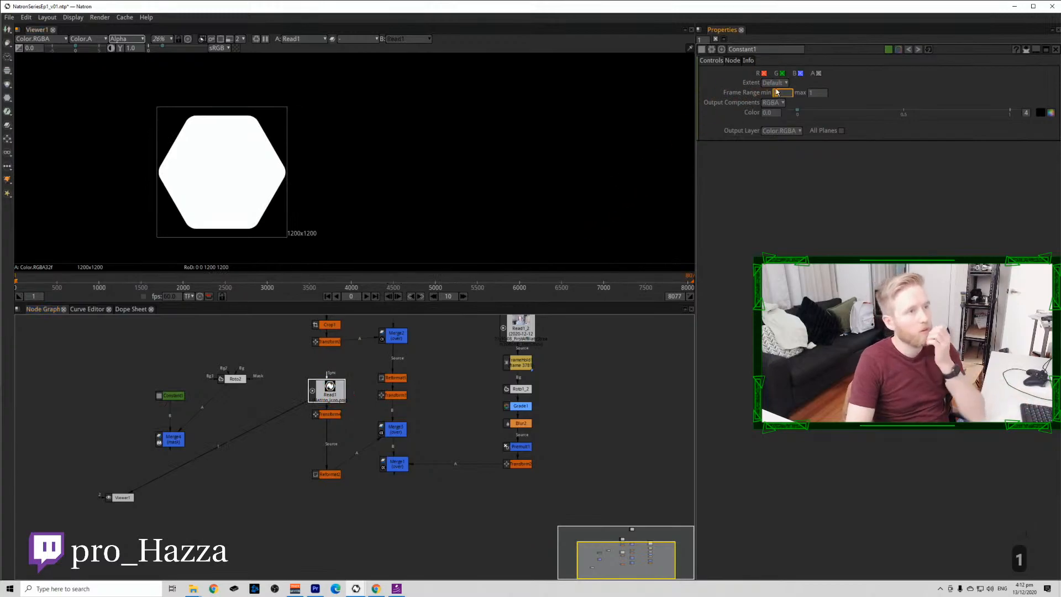
Add a Reformat node near the Constant and set its format to 1200x1200.
{"action": "left_click", "coordinate": [164, 397]}
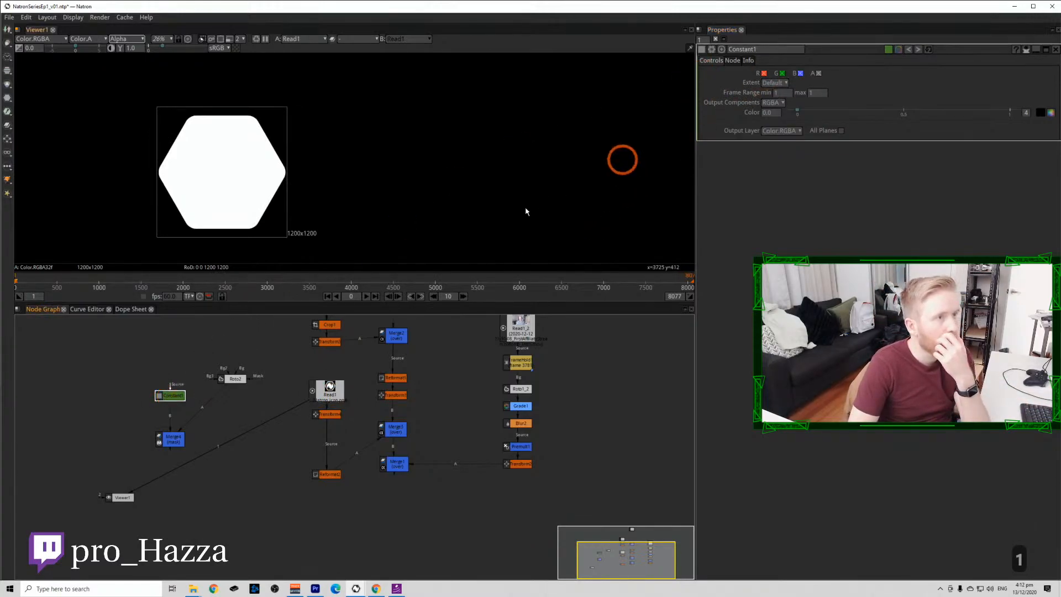
{"action": "key", "text": "Tab"}
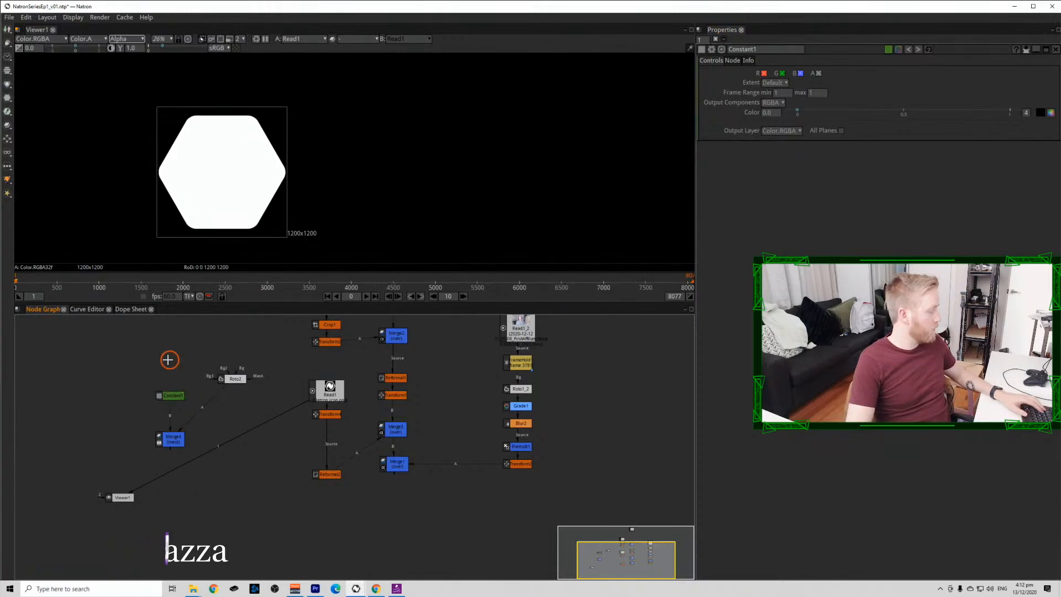
{"action": "type", "text": "ref"}
{"action": "left_click", "coordinate": [179, 374]}
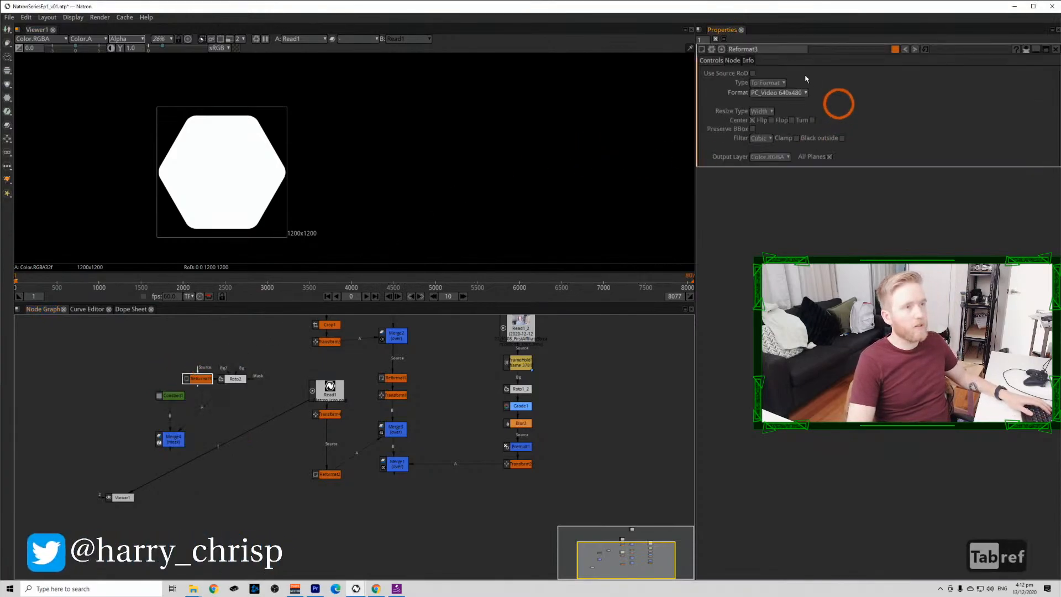
{"action": "left_click", "coordinate": [789, 94]}
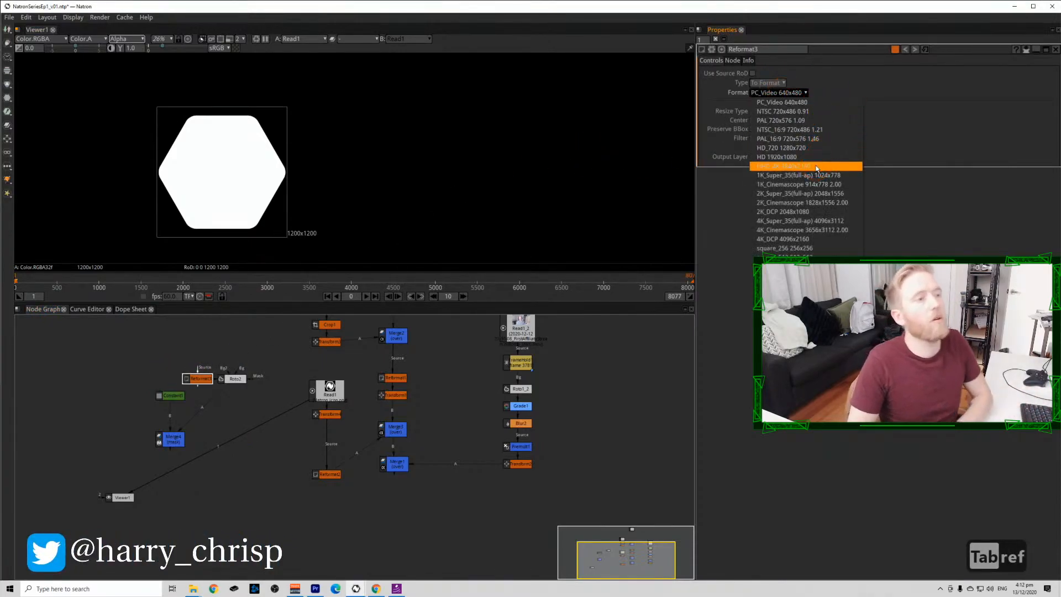
{"action": "left_click", "coordinate": [812, 284]}
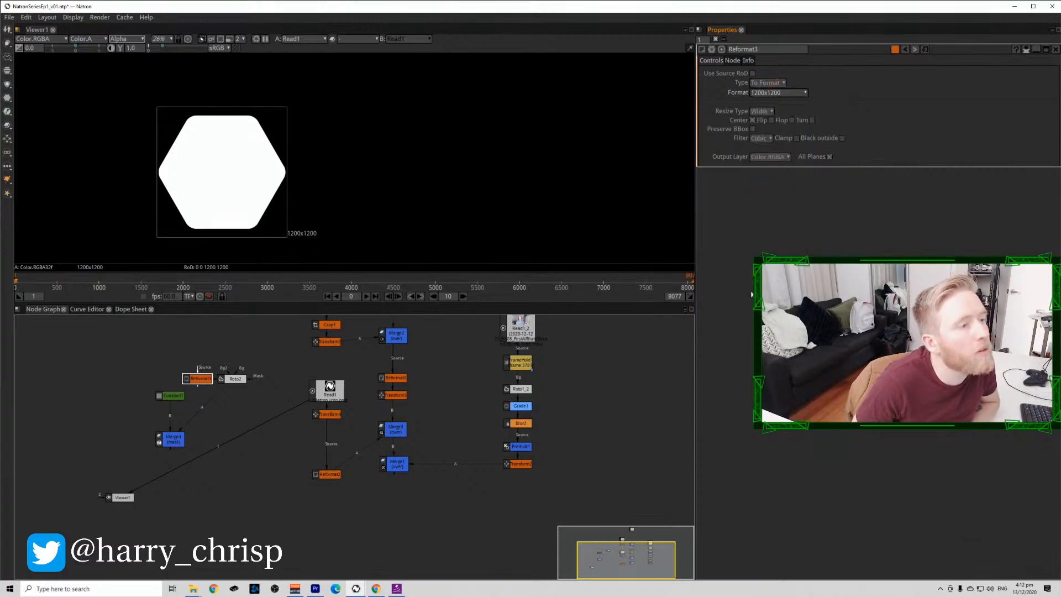
Place the new Reformat above the Constant, connect it as the Constant's source, view the Constant and open its properties.
{"action": "left_click_drag", "start_coordinate": [196, 381], "coordinate": [169, 369]}
{"action": "left_click", "coordinate": [172, 392]}
{"action": "key", "text": "1"}
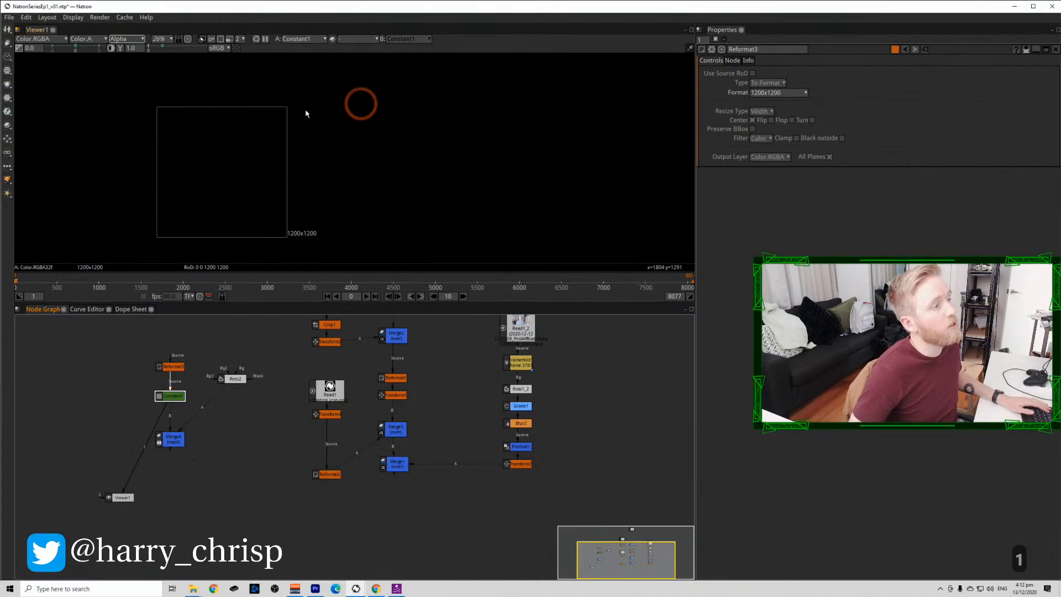
{"action": "left_click", "coordinate": [164, 384]}
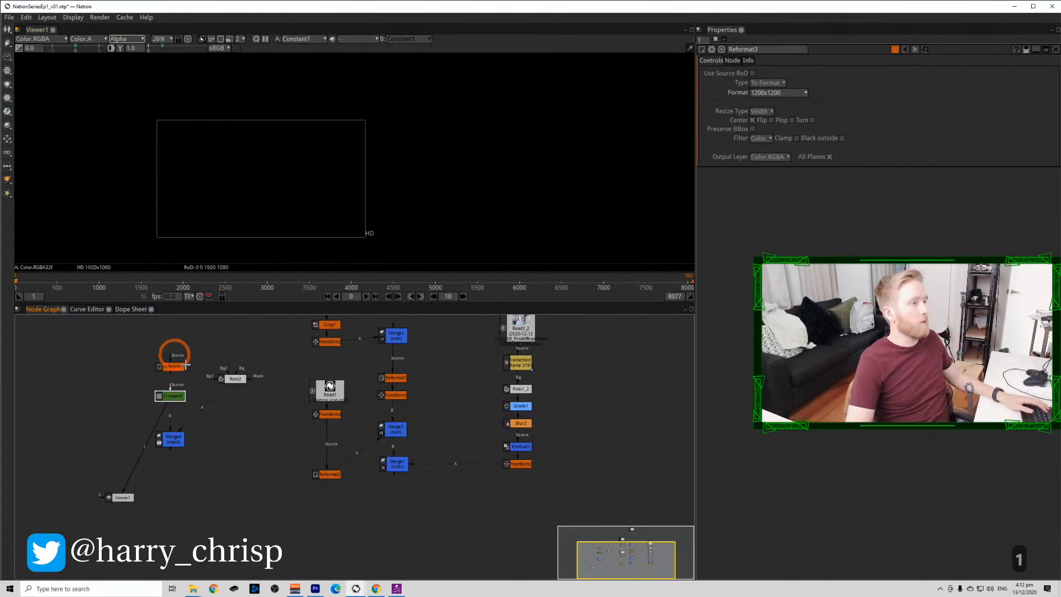
{"action": "left_click", "coordinate": [172, 365]}
{"action": "left_click", "coordinate": [171, 393]}
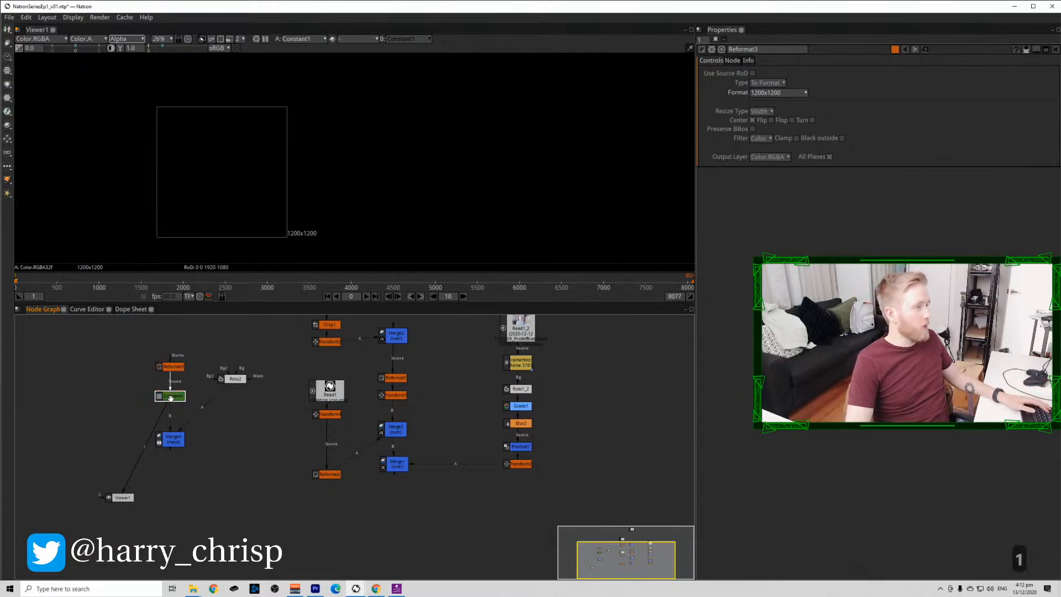
{"action": "double_click", "coordinate": [178, 398]}
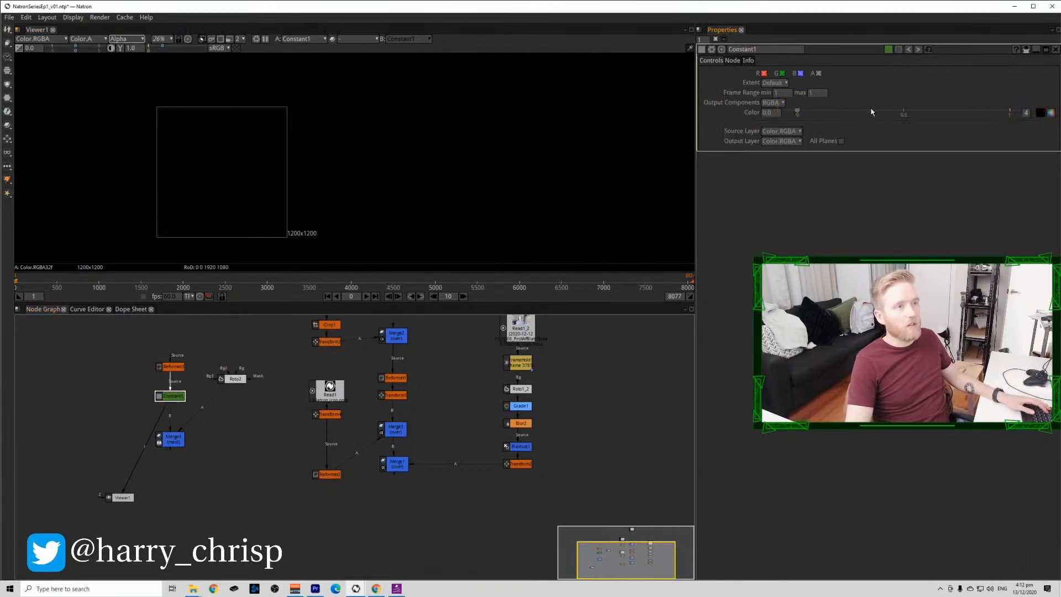
Set the Constant's colour to 1.0, move the Reformat between the Constant and the mask Merge, and view the Reformat.
{"action": "type", "text": "1"}
{"action": "left_click", "coordinate": [538, 157]}
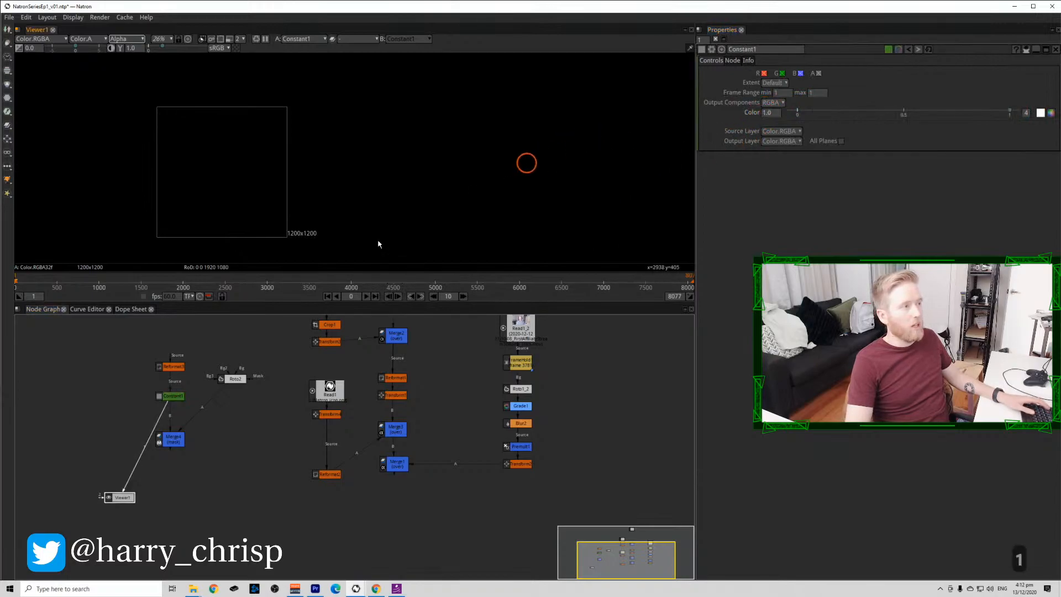
{"action": "left_click", "coordinate": [169, 381]}
{"action": "scroll", "coordinate": [168, 378], "scroll_direction": "up", "scroll_amount": 3}
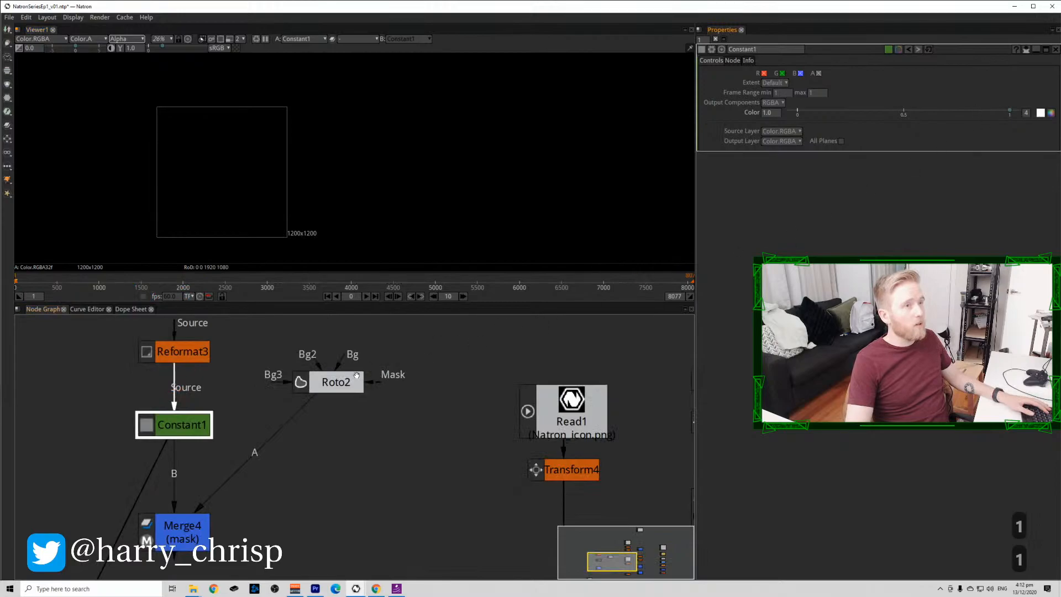
{"action": "left_click_drag", "start_coordinate": [173, 379], "coordinate": [175, 424]}
{"action": "left_click_drag", "start_coordinate": [173, 354], "coordinate": [177, 478]}
{"action": "key", "text": "1"}
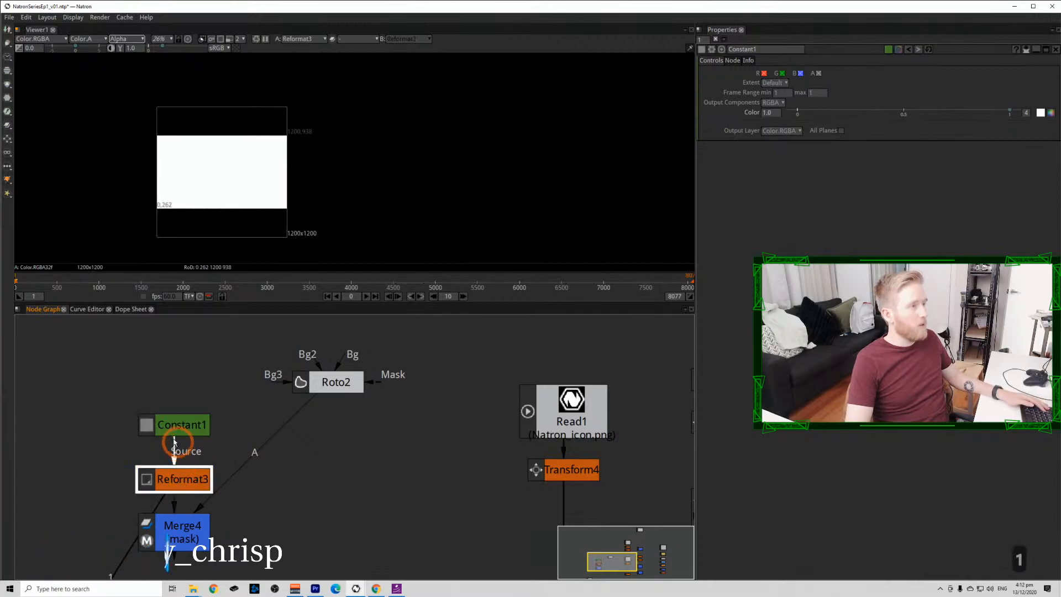
Set the resize type of the Reformat below the Constant to Height.
{"action": "double_click", "coordinate": [187, 482]}
{"action": "left_click", "coordinate": [761, 111]}
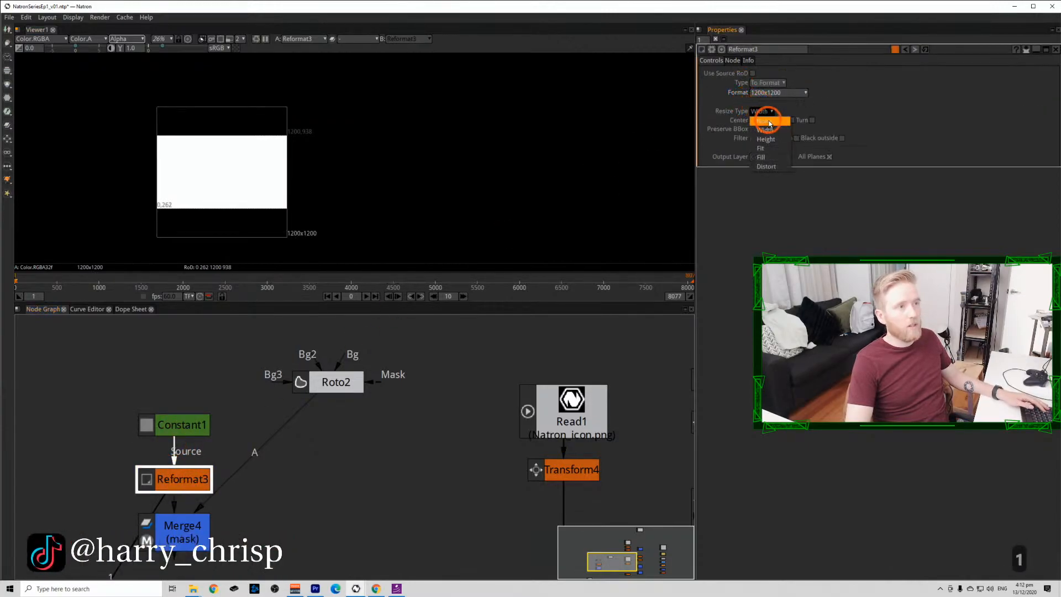
{"action": "left_click", "coordinate": [764, 136]}
{"action": "left_click", "coordinate": [761, 111]}
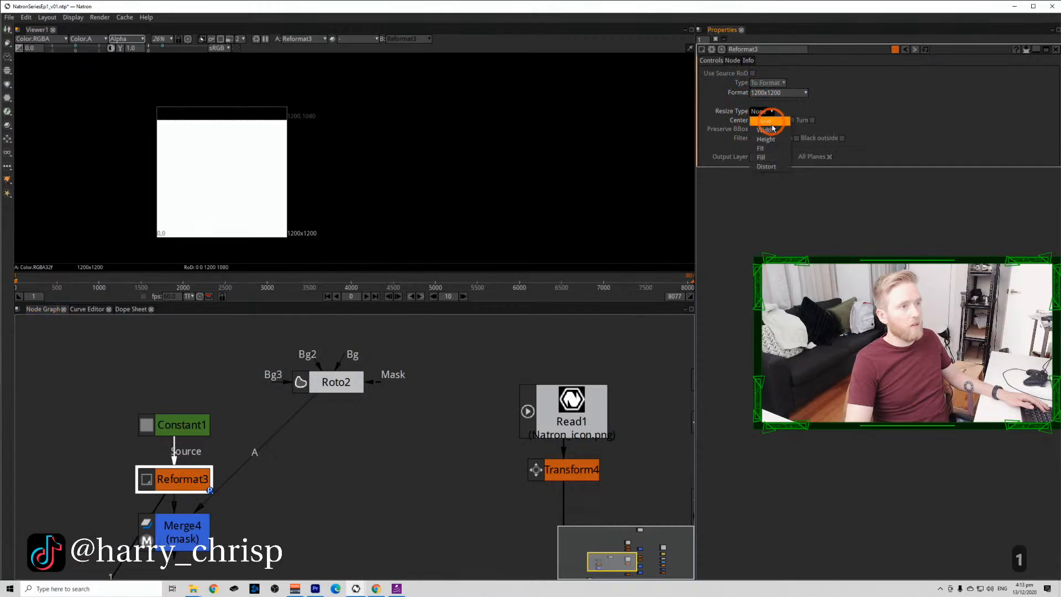
{"action": "left_click", "coordinate": [762, 141]}
Rearrange the Constant and Reformat nodes to leave room above the mask Merge, and view the Reformat.
{"action": "mouse_move", "coordinate": [178, 471]}
{"action": "left_mouse_down"}
{"action": "mouse_move", "coordinate": [178, 411]}
{"action": "mouse_move", "coordinate": [178, 470]}
{"action": "left_mouse_up"}
{"action": "left_click_drag", "start_coordinate": [69, 354], "coordinate": [248, 521]}
{"action": "left_click_drag", "start_coordinate": [191, 479], "coordinate": [182, 395]}
{"action": "left_click", "coordinate": [238, 430]}
{"action": "left_click", "coordinate": [200, 405]}
{"action": "key", "text": "1"}
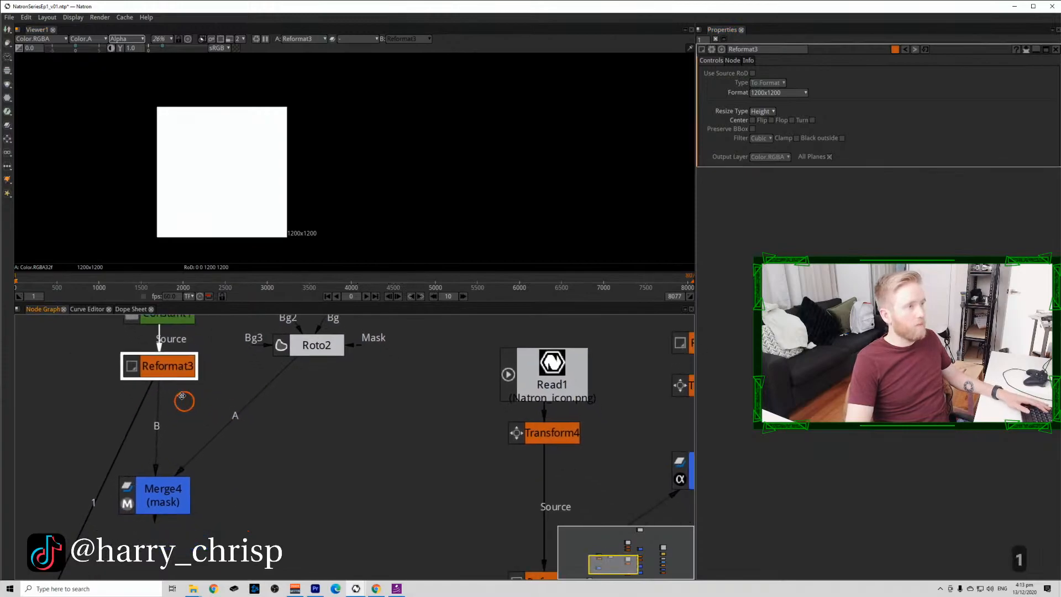
Add a Transform after the Reformat with scale 3, then view the mask Merge and close the open node properties.
{"action": "key", "text": "t"}
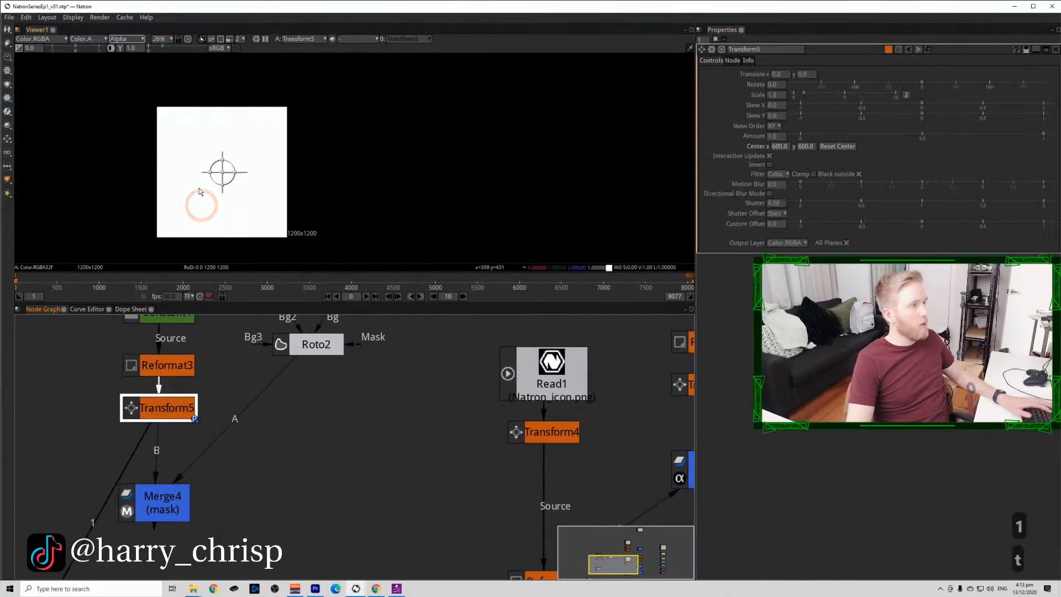
{"action": "scroll", "coordinate": [200, 192], "scroll_direction": "down", "scroll_amount": 3}
{"action": "type", "text": "3"}
{"action": "key", "text": "Return"}
{"action": "left_click", "coordinate": [263, 431]}
{"action": "left_click_drag", "start_coordinate": [159, 501], "coordinate": [260, 489]}
{"action": "key", "text": "1"}
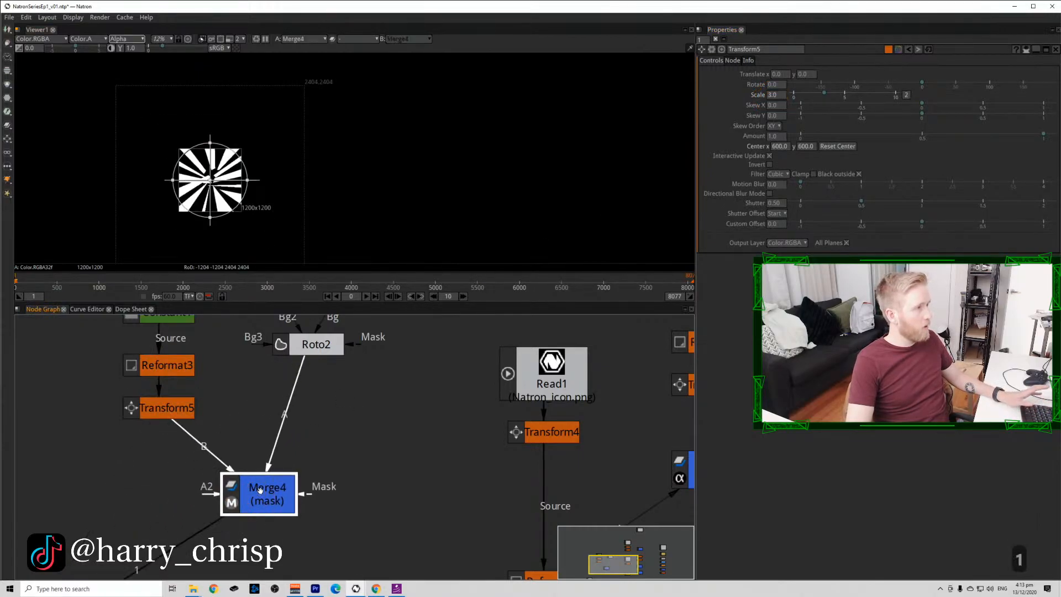
{"action": "left_click", "coordinate": [715, 39]}
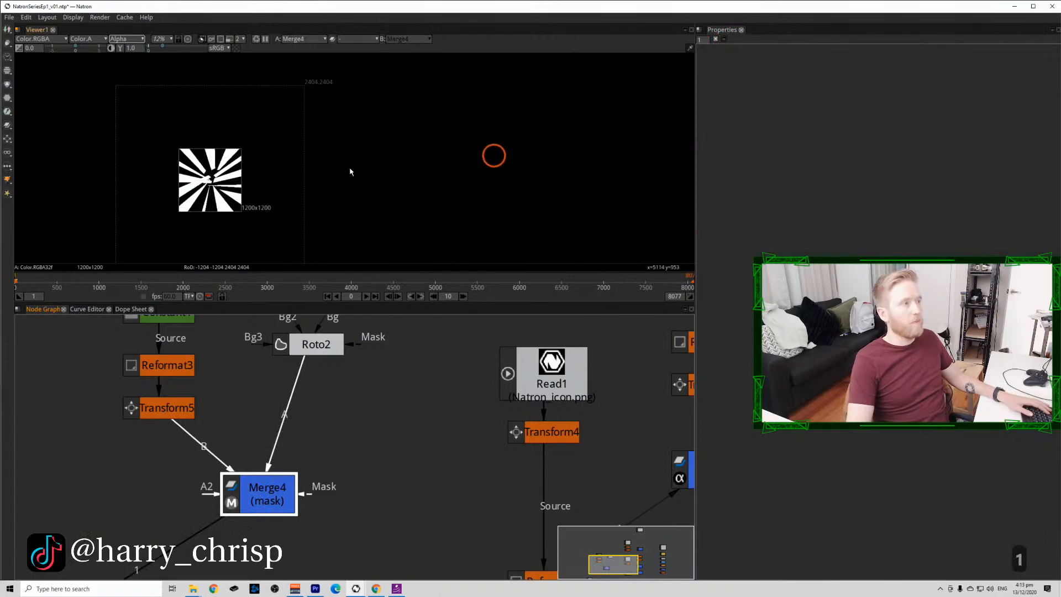
{"action": "right_click", "coordinate": [249, 202]}
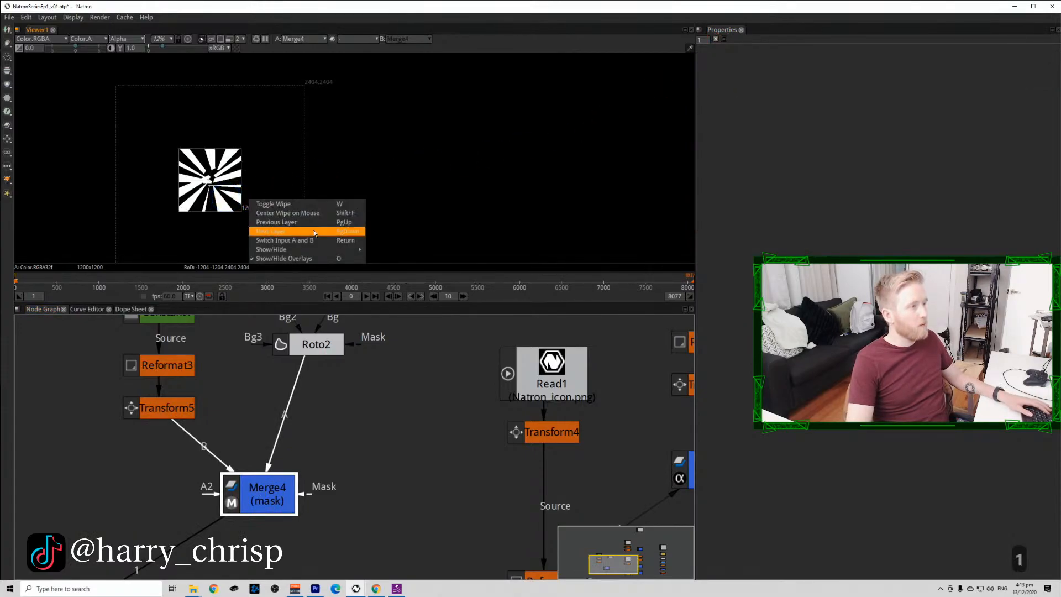
{"action": "mouse_move", "coordinate": [315, 246]}
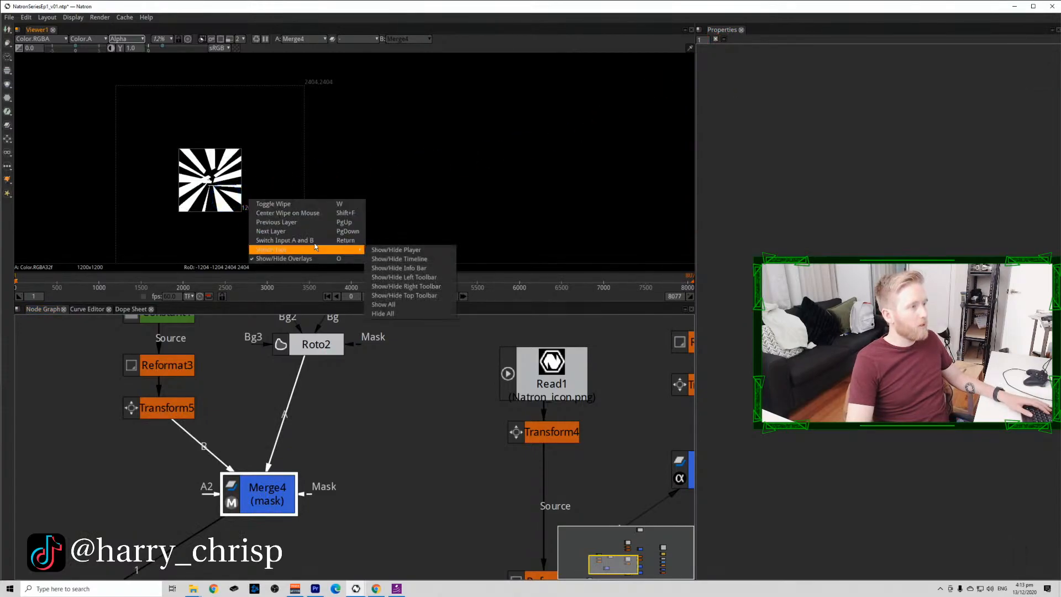
{"action": "left_click", "coordinate": [313, 145]}
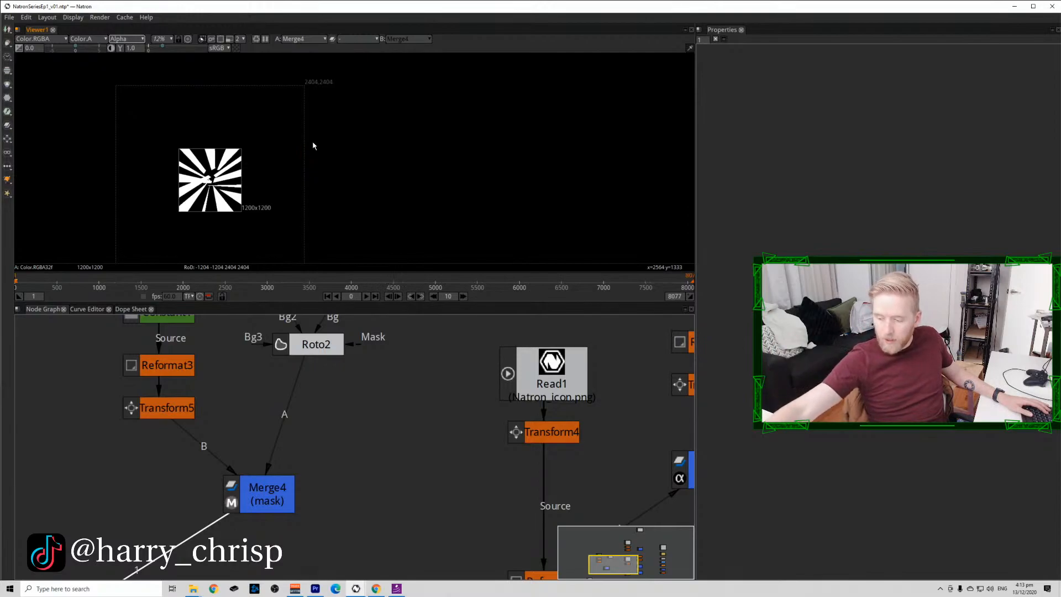
Add a Merge after the icon's Transform with the masked rays as its B input, and view it in RGB.
{"action": "scroll", "coordinate": [293, 149], "scroll_direction": "up", "scroll_amount": 1}
{"action": "scroll", "coordinate": [400, 436], "scroll_direction": "down", "scroll_amount": 5}
{"action": "left_click", "coordinate": [396, 441]}
{"action": "key", "text": "m"}
{"action": "left_click_drag", "start_coordinate": [398, 440], "coordinate": [324, 438]}
{"action": "left_click", "coordinate": [456, 443]}
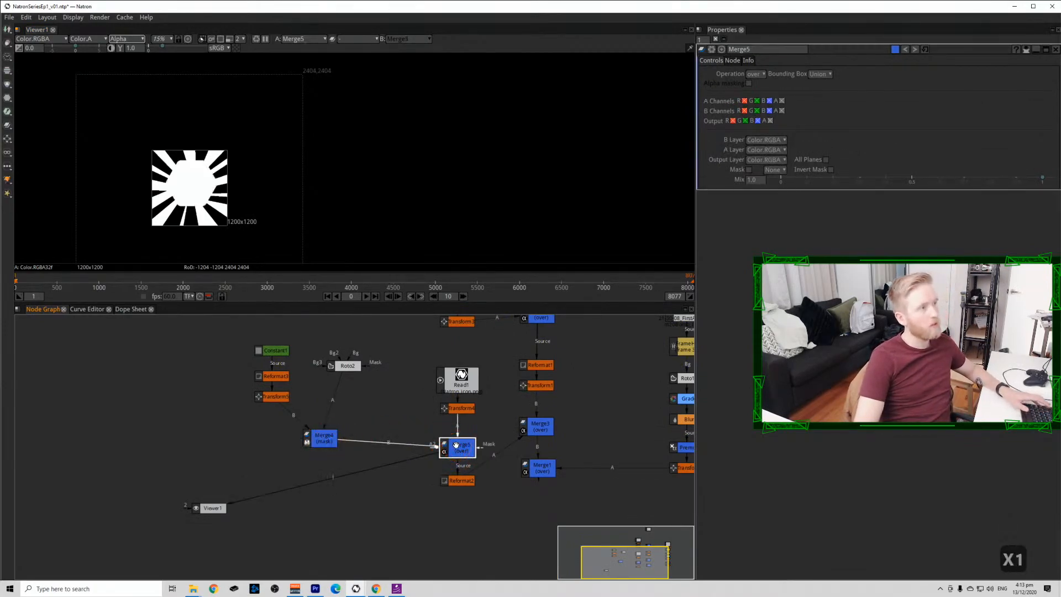
{"action": "key", "text": "a"}
{"action": "scroll", "coordinate": [180, 199], "scroll_direction": "up", "scroll_amount": 5}
Add a Grade node after the mask Merge and lower its multiply to about 0.231.
{"action": "left_click", "coordinate": [325, 440]}
{"action": "key", "text": "g"}
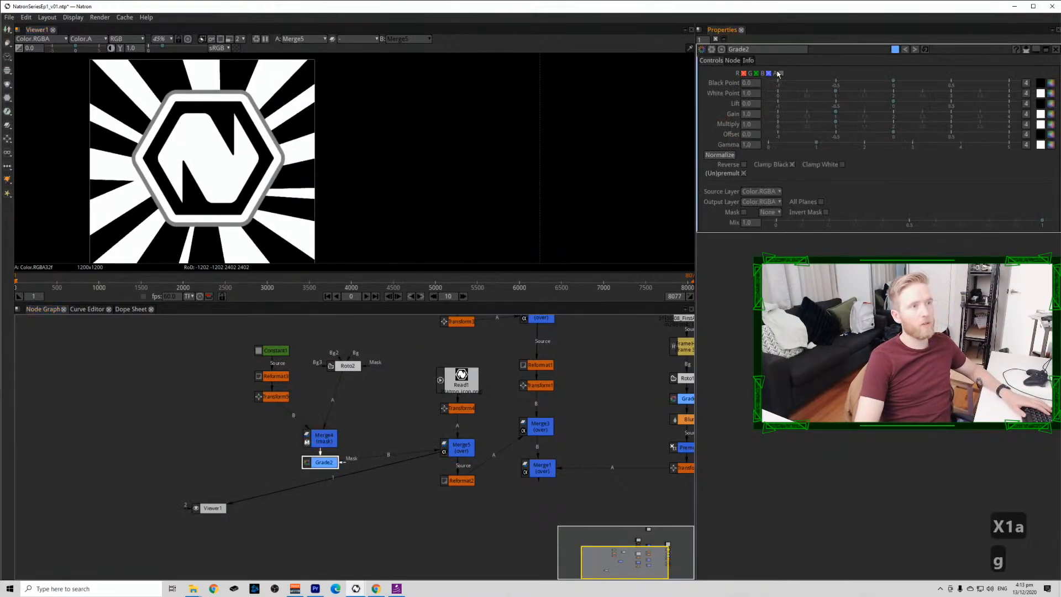
{"action": "left_click_drag", "start_coordinate": [833, 130], "coordinate": [793, 126]}
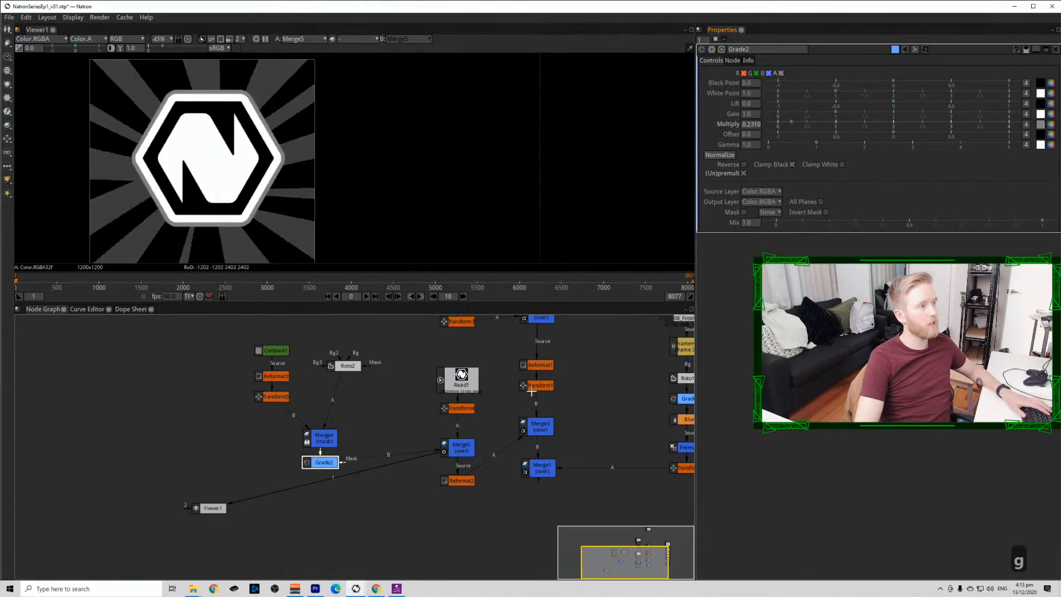
Insert a Blur node between the mask Merge and the Grade and give it a small blur size.
{"action": "left_click", "coordinate": [317, 436]}
{"action": "key", "text": "b"}
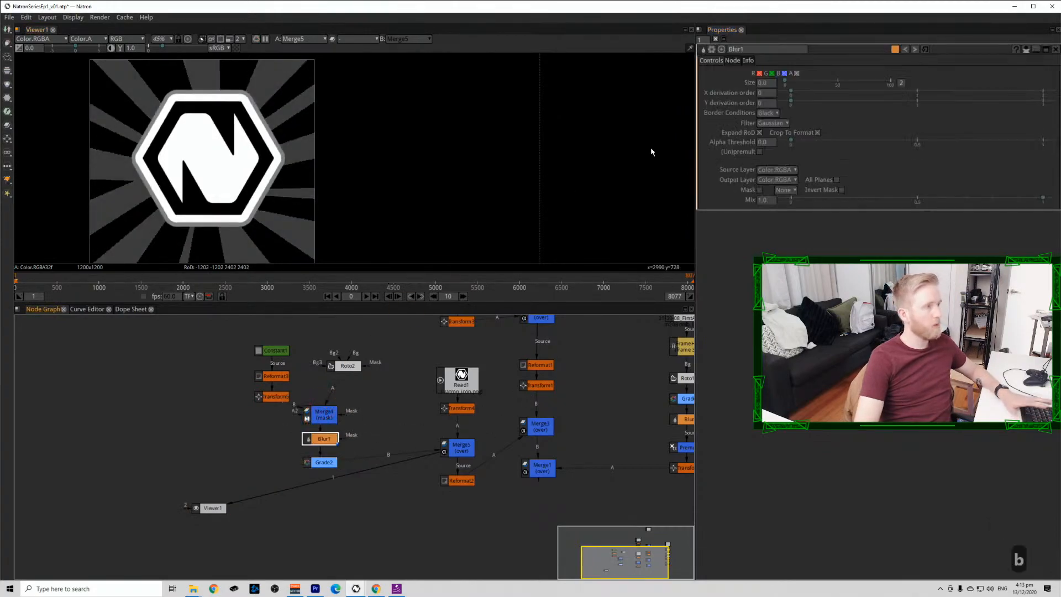
{"action": "mouse_move", "coordinate": [797, 83]}
{"action": "left_mouse_down"}
{"action": "mouse_move", "coordinate": [811, 78]}
{"action": "mouse_move", "coordinate": [799, 81]}
{"action": "left_mouse_up"}
Add a second Blur below the first with size about 48.8 and mix about 0.484, then save the project.
{"action": "left_click_drag", "start_coordinate": [225, 340], "coordinate": [332, 388]}
{"action": "key", "text": "b"}
{"action": "left_click_drag", "start_coordinate": [808, 85], "coordinate": [856, 83]}
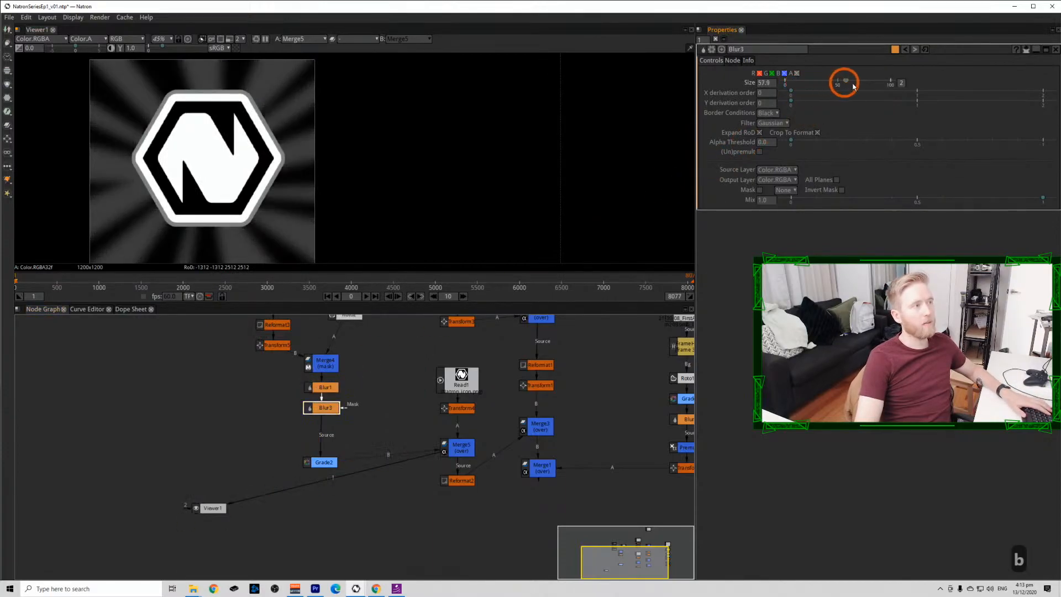
{"action": "left_click_drag", "start_coordinate": [990, 197], "coordinate": [967, 201]}
{"action": "left_click_drag", "start_coordinate": [877, 206], "coordinate": [914, 201]}
{"action": "left_click_drag", "start_coordinate": [855, 82], "coordinate": [821, 89]}
{"action": "left_click", "coordinate": [403, 511]}
{"action": "key", "text": "ctrl+s"}
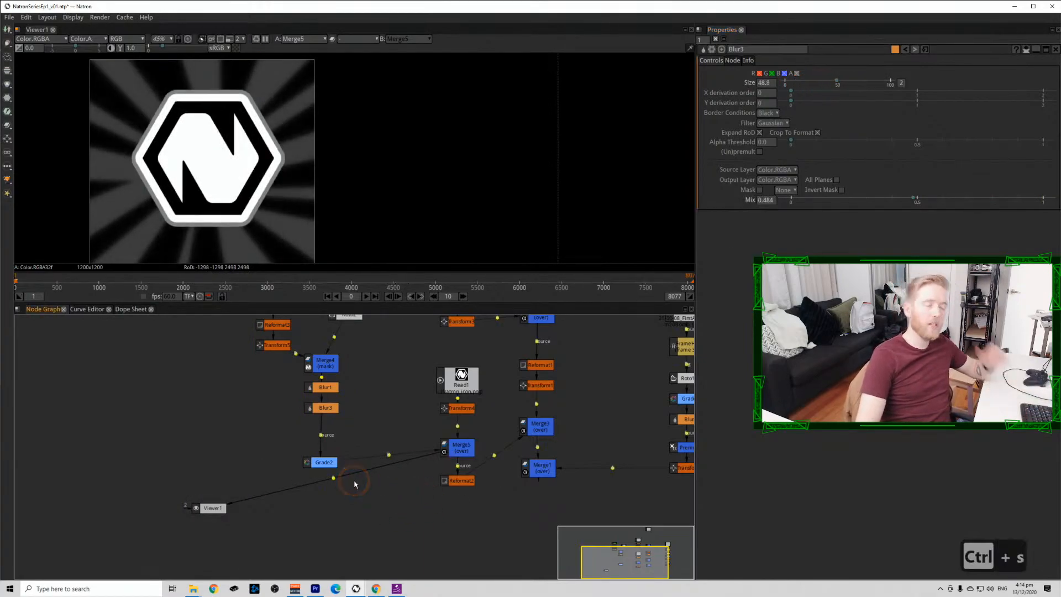
Move the final Merge nodes, Merge3 and Merge1, lower in the node graph.
{"action": "scroll", "coordinate": [355, 484], "scroll_direction": "down", "scroll_amount": 3}
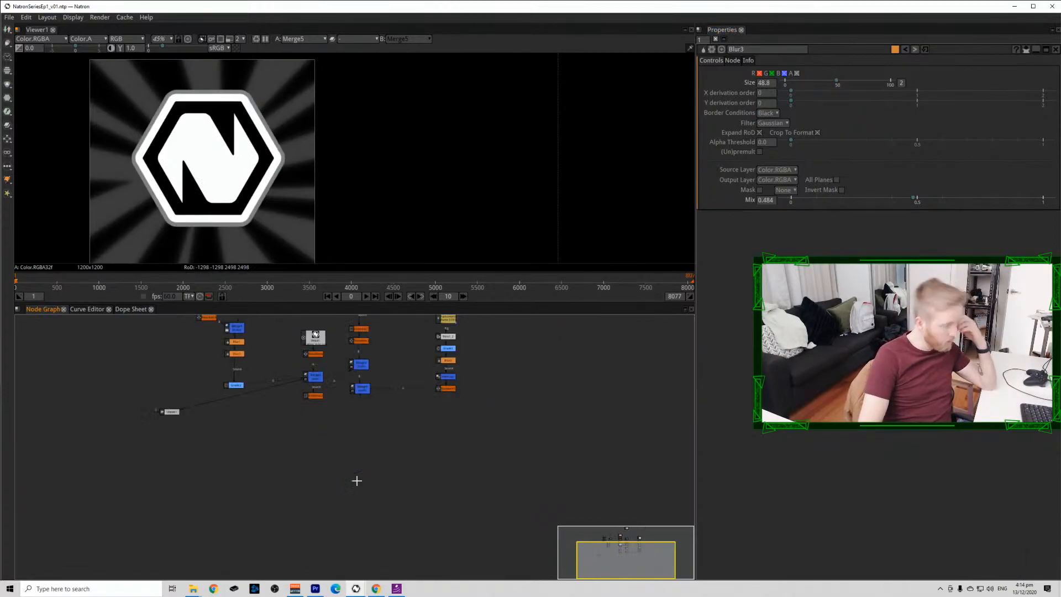
{"action": "scroll", "coordinate": [336, 372], "scroll_direction": "up", "scroll_amount": 4}
{"action": "left_click_drag", "start_coordinate": [347, 493], "coordinate": [442, 333]}
{"action": "left_click_drag", "start_coordinate": [388, 351], "coordinate": [361, 460]}
View Merge3, Merge1, Reformat2 and Merge5 in turn to check how the ray burst passes through the composite.
{"action": "left_click", "coordinate": [375, 464]}
{"action": "key", "text": "1"}
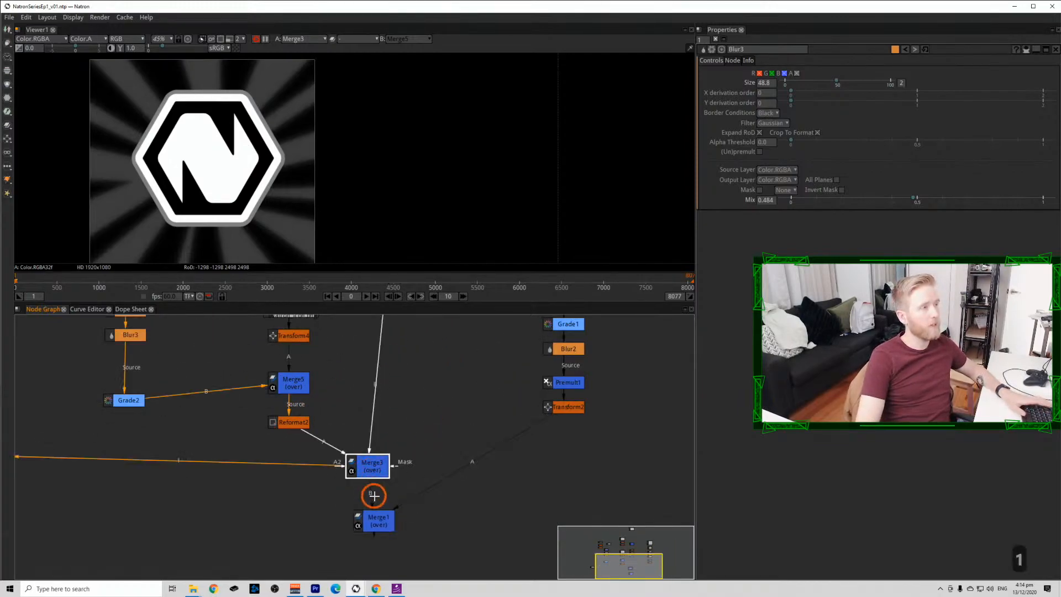
{"action": "left_click", "coordinate": [380, 519]}
{"action": "key", "text": "1"}
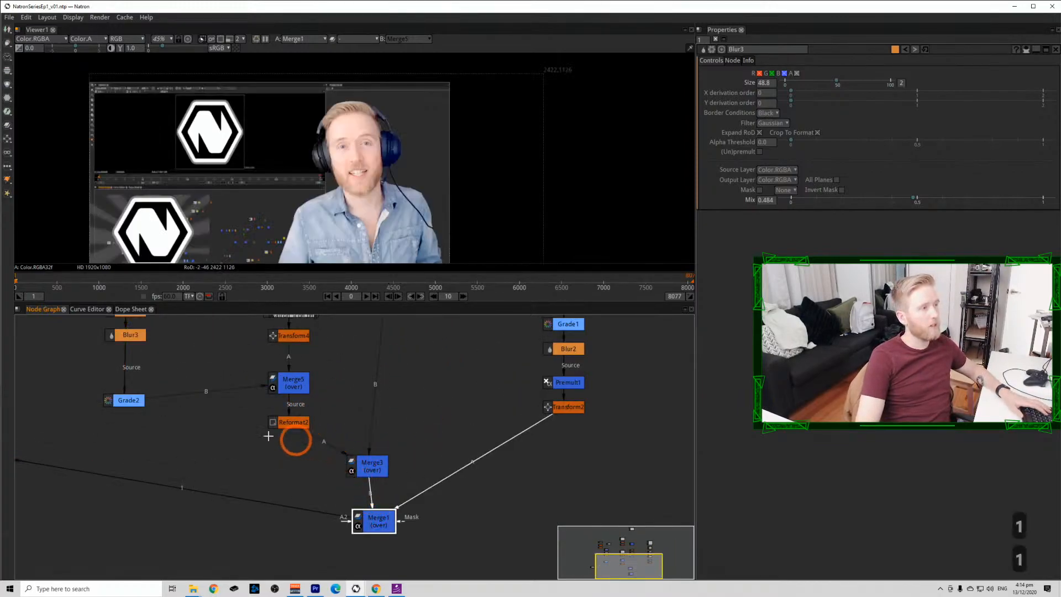
{"action": "left_click", "coordinate": [291, 421]}
{"action": "key", "text": "1"}
{"action": "left_click", "coordinate": [291, 388]}
{"action": "key", "text": "1"}
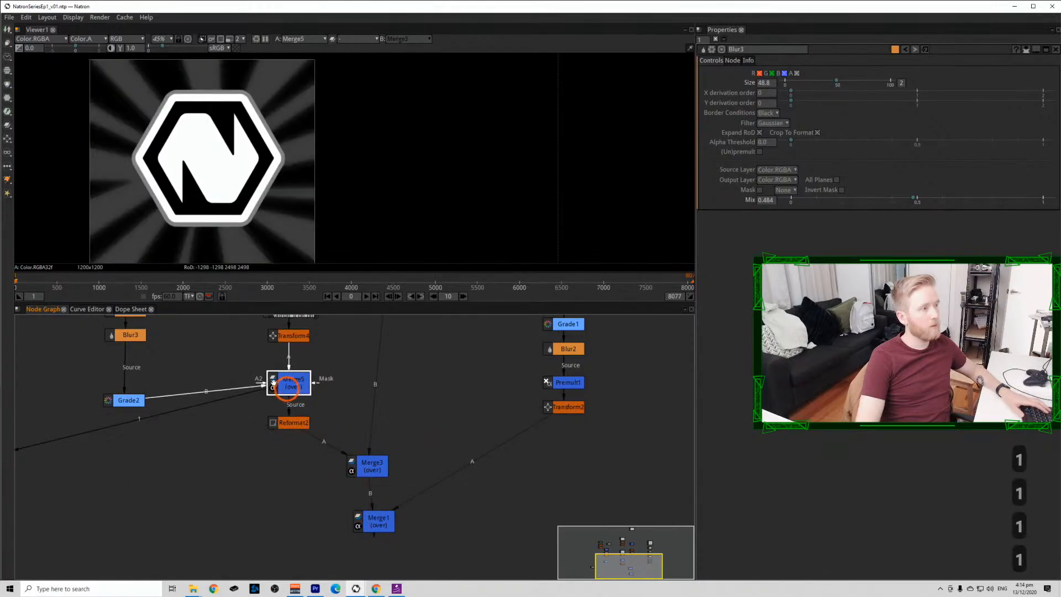
Delete Reformat2 between Merge5 and Merge3, then view Merge3 and the final Merge1.
{"action": "left_click", "coordinate": [293, 423]}
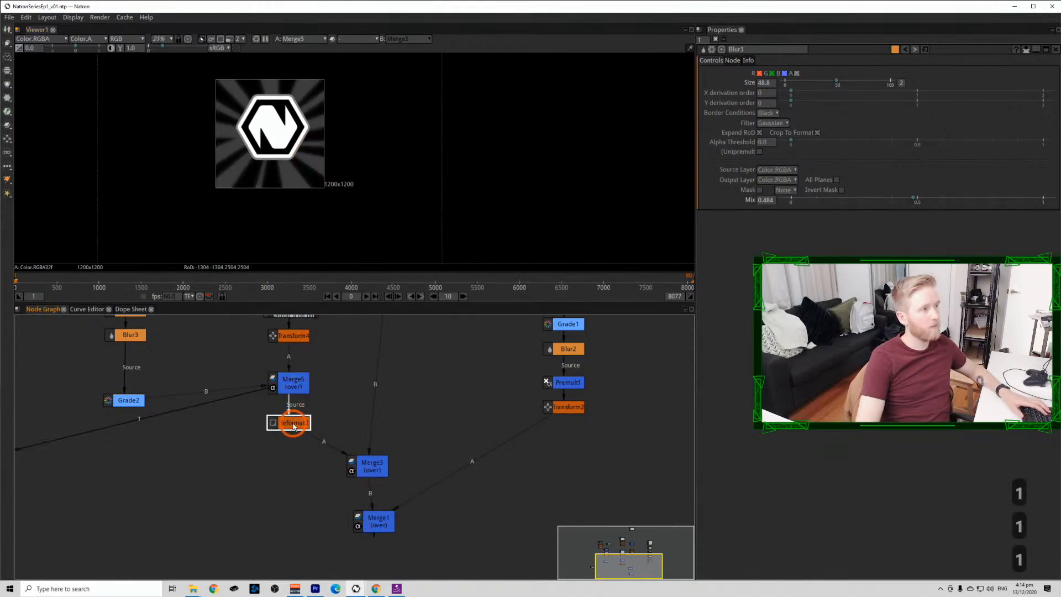
{"action": "key", "text": "BackSpace"}
{"action": "left_click", "coordinate": [358, 459]}
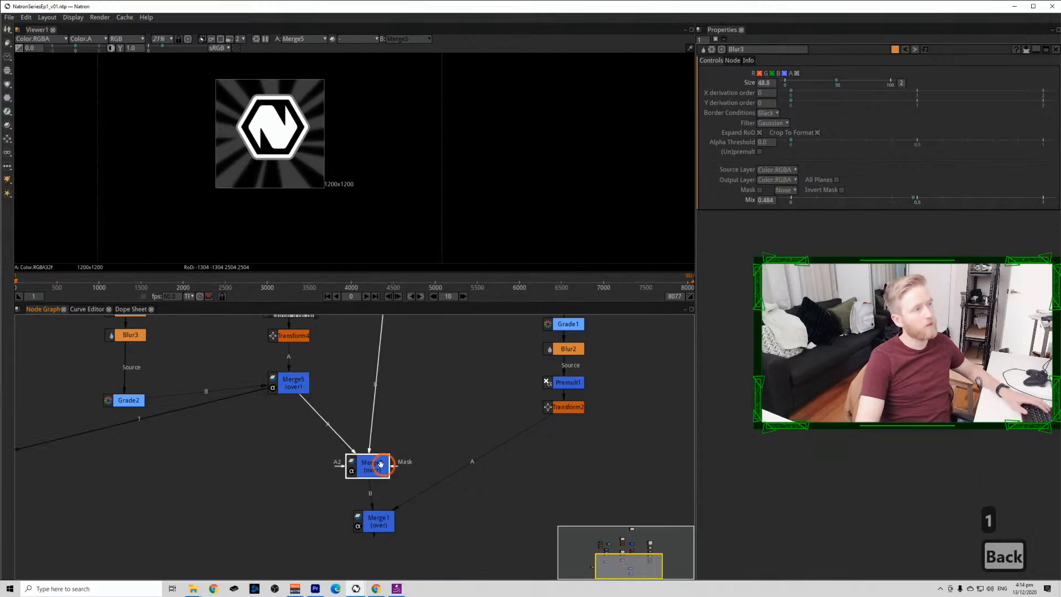
{"action": "key", "text": "1"}
{"action": "scroll", "coordinate": [265, 93], "scroll_direction": "up", "scroll_amount": 2}
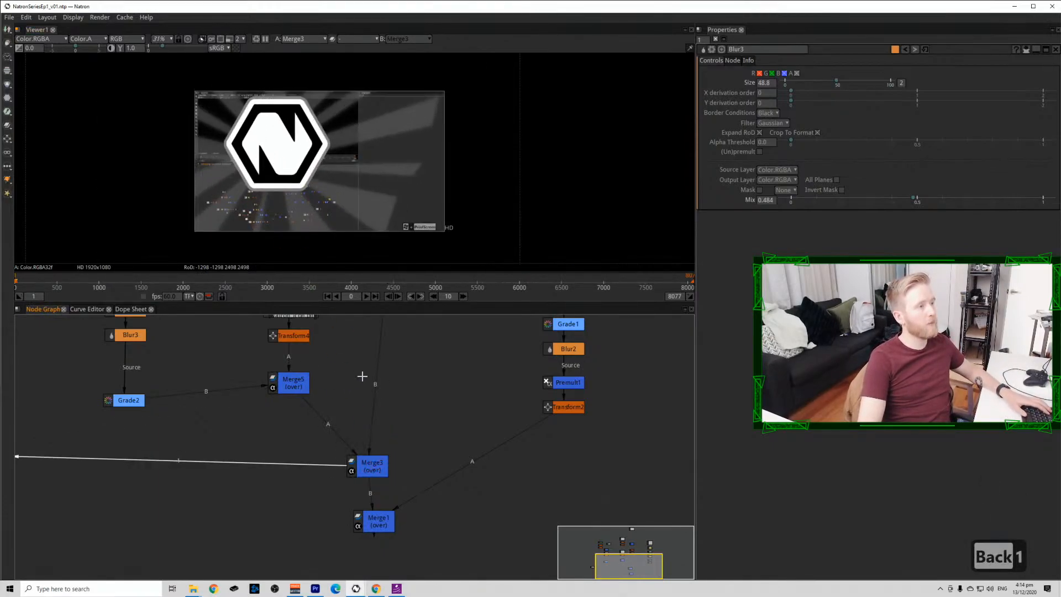
{"action": "left_click", "coordinate": [378, 521]}
{"action": "key", "text": "1"}
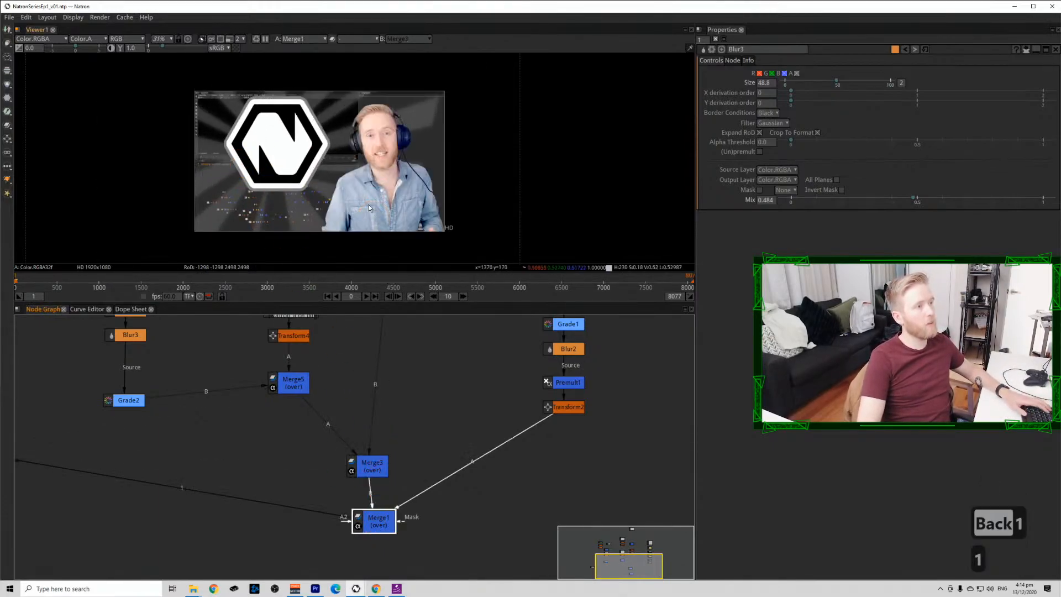
Reshape the ray shapes on the presenter's side in Roto2 so they extend beyond the frame edge, then close its properties.
{"action": "left_click_drag", "start_coordinate": [159, 421], "coordinate": [175, 521]}
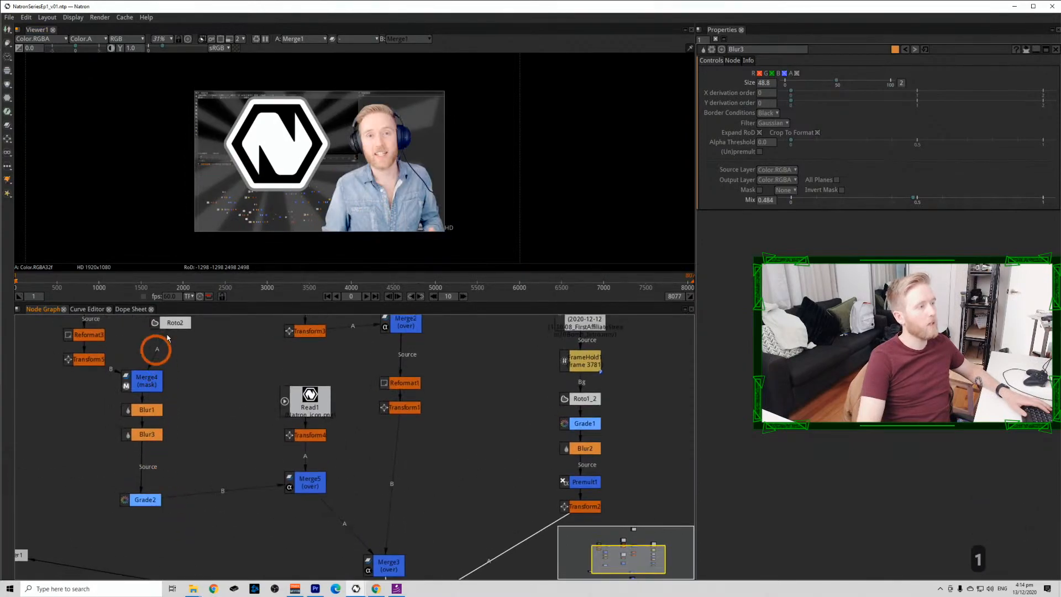
{"action": "double_click", "coordinate": [169, 324]}
{"action": "left_click", "coordinate": [445, 137]}
{"action": "left_click_drag", "start_coordinate": [531, 161], "coordinate": [472, 85]}
{"action": "left_click", "coordinate": [466, 140]}
{"action": "left_click", "coordinate": [447, 132]}
{"action": "left_click_drag", "start_coordinate": [454, 164], "coordinate": [479, 199]}
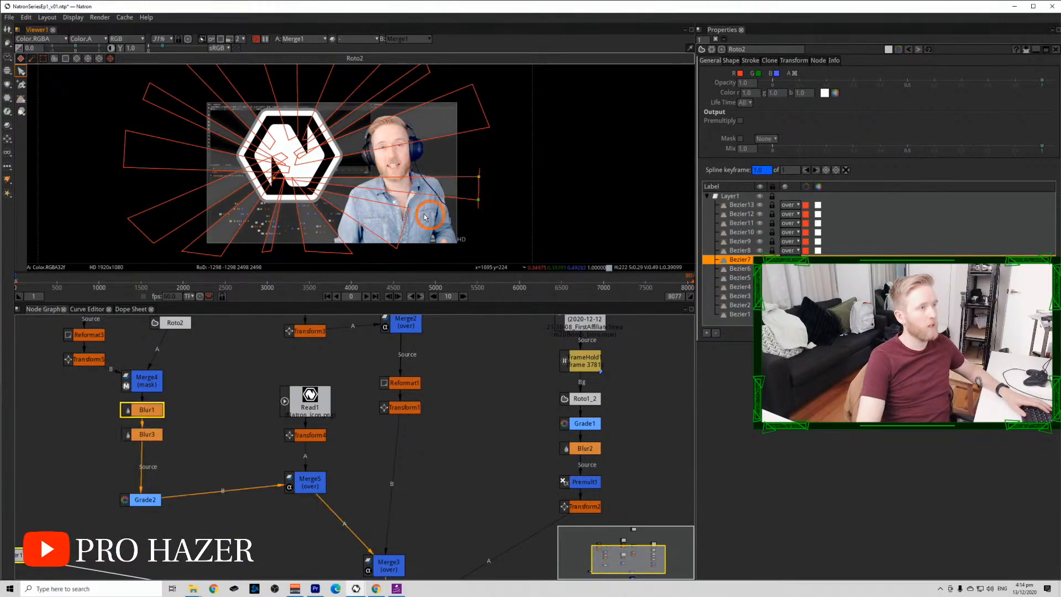
{"action": "left_click", "coordinate": [408, 207]}
{"action": "left_click_drag", "start_coordinate": [411, 212], "coordinate": [499, 241]}
{"action": "left_click_drag", "start_coordinate": [406, 251], "coordinate": [444, 258]}
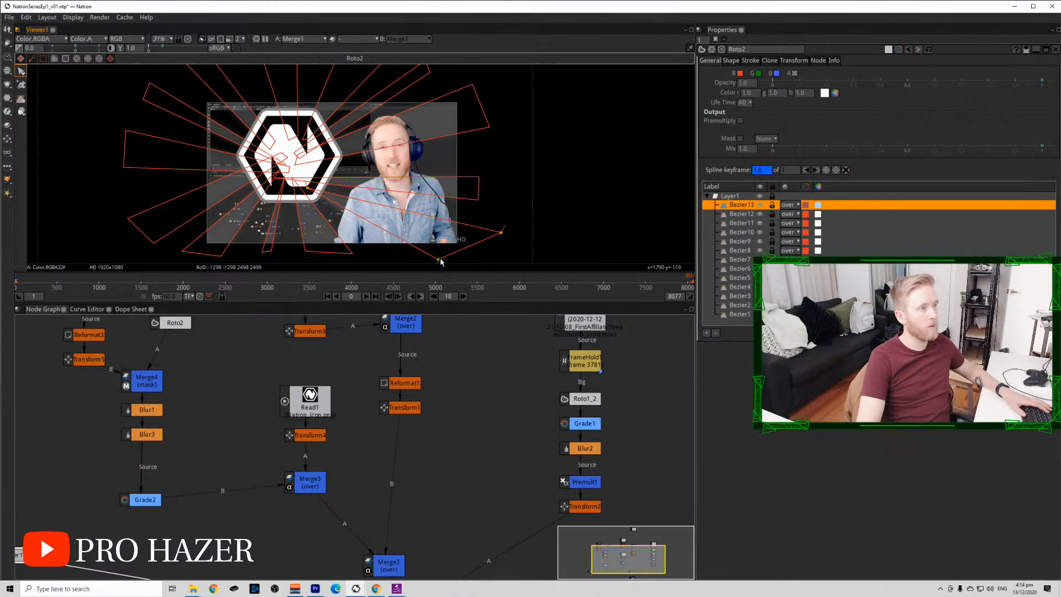
{"action": "left_click", "coordinate": [716, 40]}
Raise the multiply of the rays' Grade2 node to about 0.410 and save the project.
{"action": "scroll", "coordinate": [270, 181], "scroll_direction": "up", "scroll_amount": 4}
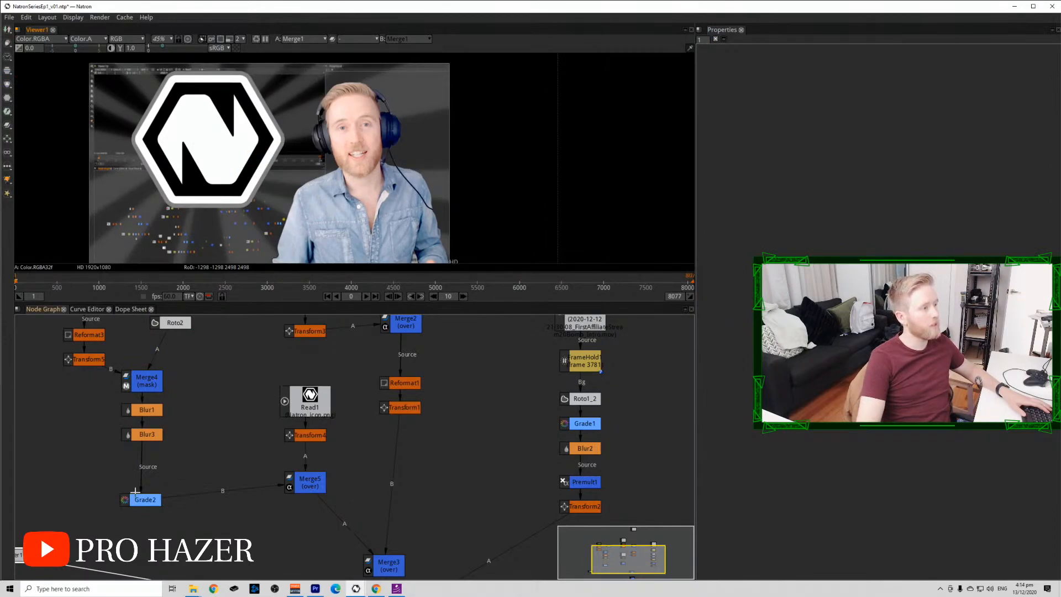
{"action": "double_click", "coordinate": [141, 499]}
{"action": "left_click_drag", "start_coordinate": [796, 124], "coordinate": [802, 125]}
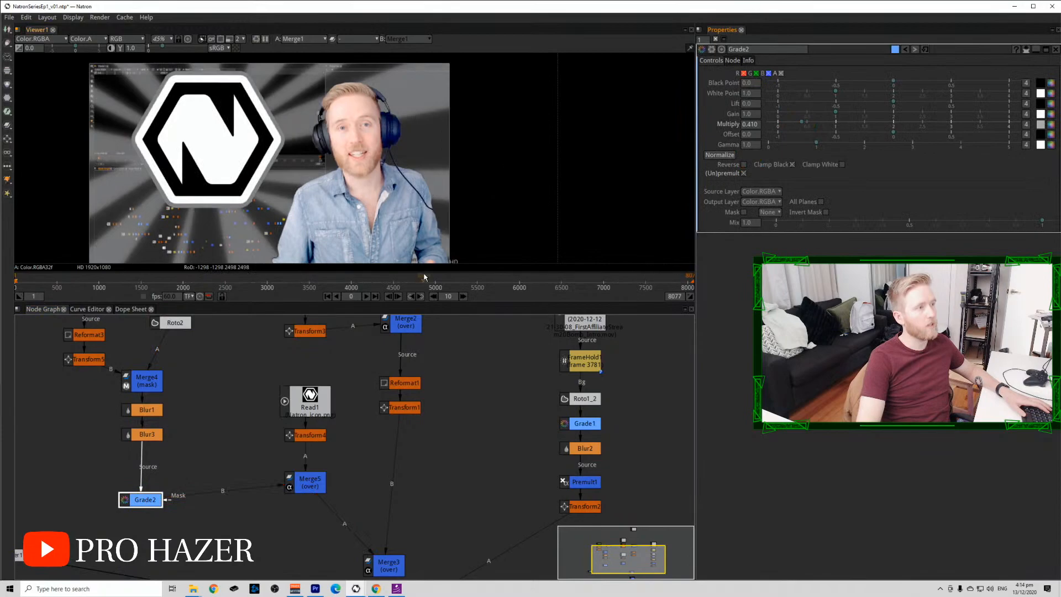
{"action": "left_click", "coordinate": [439, 469], "text": "ctrl"}
{"action": "key", "text": "ctrl+s"}
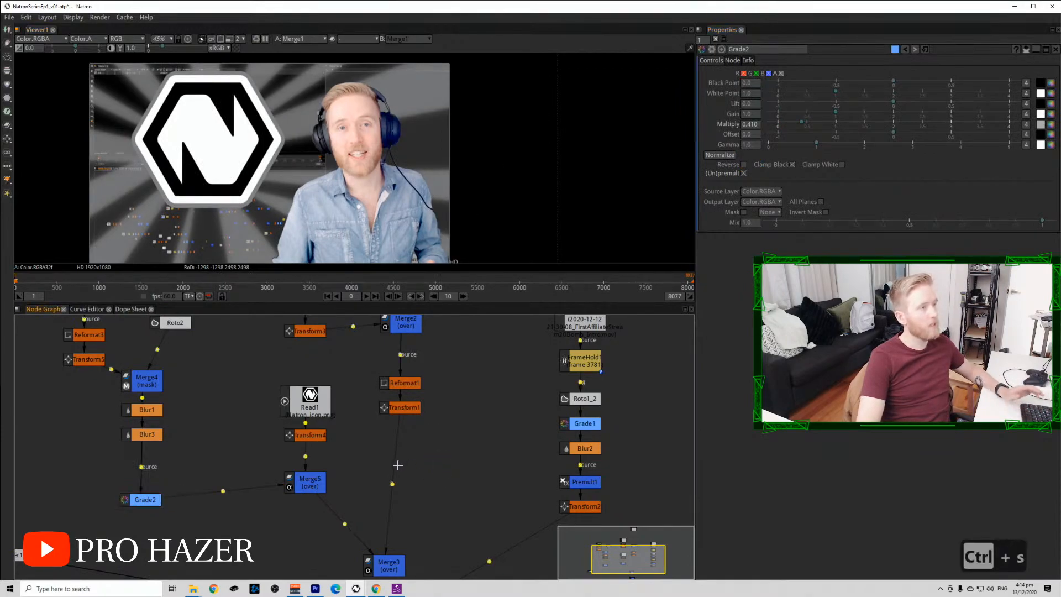
Open Roto1_2 and refine the presenter outline's points around the notch at the lower edge of the shirt sleeve.
{"action": "scroll", "coordinate": [446, 379], "scroll_direction": "down", "scroll_amount": 3}
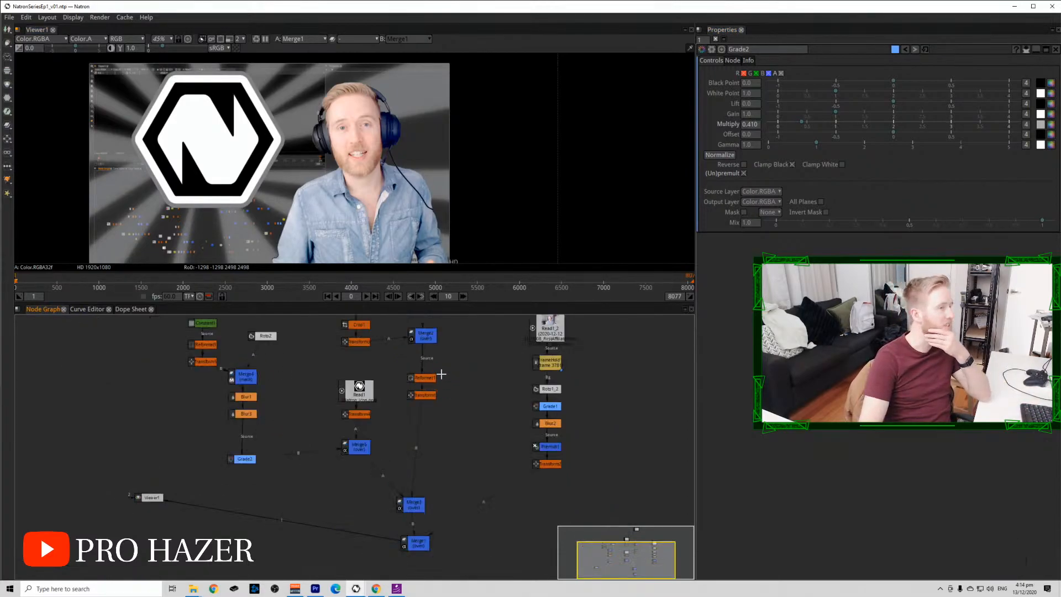
{"action": "left_click", "coordinate": [552, 391]}
{"action": "scroll", "coordinate": [293, 221], "scroll_direction": "up", "scroll_amount": 15}
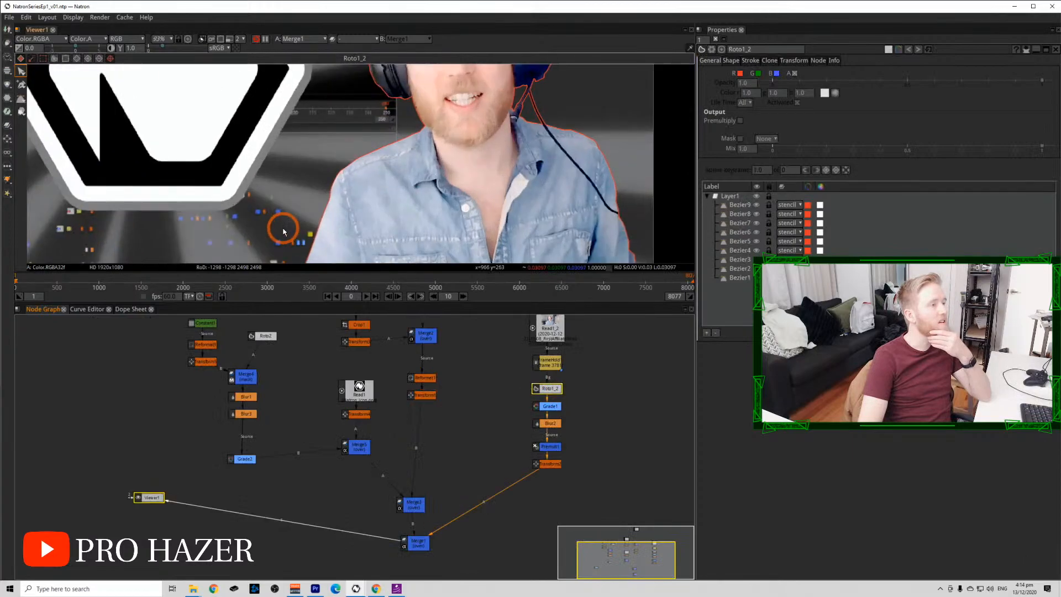
{"action": "left_click", "coordinate": [307, 217]}
{"action": "left_click", "coordinate": [241, 239]}
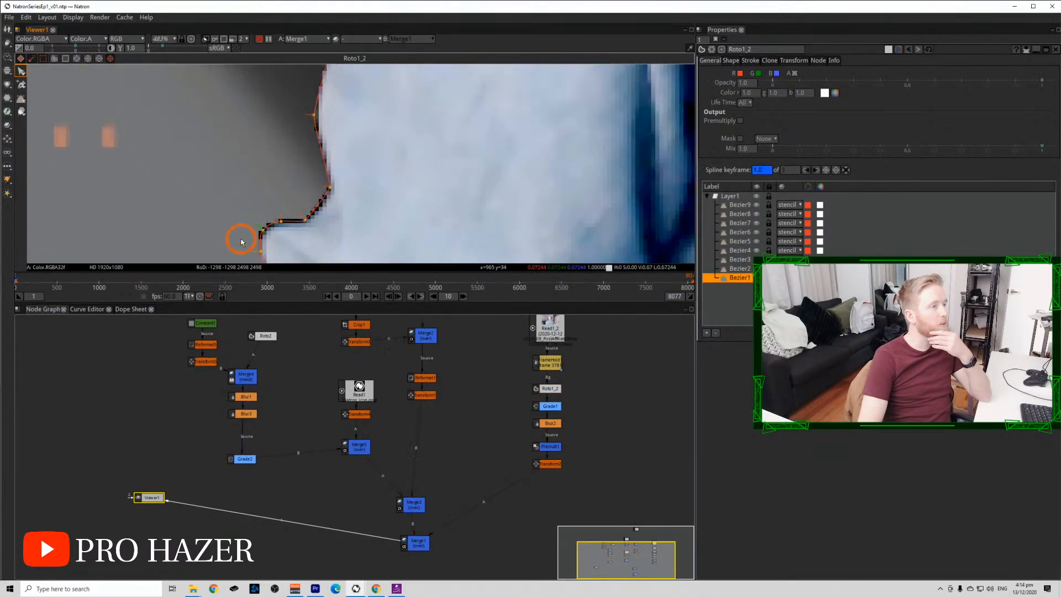
{"action": "key", "text": "ctrl+z"}
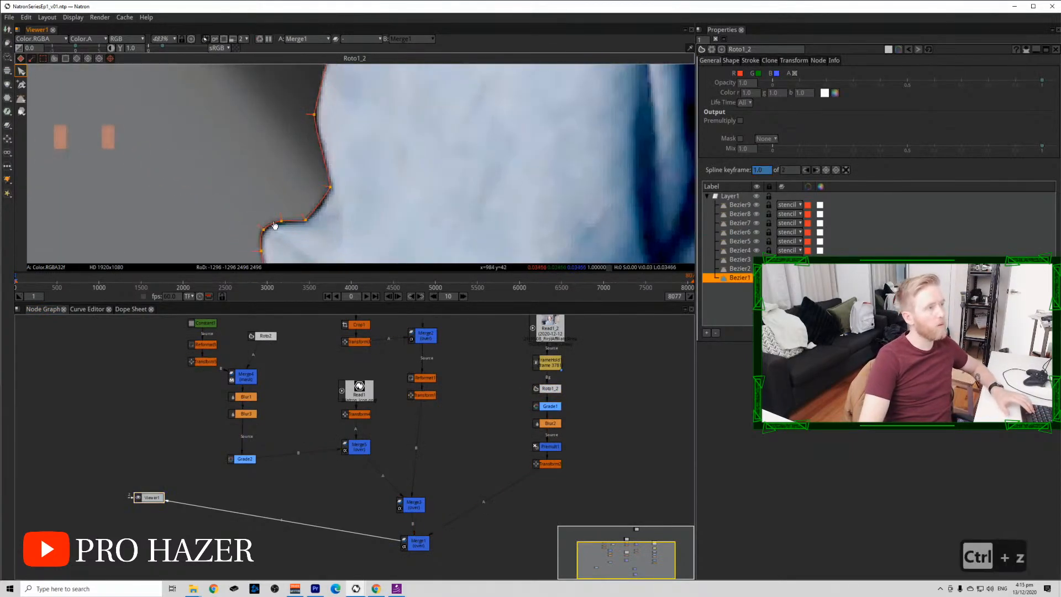
{"action": "left_click_drag", "start_coordinate": [230, 162], "coordinate": [353, 223]}
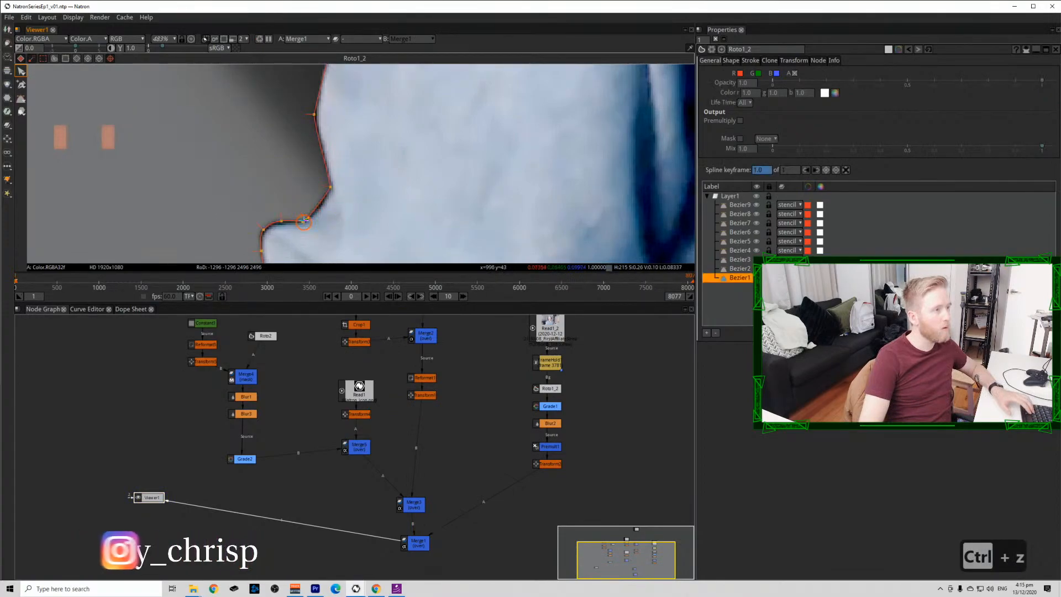
{"action": "left_click_drag", "start_coordinate": [239, 197], "coordinate": [297, 241]}
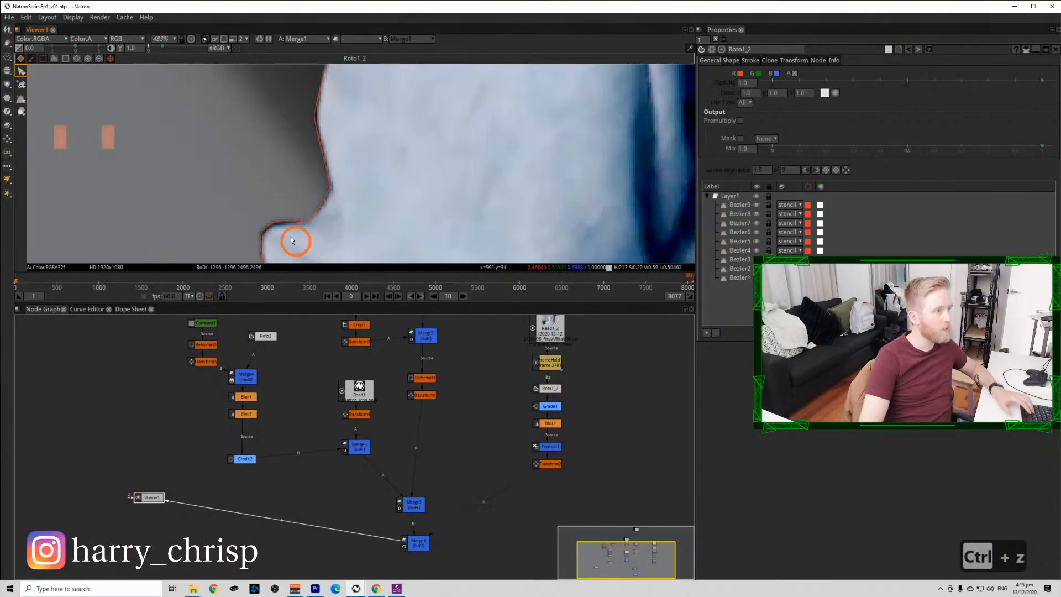
{"action": "left_click", "coordinate": [274, 224]}
{"action": "left_click_drag", "start_coordinate": [227, 209], "coordinate": [318, 248]}
{"action": "left_click", "coordinate": [281, 223]}
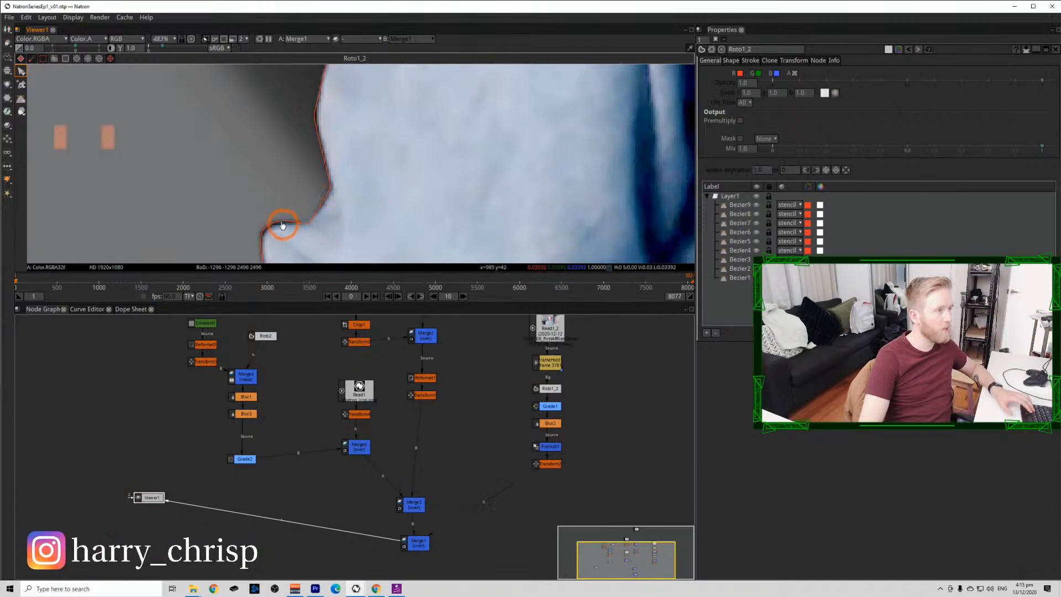
{"action": "left_click", "coordinate": [262, 230], "text": "shift"}
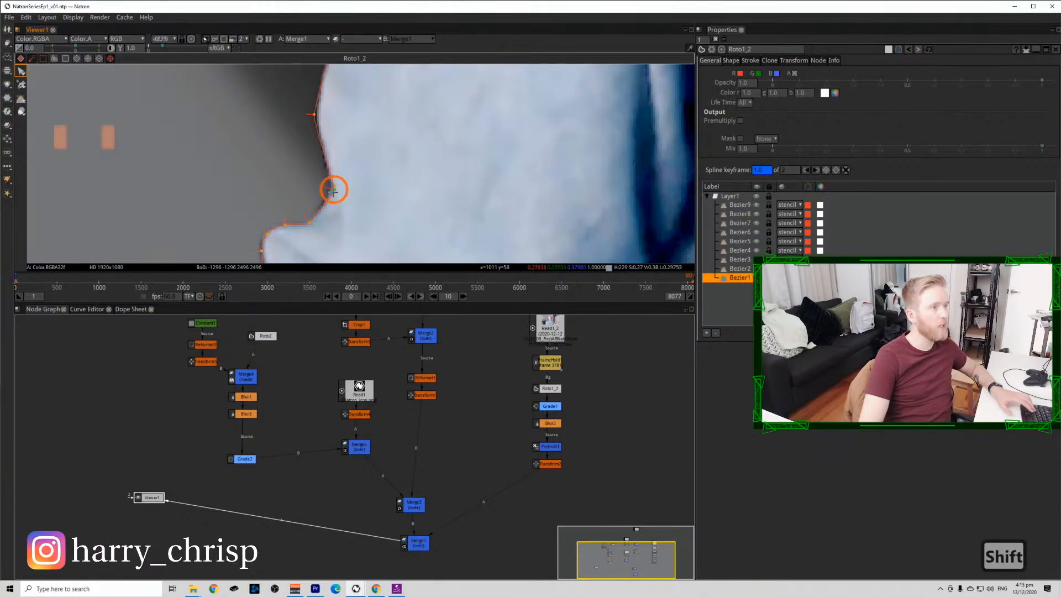
Adjust the outline points further down the sleeve near the frame's lower edge, and close the Roto1_2 properties.
{"action": "left_click_drag", "start_coordinate": [329, 103], "coordinate": [317, 131]}
{"action": "left_click_drag", "start_coordinate": [264, 242], "coordinate": [268, 190]}
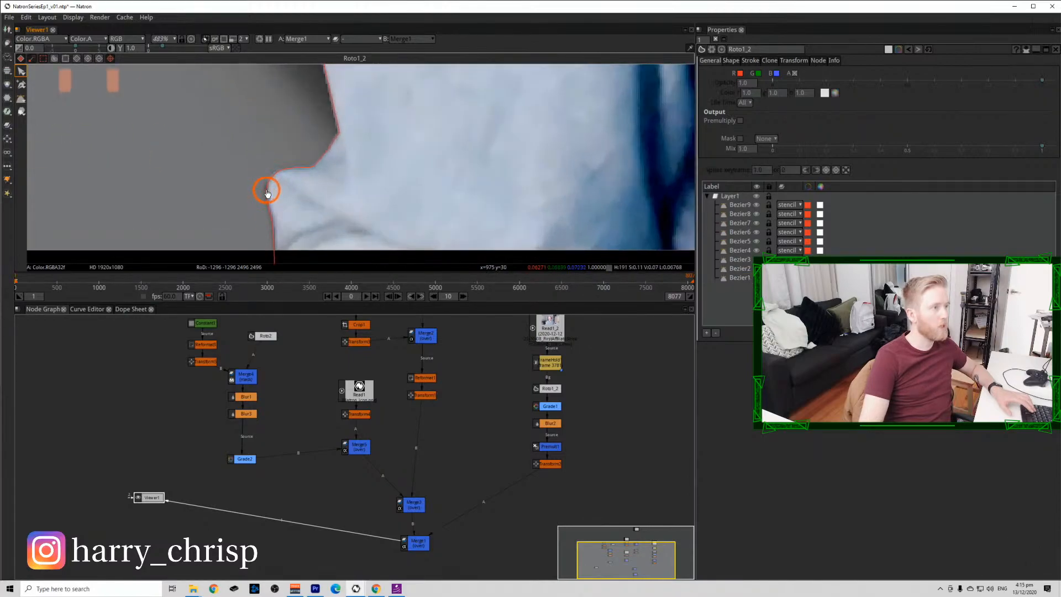
{"action": "left_click", "coordinate": [266, 201]}
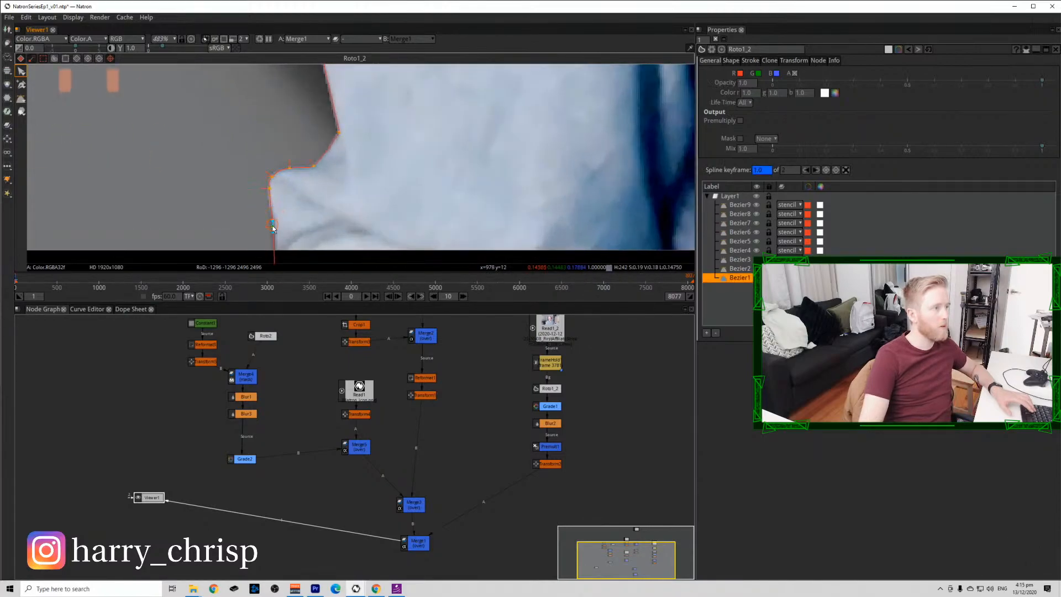
{"action": "scroll", "coordinate": [297, 204], "scroll_direction": "down", "scroll_amount": 20}
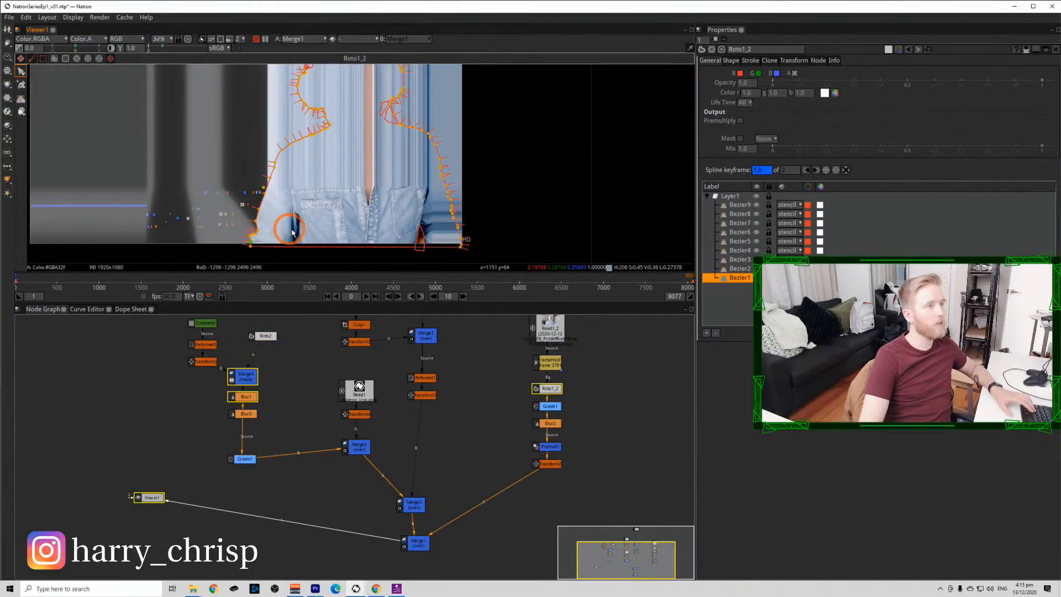
{"action": "left_click", "coordinate": [716, 39]}
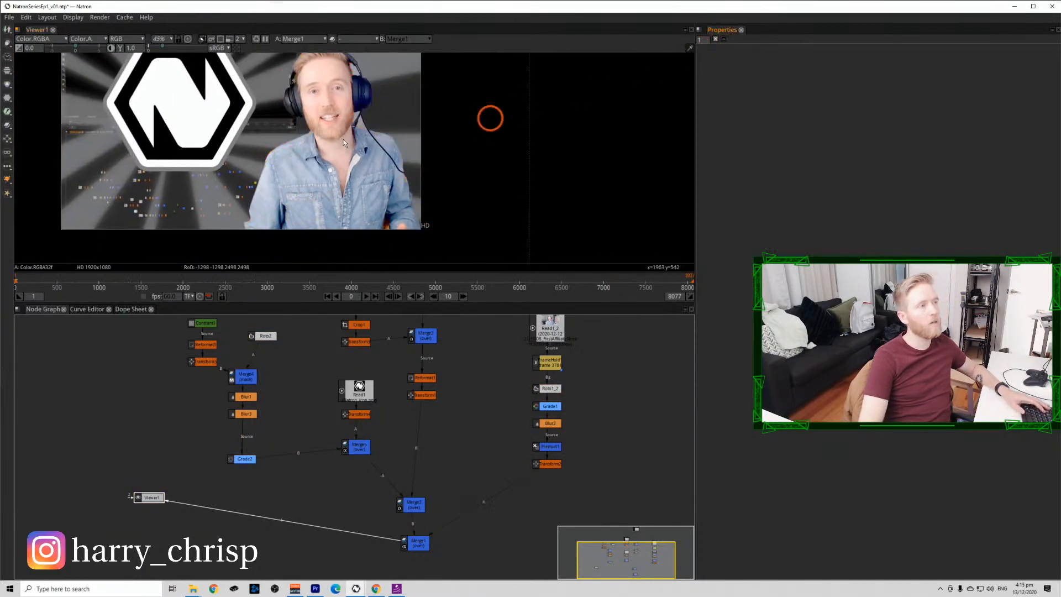
Reopen Roto1_2 and pull the outline points in along the outer edge of the headphone ear cup beside the background.
{"action": "scroll", "coordinate": [390, 108], "scroll_direction": "up", "scroll_amount": 11}
{"action": "scroll", "coordinate": [332, 92], "scroll_direction": "up", "scroll_amount": 2}
{"action": "left_click_drag", "start_coordinate": [332, 92], "coordinate": [335, 128]}
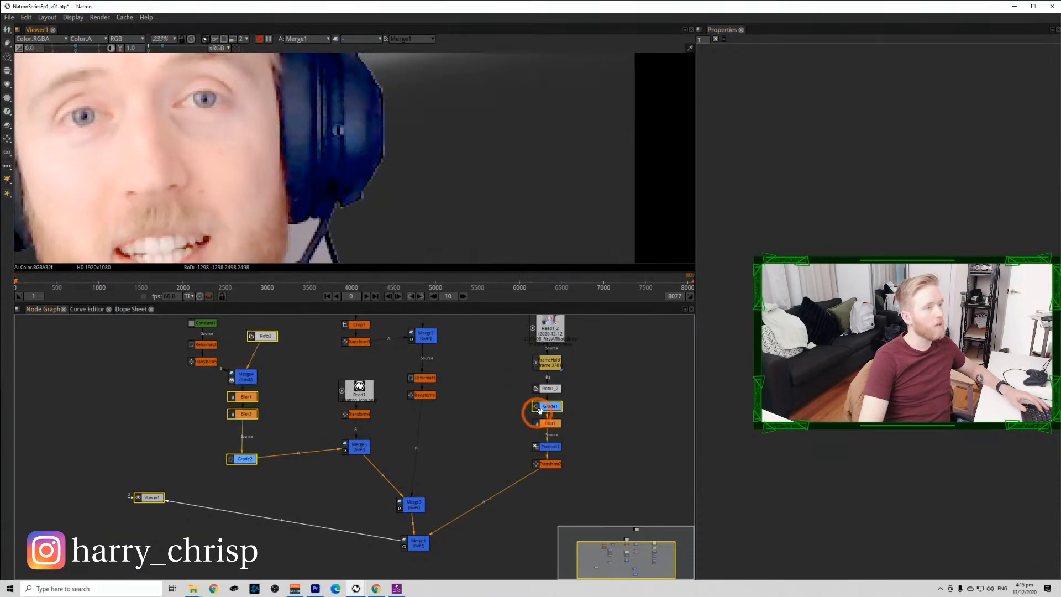
{"action": "double_click", "coordinate": [546, 390]}
{"action": "scroll", "coordinate": [409, 190], "scroll_direction": "up", "scroll_amount": 8}
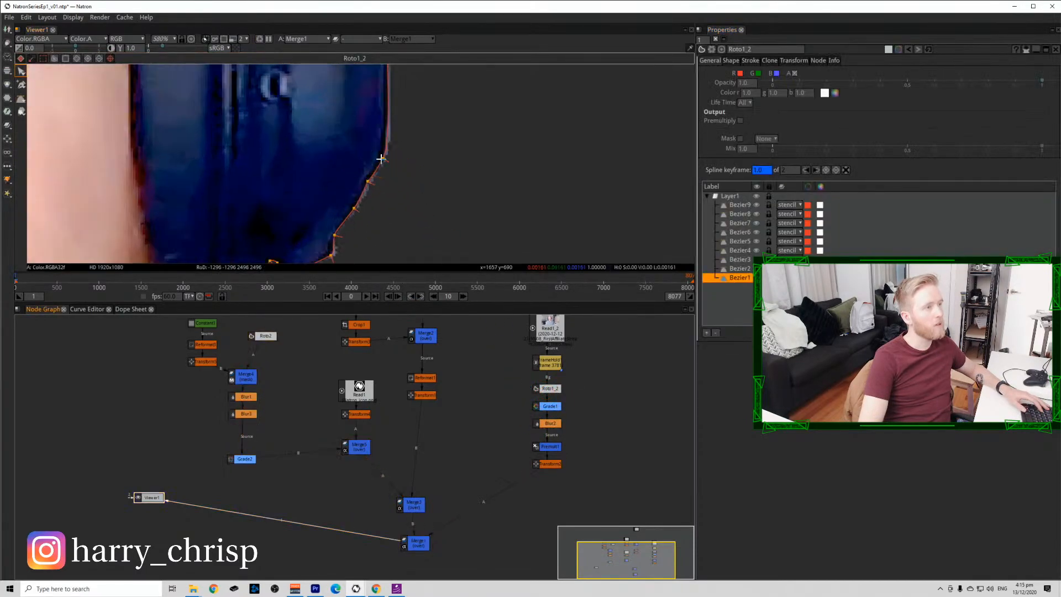
{"action": "left_click", "coordinate": [367, 181]}
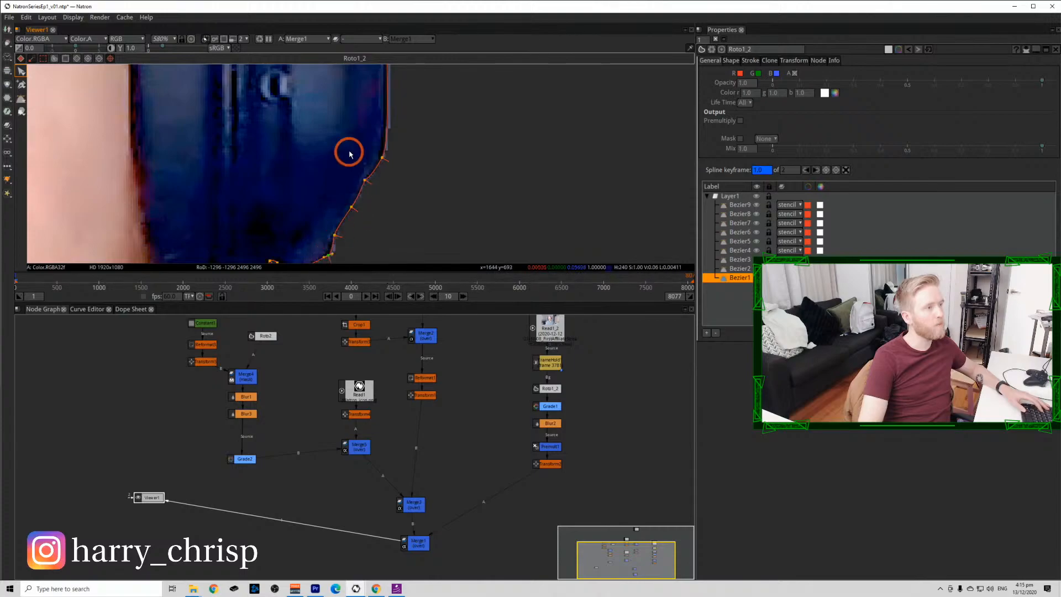
{"action": "left_click_drag", "start_coordinate": [350, 154], "coordinate": [360, 234]}
{"action": "scroll", "coordinate": [386, 90], "scroll_direction": "down", "scroll_amount": 2}
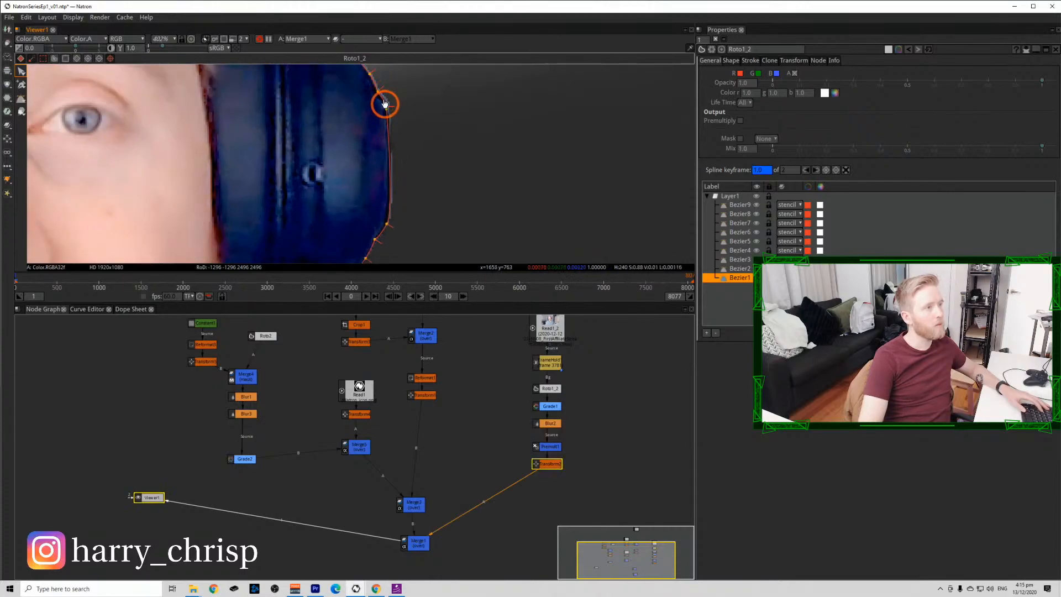
{"action": "left_click_drag", "start_coordinate": [374, 94], "coordinate": [397, 188]}
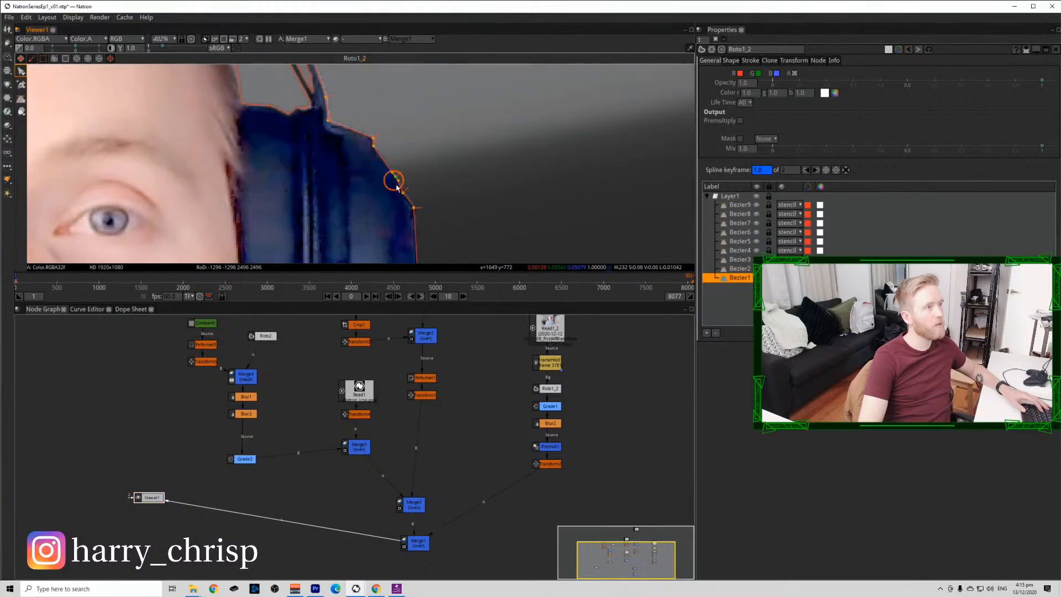
Add an EdgeBlur node after Transform2 in the presenter branch, view it, and set its size to 10.80.
{"action": "left_click", "coordinate": [549, 466]}
{"action": "key", "text": "Tab"}
{"action": "type", "text": "edge"}
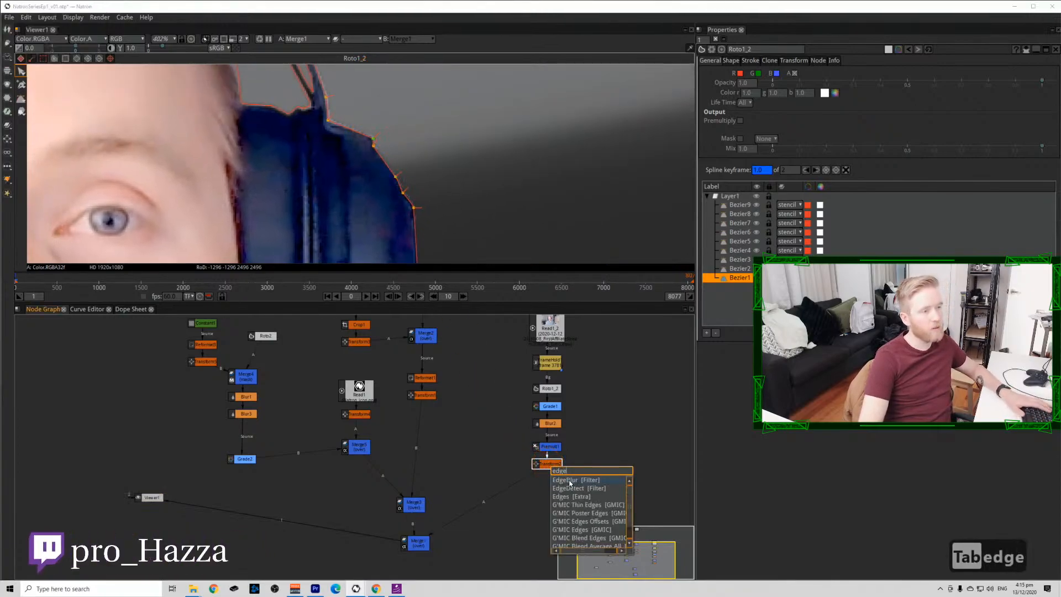
{"action": "left_click", "coordinate": [569, 479]}
{"action": "scroll", "coordinate": [375, 178], "scroll_direction": "up", "scroll_amount": 3}
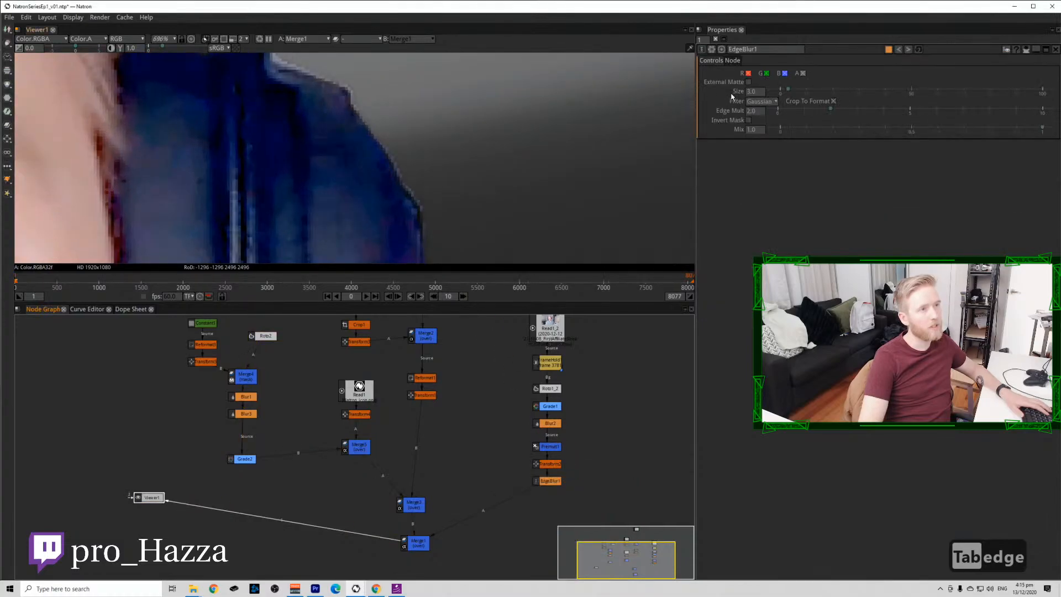
{"action": "left_click", "coordinate": [553, 486]}
{"action": "key", "text": "1"}
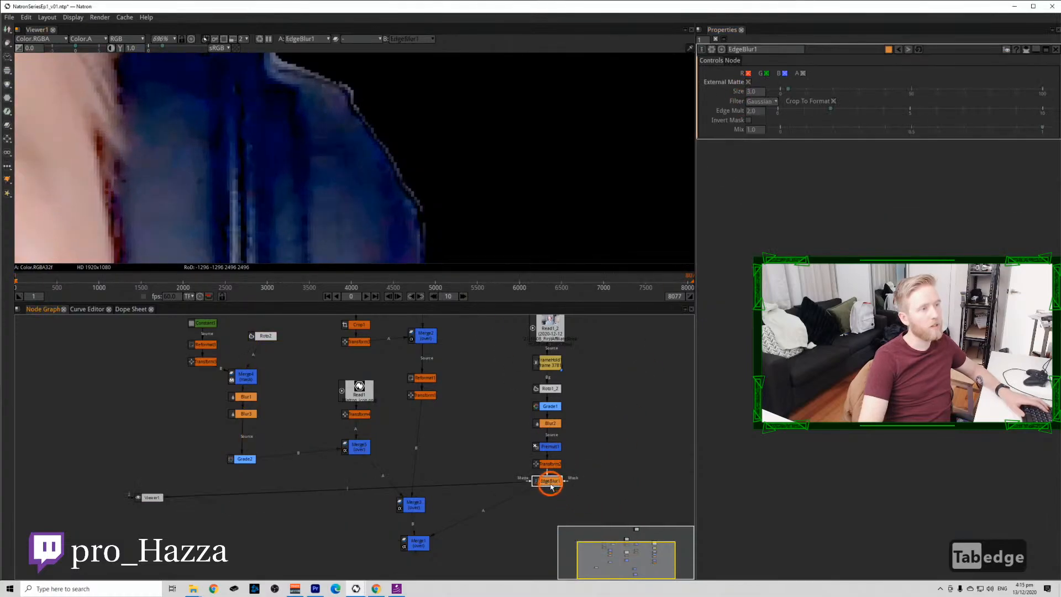
{"action": "left_click_drag", "start_coordinate": [786, 93], "coordinate": [808, 90]}
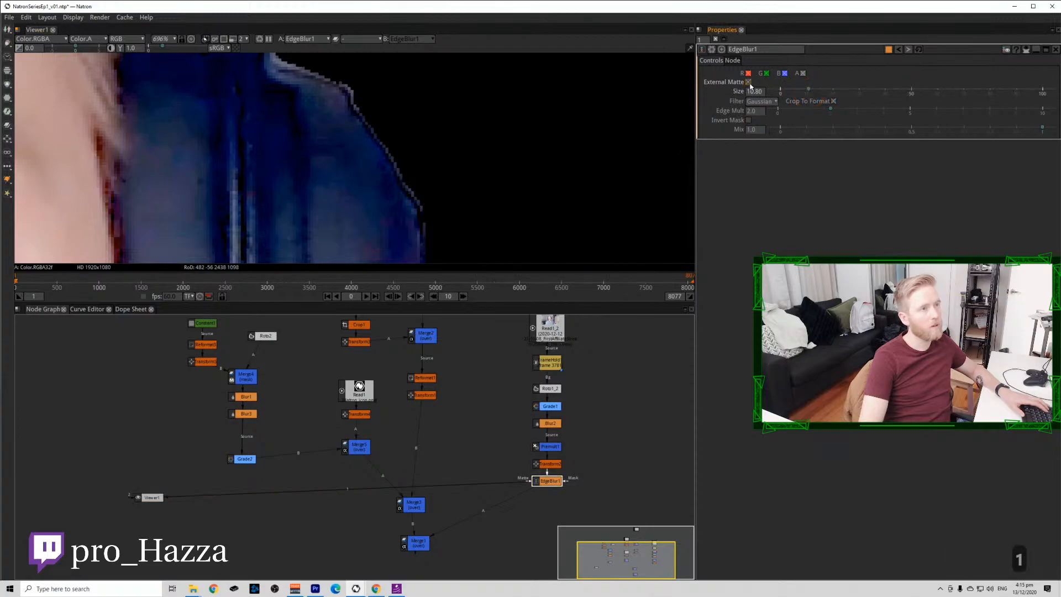
Compare the image and alpha channel of EdgeBlur1 and the final Merge1 around the headphones.
{"action": "left_click", "coordinate": [407, 124]}
{"action": "key", "text": "a"}
{"action": "key", "text": "a"}
{"action": "key", "text": "a"}
{"action": "key", "text": "a"}
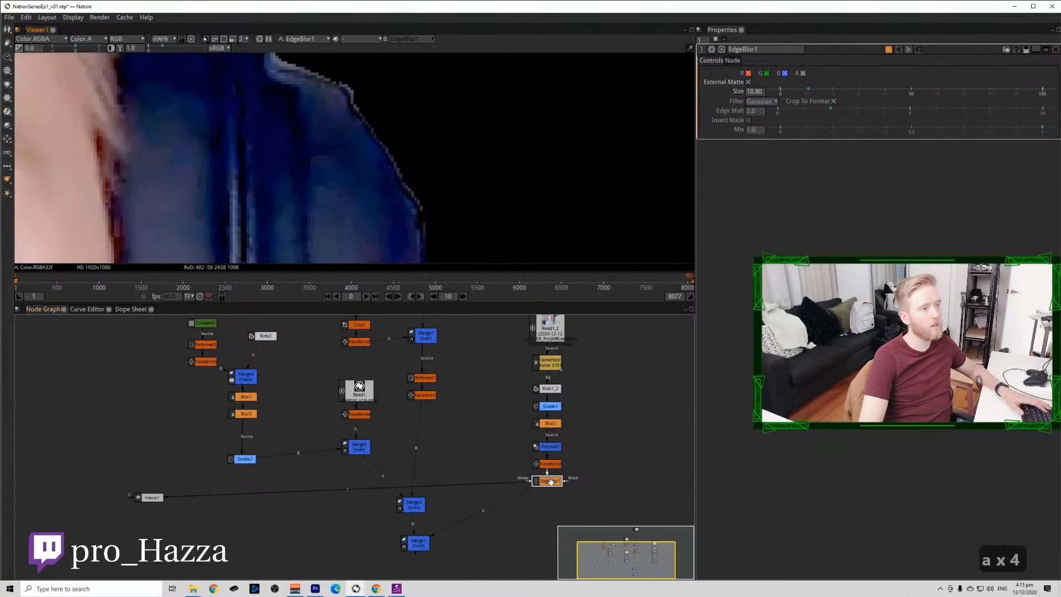
{"action": "left_click", "coordinate": [403, 542]}
{"action": "key", "text": "1"}
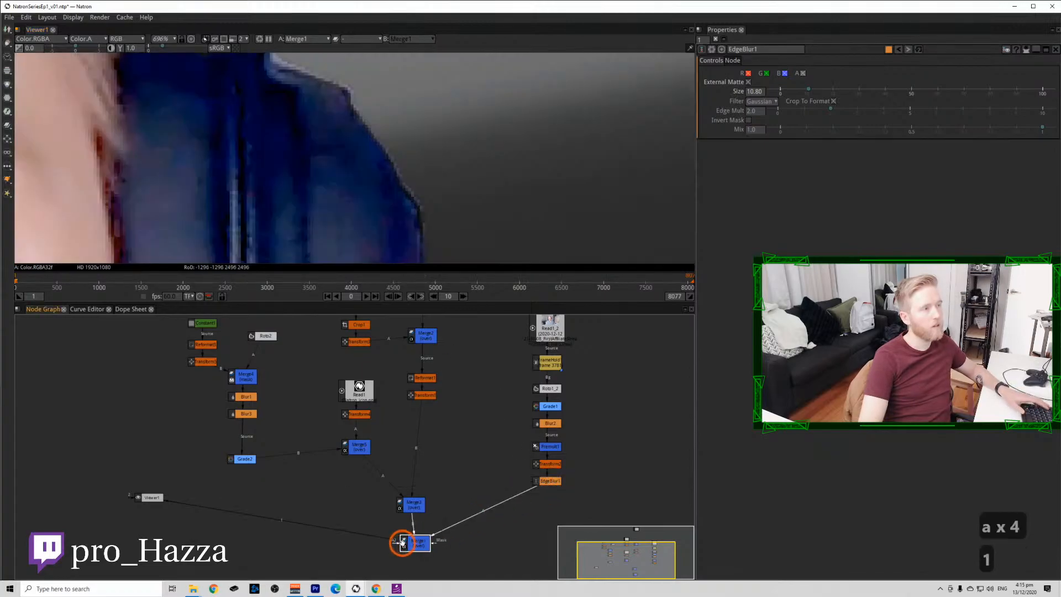
{"action": "left_click_drag", "start_coordinate": [546, 484], "coordinate": [545, 493]}
{"action": "key", "text": "a"}
{"action": "scroll", "coordinate": [305, 155], "scroll_direction": "down", "scroll_amount": 7}
{"action": "key", "text": "a"}
Insert a Shuffle node between Merge3 and Merge1, source its alpha from A.Color.A, and check Merge1's alpha channel.
{"action": "left_click_drag", "start_coordinate": [412, 528], "coordinate": [445, 507]}
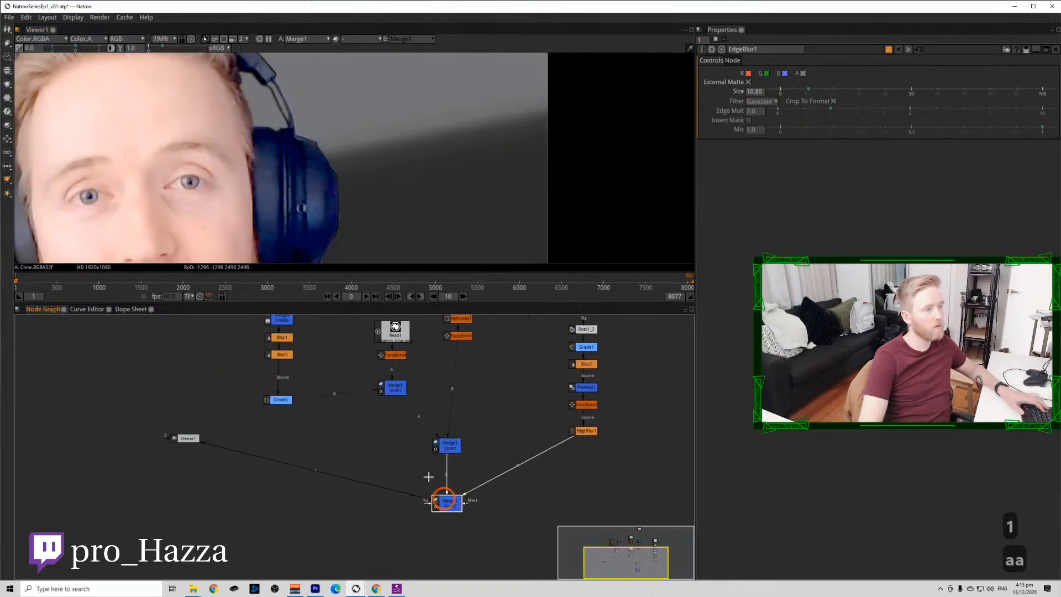
{"action": "left_click", "coordinate": [424, 471]}
{"action": "key", "text": "Tab"}
{"action": "type", "text": "shu"}
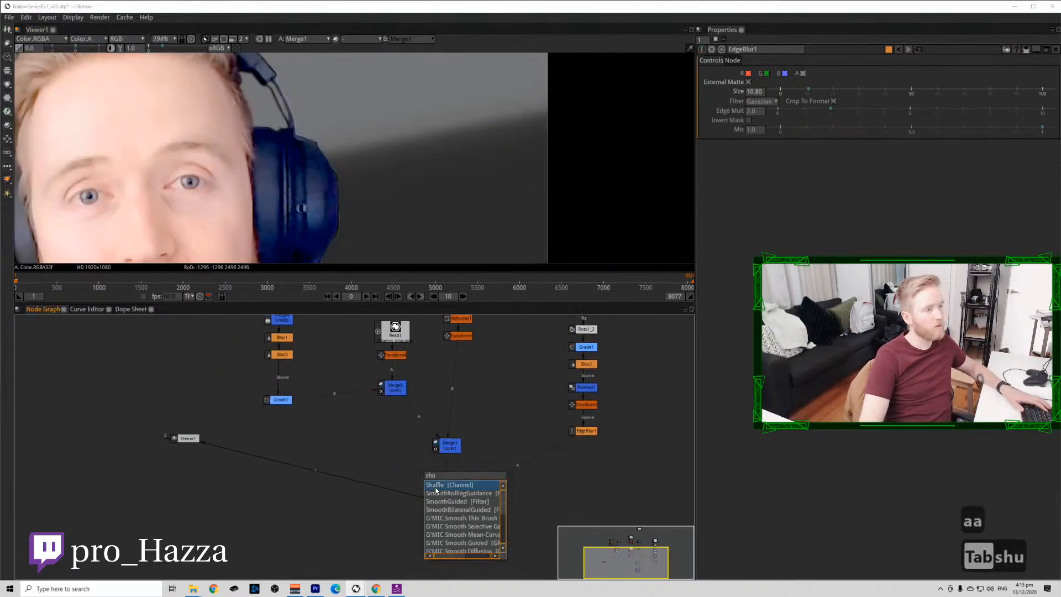
{"action": "left_click", "coordinate": [436, 489]}
{"action": "left_click_drag", "start_coordinate": [450, 486], "coordinate": [449, 476]}
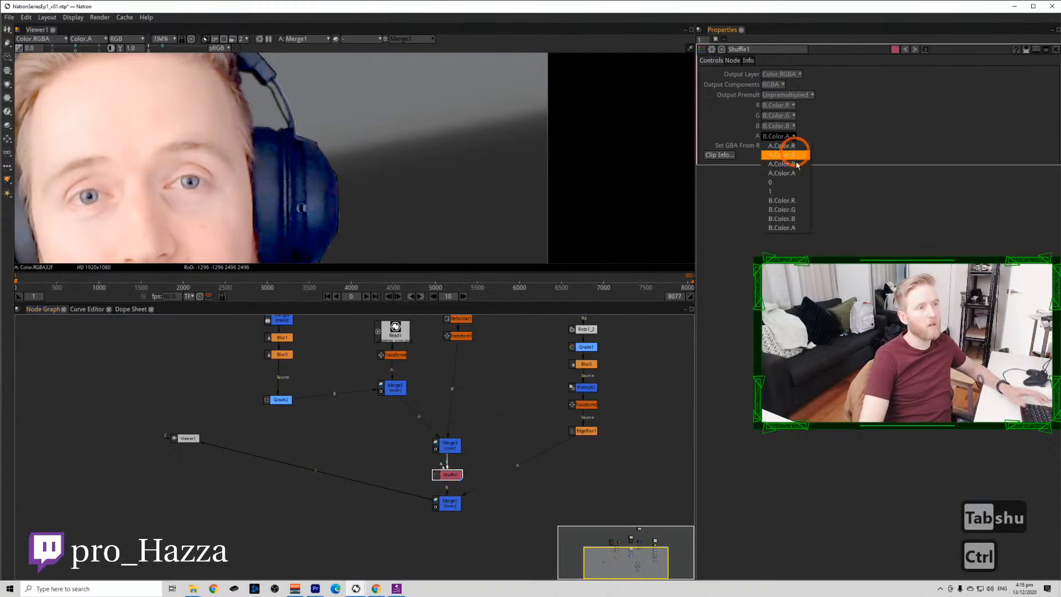
{"action": "left_click", "coordinate": [795, 168]}
{"action": "left_click", "coordinate": [520, 451]}
{"action": "key", "text": "a"}
{"action": "key", "text": "a"}
{"action": "key", "text": "a"}
{"action": "key", "text": "a"}
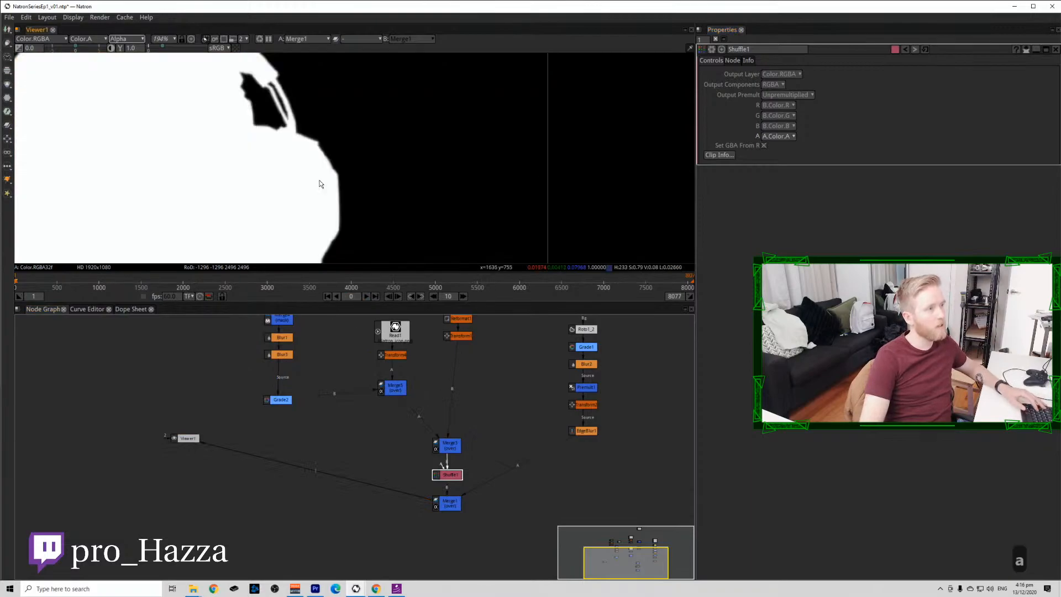
Add a Constant node beside Merge3 and connect it to the A input of Shuffle1.
{"action": "left_click", "coordinate": [373, 449]}
{"action": "key", "text": "Tab"}
{"action": "type", "text": "con"}
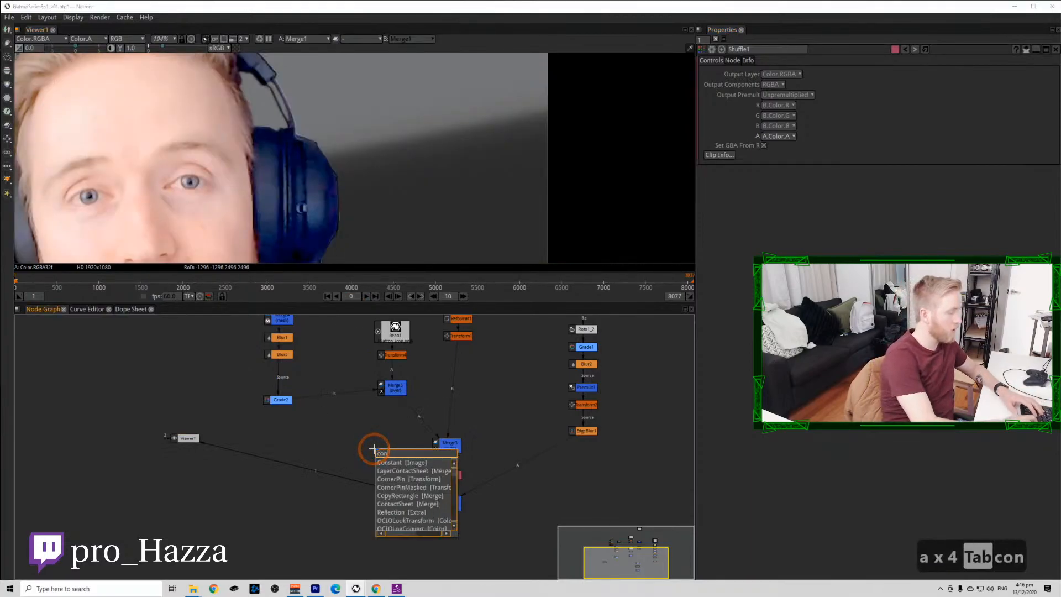
{"action": "key", "text": "Return"}
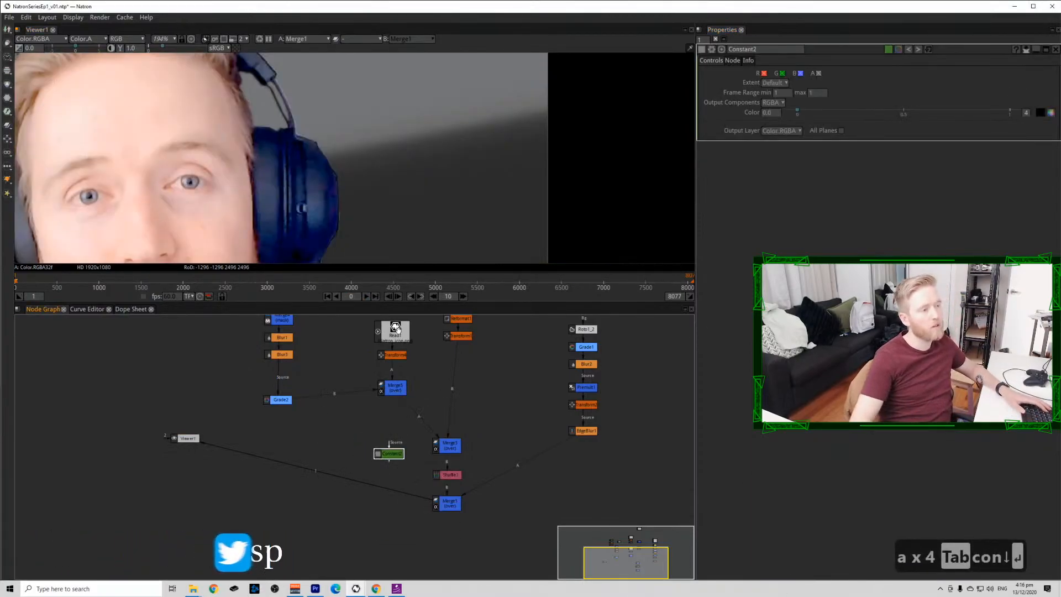
{"action": "left_click_drag", "start_coordinate": [451, 469], "coordinate": [409, 459]}
View Shuffle1 and Merge1 in turn and check their alpha channels for a clean presenter silhouette.
{"action": "key", "text": "1"}
{"action": "key", "text": "a"}
{"action": "key", "text": "a"}
{"action": "left_click", "coordinate": [450, 504]}
{"action": "key", "text": "1"}
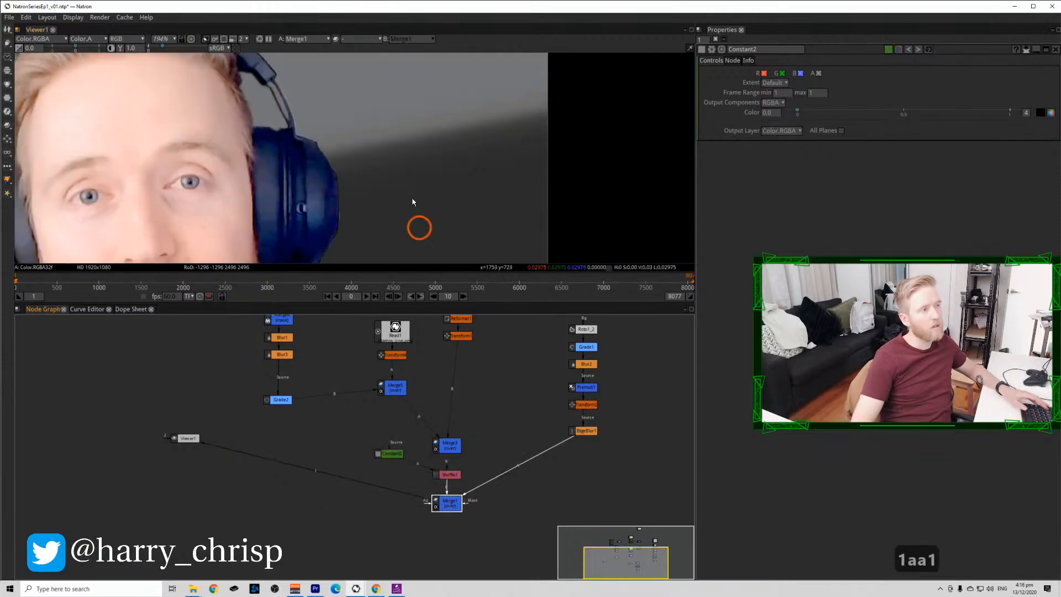
{"action": "scroll", "coordinate": [340, 200], "scroll_direction": "down", "scroll_amount": 5}
{"action": "key", "text": "a"}
{"action": "left_click_drag", "start_coordinate": [338, 200], "coordinate": [377, 173]}
{"action": "key", "text": "a"}
Extract EdgeBlur1 from the presenter branch, place it below Merge1, and connect its source to Merge1.
{"action": "left_click", "coordinate": [591, 432]}
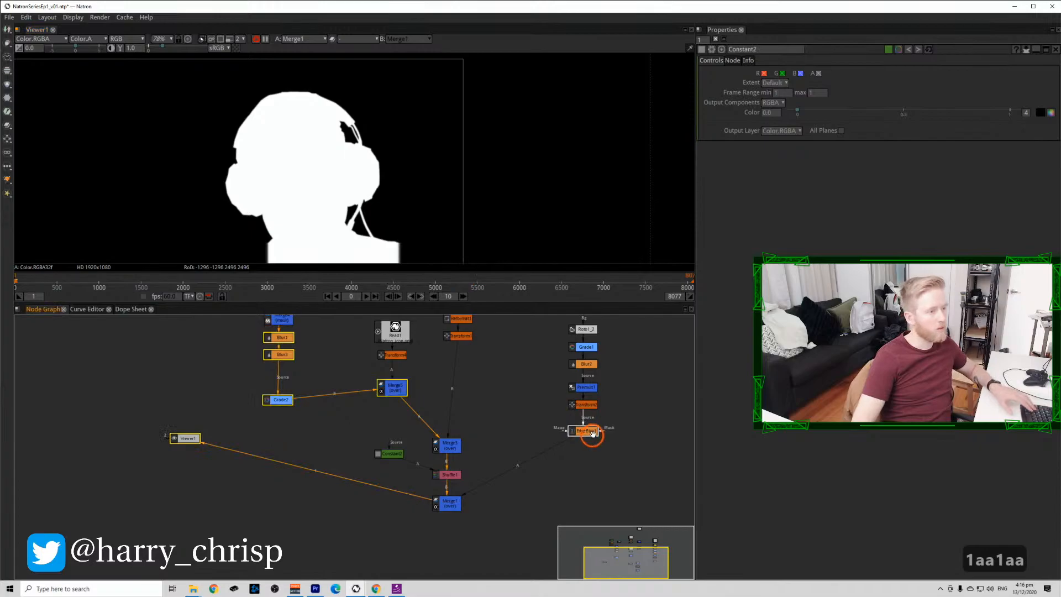
{"action": "key", "text": "ctrl+shift+x"}
{"action": "left_click_drag", "start_coordinate": [638, 431], "coordinate": [447, 539]}
{"action": "scroll", "coordinate": [447, 539], "scroll_direction": "up", "scroll_amount": 5}
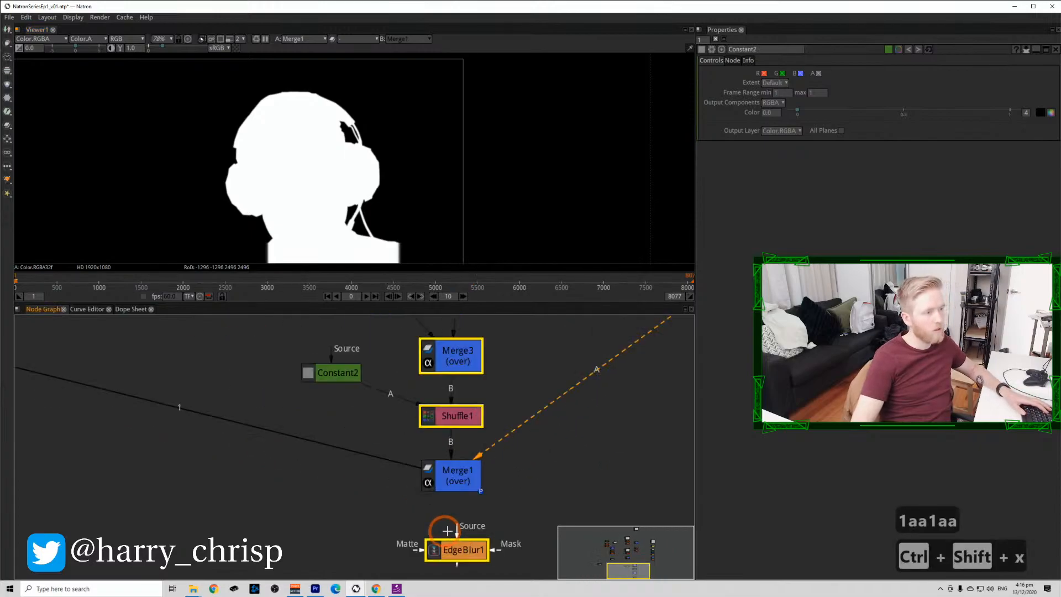
{"action": "left_click", "coordinate": [456, 471]}
{"action": "key", "text": "1"}
View Merge1 and compare the colour and alpha channels along the presenter's headphone edge.
{"action": "left_click", "coordinate": [459, 550]}
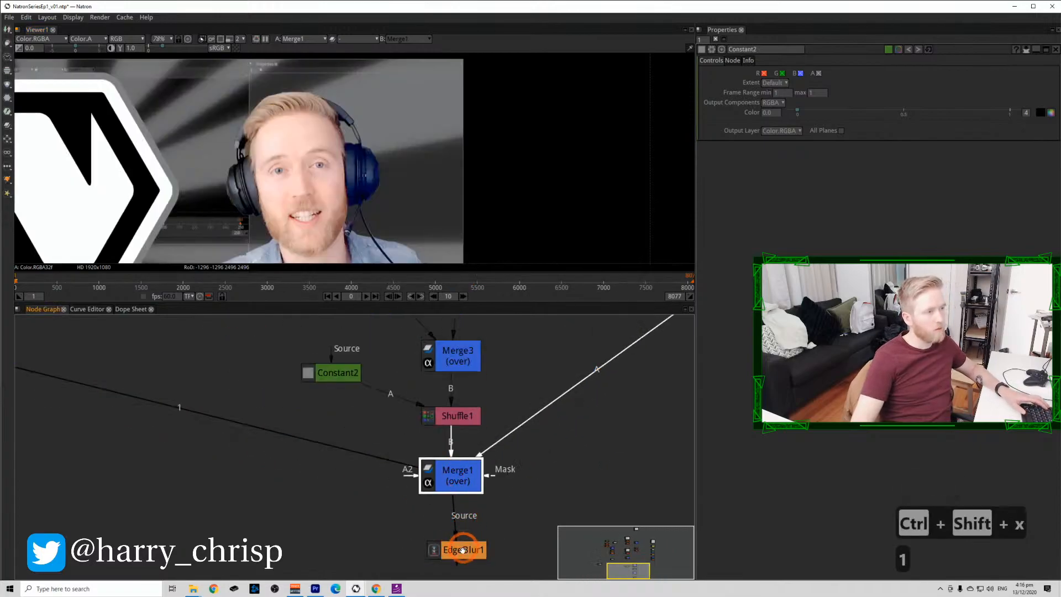
{"action": "key", "text": "1"}
{"action": "scroll", "coordinate": [339, 201], "scroll_direction": "up", "scroll_amount": 5}
{"action": "key", "text": "a"}
{"action": "key", "text": "a"}
{"action": "scroll", "coordinate": [467, 149], "scroll_direction": "up", "scroll_amount": 3}
{"action": "key", "text": "a"}
{"action": "key", "text": "a"}
View EdgeBlur1, set its size to 10.80, and try to delete the node.
{"action": "left_click", "coordinate": [460, 553]}
{"action": "key", "text": "1"}
{"action": "double_click", "coordinate": [460, 552]}
{"action": "left_click", "coordinate": [808, 89]}
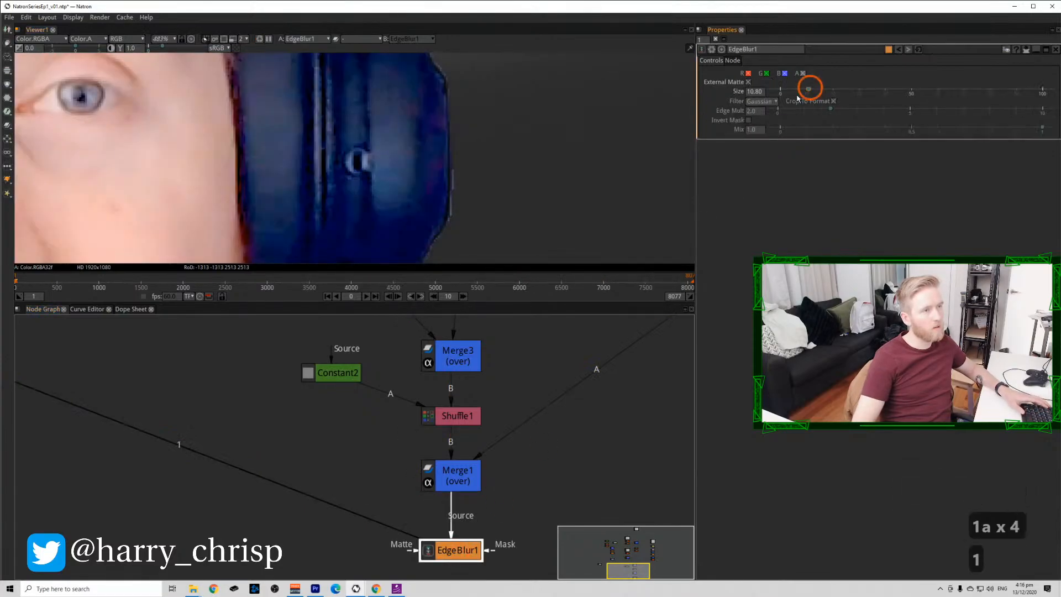
{"action": "key", "text": "BackSpace"}
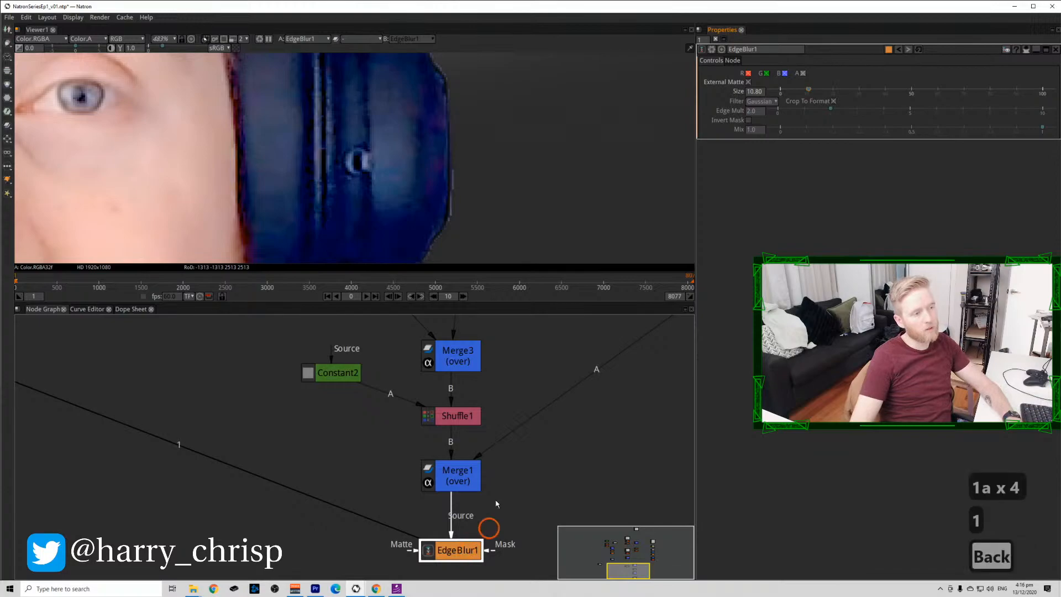
{"action": "key", "text": "BackSpace"}
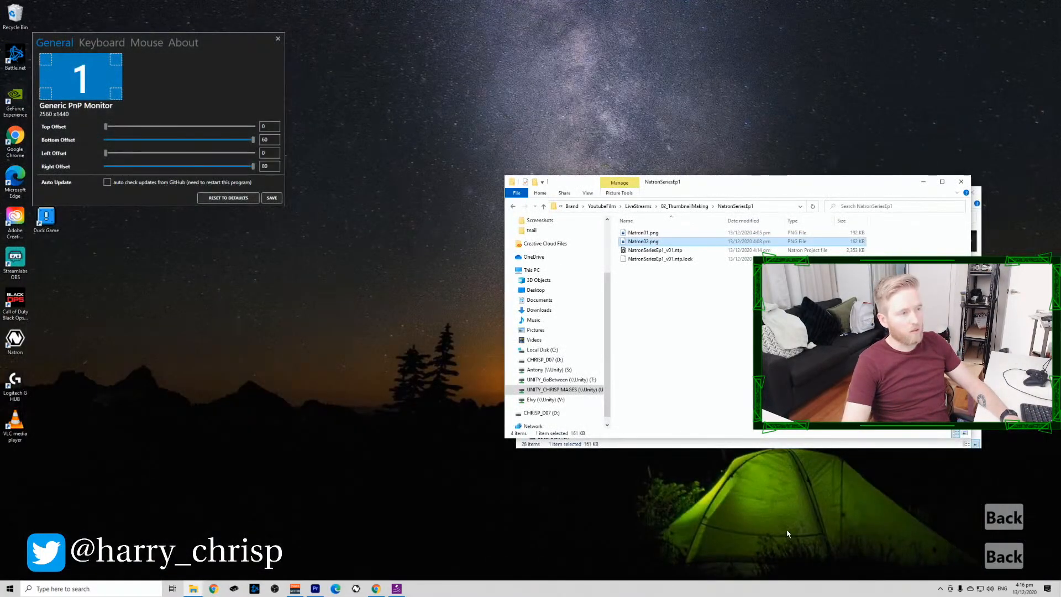
{"action": "left_click", "coordinate": [355, 589]}
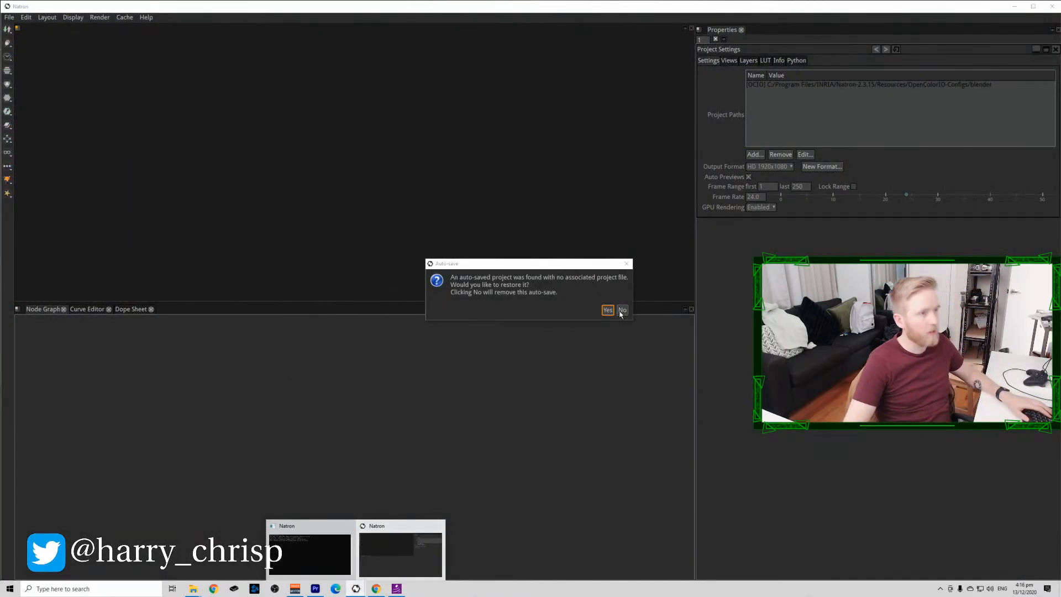
{"action": "left_click", "coordinate": [622, 311]}
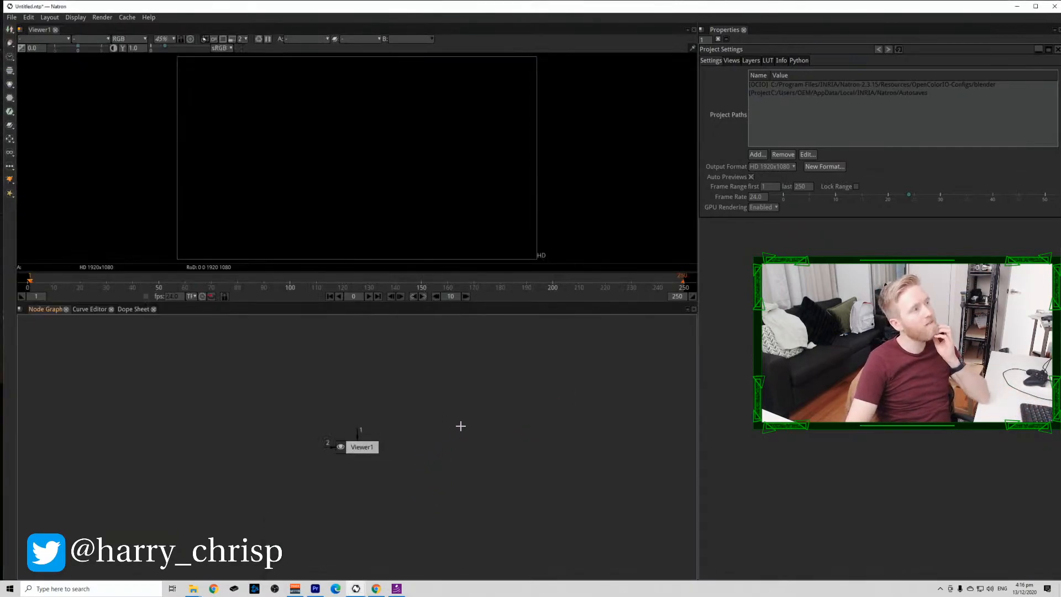
{"action": "left_click", "coordinate": [1054, 6]}
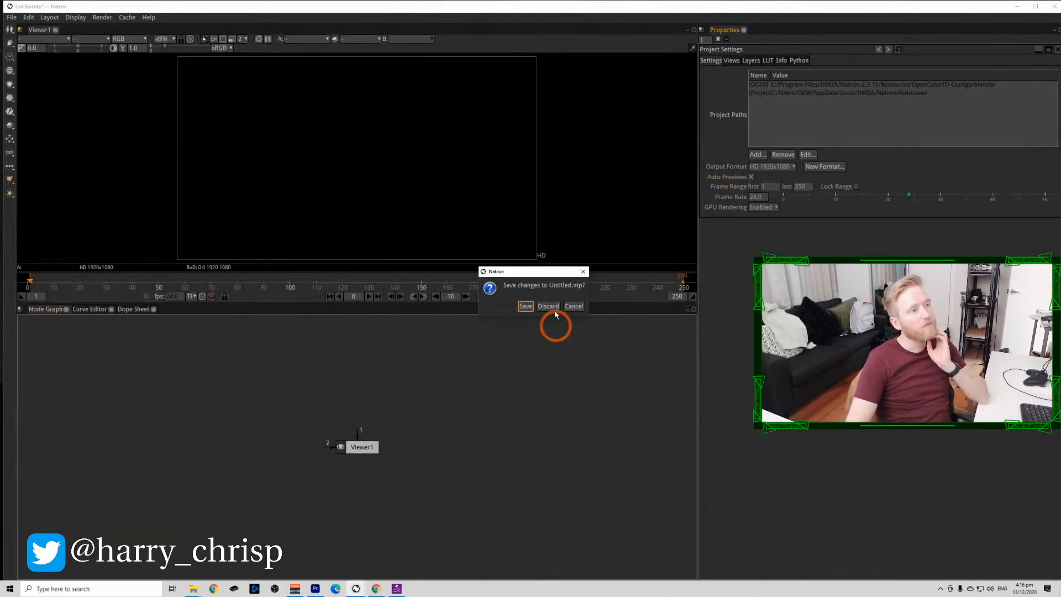
{"action": "left_click", "coordinate": [553, 303]}
Relaunch Natron and open NatronSeriesEp1_v01.ntp from the NatronSeriesEp1 folder.
{"action": "left_click", "coordinate": [355, 588]}
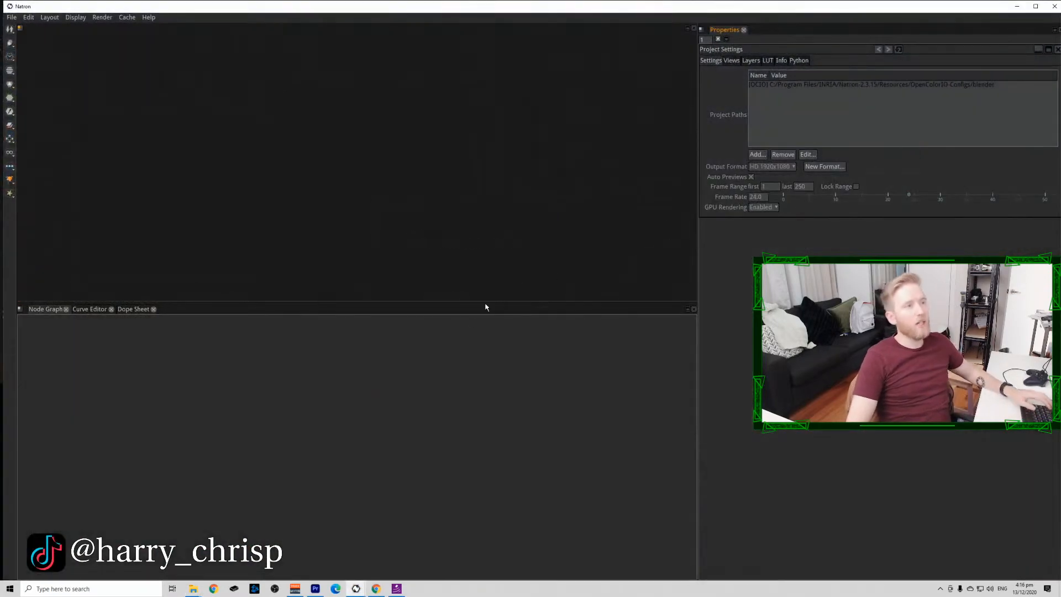
{"action": "left_click", "coordinate": [390, 394]}
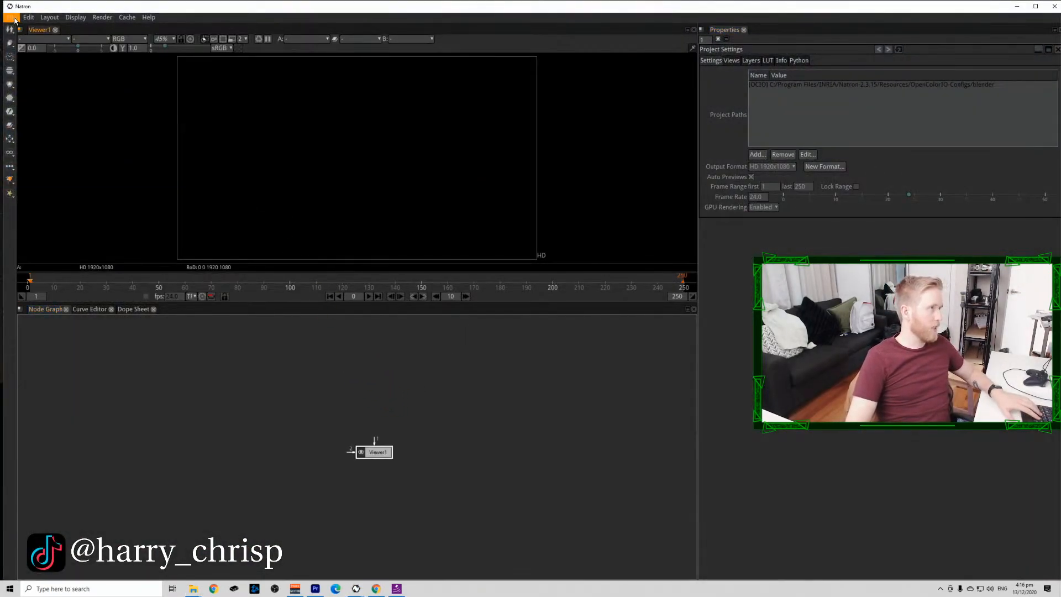
{"action": "key", "text": "ctrl+o"}
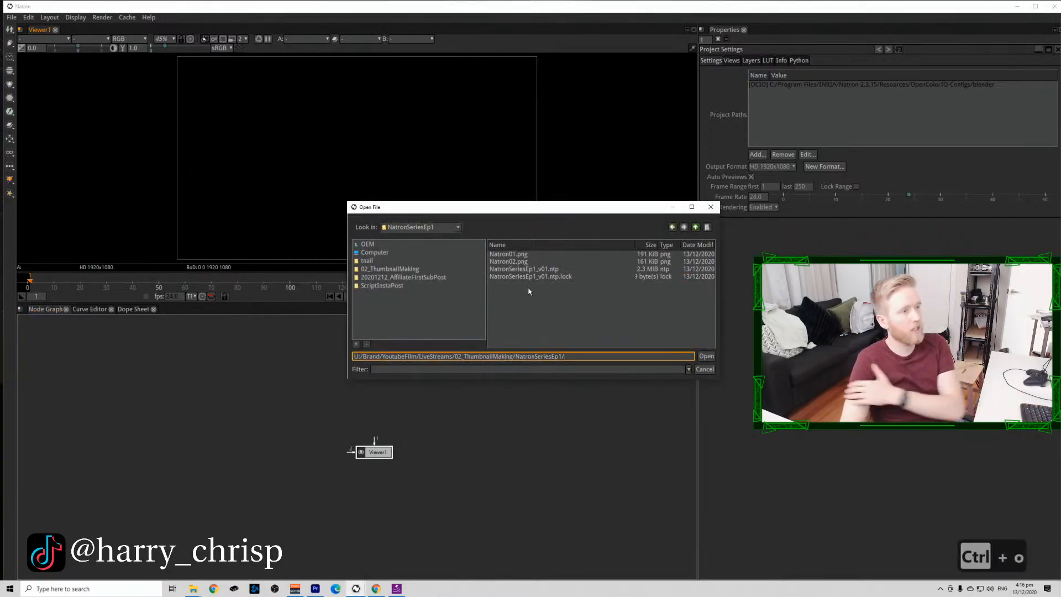
{"action": "left_click", "coordinate": [527, 270]}
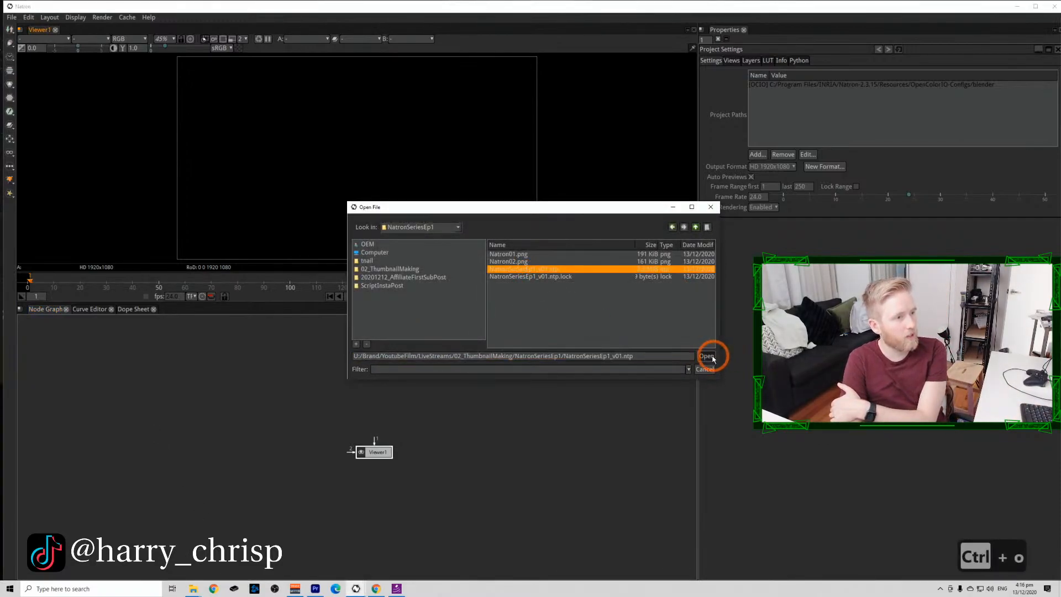
{"action": "left_click", "coordinate": [707, 356]}
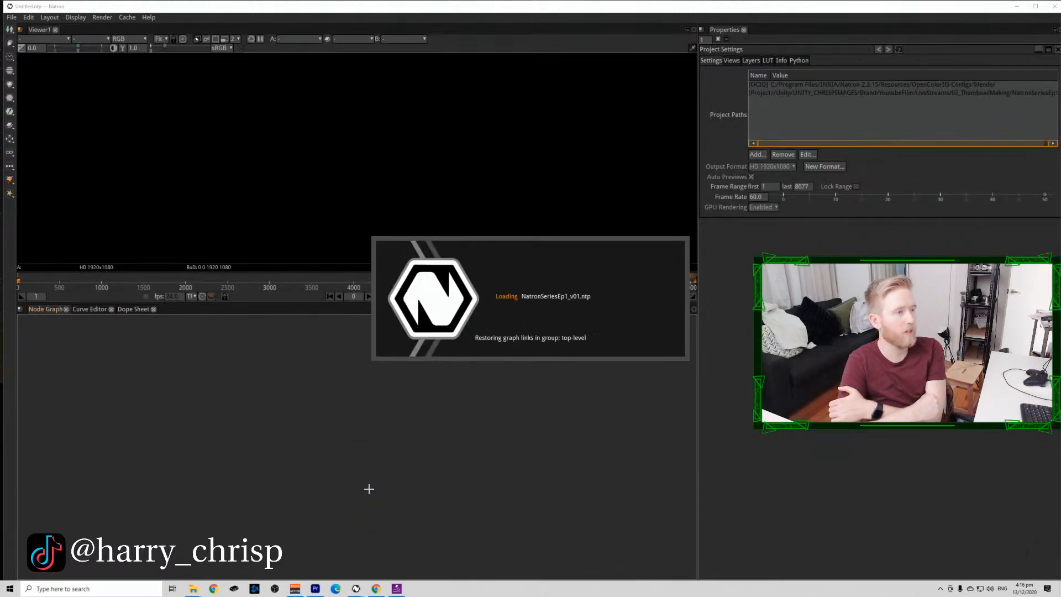
{"action": "left_click", "coordinate": [357, 588]}
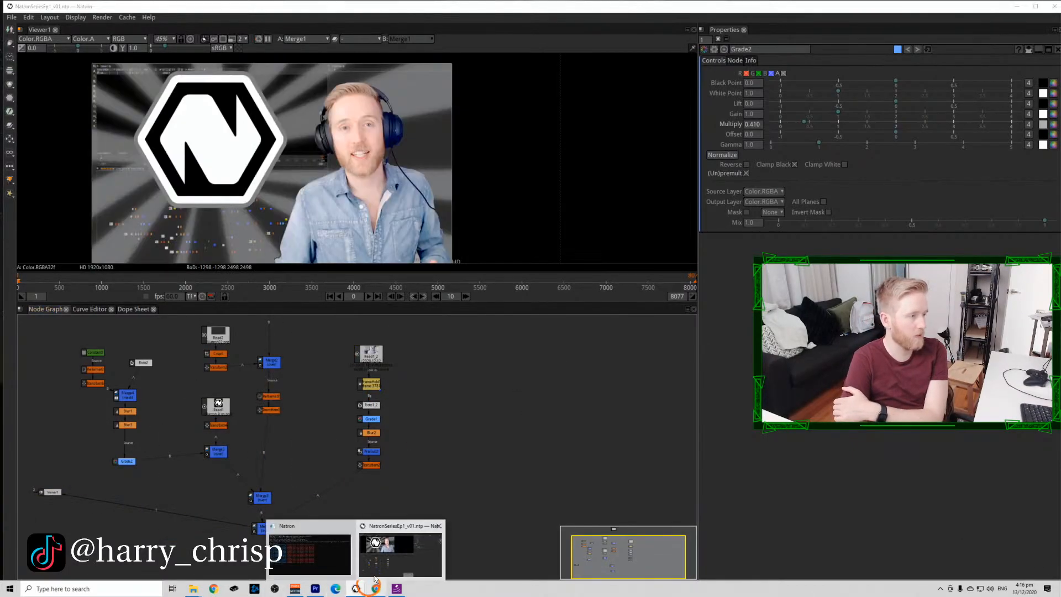
{"action": "left_click", "coordinate": [536, 405]}
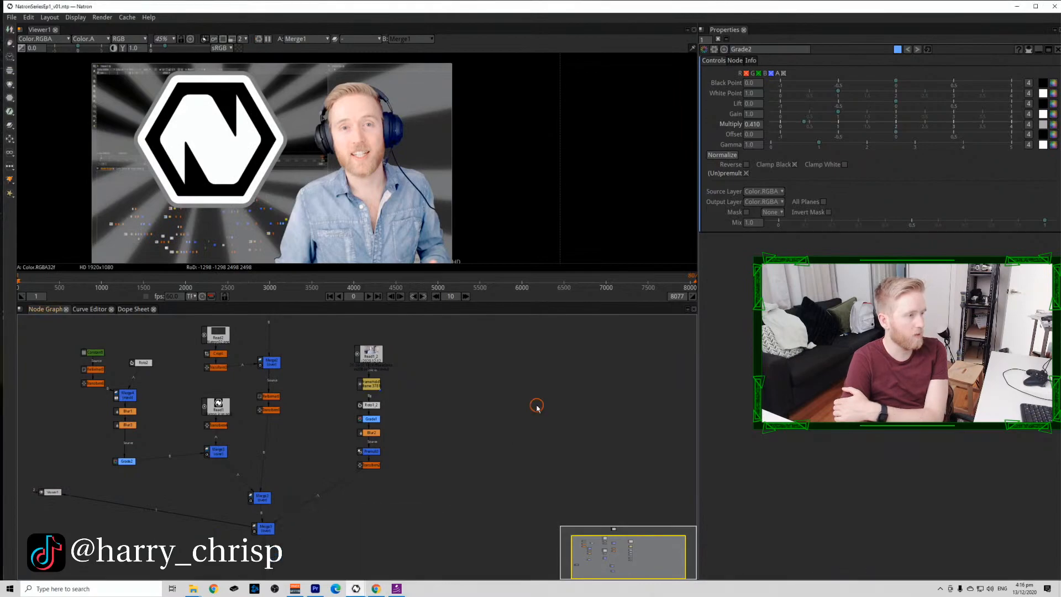
Show Merge1 in the viewer and open Roto1_2 for editing at the presenter's lower sleeve edge.
{"action": "left_click", "coordinate": [322, 499]}
{"action": "scroll", "coordinate": [346, 463], "scroll_direction": "up", "scroll_amount": 5}
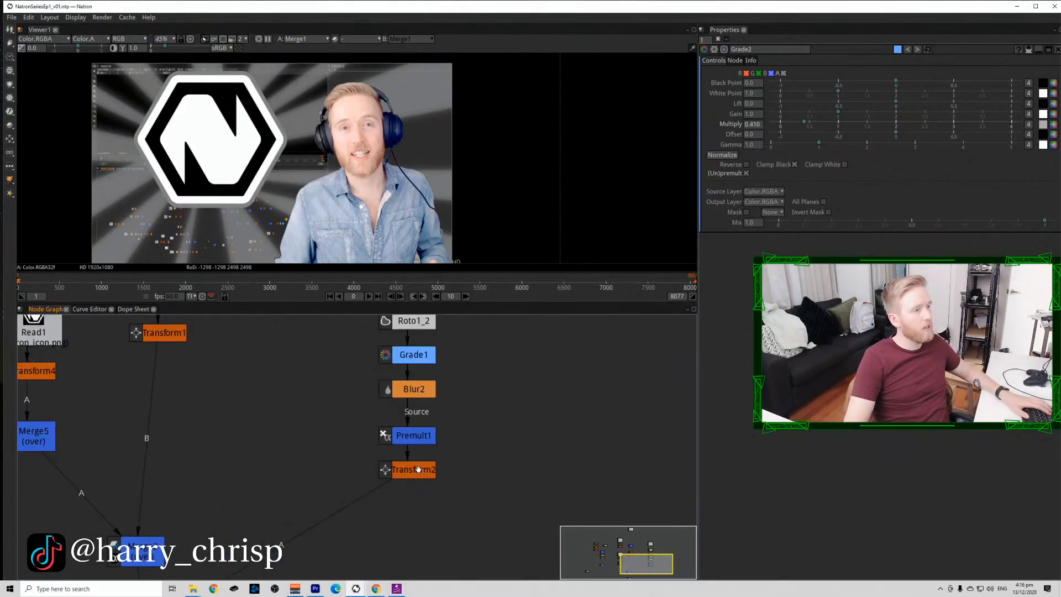
{"action": "left_click_drag", "start_coordinate": [480, 481], "coordinate": [393, 432]}
{"action": "scroll", "coordinate": [379, 464], "scroll_direction": "down", "scroll_amount": 5}
{"action": "left_click", "coordinate": [257, 507]}
{"action": "key", "text": "1"}
{"action": "scroll", "coordinate": [324, 256], "scroll_direction": "up", "scroll_amount": 4}
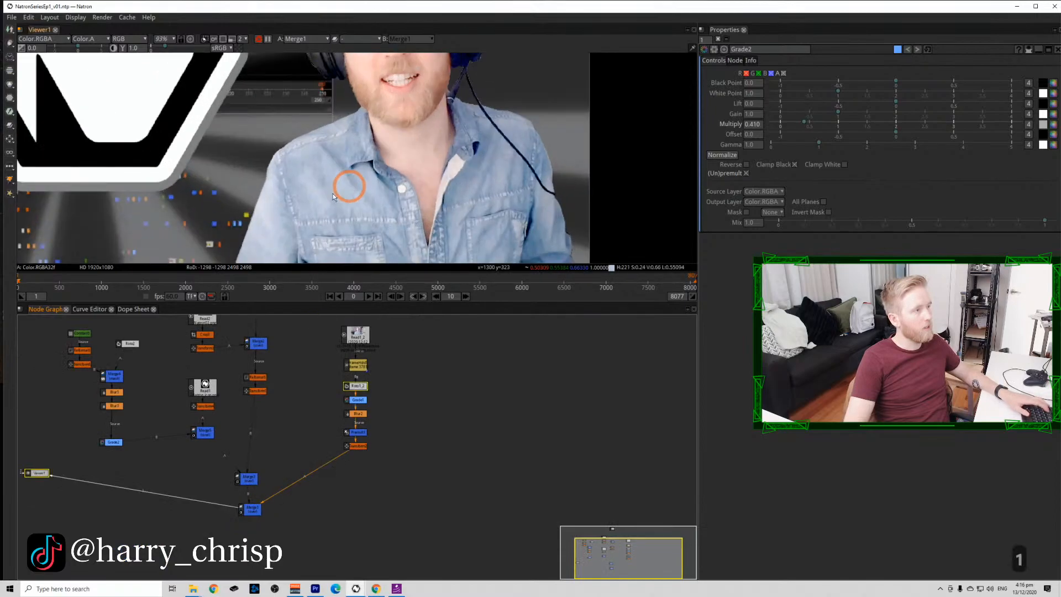
{"action": "left_click_drag", "start_coordinate": [348, 185], "coordinate": [379, 88]}
{"action": "scroll", "coordinate": [326, 190], "scroll_direction": "up", "scroll_amount": 9}
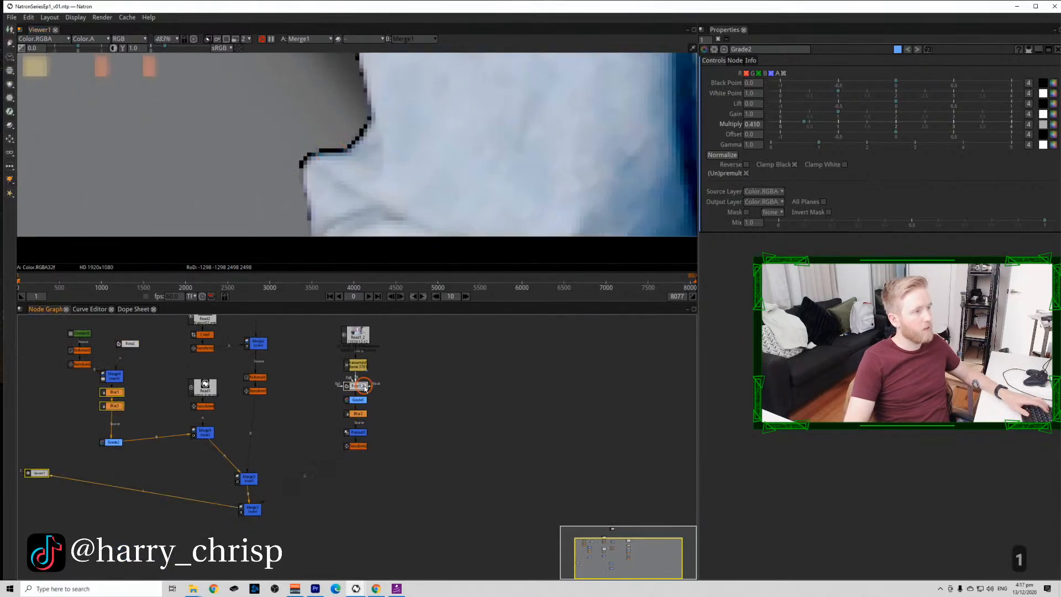
{"action": "double_click", "coordinate": [364, 387]}
Try to shift the group of Bezier1 points around the lower sleeve notch inward, and undo the move.
{"action": "left_click", "coordinate": [332, 165]}
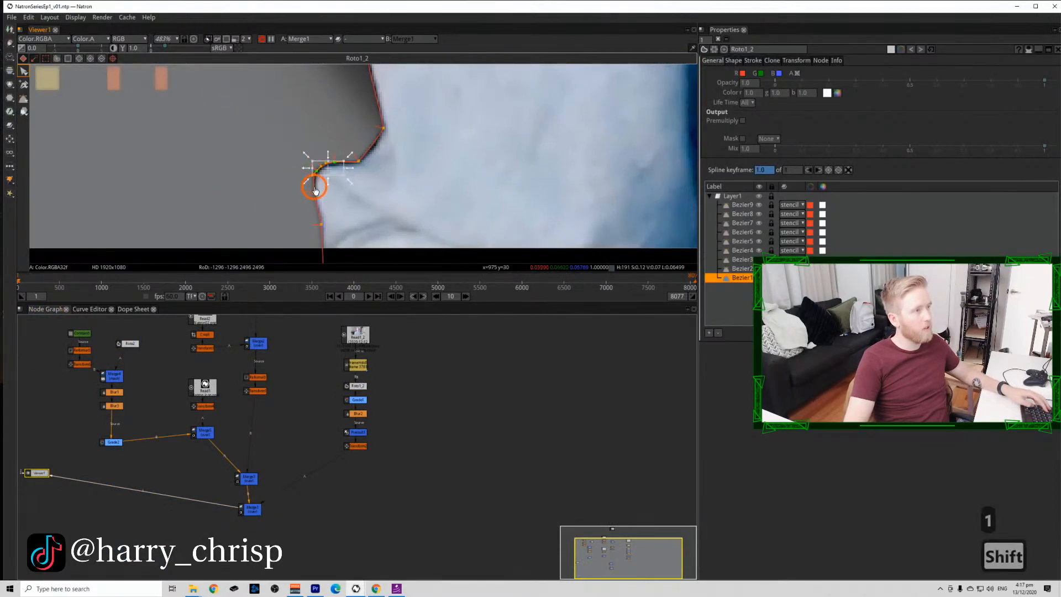
{"action": "left_click", "coordinate": [382, 135], "text": "shift"}
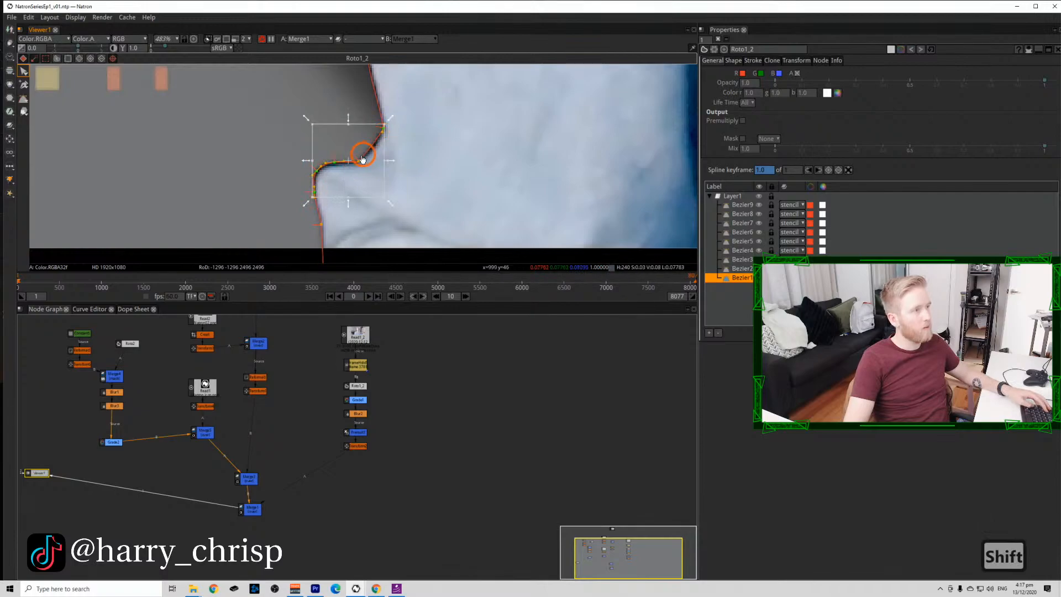
{"action": "left_click", "coordinate": [364, 178]}
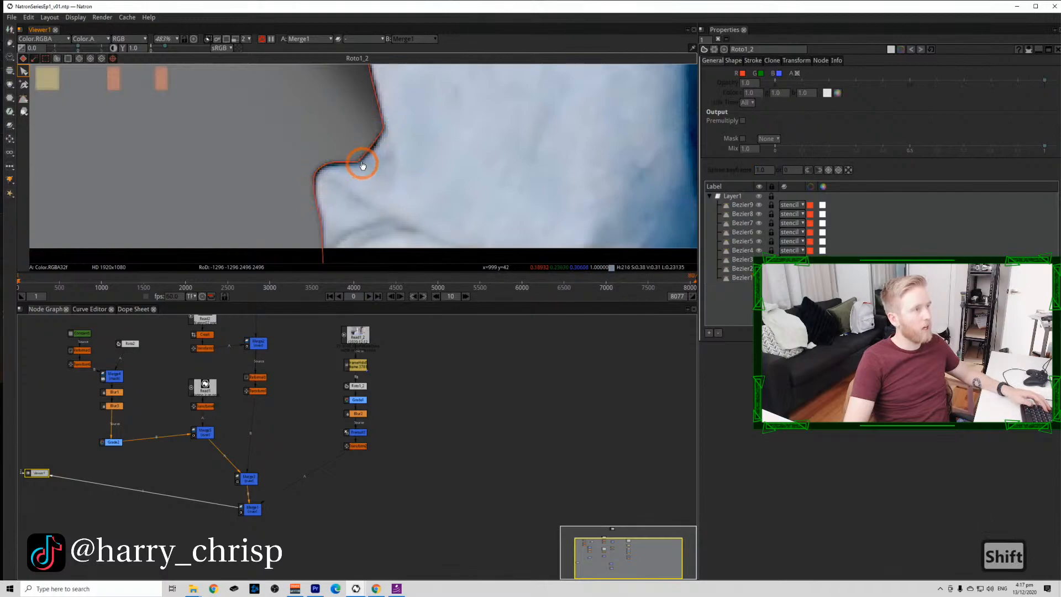
{"action": "left_click", "coordinate": [376, 147]}
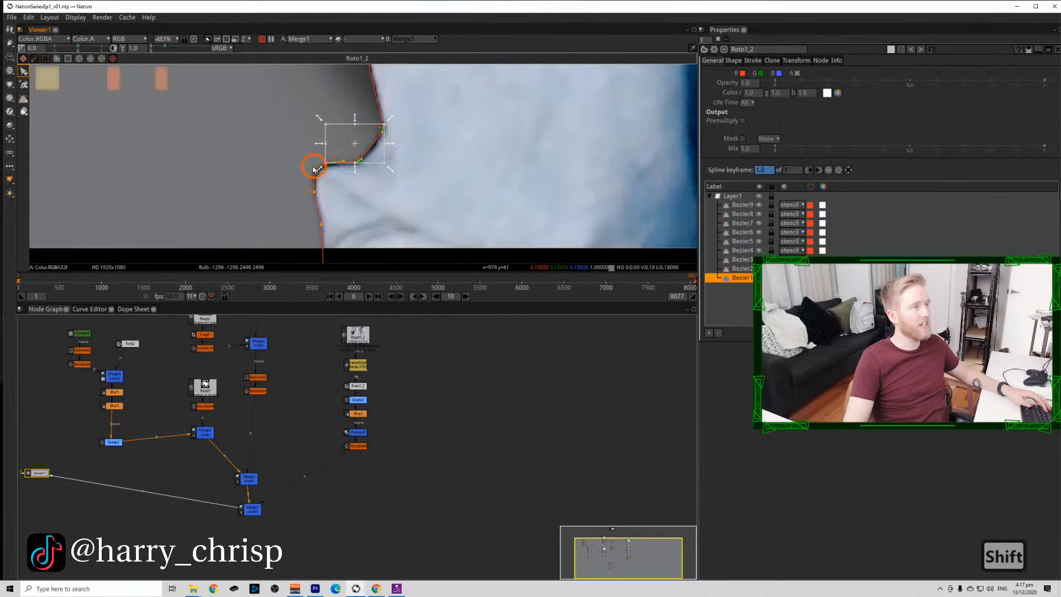
{"action": "left_click_drag", "start_coordinate": [316, 170], "coordinate": [314, 196]}
{"action": "left_click", "coordinate": [349, 163]}
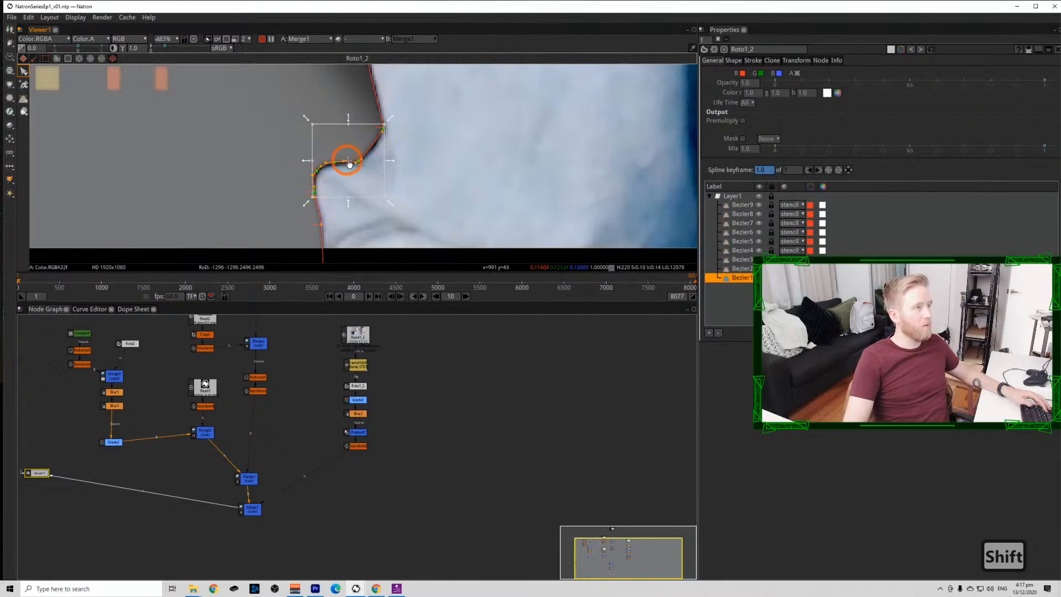
{"action": "left_click_drag", "start_coordinate": [350, 164], "coordinate": [349, 168]}
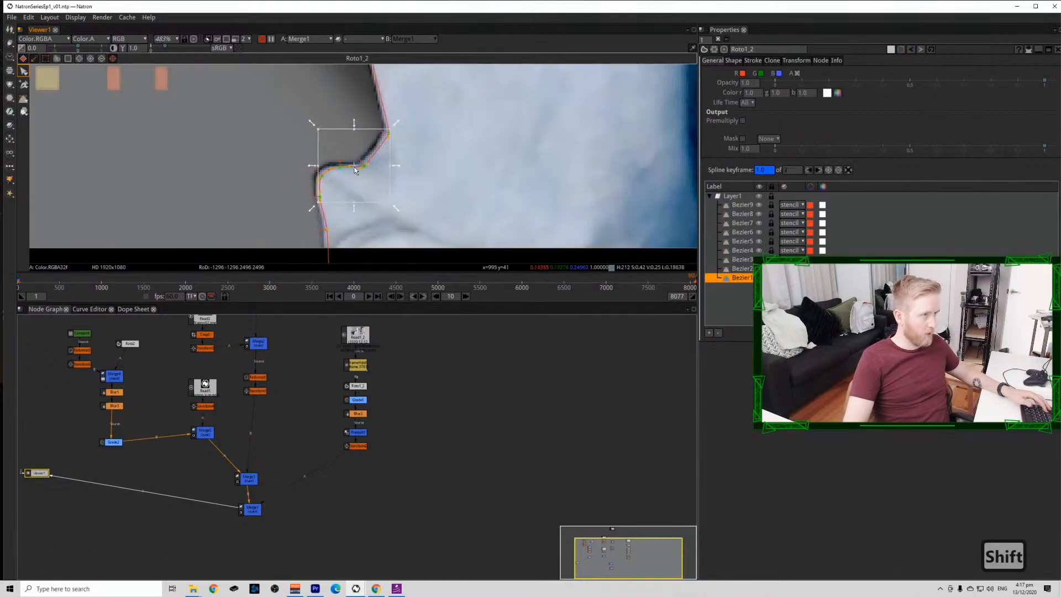
{"action": "left_click_drag", "start_coordinate": [424, 190], "coordinate": [496, 194]}
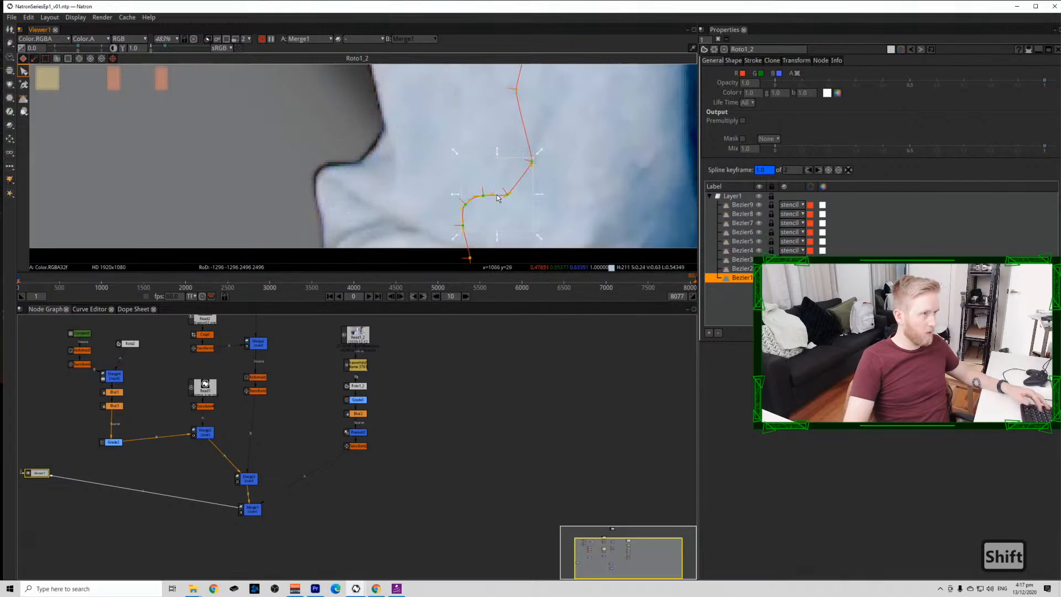
{"action": "key", "text": "ctrl+z"}
Nudge Bezier1's points around the lower sleeve notch inward individually to trim the dark fringe.
{"action": "left_click", "coordinate": [360, 133]}
{"action": "left_click", "coordinate": [382, 129]}
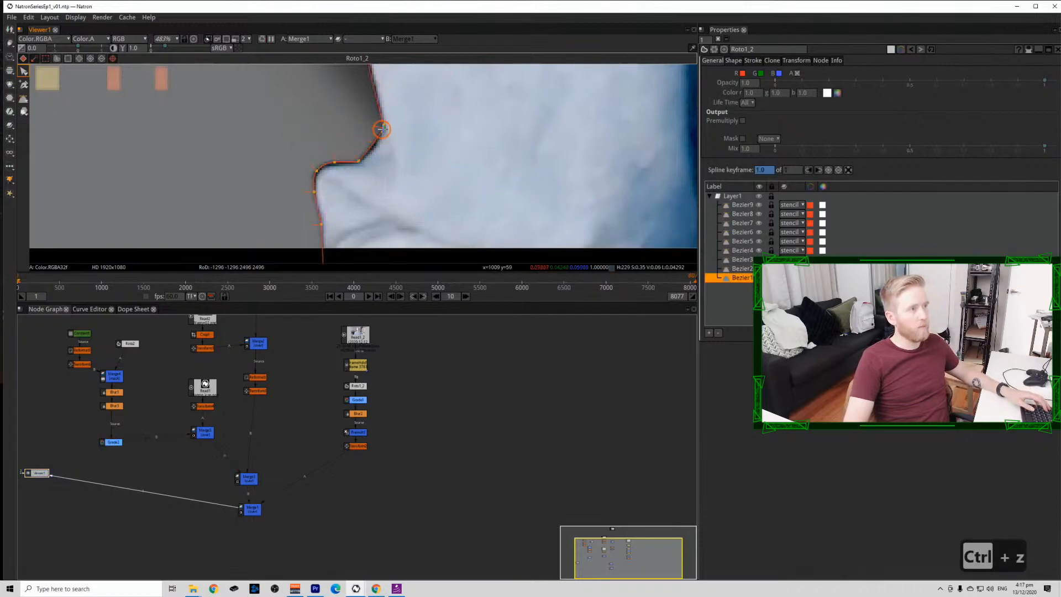
{"action": "left_click", "coordinate": [360, 160]}
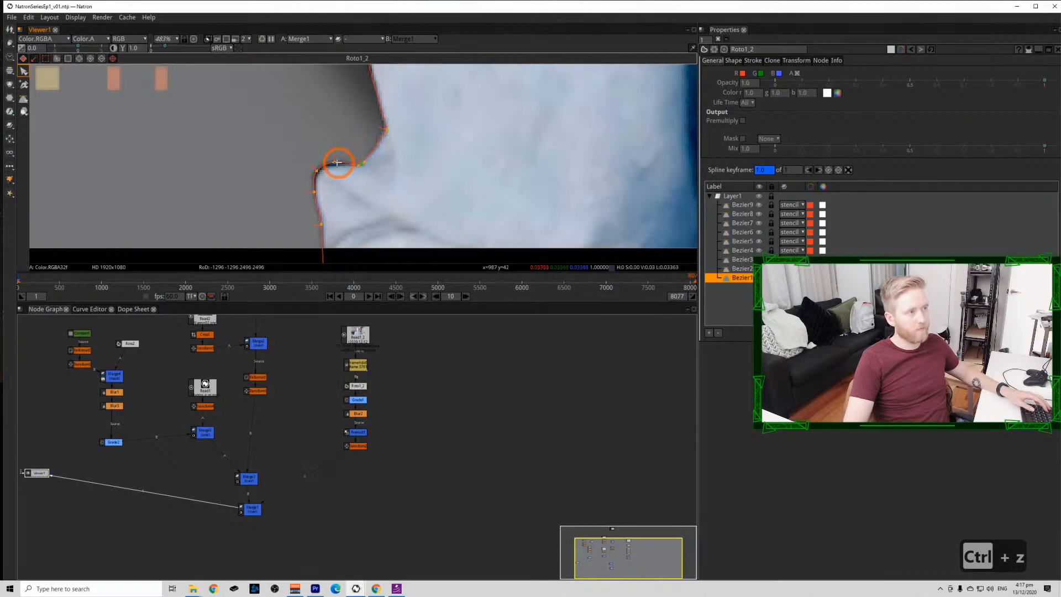
{"action": "left_click_drag", "start_coordinate": [320, 175], "coordinate": [313, 190]}
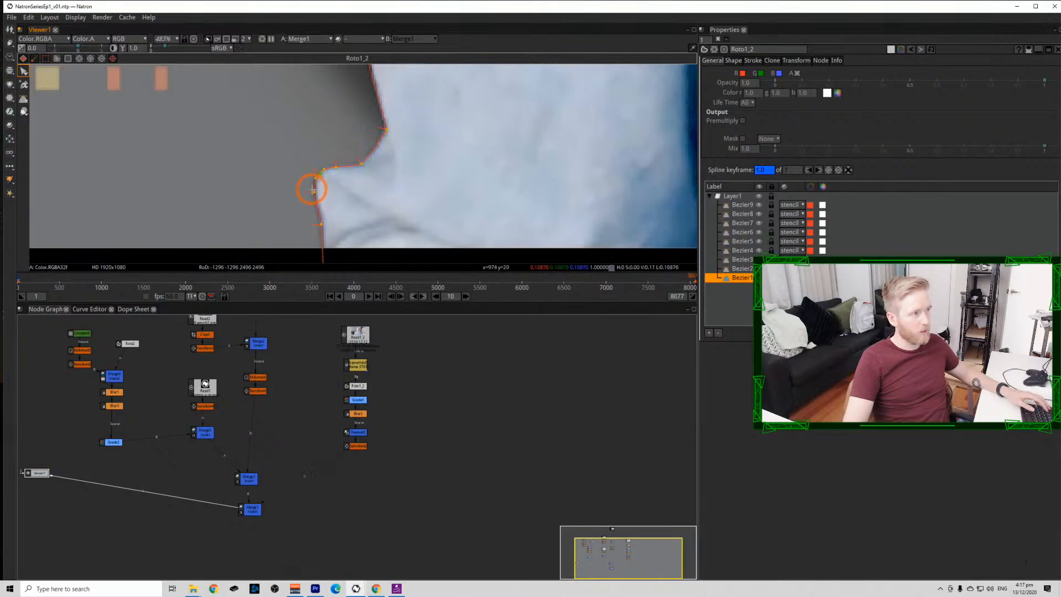
{"action": "scroll", "coordinate": [359, 150], "scroll_direction": "down", "scroll_amount": 1}
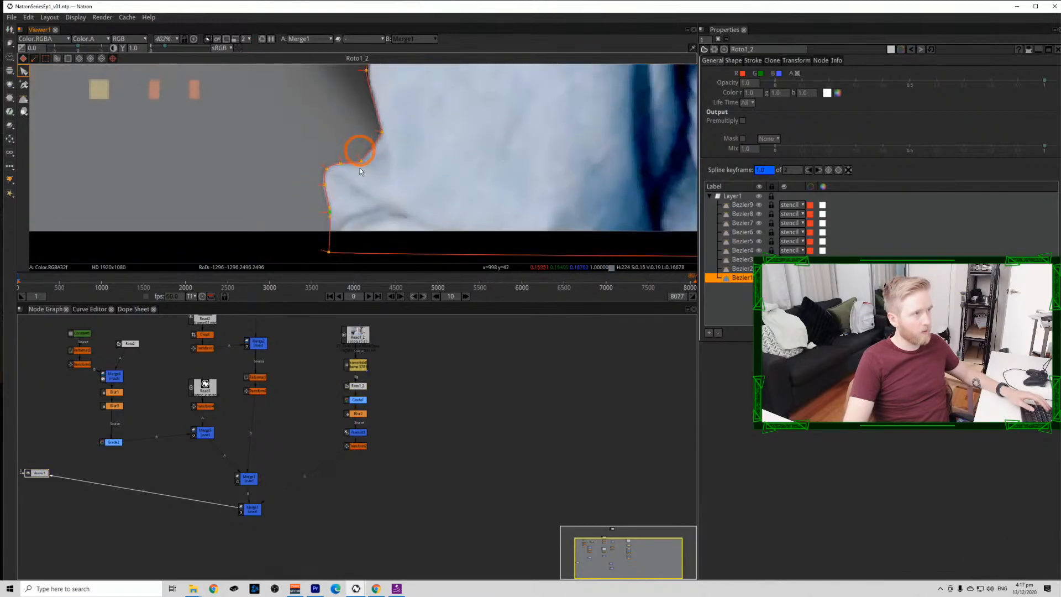
{"action": "left_click_drag", "start_coordinate": [360, 151], "coordinate": [342, 223]}
{"action": "scroll", "coordinate": [351, 143], "scroll_direction": "down", "scroll_amount": 8}
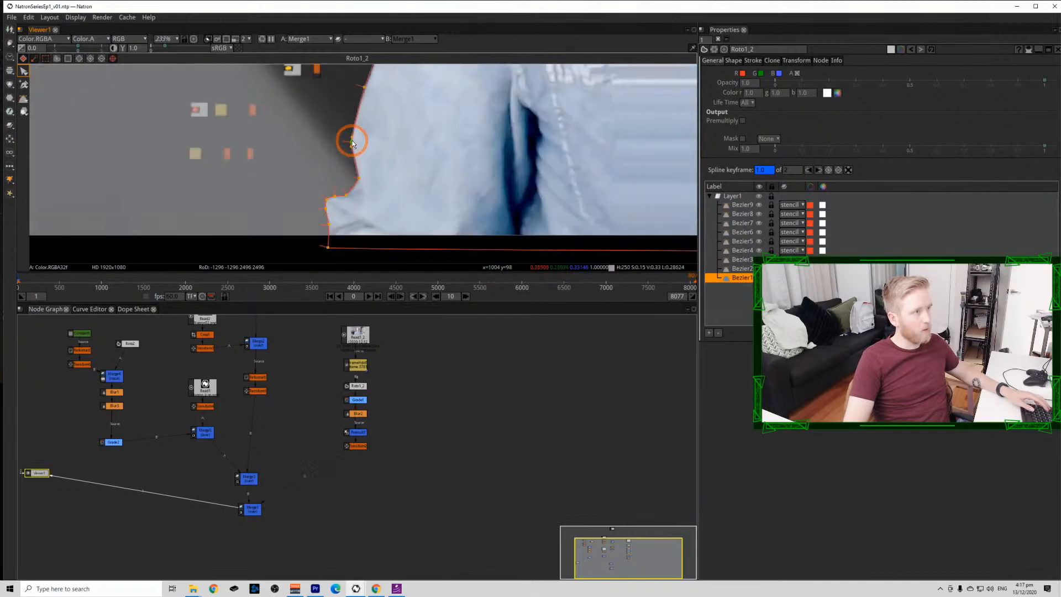
Adjust Bezier1 along the upper outer edge of the blue headphone cup, undoing the stray shift of several points.
{"action": "scroll", "coordinate": [356, 143], "scroll_direction": "up", "scroll_amount": 9}
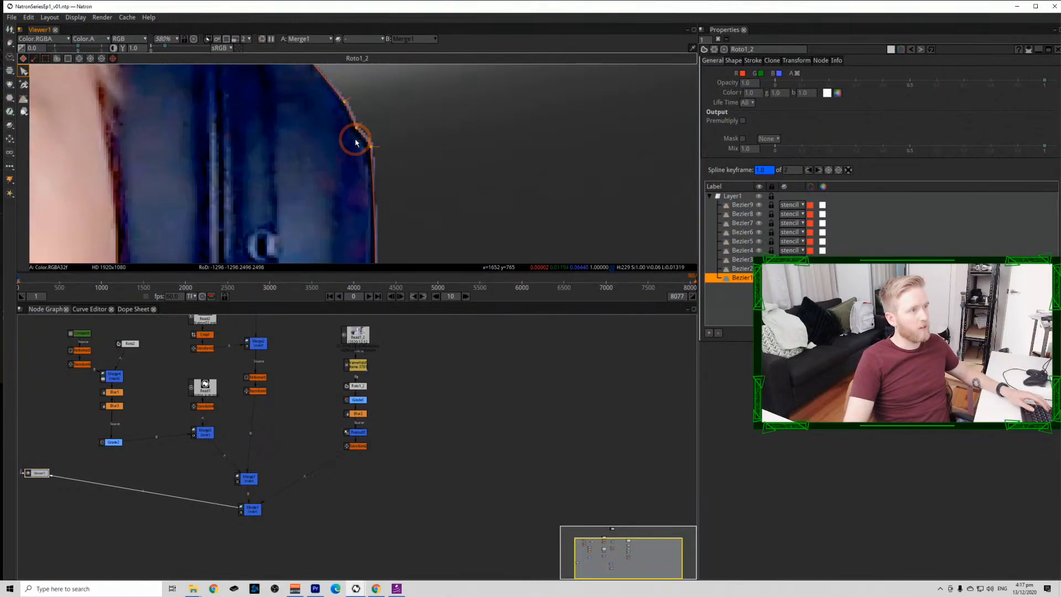
{"action": "left_click_drag", "start_coordinate": [357, 128], "coordinate": [375, 179]}
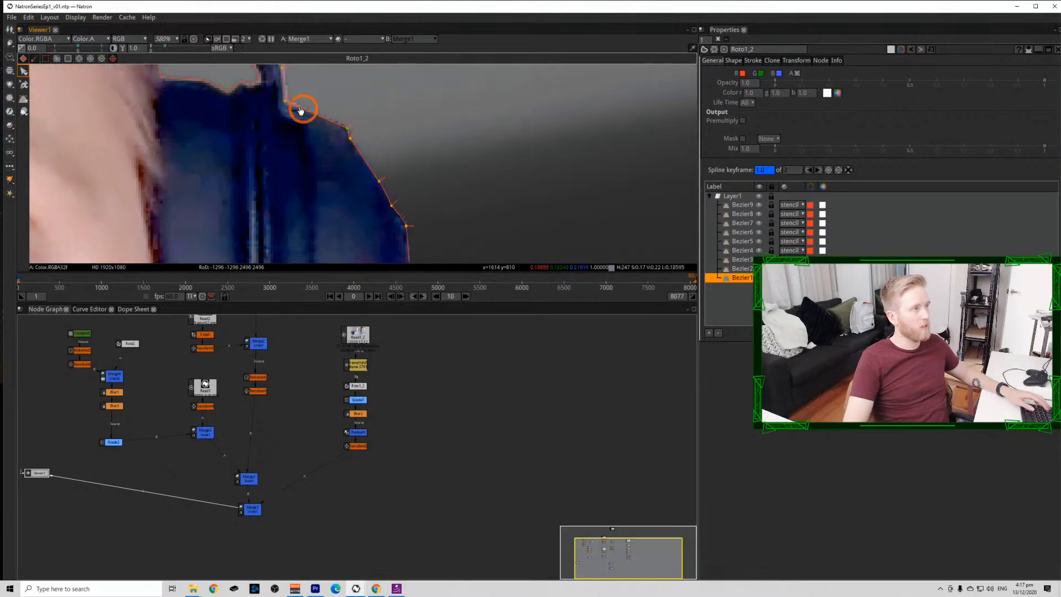
{"action": "left_click_drag", "start_coordinate": [286, 102], "coordinate": [288, 101]}
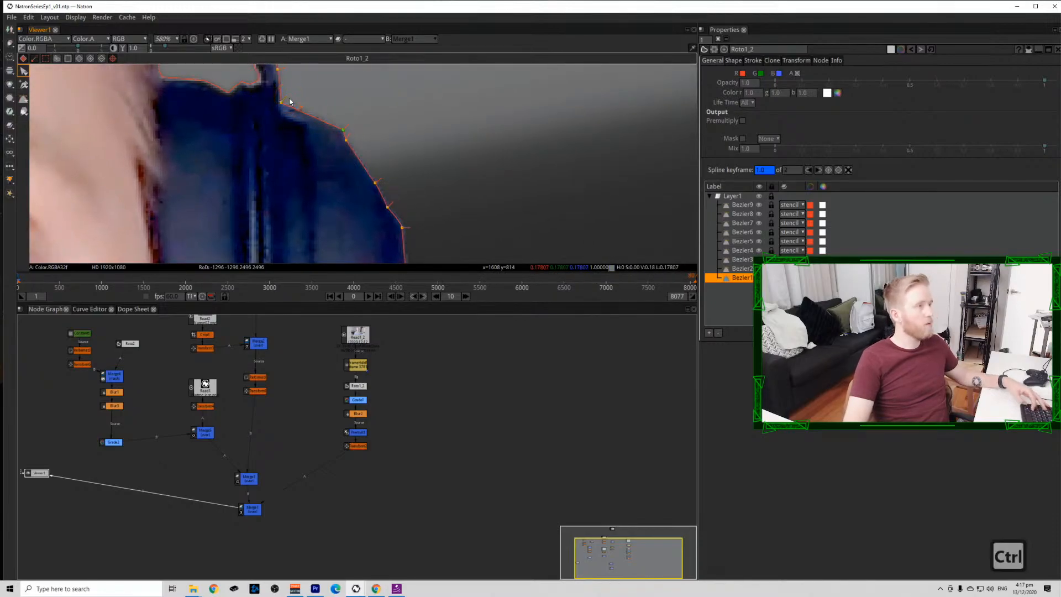
{"action": "key", "text": "ctrl+z"}
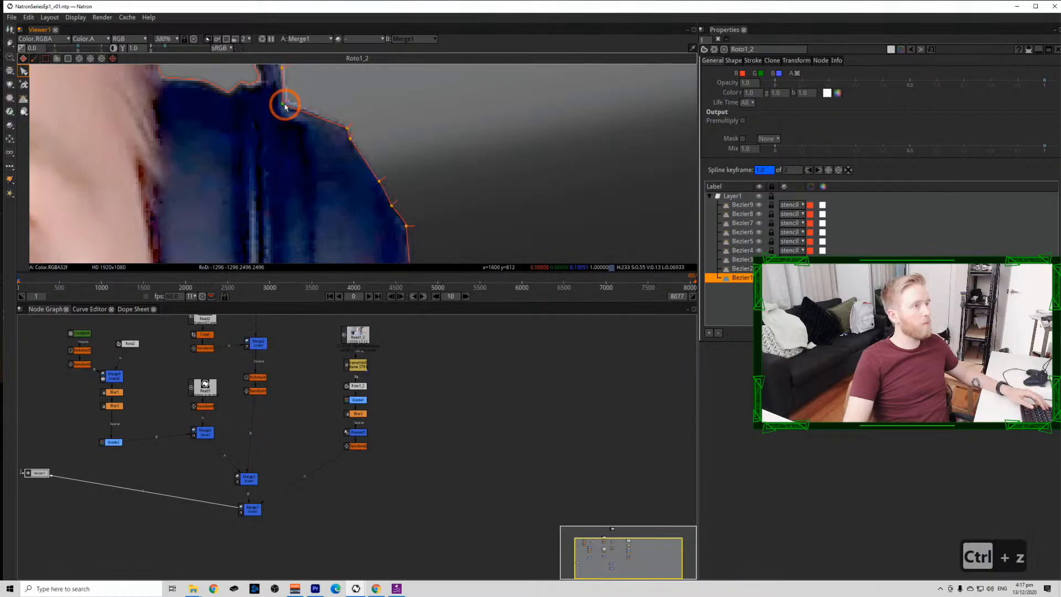
Tighten Bezier1's points along the lower outer edge of the blue headphone cup, down towards the cable.
{"action": "scroll", "coordinate": [405, 232], "scroll_direction": "down", "scroll_amount": 5}
{"action": "left_click_drag", "start_coordinate": [405, 229], "coordinate": [407, 164]}
{"action": "scroll", "coordinate": [407, 163], "scroll_direction": "up", "scroll_amount": 5}
{"action": "left_click_drag", "start_coordinate": [404, 201], "coordinate": [418, 169]}
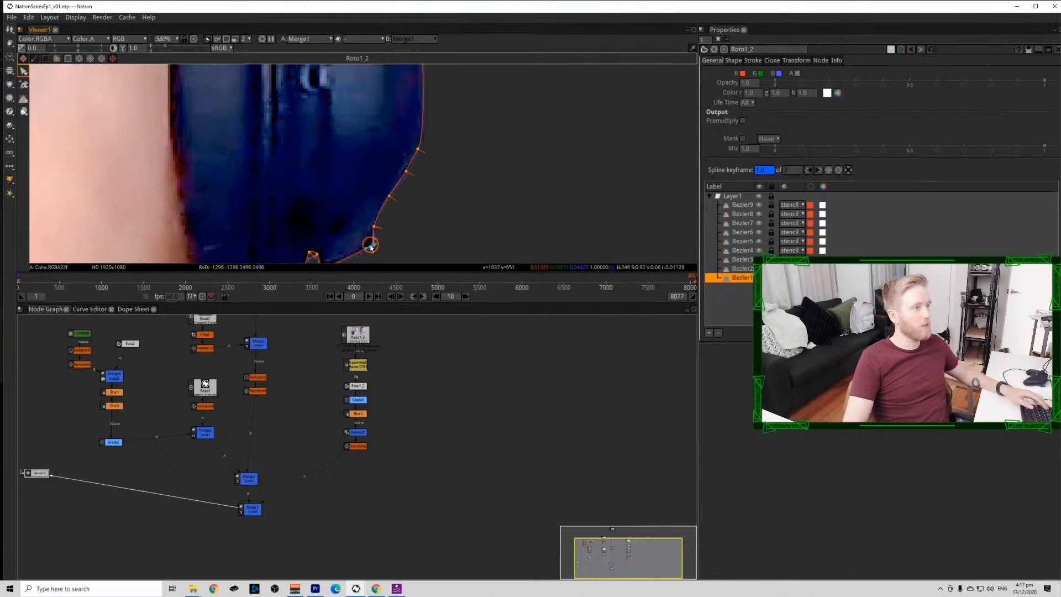
{"action": "scroll", "coordinate": [358, 245], "scroll_direction": "down", "scroll_amount": 10}
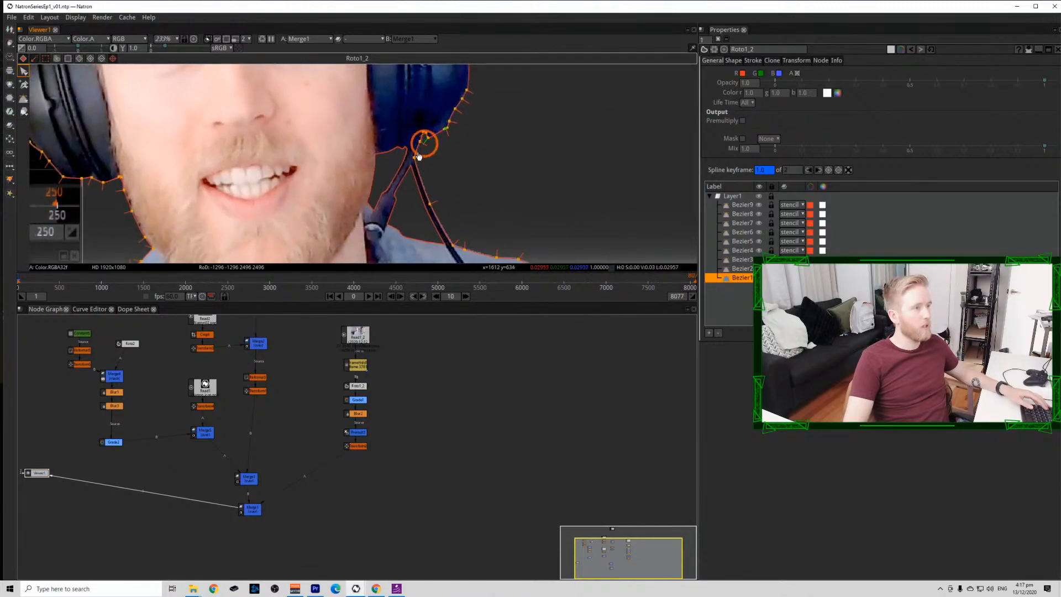
Tighten Bezier1's points along the outer edge of the headphone cable, from the blue cup down to the shirt shoulder.
{"action": "scroll", "coordinate": [411, 166], "scroll_direction": "up", "scroll_amount": 10}
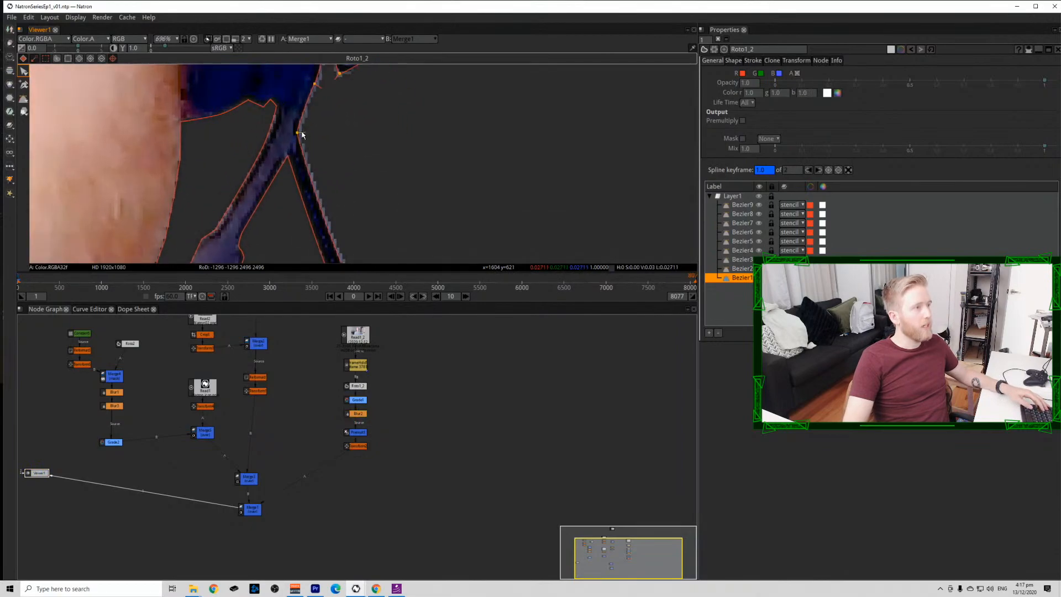
{"action": "left_click_drag", "start_coordinate": [297, 133], "coordinate": [300, 164]}
{"action": "left_click_drag", "start_coordinate": [333, 215], "coordinate": [331, 125]}
{"action": "scroll", "coordinate": [331, 125], "scroll_direction": "down", "scroll_amount": 5}
{"action": "scroll", "coordinate": [332, 127], "scroll_direction": "up", "scroll_amount": 5}
{"action": "left_click_drag", "start_coordinate": [344, 183], "coordinate": [339, 183]}
{"action": "left_click_drag", "start_coordinate": [386, 223], "coordinate": [376, 160]}
{"action": "scroll", "coordinate": [376, 160], "scroll_direction": "up", "scroll_amount": 1}
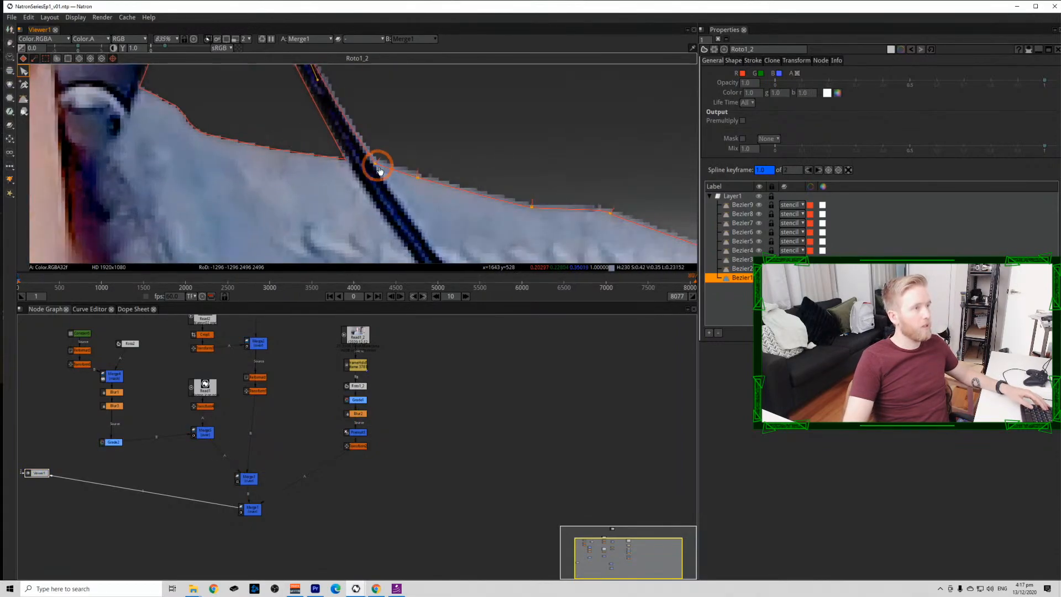
{"action": "left_click", "coordinate": [370, 163]}
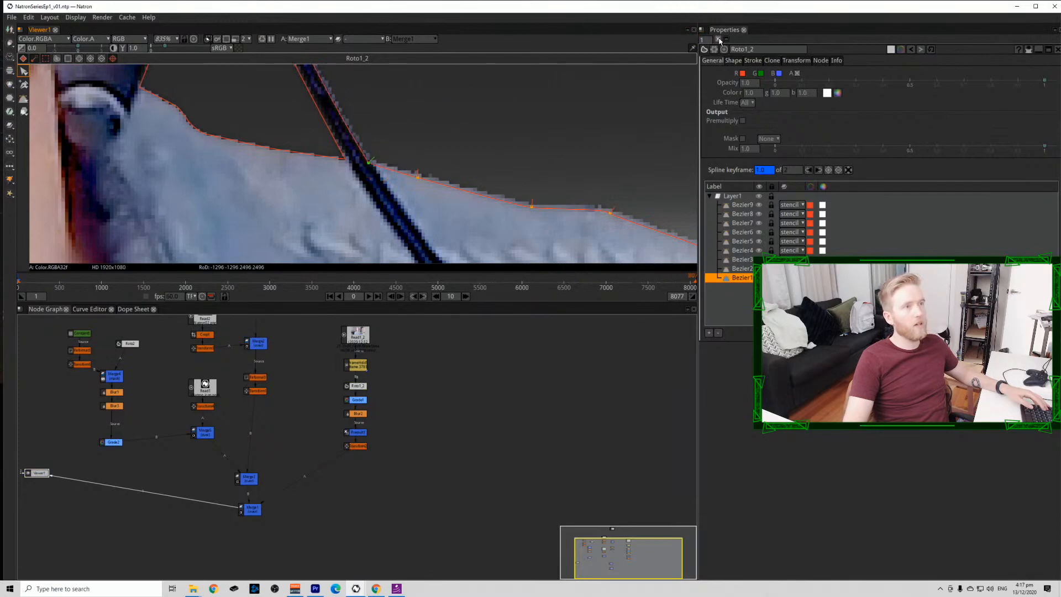
Close the Roto1_2 properties and save the project.
{"action": "left_click", "coordinate": [717, 40]}
{"action": "left_click", "coordinate": [497, 162], "text": "ctrl"}
{"action": "key", "text": "ctrl+s"}
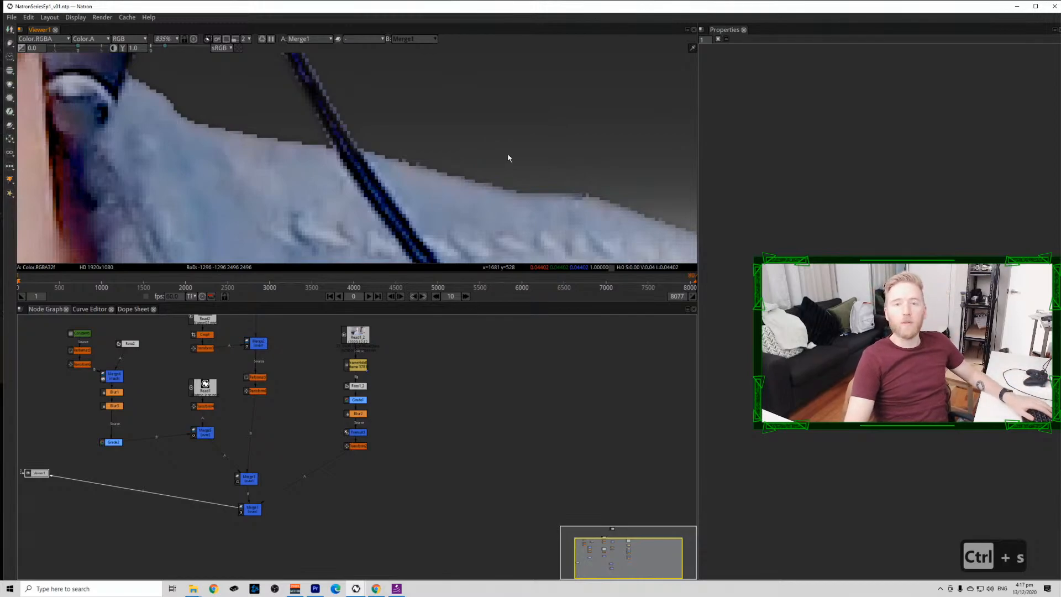
{"action": "scroll", "coordinate": [475, 160], "scroll_direction": "down", "scroll_amount": 20}
{"action": "left_click_drag", "start_coordinate": [446, 149], "coordinate": [444, 150]}
View the nodes of the screenshot branch from Read3 to Transform1, and set Merge3's bounding box to B.
{"action": "left_click_drag", "start_coordinate": [268, 400], "coordinate": [315, 514]}
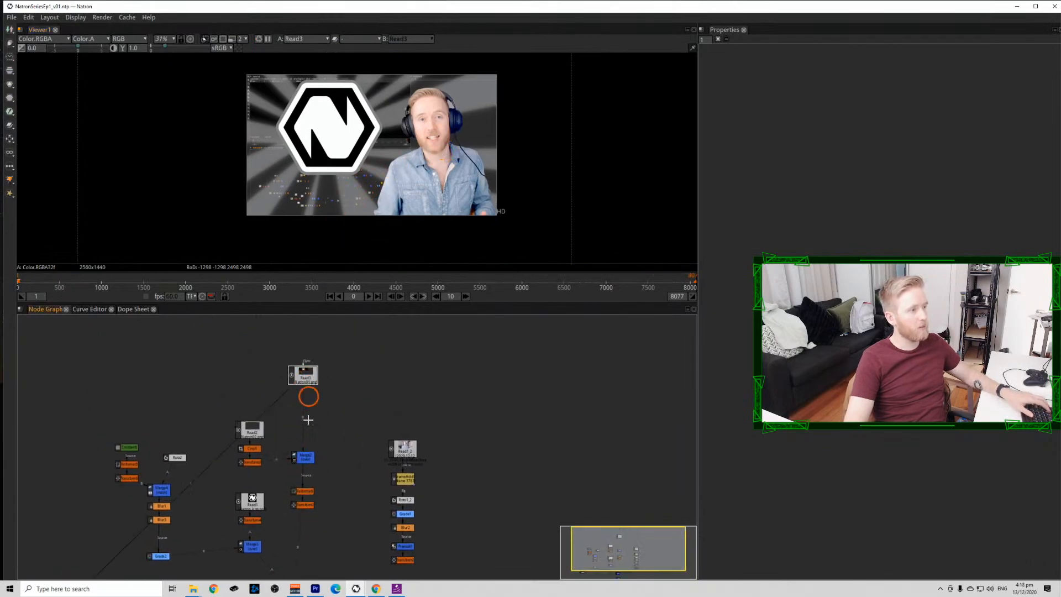
{"action": "key", "text": "1"}
{"action": "left_click", "coordinate": [306, 459]}
{"action": "key", "text": "1"}
{"action": "left_click", "coordinate": [306, 502]}
{"action": "key", "text": "1"}
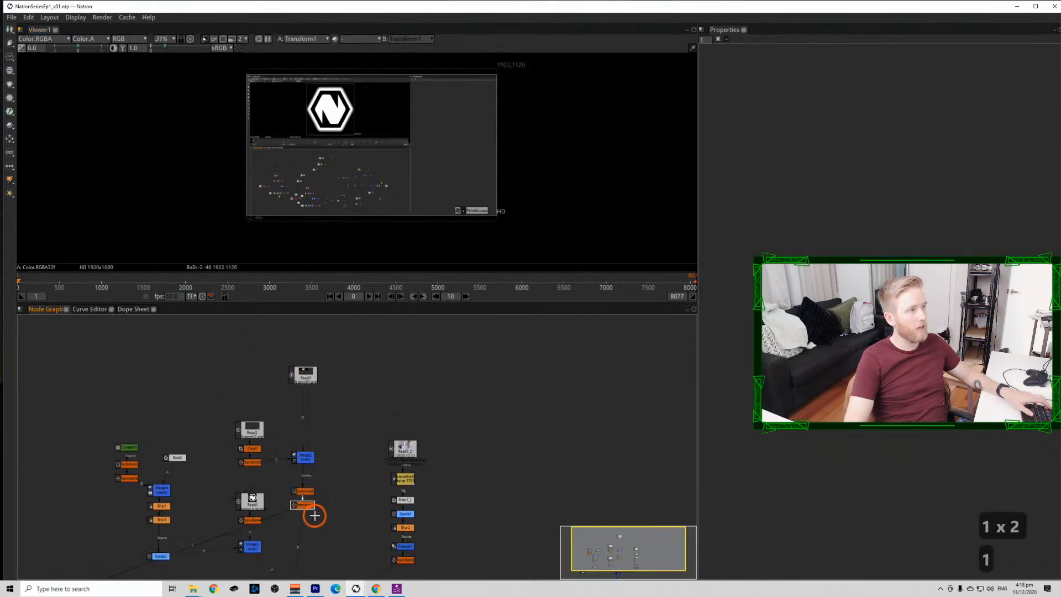
{"action": "key", "text": "m"}
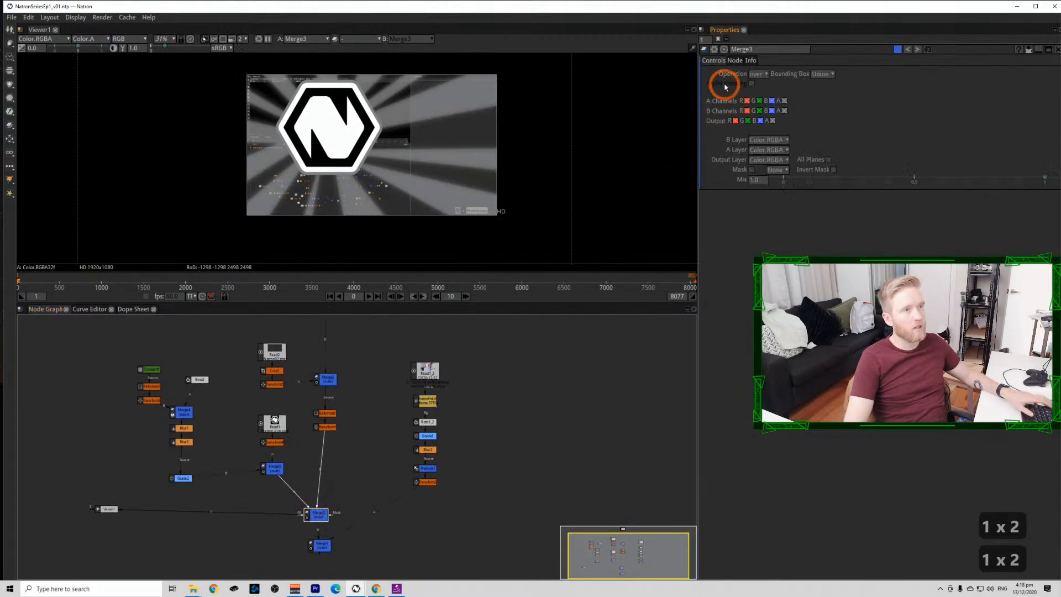
{"action": "left_click", "coordinate": [823, 74]}
{"action": "left_click", "coordinate": [824, 119]}
View Merge1, set its bounding box to B, and fit the composite in the viewer.
{"action": "left_click", "coordinate": [323, 546]}
{"action": "key", "text": "1"}
{"action": "left_click_drag", "start_coordinate": [392, 493], "coordinate": [362, 439]}
{"action": "left_click", "coordinate": [821, 72]}
{"action": "left_click", "coordinate": [825, 117]}
{"action": "key", "text": "f"}
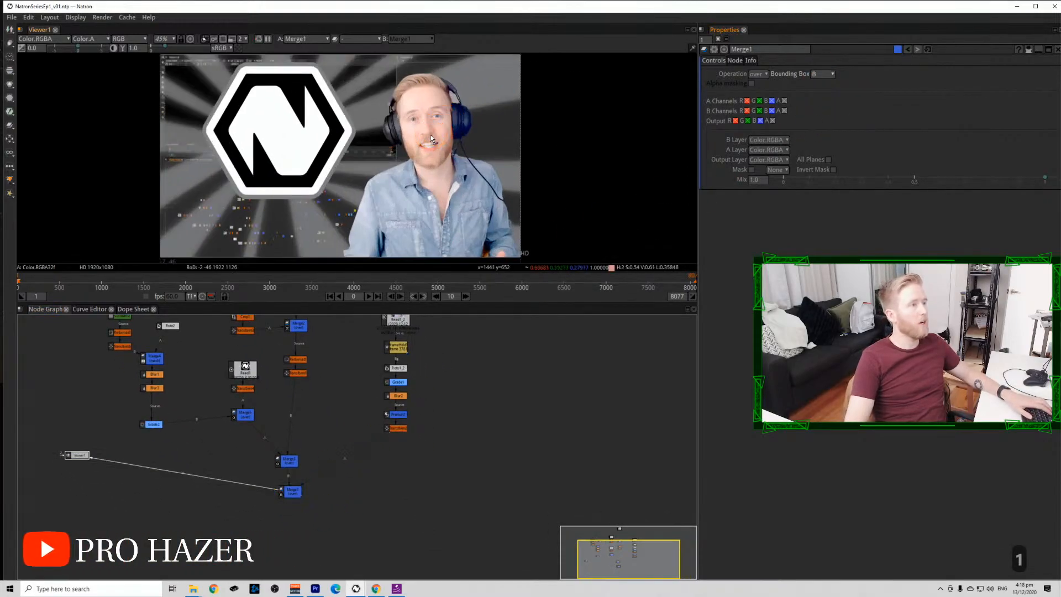
{"action": "key", "text": "f"}
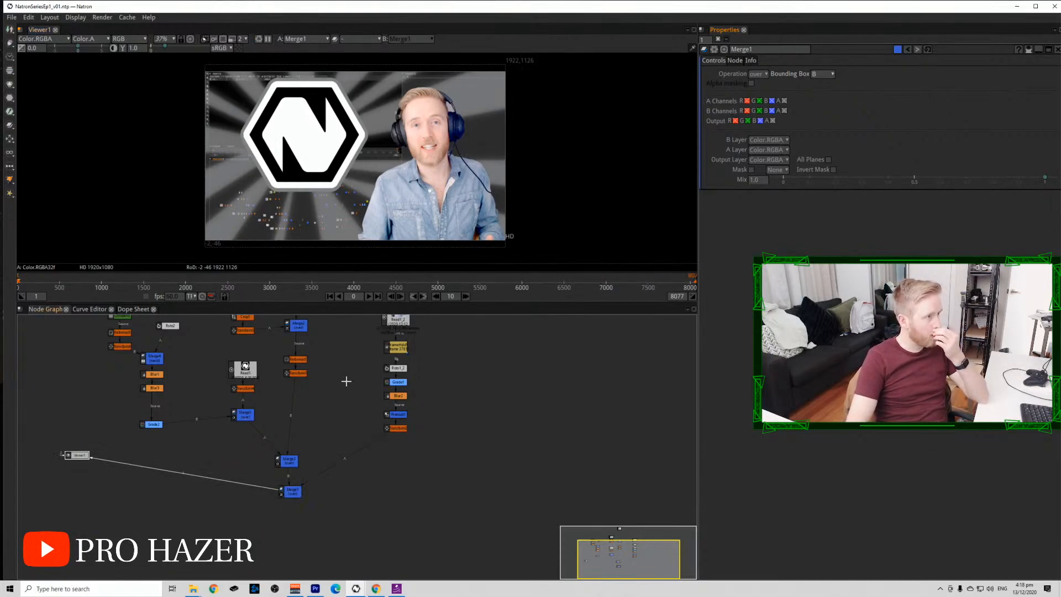
Tint the ray burst dark red by setting Grade2's Multiply colour to red 172, green 38, blue 38.
{"action": "scroll", "coordinate": [123, 360], "scroll_direction": "up", "scroll_amount": 4}
{"action": "double_click", "coordinate": [173, 475]}
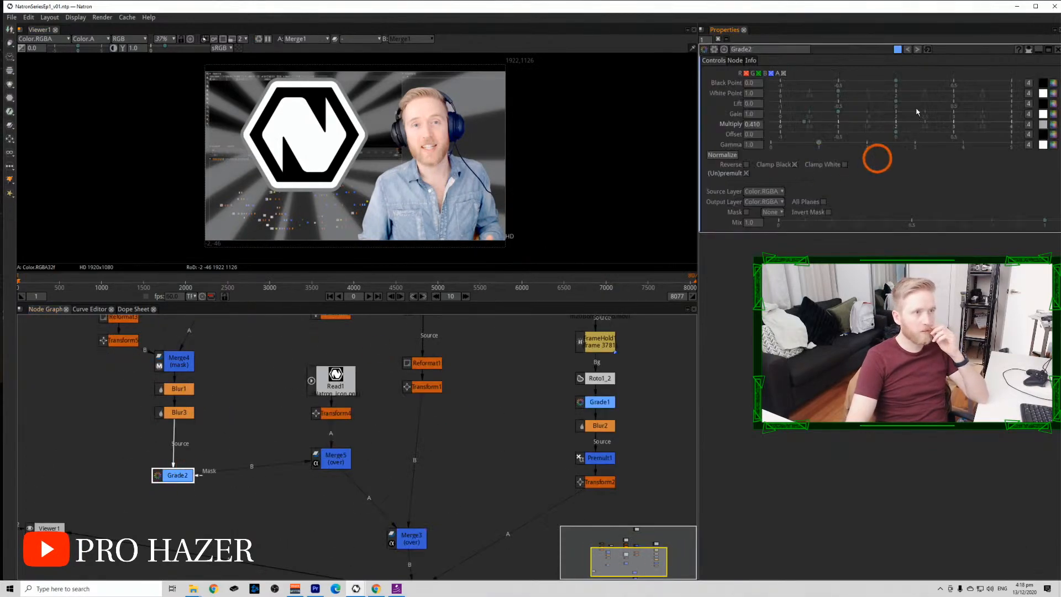
{"action": "left_click", "coordinate": [1042, 124]}
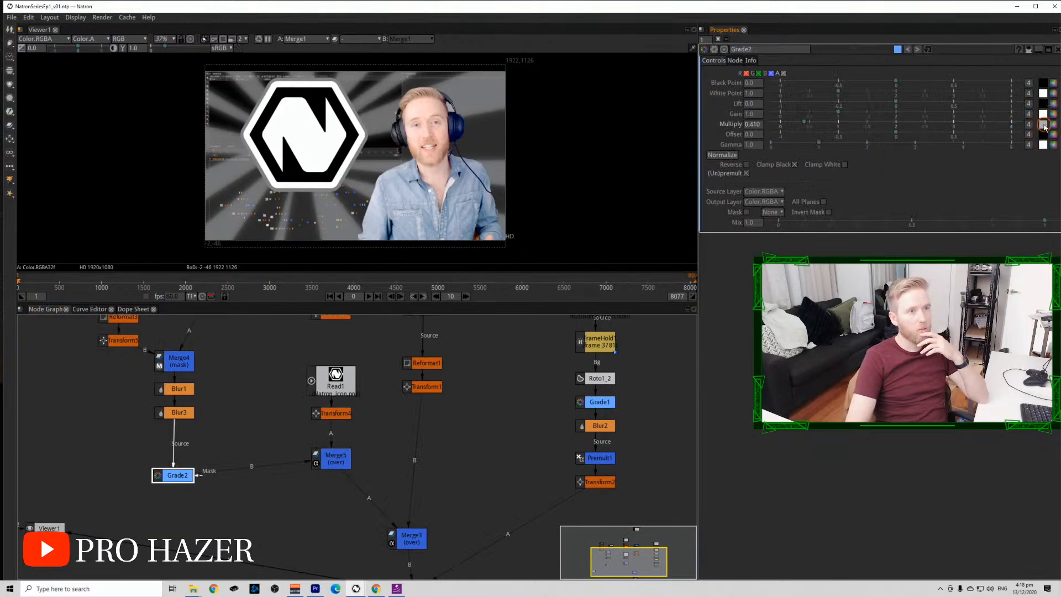
{"action": "left_click", "coordinate": [571, 259]}
{"action": "left_click_drag", "start_coordinate": [571, 256], "coordinate": [650, 242]}
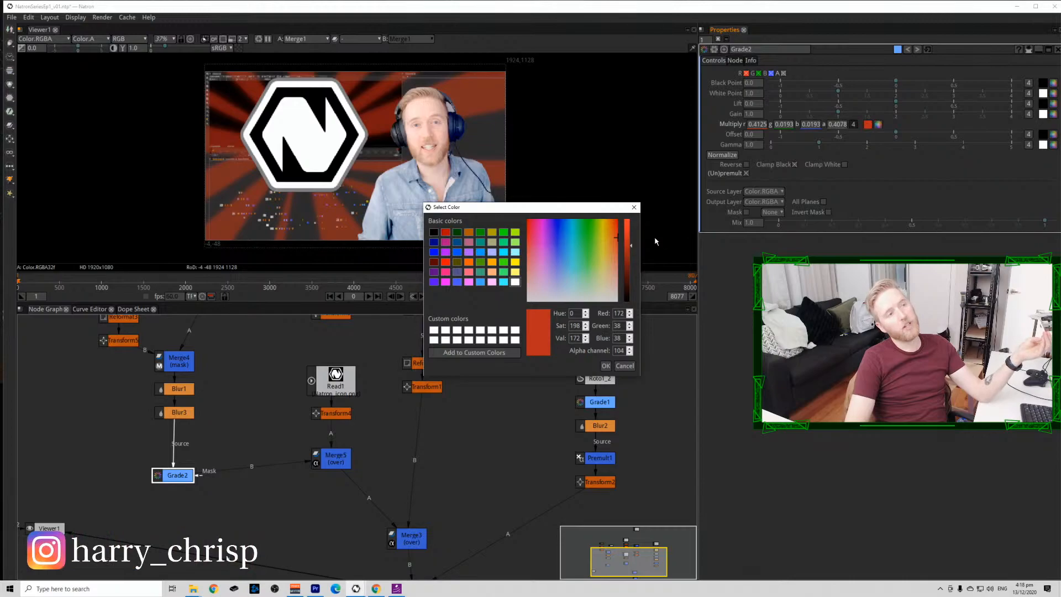
{"action": "left_click", "coordinate": [608, 367]}
Add a Text node in the empty space below Merge1 in the node graph.
{"action": "scroll", "coordinate": [475, 392], "scroll_direction": "down", "scroll_amount": 5}
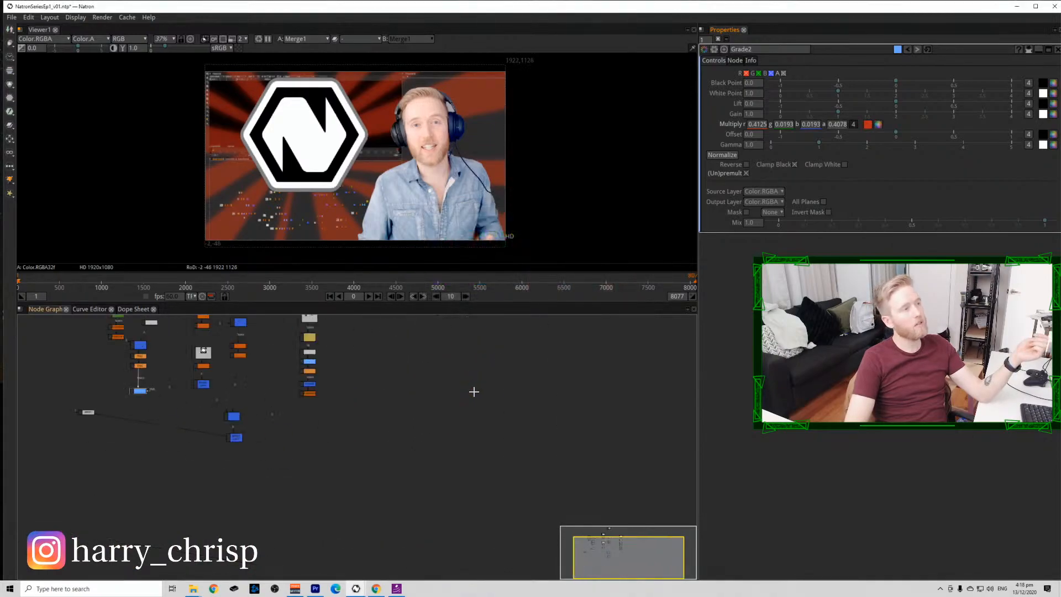
{"action": "scroll", "coordinate": [163, 419], "scroll_direction": "up", "scroll_amount": 5}
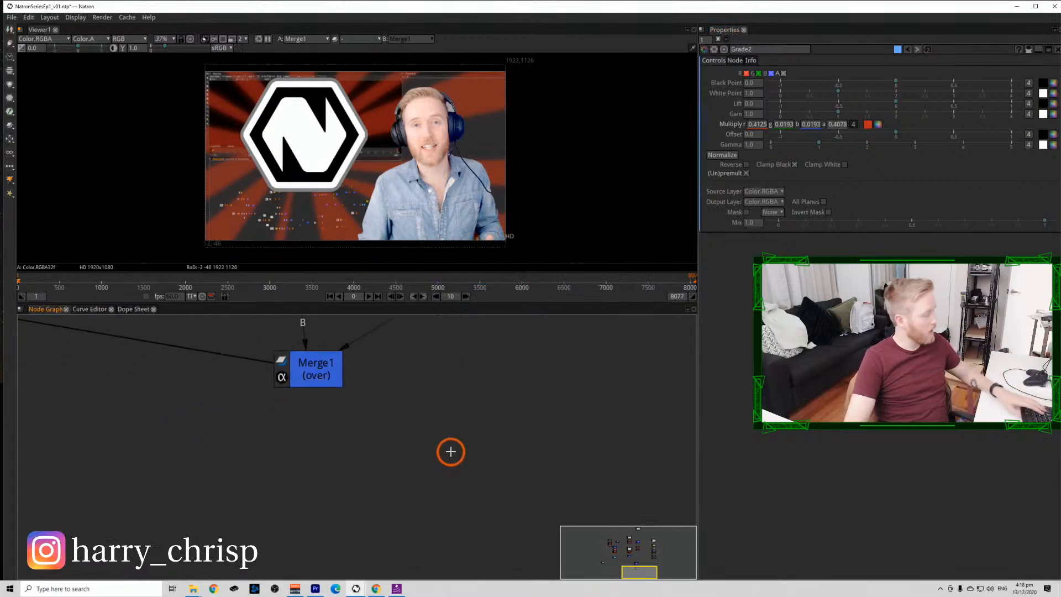
{"action": "key", "text": "Tab"}
{"action": "type", "text": "tes"}
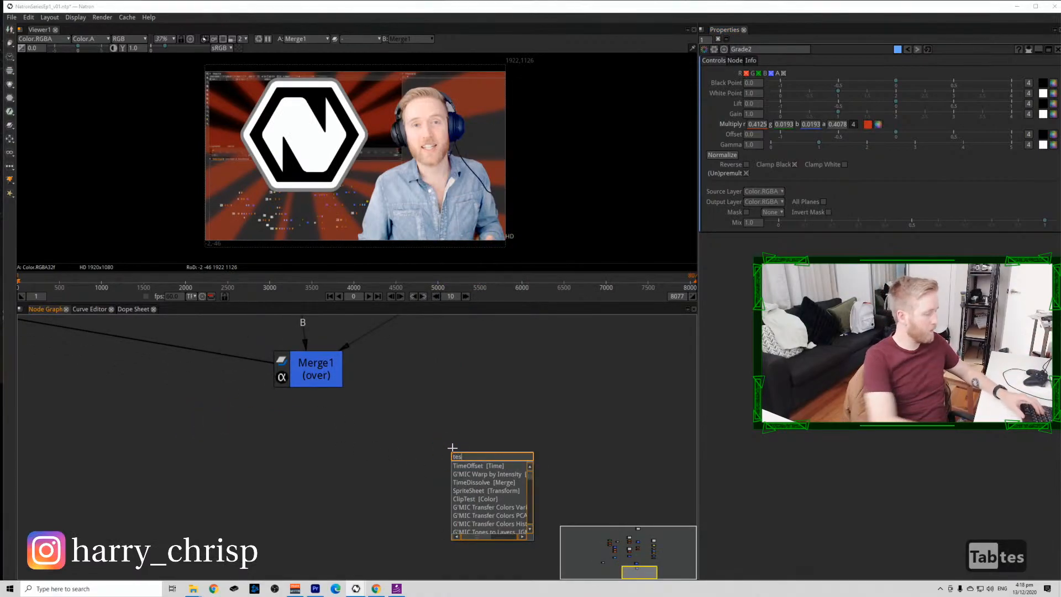
{"action": "key", "text": "BackSpace"}
{"action": "type", "text": "xt"}
{"action": "key", "text": "Down"}
{"action": "key", "text": "Return"}
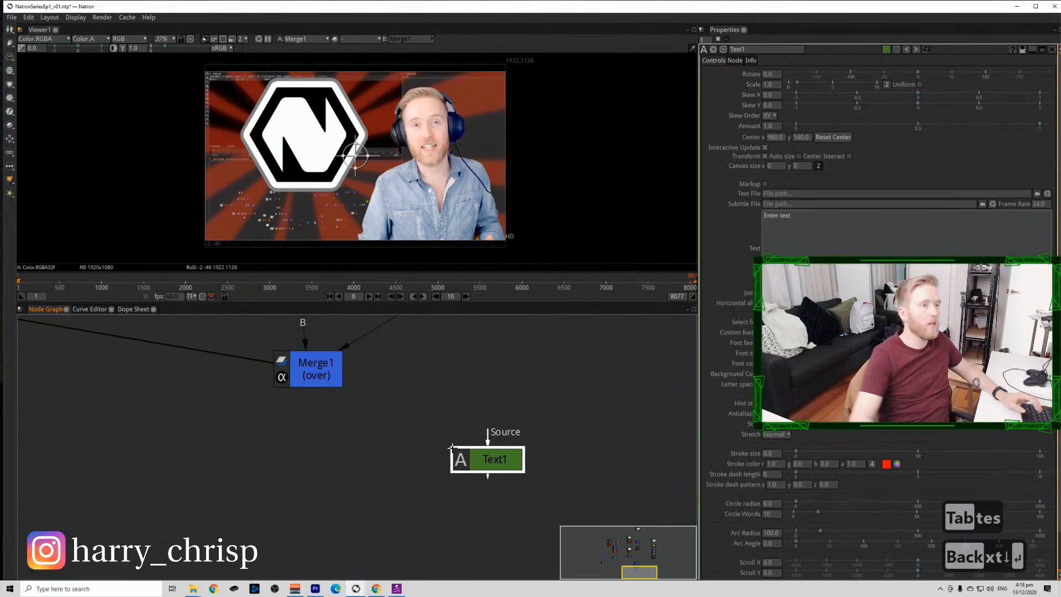
Set Text1's text to "Natron Tutorial Series Ep 1" and view the node.
{"action": "type", "text": "N"}
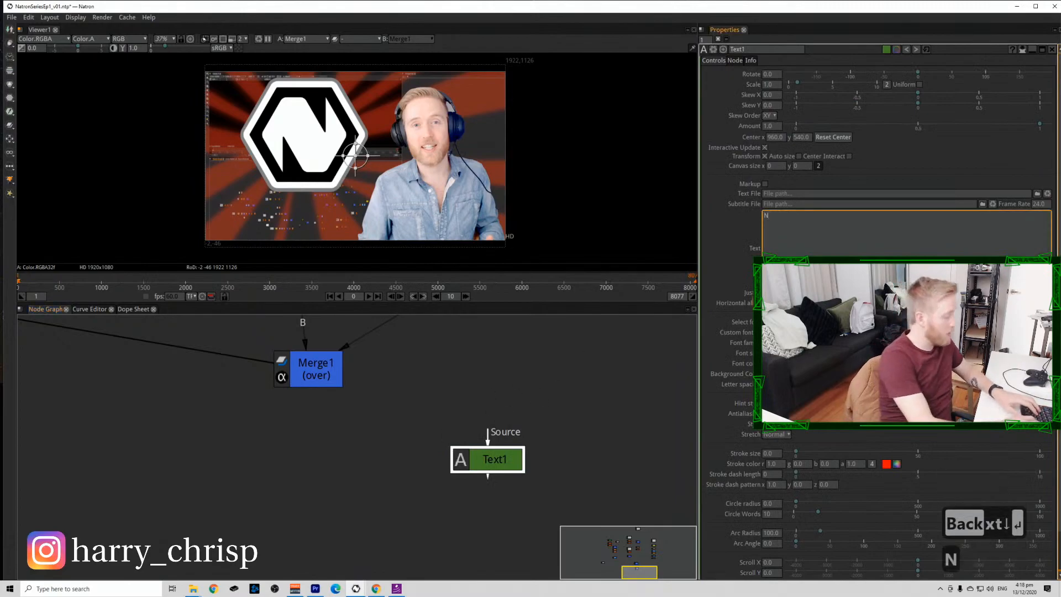
{"action": "type", "text": "atron Tutor"}
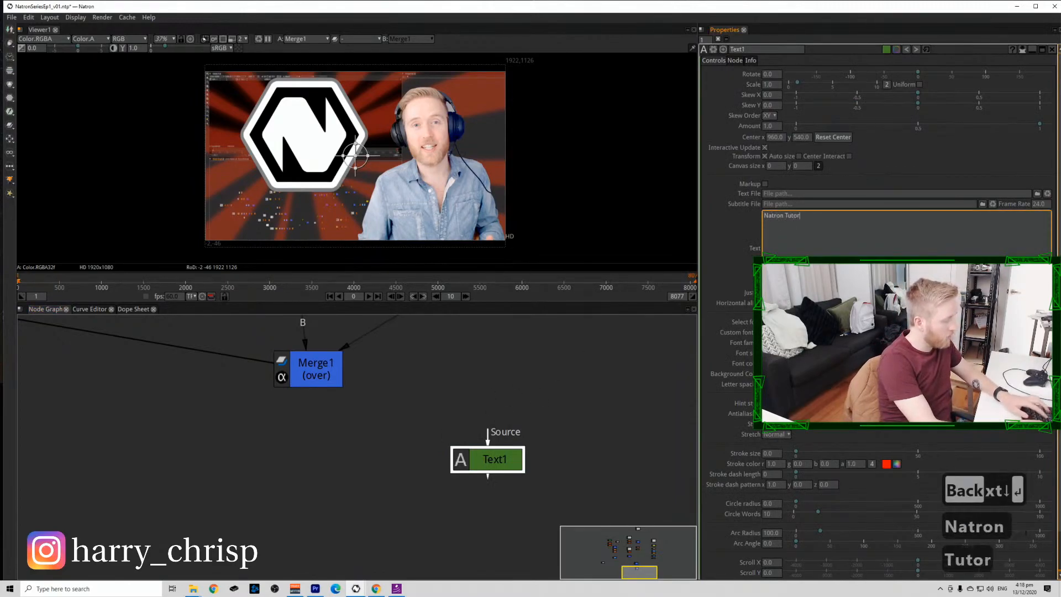
{"action": "type", "text": "ia"}
{"action": "key", "text": "BackSpace"}
{"action": "type", "text": "ial S"}
{"action": "type", "text": "eries"}
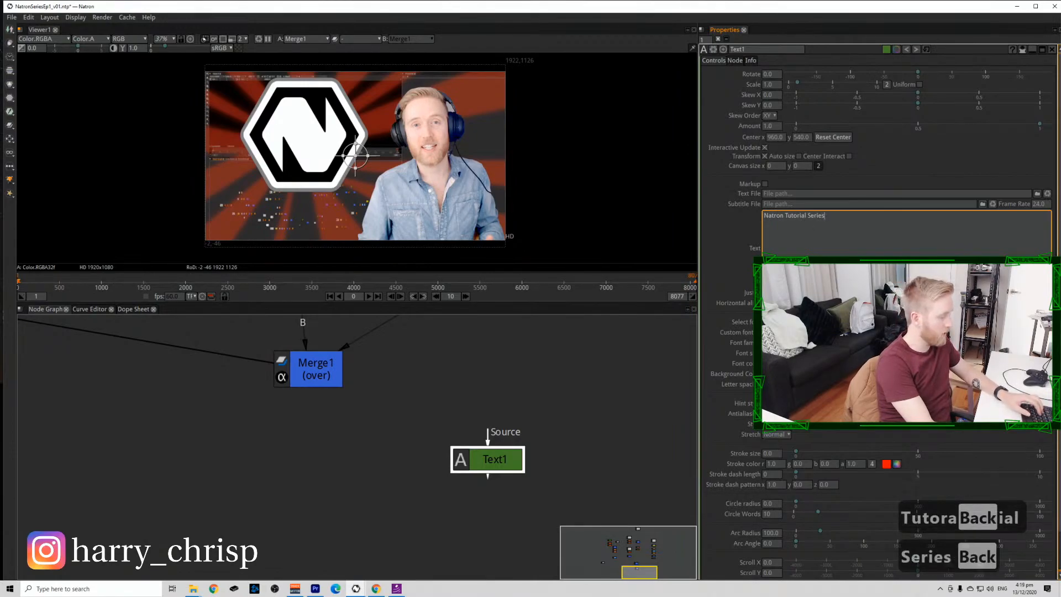
{"action": "type", "text": " Ep 1"}
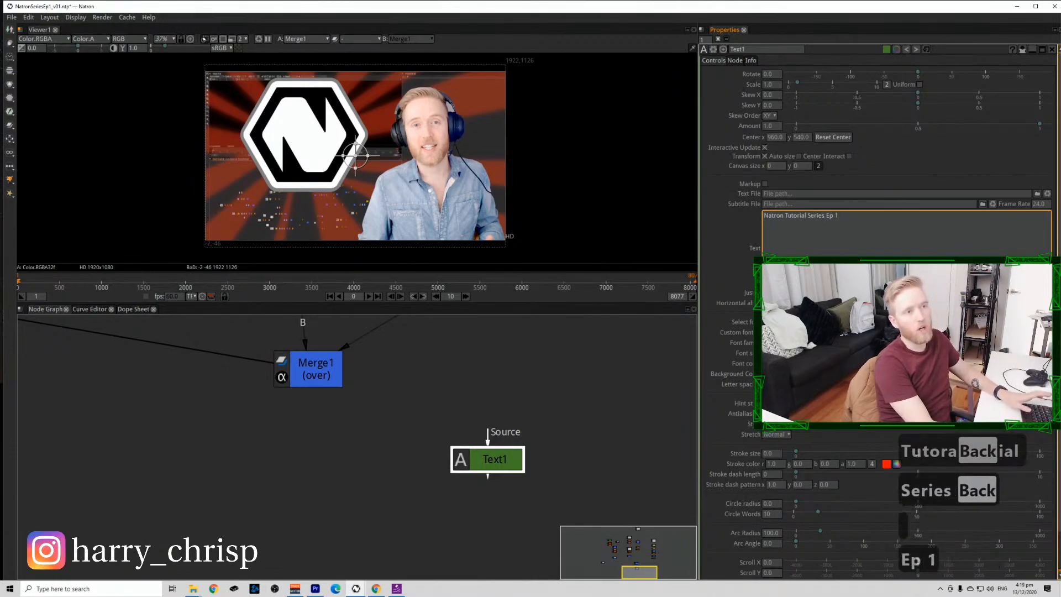
{"action": "left_click", "coordinate": [484, 461]}
{"action": "key", "text": "1"}
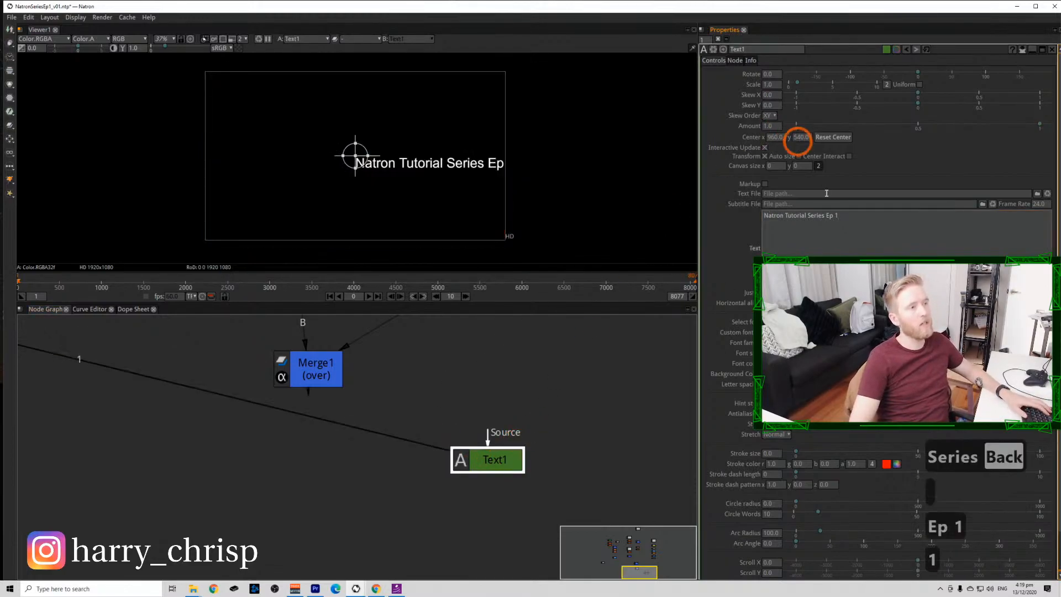
Make the title Ultra bold, enlarge its font, and place it in the frame's lower-left corner with its centre at about x 63, y 172.
{"action": "left_click_drag", "start_coordinate": [338, 166], "coordinate": [203, 226]}
{"action": "triple_click", "coordinate": [837, 237]}
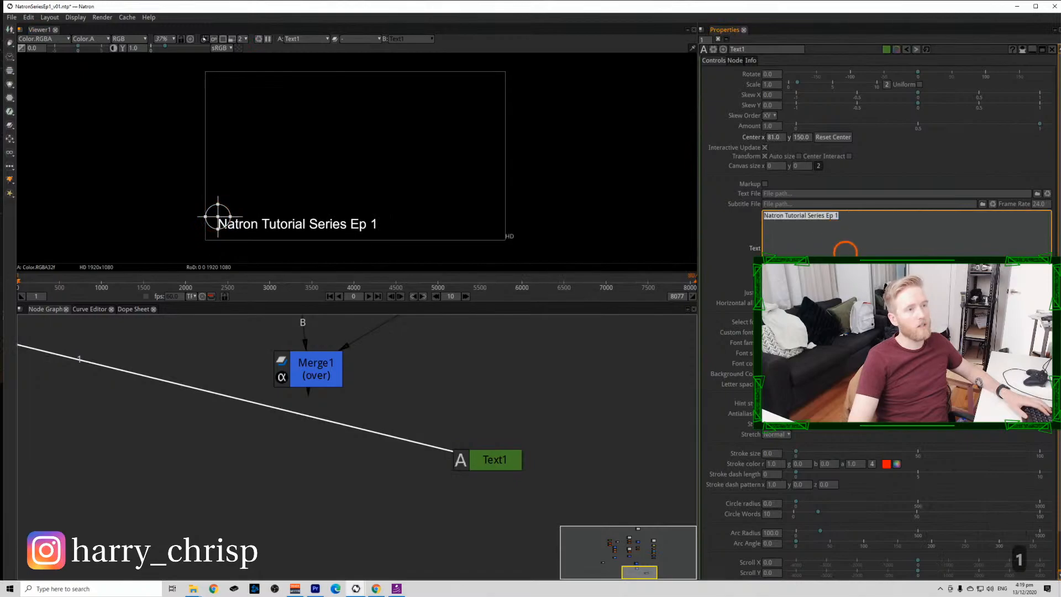
{"action": "left_click", "coordinate": [783, 434]}
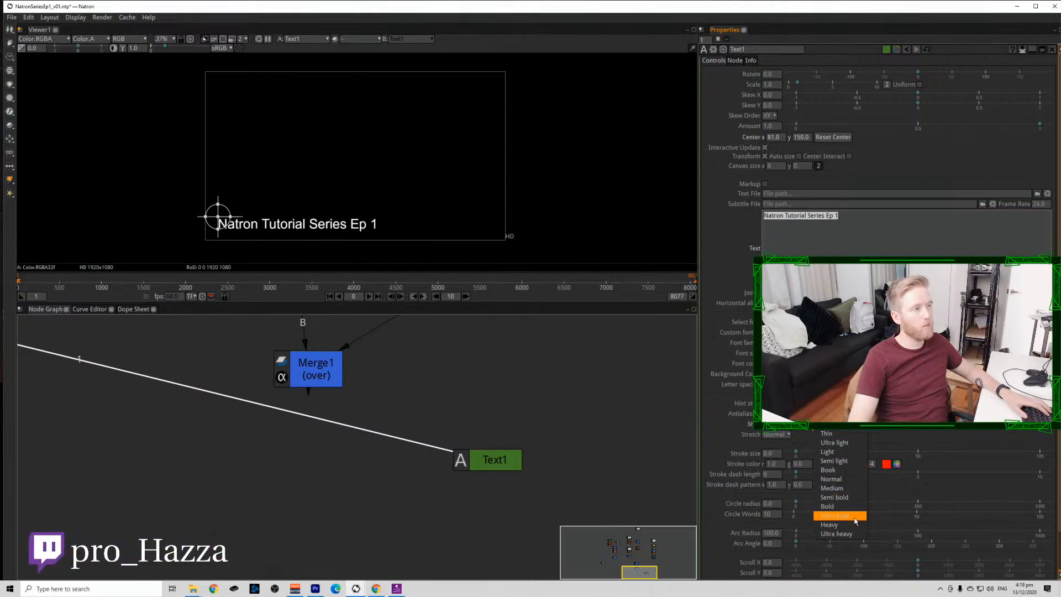
{"action": "left_click", "coordinate": [854, 515]}
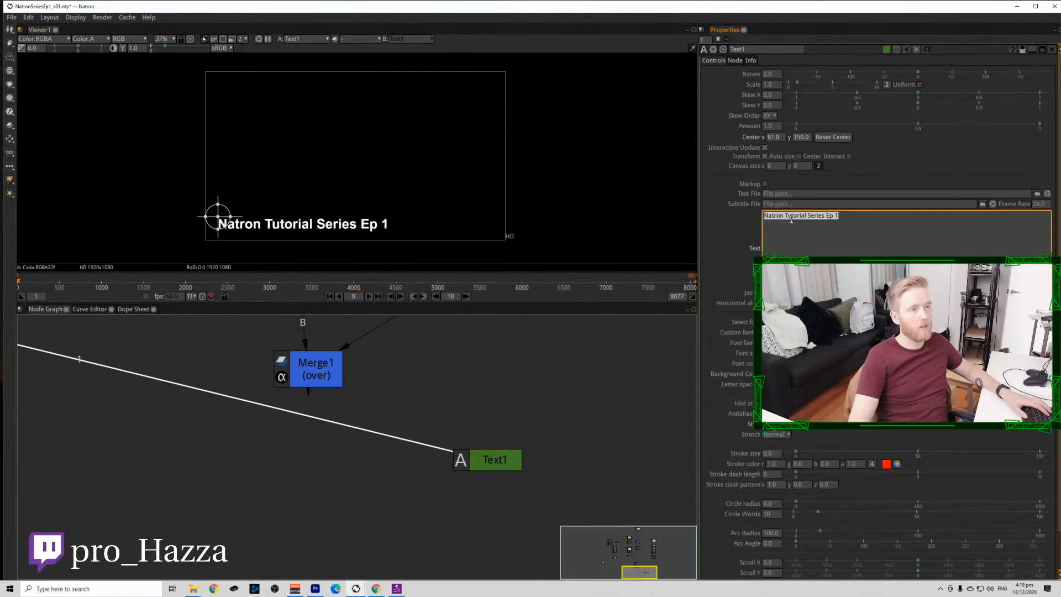
{"action": "left_click_drag", "start_coordinate": [827, 350], "coordinate": [838, 351]}
{"action": "left_click_drag", "start_coordinate": [221, 222], "coordinate": [217, 218]}
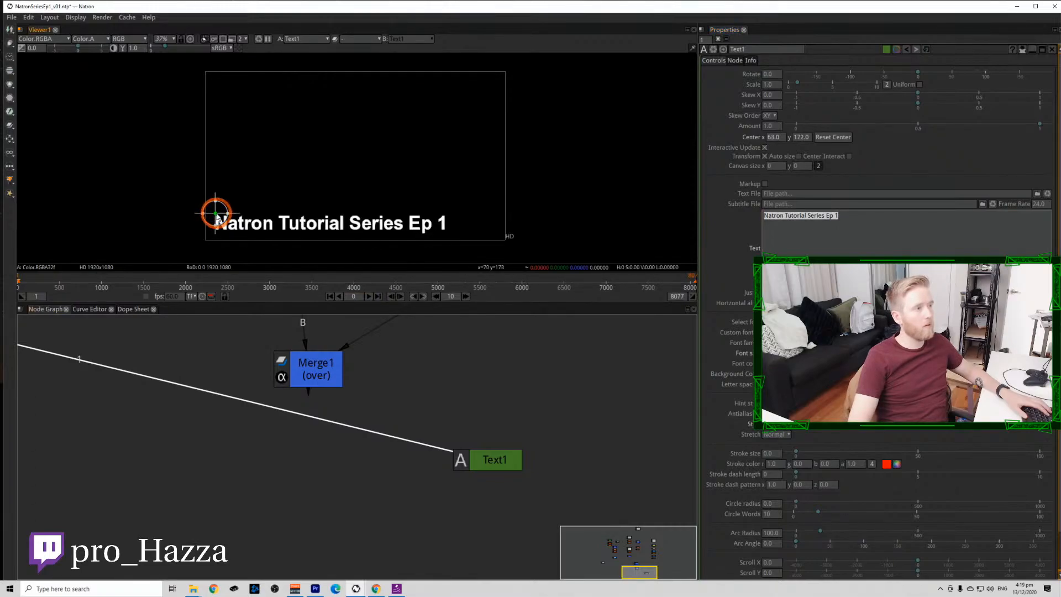
Add a Constant node beside Text1 and disable its green and blue channels, leaving red enabled.
{"action": "left_click", "coordinate": [585, 487]}
{"action": "key", "text": "Tab"}
{"action": "type", "text": "cont"}
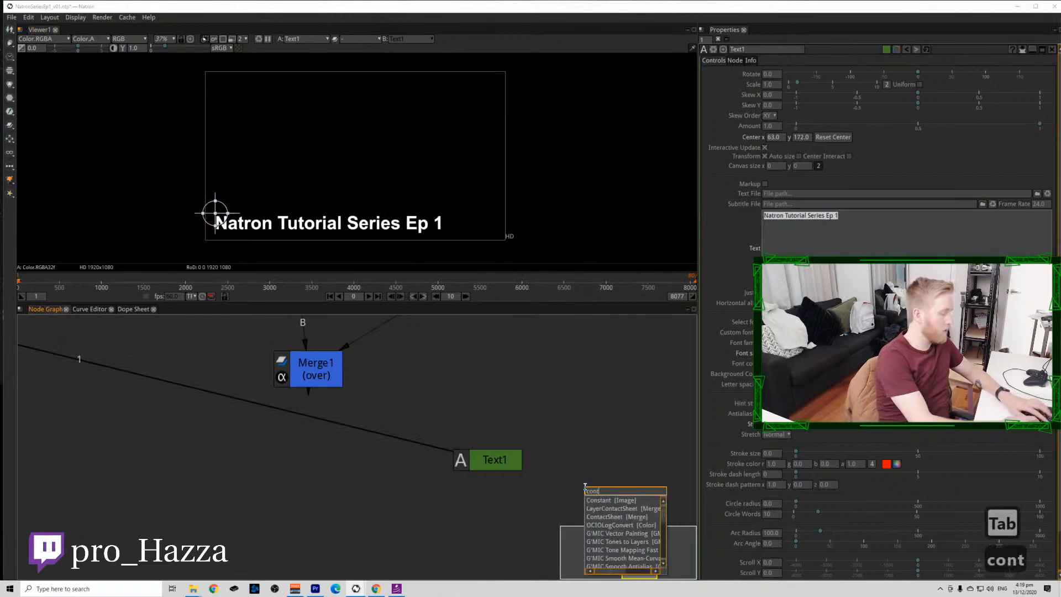
{"action": "key", "text": "Return"}
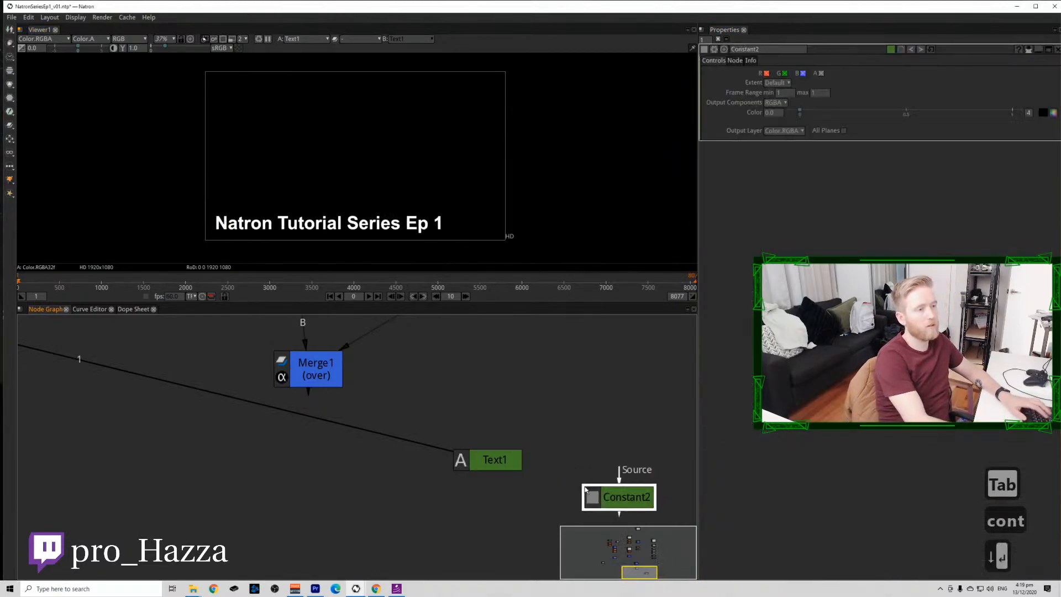
{"action": "left_click", "coordinate": [782, 74]}
{"action": "left_click", "coordinate": [578, 381]}
{"action": "key", "text": "Tab"}
{"action": "type", "text": "ma"}
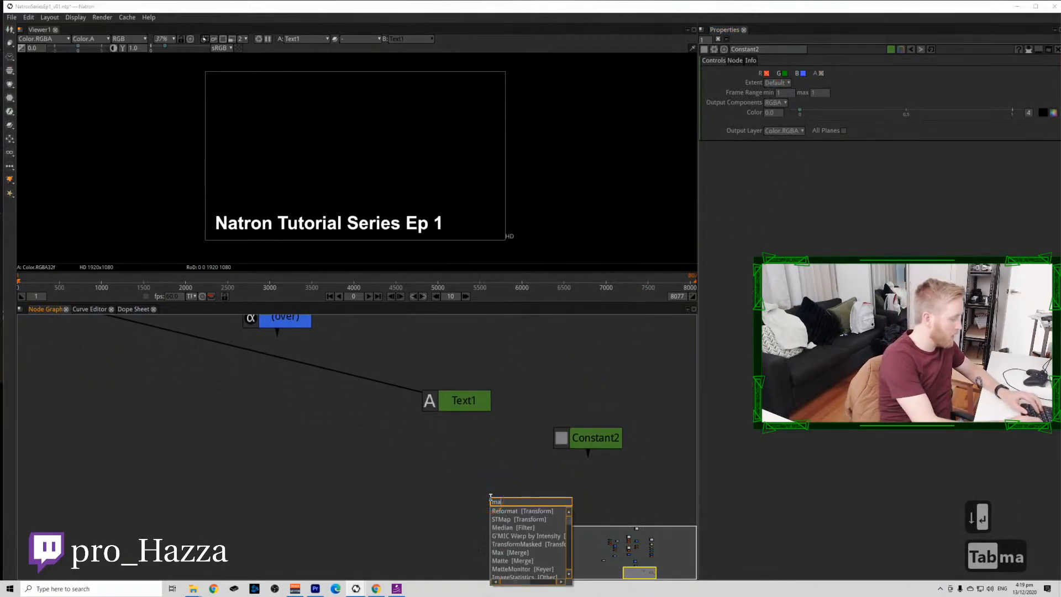
{"action": "type", "text": "sk"}
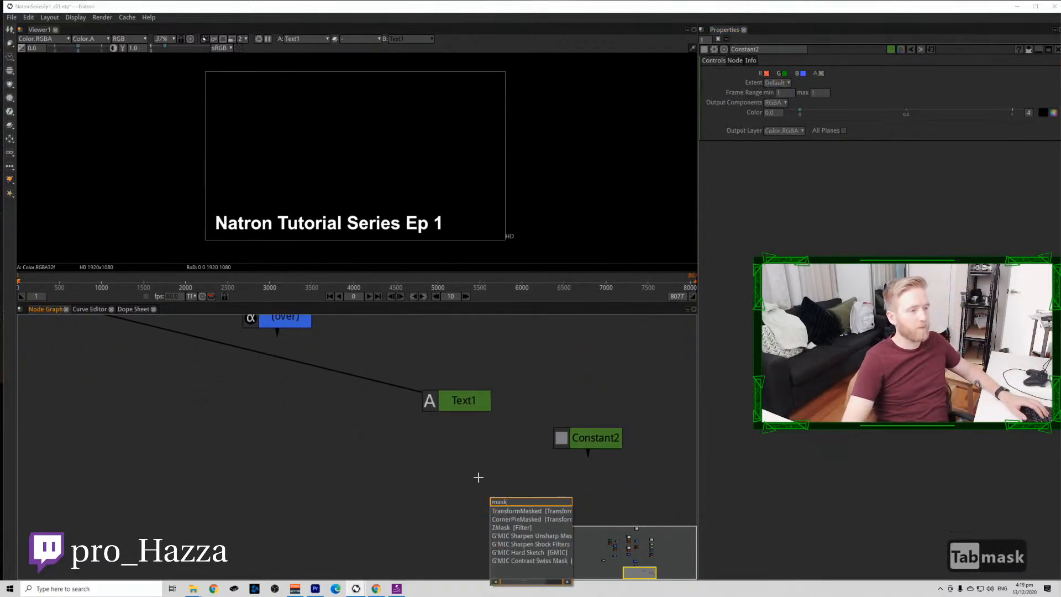
{"action": "left_click", "coordinate": [479, 477]}
Add a Merge node set to mask, connect its A input to Text1 and B input to Constant2, and view it.
{"action": "key", "text": "m"}
{"action": "left_click", "coordinate": [758, 73]}
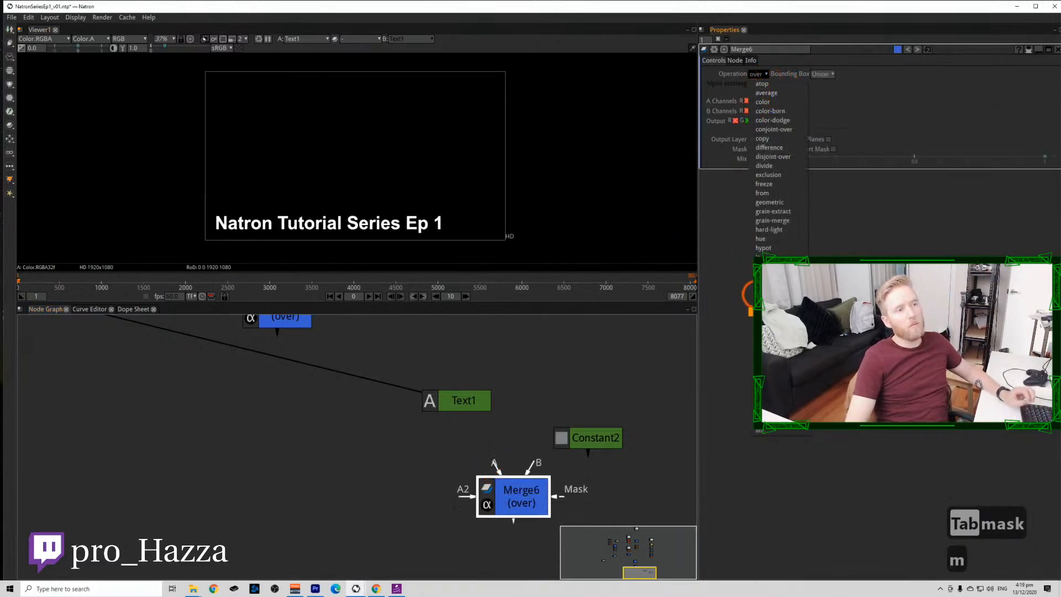
{"action": "left_click", "coordinate": [764, 275]}
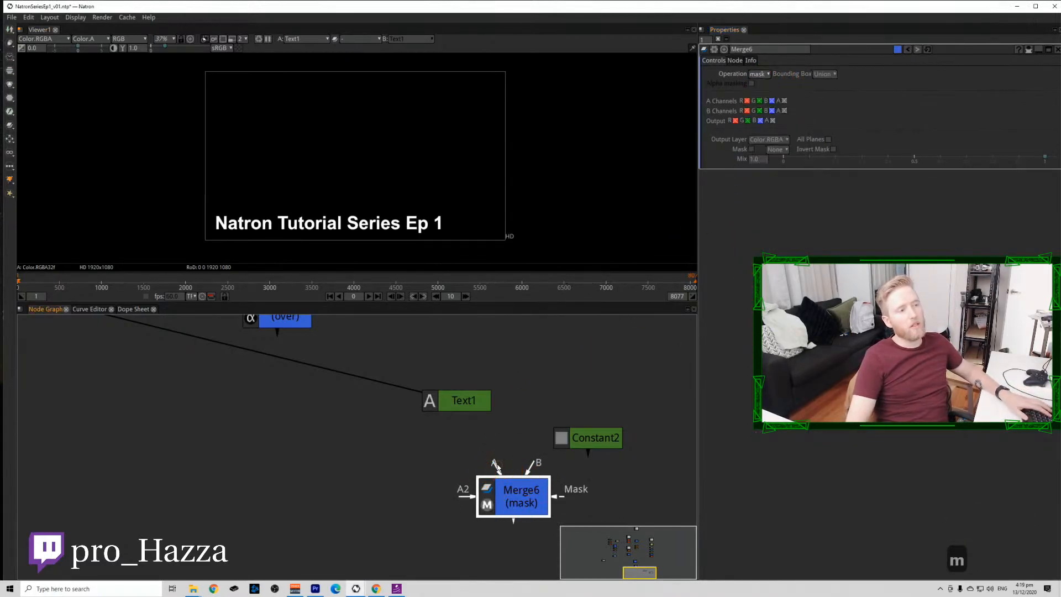
{"action": "left_click_drag", "start_coordinate": [497, 467], "coordinate": [463, 400]}
{"action": "left_click_drag", "start_coordinate": [589, 445], "coordinate": [587, 444]}
{"action": "left_click", "coordinate": [518, 503]}
{"action": "key", "text": "1"}
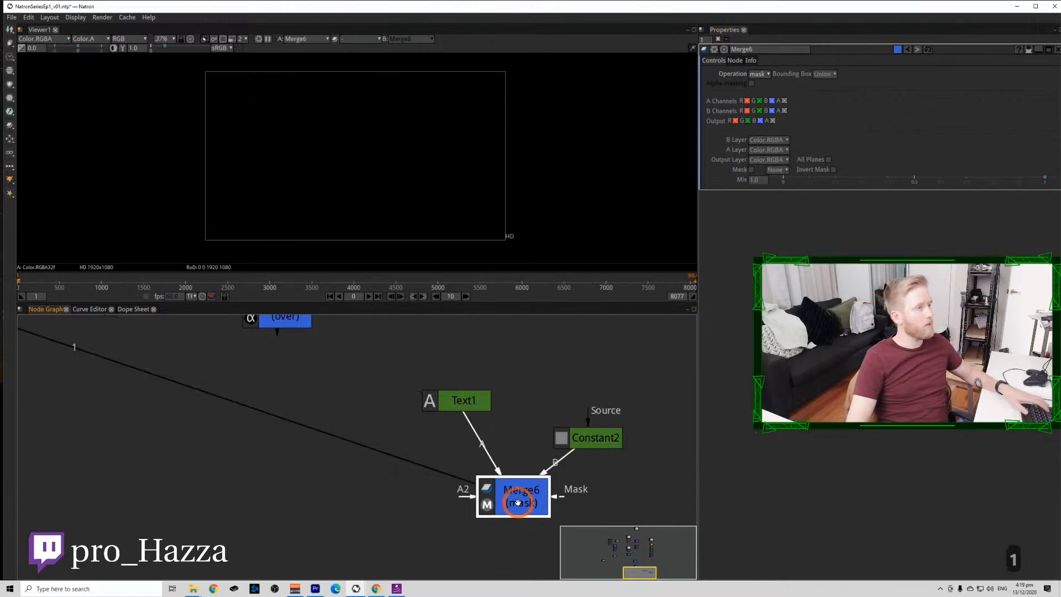
Set Constant2's colour to 1 and view the masked title through Merge6.
{"action": "left_click", "coordinate": [605, 432]}
{"action": "key", "text": "1"}
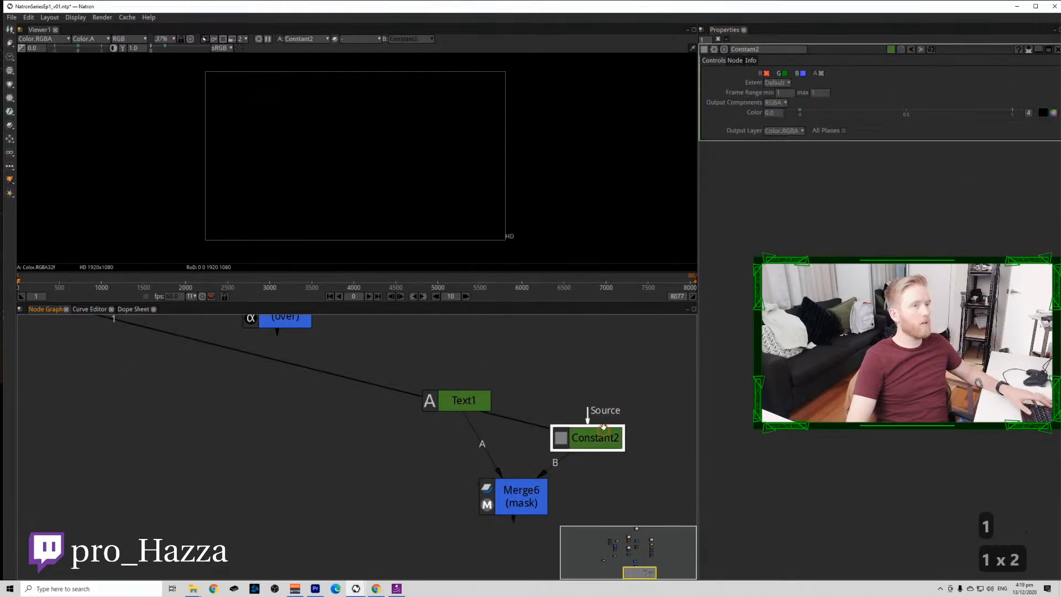
{"action": "left_click", "coordinate": [769, 113]}
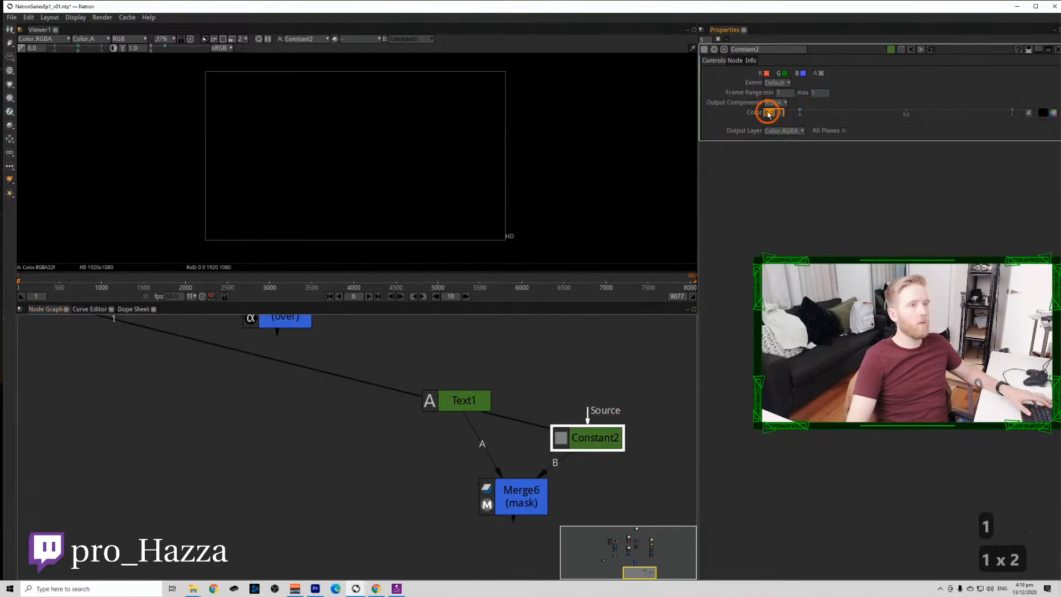
{"action": "type", "text": "1"}
{"action": "left_click", "coordinate": [564, 407]}
{"action": "left_click", "coordinate": [519, 504]}
{"action": "key", "text": "1"}
{"action": "scroll", "coordinate": [376, 454], "scroll_direction": "down", "scroll_amount": 3}
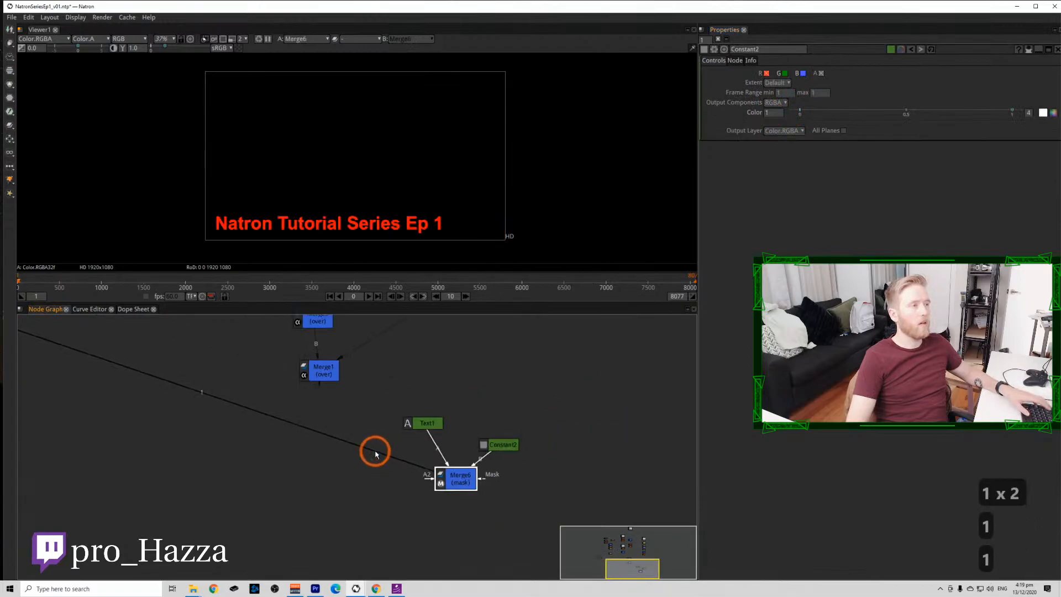
Add a Merge node below Merge1 that puts Merge6's title over the composite, and view the result.
{"action": "left_click", "coordinate": [332, 371]}
{"action": "key", "text": "m"}
{"action": "left_click_drag", "start_coordinate": [327, 429], "coordinate": [417, 502]}
{"action": "left_click", "coordinate": [327, 519]}
{"action": "key", "text": "1"}
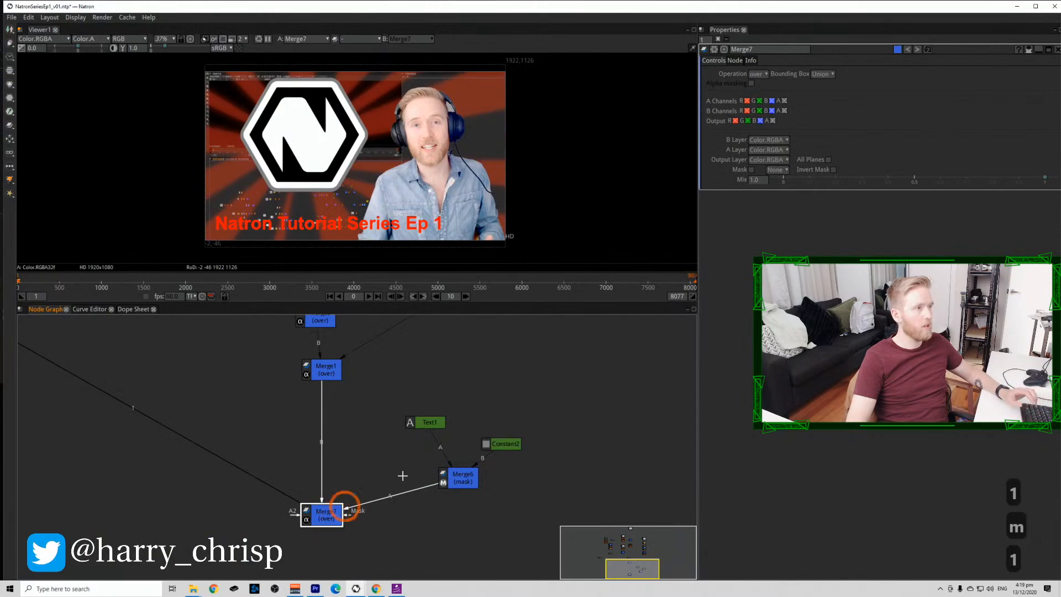
Change the title to cyan by disabling Constant2's red channel and enabling its green and blue channels.
{"action": "double_click", "coordinate": [509, 444]}
{"action": "left_click", "coordinate": [785, 74]}
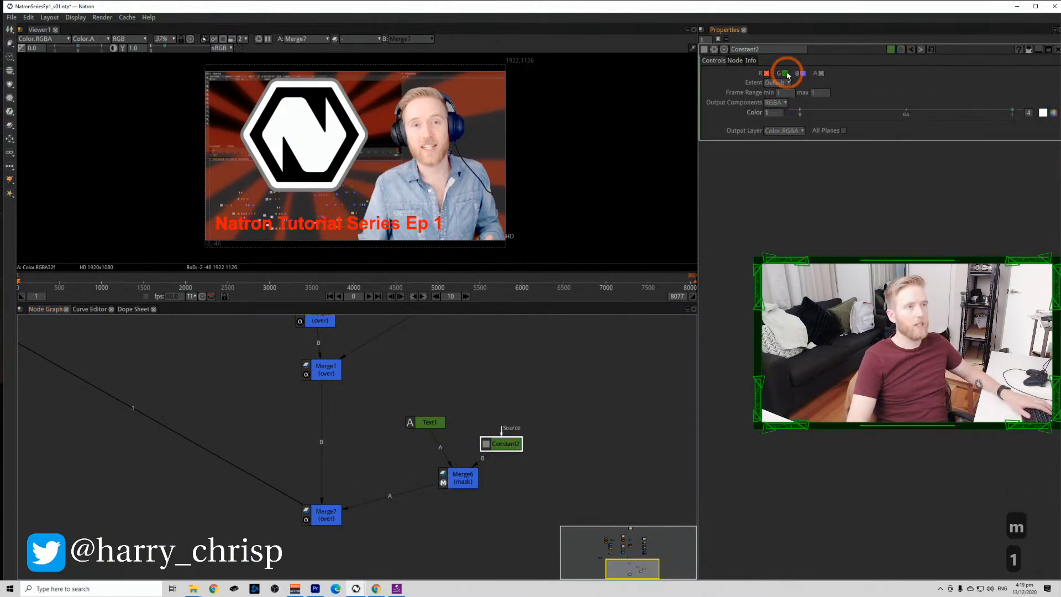
{"action": "left_click", "coordinate": [767, 74]}
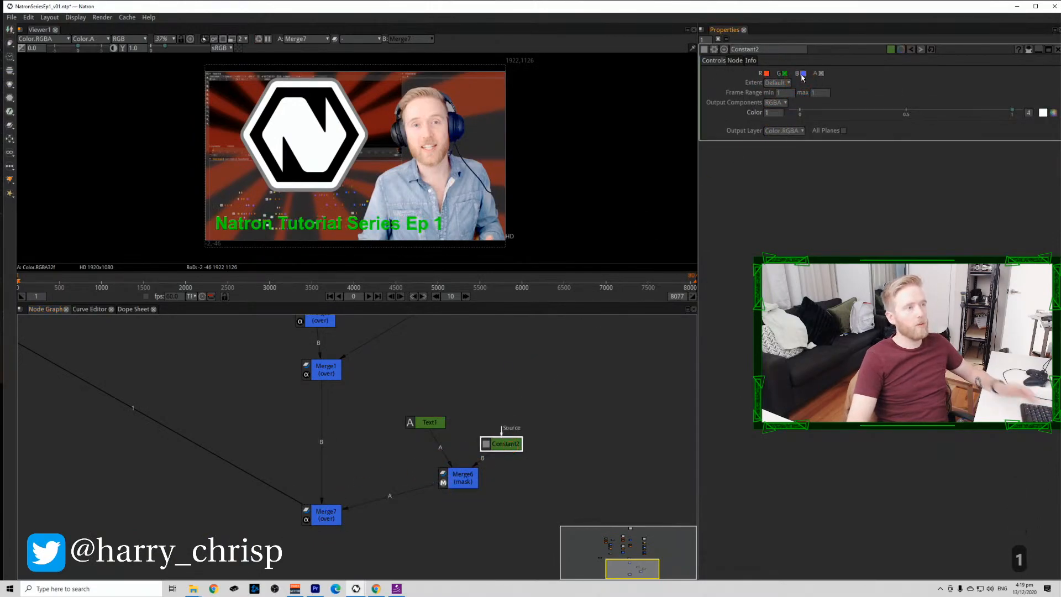
{"action": "left_click", "coordinate": [803, 73]}
{"action": "left_click", "coordinate": [785, 73]}
{"action": "left_click", "coordinate": [785, 74]}
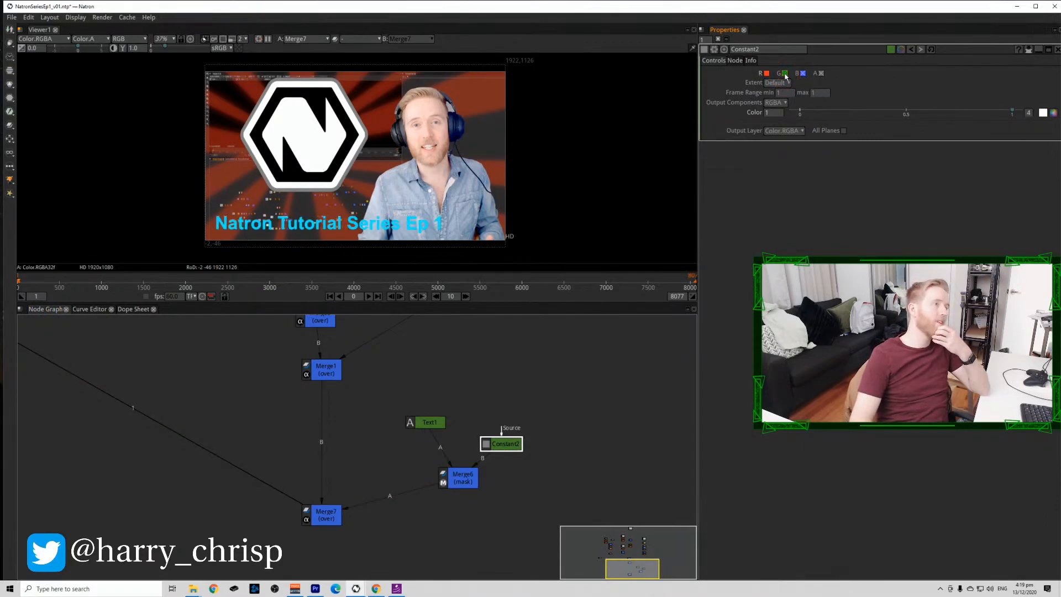
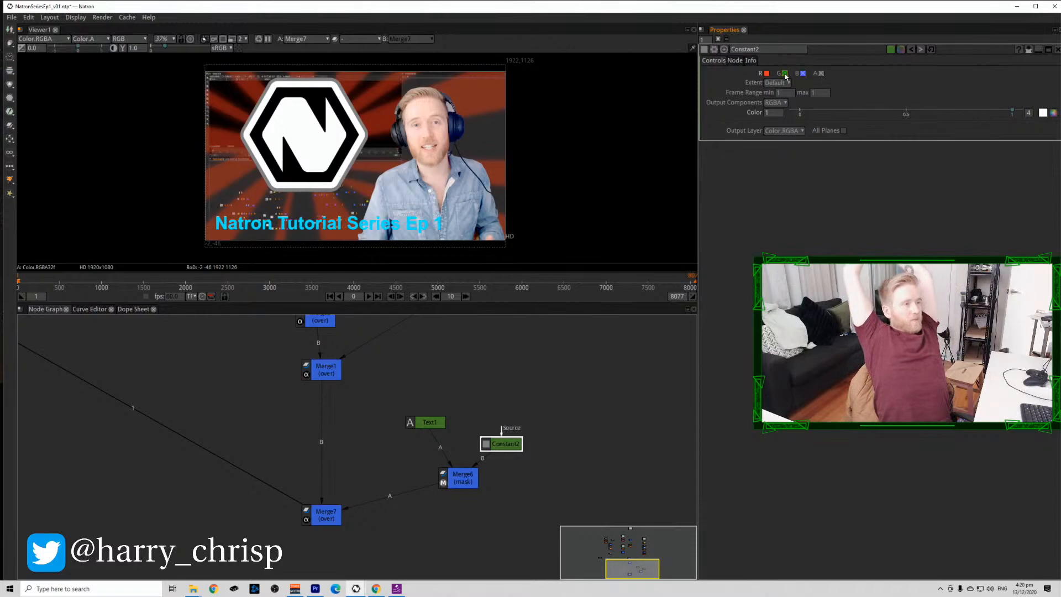
Add a Blur node directly below Merge2 in the background branch and set its size to about 20.1.
{"action": "scroll", "coordinate": [395, 412], "scroll_direction": "down", "scroll_amount": 9}
{"action": "scroll", "coordinate": [94, 431], "scroll_direction": "up", "scroll_amount": 6}
{"action": "left_click_drag", "start_coordinate": [243, 429], "coordinate": [253, 379]}
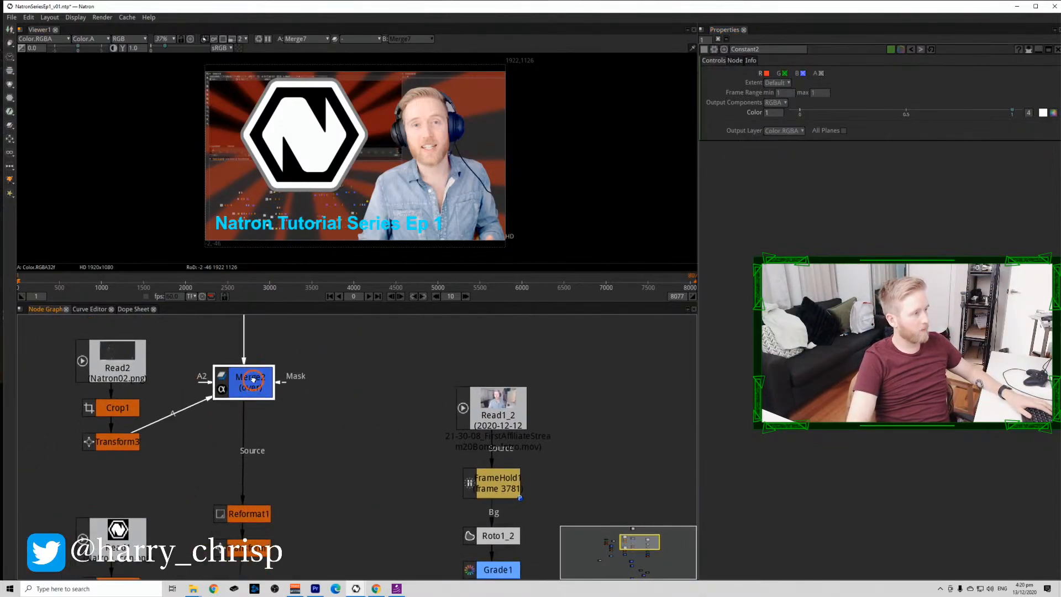
{"action": "key", "text": "b"}
{"action": "left_click_drag", "start_coordinate": [788, 82], "coordinate": [808, 82]}
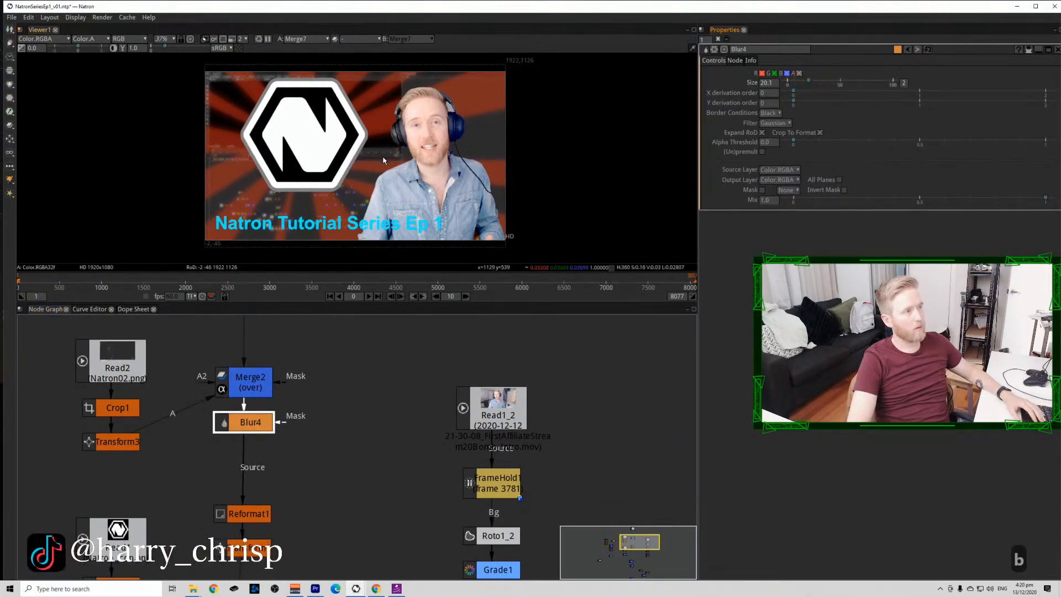
Insert a Saturation node between Blur4 and Reformat1 in the background branch.
{"action": "scroll", "coordinate": [346, 379], "scroll_direction": "down", "scroll_amount": 5}
{"action": "scroll", "coordinate": [273, 419], "scroll_direction": "up", "scroll_amount": 4}
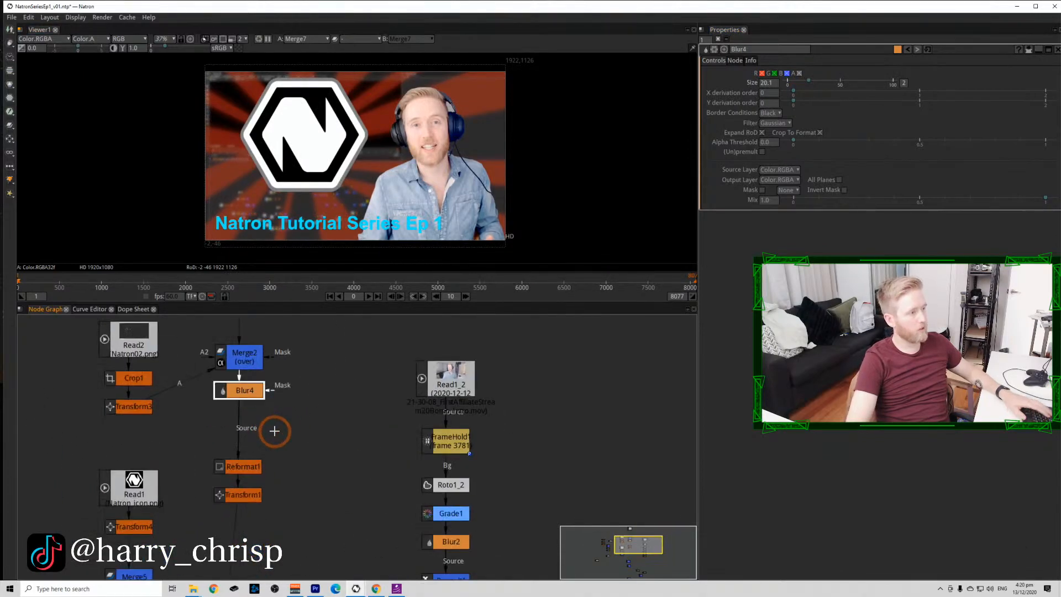
{"action": "left_click", "coordinate": [275, 430]}
{"action": "key", "text": "Tab"}
{"action": "type", "text": "sat"}
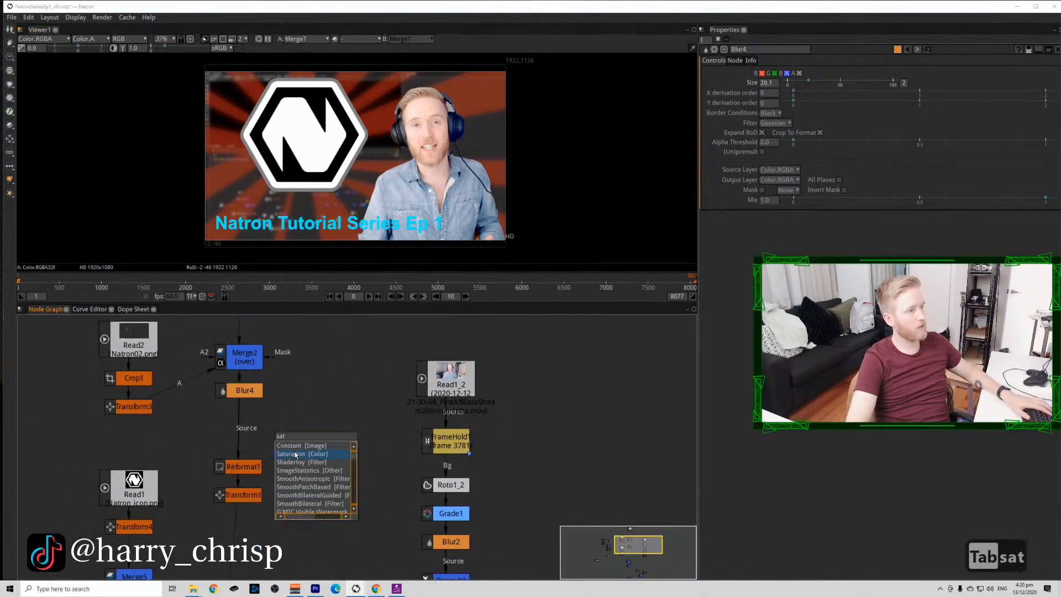
{"action": "left_click", "coordinate": [296, 454]}
{"action": "left_click_drag", "start_coordinate": [318, 451], "coordinate": [237, 433]}
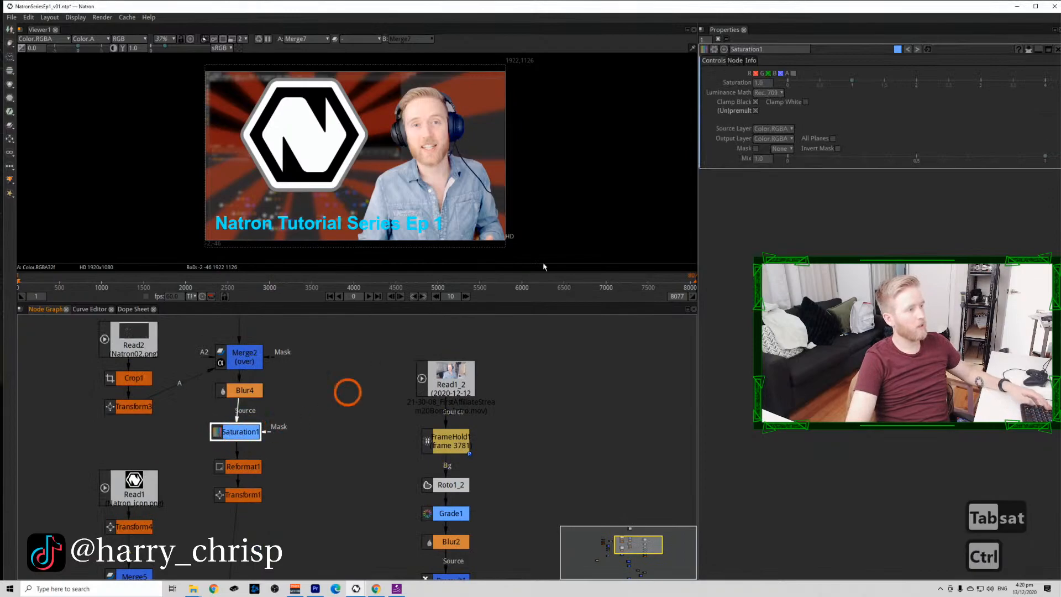
Set the background Saturation node to about 1.5 and save the project.
{"action": "left_click", "coordinate": [823, 91]}
{"action": "left_click_drag", "start_coordinate": [859, 83], "coordinate": [882, 83]}
{"action": "left_click", "coordinate": [907, 82]}
{"action": "scroll", "coordinate": [421, 493], "scroll_direction": "down", "scroll_amount": 5}
{"action": "scroll", "coordinate": [289, 462], "scroll_direction": "up", "scroll_amount": 3}
{"action": "left_click_drag", "start_coordinate": [296, 450], "coordinate": [358, 412]}
{"action": "key", "text": "ctrl+s"}
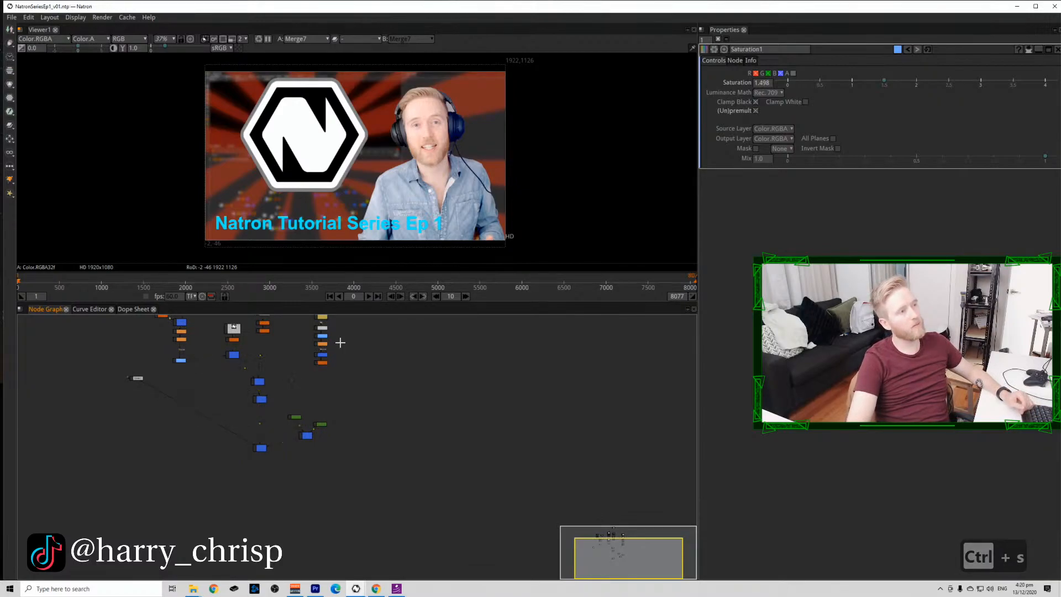
Enlarge the presenter cutout by setting the scale of Transform2 to 1.09.
{"action": "scroll", "coordinate": [340, 342], "scroll_direction": "up", "scroll_amount": 5}
{"action": "double_click", "coordinate": [340, 418]}
{"action": "left_click", "coordinate": [796, 62]}
{"action": "left_click", "coordinate": [782, 95]}
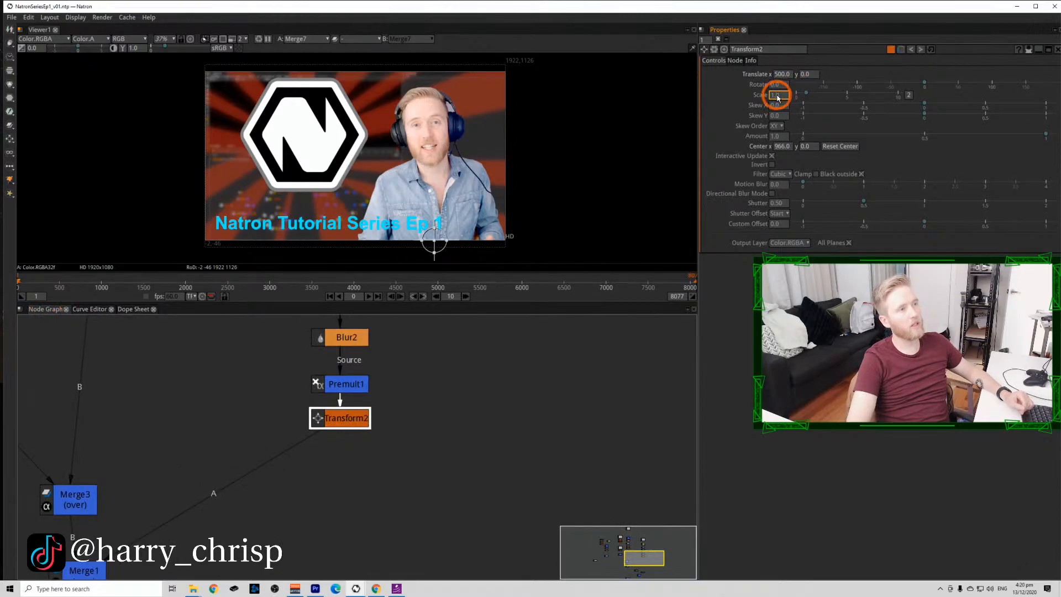
{"action": "scroll", "coordinate": [784, 98], "scroll_direction": "down", "scroll_amount": 1}
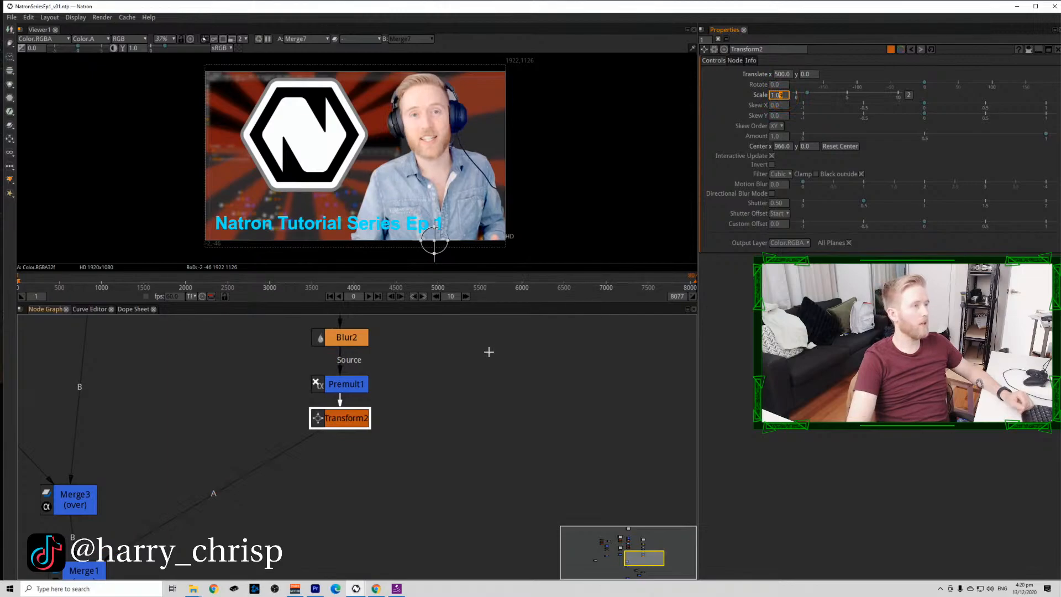
Make room below Grade1, insert a Saturation node between it and Blur2, and raise its saturation slightly.
{"action": "scroll", "coordinate": [325, 459], "scroll_direction": "down", "scroll_amount": 5}
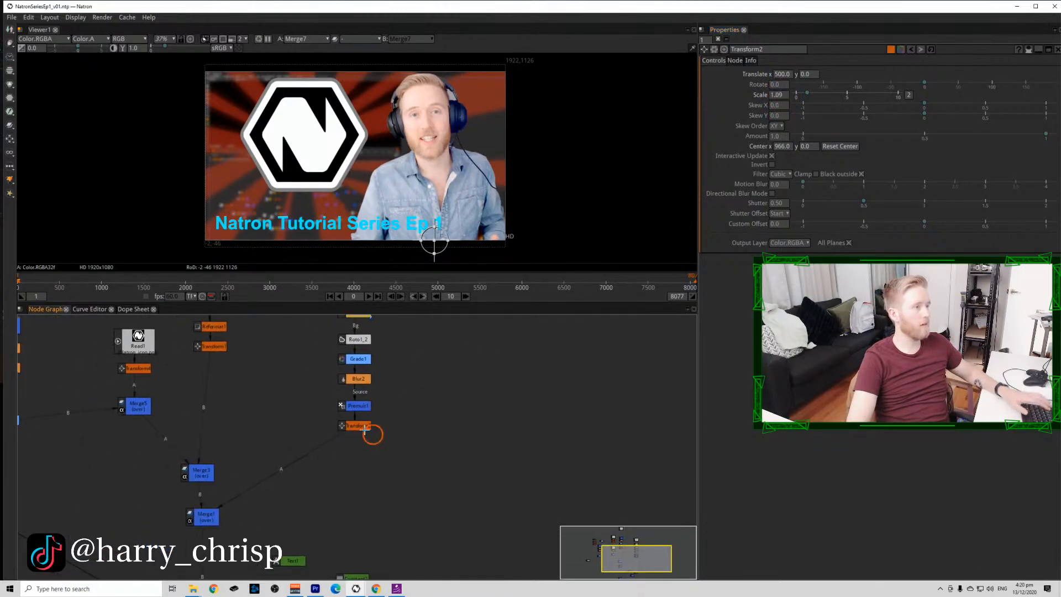
{"action": "key", "text": "Tab"}
{"action": "left_click", "coordinate": [360, 406]}
{"action": "left_click_drag", "start_coordinate": [327, 378], "coordinate": [359, 416]}
{"action": "left_click", "coordinate": [359, 360]}
{"action": "key", "text": "Tab"}
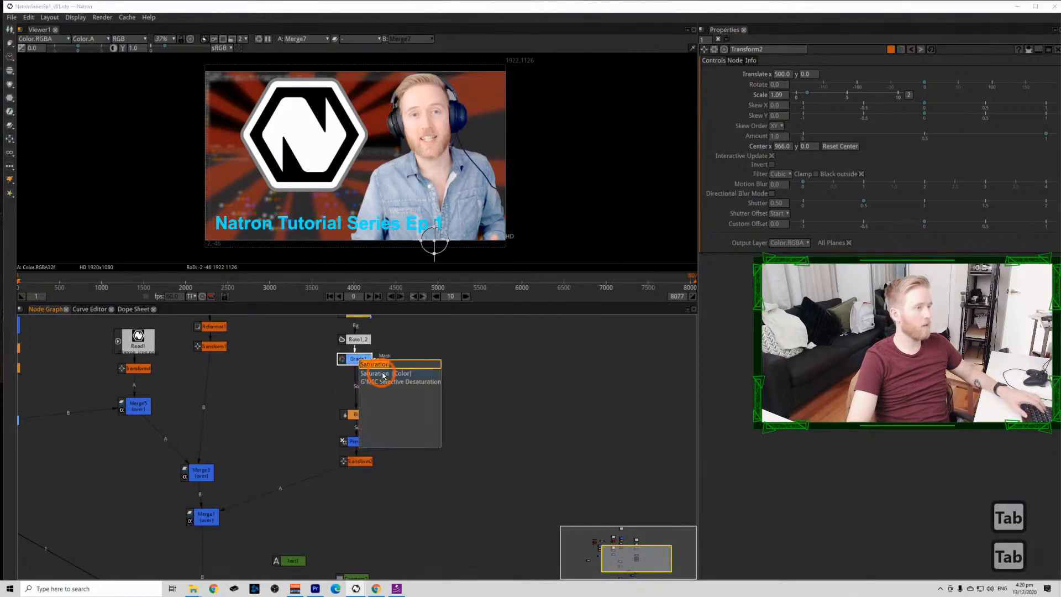
{"action": "left_click", "coordinate": [384, 375]}
{"action": "left_click", "coordinate": [759, 84]}
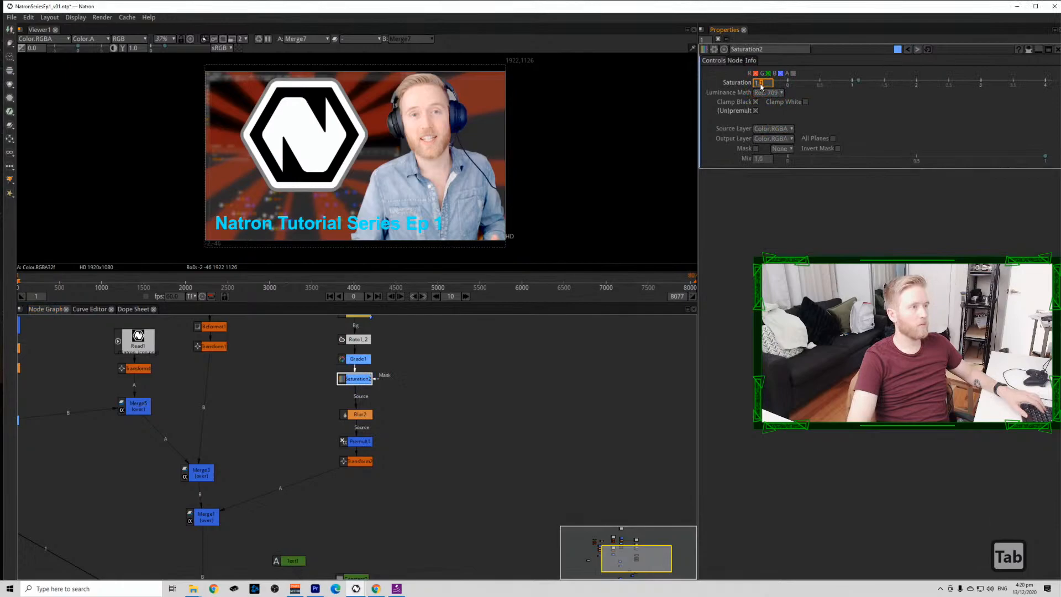
{"action": "scroll", "coordinate": [368, 358], "scroll_direction": "up", "scroll_amount": 3}
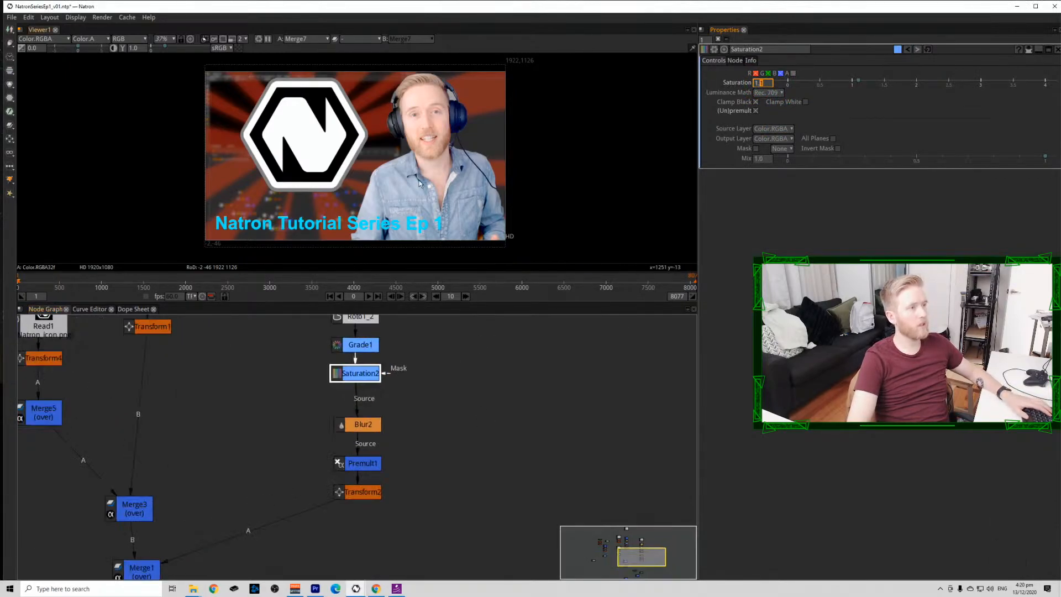
Lower the blue channel of Grade1's Lift to about -0.172.
{"action": "scroll", "coordinate": [412, 203], "scroll_direction": "up", "scroll_amount": 8}
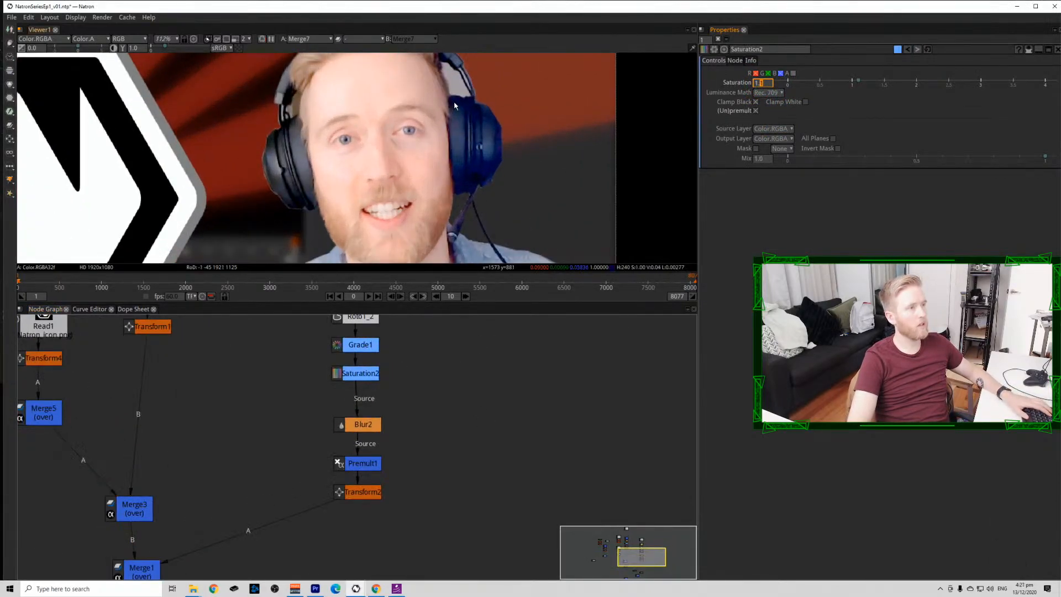
{"action": "double_click", "coordinate": [369, 348]}
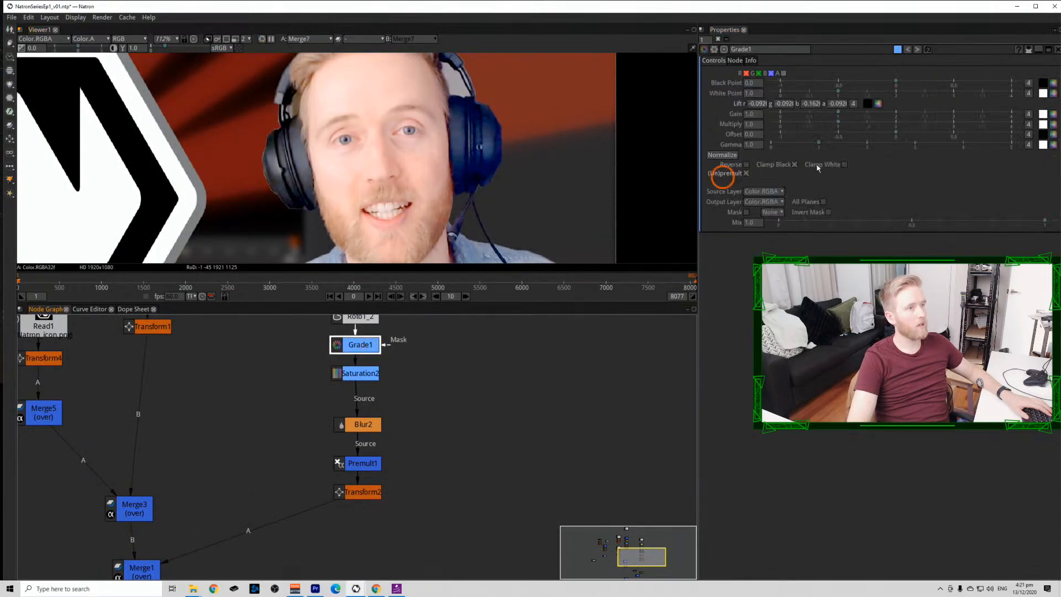
{"action": "left_click", "coordinate": [811, 104]}
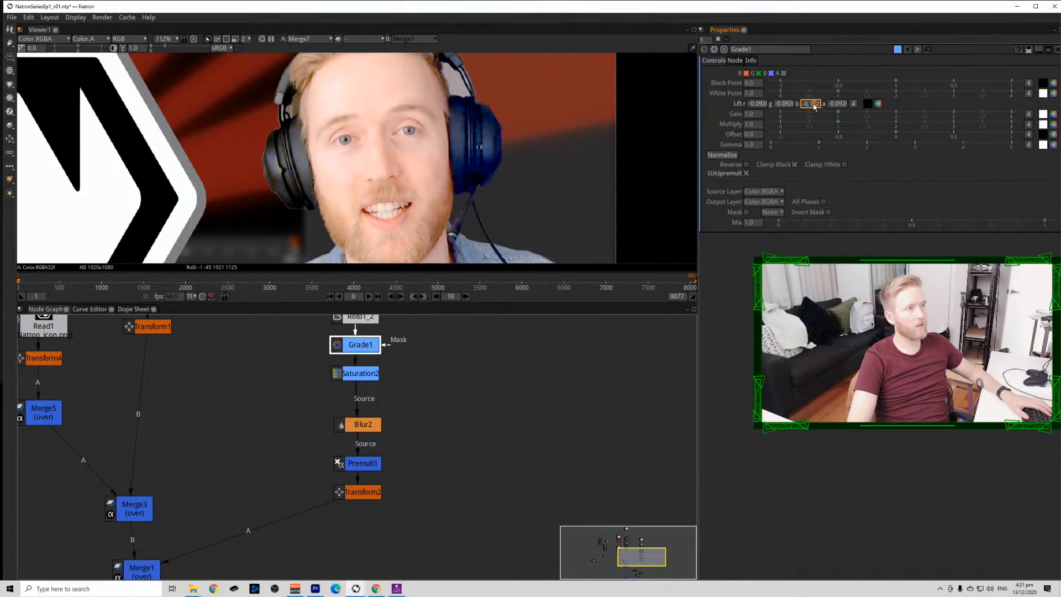
Create an unconnected Roto node beside the presenter's node chain and view the output of Blur2.
{"action": "left_click", "coordinate": [463, 373]}
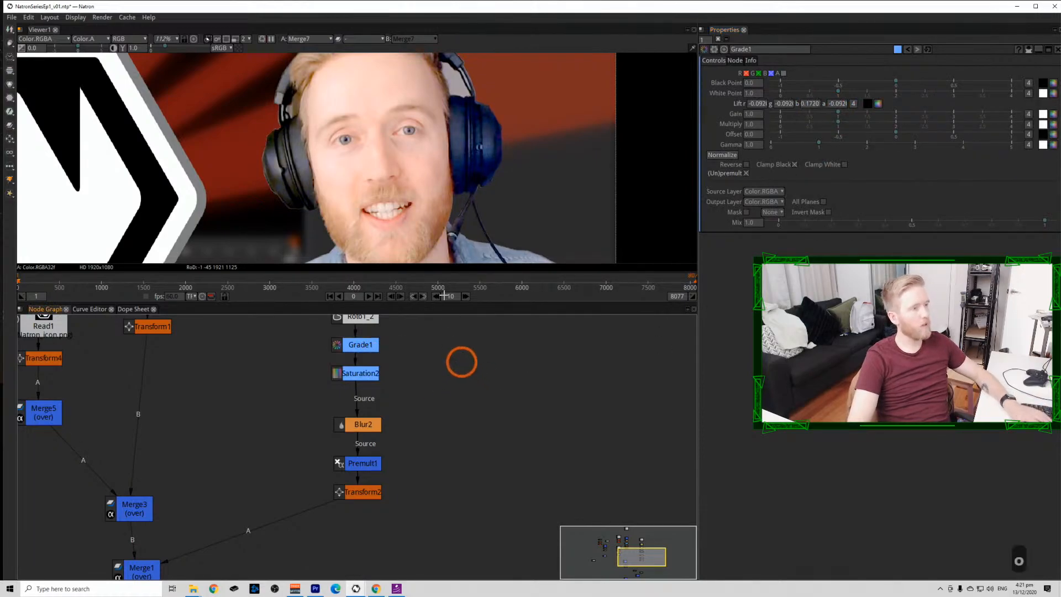
{"action": "key", "text": "o"}
{"action": "left_click", "coordinate": [373, 420]}
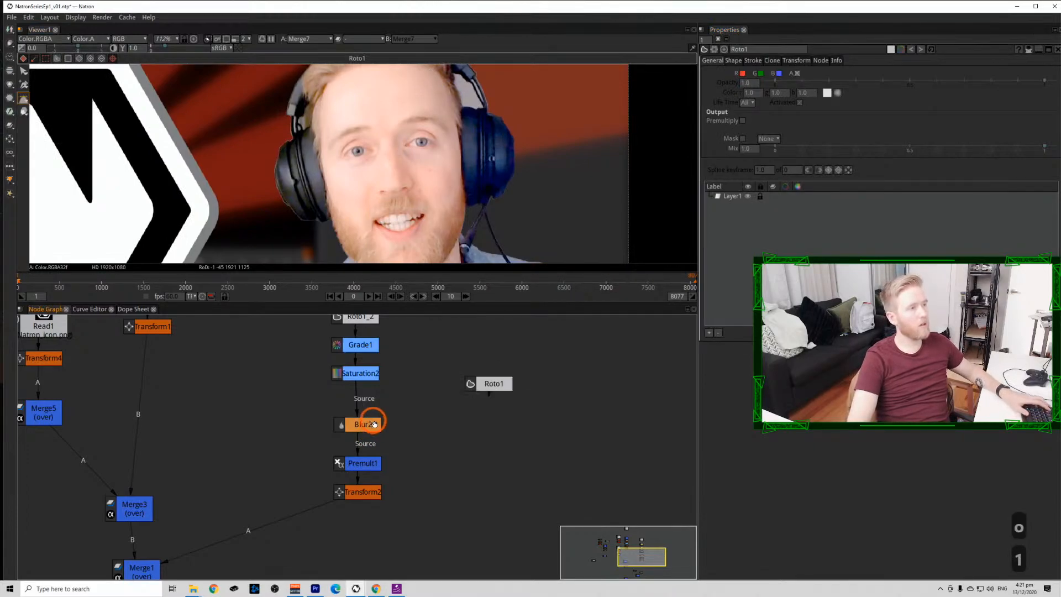
{"action": "key", "text": "1"}
{"action": "key", "text": "1"}
Draw a closed Bezier shape around the blue-tinted headphone cup, running along the edge of the face and out into the empty background.
{"action": "left_click", "coordinate": [239, 209]}
{"action": "left_click", "coordinate": [215, 90]}
{"action": "left_click", "coordinate": [208, 161]}
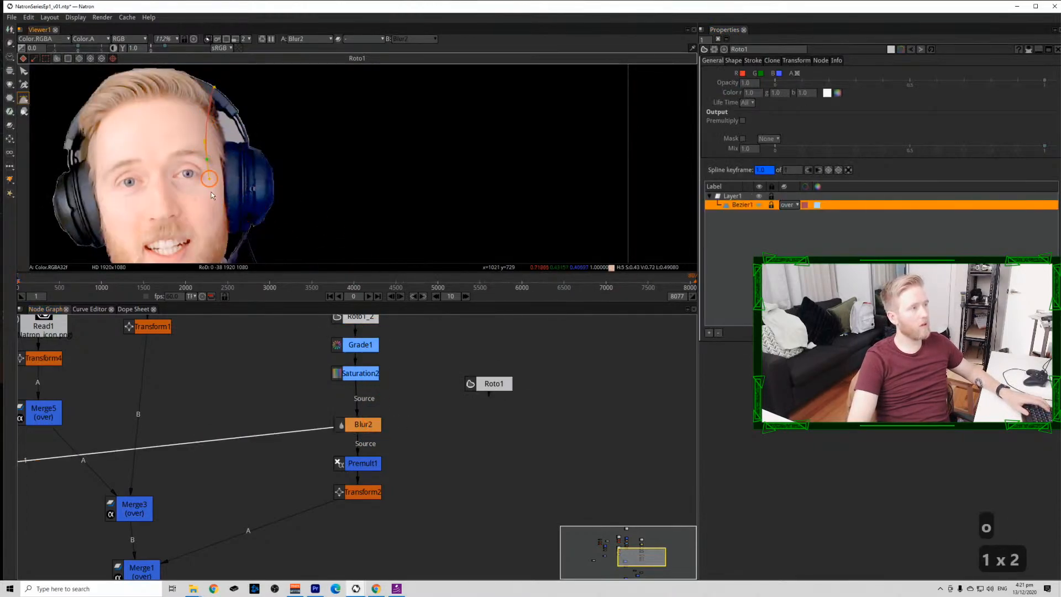
{"action": "left_click", "coordinate": [212, 231]}
{"action": "scroll", "coordinate": [216, 237], "scroll_direction": "down", "scroll_amount": 2}
{"action": "left_click_drag", "start_coordinate": [217, 238], "coordinate": [243, 153]}
{"action": "left_click", "coordinate": [243, 183]}
{"action": "left_click_drag", "start_coordinate": [285, 186], "coordinate": [296, 182]}
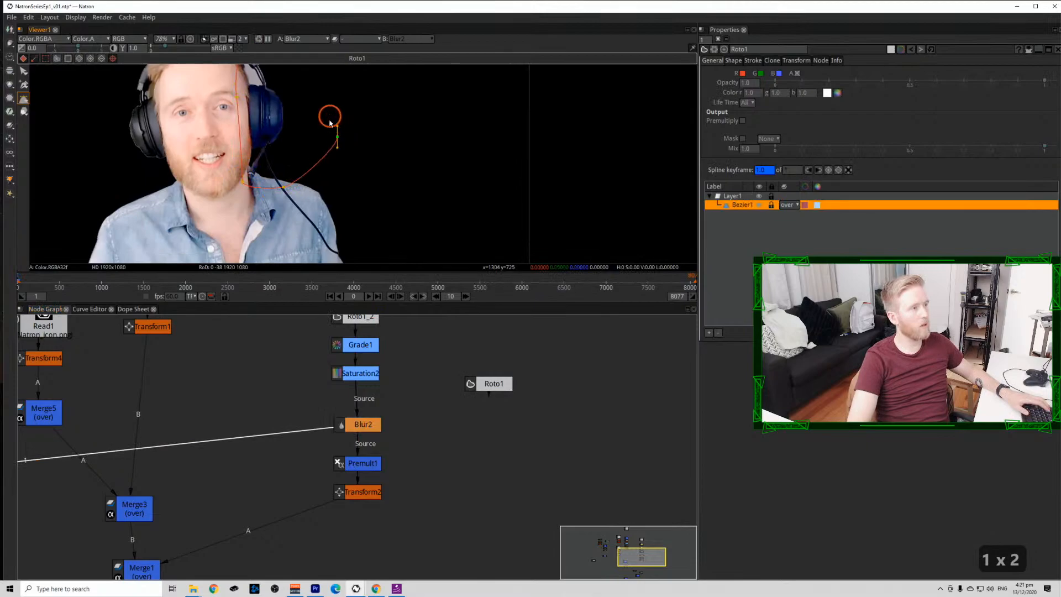
{"action": "left_click_drag", "start_coordinate": [330, 117], "coordinate": [329, 188]}
{"action": "left_click_drag", "start_coordinate": [300, 105], "coordinate": [290, 112]}
{"action": "key", "text": "Return"}
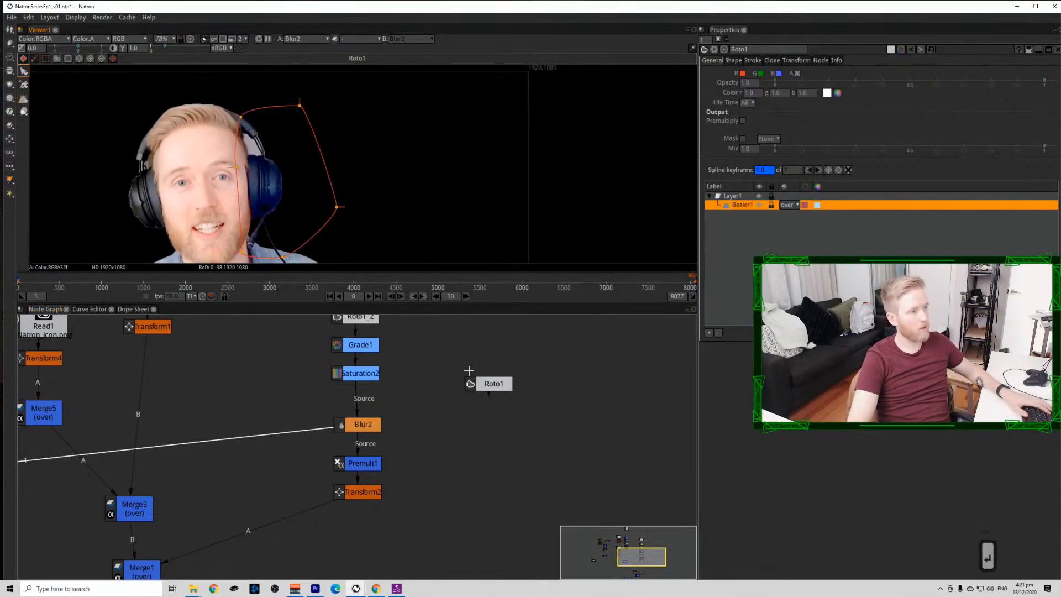
Add a Blur node below Roto1 and set its size to 100.
{"action": "left_click_drag", "start_coordinate": [483, 382], "coordinate": [474, 368]}
{"action": "key", "text": "b"}
{"action": "left_click_drag", "start_coordinate": [825, 82], "coordinate": [904, 90]}
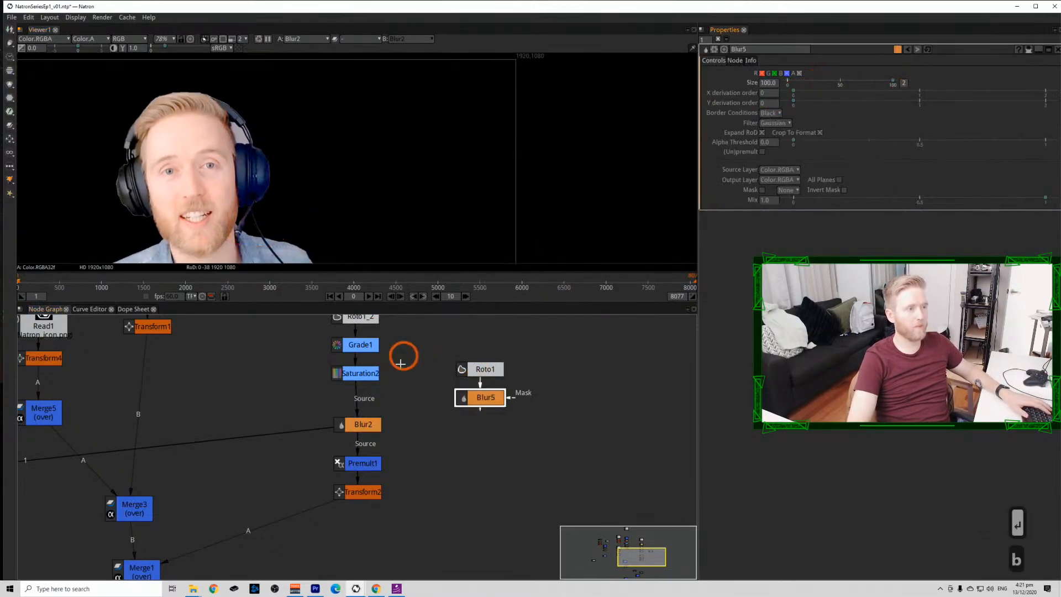
Insert a new Grade node between Grade1 and Saturation2, with Blur5 connected as its mask.
{"action": "left_click_drag", "start_coordinate": [372, 377], "coordinate": [371, 396]}
{"action": "left_click_drag", "start_coordinate": [365, 349], "coordinate": [501, 452]}
{"action": "key", "text": "g"}
{"action": "left_click_drag", "start_coordinate": [575, 485], "coordinate": [465, 390]}
{"action": "left_click_drag", "start_coordinate": [501, 454], "coordinate": [491, 422]}
{"action": "left_click", "coordinate": [388, 431]}
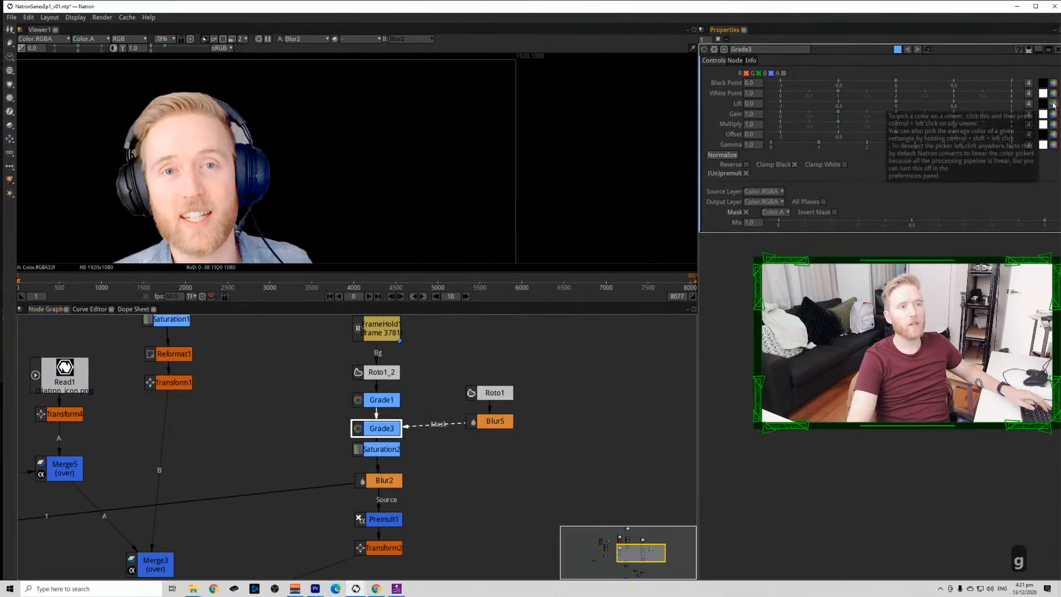
Split Grade3's Lift into separate channels and lower its blue channel to -0.06.
{"action": "left_click", "coordinate": [1028, 103]}
{"action": "left_click", "coordinate": [837, 103]}
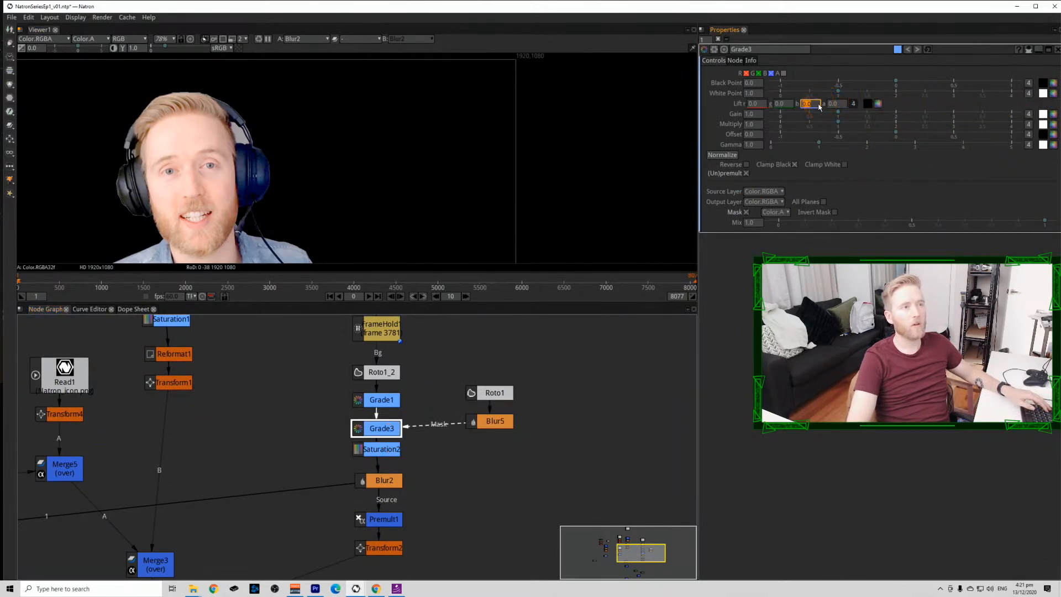
{"action": "scroll", "coordinate": [819, 107], "scroll_direction": "down", "scroll_amount": 5}
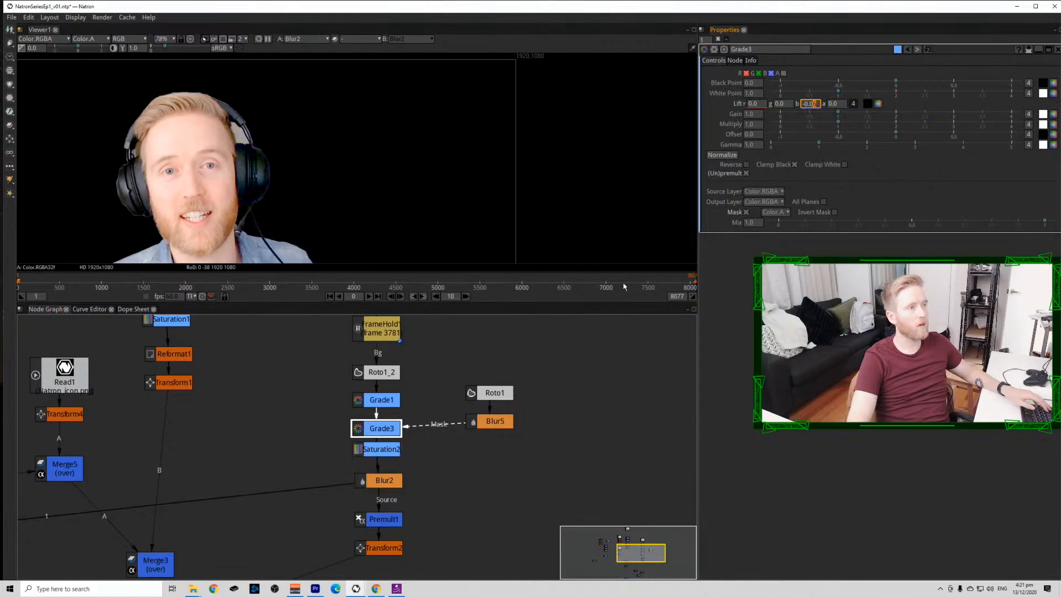
Reshape the Roto1 Bezier by moving its inner points off the face towards the headphone cup, and clear the open node properties.
{"action": "double_click", "coordinate": [495, 392]}
{"action": "left_click_drag", "start_coordinate": [258, 242], "coordinate": [265, 239]}
{"action": "left_click_drag", "start_coordinate": [234, 165], "coordinate": [244, 168]}
{"action": "left_click_drag", "start_coordinate": [242, 115], "coordinate": [277, 120]}
{"action": "left_click_drag", "start_coordinate": [246, 169], "coordinate": [242, 161]}
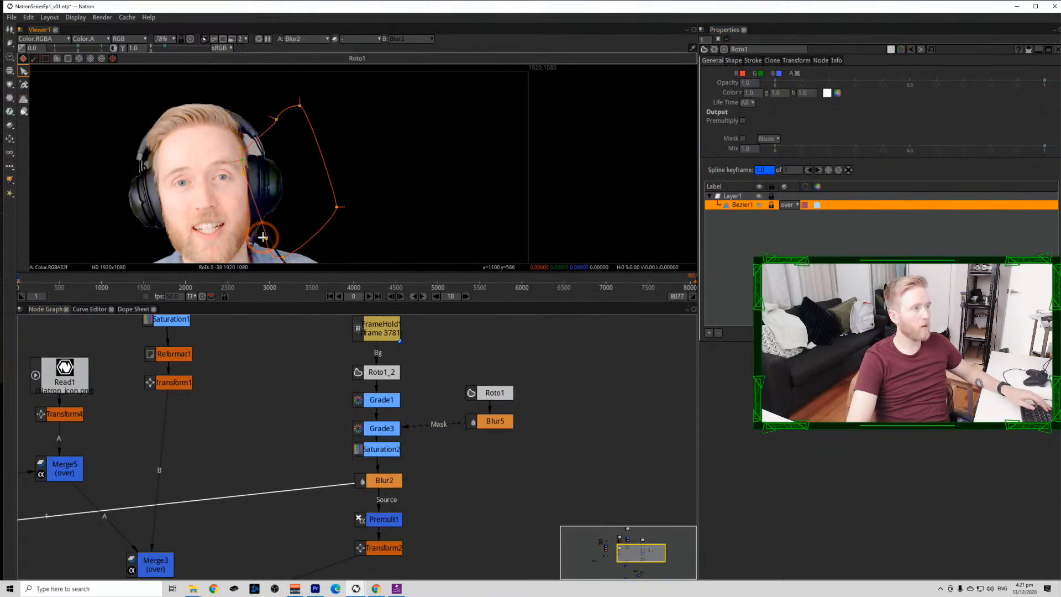
{"action": "left_click_drag", "start_coordinate": [267, 232], "coordinate": [251, 194]}
{"action": "scroll", "coordinate": [268, 243], "scroll_direction": "up", "scroll_amount": 3}
{"action": "left_click", "coordinate": [718, 40]}
{"action": "scroll", "coordinate": [283, 123], "scroll_direction": "down", "scroll_amount": 2}
{"action": "left_click_drag", "start_coordinate": [284, 127], "coordinate": [357, 200]}
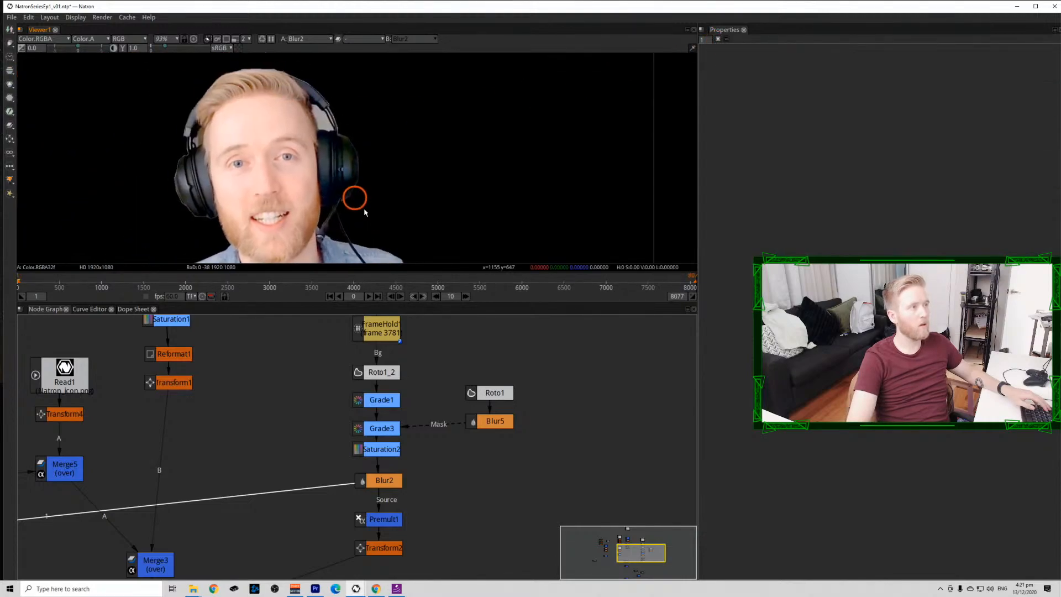
Lower the green channel of Grade3's Lift to -0.005.
{"action": "double_click", "coordinate": [388, 425]}
{"action": "left_click", "coordinate": [780, 105]}
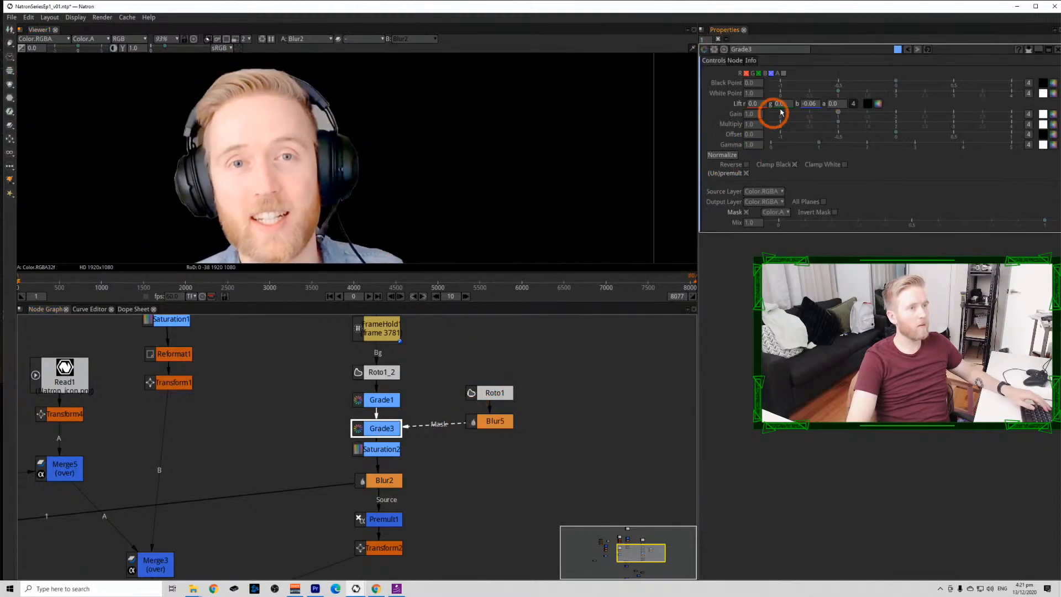
{"action": "scroll", "coordinate": [789, 108], "scroll_direction": "up", "scroll_amount": 1}
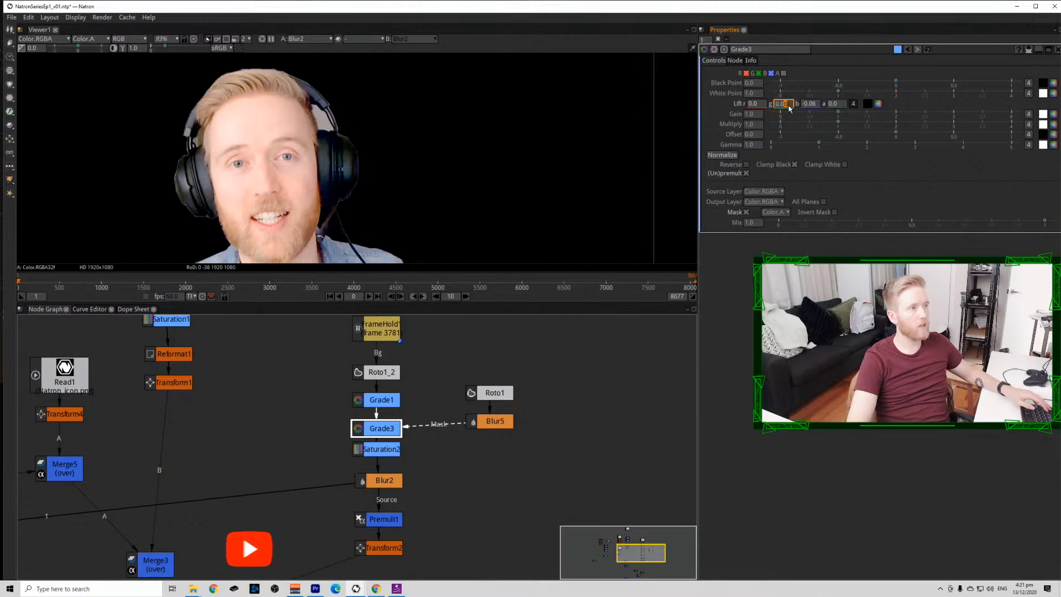
{"action": "left_click", "coordinate": [791, 106]}
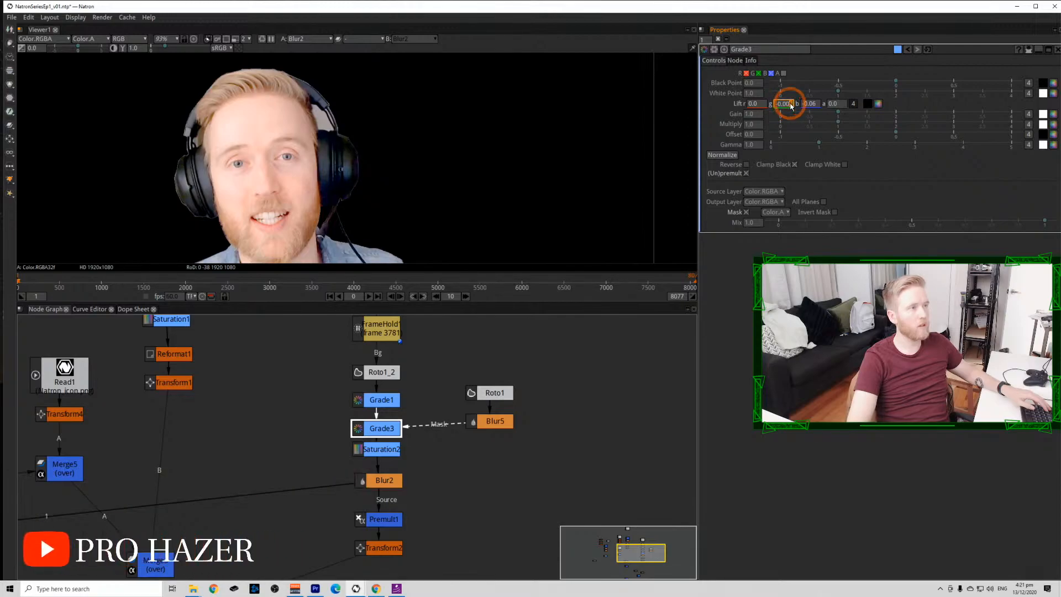
Clear the open properties and toggle Grade3 off and on to compare the headphones with and without the correction.
{"action": "left_click", "coordinate": [717, 39]}
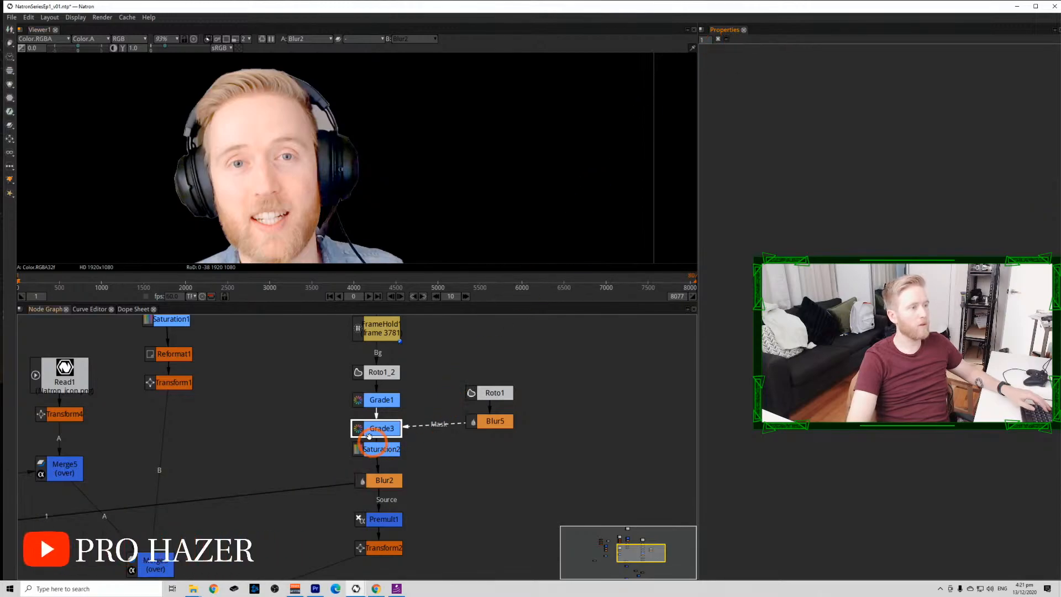
{"action": "key", "text": "d"}
{"action": "key", "text": "d"}
{"action": "key", "text": "d"}
{"action": "key", "text": "d"}
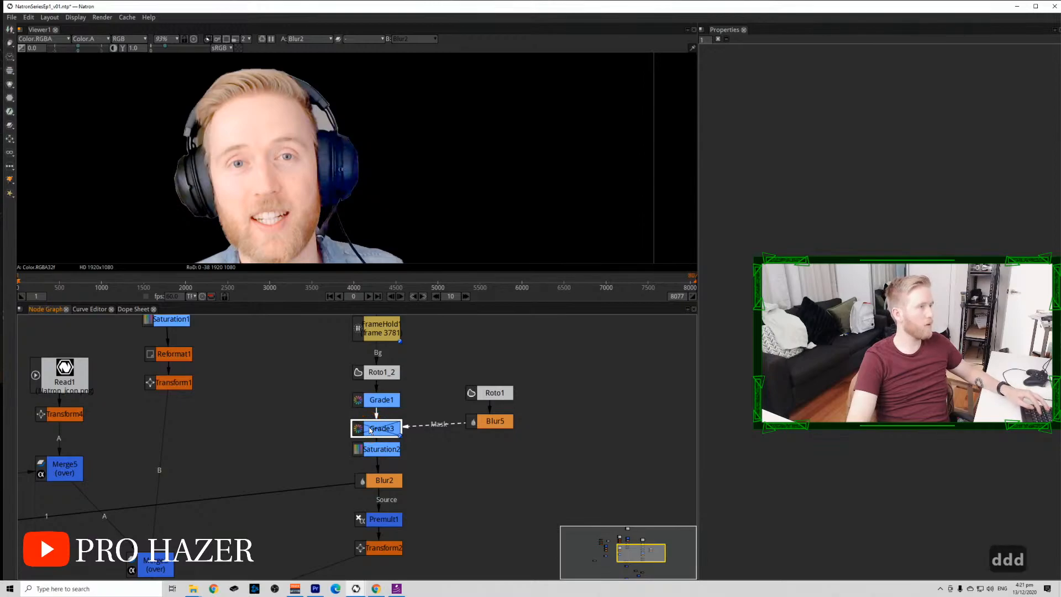
Set Grade3's Lift to 0.006 for red, -0.003 for green and -0.03 for blue.
{"action": "double_click", "coordinate": [371, 431]}
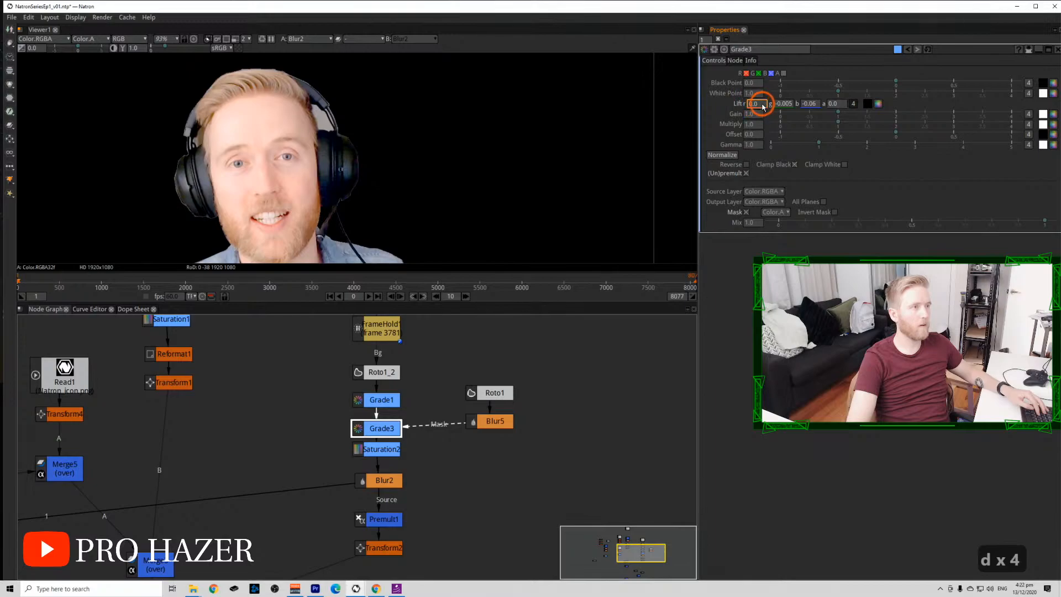
{"action": "scroll", "coordinate": [812, 107], "scroll_direction": "up", "scroll_amount": 4}
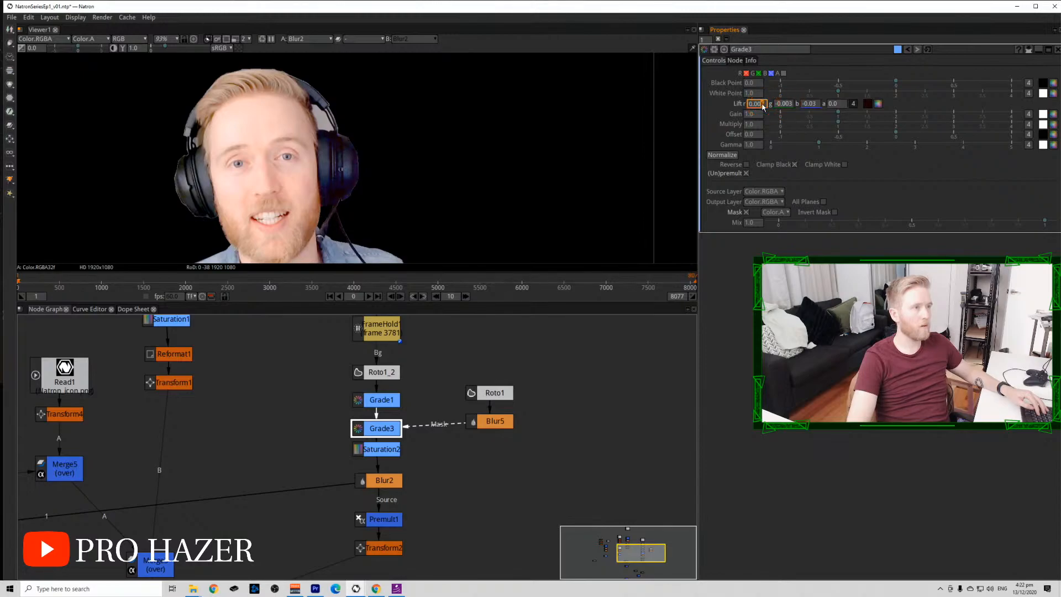
Make room between Grade3 and Saturation2 by moving the upstream presenter nodes, together with Roto1 and Blur5, further up the graph.
{"action": "left_click_drag", "start_coordinate": [379, 450], "coordinate": [385, 437]}
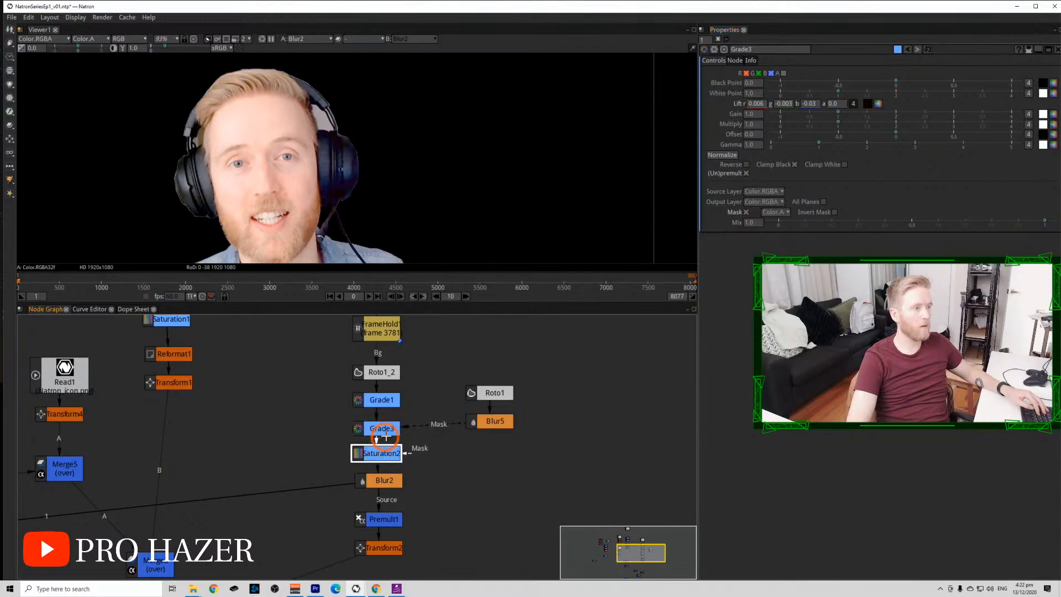
{"action": "scroll", "coordinate": [385, 437], "scroll_direction": "down", "scroll_amount": 3}
{"action": "left_click_drag", "start_coordinate": [356, 360], "coordinate": [516, 474]}
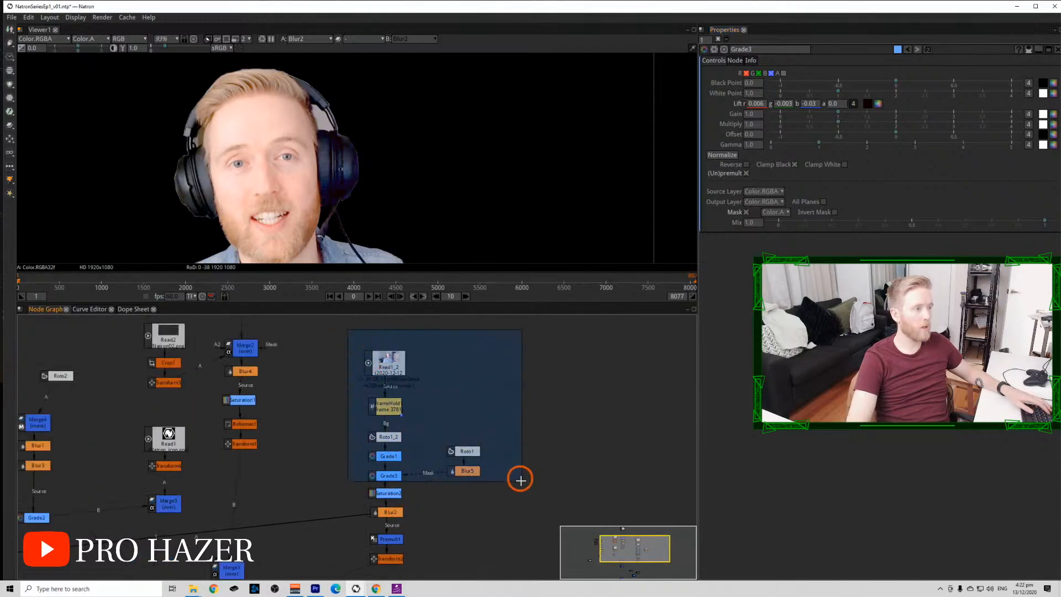
{"action": "left_click_drag", "start_coordinate": [401, 479], "coordinate": [400, 444]}
Add a Saturation node directly below Grade3 and connect its mask input to Blur5.
{"action": "key", "text": "Tab"}
{"action": "type", "text": "sat"}
{"action": "left_click", "coordinate": [406, 467]}
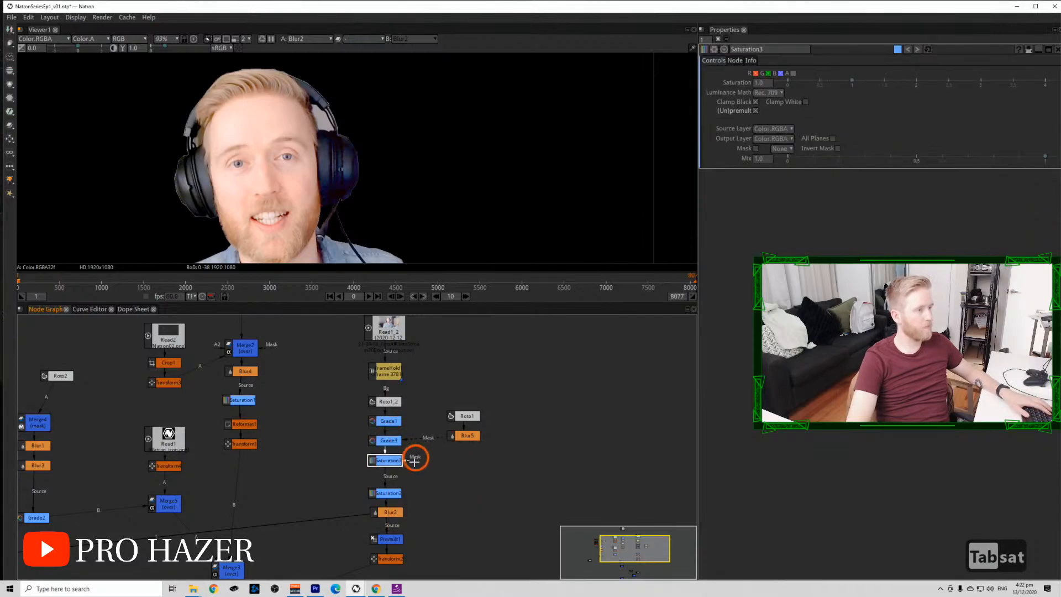
{"action": "left_click_drag", "start_coordinate": [414, 454], "coordinate": [458, 436]}
Strongly lower Saturation3's saturation to neutralise the headphones, clear the open properties and save the project.
{"action": "left_click_drag", "start_coordinate": [853, 83], "coordinate": [798, 83]}
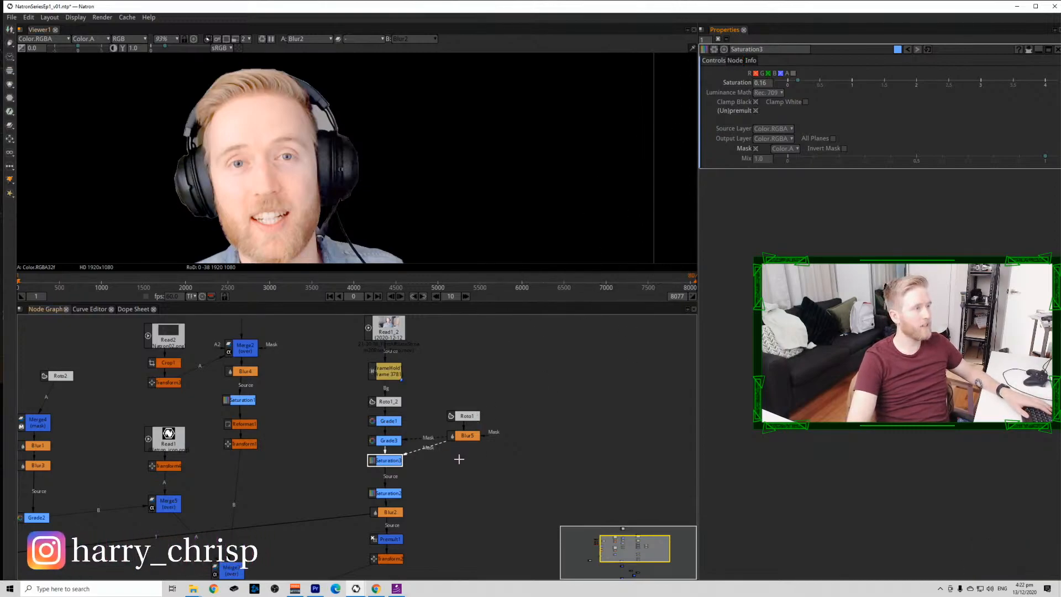
{"action": "left_click_drag", "start_coordinate": [802, 83], "coordinate": [810, 89]}
{"action": "left_click", "coordinate": [717, 39]}
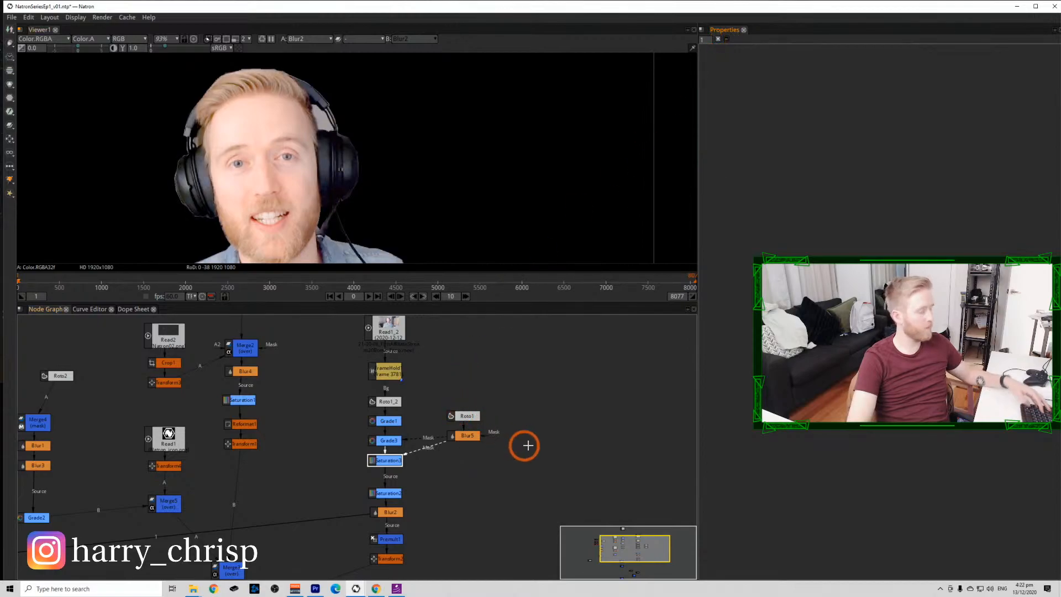
{"action": "key", "text": "ctrl+s"}
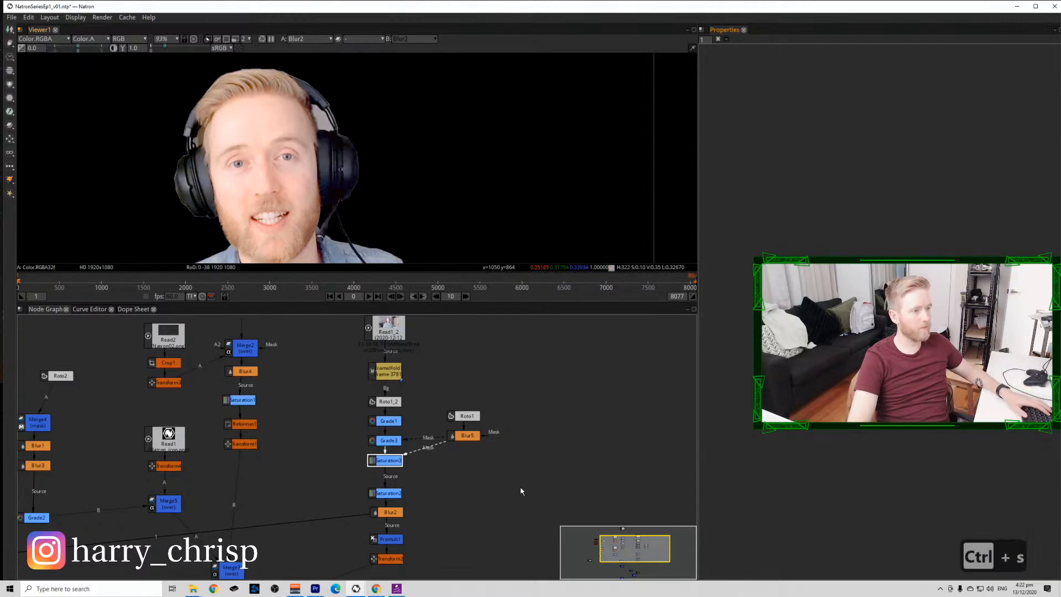
Find the Merge7 node at the end of the graph and show its composite in the viewer.
{"action": "scroll", "coordinate": [502, 466], "scroll_direction": "down", "scroll_amount": 10}
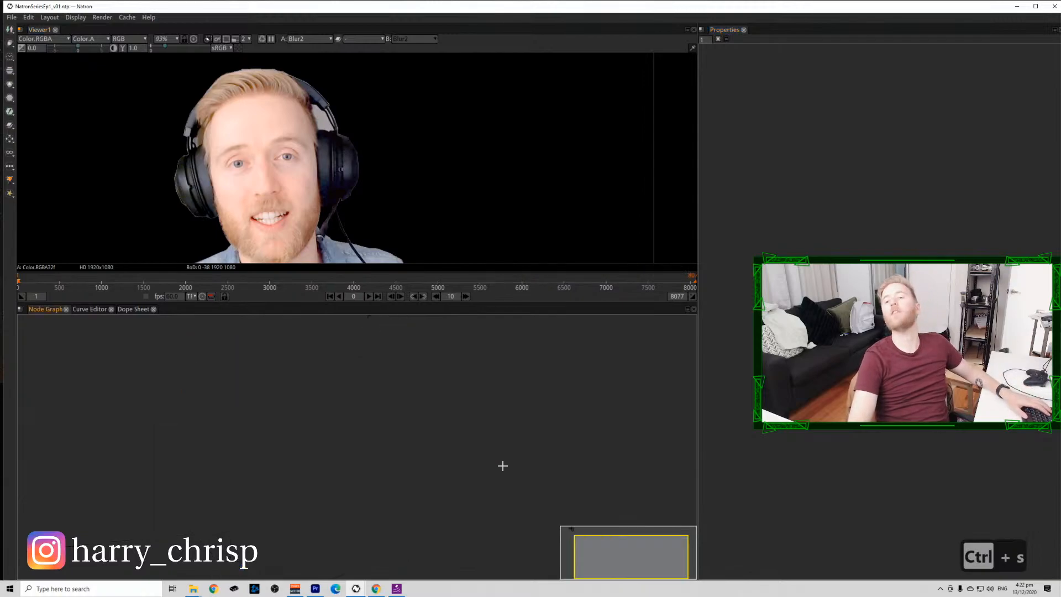
{"action": "left_click_drag", "start_coordinate": [484, 479], "coordinate": [364, 418]}
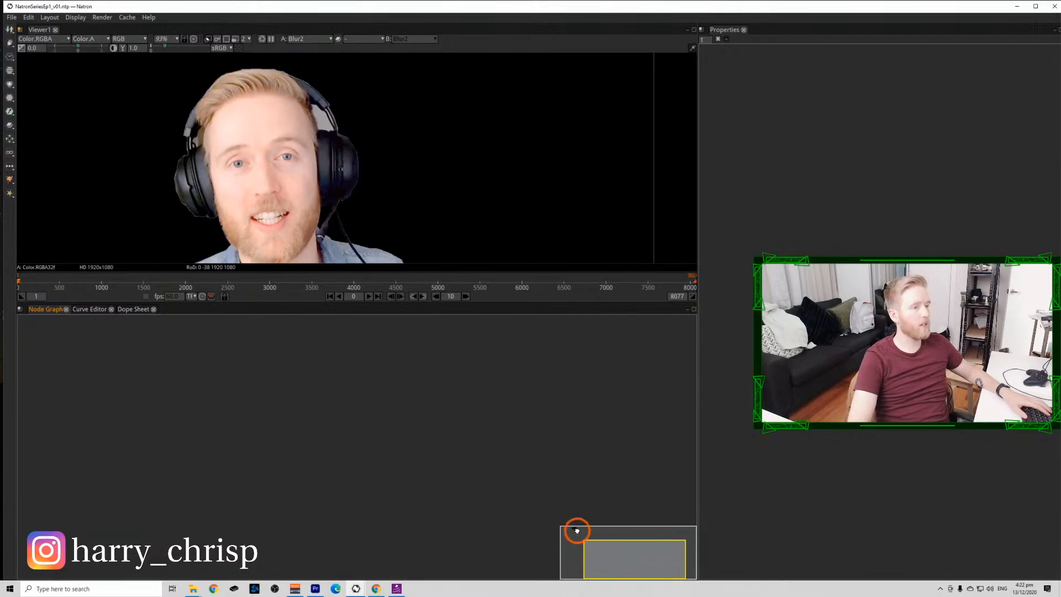
{"action": "left_click_drag", "start_coordinate": [445, 489], "coordinate": [576, 595]}
{"action": "scroll", "coordinate": [117, 369], "scroll_direction": "up", "scroll_amount": 7}
{"action": "left_click_drag", "start_coordinate": [116, 367], "coordinate": [185, 422]}
{"action": "scroll", "coordinate": [237, 442], "scroll_direction": "up", "scroll_amount": 7}
{"action": "left_click", "coordinate": [296, 440]}
{"action": "key", "text": "1"}
{"action": "left_click", "coordinate": [323, 246]}
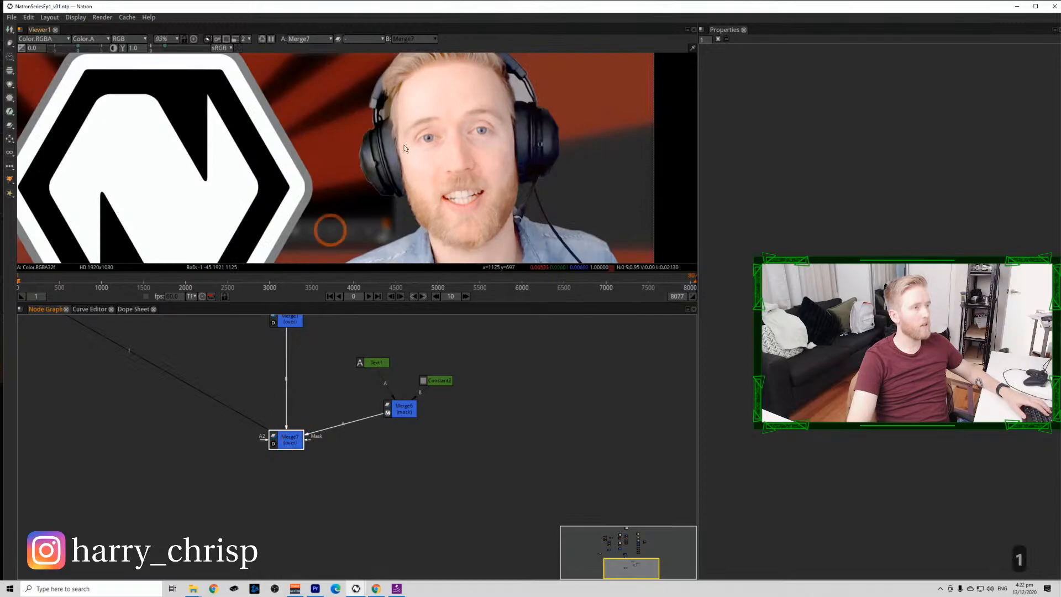
Open Roto1_2 and reapply the stencil blending mode to Bezier8 in the gap inside the headband.
{"action": "left_click_drag", "start_coordinate": [321, 318], "coordinate": [358, 519]}
{"action": "left_click_drag", "start_coordinate": [556, 322], "coordinate": [476, 382]}
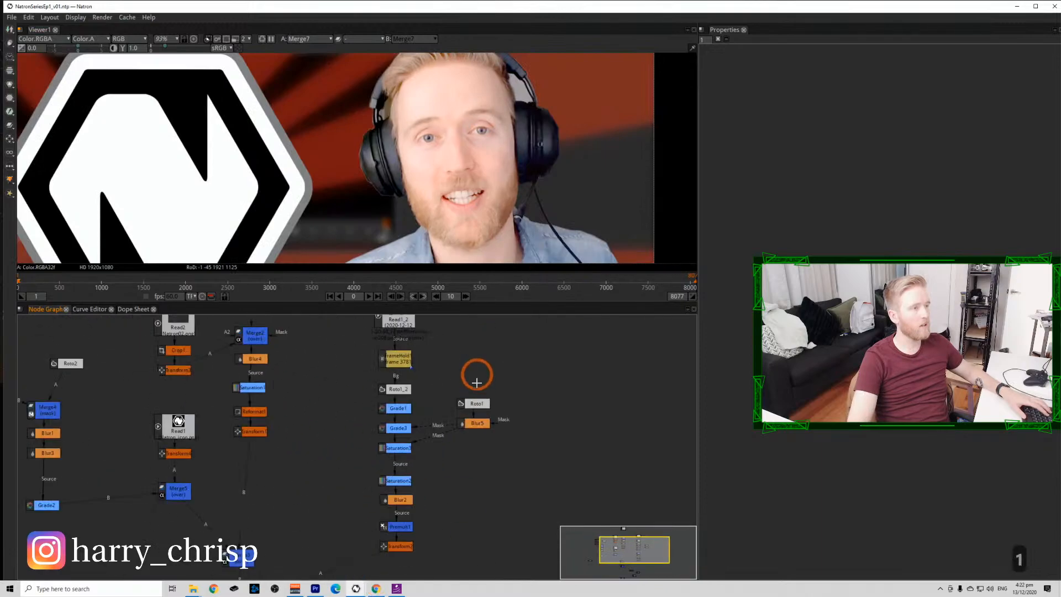
{"action": "double_click", "coordinate": [408, 389]}
{"action": "scroll", "coordinate": [564, 111], "scroll_direction": "up", "scroll_amount": 3}
{"action": "left_click", "coordinate": [743, 214]}
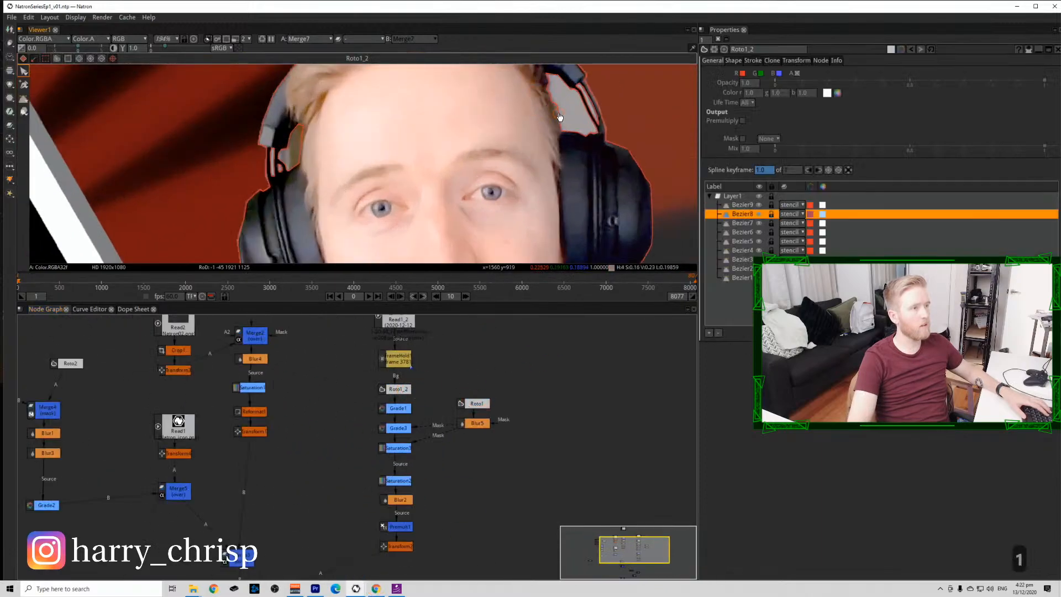
{"action": "left_click", "coordinate": [797, 217]}
{"action": "left_click", "coordinate": [811, 260]}
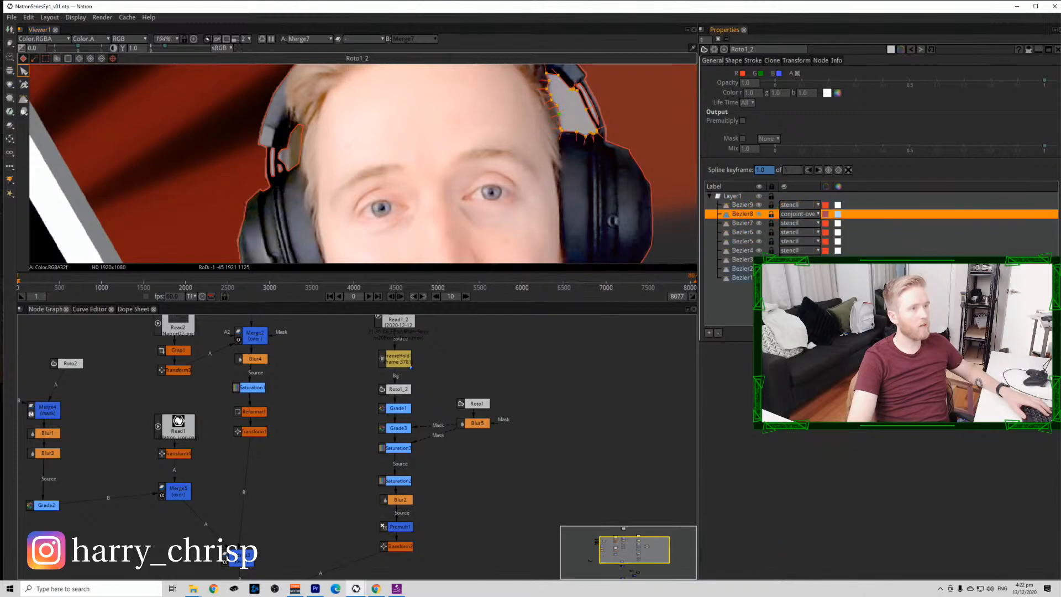
{"action": "left_click", "coordinate": [811, 215]}
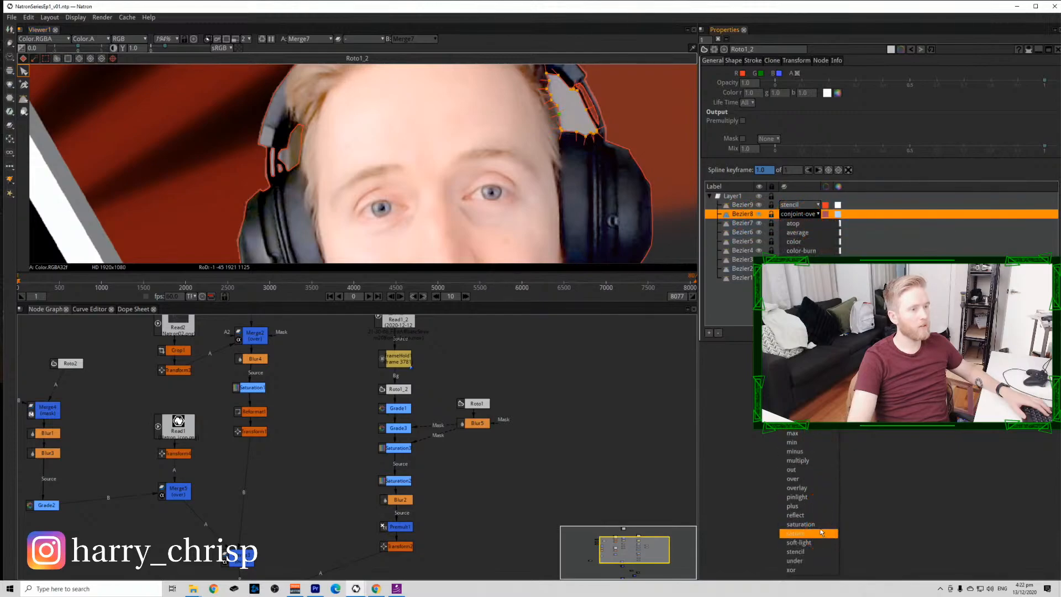
{"action": "left_click", "coordinate": [812, 551]}
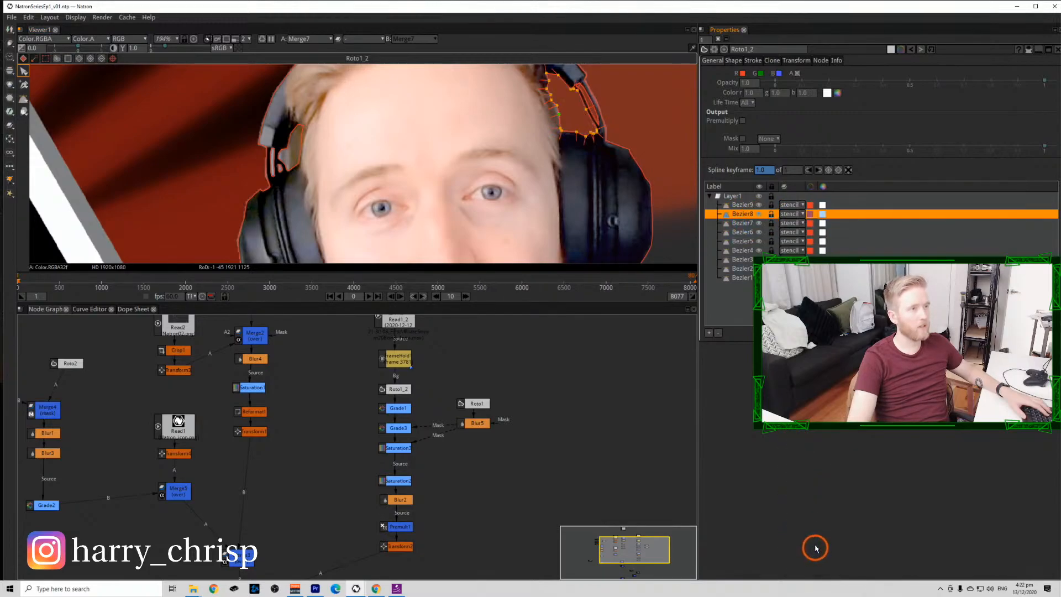
Reapply the stencil blending mode to Bezier7 in the other headband gap, and clear the open properties to check the whole composite.
{"action": "left_click", "coordinate": [309, 171]}
{"action": "left_click", "coordinate": [792, 223]}
{"action": "left_click", "coordinate": [803, 241]}
{"action": "left_click", "coordinate": [792, 223]}
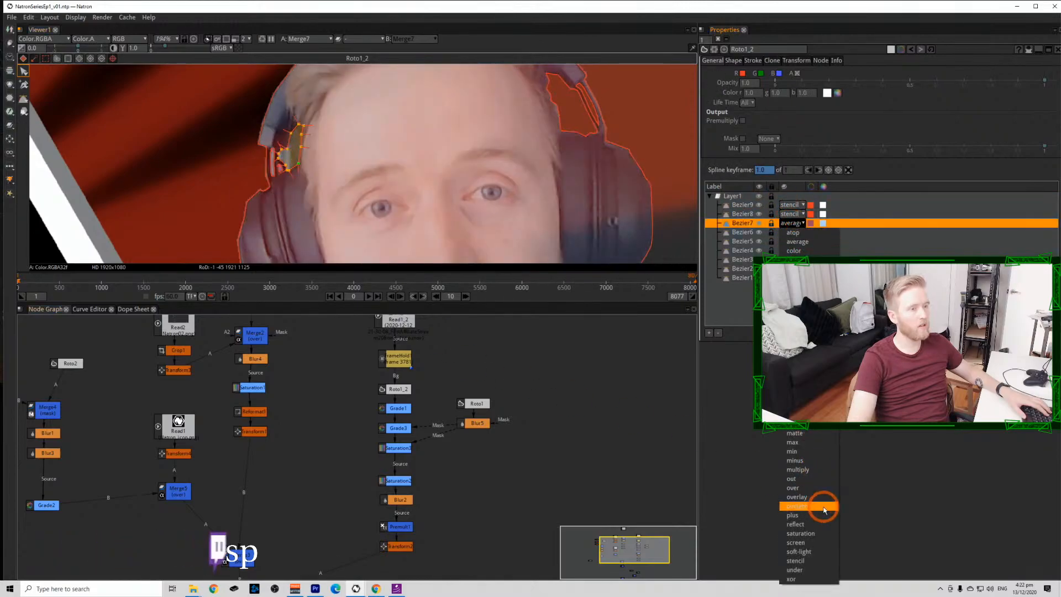
{"action": "left_click", "coordinate": [811, 559]}
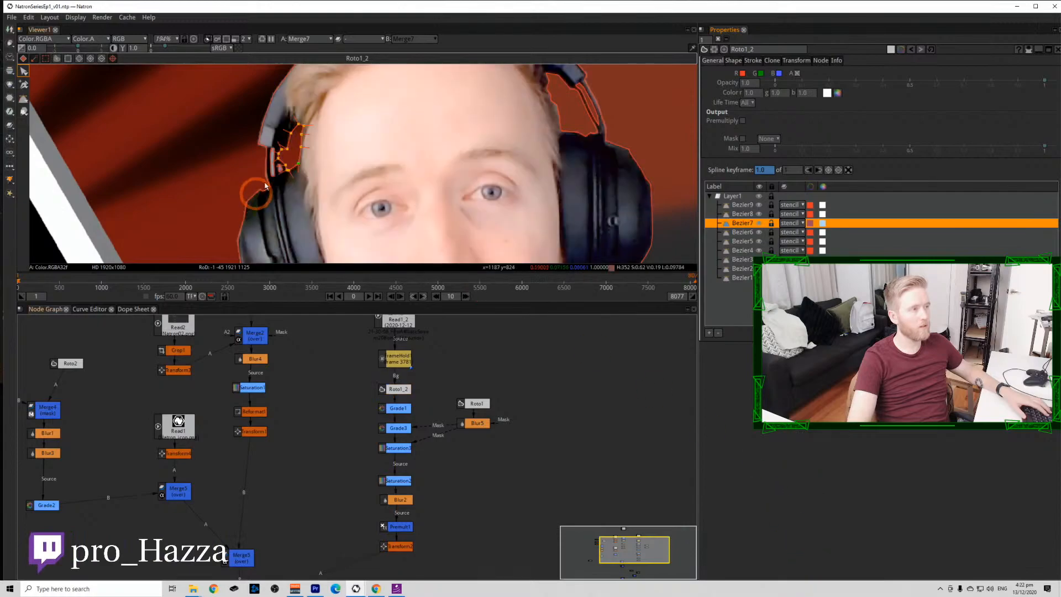
{"action": "left_click", "coordinate": [717, 39]}
{"action": "scroll", "coordinate": [431, 160], "scroll_direction": "down", "scroll_amount": 10}
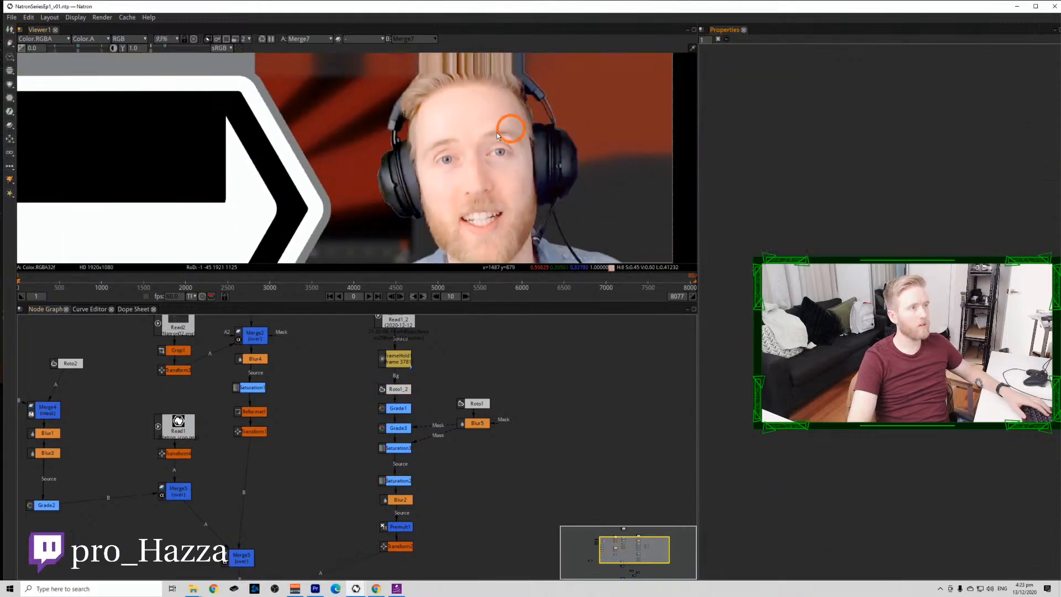
{"action": "scroll", "coordinate": [431, 160], "scroll_direction": "up", "scroll_amount": 5}
{"action": "scroll", "coordinate": [432, 160], "scroll_direction": "down", "scroll_amount": 4}
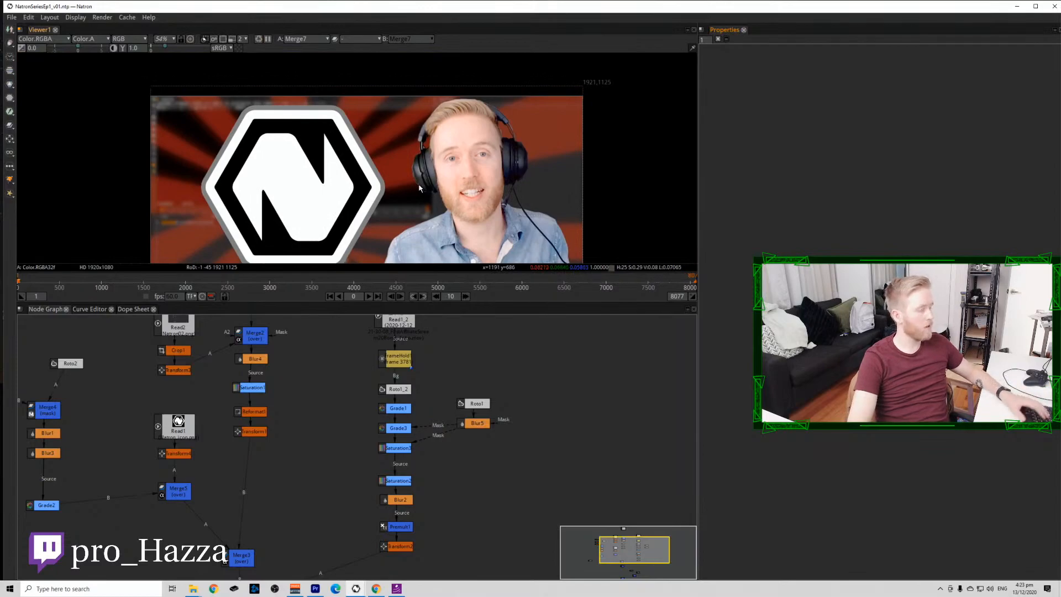
{"action": "key", "text": "f"}
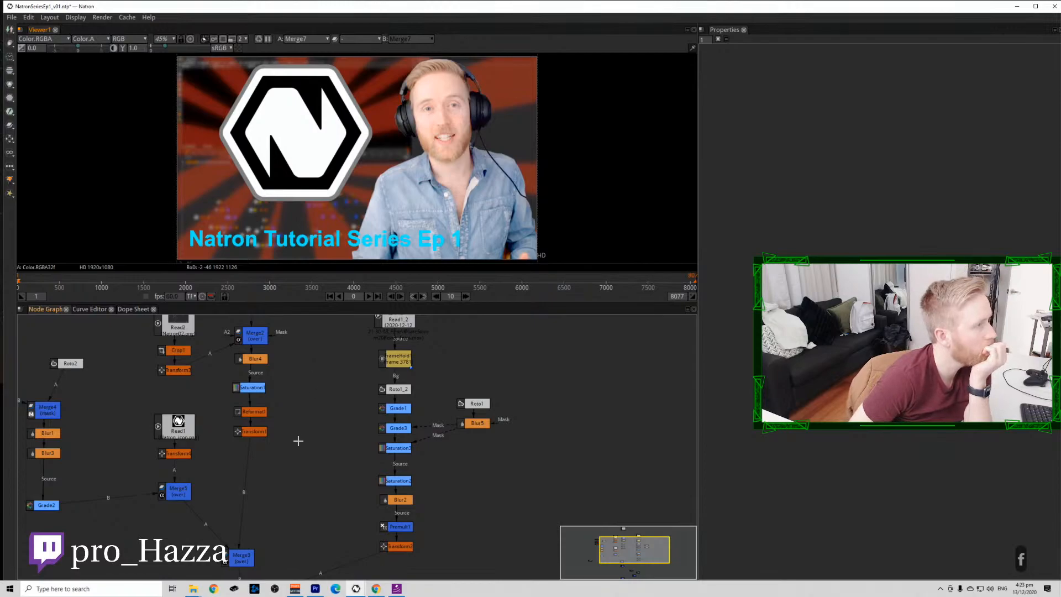
Split the Text1 title into two lines, "Natron Tutorial" and "Series Ep 1".
{"action": "scroll", "coordinate": [319, 504], "scroll_direction": "down", "scroll_amount": 3}
{"action": "left_click_drag", "start_coordinate": [311, 500], "coordinate": [327, 402]}
{"action": "double_click", "coordinate": [341, 489]}
{"action": "left_click_drag", "start_coordinate": [860, 225], "coordinate": [851, 190]}
{"action": "left_click", "coordinate": [805, 217]}
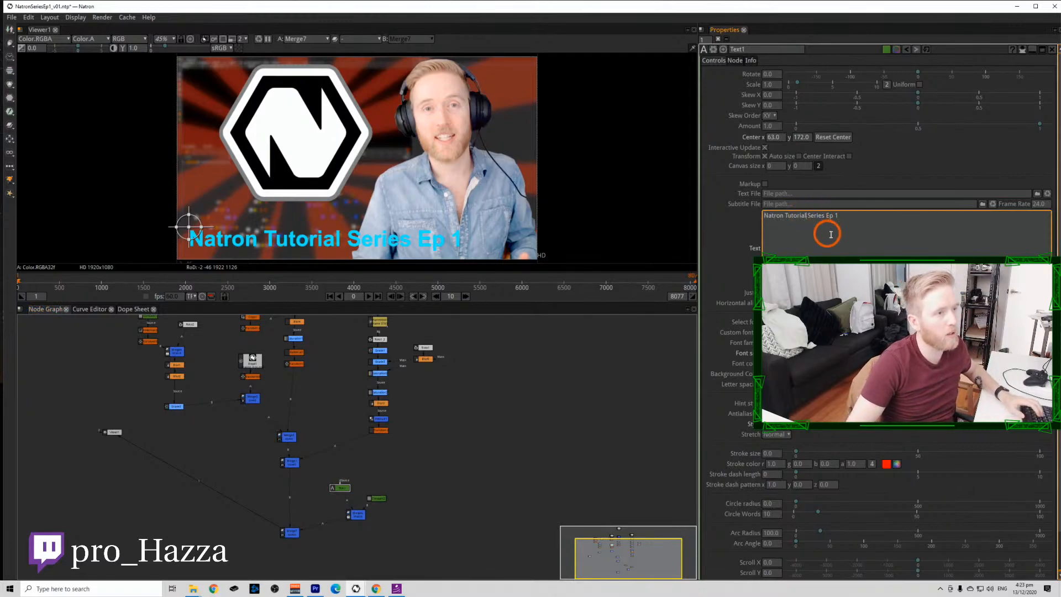
{"action": "key", "text": "Delete"}
{"action": "key", "text": "Return"}
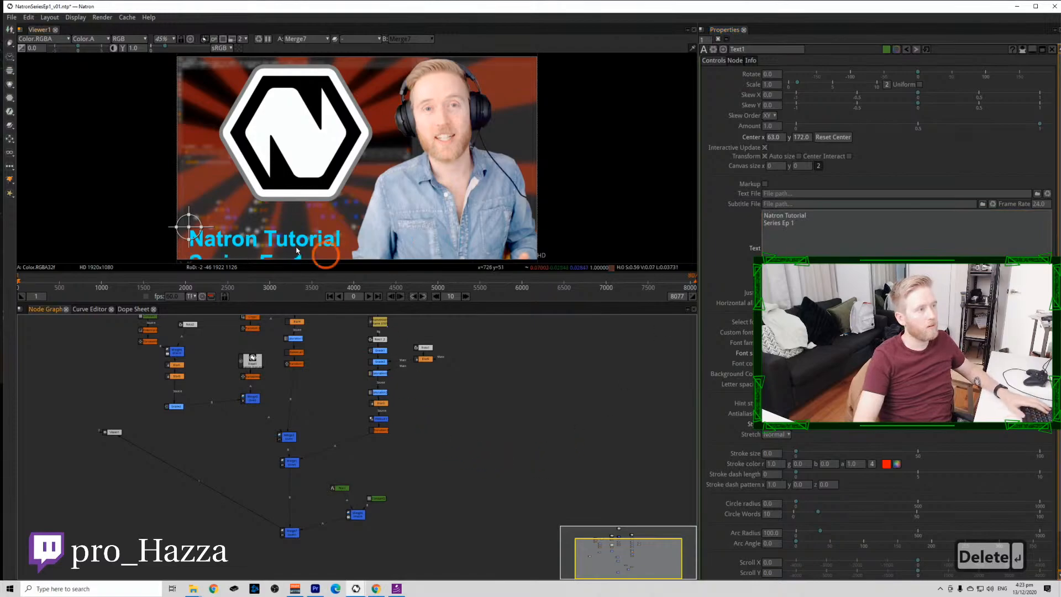
Enlarge the Text1 title and reposition it below the logo with its centre at x 73, y 312.
{"action": "left_click_drag", "start_coordinate": [188, 227], "coordinate": [198, 208]}
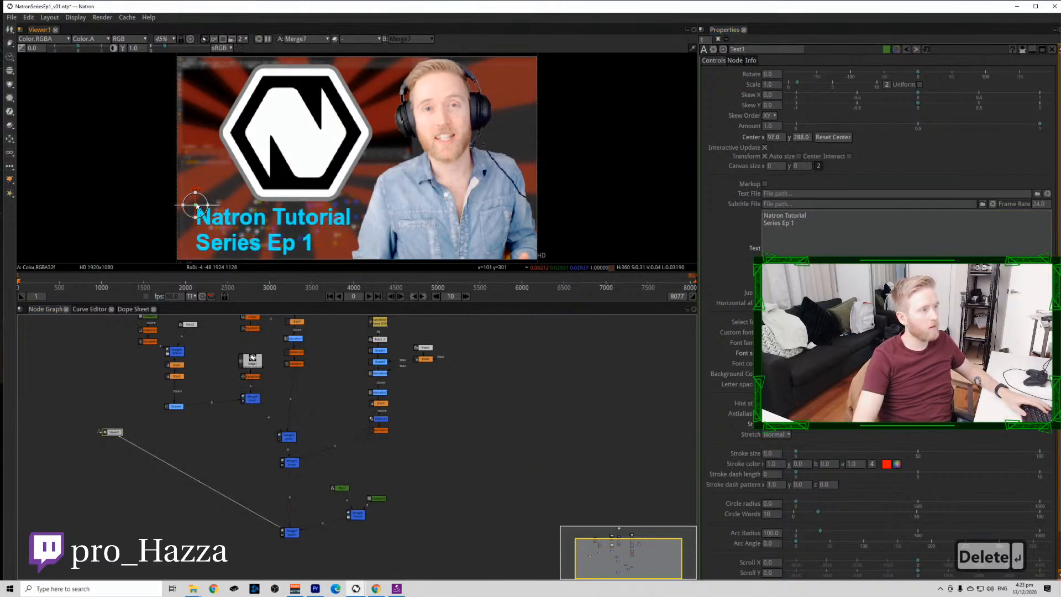
{"action": "left_click", "coordinate": [787, 240]}
{"action": "left_click_drag", "start_coordinate": [797, 233], "coordinate": [731, 211]}
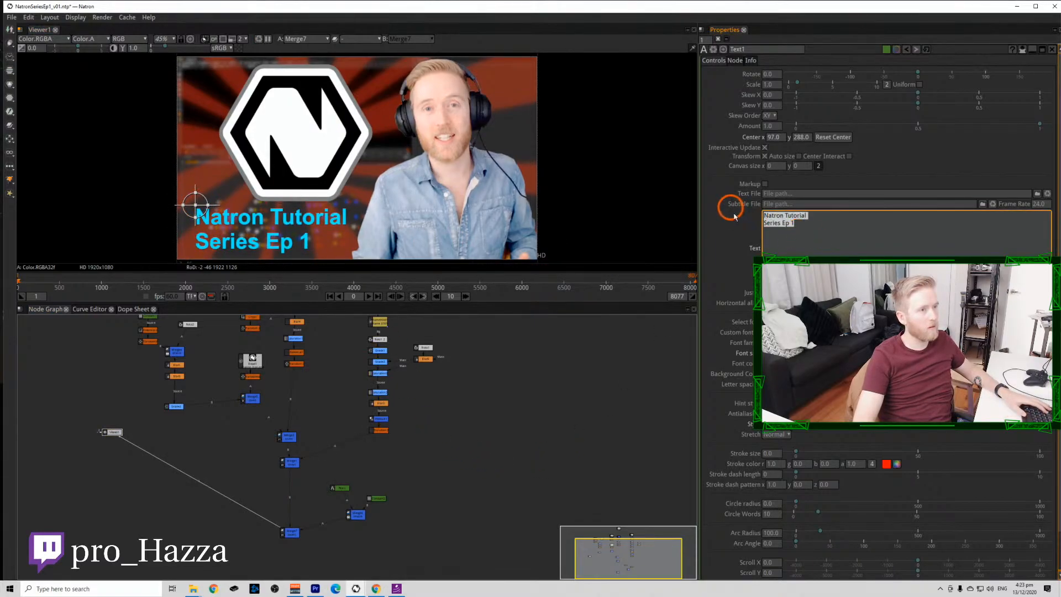
{"action": "left_click_drag", "start_coordinate": [851, 351], "coordinate": [860, 350]}
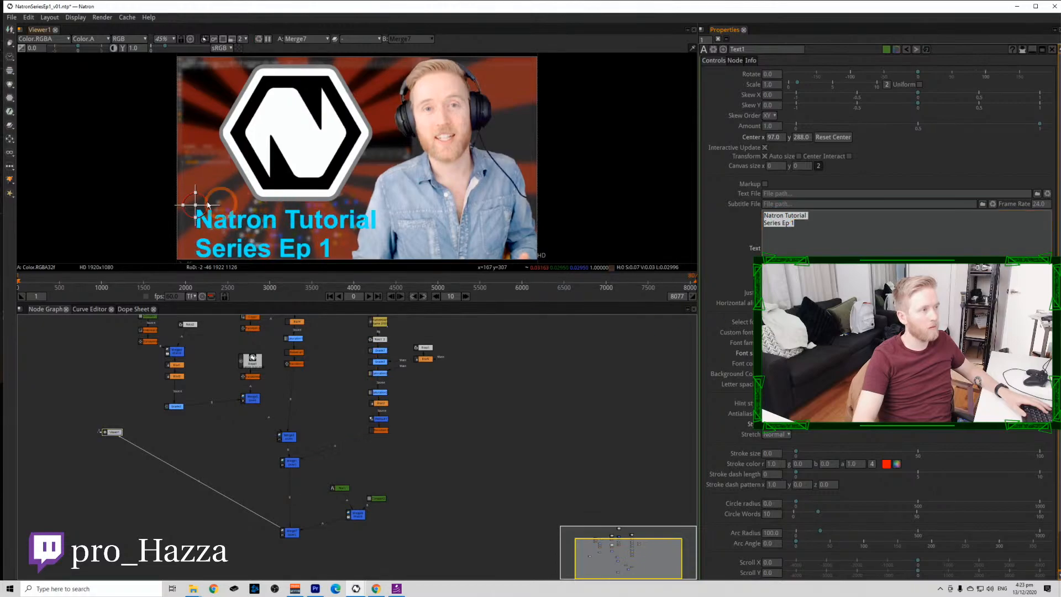
{"action": "left_click_drag", "start_coordinate": [197, 209], "coordinate": [192, 203]}
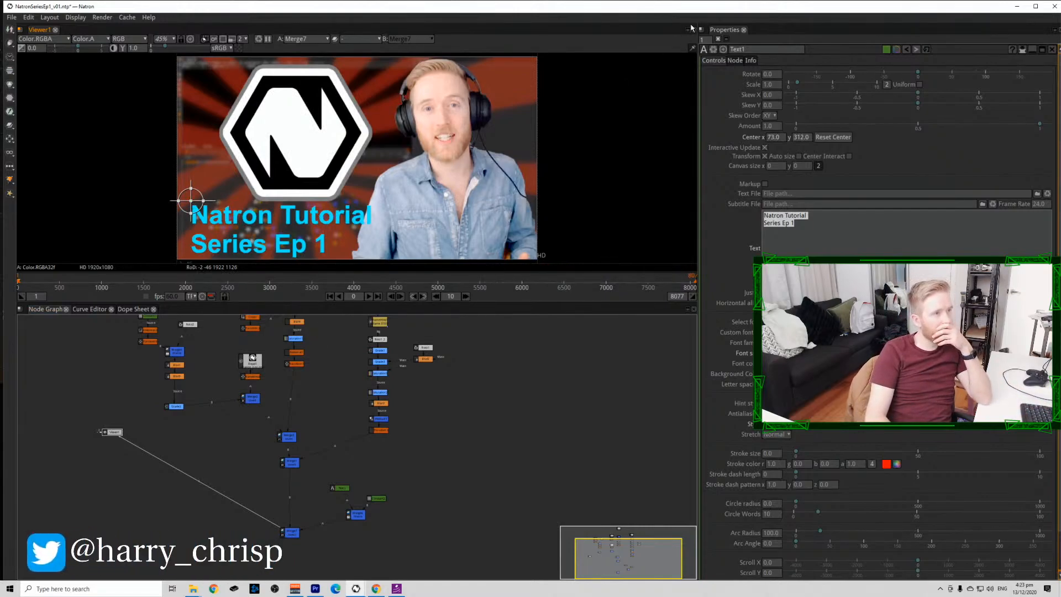
{"action": "left_click", "coordinate": [725, 39]}
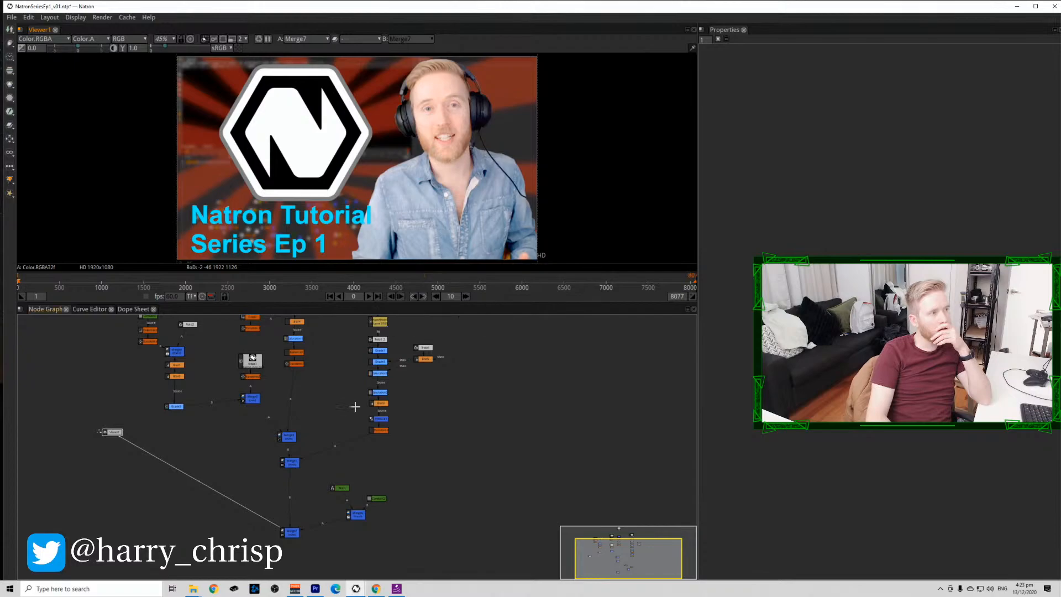
Extend the second line of the Text1 title to "Series Ep 1: Basics" and clear the open properties.
{"action": "double_click", "coordinate": [341, 488]}
{"action": "left_click", "coordinate": [859, 213]}
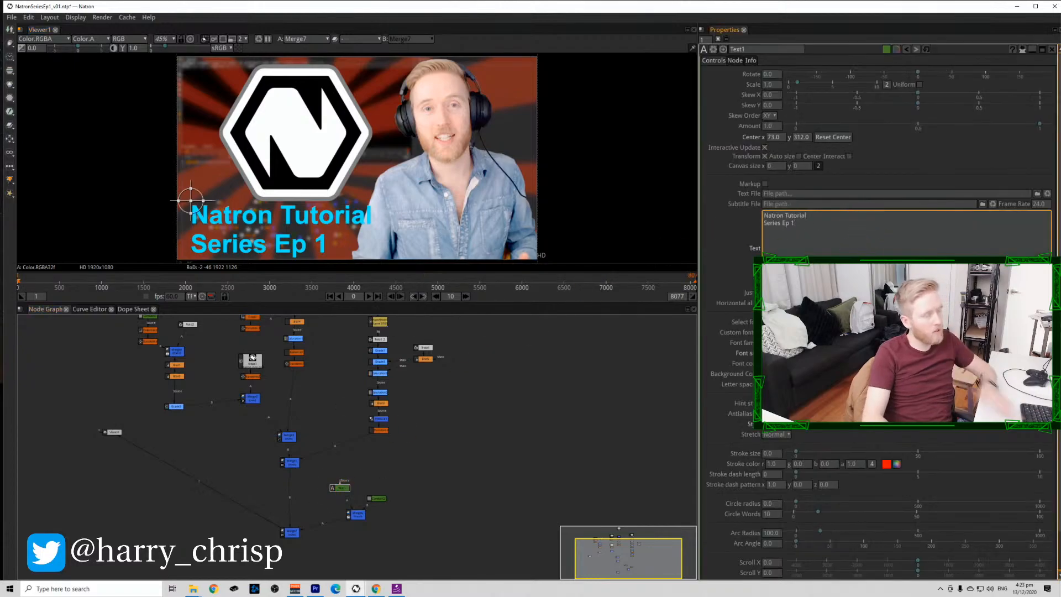
{"action": "type", "text": ": Basics"}
{"action": "left_click", "coordinate": [471, 476]}
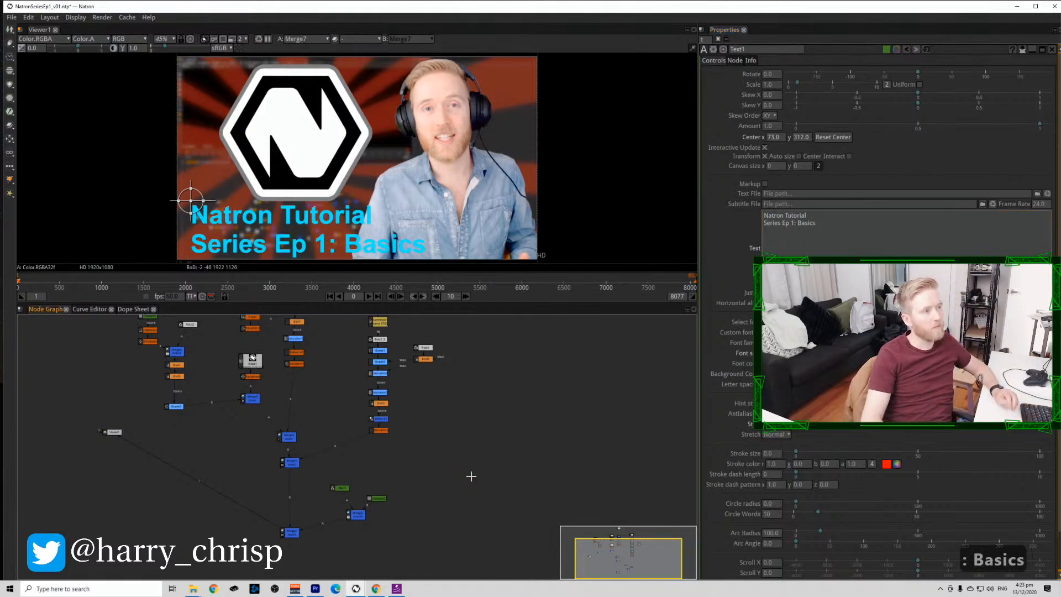
{"action": "left_click", "coordinate": [718, 39]}
{"action": "left_click", "coordinate": [566, 170]}
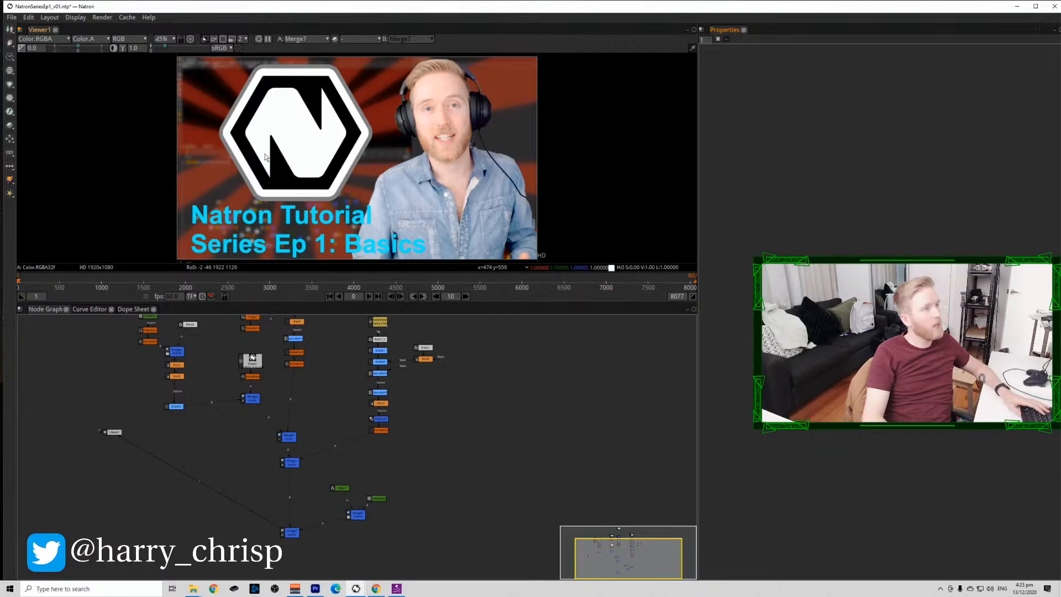
{"action": "scroll", "coordinate": [265, 158], "scroll_direction": "down", "scroll_amount": 3}
{"action": "scroll", "coordinate": [281, 154], "scroll_direction": "up", "scroll_amount": 2}
{"action": "scroll", "coordinate": [281, 154], "scroll_direction": "up", "scroll_amount": 3}
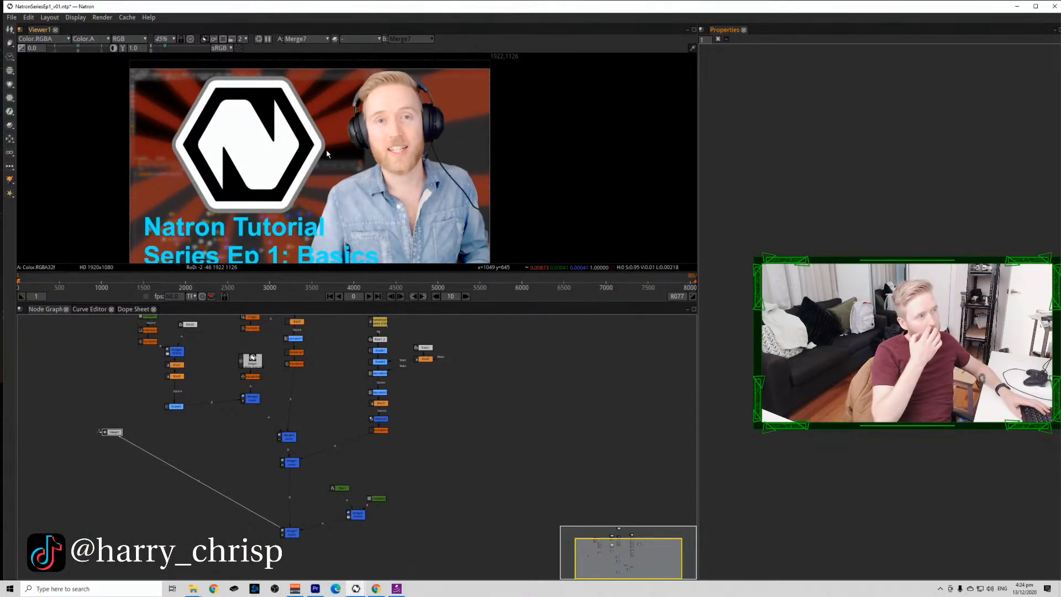
{"action": "scroll", "coordinate": [168, 191], "scroll_direction": "down", "scroll_amount": 1}
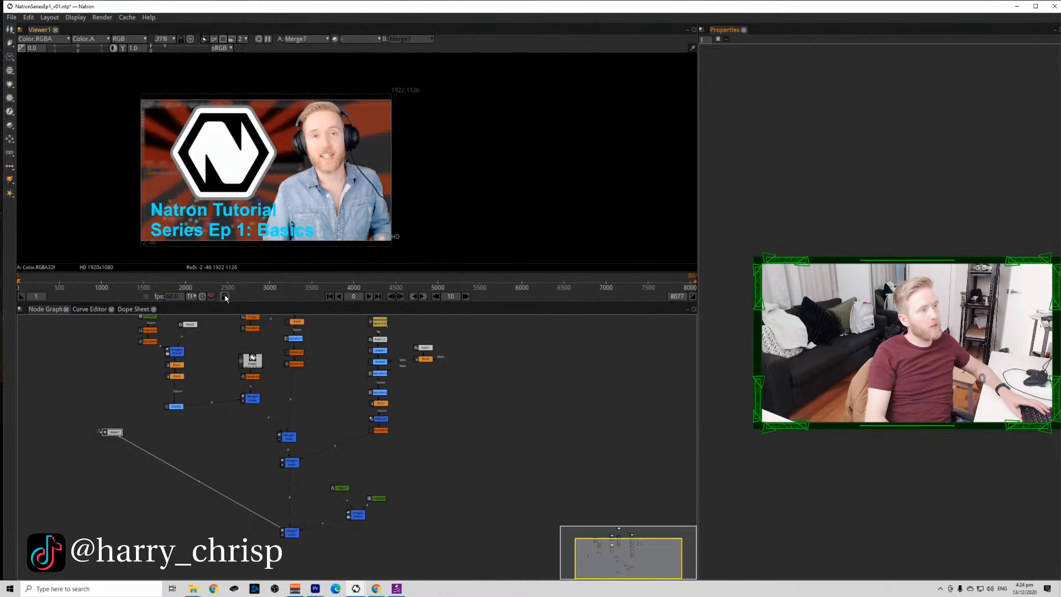
Toggle Constant2's red channel to compare cyan and white title text, leaving red enabled for a white title.
{"action": "scroll", "coordinate": [326, 505], "scroll_direction": "up", "scroll_amount": 4}
{"action": "left_click", "coordinate": [436, 493]}
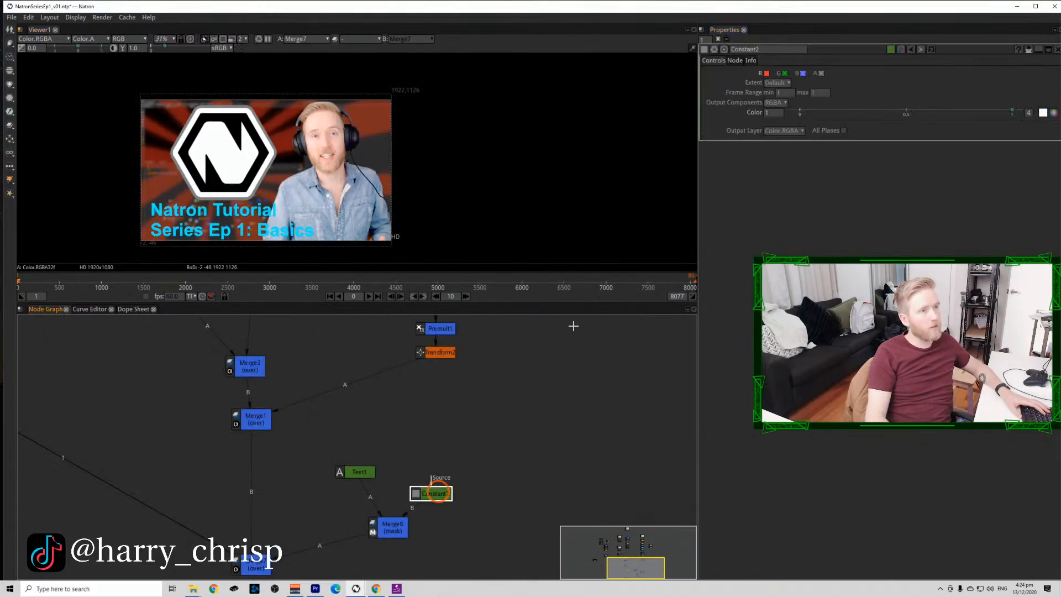
{"action": "left_click", "coordinate": [766, 73]}
{"action": "left_click", "coordinate": [766, 74]}
{"action": "left_click", "coordinate": [767, 74]}
{"action": "left_click", "coordinate": [767, 73]}
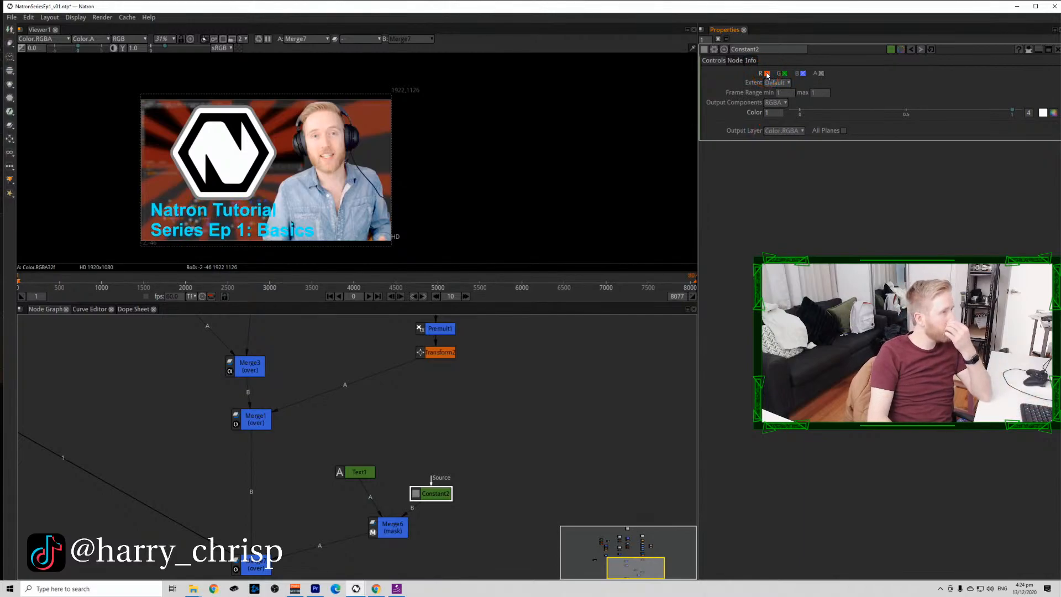
{"action": "left_click", "coordinate": [766, 74]}
{"action": "left_click", "coordinate": [767, 73]}
{"action": "left_click", "coordinate": [767, 74]}
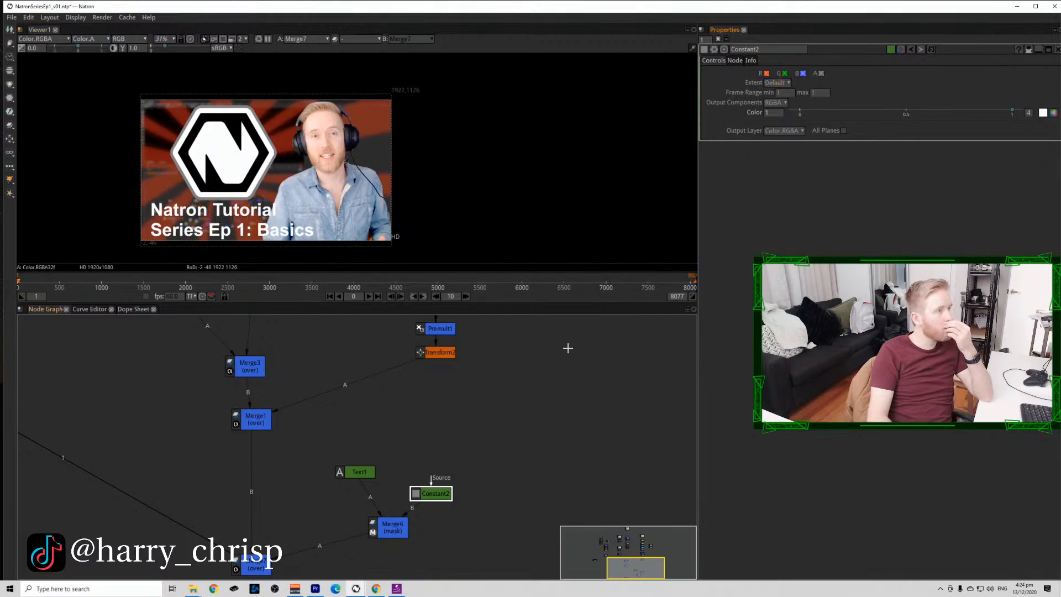
{"action": "scroll", "coordinate": [473, 453], "scroll_direction": "down", "scroll_amount": 1}
{"action": "left_click_drag", "start_coordinate": [472, 453], "coordinate": [413, 386]}
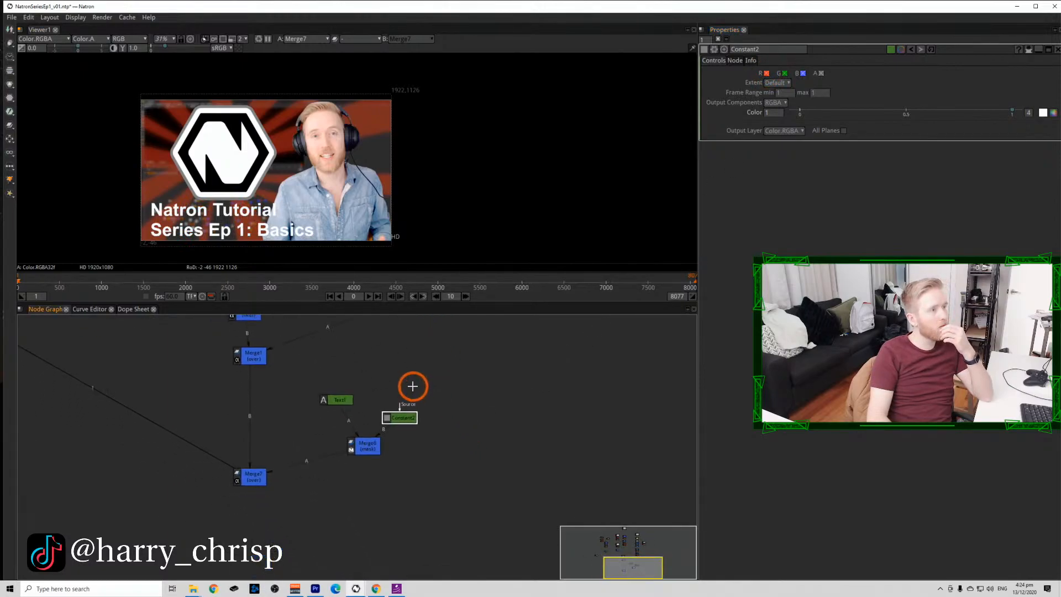
Add a Transform after Merge5 and centre its pivot on the logo at x 640, y 679.
{"action": "scroll", "coordinate": [280, 504], "scroll_direction": "down", "scroll_amount": 3}
{"action": "double_click", "coordinate": [225, 338]}
{"action": "scroll", "coordinate": [222, 345], "scroll_direction": "up", "scroll_amount": 4}
{"action": "left_click", "coordinate": [257, 389]}
{"action": "key", "text": "t"}
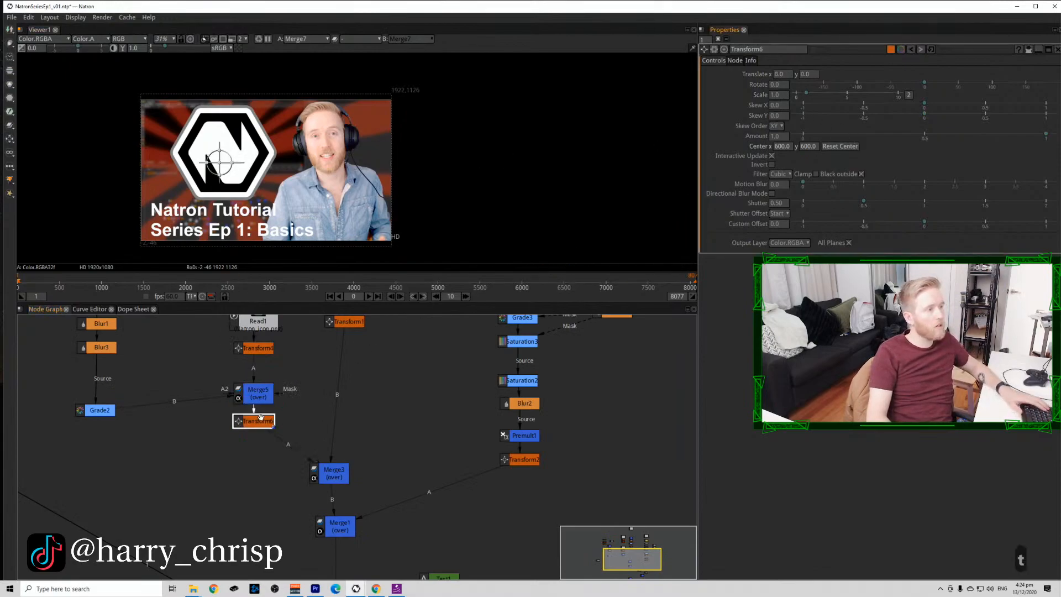
{"action": "key", "text": "1"}
{"action": "left_click_drag", "start_coordinate": [219, 162], "coordinate": [225, 151]}
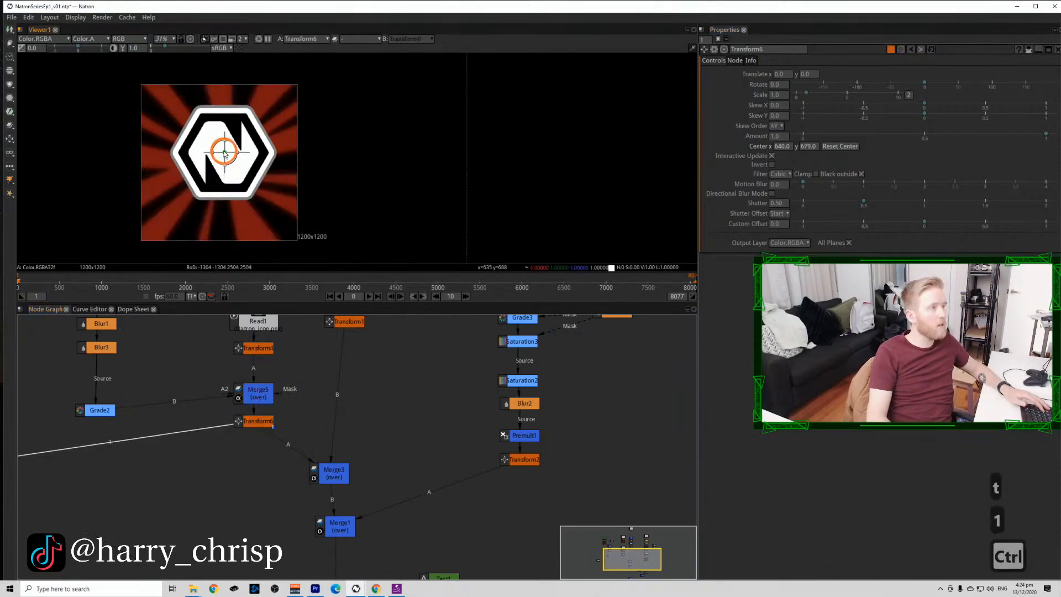
View Merge7, scale the logo in Transform6 to 0.95 and shift it to translate x -15, y 25.
{"action": "scroll", "coordinate": [353, 473], "scroll_direction": "down", "scroll_amount": 7}
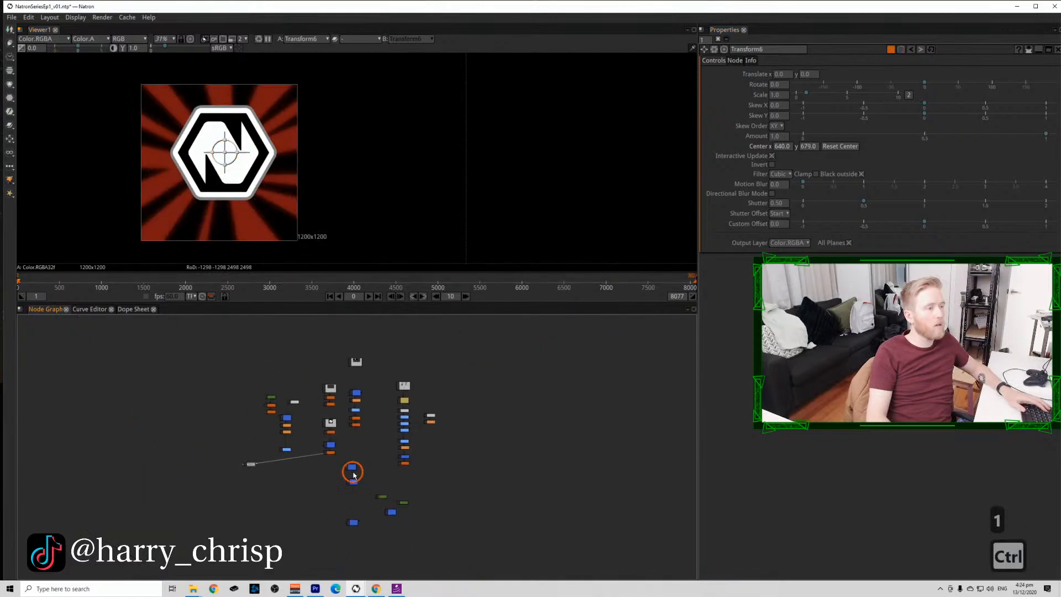
{"action": "scroll", "coordinate": [352, 505], "scroll_direction": "up", "scroll_amount": 3}
{"action": "left_click", "coordinate": [354, 532]}
{"action": "key", "text": "1"}
{"action": "double_click", "coordinate": [789, 76]}
{"action": "left_click", "coordinate": [782, 95]}
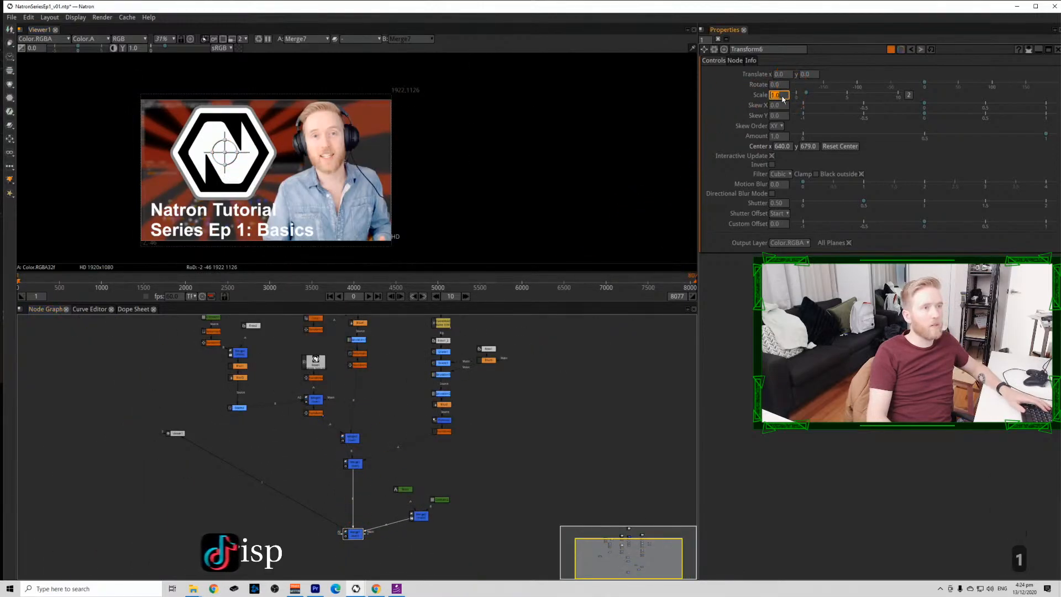
{"action": "left_click", "coordinate": [782, 95]}
{"action": "scroll", "coordinate": [782, 96], "scroll_direction": "down", "scroll_amount": 1}
{"action": "scroll", "coordinate": [782, 98], "scroll_direction": "down", "scroll_amount": 4}
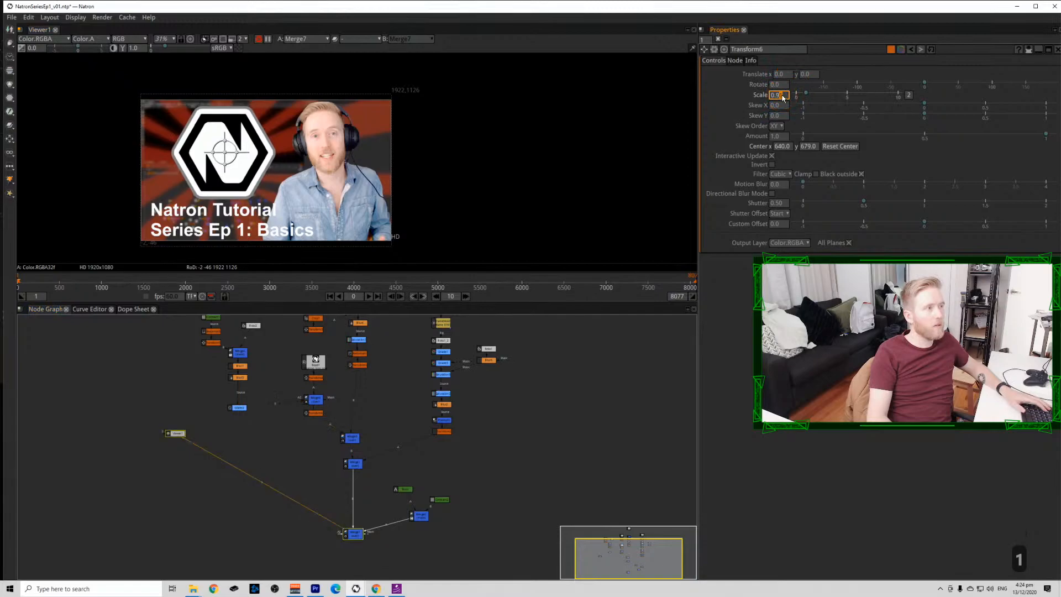
{"action": "left_click_drag", "start_coordinate": [225, 157], "coordinate": [223, 151]}
{"action": "scroll", "coordinate": [150, 230], "scroll_direction": "up", "scroll_amount": 2}
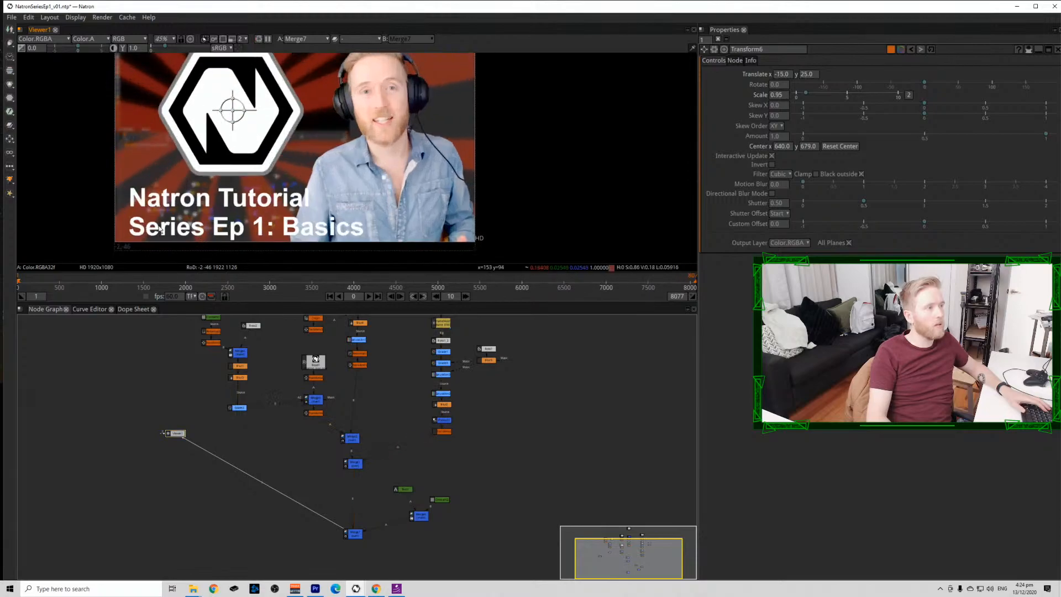
Add an unconnected Roto node, view Merge6 and move the Text1 title so its centre is x 321, y 714.
{"action": "scroll", "coordinate": [386, 550], "scroll_direction": "up", "scroll_amount": 4}
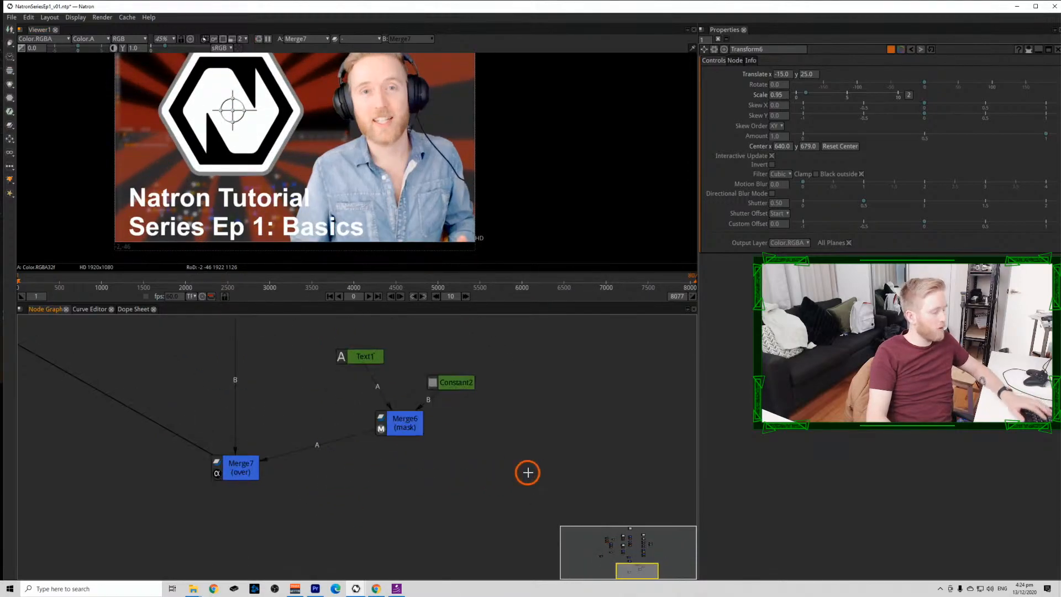
{"action": "key", "text": "o"}
{"action": "left_click", "coordinate": [405, 422]}
{"action": "key", "text": "1"}
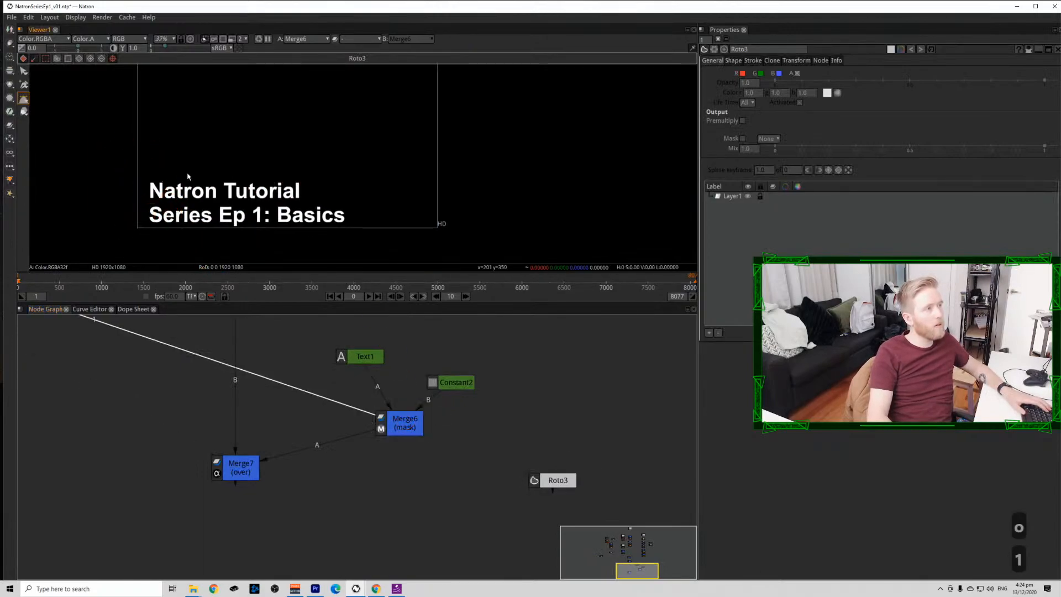
{"action": "left_click", "coordinate": [406, 426]}
{"action": "left_click", "coordinate": [360, 356]}
{"action": "left_click", "coordinate": [136, 168]}
{"action": "left_click_drag", "start_coordinate": [138, 172], "coordinate": [177, 113]}
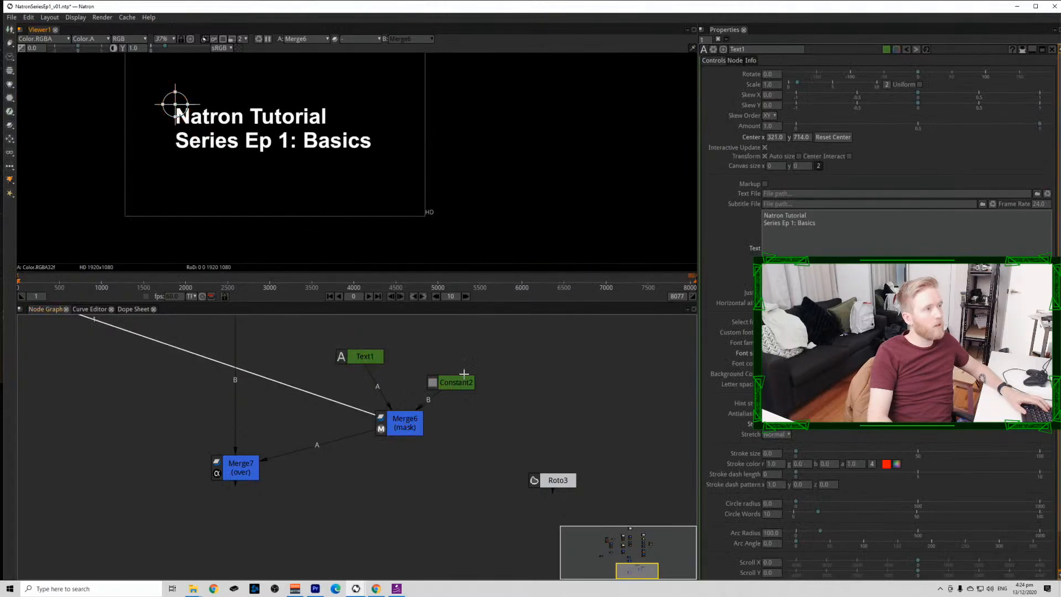
Draw a closed Bezier shape in Roto3 around both title lines, stepping in beside the shorter first line.
{"action": "left_click", "coordinate": [555, 481]}
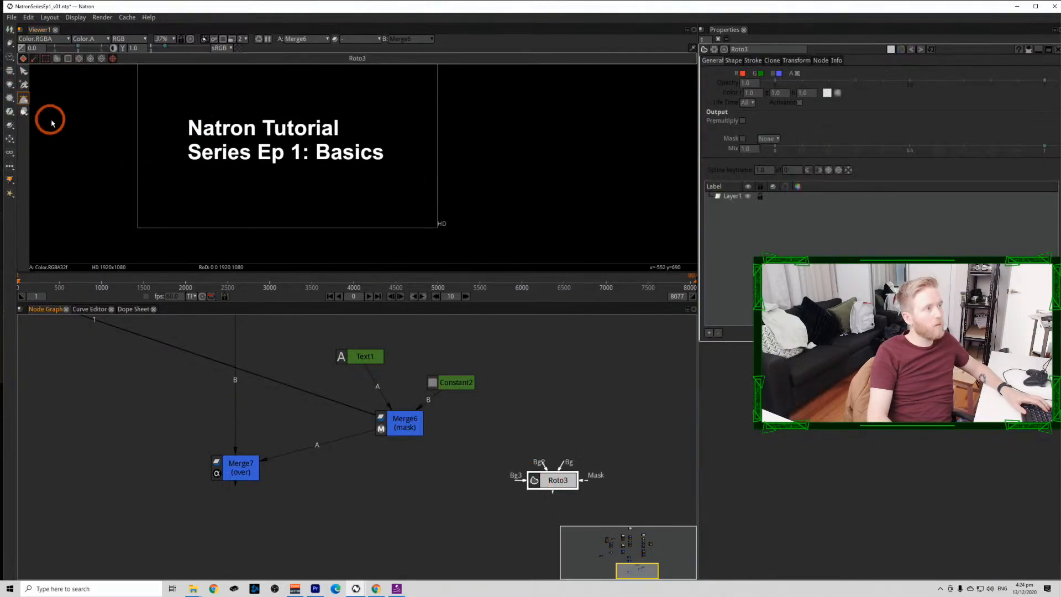
{"action": "left_click", "coordinate": [177, 110]}
{"action": "left_click", "coordinate": [179, 172]}
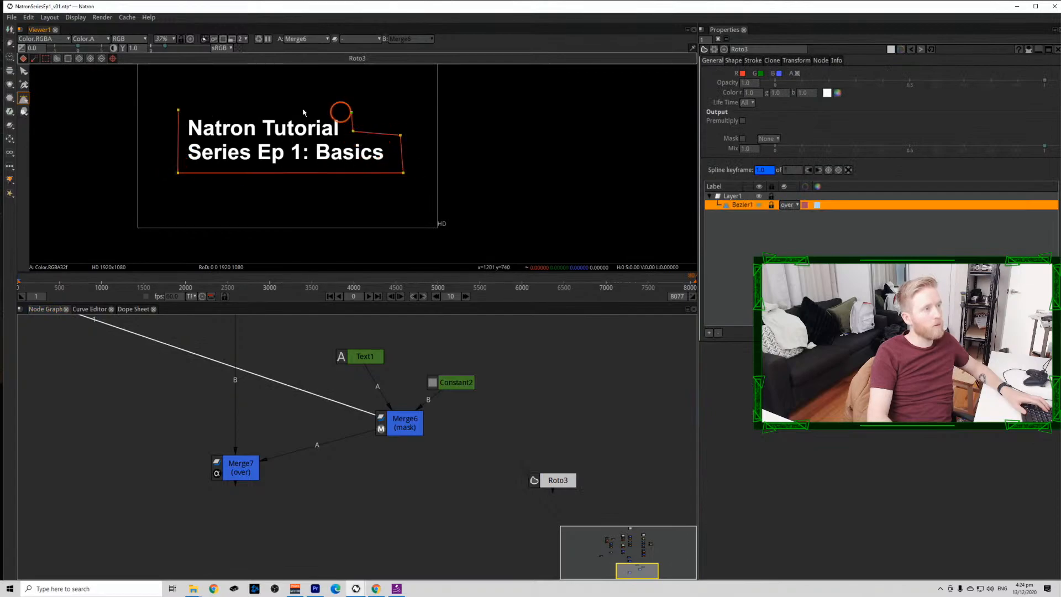
{"action": "key", "text": "Return"}
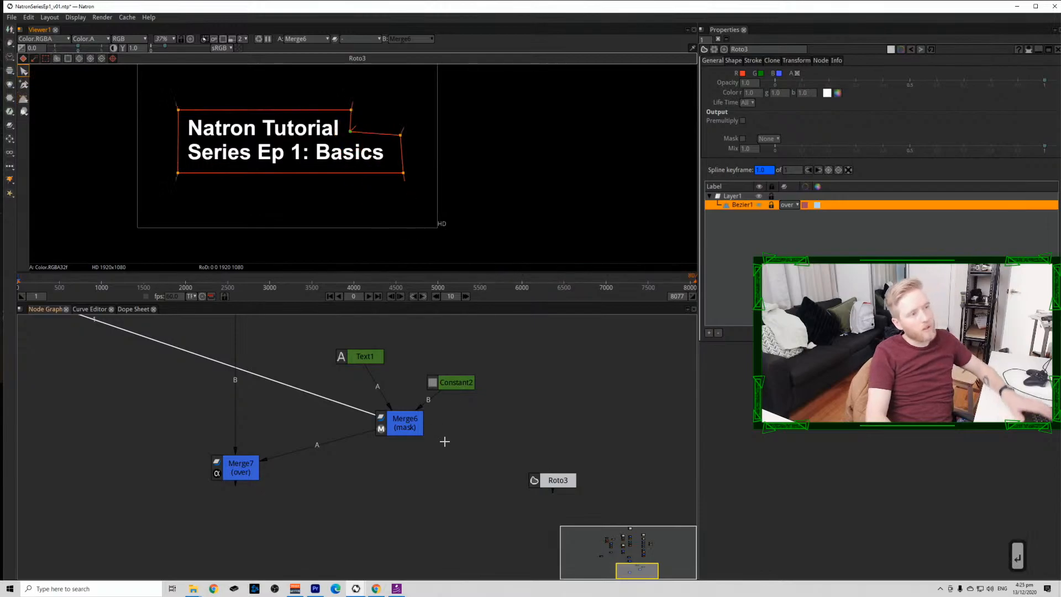
Add a Constant node beside Roto3, view it and set its colour to a dark grey of 0.024.
{"action": "scroll", "coordinate": [409, 410], "scroll_direction": "up", "scroll_amount": 5}
{"action": "key", "text": "Tab"}
{"action": "type", "text": "cons"}
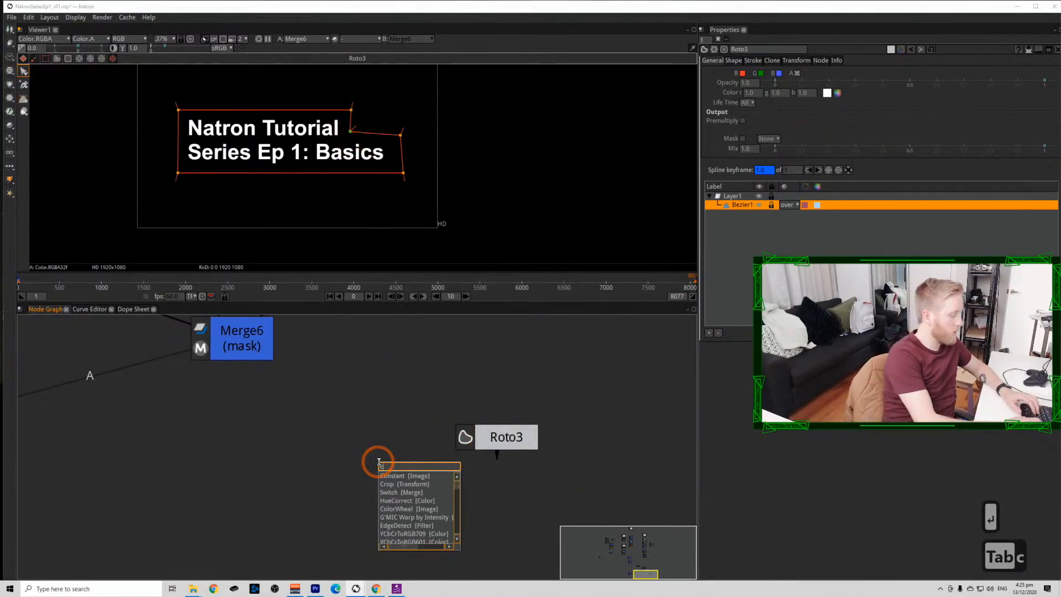
{"action": "key", "text": "Down"}
{"action": "key", "text": "Return"}
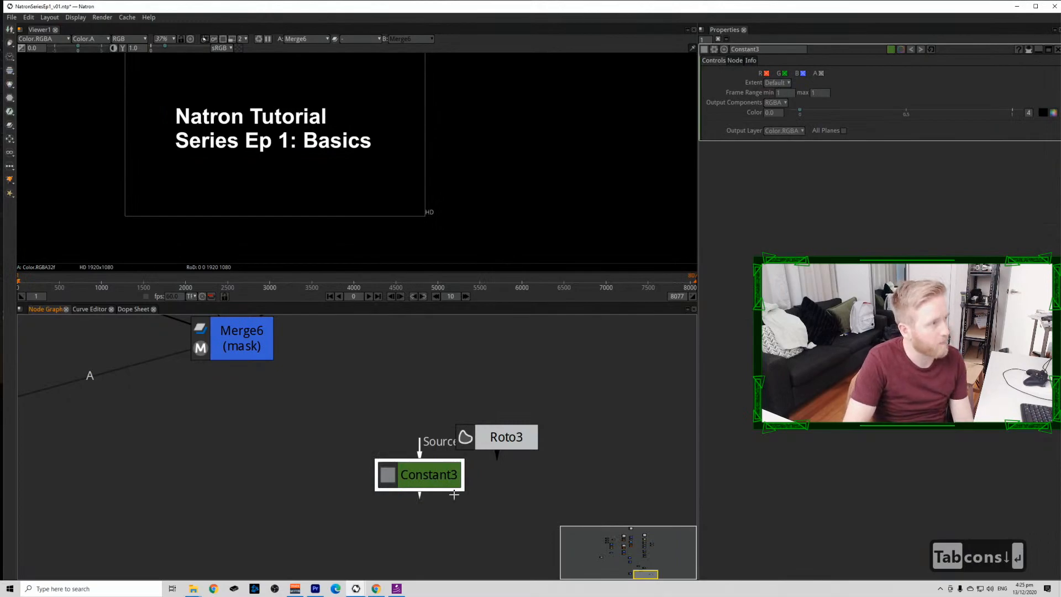
{"action": "left_click_drag", "start_coordinate": [413, 468], "coordinate": [349, 465]}
{"action": "key", "text": "1"}
{"action": "mouse_move", "coordinate": [823, 112]}
{"action": "left_mouse_down"}
{"action": "mouse_move", "coordinate": [855, 110]}
{"action": "mouse_move", "coordinate": [808, 119]}
{"action": "left_mouse_up"}
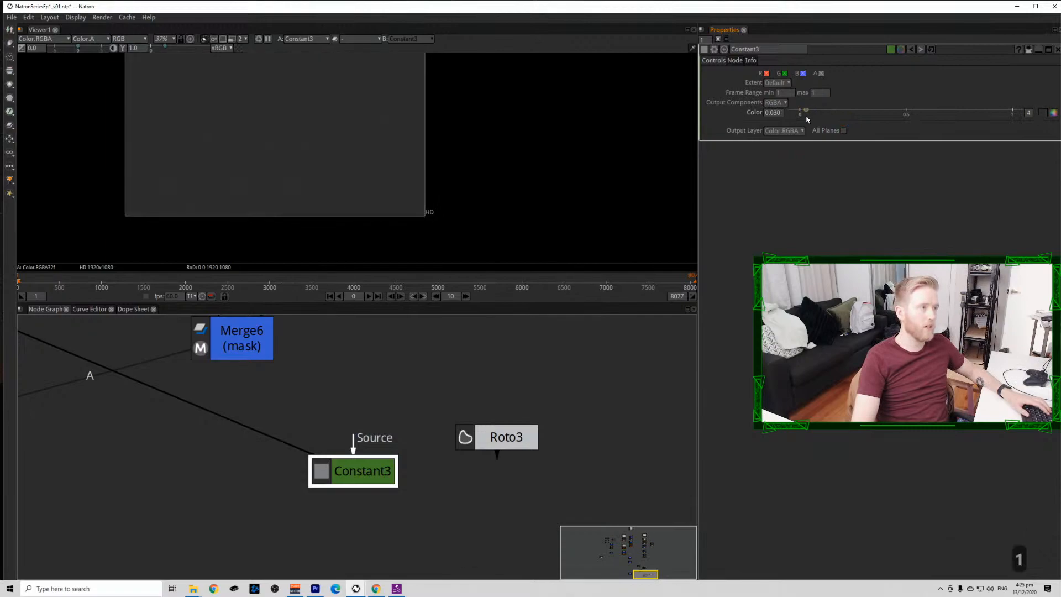
Merge Roto3 as A with Constant3 as B using the mask operation, and view the result.
{"action": "scroll", "coordinate": [415, 432], "scroll_direction": "down", "scroll_amount": 2}
{"action": "left_click_drag", "start_coordinate": [414, 435], "coordinate": [381, 425]}
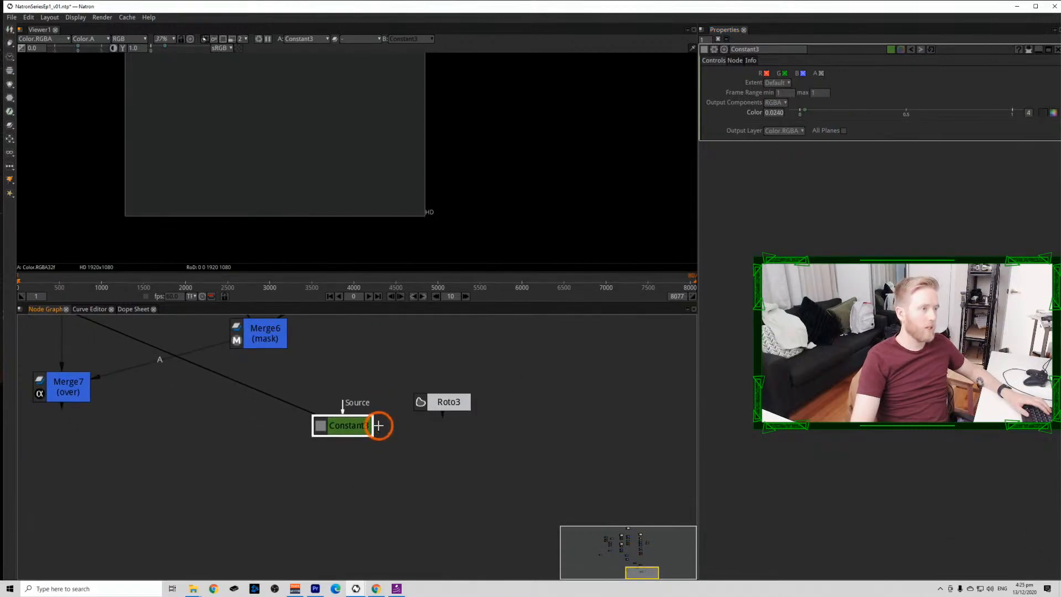
{"action": "left_click", "coordinate": [439, 466]}
{"action": "key", "text": "m"}
{"action": "left_click_drag", "start_coordinate": [453, 414], "coordinate": [433, 402]}
{"action": "left_click_drag", "start_coordinate": [486, 452], "coordinate": [350, 422]}
{"action": "left_click", "coordinate": [757, 73]}
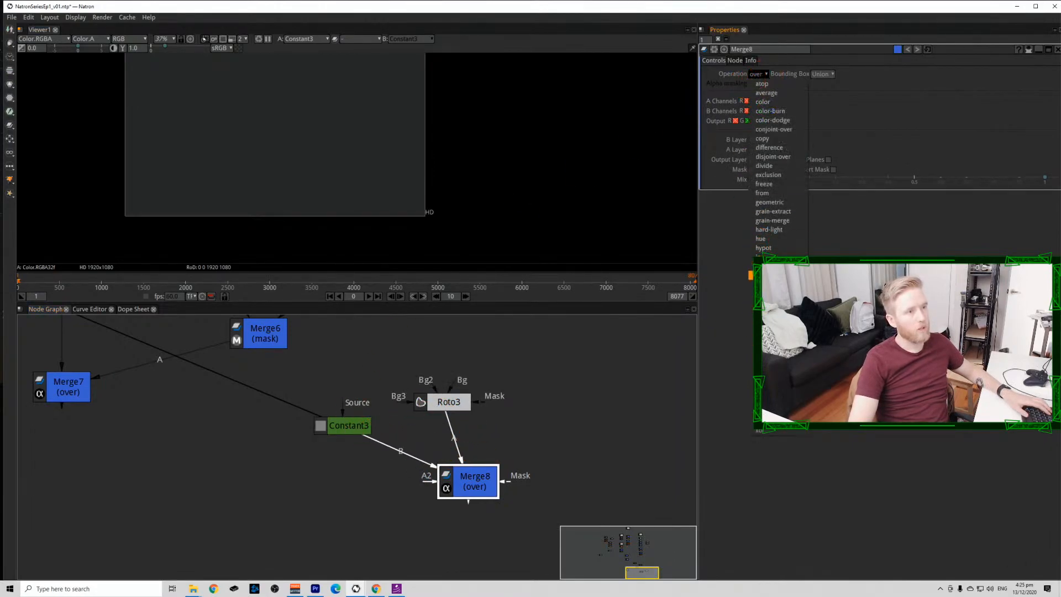
{"action": "left_click", "coordinate": [767, 275]}
{"action": "mouse_move", "coordinate": [468, 486]}
{"action": "left_mouse_down"}
{"action": "mouse_move", "coordinate": [376, 515]}
{"action": "mouse_move", "coordinate": [459, 478]}
{"action": "left_mouse_up"}
{"action": "key", "text": "1"}
{"action": "scroll", "coordinate": [387, 494], "scroll_direction": "down", "scroll_amount": 2}
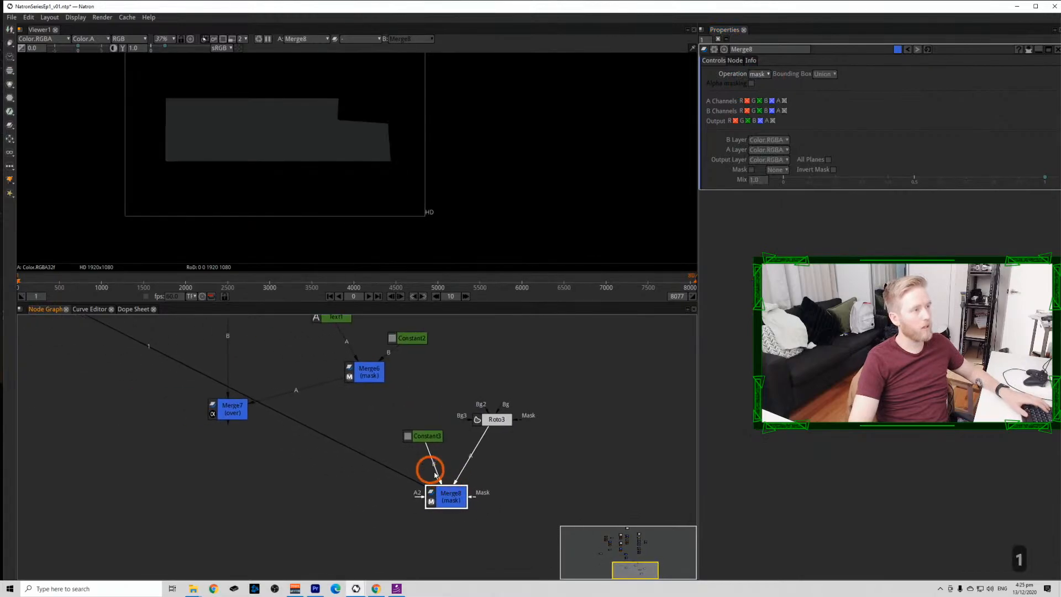
Add an EdgeDetect node, feed it from Roto3 and view its alpha channel.
{"action": "scroll", "coordinate": [451, 499], "scroll_direction": "down", "scroll_amount": 1}
{"action": "key", "text": "Tab"}
{"action": "type", "text": "e"}
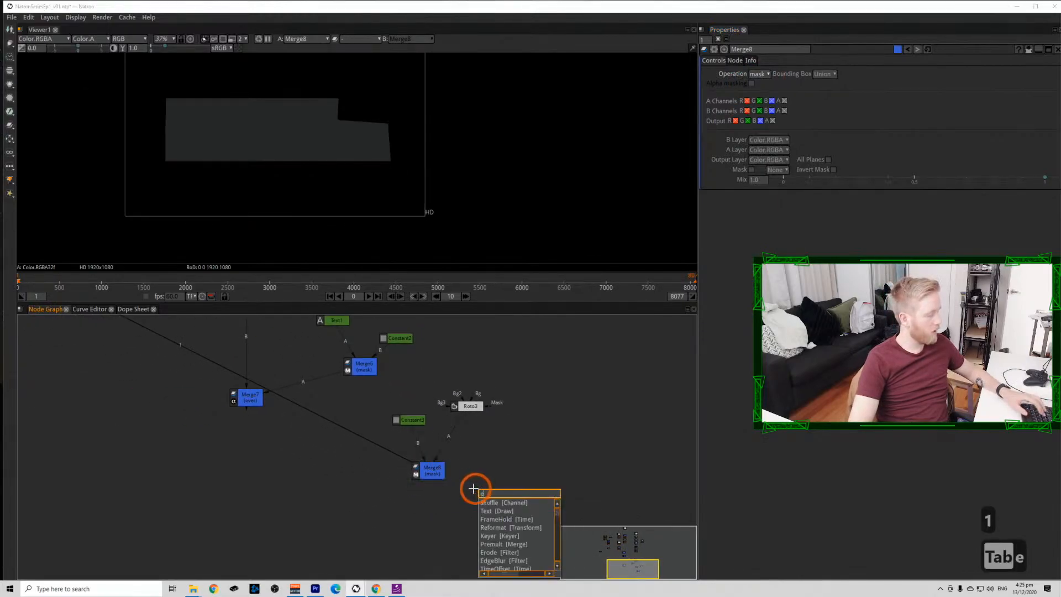
{"action": "type", "text": "dge"}
{"action": "left_click", "coordinate": [500, 512]}
{"action": "left_click_drag", "start_coordinate": [512, 498], "coordinate": [478, 413]}
{"action": "left_click", "coordinate": [516, 510]}
{"action": "key", "text": "1"}
{"action": "key", "text": "a"}
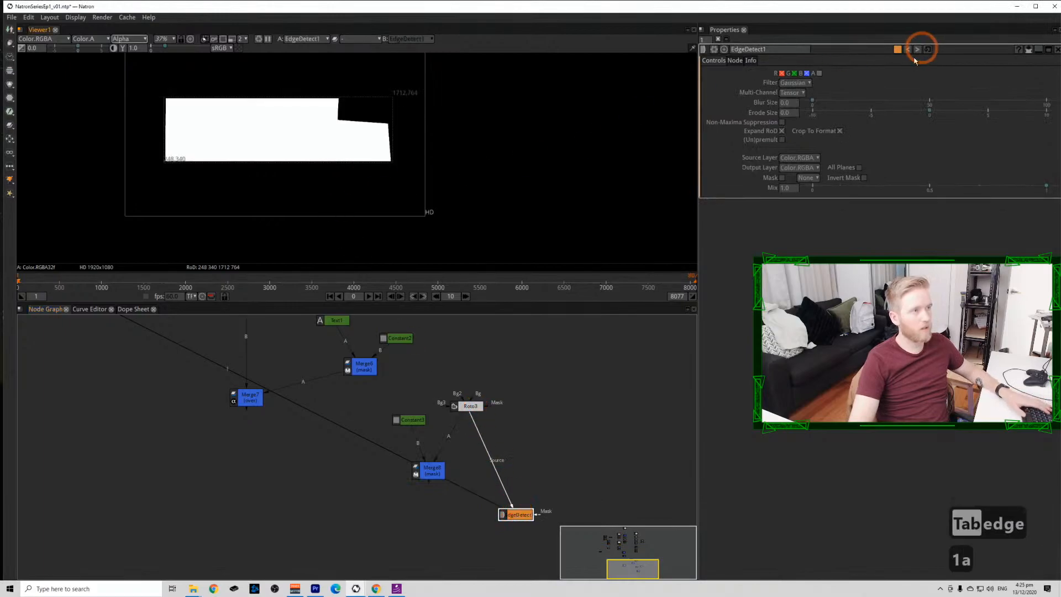
Compare the RGB and alpha output of Roto3 in the viewer, ending on alpha.
{"action": "key", "text": "a"}
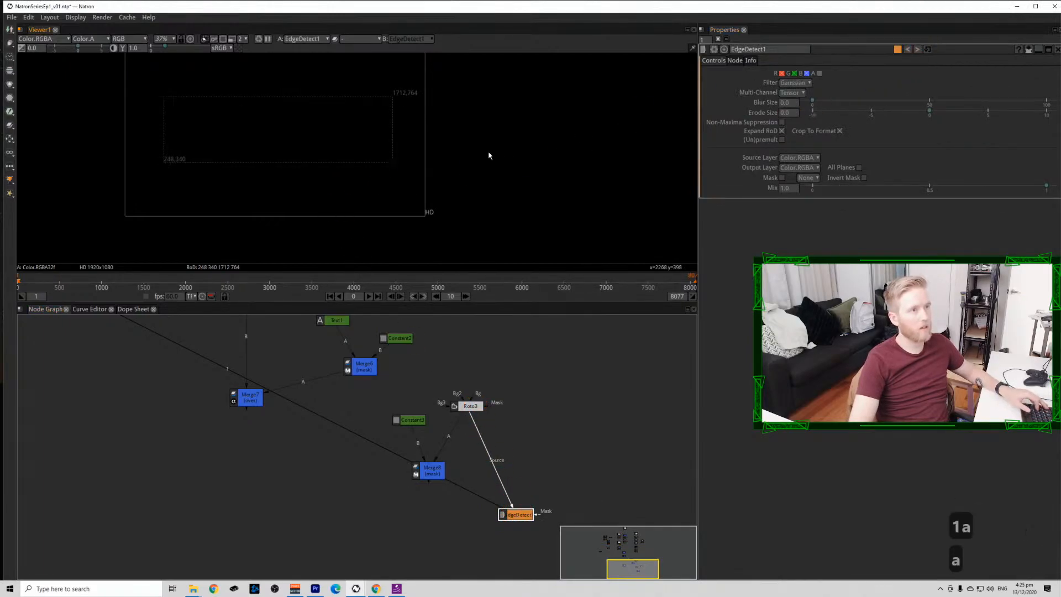
{"action": "left_click", "coordinate": [470, 405]}
{"action": "key", "text": "1"}
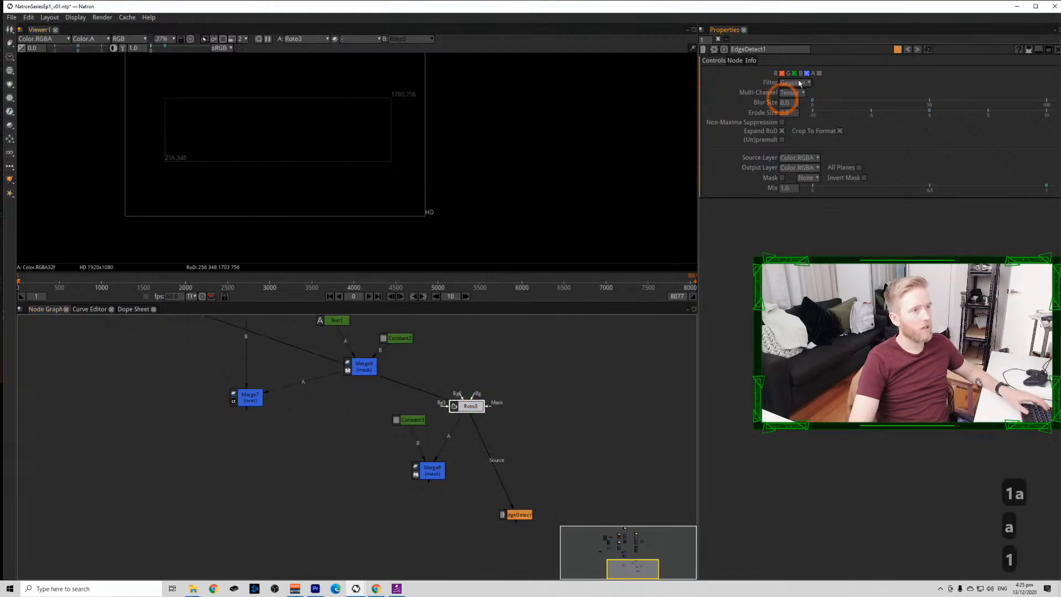
{"action": "key", "text": "a"}
{"action": "key", "text": "a"}
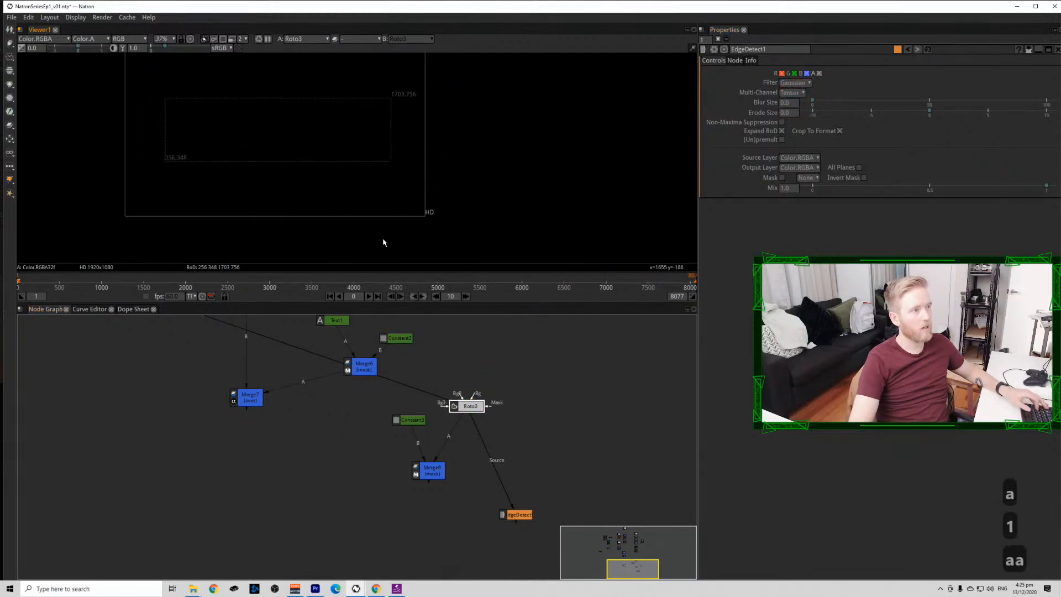
{"action": "left_click", "coordinate": [466, 406]}
{"action": "key", "text": "1"}
{"action": "key", "text": "a"}
{"action": "key", "text": "a"}
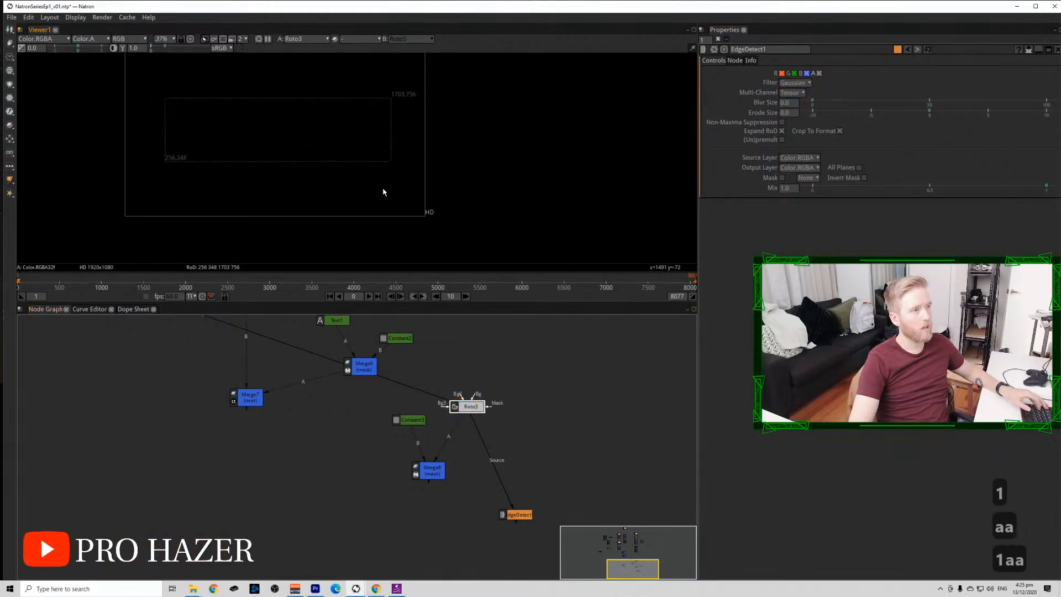
{"action": "key", "text": "1"}
{"action": "left_click", "coordinate": [315, 175]}
{"action": "key", "text": "a"}
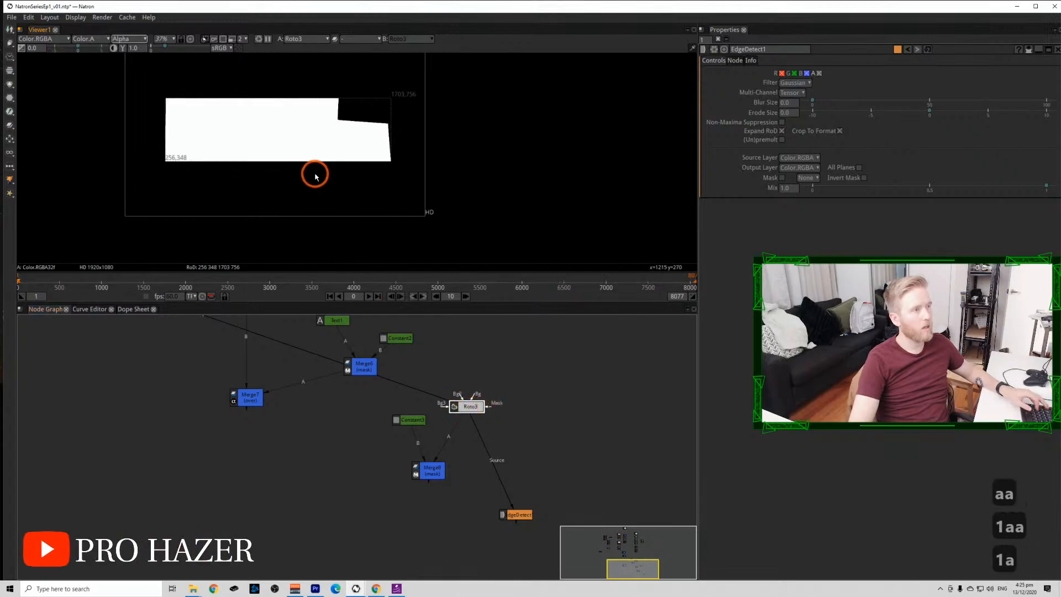
Move EdgeDetect1 closer to Roto3, view it and set its erode size to -8.98.
{"action": "left_click_drag", "start_coordinate": [517, 515], "coordinate": [493, 450]}
{"action": "key", "text": "1"}
{"action": "left_click", "coordinate": [337, 204]}
{"action": "left_click_drag", "start_coordinate": [929, 111], "coordinate": [824, 112]}
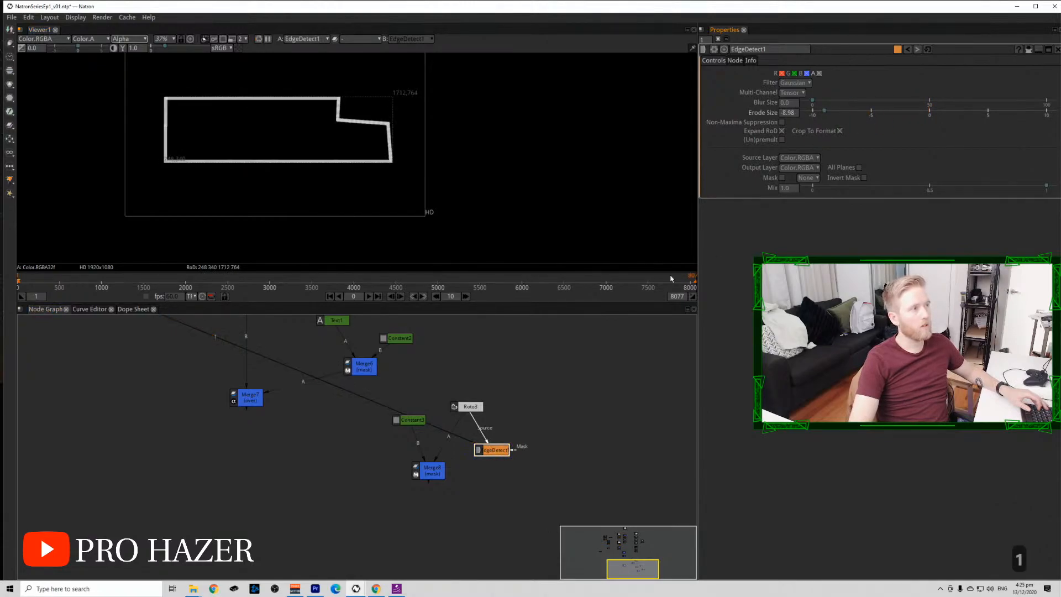
Insert an AdjustRoD node between Roto3 and EdgeDetect1 and set it to add 15 pixels.
{"action": "scroll", "coordinate": [482, 409], "scroll_direction": "up", "scroll_amount": 5}
{"action": "key", "text": "Tab"}
{"action": "type", "text": "adjus"}
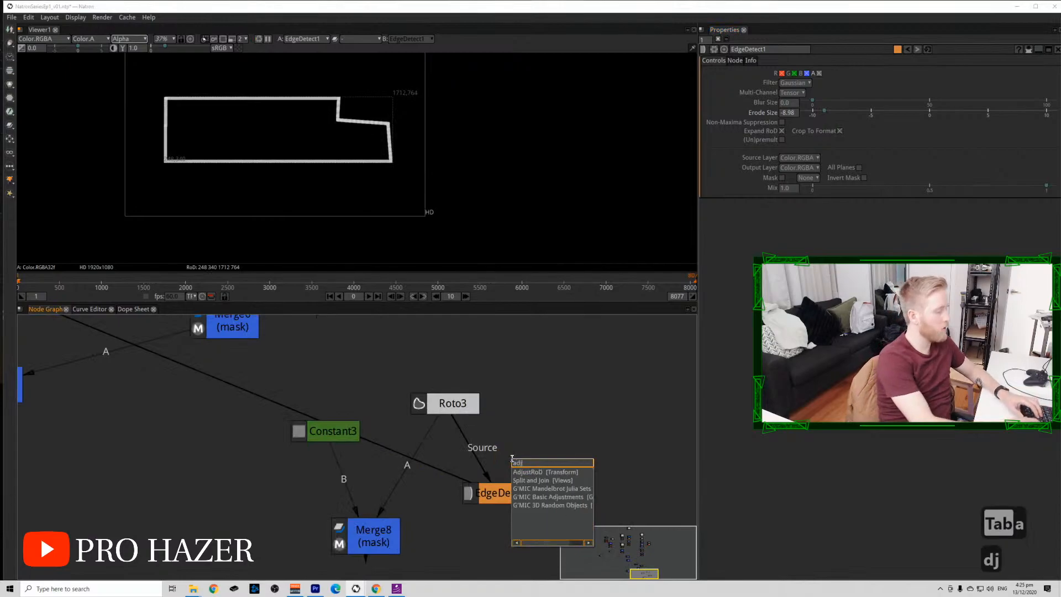
{"action": "key", "text": "Down"}
{"action": "key", "text": "Return"}
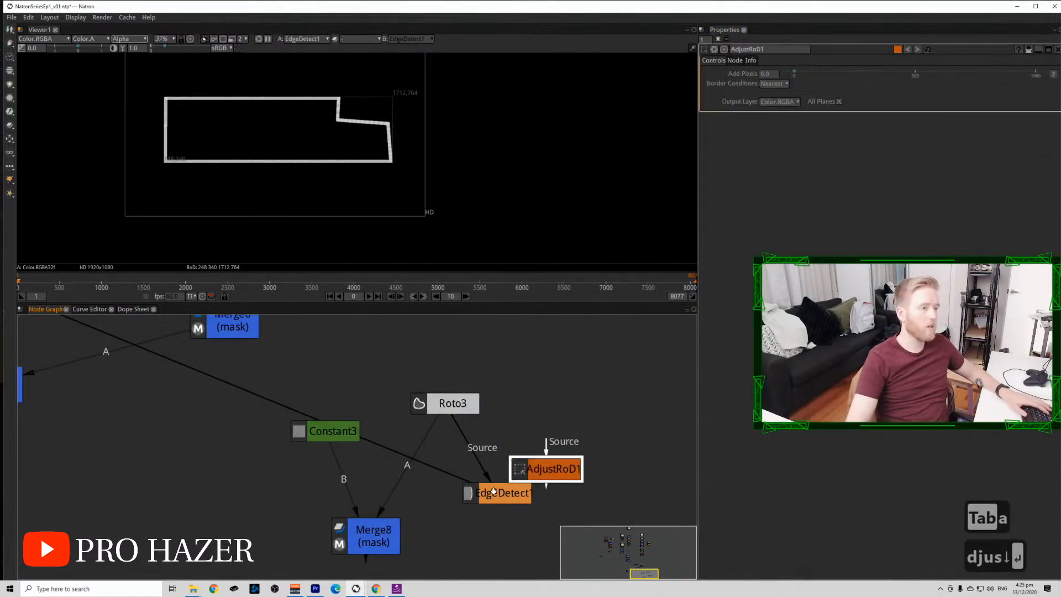
{"action": "left_click_drag", "start_coordinate": [494, 492], "coordinate": [548, 539]}
{"action": "mouse_move", "coordinate": [579, 466]}
{"action": "left_mouse_down"}
{"action": "mouse_move", "coordinate": [540, 472]}
{"action": "mouse_move", "coordinate": [584, 460]}
{"action": "left_mouse_up"}
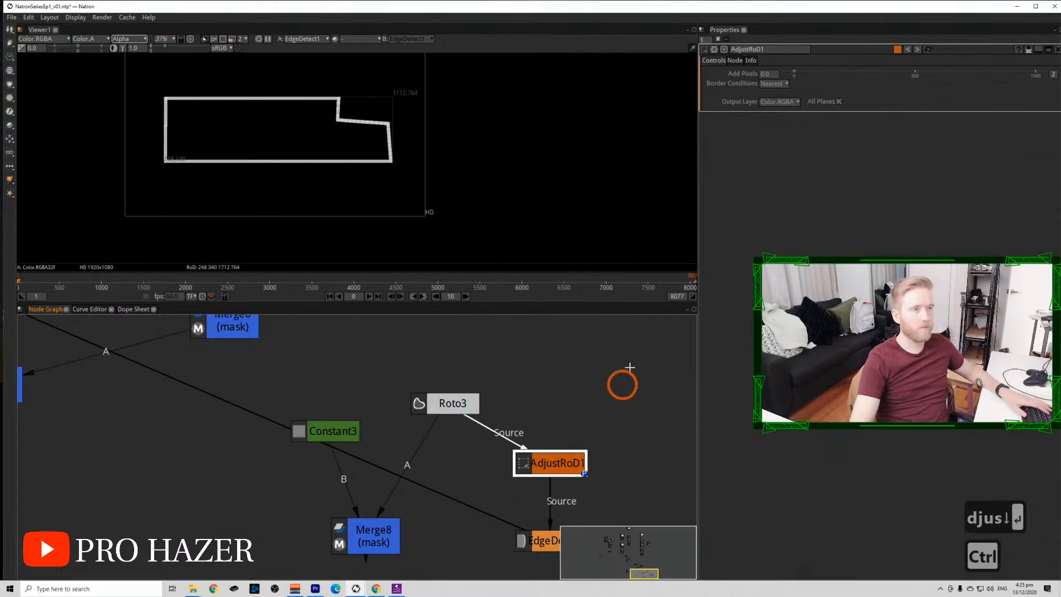
{"action": "left_click_drag", "start_coordinate": [796, 72], "coordinate": [798, 75]}
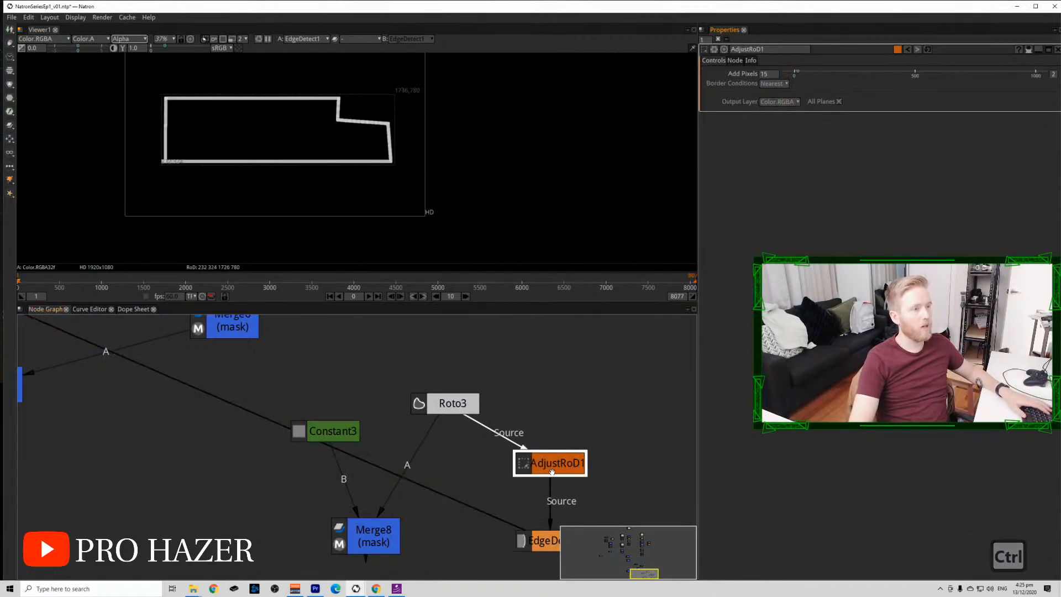
Add a Grade after EdgeDetect1 with white point 0.525, include the alpha channel and enable Clamp White.
{"action": "scroll", "coordinate": [570, 498], "scroll_direction": "down", "scroll_amount": 2}
{"action": "left_click_drag", "start_coordinate": [563, 499], "coordinate": [499, 419]}
{"action": "scroll", "coordinate": [514, 443], "scroll_direction": "up", "scroll_amount": 3}
{"action": "double_click", "coordinate": [497, 447]}
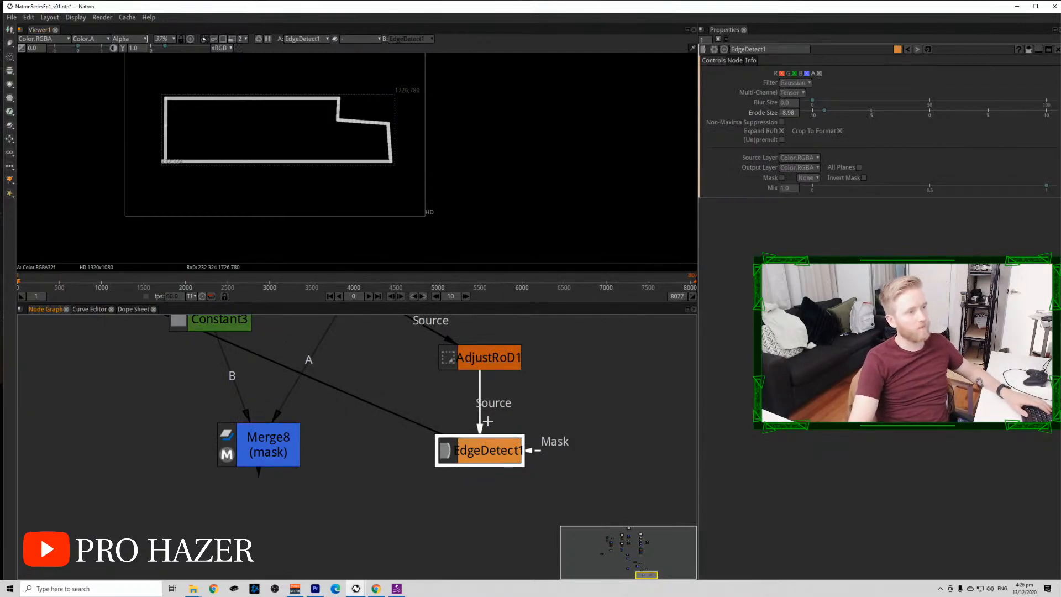
{"action": "scroll", "coordinate": [241, 81], "scroll_direction": "up", "scroll_amount": 3}
{"action": "scroll", "coordinate": [155, 236], "scroll_direction": "up", "scroll_amount": 2}
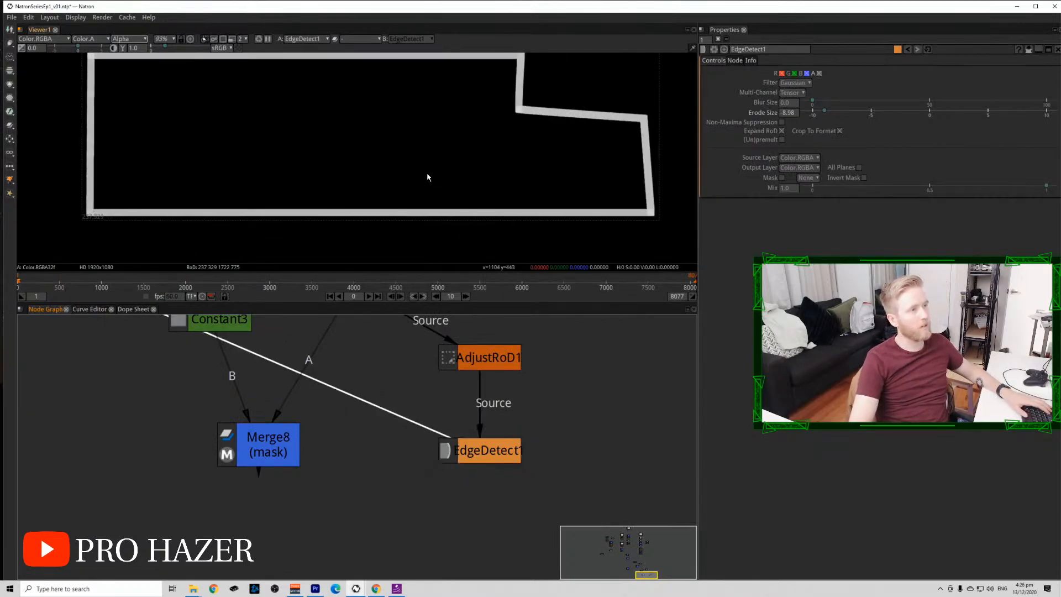
{"action": "left_click", "coordinate": [496, 443]}
{"action": "key", "text": "g"}
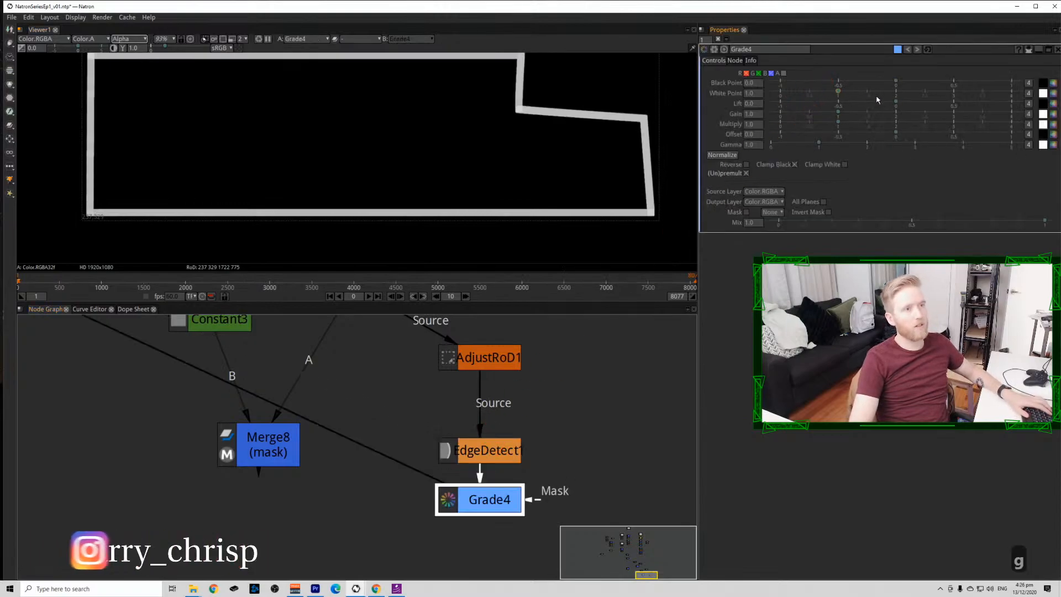
{"action": "left_click_drag", "start_coordinate": [838, 92], "coordinate": [810, 95]}
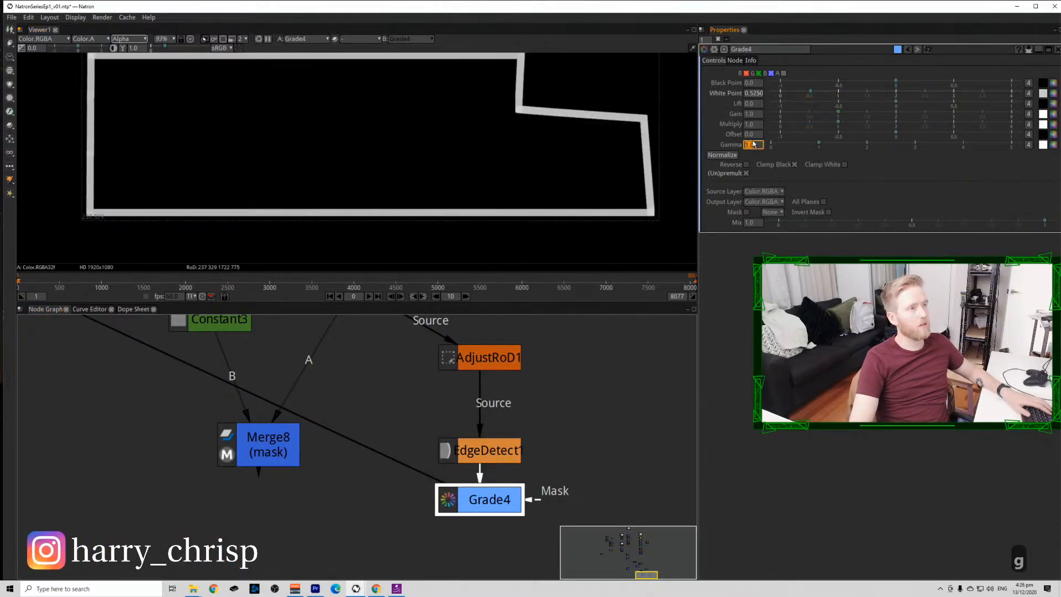
{"action": "left_click", "coordinate": [784, 73]}
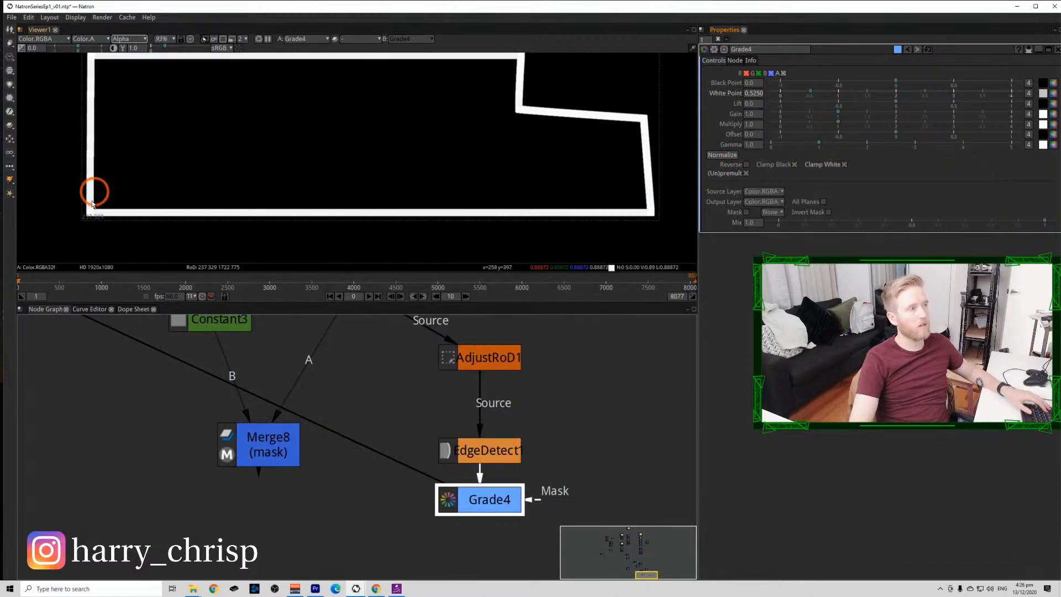
Lower Grade4's white point to 0.360 and add an unconnected Merge node below the backing-shape branch.
{"action": "left_click_drag", "start_coordinate": [820, 93], "coordinate": [801, 91]}
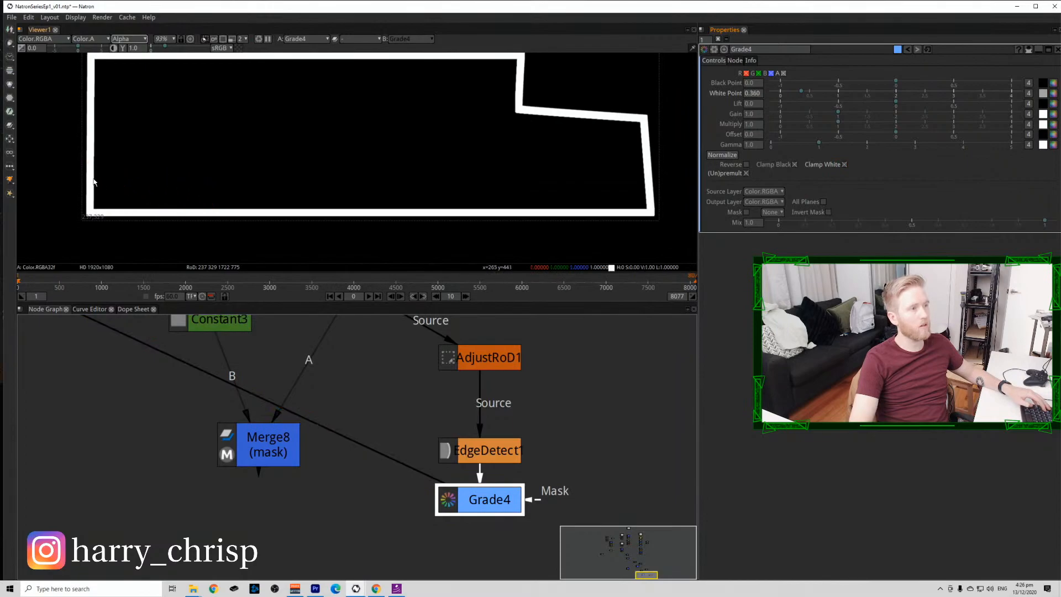
{"action": "scroll", "coordinate": [462, 402], "scroll_direction": "down", "scroll_amount": 5}
{"action": "left_click_drag", "start_coordinate": [424, 442], "coordinate": [371, 466]}
{"action": "scroll", "coordinate": [384, 439], "scroll_direction": "down", "scroll_amount": 3}
{"action": "left_click", "coordinate": [374, 493]}
{"action": "key", "text": "m"}
Add a Shuffle after Grade4 and set its R, G and B channels to B.Color.A.
{"action": "left_click", "coordinate": [417, 469]}
{"action": "key", "text": "Tab"}
{"action": "type", "text": "shu"}
{"action": "left_click", "coordinate": [424, 488]}
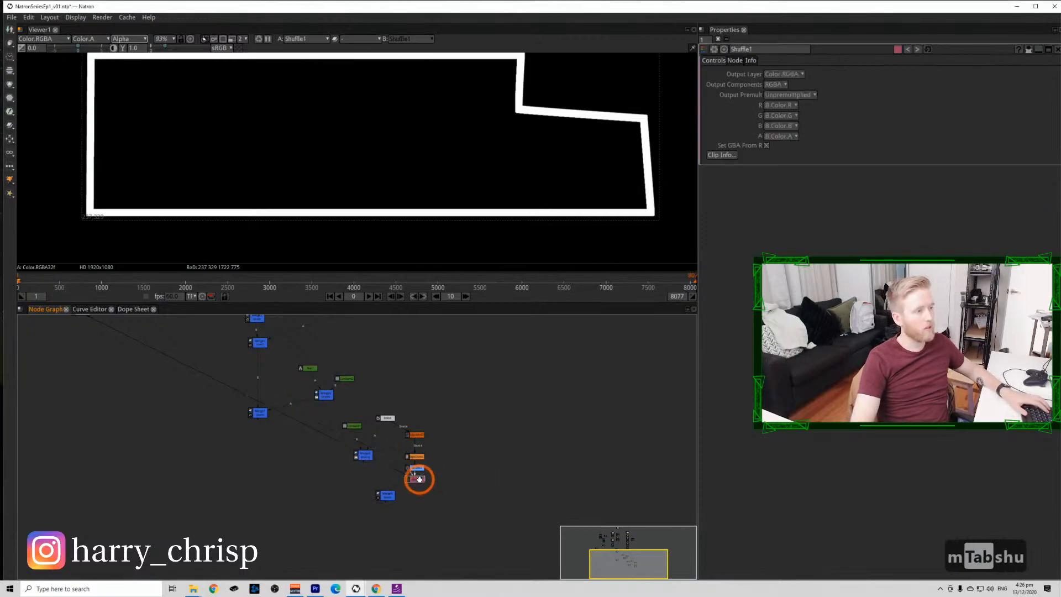
{"action": "left_click", "coordinate": [790, 105]}
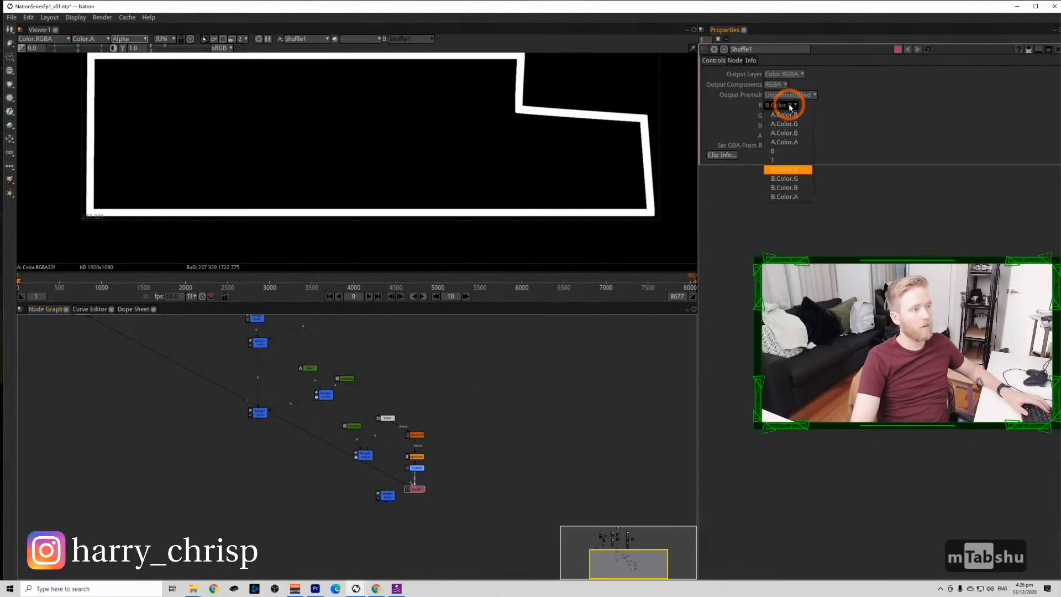
{"action": "left_click", "coordinate": [785, 196]}
{"action": "left_click", "coordinate": [787, 116]}
{"action": "left_click", "coordinate": [787, 206]}
{"action": "left_click", "coordinate": [787, 126]}
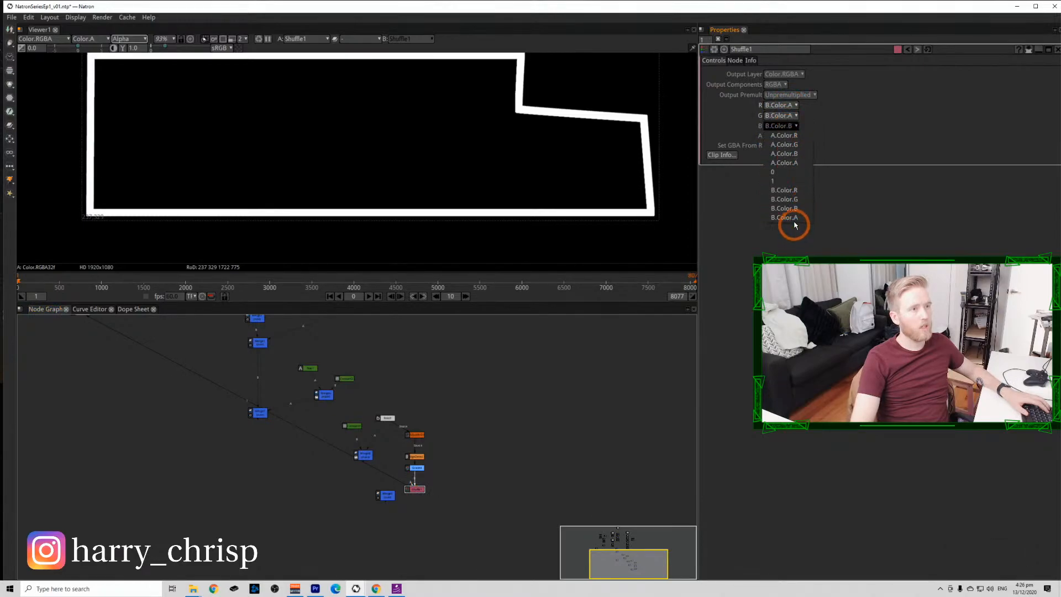
{"action": "left_click", "coordinate": [794, 221]}
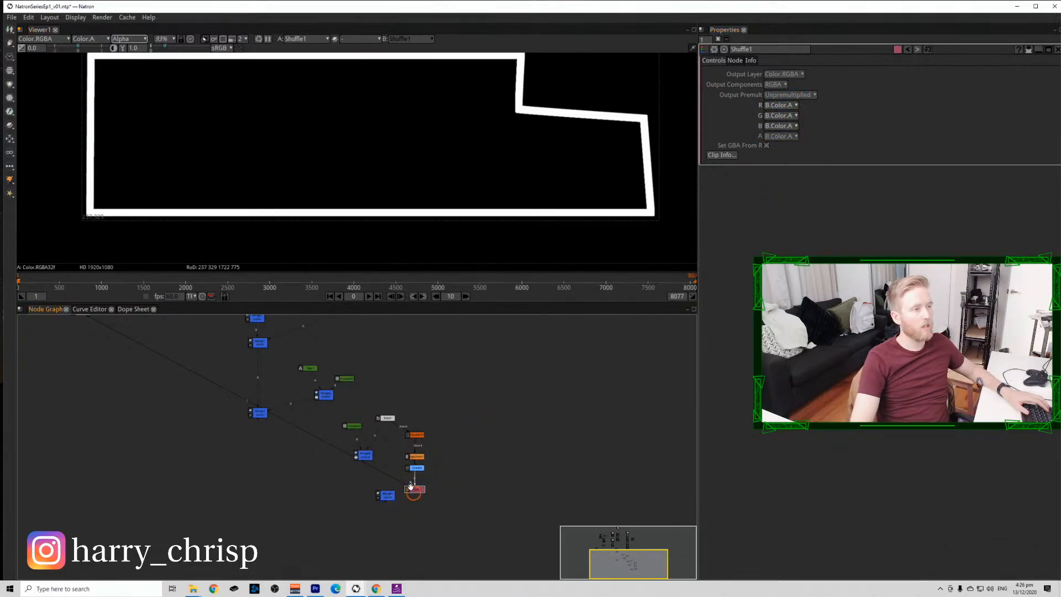
Connect Merge8 to B and Shuffle1 to A of the new Merge, and view the combined result in RGB.
{"action": "key", "text": "1"}
{"action": "key", "text": "a"}
{"action": "key", "text": "a"}
{"action": "key", "text": "a"}
{"action": "left_click_drag", "start_coordinate": [382, 492], "coordinate": [390, 379]}
{"action": "scroll", "coordinate": [358, 497], "scroll_direction": "up", "scroll_amount": 6}
{"action": "left_click_drag", "start_coordinate": [358, 479], "coordinate": [511, 472]}
{"action": "key", "text": "1"}
{"action": "scroll", "coordinate": [367, 141], "scroll_direction": "down", "scroll_amount": 5}
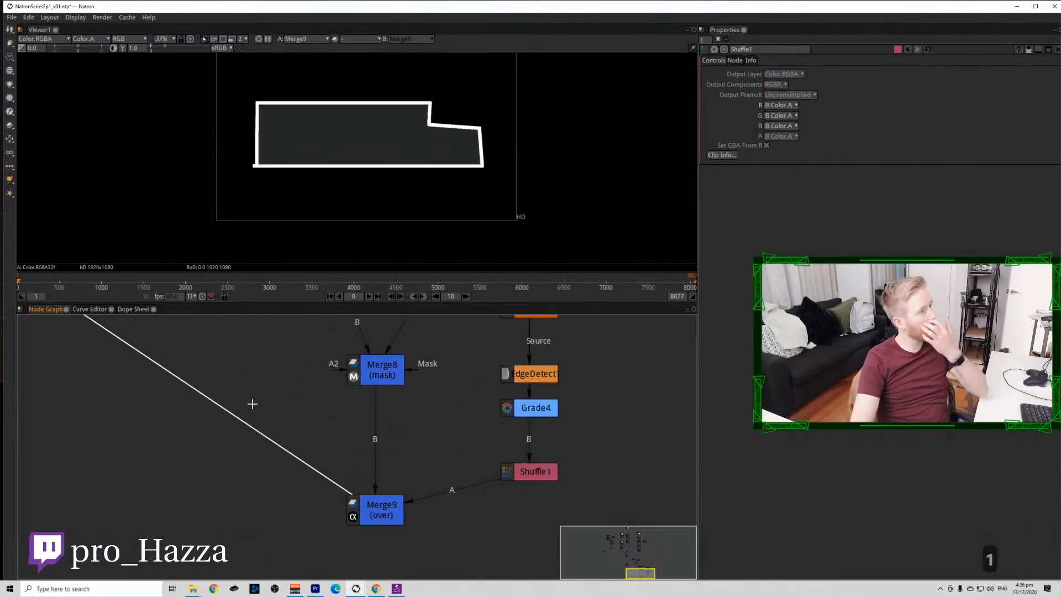
Swap the A and B inputs of Merge9.
{"action": "scroll", "coordinate": [315, 466], "scroll_direction": "down", "scroll_amount": 5}
{"action": "left_click_drag", "start_coordinate": [343, 429], "coordinate": [343, 430]}
{"action": "left_click", "coordinate": [352, 500]}
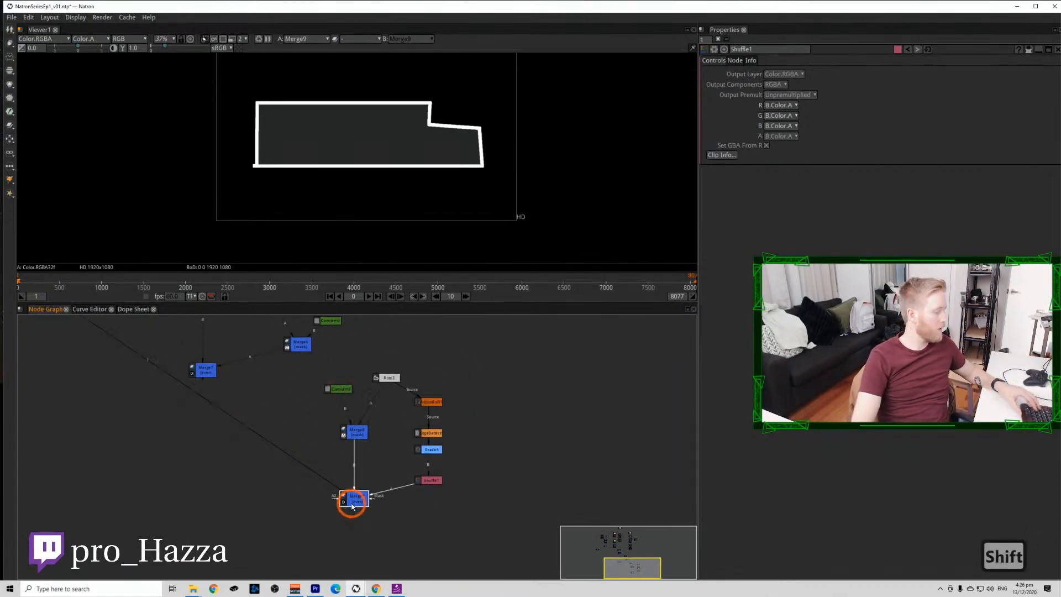
{"action": "key", "text": "shift+x"}
{"action": "left_click", "coordinate": [379, 527]}
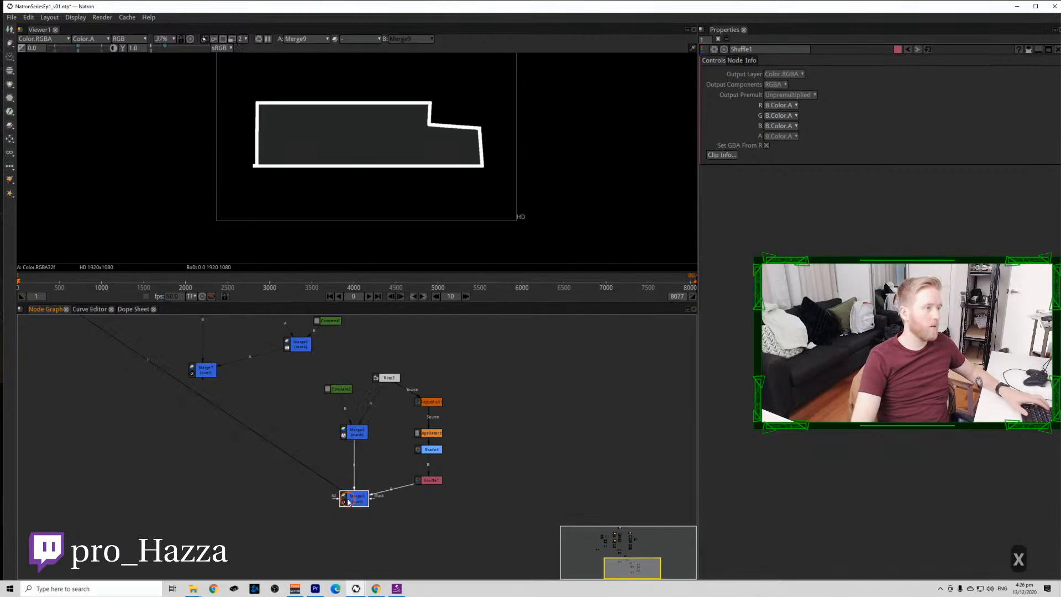
Compare the outputs of Merge8, Roto3, Constant3, Merge6 and Merge9 in the viewer.
{"action": "left_click", "coordinate": [360, 438]}
{"action": "key", "text": "1"}
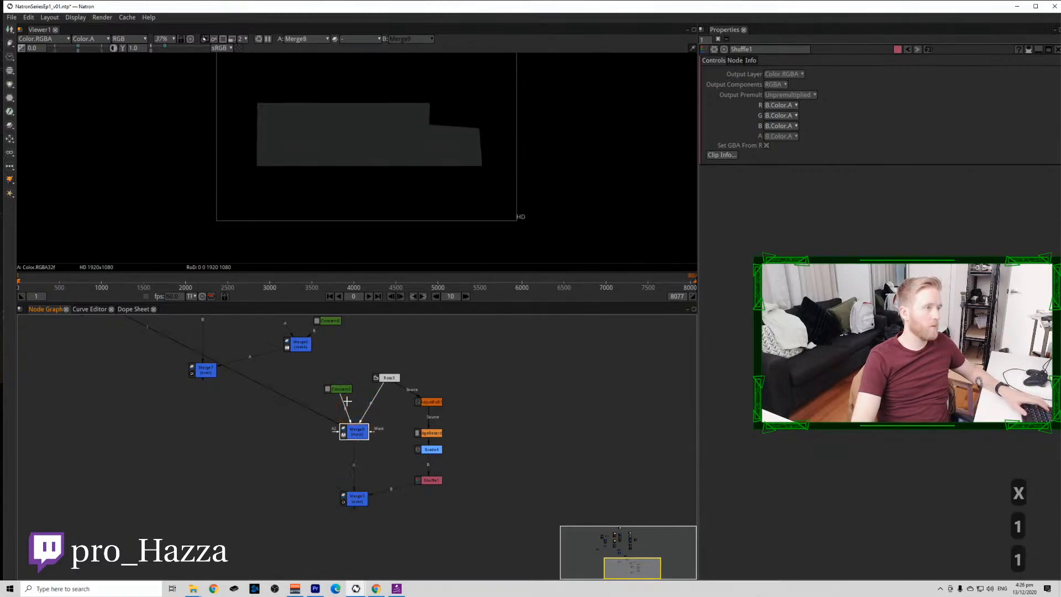
{"action": "left_click", "coordinate": [387, 378]}
{"action": "key", "text": "1"}
{"action": "left_click", "coordinate": [343, 389]}
{"action": "key", "text": "1"}
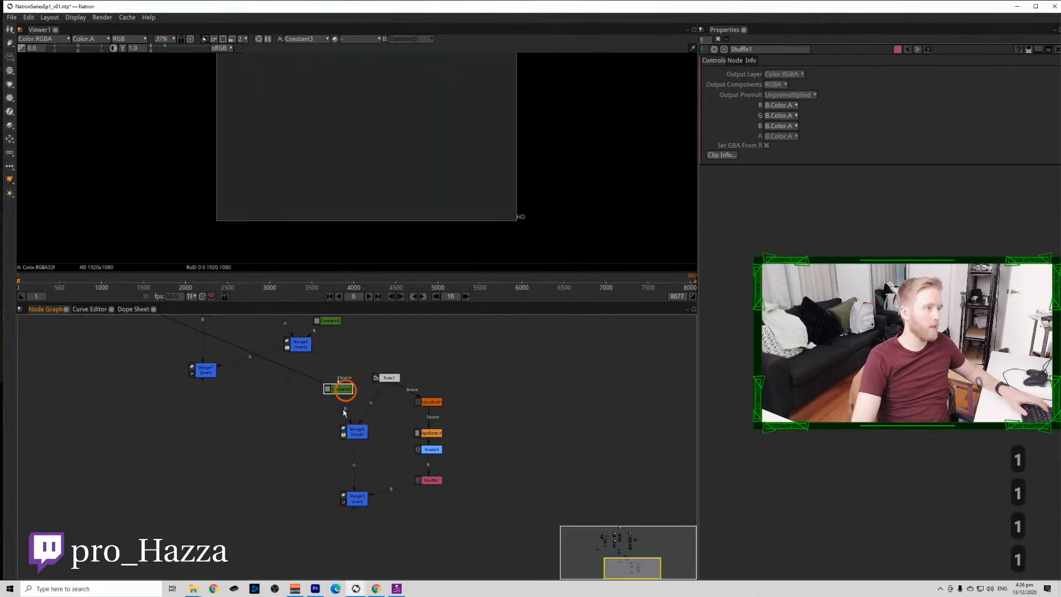
{"action": "left_click", "coordinate": [354, 431]}
{"action": "key", "text": "1"}
{"action": "left_click_drag", "start_coordinate": [314, 354], "coordinate": [320, 404]}
{"action": "left_click", "coordinate": [326, 435]}
{"action": "key", "text": "1"}
{"action": "left_click", "coordinate": [345, 519]}
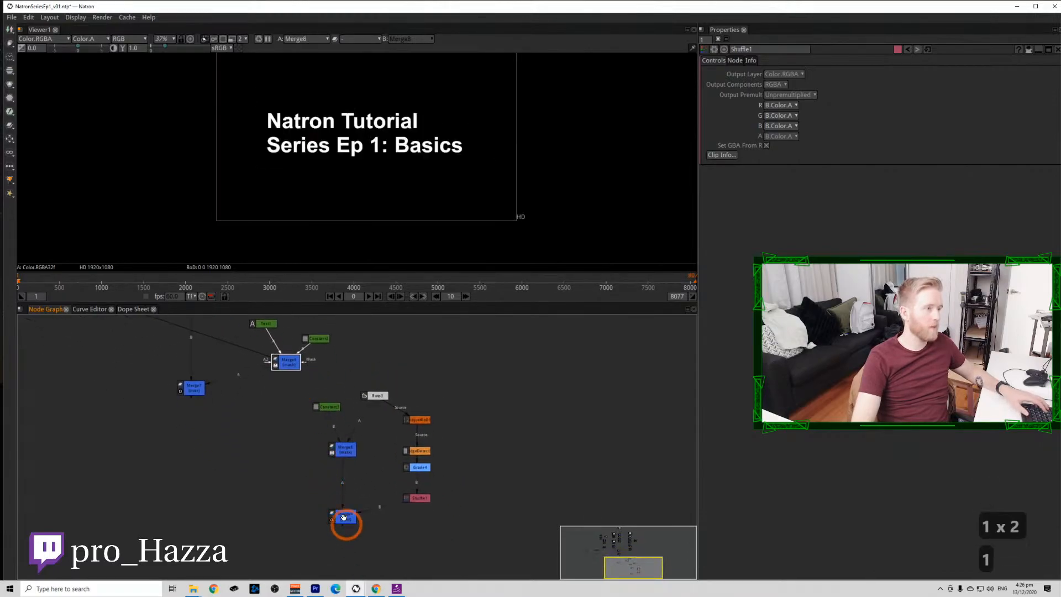
{"action": "left_click", "coordinate": [340, 522]}
{"action": "key", "text": "1"}
{"action": "left_click", "coordinate": [345, 447]}
{"action": "key", "text": "1"}
{"action": "left_click", "coordinate": [341, 515]}
{"action": "key", "text": "1"}
Move the backing-shape branch aside and add a Merge with Merge6's title text as A and Merge9 as B.
{"action": "left_click_drag", "start_coordinate": [311, 545], "coordinate": [457, 383]}
{"action": "left_click_drag", "start_coordinate": [346, 452], "coordinate": [381, 379]}
{"action": "left_click", "coordinate": [352, 474]}
{"action": "left_click", "coordinate": [377, 443]}
{"action": "key", "text": "m"}
{"action": "left_click_drag", "start_coordinate": [376, 468], "coordinate": [338, 471]}
{"action": "left_click_drag", "start_coordinate": [330, 454], "coordinate": [296, 374]}
{"action": "left_click", "coordinate": [343, 474]}
{"action": "left_click_drag", "start_coordinate": [331, 456], "coordinate": [288, 362]}
Move Merge7 further down the graph, view it and connect its A input to Merge10.
{"action": "left_click_drag", "start_coordinate": [191, 386], "coordinate": [191, 487]}
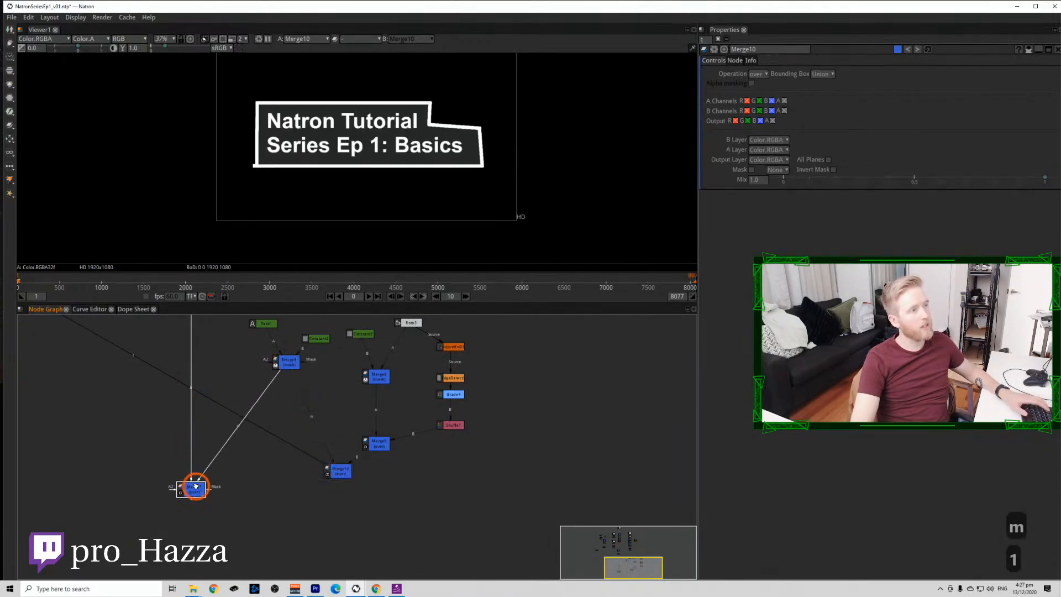
{"action": "key", "text": "1"}
{"action": "left_click_drag", "start_coordinate": [279, 379], "coordinate": [339, 473]}
Add a Transform after Merge10, translate the title block to x -171, y -316, and view the Transform's output.
{"action": "key", "text": "t"}
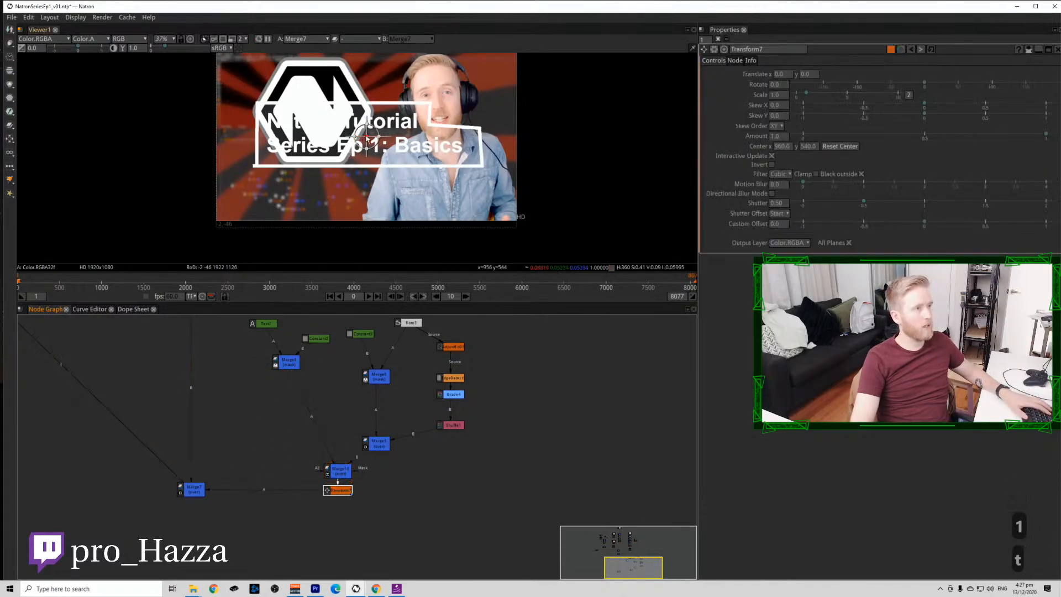
{"action": "left_click_drag", "start_coordinate": [367, 137], "coordinate": [341, 187]}
{"action": "key", "text": "1"}
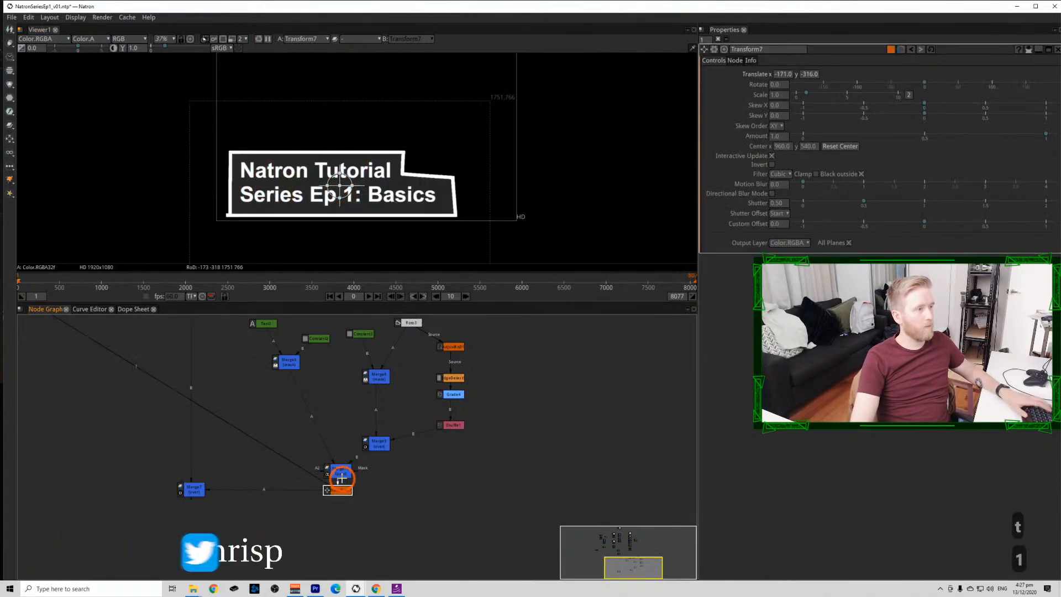
View Roto3's alpha channel and add a Merge node below the outline branch.
{"action": "scroll", "coordinate": [340, 474], "scroll_direction": "up", "scroll_amount": 2}
{"action": "scroll", "coordinate": [393, 471], "scroll_direction": "down", "scroll_amount": 1}
{"action": "left_click_drag", "start_coordinate": [395, 471], "coordinate": [352, 496]}
{"action": "left_click", "coordinate": [429, 423]}
{"action": "left_click", "coordinate": [390, 316]}
{"action": "key", "text": "1"}
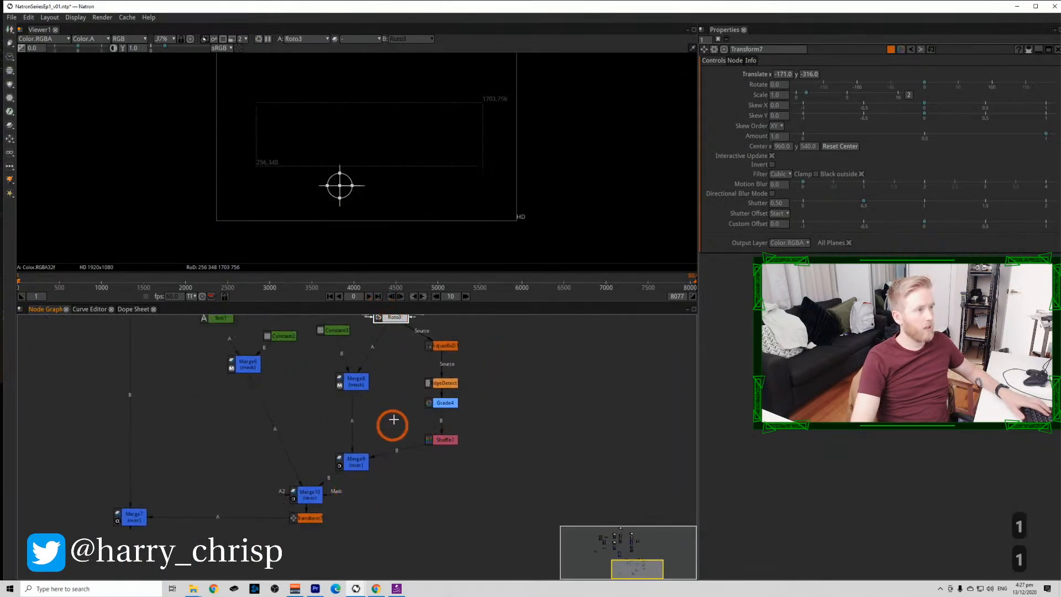
{"action": "key", "text": "a"}
{"action": "left_click", "coordinate": [400, 498]}
{"action": "key", "text": "m"}
{"action": "scroll", "coordinate": [410, 482], "scroll_direction": "up", "scroll_amount": 1}
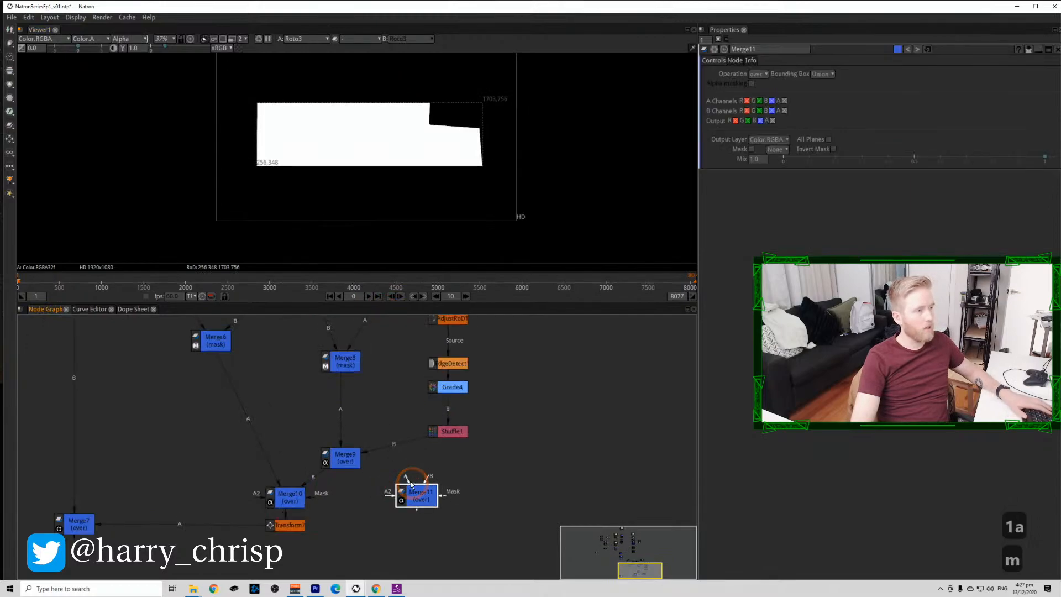
Connect Roto3 to B and Shuffle1 to A of Merge11, and set its operation to screen.
{"action": "left_click_drag", "start_coordinate": [434, 432], "coordinate": [434, 432]}
{"action": "left_click_drag", "start_coordinate": [426, 480], "coordinate": [414, 483]}
{"action": "left_click_drag", "start_coordinate": [408, 500], "coordinate": [385, 326]}
{"action": "left_click", "coordinate": [408, 479]}
{"action": "left_click_drag", "start_coordinate": [448, 485], "coordinate": [447, 476]}
{"action": "left_click", "coordinate": [751, 74]}
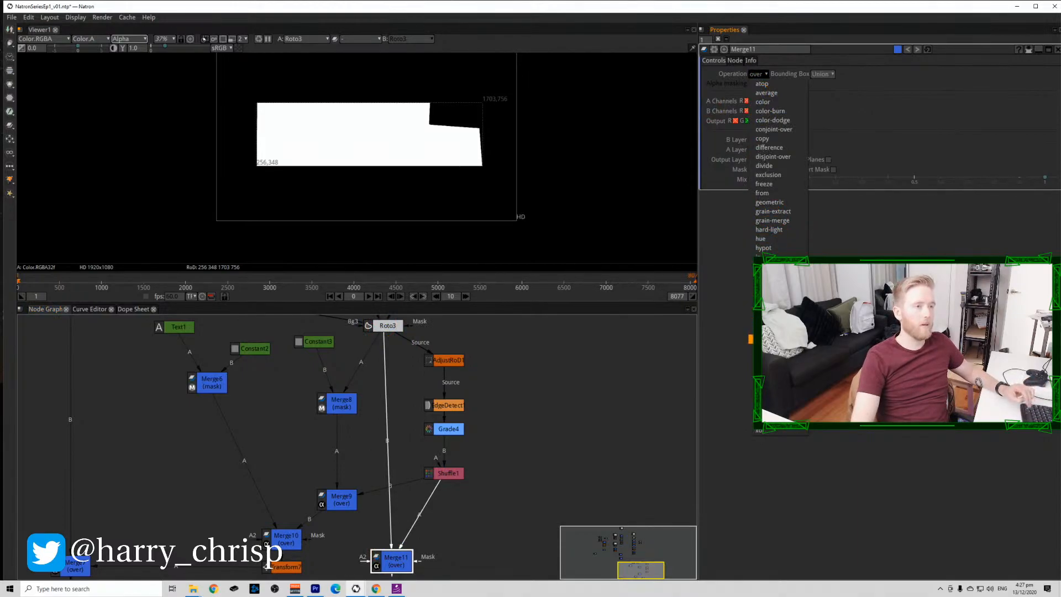
{"action": "left_click", "coordinate": [771, 393]}
{"action": "scroll", "coordinate": [592, 458], "scroll_direction": "down", "scroll_amount": 3}
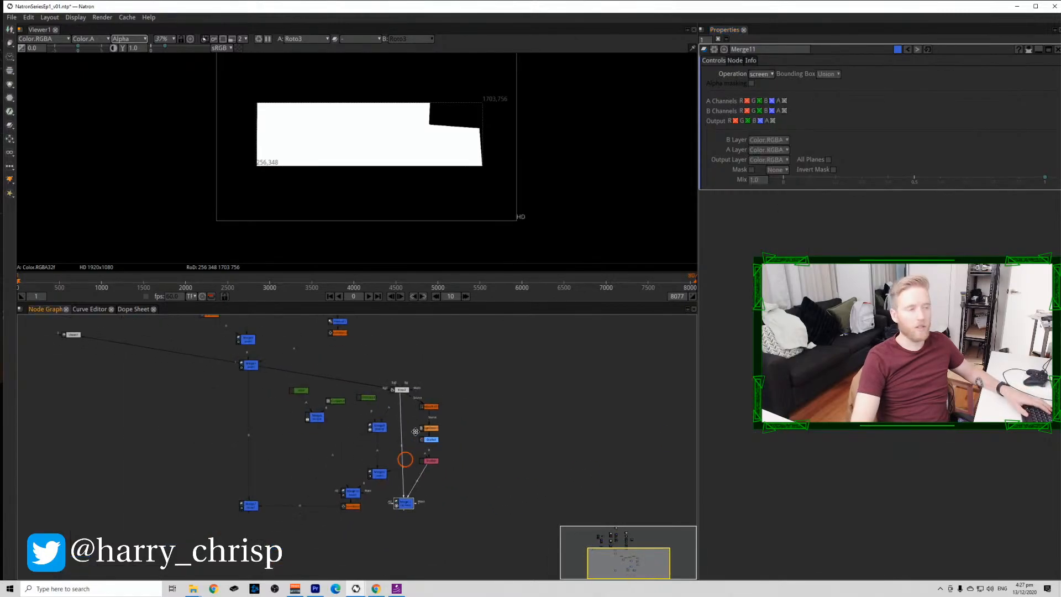
Insert a Shuffle between Merge10 and Transform7 and connect its A input to Merge11.
{"action": "scroll", "coordinate": [422, 471], "scroll_direction": "up", "scroll_amount": 4}
{"action": "left_click", "coordinate": [339, 480]}
{"action": "left_click_drag", "start_coordinate": [339, 450], "coordinate": [330, 520]}
{"action": "left_click", "coordinate": [342, 471]}
{"action": "key", "text": "Tab"}
{"action": "type", "text": "shu"}
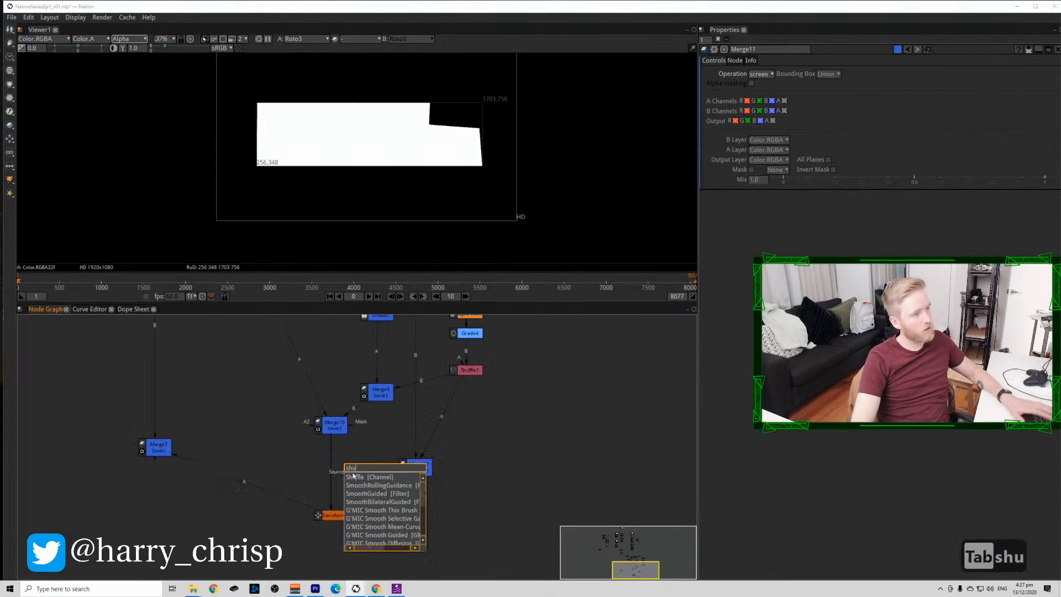
{"action": "key", "text": "Return"}
{"action": "left_click_drag", "start_coordinate": [335, 482], "coordinate": [394, 474]}
{"action": "left_click", "coordinate": [327, 470]}
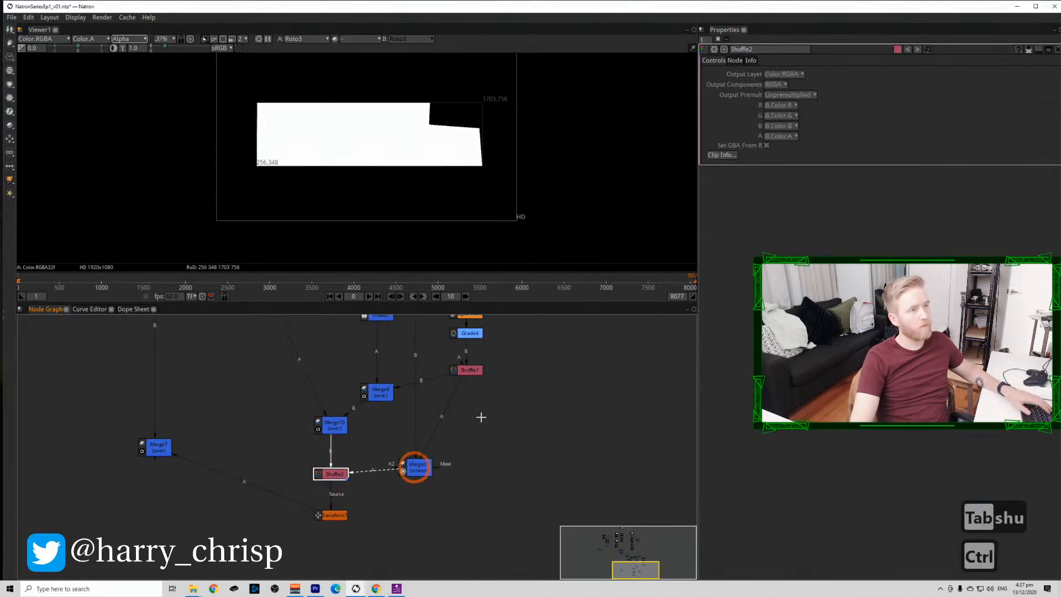
Set Shuffle2's alpha channel to A.Color.A.
{"action": "left_click", "coordinate": [789, 137]}
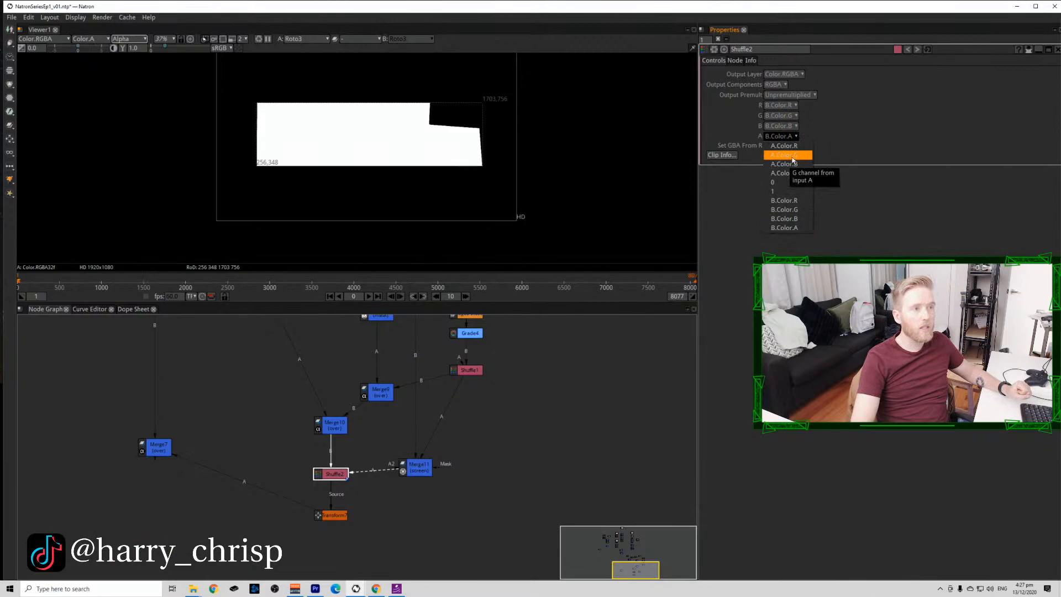
{"action": "left_click", "coordinate": [784, 173]}
{"action": "left_click", "coordinate": [488, 451]}
Inspect the alpha output of Merge11 and of Transform7 in the viewer.
{"action": "left_click", "coordinate": [409, 462]}
{"action": "key", "text": "1"}
{"action": "key", "text": "a"}
{"action": "key", "text": "a"}
{"action": "key", "text": "a"}
{"action": "key", "text": "a"}
{"action": "scroll", "coordinate": [265, 166], "scroll_direction": "up", "scroll_amount": 6}
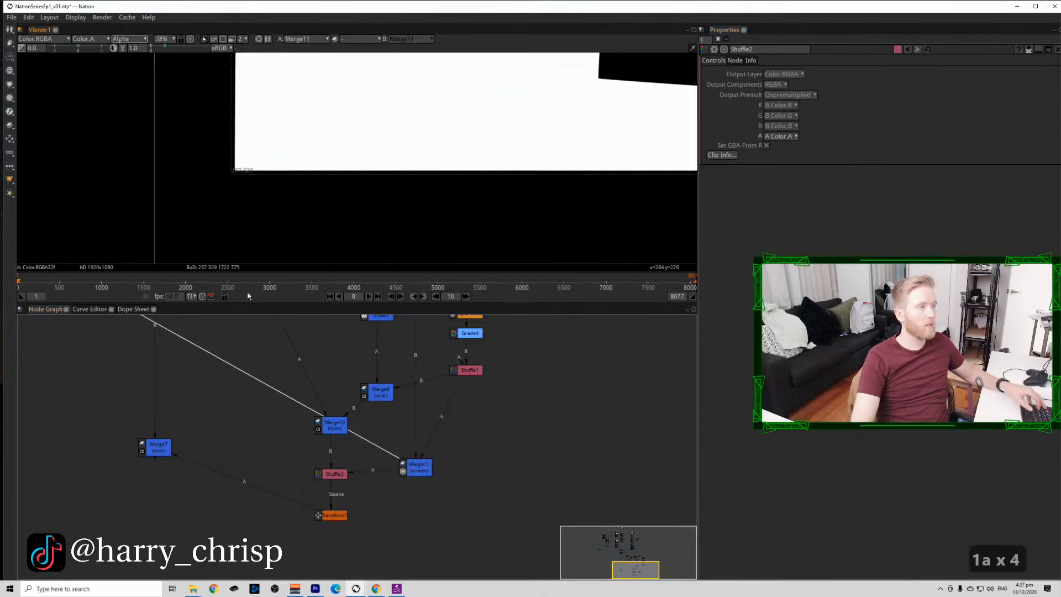
{"action": "left_click", "coordinate": [327, 518]}
{"action": "key", "text": "1"}
{"action": "scroll", "coordinate": [243, 467], "scroll_direction": "down", "scroll_amount": 3}
Move Merge7 down level with Transform7 and view the full composite in RGB.
{"action": "left_click", "coordinate": [176, 448]}
{"action": "key", "text": "1"}
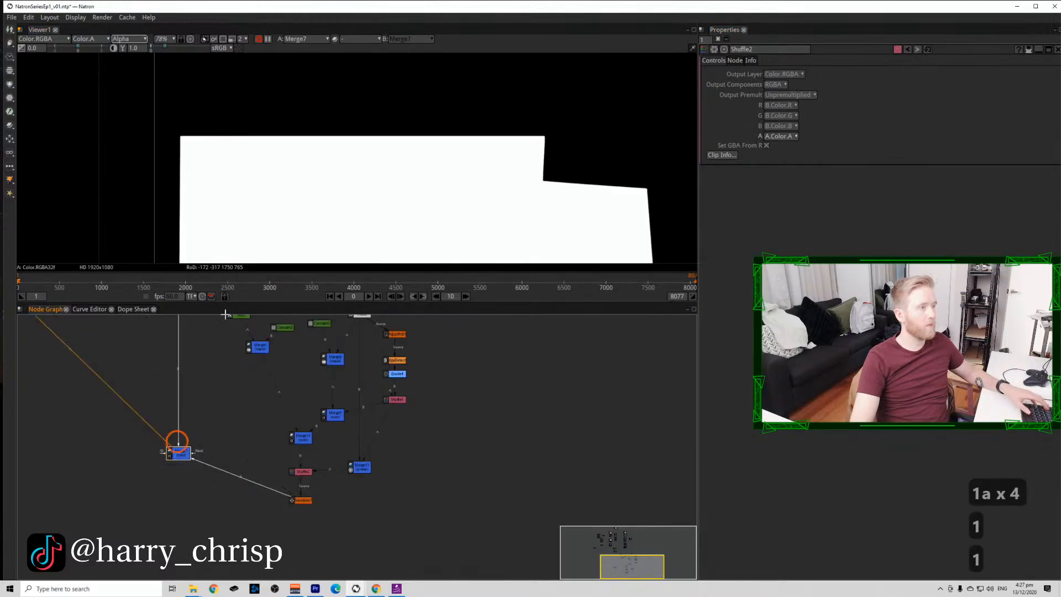
{"action": "scroll", "coordinate": [264, 194], "scroll_direction": "down", "scroll_amount": 6}
{"action": "left_click", "coordinate": [210, 444]}
{"action": "left_click_drag", "start_coordinate": [180, 453], "coordinate": [188, 505]}
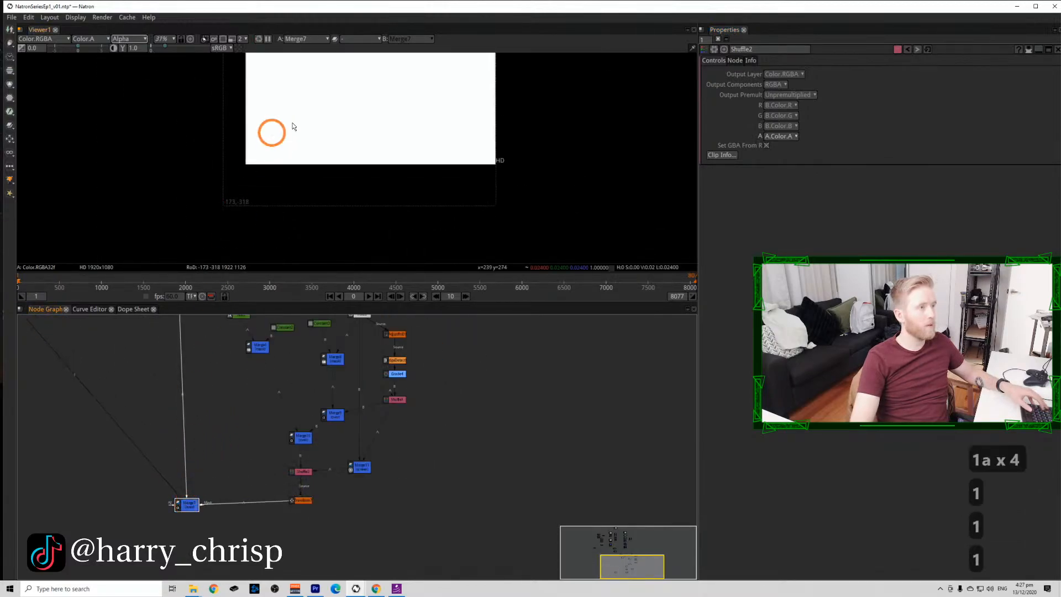
{"action": "key", "text": "a"}
{"action": "scroll", "coordinate": [303, 121], "scroll_direction": "up", "scroll_amount": 1}
{"action": "left_click_drag", "start_coordinate": [305, 119], "coordinate": [234, 227]}
Use Transform7 to scale the title block to about 0.8 and shift it slightly left.
{"action": "left_click", "coordinate": [302, 500]}
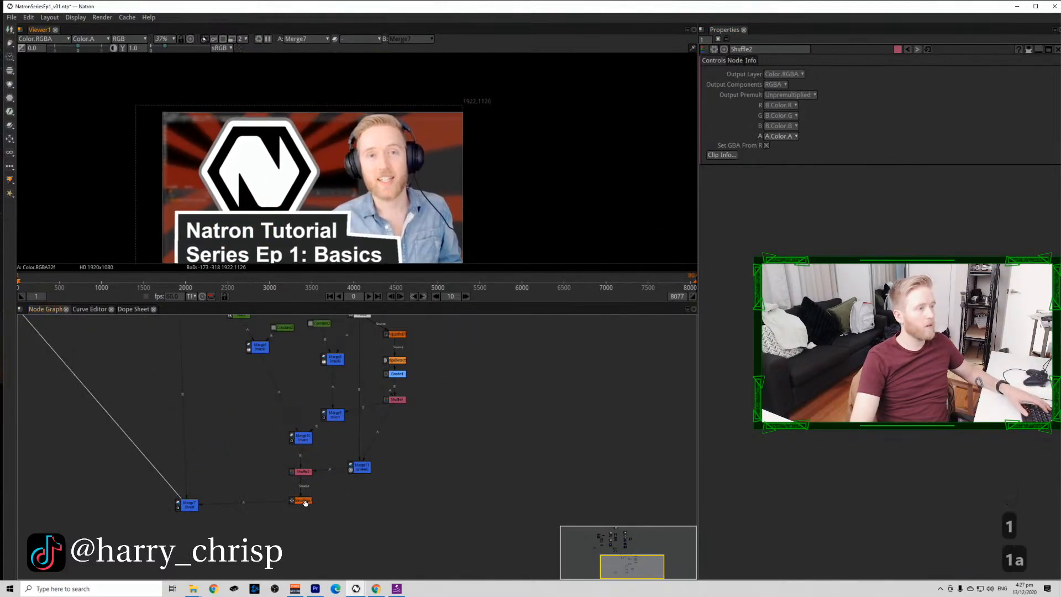
{"action": "left_click", "coordinate": [298, 228]}
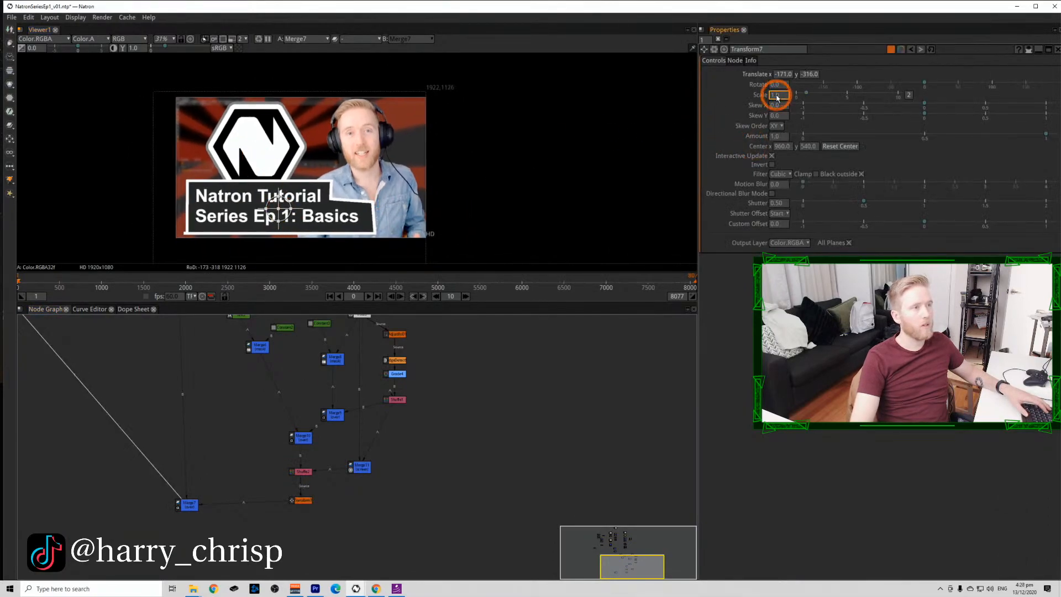
{"action": "type", "text": "0.9"}
{"action": "key", "text": "Return"}
{"action": "scroll", "coordinate": [776, 97], "scroll_direction": "down", "scroll_amount": 1}
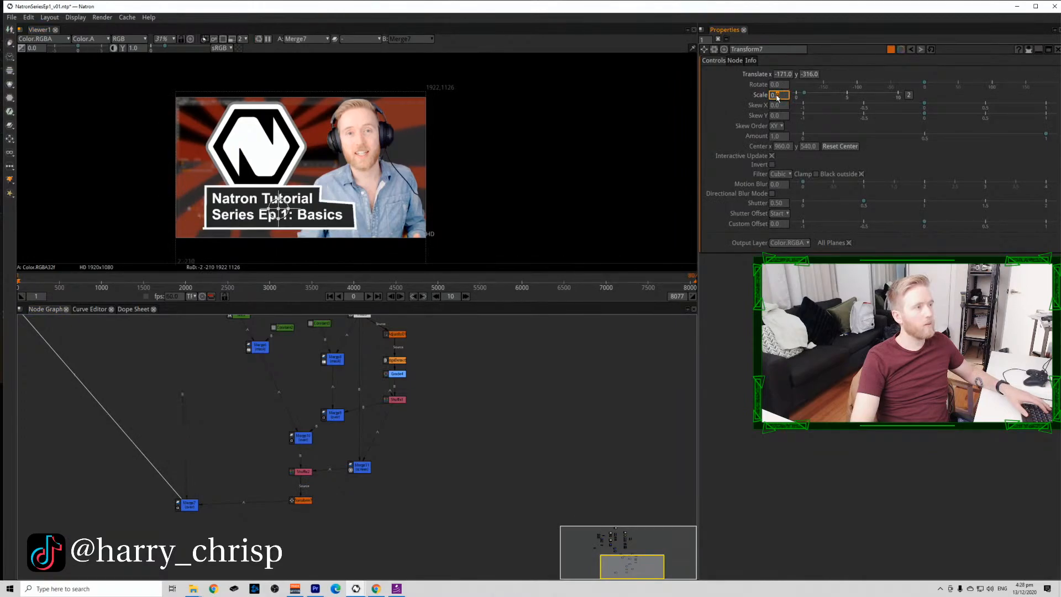
{"action": "left_click_drag", "start_coordinate": [278, 211], "coordinate": [263, 212]}
Use Transform6 to scale the logo to 0.85 and move it to about x -59, y 50.
{"action": "left_click_drag", "start_coordinate": [194, 333], "coordinate": [250, 537]}
{"action": "scroll", "coordinate": [250, 538], "scroll_direction": "down", "scroll_amount": 2}
{"action": "scroll", "coordinate": [214, 460], "scroll_direction": "up", "scroll_amount": 5}
{"action": "double_click", "coordinate": [210, 509]}
{"action": "left_click", "coordinate": [778, 95]}
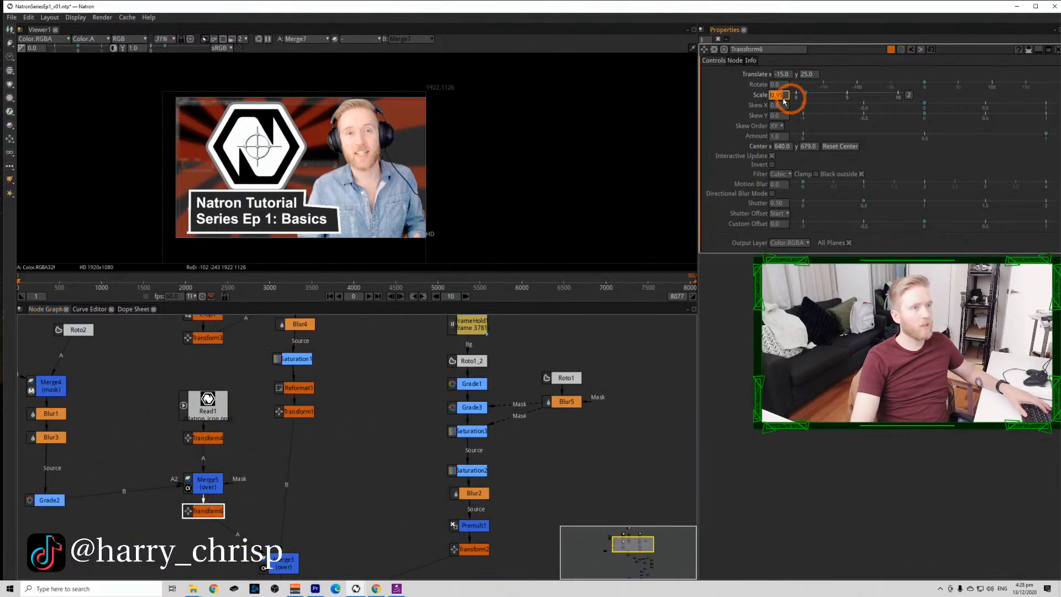
{"action": "scroll", "coordinate": [778, 97], "scroll_direction": "down", "scroll_amount": 1}
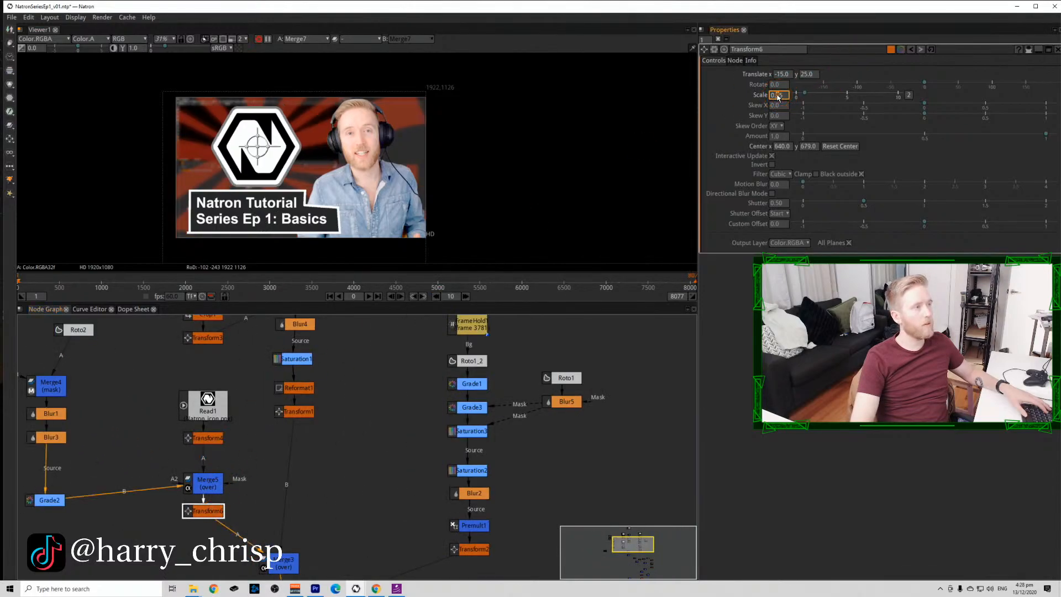
{"action": "left_click_drag", "start_coordinate": [257, 150], "coordinate": [251, 147]}
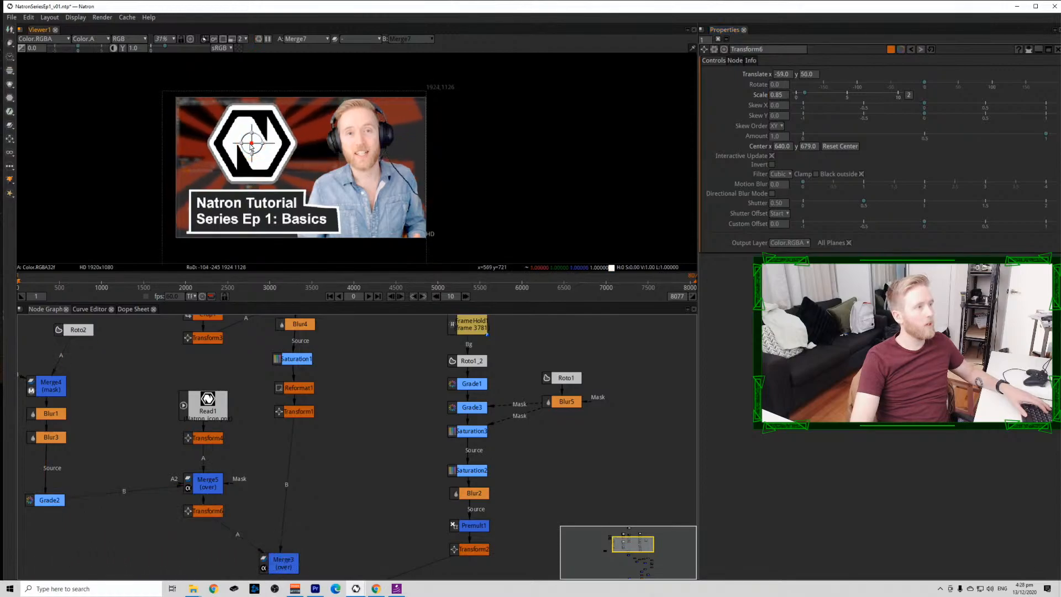
Open Roto2 and extend the outer points of the lower background rays below the frame.
{"action": "scroll", "coordinate": [127, 378], "scroll_direction": "down", "scroll_amount": 2}
{"action": "left_click_drag", "start_coordinate": [127, 378], "coordinate": [203, 402]}
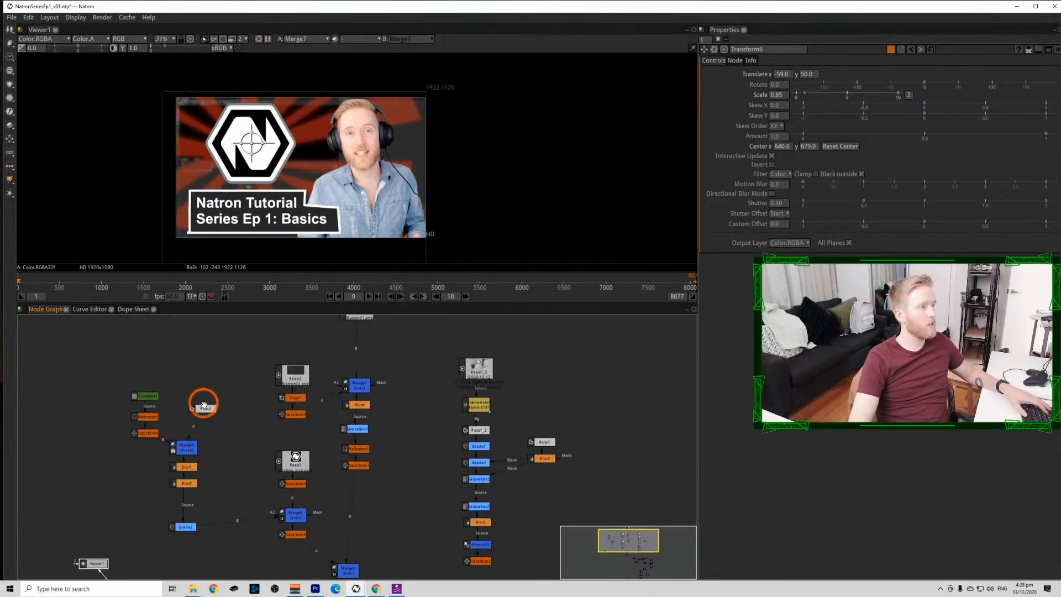
{"action": "double_click", "coordinate": [203, 402]}
{"action": "left_click", "coordinate": [171, 236]}
{"action": "left_click_drag", "start_coordinate": [171, 236], "coordinate": [200, 260]}
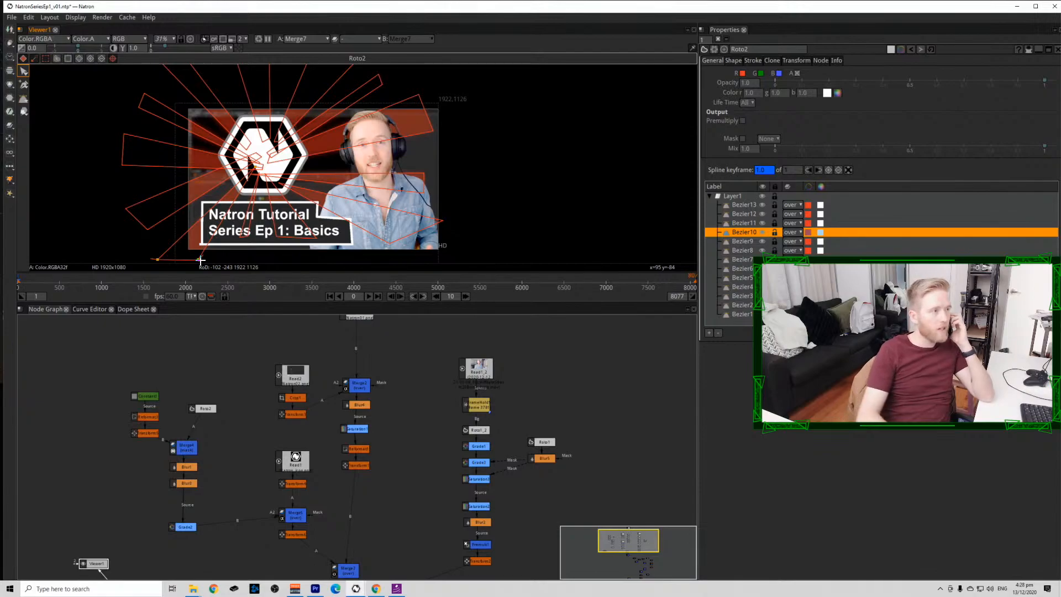
{"action": "left_click", "coordinate": [246, 237]}
{"action": "left_click_drag", "start_coordinate": [249, 254], "coordinate": [316, 257]}
{"action": "left_click", "coordinate": [275, 236]}
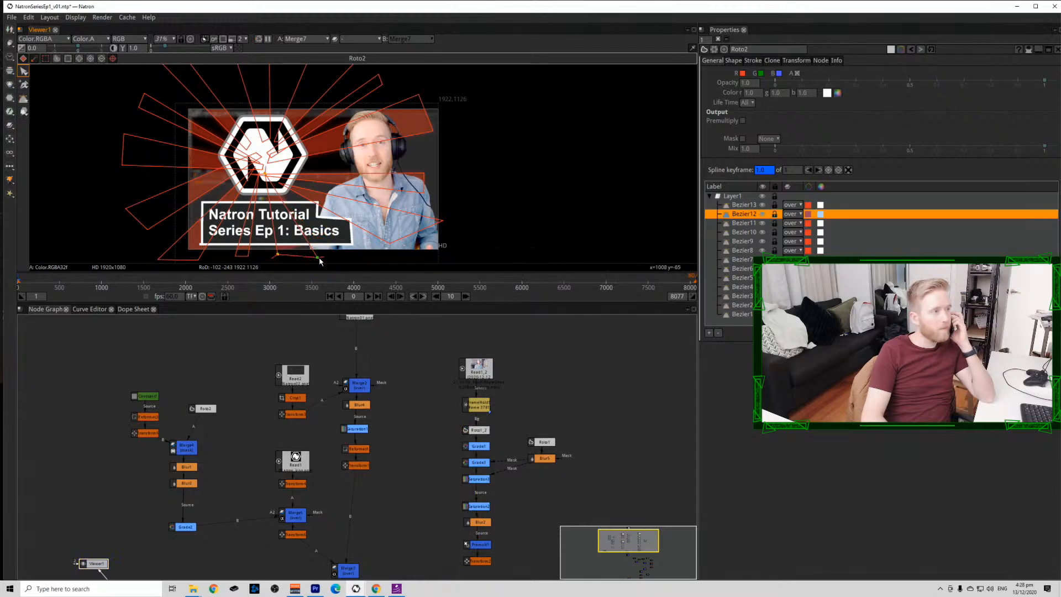
{"action": "left_click", "coordinate": [390, 246]}
Extend the outer points of Roto2's right-hand rays beyond the right edge of the frame.
{"action": "left_click", "coordinate": [441, 219]}
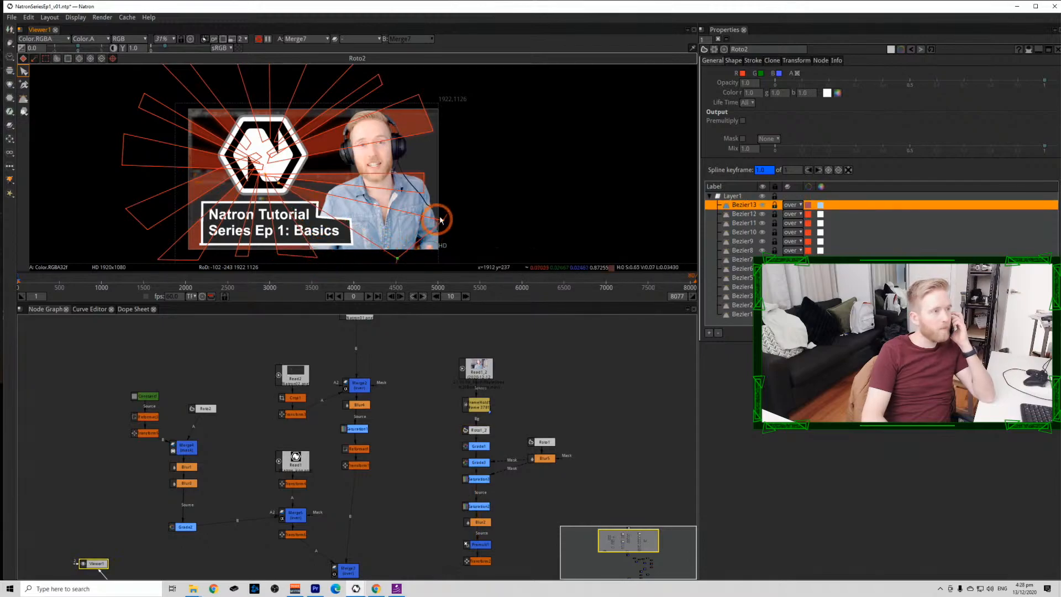
{"action": "left_click", "coordinate": [421, 194]}
{"action": "left_click_drag", "start_coordinate": [422, 193], "coordinate": [466, 203]}
{"action": "left_click_drag", "start_coordinate": [424, 174], "coordinate": [450, 175]}
{"action": "left_click", "coordinate": [435, 131]}
{"action": "left_click_drag", "start_coordinate": [435, 130], "coordinate": [475, 117]}
{"action": "left_click", "coordinate": [456, 159]}
{"action": "left_click", "coordinate": [463, 172]}
{"action": "left_click_drag", "start_coordinate": [464, 173], "coordinate": [468, 159]}
{"action": "left_click", "coordinate": [468, 202]}
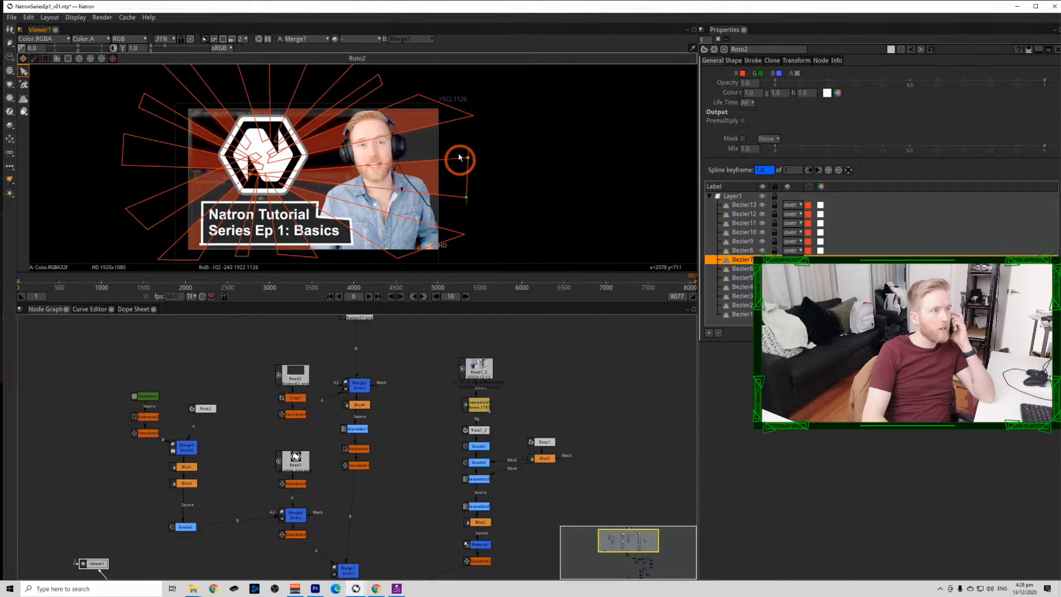
Refine Roto2's right-hand rays by moving inner points near the logo centre and pushing the outer corners farther past the frame.
{"action": "left_click", "coordinate": [281, 186]}
{"action": "left_click_drag", "start_coordinate": [278, 182], "coordinate": [274, 171]}
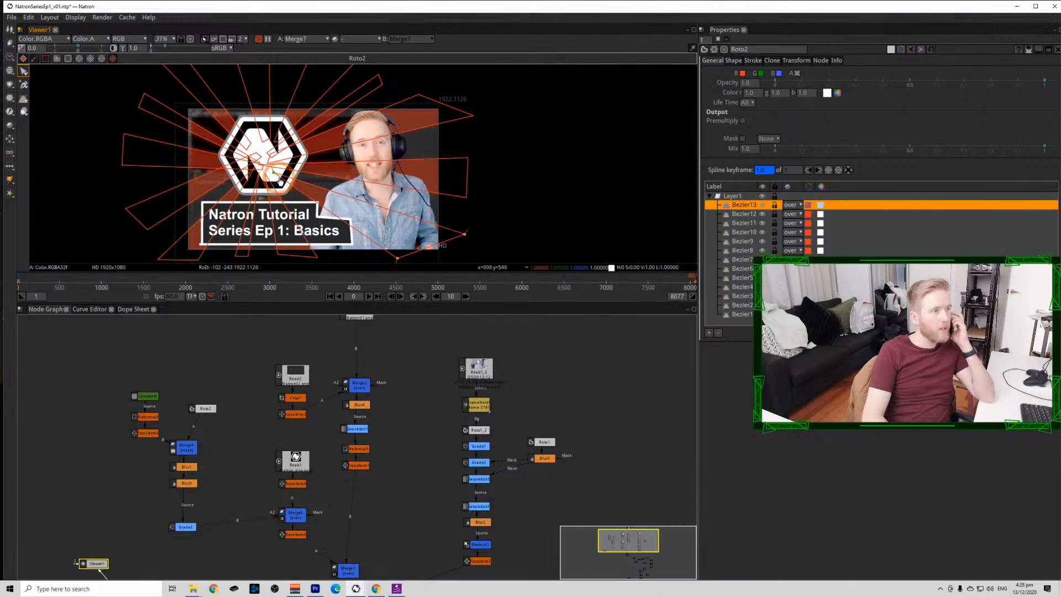
{"action": "left_click", "coordinate": [470, 117]}
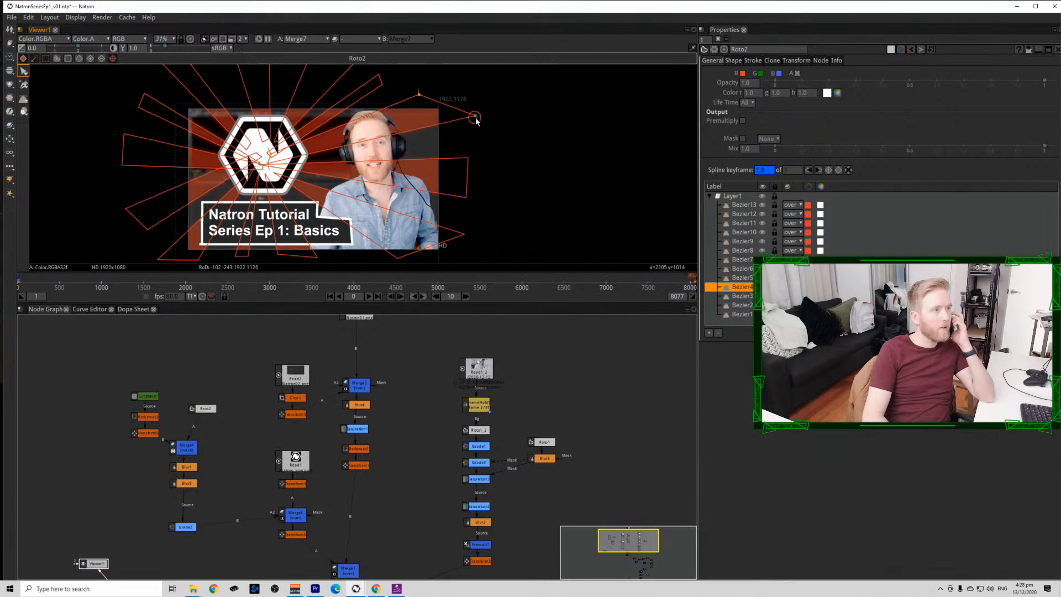
{"action": "left_click", "coordinate": [468, 158]}
{"action": "left_click_drag", "start_coordinate": [468, 158], "coordinate": [470, 152]}
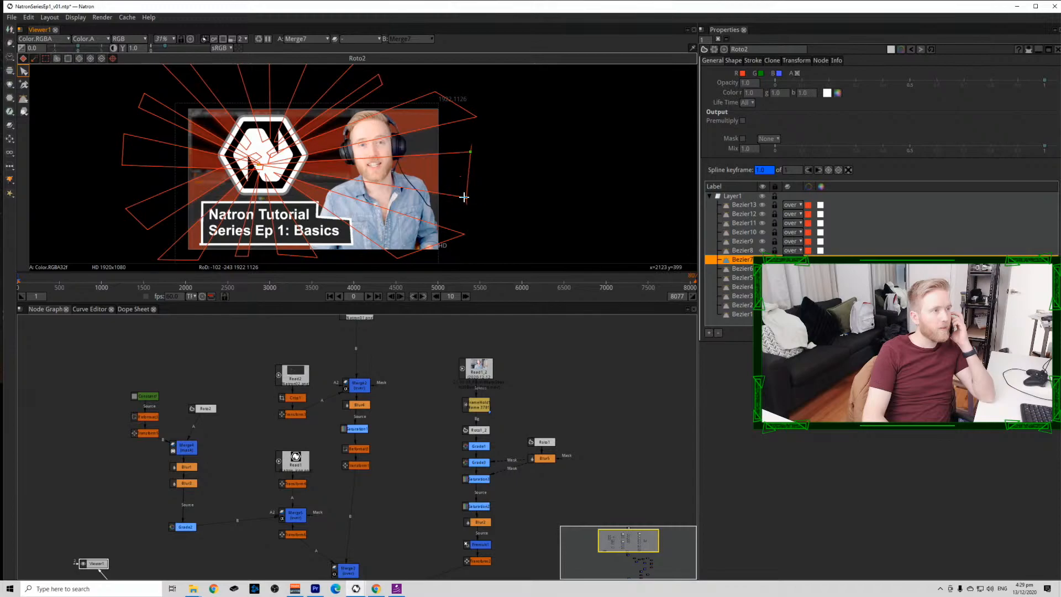
{"action": "left_click", "coordinate": [263, 171]}
{"action": "left_click", "coordinate": [261, 161]}
{"action": "left_click_drag", "start_coordinate": [269, 166], "coordinate": [235, 159]}
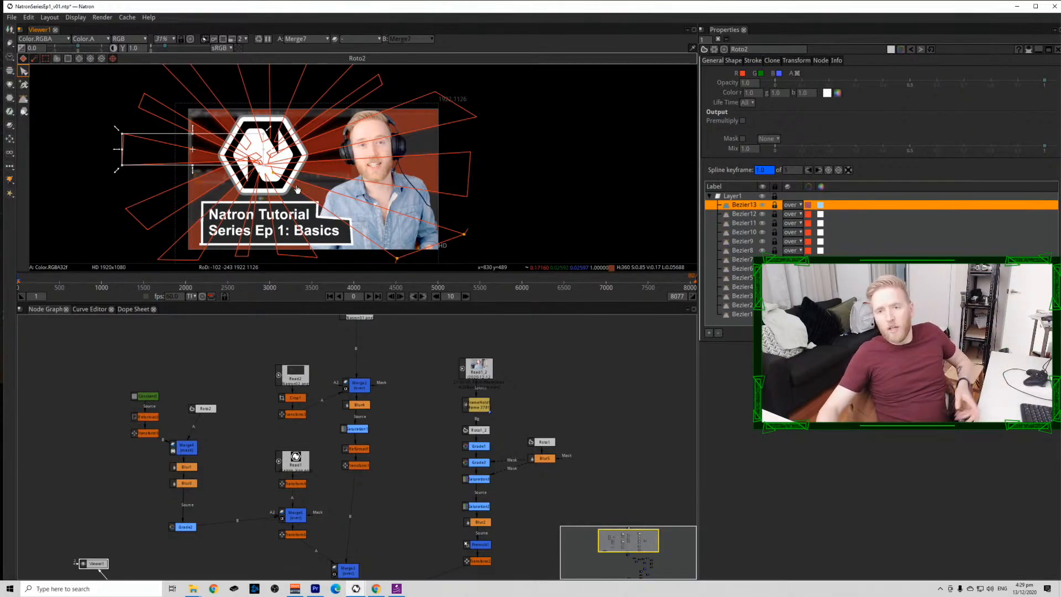
Save the project and close the Roto2 properties.
{"action": "left_click", "coordinate": [520, 375]}
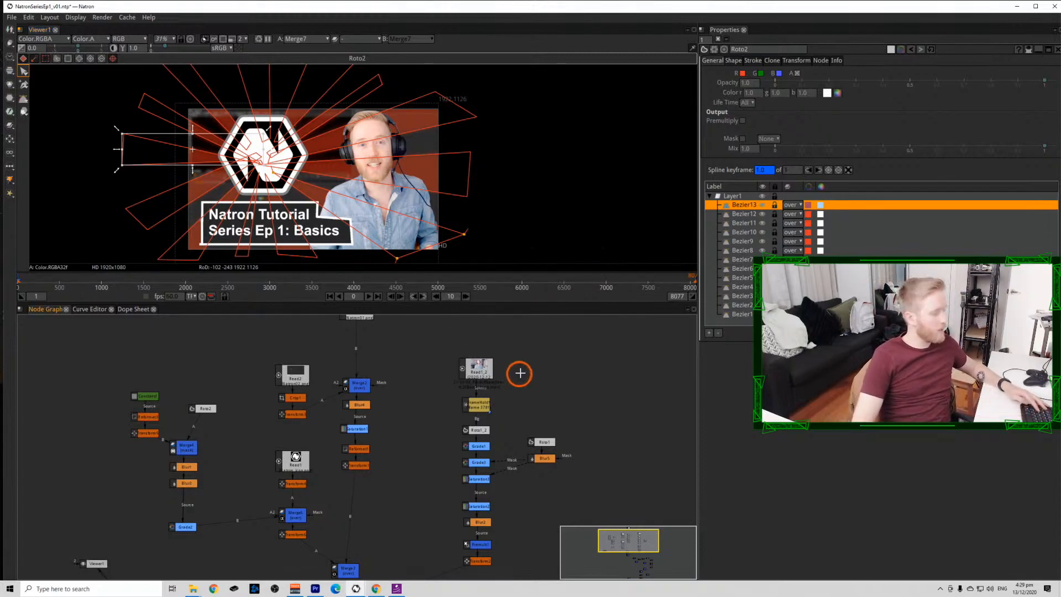
{"action": "key", "text": "ctrl+s"}
{"action": "left_click", "coordinate": [718, 38]}
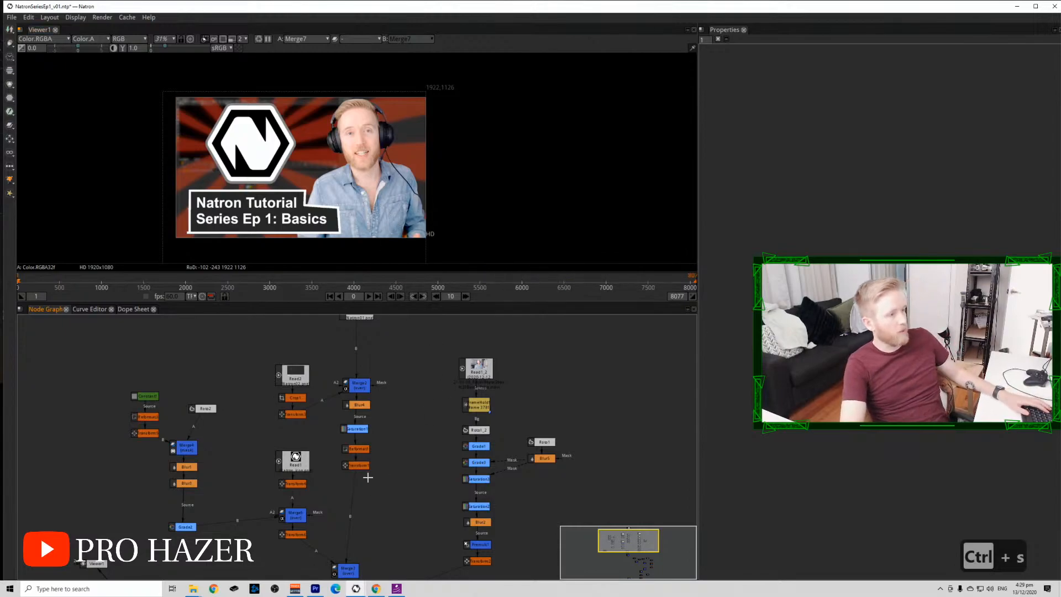
Add a Crop node after Merge7 to trim the finished composite to the 1920 x 1080 frame.
{"action": "left_click_drag", "start_coordinate": [366, 476], "coordinate": [310, 372]}
{"action": "left_click_drag", "start_coordinate": [332, 547], "coordinate": [301, 428]}
{"action": "left_click", "coordinate": [322, 411]}
{"action": "key", "text": "Tab"}
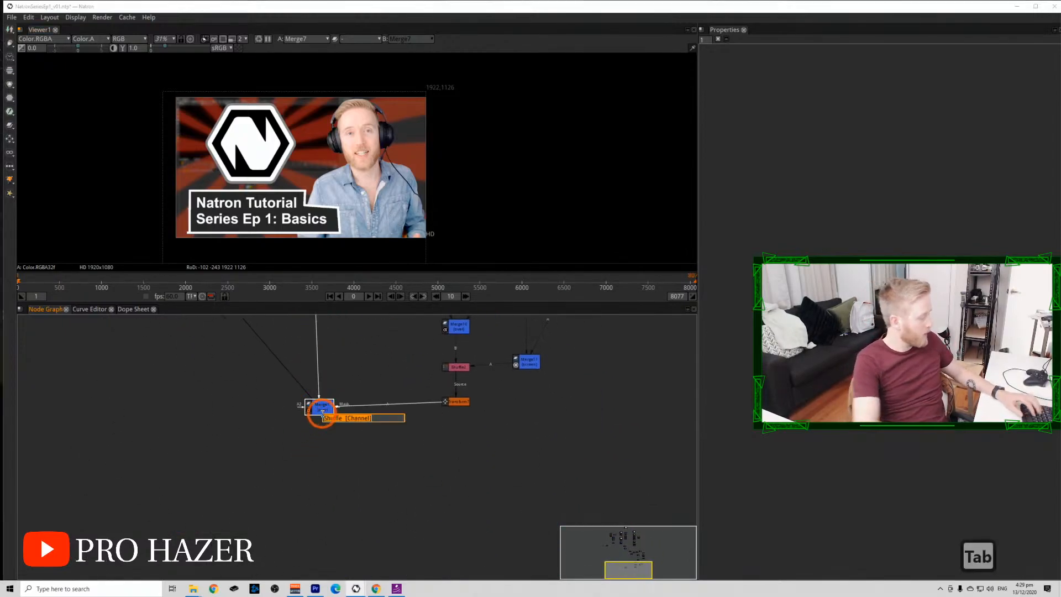
{"action": "type", "text": "crop"}
{"action": "key", "text": "Return"}
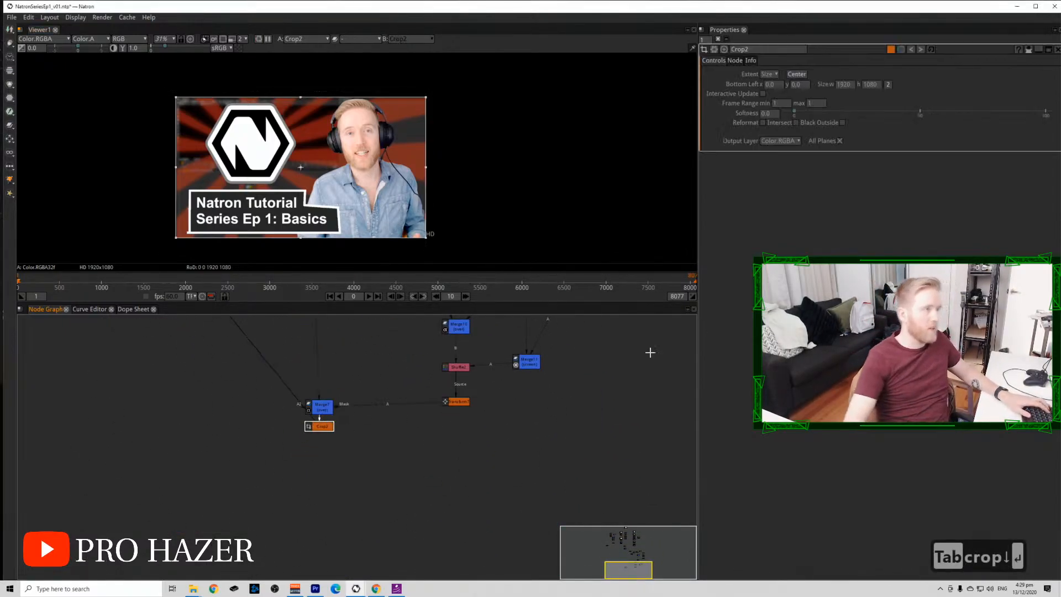
{"action": "left_click", "coordinate": [718, 40]}
{"action": "key", "text": "space"}
{"action": "key", "text": "f"}
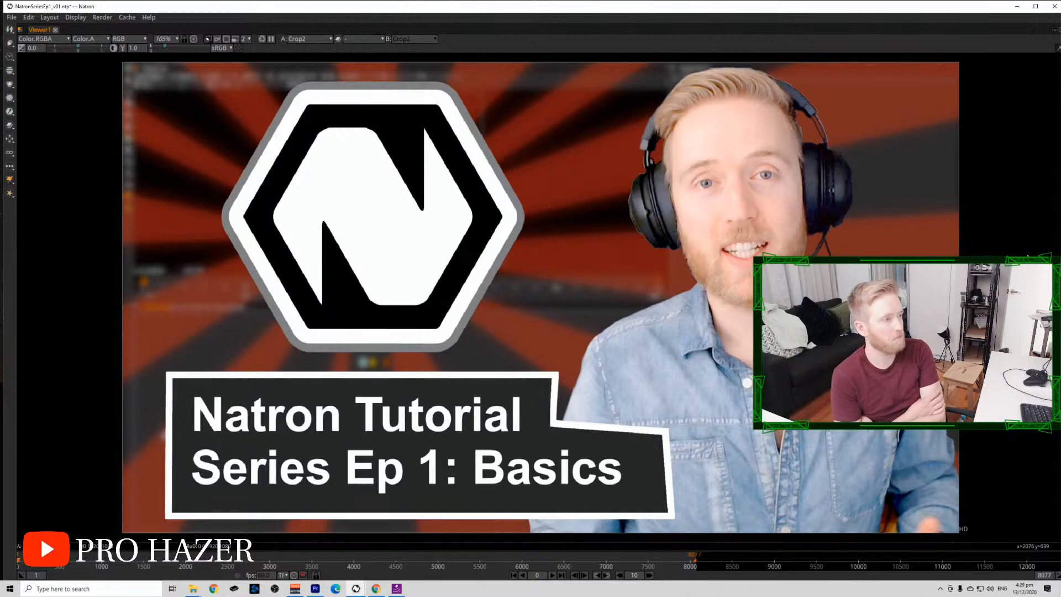
{"action": "key", "text": "space"}
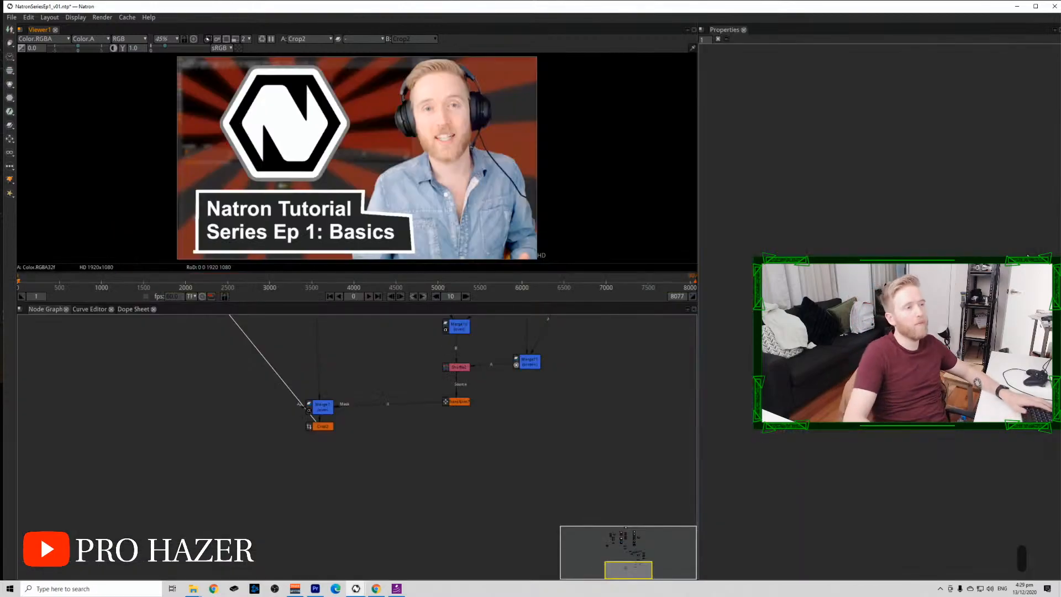
Enlarge the title text in Text1 slightly and move its centre to x 306, y 714.
{"action": "left_click_drag", "start_coordinate": [479, 368], "coordinate": [435, 463]}
{"action": "left_click_drag", "start_coordinate": [407, 356], "coordinate": [394, 415]}
{"action": "left_click", "coordinate": [323, 333]}
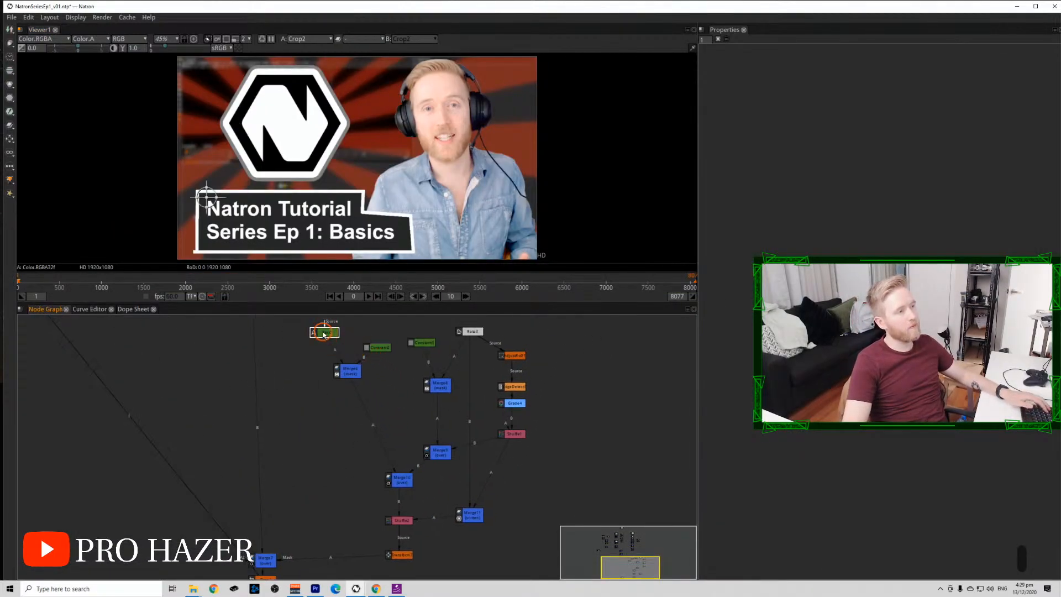
{"action": "double_click", "coordinate": [324, 334]}
{"action": "triple_click", "coordinate": [832, 262]}
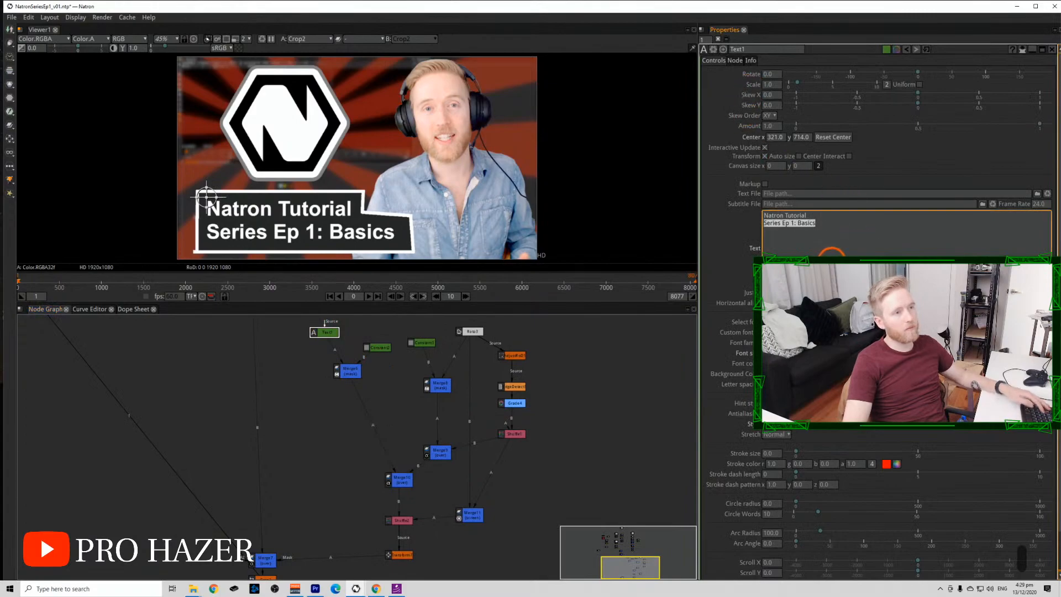
{"action": "key", "text": "ctrl+a"}
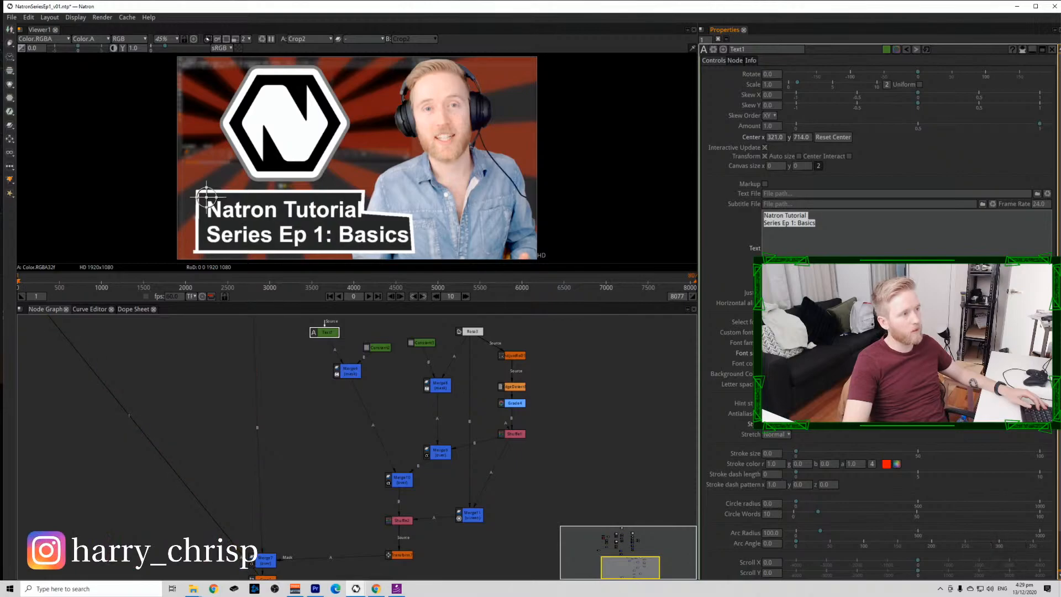
{"action": "left_click_drag", "start_coordinate": [207, 199], "coordinate": [204, 197]}
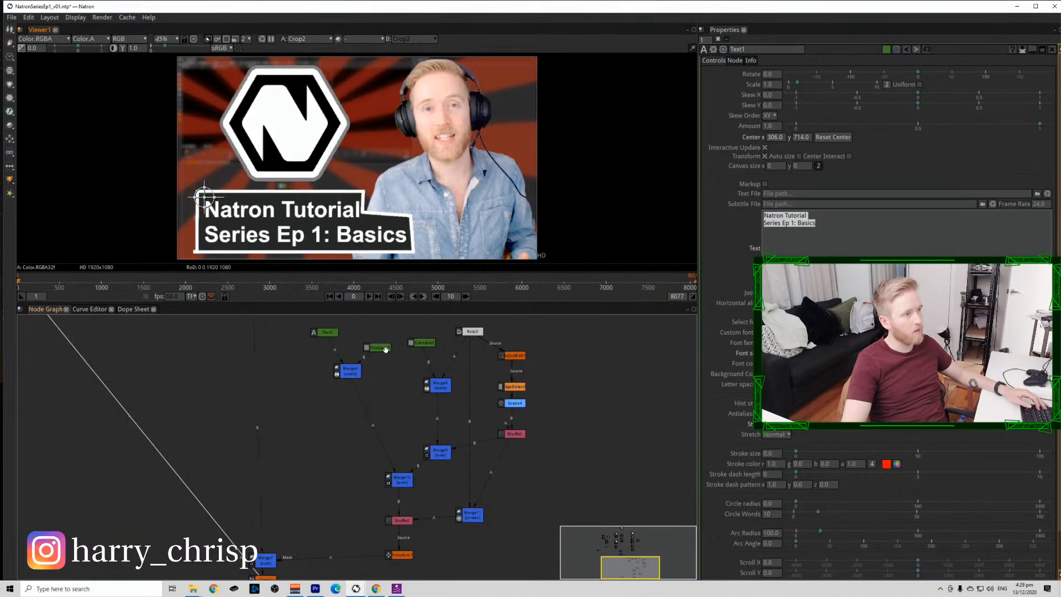
Reshape the Roto3 title box by moving its upper step outward and slightly down to give the word "Tutorial" more room.
{"action": "double_click", "coordinate": [470, 331]}
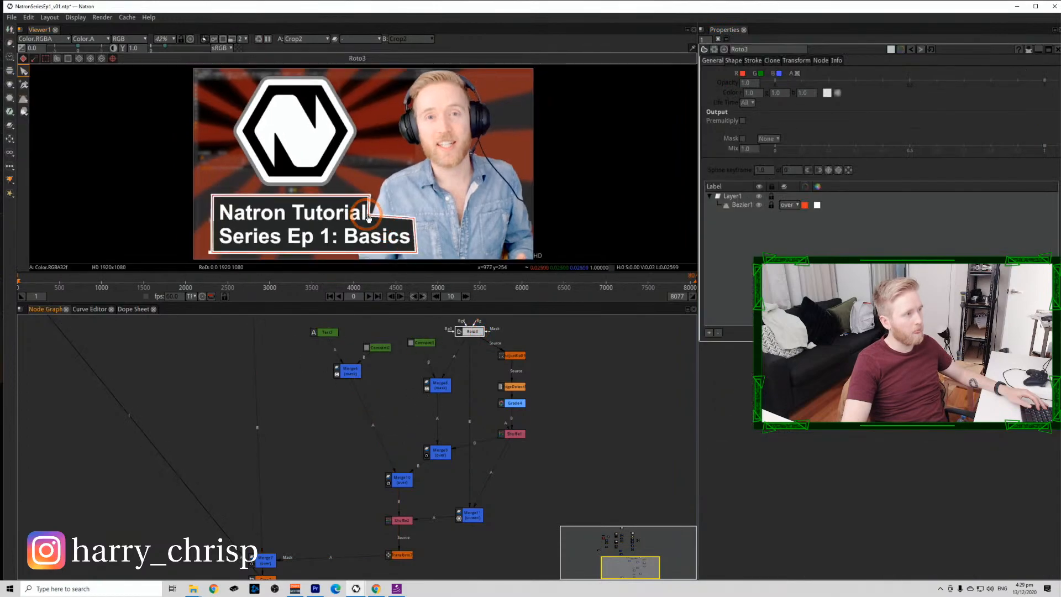
{"action": "left_click", "coordinate": [373, 219]}
{"action": "left_click_drag", "start_coordinate": [370, 195], "coordinate": [375, 180]}
{"action": "scroll", "coordinate": [378, 223], "scroll_direction": "up", "scroll_amount": 3}
{"action": "left_click_drag", "start_coordinate": [441, 217], "coordinate": [437, 188]}
{"action": "scroll", "coordinate": [444, 226], "scroll_direction": "down", "scroll_amount": 4}
{"action": "scroll", "coordinate": [369, 200], "scroll_direction": "up", "scroll_amount": 4}
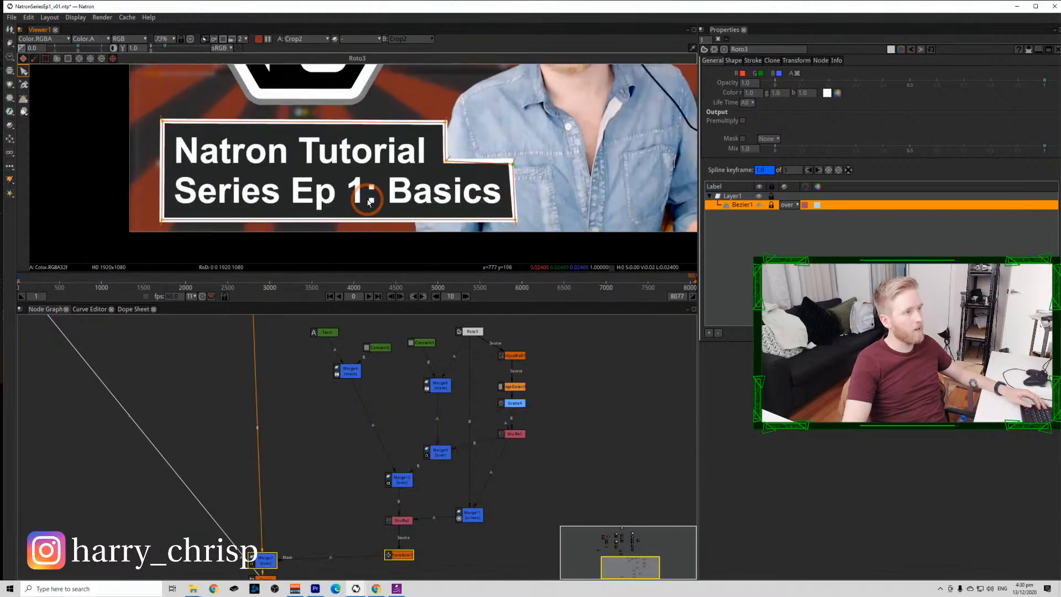
{"action": "left_click", "coordinate": [718, 40]}
{"action": "scroll", "coordinate": [525, 115], "scroll_direction": "down", "scroll_amount": 2}
{"action": "left_click_drag", "start_coordinate": [472, 131], "coordinate": [343, 202]}
{"action": "key", "text": "space"}
{"action": "key", "text": "f"}
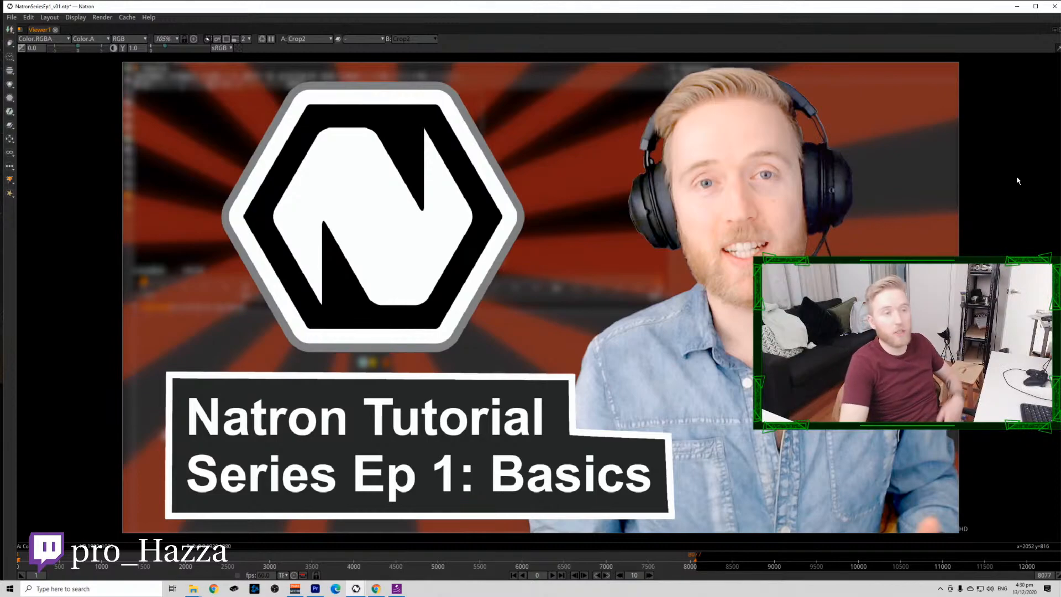
Create a Write node from the Crop2 output at the end of the node tree.
{"action": "key", "text": "space"}
{"action": "scroll", "coordinate": [337, 485], "scroll_direction": "down", "scroll_amount": 1}
{"action": "left_click_drag", "start_coordinate": [301, 569], "coordinate": [296, 469]}
{"action": "scroll", "coordinate": [287, 484], "scroll_direction": "up", "scroll_amount": 5}
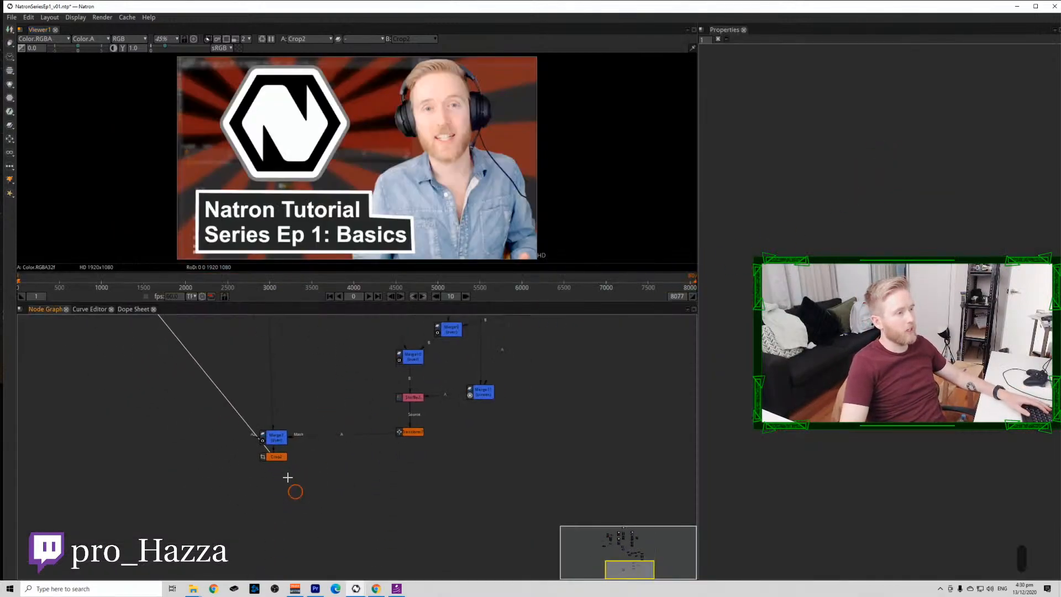
{"action": "left_click", "coordinate": [279, 437]}
{"action": "key", "text": "w"}
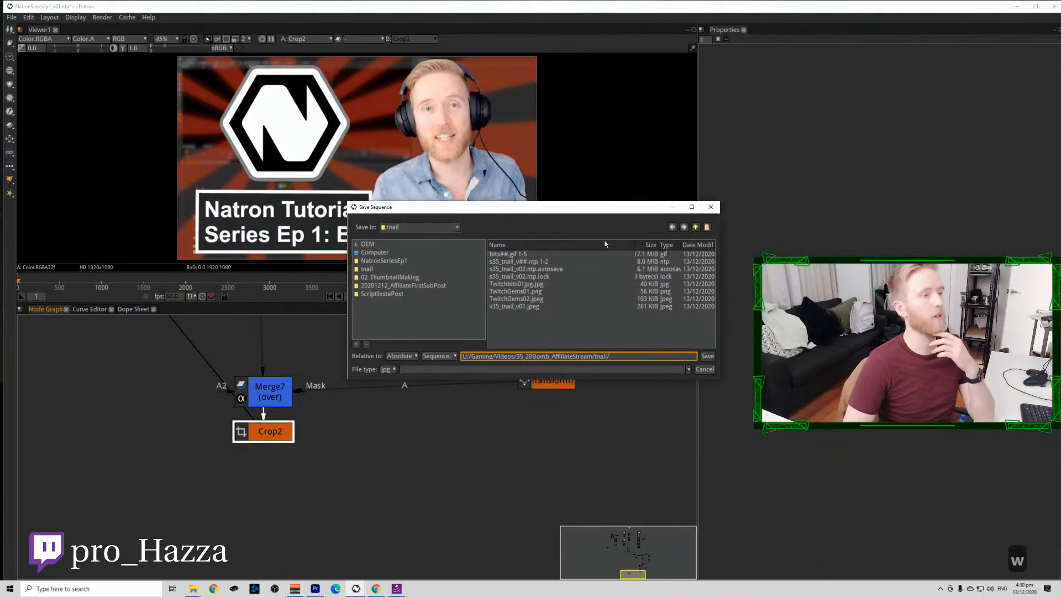
Set the output folder to Brand/YoutubeFilm/LiveStreams/02_ThumbnailMaking/NatronSeriesEp1.
{"action": "left_click", "coordinate": [695, 227]}
{"action": "left_click", "coordinate": [695, 227]}
{"action": "left_click", "coordinate": [695, 227]}
{"action": "left_click", "coordinate": [695, 227]}
{"action": "left_click", "coordinate": [512, 262]}
{"action": "double_click", "coordinate": [512, 262]}
{"action": "double_click", "coordinate": [532, 314]}
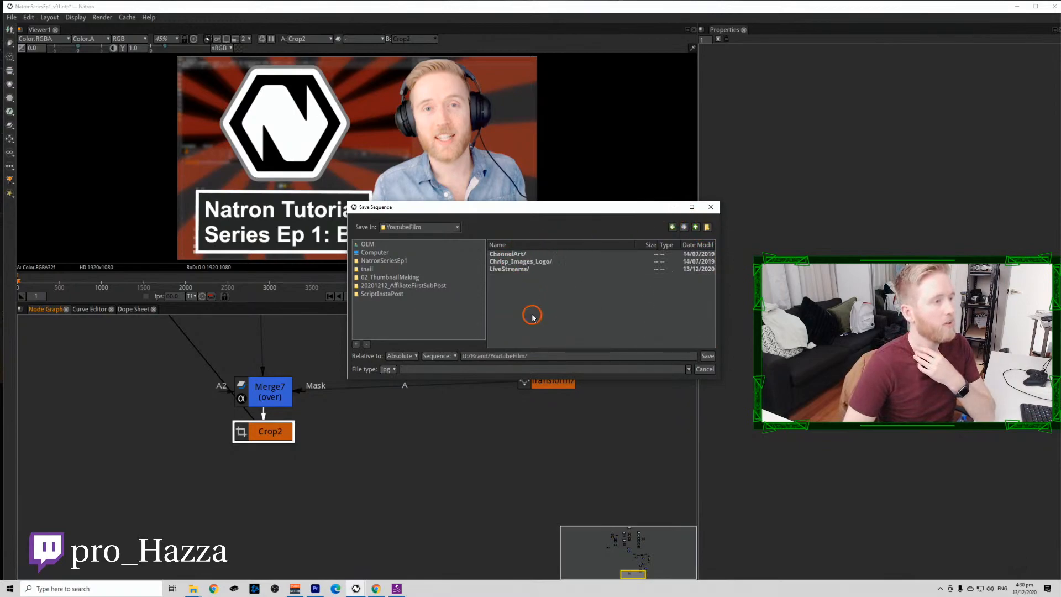
{"action": "double_click", "coordinate": [550, 271]}
{"action": "double_click", "coordinate": [548, 269]}
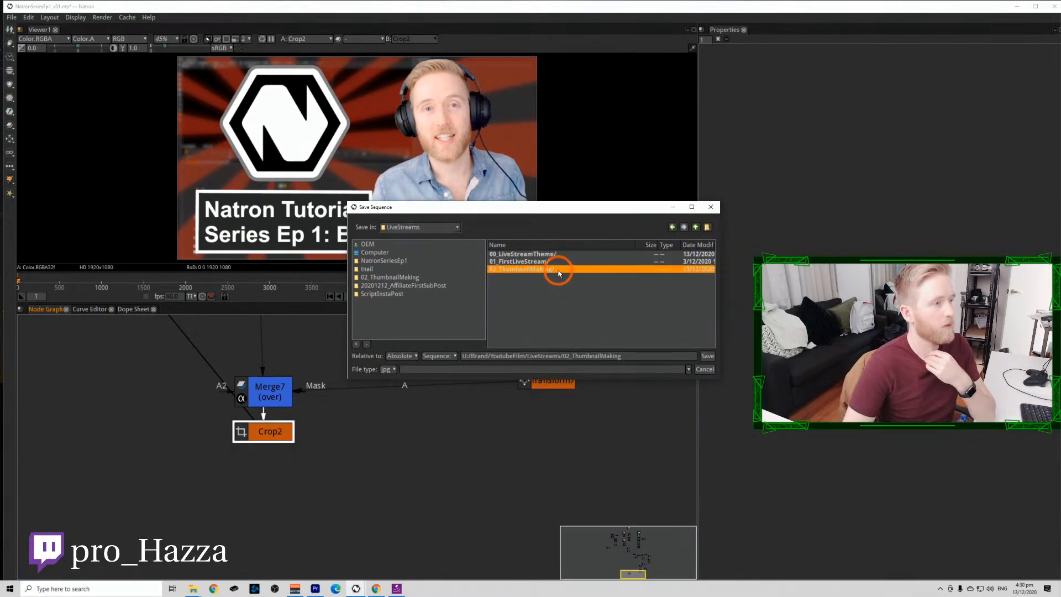
{"action": "left_click", "coordinate": [548, 254]}
{"action": "double_click", "coordinate": [549, 254]}
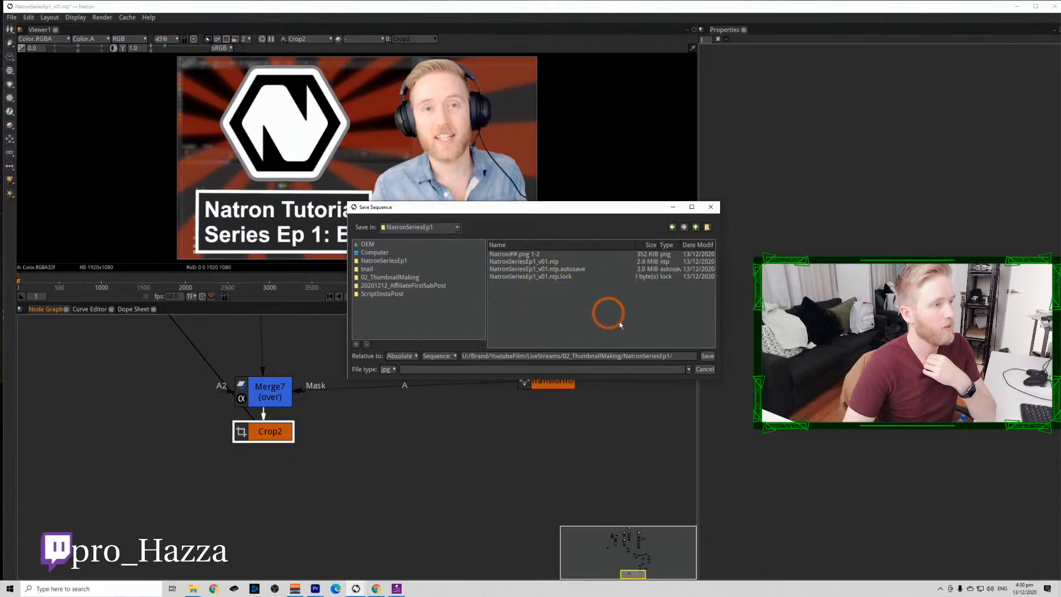
Name the output file NatronSeries_tnail01_v01.jpeg and accept it for the Write node.
{"action": "left_click", "coordinate": [682, 356]}
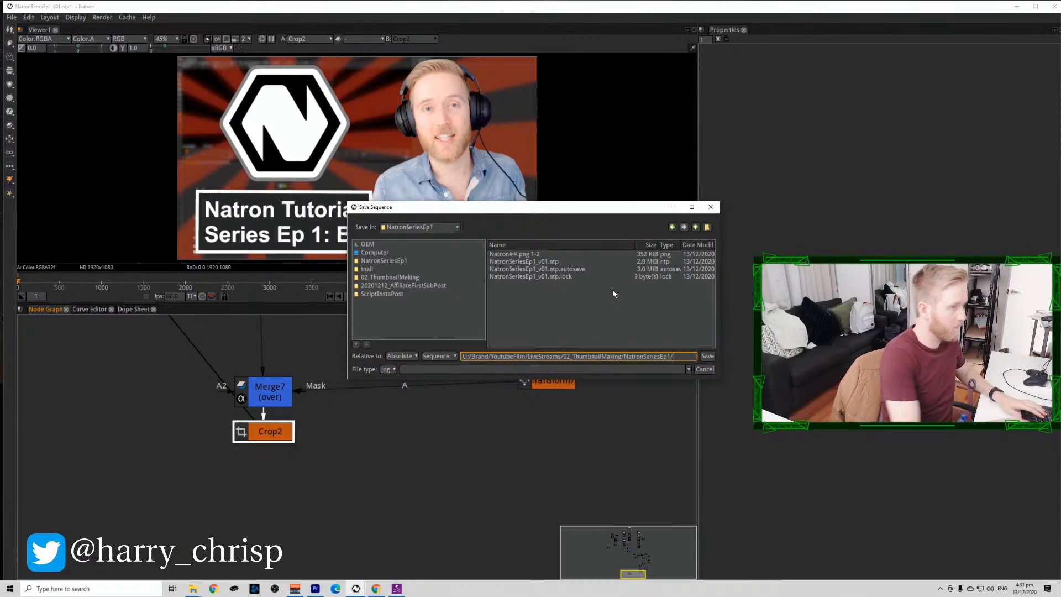
{"action": "type", "text": "NatronSer"}
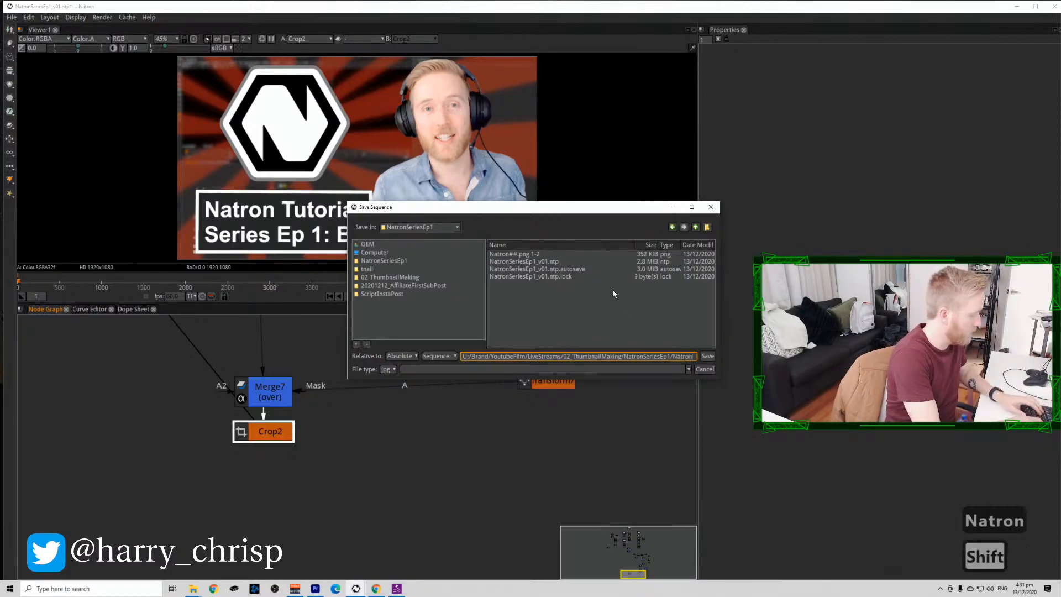
{"action": "type", "text": "ies_"}
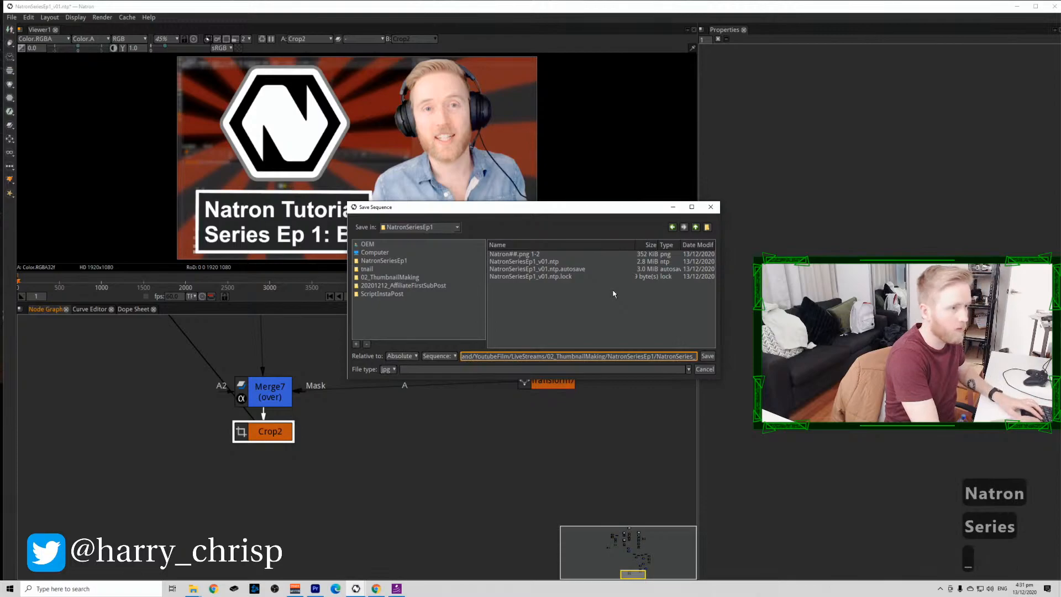
{"action": "type", "text": "tnail01_v01"}
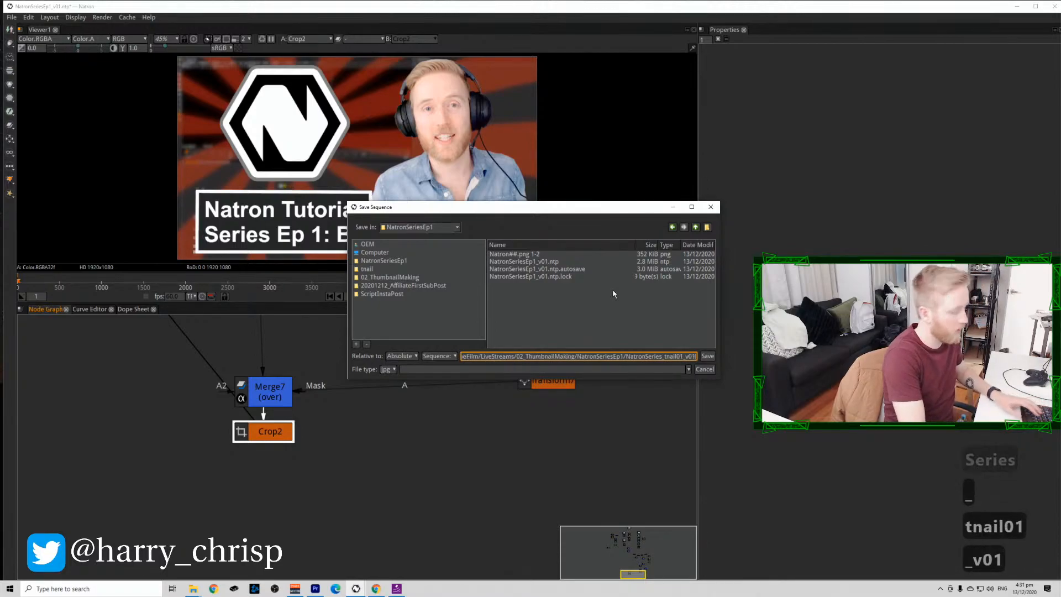
{"action": "type", "text": ".j"}
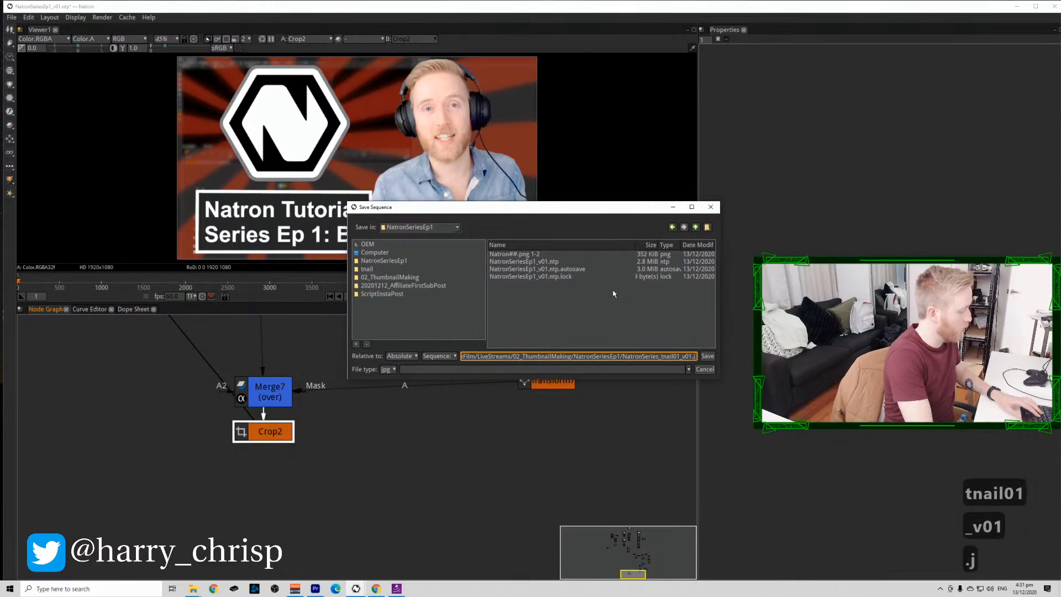
{"action": "type", "text": "peg"}
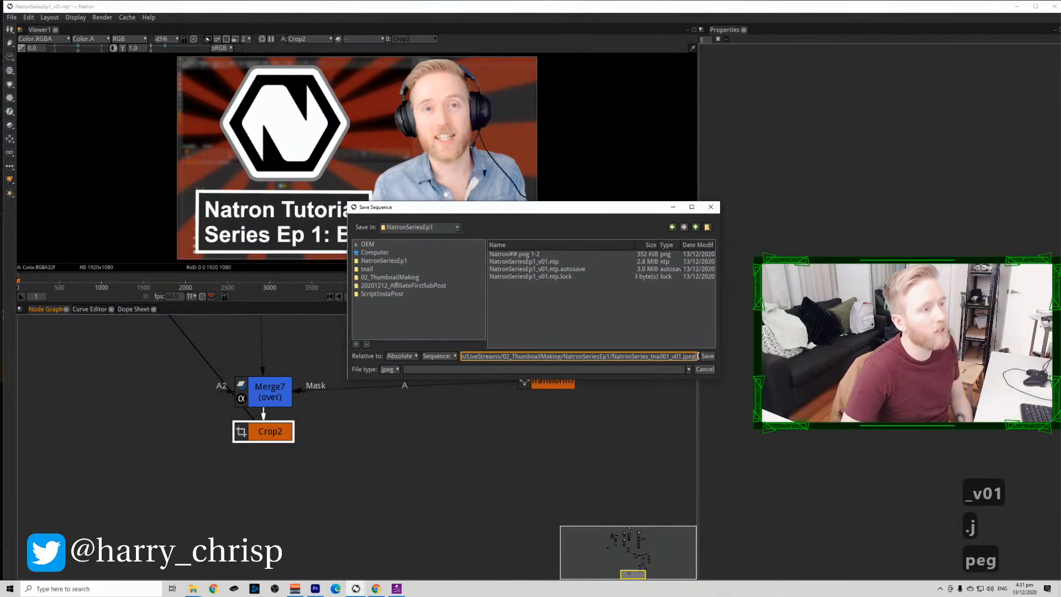
{"action": "left_click", "coordinate": [708, 356]}
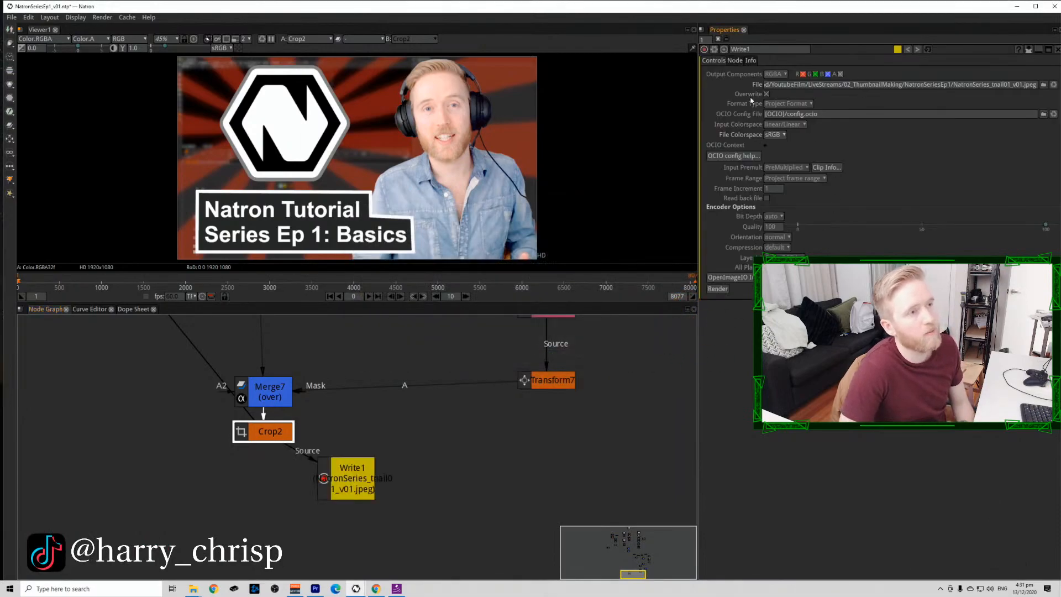
Set Write1 to RGB output with a manual frame range from 1 to 1 and render it.
{"action": "left_click", "coordinate": [780, 73]}
{"action": "left_click", "coordinate": [779, 86]}
{"action": "left_click", "coordinate": [779, 177]}
{"action": "left_click", "coordinate": [779, 202]}
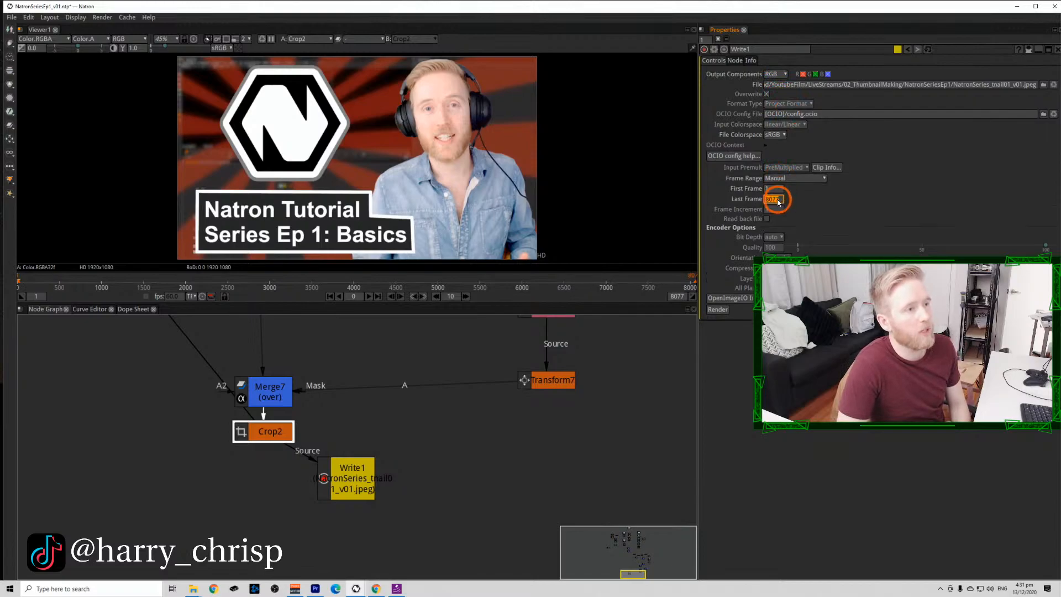
{"action": "type", "text": "1"}
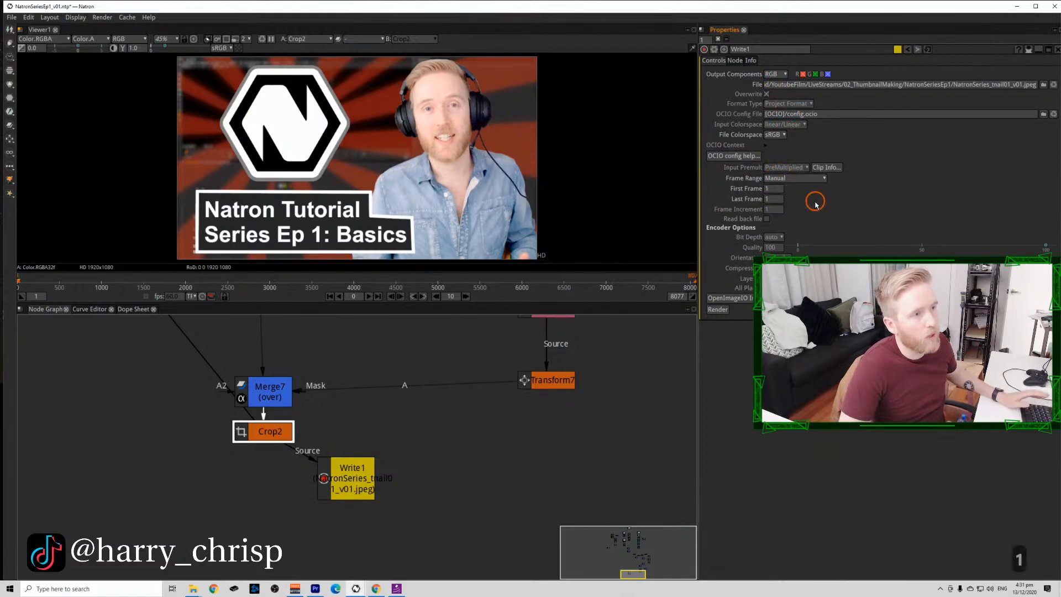
{"action": "left_click", "coordinate": [726, 310]}
Switch to File Explorer, view the rendered NatronSeries_tnail01_v01.jpeg in the NatronSeriesEp1 folder, and close the image.
{"action": "mouse_move", "coordinate": [221, 579]}
{"action": "left_click", "coordinate": [152, 550]}
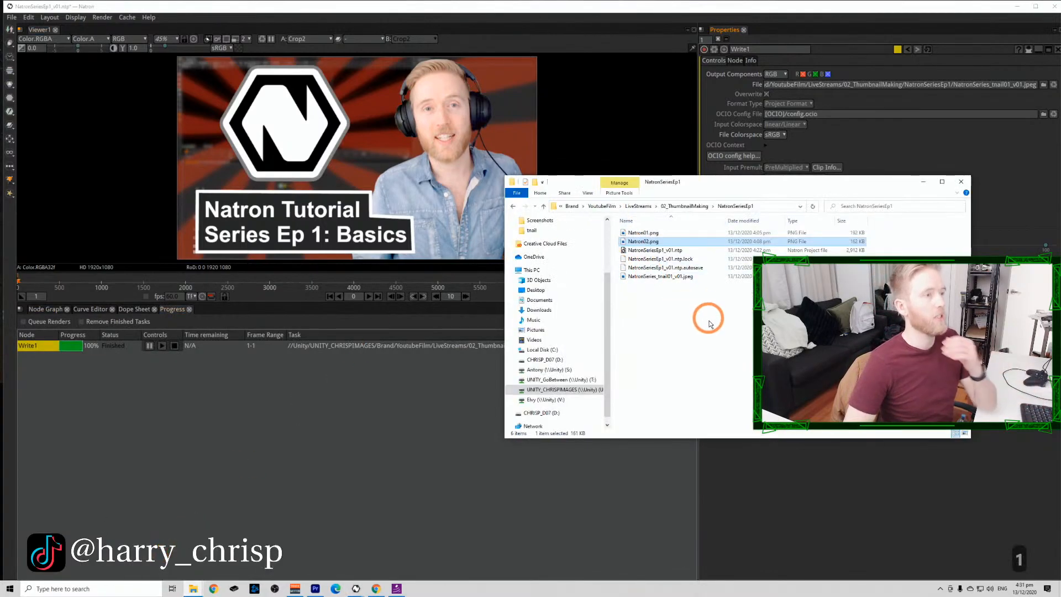
{"action": "left_click", "coordinate": [695, 303]}
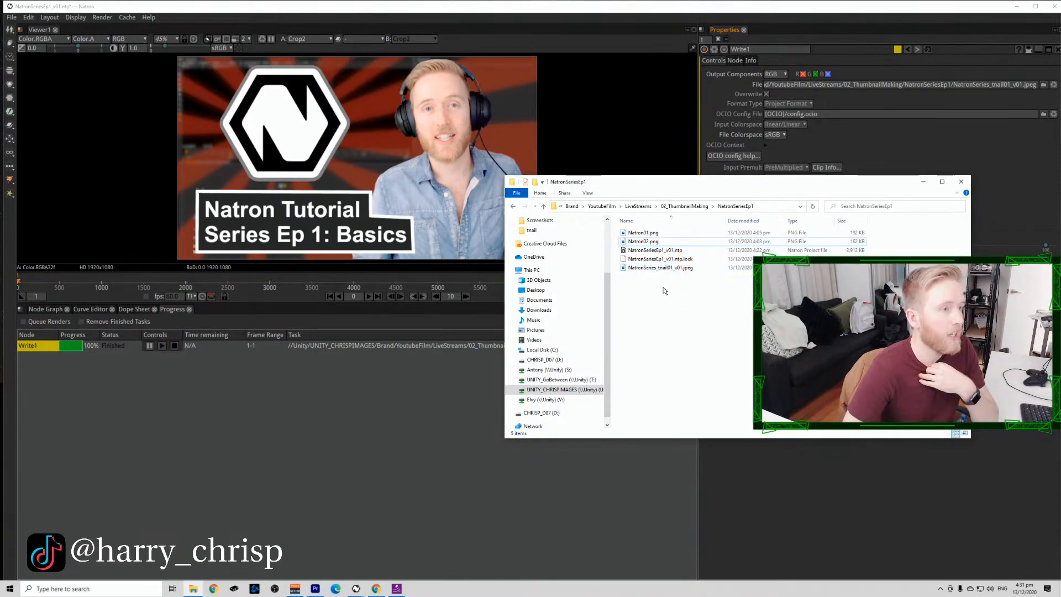
{"action": "double_click", "coordinate": [669, 267]}
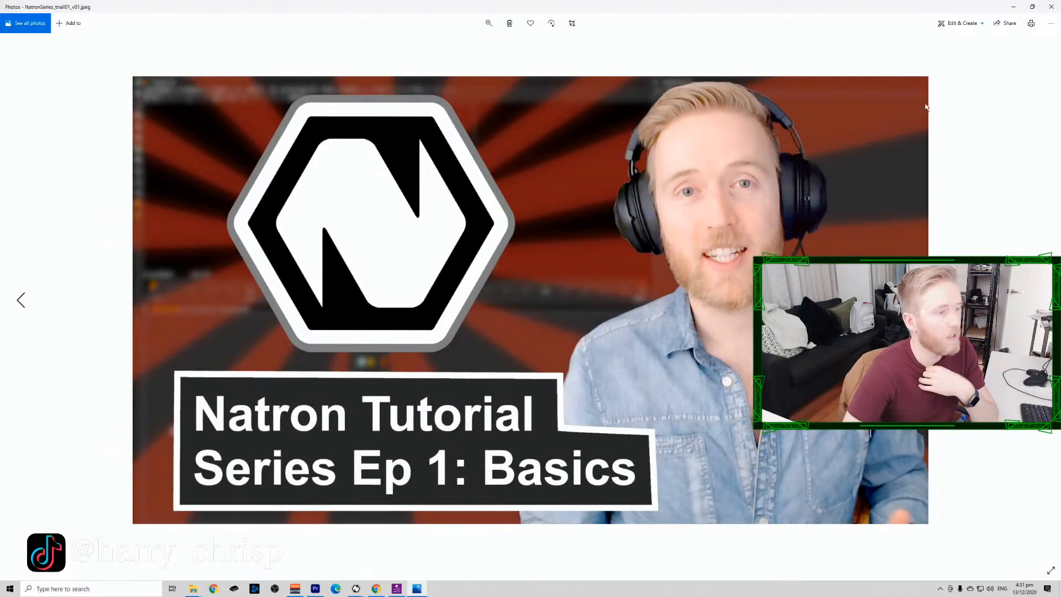
{"action": "left_click", "coordinate": [1050, 7]}
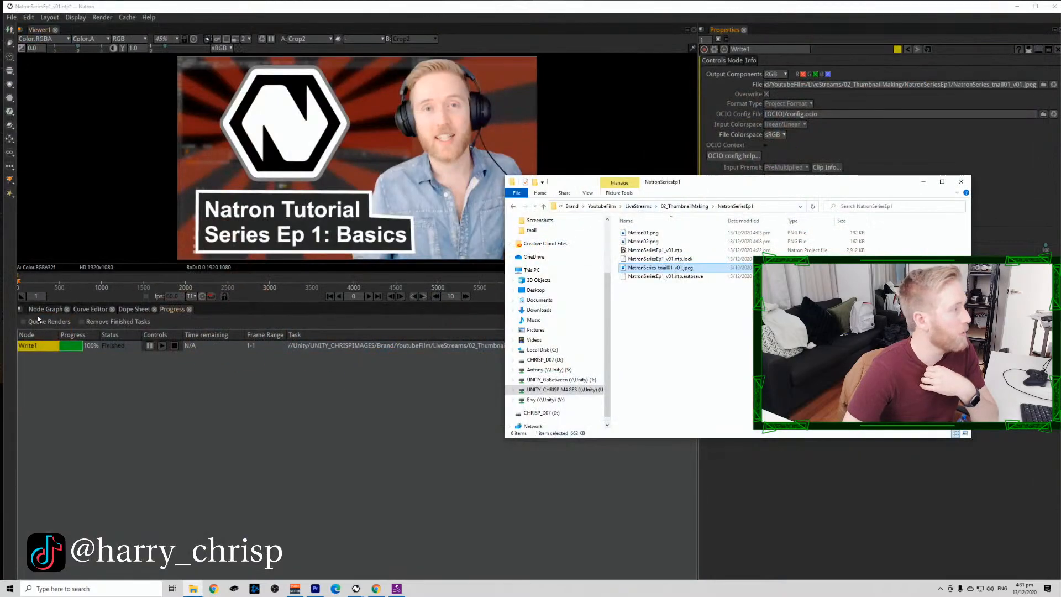
Open the Roto1_2 node and set the Bezier5 shape beside the headphone arm to the stencil blending mode.
{"action": "left_click", "coordinate": [45, 309]}
{"action": "scroll", "coordinate": [279, 407], "scroll_direction": "down", "scroll_amount": 6}
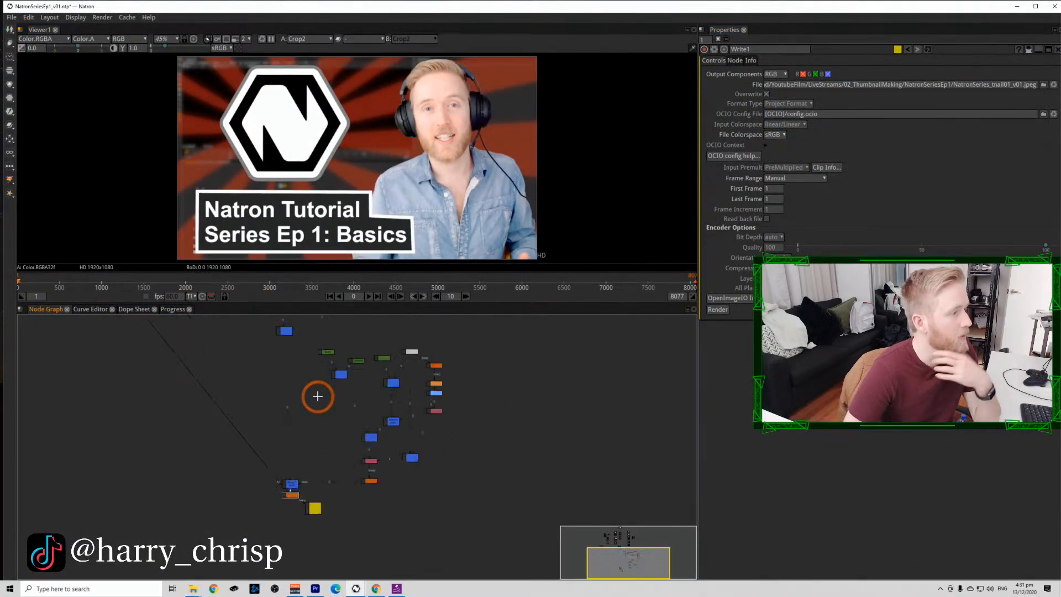
{"action": "scroll", "coordinate": [318, 499], "scroll_direction": "up", "scroll_amount": 6}
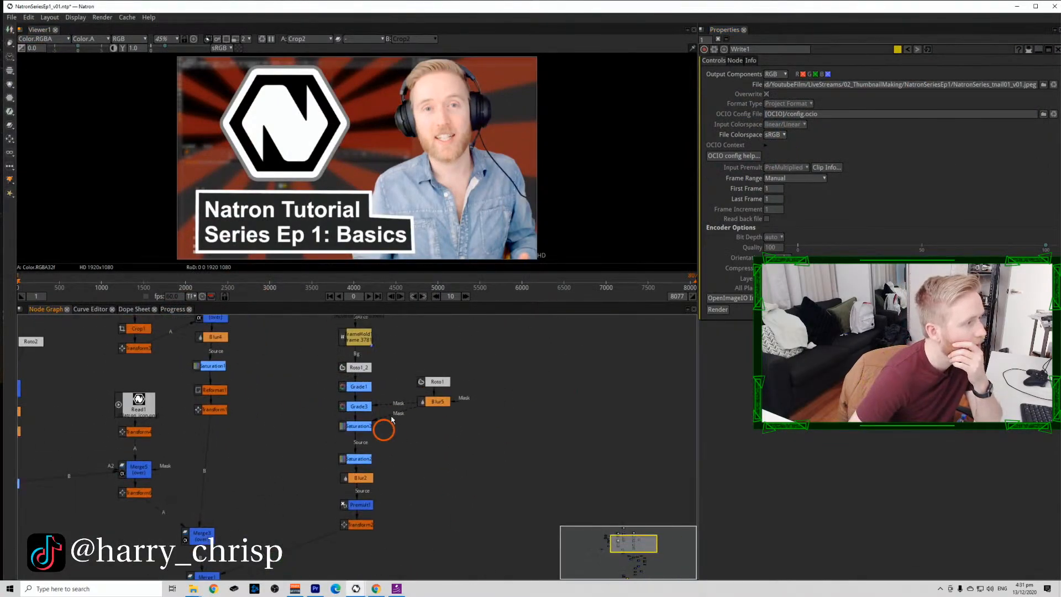
{"action": "left_click", "coordinate": [437, 365]}
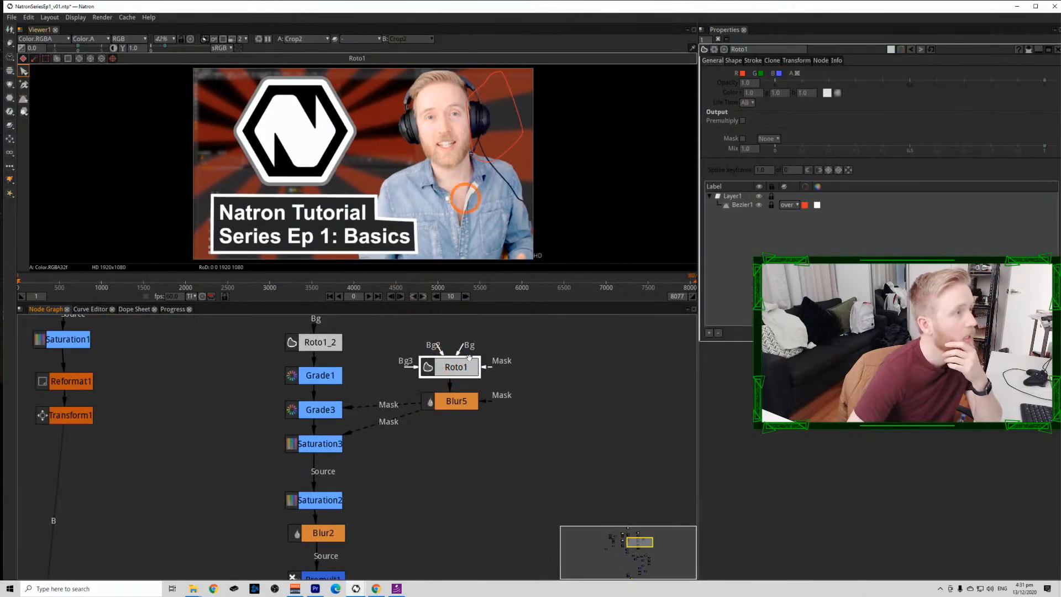
{"action": "scroll", "coordinate": [398, 425], "scroll_direction": "down", "scroll_amount": 3}
{"action": "scroll", "coordinate": [360, 383], "scroll_direction": "up", "scroll_amount": 3}
{"action": "left_click", "coordinate": [360, 383]}
{"action": "scroll", "coordinate": [368, 112], "scroll_direction": "up", "scroll_amount": 10}
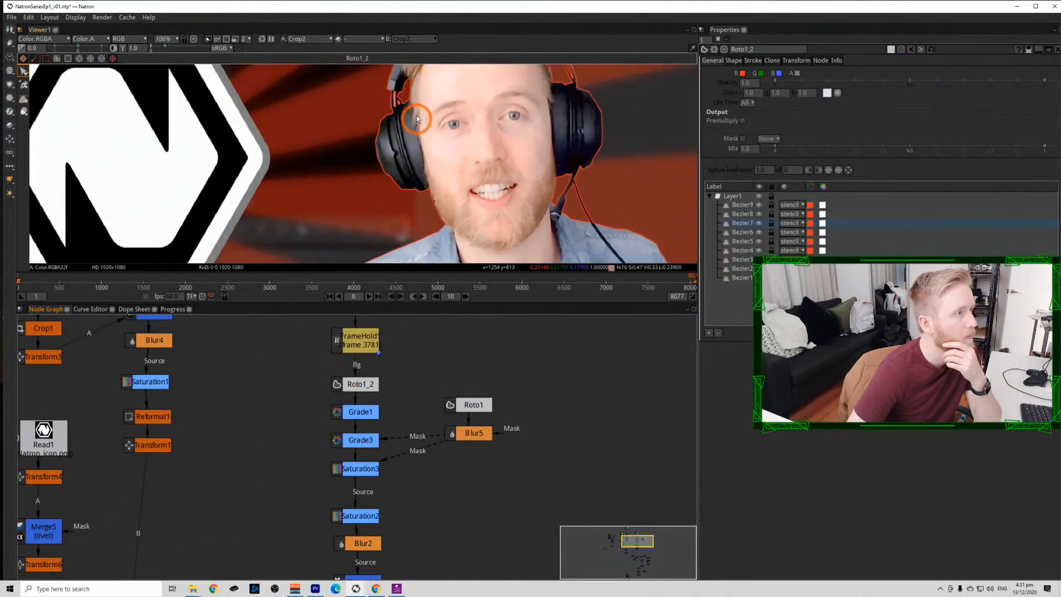
{"action": "left_click", "coordinate": [368, 112]}
{"action": "left_click", "coordinate": [663, 197]}
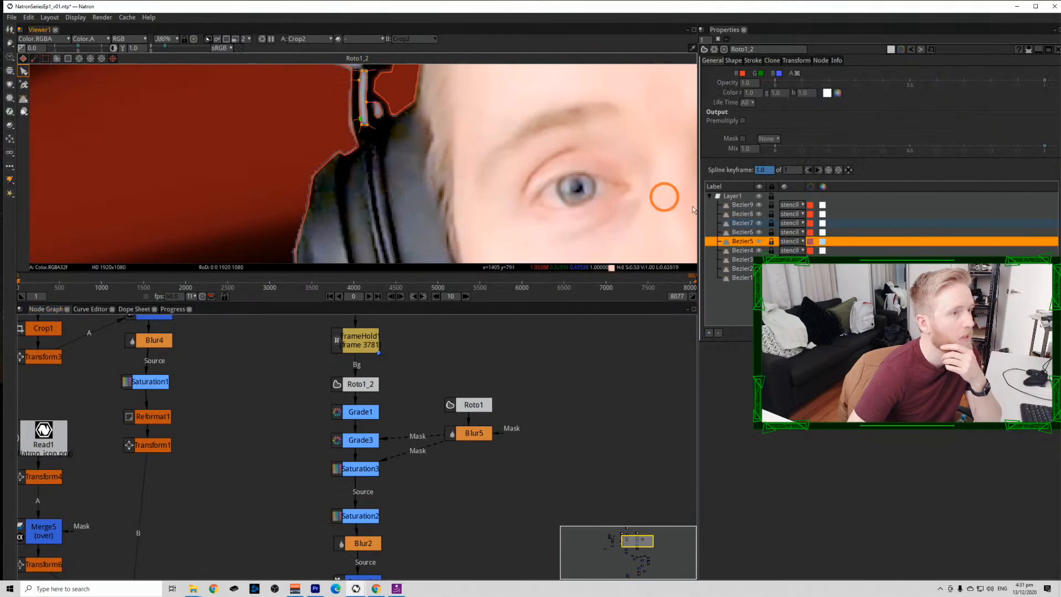
{"action": "left_click", "coordinate": [787, 246]}
{"action": "left_click", "coordinate": [791, 248]}
{"action": "left_click", "coordinate": [794, 241]}
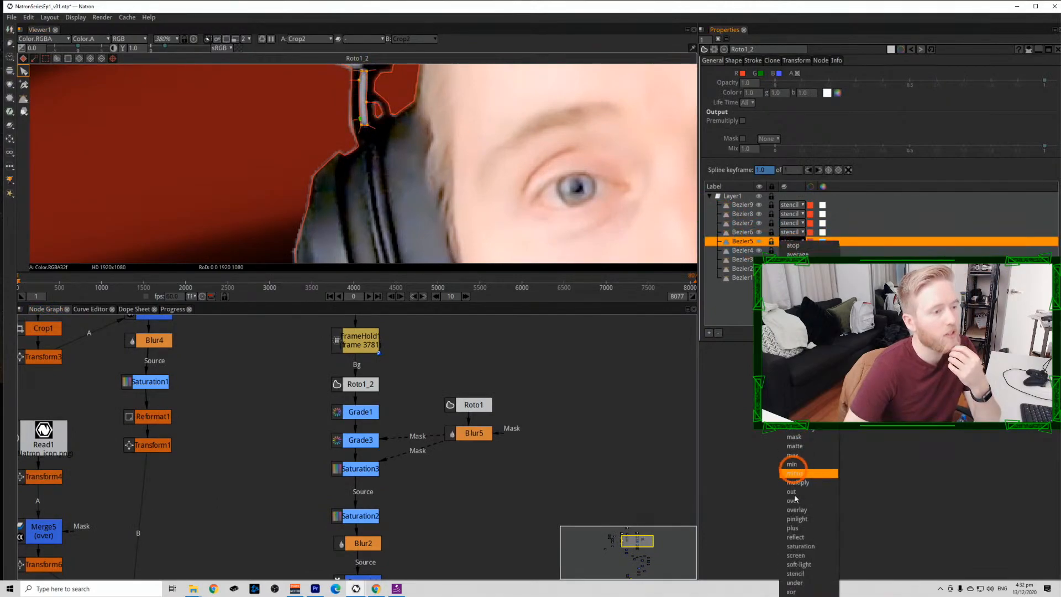
{"action": "left_click", "coordinate": [805, 572]}
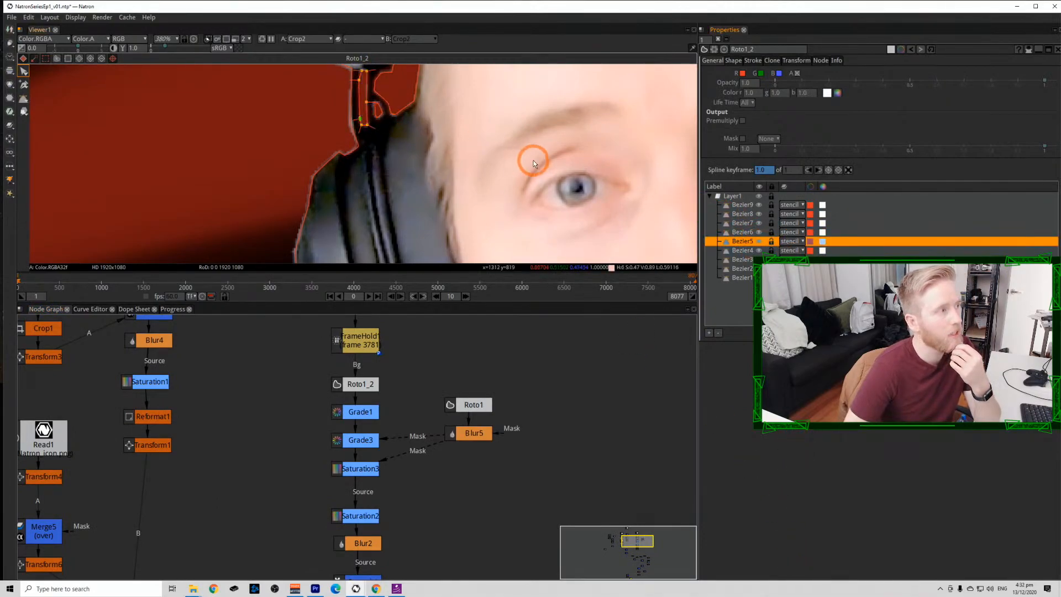
Set Roto1_2's Bezier8 shape, inside the opposite headphone band, to the stencil blending mode.
{"action": "scroll", "coordinate": [531, 161], "scroll_direction": "down", "scroll_amount": 2}
{"action": "left_click_drag", "start_coordinate": [462, 161], "coordinate": [420, 167]}
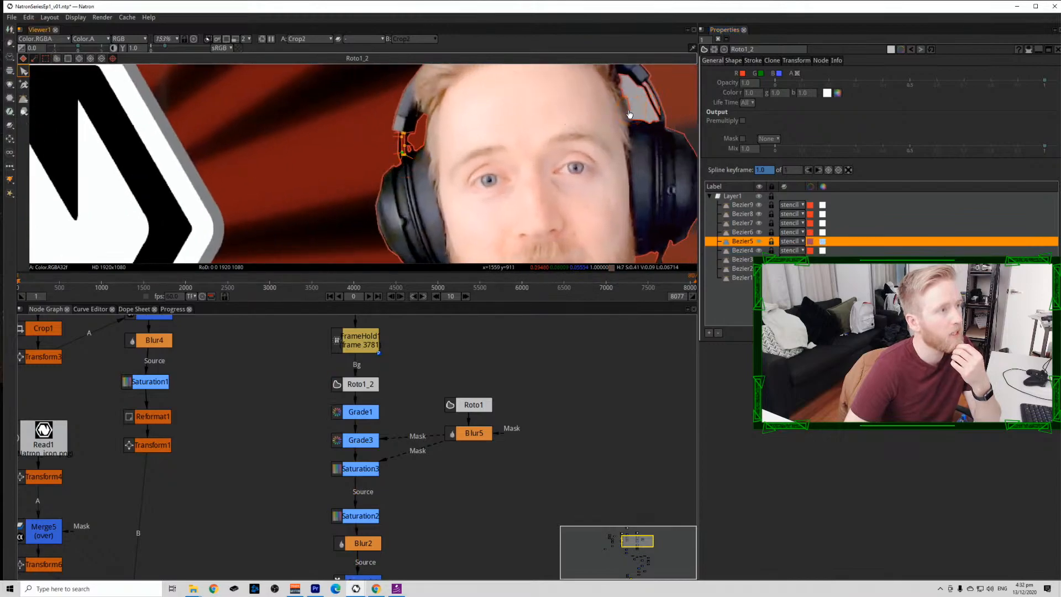
{"action": "left_click", "coordinate": [652, 117]}
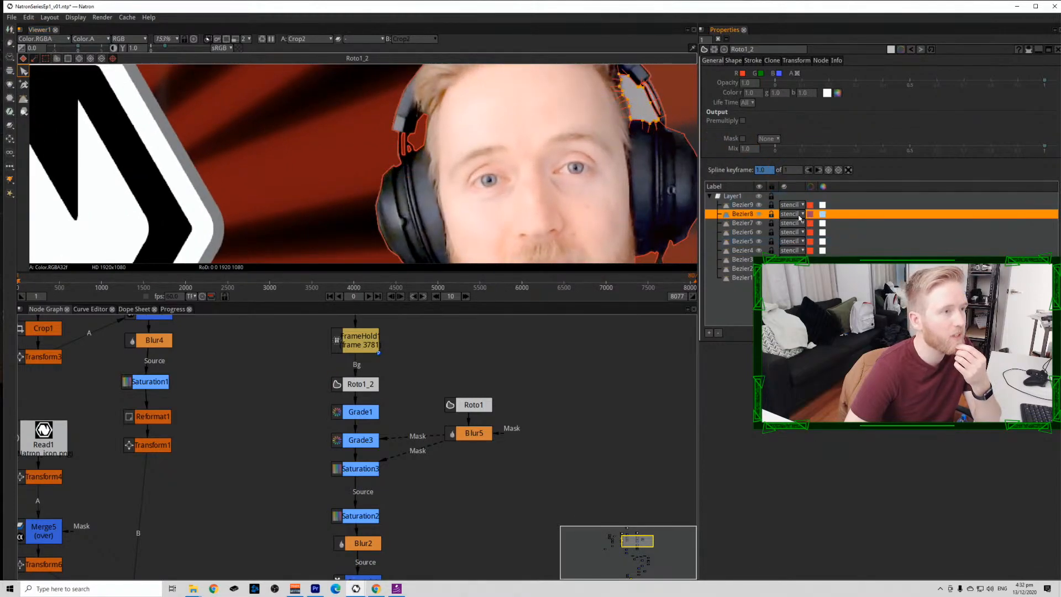
{"action": "left_click", "coordinate": [824, 214]}
{"action": "left_click", "coordinate": [810, 214]}
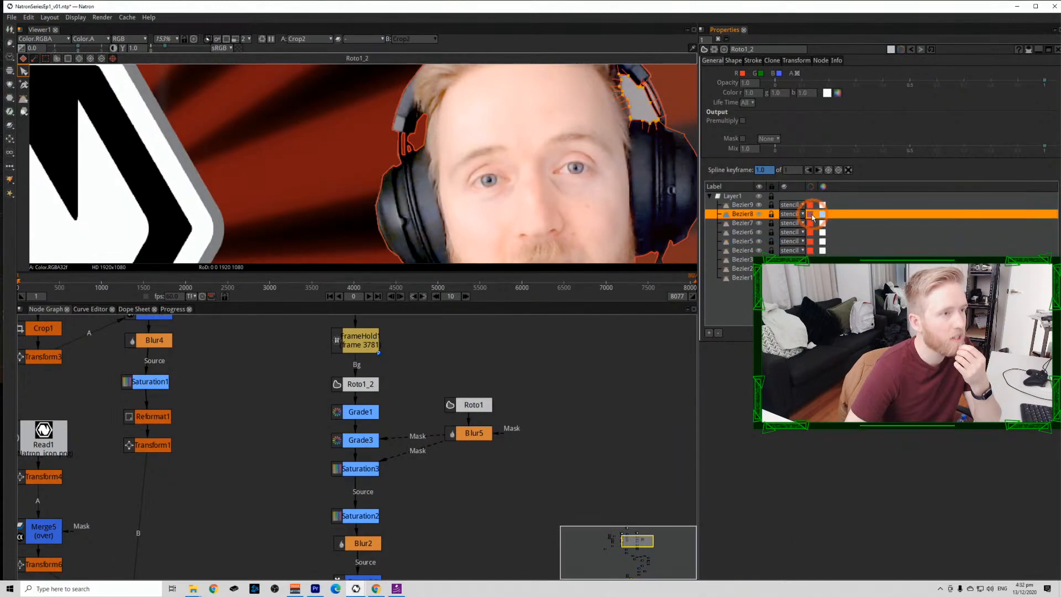
{"action": "left_click", "coordinate": [804, 214]}
{"action": "left_click", "coordinate": [796, 423]}
{"action": "left_click", "coordinate": [796, 203]}
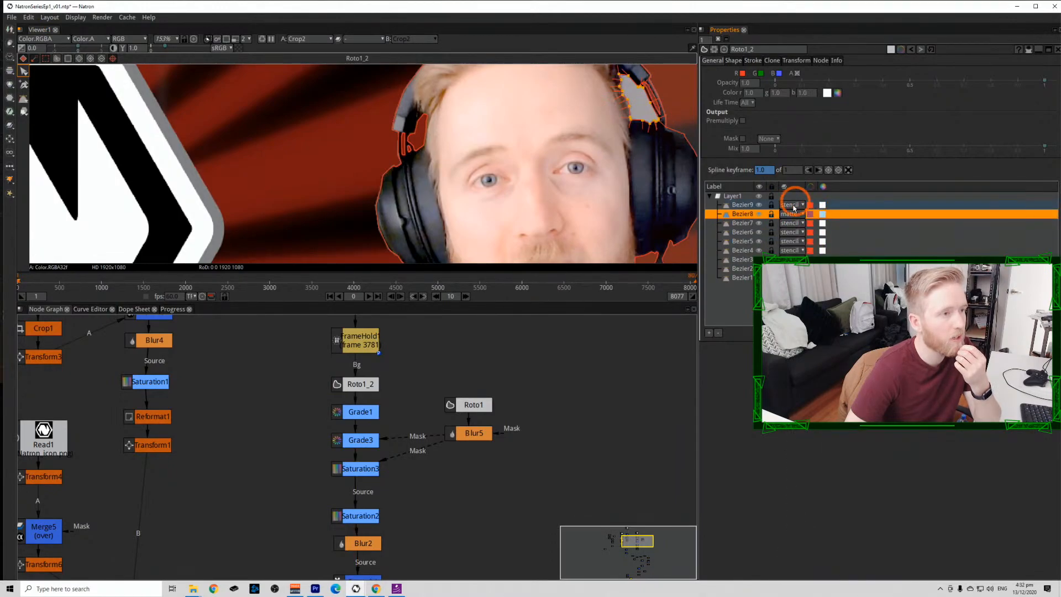
{"action": "left_click", "coordinate": [796, 214]}
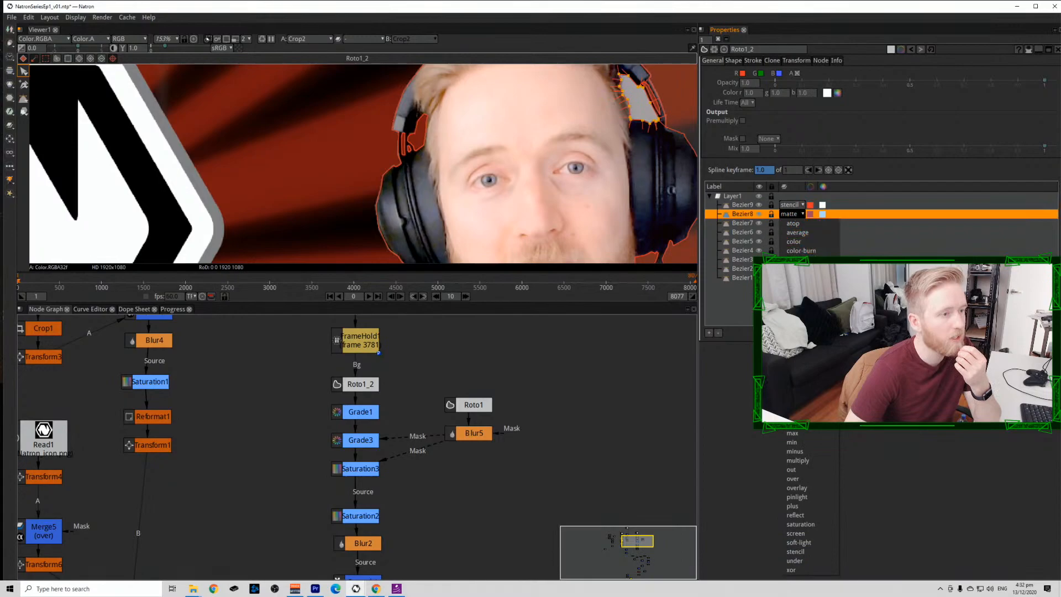
{"action": "left_click", "coordinate": [811, 552]}
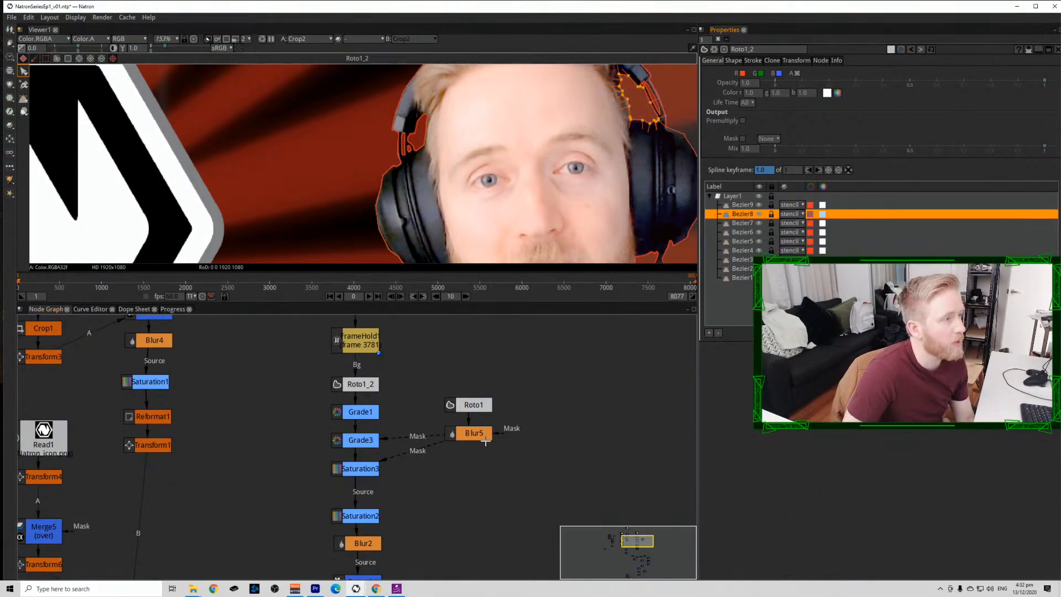
Render the thumbnail again from the Write1 node.
{"action": "scroll", "coordinate": [486, 442], "scroll_direction": "down", "scroll_amount": 5}
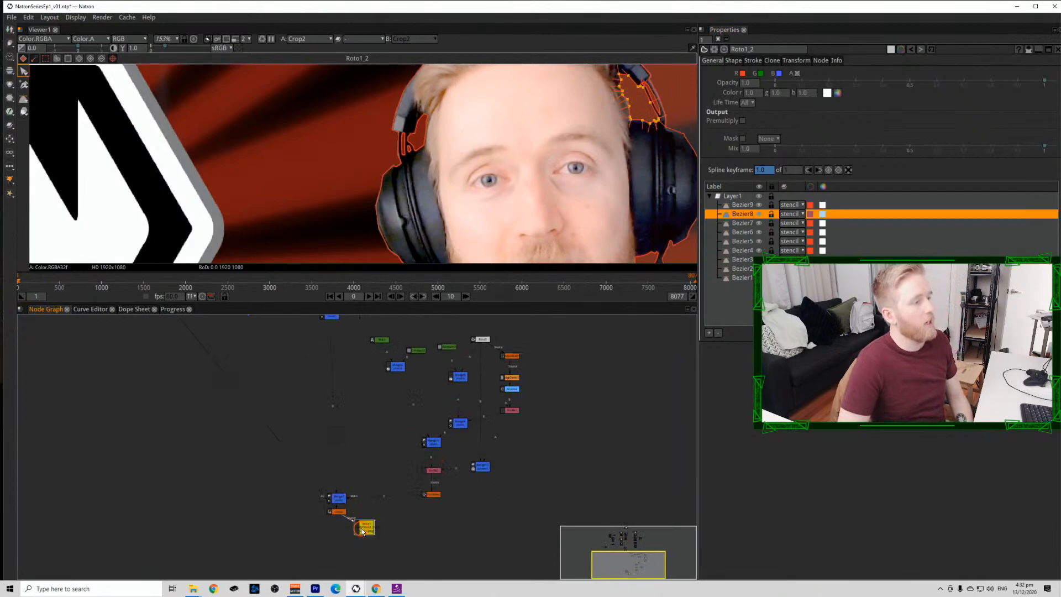
{"action": "left_click", "coordinate": [365, 526]}
{"action": "left_click", "coordinate": [719, 309]}
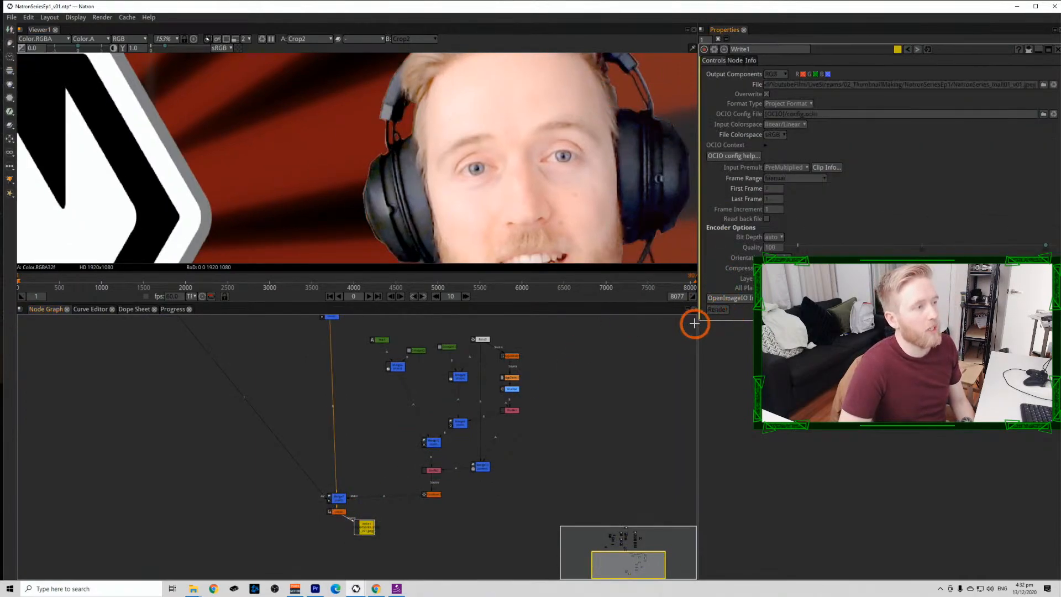
Switch to File Explorer, check the re-rendered NatronSeries_tnail01_v01.jpeg, and close the image.
{"action": "mouse_move", "coordinate": [194, 591]}
{"action": "left_click", "coordinate": [185, 550]}
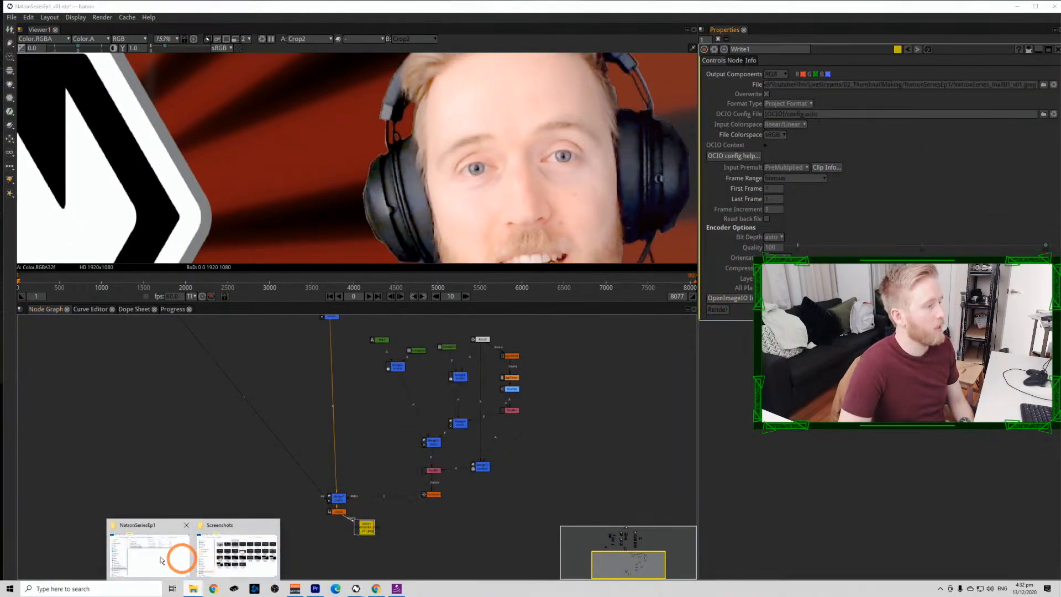
{"action": "double_click", "coordinate": [627, 268]}
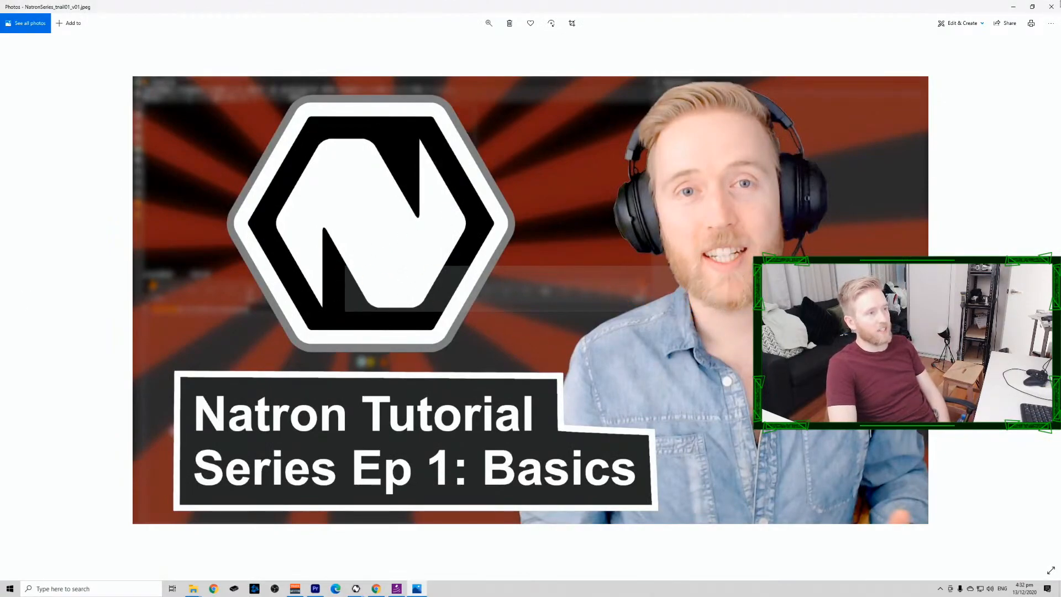
{"action": "left_click", "coordinate": [1051, 6]}
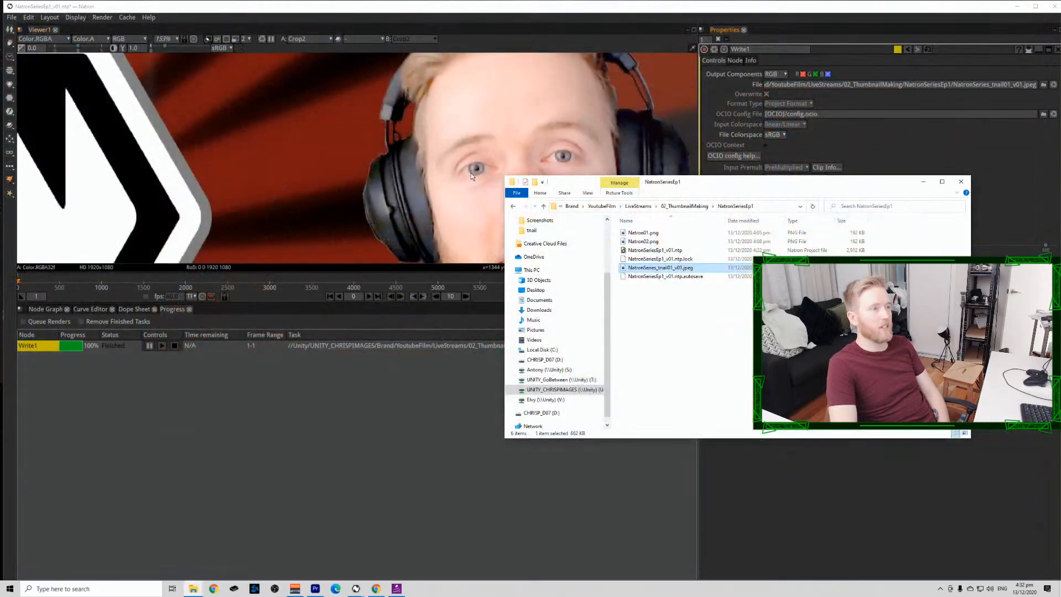
Inspect the background, merge and crop nodes one by one in the viewer to trace the faint rectangle over the logo and rays.
{"action": "left_click", "coordinate": [278, 160]}
{"action": "key", "text": "f"}
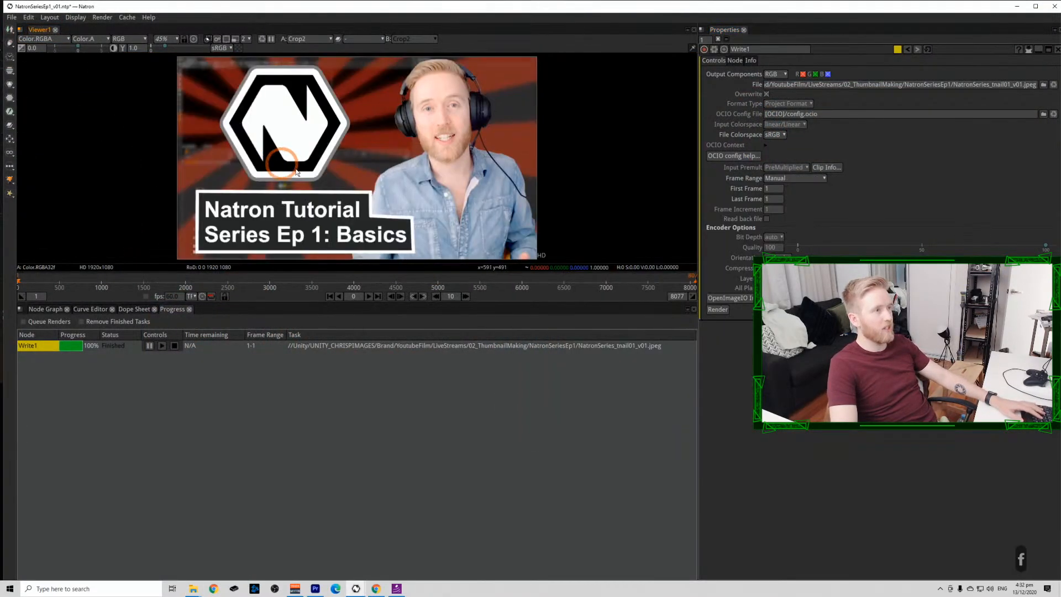
{"action": "scroll", "coordinate": [351, 161], "scroll_direction": "up", "scroll_amount": 8}
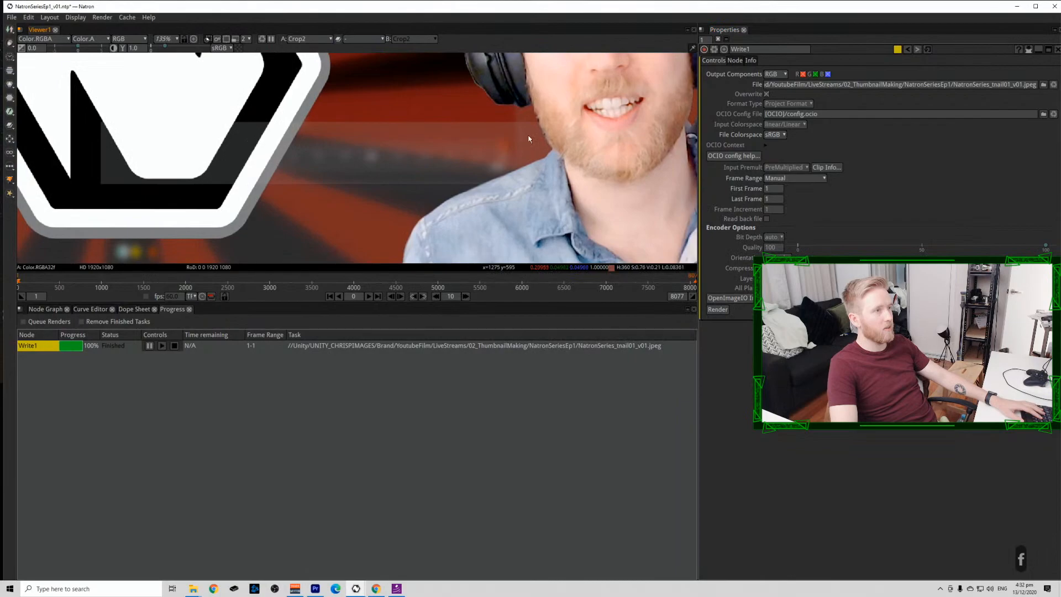
{"action": "left_click", "coordinate": [45, 309]}
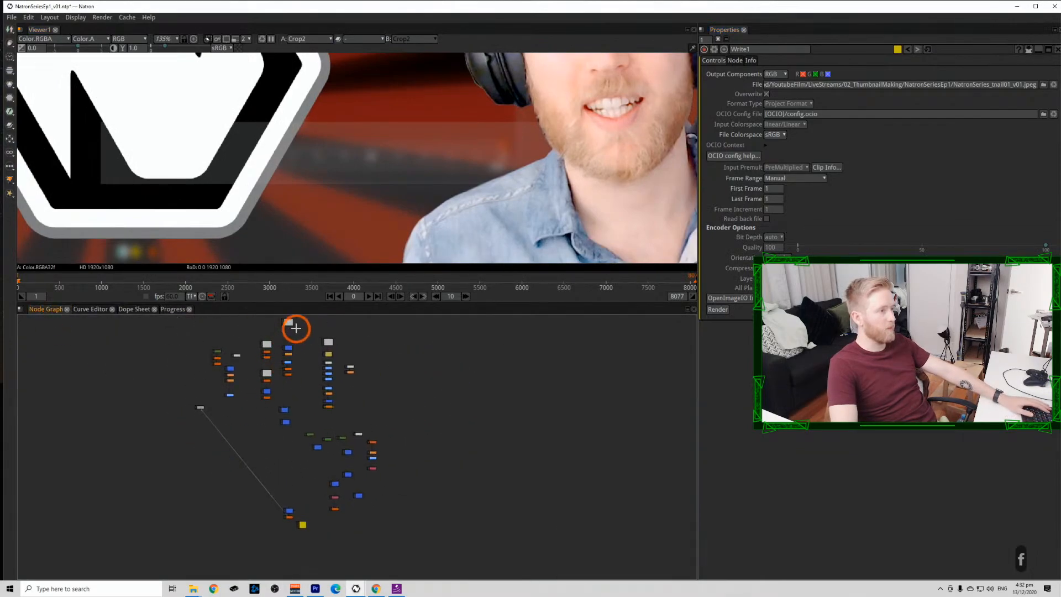
{"action": "scroll", "coordinate": [296, 327], "scroll_direction": "up", "scroll_amount": 4}
{"action": "left_click", "coordinate": [278, 370]}
{"action": "key", "text": "1"}
{"action": "left_click", "coordinate": [279, 429]}
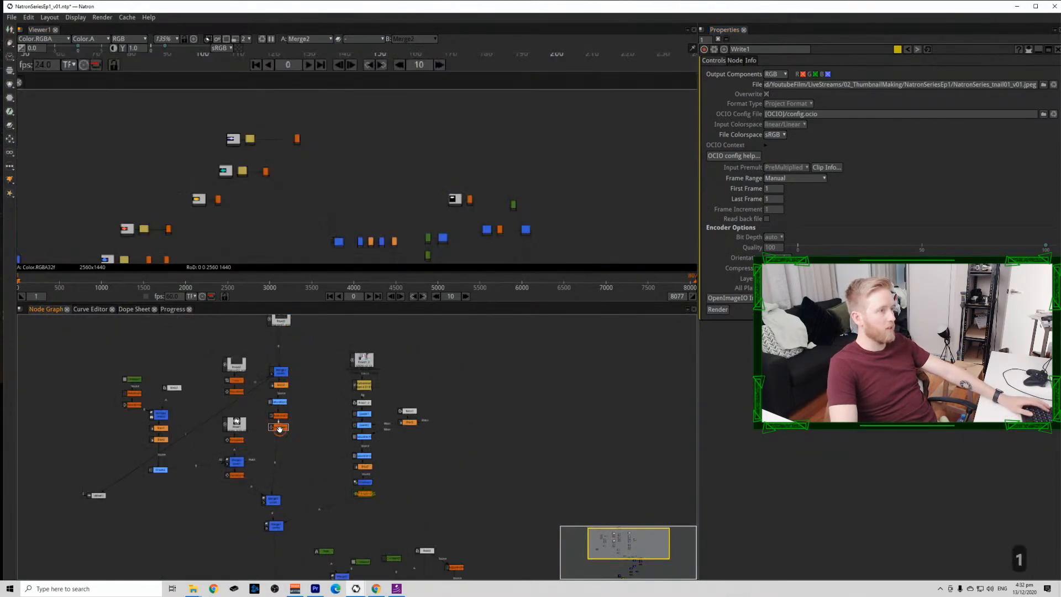
{"action": "key", "text": "1"}
{"action": "left_click", "coordinate": [274, 502]}
{"action": "key", "text": "1"}
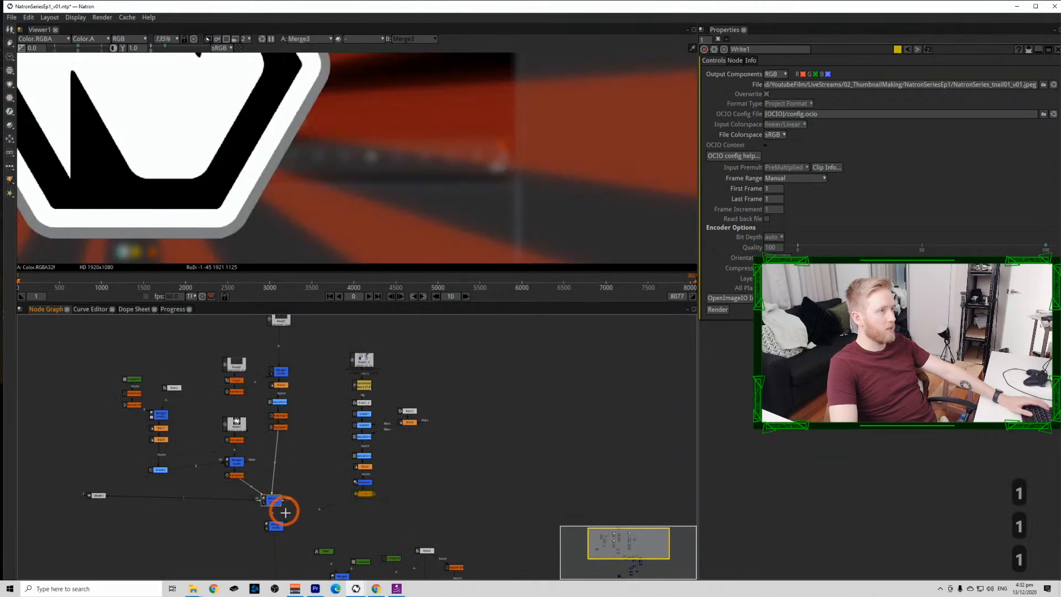
{"action": "left_click", "coordinate": [276, 524]}
{"action": "key", "text": "1"}
{"action": "left_click", "coordinate": [304, 548]}
{"action": "left_click_drag", "start_coordinate": [303, 548], "coordinate": [279, 429]}
{"action": "left_click", "coordinate": [283, 489]}
{"action": "key", "text": "1"}
{"action": "left_click", "coordinate": [281, 502]}
{"action": "key", "text": "1"}
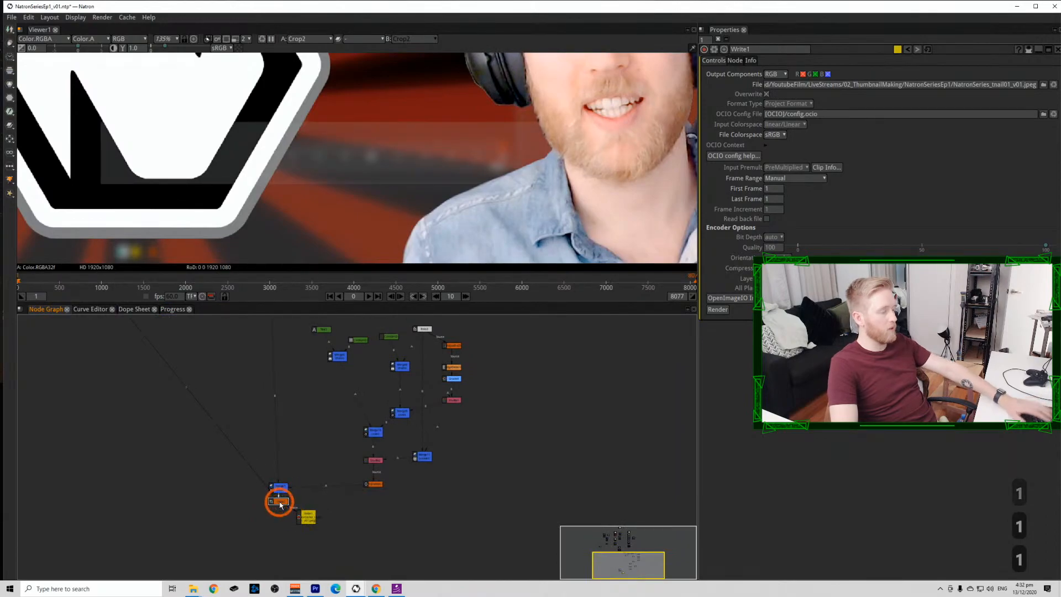
Replace the Crop2 node with a new Crop node between Merge7 and Write1 and view its output.
{"action": "key", "text": "BackSpace"}
{"action": "key", "text": "Tab"}
{"action": "type", "text": "crop"}
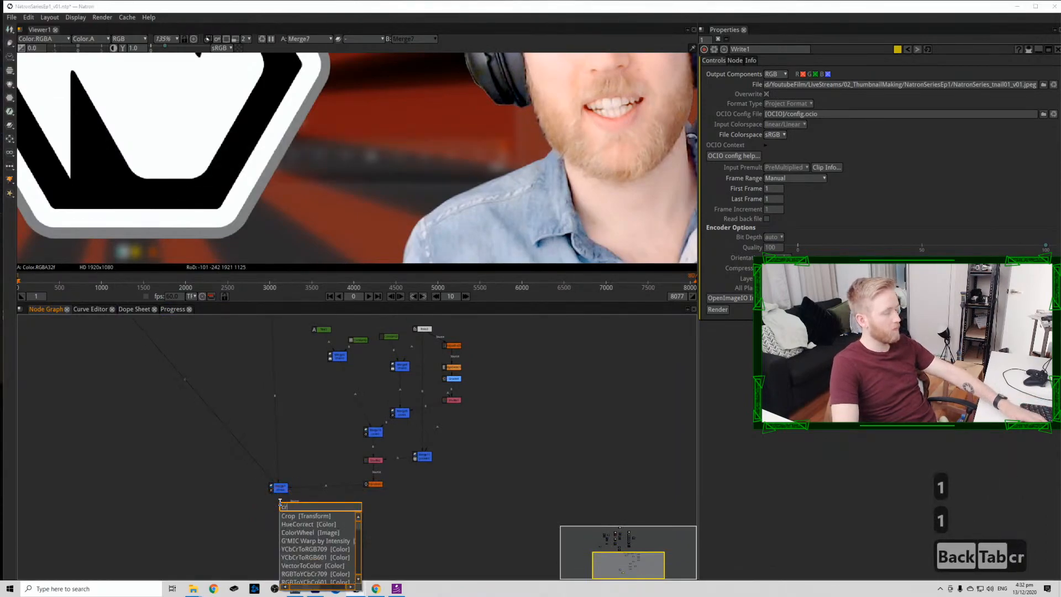
{"action": "left_click", "coordinate": [282, 516]}
{"action": "key", "text": "1"}
{"action": "left_click_drag", "start_coordinate": [283, 519], "coordinate": [307, 538]}
{"action": "left_click", "coordinate": [267, 522]}
{"action": "key", "text": "1"}
{"action": "left_click", "coordinate": [262, 532]}
{"action": "key", "text": "1"}
{"action": "left_click", "coordinate": [268, 525]}
{"action": "key", "text": "1"}
{"action": "left_click_drag", "start_coordinate": [285, 500], "coordinate": [267, 527]}
Render the newly cropped thumbnail from Write1.
{"action": "left_click", "coordinate": [310, 535]}
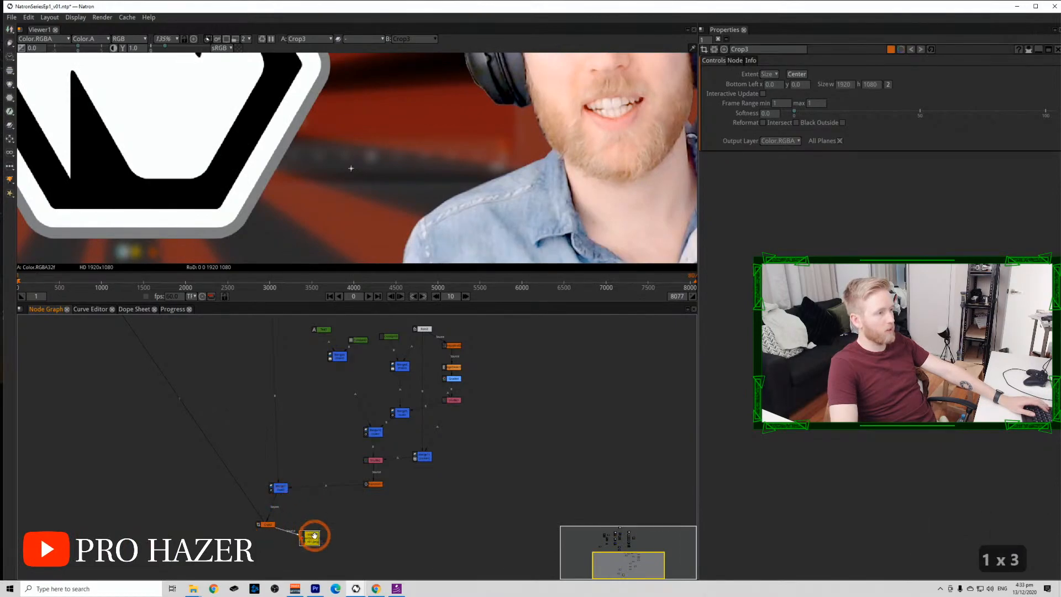
{"action": "left_click", "coordinate": [636, 321]}
{"action": "left_click", "coordinate": [727, 310]}
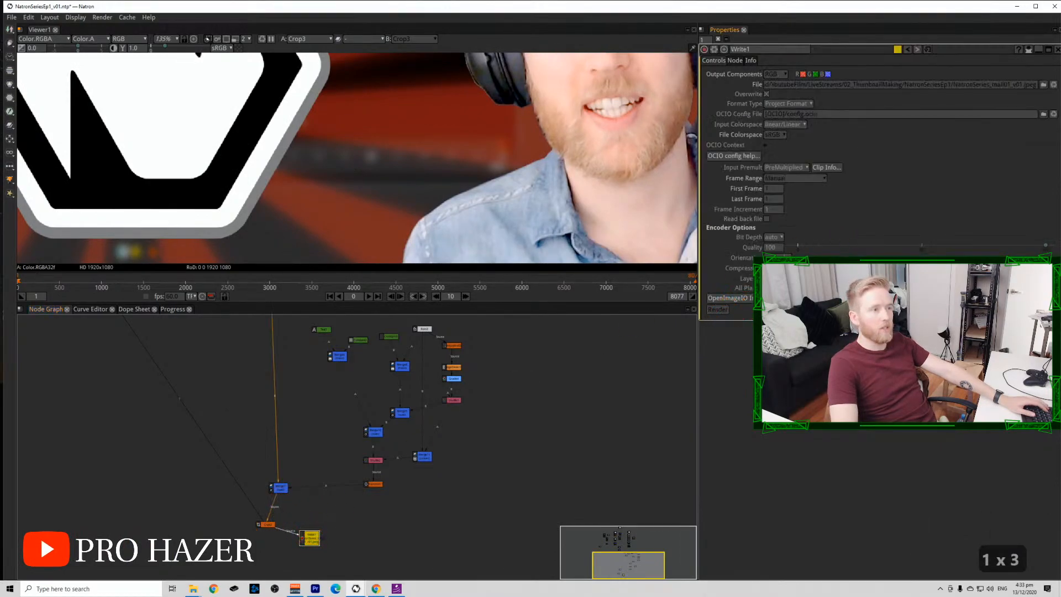
Open NatronSeries_tnail01_v01.jpeg from the NatronSeriesEp1 folder, review the updated render, and close it.
{"action": "left_click", "coordinate": [193, 588]}
{"action": "left_click", "coordinate": [217, 564]}
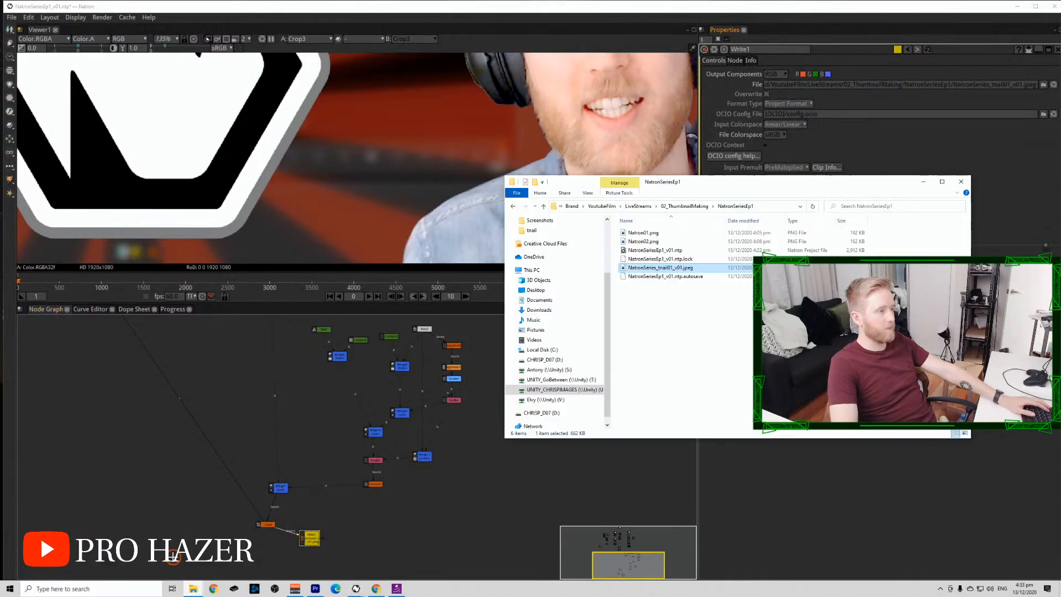
{"action": "double_click", "coordinate": [695, 269]}
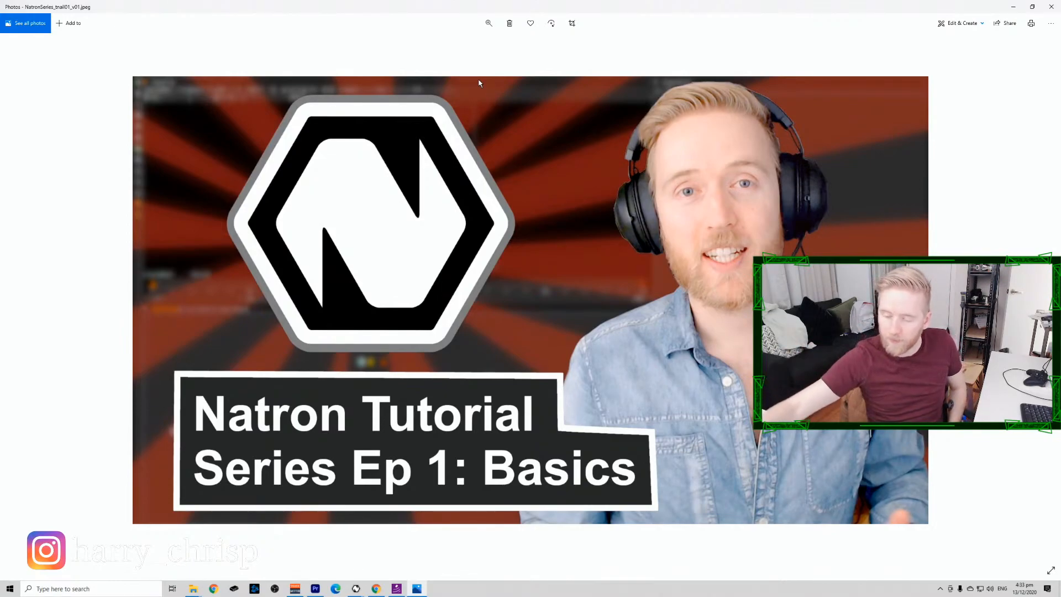
{"action": "left_click", "coordinate": [1050, 12]}
Return to the node graph and save the NatronSeriesEp1_v01.ntp project.
{"action": "left_click", "coordinate": [45, 309]}
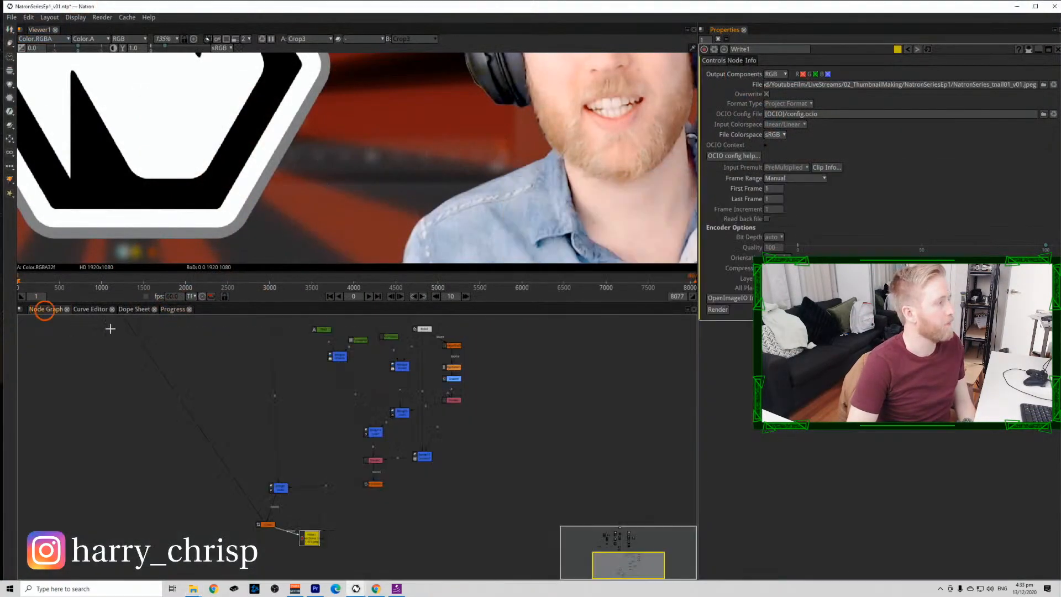
{"action": "left_click", "coordinate": [9, 18]}
{"action": "left_click", "coordinate": [49, 80]}
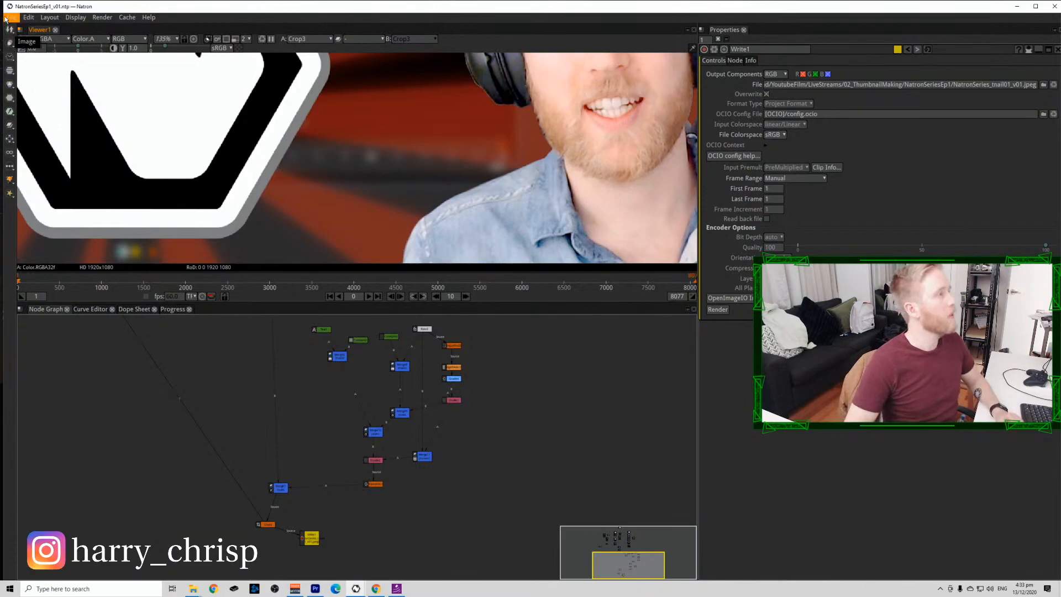
Begin saving the project under a new name and browse to Brand/YoutubeFilm/LiveStreams/02_ThumbnailMaking/NatronSeriesEp1 on the U: drive.
{"action": "left_click", "coordinate": [11, 17]}
{"action": "left_click", "coordinate": [33, 85]}
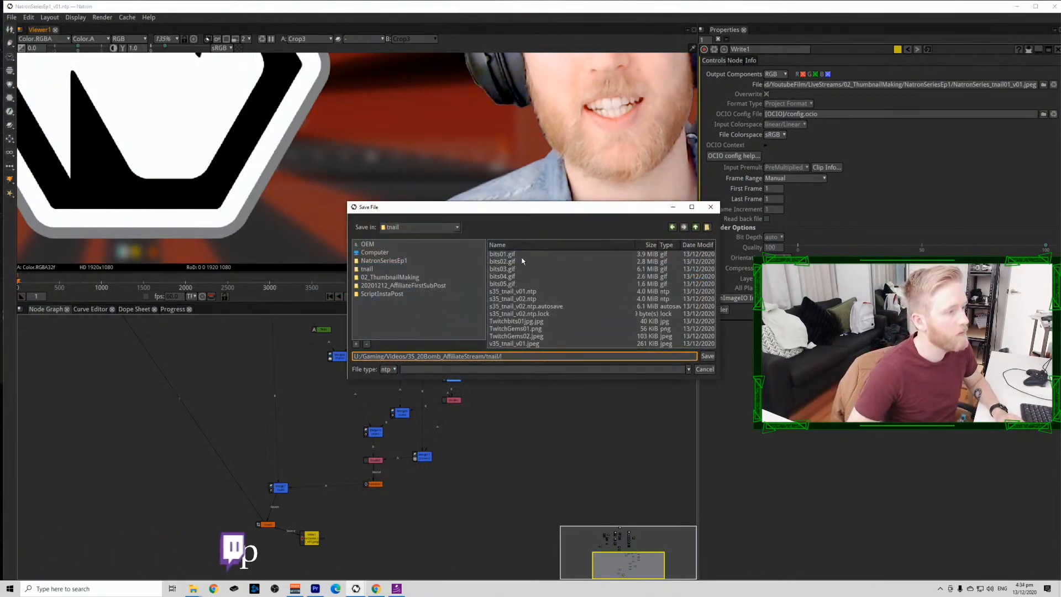
{"action": "left_click", "coordinate": [696, 227]}
{"action": "left_click", "coordinate": [695, 227]}
{"action": "left_click", "coordinate": [695, 228]}
{"action": "left_click", "coordinate": [696, 228]}
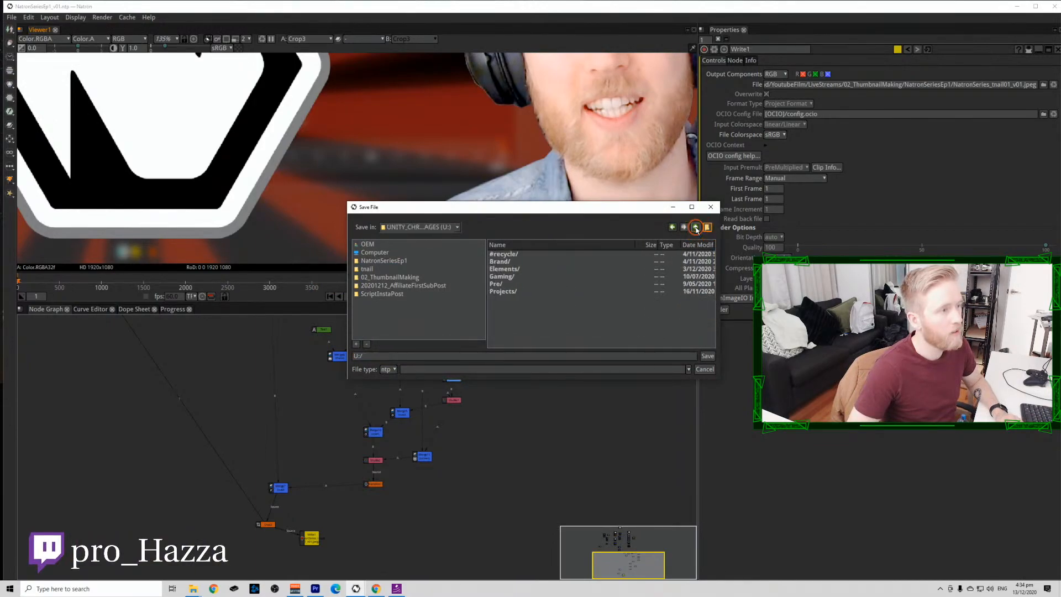
{"action": "double_click", "coordinate": [527, 262]}
{"action": "double_click", "coordinate": [540, 313]}
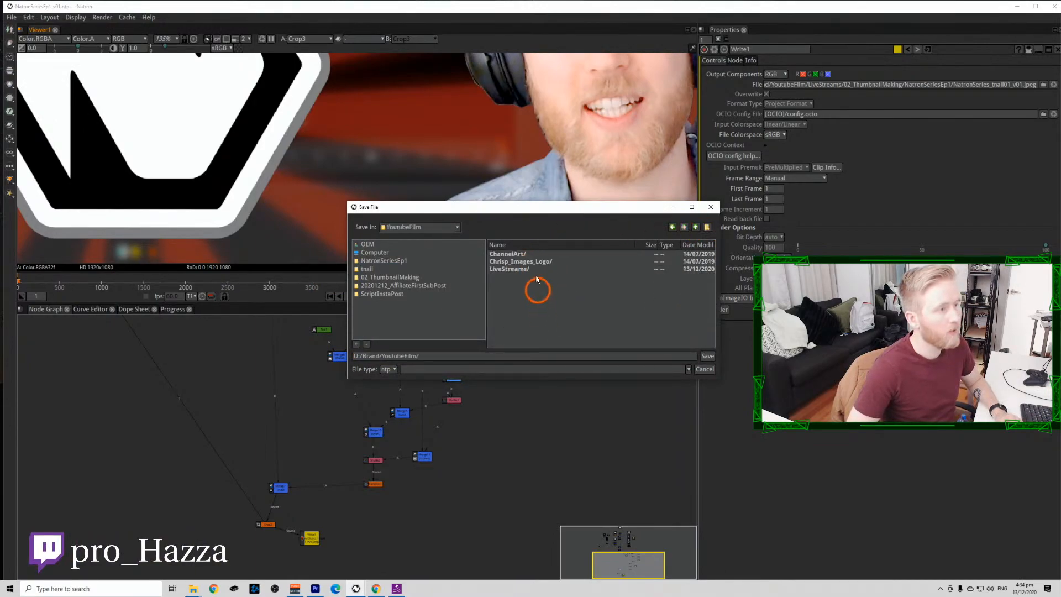
{"action": "double_click", "coordinate": [540, 269]}
{"action": "double_click", "coordinate": [538, 268]}
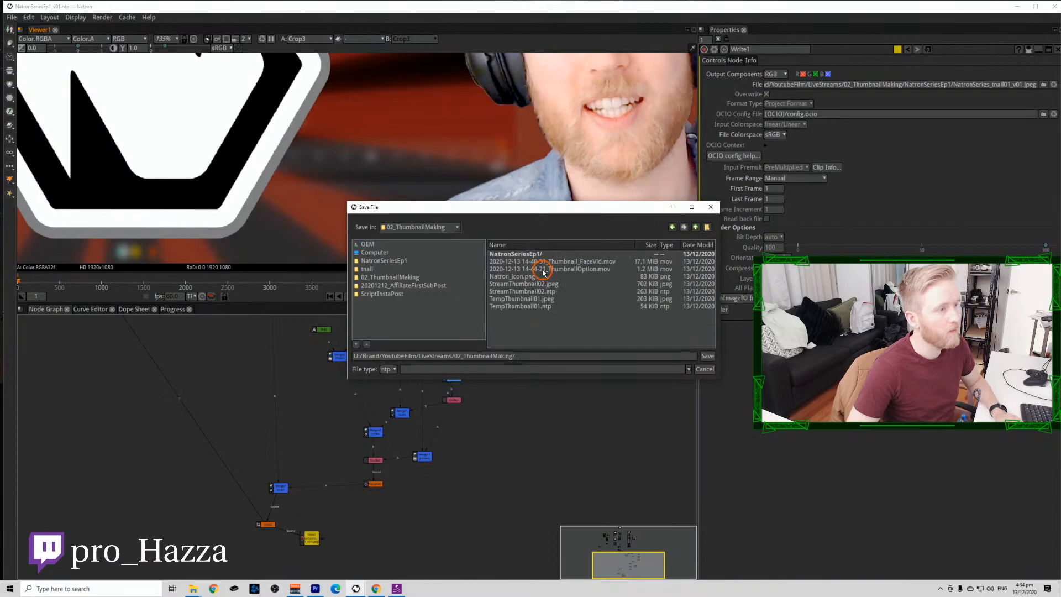
{"action": "double_click", "coordinate": [535, 254]}
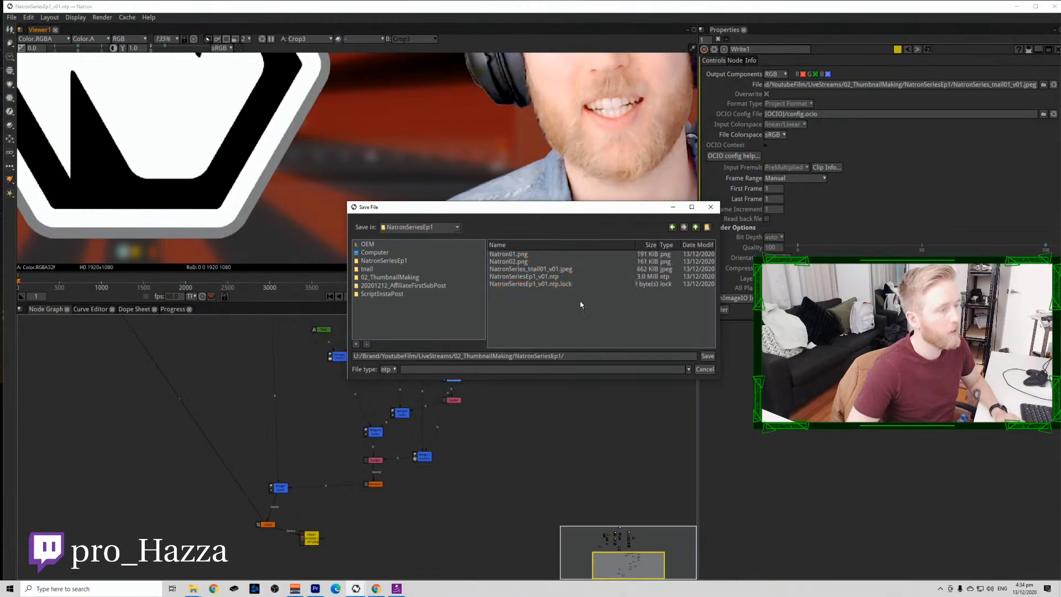
Save the project as NatronSeriesEp1_v02.ntp, basing the file name on the existing v01 project.
{"action": "left_click", "coordinate": [552, 277]}
{"action": "left_click", "coordinate": [610, 357]}
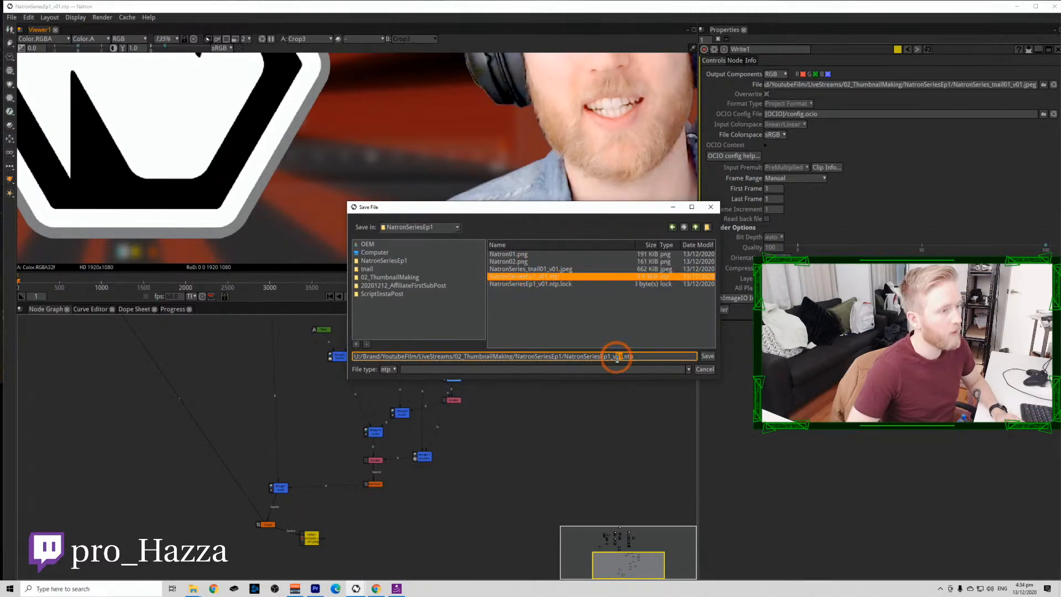
{"action": "key", "text": "BackSpace"}
{"action": "type", "text": "2"}
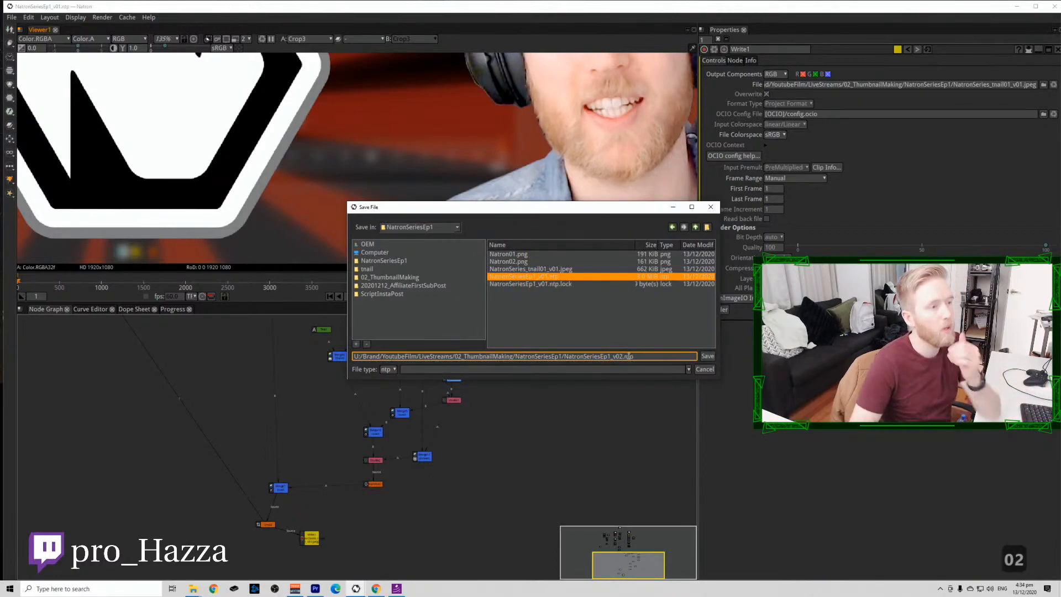
{"action": "left_click", "coordinate": [706, 357]}
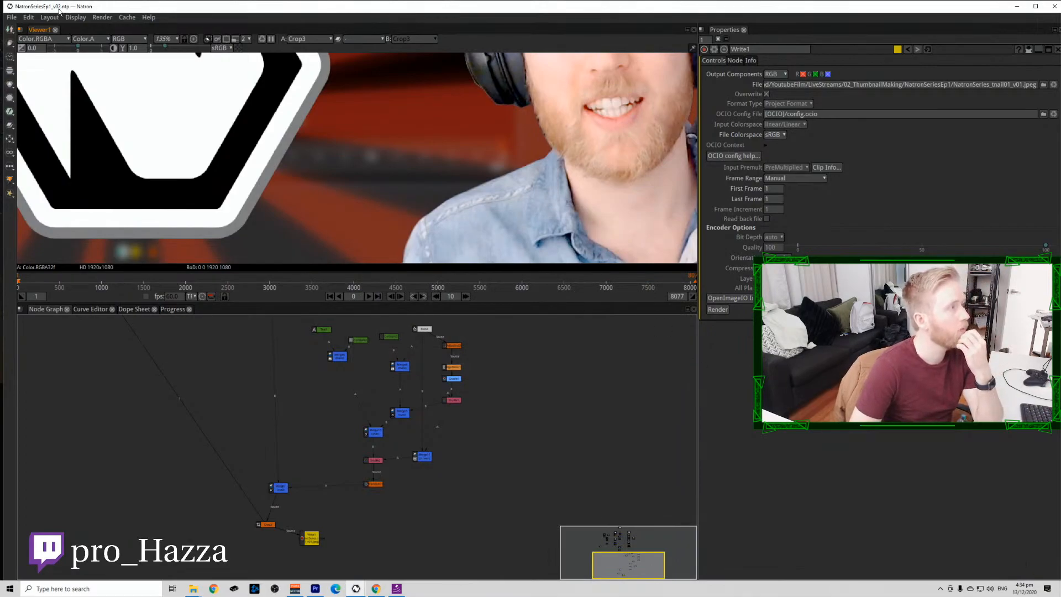
Close the finished thumbnail project and launch Natron again with an empty project.
{"action": "left_click", "coordinate": [1054, 7]}
{"action": "left_click", "coordinate": [358, 386]}
{"action": "left_click", "coordinate": [374, 252]}
{"action": "left_click", "coordinate": [279, 558]}
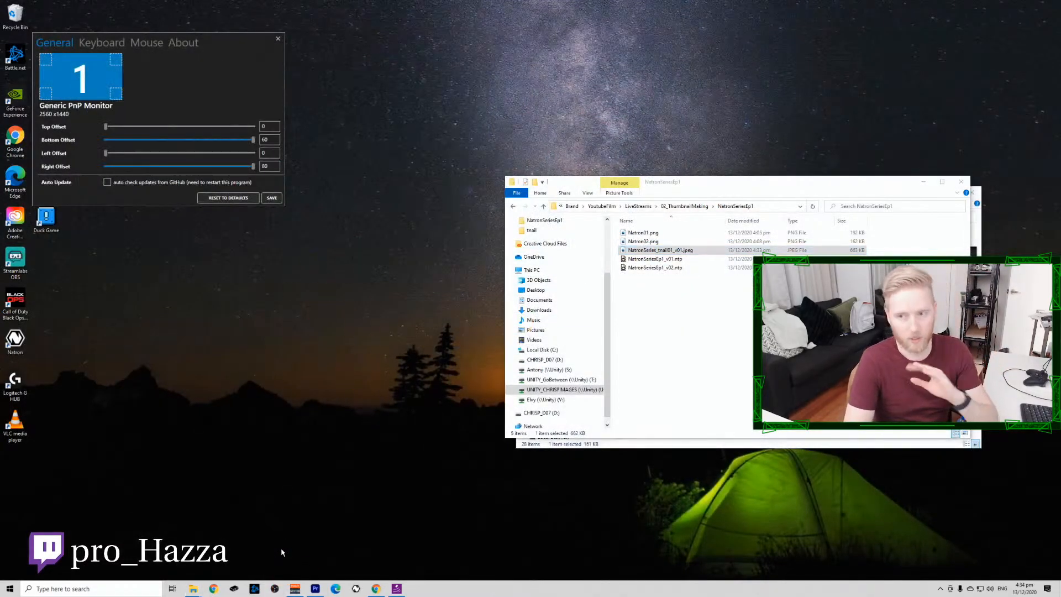
{"action": "left_click", "coordinate": [356, 588]}
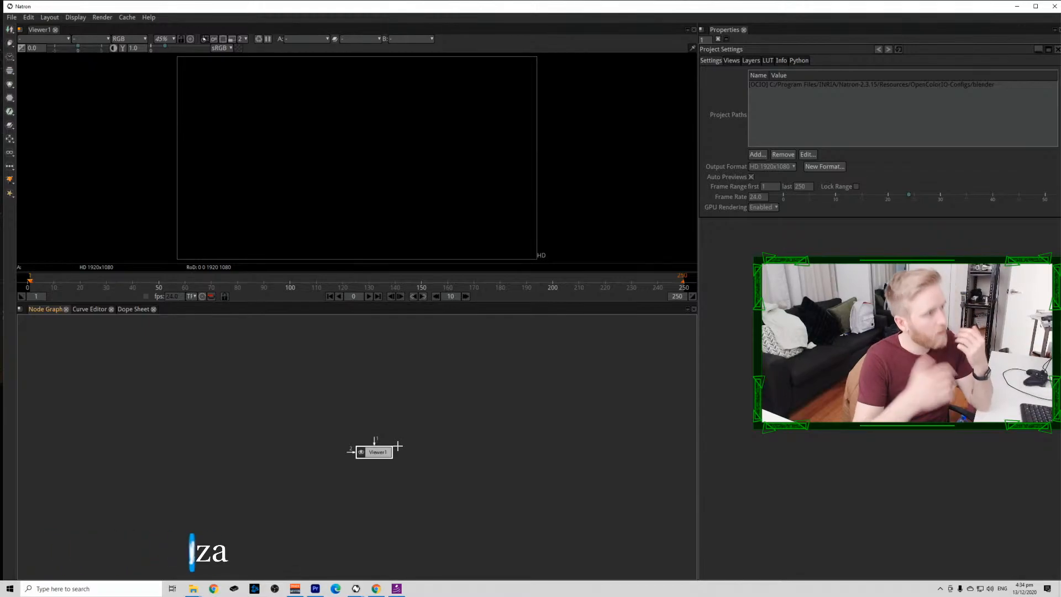
Switch to File Explorer and open the Brand/Logos/SocialMediaLogosHD folder.
{"action": "mouse_move", "coordinate": [194, 592]}
{"action": "left_click", "coordinate": [171, 552]}
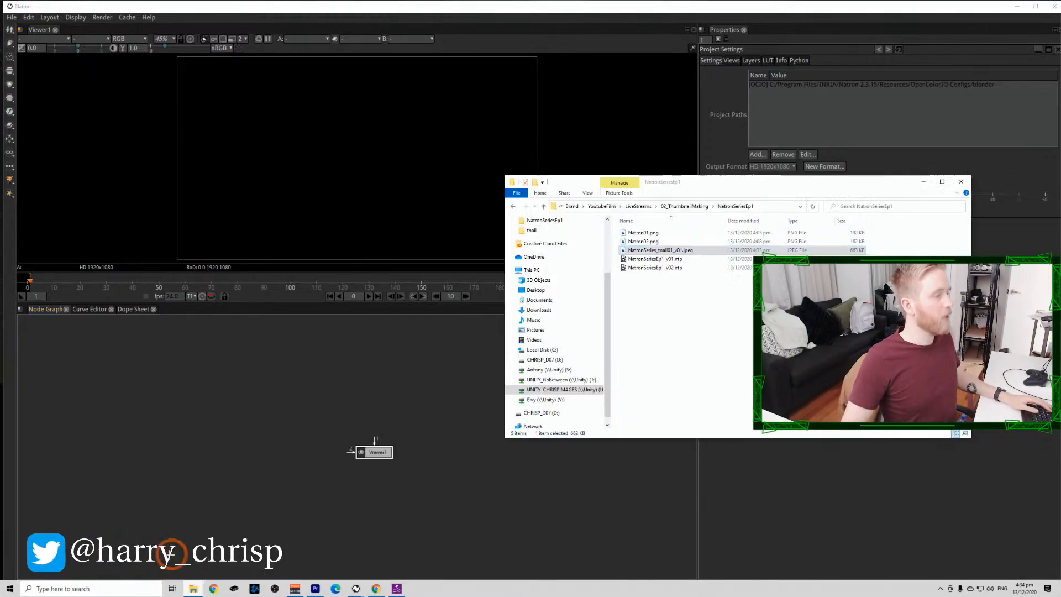
{"action": "left_click", "coordinate": [573, 206]}
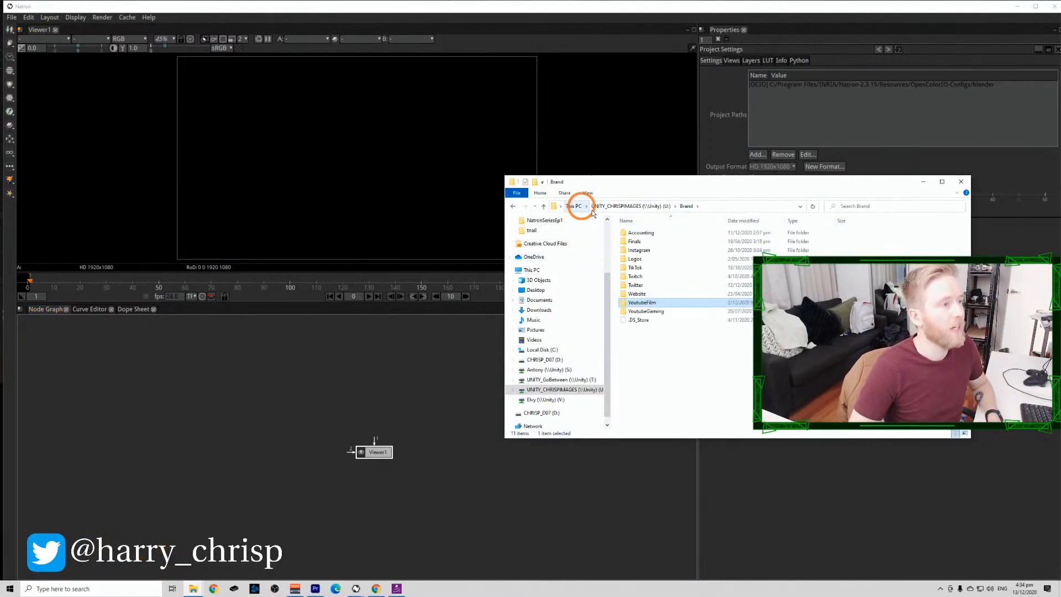
{"action": "double_click", "coordinate": [654, 258]}
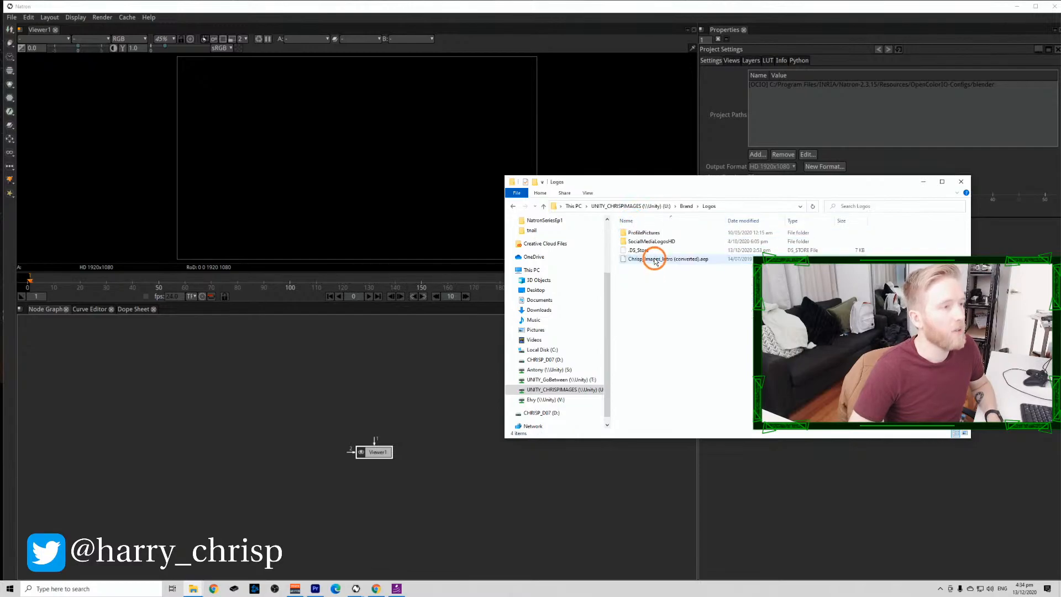
{"action": "double_click", "coordinate": [687, 243]}
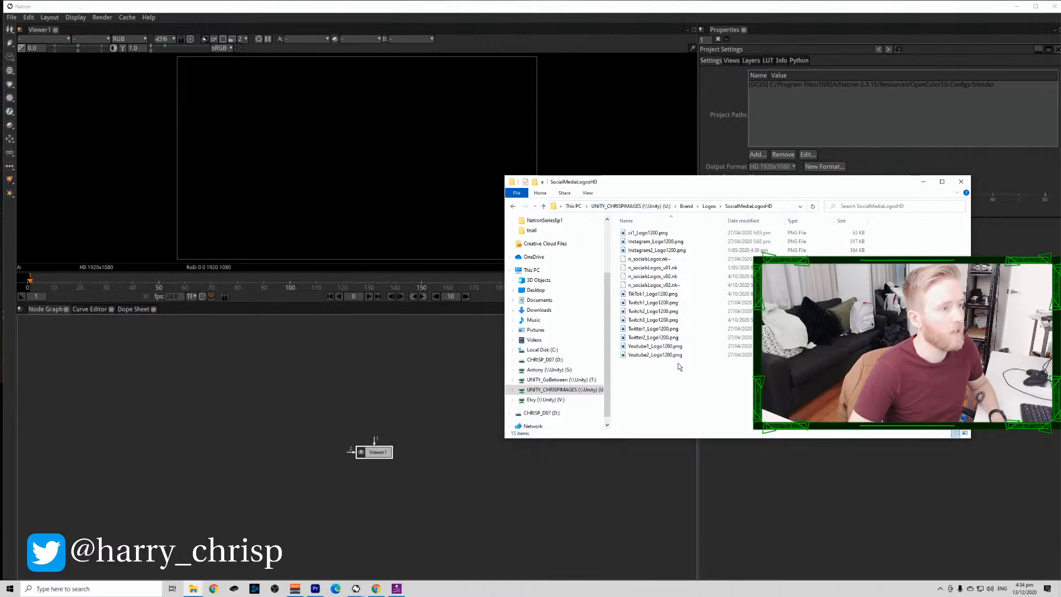
Import the two YouTube logo PNGs into the node graph, spread their Read nodes apart, and view each logo.
{"action": "left_click_drag", "start_coordinate": [697, 368], "coordinate": [214, 486]}
{"action": "left_click", "coordinate": [382, 477]}
{"action": "left_click_drag", "start_coordinate": [382, 466], "coordinate": [233, 481]}
{"action": "key", "text": "1"}
{"action": "left_click_drag", "start_coordinate": [379, 423], "coordinate": [168, 376]}
{"action": "key", "text": "1"}
{"action": "key", "text": "1"}
{"action": "left_click_drag", "start_coordinate": [223, 464], "coordinate": [235, 438]}
{"action": "left_click", "coordinate": [302, 499]}
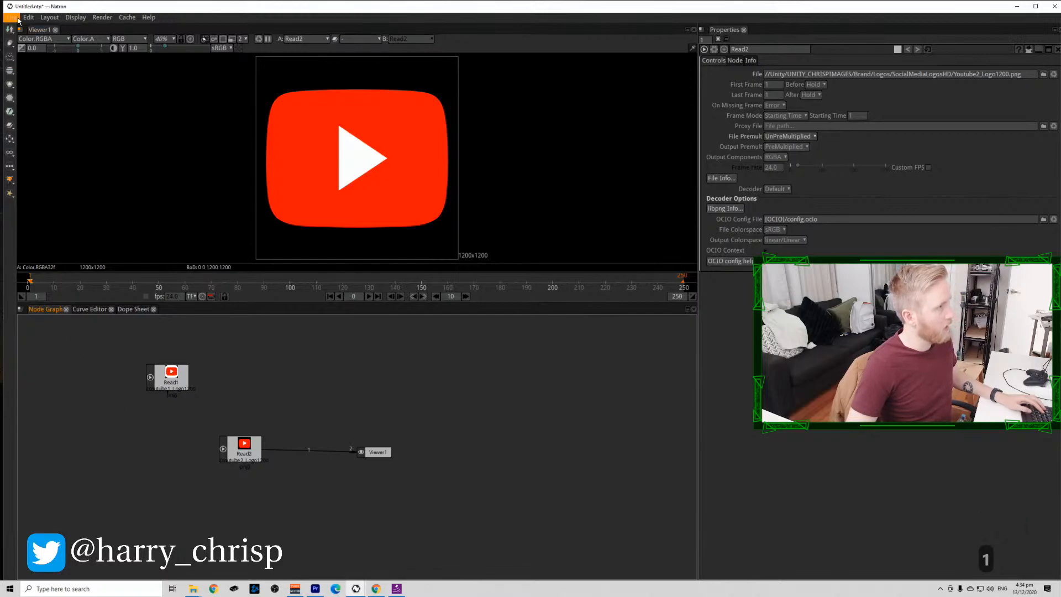
Save the new project as DefaultThumbnail01 in the LiveStreams/00_LiveStreamTheme folder.
{"action": "key", "text": "ctrl+s"}
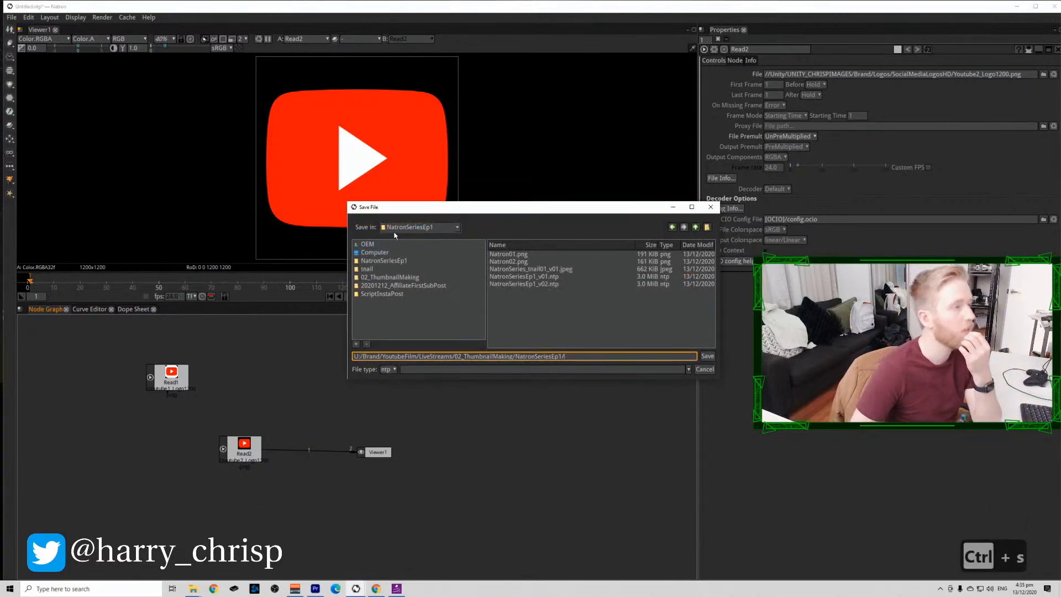
{"action": "left_click", "coordinate": [695, 227]}
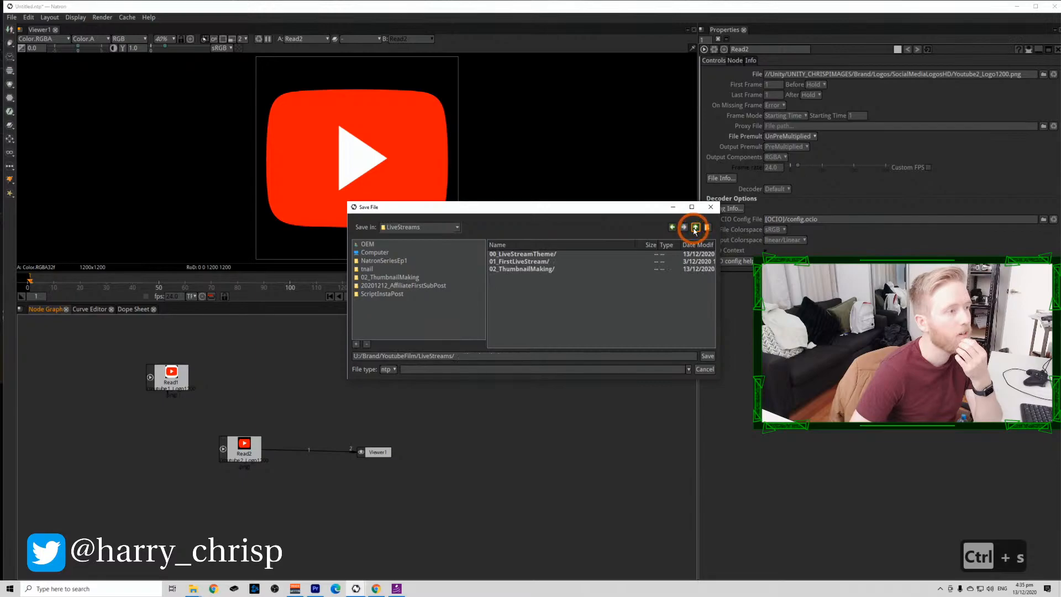
{"action": "double_click", "coordinate": [569, 255]}
{"action": "left_click", "coordinate": [539, 355]}
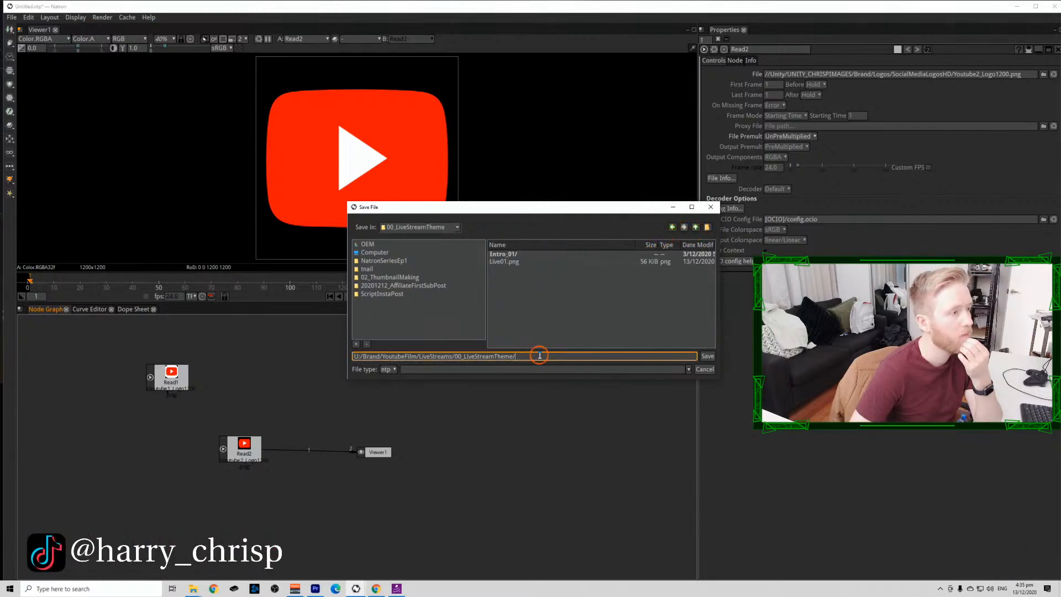
{"action": "type", "text": "Defau"}
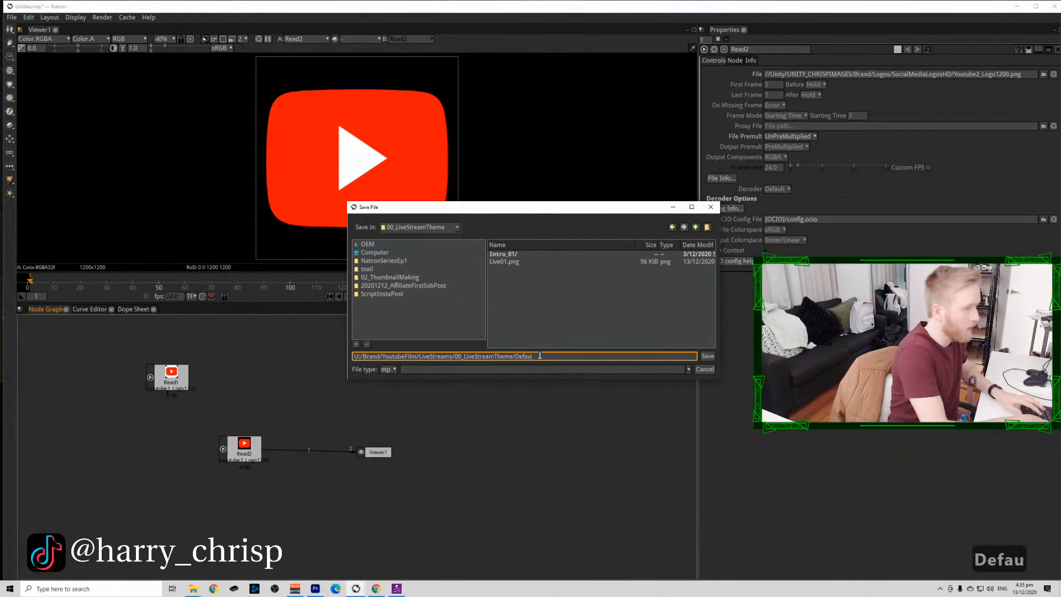
{"action": "type", "text": "ltThumbn"}
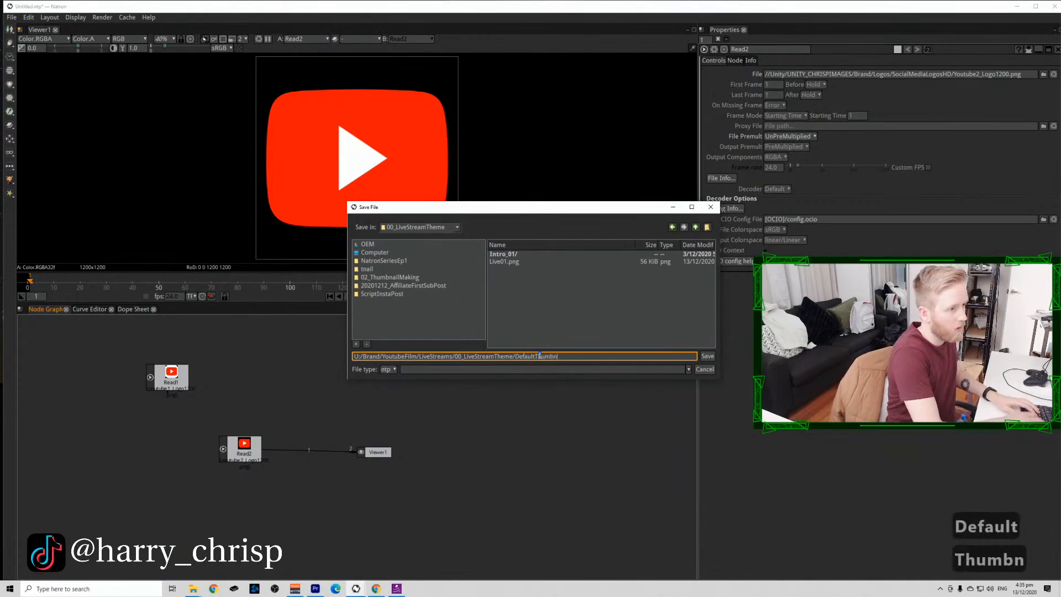
{"action": "type", "text": "ail01"}
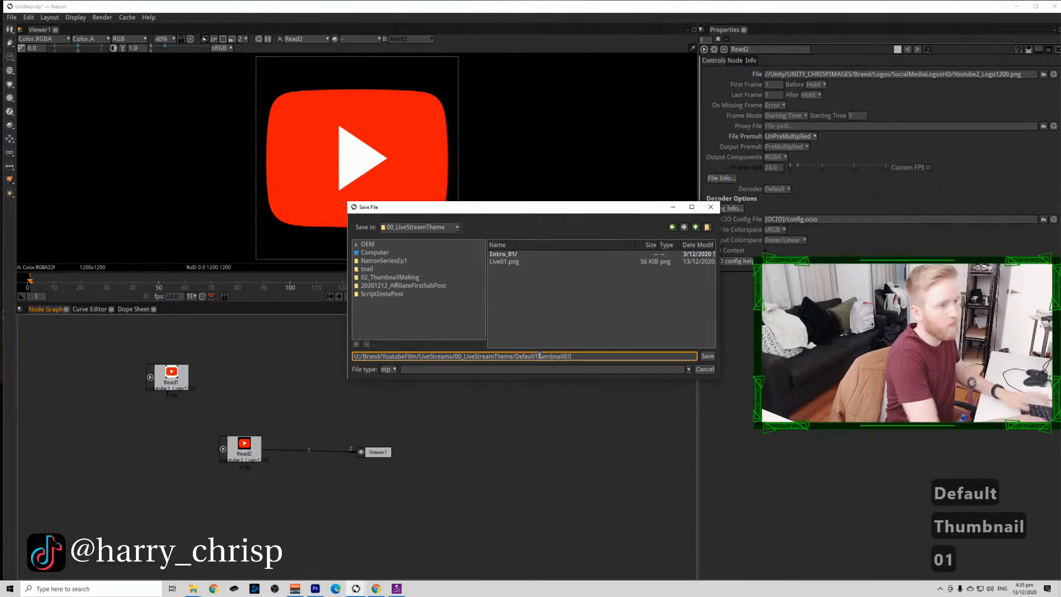
{"action": "left_click", "coordinate": [707, 356]}
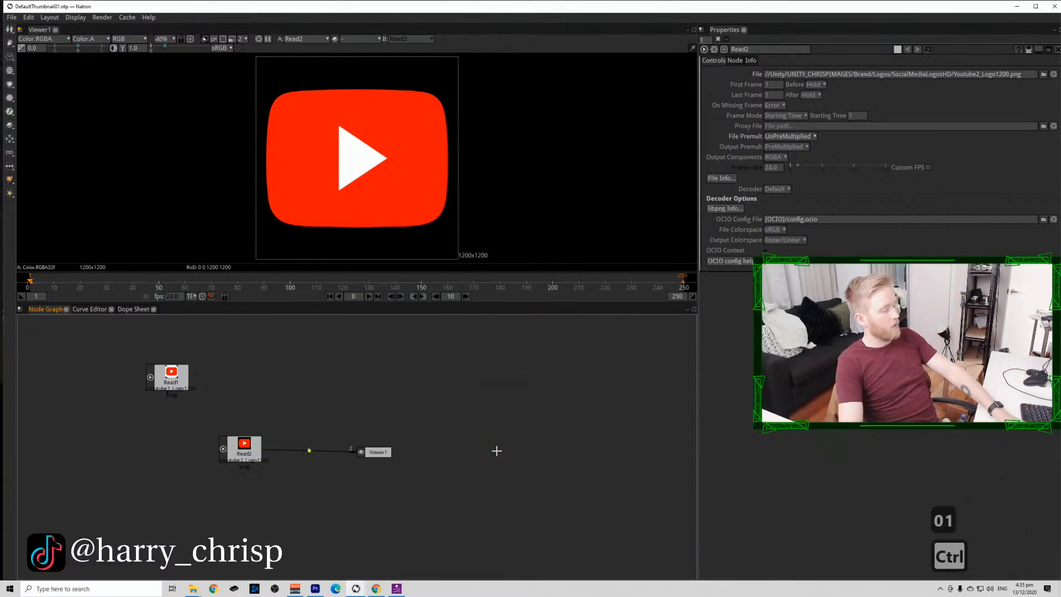
Open the NatronSeriesEp1_v02.ntp project from the NatronSeriesEp1 folder.
{"action": "key", "text": "ctrl+o"}
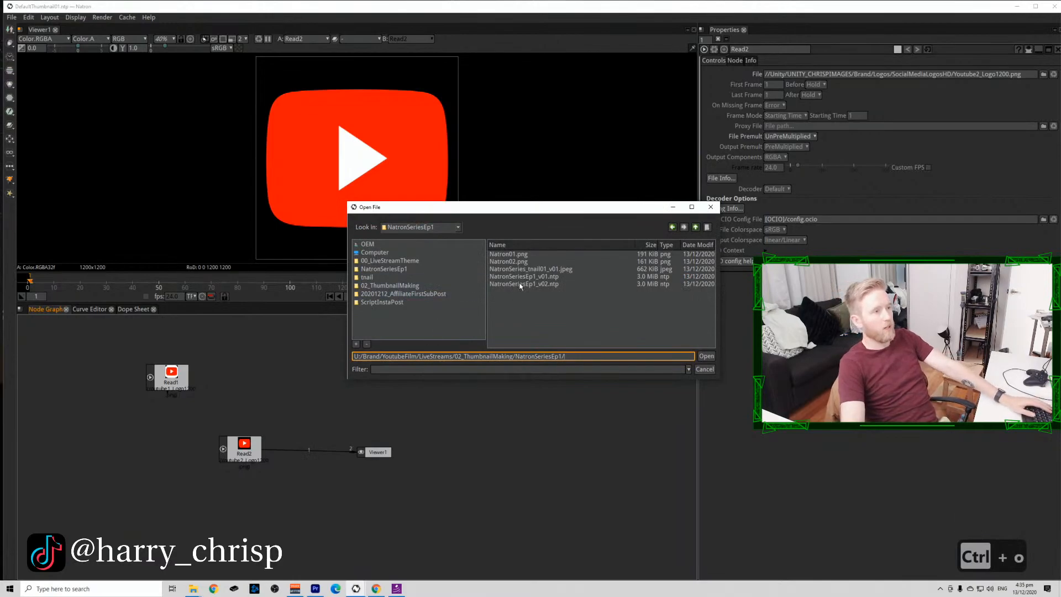
{"action": "left_click", "coordinate": [519, 283]}
{"action": "left_click", "coordinate": [707, 355]}
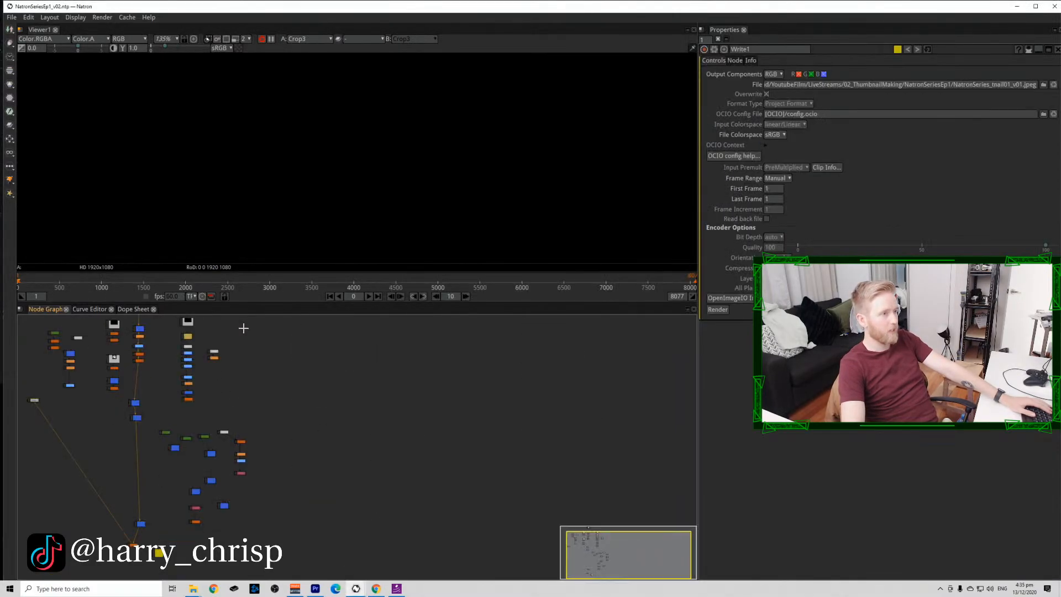
Copy the presenter cutout node chain with its Roto and Blur mask branch, and paste it into the DefaultThumbnail01 project.
{"action": "scroll", "coordinate": [205, 435], "scroll_direction": "up", "scroll_amount": 6}
{"action": "scroll", "coordinate": [205, 433], "scroll_direction": "down", "scroll_amount": 5}
{"action": "left_click_drag", "start_coordinate": [205, 435], "coordinate": [259, 534]}
{"action": "left_click_drag", "start_coordinate": [218, 366], "coordinate": [315, 504]}
{"action": "key", "text": "ctrl+c"}
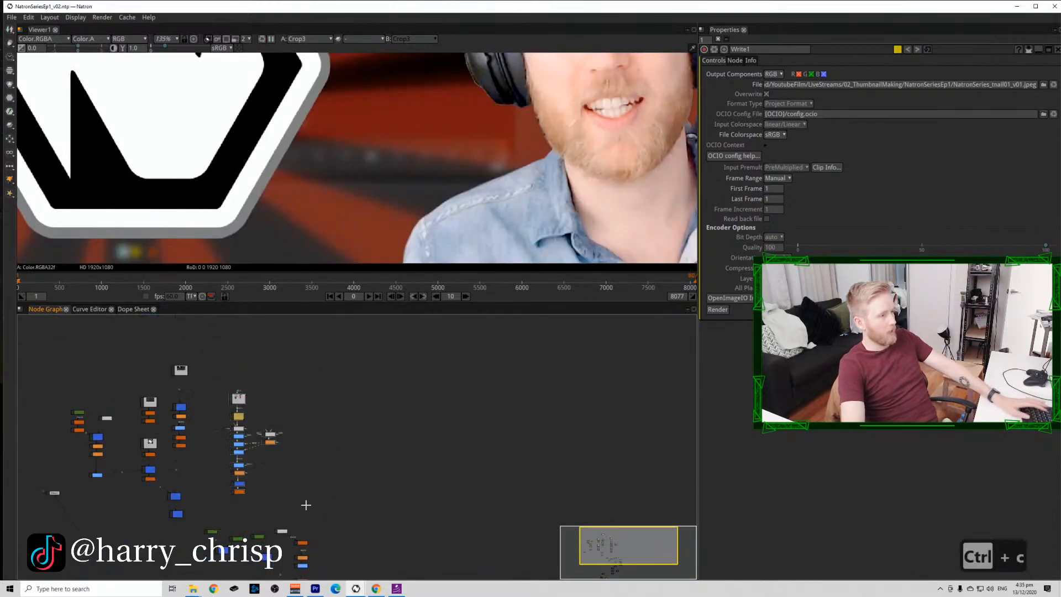
{"action": "mouse_move", "coordinate": [356, 588]}
{"action": "left_click", "coordinate": [445, 547]}
{"action": "left_click", "coordinate": [497, 422]}
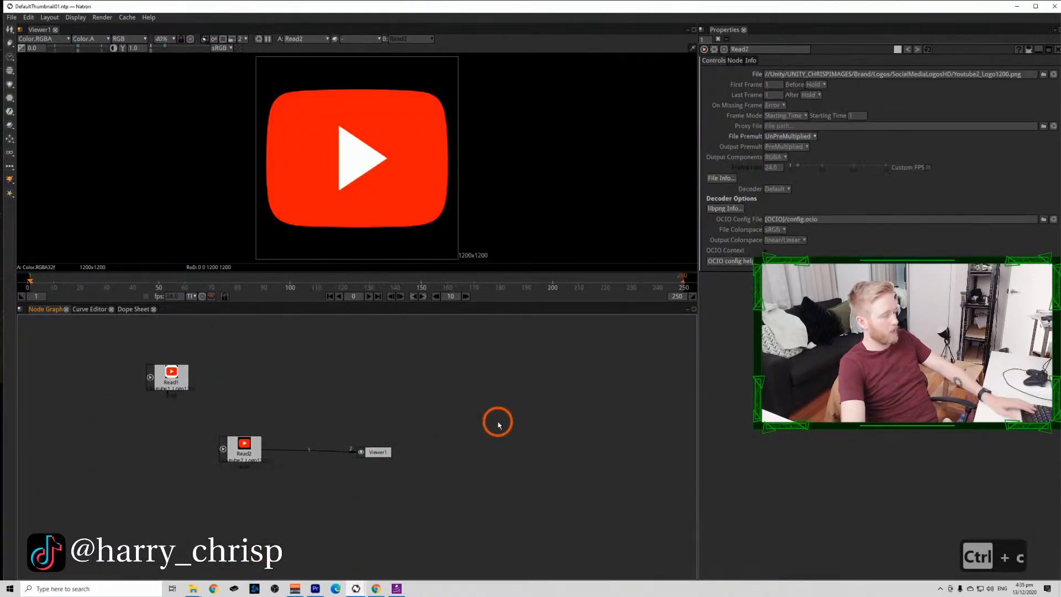
{"action": "key", "text": "ctrl+v"}
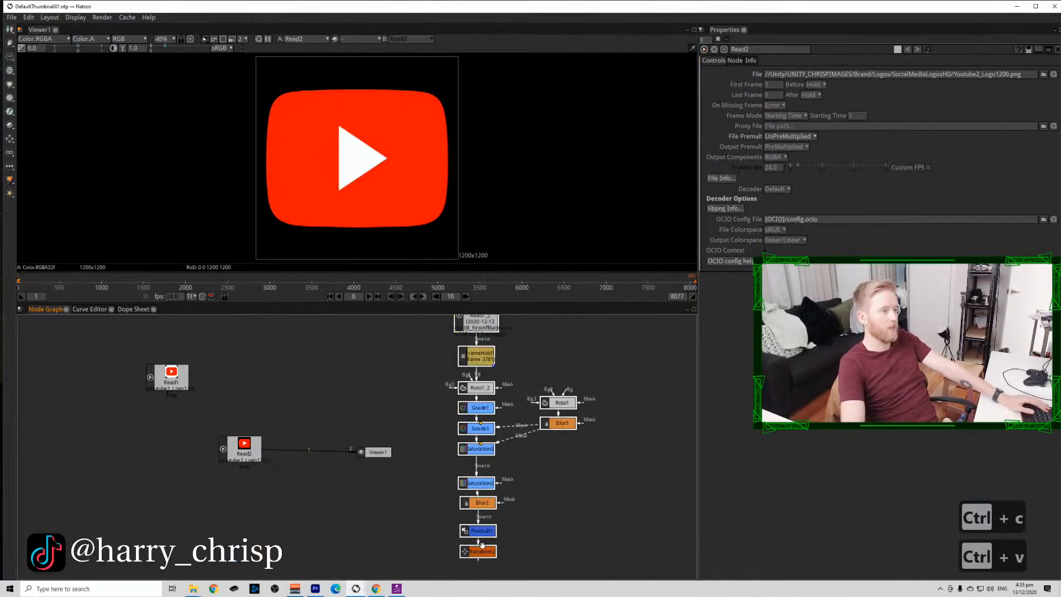
View the output of the Transform2 node at the end of the pasted presenter chain.
{"action": "key", "text": "1"}
{"action": "left_click", "coordinate": [551, 530]}
{"action": "left_click", "coordinate": [560, 503]}
{"action": "left_click", "coordinate": [485, 547]}
{"action": "key", "text": "1"}
Set the project's output format to HD 1920x1080 in the project settings.
{"action": "key", "text": "s"}
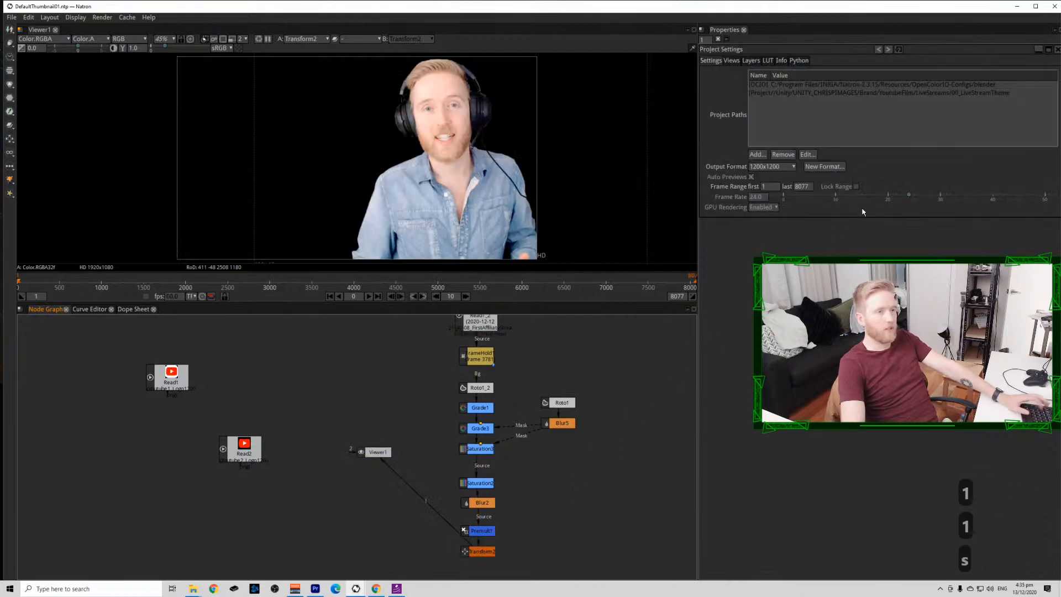
{"action": "left_click", "coordinate": [787, 166]}
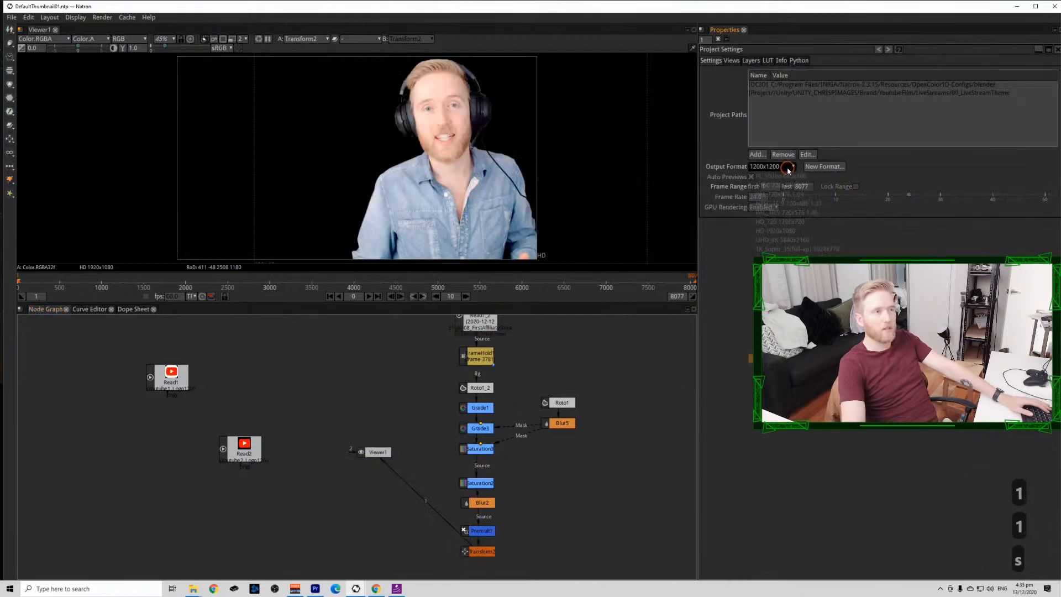
{"action": "left_click", "coordinate": [805, 231]}
Add a Merge node after Transform2 and connect the Read2 YouTube logo to its A input, accepting the frame rate warning.
{"action": "scroll", "coordinate": [419, 481], "scroll_direction": "down", "scroll_amount": 5}
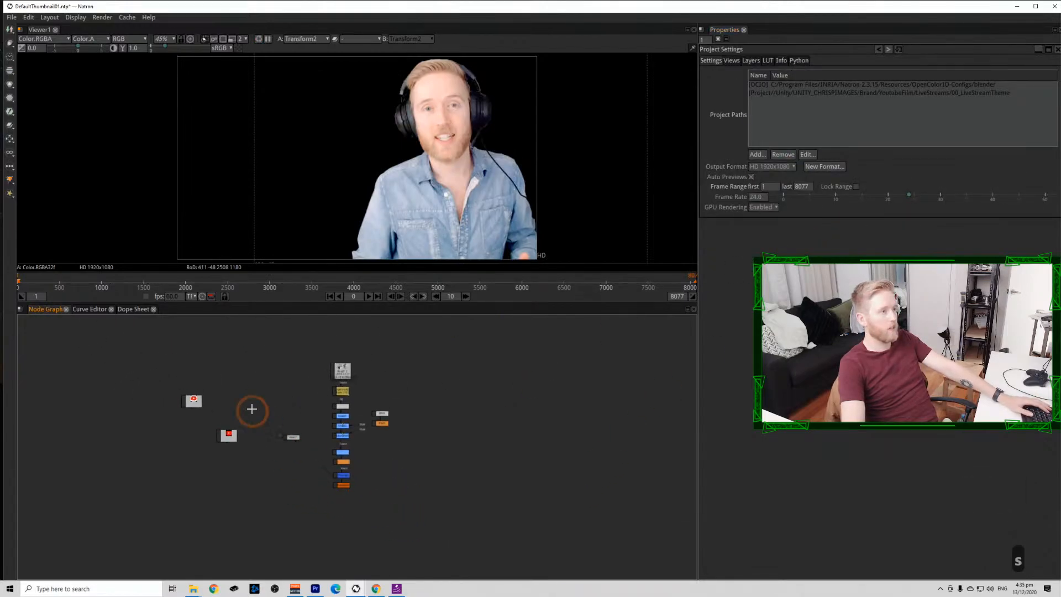
{"action": "left_click_drag", "start_coordinate": [231, 437], "coordinate": [244, 500]}
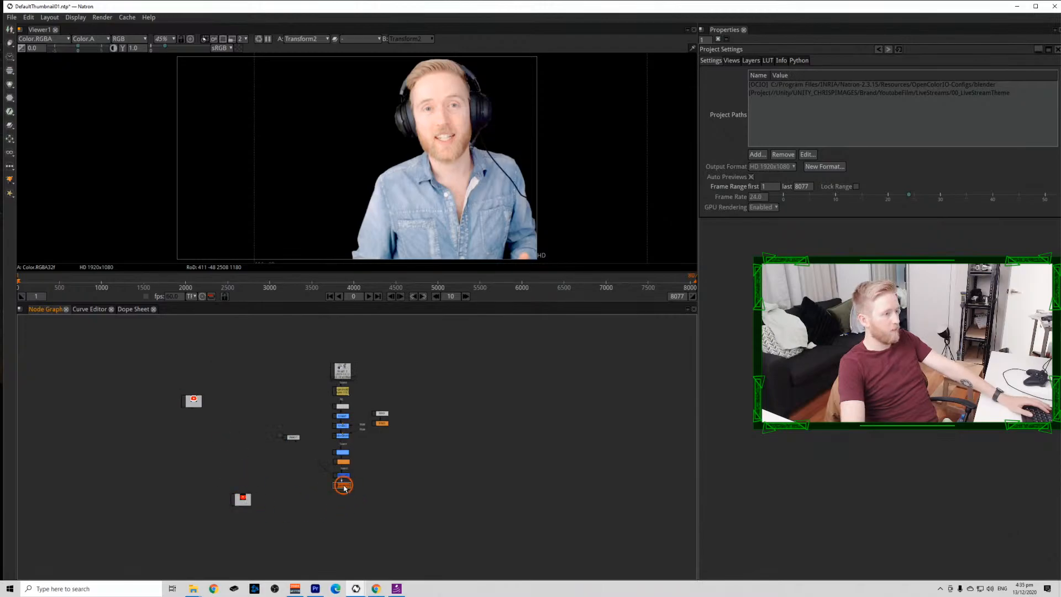
{"action": "key", "text": "m"}
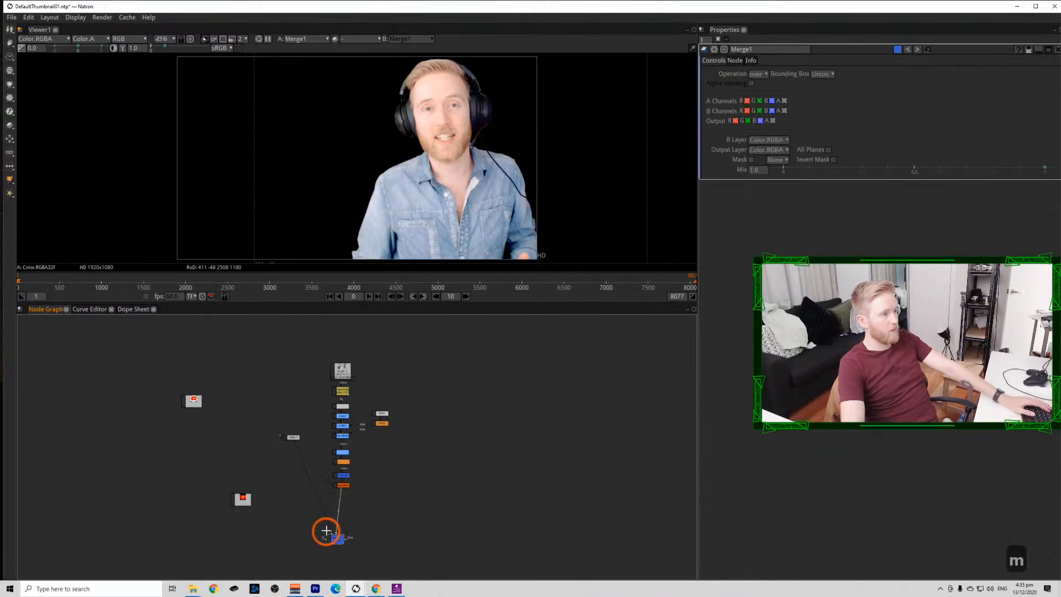
{"action": "scroll", "coordinate": [328, 533], "scroll_direction": "up", "scroll_amount": 6}
{"action": "left_click_drag", "start_coordinate": [335, 528], "coordinate": [208, 527]}
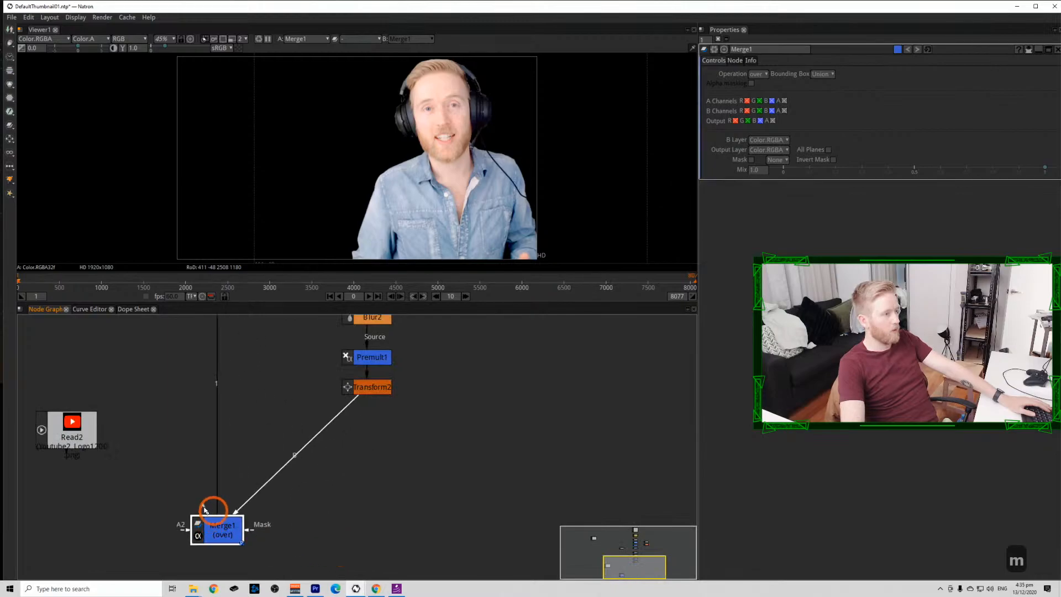
{"action": "left_click_drag", "start_coordinate": [82, 438], "coordinate": [82, 436]}
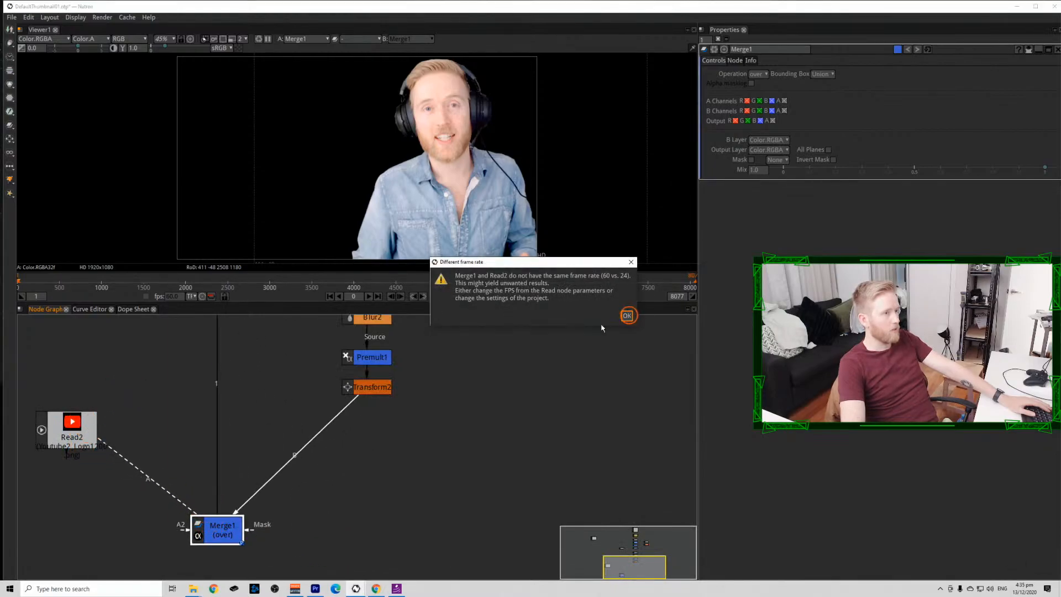
{"action": "left_click", "coordinate": [627, 316]}
Move the viewer node lower in the graph, align Merge1 beneath Transform2, and view the merged logo and presenter.
{"action": "scroll", "coordinate": [445, 508], "scroll_direction": "down", "scroll_amount": 5}
{"action": "left_click_drag", "start_coordinate": [358, 406], "coordinate": [481, 575]}
{"action": "left_click_drag", "start_coordinate": [356, 522], "coordinate": [412, 509]}
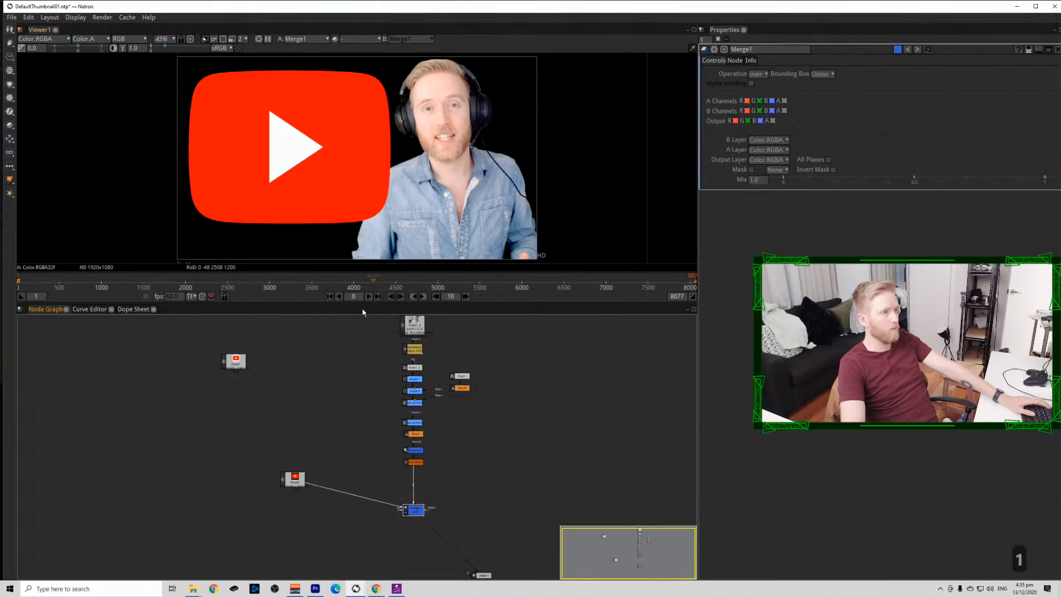
{"action": "left_click", "coordinate": [239, 396]}
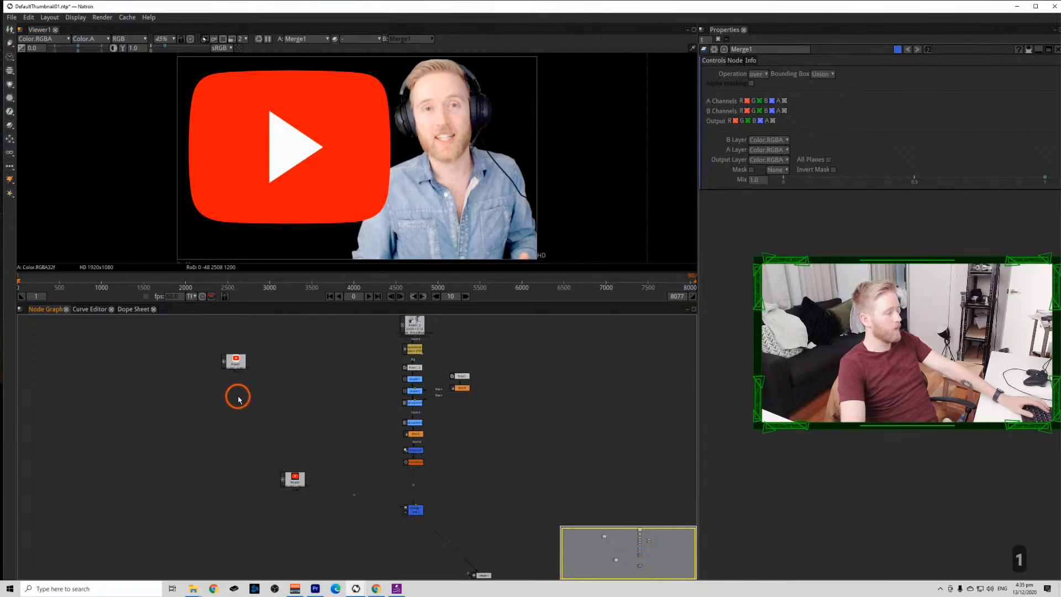
{"action": "key", "text": "r"}
{"action": "left_click", "coordinate": [695, 227]}
{"action": "left_click", "coordinate": [696, 227]}
{"action": "left_click", "coordinate": [695, 227]}
{"action": "double_click", "coordinate": [497, 262]}
{"action": "left_click", "coordinate": [530, 314]}
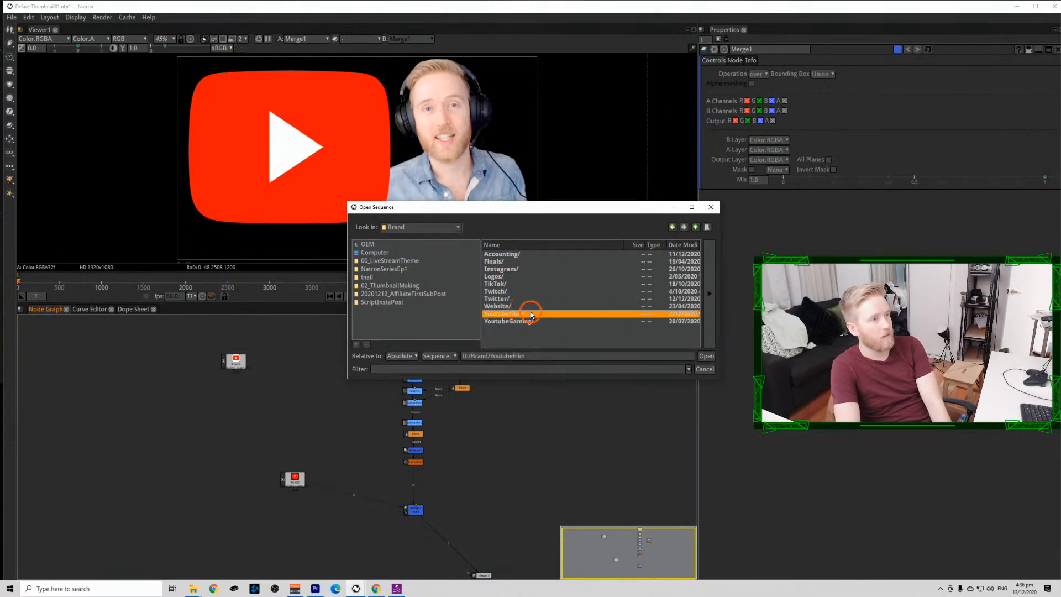
{"action": "left_click", "coordinate": [700, 369]}
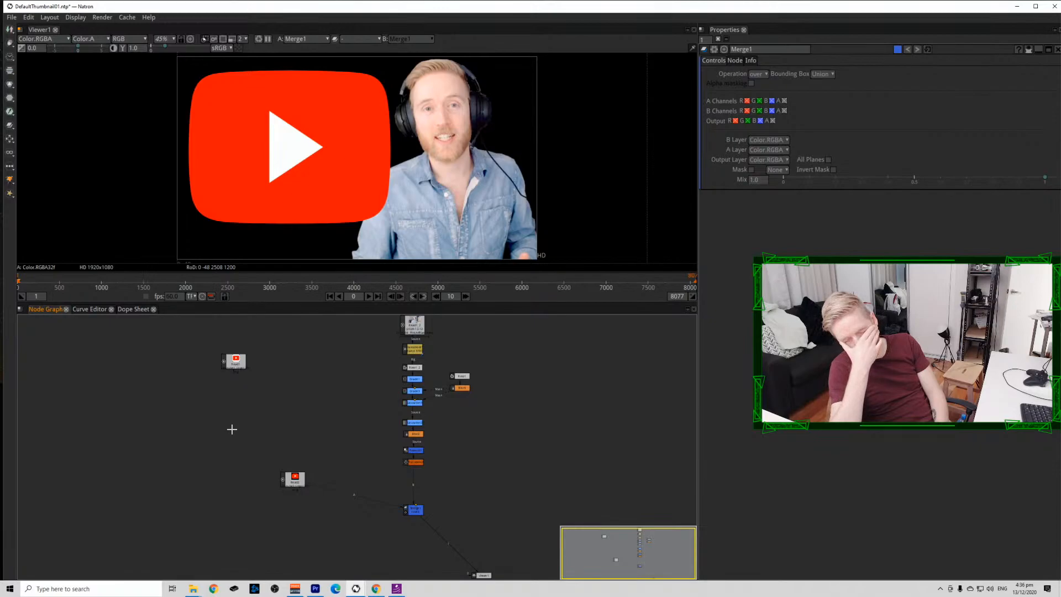
Close the NatronSeriesEp1_v02 project window and open StreamThumbnail02.ntp from the 02_ThumbnailMaking folder.
{"action": "mouse_move", "coordinate": [356, 586]}
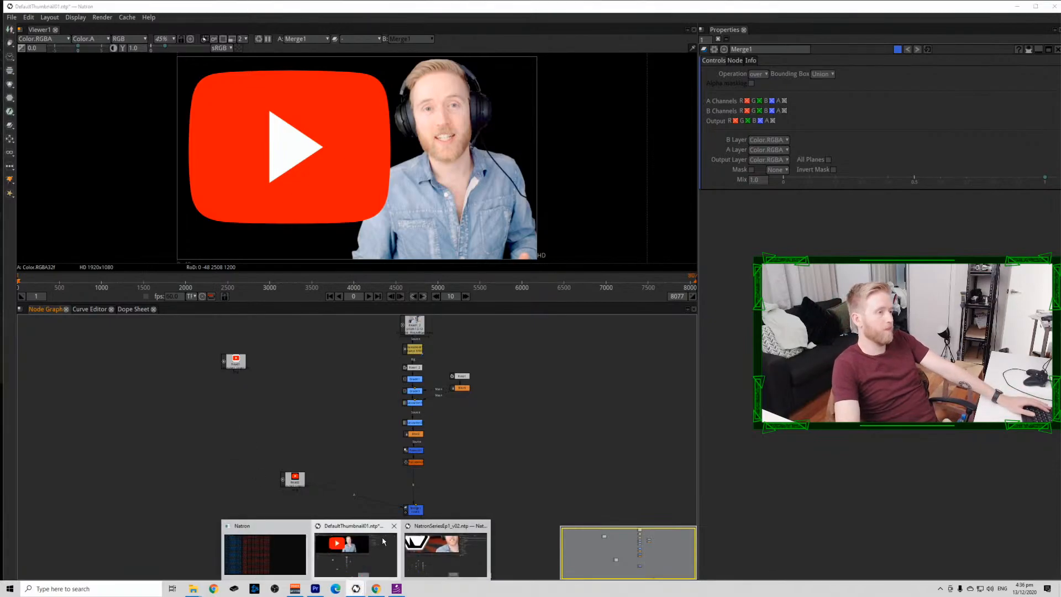
{"action": "left_click", "coordinate": [448, 556]}
{"action": "left_click", "coordinate": [1052, 7]}
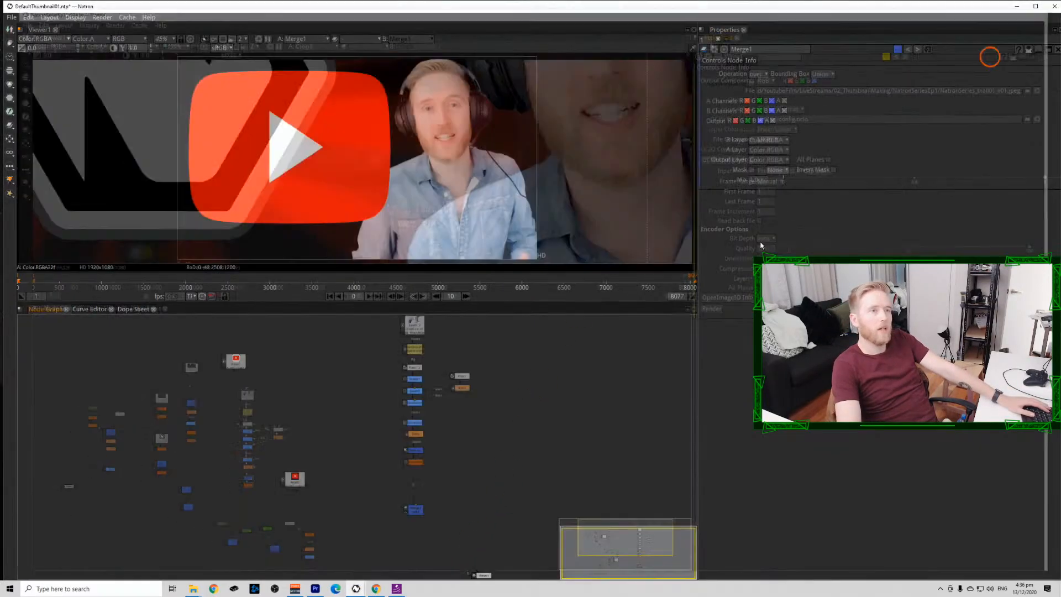
{"action": "key", "text": "ctrl+o"}
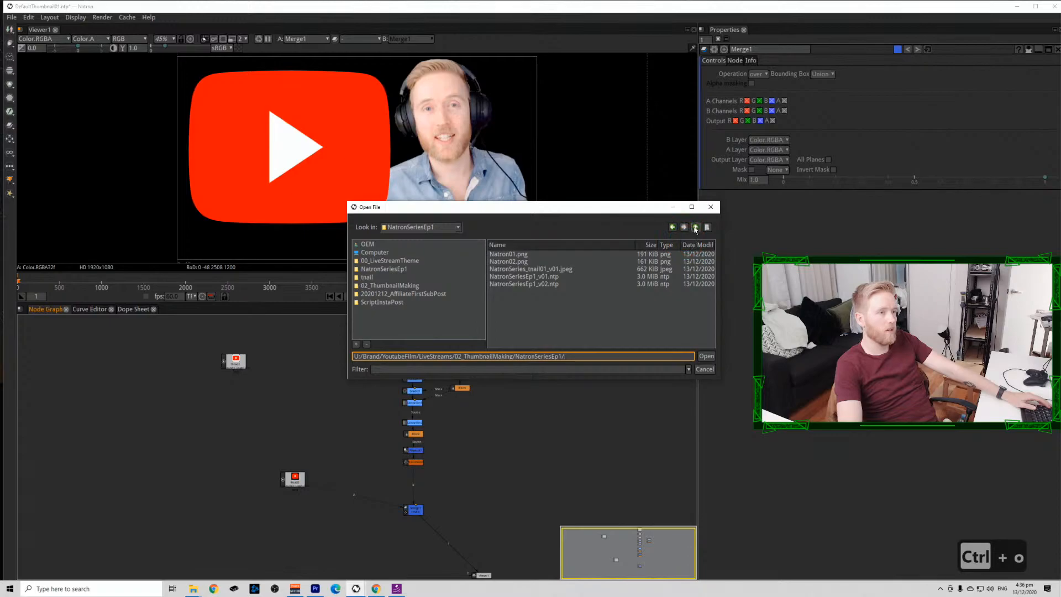
{"action": "left_click", "coordinate": [695, 230]}
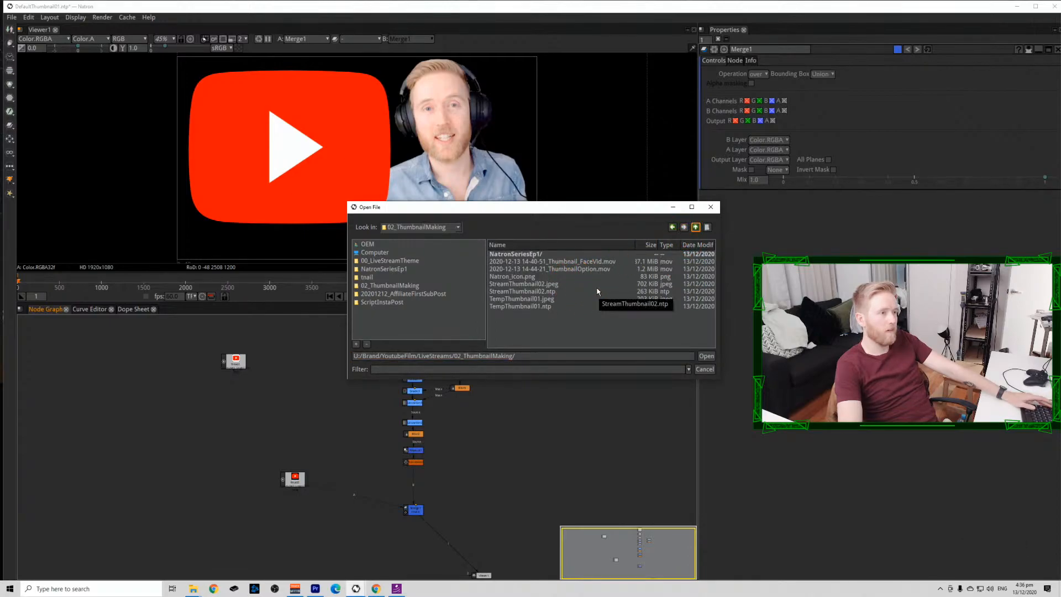
{"action": "left_click", "coordinate": [565, 293]}
{"action": "left_click", "coordinate": [705, 355]}
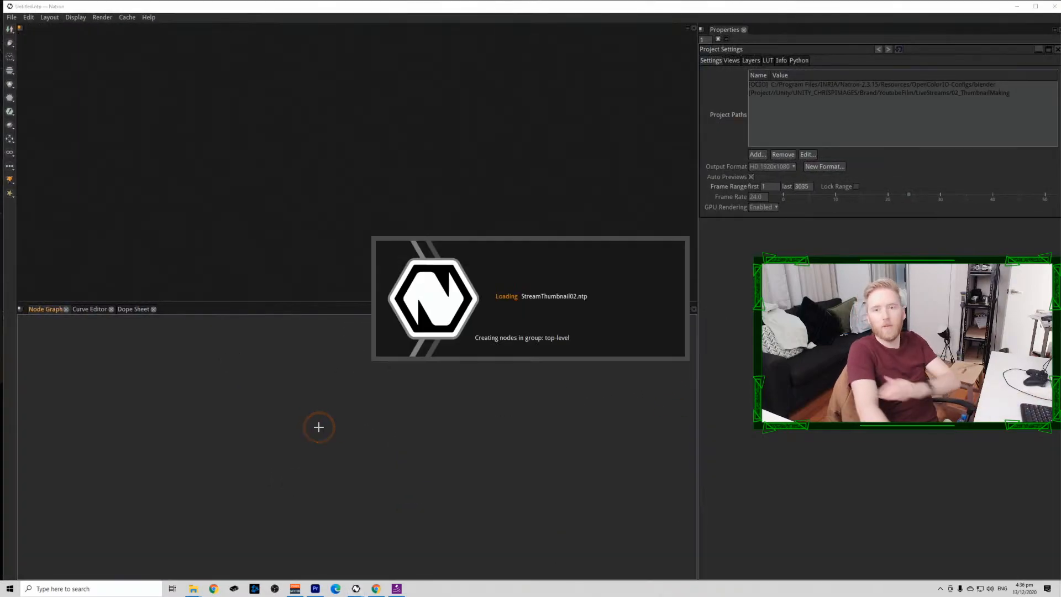
Examine the outputs of Transform1, Read1 and Merge2 to trace the nodes that build the LIVE! badge.
{"action": "left_click", "coordinate": [169, 426]}
{"action": "key", "text": "1"}
{"action": "scroll", "coordinate": [232, 492], "scroll_direction": "up", "scroll_amount": 5}
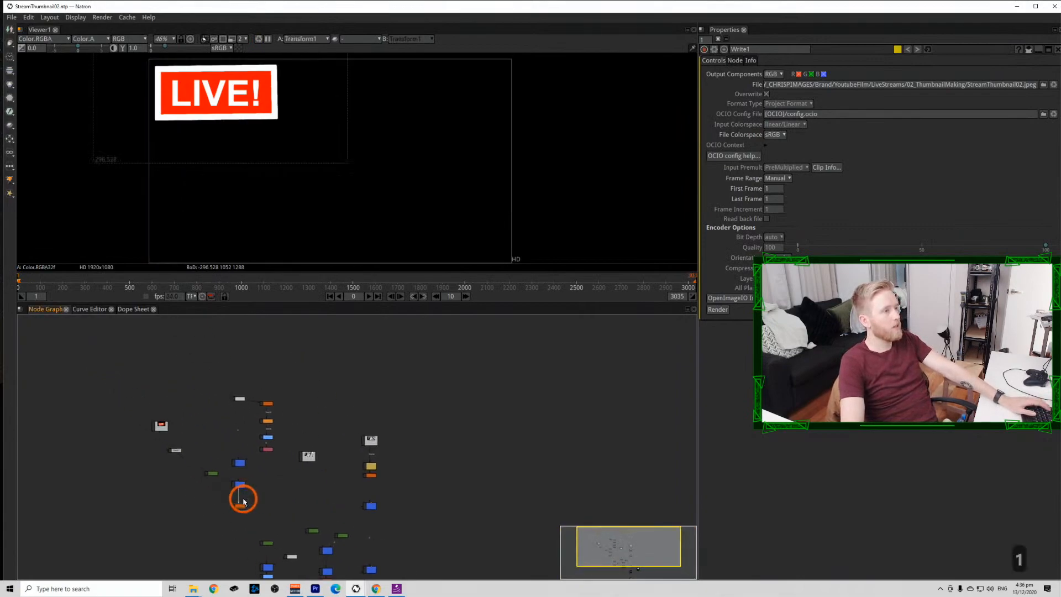
{"action": "left_click", "coordinate": [162, 400]}
{"action": "key", "text": "1"}
{"action": "left_click", "coordinate": [298, 539]}
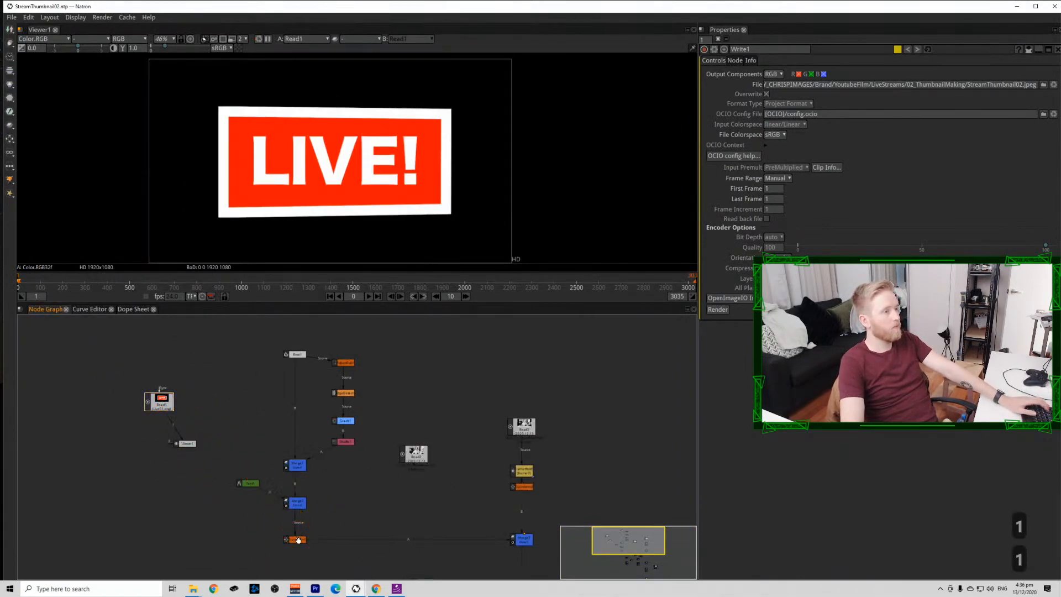
{"action": "key", "text": "1"}
{"action": "scroll", "coordinate": [305, 506], "scroll_direction": "down", "scroll_amount": 3}
{"action": "scroll", "coordinate": [257, 493], "scroll_direction": "up", "scroll_amount": 1}
{"action": "left_click", "coordinate": [255, 493]}
{"action": "key", "text": "1"}
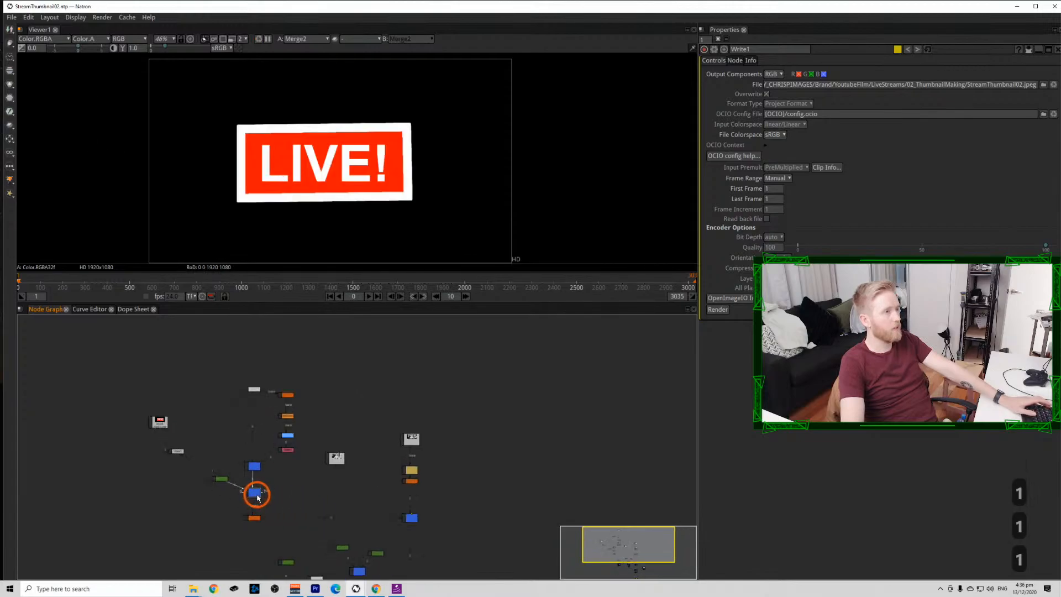
Copy the LIVE! badge's node group down to its Transform1 and switch back to the DefaultThumbnail01 project.
{"action": "mouse_move", "coordinate": [199, 506]}
{"action": "left_mouse_down"}
{"action": "mouse_move", "coordinate": [334, 379]}
{"action": "mouse_move", "coordinate": [314, 373]}
{"action": "mouse_move", "coordinate": [245, 504]}
{"action": "mouse_move", "coordinate": [202, 505]}
{"action": "left_mouse_up"}
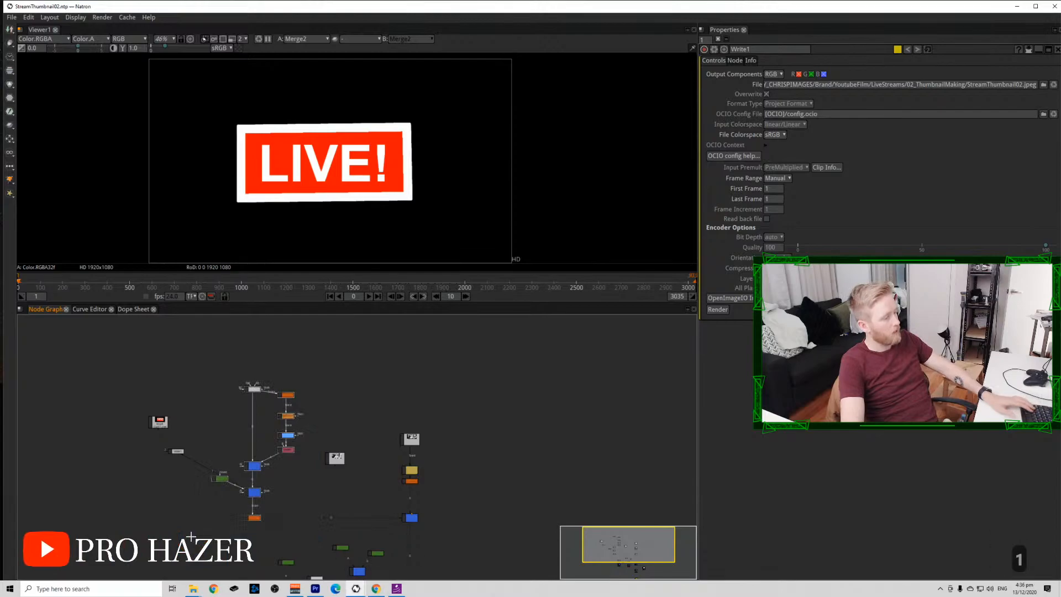
{"action": "key", "text": "ctrl+c"}
{"action": "left_click", "coordinate": [360, 590]}
{"action": "left_click", "coordinate": [368, 559]}
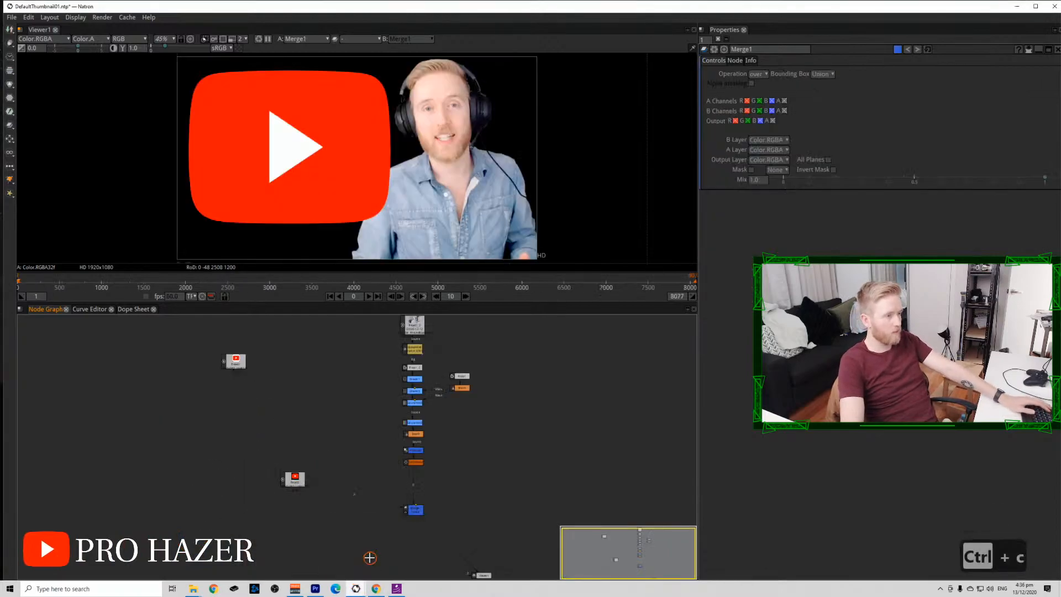
Move the two YouTube logo Read nodes away from the presenter chain and paste the LIVE! badge nodes.
{"action": "scroll", "coordinate": [273, 416], "scroll_direction": "down", "scroll_amount": 5}
{"action": "left_click_drag", "start_coordinate": [217, 395], "coordinate": [117, 390]}
{"action": "left_click_drag", "start_coordinate": [251, 463], "coordinate": [165, 394]}
{"action": "key", "text": "ctrl+v"}
Delete the unused YouTube logo Read node and place the remaining Read2 between the badge nodes and presenter chain.
{"action": "left_click", "coordinate": [118, 390]}
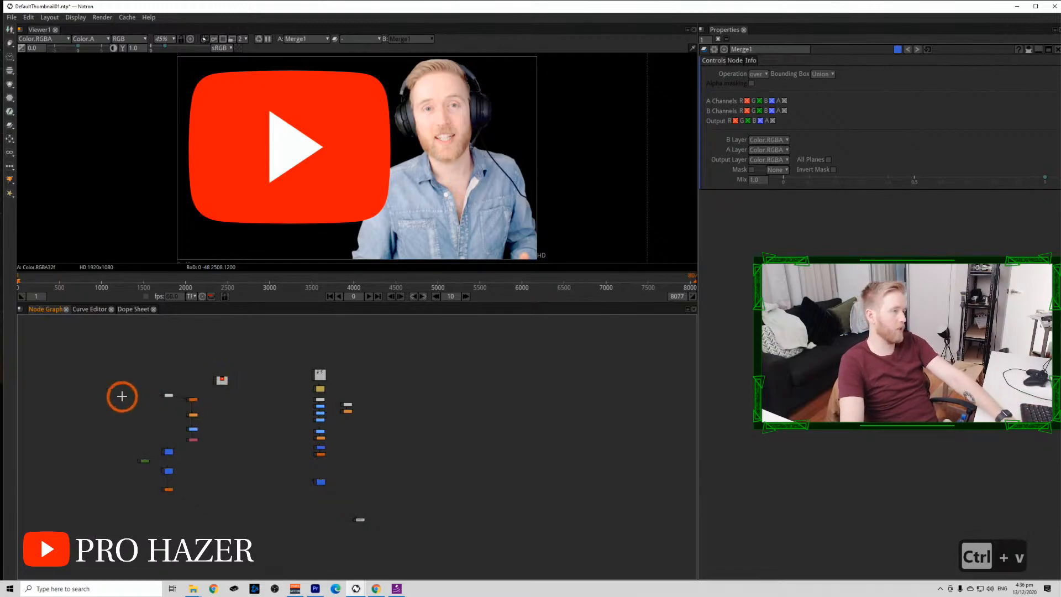
{"action": "key", "text": "BackSpace"}
{"action": "scroll", "coordinate": [236, 375], "scroll_direction": "up", "scroll_amount": 1}
{"action": "left_click_drag", "start_coordinate": [236, 406], "coordinate": [230, 430]}
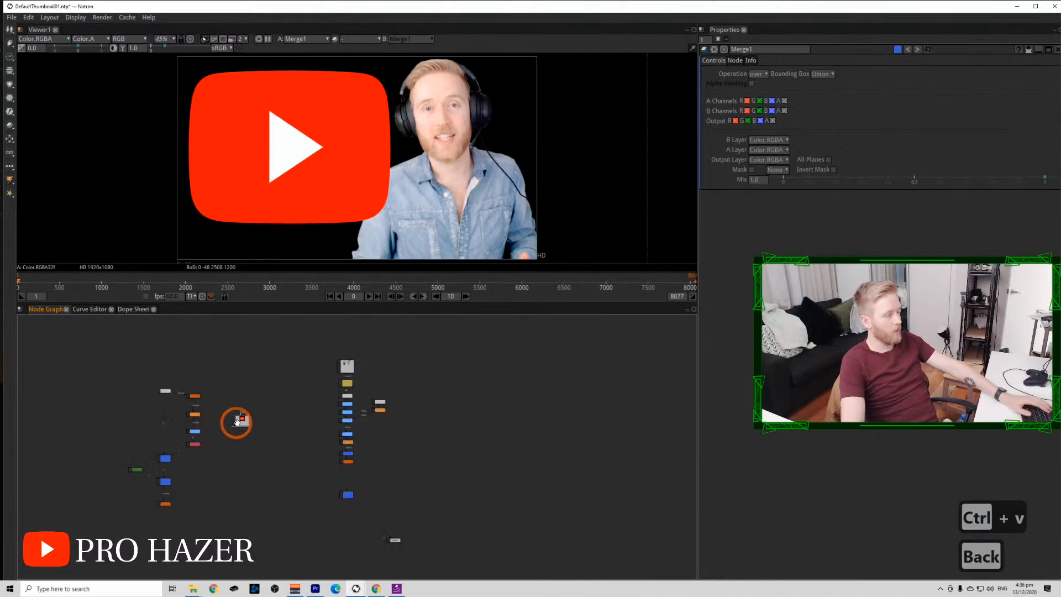
Add a Transform after Read2, set its scale to 0.6, and move the logo to about X -116, Y -280.
{"action": "key", "text": "t"}
{"action": "left_click", "coordinate": [778, 96]}
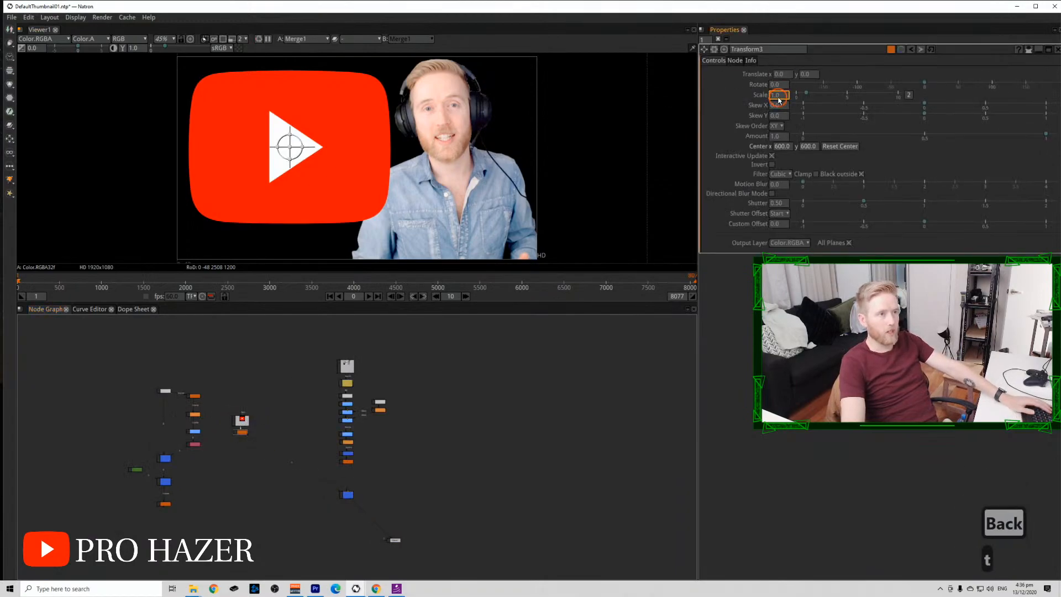
{"action": "scroll", "coordinate": [778, 97], "scroll_direction": "down", "scroll_amount": 4}
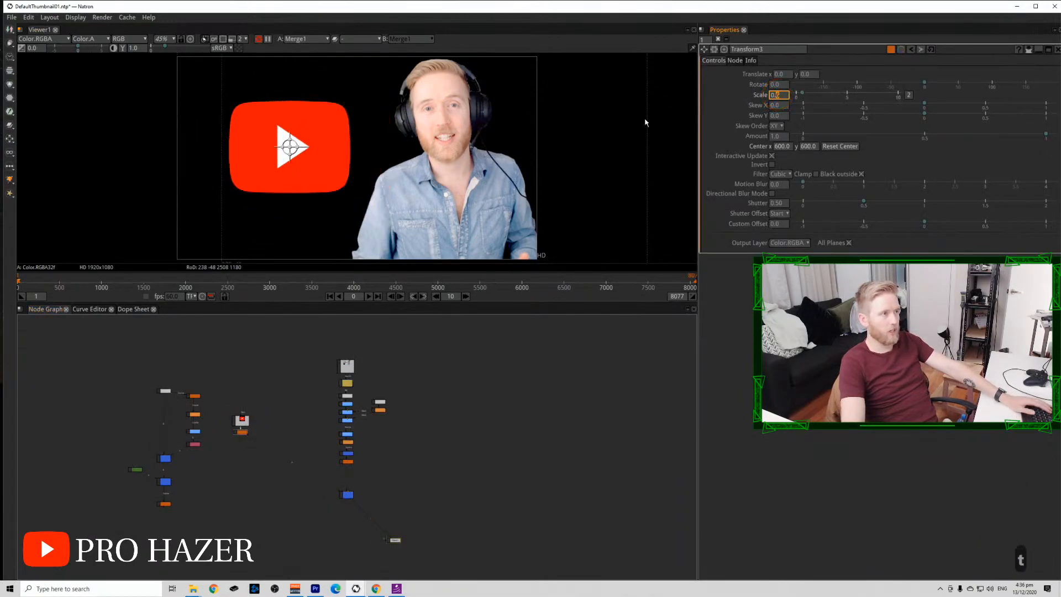
{"action": "left_click", "coordinate": [290, 148]}
{"action": "left_click_drag", "start_coordinate": [290, 148], "coordinate": [268, 199]}
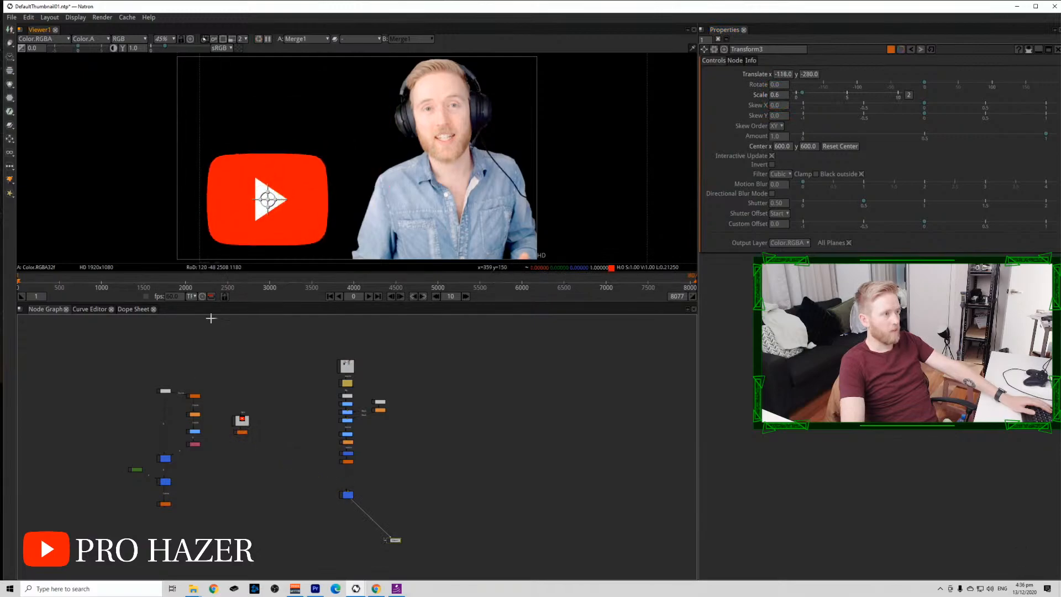
Add a Merge node below Merge1, connect the LIVE! badge's Transform1 to its A input, and view it.
{"action": "left_click", "coordinate": [345, 491]}
{"action": "left_click", "coordinate": [348, 496]}
{"action": "key", "text": "m"}
{"action": "left_click_drag", "start_coordinate": [348, 509], "coordinate": [161, 503]}
{"action": "key", "text": "1"}
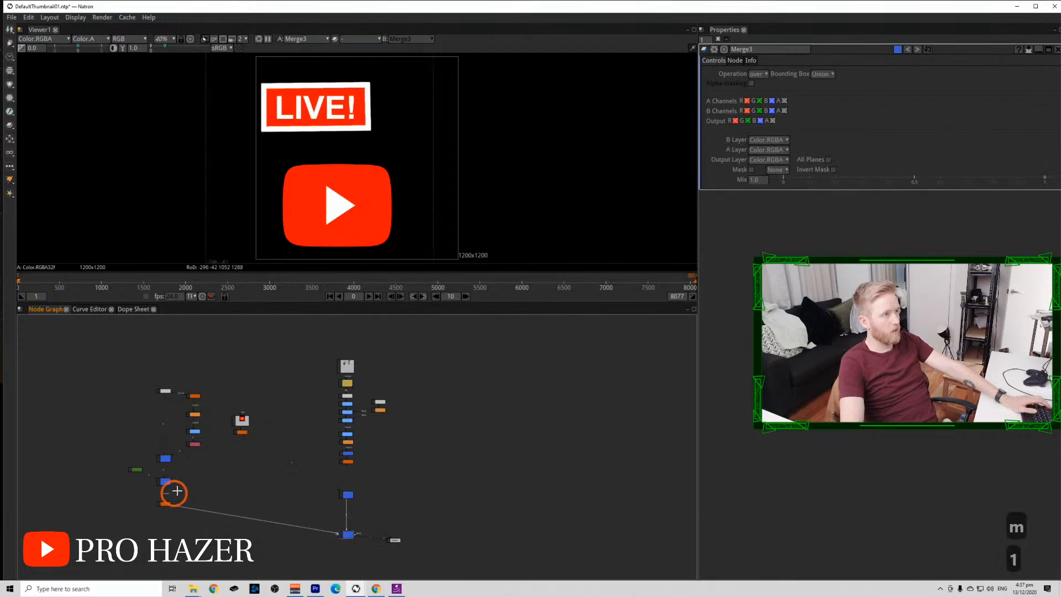
{"action": "key", "text": "1"}
Reconnect Merge1's B input to Transform2 so the presenter feeds the merge again, and tidy the merge nodes' placement.
{"action": "scroll", "coordinate": [354, 486], "scroll_direction": "up", "scroll_amount": 8}
{"action": "left_click", "coordinate": [360, 466]}
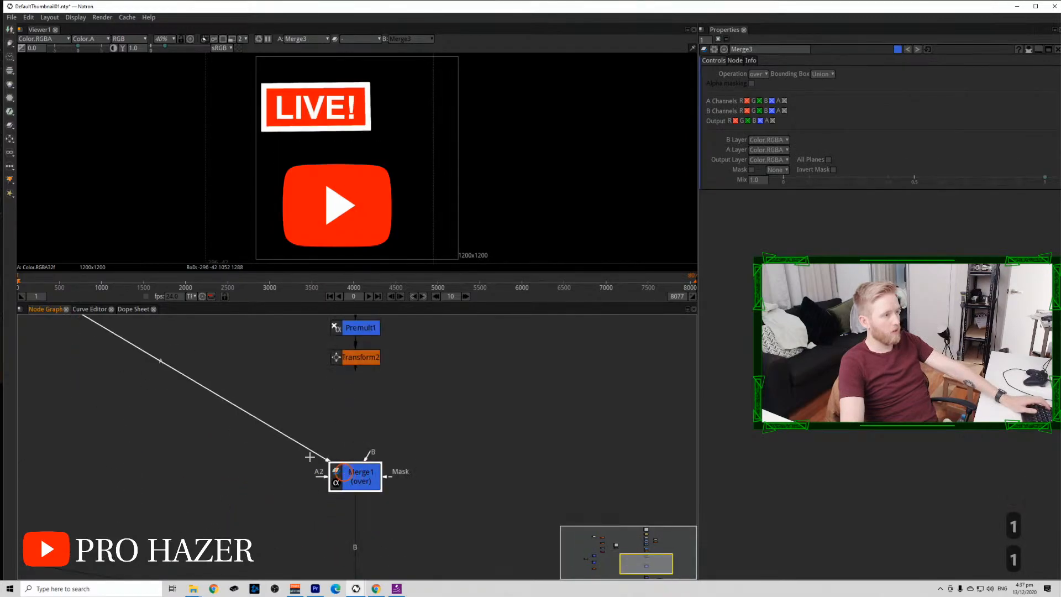
{"action": "left_click_drag", "start_coordinate": [364, 453], "coordinate": [366, 411]}
{"action": "left_click_drag", "start_coordinate": [367, 480], "coordinate": [359, 358]}
{"action": "left_click", "coordinate": [625, 317]}
{"action": "scroll", "coordinate": [487, 409], "scroll_direction": "down", "scroll_amount": 6}
{"action": "left_click_drag", "start_coordinate": [489, 431], "coordinate": [509, 317]}
{"action": "left_click", "coordinate": [443, 435]}
Move the LIVE! badge with Transform1 to about X -462, Y 300, directly above the YouTube logo.
{"action": "left_click", "coordinate": [140, 383]}
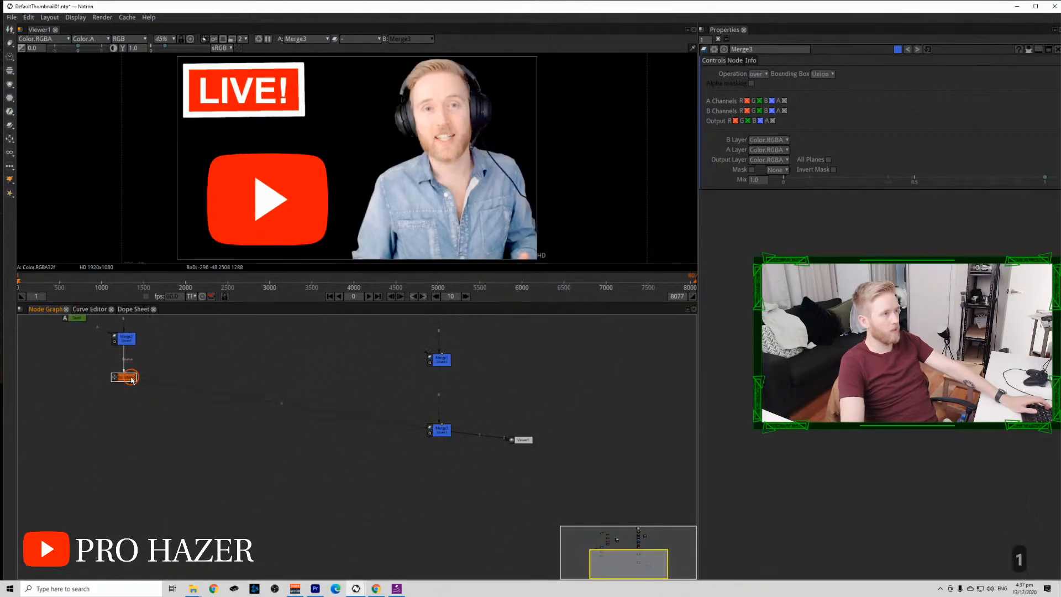
{"action": "left_click_drag", "start_coordinate": [259, 94], "coordinate": [282, 107]}
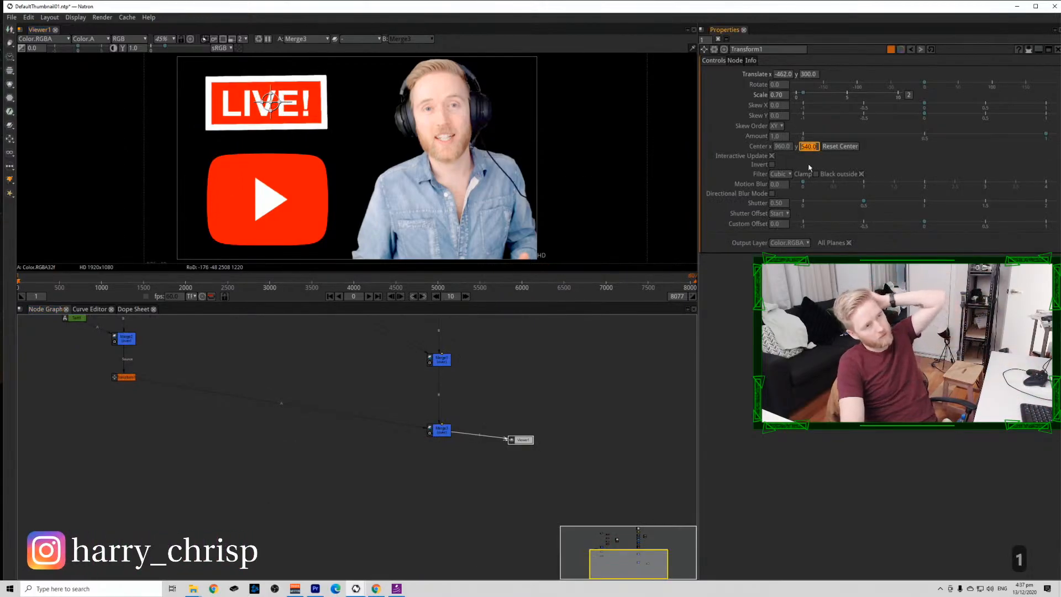
{"action": "scroll", "coordinate": [332, 400], "scroll_direction": "down", "scroll_amount": 4}
Set the presenter's Transform2 X translation to 400 and close all open node properties.
{"action": "left_click_drag", "start_coordinate": [366, 382], "coordinate": [319, 485]}
{"action": "scroll", "coordinate": [341, 433], "scroll_direction": "up", "scroll_amount": 6}
{"action": "left_click_drag", "start_coordinate": [355, 450], "coordinate": [346, 470]}
{"action": "left_click", "coordinate": [325, 533]}
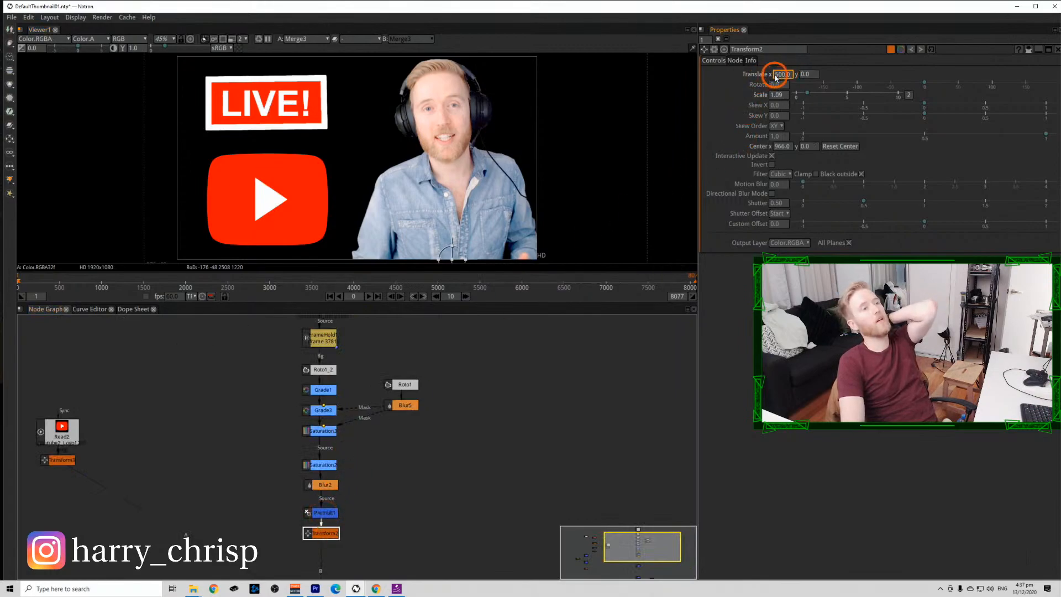
{"action": "scroll", "coordinate": [776, 78], "scroll_direction": "down", "scroll_amount": 2}
{"action": "scroll", "coordinate": [776, 78], "scroll_direction": "up", "scroll_amount": 1}
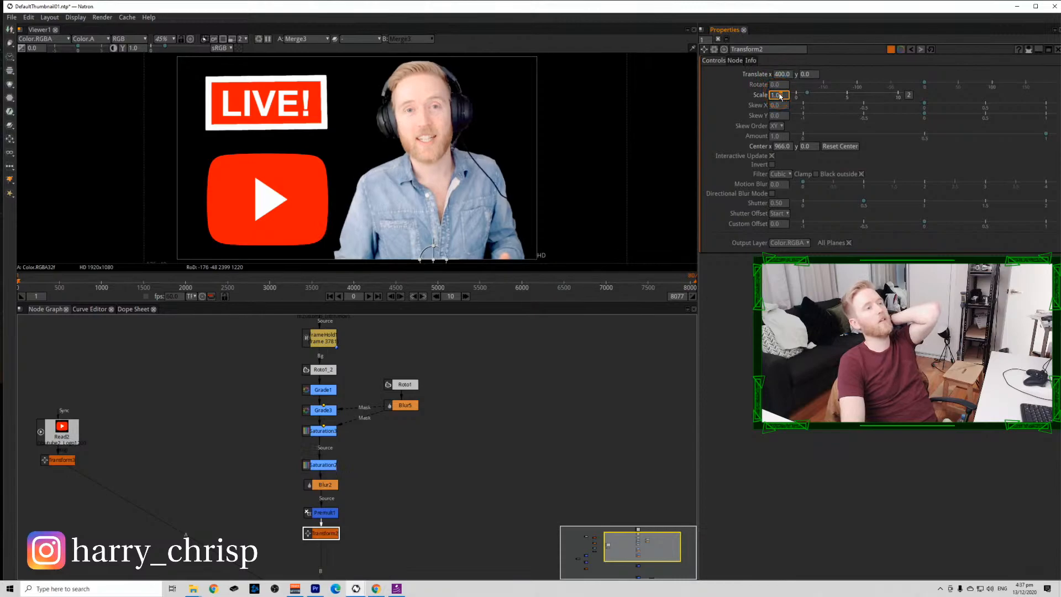
{"action": "left_click", "coordinate": [717, 40]}
{"action": "left_click", "coordinate": [478, 170]}
{"action": "scroll", "coordinate": [476, 169], "scroll_direction": "down", "scroll_amount": 1}
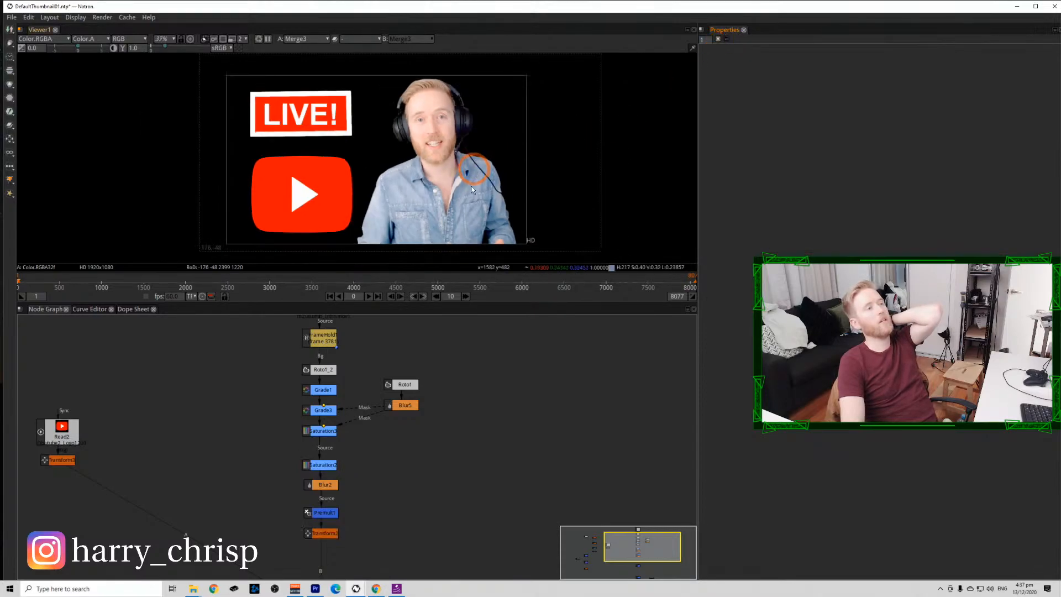
Add a Crop node after Merge3, close its properties, and save the DefaultThumbnail01 project.
{"action": "scroll", "coordinate": [413, 422], "scroll_direction": "down", "scroll_amount": 2}
{"action": "left_click_drag", "start_coordinate": [361, 533], "coordinate": [328, 474]}
{"action": "left_click_drag", "start_coordinate": [306, 514], "coordinate": [314, 441]}
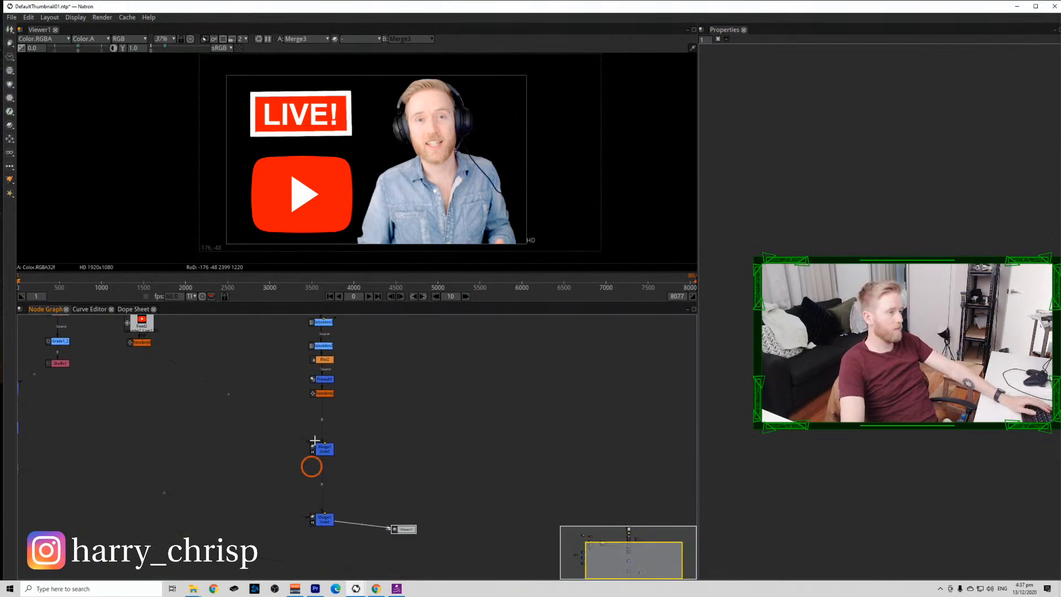
{"action": "key", "text": "Tab"}
{"action": "type", "text": "cr"}
{"action": "key", "text": "Return"}
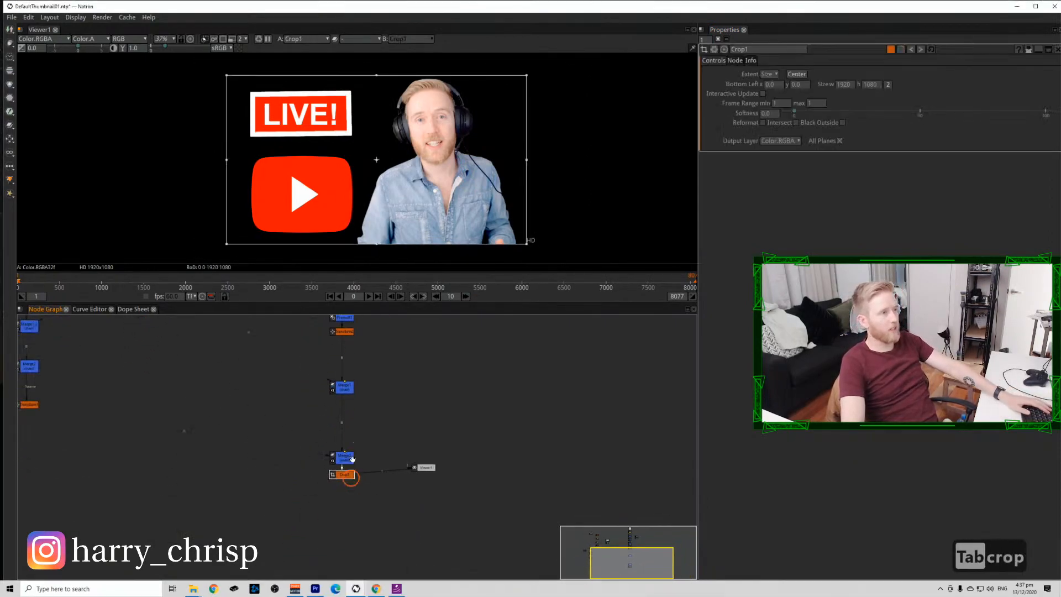
{"action": "left_click", "coordinate": [718, 39]}
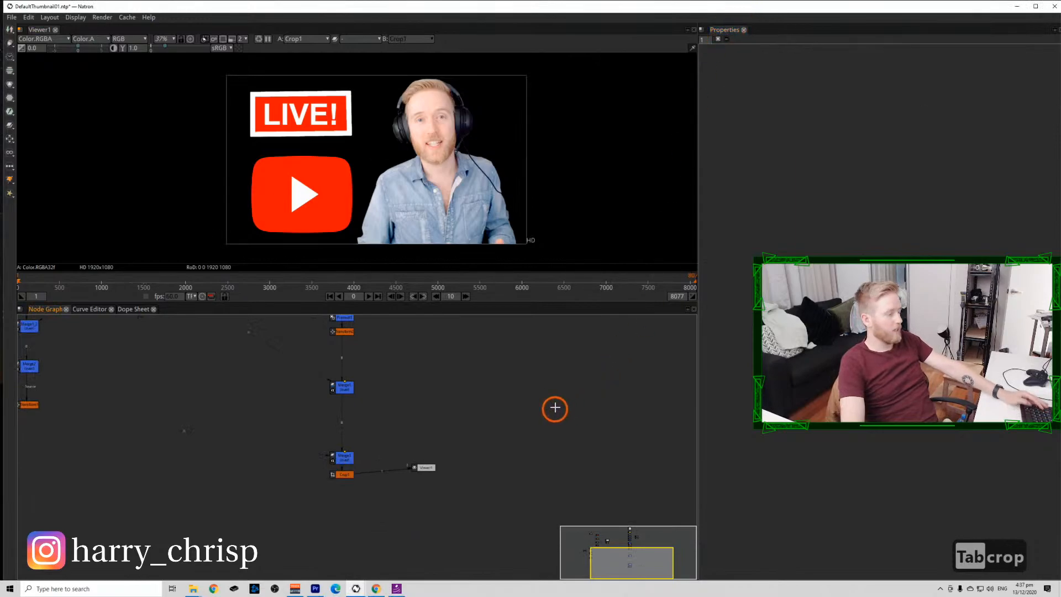
{"action": "key", "text": "ctrl+s"}
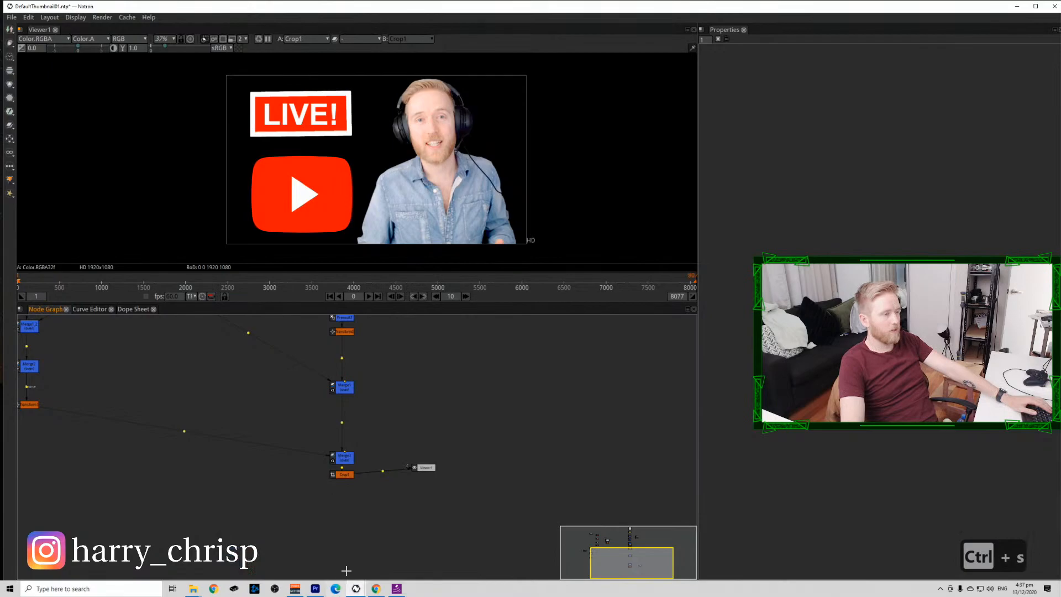
Close the StreamThumbnail02 project window and open NatronSeriesEp1_v02.ntp from the NatronSeriesEp1 folder.
{"action": "left_click", "coordinate": [358, 589]}
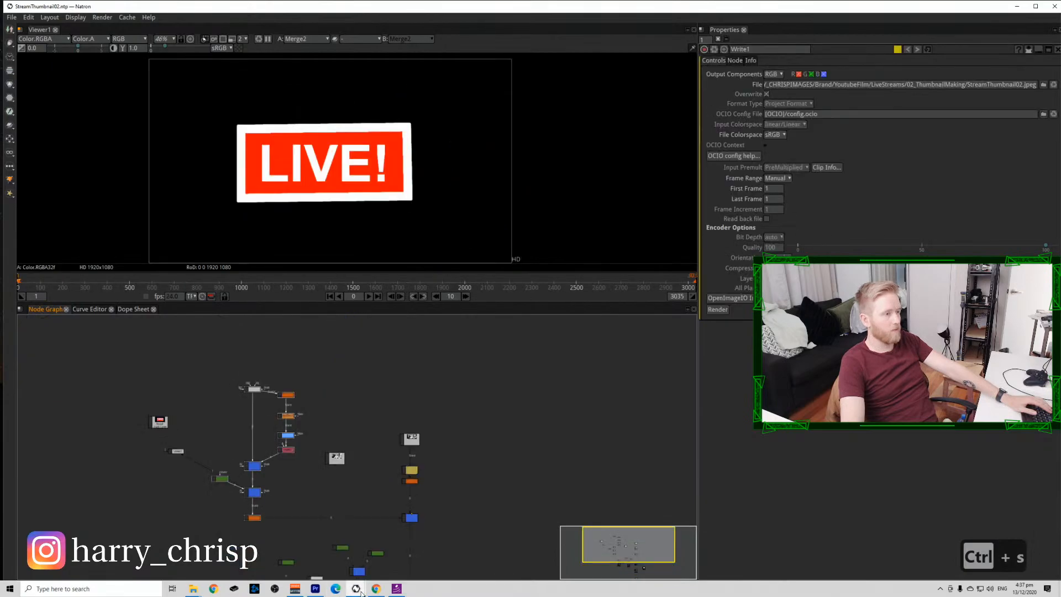
{"action": "left_click", "coordinate": [1052, 7]}
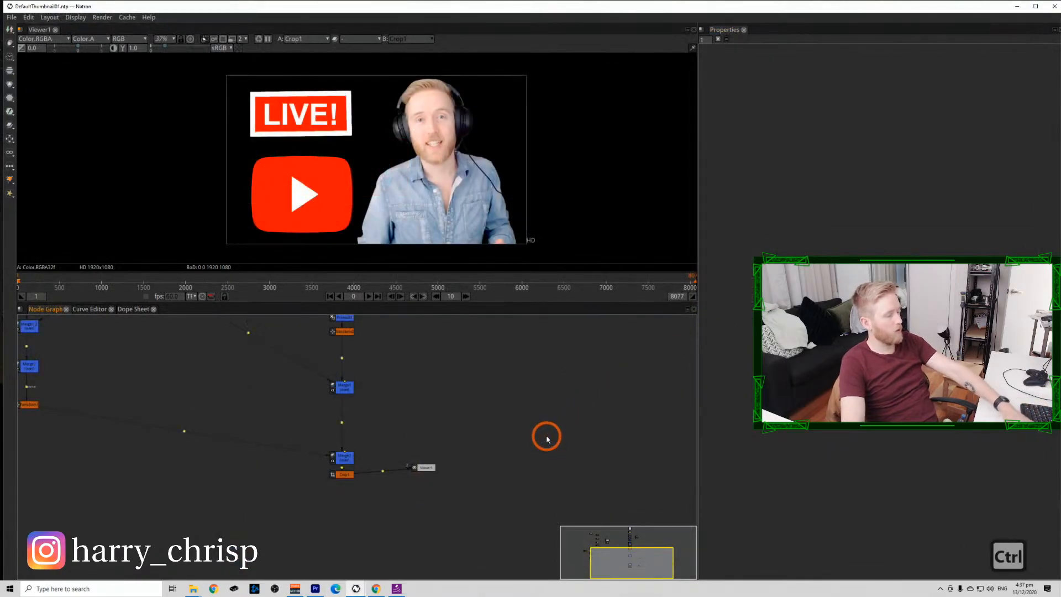
{"action": "key", "text": "ctrl+o"}
{"action": "double_click", "coordinate": [552, 254]}
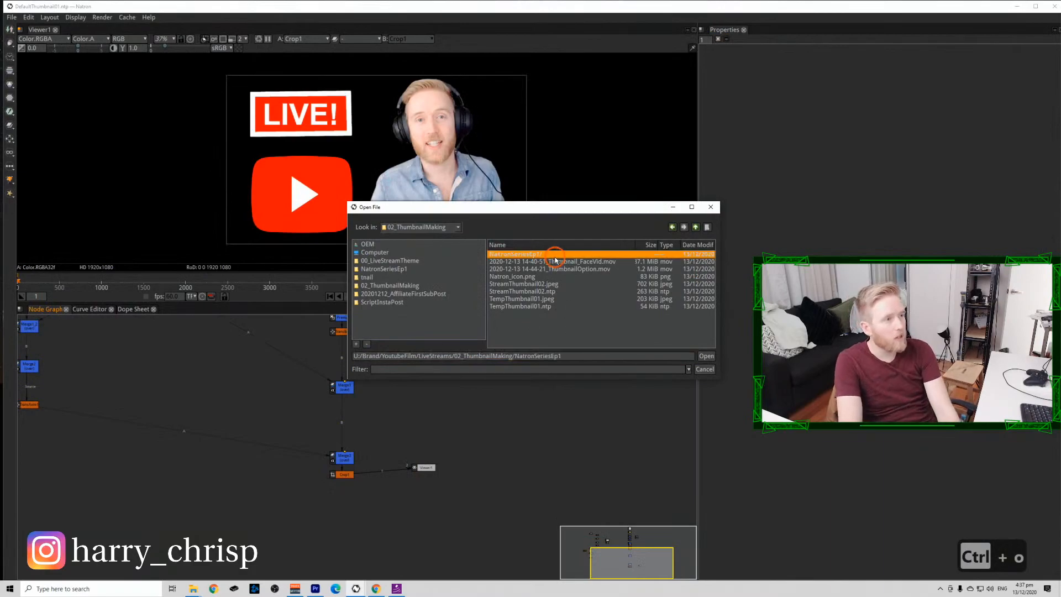
{"action": "left_click", "coordinate": [571, 284]}
{"action": "left_click", "coordinate": [705, 356]}
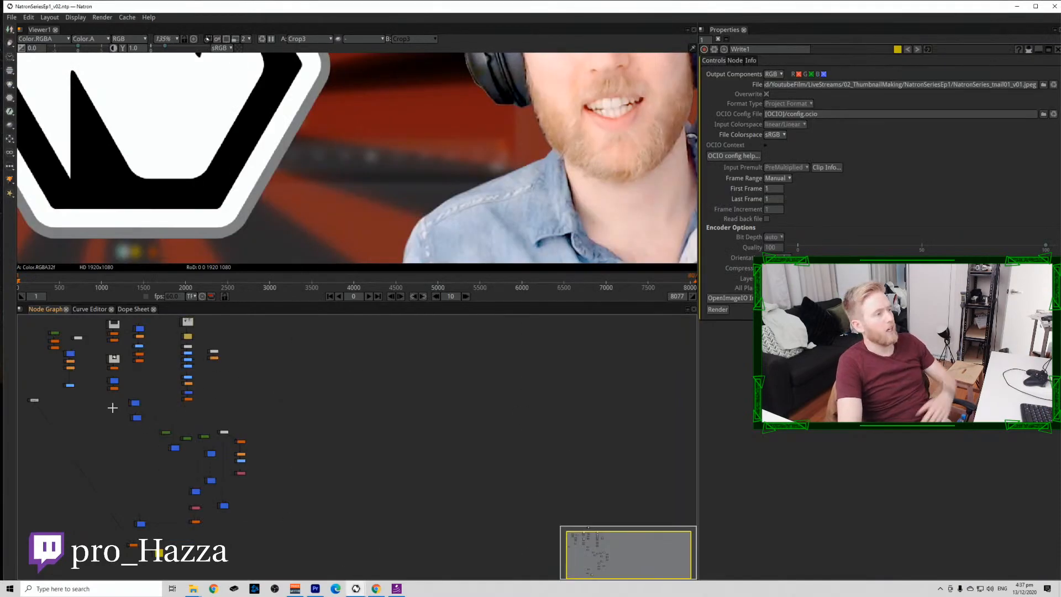
Copy the light-ray node group from Constant1 and Roto2 down through Merge4 and the blurs to Grade2.
{"action": "scroll", "coordinate": [235, 488], "scroll_direction": "down", "scroll_amount": 2}
{"action": "scroll", "coordinate": [207, 429], "scroll_direction": "up", "scroll_amount": 9}
{"action": "scroll", "coordinate": [222, 462], "scroll_direction": "down", "scroll_amount": 7}
{"action": "scroll", "coordinate": [226, 450], "scroll_direction": "up", "scroll_amount": 5}
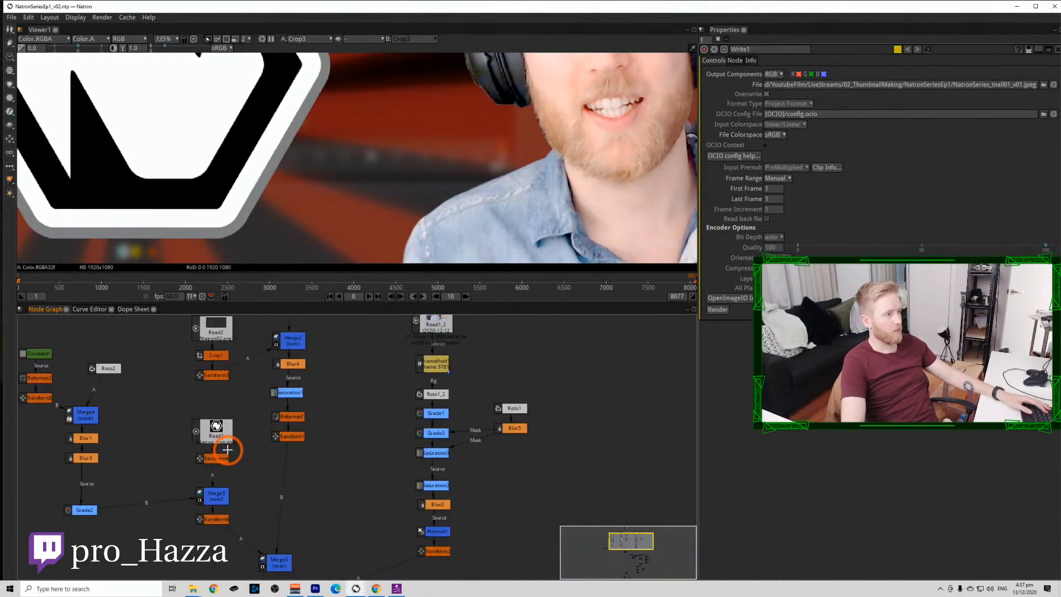
{"action": "left_click_drag", "start_coordinate": [166, 358], "coordinate": [339, 547]}
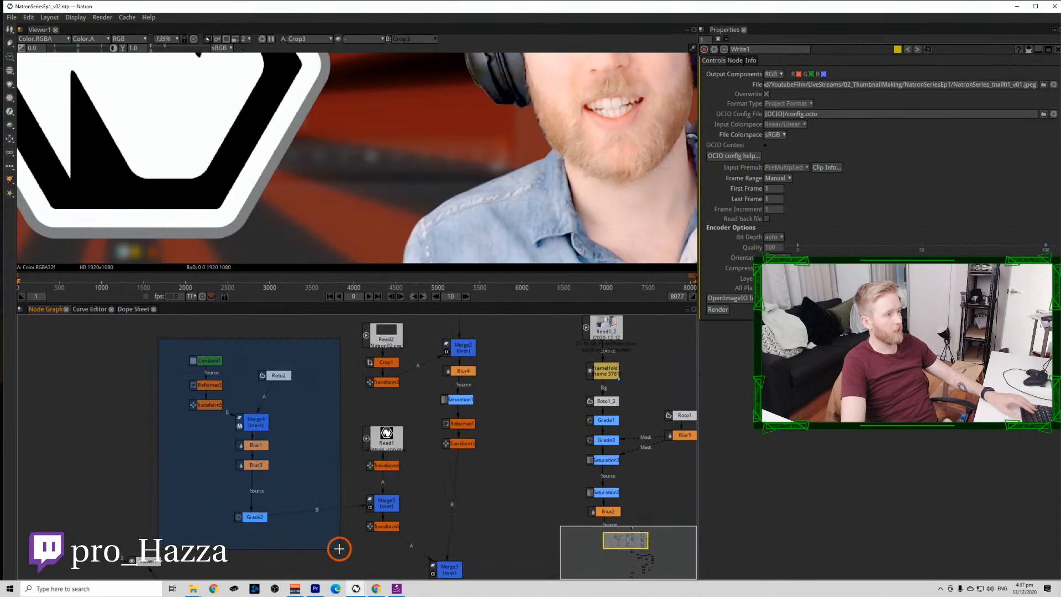
{"action": "key", "text": "ctrl+c"}
Switch to the DefaultThumbnail01 project and paste the copied ray nodes beside the presenter's node chain.
{"action": "left_click", "coordinate": [355, 589]}
{"action": "left_click", "coordinate": [343, 563]}
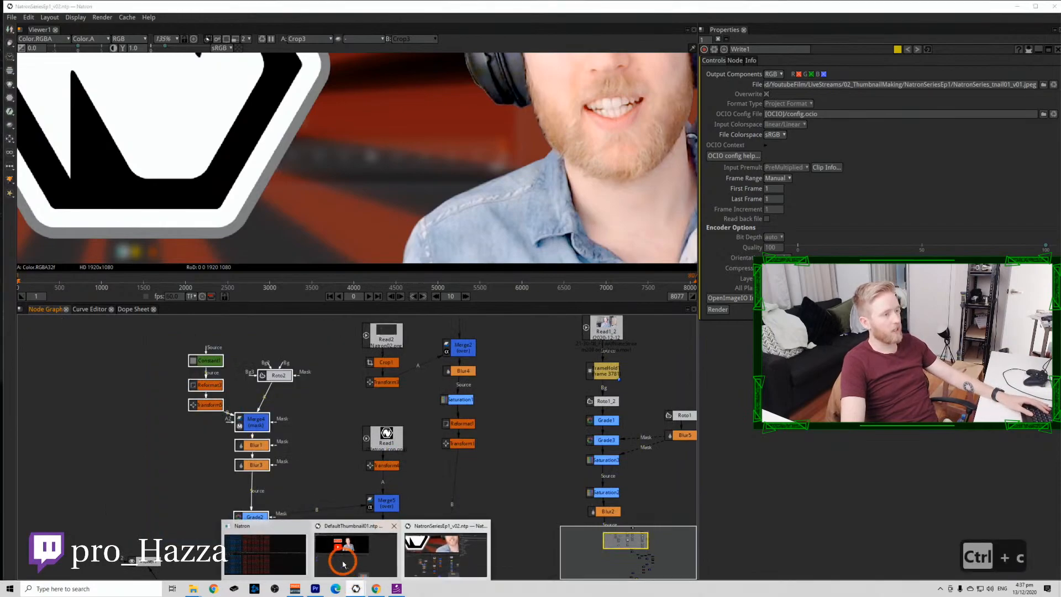
{"action": "scroll", "coordinate": [299, 493], "scroll_direction": "down", "scroll_amount": 3}
{"action": "left_click_drag", "start_coordinate": [330, 495], "coordinate": [398, 507]}
{"action": "scroll", "coordinate": [398, 507], "scroll_direction": "down", "scroll_amount": 2}
{"action": "left_click_drag", "start_coordinate": [328, 441], "coordinate": [266, 360]}
{"action": "scroll", "coordinate": [204, 416], "scroll_direction": "up", "scroll_amount": 4}
{"action": "scroll", "coordinate": [262, 419], "scroll_direction": "down", "scroll_amount": 3}
{"action": "left_click_drag", "start_coordinate": [367, 371], "coordinate": [359, 464]}
{"action": "left_click_drag", "start_coordinate": [316, 389], "coordinate": [355, 423]}
{"action": "left_click_drag", "start_coordinate": [459, 486], "coordinate": [459, 486]}
{"action": "left_click_drag", "start_coordinate": [367, 395], "coordinate": [421, 386]}
{"action": "key", "text": "ctrl+v"}
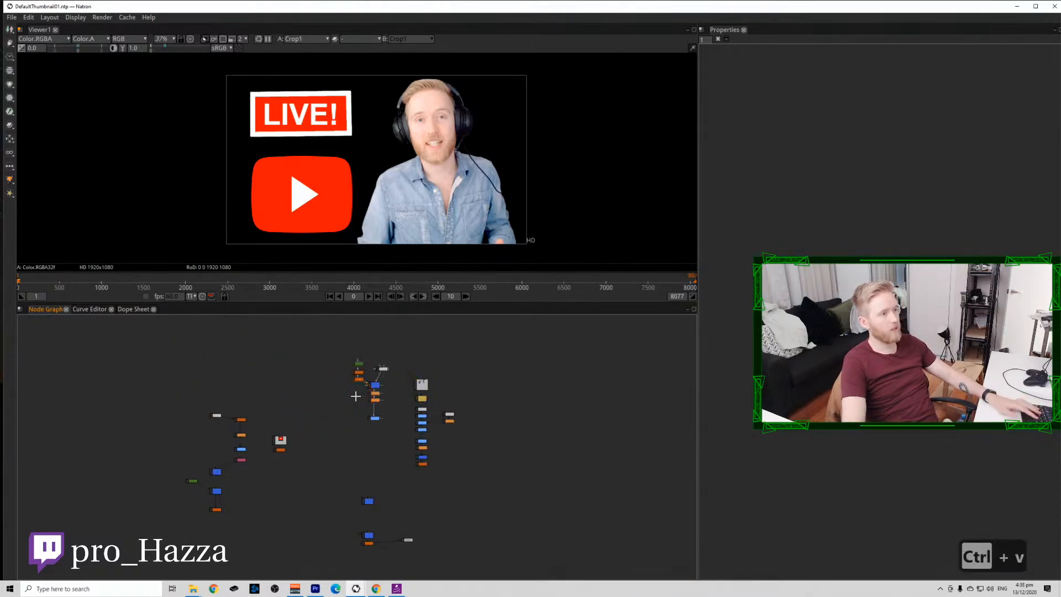
Add a black Constant node beside the pasted Grade2 and show it in the viewer.
{"action": "scroll", "coordinate": [367, 431], "scroll_direction": "up", "scroll_amount": 4}
{"action": "left_click", "coordinate": [339, 464]}
{"action": "key", "text": "Tab"}
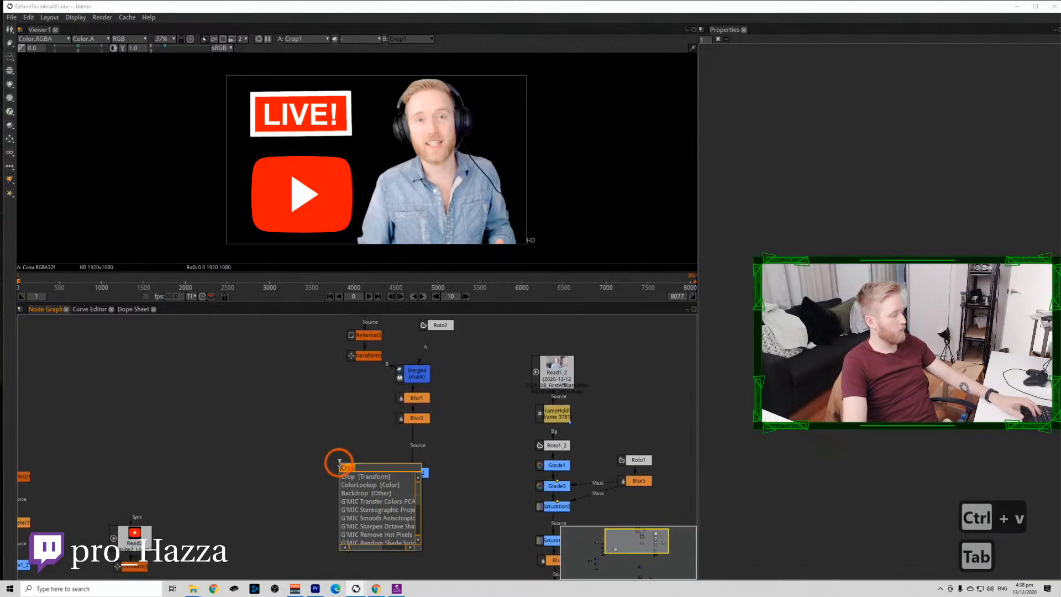
{"action": "type", "text": "cona"}
{"action": "key", "text": "Down"}
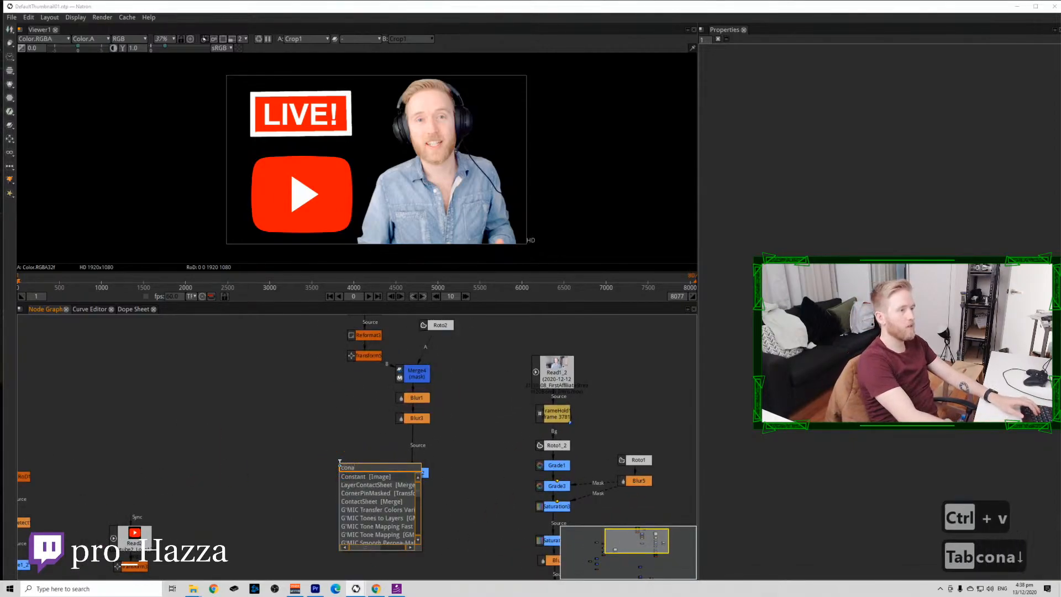
{"action": "key", "text": "Return"}
{"action": "key", "text": "1"}
{"action": "left_click_drag", "start_coordinate": [356, 468], "coordinate": [298, 469]}
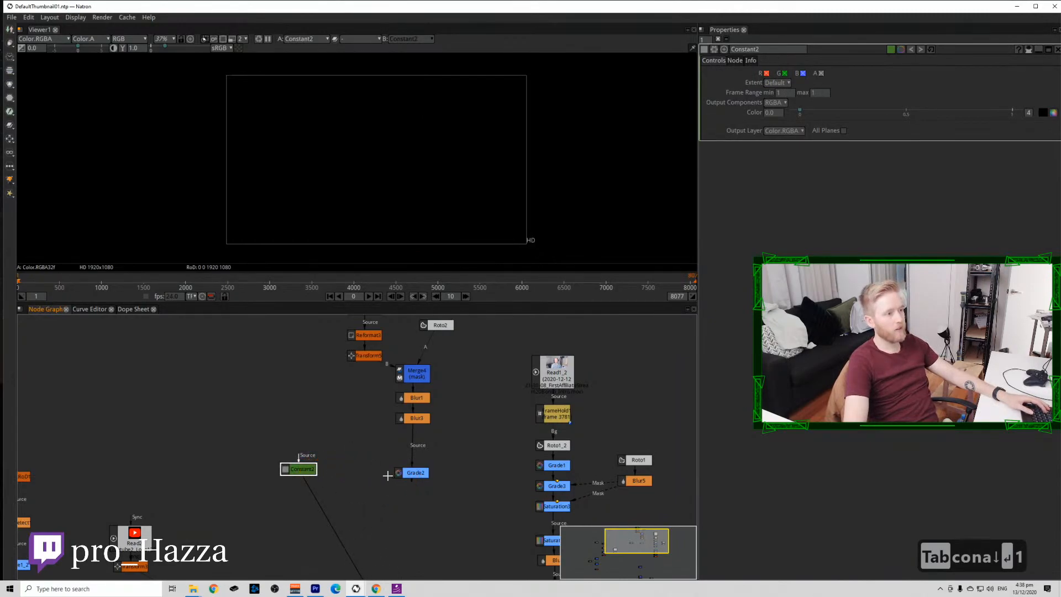
{"action": "left_click_drag", "start_coordinate": [299, 471], "coordinate": [270, 453]}
Add a second Constant node beside the first, set its color to 1.0, and view it.
{"action": "left_click", "coordinate": [312, 492]}
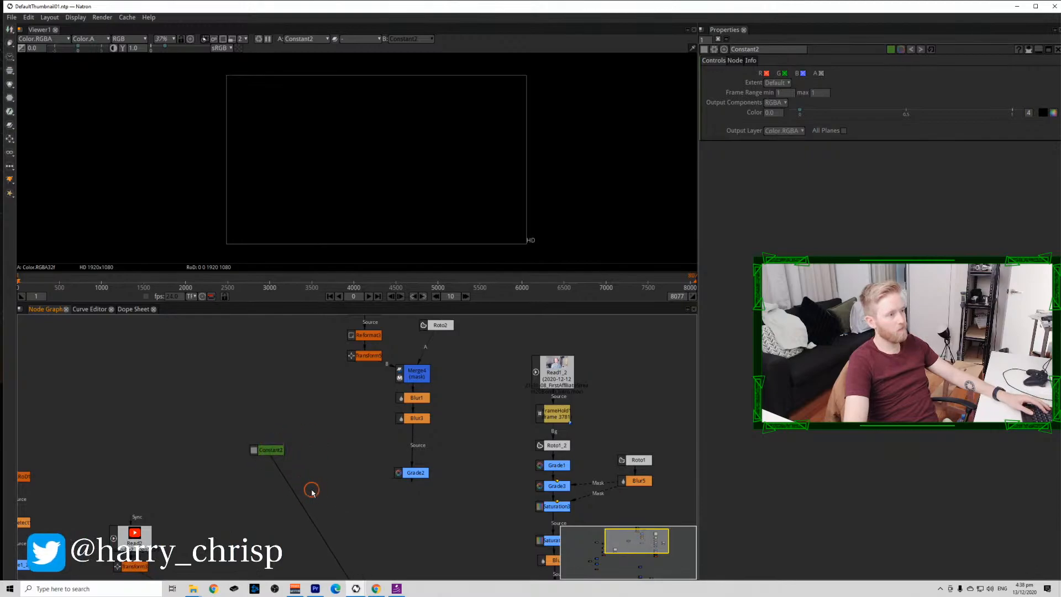
{"action": "key", "text": "Tab"}
{"action": "left_click", "coordinate": [326, 500]}
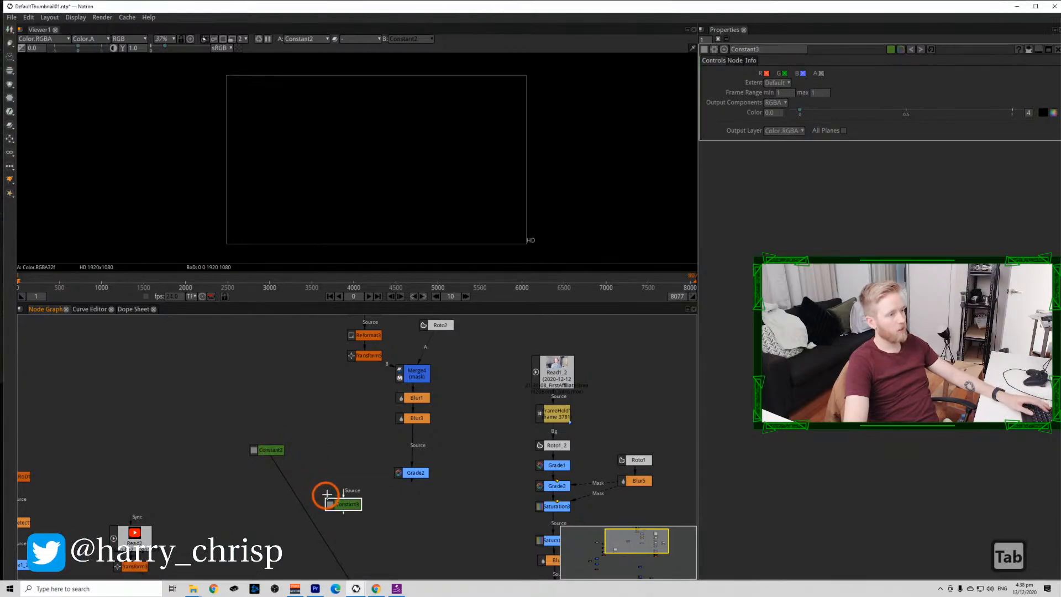
{"action": "type", "text": "1"}
{"action": "left_click", "coordinate": [365, 399]}
{"action": "left_click", "coordinate": [295, 435]}
{"action": "key", "text": "1"}
{"action": "left_click_drag", "start_coordinate": [356, 504], "coordinate": [347, 457]}
Add a KeyMix node below the two Constant nodes.
{"action": "left_click", "coordinate": [308, 493]}
{"action": "key", "text": "Tab"}
{"action": "type", "text": "keymi"}
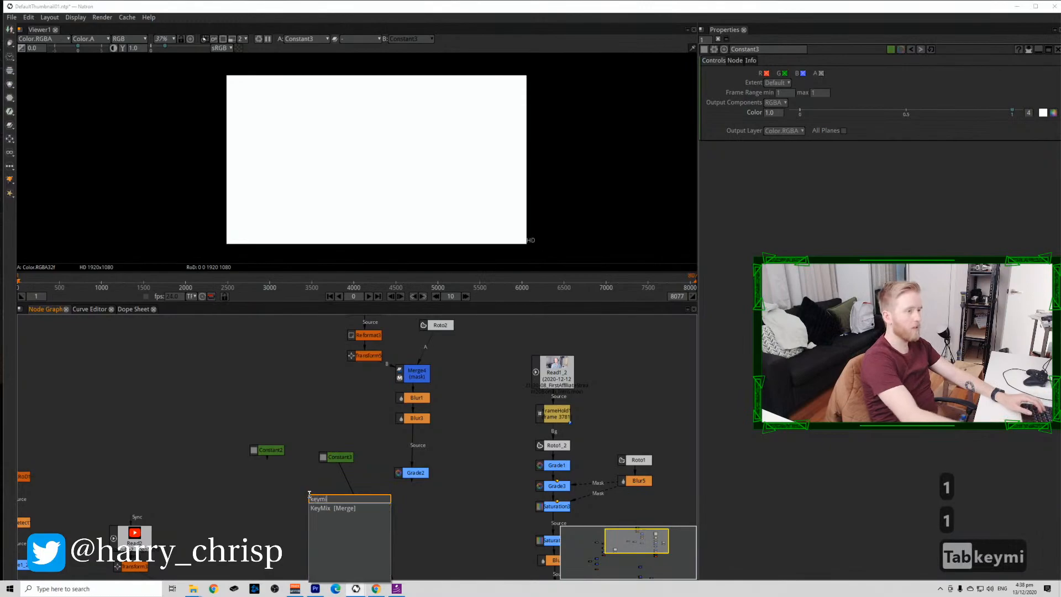
{"action": "key", "text": "Return"}
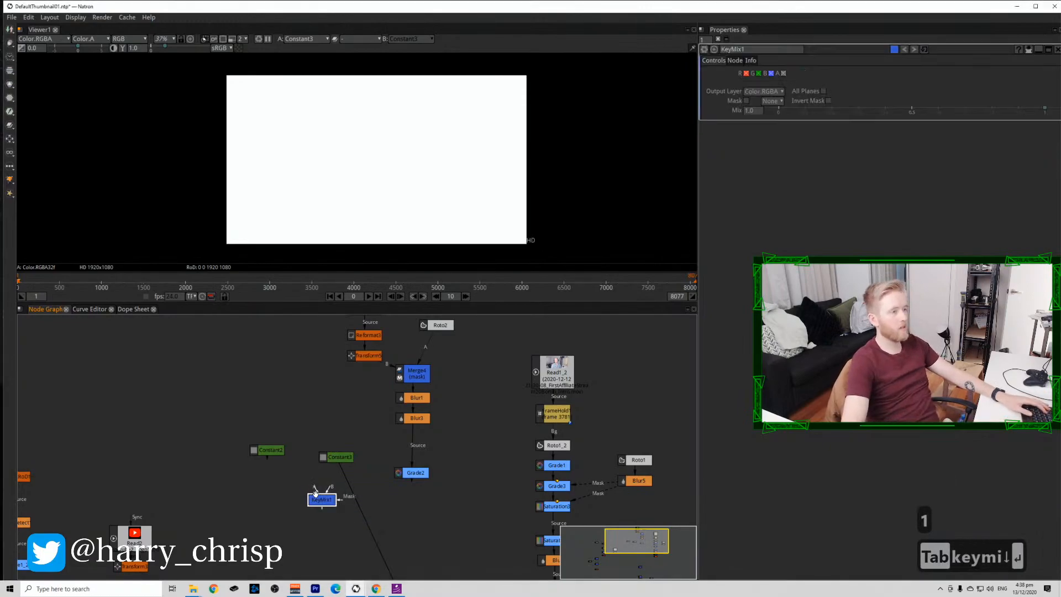
{"action": "left_click_drag", "start_coordinate": [341, 457], "coordinate": [280, 465]}
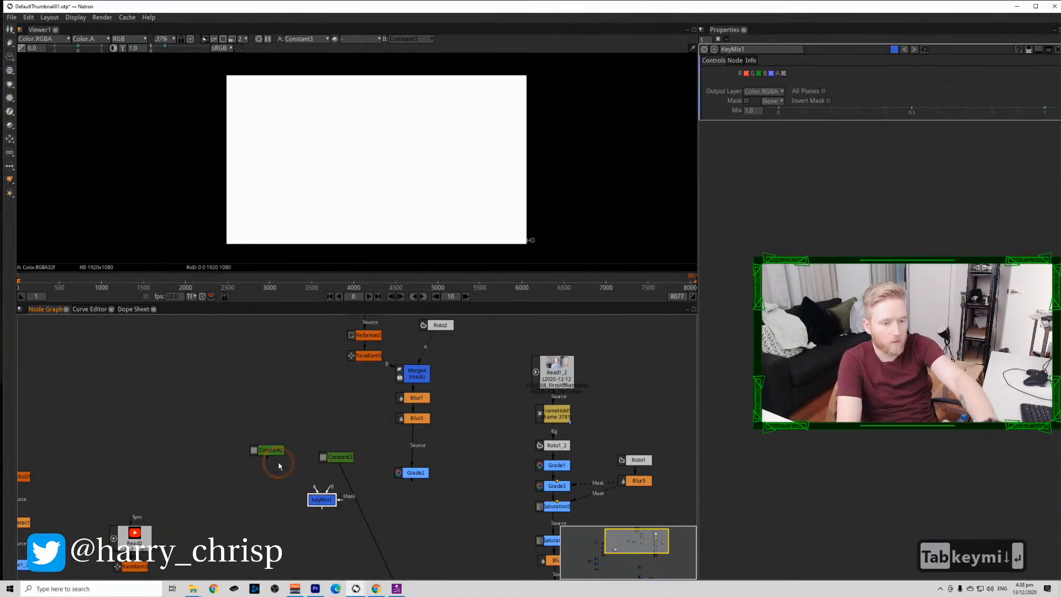
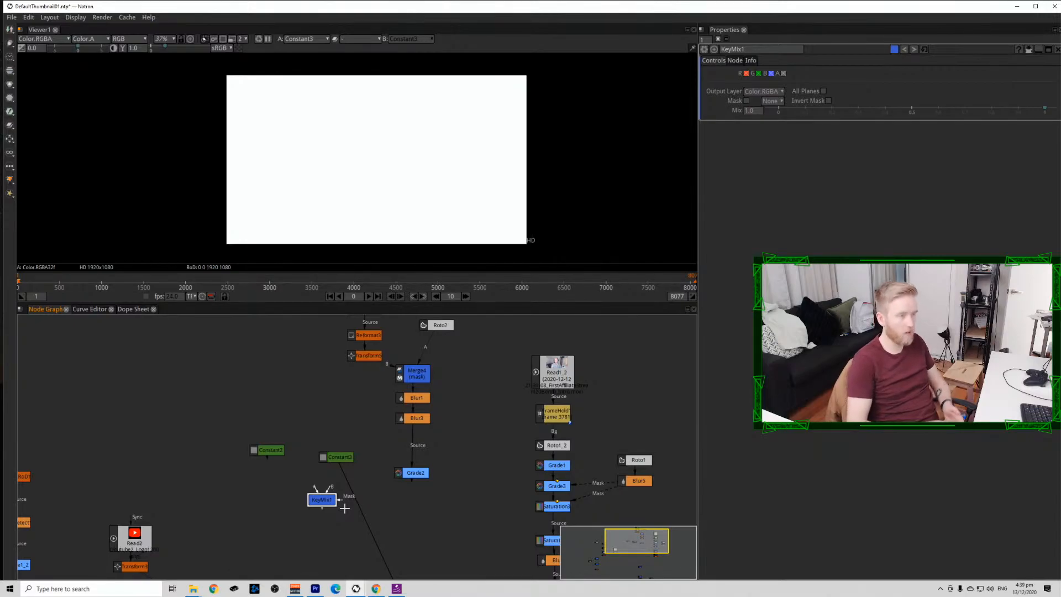
Connect KeyMix1's B input to Constant2, A to Constant3 and mask to Grade2, and view the result.
{"action": "left_click_drag", "start_coordinate": [330, 486], "coordinate": [270, 448]}
{"action": "left_click_drag", "start_coordinate": [317, 487], "coordinate": [341, 460]}
{"action": "left_click_drag", "start_coordinate": [318, 493], "coordinate": [332, 461]}
{"action": "left_click_drag", "start_coordinate": [340, 500], "coordinate": [412, 473]}
{"action": "key", "text": "1"}
{"action": "left_click", "coordinate": [330, 490]}
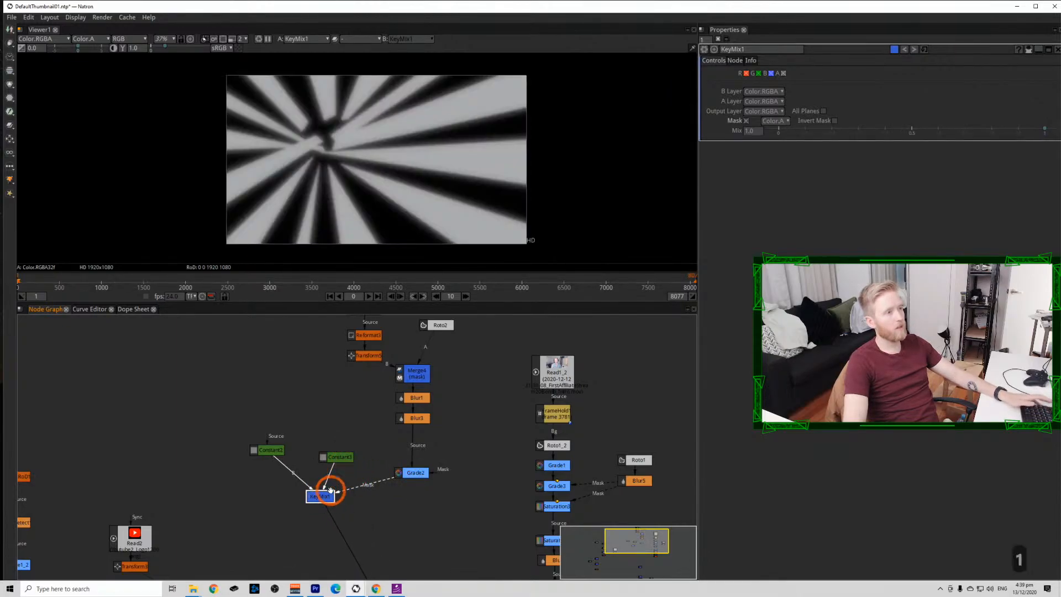
Open Roto2, select all its Bezier shapes, and move the ray burst toward the middle of the frame.
{"action": "left_click_drag", "start_coordinate": [427, 387], "coordinate": [403, 419]}
{"action": "double_click", "coordinate": [411, 357]}
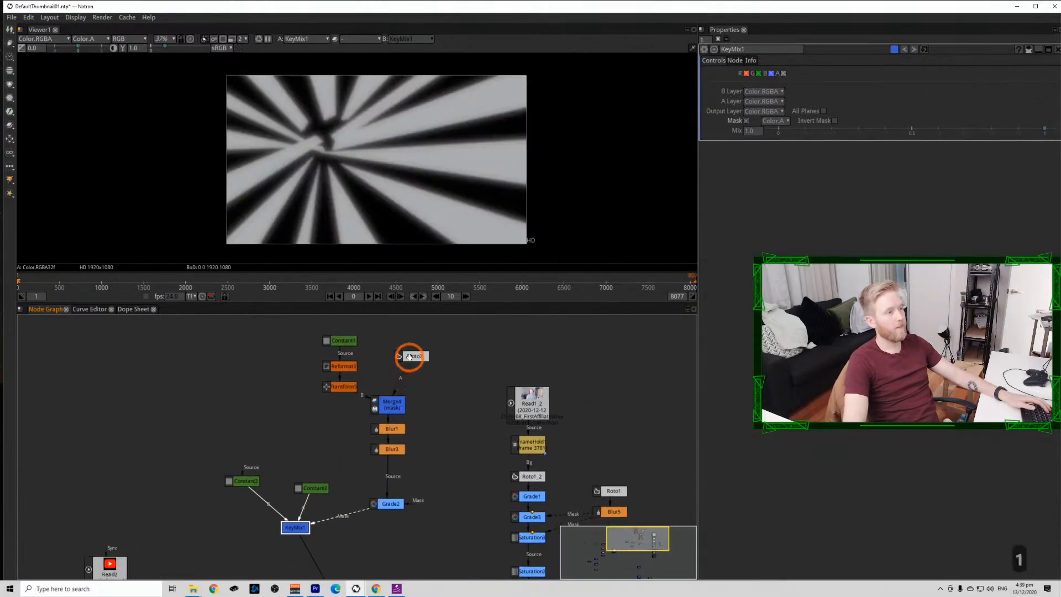
{"action": "left_click", "coordinate": [329, 161]}
{"action": "key", "text": "ctrl+a"}
{"action": "key", "text": "ctrl+a"}
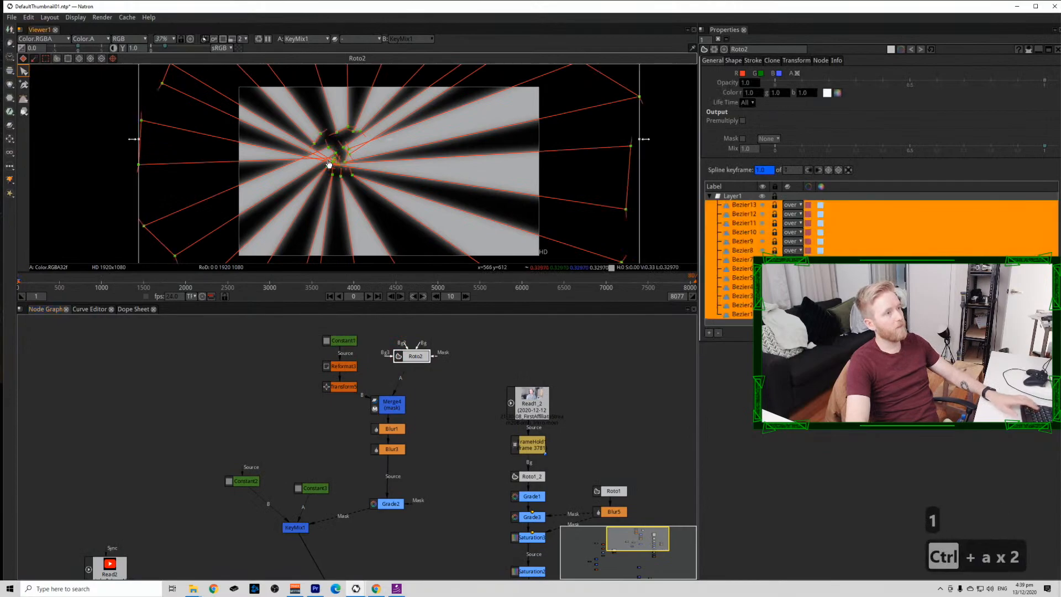
{"action": "left_click_drag", "start_coordinate": [392, 137], "coordinate": [440, 161]}
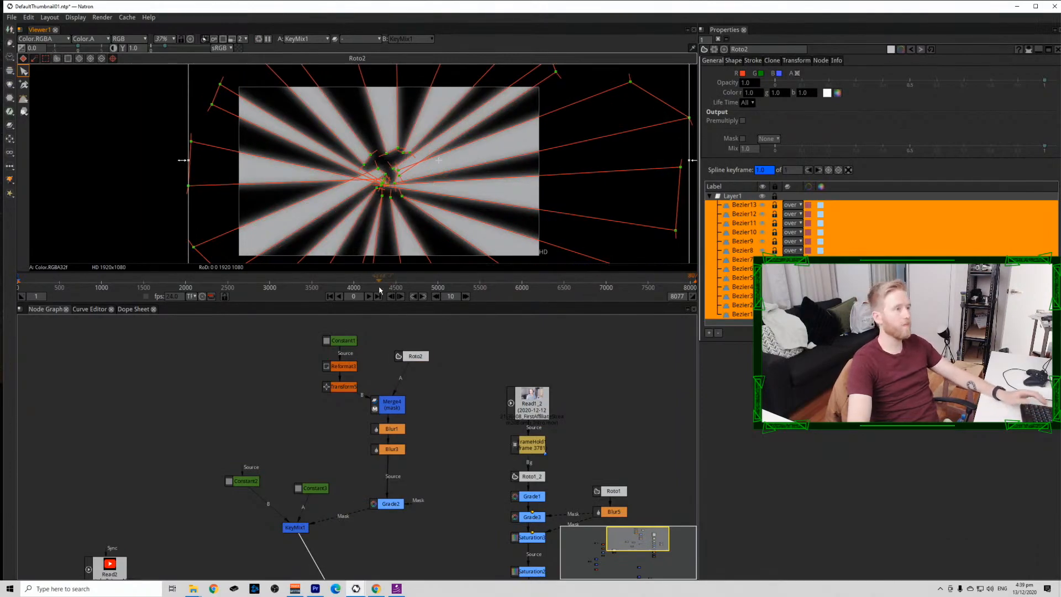
Add a Merge node below KeyMix1 with the rays as B and the presenter's Transform2 as A.
{"action": "scroll", "coordinate": [406, 409], "scroll_direction": "down", "scroll_amount": 5}
{"action": "left_click_drag", "start_coordinate": [417, 428], "coordinate": [370, 392]}
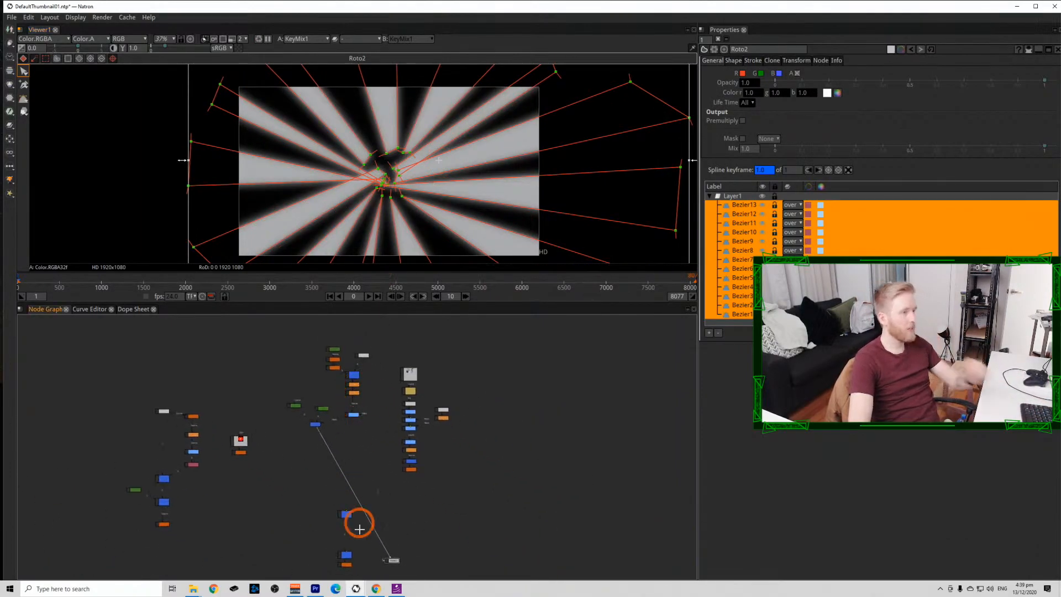
{"action": "scroll", "coordinate": [349, 442], "scroll_direction": "up", "scroll_amount": 4}
{"action": "left_click_drag", "start_coordinate": [353, 472], "coordinate": [313, 458]}
{"action": "key", "text": "m"}
{"action": "left_click_drag", "start_coordinate": [303, 385], "coordinate": [293, 369]}
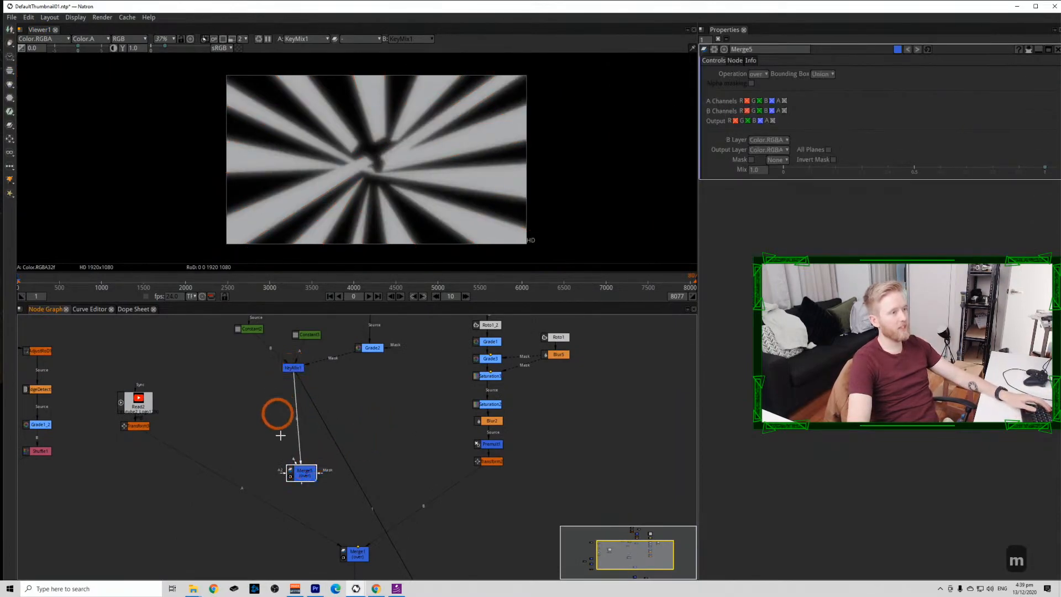
{"action": "left_click_drag", "start_coordinate": [412, 457], "coordinate": [489, 460]}
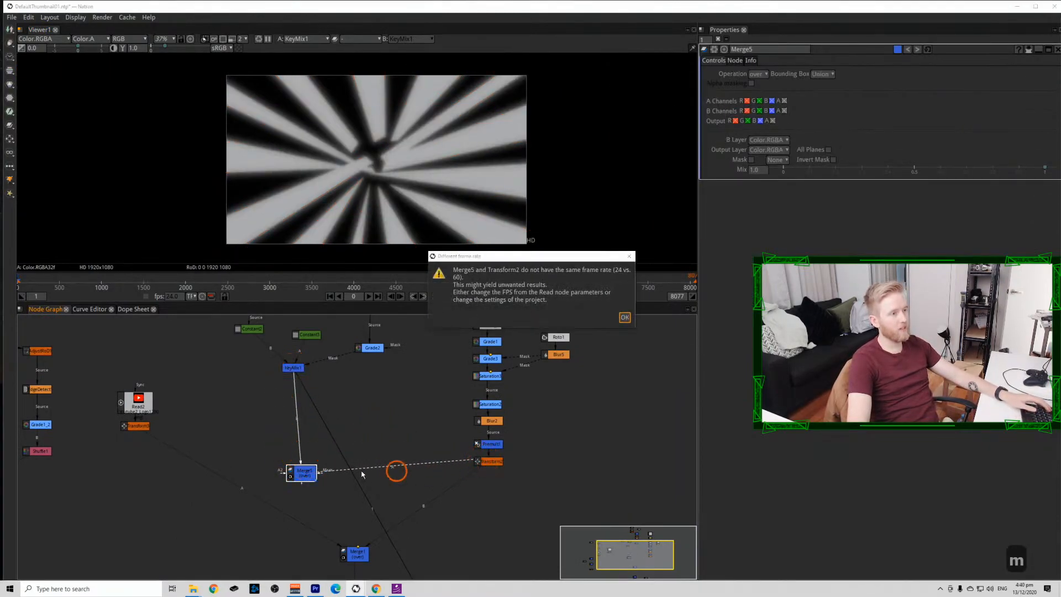
{"action": "left_click", "coordinate": [622, 317]}
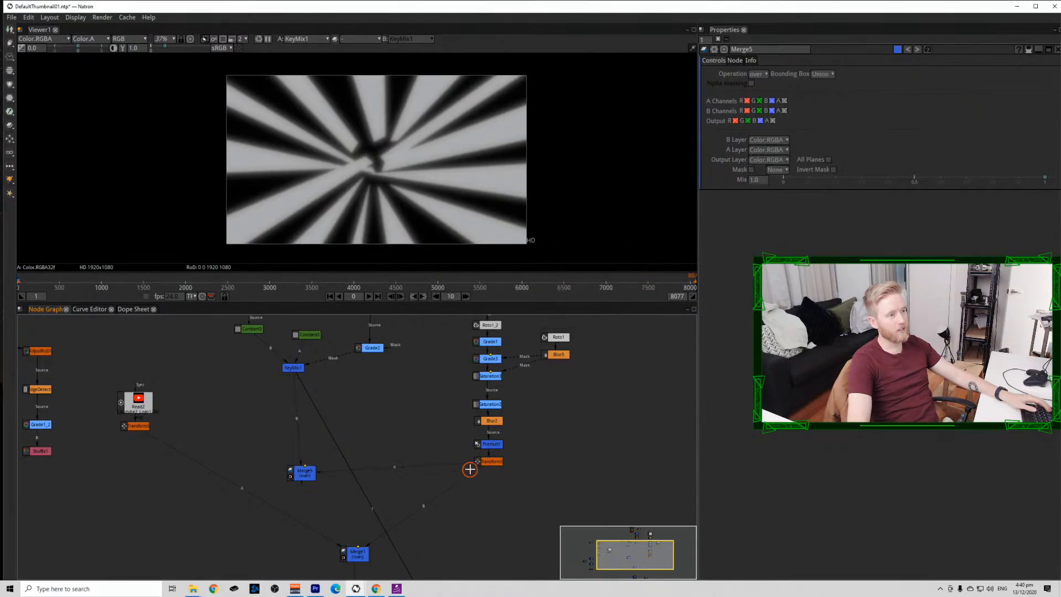
Reconnect Merge1's B input to the new Merge5 node so the rays sit behind the logo.
{"action": "left_click", "coordinate": [349, 542]}
{"action": "left_click_drag", "start_coordinate": [348, 521], "coordinate": [302, 473]}
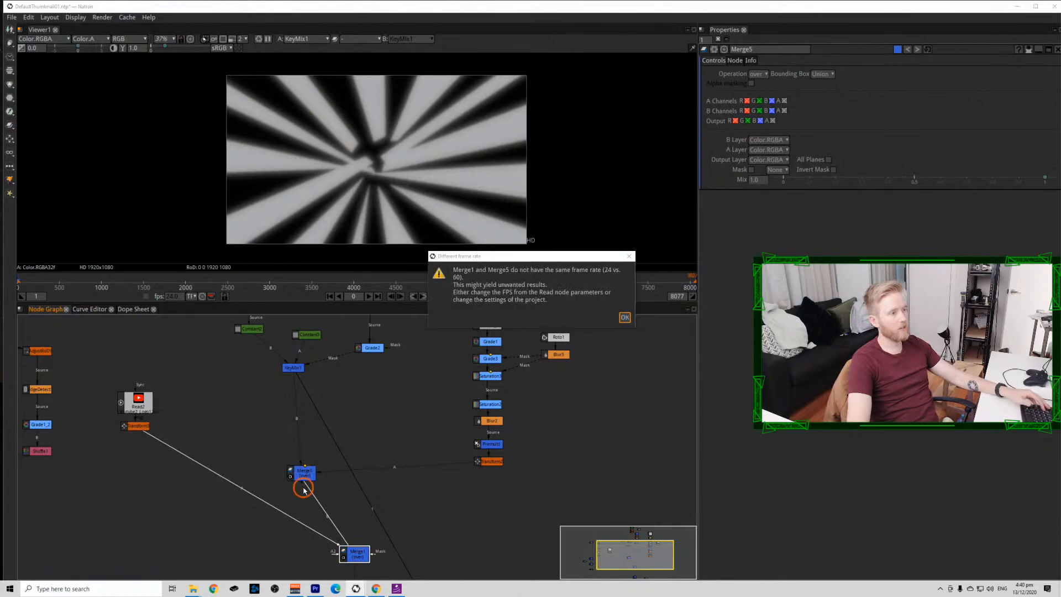
{"action": "left_click", "coordinate": [624, 317]}
Reposition the ray and presenter node groups to line up above Merge1 in the node graph.
{"action": "scroll", "coordinate": [442, 398], "scroll_direction": "down", "scroll_amount": 5}
{"action": "left_click_drag", "start_coordinate": [407, 365], "coordinate": [263, 483]}
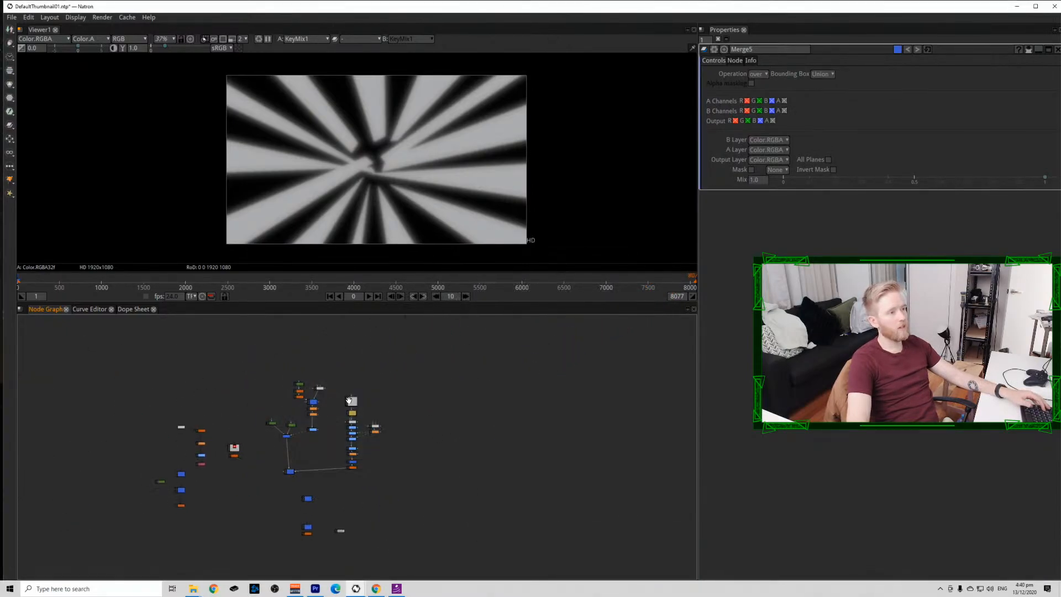
{"action": "left_click_drag", "start_coordinate": [348, 400], "coordinate": [378, 394]}
{"action": "left_click", "coordinate": [372, 410]}
{"action": "left_click_drag", "start_coordinate": [467, 341], "coordinate": [282, 474]}
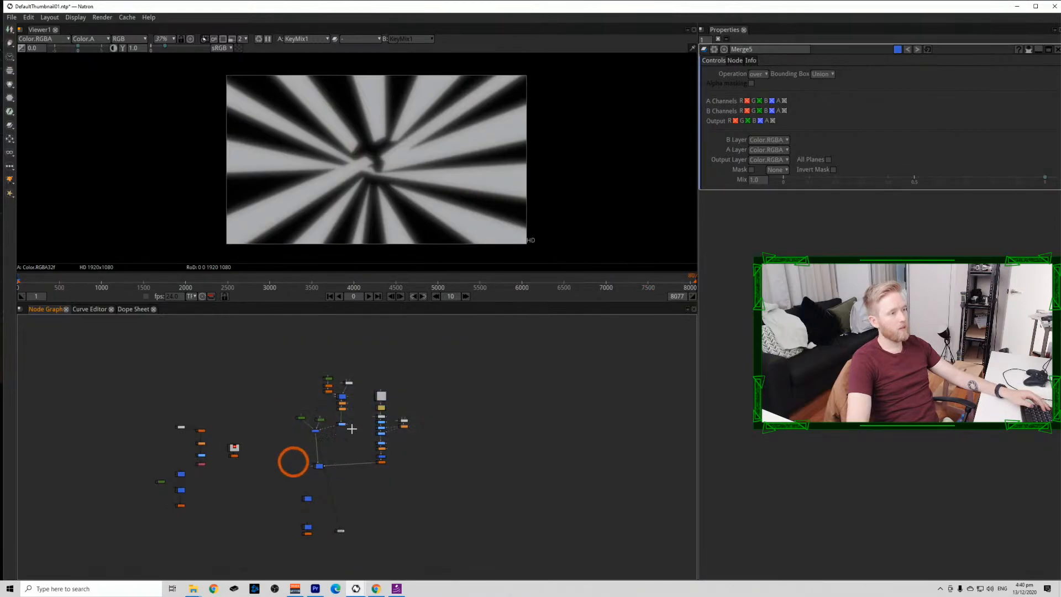
Move Crop1 slightly lower below Merge3 and view its output to check the full thumbnail composite.
{"action": "scroll", "coordinate": [310, 500], "scroll_direction": "up", "scroll_amount": 5}
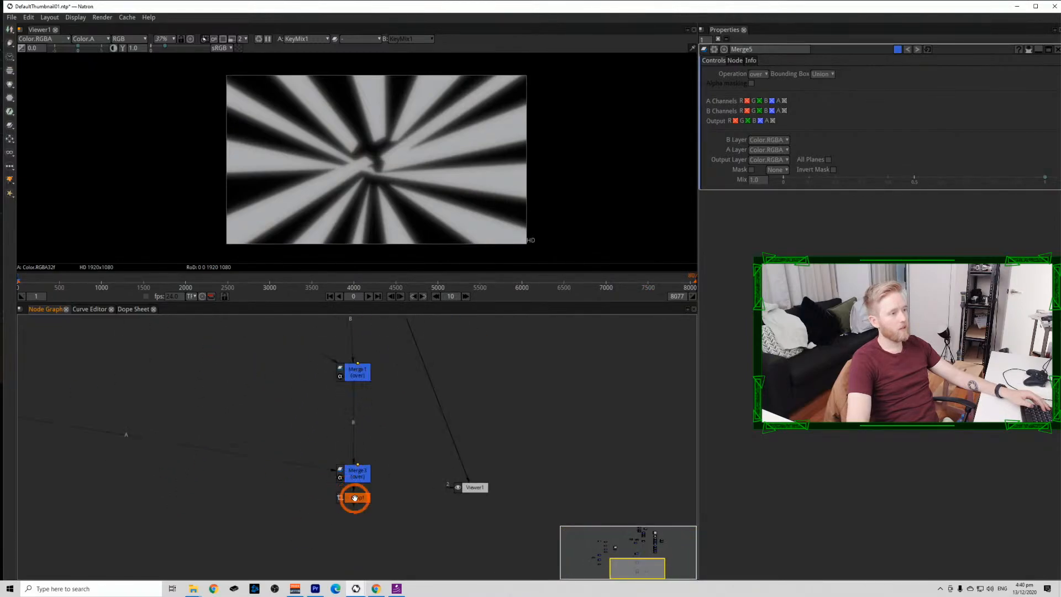
{"action": "left_click_drag", "start_coordinate": [354, 498], "coordinate": [356, 526]}
{"action": "key", "text": "1"}
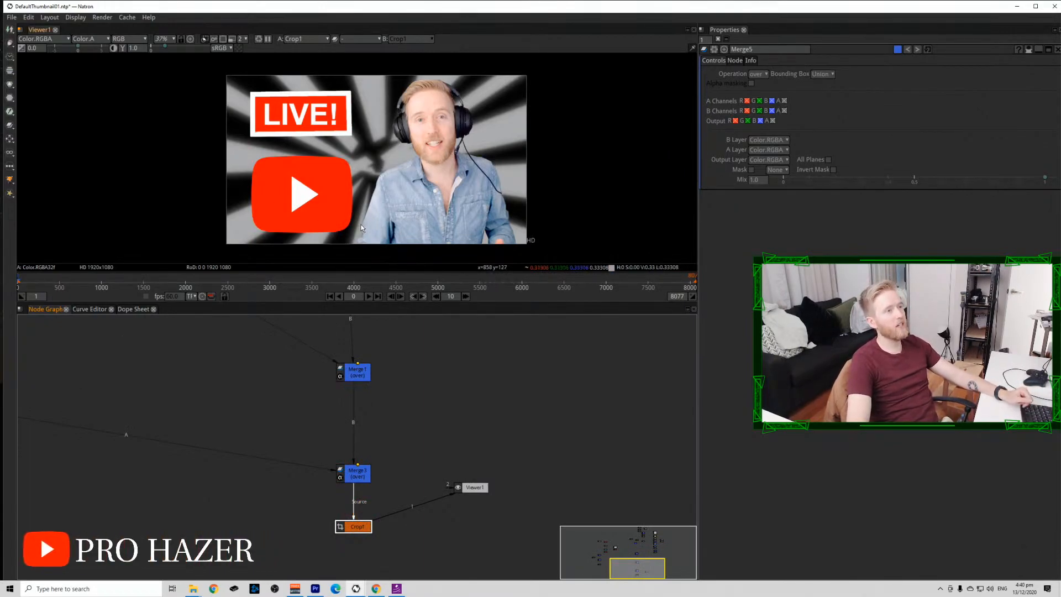
Open Roto2 and pull the inner points of the ray nearest the LIVE! badge toward the burst's centre.
{"action": "left_click_drag", "start_coordinate": [351, 323], "coordinate": [350, 513]}
{"action": "double_click", "coordinate": [474, 359]}
{"action": "scroll", "coordinate": [387, 142], "scroll_direction": "up", "scroll_amount": 5}
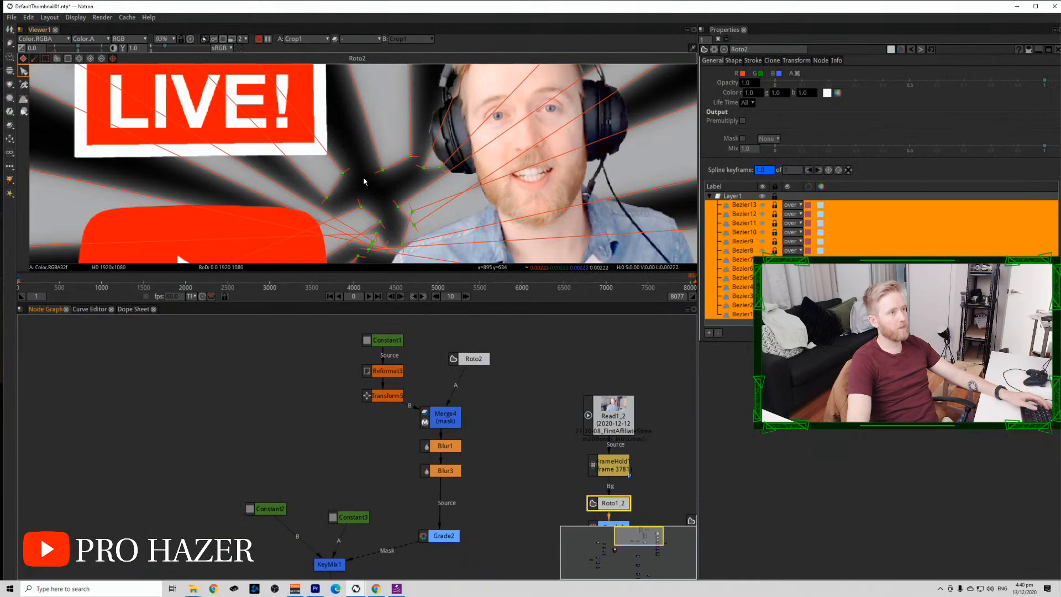
{"action": "left_click", "coordinate": [346, 171]}
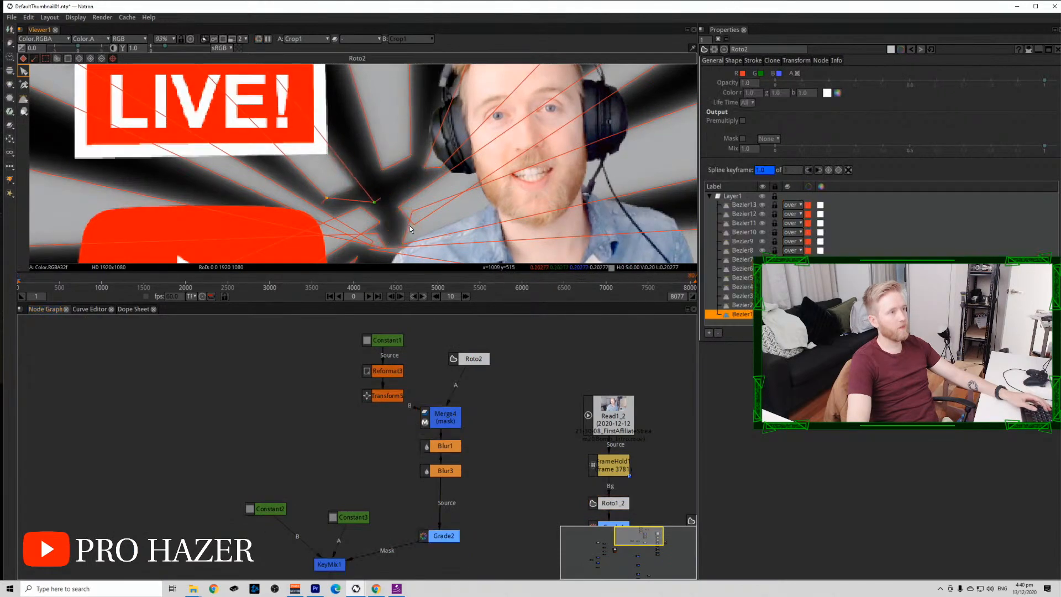
{"action": "left_click_drag", "start_coordinate": [327, 198], "coordinate": [375, 215]}
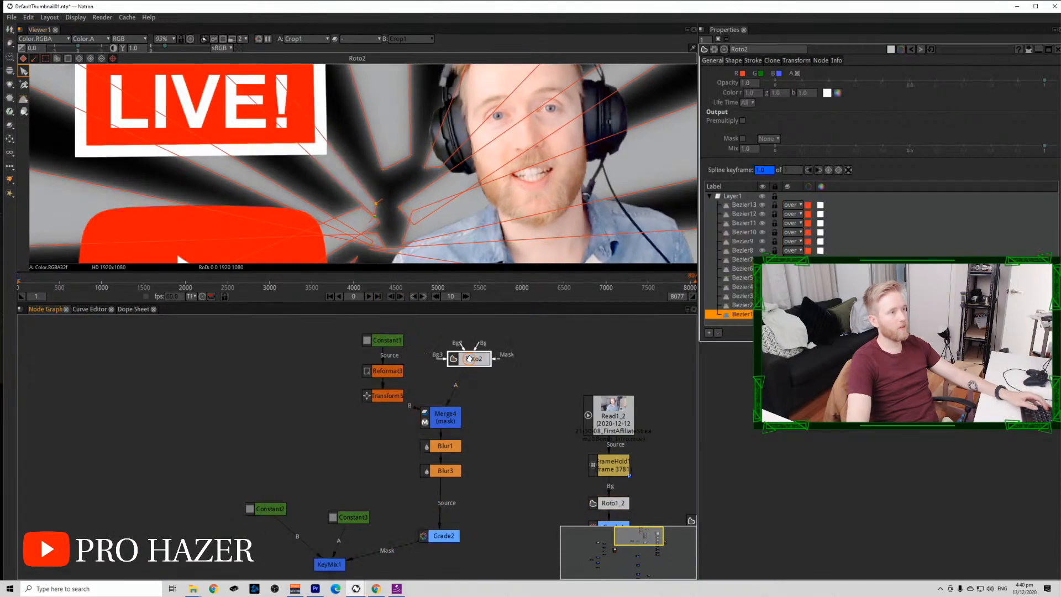
View Roto2 alone and pull the inner points of the rays on the left side to the burst's centre.
{"action": "key", "text": "1"}
{"action": "scroll", "coordinate": [307, 166], "scroll_direction": "up", "scroll_amount": 15}
{"action": "mouse_move", "coordinate": [327, 169]}
{"action": "left_mouse_down"}
{"action": "mouse_move", "coordinate": [339, 174]}
{"action": "mouse_move", "coordinate": [328, 163]}
{"action": "left_mouse_up"}
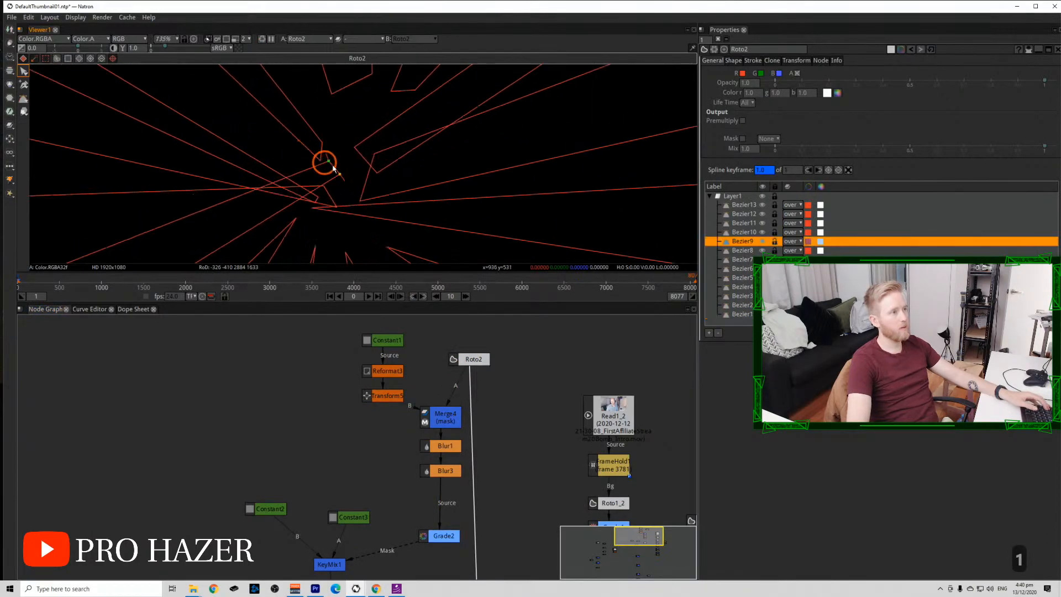
{"action": "left_click", "coordinate": [336, 207]}
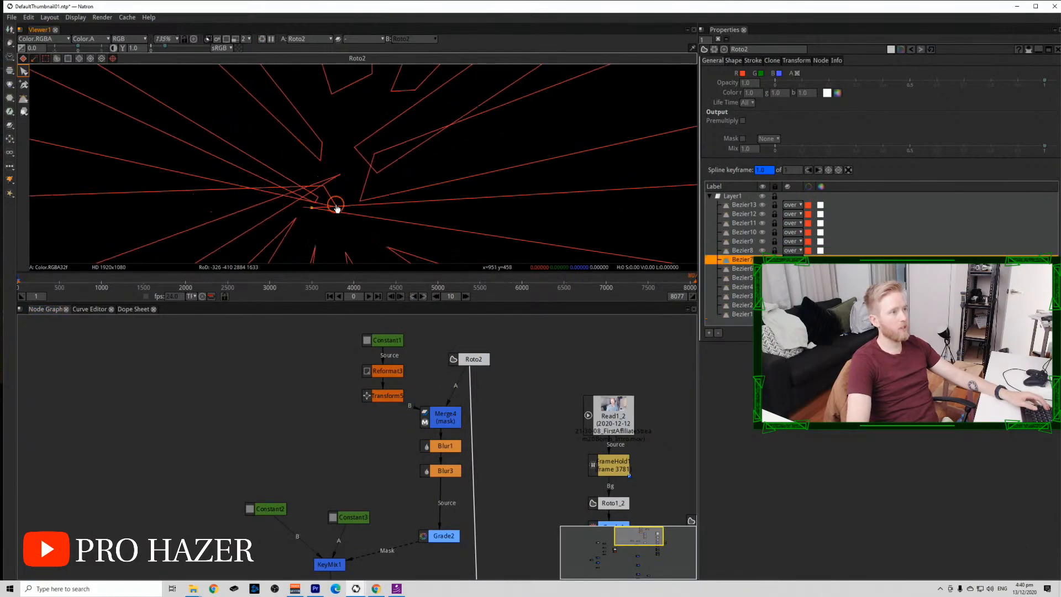
{"action": "left_click_drag", "start_coordinate": [311, 207], "coordinate": [338, 176]}
{"action": "left_click_drag", "start_coordinate": [297, 222], "coordinate": [335, 184]}
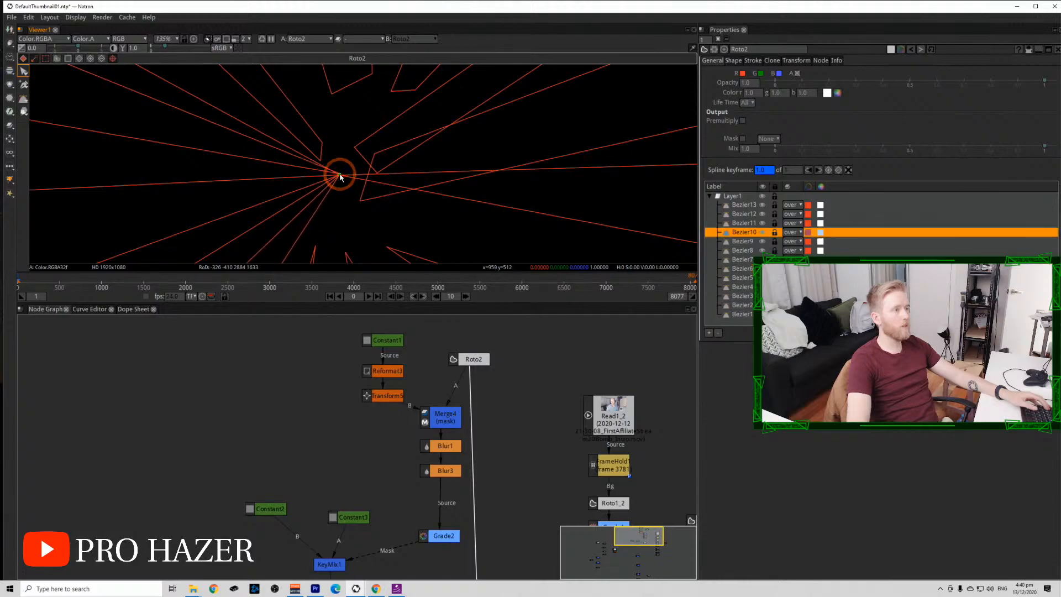
Gather the inner points of the lower and right-hand rays in Roto2 at the burst's centre.
{"action": "left_click", "coordinate": [316, 244]}
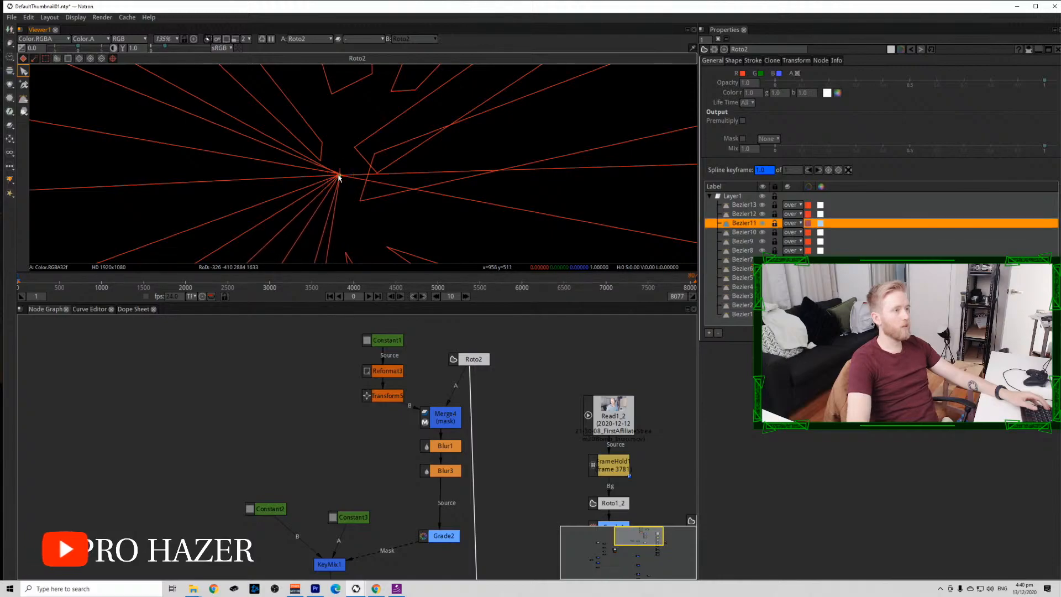
{"action": "left_click_drag", "start_coordinate": [346, 252], "coordinate": [339, 180]}
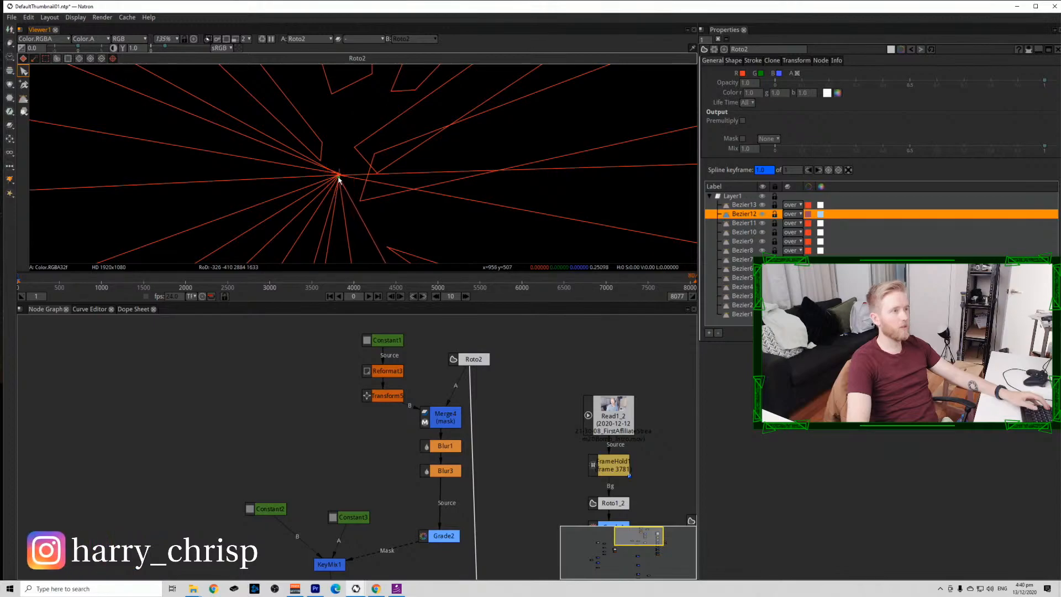
{"action": "left_click_drag", "start_coordinate": [386, 248], "coordinate": [340, 177]}
{"action": "left_click", "coordinate": [363, 205]}
{"action": "left_click", "coordinate": [324, 166]}
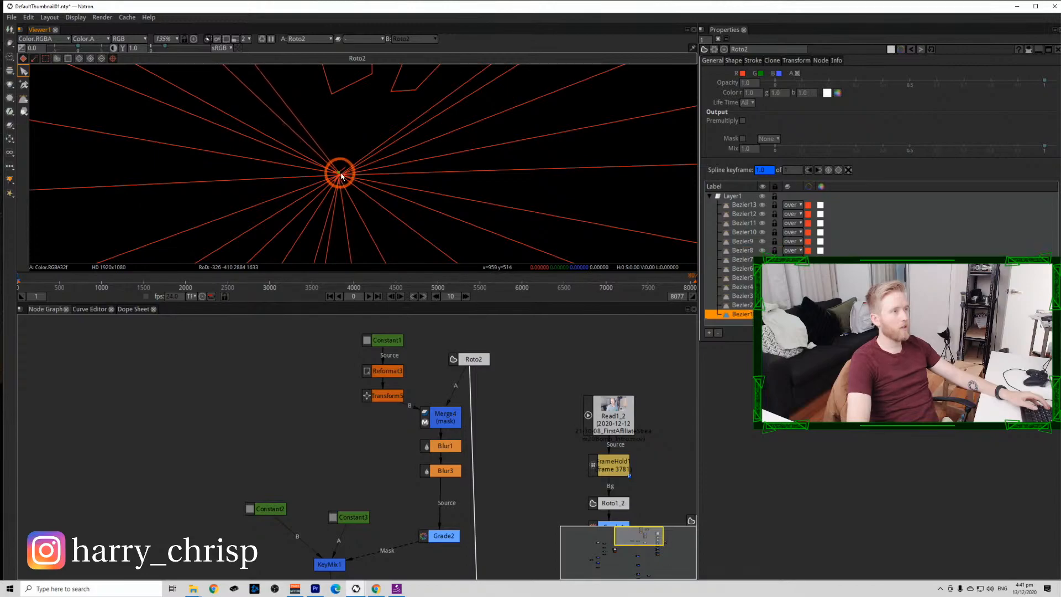
Bring the inner points of the two remaining upper rays in Roto2 to the common centre.
{"action": "left_click_drag", "start_coordinate": [333, 96], "coordinate": [339, 176]}
{"action": "left_click_drag", "start_coordinate": [372, 69], "coordinate": [341, 175]}
{"action": "left_click_drag", "start_coordinate": [393, 90], "coordinate": [340, 175]}
{"action": "left_click_drag", "start_coordinate": [414, 90], "coordinate": [341, 175]}
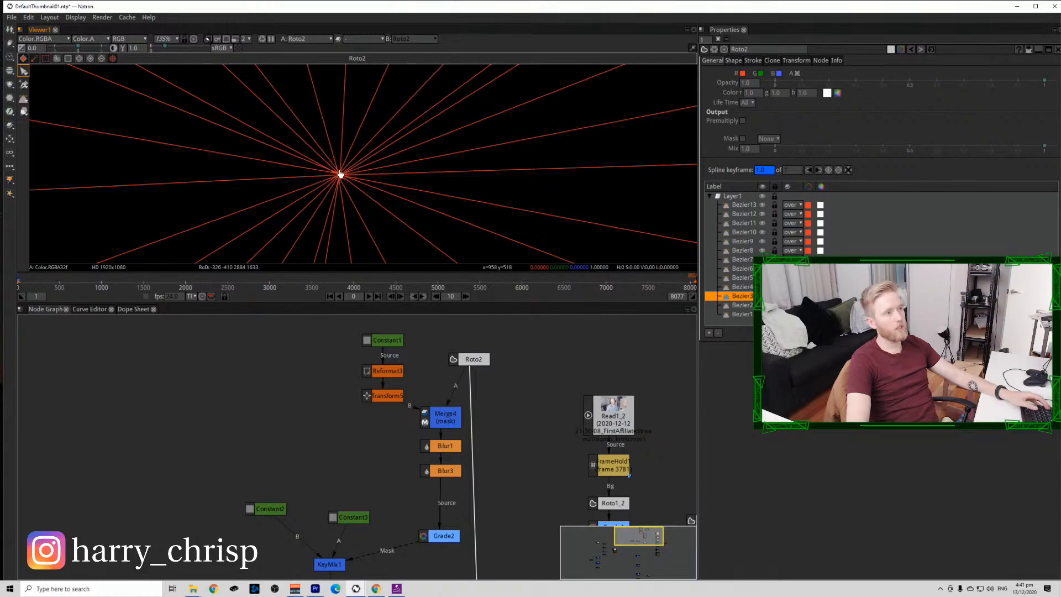
{"action": "scroll", "coordinate": [340, 174], "scroll_direction": "down", "scroll_amount": 5}
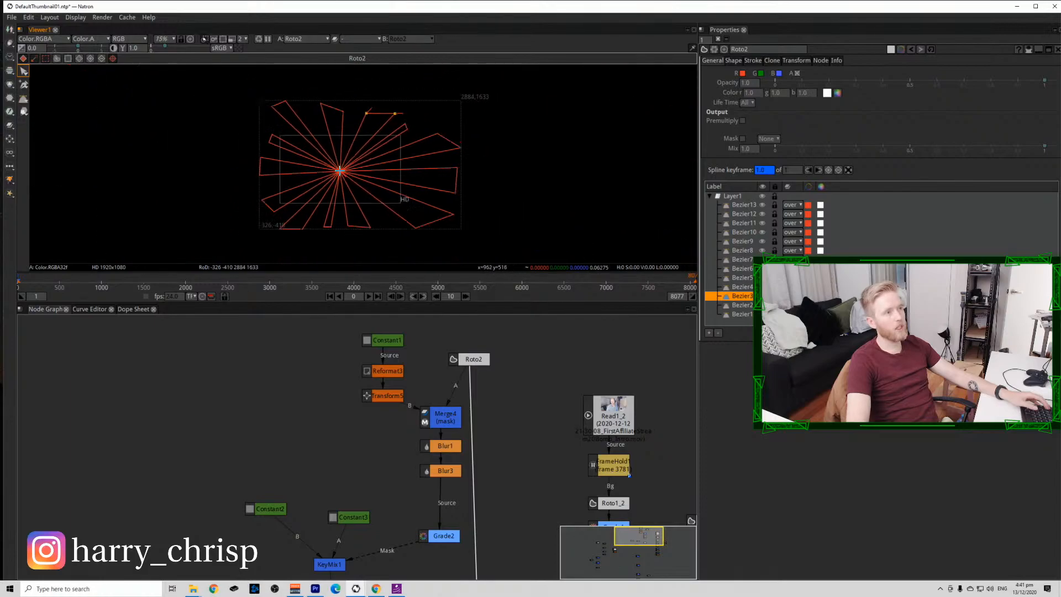
Close Roto2's properties and save the project.
{"action": "left_click", "coordinate": [717, 39]}
{"action": "left_click", "coordinate": [511, 158]}
{"action": "key", "text": "ctrl+s"}
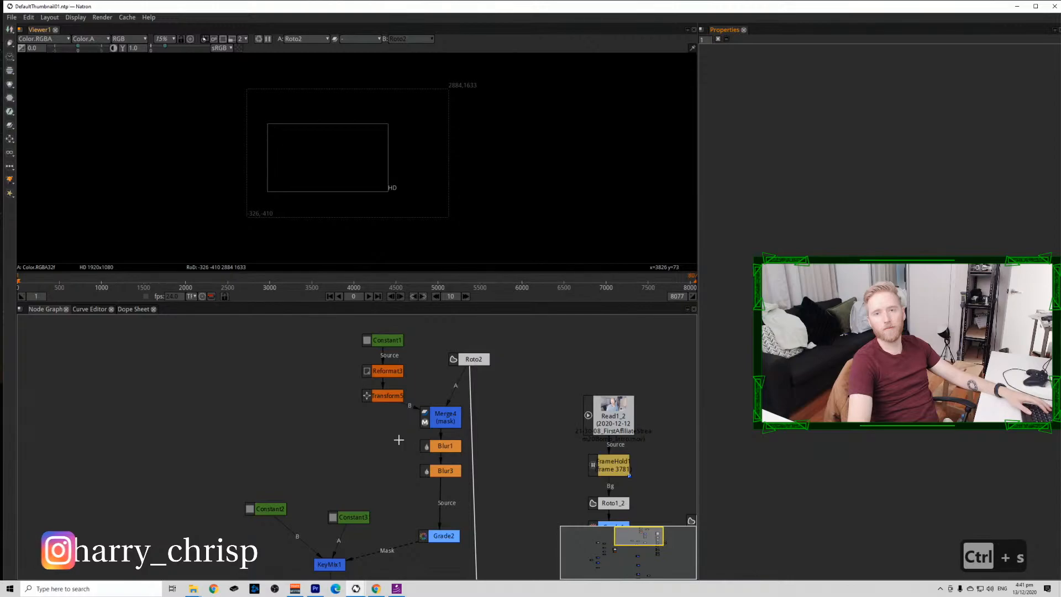
View Crop1's output to check the converged rays in the full thumbnail.
{"action": "scroll", "coordinate": [400, 443], "scroll_direction": "down", "scroll_amount": 6}
{"action": "scroll", "coordinate": [384, 442], "scroll_direction": "down", "scroll_amount": 6}
{"action": "left_click_drag", "start_coordinate": [374, 442], "coordinate": [359, 339]}
{"action": "scroll", "coordinate": [450, 227], "scroll_direction": "up", "scroll_amount": 4}
{"action": "scroll", "coordinate": [450, 226], "scroll_direction": "up", "scroll_amount": 3}
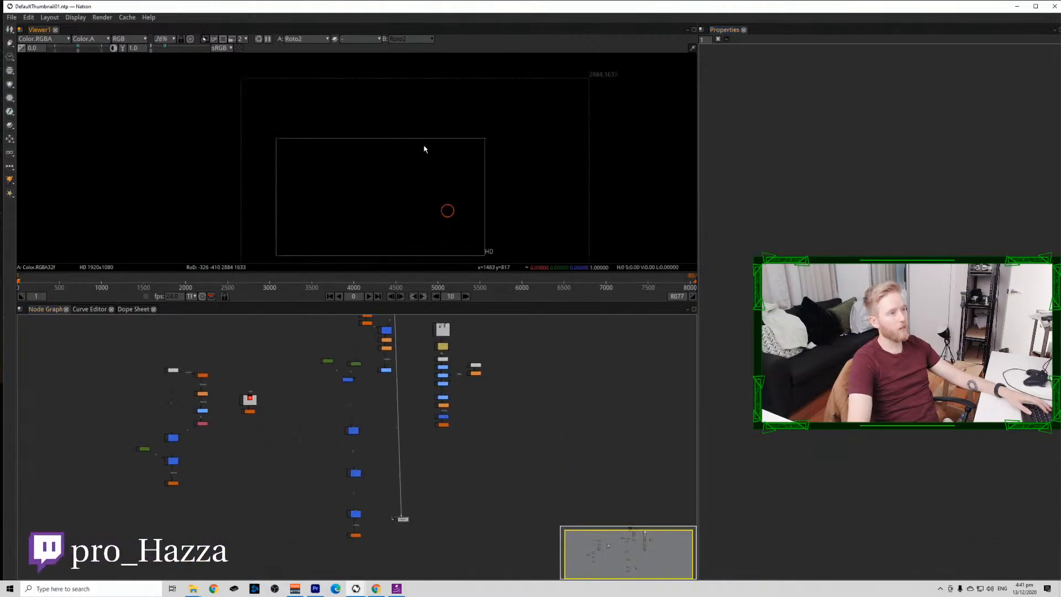
{"action": "left_click", "coordinate": [356, 534]}
{"action": "key", "text": "1"}
{"action": "left_click", "coordinate": [366, 209]}
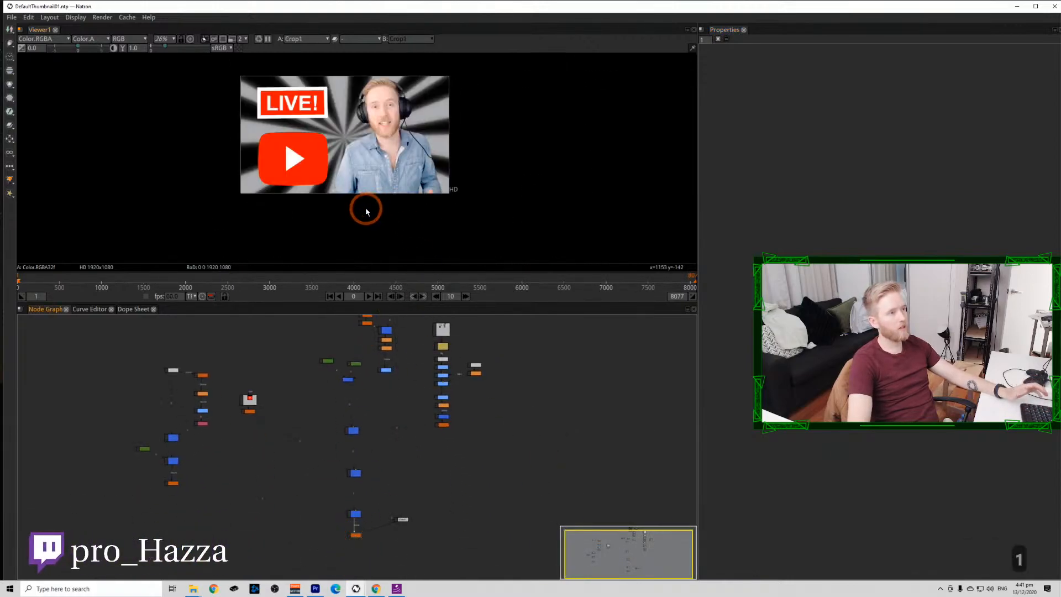
{"action": "scroll", "coordinate": [359, 148], "scroll_direction": "up", "scroll_amount": 2}
{"action": "scroll", "coordinate": [355, 159], "scroll_direction": "down", "scroll_amount": 1}
{"action": "left_click_drag", "start_coordinate": [345, 184], "coordinate": [334, 232]}
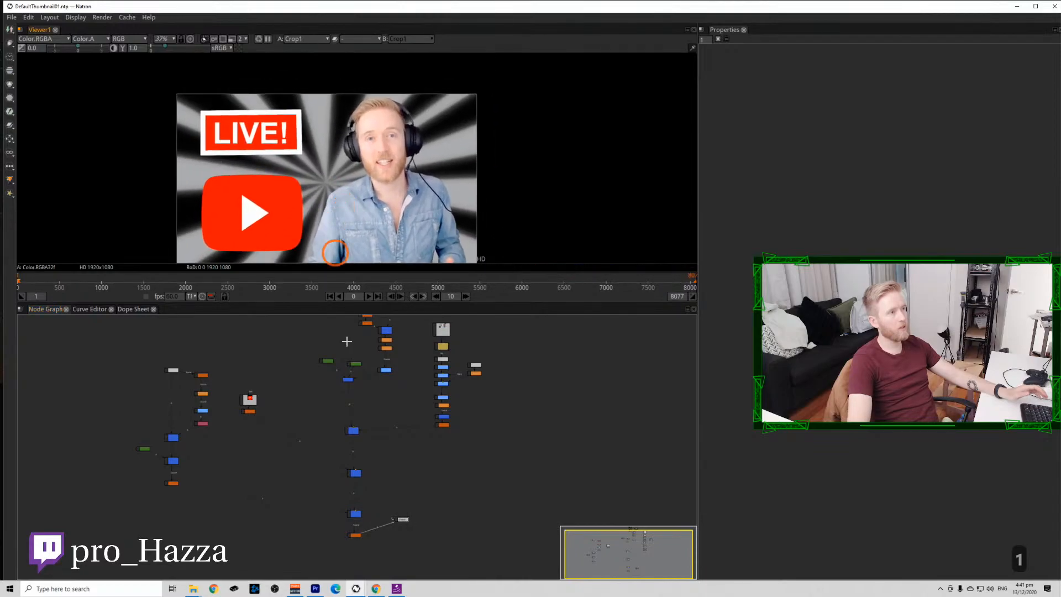
Add a ColorWheel node in empty space beside the ray nodes and view its output.
{"action": "left_click_drag", "start_coordinate": [326, 351], "coordinate": [328, 464]}
{"action": "scroll", "coordinate": [310, 435], "scroll_direction": "up", "scroll_amount": 2}
{"action": "key", "text": "Tab"}
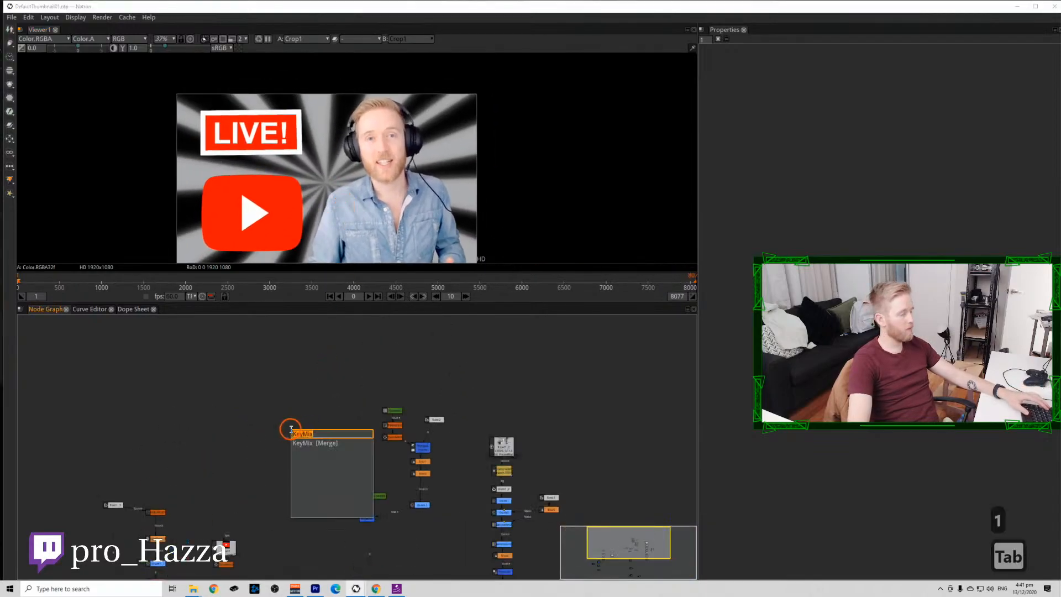
{"action": "type", "text": "color"}
{"action": "key", "text": "Down"}
{"action": "key", "text": "Return"}
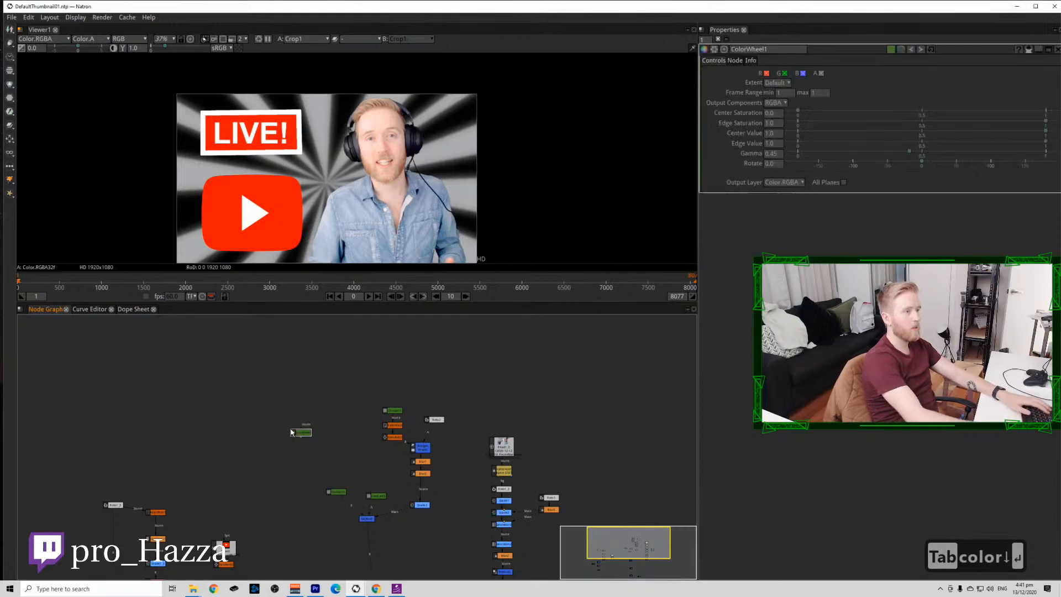
{"action": "key", "text": "1"}
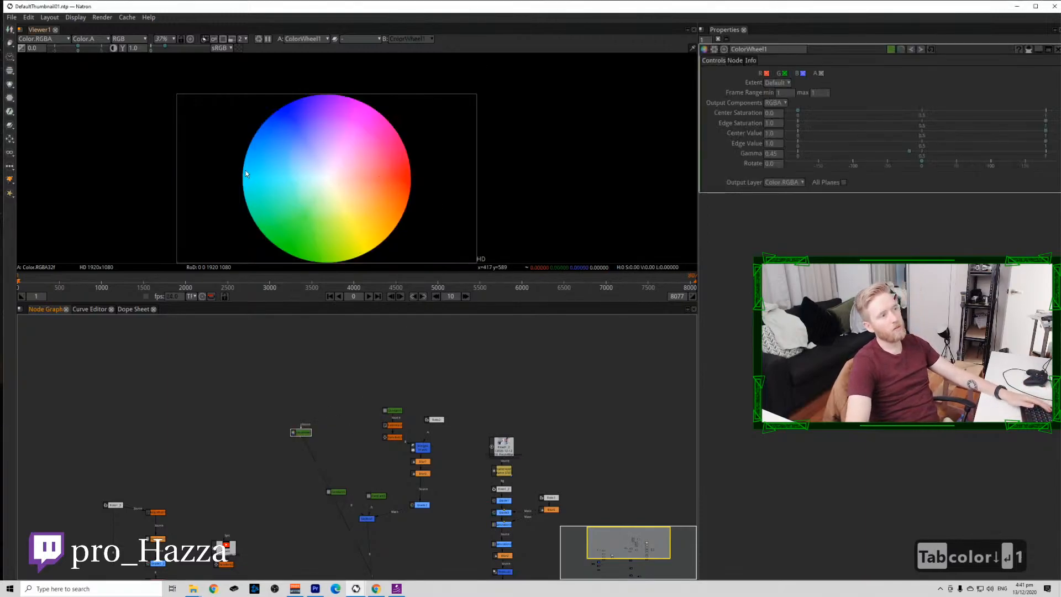
View Crop1's composite again and set Constant3's colour to light blue (red 149, green 224, blue 255).
{"action": "scroll", "coordinate": [367, 516], "scroll_direction": "down", "scroll_amount": 3}
{"action": "left_click", "coordinate": [380, 500]}
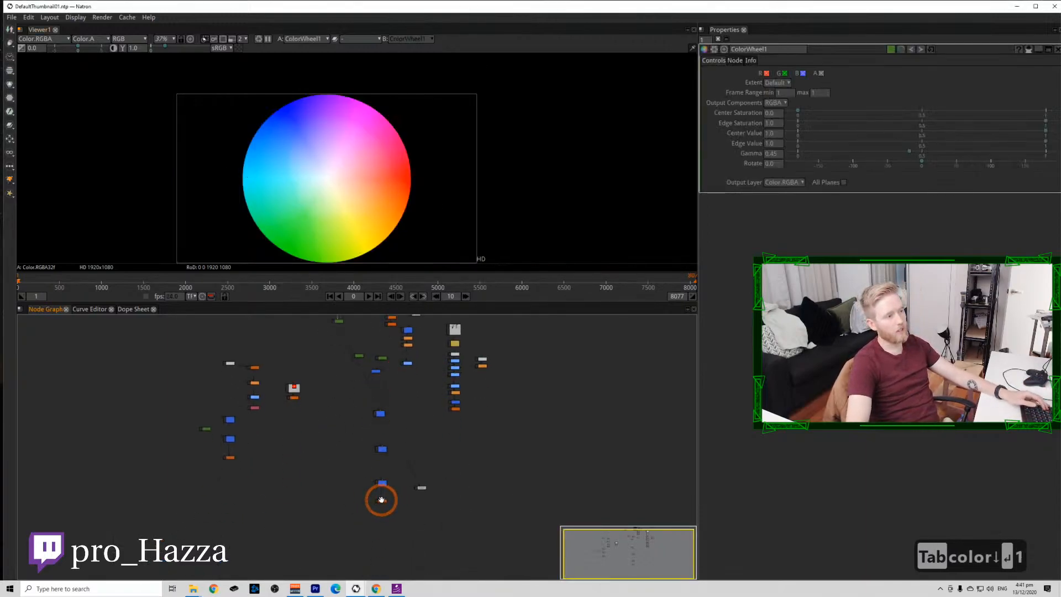
{"action": "key", "text": "1"}
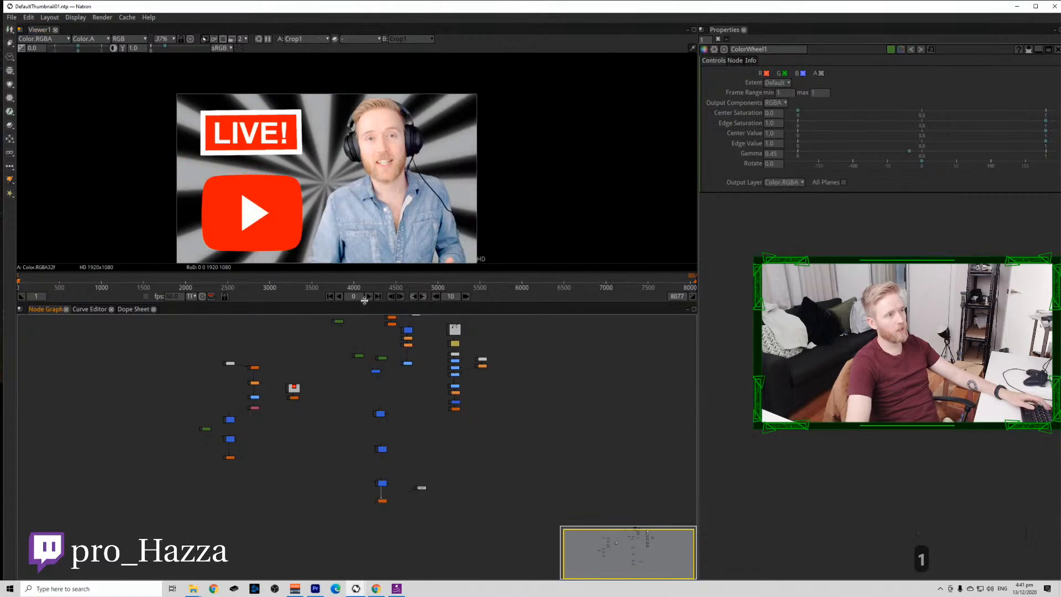
{"action": "scroll", "coordinate": [387, 337], "scroll_direction": "up", "scroll_amount": 3}
{"action": "scroll", "coordinate": [387, 442], "scroll_direction": "up", "scroll_amount": 4}
{"action": "left_click", "coordinate": [562, 445]}
{"action": "left_click", "coordinate": [387, 383]}
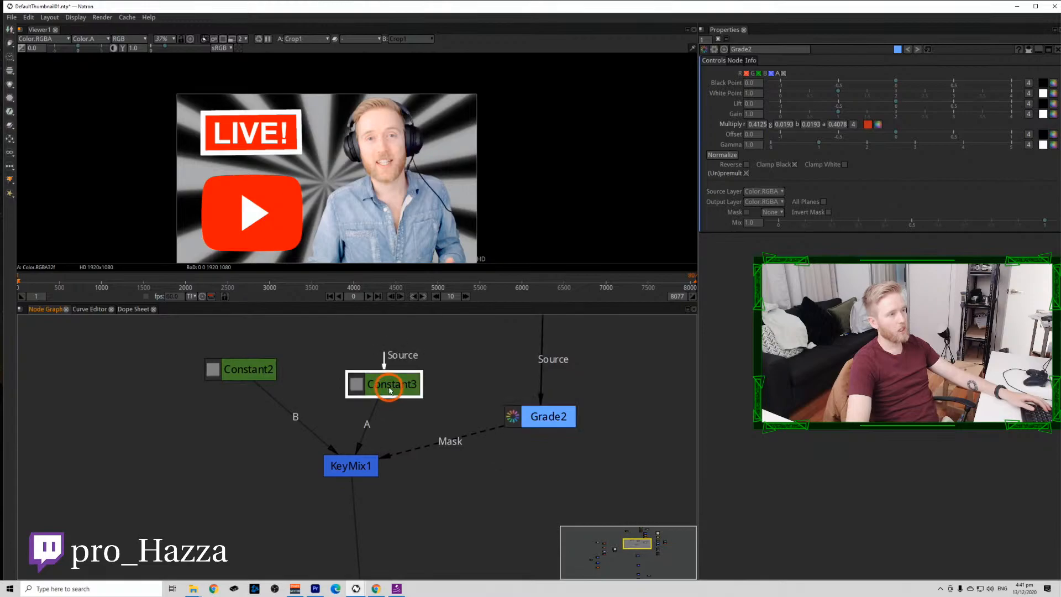
{"action": "left_click", "coordinate": [1043, 113]}
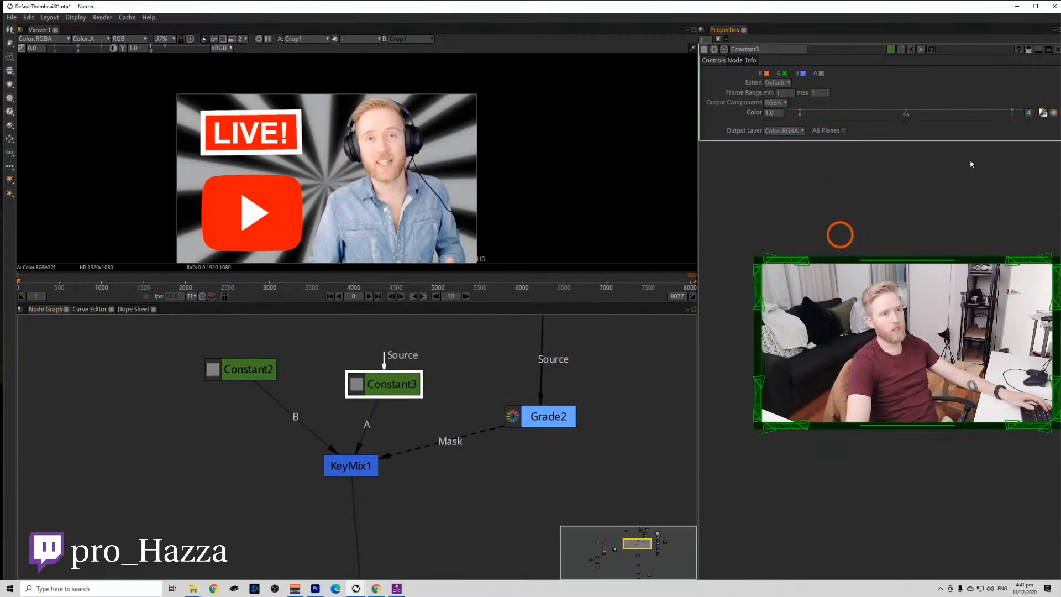
{"action": "left_click", "coordinate": [1054, 113]}
{"action": "mouse_move", "coordinate": [578, 262]}
{"action": "left_mouse_down"}
{"action": "mouse_move", "coordinate": [567, 277]}
{"action": "mouse_move", "coordinate": [572, 253]}
{"action": "mouse_move", "coordinate": [561, 249]}
{"action": "mouse_move", "coordinate": [573, 246]}
{"action": "mouse_move", "coordinate": [577, 274]}
{"action": "mouse_move", "coordinate": [555, 257]}
{"action": "mouse_move", "coordinate": [568, 267]}
{"action": "mouse_move", "coordinate": [575, 256]}
{"action": "mouse_move", "coordinate": [549, 263]}
{"action": "mouse_move", "coordinate": [559, 258]}
{"action": "mouse_move", "coordinate": [562, 270]}
{"action": "mouse_move", "coordinate": [564, 255]}
{"action": "mouse_move", "coordinate": [557, 278]}
{"action": "mouse_move", "coordinate": [568, 267]}
{"action": "left_mouse_up"}
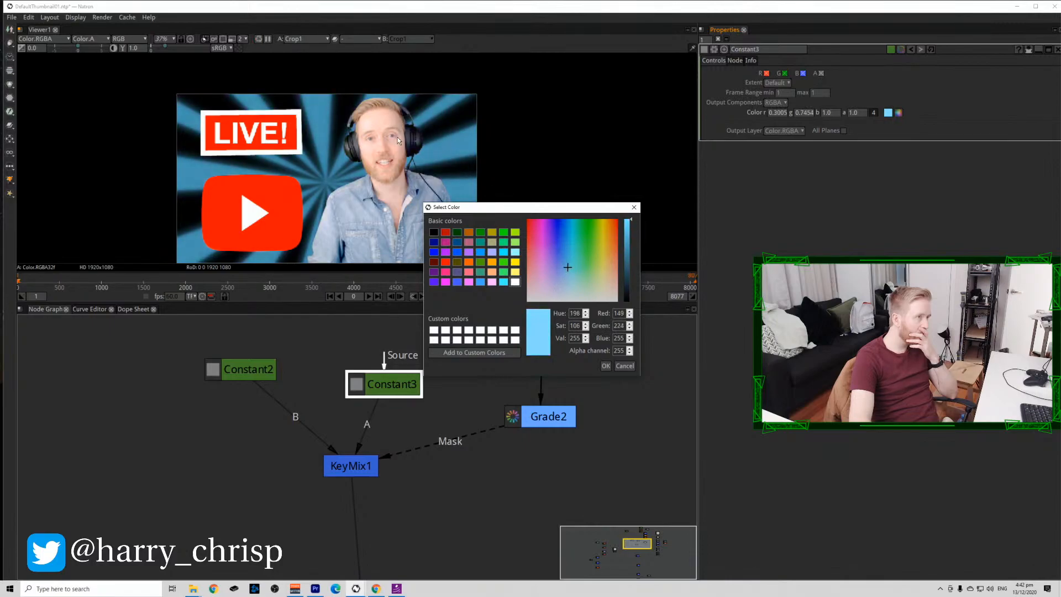
{"action": "left_click", "coordinate": [605, 366]}
Inspect the presenter's cutout edges around the head, shoulder and sleeve against the blue rays.
{"action": "scroll", "coordinate": [363, 133], "scroll_direction": "up", "scroll_amount": 10}
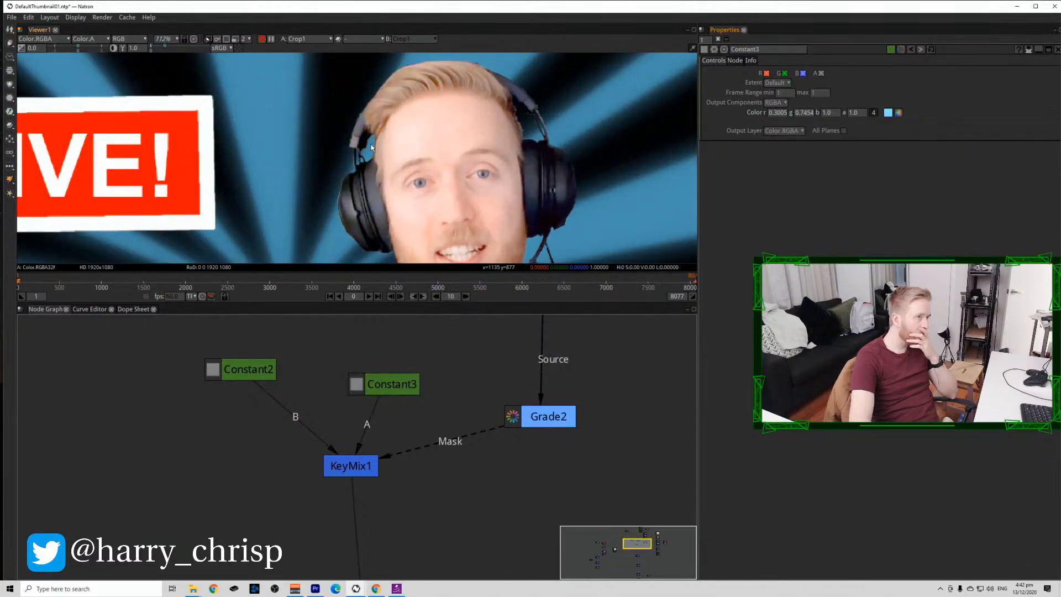
{"action": "scroll", "coordinate": [370, 144], "scroll_direction": "down", "scroll_amount": 10}
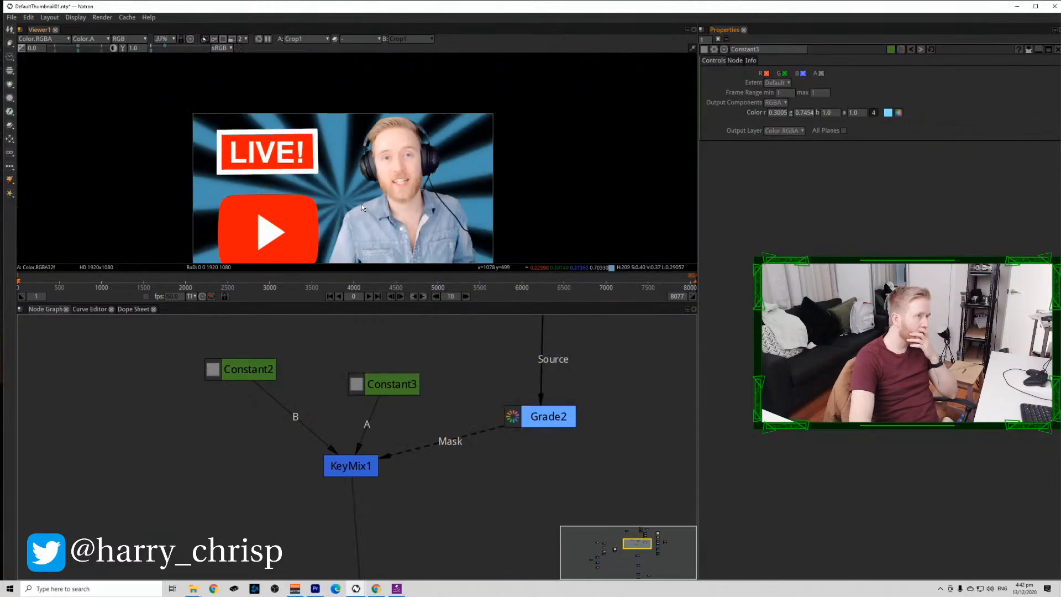
{"action": "scroll", "coordinate": [342, 260], "scroll_direction": "up", "scroll_amount": 3}
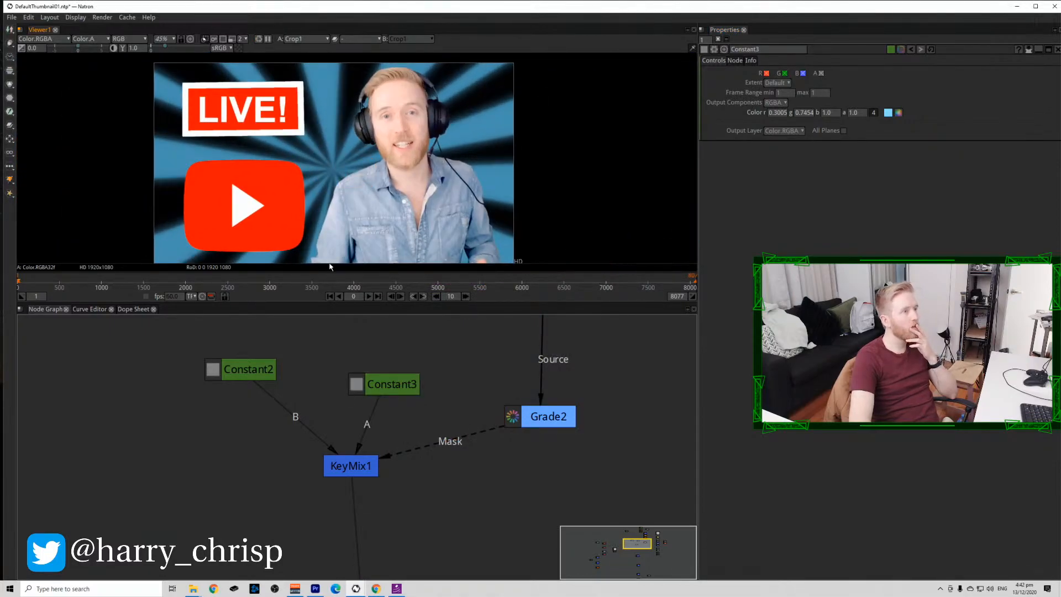
{"action": "scroll", "coordinate": [331, 267], "scroll_direction": "up", "scroll_amount": 15}
{"action": "scroll", "coordinate": [474, 441], "scroll_direction": "down", "scroll_amount": 8}
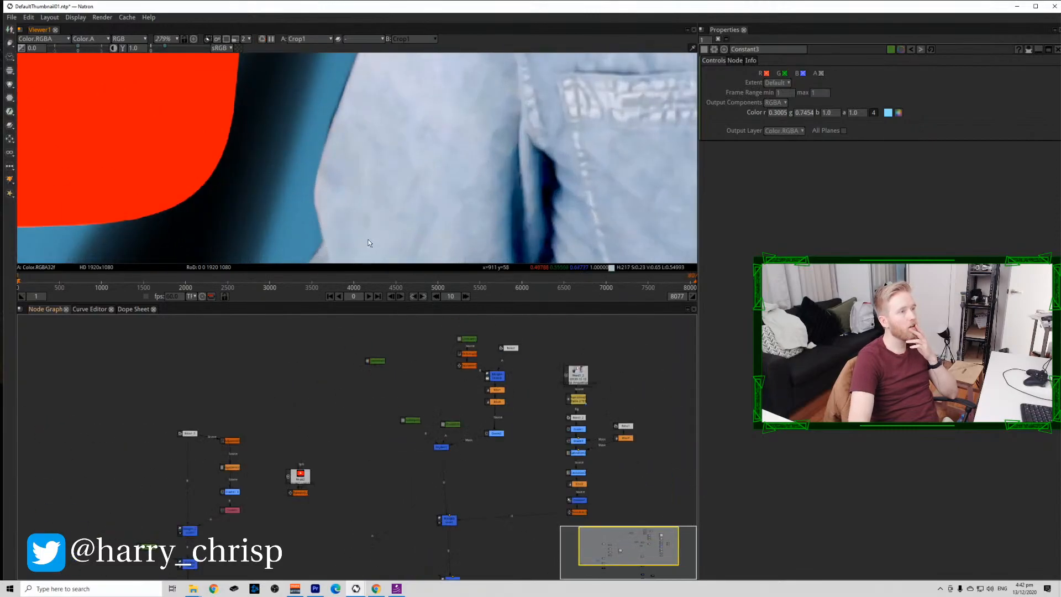
{"action": "scroll", "coordinate": [369, 244], "scroll_direction": "down", "scroll_amount": 2}
{"action": "scroll", "coordinate": [618, 415], "scroll_direction": "up", "scroll_amount": 5}
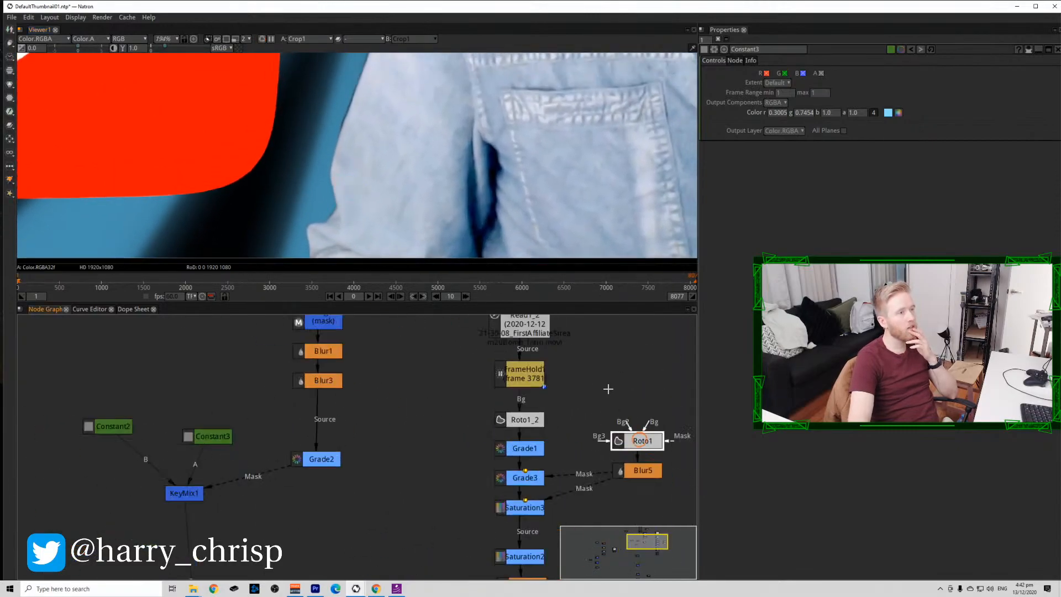
Open Roto1_2 and examine its mask shapes along the sleeve and between the neck and headphone cable.
{"action": "double_click", "coordinate": [632, 440]}
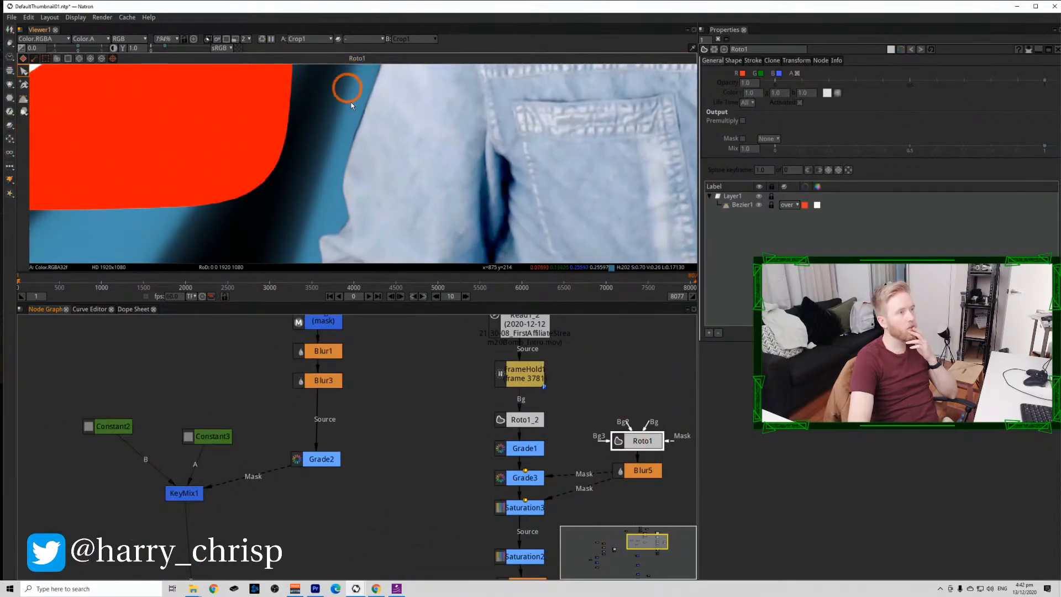
{"action": "double_click", "coordinate": [525, 420]}
{"action": "scroll", "coordinate": [362, 124], "scroll_direction": "up", "scroll_amount": 7}
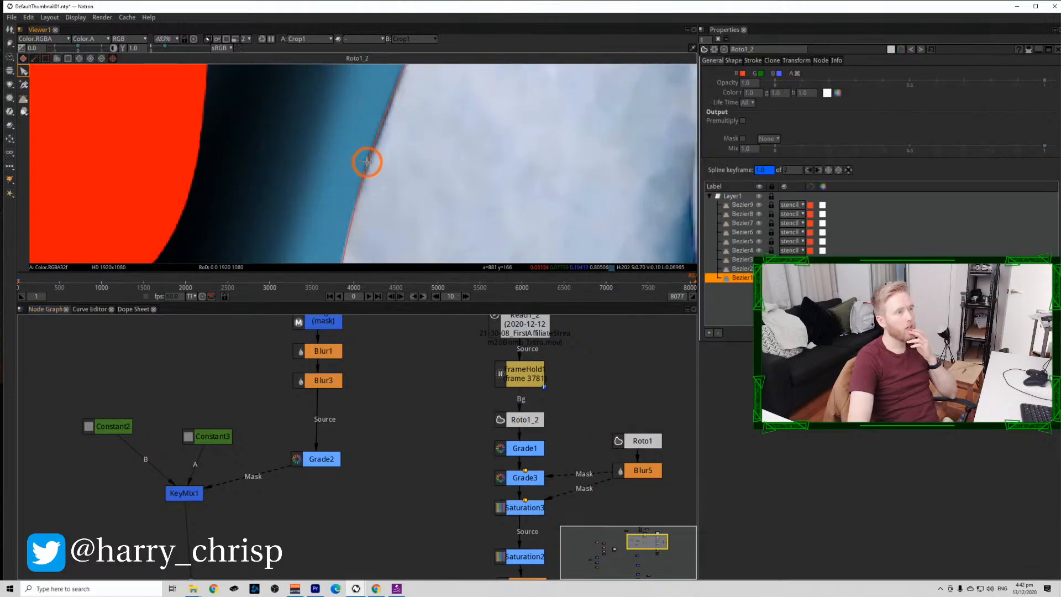
{"action": "scroll", "coordinate": [370, 166], "scroll_direction": "down", "scroll_amount": 10}
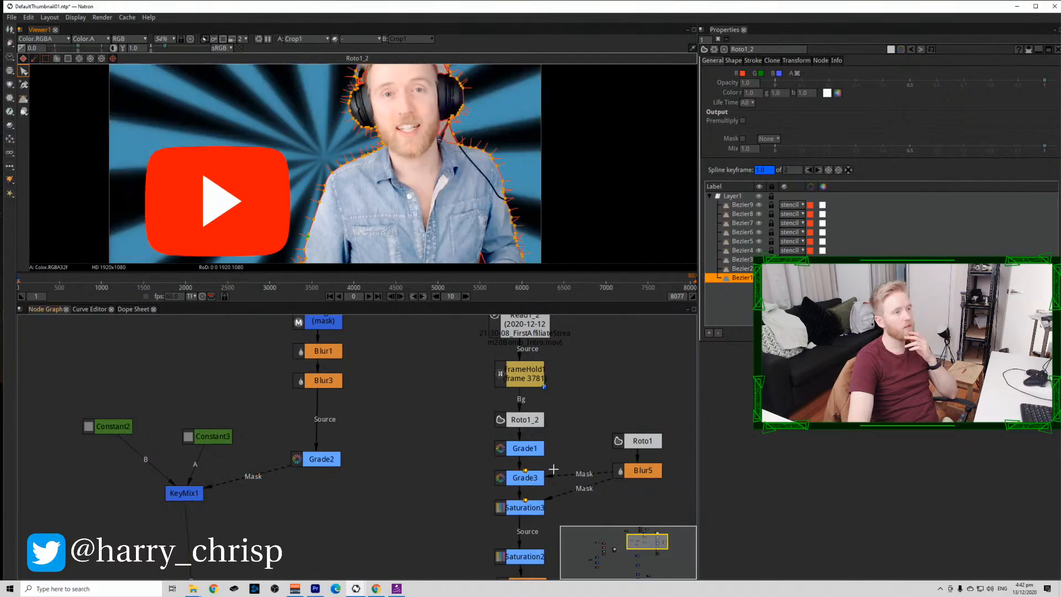
{"action": "scroll", "coordinate": [474, 174], "scroll_direction": "up", "scroll_amount": 7}
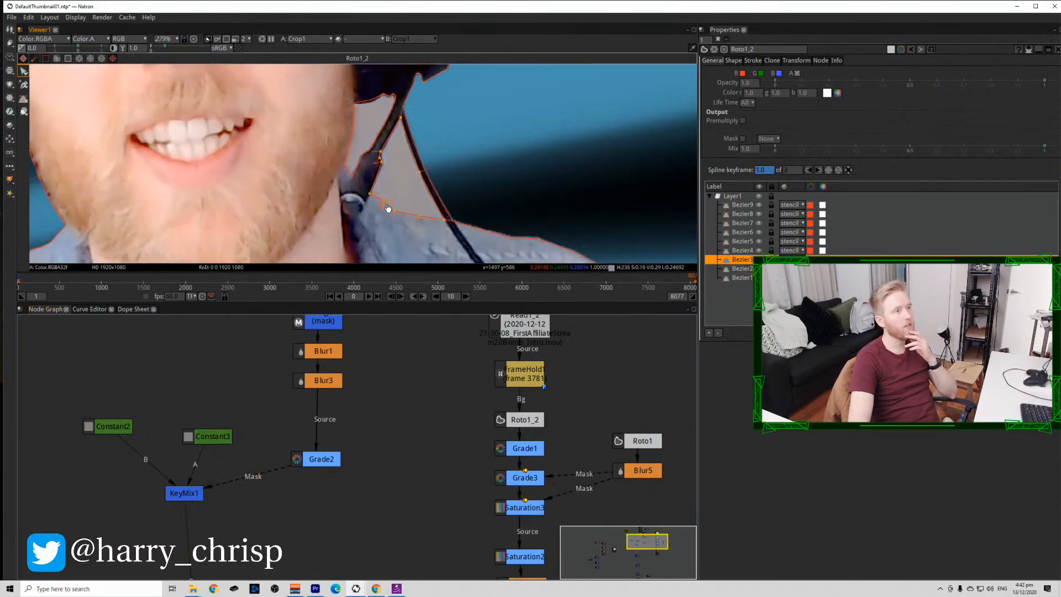
{"action": "left_click", "coordinate": [791, 260]}
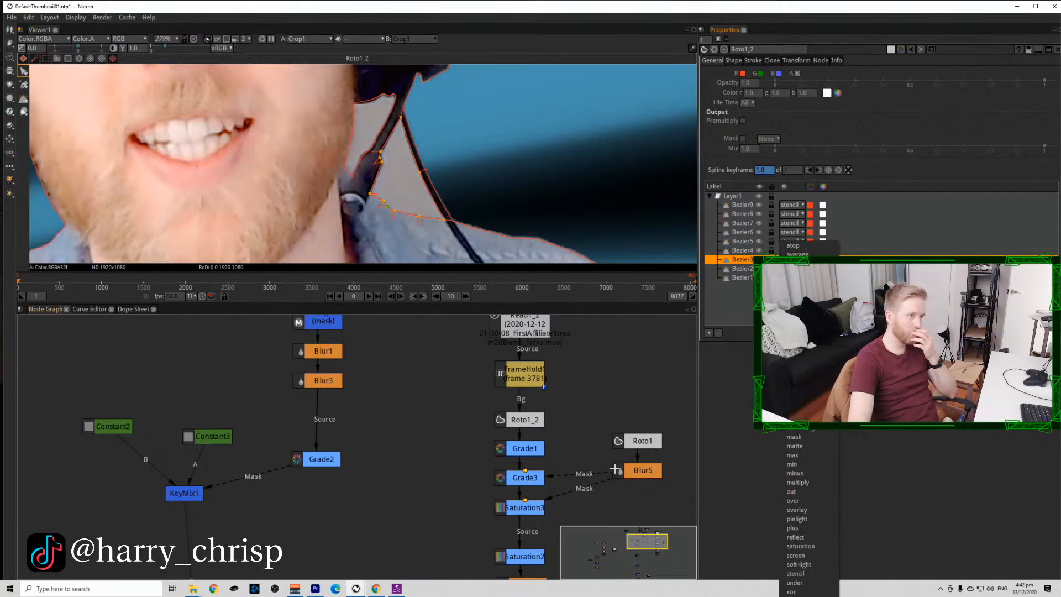
{"action": "left_click", "coordinate": [580, 409]}
Duplicate Roto1_2 and place the copy above Roto1 with its properties open.
{"action": "left_click", "coordinate": [504, 418]}
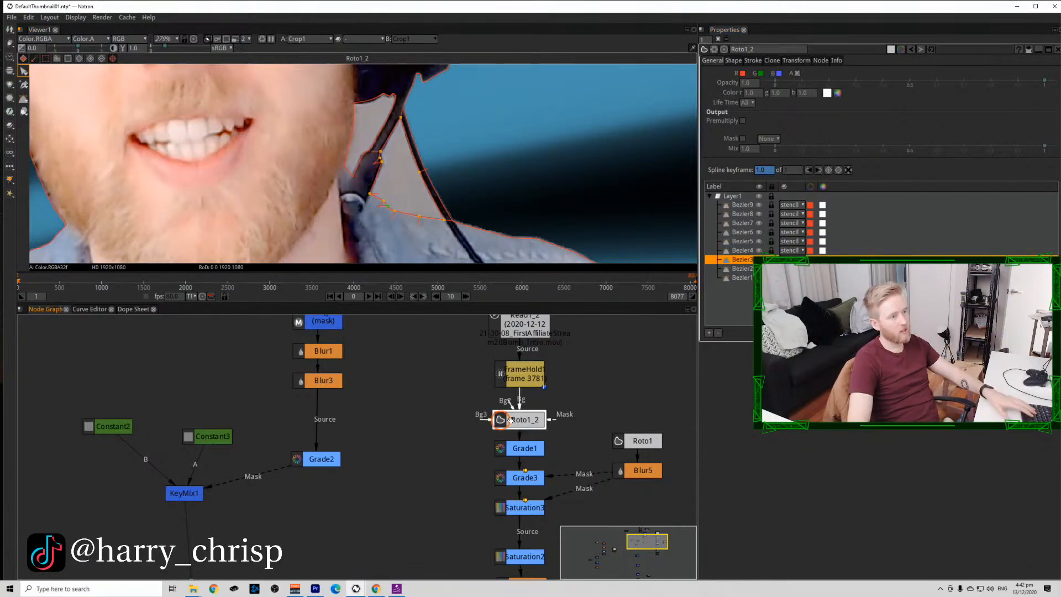
{"action": "key", "text": "ctrl+c"}
{"action": "key", "text": "ctrl+v"}
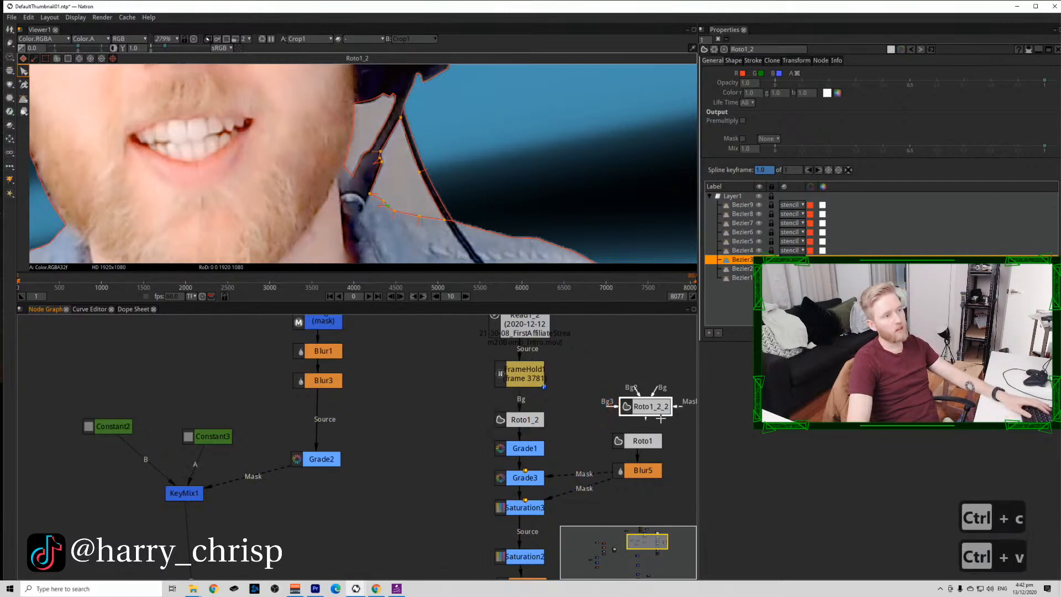
{"action": "left_click", "coordinate": [654, 409]}
In Roto1_2_2, set the blend operation of Bezier2 through Bezier9 to over and turn off the body outline Bezier1.
{"action": "left_click", "coordinate": [791, 249]}
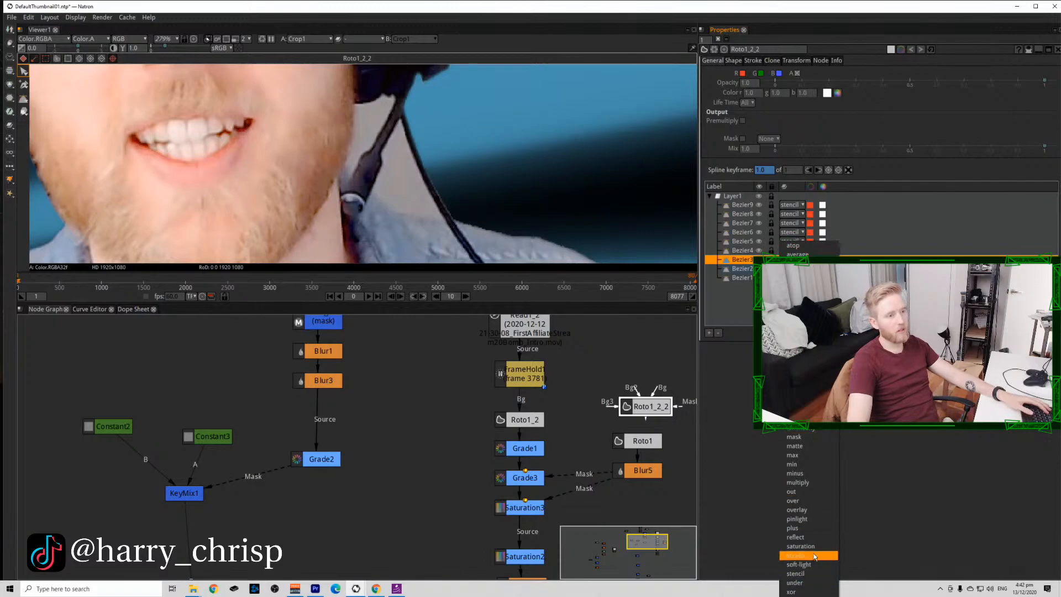
{"action": "left_click", "coordinate": [807, 500]}
{"action": "left_click", "coordinate": [792, 259]}
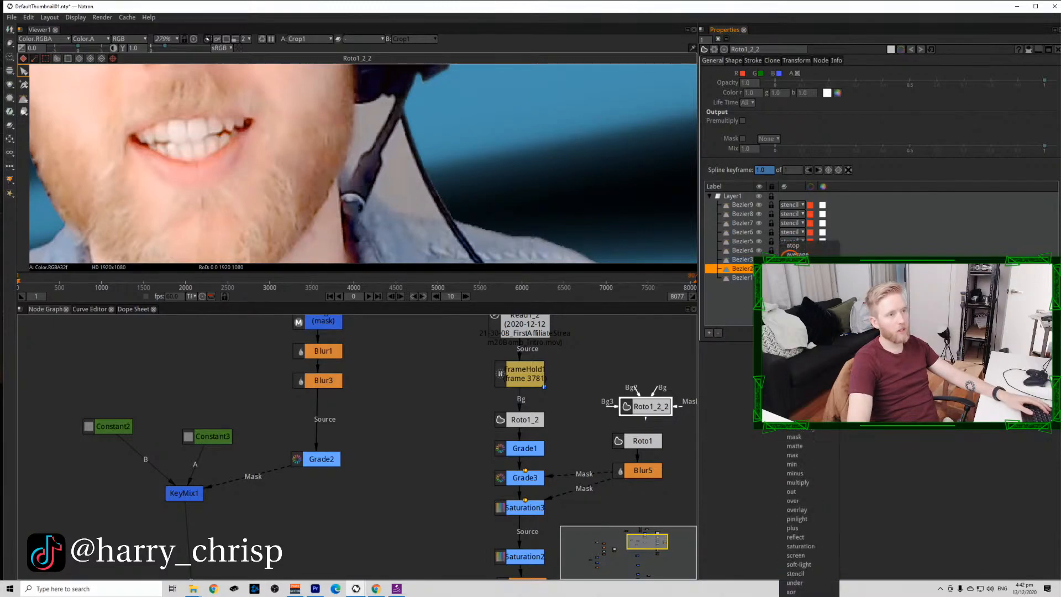
{"action": "left_click", "coordinate": [806, 500]}
{"action": "left_click", "coordinate": [795, 252]}
{"action": "left_click", "coordinate": [804, 509]}
{"action": "left_click", "coordinate": [791, 242]}
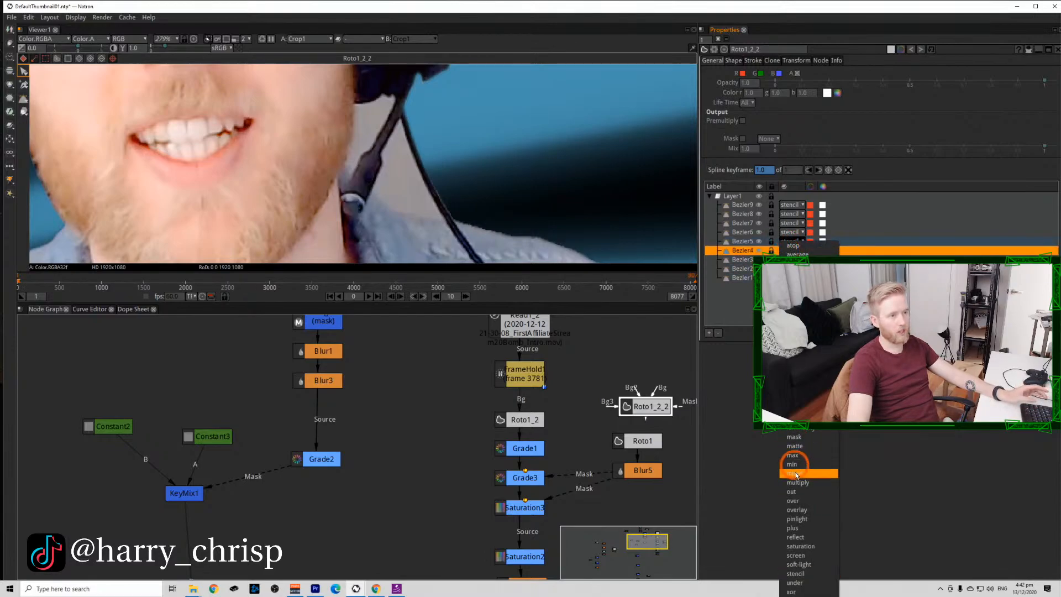
{"action": "left_click", "coordinate": [804, 500]}
{"action": "left_click", "coordinate": [791, 232]}
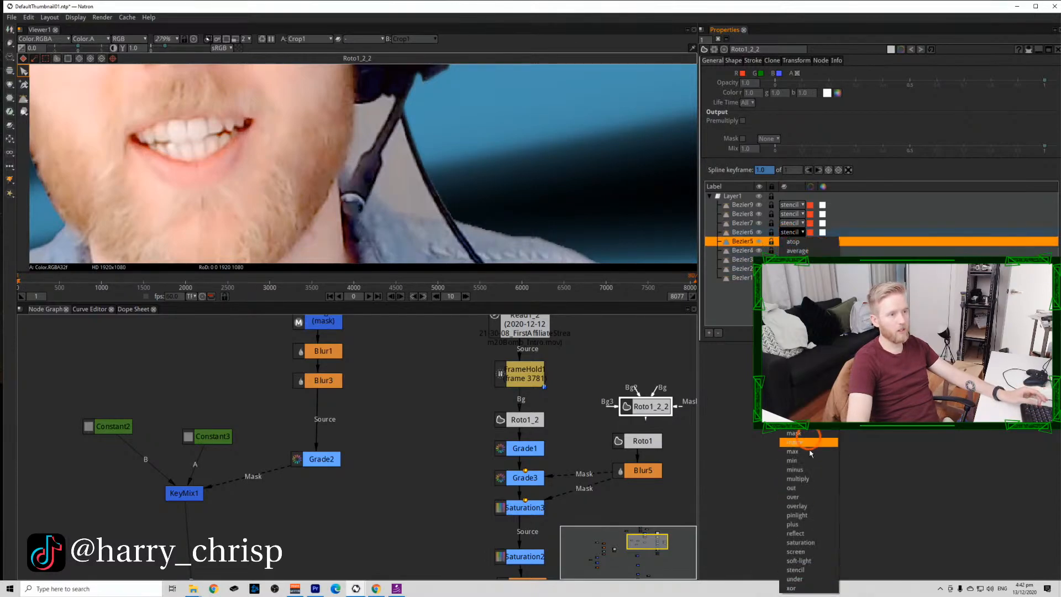
{"action": "left_click", "coordinate": [812, 499]}
{"action": "left_click", "coordinate": [791, 224]}
{"action": "left_click", "coordinate": [808, 497]}
{"action": "left_click", "coordinate": [791, 214]}
{"action": "left_click", "coordinate": [808, 488]}
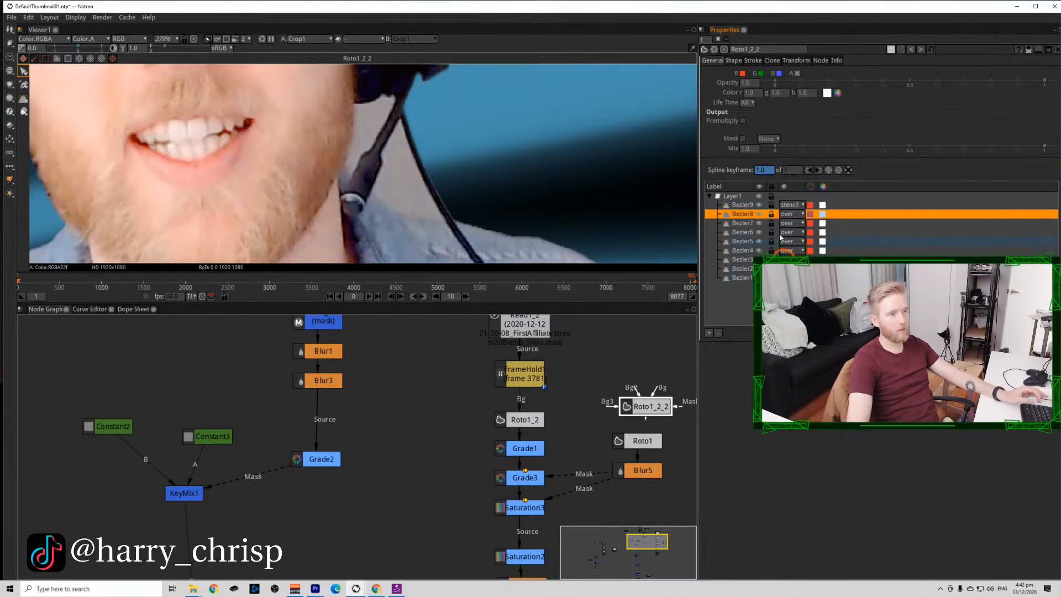
{"action": "left_click", "coordinate": [792, 206]}
{"action": "left_click", "coordinate": [808, 467]}
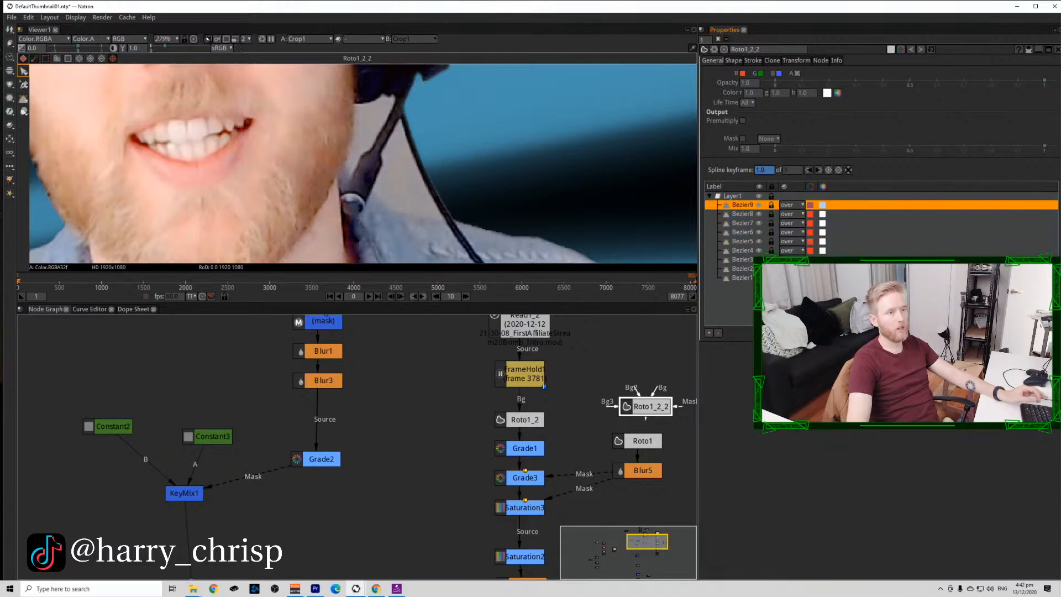
{"action": "left_click", "coordinate": [746, 278]}
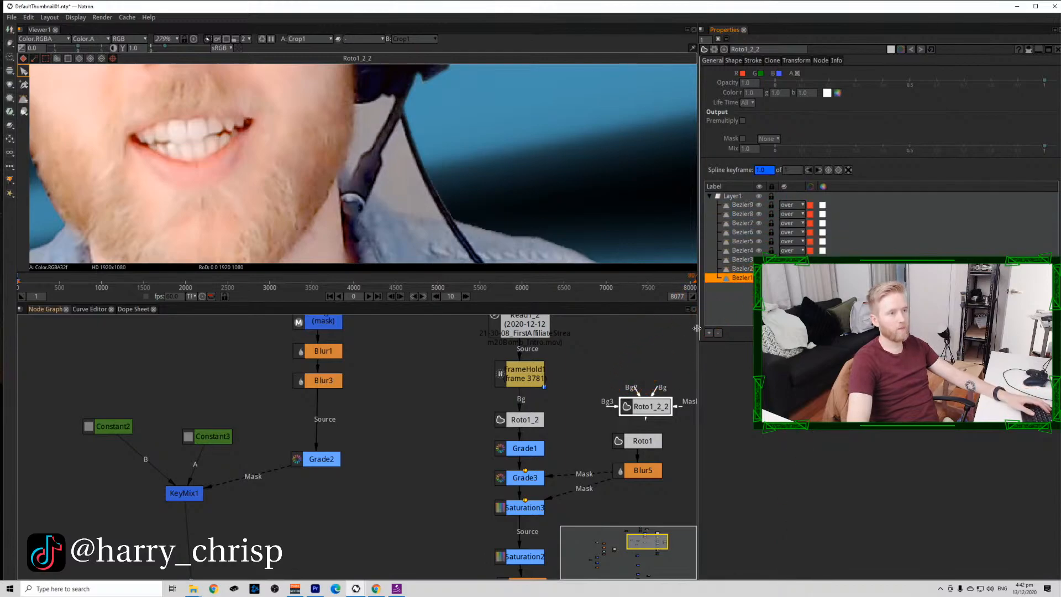
In the original Roto1_2, turn off the cut-out shapes Bezier2 through Bezier9, leaving the body outline Bezier1 active.
{"action": "left_click", "coordinate": [519, 419]}
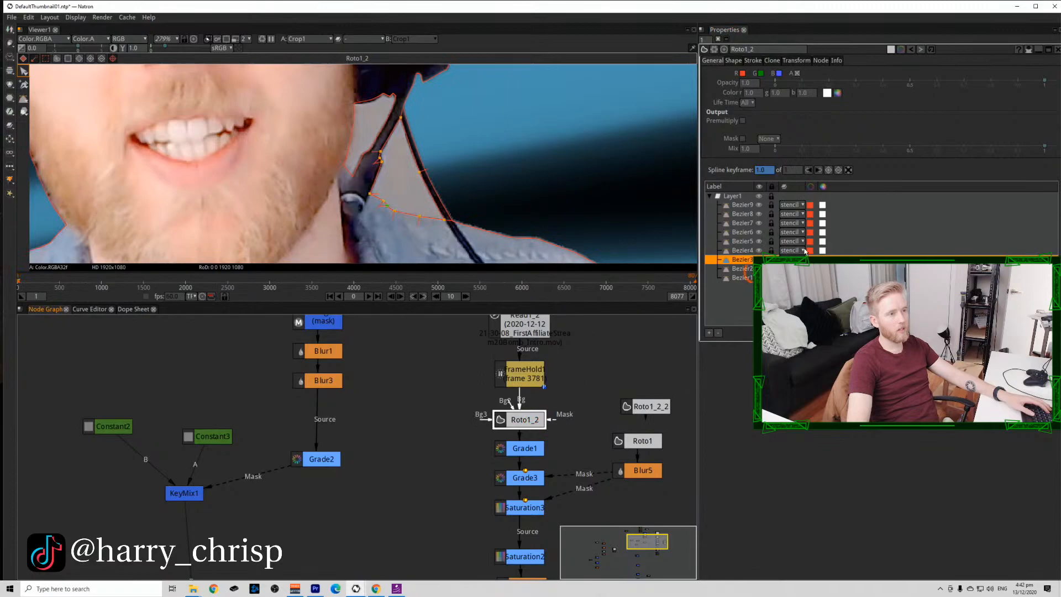
{"action": "left_click", "coordinate": [742, 269]}
{"action": "left_click", "coordinate": [758, 258]}
{"action": "left_click", "coordinate": [758, 251]}
{"action": "left_click", "coordinate": [759, 241]}
{"action": "left_click", "coordinate": [759, 233]}
{"action": "left_click", "coordinate": [759, 223]}
{"action": "left_click", "coordinate": [758, 214]}
{"action": "left_click", "coordinate": [758, 205]}
Extract Roto1_2 from the node chain, place Roto1_2_2 beside it, and view the alpha of each roto.
{"action": "key", "text": "1"}
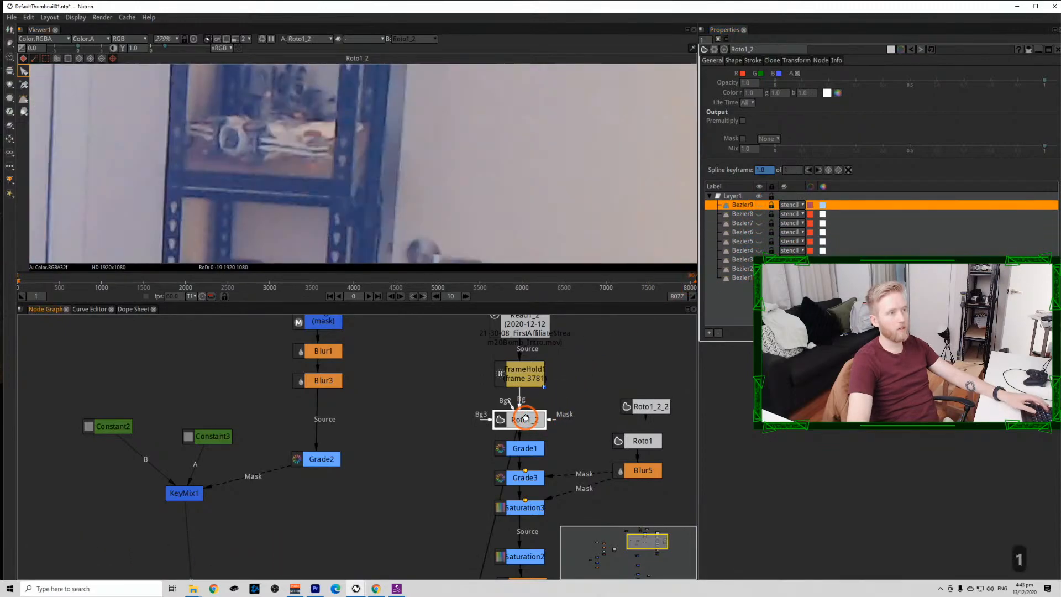
{"action": "scroll", "coordinate": [521, 416], "scroll_direction": "down", "scroll_amount": 3}
{"action": "left_click_drag", "start_coordinate": [528, 412], "coordinate": [502, 355]}
{"action": "key", "text": "ctrl+shift+x"}
{"action": "key", "text": "1"}
{"action": "scroll", "coordinate": [341, 143], "scroll_direction": "down", "scroll_amount": 5}
{"action": "scroll", "coordinate": [341, 145], "scroll_direction": "down", "scroll_amount": 2}
{"action": "key", "text": "a"}
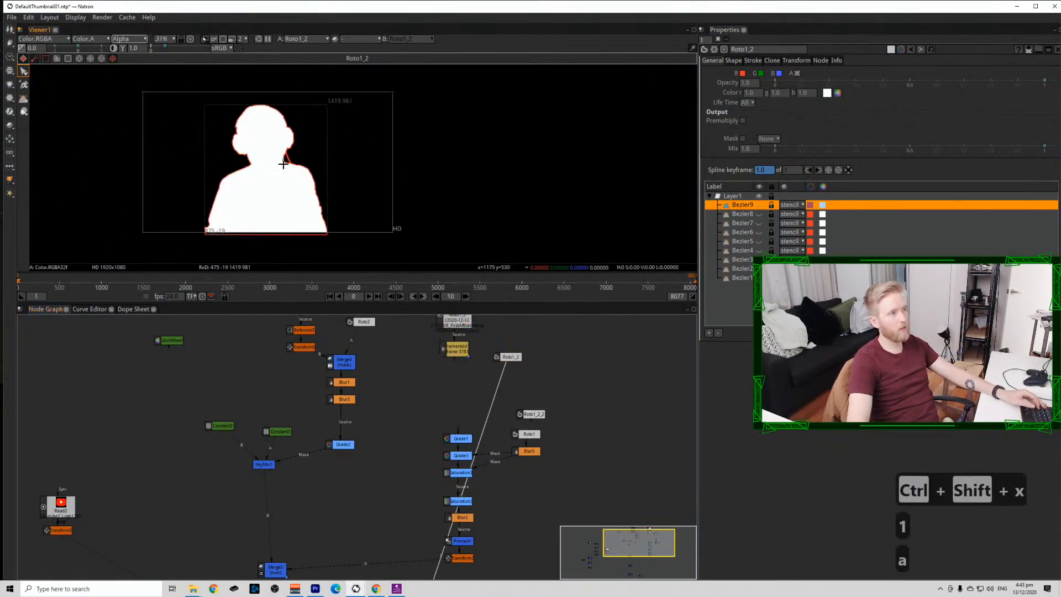
{"action": "left_click_drag", "start_coordinate": [532, 414], "coordinate": [548, 374]}
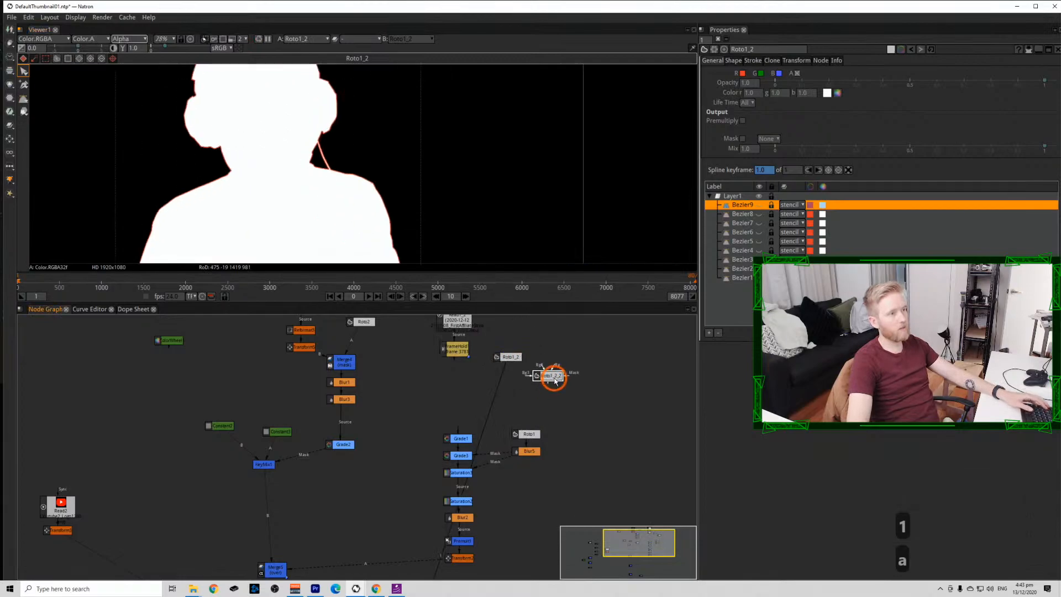
{"action": "key", "text": "1"}
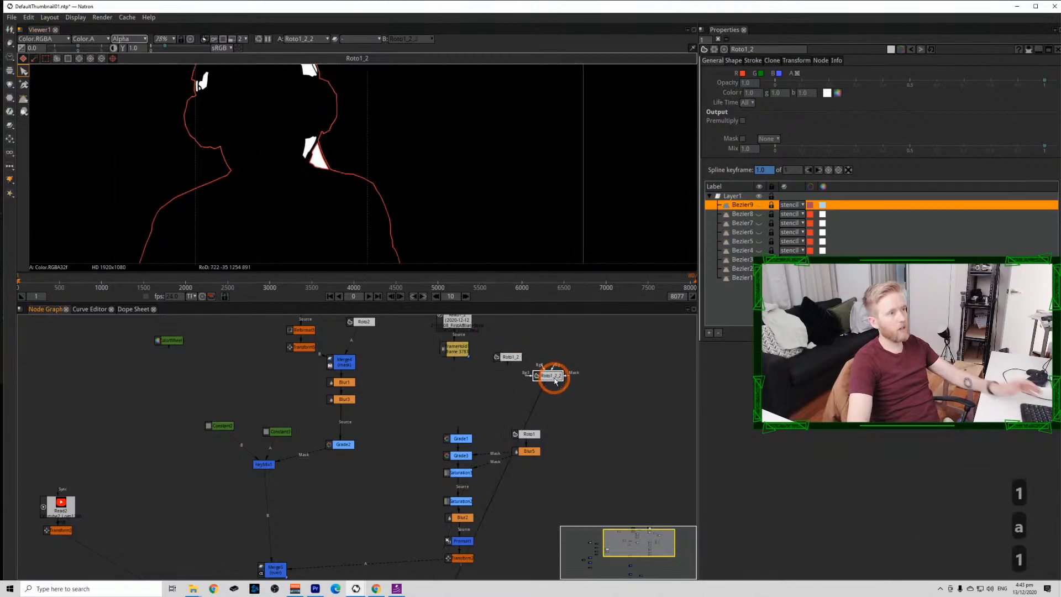
Add a Merge node below the two rotos with Roto1_2 as input B and Roto1_2_2 as input A.
{"action": "left_click", "coordinate": [510, 376]}
{"action": "key", "text": "m"}
{"action": "scroll", "coordinate": [510, 376], "scroll_direction": "up", "scroll_amount": 4}
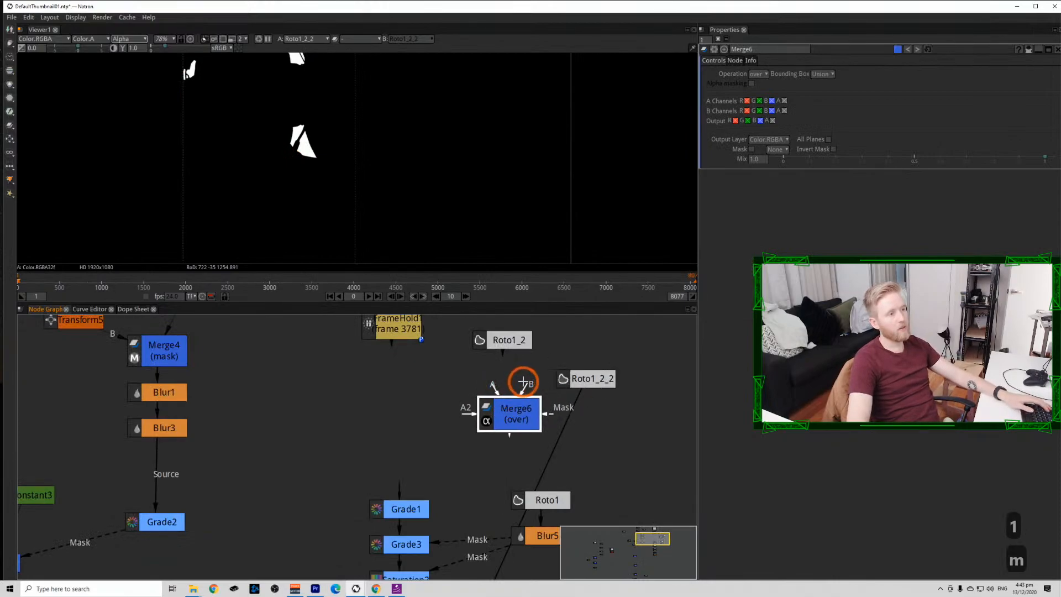
{"action": "left_click_drag", "start_coordinate": [513, 345], "coordinate": [569, 380]}
{"action": "left_click", "coordinate": [526, 418]}
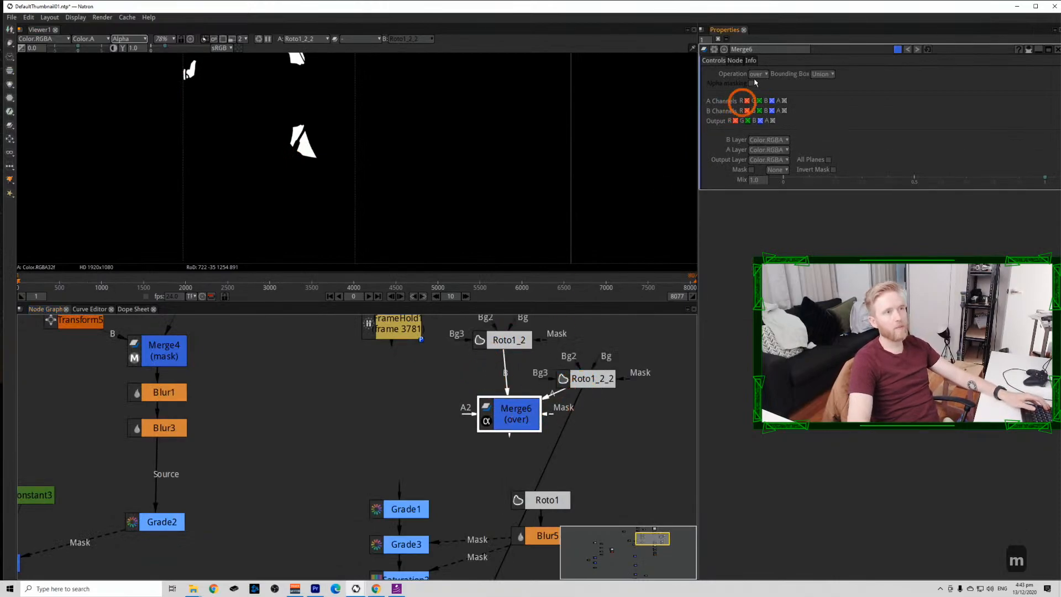
Set Merge6's operation to stencil and view its resulting alpha.
{"action": "left_click", "coordinate": [757, 74]}
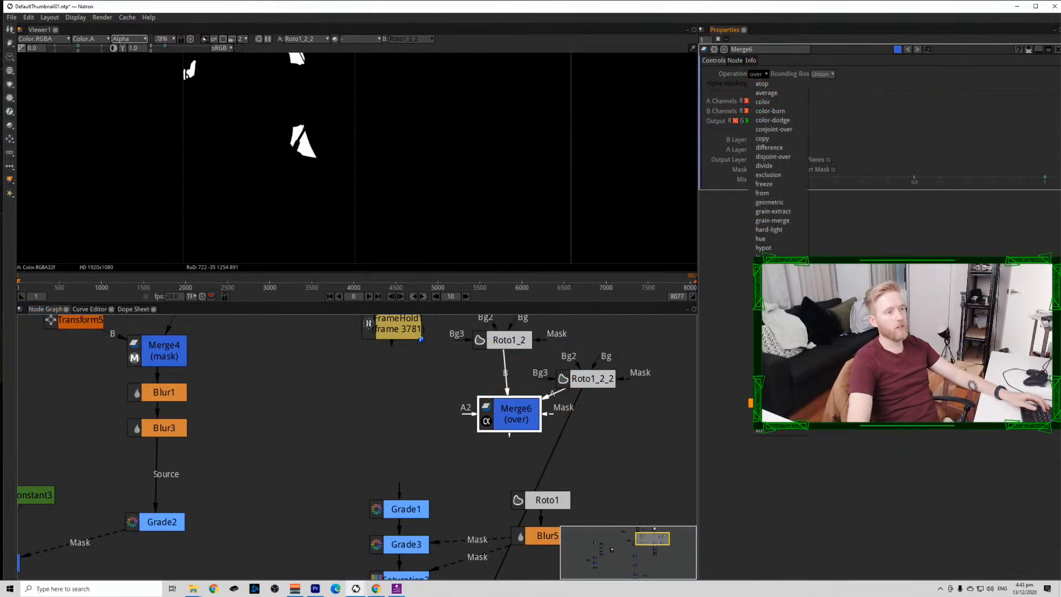
{"action": "left_click", "coordinate": [773, 412]}
{"action": "key", "text": "1"}
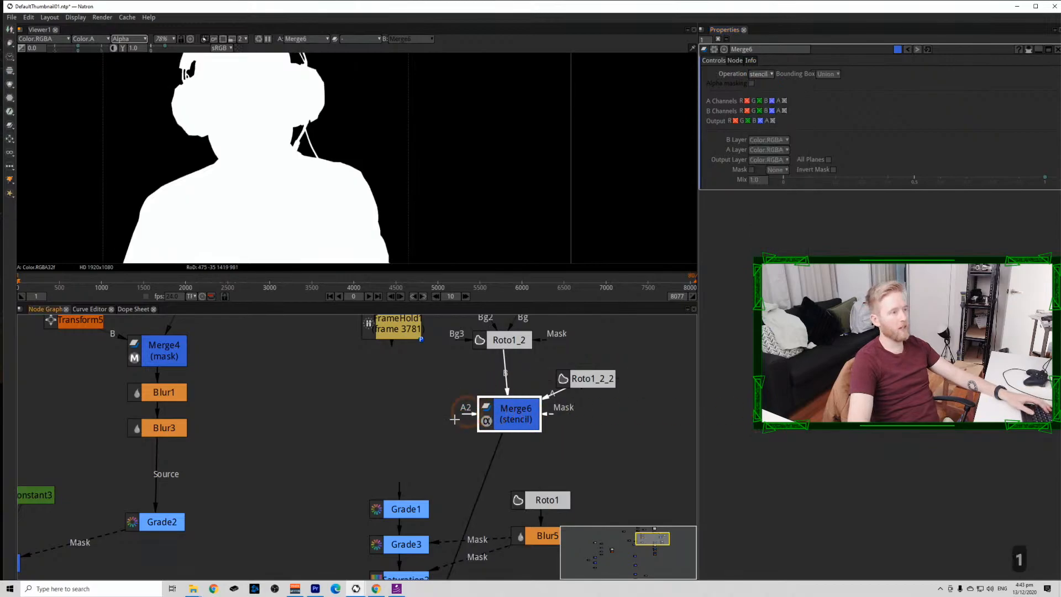
Connect Grade1's source to the FrameHold node, insert a Shuffle node between them, and feed its A input from Merge6.
{"action": "left_click_drag", "start_coordinate": [398, 490], "coordinate": [397, 331]}
{"action": "key", "text": "Tab"}
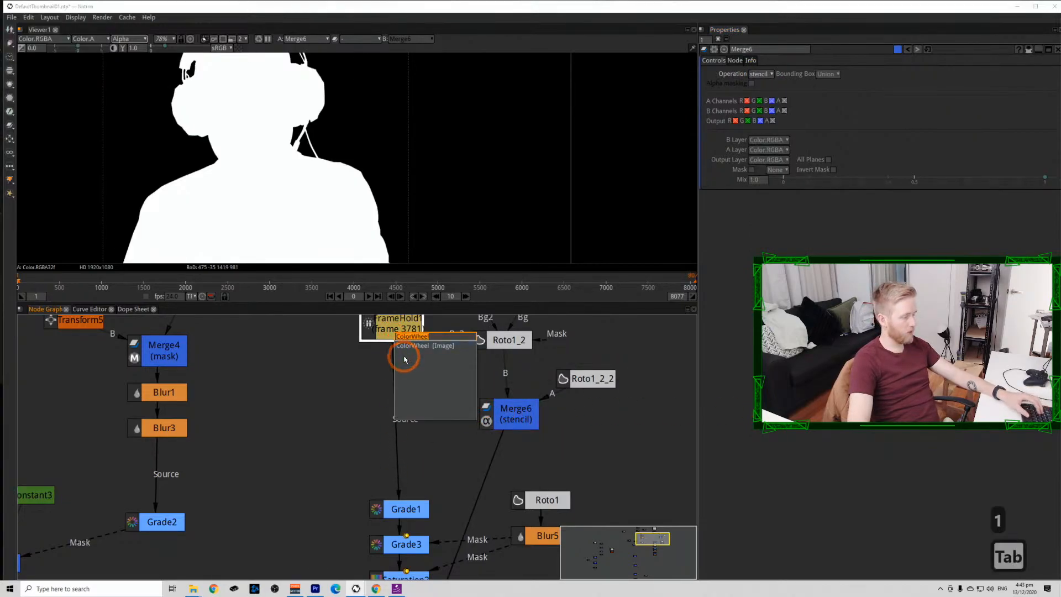
{"action": "type", "text": "shu"}
{"action": "key", "text": "Return"}
{"action": "left_click_drag", "start_coordinate": [392, 362], "coordinate": [499, 414]}
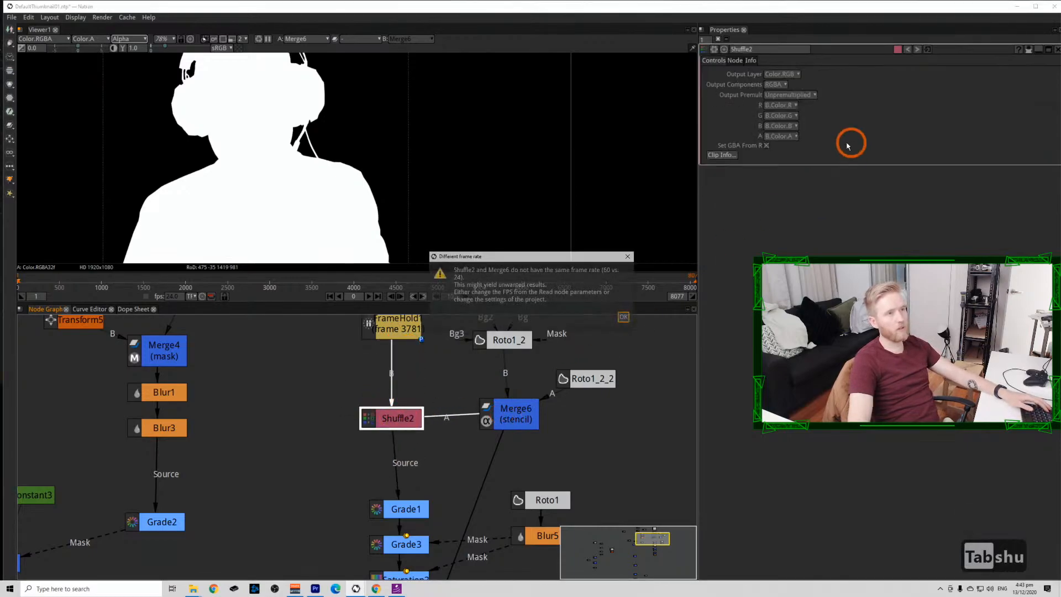
{"action": "left_click", "coordinate": [625, 318]}
Set the Shuffle node's alpha output to A.Color.A and view the node in RGB instead of alpha.
{"action": "left_click", "coordinate": [783, 136]}
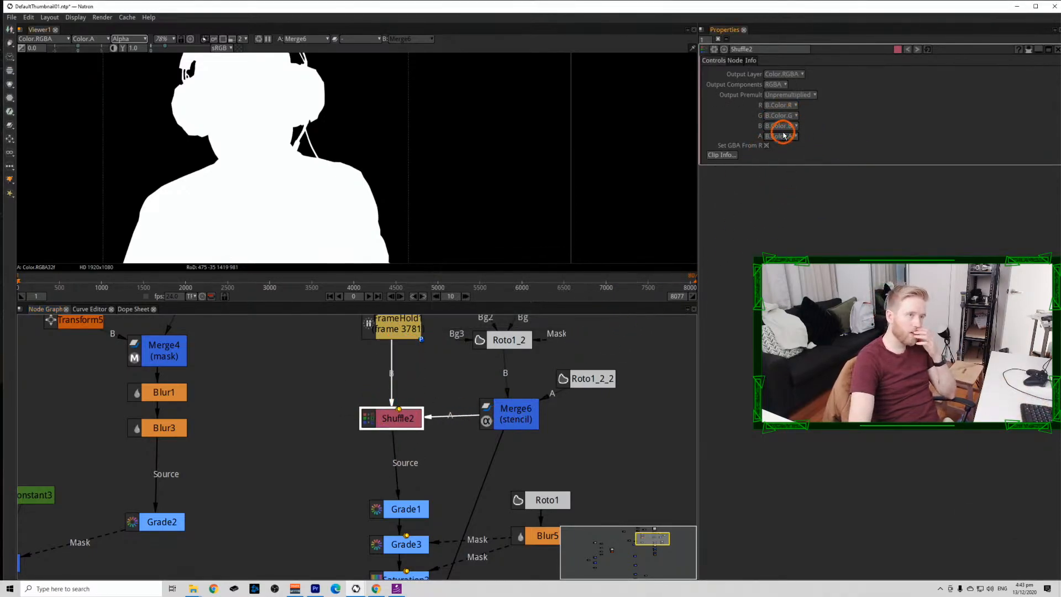
{"action": "left_click", "coordinate": [782, 137]}
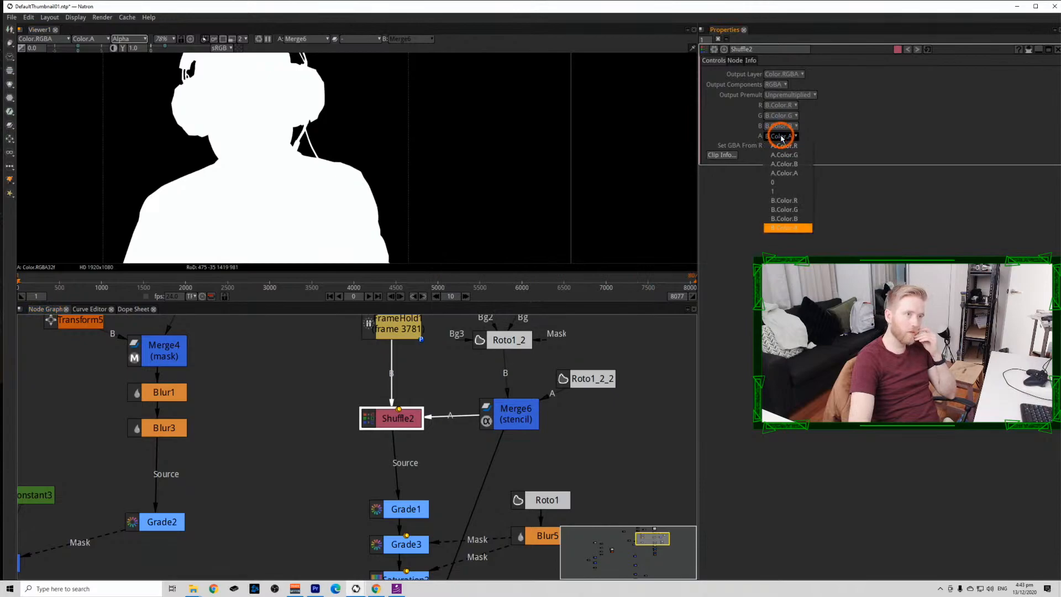
{"action": "left_click", "coordinate": [784, 173]}
{"action": "left_click_drag", "start_coordinate": [368, 418], "coordinate": [367, 413]}
{"action": "key", "text": "1"}
{"action": "key", "text": "a"}
View the Merge5 composite with the node properties closed and save the project.
{"action": "scroll", "coordinate": [332, 130], "scroll_direction": "down", "scroll_amount": 6}
{"action": "scroll", "coordinate": [332, 403], "scroll_direction": "down", "scroll_amount": 8}
{"action": "left_click", "coordinate": [286, 469]}
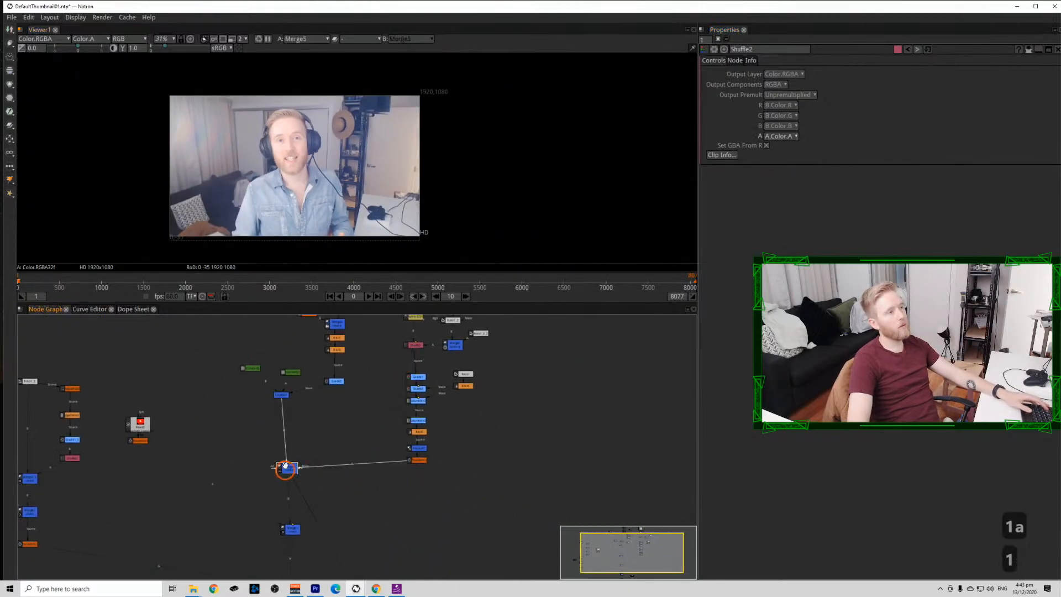
{"action": "key", "text": "1"}
{"action": "left_click", "coordinate": [717, 40]}
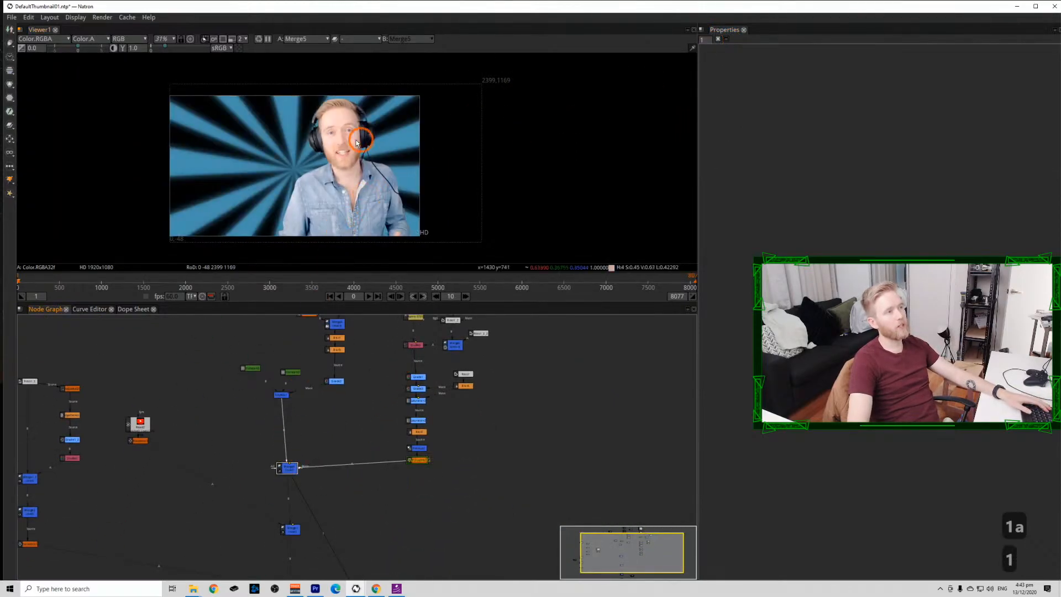
{"action": "scroll", "coordinate": [355, 137], "scroll_direction": "up", "scroll_amount": 3}
{"action": "scroll", "coordinate": [374, 95], "scroll_direction": "up", "scroll_amount": 3}
{"action": "key", "text": "ctrl+s"}
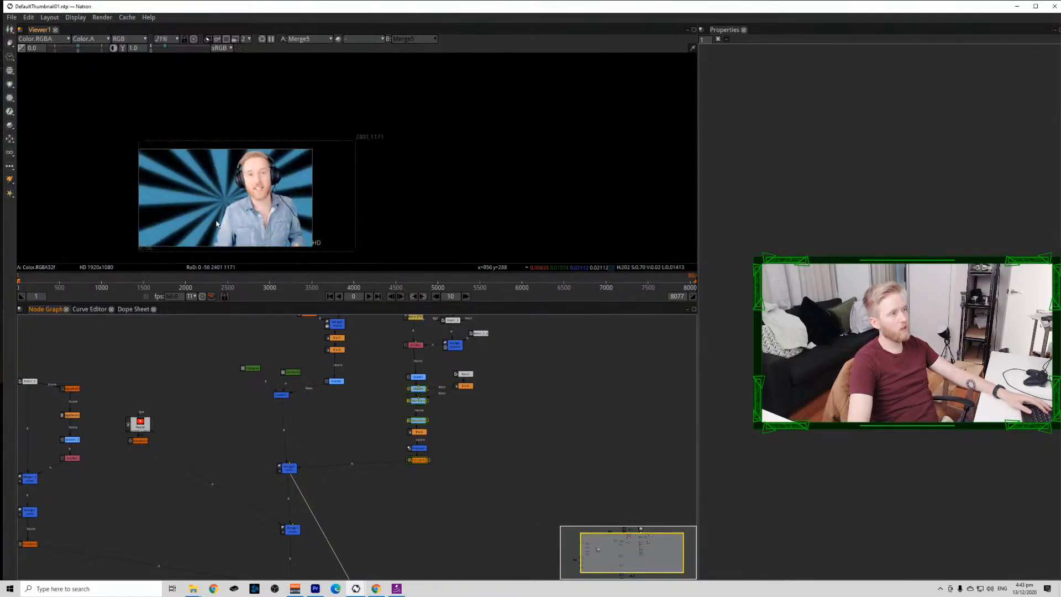
Show the final thumbnail output of the Crop1 node in the viewer.
{"action": "left_click_drag", "start_coordinate": [216, 221], "coordinate": [239, 193]}
{"action": "left_click_drag", "start_coordinate": [282, 537], "coordinate": [279, 420]}
{"action": "left_click", "coordinate": [292, 504]}
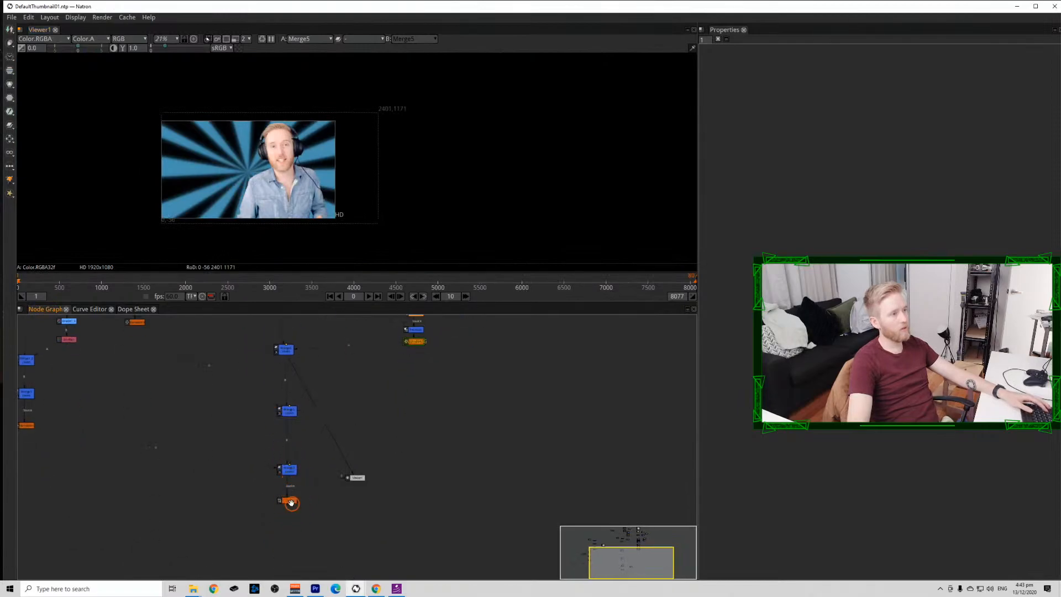
{"action": "key", "text": "1"}
{"action": "left_click", "coordinate": [259, 219]}
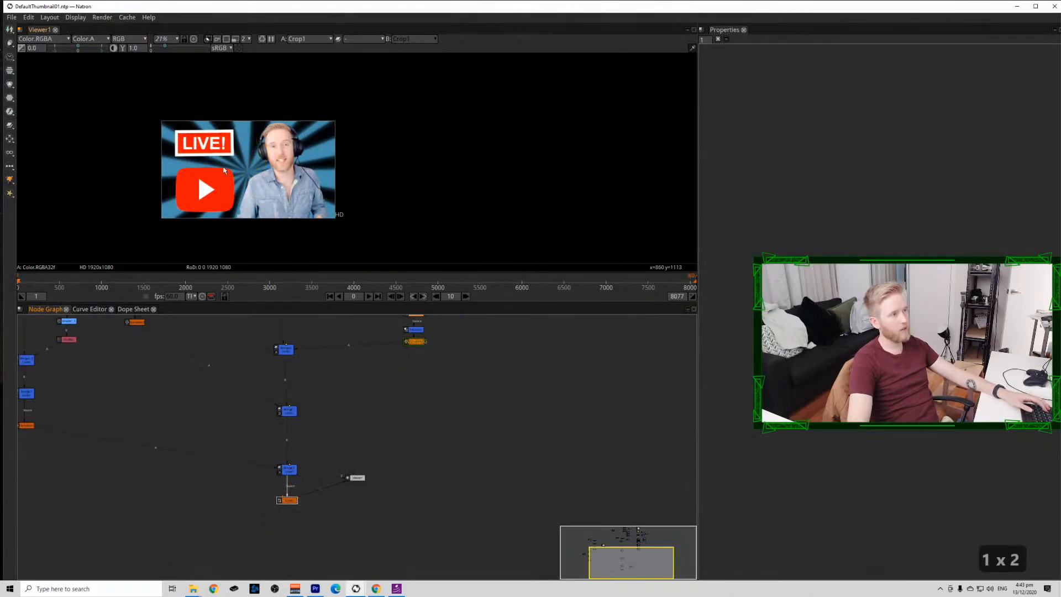
{"action": "scroll", "coordinate": [245, 175], "scroll_direction": "up", "scroll_amount": 5}
{"action": "scroll", "coordinate": [327, 431], "scroll_direction": "up", "scroll_amount": 10}
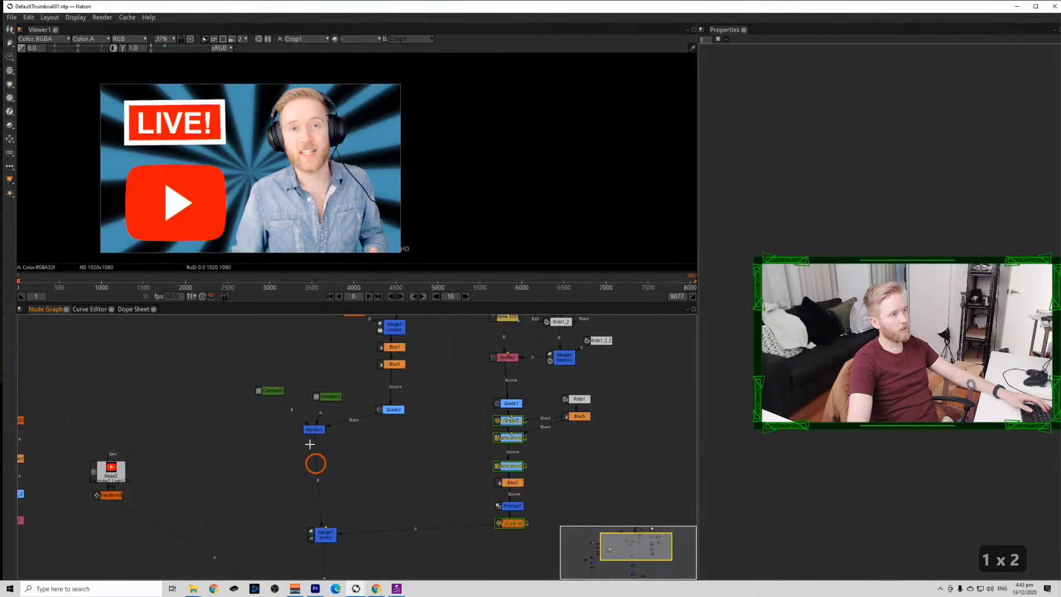
Examine the settings of the Constant3 and Grade2 nodes that feed KeyMix1.
{"action": "left_click_drag", "start_coordinate": [379, 415], "coordinate": [321, 445]}
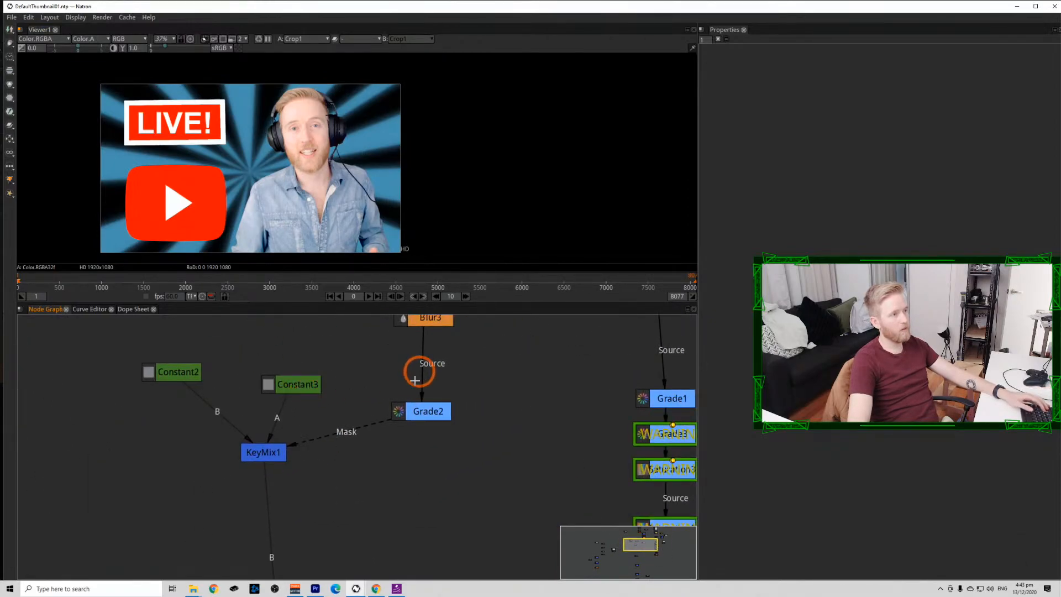
{"action": "left_click_drag", "start_coordinate": [417, 374], "coordinate": [379, 455]}
{"action": "left_click", "coordinate": [247, 499]}
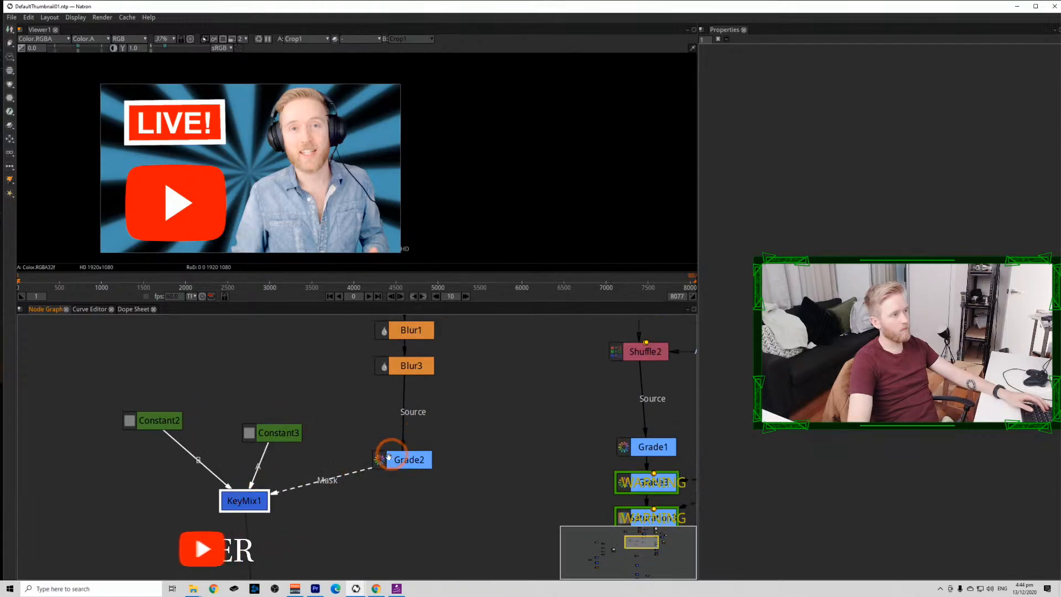
{"action": "double_click", "coordinate": [288, 432]}
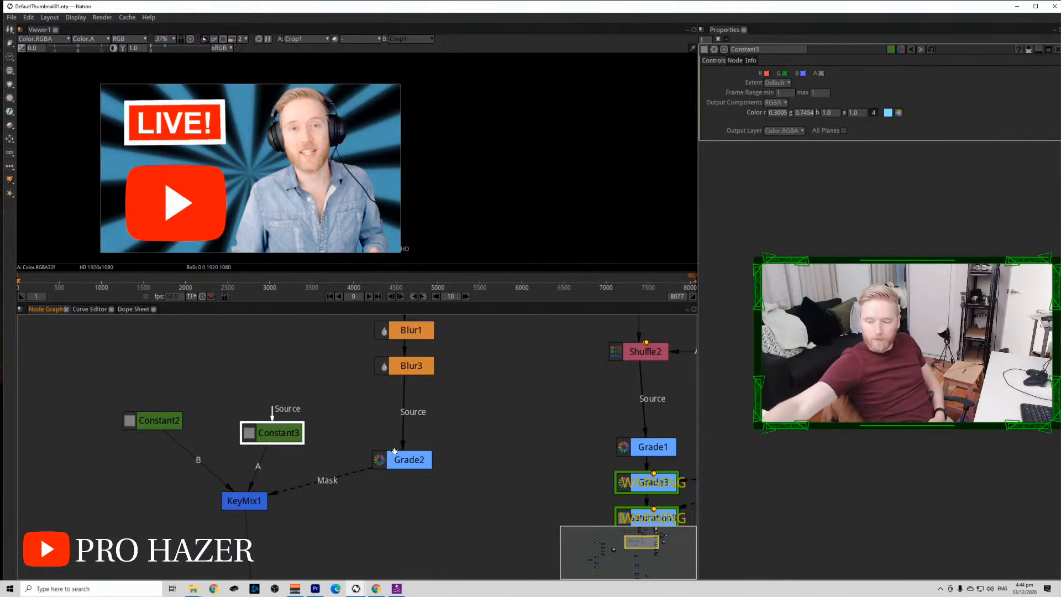
{"action": "left_click", "coordinate": [400, 464]}
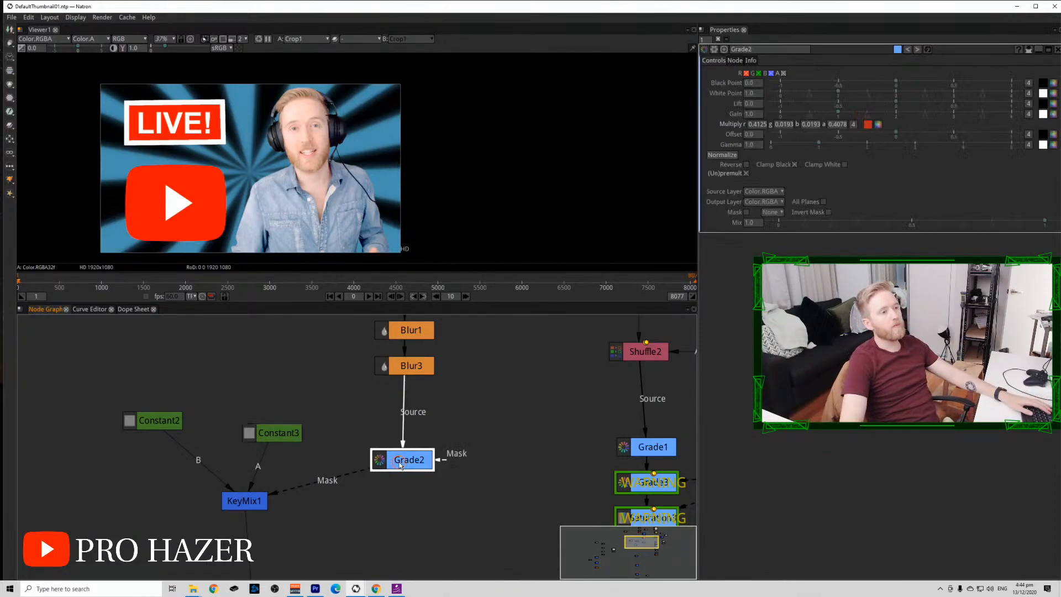
{"action": "left_click_drag", "start_coordinate": [422, 498], "coordinate": [420, 428]}
{"action": "left_click", "coordinate": [333, 444]}
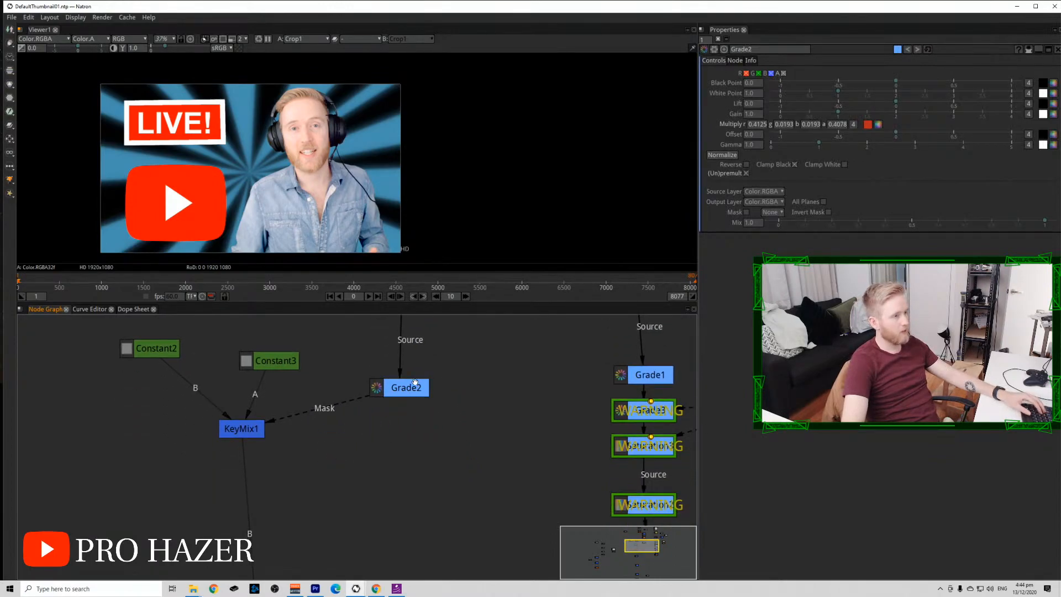
Move Grade2 closer to KeyMix1 and add an Erode node beneath it.
{"action": "left_click_drag", "start_coordinate": [415, 381], "coordinate": [364, 377]}
{"action": "left_click", "coordinate": [366, 441]}
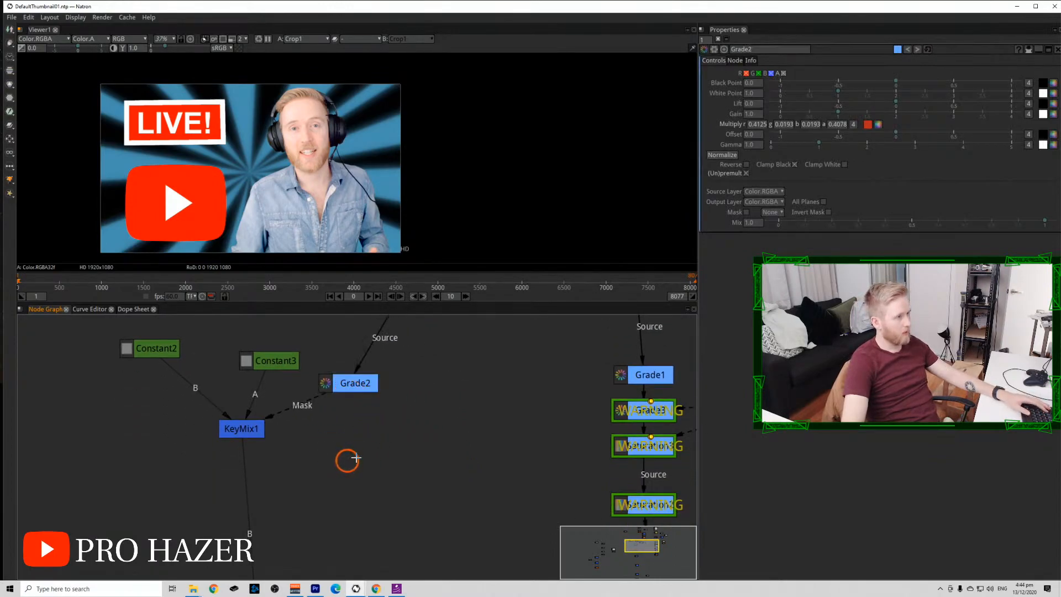
{"action": "key", "text": "Tab"}
{"action": "type", "text": "er"}
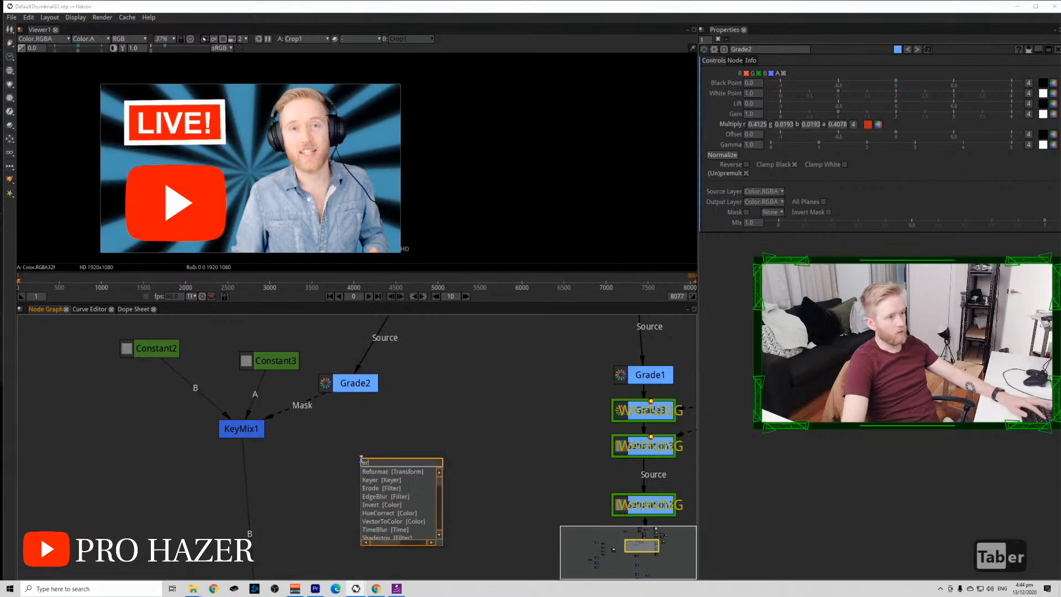
{"action": "left_click", "coordinate": [381, 488]}
Connect Erode1's source to Merge4, view the node, and set its erode size to 9.
{"action": "left_click_drag", "start_coordinate": [418, 472], "coordinate": [426, 348]}
{"action": "left_click_drag", "start_coordinate": [434, 404], "coordinate": [422, 462]}
{"action": "left_click_drag", "start_coordinate": [411, 544], "coordinate": [397, 354]}
{"action": "scroll", "coordinate": [387, 381], "scroll_direction": "down", "scroll_amount": 1}
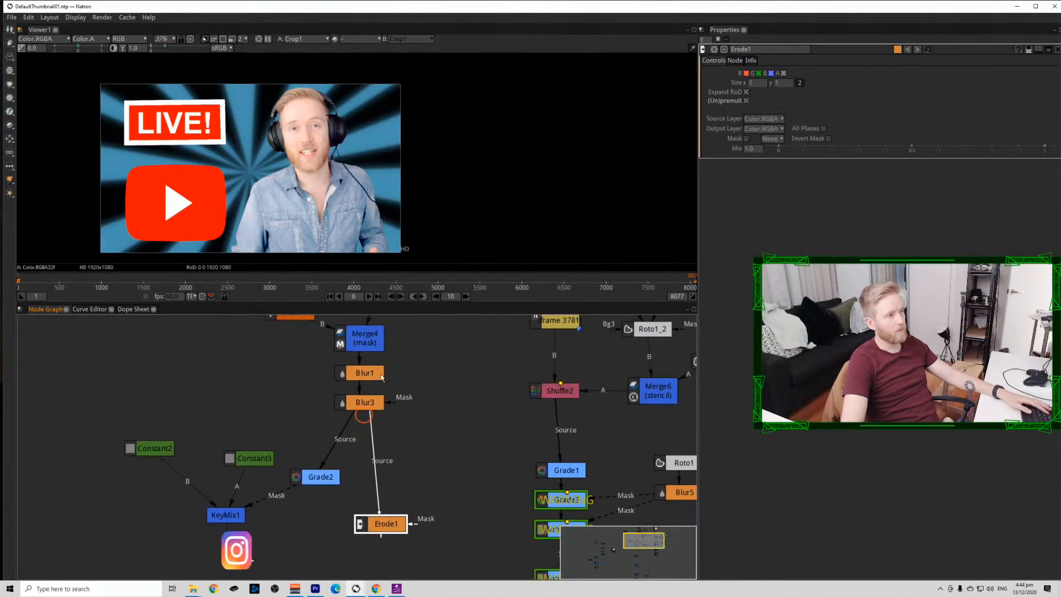
{"action": "left_click_drag", "start_coordinate": [387, 522], "coordinate": [419, 480]}
{"action": "key", "text": "1"}
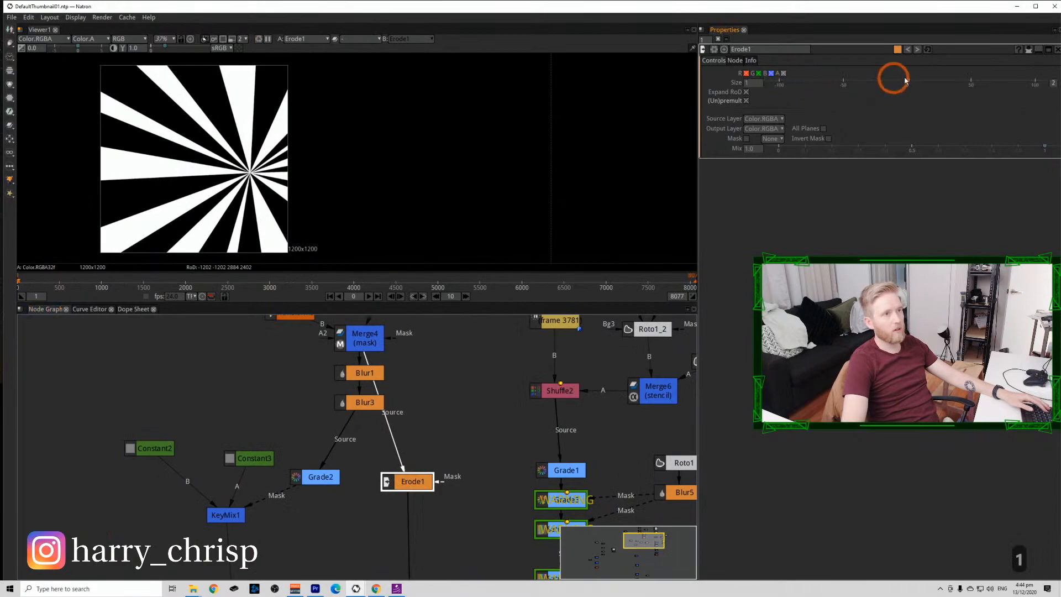
{"action": "left_click_drag", "start_coordinate": [911, 82], "coordinate": [920, 83]}
Duplicate the Blur1 and Blur3 nodes and attach the copies beneath Erode1.
{"action": "left_click_drag", "start_coordinate": [400, 435], "coordinate": [457, 351]}
{"action": "left_click_drag", "start_coordinate": [469, 392], "coordinate": [471, 411]}
{"action": "left_click_drag", "start_coordinate": [475, 363], "coordinate": [383, 329]}
{"action": "key", "text": "ctrl+c"}
{"action": "mouse_move", "coordinate": [452, 478]}
{"action": "left_mouse_down"}
{"action": "mouse_move", "coordinate": [441, 410]}
{"action": "mouse_move", "coordinate": [433, 472]}
{"action": "left_mouse_up"}
{"action": "key", "text": "ctrl+v"}
{"action": "left_click_drag", "start_coordinate": [439, 428], "coordinate": [459, 412]}
{"action": "left_click", "coordinate": [342, 441]}
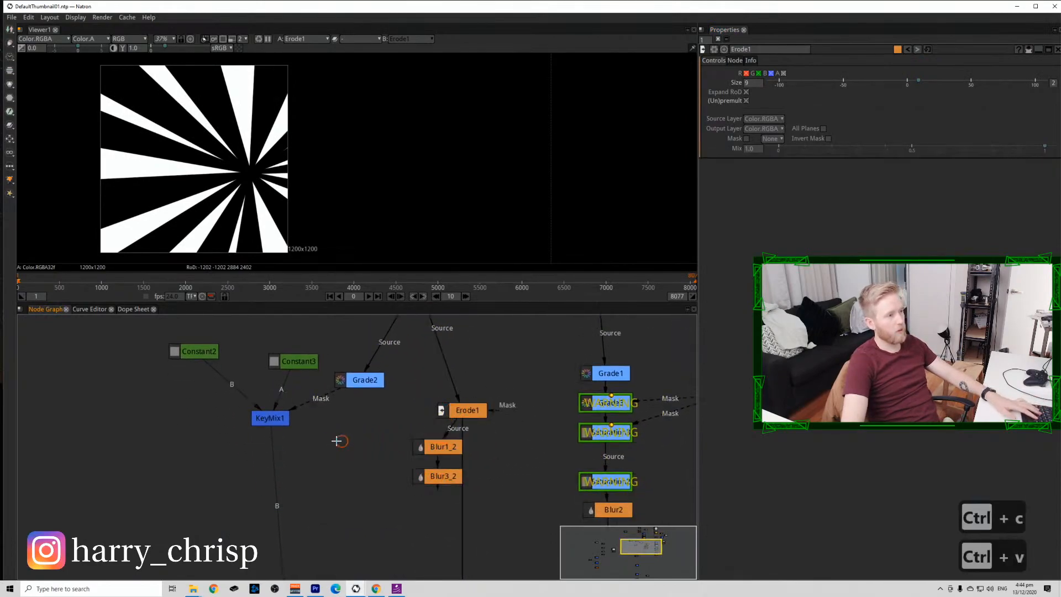
Duplicate KeyMix1 and place the copy directly below it with its B input fed by the original.
{"action": "left_click", "coordinate": [267, 418]}
{"action": "key", "text": "ctrl+c"}
{"action": "key", "text": "ctrl+v"}
{"action": "left_click_drag", "start_coordinate": [347, 481], "coordinate": [273, 419]}
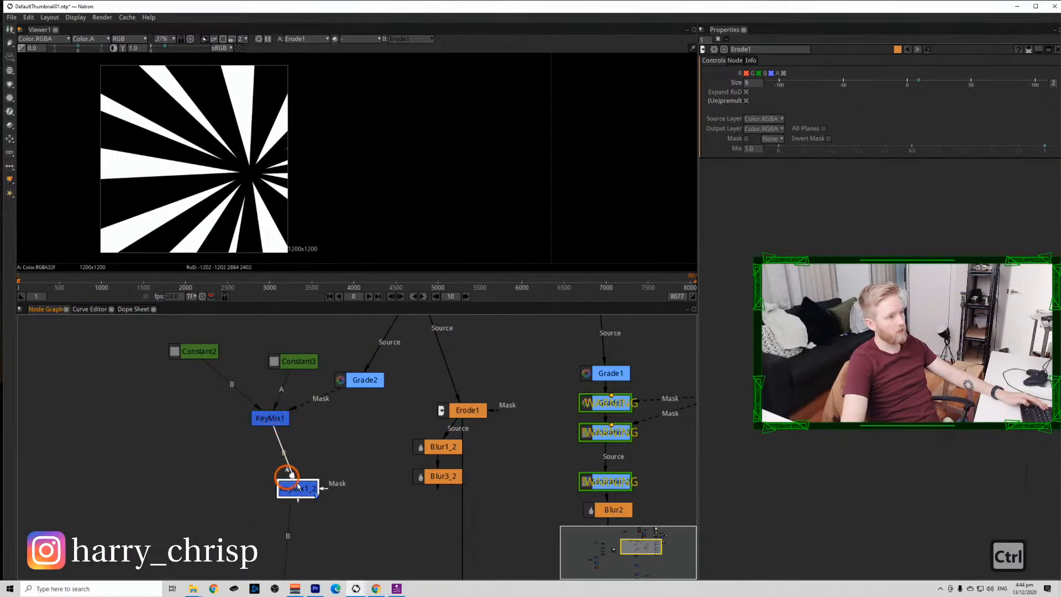
{"action": "left_click_drag", "start_coordinate": [287, 473], "coordinate": [262, 455]}
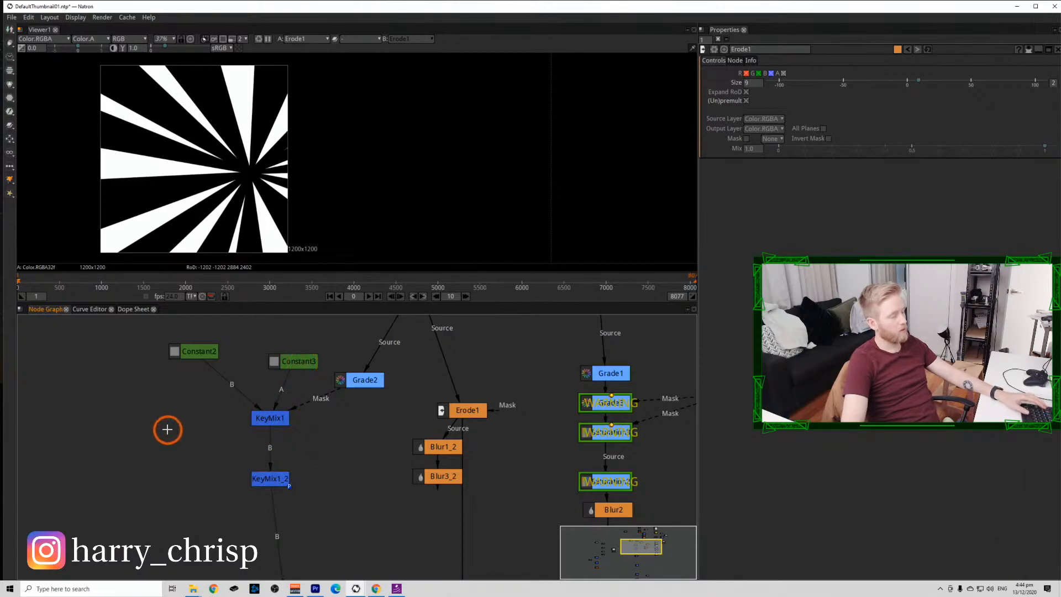
Add a Constant node beside the KeyMix nodes, set its colour to 1, and view it.
{"action": "key", "text": "Tab"}
{"action": "type", "text": "con"}
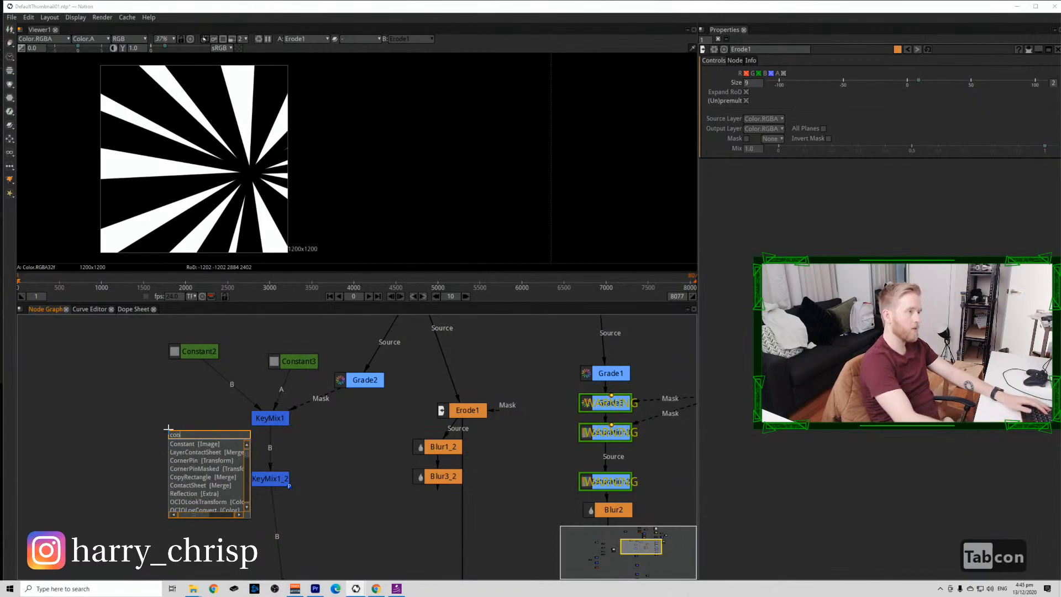
{"action": "key", "text": "Return"}
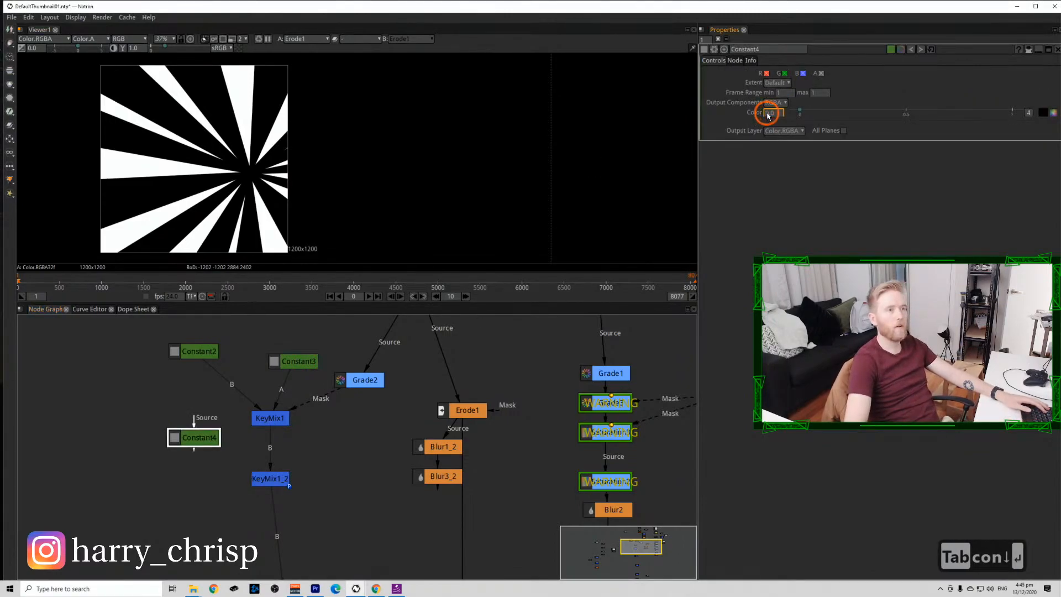
{"action": "type", "text": "1"}
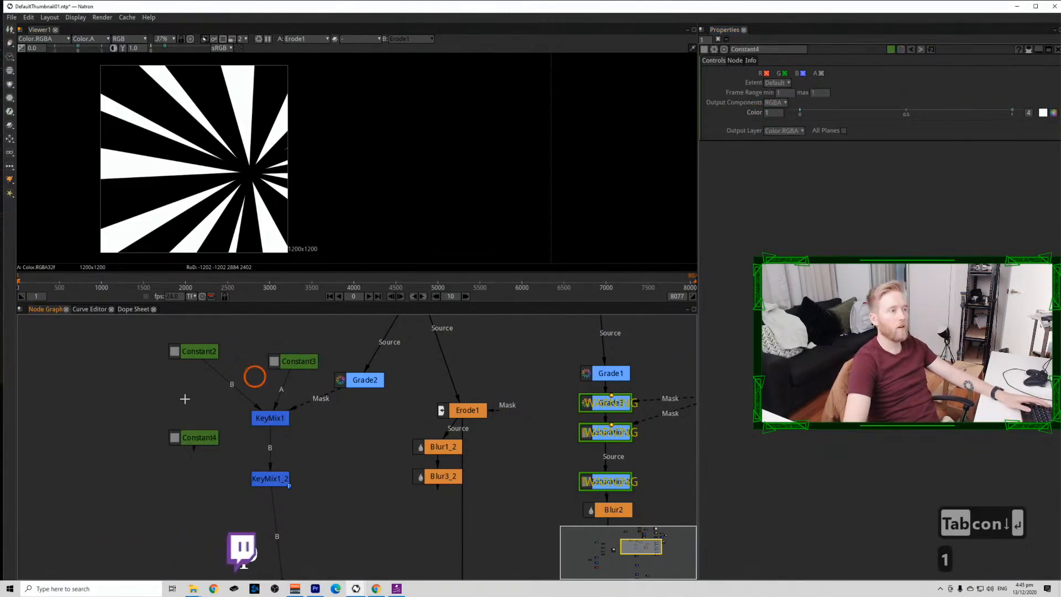
{"action": "type", "text": "1"}
Connect KeyMix1_2's A input to Constant4 and its mask to Blur3_2, and view the result.
{"action": "left_click", "coordinate": [266, 475]}
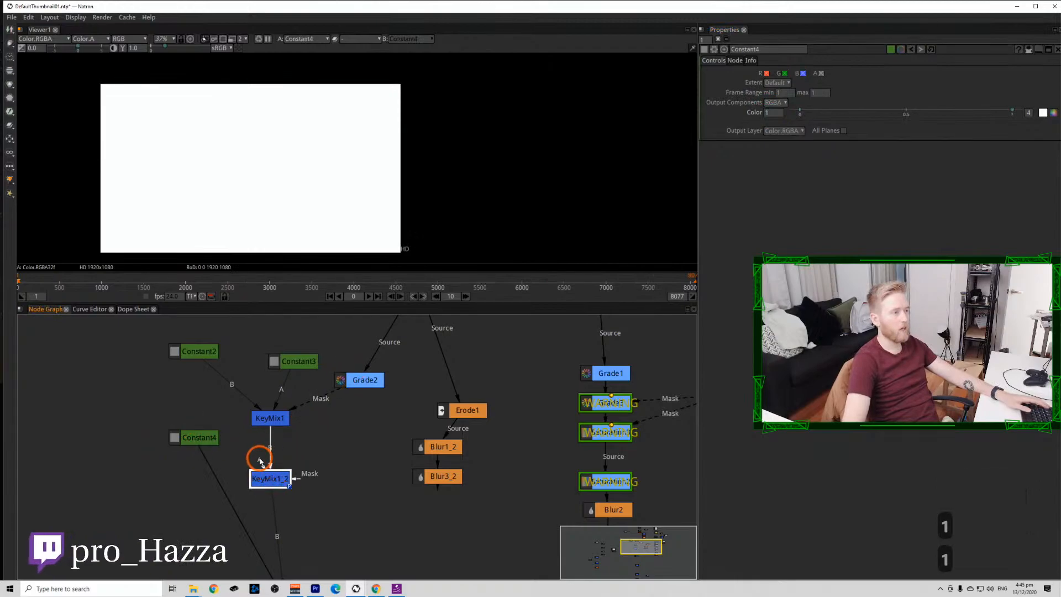
{"action": "left_click_drag", "start_coordinate": [258, 459], "coordinate": [196, 436]}
{"action": "left_click", "coordinate": [299, 475]}
{"action": "left_click_drag", "start_coordinate": [290, 478], "coordinate": [296, 476]}
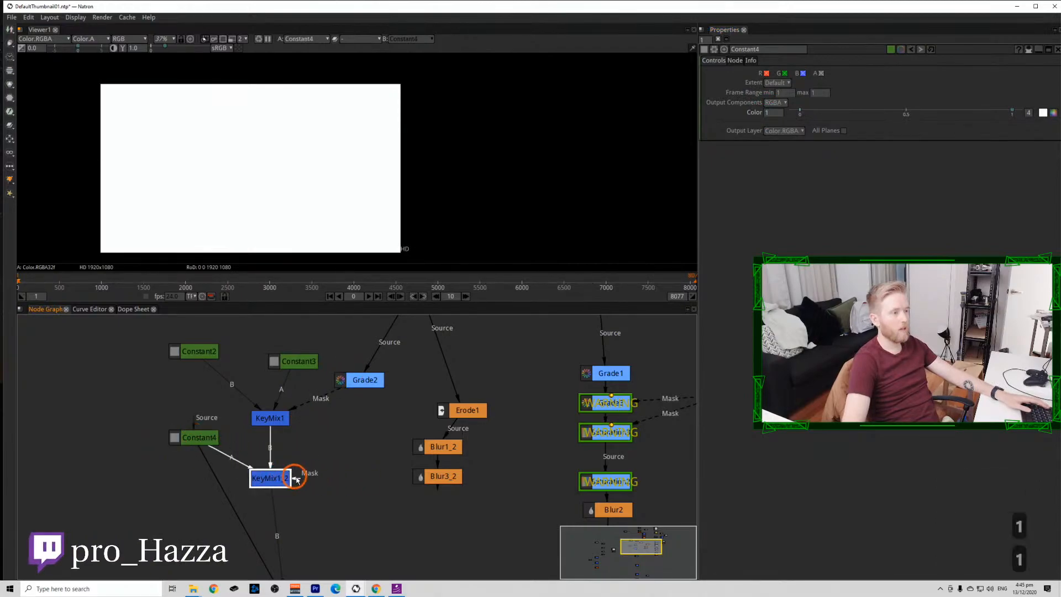
{"action": "left_click_drag", "start_coordinate": [433, 472], "coordinate": [437, 475]}
{"action": "left_click", "coordinate": [277, 472]}
{"action": "key", "text": "1"}
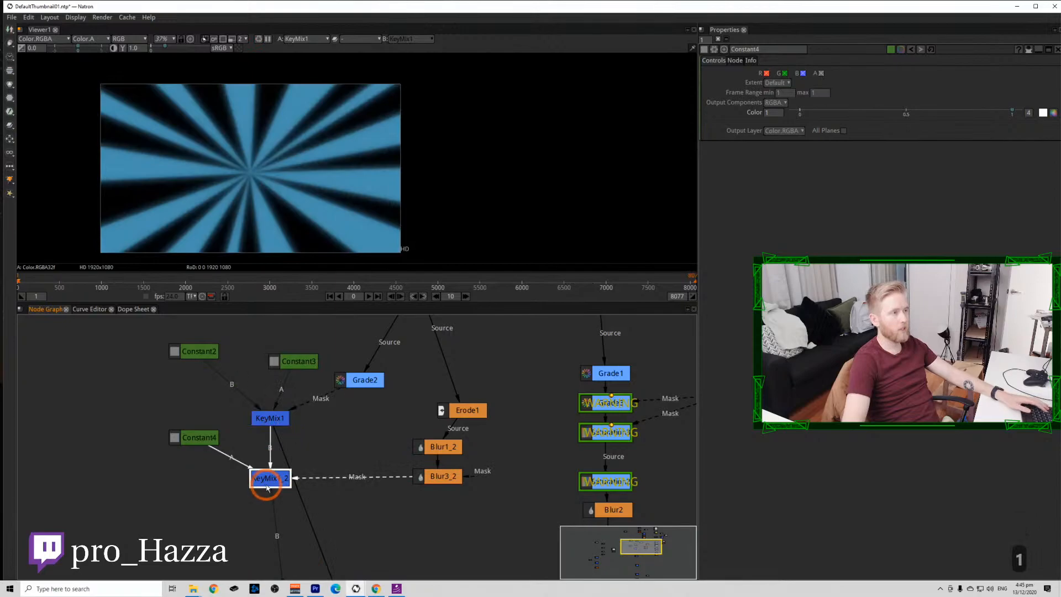
Try a reduced mix on KeyMix1_2 and return it to full strength.
{"action": "left_click", "coordinate": [466, 411]}
{"action": "left_click", "coordinate": [253, 478]}
{"action": "left_click", "coordinate": [904, 127]}
{"action": "mouse_move", "coordinate": [1043, 130]}
{"action": "left_mouse_down"}
{"action": "mouse_move", "coordinate": [888, 132]}
{"action": "mouse_move", "coordinate": [1046, 133]}
{"action": "left_mouse_up"}
Increase Erode1's size to thin the white rays and set Blur1_2's size to 39.
{"action": "left_click", "coordinate": [485, 413]}
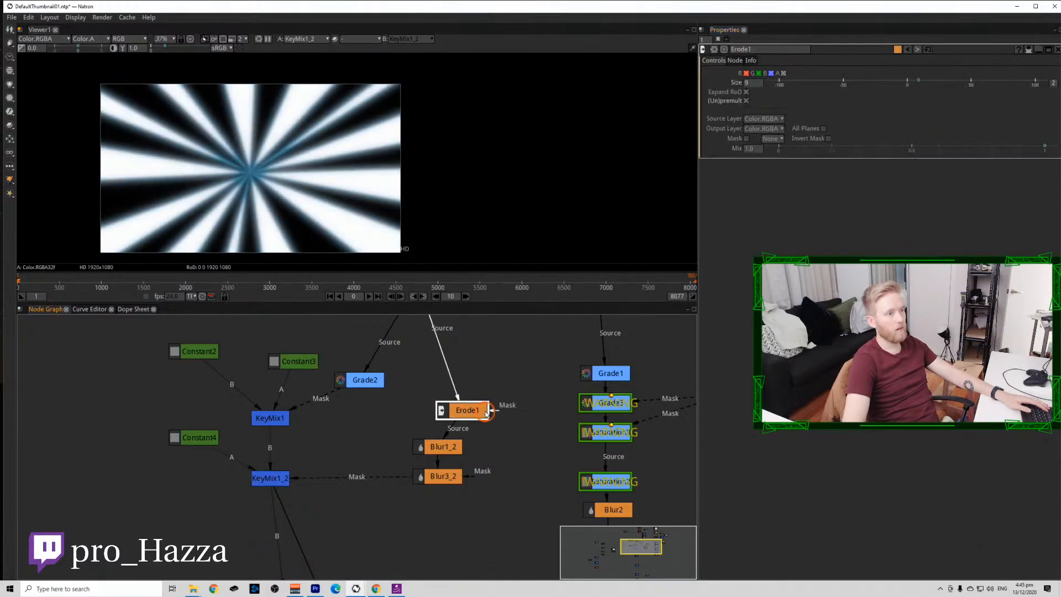
{"action": "left_click_drag", "start_coordinate": [915, 83], "coordinate": [937, 86]}
{"action": "left_click", "coordinate": [440, 446]}
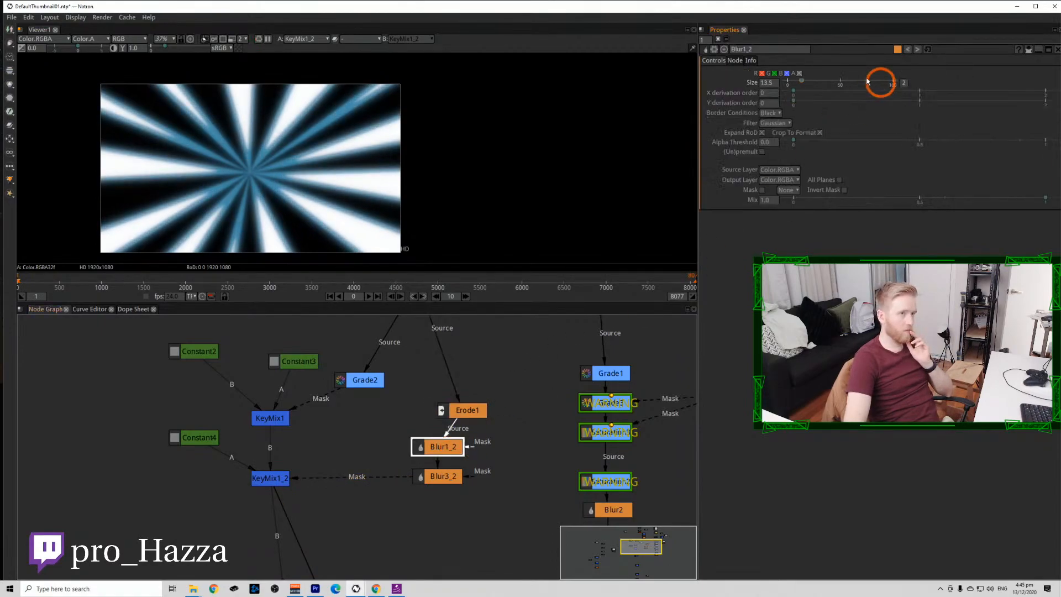
{"action": "left_click_drag", "start_coordinate": [811, 81], "coordinate": [828, 82]}
View the Crop1 output to check the white rays in the finished thumbnail.
{"action": "scroll", "coordinate": [303, 424], "scroll_direction": "down", "scroll_amount": 9}
{"action": "left_click_drag", "start_coordinate": [260, 494], "coordinate": [258, 409]}
{"action": "scroll", "coordinate": [258, 393], "scroll_direction": "up", "scroll_amount": 4}
{"action": "left_click", "coordinate": [300, 355]}
{"action": "key", "text": "1"}
{"action": "scroll", "coordinate": [296, 367], "scroll_direction": "down", "scroll_amount": 4}
{"action": "left_click_drag", "start_coordinate": [293, 351], "coordinate": [304, 394]}
{"action": "scroll", "coordinate": [317, 455], "scroll_direction": "up", "scroll_amount": 8}
Compare the thumbnail with KeyMix1_2 disabled and enabled, and lower that node's mix to about 0.356.
{"action": "left_click", "coordinate": [283, 526]}
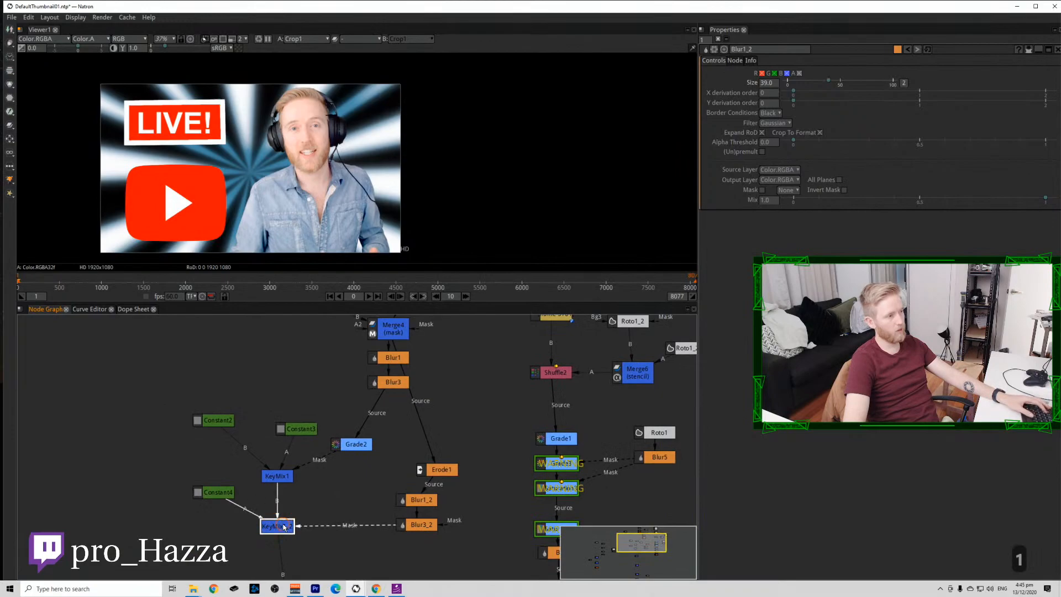
{"action": "key", "text": "d"}
{"action": "key", "text": "d"}
{"action": "key", "text": "d"}
{"action": "key", "text": "d"}
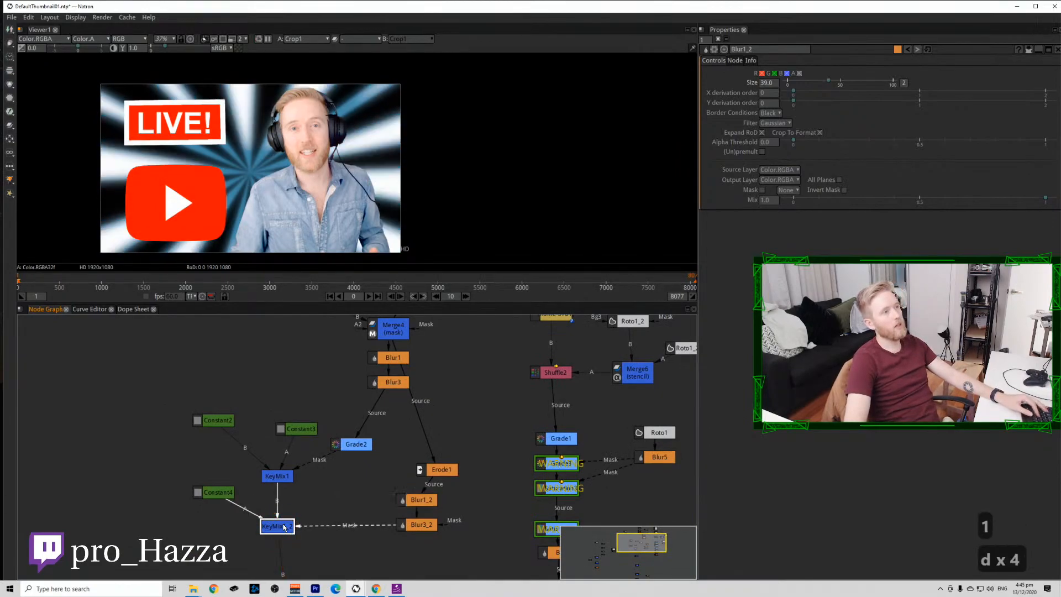
{"action": "double_click", "coordinate": [283, 526]}
{"action": "left_click_drag", "start_coordinate": [1044, 133], "coordinate": [874, 146]}
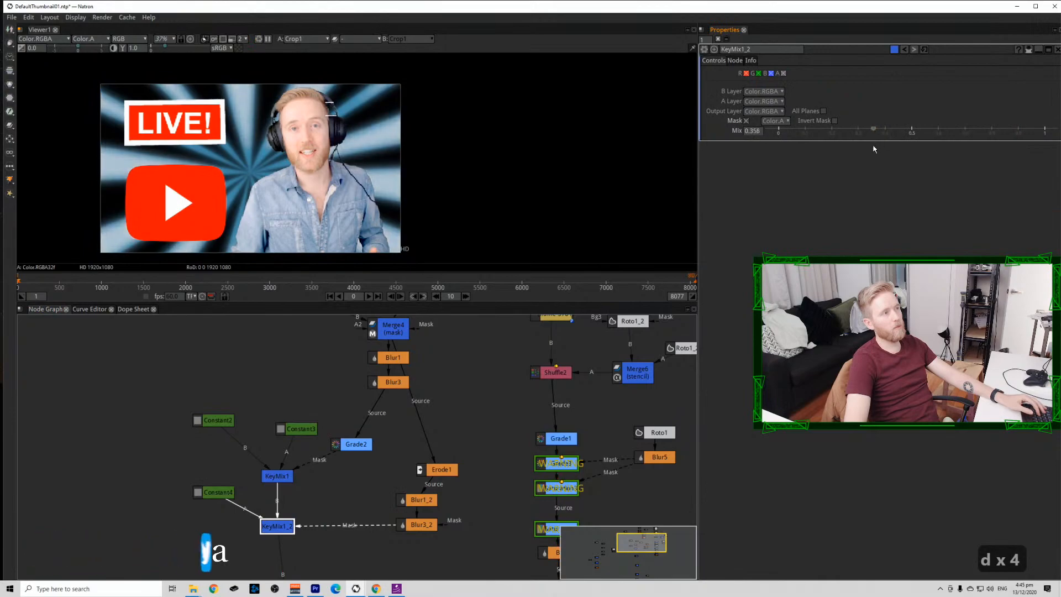
Toggle KeyMix1_2 off and on again to compare the softened rays, and save the project.
{"action": "left_click", "coordinate": [231, 498]}
{"action": "left_click_drag", "start_coordinate": [236, 510], "coordinate": [273, 528]}
{"action": "key", "text": "d"}
{"action": "key", "text": "d"}
{"action": "key", "text": "d"}
{"action": "key", "text": "d"}
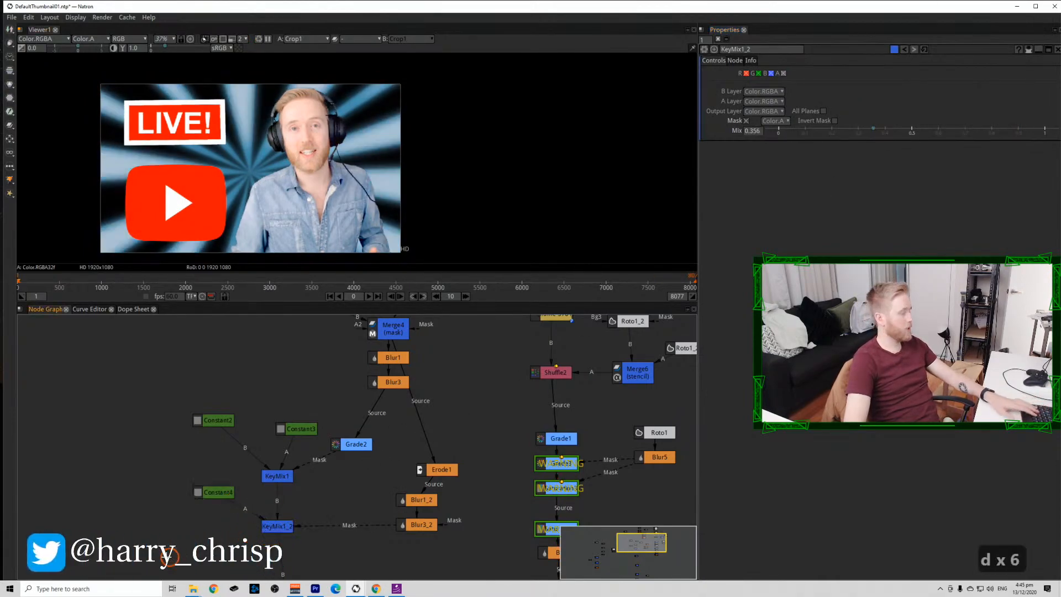
{"action": "key", "text": "ctrl+s"}
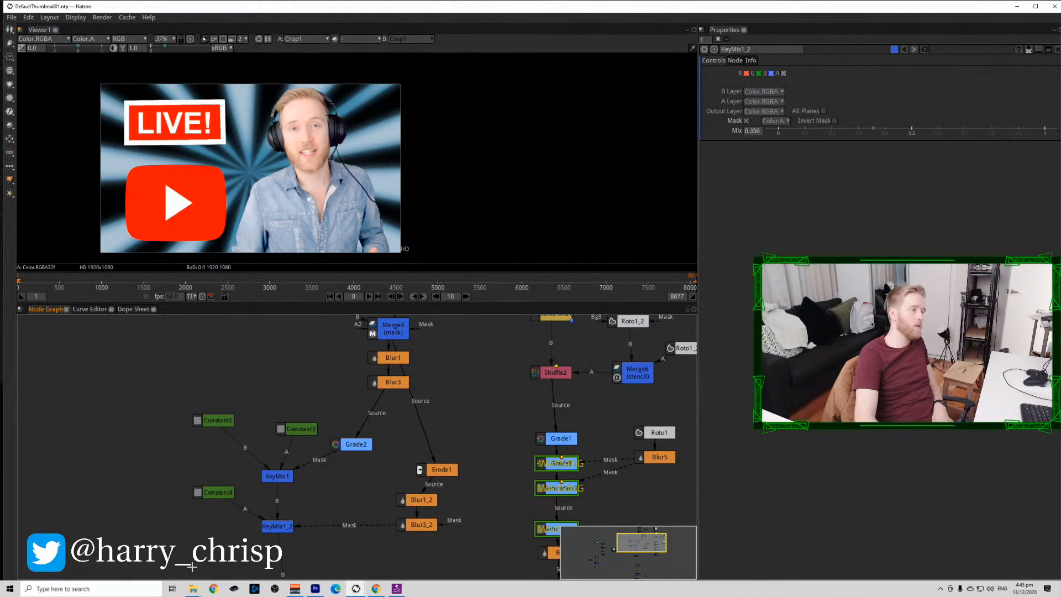
Switch to File Explorer and browse to the SocialsLinks folder inside Brand > Website.
{"action": "left_click", "coordinate": [256, 525]}
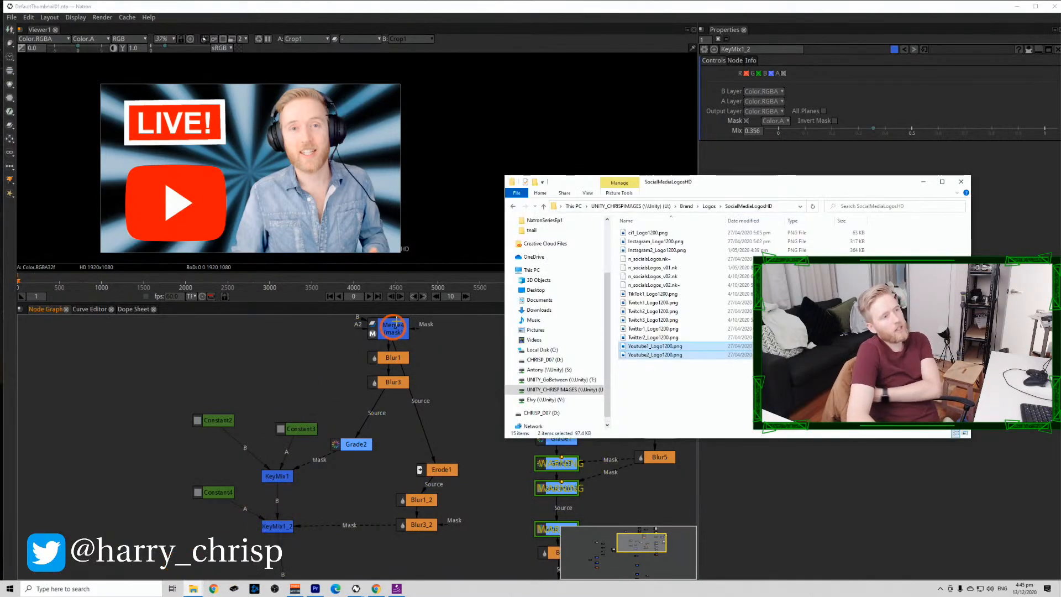
{"action": "left_click", "coordinate": [630, 206]}
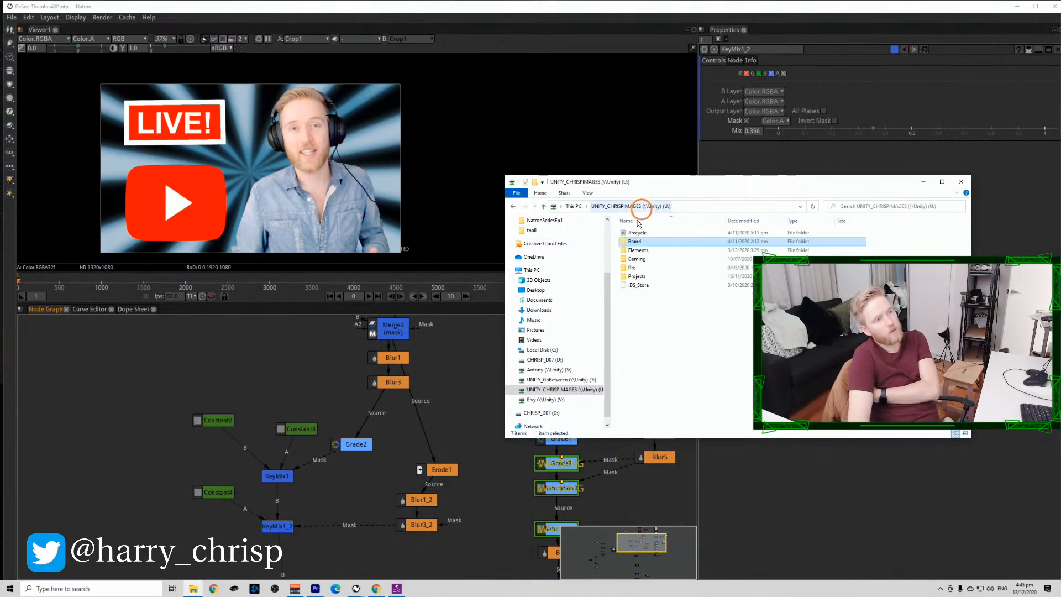
{"action": "double_click", "coordinate": [666, 245]}
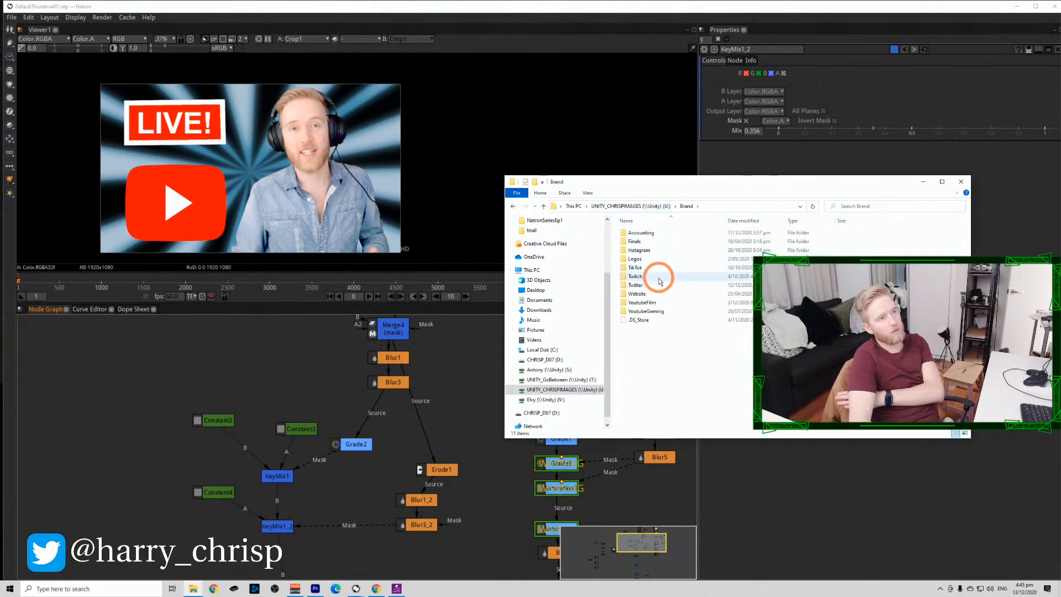
{"action": "double_click", "coordinate": [666, 261]}
{"action": "double_click", "coordinate": [666, 250]}
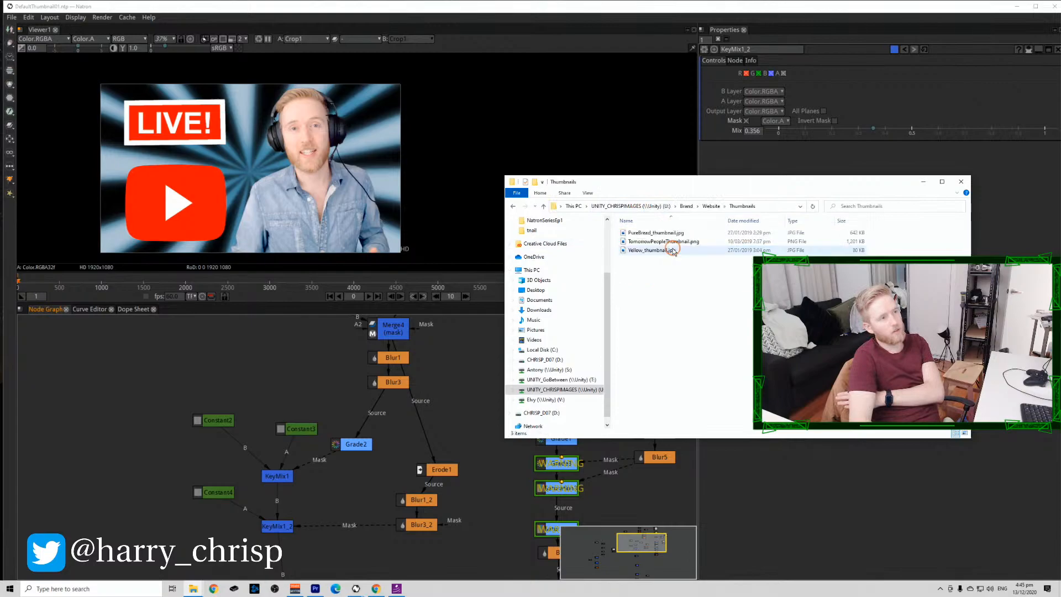
{"action": "left_click", "coordinate": [712, 206]}
{"action": "double_click", "coordinate": [683, 243]}
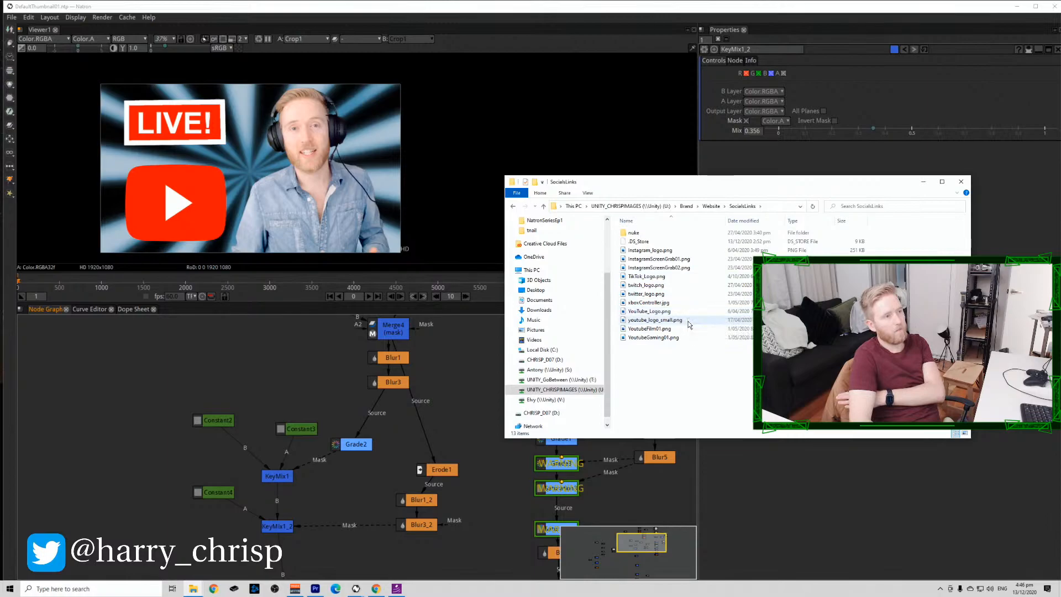
Import YoutubeFilm01.png into Natron's node graph and view it on its own.
{"action": "left_click", "coordinate": [670, 330]}
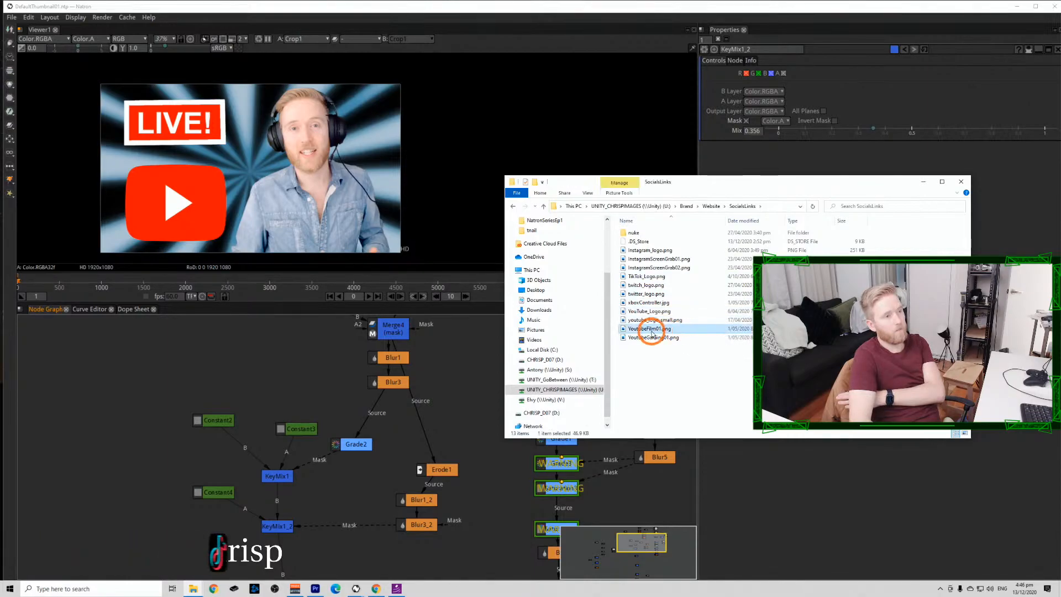
{"action": "left_click_drag", "start_coordinate": [670, 331], "coordinate": [102, 407]}
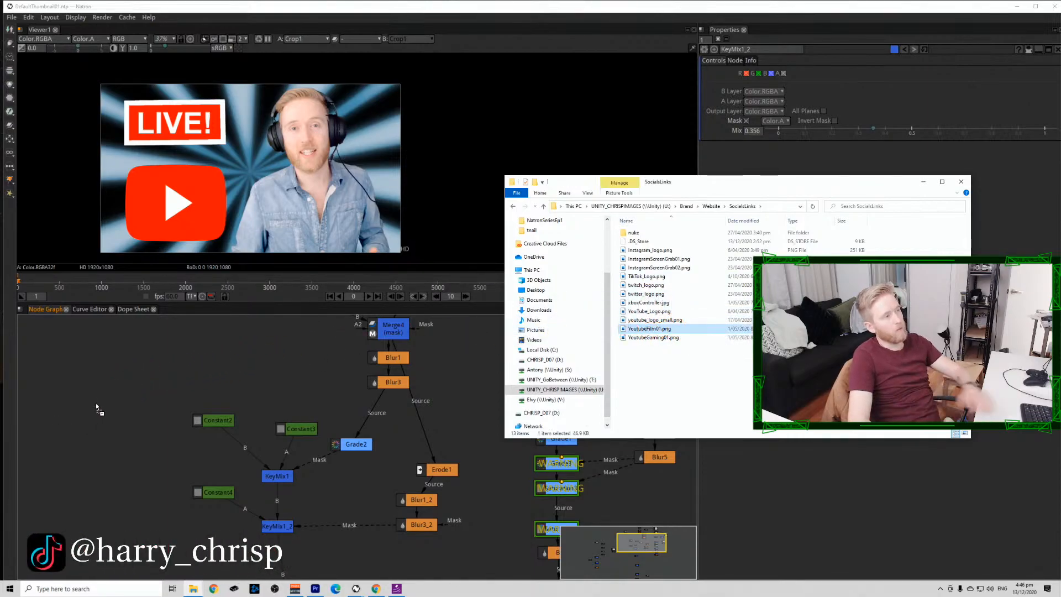
{"action": "left_click", "coordinate": [127, 409]}
{"action": "key", "text": "1"}
{"action": "left_click", "coordinate": [197, 412]}
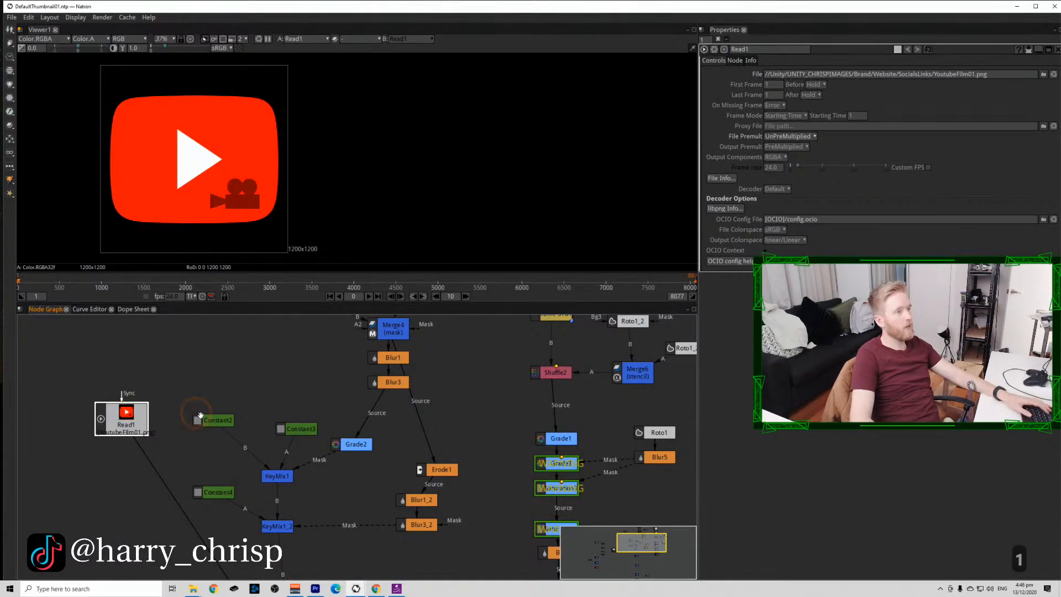
Replace the plain YouTube logo feeding the logo's Transform node with the YoutubeFilm01 read, and view the Crop1 output.
{"action": "scroll", "coordinate": [179, 452], "scroll_direction": "down", "scroll_amount": 5}
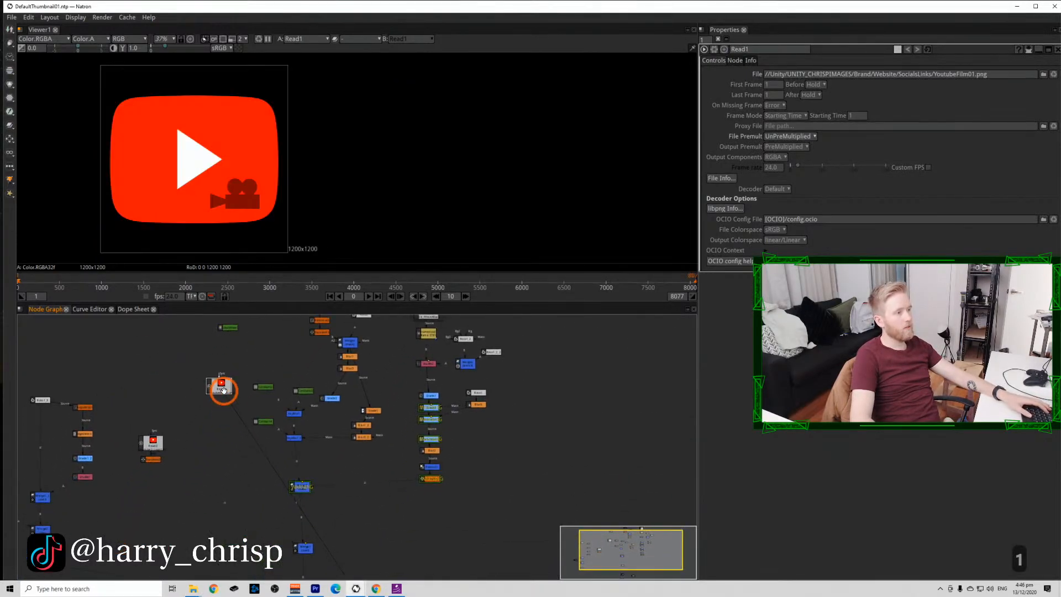
{"action": "left_click", "coordinate": [146, 445]}
{"action": "key", "text": "1"}
{"action": "left_click", "coordinate": [187, 419]}
{"action": "key", "text": "2"}
{"action": "scroll", "coordinate": [276, 553], "scroll_direction": "down", "scroll_amount": 1}
{"action": "left_click_drag", "start_coordinate": [287, 572], "coordinate": [292, 480]}
{"action": "scroll", "coordinate": [300, 487], "scroll_direction": "down", "scroll_amount": 2}
{"action": "left_click", "coordinate": [303, 507]}
{"action": "key", "text": "1"}
Arrange the two YouTube logo Read nodes side by side above the Transform and close the open node properties.
{"action": "scroll", "coordinate": [222, 396], "scroll_direction": "up", "scroll_amount": 6}
{"action": "left_click_drag", "start_coordinate": [216, 408], "coordinate": [214, 367]}
{"action": "left_click_drag", "start_coordinate": [279, 360], "coordinate": [279, 357]}
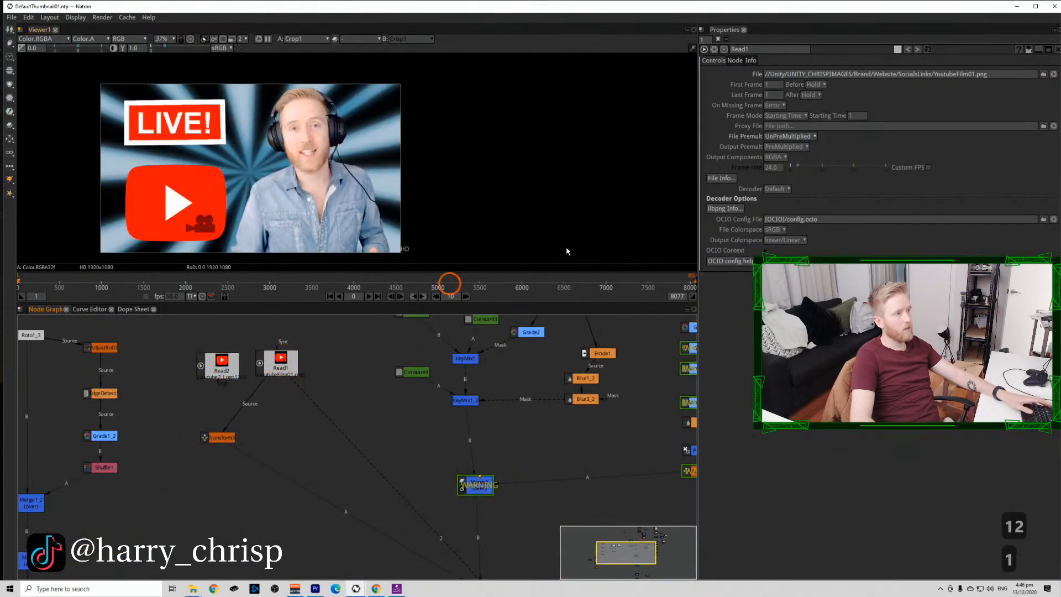
{"action": "left_click", "coordinate": [718, 39]}
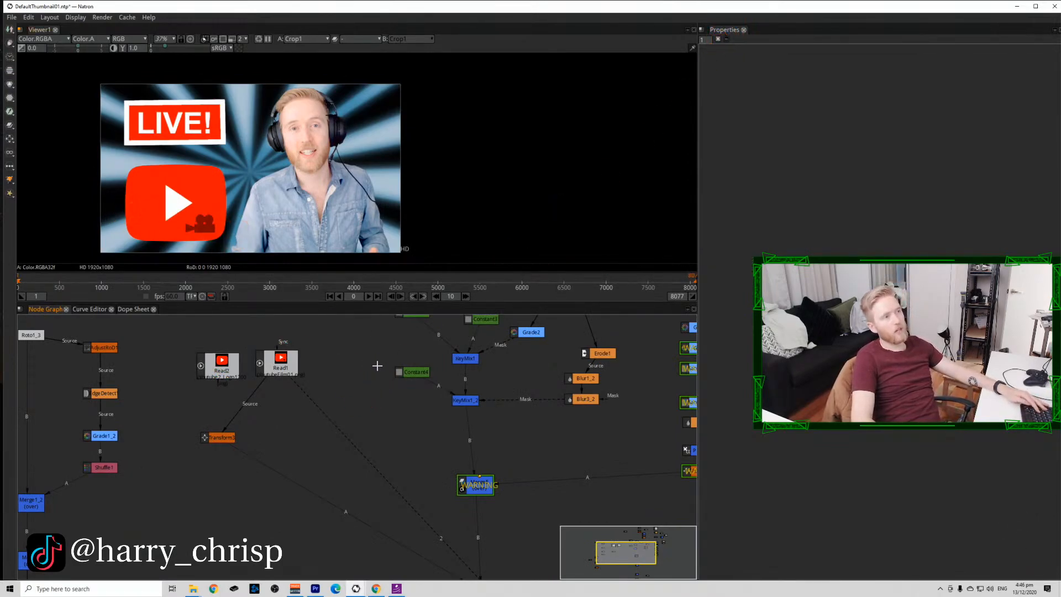
Check the thumbnail with the camera-marked YouTube logo and save the project.
{"action": "scroll", "coordinate": [330, 134], "scroll_direction": "up", "scroll_amount": 1}
{"action": "scroll", "coordinate": [323, 150], "scroll_direction": "down", "scroll_amount": 1}
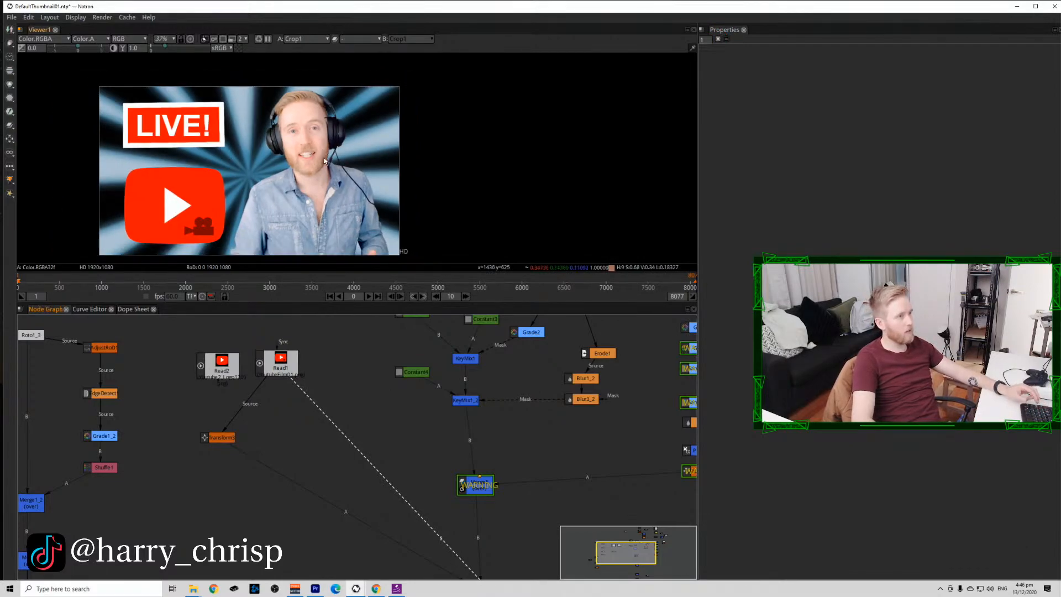
{"action": "scroll", "coordinate": [379, 426], "scroll_direction": "down", "scroll_amount": 6}
{"action": "left_click", "coordinate": [319, 394]}
{"action": "key", "text": "ctrl"}
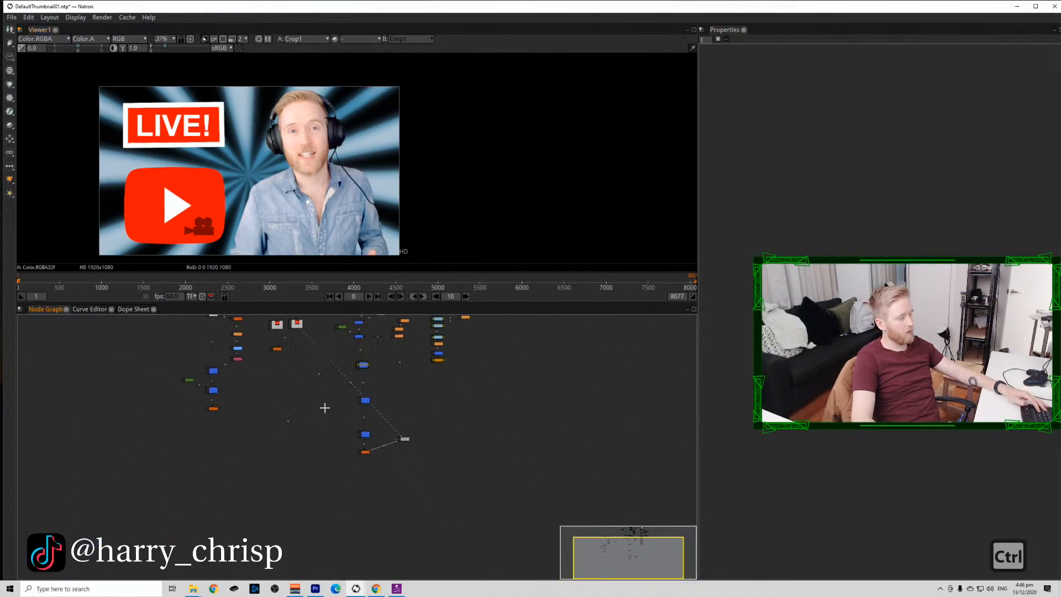
{"action": "key", "text": "ctrl+s"}
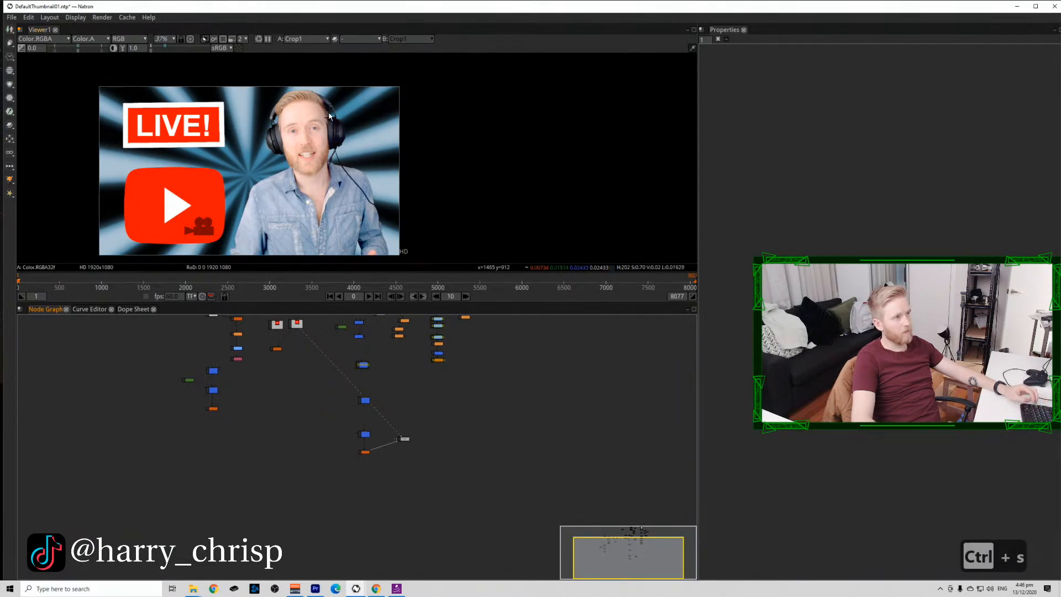
Inspect the presenter's face and headphone edges up close, and return to the full thumbnail.
{"action": "scroll", "coordinate": [328, 116], "scroll_direction": "up", "scroll_amount": 8}
{"action": "left_click", "coordinate": [312, 125]}
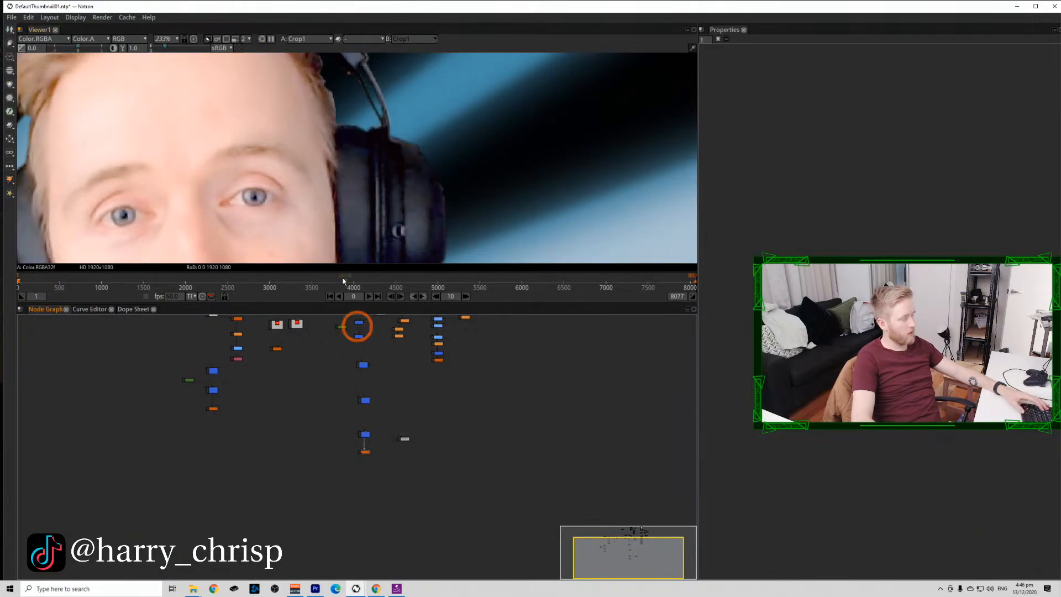
{"action": "key", "text": "f"}
{"action": "left_click", "coordinate": [262, 39]}
Add a Write node to the Crop1 output, place it below Crop1, and enlarge the viewer area.
{"action": "left_click", "coordinate": [366, 451]}
{"action": "scroll", "coordinate": [365, 449], "scroll_direction": "up", "scroll_amount": 5}
{"action": "left_click", "coordinate": [384, 472]}
{"action": "key", "text": "w"}
{"action": "left_click", "coordinate": [703, 367]}
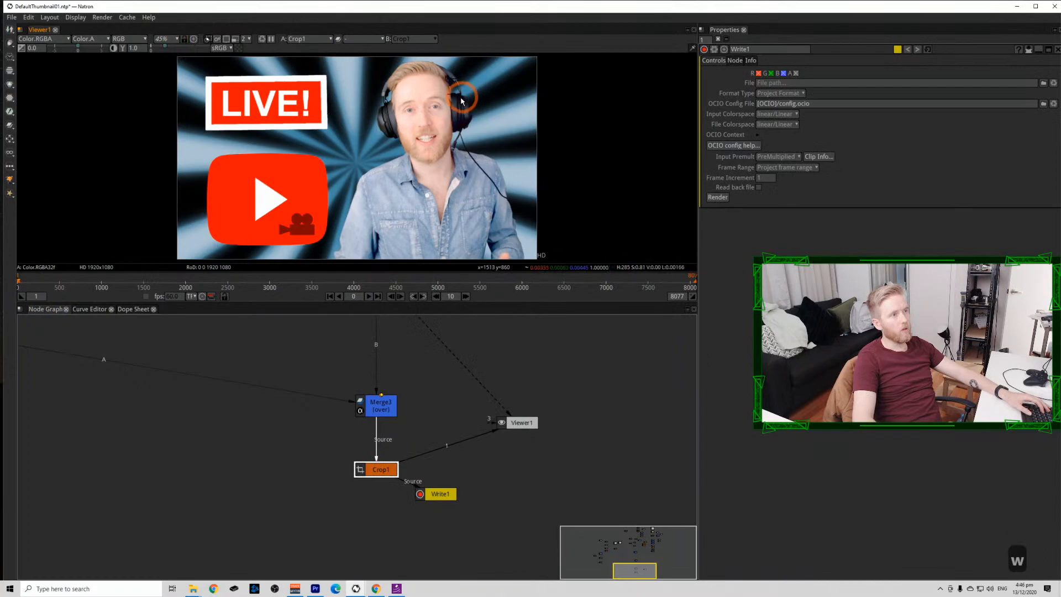
{"action": "left_click_drag", "start_coordinate": [482, 303], "coordinate": [481, 322]}
{"action": "scroll", "coordinate": [442, 123], "scroll_direction": "up", "scroll_amount": 5}
{"action": "left_click_drag", "start_coordinate": [436, 512], "coordinate": [409, 530]}
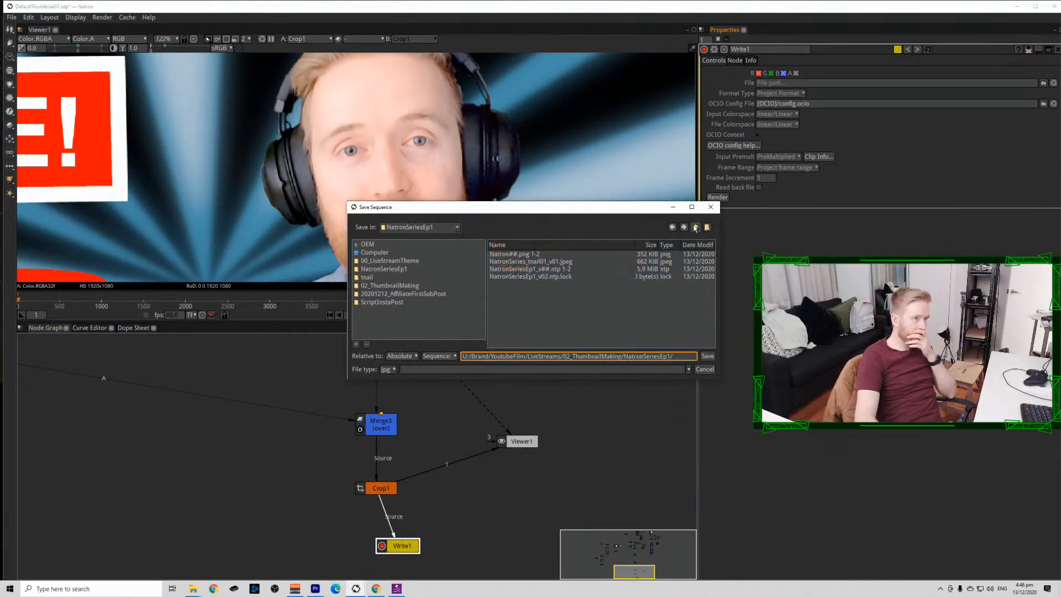
Choose the LiveStreams/00_LiveStreamTheme folder as the Write node's output location.
{"action": "double_click", "coordinate": [695, 227]}
{"action": "double_click", "coordinate": [553, 254]}
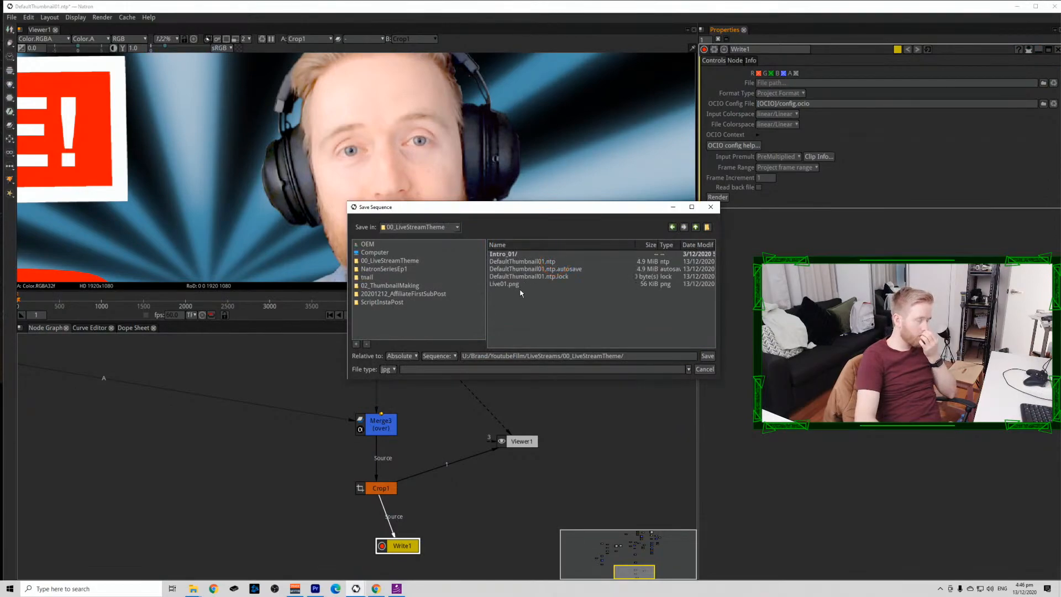
{"action": "left_click", "coordinate": [635, 354]}
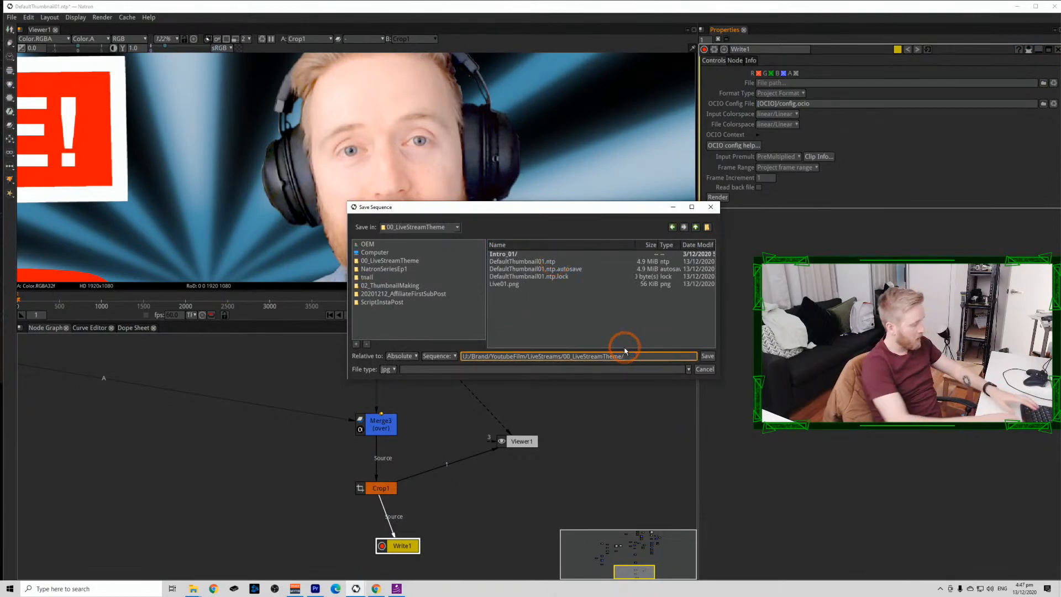
Name the Write node's output file DefaultThumbnail01.jpeg and confirm it.
{"action": "type", "text": "F"}
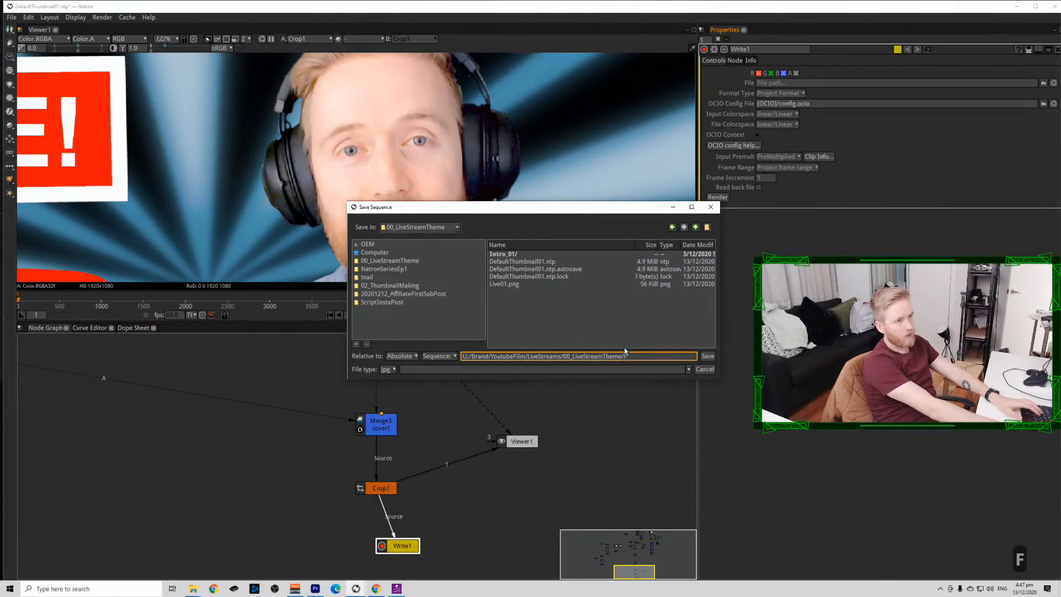
{"action": "key", "text": "BackSpace"}
{"action": "type", "text": "Defa"}
{"action": "key", "text": "BackSpace"}
{"action": "type", "text": "fai"}
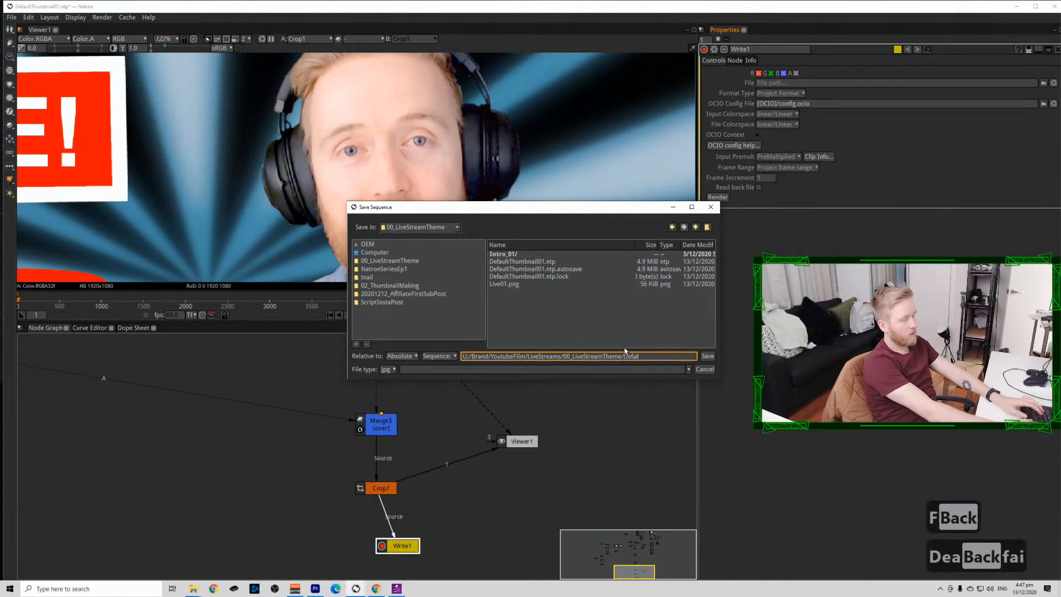
{"action": "key", "text": "BackSpace"}
{"action": "type", "text": "il"}
{"action": "key", "text": "BackSpace"}
{"action": "key", "text": "BackSpace"}
{"action": "key", "text": "BackSpace"}
{"action": "type", "text": "aultThun"}
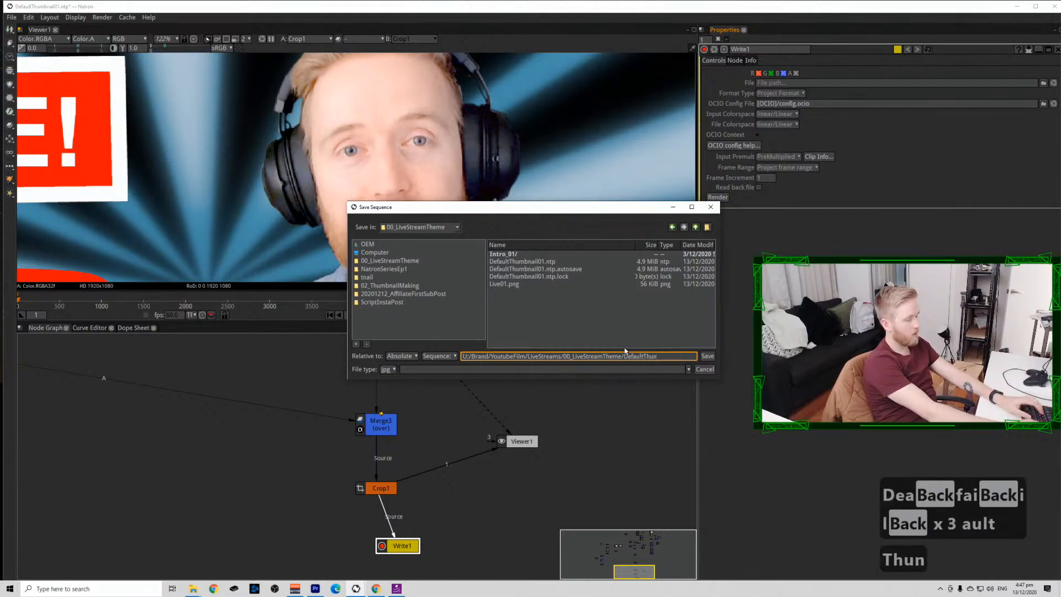
{"action": "key", "text": "BackSpace"}
{"action": "type", "text": "mbnail"}
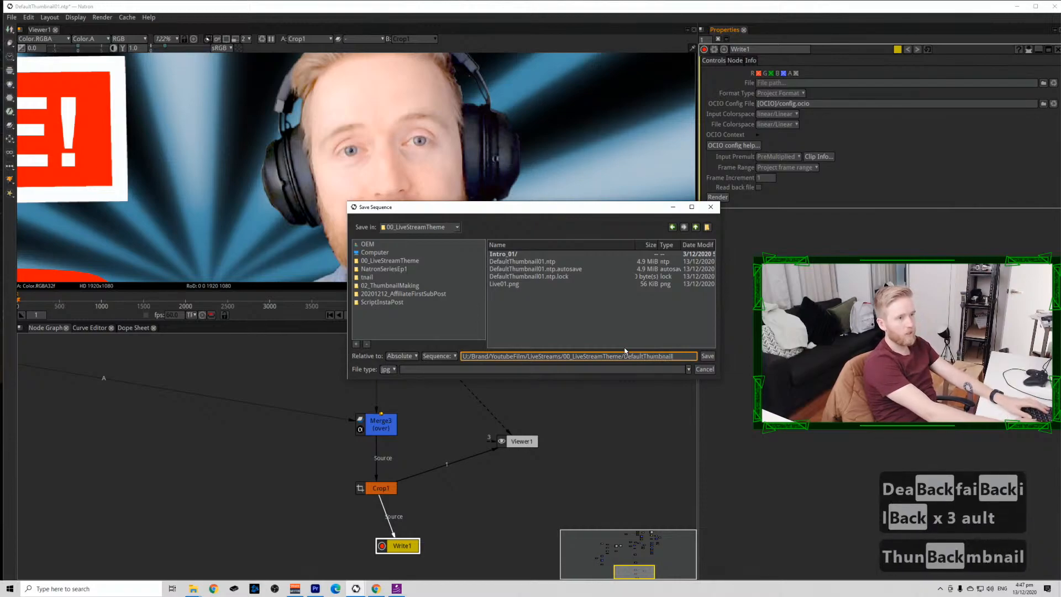
{"action": "type", "text": "01"}
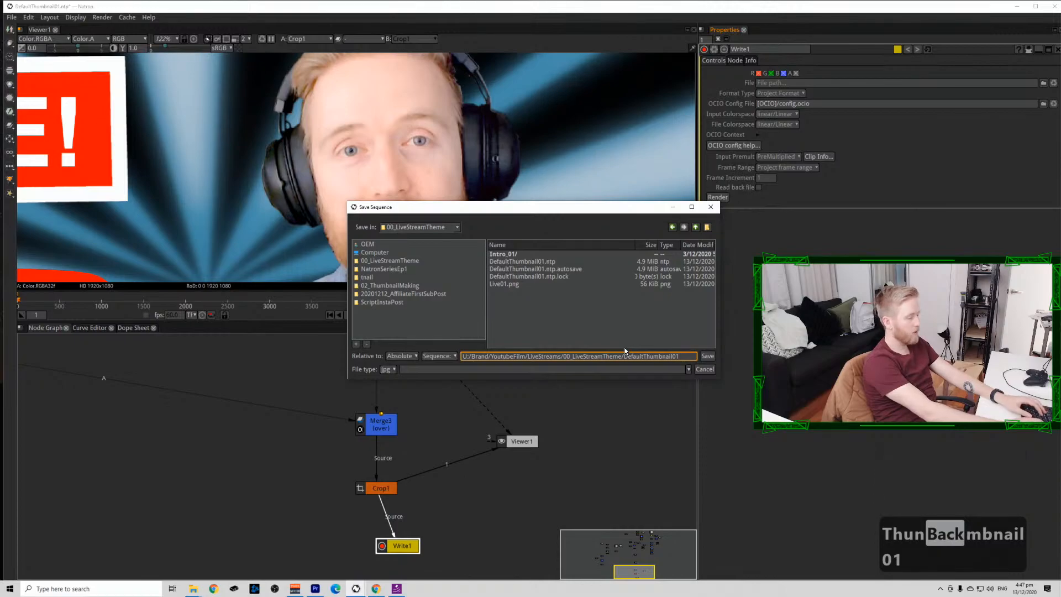
{"action": "type", "text": ".jpeg"}
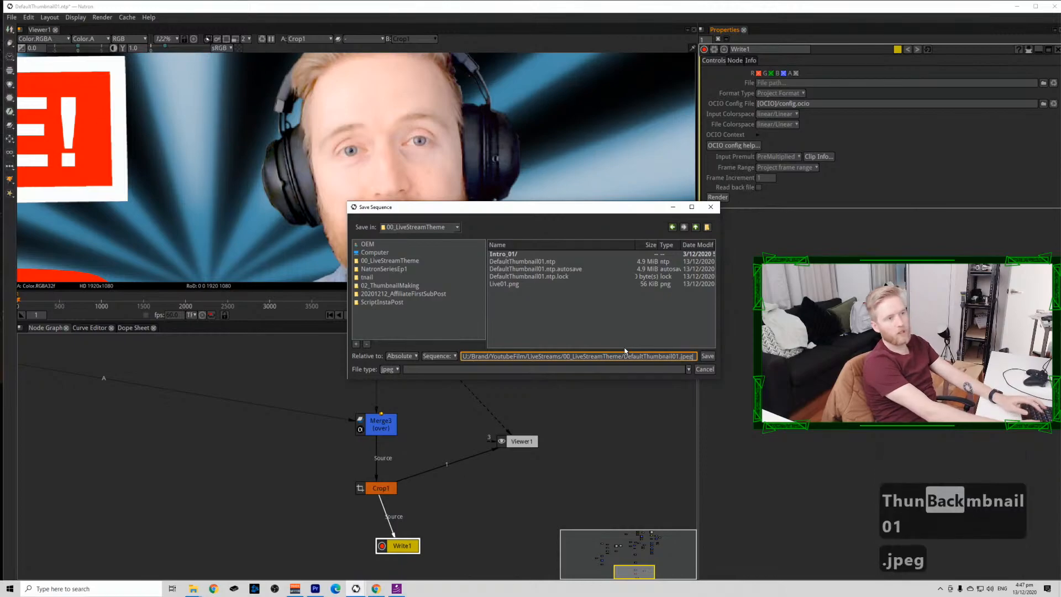
{"action": "key", "text": "Return"}
Set Write1's frame range to Manual with first and last frame 1, and render the thumbnail.
{"action": "left_click", "coordinate": [815, 178]}
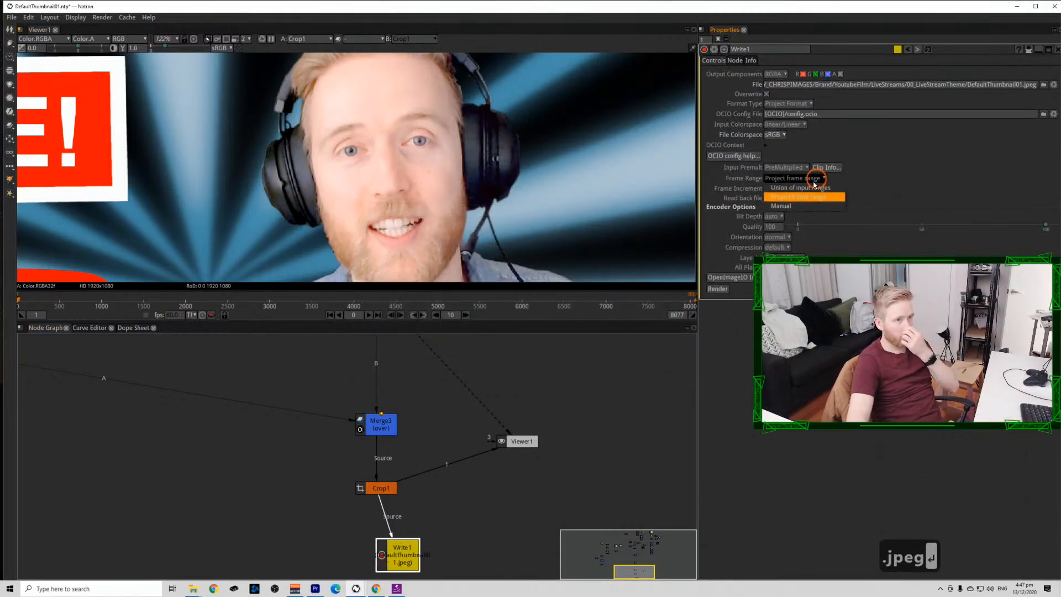
{"action": "left_click", "coordinate": [797, 208]}
{"action": "left_click", "coordinate": [805, 180]}
{"action": "left_click", "coordinate": [794, 206]}
{"action": "double_click", "coordinate": [778, 189]}
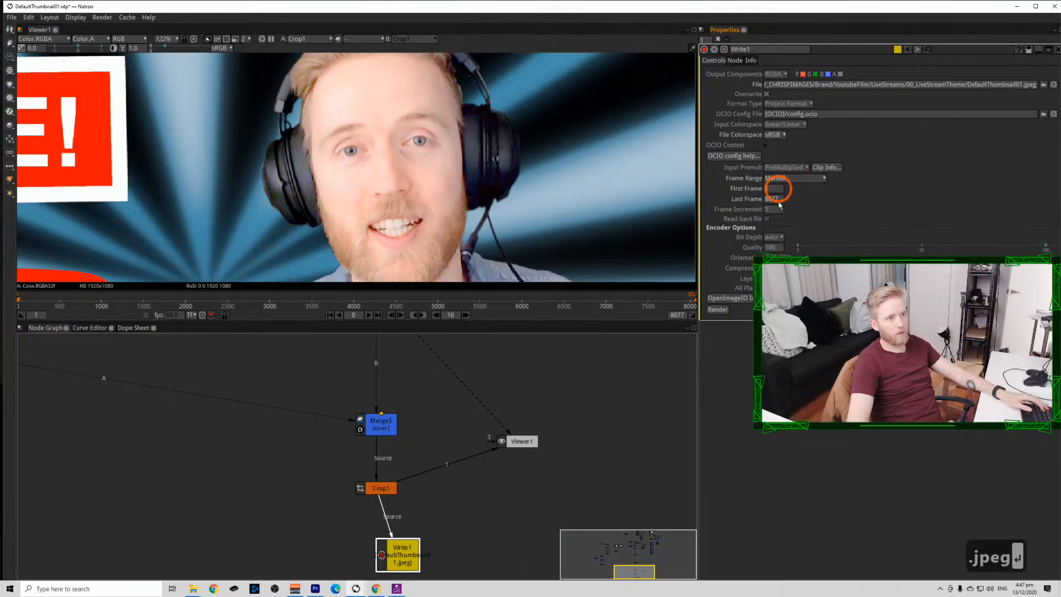
{"action": "type", "text": "1"}
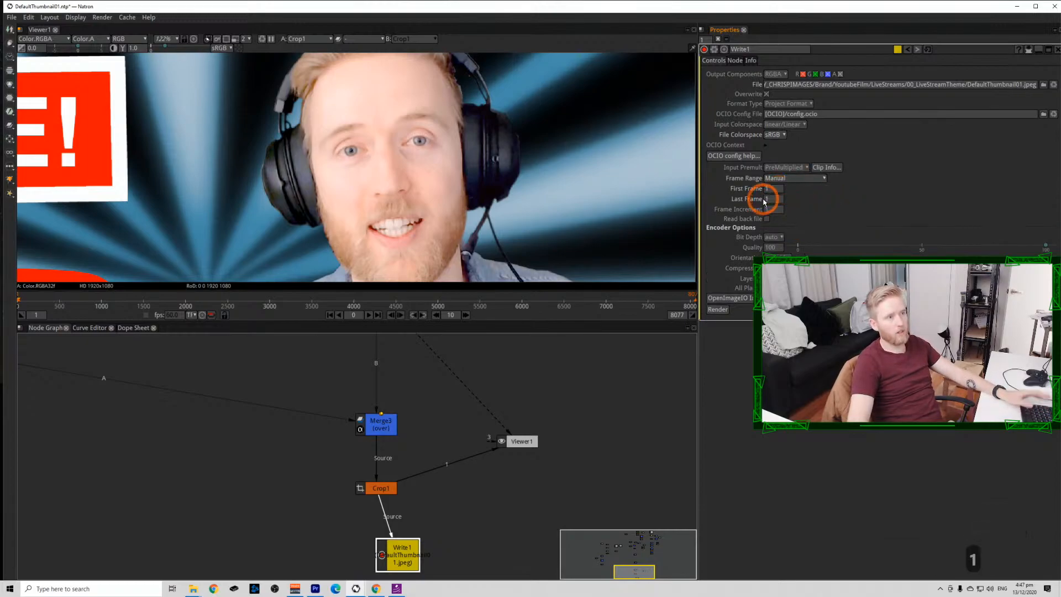
{"action": "left_click", "coordinate": [718, 311]}
{"action": "left_click", "coordinate": [918, 78]}
Switch to File Explorer and browse to Brand > YoutubeFilm > LiveStreams > 00_LiveStreamTheme to find the rendered thumbnail.
{"action": "mouse_move", "coordinate": [192, 588]}
{"action": "left_click", "coordinate": [171, 564]}
{"action": "left_click", "coordinate": [739, 329]}
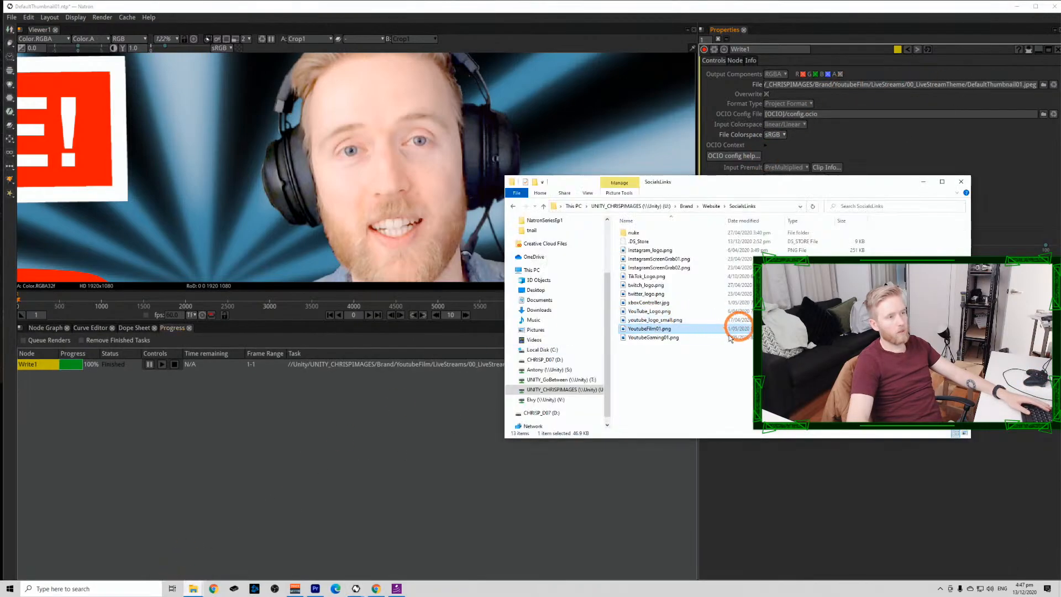
{"action": "left_click", "coordinate": [657, 206]}
{"action": "double_click", "coordinate": [639, 242]}
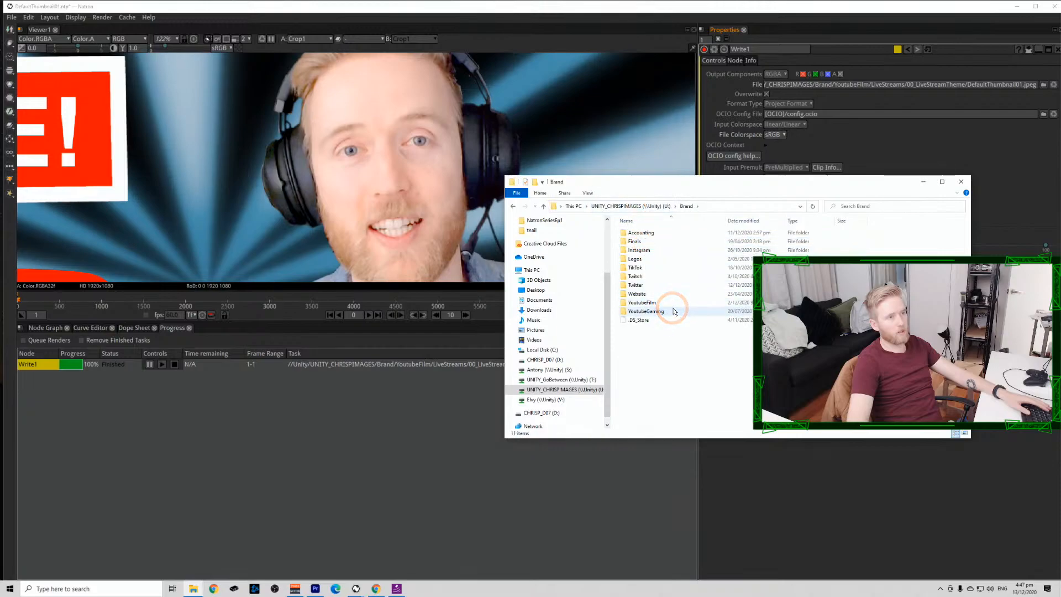
{"action": "double_click", "coordinate": [672, 302]}
{"action": "double_click", "coordinate": [682, 241]}
{"action": "double_click", "coordinate": [658, 232]}
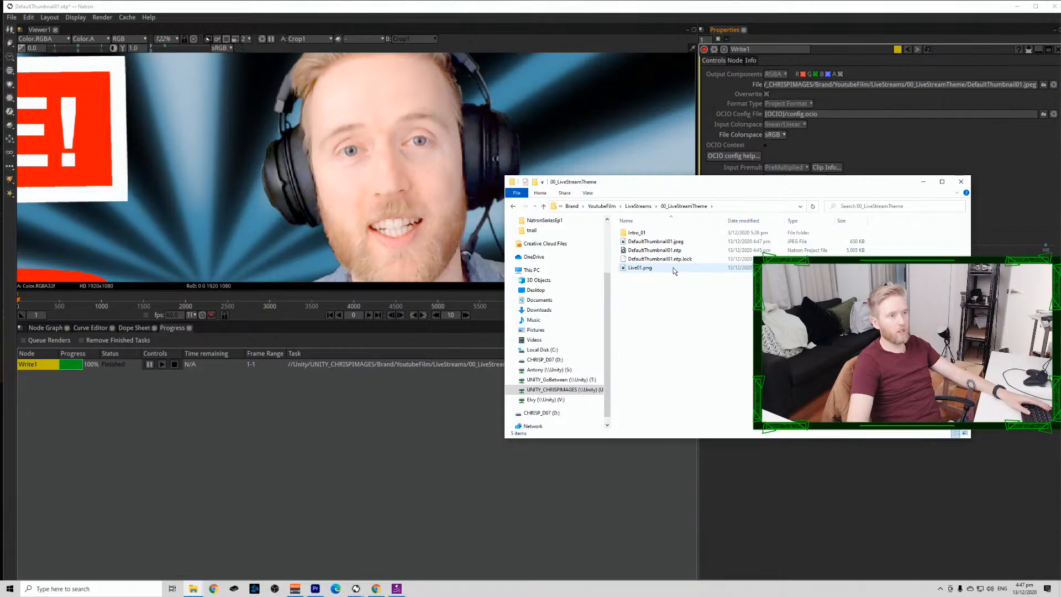
Open DefaultThumbnail01.jpeg in the Photos app to check the render, and close it.
{"action": "double_click", "coordinate": [655, 242]}
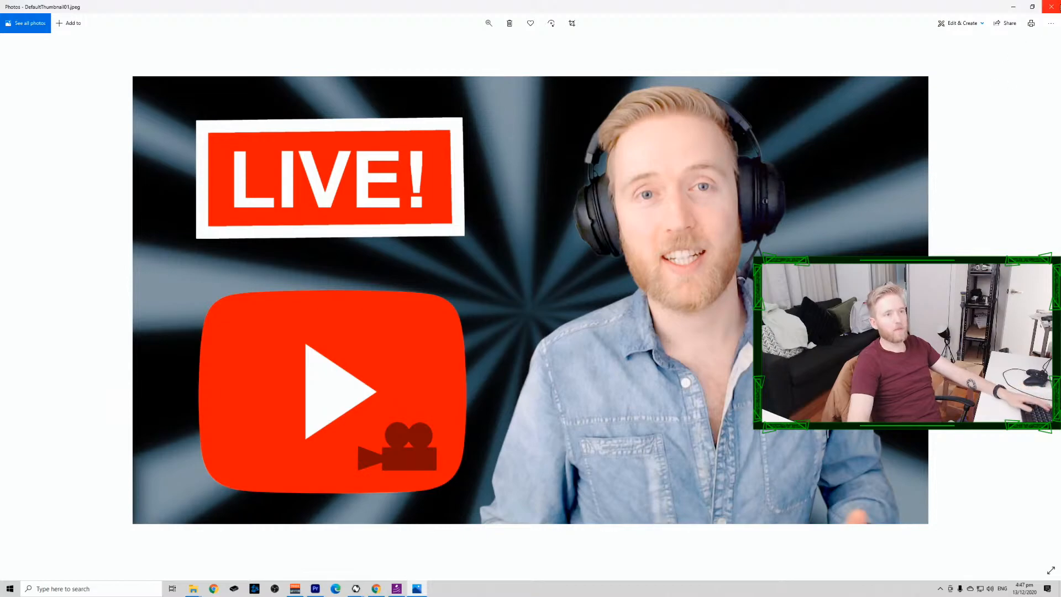
{"action": "left_click", "coordinate": [1053, 7]}
{"action": "left_click", "coordinate": [634, 344]}
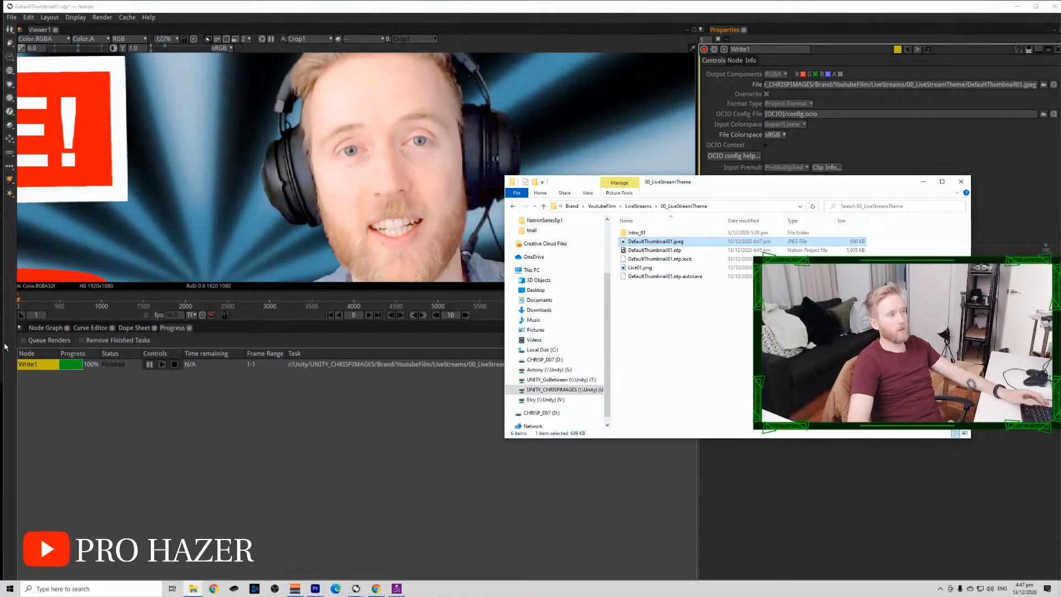
Return to Natron's node graph and add a Text node beside Crop1.
{"action": "left_click", "coordinate": [32, 325]}
{"action": "scroll", "coordinate": [256, 502], "scroll_direction": "down", "scroll_amount": 3}
{"action": "key", "text": "Tab"}
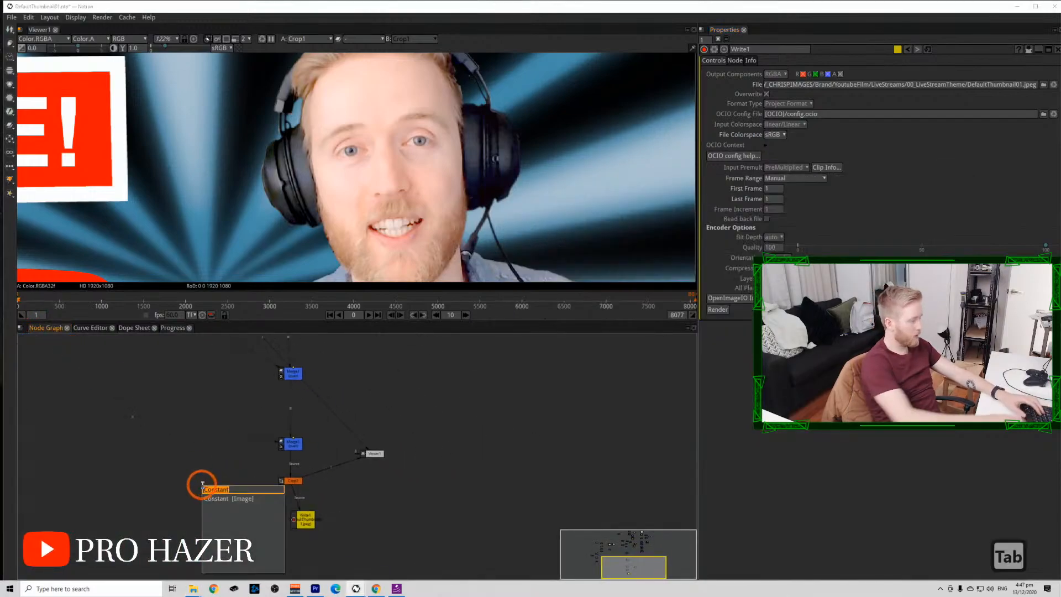
{"action": "type", "text": "tex"}
{"action": "key", "text": "Return"}
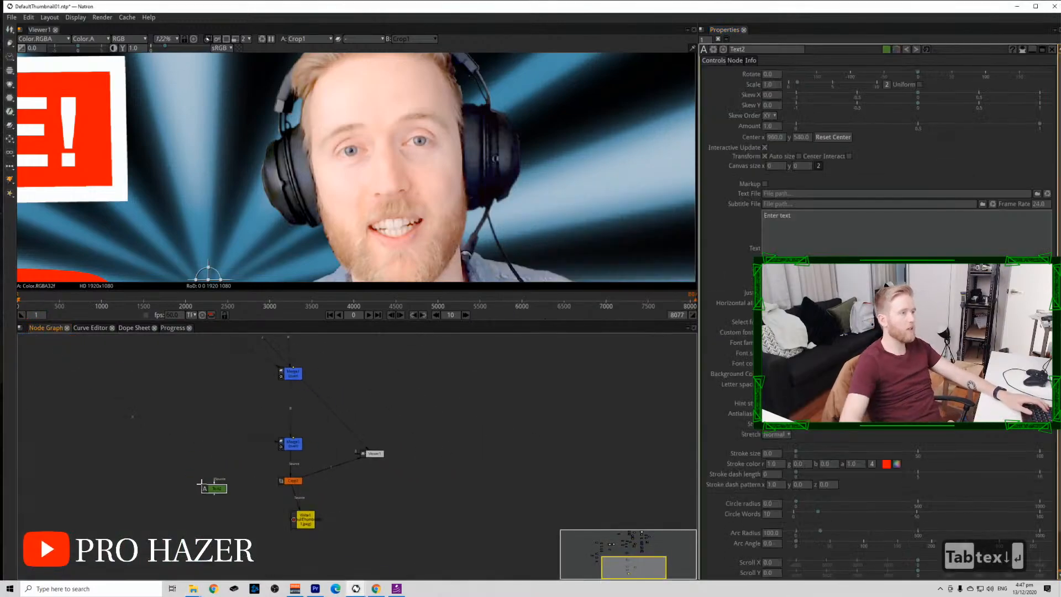
Replace Text2's placeholder text with "Filmmaking!".
{"action": "left_click", "coordinate": [814, 239]}
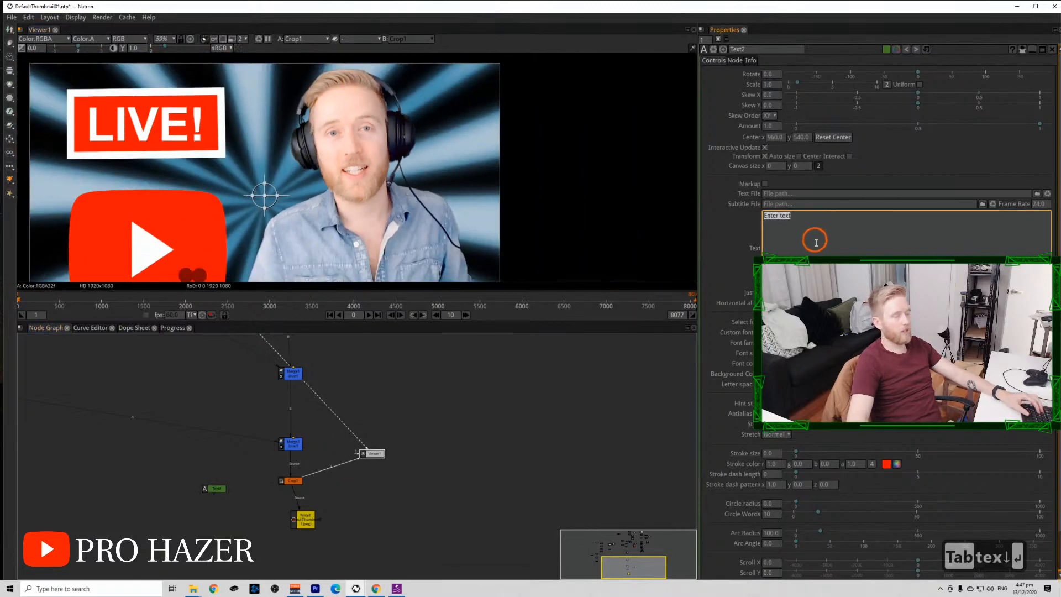
{"action": "type", "text": "Filmm"}
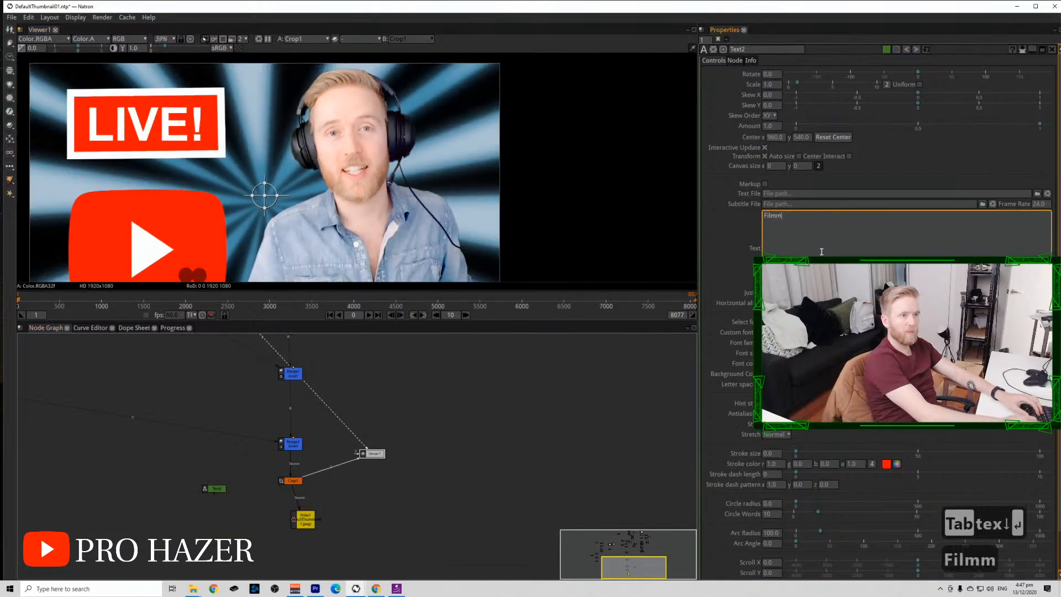
{"action": "type", "text": "akun"}
{"action": "key", "text": "BackSpace"}
{"action": "key", "text": "BackSpace"}
{"action": "type", "text": "ing"}
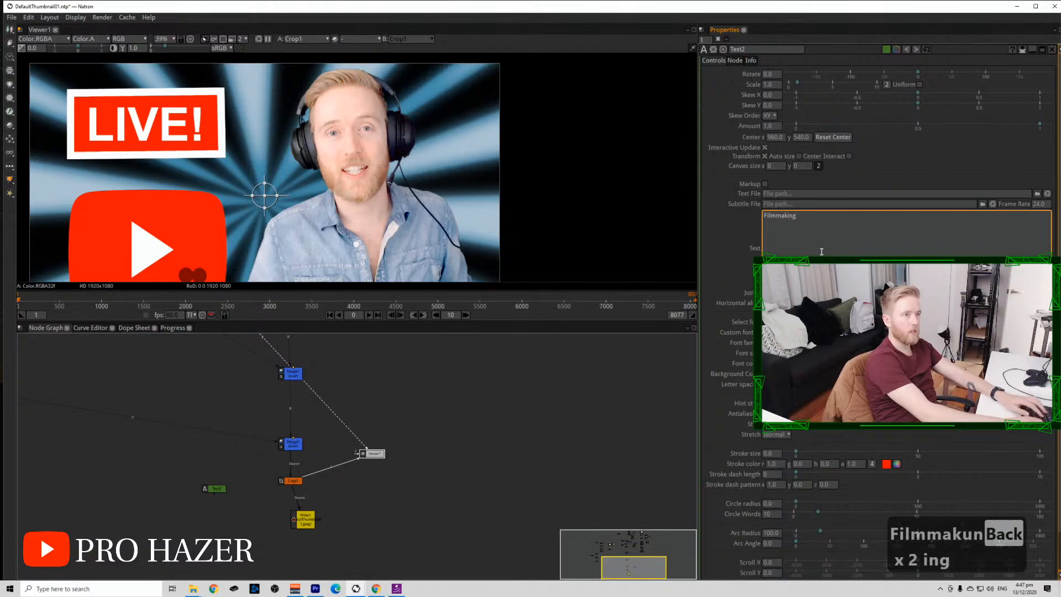
{"action": "type", "text": " Live!"}
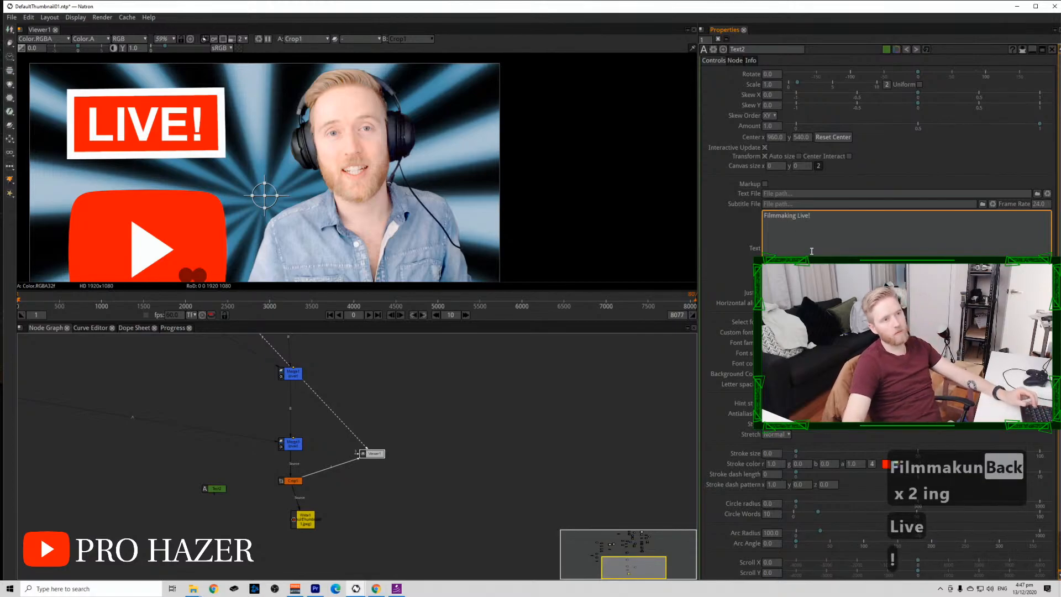
{"action": "left_click_drag", "start_coordinate": [796, 217], "coordinate": [826, 241]}
{"action": "type", "text": "!"}
Move the Text2 node to the other side of Crop1, below the viewer node, and view its output.
{"action": "left_click", "coordinate": [403, 349]}
{"action": "left_click_drag", "start_coordinate": [215, 489], "coordinate": [409, 500]}
{"action": "key", "text": "1"}
Make the "Filmmaking!" text bold and larger, and move its center to about x 816, y 450.
{"action": "left_click_drag", "start_coordinate": [263, 195], "coordinate": [197, 185]}
{"action": "left_click", "coordinate": [783, 424]}
{"action": "left_click", "coordinate": [834, 424]}
{"action": "left_click", "coordinate": [849, 506]}
{"action": "left_click_drag", "start_coordinate": [827, 353], "coordinate": [857, 353]}
{"action": "left_click_drag", "start_coordinate": [201, 189], "coordinate": [233, 220]}
Make room above Crop1, insert a Merge node there, and connect its A input to Text2, dismissing the frame rate warning.
{"action": "left_click_drag", "start_coordinate": [233, 472], "coordinate": [309, 568]}
{"action": "left_click", "coordinate": [314, 492]}
{"action": "key", "text": "m"}
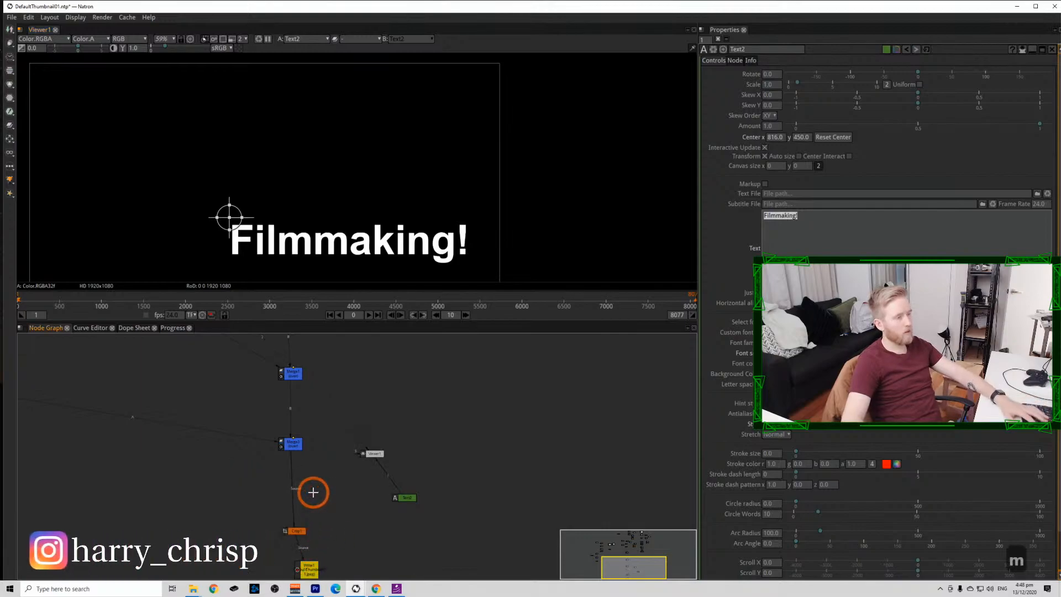
{"action": "left_click_drag", "start_coordinate": [322, 495], "coordinate": [404, 497]}
{"action": "left_click", "coordinate": [633, 315]}
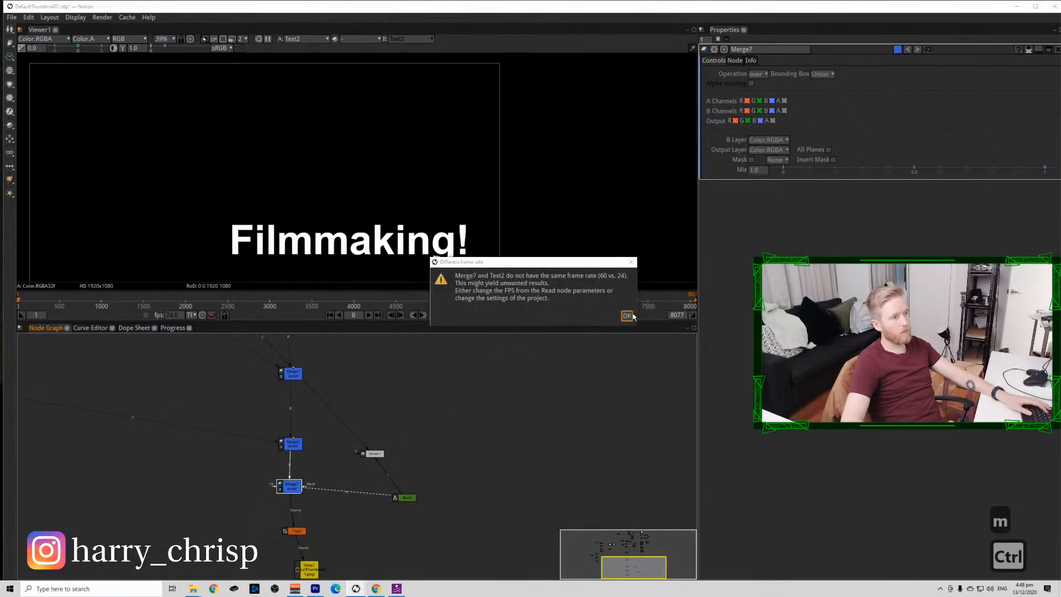
{"action": "left_click", "coordinate": [456, 460]}
Move the viewer node clear of the main node chain, shift Text2 up slightly, and view Write1's output with the full frame in sight.
{"action": "left_click_drag", "start_coordinate": [377, 453], "coordinate": [171, 560]}
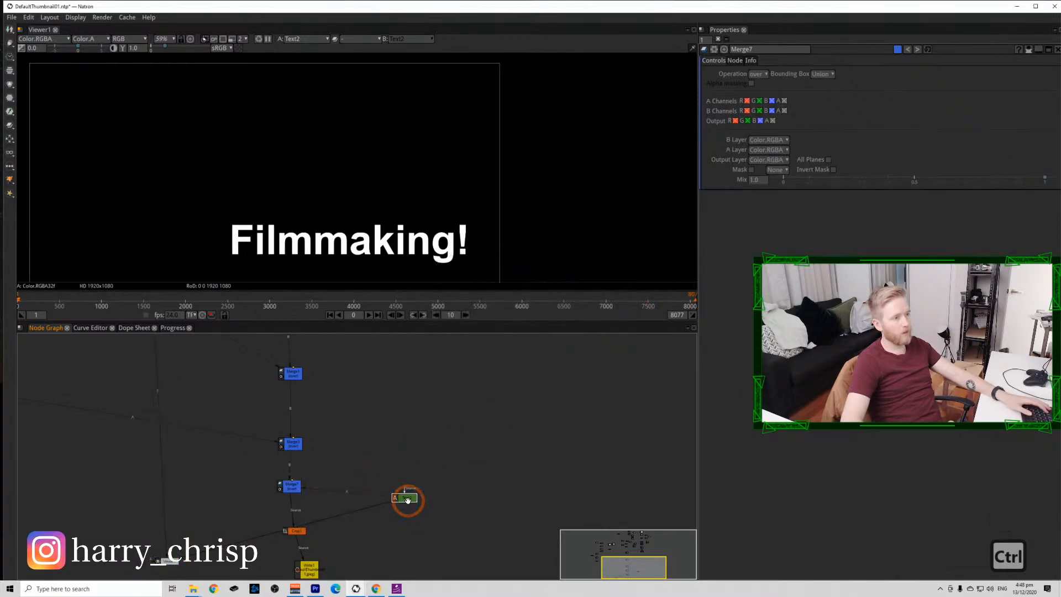
{"action": "left_click_drag", "start_coordinate": [408, 500], "coordinate": [401, 480]}
{"action": "left_click", "coordinate": [288, 487]}
{"action": "key", "text": "1"}
{"action": "left_click_drag", "start_coordinate": [335, 517], "coordinate": [346, 417]}
{"action": "left_click", "coordinate": [319, 469]}
{"action": "key", "text": "1"}
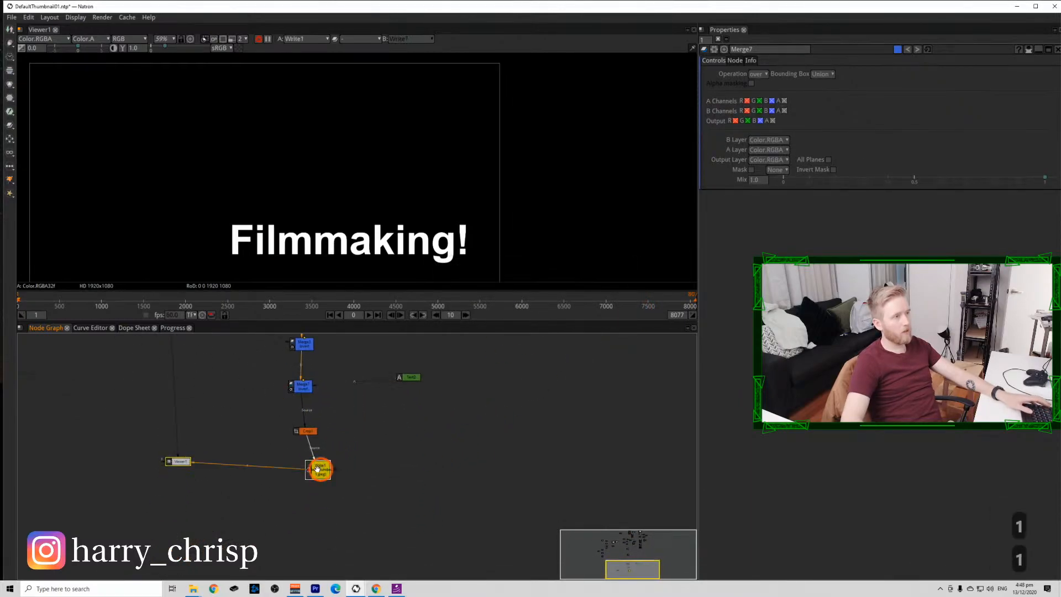
{"action": "scroll", "coordinate": [342, 188], "scroll_direction": "down", "scroll_amount": 2}
{"action": "left_click_drag", "start_coordinate": [342, 188], "coordinate": [341, 147]}
Open Text2's properties and move the text down over the shirt to a center of about x 983, y 220.
{"action": "left_click", "coordinate": [389, 397]}
{"action": "double_click", "coordinate": [409, 376]}
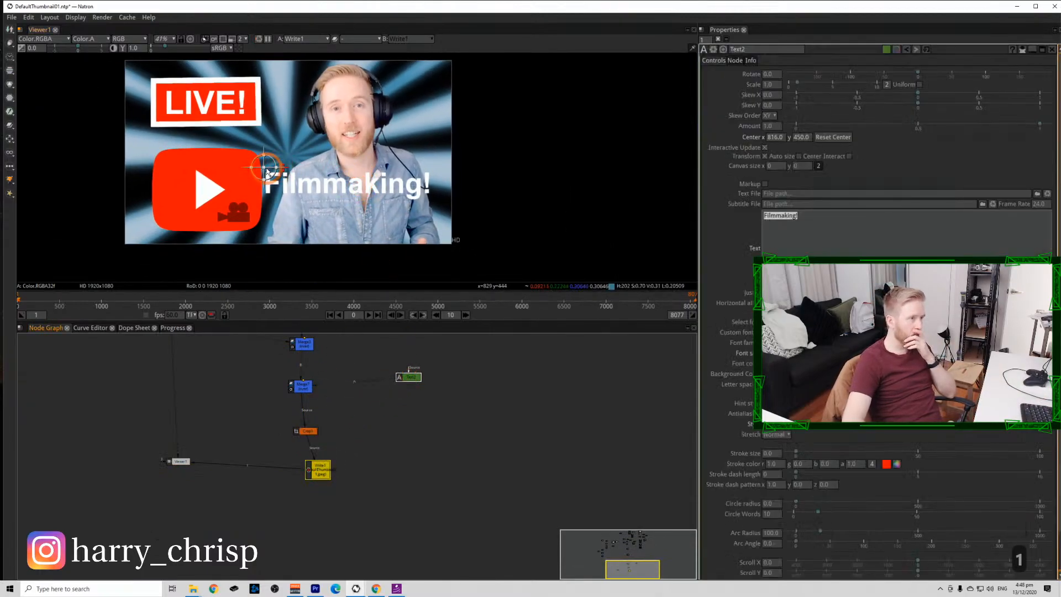
{"action": "left_click_drag", "start_coordinate": [264, 170], "coordinate": [279, 187]}
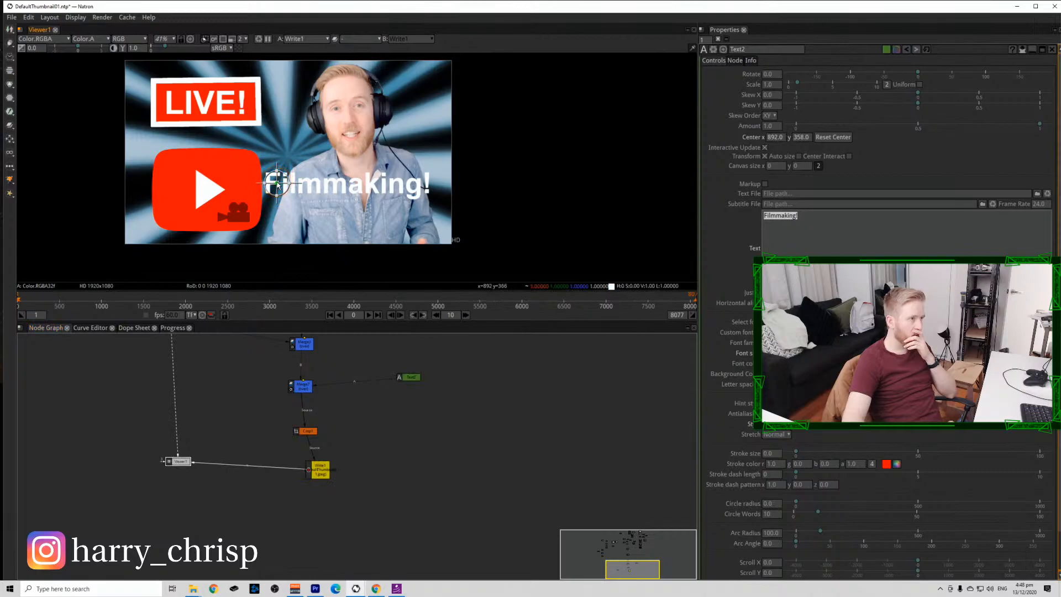
{"action": "left_click_drag", "start_coordinate": [278, 184], "coordinate": [293, 209]}
{"action": "scroll", "coordinate": [382, 391], "scroll_direction": "up", "scroll_amount": 4}
{"action": "left_click", "coordinate": [438, 362]}
{"action": "left_click", "coordinate": [542, 297]}
{"action": "left_click", "coordinate": [775, 237]}
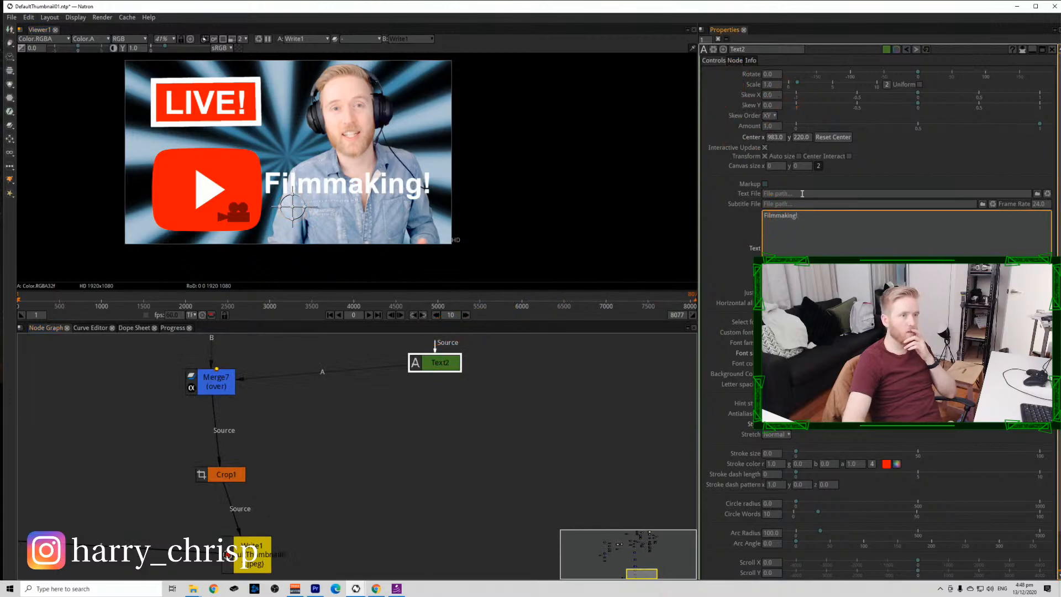
{"action": "scroll", "coordinate": [725, 457], "scroll_direction": "down", "scroll_amount": 2}
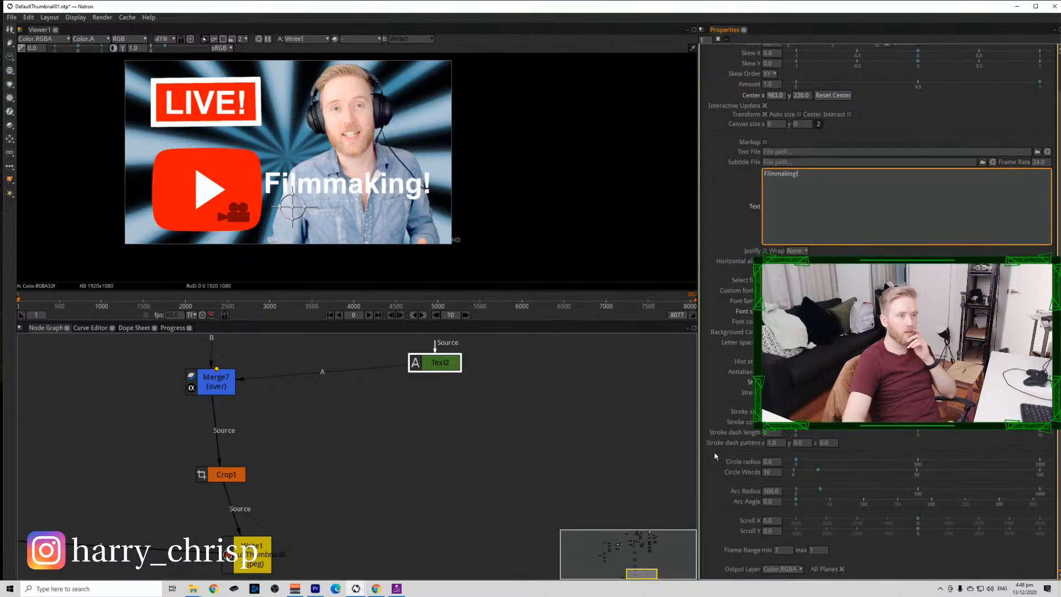
View Text2 alone, move its center to about x 870, y 321, and check the composite at Merge7 before closing the properties.
{"action": "left_click", "coordinate": [445, 362]}
{"action": "key", "text": "1"}
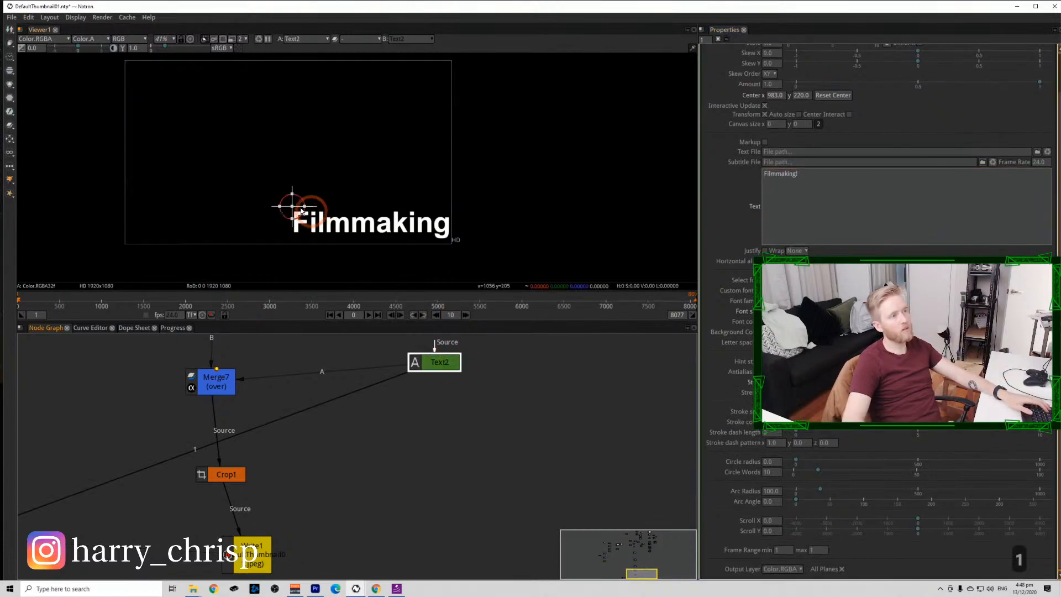
{"action": "left_click_drag", "start_coordinate": [302, 211], "coordinate": [284, 194]}
{"action": "left_click", "coordinate": [224, 359]}
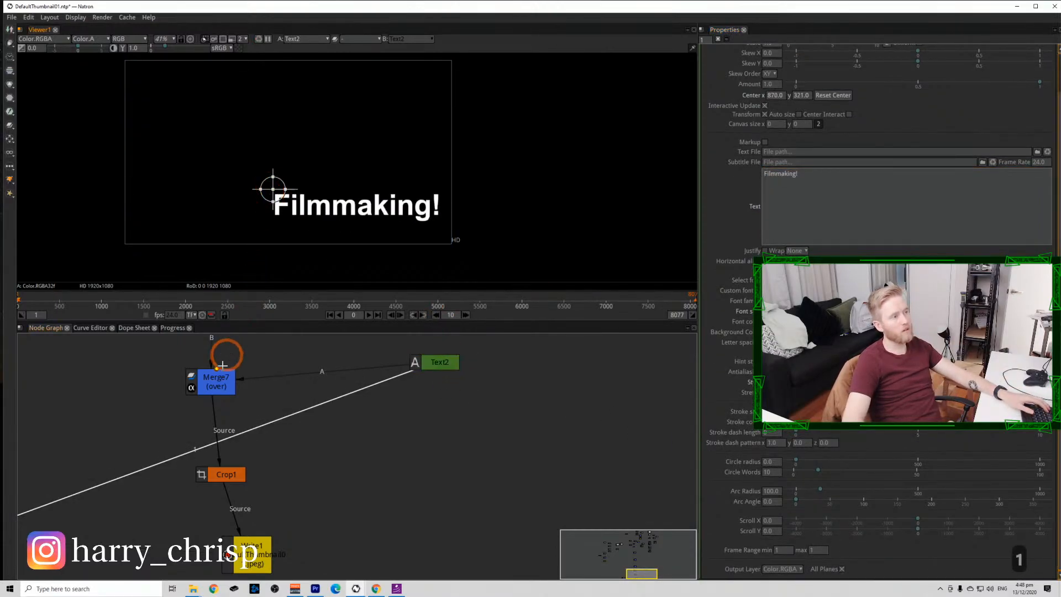
{"action": "left_click", "coordinate": [225, 371]}
{"action": "key", "text": "1"}
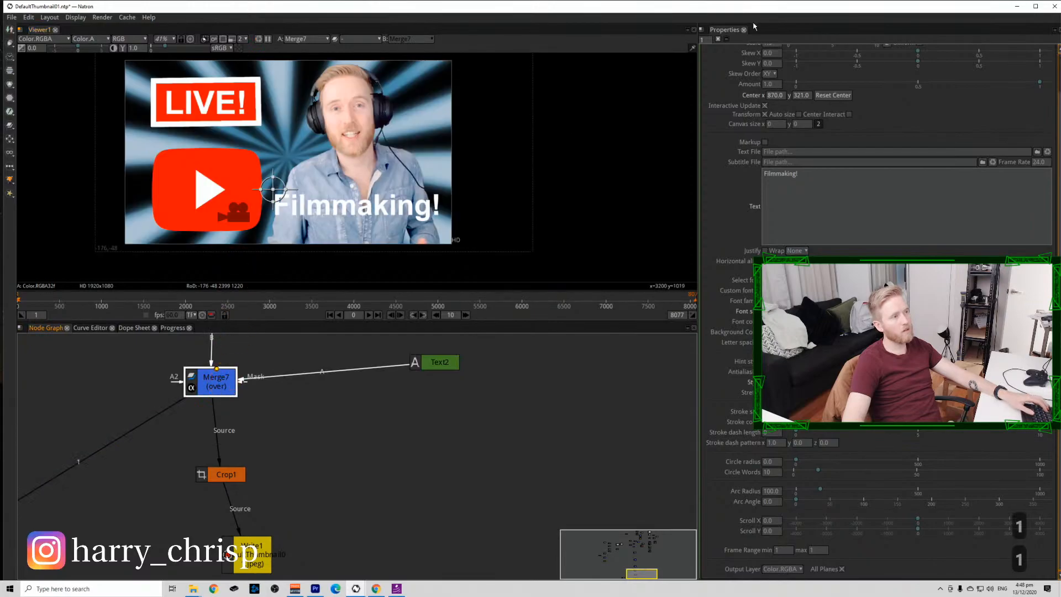
{"action": "left_click", "coordinate": [718, 38]}
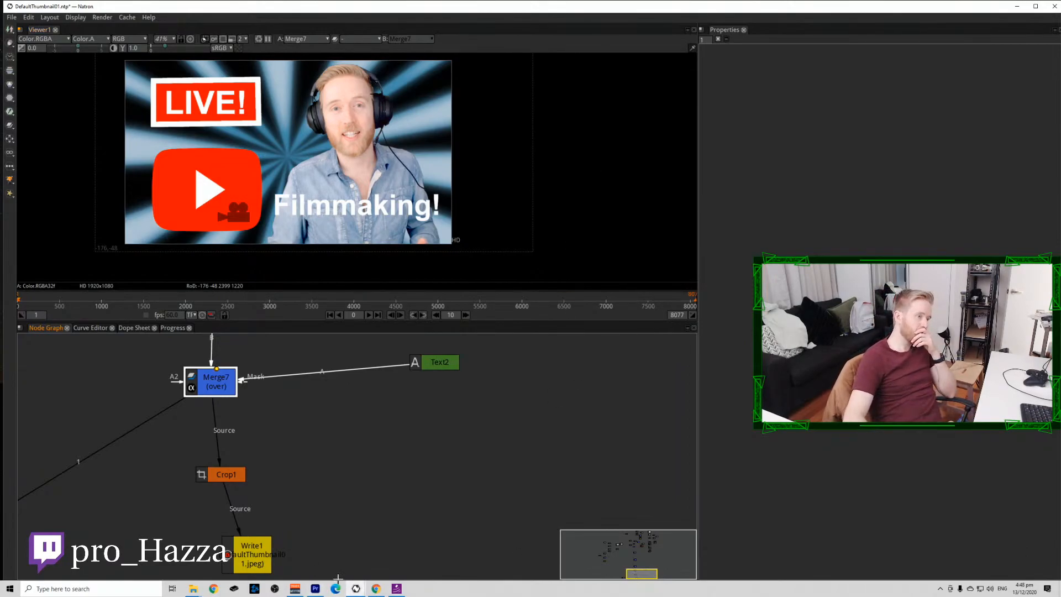
Switch to the NatronSeriesEp1_v02.ntp project and copy the group of nodes that builds the boxed title.
{"action": "mouse_move", "coordinate": [356, 588]}
{"action": "left_click", "coordinate": [409, 522]}
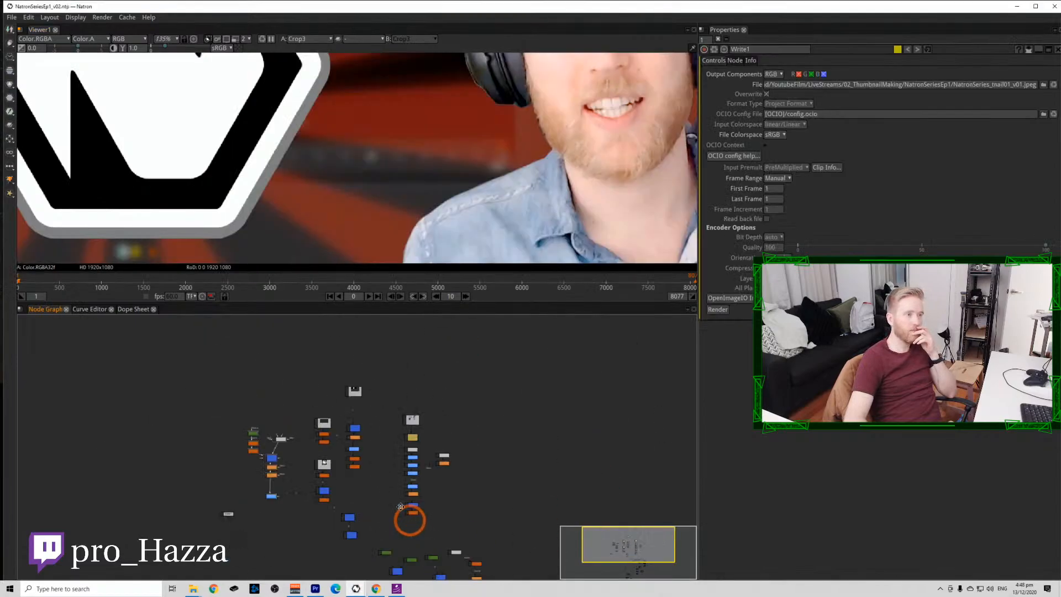
{"action": "scroll", "coordinate": [303, 485], "scroll_direction": "up", "scroll_amount": 6}
{"action": "left_click_drag", "start_coordinate": [228, 349], "coordinate": [467, 542]}
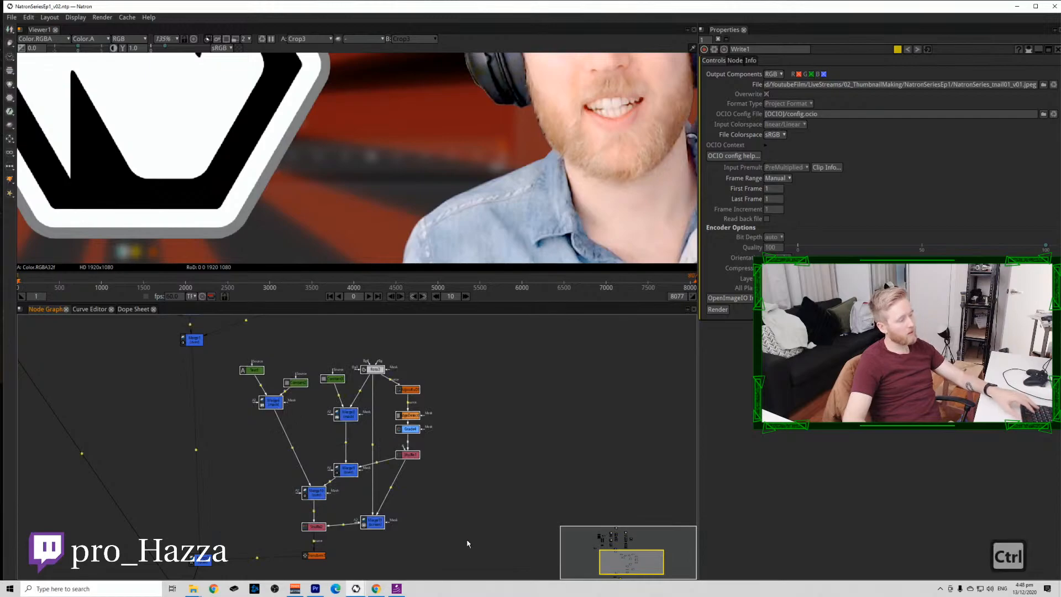
{"action": "key", "text": "ctrl+c"}
Paste the title-box nodes into the DefaultThumbnail01 project beside the main chain, and view the pasted Shuffle2_2 output.
{"action": "mouse_move", "coordinate": [375, 587]}
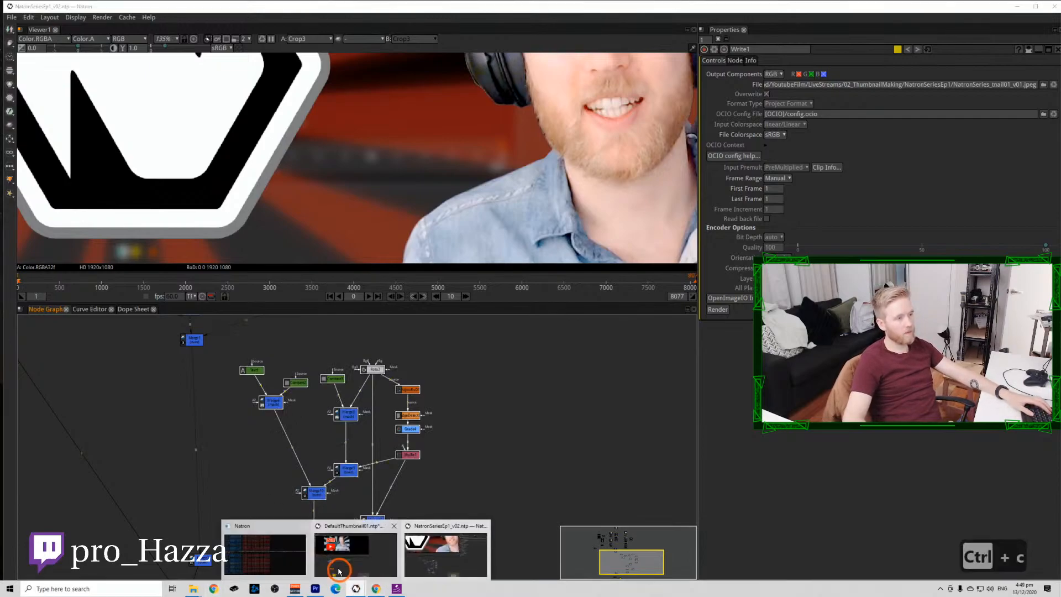
{"action": "left_click", "coordinate": [338, 569]}
{"action": "key", "text": "ctrl+v"}
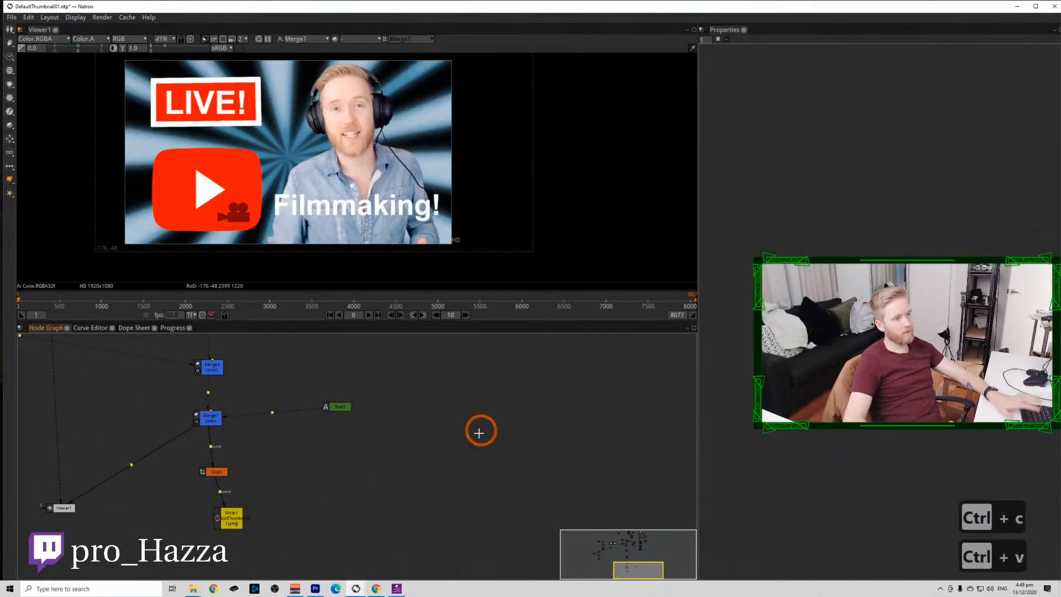
{"action": "scroll", "coordinate": [465, 505], "scroll_direction": "up", "scroll_amount": 5}
{"action": "left_click", "coordinate": [452, 493]}
{"action": "left_click", "coordinate": [370, 471]}
{"action": "key", "text": "1"}
{"action": "left_click_drag", "start_coordinate": [412, 454], "coordinate": [440, 517]}
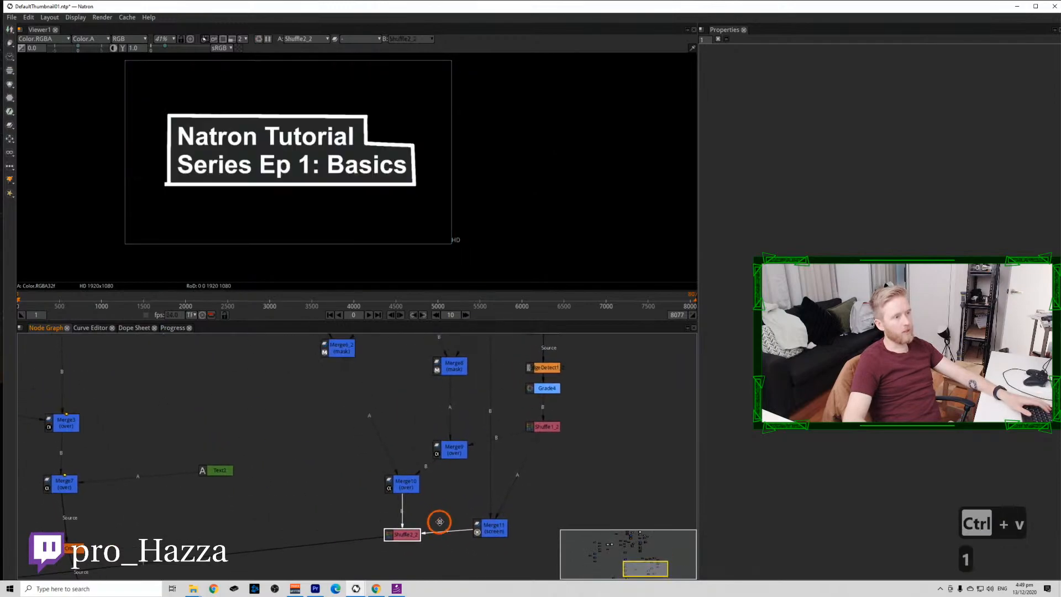
Feed Text2 into the pasted title box in place of its text, and move the text inside the box to about x 424, y 606.
{"action": "scroll", "coordinate": [440, 517], "scroll_direction": "down", "scroll_amount": 2}
{"action": "left_click", "coordinate": [299, 487]}
{"action": "left_click_drag", "start_coordinate": [289, 486], "coordinate": [318, 370]}
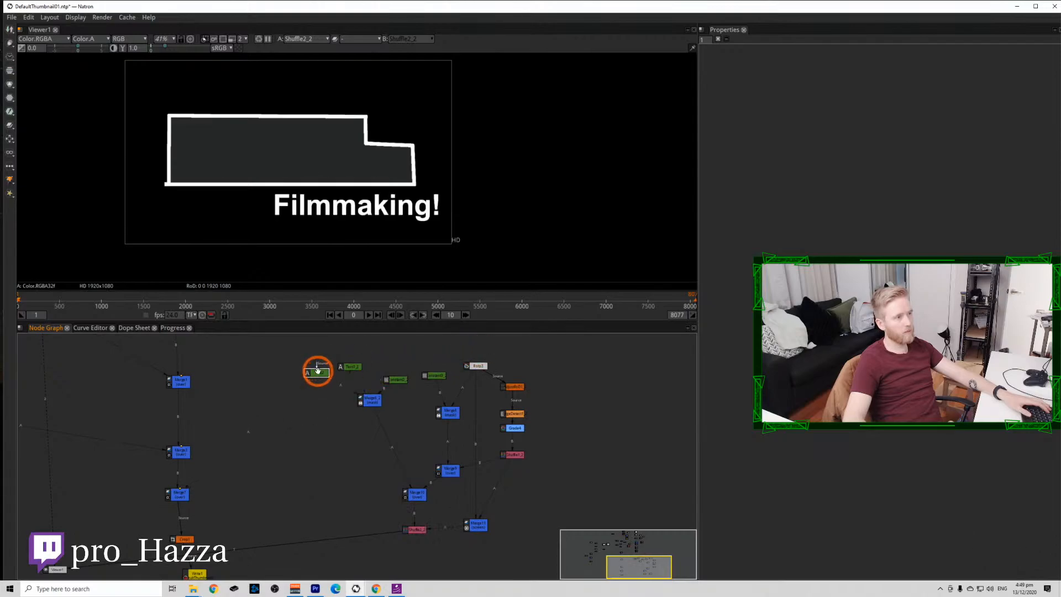
{"action": "double_click", "coordinate": [313, 373]}
{"action": "left_click_drag", "start_coordinate": [272, 189], "coordinate": [198, 145]}
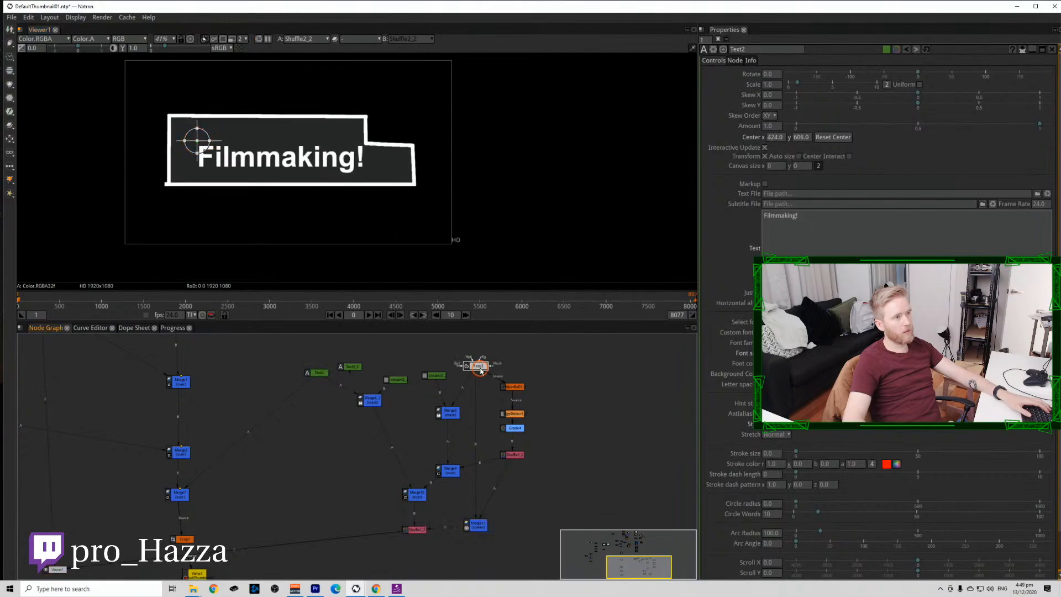
Delete the Bezier1 shape in Roto3 and draw a rectangle closely around the "Filmmaking!" text.
{"action": "double_click", "coordinate": [478, 365]}
{"action": "scroll", "coordinate": [191, 140], "scroll_direction": "up", "scroll_amount": 5}
{"action": "left_click", "coordinate": [578, 175]}
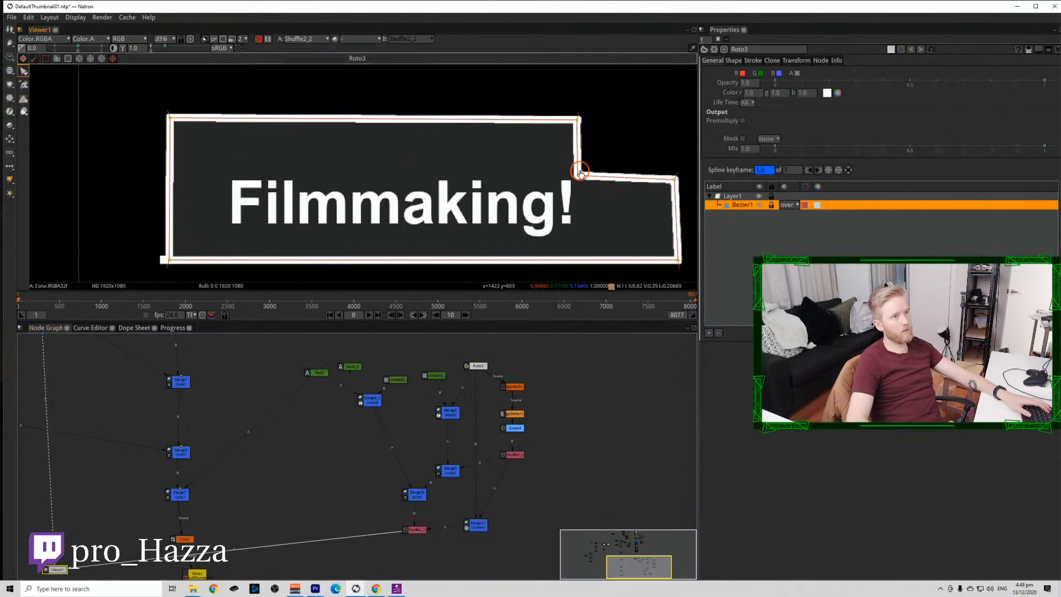
{"action": "left_click", "coordinate": [717, 332]}
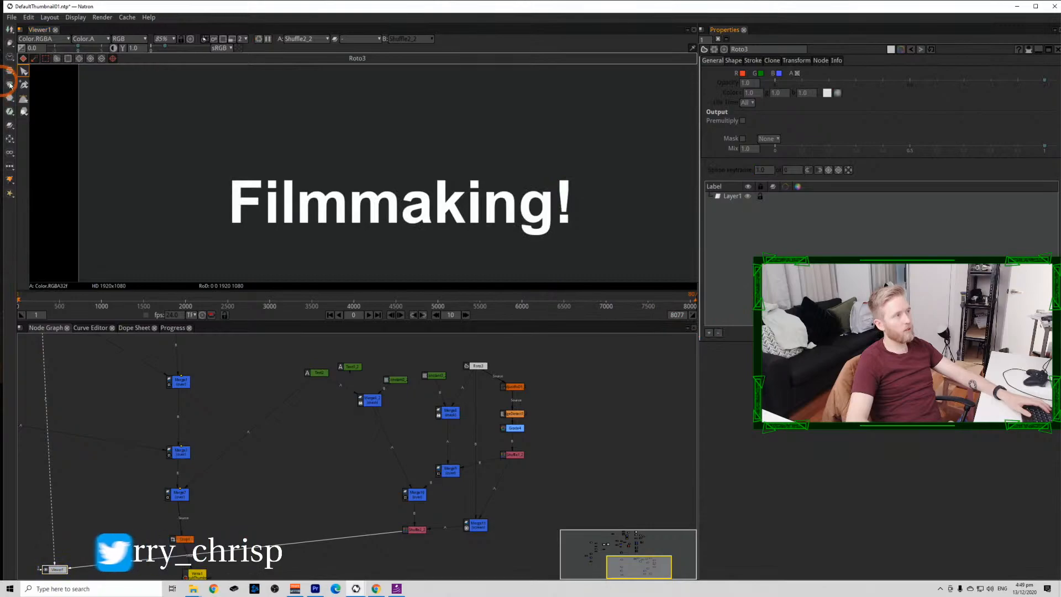
{"action": "left_click", "coordinate": [23, 99]}
{"action": "left_click", "coordinate": [56, 117]}
{"action": "left_click_drag", "start_coordinate": [205, 155], "coordinate": [607, 256]}
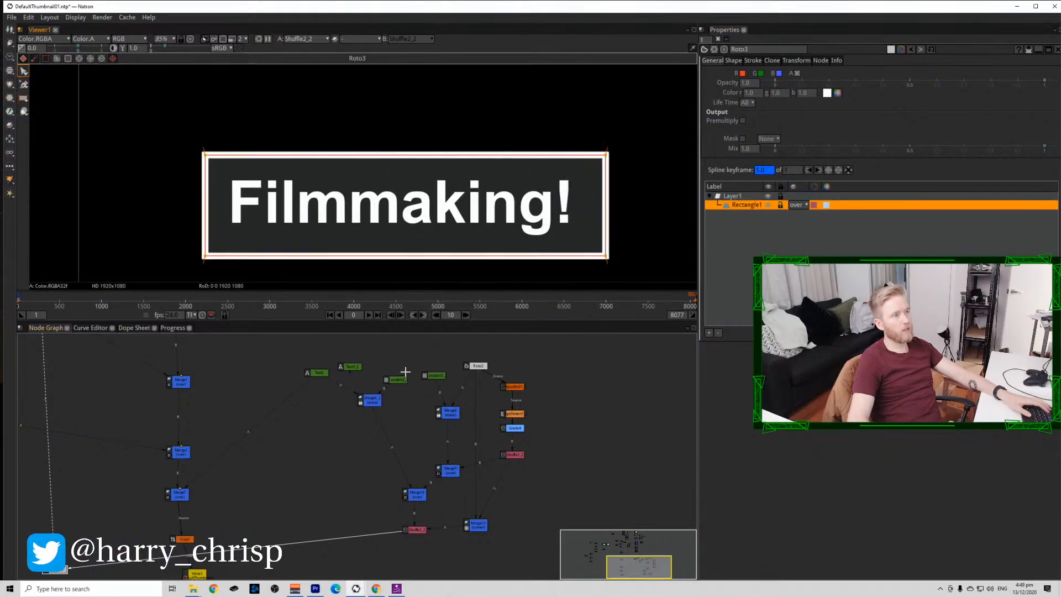
Try to pull in the lower-right corner of the Roto3 rectangle, and undo the attempts.
{"action": "key", "text": "ctrl+a"}
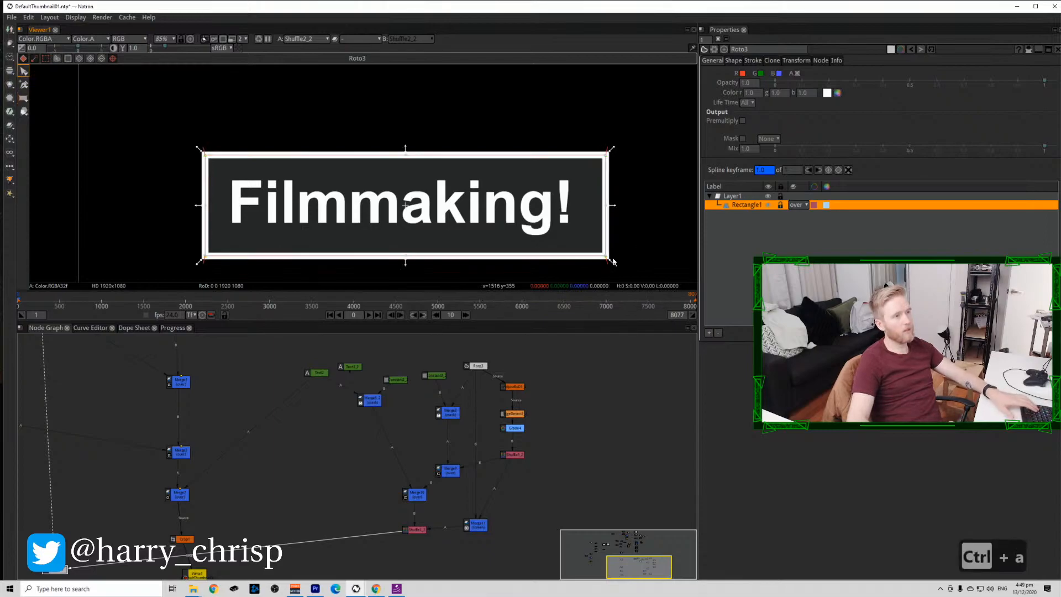
{"action": "left_click", "coordinate": [613, 265]}
{"action": "key", "text": "ctrl+a"}
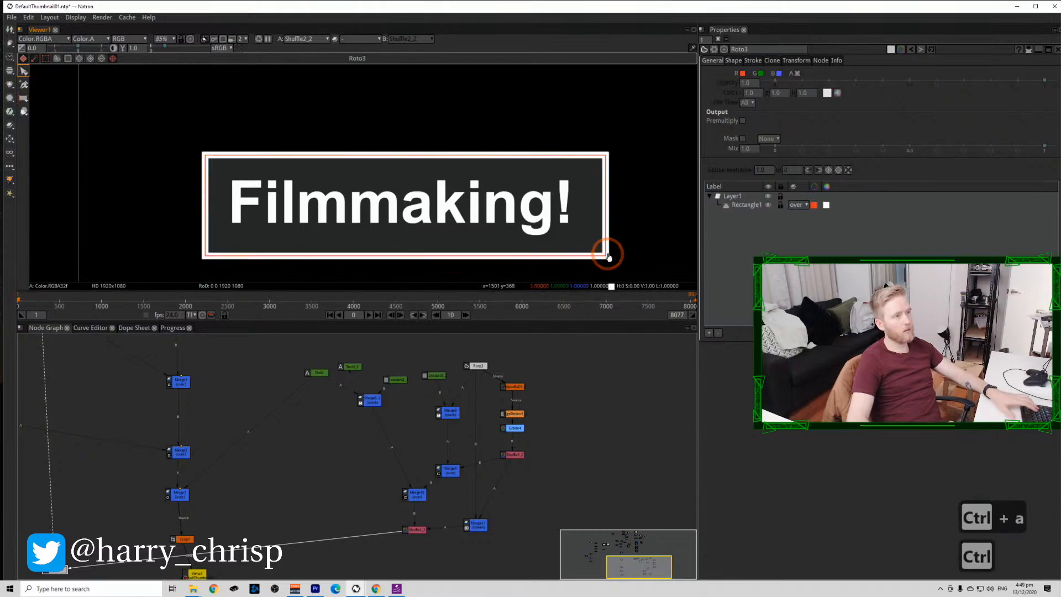
{"action": "key", "text": "ctrl+a"}
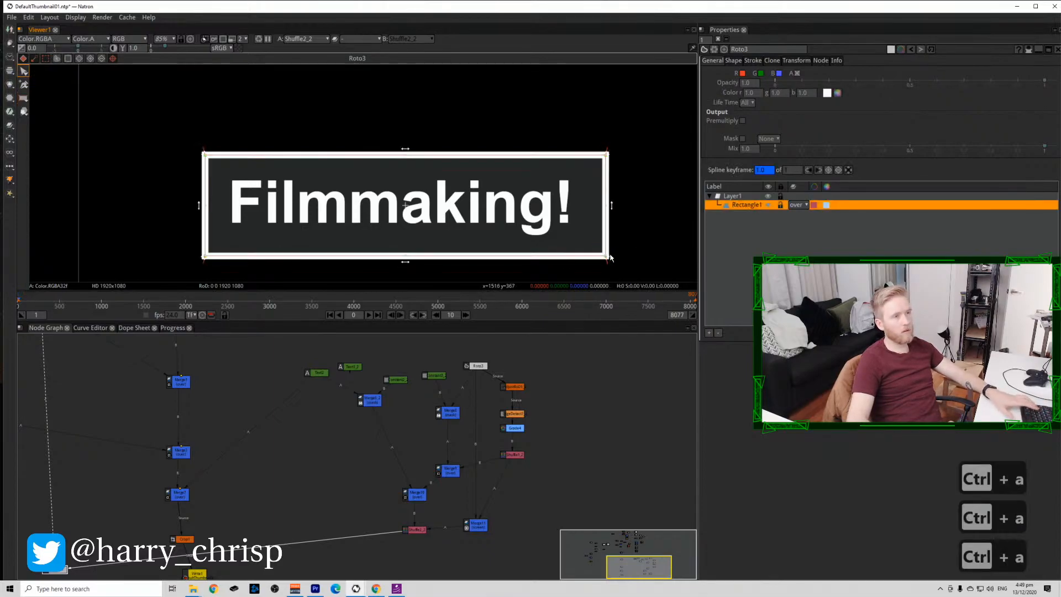
{"action": "left_click_drag", "start_coordinate": [607, 258], "coordinate": [596, 244]}
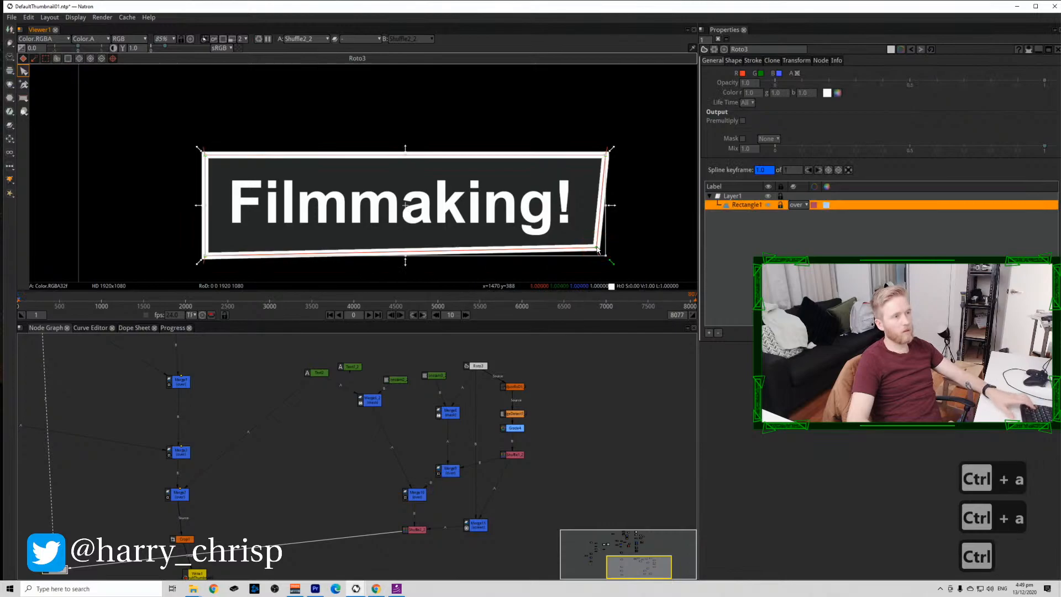
{"action": "key", "text": "ctrl+z"}
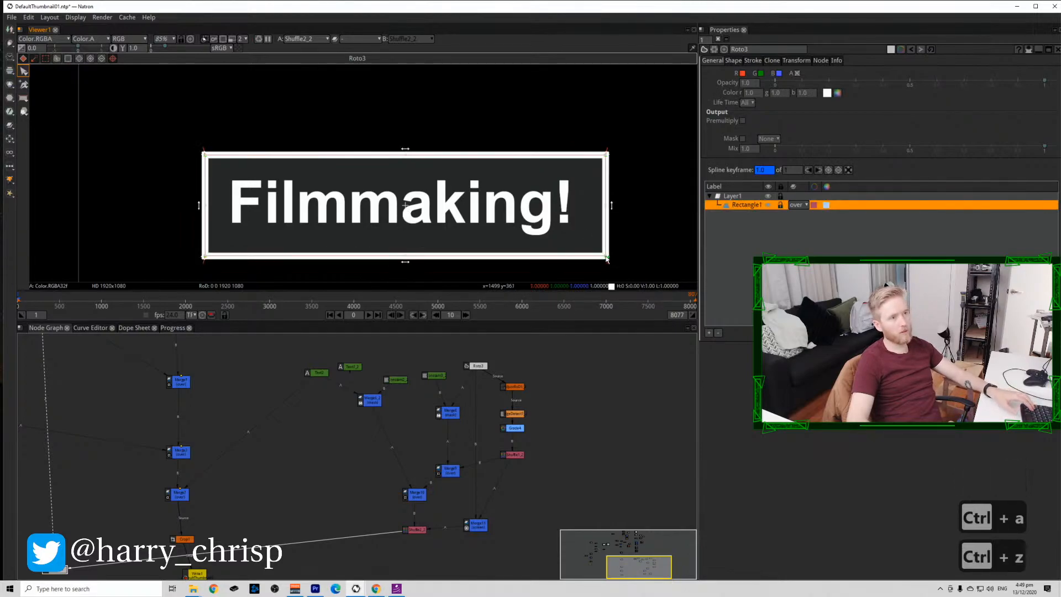
{"action": "left_click_drag", "start_coordinate": [608, 260], "coordinate": [600, 250]}
{"action": "key", "text": "ctrl+z"}
{"action": "key", "text": "ctrl+z"}
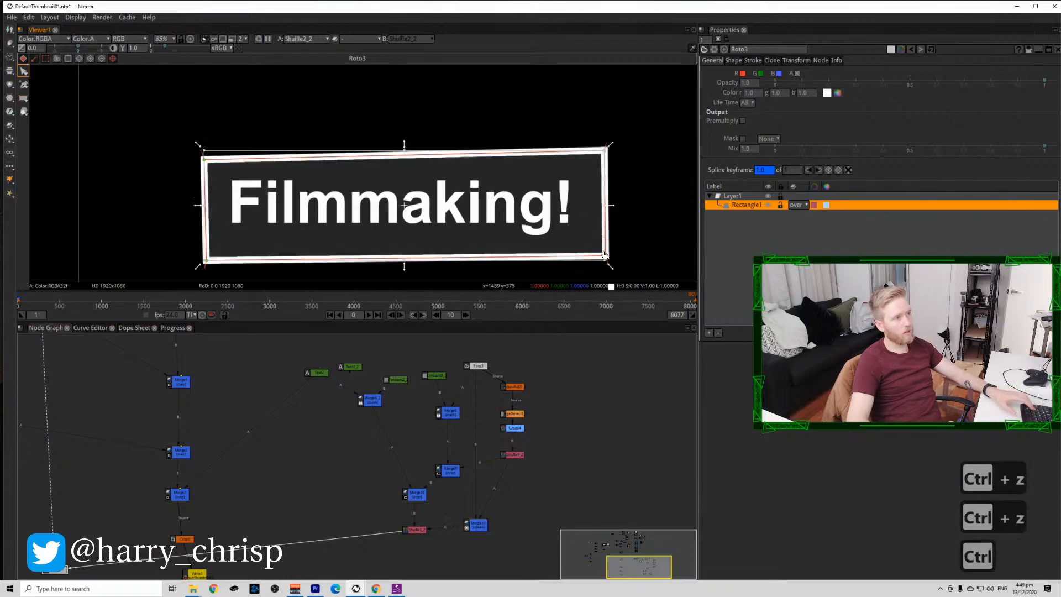
Try to shrink the Roto3 rectangle from its upper-left corner and top edge, and undo the changes.
{"action": "left_click_drag", "start_coordinate": [205, 157], "coordinate": [212, 161]}
{"action": "key", "text": "ctrl+z"}
{"action": "left_click", "coordinate": [206, 157]}
{"action": "key", "text": "ctrl+z"}
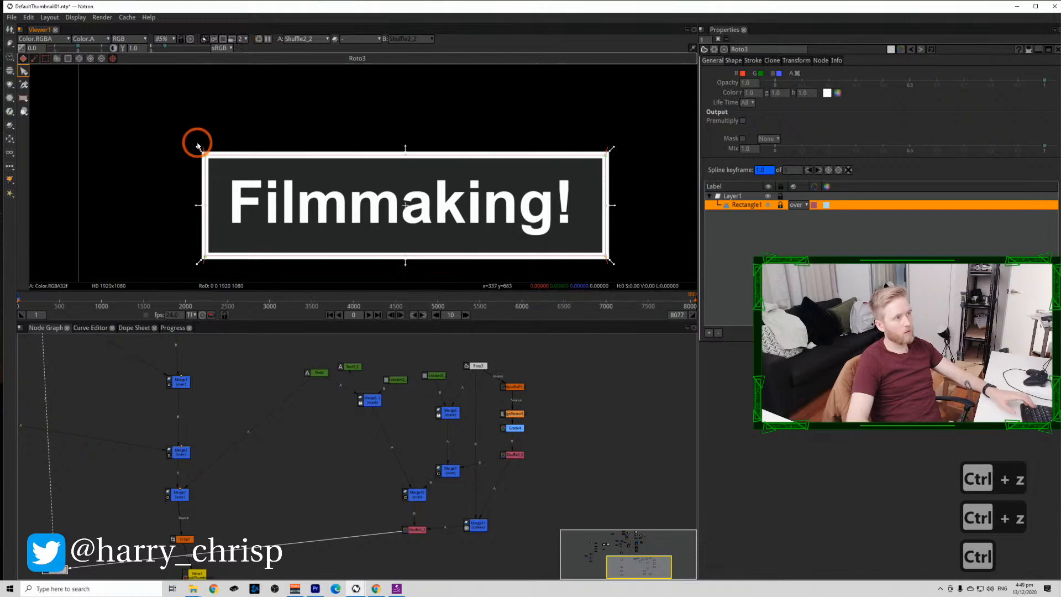
{"action": "left_click_drag", "start_coordinate": [406, 150], "coordinate": [405, 160]}
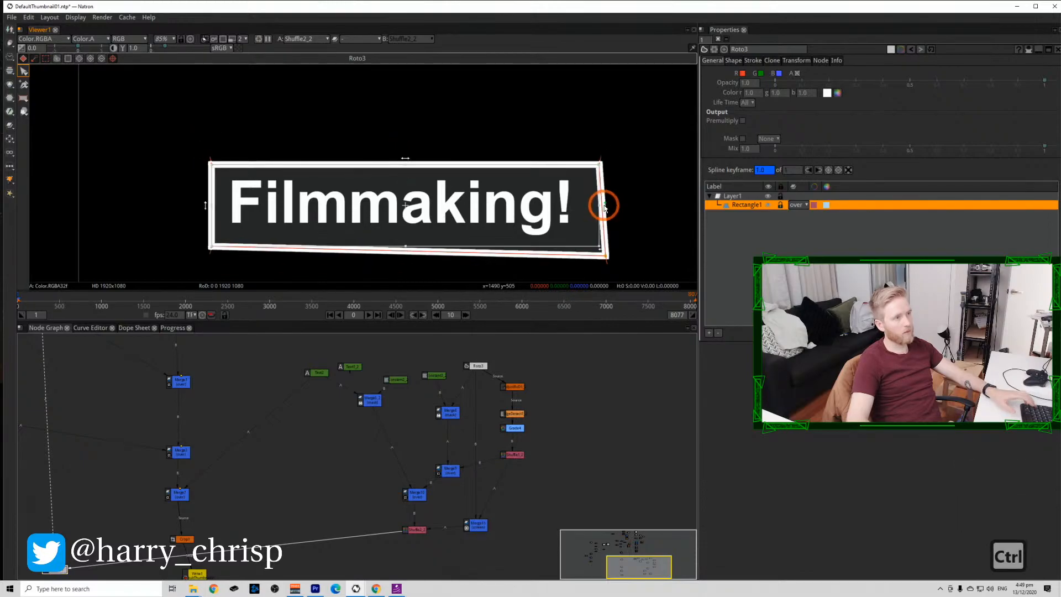
{"action": "key", "text": "ctrl+z"}
{"action": "key", "text": "ctrl+z"}
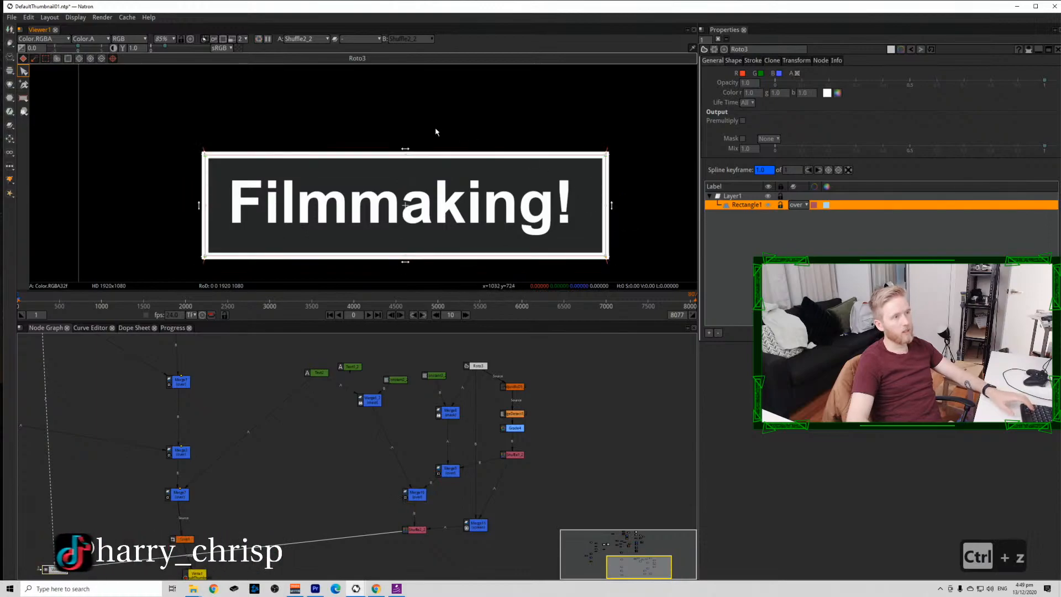
Try to narrow the Roto3 rectangle from its right edge, and undo the change.
{"action": "key", "text": "ctrl"}
{"action": "left_click_drag", "start_coordinate": [611, 209], "coordinate": [590, 208]}
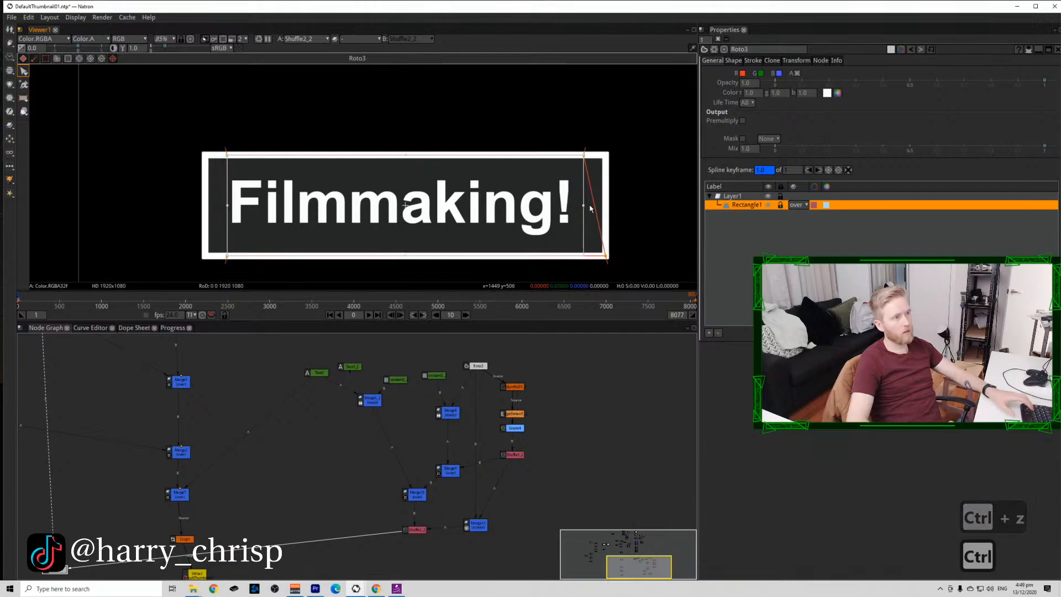
{"action": "key", "text": "ctrl+z"}
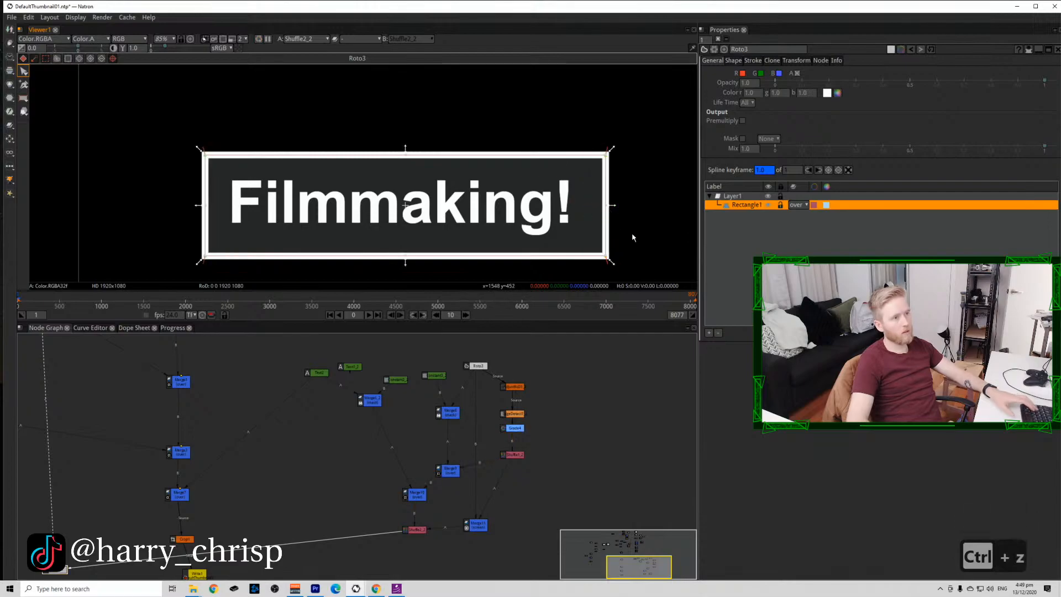
Select all points of the Roto3 rectangle, shrink its width and height, and shift it slightly to fit closely around "Filmmaking!".
{"action": "key", "text": "ctrl+a"}
{"action": "key", "text": "ctrl"}
{"action": "left_click_drag", "start_coordinate": [612, 205], "coordinate": [600, 209]}
{"action": "left_click_drag", "start_coordinate": [409, 204], "coordinate": [404, 204]}
{"action": "left_click_drag", "start_coordinate": [403, 265], "coordinate": [402, 255]}
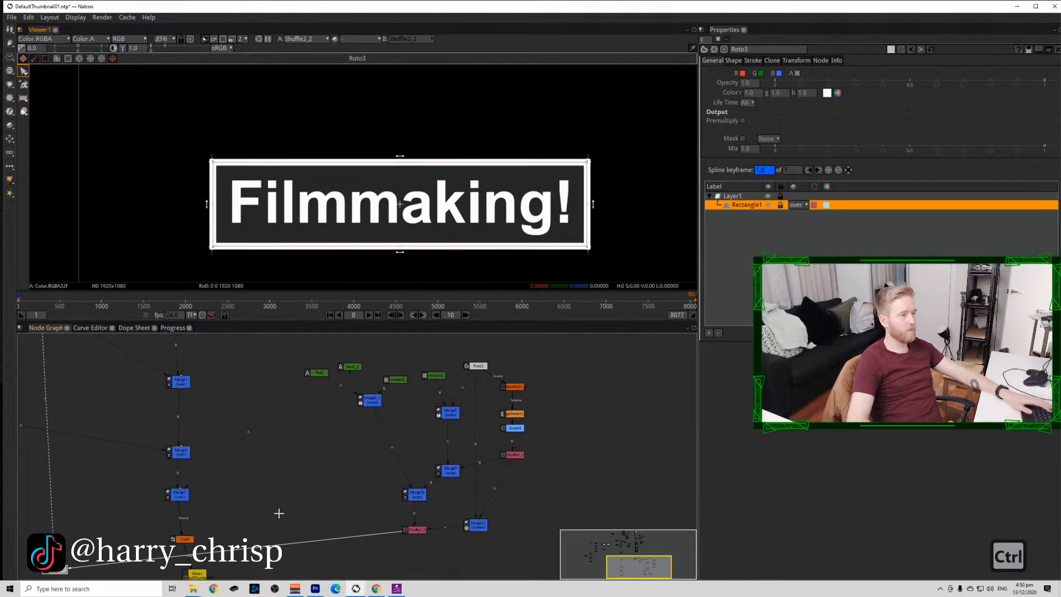
Display the Write1 output in the viewer and add a Transform node after Shuffle2_2 in the title box branch.
{"action": "scroll", "coordinate": [279, 508], "scroll_direction": "down", "scroll_amount": 4}
{"action": "scroll", "coordinate": [284, 500], "scroll_direction": "up", "scroll_amount": 4}
{"action": "left_click_drag", "start_coordinate": [371, 352], "coordinate": [359, 429]}
{"action": "left_click", "coordinate": [457, 370]}
{"action": "left_click", "coordinate": [503, 499], "text": "ctrl"}
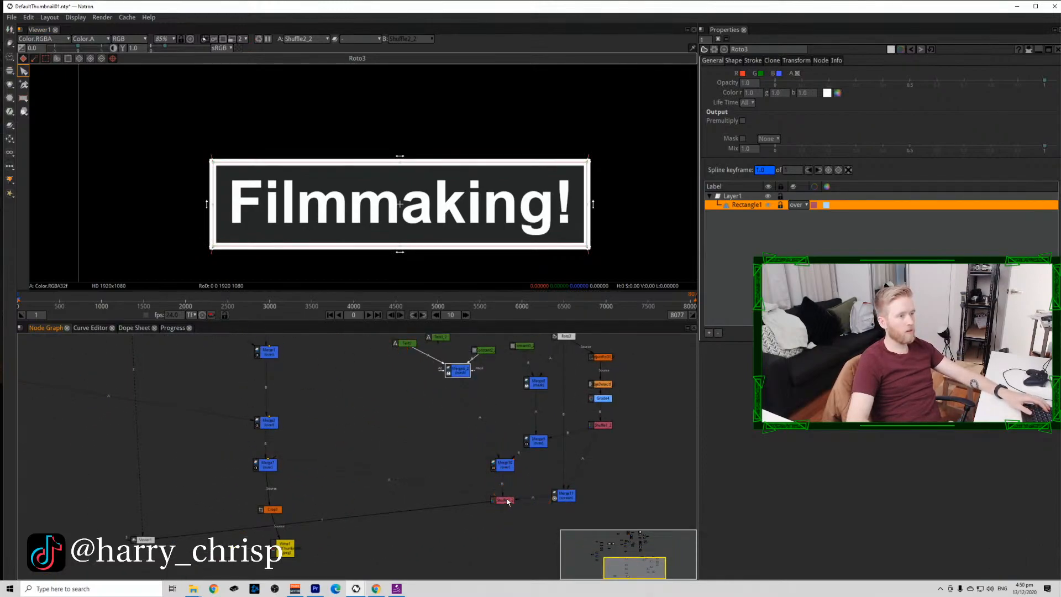
{"action": "left_click", "coordinate": [284, 551]}
{"action": "key", "text": "1"}
{"action": "scroll", "coordinate": [298, 477], "scroll_direction": "down", "scroll_amount": 2}
{"action": "left_click_drag", "start_coordinate": [331, 464], "coordinate": [273, 430]}
{"action": "key", "text": "t"}
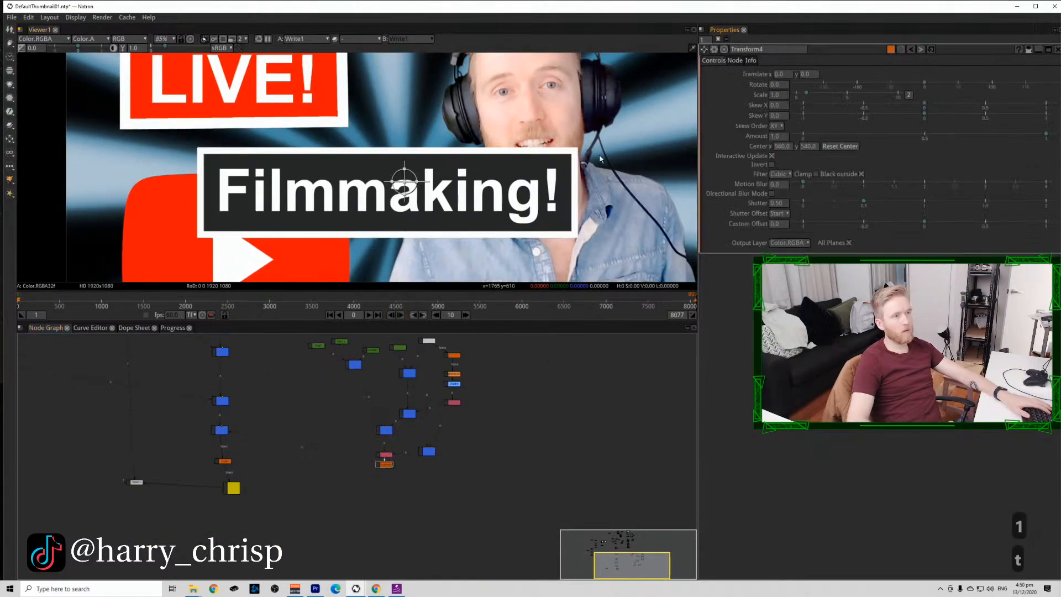
Scale the "Filmmaking!" box to 0.8 and move it over the presenter's shirt, to about x 435, y -227.
{"action": "key", "text": "f"}
{"action": "left_click_drag", "start_coordinate": [349, 171], "coordinate": [418, 229]}
{"action": "left_click", "coordinate": [778, 105]}
{"action": "left_click", "coordinate": [776, 95]}
{"action": "type", "text": "0.8"}
{"action": "key", "text": "Return"}
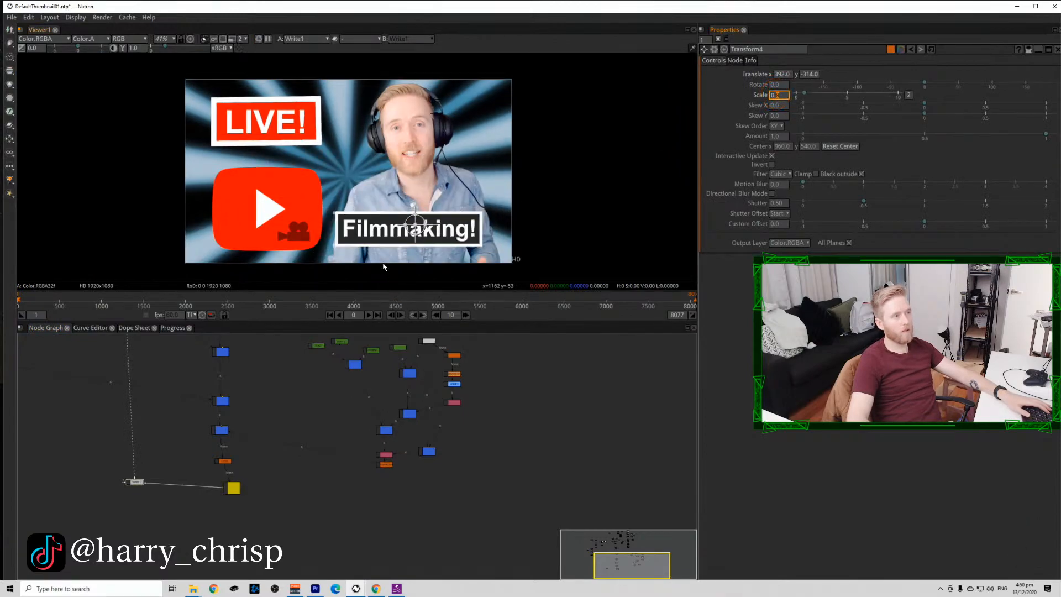
{"action": "left_click_drag", "start_coordinate": [414, 227], "coordinate": [427, 212]}
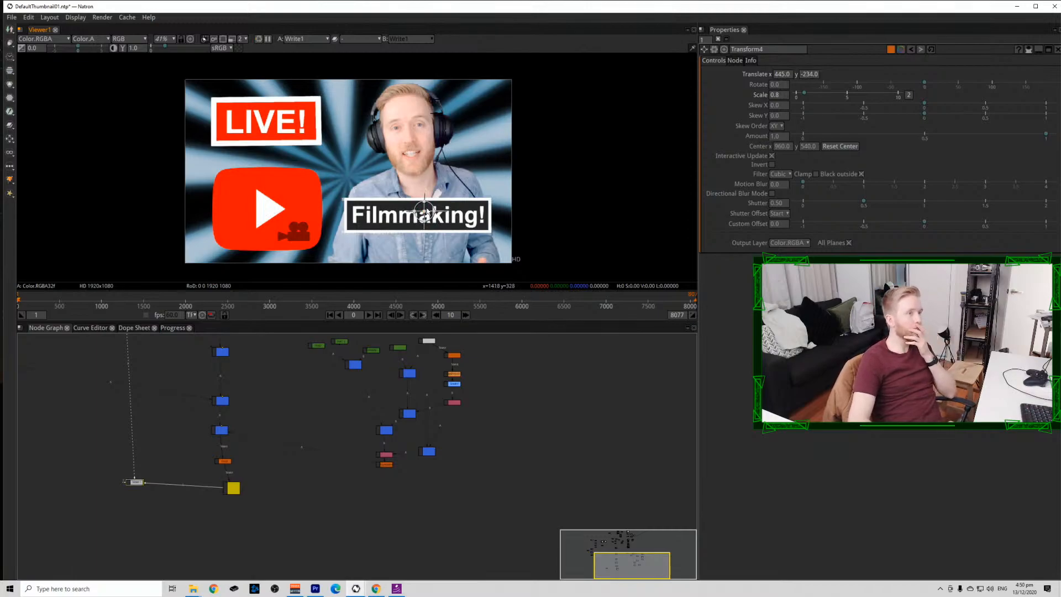
{"action": "mouse_move", "coordinate": [424, 214]}
{"action": "left_mouse_down"}
{"action": "mouse_move", "coordinate": [424, 241]}
{"action": "mouse_move", "coordinate": [422, 216]}
{"action": "left_mouse_up"}
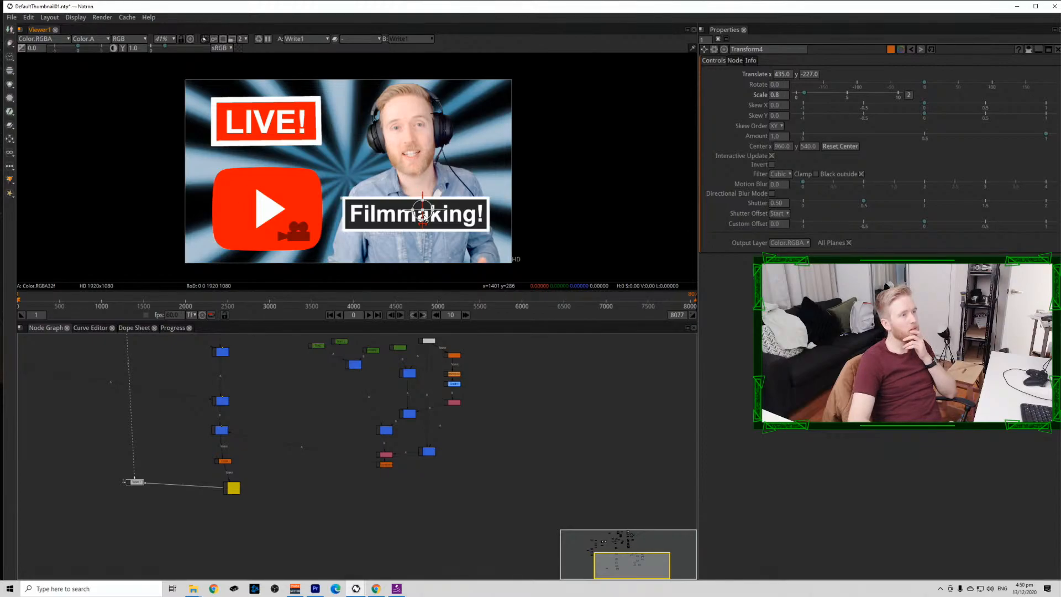
Set the YouTube logo's scale to 0.4 in Transform3 and move it up to about x -122, y -110.
{"action": "left_click_drag", "start_coordinate": [304, 422], "coordinate": [379, 542]}
{"action": "left_click", "coordinate": [170, 399]}
{"action": "left_click", "coordinate": [817, 104]}
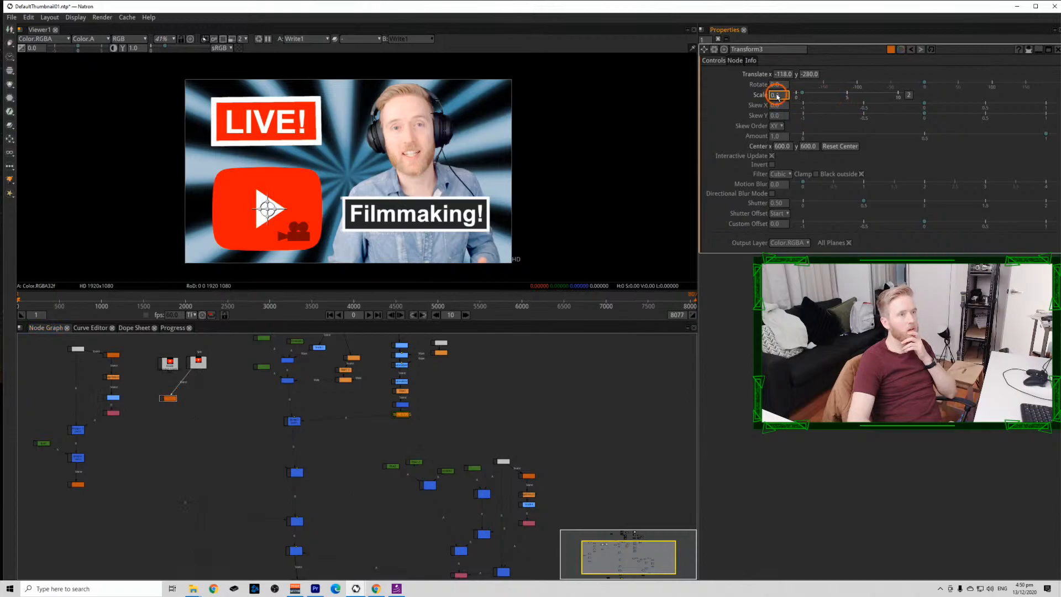
{"action": "scroll", "coordinate": [777, 97], "scroll_direction": "down", "scroll_amount": 2}
{"action": "scroll", "coordinate": [777, 97], "scroll_direction": "down", "scroll_amount": 1}
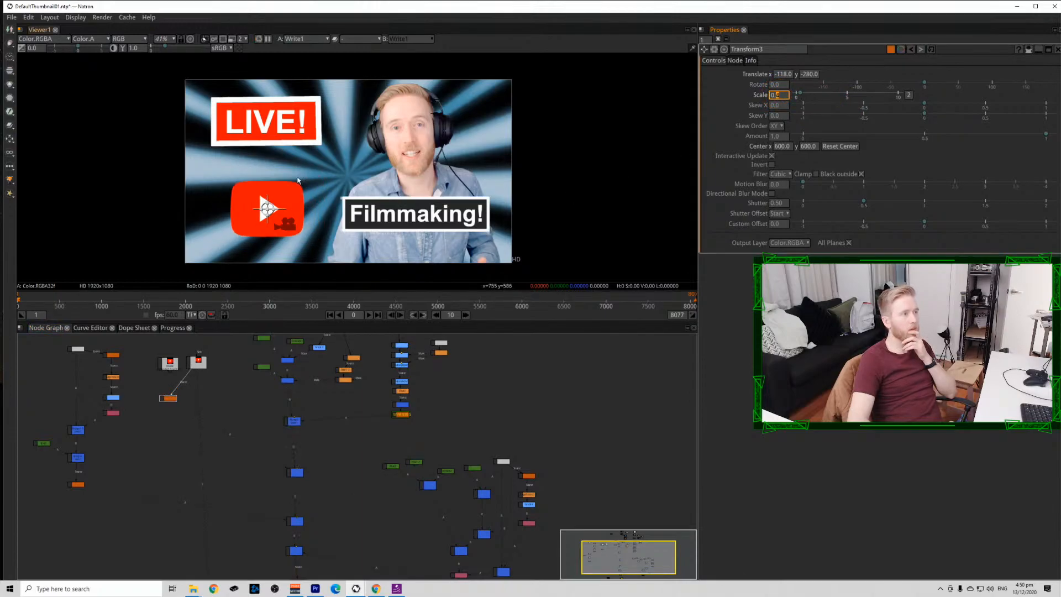
{"action": "left_click_drag", "start_coordinate": [267, 209], "coordinate": [267, 181]}
Set the "Filmmaking!" box's scale to 1.0 and move it to the lower middle of the frame, about x 44, y -351.
{"action": "left_click_drag", "start_coordinate": [394, 486], "coordinate": [370, 403]}
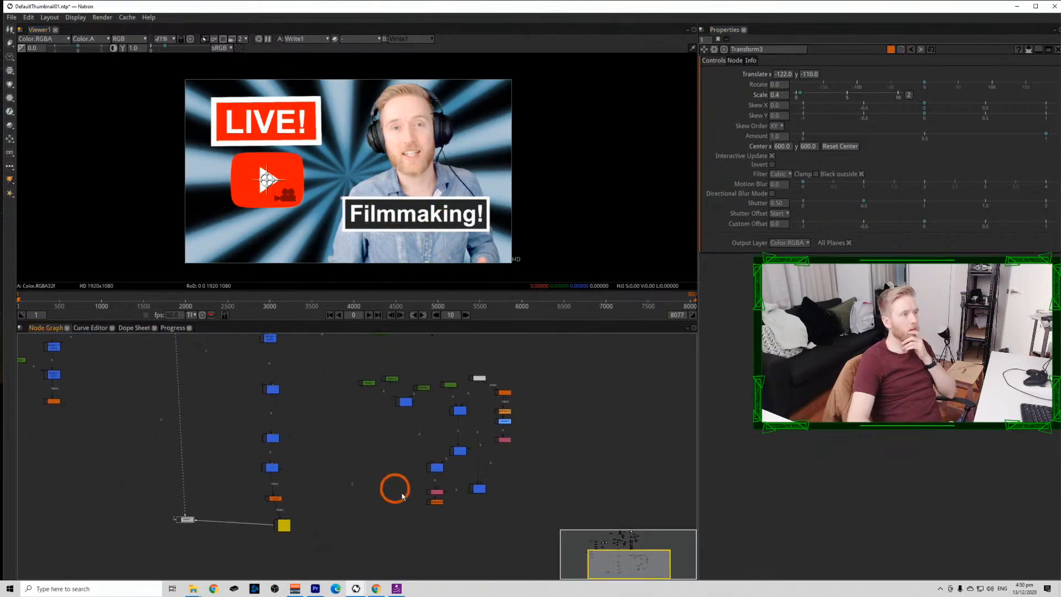
{"action": "left_click", "coordinate": [390, 379]}
{"action": "left_click_drag", "start_coordinate": [395, 218], "coordinate": [324, 243]}
{"action": "left_click", "coordinate": [785, 95]}
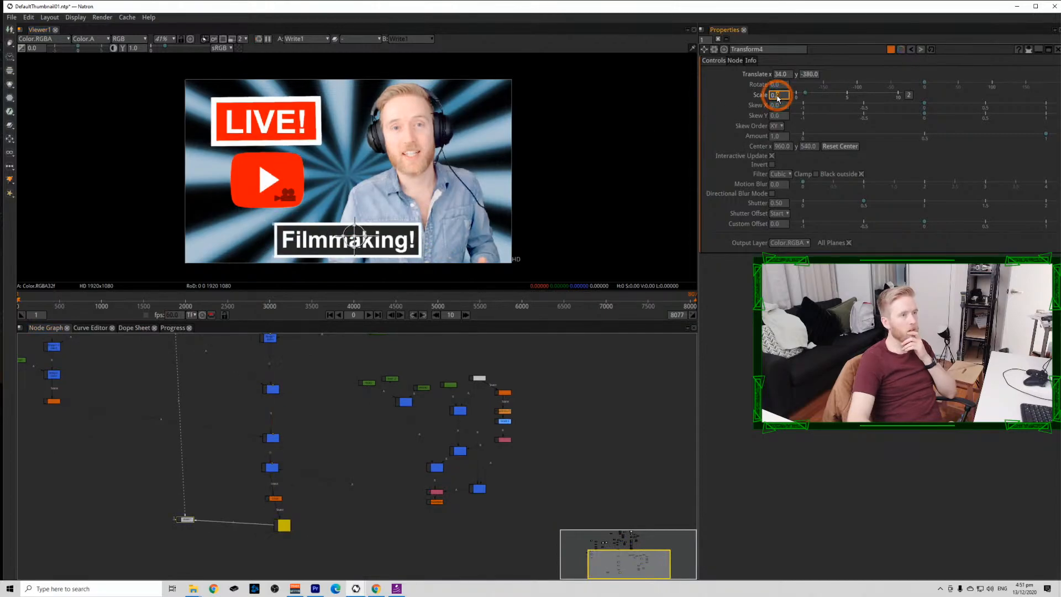
{"action": "scroll", "coordinate": [777, 99], "scroll_direction": "up", "scroll_amount": 1}
{"action": "left_click_drag", "start_coordinate": [355, 241], "coordinate": [358, 234]}
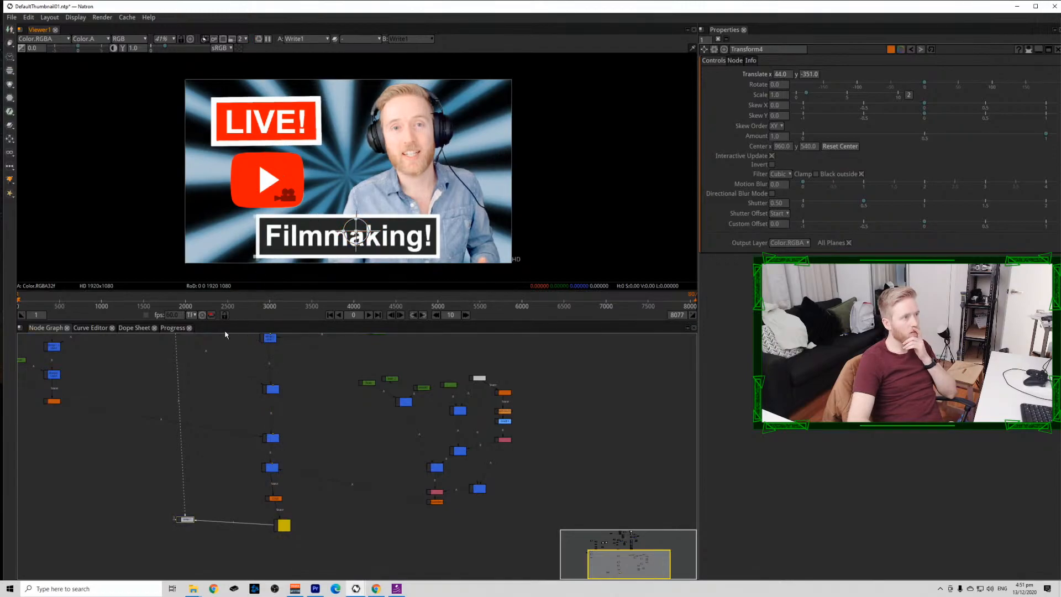
Try placing the YouTube logo above the "LIVE!" box by swapping their positions, and undo the moves.
{"action": "left_click_drag", "start_coordinate": [197, 431], "coordinate": [205, 484]}
{"action": "left_click_drag", "start_coordinate": [219, 408], "coordinate": [247, 471]}
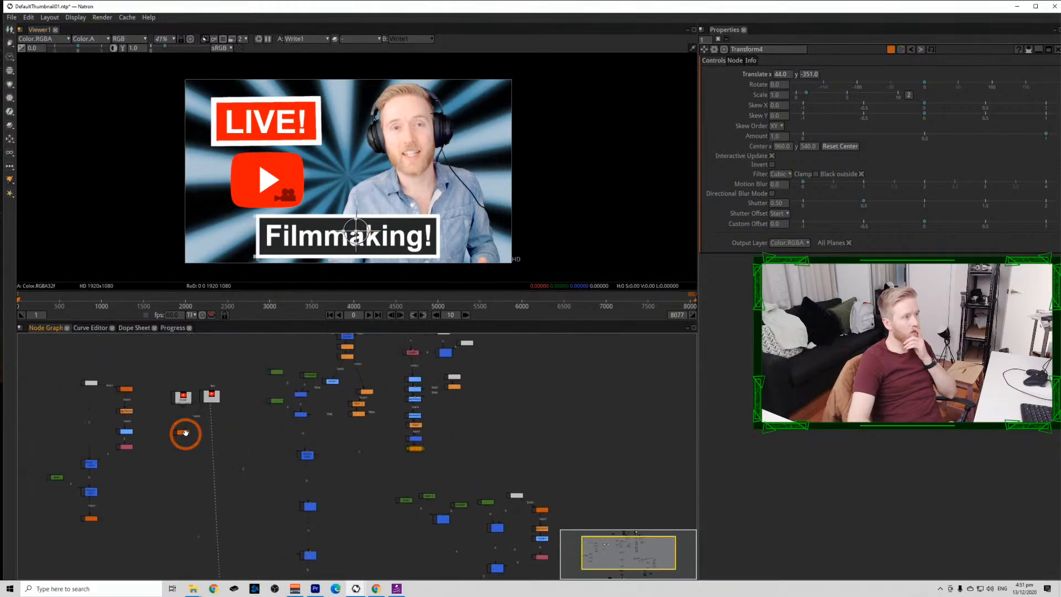
{"action": "left_click", "coordinate": [184, 432]}
{"action": "left_click_drag", "start_coordinate": [266, 180], "coordinate": [264, 122]}
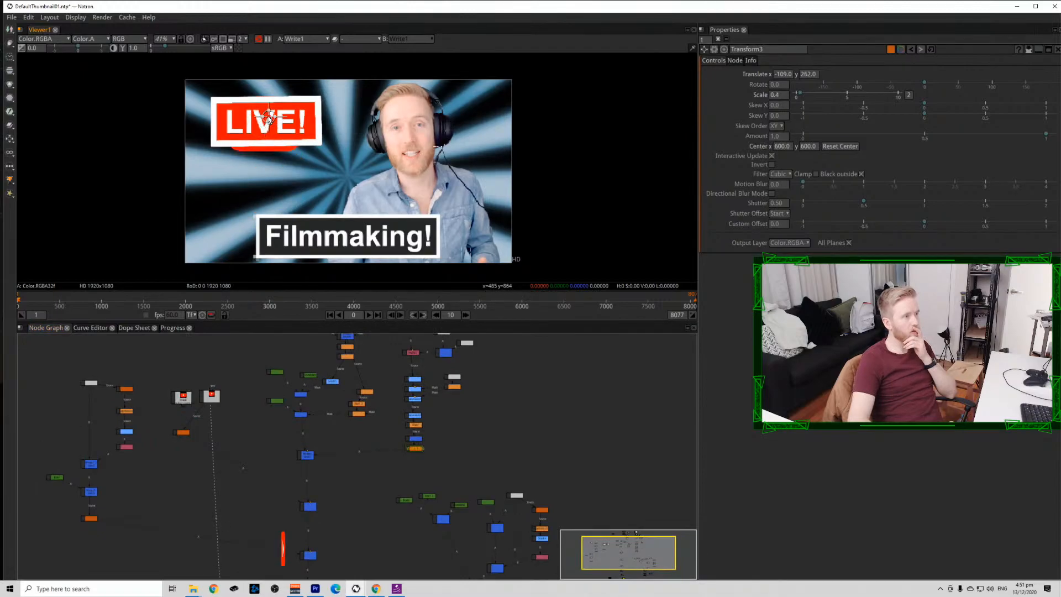
{"action": "double_click", "coordinate": [91, 518]}
{"action": "left_click_drag", "start_coordinate": [271, 123], "coordinate": [274, 178]}
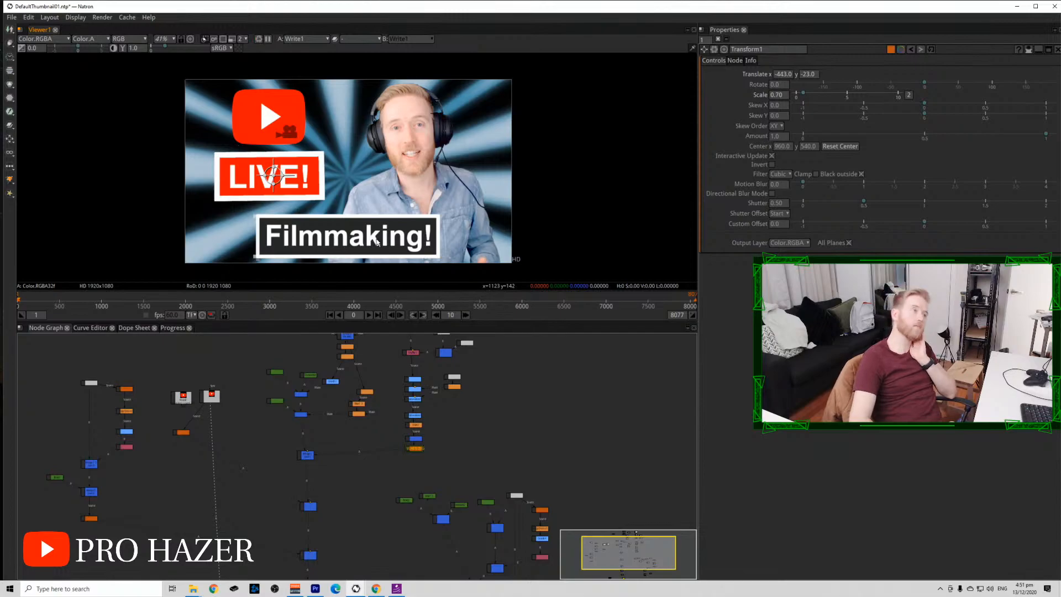
{"action": "key", "text": "ctrl+z"}
{"action": "key", "text": "ctrl+z"}
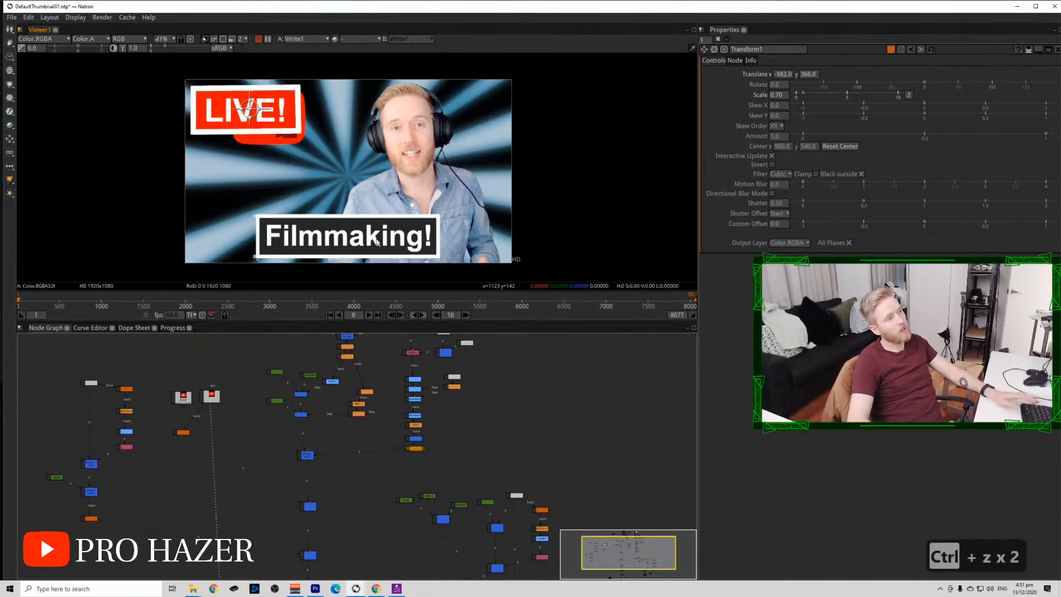
{"action": "key", "text": "ctrl+z"}
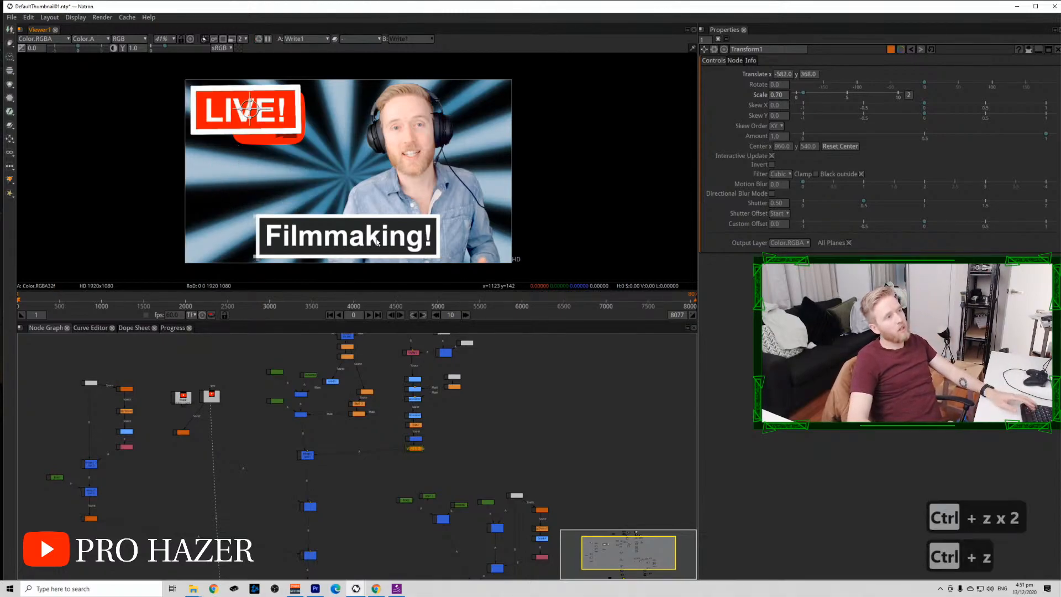
{"action": "key", "text": "ctrl+z"}
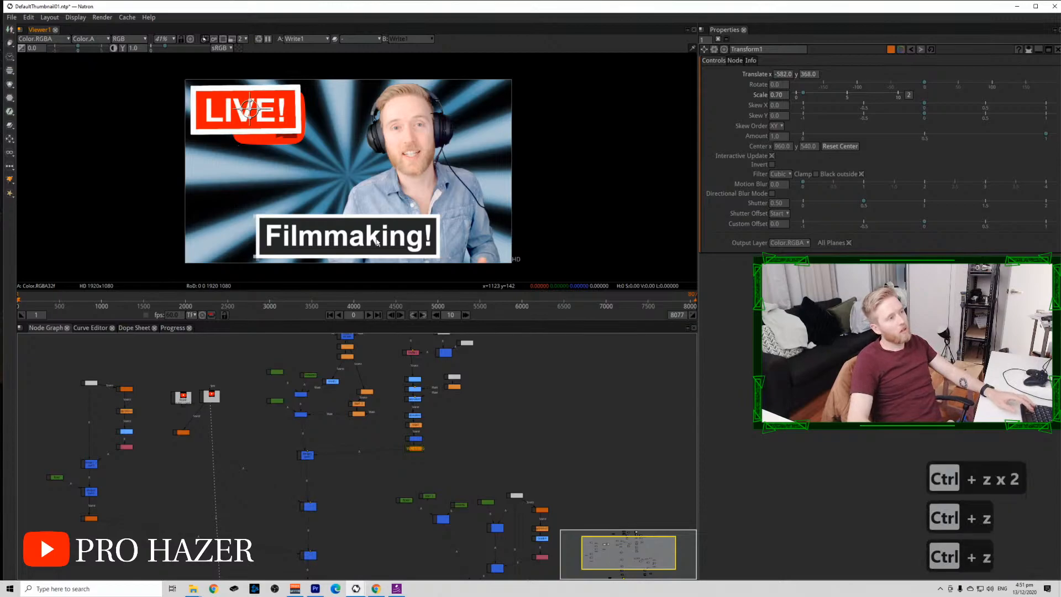
{"action": "key", "text": "ctrl+z"}
Move the YouTube logo to about x -99, y -98 and the "LIVE!" box to about x -478, y 344, and save the project.
{"action": "left_click", "coordinate": [185, 430]}
{"action": "left_click", "coordinate": [277, 166]}
{"action": "left_click_drag", "start_coordinate": [278, 166], "coordinate": [270, 177]}
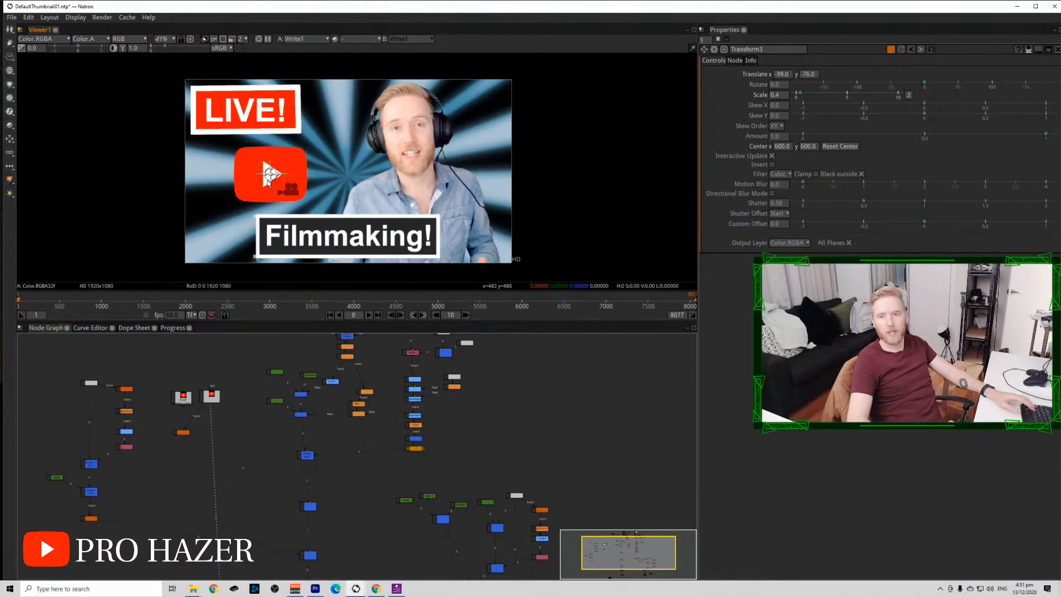
{"action": "left_click", "coordinate": [89, 518]}
{"action": "left_click_drag", "start_coordinate": [250, 109], "coordinate": [266, 114]}
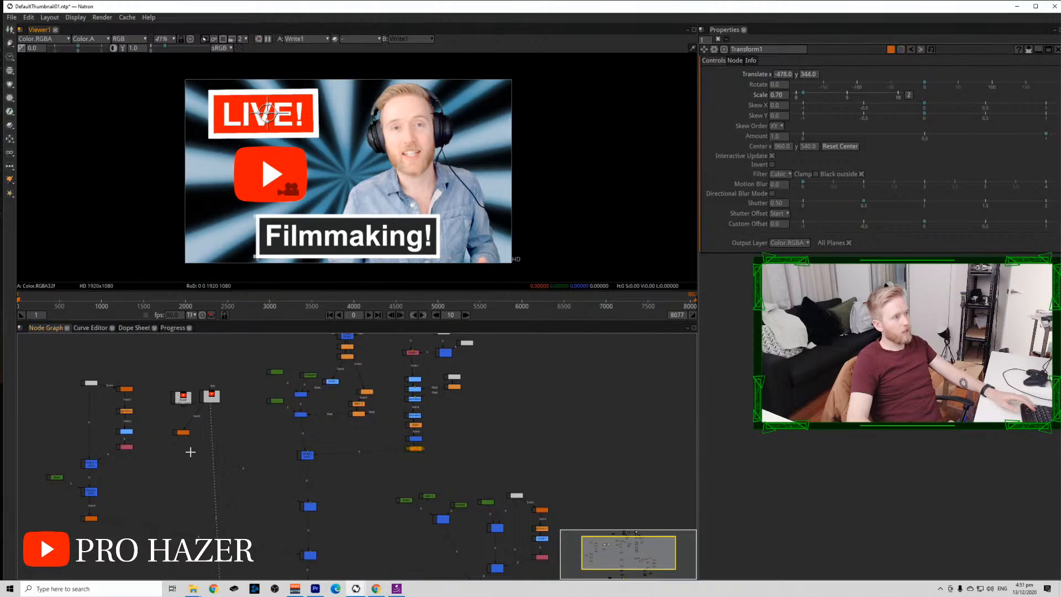
{"action": "left_click", "coordinate": [185, 434]}
{"action": "left_click_drag", "start_coordinate": [270, 175], "coordinate": [270, 178]}
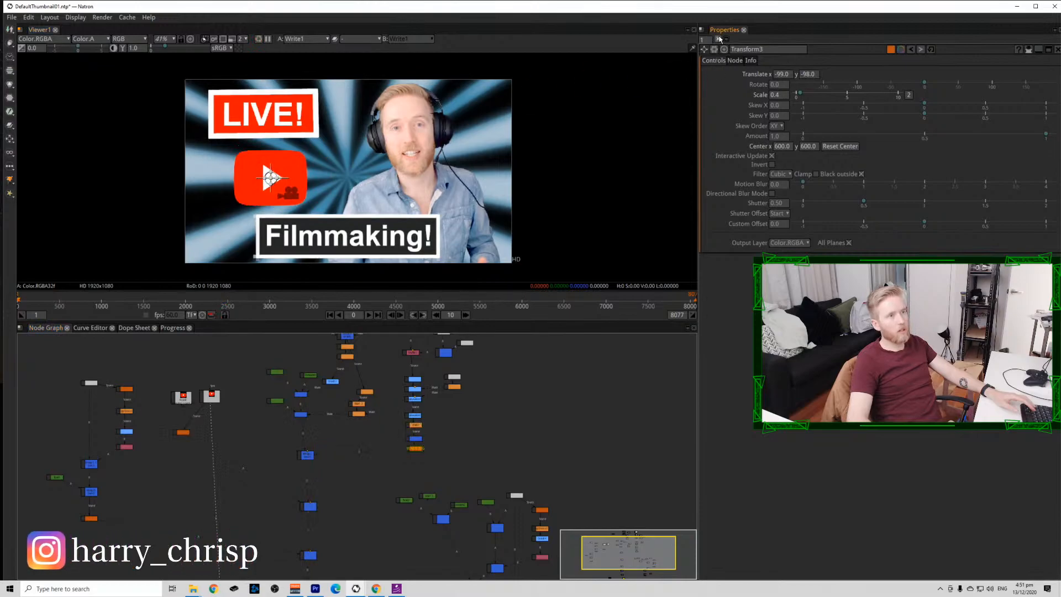
{"action": "left_click", "coordinate": [540, 439]}
{"action": "key", "text": "ctrl+s"}
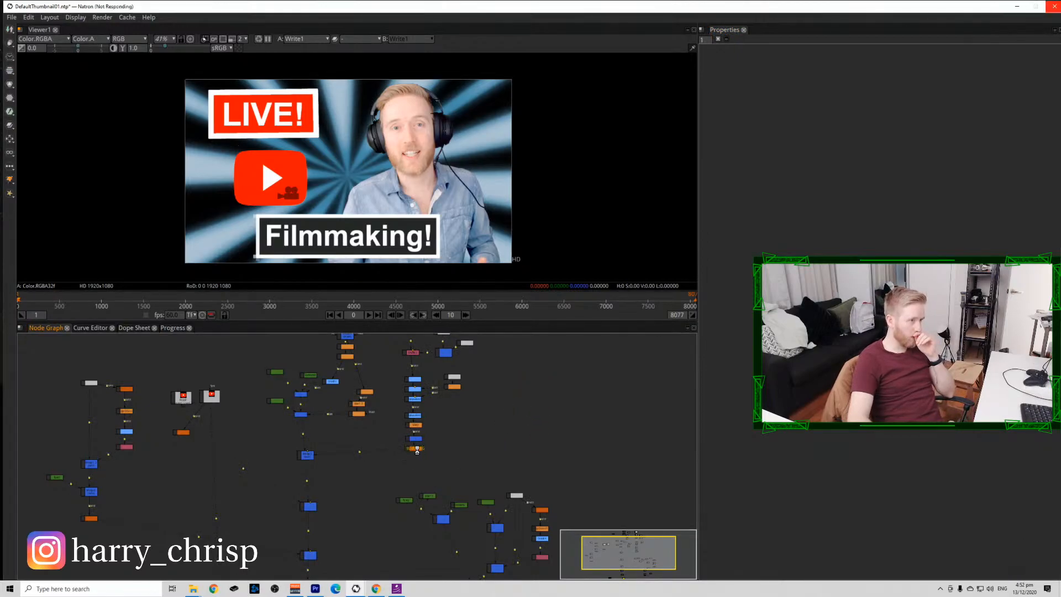
Open Transform2, display its output in the viewer, and examine the warning and the cutout around the head and headphones.
{"action": "scroll", "coordinate": [452, 456], "scroll_direction": "up", "scroll_amount": 10}
{"action": "double_click", "coordinate": [232, 464]}
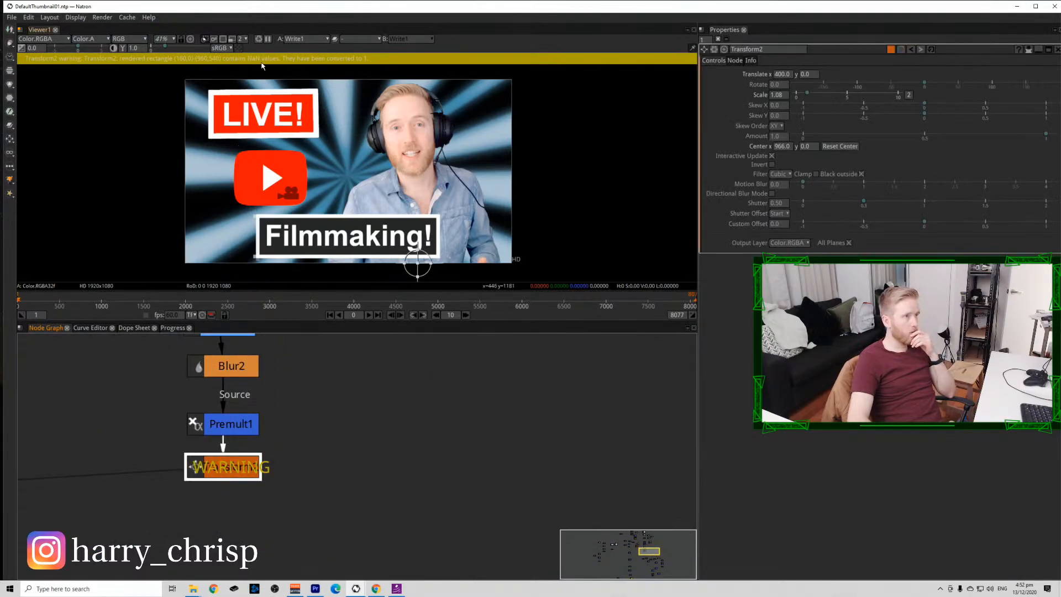
{"action": "left_click", "coordinate": [332, 355]}
{"action": "left_click", "coordinate": [296, 414]}
{"action": "left_click", "coordinate": [232, 467]}
{"action": "key", "text": "1"}
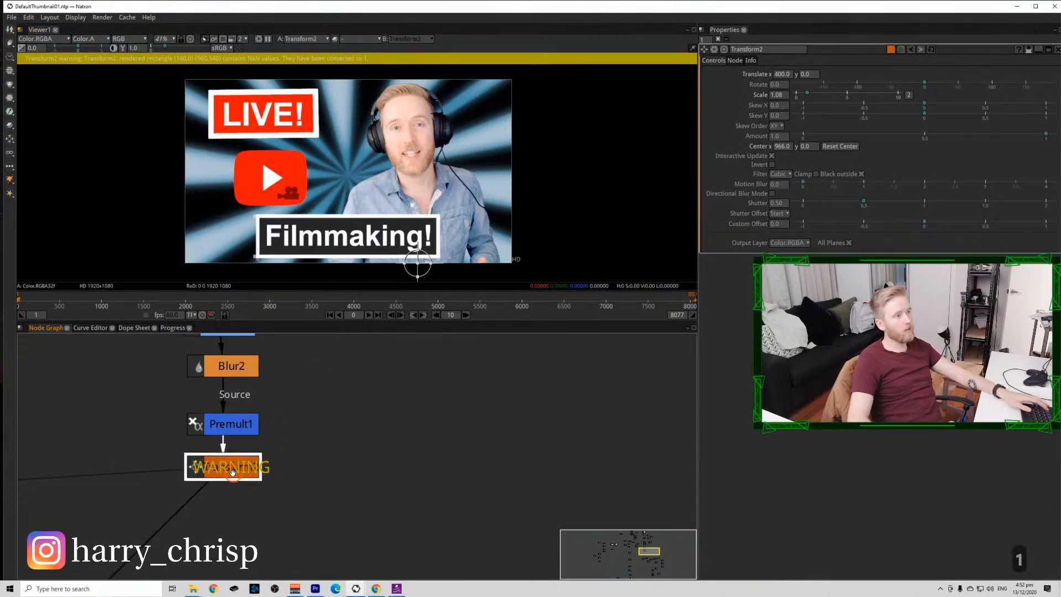
{"action": "scroll", "coordinate": [441, 122], "scroll_direction": "up", "scroll_amount": 12}
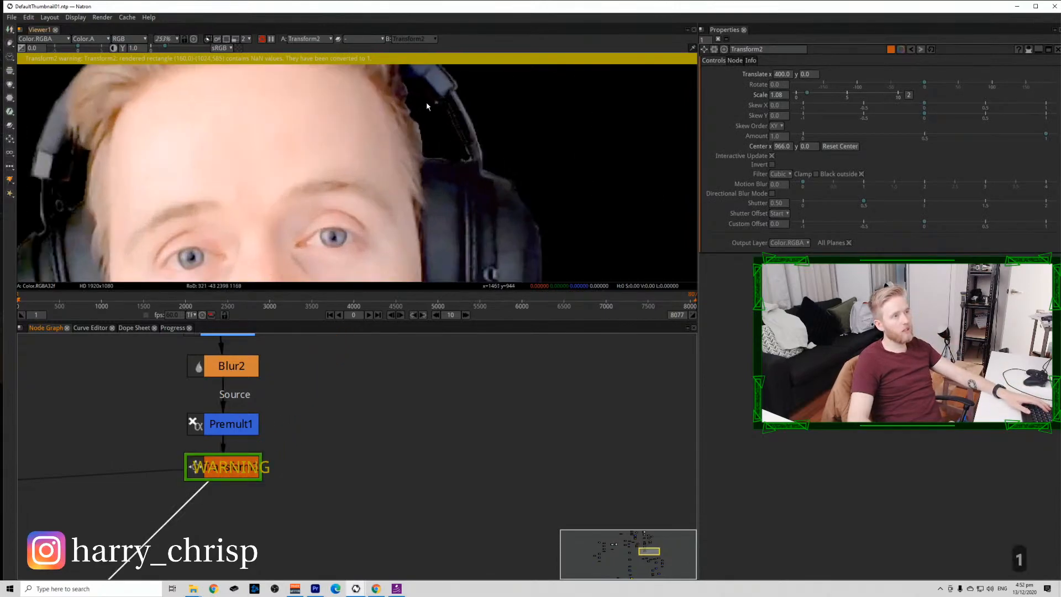
{"action": "scroll", "coordinate": [441, 122], "scroll_direction": "down", "scroll_amount": 6}
{"action": "scroll", "coordinate": [442, 122], "scroll_direction": "down", "scroll_amount": 8}
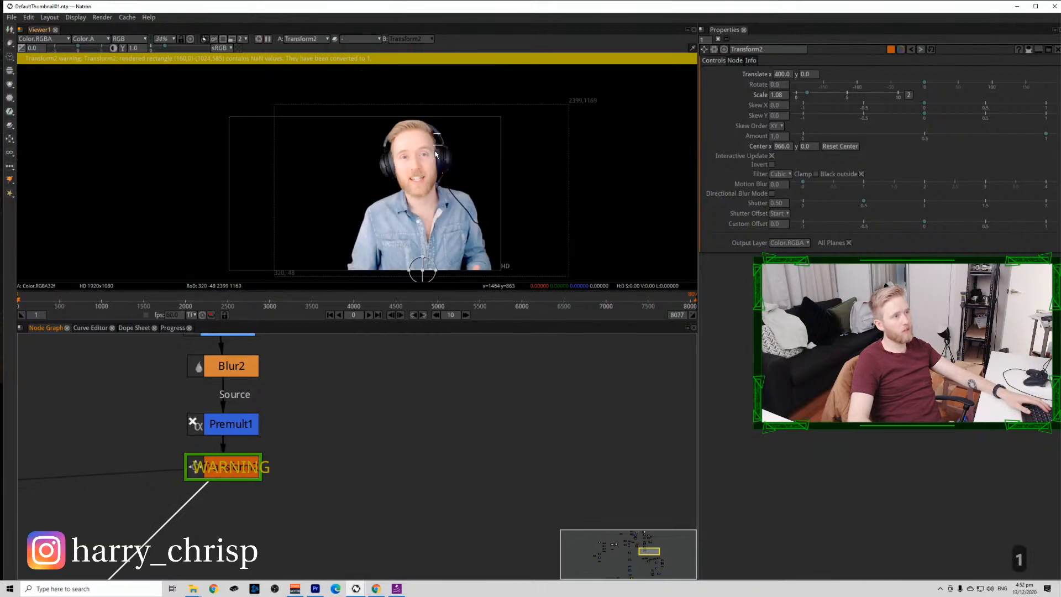
{"action": "scroll", "coordinate": [301, 440], "scroll_direction": "down", "scroll_amount": 1}
Return to the Write1 node at the end of the graph and display its output in the viewer.
{"action": "scroll", "coordinate": [301, 440], "scroll_direction": "down", "scroll_amount": 8}
{"action": "left_click_drag", "start_coordinate": [296, 478], "coordinate": [358, 337]}
{"action": "left_click_drag", "start_coordinate": [311, 457], "coordinate": [275, 410]}
{"action": "scroll", "coordinate": [285, 408], "scroll_direction": "up", "scroll_amount": 6}
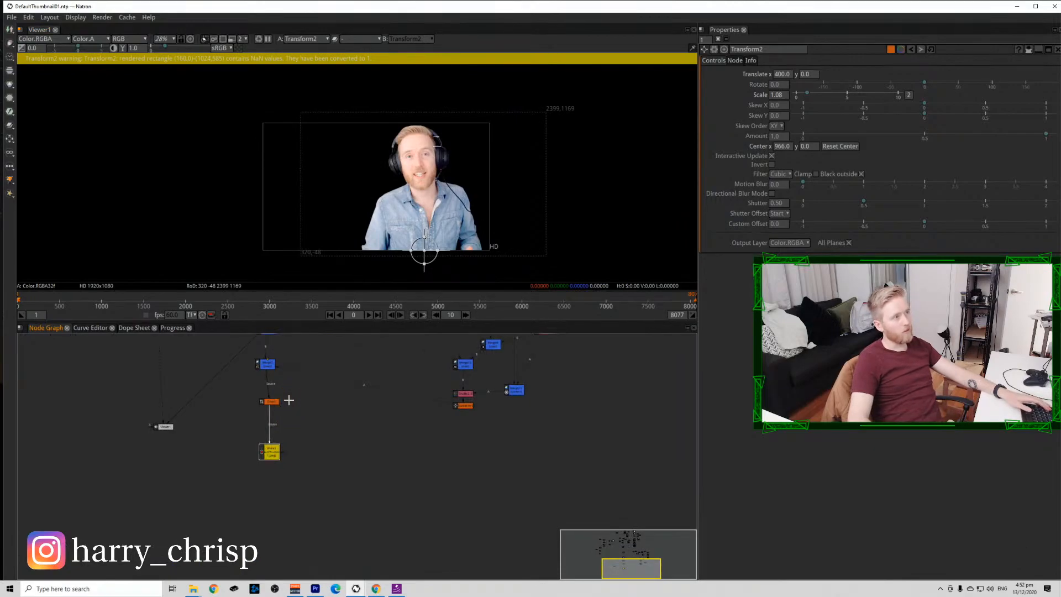
{"action": "scroll", "coordinate": [286, 400], "scroll_direction": "up", "scroll_amount": 4}
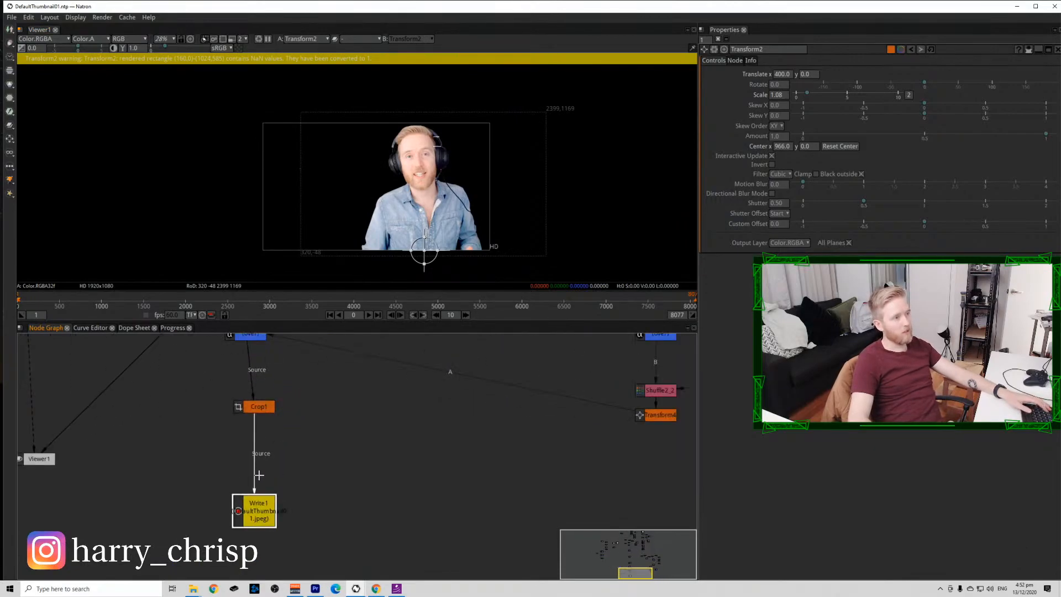
{"action": "scroll", "coordinate": [260, 484], "scroll_direction": "down", "scroll_amount": 4}
{"action": "left_click", "coordinate": [258, 490]}
{"action": "key", "text": "1"}
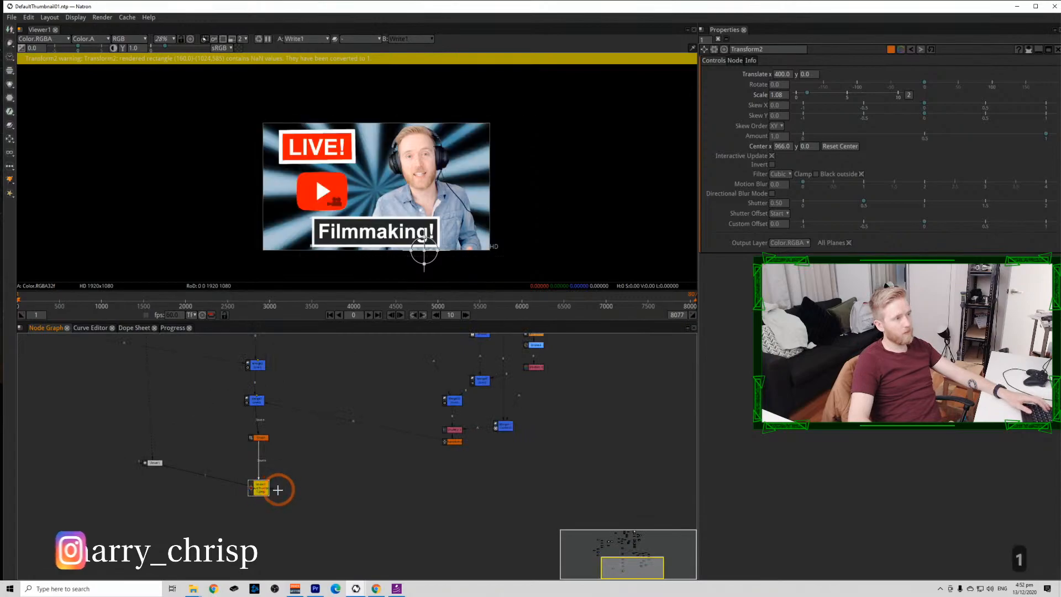
Change Write1's output file name to DefaultThumbnail02.jpeg and render the frame.
{"action": "scroll", "coordinate": [254, 492], "scroll_direction": "up", "scroll_amount": 4}
{"action": "left_click", "coordinate": [1004, 97]}
{"action": "left_click", "coordinate": [1020, 84]}
{"action": "type", "text": "2"}
{"action": "left_click", "coordinate": [441, 484]}
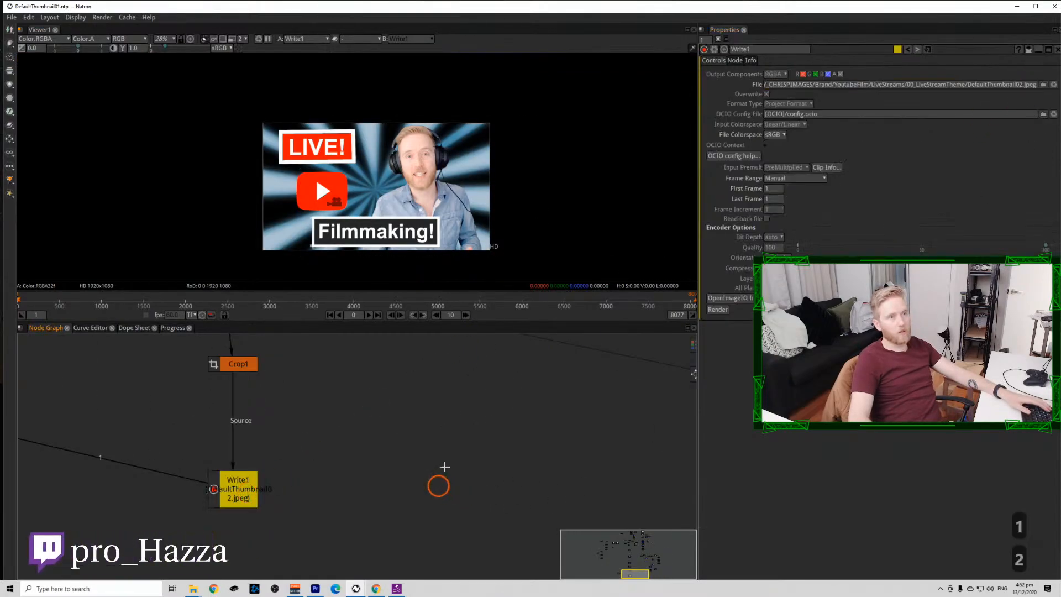
{"action": "left_click", "coordinate": [235, 491]}
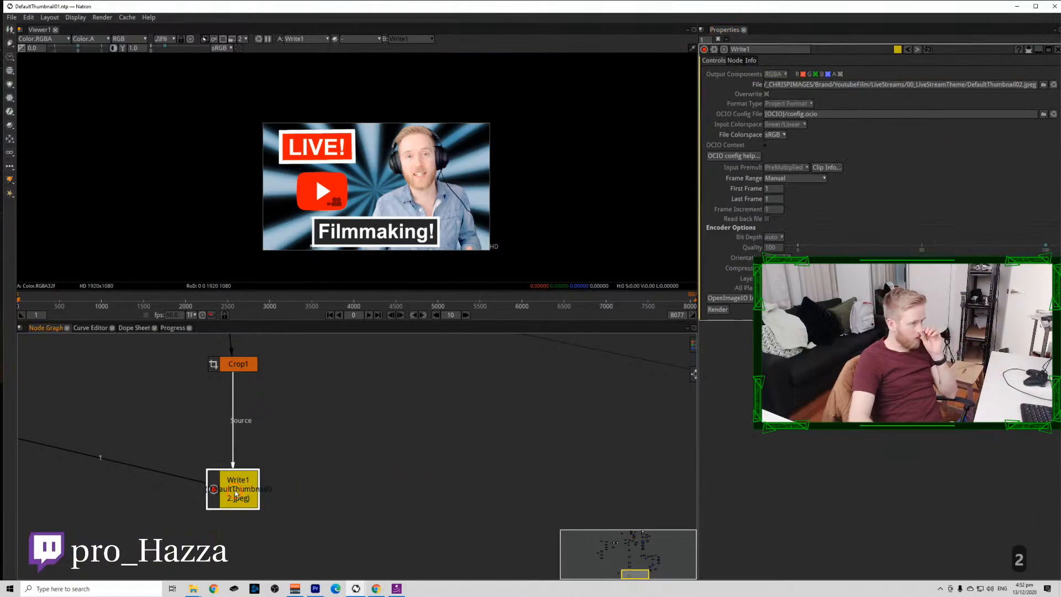
{"action": "left_click", "coordinate": [718, 310]}
Open the rendered DefaultThumbnail02.jpeg from the 00_LiveStreamTheme folder in Photos, examine it, and close it.
{"action": "left_click", "coordinate": [206, 557]}
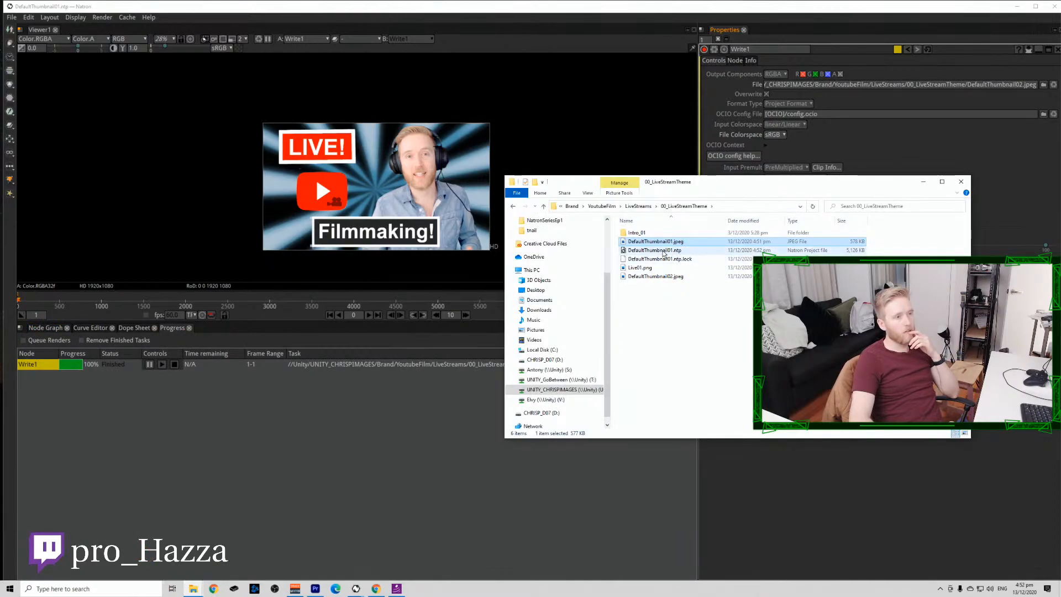
{"action": "double_click", "coordinate": [650, 276]}
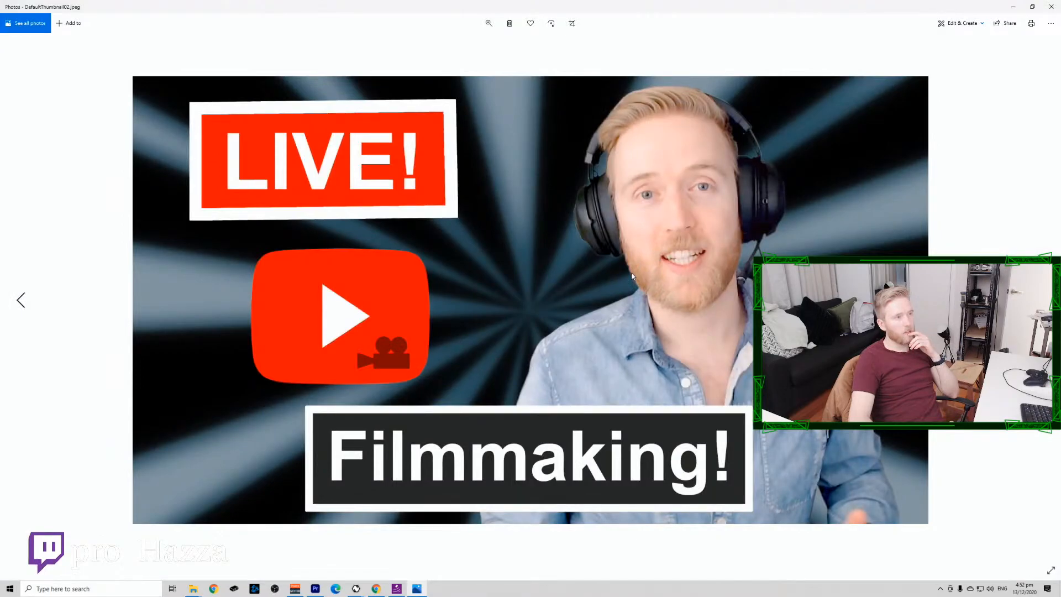
{"action": "left_click", "coordinate": [1051, 6]}
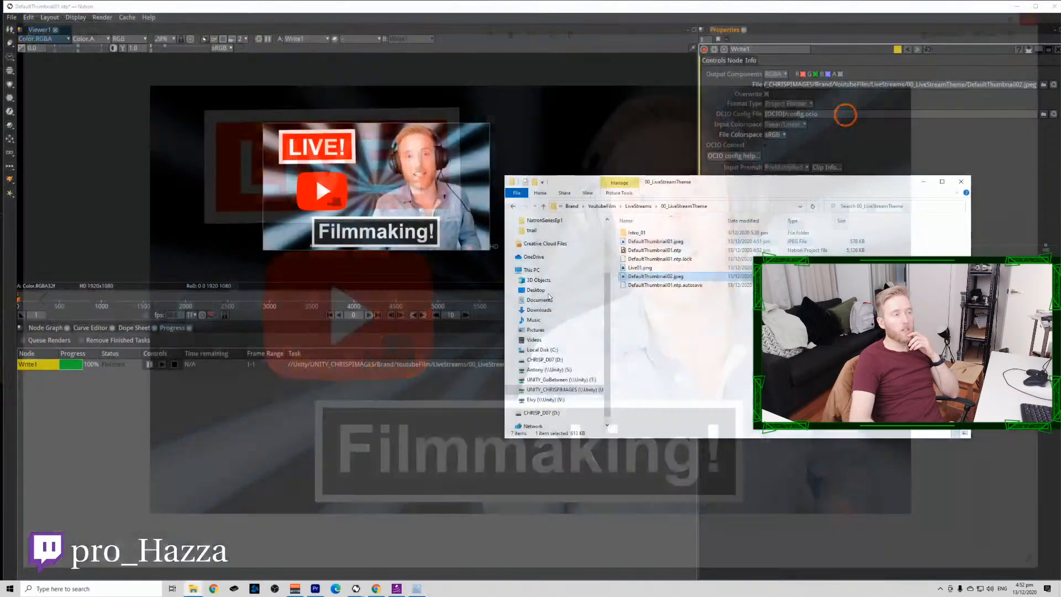
Go back to the node graph in Natron and save the current DefaultThumbnail01.ntp project.
{"action": "left_click", "coordinate": [37, 328]}
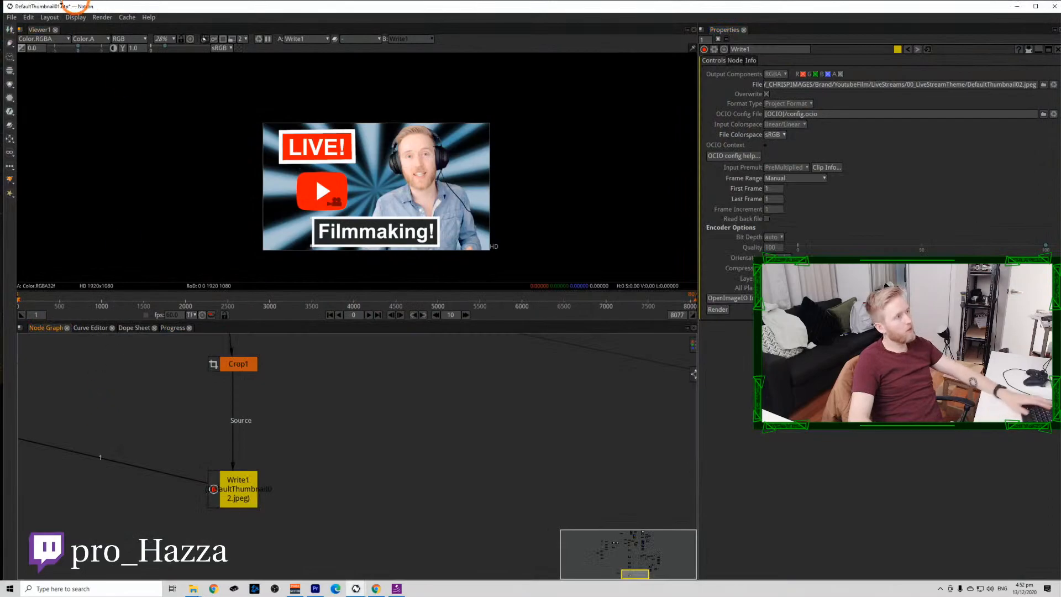
{"action": "left_click", "coordinate": [11, 17]}
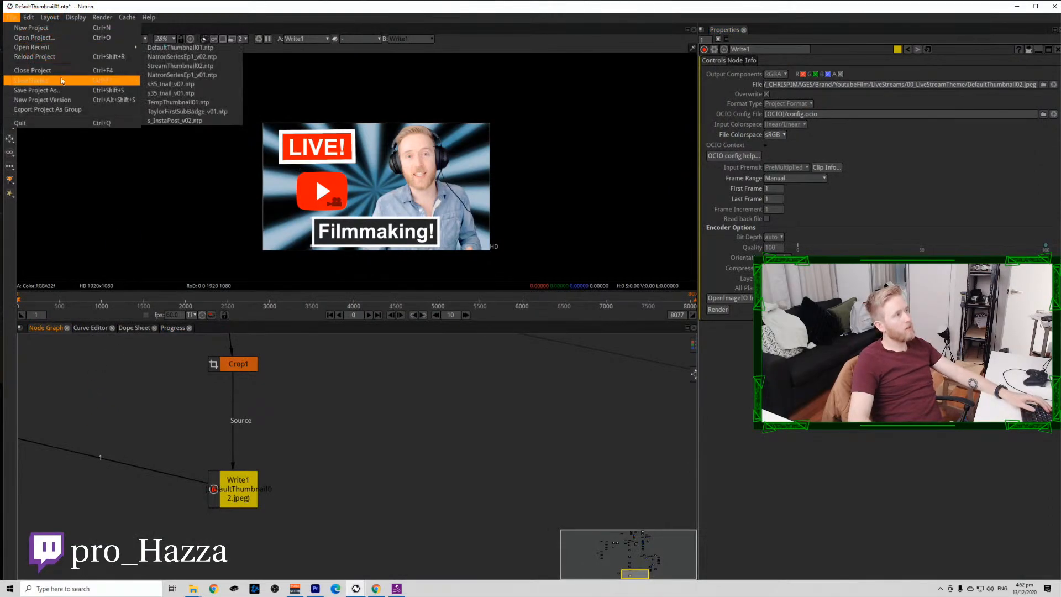
{"action": "left_click", "coordinate": [59, 78]}
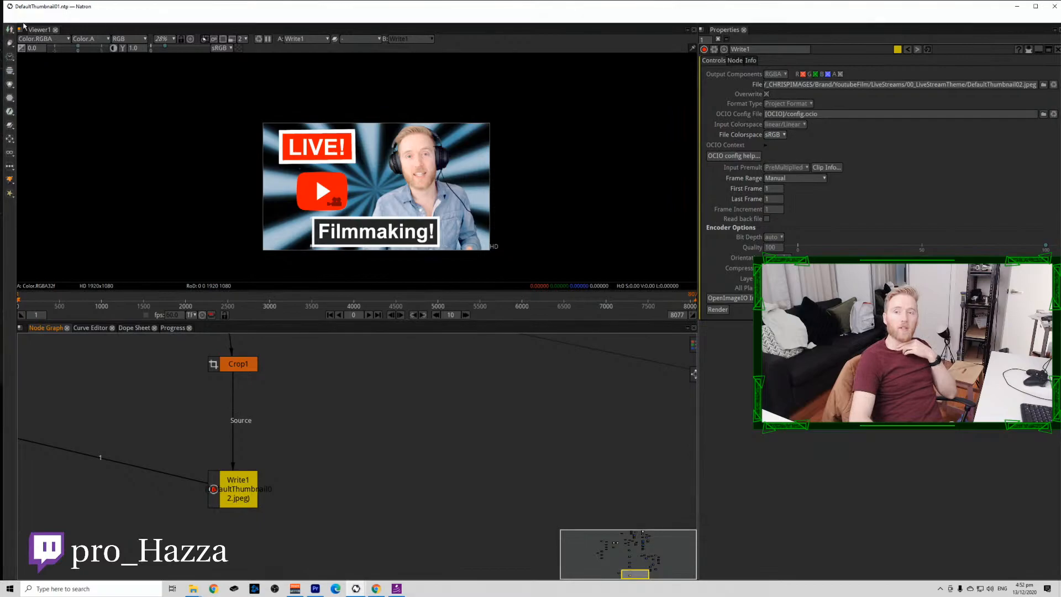
Save a copy of the project as DefaultThumbnail02.ntp in the 00_LiveStreamTheme folder.
{"action": "left_click", "coordinate": [48, 72]}
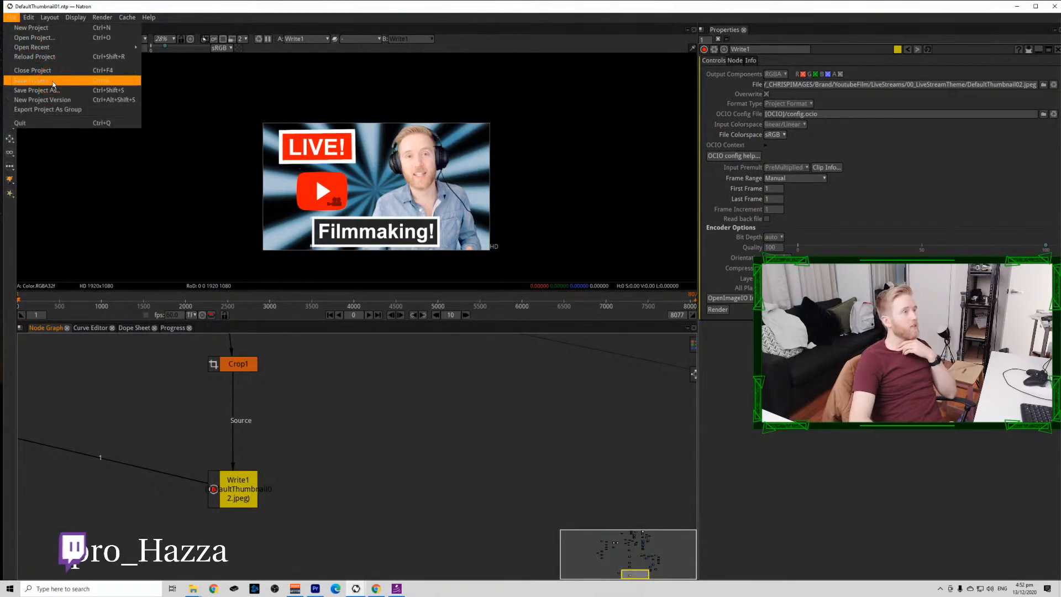
{"action": "left_click", "coordinate": [38, 90]}
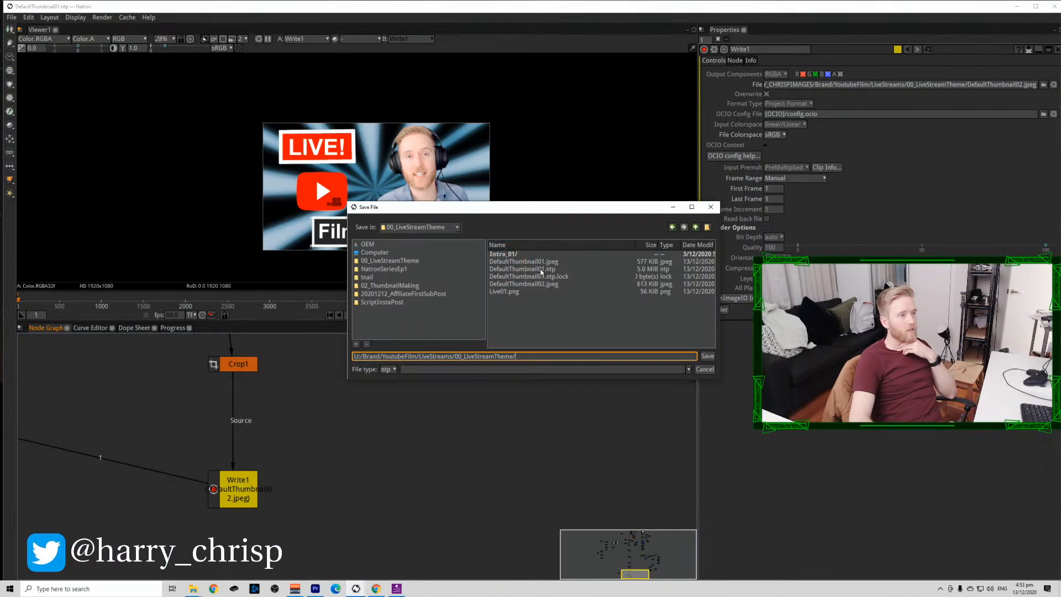
{"action": "left_click", "coordinate": [541, 270]}
{"action": "left_click", "coordinate": [569, 357]}
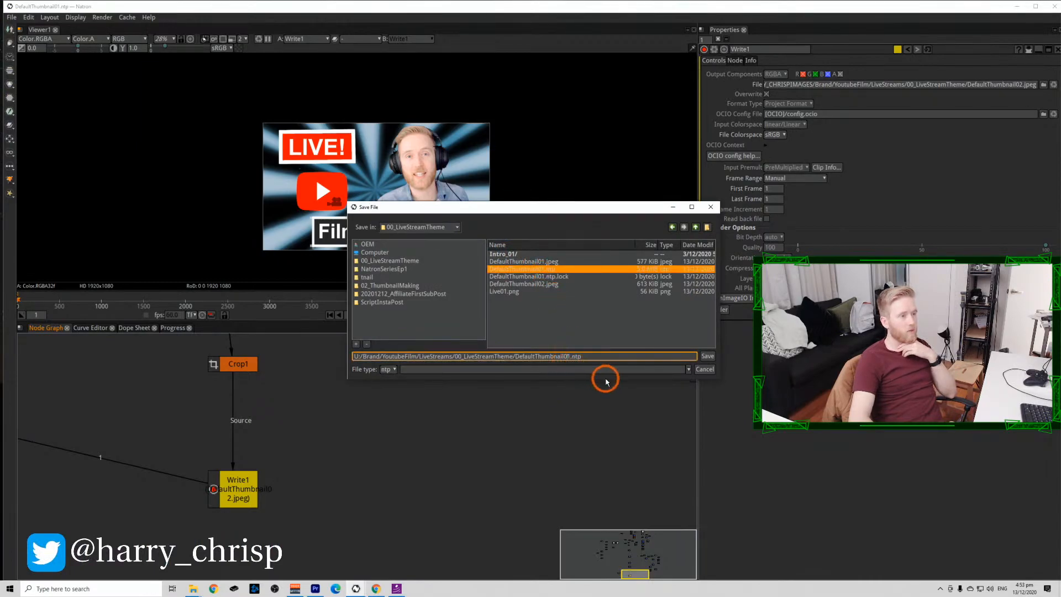
{"action": "key", "text": "Right"}
{"action": "key", "text": "BackSpace"}
{"action": "key", "text": "BackSpace"}
{"action": "type", "text": "02"}
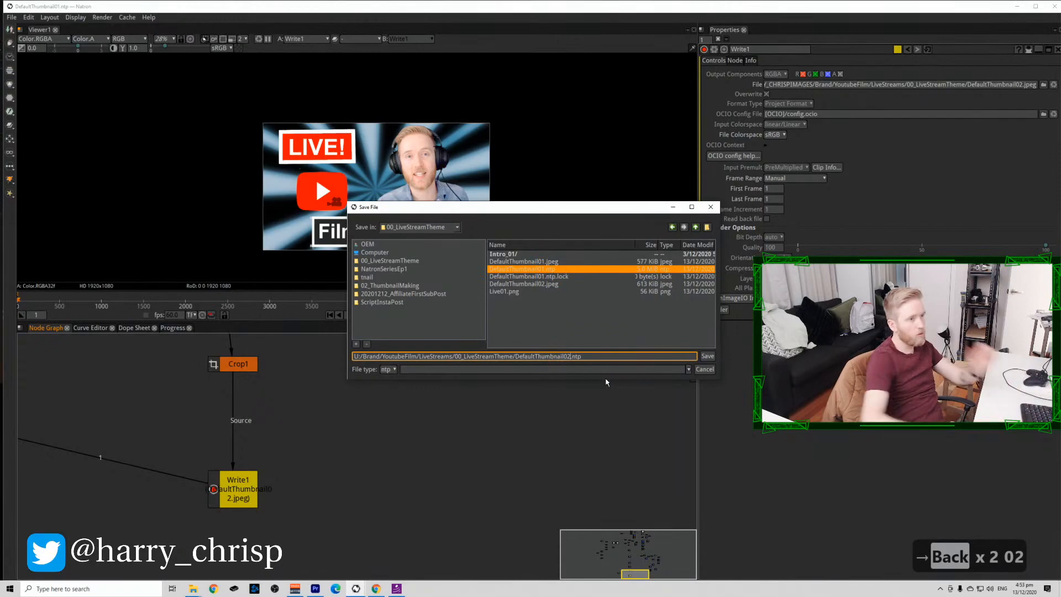
{"action": "left_click", "coordinate": [706, 356]}
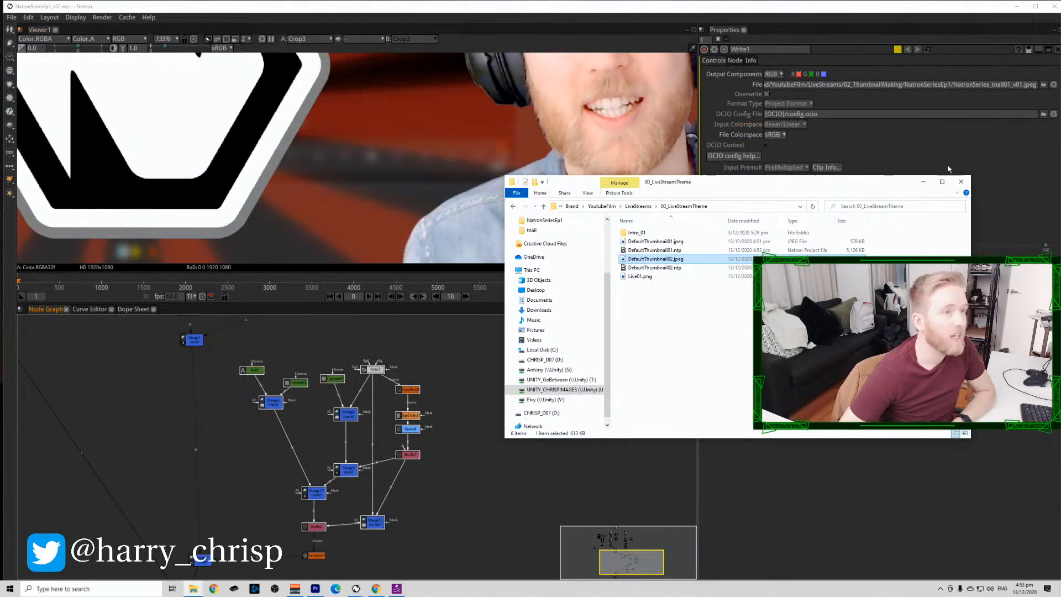
Close the 00_LiveStreamTheme folder window and the Natron window holding NatronSeriesEp1_v02.ntp.
{"action": "left_click", "coordinate": [958, 178]}
{"action": "left_click", "coordinate": [726, 347]}
{"action": "left_click", "coordinate": [1054, 6]}
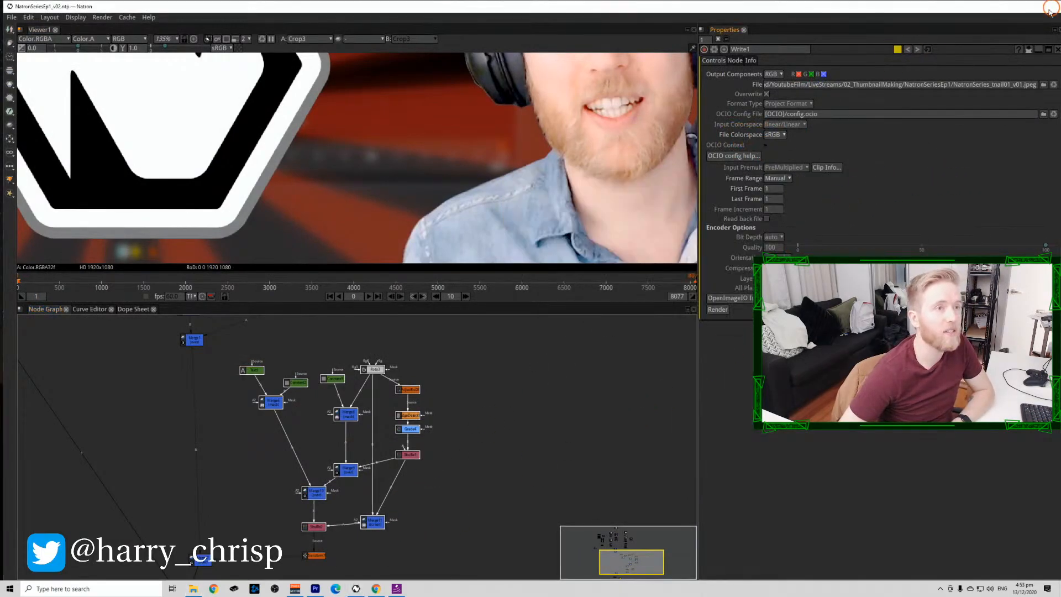
{"action": "left_click", "coordinate": [972, 192]}
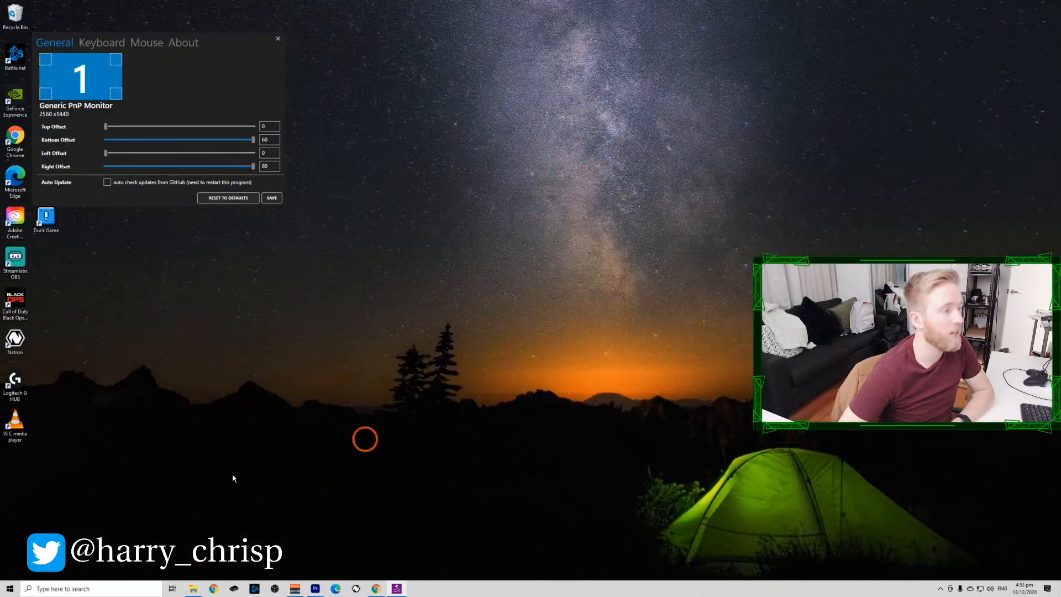
Open StreamThumbnail02.jpeg from File Explorer's recent files in Photos and shrink its window so that the file list is visible.
{"action": "left_click", "coordinate": [193, 588]}
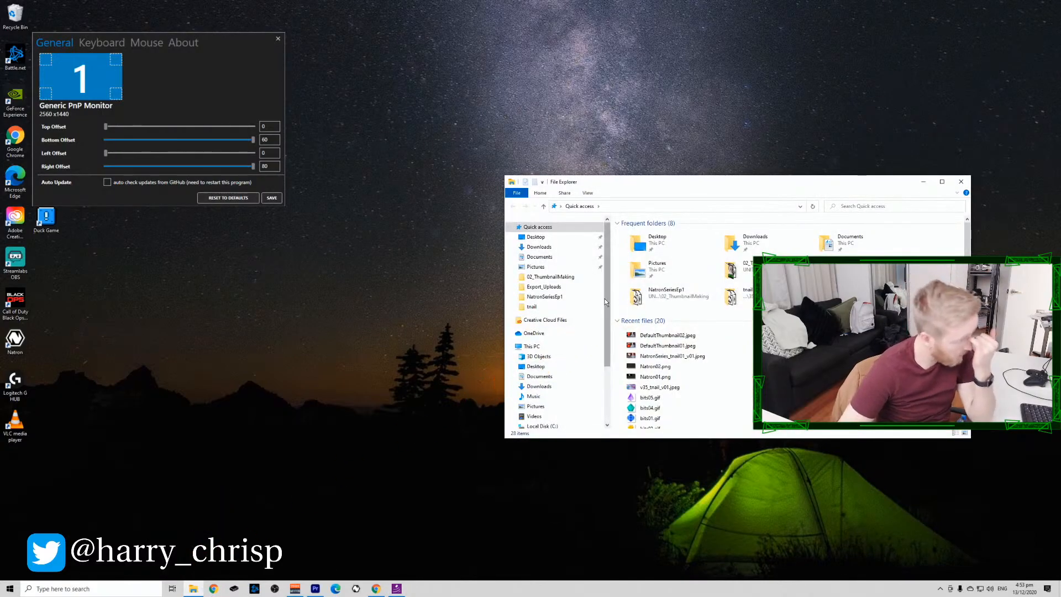
{"action": "left_click", "coordinate": [713, 337]}
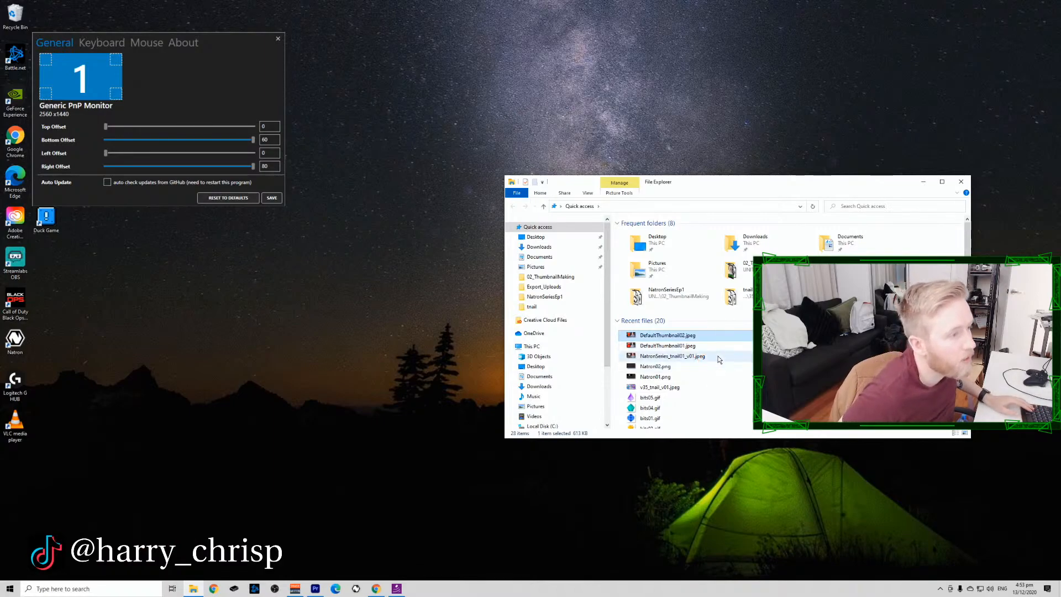
{"action": "left_click", "coordinate": [717, 357], "text": "shift"}
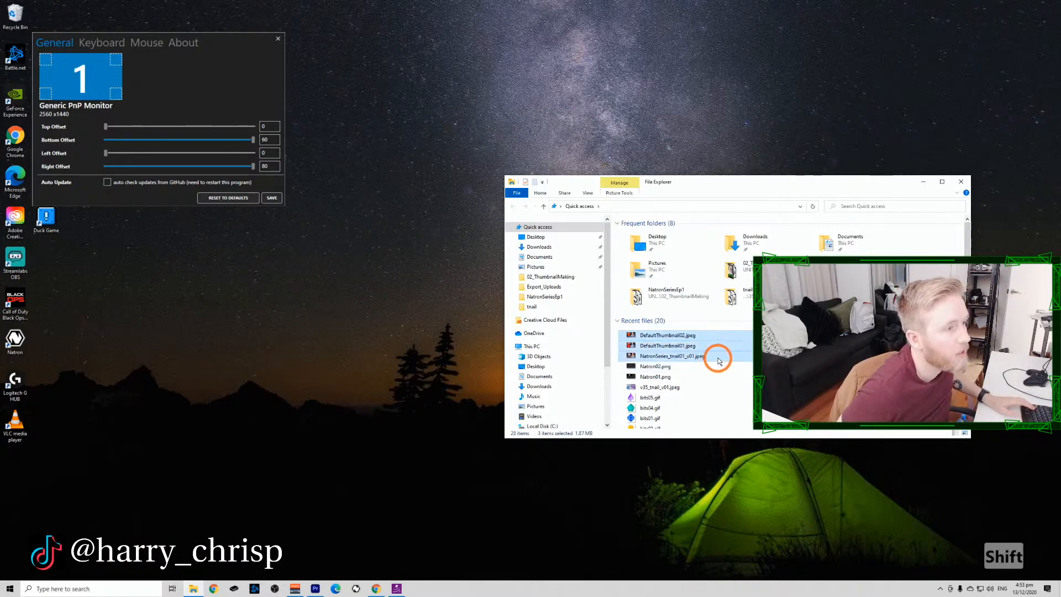
{"action": "scroll", "coordinate": [718, 364], "scroll_direction": "down", "scroll_amount": 4}
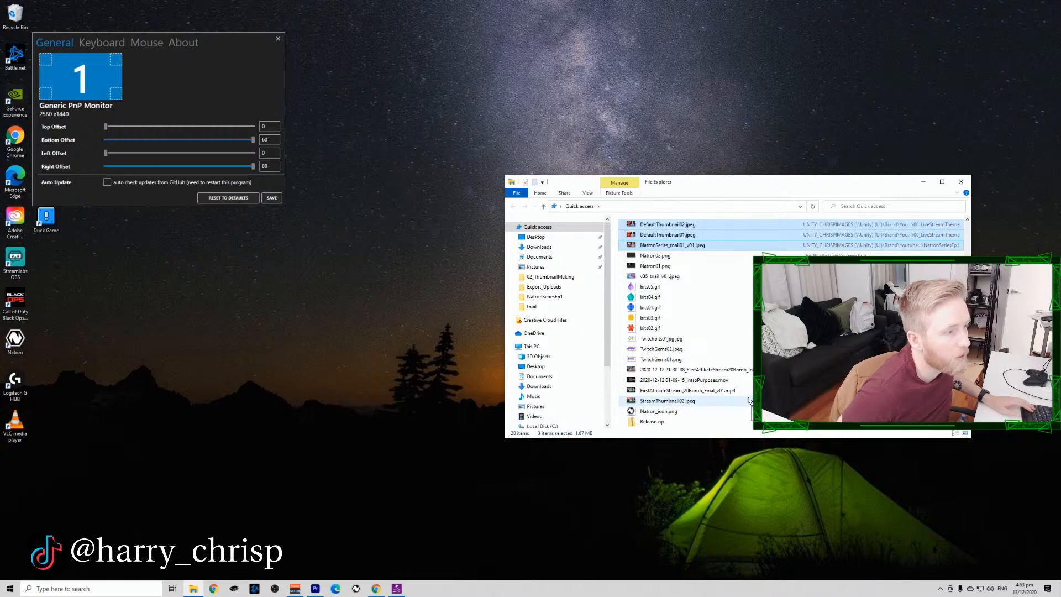
{"action": "left_click", "coordinate": [749, 400], "text": "ctrl"}
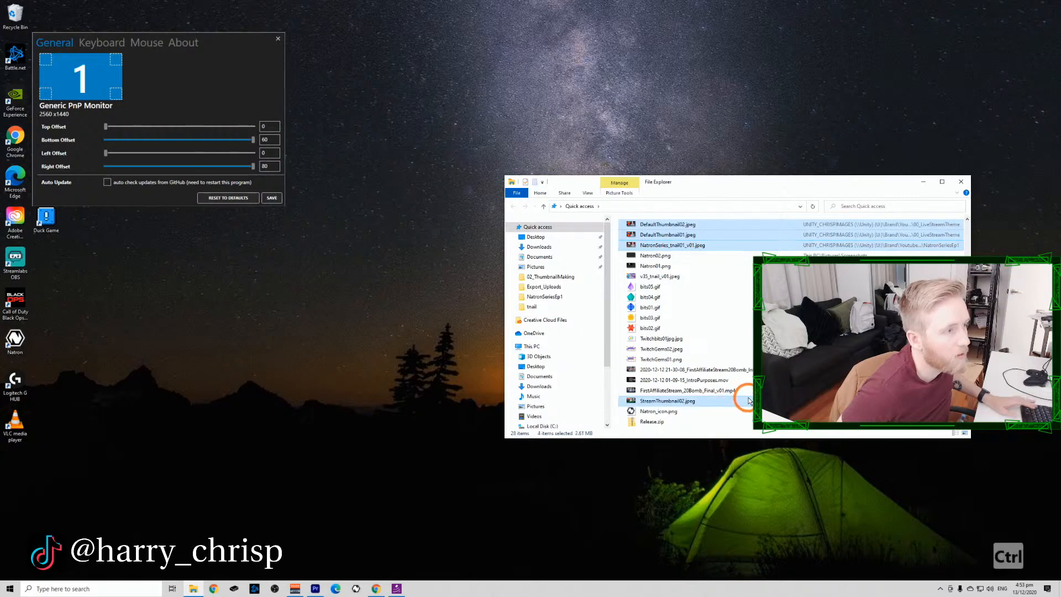
{"action": "double_click", "coordinate": [748, 401]}
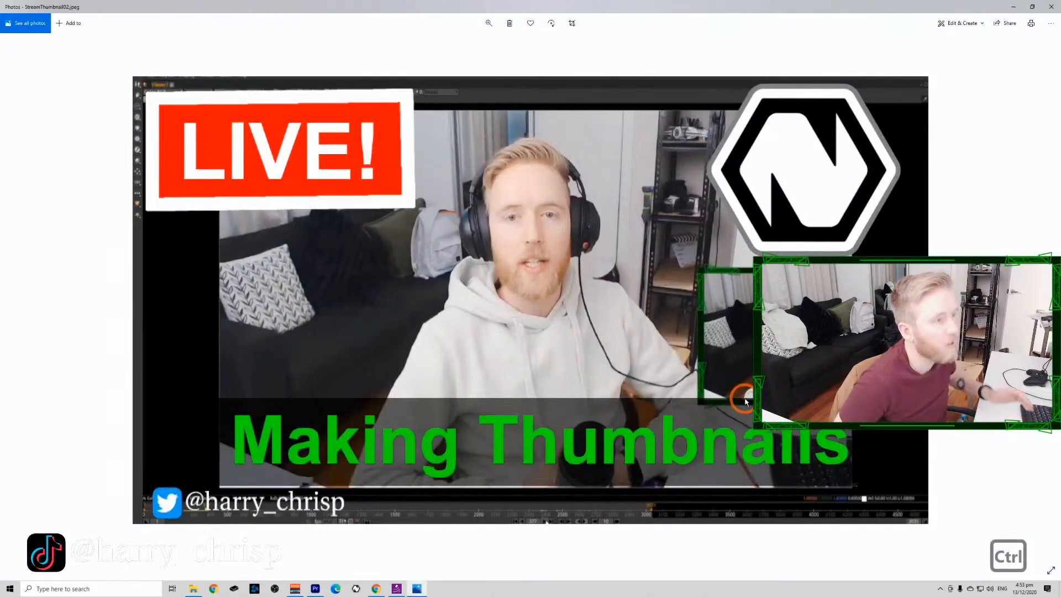
{"action": "key", "text": "Right"}
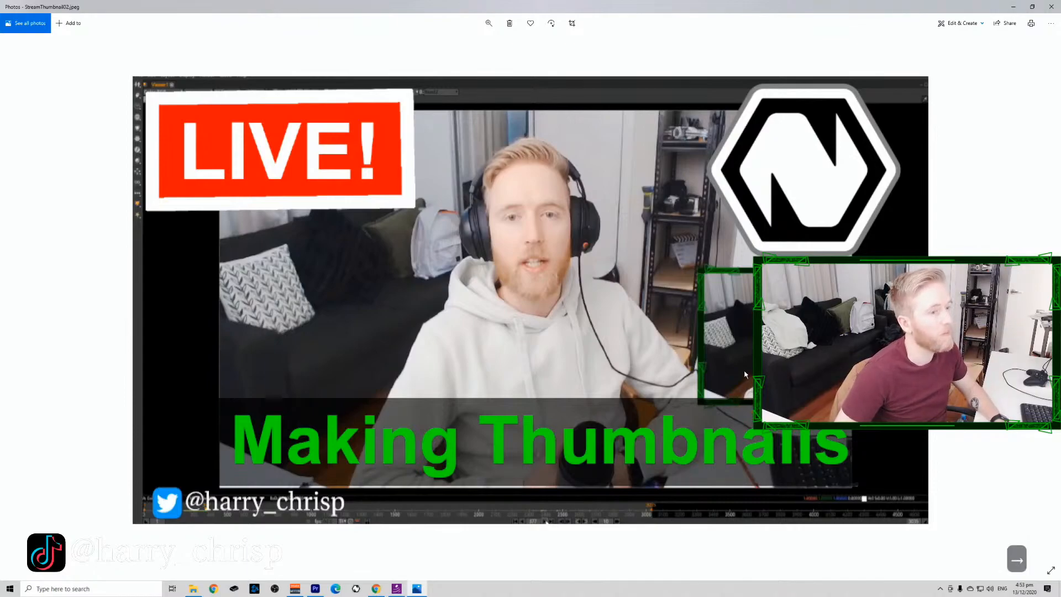
{"action": "key", "text": "Right"}
{"action": "key", "text": "Left"}
{"action": "key", "text": "Right"}
{"action": "left_click_drag", "start_coordinate": [466, 5], "coordinate": [259, 67]}
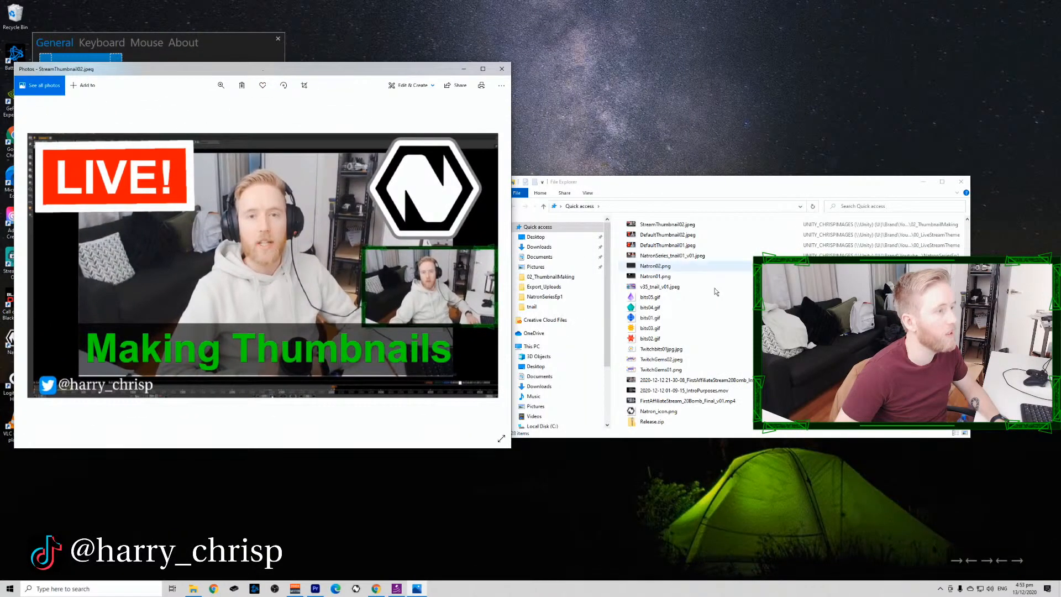
Open NatronSeries_tnail01_v01.jpeg and DefaultThumbnail01.jpeg in separate, smaller Photos windows to compare the thumbnails.
{"action": "double_click", "coordinate": [664, 257]}
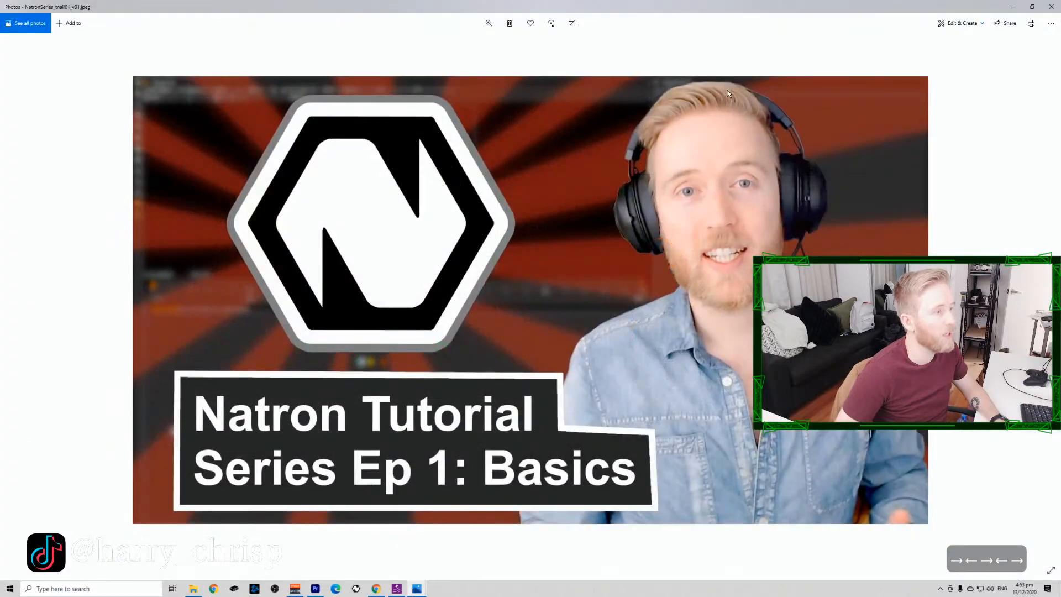
{"action": "left_click_drag", "start_coordinate": [555, 6], "coordinate": [393, 187]}
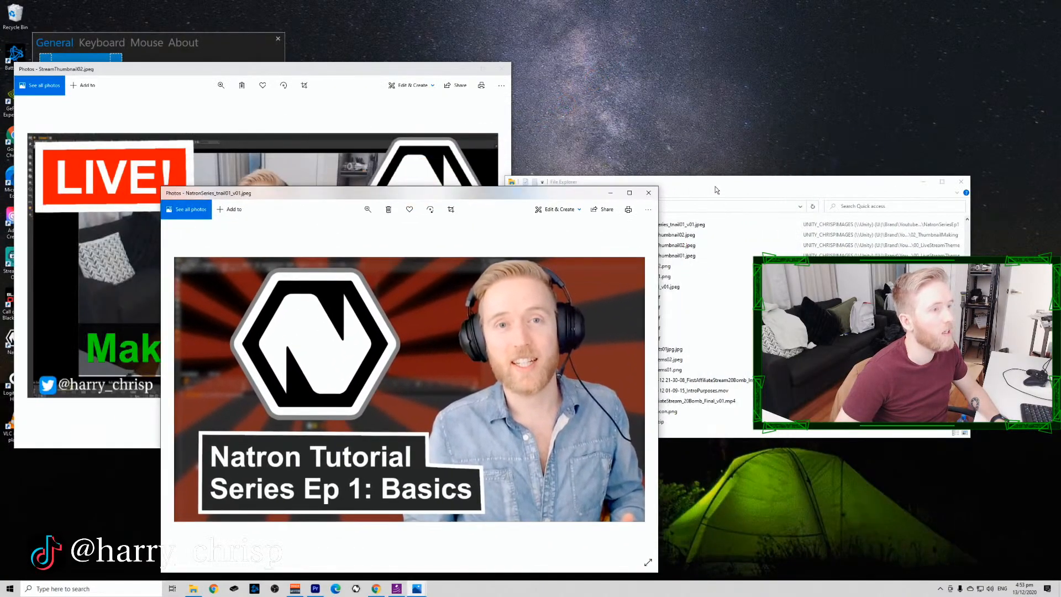
{"action": "left_click_drag", "start_coordinate": [716, 190], "coordinate": [764, 167]}
{"action": "left_click", "coordinate": [724, 233]}
{"action": "double_click", "coordinate": [766, 234]}
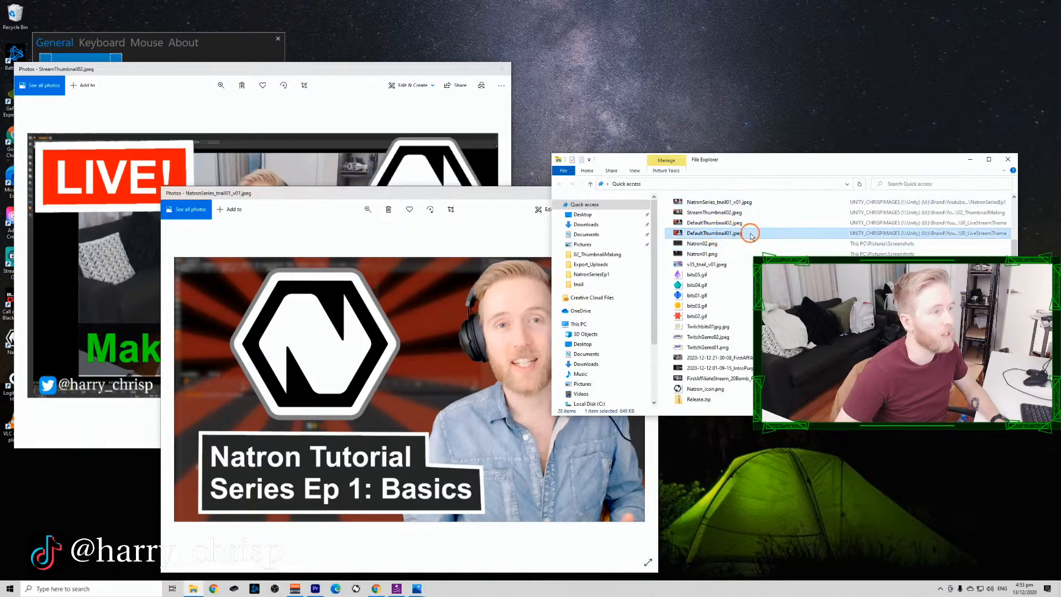
{"action": "double_click", "coordinate": [677, 4]}
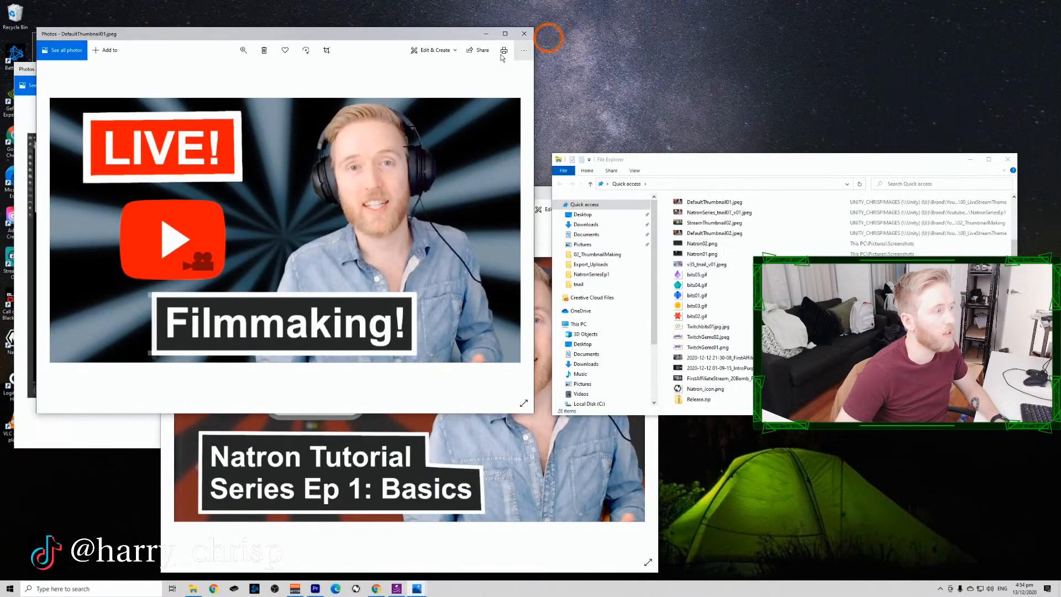
{"action": "scroll", "coordinate": [149, 326], "scroll_direction": "down", "scroll_amount": 1}
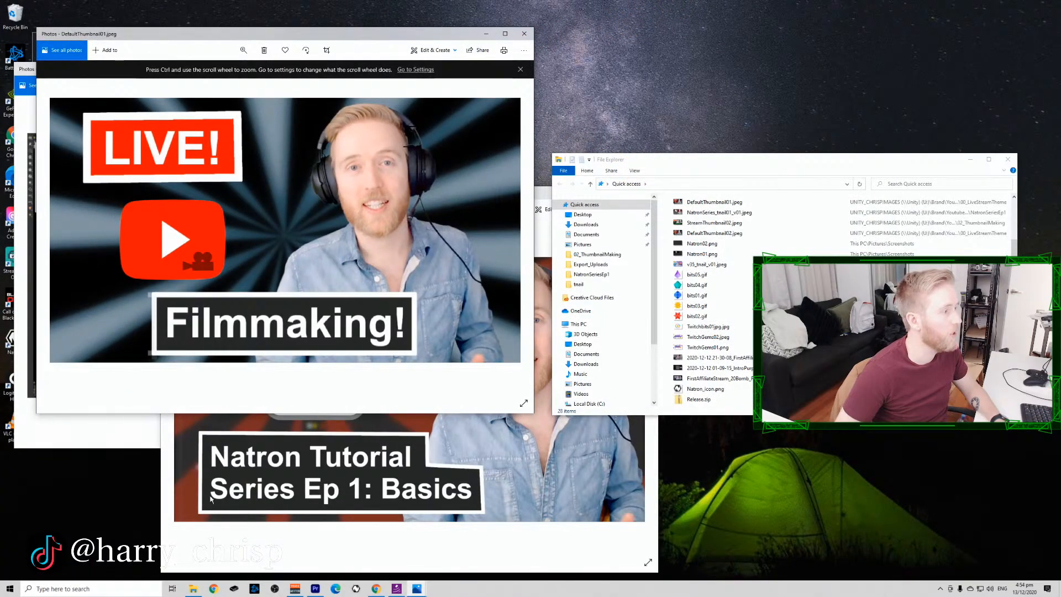
Launch Natron again with an empty project.
{"action": "left_click", "coordinate": [356, 589]}
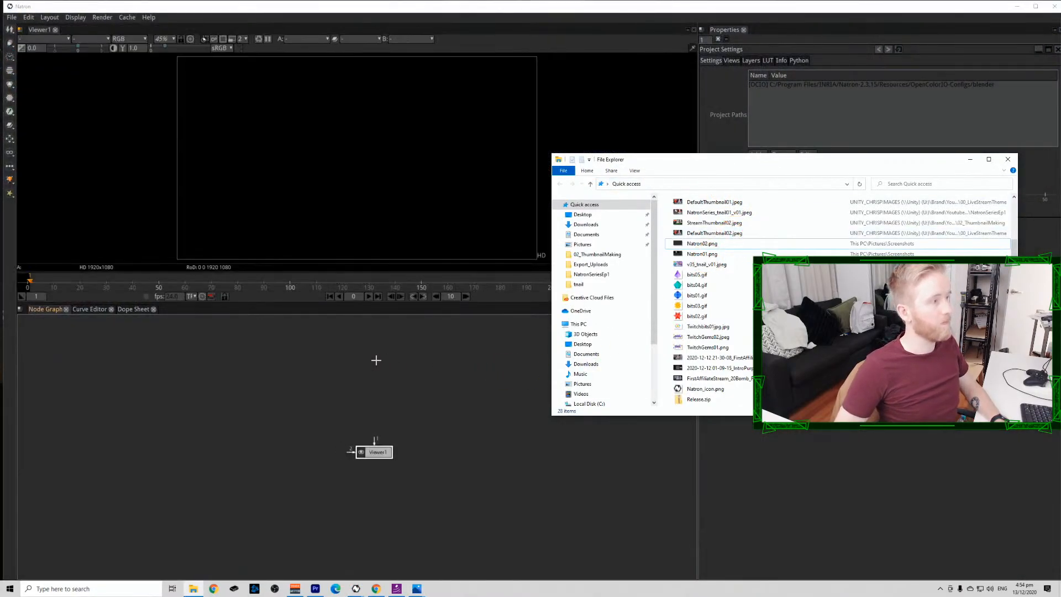
{"action": "left_click", "coordinate": [358, 362]}
{"action": "key", "text": "ctrl+o"}
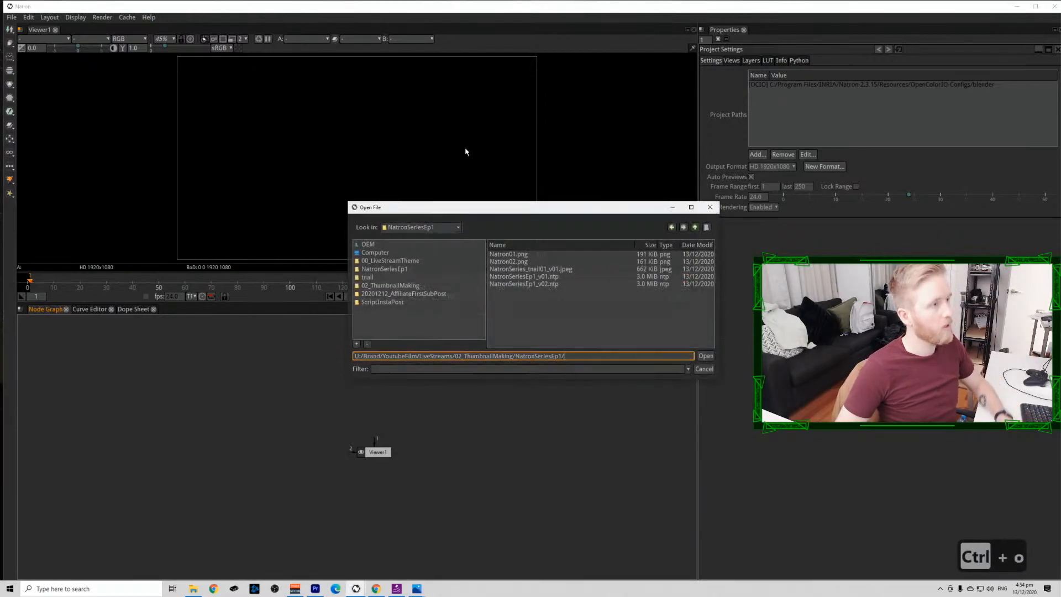
{"action": "left_click", "coordinate": [559, 284]}
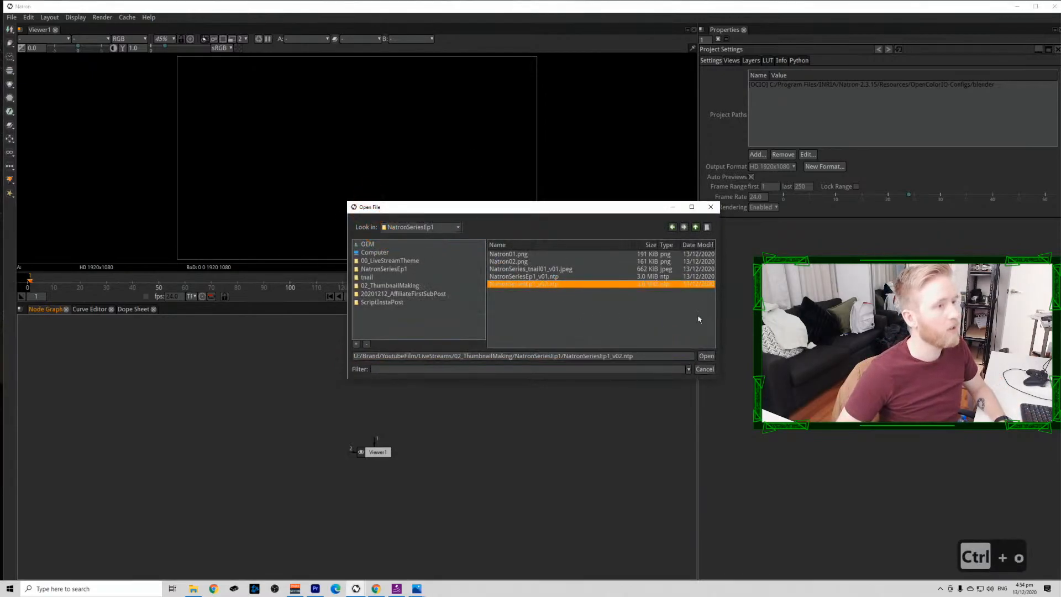
{"action": "left_click", "coordinate": [707, 370]}
Open the recent project DefaultThumbnail02.ntp.
{"action": "left_click", "coordinate": [11, 17]}
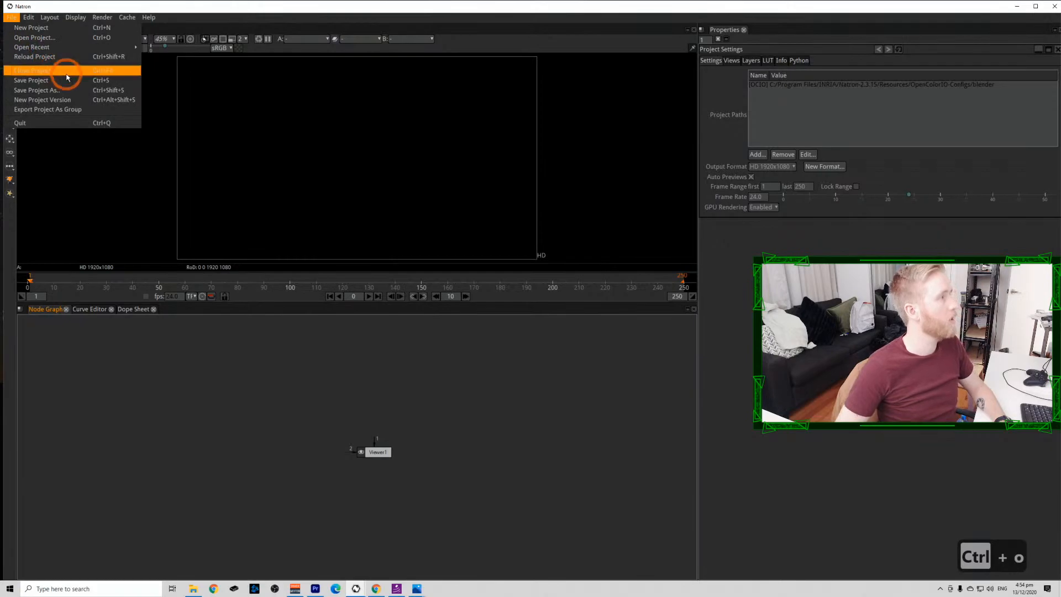
{"action": "mouse_move", "coordinate": [73, 47]}
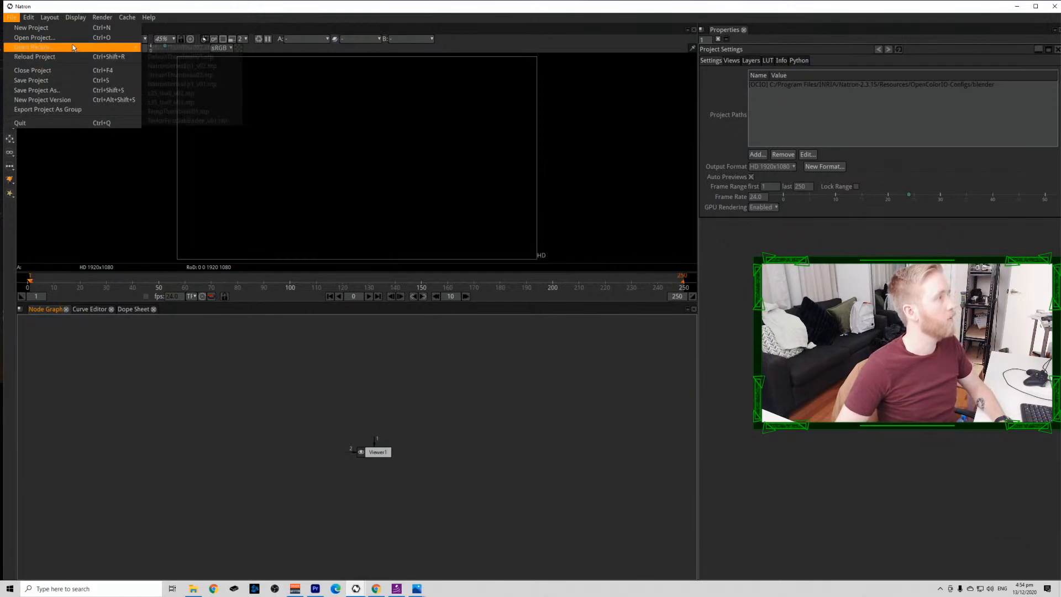
{"action": "left_click", "coordinate": [166, 49]}
{"action": "left_click", "coordinate": [339, 330]}
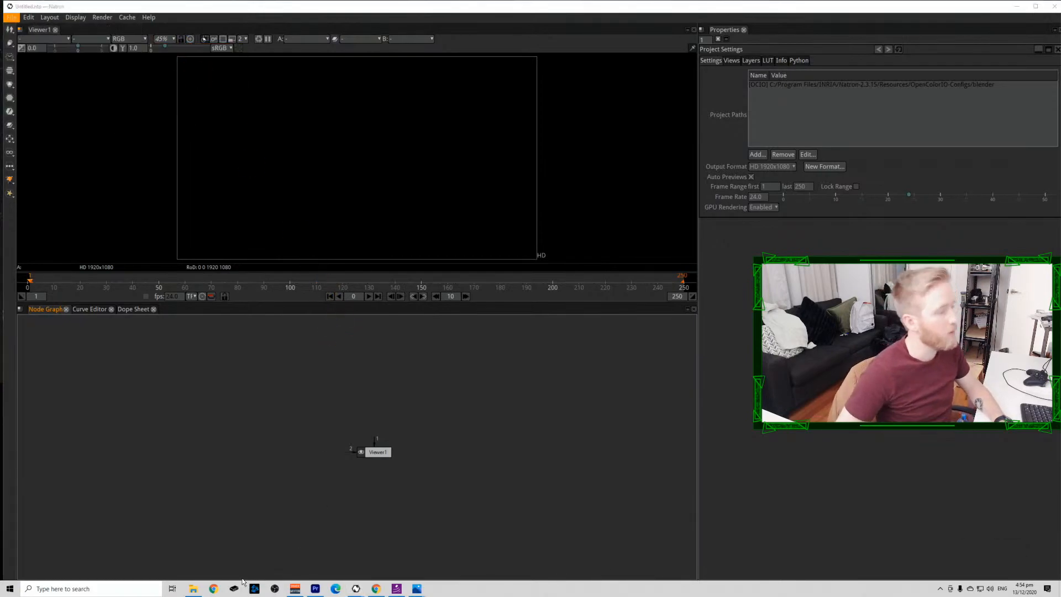
Switch to File Explorer, view DefaultThumbnail01.jpeg and NatronSeries_tnail01_v01.jpeg from the recent files at full window size, and close each image.
{"action": "left_click", "coordinate": [193, 588]}
{"action": "double_click", "coordinate": [754, 203]}
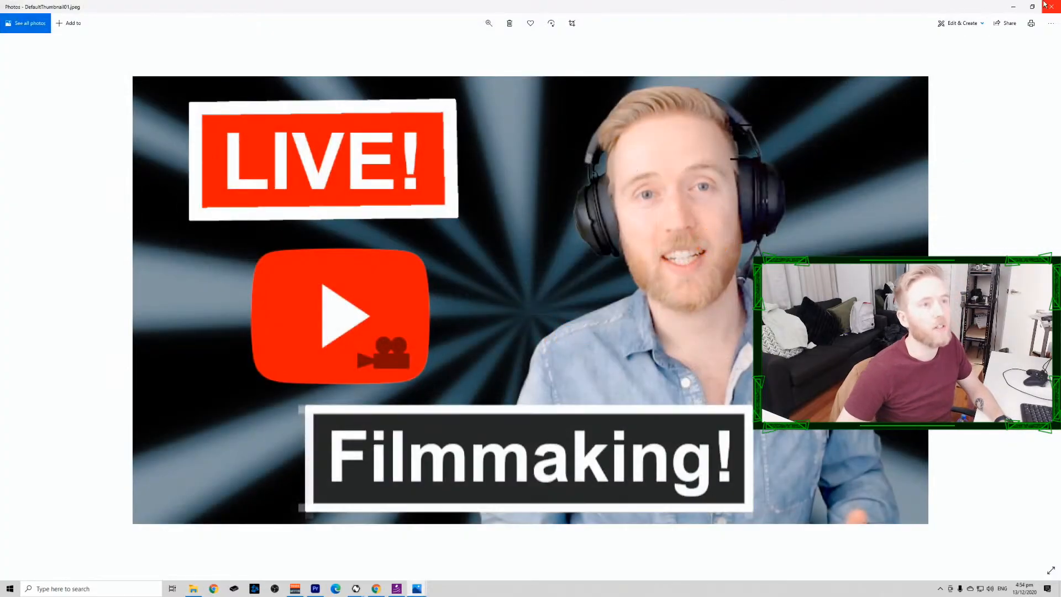
{"action": "left_click", "coordinate": [1045, 4]}
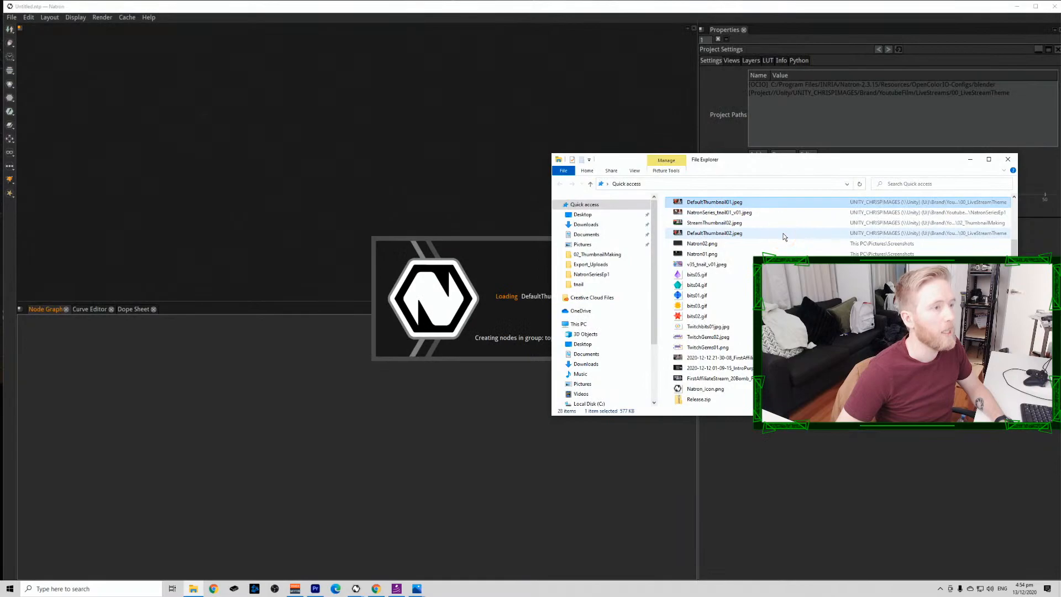
{"action": "double_click", "coordinate": [756, 213]}
{"action": "left_click", "coordinate": [1048, 4]}
{"action": "double_click", "coordinate": [696, 195]}
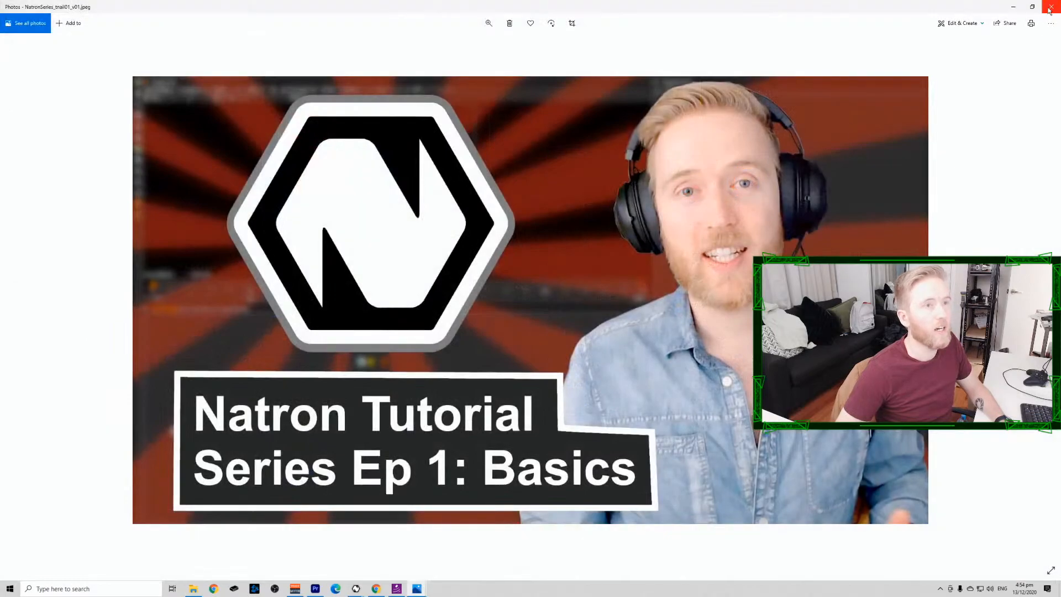
{"action": "left_click", "coordinate": [1050, 6]}
{"action": "double_click", "coordinate": [776, 217]}
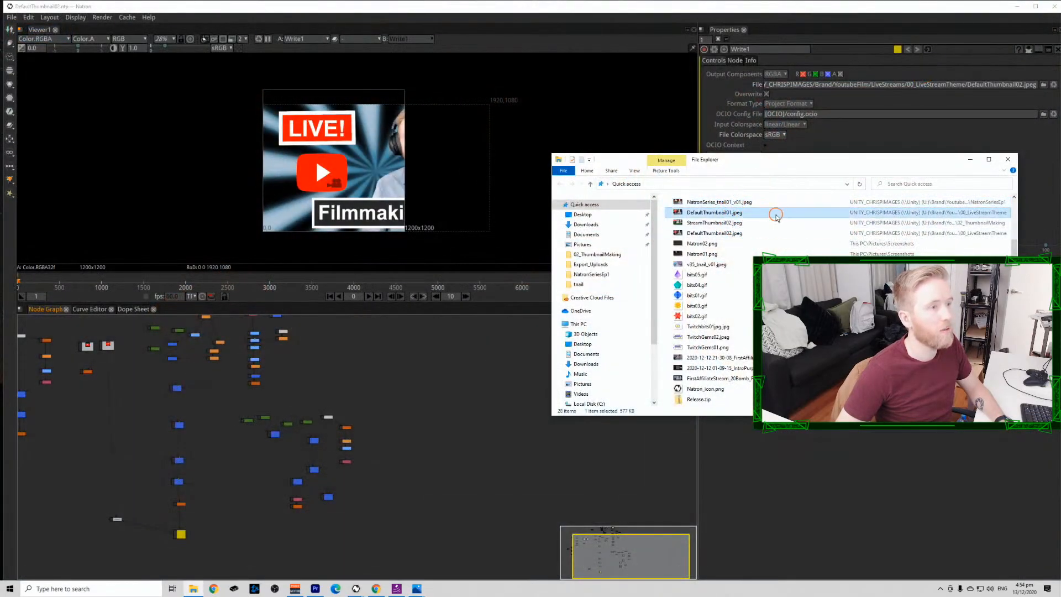
{"action": "left_click", "coordinate": [1049, 7]}
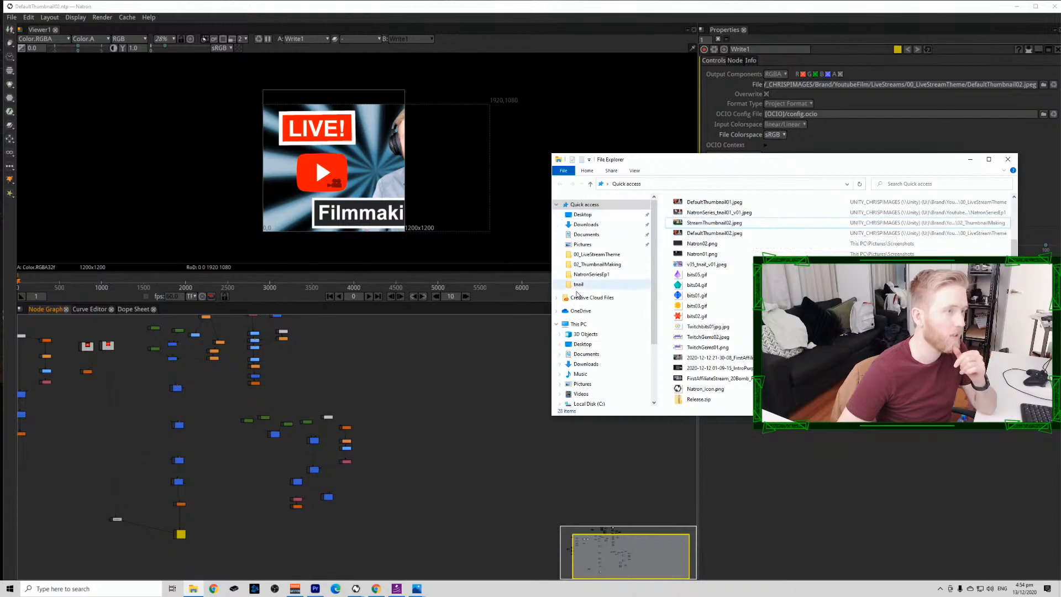
Browse the UNITY_CHRISPIMAGES network drive to Brand > YoutubeFilm > LiveStreams > 00_LiveStreamTheme.
{"action": "scroll", "coordinate": [613, 365], "scroll_direction": "down", "scroll_amount": 3}
{"action": "left_click", "coordinate": [615, 356]}
{"action": "double_click", "coordinate": [684, 221]}
{"action": "double_click", "coordinate": [724, 280]}
{"action": "double_click", "coordinate": [737, 227]}
{"action": "double_click", "coordinate": [737, 213]}
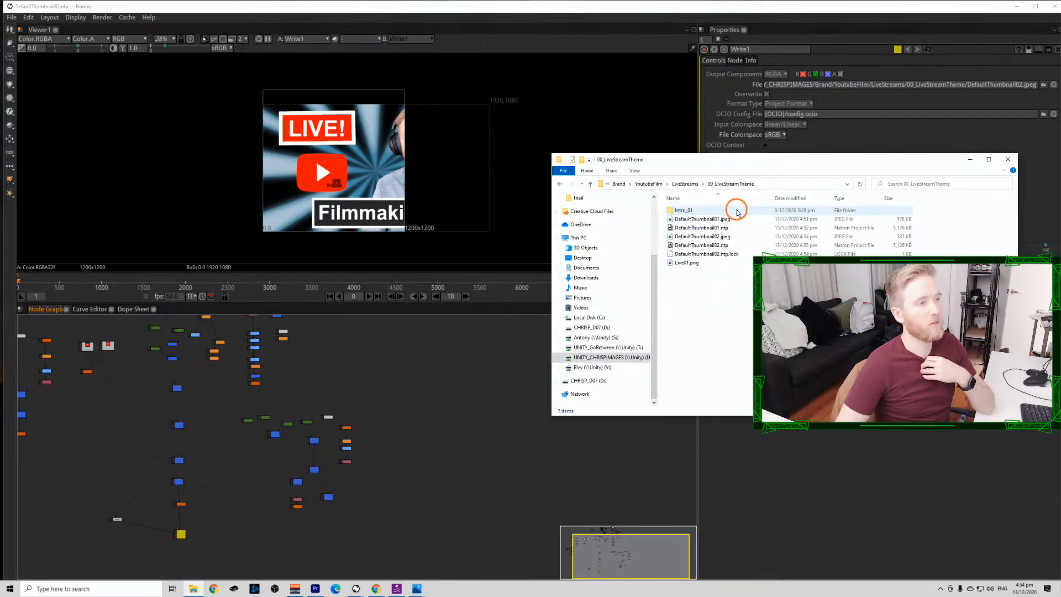
Look through the 02_ThumbnailMaking folder inside LiveStreams and return to the 00_LiveStreamTheme folder.
{"action": "left_click", "coordinate": [685, 183]}
{"action": "double_click", "coordinate": [730, 227]}
{"action": "left_click_drag", "start_coordinate": [732, 228], "coordinate": [741, 242]}
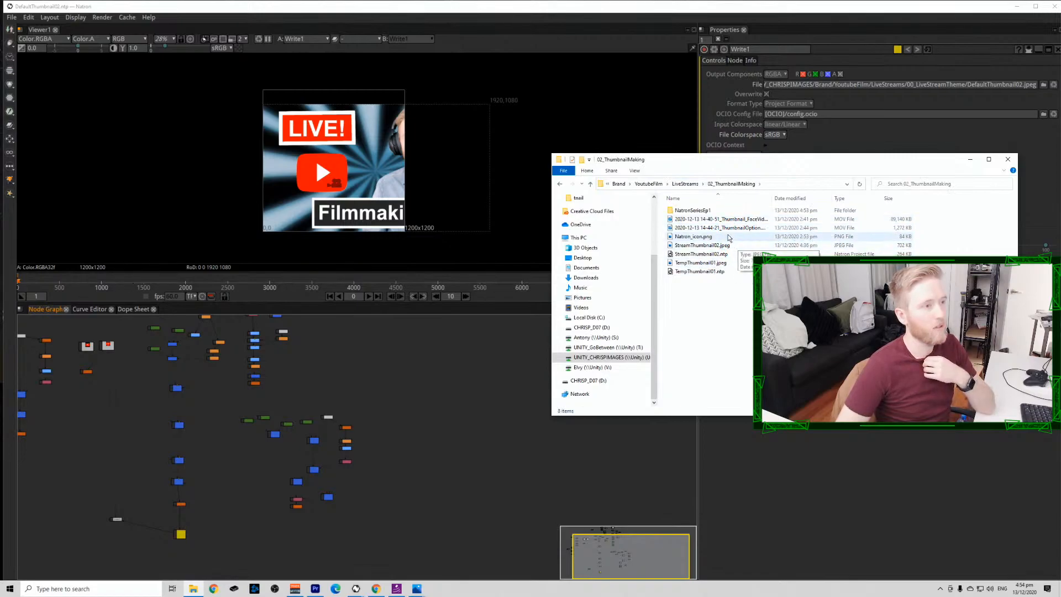
{"action": "left_click", "coordinate": [685, 185]}
{"action": "double_click", "coordinate": [708, 213]}
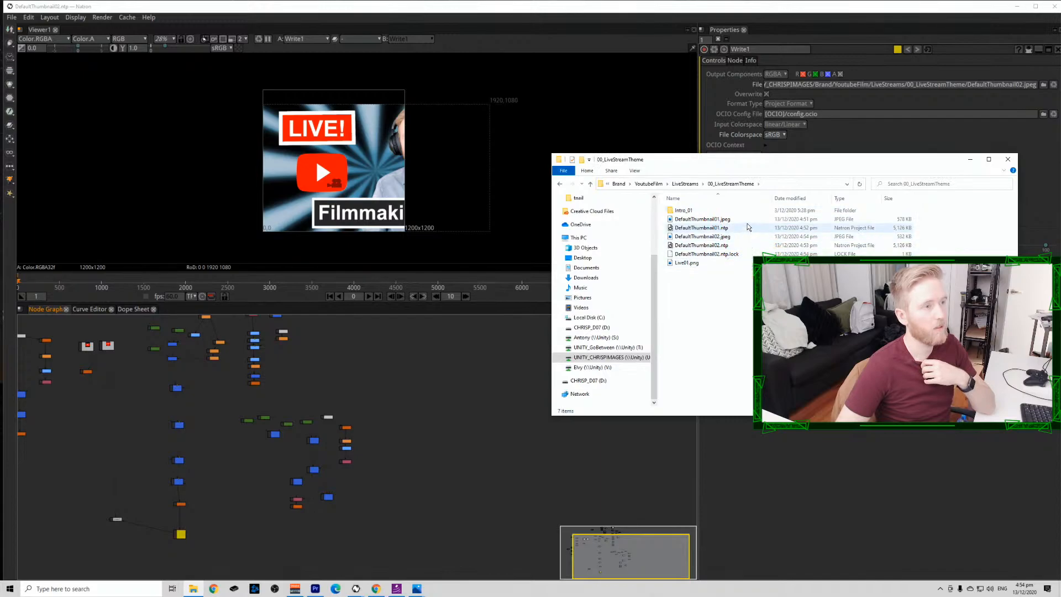
View DefaultThumbnail01.jpeg and DefaultThumbnail02.jpeg at full window size, closing each image after checking it.
{"action": "double_click", "coordinate": [747, 220]}
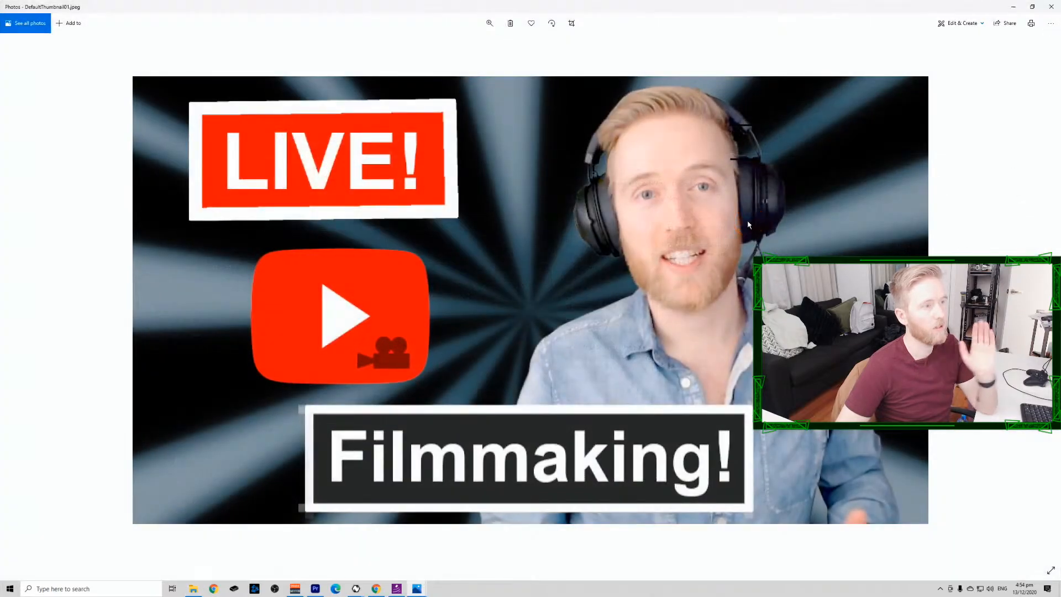
{"action": "left_click", "coordinate": [1048, 6]}
{"action": "double_click", "coordinate": [743, 232]}
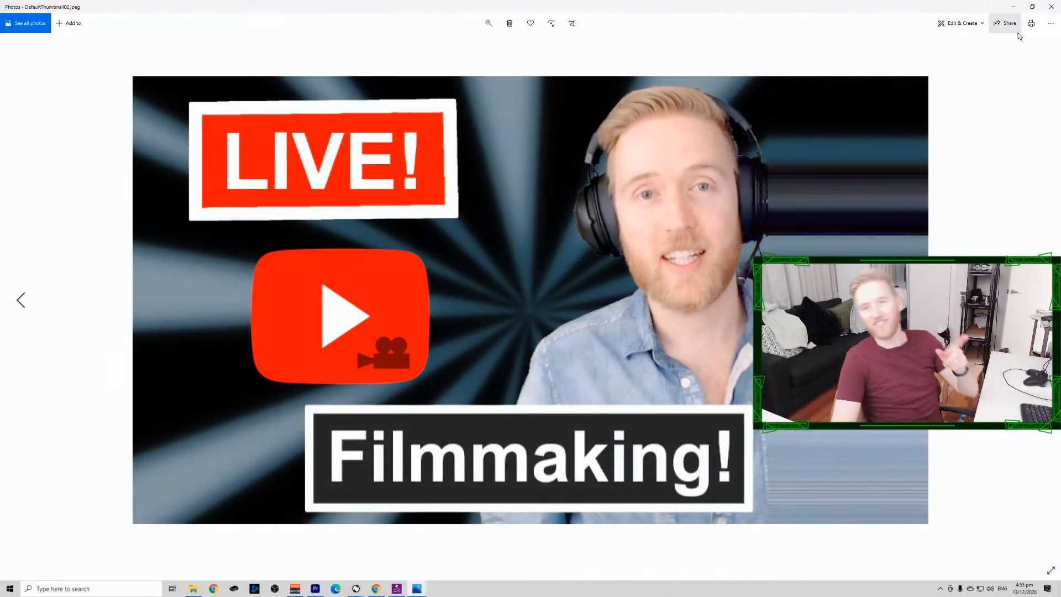
{"action": "left_click", "coordinate": [1054, 7]}
Show the Write1 node's output in Natron's viewer to check the final image.
{"action": "left_click_drag", "start_coordinate": [272, 421], "coordinate": [388, 426]}
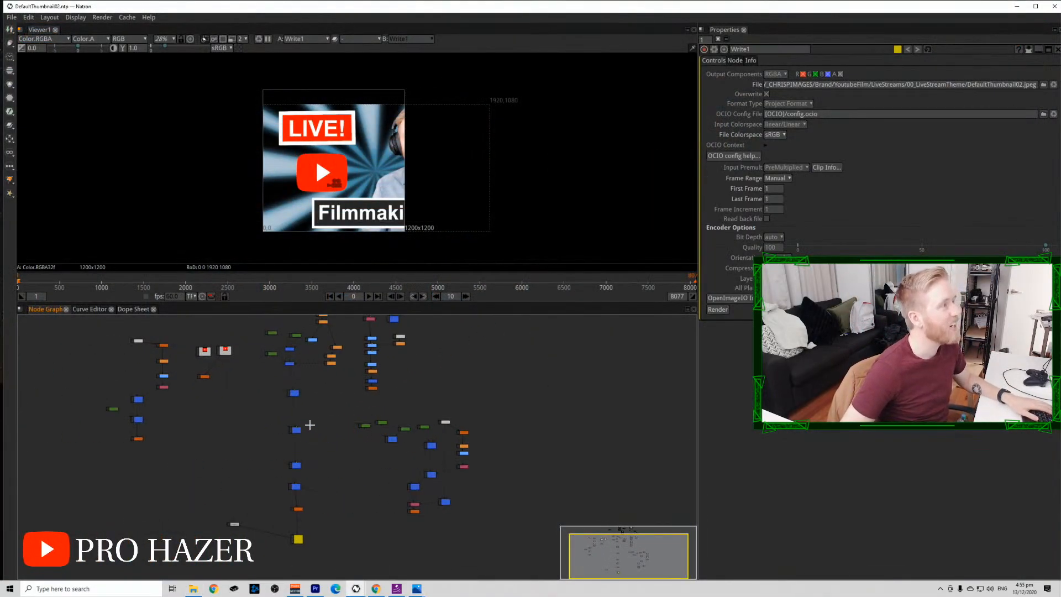
{"action": "left_click", "coordinate": [300, 539]}
{"action": "key", "text": "1"}
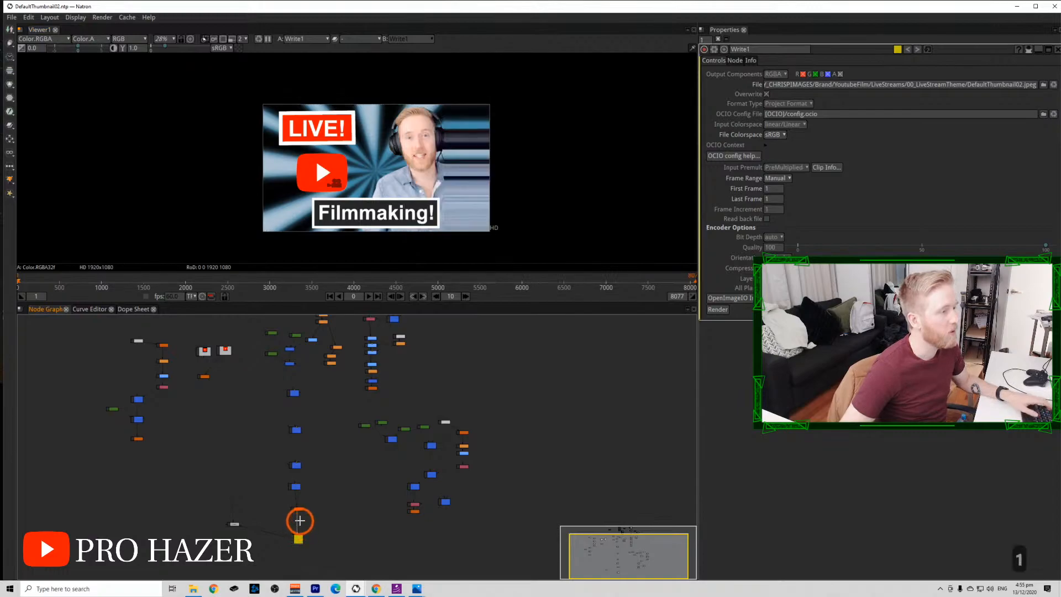
{"action": "scroll", "coordinate": [299, 520], "scroll_direction": "up", "scroll_amount": 4}
{"action": "scroll", "coordinate": [311, 430], "scroll_direction": "down", "scroll_amount": 4}
View the outputs of the main Merge chain, Crop1 and Write1 in turn to check where the image goes wrong.
{"action": "left_click", "coordinate": [322, 469]}
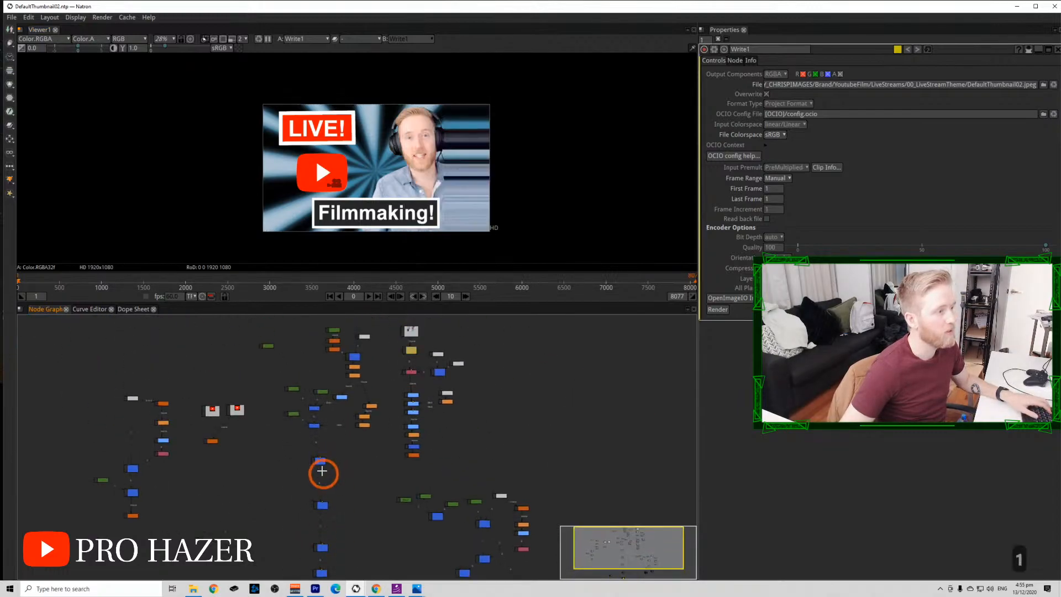
{"action": "key", "text": "1"}
{"action": "left_click_drag", "start_coordinate": [330, 501], "coordinate": [341, 395]}
{"action": "scroll", "coordinate": [331, 425], "scroll_direction": "up", "scroll_amount": 4}
{"action": "left_click", "coordinate": [334, 460]}
{"action": "key", "text": "1"}
{"action": "left_click_drag", "start_coordinate": [363, 505], "coordinate": [364, 408]}
{"action": "left_click", "coordinate": [327, 412]}
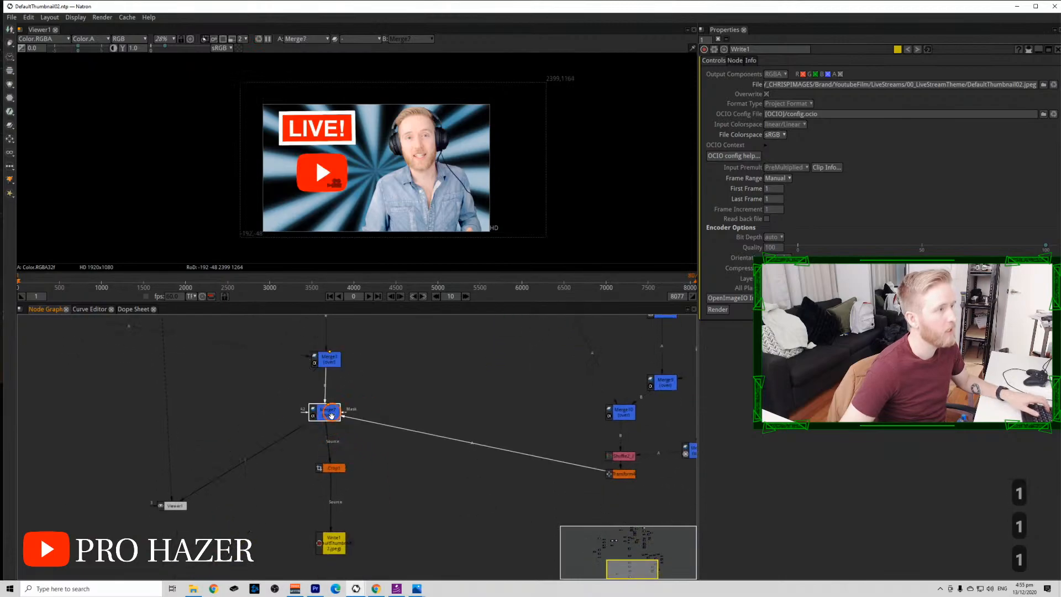
{"action": "key", "text": "1"}
{"action": "left_click_drag", "start_coordinate": [334, 486], "coordinate": [350, 406]}
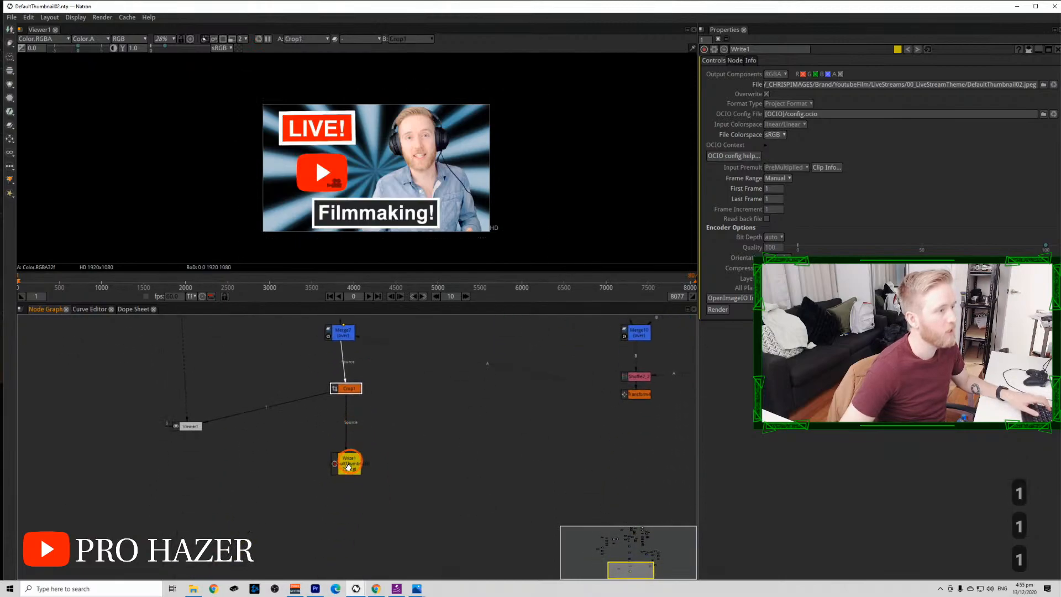
{"action": "left_click", "coordinate": [346, 469]}
{"action": "key", "text": "1"}
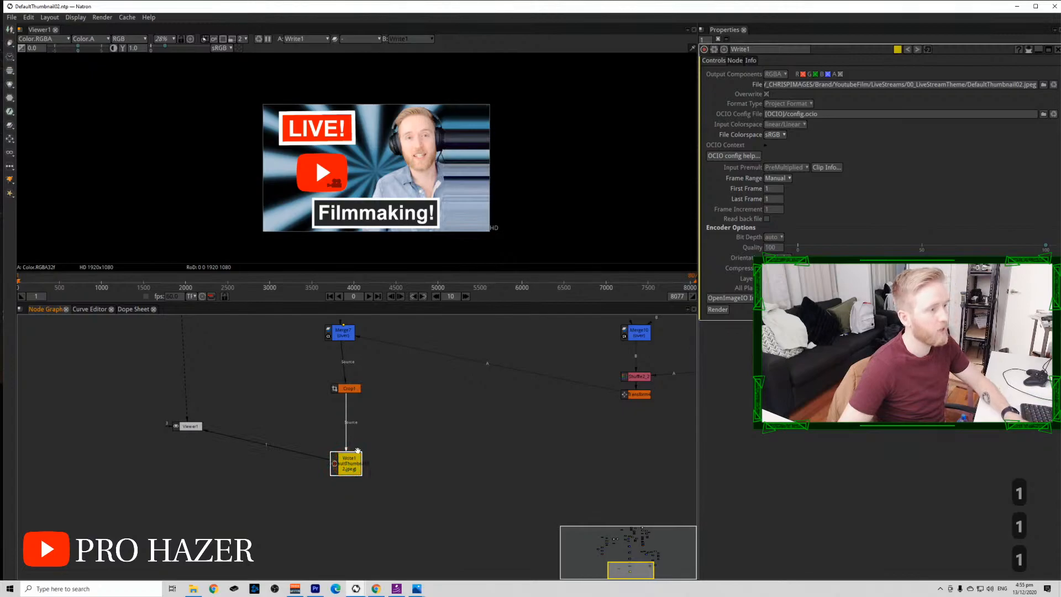
Copy the output file path from Write1 and delete that Write node.
{"action": "triple_click", "coordinate": [864, 84]}
{"action": "key", "text": "ctrl+c"}
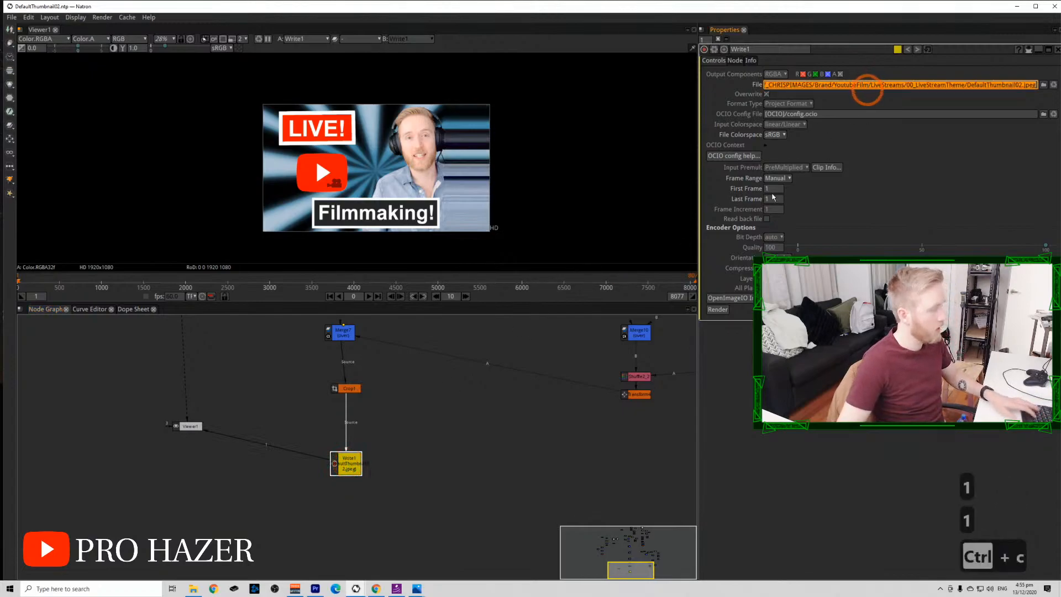
{"action": "left_click", "coordinate": [390, 483]}
{"action": "key", "text": "BackSpace"}
Add a new Write node after Crop1 using the copied DefaultThumbnail02.jpeg path, and agree to replace the existing file.
{"action": "left_click", "coordinate": [350, 396]}
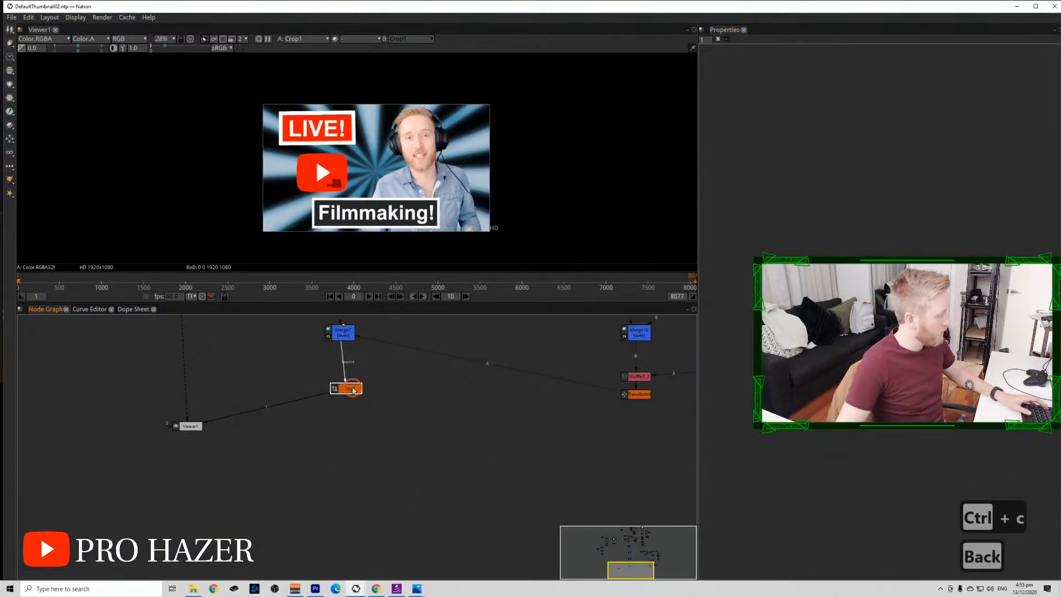
{"action": "key", "text": "w"}
{"action": "triple_click", "coordinate": [684, 354]}
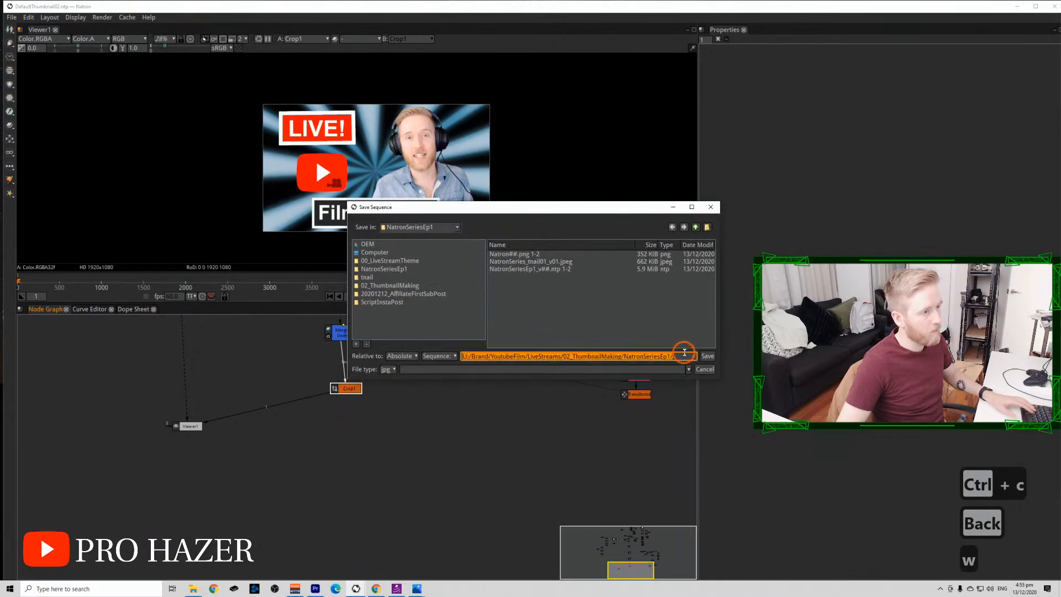
{"action": "key", "text": "ctrl+v"}
{"action": "left_click", "coordinate": [707, 355]}
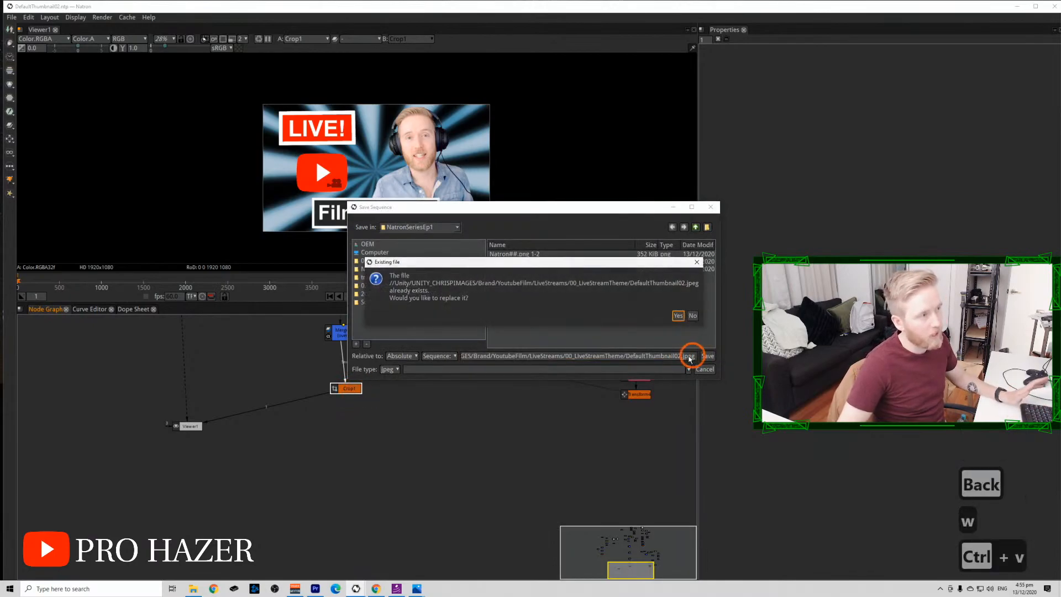
{"action": "left_click", "coordinate": [678, 316]}
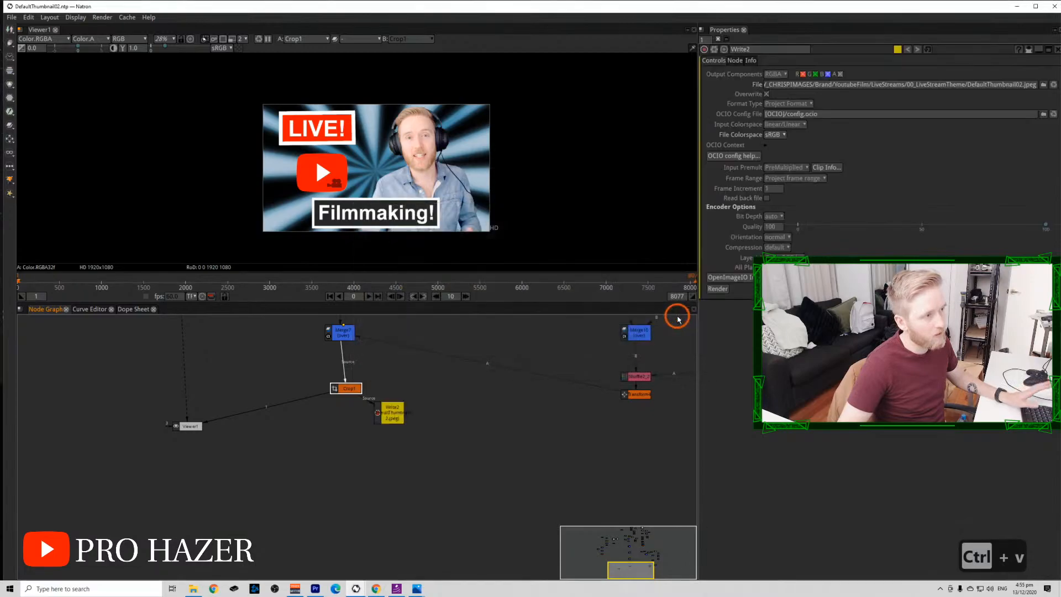
Set the new Write node's frame range to Manual, first and last frame 1, and render it.
{"action": "left_click", "coordinate": [795, 178]}
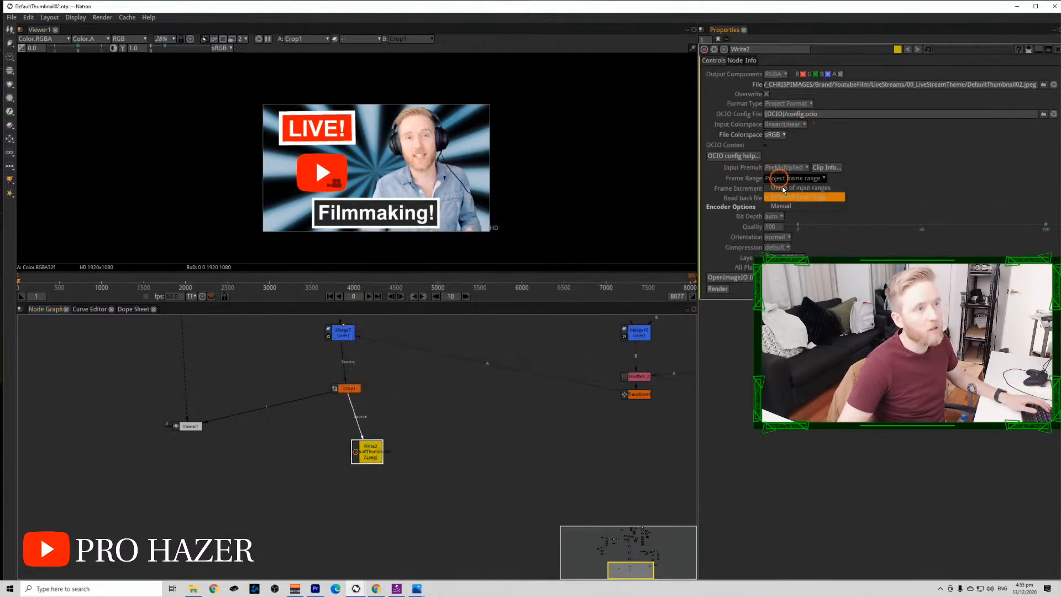
{"action": "left_click", "coordinate": [787, 207]}
{"action": "type", "text": "1"}
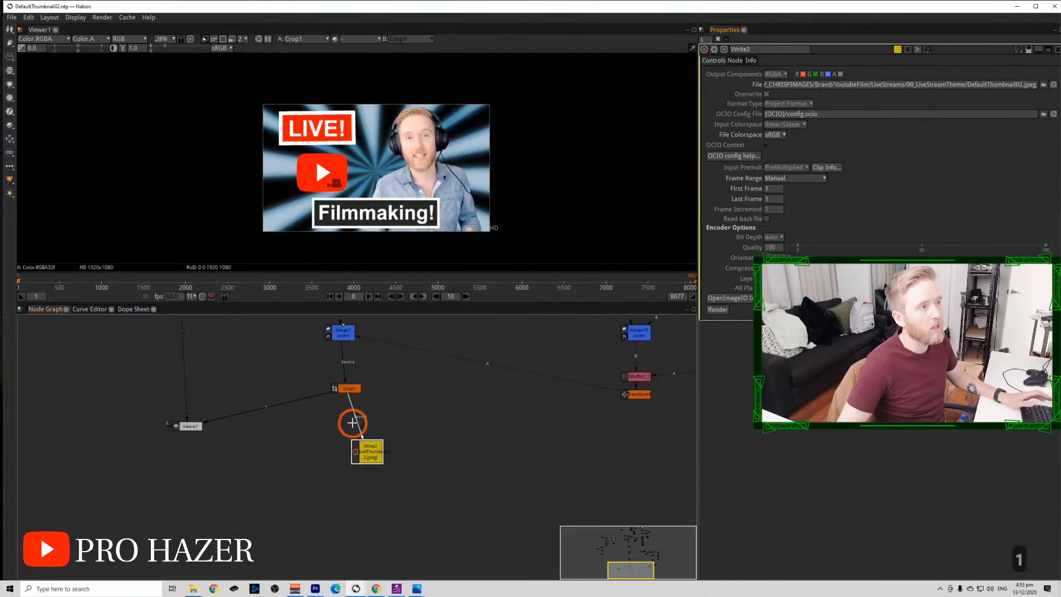
{"action": "left_click", "coordinate": [717, 310]}
{"action": "left_click", "coordinate": [225, 445]}
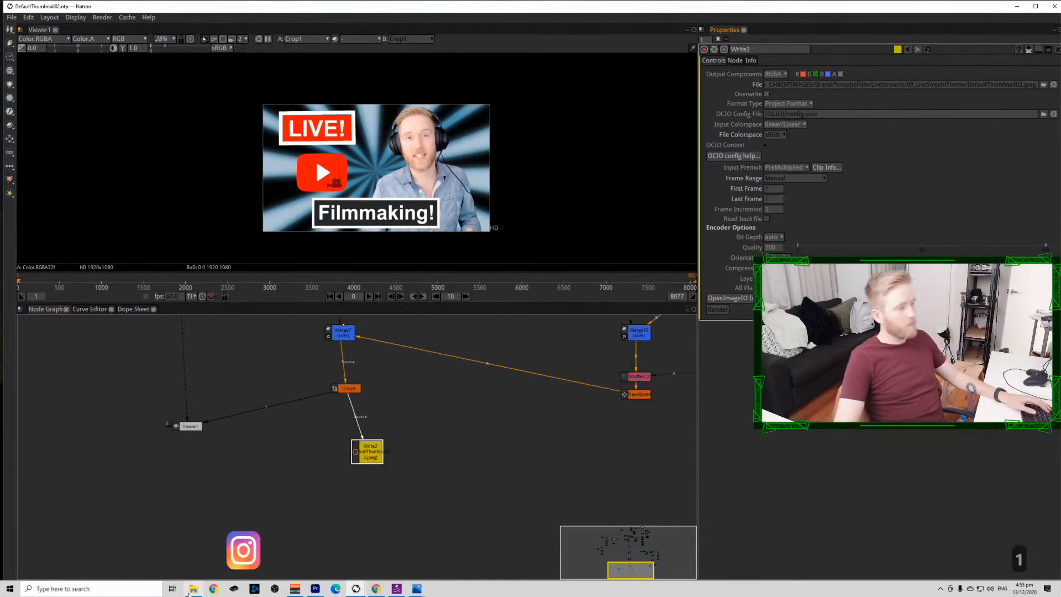
Switch to File Explorer, view the newly rendered DefaultThumbnail02.jpeg at full window size, and close the image.
{"action": "left_click", "coordinate": [193, 589]}
{"action": "left_click", "coordinate": [755, 246]}
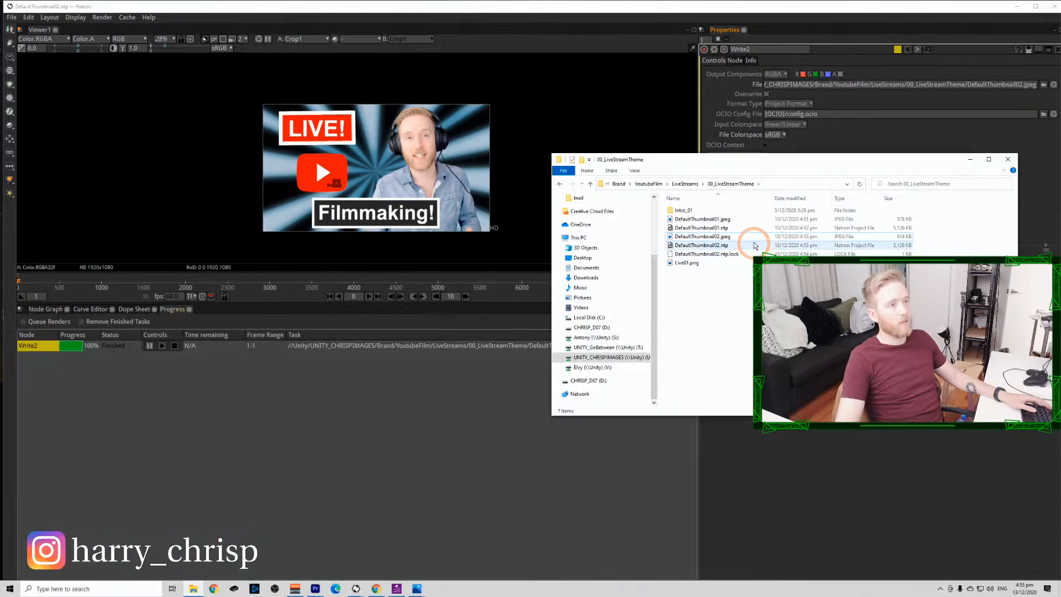
{"action": "left_click", "coordinate": [740, 238]}
{"action": "double_click", "coordinate": [739, 237]}
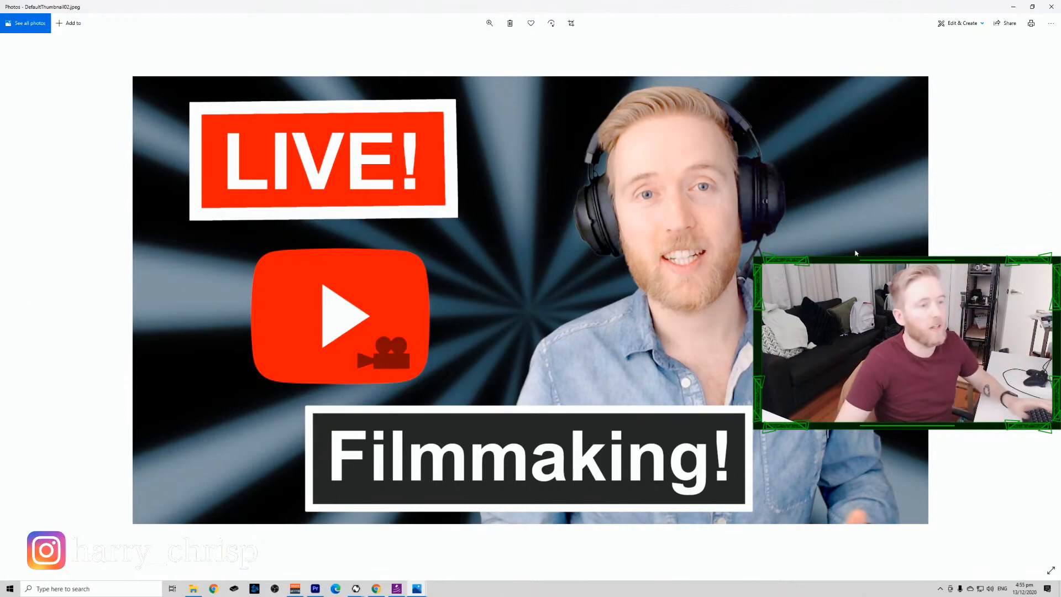
{"action": "left_click", "coordinate": [1051, 7]}
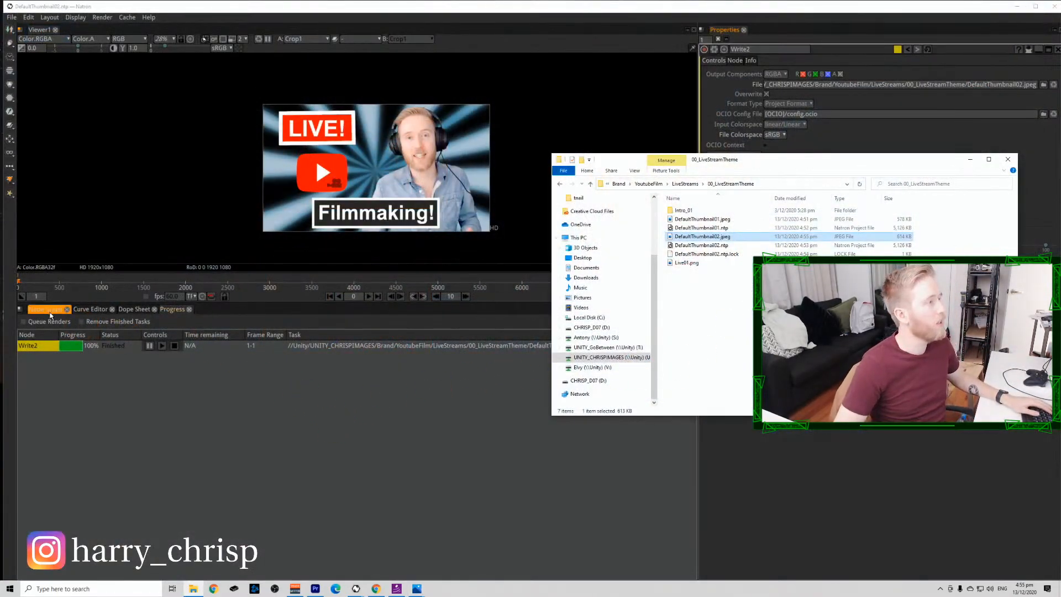
Return to Natron's node graph, save the DefaultThumbnail02.ntp project, and close it.
{"action": "left_click", "coordinate": [95, 385]}
{"action": "left_click", "coordinate": [14, 18]}
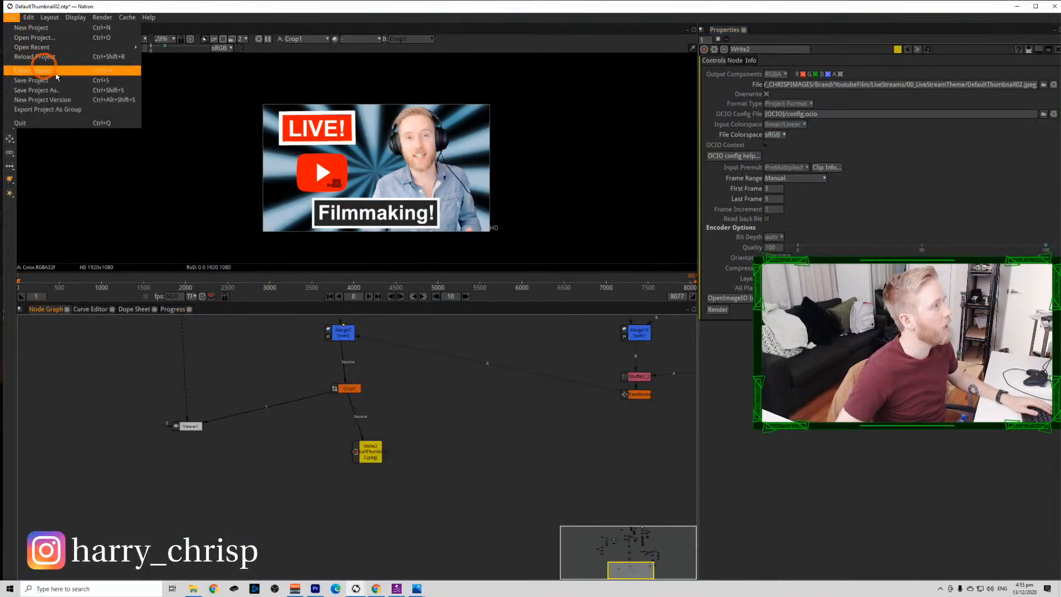
{"action": "left_click", "coordinate": [69, 83]}
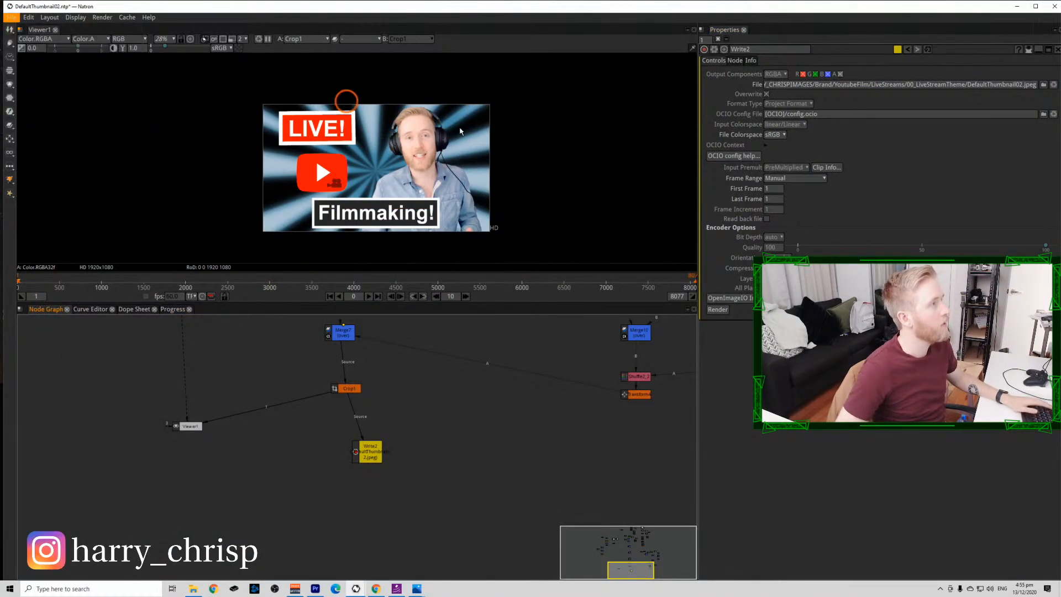
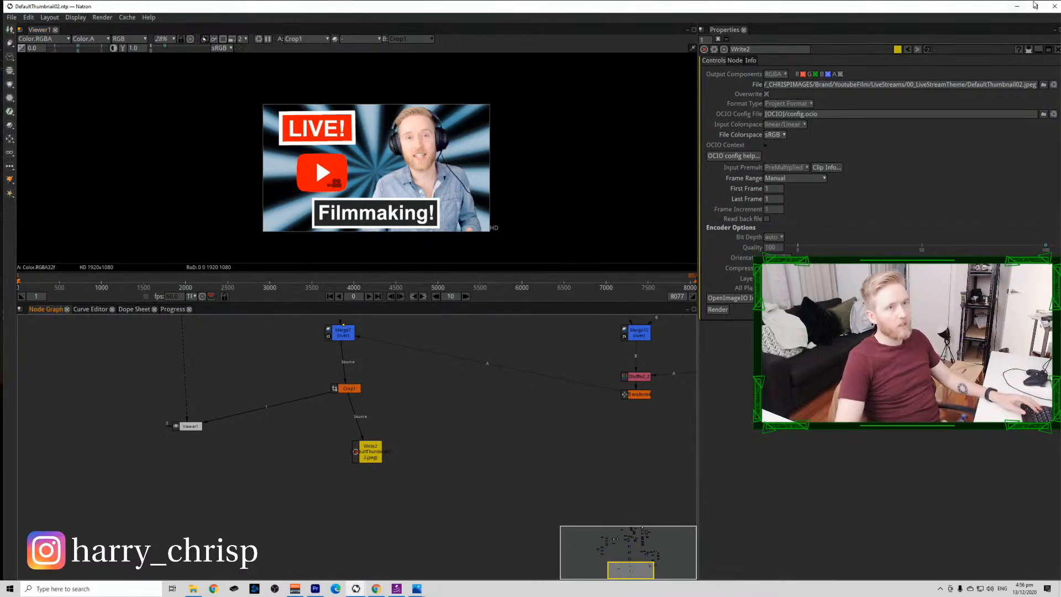
{"action": "left_click", "coordinate": [1024, 5]}
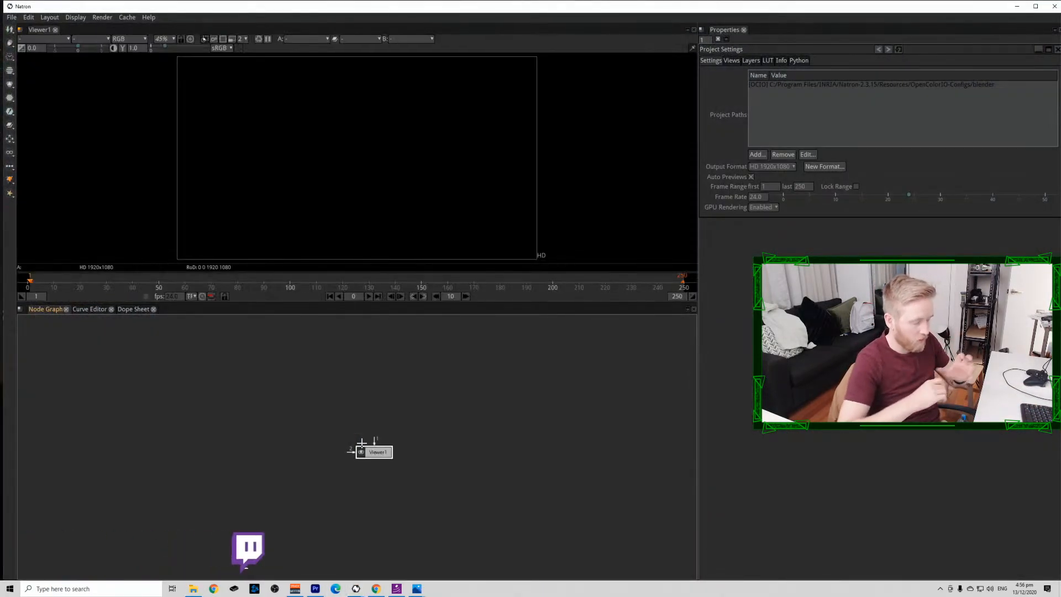
{"action": "left_click", "coordinate": [459, 514]}
{"action": "key", "text": "ctrl+o"}
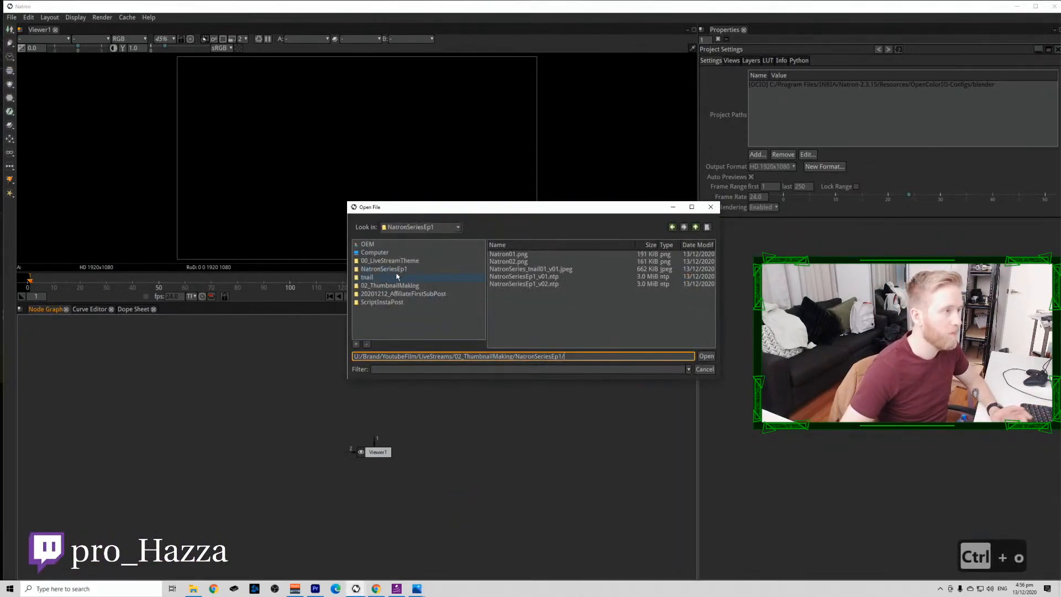
{"action": "left_click", "coordinate": [557, 278]}
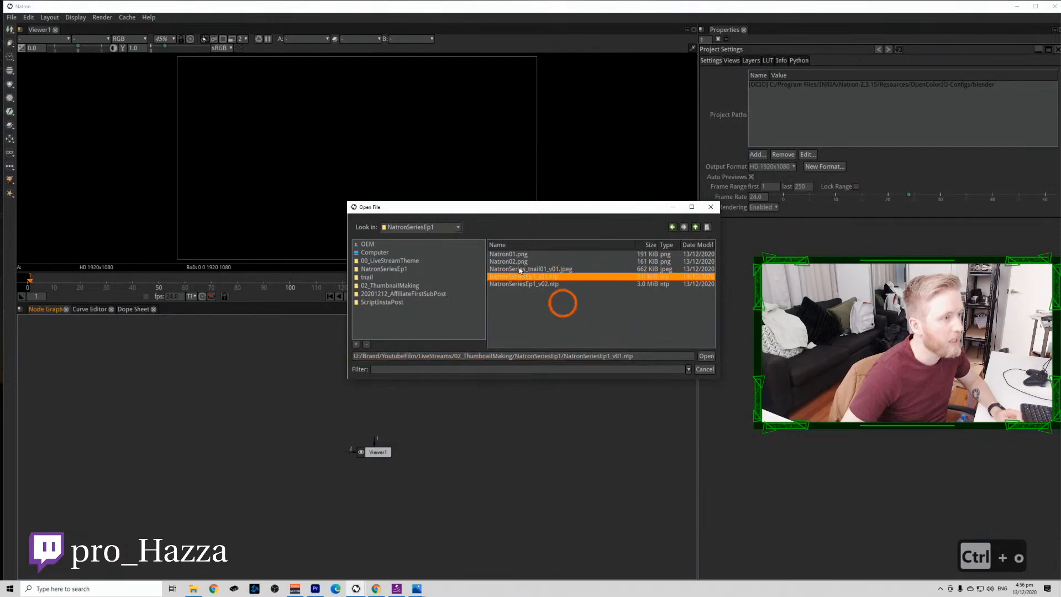
{"action": "left_click", "coordinate": [695, 227]}
{"action": "left_click", "coordinate": [695, 227]}
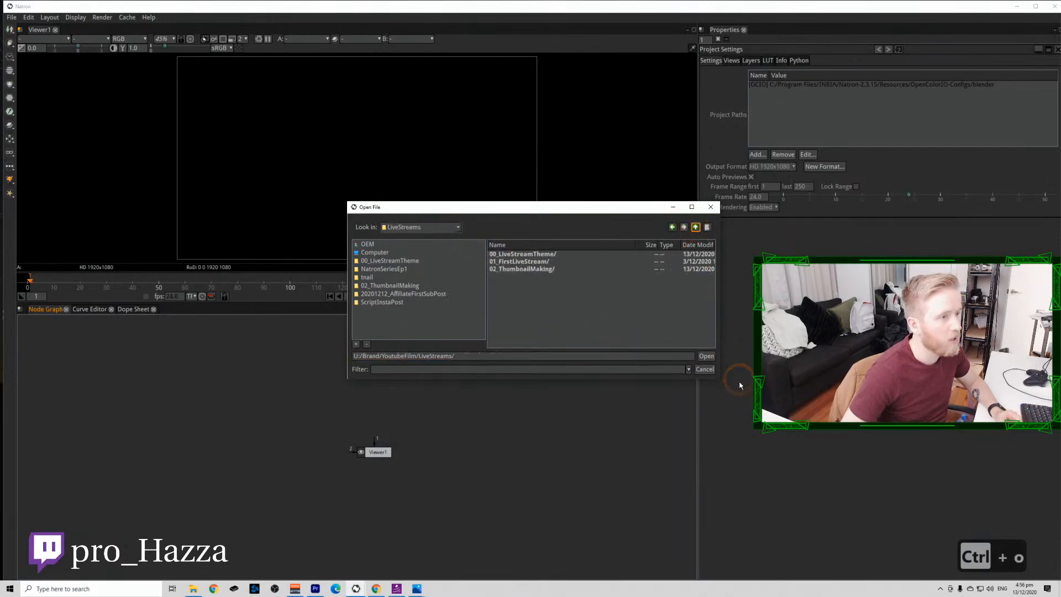
{"action": "left_click", "coordinate": [704, 369]}
Open the recent project DefaultThumbnail01.ntp.
{"action": "left_click", "coordinate": [11, 17]}
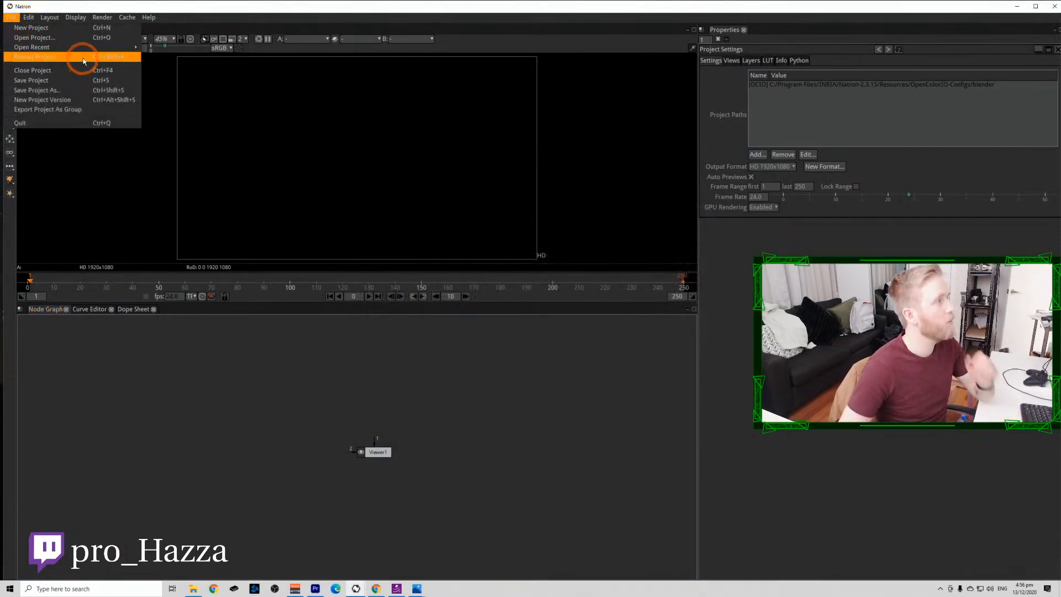
{"action": "mouse_move", "coordinate": [86, 47]}
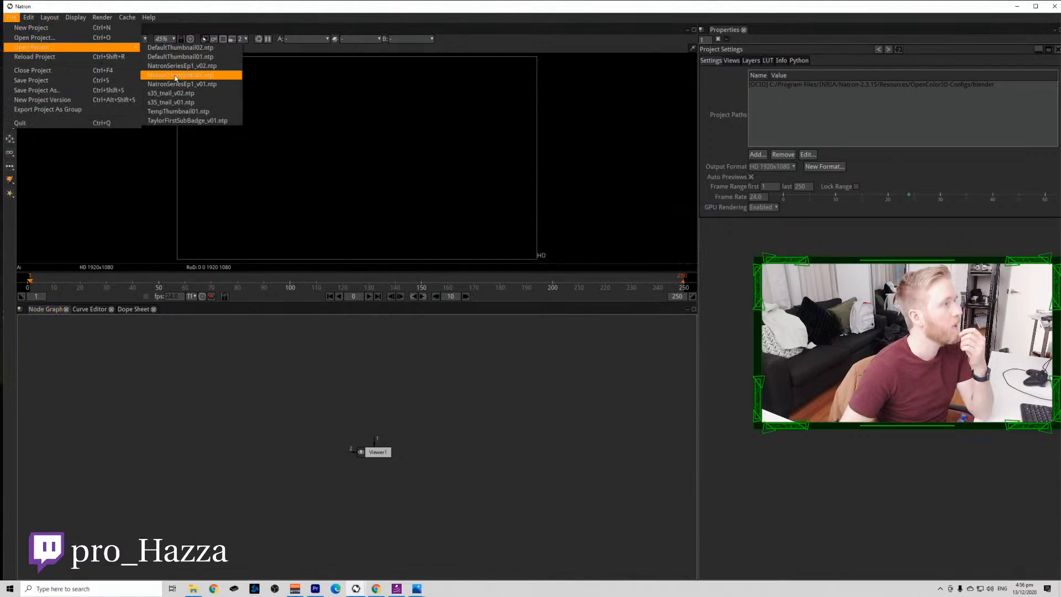
{"action": "left_click", "coordinate": [223, 57]}
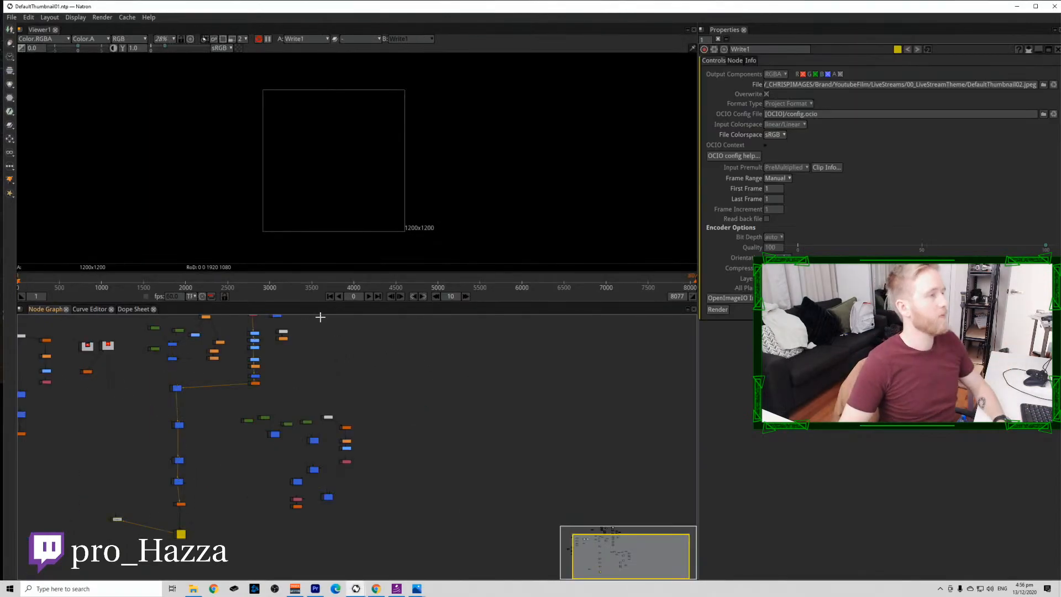
View the outputs of Merge5 and Merge1, where the YouTube logo is placed over the presenter and background.
{"action": "left_click_drag", "start_coordinate": [134, 384], "coordinate": [215, 407]}
{"action": "left_click", "coordinate": [258, 408]}
{"action": "key", "text": "1"}
{"action": "left_click", "coordinate": [258, 449]}
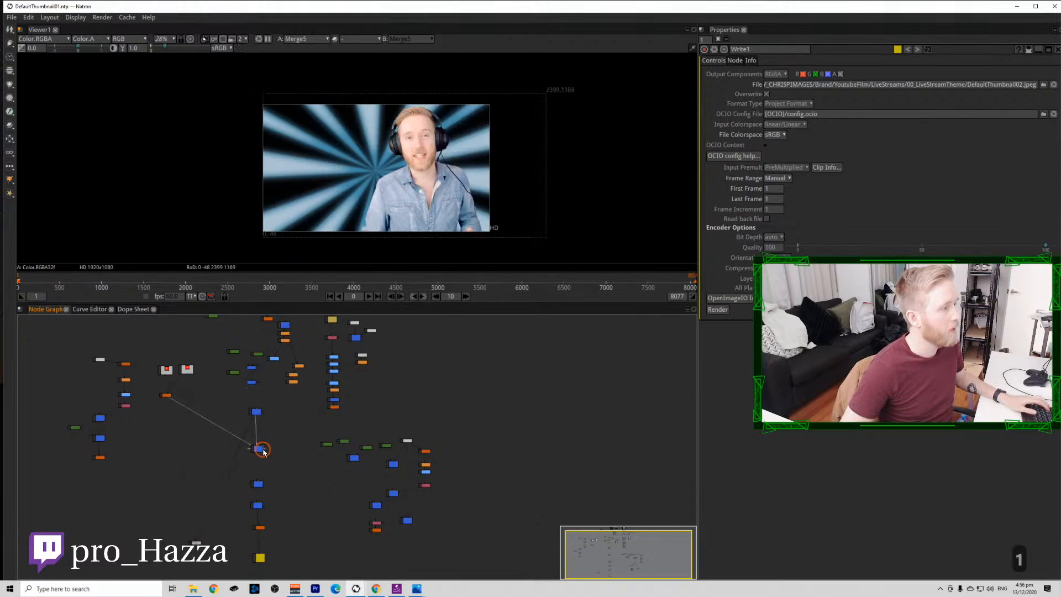
{"action": "key", "text": "1"}
Set the YouTube logo's Transform3 scale to 0.80 and move the logo down to about x -80, y -208.
{"action": "scroll", "coordinate": [199, 414], "scroll_direction": "up", "scroll_amount": 3}
{"action": "double_click", "coordinate": [141, 380]}
{"action": "left_click", "coordinate": [779, 95]}
{"action": "left_click", "coordinate": [777, 95]}
{"action": "type", "text": "8"}
{"action": "left_click", "coordinate": [596, 213]}
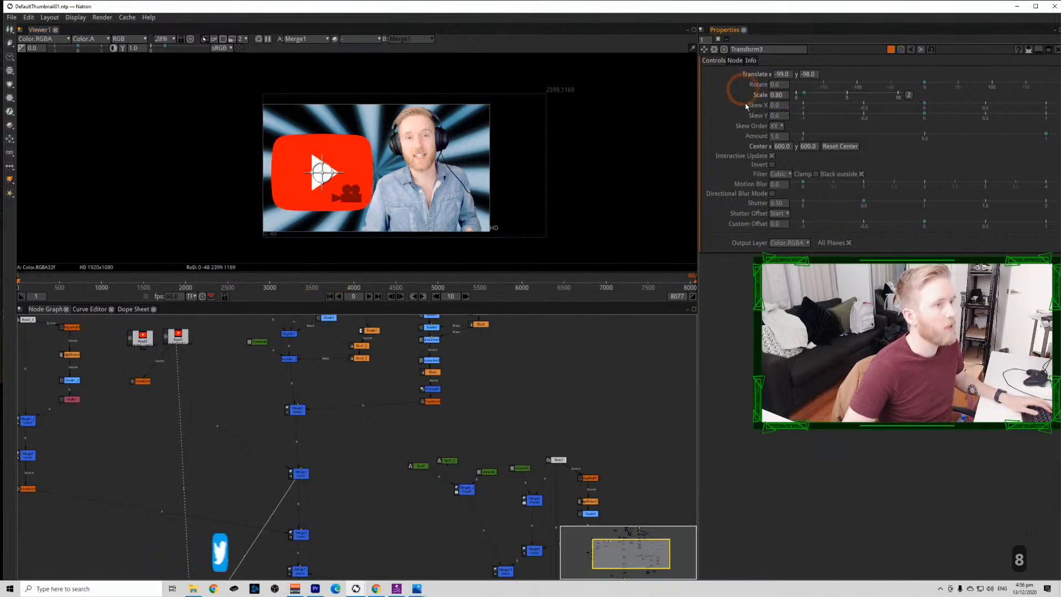
{"action": "left_click_drag", "start_coordinate": [325, 175], "coordinate": [326, 190]}
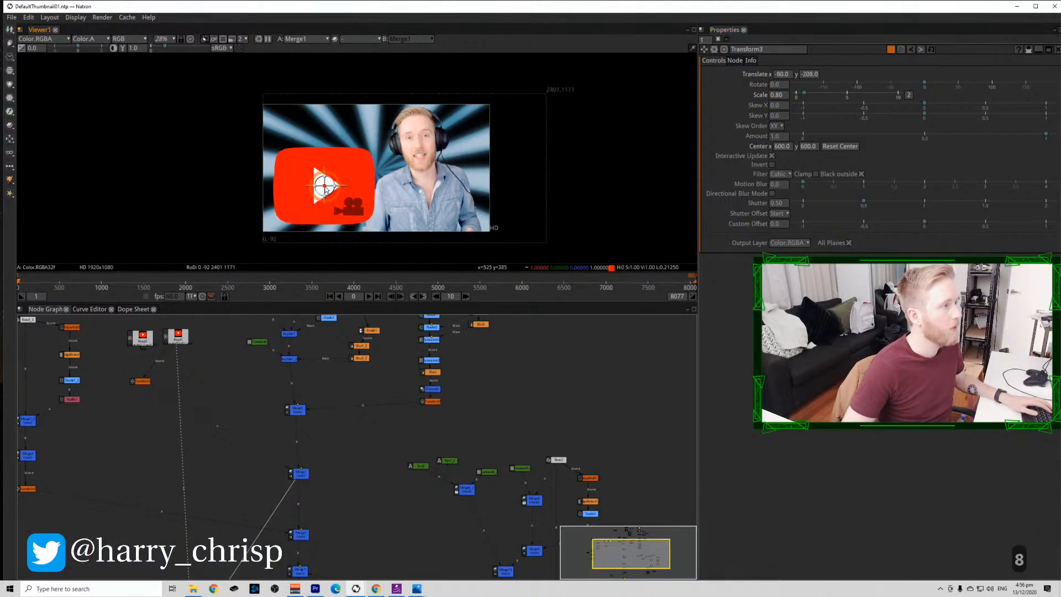
Show the Merge3 output to check the enlarged logo together with the LIVE! label.
{"action": "left_click_drag", "start_coordinate": [125, 401], "coordinate": [206, 379]}
{"action": "left_click", "coordinate": [384, 512]}
{"action": "key", "text": "1"}
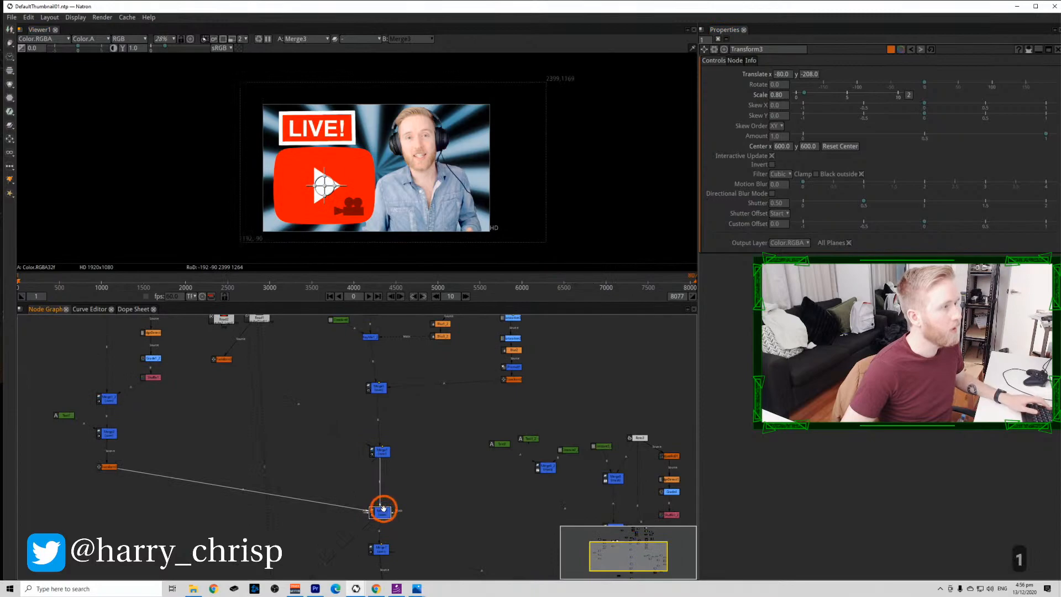
Reduce the YouTube logo's Transform3 scale to 0.60 and move the logo to about x -104, y -250.
{"action": "double_click", "coordinate": [107, 467]}
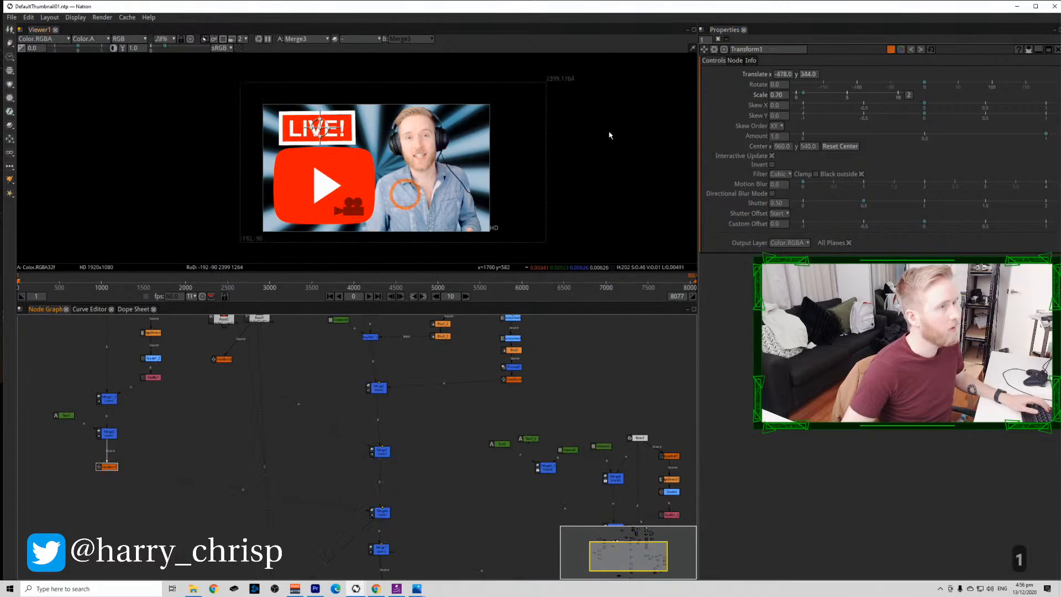
{"action": "double_click", "coordinate": [222, 359]}
{"action": "left_click", "coordinate": [795, 120]}
{"action": "left_click", "coordinate": [781, 95]}
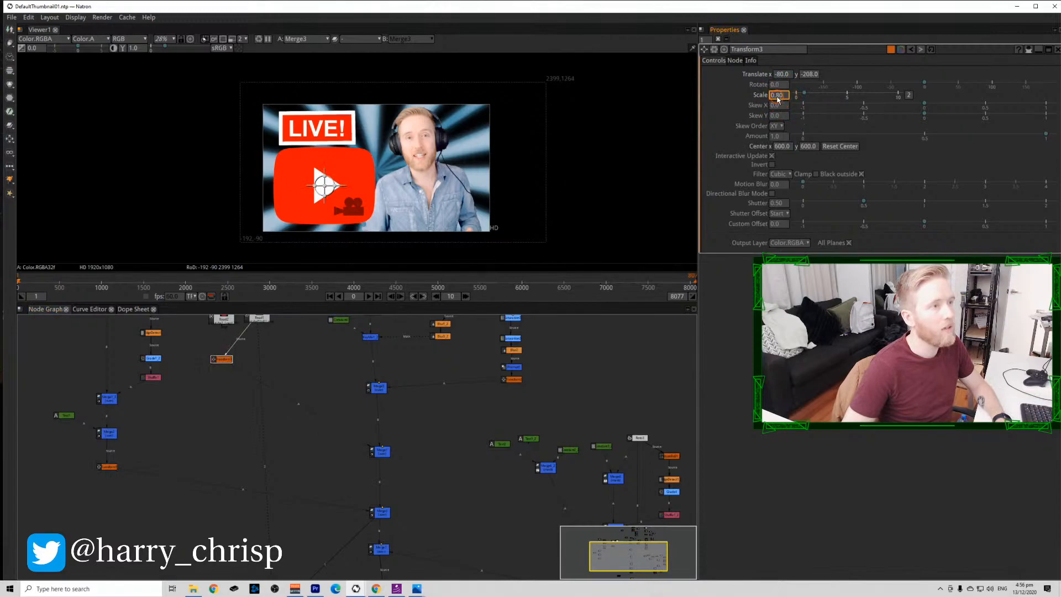
{"action": "scroll", "coordinate": [776, 100], "scroll_direction": "down", "scroll_amount": 1}
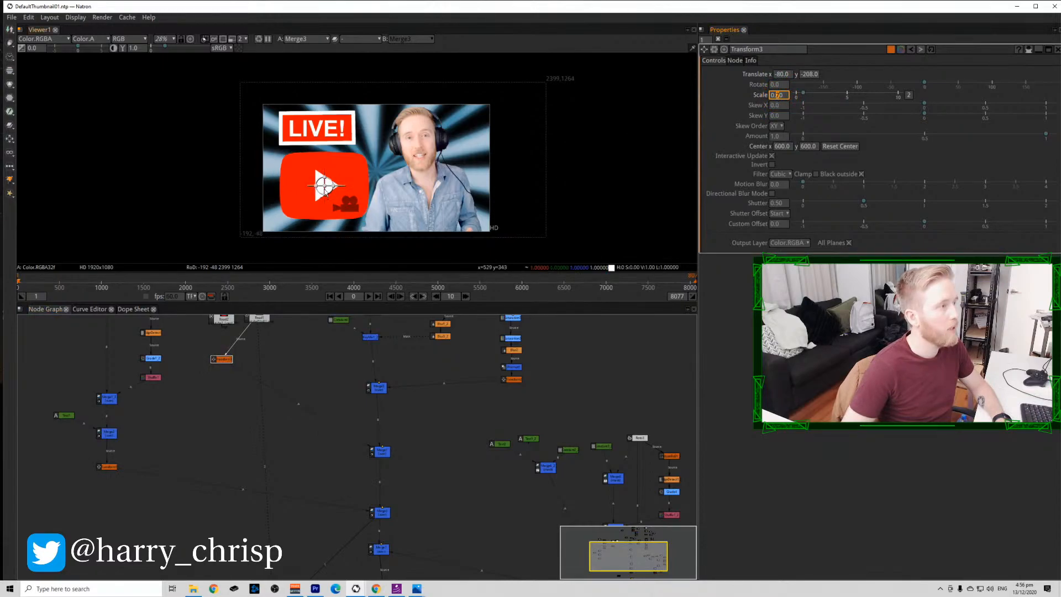
{"action": "left_click_drag", "start_coordinate": [325, 186], "coordinate": [321, 190]}
{"action": "left_click", "coordinate": [781, 95]}
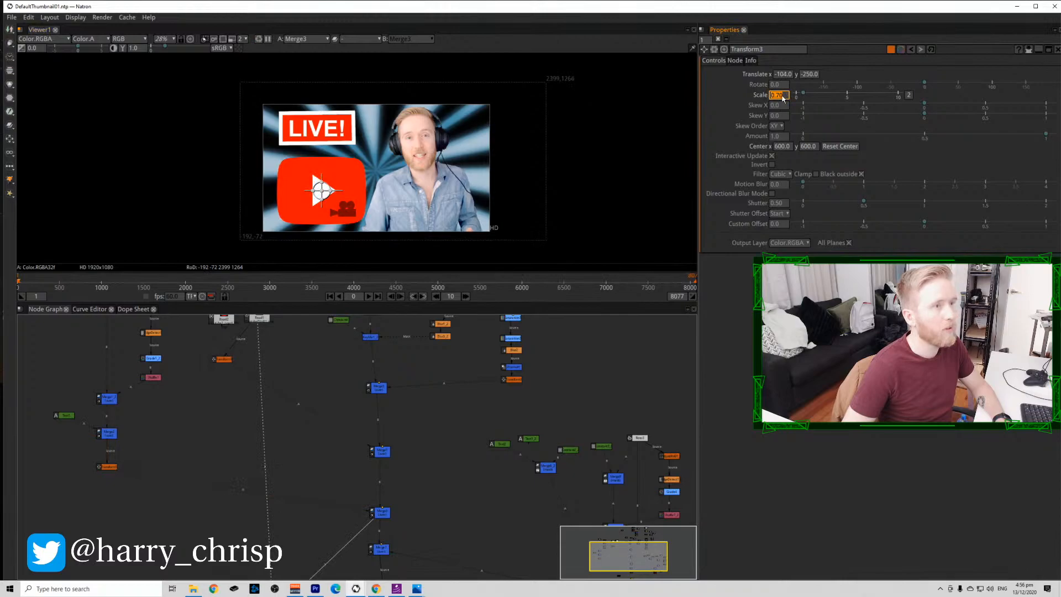
{"action": "scroll", "coordinate": [776, 97], "scroll_direction": "down", "scroll_amount": 1}
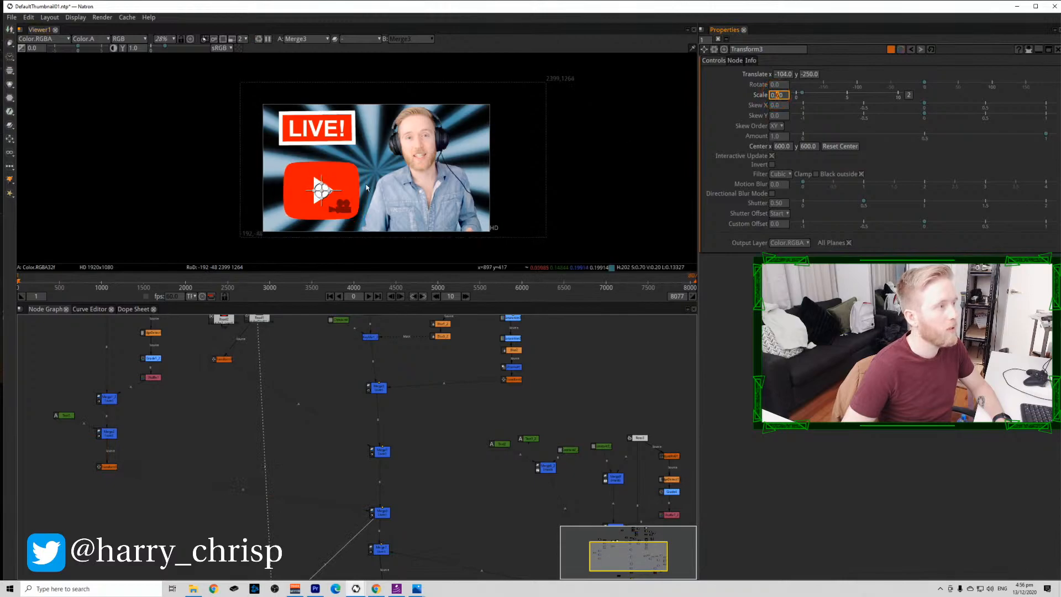
Enlarge the LIVE! label with a Transform1 scale of 0.80 and reposition it at about x -429, y 305.
{"action": "left_click", "coordinate": [107, 466]}
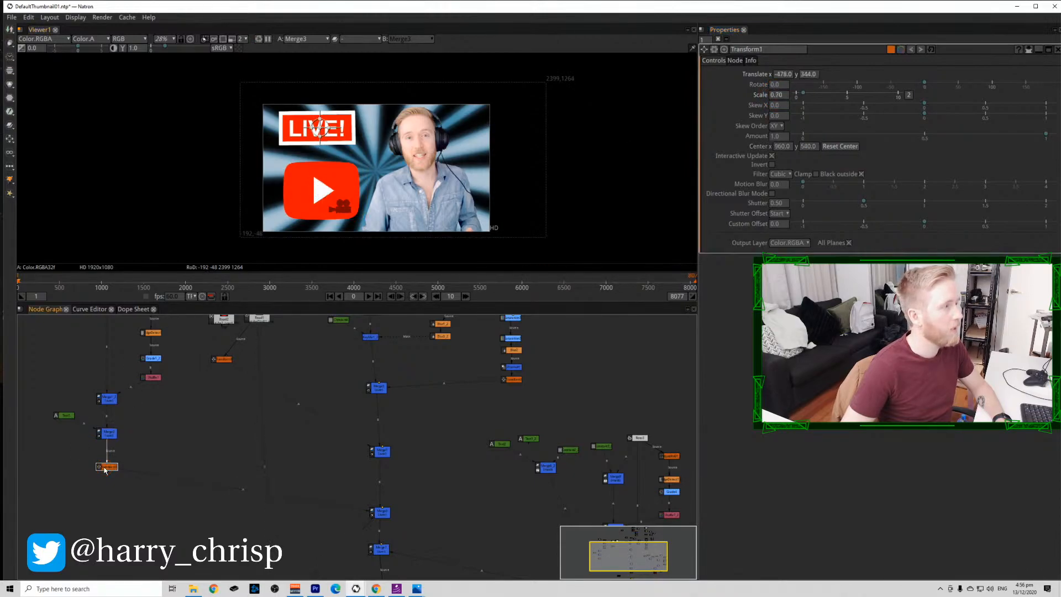
{"action": "left_click", "coordinate": [779, 95]}
{"action": "scroll", "coordinate": [776, 97], "scroll_direction": "up", "scroll_amount": 1}
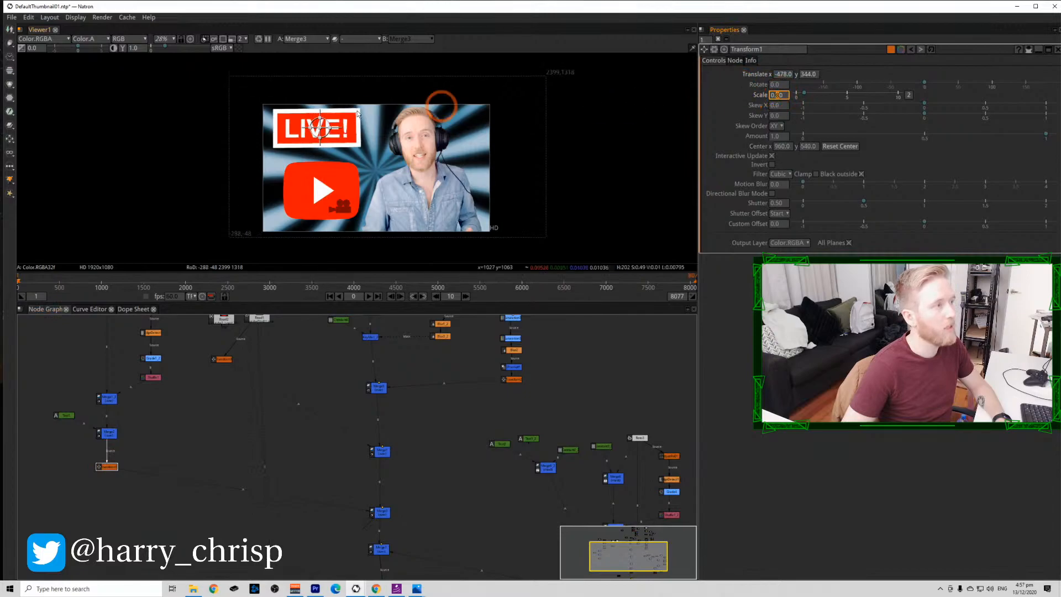
{"action": "left_click_drag", "start_coordinate": [320, 131], "coordinate": [325, 136]}
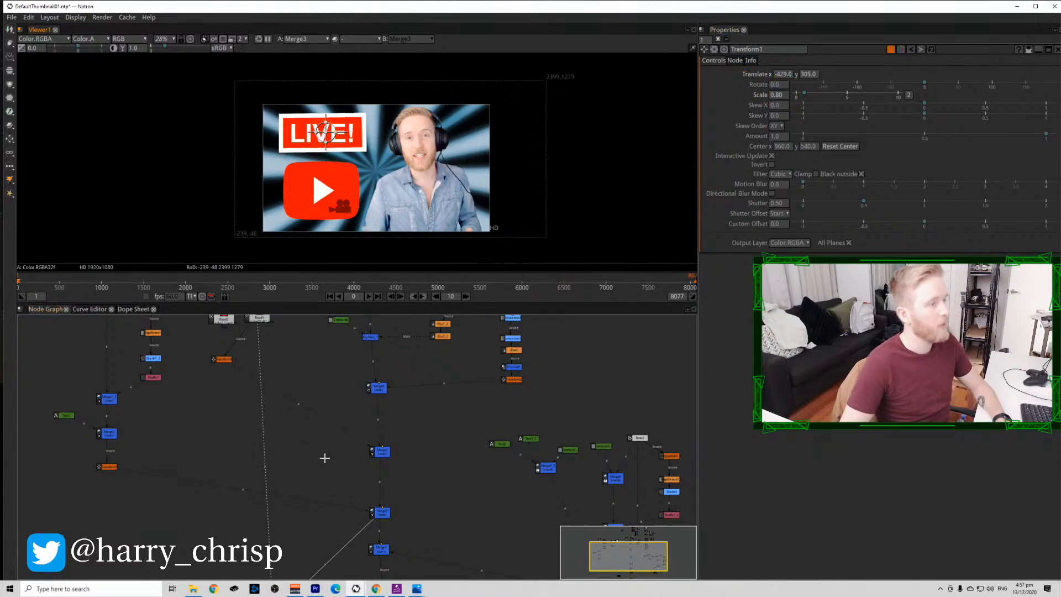
Show the Merge7 output that adds the "Filmmaking!" label, shift the node slightly aside and disable it.
{"action": "left_click_drag", "start_coordinate": [402, 557], "coordinate": [282, 467]}
{"action": "left_click", "coordinate": [259, 468]}
{"action": "key", "text": "1"}
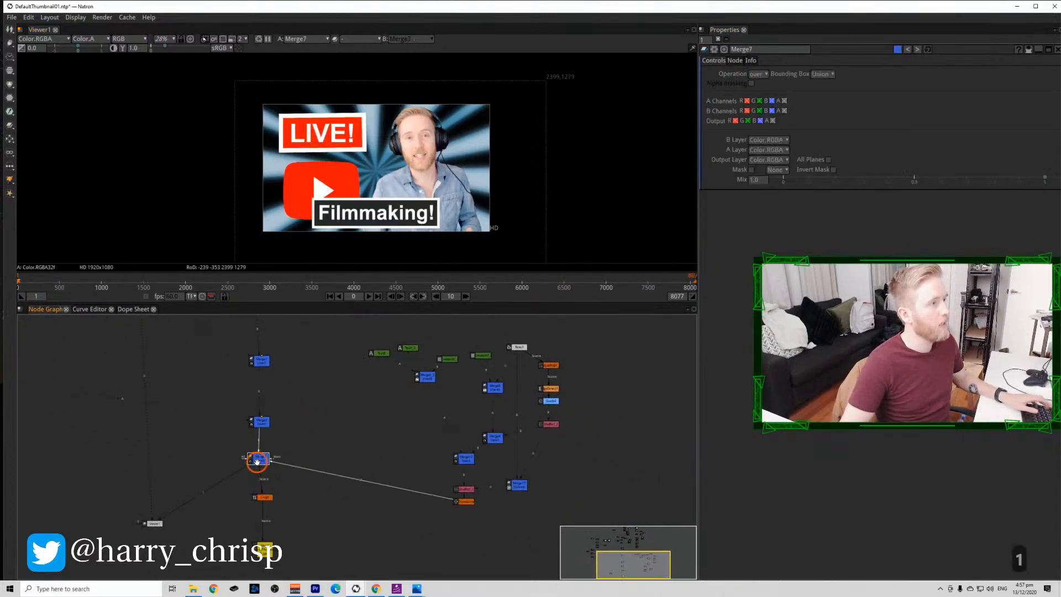
{"action": "left_click_drag", "start_coordinate": [271, 460], "coordinate": [292, 462]}
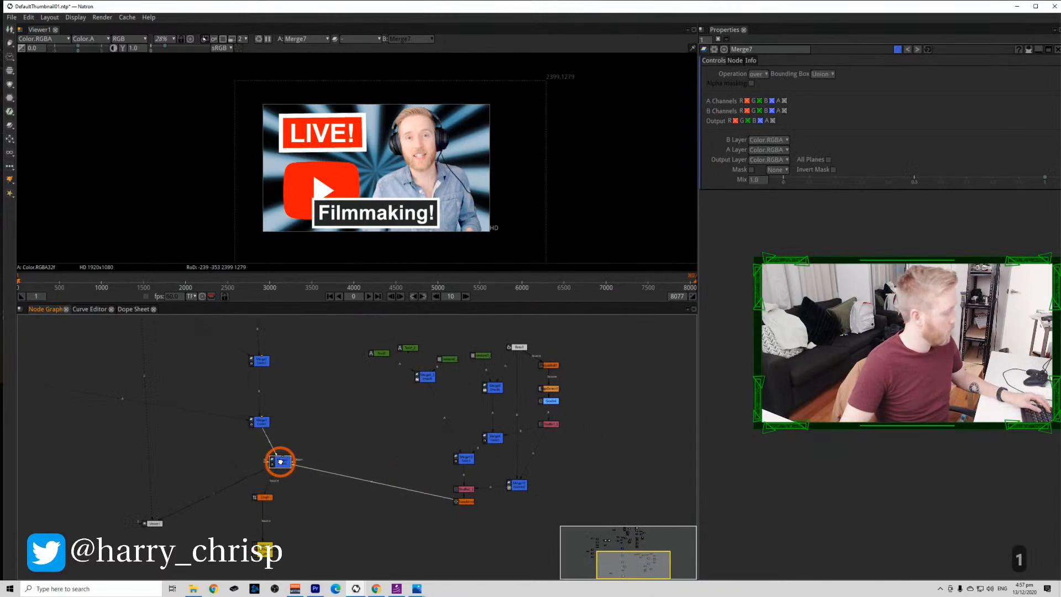
{"action": "key", "text": "d"}
Show the Write1 output to check the thumbnail without the "Filmmaking!" label.
{"action": "left_click", "coordinate": [268, 499]}
{"action": "key", "text": "1"}
{"action": "left_click_drag", "start_coordinate": [279, 528], "coordinate": [279, 488]}
{"action": "left_click", "coordinate": [279, 488]}
{"action": "key", "text": "1"}
{"action": "left_click", "coordinate": [285, 455]}
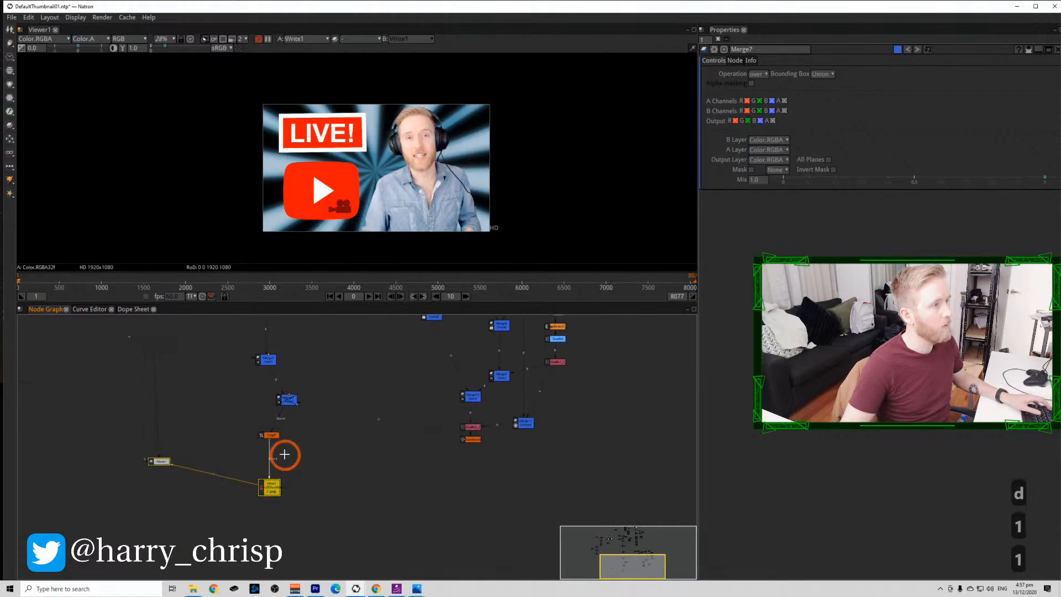
Set the Write1 output file name to DefaultThumbnail01.jpeg in the 00_LiveStreamTheme folder and save the project.
{"action": "double_click", "coordinate": [271, 496]}
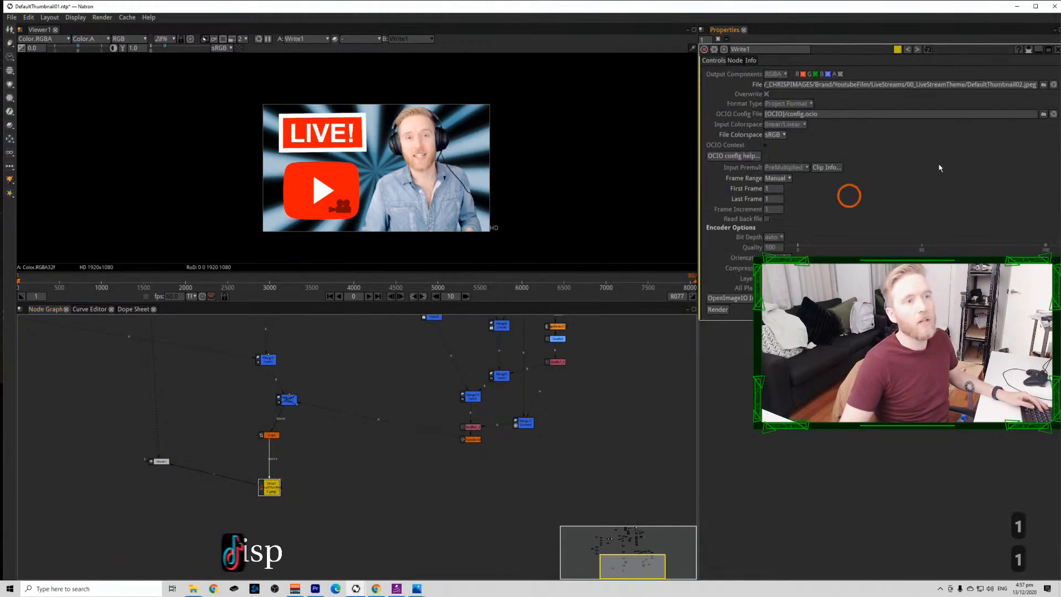
{"action": "left_click", "coordinate": [1020, 86]}
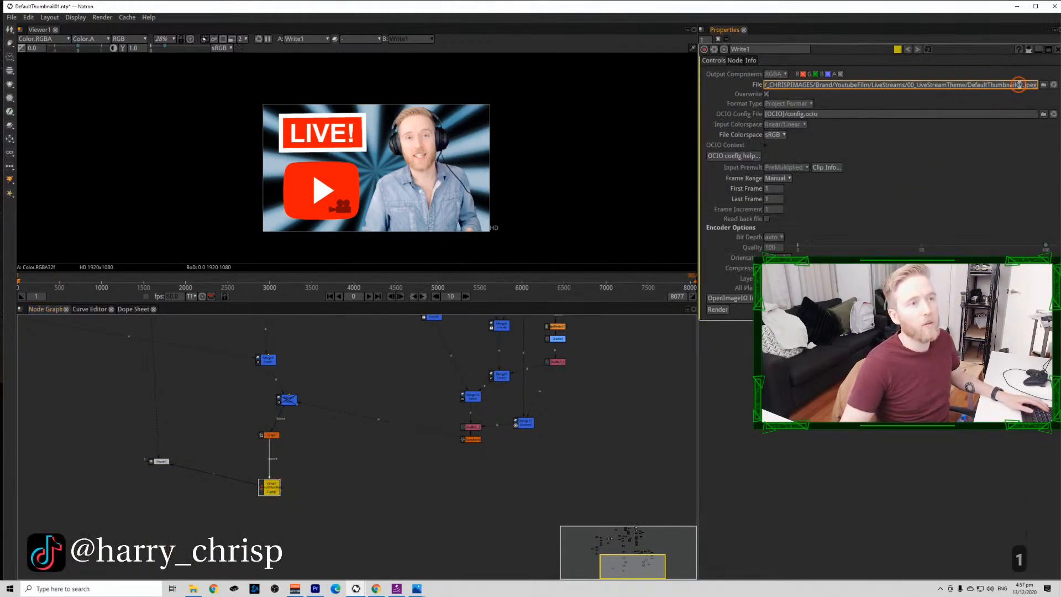
{"action": "left_click", "coordinate": [993, 157]}
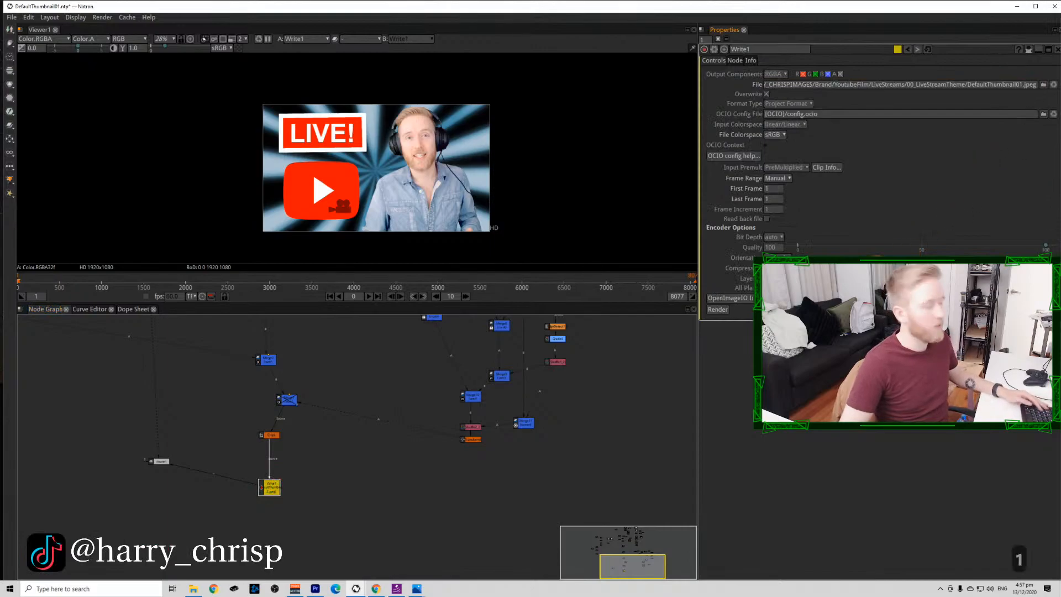
{"action": "key", "text": "ctrl+s"}
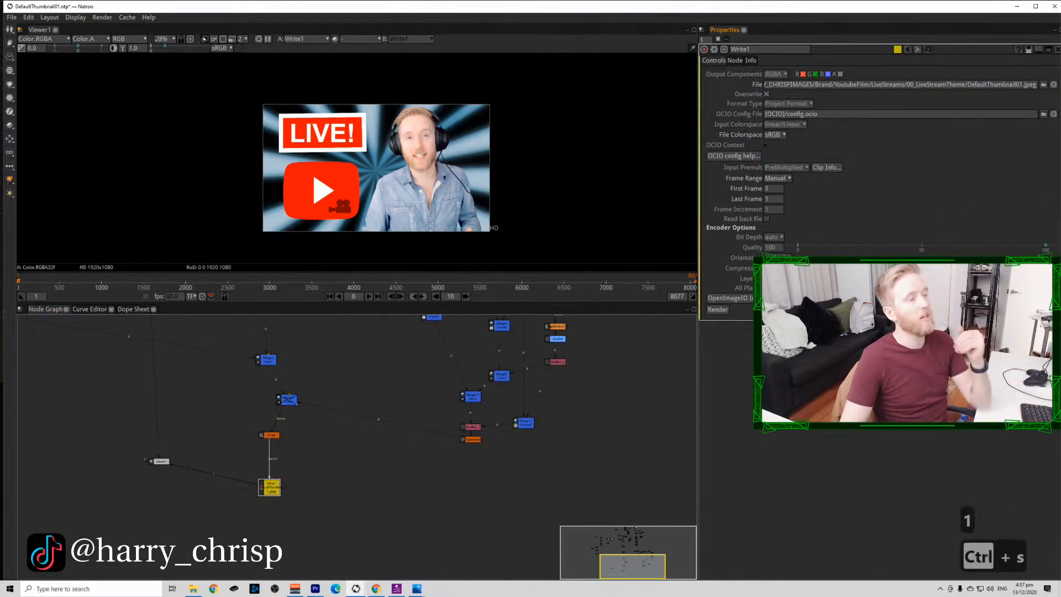
Switch to File Explorer and rename DefaultThumbnail02.jpeg in the 00_LiveStreamTheme folder to DefaultThumbnail02_.jpeg.
{"action": "left_click", "coordinate": [193, 589]}
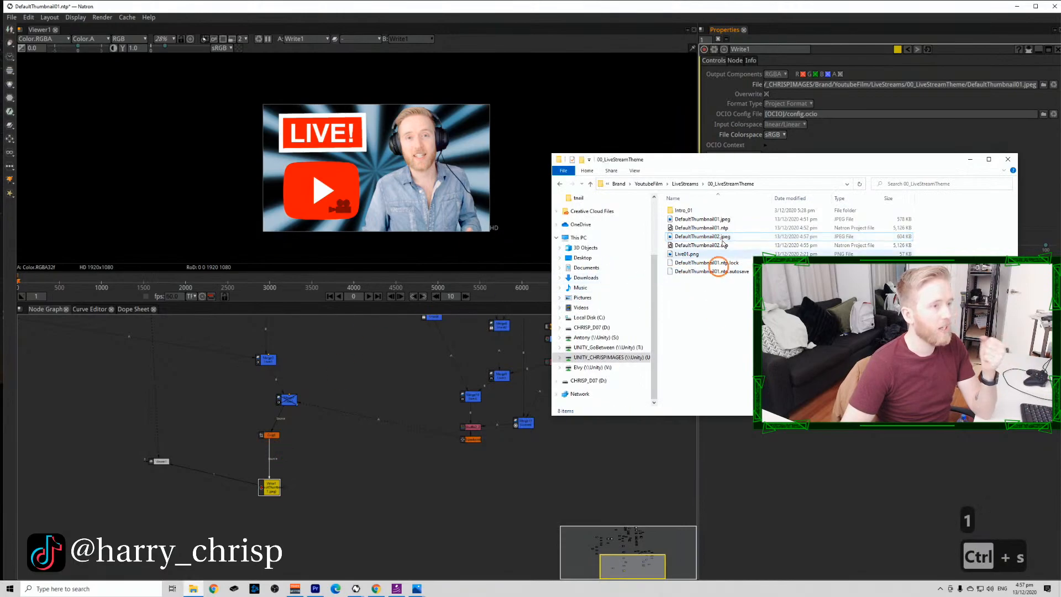
{"action": "left_click", "coordinate": [698, 237]}
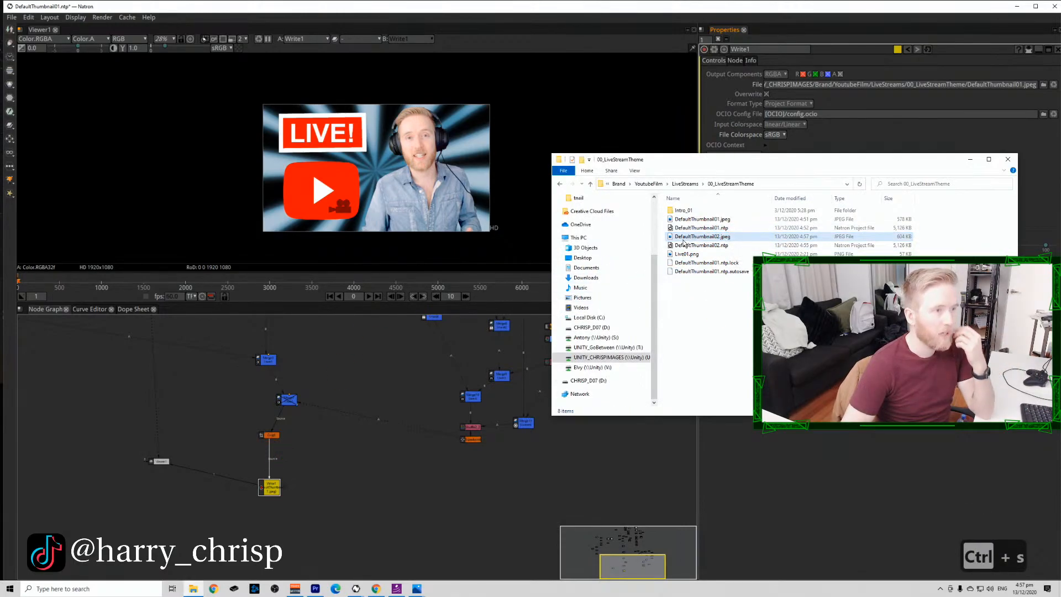
{"action": "left_click", "coordinate": [715, 240]}
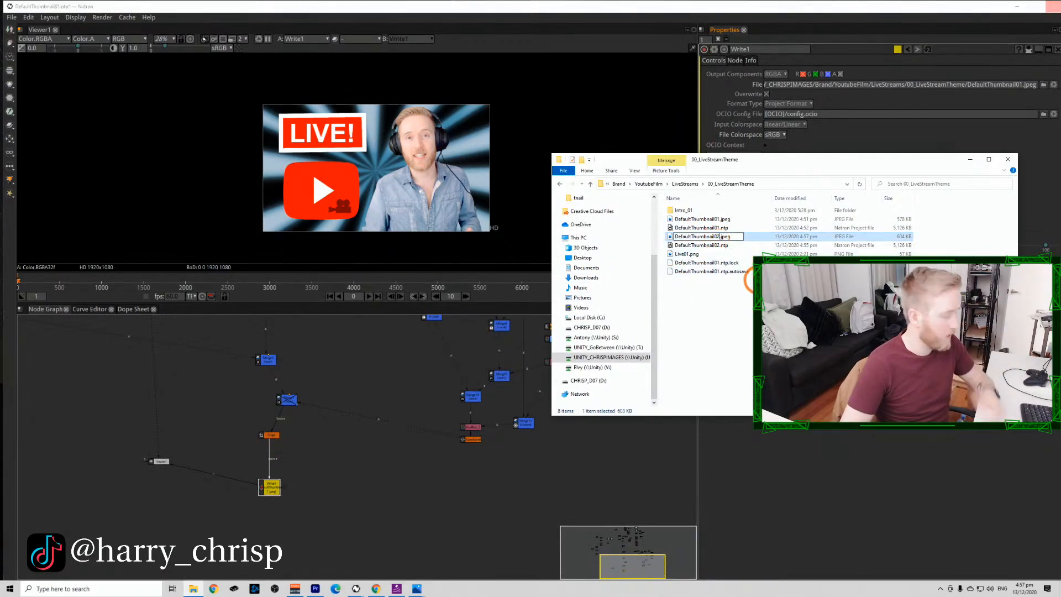
Render Write1 in Natron and view the resulting DefaultThumbnail01.jpeg from the 00_LiveStreamTheme folder.
{"action": "left_click", "coordinate": [269, 486]}
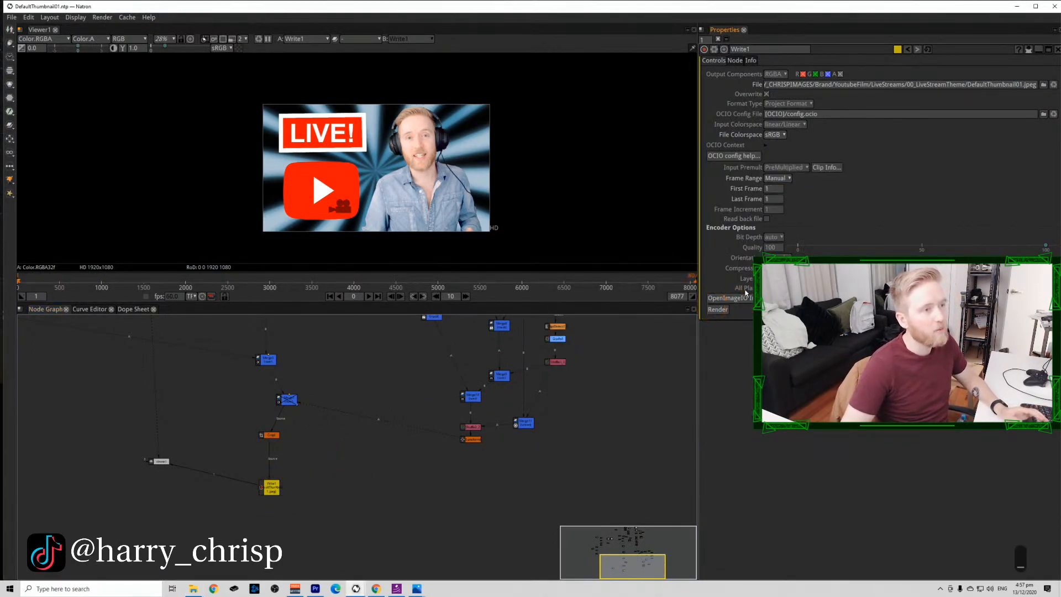
{"action": "left_click", "coordinate": [304, 412]}
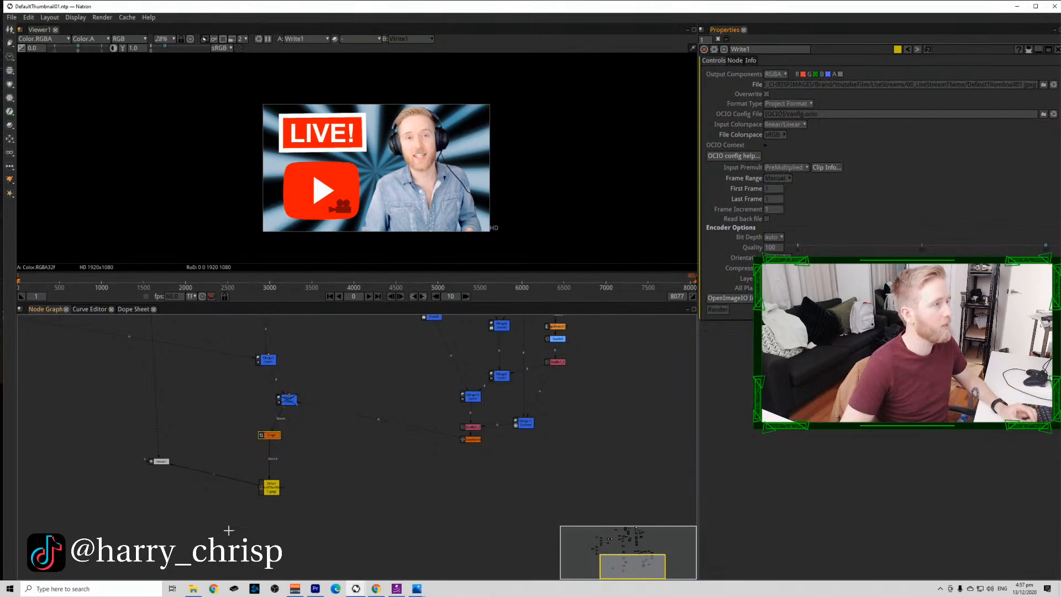
{"action": "left_click", "coordinate": [193, 588]}
{"action": "double_click", "coordinate": [746, 218]}
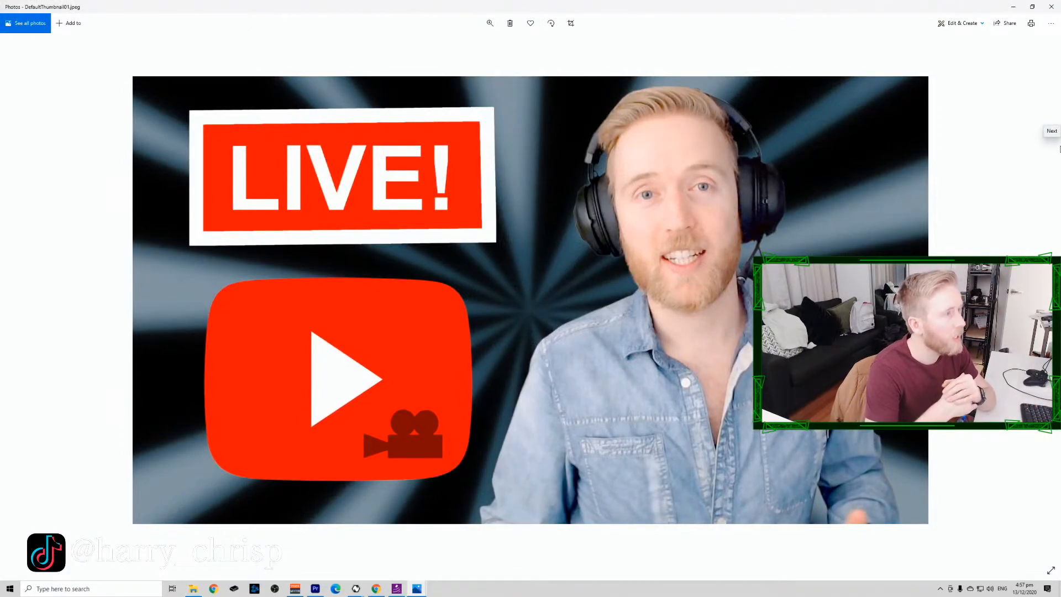
{"action": "left_click", "coordinate": [1051, 7]}
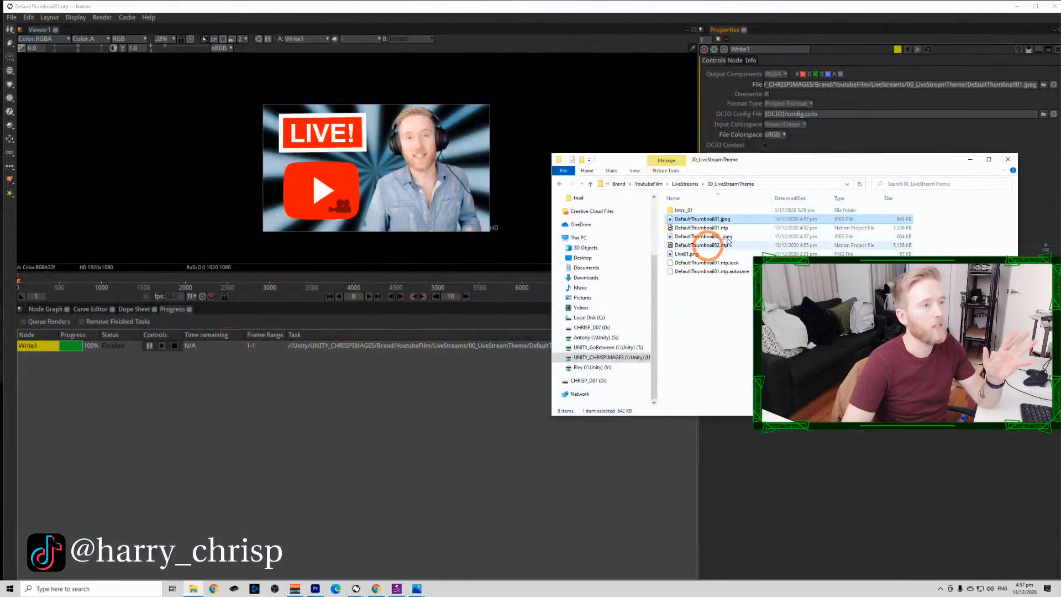
Compare DefaultThumbnail02_.jpeg with DefaultThumbnail01.jpeg by viewing the two images alternately in Photos.
{"action": "double_click", "coordinate": [710, 236]}
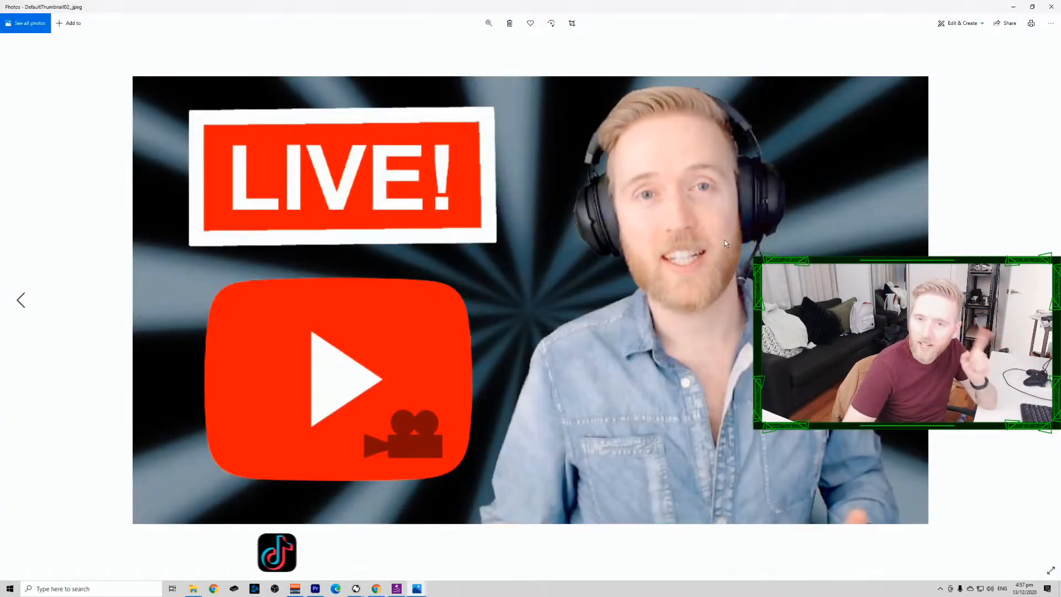
{"action": "left_click", "coordinate": [1048, 7]}
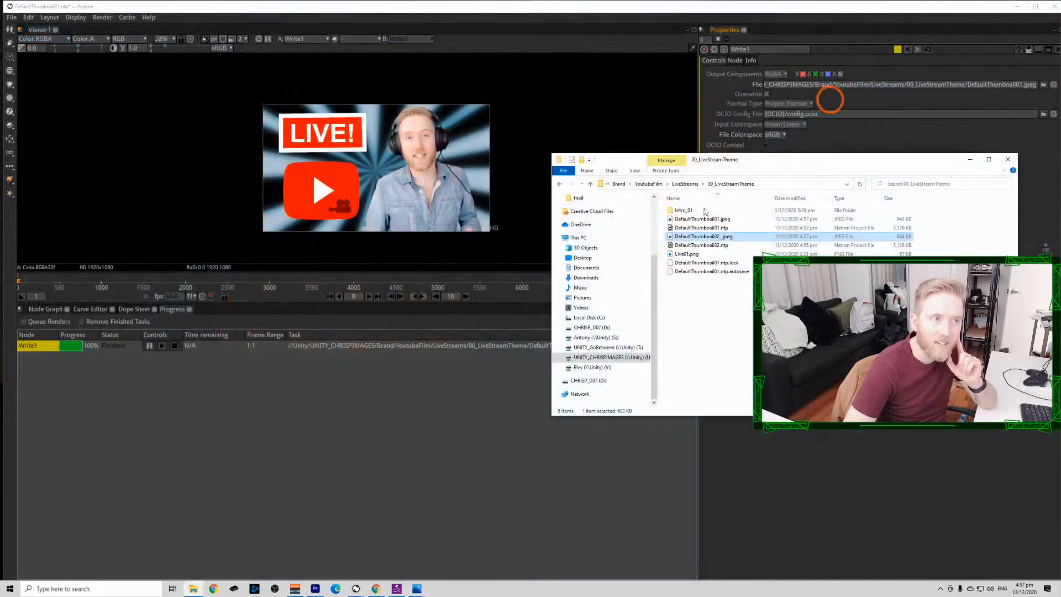
{"action": "double_click", "coordinate": [741, 219]}
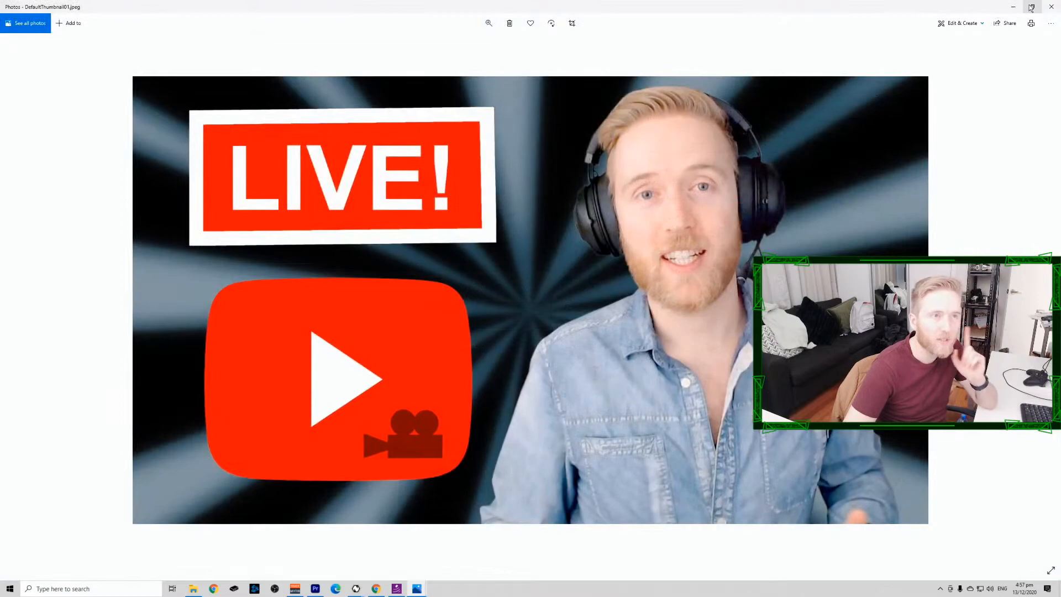
{"action": "left_click", "coordinate": [1050, 6]}
{"action": "double_click", "coordinate": [747, 237]}
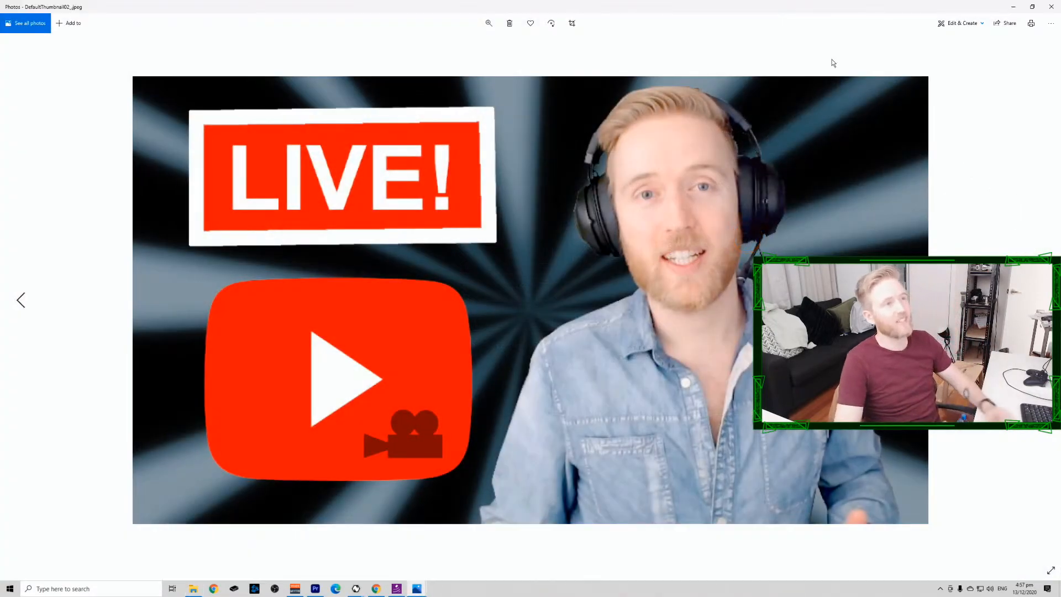
{"action": "left_click", "coordinate": [1046, 10]}
{"action": "double_click", "coordinate": [728, 218]}
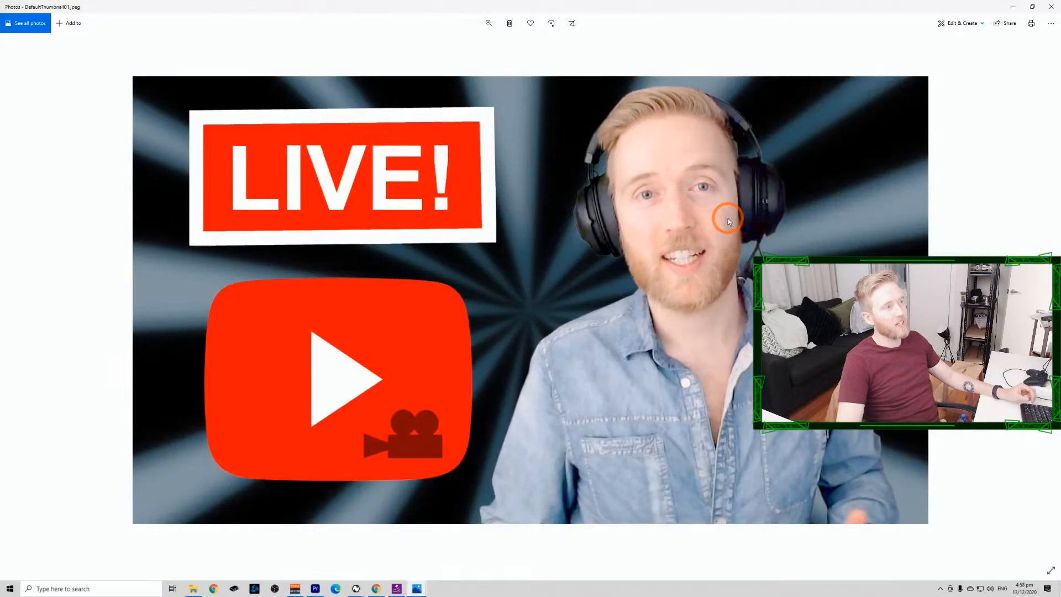
{"action": "left_click", "coordinate": [1051, 7]}
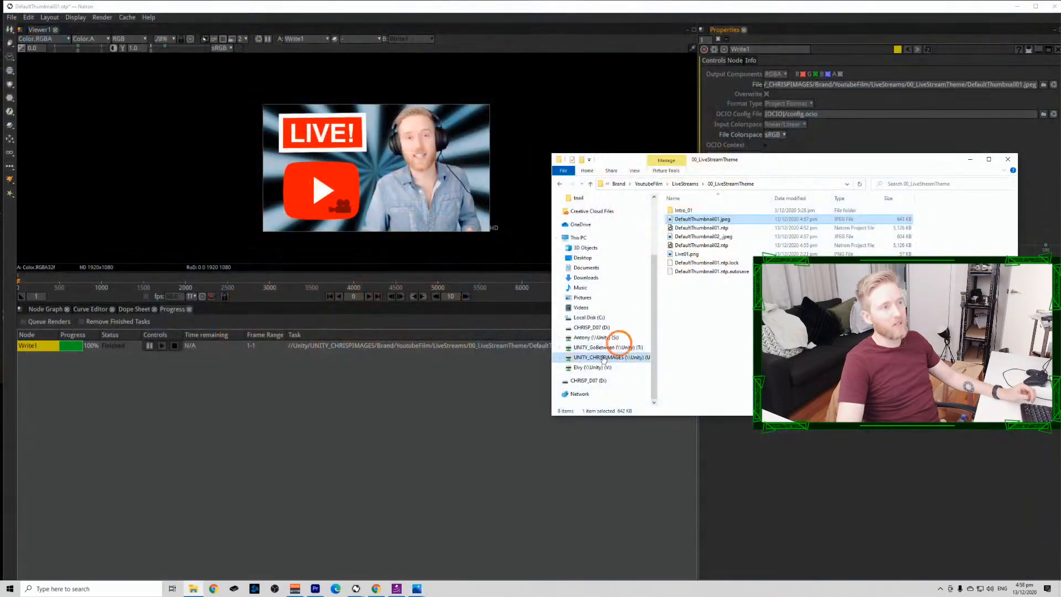
Copy DefaultThumbnail01.jpeg from the 00_LiveStreamTheme folder into the parent LiveStreams folder.
{"action": "left_click", "coordinate": [683, 335]}
{"action": "left_click", "coordinate": [429, 379]}
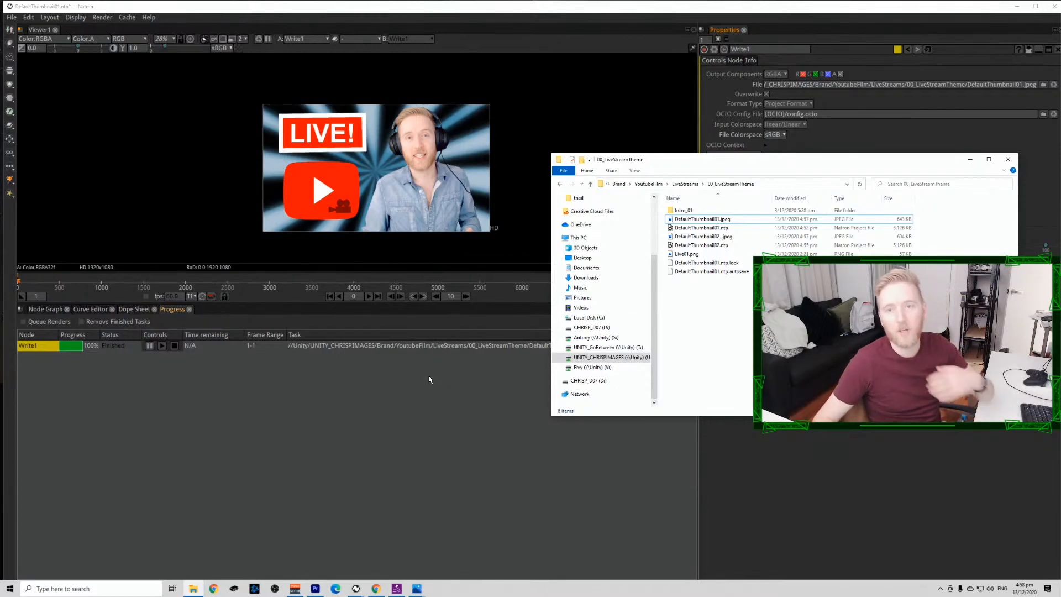
{"action": "left_click", "coordinate": [677, 219]}
{"action": "key", "text": "ctrl+c"}
{"action": "left_click", "coordinate": [685, 184]}
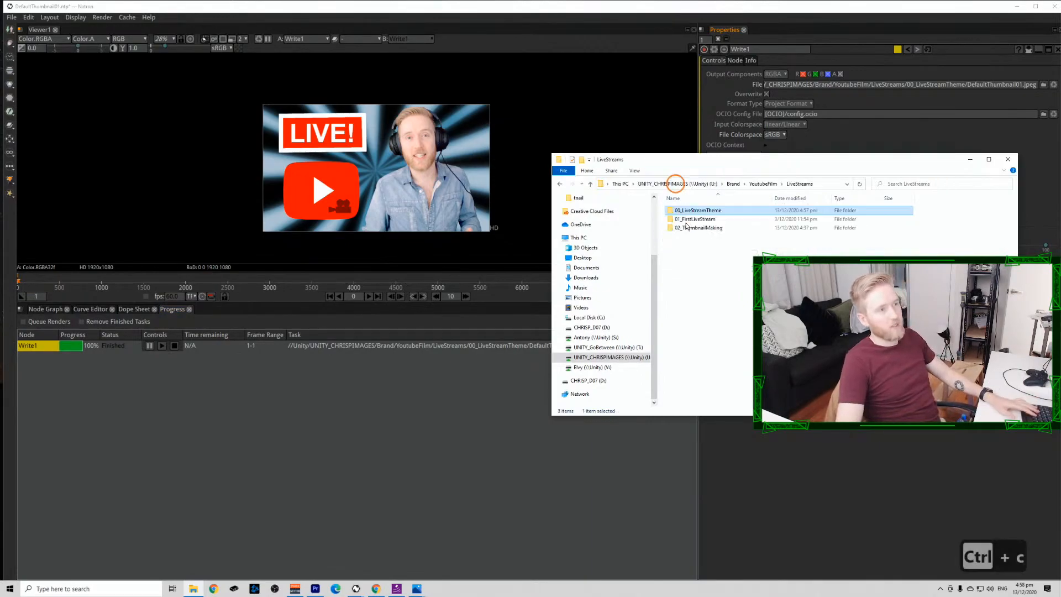
{"action": "key", "text": "ctrl+v"}
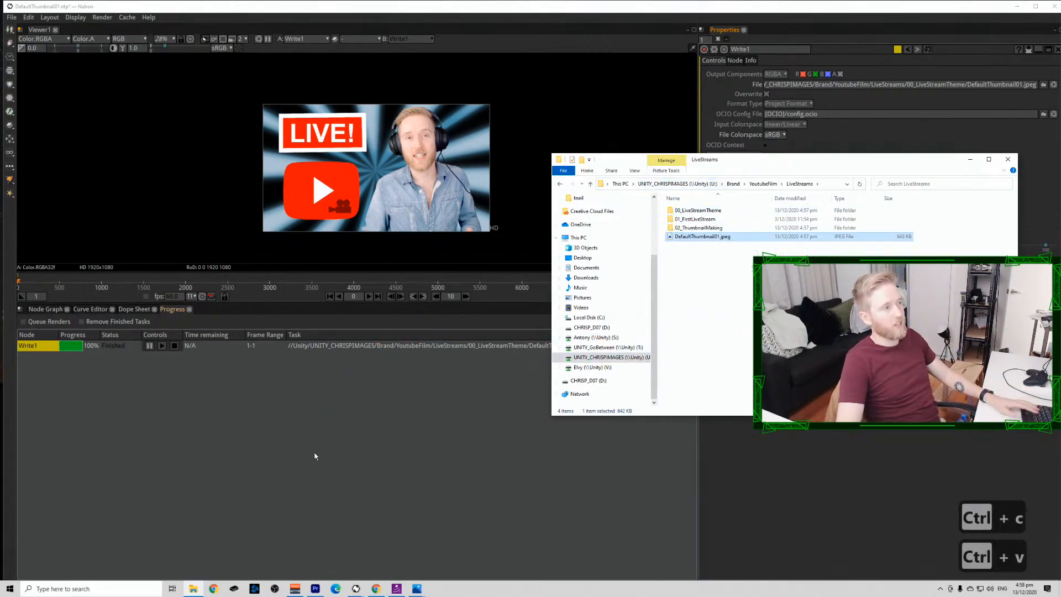
Return to Natron, save the DefaultThumbnail01.ntp project and close it.
{"action": "left_click", "coordinate": [46, 309]}
{"action": "left_click", "coordinate": [11, 17]}
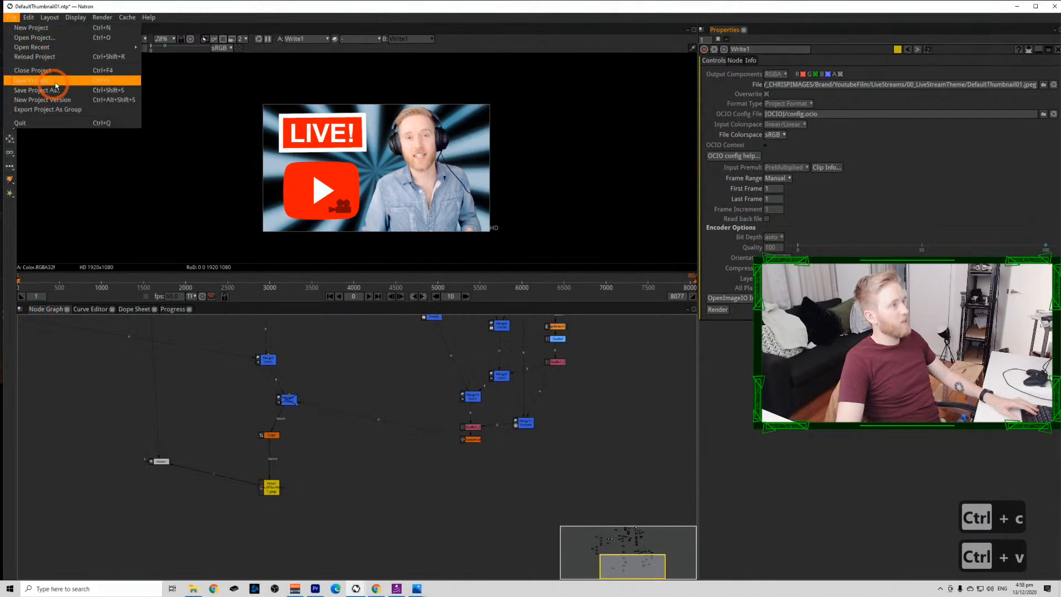
{"action": "left_click", "coordinate": [70, 78]}
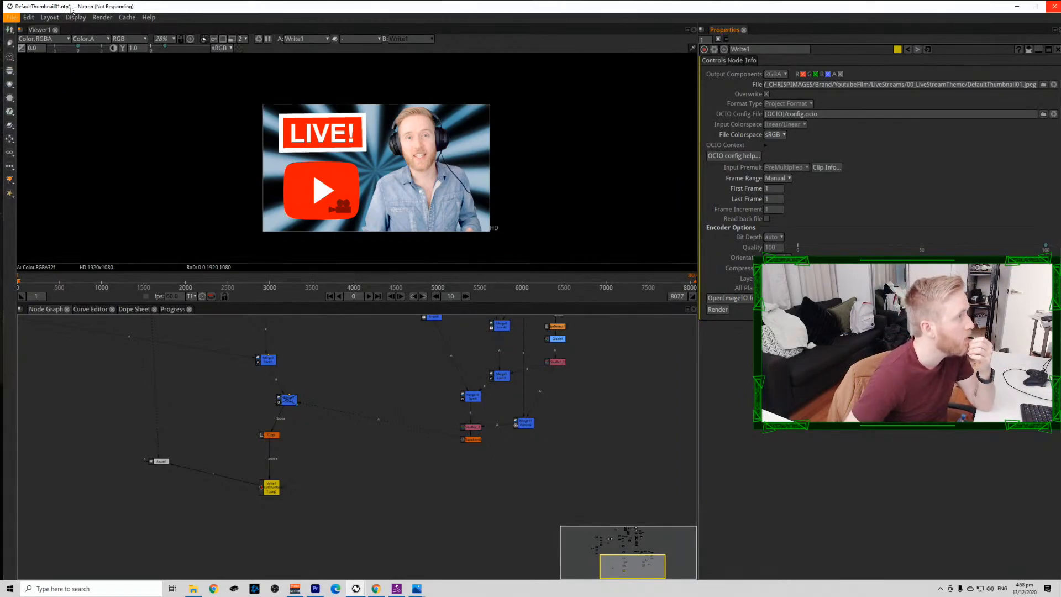
{"action": "left_click", "coordinate": [16, 17]}
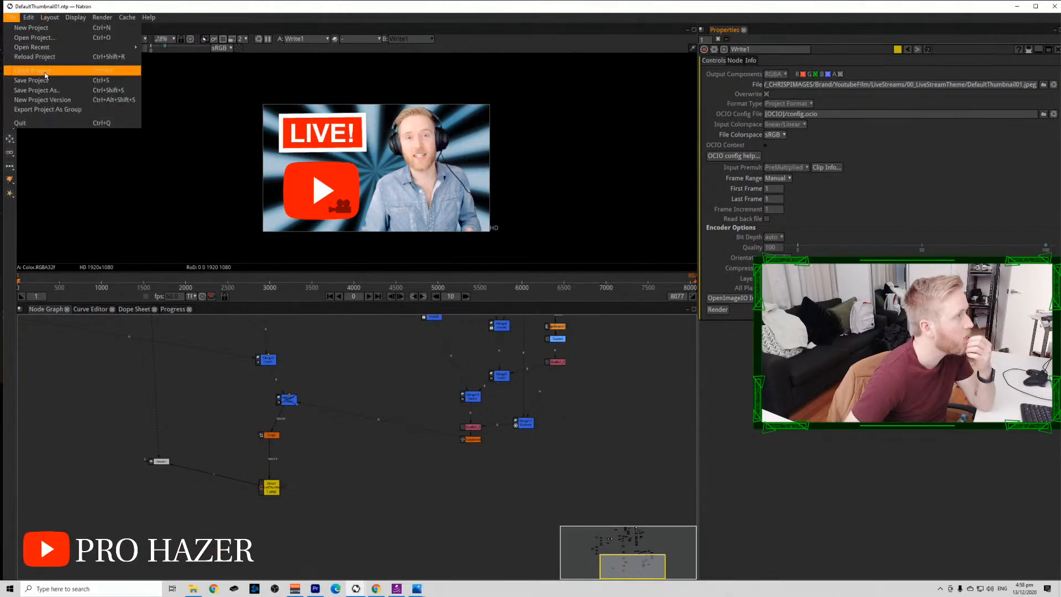
{"action": "left_click", "coordinate": [46, 76]}
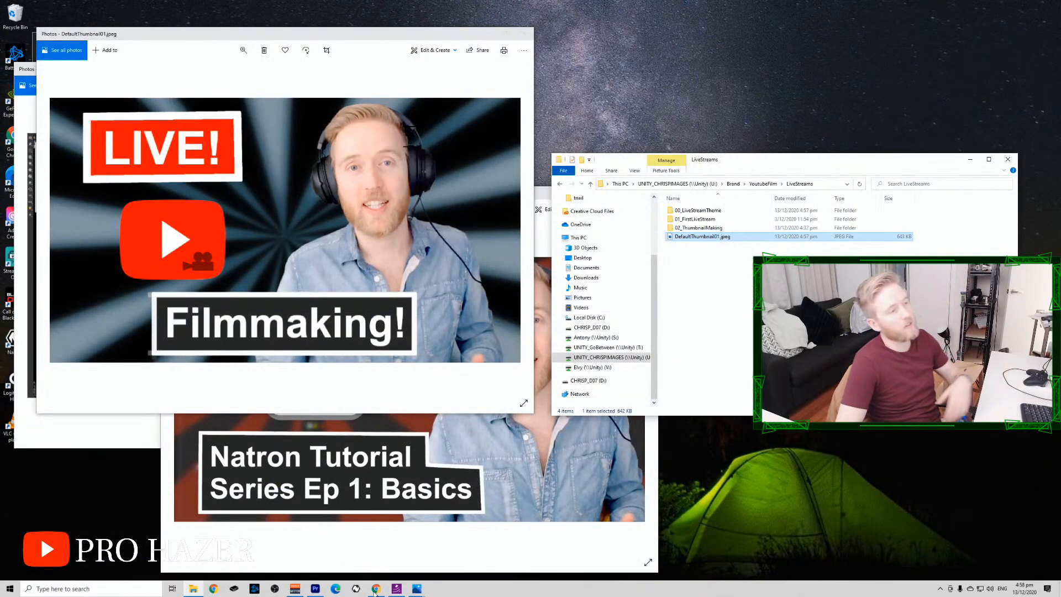
Switch to Natron and open the recent project DefaultThumbnail02.ntp.
{"action": "left_click", "coordinate": [354, 589]}
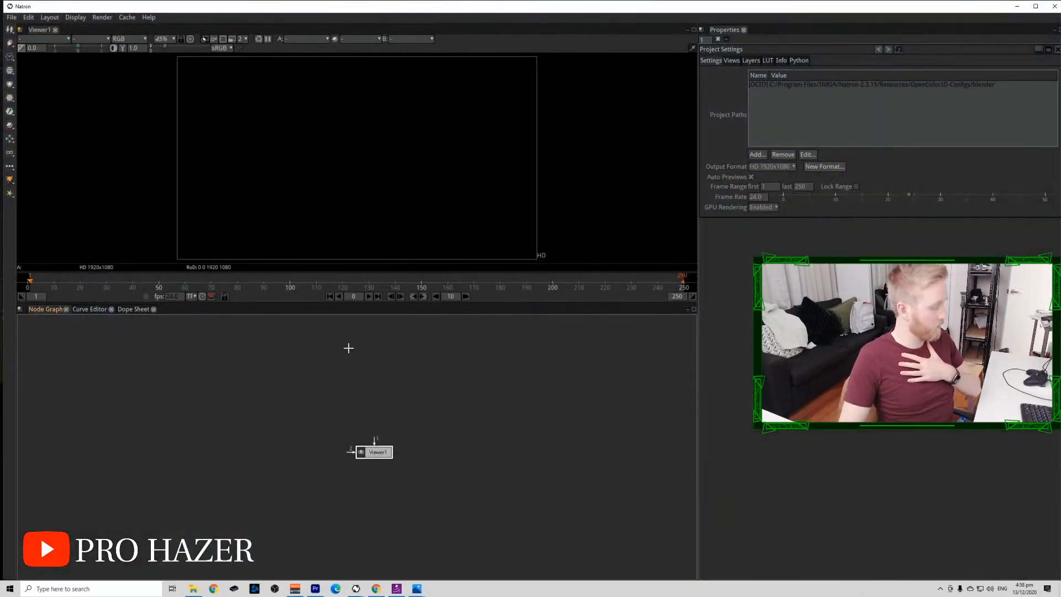
{"action": "key", "text": "ctrl+o"}
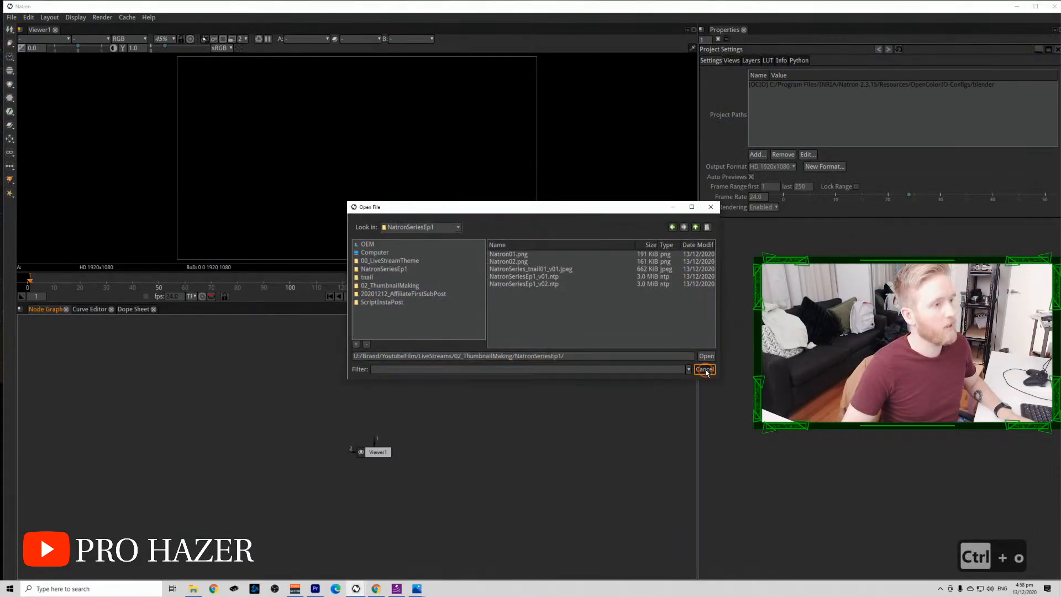
{"action": "left_click", "coordinate": [705, 369]}
{"action": "left_click", "coordinate": [11, 17]}
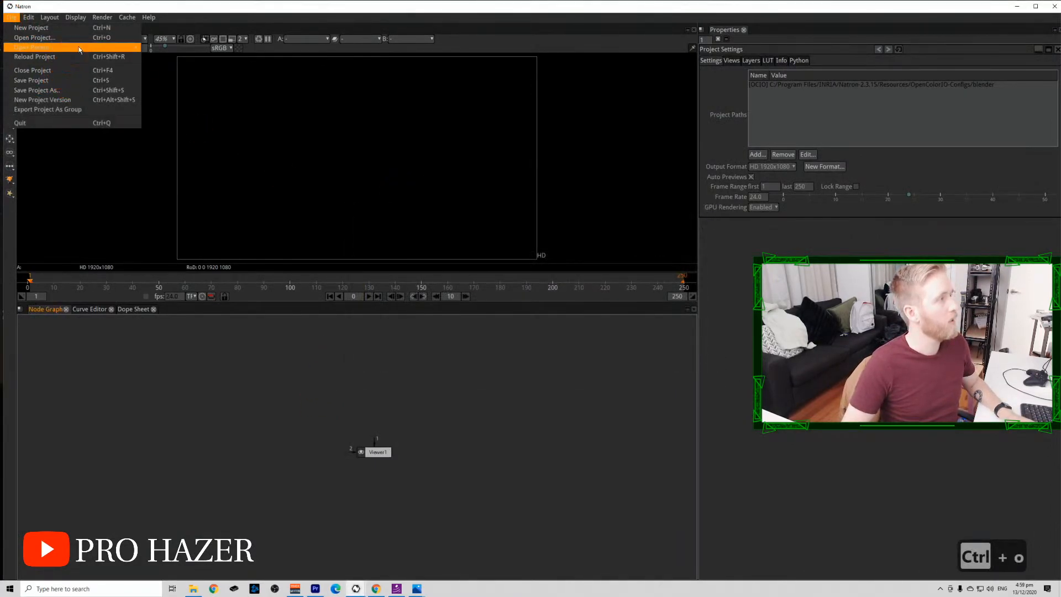
{"action": "mouse_move", "coordinate": [66, 46]}
{"action": "left_click", "coordinate": [195, 57]}
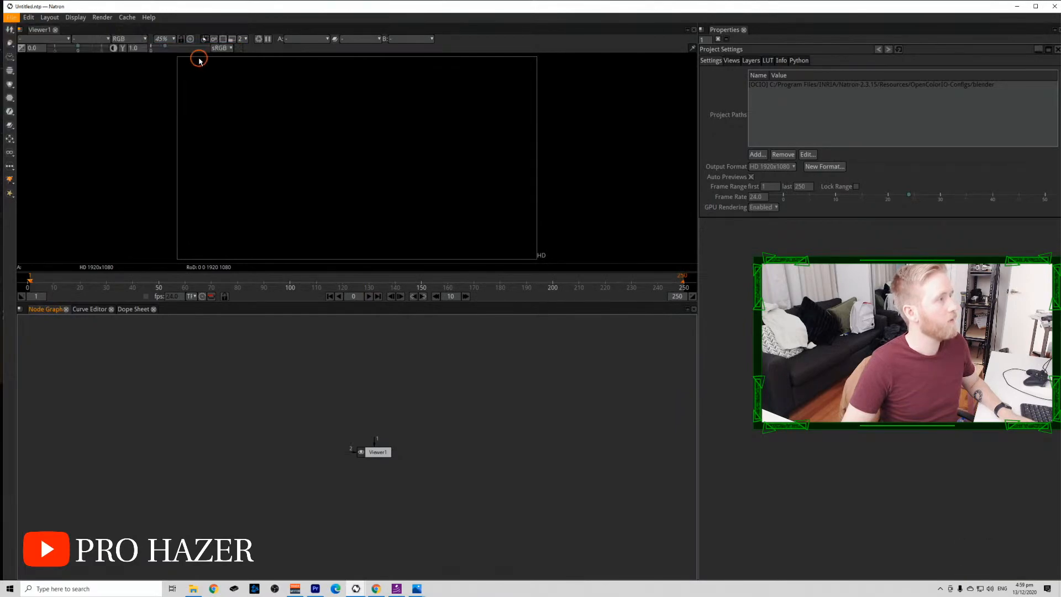
{"action": "left_click", "coordinate": [413, 234]}
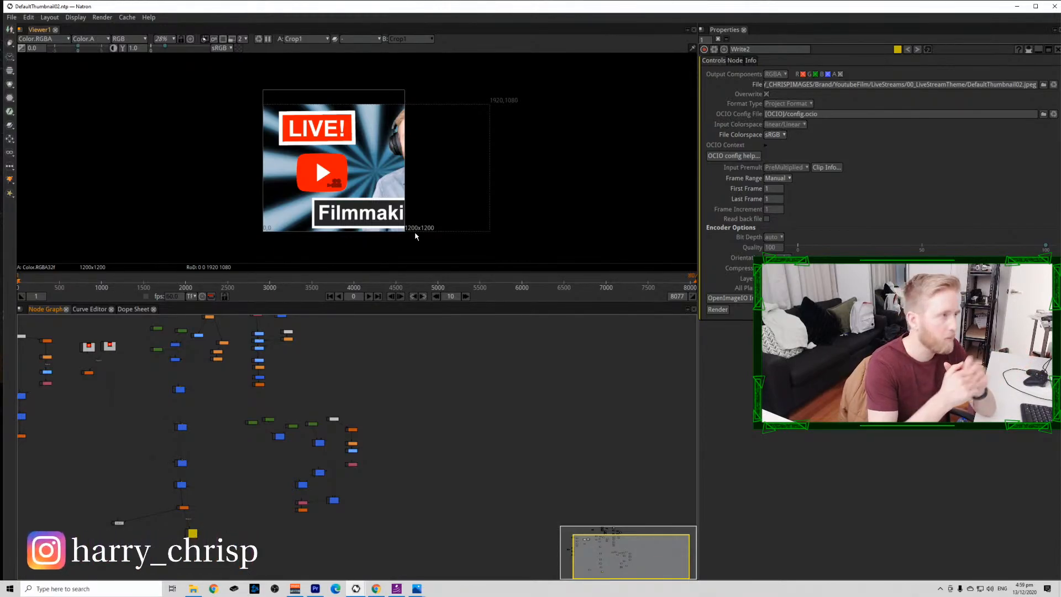
Show the Write2 output at the end of the node graph in the viewer and render Write2 to DefaultThumbnail02.jpeg.
{"action": "left_click", "coordinate": [183, 507]}
{"action": "key", "text": "1"}
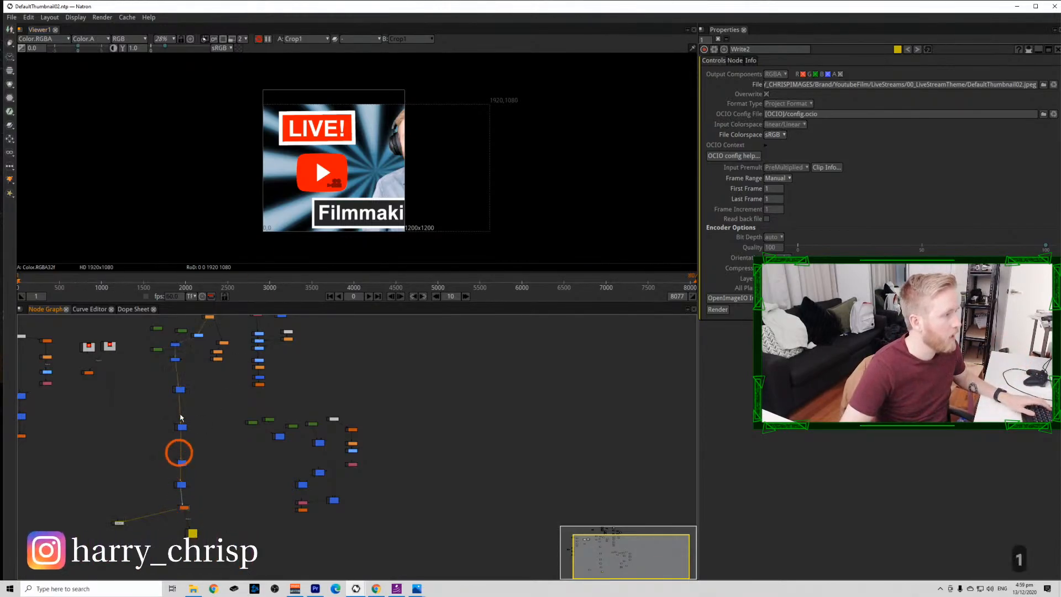
{"action": "left_click_drag", "start_coordinate": [190, 408], "coordinate": [232, 448]}
{"action": "left_click_drag", "start_coordinate": [259, 525], "coordinate": [257, 420]}
{"action": "scroll", "coordinate": [251, 463], "scroll_direction": "up", "scroll_amount": 5}
{"action": "left_click", "coordinate": [219, 489]}
{"action": "key", "text": "1"}
{"action": "left_click", "coordinate": [681, 299]}
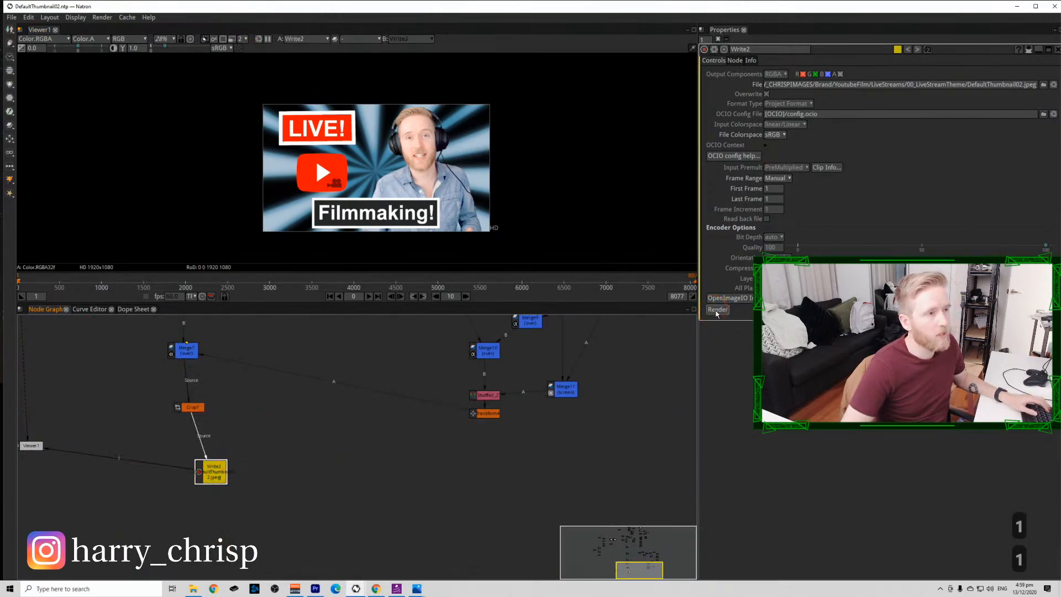
{"action": "left_click", "coordinate": [716, 310]}
{"action": "left_click", "coordinate": [236, 495]}
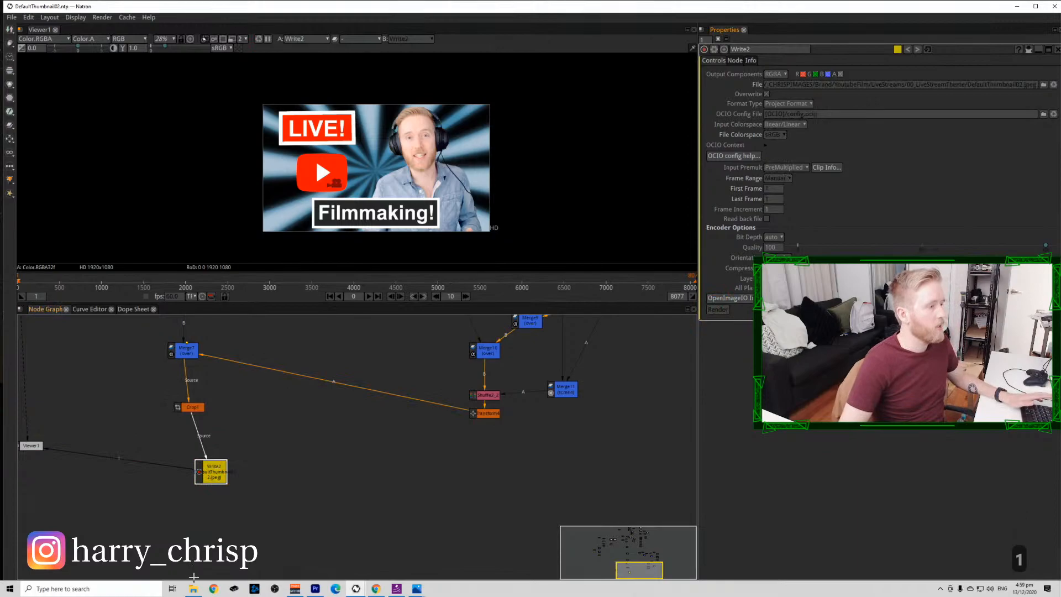
In File Explorer, view DefaultThumbnail01.jpeg from the LiveStreams folder and from its 00_LiveStreamTheme subfolder.
{"action": "left_click", "coordinate": [193, 590]}
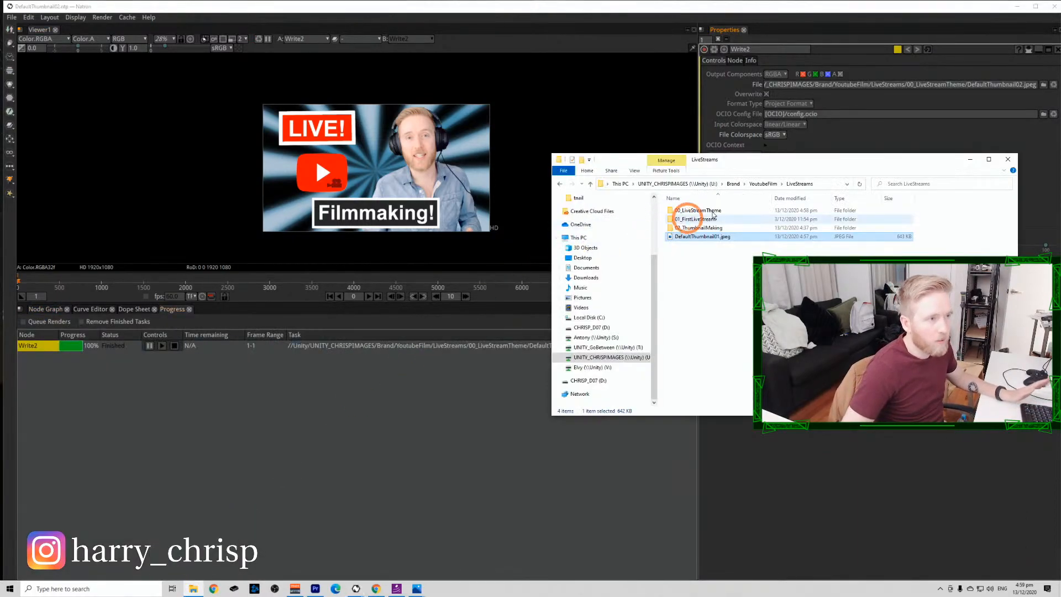
{"action": "double_click", "coordinate": [725, 236]}
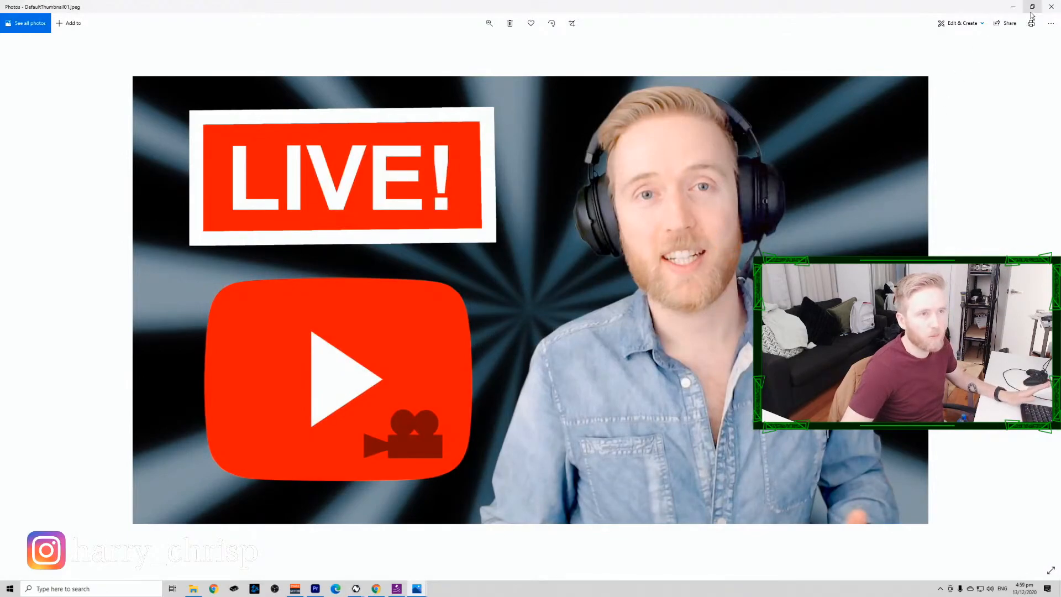
{"action": "left_click", "coordinate": [1051, 7]}
{"action": "double_click", "coordinate": [718, 211]}
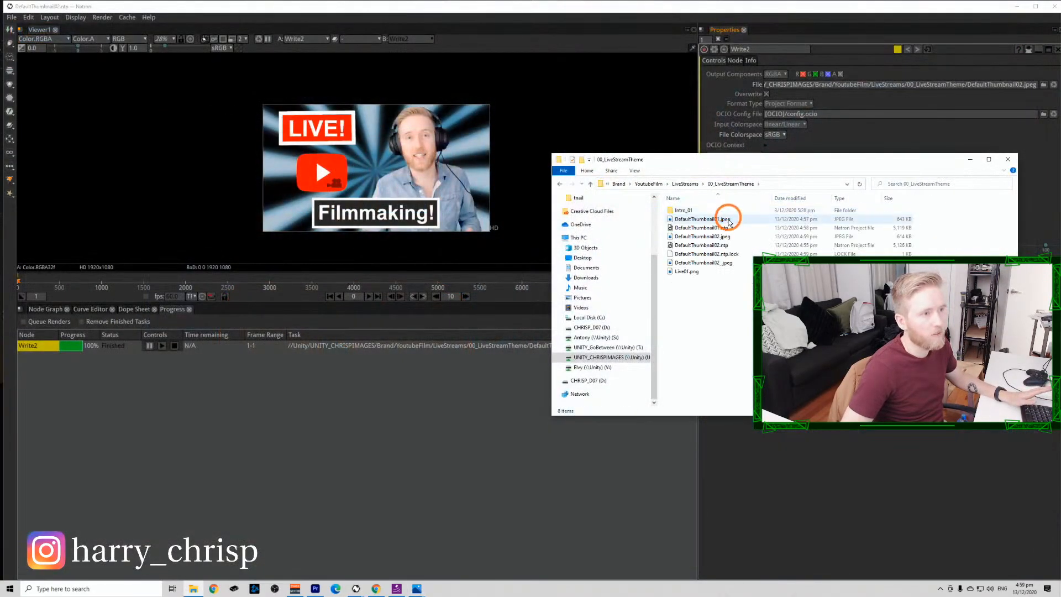
{"action": "left_click", "coordinate": [756, 221]}
{"action": "double_click", "coordinate": [756, 221]}
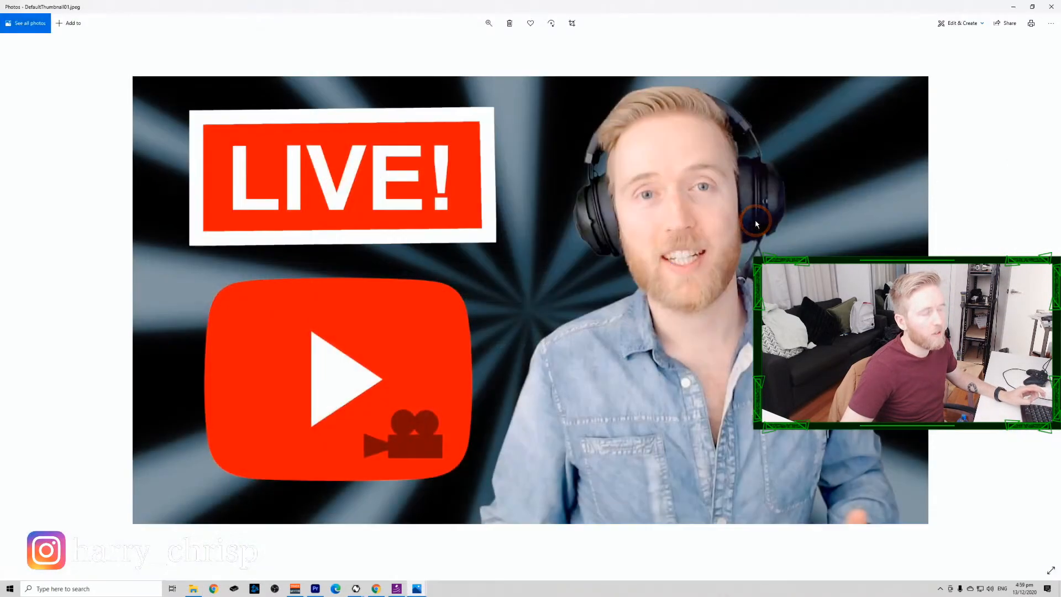
{"action": "left_click", "coordinate": [1051, 7]}
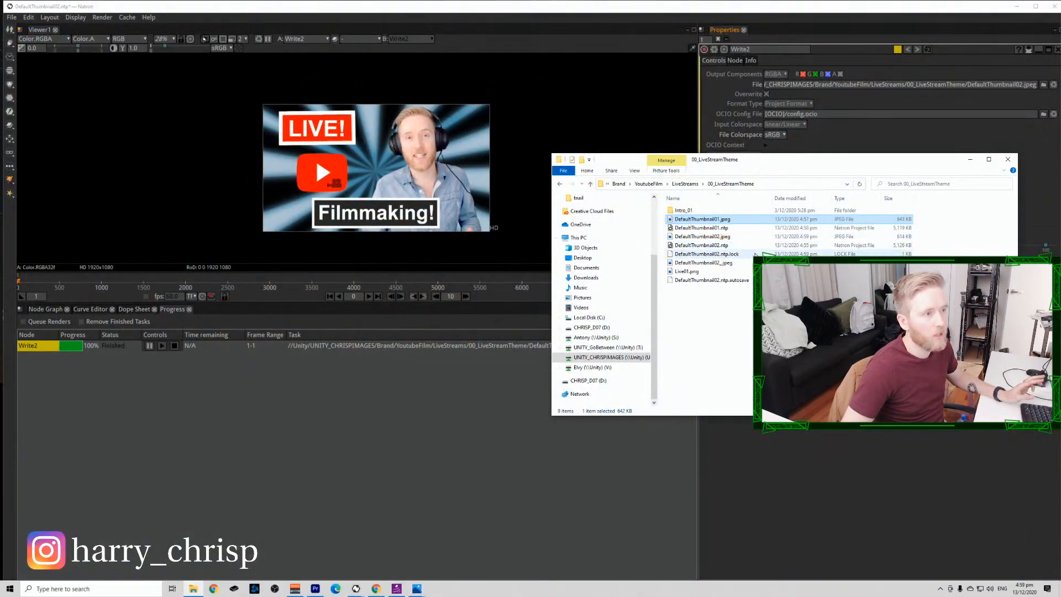
View the rendered DefaultThumbnail02.jpeg from the 00_LiveStreamTheme folder in Photos.
{"action": "double_click", "coordinate": [754, 254]}
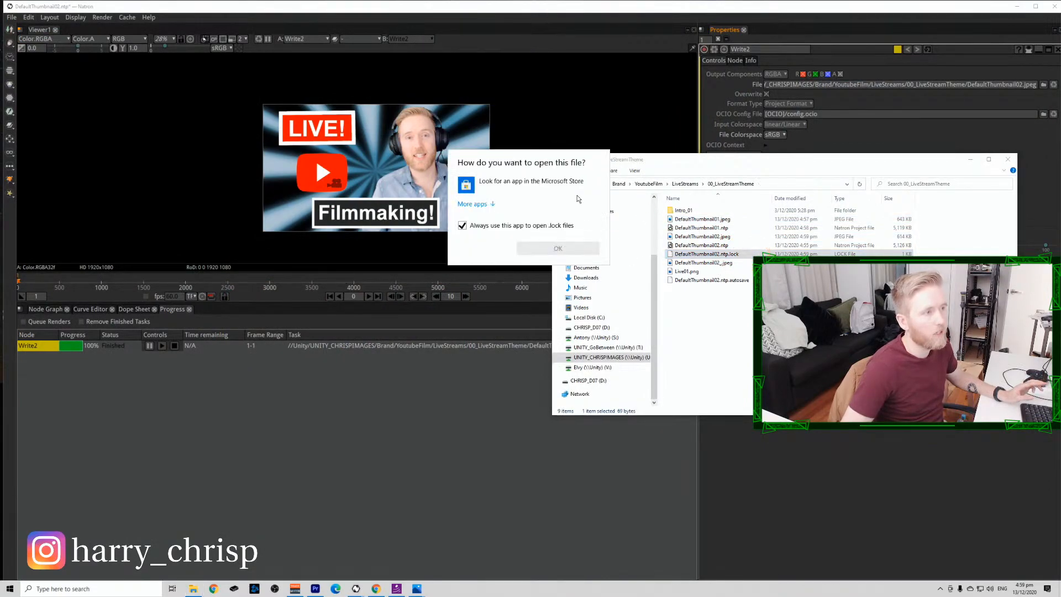
{"action": "key", "text": "Escape"}
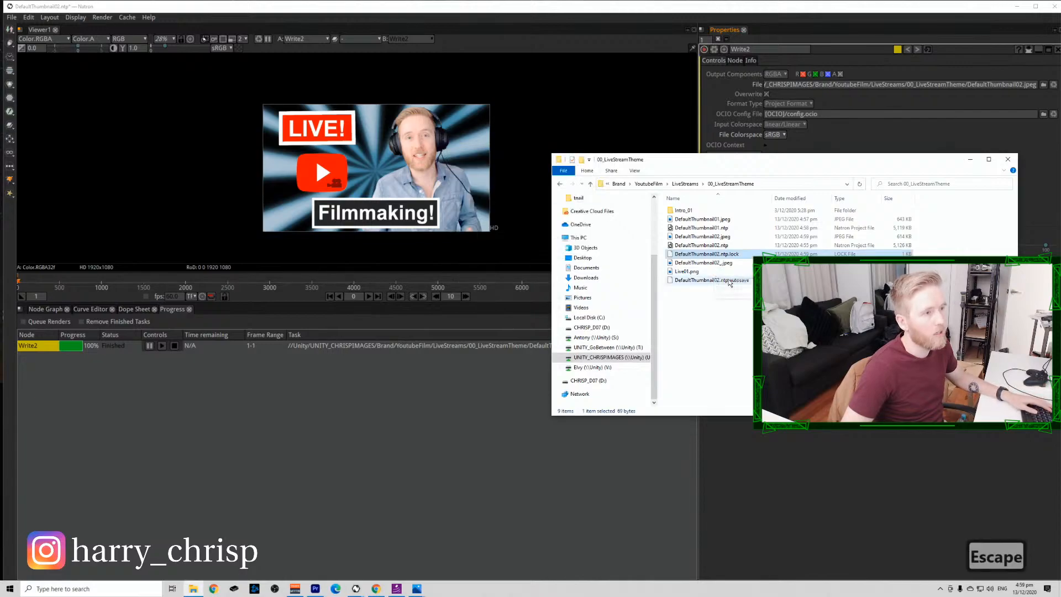
{"action": "left_click", "coordinate": [728, 272]}
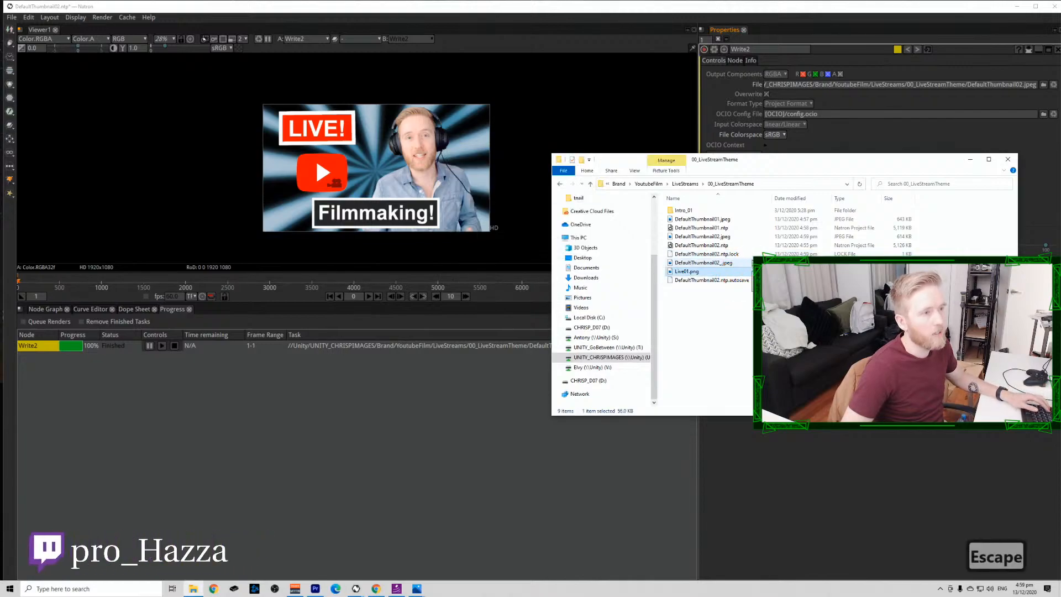
{"action": "left_click", "coordinate": [745, 237]}
{"action": "double_click", "coordinate": [746, 238]}
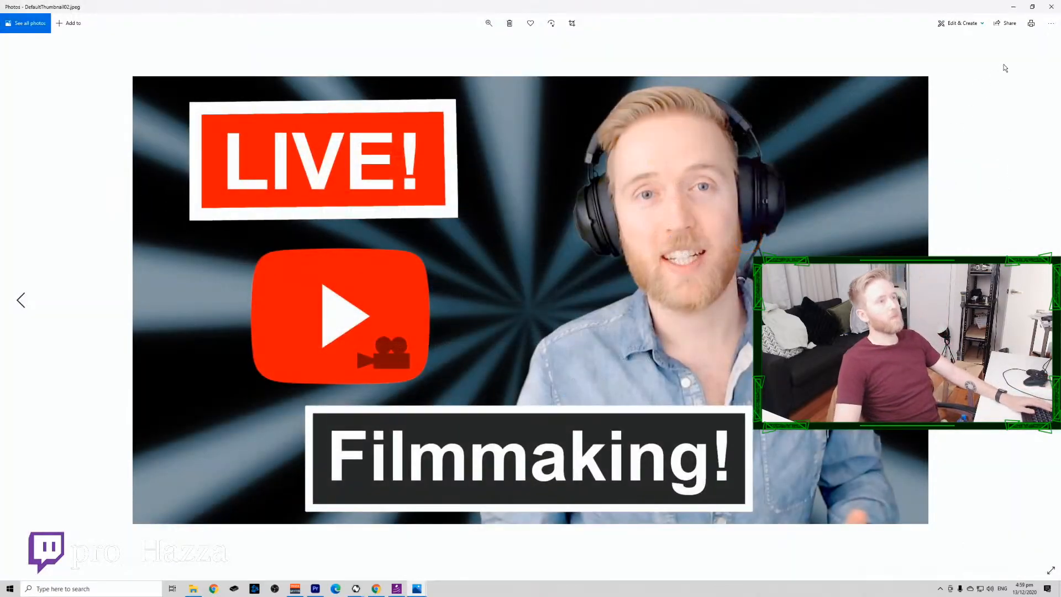
{"action": "left_click", "coordinate": [1051, 6]}
Permanently delete the old DefaultThumbnail02_.jpeg from the 00_LiveStreamTheme folder.
{"action": "double_click", "coordinate": [745, 261]}
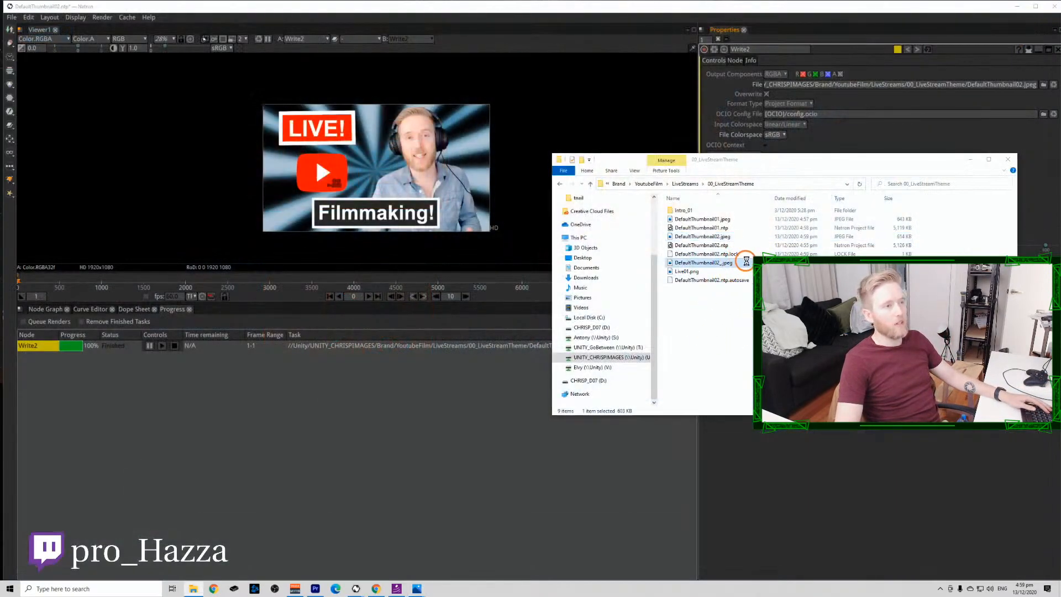
{"action": "key", "text": "Escape"}
{"action": "right_click", "coordinate": [727, 265]}
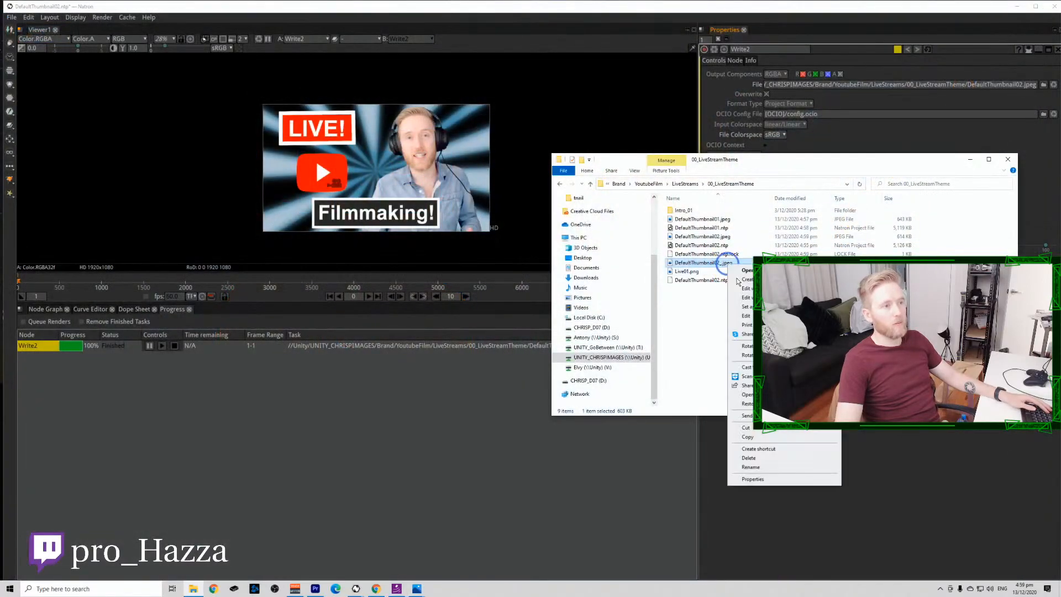
{"action": "left_click", "coordinate": [749, 457]}
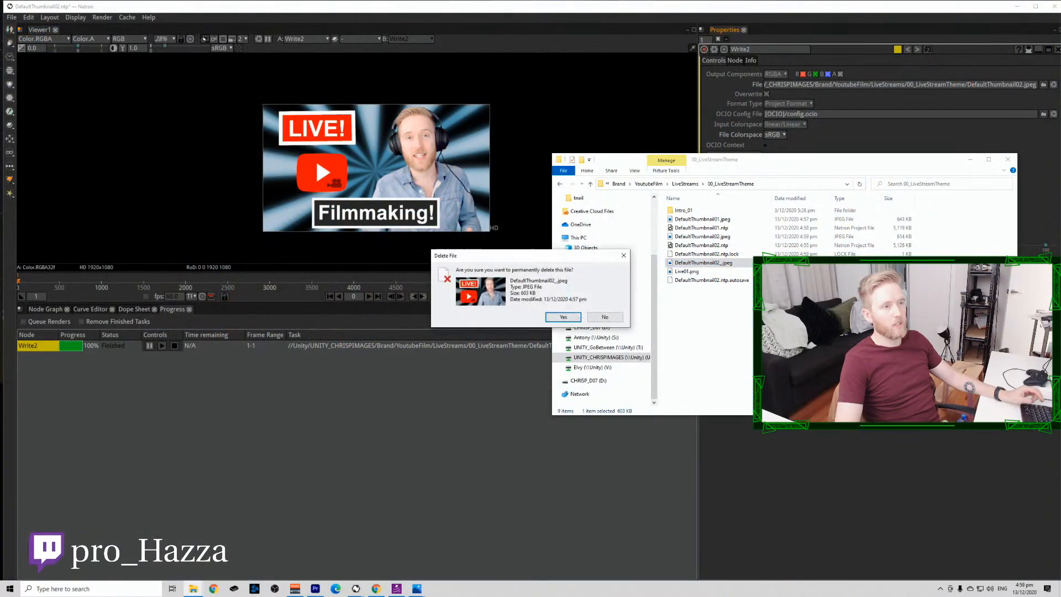
{"action": "left_click", "coordinate": [561, 317]}
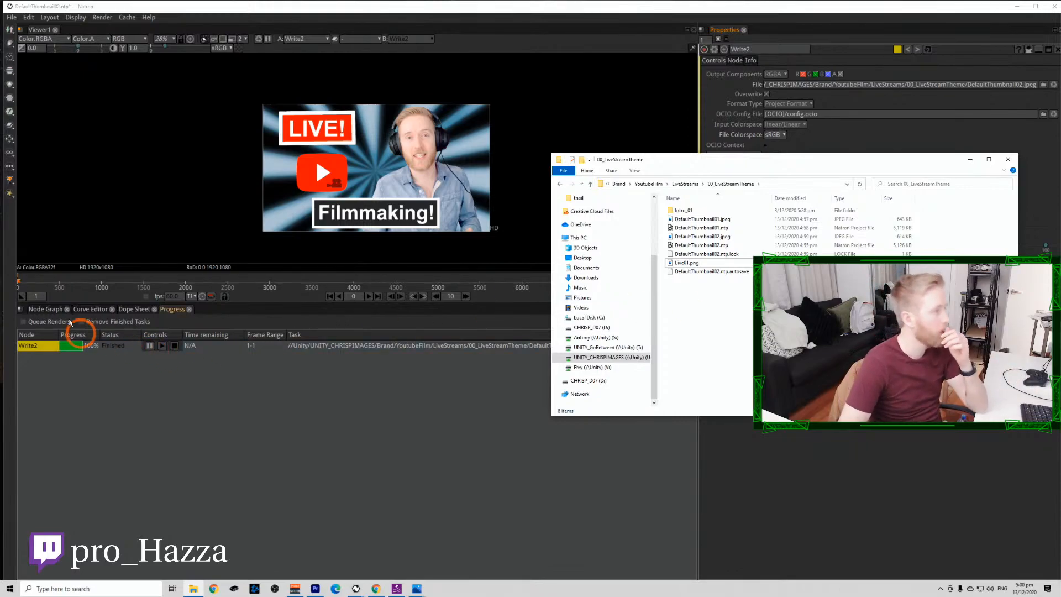
Save the DefaultThumbnail02.ntp project in Natron and close the program.
{"action": "left_click", "coordinate": [45, 309]}
{"action": "left_click", "coordinate": [10, 17]}
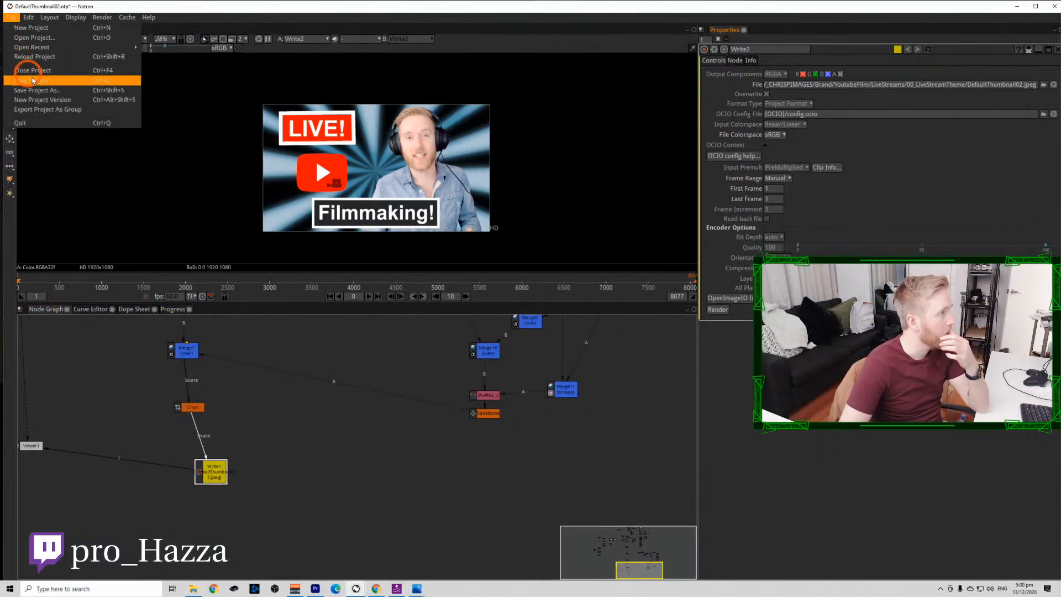
{"action": "left_click", "coordinate": [519, 77]}
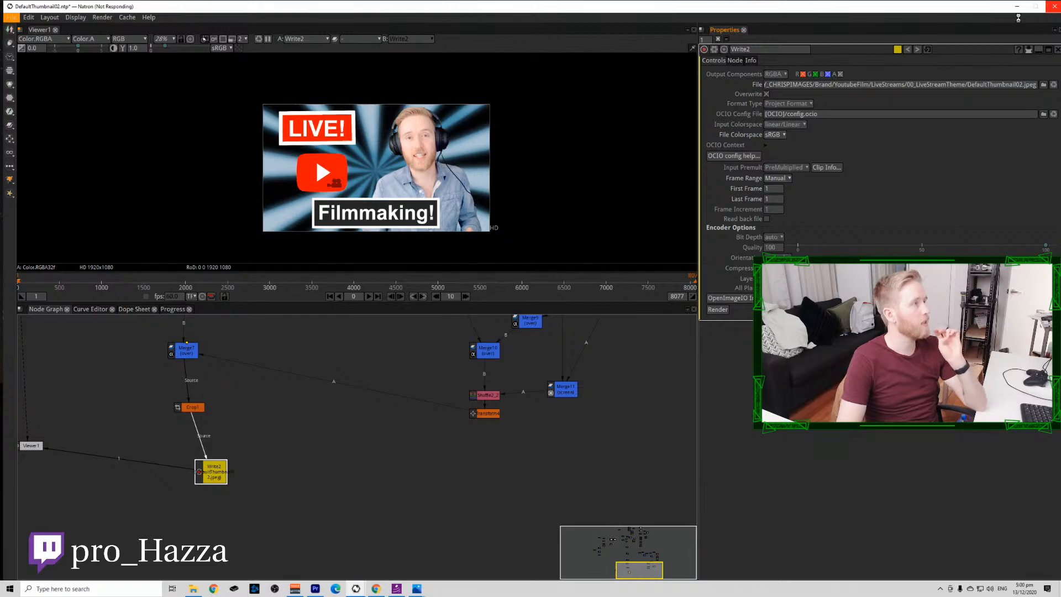
{"action": "left_click", "coordinate": [1054, 6]}
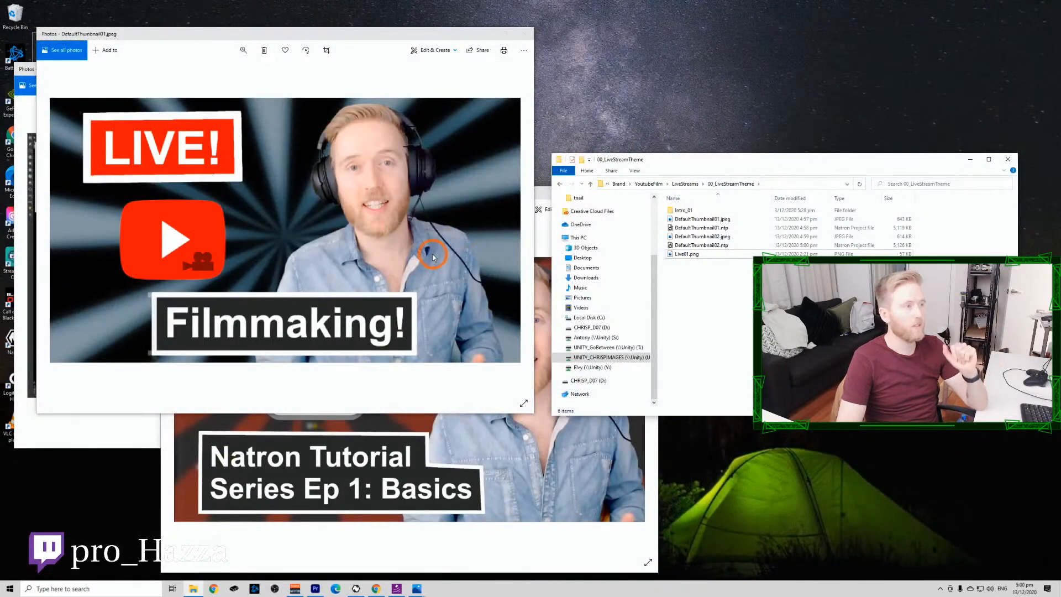
Close the old DefaultThumbnail01.jpeg view and arrange the StreamThumbnail02.jpeg and NatronSeries_tnail01_v01.jpeg windows one above the other.
{"action": "left_click", "coordinate": [522, 35]}
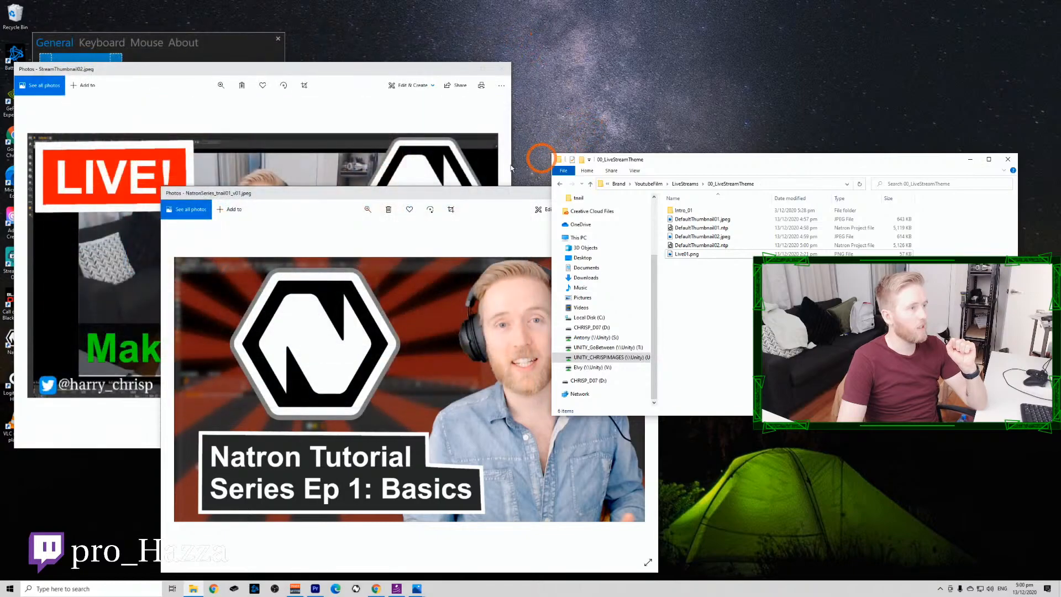
{"action": "left_click_drag", "start_coordinate": [337, 72], "coordinate": [335, 36]}
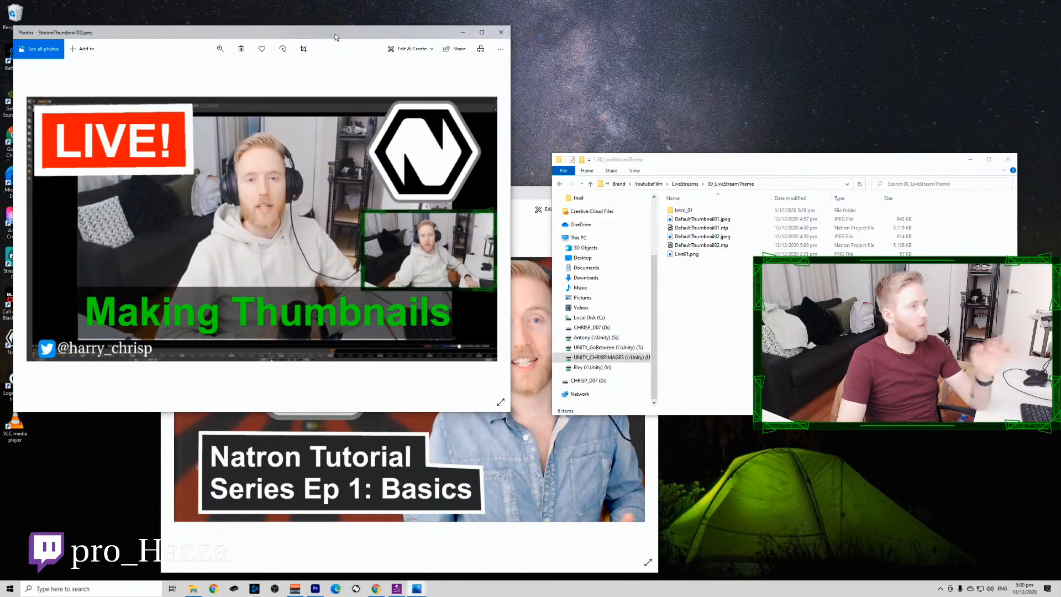
{"action": "left_click_drag", "start_coordinate": [524, 198], "coordinate": [394, 192]}
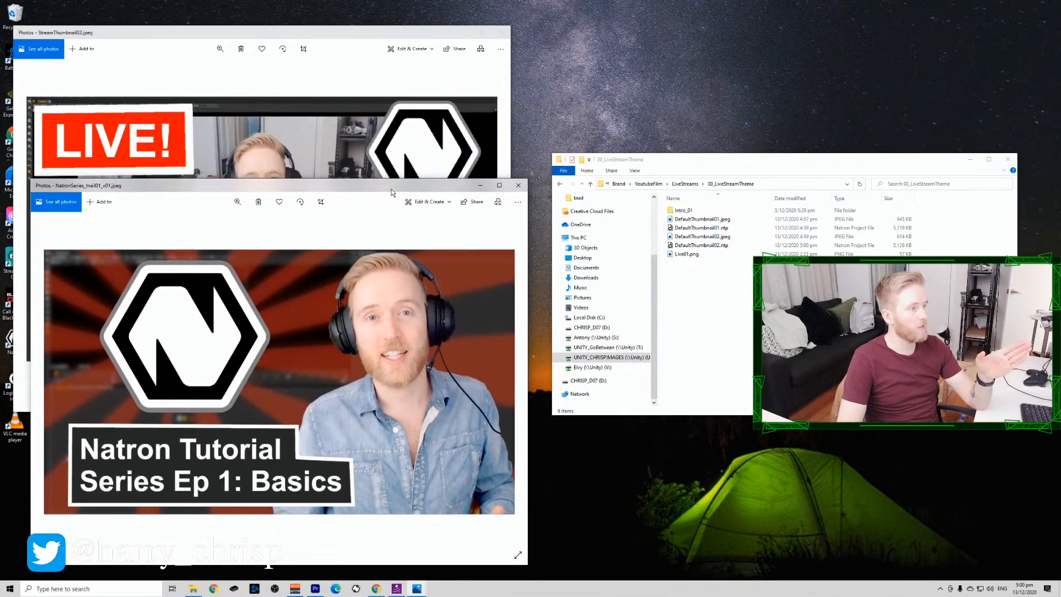
Open DefaultThumbnail01.jpeg and DefaultThumbnail02.jpeg from 00_LiveStreamTheme and place both image windows beside the other thumbnails.
{"action": "left_click", "coordinate": [740, 221]}
{"action": "double_click", "coordinate": [740, 220]}
{"action": "left_click_drag", "start_coordinate": [315, 58], "coordinate": [779, 31]}
{"action": "left_click", "coordinate": [657, 414]}
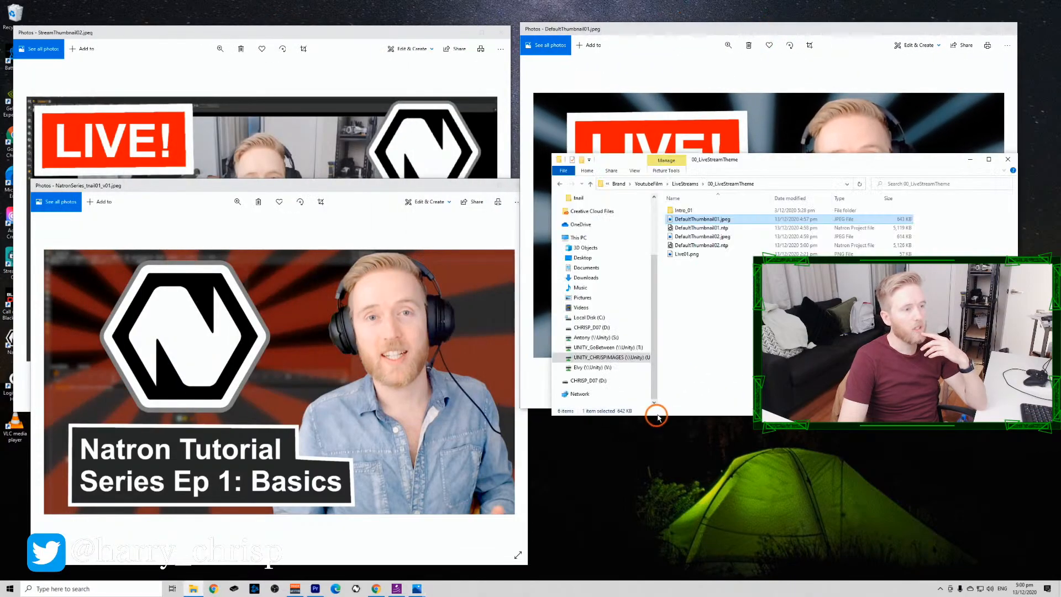
{"action": "left_click", "coordinate": [750, 237]}
{"action": "double_click", "coordinate": [749, 237]}
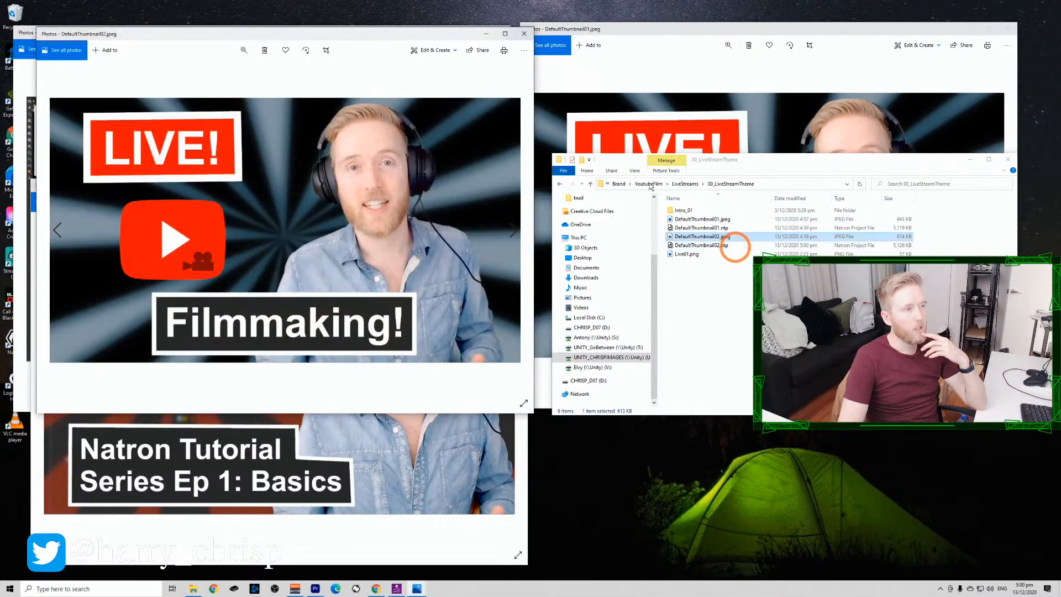
{"action": "left_click_drag", "start_coordinate": [326, 29], "coordinate": [811, 34]}
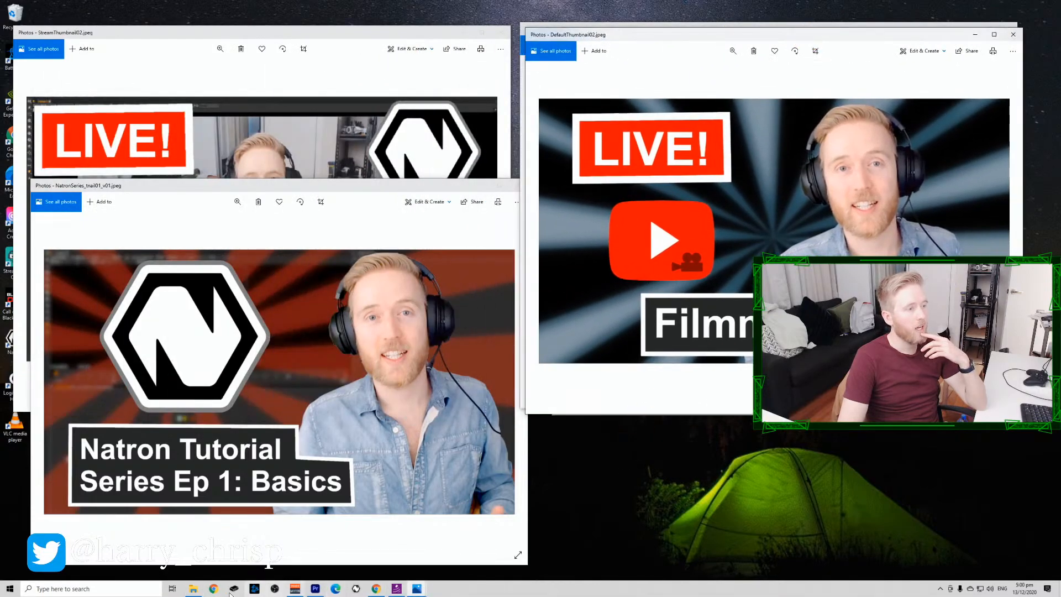
Open v35_tnail_v01.jpeg from the tnail folder of Gaming > Videos > 35_20Bomb_AffiliateStream and place its window among the other thumbnails.
{"action": "left_click", "coordinate": [193, 591]}
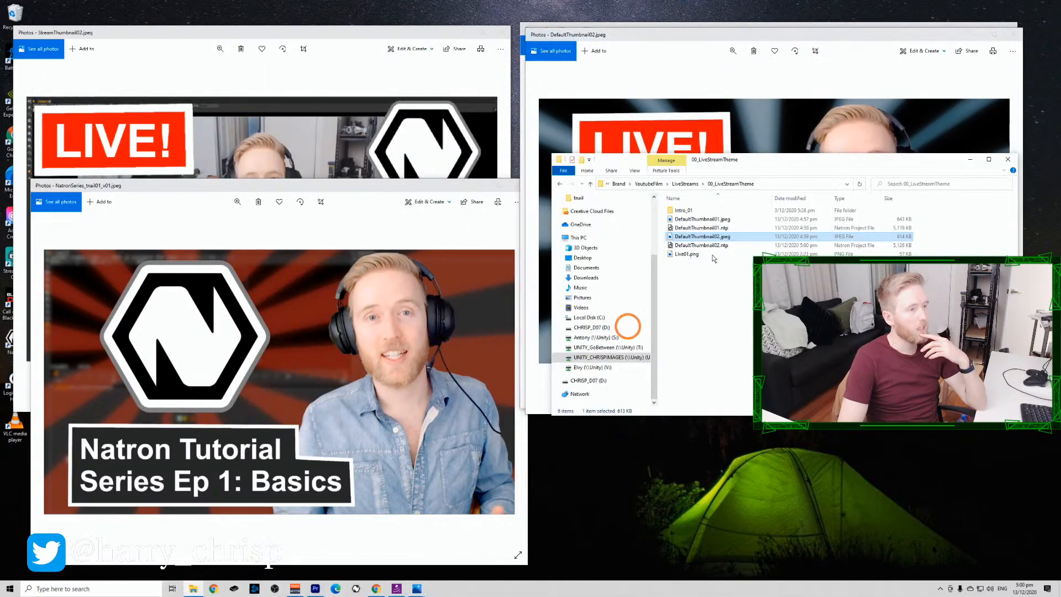
{"action": "left_click", "coordinate": [619, 183]}
{"action": "left_click", "coordinate": [650, 184]}
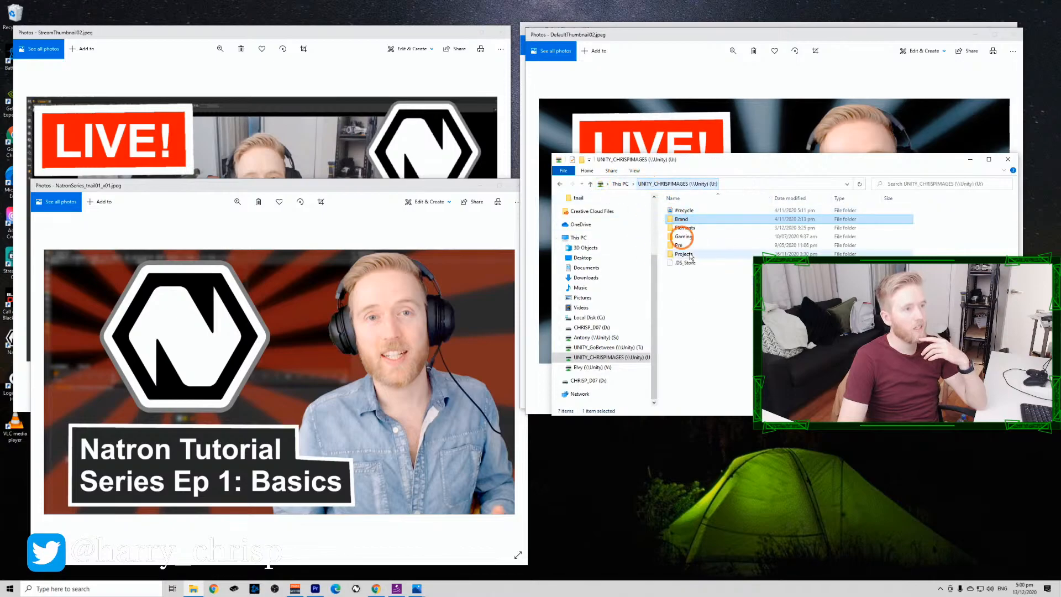
{"action": "left_click", "coordinate": [724, 239]}
{"action": "double_click", "coordinate": [725, 238]}
{"action": "double_click", "coordinate": [734, 289]}
{"action": "left_click", "coordinate": [707, 416]}
{"action": "double_click", "coordinate": [702, 393]}
{"action": "double_click", "coordinate": [723, 220]}
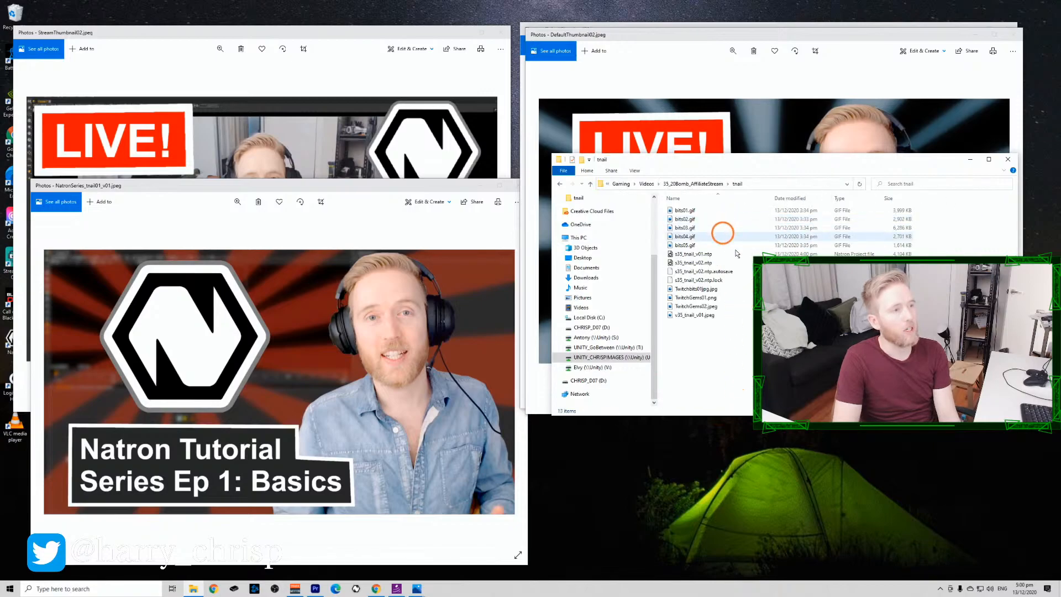
{"action": "double_click", "coordinate": [695, 315]}
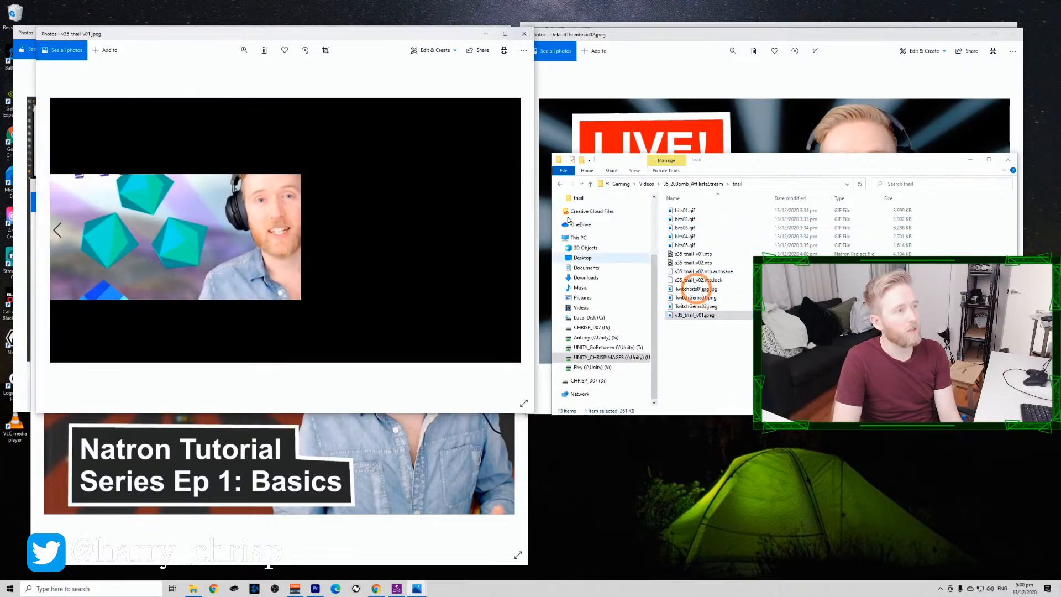
{"action": "left_click_drag", "start_coordinate": [343, 38], "coordinate": [685, 111]}
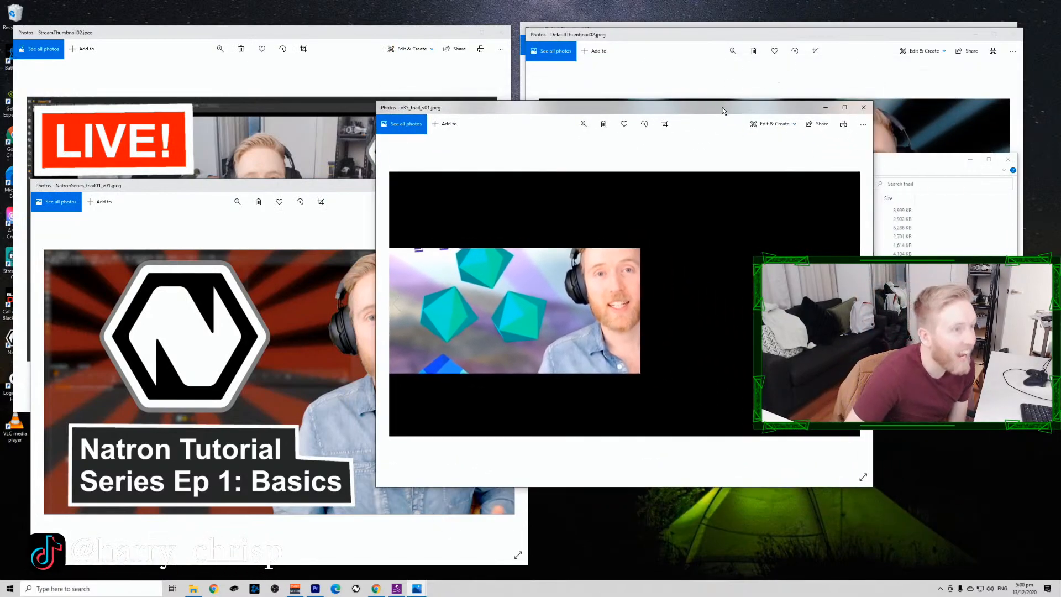
Reopen v35_tnail_v01.jpeg from the tnail folder to check its framing, then close the image window.
{"action": "left_click_drag", "start_coordinate": [723, 109], "coordinate": [597, 87]}
{"action": "left_click", "coordinate": [744, 83]}
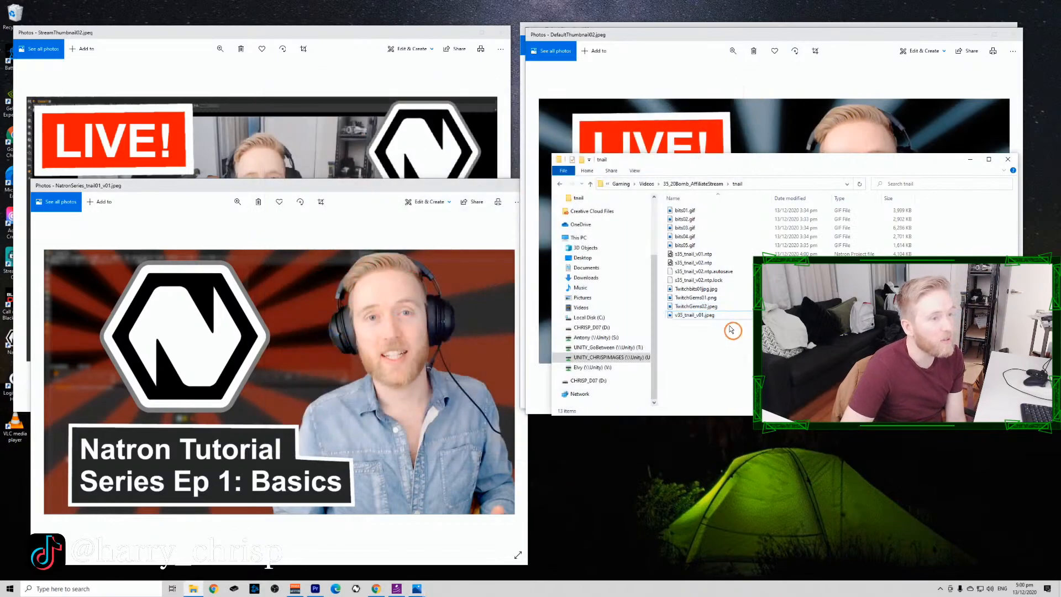
{"action": "double_click", "coordinate": [729, 317]}
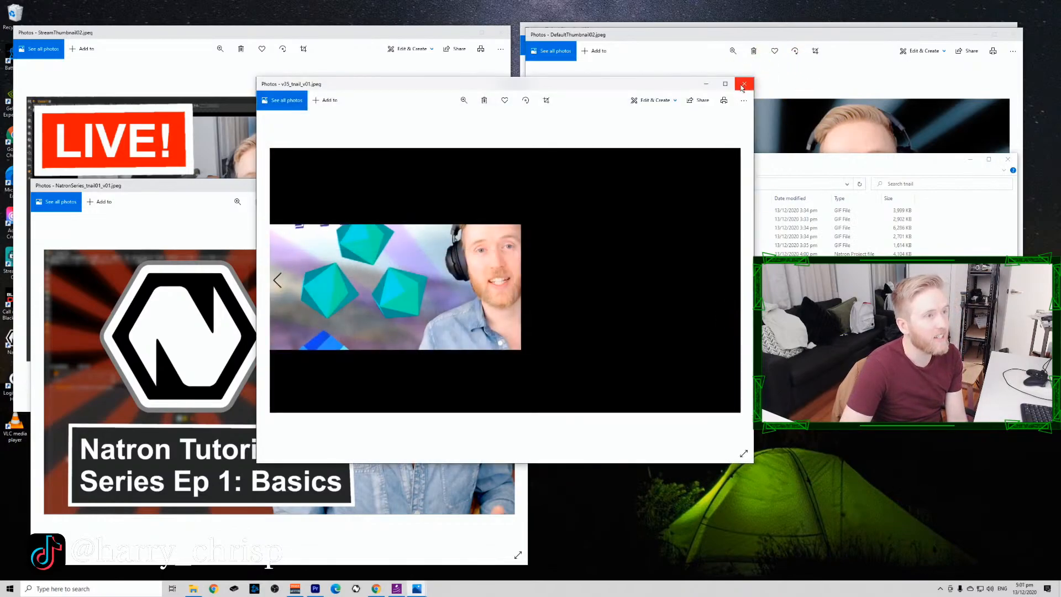
{"action": "left_click", "coordinate": [741, 86]}
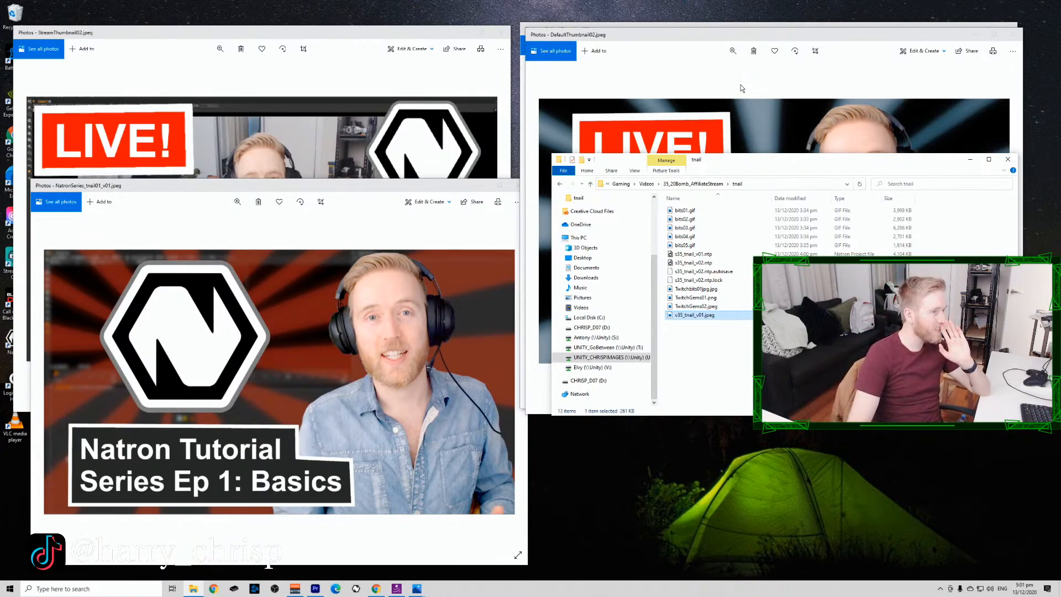
{"action": "double_click", "coordinate": [670, 318]}
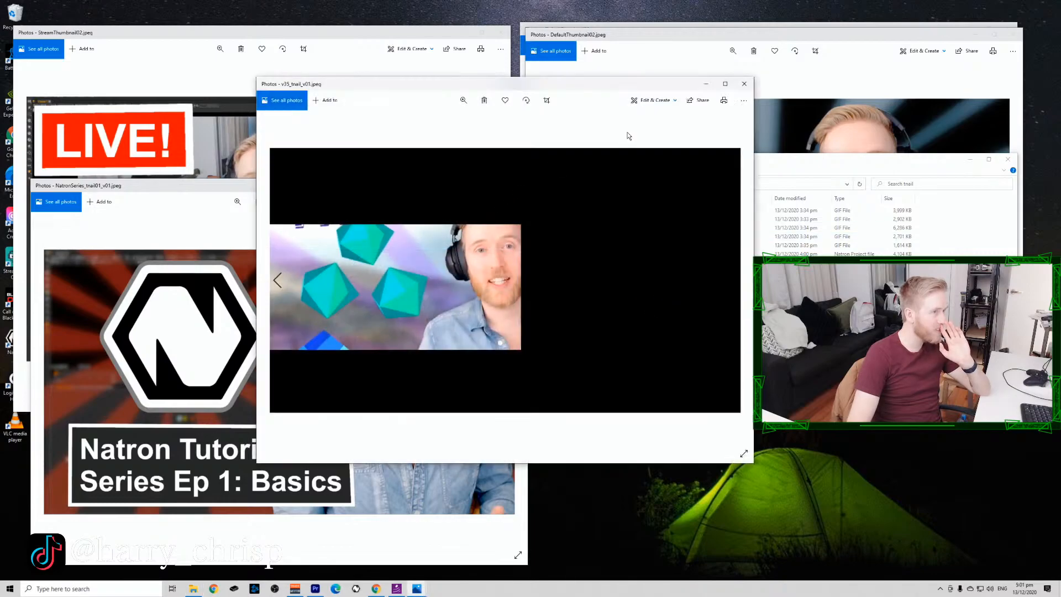
{"action": "left_click", "coordinate": [744, 83]}
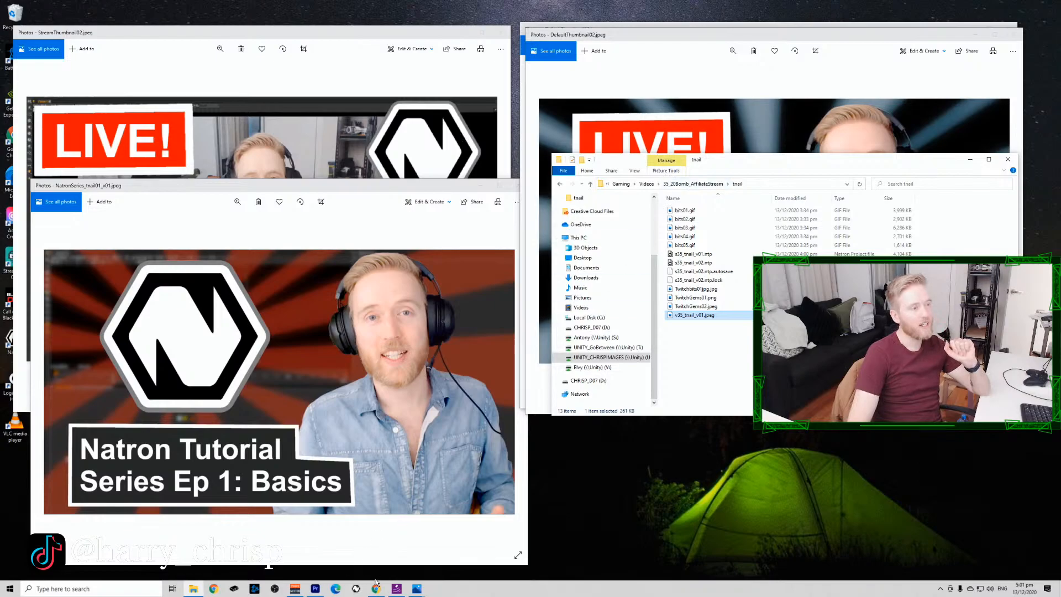
Start Natron and open the recent project s35_tnail_v02.ntp, declining the auto-saved version.
{"action": "left_click", "coordinate": [357, 588]}
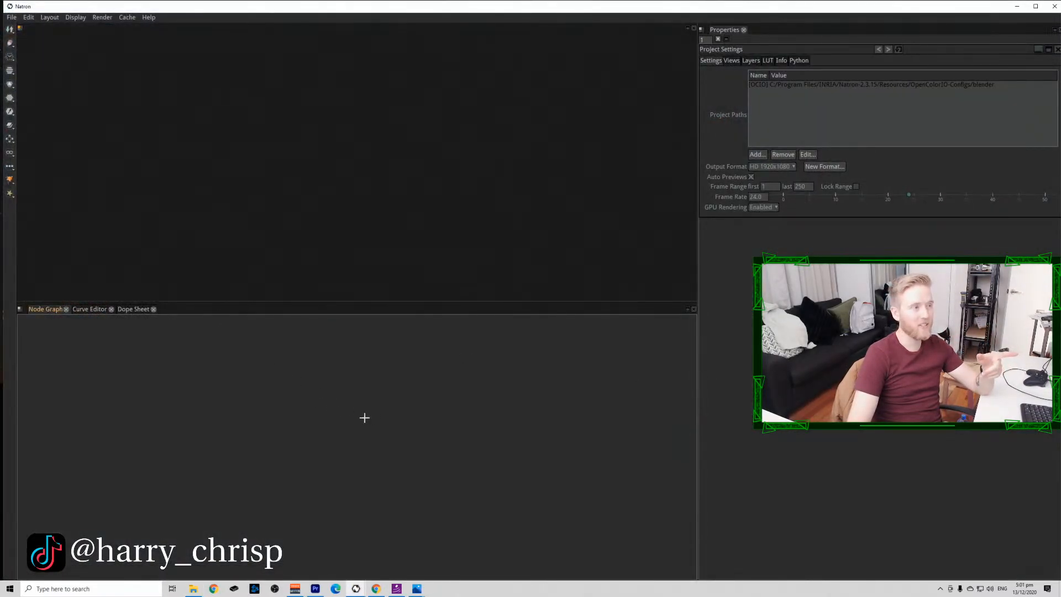
{"action": "left_click", "coordinate": [386, 417]}
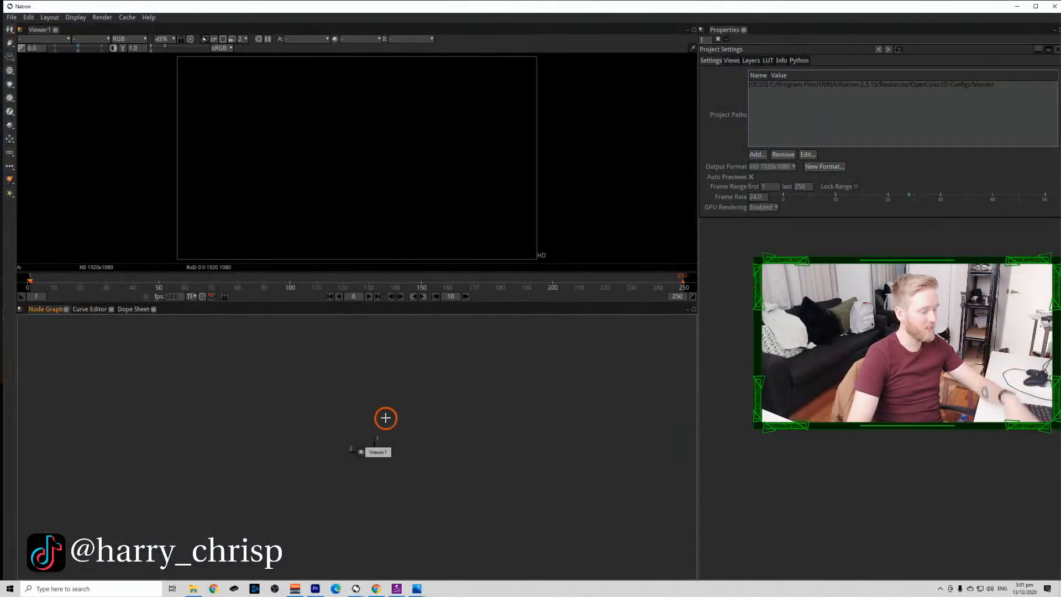
{"action": "key", "text": "ctrl+o"}
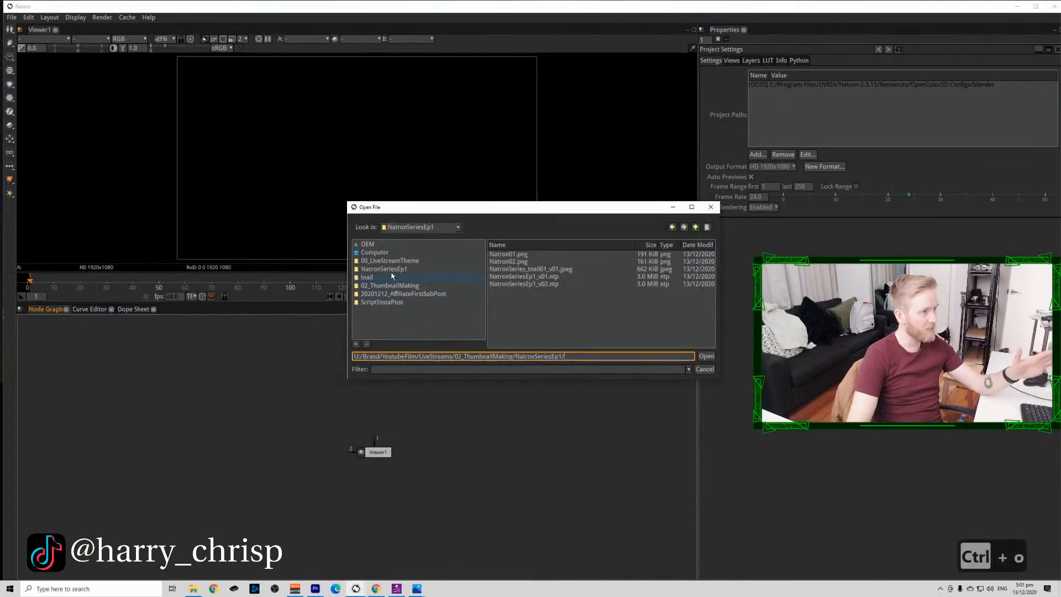
{"action": "left_click", "coordinate": [707, 369]}
{"action": "left_click", "coordinate": [13, 17]}
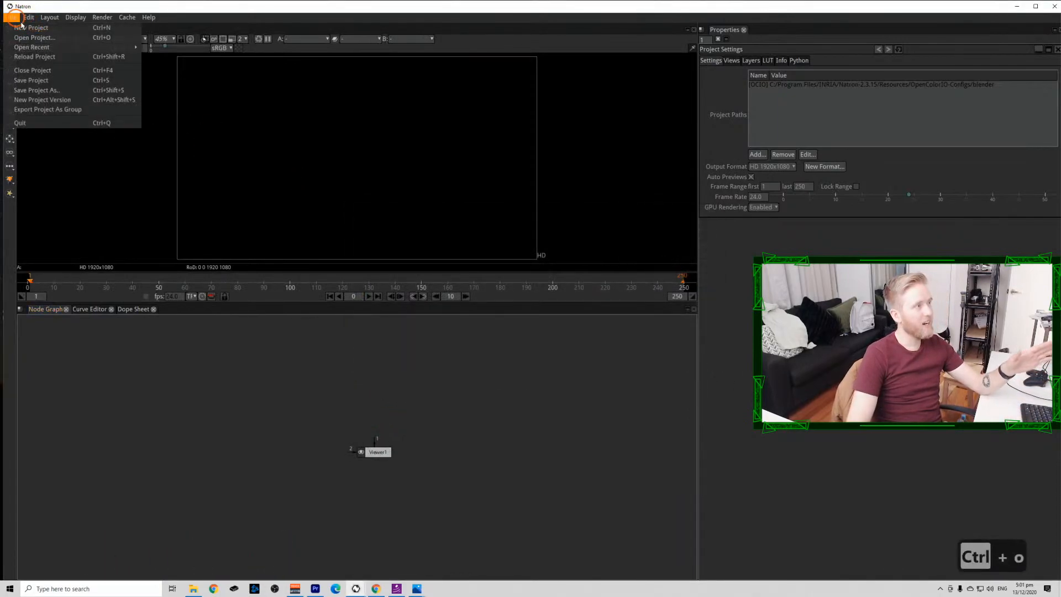
{"action": "mouse_move", "coordinate": [110, 47]}
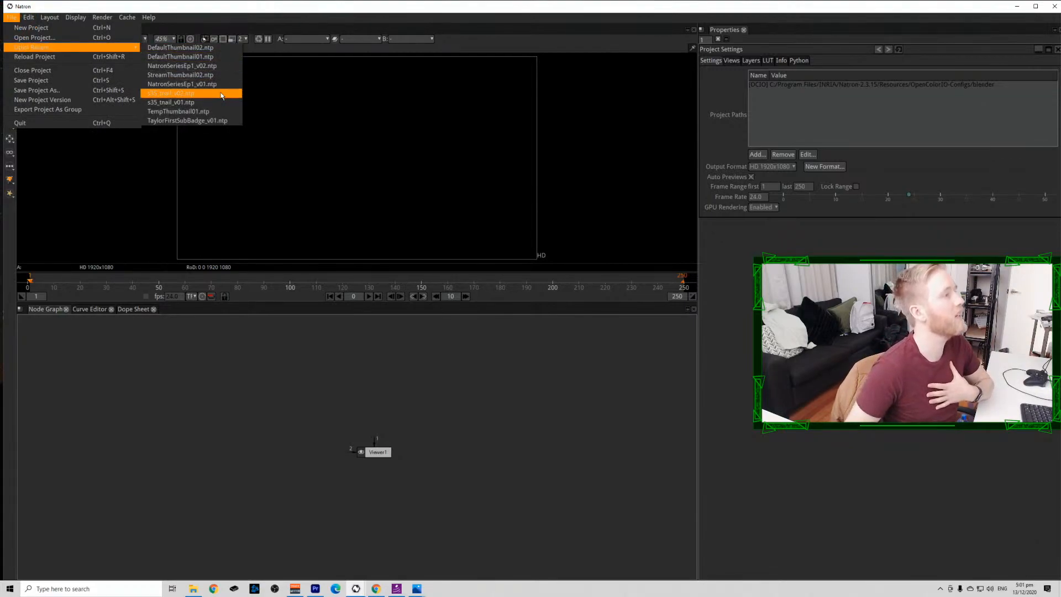
{"action": "left_click", "coordinate": [221, 94]}
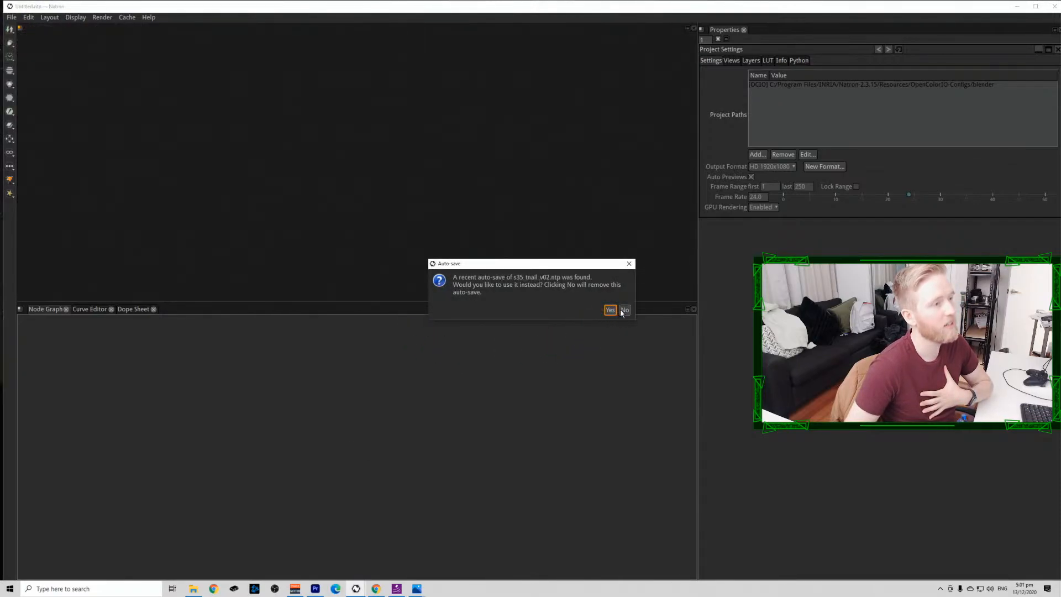
{"action": "left_click", "coordinate": [623, 311]}
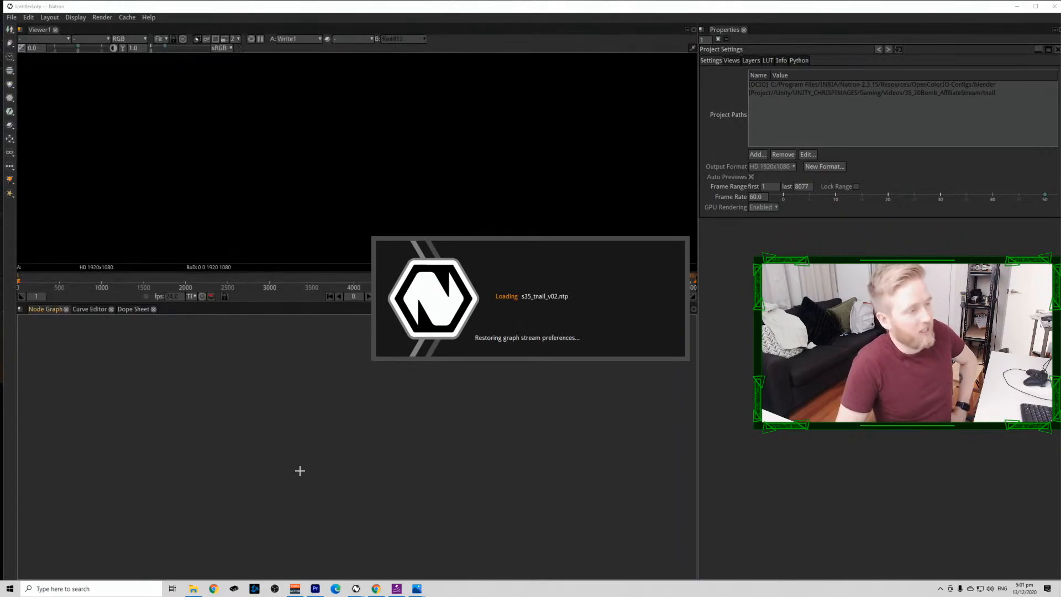
View the Write1 output against the Read node of the old render, fitting the whole frame in the viewer.
{"action": "scroll", "coordinate": [64, 472], "scroll_direction": "up", "scroll_amount": 5}
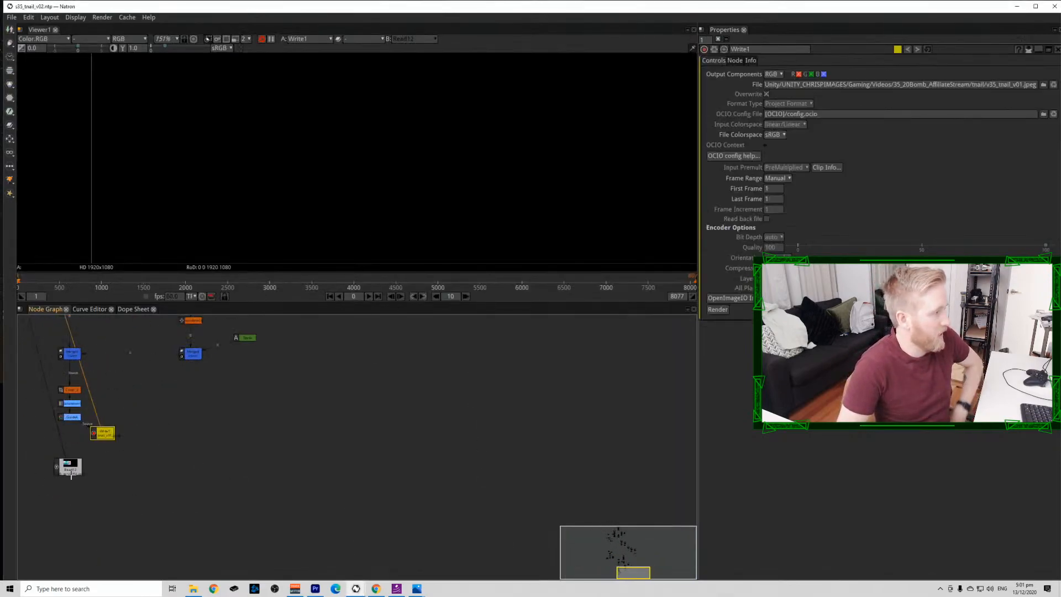
{"action": "key", "text": "1"}
{"action": "scroll", "coordinate": [225, 106], "scroll_direction": "down", "scroll_amount": 5}
{"action": "left_click_drag", "start_coordinate": [243, 160], "coordinate": [209, 181]}
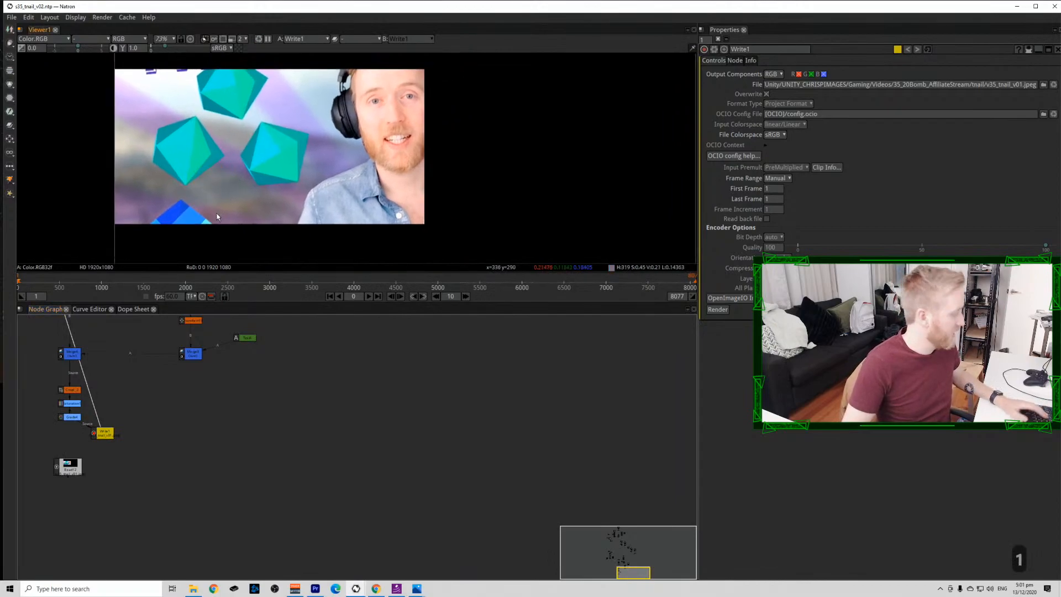
{"action": "key", "text": "f"}
{"action": "left_click", "coordinate": [71, 466]}
{"action": "key", "text": "1"}
{"action": "left_click", "coordinate": [104, 433]}
{"action": "key", "text": "1"}
{"action": "left_click", "coordinate": [134, 440]}
{"action": "left_click", "coordinate": [103, 436]}
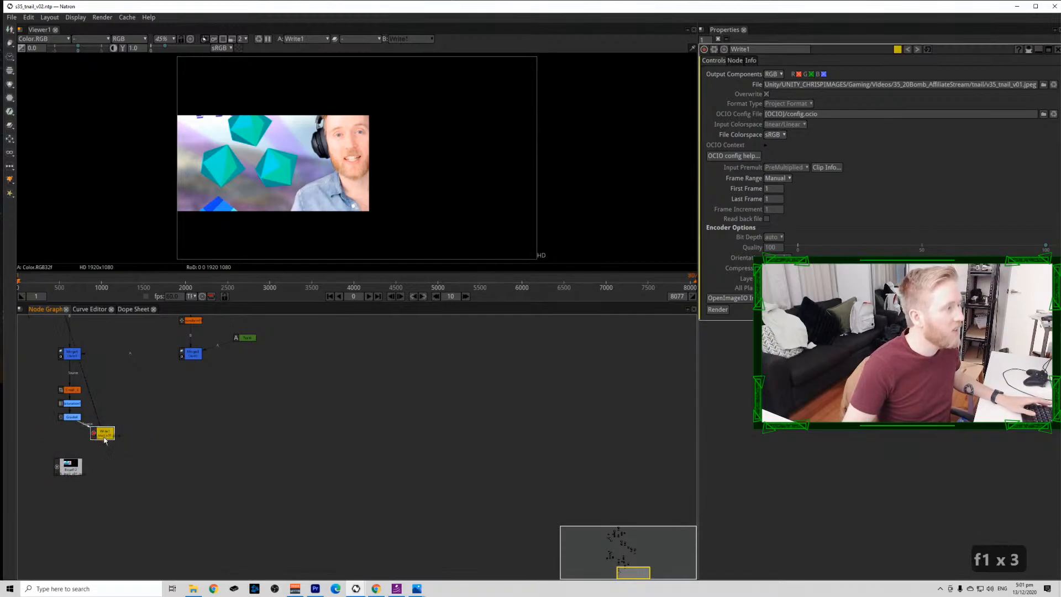
{"action": "key", "text": "1"}
Check the thumbnail composite stage by stage in the viewer, going down the Merge nodes as far as Merge6.
{"action": "scroll", "coordinate": [103, 436], "scroll_direction": "down", "scroll_amount": 5}
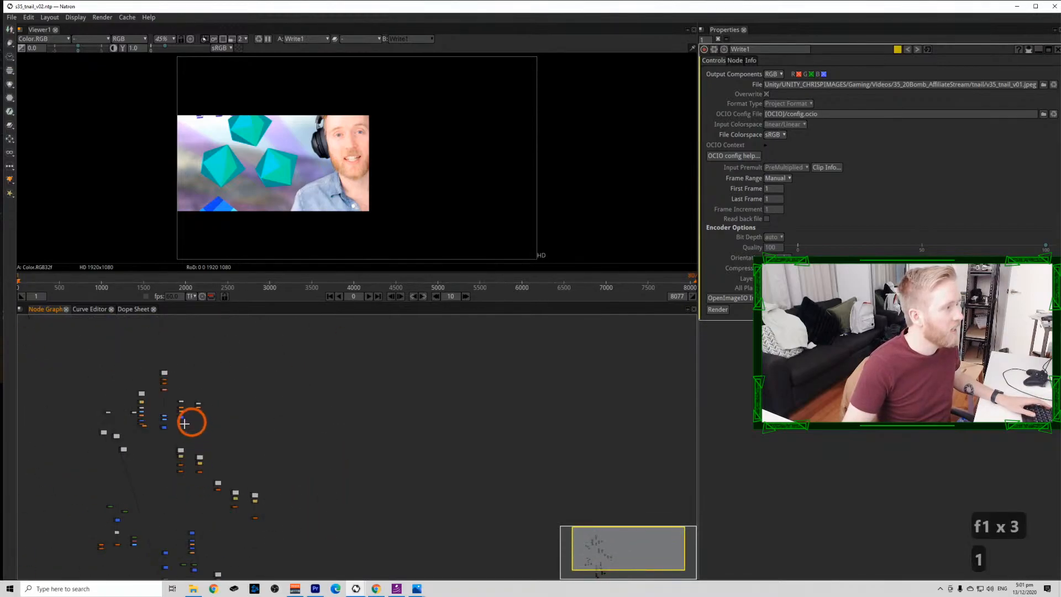
{"action": "left_click", "coordinate": [164, 427]}
{"action": "key", "text": "1"}
{"action": "left_click_drag", "start_coordinate": [172, 477], "coordinate": [173, 432]}
{"action": "scroll", "coordinate": [173, 436], "scroll_direction": "up", "scroll_amount": 6}
{"action": "left_click", "coordinate": [222, 403]}
{"action": "key", "text": "1"}
{"action": "left_click", "coordinate": [222, 447]}
{"action": "key", "text": "1"}
{"action": "left_click_drag", "start_coordinate": [224, 489], "coordinate": [222, 427]}
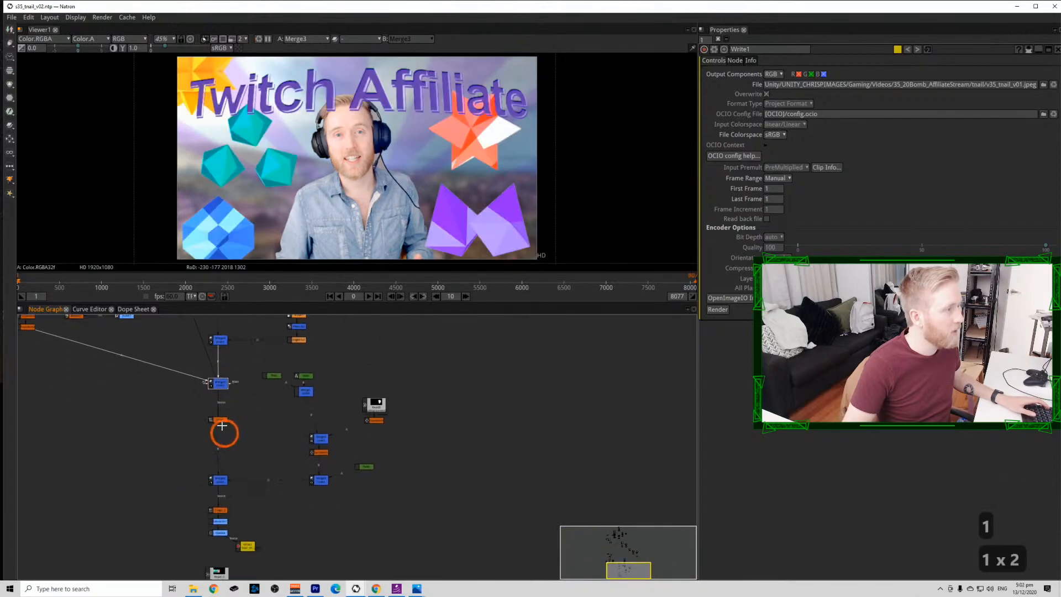
{"action": "left_click", "coordinate": [221, 421]}
{"action": "key", "text": "1"}
{"action": "left_click", "coordinate": [221, 481]}
{"action": "key", "text": "1"}
{"action": "left_click_drag", "start_coordinate": [223, 515], "coordinate": [231, 452]}
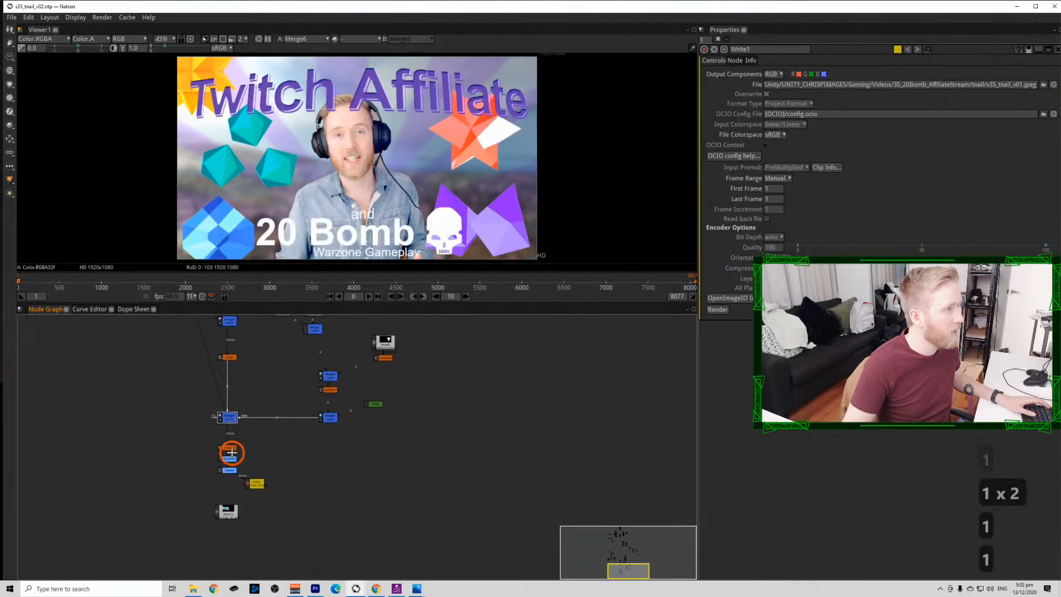
Show the Write1 output in the viewer and refresh it to re-evaluate the full thumbnail.
{"action": "scroll", "coordinate": [231, 452], "scroll_direction": "up", "scroll_amount": 3}
{"action": "left_click", "coordinate": [272, 505]}
{"action": "key", "text": "1"}
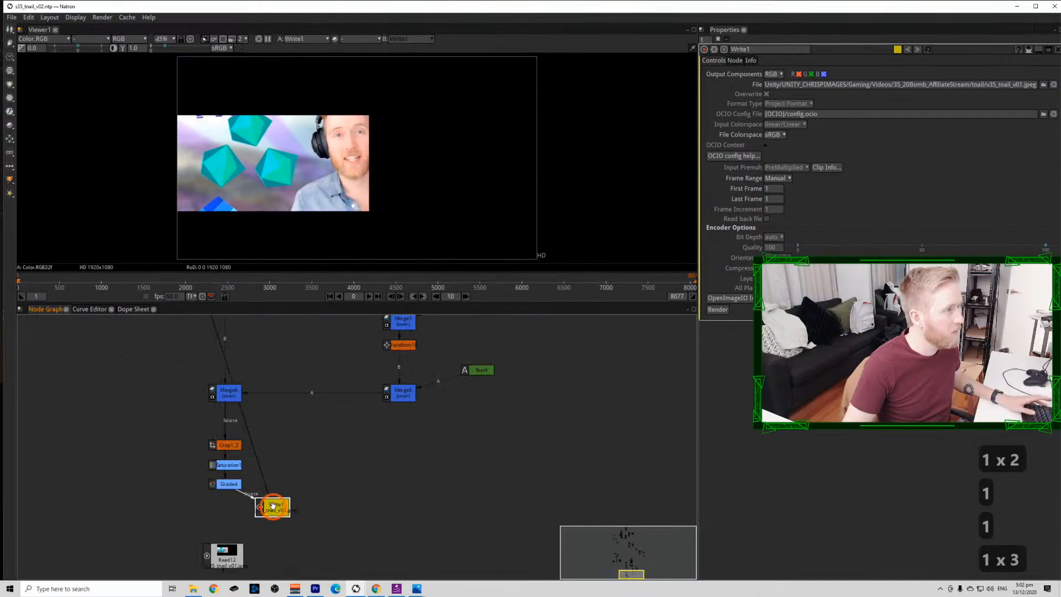
{"action": "left_click", "coordinate": [258, 38]}
{"action": "left_click", "coordinate": [311, 279]}
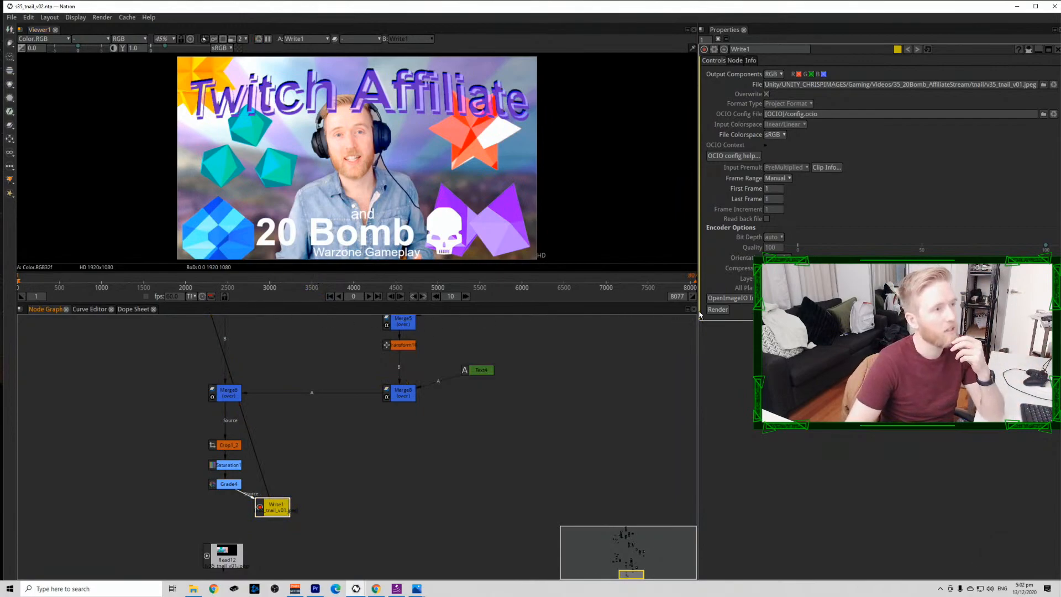
Change the Write1 output file name to v35_tnail_v02.jpeg, refresh the viewer and render the thumbnail.
{"action": "left_click", "coordinate": [1020, 84]}
{"action": "left_click_drag", "start_coordinate": [1022, 84], "coordinate": [1020, 85]}
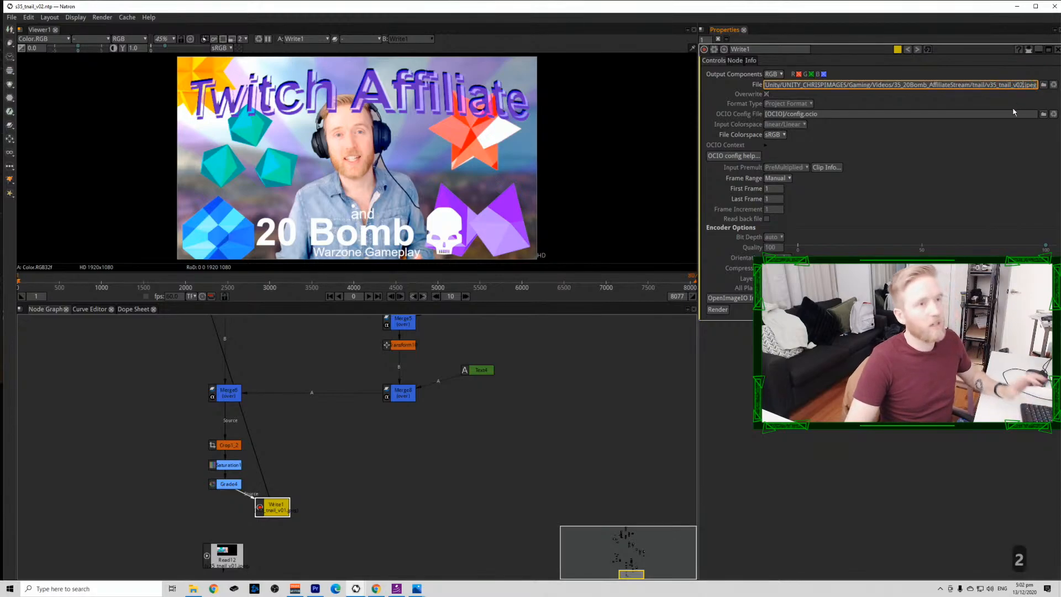
{"action": "type", "text": "2"}
{"action": "left_click", "coordinate": [1010, 103]}
{"action": "left_click", "coordinate": [758, 357]}
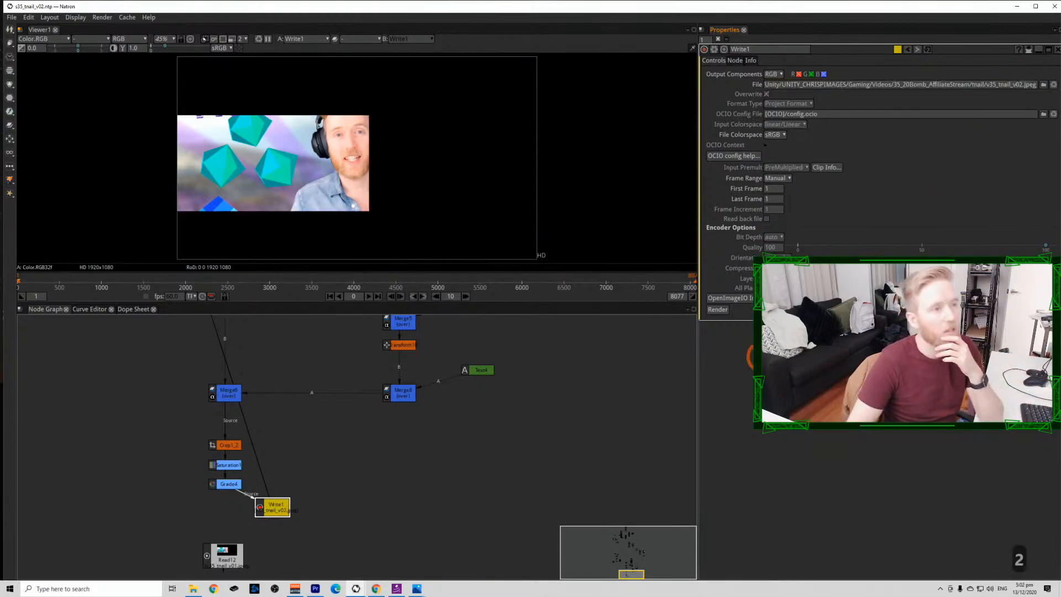
{"action": "left_click", "coordinate": [257, 39]}
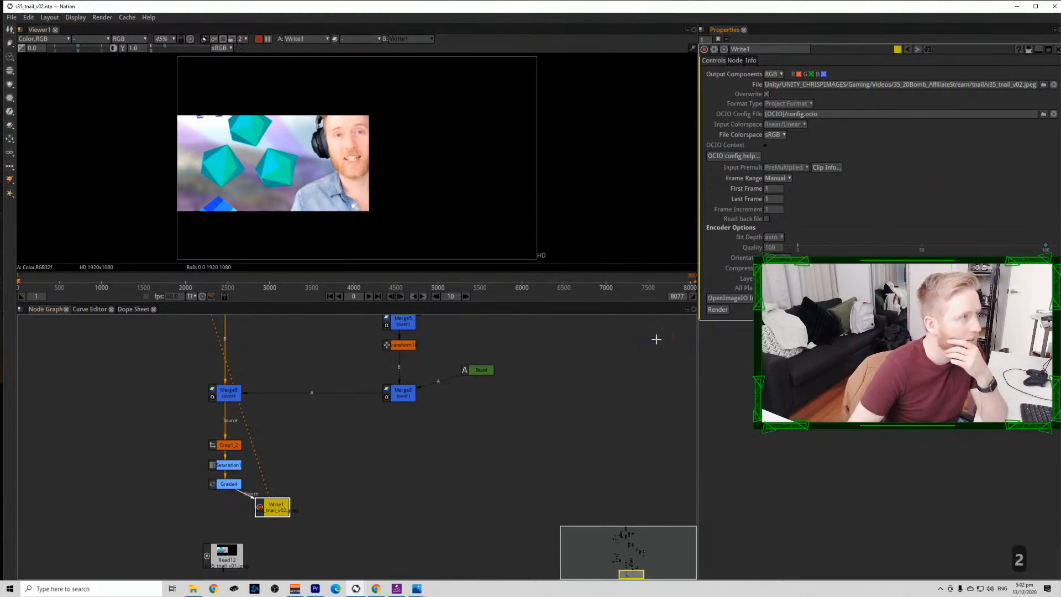
{"action": "left_click", "coordinate": [718, 309]}
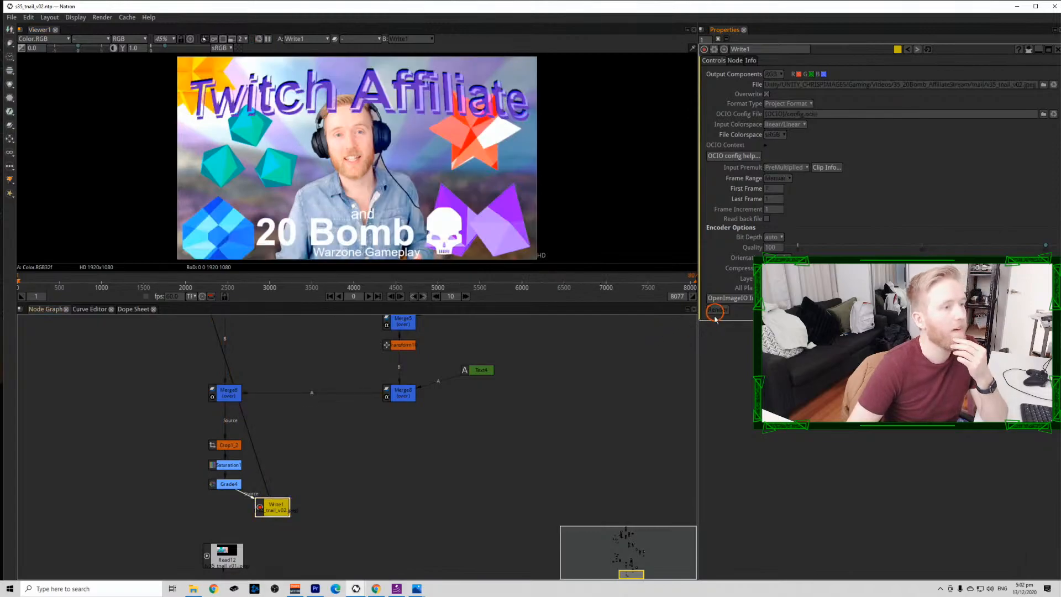
Open the rendered v35_tnail_v02.jpeg from the tnail folder to check it, then close the image.
{"action": "left_click", "coordinate": [193, 588]}
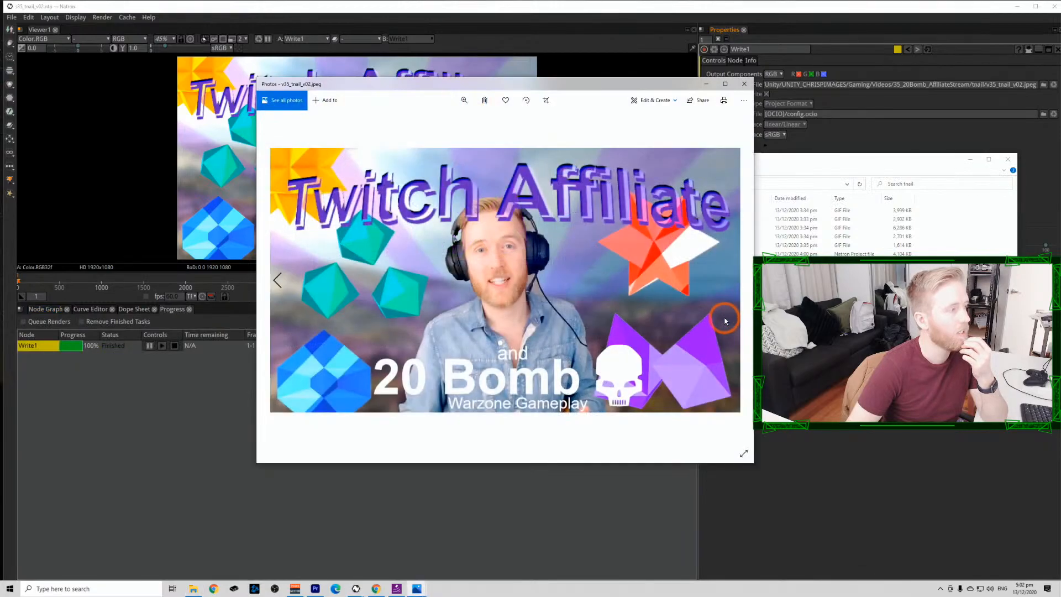
{"action": "left_click", "coordinate": [743, 84]}
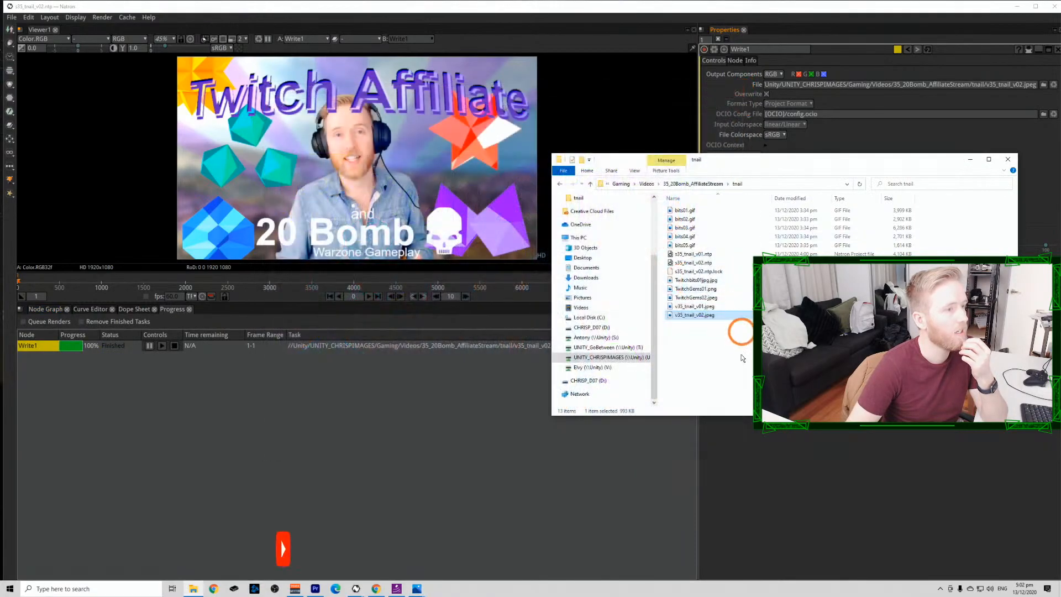
{"action": "double_click", "coordinate": [737, 316]}
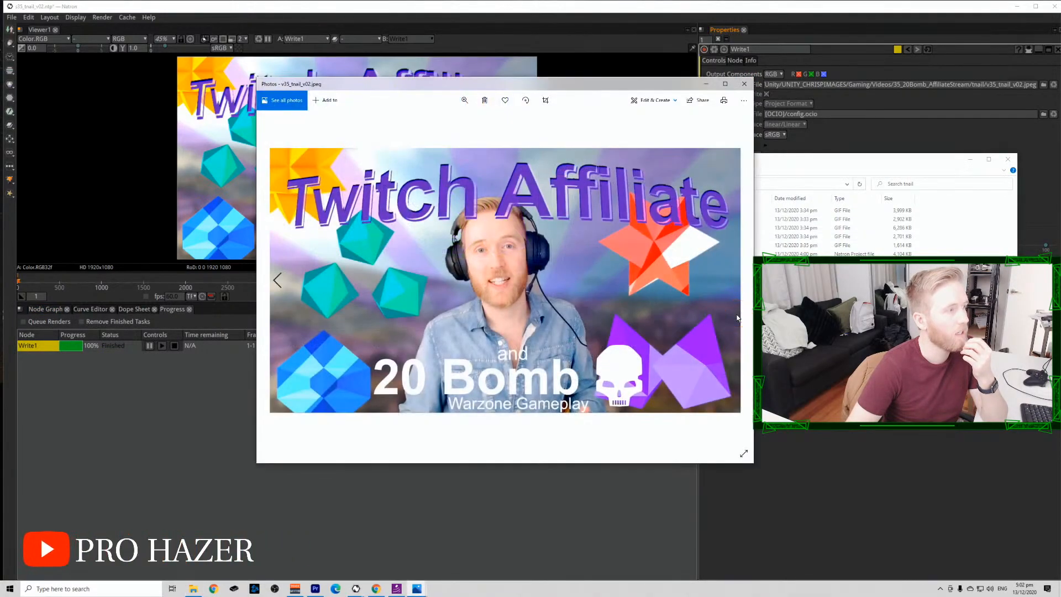
{"action": "left_click", "coordinate": [744, 84]}
Bring v35_tnail_v02.jpeg from the tnail folder into Natron's node graph as a Read node.
{"action": "left_click", "coordinate": [45, 309]}
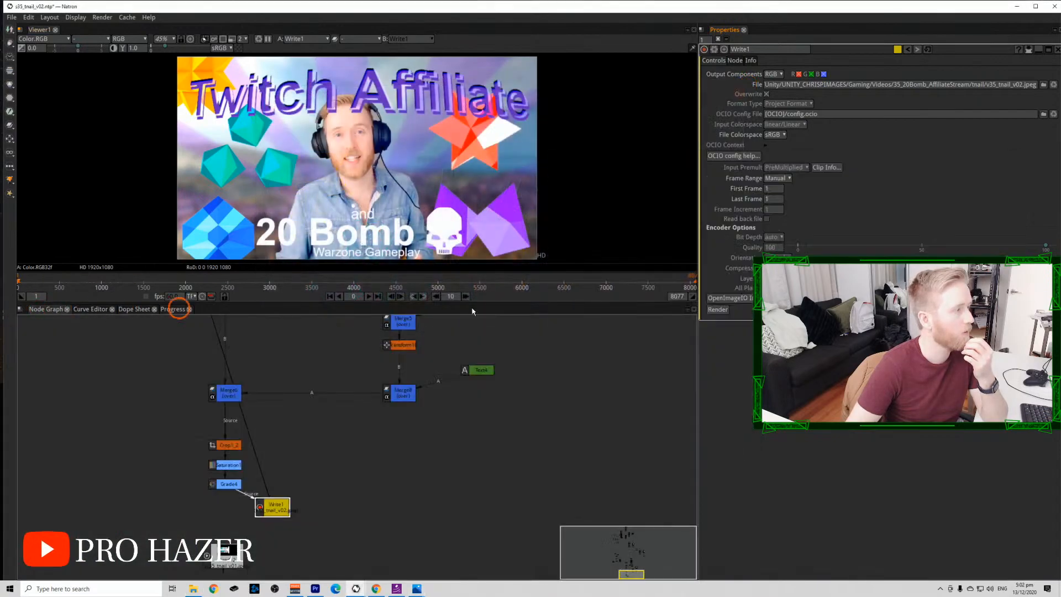
{"action": "left_click", "coordinate": [193, 589]}
{"action": "left_click_drag", "start_coordinate": [713, 315], "coordinate": [377, 459]}
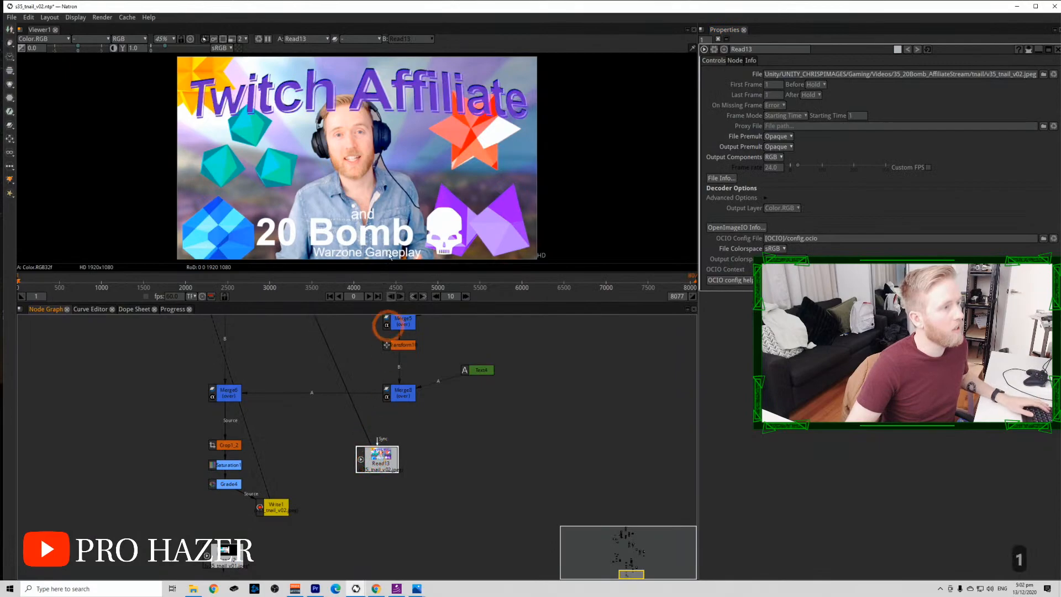
Compare the imported v35_tnail_v02.jpeg with the Write1 output in the viewer, inspecting the lower text up close.
{"action": "left_click", "coordinate": [275, 507]}
{"action": "key", "text": "1"}
{"action": "left_click", "coordinate": [382, 462]}
{"action": "key", "text": "2"}
{"action": "key", "text": "1"}
{"action": "key", "text": "2"}
{"action": "scroll", "coordinate": [381, 232], "scroll_direction": "up", "scroll_amount": 7}
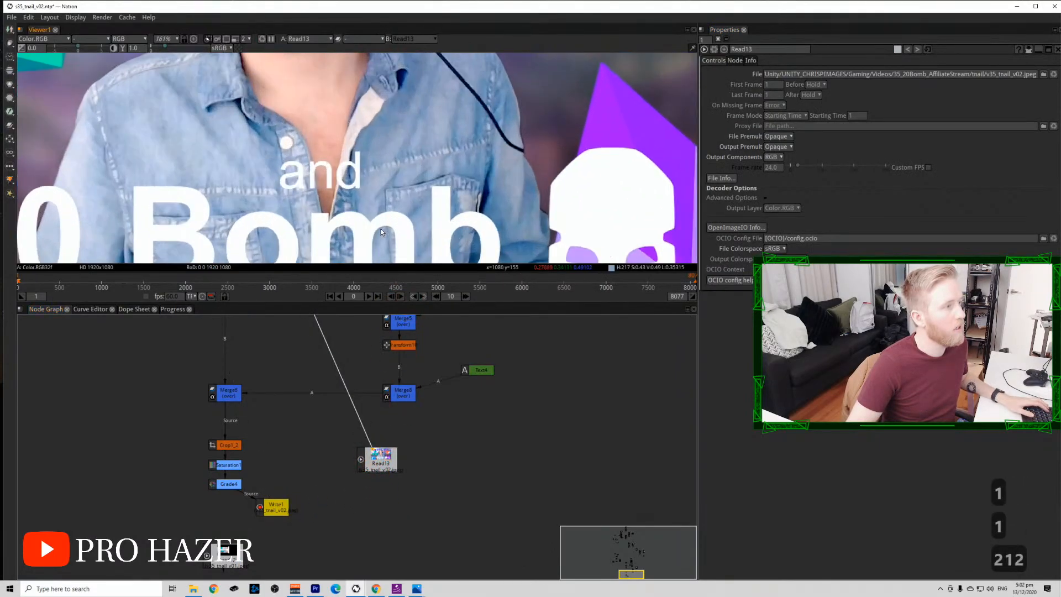
{"action": "scroll", "coordinate": [381, 232], "scroll_direction": "down", "scroll_amount": 5}
{"action": "scroll", "coordinate": [381, 232], "scroll_direction": "down", "scroll_amount": 4}
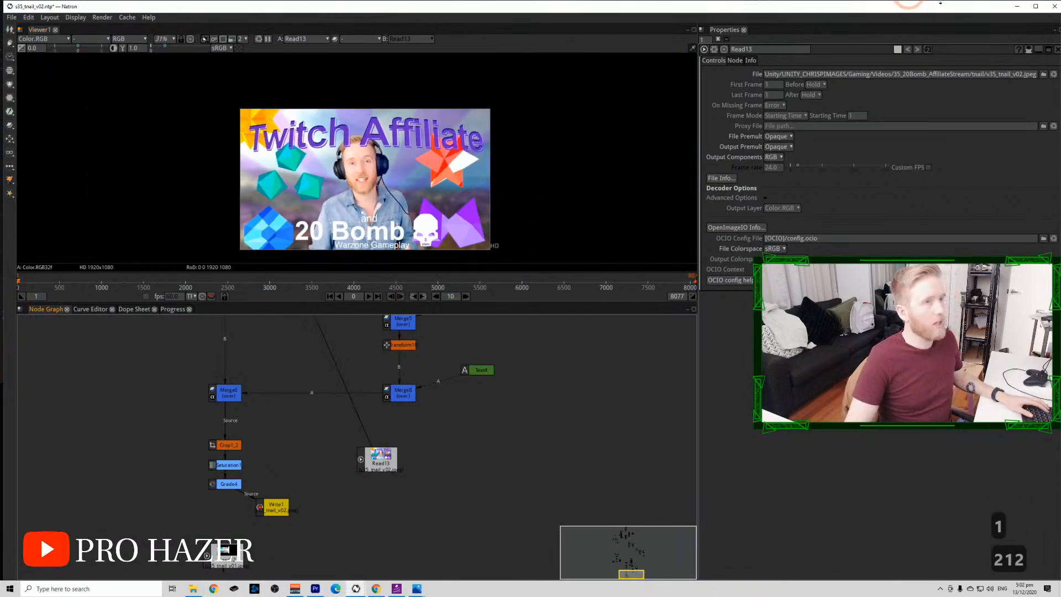
Minimize Natron, place the opened v35_tnail_v02.jpeg beside the other thumbnails, and bring StreamThumbnail02.jpeg and NatronSeries_tnail01_v01.jpeg forward in turn.
{"action": "left_click", "coordinate": [1017, 6]}
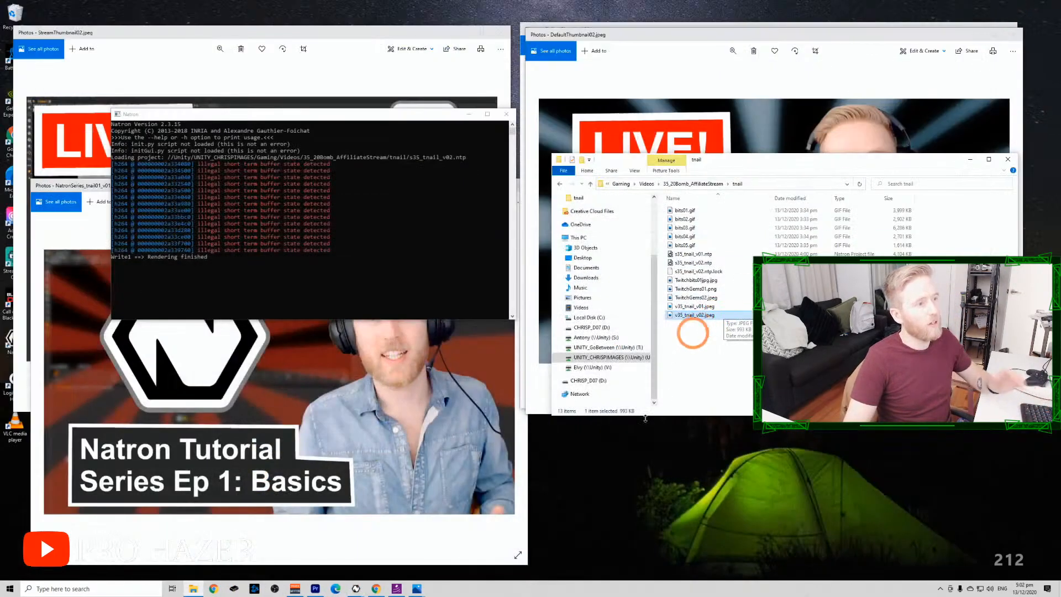
{"action": "double_click", "coordinate": [694, 315]}
{"action": "left_click_drag", "start_coordinate": [573, 87], "coordinate": [843, 188]}
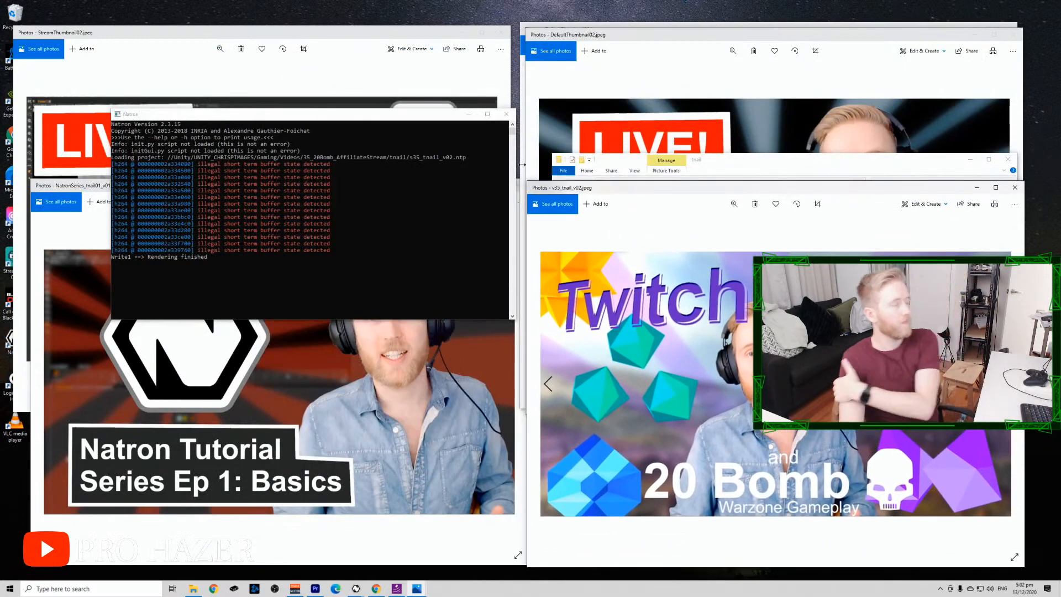
{"action": "left_click", "coordinate": [242, 45]}
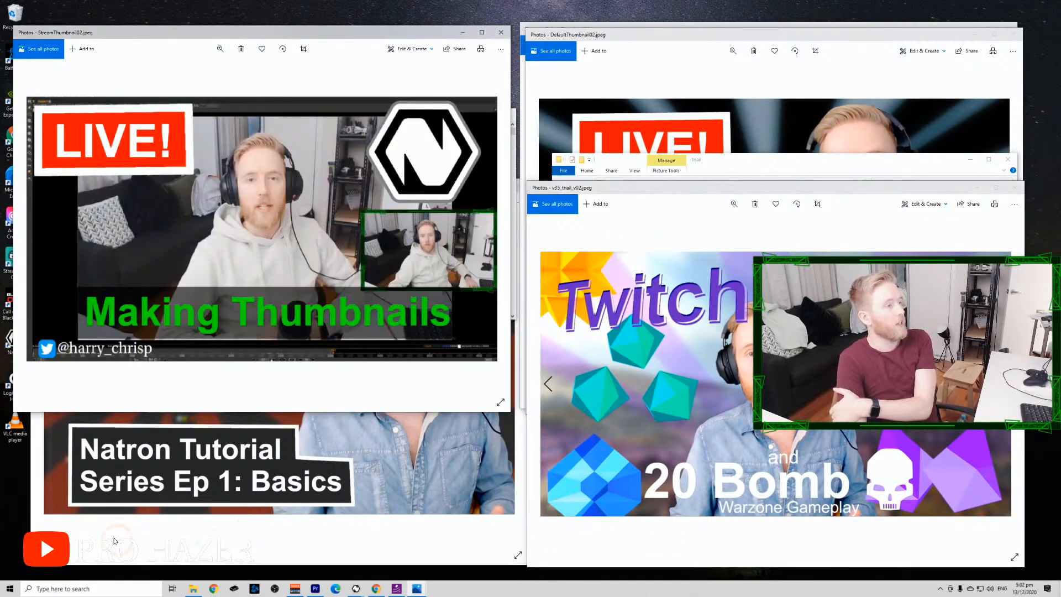
{"action": "left_click", "coordinate": [79, 509]}
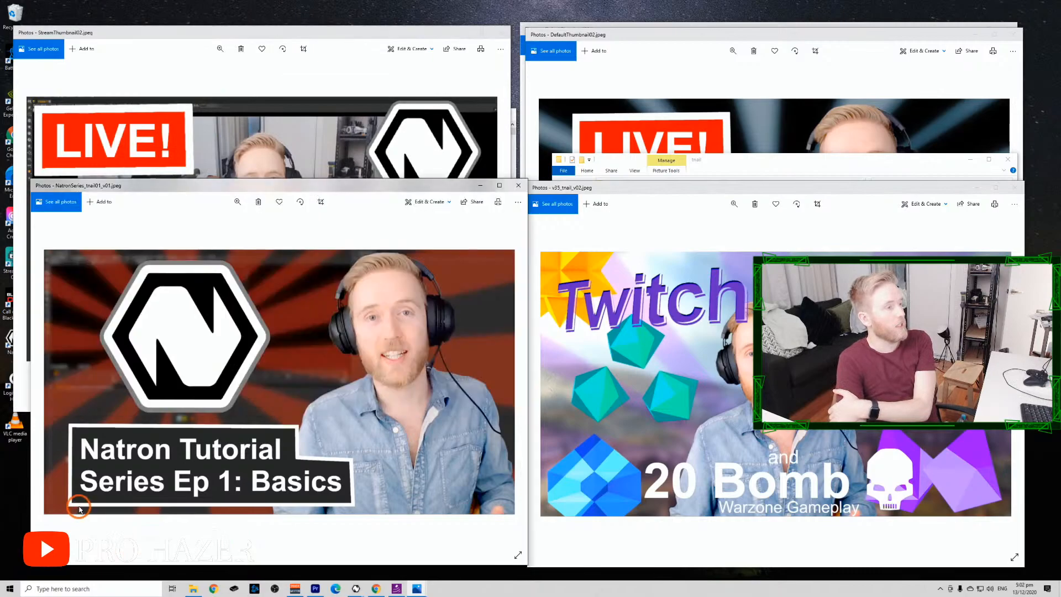
Bring DefaultThumbnail01.jpeg and v35_tnail_v02.jpeg in front of the other thumbnail windows for review.
{"action": "left_click", "coordinate": [639, 35]}
{"action": "left_click", "coordinate": [643, 25]}
{"action": "left_click", "coordinate": [707, 516]}
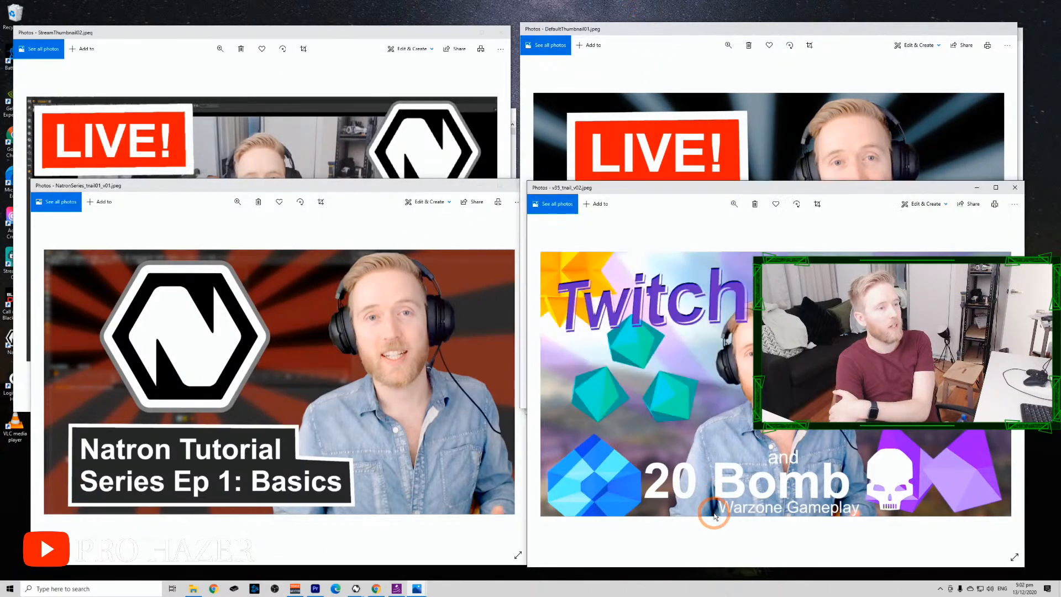
{"action": "left_click", "coordinate": [623, 553]}
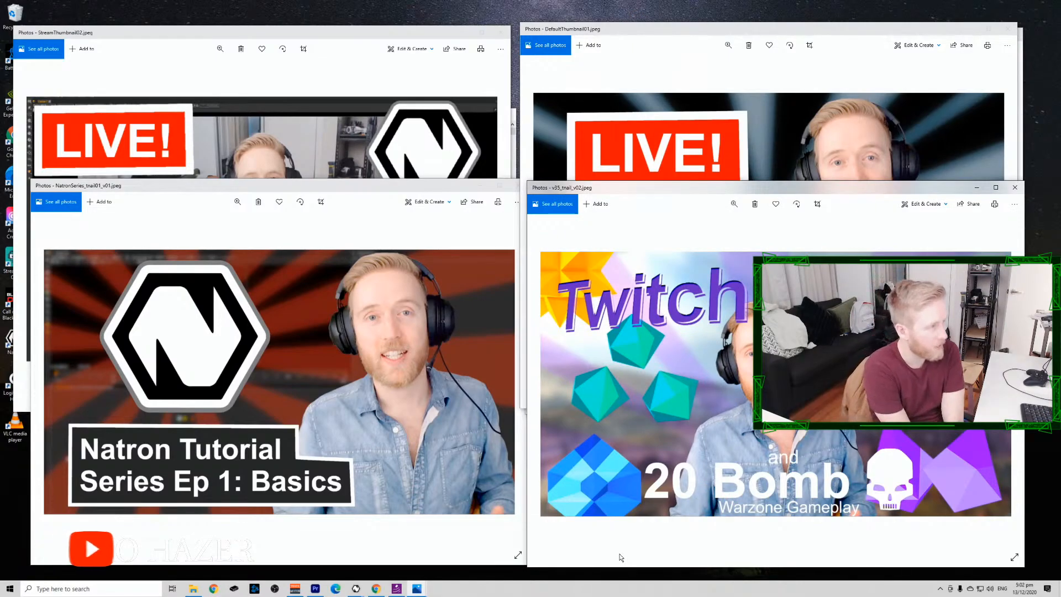
Close all the open thumbnail images and reopen v35_tnail_v02.jpeg from the tnail folder.
{"action": "left_click", "coordinate": [501, 32]}
{"action": "left_click", "coordinate": [522, 188]}
{"action": "left_click", "coordinate": [515, 188]}
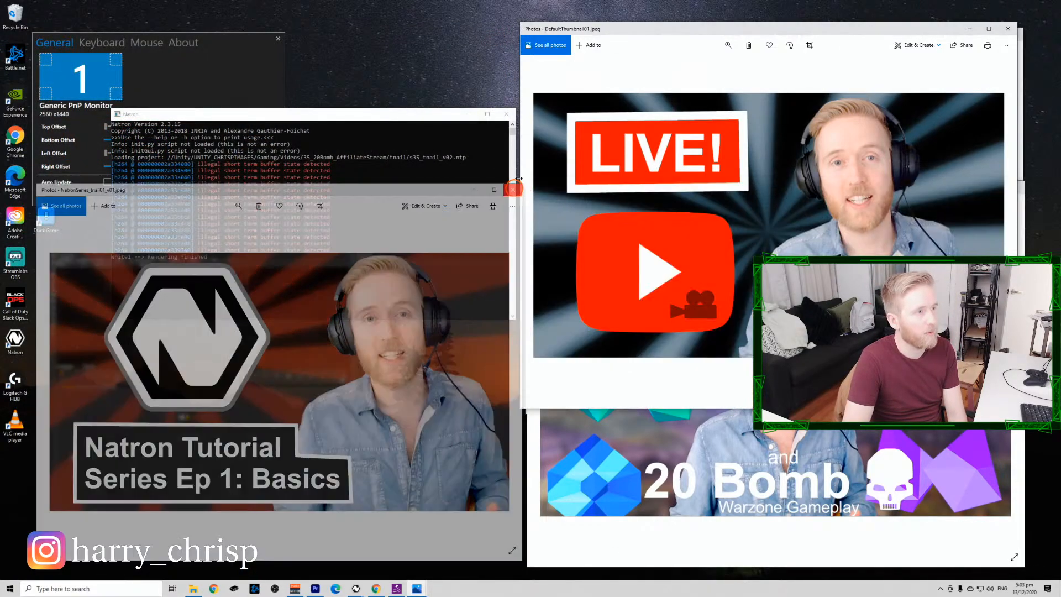
{"action": "left_click", "coordinate": [1008, 29]}
{"action": "left_click", "coordinate": [1013, 33]}
{"action": "left_click", "coordinate": [1014, 201]}
{"action": "left_click", "coordinate": [853, 191]}
{"action": "left_click", "coordinate": [1010, 188]}
{"action": "left_click", "coordinate": [704, 330]}
{"action": "double_click", "coordinate": [697, 315]}
{"action": "left_click", "coordinate": [718, 192]}
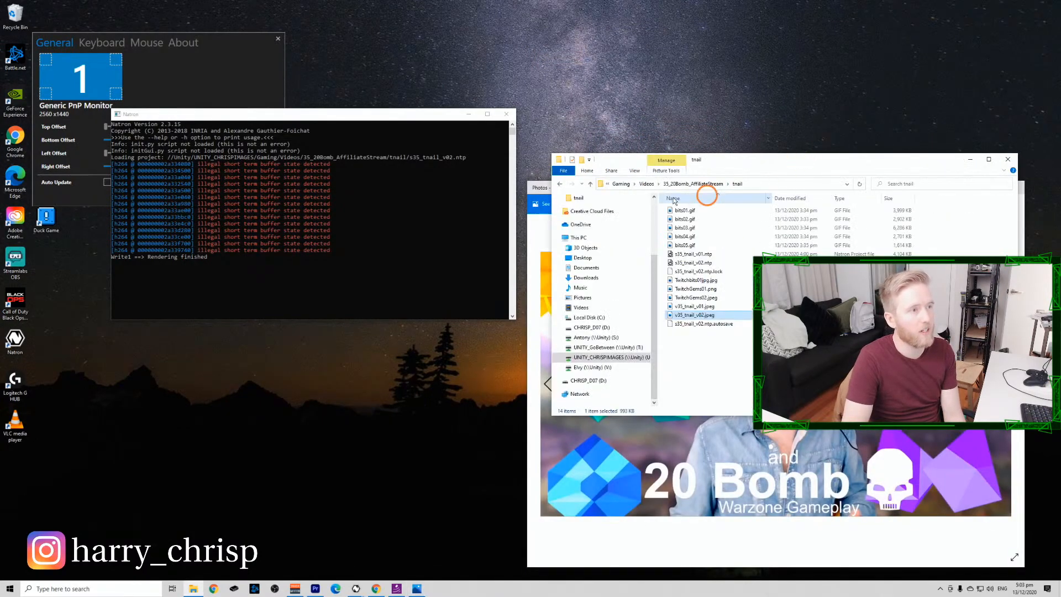
Go back to the 00_LiveStreamTheme folder, open DefaultThumbnail02.jpeg and place it in the desktop's upper right area.
{"action": "right_click", "coordinate": [558, 186]}
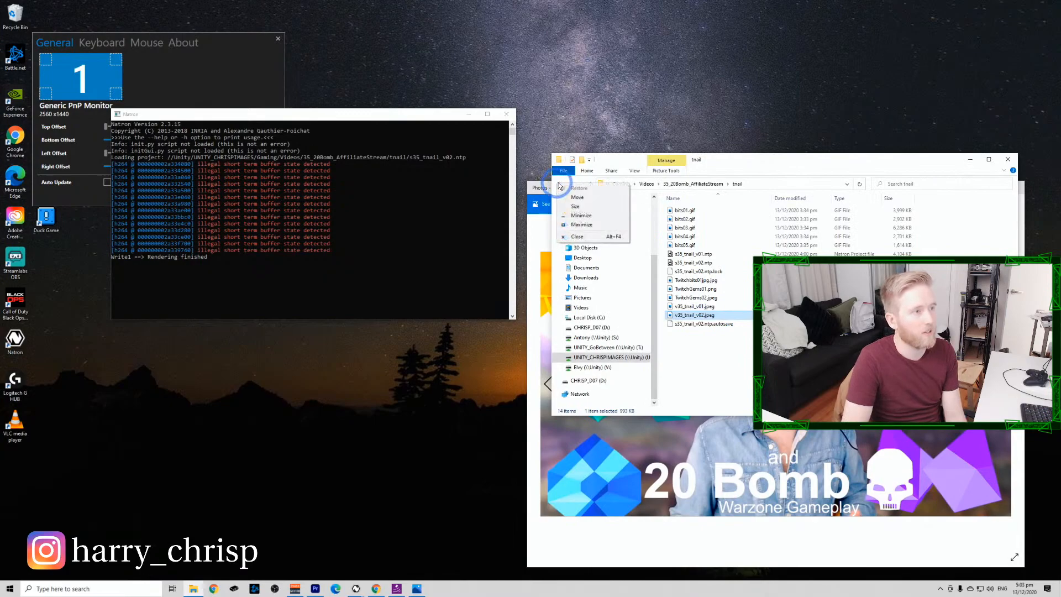
{"action": "left_click", "coordinate": [561, 184]}
{"action": "left_click", "coordinate": [560, 184]}
{"action": "left_click", "coordinate": [561, 185]}
{"action": "left_click", "coordinate": [561, 184]}
{"action": "left_click", "coordinate": [561, 184]}
{"action": "left_click", "coordinate": [561, 185]}
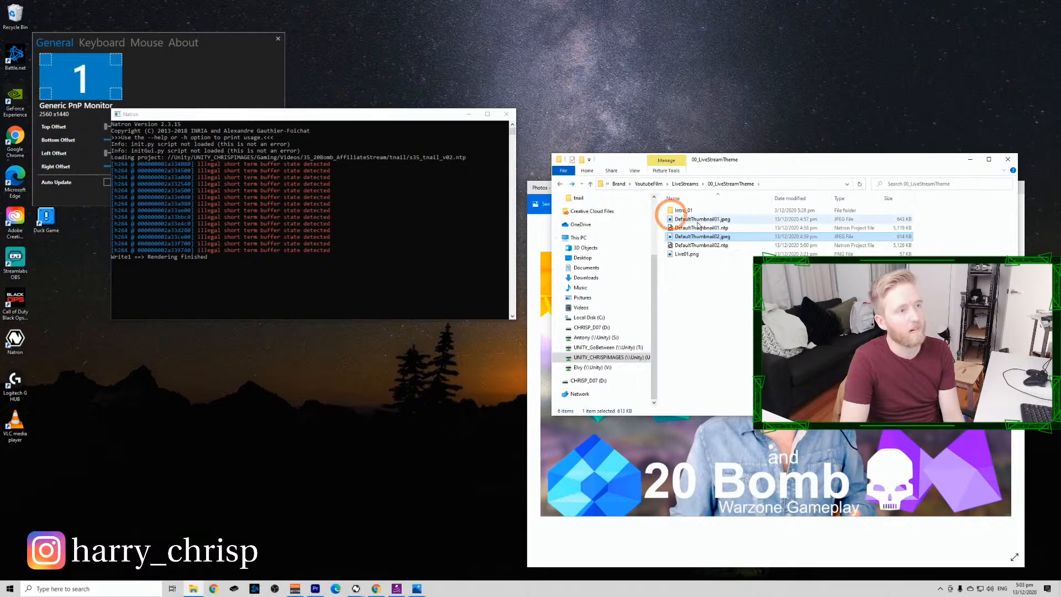
{"action": "double_click", "coordinate": [742, 237]}
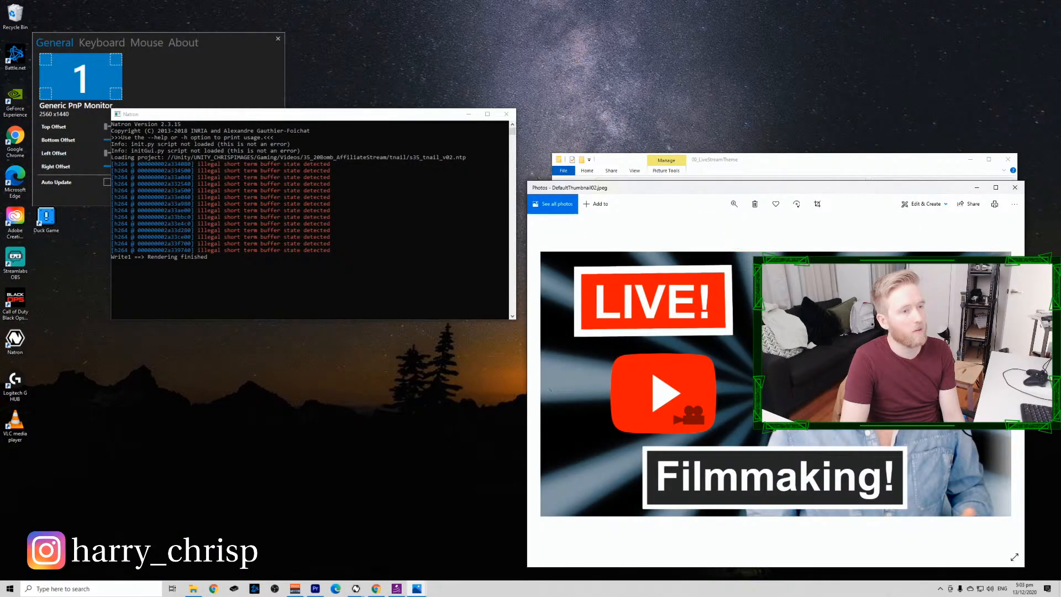
{"action": "left_click_drag", "start_coordinate": [745, 188], "coordinate": [717, 22]}
Open DefaultThumbnail01.jpeg from the same folder and place it slightly below DefaultThumbnail02.jpeg, overlapping it.
{"action": "left_click", "coordinate": [193, 589]}
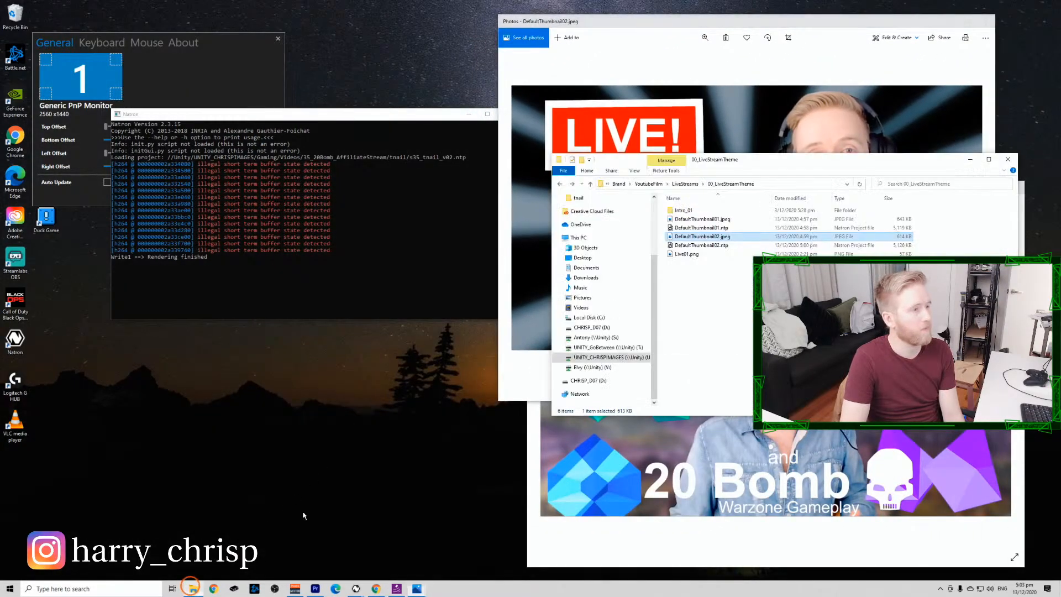
{"action": "double_click", "coordinate": [736, 219]}
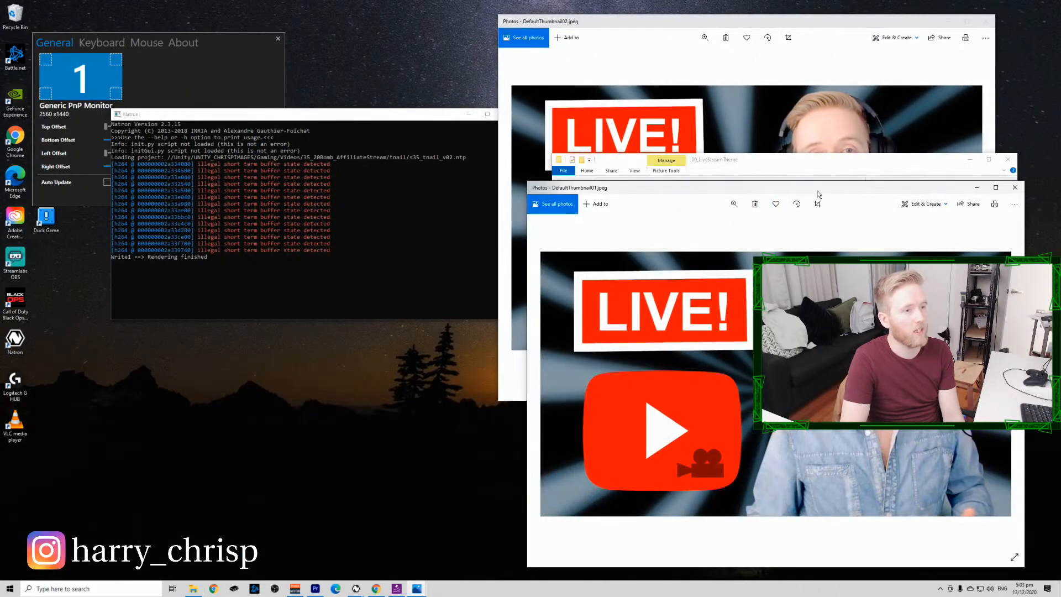
{"action": "left_click_drag", "start_coordinate": [842, 190], "coordinate": [802, 62]}
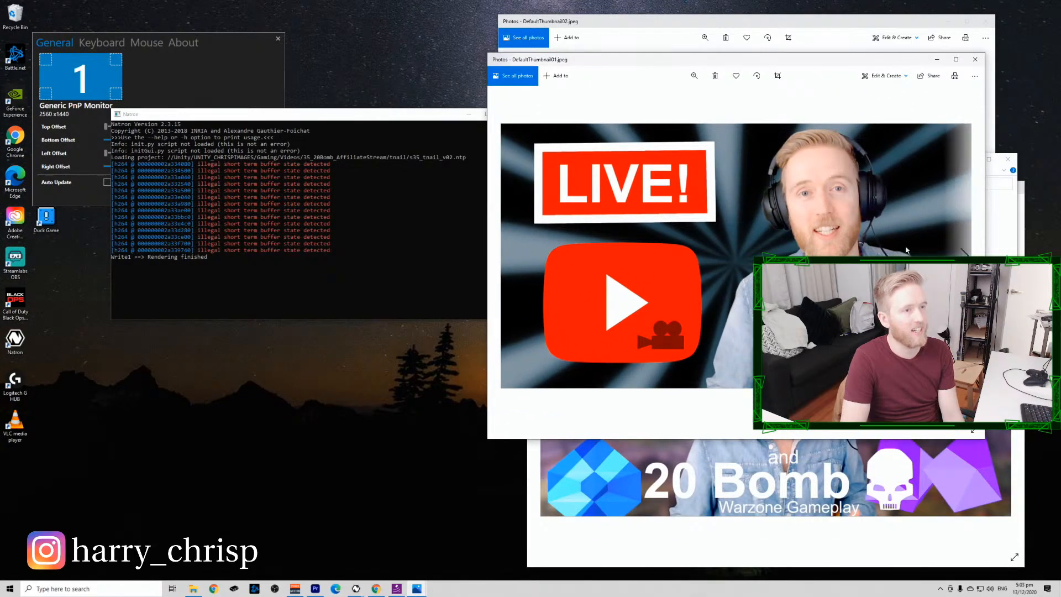
Open StreamThumbnail02.jpeg from the 02_ThumbnailMaking folder and place it in the desktop's upper left area.
{"action": "left_click", "coordinate": [193, 587]}
{"action": "left_click", "coordinate": [688, 183]}
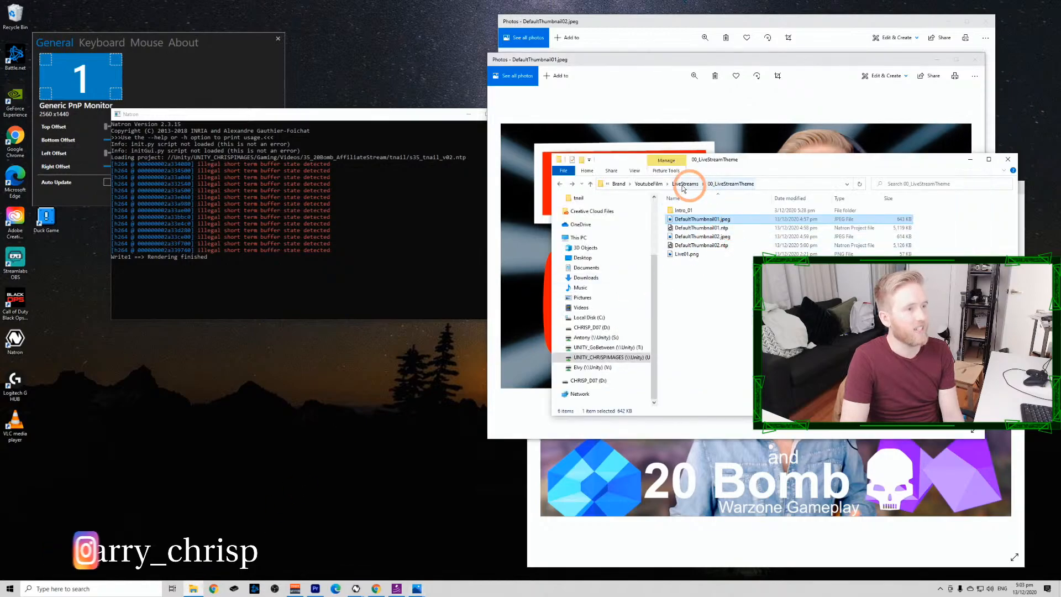
{"action": "double_click", "coordinate": [729, 228]}
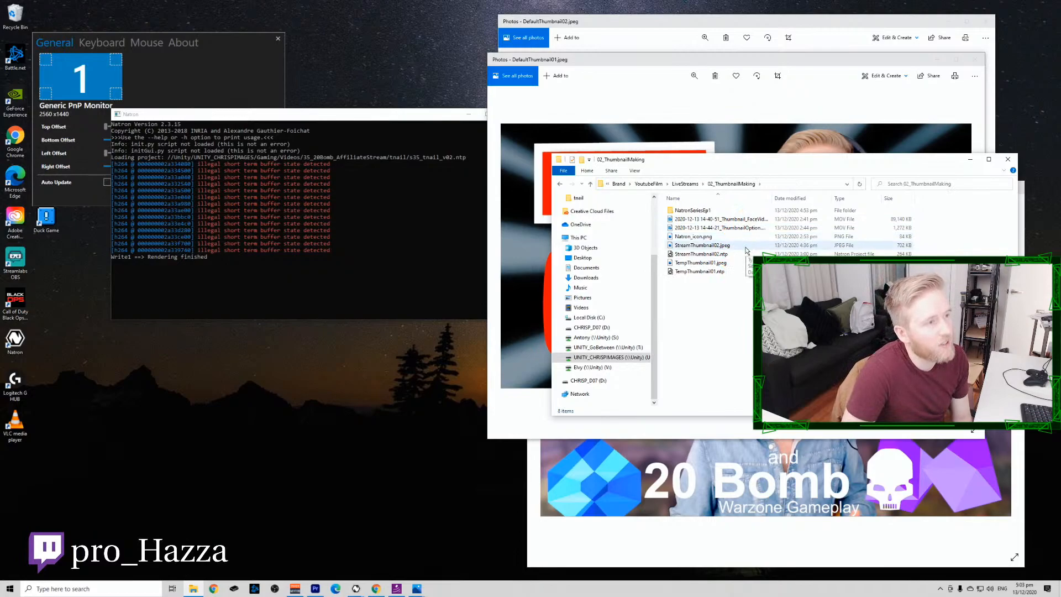
{"action": "double_click", "coordinate": [743, 246]}
{"action": "left_click_drag", "start_coordinate": [747, 192], "coordinate": [247, 44]}
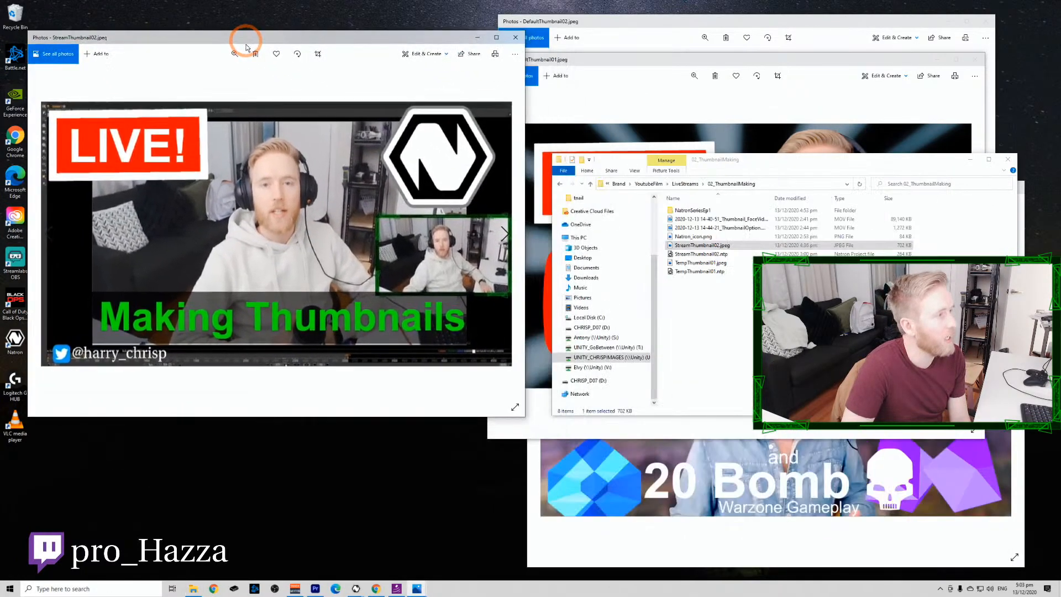
View and close TempThumbnail01.jpeg, and place NatronSeries_tnail01_v01.jpeg from the NatronSeriesEp1 folder in the desktop's lower left area.
{"action": "double_click", "coordinate": [736, 266]}
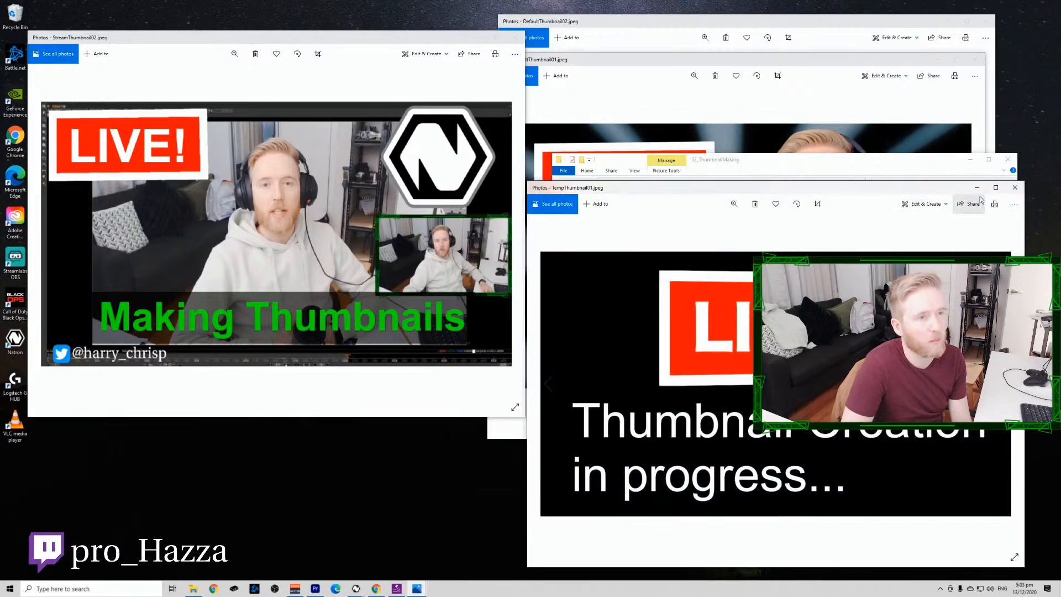
{"action": "left_click", "coordinate": [1015, 187]}
{"action": "double_click", "coordinate": [716, 212]}
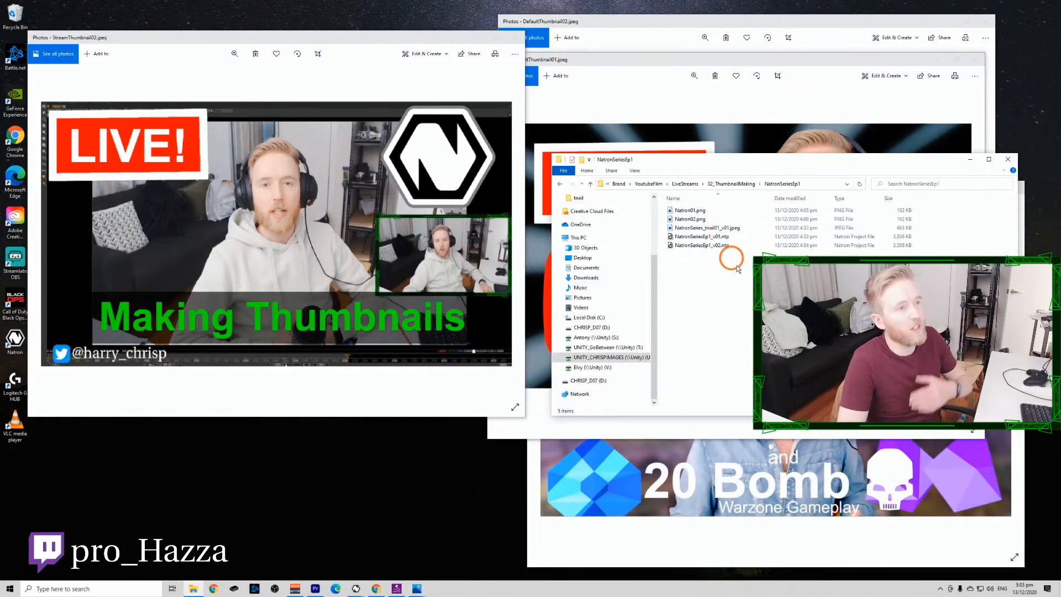
{"action": "double_click", "coordinate": [761, 227]}
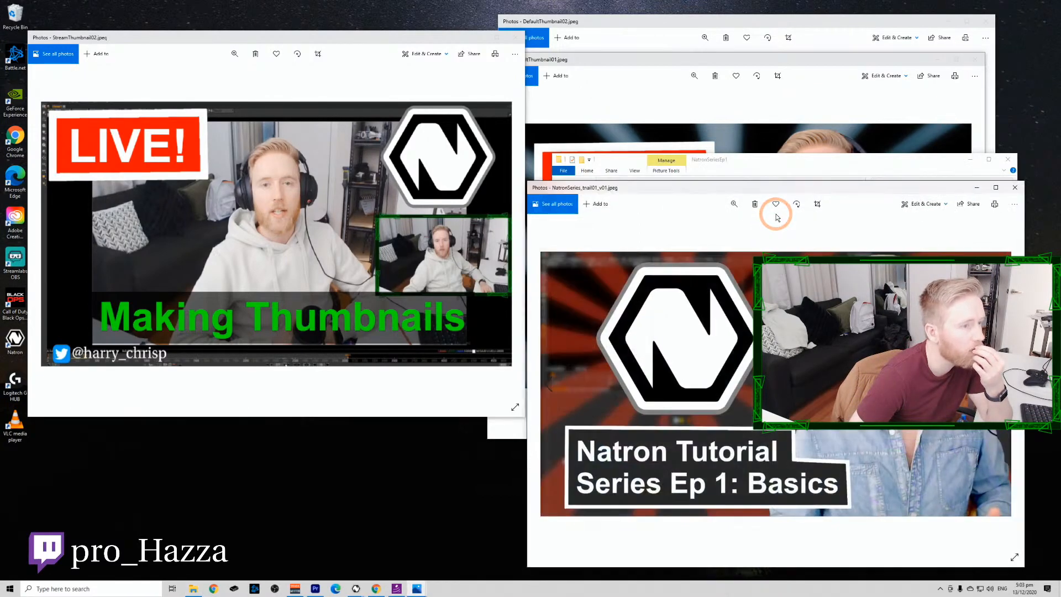
{"action": "left_click_drag", "start_coordinate": [806, 191], "coordinate": [292, 191]}
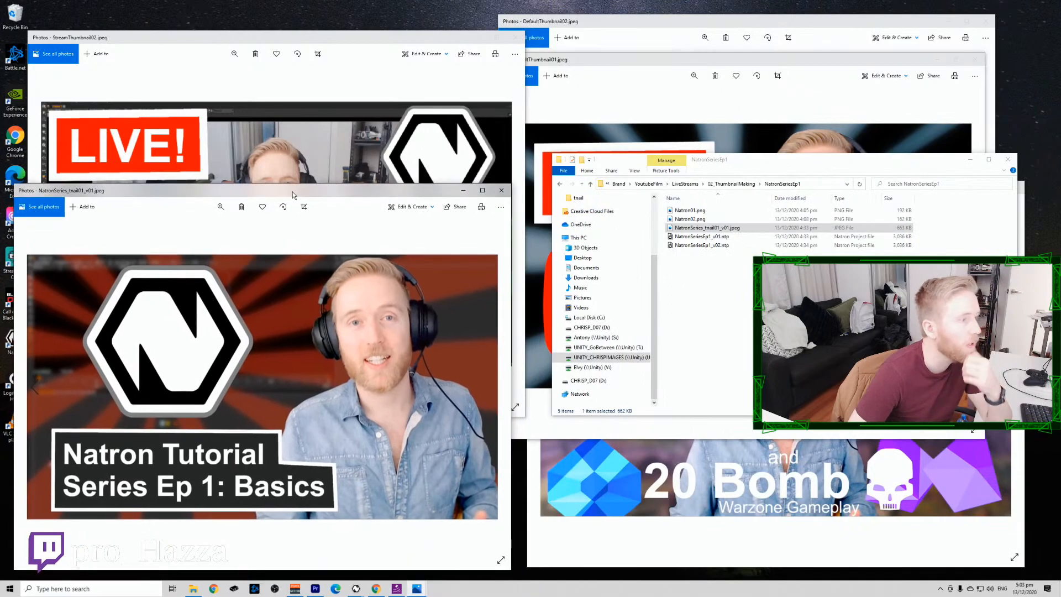
Bring the stream, default, Natron series and Twitch Affiliate thumbnails forward in turn to review them.
{"action": "left_click", "coordinate": [334, 40]}
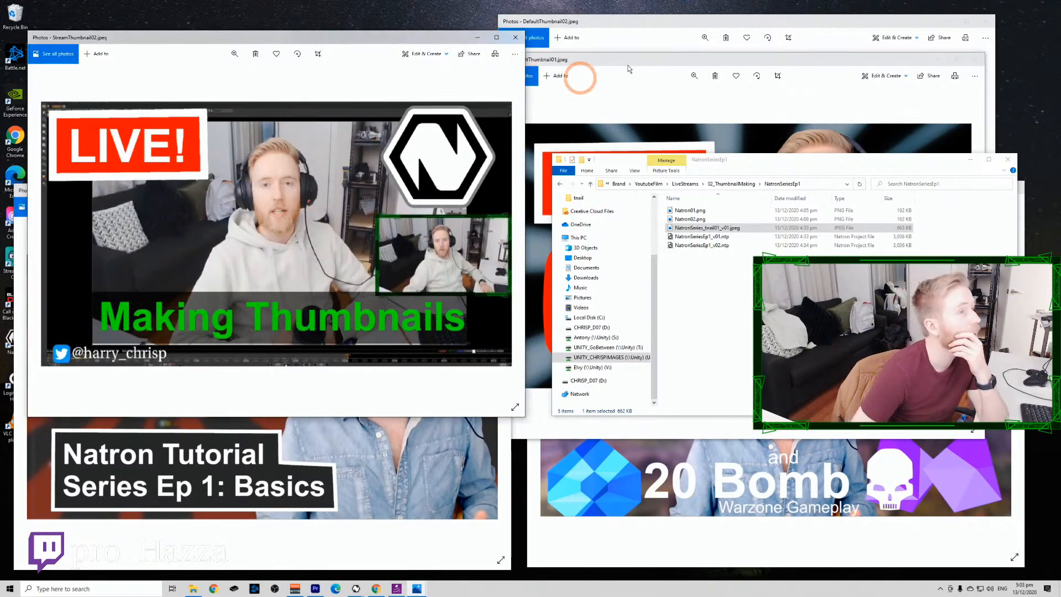
{"action": "left_click", "coordinate": [658, 22]}
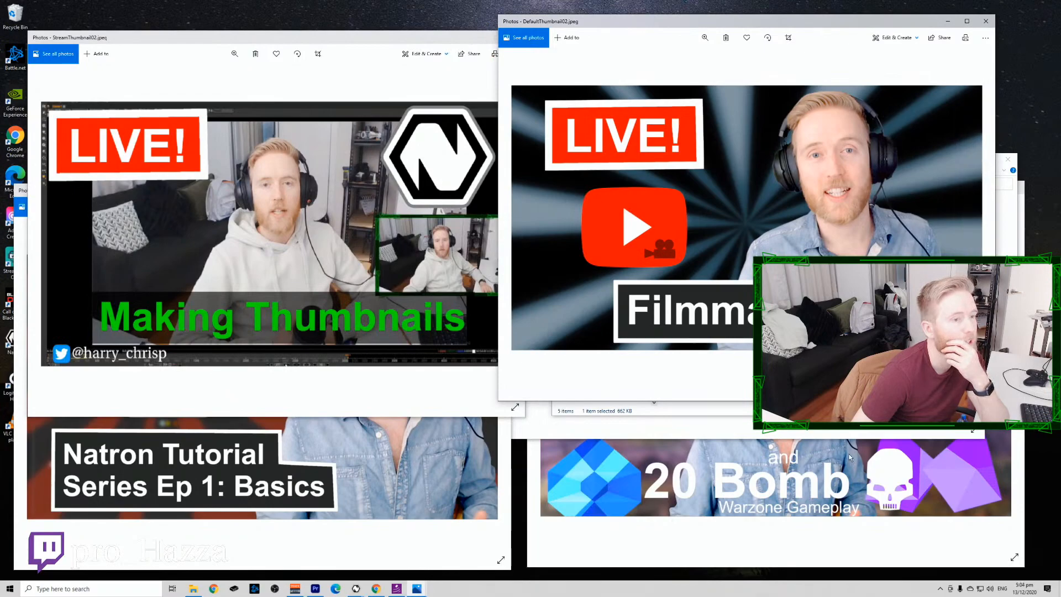
{"action": "left_click", "coordinate": [790, 434]}
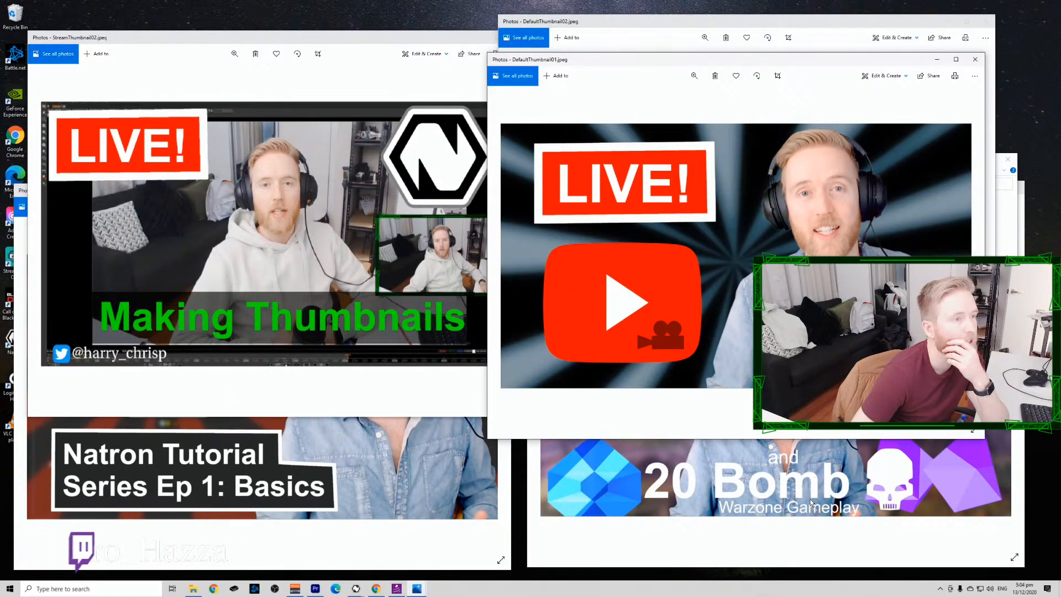
{"action": "left_click", "coordinate": [726, 488]}
{"action": "left_click", "coordinate": [746, 21]}
{"action": "left_click", "coordinate": [653, 21]}
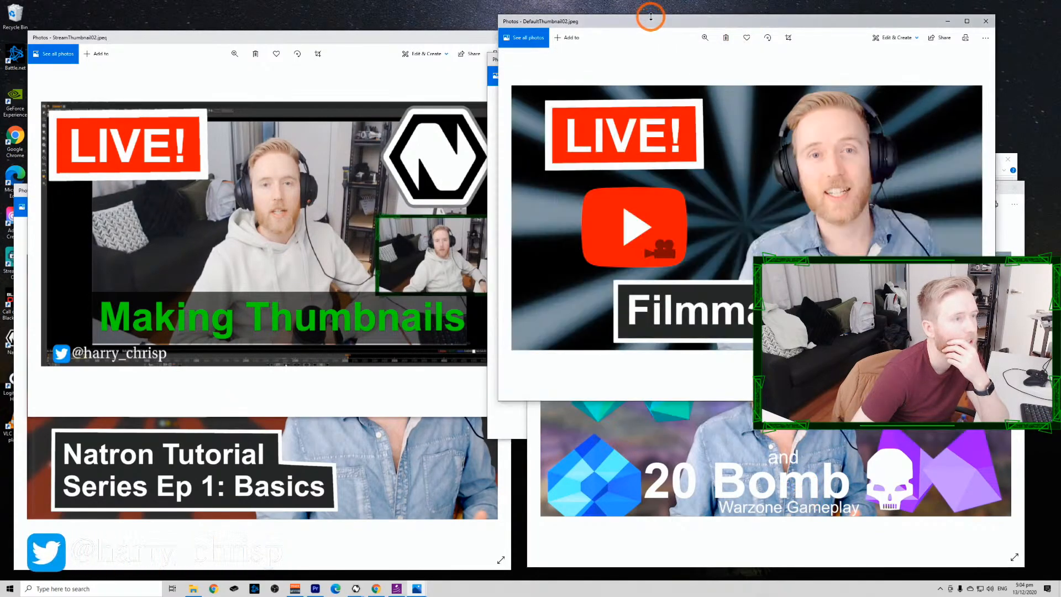
{"action": "left_click", "coordinate": [369, 35]}
{"action": "left_click", "coordinate": [423, 480]}
{"action": "left_click", "coordinate": [598, 486]}
Shift DefaultThumbnail02.jpeg further toward the upper right corner, and bring DefaultThumbnail01.jpeg and v35_tnail_v02.jpeg forward.
{"action": "left_click_drag", "start_coordinate": [885, 23], "coordinate": [912, 15]}
{"action": "left_click", "coordinate": [540, 447]}
{"action": "left_click", "coordinate": [519, 432]}
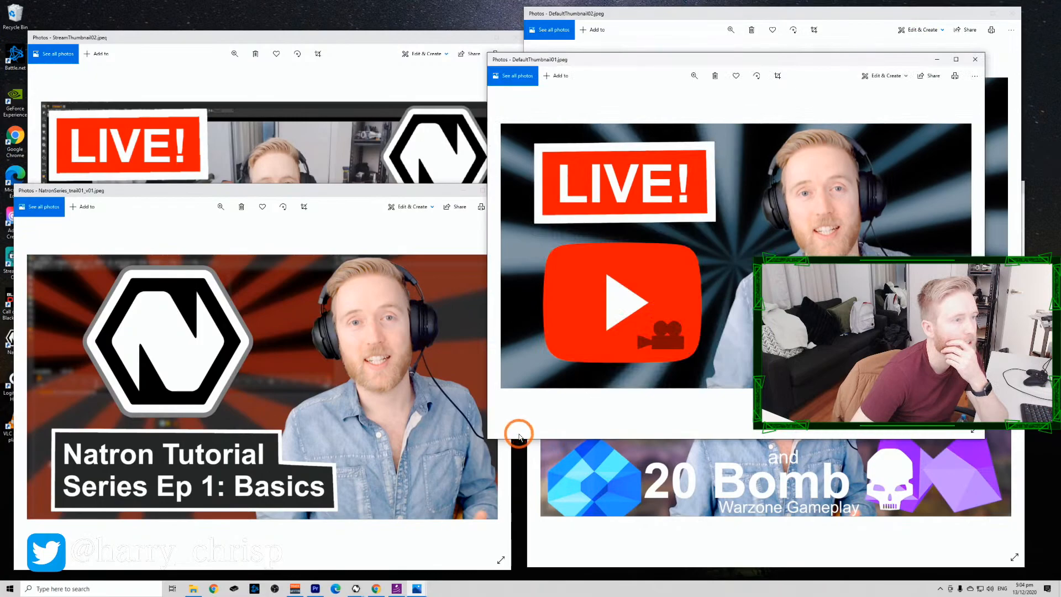
{"action": "left_click", "coordinate": [628, 469]}
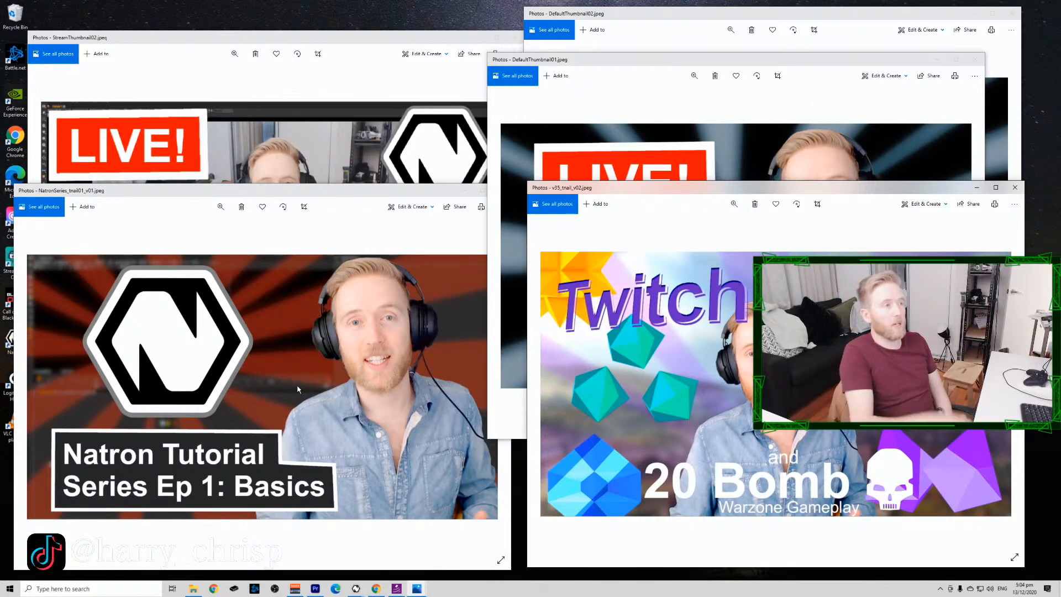
Shift DefaultThumbnail01.jpeg to the left and place v35_tnail_v02.jpeg in the middle, in front of the other thumbnails.
{"action": "mouse_move", "coordinate": [324, 193]}
{"action": "left_mouse_down"}
{"action": "mouse_move", "coordinate": [308, 244]}
{"action": "mouse_move", "coordinate": [328, 193]}
{"action": "left_mouse_up"}
{"action": "left_click_drag", "start_coordinate": [703, 59], "coordinate": [645, 66]}
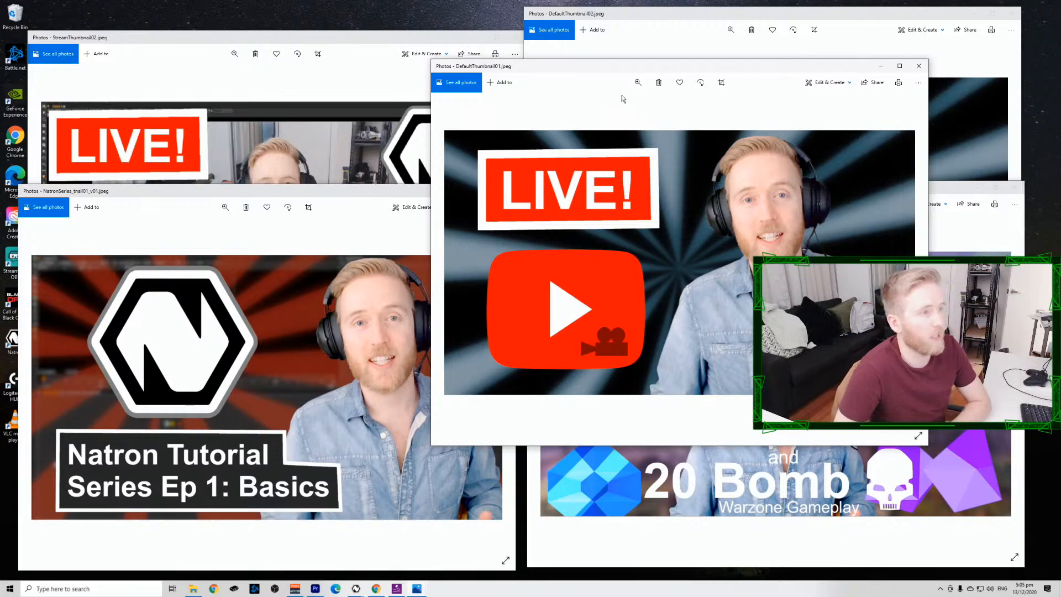
{"action": "left_click_drag", "start_coordinate": [959, 191], "coordinate": [766, 89]}
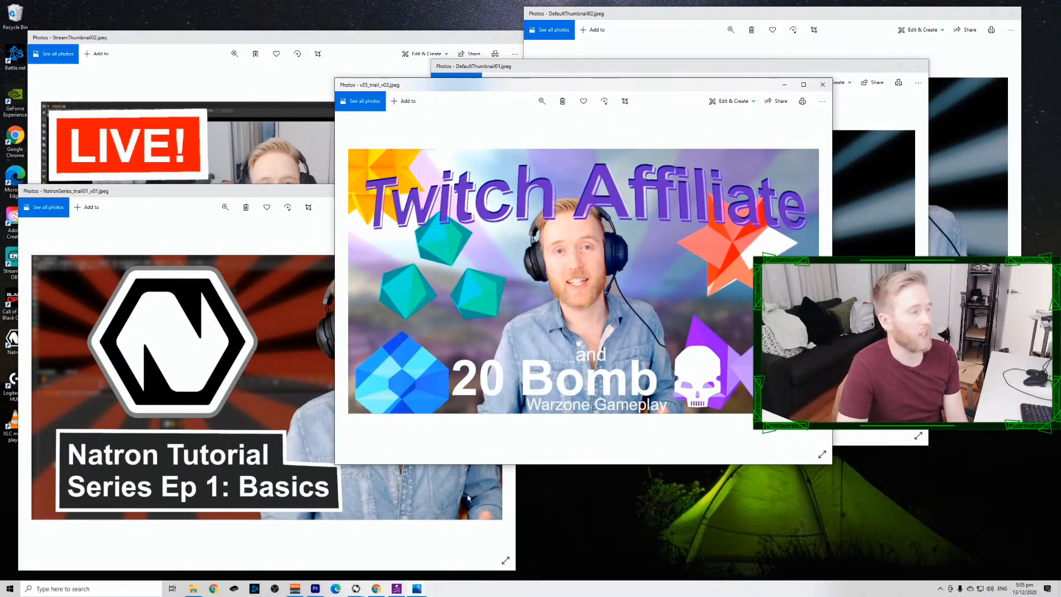
Switch to Chrome, open YouTube and show the signed-in account's own channel page.
{"action": "left_click", "coordinate": [214, 588]}
{"action": "left_click", "coordinate": [164, 181]}
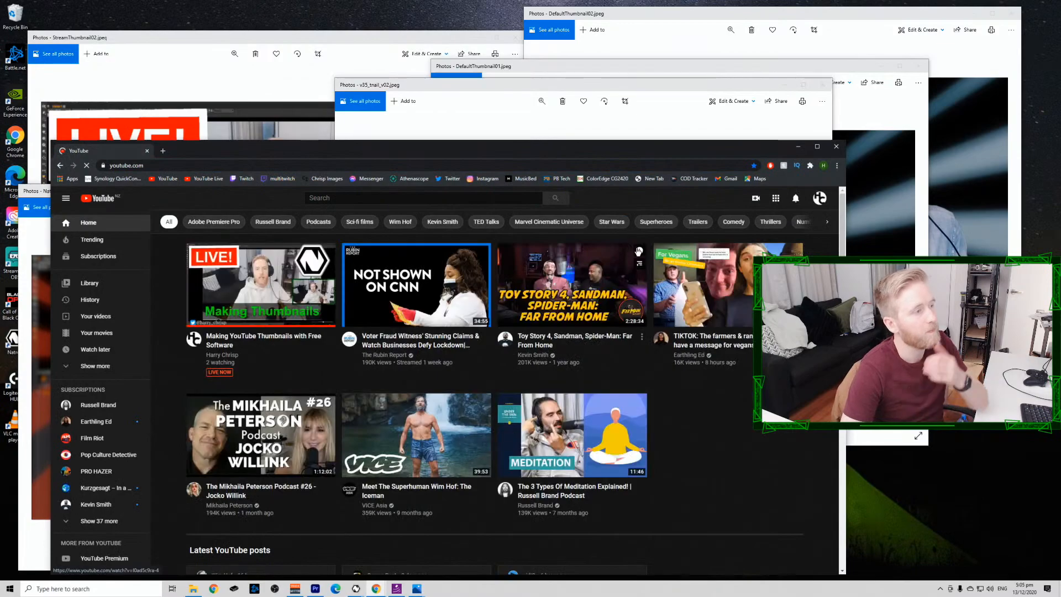
{"action": "left_click", "coordinate": [819, 203]}
{"action": "left_click", "coordinate": [746, 264]}
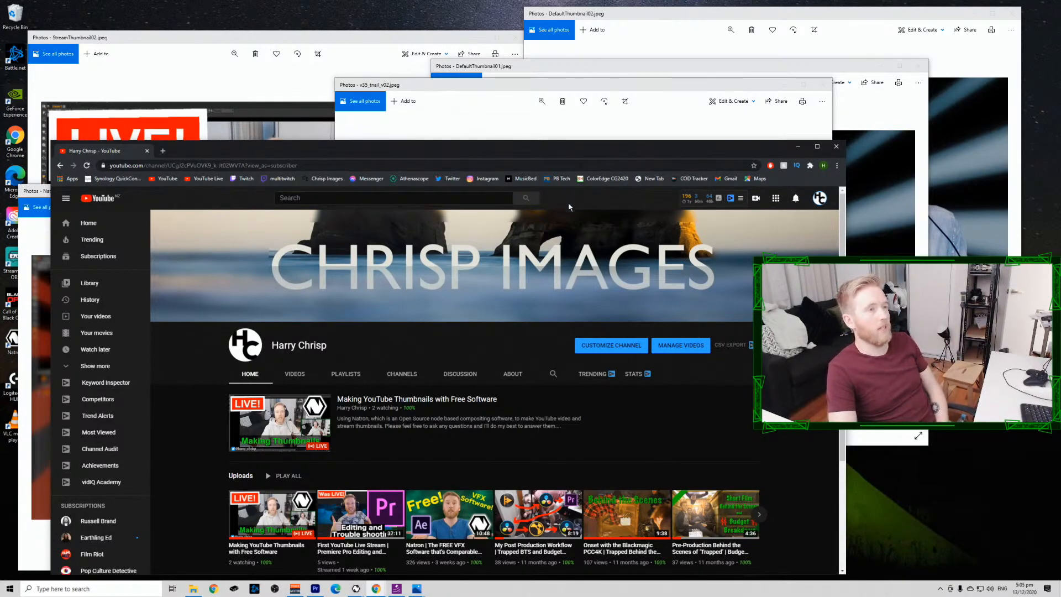
Search YouTube for "pro hazer", open the PRO HAZER channel and look over its uploads.
{"action": "left_click", "coordinate": [456, 197]}
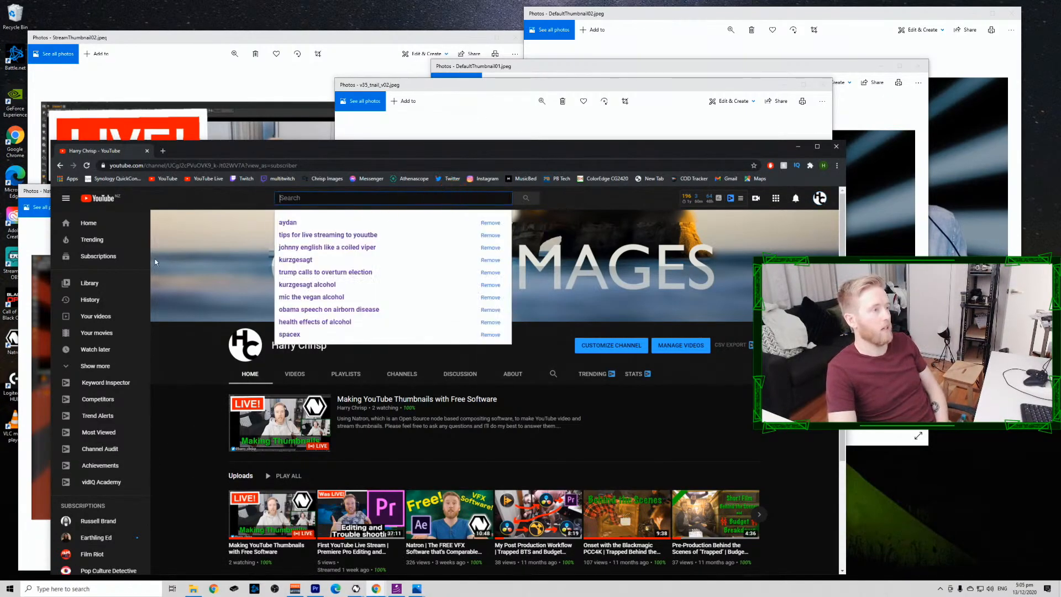
{"action": "type", "text": "pro"}
{"action": "key", "text": "Down"}
{"action": "key", "text": "Down"}
{"action": "key", "text": "Down"}
{"action": "key", "text": "Down"}
{"action": "key", "text": "Return"}
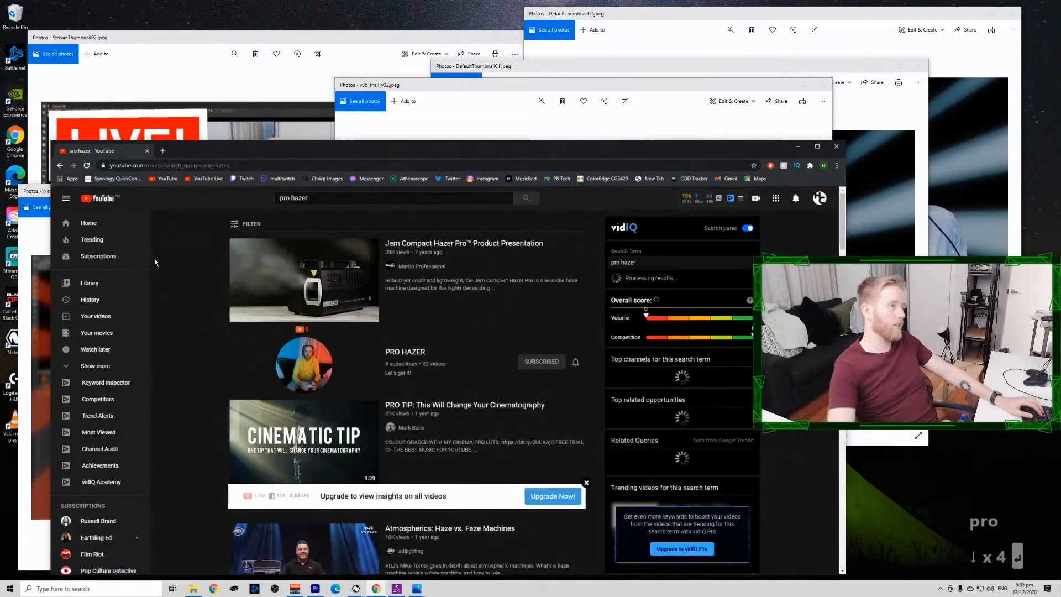
{"action": "left_click", "coordinate": [291, 363]}
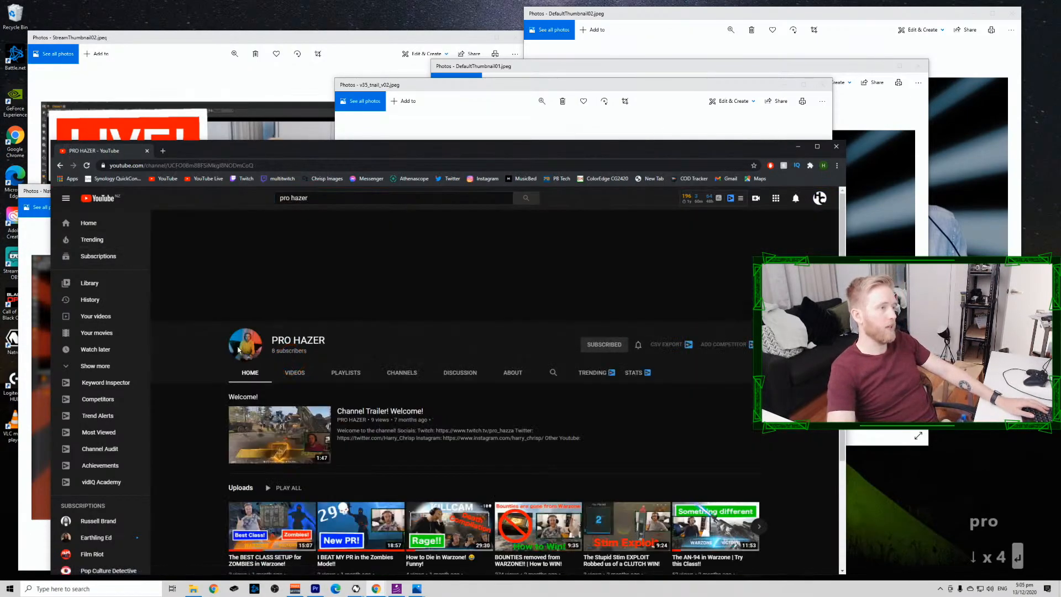
{"action": "scroll", "coordinate": [583, 530], "scroll_direction": "down", "scroll_amount": 3}
{"action": "scroll", "coordinate": [583, 530], "scroll_direction": "up", "scroll_amount": 3}
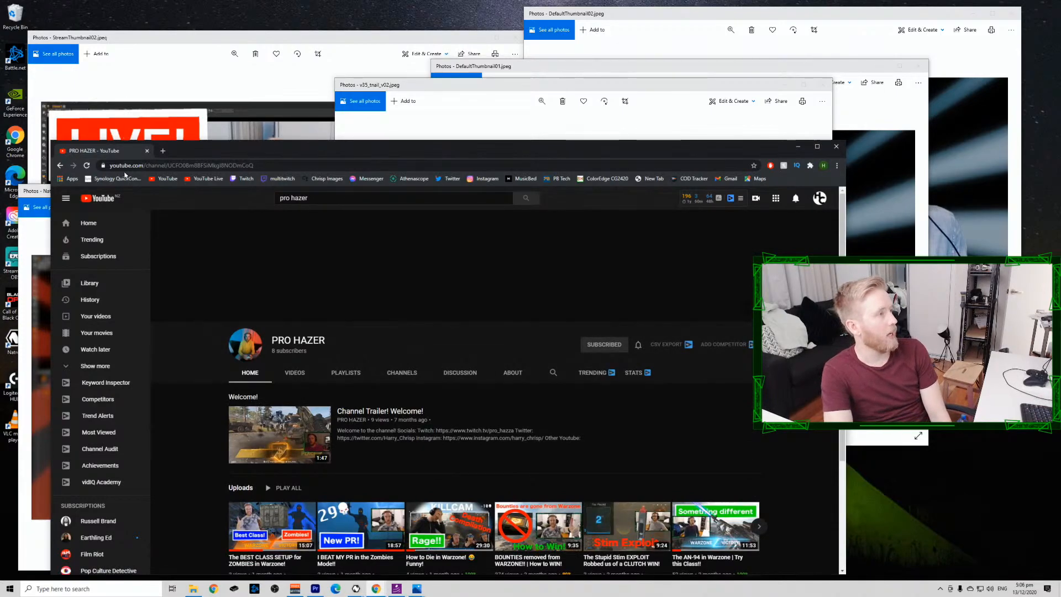
Close the YouTube page and move v35_tnail_v02.jpeg back to the lower right beside the other thumbnails.
{"action": "left_click", "coordinate": [147, 151]}
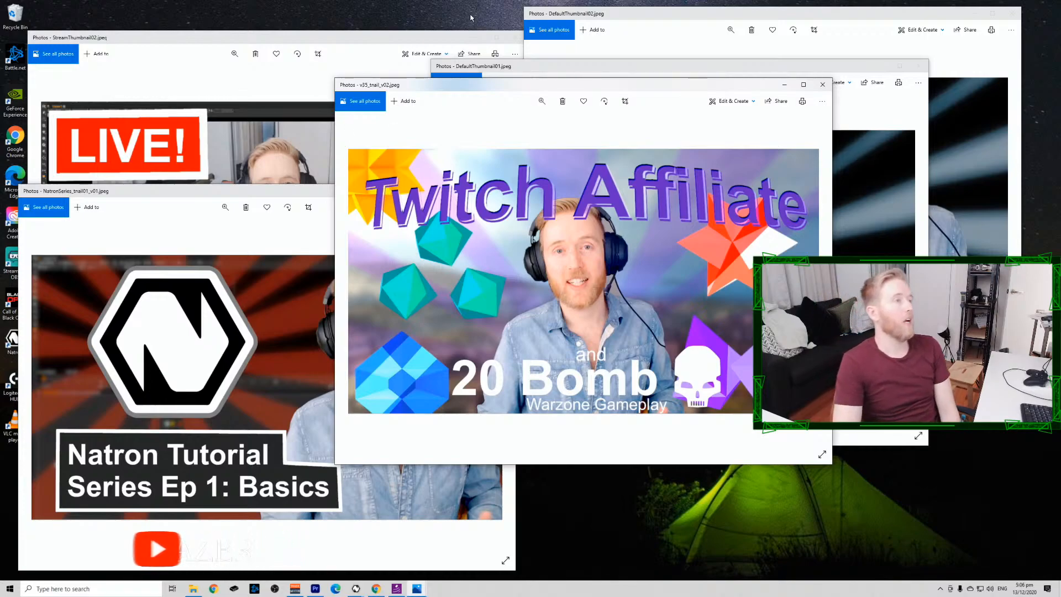
{"action": "left_click_drag", "start_coordinate": [465, 85], "coordinate": [644, 169]}
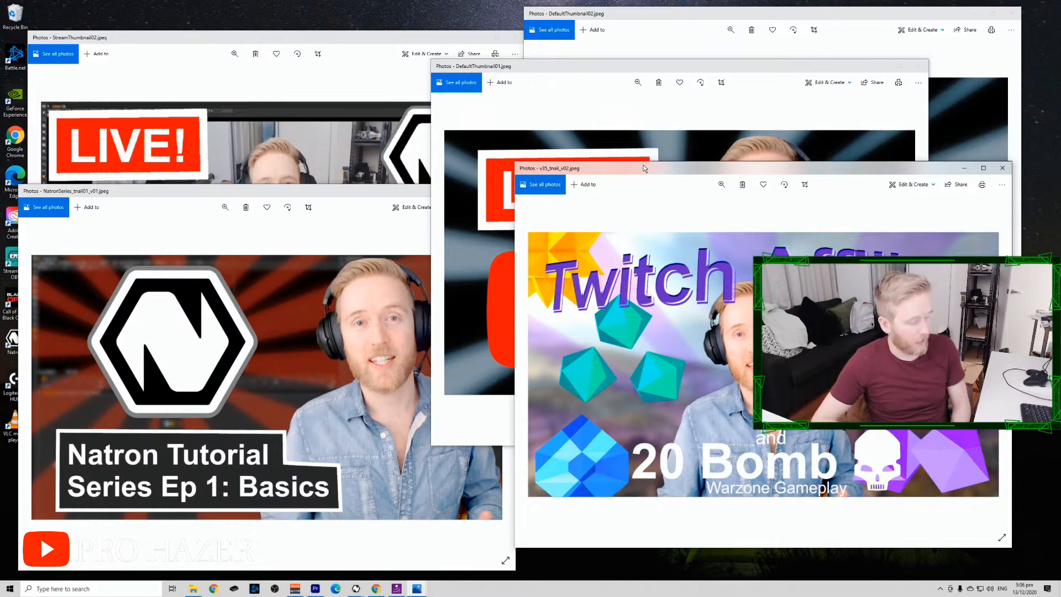